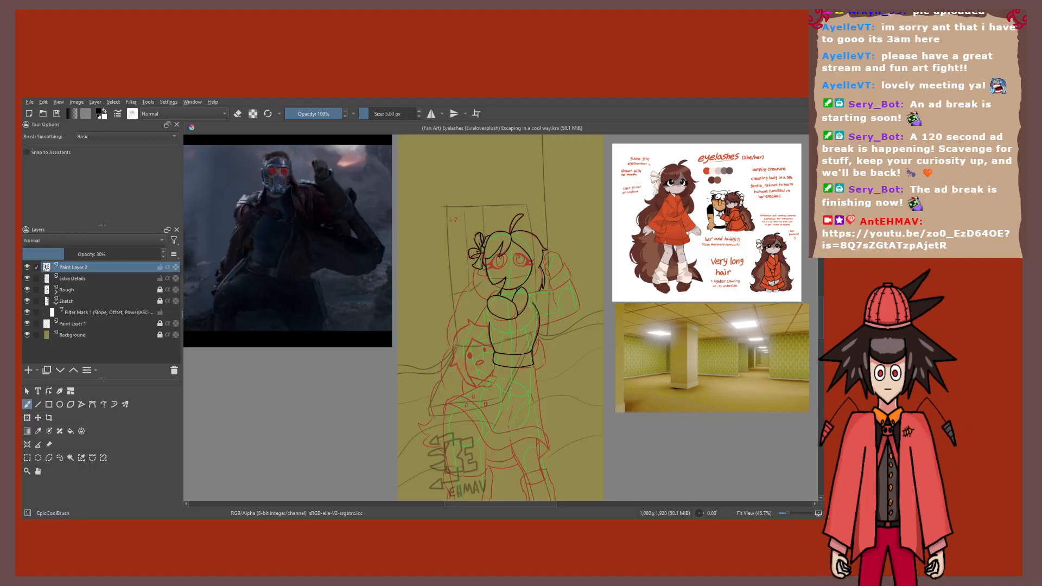
Step: Switch to YouTube Music and play the Song of Eared Robot video in stretches, pausing at about 0:49, 1:06 and 1:34
{"action": "key", "text": "alt+Tab"}
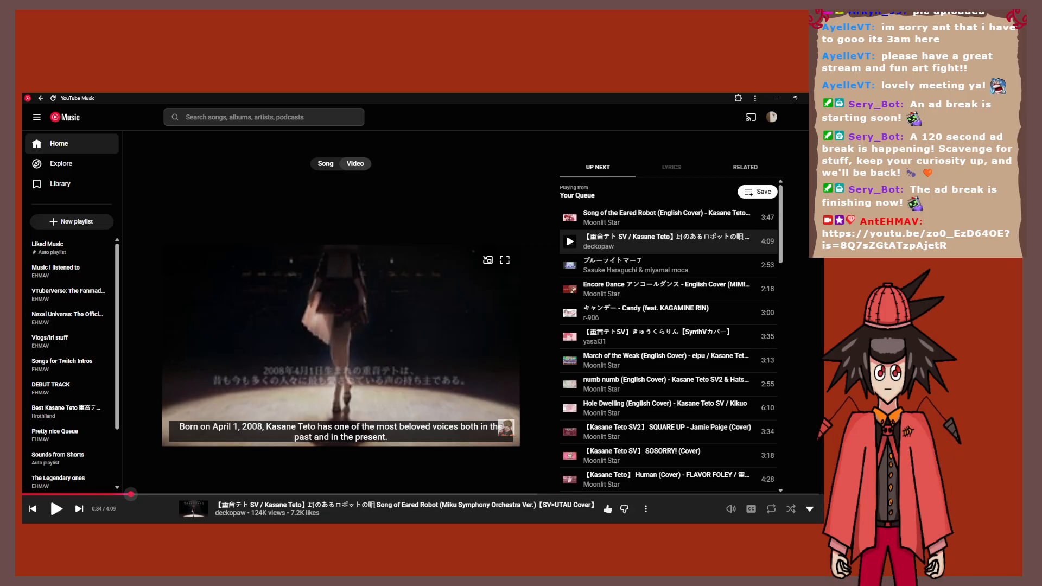
{"action": "key", "text": "space"}
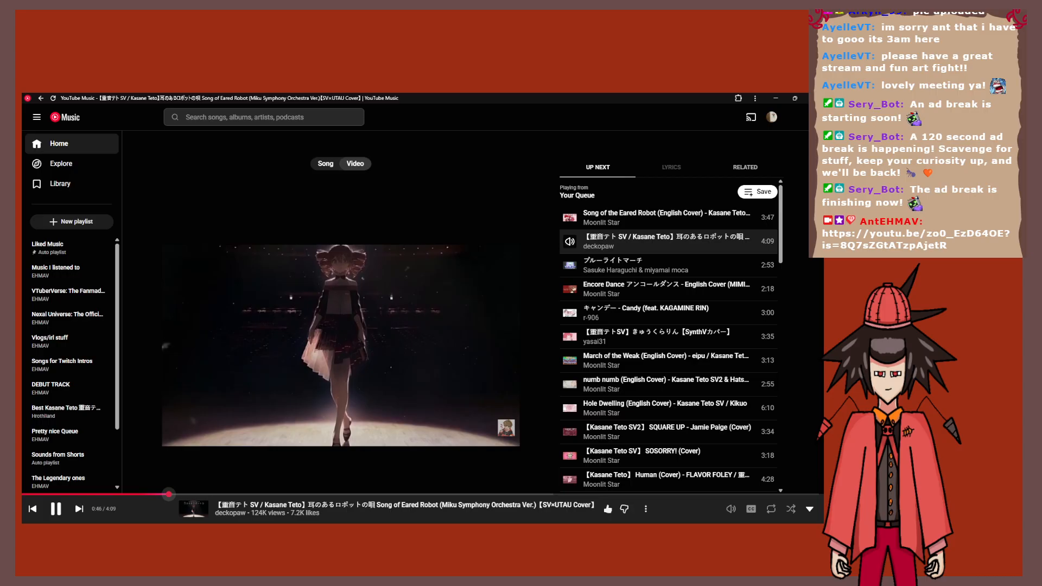
{"action": "key", "text": "space"}
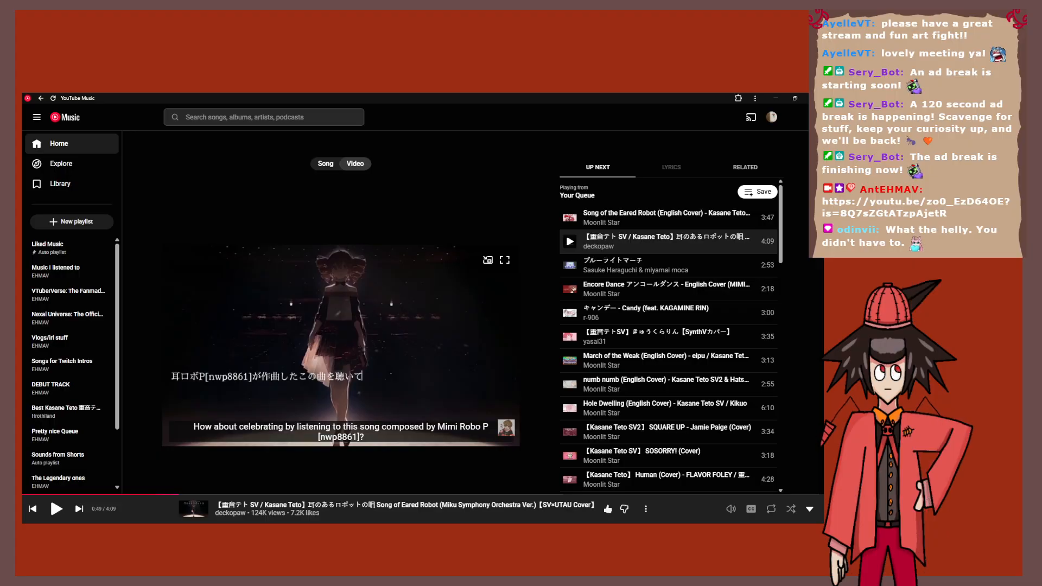
{"action": "key", "text": "space"}
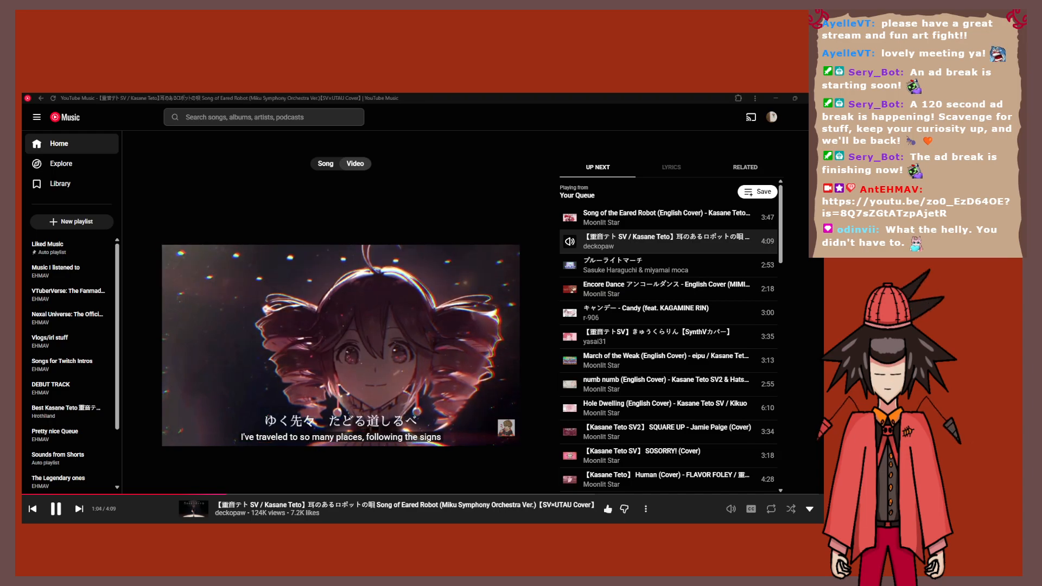
{"action": "key", "text": "space"}
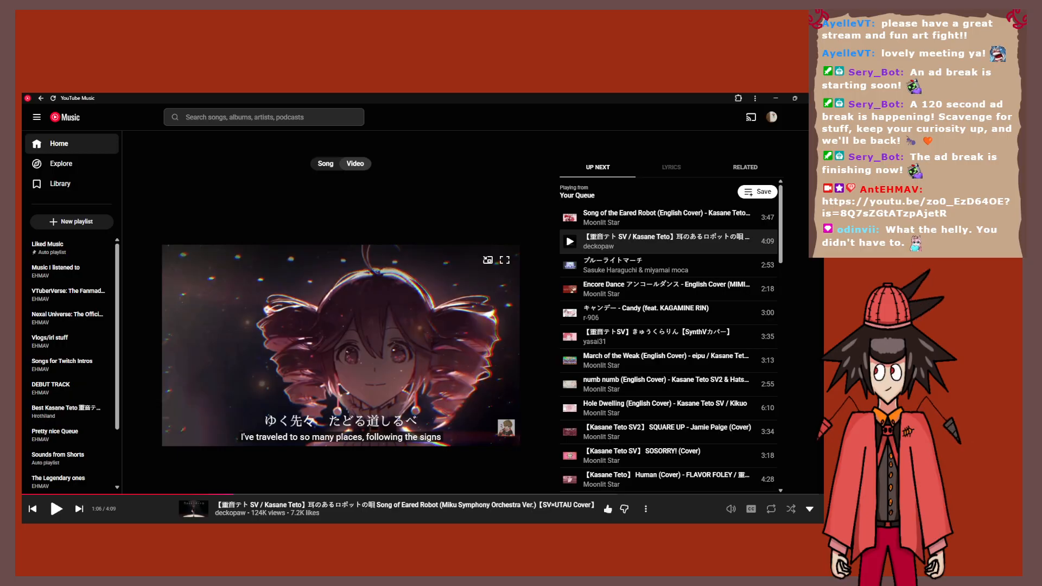
{"action": "key", "text": "space"}
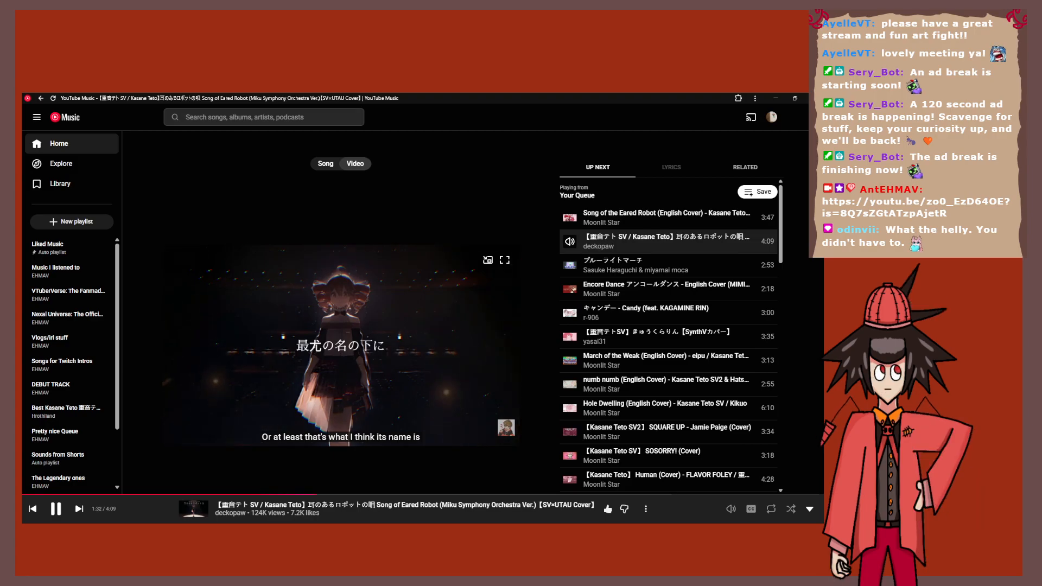
{"action": "key", "text": "space"}
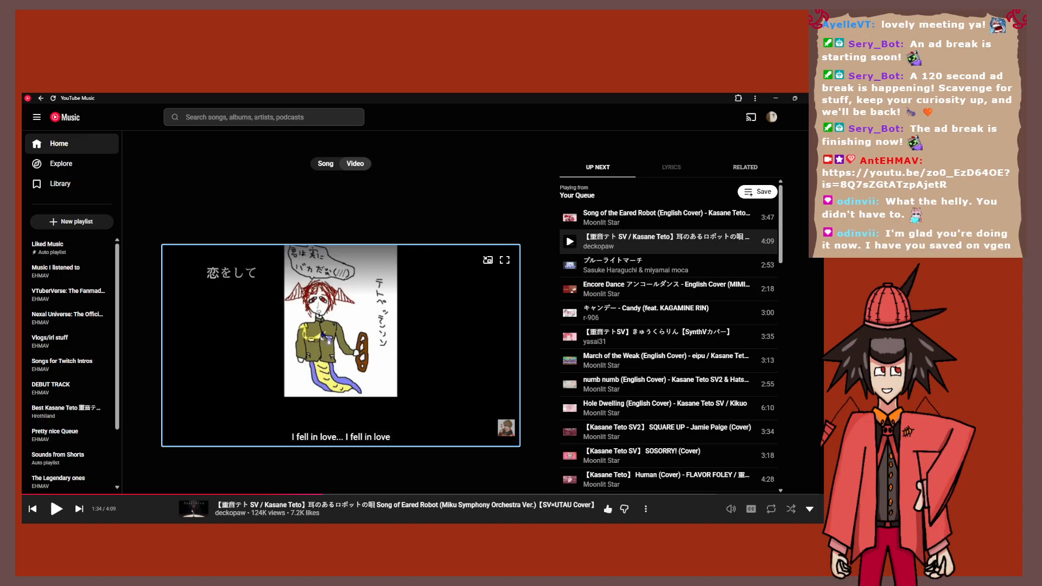
Step: Play the rest of the Song of Eared Robot video, pausing at about 2:31 and again at about 4:06
{"action": "key", "text": "alt+Tab"}
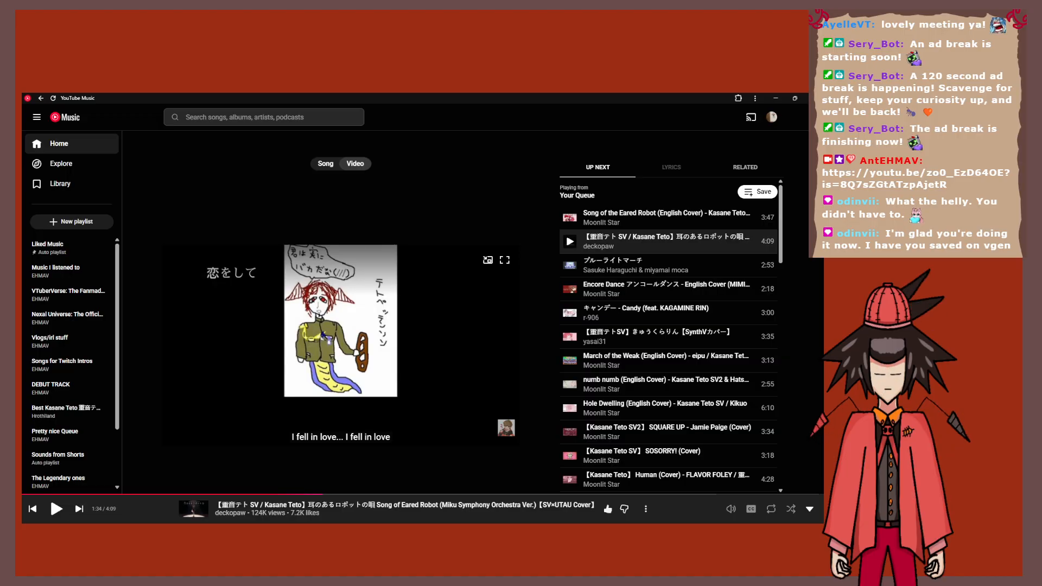
{"action": "key", "text": "space"}
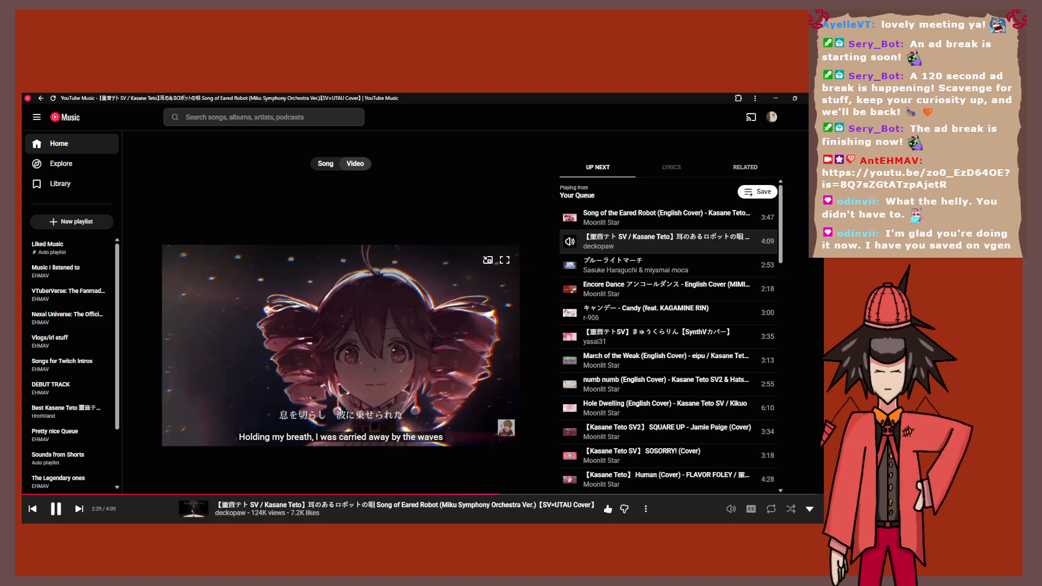
{"action": "key", "text": "space"}
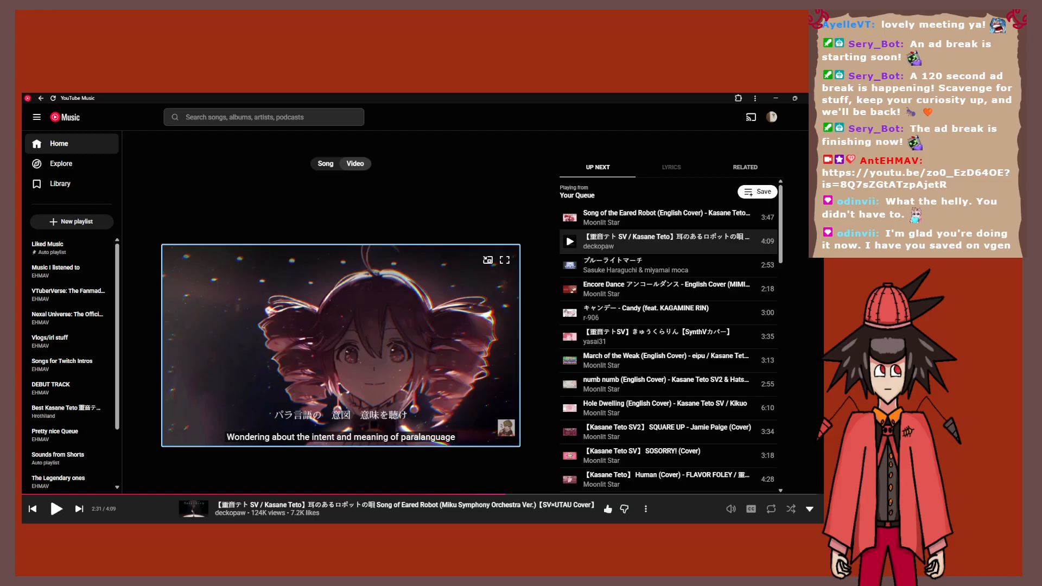
{"action": "key", "text": "alt+Tab"}
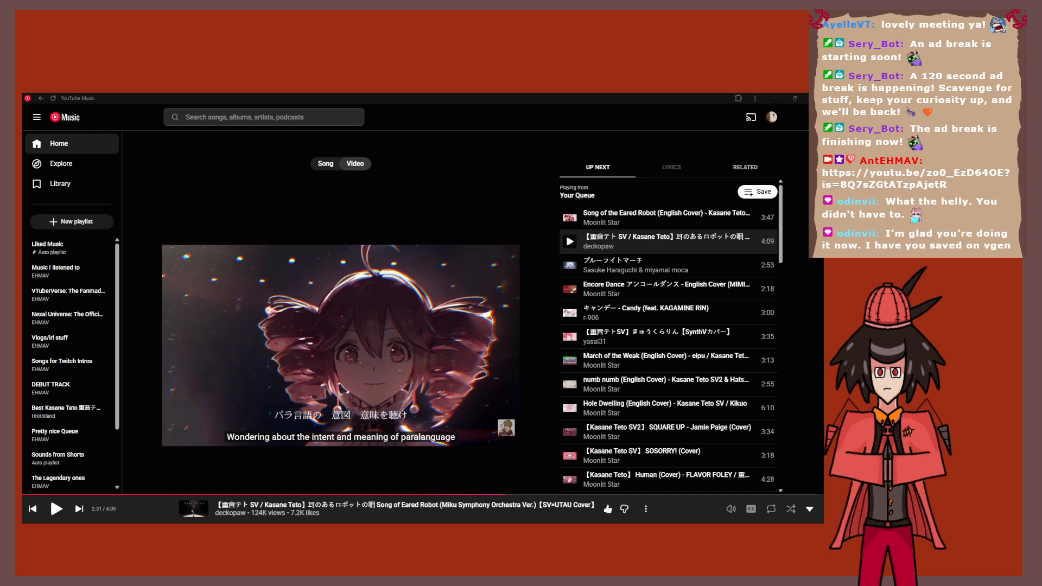
{"action": "mouse_move", "coordinate": [341, 345]}
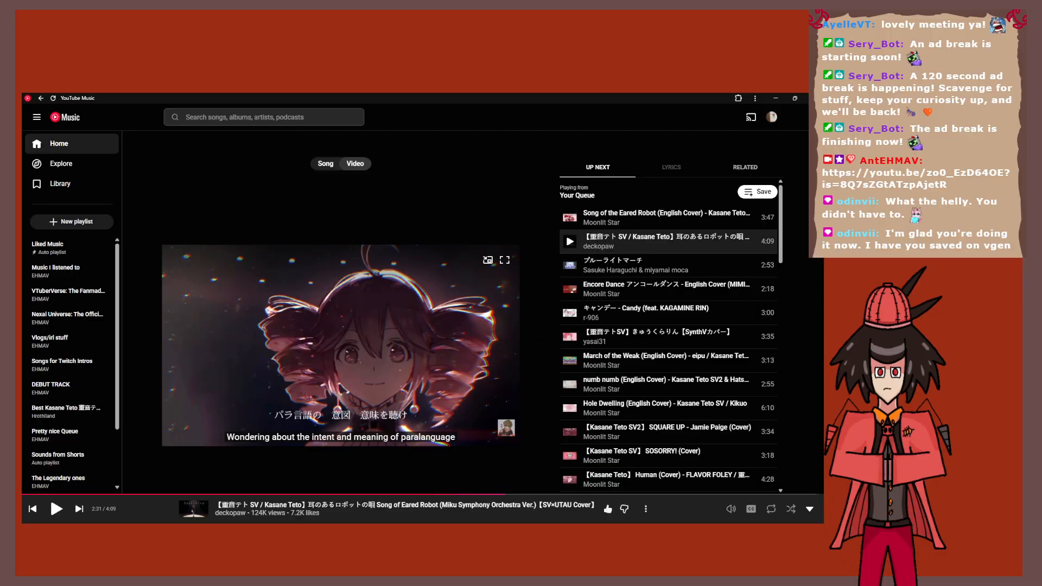
{"action": "key", "text": "space"}
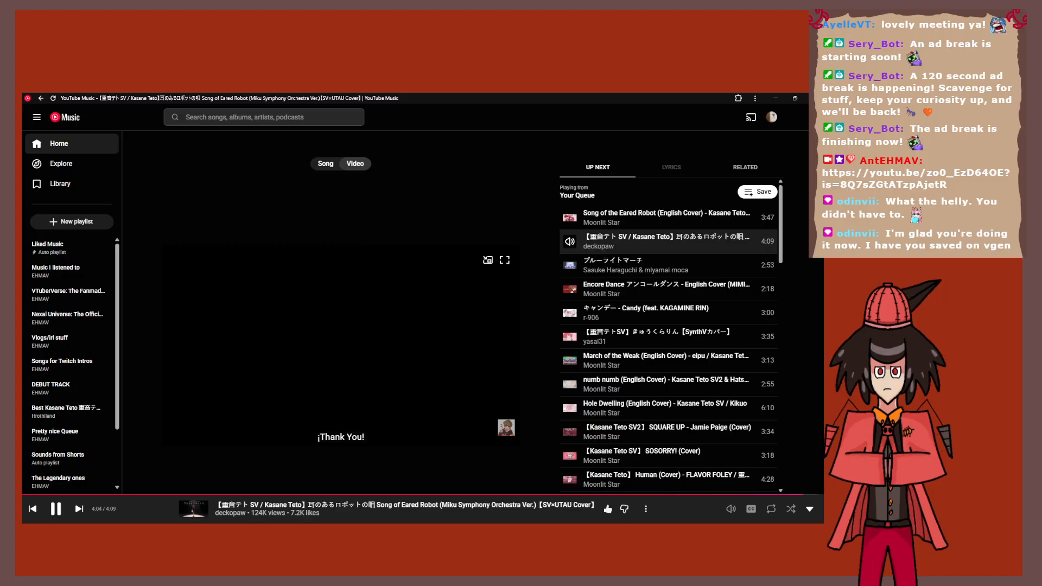
{"action": "key", "text": "space"}
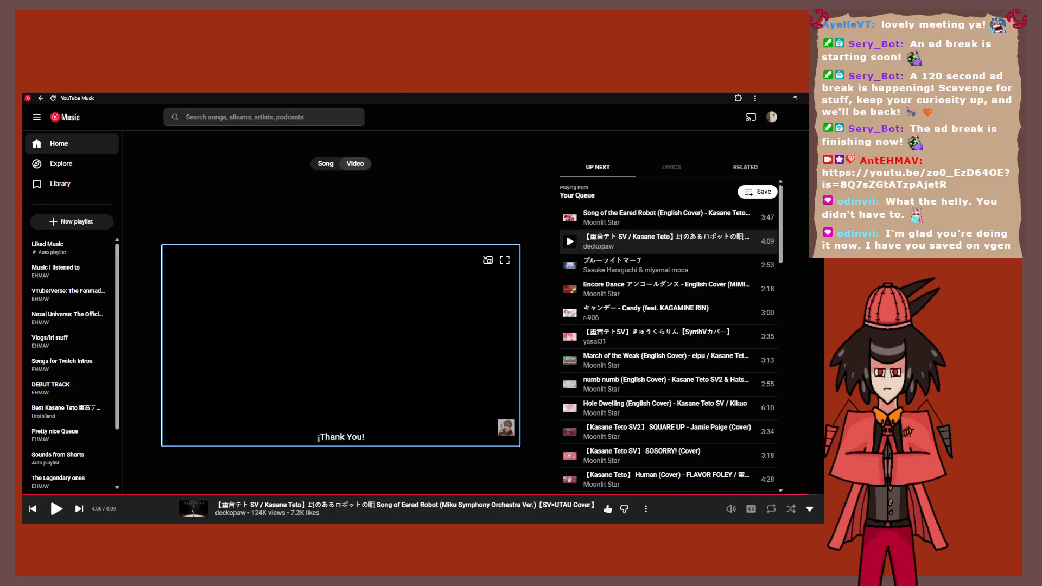
{"action": "key", "text": "alt+Tab"}
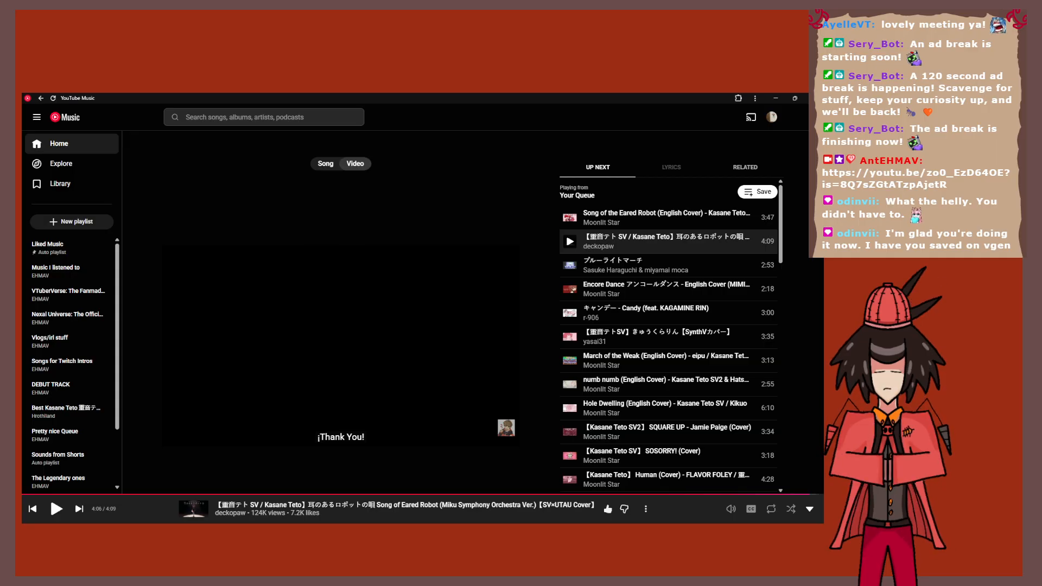
Step: Seek the Song of Eared Robot video back to about 3:41 to review its closing illustration
{"action": "left_click", "coordinate": [681, 494]}
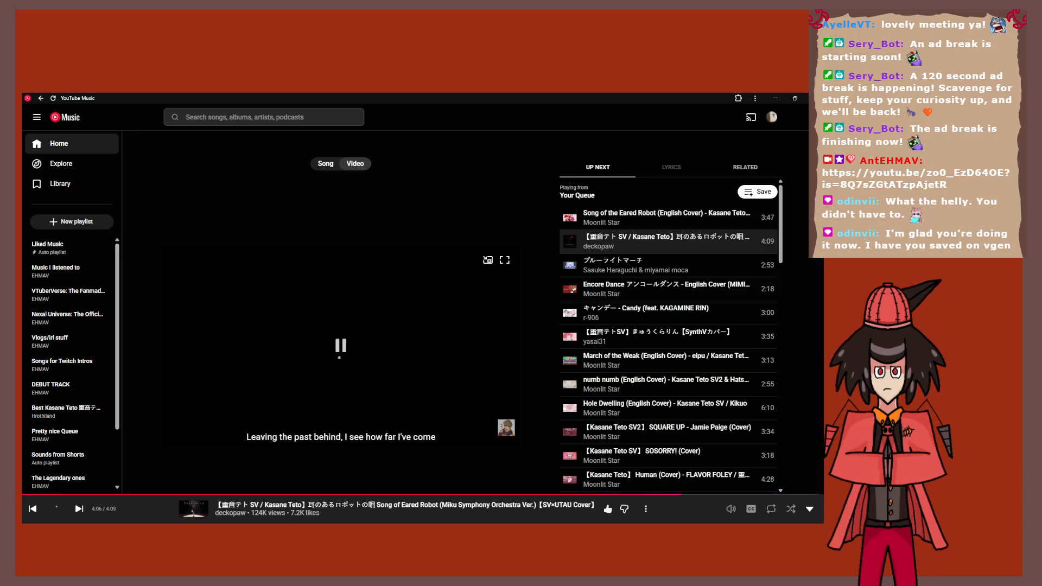
{"action": "left_click", "coordinate": [729, 494]}
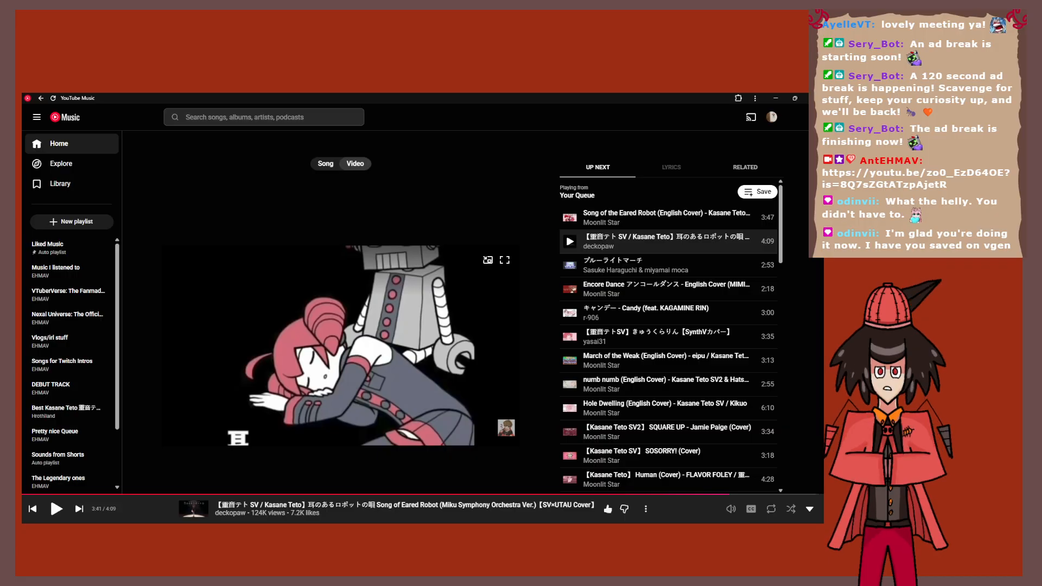
{"action": "key", "text": "alt+Tab"}
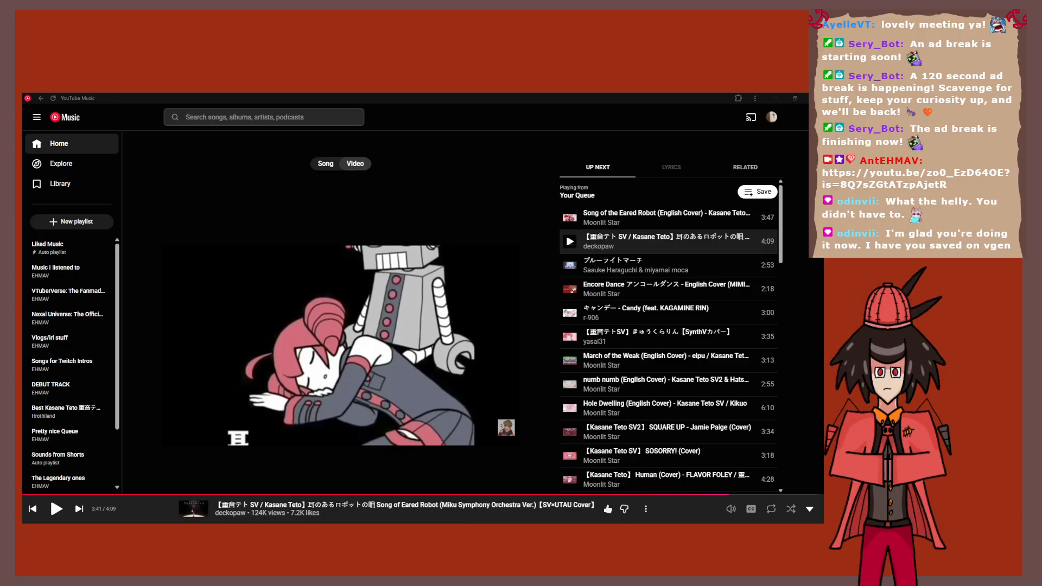
{"action": "key", "text": "alt+Tab"}
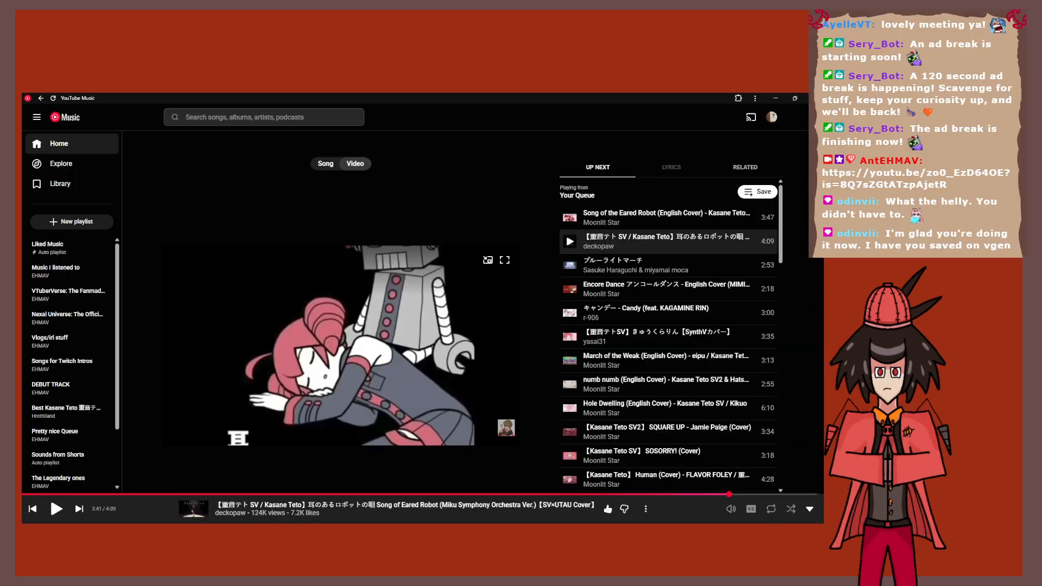
{"action": "key", "text": "alt+Tab"}
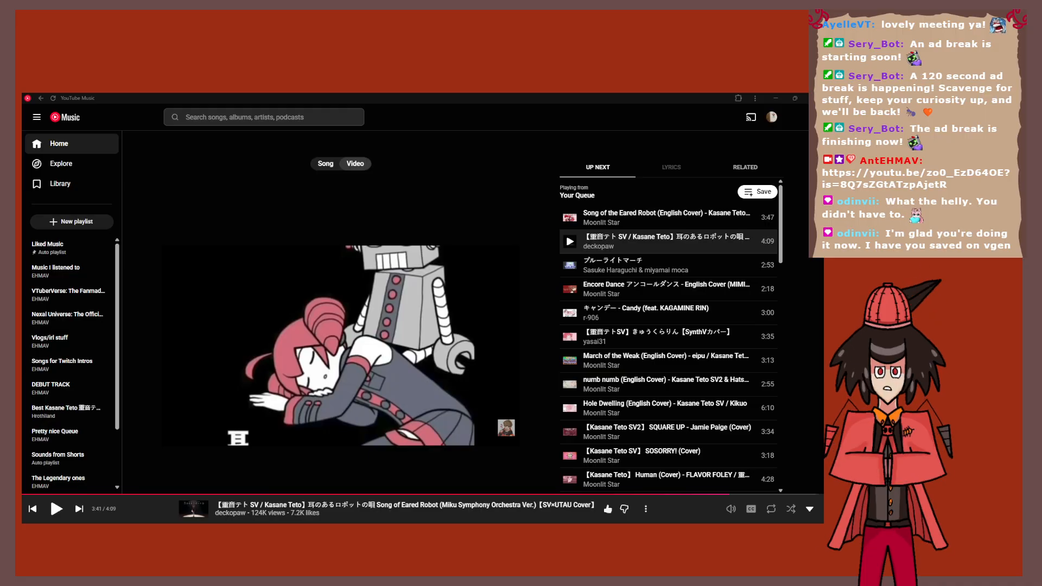
Step: Switch back to Krita and examine the Eyelashes character sheet and the other reference images beside the sketch
{"action": "key", "text": "alt+Tab"}
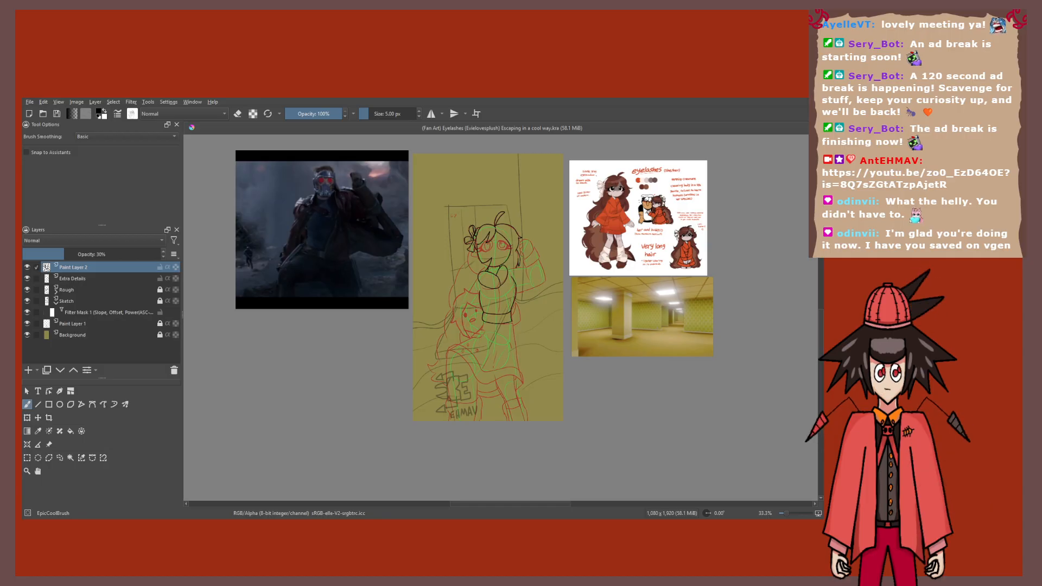
{"action": "scroll", "coordinate": [518, 296], "scroll_direction": "up", "scroll_amount": 1}
{"action": "left_click_drag", "start_coordinate": [518, 297], "coordinate": [346, 432]}
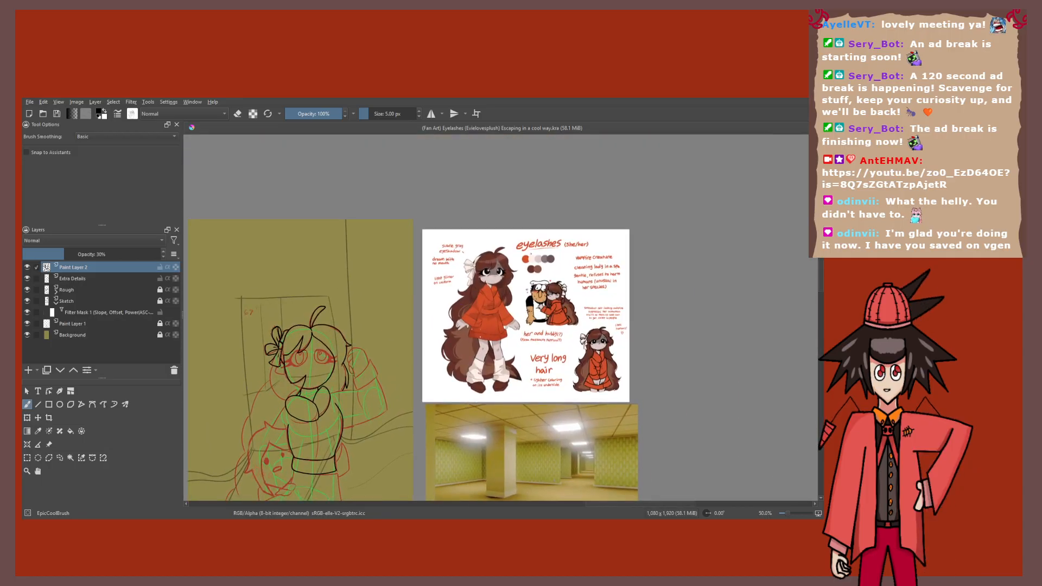
{"action": "scroll", "coordinate": [445, 215], "scroll_direction": "up", "scroll_amount": 3}
{"action": "left_click_drag", "start_coordinate": [531, 253], "coordinate": [496, 264]}
{"action": "scroll", "coordinate": [478, 266], "scroll_direction": "down", "scroll_amount": 4}
{"action": "scroll", "coordinate": [628, 287], "scroll_direction": "up", "scroll_amount": 2}
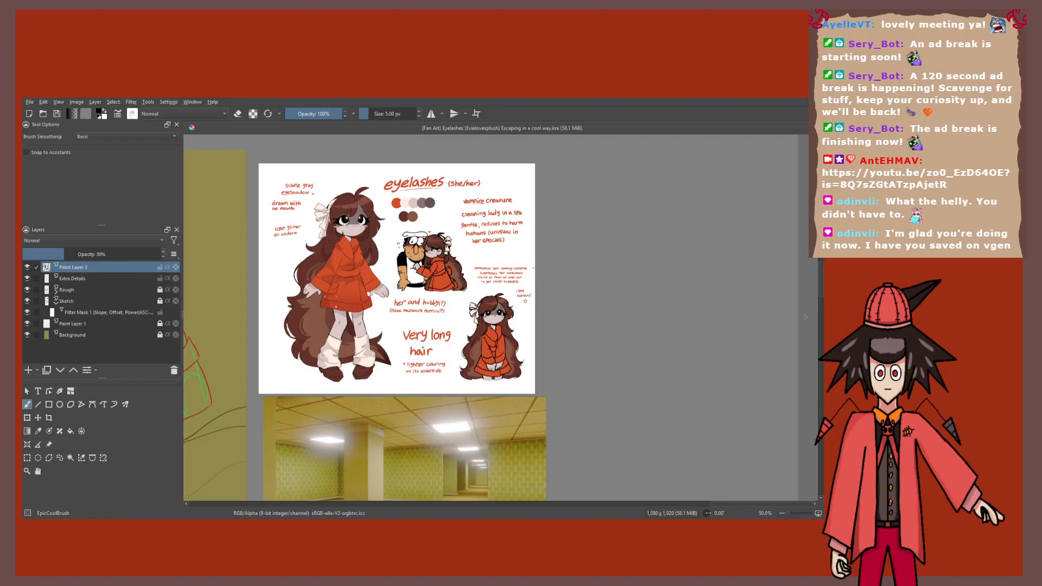
{"action": "left_click_drag", "start_coordinate": [533, 267], "coordinate": [533, 311]}
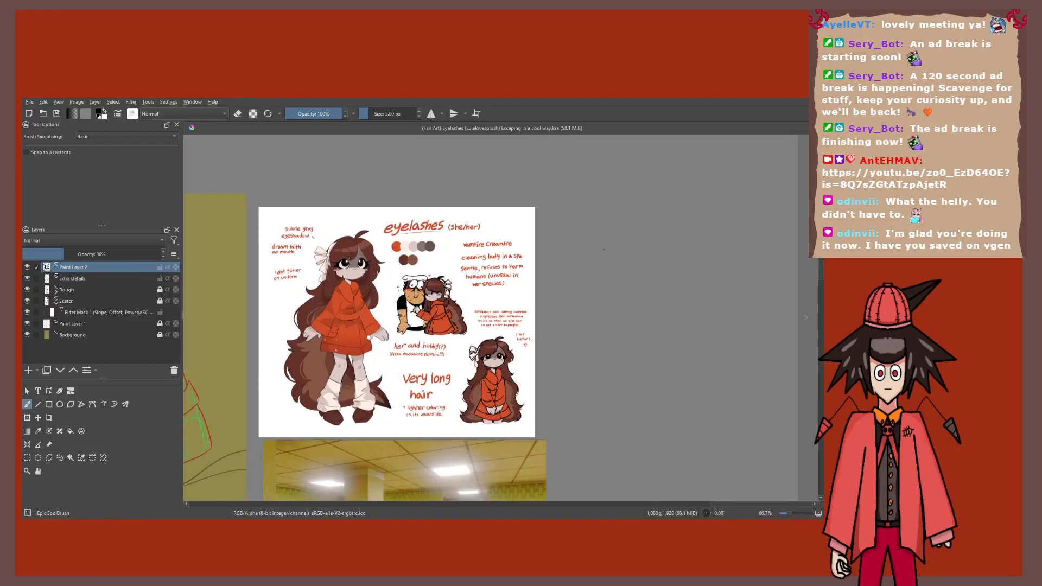
{"action": "scroll", "coordinate": [247, 261], "scroll_direction": "up", "scroll_amount": 5}
{"action": "scroll", "coordinate": [636, 279], "scroll_direction": "down", "scroll_amount": 9}
{"action": "left_click_drag", "start_coordinate": [711, 287], "coordinate": [568, 287]}
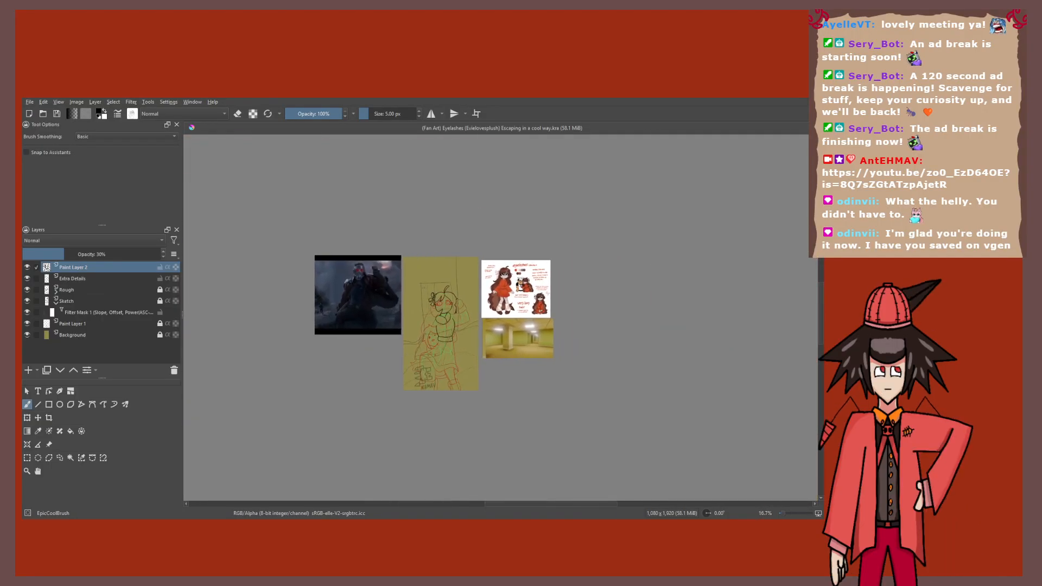
{"action": "scroll", "coordinate": [567, 286], "scroll_direction": "up", "scroll_amount": 4}
{"action": "key", "text": "1"}
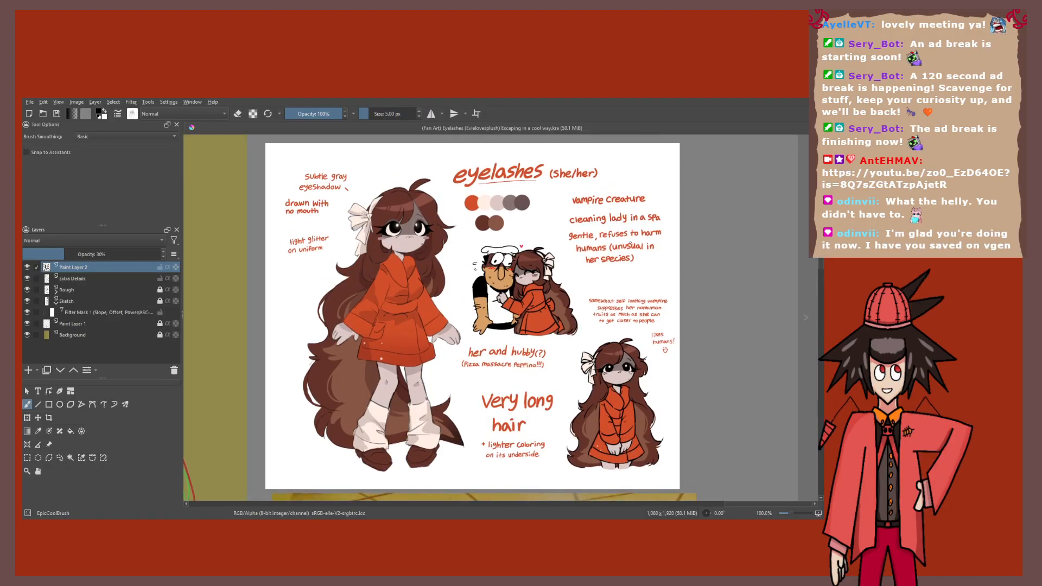
{"action": "scroll", "coordinate": [288, 237], "scroll_direction": "up", "scroll_amount": 3}
{"action": "scroll", "coordinate": [635, 236], "scroll_direction": "down", "scroll_amount": 3}
{"action": "scroll", "coordinate": [499, 317], "scroll_direction": "down", "scroll_amount": 3}
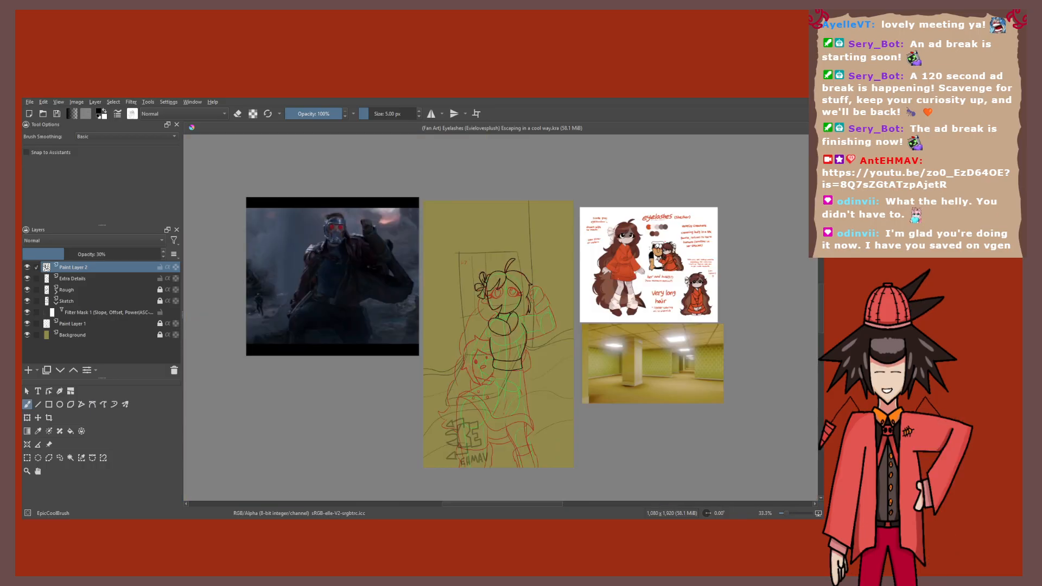
{"action": "scroll", "coordinate": [648, 264], "scroll_direction": "up", "scroll_amount": 2}
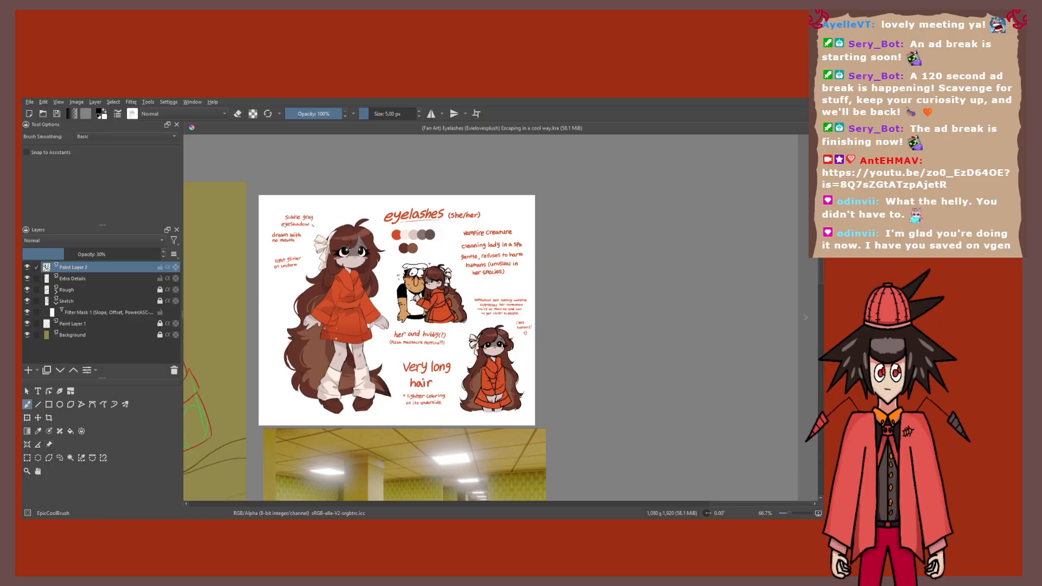
Step: Move the Eyelashes reference sheet slightly upward, away from the yellow backrooms photo, and closer to the canvas edge
{"action": "left_click", "coordinate": [49, 445]}
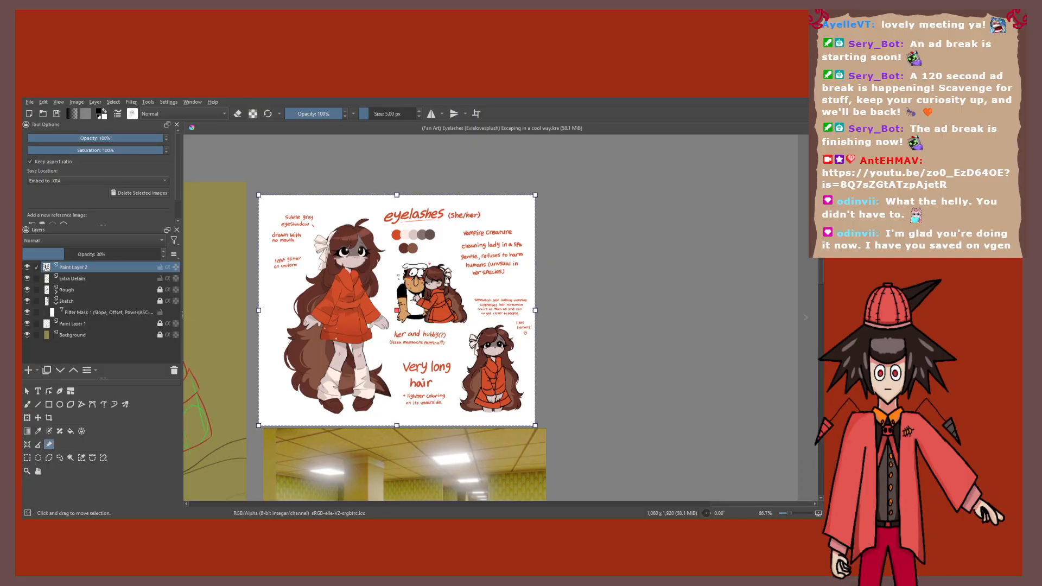
{"action": "left_click_drag", "start_coordinate": [397, 310], "coordinate": [390, 296]}
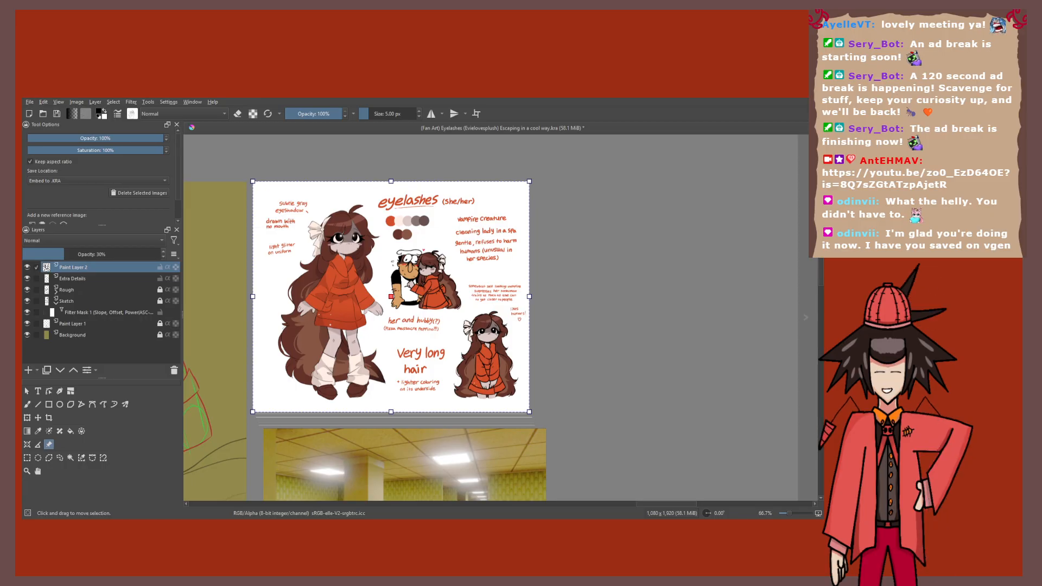
Step: Examine the full-body figure and design notes on the Eyelashes reference sheet up close
{"action": "mouse_move", "coordinate": [390, 315]}
{"action": "left_mouse_down"}
{"action": "mouse_move", "coordinate": [479, 295]}
{"action": "mouse_move", "coordinate": [366, 289]}
{"action": "mouse_move", "coordinate": [728, 215]}
{"action": "mouse_move", "coordinate": [701, 161]}
{"action": "mouse_move", "coordinate": [426, 289]}
{"action": "left_mouse_up"}
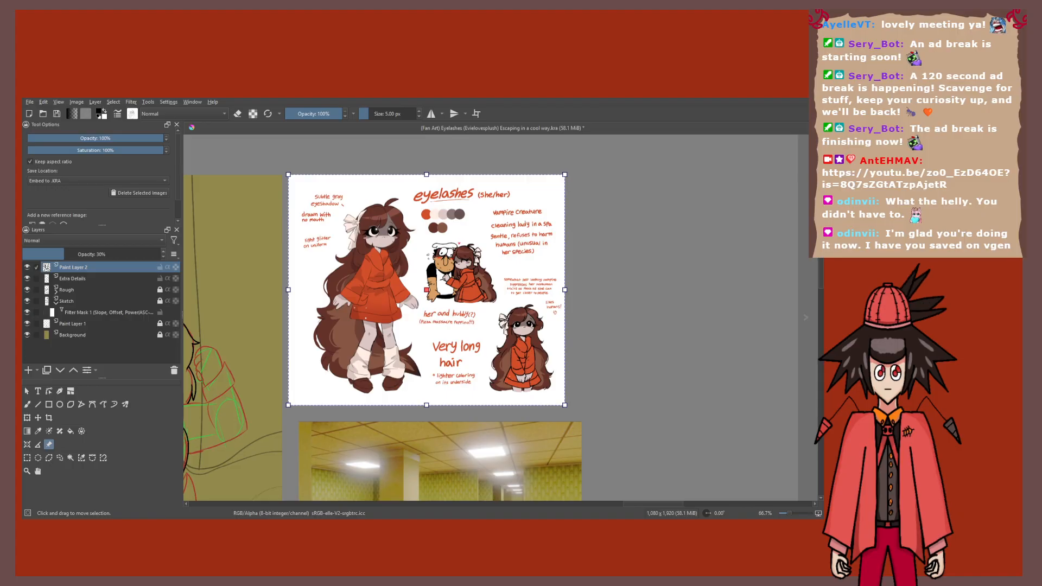
{"action": "mouse_move", "coordinate": [426, 326]}
{"action": "left_mouse_down"}
{"action": "mouse_move", "coordinate": [456, 297]}
{"action": "mouse_move", "coordinate": [469, 325]}
{"action": "mouse_move", "coordinate": [664, 263]}
{"action": "mouse_move", "coordinate": [420, 314]}
{"action": "left_mouse_up"}
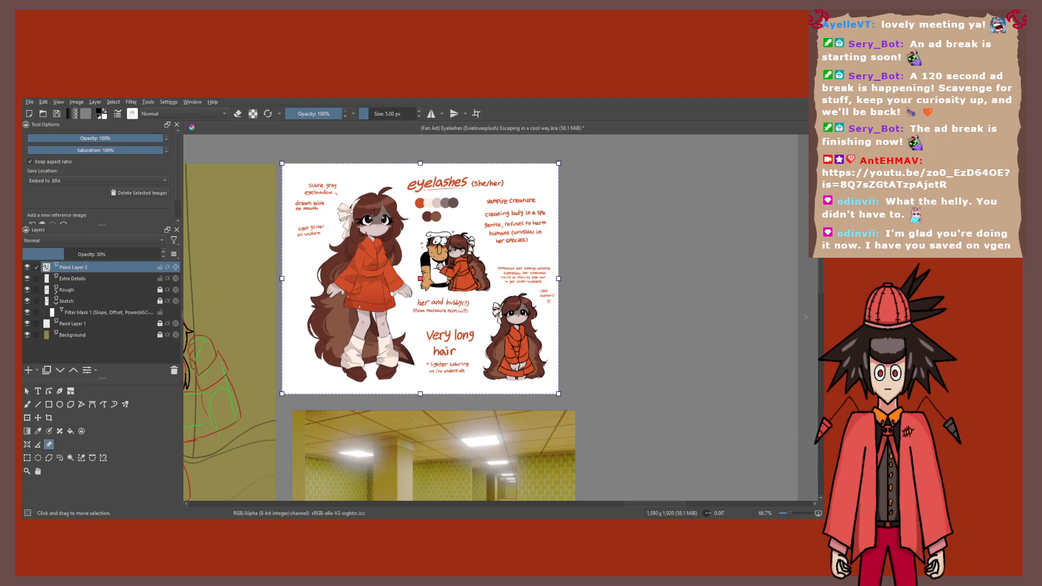
{"action": "scroll", "coordinate": [389, 210], "scroll_direction": "up", "scroll_amount": 3}
{"action": "scroll", "coordinate": [415, 215], "scroll_direction": "down", "scroll_amount": 1}
{"action": "scroll", "coordinate": [415, 215], "scroll_direction": "down", "scroll_amount": 1}
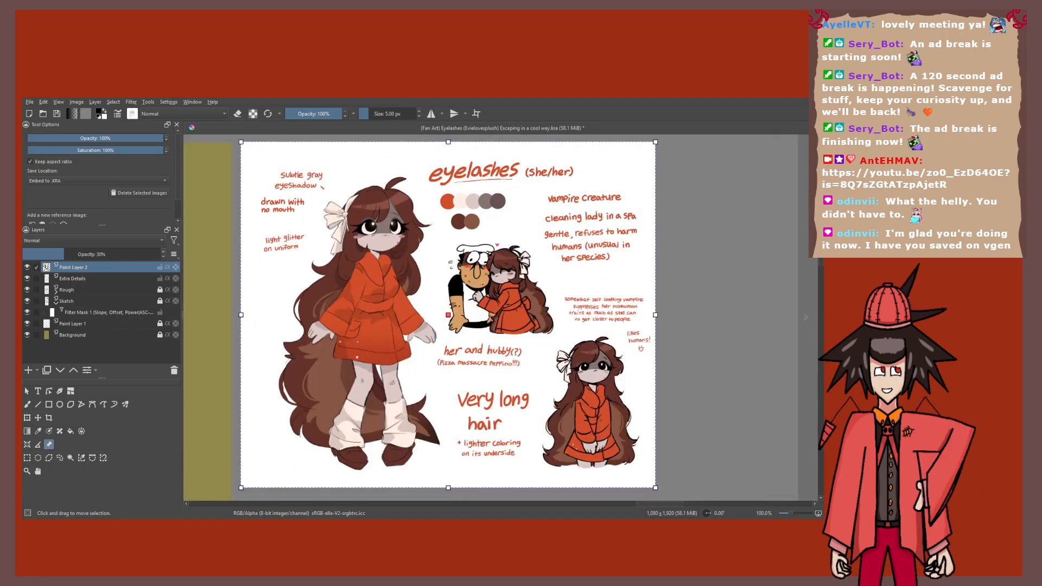
{"action": "scroll", "coordinate": [415, 216], "scroll_direction": "up", "scroll_amount": 1}
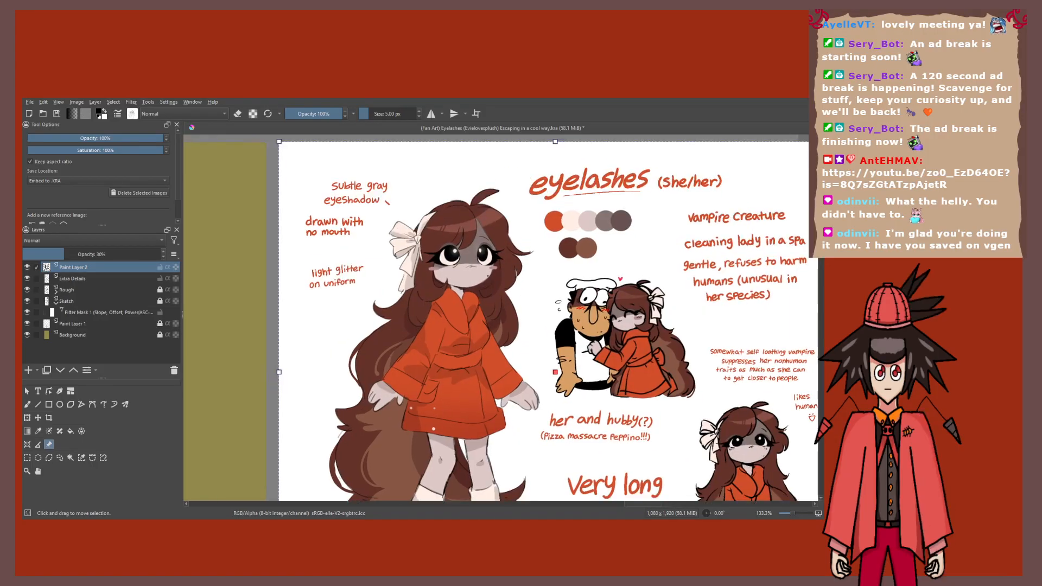
{"action": "left_click_drag", "start_coordinate": [478, 228], "coordinate": [401, 225]}
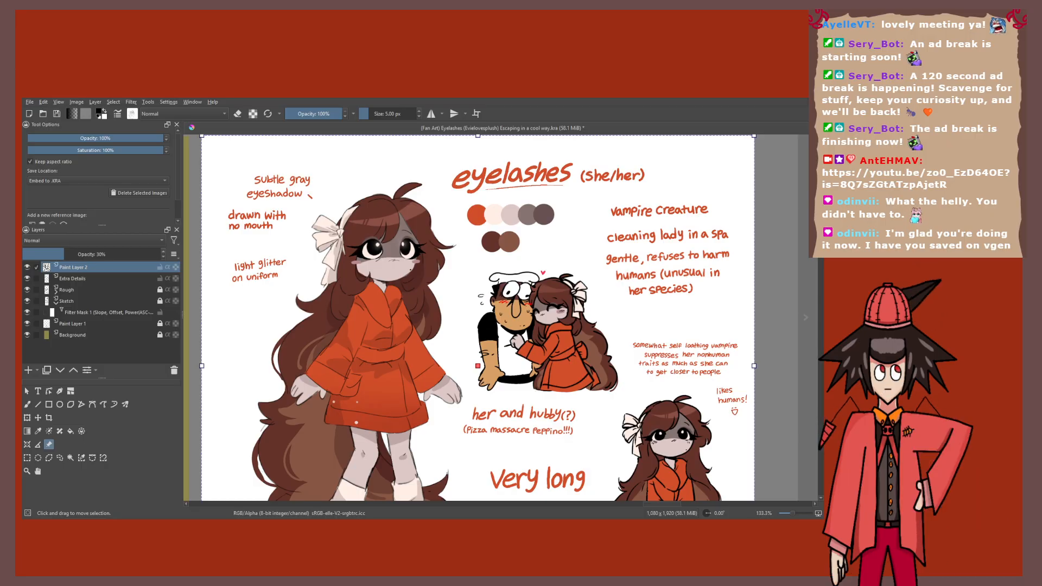
Step: Examine the full-body figure's face, hair bow, orange robe and leg warmers on the Eyelashes reference sheet up close
{"action": "left_click_drag", "start_coordinate": [443, 341], "coordinate": [495, 273]}
{"action": "scroll", "coordinate": [495, 273], "scroll_direction": "down", "scroll_amount": 1}
{"action": "scroll", "coordinate": [468, 223], "scroll_direction": "down", "scroll_amount": 1}
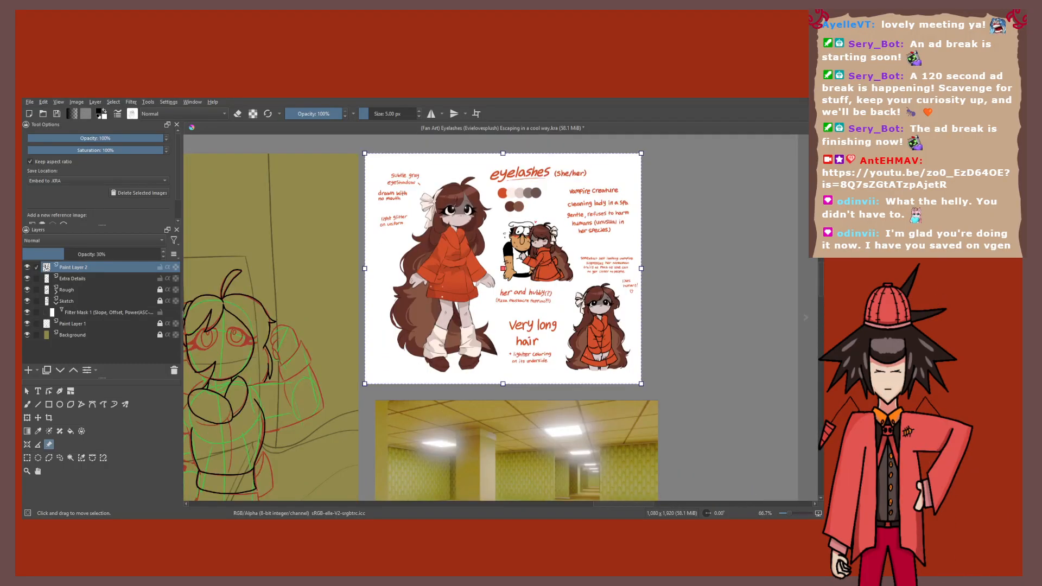
{"action": "left_click_drag", "start_coordinate": [468, 224], "coordinate": [517, 209]}
{"action": "scroll", "coordinate": [620, 172], "scroll_direction": "up", "scroll_amount": 1}
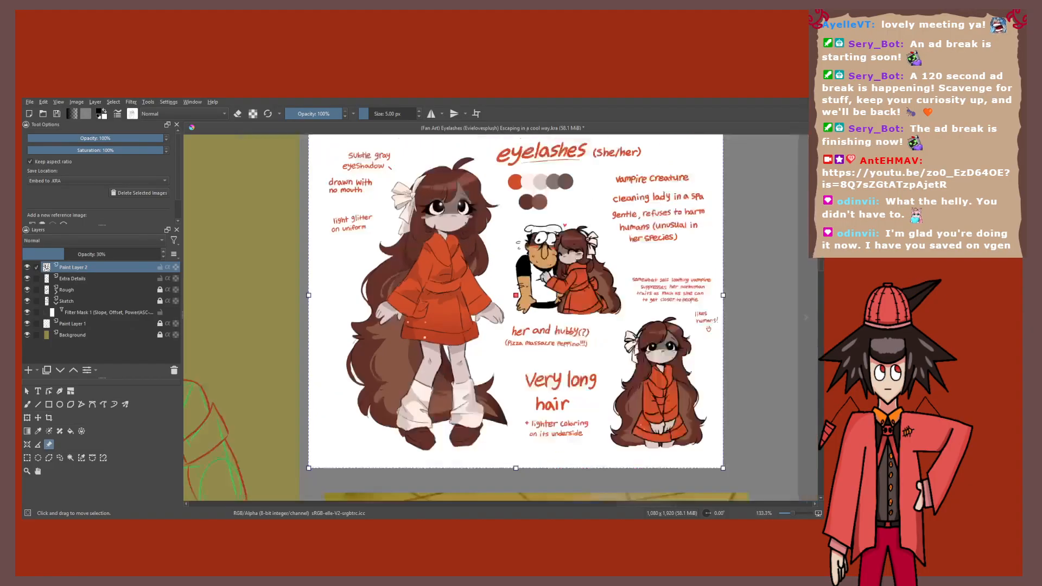
{"action": "left_click_drag", "start_coordinate": [621, 173], "coordinate": [554, 141]}
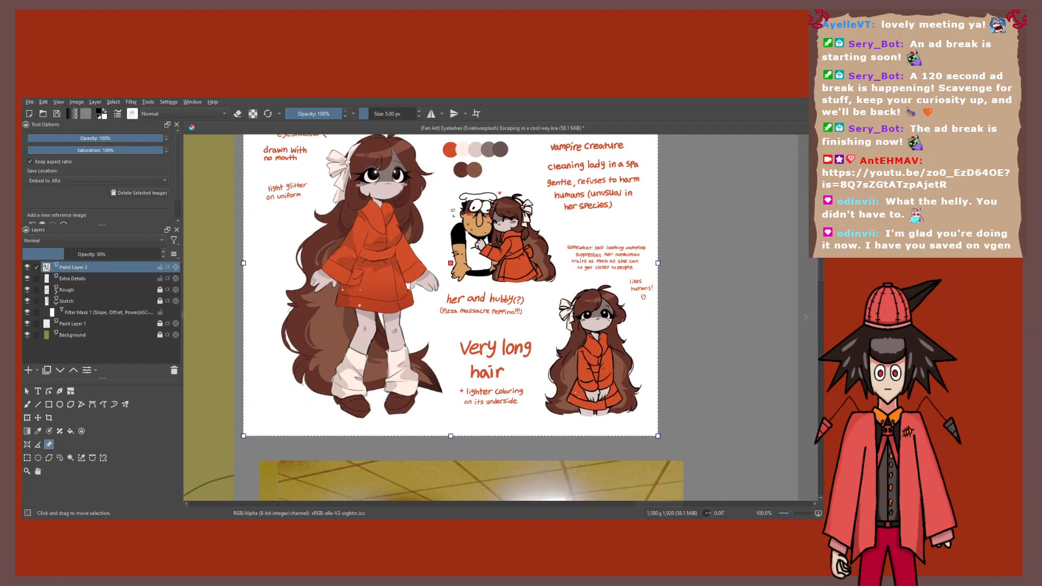
{"action": "left_click_drag", "start_coordinate": [430, 238], "coordinate": [501, 308]}
{"action": "scroll", "coordinate": [451, 286], "scroll_direction": "up", "scroll_amount": 1}
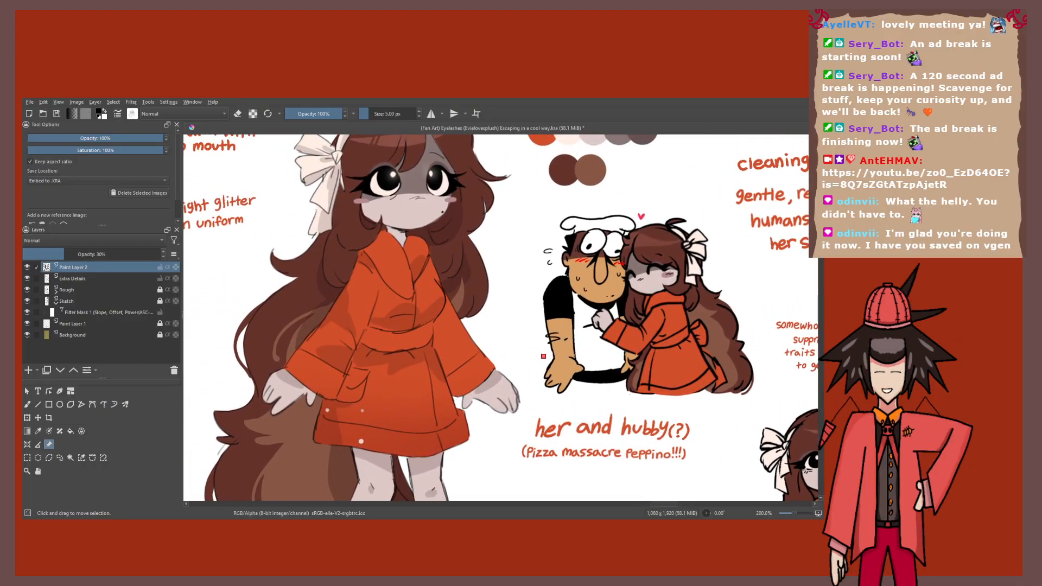
{"action": "scroll", "coordinate": [382, 207], "scroll_direction": "down", "scroll_amount": 3}
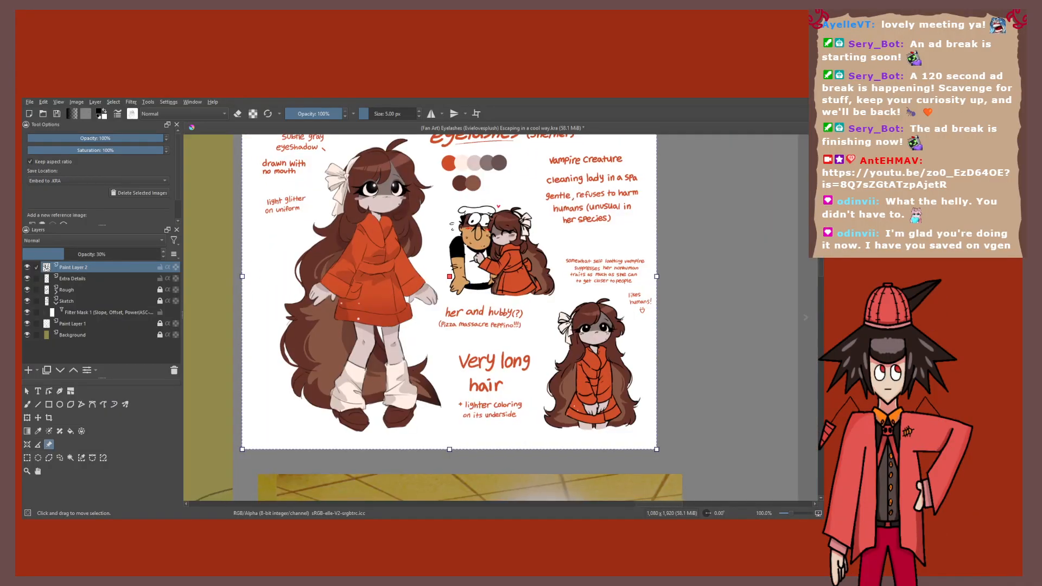
Step: Examine the couple drawing, the smaller standing figure and the very long hair notes on the Eyelashes reference sheet
{"action": "left_click_drag", "start_coordinate": [382, 206], "coordinate": [377, 225]}
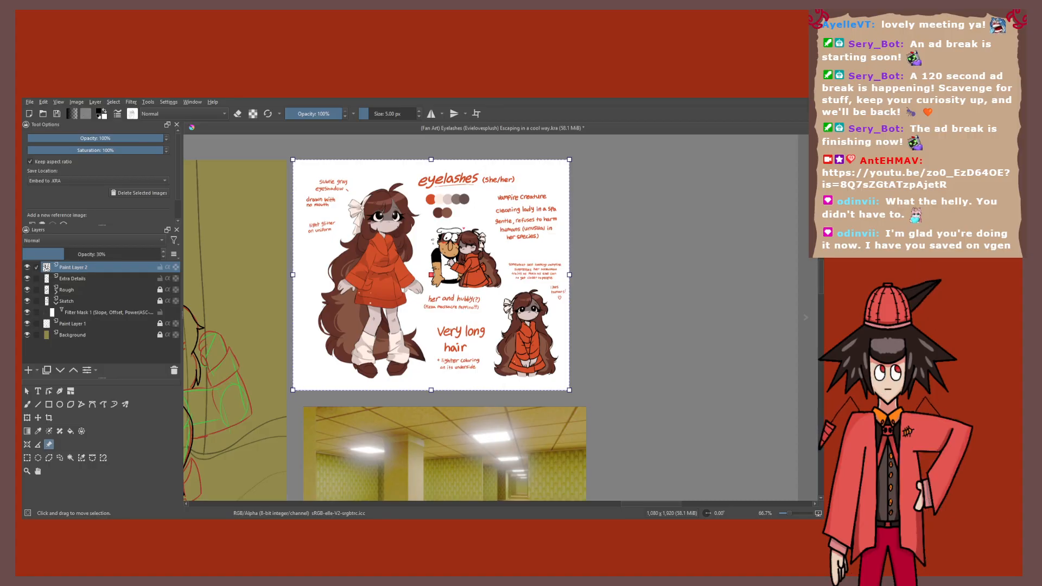
{"action": "scroll", "coordinate": [464, 191], "scroll_direction": "up", "scroll_amount": 1}
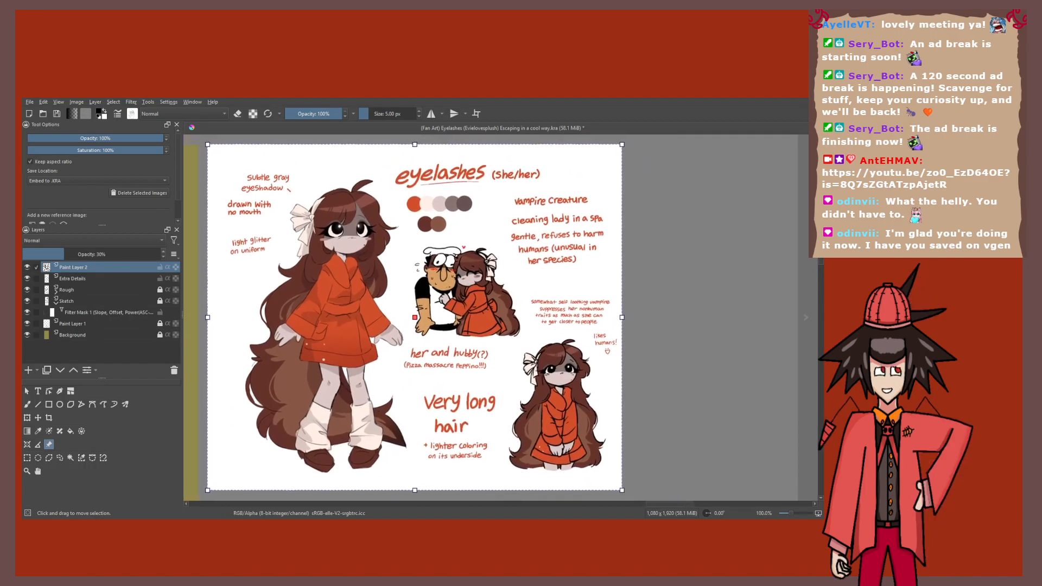
{"action": "left_click_drag", "start_coordinate": [464, 191], "coordinate": [460, 196]}
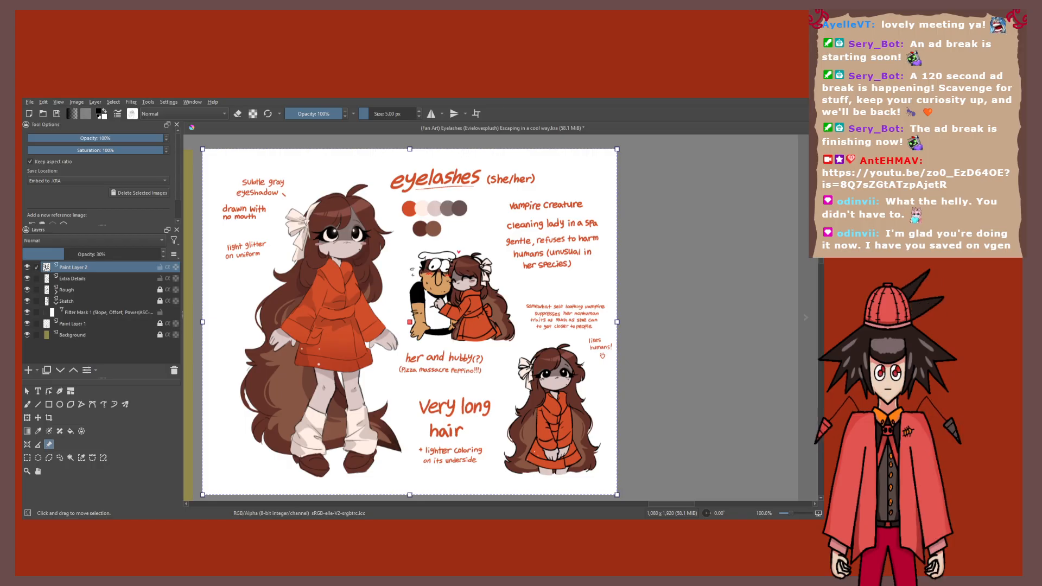
{"action": "left_click_drag", "start_coordinate": [410, 322], "coordinate": [351, 315]}
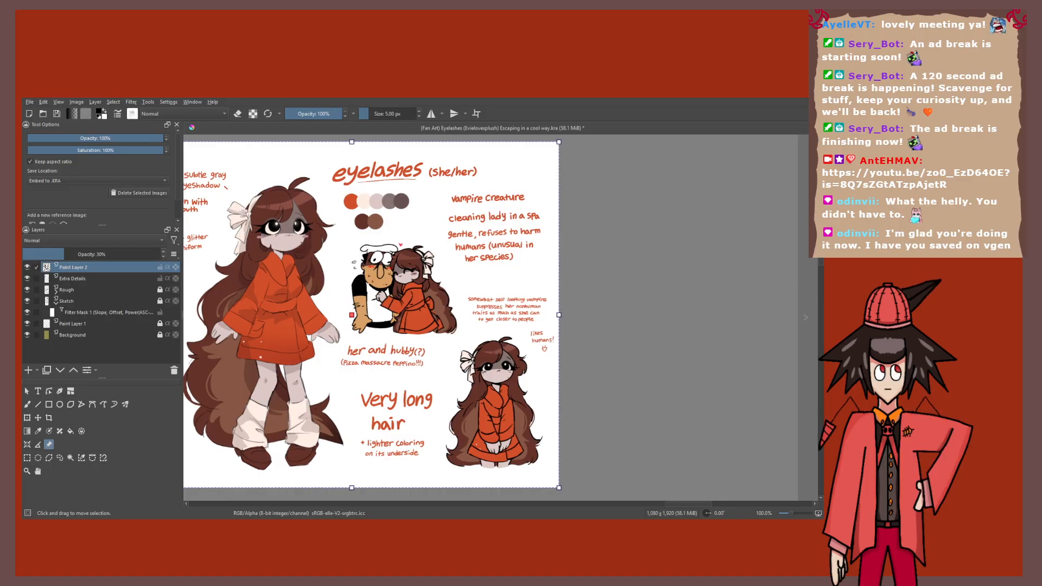
{"action": "mouse_move", "coordinate": [351, 314]}
{"action": "left_mouse_down"}
{"action": "mouse_move", "coordinate": [628, 266]}
{"action": "mouse_move", "coordinate": [768, 152]}
{"action": "mouse_move", "coordinate": [427, 312]}
{"action": "left_mouse_up"}
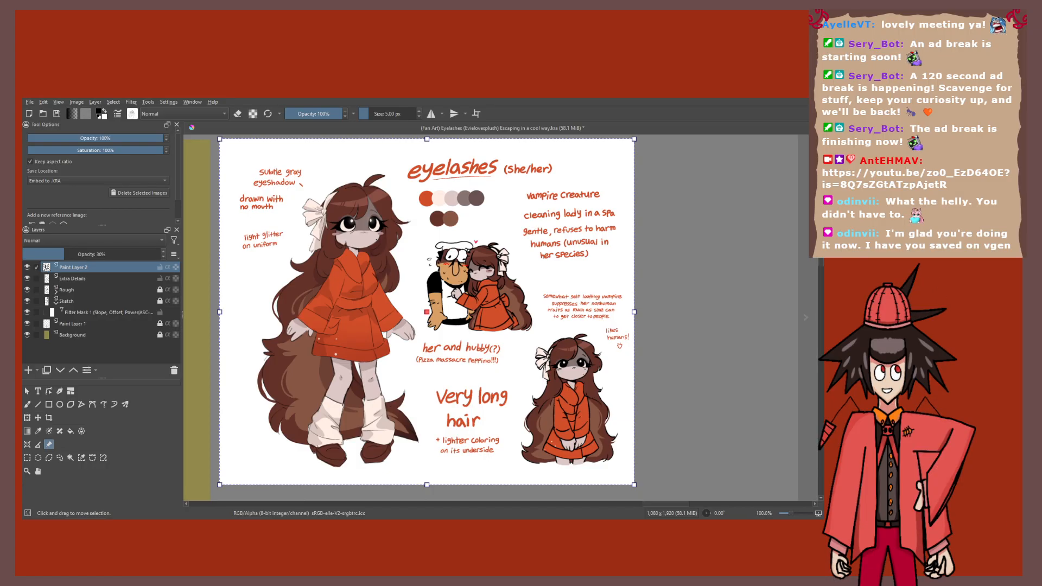
{"action": "left_click_drag", "start_coordinate": [488, 326], "coordinate": [437, 295]}
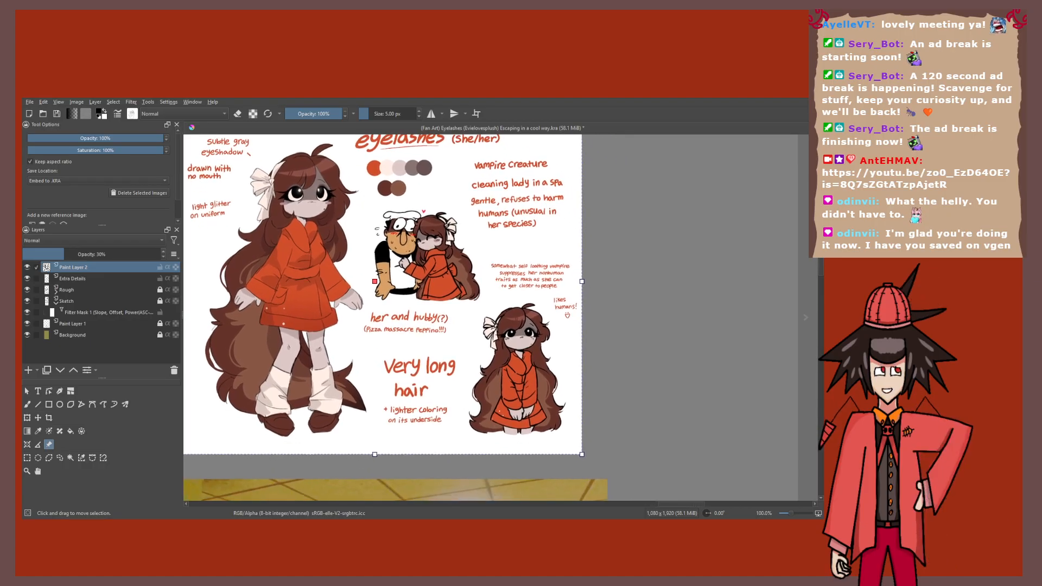
{"action": "scroll", "coordinate": [494, 253], "scroll_direction": "up", "scroll_amount": 1}
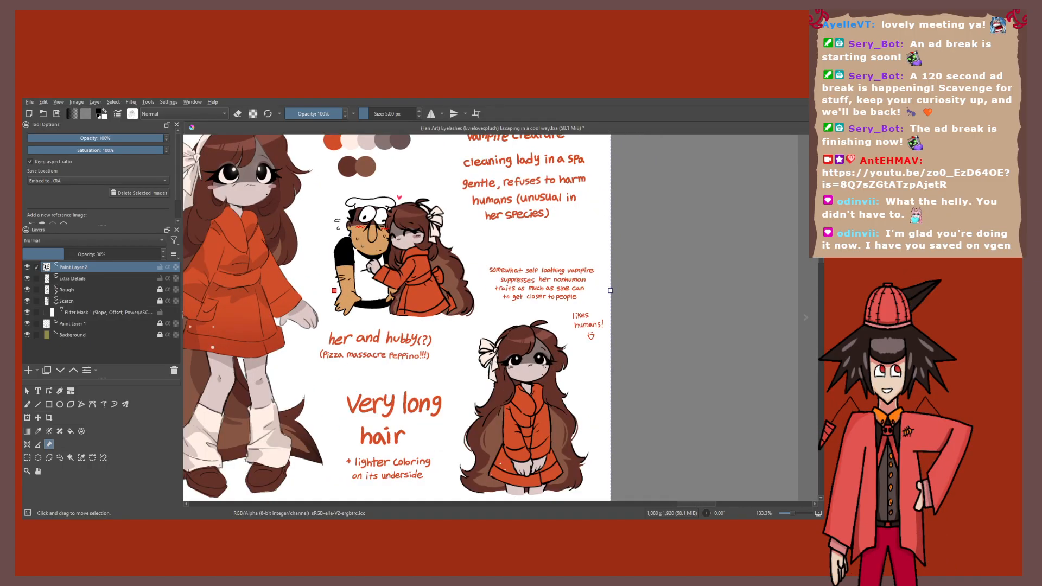
{"action": "left_click_drag", "start_coordinate": [466, 304], "coordinate": [555, 295]}
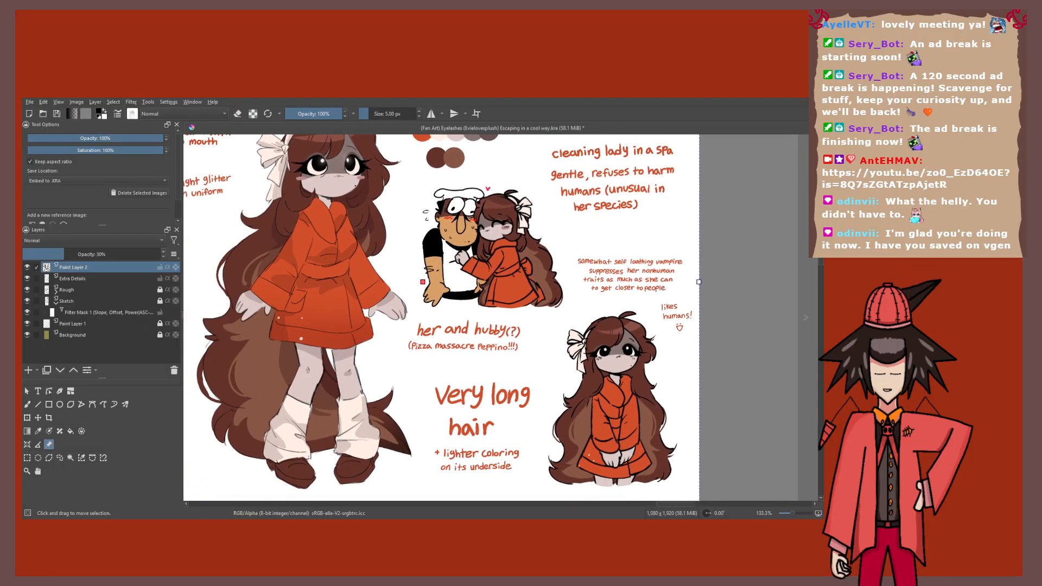
{"action": "left_click_drag", "start_coordinate": [488, 304], "coordinate": [513, 317]}
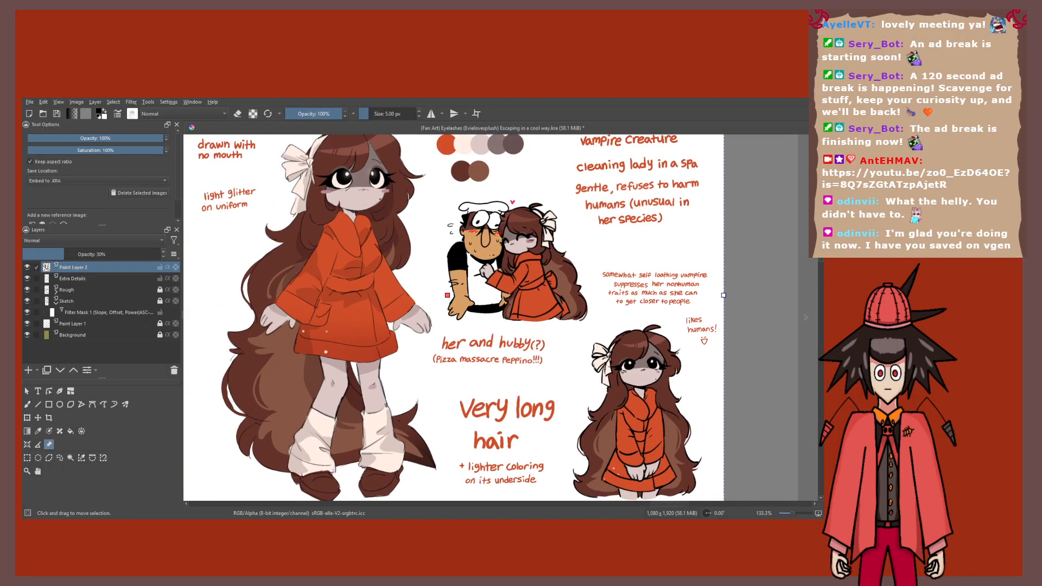
{"action": "scroll", "coordinate": [310, 319], "scroll_direction": "down", "scroll_amount": 1}
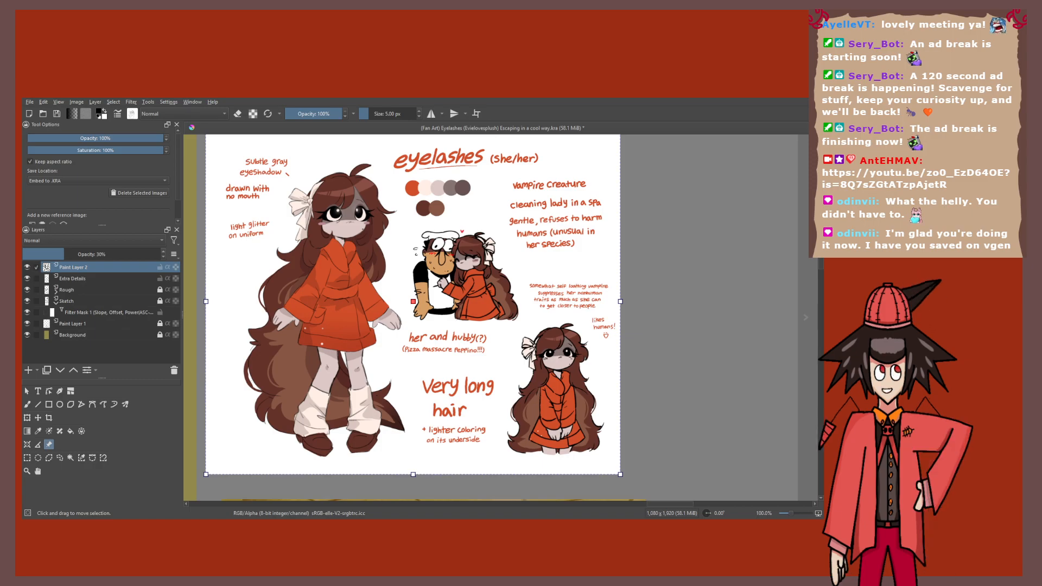
Step: Compare the inked character sketch on the canvas with the Eyelashes reference sheet and the yellow backrooms photo
{"action": "left_click_drag", "start_coordinate": [488, 325], "coordinate": [414, 284]}
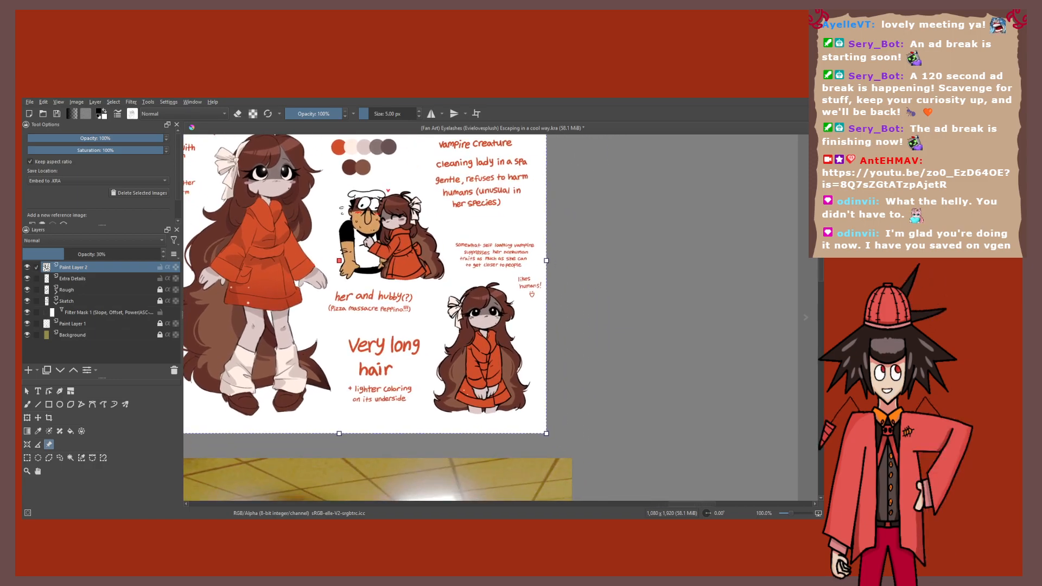
{"action": "scroll", "coordinate": [500, 317], "scroll_direction": "down", "scroll_amount": 1}
{"action": "mouse_move", "coordinate": [500, 318]}
{"action": "left_mouse_down"}
{"action": "mouse_move", "coordinate": [622, 245]}
{"action": "mouse_move", "coordinate": [674, 254]}
{"action": "left_mouse_up"}
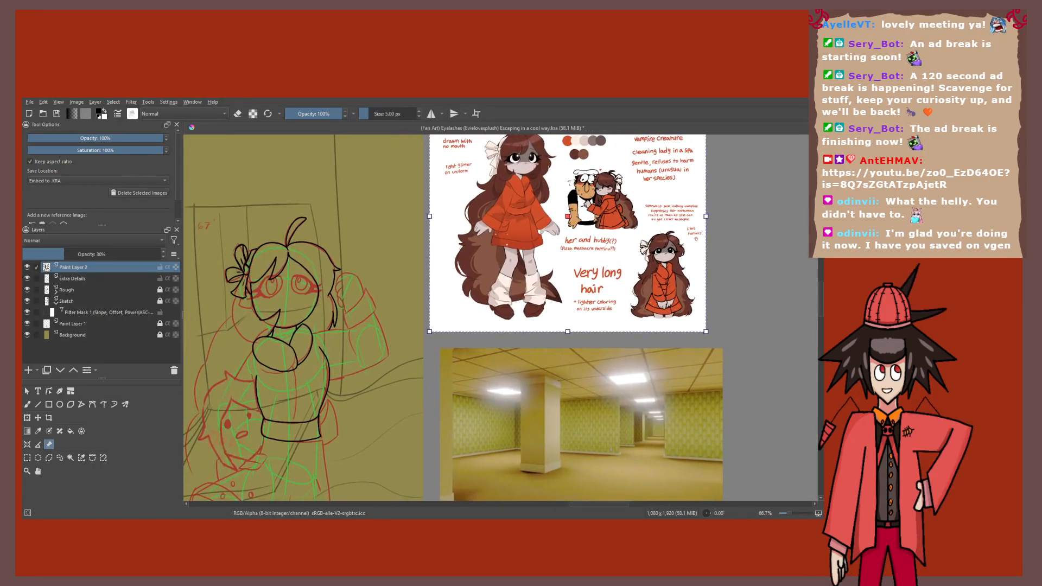
{"action": "scroll", "coordinate": [609, 268], "scroll_direction": "up", "scroll_amount": 1}
{"action": "left_click_drag", "start_coordinate": [730, 234], "coordinate": [602, 280]}
{"action": "scroll", "coordinate": [609, 267], "scroll_direction": "down", "scroll_amount": 1}
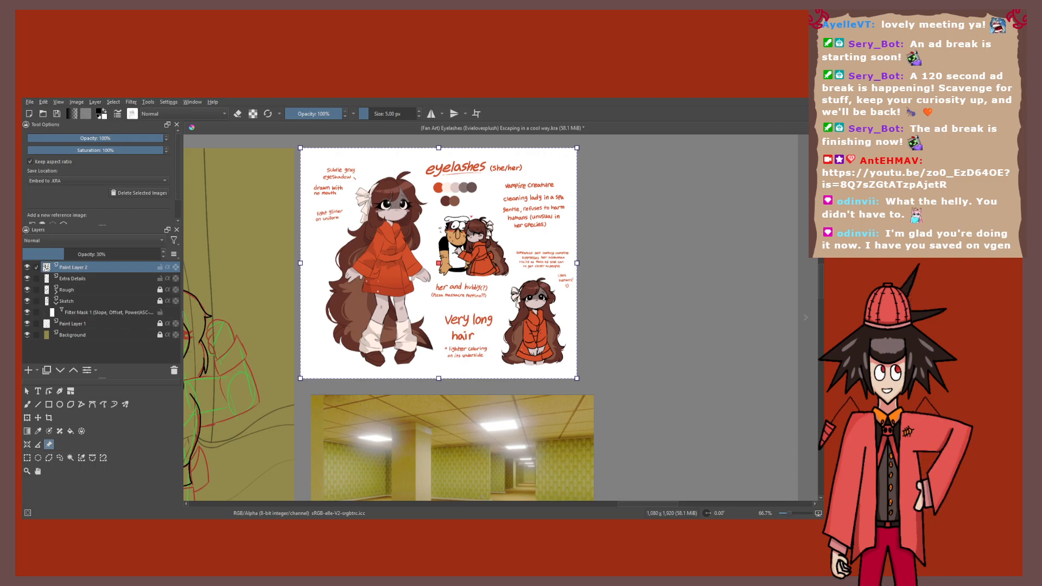
{"action": "left_click_drag", "start_coordinate": [402, 326], "coordinate": [600, 220]}
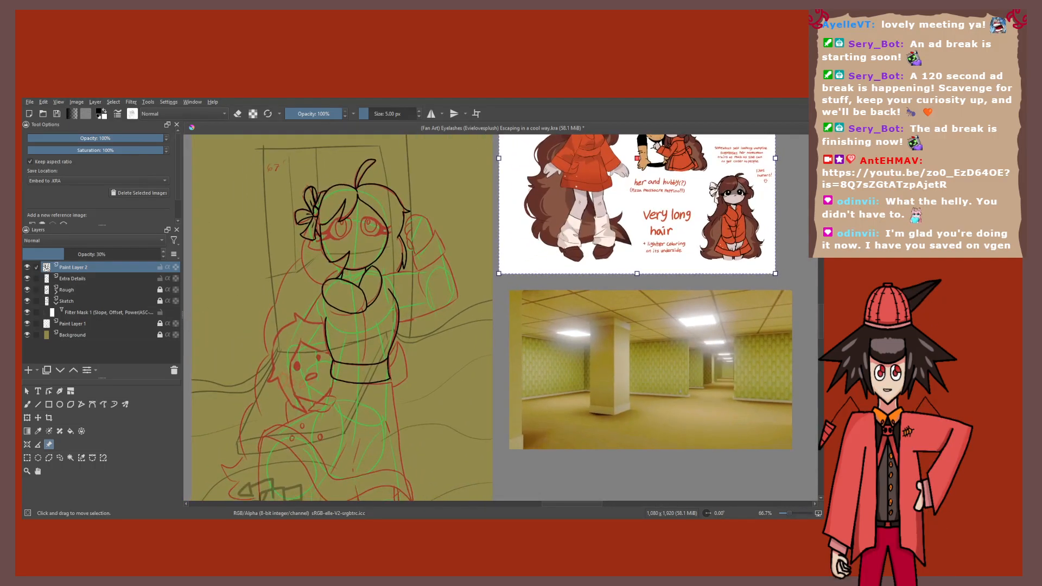
{"action": "left_click_drag", "start_coordinate": [600, 220], "coordinate": [367, 334]}
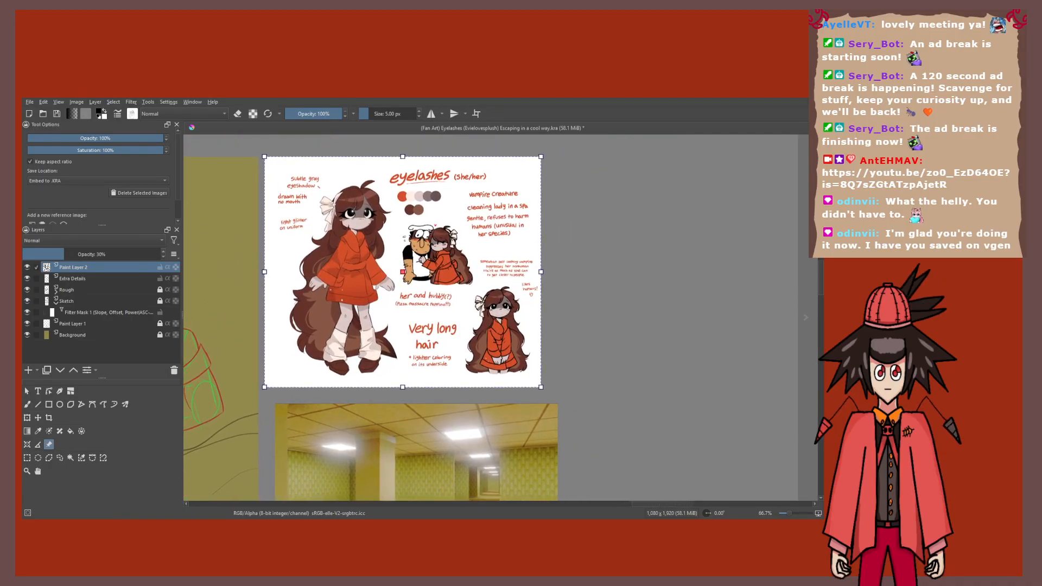
Step: Rename Paint Layer 2 as Watermark, lock it, and make the Extra Details layer active
{"action": "key", "text": "F2"}
{"action": "left_click_drag", "start_coordinate": [66, 267], "coordinate": [42, 267]}
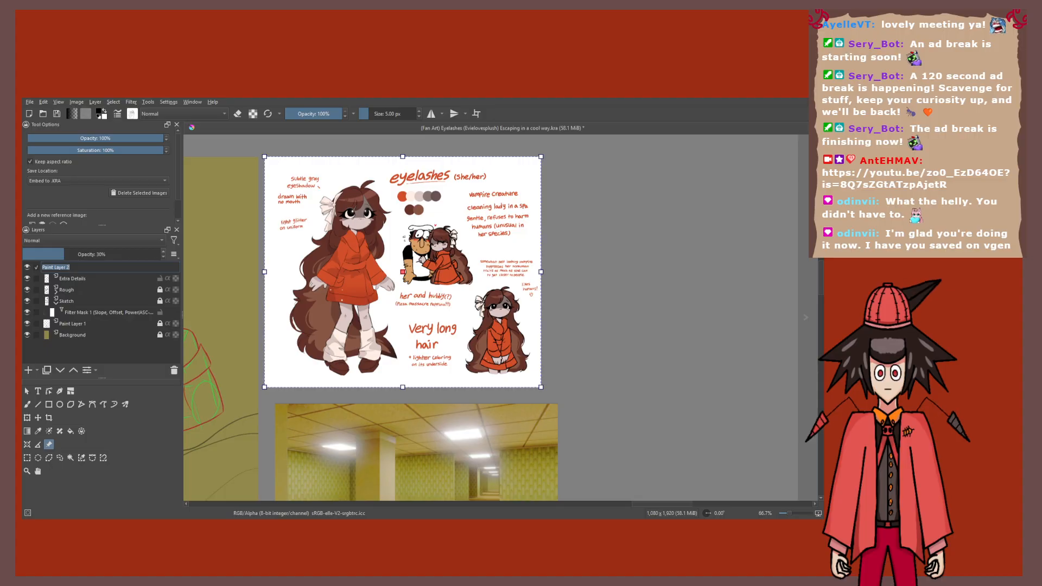
{"action": "type", "text": "Wa"}
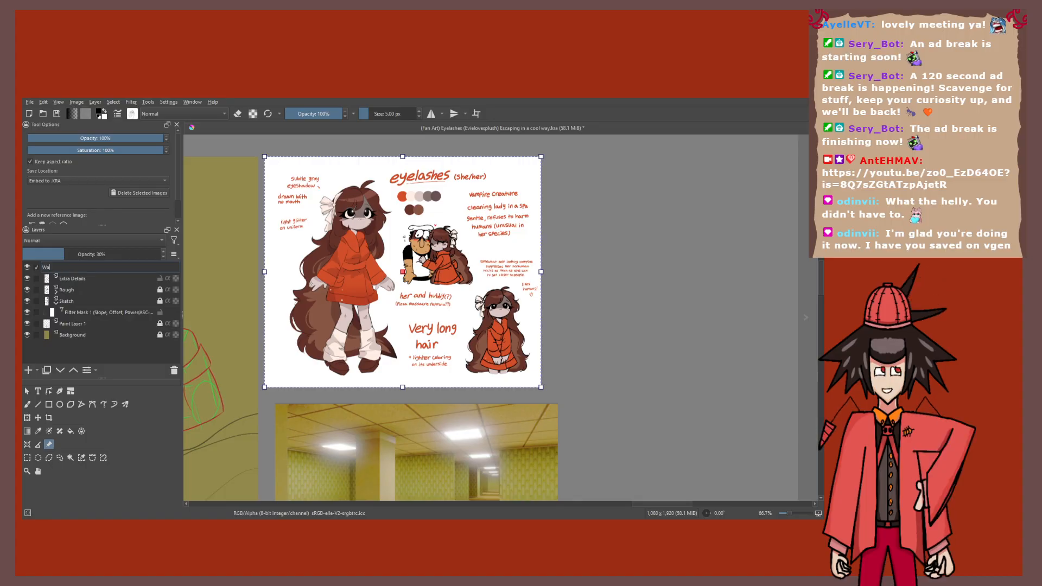
{"action": "type", "text": "termark"}
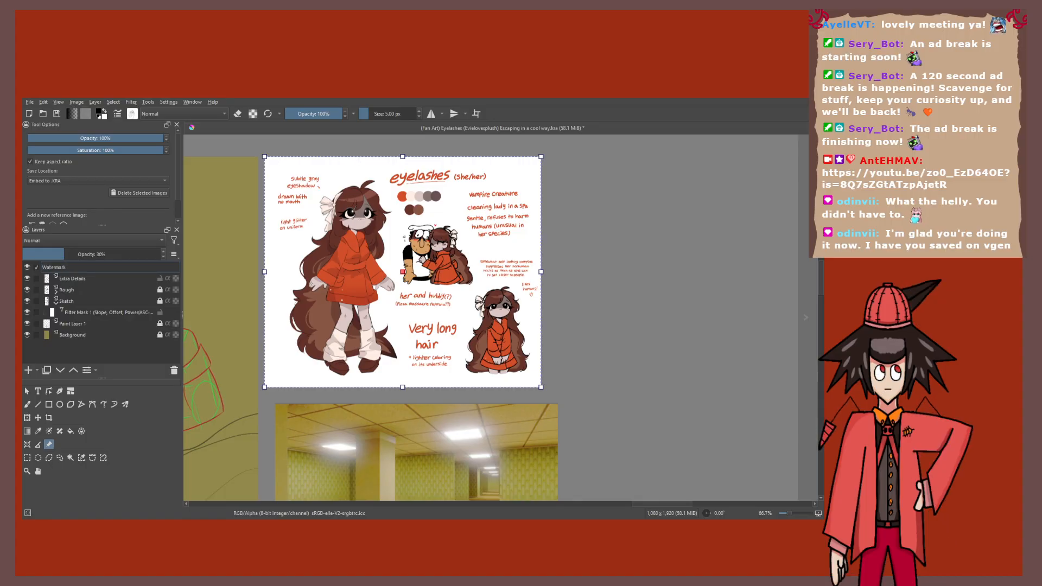
{"action": "key", "text": "Return"}
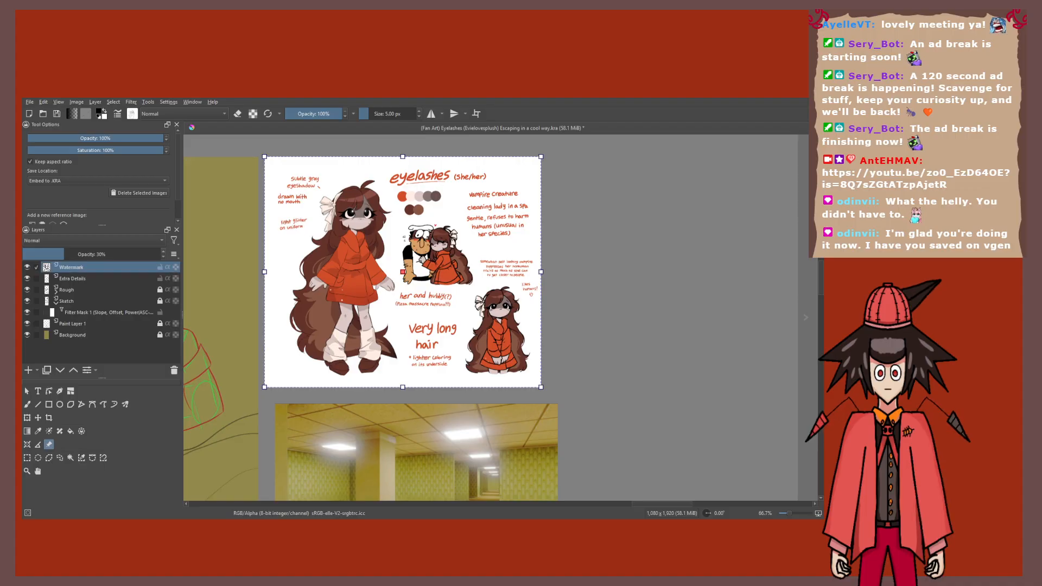
{"action": "left_click", "coordinate": [73, 279]}
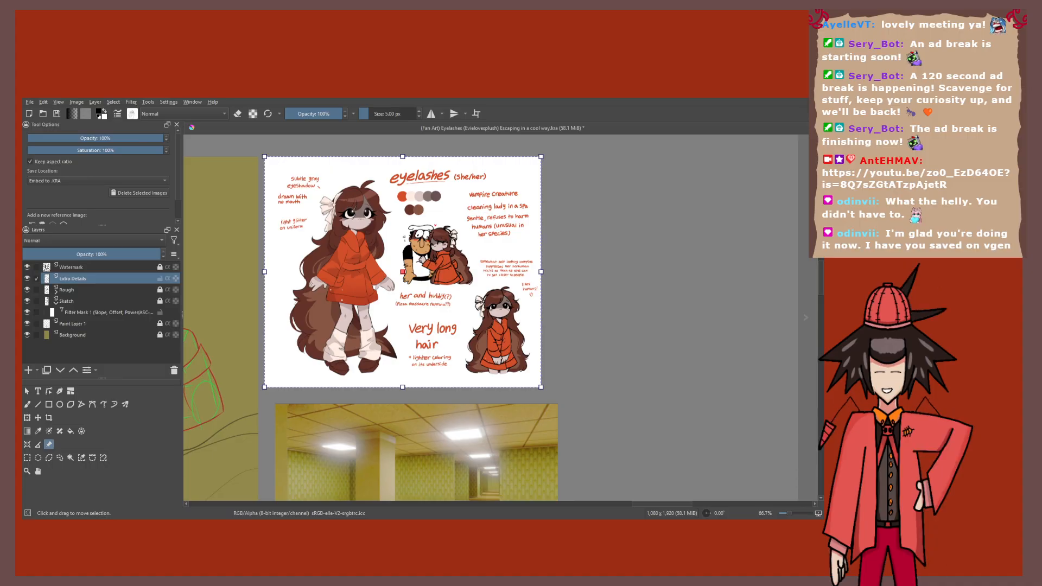
{"action": "mouse_move", "coordinate": [402, 304]}
{"action": "left_mouse_down"}
{"action": "mouse_move", "coordinate": [519, 270]}
{"action": "mouse_move", "coordinate": [542, 249]}
{"action": "mouse_move", "coordinate": [505, 266]}
{"action": "mouse_move", "coordinate": [541, 265]}
{"action": "left_mouse_up"}
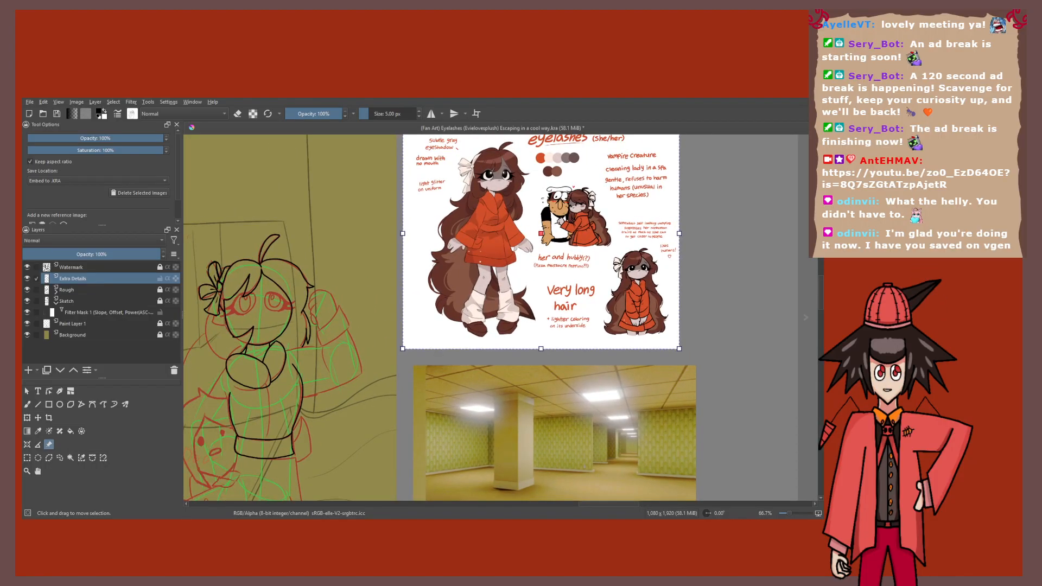
{"action": "scroll", "coordinate": [597, 239], "scroll_direction": "up", "scroll_amount": 1}
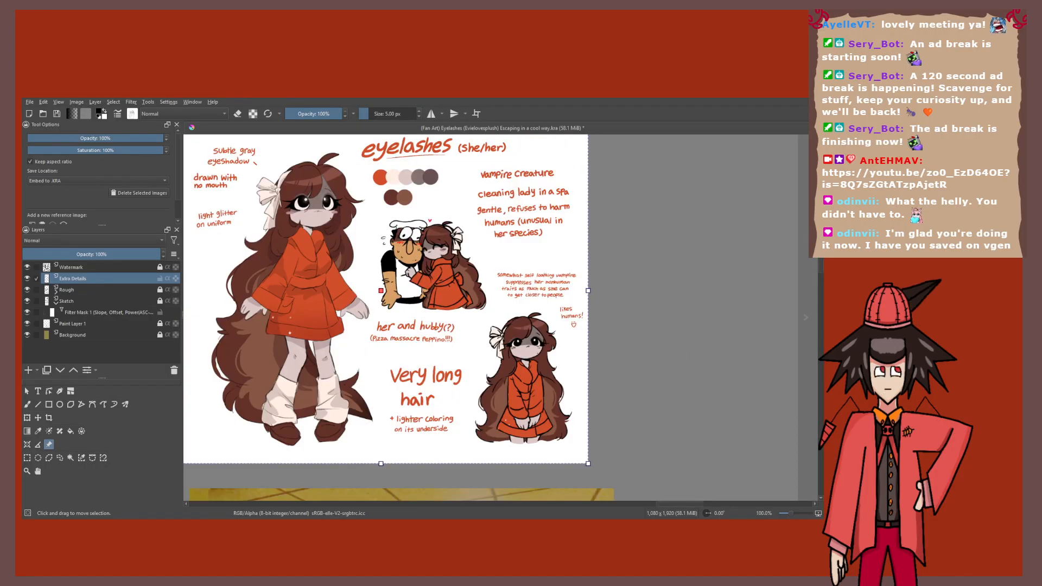
{"action": "scroll", "coordinate": [411, 267], "scroll_direction": "down", "scroll_amount": 3}
{"action": "scroll", "coordinate": [544, 272], "scroll_direction": "up", "scroll_amount": 3}
{"action": "scroll", "coordinate": [428, 255], "scroll_direction": "down", "scroll_amount": 2}
{"action": "scroll", "coordinate": [274, 254], "scroll_direction": "up", "scroll_amount": 2}
{"action": "scroll", "coordinate": [434, 317], "scroll_direction": "up", "scroll_amount": 3}
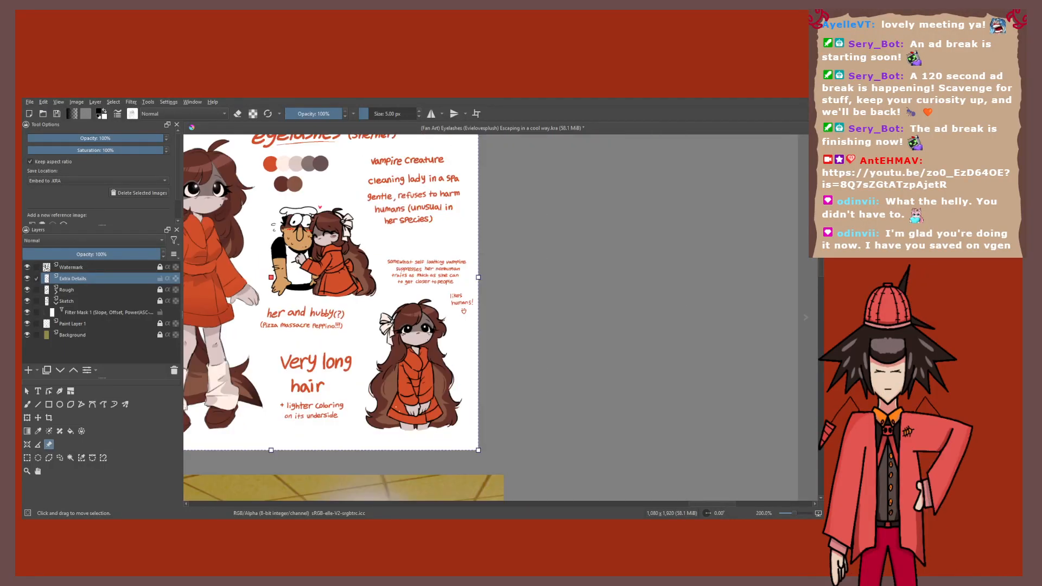
{"action": "left_click_drag", "start_coordinate": [434, 282], "coordinate": [600, 318]}
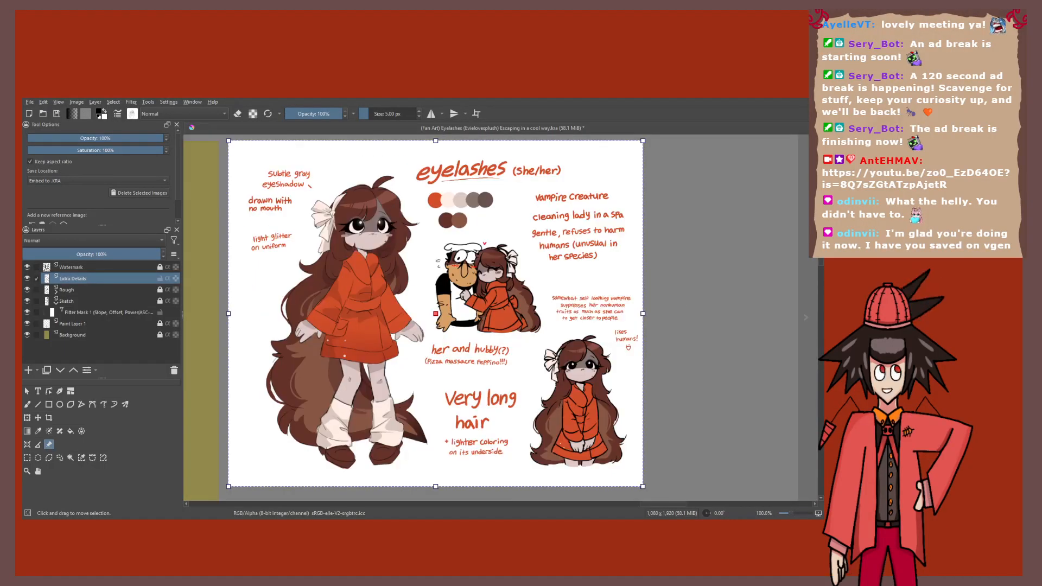
{"action": "left_click_drag", "start_coordinate": [488, 337], "coordinate": [442, 306]}
{"action": "scroll", "coordinate": [435, 309], "scroll_direction": "up", "scroll_amount": 1}
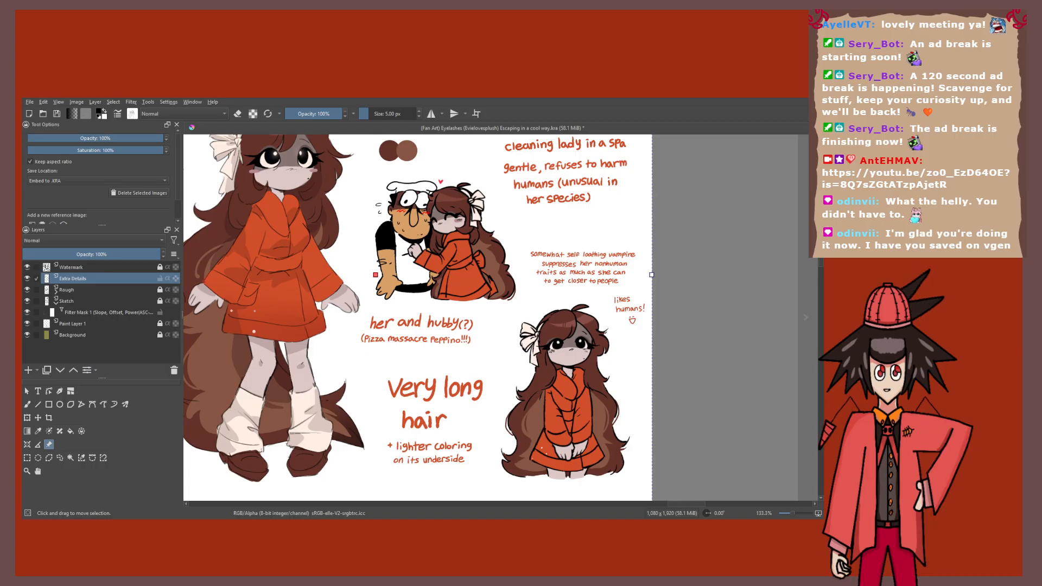
{"action": "key", "text": "1"}
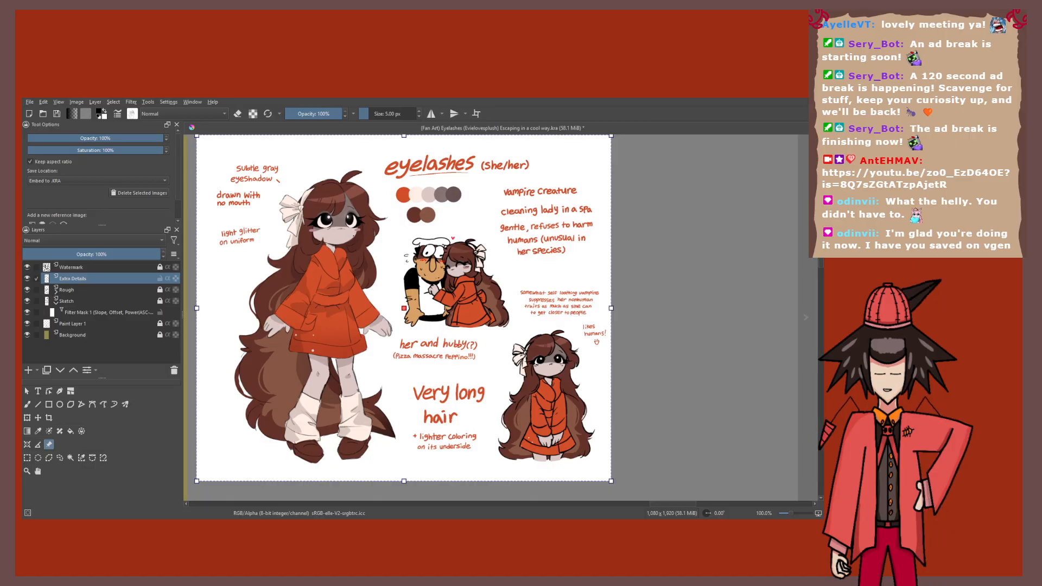
{"action": "mouse_move", "coordinate": [403, 308]}
{"action": "left_mouse_down"}
{"action": "mouse_move", "coordinate": [456, 308]}
{"action": "mouse_move", "coordinate": [438, 322]}
{"action": "mouse_move", "coordinate": [418, 303]}
{"action": "left_mouse_up"}
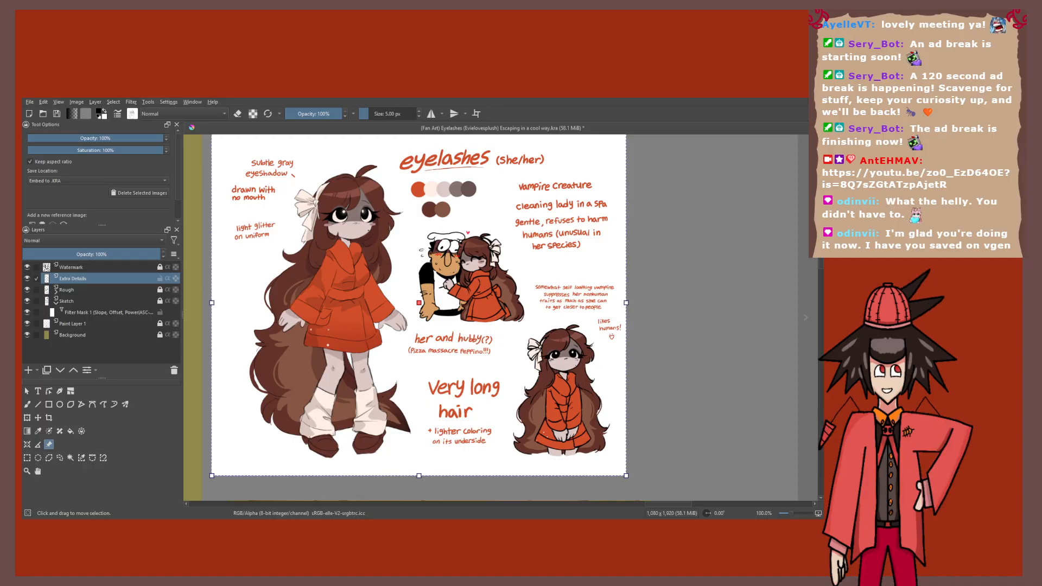
{"action": "key", "text": "minus"}
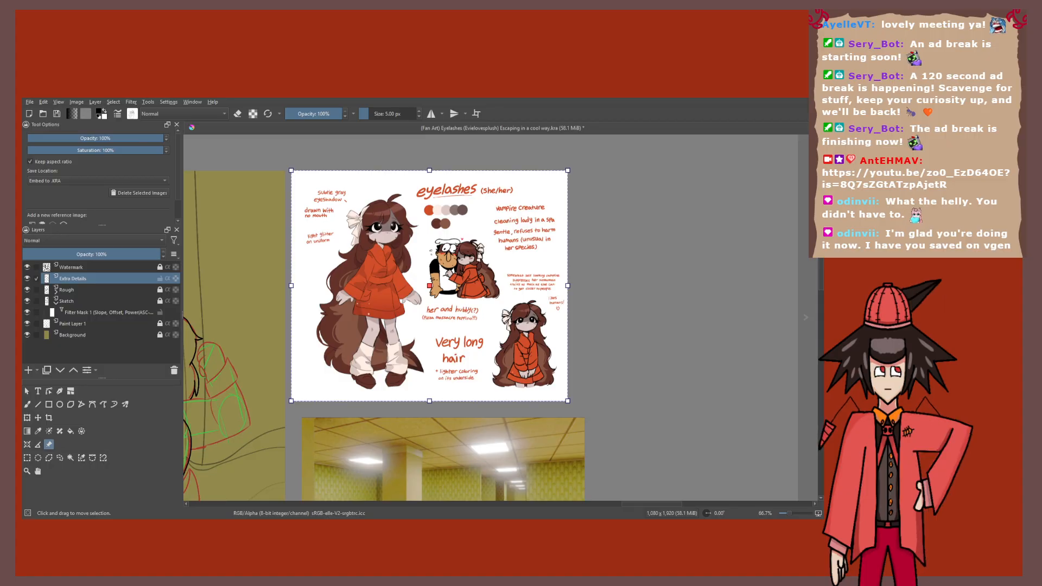
Step: Activate the freehand brush with erasing turned off and bring the inked figure into close view
{"action": "scroll", "coordinate": [489, 137], "scroll_direction": "down", "scroll_amount": 2}
{"action": "key", "text": "b"}
{"action": "key", "text": "e"}
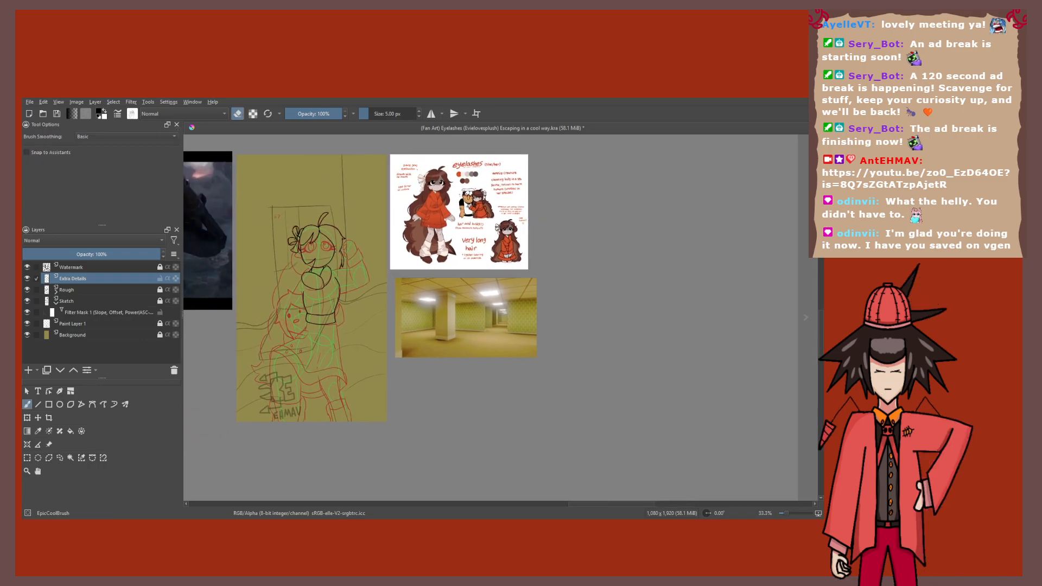
{"action": "scroll", "coordinate": [329, 265], "scroll_direction": "up", "scroll_amount": 3}
{"action": "key", "text": "e"}
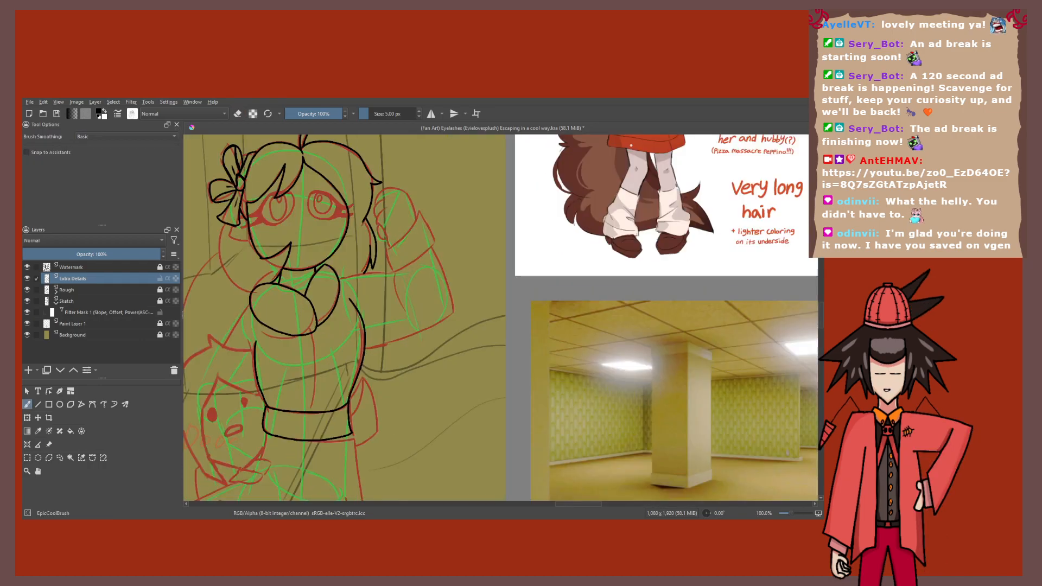
Step: Study the very long hair notes and the smaller standing figure on the Eyelashes reference sheet against the inked sketch
{"action": "key", "text": "minus"}
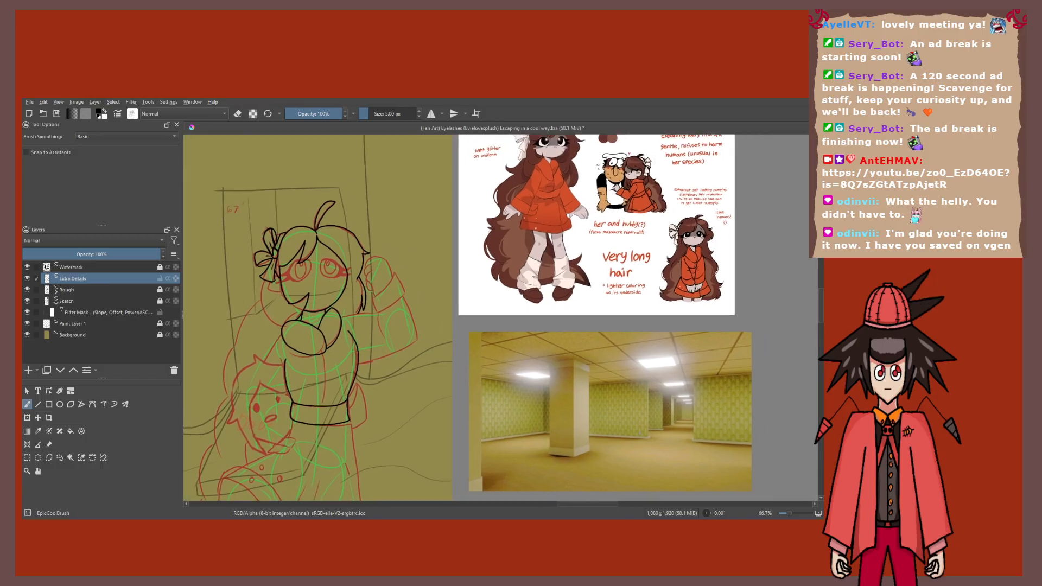
{"action": "left_click_drag", "start_coordinate": [358, 326], "coordinate": [338, 326]}
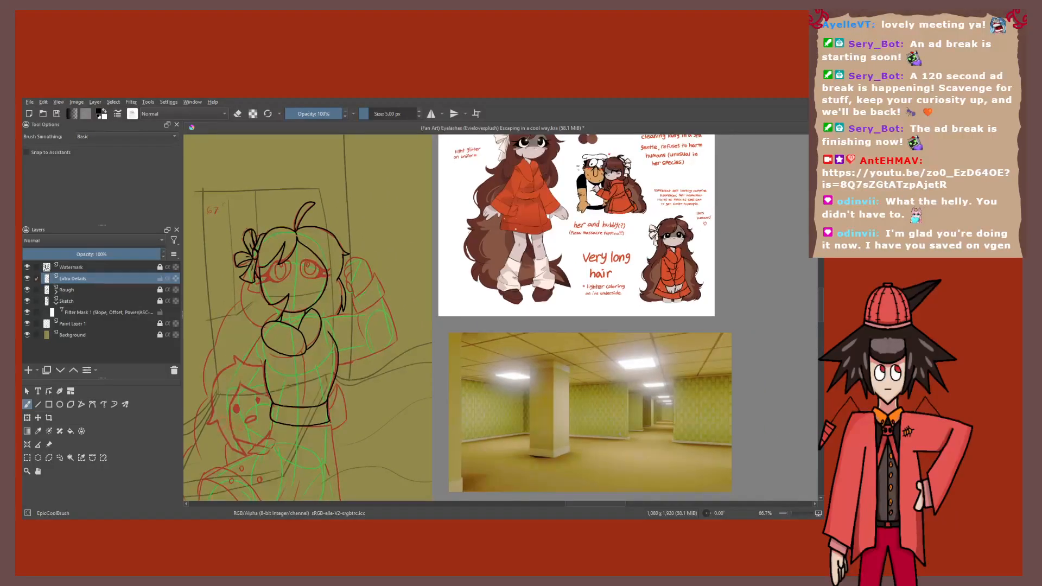
{"action": "key", "text": "plus"}
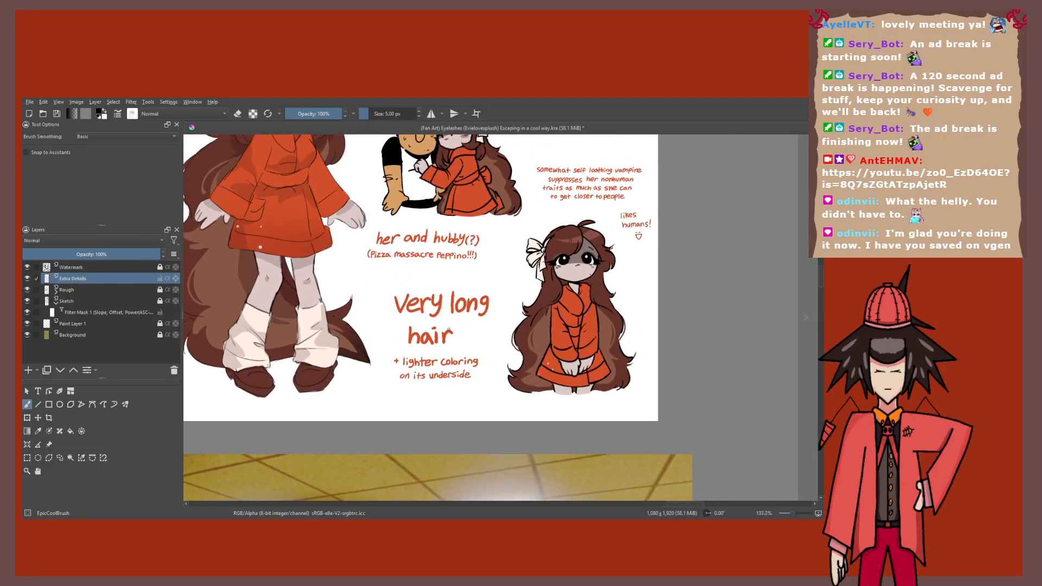
{"action": "key", "text": "plus"}
{"action": "key", "text": "minus"}
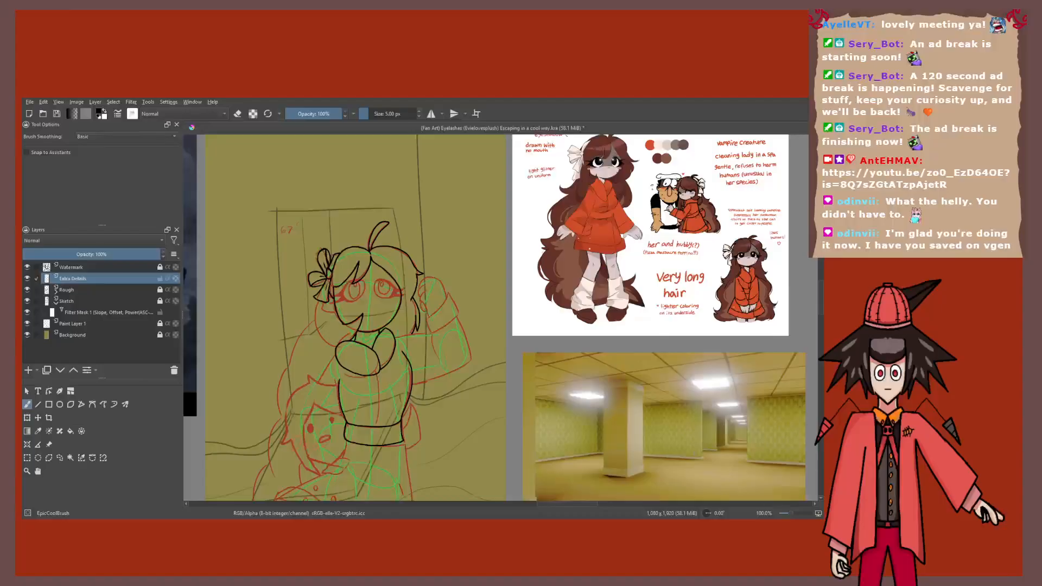
{"action": "key", "text": "minus"}
{"action": "key", "text": "minus"}
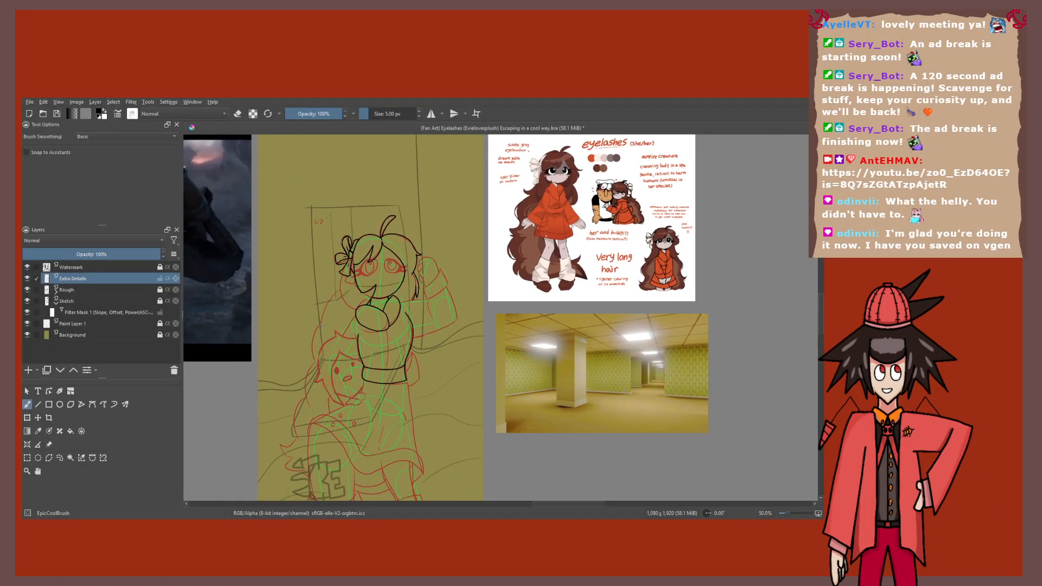
{"action": "key", "text": "plus"}
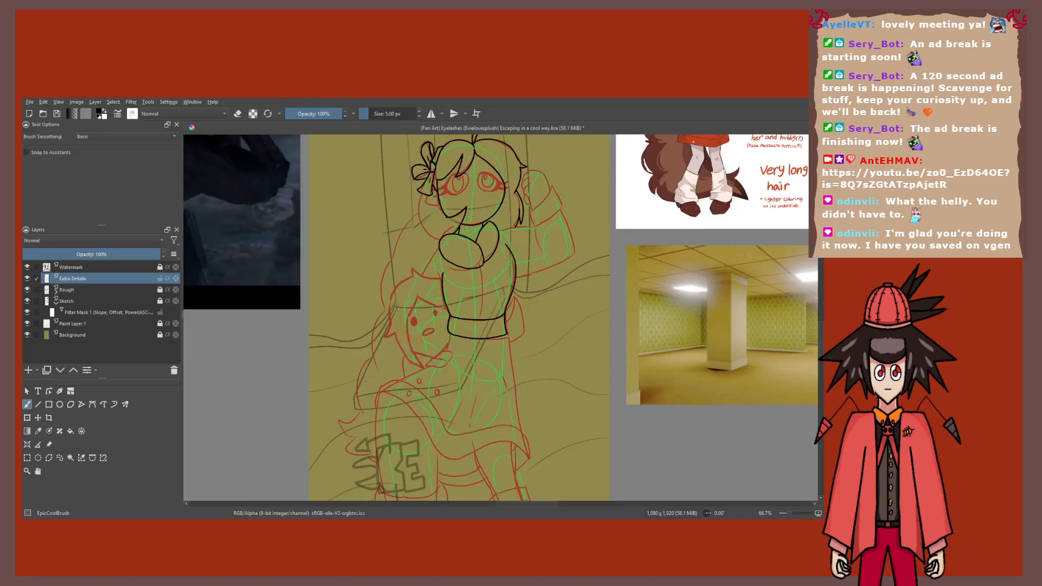
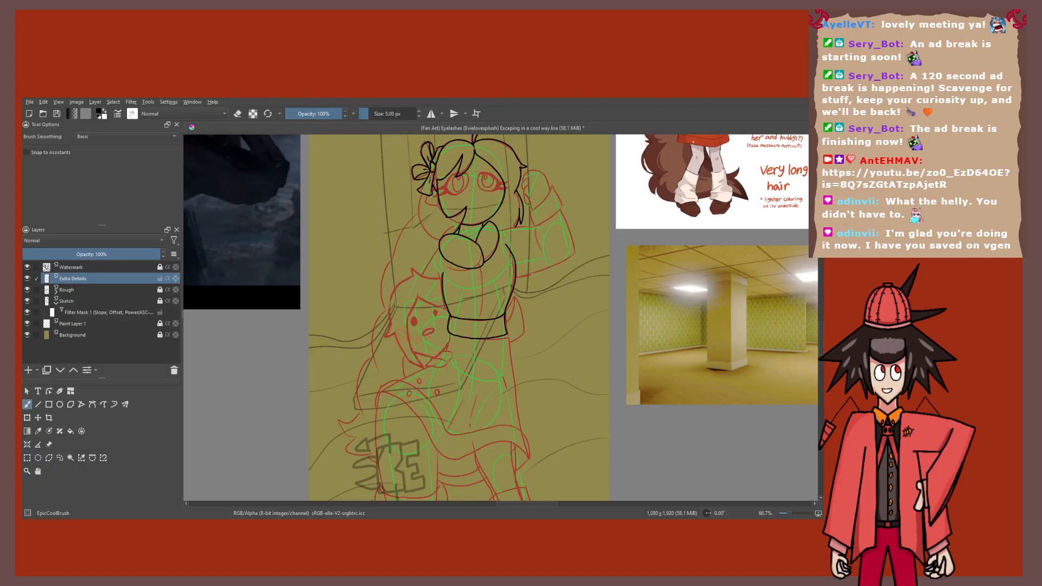
Step: Compare the sketch's head, hair bow and overall pose with the full-body figure on the Eyelashes reference sheet
{"action": "key", "text": "minus"}
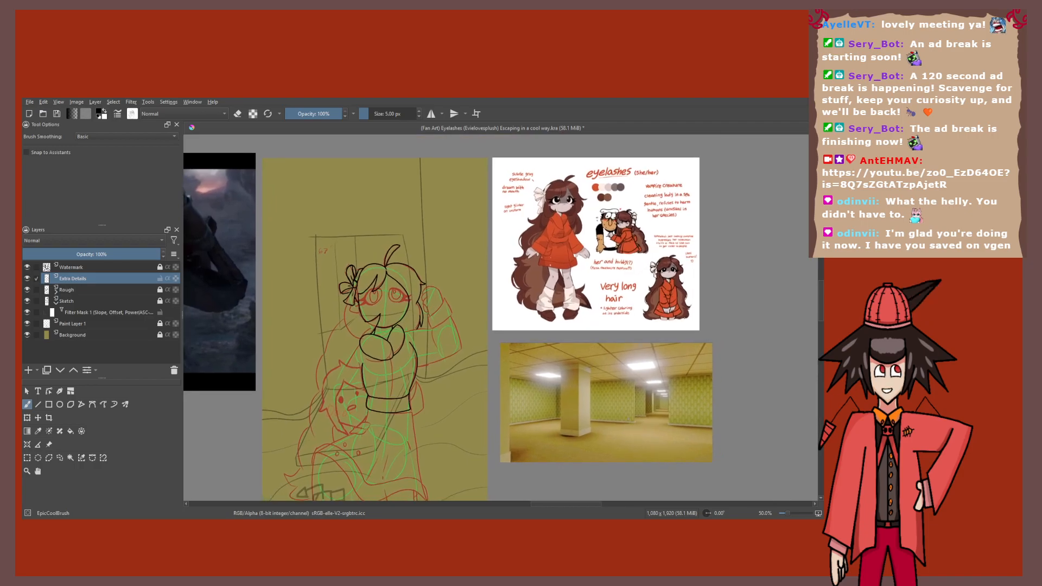
{"action": "left_click_drag", "start_coordinate": [434, 325], "coordinate": [516, 269]}
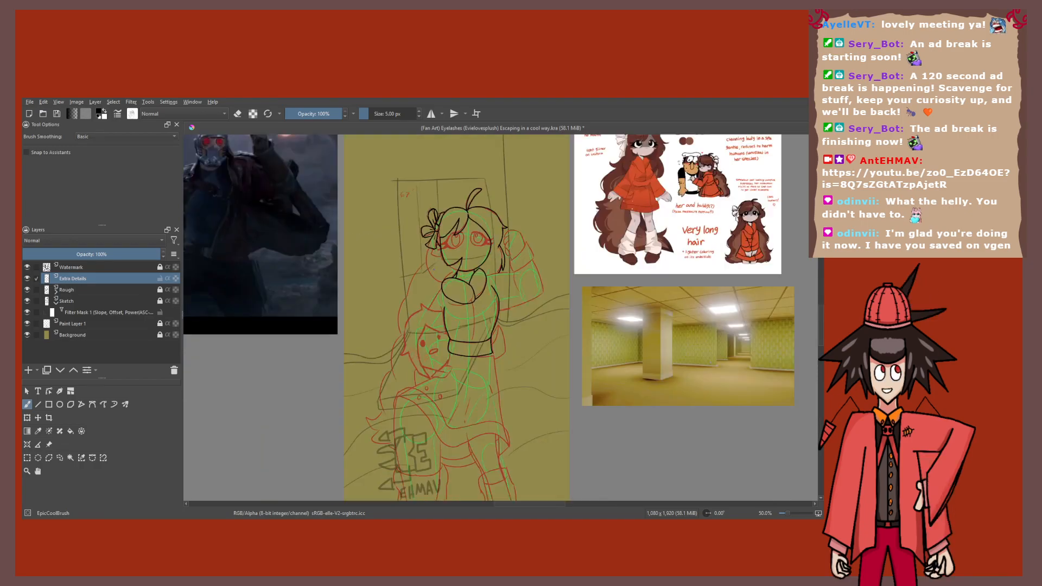
{"action": "scroll", "coordinate": [269, 372], "scroll_direction": "up", "scroll_amount": 2}
{"action": "scroll", "coordinate": [270, 371], "scroll_direction": "down", "scroll_amount": 4}
{"action": "scroll", "coordinate": [270, 372], "scroll_direction": "up", "scroll_amount": 5}
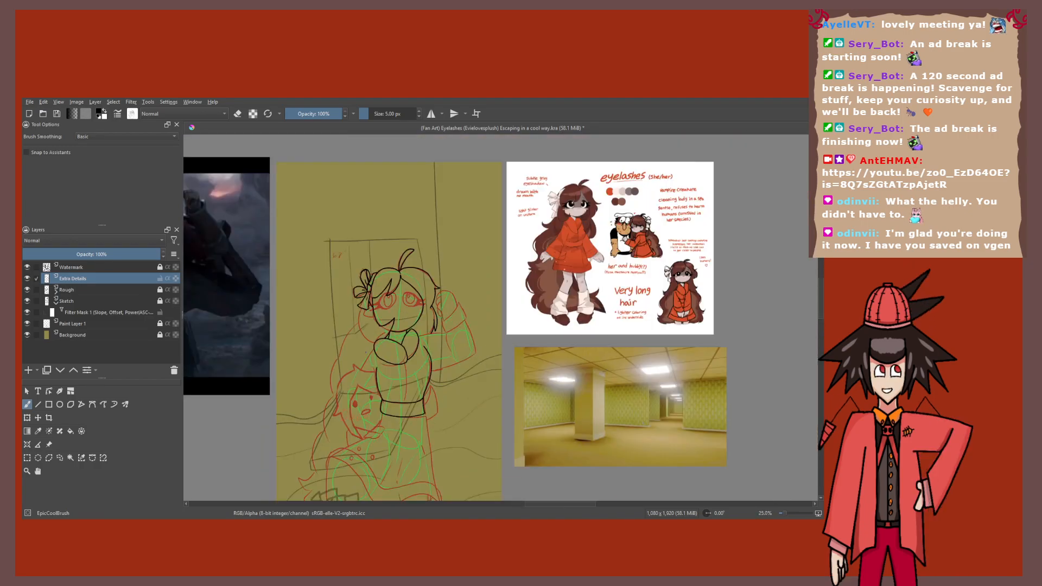
{"action": "scroll", "coordinate": [269, 372], "scroll_direction": "down", "scroll_amount": 3}
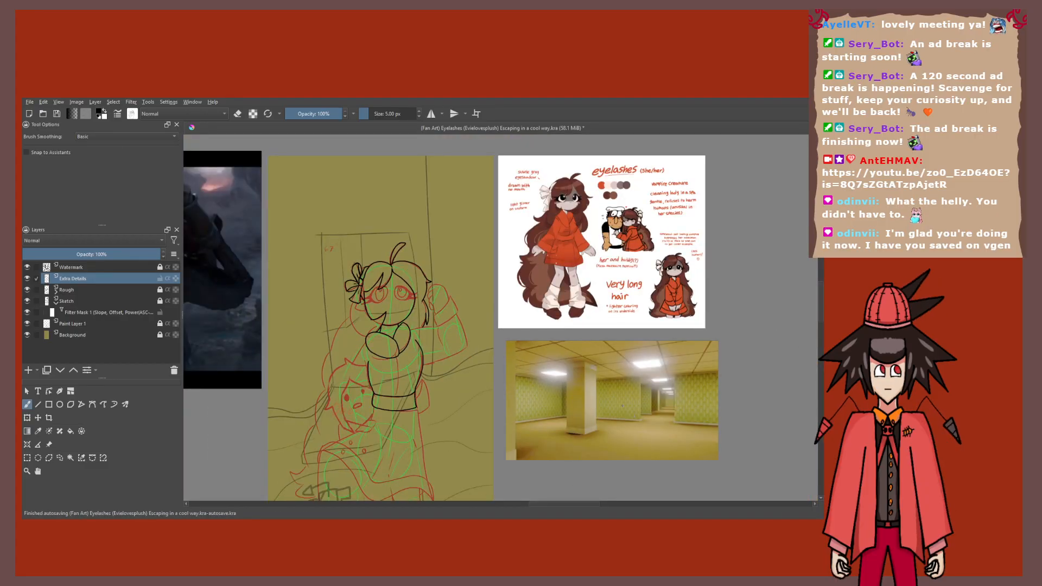
{"action": "left_click_drag", "start_coordinate": [434, 326], "coordinate": [390, 305]}
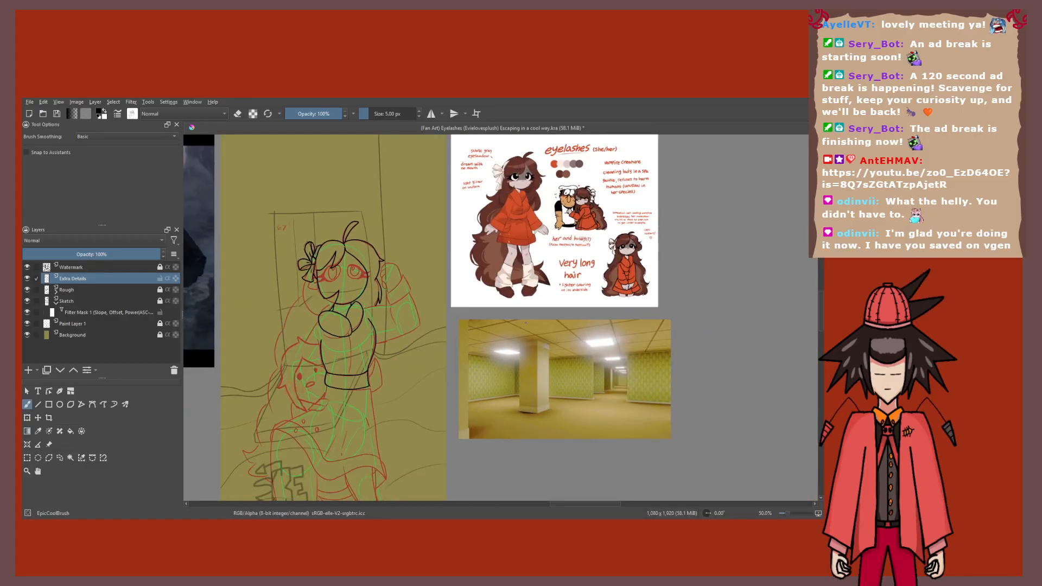
{"action": "scroll", "coordinate": [272, 260], "scroll_direction": "up", "scroll_amount": 4}
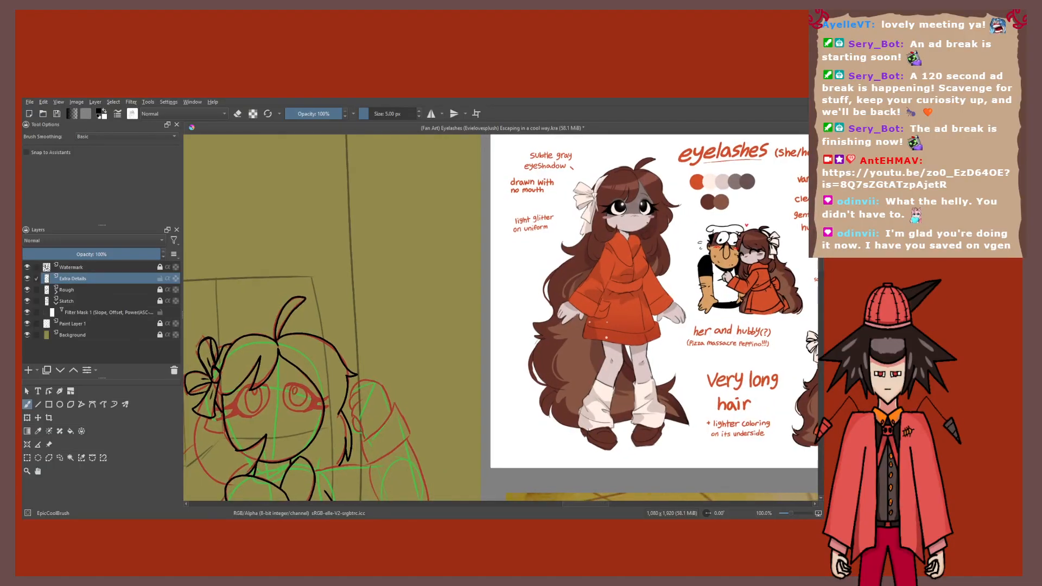
{"action": "left_click_drag", "start_coordinate": [434, 304], "coordinate": [361, 364]}
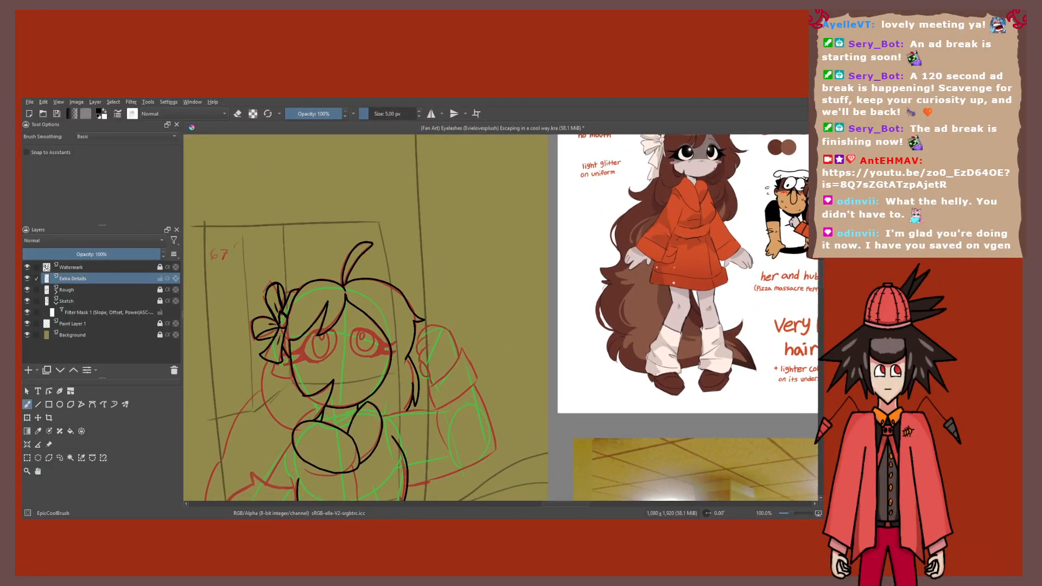
Step: Try adding a second squared-off ribbon segment below the hair bow's tail, beside the character's cheek
{"action": "scroll", "coordinate": [418, 300], "scroll_direction": "up", "scroll_amount": 3}
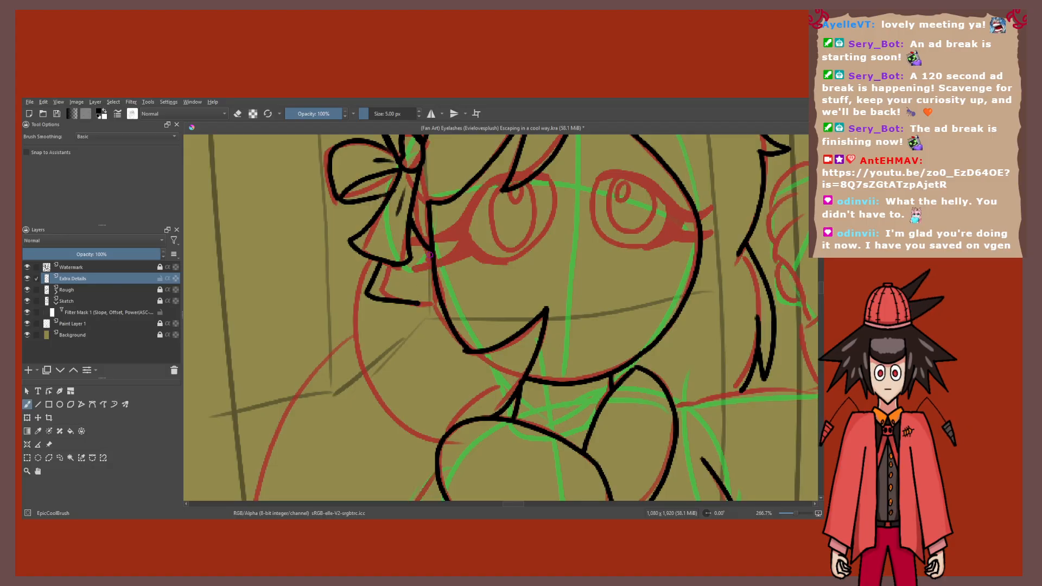
{"action": "mouse_move", "coordinate": [428, 248]}
{"action": "left_mouse_down"}
{"action": "mouse_move", "coordinate": [406, 356]}
{"action": "mouse_move", "coordinate": [441, 346]}
{"action": "left_mouse_up"}
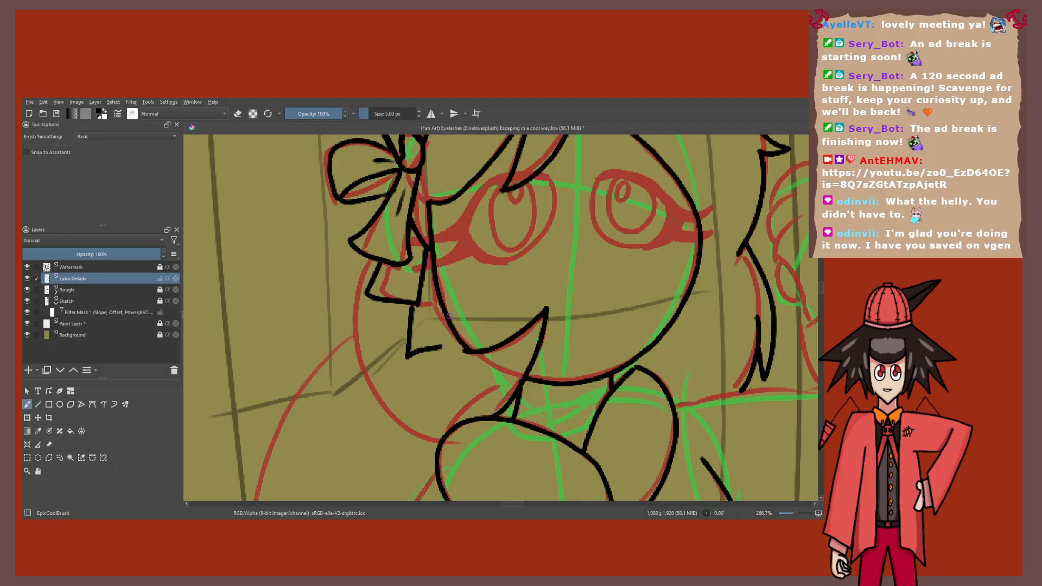
{"action": "left_click_drag", "start_coordinate": [440, 311], "coordinate": [442, 347]}
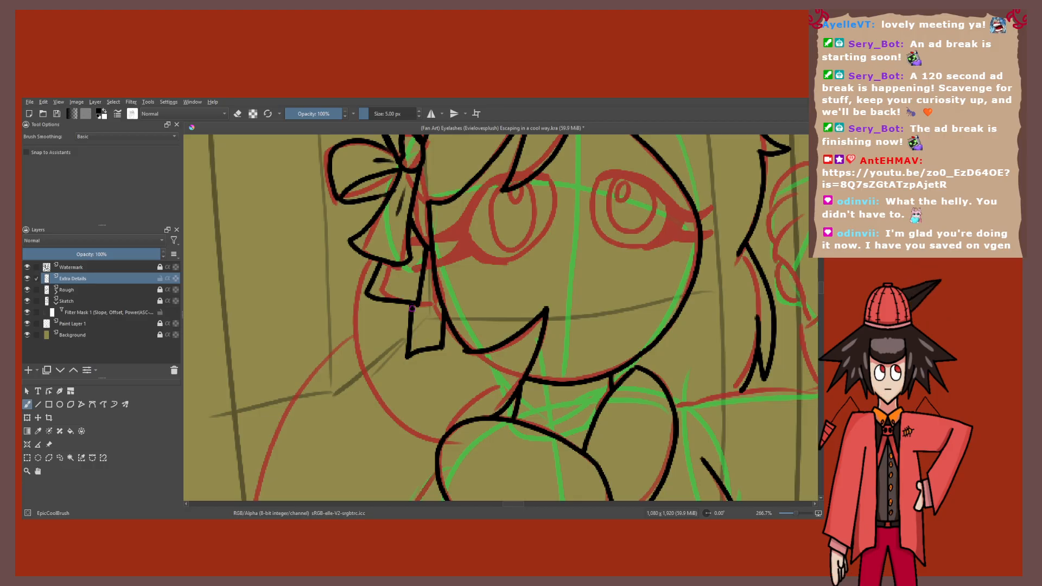
{"action": "scroll", "coordinate": [437, 326], "scroll_direction": "down", "scroll_amount": 2}
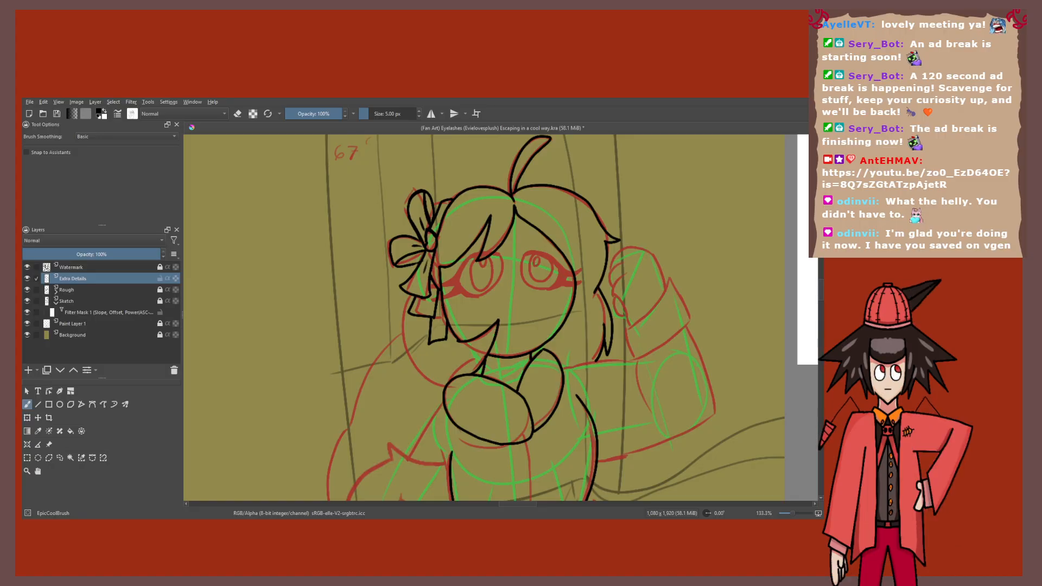
{"action": "left_click_drag", "start_coordinate": [439, 285], "coordinate": [423, 290]}
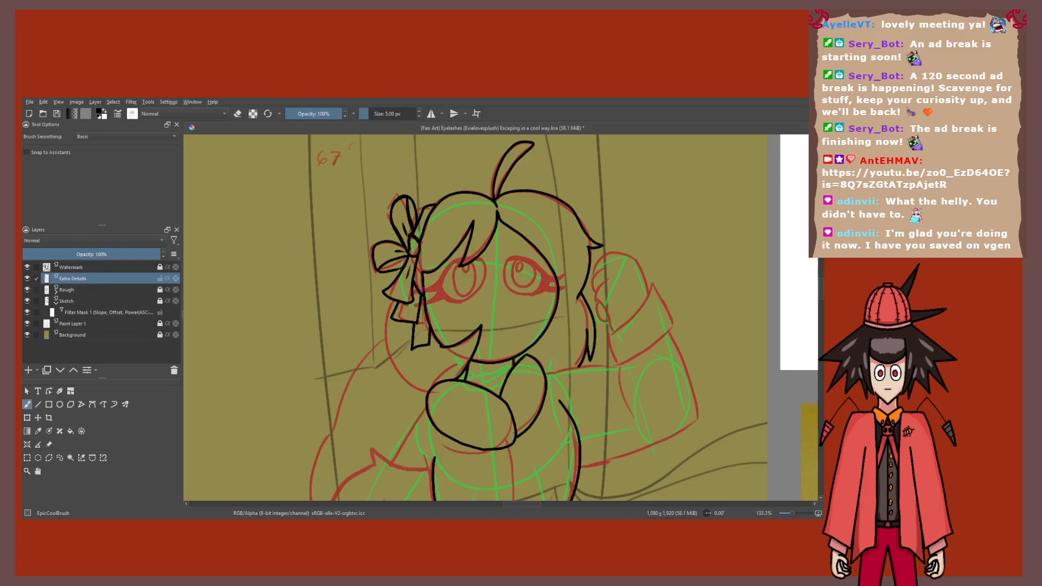
{"action": "mouse_move", "coordinate": [423, 289]}
{"action": "left_mouse_down"}
{"action": "mouse_move", "coordinate": [399, 278]}
{"action": "mouse_move", "coordinate": [393, 221]}
{"action": "left_mouse_up"}
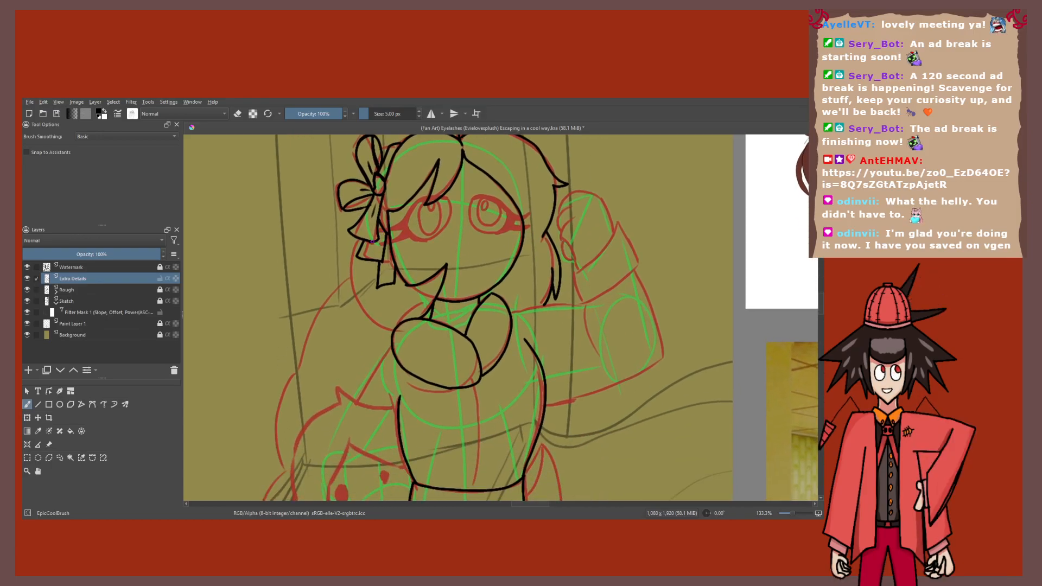
{"action": "scroll", "coordinate": [372, 241], "scroll_direction": "down", "scroll_amount": 5}
{"action": "scroll", "coordinate": [372, 241], "scroll_direction": "up", "scroll_amount": 4}
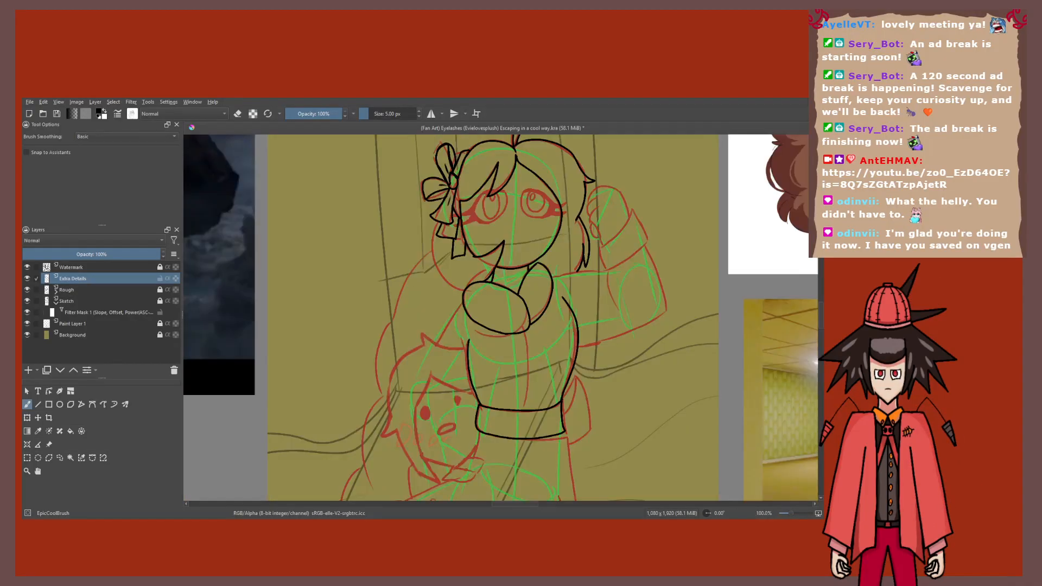
Step: Ink the curved hair outline from beneath the hair bow's ribbon down to the collar, following the red rough line
{"action": "scroll", "coordinate": [478, 210], "scroll_direction": "up", "scroll_amount": 4}
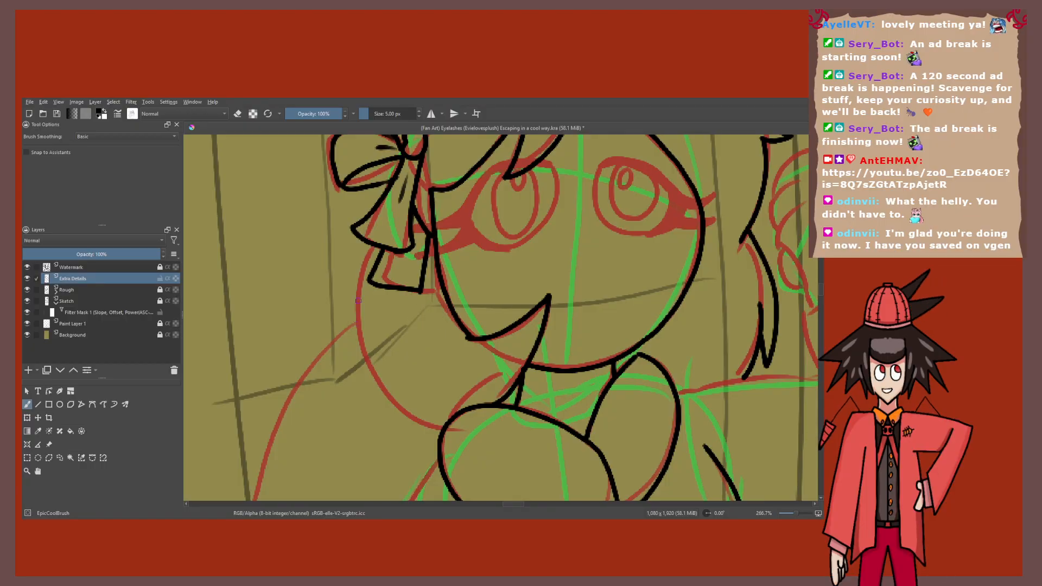
{"action": "left_click_drag", "start_coordinate": [358, 300], "coordinate": [445, 424]}
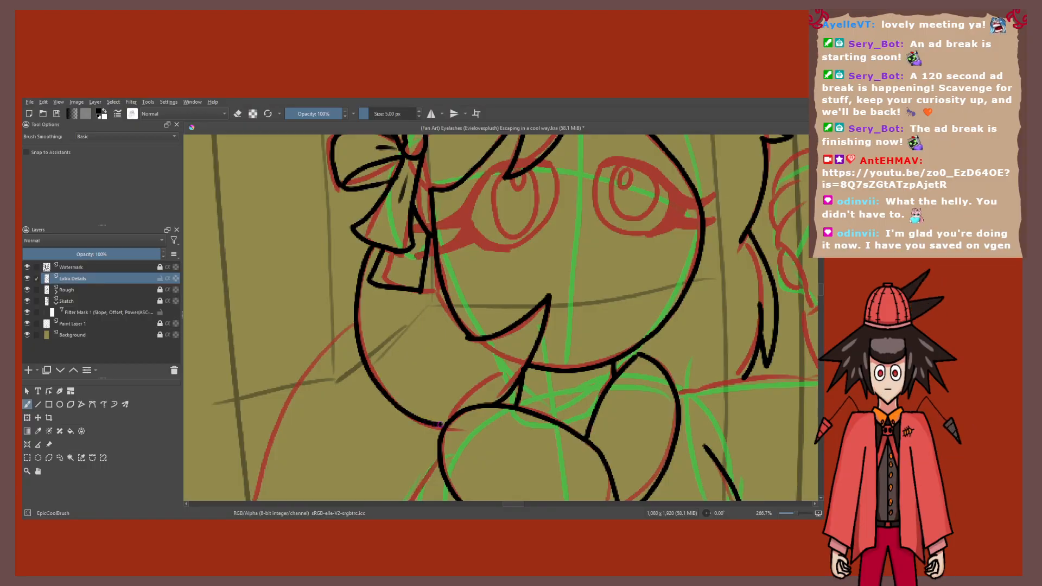
{"action": "scroll", "coordinate": [405, 329], "scroll_direction": "down", "scroll_amount": 2}
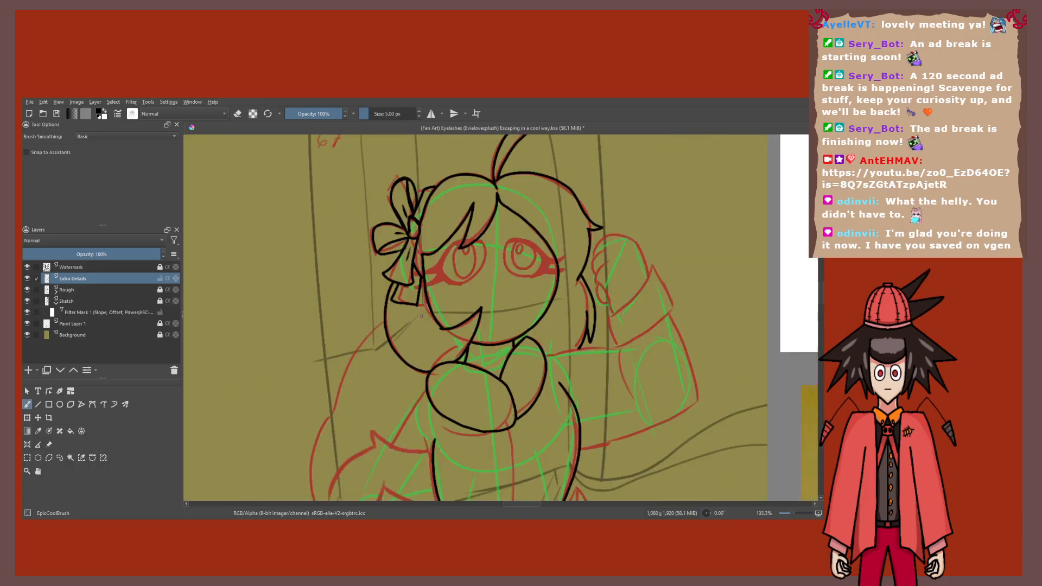
{"action": "scroll", "coordinate": [421, 316], "scroll_direction": "down", "scroll_amount": 1}
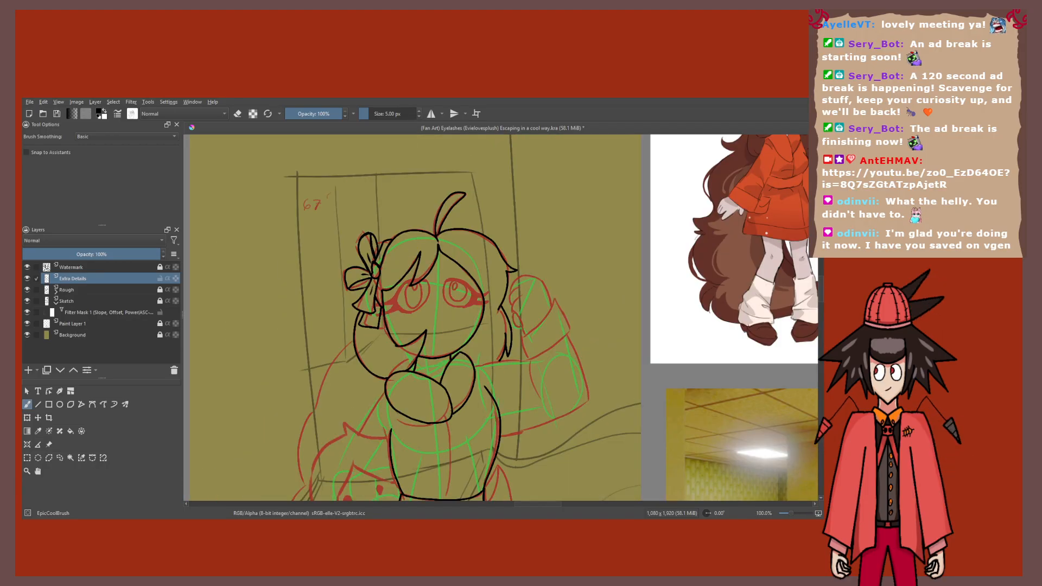
Step: Hide the Rough layer and check the inked hair bow and surrounding hair against the Eyelashes reference sheet
{"action": "left_click", "coordinate": [27, 289]}
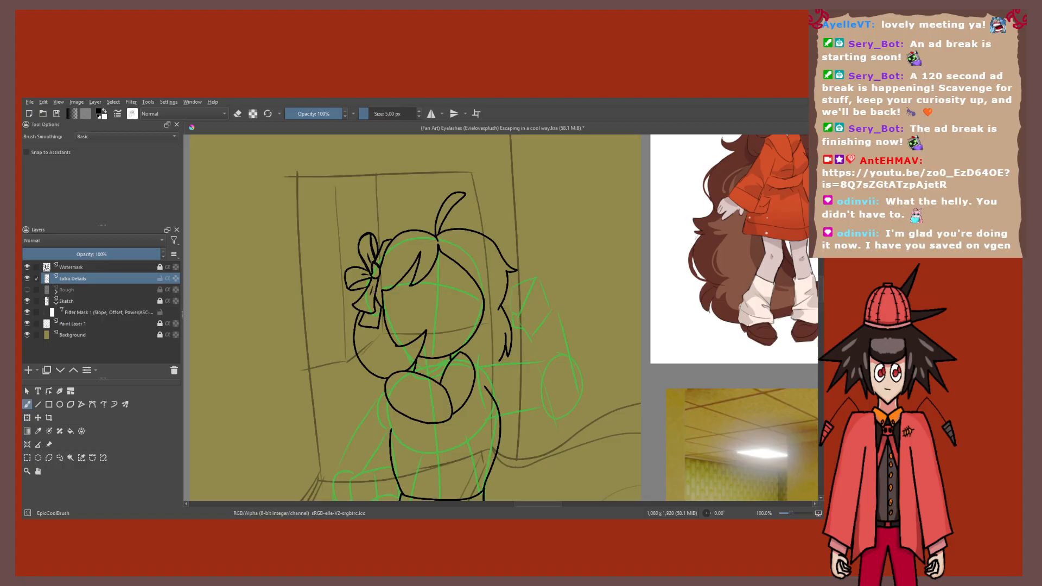
{"action": "scroll", "coordinate": [406, 302], "scroll_direction": "up", "scroll_amount": 3}
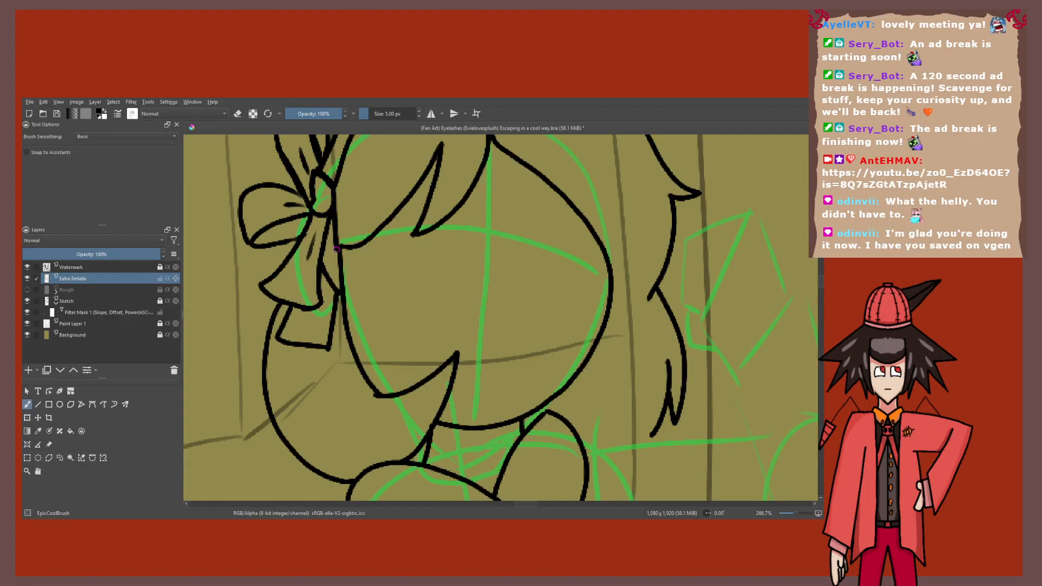
{"action": "scroll", "coordinate": [405, 302], "scroll_direction": "down", "scroll_amount": 4}
{"action": "scroll", "coordinate": [613, 200], "scroll_direction": "up", "scroll_amount": 1}
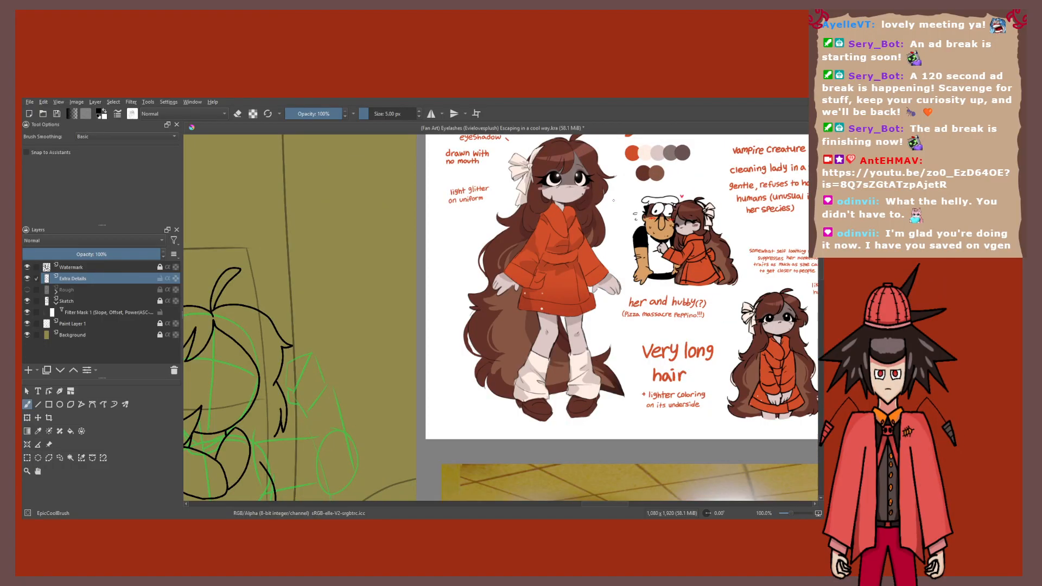
{"action": "scroll", "coordinate": [443, 314], "scroll_direction": "up", "scroll_amount": 4}
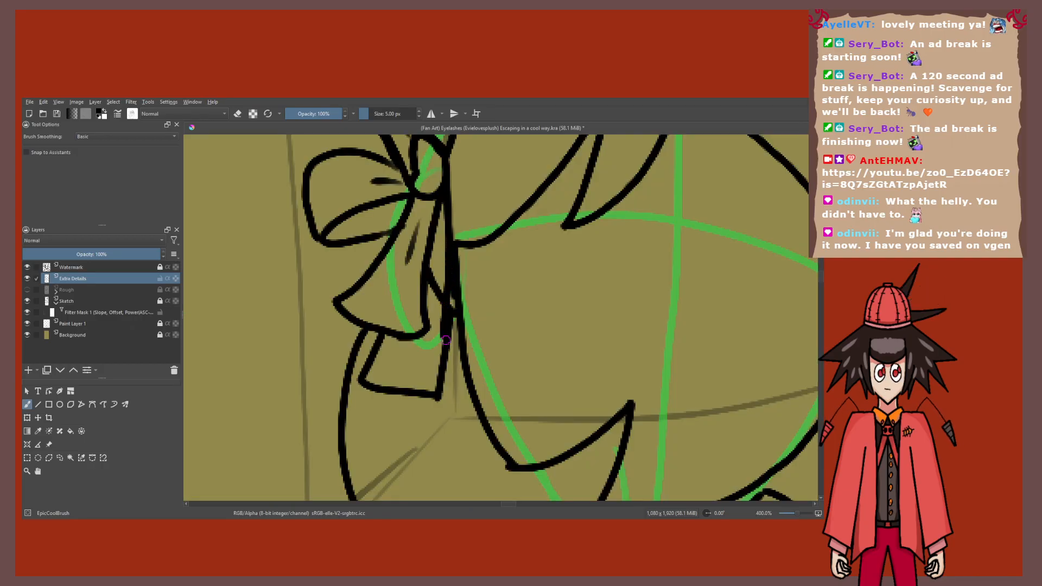
{"action": "scroll", "coordinate": [446, 340], "scroll_direction": "down", "scroll_amount": 4}
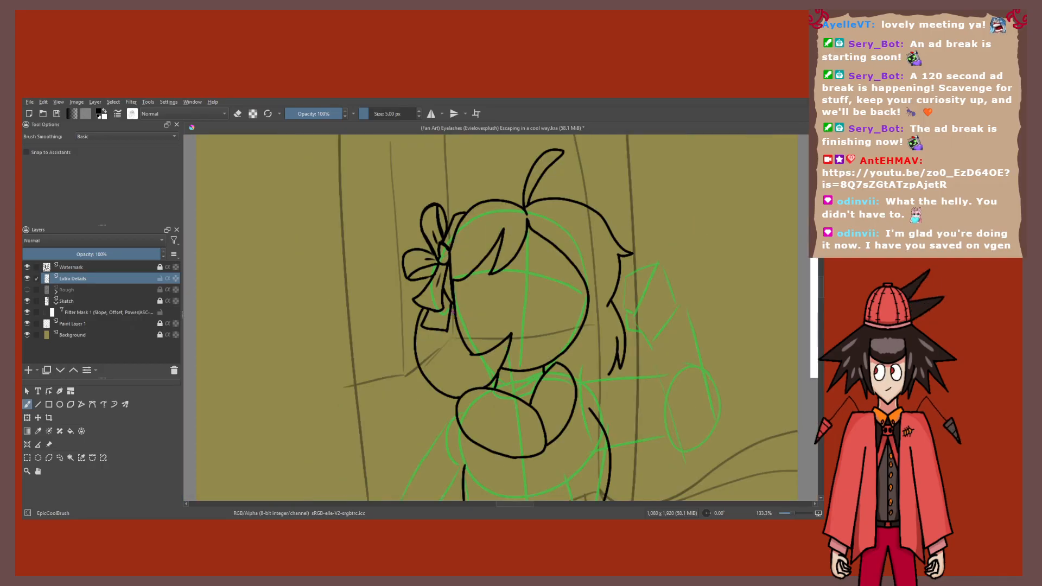
{"action": "scroll", "coordinate": [453, 295], "scroll_direction": "up", "scroll_amount": 3}
{"action": "scroll", "coordinate": [453, 296], "scroll_direction": "down", "scroll_amount": 2}
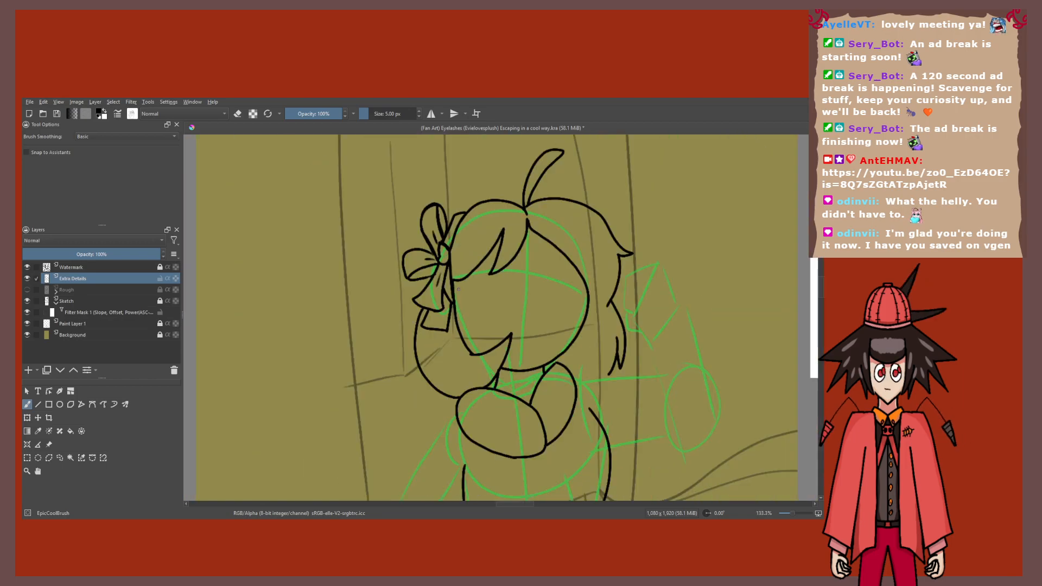
Step: Erase the squared-off ribbon segment below the hair bow's tail, back to the tail's lower edge
{"action": "scroll", "coordinate": [458, 289], "scroll_direction": "up", "scroll_amount": 5}
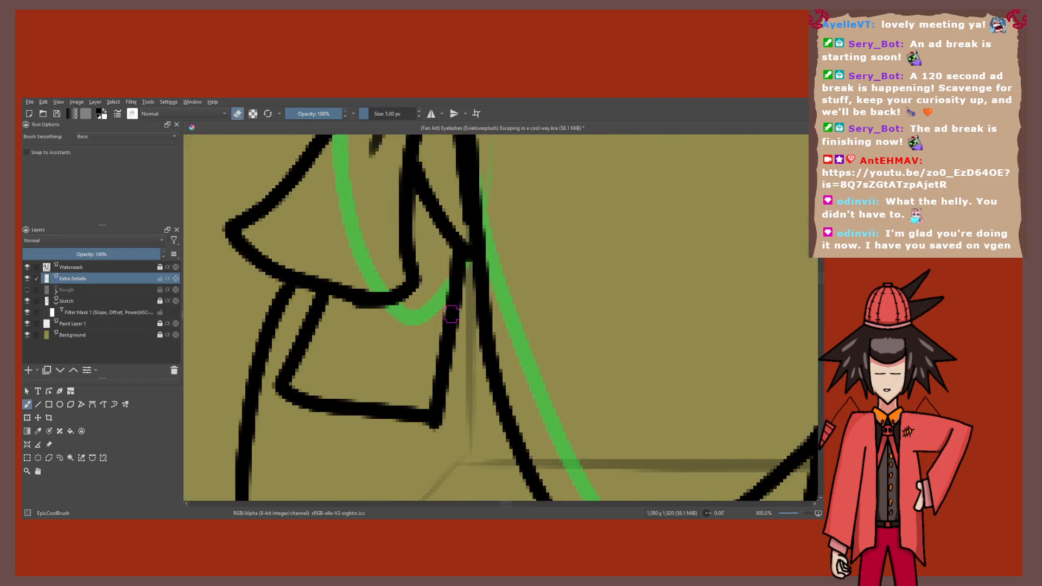
{"action": "key", "text": "e"}
{"action": "mouse_move", "coordinate": [452, 288]}
{"action": "left_mouse_down"}
{"action": "mouse_move", "coordinate": [443, 347]}
{"action": "mouse_move", "coordinate": [409, 396]}
{"action": "mouse_move", "coordinate": [320, 401]}
{"action": "left_mouse_up"}
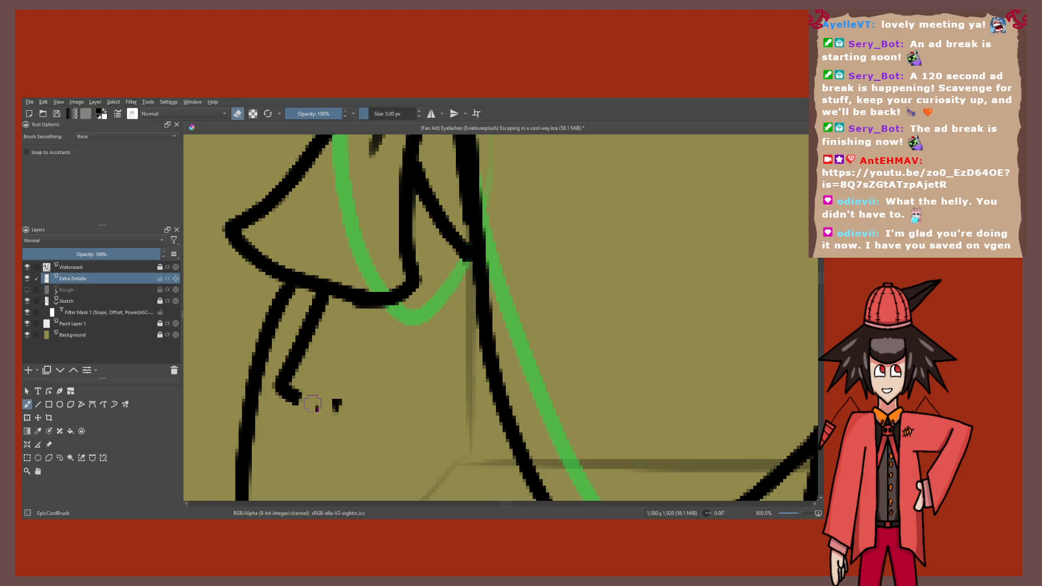
{"action": "mouse_move", "coordinate": [297, 364]}
{"action": "left_mouse_down"}
{"action": "mouse_move", "coordinate": [287, 388]}
{"action": "mouse_move", "coordinate": [298, 394]}
{"action": "left_mouse_up"}
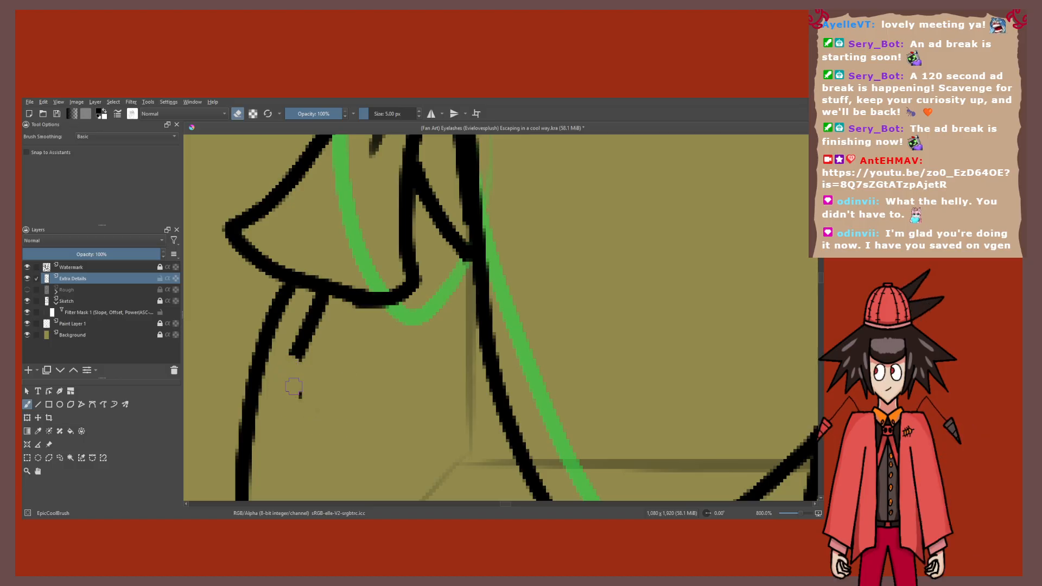
{"action": "left_click_drag", "start_coordinate": [297, 352], "coordinate": [325, 296]}
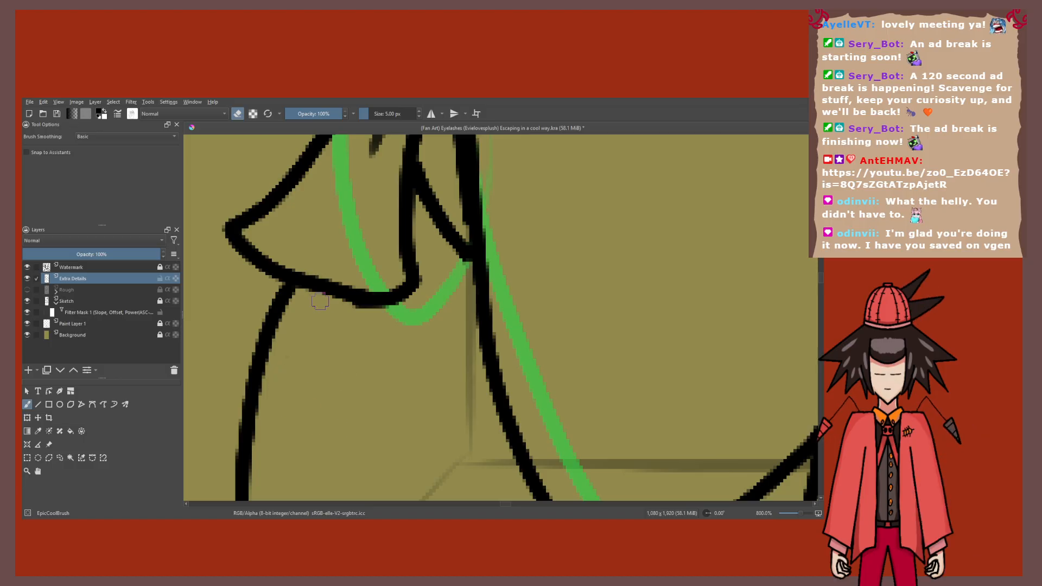
{"action": "scroll", "coordinate": [287, 385], "scroll_direction": "down", "scroll_amount": 3}
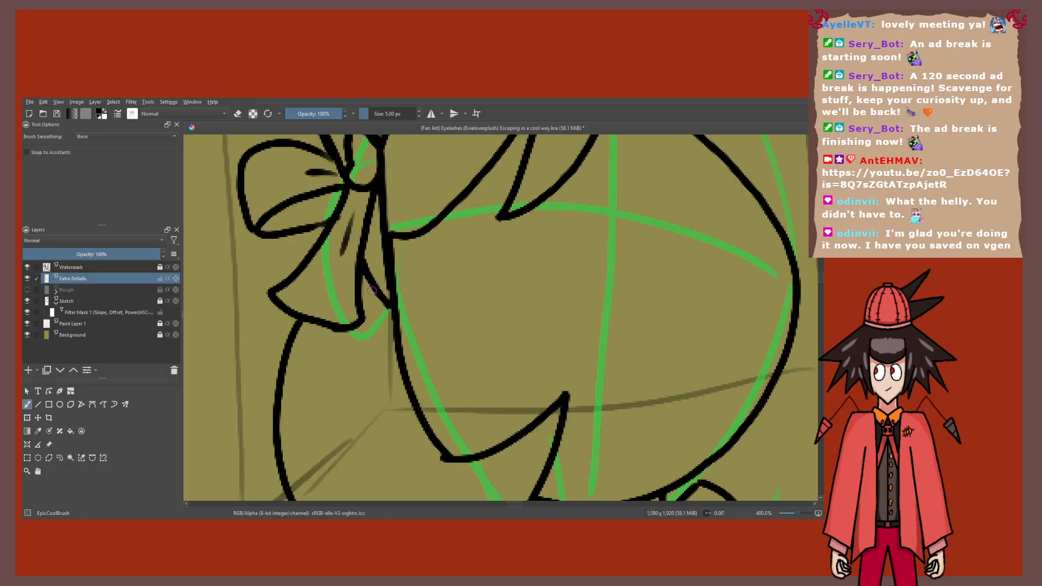
Step: Try inking a straight ribbon strand from the hair bow's knot down to the tail's lower edge
{"action": "scroll", "coordinate": [366, 282], "scroll_direction": "up", "scroll_amount": 2}
{"action": "key", "text": "e"}
{"action": "mouse_move", "coordinate": [376, 169]}
{"action": "left_mouse_down"}
{"action": "mouse_move", "coordinate": [380, 342]}
{"action": "mouse_move", "coordinate": [339, 345]}
{"action": "left_mouse_up"}
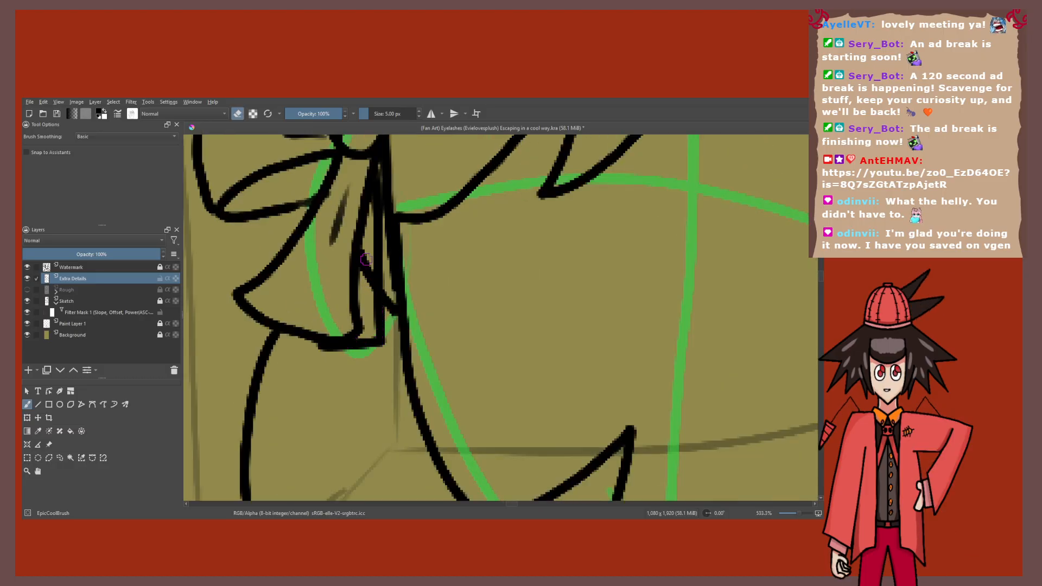
{"action": "scroll", "coordinate": [389, 248], "scroll_direction": "down", "scroll_amount": 3}
{"action": "key", "text": "e"}
{"action": "scroll", "coordinate": [388, 248], "scroll_direction": "down", "scroll_amount": 3}
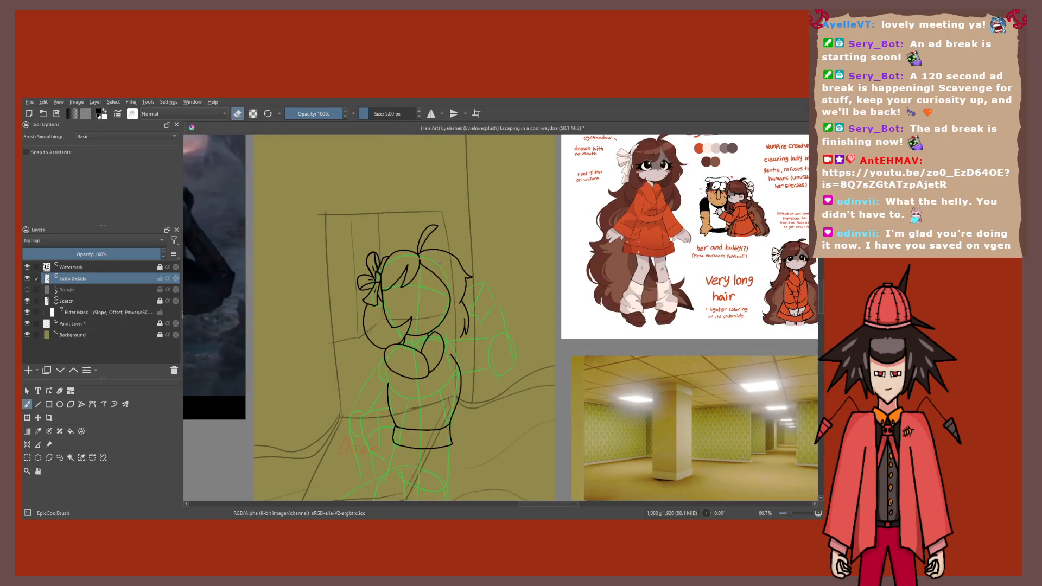
{"action": "scroll", "coordinate": [423, 373], "scroll_direction": "up", "scroll_amount": 6}
{"action": "key", "text": "e"}
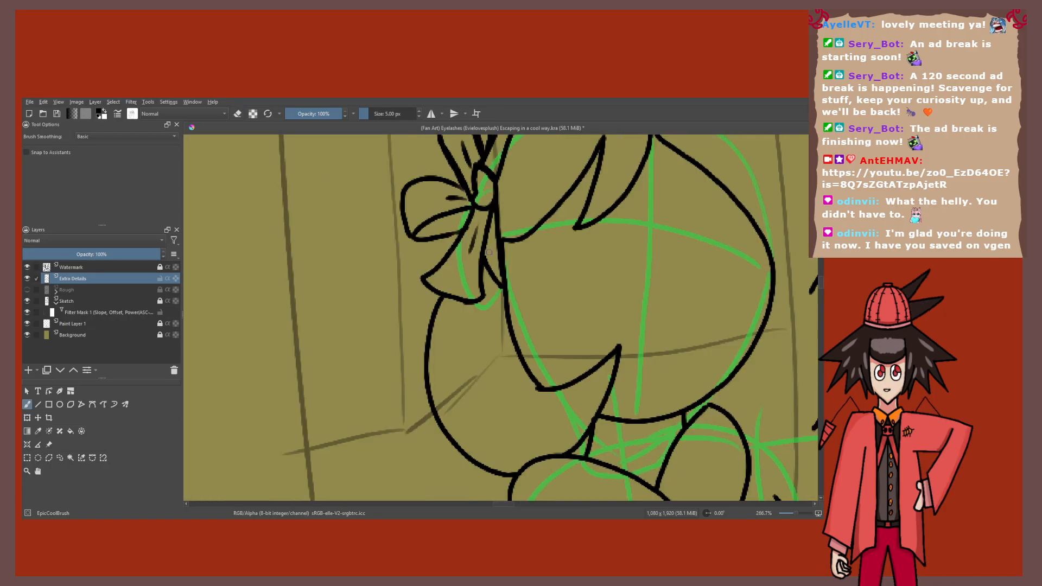
Step: Ink a second ribbon tail behind the first, with a straight side from the knot and a rounded lower corner beside the cheek
{"action": "mouse_move", "coordinate": [422, 372]}
{"action": "left_mouse_down"}
{"action": "mouse_move", "coordinate": [450, 440]}
{"action": "mouse_move", "coordinate": [496, 321]}
{"action": "left_mouse_up"}
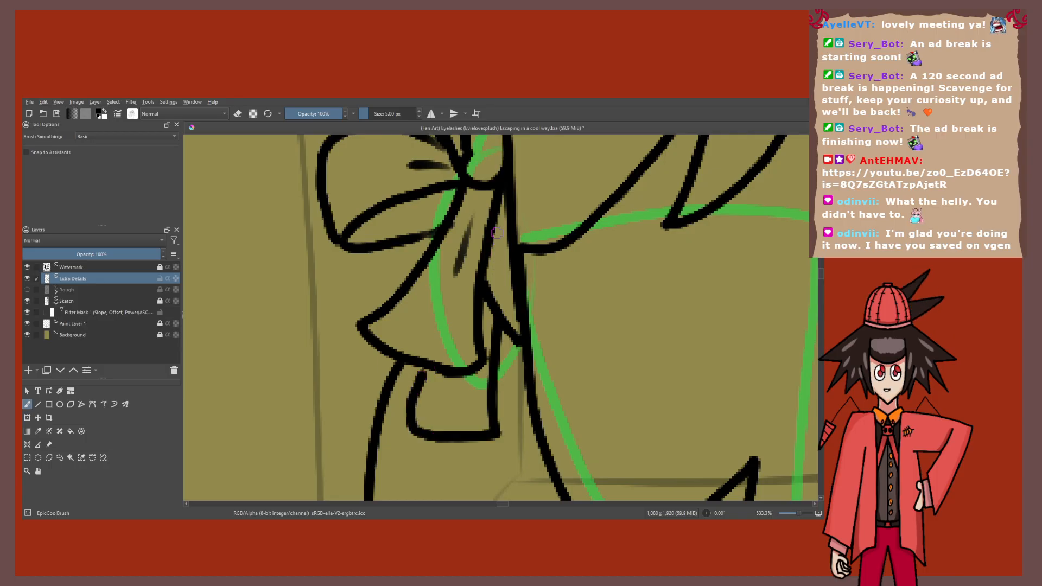
{"action": "left_click_drag", "start_coordinate": [497, 211], "coordinate": [495, 328]}
{"action": "scroll", "coordinate": [488, 297], "scroll_direction": "up", "scroll_amount": 1}
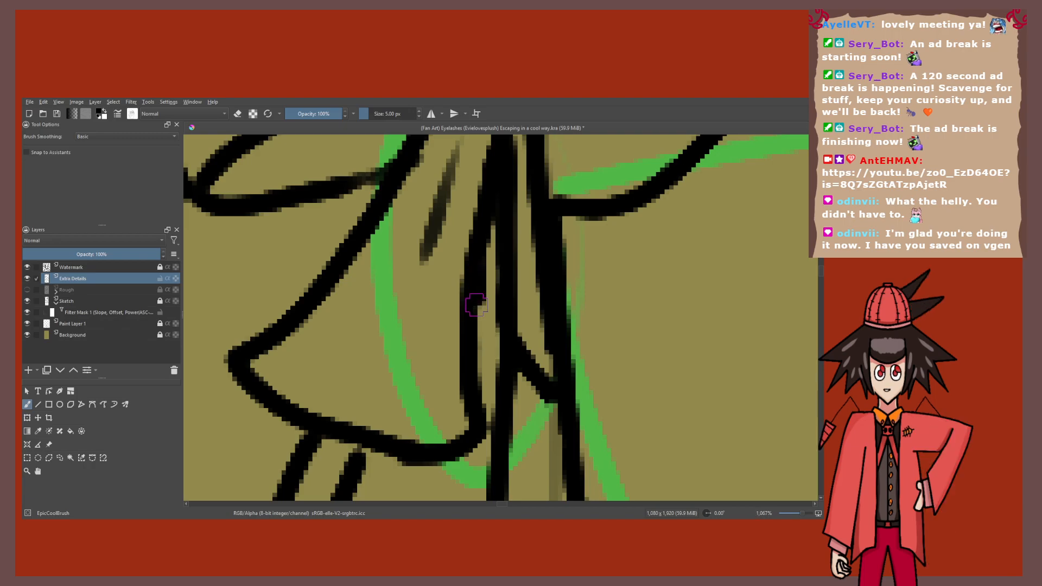
{"action": "scroll", "coordinate": [480, 407], "scroll_direction": "down", "scroll_amount": 3}
{"action": "scroll", "coordinate": [488, 407], "scroll_direction": "down", "scroll_amount": 6}
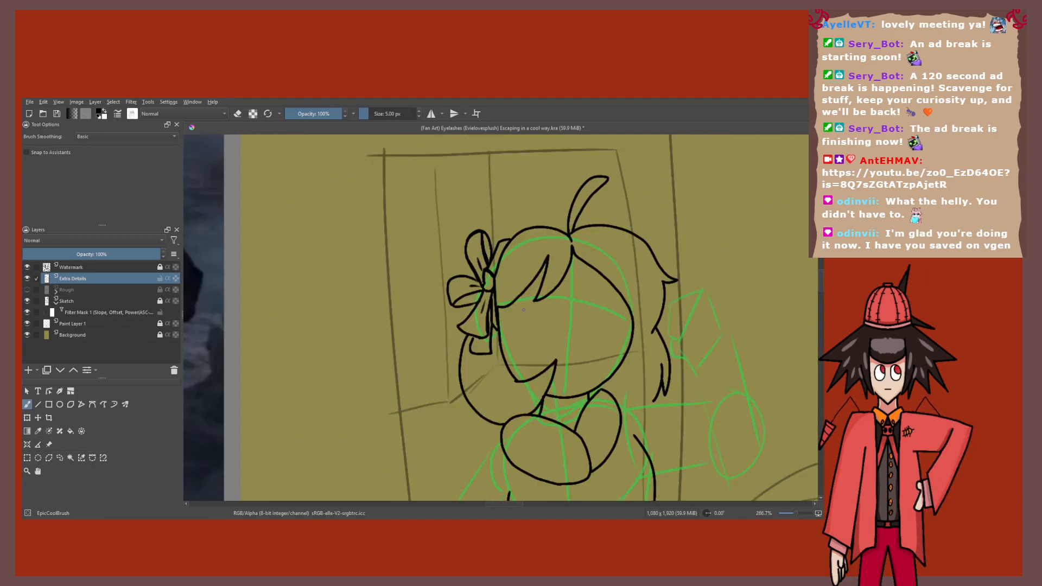
{"action": "scroll", "coordinate": [417, 327], "scroll_direction": "up", "scroll_amount": 1}
{"action": "scroll", "coordinate": [417, 327], "scroll_direction": "up", "scroll_amount": 1}
{"action": "scroll", "coordinate": [416, 327], "scroll_direction": "up", "scroll_amount": 3}
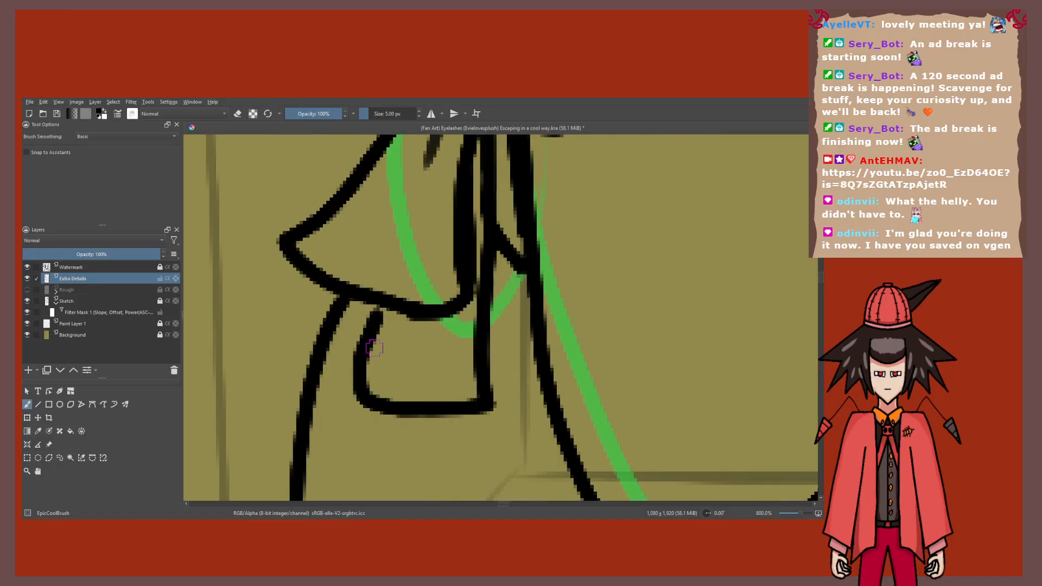
Step: Compare the inked hair bow with the bows on the Eyelashes reference sheet, especially in the hugging drawing
{"action": "scroll", "coordinate": [374, 348], "scroll_direction": "down", "scroll_amount": 8}
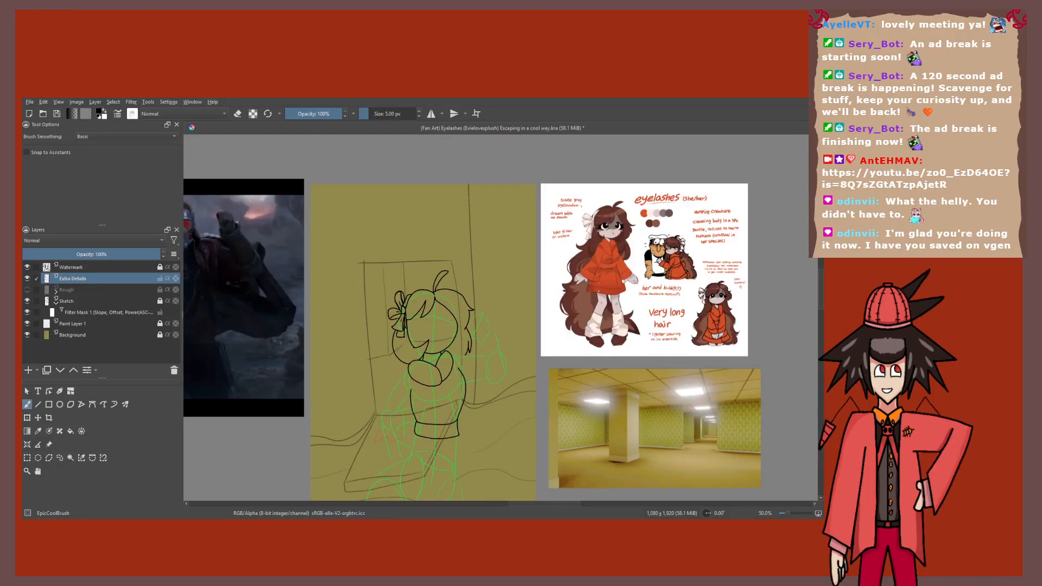
{"action": "scroll", "coordinate": [745, 220], "scroll_direction": "up", "scroll_amount": 3}
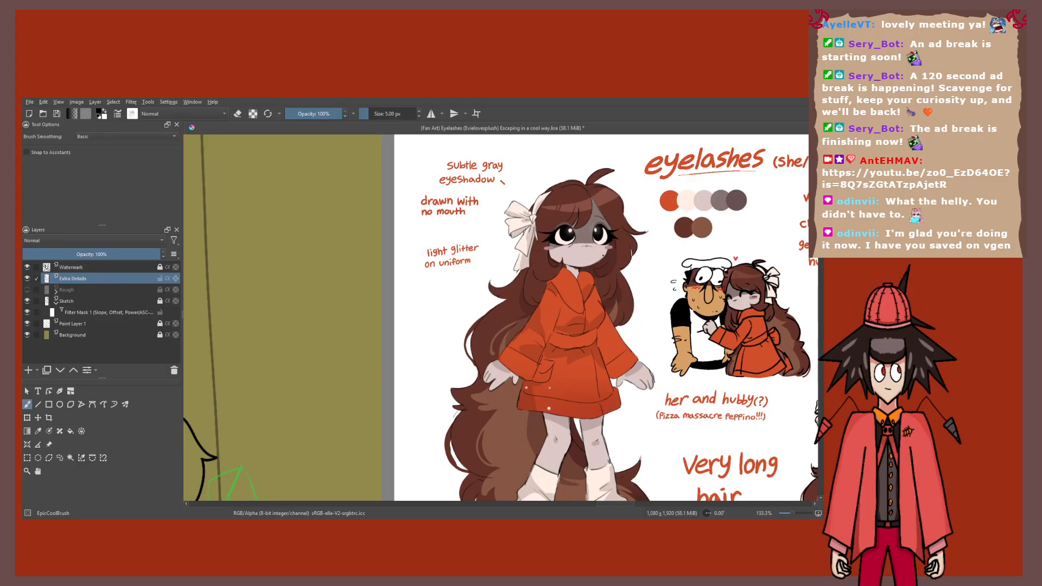
{"action": "scroll", "coordinate": [629, 303], "scroll_direction": "up", "scroll_amount": 3}
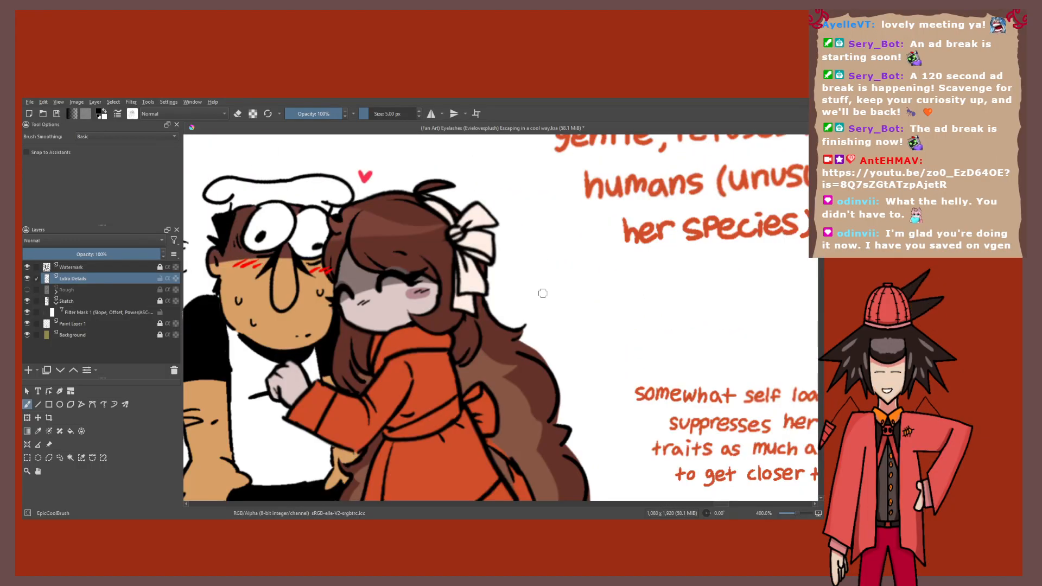
{"action": "scroll", "coordinate": [543, 292], "scroll_direction": "down", "scroll_amount": 4}
{"action": "left_click_drag", "start_coordinate": [543, 293], "coordinate": [767, 166]}
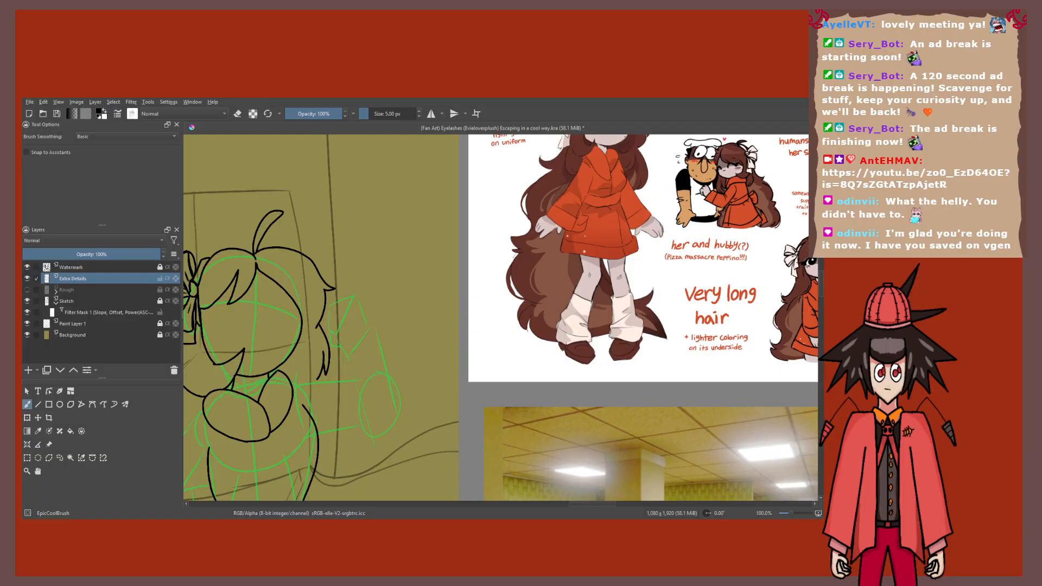
{"action": "scroll", "coordinate": [289, 212], "scroll_direction": "up", "scroll_amount": 5}
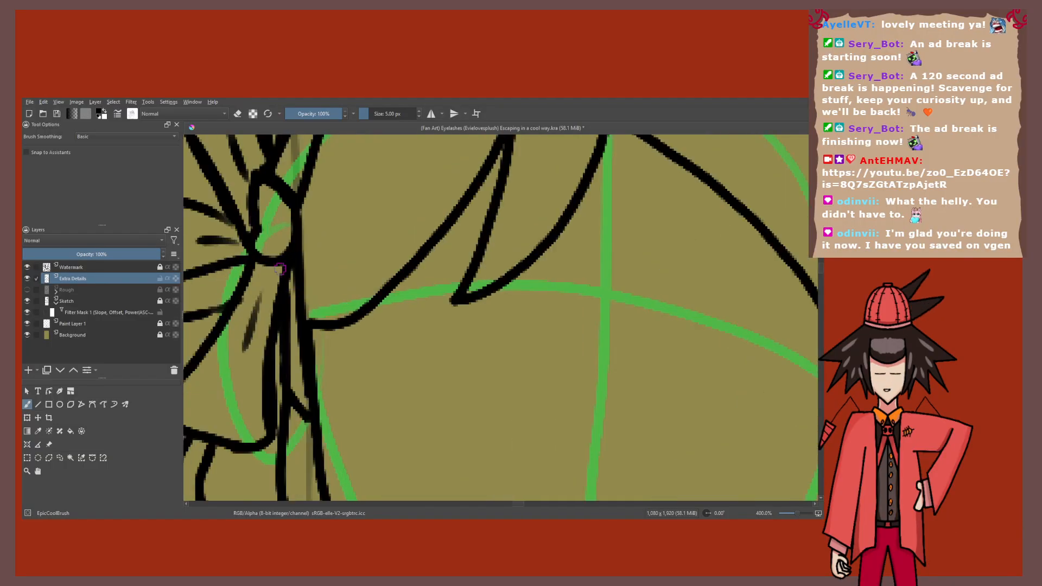
{"action": "scroll", "coordinate": [289, 212], "scroll_direction": "down", "scroll_amount": 4}
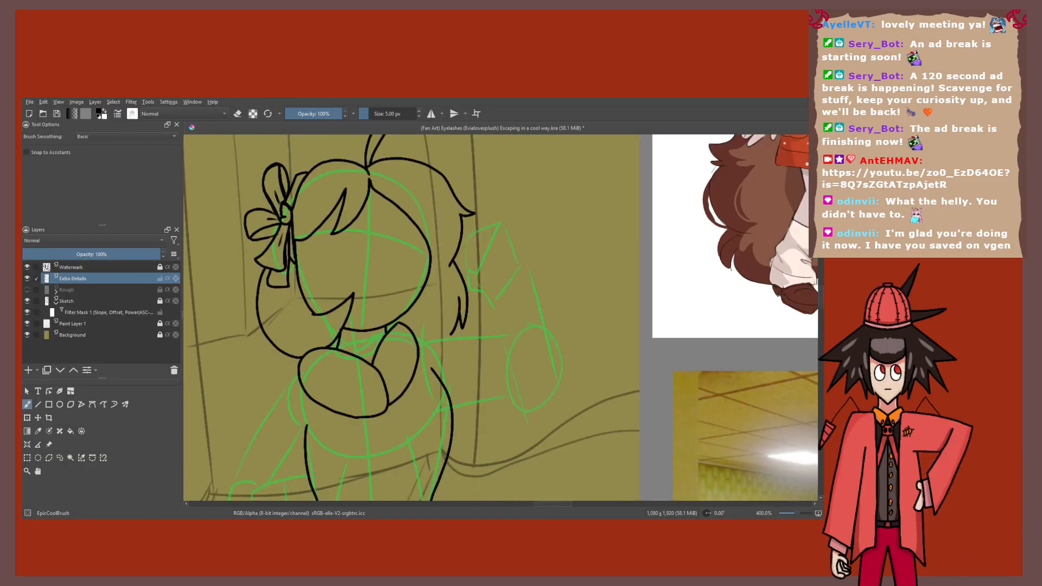
{"action": "mouse_move", "coordinate": [327, 200]}
{"action": "left_mouse_down"}
{"action": "mouse_move", "coordinate": [25, 390]}
{"action": "mouse_move", "coordinate": [470, 312]}
{"action": "left_mouse_up"}
{"action": "scroll", "coordinate": [470, 313], "scroll_direction": "up", "scroll_amount": 4}
{"action": "left_click_drag", "start_coordinate": [372, 322], "coordinate": [467, 226]}
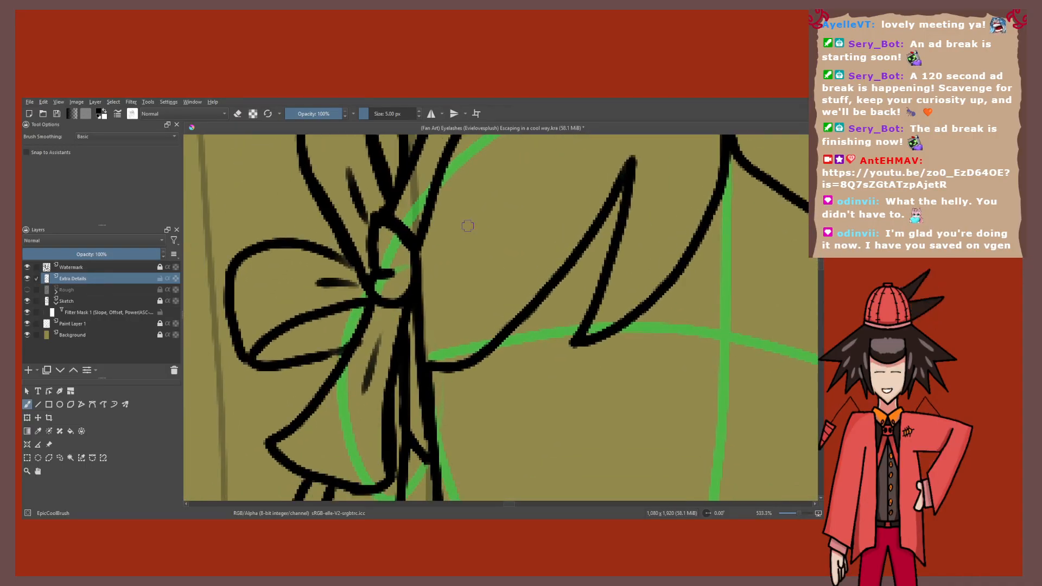
Step: Redraw the hair bow's knot as a wider rounded loop and erase the stray lines inside it
{"action": "scroll", "coordinate": [397, 223], "scroll_direction": "up", "scroll_amount": 2}
{"action": "mouse_move", "coordinate": [374, 202]}
{"action": "left_mouse_down"}
{"action": "mouse_move", "coordinate": [350, 255]}
{"action": "mouse_move", "coordinate": [381, 276]}
{"action": "mouse_move", "coordinate": [356, 345]}
{"action": "left_mouse_up"}
{"action": "key", "text": "e"}
{"action": "key", "text": "e"}
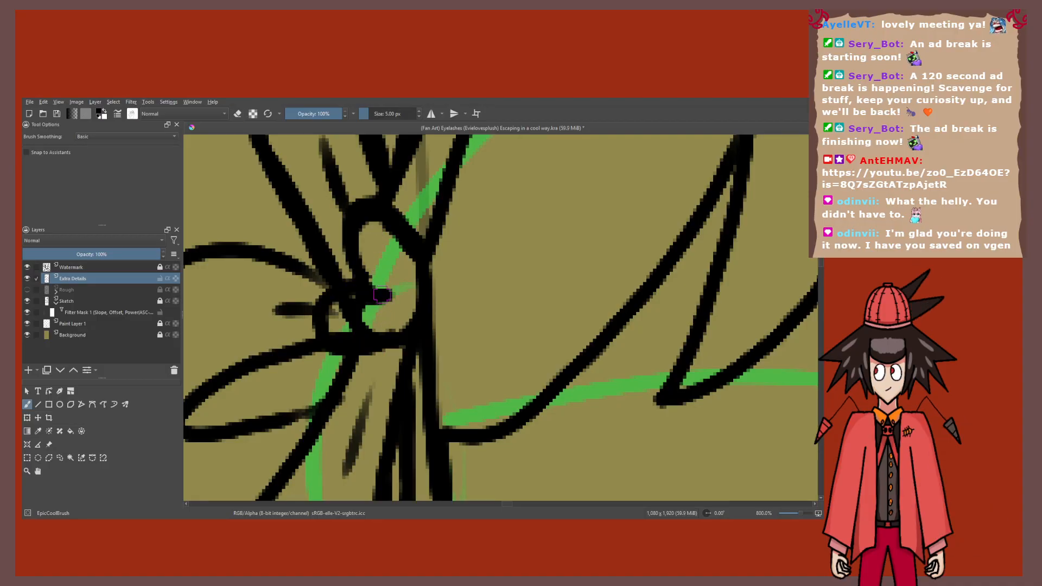
{"action": "key", "text": "e"}
{"action": "mouse_move", "coordinate": [387, 295]}
{"action": "left_mouse_down"}
{"action": "mouse_move", "coordinate": [343, 320]}
{"action": "mouse_move", "coordinate": [333, 315]}
{"action": "mouse_move", "coordinate": [359, 321]}
{"action": "mouse_move", "coordinate": [384, 292]}
{"action": "left_mouse_up"}
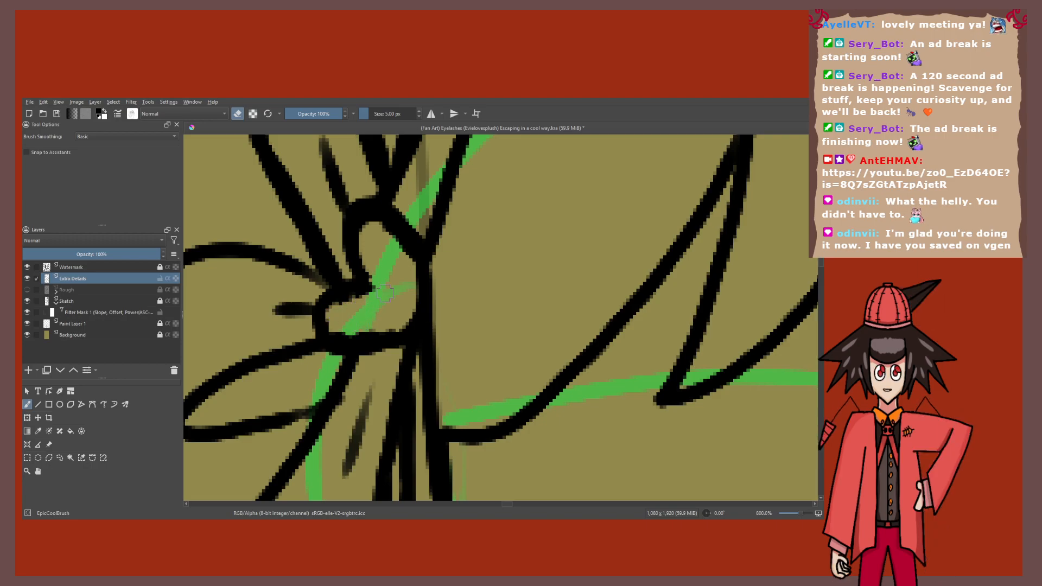
Step: Thin the inner edge of the hair bow knot's lower outline and touch up its curve
{"action": "scroll", "coordinate": [384, 293], "scroll_direction": "down", "scroll_amount": 10}
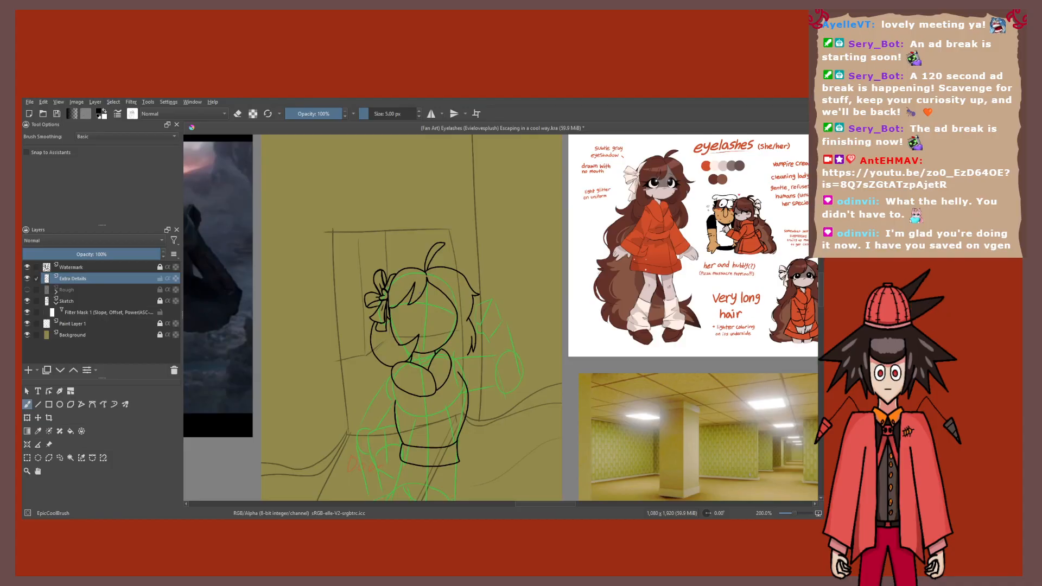
{"action": "scroll", "coordinate": [391, 288], "scroll_direction": "up", "scroll_amount": 10}
{"action": "scroll", "coordinate": [399, 279], "scroll_direction": "up", "scroll_amount": 3}
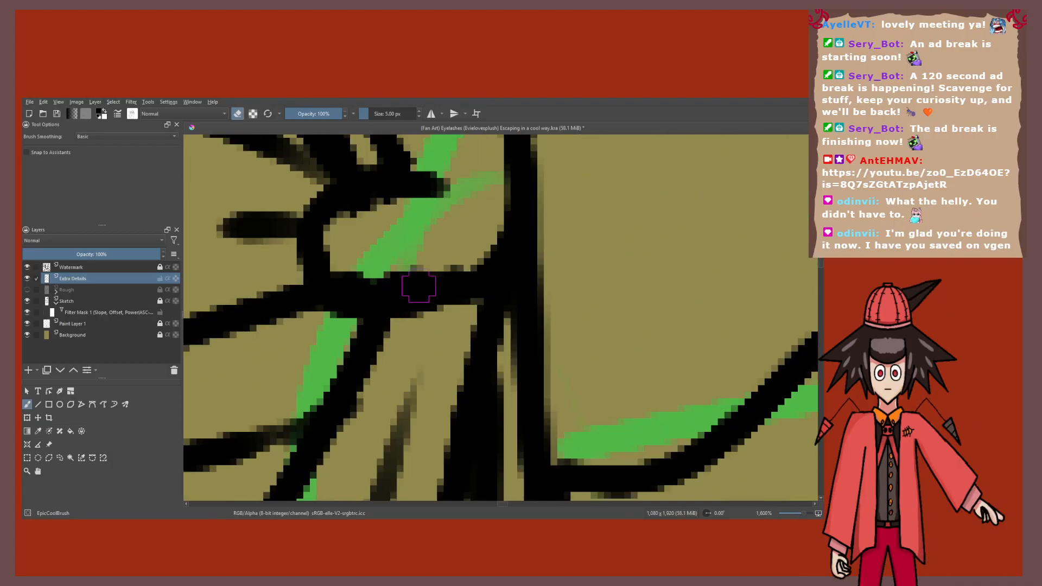
{"action": "left_click_drag", "start_coordinate": [343, 248], "coordinate": [395, 271]}
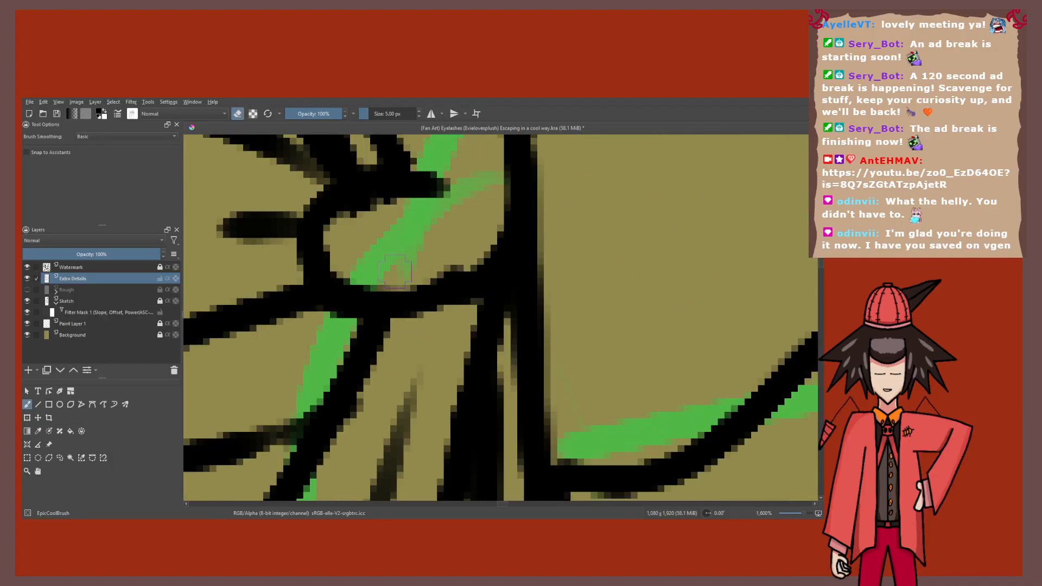
{"action": "scroll", "coordinate": [423, 282], "scroll_direction": "down", "scroll_amount": 2}
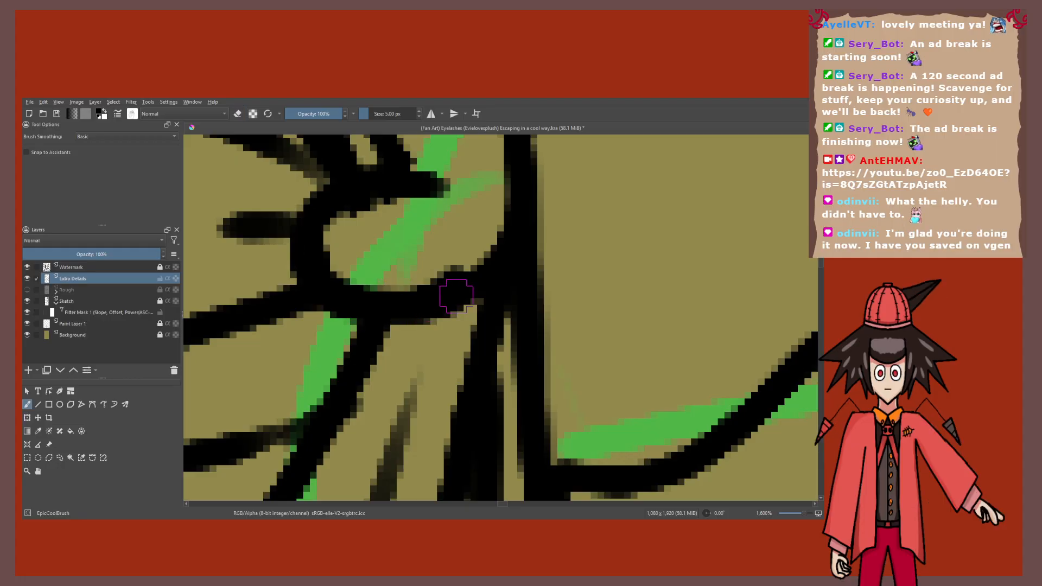
{"action": "key", "text": "e"}
{"action": "scroll", "coordinate": [494, 255], "scroll_direction": "down", "scroll_amount": 2}
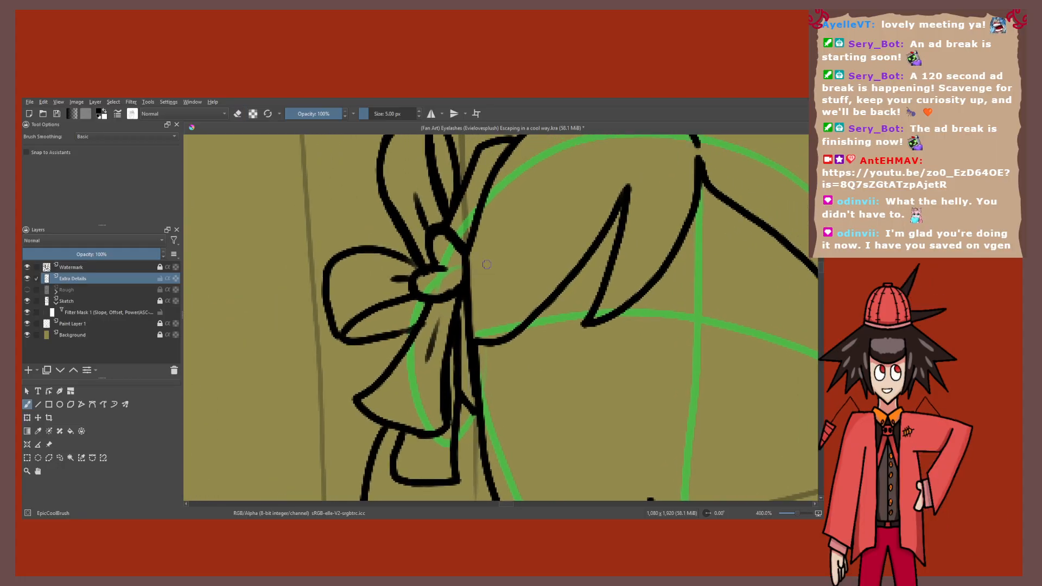
Step: Check the revised hair bow and head linework against the figures on the Eyelashes reference sheet
{"action": "scroll", "coordinate": [485, 266], "scroll_direction": "down", "scroll_amount": 2}
{"action": "scroll", "coordinate": [485, 266], "scroll_direction": "down", "scroll_amount": 3}
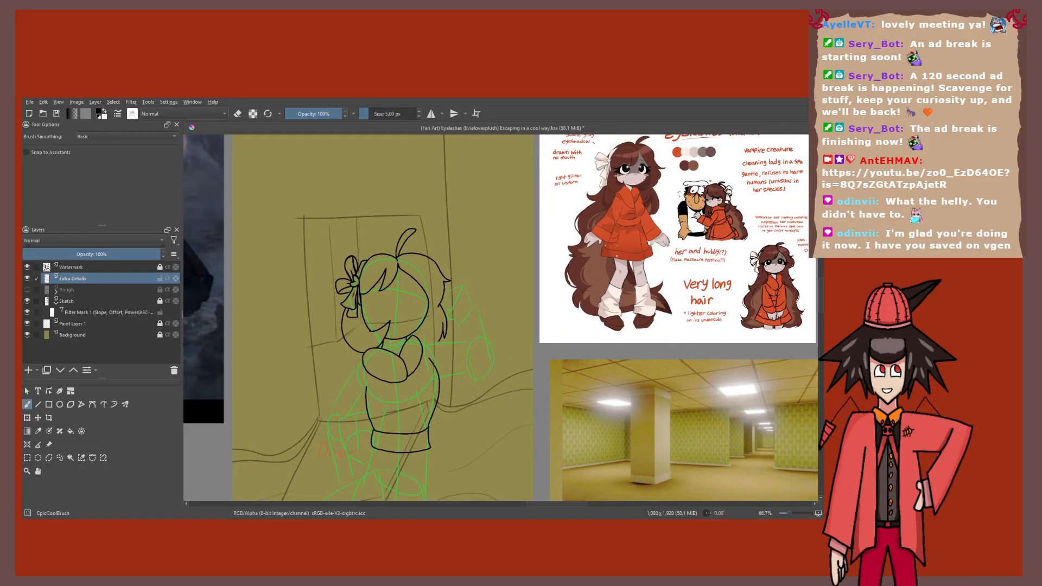
{"action": "scroll", "coordinate": [353, 288], "scroll_direction": "up", "scroll_amount": 3}
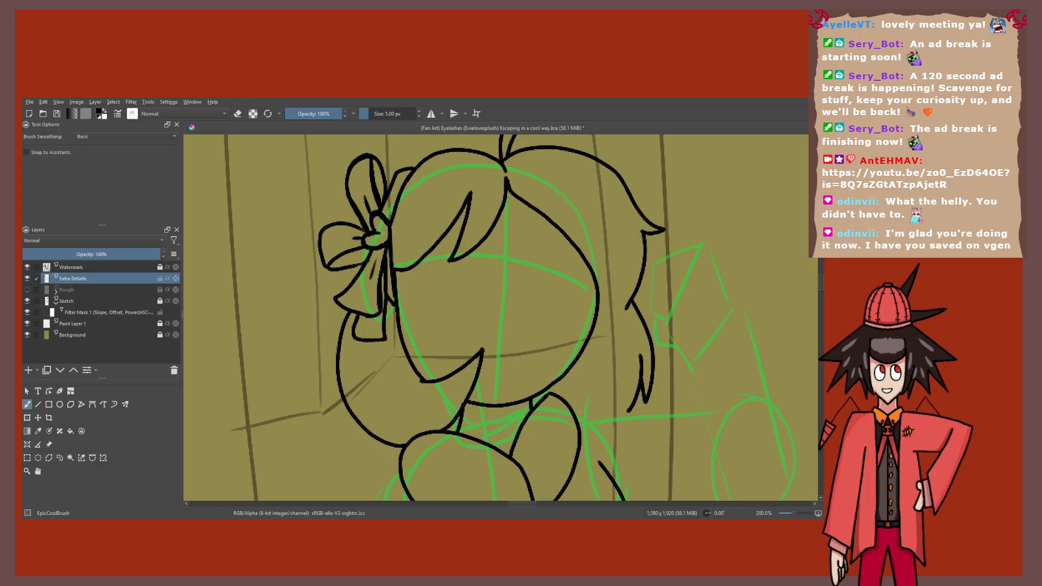
{"action": "left_click_drag", "start_coordinate": [418, 282], "coordinate": [344, 320]}
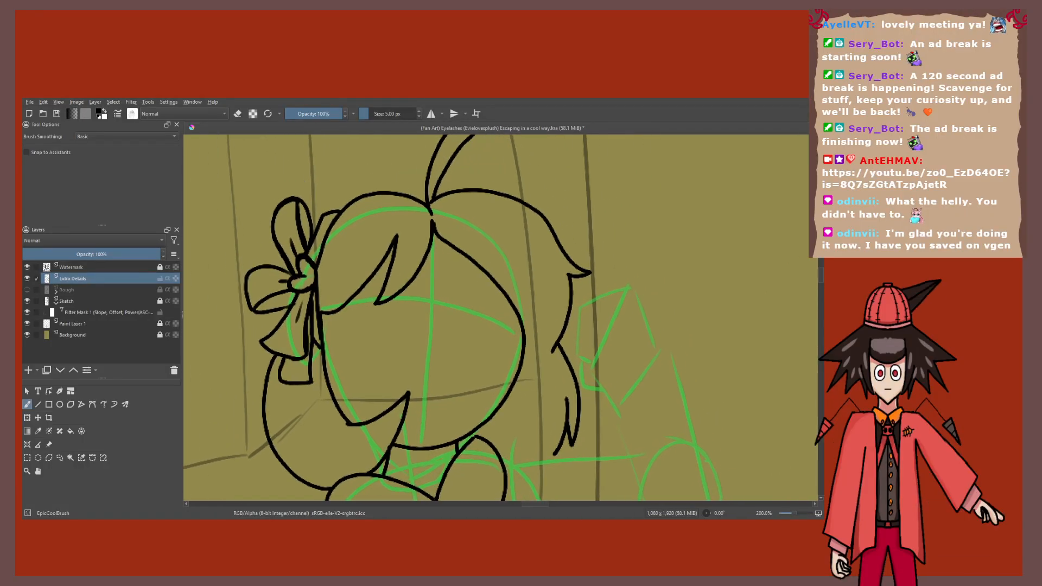
{"action": "scroll", "coordinate": [344, 321], "scroll_direction": "down", "scroll_amount": 4}
{"action": "left_click_drag", "start_coordinate": [662, 217], "coordinate": [567, 247]}
{"action": "scroll", "coordinate": [566, 247], "scroll_direction": "up", "scroll_amount": 2}
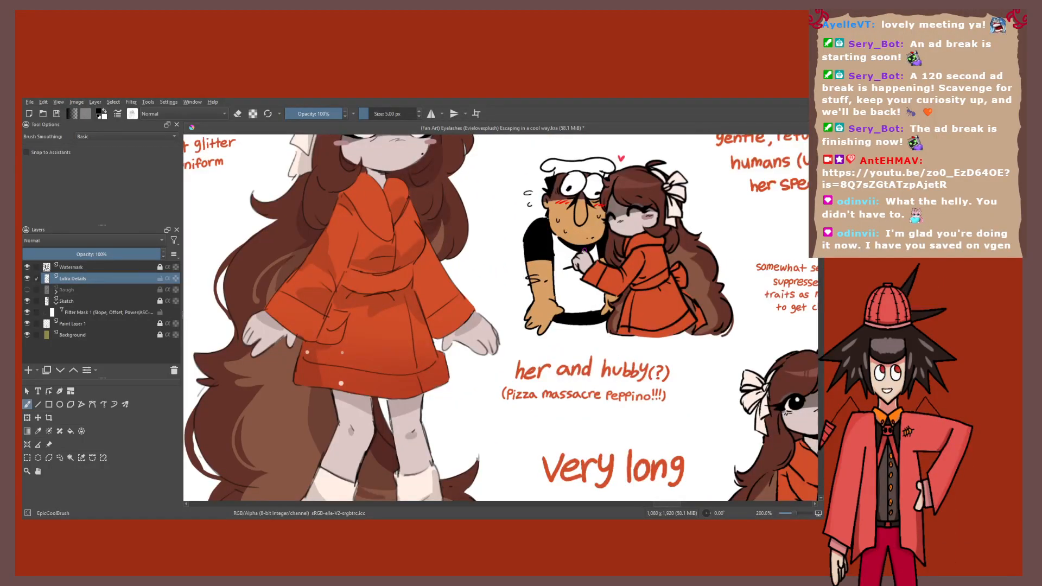
{"action": "scroll", "coordinate": [600, 239], "scroll_direction": "down", "scroll_amount": 2}
{"action": "left_click_drag", "start_coordinate": [260, 423], "coordinate": [655, 212]}
{"action": "scroll", "coordinate": [428, 215], "scroll_direction": "up", "scroll_amount": 2}
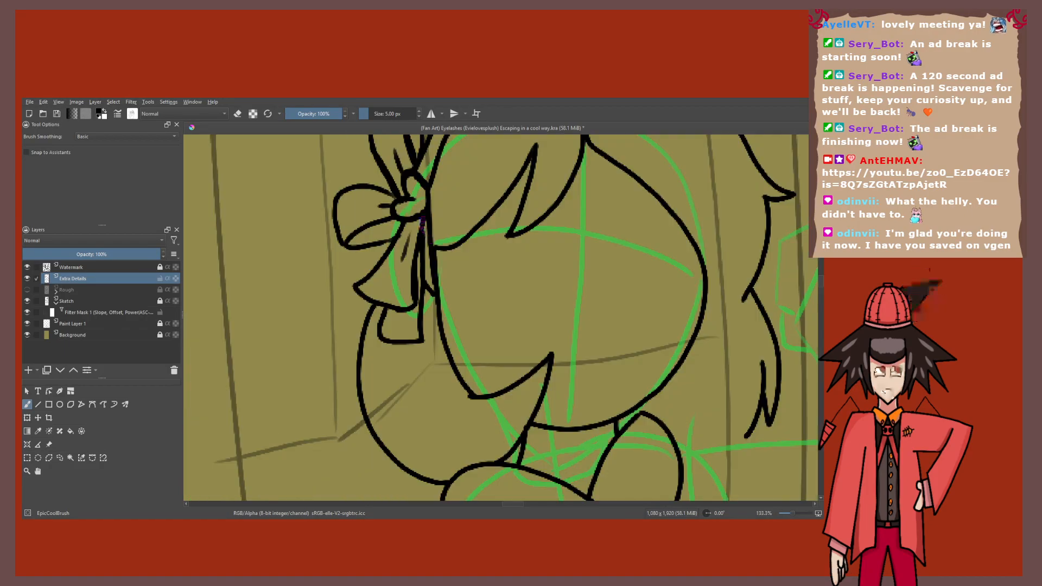
{"action": "left_click_drag", "start_coordinate": [427, 214], "coordinate": [425, 267]}
{"action": "scroll", "coordinate": [423, 265], "scroll_direction": "up", "scroll_amount": 5}
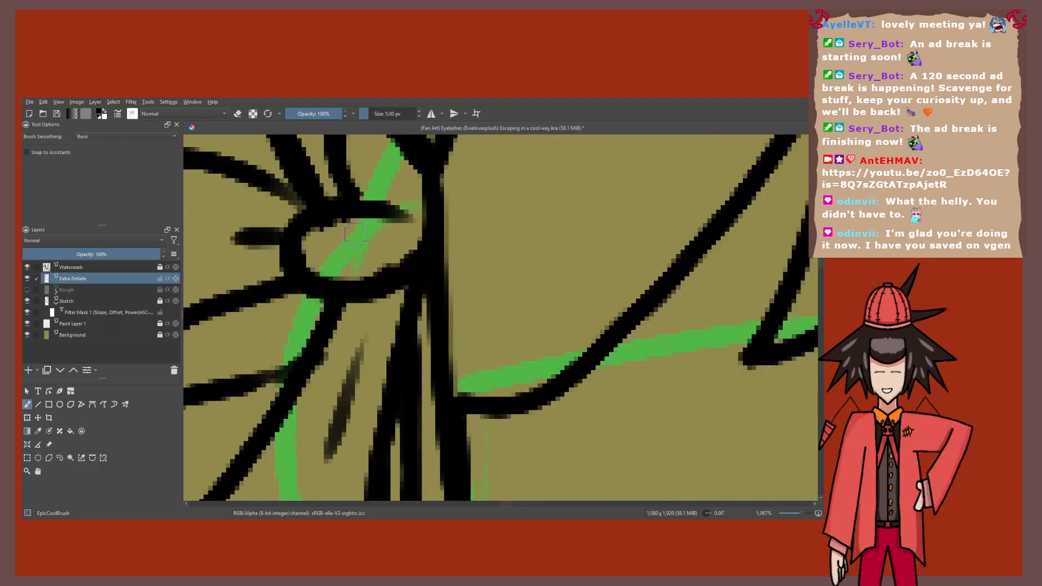
{"action": "scroll", "coordinate": [417, 225], "scroll_direction": "down", "scroll_amount": 6}
{"action": "scroll", "coordinate": [405, 232], "scroll_direction": "down", "scroll_amount": 2}
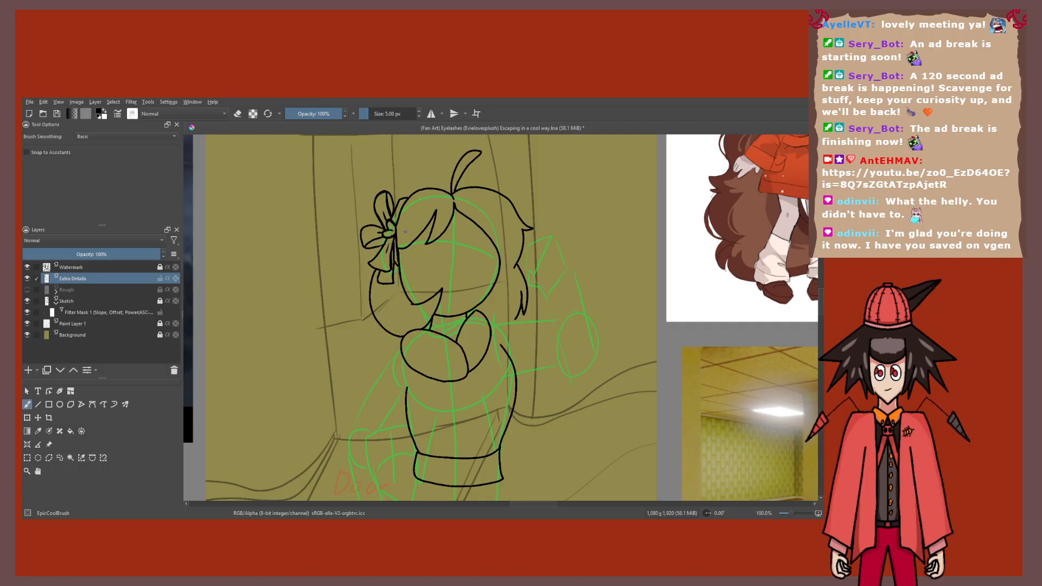
Step: Show the Rough layer again beneath the inked head and torso
{"action": "left_click_drag", "start_coordinate": [405, 231], "coordinate": [393, 237]}
{"action": "left_click", "coordinate": [27, 290]}
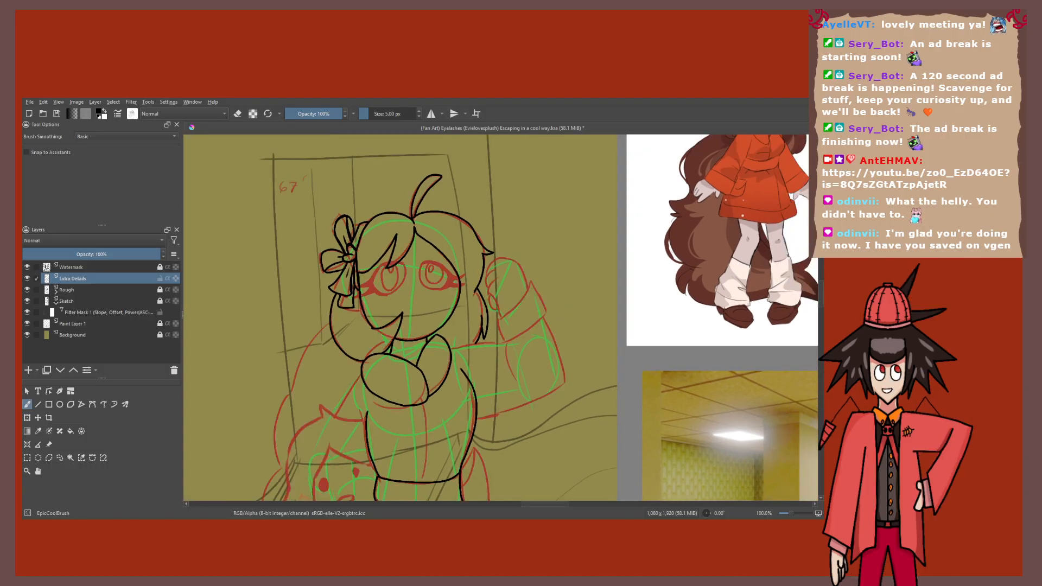
{"action": "mouse_move", "coordinate": [424, 271]}
{"action": "left_mouse_down"}
{"action": "mouse_move", "coordinate": [405, 257]}
{"action": "mouse_move", "coordinate": [366, 292]}
{"action": "left_mouse_up"}
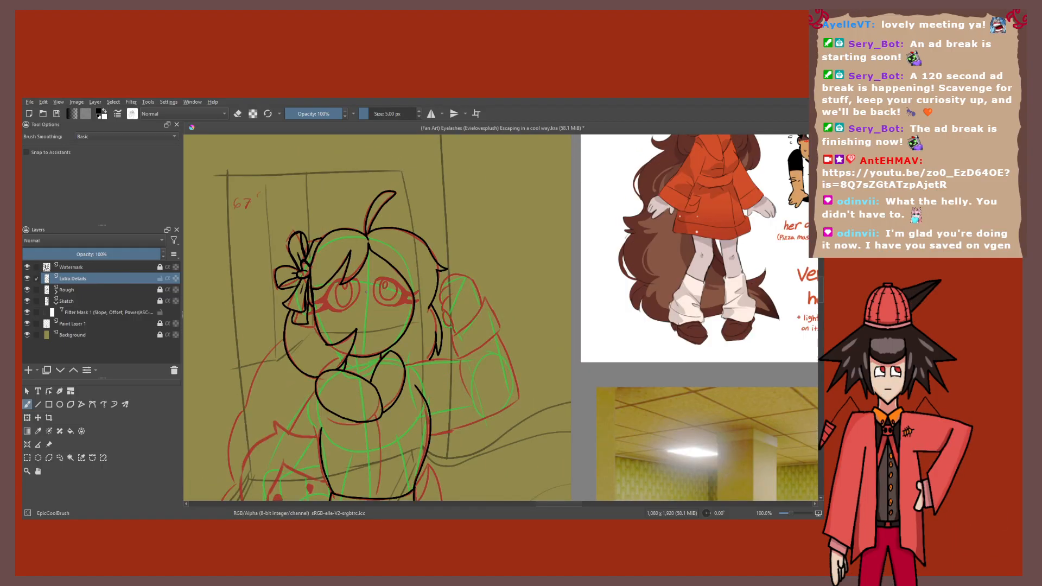
Step: Inspect the inked head, hair bow and torso against the rough sketch beneath them
{"action": "scroll", "coordinate": [213, 187], "scroll_direction": "up", "scroll_amount": 4}
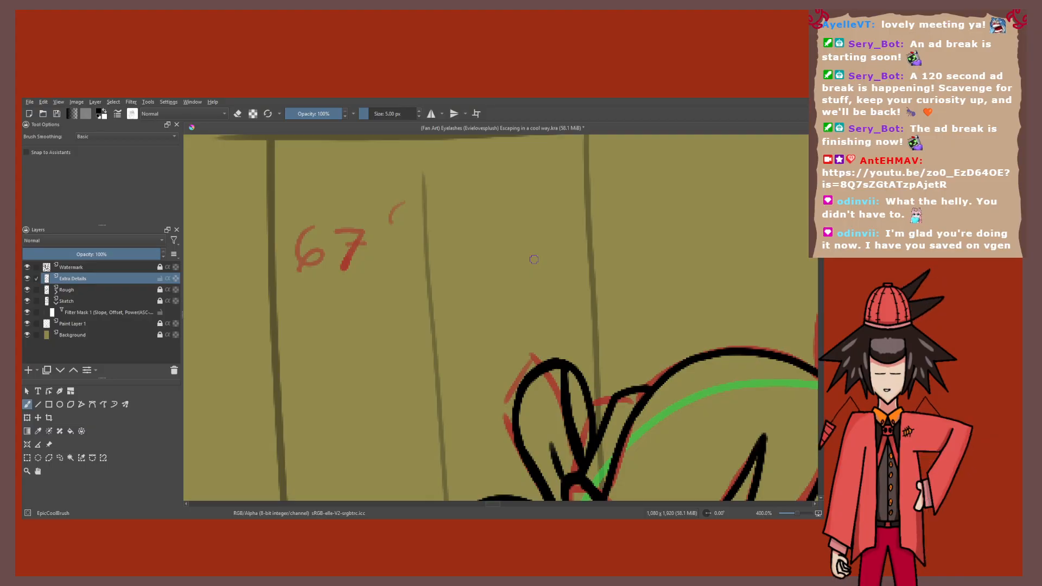
{"action": "key", "text": "1"}
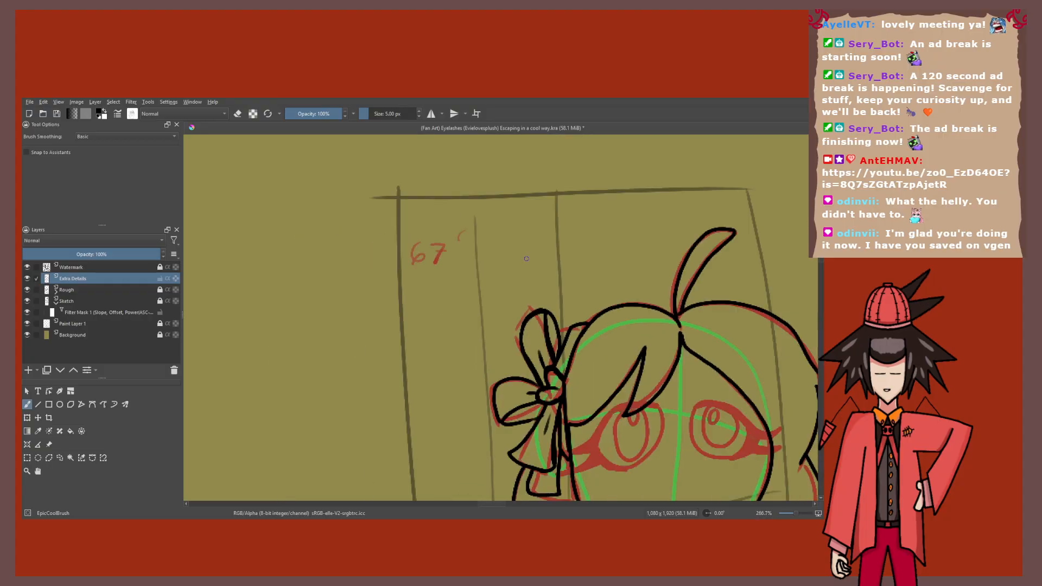
{"action": "left_click_drag", "start_coordinate": [542, 326], "coordinate": [434, 278]}
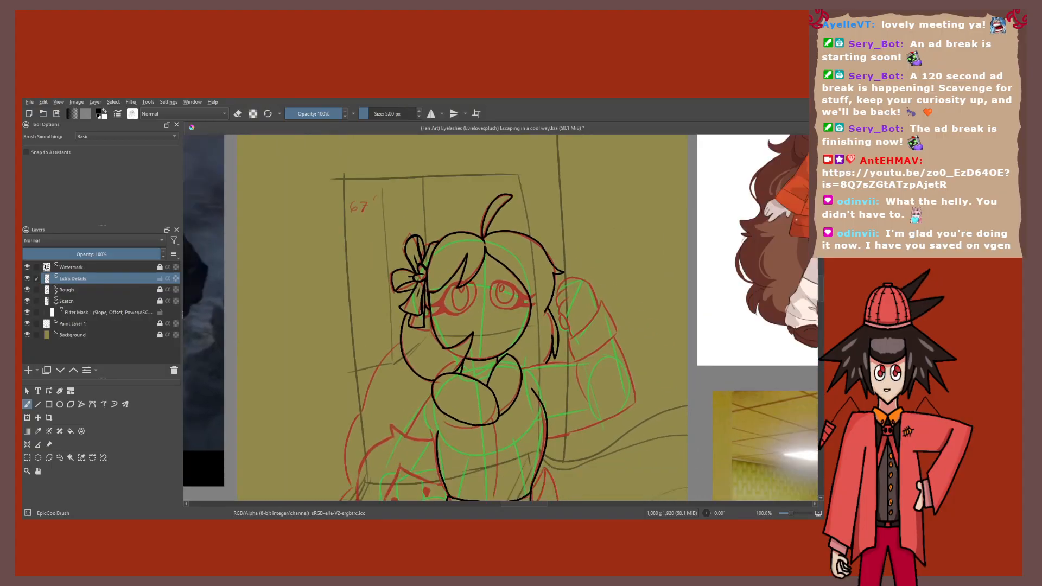
{"action": "scroll", "coordinate": [375, 427], "scroll_direction": "up", "scroll_amount": 1}
{"action": "scroll", "coordinate": [481, 240], "scroll_direction": "up", "scroll_amount": 1}
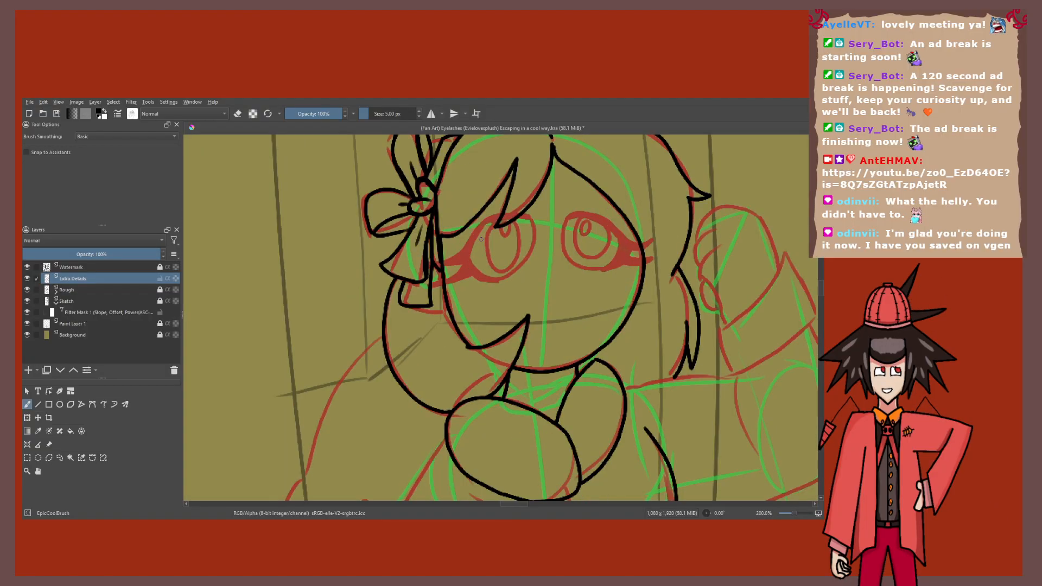
{"action": "scroll", "coordinate": [481, 239], "scroll_direction": "up", "scroll_amount": 1}
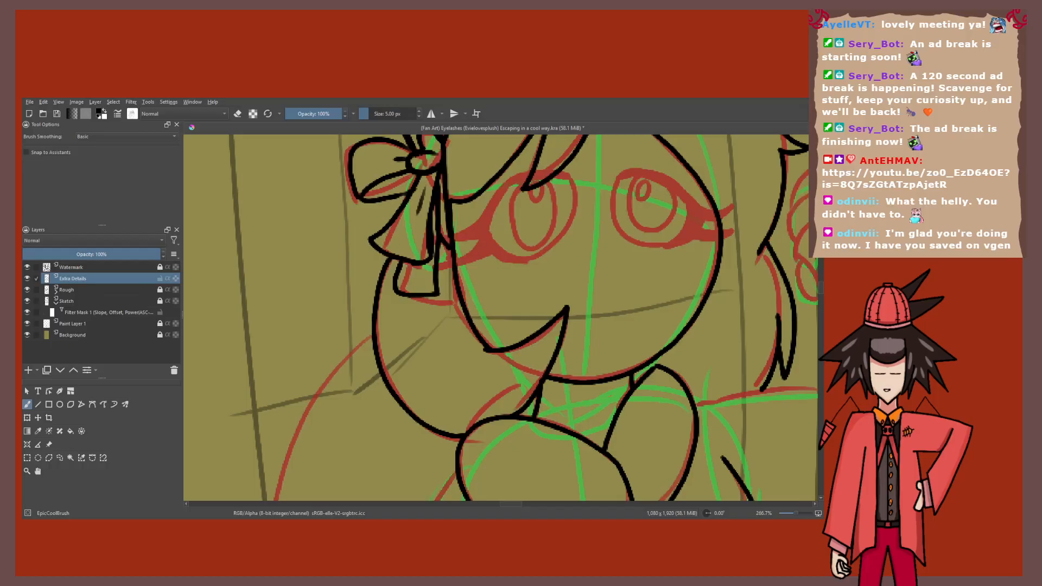
{"action": "scroll", "coordinate": [481, 239], "scroll_direction": "down", "scroll_amount": 4}
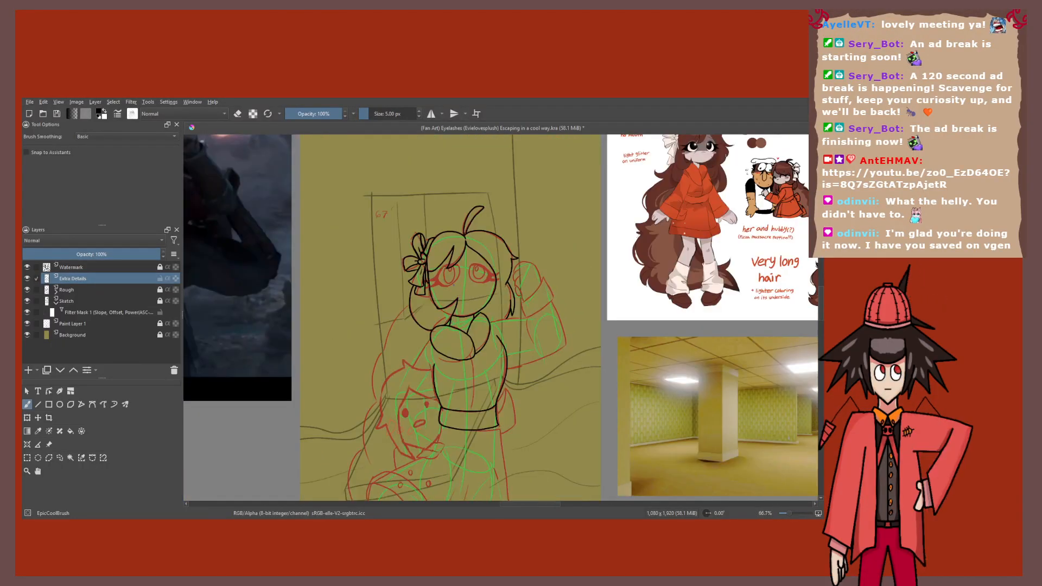
{"action": "scroll", "coordinate": [374, 225], "scroll_direction": "up", "scroll_amount": 3}
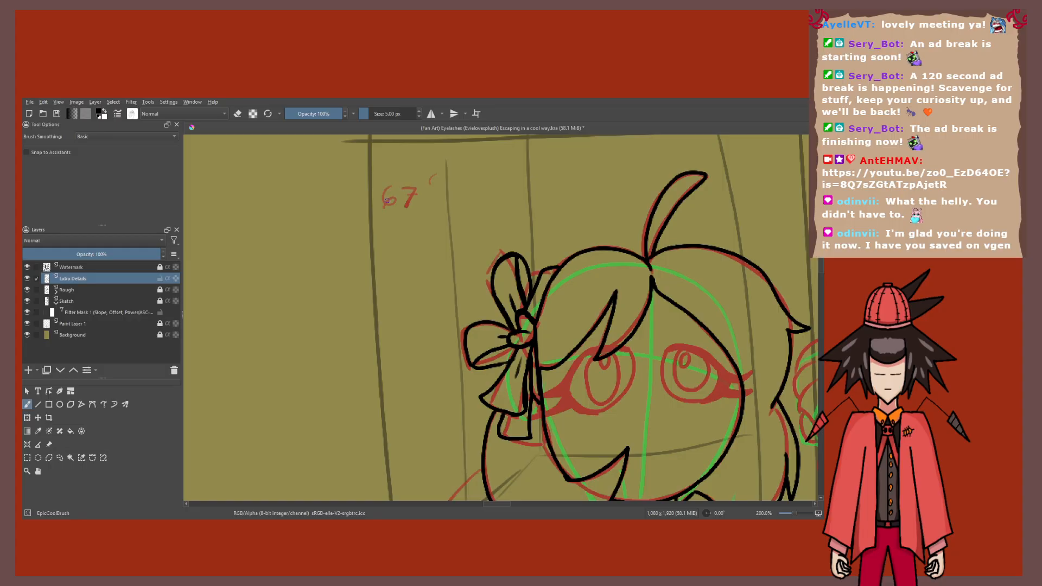
{"action": "scroll", "coordinate": [387, 200], "scroll_direction": "up", "scroll_amount": 2}
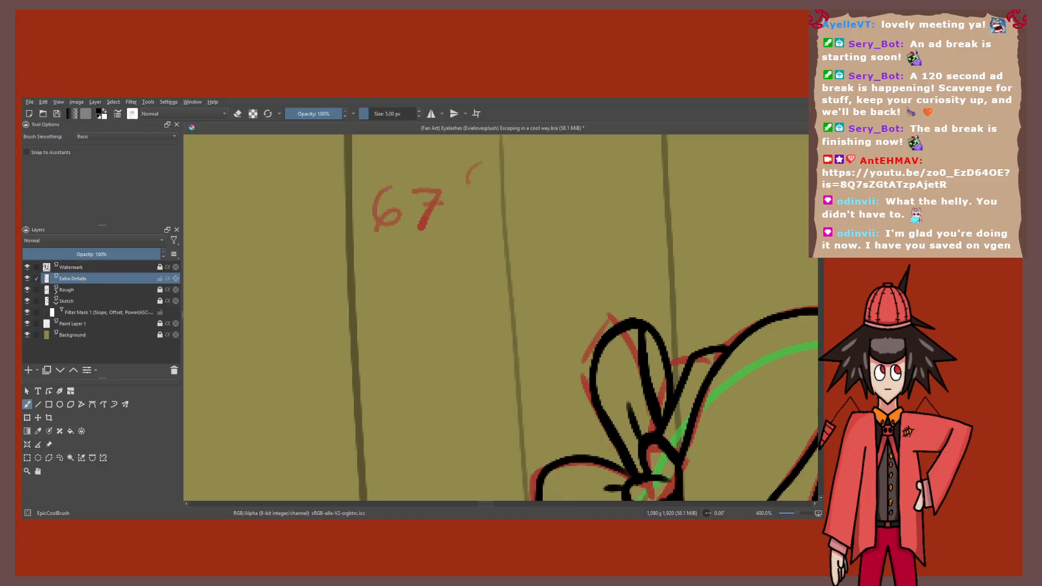
{"action": "mouse_move", "coordinate": [390, 187]}
{"action": "left_mouse_down"}
{"action": "mouse_move", "coordinate": [367, 207]}
{"action": "mouse_move", "coordinate": [380, 233]}
{"action": "left_mouse_up"}
{"action": "key", "text": "ctrl+z"}
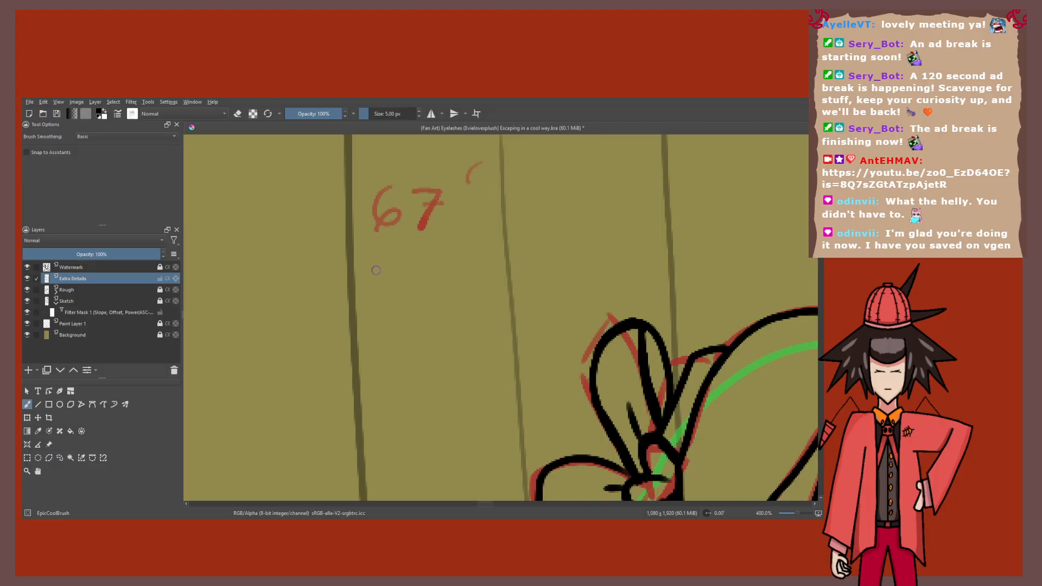
{"action": "left_click_drag", "start_coordinate": [370, 308], "coordinate": [402, 255]}
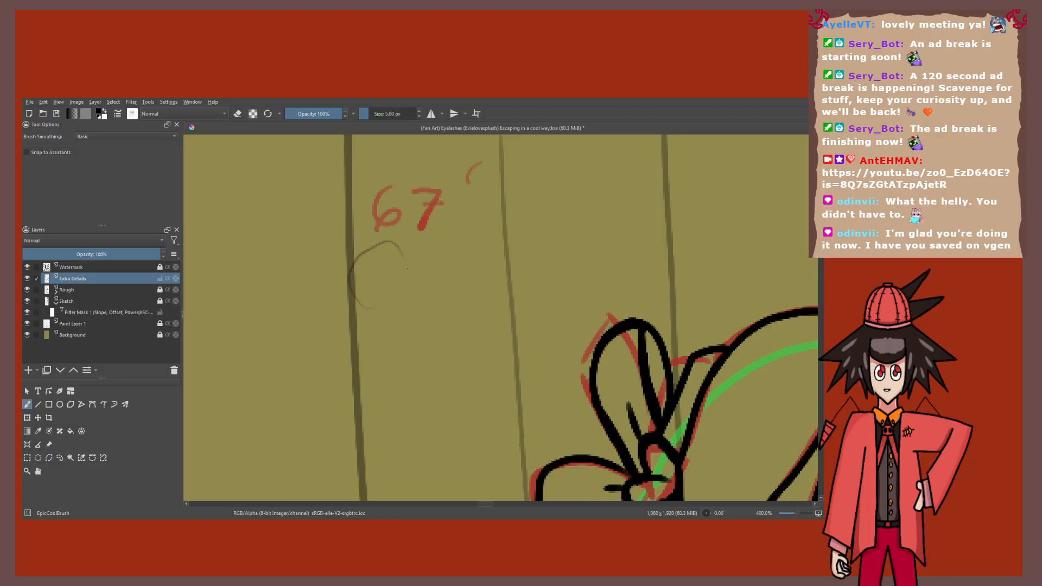
{"action": "key", "text": "ctrl+z"}
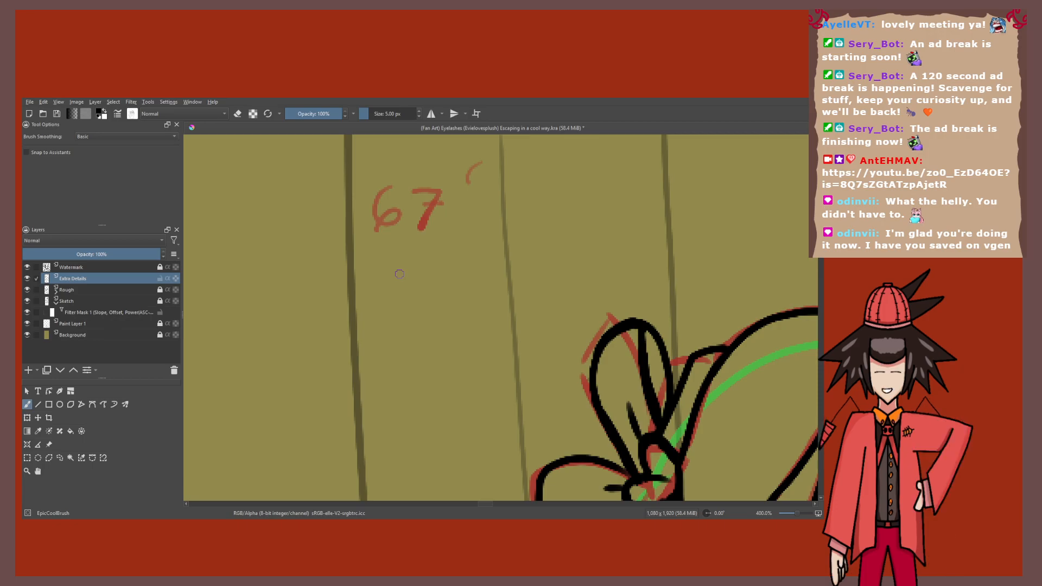
Step: Hide the Rough layer to check the inked head and hair bow on their own, and show it again
{"action": "scroll", "coordinate": [400, 274], "scroll_direction": "down", "scroll_amount": 2}
{"action": "left_click_drag", "start_coordinate": [447, 316], "coordinate": [425, 257]}
{"action": "left_click", "coordinate": [27, 290]}
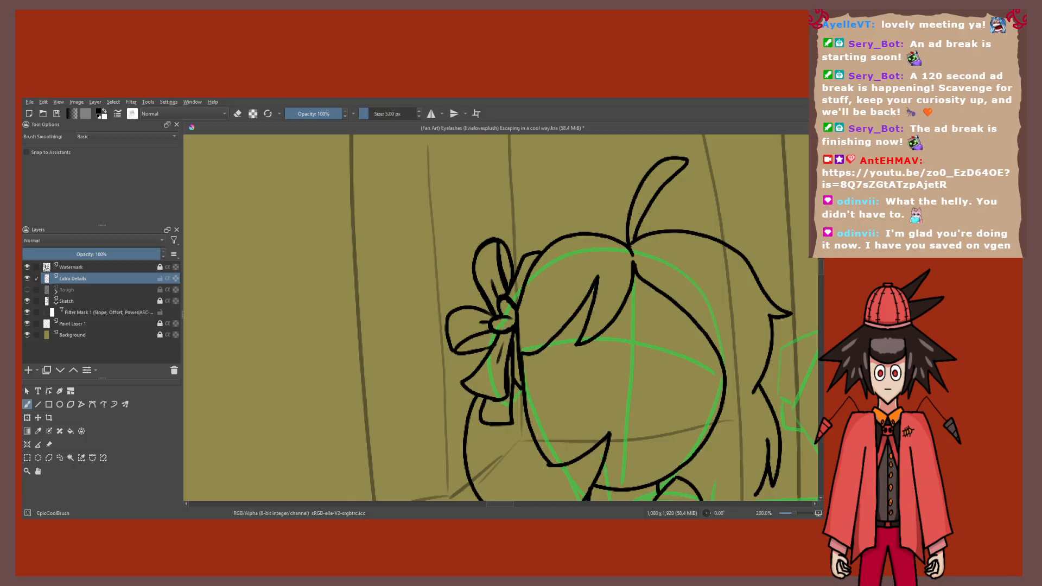
{"action": "left_click", "coordinate": [27, 290]}
{"action": "scroll", "coordinate": [397, 224], "scroll_direction": "down", "scroll_amount": 2}
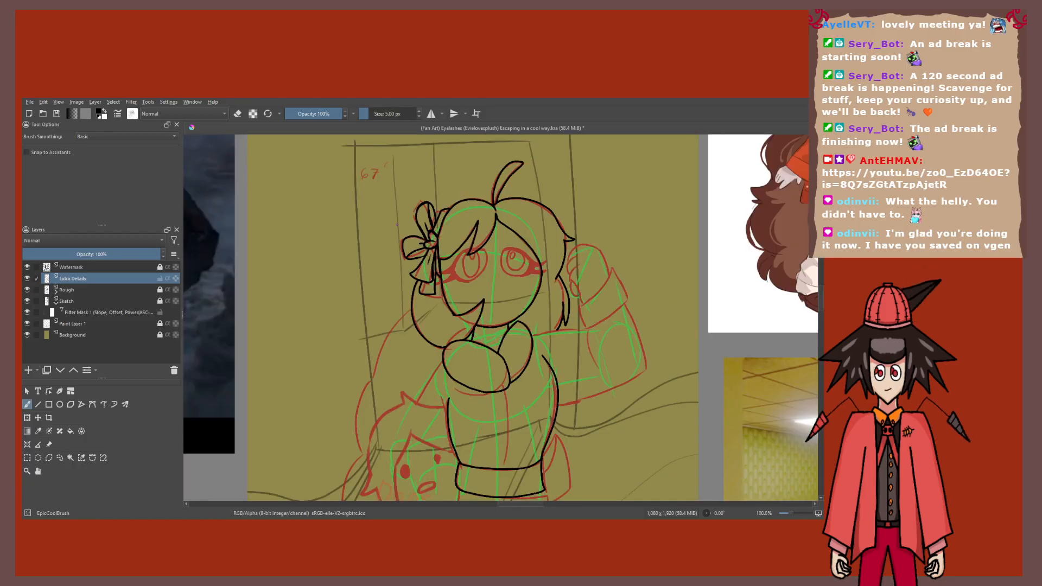
Step: Examine the rough "67" marking on the background and the inked bow, bangs and face outline
{"action": "scroll", "coordinate": [396, 223], "scroll_direction": "up", "scroll_amount": 4}
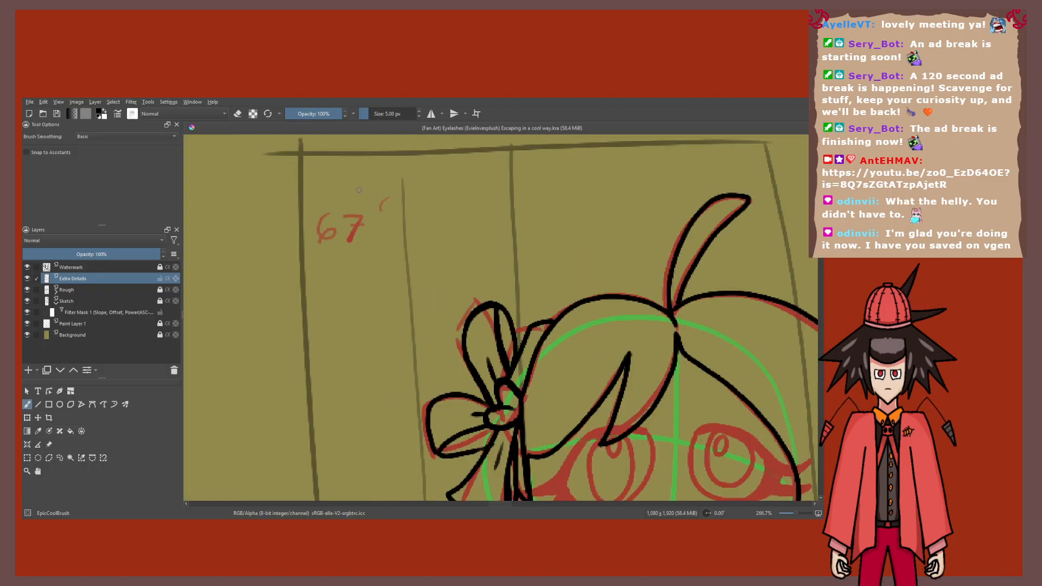
{"action": "scroll", "coordinate": [358, 190], "scroll_direction": "up", "scroll_amount": 3}
{"action": "scroll", "coordinate": [299, 308], "scroll_direction": "down", "scroll_amount": 1}
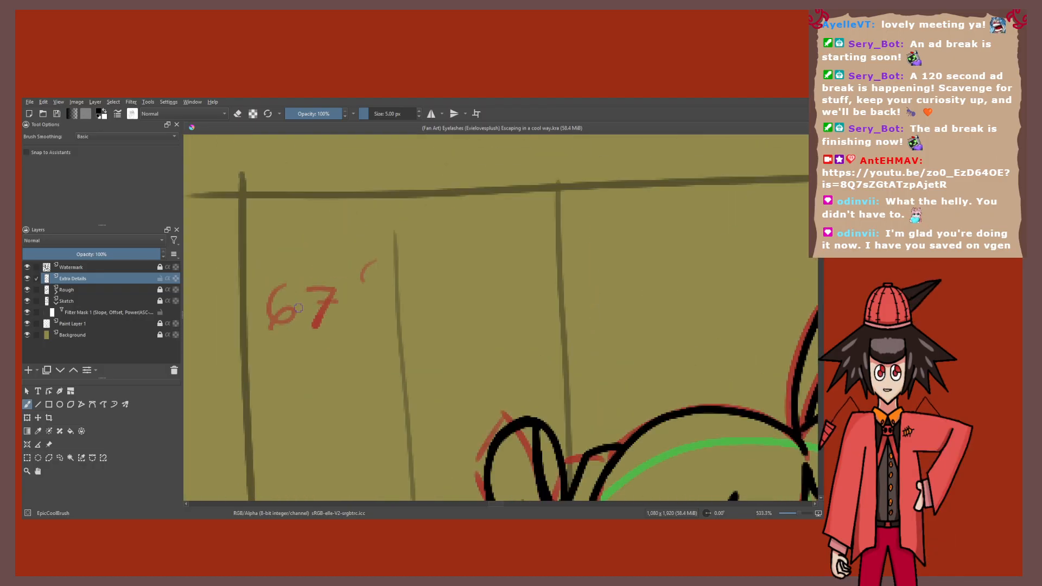
{"action": "scroll", "coordinate": [298, 307], "scroll_direction": "up", "scroll_amount": 1}
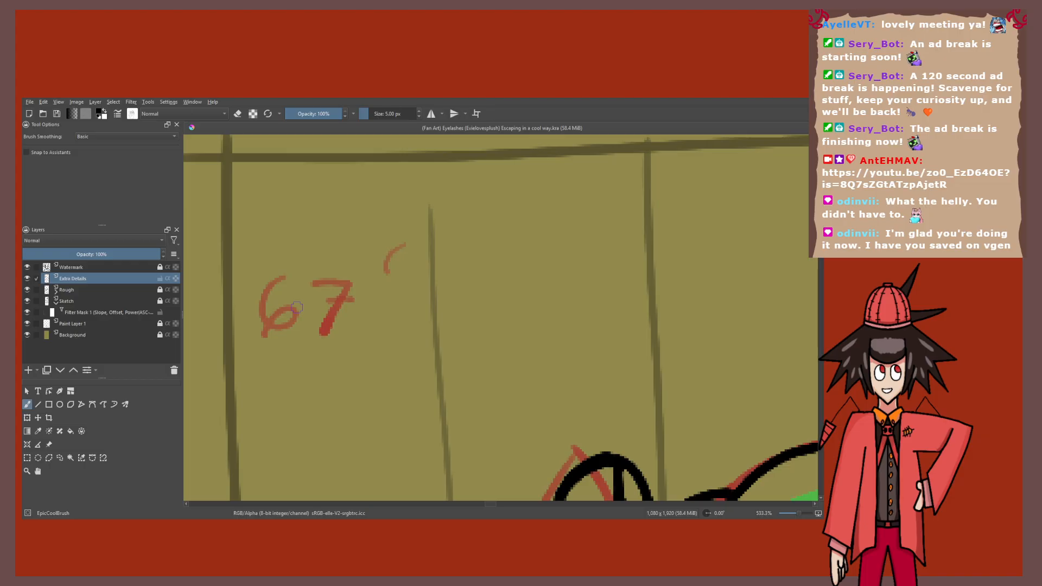
{"action": "scroll", "coordinate": [297, 308], "scroll_direction": "down", "scroll_amount": 3}
{"action": "scroll", "coordinate": [297, 308], "scroll_direction": "down", "scroll_amount": 1}
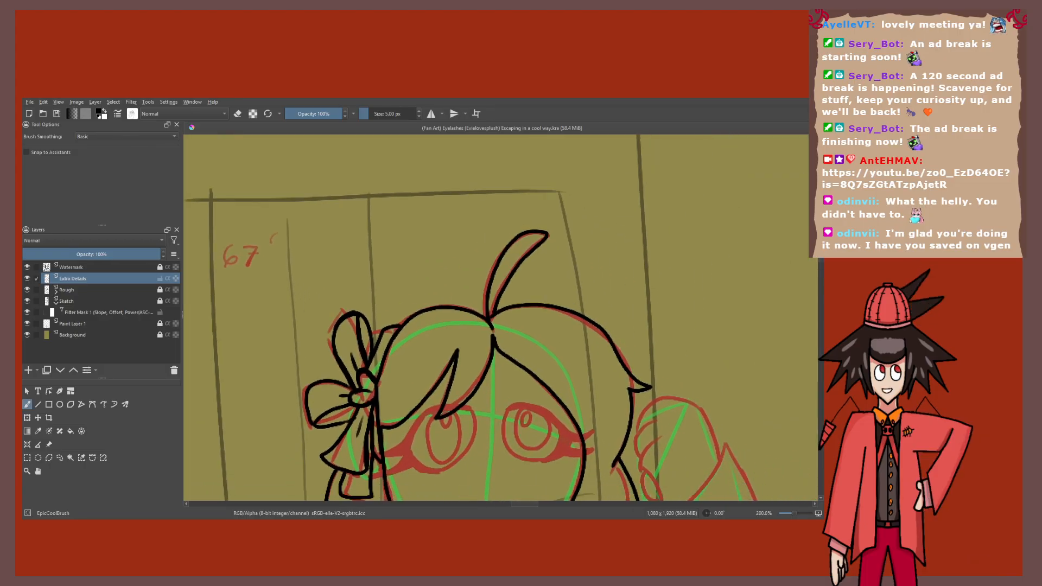
{"action": "scroll", "coordinate": [338, 326], "scroll_direction": "up", "scroll_amount": 2}
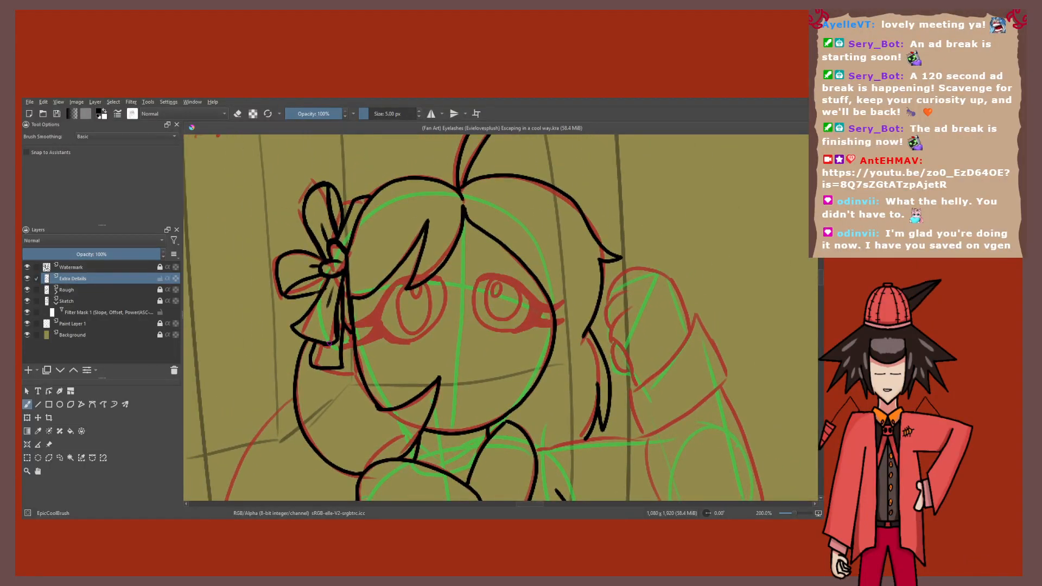
{"action": "scroll", "coordinate": [339, 326], "scroll_direction": "up", "scroll_amount": 3}
{"action": "scroll", "coordinate": [338, 326], "scroll_direction": "down", "scroll_amount": 1}
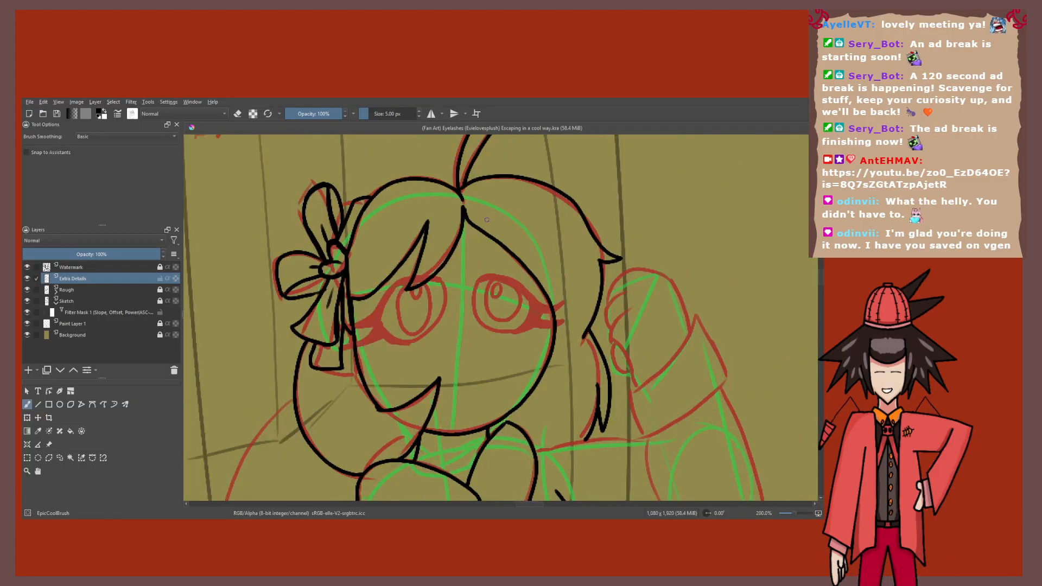
Step: Ink the outer edge of the long hair behind the head, with a pointed tuft and a strand curving down along the rough
{"action": "left_click_drag", "start_coordinate": [339, 326], "coordinate": [301, 290]}
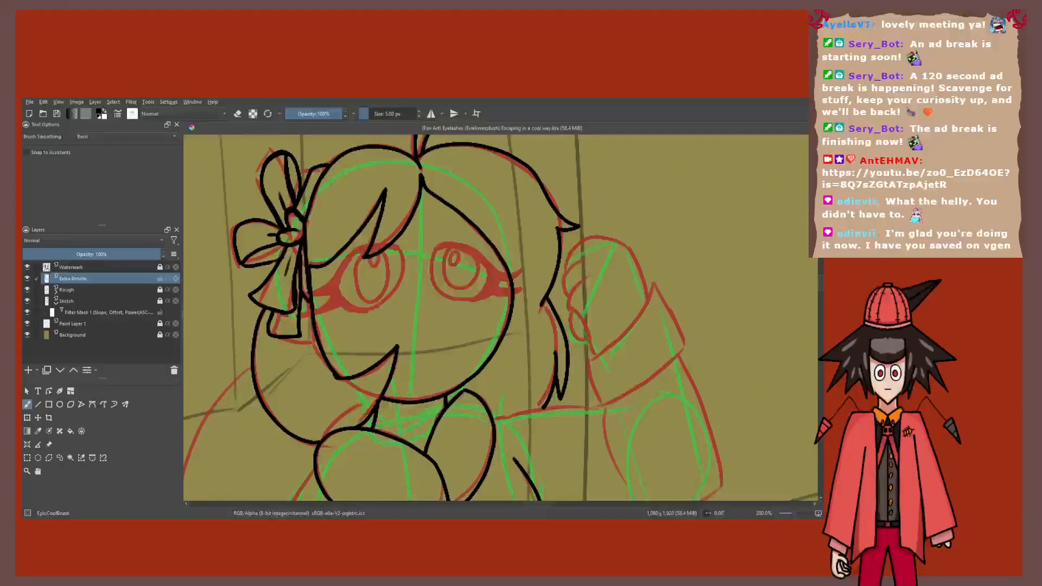
{"action": "scroll", "coordinate": [500, 318], "scroll_direction": "down", "scroll_amount": 3}
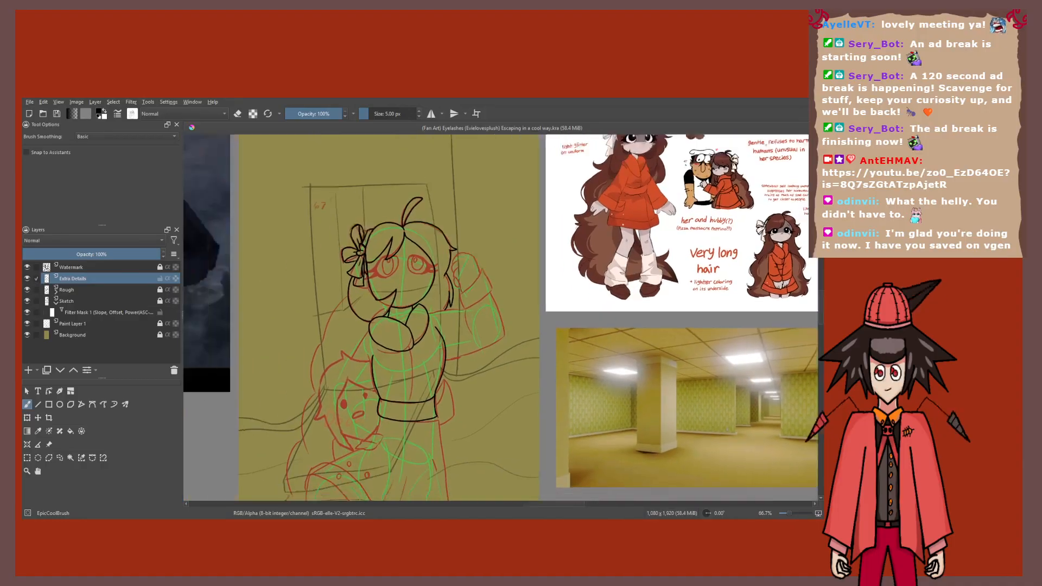
{"action": "scroll", "coordinate": [427, 293], "scroll_direction": "up", "scroll_amount": 4}
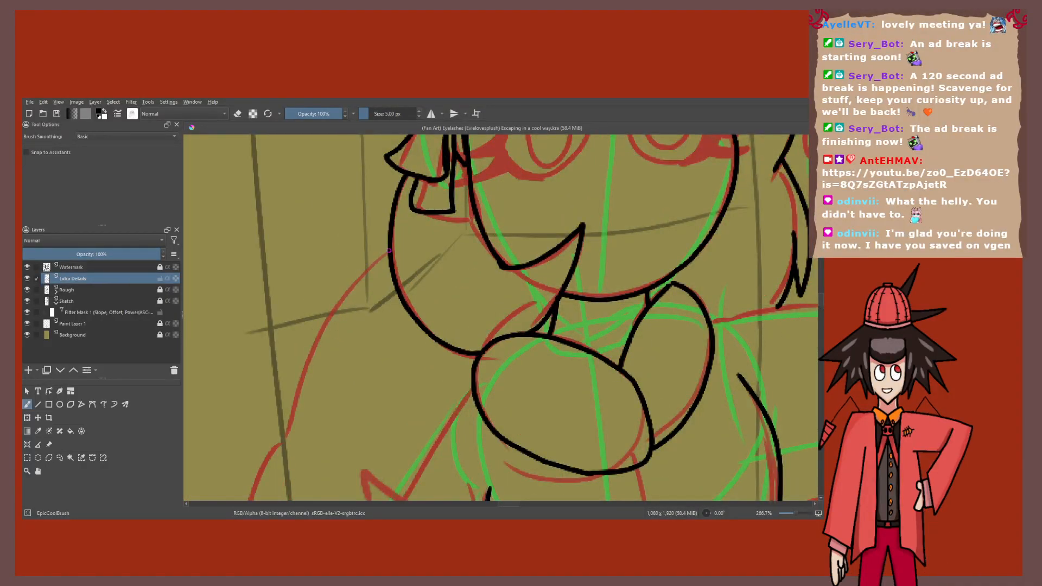
{"action": "mouse_move", "coordinate": [390, 250]}
{"action": "left_mouse_down"}
{"action": "mouse_move", "coordinate": [294, 303]}
{"action": "mouse_move", "coordinate": [310, 318]}
{"action": "mouse_move", "coordinate": [282, 426]}
{"action": "mouse_move", "coordinate": [382, 315]}
{"action": "left_mouse_up"}
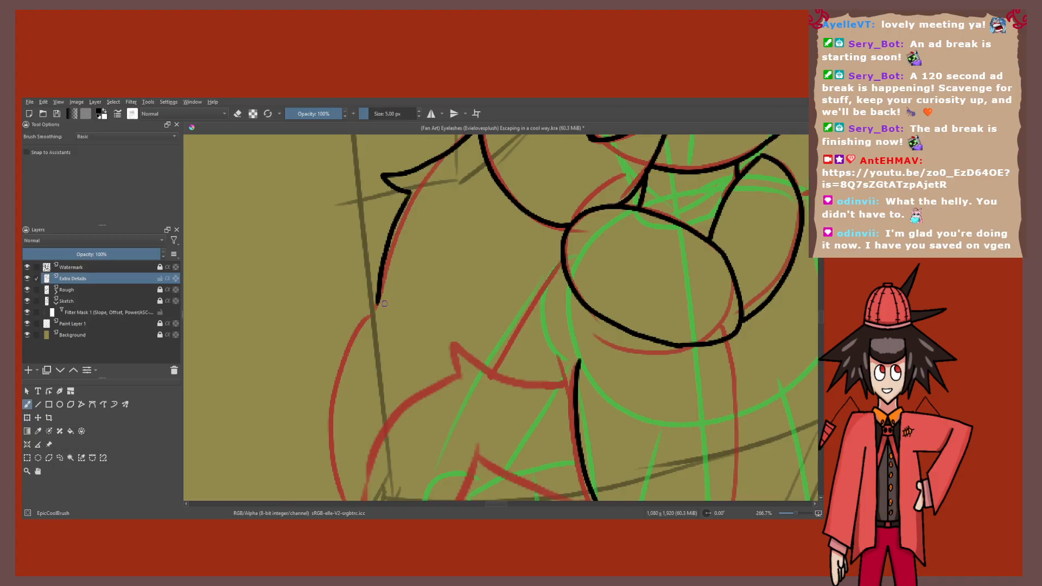
Step: Compare the newly inked long hair with the full-body figure on the Eyelashes reference sheet
{"action": "scroll", "coordinate": [274, 405], "scroll_direction": "down", "scroll_amount": 4}
{"action": "scroll", "coordinate": [573, 216], "scroll_direction": "up", "scroll_amount": 3}
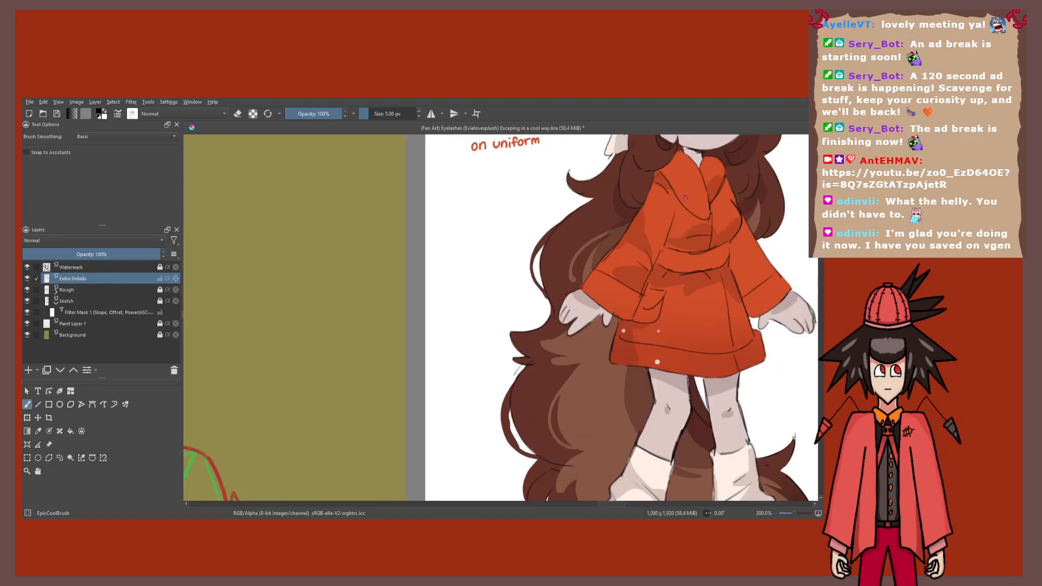
{"action": "scroll", "coordinate": [684, 198], "scroll_direction": "down", "scroll_amount": 1}
{"action": "scroll", "coordinate": [684, 198], "scroll_direction": "down", "scroll_amount": 1}
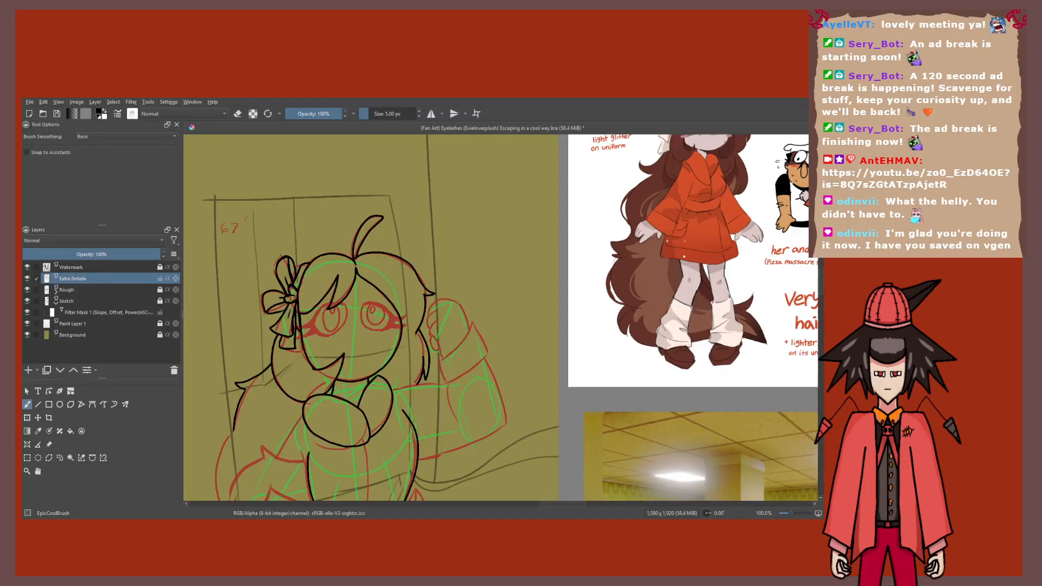
{"action": "scroll", "coordinate": [370, 317], "scroll_direction": "up", "scroll_amount": 3}
{"action": "scroll", "coordinate": [371, 318], "scroll_direction": "down", "scroll_amount": 4}
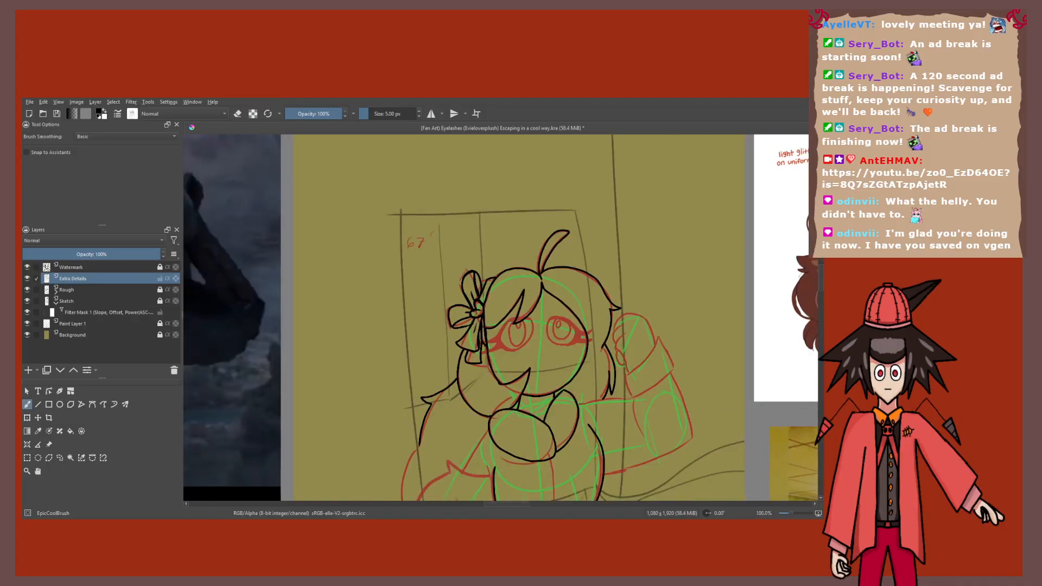
{"action": "scroll", "coordinate": [370, 318], "scroll_direction": "up", "scroll_amount": 1}
{"action": "scroll", "coordinate": [485, 293], "scroll_direction": "down", "scroll_amount": 2}
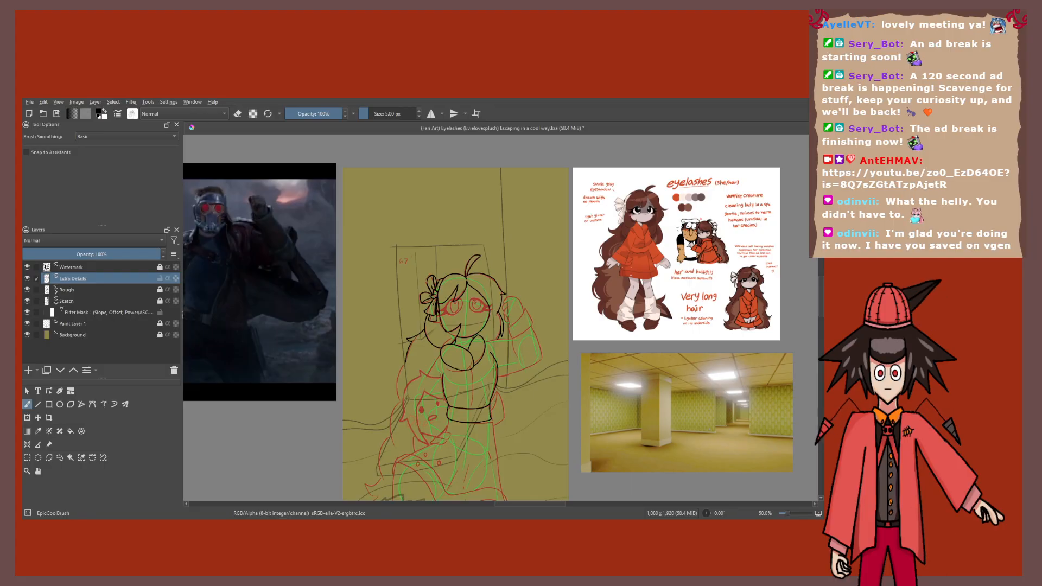
Step: Review the inked hair tuft, bow and head outline over the rough, both as a whole and close up
{"action": "scroll", "coordinate": [452, 362], "scroll_direction": "up", "scroll_amount": 2}
{"action": "left_click_drag", "start_coordinate": [452, 362], "coordinate": [425, 437]}
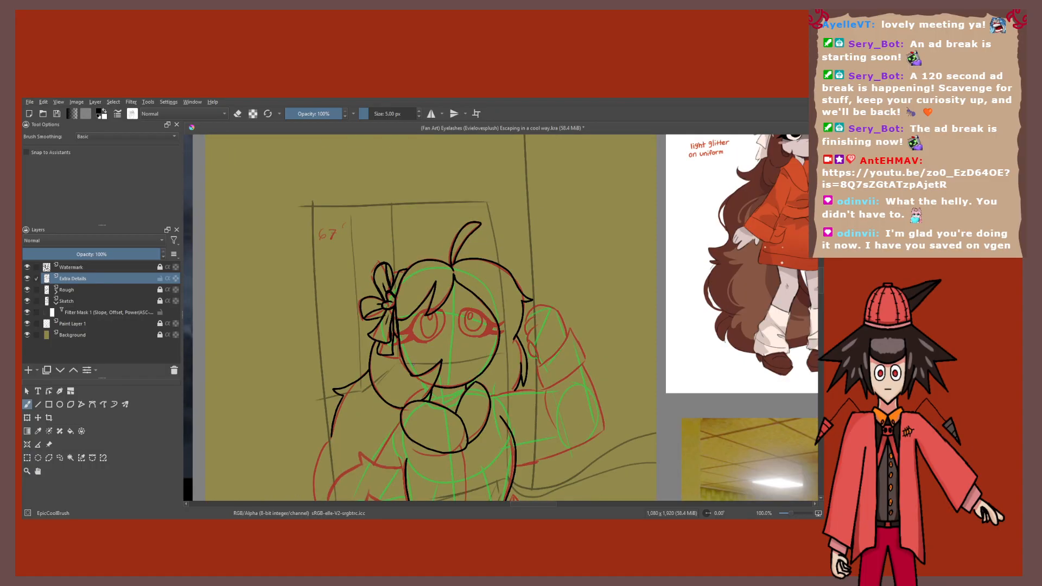
{"action": "left_click_drag", "start_coordinate": [488, 347], "coordinate": [523, 286]}
{"action": "left_click_drag", "start_coordinate": [434, 248], "coordinate": [413, 303]}
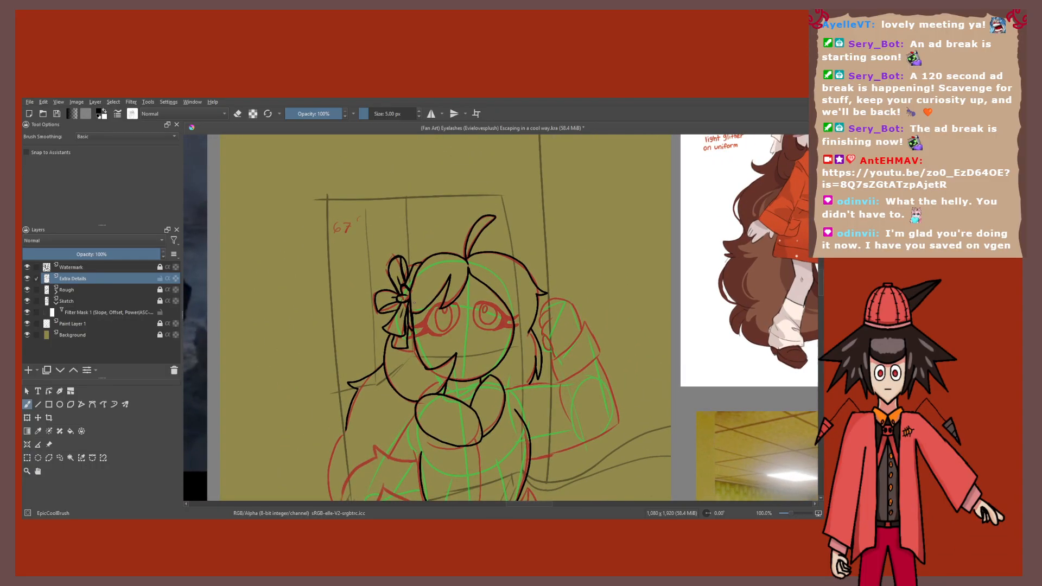
{"action": "scroll", "coordinate": [414, 302], "scroll_direction": "down", "scroll_amount": 1}
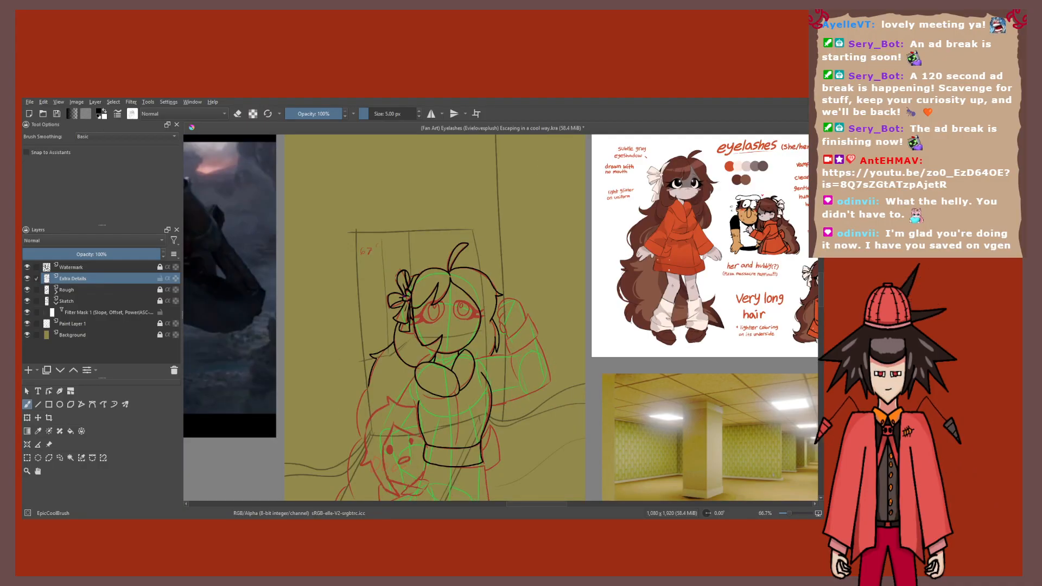
{"action": "scroll", "coordinate": [386, 262], "scroll_direction": "up", "scroll_amount": 3}
{"action": "scroll", "coordinate": [483, 220], "scroll_direction": "down", "scroll_amount": 1}
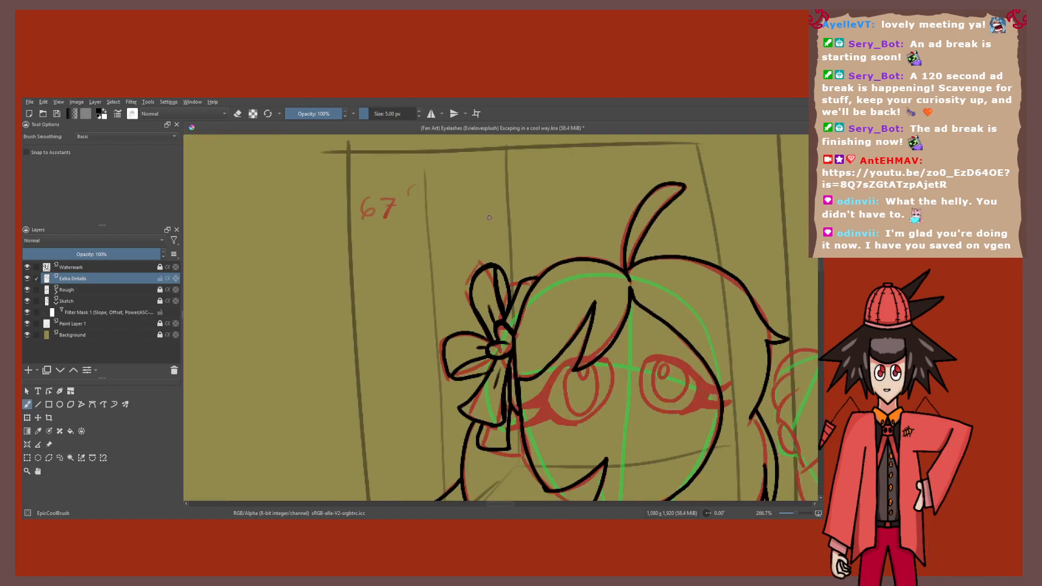
{"action": "left_click_drag", "start_coordinate": [617, 199], "coordinate": [495, 235]}
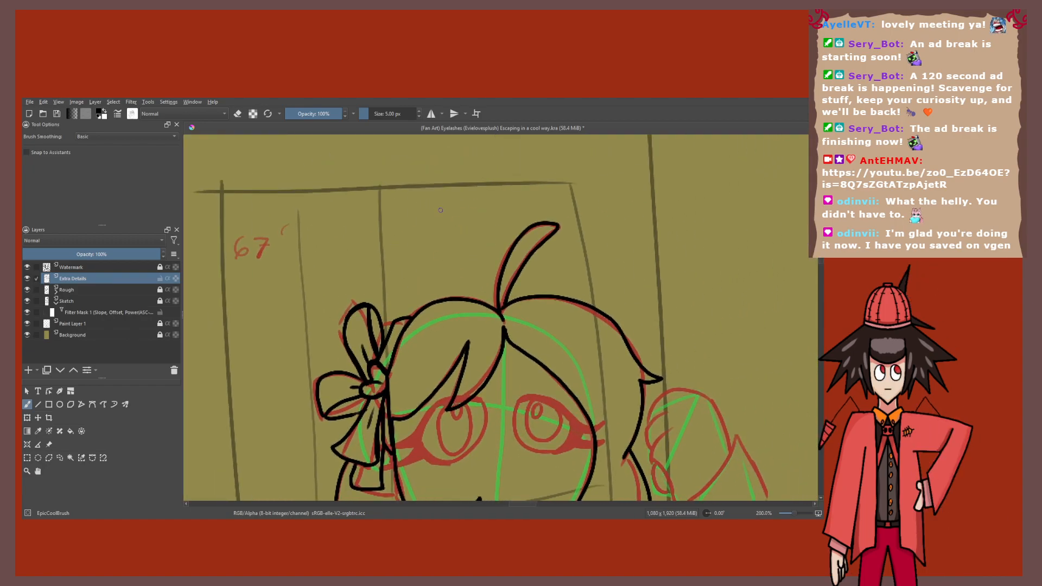
{"action": "scroll", "coordinate": [451, 301], "scroll_direction": "up", "scroll_amount": 2}
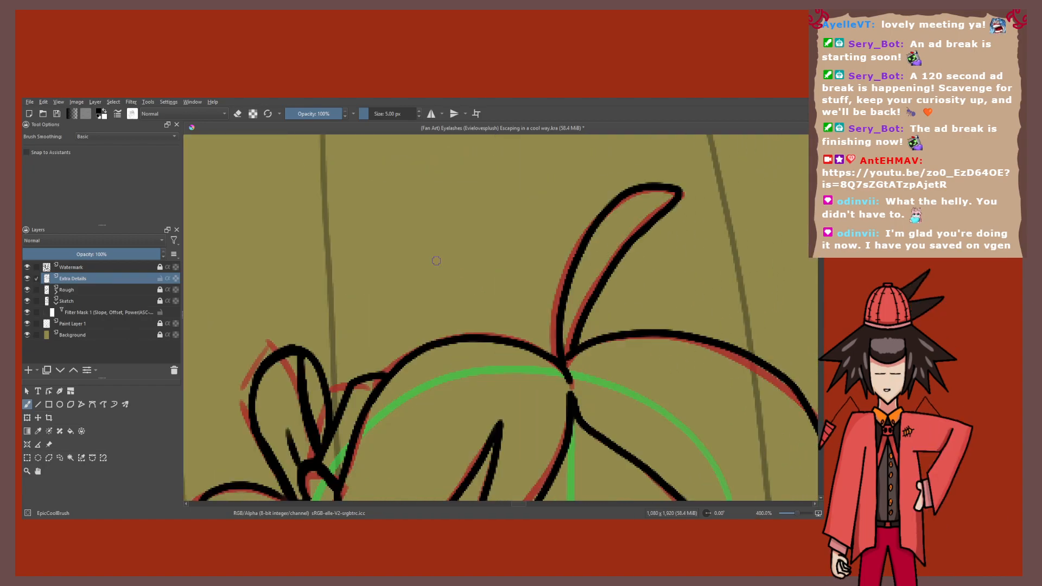
{"action": "scroll", "coordinate": [436, 261], "scroll_direction": "down", "scroll_amount": 3}
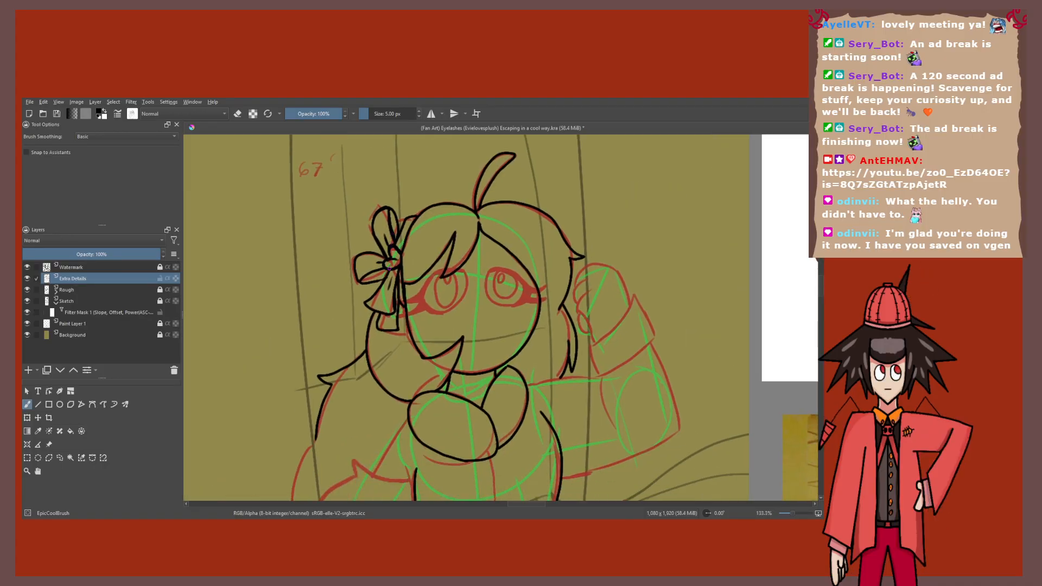
{"action": "left_click_drag", "start_coordinate": [389, 268], "coordinate": [382, 202]}
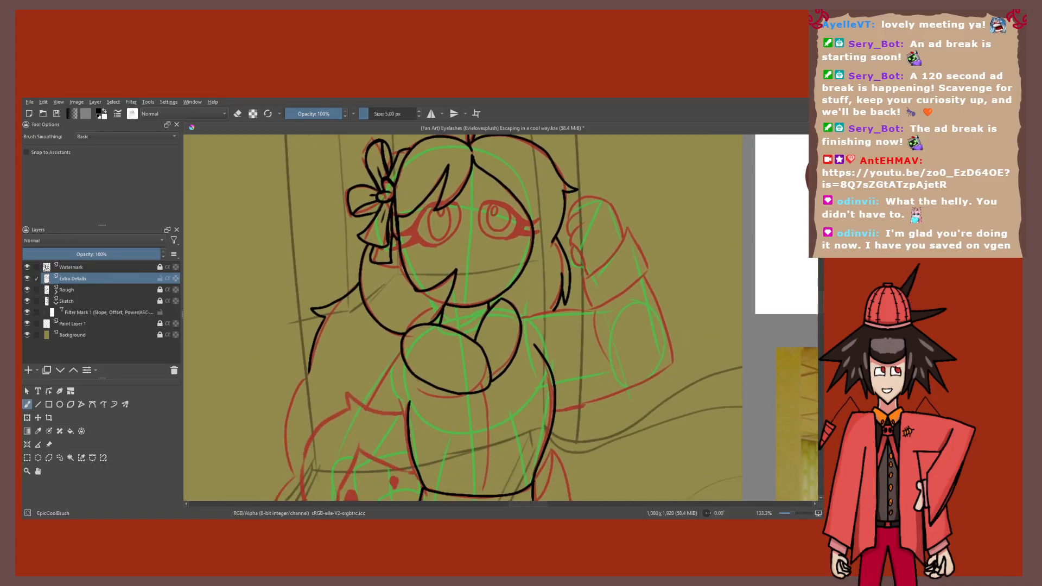
Step: Examine the rough of the lower hair and smaller figure, and the inked head beside the Eyelashes reference sheet
{"action": "scroll", "coordinate": [394, 217], "scroll_direction": "up", "scroll_amount": 3}
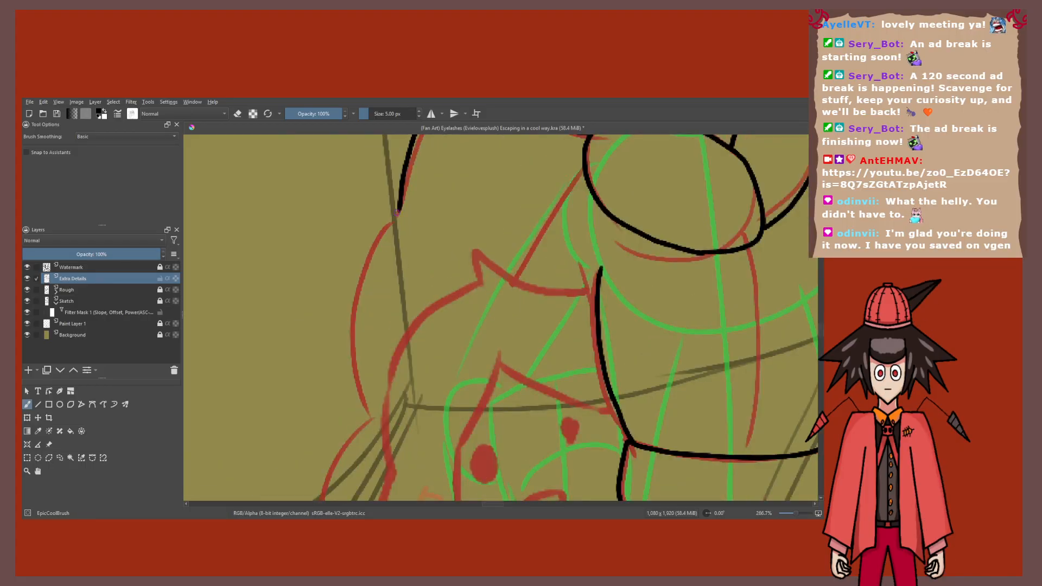
{"action": "scroll", "coordinate": [397, 214], "scroll_direction": "down", "scroll_amount": 4}
{"action": "scroll", "coordinate": [320, 249], "scroll_direction": "up", "scroll_amount": 4}
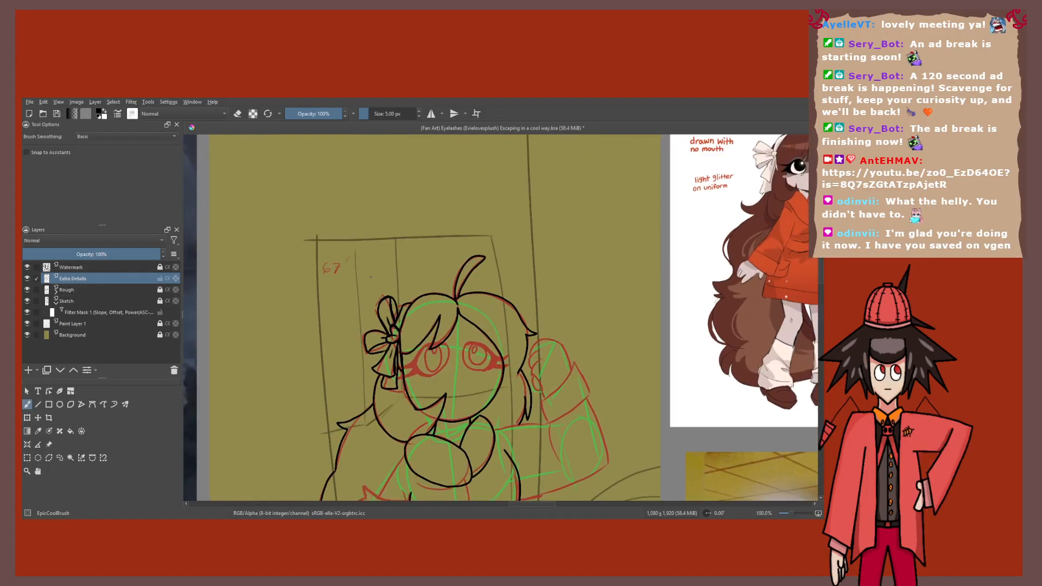
{"action": "scroll", "coordinate": [320, 249], "scroll_direction": "down", "scroll_amount": 4}
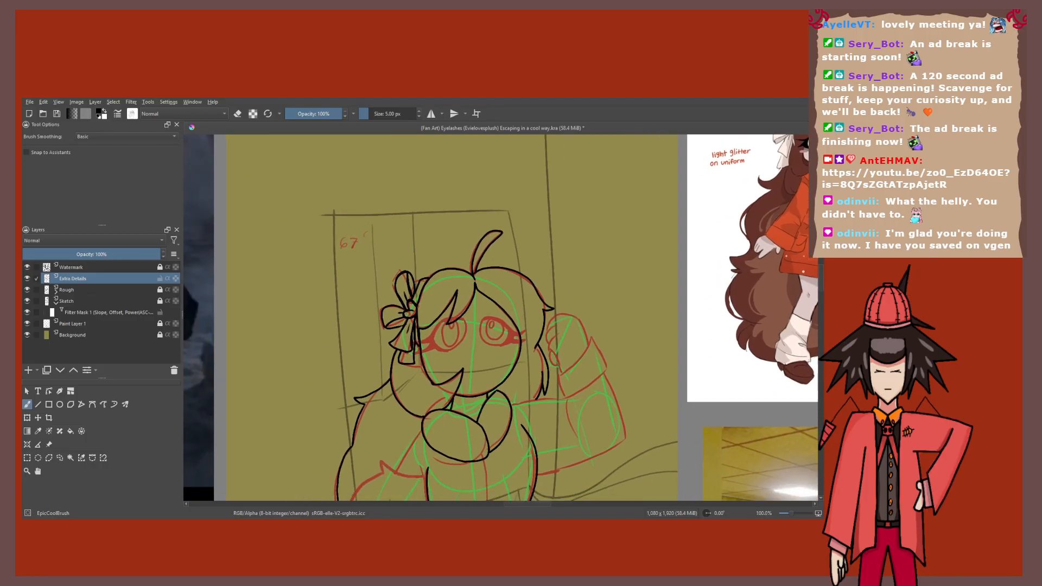
{"action": "scroll", "coordinate": [353, 238], "scroll_direction": "up", "scroll_amount": 4}
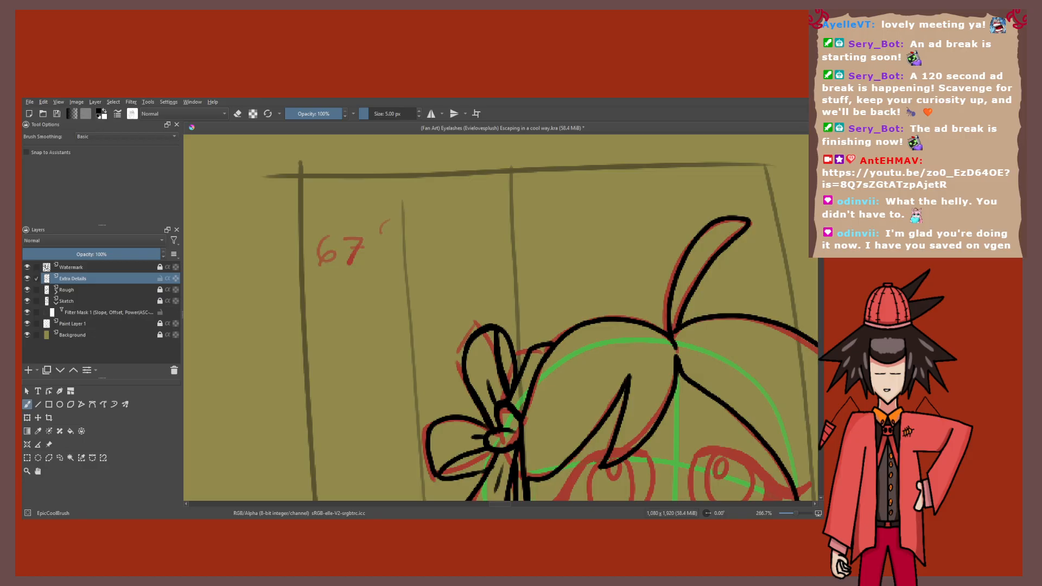
{"action": "scroll", "coordinate": [499, 317], "scroll_direction": "down", "scroll_amount": 5}
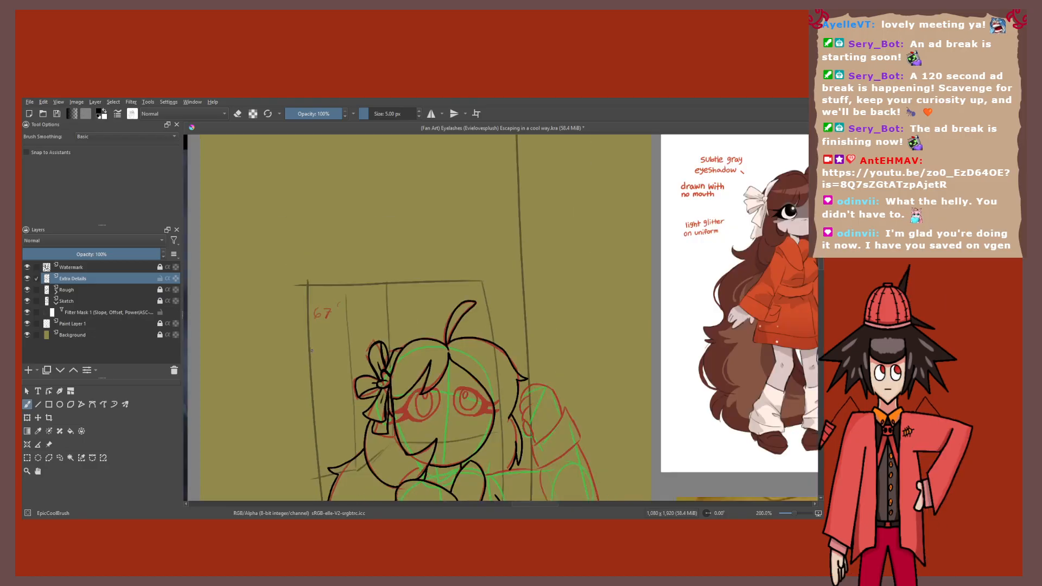
{"action": "scroll", "coordinate": [499, 317], "scroll_direction": "up", "scroll_amount": 1}
{"action": "scroll", "coordinate": [385, 261], "scroll_direction": "down", "scroll_amount": 1}
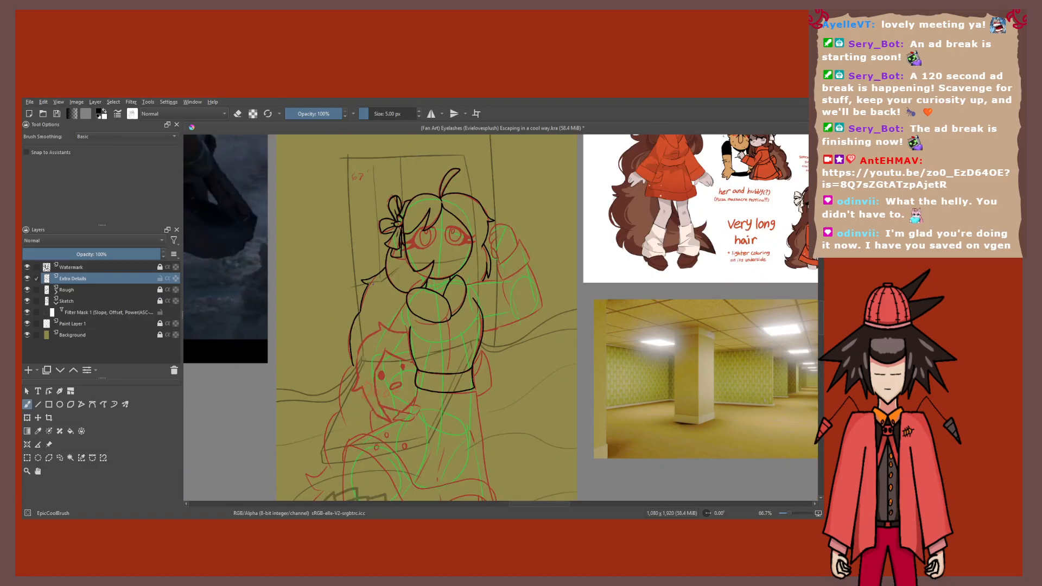
Step: Try to ink the next outward bulge of the long hair below the pointed tuft, and undo those strokes
{"action": "left_click_drag", "start_coordinate": [499, 318], "coordinate": [545, 252]}
{"action": "scroll", "coordinate": [391, 246], "scroll_direction": "up", "scroll_amount": 3}
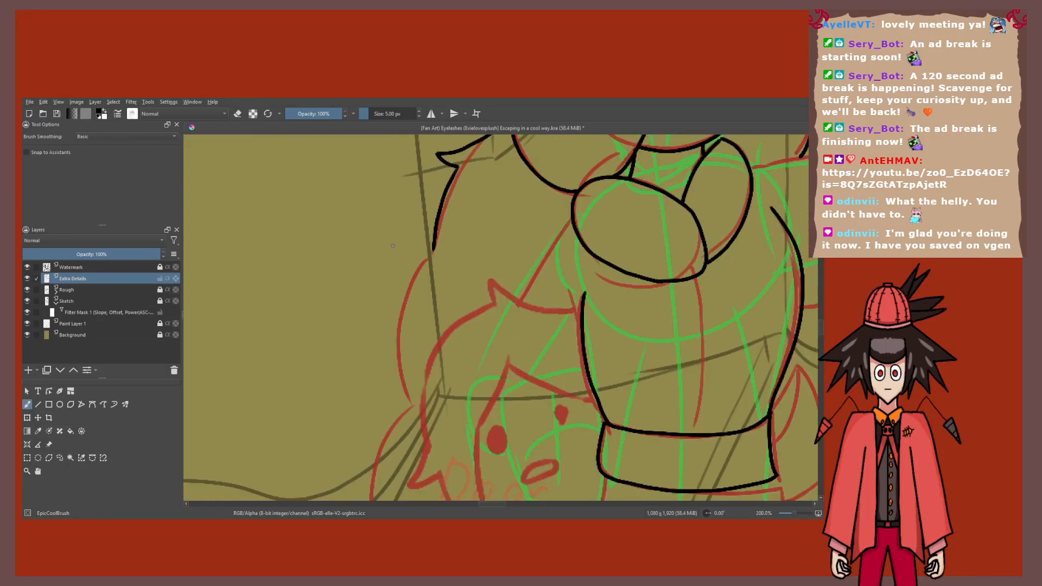
{"action": "left_click_drag", "start_coordinate": [433, 249], "coordinate": [382, 355]}
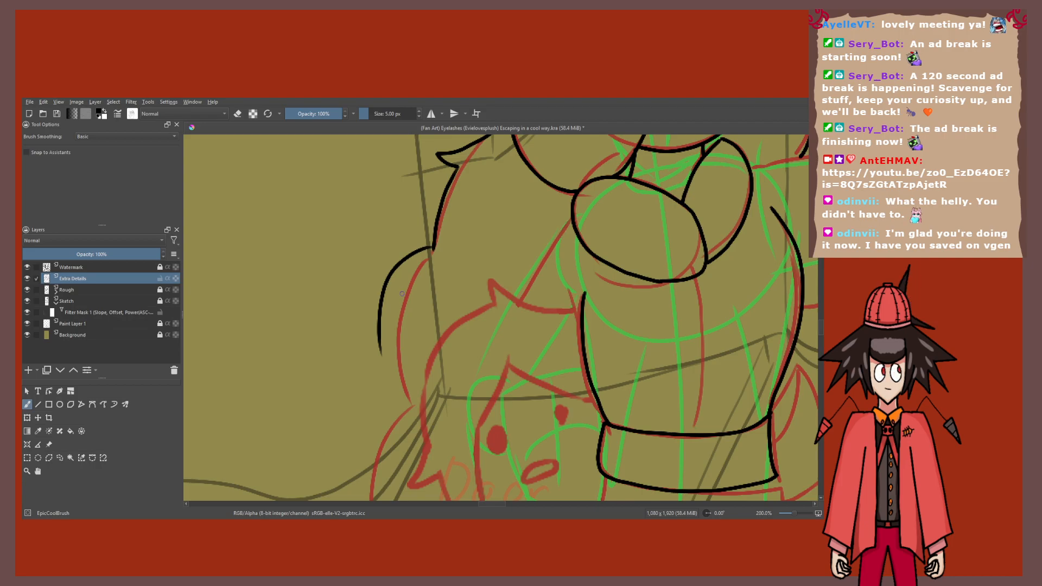
{"action": "left_click_drag", "start_coordinate": [402, 288], "coordinate": [383, 353]}
{"action": "scroll", "coordinate": [388, 337], "scroll_direction": "down", "scroll_amount": 1}
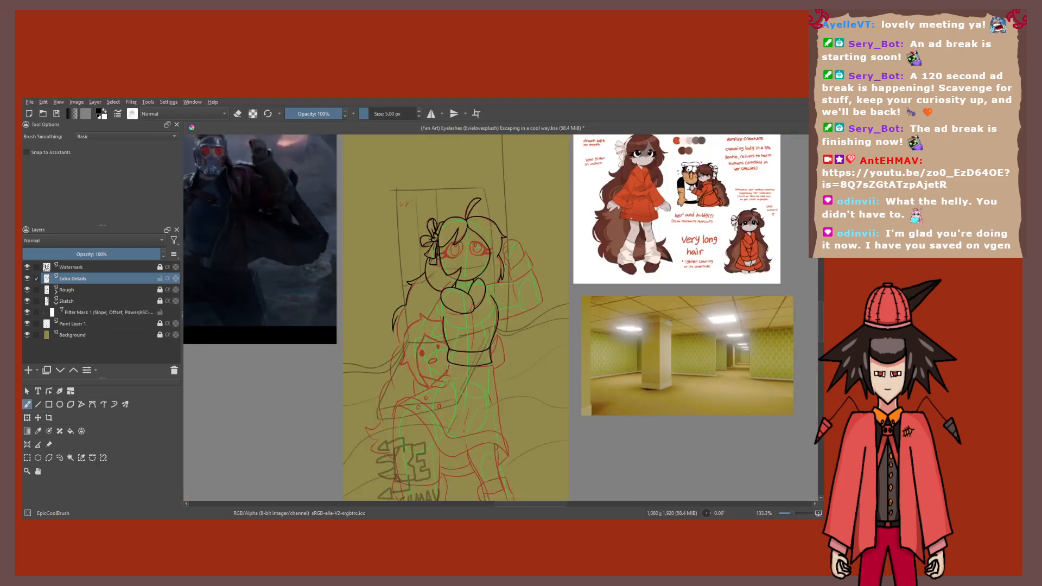
{"action": "left_click_drag", "start_coordinate": [390, 312], "coordinate": [572, 374]}
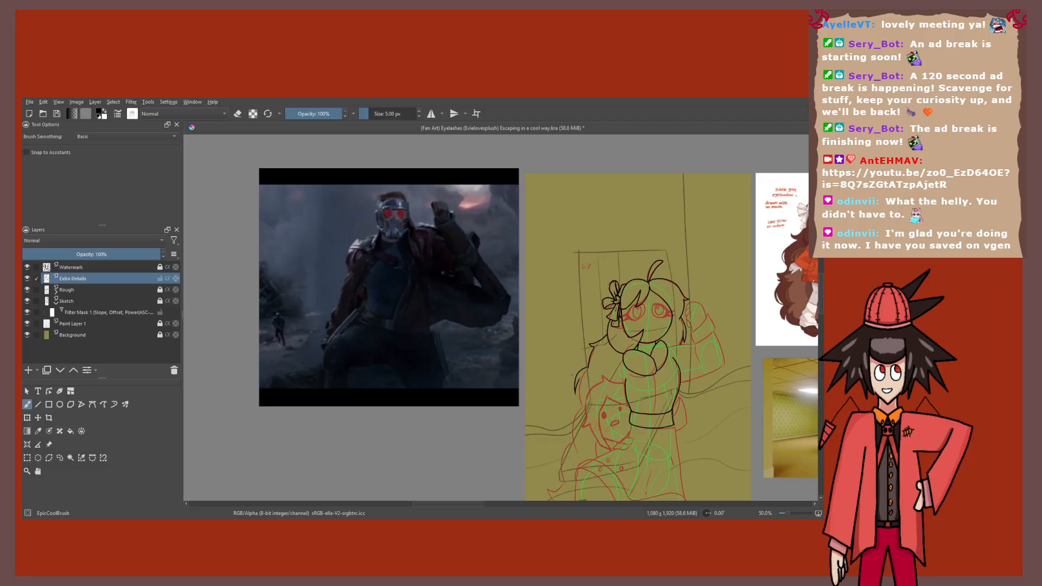
{"action": "left_click_drag", "start_coordinate": [572, 375], "coordinate": [462, 325]}
{"action": "key", "text": "ctrl+z"}
{"action": "key", "text": "ctrl+z"}
Step: Compare the partly inked figure and its raised arm with the pose in the masked hero film still
{"action": "left_click_drag", "start_coordinate": [305, 203], "coordinate": [380, 248]}
{"action": "scroll", "coordinate": [380, 248], "scroll_direction": "up", "scroll_amount": 1}
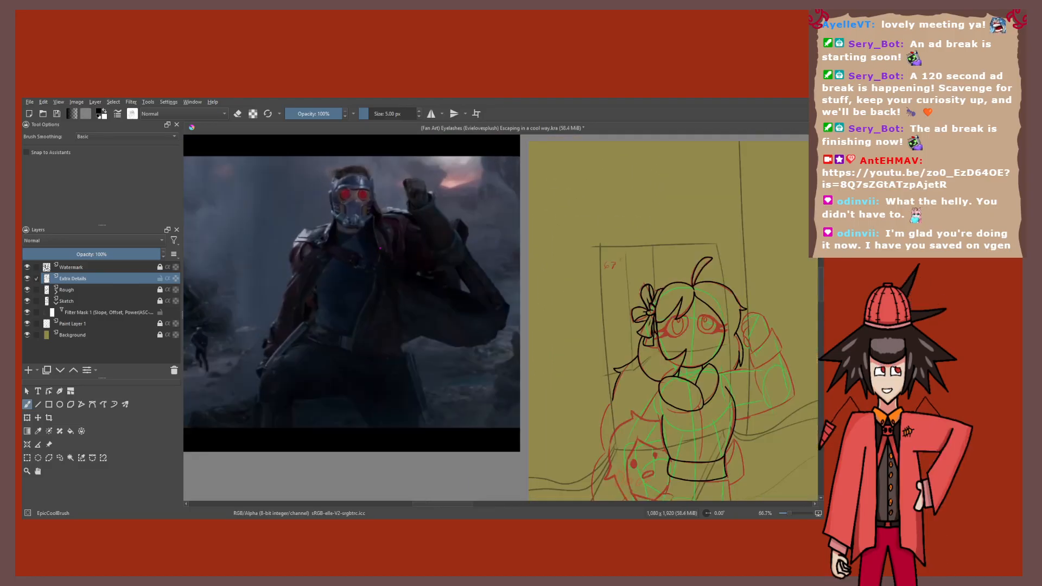
{"action": "scroll", "coordinate": [361, 235], "scroll_direction": "down", "scroll_amount": 1}
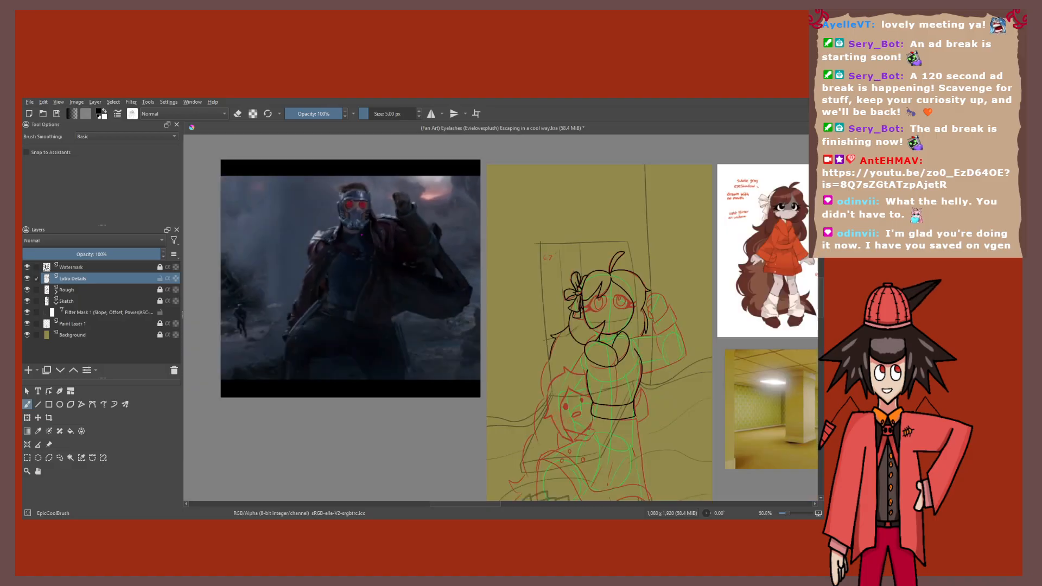
{"action": "scroll", "coordinate": [449, 268], "scroll_direction": "down", "scroll_amount": 1}
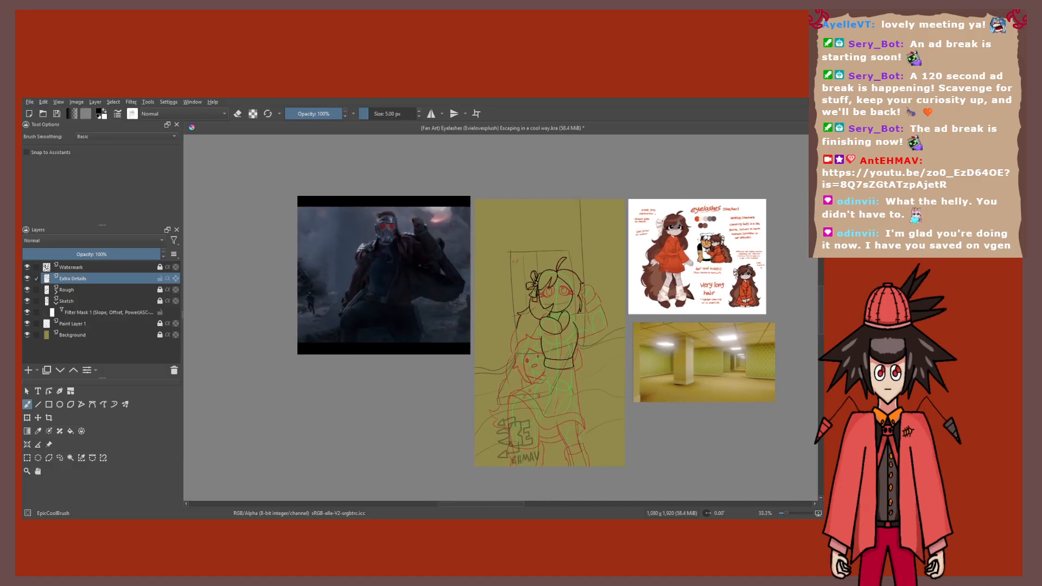
{"action": "scroll", "coordinate": [700, 354], "scroll_direction": "up", "scroll_amount": 1}
{"action": "mouse_move", "coordinate": [699, 354]}
{"action": "left_mouse_down"}
{"action": "mouse_move", "coordinate": [788, 405]}
{"action": "mouse_move", "coordinate": [775, 399]}
{"action": "left_mouse_up"}
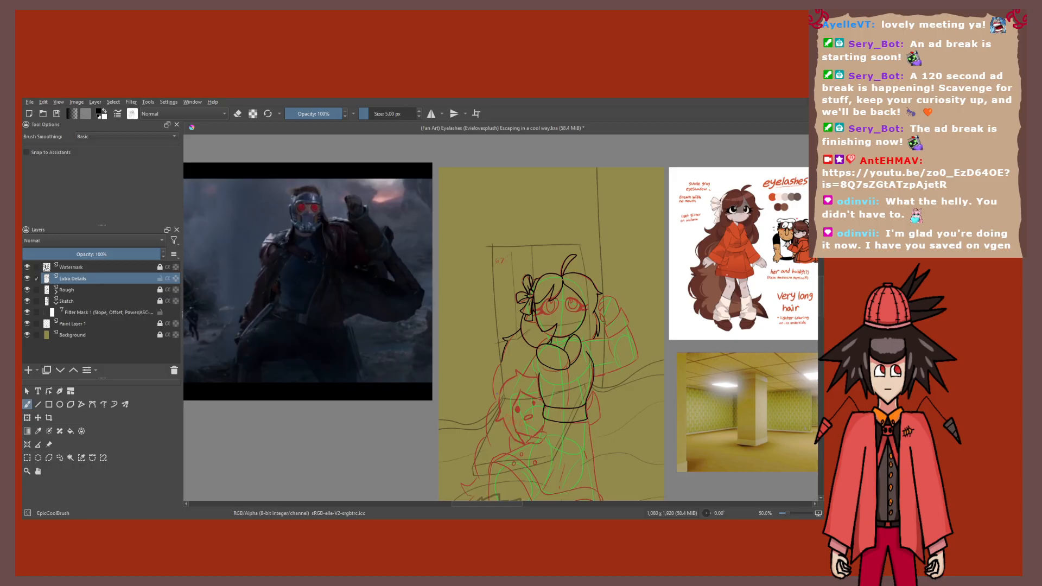
{"action": "left_click_drag", "start_coordinate": [497, 394], "coordinate": [394, 329]}
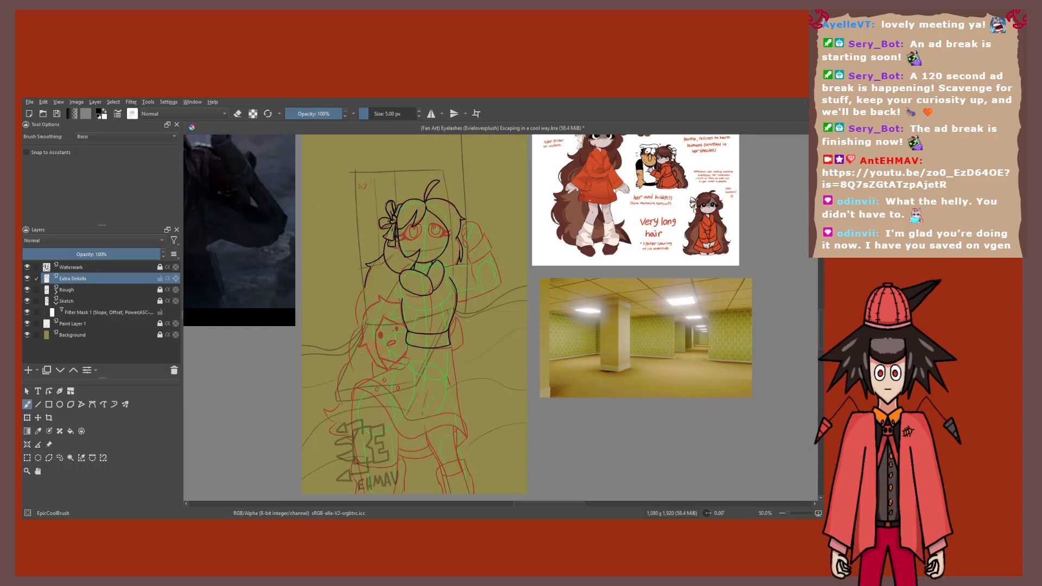
{"action": "scroll", "coordinate": [392, 345], "scroll_direction": "up", "scroll_amount": 4}
{"action": "scroll", "coordinate": [396, 329], "scroll_direction": "down", "scroll_amount": 4}
{"action": "left_click_drag", "start_coordinate": [396, 329], "coordinate": [570, 392]}
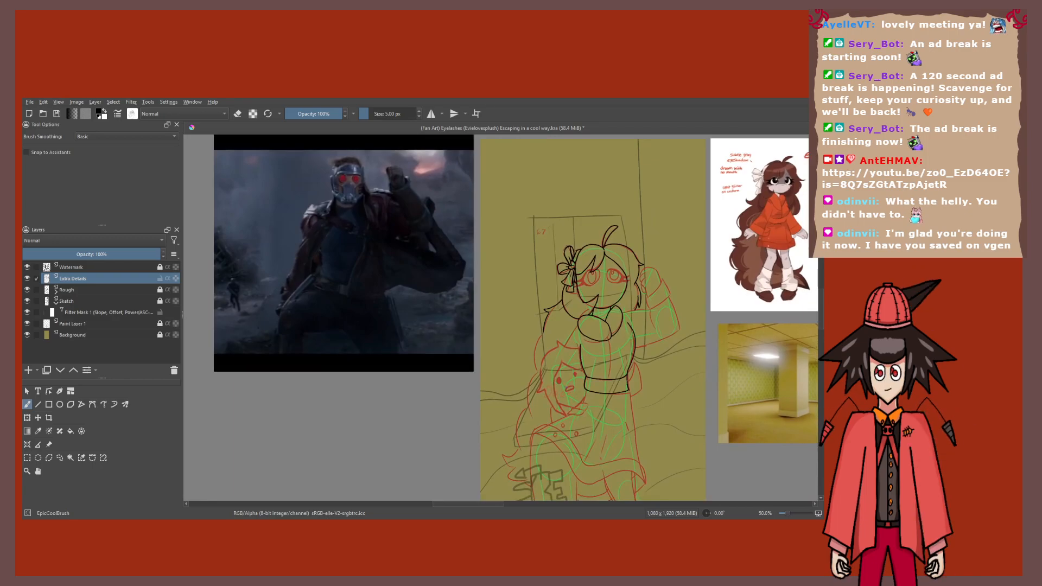
{"action": "left_click_drag", "start_coordinate": [378, 249], "coordinate": [416, 269]}
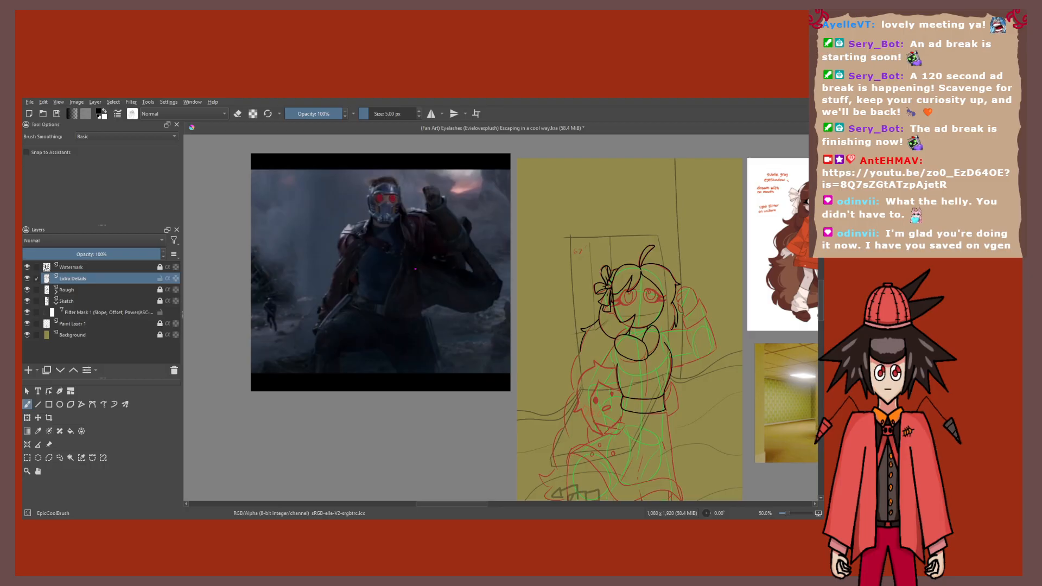
{"action": "mouse_move", "coordinate": [426, 274]}
{"action": "left_mouse_down"}
{"action": "mouse_move", "coordinate": [315, 268]}
{"action": "mouse_move", "coordinate": [416, 274]}
{"action": "mouse_move", "coordinate": [371, 246]}
{"action": "left_mouse_up"}
Step: Try inking square-framed glasses with a bridge and side arms over the character's rough eyes
{"action": "scroll", "coordinate": [489, 260], "scroll_direction": "up", "scroll_amount": 5}
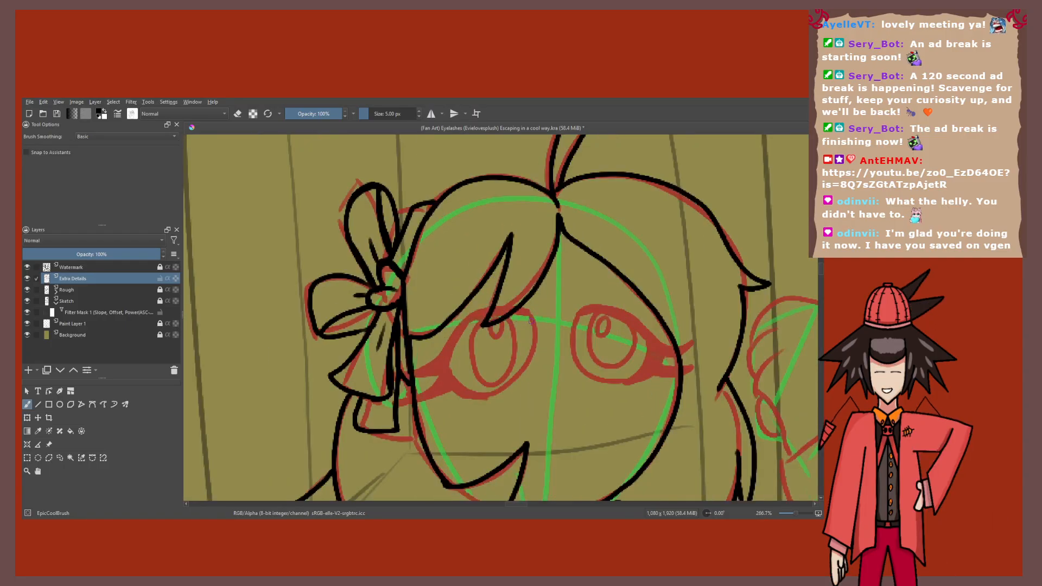
{"action": "mouse_move", "coordinate": [537, 324]}
{"action": "left_mouse_down"}
{"action": "mouse_move", "coordinate": [454, 353]}
{"action": "mouse_move", "coordinate": [533, 328]}
{"action": "left_mouse_up"}
{"action": "left_click_drag", "start_coordinate": [535, 325], "coordinate": [578, 341]}
{"action": "mouse_move", "coordinate": [541, 339]}
{"action": "left_mouse_down"}
{"action": "mouse_move", "coordinate": [576, 343]}
{"action": "mouse_move", "coordinate": [629, 378]}
{"action": "left_mouse_up"}
{"action": "mouse_move", "coordinate": [586, 321]}
{"action": "left_mouse_down"}
{"action": "mouse_move", "coordinate": [578, 381]}
{"action": "mouse_move", "coordinate": [632, 376]}
{"action": "left_mouse_up"}
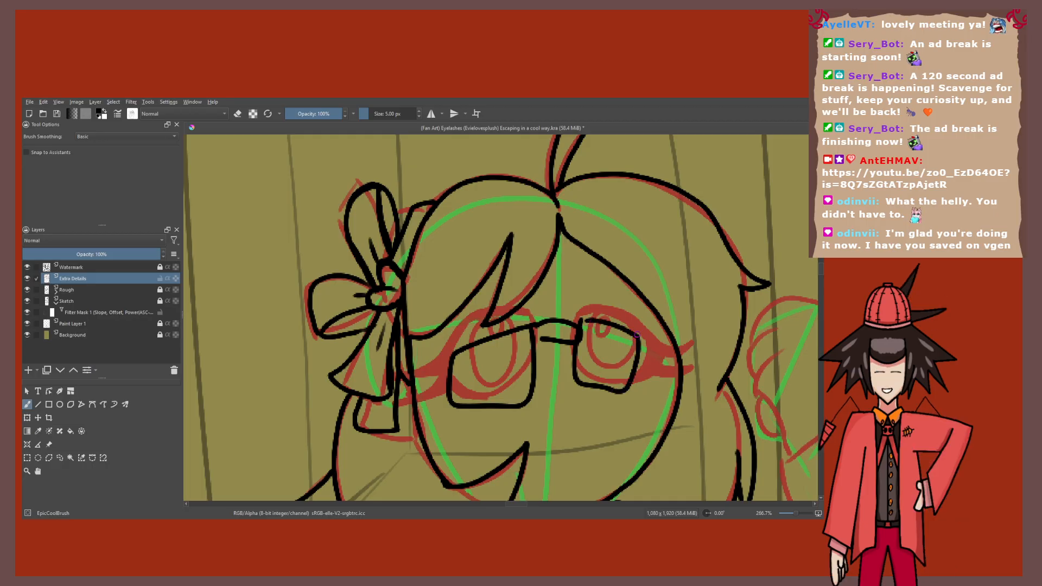
{"action": "left_click_drag", "start_coordinate": [637, 335], "coordinate": [642, 351]}
{"action": "left_click_drag", "start_coordinate": [452, 355], "coordinate": [448, 364]}
Step: Preview the glasses with the Rough layer temporarily hidden, and undo all of the glasses strokes
{"action": "scroll", "coordinate": [446, 368], "scroll_direction": "down", "scroll_amount": 1}
{"action": "left_click", "coordinate": [27, 290]}
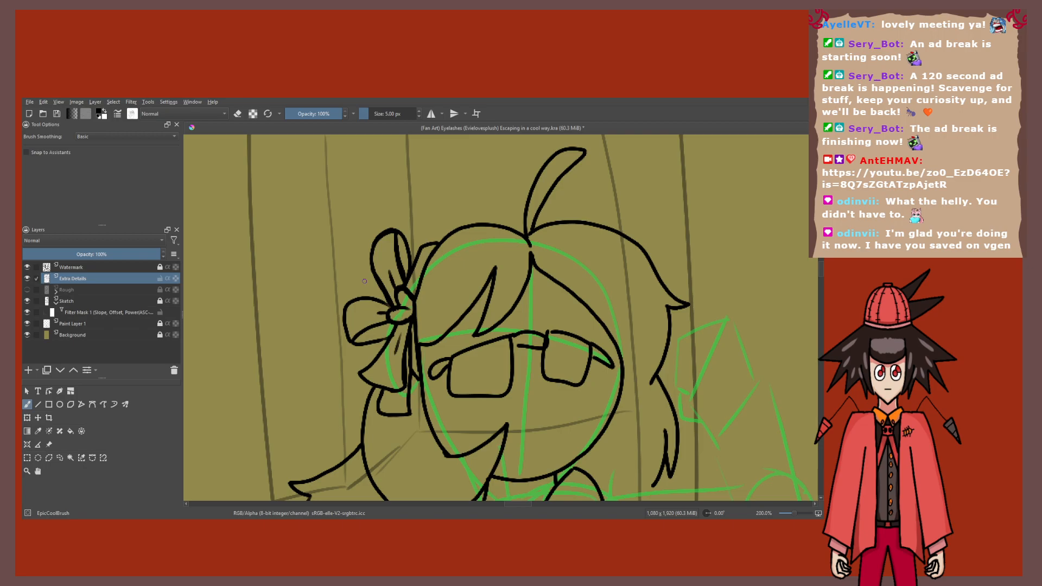
{"action": "scroll", "coordinate": [364, 281], "scroll_direction": "down", "scroll_amount": 3}
{"action": "left_click", "coordinate": [27, 289]}
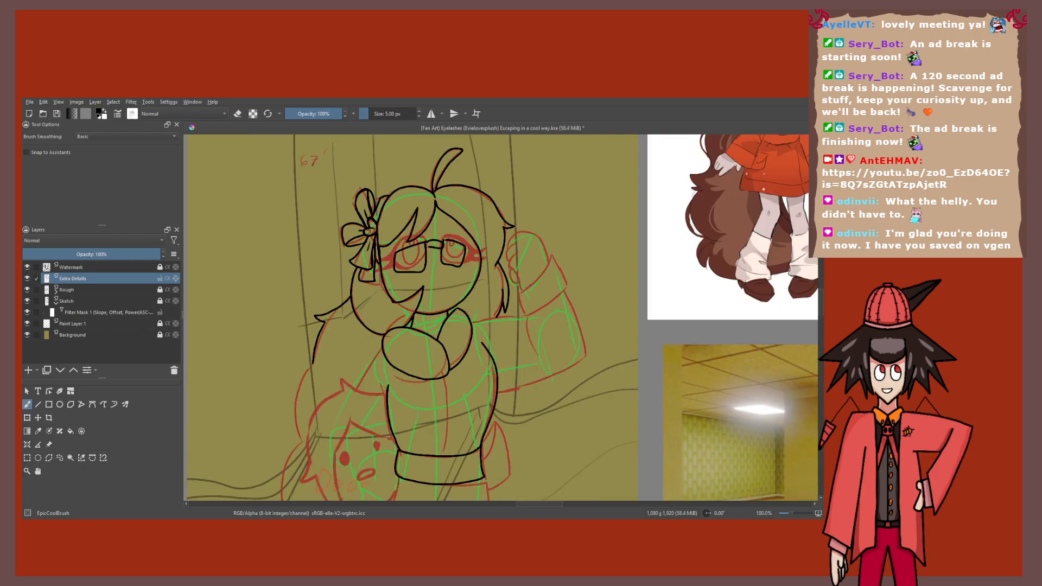
{"action": "key", "text": "ctrl+z"}
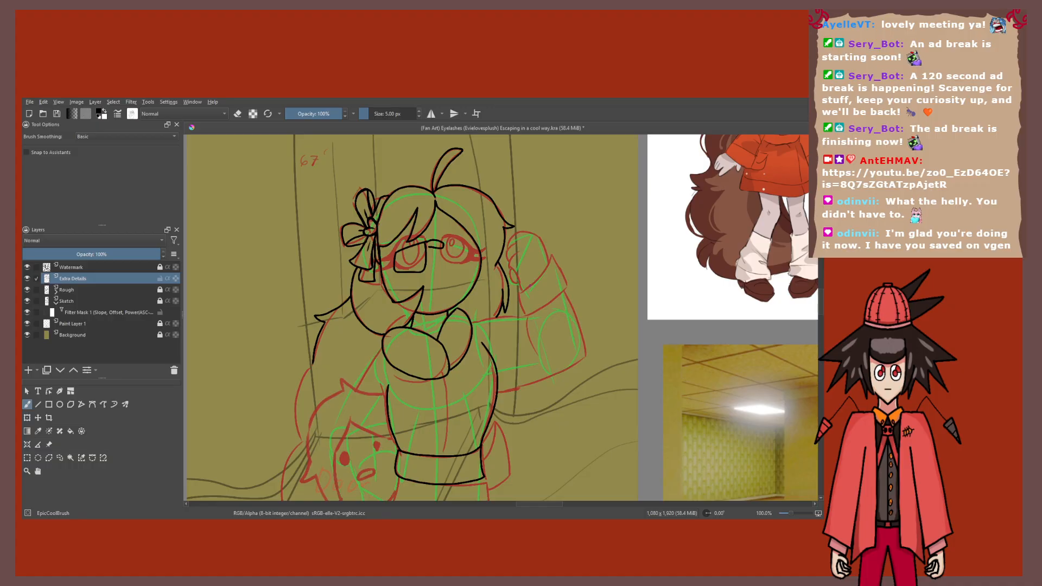
Step: Ink the next curved section of the long hair along the rough below the tuft, with a narrow pointed strand inside it
{"action": "scroll", "coordinate": [546, 208], "scroll_direction": "up", "scroll_amount": 1}
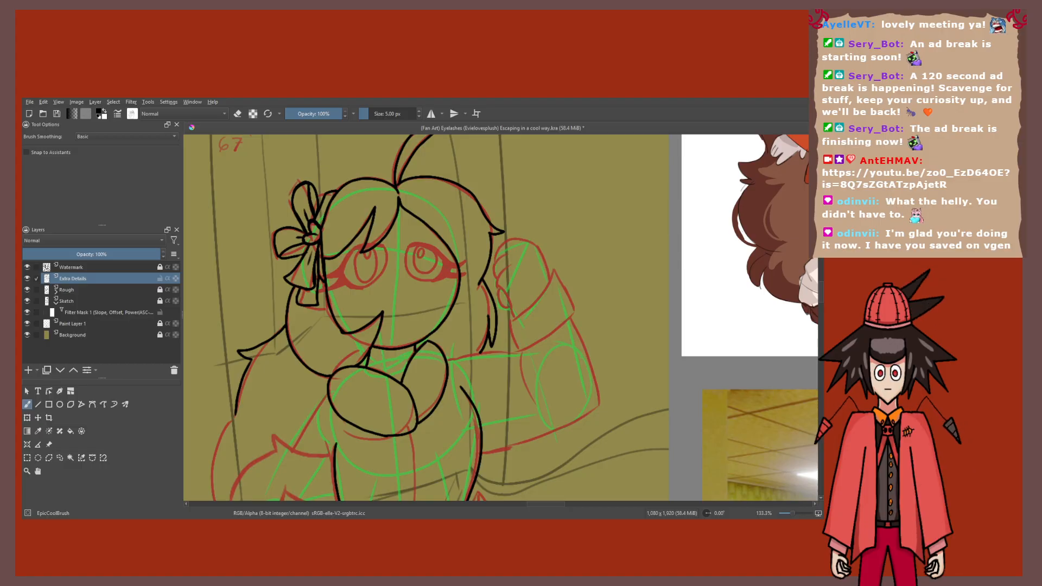
{"action": "key", "text": "minus"}
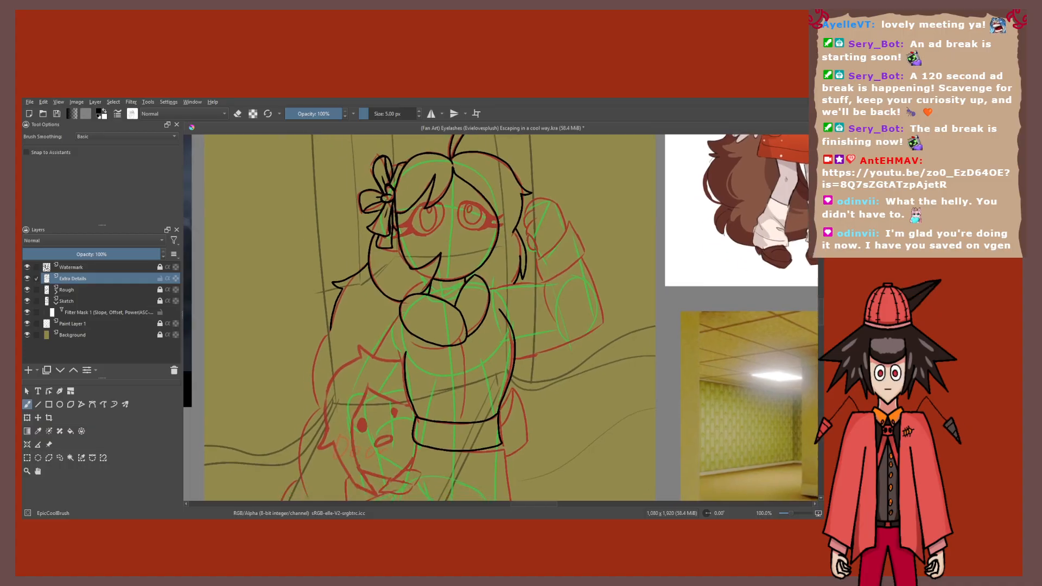
{"action": "left_click_drag", "start_coordinate": [453, 351], "coordinate": [547, 284]}
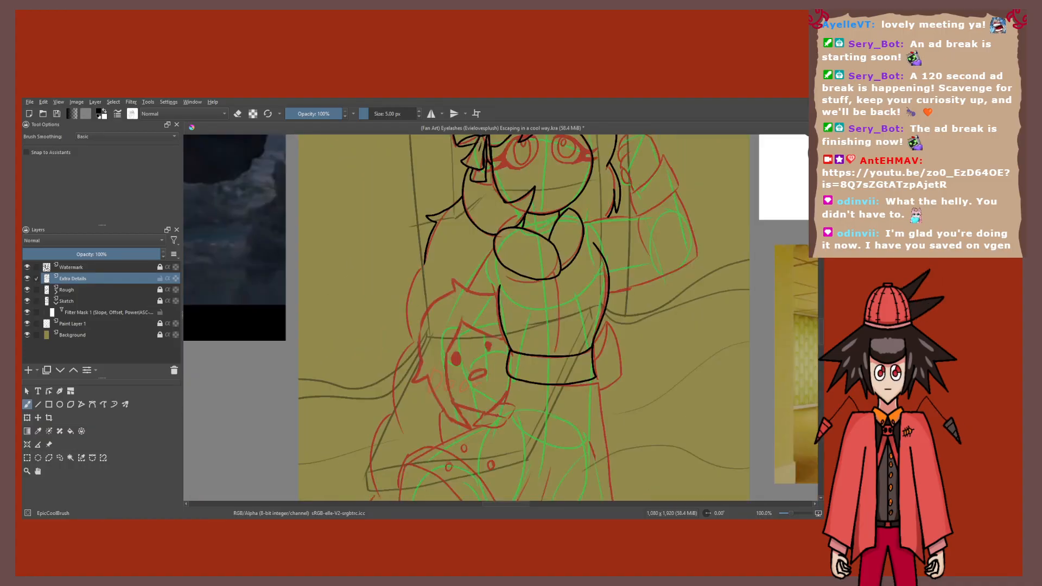
{"action": "left_click_drag", "start_coordinate": [423, 300], "coordinate": [440, 265]}
{"action": "scroll", "coordinate": [401, 308], "scroll_direction": "up", "scroll_amount": 1}
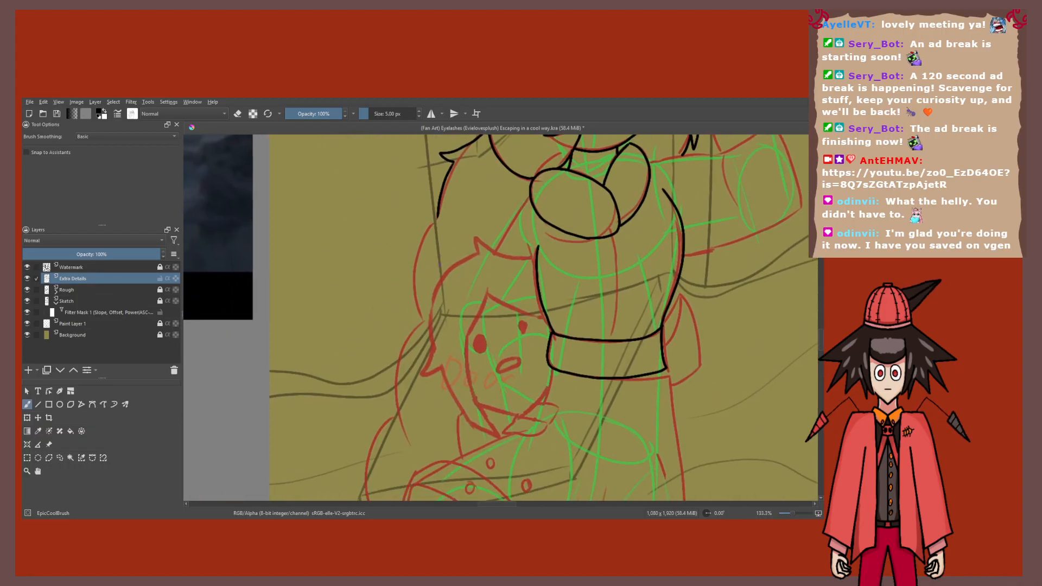
{"action": "scroll", "coordinate": [440, 219], "scroll_direction": "up", "scroll_amount": 1}
{"action": "mouse_move", "coordinate": [434, 216]}
{"action": "left_mouse_down"}
{"action": "mouse_move", "coordinate": [404, 256]}
{"action": "mouse_move", "coordinate": [404, 326]}
{"action": "left_mouse_up"}
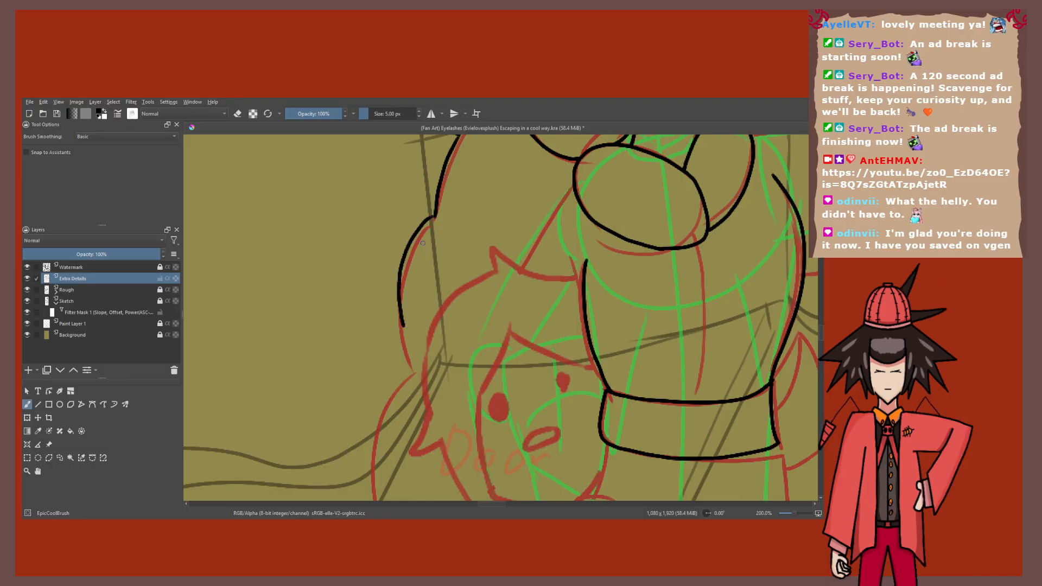
{"action": "mouse_move", "coordinate": [423, 242]}
{"action": "left_mouse_down"}
{"action": "mouse_move", "coordinate": [404, 315]}
{"action": "mouse_move", "coordinate": [411, 290]}
{"action": "mouse_move", "coordinate": [412, 374]}
{"action": "left_mouse_up"}
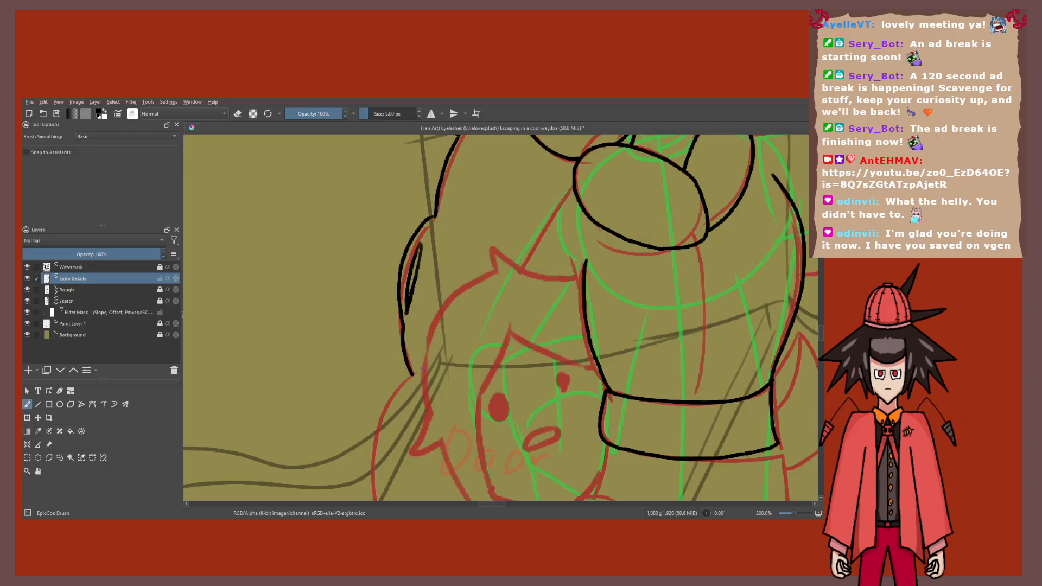
Step: Examine the newly inked hair section and the uninked rough of the lower hair, smaller figure and skirt
{"action": "scroll", "coordinate": [423, 369], "scroll_direction": "up", "scroll_amount": 1}
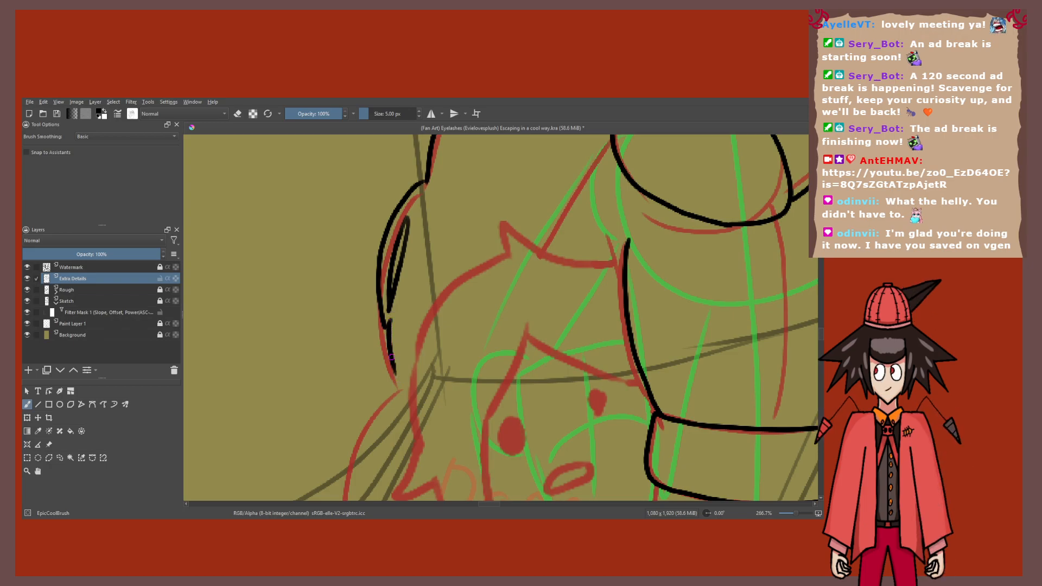
{"action": "scroll", "coordinate": [391, 357], "scroll_direction": "down", "scroll_amount": 1}
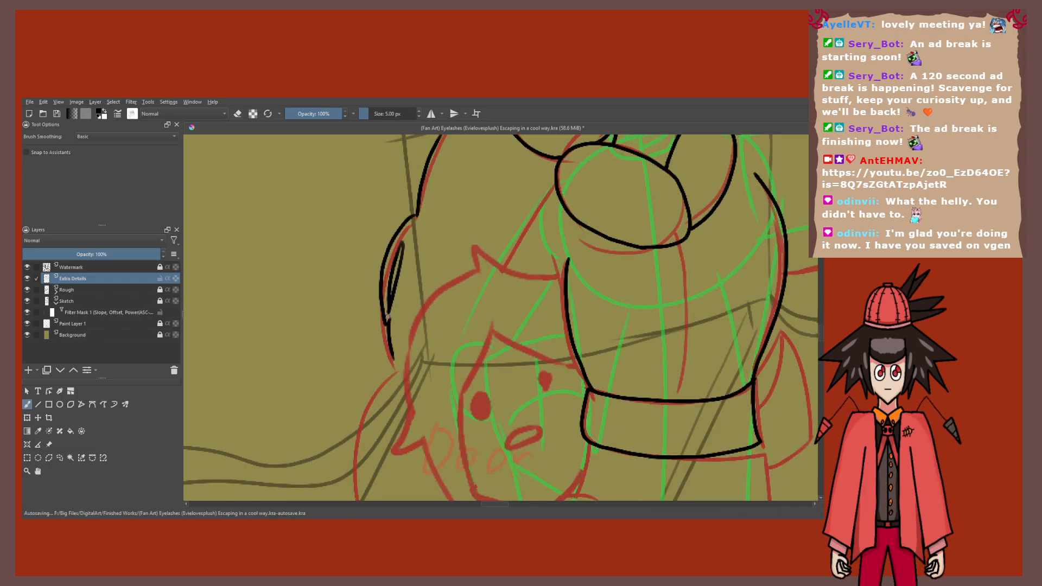
{"action": "scroll", "coordinate": [387, 316], "scroll_direction": "down", "scroll_amount": 1}
{"action": "scroll", "coordinate": [387, 316], "scroll_direction": "down", "scroll_amount": 1}
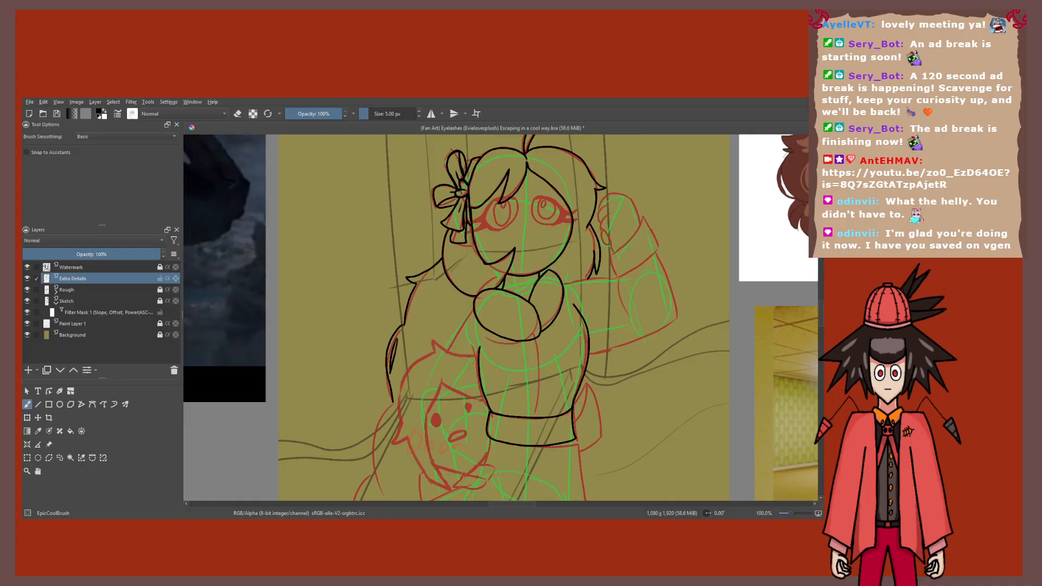
{"action": "scroll", "coordinate": [429, 445], "scroll_direction": "up", "scroll_amount": 3}
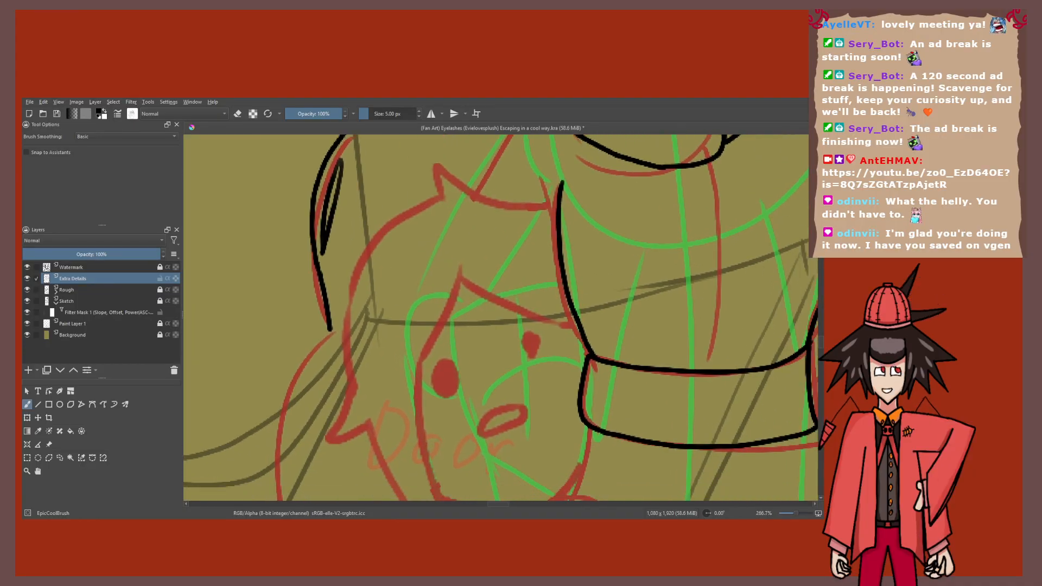
{"action": "scroll", "coordinate": [501, 319], "scroll_direction": "down", "scroll_amount": 2}
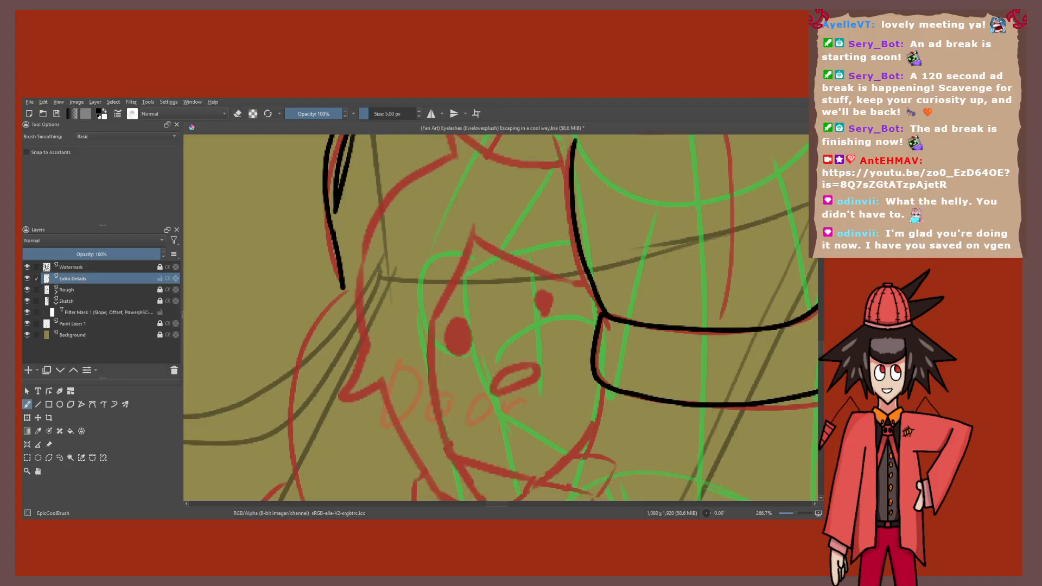
{"action": "scroll", "coordinate": [293, 411], "scroll_direction": "down", "scroll_amount": 2}
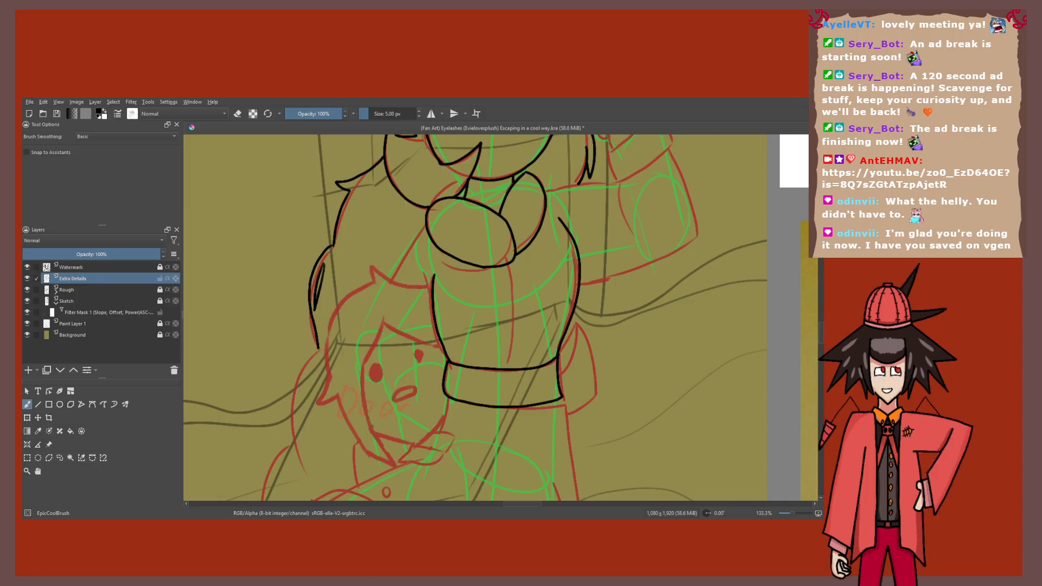
{"action": "left_click_drag", "start_coordinate": [488, 364], "coordinate": [547, 261]}
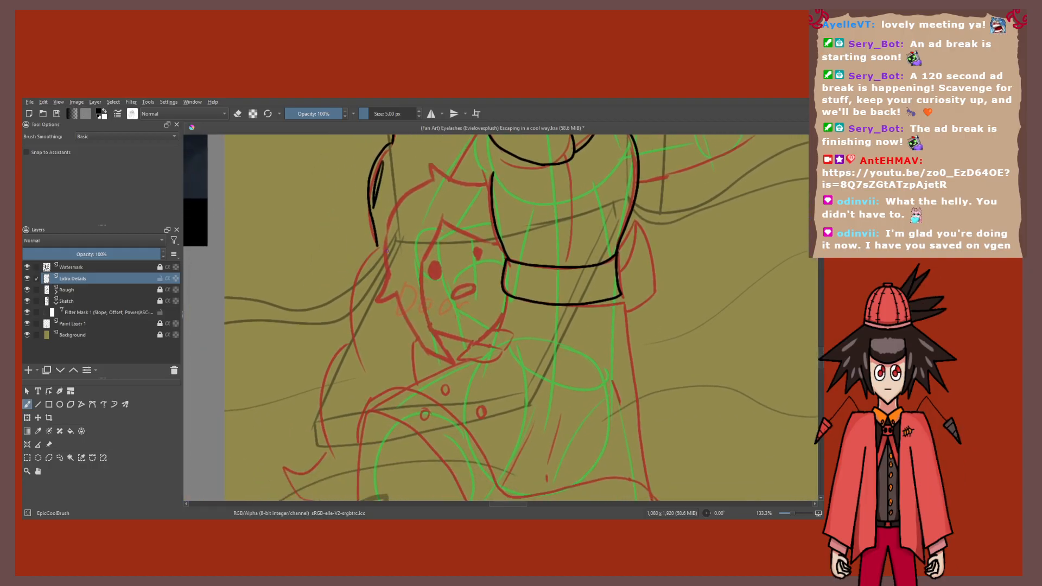
Step: Ink the next curved section of the long hair along the rough beside the smaller figure's face
{"action": "scroll", "coordinate": [386, 250], "scroll_direction": "up", "scroll_amount": 3}
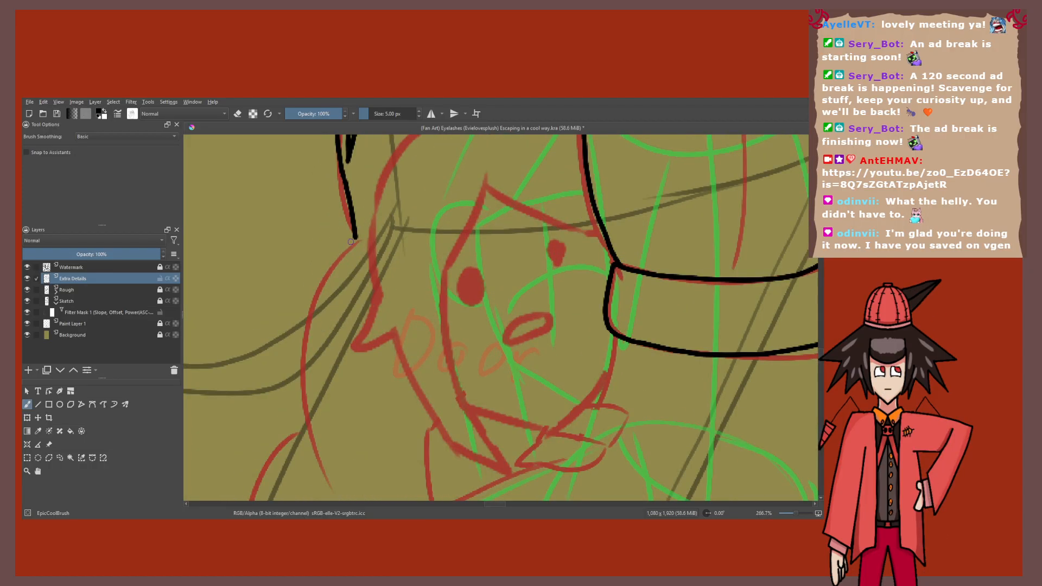
{"action": "left_click_drag", "start_coordinate": [351, 241], "coordinate": [314, 428]}
{"action": "scroll", "coordinate": [348, 345], "scroll_direction": "down", "scroll_amount": 4}
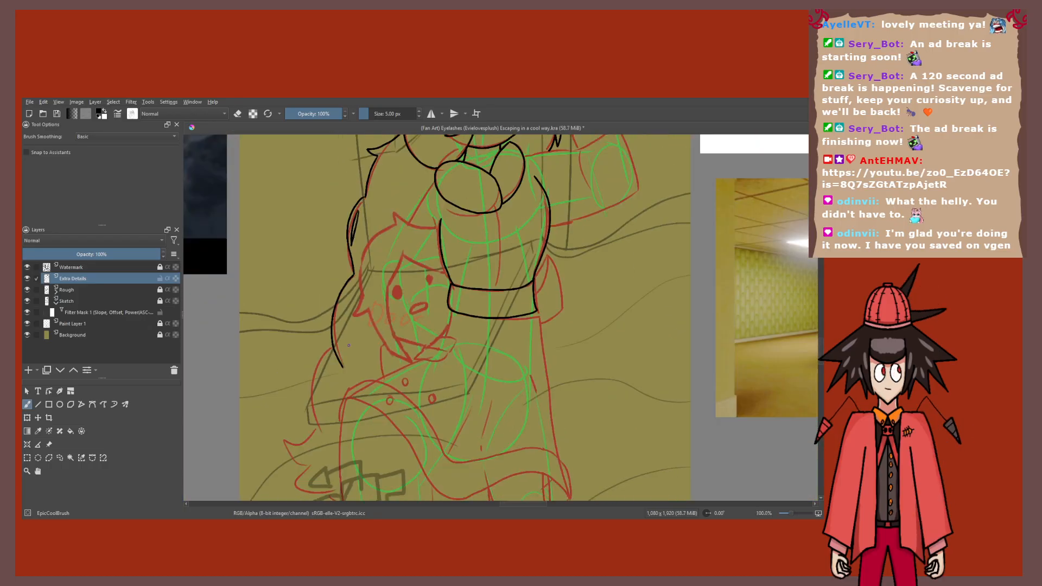
{"action": "scroll", "coordinate": [349, 345], "scroll_direction": "down", "scroll_amount": 1}
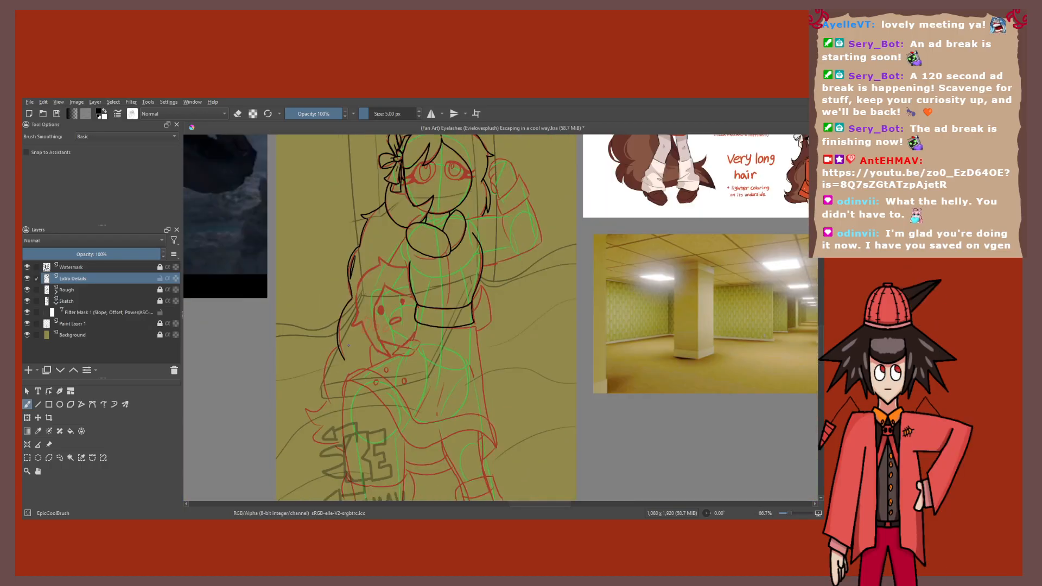
{"action": "left_click_drag", "start_coordinate": [349, 345], "coordinate": [335, 403]}
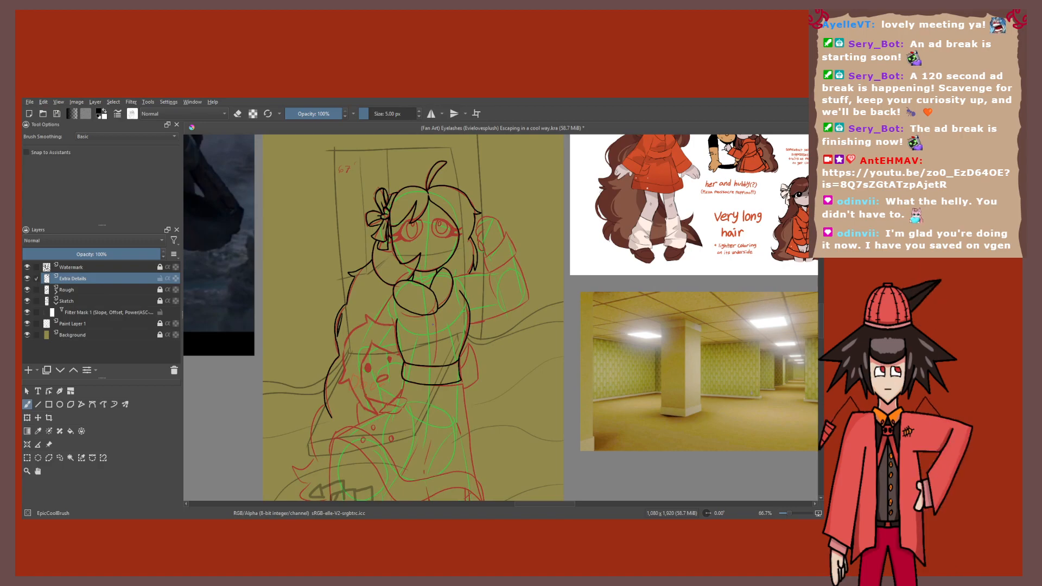
Step: Ink the upper shoulder line of the raised arm from the collar to the elbow bend, redrawing it once for a better fit
{"action": "scroll", "coordinate": [432, 324], "scroll_direction": "up", "scroll_amount": 2}
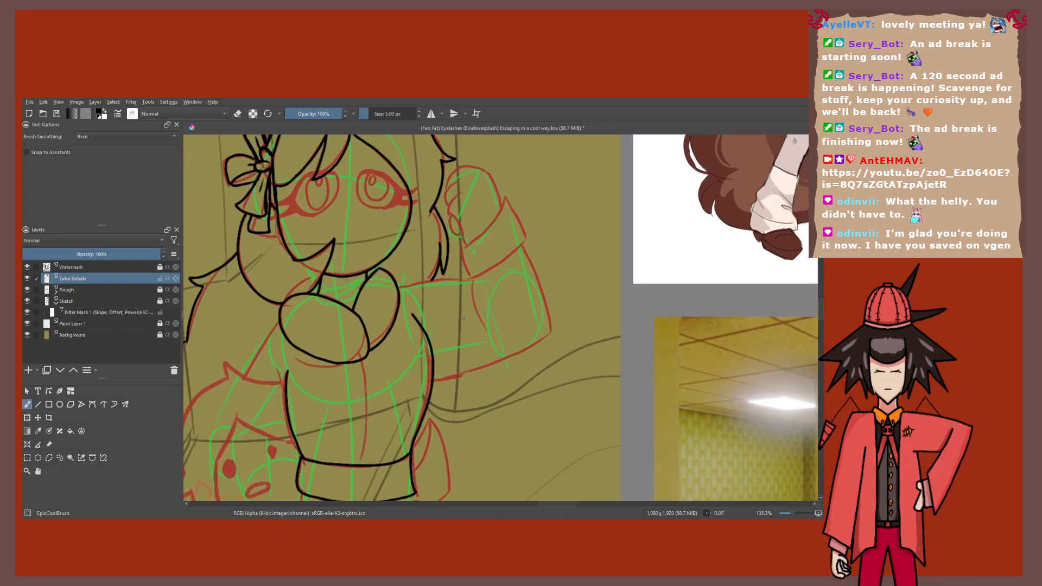
{"action": "scroll", "coordinate": [463, 318], "scroll_direction": "up", "scroll_amount": 1}
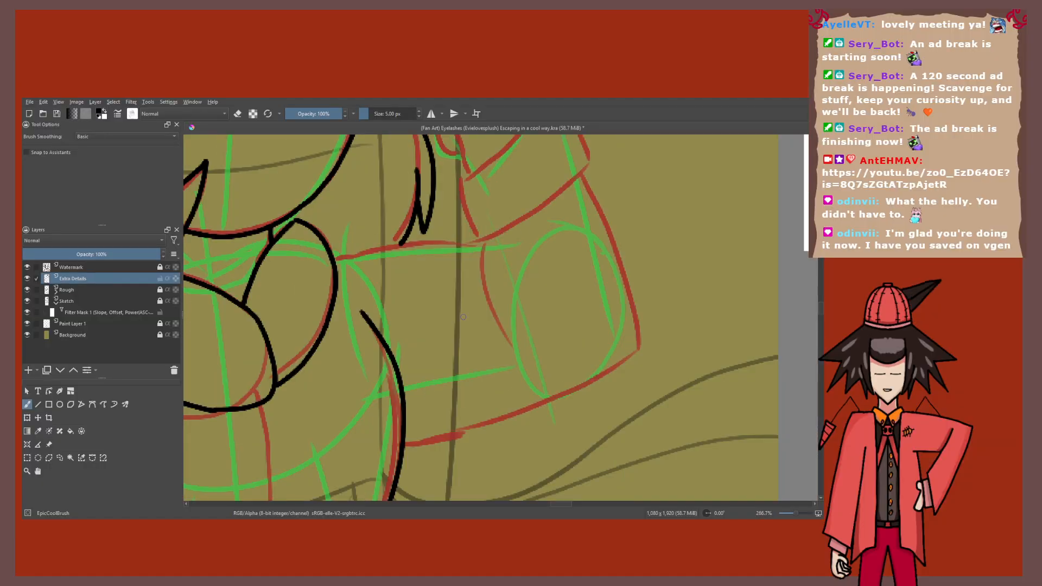
{"action": "left_click_drag", "start_coordinate": [484, 250], "coordinate": [337, 265]}
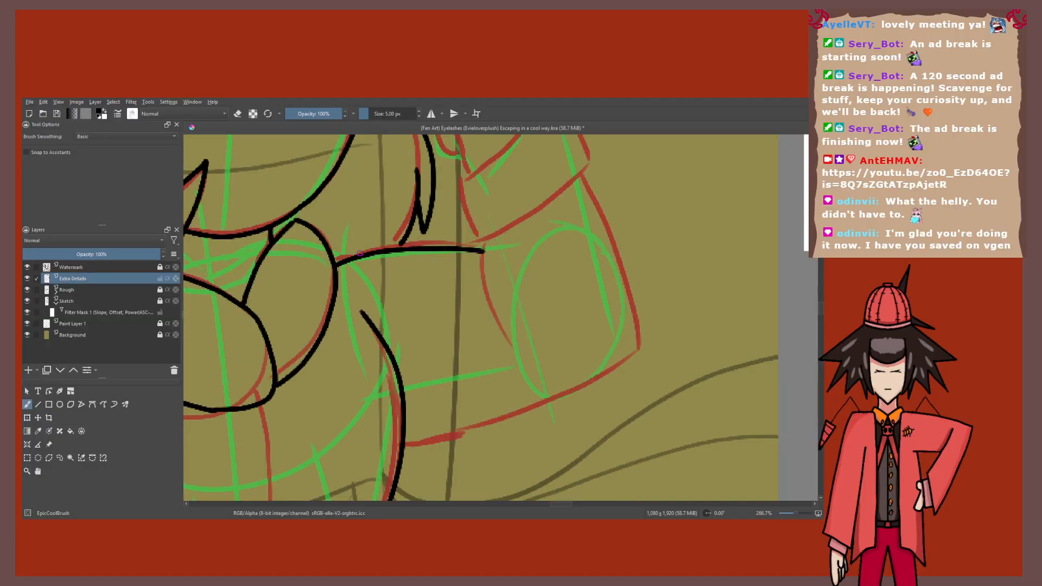
{"action": "key", "text": "ctrl+z"}
{"action": "left_click_drag", "start_coordinate": [480, 247], "coordinate": [328, 250]}
{"action": "scroll", "coordinate": [341, 241], "scroll_direction": "down", "scroll_amount": 1}
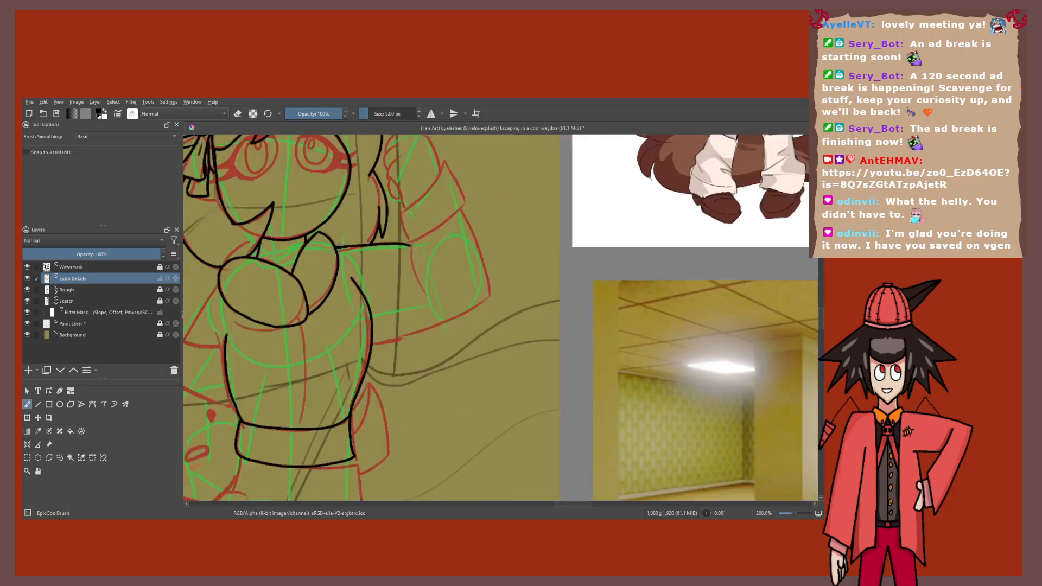
{"action": "scroll", "coordinate": [340, 244], "scroll_direction": "down", "scroll_amount": 1}
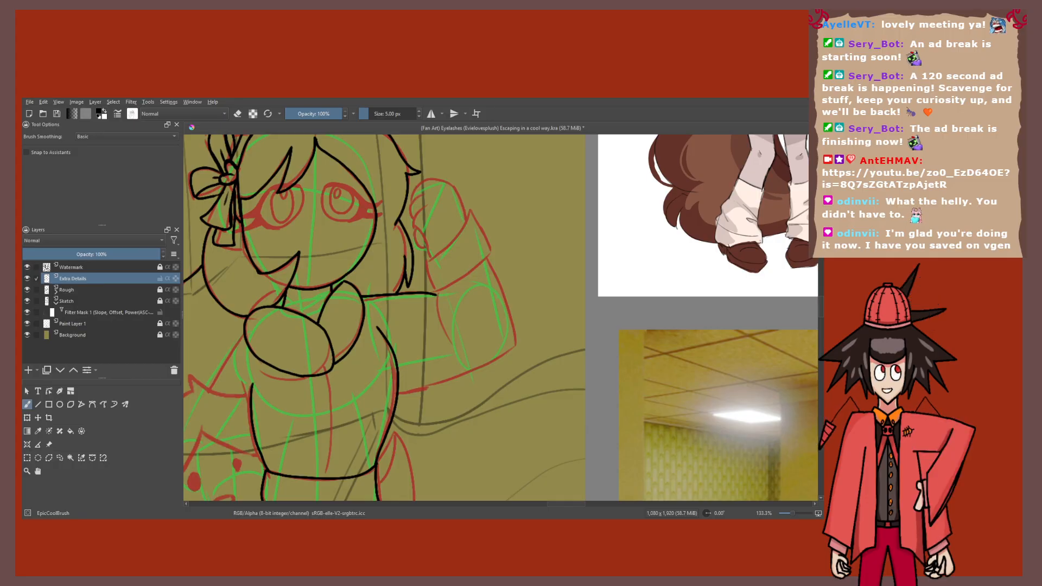
Step: Ink the curved cuff opening of the raised arm's sleeve along the rough just below the hand
{"action": "key", "text": "1"}
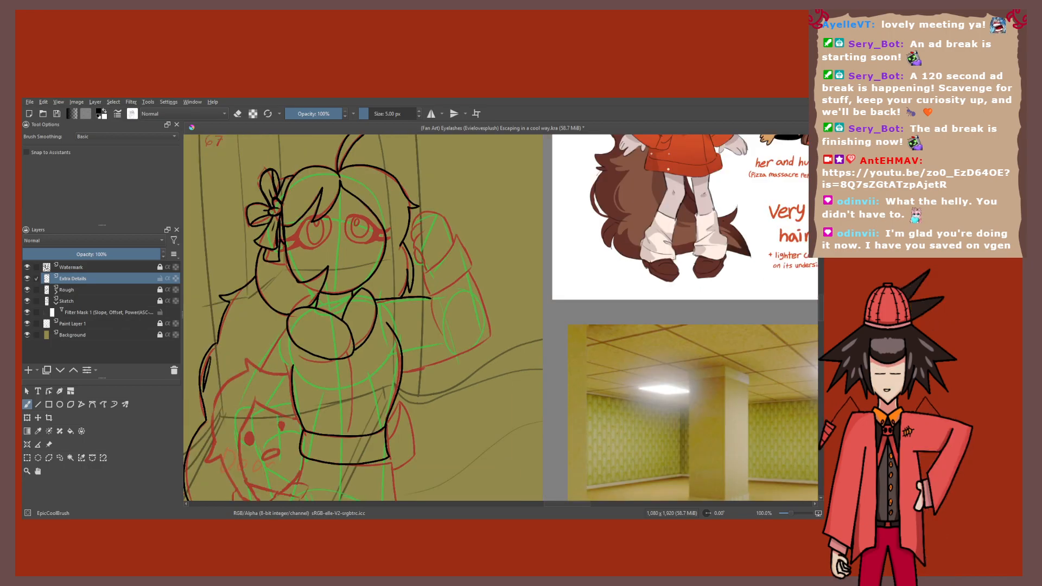
{"action": "left_click_drag", "start_coordinate": [423, 279], "coordinate": [364, 260]}
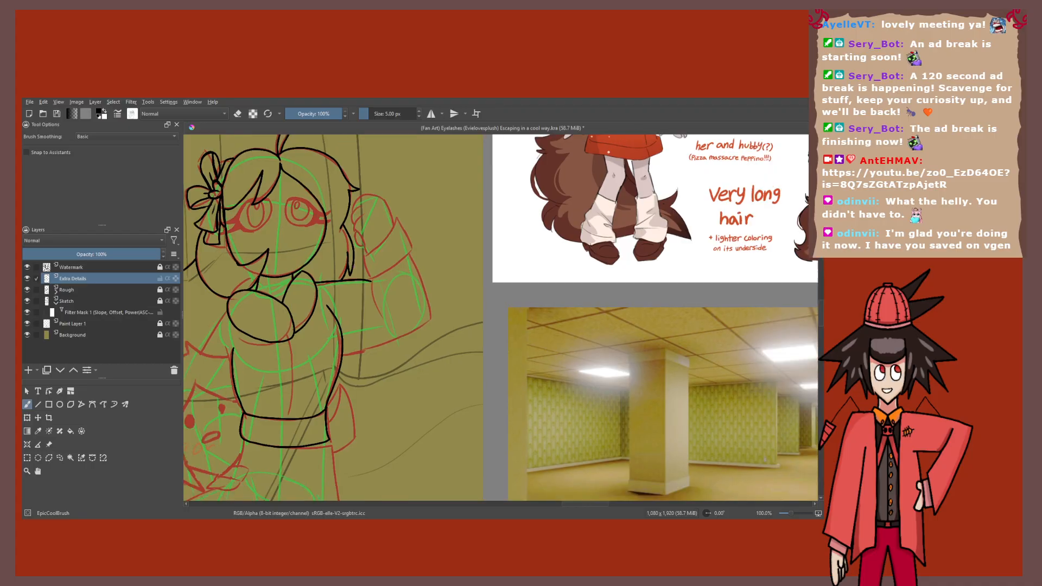
{"action": "scroll", "coordinate": [364, 260], "scroll_direction": "up", "scroll_amount": 1}
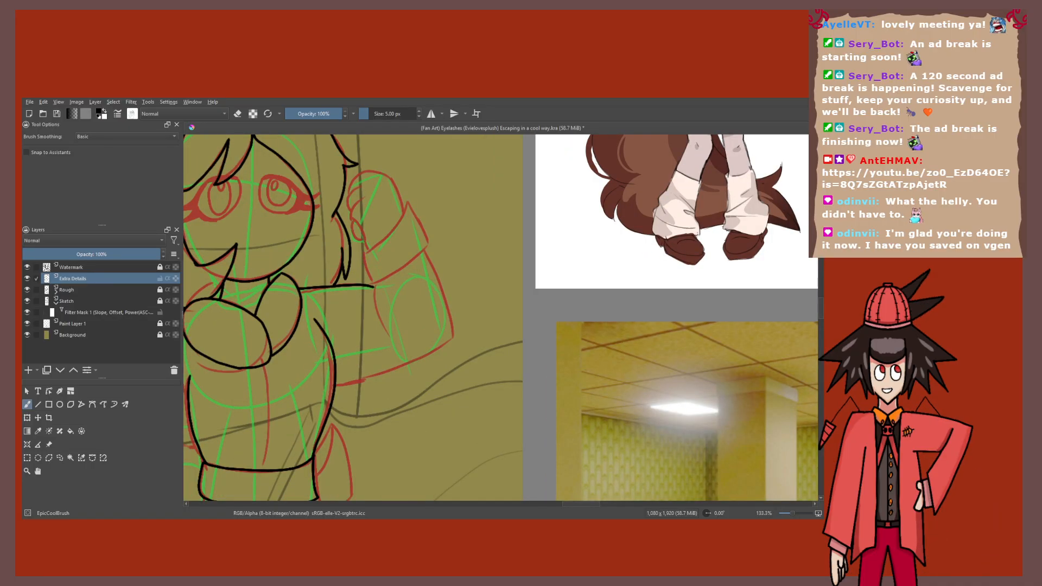
{"action": "left_click_drag", "start_coordinate": [389, 221], "coordinate": [398, 264]}
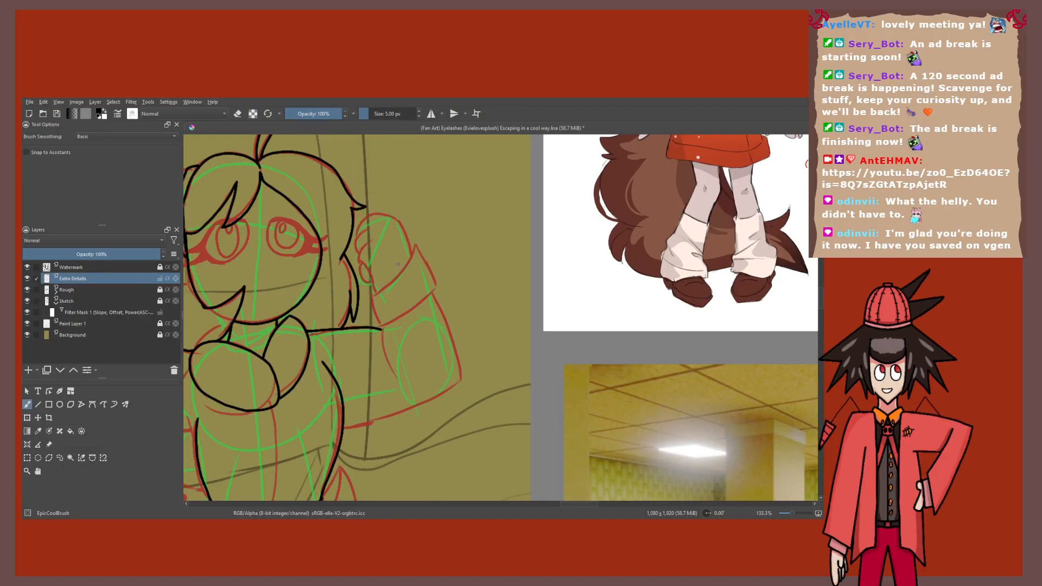
{"action": "scroll", "coordinate": [398, 265], "scroll_direction": "up", "scroll_amount": 2}
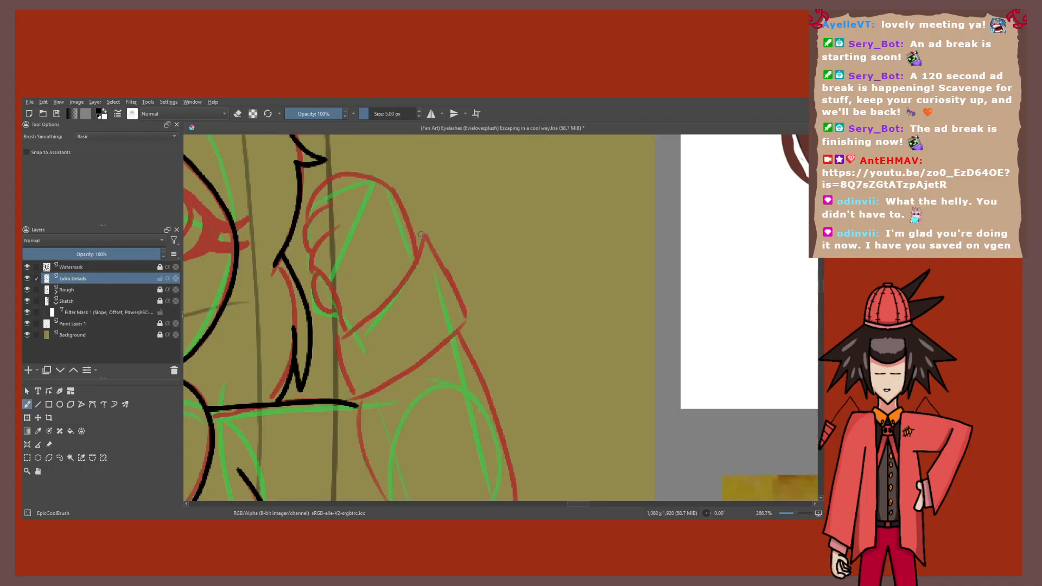
{"action": "left_click_drag", "start_coordinate": [402, 283], "coordinate": [355, 330]}
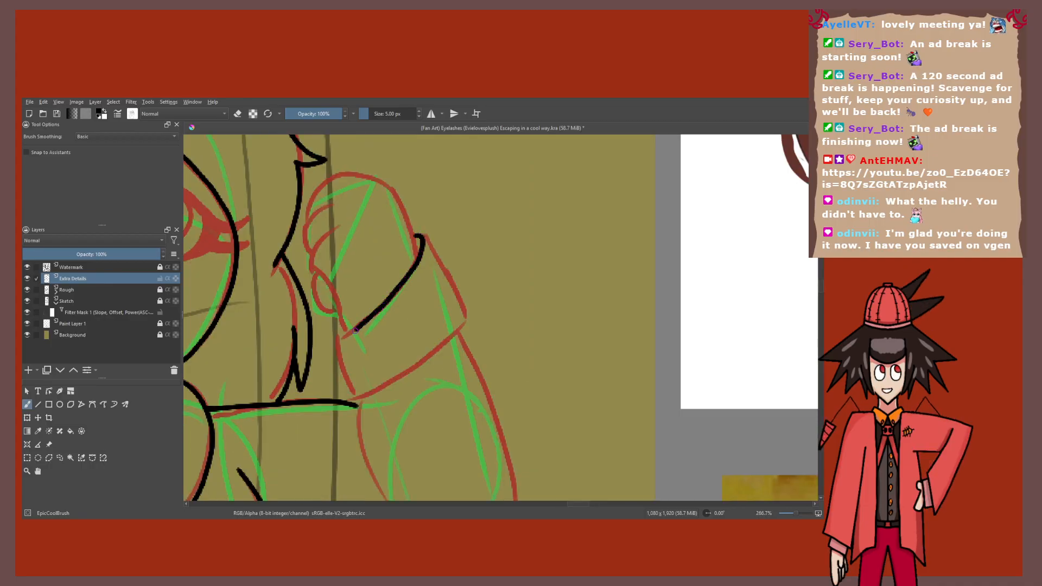
Step: Compare the raised sleeve's cuff and arm with the sleeves on the character reference sheet
{"action": "scroll", "coordinate": [355, 329], "scroll_direction": "down", "scroll_amount": 4}
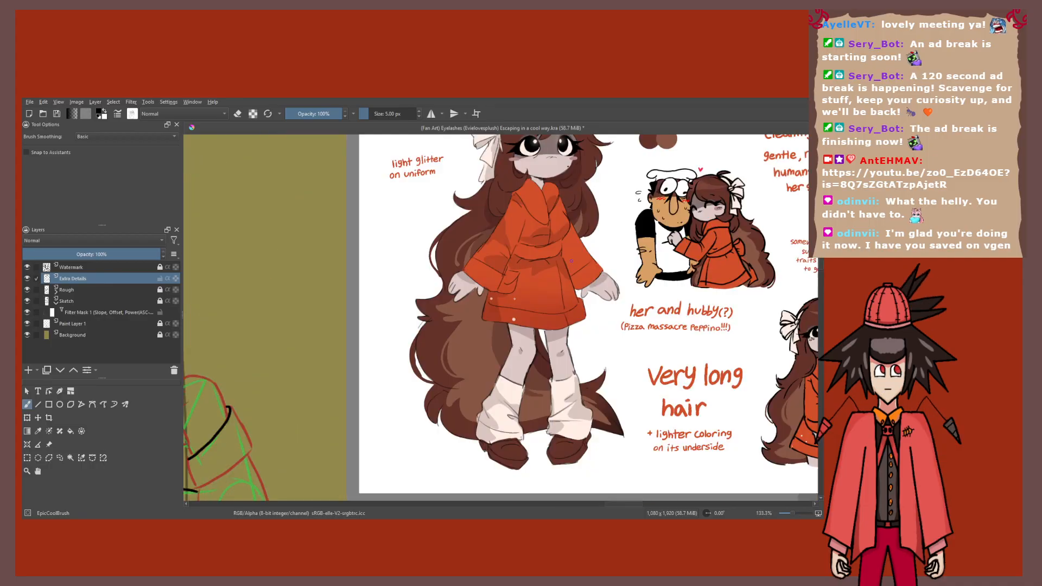
{"action": "scroll", "coordinate": [371, 322], "scroll_direction": "up", "scroll_amount": 3}
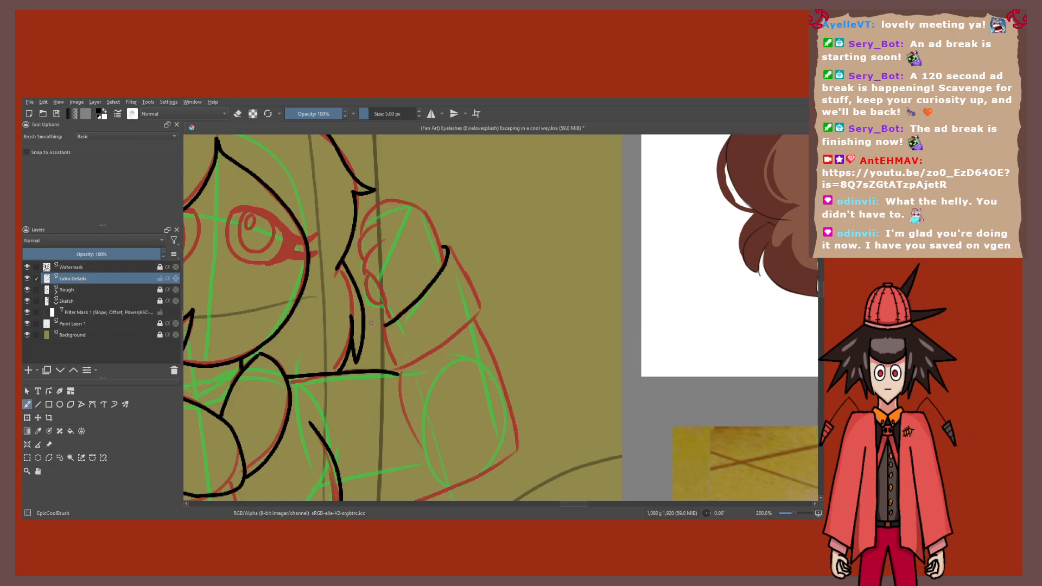
{"action": "scroll", "coordinate": [372, 322], "scroll_direction": "down", "scroll_amount": 2}
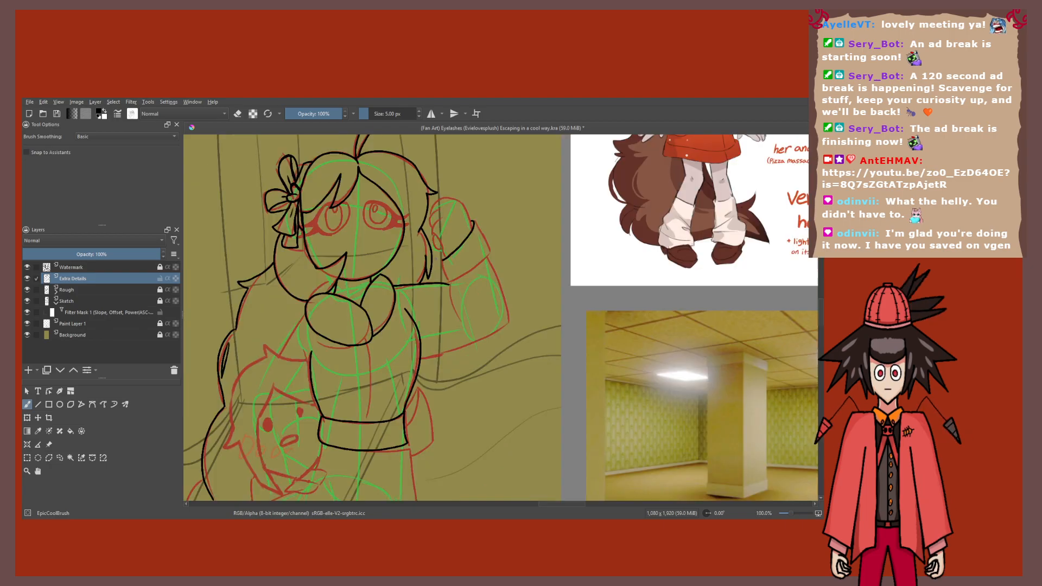
{"action": "left_click_drag", "start_coordinate": [451, 276], "coordinate": [415, 304]}
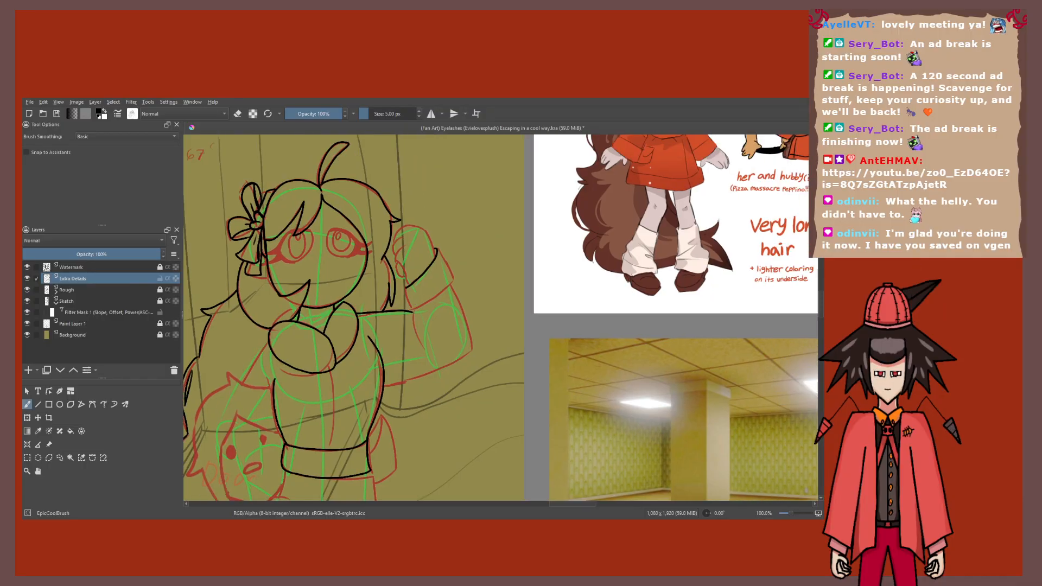
{"action": "scroll", "coordinate": [415, 303], "scroll_direction": "up", "scroll_amount": 2}
{"action": "scroll", "coordinate": [415, 303], "scroll_direction": "down", "scroll_amount": 2}
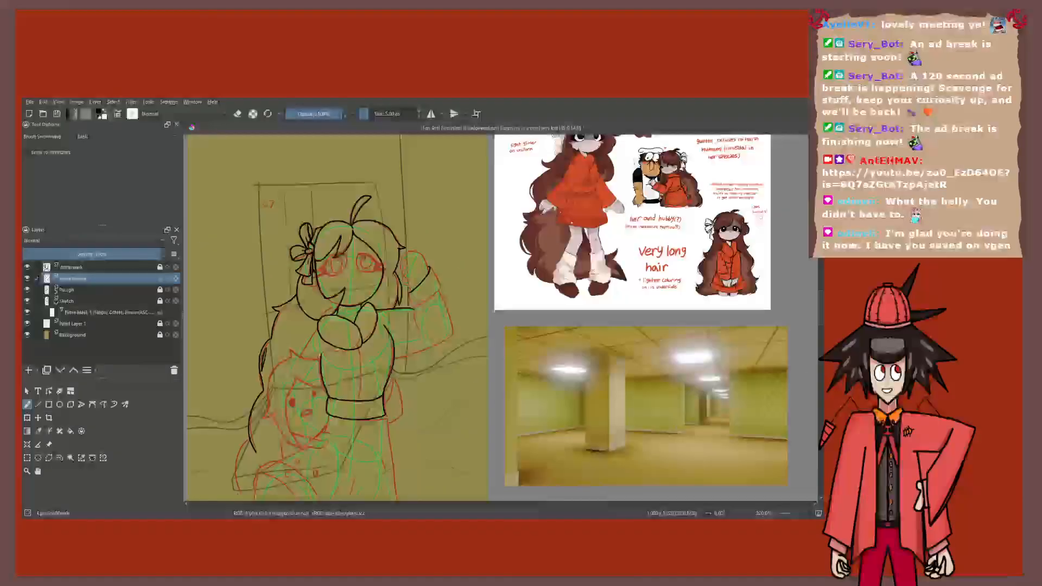
{"action": "scroll", "coordinate": [415, 298], "scroll_direction": "up", "scroll_amount": 2}
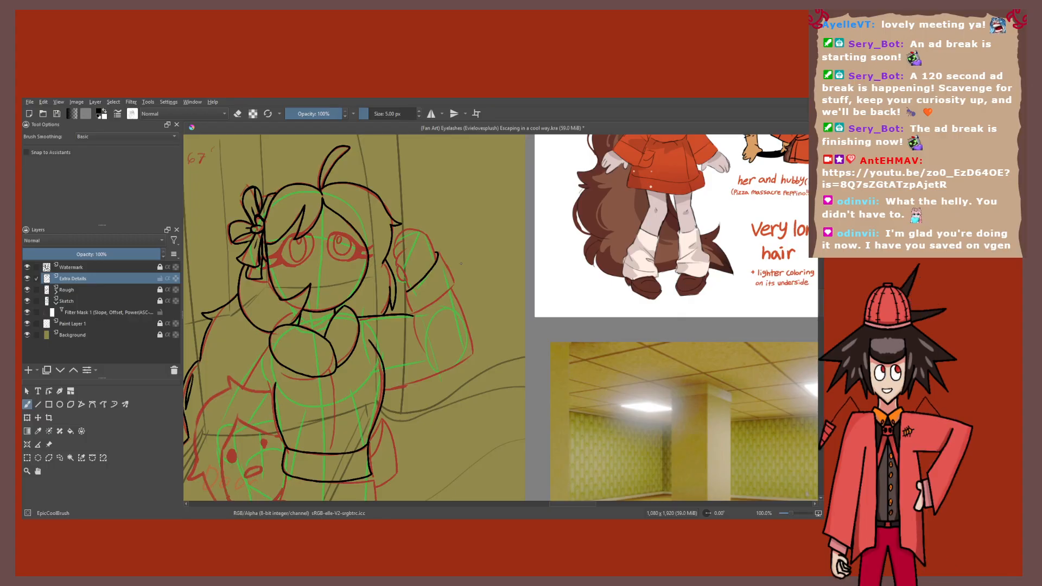
Step: Ink the outer side, lower edge and inner side of the raised sleeve's cuff to close its outline
{"action": "scroll", "coordinate": [461, 263], "scroll_direction": "up", "scroll_amount": 3}
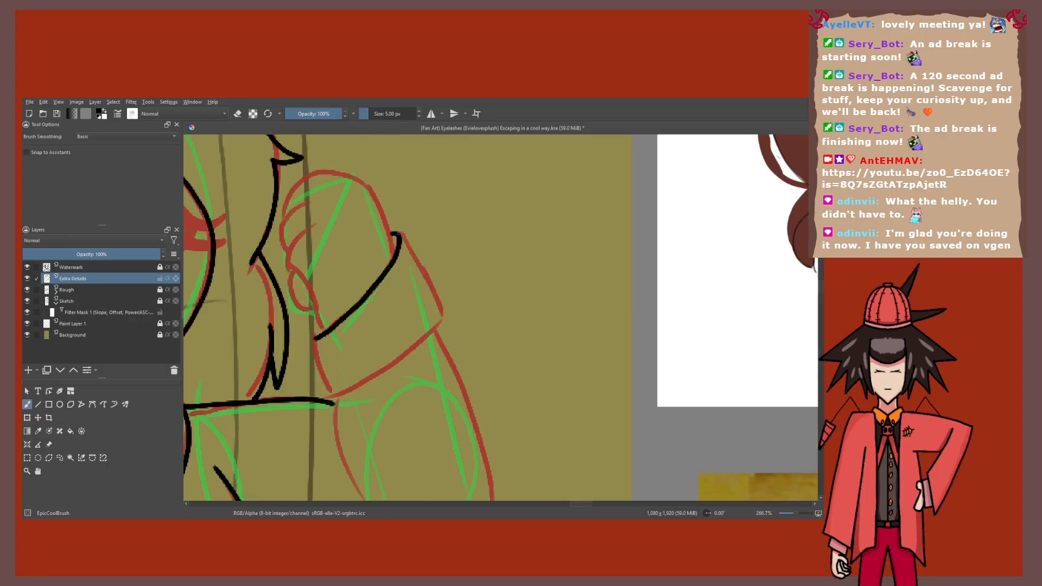
{"action": "left_click_drag", "start_coordinate": [441, 313], "coordinate": [326, 393]}
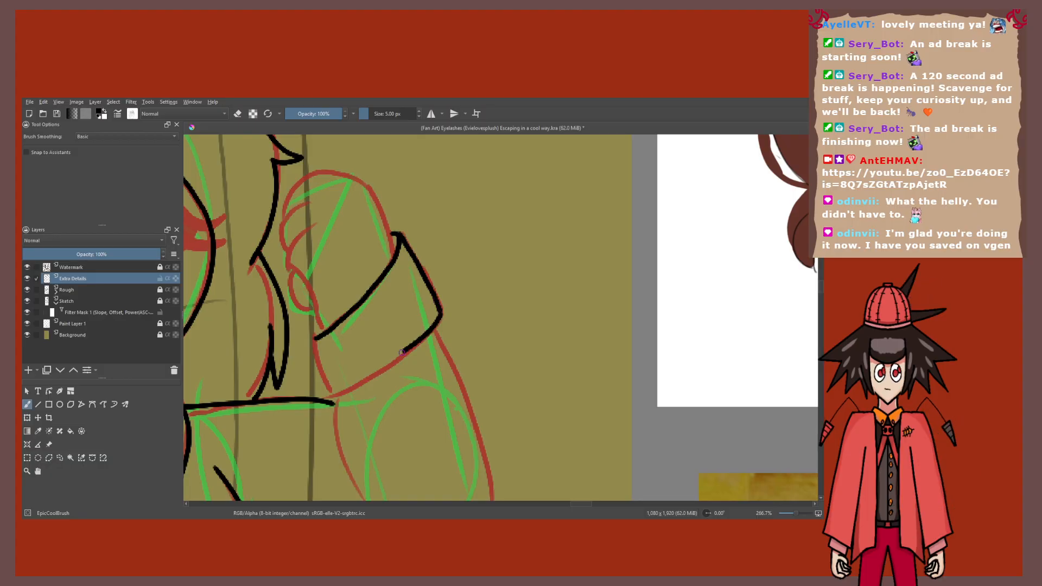
{"action": "left_click_drag", "start_coordinate": [315, 339], "coordinate": [327, 391]}
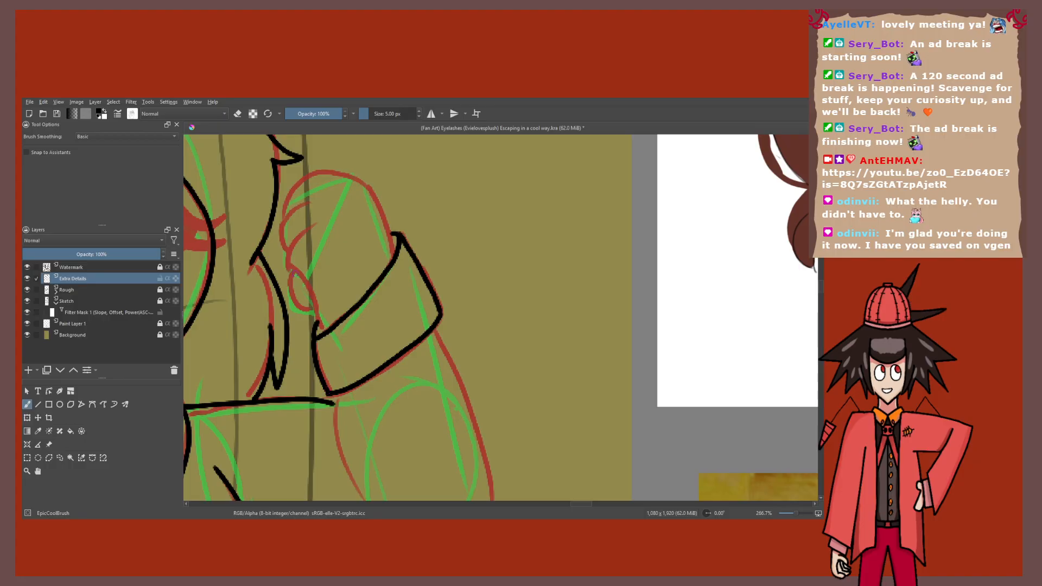
Step: Ink the raised hand above the cuff, with its curled fingers, small thumb loop and rounded back
{"action": "left_click_drag", "start_coordinate": [290, 267], "coordinate": [315, 320]}
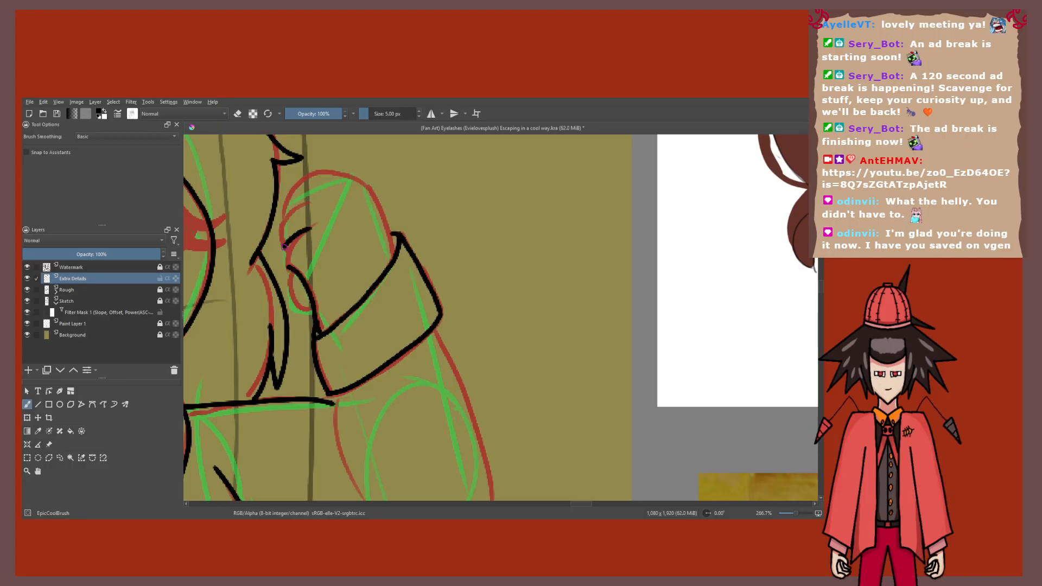
{"action": "left_click_drag", "start_coordinate": [310, 228], "coordinate": [287, 269]}
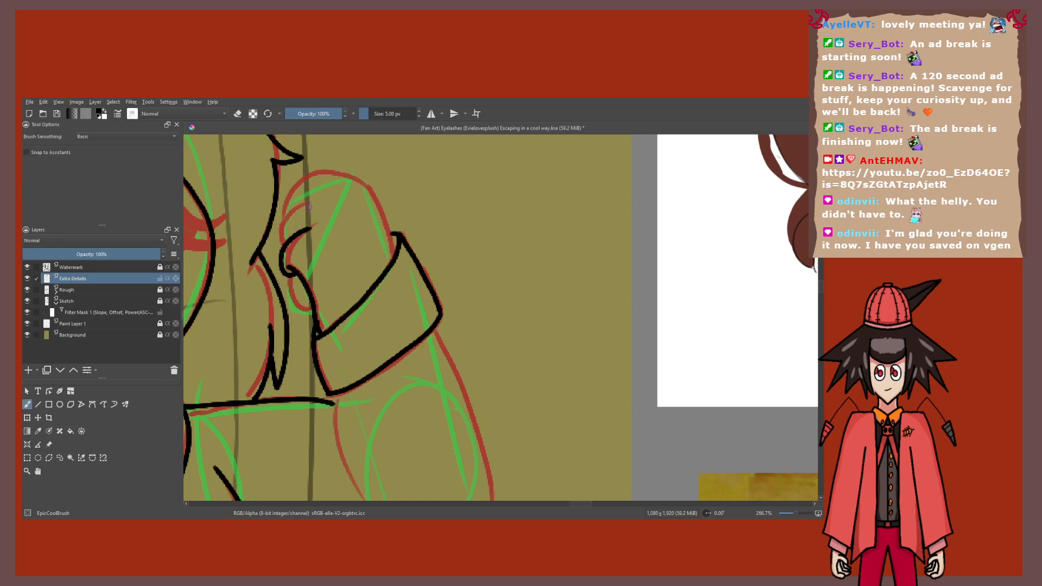
{"action": "left_click_drag", "start_coordinate": [312, 205], "coordinate": [278, 244]}
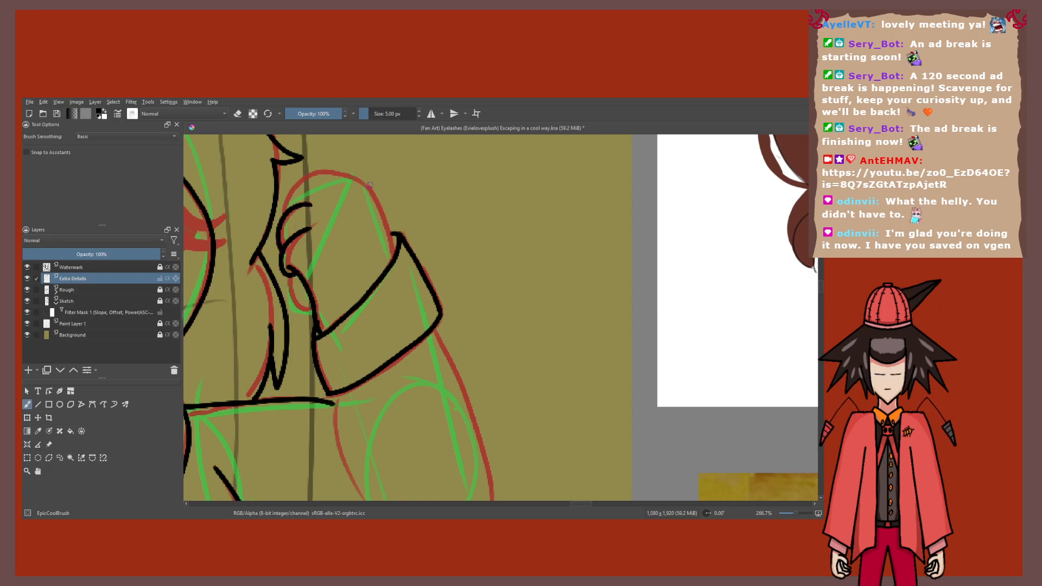
{"action": "left_click_drag", "start_coordinate": [282, 216], "coordinate": [389, 245]}
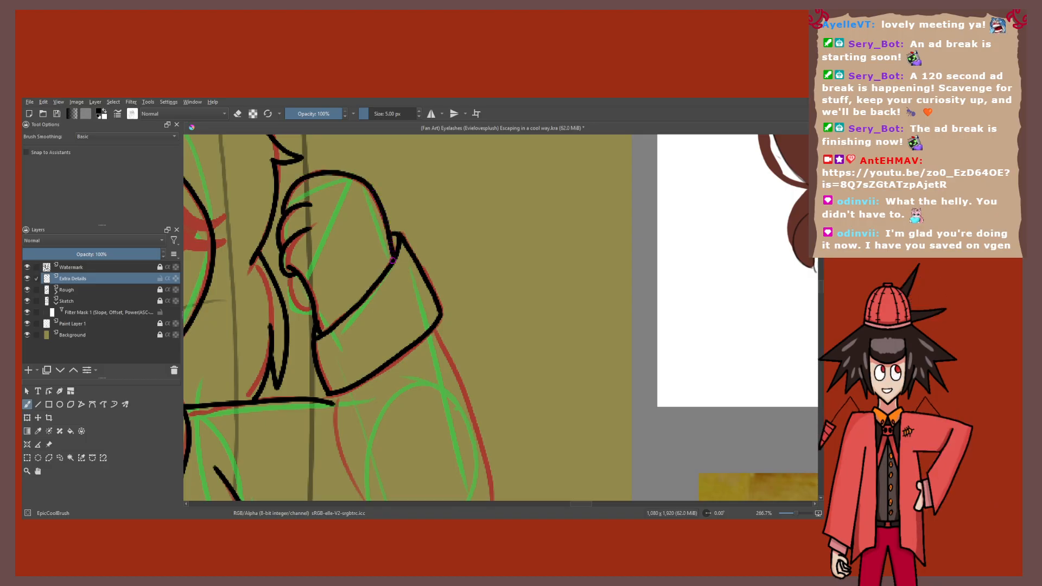
{"action": "scroll", "coordinate": [302, 280], "scroll_direction": "up", "scroll_amount": 2}
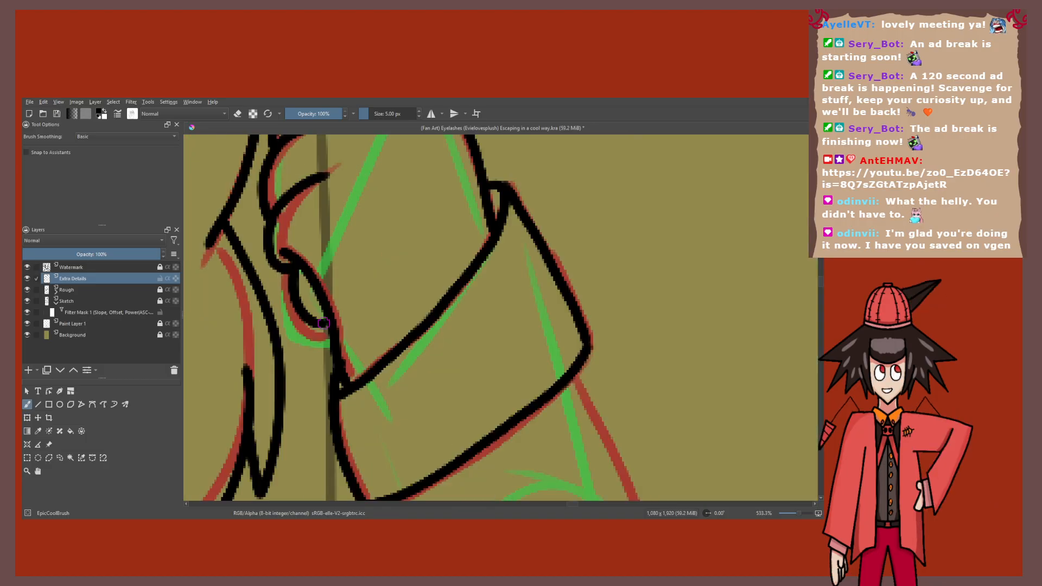
{"action": "scroll", "coordinate": [334, 299], "scroll_direction": "down", "scroll_amount": 6}
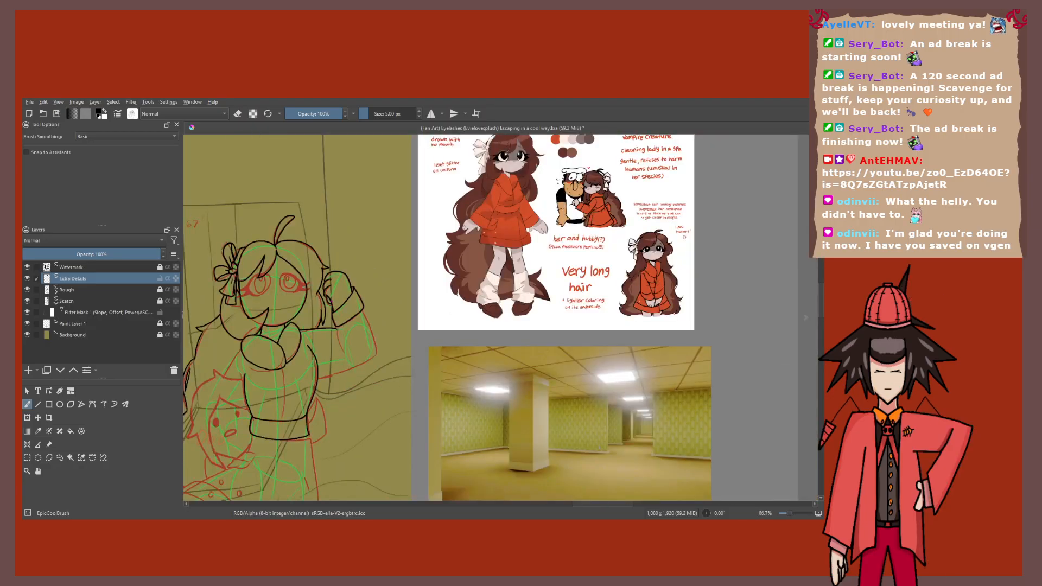
Step: Ink the curved inner elbow line of the raised sleeve below the cuff, discarding a trial line for the sleeve's outer edge
{"action": "scroll", "coordinate": [435, 238], "scroll_direction": "up", "scroll_amount": 4}
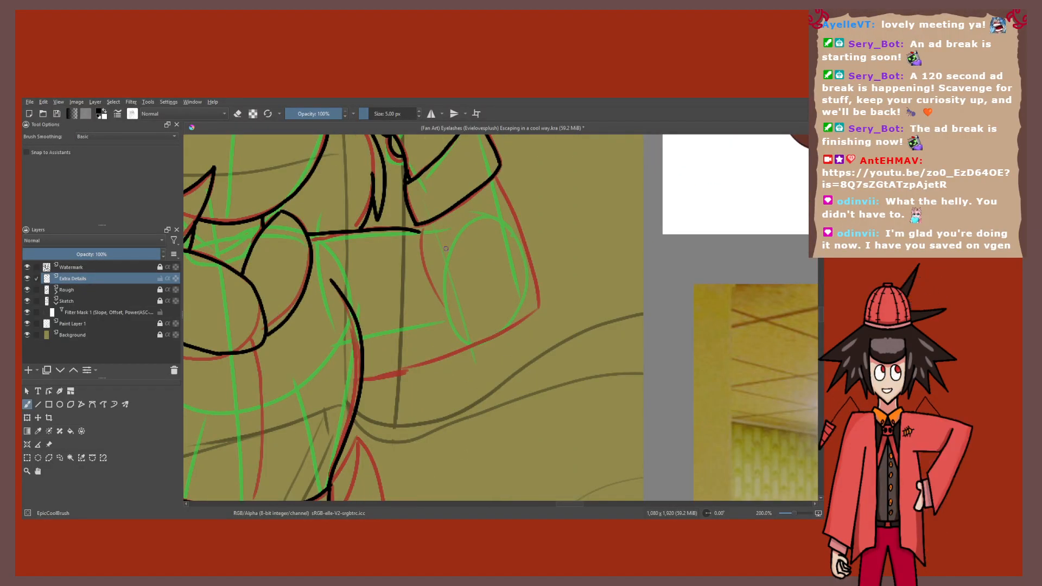
{"action": "left_click_drag", "start_coordinate": [422, 227], "coordinate": [439, 280]}
{"action": "scroll", "coordinate": [488, 251], "scroll_direction": "down", "scroll_amount": 1}
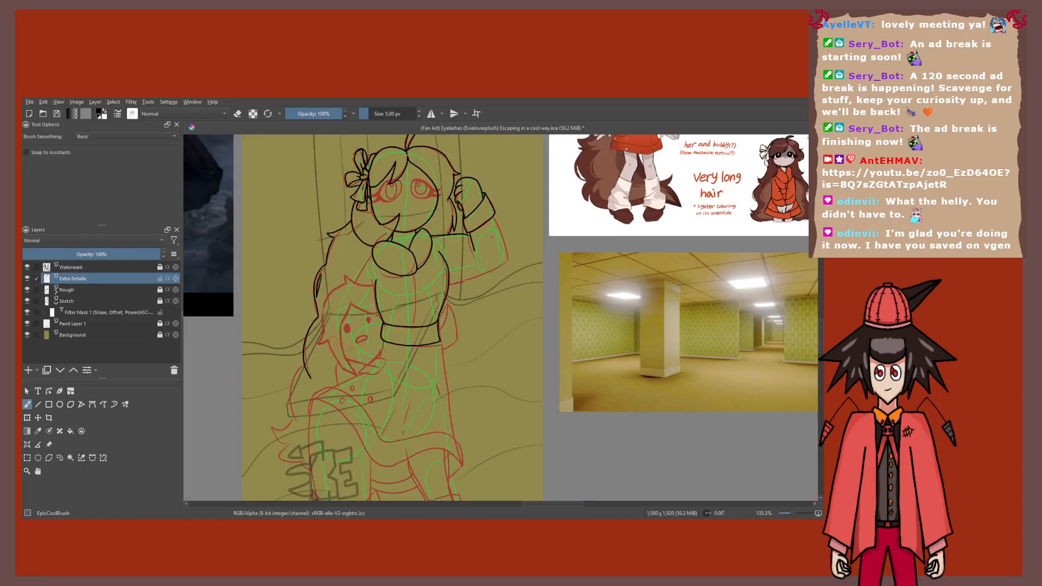
{"action": "scroll", "coordinate": [492, 237], "scroll_direction": "up", "scroll_amount": 3}
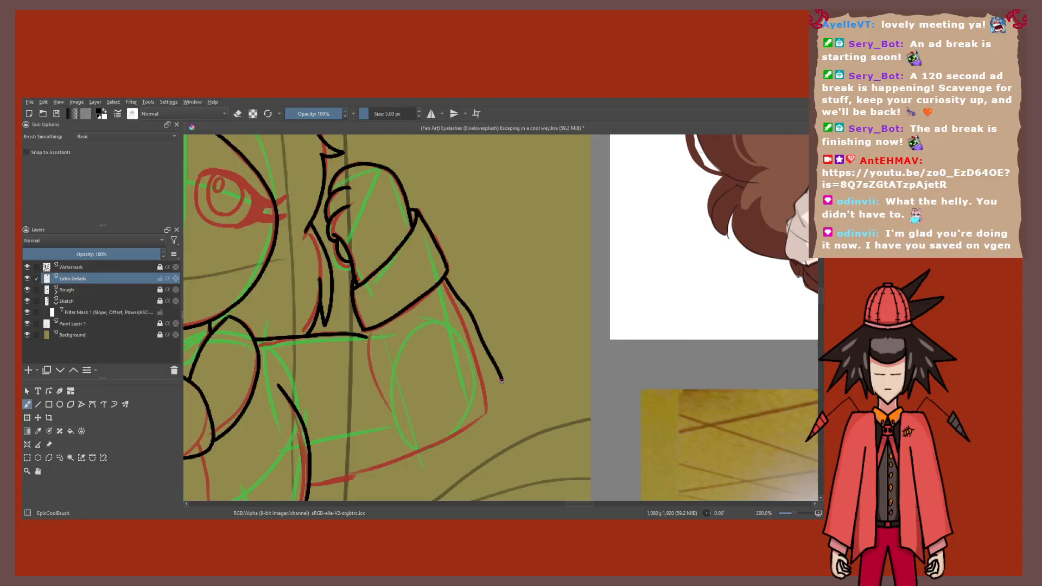
{"action": "scroll", "coordinate": [431, 351], "scroll_direction": "up", "scroll_amount": 2}
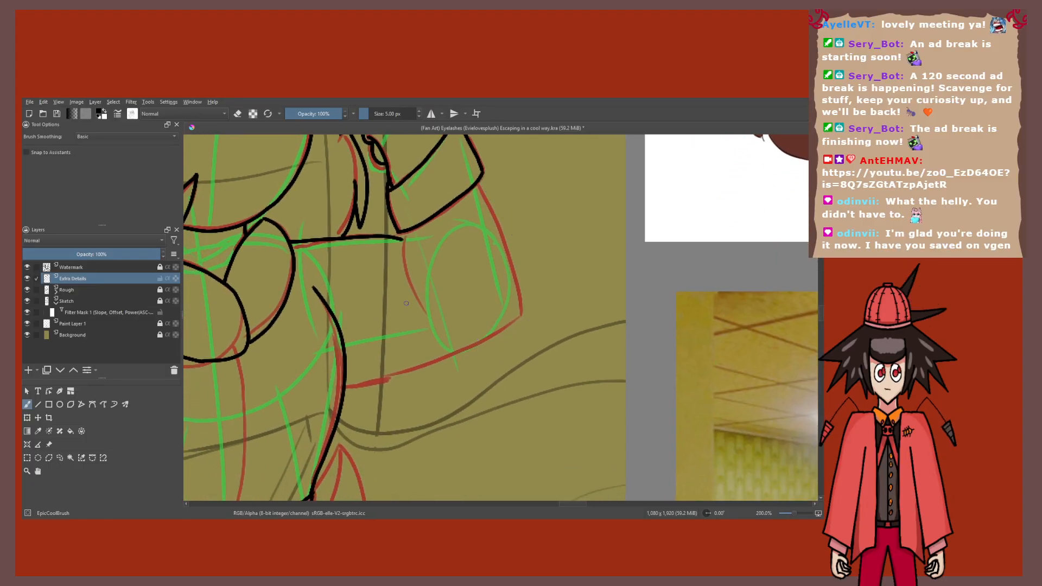
{"action": "left_click_drag", "start_coordinate": [402, 239], "coordinate": [418, 306]}
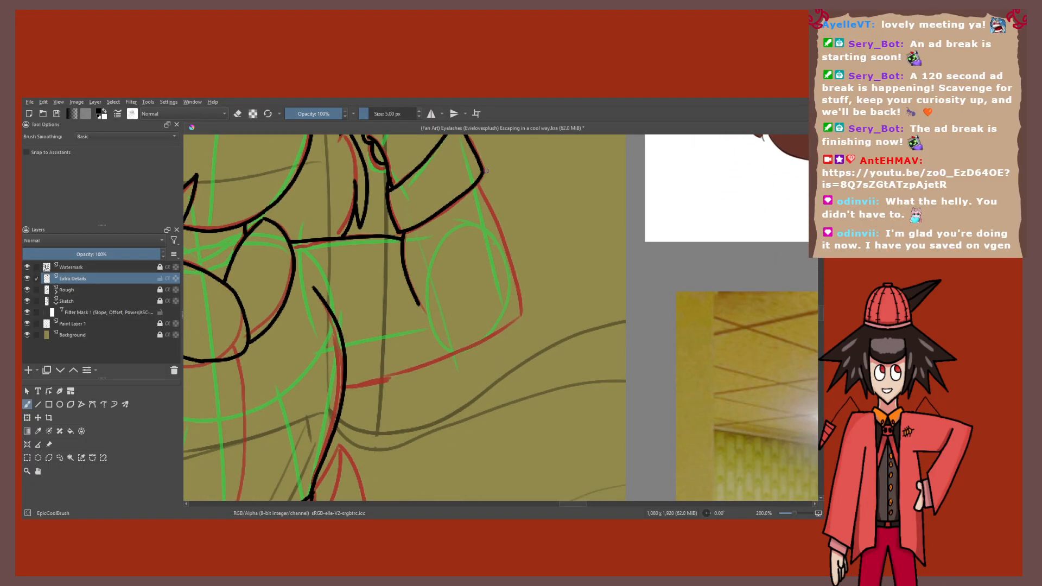
Step: Ink the raised sleeve's outer edge from the cuff around the elbow and along its underside to the torso
{"action": "mouse_move", "coordinate": [486, 170]}
{"action": "left_mouse_down"}
{"action": "mouse_move", "coordinate": [406, 376]}
{"action": "mouse_move", "coordinate": [354, 385]}
{"action": "left_mouse_up"}
{"action": "scroll", "coordinate": [363, 371], "scroll_direction": "down", "scroll_amount": 2}
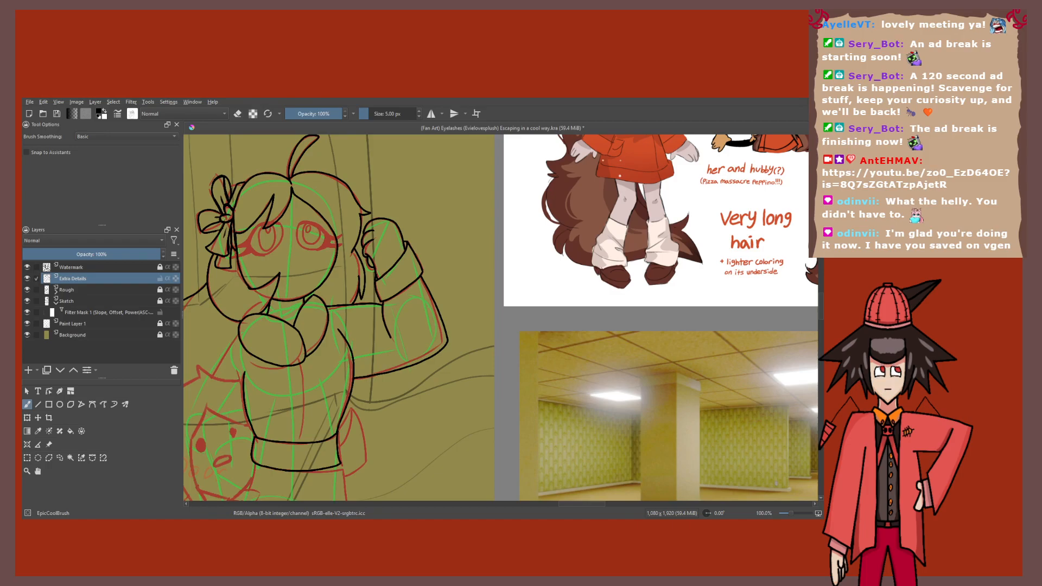
{"action": "left_click_drag", "start_coordinate": [397, 361], "coordinate": [454, 309]}
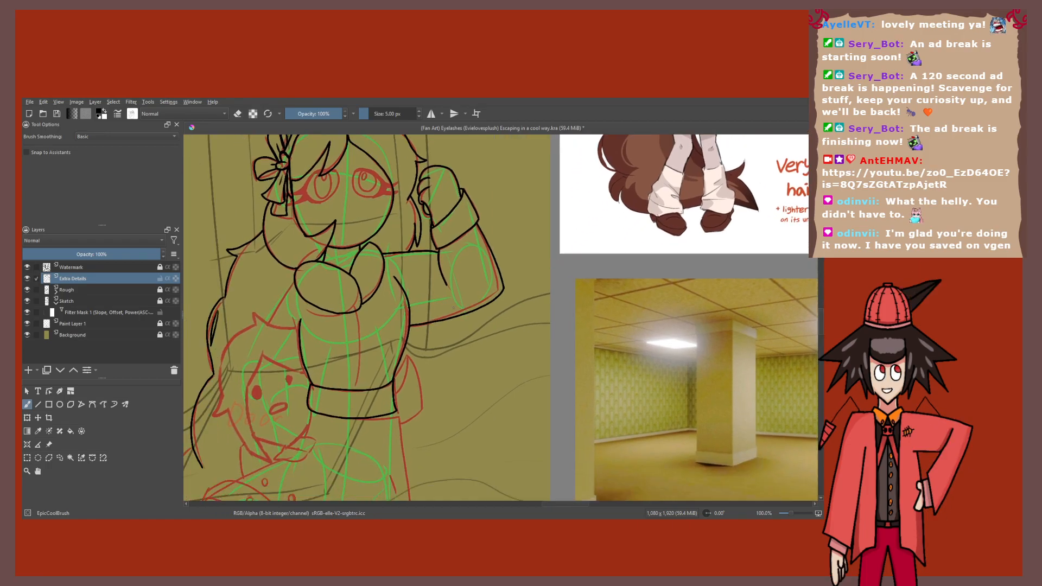
{"action": "scroll", "coordinate": [472, 418], "scroll_direction": "down", "scroll_amount": 1}
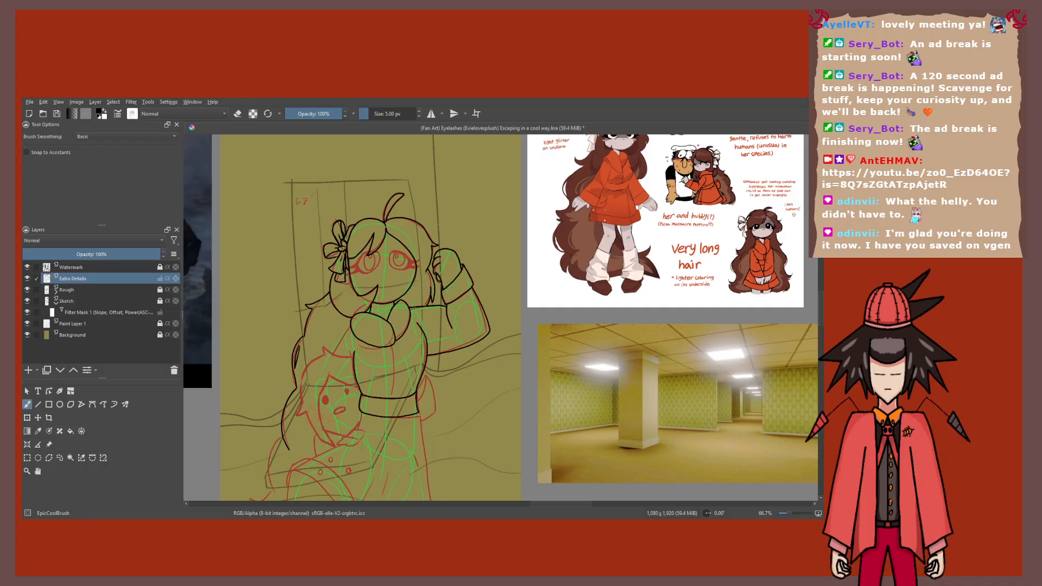
{"action": "scroll", "coordinate": [406, 378], "scroll_direction": "up", "scroll_amount": 3}
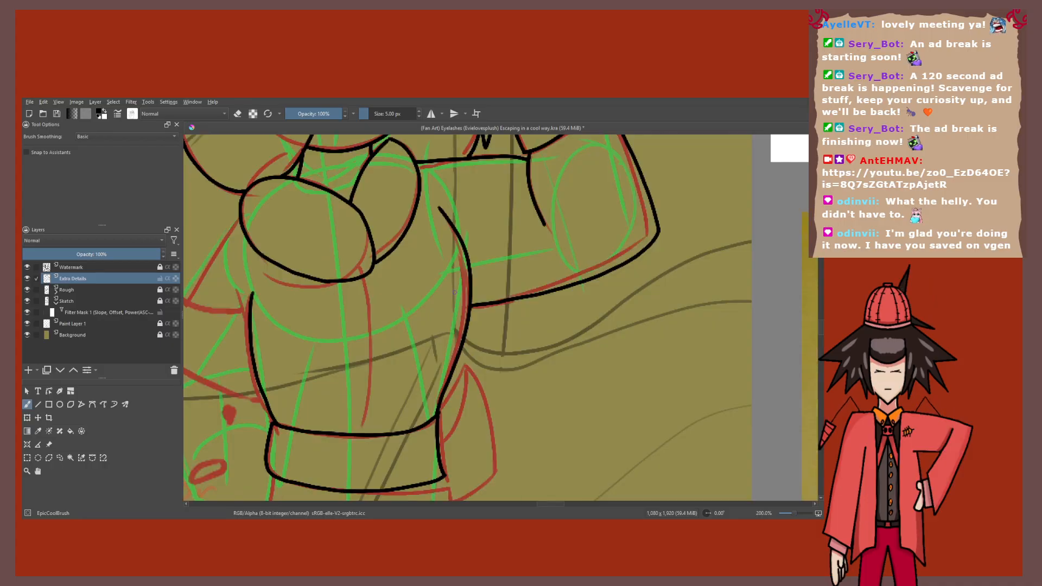
Step: Ink the coat's curved front opening line from the bottom of the collar down to the belt
{"action": "scroll", "coordinate": [457, 288], "scroll_direction": "down", "scroll_amount": 1}
{"action": "left_click_drag", "start_coordinate": [457, 287], "coordinate": [549, 237]}
{"action": "scroll", "coordinate": [488, 358], "scroll_direction": "up", "scroll_amount": 1}
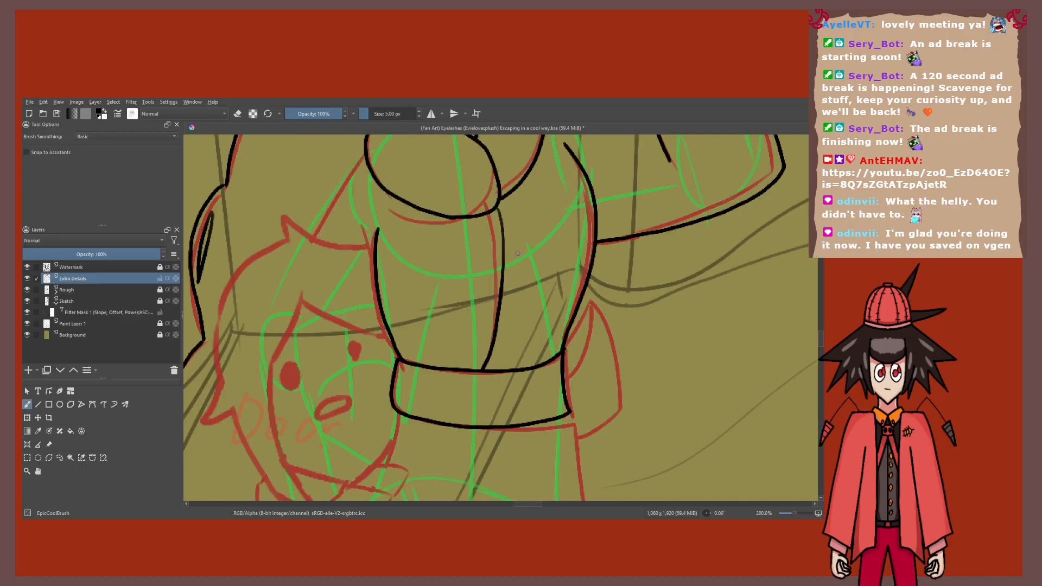
{"action": "scroll", "coordinate": [518, 253], "scroll_direction": "down", "scroll_amount": 1}
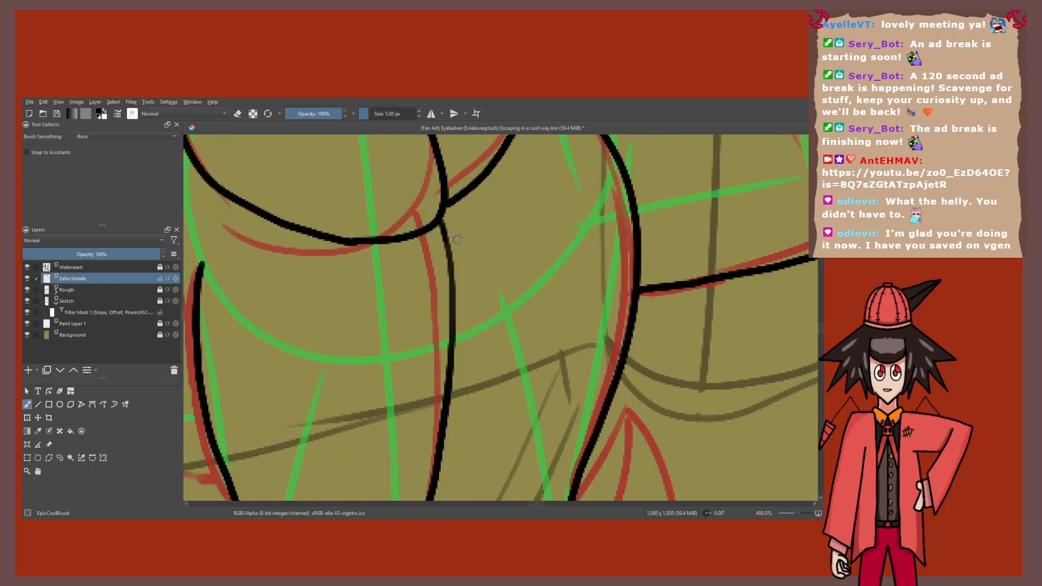
{"action": "scroll", "coordinate": [405, 326], "scroll_direction": "down", "scroll_amount": 3}
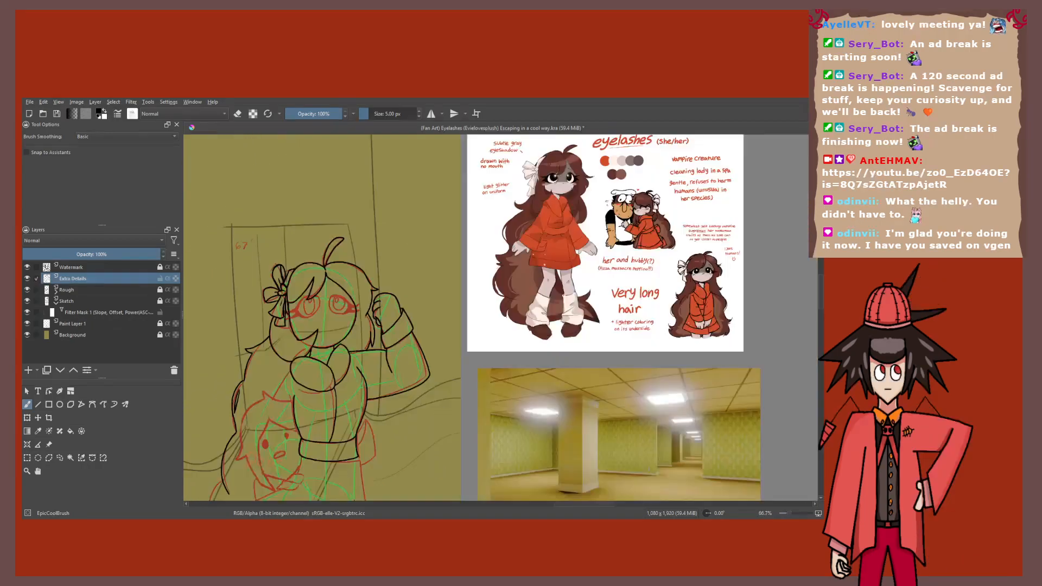
{"action": "scroll", "coordinate": [406, 327], "scroll_direction": "up", "scroll_amount": 2}
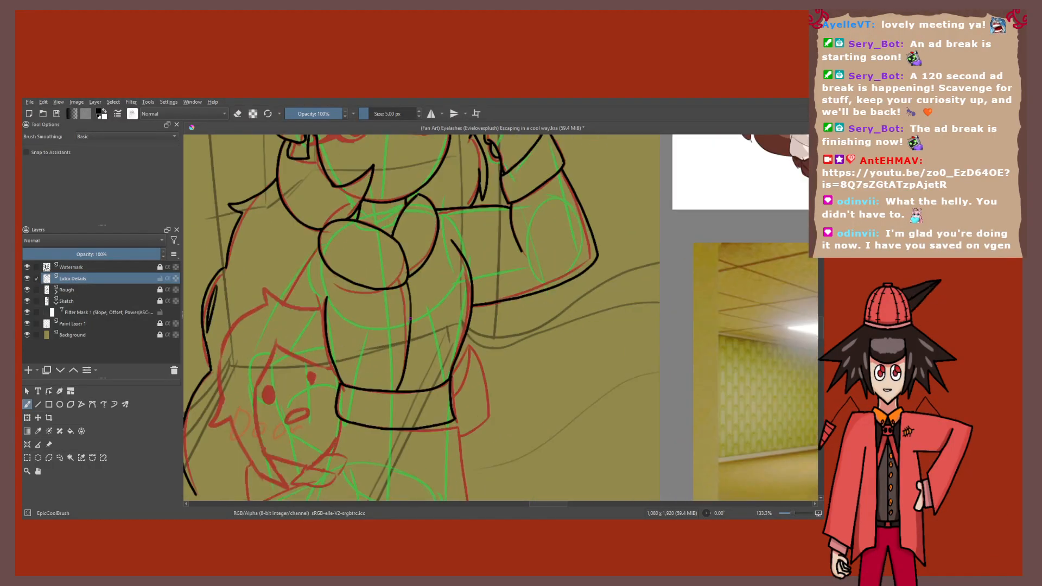
Step: Ink the lowered arm's shoulder line from the collar's side down to the smaller character's hair
{"action": "scroll", "coordinate": [410, 319], "scroll_direction": "up", "scroll_amount": 1}
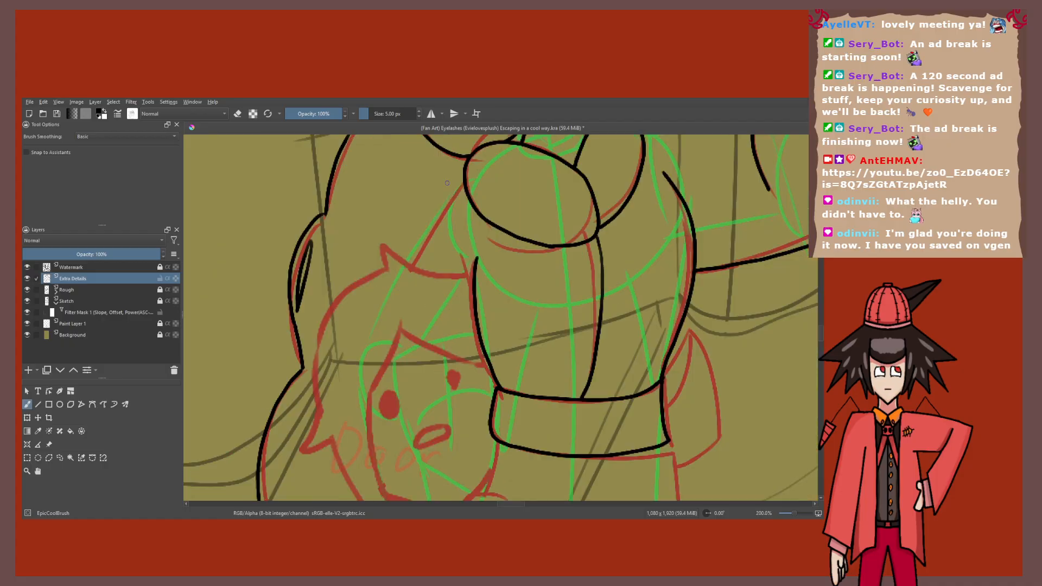
{"action": "left_click_drag", "start_coordinate": [465, 186], "coordinate": [422, 262]}
{"action": "scroll", "coordinate": [423, 260], "scroll_direction": "down", "scroll_amount": 1}
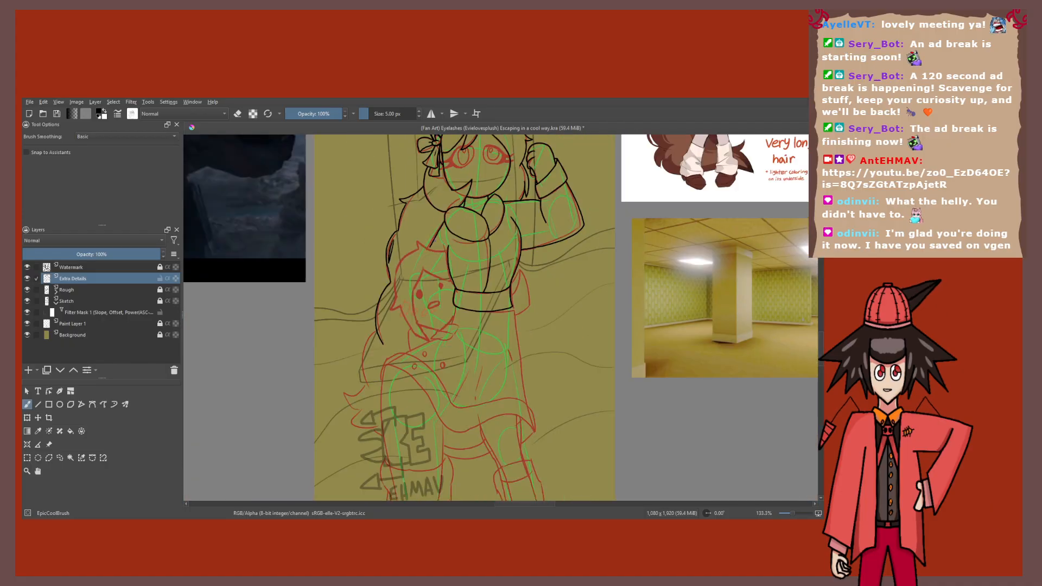
{"action": "scroll", "coordinate": [423, 260], "scroll_direction": "up", "scroll_amount": 1}
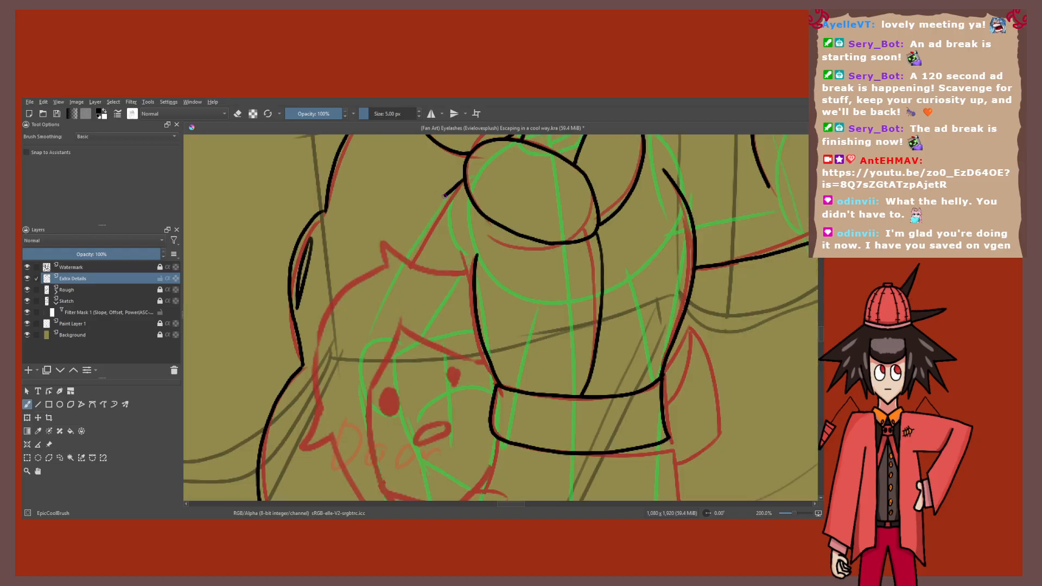
{"action": "mouse_move", "coordinate": [436, 216]}
{"action": "left_mouse_down"}
{"action": "mouse_move", "coordinate": [410, 267]}
{"action": "mouse_move", "coordinate": [437, 303]}
{"action": "left_mouse_up"}
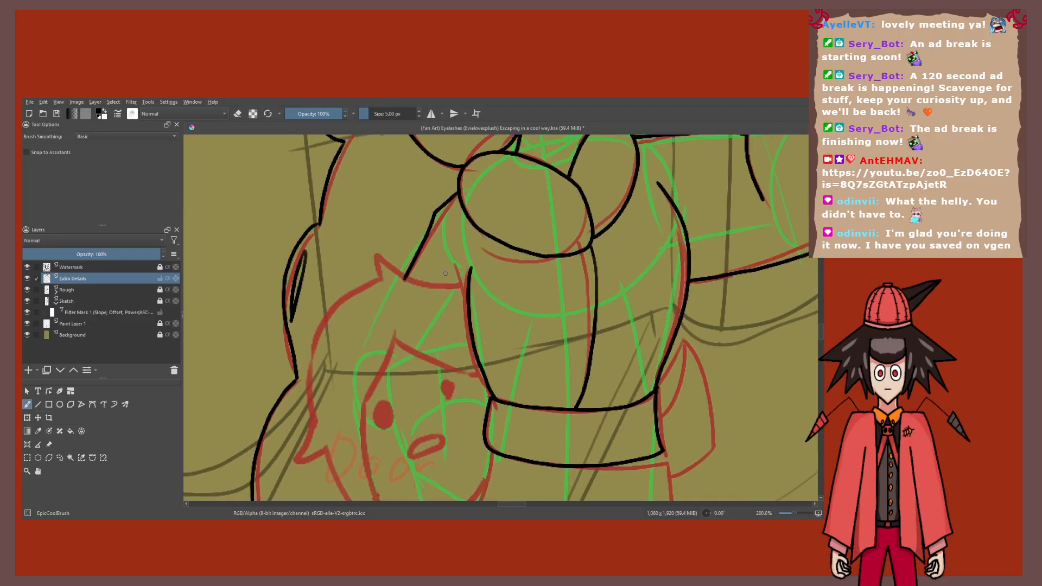
{"action": "scroll", "coordinate": [445, 273], "scroll_direction": "up", "scroll_amount": 4}
{"action": "key", "text": "e"}
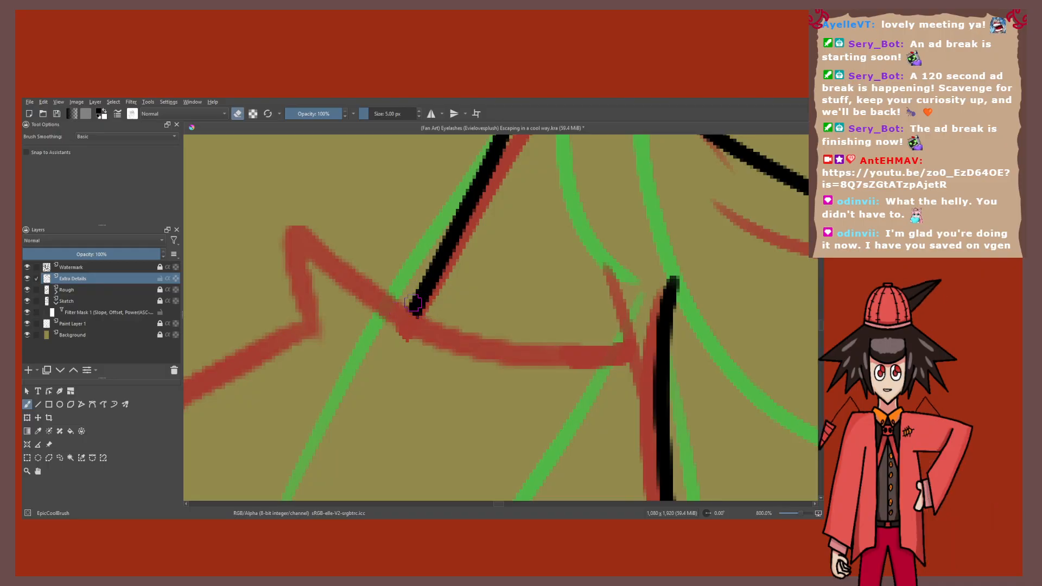
{"action": "key", "text": "e"}
{"action": "scroll", "coordinate": [415, 304], "scroll_direction": "down", "scroll_amount": 7}
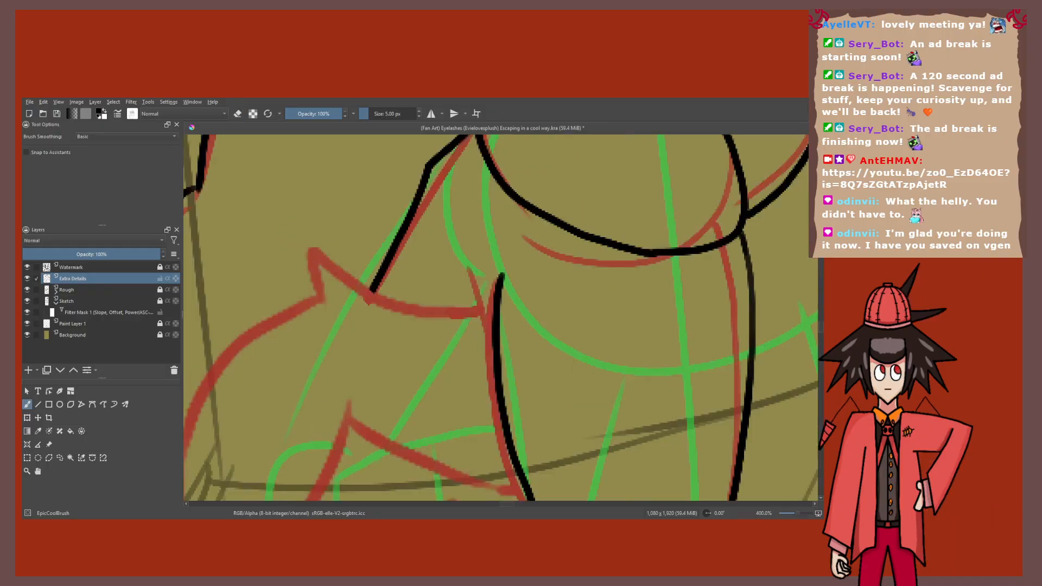
Step: Ink the armpit crease beside the torso and the top edge of the smaller character's hair with its pointed tuft
{"action": "scroll", "coordinate": [412, 300], "scroll_direction": "up", "scroll_amount": 3}
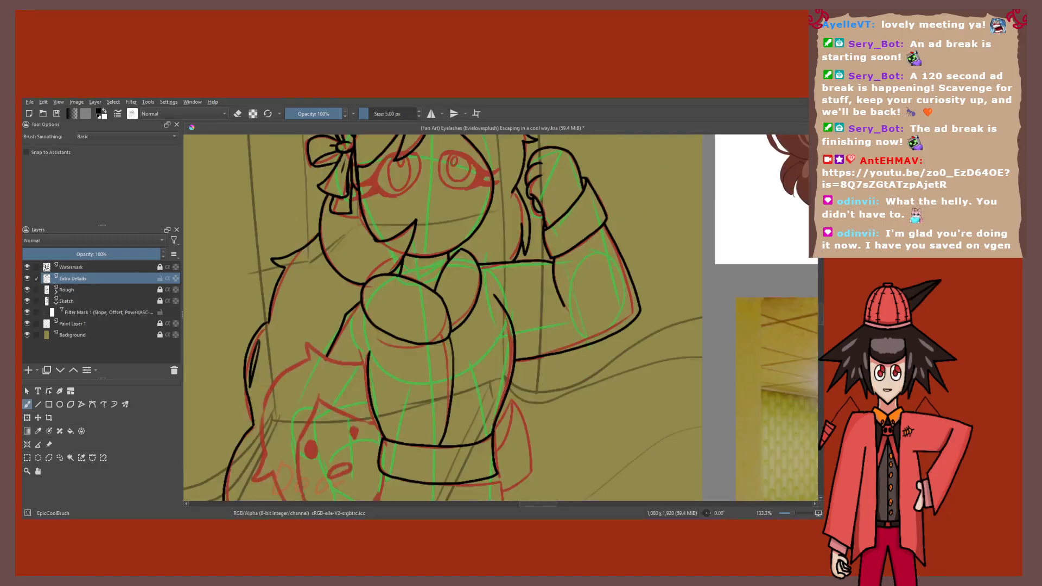
{"action": "scroll", "coordinate": [412, 300], "scroll_direction": "up", "scroll_amount": 4}
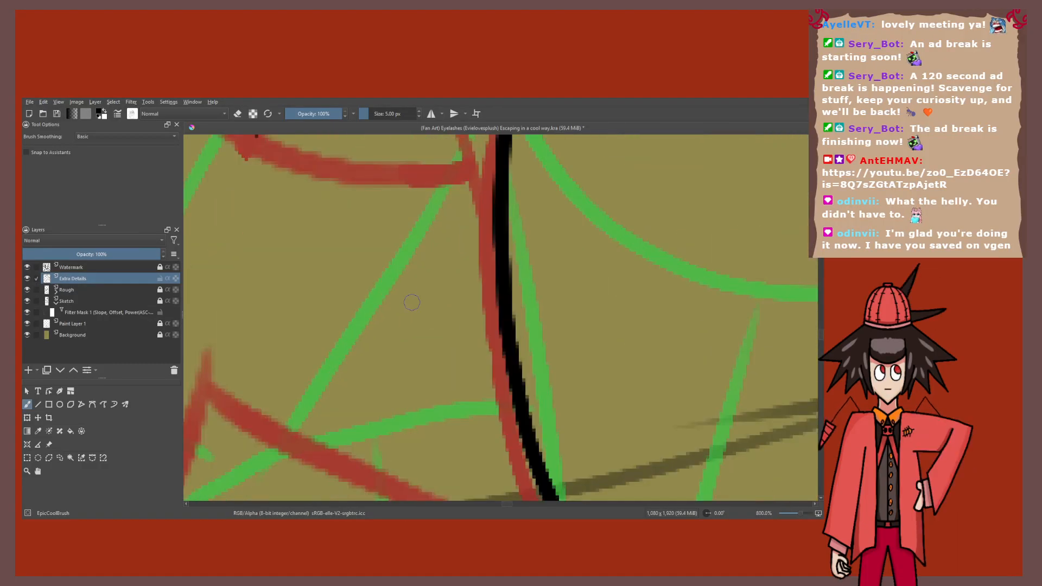
{"action": "scroll", "coordinate": [412, 302], "scroll_direction": "down", "scroll_amount": 1}
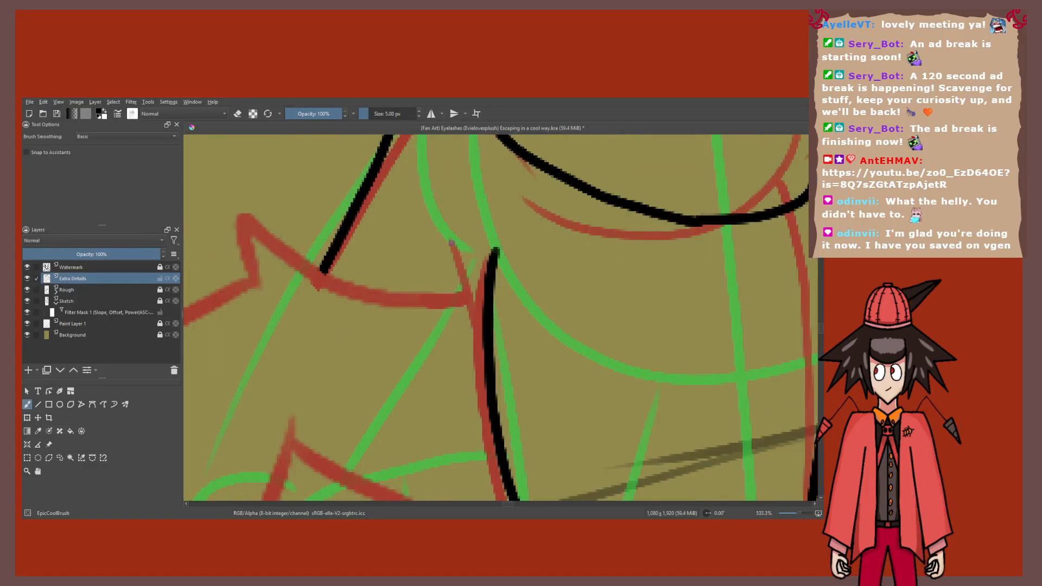
{"action": "left_click_drag", "start_coordinate": [451, 242], "coordinate": [486, 372]}
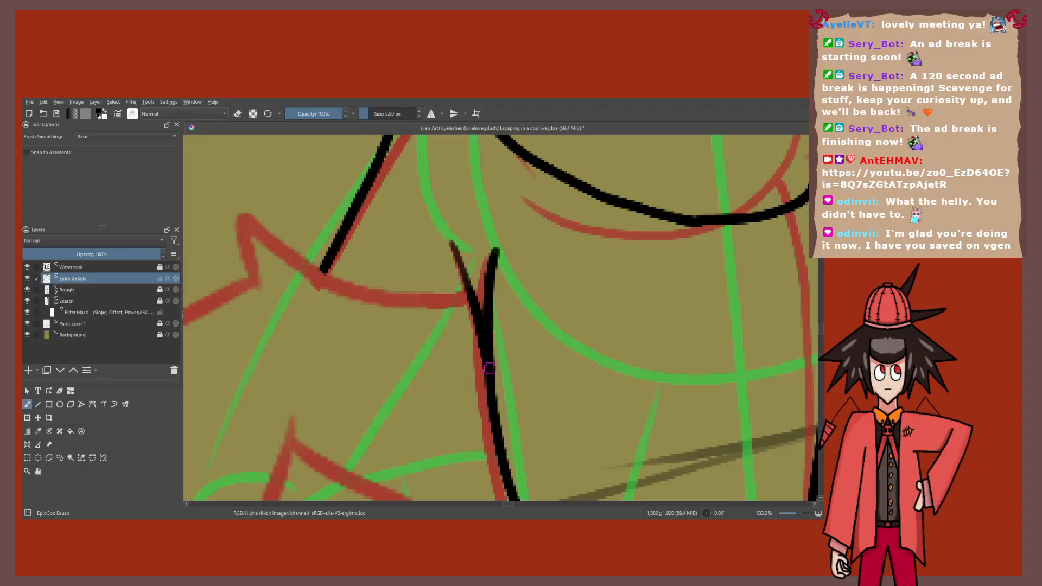
{"action": "scroll", "coordinate": [389, 274], "scroll_direction": "down", "scroll_amount": 2}
{"action": "scroll", "coordinate": [389, 273], "scroll_direction": "up", "scroll_amount": 3}
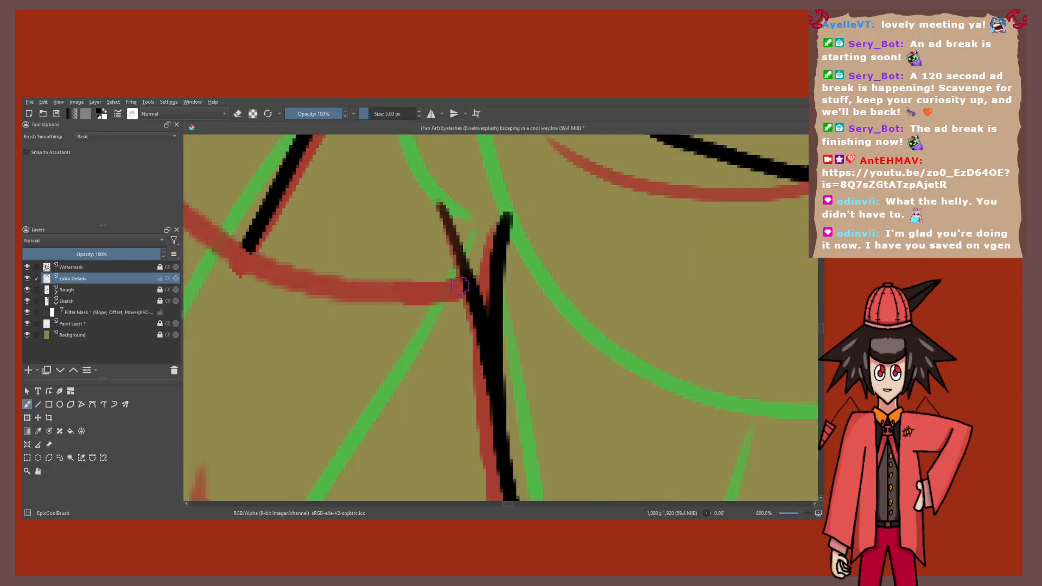
{"action": "scroll", "coordinate": [389, 273], "scroll_direction": "down", "scroll_amount": 1}
{"action": "mouse_move", "coordinate": [461, 291]}
{"action": "left_mouse_down"}
{"action": "mouse_move", "coordinate": [397, 295]}
{"action": "mouse_move", "coordinate": [334, 278]}
{"action": "mouse_move", "coordinate": [237, 205]}
{"action": "left_mouse_up"}
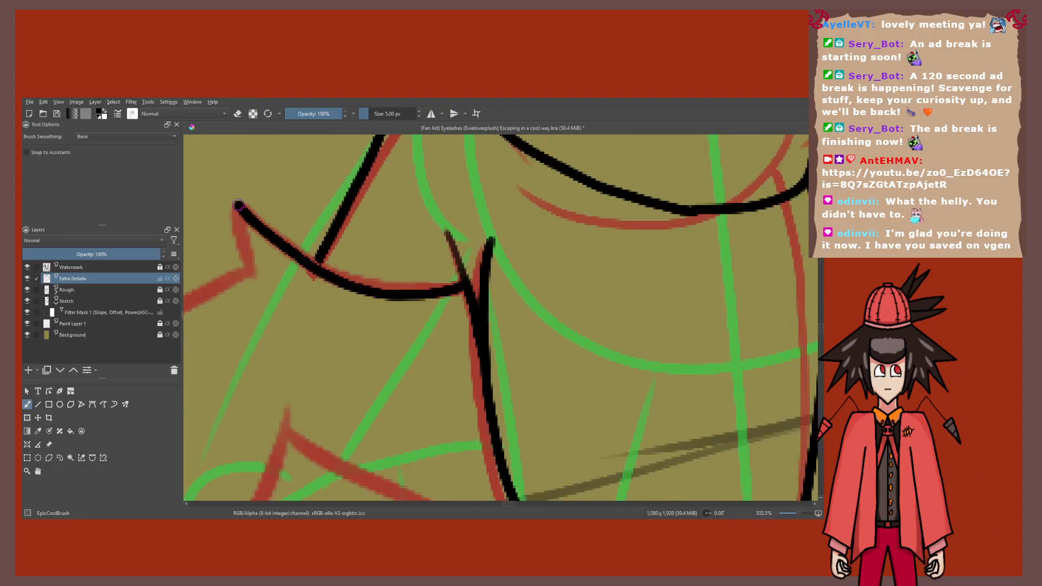
{"action": "scroll", "coordinate": [237, 205], "scroll_direction": "down", "scroll_amount": 1}
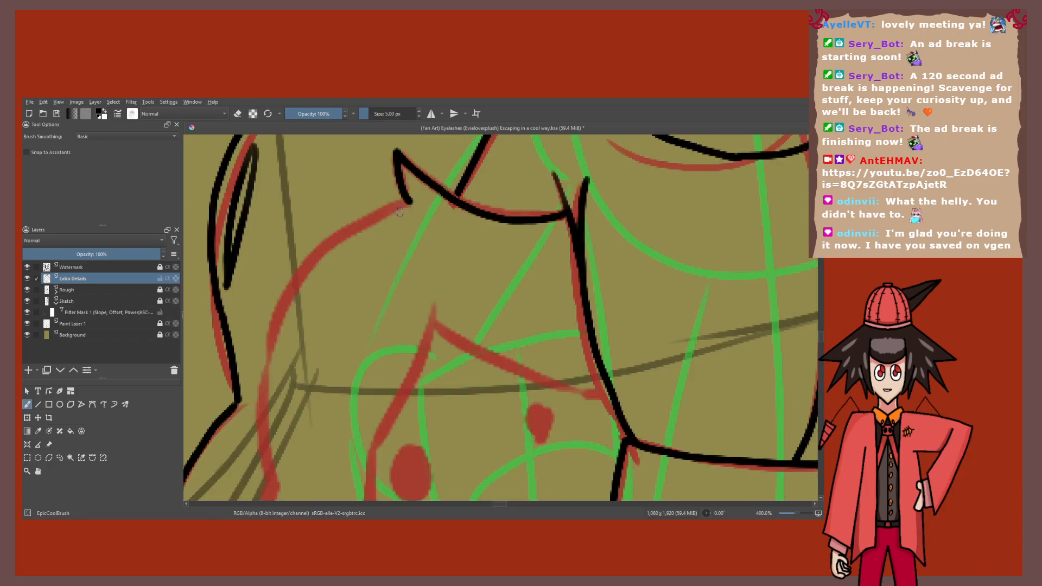
Step: Ink the outer side of the smaller character's hair, its flicked-out tip and the lock curving below the face
{"action": "scroll", "coordinate": [345, 237], "scroll_direction": "down", "scroll_amount": 1}
{"action": "mouse_move", "coordinate": [345, 236]}
{"action": "left_mouse_down"}
{"action": "mouse_move", "coordinate": [324, 269]}
{"action": "mouse_move", "coordinate": [291, 445]}
{"action": "mouse_move", "coordinate": [335, 430]}
{"action": "left_mouse_up"}
{"action": "left_click_drag", "start_coordinate": [335, 428], "coordinate": [351, 275]}
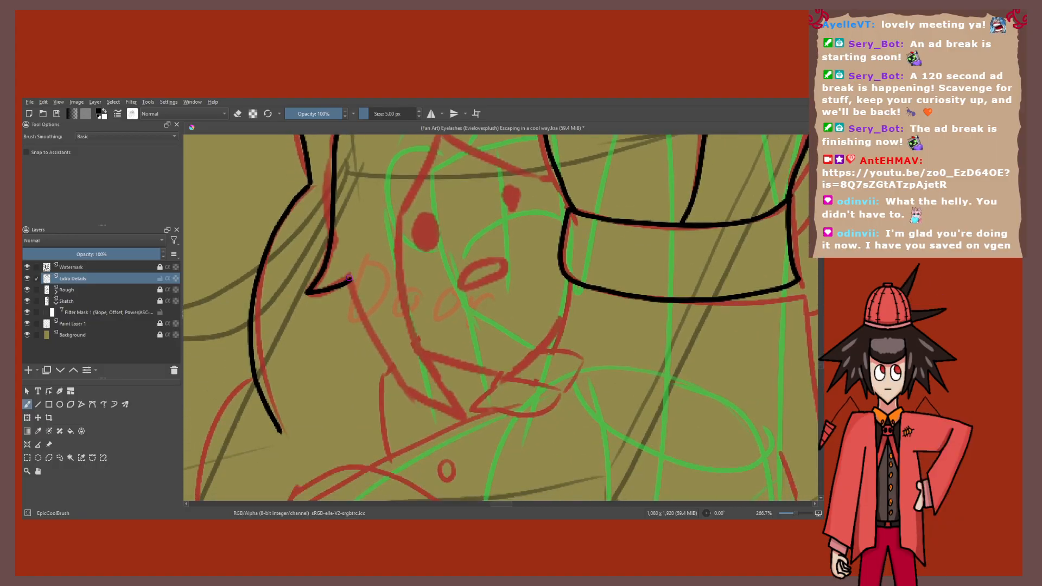
{"action": "left_click_drag", "start_coordinate": [348, 277], "coordinate": [462, 408]}
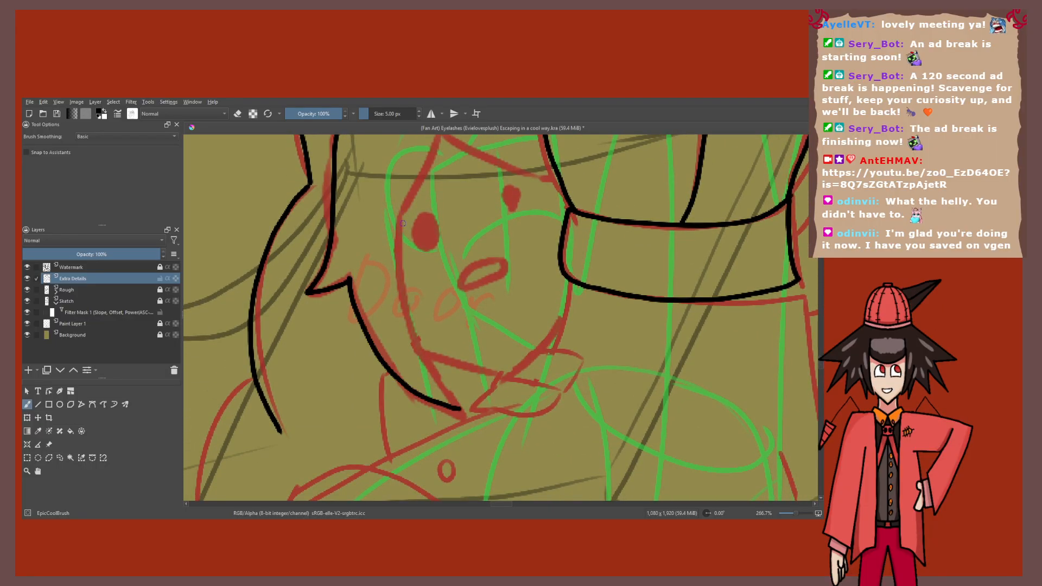
Step: Ink the smaller character's face edge down to the lock's tip, plus the jaw and chin lines
{"action": "mouse_move", "coordinate": [400, 214]}
{"action": "left_mouse_down"}
{"action": "mouse_move", "coordinate": [406, 314]}
{"action": "mouse_move", "coordinate": [461, 408]}
{"action": "left_mouse_up"}
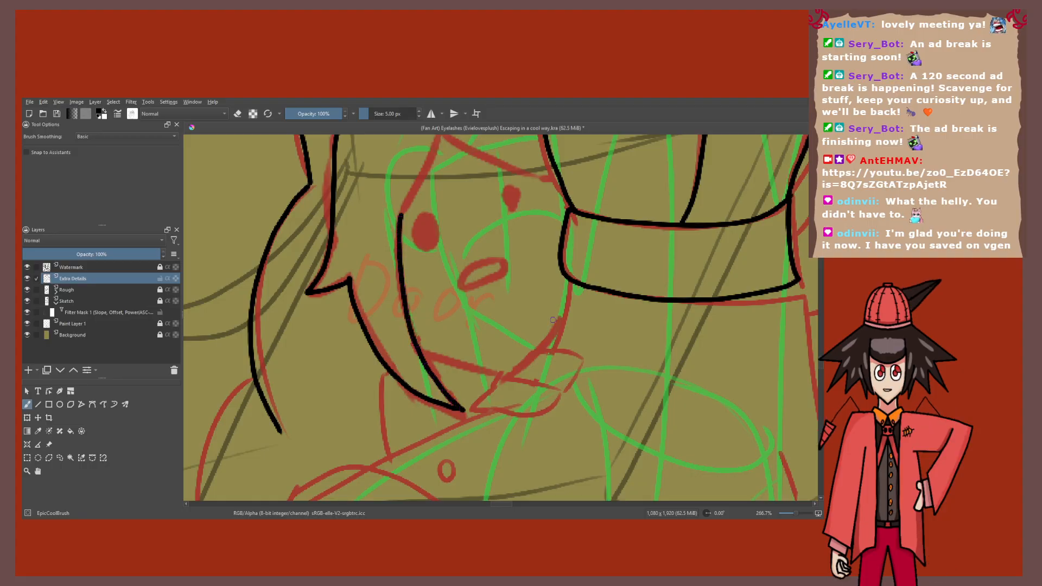
{"action": "mouse_move", "coordinate": [567, 313]}
{"action": "left_mouse_down"}
{"action": "mouse_move", "coordinate": [513, 379]}
{"action": "mouse_move", "coordinate": [418, 355]}
{"action": "left_mouse_up"}
{"action": "scroll", "coordinate": [416, 356], "scroll_direction": "up", "scroll_amount": 2}
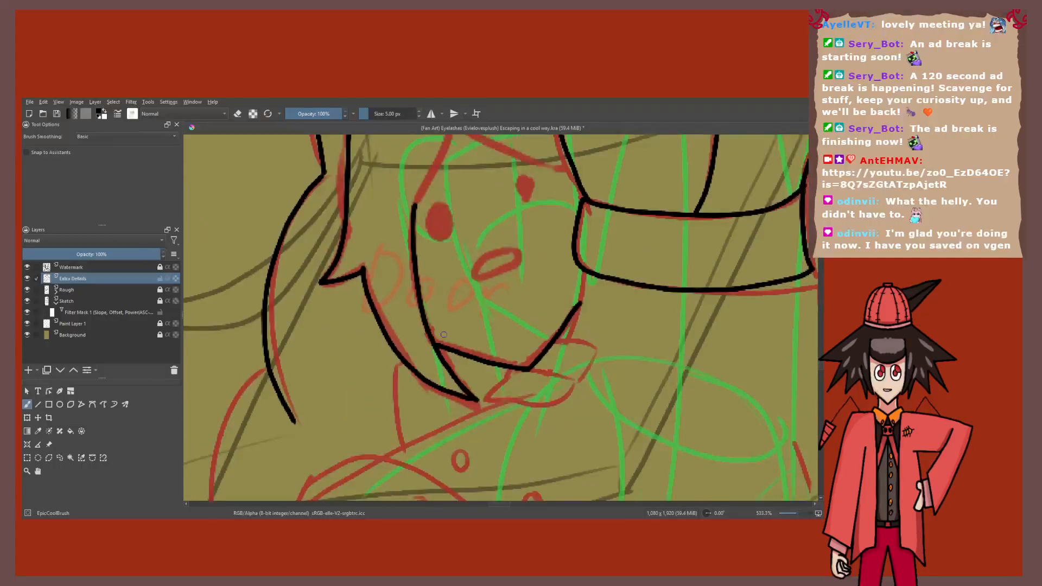
{"action": "scroll", "coordinate": [443, 334], "scroll_direction": "down", "scroll_amount": 3}
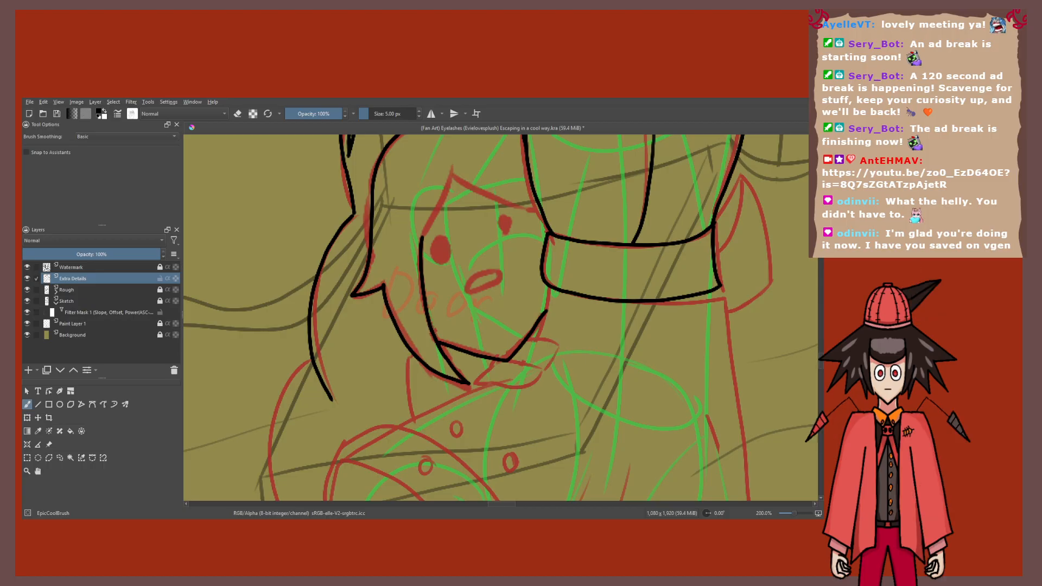
{"action": "mouse_move", "coordinate": [469, 357]}
{"action": "left_mouse_down"}
{"action": "mouse_move", "coordinate": [418, 374]}
{"action": "mouse_move", "coordinate": [413, 406]}
{"action": "left_mouse_up"}
{"action": "scroll", "coordinate": [333, 214], "scroll_direction": "up", "scroll_amount": 2}
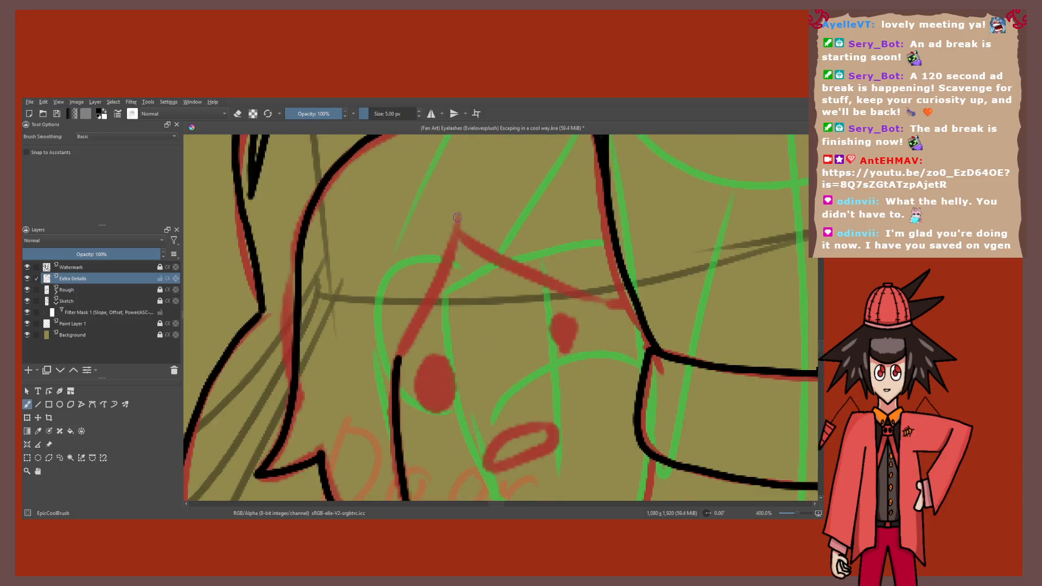
Step: Ink the two fringe lines framing the smaller character's forehead, from the peak to the face edge and the torso
{"action": "mouse_move", "coordinate": [456, 213]}
{"action": "left_mouse_down"}
{"action": "mouse_move", "coordinate": [433, 306]}
{"action": "mouse_move", "coordinate": [397, 356]}
{"action": "left_mouse_up"}
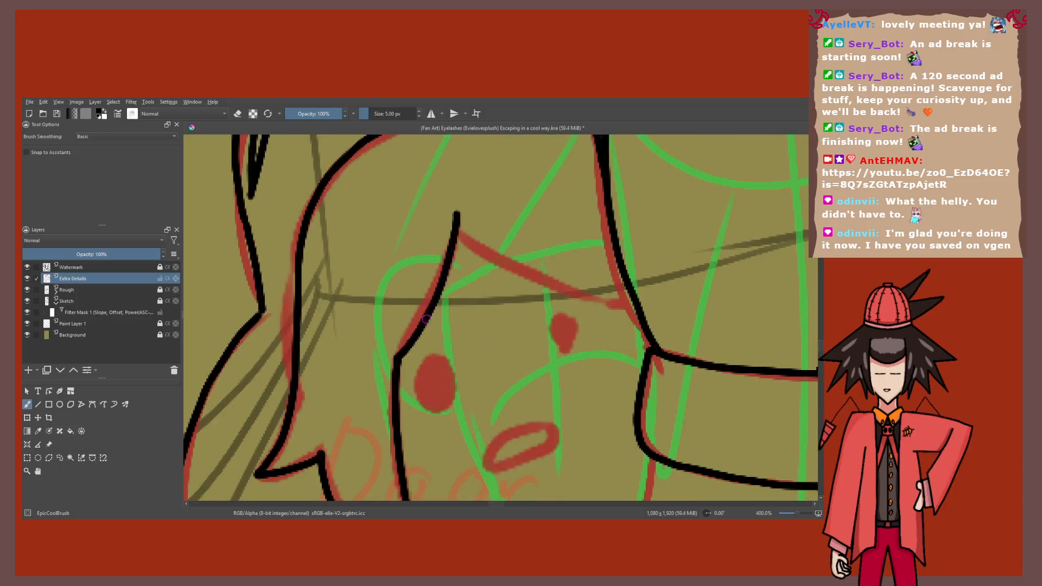
{"action": "left_click_drag", "start_coordinate": [457, 234], "coordinate": [622, 307]}
{"action": "scroll", "coordinate": [629, 304], "scroll_direction": "down", "scroll_amount": 2}
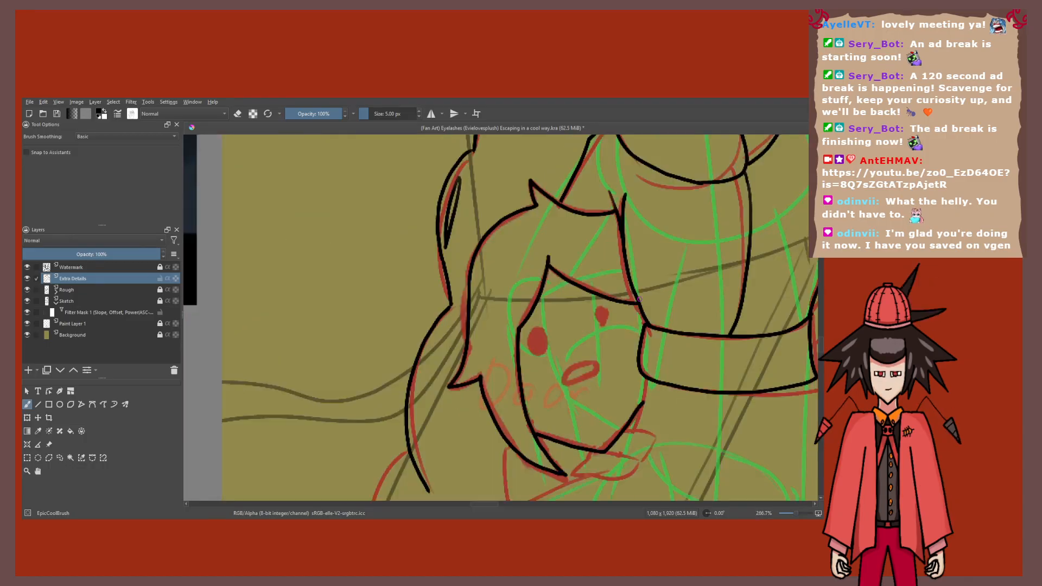
{"action": "scroll", "coordinate": [639, 299], "scroll_direction": "down", "scroll_amount": 2}
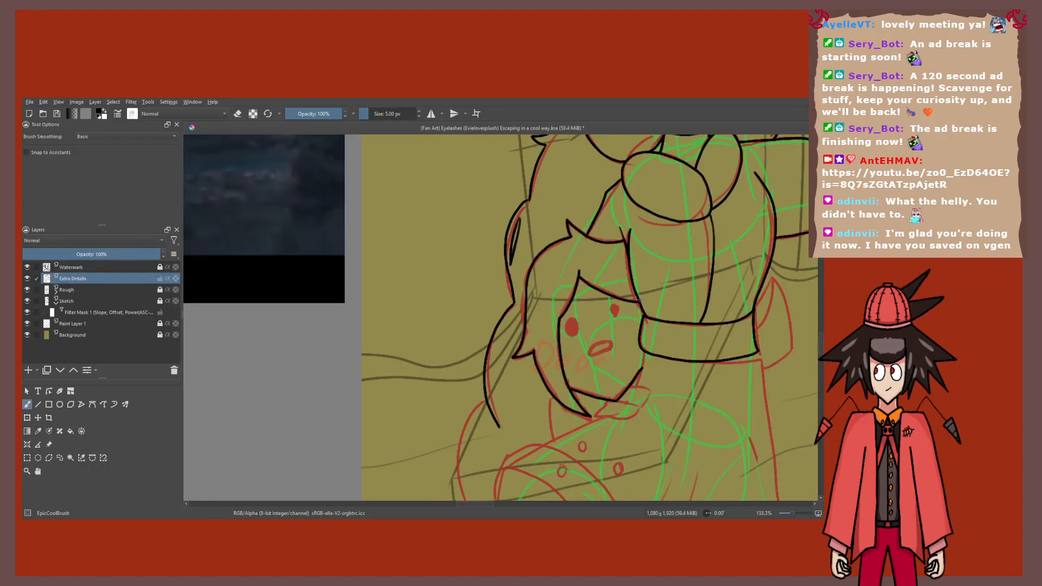
Step: Ink the line from the waist band past the smaller character's jaw, plus the top edge and outer corner of the folded collar beneath the chin
{"action": "left_click_drag", "start_coordinate": [666, 392], "coordinate": [566, 303]}
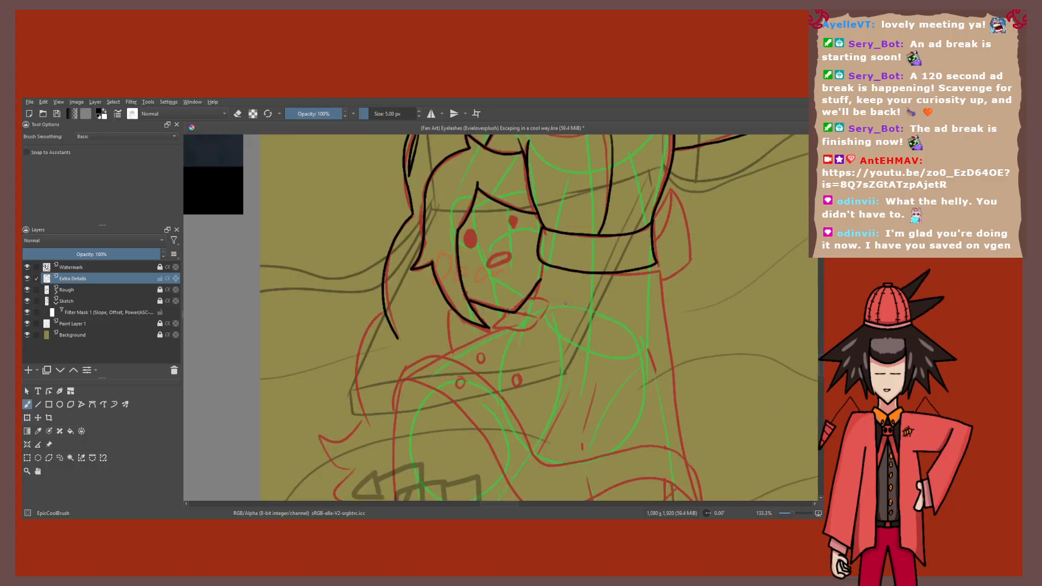
{"action": "scroll", "coordinate": [565, 303], "scroll_direction": "up", "scroll_amount": 4}
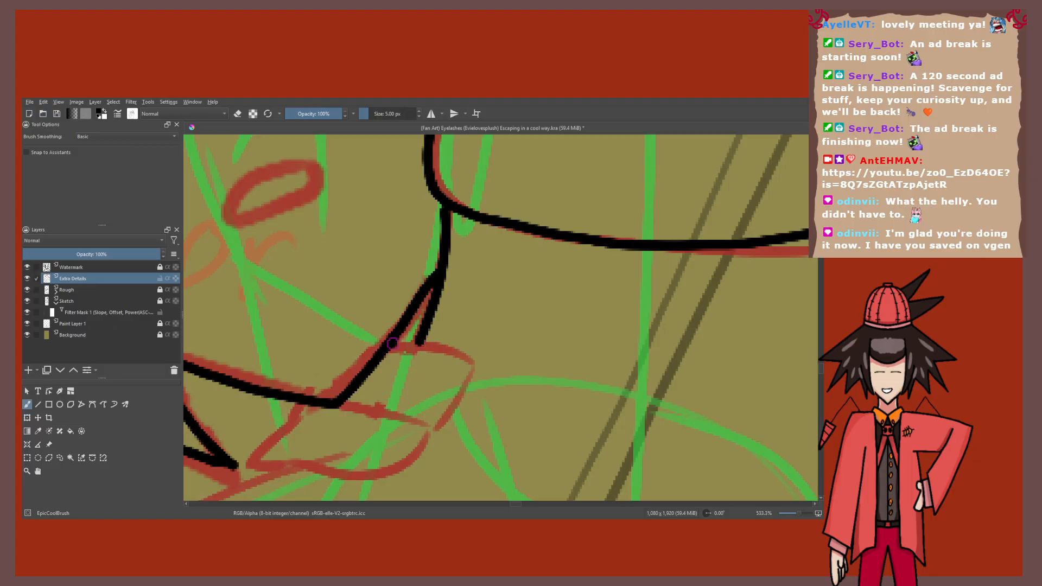
{"action": "scroll", "coordinate": [393, 343], "scroll_direction": "down", "scroll_amount": 3}
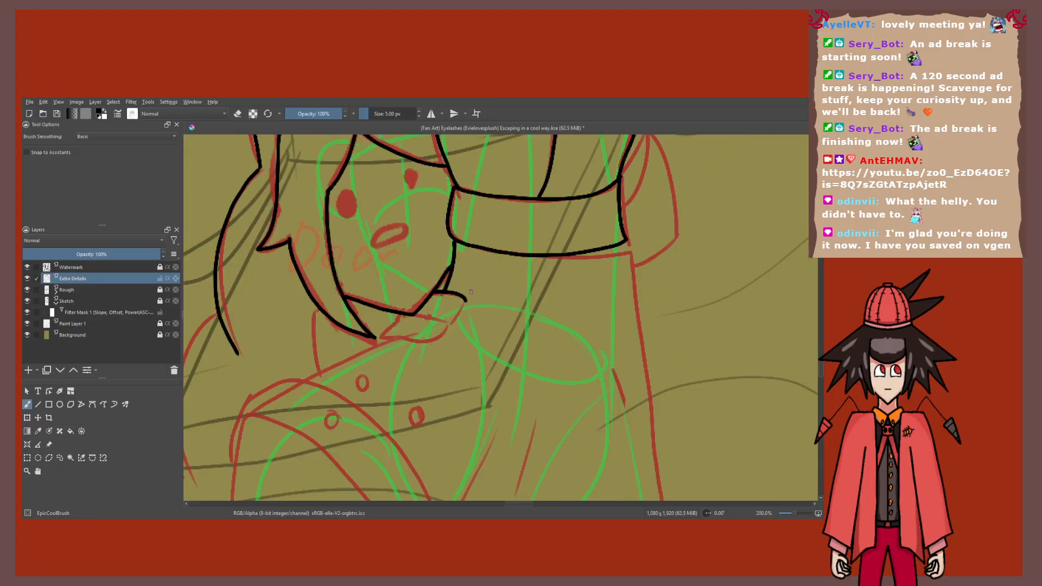
{"action": "scroll", "coordinate": [455, 326], "scroll_direction": "up", "scroll_amount": 4}
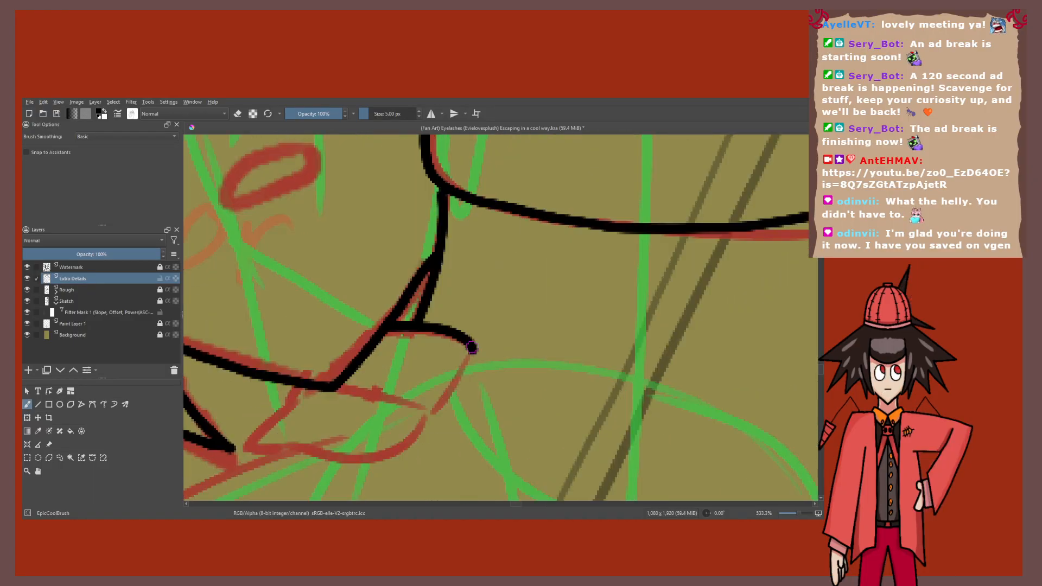
{"action": "scroll", "coordinate": [416, 399], "scroll_direction": "down", "scroll_amount": 1}
{"action": "scroll", "coordinate": [417, 399], "scroll_direction": "up", "scroll_amount": 2}
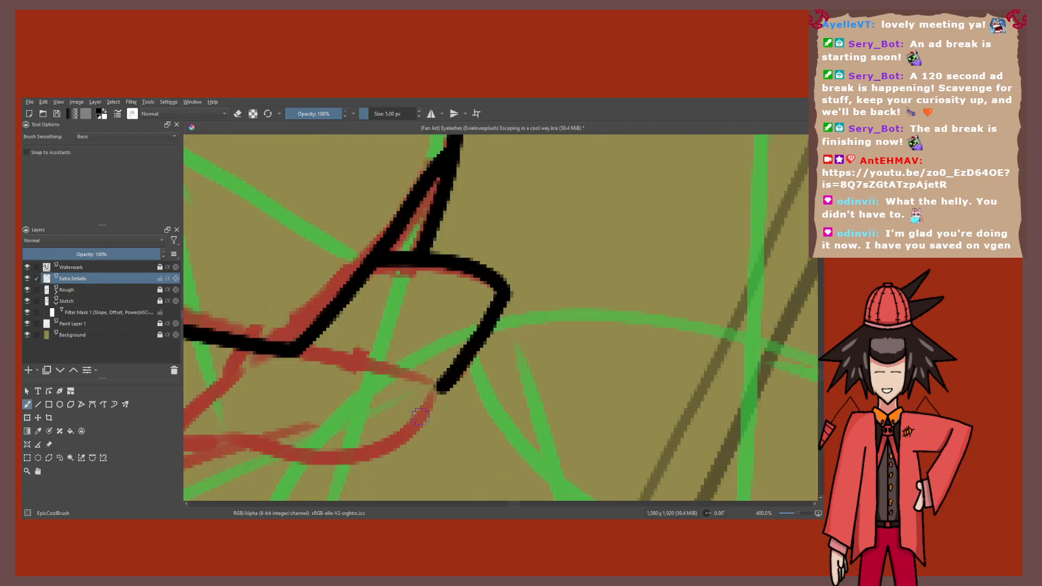
Step: Ink the collar's dividing line, its rounded lower flap and the short crease inside it
{"action": "scroll", "coordinate": [412, 401], "scroll_direction": "up", "scroll_amount": 1}
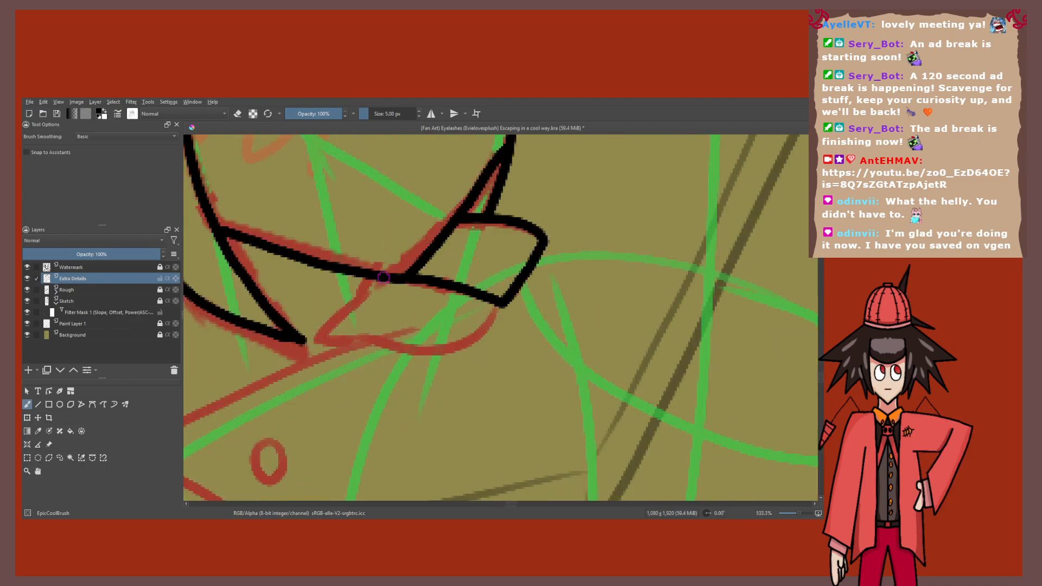
{"action": "scroll", "coordinate": [340, 288], "scroll_direction": "up", "scroll_amount": 1}
{"action": "mouse_move", "coordinate": [341, 288]}
{"action": "left_mouse_down"}
{"action": "mouse_move", "coordinate": [385, 378]}
{"action": "mouse_move", "coordinate": [560, 303]}
{"action": "left_mouse_up"}
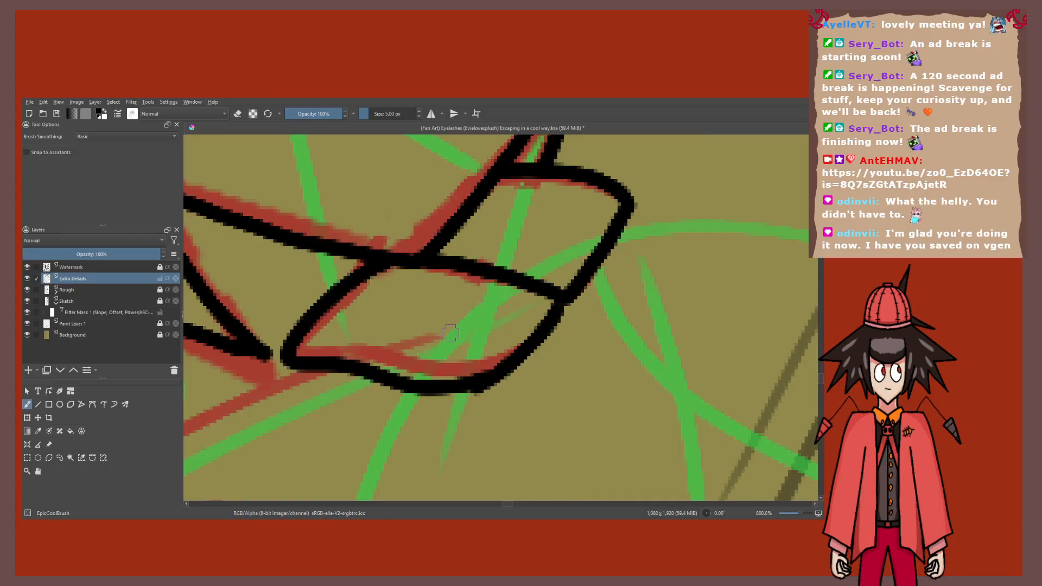
{"action": "left_click_drag", "start_coordinate": [478, 299], "coordinate": [438, 343]}
{"action": "scroll", "coordinate": [424, 363], "scroll_direction": "down", "scroll_amount": 4}
{"action": "scroll", "coordinate": [500, 318], "scroll_direction": "down", "scroll_amount": 3}
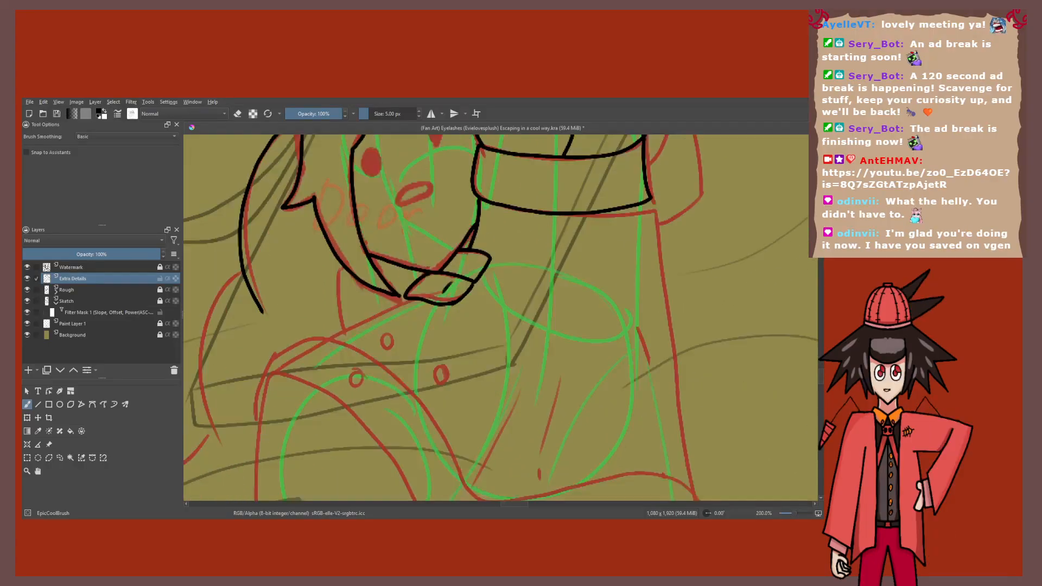
Step: Ink the smaller character's short vertical edge beneath the hair lock and the slanted shoulder line joining it to the collar
{"action": "scroll", "coordinate": [500, 318], "scroll_direction": "down", "scroll_amount": 4}
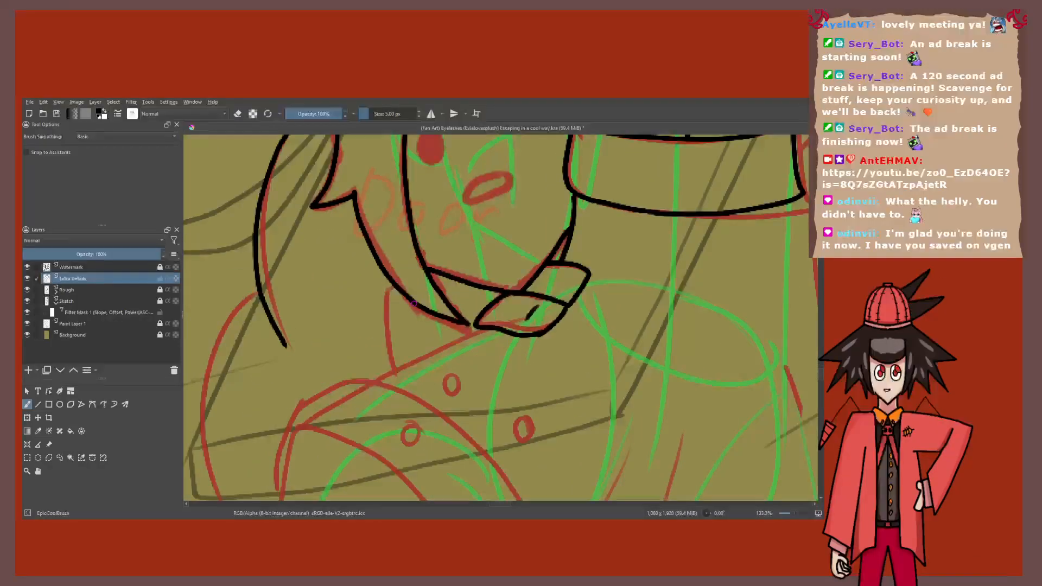
{"action": "scroll", "coordinate": [412, 304], "scroll_direction": "up", "scroll_amount": 3}
{"action": "left_click_drag", "start_coordinate": [392, 287], "coordinate": [388, 368]}
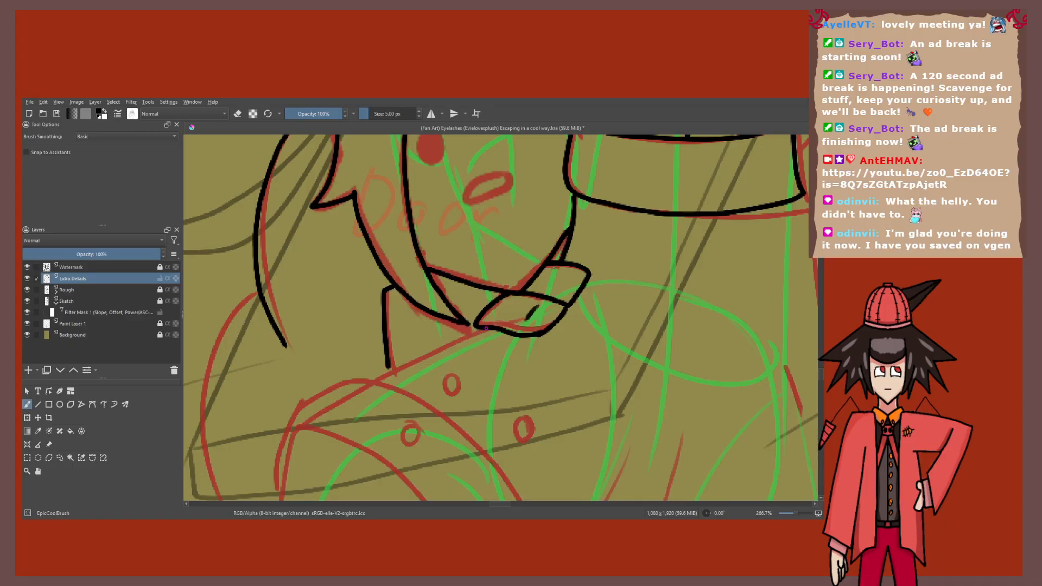
{"action": "left_click_drag", "start_coordinate": [486, 328], "coordinate": [481, 293]}
{"action": "scroll", "coordinate": [362, 375], "scroll_direction": "up", "scroll_amount": 1}
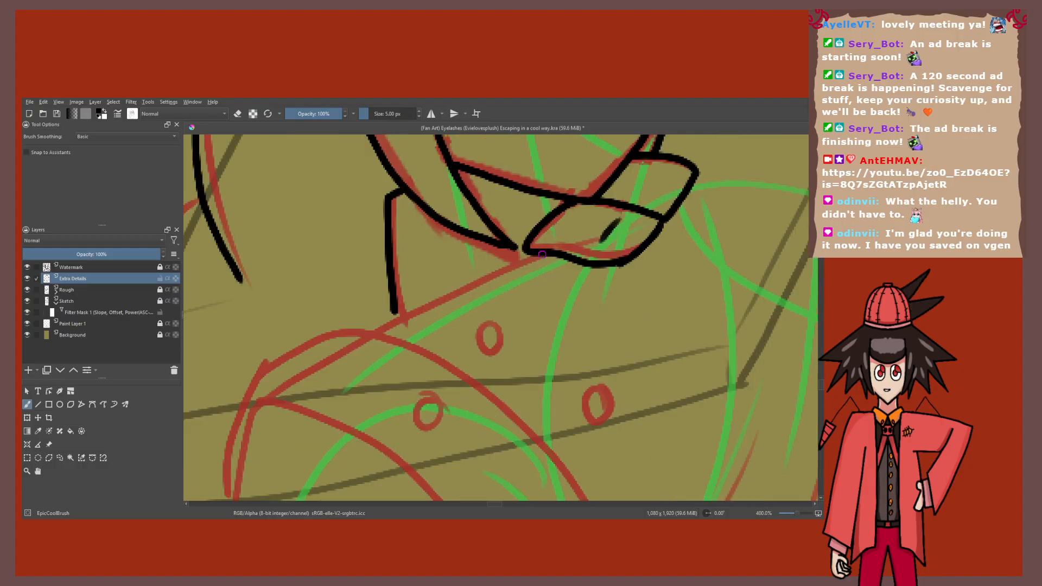
{"action": "left_click_drag", "start_coordinate": [540, 254], "coordinate": [386, 326]}
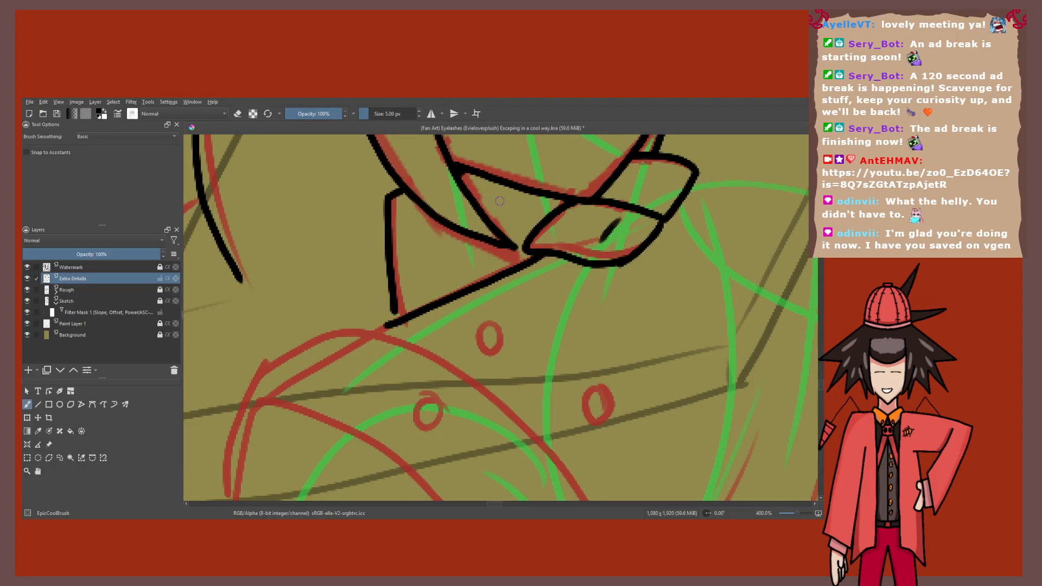
{"action": "scroll", "coordinate": [500, 200], "scroll_direction": "down", "scroll_amount": 2}
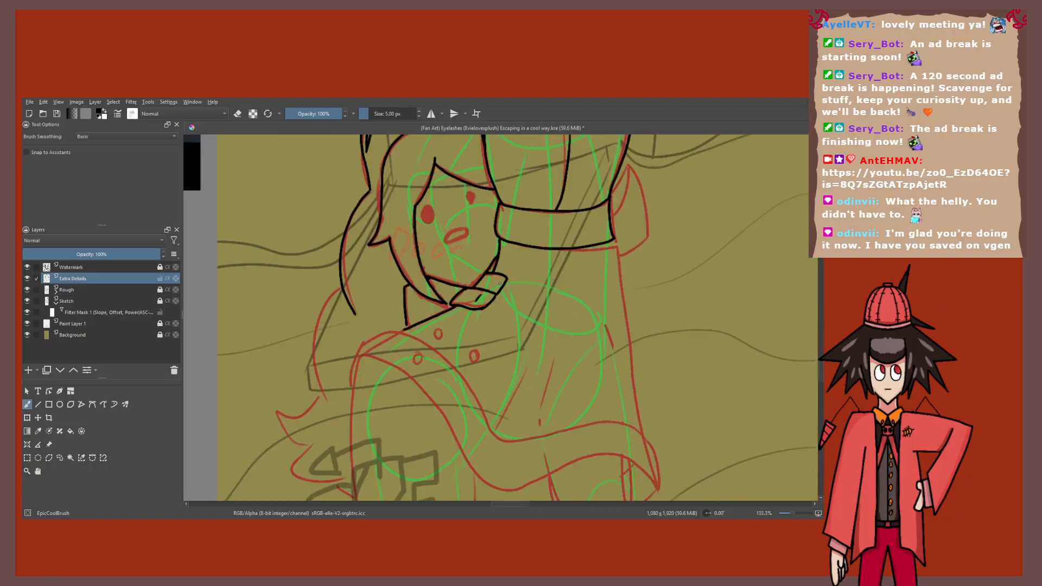
{"action": "scroll", "coordinate": [363, 305], "scroll_direction": "up", "scroll_amount": 3}
{"action": "scroll", "coordinate": [363, 304], "scroll_direction": "down", "scroll_amount": 1}
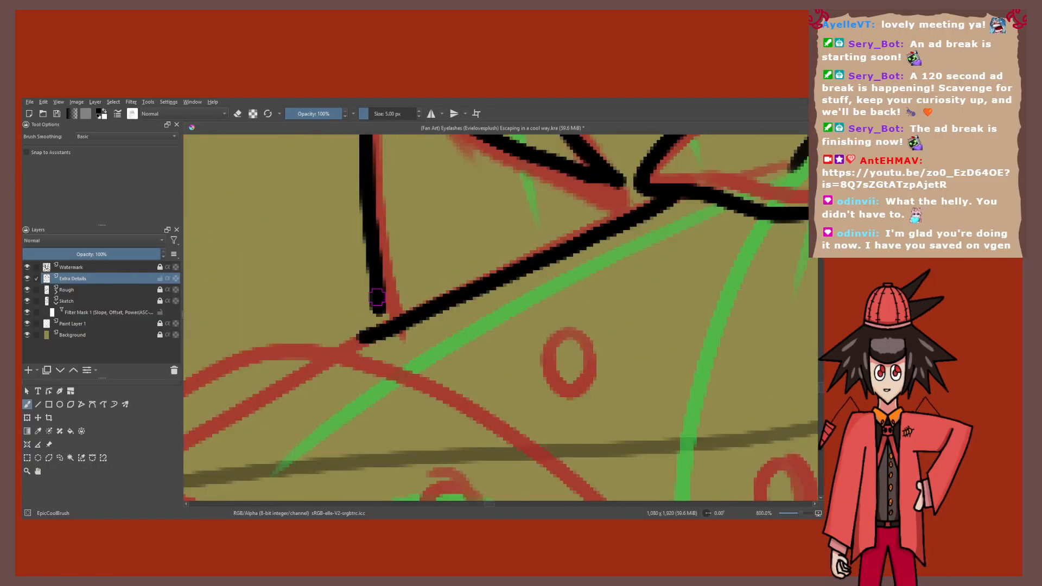
{"action": "scroll", "coordinate": [363, 305], "scroll_direction": "down", "scroll_amount": 2}
{"action": "scroll", "coordinate": [386, 304], "scroll_direction": "down", "scroll_amount": 1}
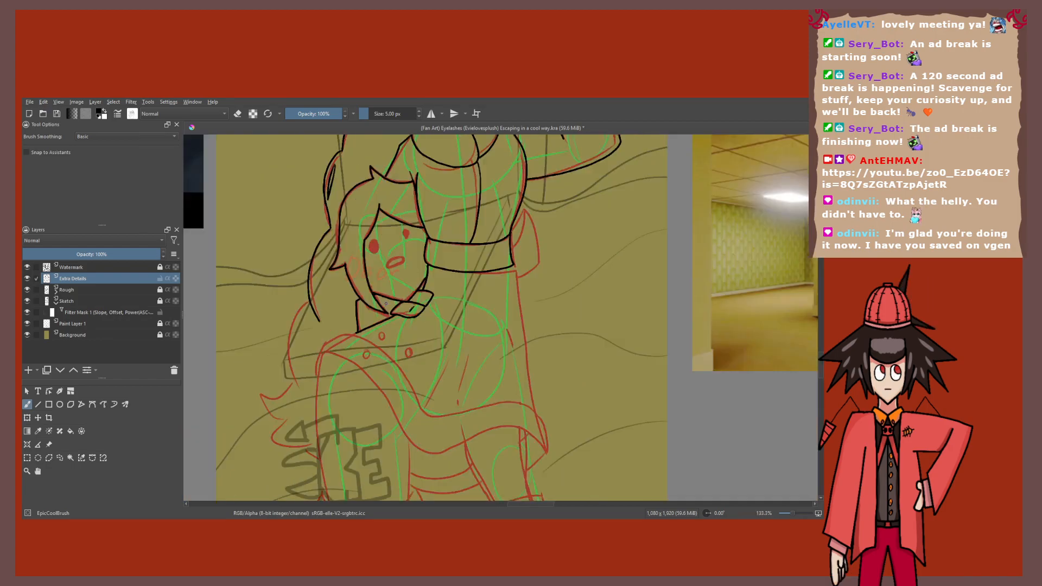
{"action": "scroll", "coordinate": [386, 304], "scroll_direction": "down", "scroll_amount": 3}
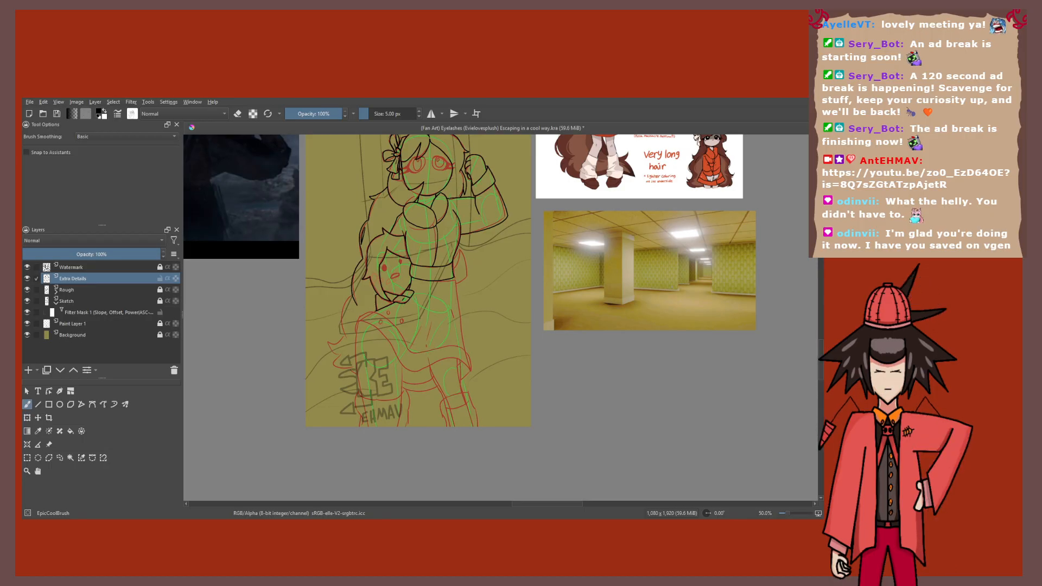
Step: Ink the inner edge and pointed tip of the flap beside the waist band
{"action": "left_click_drag", "start_coordinate": [418, 315], "coordinate": [464, 291]}
{"action": "scroll", "coordinate": [458, 221], "scroll_direction": "up", "scroll_amount": 5}
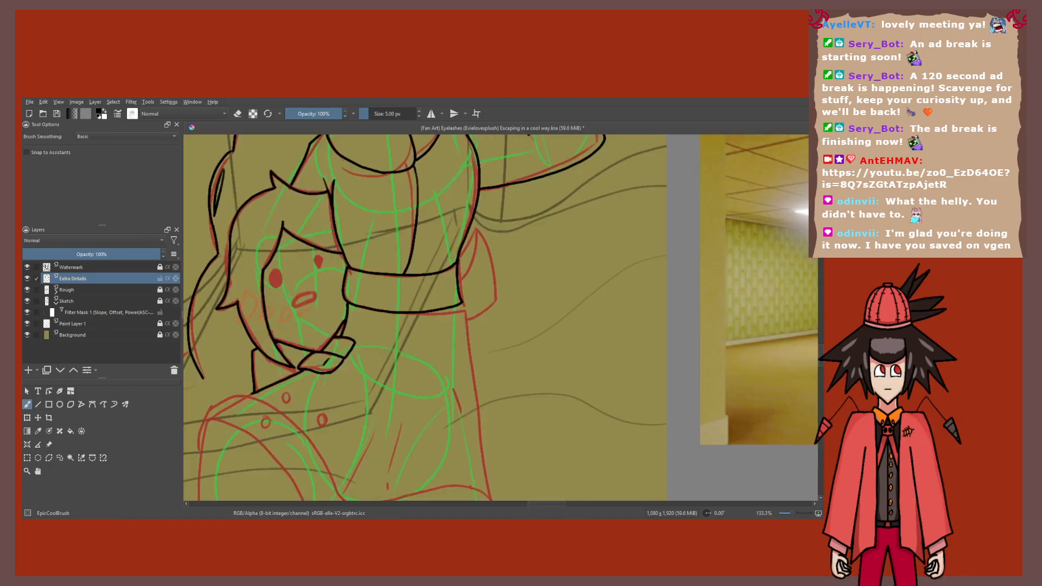
{"action": "mouse_move", "coordinate": [416, 309]}
{"action": "left_mouse_down"}
{"action": "mouse_move", "coordinate": [448, 222]}
{"action": "mouse_move", "coordinate": [437, 232]}
{"action": "left_mouse_up"}
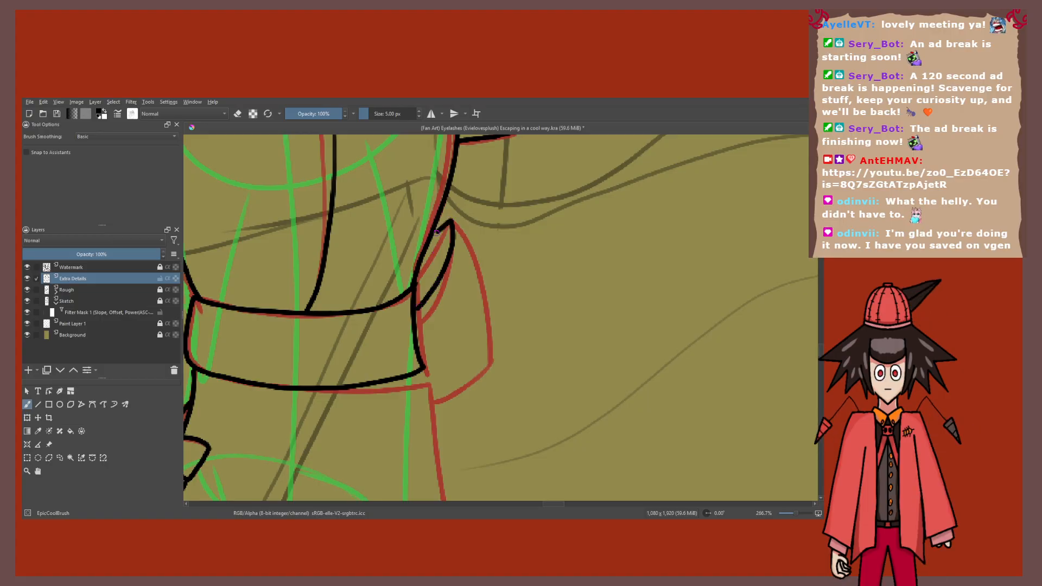
{"action": "scroll", "coordinate": [436, 232], "scroll_direction": "up", "scroll_amount": 2}
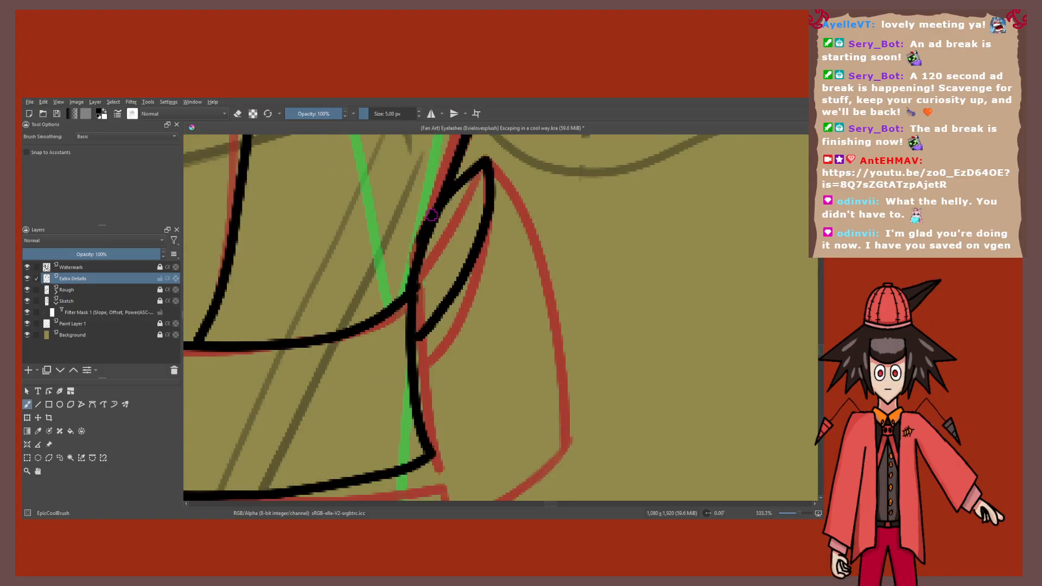
{"action": "left_click_drag", "start_coordinate": [482, 163], "coordinate": [450, 192]}
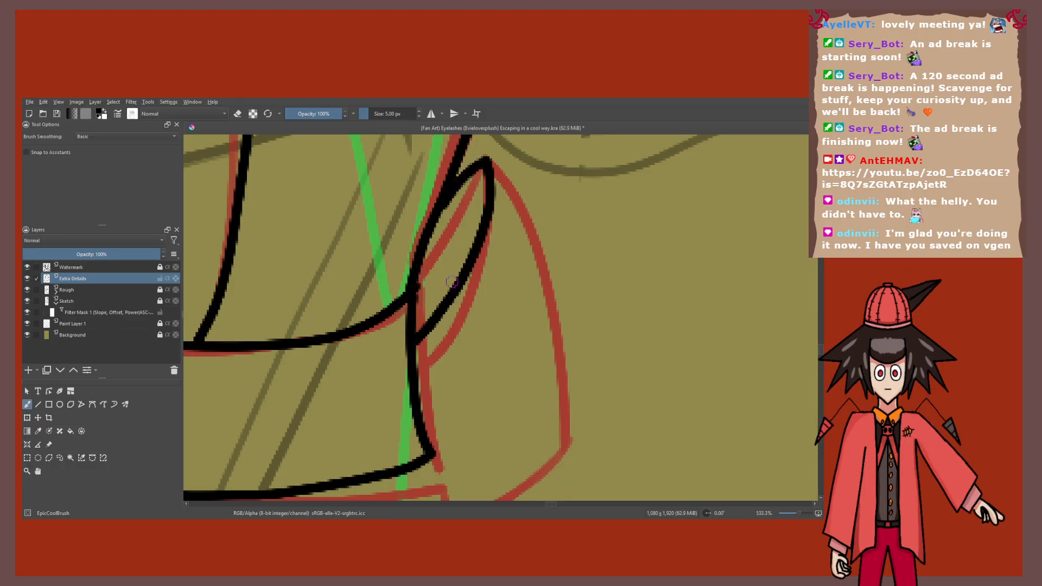
Step: Ink the flap's curved outer edge and its slanted lower edge back toward the coat
{"action": "scroll", "coordinate": [488, 161], "scroll_direction": "down", "scroll_amount": 1}
{"action": "mouse_move", "coordinate": [488, 162]}
{"action": "left_mouse_down"}
{"action": "mouse_move", "coordinate": [526, 221]}
{"action": "mouse_move", "coordinate": [549, 293]}
{"action": "mouse_move", "coordinate": [553, 373]}
{"action": "left_mouse_up"}
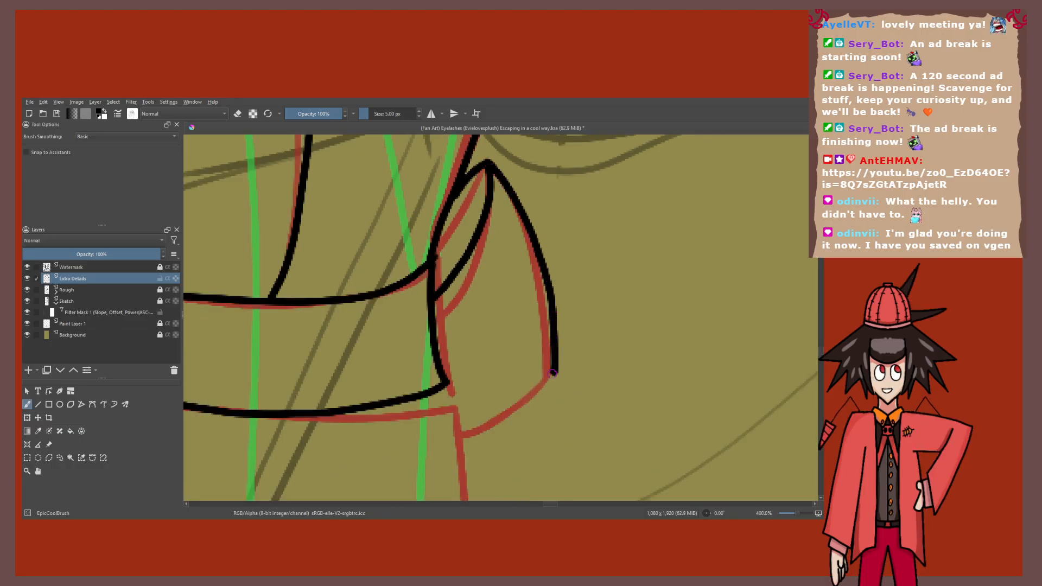
{"action": "scroll", "coordinate": [553, 373], "scroll_direction": "down", "scroll_amount": 3}
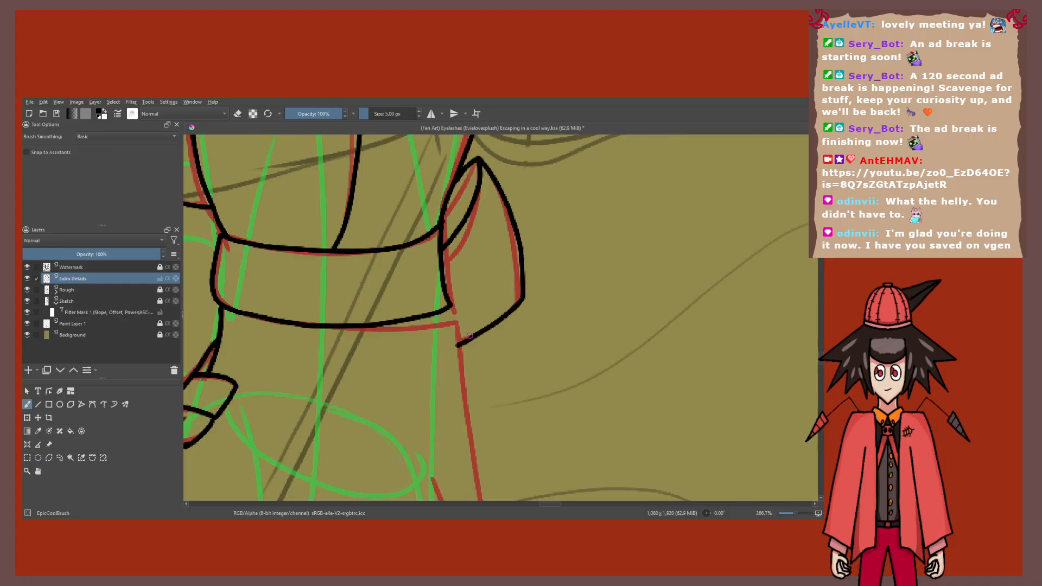
{"action": "left_click_drag", "start_coordinate": [457, 298], "coordinate": [430, 290]}
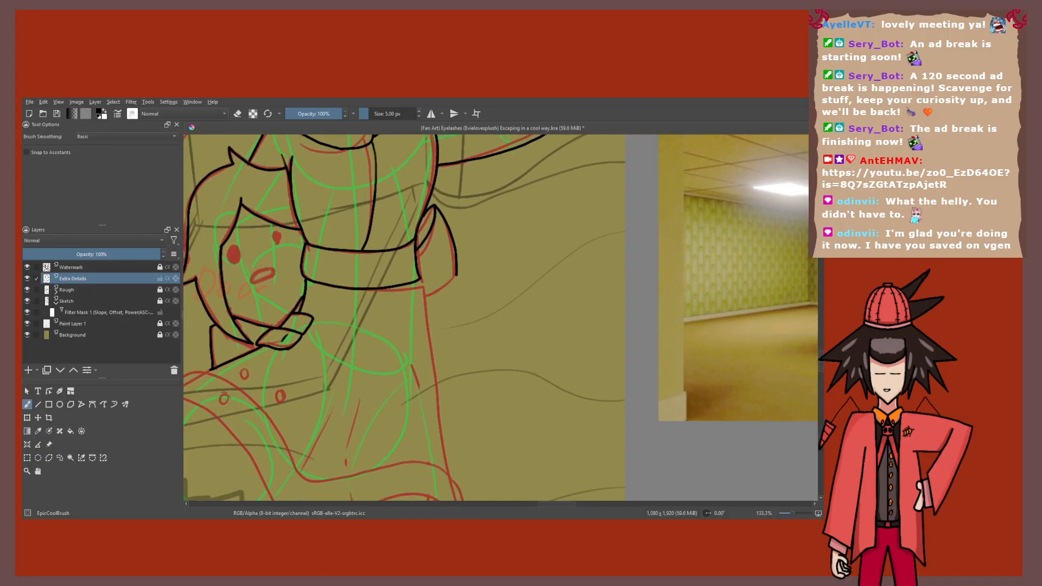
{"action": "scroll", "coordinate": [404, 317], "scroll_direction": "up", "scroll_amount": 3}
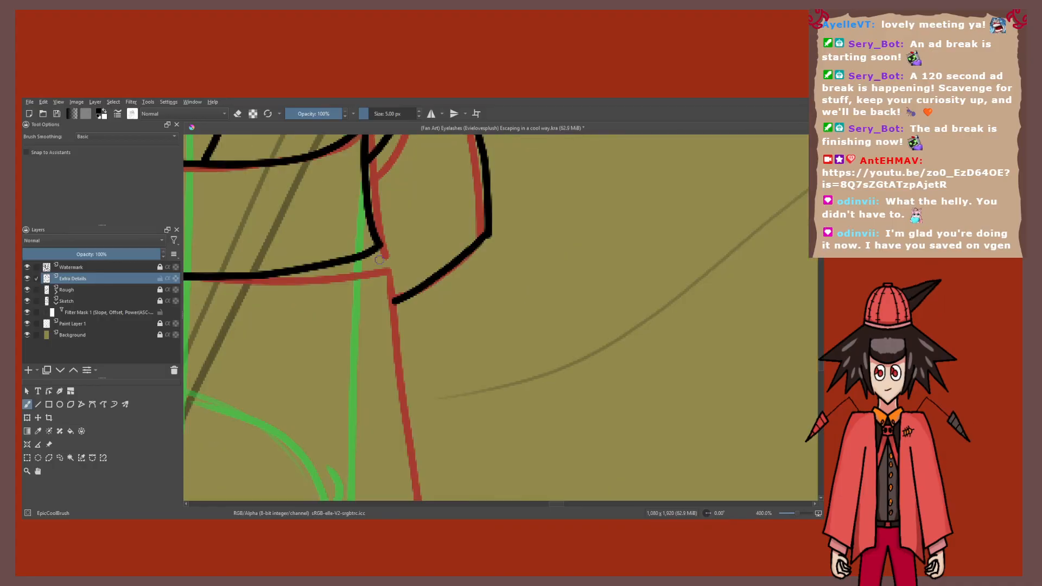
Step: Ink the coat's long outer side line from the waist band down toward the hem
{"action": "scroll", "coordinate": [403, 317], "scroll_direction": "down", "scroll_amount": 3}
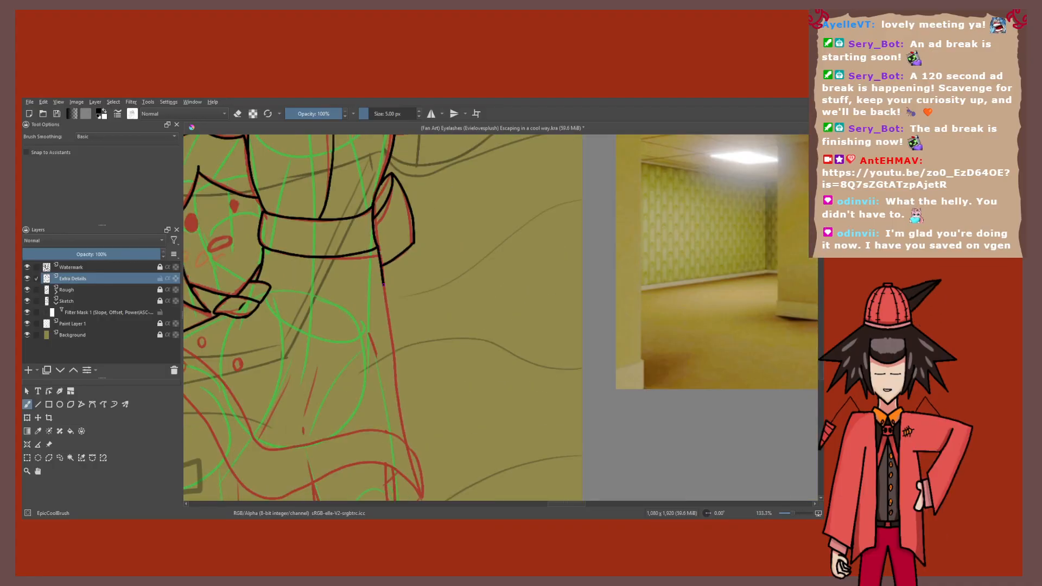
{"action": "left_click_drag", "start_coordinate": [383, 285], "coordinate": [411, 446]}
{"action": "mouse_move", "coordinate": [440, 400]}
{"action": "left_mouse_down"}
{"action": "mouse_move", "coordinate": [531, 339]}
{"action": "mouse_move", "coordinate": [585, 255]}
{"action": "left_mouse_up"}
{"action": "left_click_drag", "start_coordinate": [362, 215], "coordinate": [372, 272]}
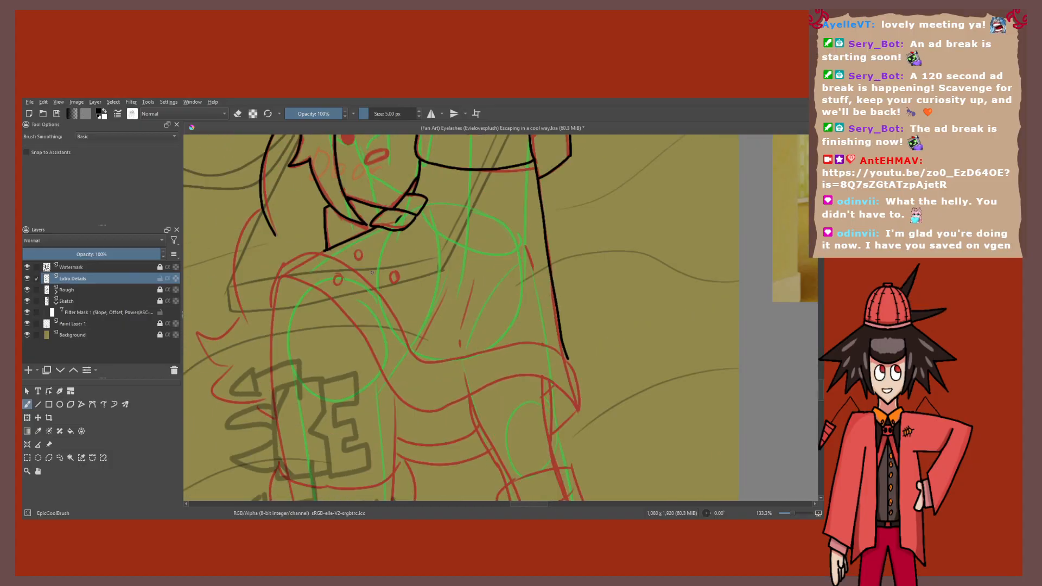
Step: Ink the upper wavy edge of the coat's hem trim, from the curve below the smaller character across to the coat's outer corner
{"action": "scroll", "coordinate": [340, 260], "scroll_direction": "up", "scroll_amount": 2}
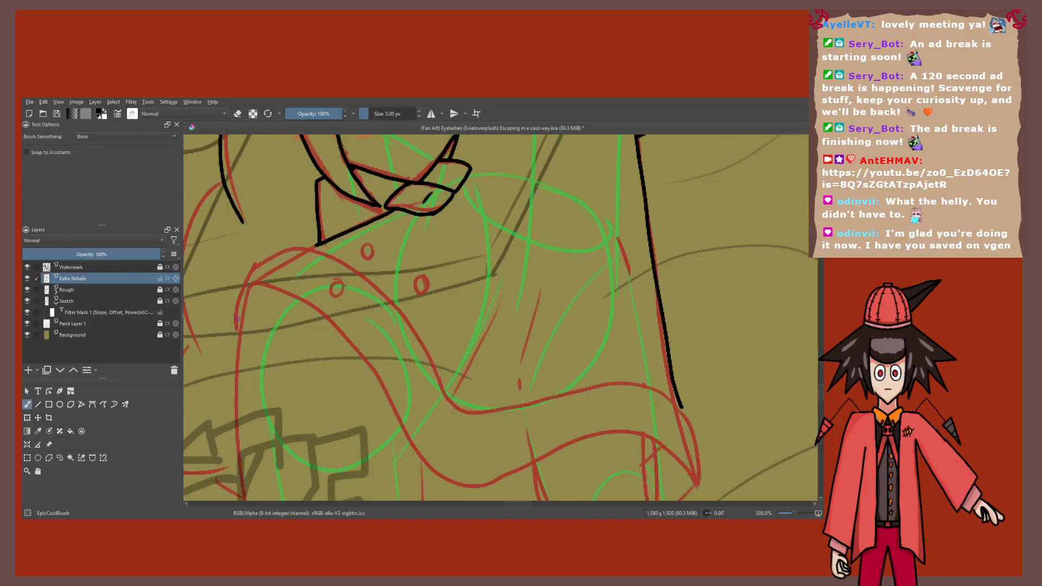
{"action": "mouse_move", "coordinate": [238, 332]}
{"action": "left_mouse_down"}
{"action": "mouse_move", "coordinate": [238, 289]}
{"action": "mouse_move", "coordinate": [277, 245]}
{"action": "left_mouse_up"}
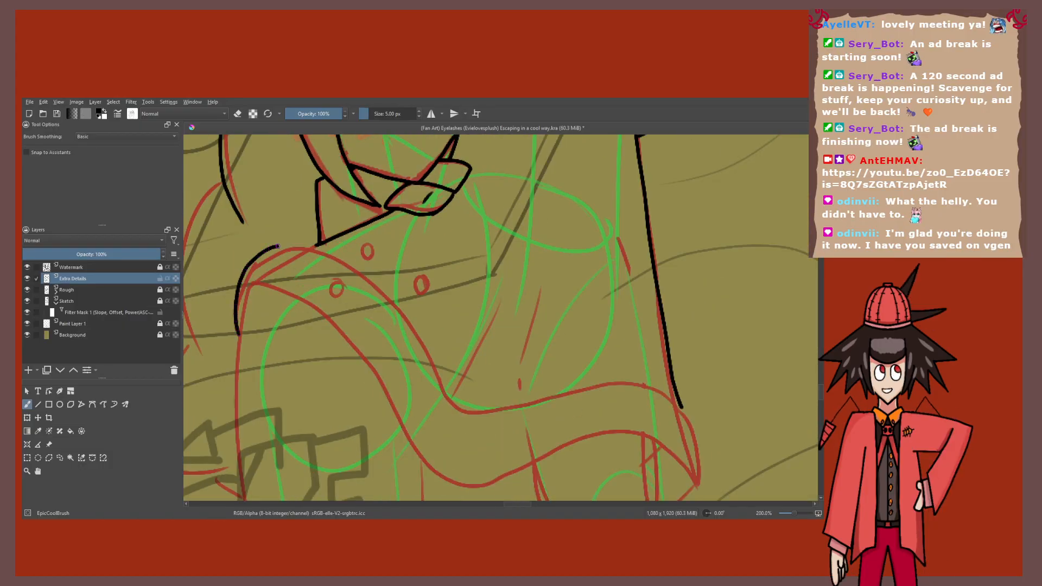
{"action": "key", "text": "ctrl+z"}
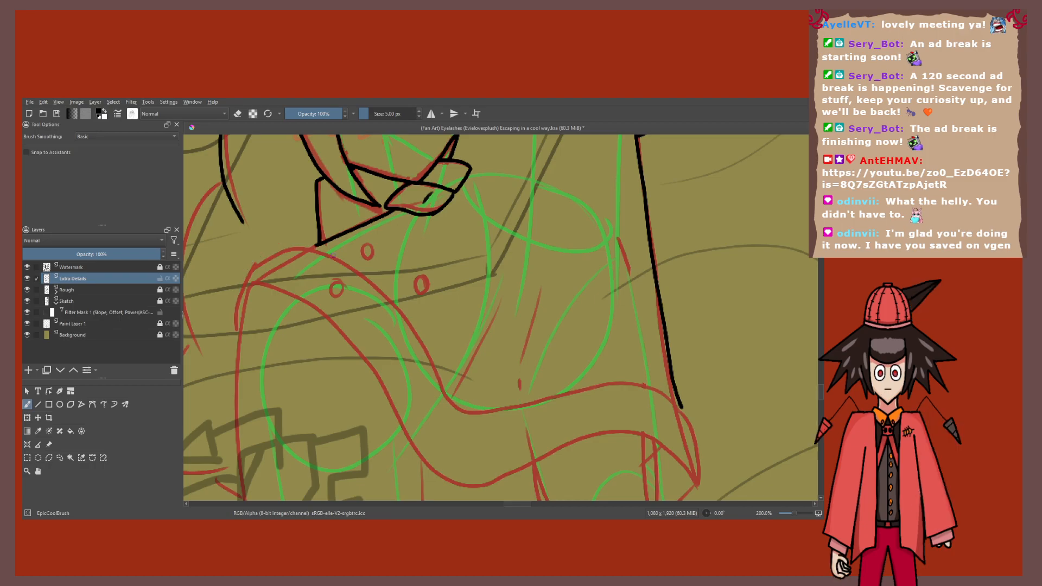
{"action": "mouse_move", "coordinate": [239, 333]}
{"action": "left_mouse_down"}
{"action": "mouse_move", "coordinate": [261, 265]}
{"action": "mouse_move", "coordinate": [426, 355]}
{"action": "mouse_move", "coordinate": [466, 409]}
{"action": "mouse_move", "coordinate": [682, 408]}
{"action": "mouse_move", "coordinate": [696, 483]}
{"action": "mouse_move", "coordinate": [651, 487]}
{"action": "mouse_move", "coordinate": [733, 452]}
{"action": "left_mouse_up"}
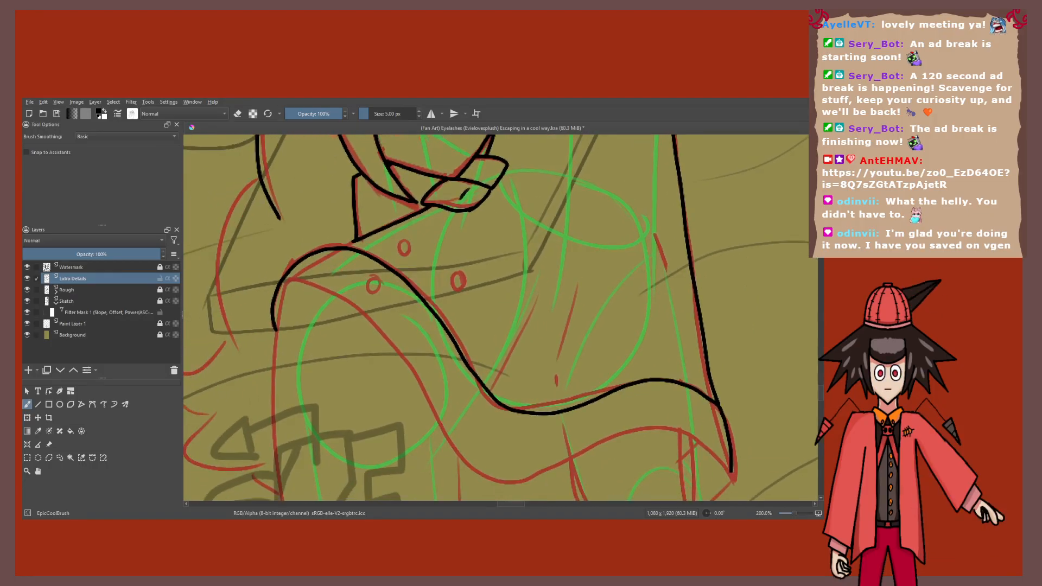
Step: Extend the smaller character's slanted shoulder line until it meets the wavy hem edge
{"action": "scroll", "coordinate": [353, 243], "scroll_direction": "up", "scroll_amount": 4}
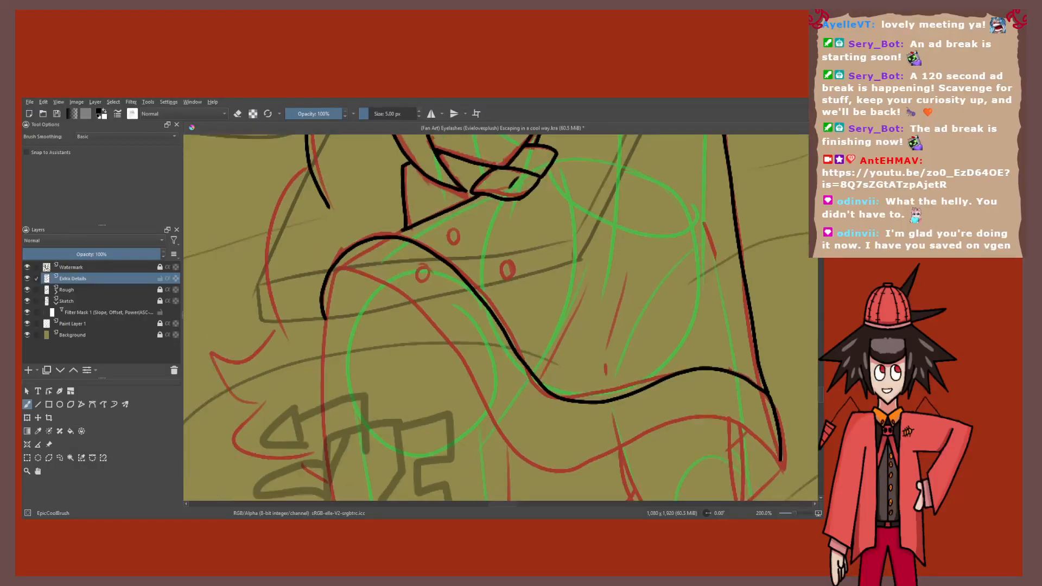
{"action": "left_click_drag", "start_coordinate": [336, 257], "coordinate": [291, 278]}
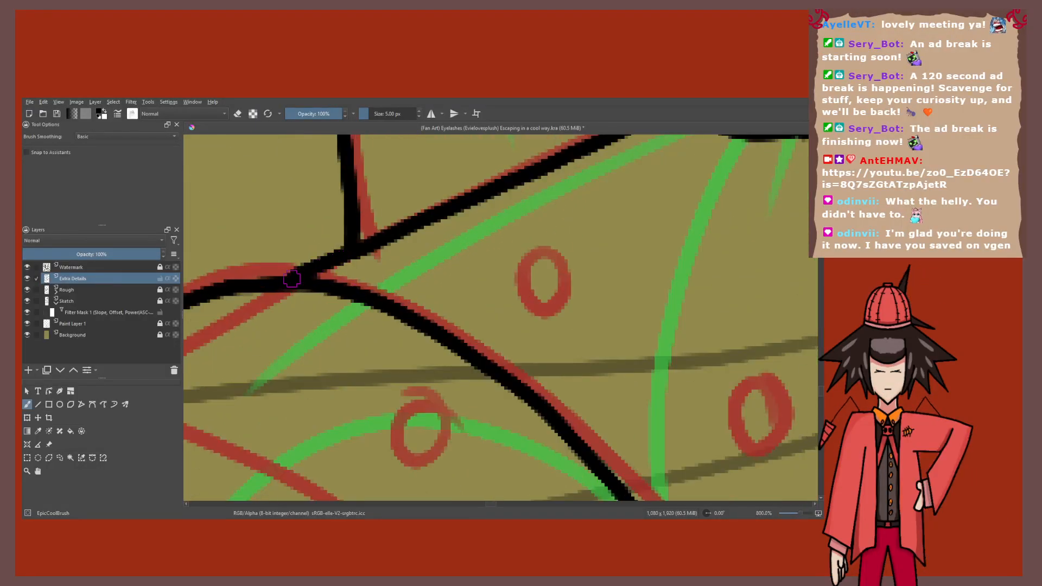
{"action": "scroll", "coordinate": [291, 278], "scroll_direction": "down", "scroll_amount": 4}
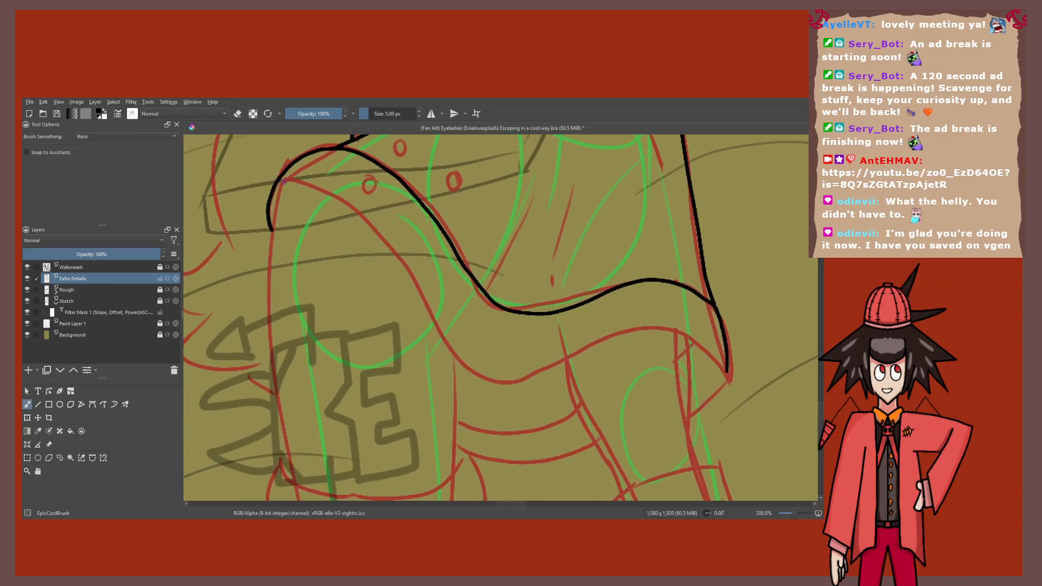
{"action": "scroll", "coordinate": [329, 272], "scroll_direction": "down", "scroll_amount": 1}
{"action": "scroll", "coordinate": [293, 250], "scroll_direction": "down", "scroll_amount": 2}
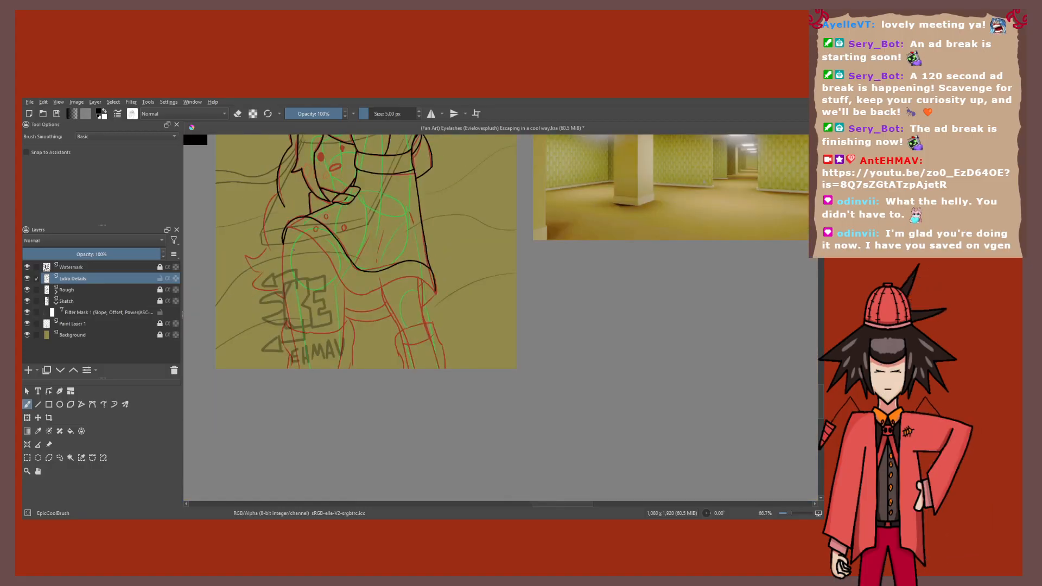
{"action": "left_click_drag", "start_coordinate": [391, 260], "coordinate": [434, 318]}
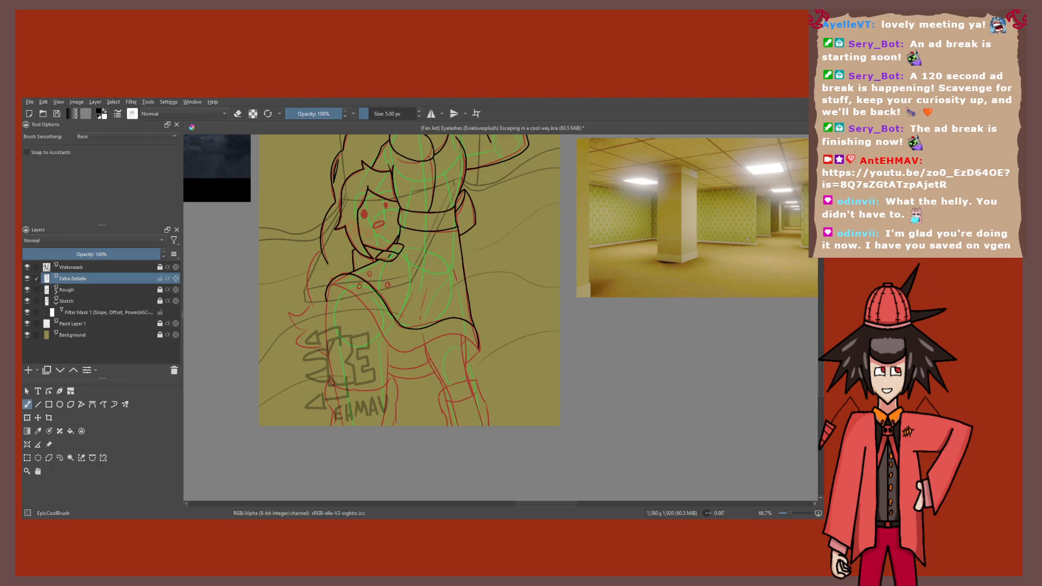
{"action": "left_click_drag", "start_coordinate": [434, 325], "coordinate": [458, 252]}
{"action": "left_click_drag", "start_coordinate": [349, 230], "coordinate": [374, 230]}
{"action": "scroll", "coordinate": [373, 230], "scroll_direction": "up", "scroll_amount": 2}
{"action": "left_click_drag", "start_coordinate": [412, 262], "coordinate": [398, 200]}
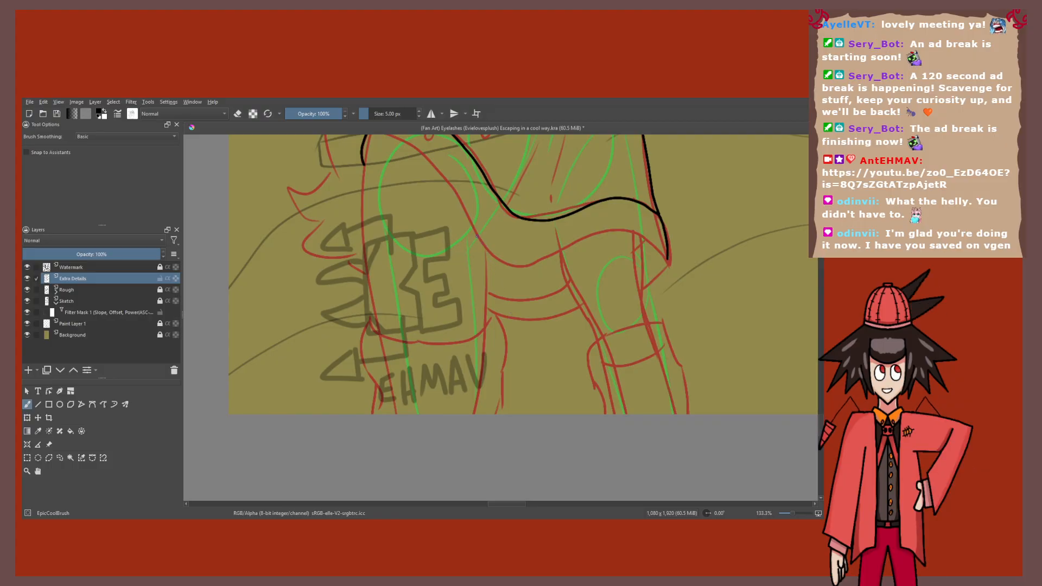
{"action": "left_click_drag", "start_coordinate": [472, 231], "coordinate": [477, 332]}
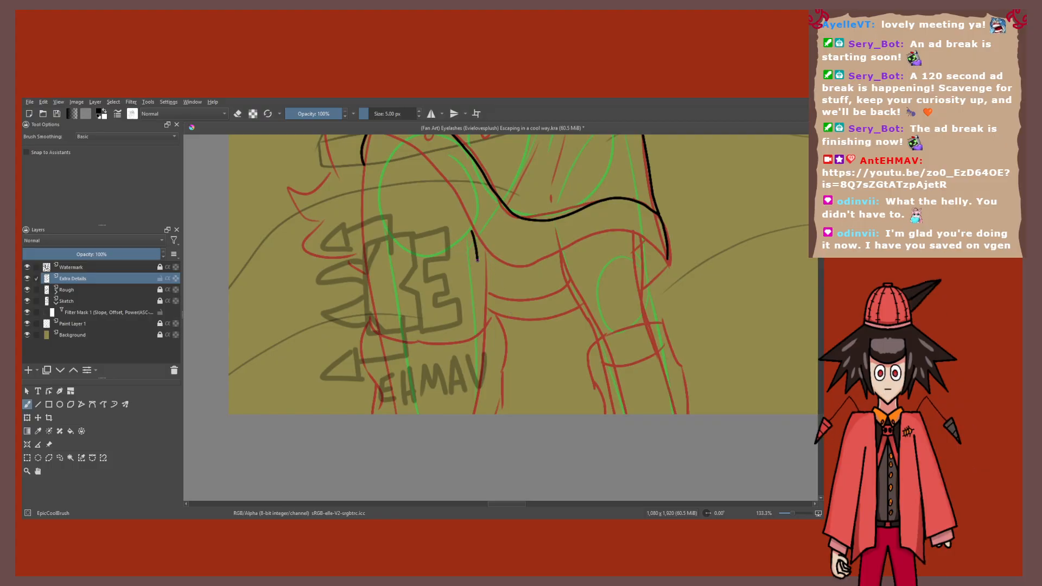
{"action": "left_click_drag", "start_coordinate": [427, 247], "coordinate": [464, 306]}
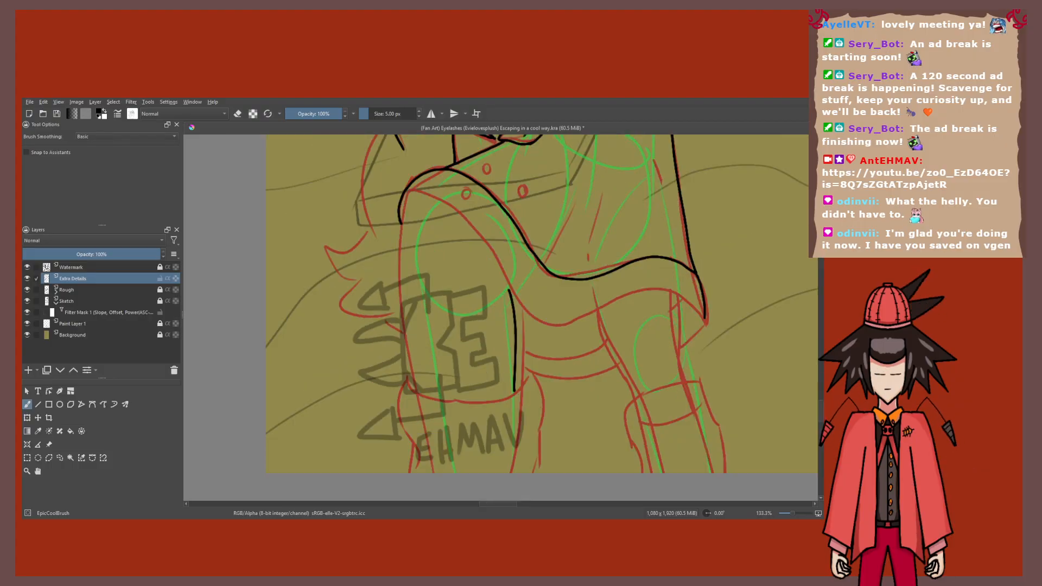
{"action": "left_click_drag", "start_coordinate": [402, 195], "coordinate": [410, 374]}
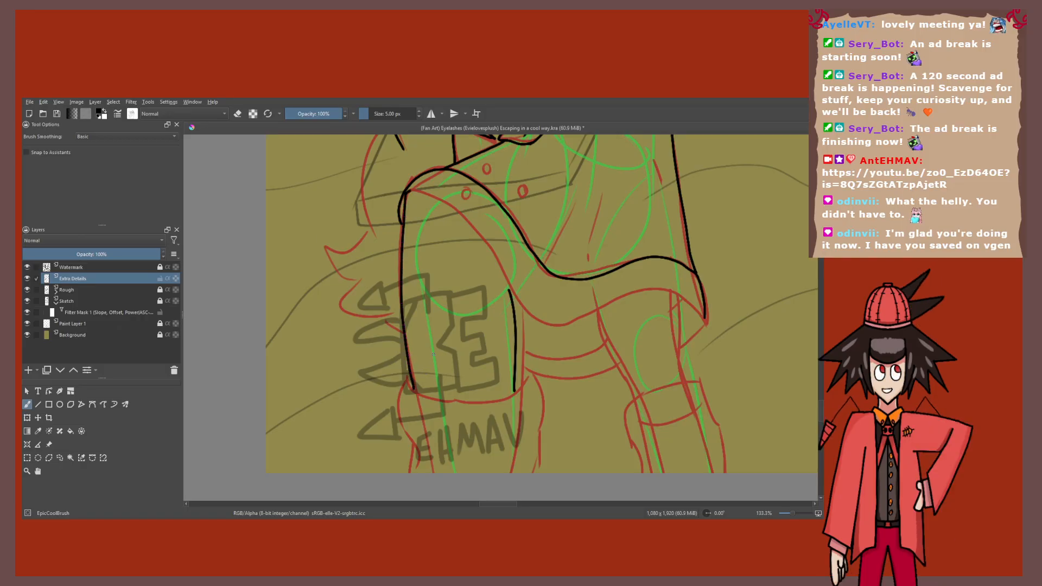
{"action": "scroll", "coordinate": [369, 297], "scroll_direction": "down", "scroll_amount": 2}
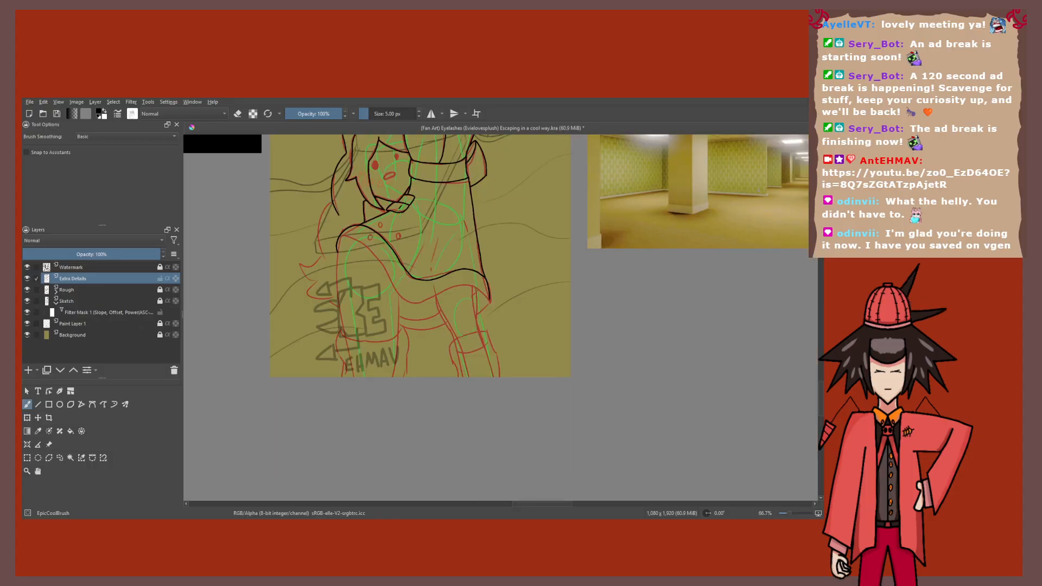
{"action": "key", "text": "ctrl+z"}
{"action": "key", "text": "ctrl+z"}
Step: Ink the wavy lower edge of the coat's hem trim, from the fold below the smaller character across to the outer corner
{"action": "scroll", "coordinate": [370, 297], "scroll_direction": "up", "scroll_amount": 3}
{"action": "scroll", "coordinate": [274, 187], "scroll_direction": "up", "scroll_amount": 2}
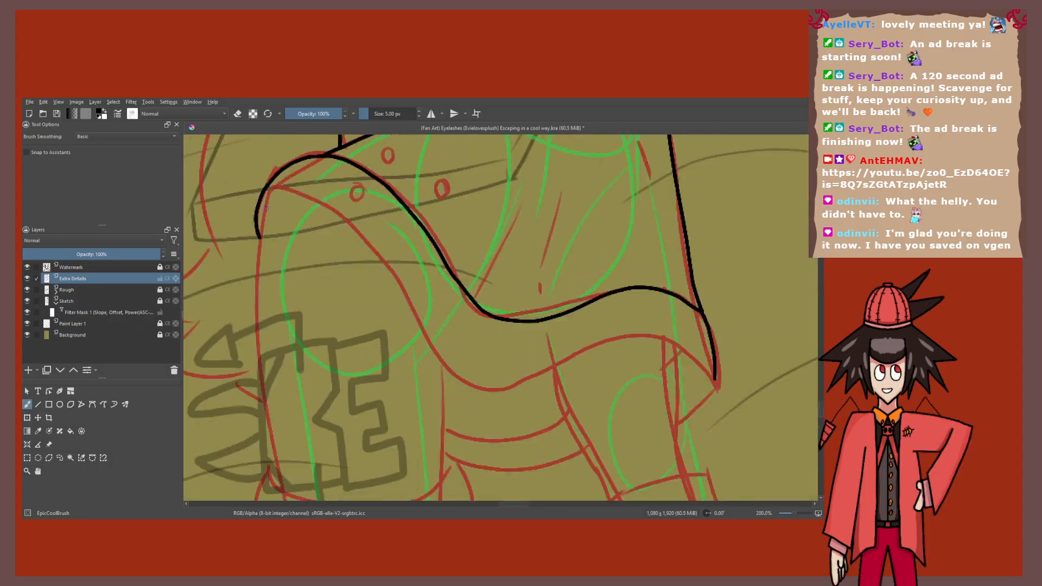
{"action": "mouse_move", "coordinate": [274, 187]}
{"action": "left_mouse_down"}
{"action": "mouse_move", "coordinate": [318, 203]}
{"action": "mouse_move", "coordinate": [478, 383]}
{"action": "mouse_move", "coordinate": [634, 341]}
{"action": "mouse_move", "coordinate": [715, 379]}
{"action": "left_mouse_up"}
{"action": "scroll", "coordinate": [666, 347], "scroll_direction": "down", "scroll_amount": 3}
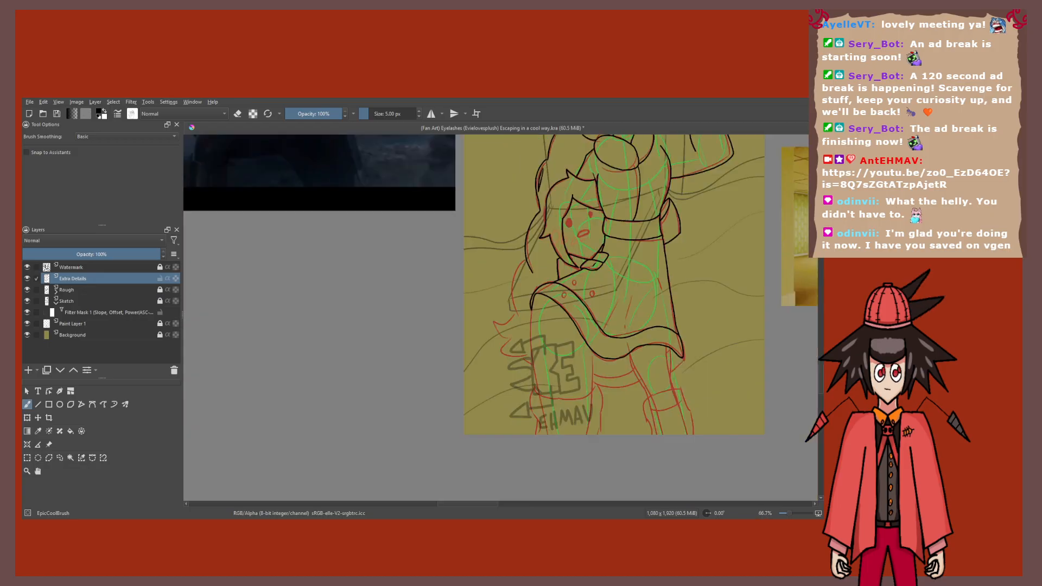
{"action": "mouse_move", "coordinate": [665, 347]}
{"action": "left_mouse_down"}
{"action": "mouse_move", "coordinate": [554, 324]}
{"action": "mouse_move", "coordinate": [565, 300]}
{"action": "left_mouse_up"}
{"action": "scroll", "coordinate": [564, 336], "scroll_direction": "up", "scroll_amount": 4}
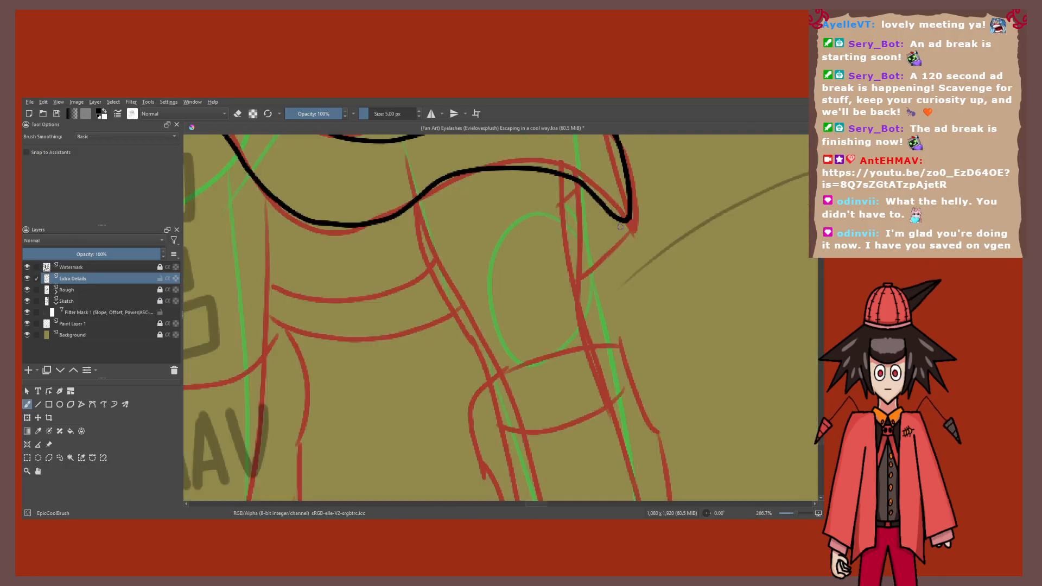
{"action": "left_click_drag", "start_coordinate": [608, 250], "coordinate": [582, 278]}
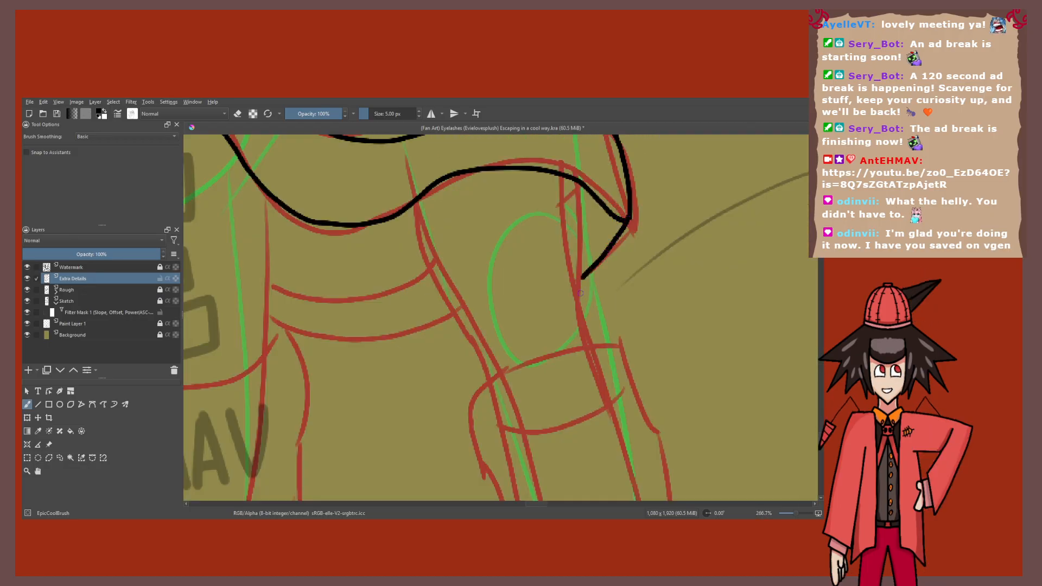
{"action": "scroll", "coordinate": [580, 293], "scroll_direction": "down", "scroll_amount": 2}
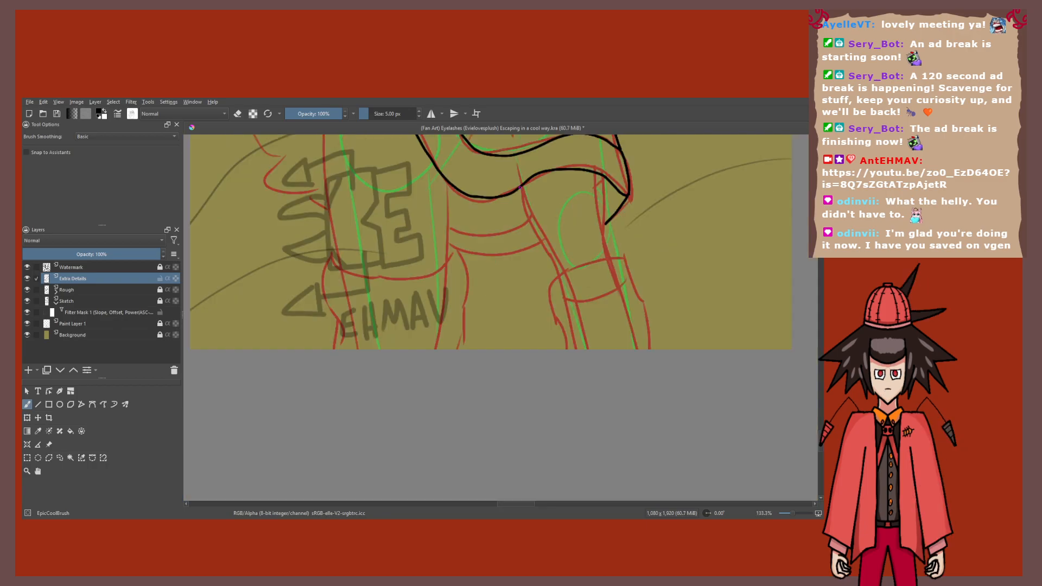
{"action": "mouse_move", "coordinate": [522, 187]}
{"action": "left_mouse_down"}
{"action": "mouse_move", "coordinate": [563, 270]}
{"action": "mouse_move", "coordinate": [520, 361]}
{"action": "mouse_move", "coordinate": [535, 342]}
{"action": "left_mouse_up"}
{"action": "scroll", "coordinate": [563, 270], "scroll_direction": "down", "scroll_amount": 3}
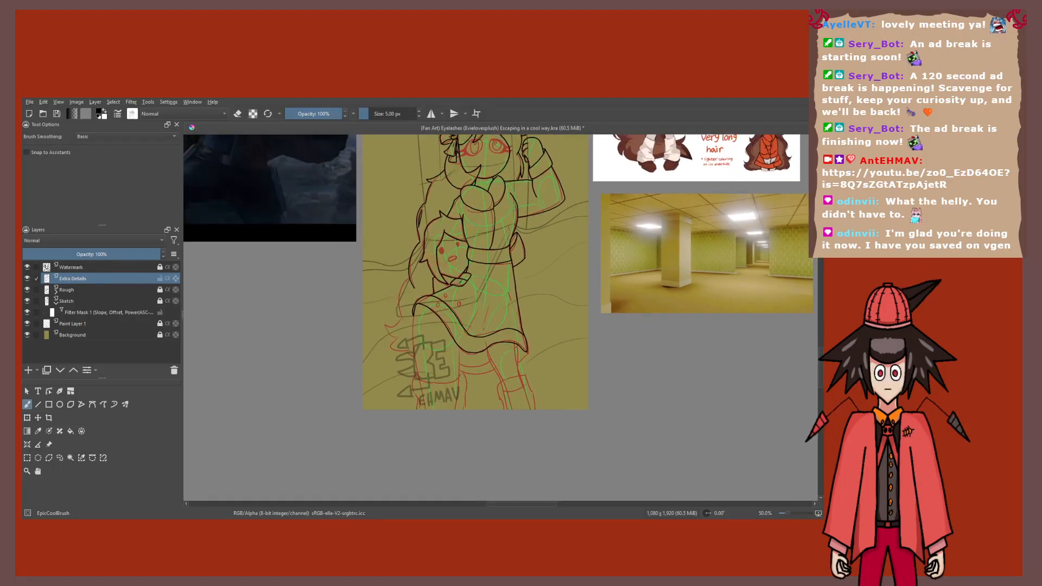
{"action": "scroll", "coordinate": [413, 361], "scroll_direction": "up", "scroll_amount": 2}
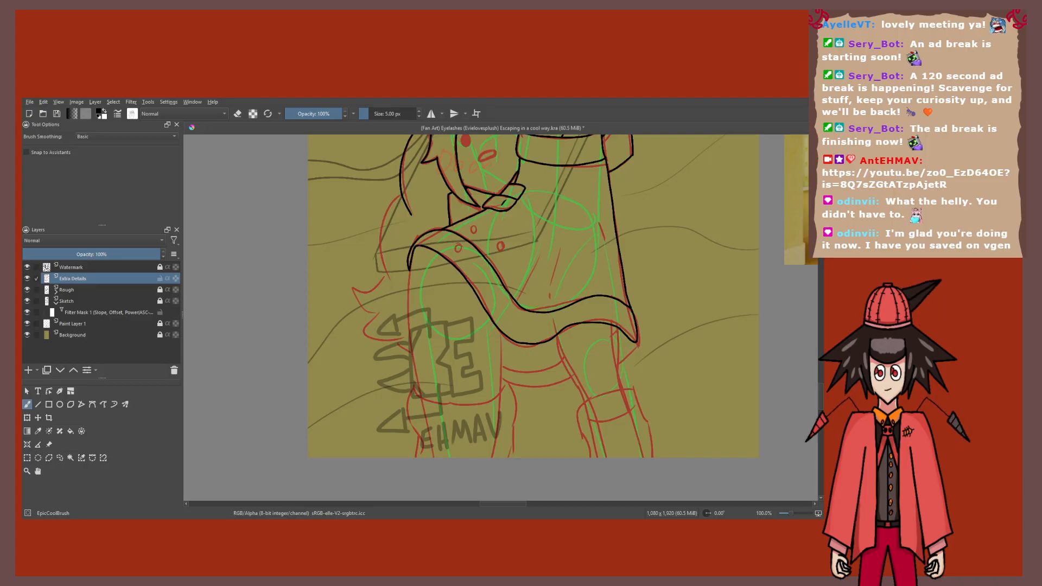
{"action": "left_click_drag", "start_coordinate": [411, 247], "coordinate": [407, 345]}
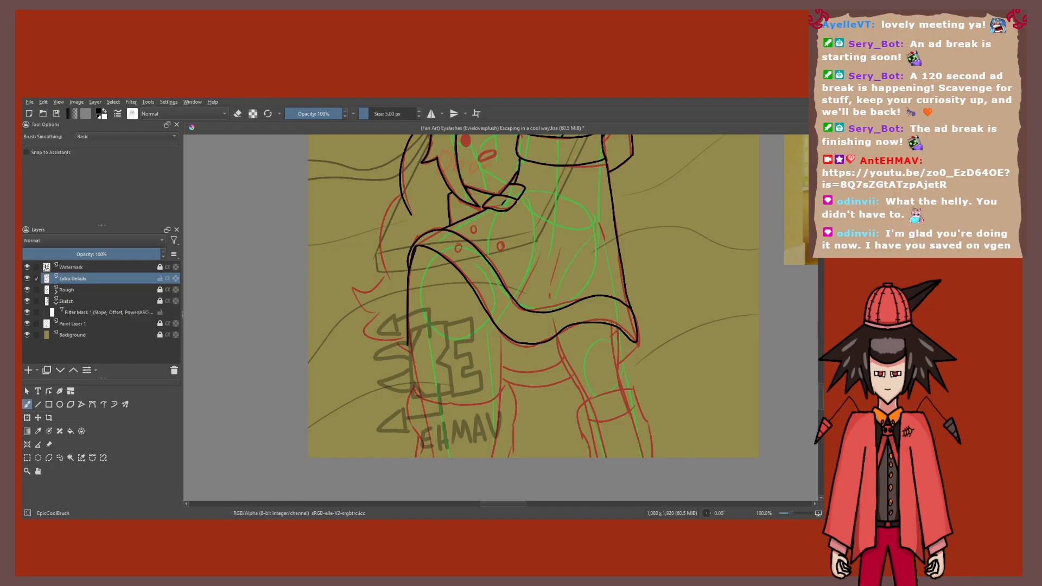
{"action": "key", "text": "ctrl+z"}
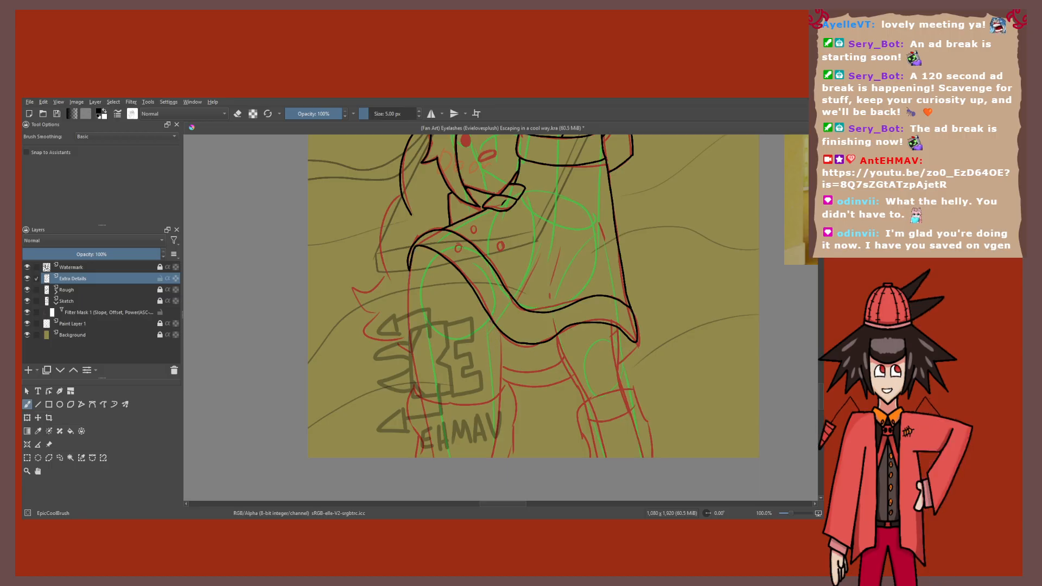
Step: Ink both side lines of the near leg from the coat hem to the leg warmer, with a short stroke joining the inner line to the hem
{"action": "left_click_drag", "start_coordinate": [489, 316], "coordinate": [490, 401]}
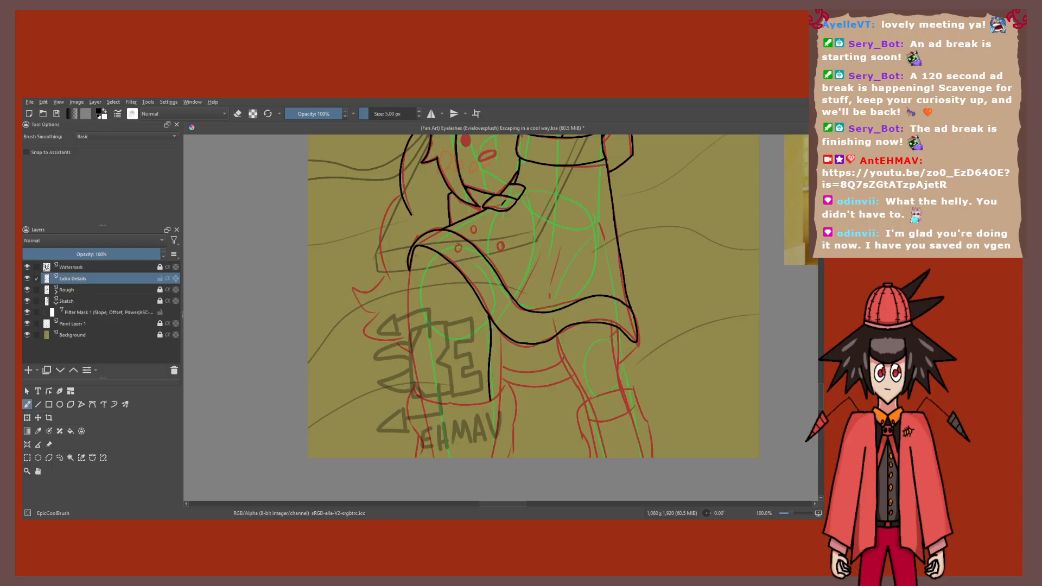
{"action": "left_click_drag", "start_coordinate": [409, 269], "coordinate": [414, 390]}
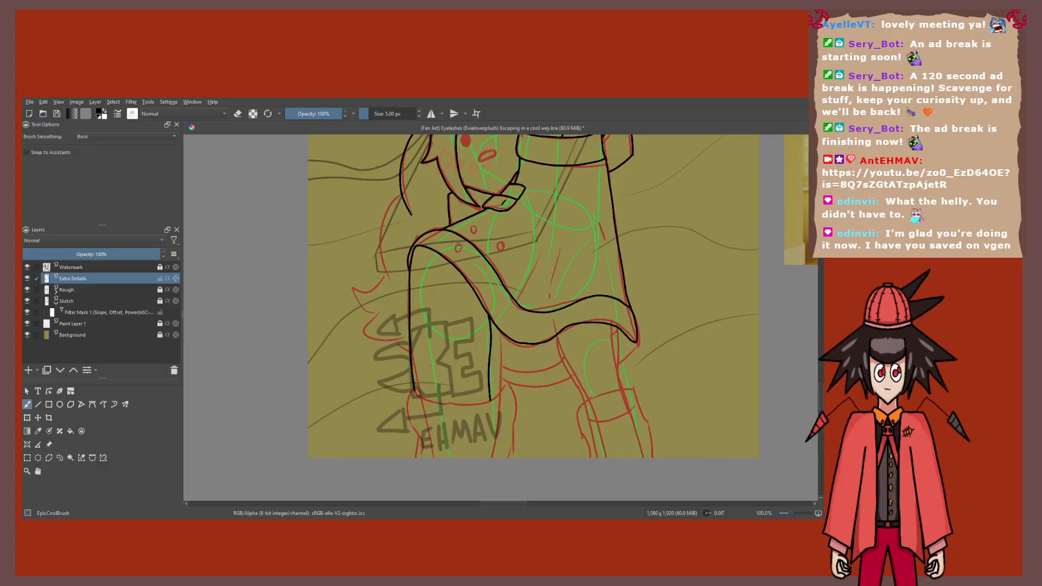
{"action": "key", "text": "plus"}
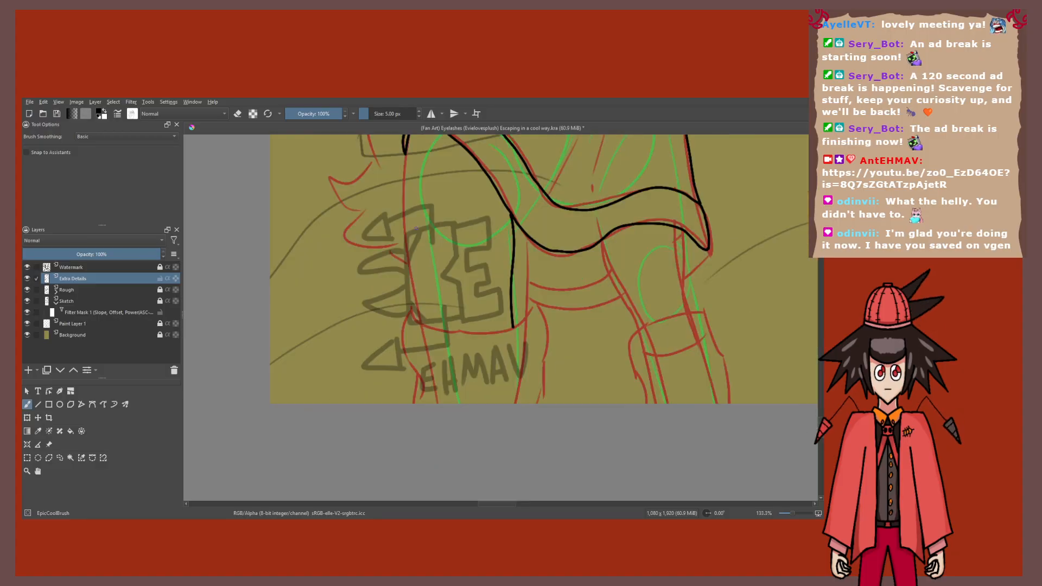
{"action": "left_click_drag", "start_coordinate": [406, 154], "coordinate": [416, 321]}
{"action": "mouse_move", "coordinate": [521, 231]}
{"action": "left_mouse_down"}
{"action": "mouse_move", "coordinate": [492, 225]}
{"action": "mouse_move", "coordinate": [482, 237]}
{"action": "left_mouse_up"}
{"action": "scroll", "coordinate": [492, 225], "scroll_direction": "up", "scroll_amount": 1}
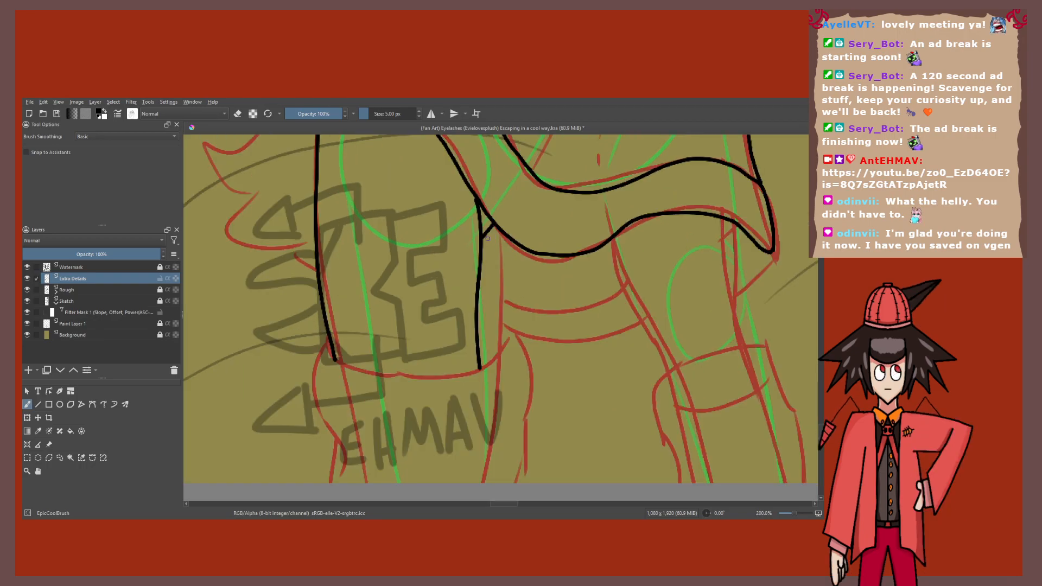
{"action": "scroll", "coordinate": [487, 238], "scroll_direction": "down", "scroll_amount": 3}
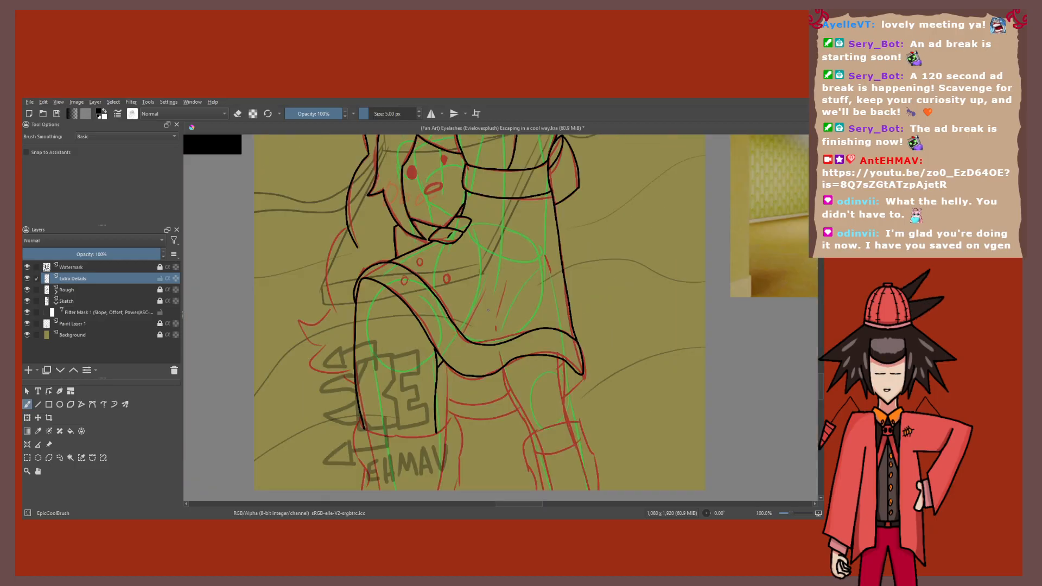
{"action": "scroll", "coordinate": [451, 253], "scroll_direction": "up", "scroll_amount": 2}
{"action": "scroll", "coordinate": [450, 254], "scroll_direction": "up", "scroll_amount": 1}
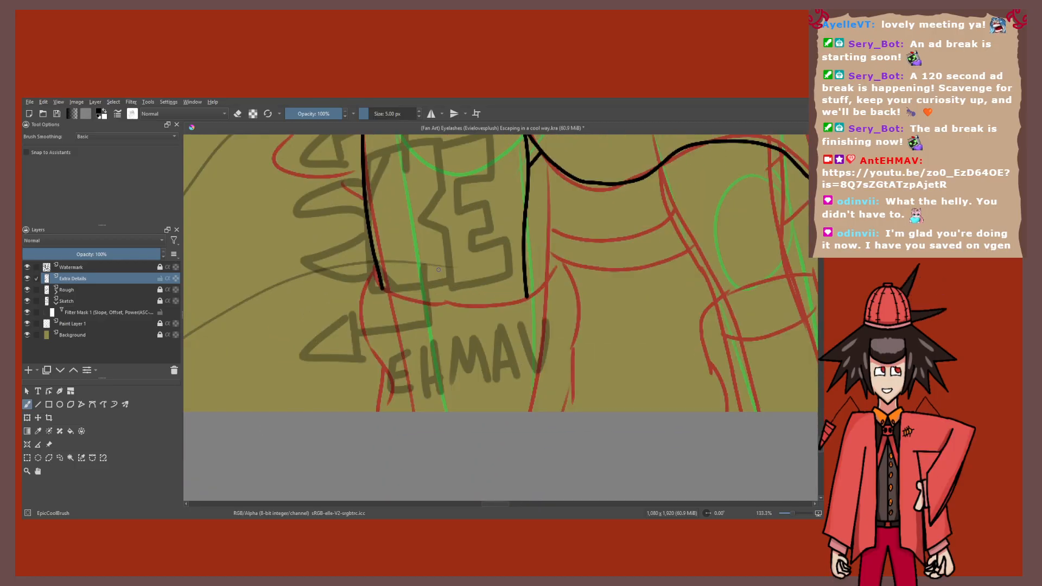
{"action": "scroll", "coordinate": [438, 270], "scroll_direction": "up", "scroll_amount": 2}
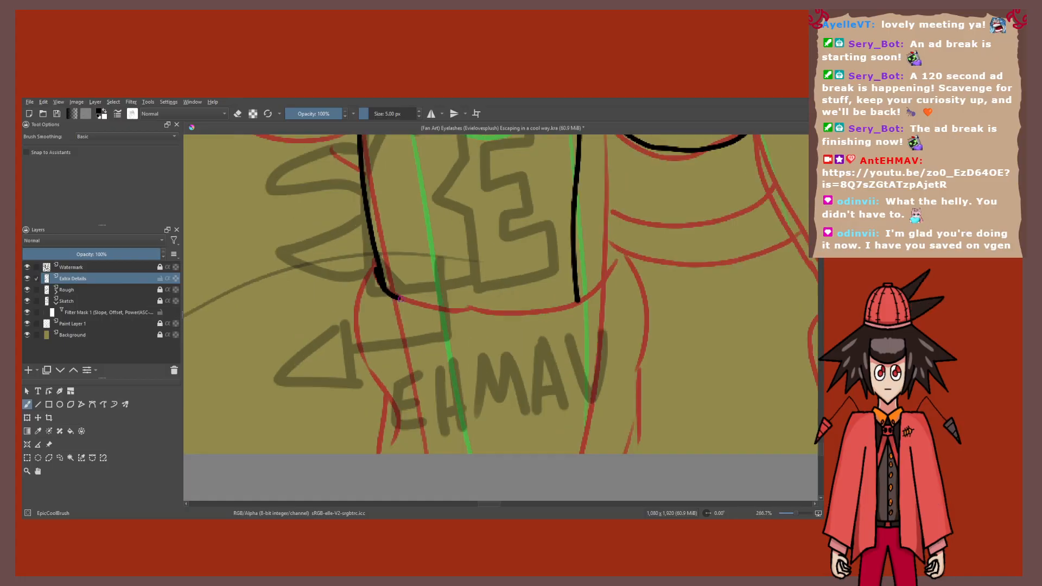
{"action": "mouse_move", "coordinate": [375, 266]}
{"action": "left_mouse_down"}
{"action": "mouse_move", "coordinate": [475, 313]}
{"action": "mouse_move", "coordinate": [595, 286]}
{"action": "mouse_move", "coordinate": [609, 270]}
{"action": "left_mouse_up"}
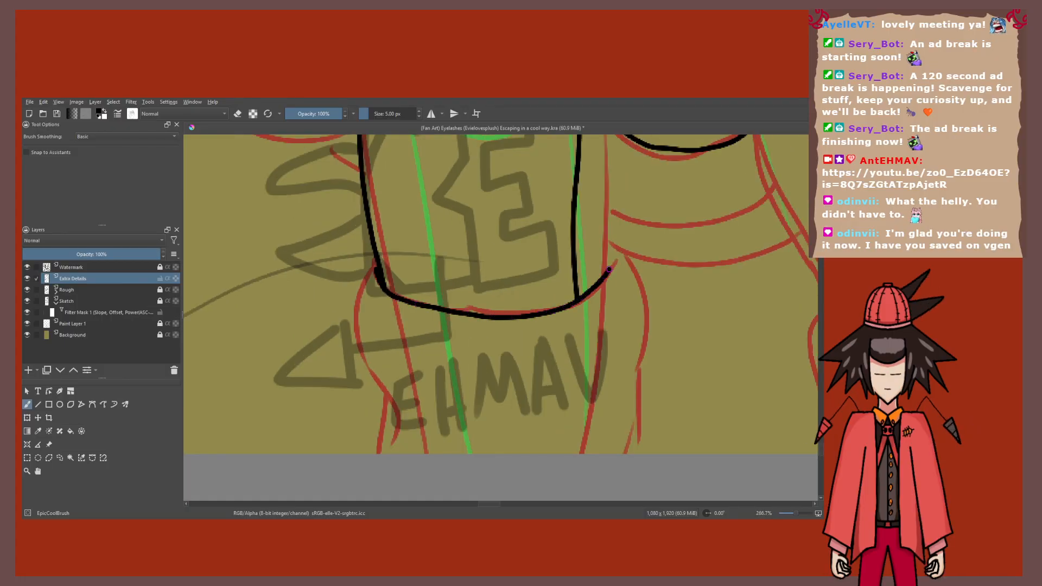
{"action": "scroll", "coordinate": [608, 269], "scroll_direction": "down", "scroll_amount": 4}
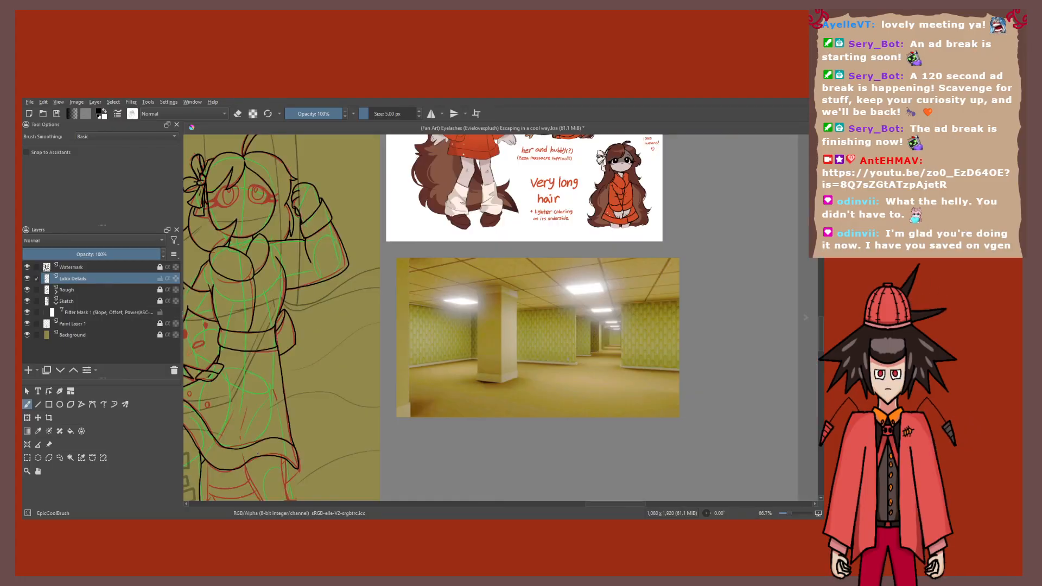
{"action": "scroll", "coordinate": [408, 301], "scroll_direction": "up", "scroll_amount": 1}
{"action": "mouse_move", "coordinate": [454, 217]}
{"action": "left_mouse_down"}
{"action": "mouse_move", "coordinate": [409, 301]}
{"action": "mouse_move", "coordinate": [467, 271]}
{"action": "mouse_move", "coordinate": [591, 139]}
{"action": "left_mouse_up"}
{"action": "scroll", "coordinate": [408, 301], "scroll_direction": "down", "scroll_amount": 1}
{"action": "scroll", "coordinate": [466, 271], "scroll_direction": "down", "scroll_amount": 1}
{"action": "scroll", "coordinate": [462, 270], "scroll_direction": "up", "scroll_amount": 1}
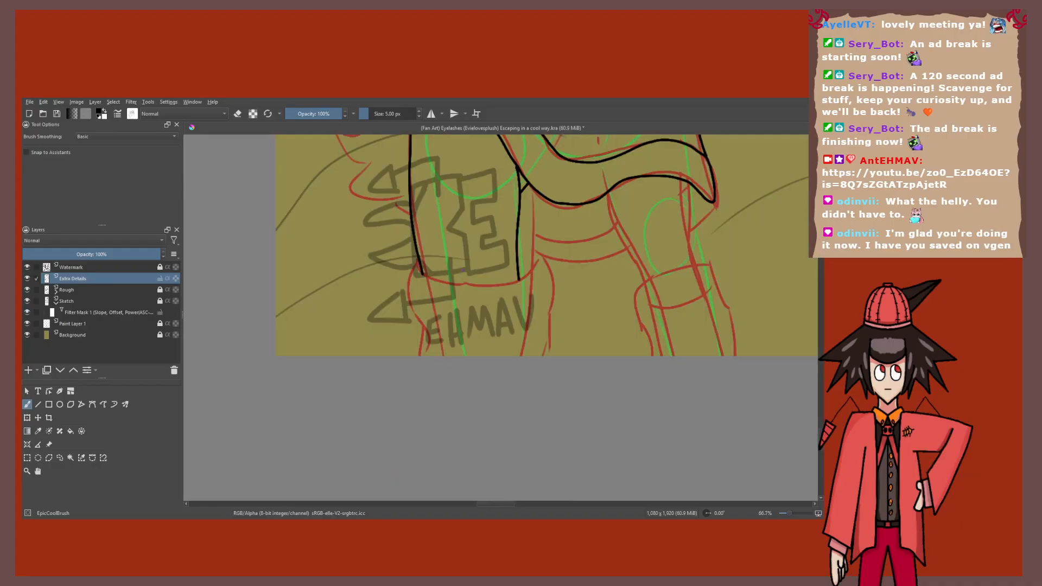
Step: Ink the near leg warmer's curved upper edge and its bulging side contours down toward the canvas edge
{"action": "scroll", "coordinate": [462, 270], "scroll_direction": "up", "scroll_amount": 4}
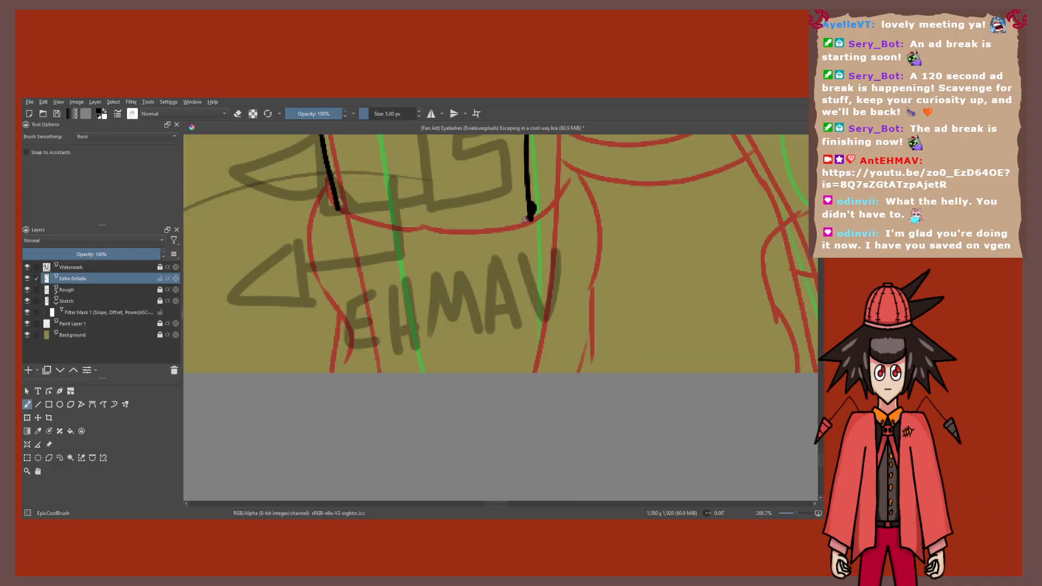
{"action": "mouse_move", "coordinate": [531, 213]}
{"action": "left_mouse_down"}
{"action": "mouse_move", "coordinate": [487, 230]}
{"action": "mouse_move", "coordinate": [332, 212]}
{"action": "mouse_move", "coordinate": [315, 372]}
{"action": "left_mouse_up"}
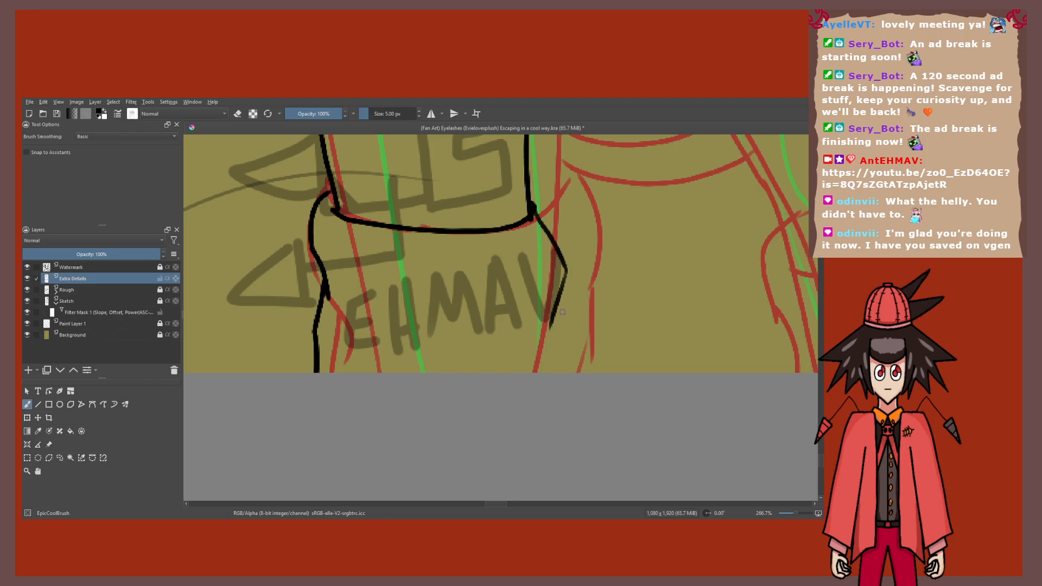
{"action": "scroll", "coordinate": [475, 268], "scroll_direction": "down", "scroll_amount": 4}
{"action": "scroll", "coordinate": [475, 268], "scroll_direction": "down", "scroll_amount": 4}
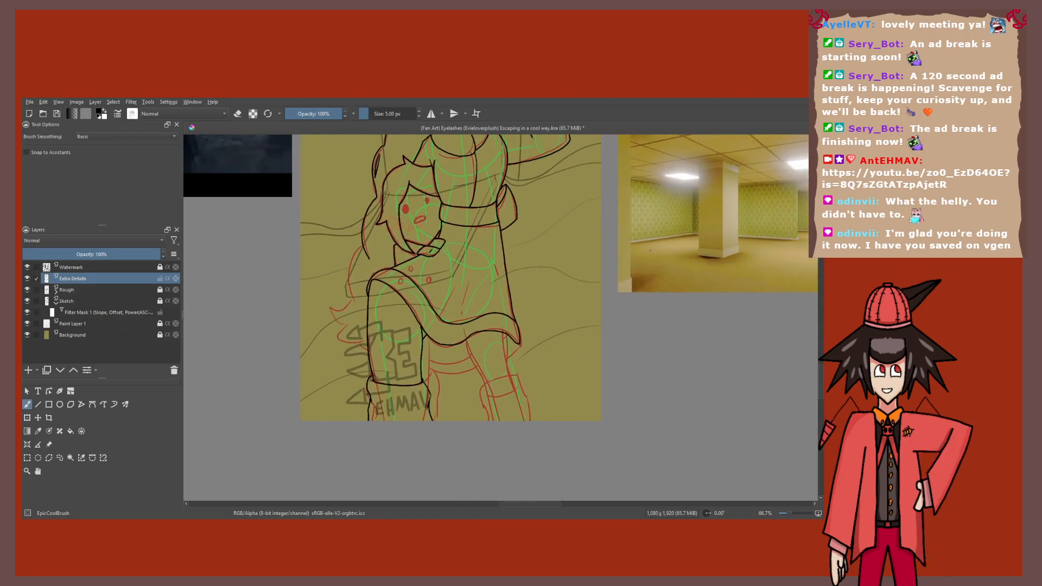
Step: Examine the leg warmers, knees and shoes of the full-body figure on the character reference sheet
{"action": "scroll", "coordinate": [500, 317], "scroll_direction": "up", "scroll_amount": 3}
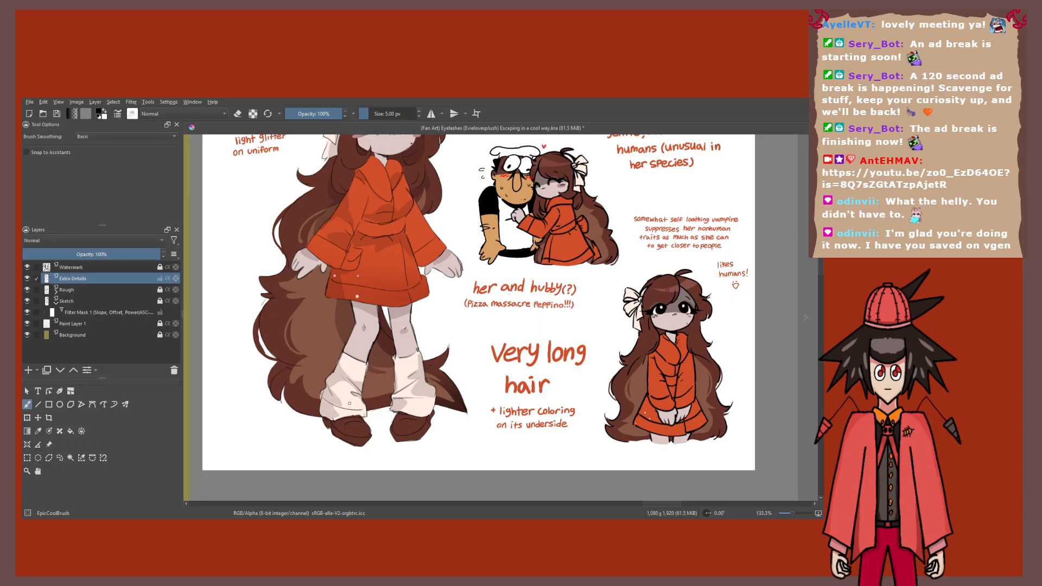
{"action": "scroll", "coordinate": [356, 409], "scroll_direction": "up", "scroll_amount": 1}
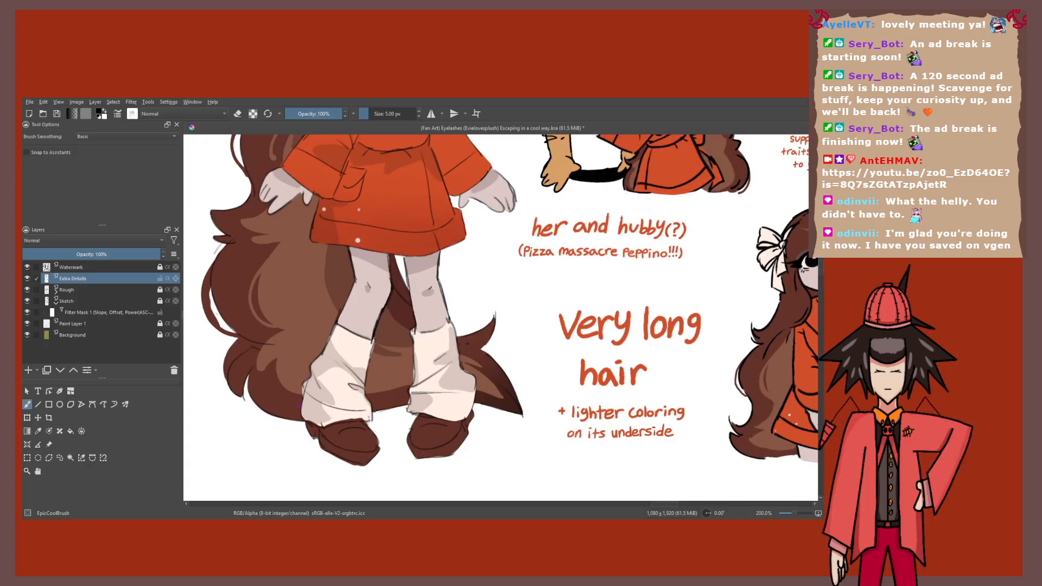
{"action": "scroll", "coordinate": [324, 380], "scroll_direction": "down", "scroll_amount": 1}
{"action": "scroll", "coordinate": [379, 364], "scroll_direction": "down", "scroll_amount": 3}
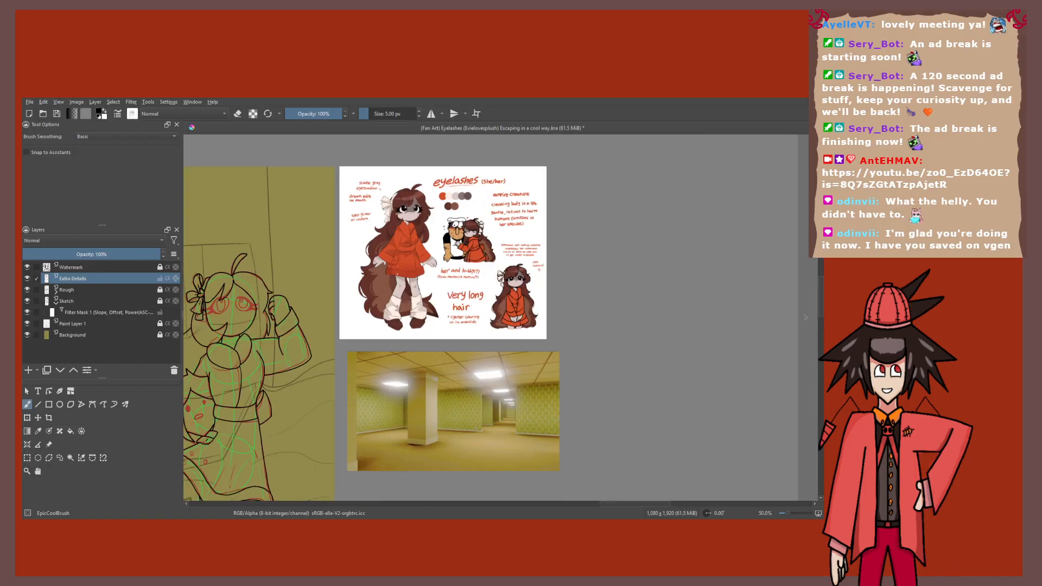
{"action": "scroll", "coordinate": [397, 305], "scroll_direction": "up", "scroll_amount": 3}
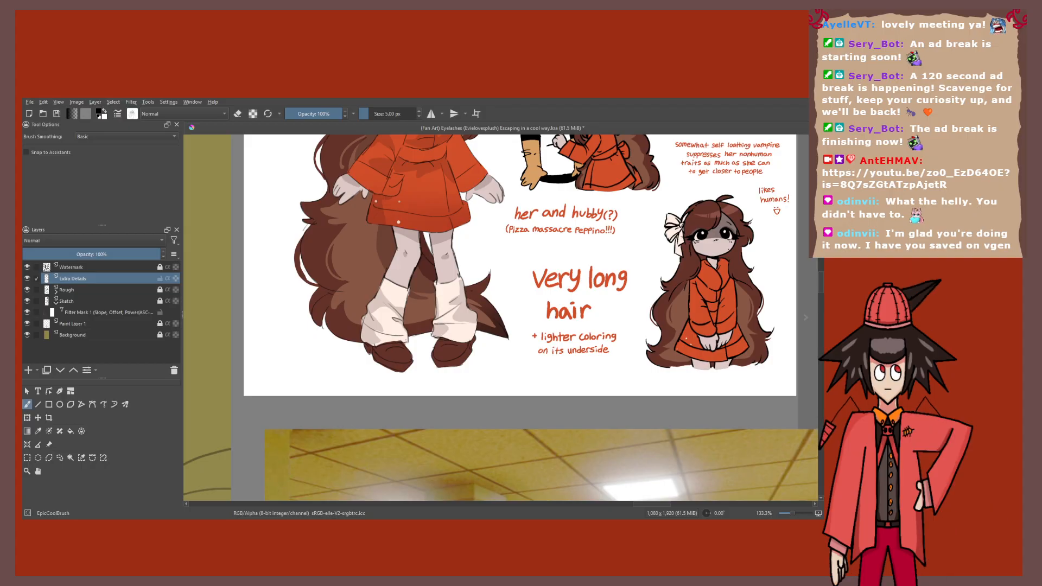
{"action": "scroll", "coordinate": [390, 344], "scroll_direction": "up", "scroll_amount": 1}
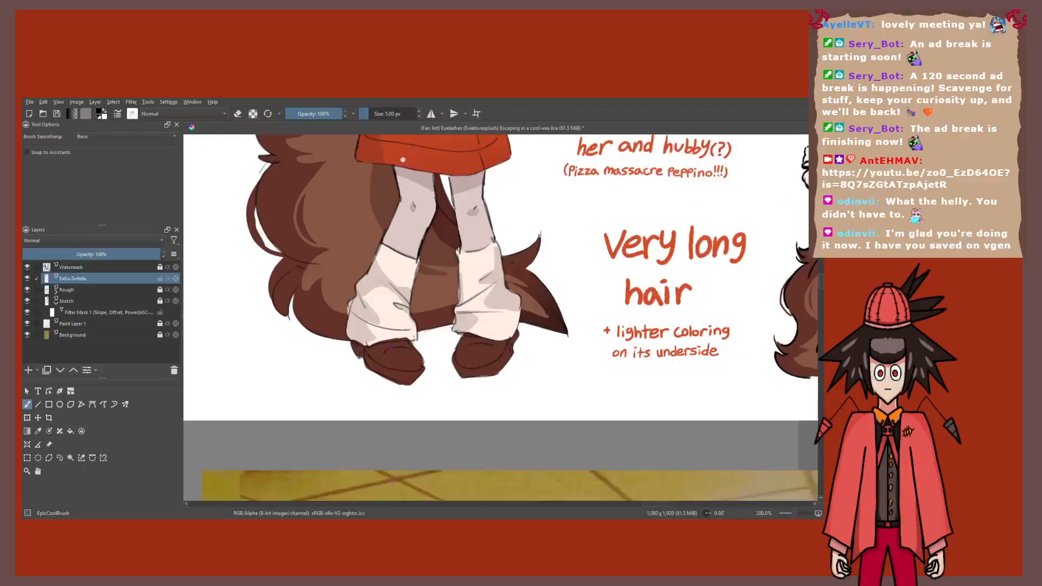
{"action": "scroll", "coordinate": [390, 344], "scroll_direction": "down", "scroll_amount": 3}
{"action": "scroll", "coordinate": [391, 342], "scroll_direction": "up", "scroll_amount": 2}
{"action": "scroll", "coordinate": [391, 271], "scroll_direction": "up", "scroll_amount": 7}
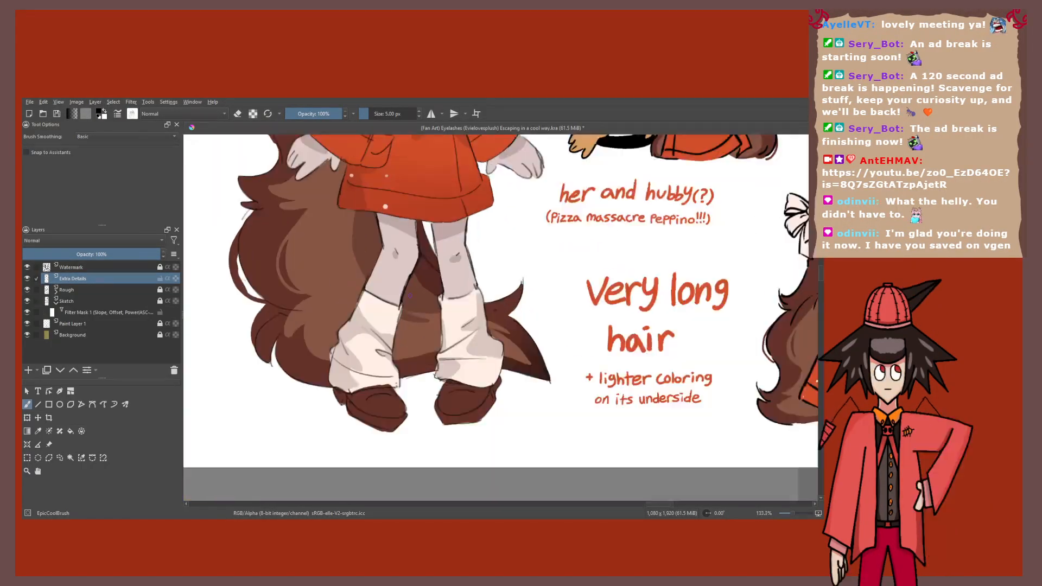
{"action": "scroll", "coordinate": [353, 253], "scroll_direction": "down", "scroll_amount": 10}
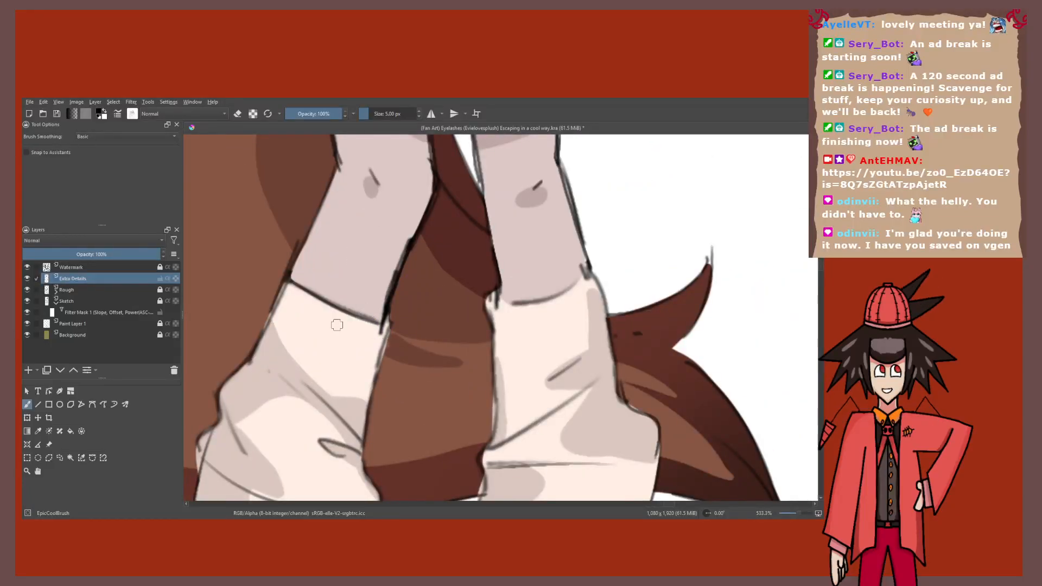
{"action": "left_click_drag", "start_coordinate": [353, 253], "coordinate": [395, 198]}
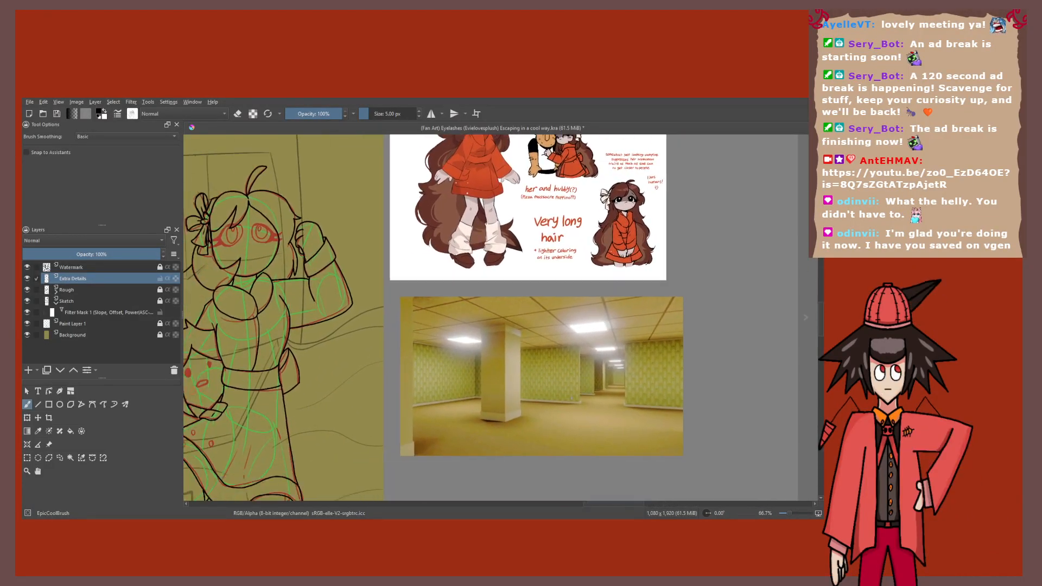
Step: Check the inked near leg warmer on the canvas, then examine the full-body figure's coat, hair and legs on the character reference sheet
{"action": "left_click_drag", "start_coordinate": [217, 491], "coordinate": [423, 276]}
{"action": "scroll", "coordinate": [380, 310], "scroll_direction": "up", "scroll_amount": 2}
{"action": "scroll", "coordinate": [424, 276], "scroll_direction": "up", "scroll_amount": 2}
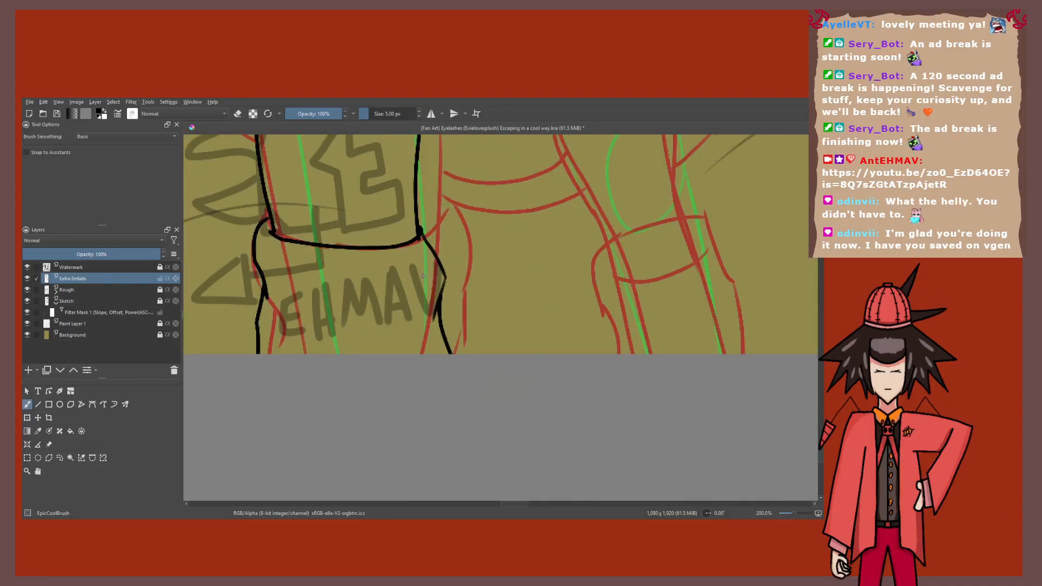
{"action": "scroll", "coordinate": [423, 276], "scroll_direction": "down", "scroll_amount": 4}
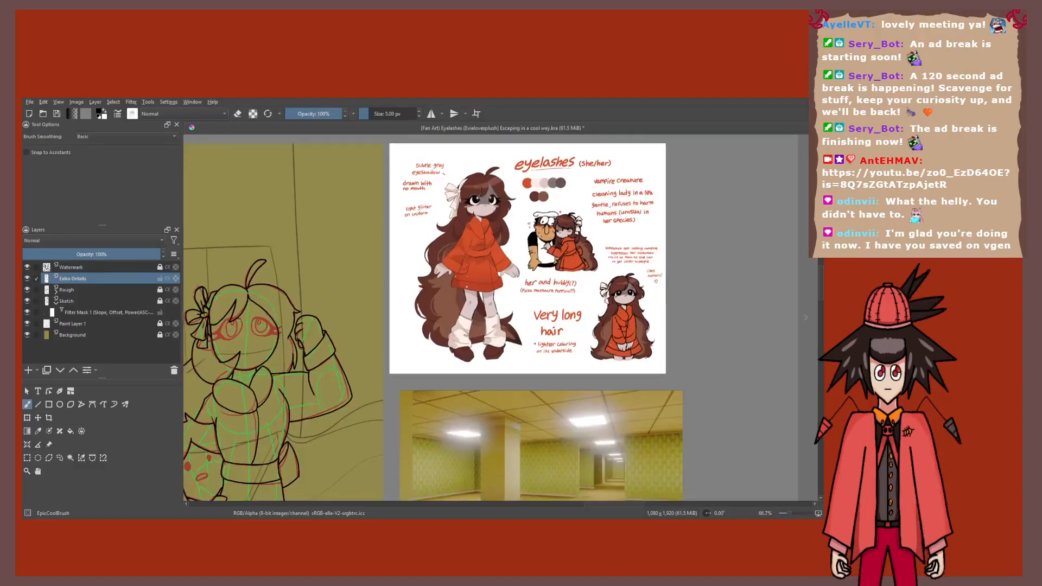
{"action": "scroll", "coordinate": [451, 173], "scroll_direction": "up", "scroll_amount": 3}
{"action": "scroll", "coordinate": [499, 226], "scroll_direction": "up", "scroll_amount": 2}
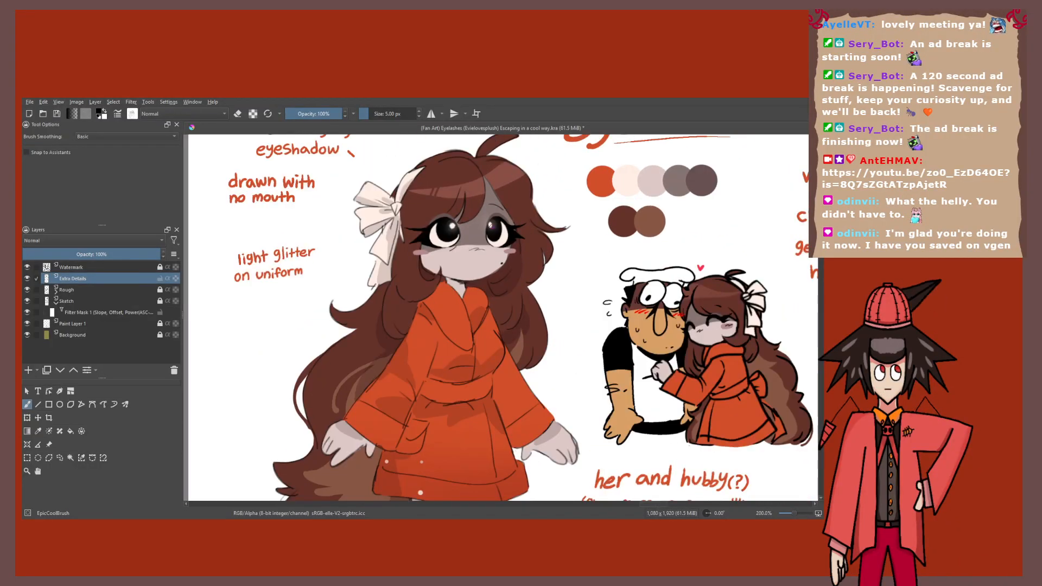
{"action": "scroll", "coordinate": [499, 225], "scroll_direction": "up", "scroll_amount": 1}
{"action": "scroll", "coordinate": [499, 226], "scroll_direction": "down", "scroll_amount": 2}
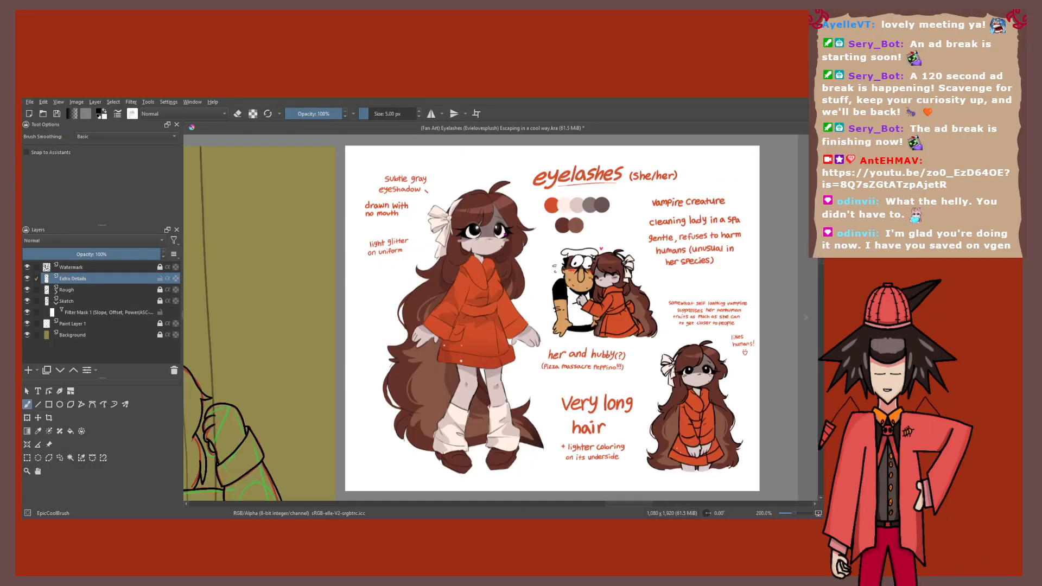
{"action": "scroll", "coordinate": [504, 233], "scroll_direction": "down", "scroll_amount": 6}
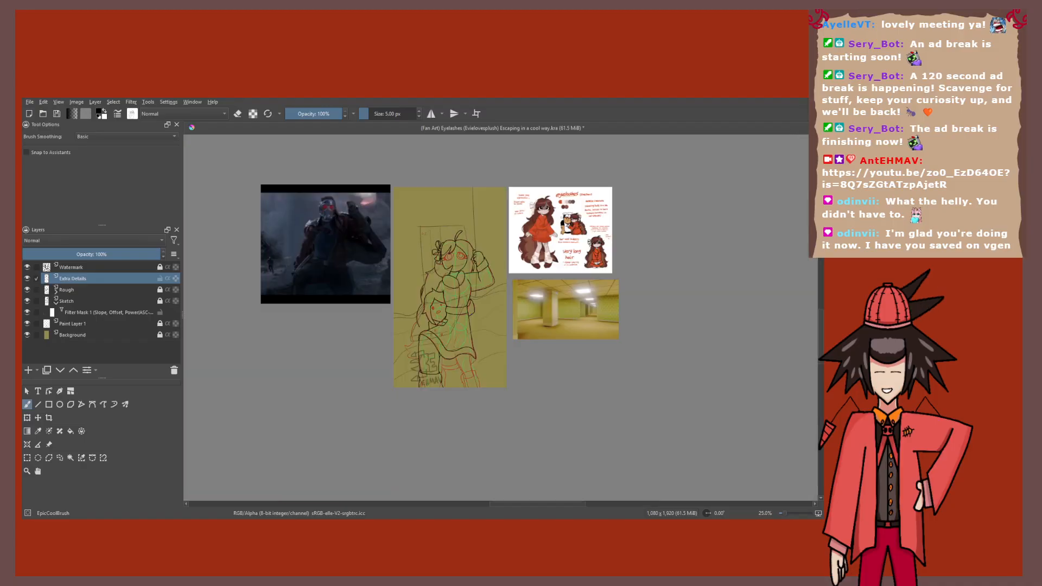
Step: Review the inked linework of both characters, from hem and legs up to the collar and raised arm, against the reference sheet
{"action": "scroll", "coordinate": [504, 233], "scroll_direction": "up", "scroll_amount": 2}
{"action": "left_click_drag", "start_coordinate": [504, 234], "coordinate": [518, 210]}
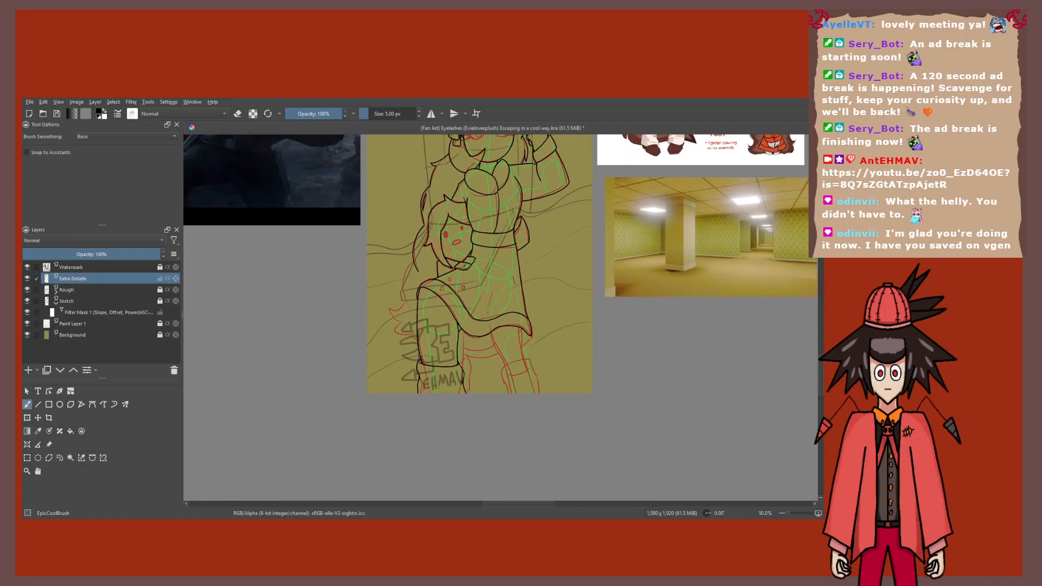
{"action": "scroll", "coordinate": [420, 260], "scroll_direction": "up", "scroll_amount": 4}
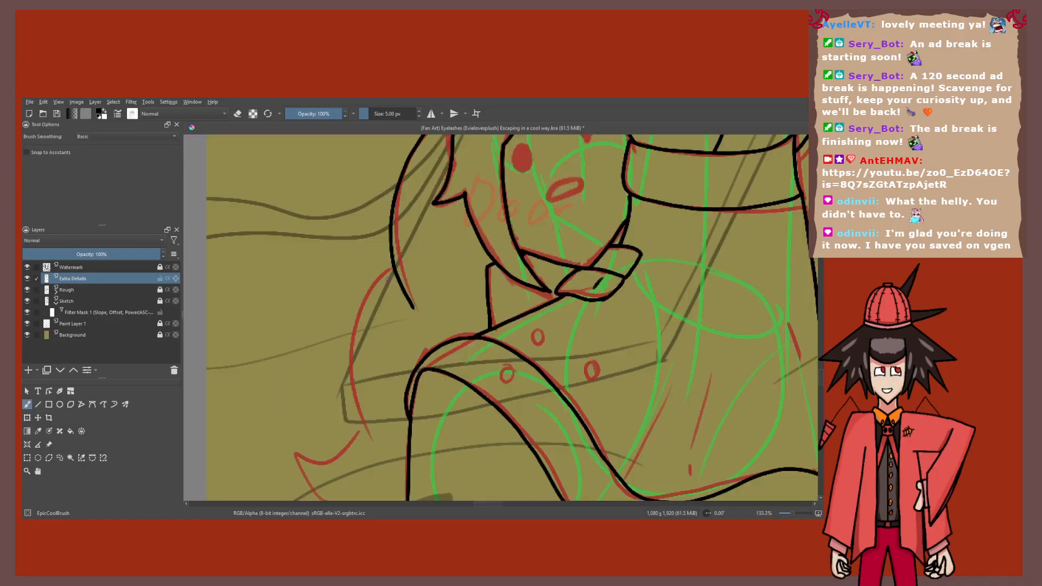
{"action": "scroll", "coordinate": [365, 340], "scroll_direction": "down", "scroll_amount": 2}
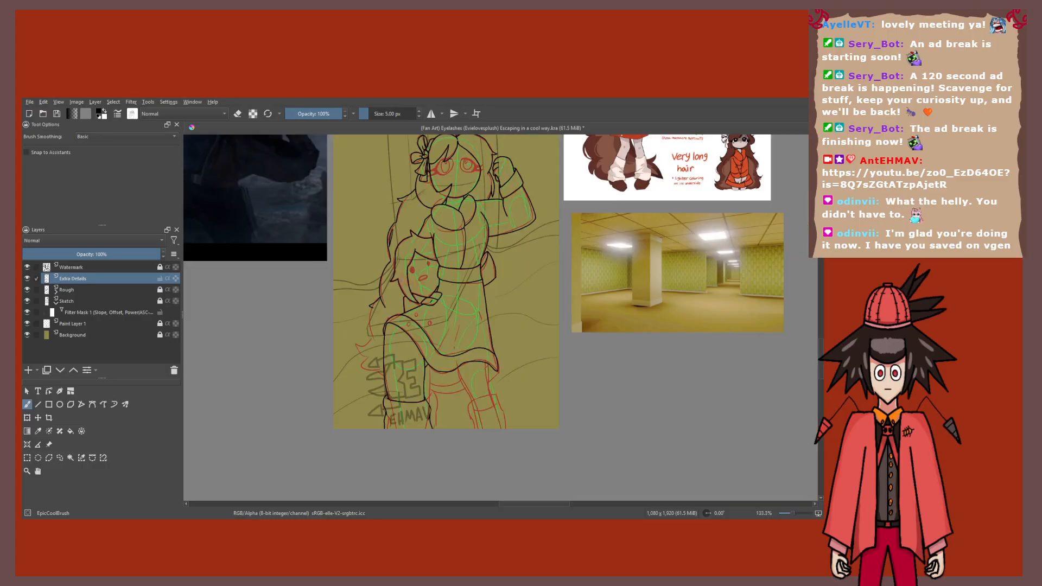
{"action": "left_click_drag", "start_coordinate": [365, 341], "coordinate": [318, 415]}
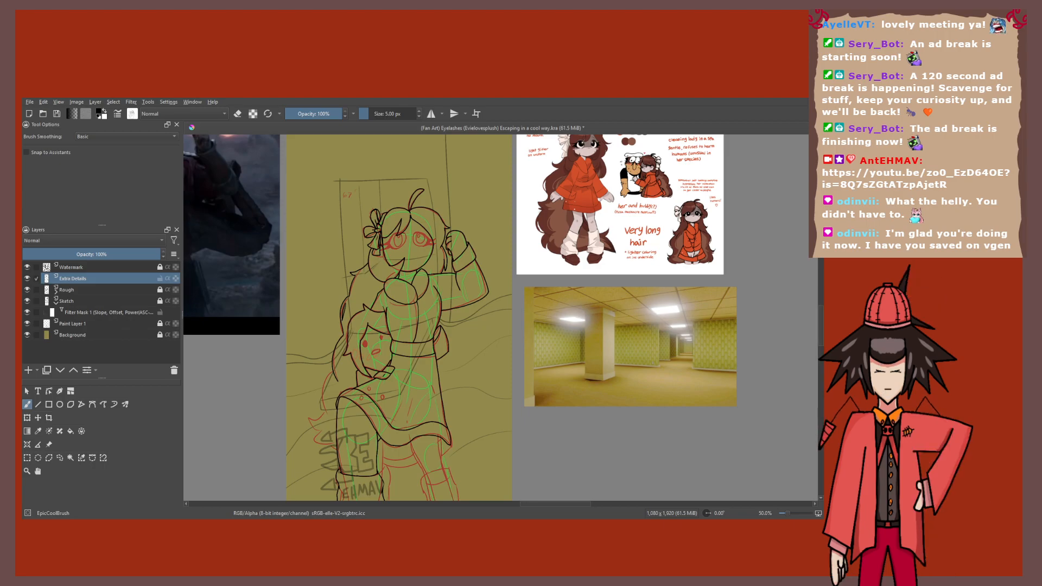
{"action": "left_click_drag", "start_coordinate": [413, 380], "coordinate": [403, 411]}
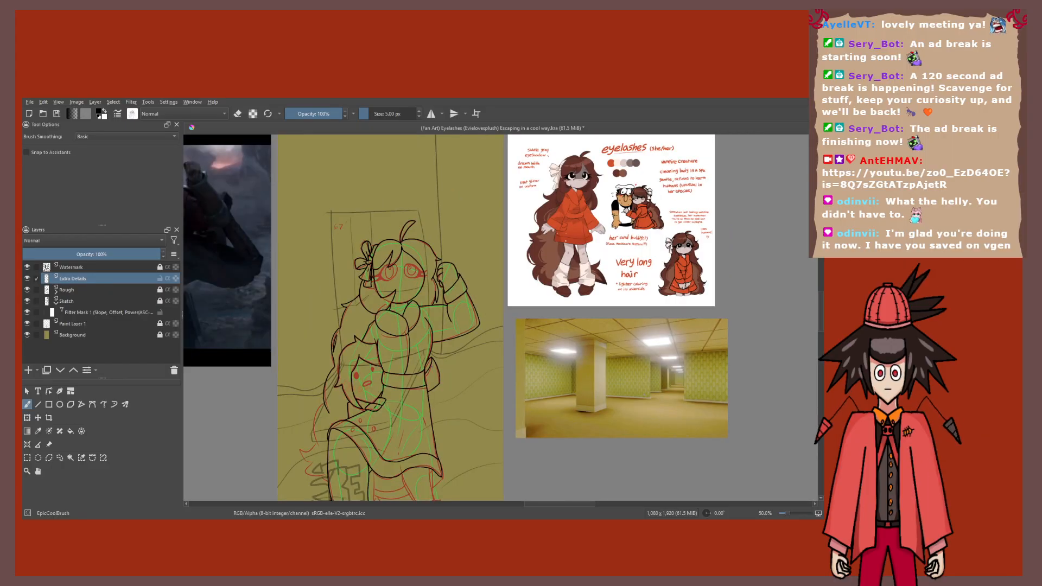
{"action": "scroll", "coordinate": [466, 324], "scroll_direction": "up", "scroll_amount": 4}
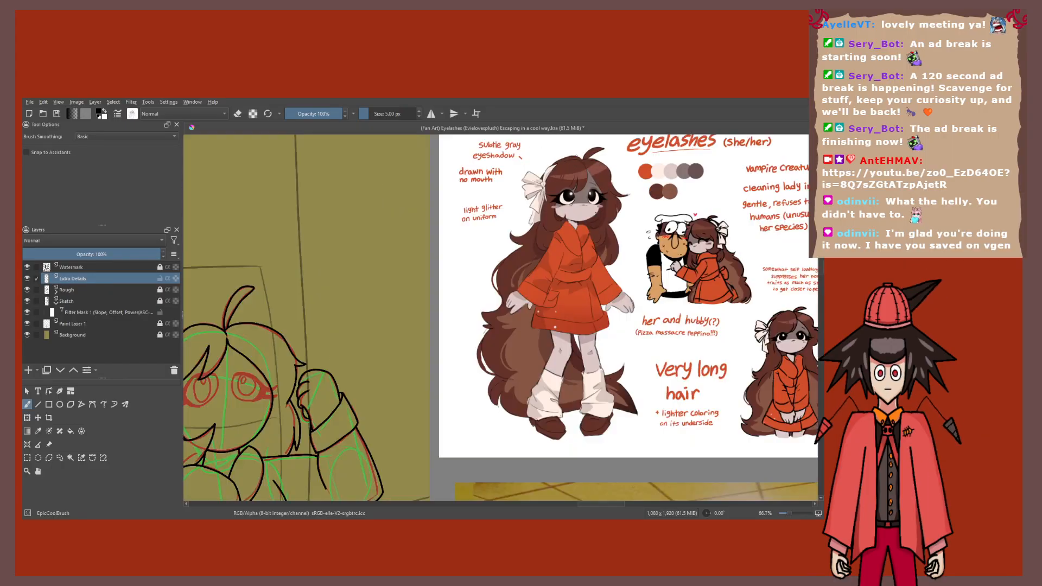
{"action": "scroll", "coordinate": [465, 324], "scroll_direction": "down", "scroll_amount": 2}
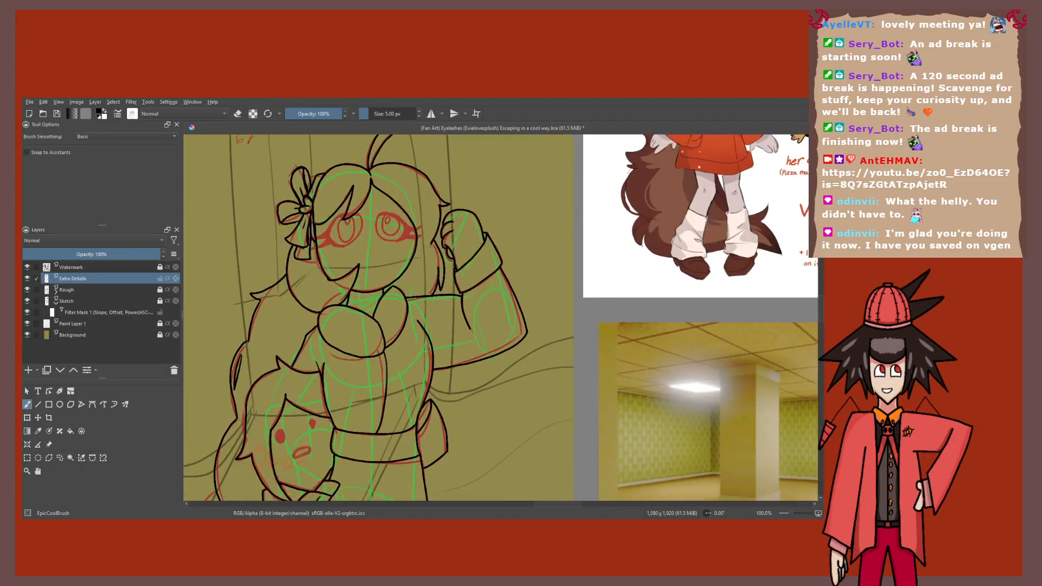
{"action": "scroll", "coordinate": [490, 304], "scroll_direction": "up", "scroll_amount": 3}
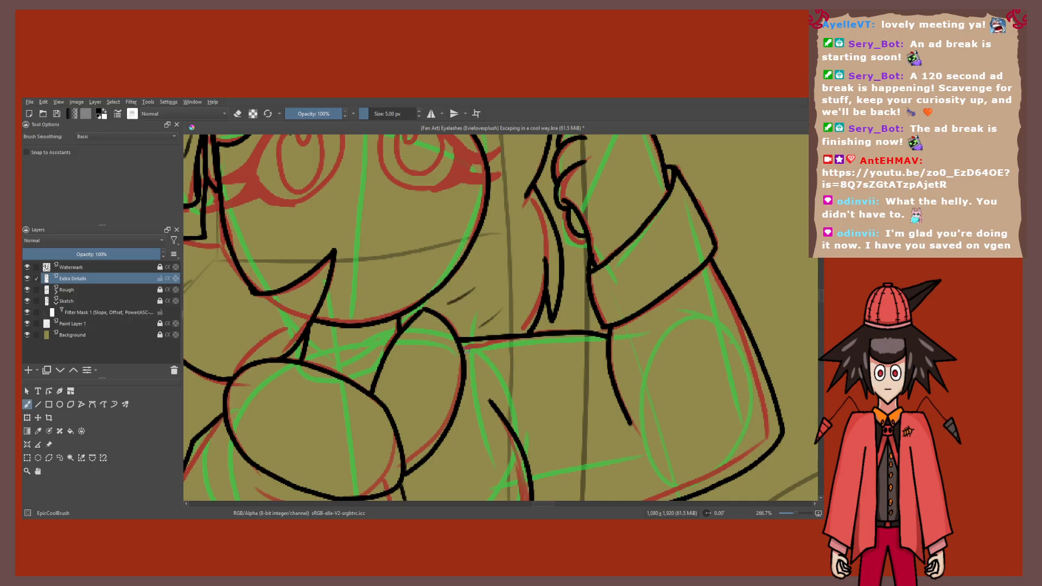
{"action": "scroll", "coordinate": [479, 261], "scroll_direction": "down", "scroll_amount": 3}
{"action": "left_click_drag", "start_coordinate": [467, 293], "coordinate": [491, 304]}
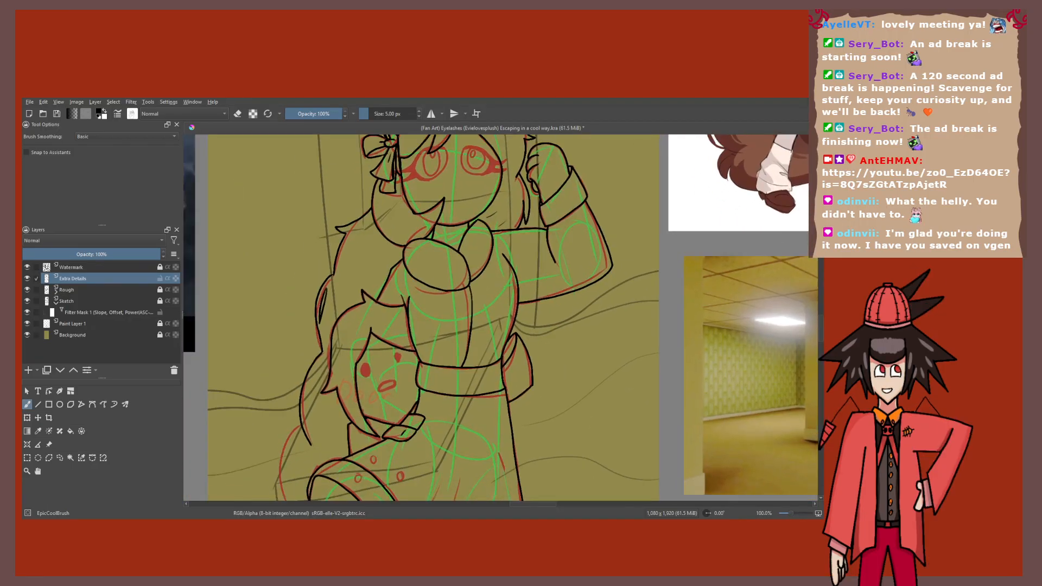
Step: Ink the lower end of the long hair and its curled, pointed tips beside the front leg
{"action": "scroll", "coordinate": [339, 291], "scroll_direction": "up", "scroll_amount": 1}
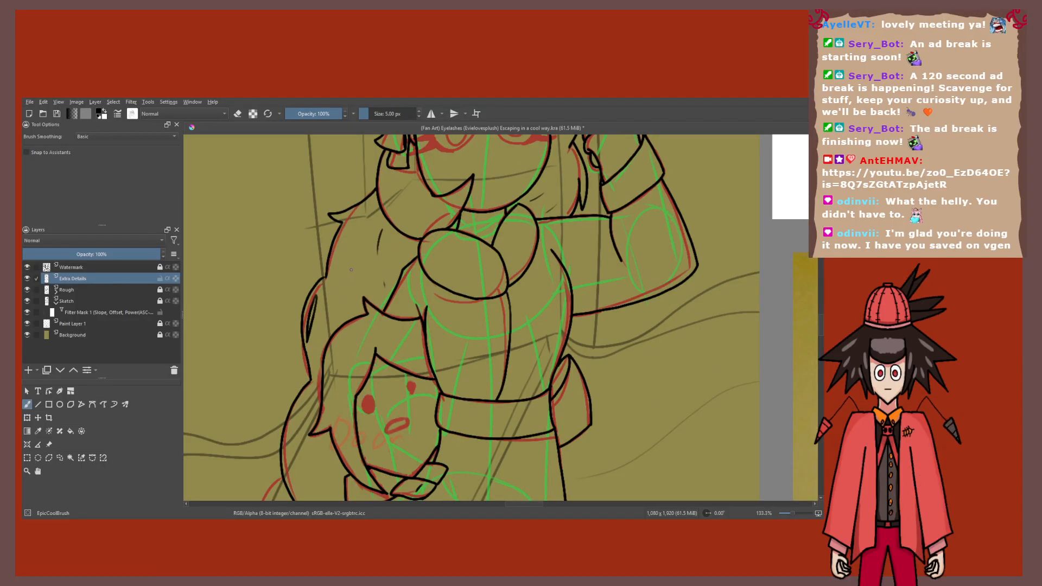
{"action": "left_click_drag", "start_coordinate": [314, 356], "coordinate": [328, 300]}
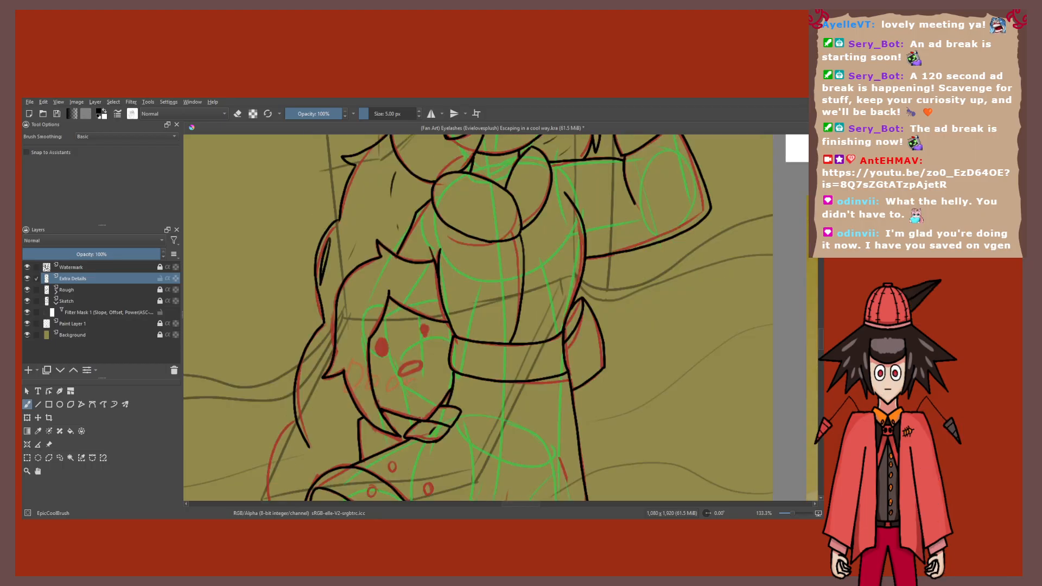
{"action": "scroll", "coordinate": [350, 293], "scroll_direction": "down", "scroll_amount": 4}
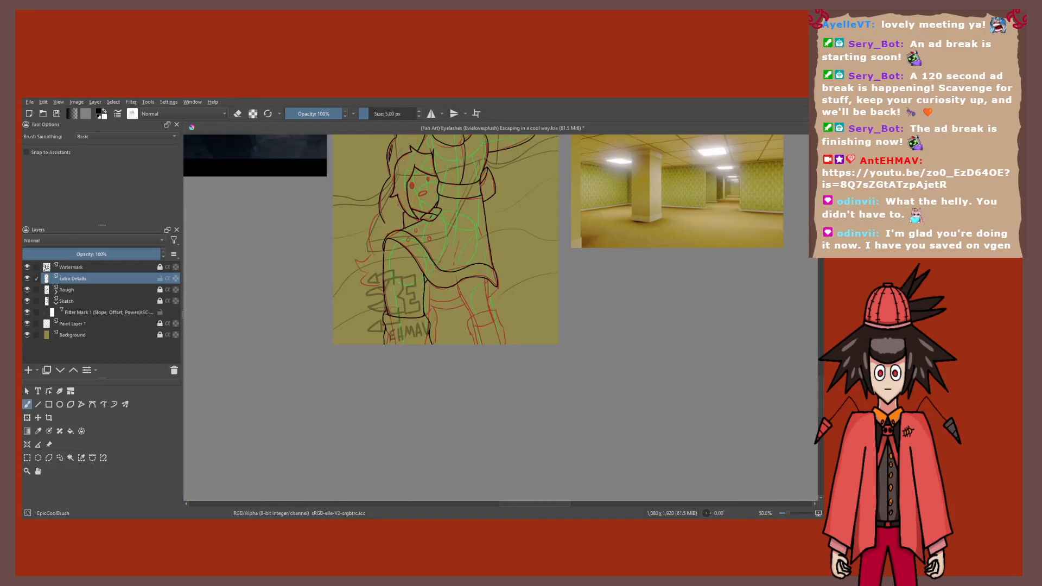
{"action": "scroll", "coordinate": [350, 293], "scroll_direction": "up", "scroll_amount": 4}
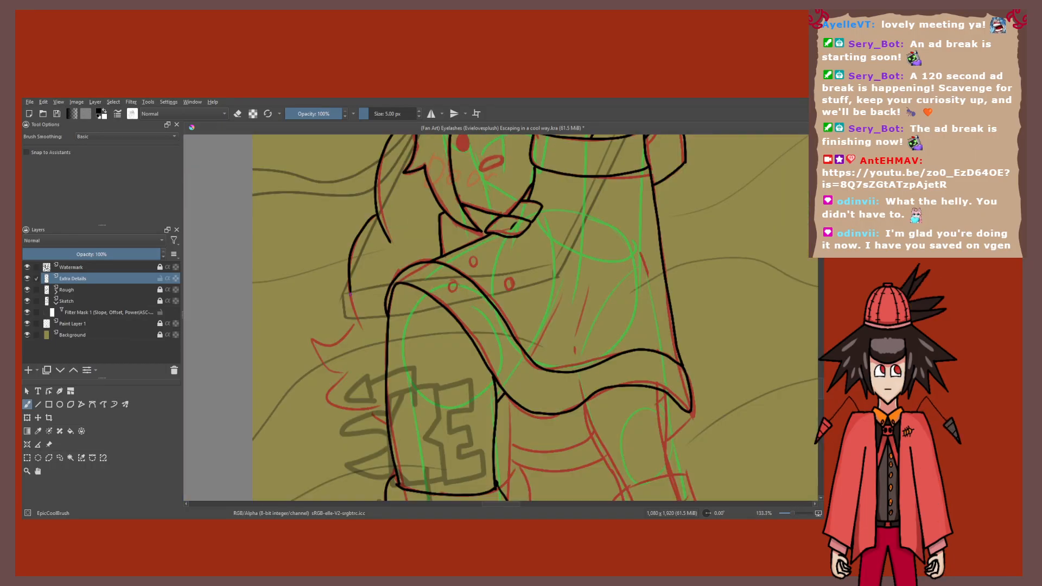
{"action": "mouse_move", "coordinate": [350, 294]}
{"action": "left_mouse_down"}
{"action": "mouse_move", "coordinate": [337, 374]}
{"action": "mouse_move", "coordinate": [309, 395]}
{"action": "mouse_move", "coordinate": [337, 406]}
{"action": "left_mouse_up"}
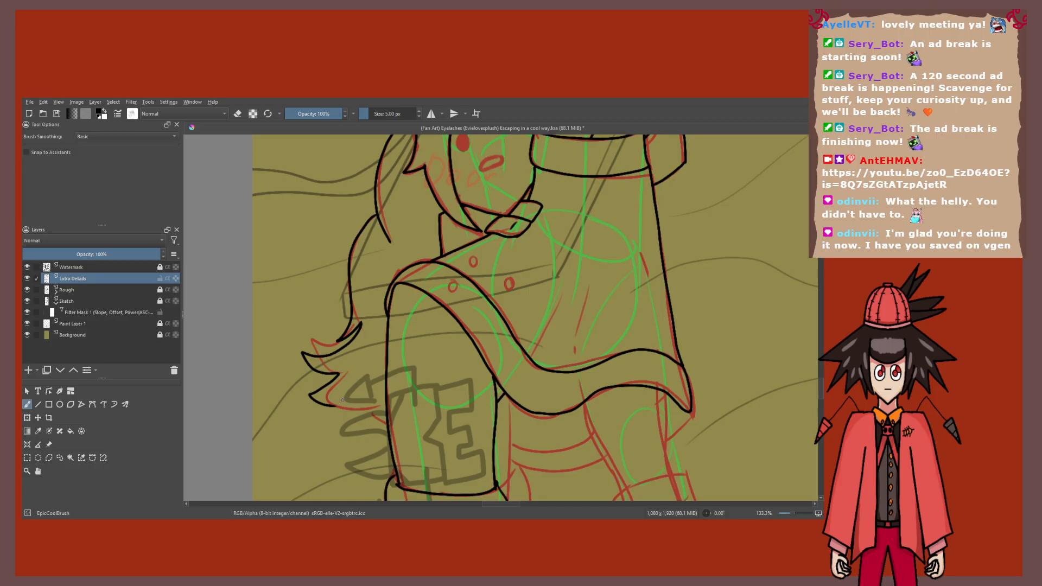
{"action": "mouse_move", "coordinate": [343, 405]}
{"action": "left_mouse_down"}
{"action": "mouse_move", "coordinate": [365, 413]}
{"action": "mouse_move", "coordinate": [370, 448]}
{"action": "mouse_move", "coordinate": [335, 351]}
{"action": "left_mouse_up"}
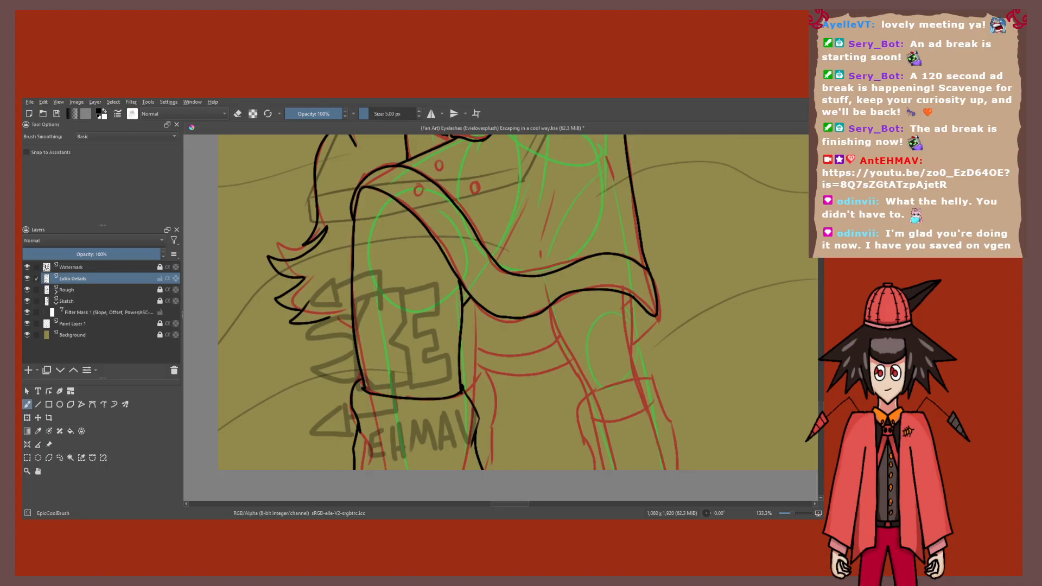
Step: Ink the last small hair spikes up to the front leg's outline and clean up their line with the eraser
{"action": "scroll", "coordinate": [342, 320], "scroll_direction": "up", "scroll_amount": 3}
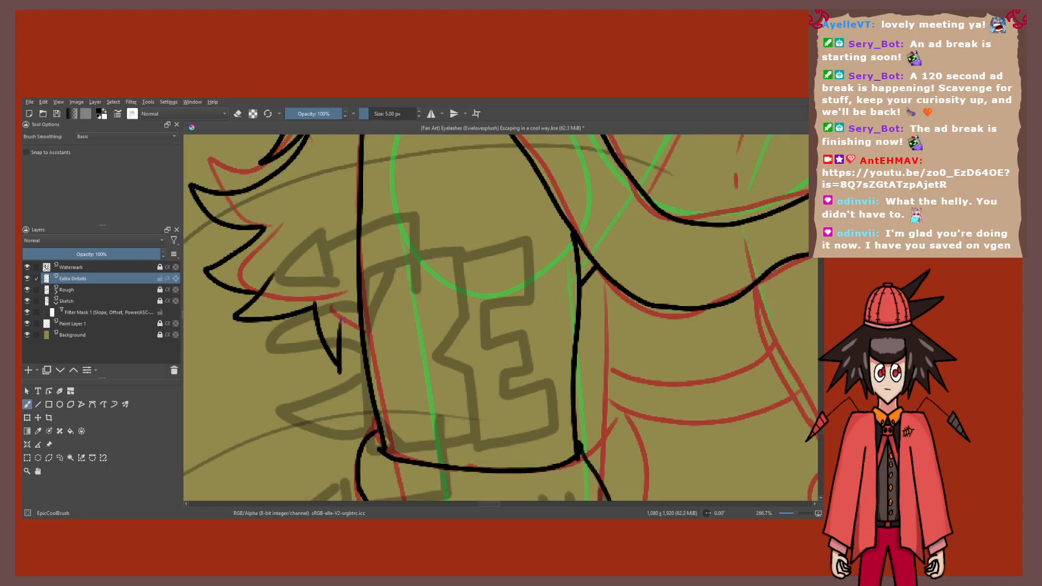
{"action": "left_click_drag", "start_coordinate": [342, 322], "coordinate": [350, 342]}
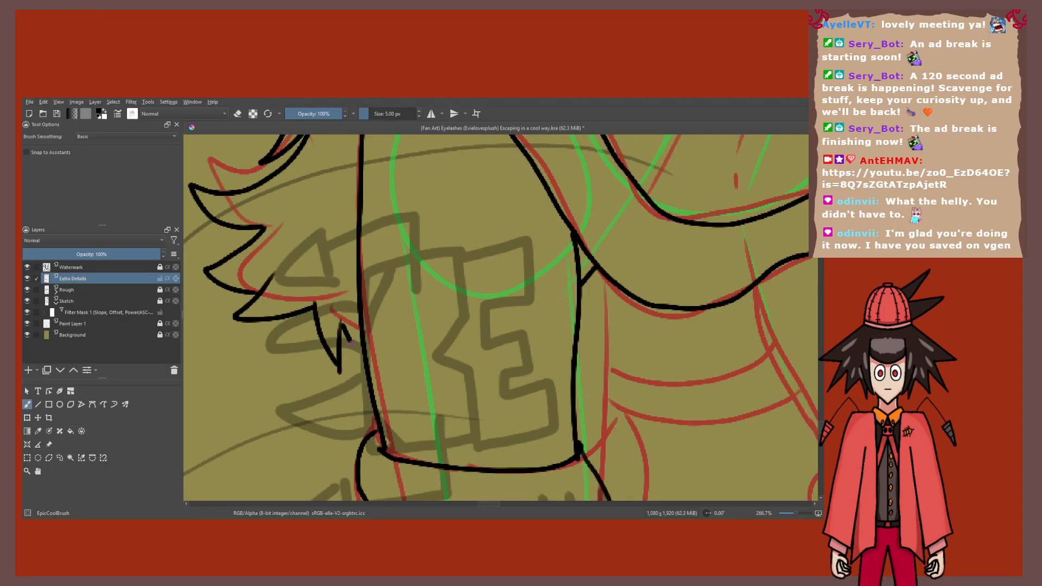
{"action": "scroll", "coordinate": [351, 343], "scroll_direction": "up", "scroll_amount": 4}
{"action": "key", "text": "e"}
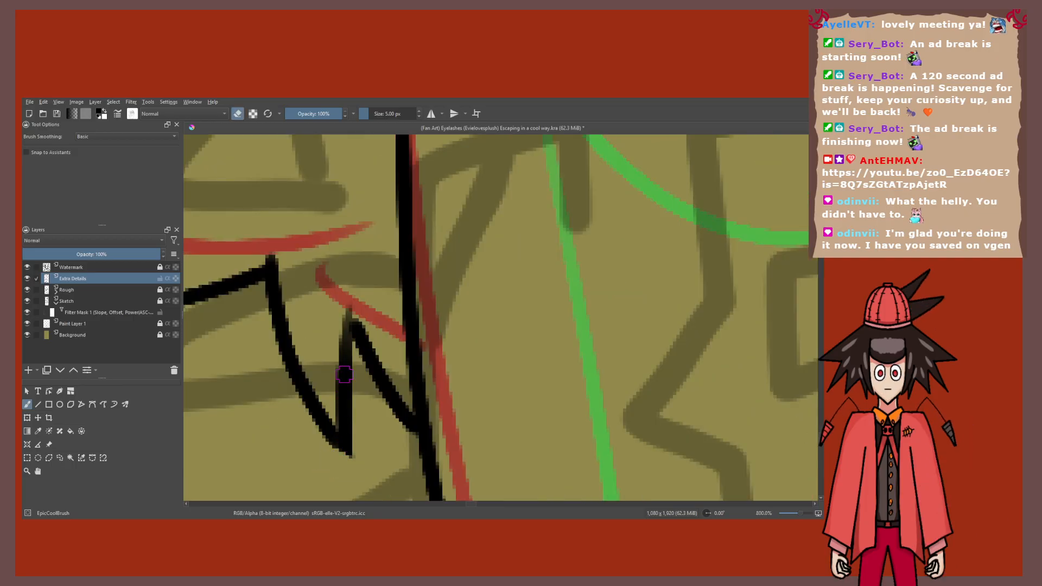
{"action": "key", "text": "e"}
{"action": "scroll", "coordinate": [347, 374], "scroll_direction": "down", "scroll_amount": 2}
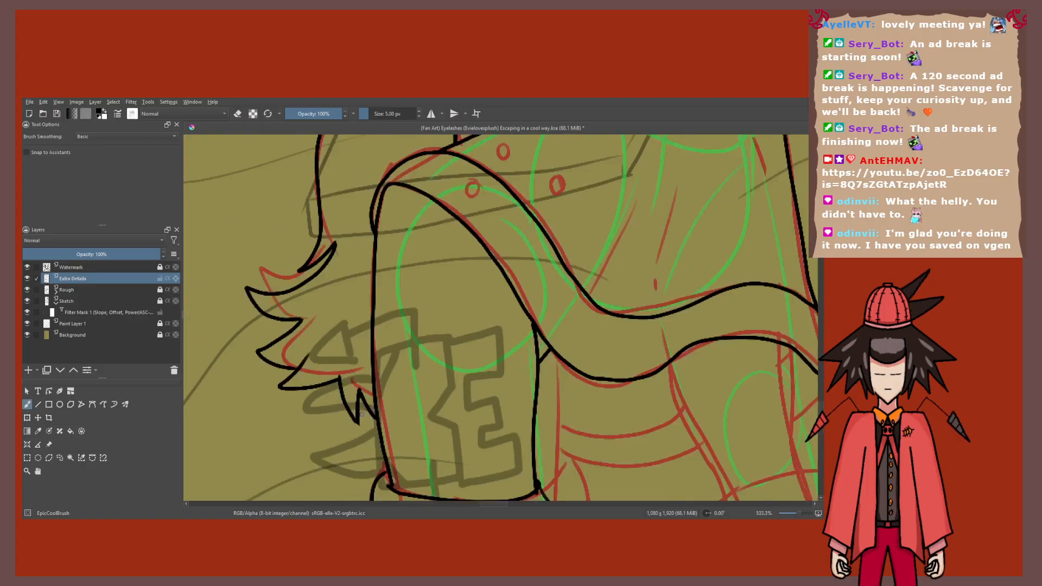
{"action": "scroll", "coordinate": [361, 413], "scroll_direction": "down", "scroll_amount": 6}
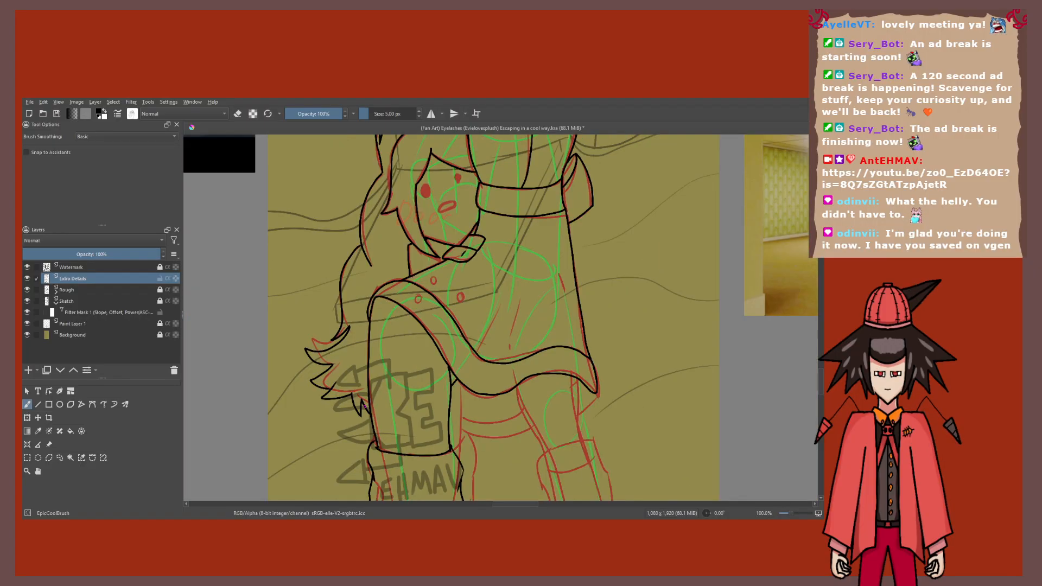
Step: Ink both sides of the rear thigh below the dress hem and the short slanted edge under the hem's corner
{"action": "scroll", "coordinate": [362, 406], "scroll_direction": "down", "scroll_amount": 1}
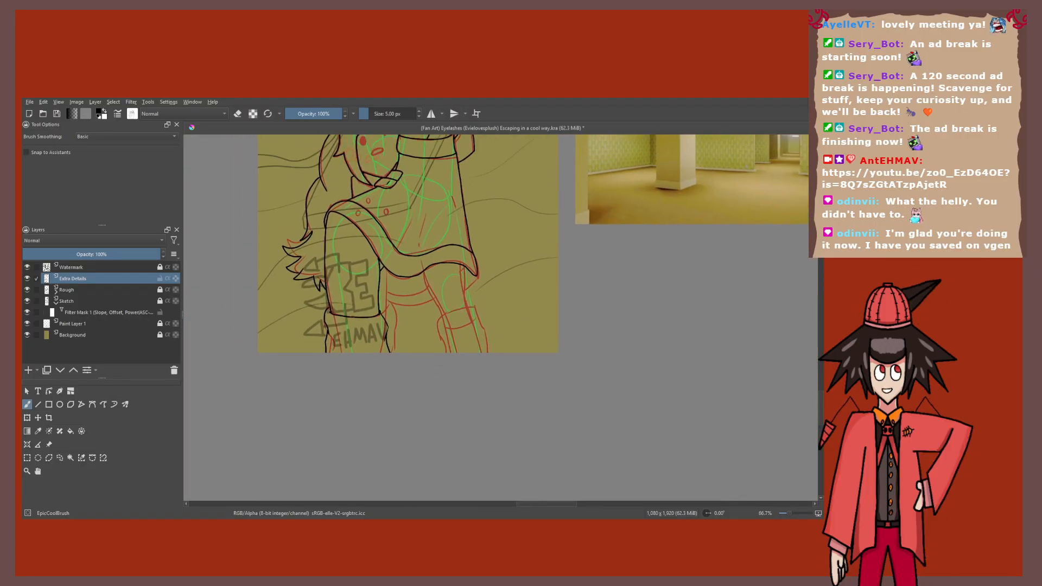
{"action": "scroll", "coordinate": [440, 208], "scroll_direction": "up", "scroll_amount": 3}
{"action": "scroll", "coordinate": [440, 207], "scroll_direction": "down", "scroll_amount": 2}
{"action": "scroll", "coordinate": [440, 208], "scroll_direction": "up", "scroll_amount": 2}
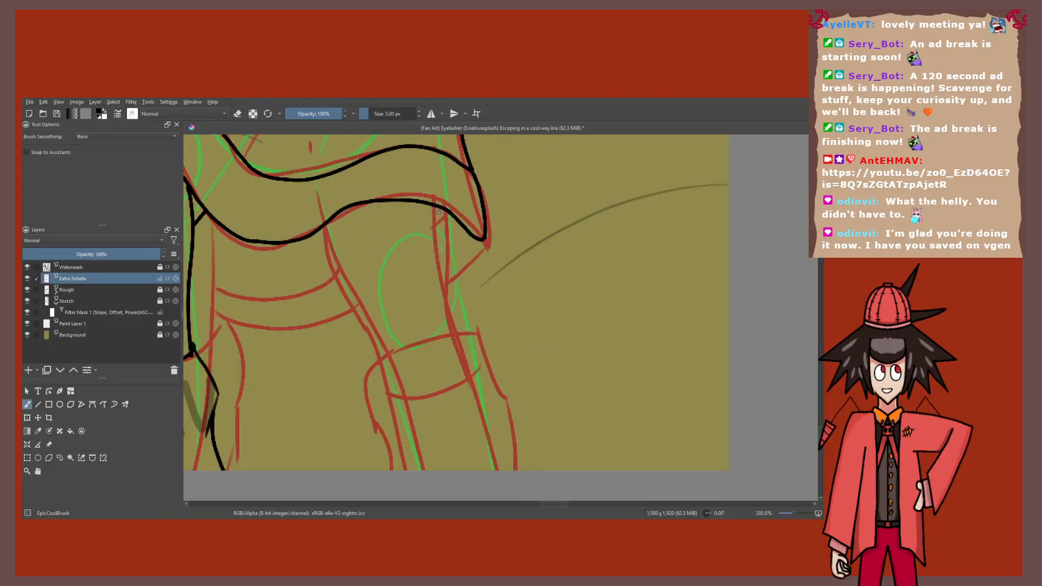
{"action": "left_click_drag", "start_coordinate": [441, 211], "coordinate": [458, 332]}
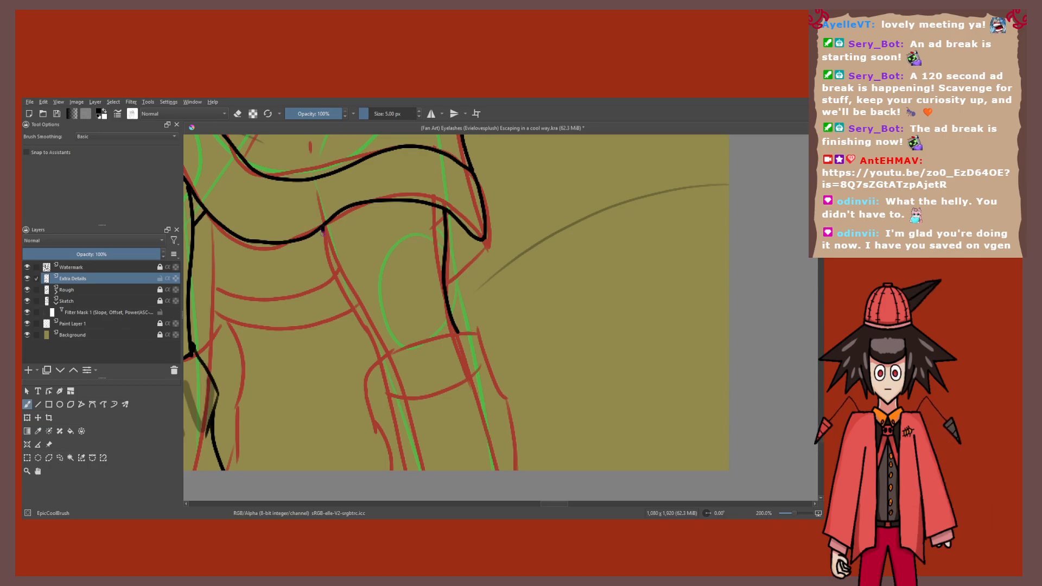
{"action": "left_click_drag", "start_coordinate": [323, 231], "coordinate": [333, 272]}
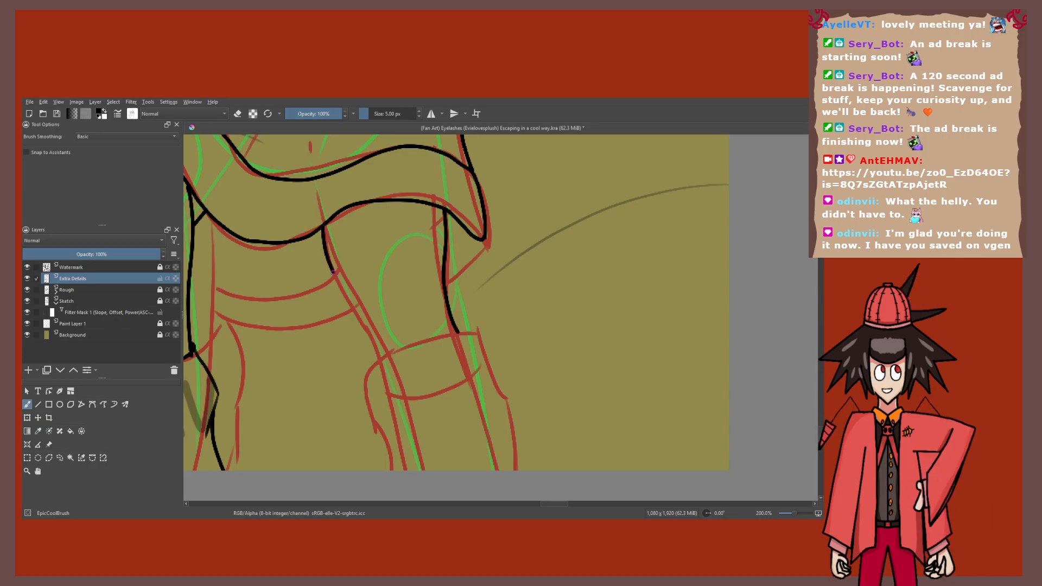
{"action": "left_click_drag", "start_coordinate": [446, 283], "coordinate": [482, 245]}
{"action": "scroll", "coordinate": [481, 246], "scroll_direction": "up", "scroll_amount": 2}
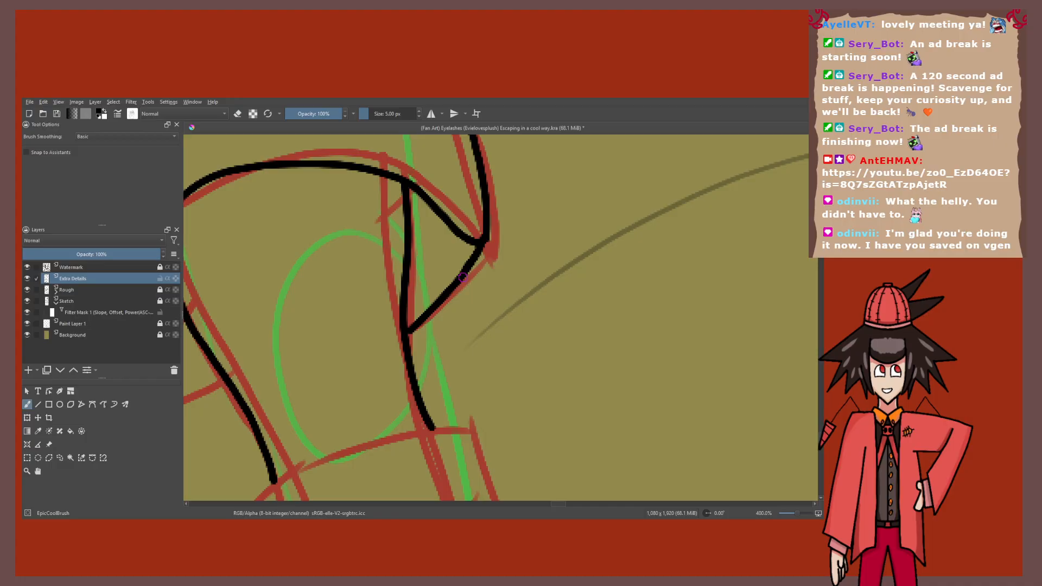
Step: Ink the curved back hem of the dress between the legs and join it to the front leg's outline
{"action": "scroll", "coordinate": [462, 277], "scroll_direction": "down", "scroll_amount": 2}
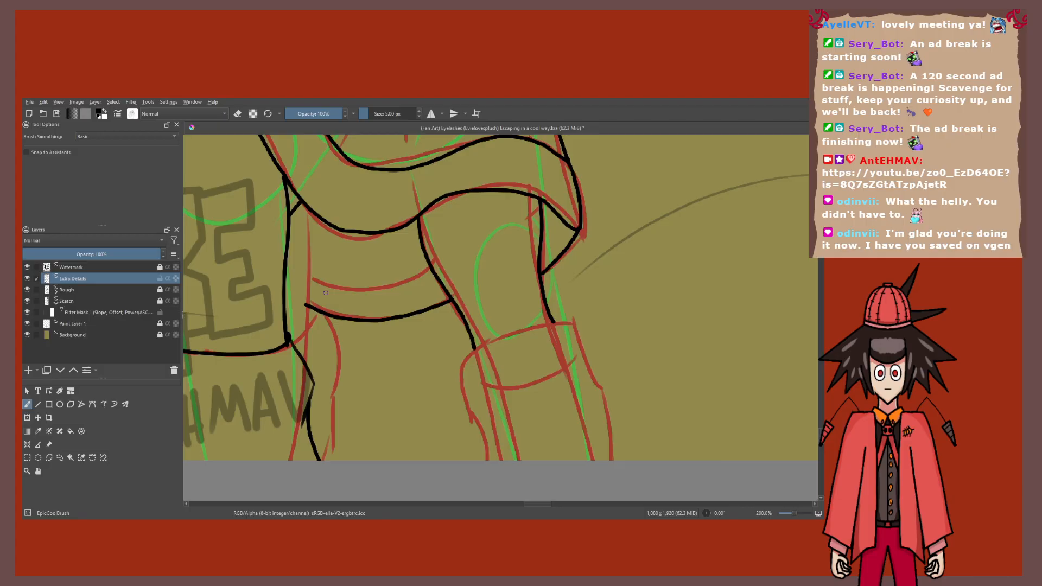
{"action": "scroll", "coordinate": [325, 293], "scroll_direction": "up", "scroll_amount": 4}
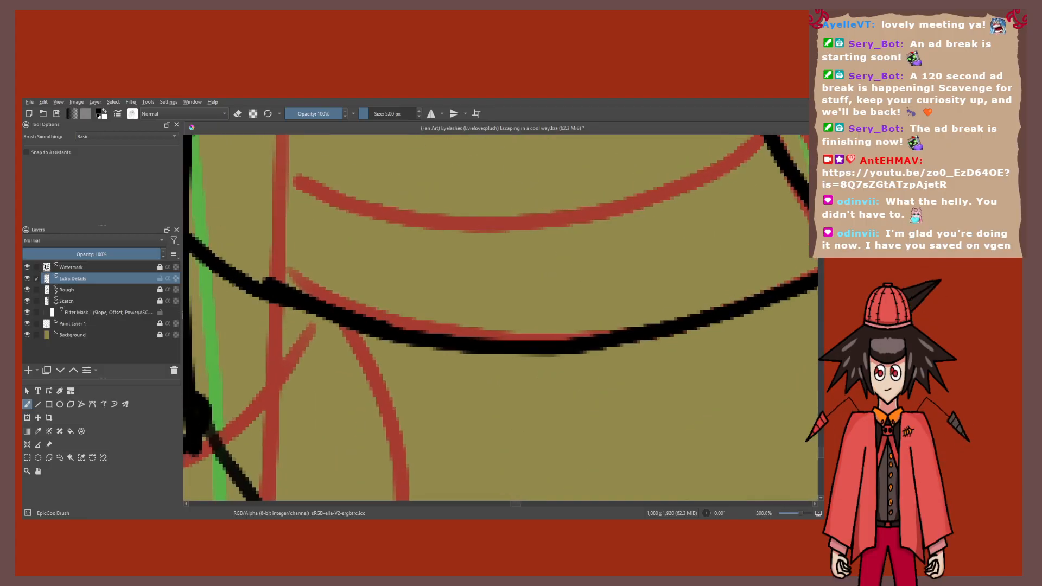
{"action": "left_click_drag", "start_coordinate": [238, 220], "coordinate": [363, 255]}
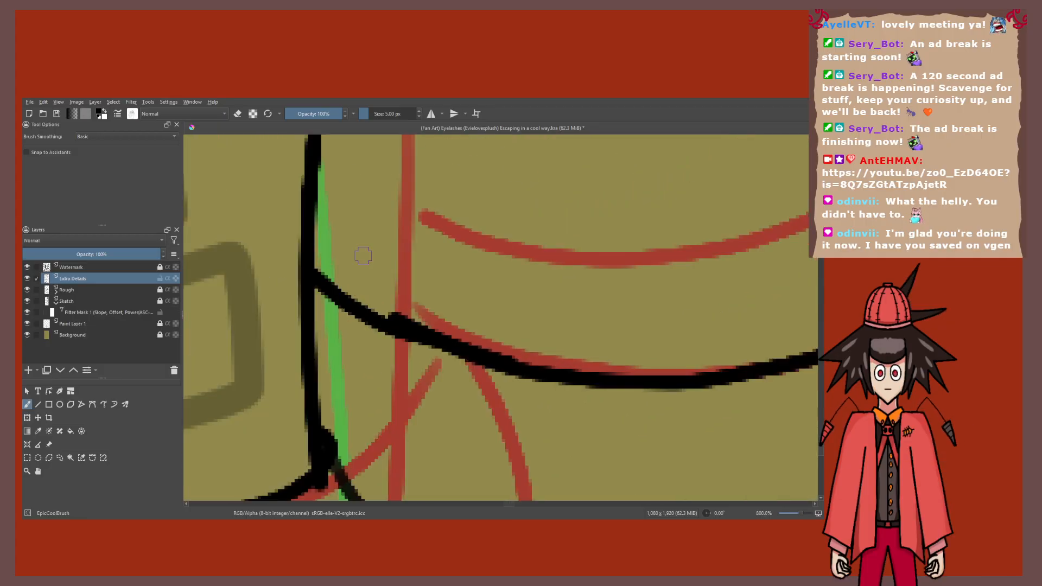
{"action": "scroll", "coordinate": [363, 256], "scroll_direction": "down", "scroll_amount": 4}
{"action": "left_click_drag", "start_coordinate": [363, 256], "coordinate": [329, 271]}
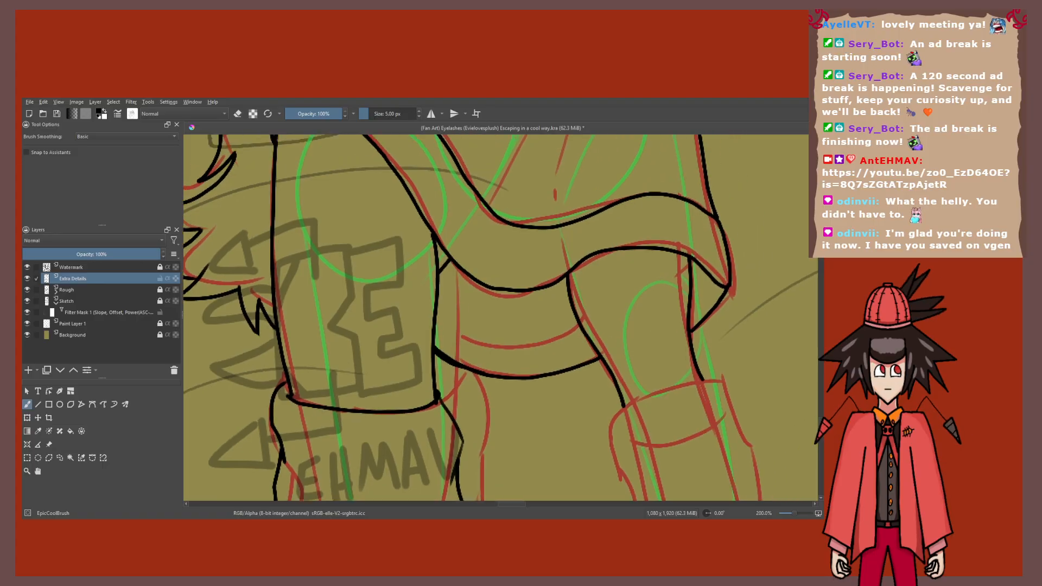
{"action": "left_click_drag", "start_coordinate": [575, 304], "coordinate": [417, 329]}
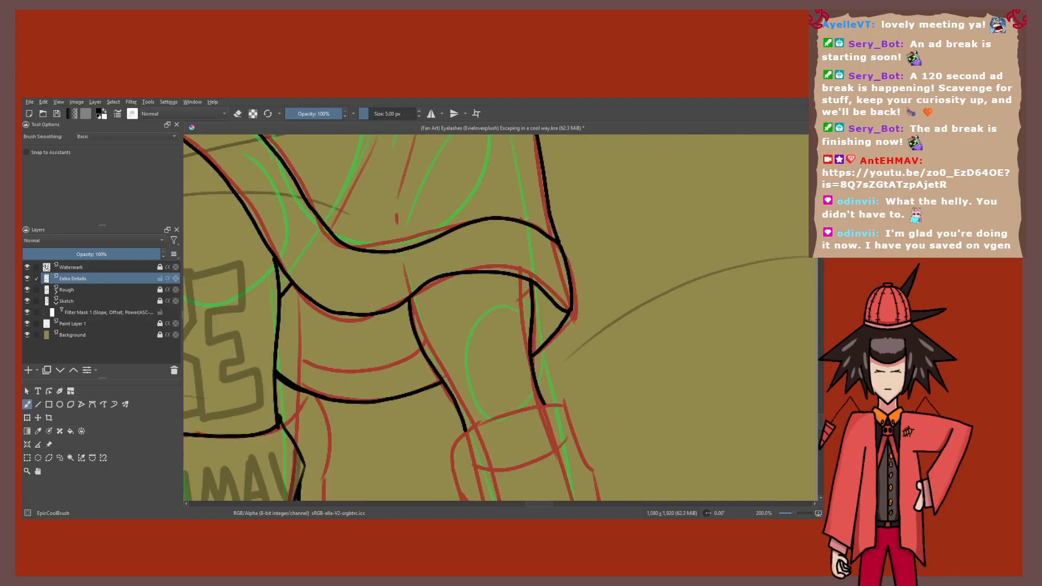
Step: Ink the short fabric fold strokes on the dress skirt over the red rough lines
{"action": "scroll", "coordinate": [538, 351], "scroll_direction": "down", "scroll_amount": 3}
{"action": "mouse_move", "coordinate": [537, 351]}
{"action": "left_mouse_down"}
{"action": "mouse_move", "coordinate": [517, 386]}
{"action": "mouse_move", "coordinate": [484, 380]}
{"action": "left_mouse_up"}
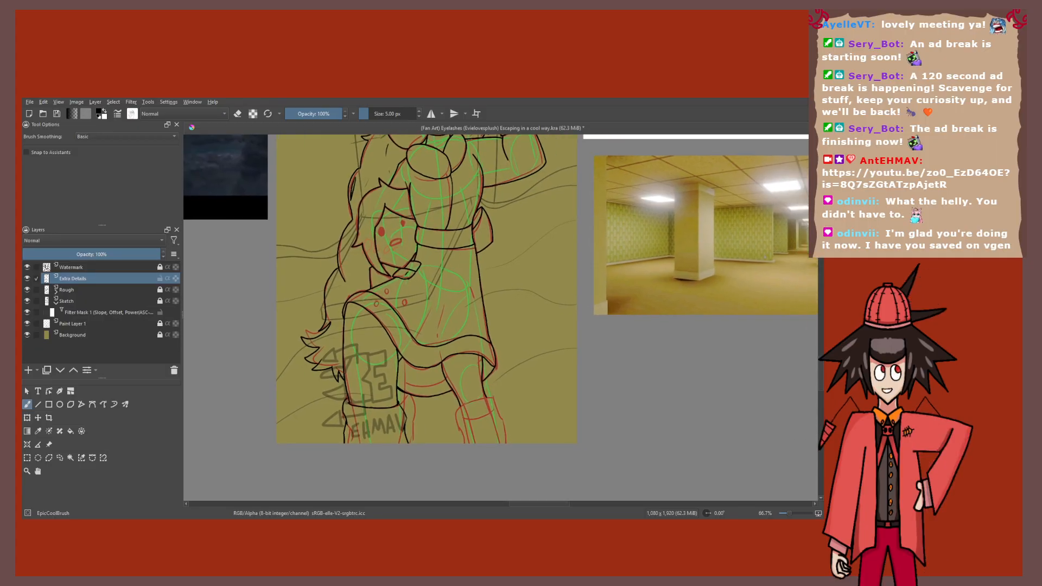
{"action": "scroll", "coordinate": [454, 288], "scroll_direction": "up", "scroll_amount": 3}
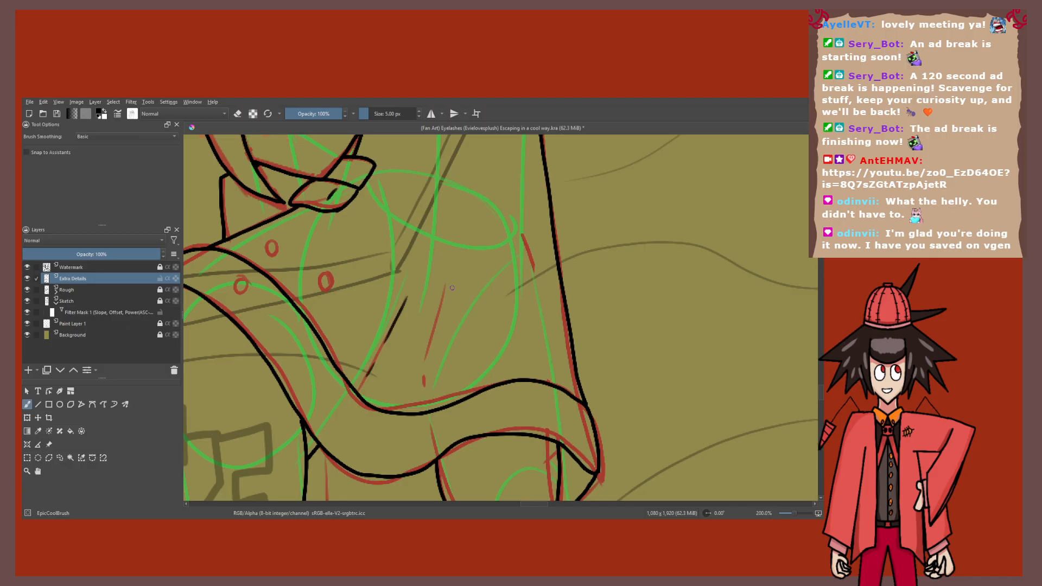
{"action": "left_click_drag", "start_coordinate": [521, 232], "coordinate": [544, 285]}
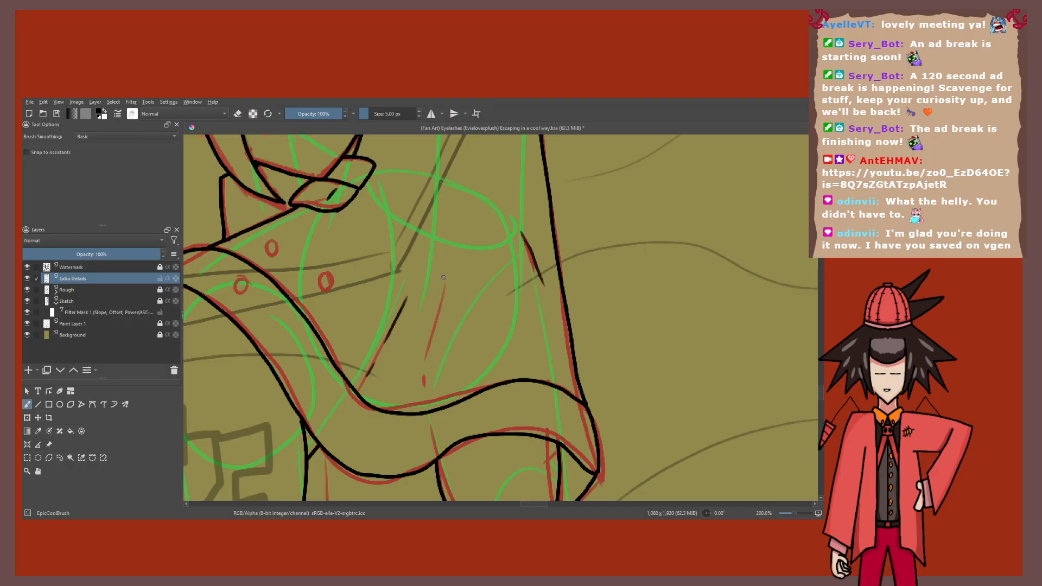
{"action": "left_click_drag", "start_coordinate": [443, 285], "coordinate": [426, 338]}
{"action": "left_click_drag", "start_coordinate": [424, 368], "coordinate": [419, 391]}
{"action": "scroll", "coordinate": [425, 314], "scroll_direction": "down", "scroll_amount": 1}
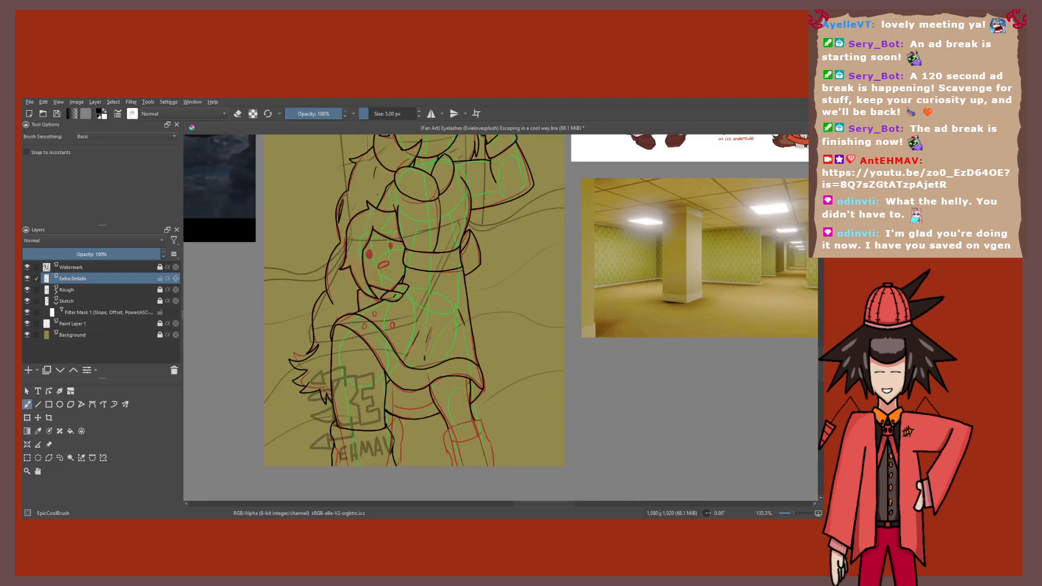
{"action": "scroll", "coordinate": [425, 315], "scroll_direction": "down", "scroll_amount": 2}
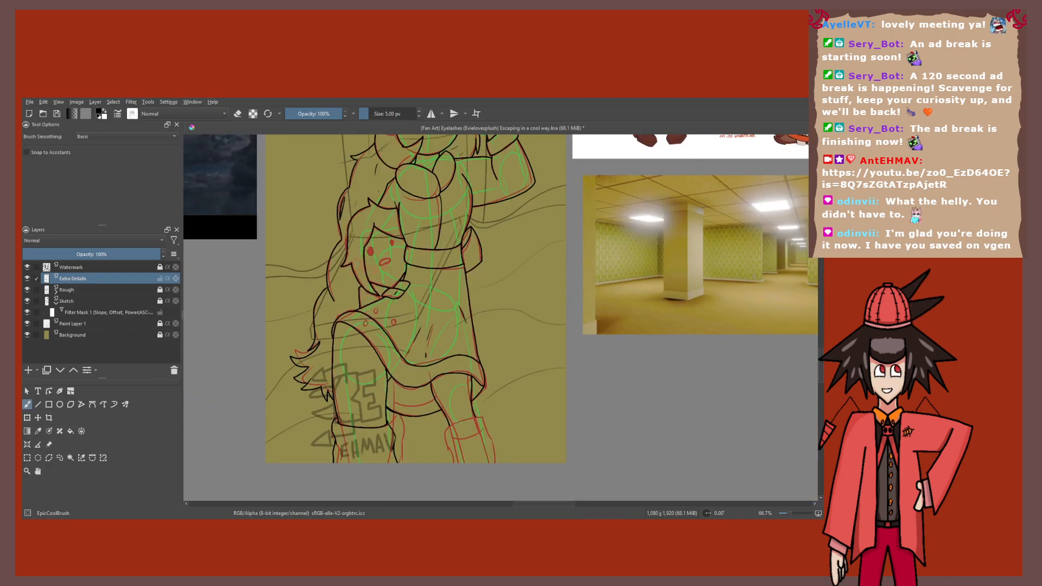
Step: Ink the three small oval buttons on the dress above the raised thigh, redoing the one nearest the hem band
{"action": "scroll", "coordinate": [374, 314], "scroll_direction": "up", "scroll_amount": 6}
{"action": "mouse_move", "coordinate": [400, 277]}
{"action": "left_mouse_down"}
{"action": "mouse_move", "coordinate": [369, 284]}
{"action": "mouse_move", "coordinate": [401, 276]}
{"action": "left_mouse_up"}
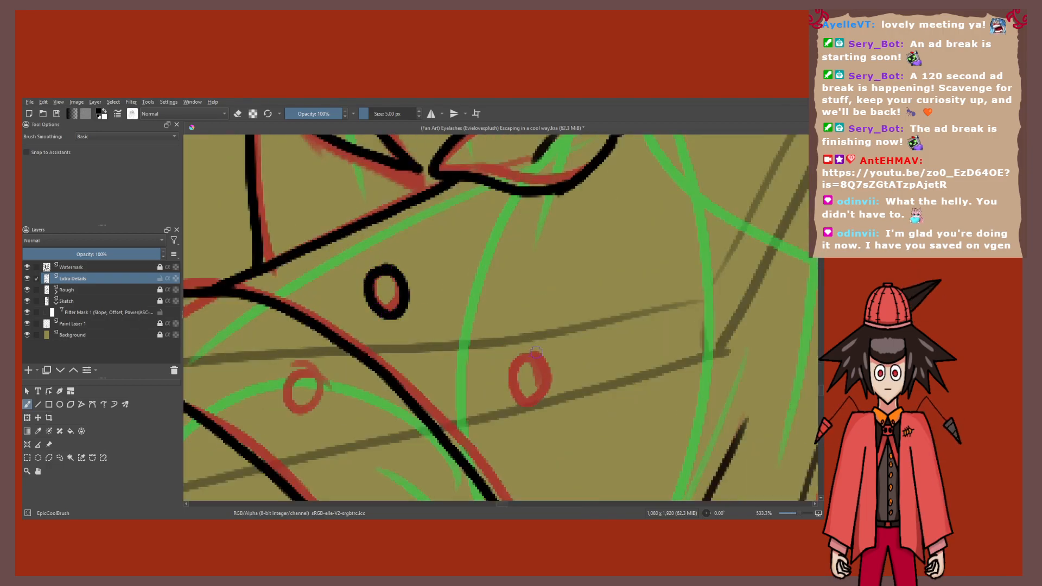
{"action": "left_click_drag", "start_coordinate": [531, 356], "coordinate": [529, 362]}
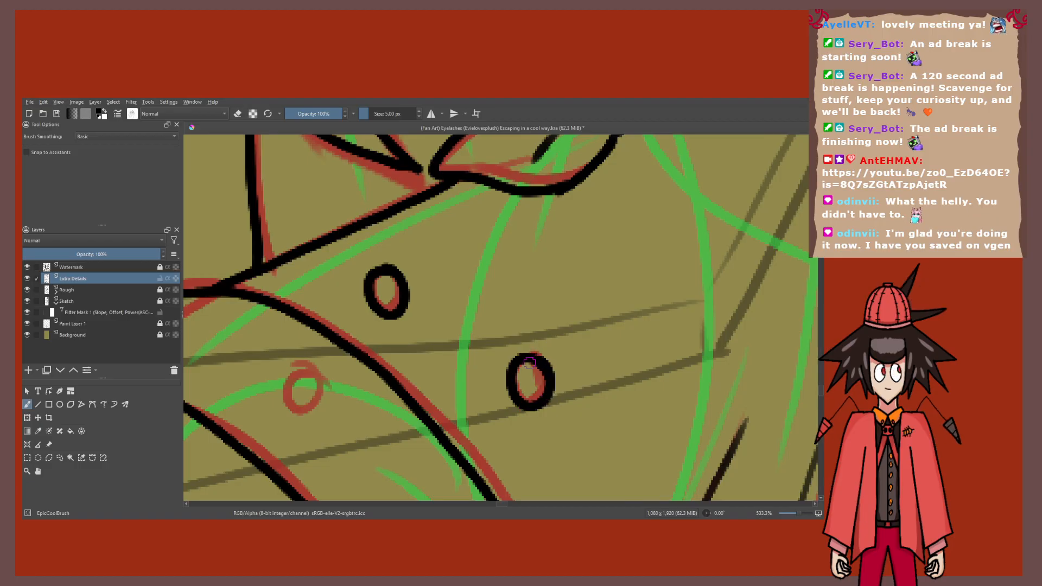
{"action": "mouse_move", "coordinate": [311, 370]}
{"action": "left_mouse_down"}
{"action": "mouse_move", "coordinate": [296, 412]}
{"action": "mouse_move", "coordinate": [313, 375]}
{"action": "mouse_move", "coordinate": [411, 335]}
{"action": "left_mouse_up"}
{"action": "scroll", "coordinate": [324, 382], "scroll_direction": "down", "scroll_amount": 4}
{"action": "key", "text": "ctrl+z"}
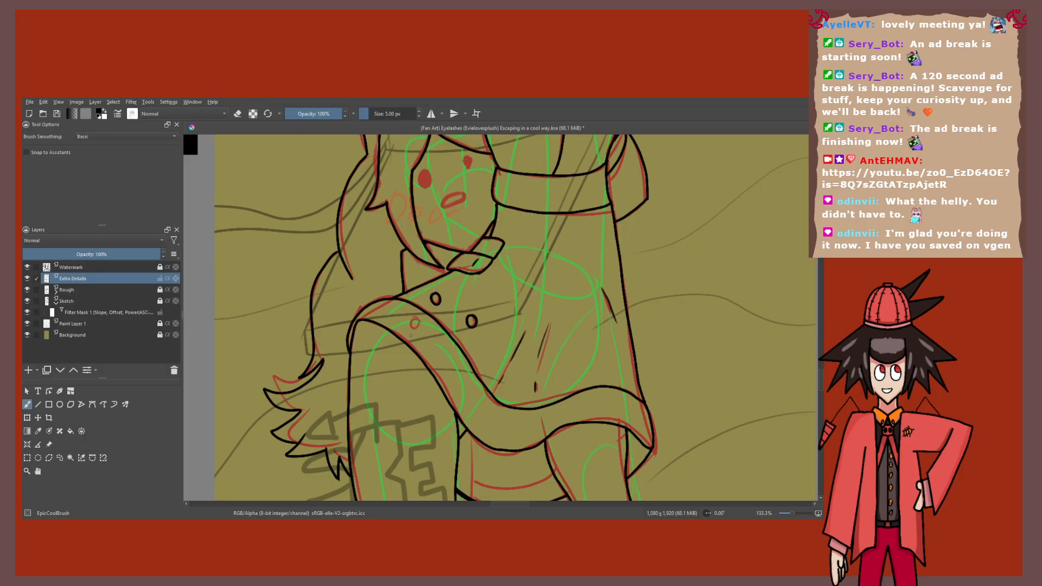
{"action": "scroll", "coordinate": [411, 335], "scroll_direction": "down", "scroll_amount": 3}
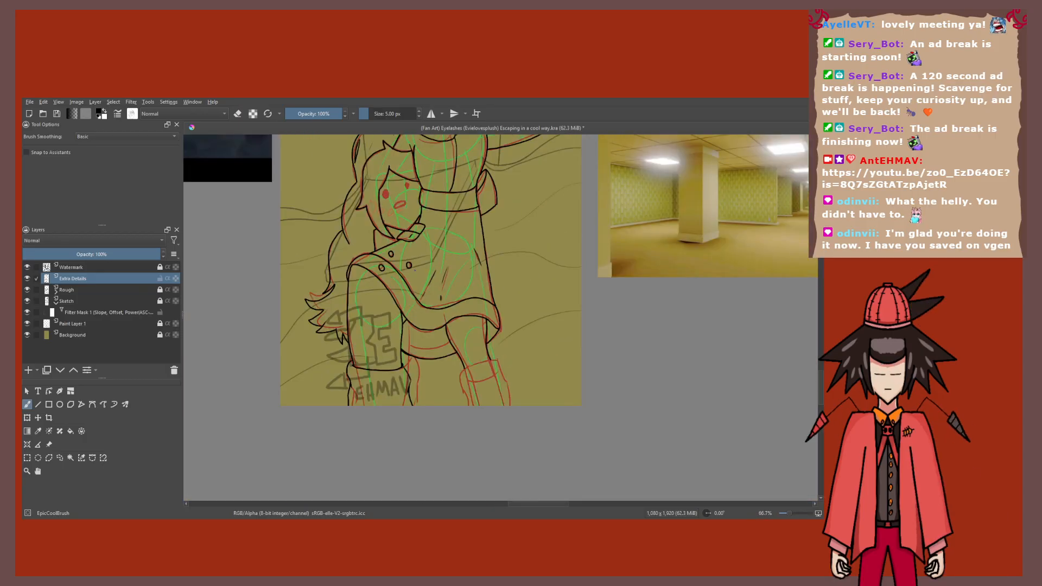
Step: Ink the rear leg's boot, tracing its top edge and both side contours down to the canvas edge
{"action": "scroll", "coordinate": [414, 270], "scroll_direction": "up", "scroll_amount": 4}
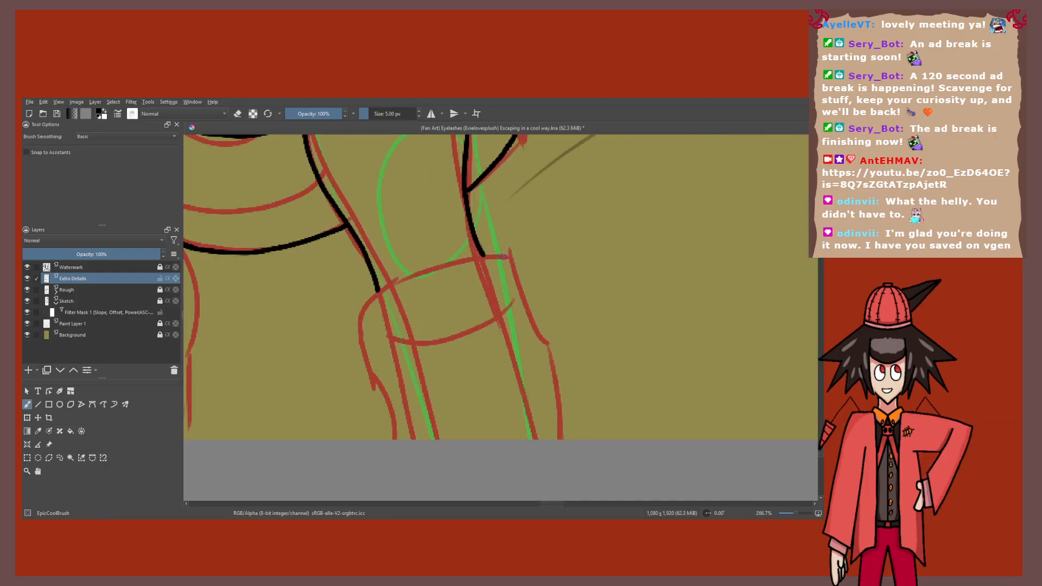
{"action": "left_click_drag", "start_coordinate": [509, 257], "coordinate": [374, 356]}
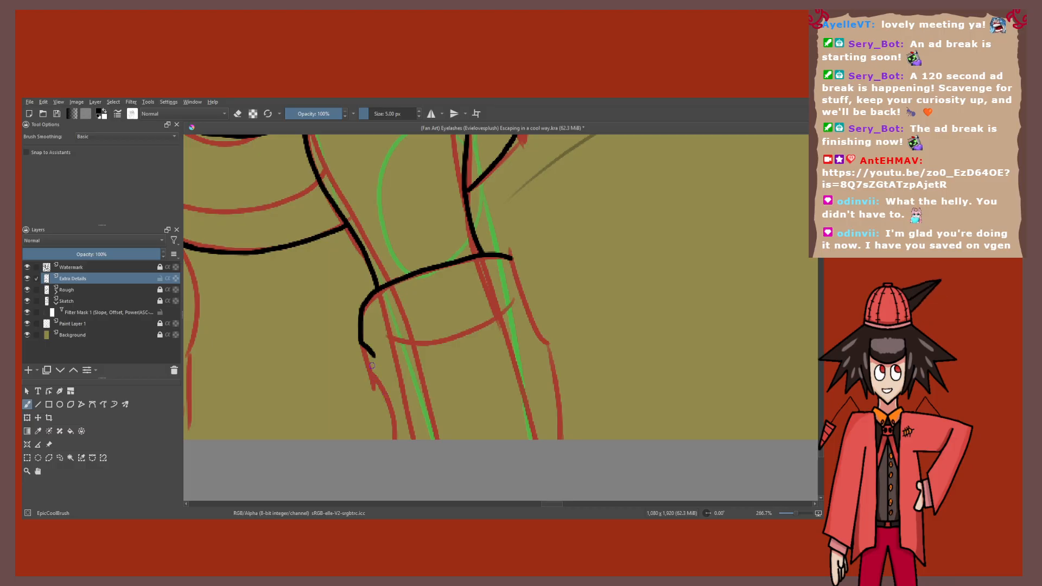
{"action": "left_click_drag", "start_coordinate": [374, 356], "coordinate": [390, 439]}
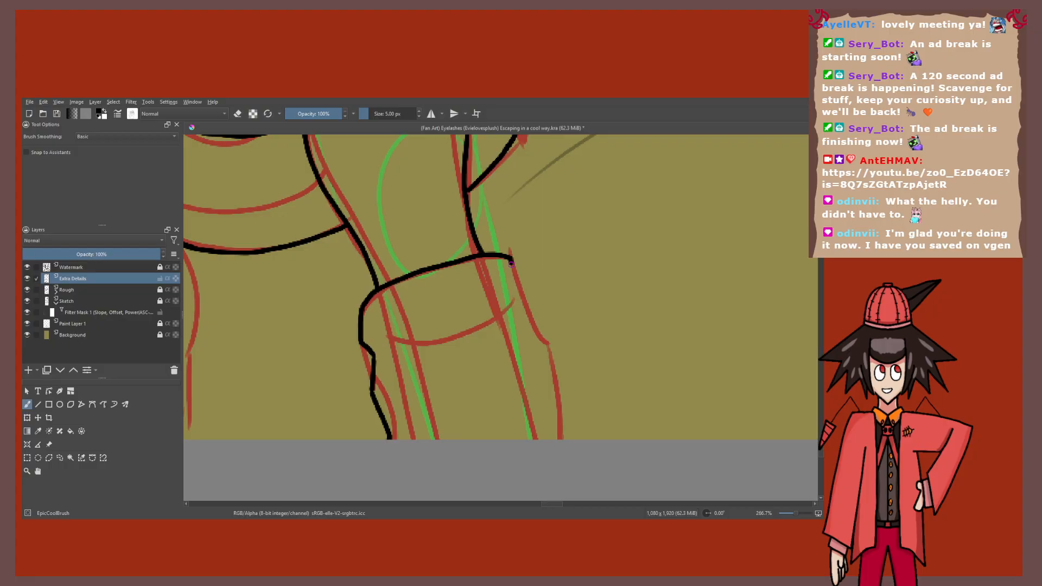
{"action": "left_click_drag", "start_coordinate": [510, 264], "coordinate": [562, 438]}
{"action": "key", "text": "minus"}
{"action": "key", "text": "minus"}
{"action": "key", "text": "minus"}
{"action": "key", "text": "minus"}
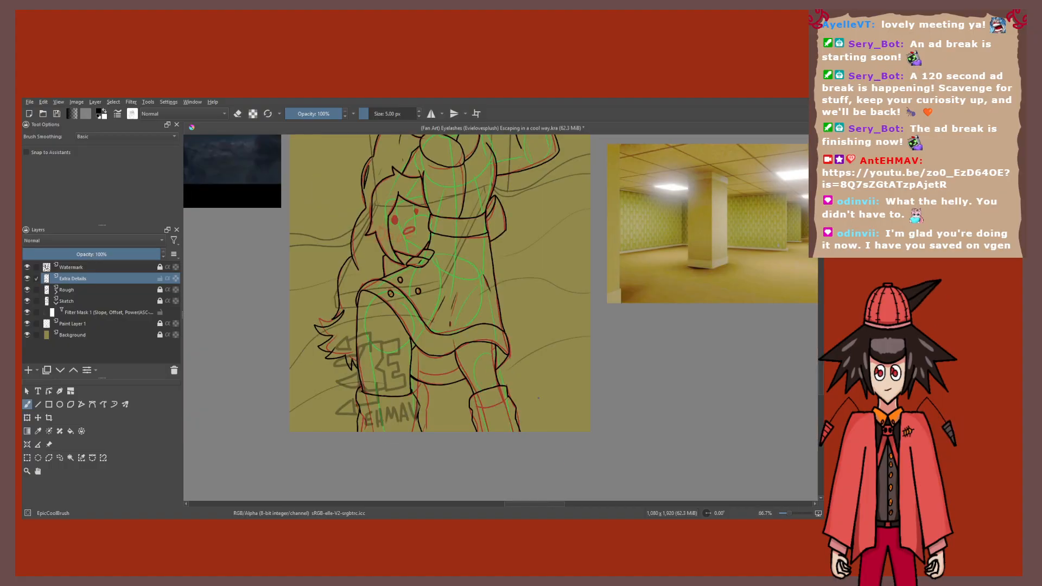
{"action": "key", "text": "minus"}
{"action": "key", "text": "plus"}
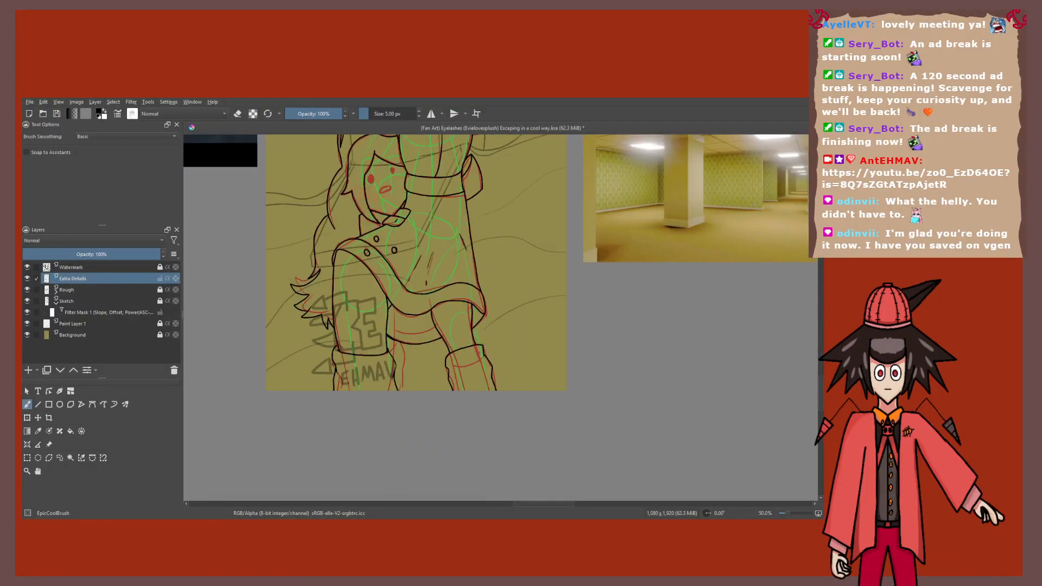
Step: Hide the Rough and Sketch layers to check the inked line art on its own
{"action": "left_click", "coordinate": [27, 289]}
{"action": "scroll", "coordinate": [445, 316], "scroll_direction": "down", "scroll_amount": 2}
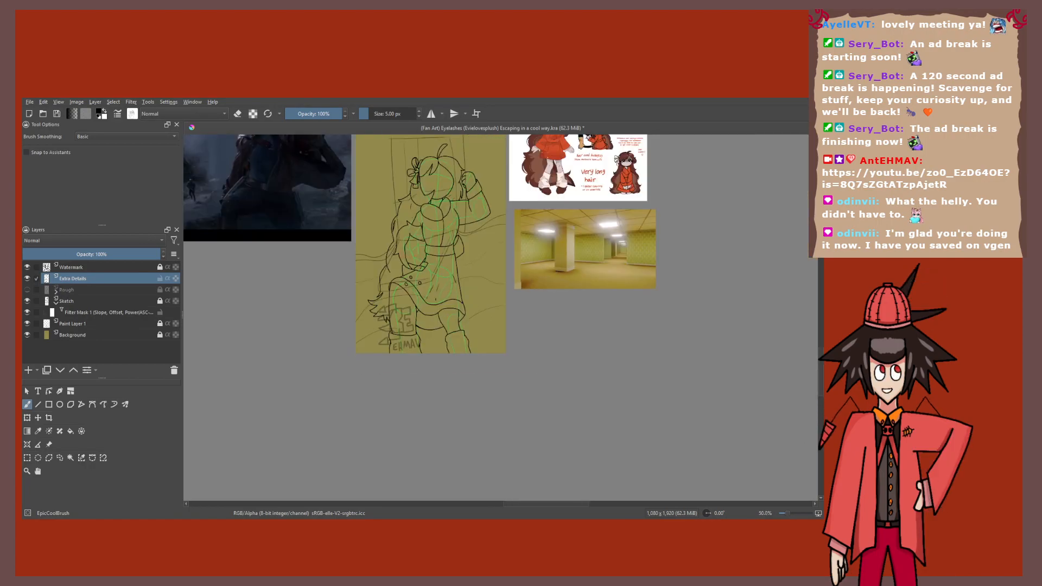
{"action": "left_click_drag", "start_coordinate": [445, 271], "coordinate": [429, 300]}
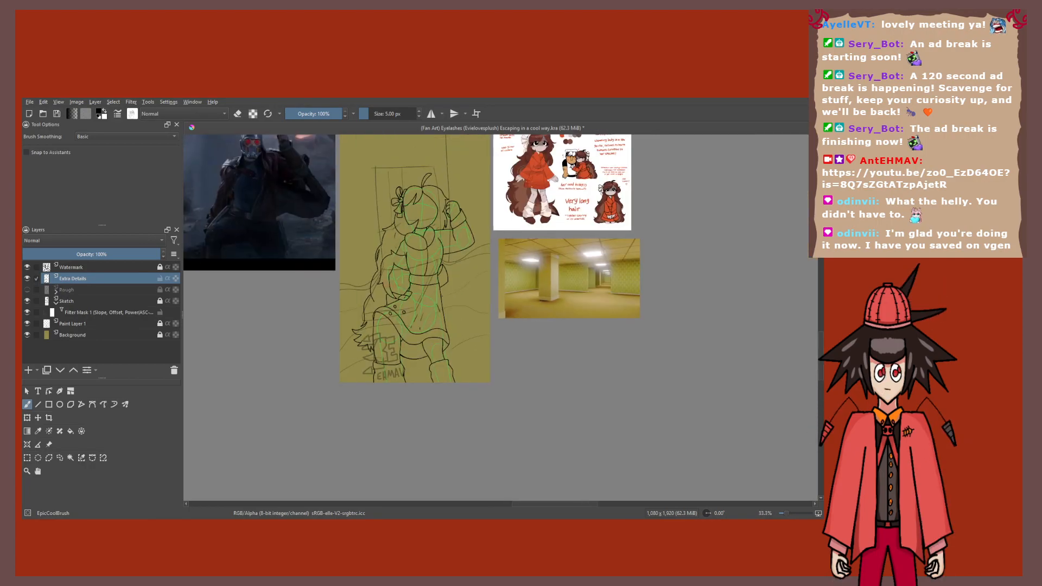
{"action": "left_click", "coordinate": [27, 301]}
Step: Ink two short curved fold strokes running inward from the rear leg boot's outer contour
{"action": "scroll", "coordinate": [431, 401], "scroll_direction": "up", "scroll_amount": 3}
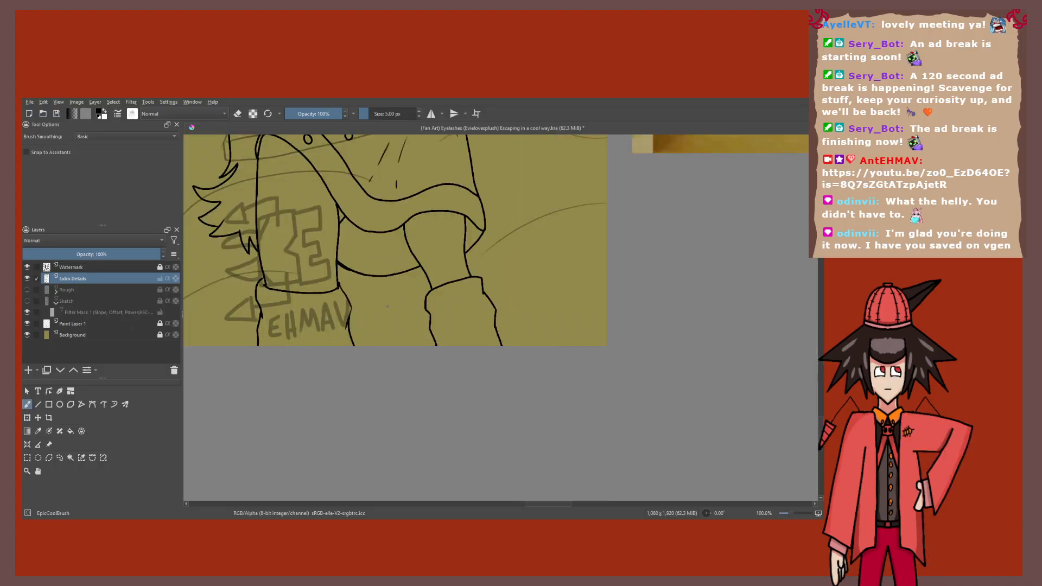
{"action": "scroll", "coordinate": [387, 306], "scroll_direction": "up", "scroll_amount": 2}
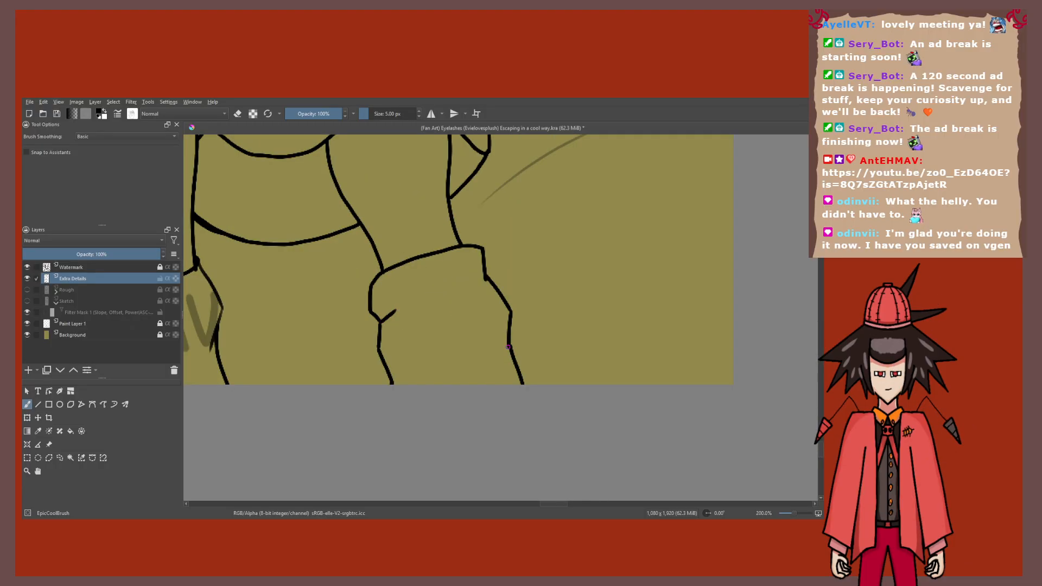
{"action": "left_click_drag", "start_coordinate": [508, 346], "coordinate": [476, 362]}
{"action": "left_click_drag", "start_coordinate": [485, 280], "coordinate": [458, 299]}
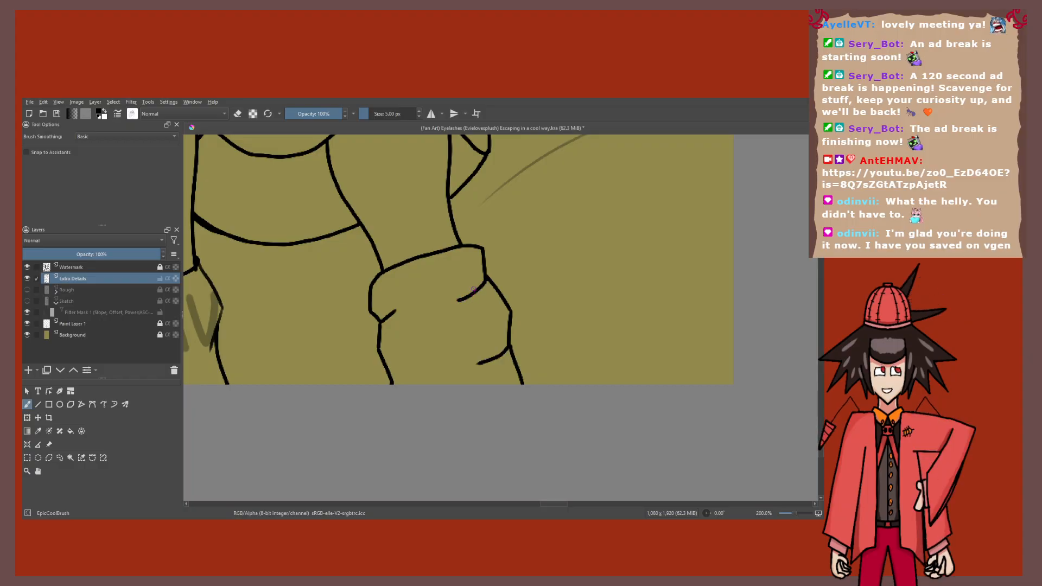
Step: Erase the small fold stroke at the notch in the boot's inner contour and thicken the contour just below it
{"action": "scroll", "coordinate": [382, 319], "scroll_direction": "up", "scroll_amount": 2}
{"action": "key", "text": "e"}
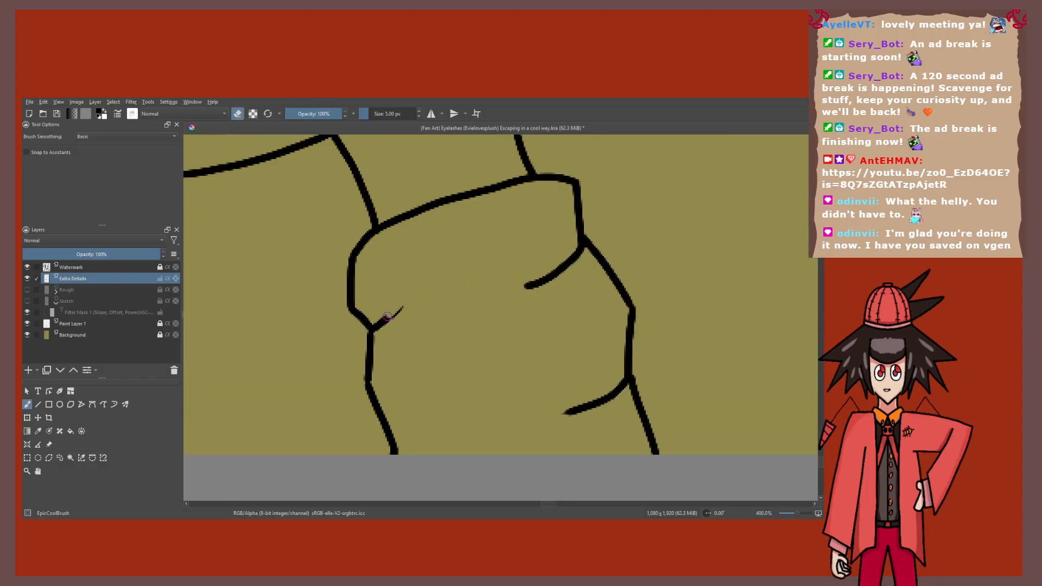
{"action": "left_click_drag", "start_coordinate": [387, 316], "coordinate": [402, 308]}
{"action": "key", "text": "e"}
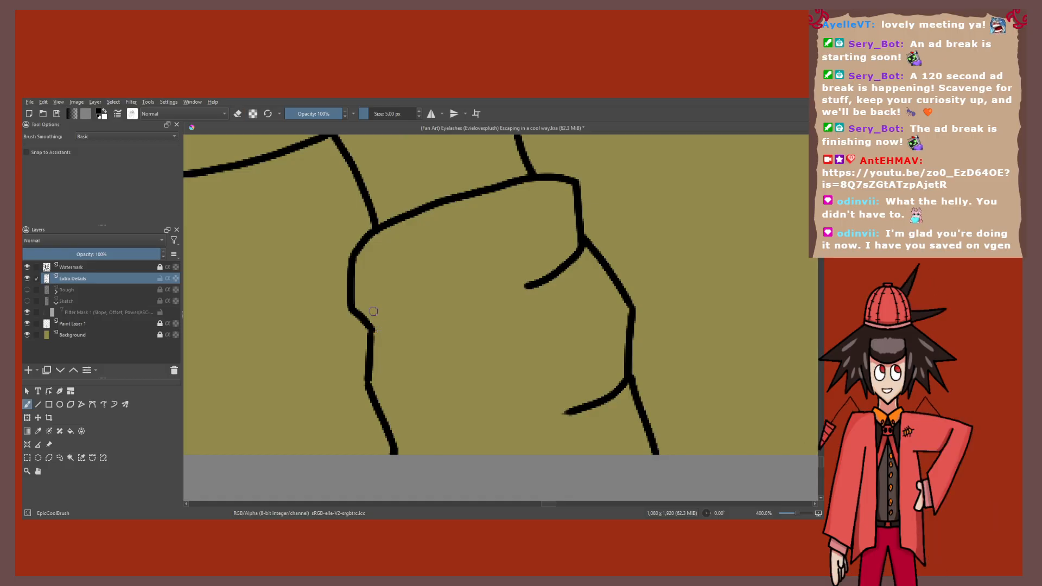
{"action": "key", "text": "e"}
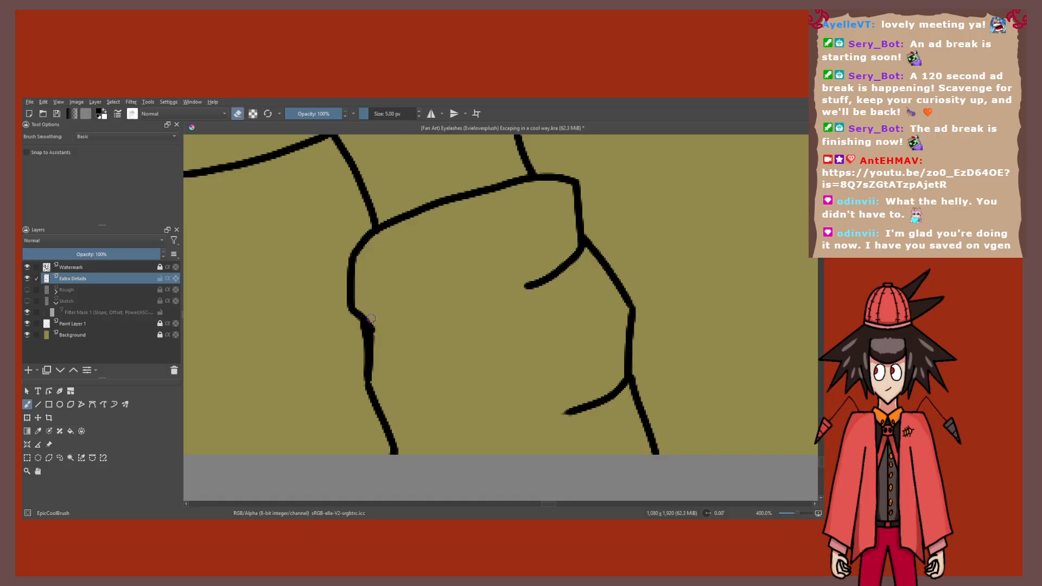
{"action": "key", "text": "e"}
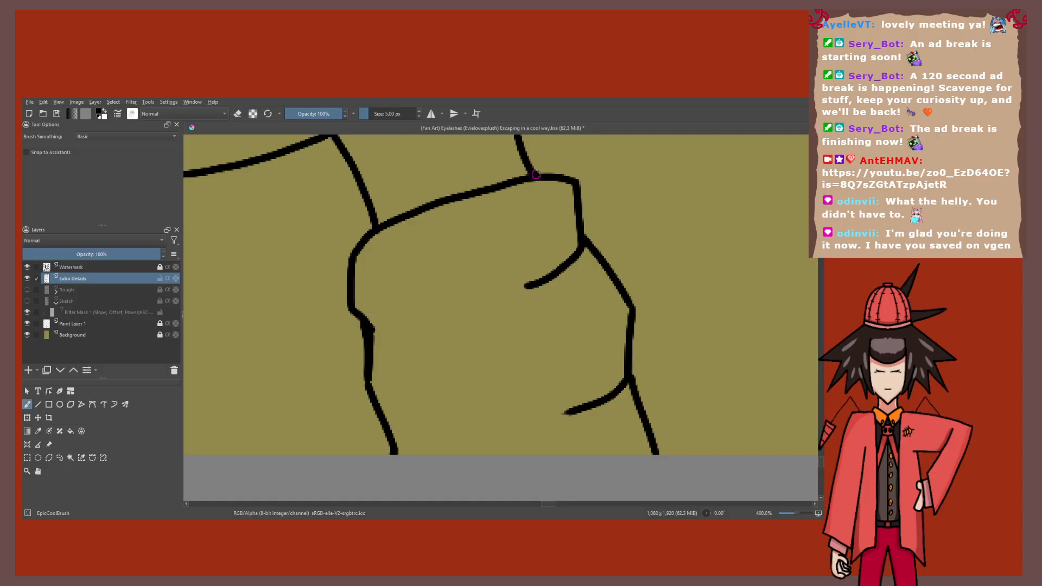
Step: Thicken the rear boot's top edge and outer corner down to the upper fold stroke
{"action": "mouse_move", "coordinate": [535, 175]}
{"action": "left_mouse_down"}
{"action": "mouse_move", "coordinate": [581, 208]}
{"action": "mouse_move", "coordinate": [584, 234]}
{"action": "left_mouse_up"}
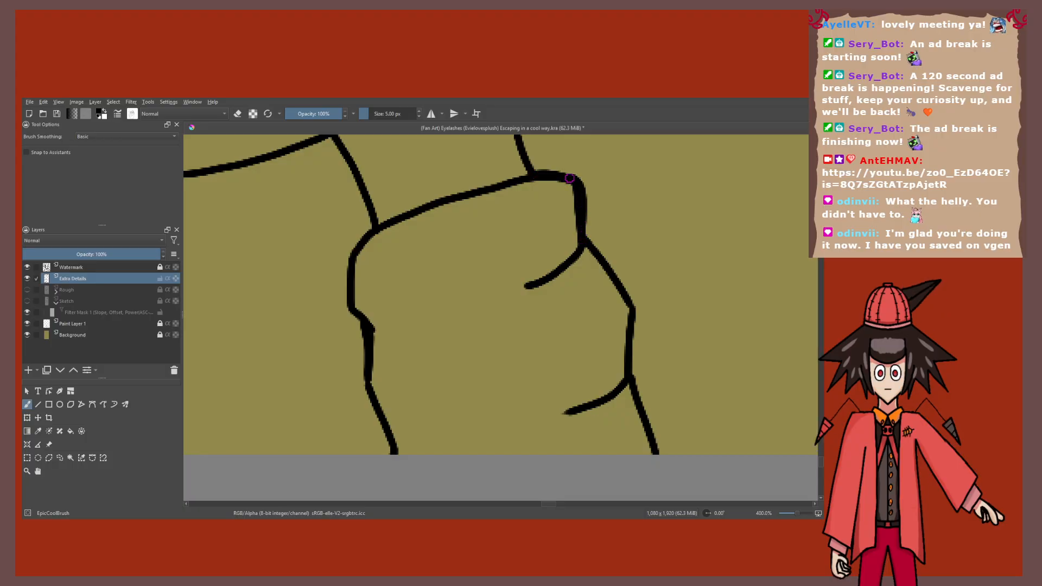
{"action": "scroll", "coordinate": [505, 179], "scroll_direction": "down", "scroll_amount": 5}
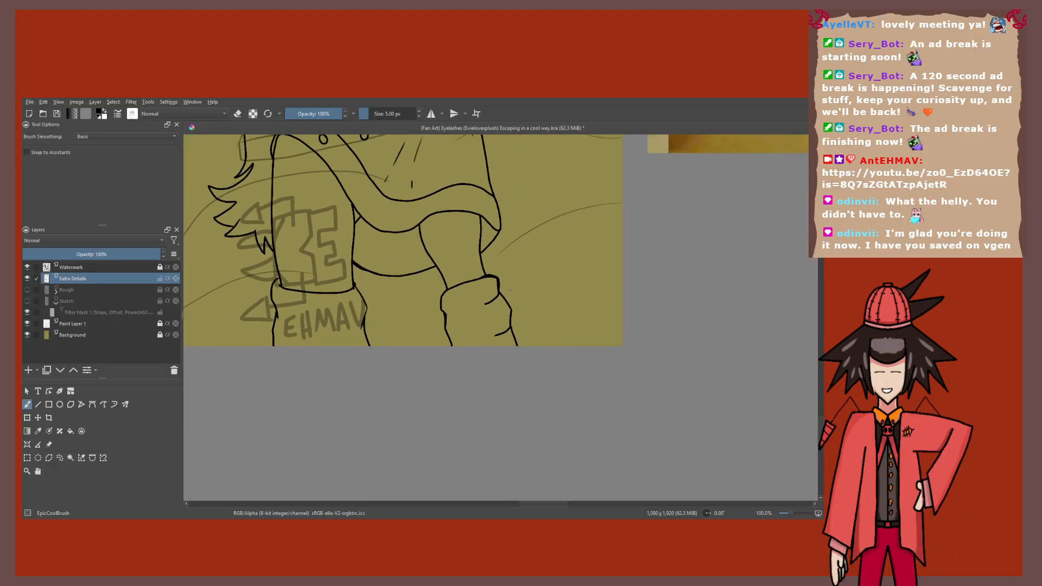
{"action": "scroll", "coordinate": [509, 290], "scroll_direction": "down", "scroll_amount": 4}
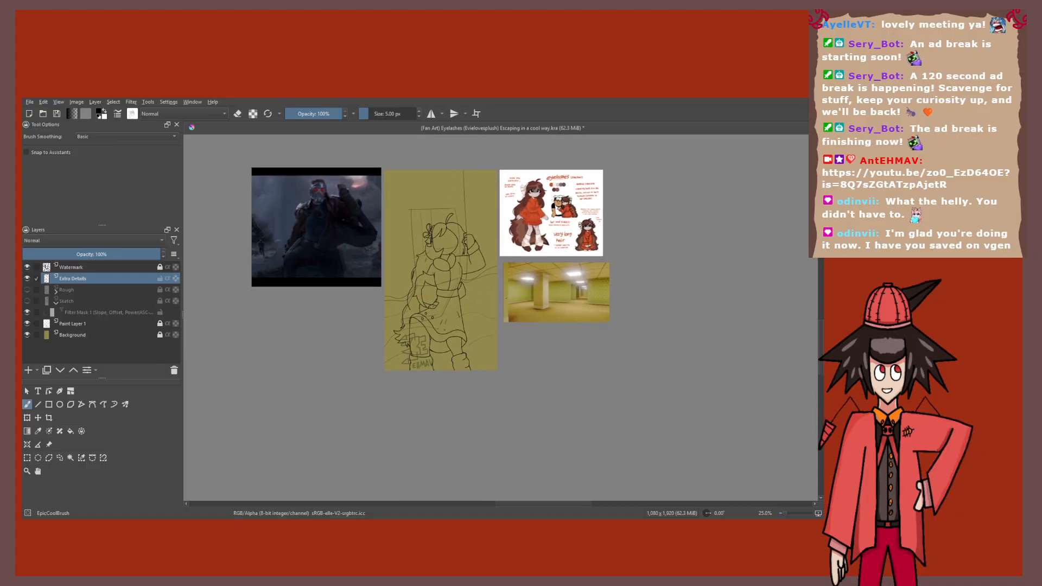
{"action": "scroll", "coordinate": [511, 378], "scroll_direction": "up", "scroll_amount": 1}
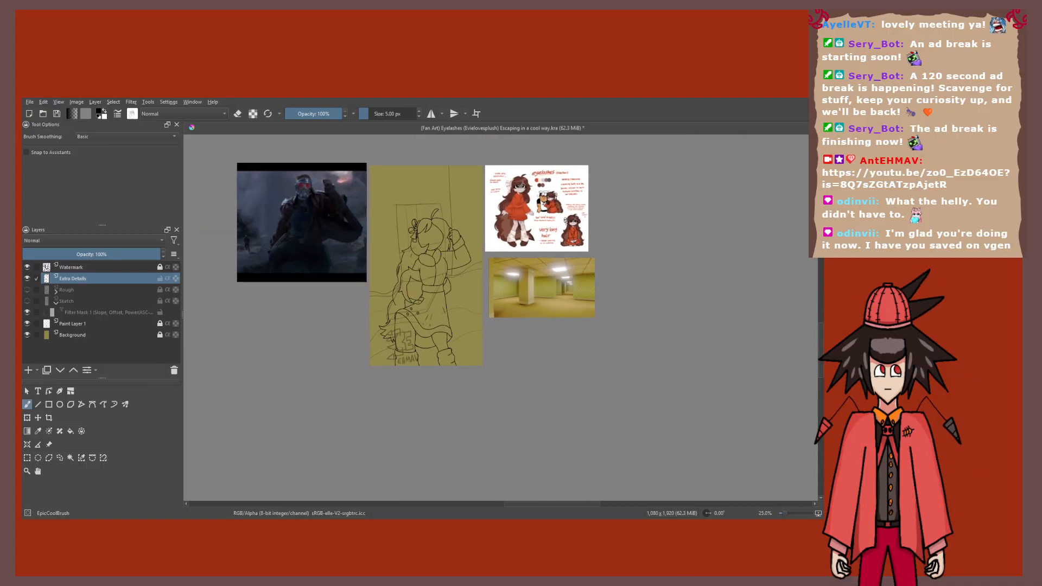
{"action": "scroll", "coordinate": [399, 271], "scroll_direction": "up", "scroll_amount": 8}
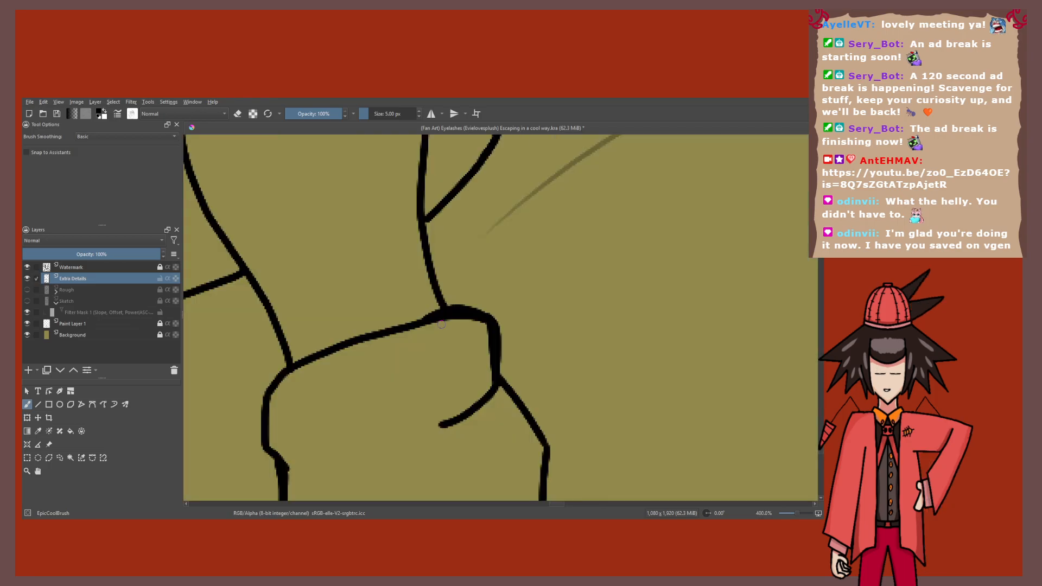
{"action": "scroll", "coordinate": [441, 324], "scroll_direction": "down", "scroll_amount": 9}
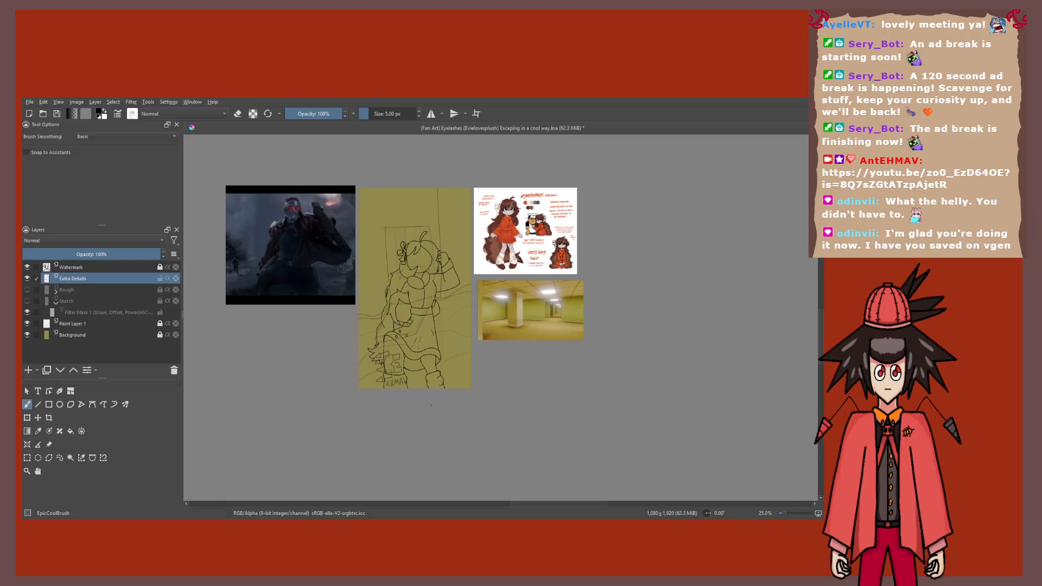
Step: Taper the boot's lower fold stroke with the eraser and thicken the outer contour just above it
{"action": "scroll", "coordinate": [439, 384], "scroll_direction": "up", "scroll_amount": 10}
{"action": "key", "text": "e"}
{"action": "mouse_move", "coordinate": [531, 346]}
{"action": "left_mouse_down"}
{"action": "mouse_move", "coordinate": [489, 384]}
{"action": "mouse_move", "coordinate": [400, 412]}
{"action": "left_mouse_up"}
{"action": "key", "text": "e"}
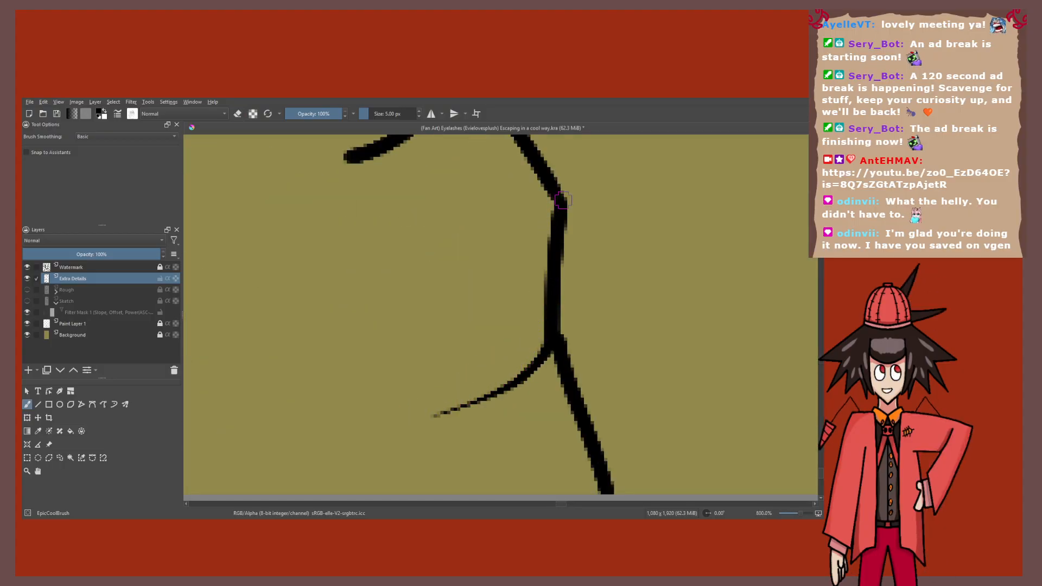
{"action": "left_click_drag", "start_coordinate": [563, 209], "coordinate": [548, 342]}
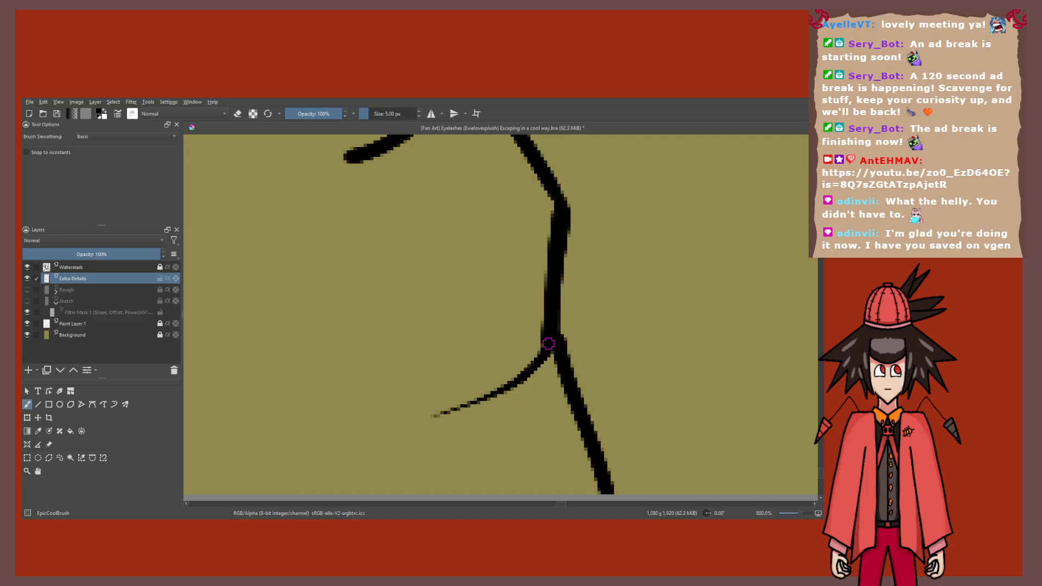
{"action": "scroll", "coordinate": [548, 343], "scroll_direction": "down", "scroll_amount": 10}
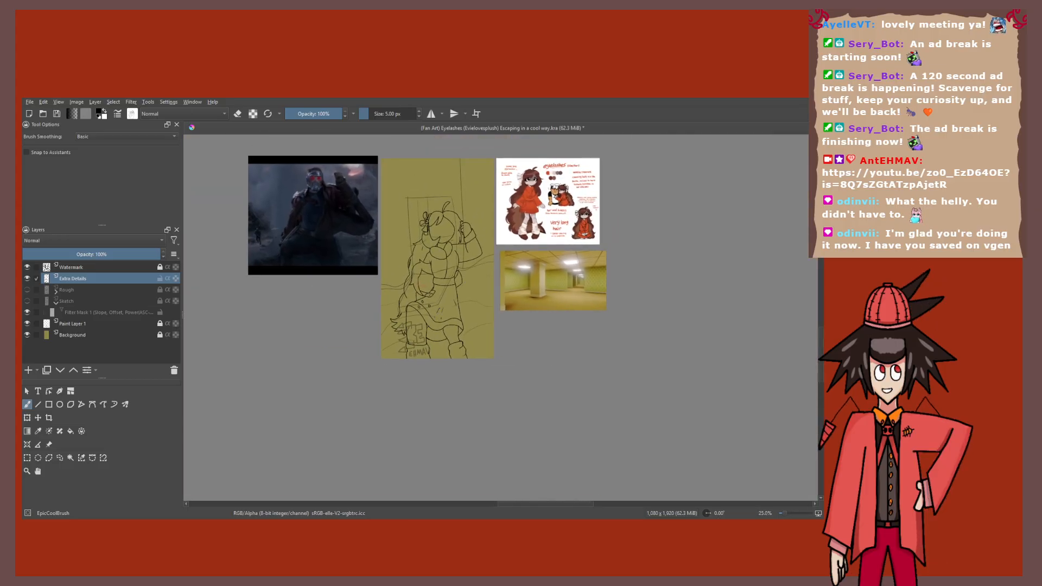
Step: Thicken the outer curve of the dress hem band where it wraps over the raised thigh
{"action": "left_click_drag", "start_coordinate": [468, 302], "coordinate": [453, 317]}
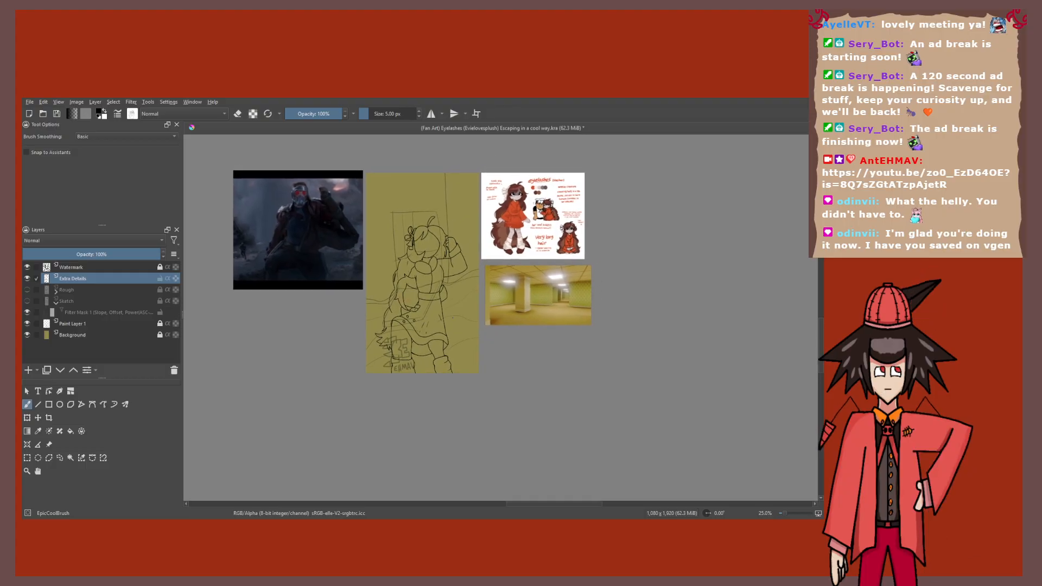
{"action": "scroll", "coordinate": [450, 328], "scroll_direction": "up", "scroll_amount": 2}
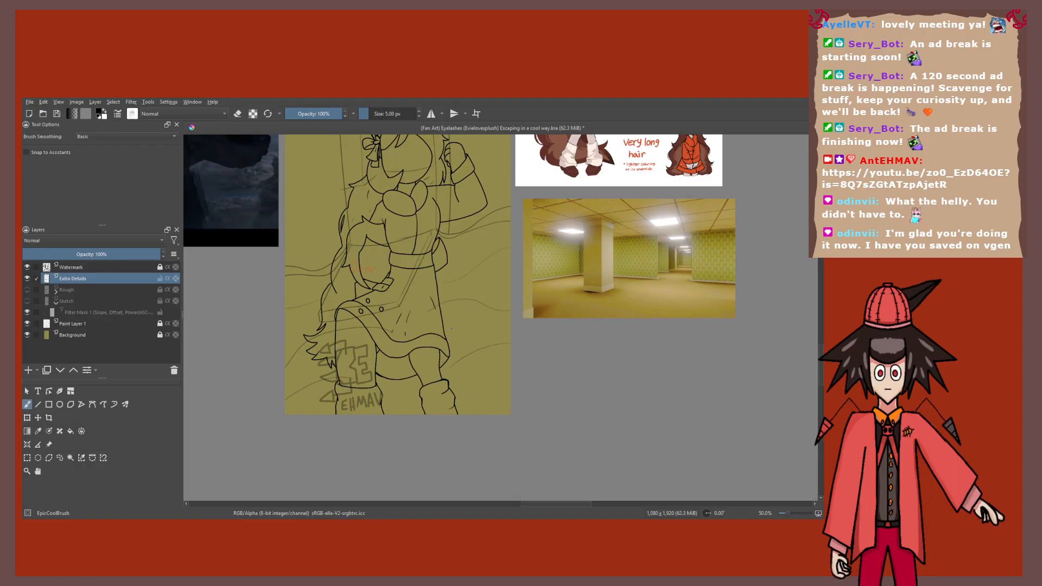
{"action": "left_click_drag", "start_coordinate": [451, 328], "coordinate": [475, 316]}
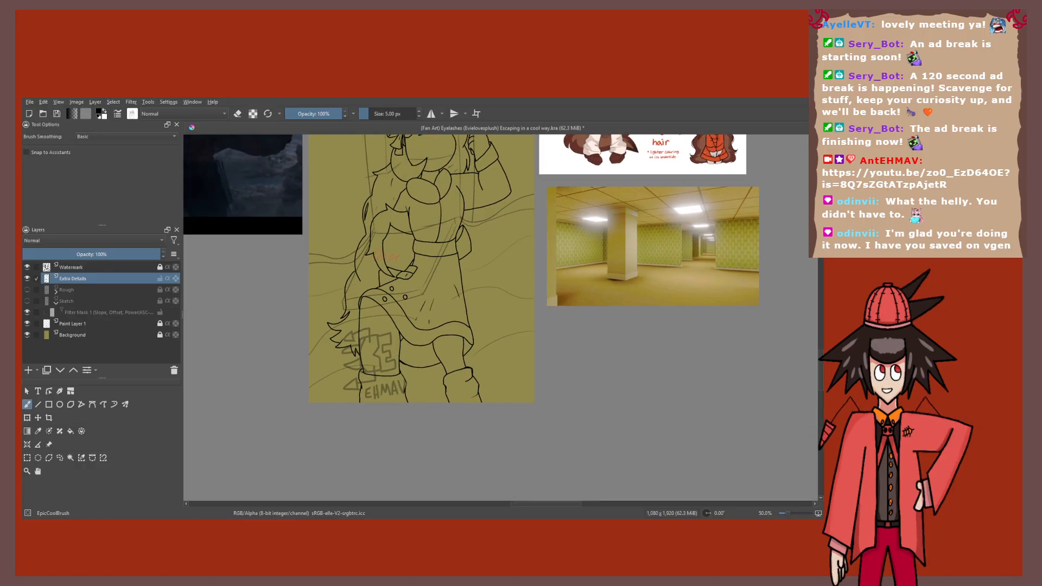
{"action": "scroll", "coordinate": [372, 306], "scroll_direction": "up", "scroll_amount": 3}
{"action": "scroll", "coordinate": [432, 275], "scroll_direction": "down", "scroll_amount": 2}
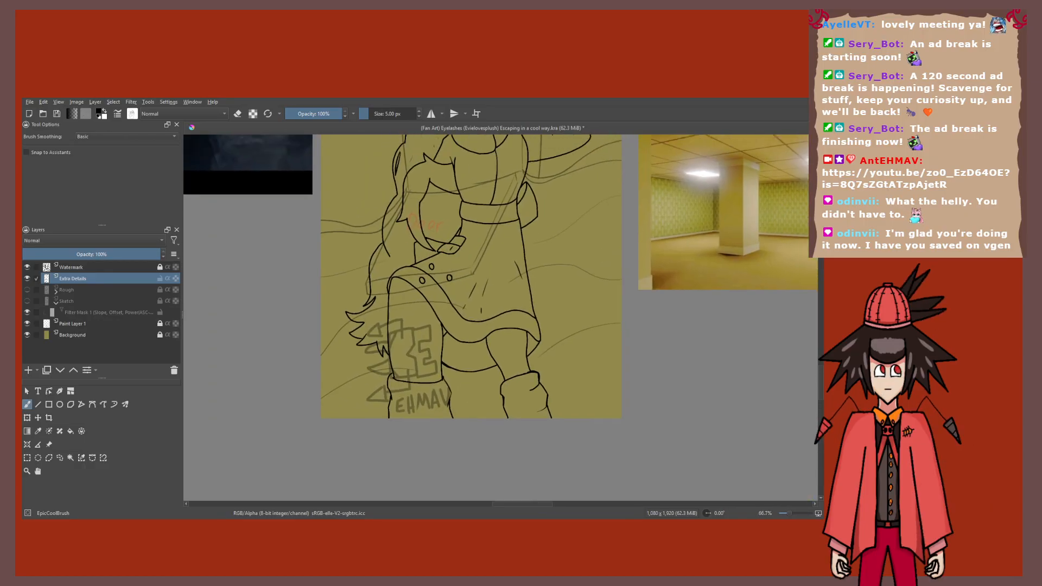
{"action": "left_click_drag", "start_coordinate": [432, 276], "coordinate": [420, 282]}
{"action": "scroll", "coordinate": [412, 251], "scroll_direction": "up", "scroll_amount": 2}
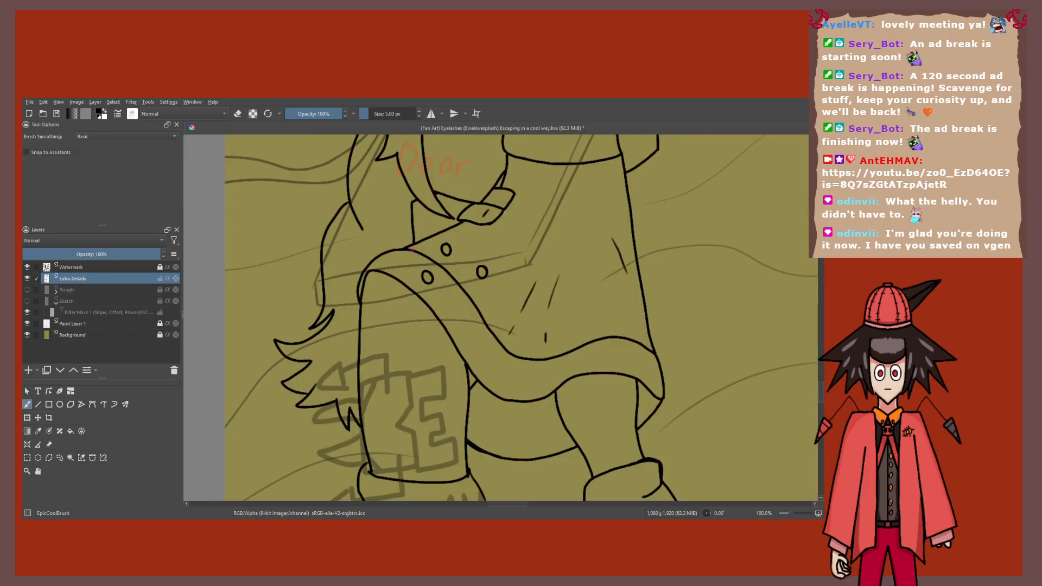
{"action": "scroll", "coordinate": [411, 250], "scroll_direction": "up", "scroll_amount": 4}
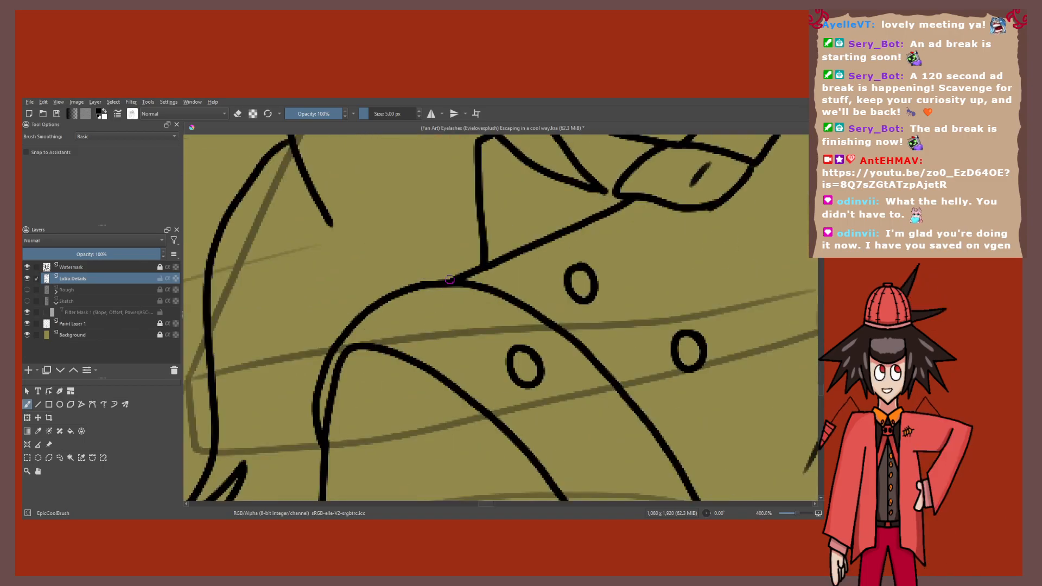
{"action": "mouse_move", "coordinate": [393, 287]}
{"action": "left_mouse_down"}
{"action": "mouse_move", "coordinate": [344, 331]}
{"action": "mouse_move", "coordinate": [350, 320]}
{"action": "mouse_move", "coordinate": [317, 380]}
{"action": "left_mouse_up"}
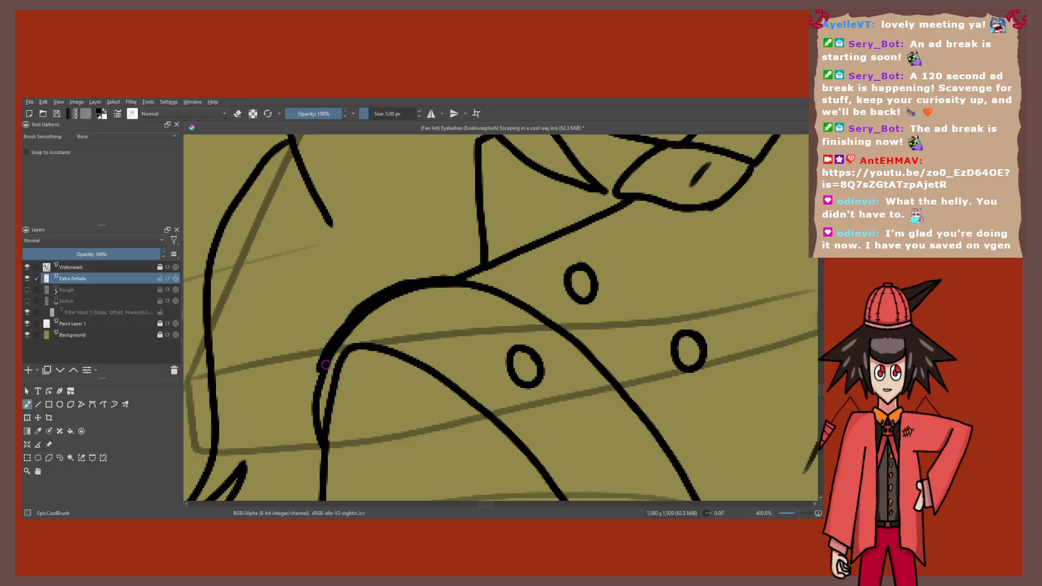
{"action": "scroll", "coordinate": [325, 365], "scroll_direction": "down", "scroll_amount": 4}
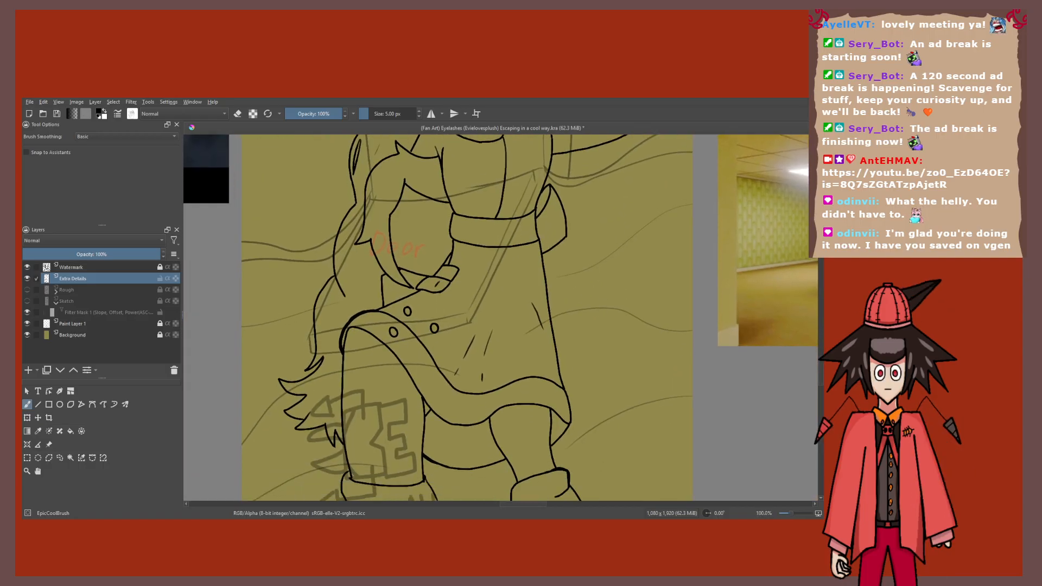
{"action": "scroll", "coordinate": [400, 302], "scroll_direction": "down", "scroll_amount": 3}
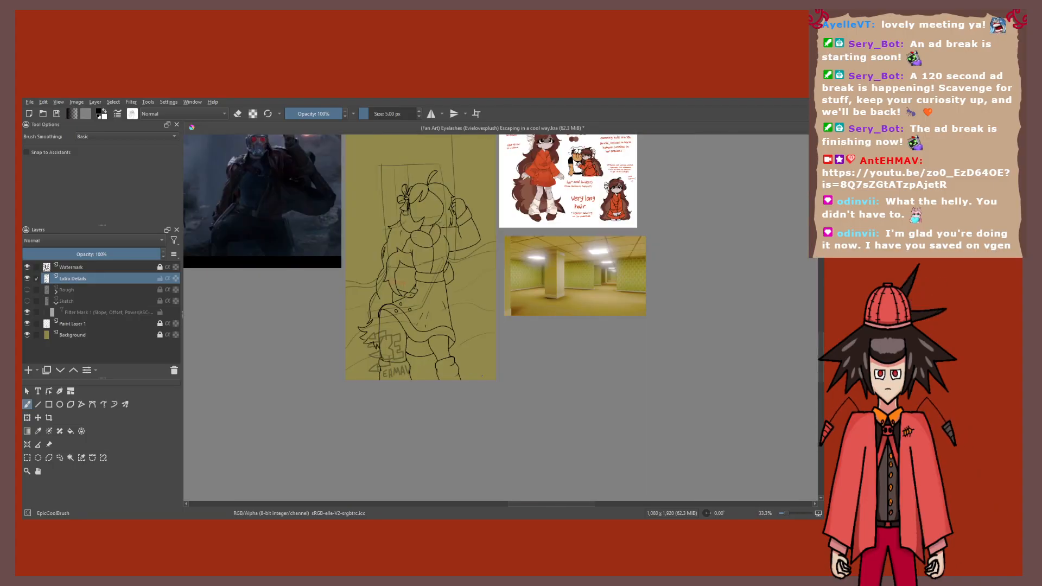
Step: Thicken the lower character's outer hair outline from the fringe spike down to the pointed tip beside the face
{"action": "scroll", "coordinate": [391, 288], "scroll_direction": "up", "scroll_amount": 4}
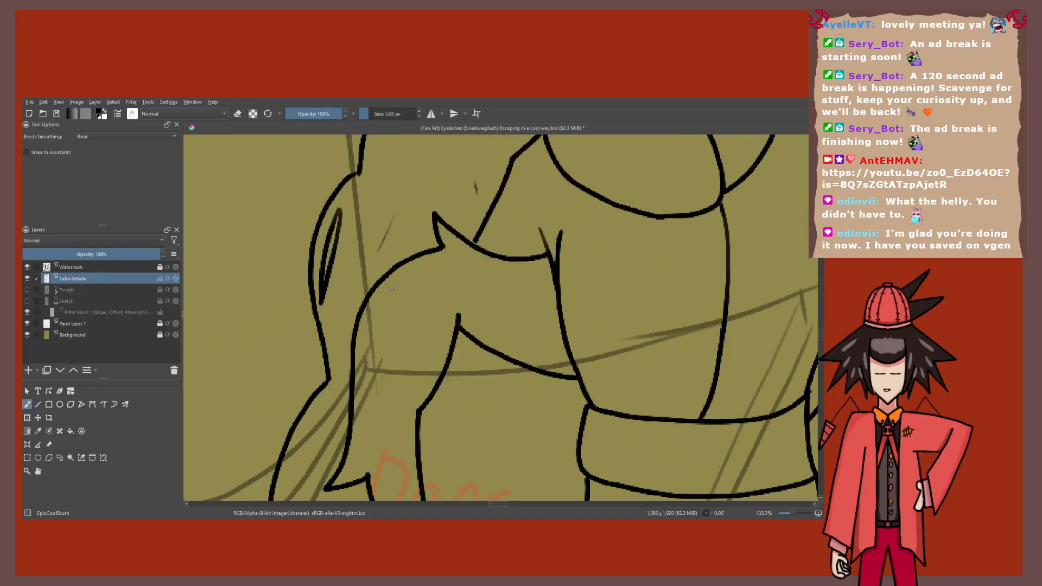
{"action": "scroll", "coordinate": [392, 288], "scroll_direction": "up", "scroll_amount": 4}
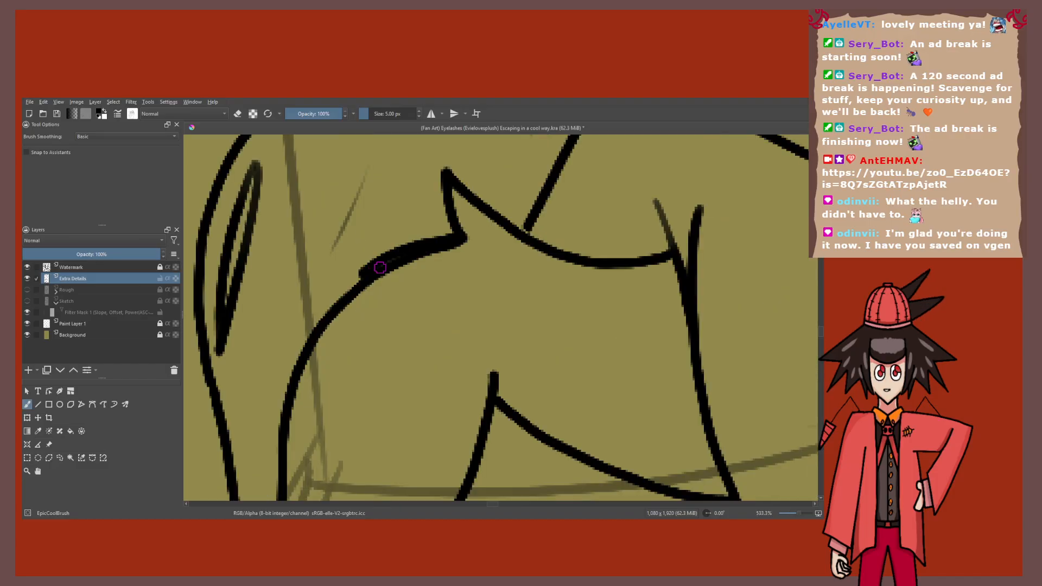
{"action": "mouse_move", "coordinate": [305, 342]}
{"action": "left_mouse_down"}
{"action": "mouse_move", "coordinate": [408, 215]}
{"action": "mouse_move", "coordinate": [380, 246]}
{"action": "mouse_move", "coordinate": [387, 220]}
{"action": "mouse_move", "coordinate": [375, 252]}
{"action": "mouse_move", "coordinate": [370, 350]}
{"action": "mouse_move", "coordinate": [408, 324]}
{"action": "left_mouse_up"}
{"action": "scroll", "coordinate": [376, 252], "scroll_direction": "down", "scroll_amount": 1}
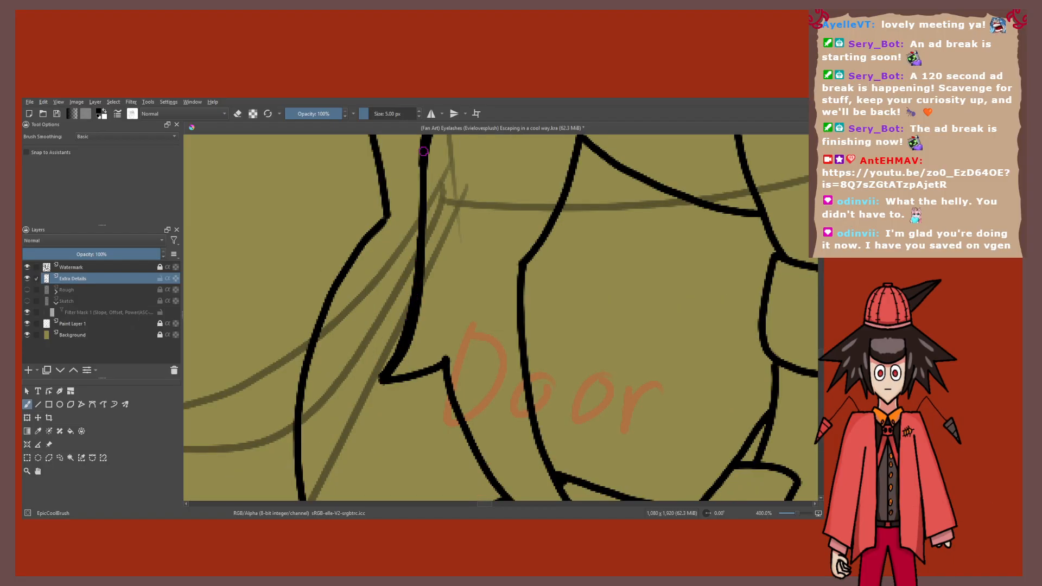
{"action": "scroll", "coordinate": [422, 278], "scroll_direction": "down", "scroll_amount": 3}
{"action": "scroll", "coordinate": [422, 278], "scroll_direction": "down", "scroll_amount": 3}
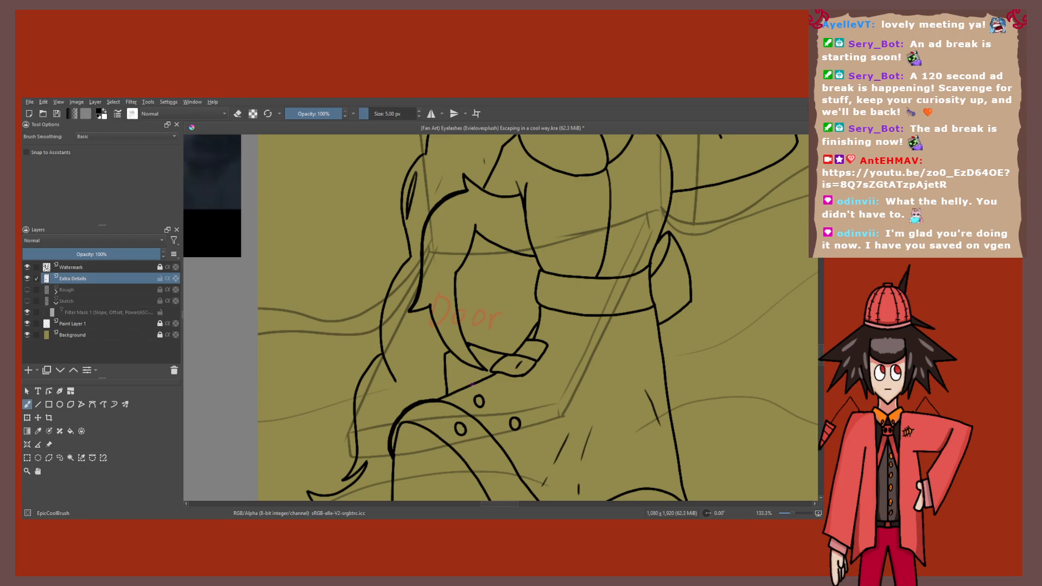
Step: Thicken the outer edge of the lower character's hair lock beside the face, down to its tip at the hand
{"action": "scroll", "coordinate": [499, 389], "scroll_direction": "up", "scroll_amount": 3}
{"action": "left_click_drag", "start_coordinate": [298, 186], "coordinate": [317, 240]}
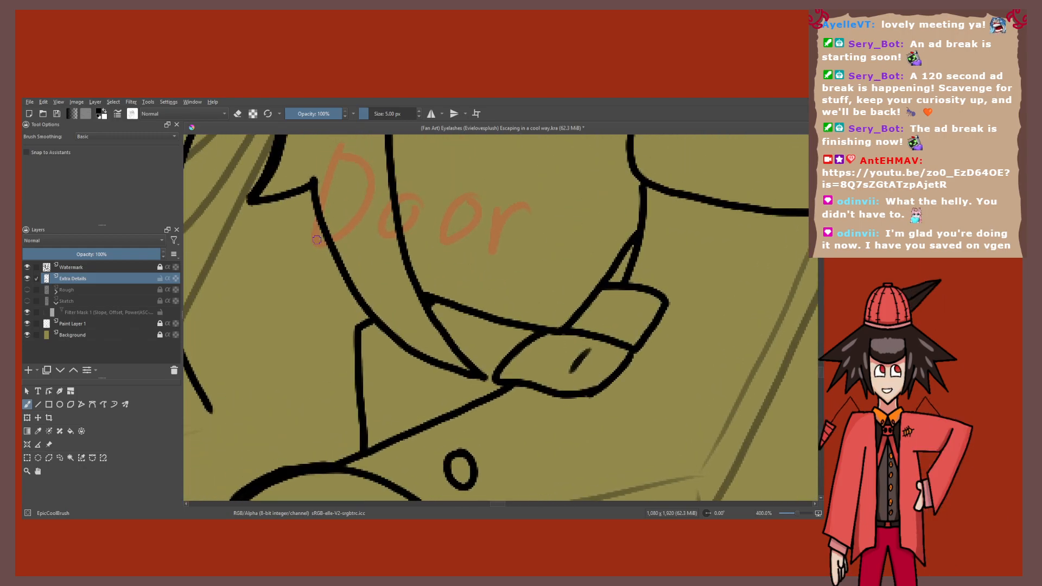
{"action": "mouse_move", "coordinate": [312, 182]}
{"action": "left_mouse_down"}
{"action": "mouse_move", "coordinate": [358, 304]}
{"action": "mouse_move", "coordinate": [475, 378]}
{"action": "left_mouse_up"}
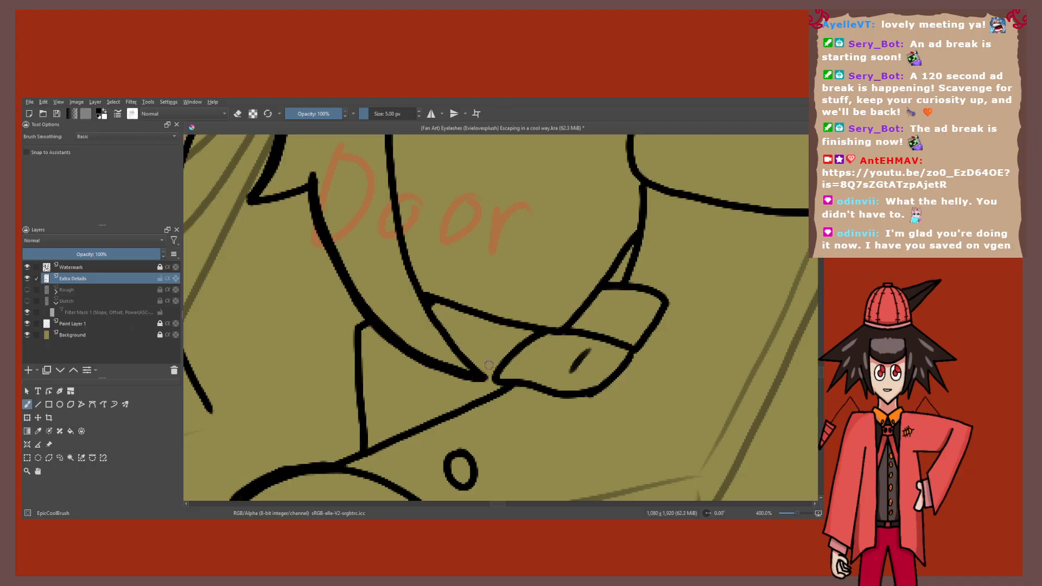
{"action": "scroll", "coordinate": [489, 365], "scroll_direction": "down", "scroll_amount": 6}
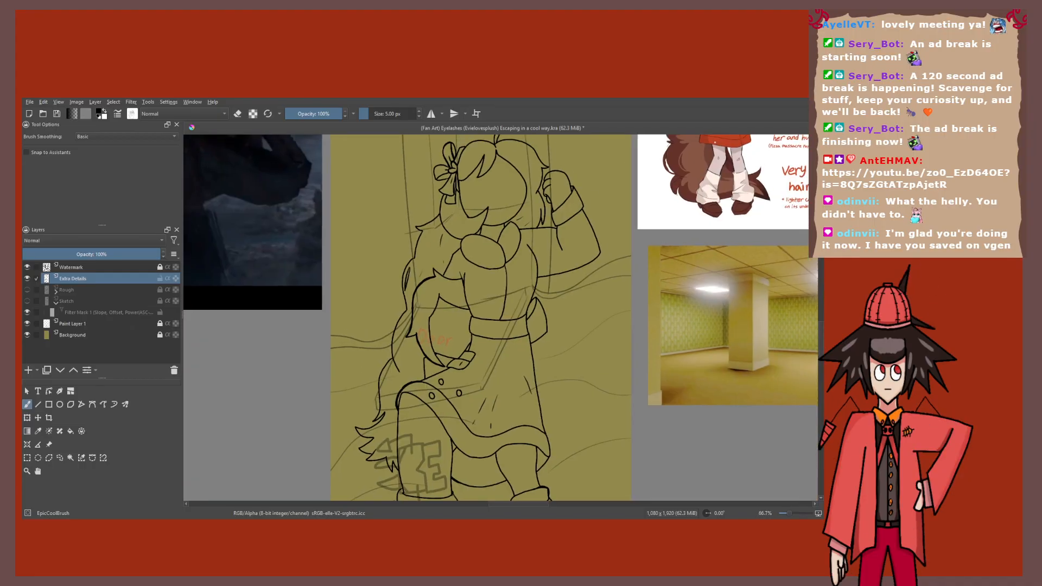
{"action": "scroll", "coordinate": [507, 320], "scroll_direction": "up", "scroll_amount": 4}
{"action": "scroll", "coordinate": [428, 317], "scroll_direction": "up", "scroll_amount": 2}
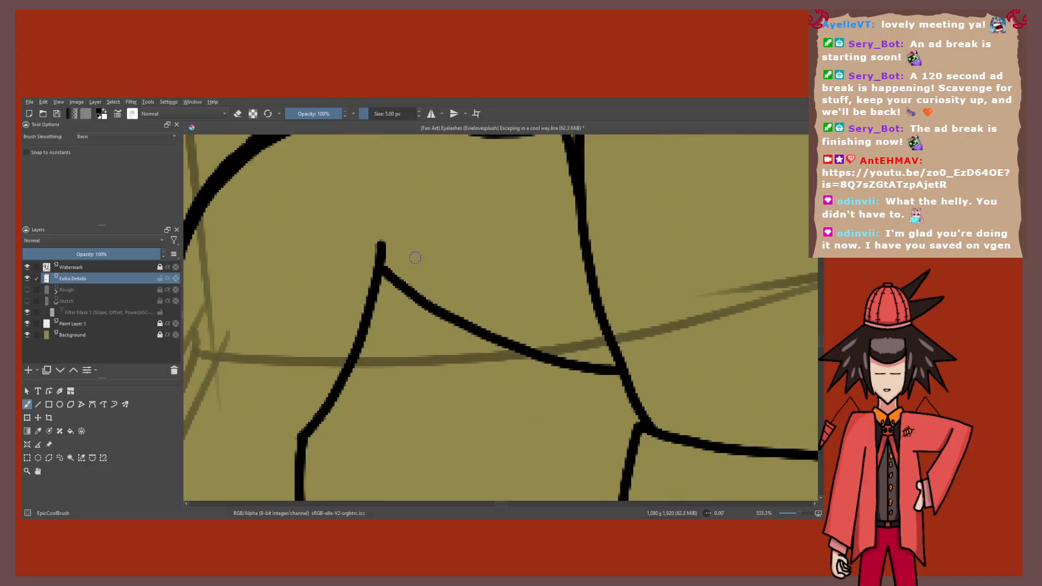
Step: Thicken the slanted line running from the rounded collar piece down to the curve beside the pointed hair spike
{"action": "scroll", "coordinate": [414, 255], "scroll_direction": "down", "scroll_amount": 4}
{"action": "scroll", "coordinate": [411, 236], "scroll_direction": "down", "scroll_amount": 6}
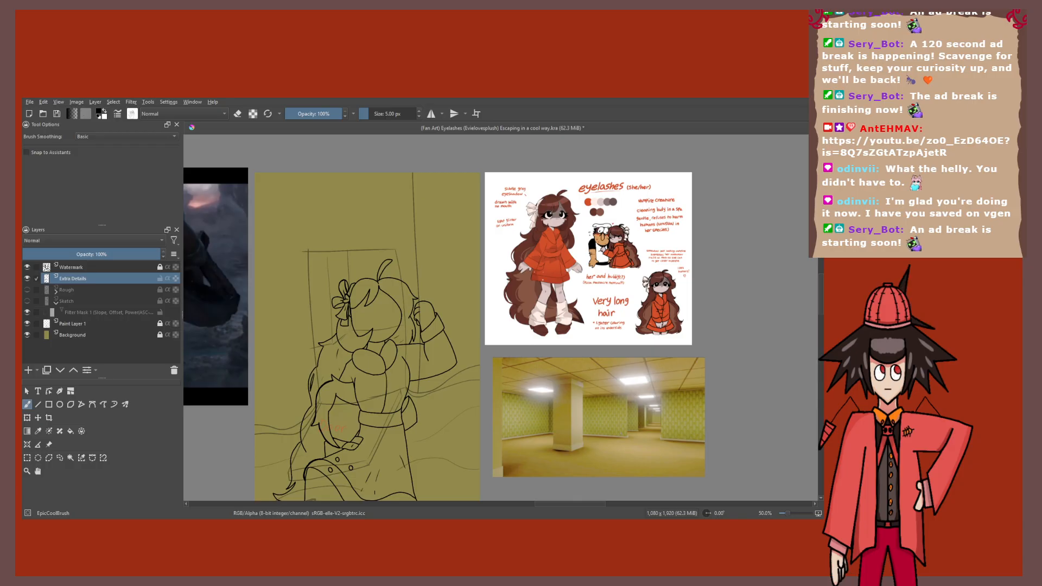
{"action": "left_click_drag", "start_coordinate": [434, 325], "coordinate": [501, 240]}
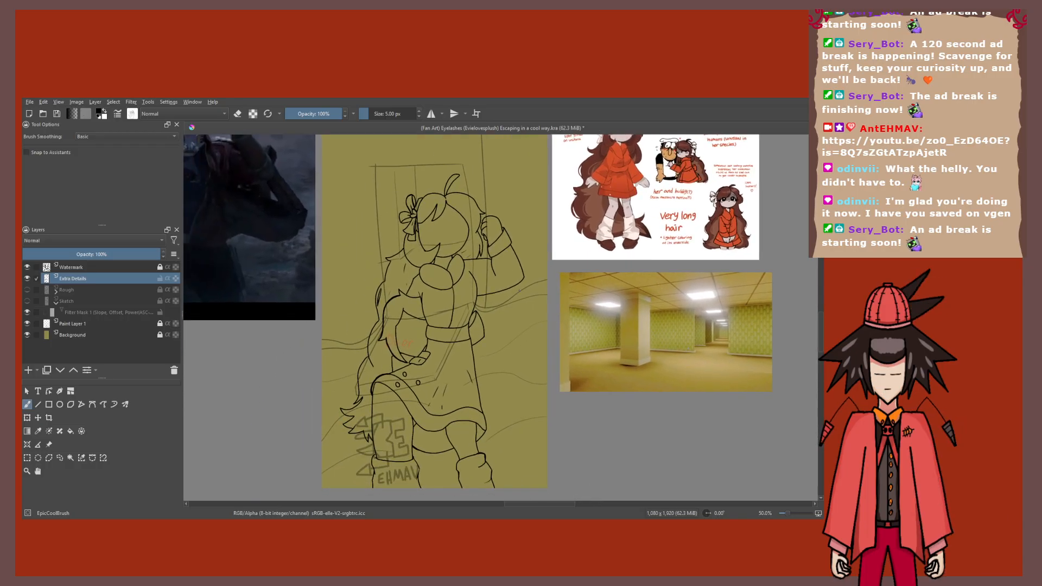
{"action": "scroll", "coordinate": [375, 445], "scroll_direction": "up", "scroll_amount": 3}
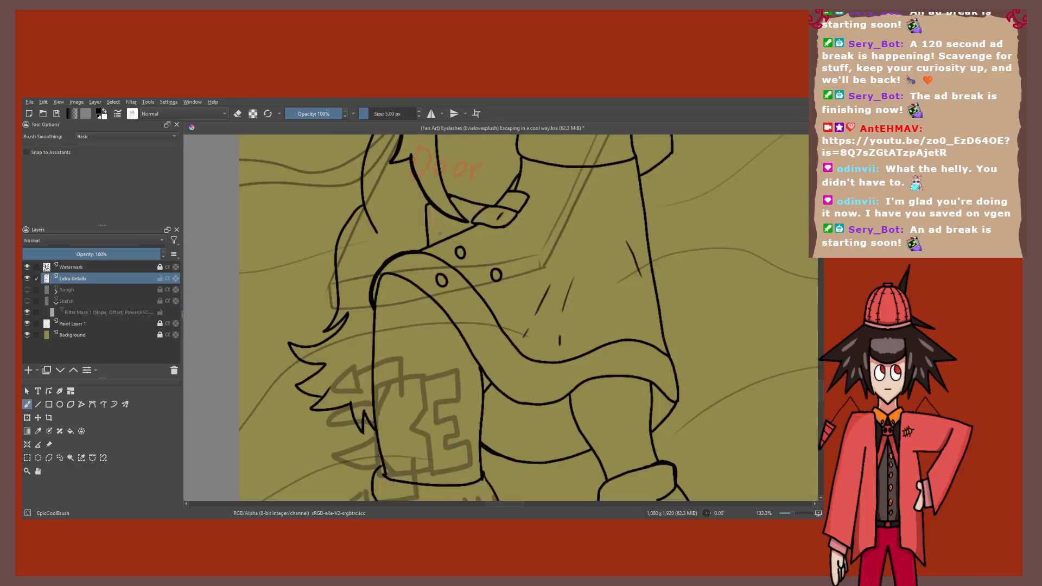
{"action": "scroll", "coordinate": [439, 242], "scroll_direction": "down", "scroll_amount": 6}
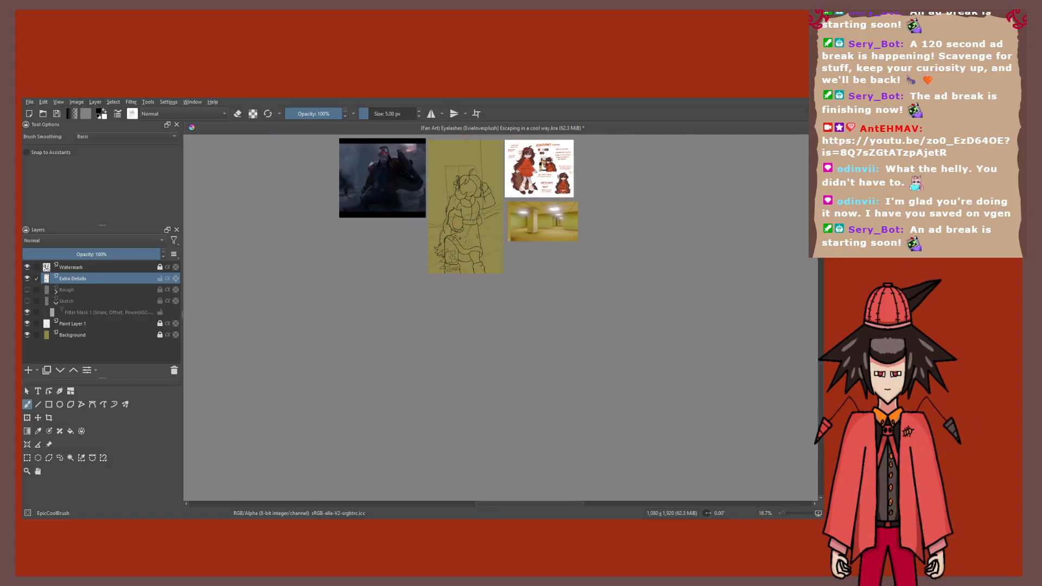
{"action": "left_click_drag", "start_coordinate": [434, 217], "coordinate": [397, 250]}
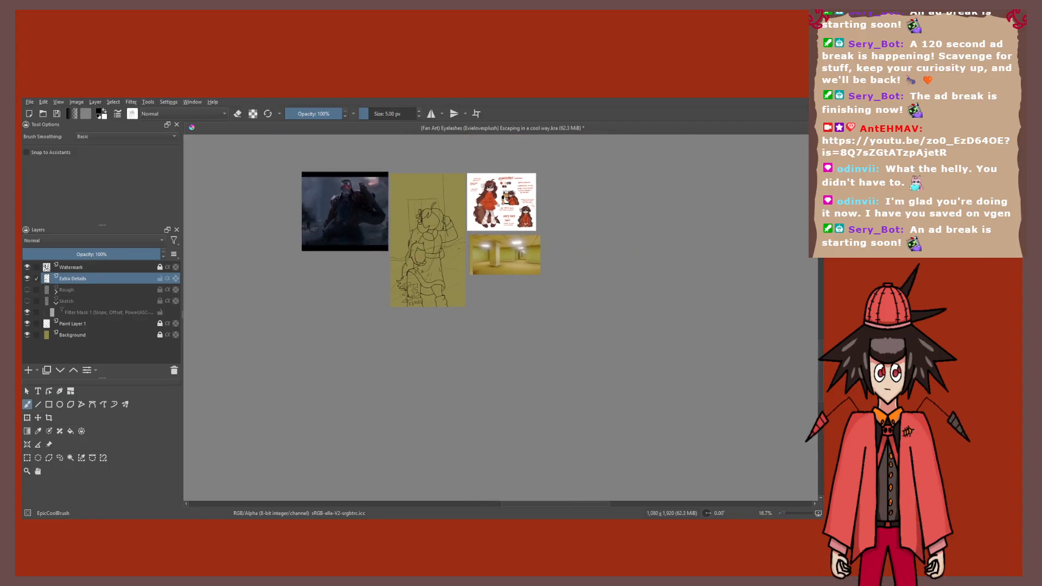
{"action": "scroll", "coordinate": [459, 249], "scroll_direction": "up", "scroll_amount": 1}
{"action": "scroll", "coordinate": [457, 264], "scroll_direction": "up", "scroll_amount": 6}
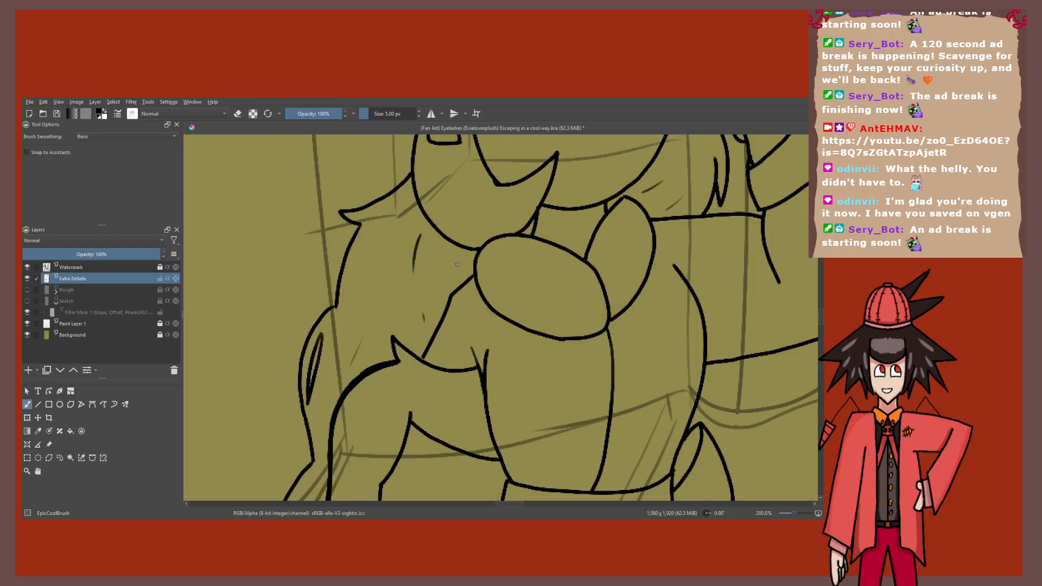
{"action": "scroll", "coordinate": [457, 264], "scroll_direction": "up", "scroll_amount": 2}
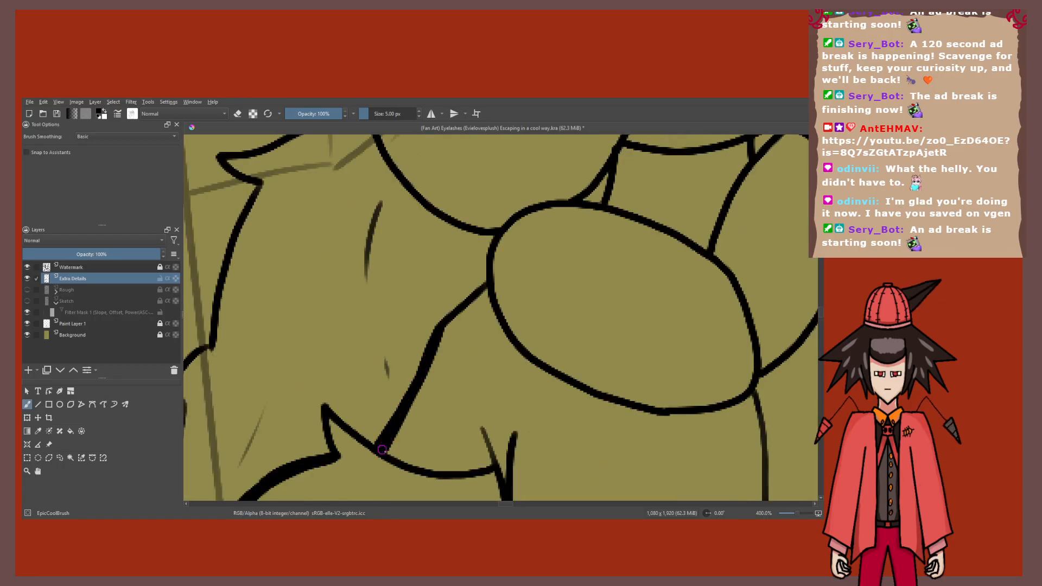
{"action": "key", "text": "1"}
Step: Thicken the end of the curve below the hair spike where it meets the torso line and darken the short strand there
{"action": "left_click_drag", "start_coordinate": [406, 379], "coordinate": [401, 265]}
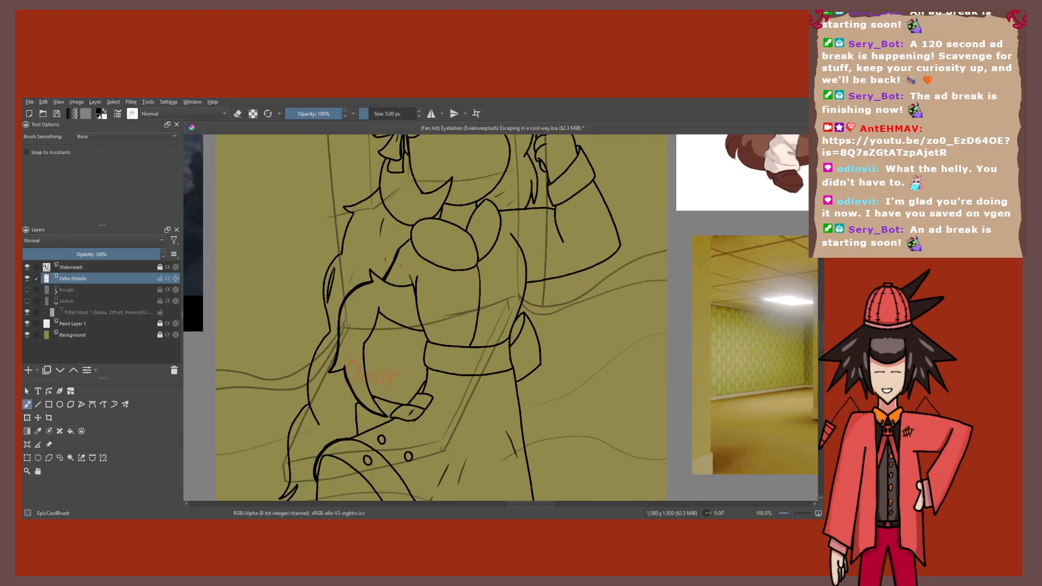
{"action": "scroll", "coordinate": [400, 265], "scroll_direction": "up", "scroll_amount": 5}
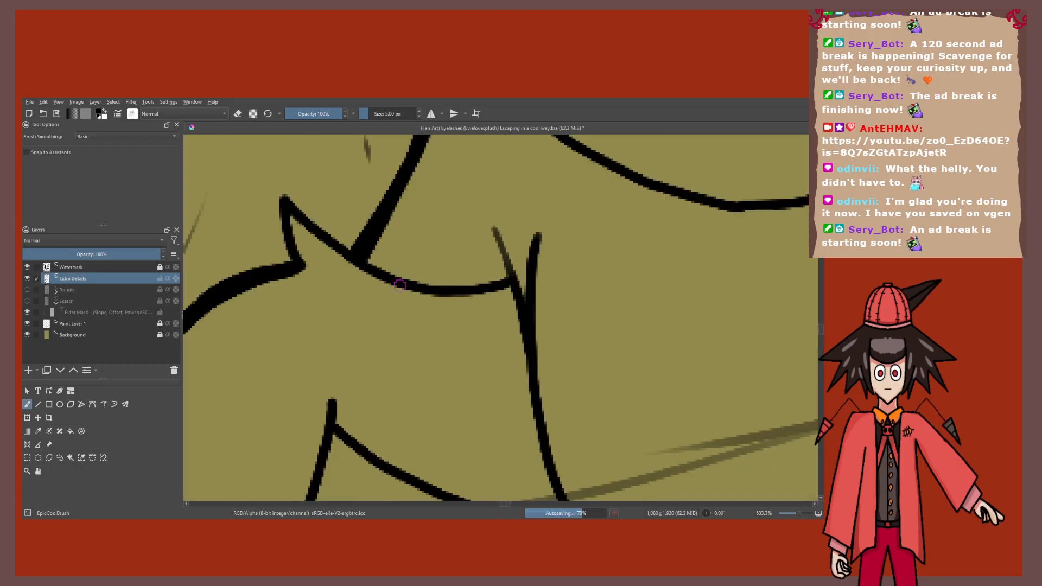
{"action": "left_click_drag", "start_coordinate": [450, 291], "coordinate": [504, 271]}
{"action": "scroll", "coordinate": [503, 265], "scroll_direction": "down", "scroll_amount": 8}
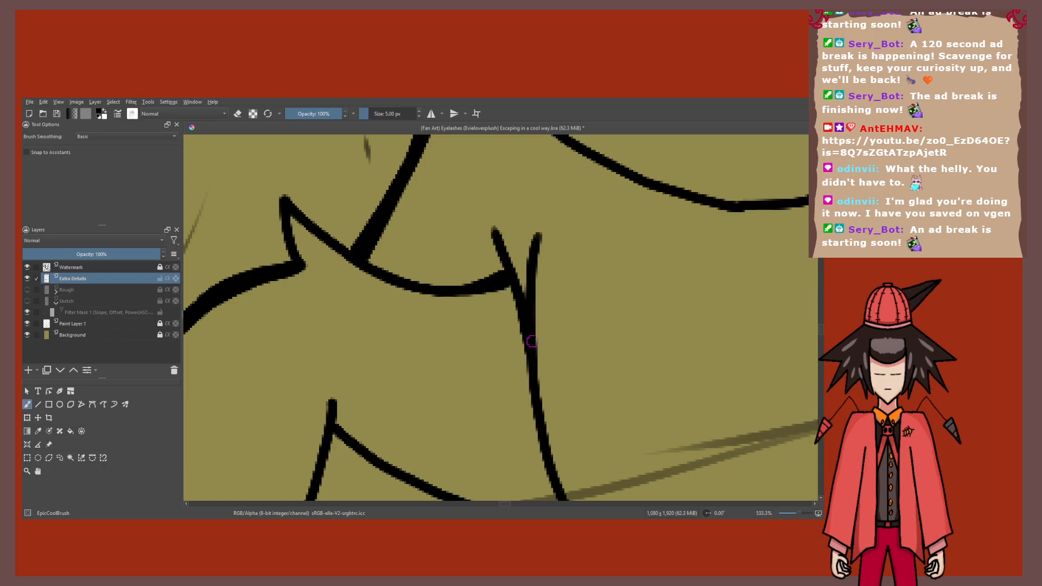
Step: Show the Rough layer to compare it with the line art, and hide it again
{"action": "scroll", "coordinate": [503, 319], "scroll_direction": "up", "scroll_amount": 1}
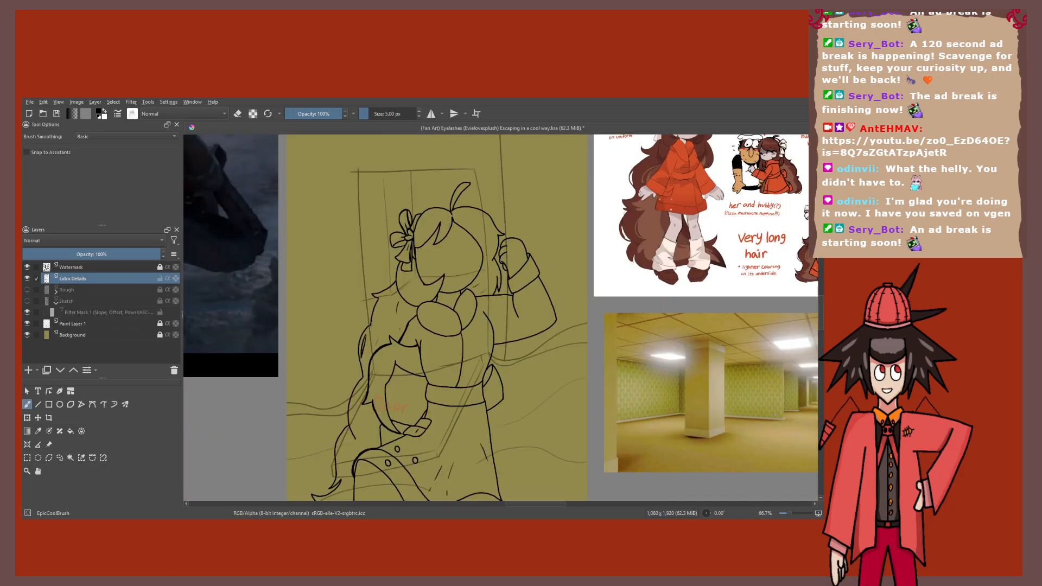
{"action": "scroll", "coordinate": [431, 345], "scroll_direction": "down", "scroll_amount": 3}
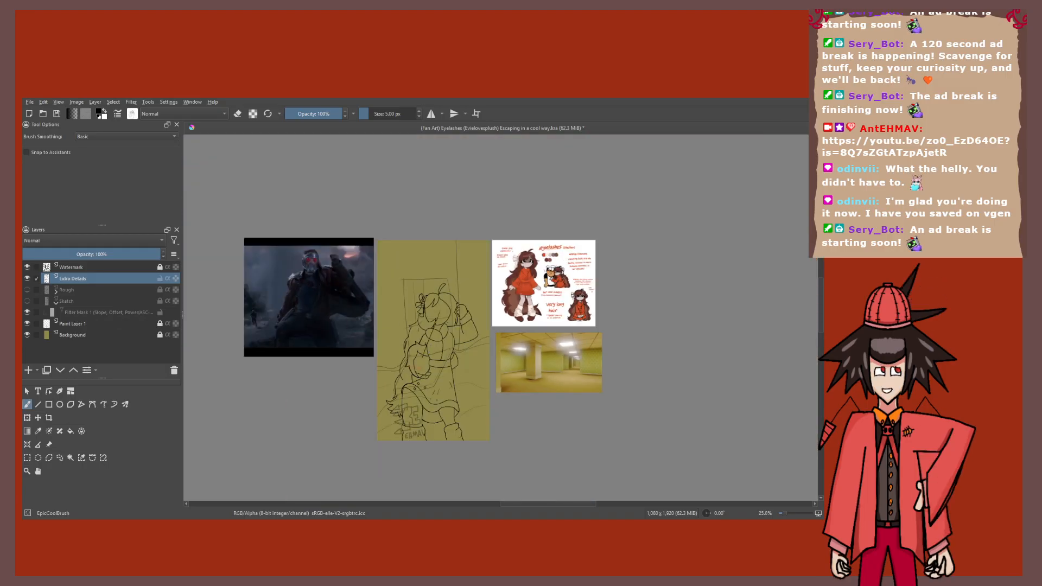
{"action": "scroll", "coordinate": [425, 416], "scroll_direction": "up", "scroll_amount": 1}
{"action": "scroll", "coordinate": [425, 379], "scroll_direction": "up", "scroll_amount": 1}
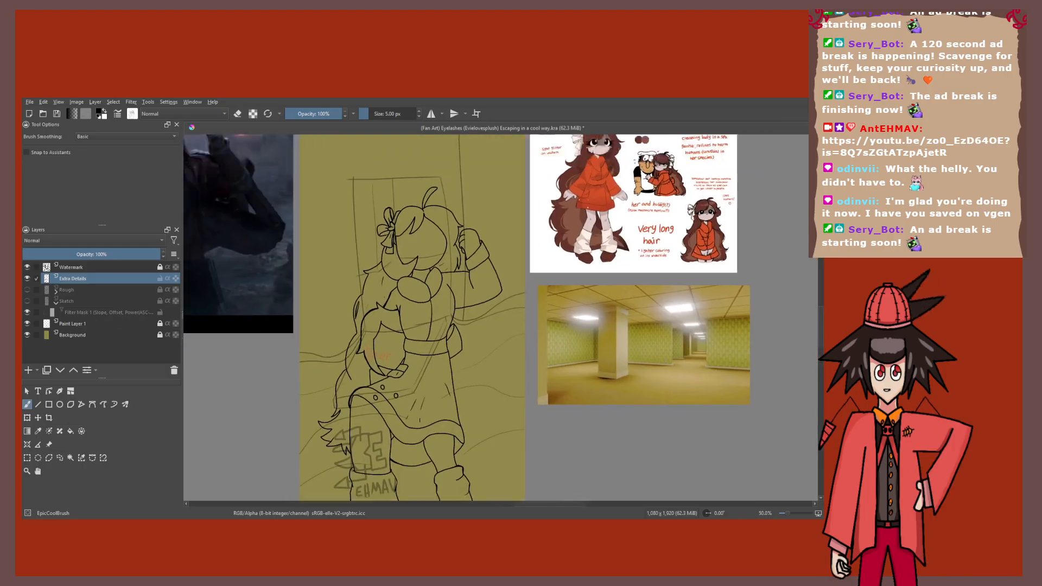
{"action": "left_click_drag", "start_coordinate": [425, 380], "coordinate": [345, 327]}
{"action": "left_click", "coordinate": [28, 289]}
{"action": "scroll", "coordinate": [337, 289], "scroll_direction": "up", "scroll_amount": 4}
{"action": "left_click", "coordinate": [27, 290]}
{"action": "scroll", "coordinate": [311, 279], "scroll_direction": "down", "scroll_amount": 2}
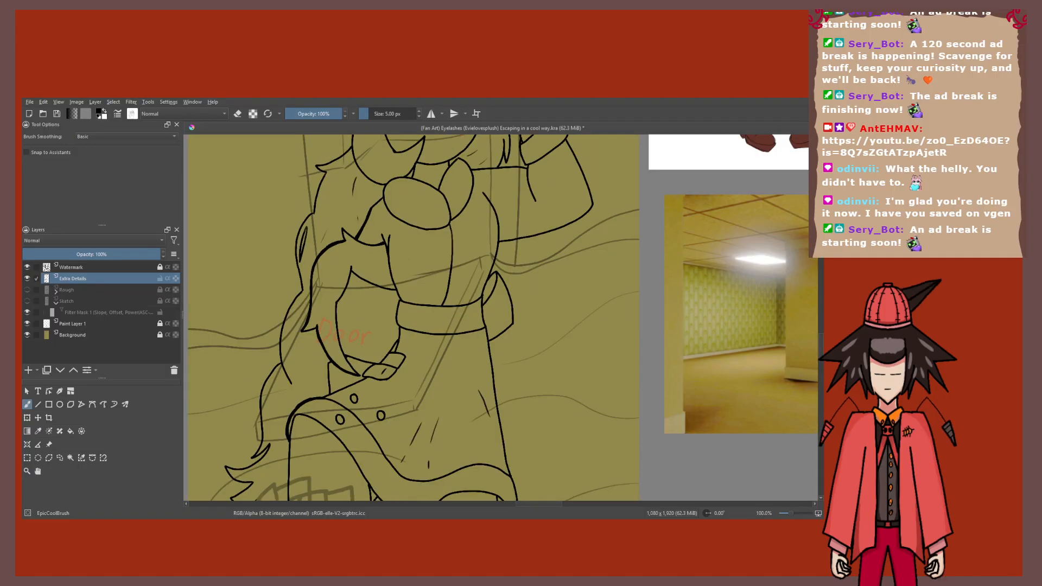
Step: Thicken the line from the hair lock to the hand and reinforce the lock's outer edge toward its tip
{"action": "left_click_drag", "start_coordinate": [432, 213], "coordinate": [398, 288]}
{"action": "scroll", "coordinate": [324, 472], "scroll_direction": "up", "scroll_amount": 4}
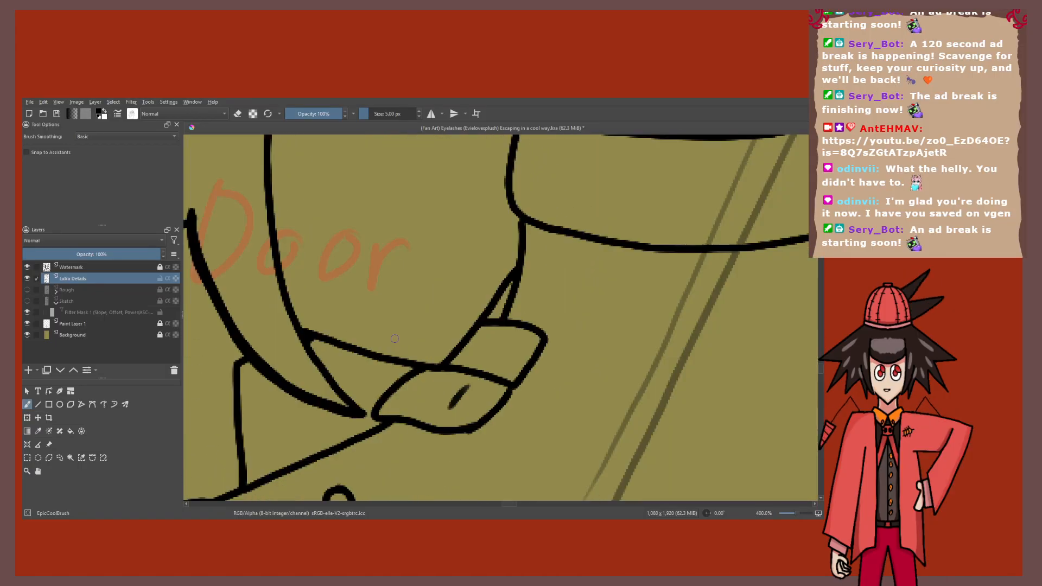
{"action": "scroll", "coordinate": [394, 339], "scroll_direction": "up", "scroll_amount": 1}
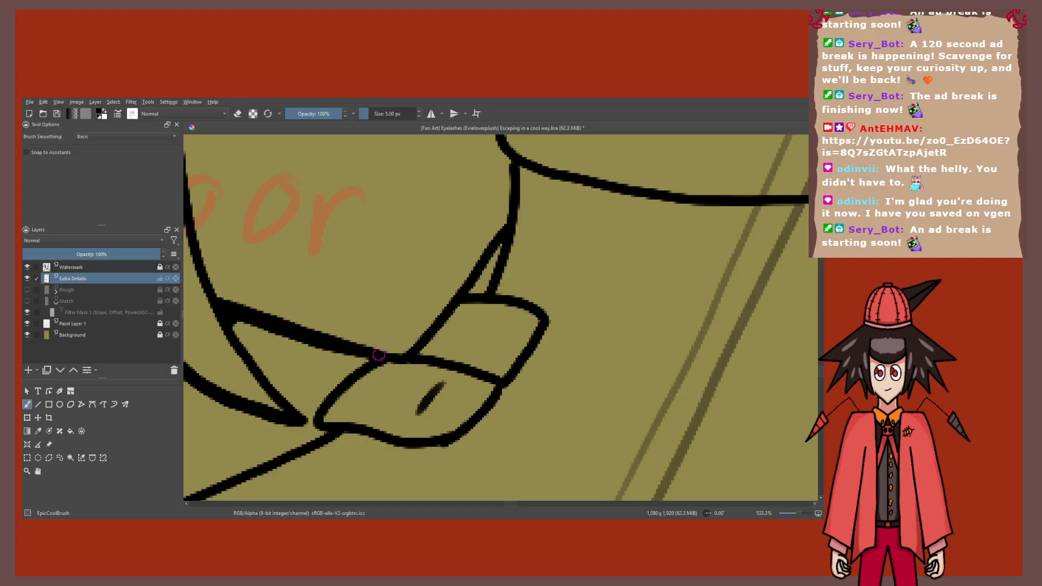
{"action": "scroll", "coordinate": [324, 338], "scroll_direction": "down", "scroll_amount": 4}
{"action": "left_click_drag", "start_coordinate": [452, 291], "coordinate": [458, 299]}
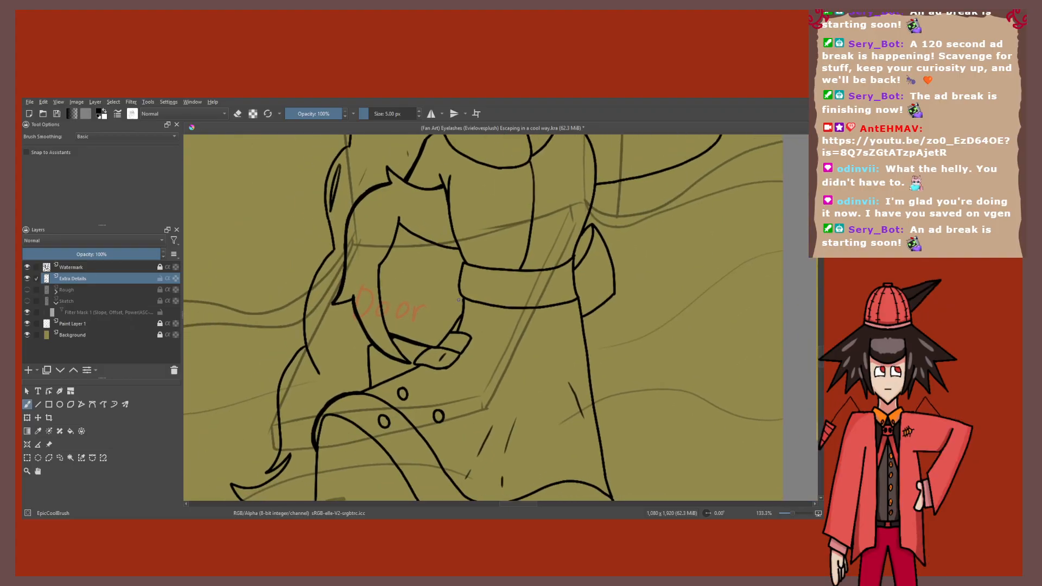
{"action": "scroll", "coordinate": [458, 299], "scroll_direction": "up", "scroll_amount": 5}
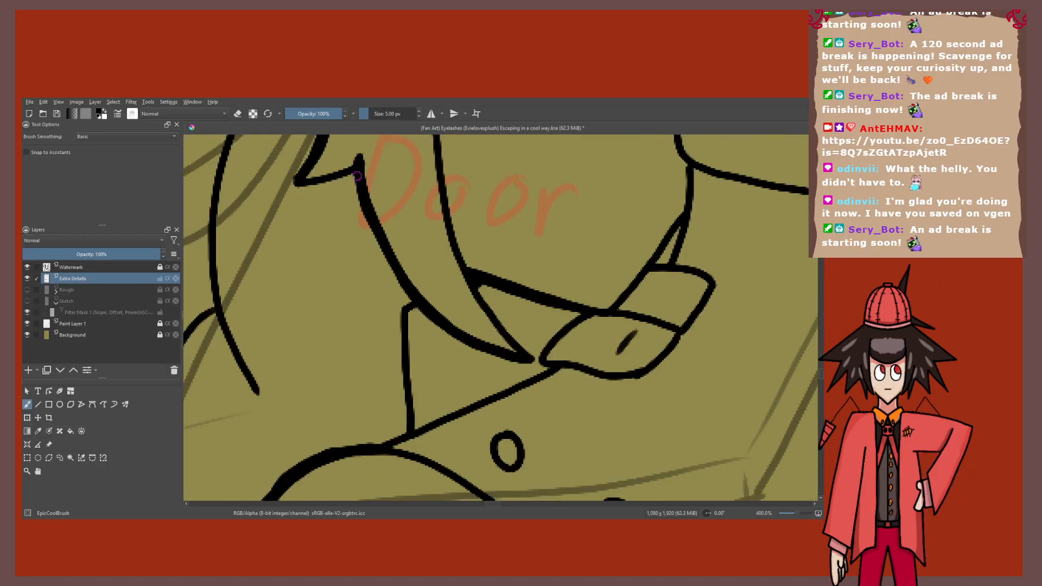
{"action": "scroll", "coordinate": [357, 176], "scroll_direction": "down", "scroll_amount": 5}
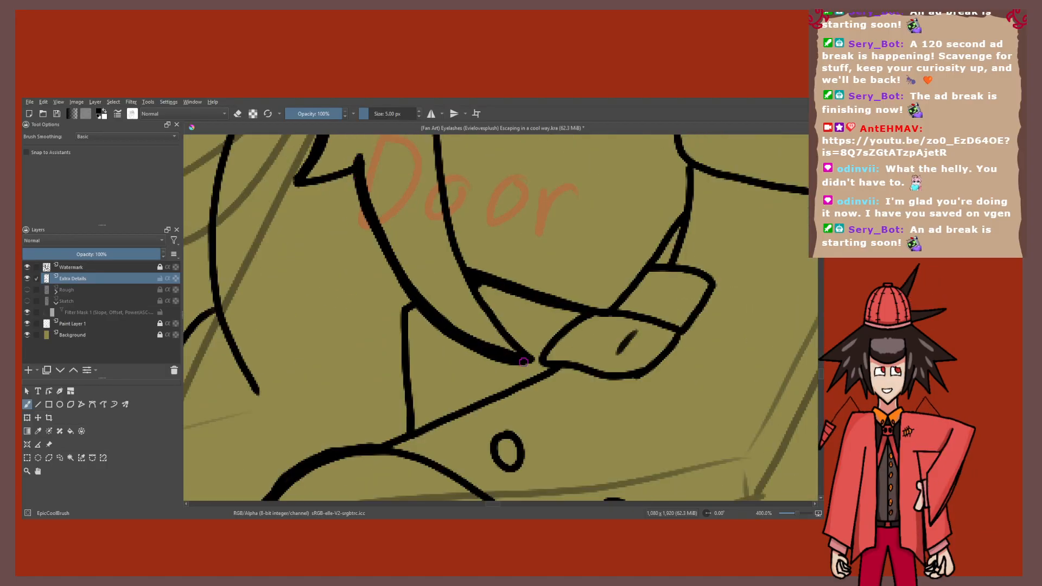
Step: Draw a short curved fold on the raised leg's boot, branching inward from its inner contour below the cuff
{"action": "left_click_drag", "start_coordinate": [476, 351], "coordinate": [412, 393]}
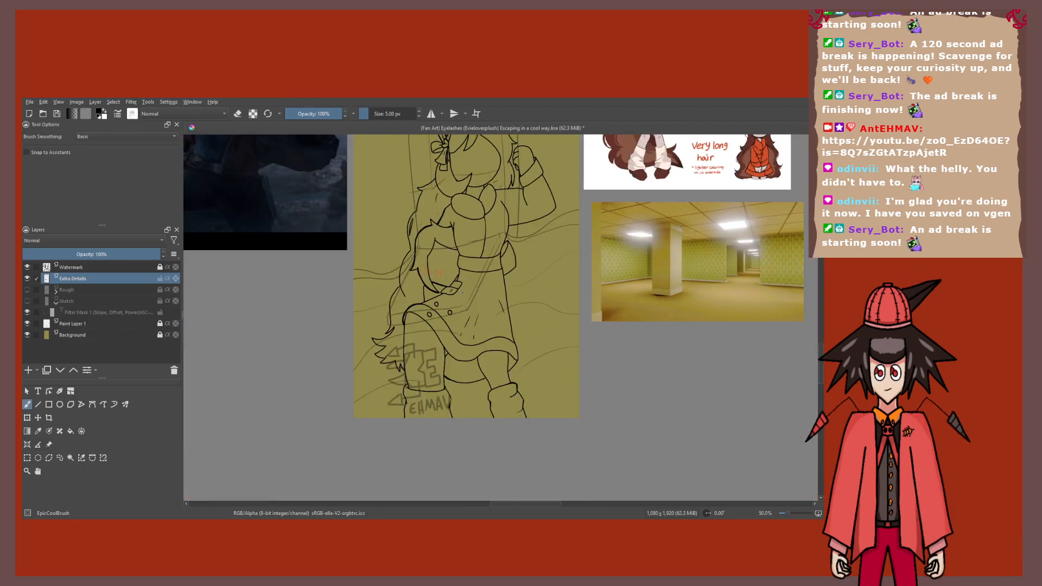
{"action": "scroll", "coordinate": [471, 393], "scroll_direction": "up", "scroll_amount": 4}
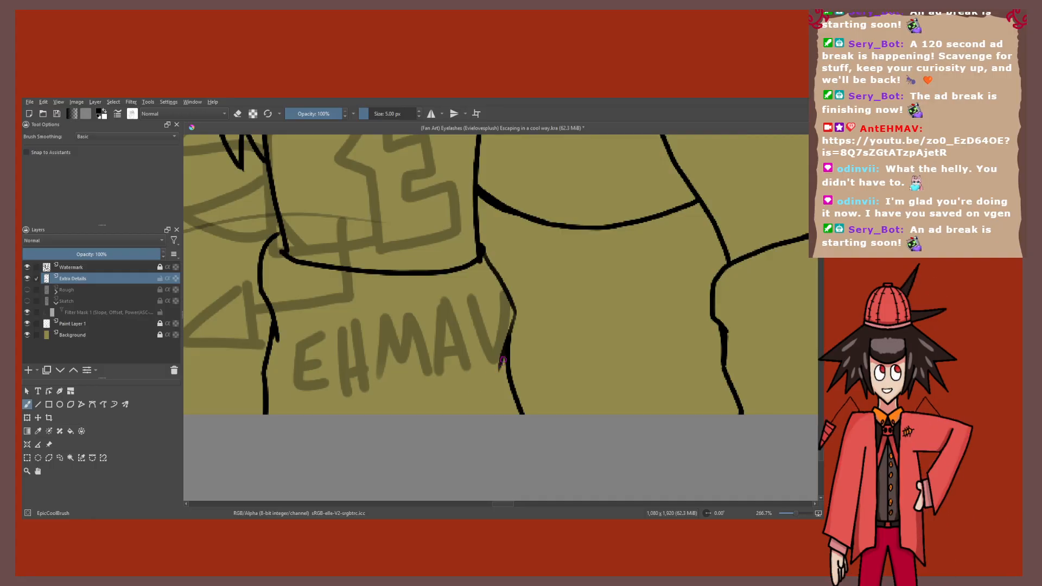
{"action": "left_click_drag", "start_coordinate": [506, 350], "coordinate": [485, 384]}
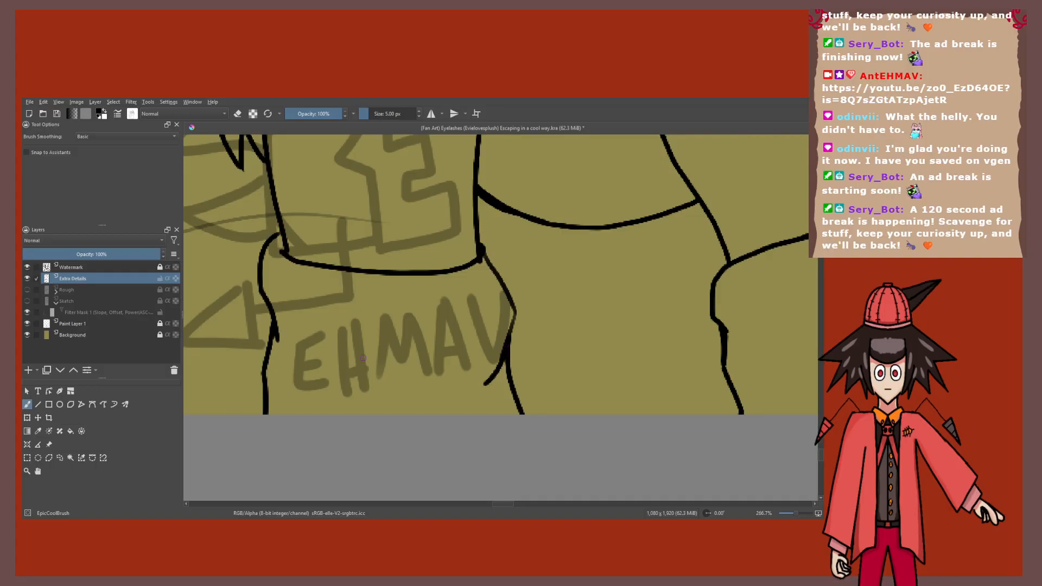
Step: Thicken the outer contour of the raised leg's boot from the cuff down to the canvas edge
{"action": "scroll", "coordinate": [488, 352], "scroll_direction": "up", "scroll_amount": 1}
{"action": "scroll", "coordinate": [502, 359], "scroll_direction": "down", "scroll_amount": 3}
{"action": "scroll", "coordinate": [369, 332], "scroll_direction": "up", "scroll_amount": 1}
{"action": "scroll", "coordinate": [370, 332], "scroll_direction": "up", "scroll_amount": 2}
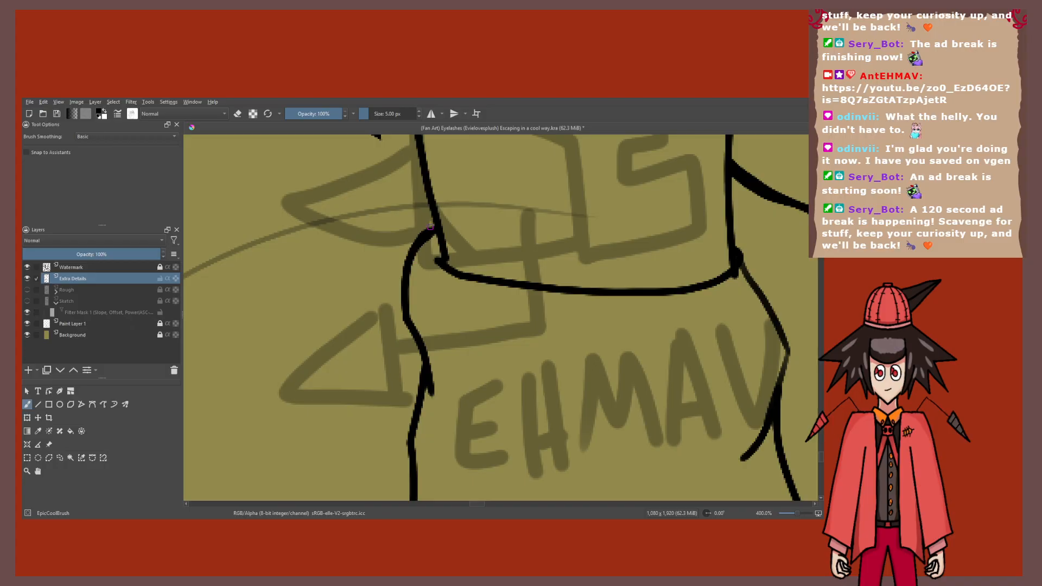
{"action": "mouse_move", "coordinate": [405, 268]}
{"action": "left_mouse_down"}
{"action": "mouse_move", "coordinate": [411, 252]}
{"action": "mouse_move", "coordinate": [406, 320]}
{"action": "left_mouse_up"}
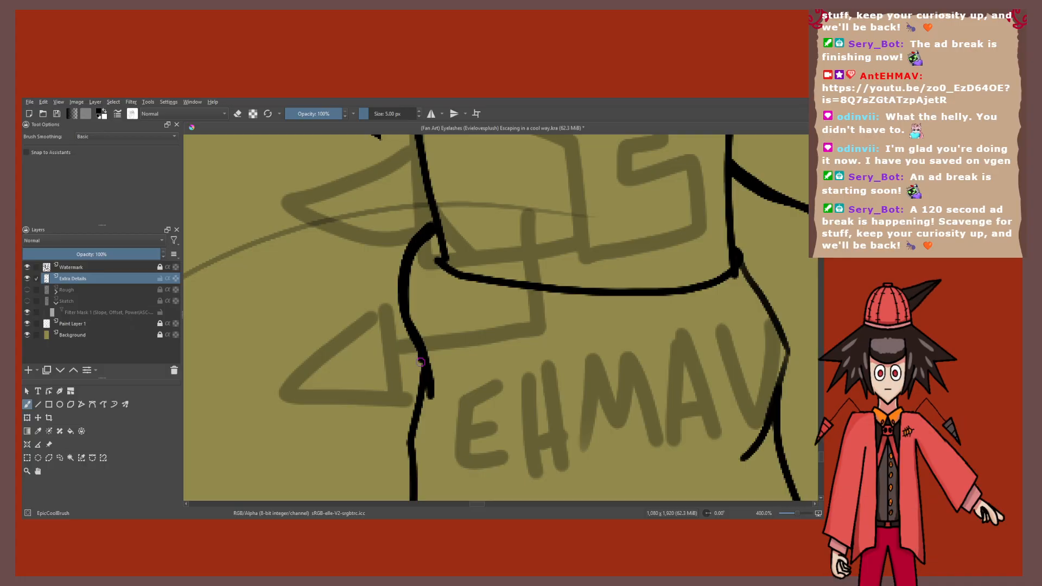
{"action": "scroll", "coordinate": [425, 335], "scroll_direction": "down", "scroll_amount": 3}
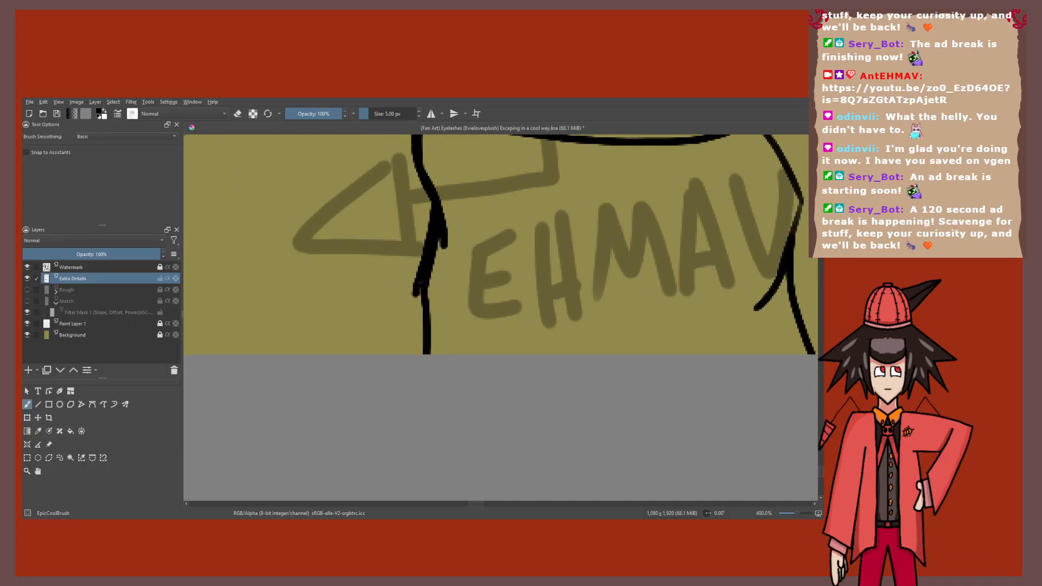
{"action": "scroll", "coordinate": [420, 281], "scroll_direction": "down", "scroll_amount": 5}
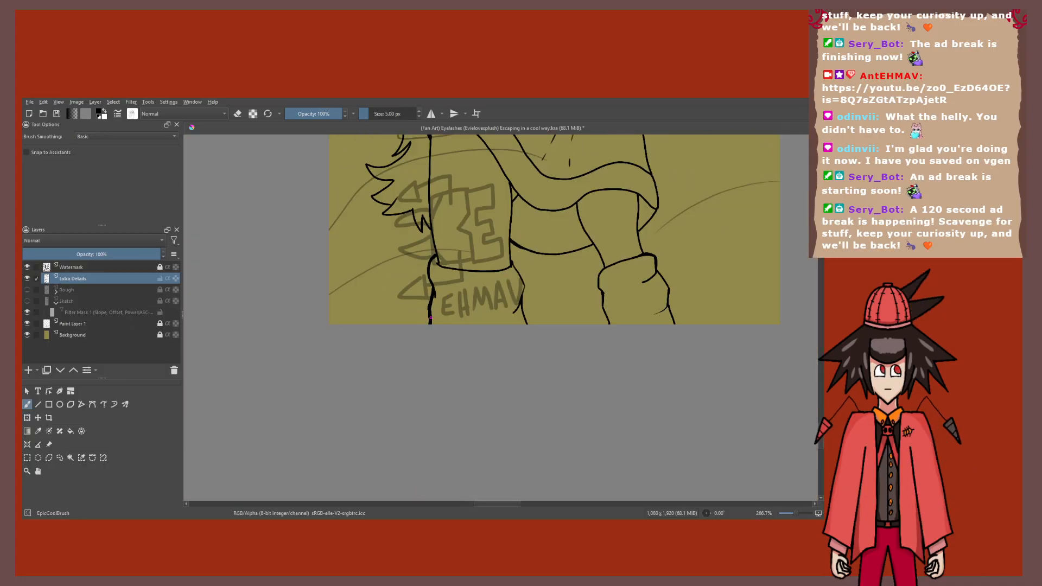
{"action": "scroll", "coordinate": [450, 287], "scroll_direction": "up", "scroll_amount": 6}
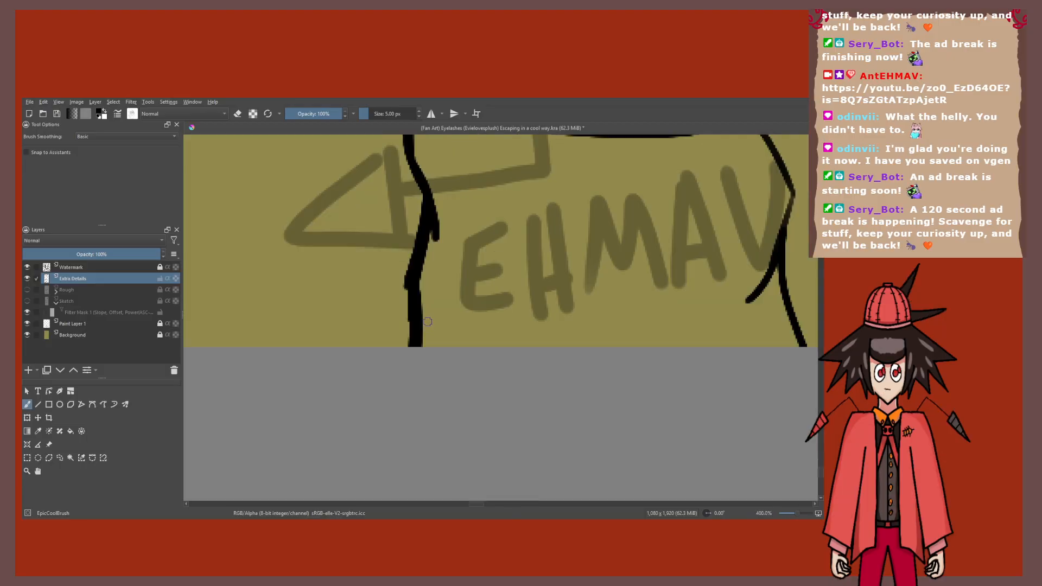
Step: Trim the boot's uneven lower outer contour with the eraser and redraw it evenly down to the canvas edge
{"action": "key", "text": "e"}
{"action": "scroll", "coordinate": [431, 269], "scroll_direction": "down", "scroll_amount": 3}
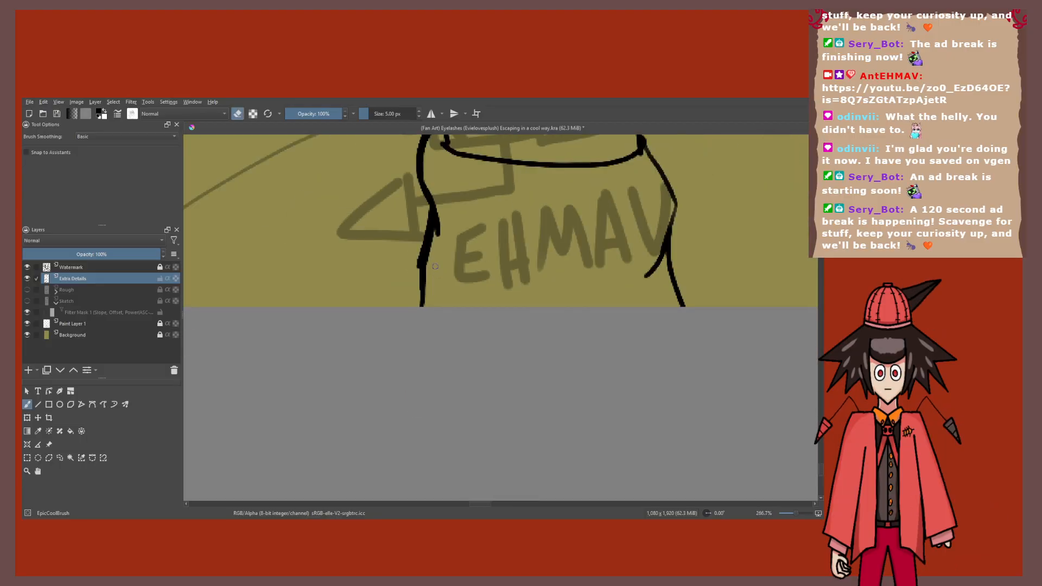
{"action": "scroll", "coordinate": [427, 234], "scroll_direction": "up", "scroll_amount": 3}
{"action": "key", "text": "e"}
{"action": "key", "text": "e"}
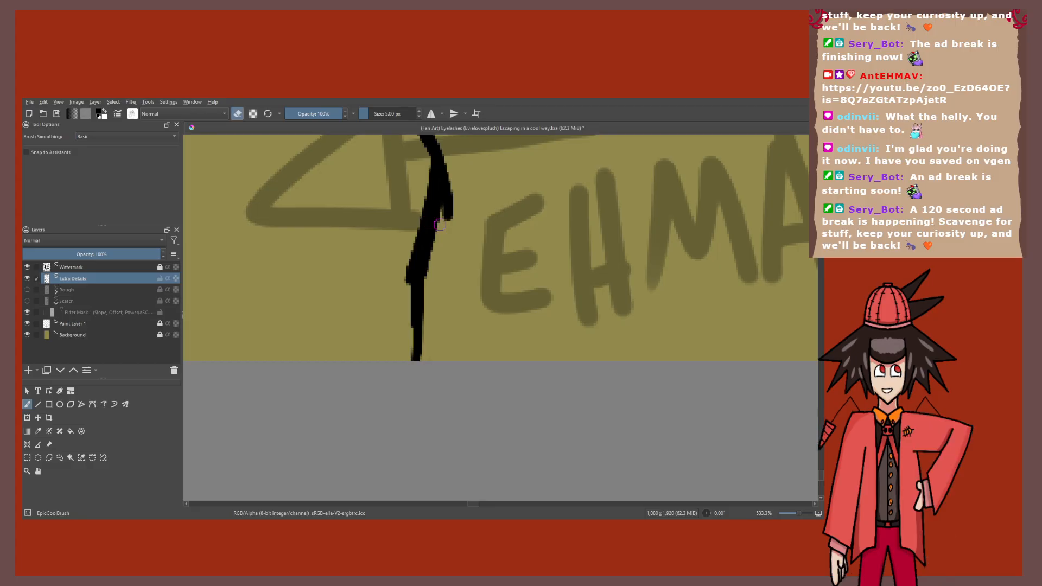
{"action": "scroll", "coordinate": [439, 220], "scroll_direction": "down", "scroll_amount": 3}
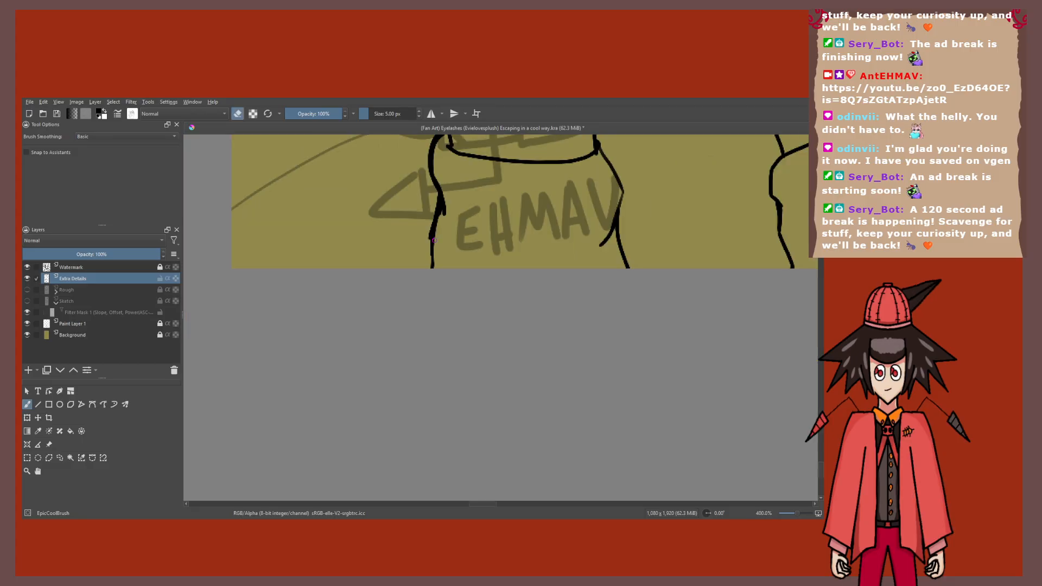
{"action": "scroll", "coordinate": [437, 254], "scroll_direction": "up", "scroll_amount": 2}
{"action": "key", "text": "e"}
{"action": "left_click_drag", "start_coordinate": [435, 219], "coordinate": [436, 295]}
{"action": "scroll", "coordinate": [437, 295], "scroll_direction": "down", "scroll_amount": 4}
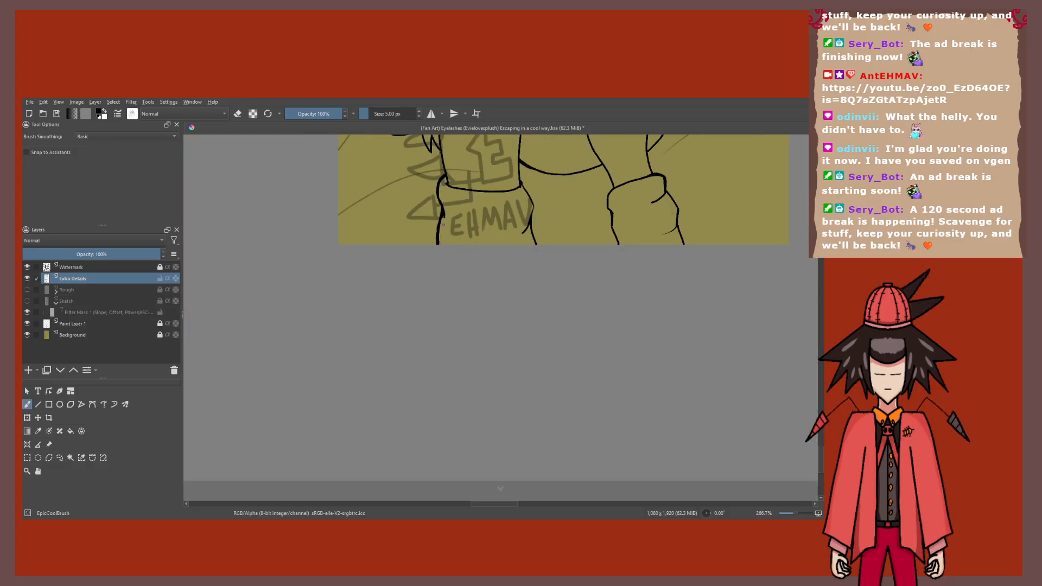
Step: Thicken the boot's outer contour between the cuff's upper curve and the fold below it
{"action": "scroll", "coordinate": [425, 300], "scroll_direction": "up", "scroll_amount": 4}
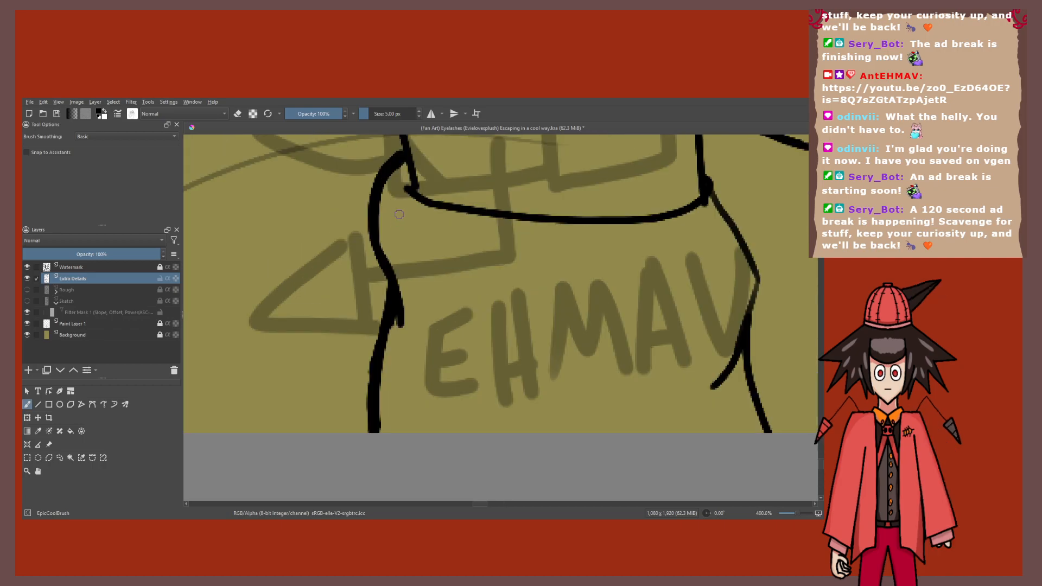
{"action": "key", "text": "e"}
{"action": "key", "text": "e"}
{"action": "scroll", "coordinate": [384, 237], "scroll_direction": "down", "scroll_amount": 5}
{"action": "scroll", "coordinate": [363, 298], "scroll_direction": "up", "scroll_amount": 3}
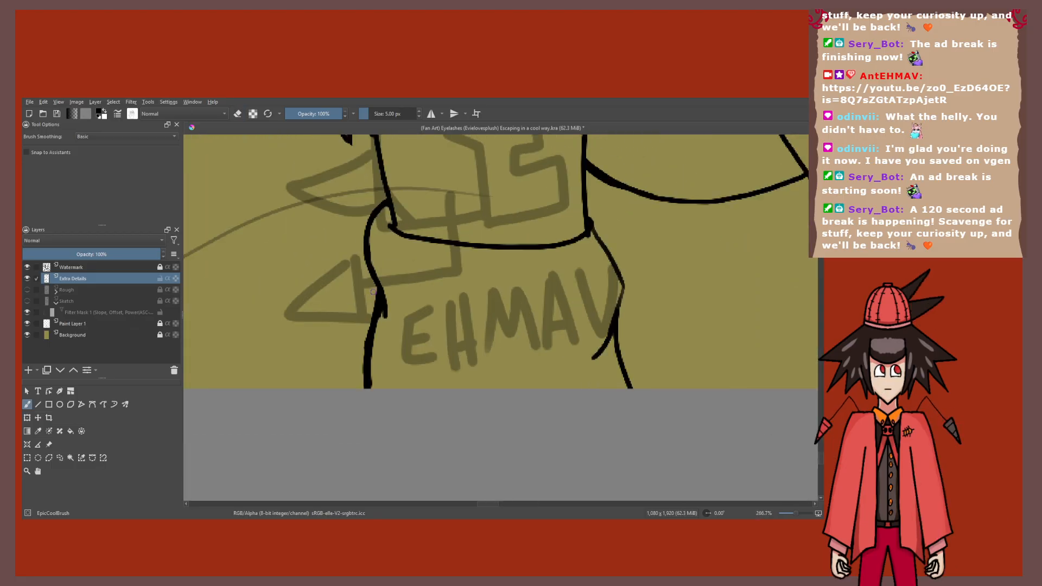
{"action": "left_click_drag", "start_coordinate": [365, 232], "coordinate": [379, 299]}
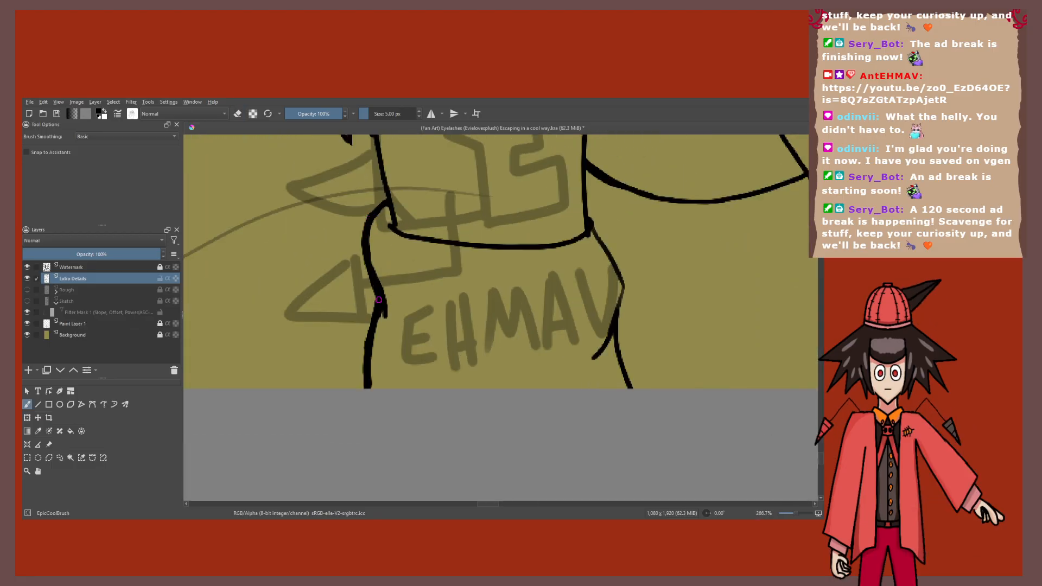
{"action": "scroll", "coordinate": [380, 300], "scroll_direction": "up", "scroll_amount": 2}
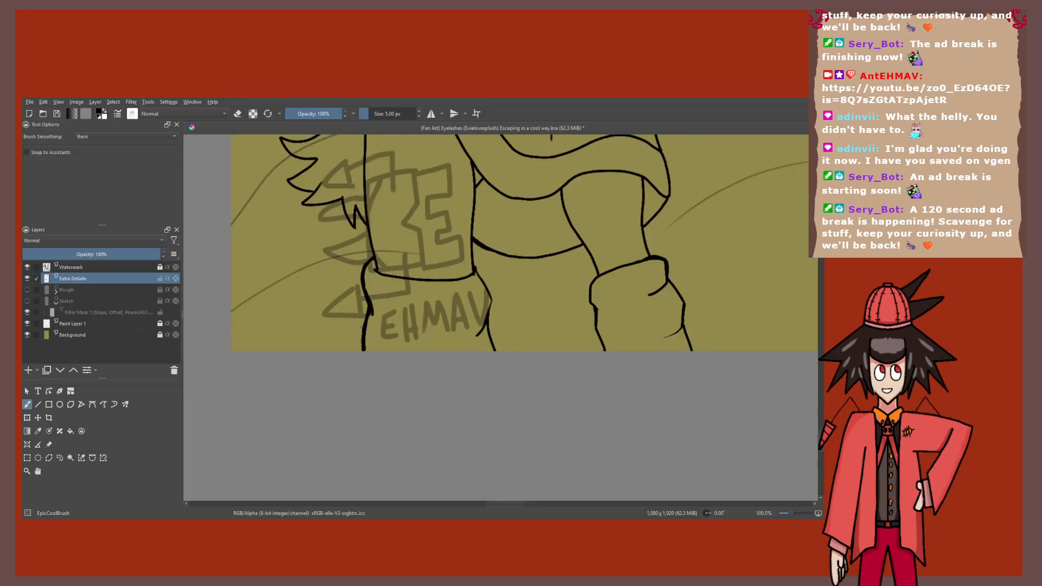
Step: Erase the excess width along the inner side of the boot's thickened outer contour, down to the canvas edge
{"action": "key", "text": "e"}
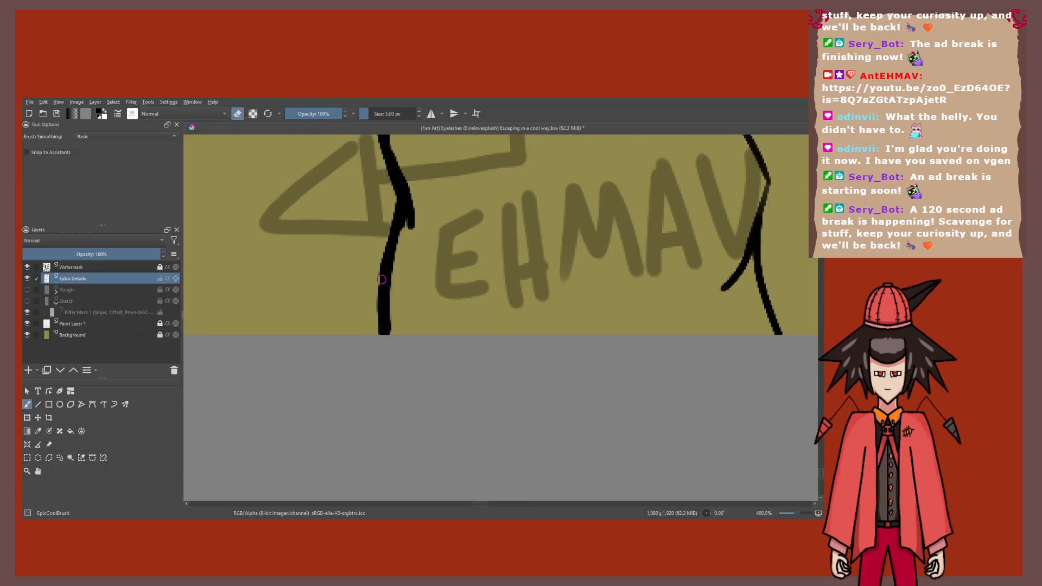
{"action": "left_click_drag", "start_coordinate": [385, 308], "coordinate": [389, 343]}
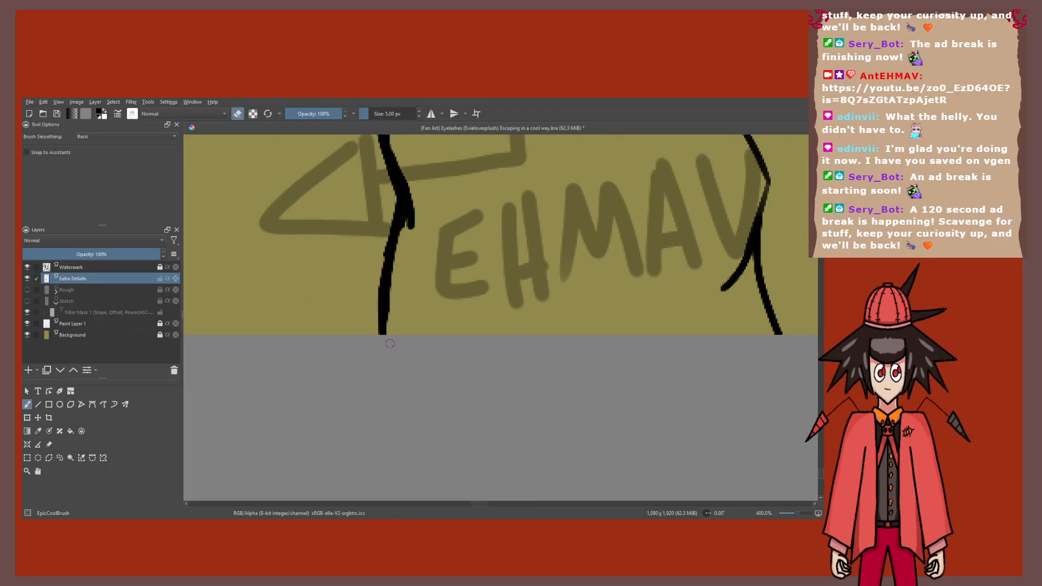
{"action": "key", "text": "e"}
{"action": "scroll", "coordinate": [389, 343], "scroll_direction": "down", "scroll_amount": 6}
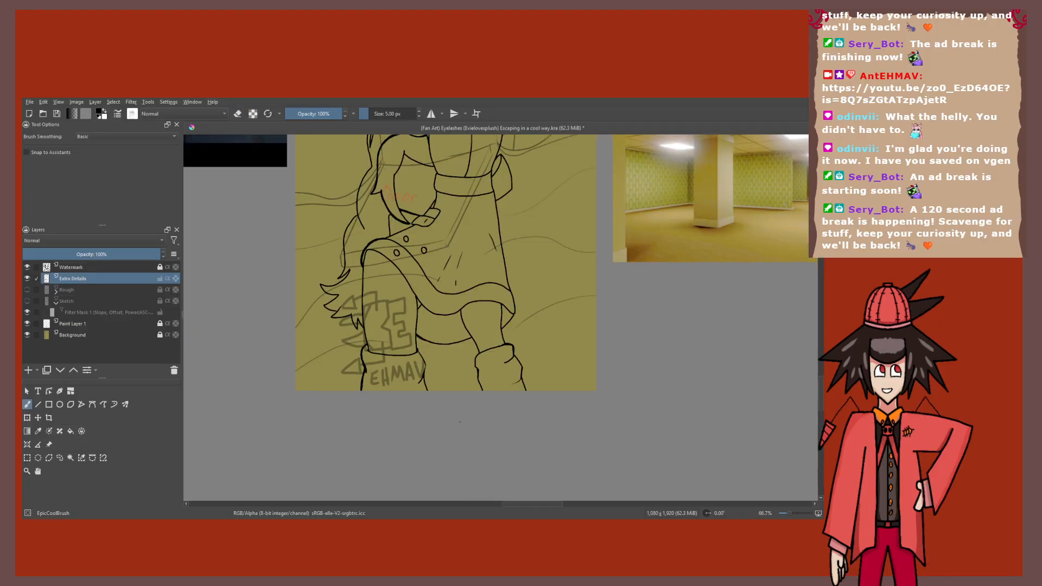
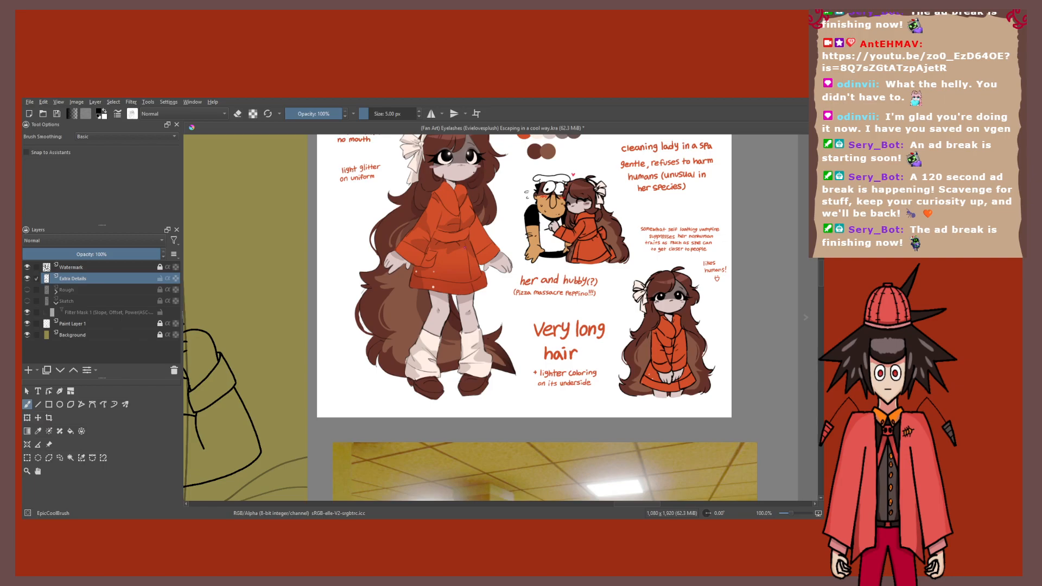
Step: Thicken the upper curve and the lower edge of the larger rounded collar flap under the character's head
{"action": "scroll", "coordinate": [432, 326], "scroll_direction": "down", "scroll_amount": 2}
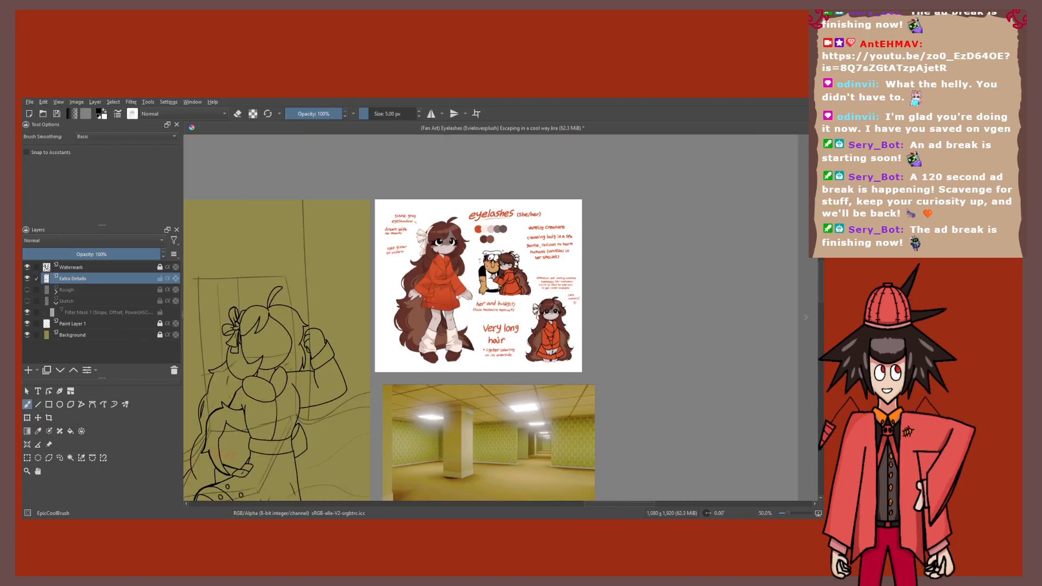
{"action": "scroll", "coordinate": [426, 250], "scroll_direction": "up", "scroll_amount": 6}
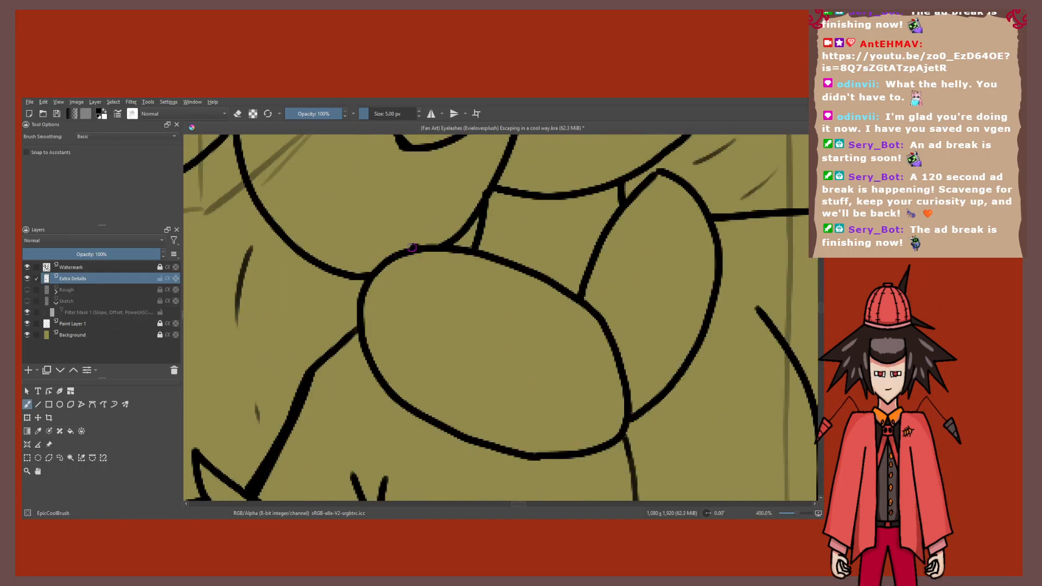
{"action": "mouse_move", "coordinate": [425, 250]}
{"action": "left_mouse_down"}
{"action": "mouse_move", "coordinate": [367, 281]}
{"action": "mouse_move", "coordinate": [379, 266]}
{"action": "left_mouse_up"}
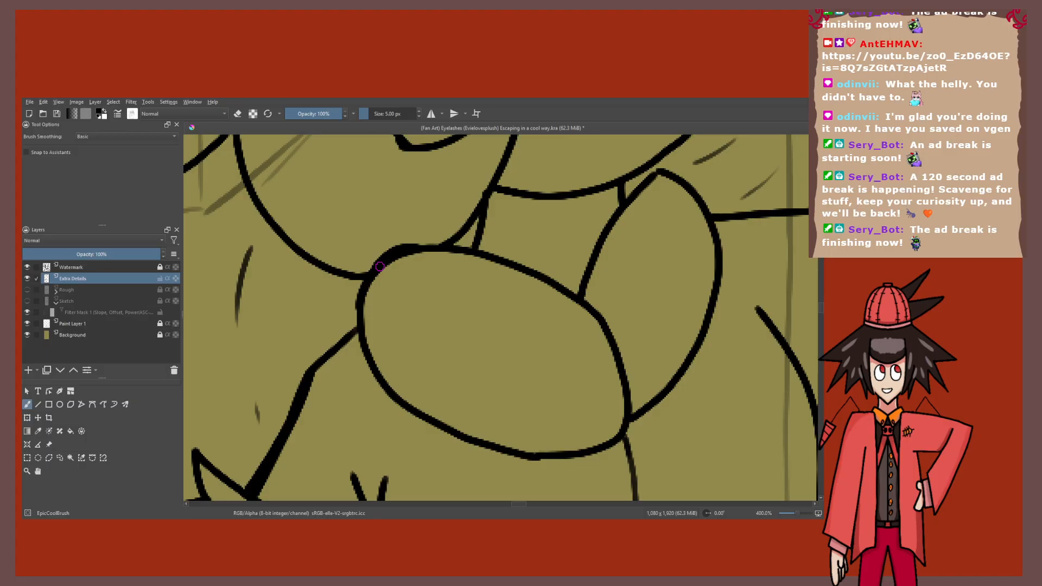
{"action": "mouse_move", "coordinate": [386, 391]}
{"action": "left_mouse_down"}
{"action": "mouse_move", "coordinate": [439, 427]}
{"action": "mouse_move", "coordinate": [531, 457]}
{"action": "left_mouse_up"}
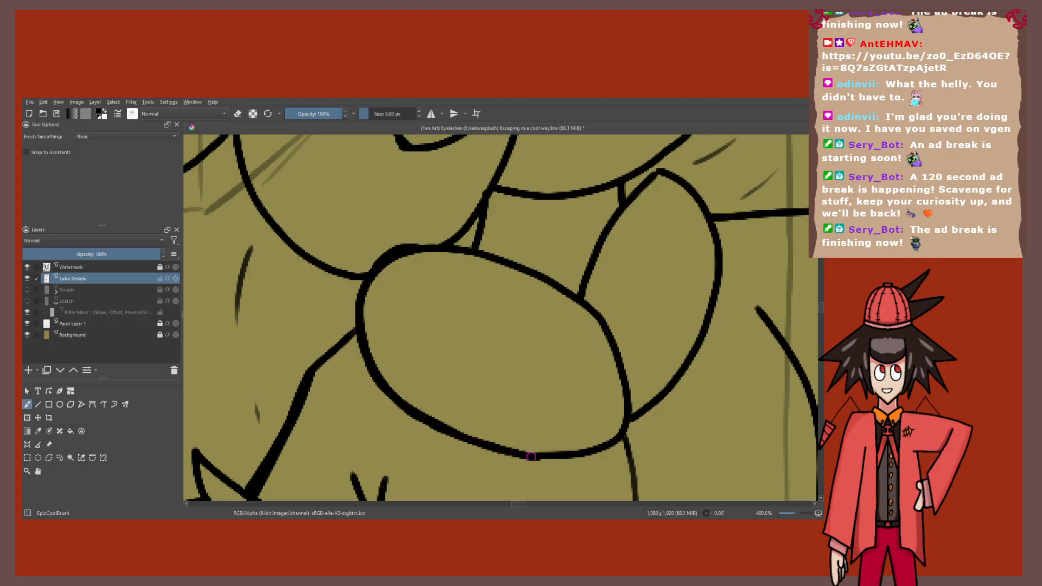
{"action": "scroll", "coordinate": [538, 325], "scroll_direction": "down", "scroll_amount": 3}
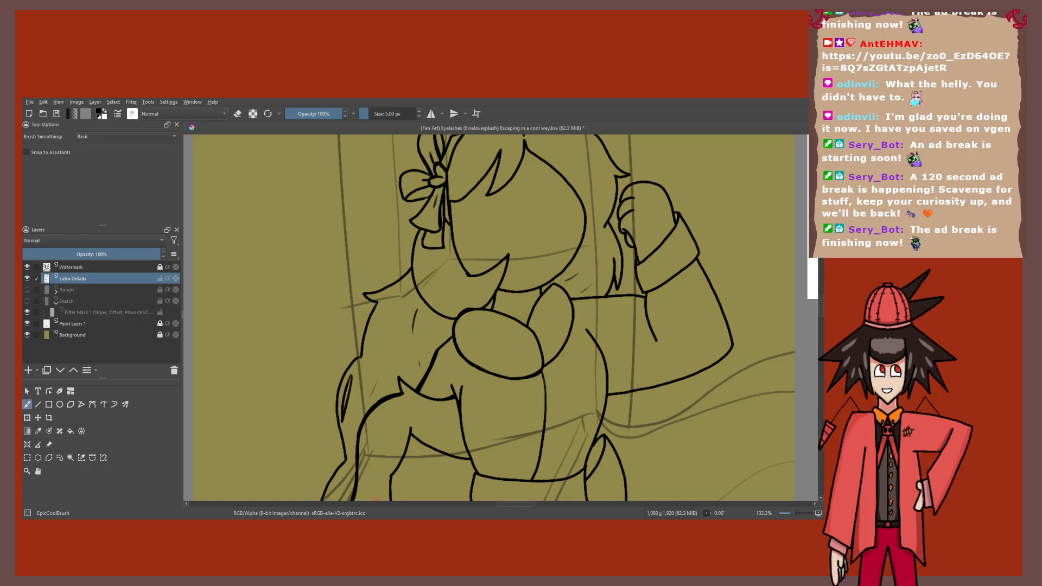
{"action": "scroll", "coordinate": [542, 374], "scroll_direction": "down", "scroll_amount": 1}
Step: Add more weight to the larger collar flap's upper curve, smoothing it into the adjoining hair line
{"action": "scroll", "coordinate": [473, 313], "scroll_direction": "up", "scroll_amount": 3}
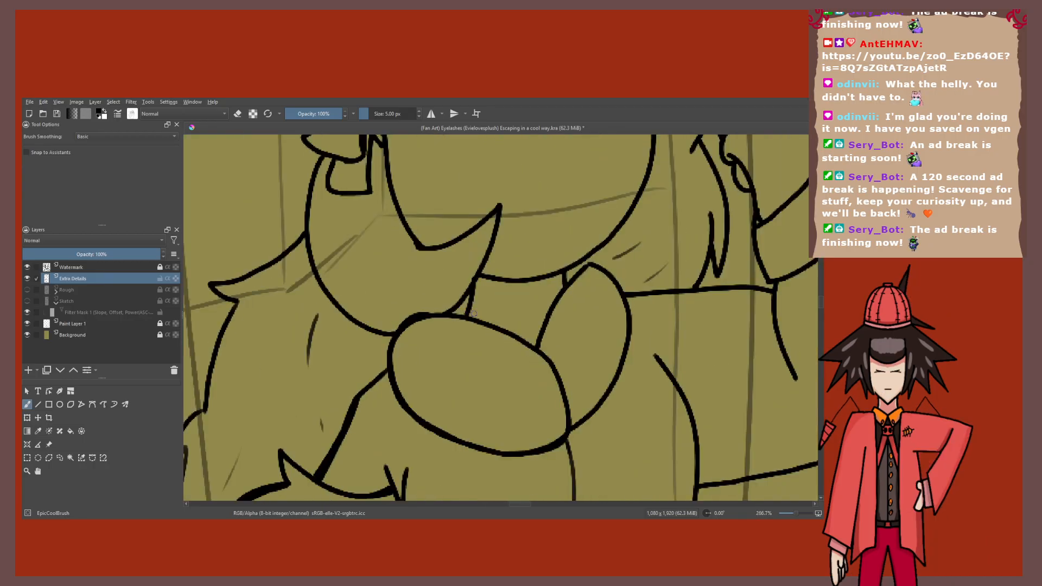
{"action": "scroll", "coordinate": [473, 313], "scroll_direction": "up", "scroll_amount": 3}
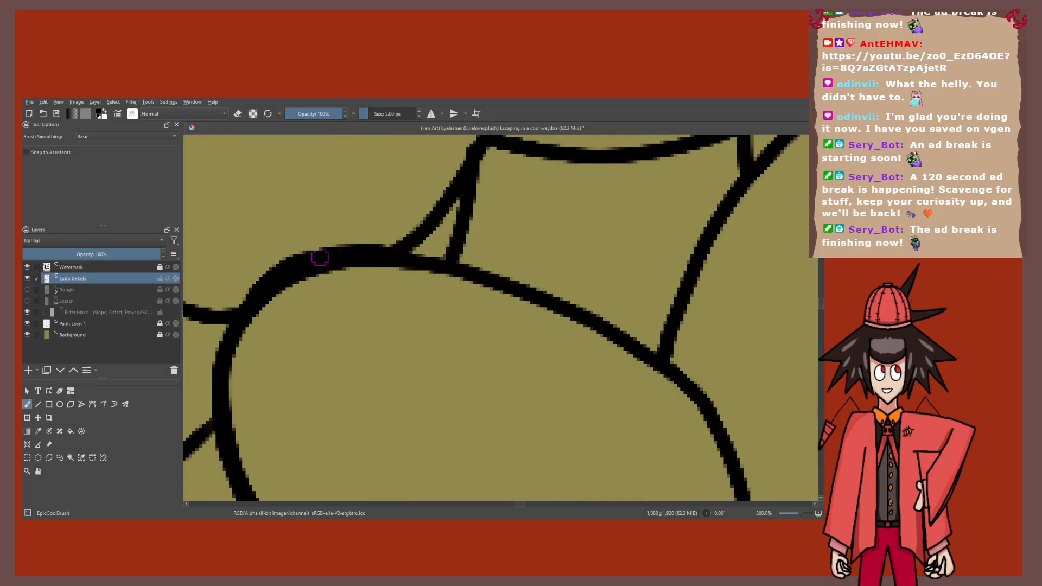
{"action": "left_click_drag", "start_coordinate": [292, 260], "coordinate": [242, 322]}
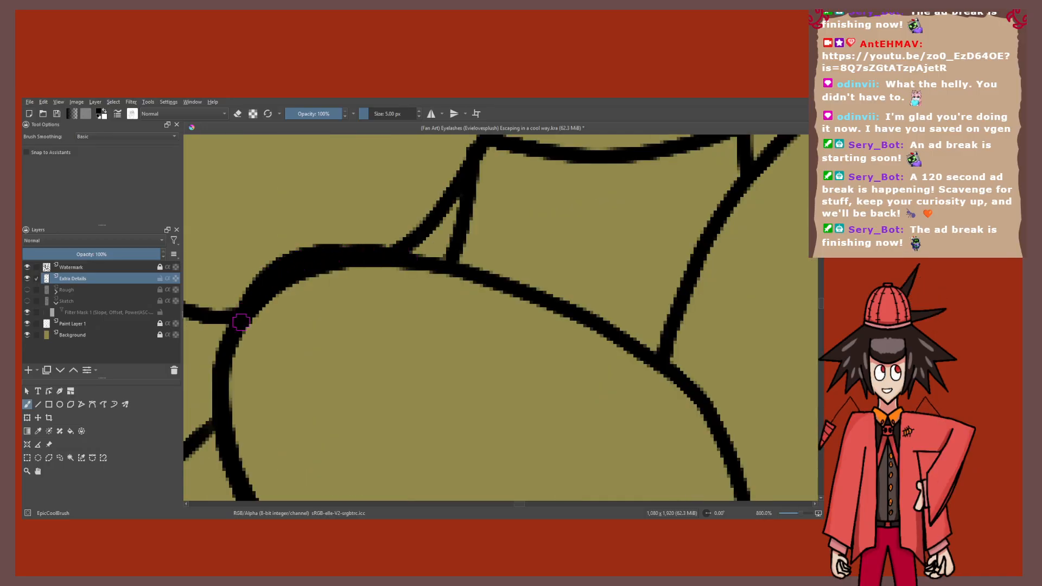
{"action": "scroll", "coordinate": [350, 217], "scroll_direction": "down", "scroll_amount": 4}
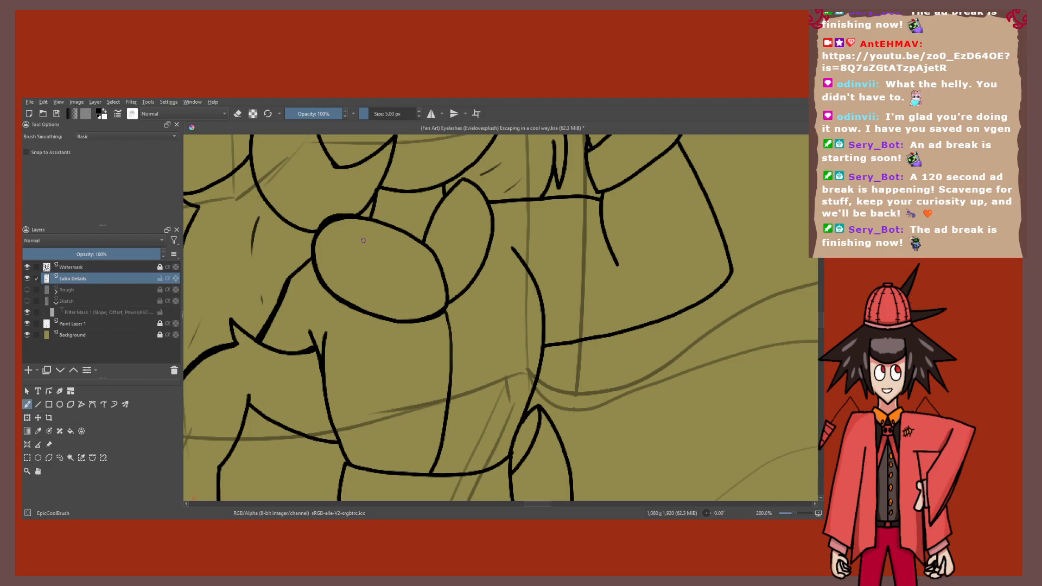
{"action": "left_click_drag", "start_coordinate": [368, 243], "coordinate": [436, 281]}
{"action": "scroll", "coordinate": [437, 281], "scroll_direction": "down", "scroll_amount": 1}
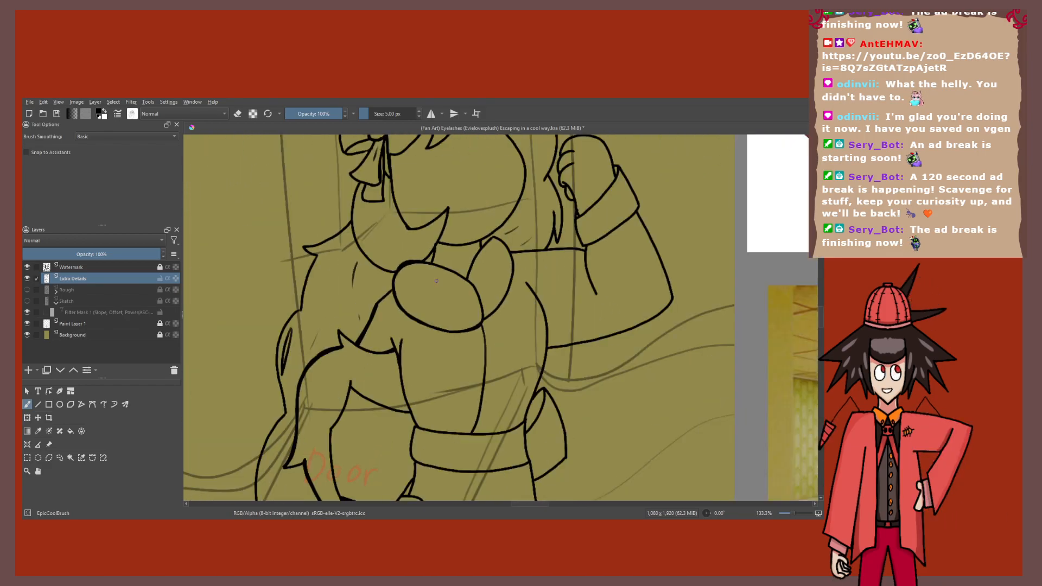
Step: Fill the two narrow gaps beside the neck with black, one above each collar flap
{"action": "scroll", "coordinate": [436, 281], "scroll_direction": "up", "scroll_amount": 4}
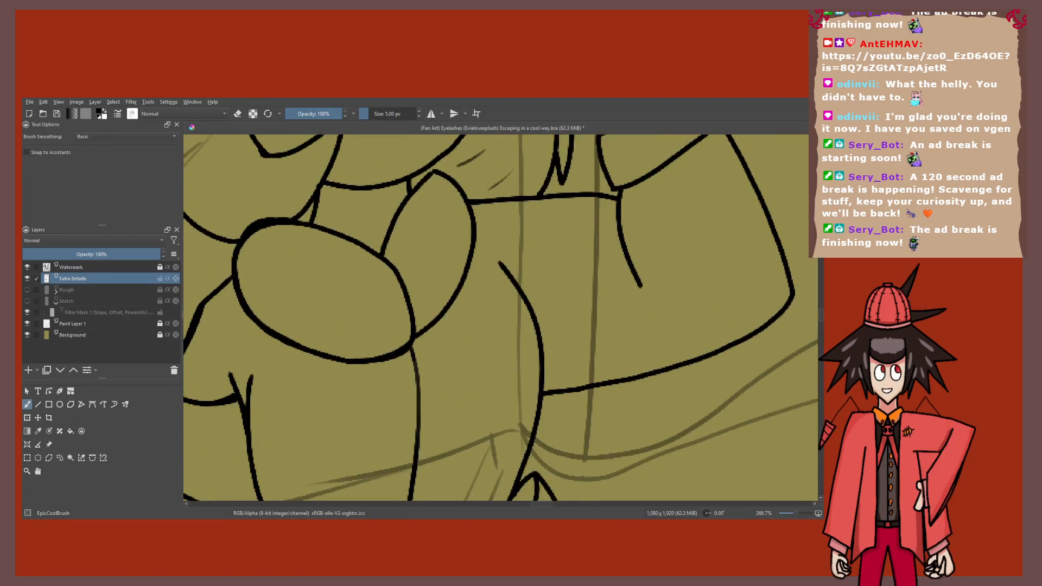
{"action": "scroll", "coordinate": [375, 197], "scroll_direction": "up", "scroll_amount": 2}
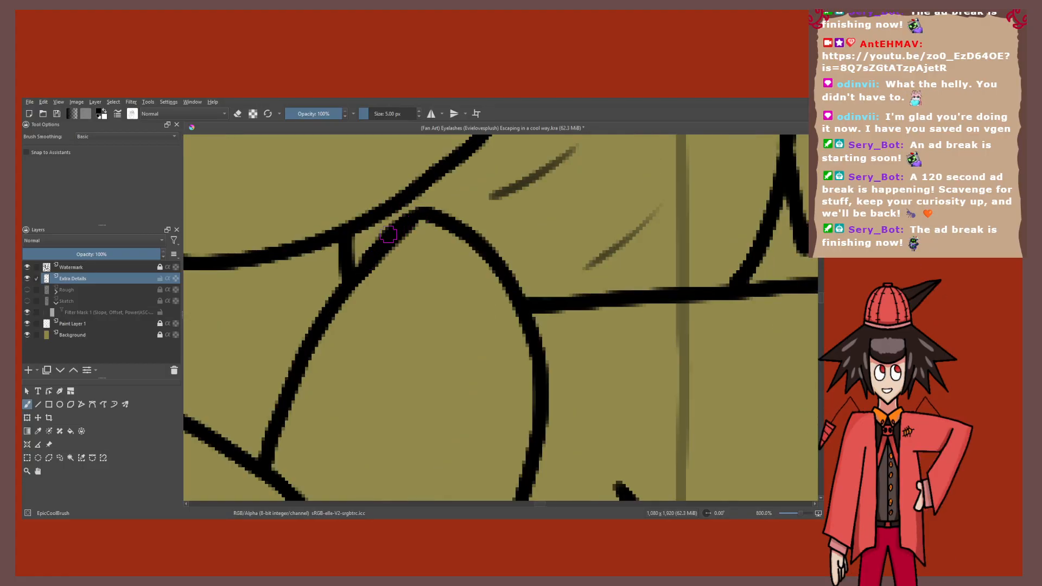
{"action": "scroll", "coordinate": [388, 234], "scroll_direction": "down", "scroll_amount": 5}
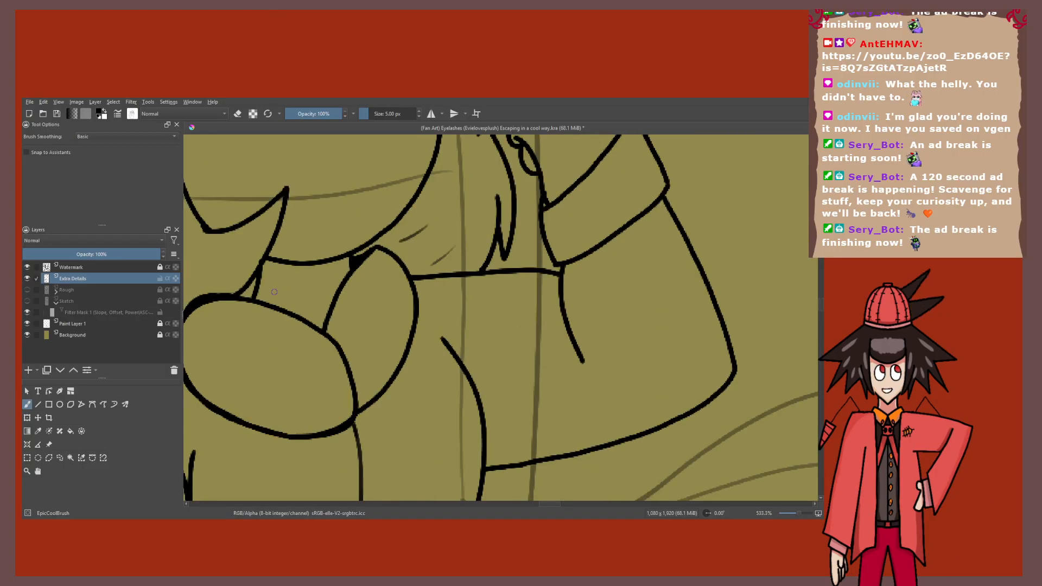
{"action": "scroll", "coordinate": [284, 252], "scroll_direction": "up", "scroll_amount": 3}
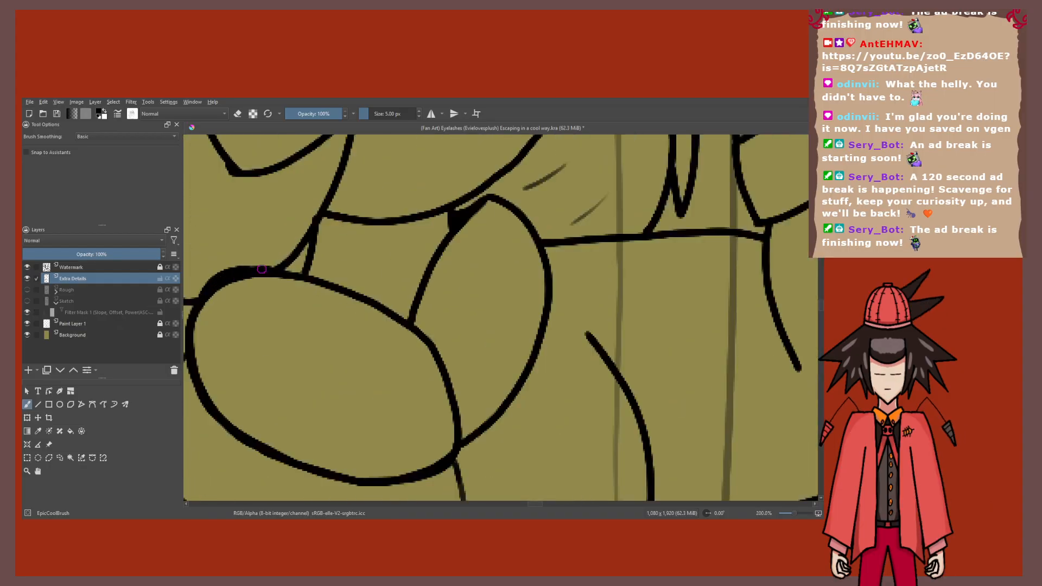
{"action": "scroll", "coordinate": [261, 269], "scroll_direction": "up", "scroll_amount": 1}
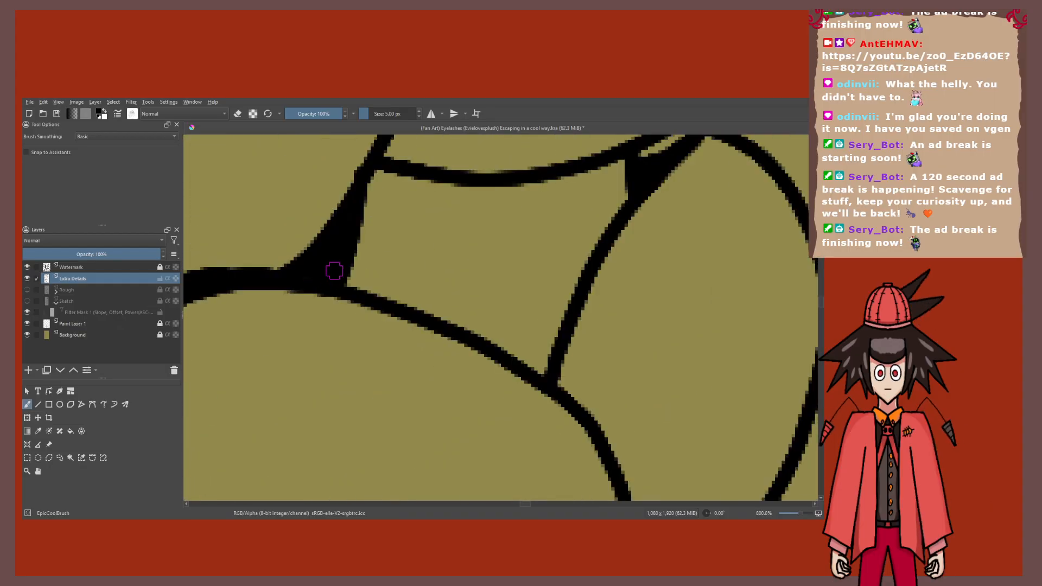
{"action": "scroll", "coordinate": [333, 272], "scroll_direction": "down", "scroll_amount": 5}
Step: Thicken the coat's side contour from the carried character's hair down to the belt
{"action": "left_click_drag", "start_coordinate": [333, 272], "coordinate": [321, 329]}
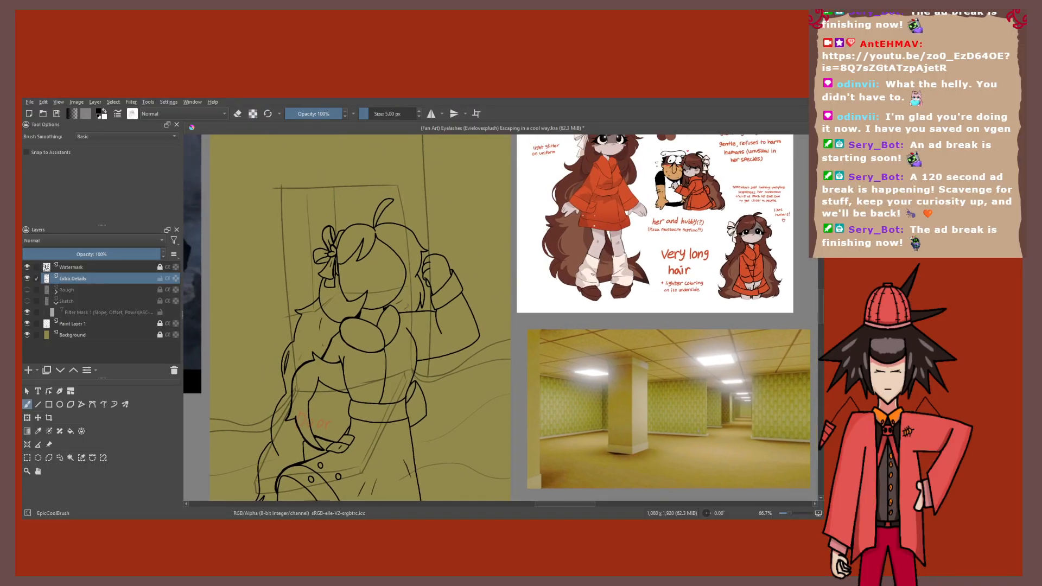
{"action": "left_click_drag", "start_coordinate": [410, 315], "coordinate": [430, 285]}
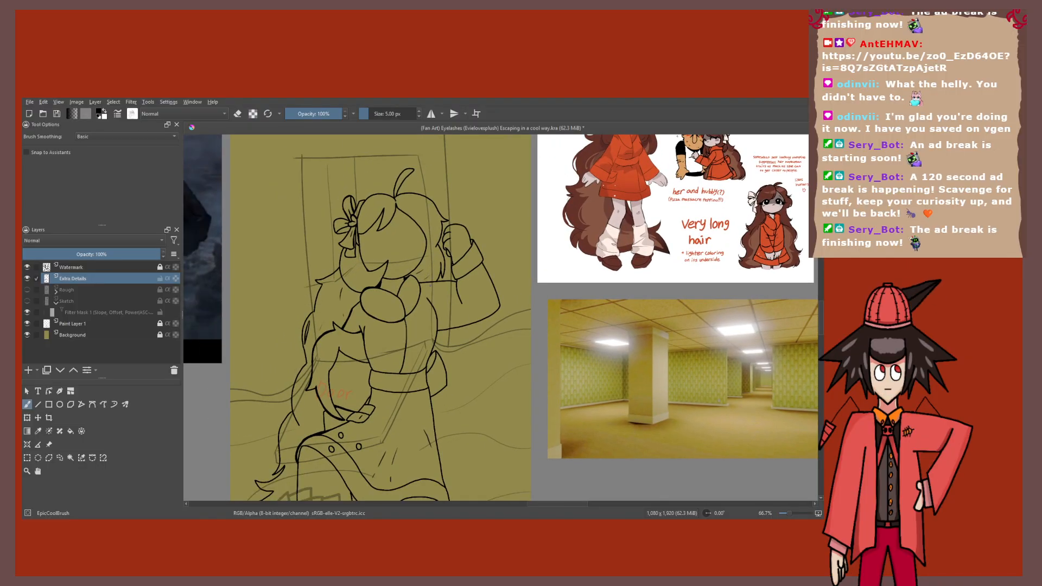
{"action": "scroll", "coordinate": [497, 268], "scroll_direction": "up", "scroll_amount": 2}
{"action": "left_click_drag", "start_coordinate": [651, 139], "coordinate": [607, 163]}
{"action": "scroll", "coordinate": [498, 268], "scroll_direction": "down", "scroll_amount": 3}
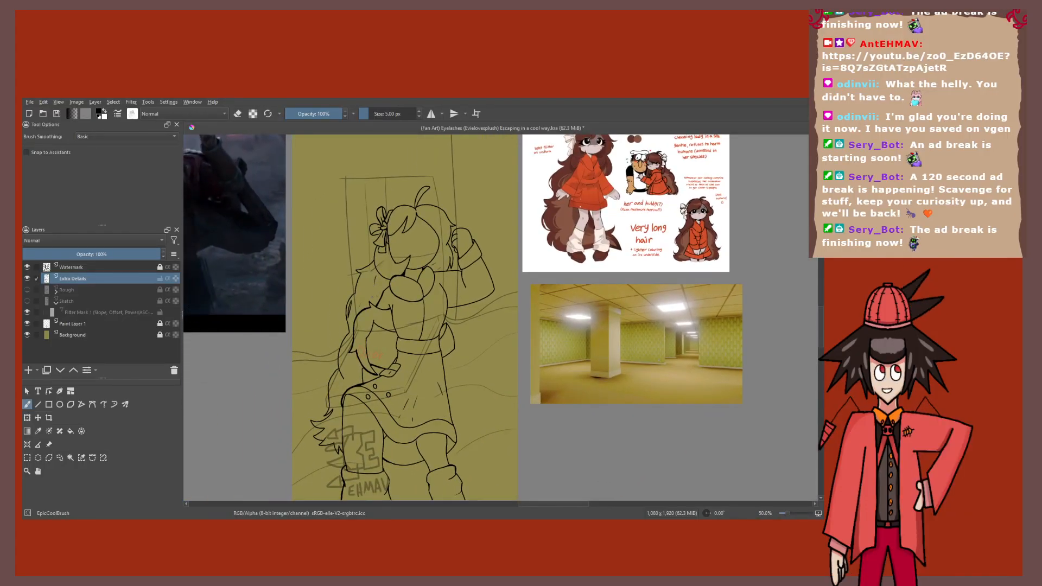
{"action": "left_click_drag", "start_coordinate": [412, 348], "coordinate": [418, 284]}
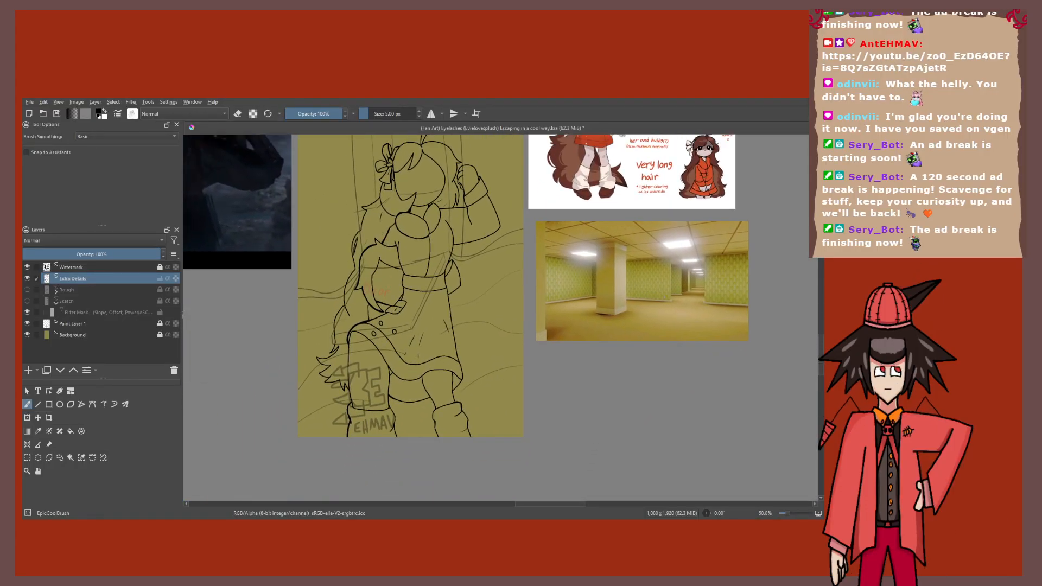
{"action": "scroll", "coordinate": [412, 255], "scroll_direction": "up", "scroll_amount": 5}
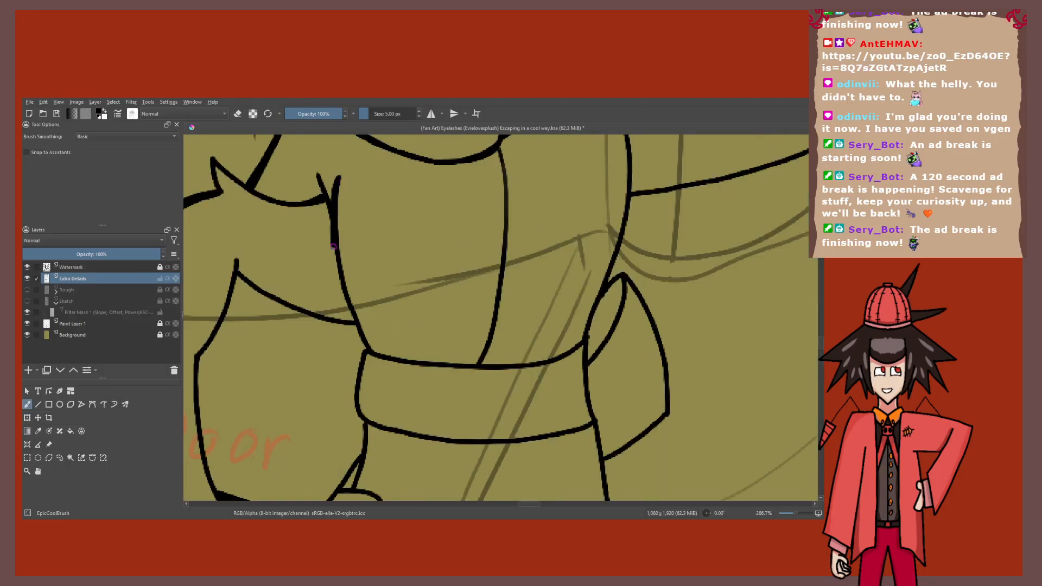
{"action": "scroll", "coordinate": [381, 272], "scroll_direction": "down", "scroll_amount": 6}
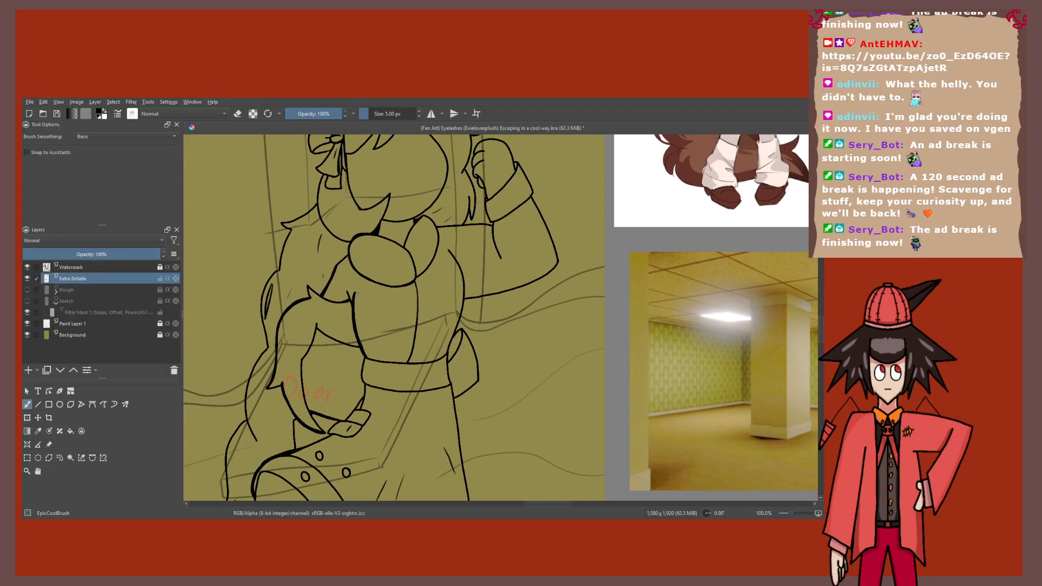
{"action": "scroll", "coordinate": [351, 266], "scroll_direction": "down", "scroll_amount": 1}
{"action": "scroll", "coordinate": [389, 294], "scroll_direction": "up", "scroll_amount": 1}
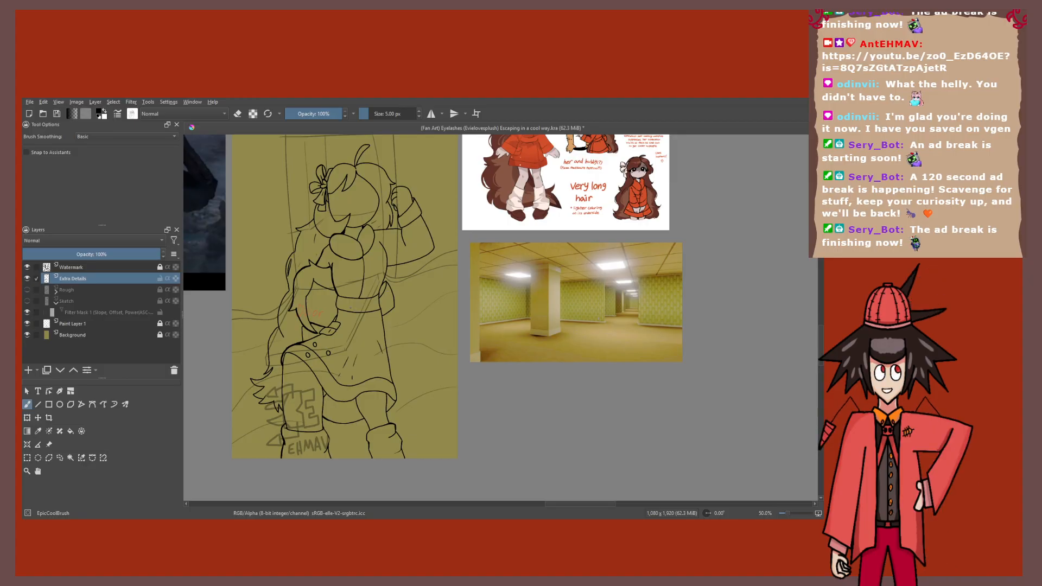
Step: Thicken the belt's side and lower edges and fill the small gap between the coat and the hand below it
{"action": "scroll", "coordinate": [346, 303], "scroll_direction": "up", "scroll_amount": 6}
{"action": "mouse_move", "coordinate": [270, 264]}
{"action": "left_mouse_down"}
{"action": "mouse_move", "coordinate": [268, 325]}
{"action": "mouse_move", "coordinate": [278, 253]}
{"action": "mouse_move", "coordinate": [270, 343]}
{"action": "mouse_move", "coordinate": [331, 371]}
{"action": "mouse_move", "coordinate": [466, 386]}
{"action": "mouse_move", "coordinate": [610, 357]}
{"action": "left_mouse_up"}
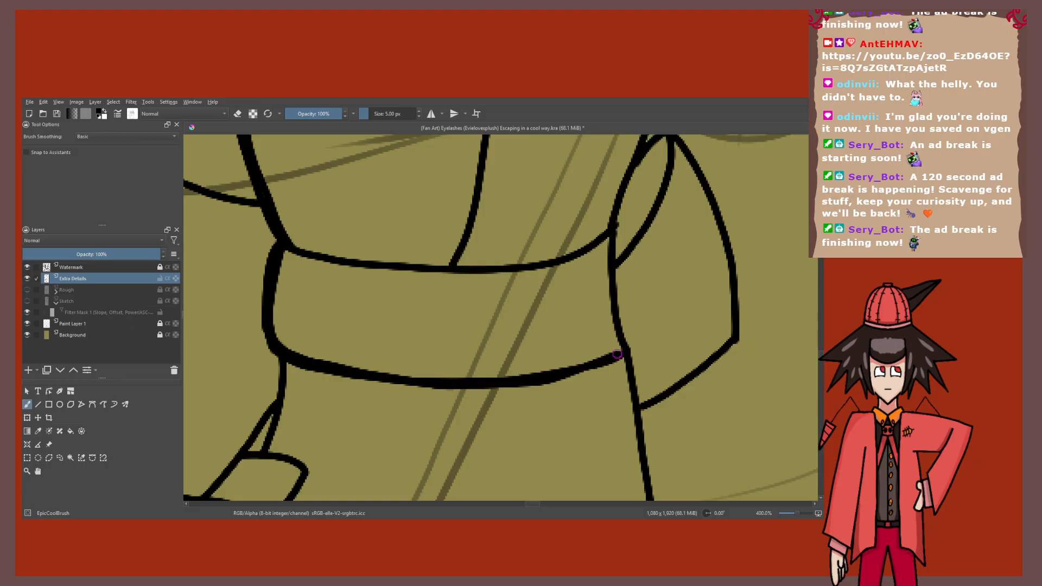
{"action": "scroll", "coordinate": [617, 354], "scroll_direction": "down", "scroll_amount": 4}
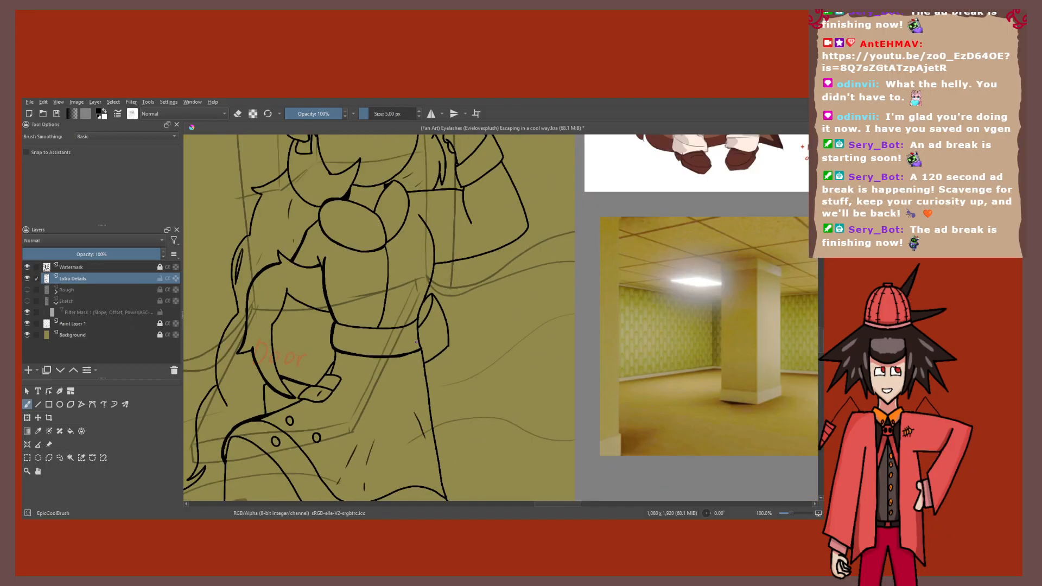
{"action": "scroll", "coordinate": [415, 342], "scroll_direction": "down", "scroll_amount": 3}
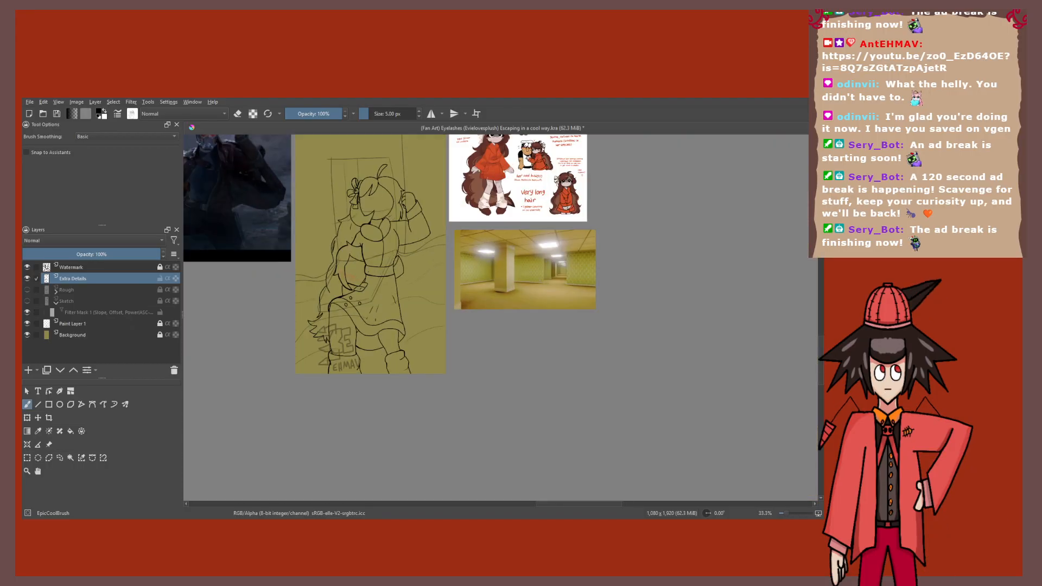
{"action": "scroll", "coordinate": [349, 326], "scroll_direction": "up", "scroll_amount": 7}
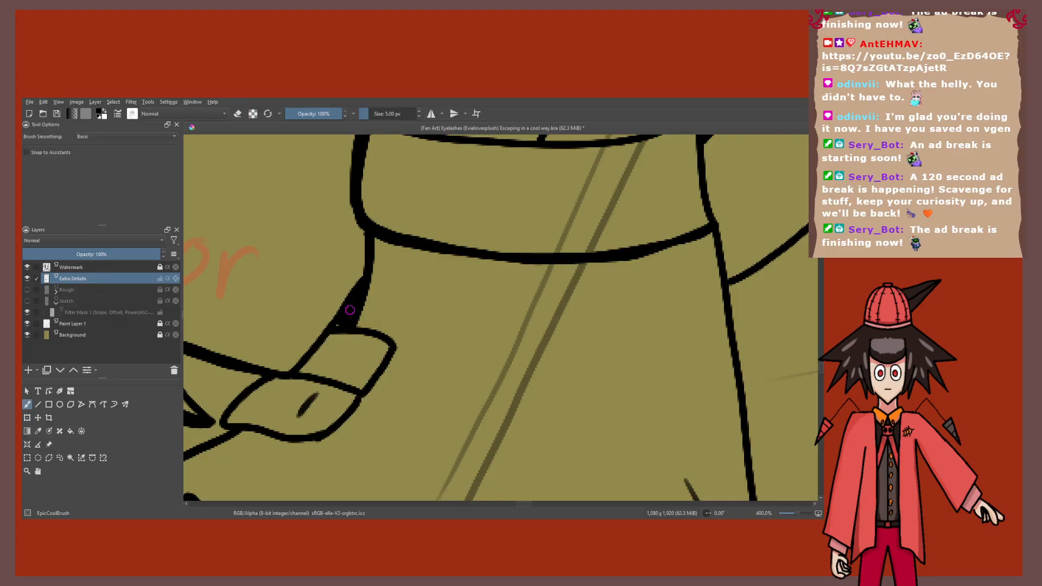
{"action": "scroll", "coordinate": [350, 310], "scroll_direction": "down", "scroll_amount": 8}
Step: Examine the character reference sheet, including the small drawing of the hugging couple, for the coat and hair details
{"action": "scroll", "coordinate": [462, 224], "scroll_direction": "up", "scroll_amount": 5}
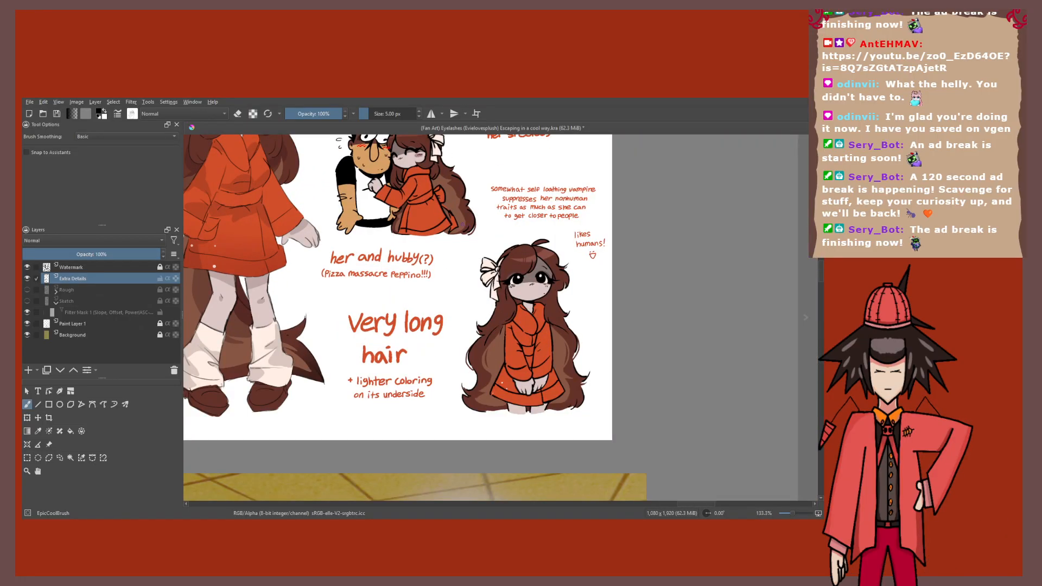
{"action": "scroll", "coordinate": [504, 353], "scroll_direction": "down", "scroll_amount": 2}
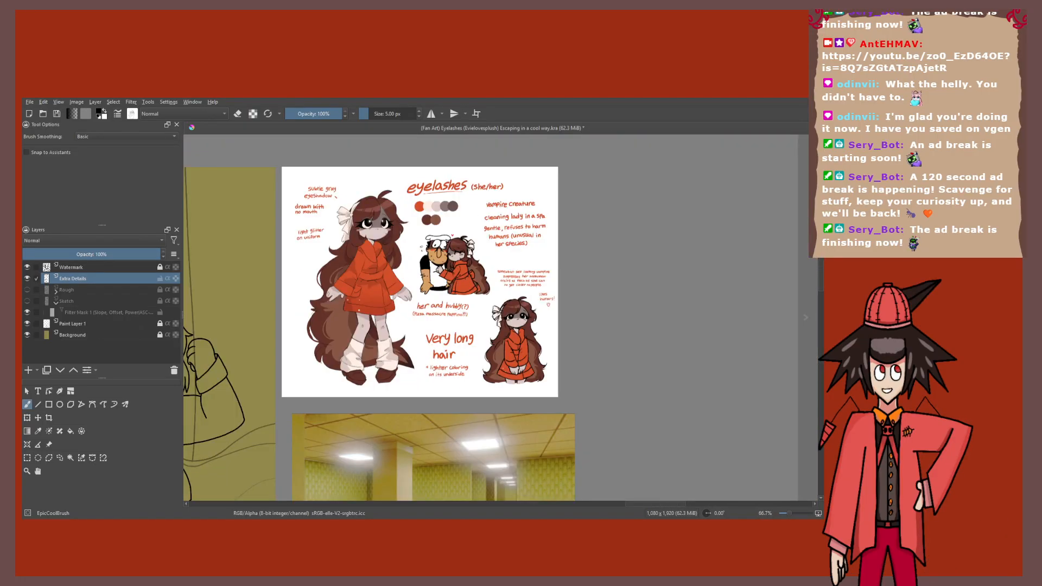
{"action": "mouse_move", "coordinate": [325, 448]}
{"action": "left_mouse_down"}
{"action": "mouse_move", "coordinate": [668, 190]}
{"action": "mouse_move", "coordinate": [446, 337]}
{"action": "left_mouse_up"}
{"action": "mouse_move", "coordinate": [610, 138]}
{"action": "left_mouse_down"}
{"action": "mouse_move", "coordinate": [499, 239]}
{"action": "mouse_move", "coordinate": [445, 263]}
{"action": "left_mouse_up"}
{"action": "scroll", "coordinate": [445, 264], "scroll_direction": "up", "scroll_amount": 2}
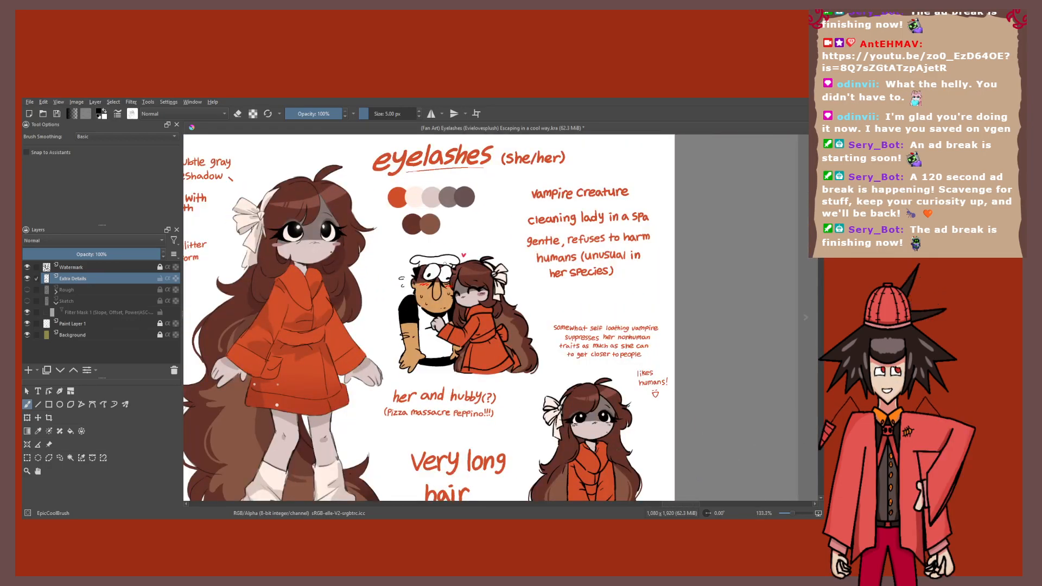
{"action": "scroll", "coordinate": [445, 264], "scroll_direction": "up", "scroll_amount": 1}
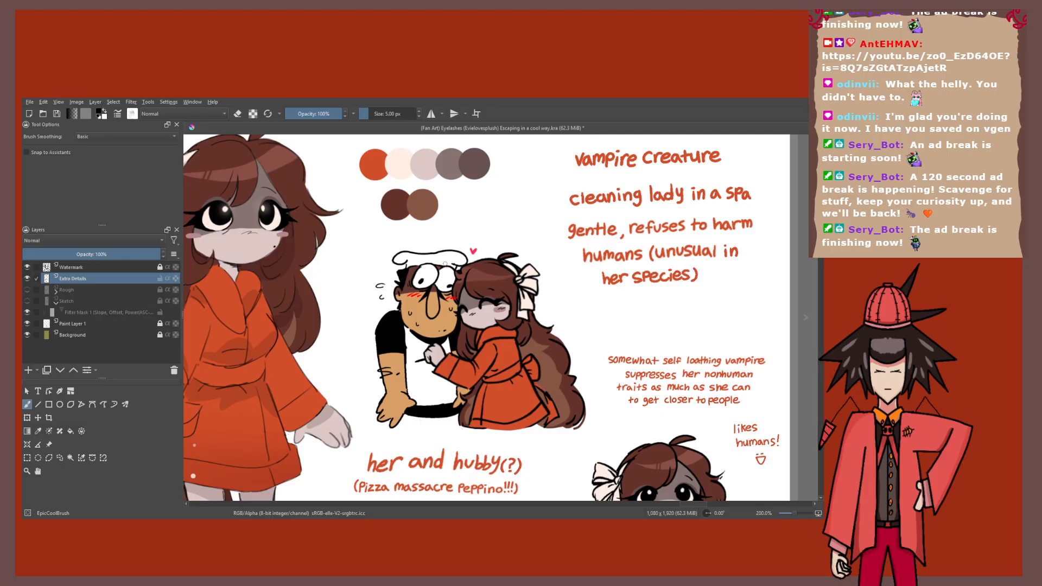
{"action": "scroll", "coordinate": [445, 263], "scroll_direction": "down", "scroll_amount": 5}
{"action": "mouse_move", "coordinate": [256, 375]}
{"action": "left_mouse_down"}
{"action": "mouse_move", "coordinate": [435, 272]}
{"action": "mouse_move", "coordinate": [370, 335]}
{"action": "mouse_move", "coordinate": [313, 360]}
{"action": "mouse_move", "coordinate": [374, 295]}
{"action": "left_mouse_up"}
{"action": "scroll", "coordinate": [435, 272], "scroll_direction": "up", "scroll_amount": 1}
{"action": "scroll", "coordinate": [313, 360], "scroll_direction": "up", "scroll_amount": 2}
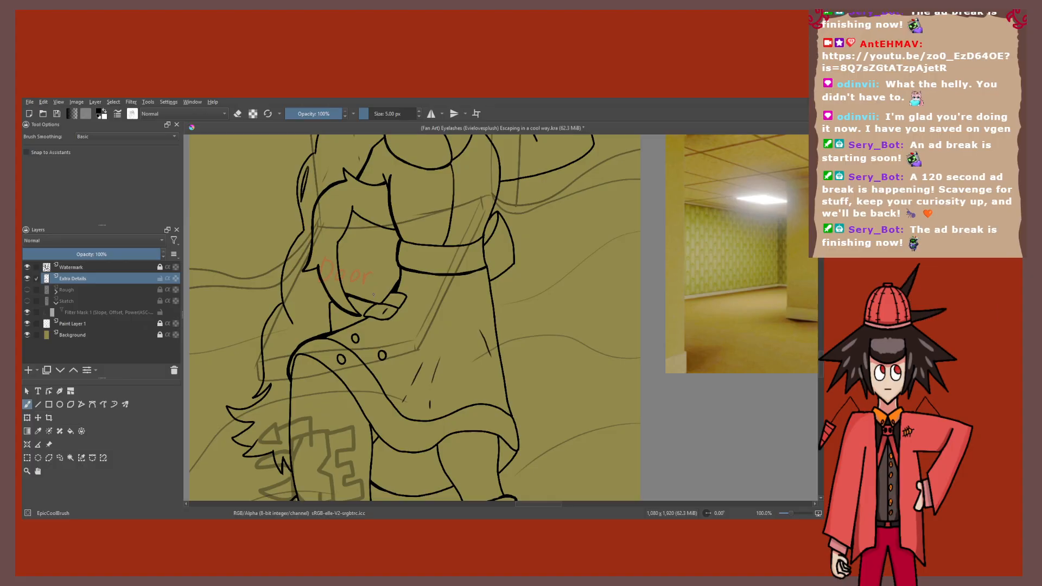
Step: Thicken the short vertical line between the carried character's hair and the coat edge above the raised leg
{"action": "scroll", "coordinate": [374, 295], "scroll_direction": "up", "scroll_amount": 3}
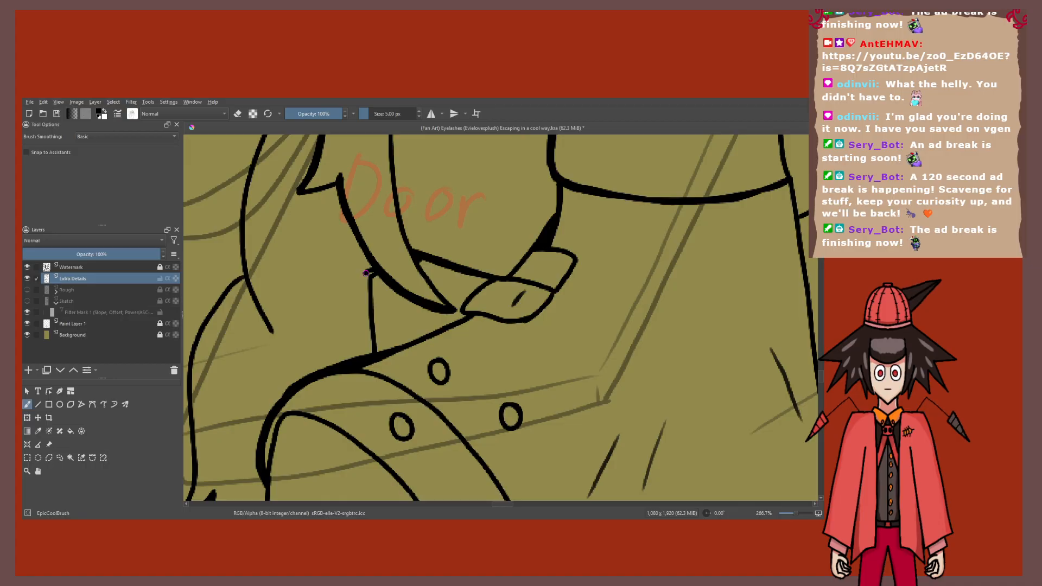
{"action": "left_click_drag", "start_coordinate": [366, 273], "coordinate": [369, 356]}
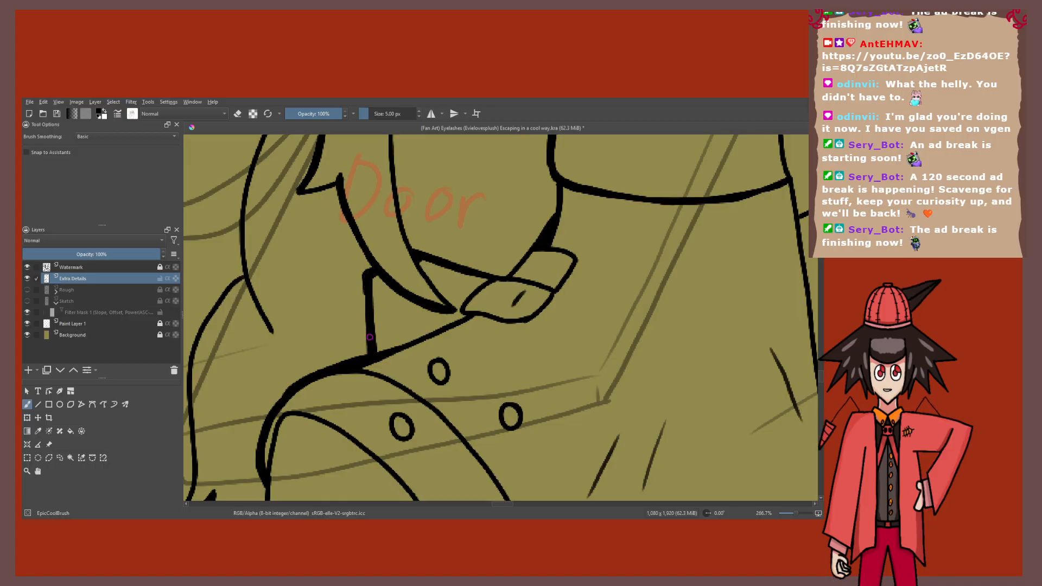
{"action": "scroll", "coordinate": [369, 337], "scroll_direction": "down", "scroll_amount": 6}
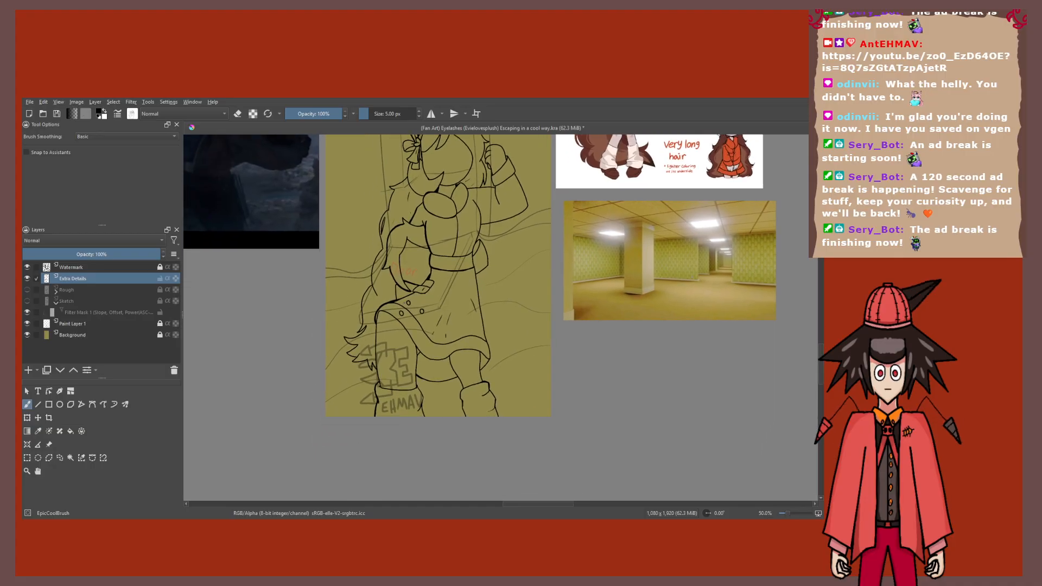
{"action": "scroll", "coordinate": [404, 305], "scroll_direction": "up", "scroll_amount": 4}
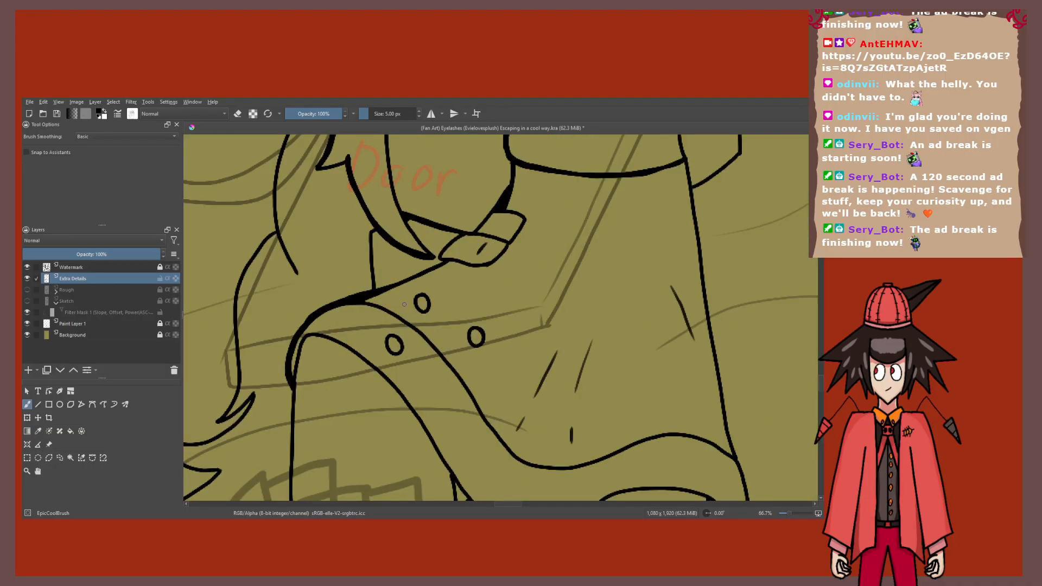
Step: Trim both sides of the short vertical line below the hair with the eraser and redraw it in black as a cleaner tapered stroke
{"action": "scroll", "coordinate": [404, 304], "scroll_direction": "up", "scroll_amount": 4}
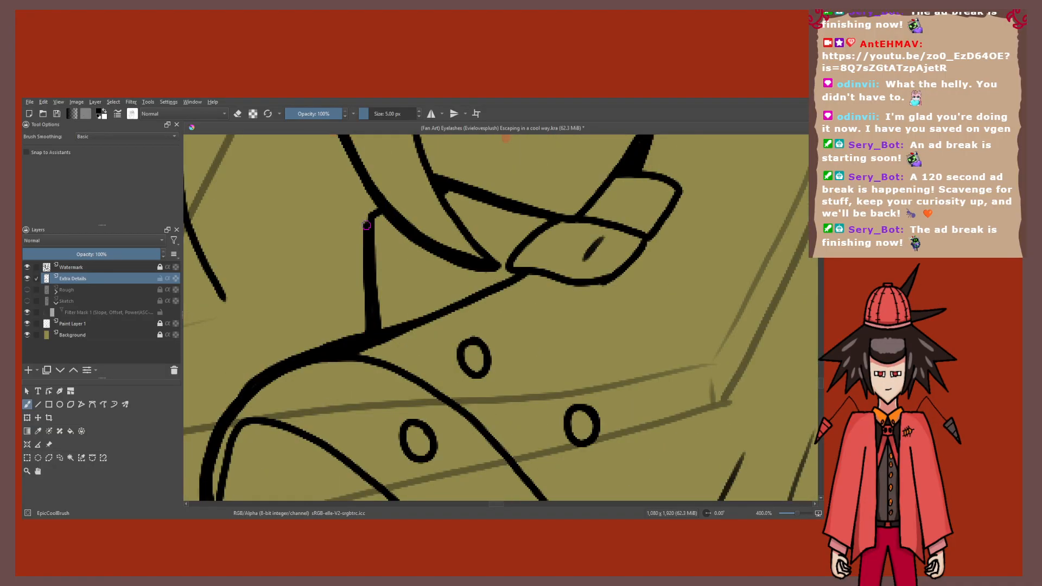
{"action": "key", "text": "e"}
{"action": "left_click_drag", "start_coordinate": [366, 225], "coordinate": [365, 253]}
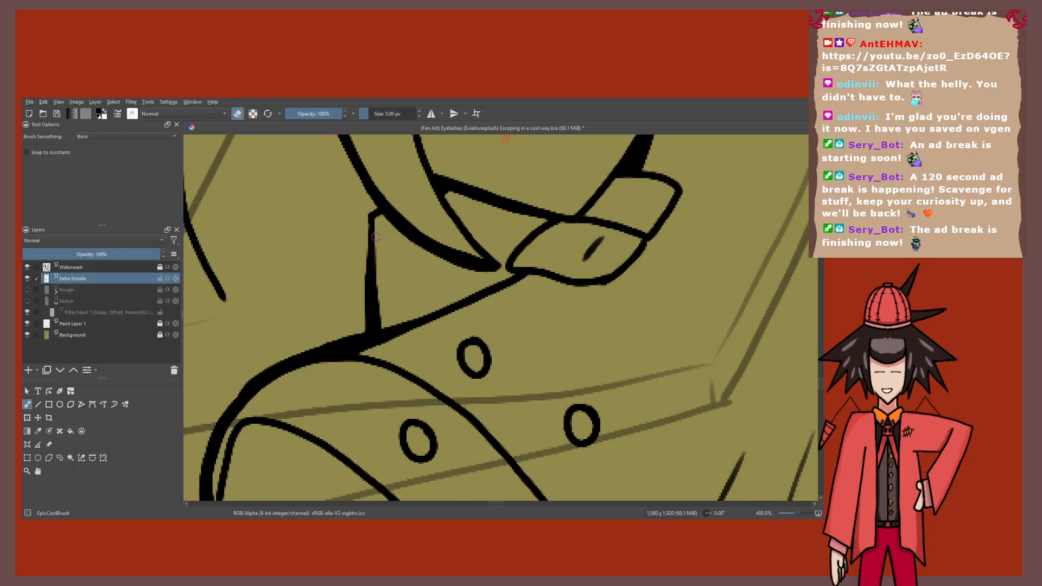
{"action": "left_click_drag", "start_coordinate": [376, 236], "coordinate": [380, 307]}
{"action": "key", "text": "e"}
{"action": "left_click_drag", "start_coordinate": [373, 216], "coordinate": [370, 282]}
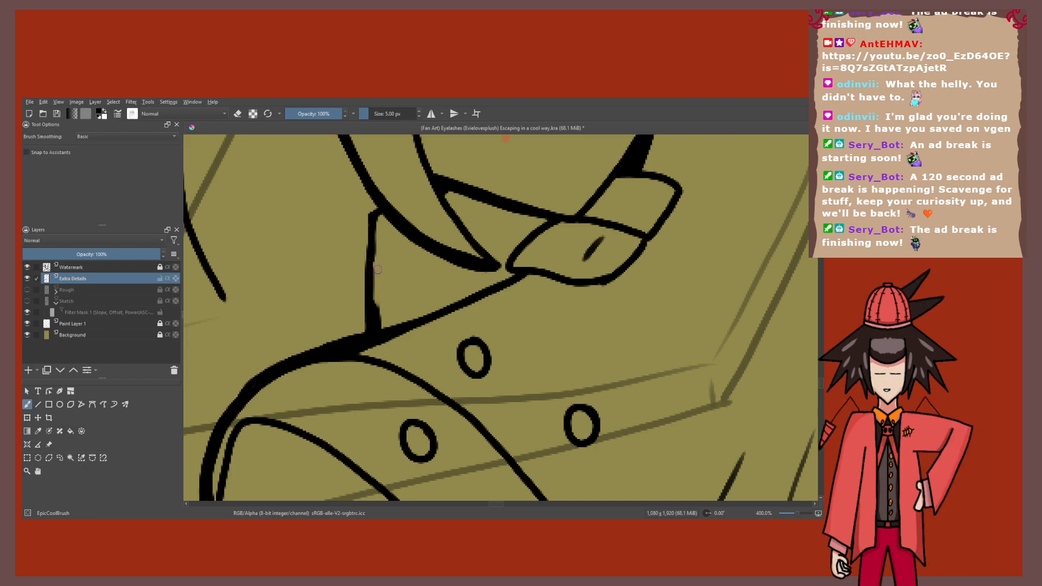
{"action": "key", "text": "e"}
{"action": "left_click_drag", "start_coordinate": [378, 270], "coordinate": [395, 326]}
{"action": "key", "text": "e"}
{"action": "left_click_drag", "start_coordinate": [381, 219], "coordinate": [372, 341]}
{"action": "scroll", "coordinate": [375, 337], "scroll_direction": "down", "scroll_amount": 7}
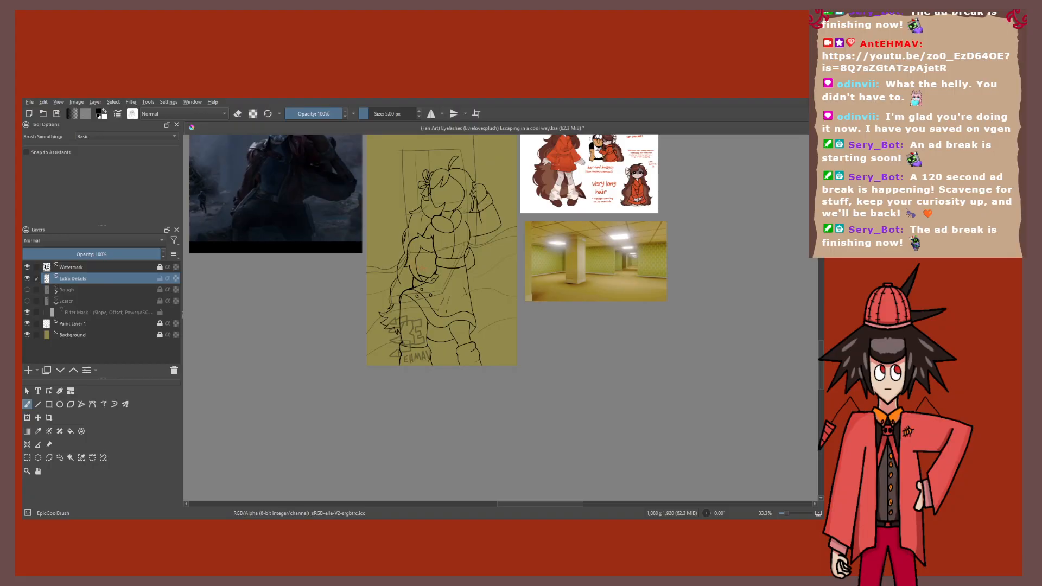
Step: Thicken the side and lower edges of the hand resting above the coat buttons
{"action": "scroll", "coordinate": [415, 284], "scroll_direction": "up", "scroll_amount": 8}
{"action": "scroll", "coordinate": [371, 239], "scroll_direction": "down", "scroll_amount": 8}
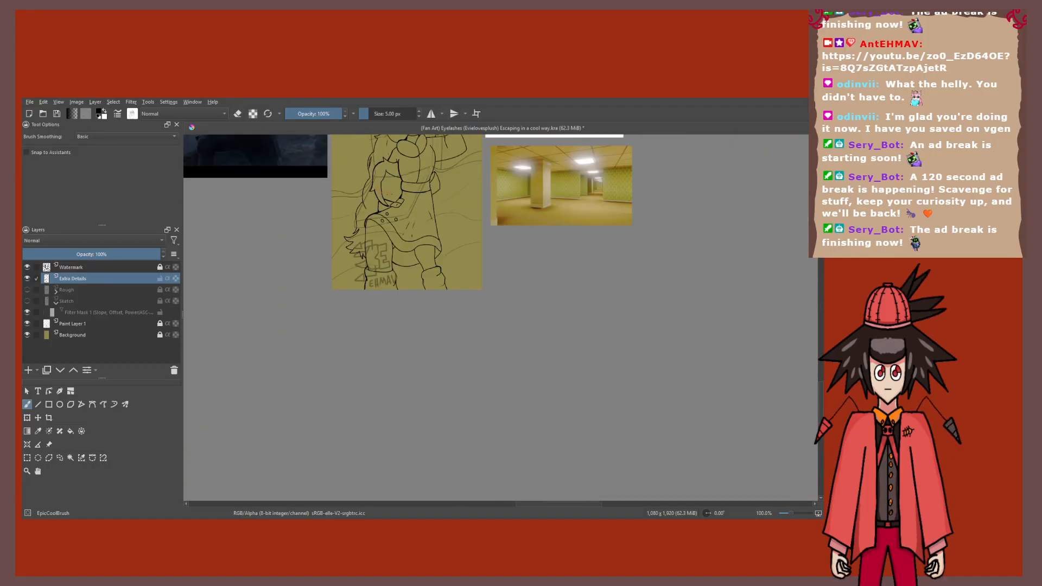
{"action": "left_click_drag", "start_coordinate": [371, 239], "coordinate": [362, 263]}
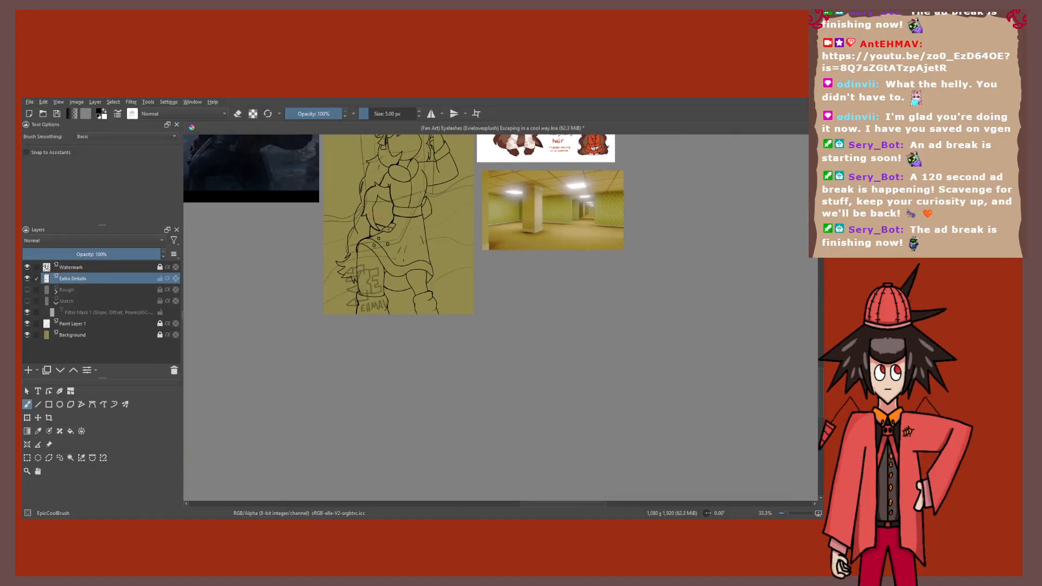
{"action": "scroll", "coordinate": [369, 217], "scroll_direction": "up", "scroll_amount": 4}
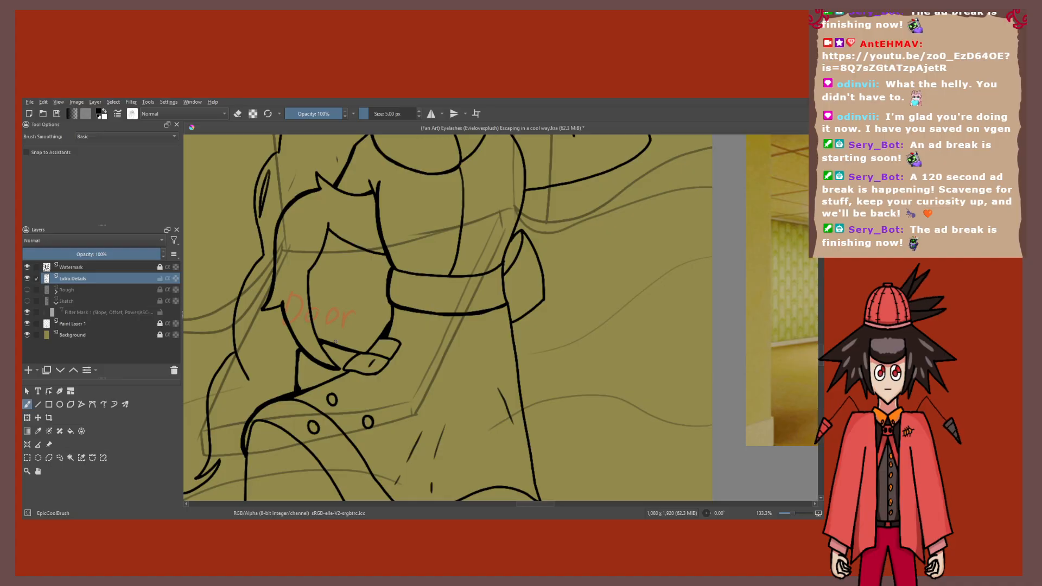
{"action": "left_click_drag", "start_coordinate": [335, 342], "coordinate": [365, 296]}
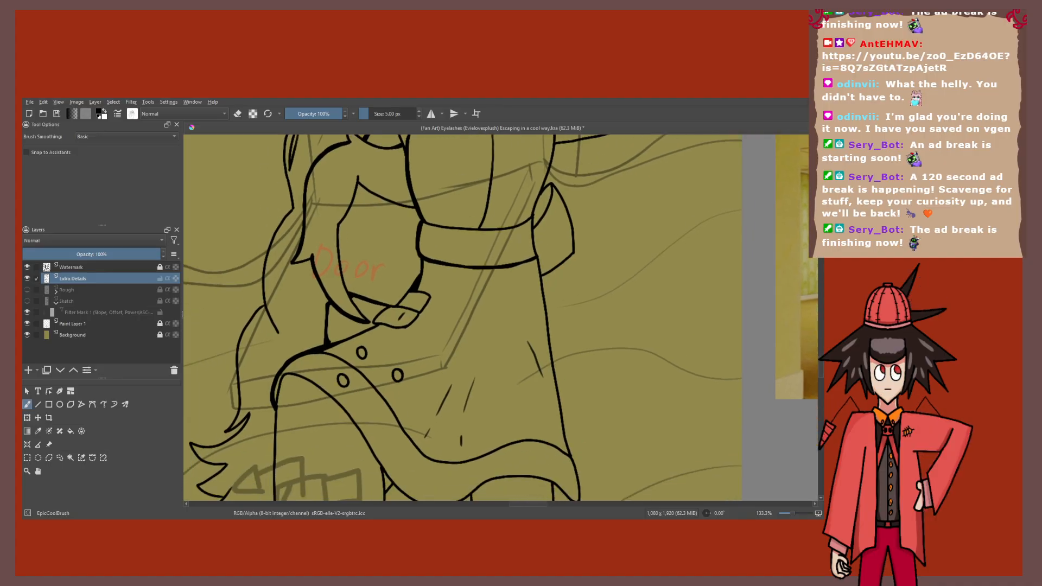
{"action": "scroll", "coordinate": [402, 312], "scroll_direction": "up", "scroll_amount": 6}
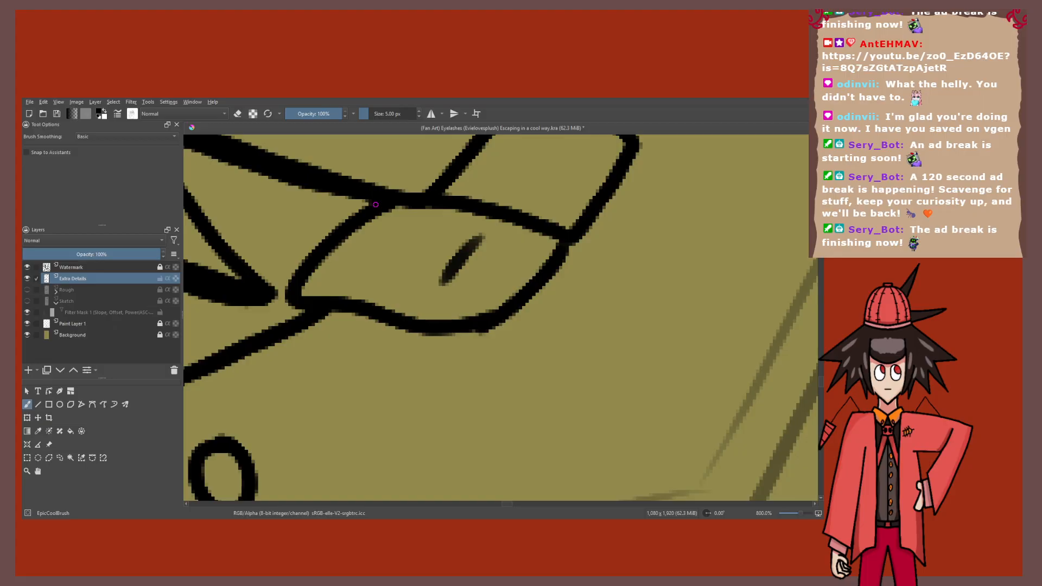
{"action": "mouse_move", "coordinate": [375, 204]}
{"action": "left_mouse_down"}
{"action": "mouse_move", "coordinate": [411, 325]}
{"action": "mouse_move", "coordinate": [391, 326]}
{"action": "mouse_move", "coordinate": [440, 327]}
{"action": "mouse_move", "coordinate": [318, 300]}
{"action": "mouse_move", "coordinate": [362, 215]}
{"action": "left_mouse_up"}
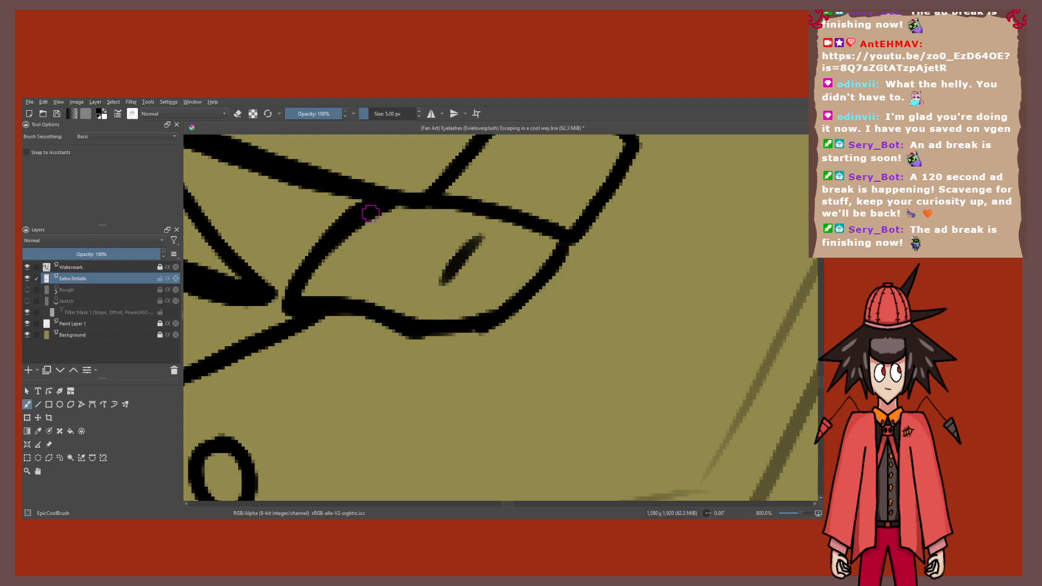
{"action": "scroll", "coordinate": [371, 213], "scroll_direction": "down", "scroll_amount": 5}
{"action": "scroll", "coordinate": [353, 266], "scroll_direction": "up", "scroll_amount": 3}
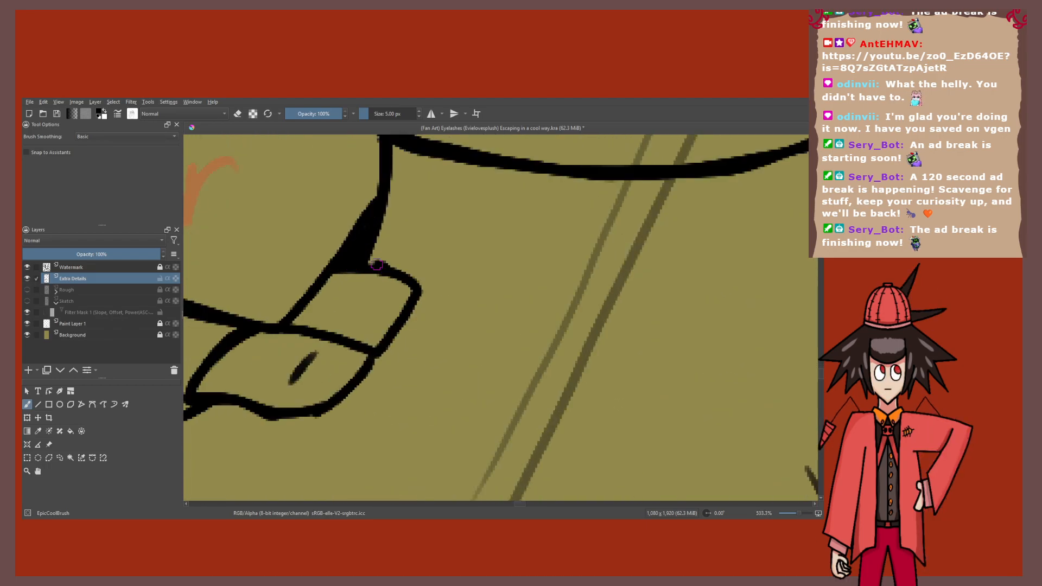
{"action": "scroll", "coordinate": [376, 264], "scroll_direction": "down", "scroll_amount": 12}
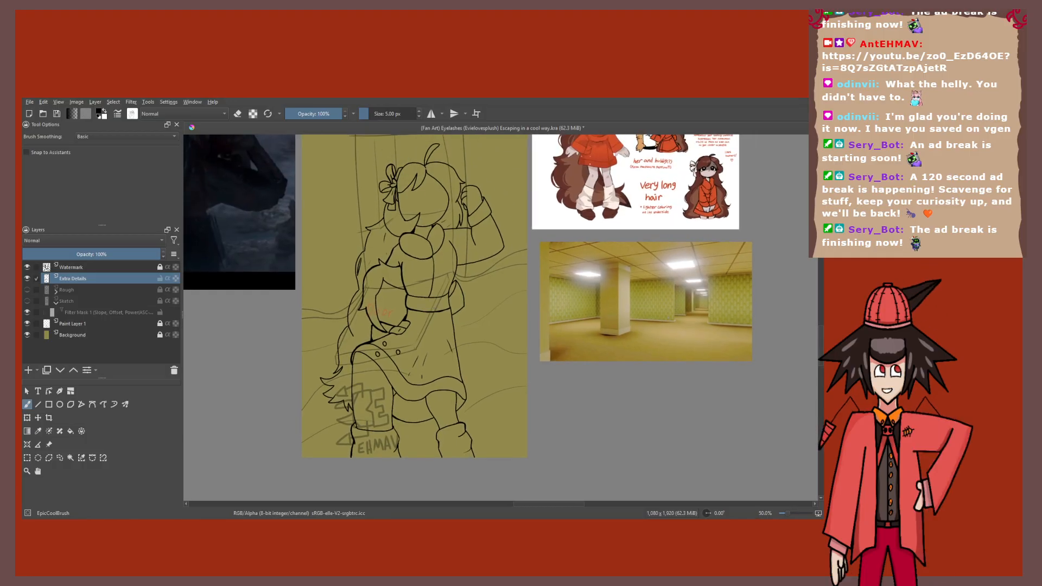
Step: Thicken the inner edge of the coat hem where it curves over the raised knee
{"action": "left_click_drag", "start_coordinate": [412, 293], "coordinate": [447, 250]}
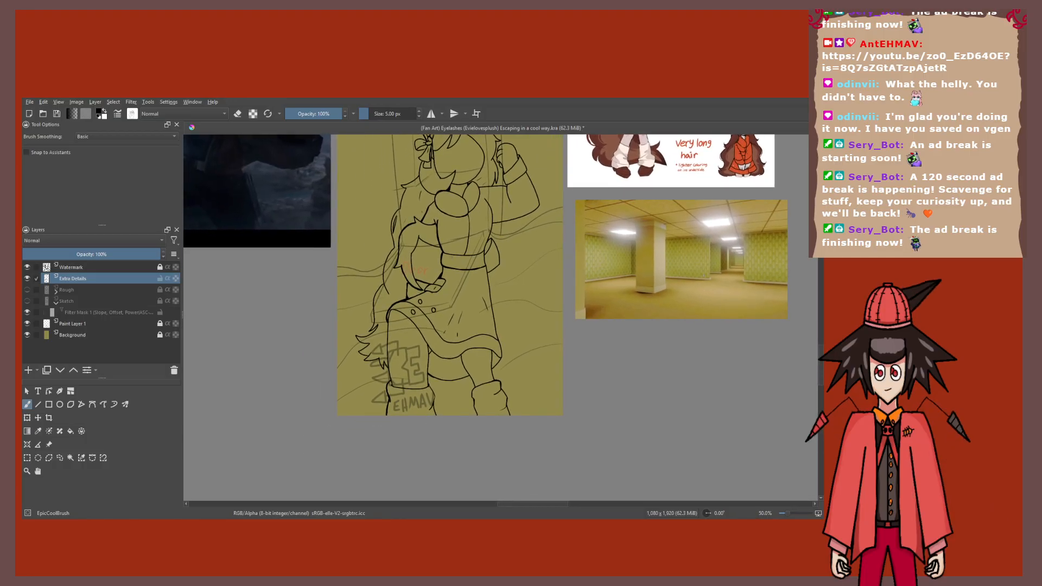
{"action": "scroll", "coordinate": [410, 296], "scroll_direction": "up", "scroll_amount": 6}
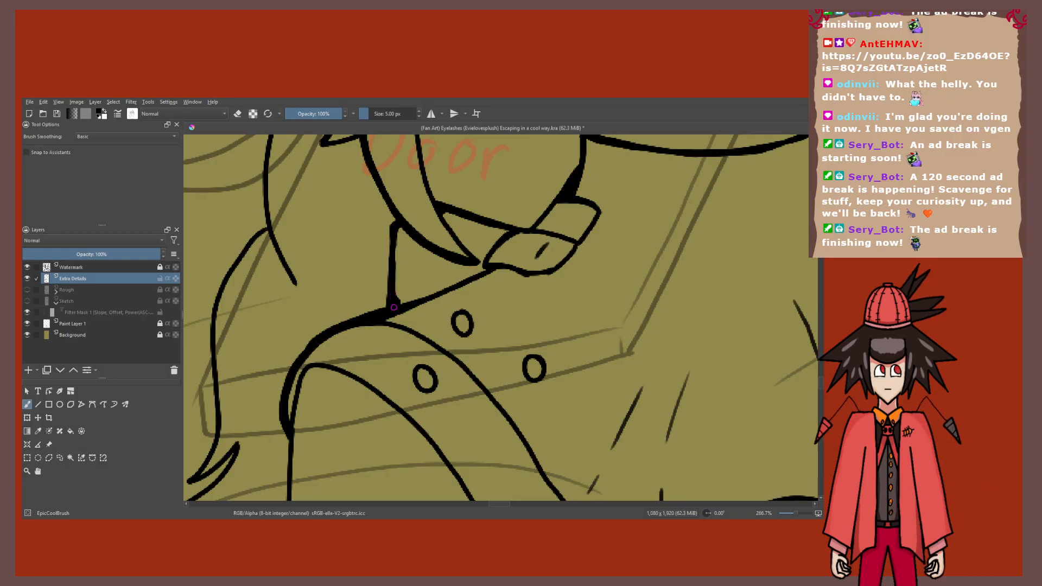
{"action": "scroll", "coordinate": [393, 307], "scroll_direction": "down", "scroll_amount": 1}
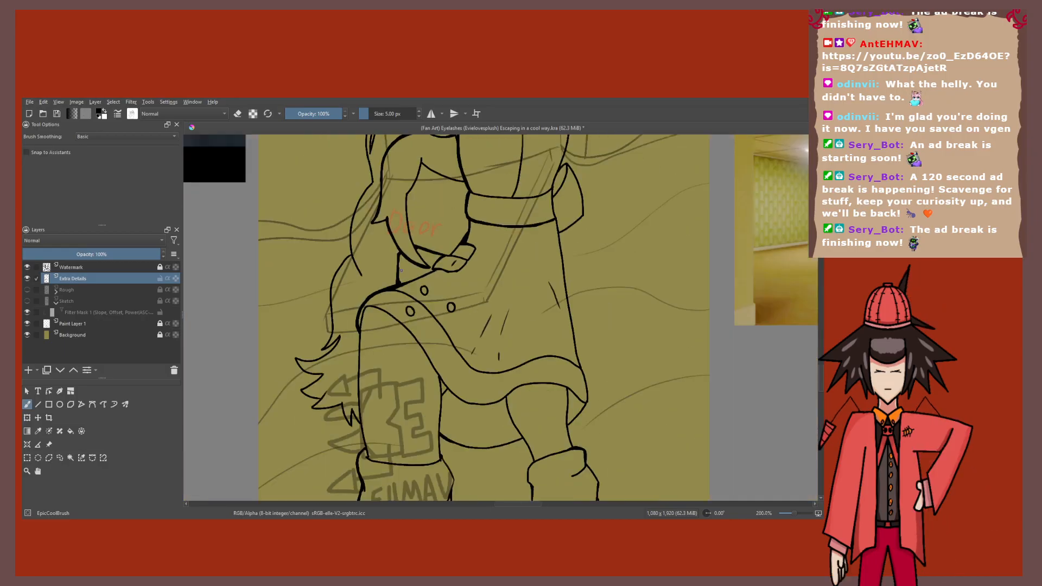
{"action": "scroll", "coordinate": [401, 271], "scroll_direction": "down", "scroll_amount": 5}
{"action": "scroll", "coordinate": [384, 231], "scroll_direction": "up", "scroll_amount": 6}
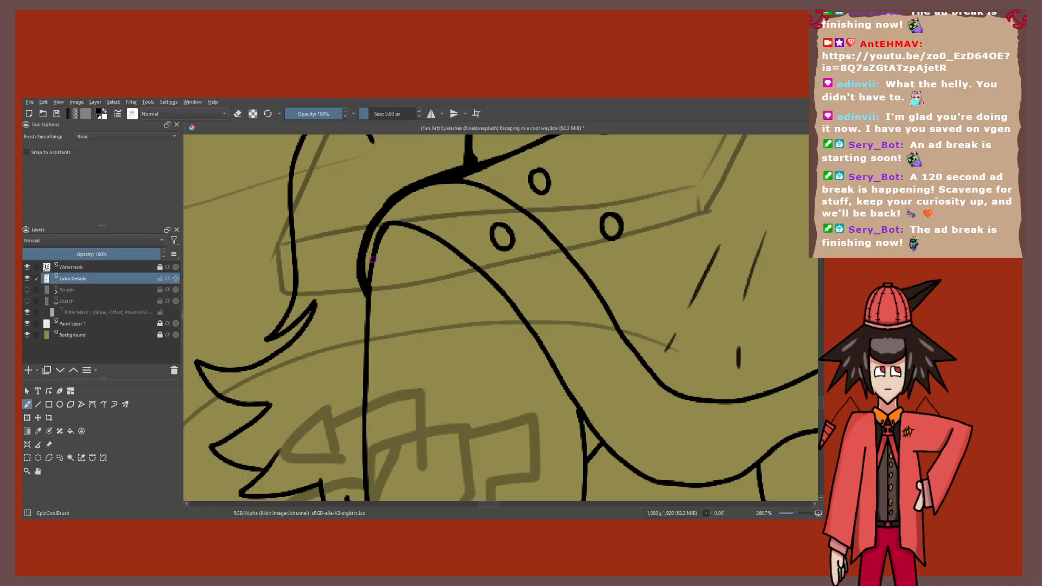
{"action": "mouse_move", "coordinate": [370, 298]}
{"action": "left_mouse_down"}
{"action": "mouse_move", "coordinate": [388, 224]}
{"action": "mouse_move", "coordinate": [471, 264]}
{"action": "left_mouse_up"}
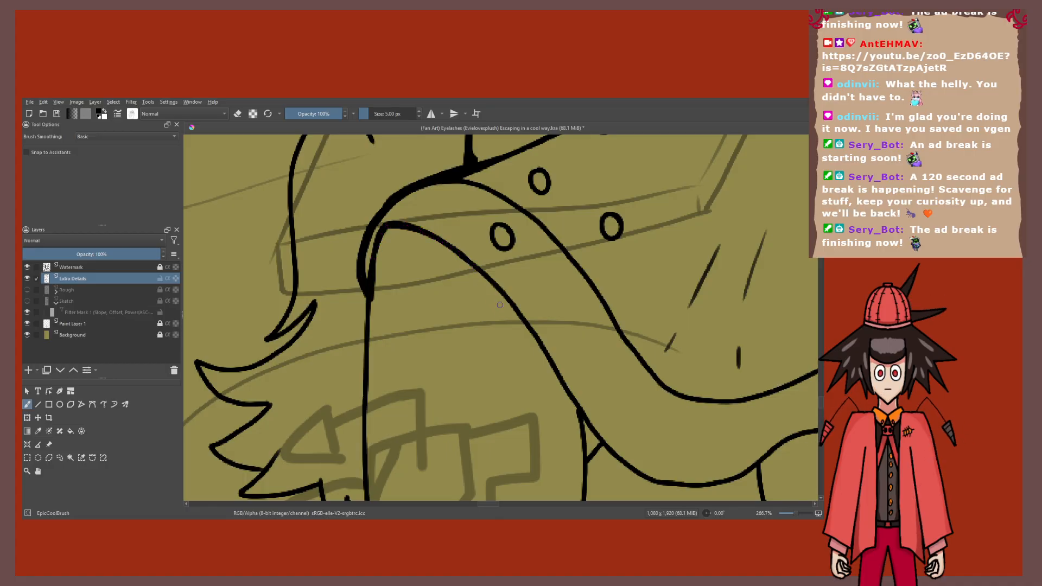
{"action": "scroll", "coordinate": [500, 305], "scroll_direction": "down", "scroll_amount": 1}
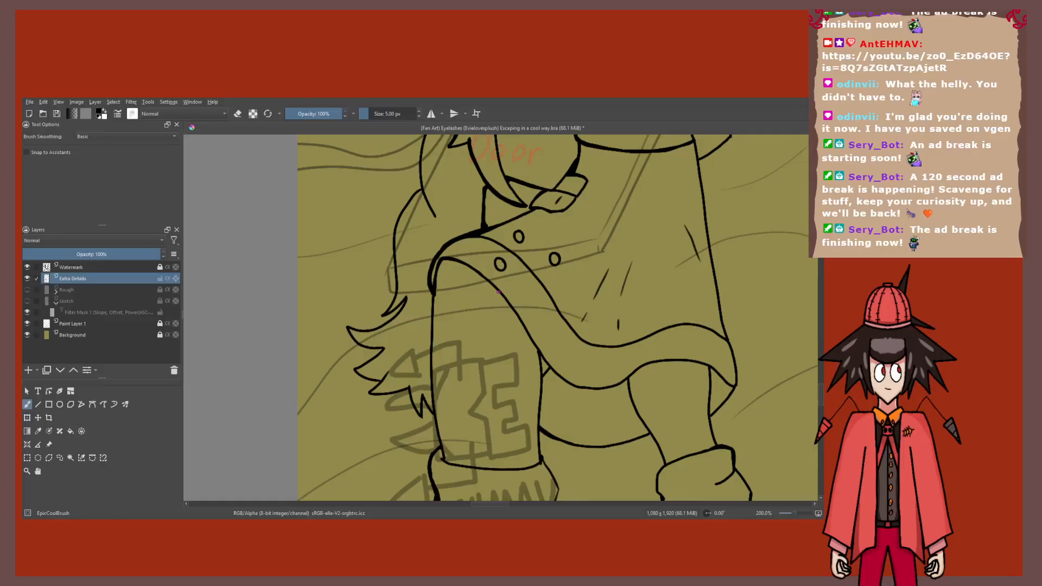
Step: Thicken the raised leg's outer contour from the knee down to the sock and reinforce the corner at the sock's top edge
{"action": "scroll", "coordinate": [527, 403], "scroll_direction": "up", "scroll_amount": 1}
{"action": "mouse_move", "coordinate": [387, 236]}
{"action": "left_mouse_down"}
{"action": "mouse_move", "coordinate": [385, 385]}
{"action": "mouse_move", "coordinate": [399, 477]}
{"action": "left_mouse_up"}
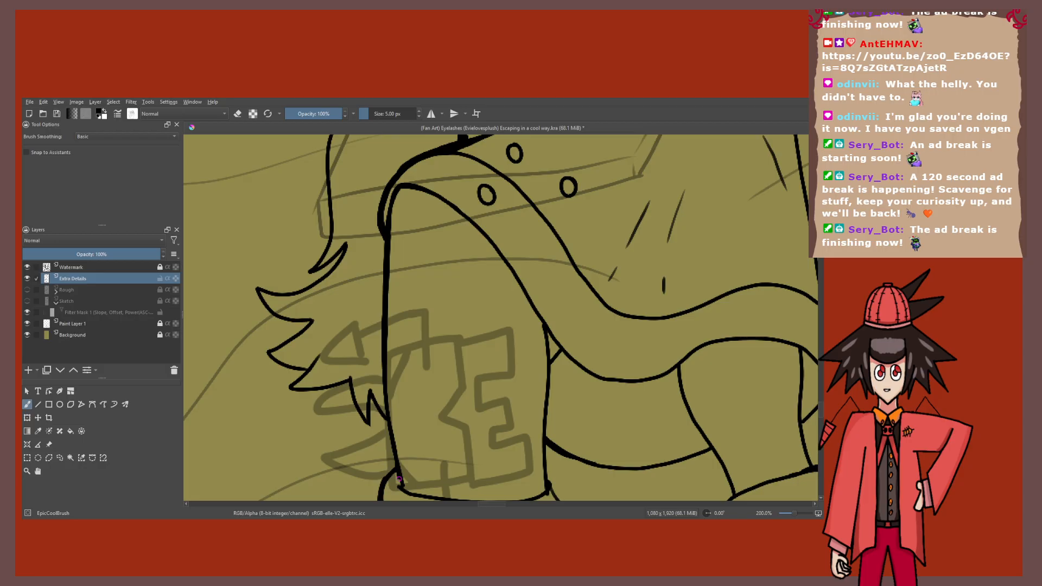
{"action": "scroll", "coordinate": [398, 479], "scroll_direction": "up", "scroll_amount": 3}
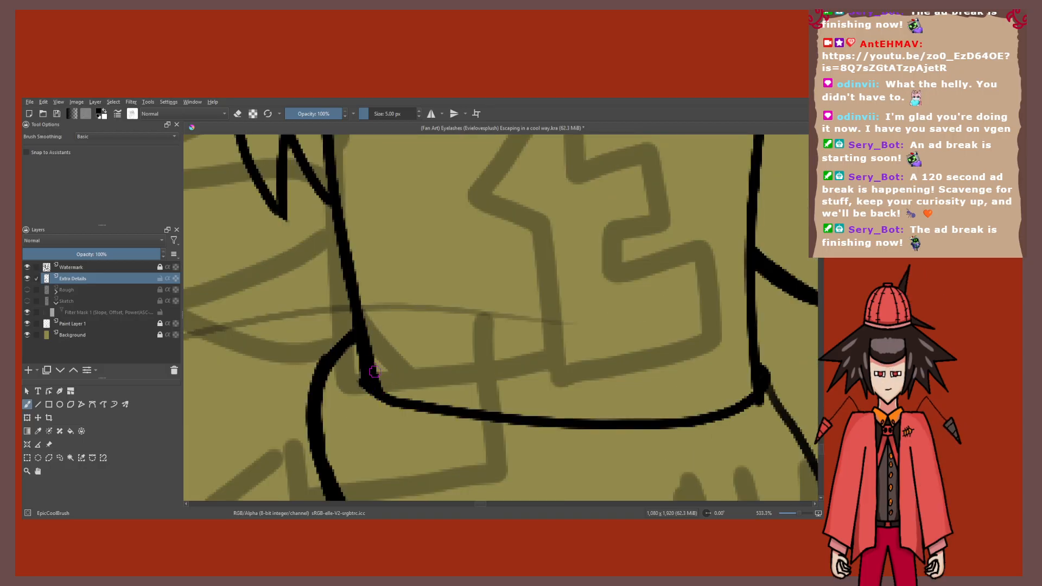
{"action": "scroll", "coordinate": [374, 371], "scroll_direction": "down", "scroll_amount": 4}
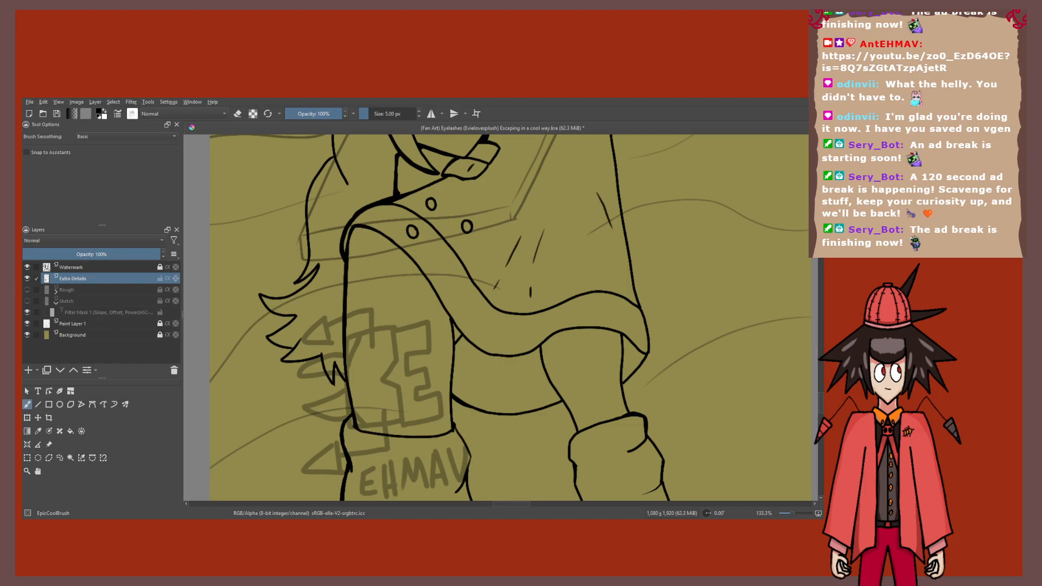
{"action": "scroll", "coordinate": [352, 244], "scroll_direction": "up", "scroll_amount": 4}
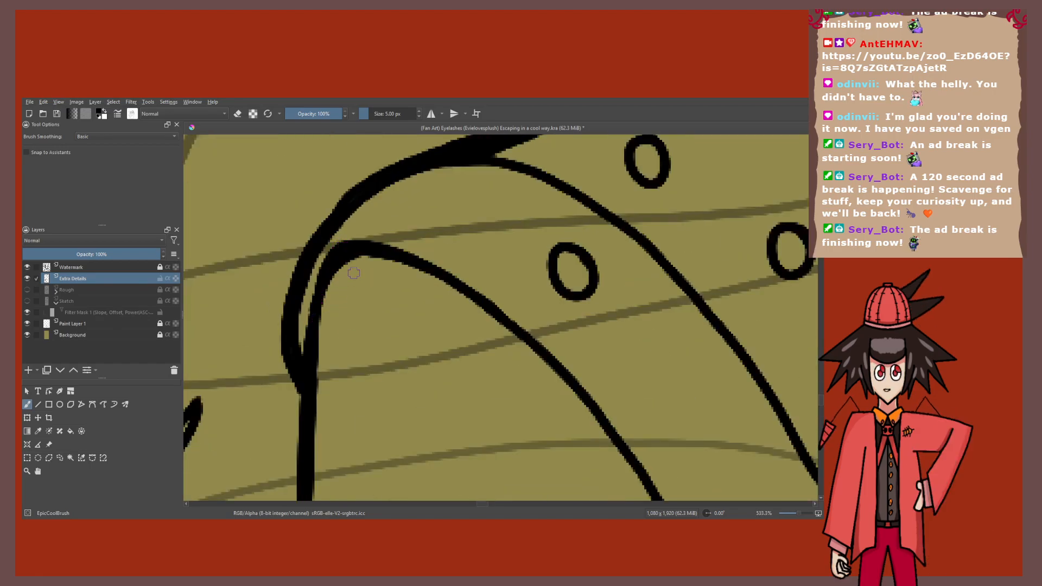
{"action": "scroll", "coordinate": [353, 273], "scroll_direction": "down", "scroll_amount": 4}
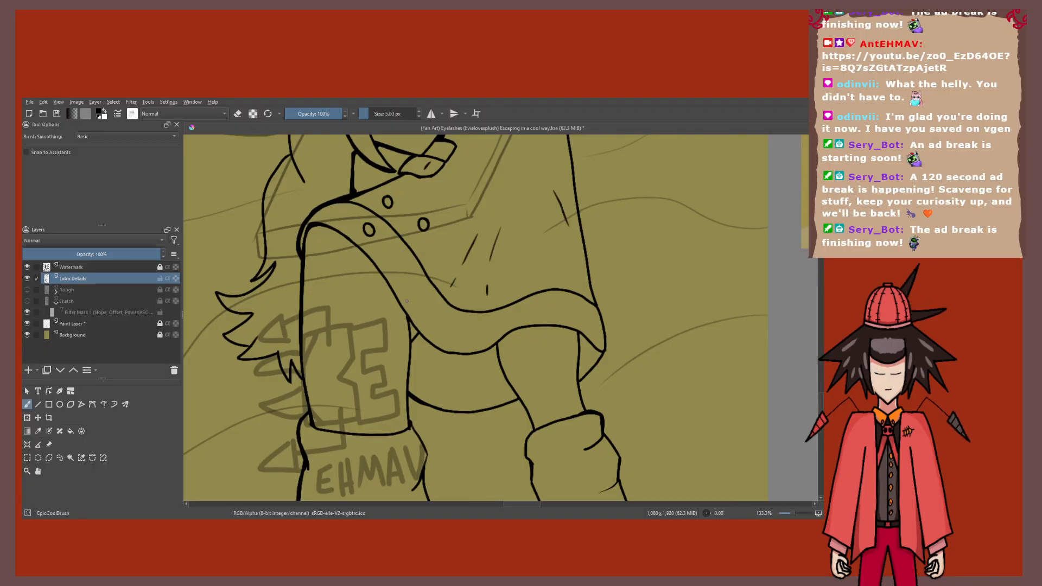
Step: Fill the narrow corner where the short diagonal line under the coat hem meets the raised leg with black
{"action": "scroll", "coordinate": [407, 300], "scroll_direction": "up", "scroll_amount": 4}
{"action": "left_click_drag", "start_coordinate": [407, 254], "coordinate": [383, 309]}
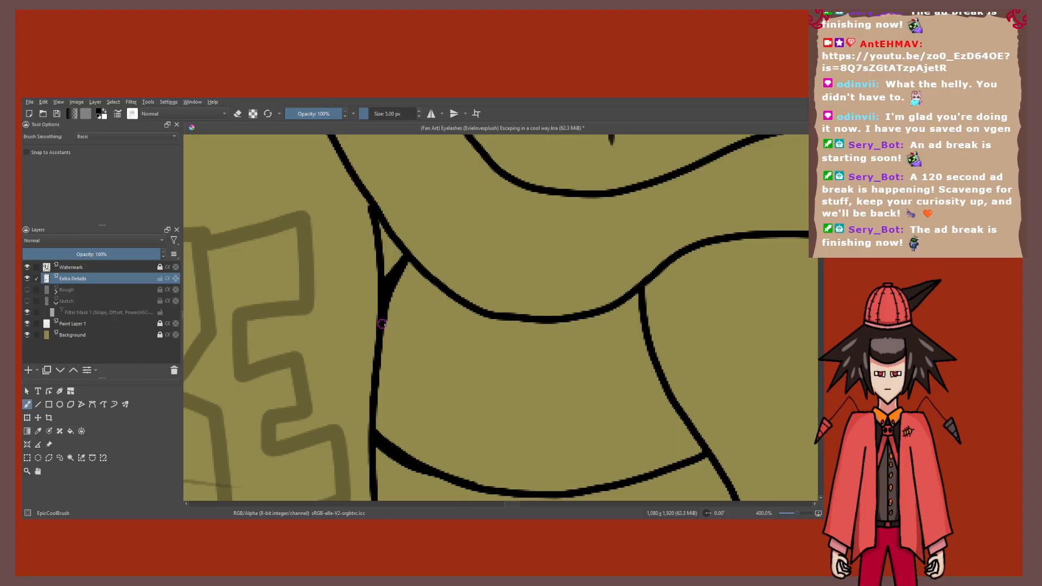
{"action": "scroll", "coordinate": [382, 324], "scroll_direction": "down", "scroll_amount": 8}
Step: Thicken the coat hem's lower edge along the raised thigh, from the knee curve down to the filled corner behind the leg
{"action": "scroll", "coordinate": [405, 256], "scroll_direction": "up", "scroll_amount": 4}
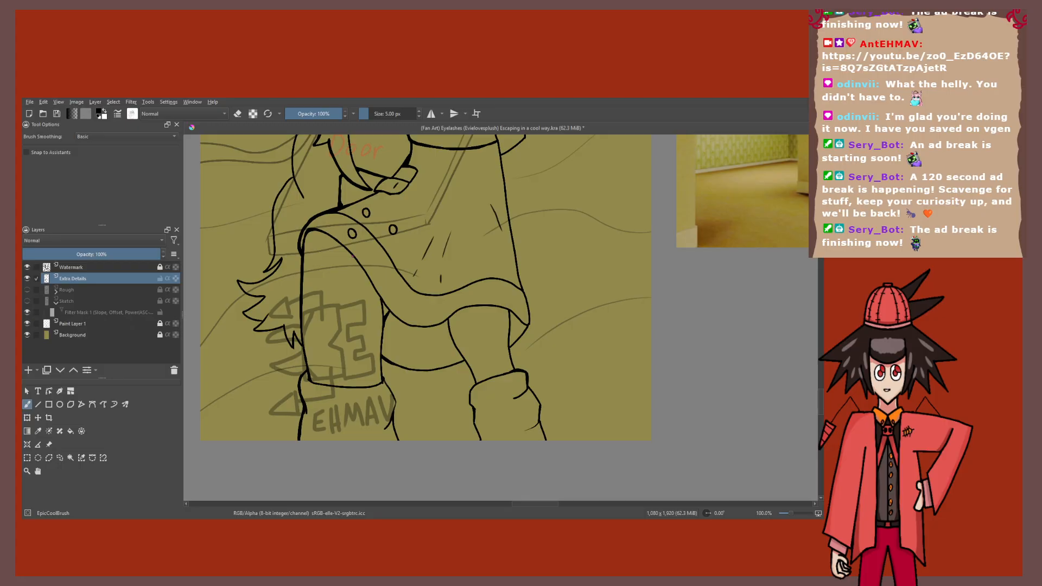
{"action": "scroll", "coordinate": [320, 219], "scroll_direction": "up", "scroll_amount": 4}
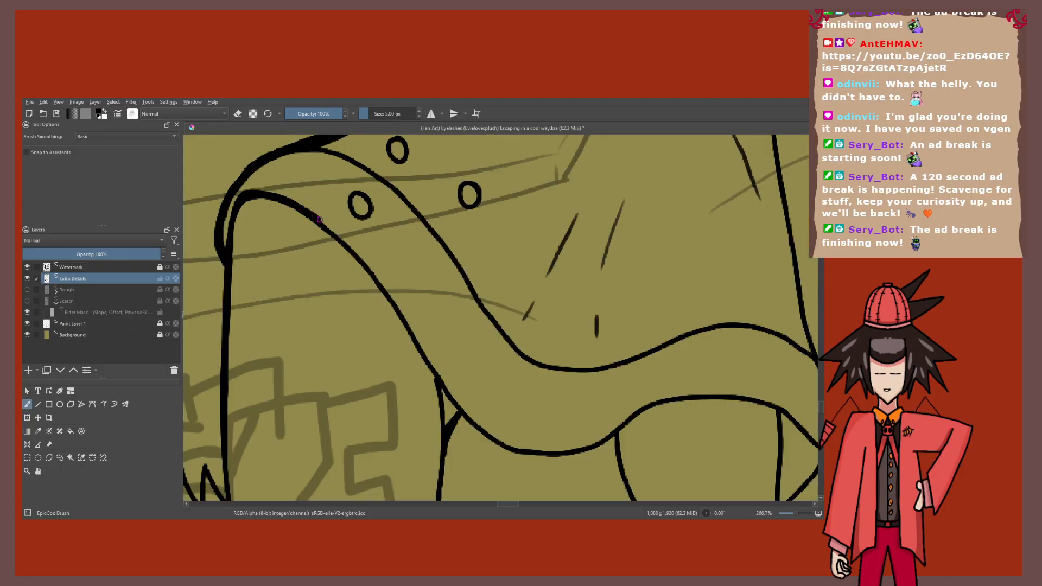
{"action": "mouse_move", "coordinate": [319, 219]}
{"action": "left_mouse_down"}
{"action": "mouse_move", "coordinate": [420, 339]}
{"action": "mouse_move", "coordinate": [390, 293]}
{"action": "mouse_move", "coordinate": [403, 310]}
{"action": "mouse_move", "coordinate": [465, 417]}
{"action": "left_mouse_up"}
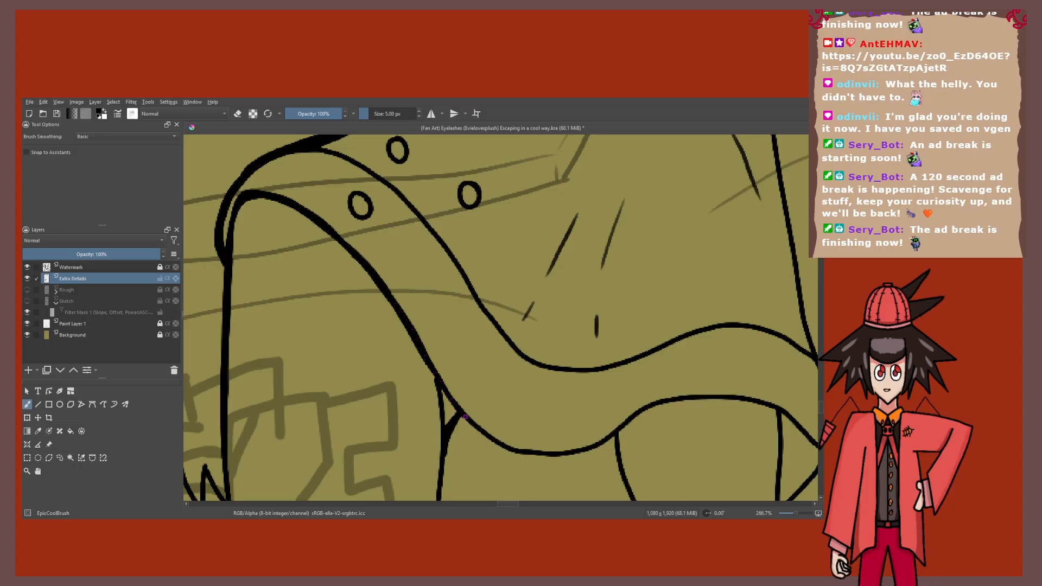
{"action": "scroll", "coordinate": [441, 308], "scroll_direction": "down", "scroll_amount": 7}
{"action": "mouse_move", "coordinate": [443, 270]}
{"action": "left_mouse_down"}
{"action": "mouse_move", "coordinate": [440, 246]}
{"action": "mouse_move", "coordinate": [432, 261]}
{"action": "left_mouse_up"}
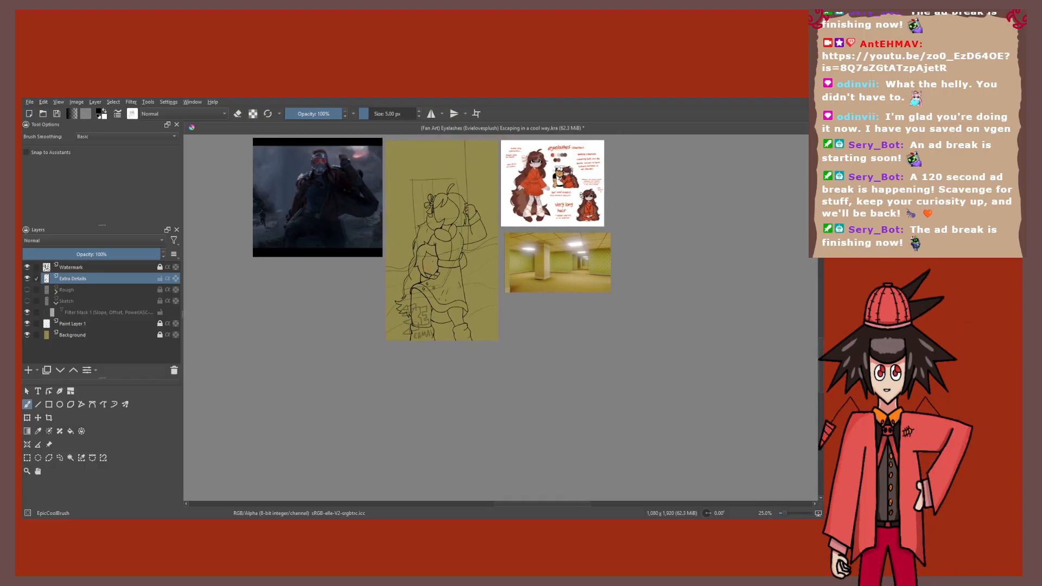
{"action": "scroll", "coordinate": [507, 182], "scroll_direction": "up", "scroll_amount": 2}
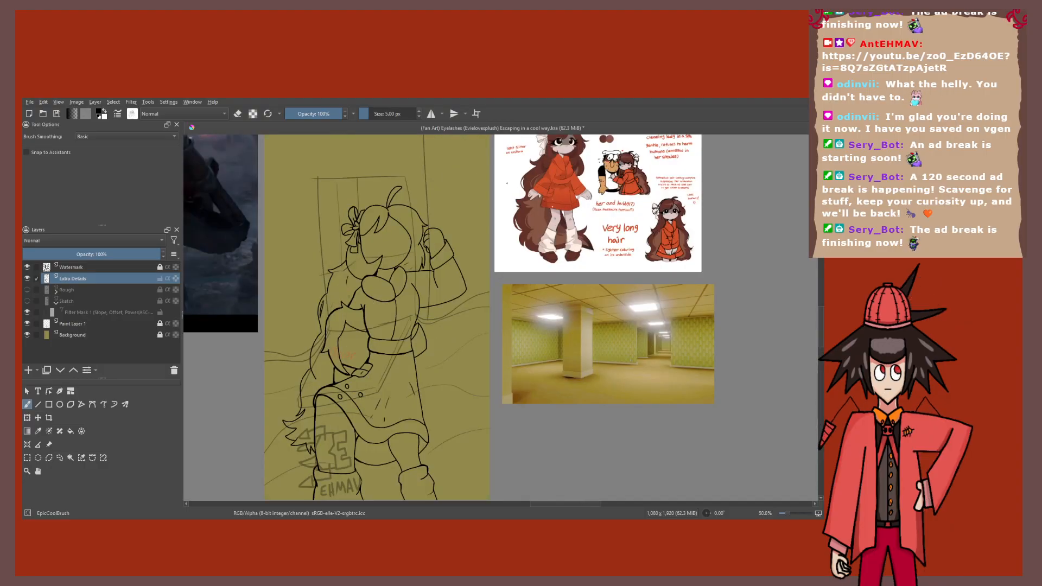
{"action": "left_click_drag", "start_coordinate": [507, 182], "coordinate": [486, 196]}
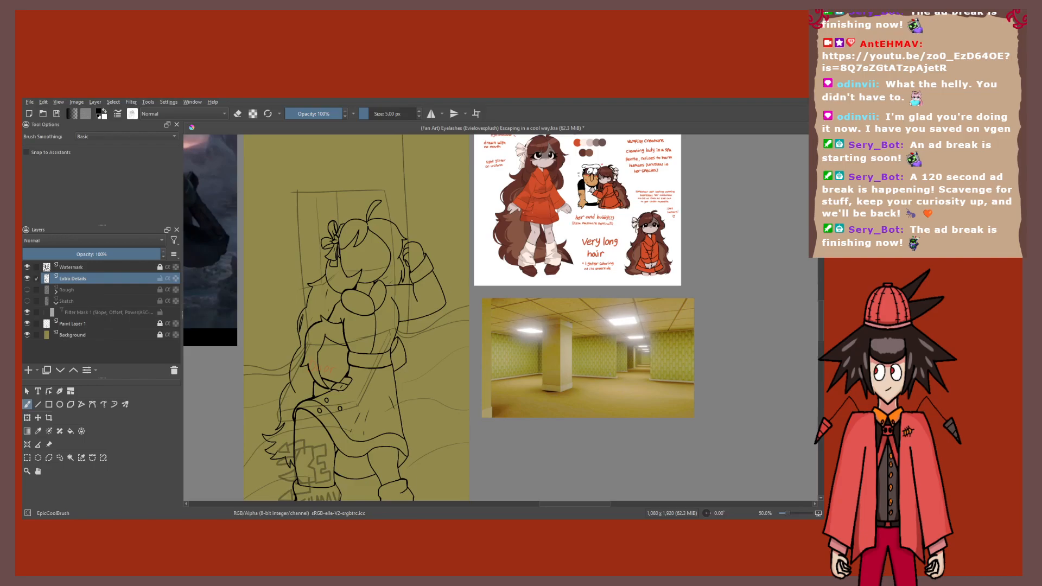
{"action": "left_click_drag", "start_coordinate": [390, 321], "coordinate": [387, 289]}
{"action": "scroll", "coordinate": [387, 288], "scroll_direction": "up", "scroll_amount": 4}
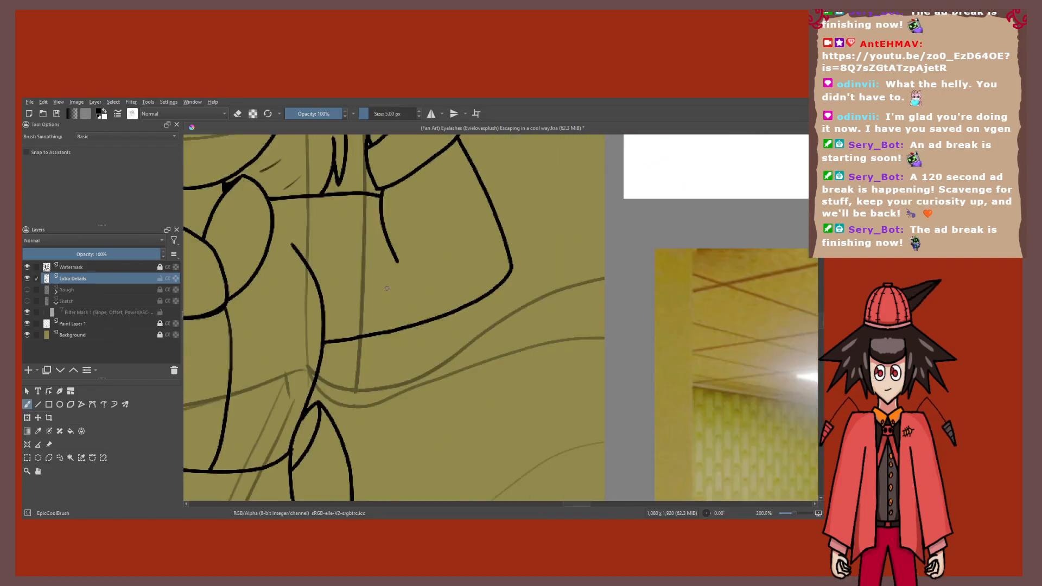
Step: Thicken the short sleeve line under the raised arm's cuff and the shoulder line beside it, filling the shoulder line solid black
{"action": "left_click_drag", "start_coordinate": [379, 188], "coordinate": [395, 260]}
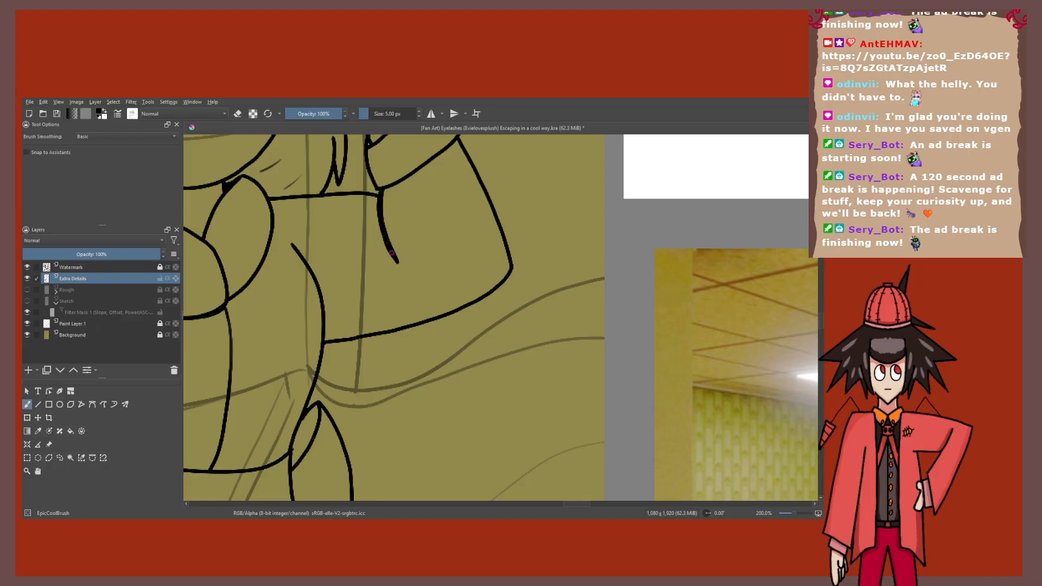
{"action": "scroll", "coordinate": [391, 253], "scroll_direction": "up", "scroll_amount": 2}
{"action": "left_click_drag", "start_coordinate": [408, 278], "coordinate": [187, 285]}
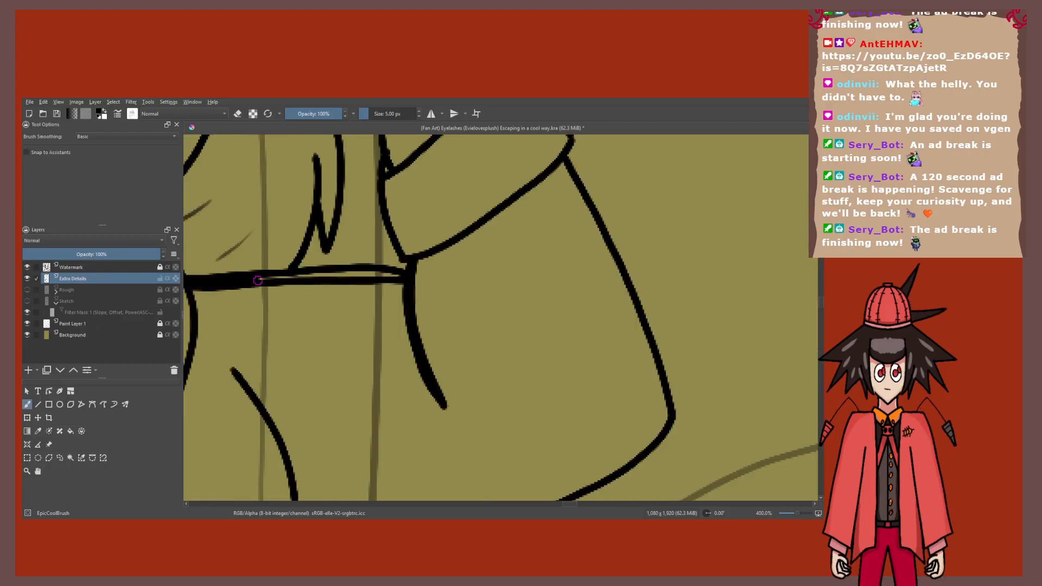
{"action": "mouse_move", "coordinate": [314, 275]}
{"action": "left_mouse_down"}
{"action": "mouse_move", "coordinate": [378, 275]}
{"action": "mouse_move", "coordinate": [392, 293]}
{"action": "mouse_move", "coordinate": [404, 292]}
{"action": "mouse_move", "coordinate": [383, 282]}
{"action": "mouse_move", "coordinate": [411, 278]}
{"action": "left_mouse_up"}
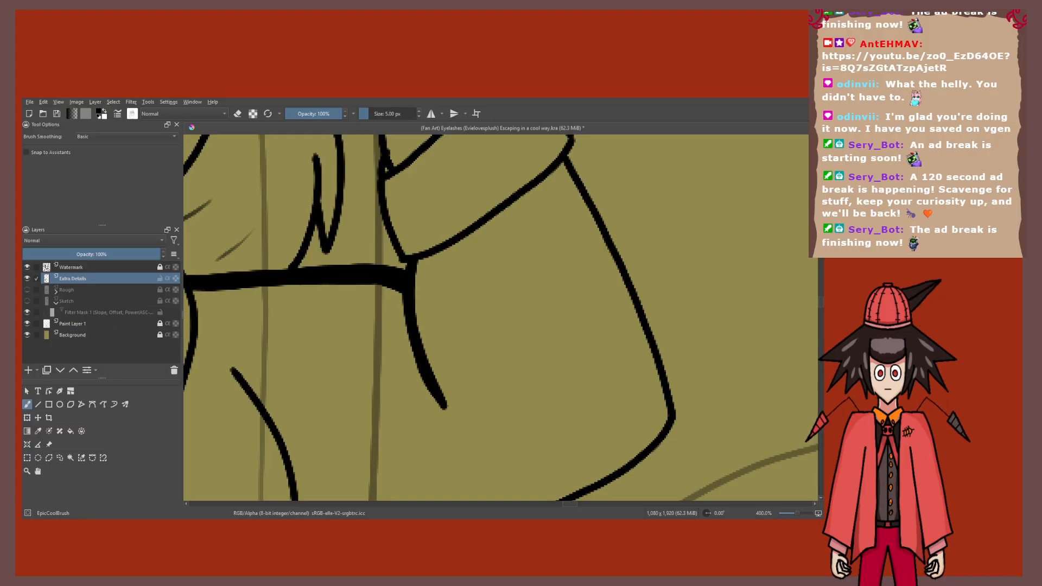
{"action": "key", "text": "1"}
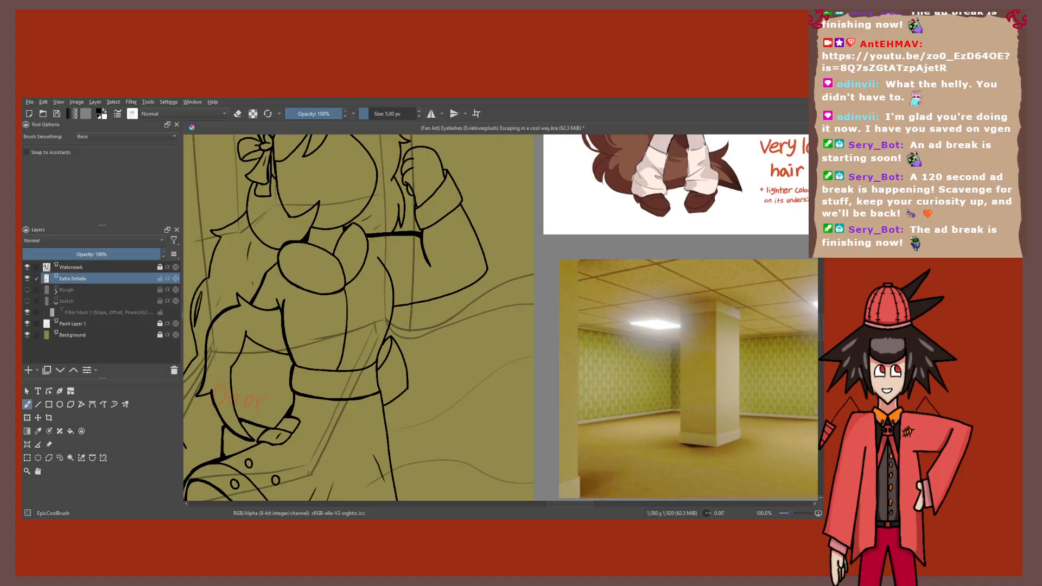
Step: Thicken the top curve of the collar loop beside the shoulder line and reinforce its black corner under the chin
{"action": "scroll", "coordinate": [387, 237], "scroll_direction": "up", "scroll_amount": 4}
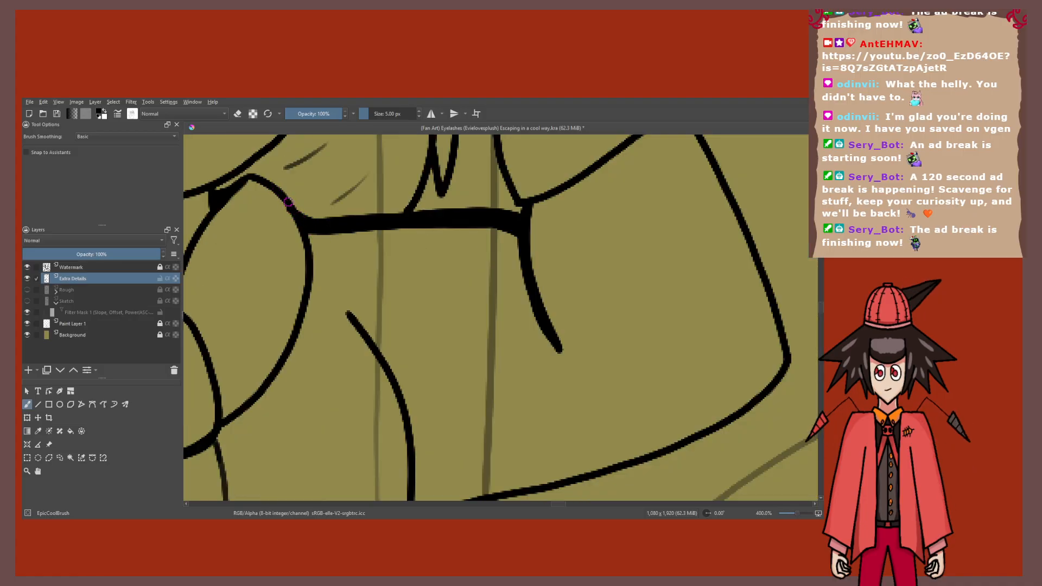
{"action": "left_click_drag", "start_coordinate": [295, 209], "coordinate": [255, 178]}
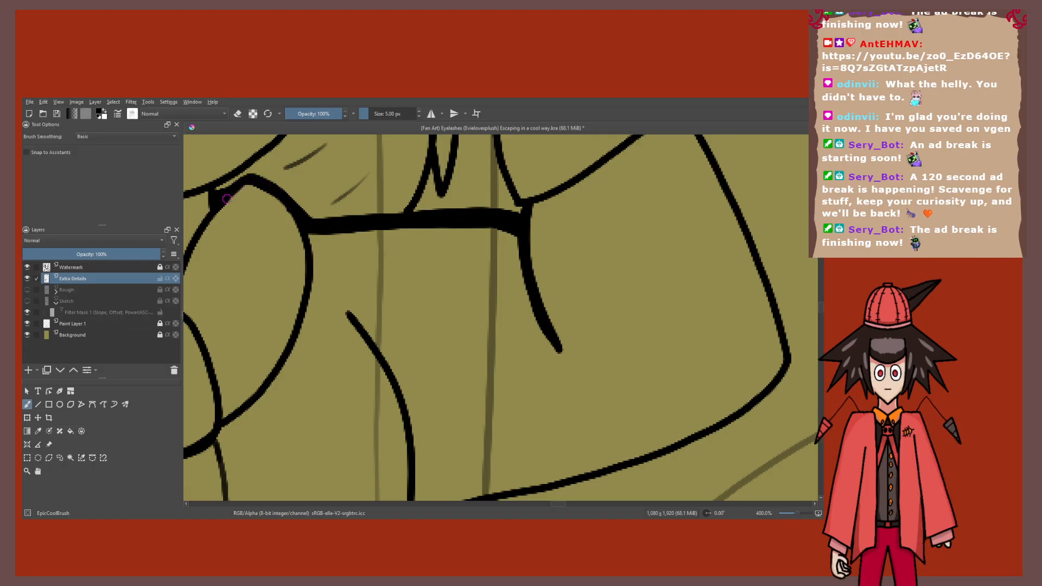
{"action": "left_click_drag", "start_coordinate": [223, 197], "coordinate": [214, 187]}
{"action": "left_click_drag", "start_coordinate": [286, 210], "coordinate": [251, 177]}
{"action": "scroll", "coordinate": [382, 318], "scroll_direction": "down", "scroll_amount": 7}
{"action": "scroll", "coordinate": [379, 320], "scroll_direction": "up", "scroll_amount": 3}
{"action": "left_click_drag", "start_coordinate": [477, 252], "coordinate": [391, 266]}
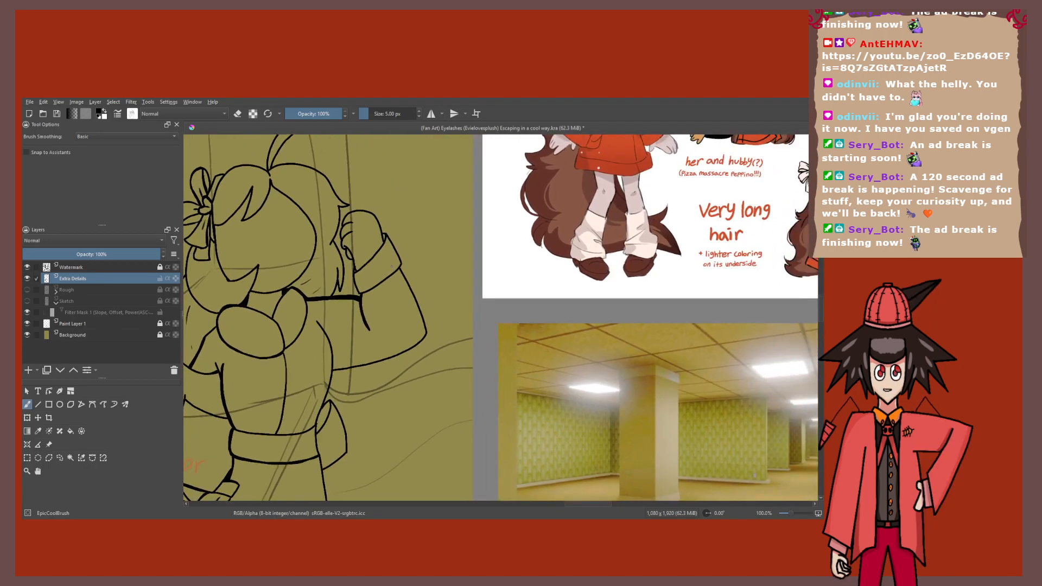
Step: Thicken the inner side and the lower edge of the raised arm's cuff, tapering the lower edge toward the outer corner
{"action": "scroll", "coordinate": [391, 266], "scroll_direction": "up", "scroll_amount": 1}
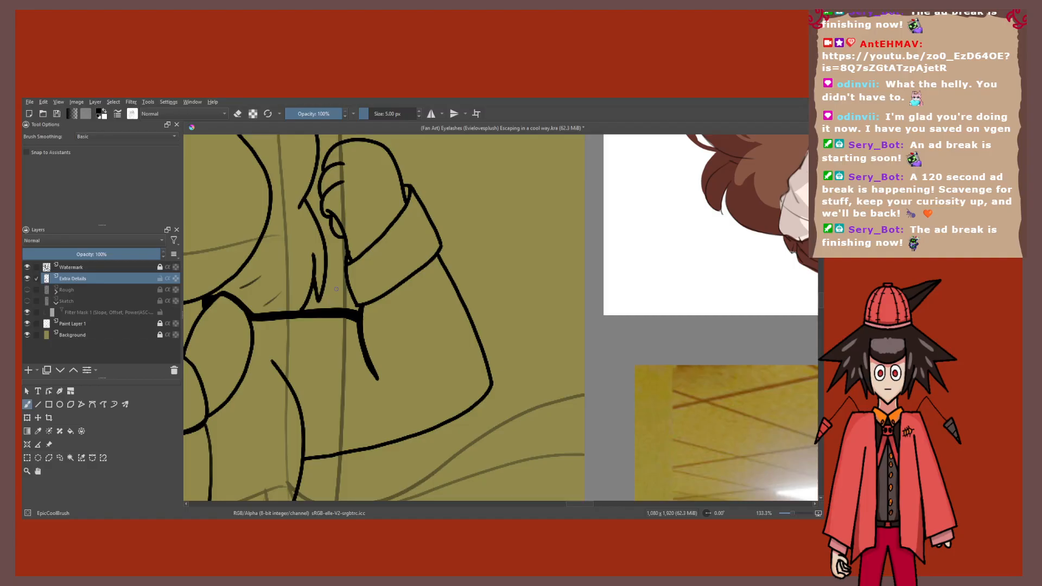
{"action": "scroll", "coordinate": [335, 289], "scroll_direction": "up", "scroll_amount": 4}
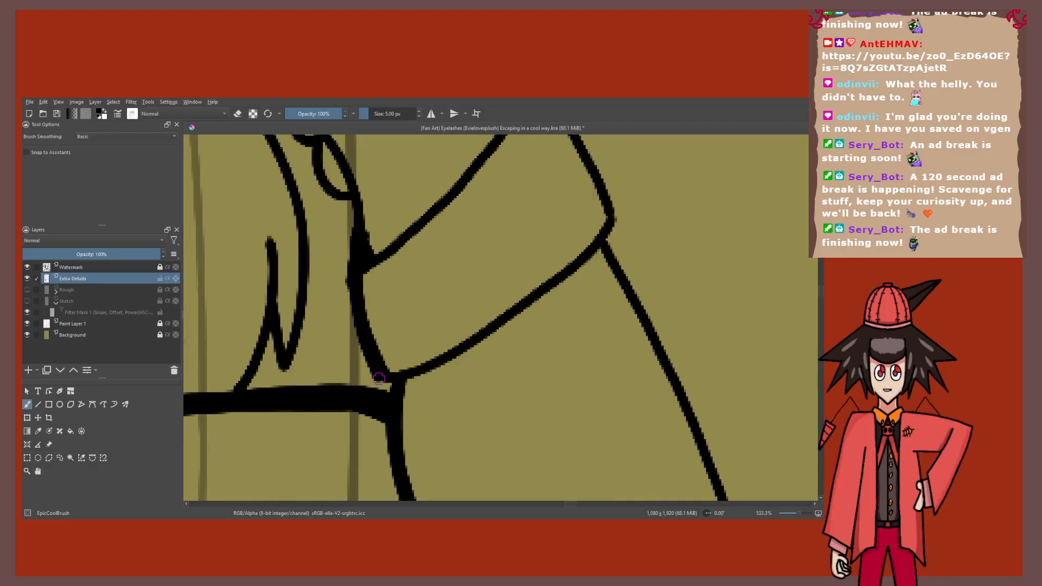
{"action": "scroll", "coordinate": [380, 377], "scroll_direction": "down", "scroll_amount": 3}
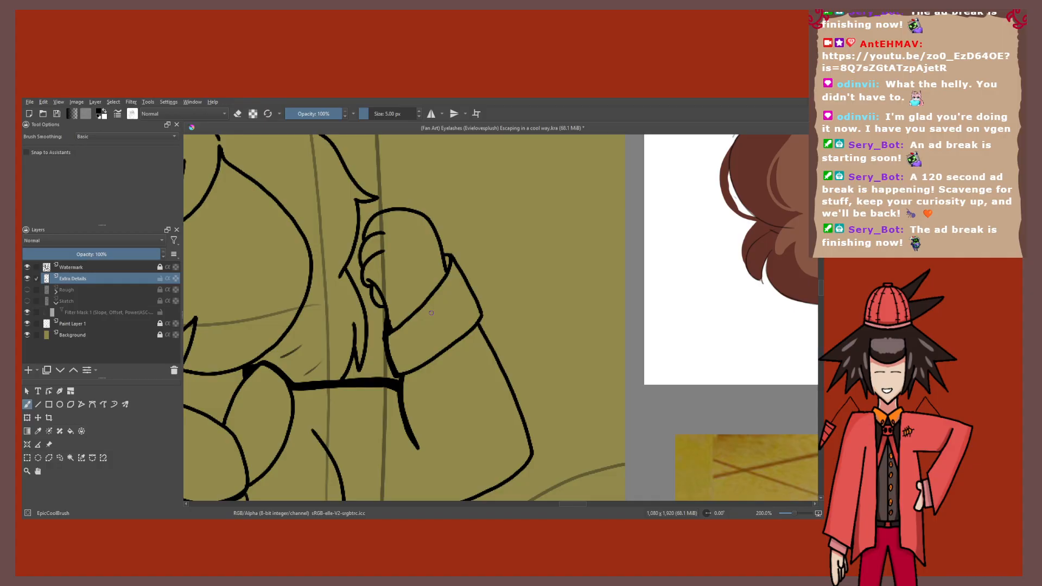
{"action": "scroll", "coordinate": [431, 312], "scroll_direction": "down", "scroll_amount": 4}
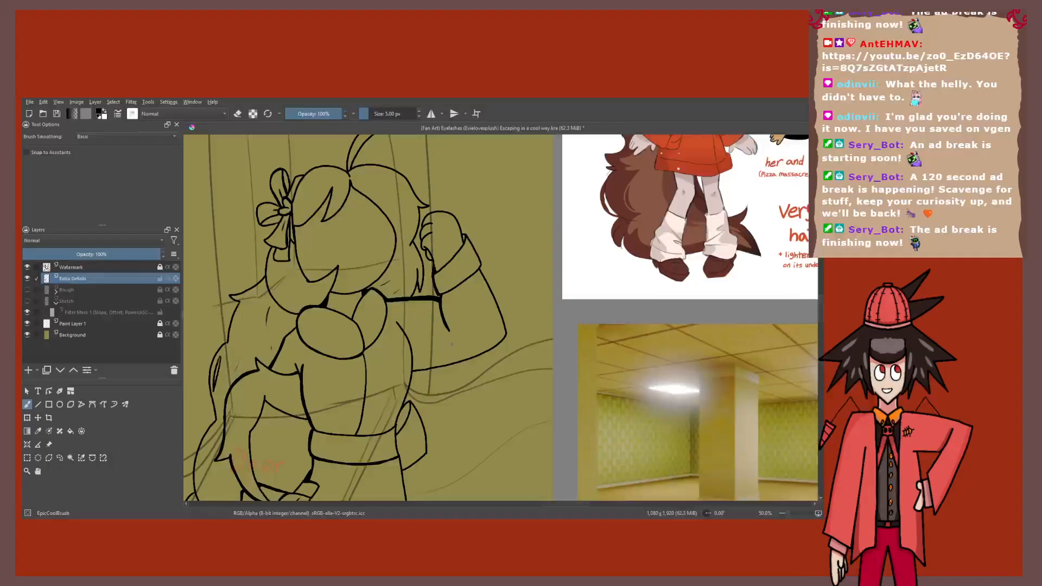
{"action": "scroll", "coordinate": [459, 286], "scroll_direction": "up", "scroll_amount": 5}
{"action": "mouse_move", "coordinate": [525, 230]}
{"action": "left_mouse_down"}
{"action": "mouse_move", "coordinate": [498, 266]}
{"action": "mouse_move", "coordinate": [442, 308]}
{"action": "mouse_move", "coordinate": [392, 334]}
{"action": "mouse_move", "coordinate": [349, 338]}
{"action": "mouse_move", "coordinate": [463, 285]}
{"action": "left_mouse_up"}
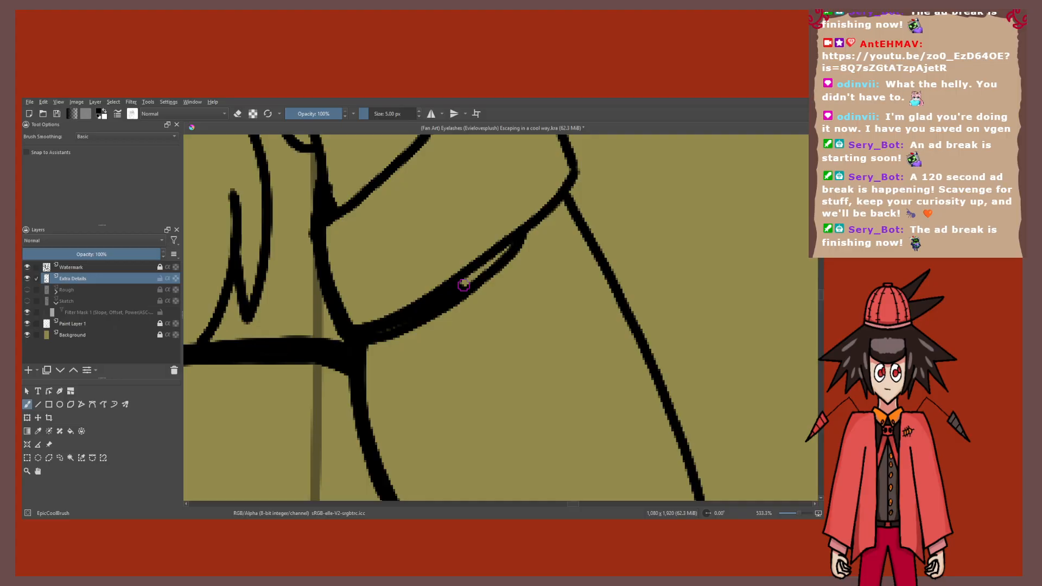
{"action": "left_click_drag", "start_coordinate": [463, 285], "coordinate": [545, 225]}
{"action": "scroll", "coordinate": [553, 211], "scroll_direction": "down", "scroll_amount": 1}
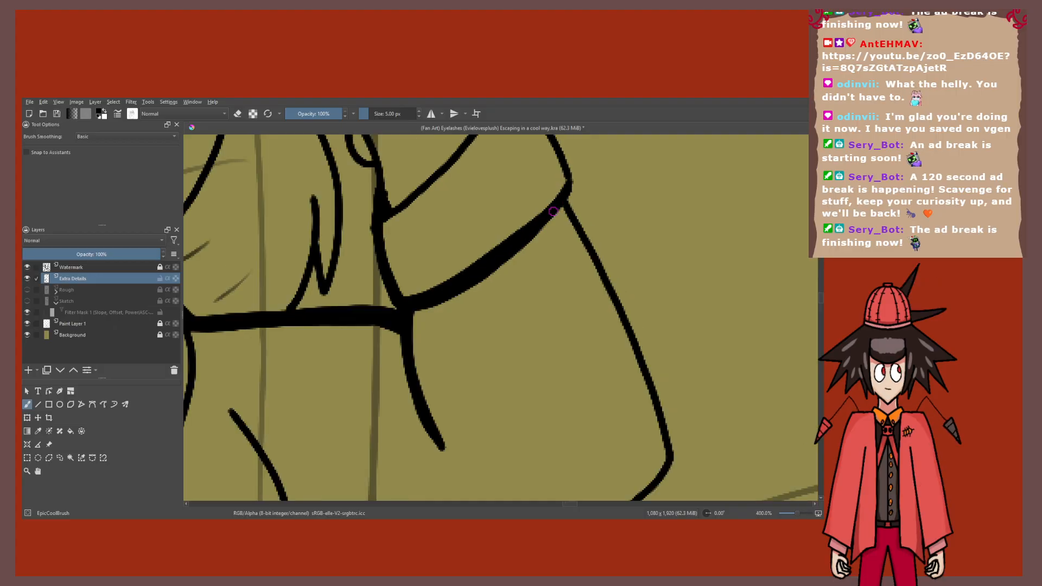
{"action": "scroll", "coordinate": [552, 211], "scroll_direction": "down", "scroll_amount": 3}
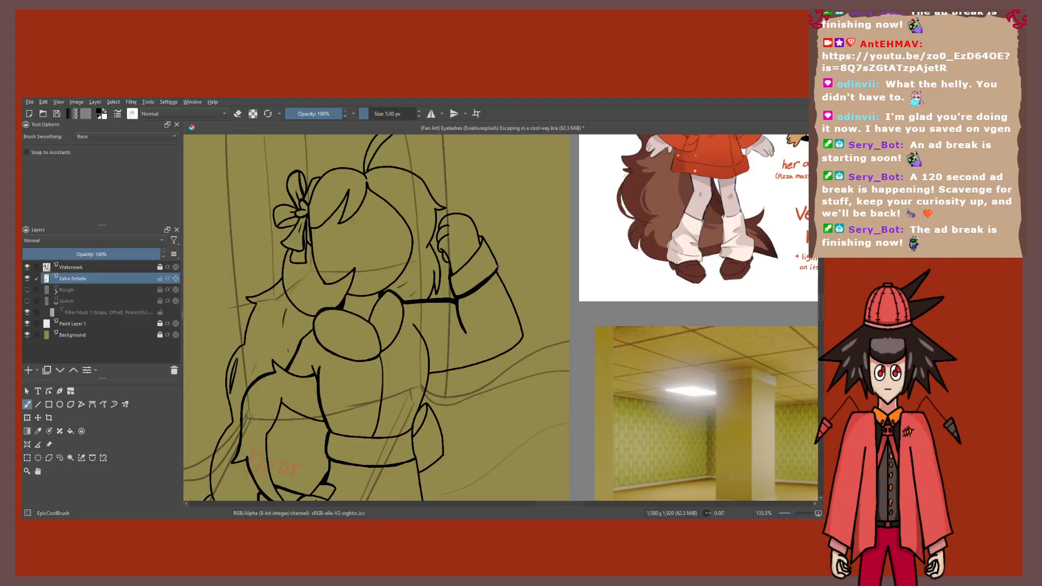
{"action": "scroll", "coordinate": [497, 266], "scroll_direction": "down", "scroll_amount": 1}
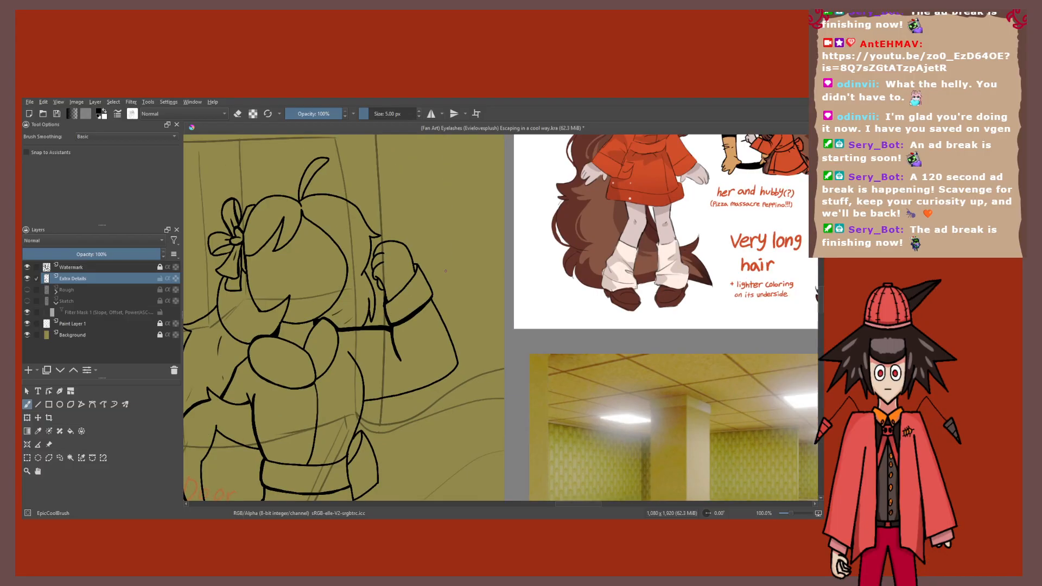
Step: Thicken the raised cuff's upper edge, fill the gap in it with black, and trim its underside with the eraser
{"action": "scroll", "coordinate": [446, 271], "scroll_direction": "up", "scroll_amount": 4}
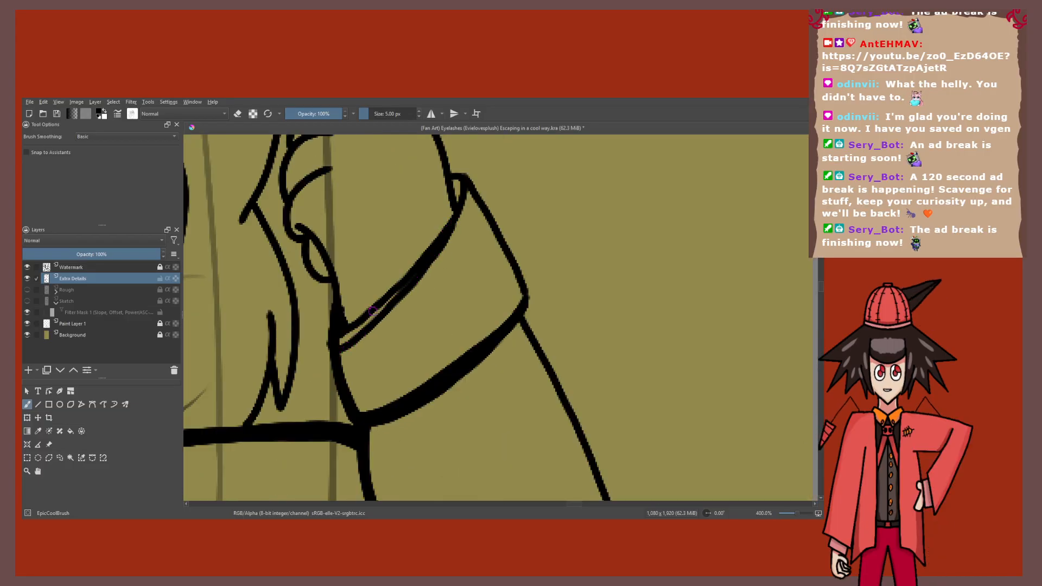
{"action": "mouse_move", "coordinate": [373, 312]}
{"action": "left_mouse_down"}
{"action": "mouse_move", "coordinate": [405, 285]}
{"action": "mouse_move", "coordinate": [345, 343]}
{"action": "mouse_move", "coordinate": [421, 269]}
{"action": "left_mouse_up"}
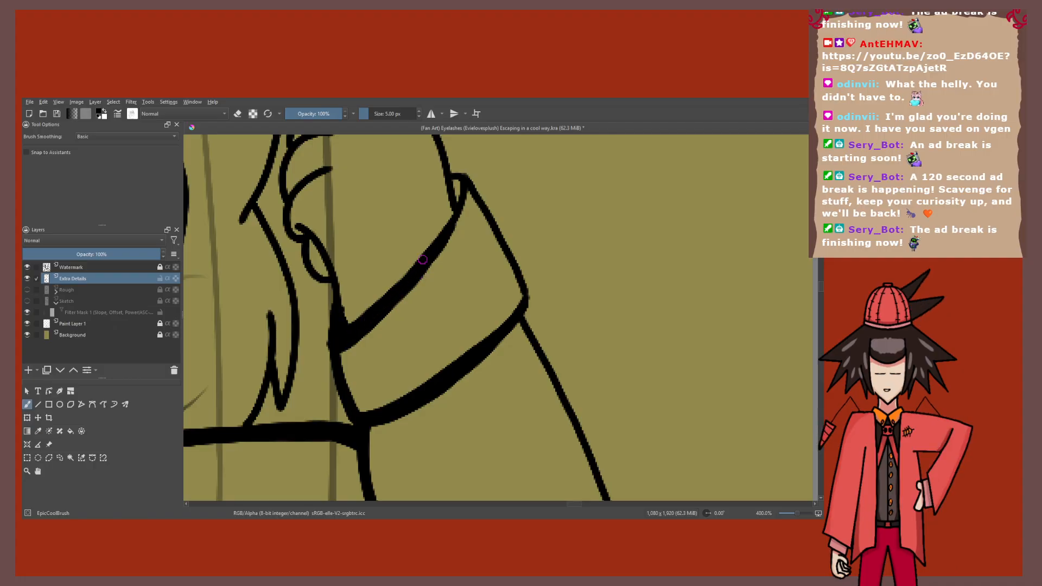
{"action": "key", "text": "e"}
{"action": "left_click_drag", "start_coordinate": [404, 306], "coordinate": [346, 362]}
{"action": "key", "text": "e"}
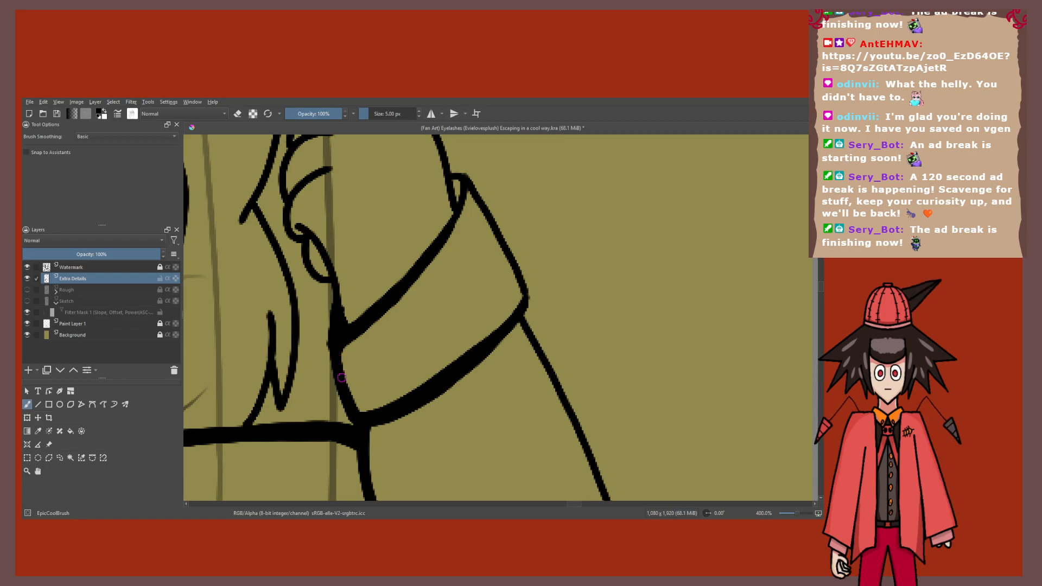
Step: Erase along the upper side of the cuff's upper edge to slim it to a taper from the wrist corner
{"action": "scroll", "coordinate": [342, 377], "scroll_direction": "down", "scroll_amount": 8}
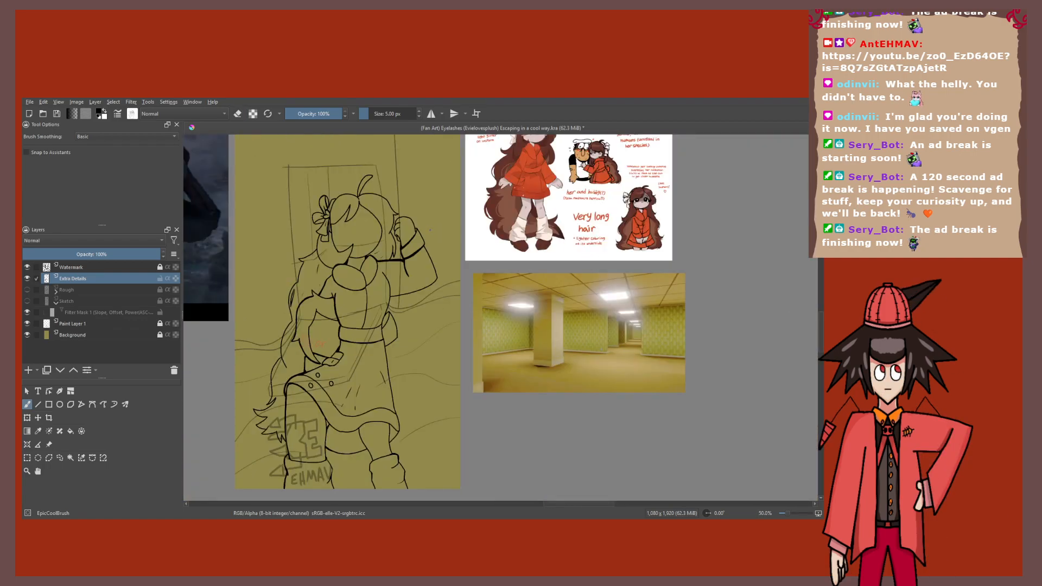
{"action": "scroll", "coordinate": [355, 159], "scroll_direction": "up", "scroll_amount": 1}
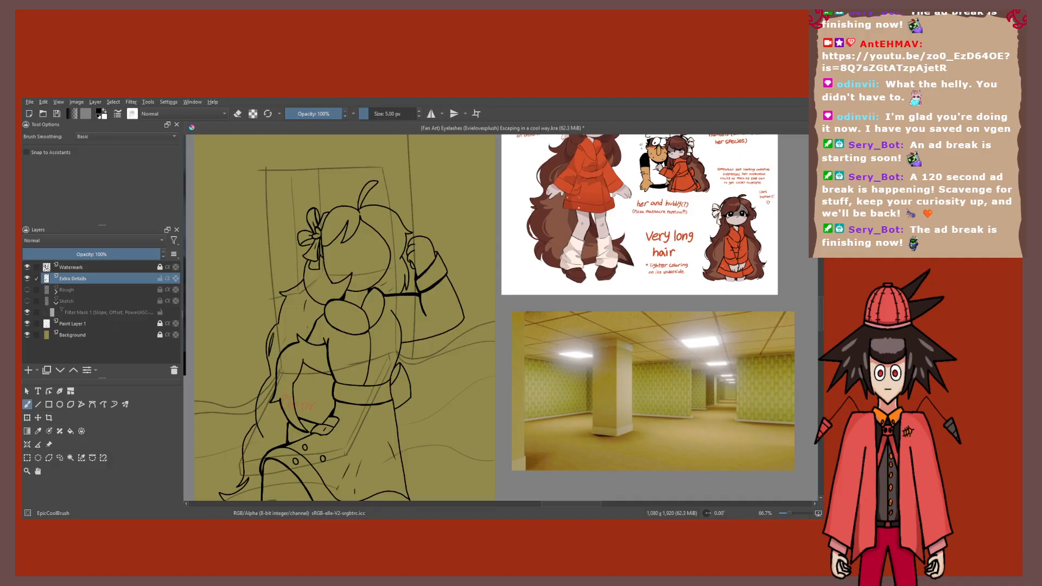
{"action": "scroll", "coordinate": [448, 253], "scroll_direction": "up", "scroll_amount": 6}
{"action": "key", "text": "e"}
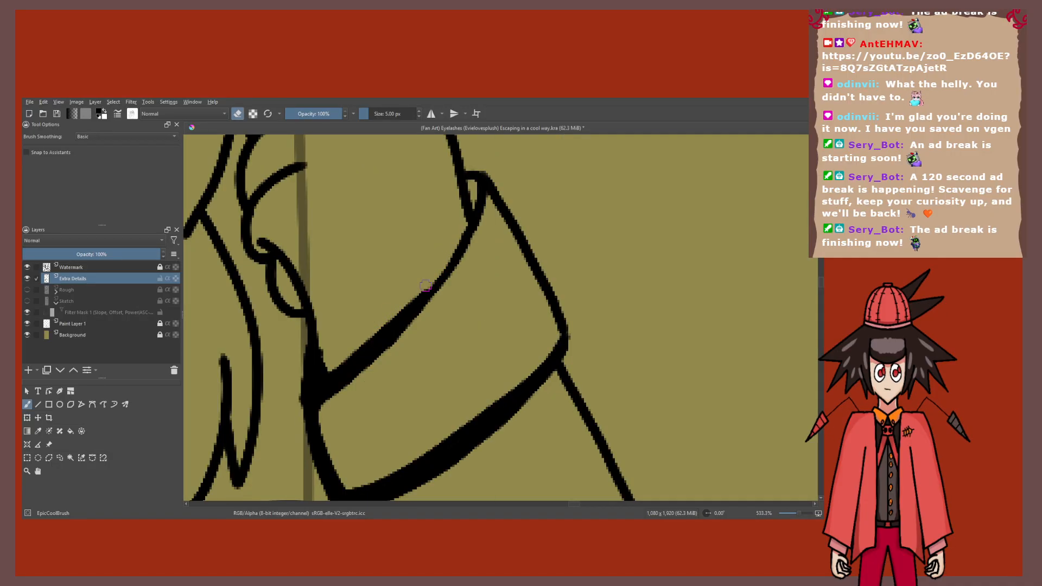
{"action": "left_click_drag", "start_coordinate": [425, 286], "coordinate": [324, 370]}
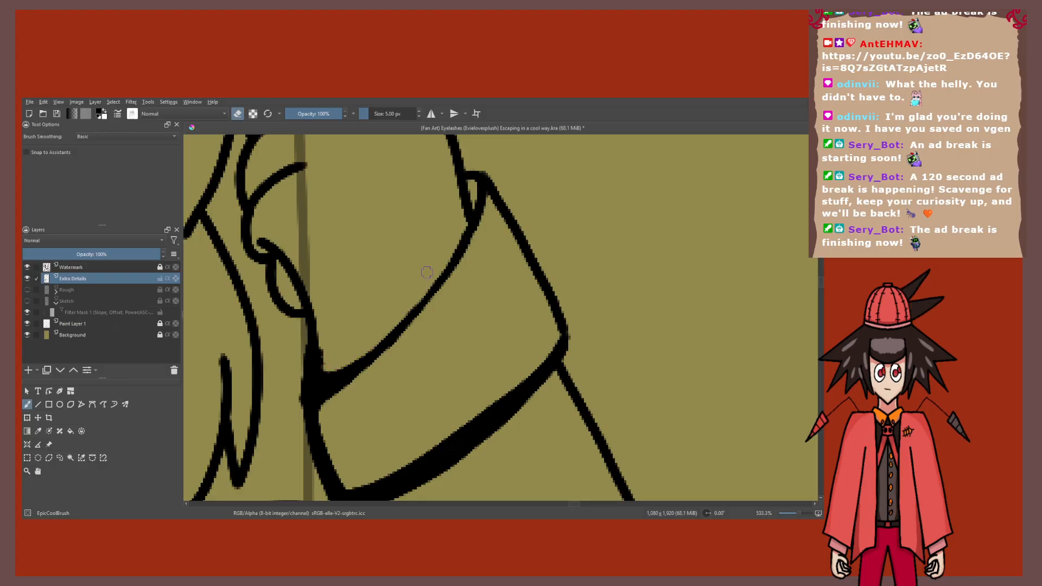
{"action": "scroll", "coordinate": [277, 398], "scroll_direction": "up", "scroll_amount": 2}
{"action": "left_click_drag", "start_coordinate": [380, 333], "coordinate": [367, 296]}
{"action": "scroll", "coordinate": [372, 251], "scroll_direction": "down", "scroll_amount": 4}
{"action": "key", "text": "e"}
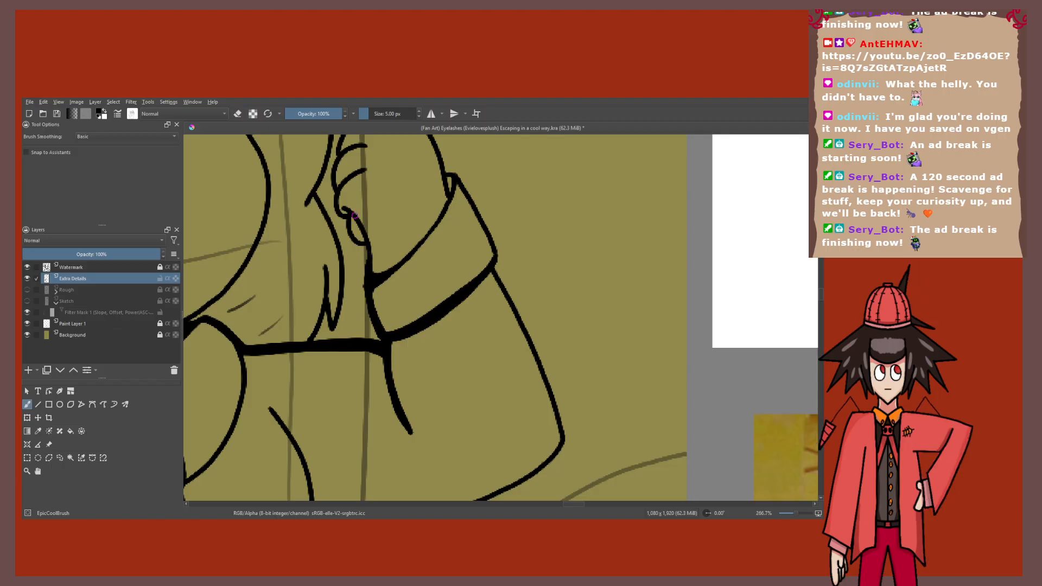
Step: Thin the palm-side line of the raised hand's lowest finger with the eraser and touch up its contour down to the wrist
{"action": "scroll", "coordinate": [354, 216], "scroll_direction": "up", "scroll_amount": 2}
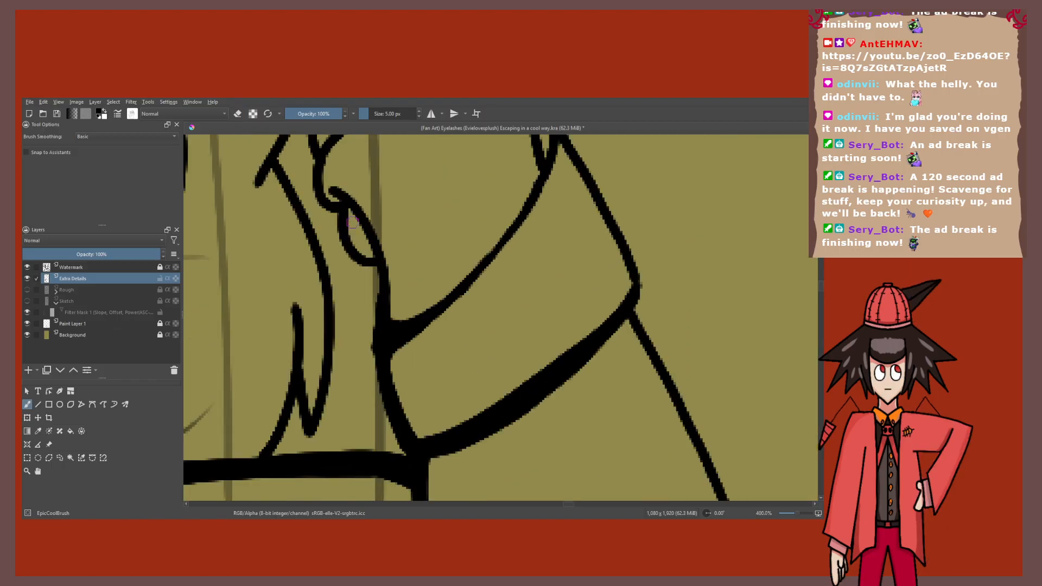
{"action": "scroll", "coordinate": [351, 221], "scroll_direction": "up", "scroll_amount": 2}
{"action": "key", "text": "e"}
{"action": "left_click_drag", "start_coordinate": [328, 184], "coordinate": [425, 319]}
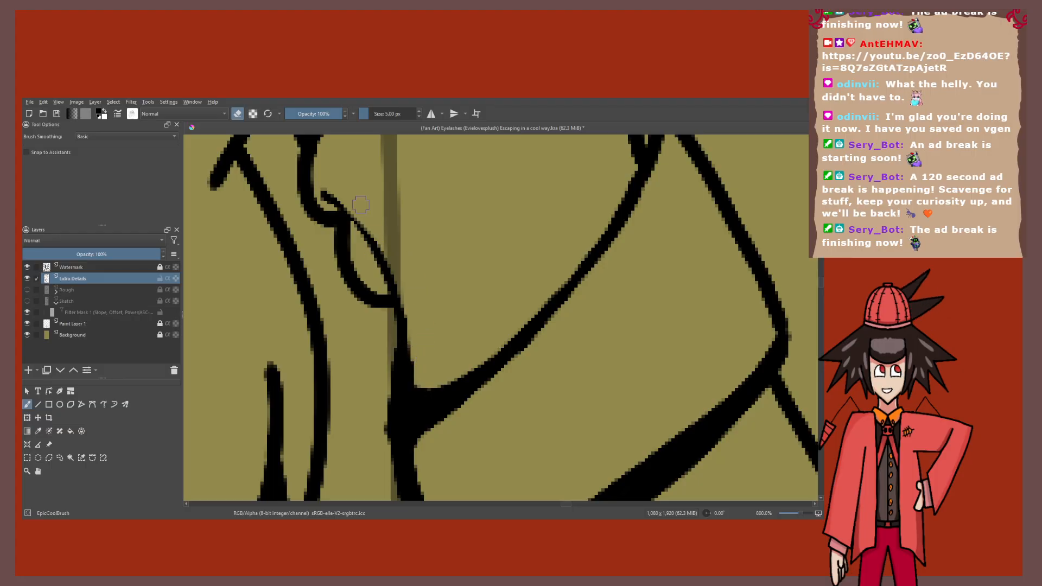
{"action": "key", "text": "e"}
{"action": "mouse_move", "coordinate": [361, 204]}
{"action": "left_mouse_down"}
{"action": "mouse_move", "coordinate": [400, 311]}
{"action": "mouse_move", "coordinate": [404, 399]}
{"action": "left_mouse_up"}
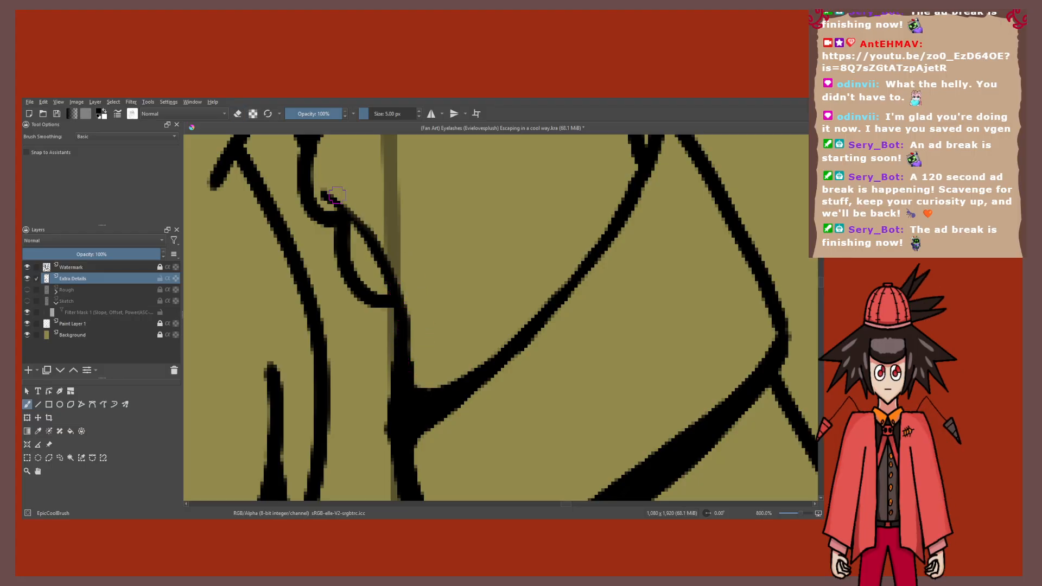
{"action": "scroll", "coordinate": [392, 286], "scroll_direction": "down", "scroll_amount": 1}
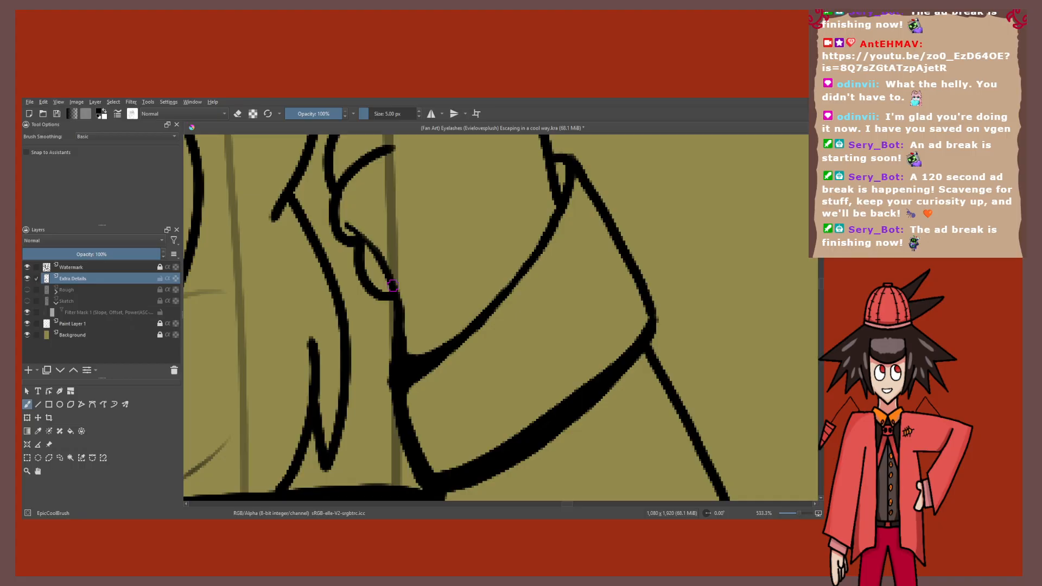
{"action": "scroll", "coordinate": [393, 285], "scroll_direction": "down", "scroll_amount": 3}
{"action": "mouse_move", "coordinate": [393, 161]}
{"action": "left_mouse_down"}
{"action": "mouse_move", "coordinate": [478, 208]}
{"action": "mouse_move", "coordinate": [411, 205]}
{"action": "left_mouse_up"}
{"action": "key", "text": "e"}
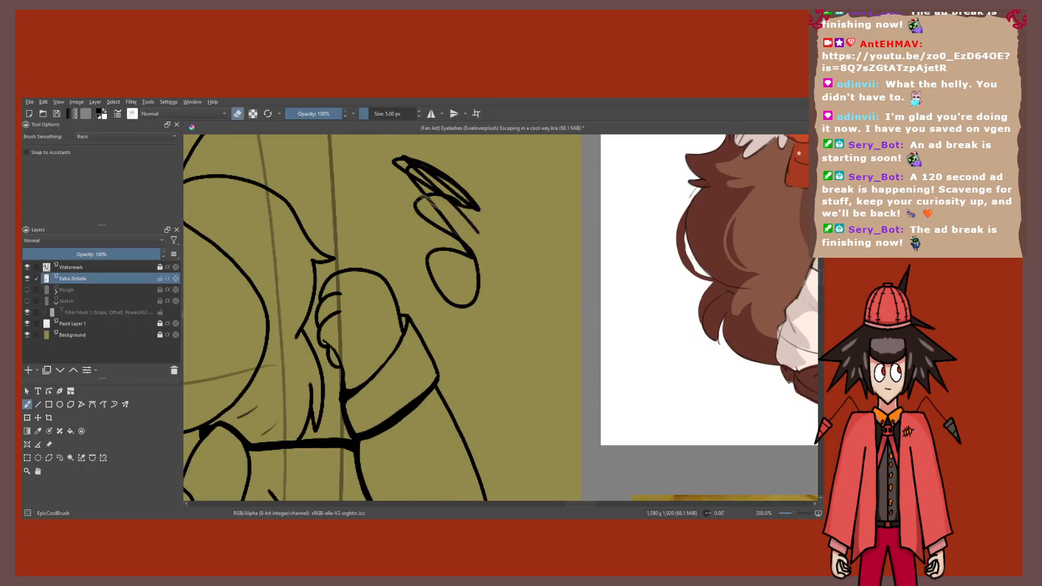
{"action": "scroll", "coordinate": [426, 200], "scroll_direction": "up", "scroll_amount": 4}
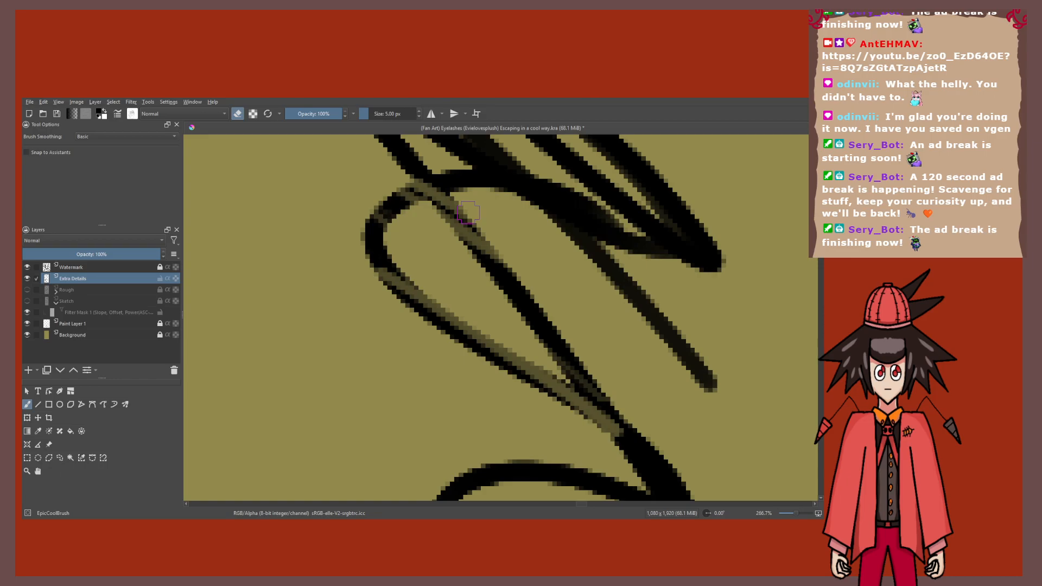
{"action": "scroll", "coordinate": [468, 212], "scroll_direction": "down", "scroll_amount": 4}
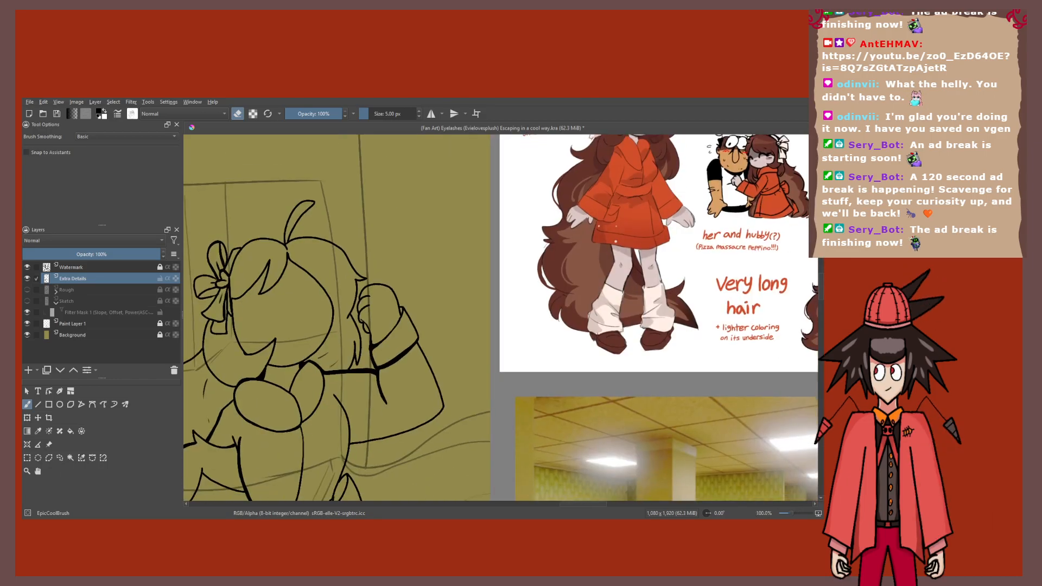
Step: Thicken the outer contour of the raised hand's lowest finger from the knuckle down to the wrist
{"action": "left_click_drag", "start_coordinate": [423, 261], "coordinate": [417, 223]}
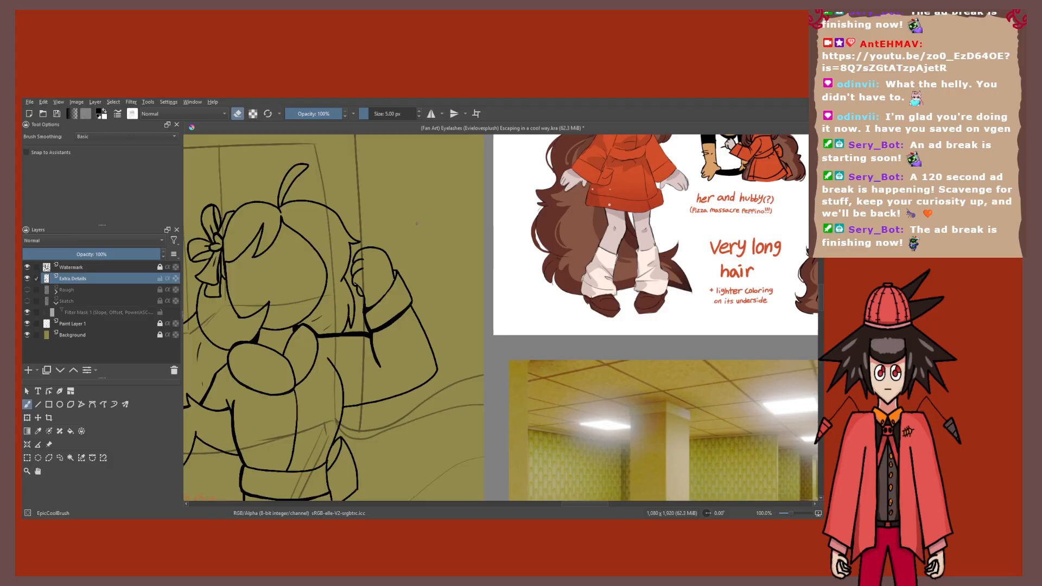
{"action": "scroll", "coordinate": [369, 282], "scroll_direction": "up", "scroll_amount": 6}
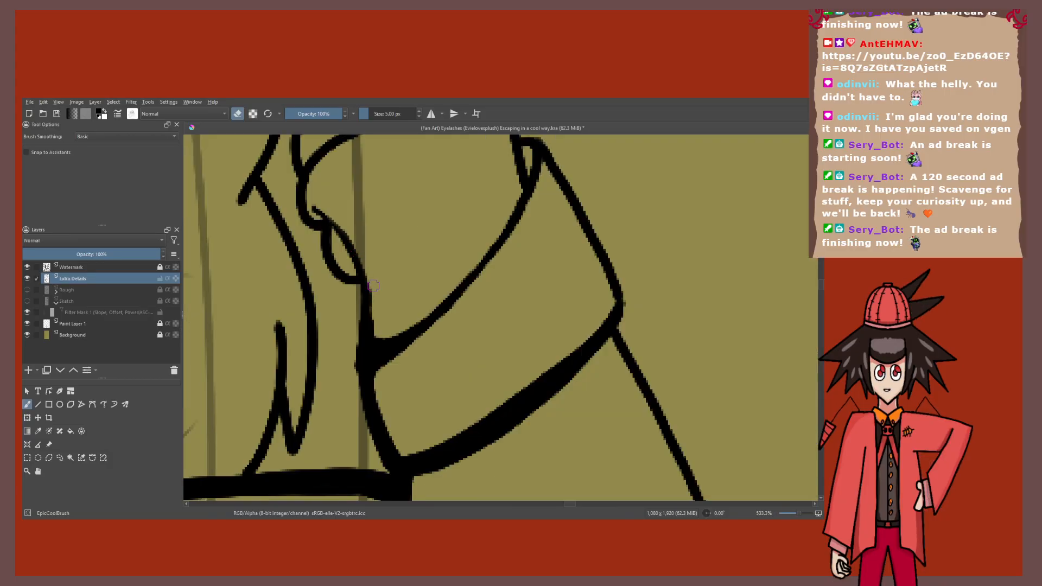
{"action": "scroll", "coordinate": [373, 286], "scroll_direction": "up", "scroll_amount": 1}
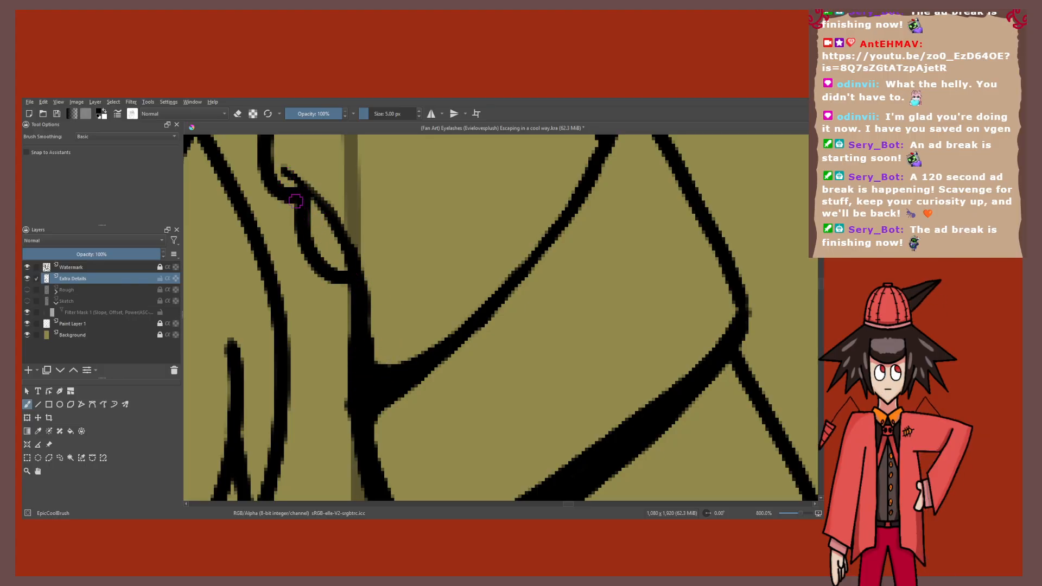
{"action": "left_click_drag", "start_coordinate": [295, 202], "coordinate": [350, 282]}
{"action": "scroll", "coordinate": [361, 276], "scroll_direction": "down", "scroll_amount": 3}
{"action": "left_click_drag", "start_coordinate": [348, 241], "coordinate": [351, 280]}
{"action": "scroll", "coordinate": [342, 276], "scroll_direction": "up", "scroll_amount": 3}
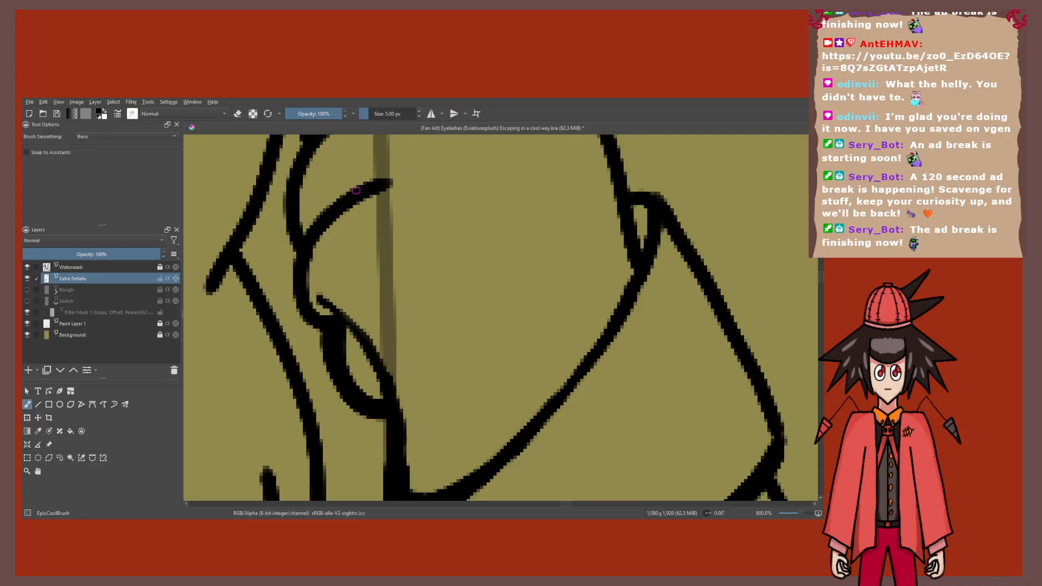
Step: Thicken the outer contour of the raised hand's upper fingers and carry the heavier line over the top of the hand
{"action": "scroll", "coordinate": [356, 189], "scroll_direction": "down", "scroll_amount": 2}
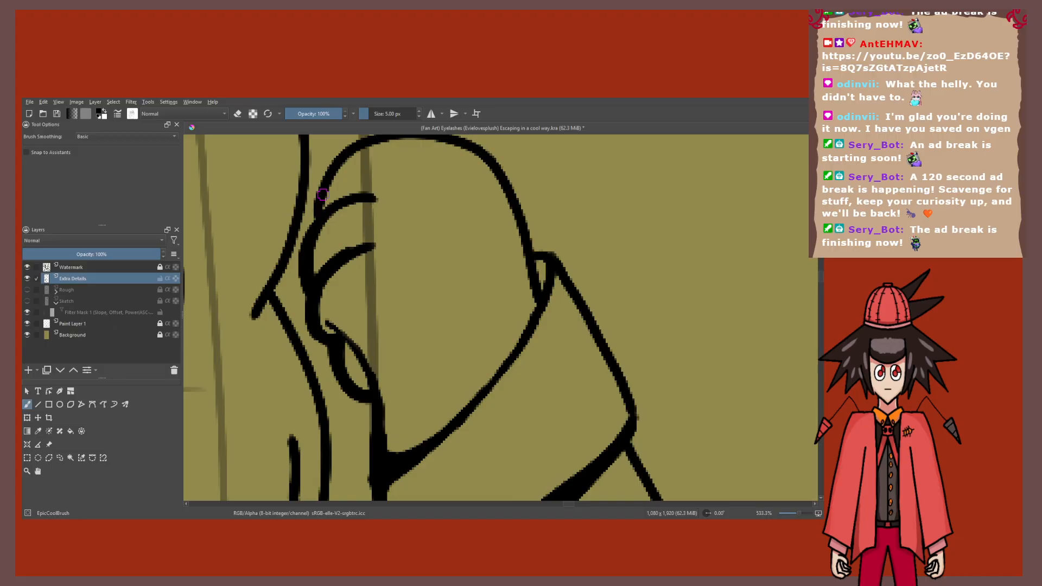
{"action": "left_click_drag", "start_coordinate": [322, 195], "coordinate": [312, 259]}
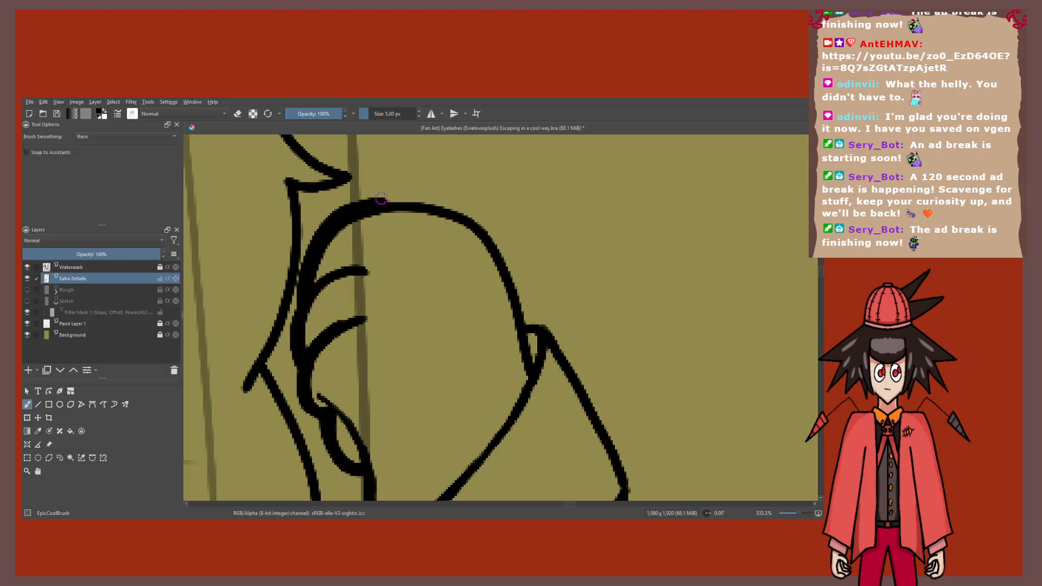
{"action": "left_click_drag", "start_coordinate": [381, 199], "coordinate": [461, 220]}
{"action": "scroll", "coordinate": [504, 248], "scroll_direction": "down", "scroll_amount": 5}
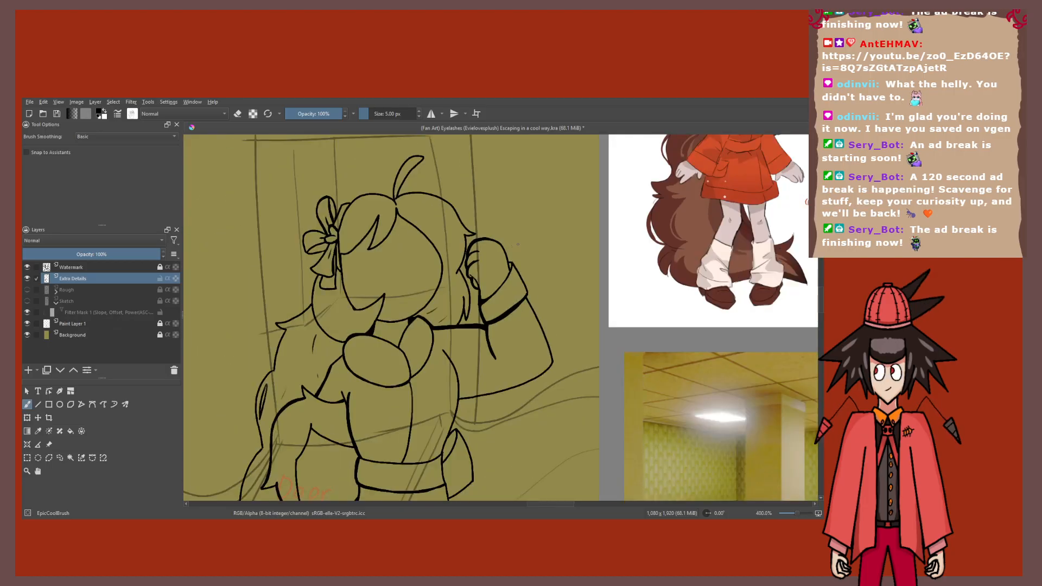
{"action": "scroll", "coordinate": [517, 244], "scroll_direction": "down", "scroll_amount": 5}
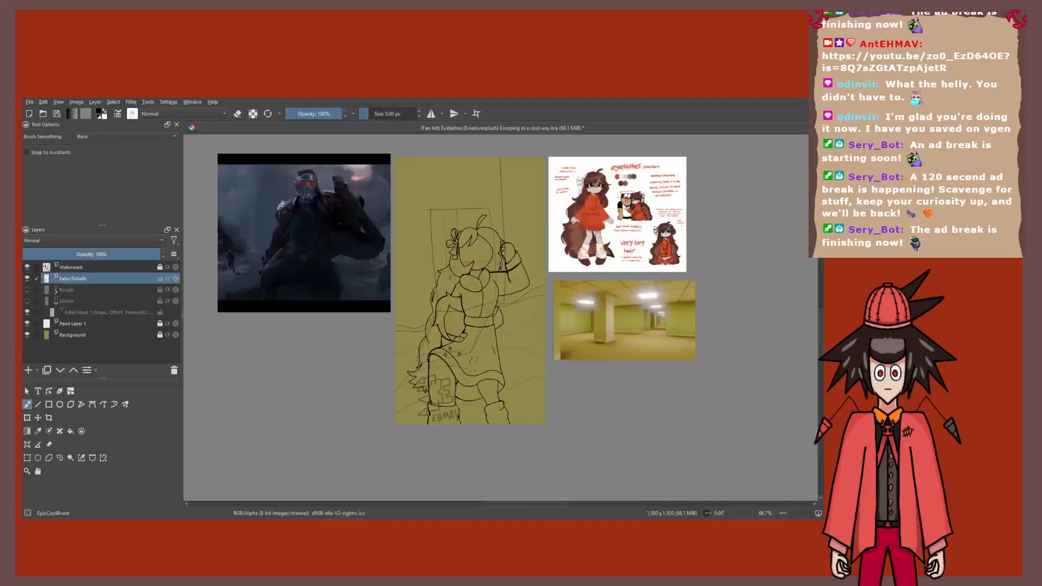
{"action": "left_click_drag", "start_coordinate": [518, 244], "coordinate": [453, 235]}
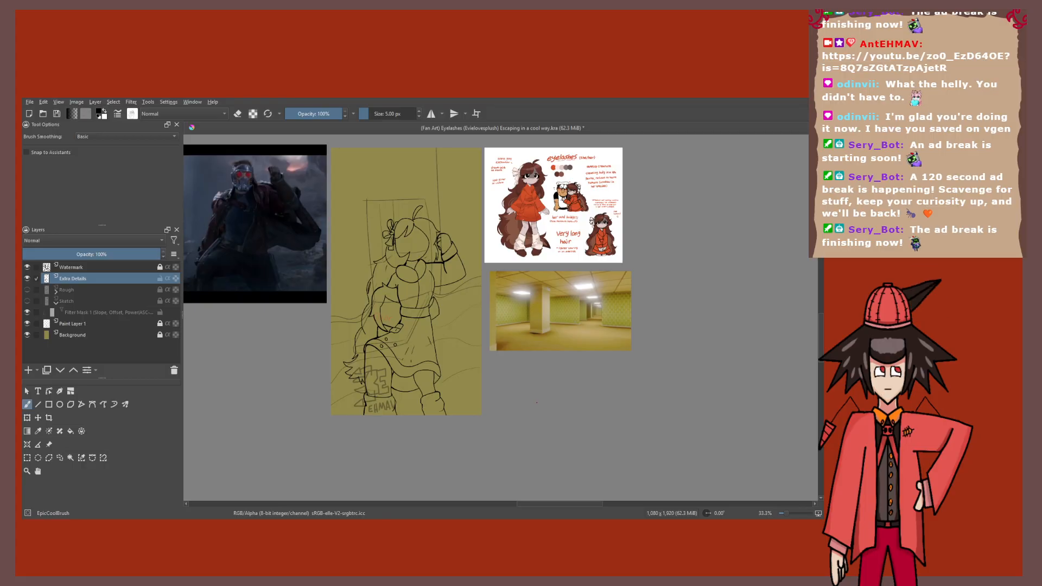
Step: Thicken the lower curve of the hair lock beside the face down to where it meets the collar
{"action": "scroll", "coordinate": [562, 308], "scroll_direction": "up", "scroll_amount": 2}
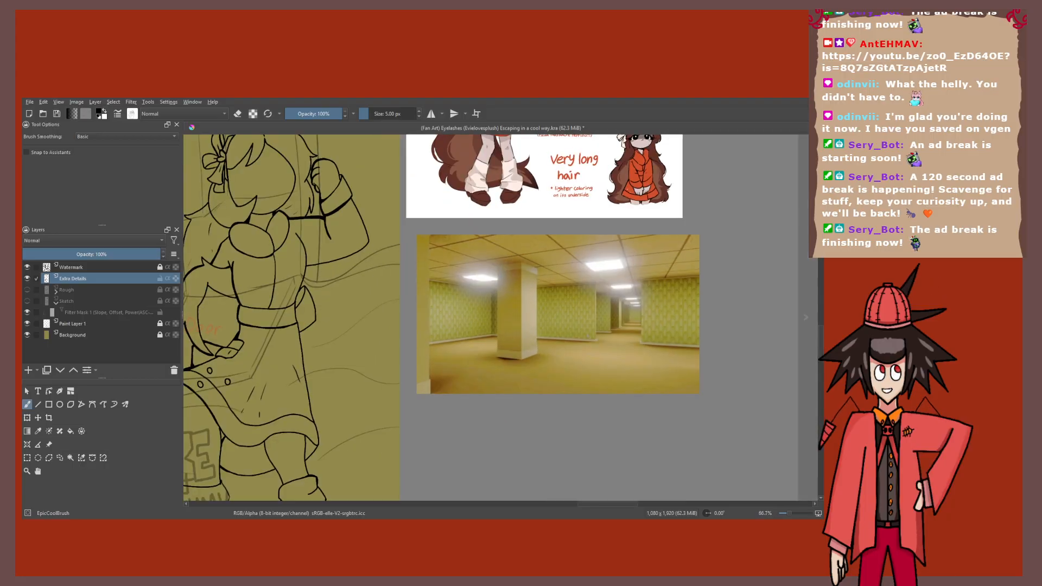
{"action": "left_click_drag", "start_coordinate": [562, 308], "coordinate": [698, 362]}
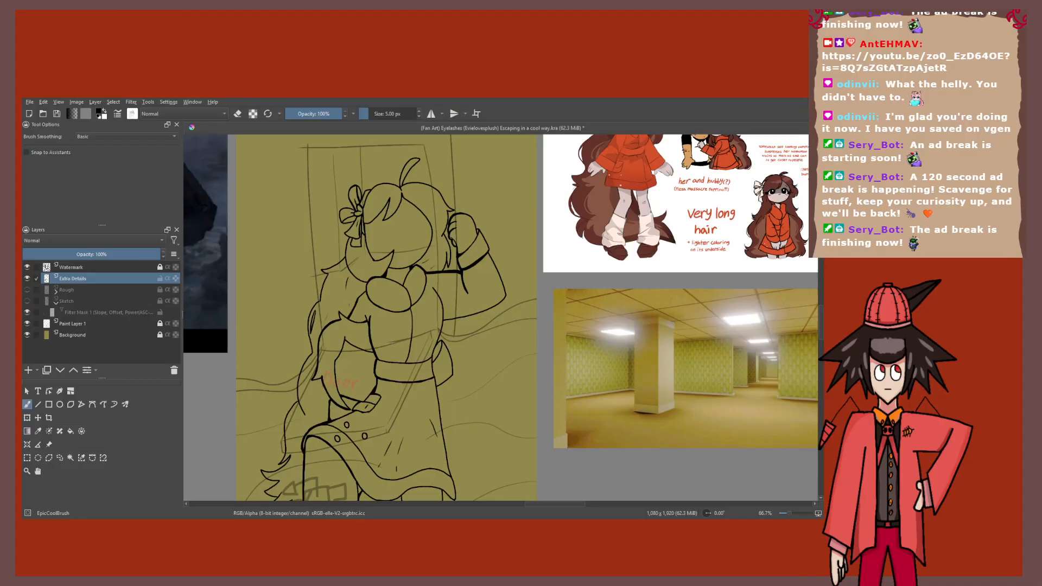
{"action": "scroll", "coordinate": [325, 246], "scroll_direction": "up", "scroll_amount": 4}
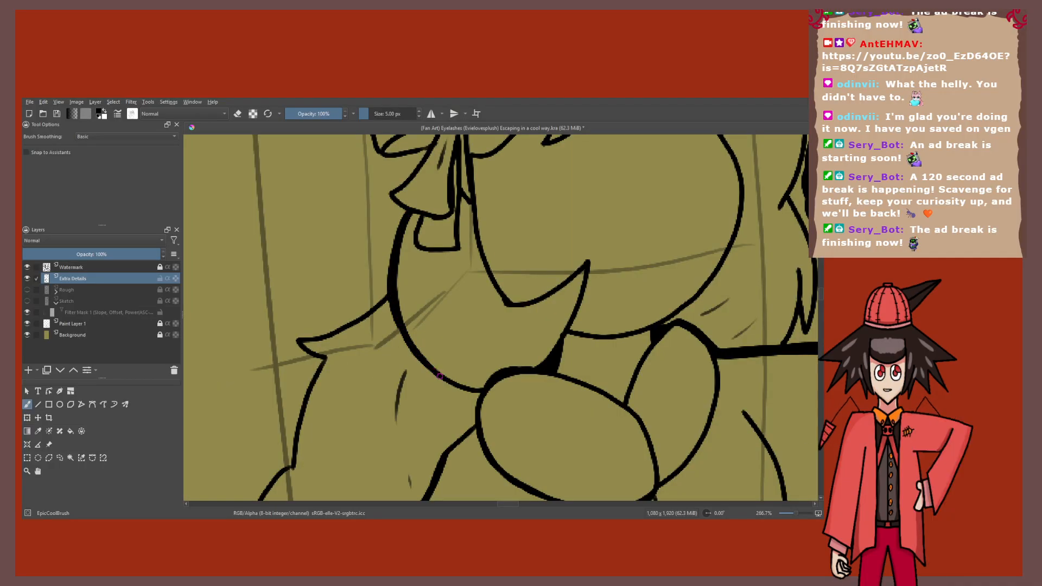
{"action": "left_click_drag", "start_coordinate": [415, 353], "coordinate": [481, 386]}
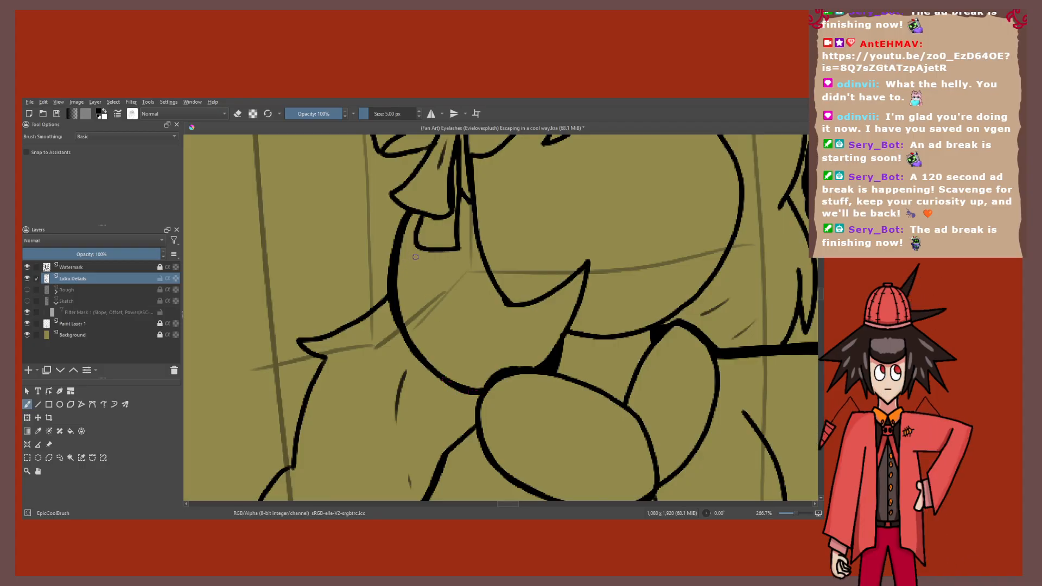
{"action": "scroll", "coordinate": [421, 310], "scroll_direction": "up", "scroll_amount": 1}
{"action": "scroll", "coordinate": [330, 285], "scroll_direction": "down", "scroll_amount": 1}
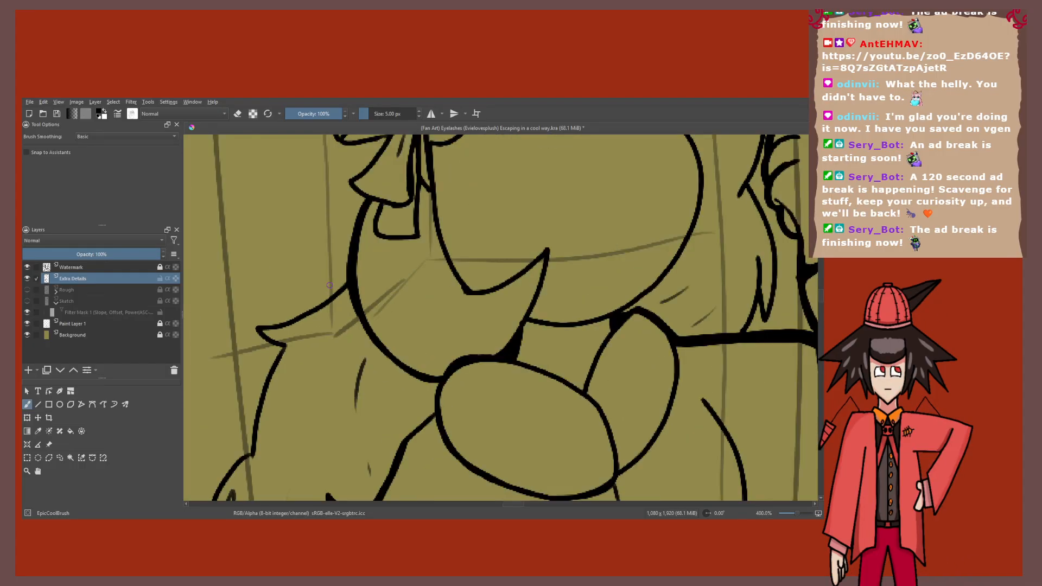
Step: Thicken the upper edge of the hair flick below the bow, filling its tip and reinforcing the notch underneath
{"action": "scroll", "coordinate": [330, 285], "scroll_direction": "up", "scroll_amount": 2}
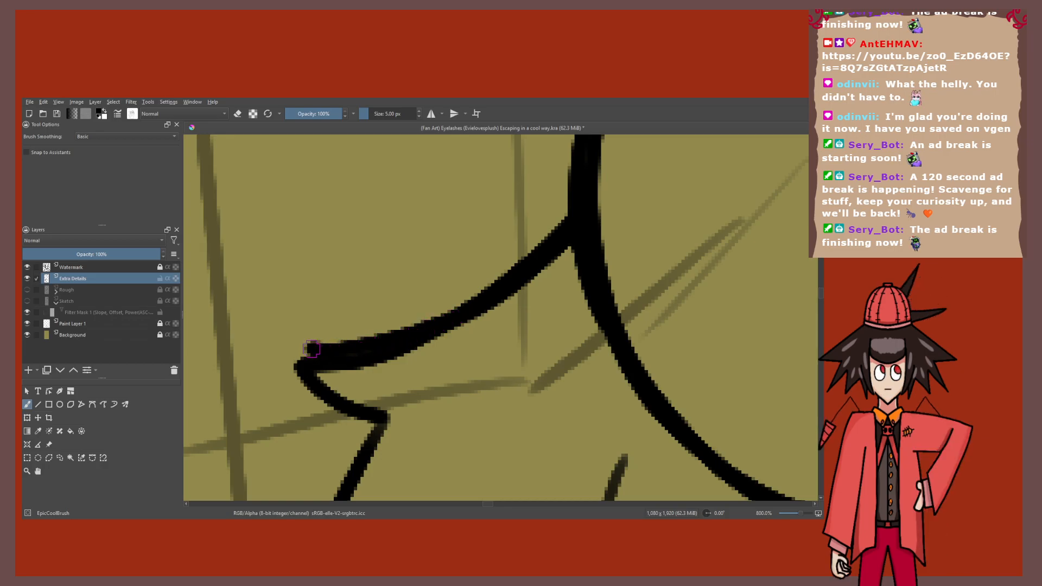
{"action": "left_click_drag", "start_coordinate": [329, 354], "coordinate": [356, 245]}
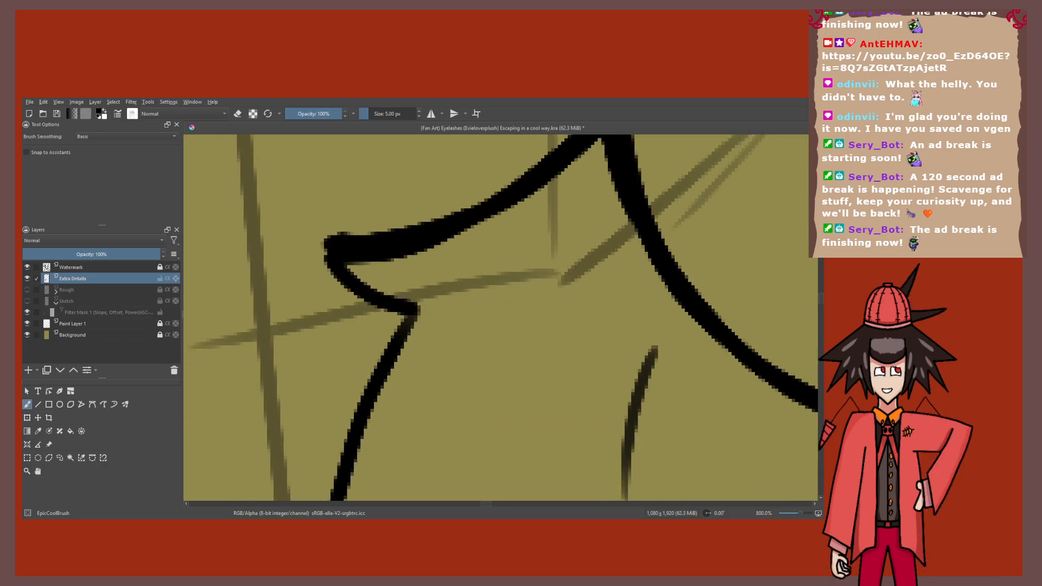
{"action": "scroll", "coordinate": [417, 307], "scroll_direction": "down", "scroll_amount": 2}
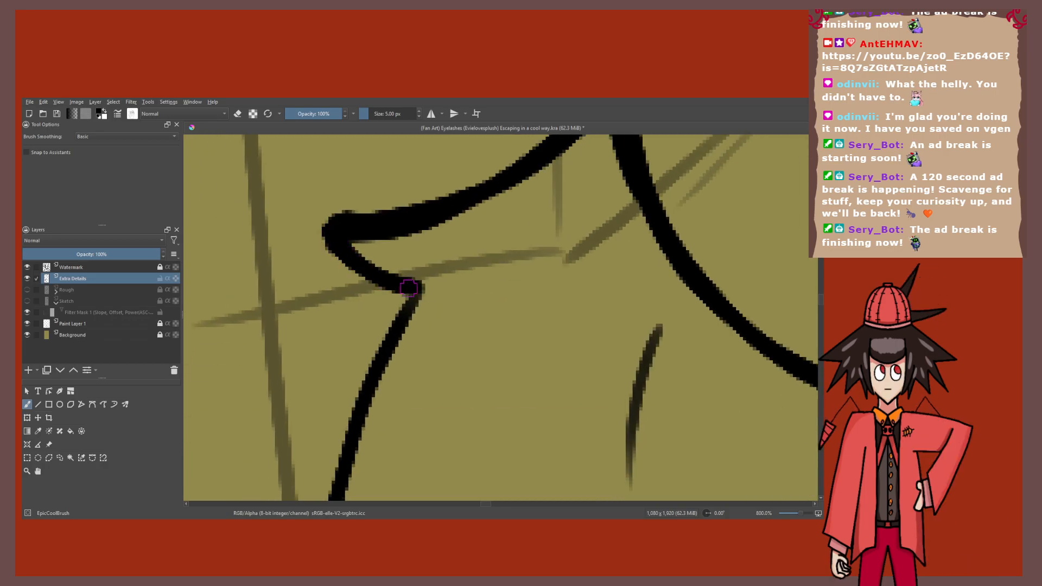
{"action": "scroll", "coordinate": [418, 284], "scroll_direction": "down", "scroll_amount": 3}
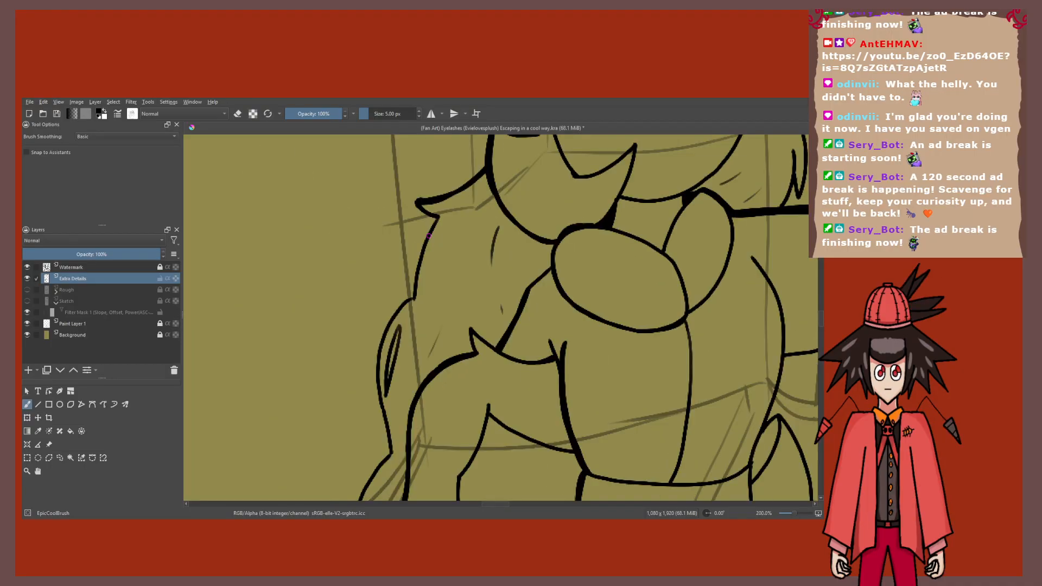
{"action": "scroll", "coordinate": [428, 236], "scroll_direction": "up", "scroll_amount": 1}
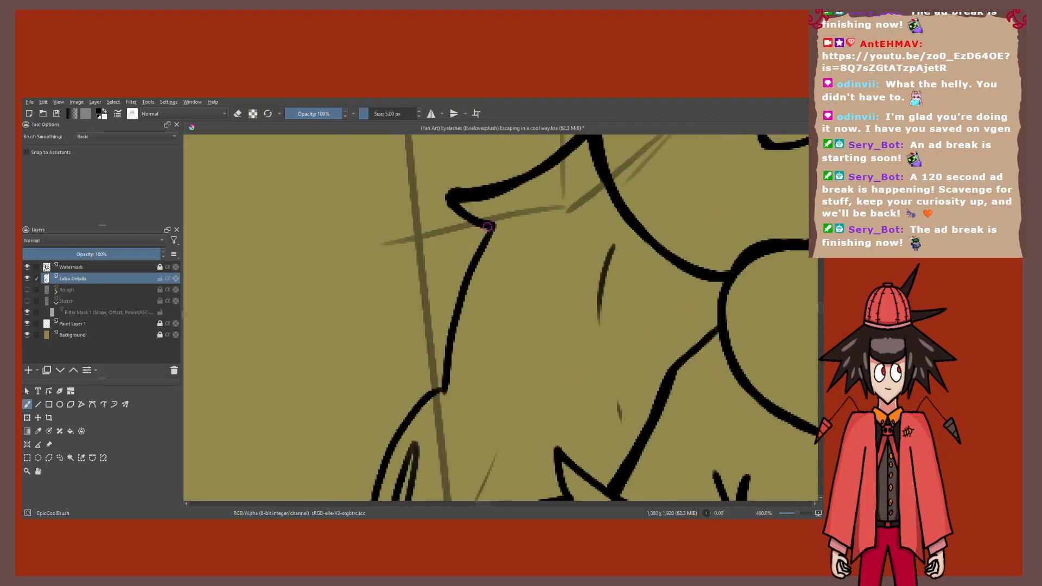
{"action": "scroll", "coordinate": [450, 325], "scroll_direction": "up", "scroll_amount": 1}
{"action": "scroll", "coordinate": [450, 324], "scroll_direction": "down", "scroll_amount": 4}
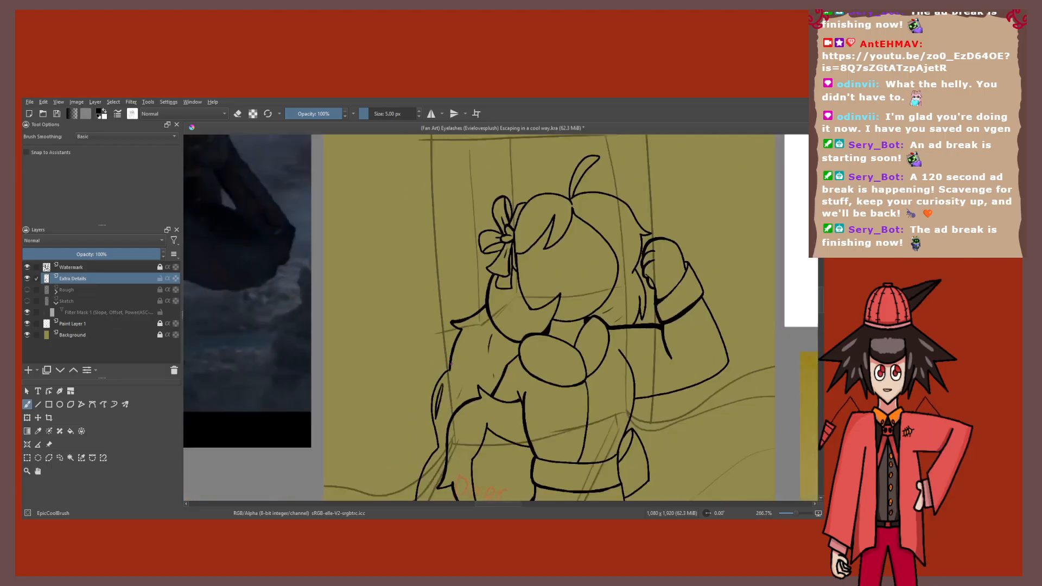
Step: Thicken the outer contour of the long hair's bulge beside the narrow inner strand
{"action": "left_click_drag", "start_coordinate": [460, 337], "coordinate": [473, 304]}
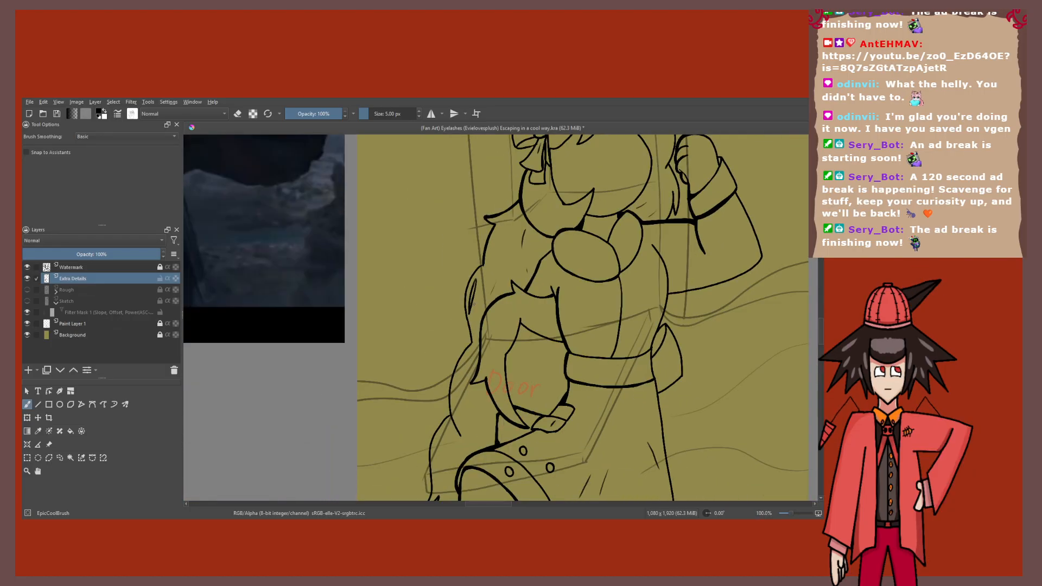
{"action": "scroll", "coordinate": [451, 303], "scroll_direction": "up", "scroll_amount": 3}
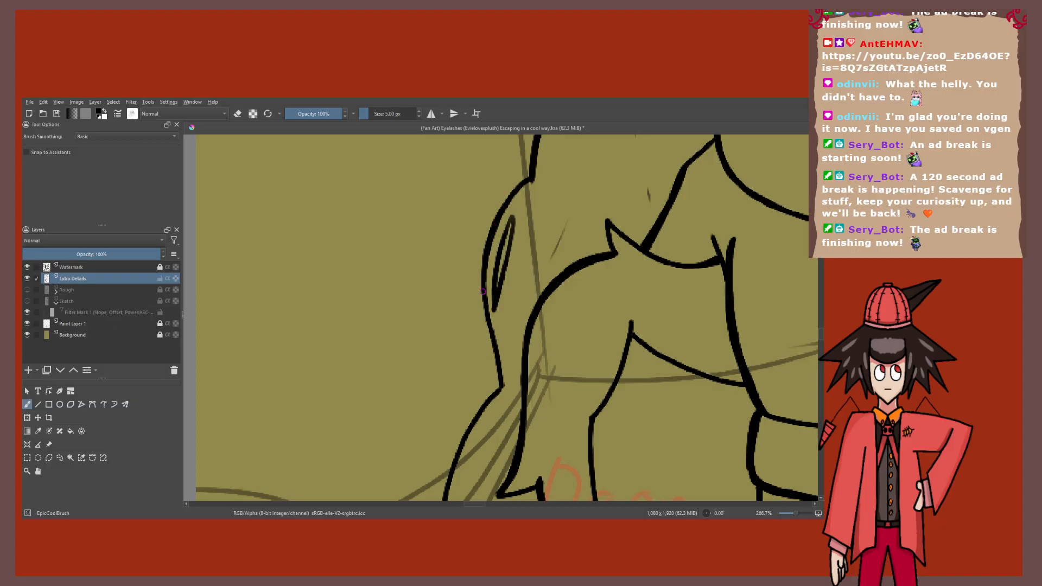
{"action": "scroll", "coordinate": [483, 291], "scroll_direction": "down", "scroll_amount": 4}
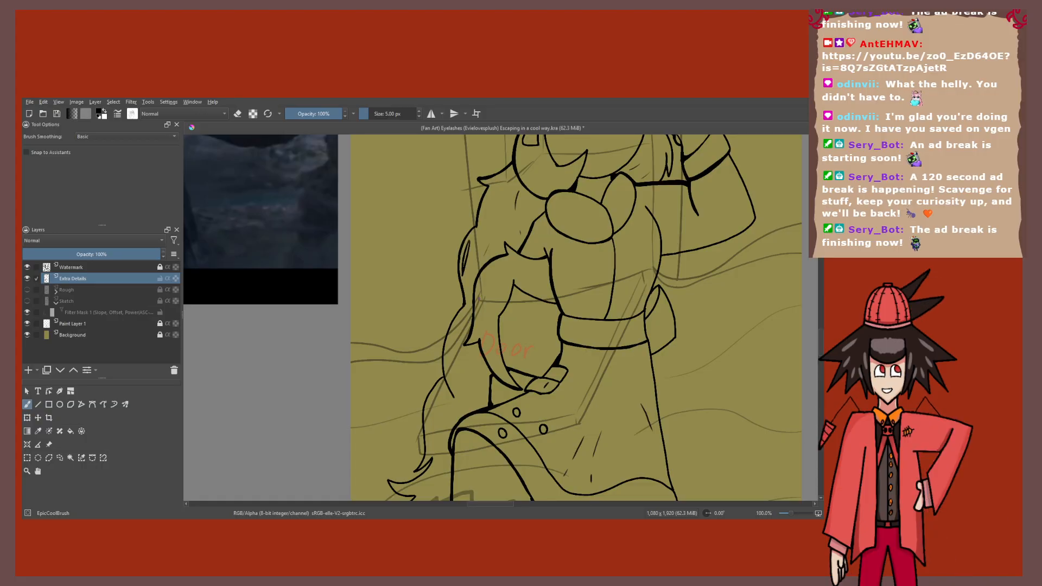
{"action": "left_click_drag", "start_coordinate": [500, 336], "coordinate": [488, 299]}
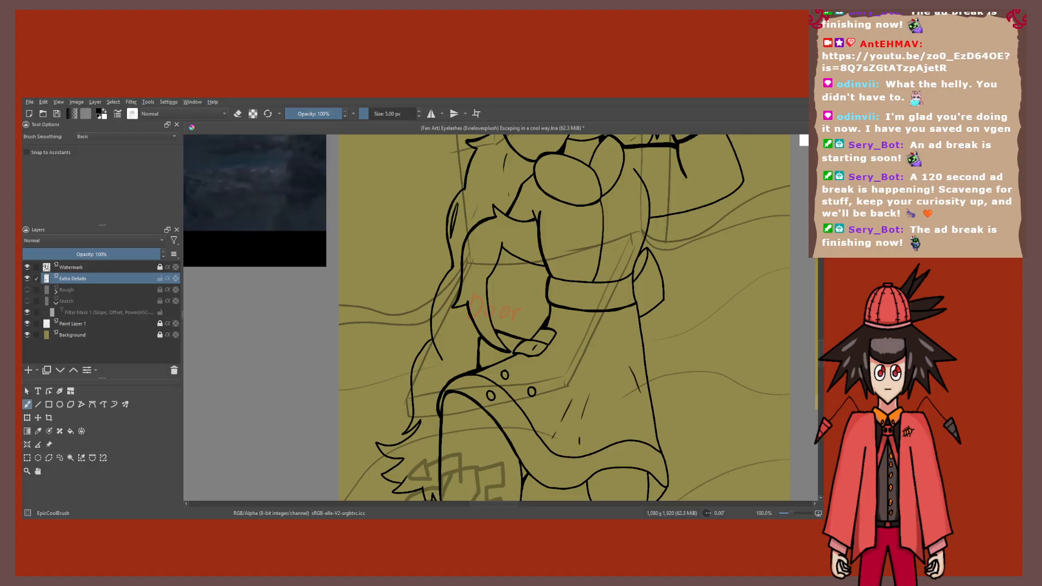
Step: Thicken the long hair's outer curve beside the "Door" note, trim its inner side with the eraser, and touch up its upper corner
{"action": "scroll", "coordinate": [440, 334], "scroll_direction": "up", "scroll_amount": 3}
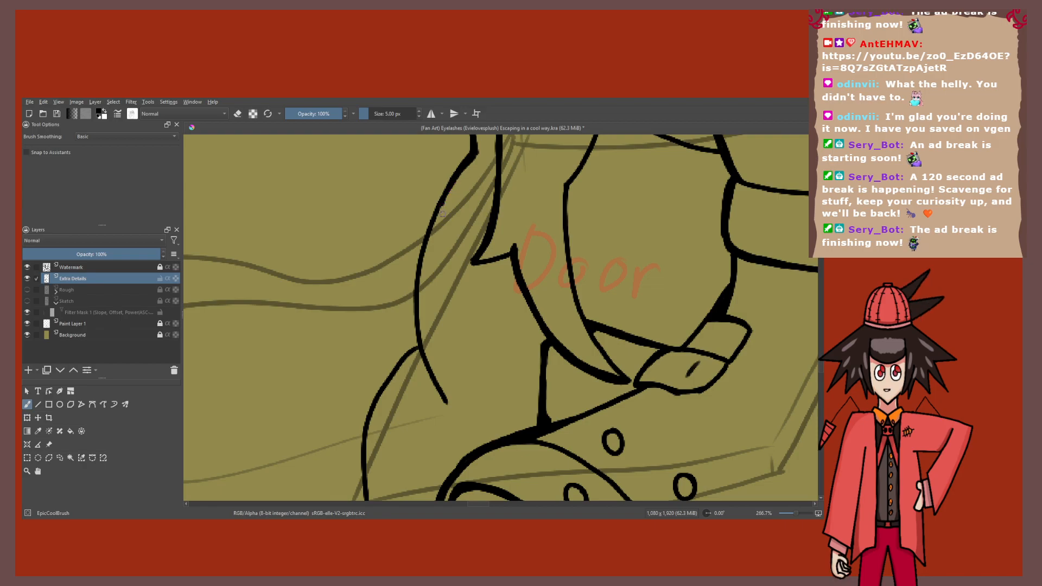
{"action": "mouse_move", "coordinate": [448, 188]}
{"action": "left_mouse_down"}
{"action": "mouse_move", "coordinate": [415, 269]}
{"action": "mouse_move", "coordinate": [414, 320]}
{"action": "left_mouse_up"}
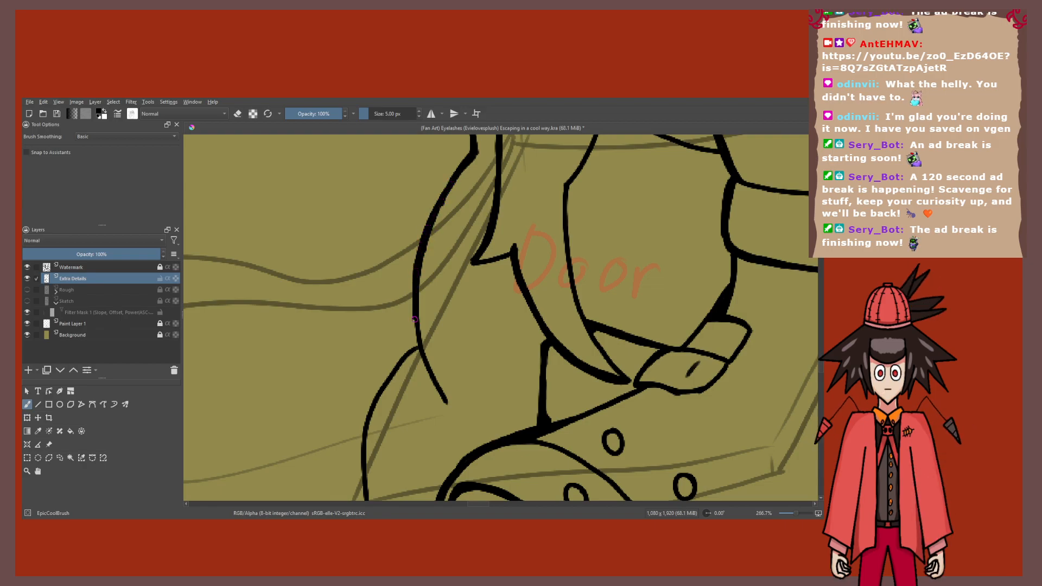
{"action": "scroll", "coordinate": [415, 320], "scroll_direction": "up", "scroll_amount": 2}
{"action": "key", "text": "e"}
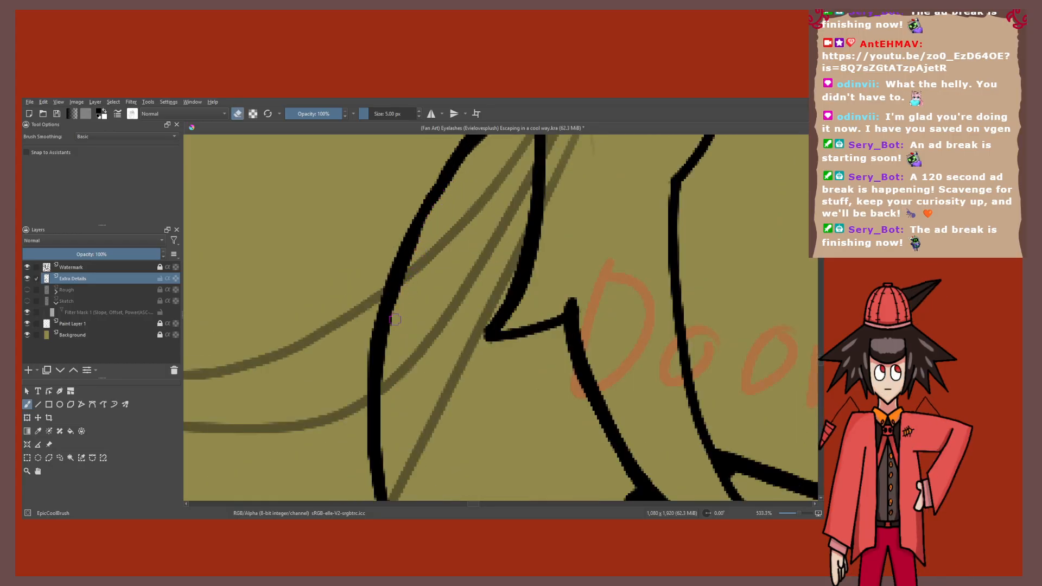
{"action": "scroll", "coordinate": [394, 320], "scroll_direction": "down", "scroll_amount": 1}
{"action": "key", "text": "e"}
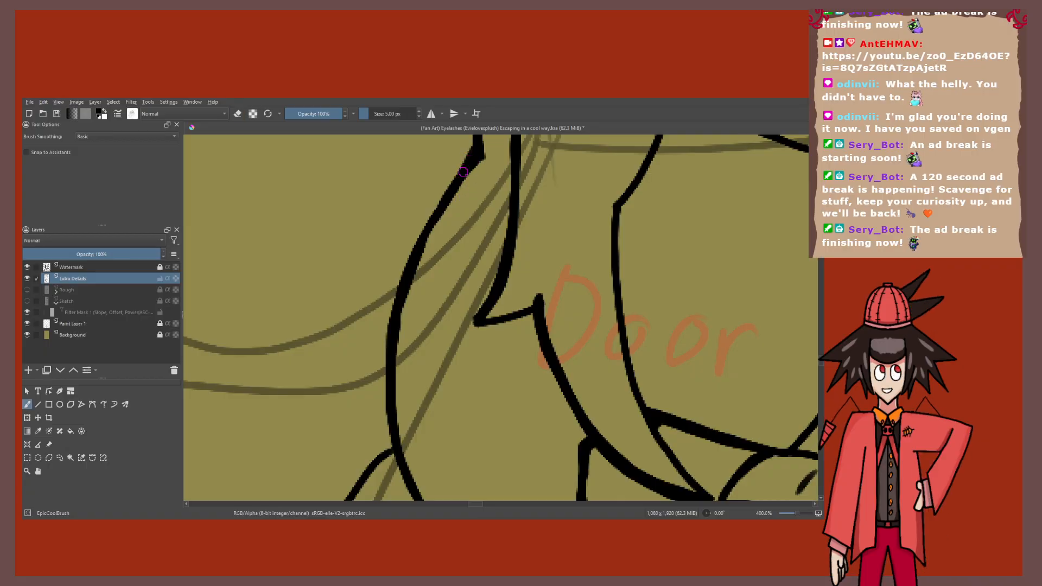
{"action": "key", "text": "1"}
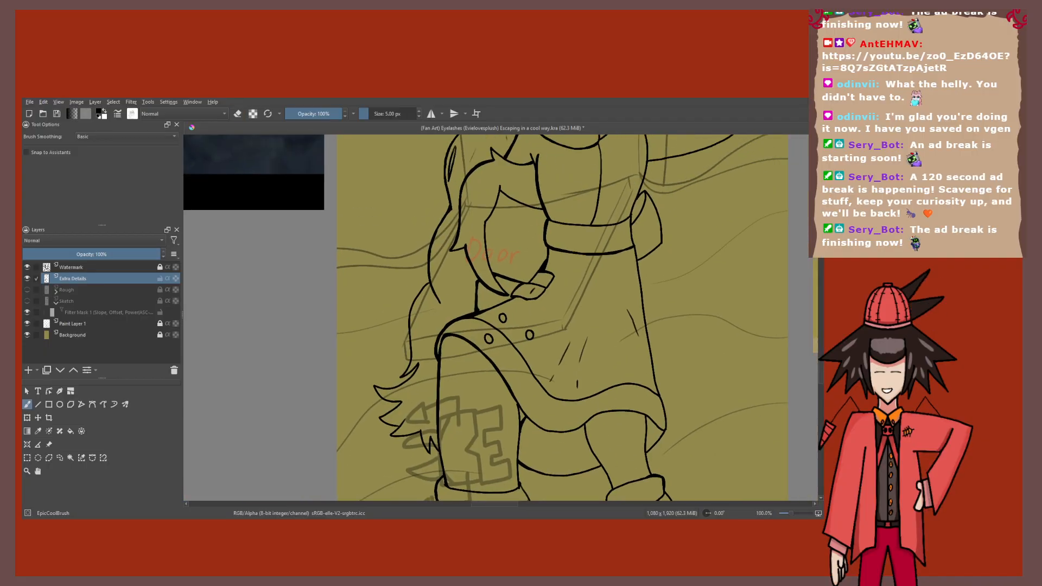
Step: Thicken the long hair's outer contour at the corner where the upper lock meets the bulging lock below
{"action": "scroll", "coordinate": [424, 219], "scroll_direction": "up", "scroll_amount": 3}
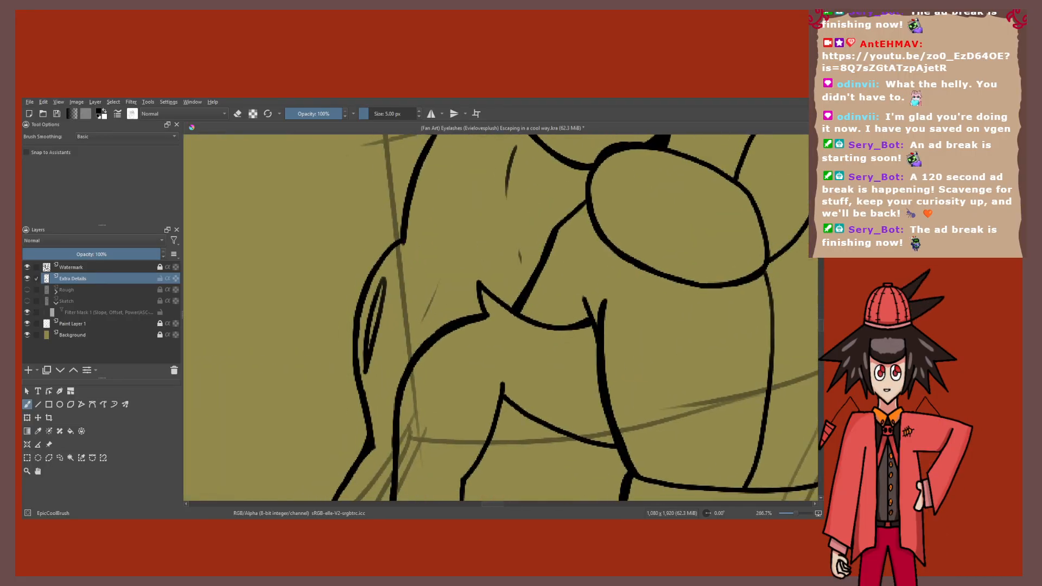
{"action": "scroll", "coordinate": [425, 219], "scroll_direction": "up", "scroll_amount": 3}
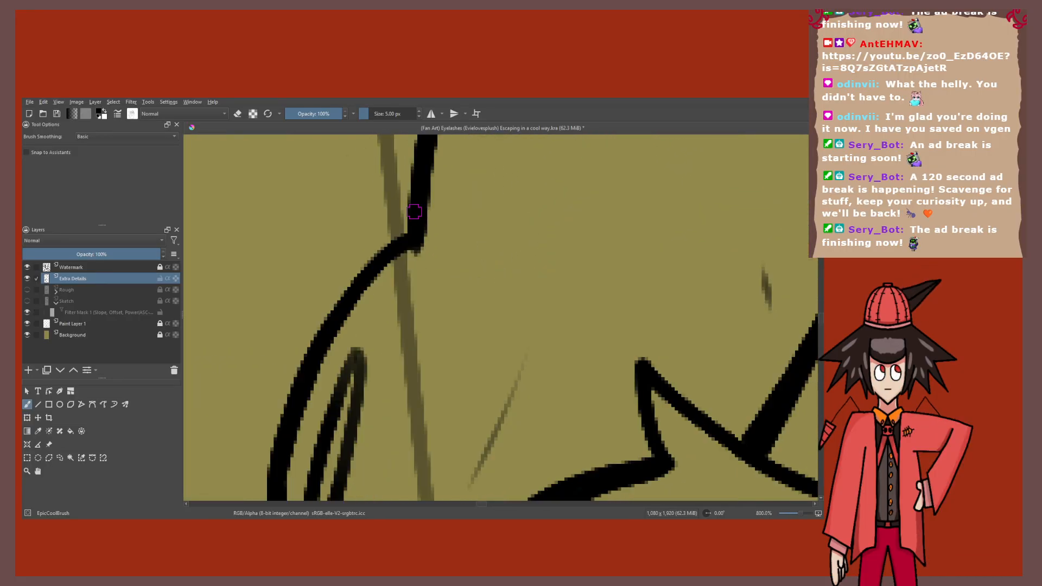
{"action": "scroll", "coordinate": [414, 211], "scroll_direction": "down", "scroll_amount": 7}
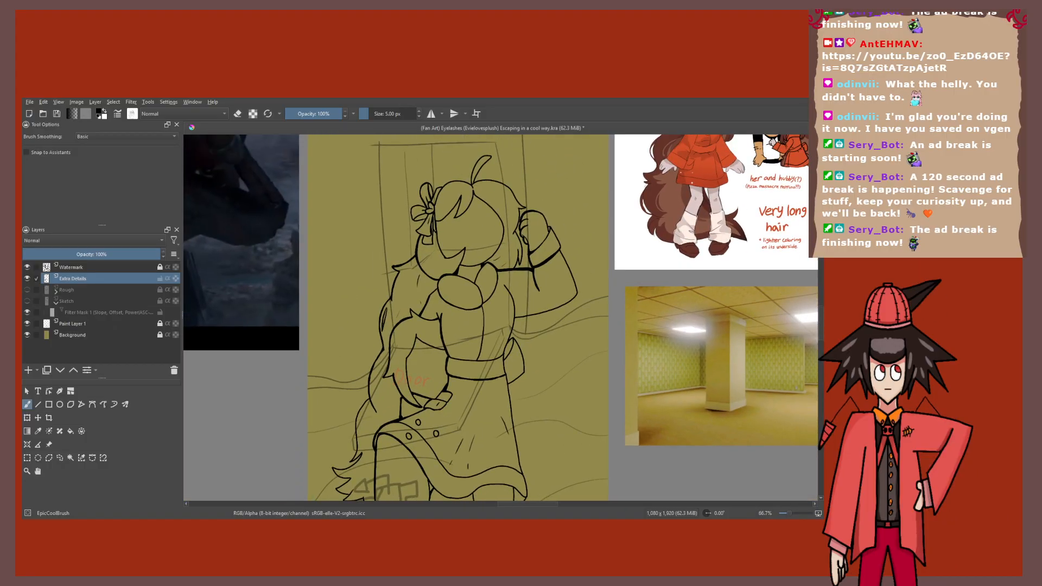
{"action": "scroll", "coordinate": [432, 290], "scroll_direction": "up", "scroll_amount": 3}
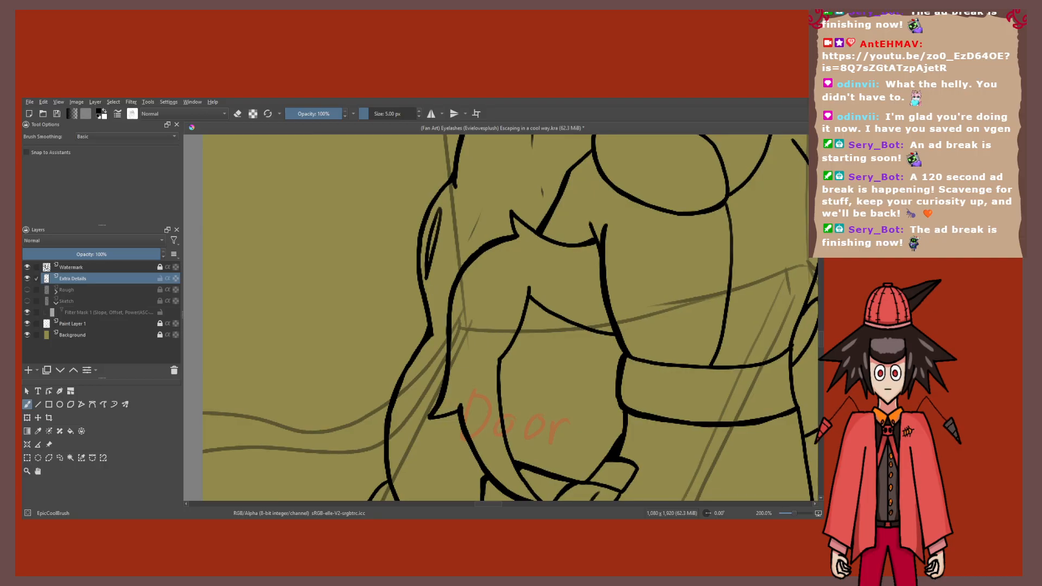
{"action": "scroll", "coordinate": [501, 317], "scroll_direction": "down", "scroll_amount": 4}
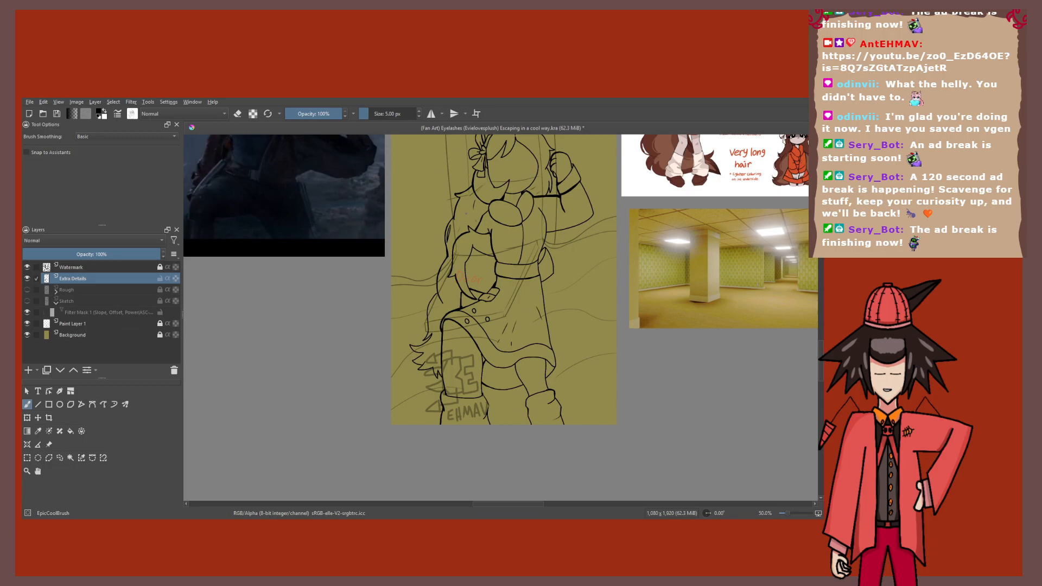
{"action": "scroll", "coordinate": [466, 213], "scroll_direction": "up", "scroll_amount": 3}
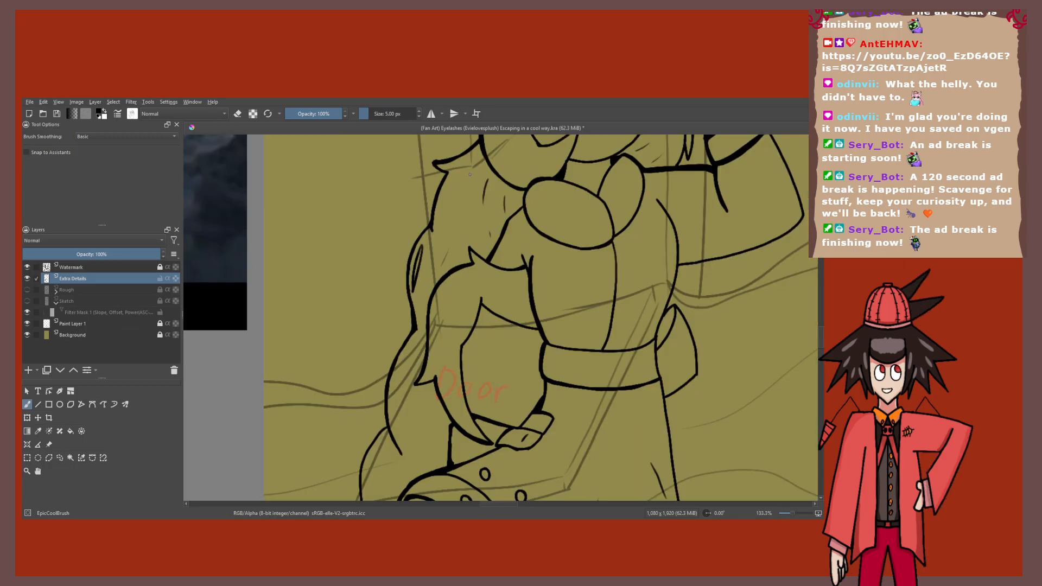
Step: Thicken the long hair's outer curve beside the "Door" note down to where the lower lock branches off
{"action": "scroll", "coordinate": [470, 174], "scroll_direction": "down", "scroll_amount": 3}
{"action": "scroll", "coordinate": [380, 213], "scroll_direction": "up", "scroll_amount": 5}
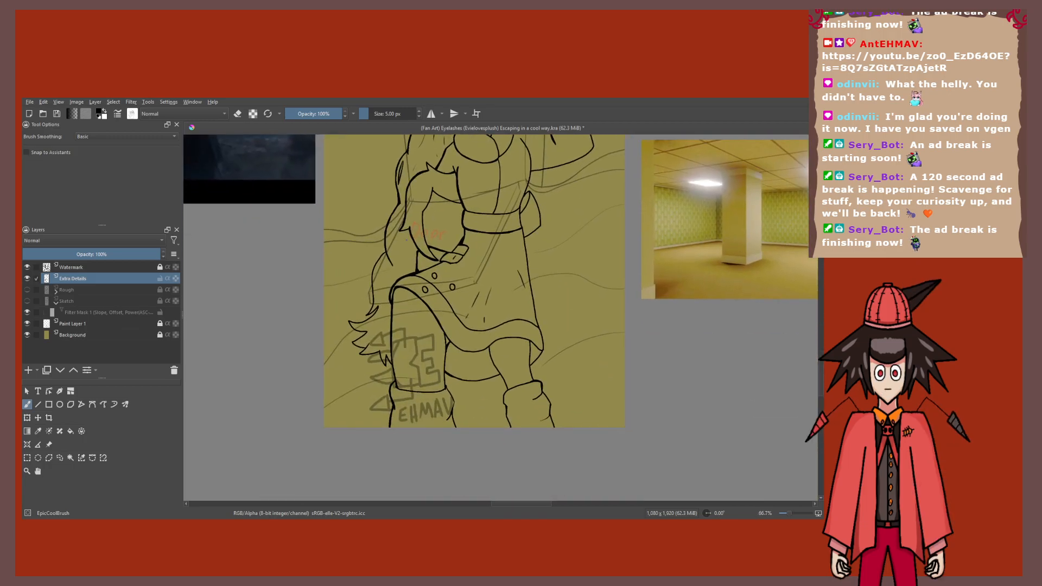
{"action": "scroll", "coordinate": [380, 213], "scroll_direction": "down", "scroll_amount": 2}
{"action": "scroll", "coordinate": [380, 213], "scroll_direction": "up", "scroll_amount": 1}
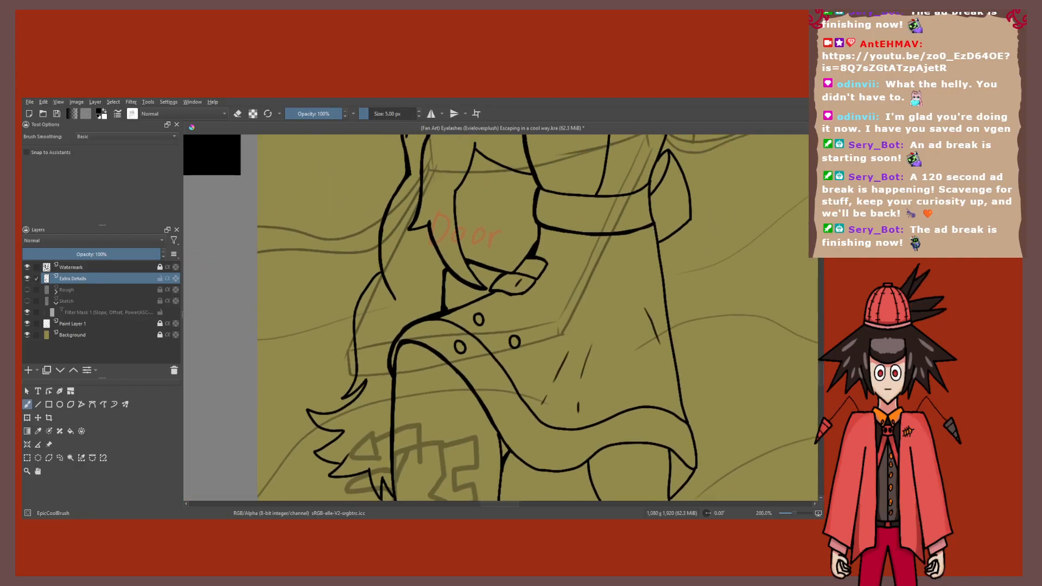
{"action": "scroll", "coordinate": [377, 238], "scroll_direction": "up", "scroll_amount": 1}
{"action": "key", "text": "e"}
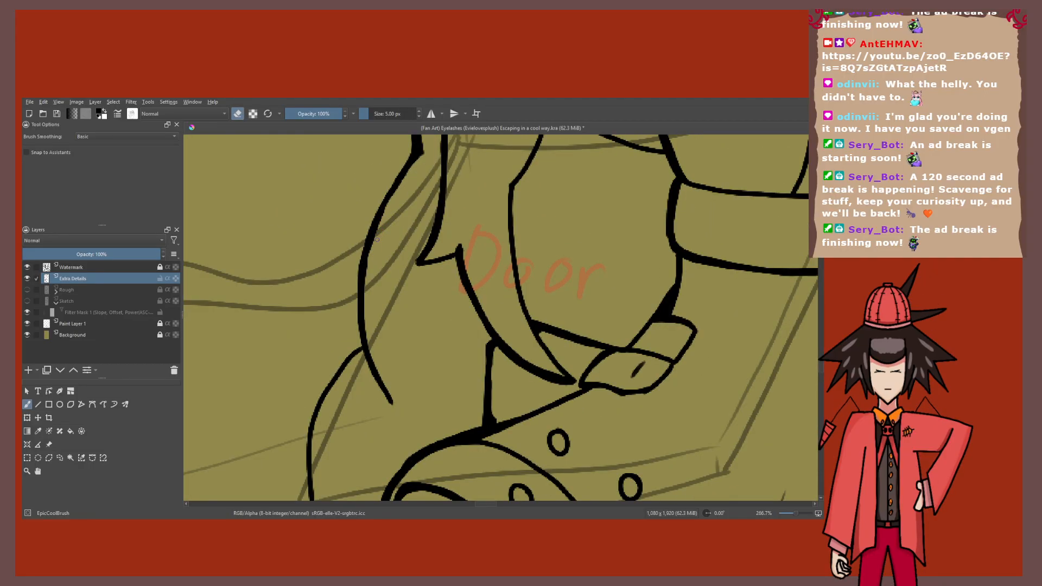
{"action": "scroll", "coordinate": [377, 239], "scroll_direction": "down", "scroll_amount": 3}
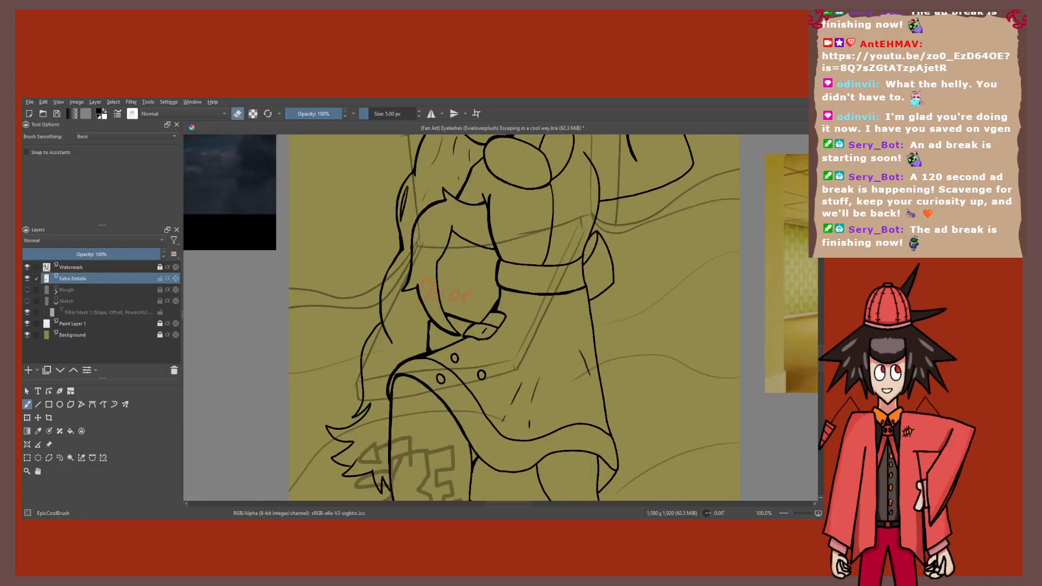
{"action": "scroll", "coordinate": [353, 488], "scroll_direction": "down", "scroll_amount": 2}
{"action": "scroll", "coordinate": [334, 455], "scroll_direction": "down", "scroll_amount": 1}
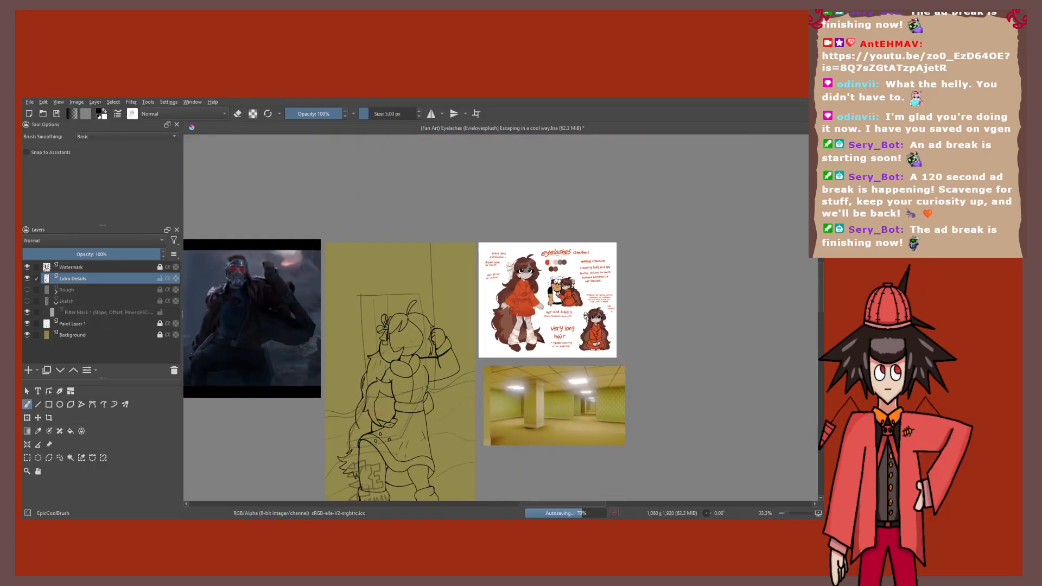
{"action": "scroll", "coordinate": [411, 341], "scroll_direction": "up", "scroll_amount": 1}
{"action": "key", "text": "e"}
{"action": "scroll", "coordinate": [356, 437], "scroll_direction": "up", "scroll_amount": 2}
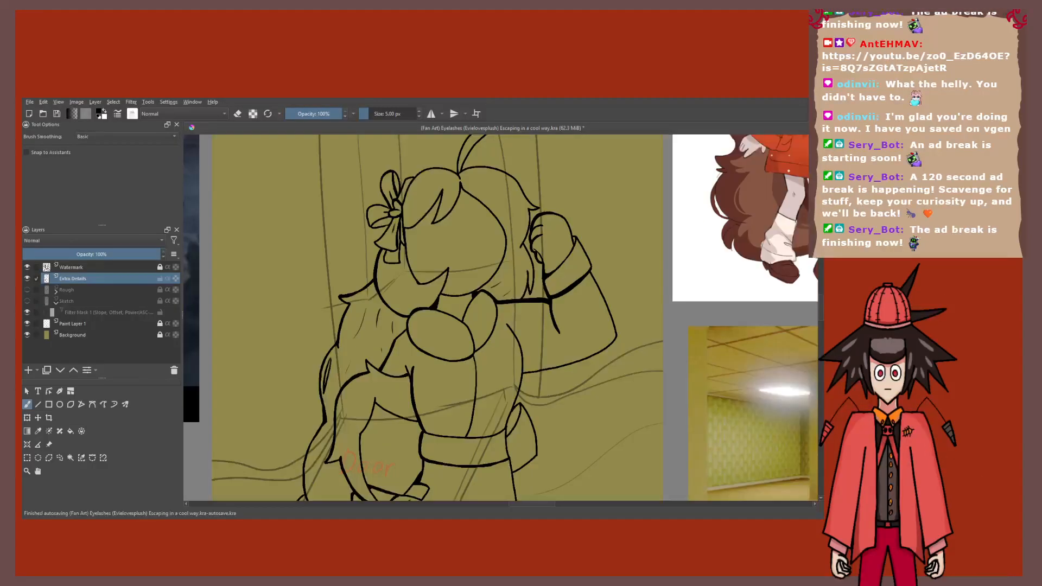
{"action": "scroll", "coordinate": [427, 192], "scroll_direction": "up", "scroll_amount": 3}
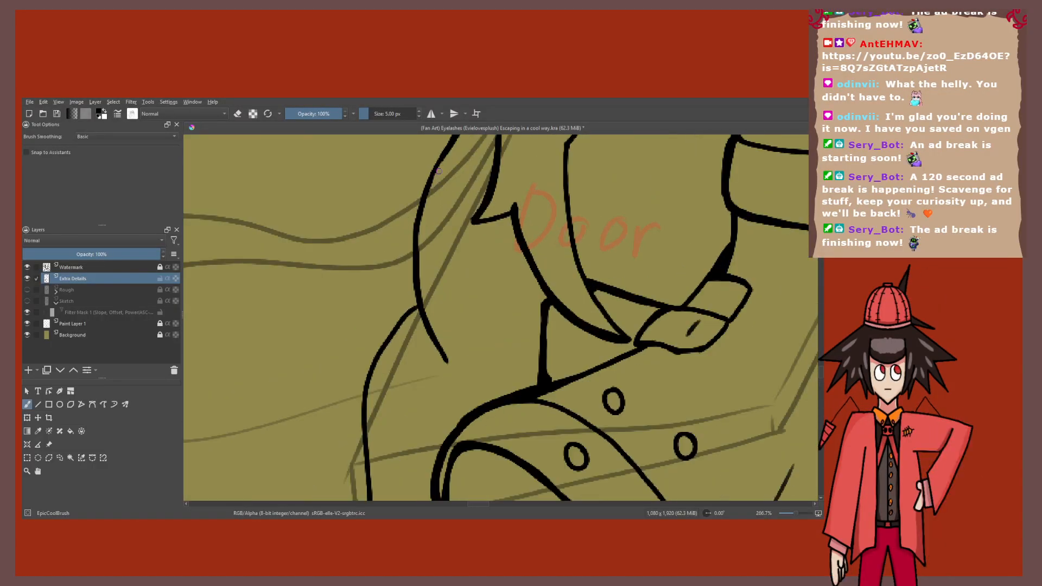
{"action": "left_click_drag", "start_coordinate": [426, 192], "coordinate": [424, 313]}
Step: Examine the whole line drawing alongside the character reference sheet and the background reference photo
{"action": "scroll", "coordinate": [429, 326], "scroll_direction": "down", "scroll_amount": 5}
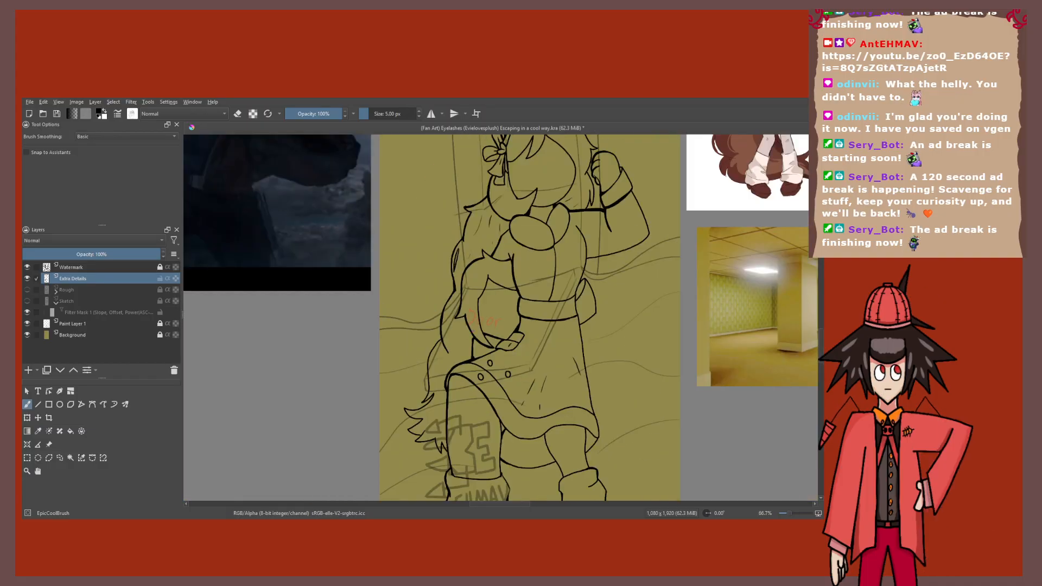
{"action": "scroll", "coordinate": [429, 326], "scroll_direction": "down", "scroll_amount": 1}
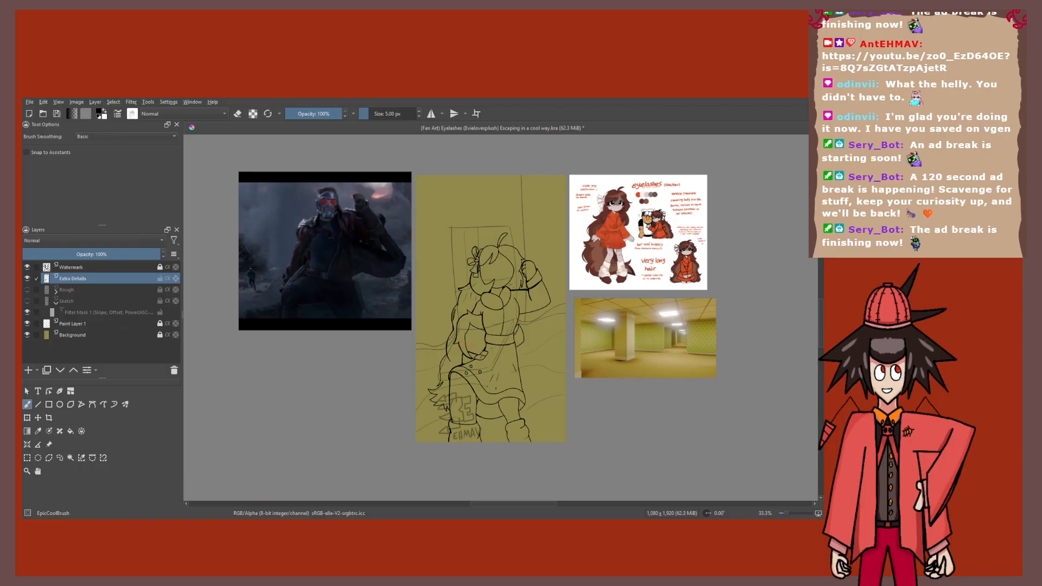
{"action": "scroll", "coordinate": [497, 320], "scroll_direction": "up", "scroll_amount": 1}
{"action": "scroll", "coordinate": [466, 244], "scroll_direction": "down", "scroll_amount": 1}
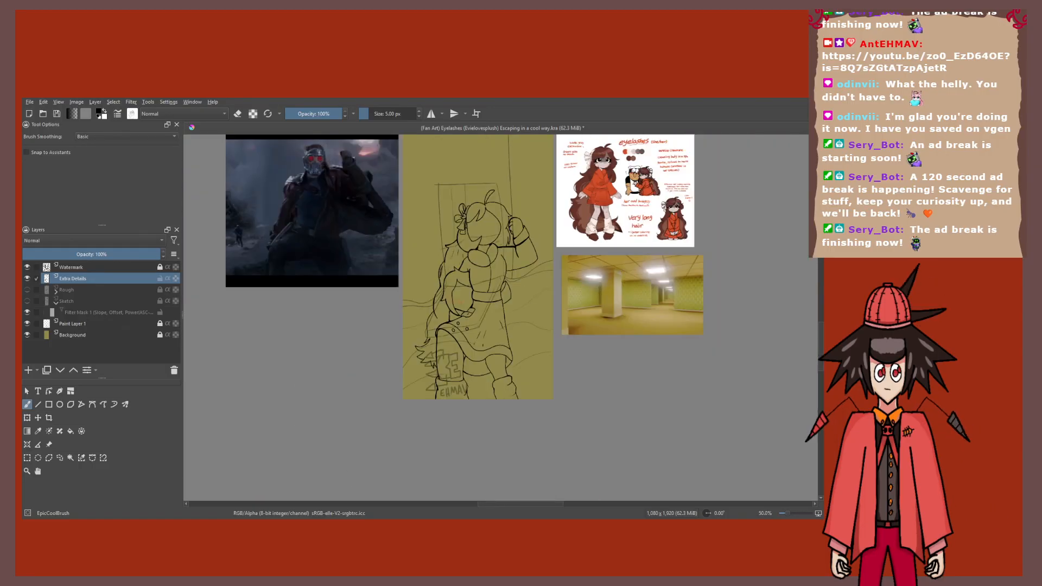
{"action": "left_click_drag", "start_coordinate": [466, 244], "coordinate": [364, 328]}
{"action": "scroll", "coordinate": [475, 293], "scroll_direction": "up", "scroll_amount": 1}
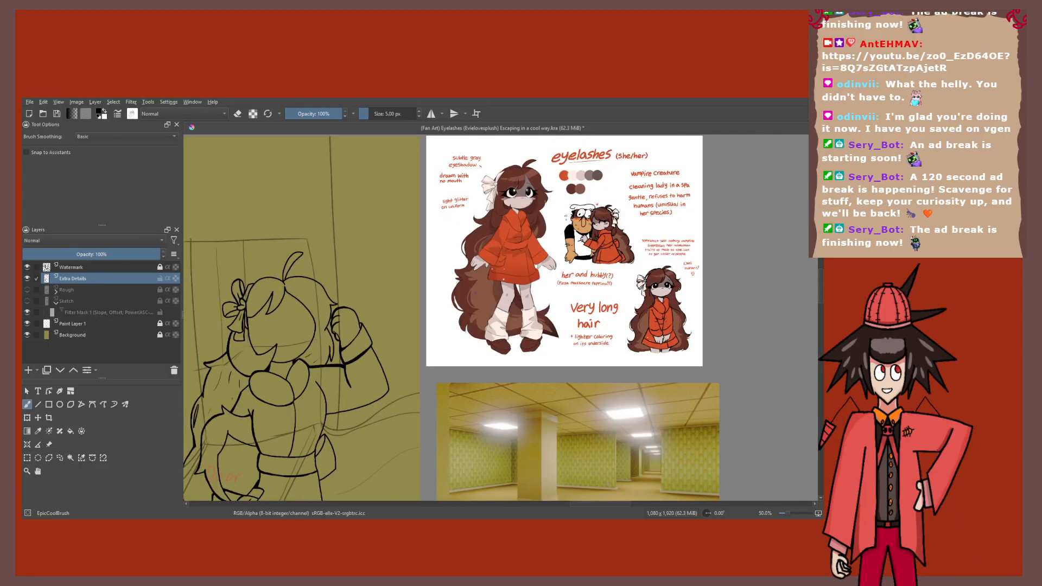
{"action": "scroll", "coordinate": [475, 293], "scroll_direction": "down", "scroll_amount": 1}
{"action": "left_click_drag", "start_coordinate": [476, 293], "coordinate": [599, 173]}
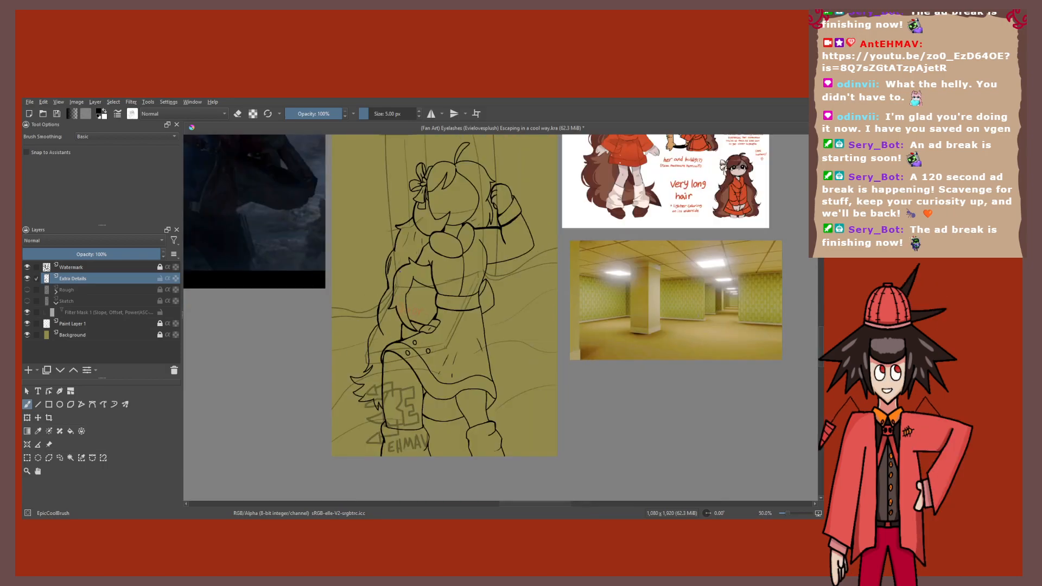
{"action": "mouse_move", "coordinate": [332, 262]}
{"action": "left_mouse_down"}
{"action": "mouse_move", "coordinate": [378, 277]}
{"action": "mouse_move", "coordinate": [369, 326]}
{"action": "left_mouse_up"}
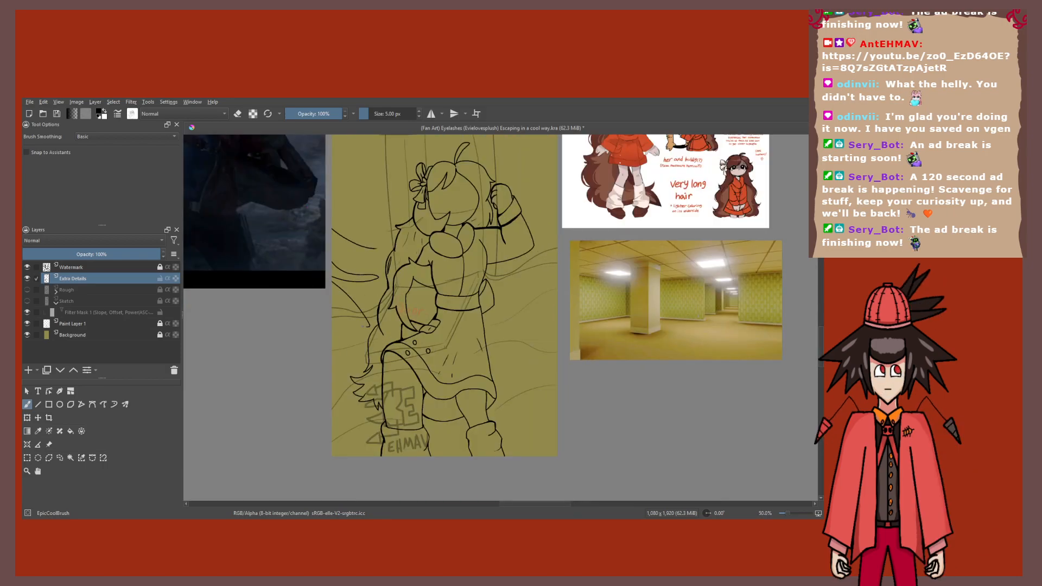
{"action": "key", "text": "ctrl+z"}
{"action": "key", "text": "ctrl+z"}
{"action": "key", "text": "ctrl+z"}
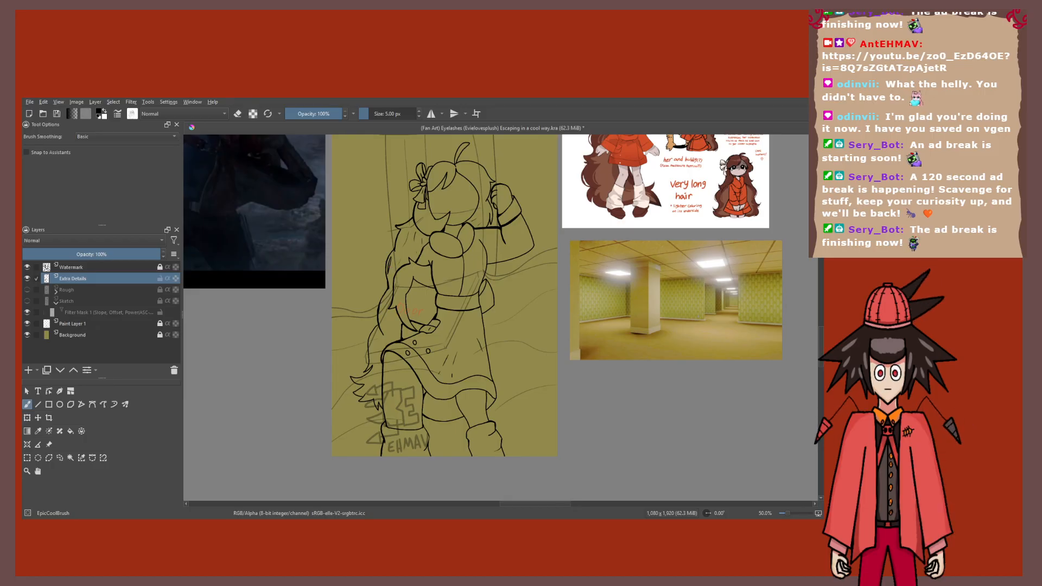
{"action": "key", "text": "ctrl+z"}
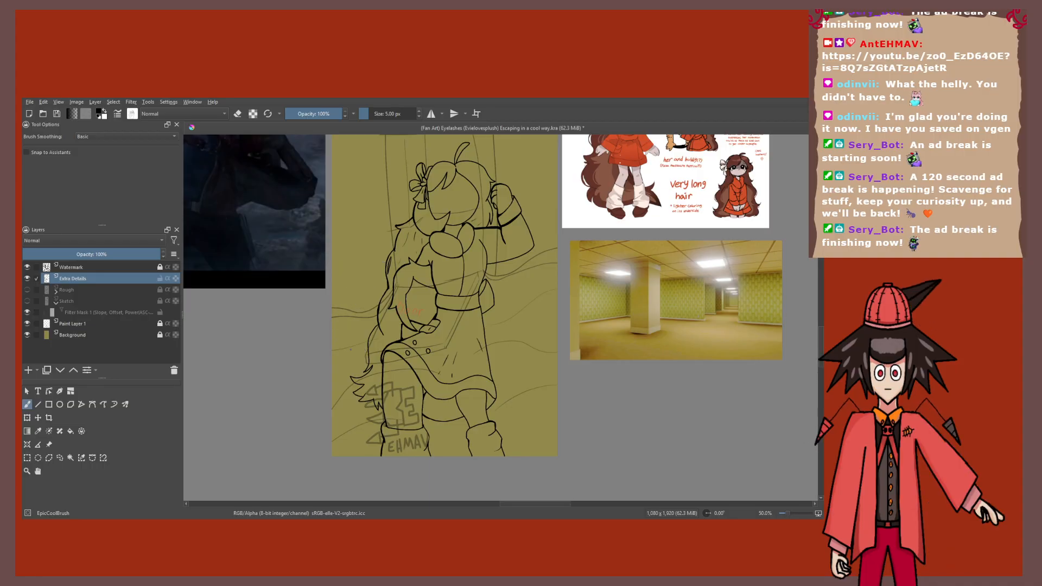
{"action": "key", "text": "ctrl+z"}
{"action": "key", "text": "ctrl+z"}
{"action": "key", "text": "ctrl+z"}
Step: Thicken the outer contour of the lower hair lock and reinforce its junction with the curve above
{"action": "scroll", "coordinate": [358, 339], "scroll_direction": "up", "scroll_amount": 2}
{"action": "left_click_drag", "start_coordinate": [363, 327], "coordinate": [391, 233]}
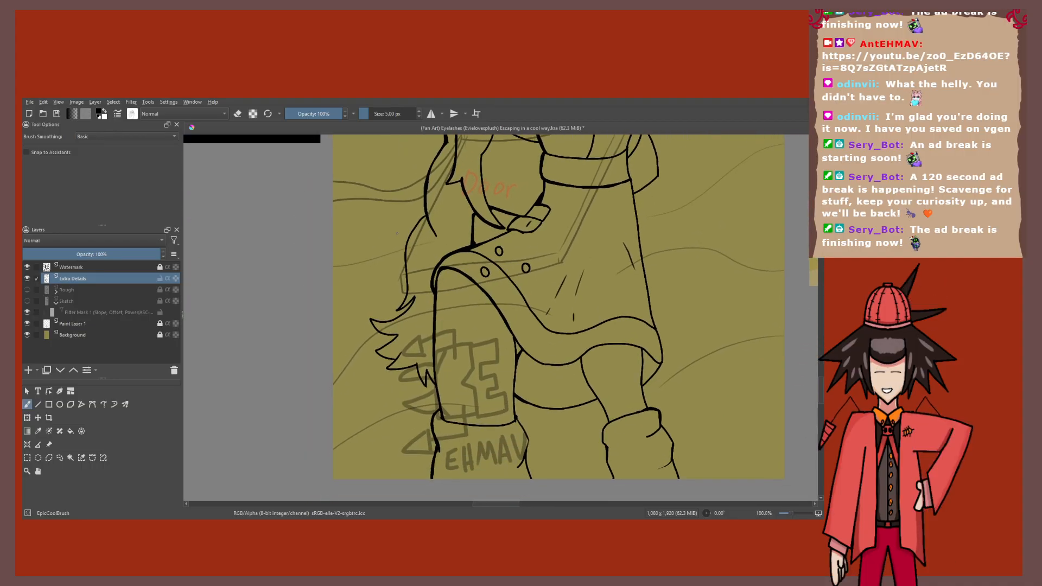
{"action": "scroll", "coordinate": [397, 233], "scroll_direction": "up", "scroll_amount": 4}
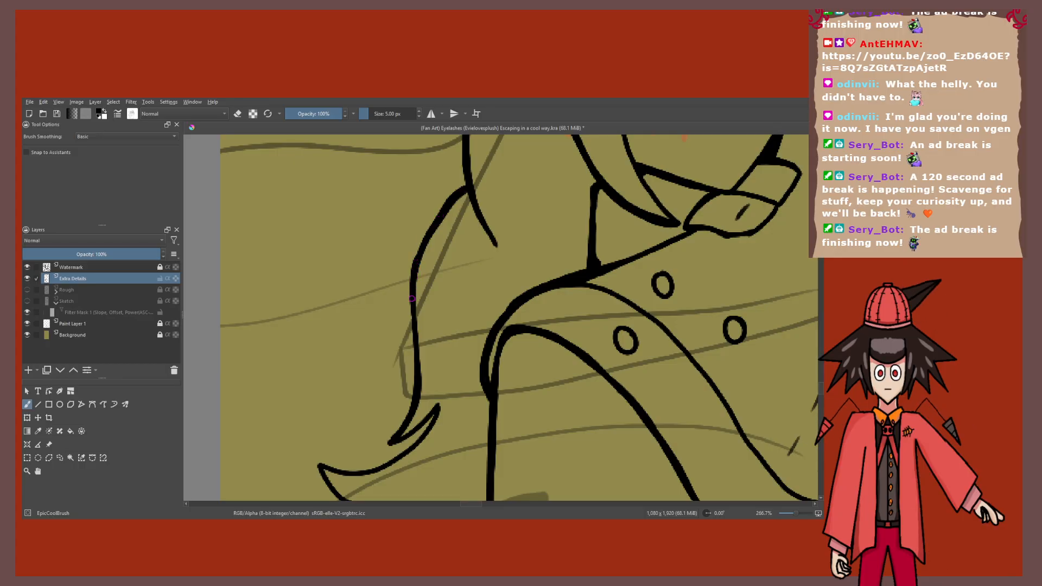
{"action": "scroll", "coordinate": [458, 168], "scroll_direction": "up", "scroll_amount": 4}
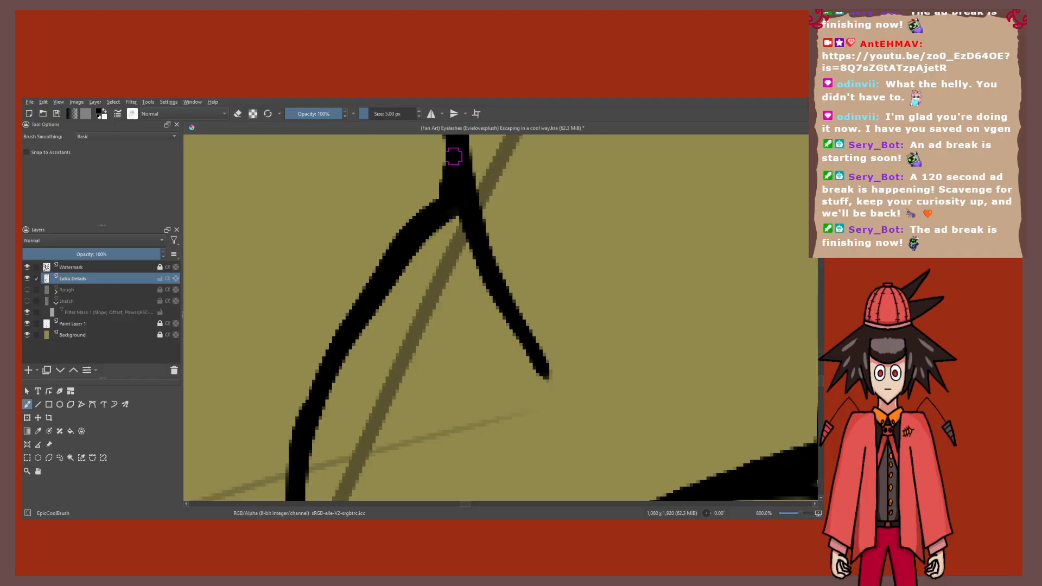
{"action": "scroll", "coordinate": [455, 156], "scroll_direction": "down", "scroll_amount": 6}
{"action": "scroll", "coordinate": [425, 257], "scroll_direction": "up", "scroll_amount": 5}
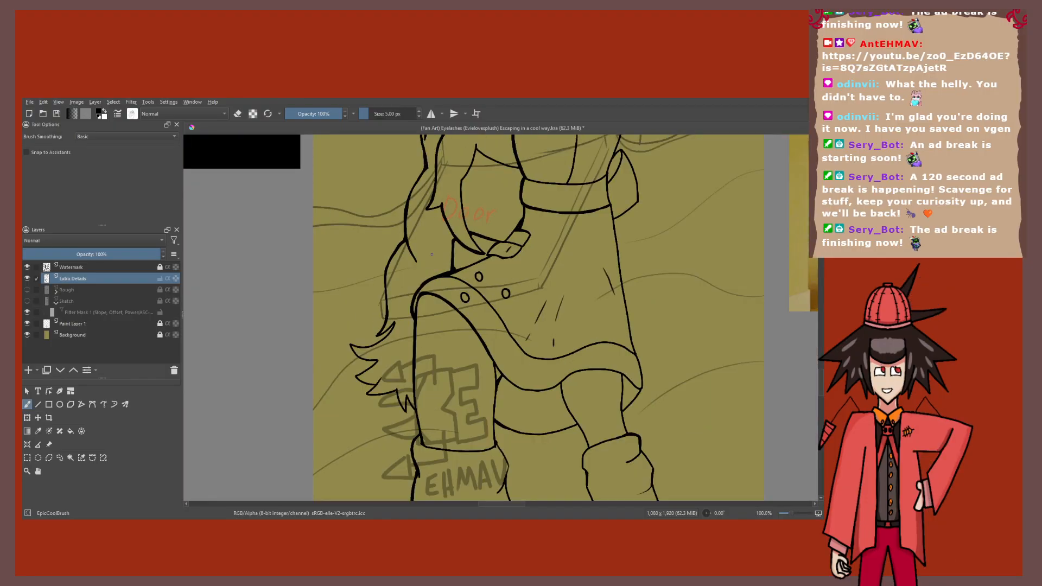
Step: Erase along the inner strand below the lock junction to taper its tip, and trim the inner side of the curve above
{"action": "key", "text": "e"}
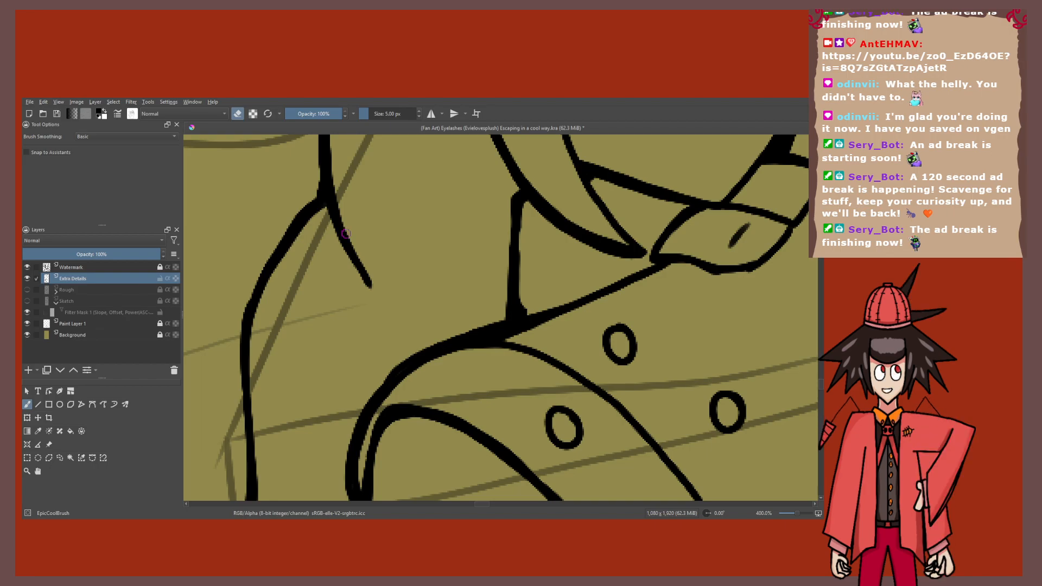
{"action": "left_click_drag", "start_coordinate": [346, 234], "coordinate": [370, 284]}
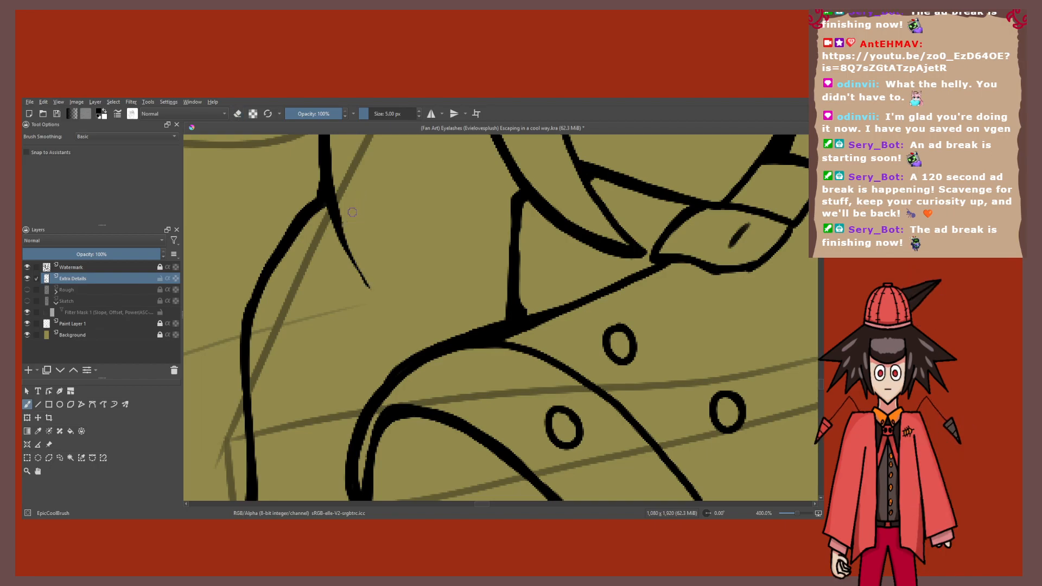
{"action": "key", "text": "e"}
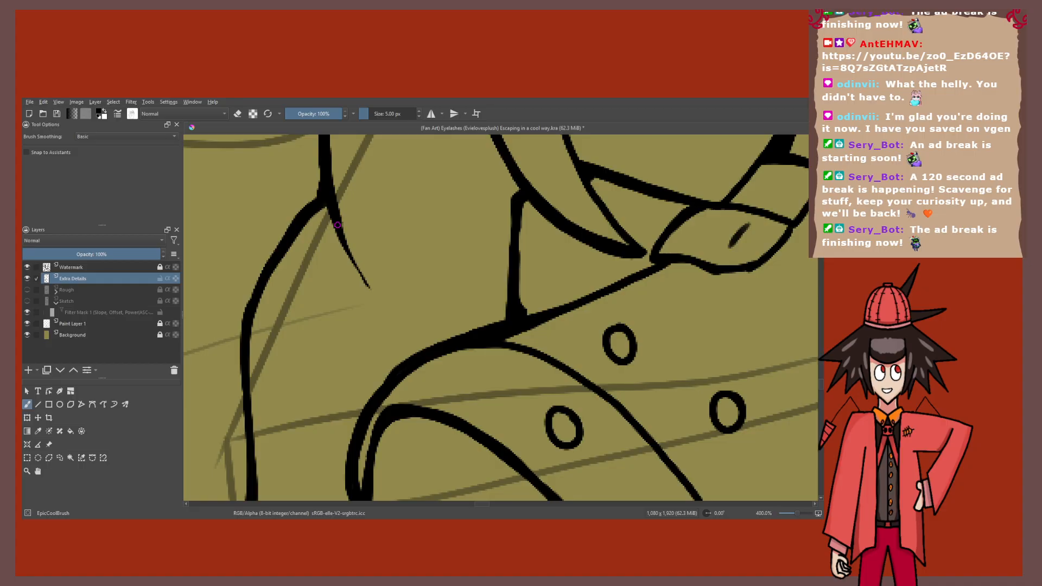
{"action": "scroll", "coordinate": [337, 224], "scroll_direction": "down", "scroll_amount": 7}
{"action": "scroll", "coordinate": [416, 233], "scroll_direction": "up", "scroll_amount": 7}
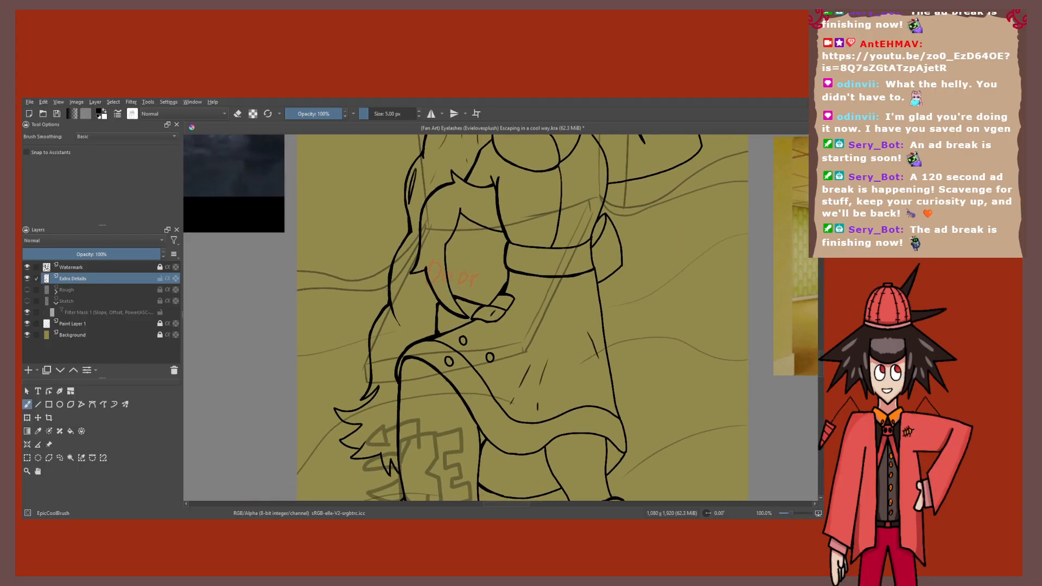
{"action": "key", "text": "e"}
{"action": "scroll", "coordinate": [415, 233], "scroll_direction": "up", "scroll_amount": 1}
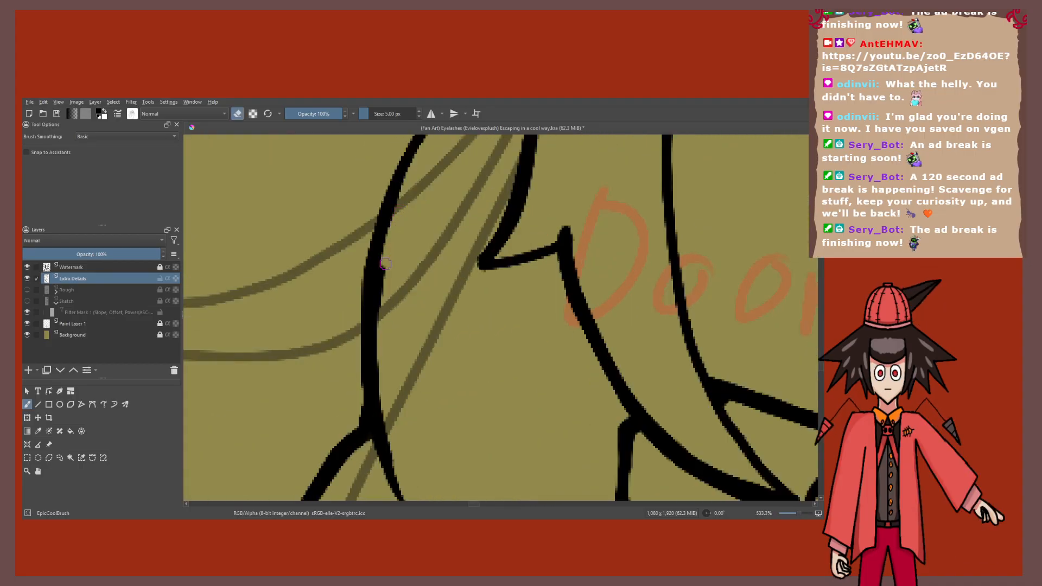
{"action": "scroll", "coordinate": [382, 281], "scroll_direction": "down", "scroll_amount": 1}
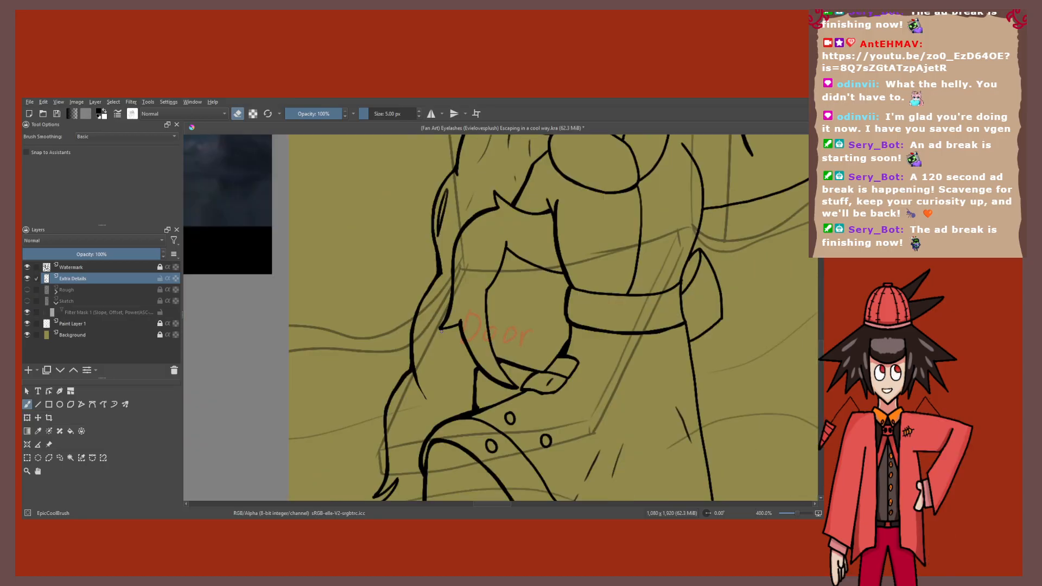
{"action": "scroll", "coordinate": [440, 330], "scroll_direction": "down", "scroll_amount": 6}
Step: Thicken the upper contour of the topmost pointed tuft at the long hair's end, tapering it toward the tip
{"action": "scroll", "coordinate": [440, 330], "scroll_direction": "up", "scroll_amount": 5}
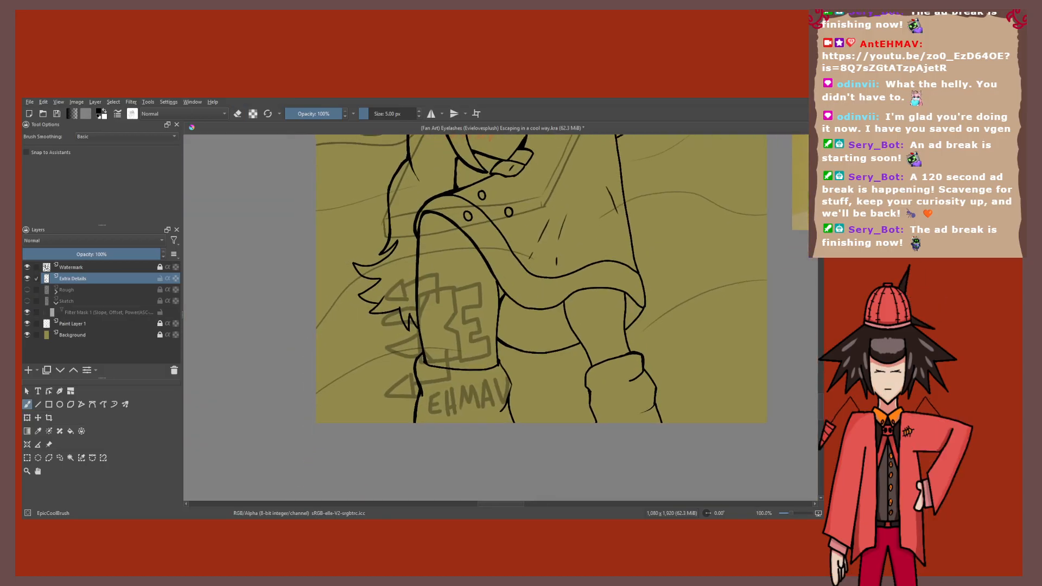
{"action": "key", "text": "e"}
{"action": "left_click_drag", "start_coordinate": [440, 330], "coordinate": [454, 325]}
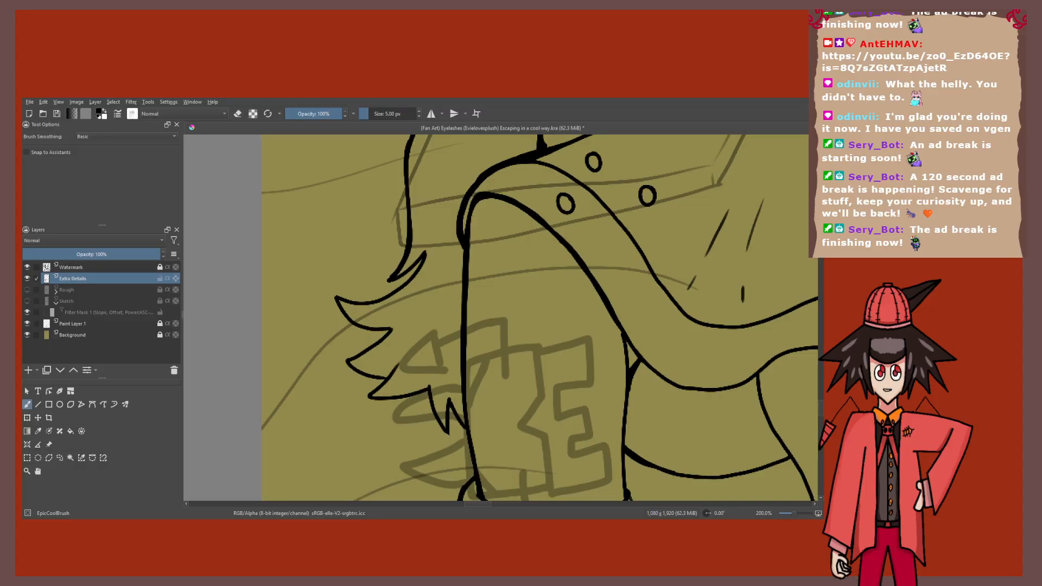
{"action": "scroll", "coordinate": [385, 285], "scroll_direction": "up", "scroll_amount": 3}
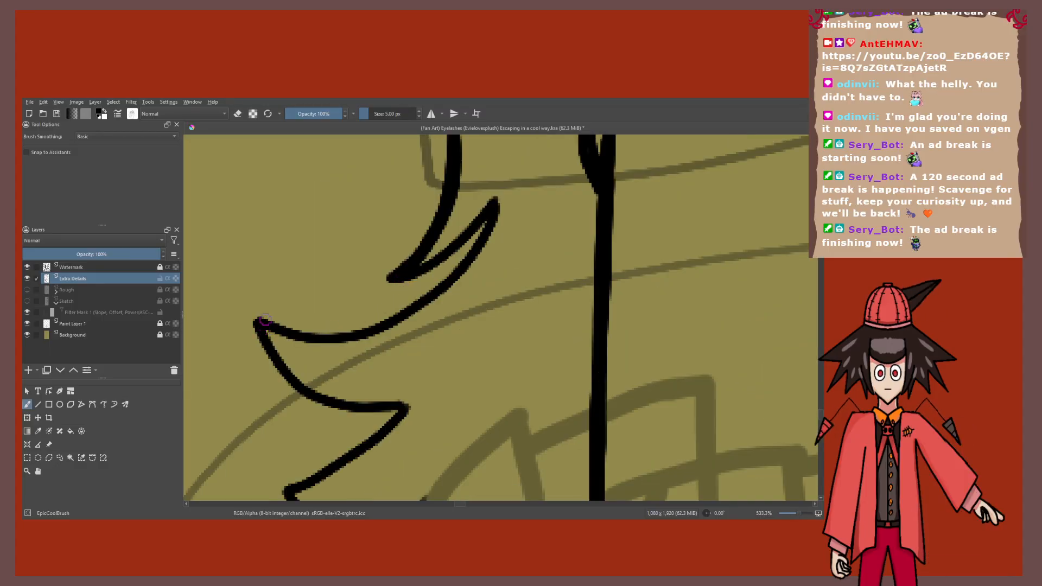
{"action": "left_click_drag", "start_coordinate": [348, 341], "coordinate": [395, 324]}
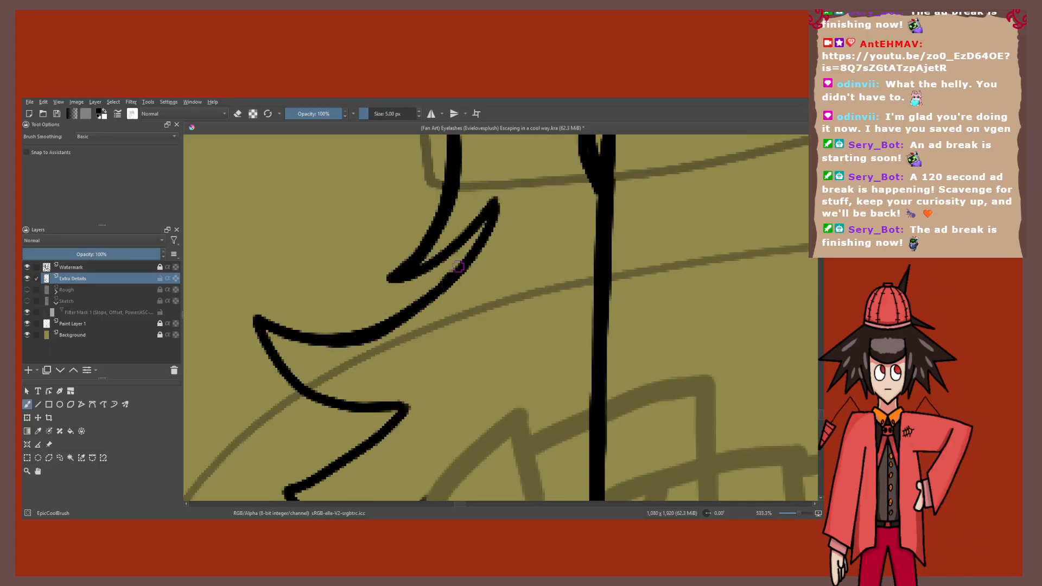
{"action": "left_click_drag", "start_coordinate": [459, 266], "coordinate": [393, 326]}
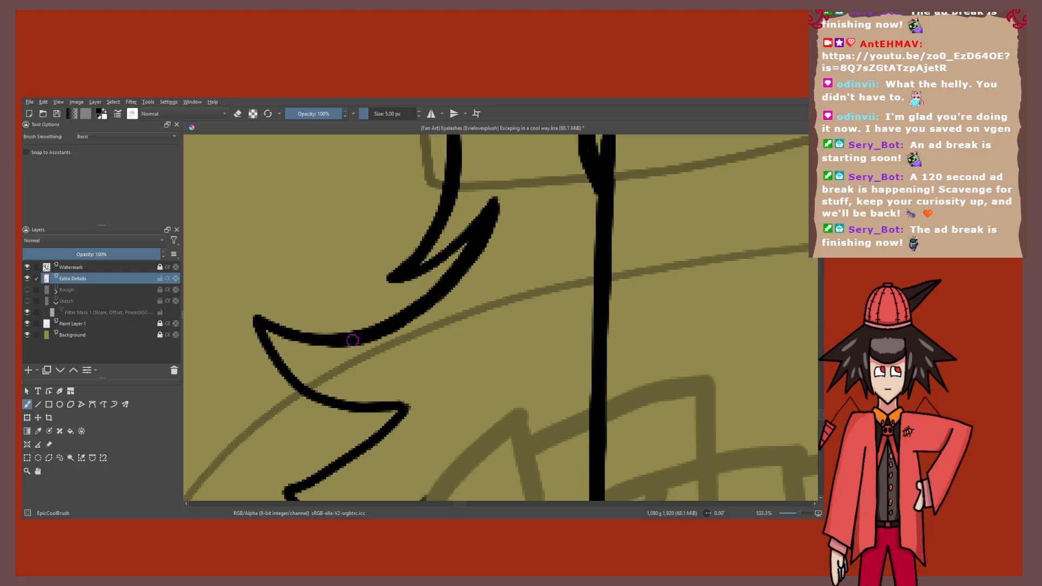
{"action": "scroll", "coordinate": [350, 342], "scroll_direction": "down", "scroll_amount": 7}
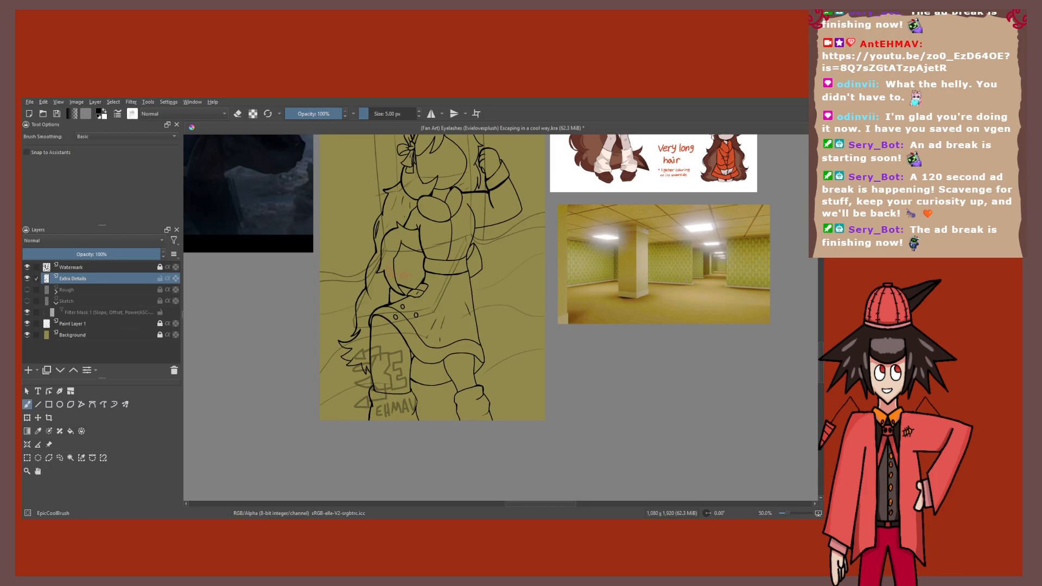
Step: Thicken the upper edge of the second pointed tuft at the hair's end and extend the third tuft's upper edge inward
{"action": "scroll", "coordinate": [423, 235], "scroll_direction": "up", "scroll_amount": 3}
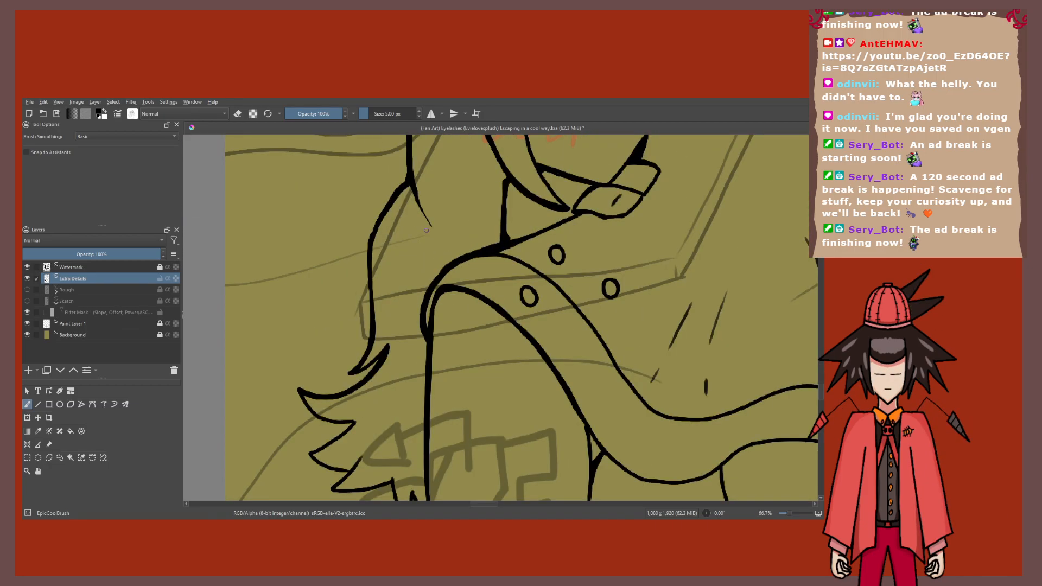
{"action": "scroll", "coordinate": [426, 230], "scroll_direction": "up", "scroll_amount": 2}
{"action": "scroll", "coordinate": [404, 316], "scroll_direction": "down", "scroll_amount": 5}
{"action": "key", "text": "e"}
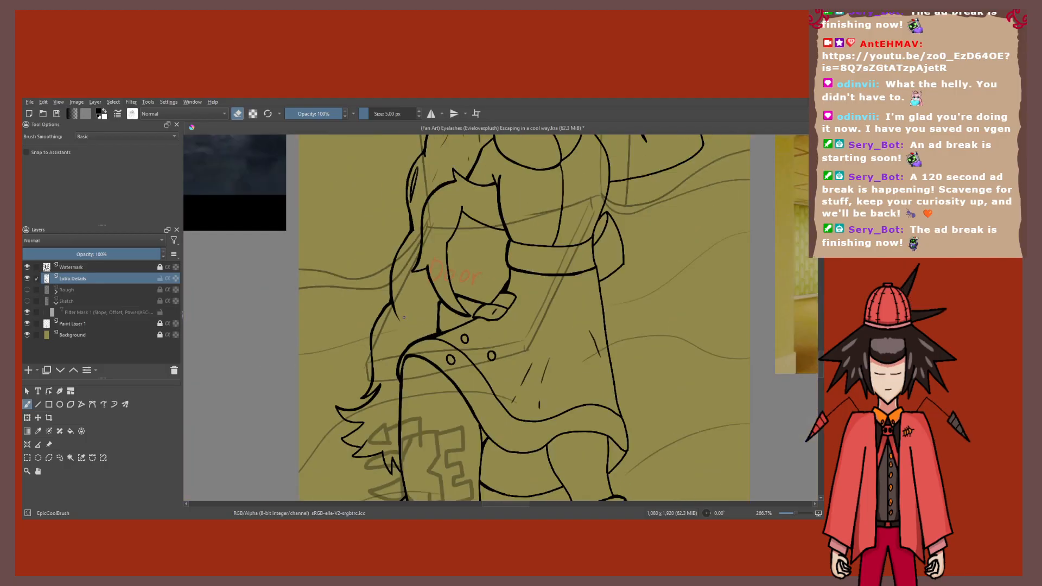
{"action": "scroll", "coordinate": [341, 464], "scroll_direction": "up", "scroll_amount": 3}
{"action": "key", "text": "e"}
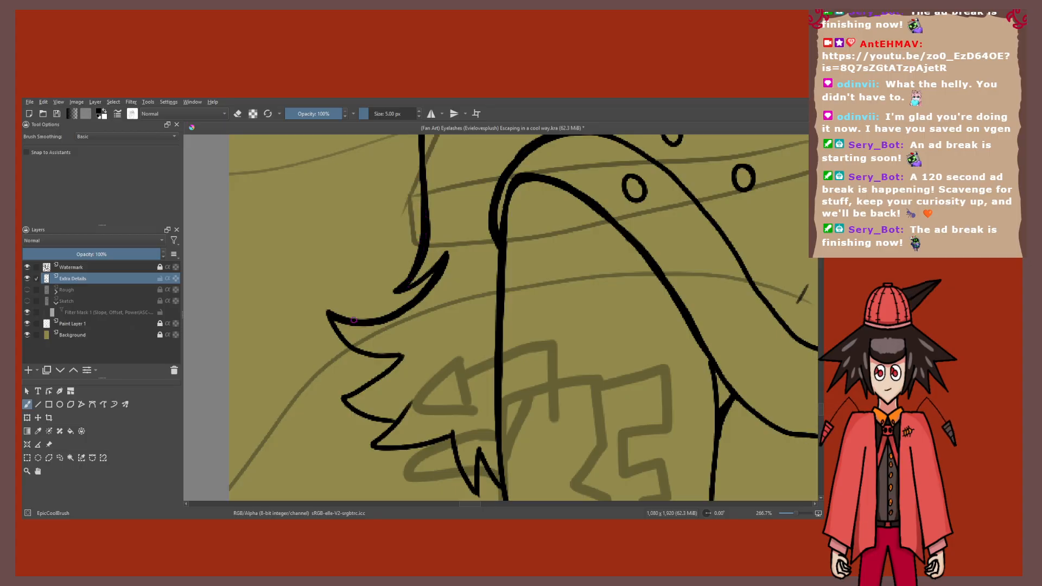
{"action": "scroll", "coordinate": [358, 437], "scroll_direction": "up", "scroll_amount": 2}
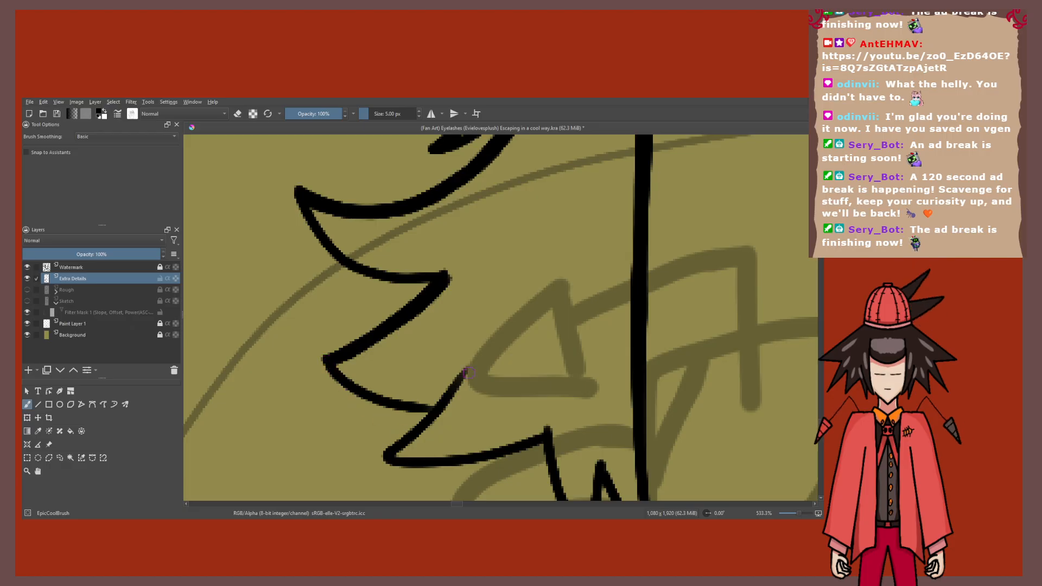
Step: Thicken the inner contour of the lowest hair tuft and the short strand line beside the leg, tapering toward their tips
{"action": "scroll", "coordinate": [468, 372], "scroll_direction": "down", "scroll_amount": 10}
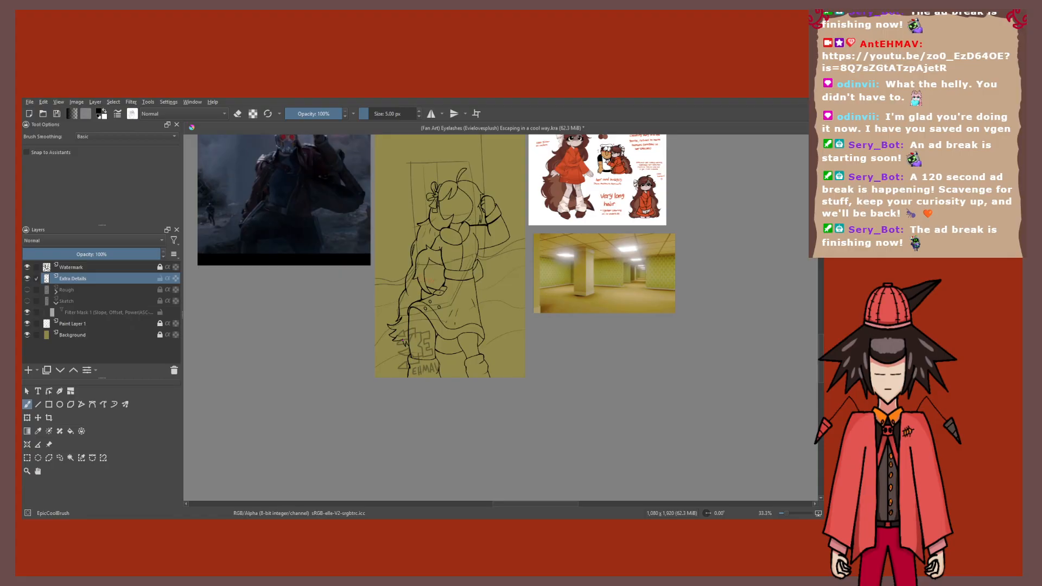
{"action": "mouse_move", "coordinate": [412, 330]}
{"action": "left_mouse_down"}
{"action": "mouse_move", "coordinate": [421, 383]}
{"action": "mouse_move", "coordinate": [470, 457]}
{"action": "left_mouse_up"}
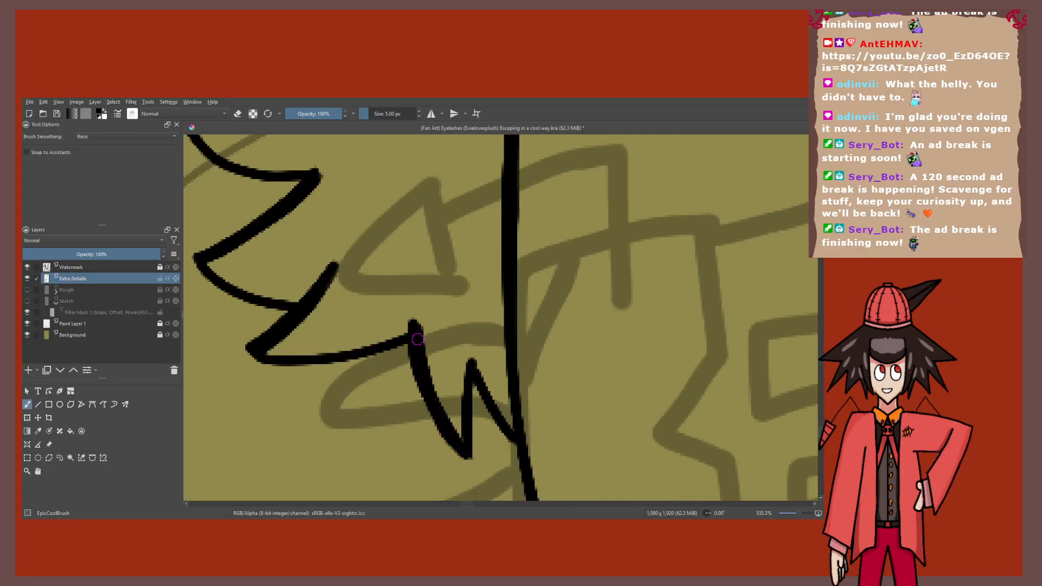
{"action": "left_click_drag", "start_coordinate": [410, 326], "coordinate": [470, 456]}
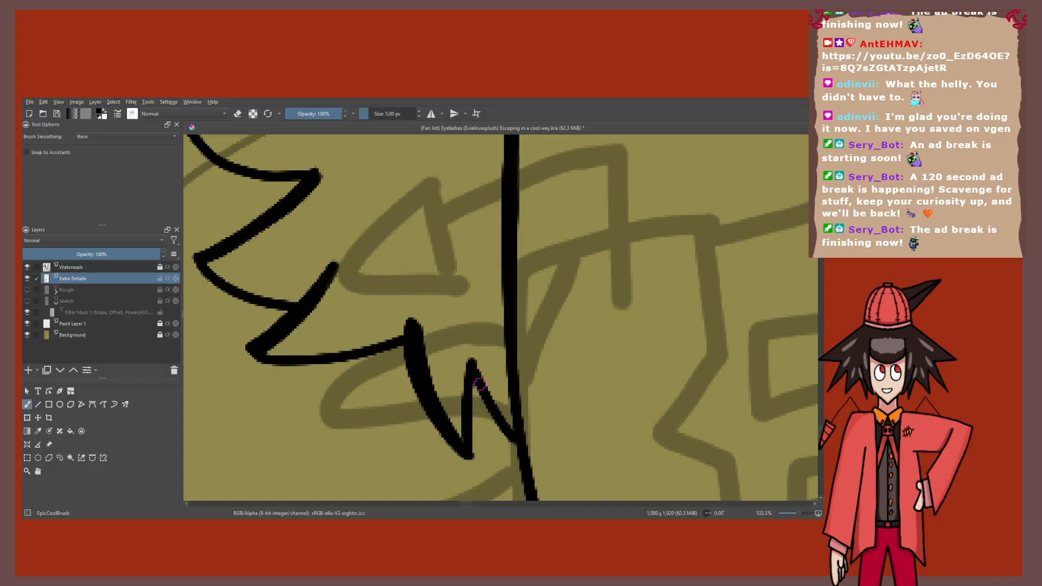
{"action": "left_click_drag", "start_coordinate": [480, 384], "coordinate": [496, 421]}
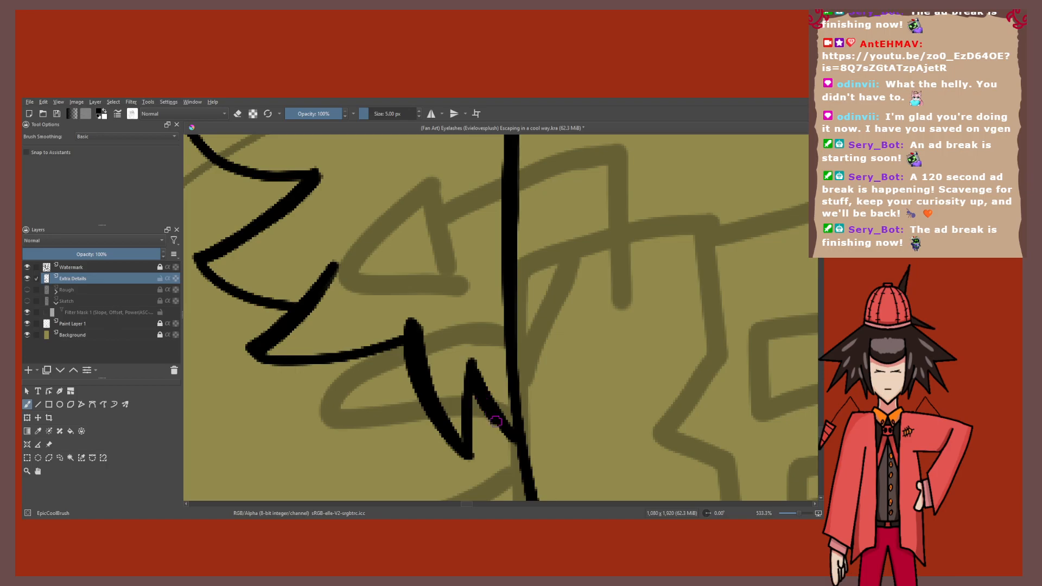
{"action": "scroll", "coordinate": [496, 421], "scroll_direction": "down", "scroll_amount": 6}
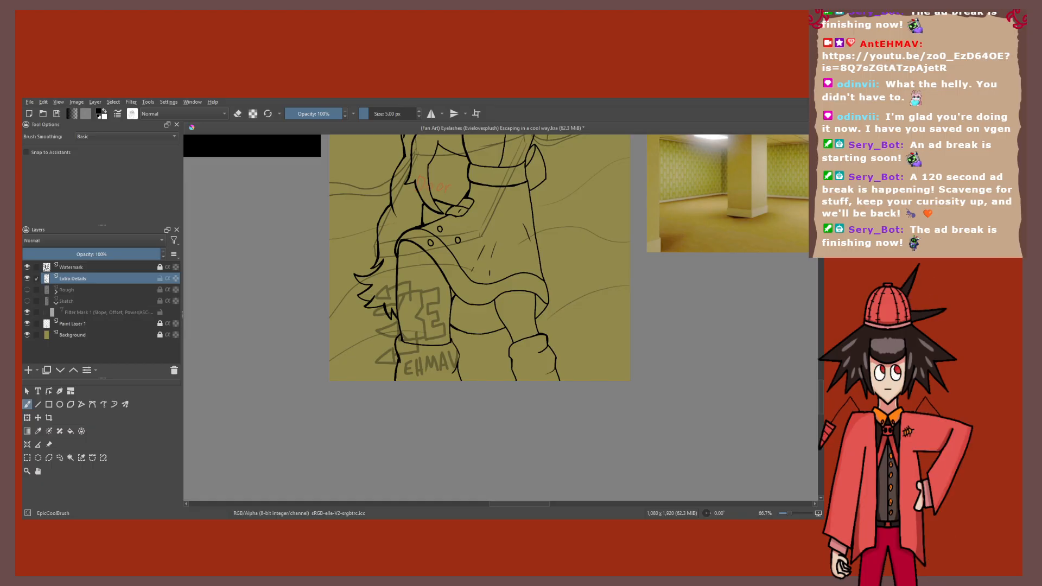
Step: Erase along the inner side of the lowest hair tuft's thickened contour to slim and smooth it
{"action": "scroll", "coordinate": [393, 368], "scroll_direction": "down", "scroll_amount": 1}
{"action": "scroll", "coordinate": [383, 350], "scroll_direction": "up", "scroll_amount": 4}
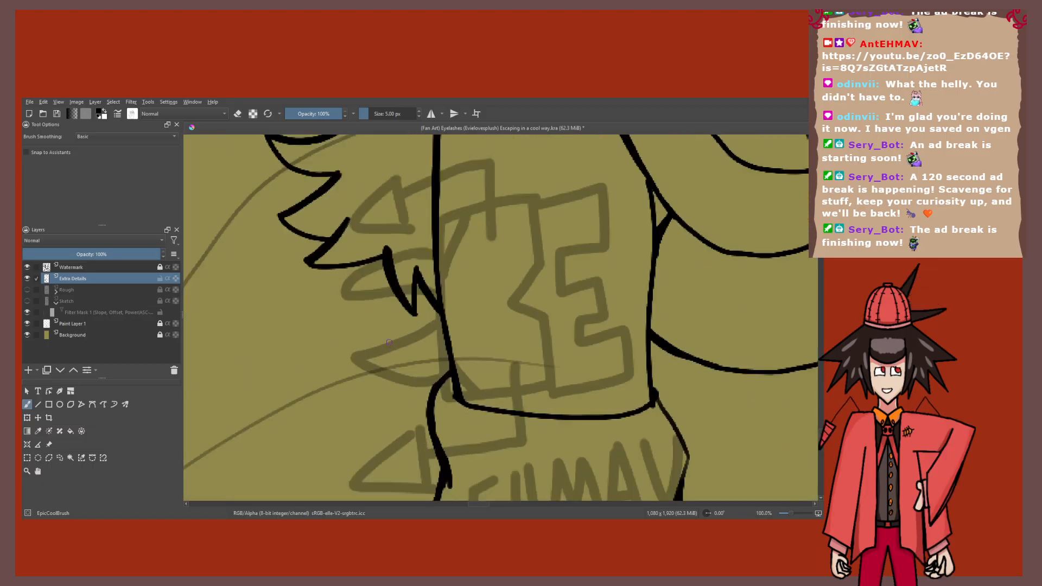
{"action": "scroll", "coordinate": [384, 281], "scroll_direction": "up", "scroll_amount": 2}
{"action": "key", "text": "e"}
{"action": "scroll", "coordinate": [399, 211], "scroll_direction": "up", "scroll_amount": 1}
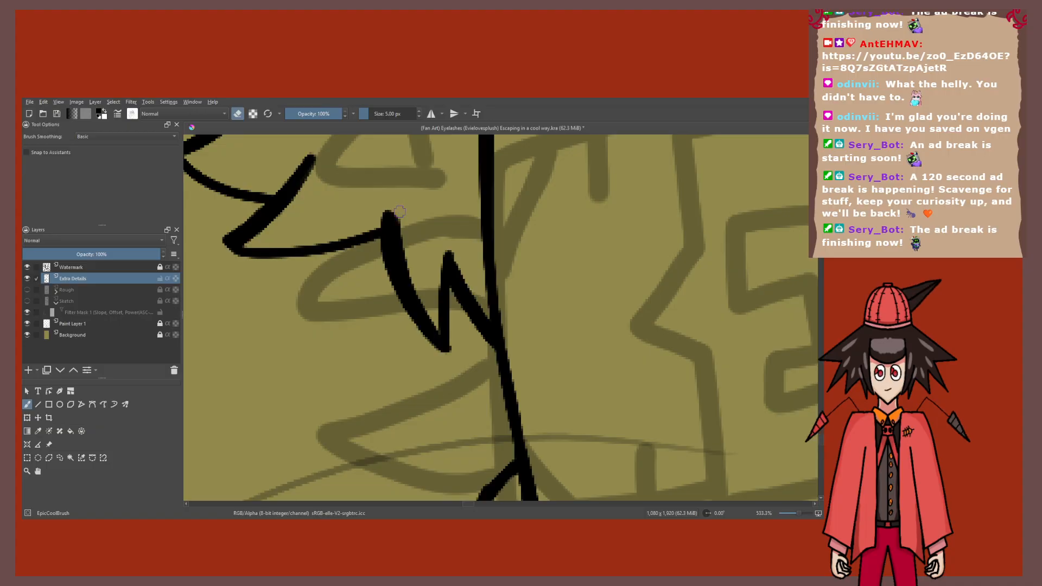
{"action": "left_click_drag", "start_coordinate": [399, 211], "coordinate": [431, 300]}
{"action": "scroll", "coordinate": [432, 297], "scroll_direction": "down", "scroll_amount": 5}
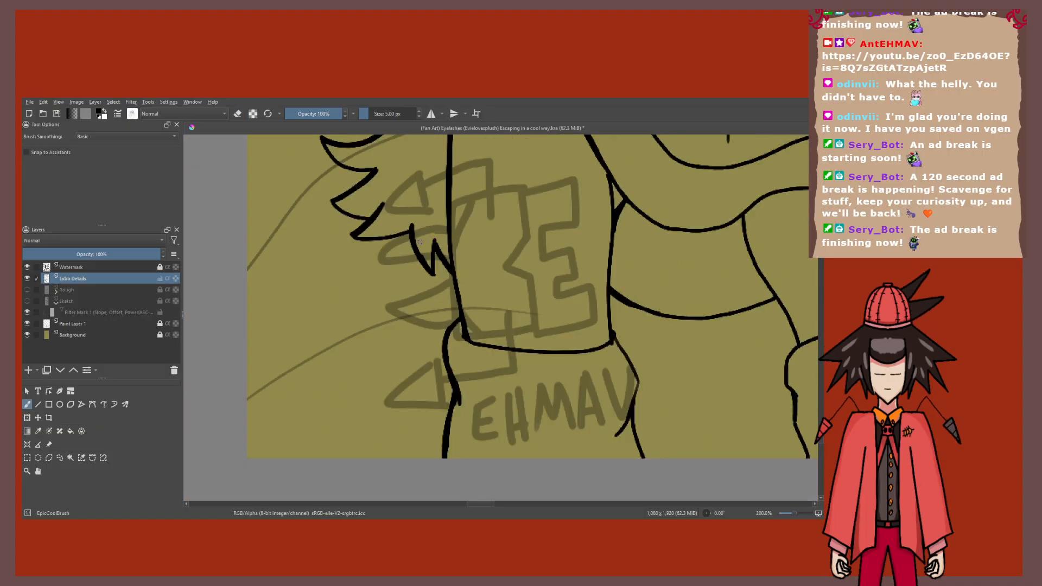
{"action": "scroll", "coordinate": [428, 301], "scroll_direction": "up", "scroll_amount": 5}
{"action": "key", "text": "e"}
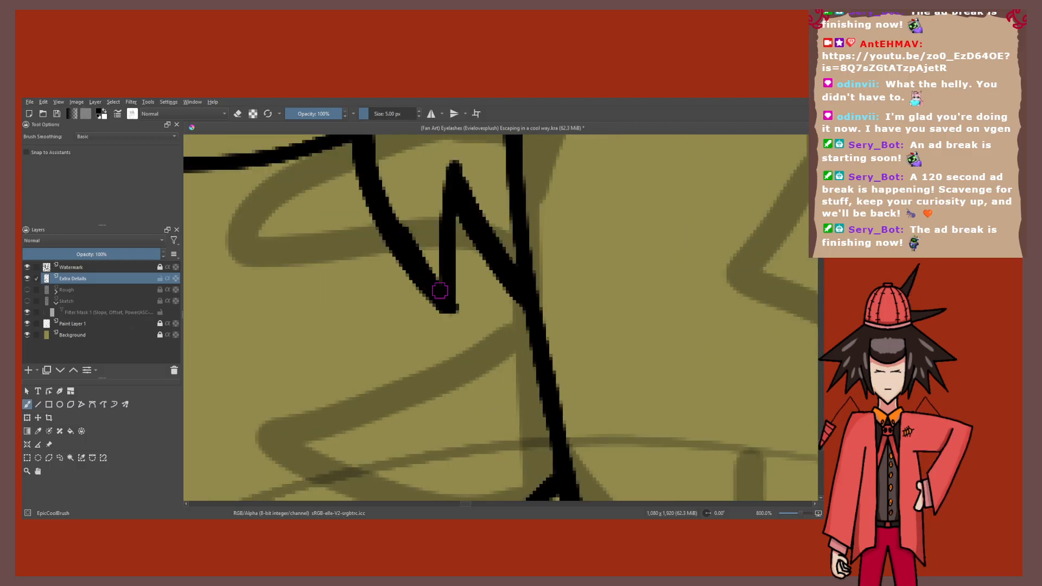
{"action": "scroll", "coordinate": [434, 276], "scroll_direction": "down", "scroll_amount": 3}
{"action": "key", "text": "e"}
{"action": "scroll", "coordinate": [441, 265], "scroll_direction": "up", "scroll_amount": 4}
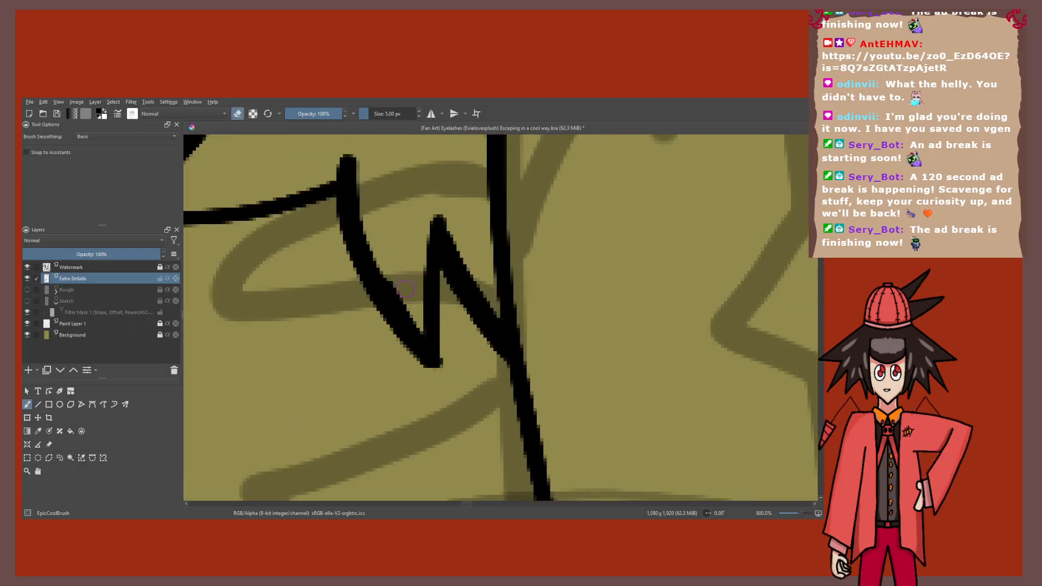
{"action": "scroll", "coordinate": [406, 289], "scroll_direction": "down", "scroll_amount": 8}
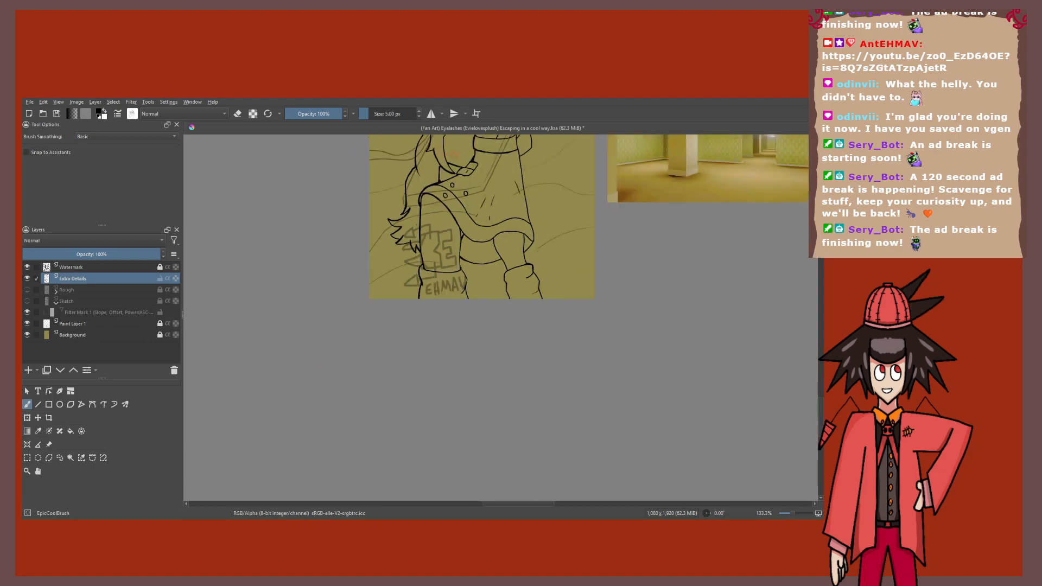
Step: Thicken the underside of the curved hem line that spans between the character's two legs
{"action": "left_click_drag", "start_coordinate": [376, 304], "coordinate": [373, 307]}
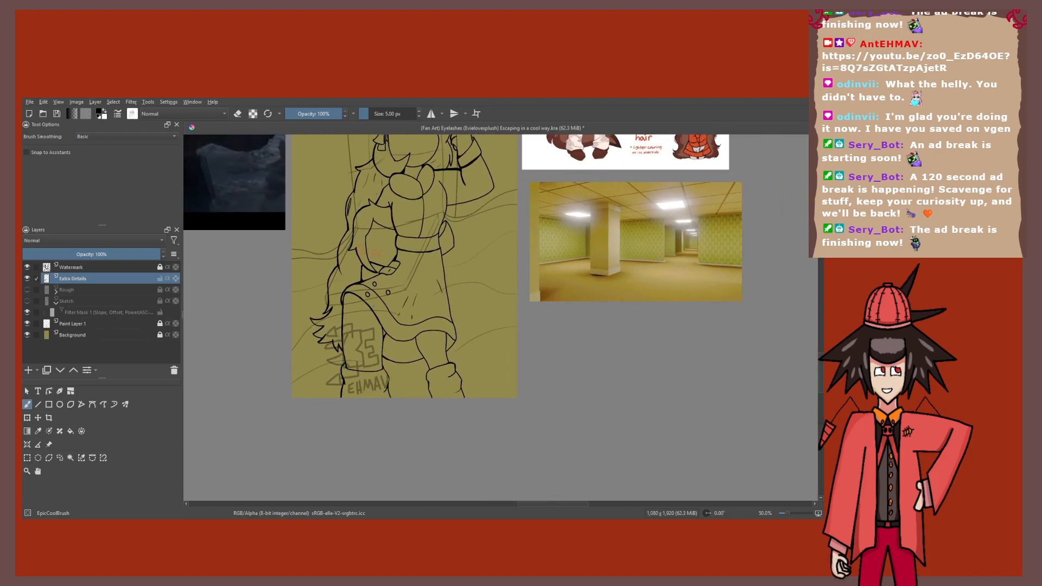
{"action": "scroll", "coordinate": [386, 312], "scroll_direction": "up", "scroll_amount": 6}
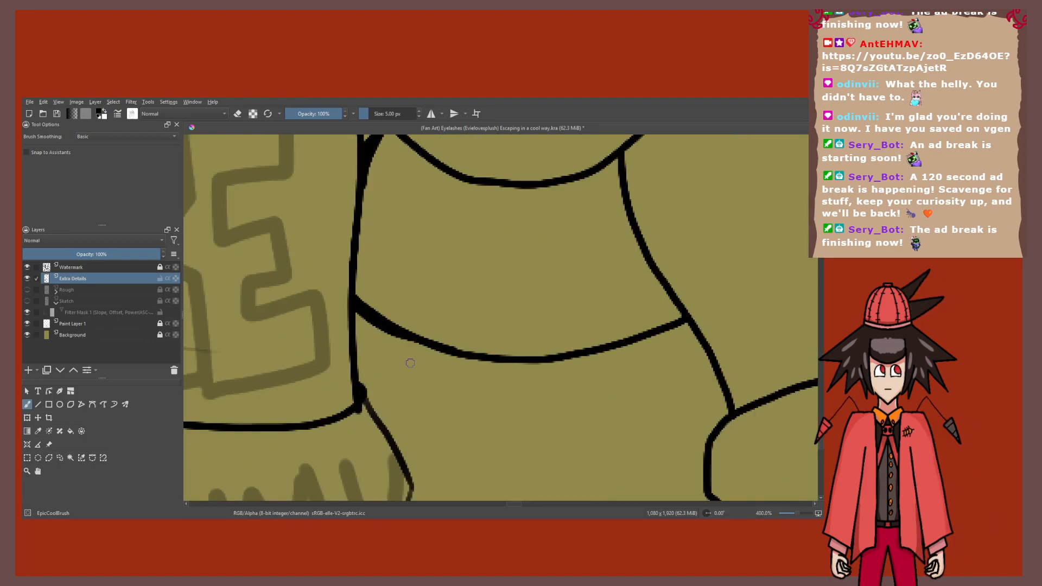
{"action": "mouse_move", "coordinate": [654, 337]}
{"action": "left_mouse_down"}
{"action": "mouse_move", "coordinate": [687, 321]}
{"action": "mouse_move", "coordinate": [421, 346]}
{"action": "mouse_move", "coordinate": [367, 321]}
{"action": "left_mouse_up"}
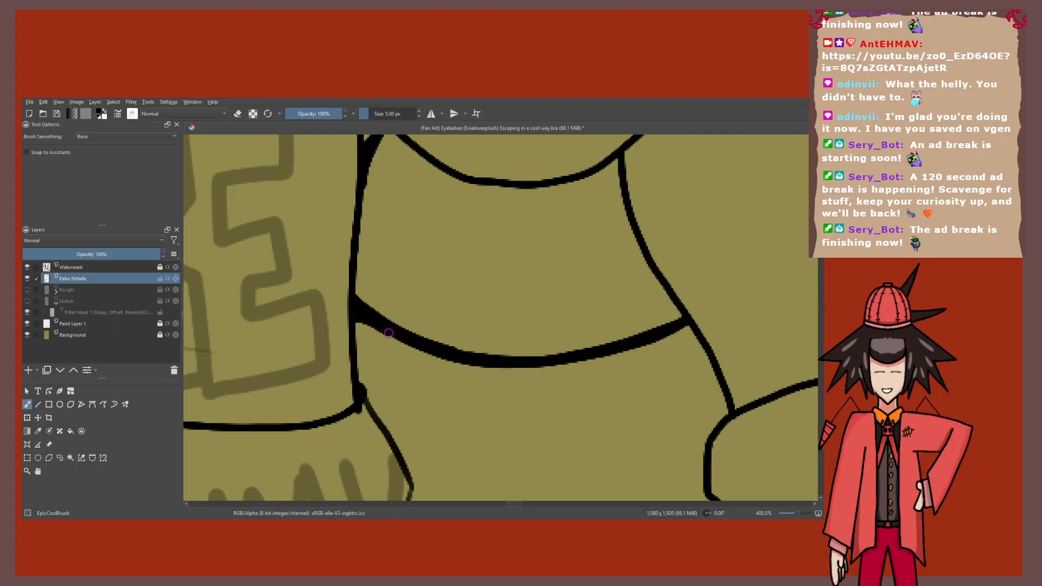
{"action": "scroll", "coordinate": [429, 335], "scroll_direction": "down", "scroll_amount": 1}
{"action": "scroll", "coordinate": [430, 333], "scroll_direction": "down", "scroll_amount": 4}
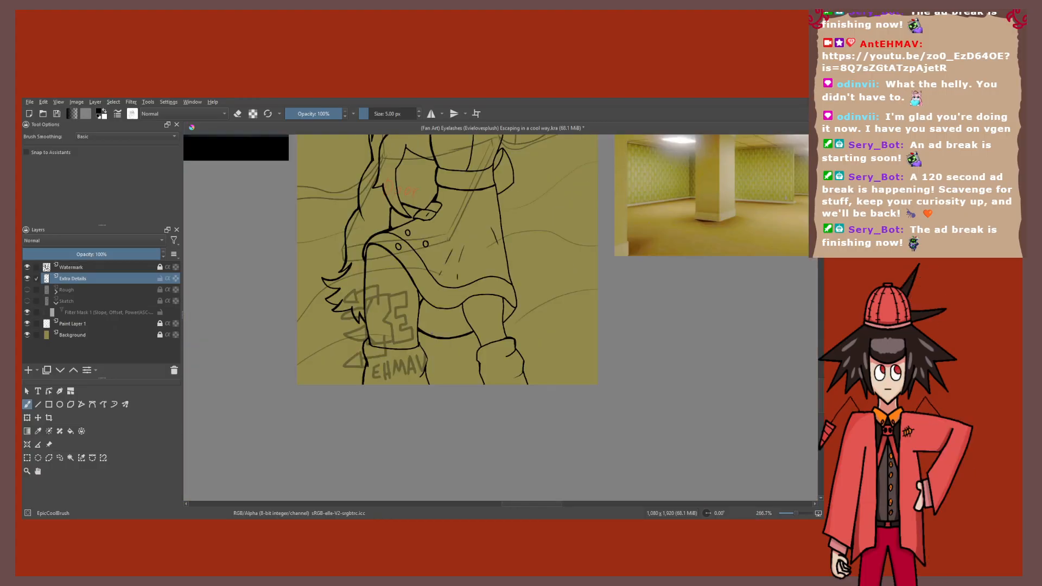
Step: Thicken the upper curve of the dress trim from the raised thigh down past the buttons
{"action": "left_click_drag", "start_coordinate": [500, 348], "coordinate": [429, 392]}
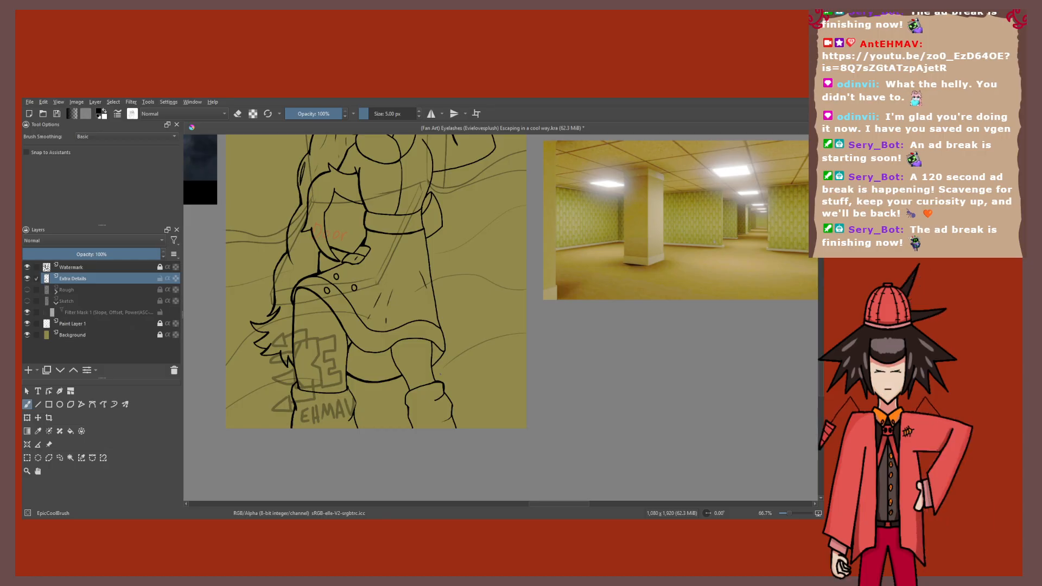
{"action": "scroll", "coordinate": [319, 274], "scroll_direction": "up", "scroll_amount": 5}
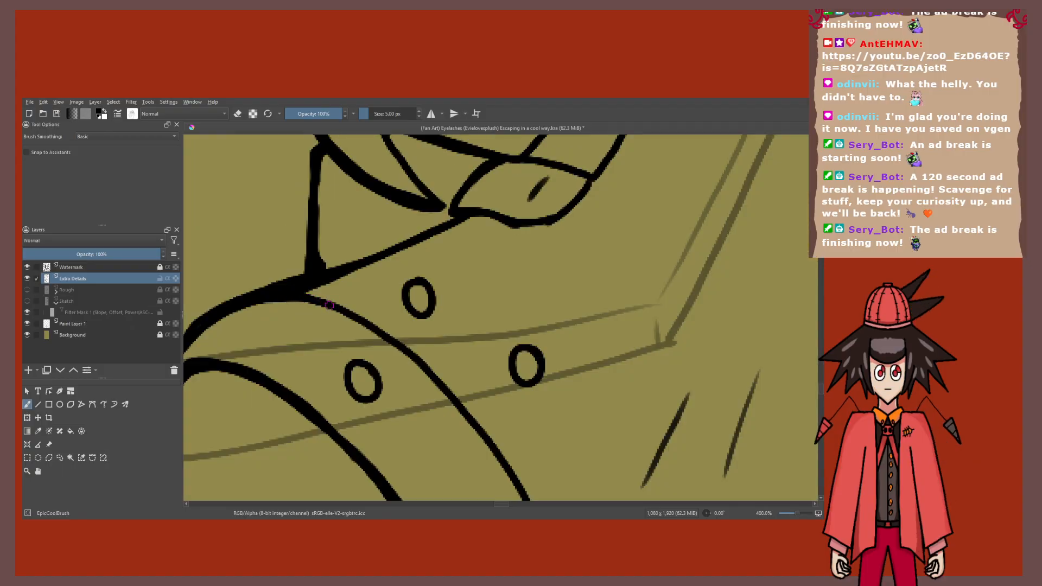
{"action": "mouse_move", "coordinate": [319, 298]}
{"action": "left_mouse_down"}
{"action": "mouse_move", "coordinate": [399, 342]}
{"action": "mouse_move", "coordinate": [487, 442]}
{"action": "left_mouse_up"}
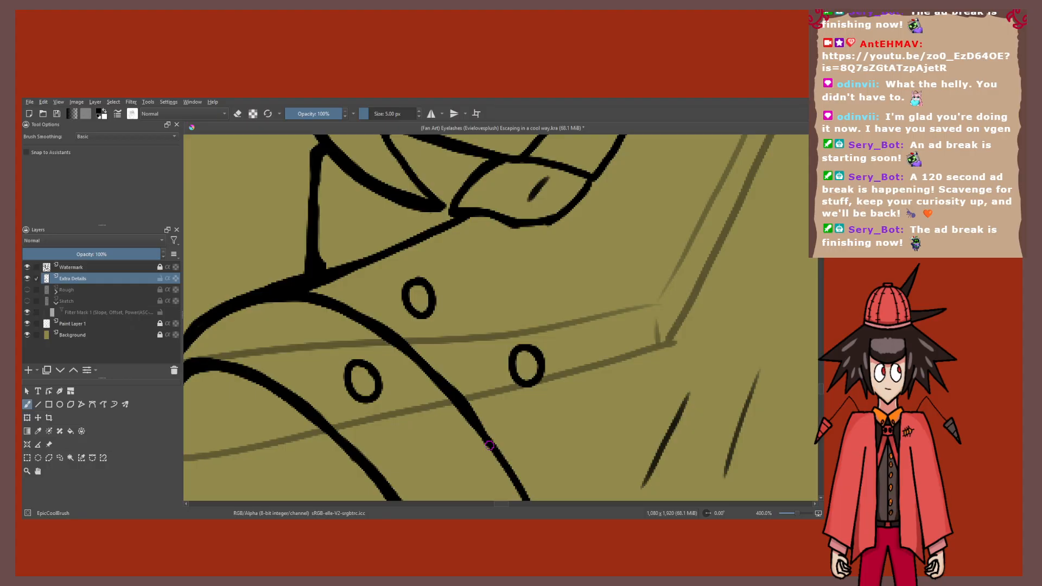
{"action": "scroll", "coordinate": [408, 291], "scroll_direction": "down", "scroll_amount": 7}
{"action": "mouse_move", "coordinate": [427, 286]}
{"action": "left_mouse_down"}
{"action": "mouse_move", "coordinate": [404, 331]}
{"action": "mouse_move", "coordinate": [349, 314]}
{"action": "left_mouse_up"}
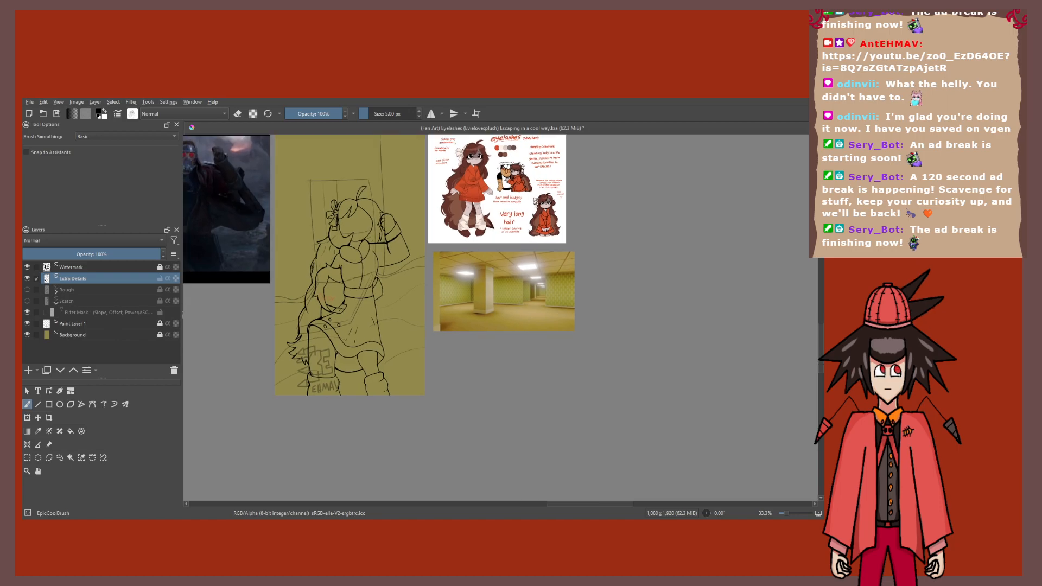
Step: Thicken the torso's side contour from below the raised arm down to the belt bow, tapering its upper end
{"action": "scroll", "coordinate": [371, 259], "scroll_direction": "up", "scroll_amount": 6}
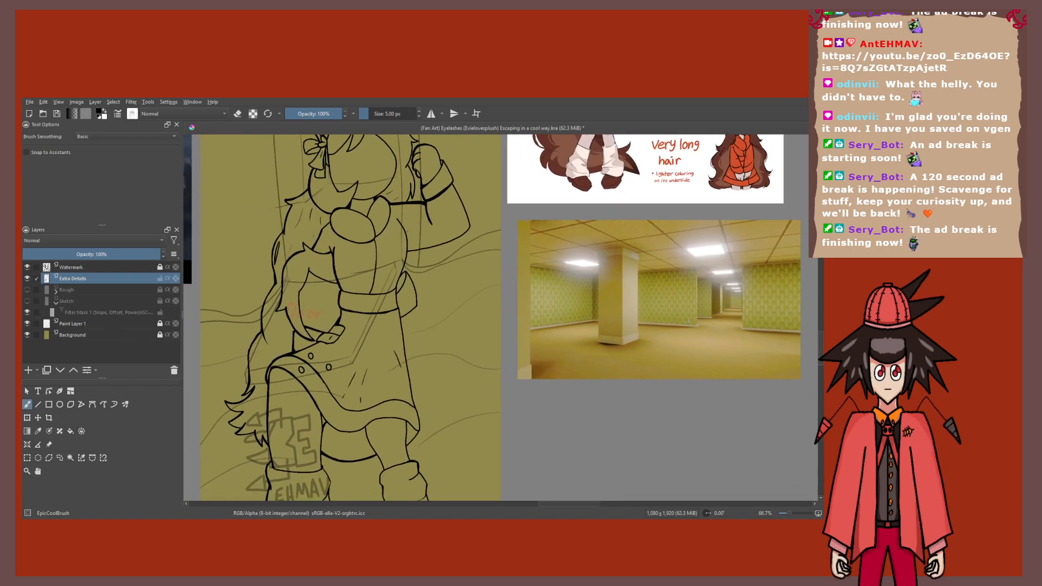
{"action": "scroll", "coordinate": [392, 224], "scroll_direction": "up", "scroll_amount": 1}
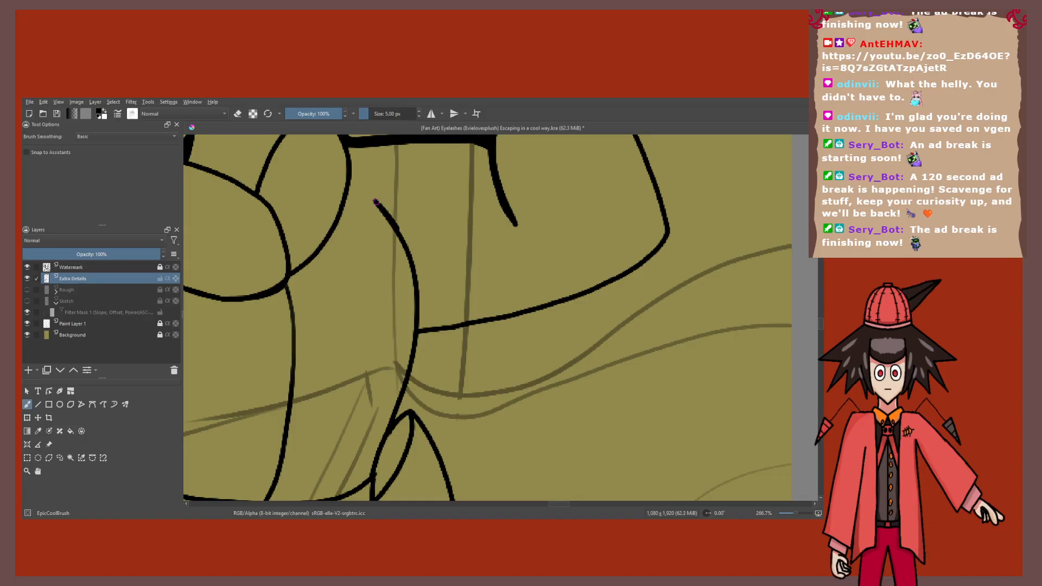
{"action": "left_click_drag", "start_coordinate": [375, 201], "coordinate": [407, 252]}
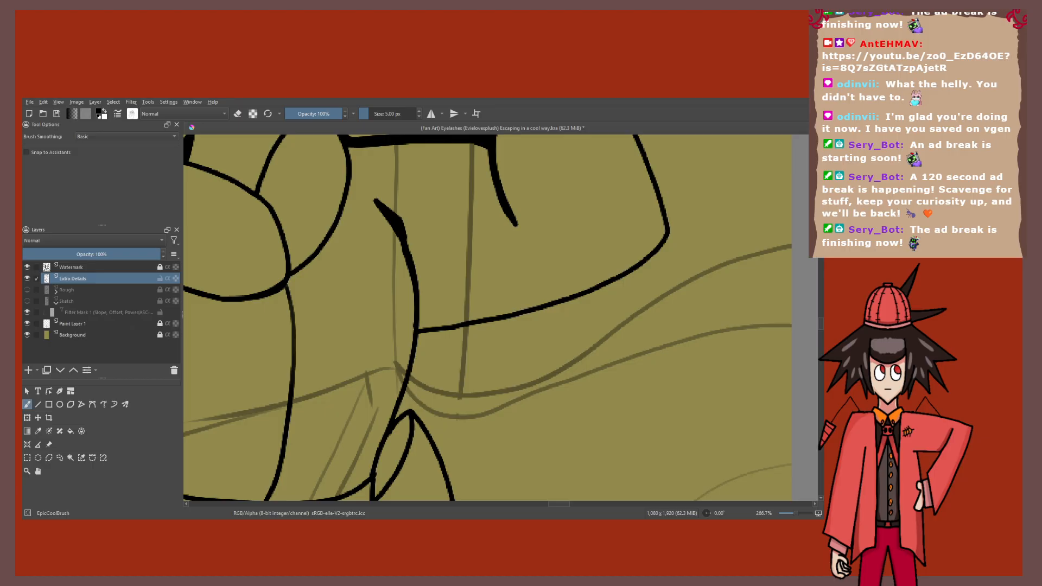
{"action": "left_click_drag", "start_coordinate": [461, 352], "coordinate": [501, 278]}
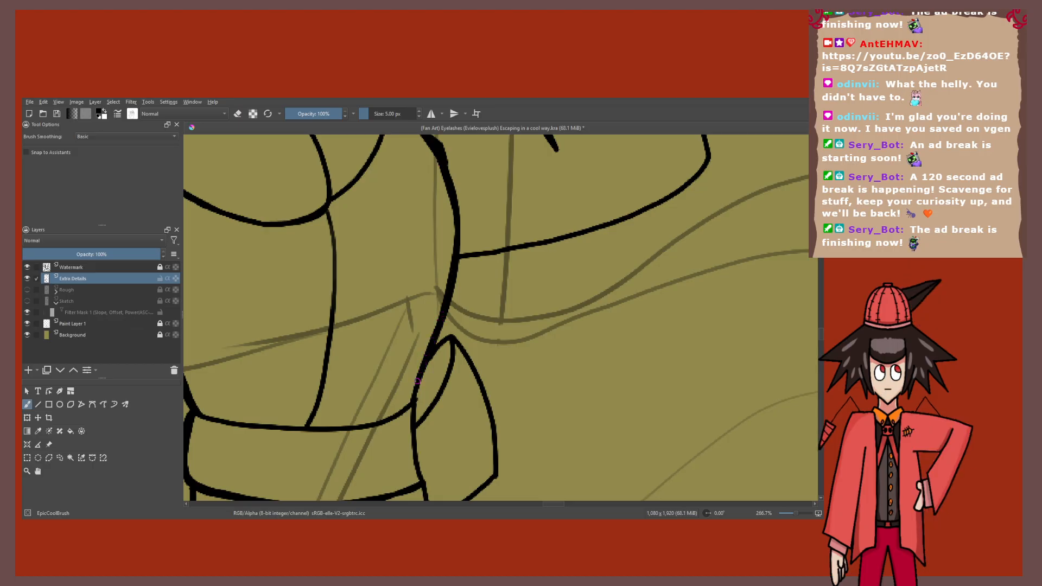
{"action": "left_click_drag", "start_coordinate": [412, 401], "coordinate": [457, 282]}
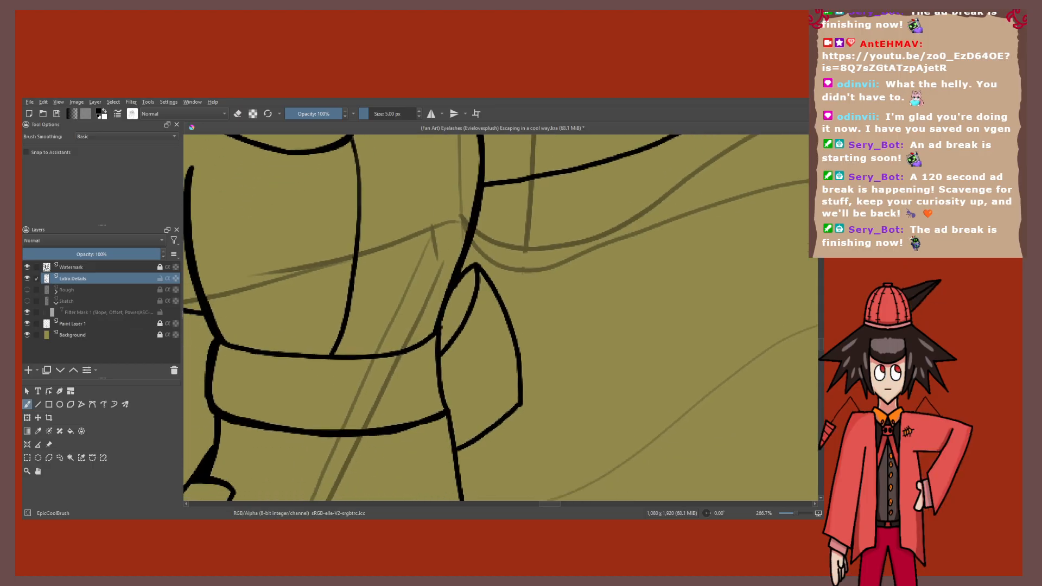
{"action": "scroll", "coordinate": [449, 321], "scroll_direction": "down", "scroll_amount": 6}
{"action": "left_click_drag", "start_coordinate": [449, 322], "coordinate": [472, 261]}
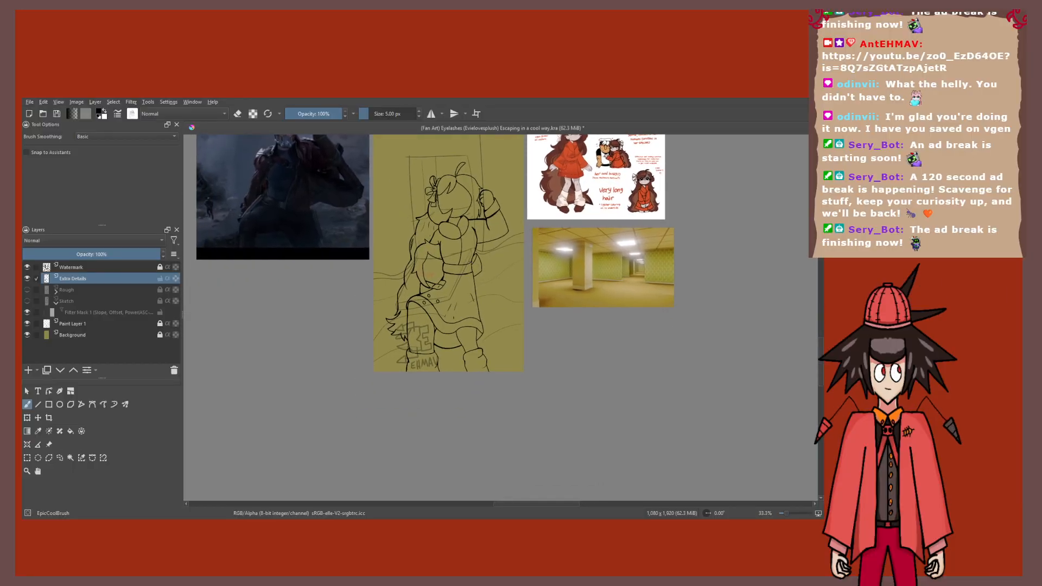
Step: Erase along the inner edge of the thickened torso side contour to smooth its curve
{"action": "scroll", "coordinate": [593, 157], "scroll_direction": "up", "scroll_amount": 2}
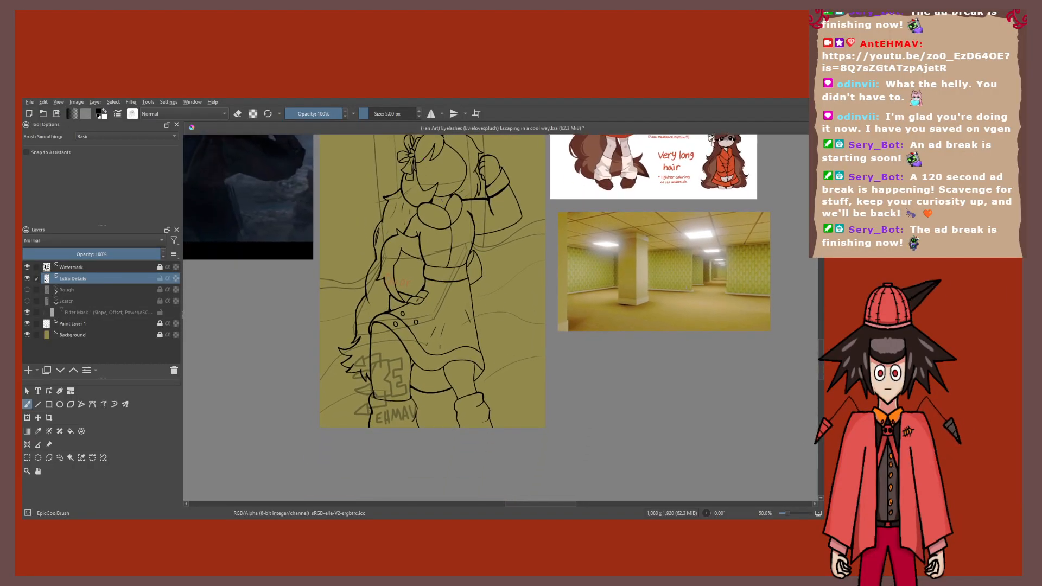
{"action": "left_click_drag", "start_coordinate": [594, 157], "coordinate": [596, 149]}
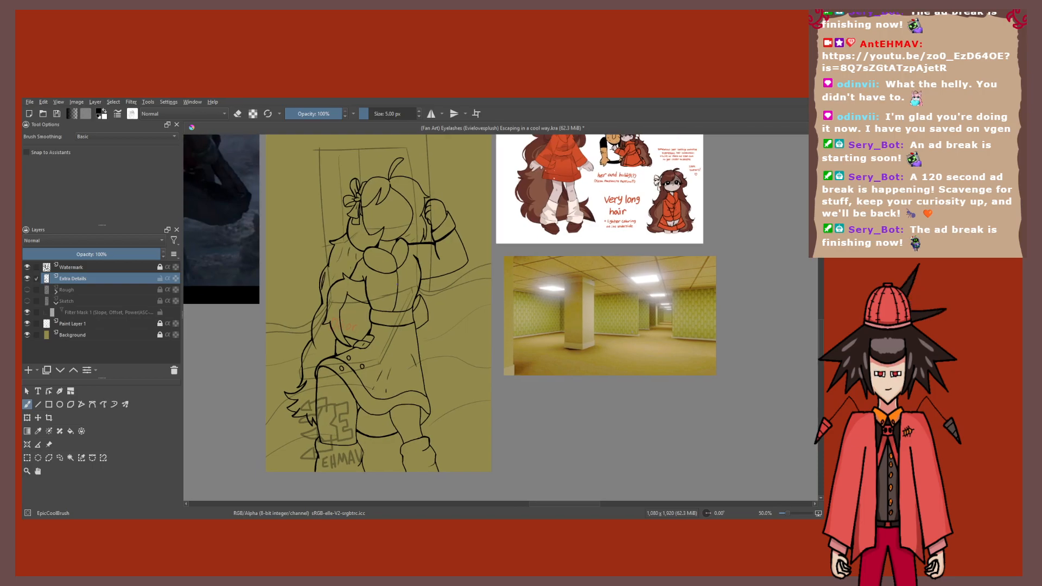
{"action": "scroll", "coordinate": [394, 296], "scroll_direction": "up", "scroll_amount": 6}
{"action": "key", "text": "e"}
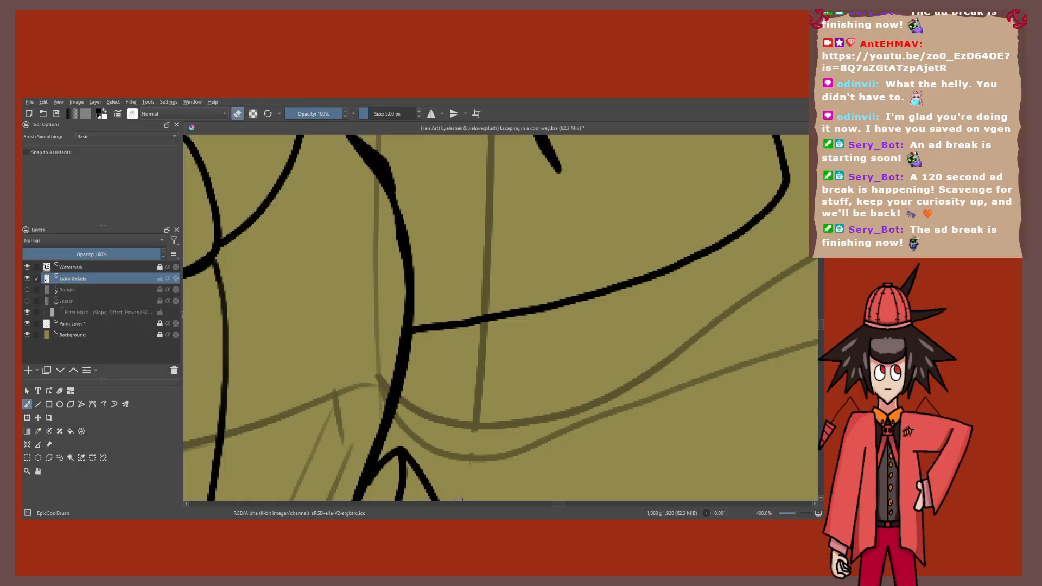
{"action": "scroll", "coordinate": [459, 498], "scroll_direction": "up", "scroll_amount": 1}
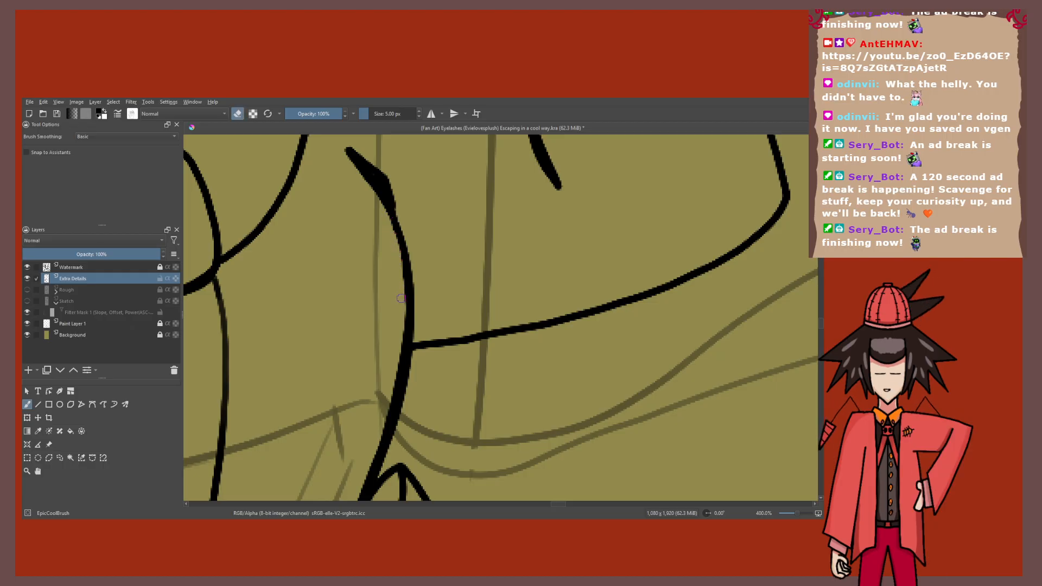
{"action": "scroll", "coordinate": [400, 312], "scroll_direction": "down", "scroll_amount": 4}
{"action": "scroll", "coordinate": [390, 361], "scroll_direction": "up", "scroll_amount": 2}
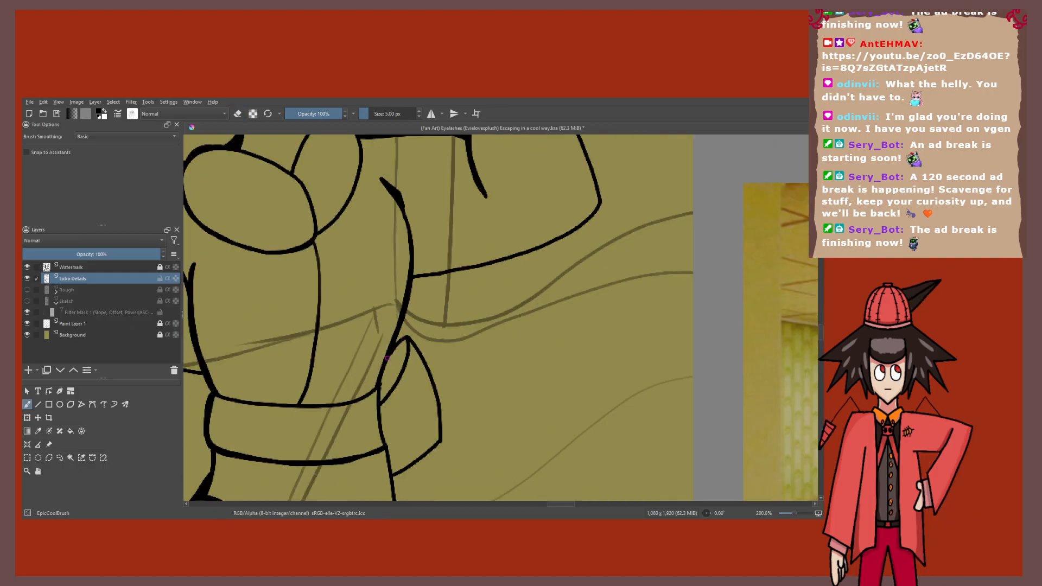
Step: Thicken the belt's side edge beside the bow and the belt's upper edge where it meets the side contour
{"action": "scroll", "coordinate": [391, 361], "scroll_direction": "up", "scroll_amount": 1}
{"action": "key", "text": "e"}
{"action": "scroll", "coordinate": [387, 359], "scroll_direction": "up", "scroll_amount": 2}
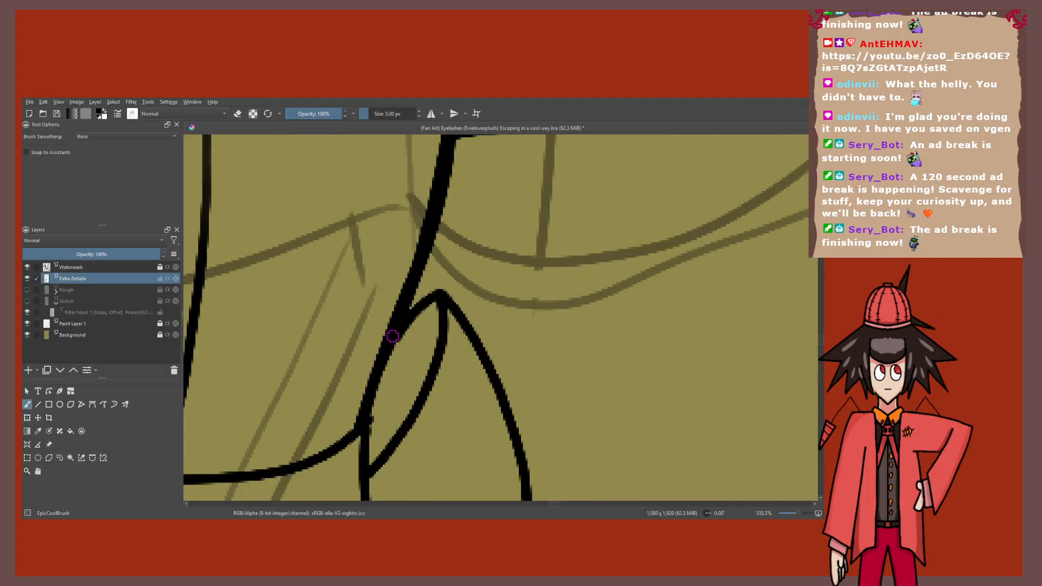
{"action": "scroll", "coordinate": [392, 336], "scroll_direction": "down", "scroll_amount": 1}
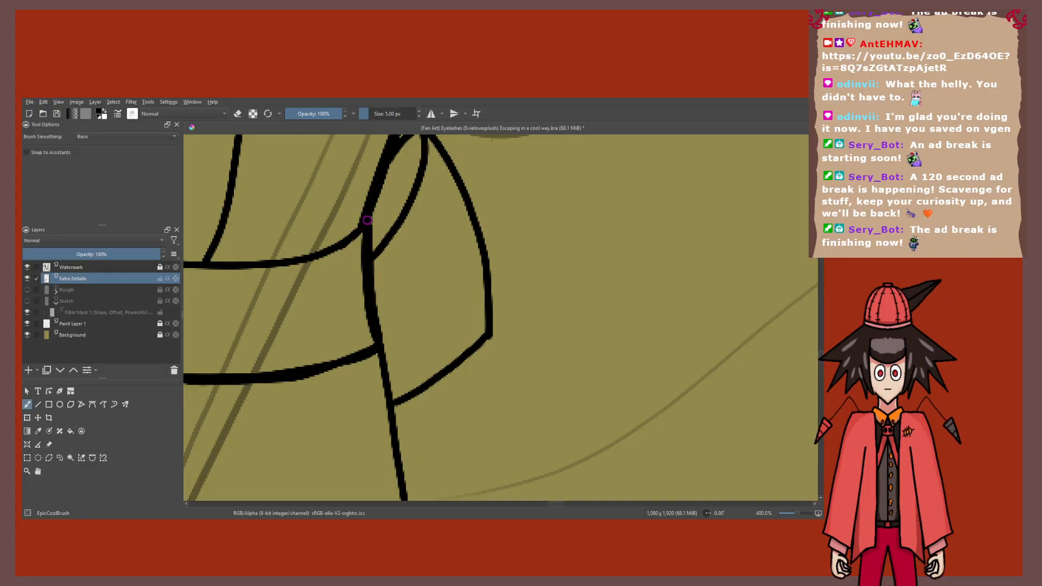
{"action": "mouse_move", "coordinate": [365, 217]}
{"action": "left_mouse_down"}
{"action": "mouse_move", "coordinate": [328, 249]}
{"action": "mouse_move", "coordinate": [243, 261]}
{"action": "left_mouse_up"}
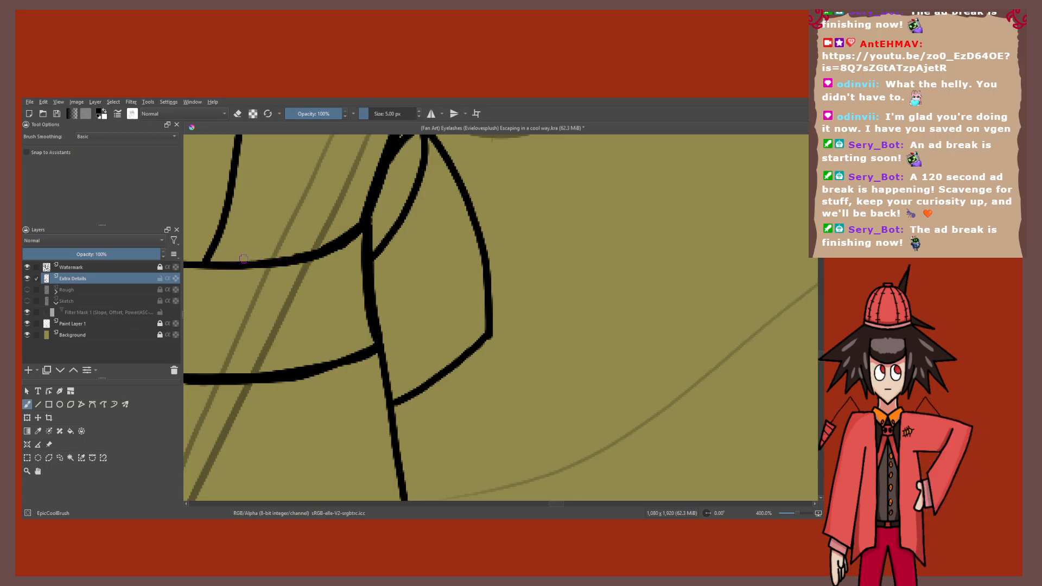
{"action": "scroll", "coordinate": [244, 259], "scroll_direction": "down", "scroll_amount": 7}
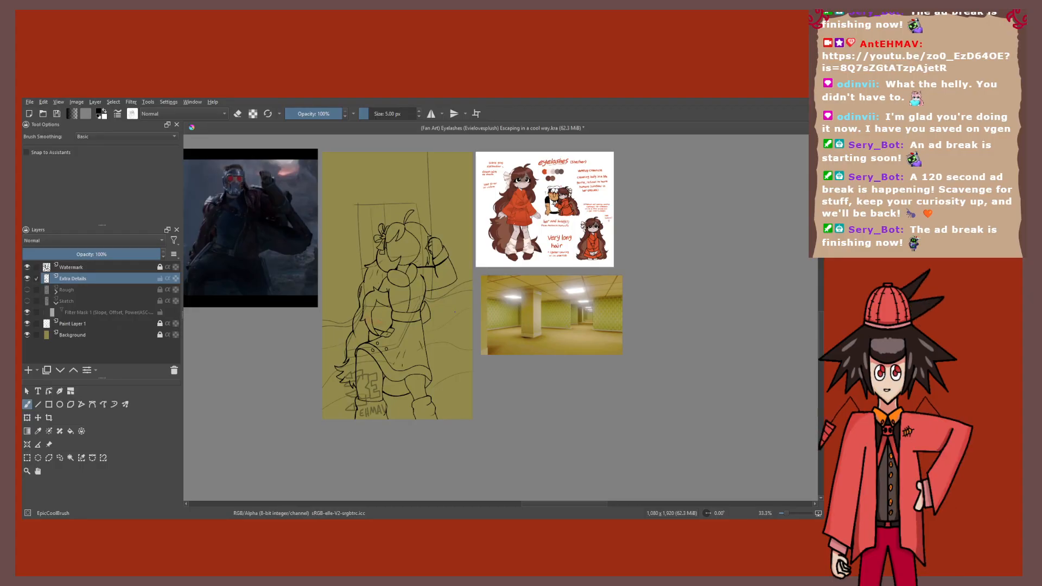
{"action": "scroll", "coordinate": [358, 271], "scroll_direction": "up", "scroll_amount": 6}
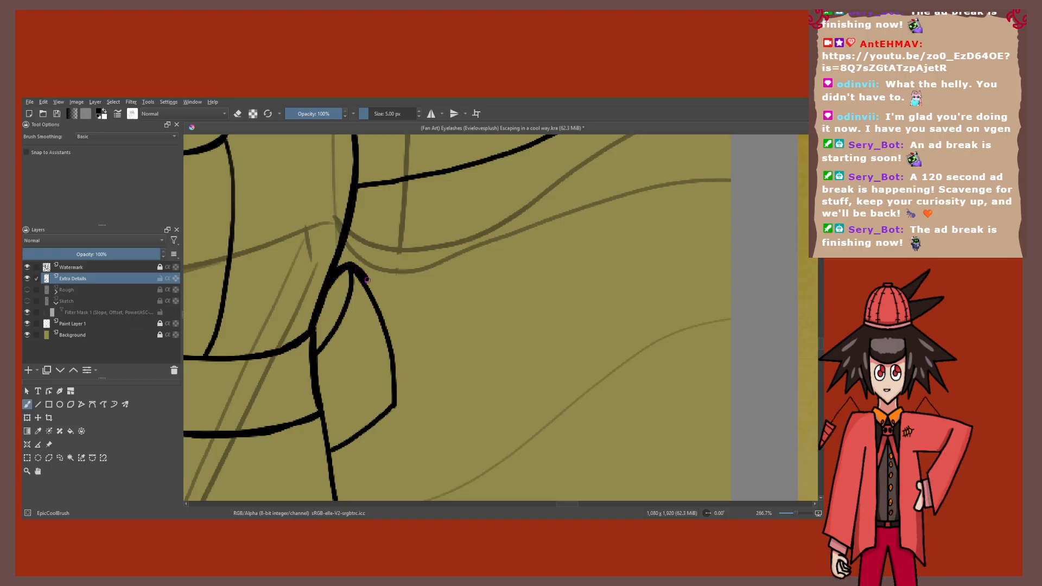
Step: Thicken the outer curve of the belt bow from its peak down to the side corner and save the drawing
{"action": "left_click_drag", "start_coordinate": [366, 280], "coordinate": [396, 369]}
{"action": "key", "text": "ctrl+z"}
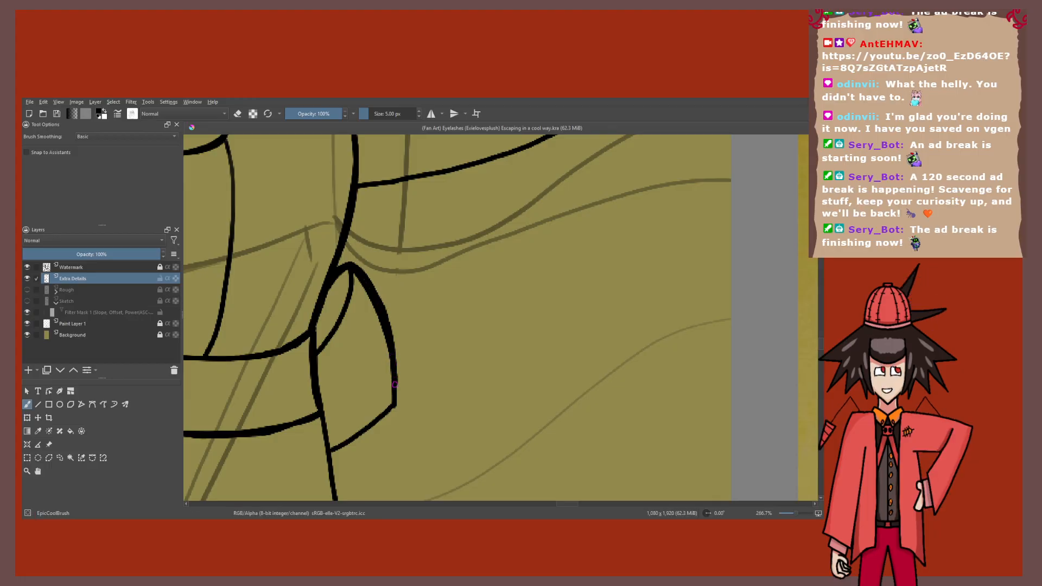
{"action": "scroll", "coordinate": [395, 384], "scroll_direction": "down", "scroll_amount": 8}
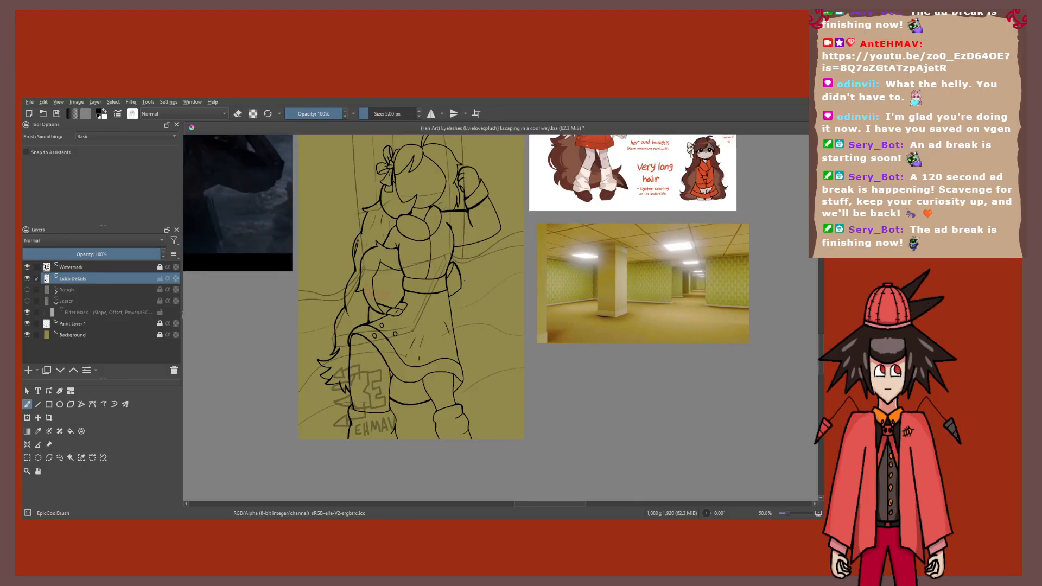
{"action": "scroll", "coordinate": [412, 331], "scroll_direction": "up", "scroll_amount": 8}
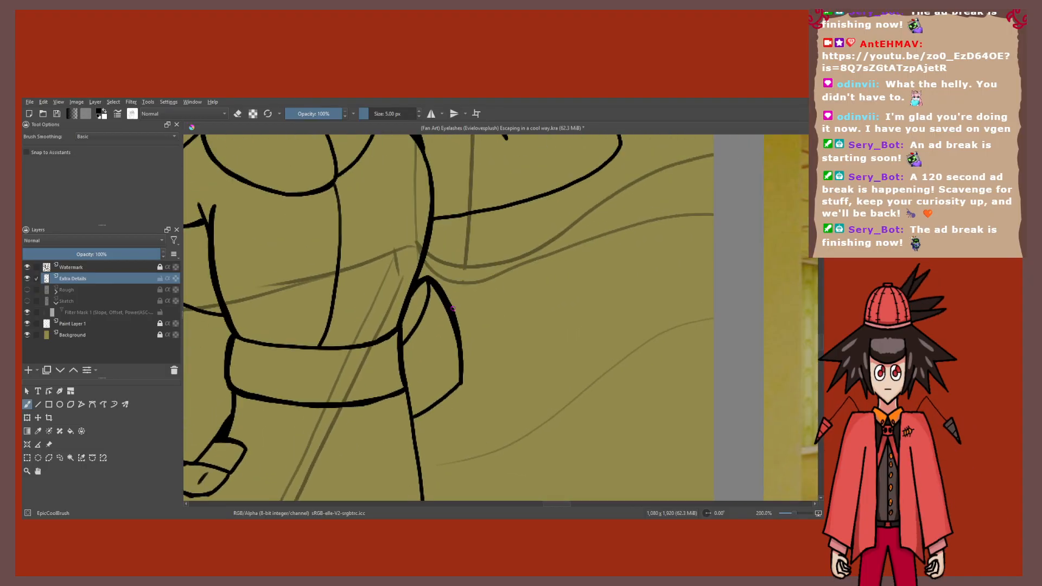
{"action": "scroll", "coordinate": [413, 331], "scroll_direction": "up", "scroll_amount": 1}
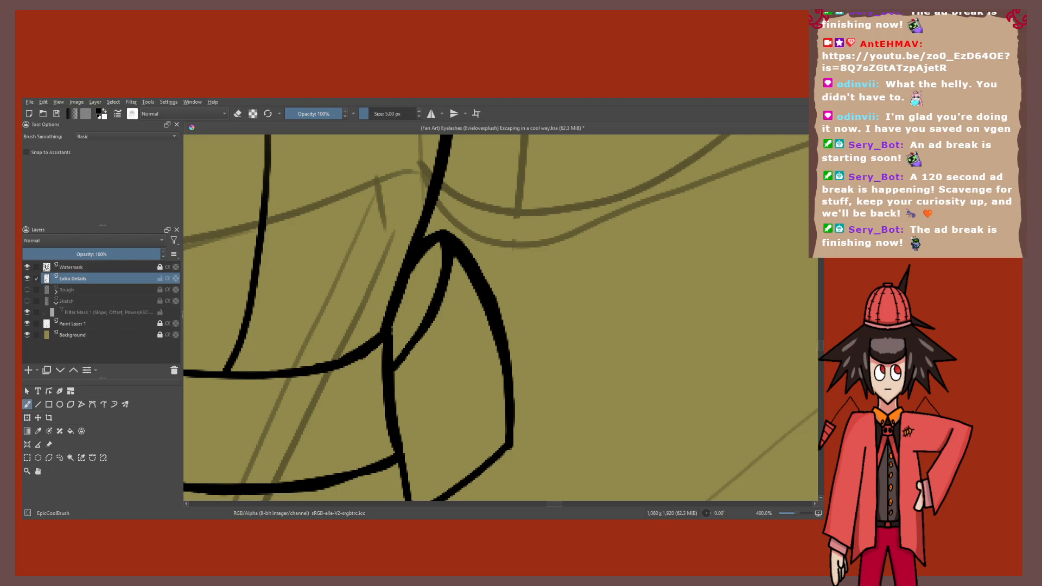
{"action": "scroll", "coordinate": [500, 318], "scroll_direction": "down", "scroll_amount": 7}
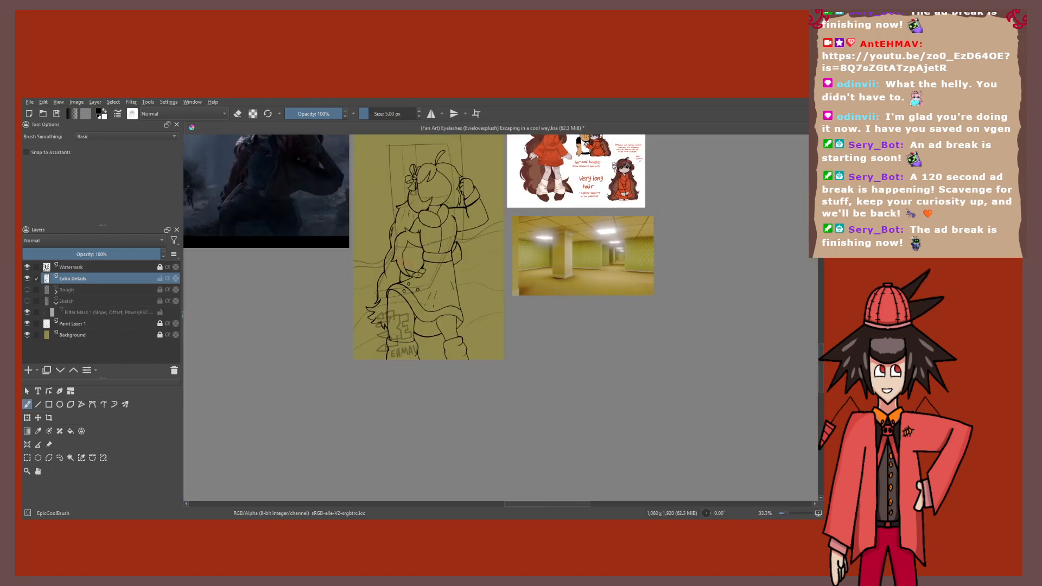
Step: Thicken both side edges of the standing leg between the dress hem and the sock cuff
{"action": "scroll", "coordinate": [491, 196], "scroll_direction": "up", "scroll_amount": 3}
{"action": "left_click_drag", "start_coordinate": [425, 300], "coordinate": [491, 233]}
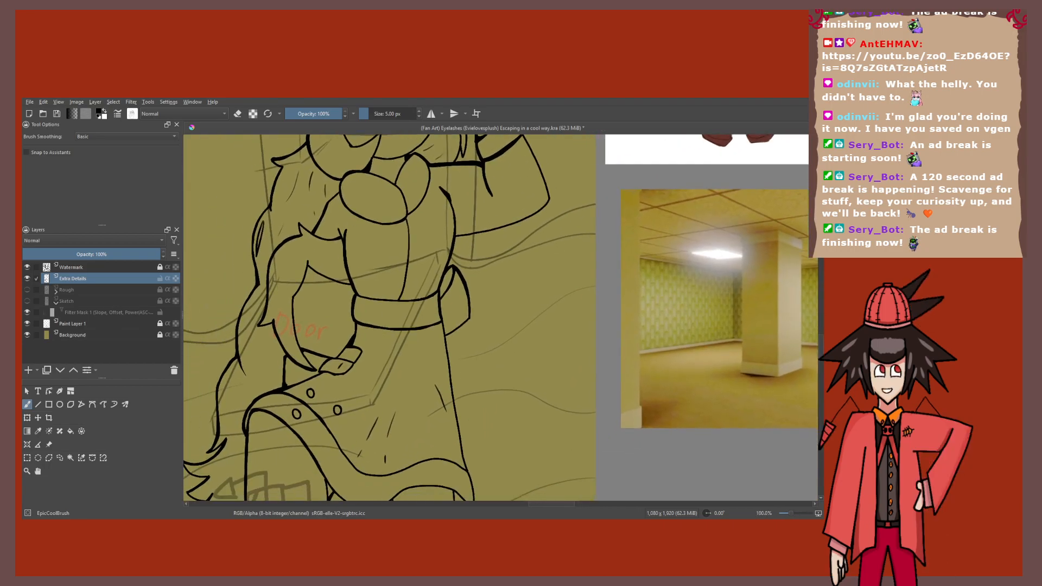
{"action": "scroll", "coordinate": [491, 233], "scroll_direction": "down", "scroll_amount": 2}
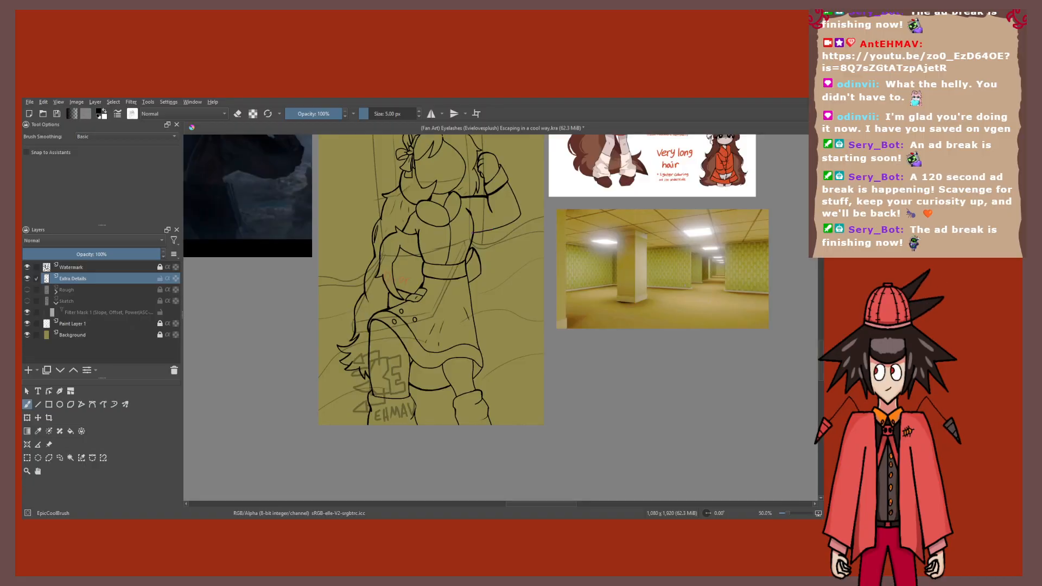
{"action": "scroll", "coordinate": [448, 404], "scroll_direction": "up", "scroll_amount": 4}
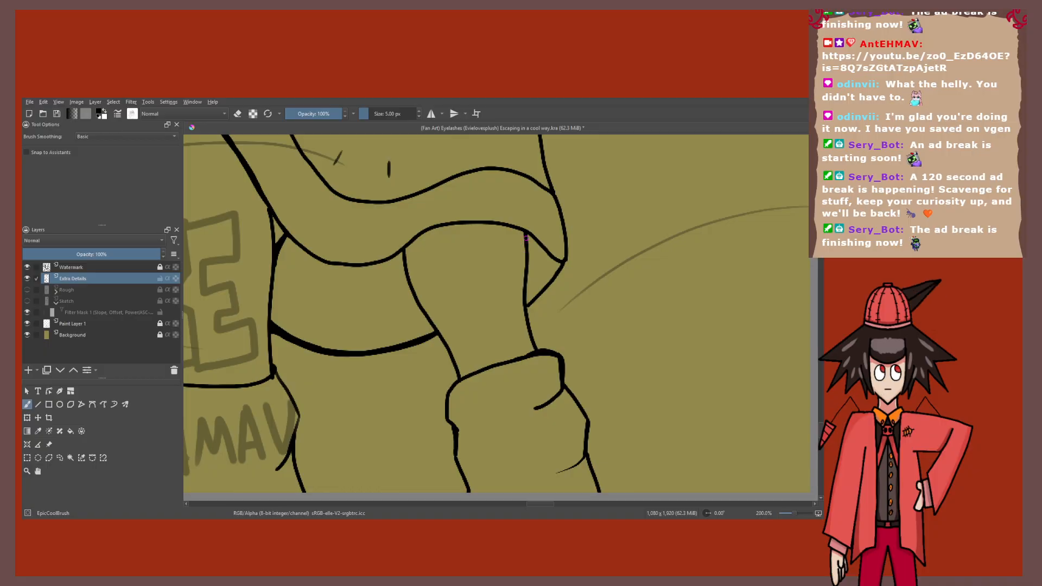
{"action": "left_click_drag", "start_coordinate": [526, 238], "coordinate": [522, 290]}
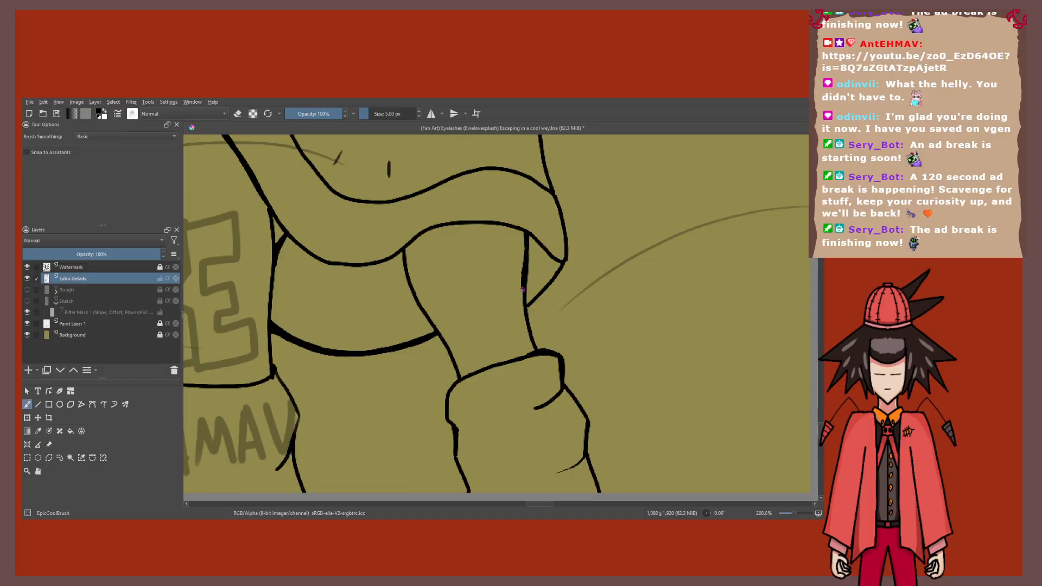
{"action": "scroll", "coordinate": [522, 289], "scroll_direction": "down", "scroll_amount": 6}
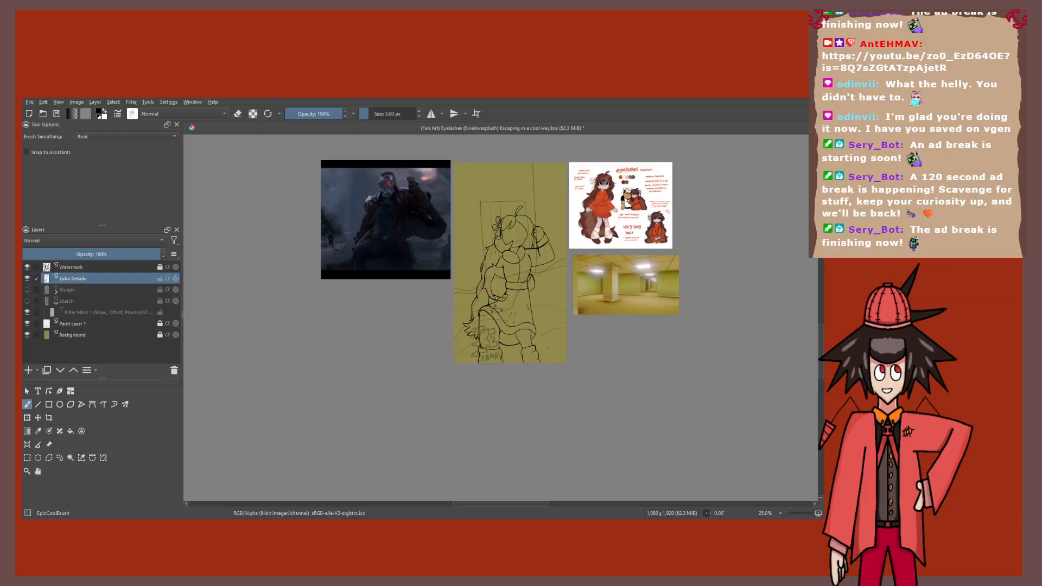
{"action": "scroll", "coordinate": [548, 347], "scroll_direction": "up", "scroll_amount": 7}
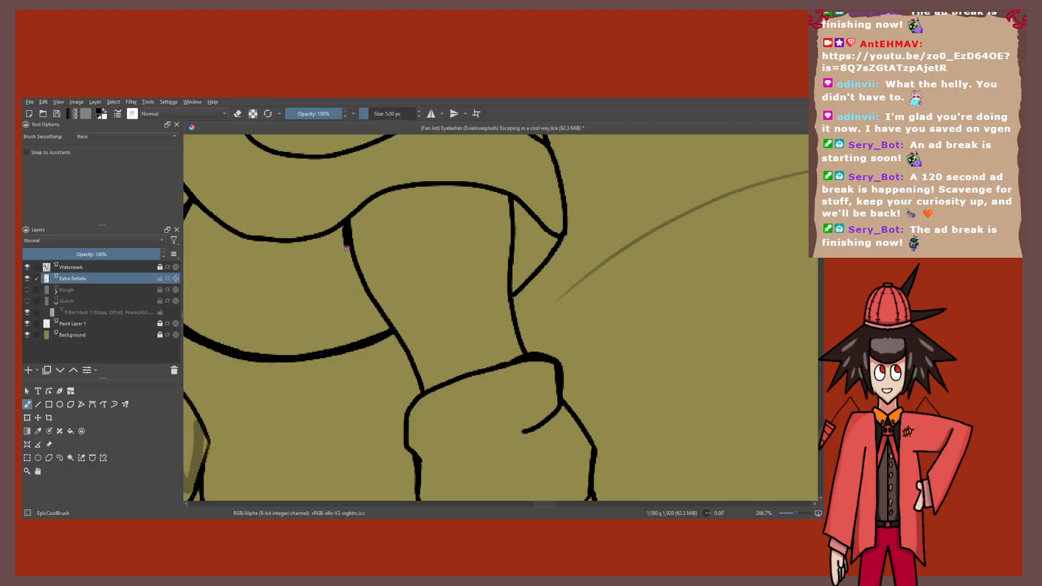
{"action": "left_click_drag", "start_coordinate": [347, 247], "coordinate": [419, 390]}
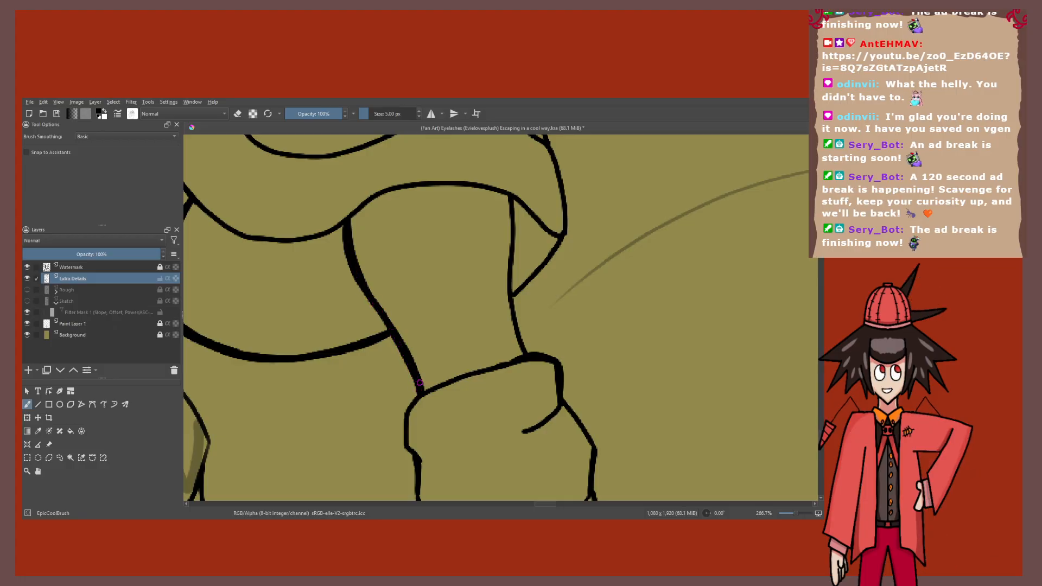
Step: Thicken the upper curve of the dress trim above the standing leg, tapering it toward the dress's side edge
{"action": "scroll", "coordinate": [421, 376], "scroll_direction": "down", "scroll_amount": 6}
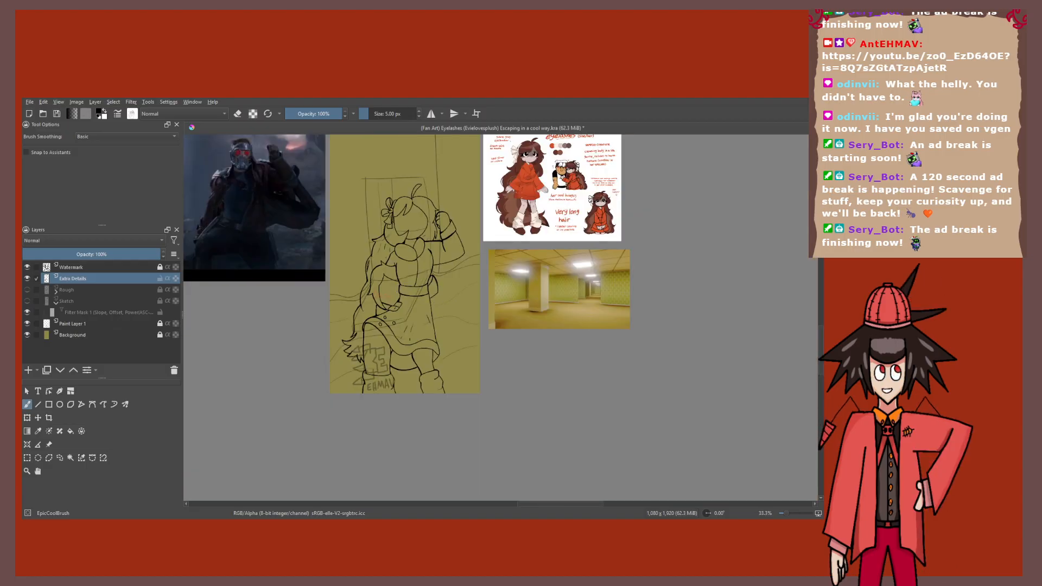
{"action": "scroll", "coordinate": [423, 375], "scroll_direction": "up", "scroll_amount": 7}
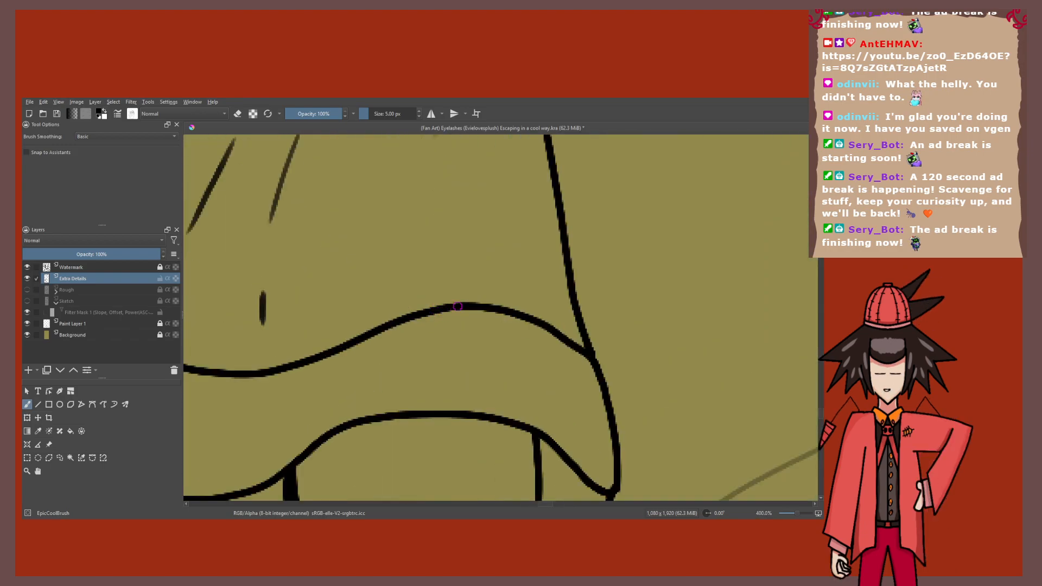
{"action": "mouse_move", "coordinate": [457, 307]}
{"action": "left_mouse_down"}
{"action": "mouse_move", "coordinate": [279, 366]}
{"action": "mouse_move", "coordinate": [218, 373]}
{"action": "left_mouse_up"}
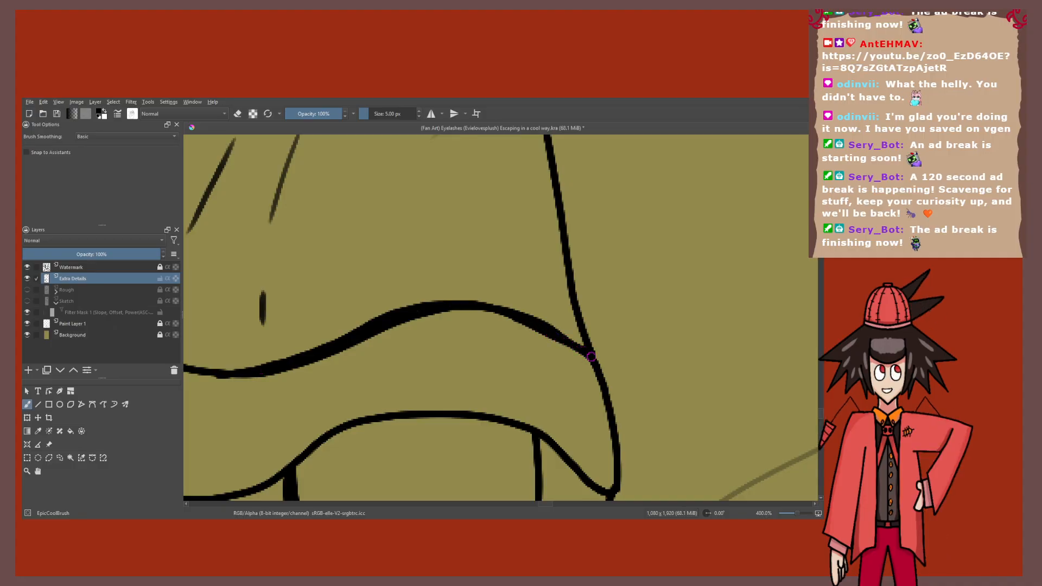
{"action": "scroll", "coordinate": [455, 305], "scroll_direction": "down", "scroll_amount": 7}
{"action": "left_click_drag", "start_coordinate": [546, 350], "coordinate": [510, 315]}
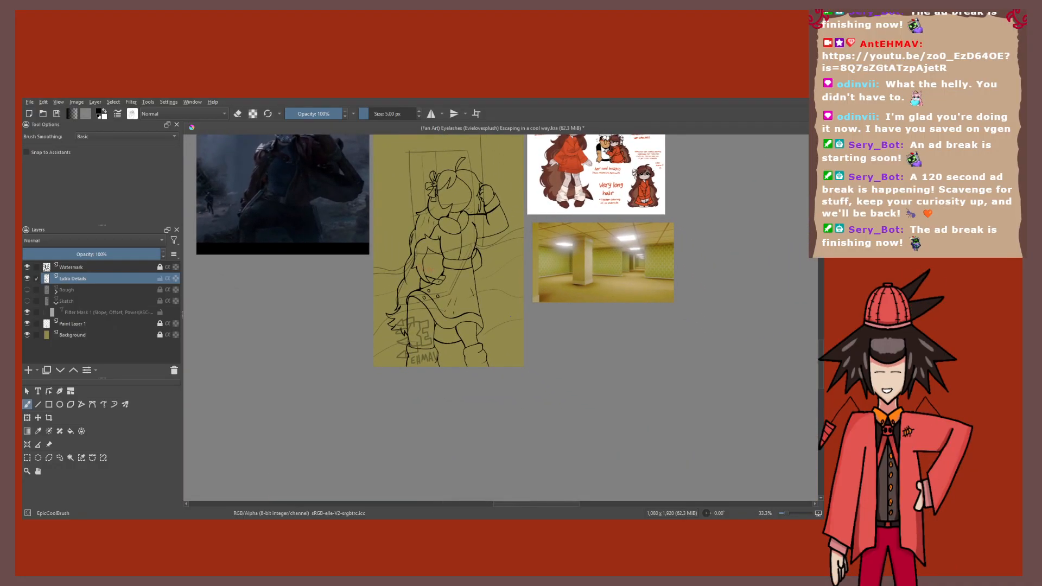
Step: Thicken the trim's outer side edge around the hem corner and taper it into the fold behind the leg
{"action": "scroll", "coordinate": [510, 315], "scroll_direction": "up", "scroll_amount": 8}
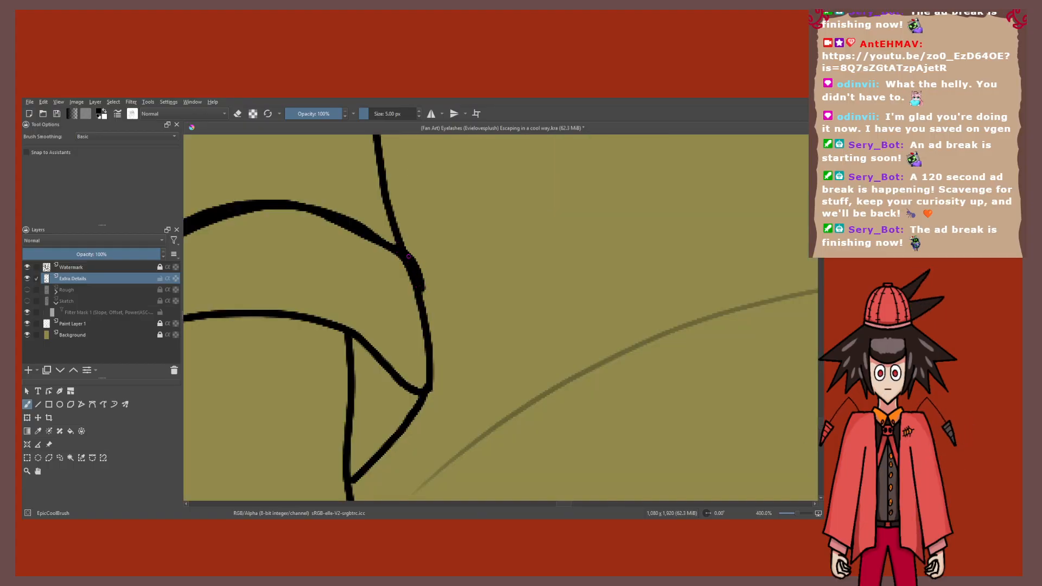
{"action": "left_click_drag", "start_coordinate": [416, 278], "coordinate": [432, 393]}
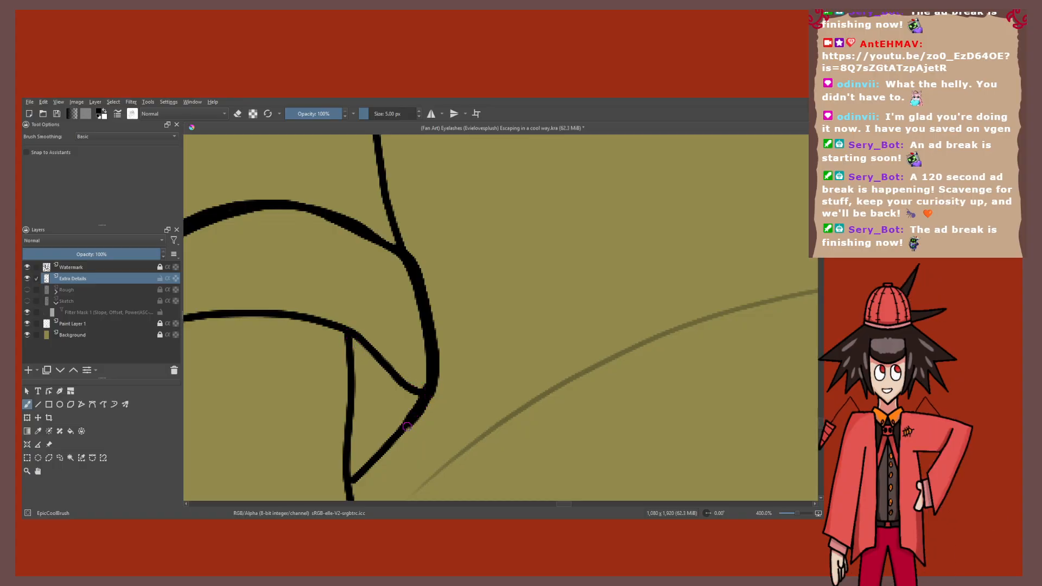
{"action": "scroll", "coordinate": [407, 427], "scroll_direction": "down", "scroll_amount": 8}
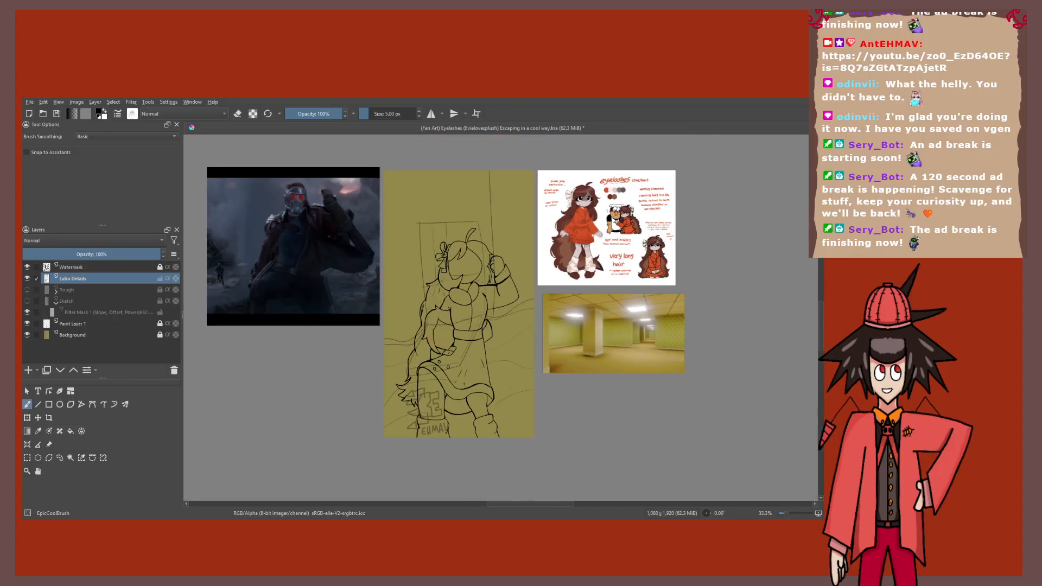
Step: Add more weight to the standing leg's outer edge down to the sock, and thicken the sock cuff's top edge
{"action": "scroll", "coordinate": [485, 450], "scroll_direction": "up", "scroll_amount": 3}
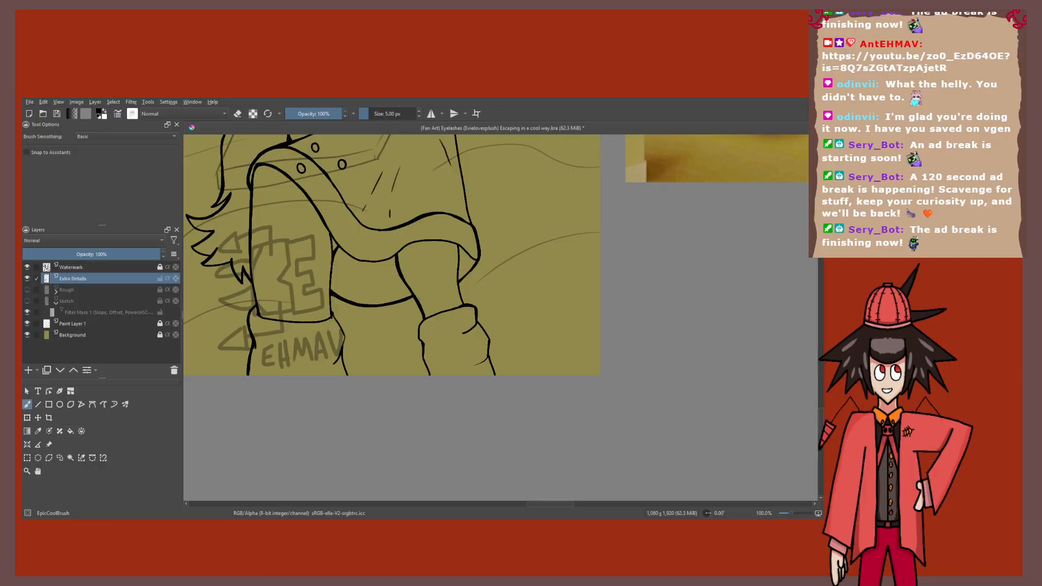
{"action": "scroll", "coordinate": [507, 216], "scroll_direction": "up", "scroll_amount": 3}
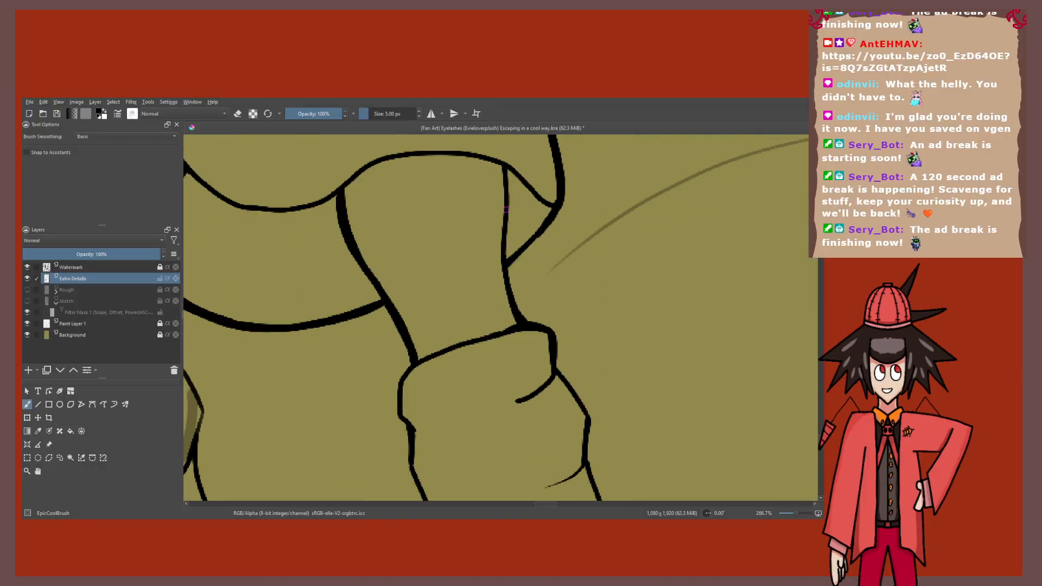
{"action": "left_click_drag", "start_coordinate": [506, 209], "coordinate": [501, 251]}
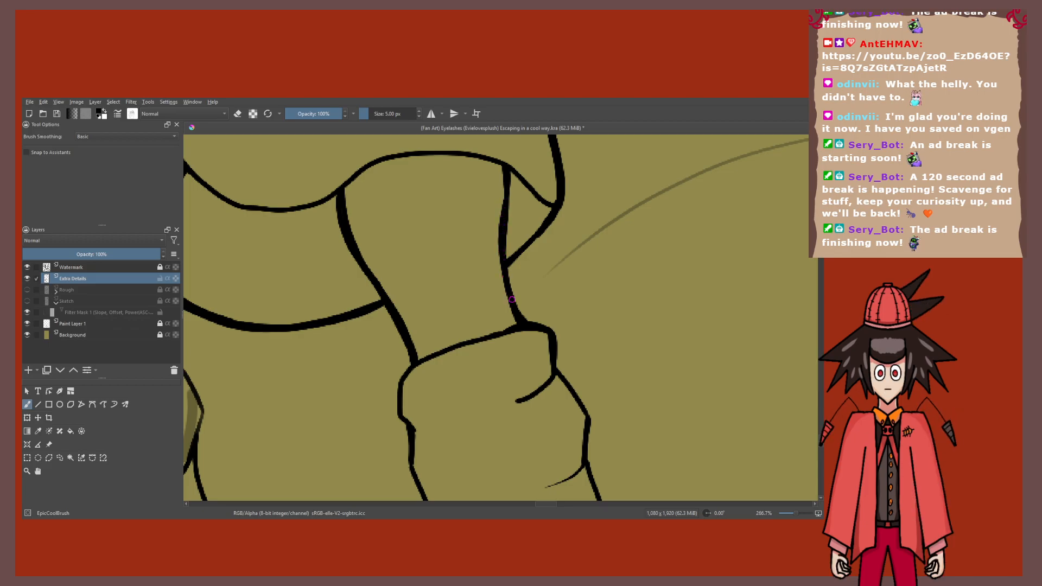
{"action": "scroll", "coordinate": [511, 299], "scroll_direction": "down", "scroll_amount": 8}
{"action": "scroll", "coordinate": [477, 296], "scroll_direction": "up", "scroll_amount": 10}
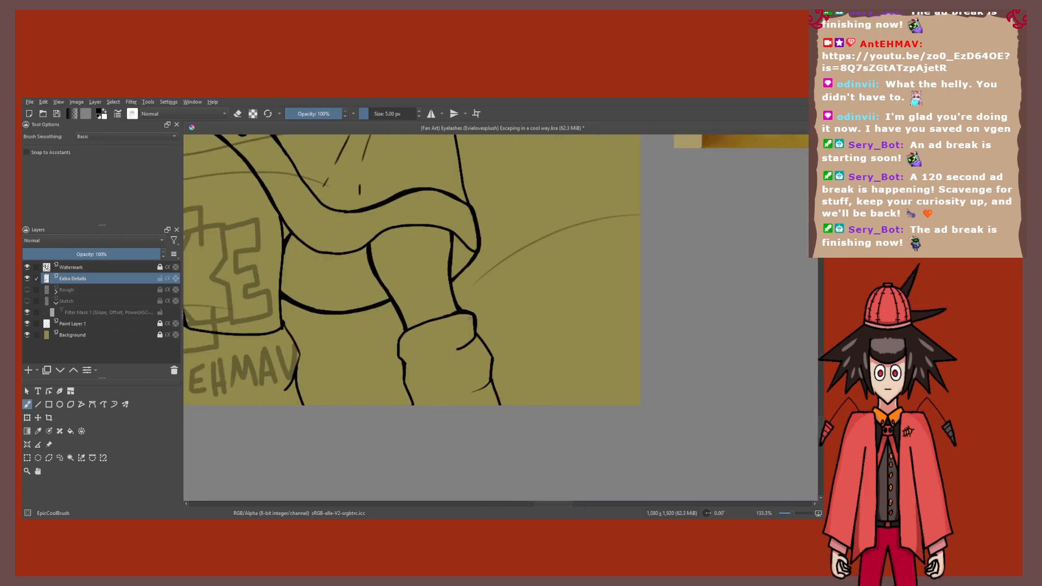
{"action": "left_click_drag", "start_coordinate": [441, 291], "coordinate": [301, 341]}
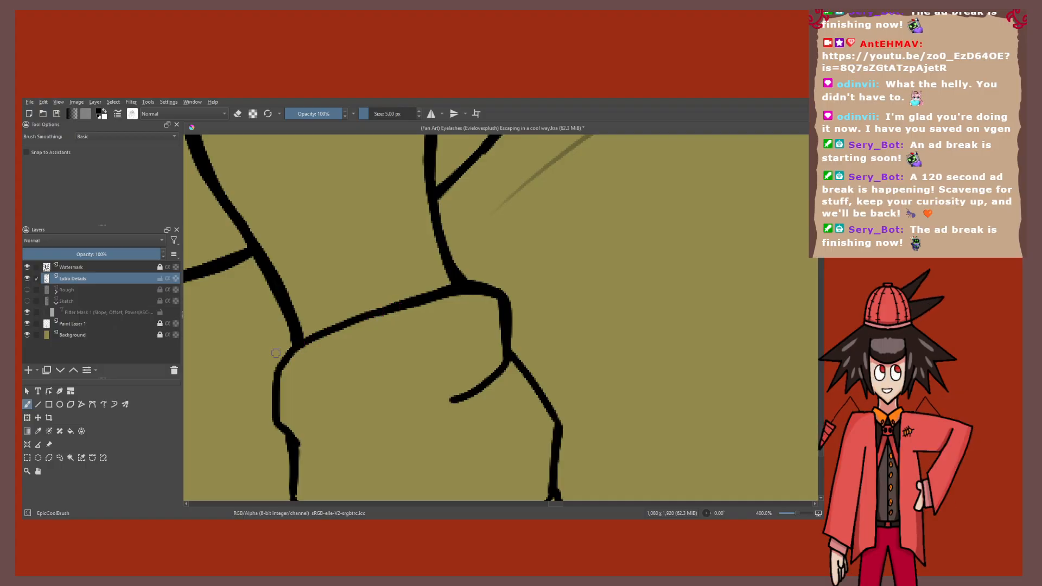
Step: Thicken the standing leg's inner sock contour from the rounded cuff down to the canvas edge
{"action": "scroll", "coordinate": [440, 227], "scroll_direction": "down", "scroll_amount": 5}
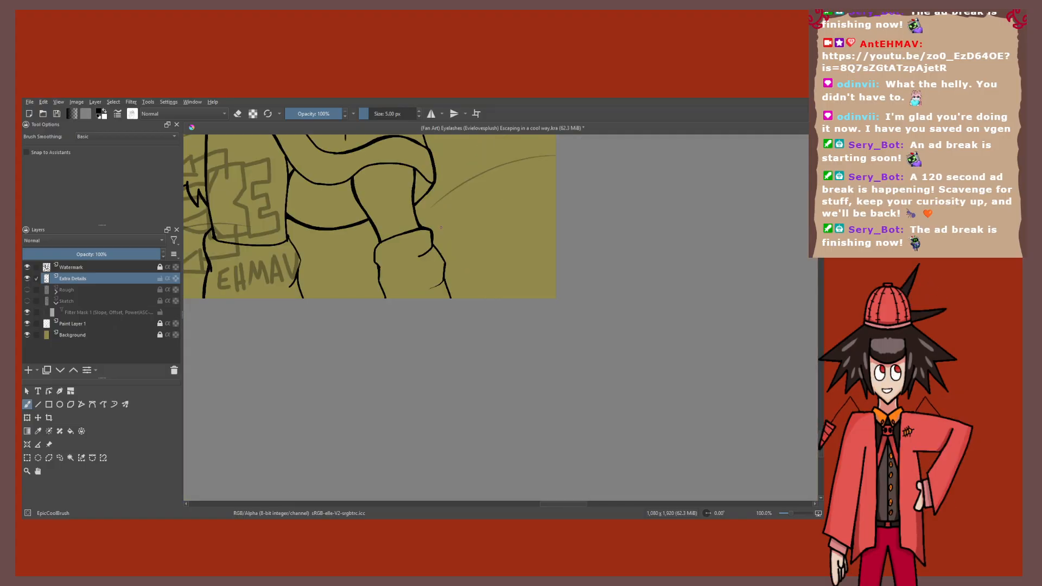
{"action": "scroll", "coordinate": [440, 227], "scroll_direction": "up", "scroll_amount": 3}
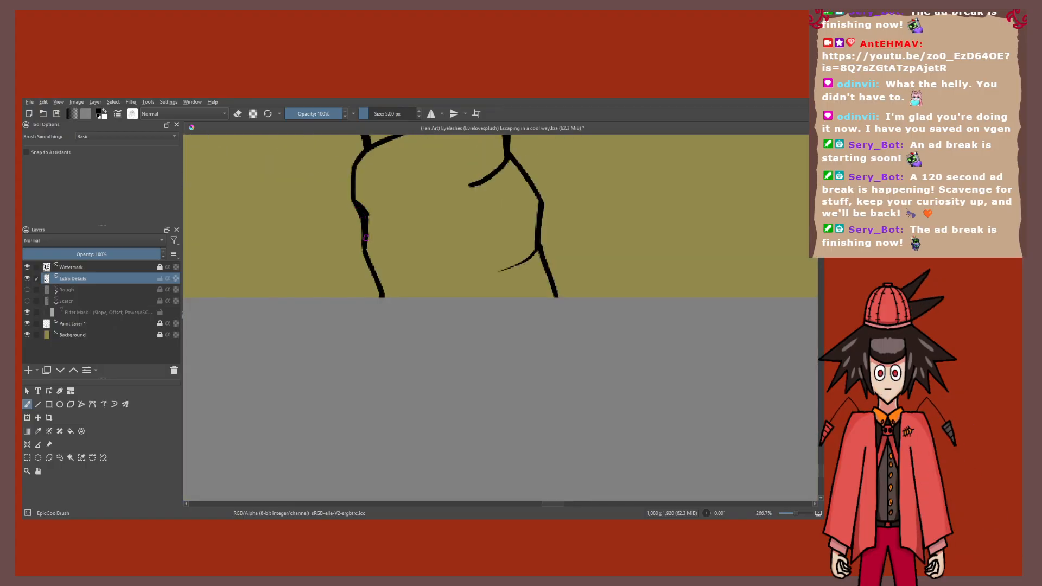
{"action": "left_click_drag", "start_coordinate": [365, 238], "coordinate": [378, 296]}
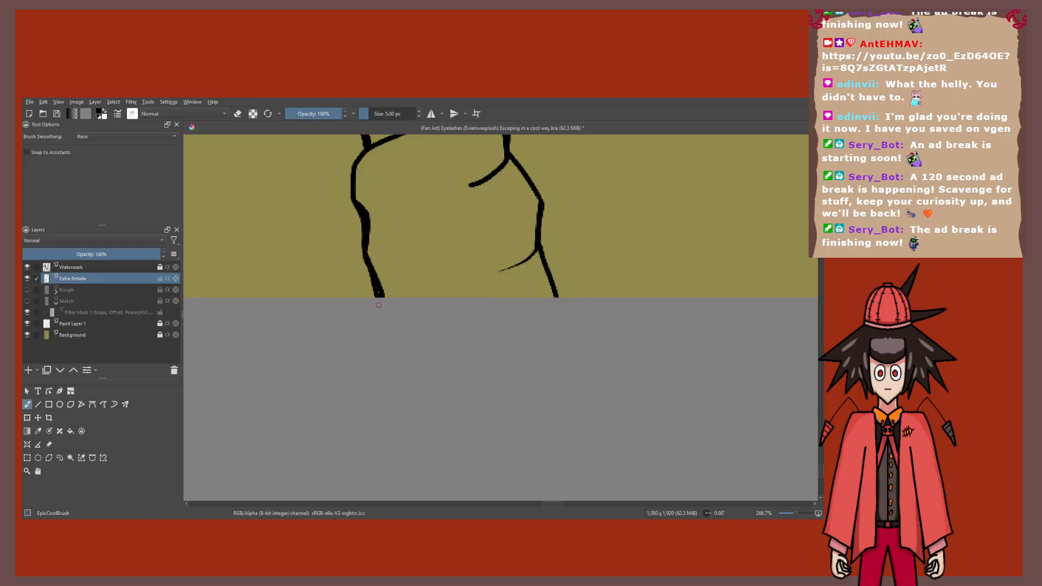
{"action": "scroll", "coordinate": [378, 296], "scroll_direction": "down", "scroll_amount": 1}
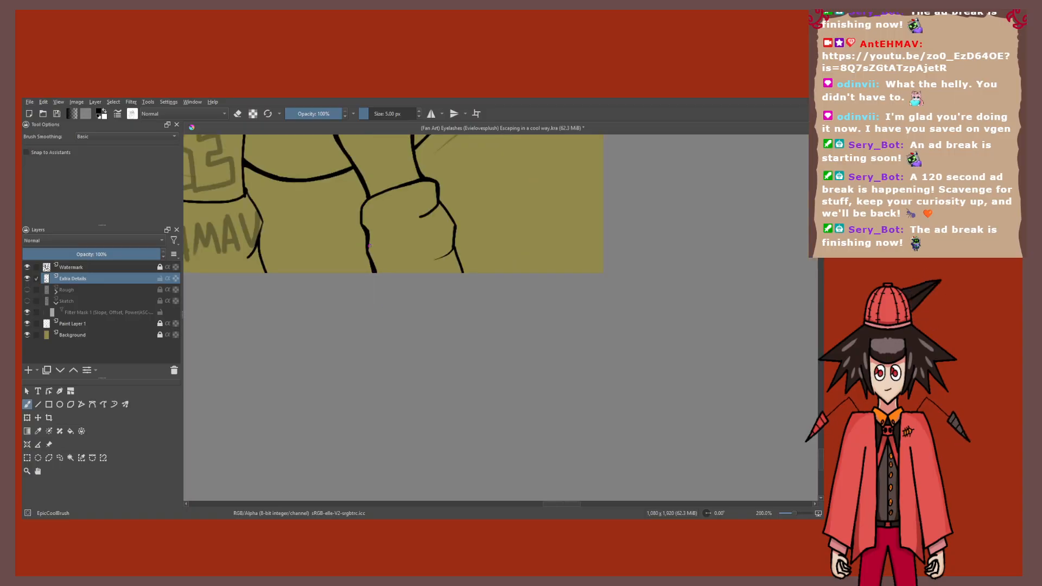
{"action": "scroll", "coordinate": [369, 246], "scroll_direction": "up", "scroll_amount": 1}
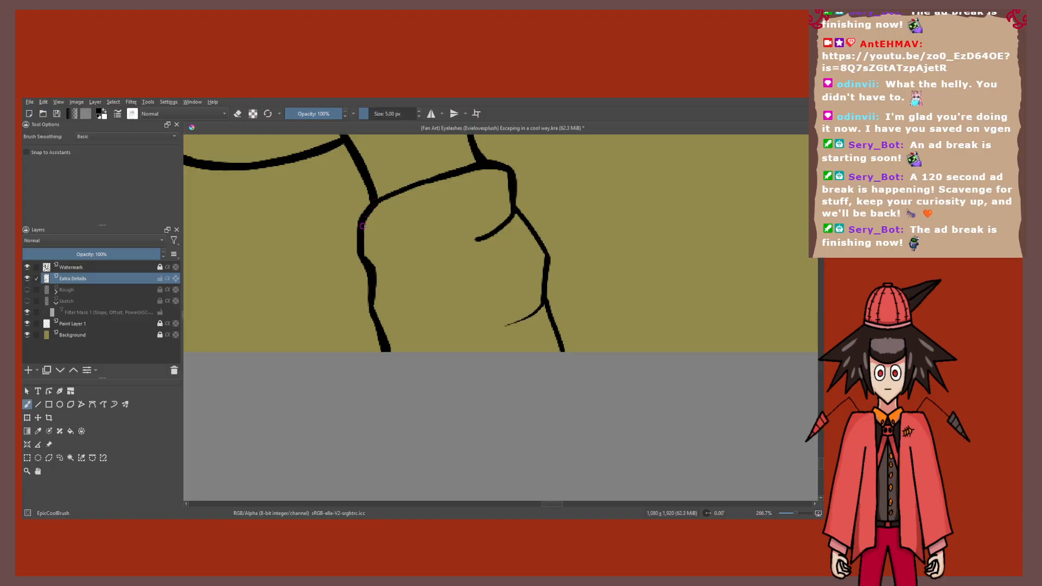
{"action": "scroll", "coordinate": [369, 245], "scroll_direction": "down", "scroll_amount": 6}
{"action": "left_click_drag", "start_coordinate": [419, 227], "coordinate": [403, 318]}
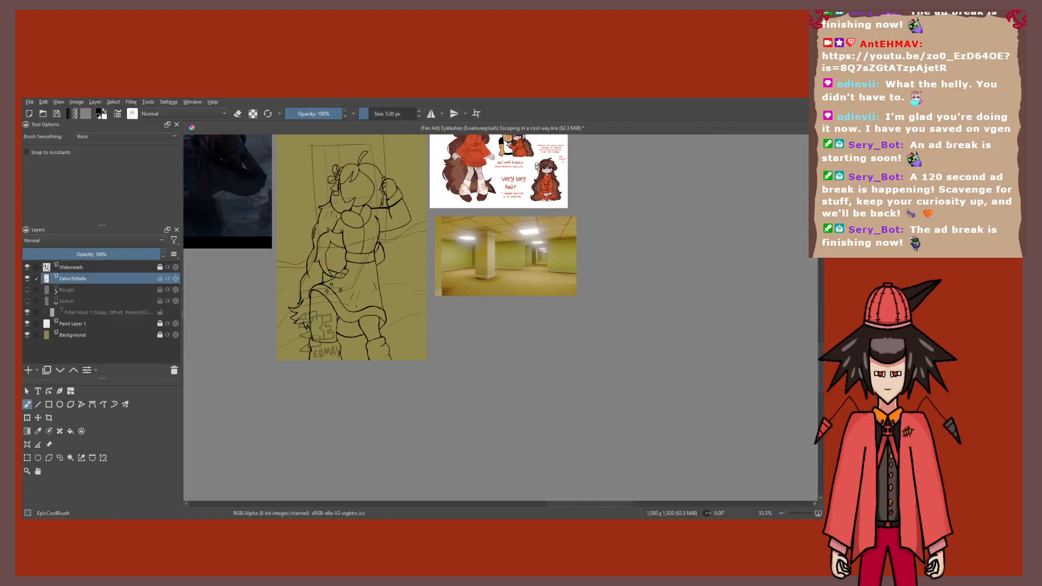
Step: Thicken the junction of the standing leg's sock cuff and outer sock contour, and refine the small fold line curving inward from it
{"action": "scroll", "coordinate": [387, 343], "scroll_direction": "up", "scroll_amount": 1}
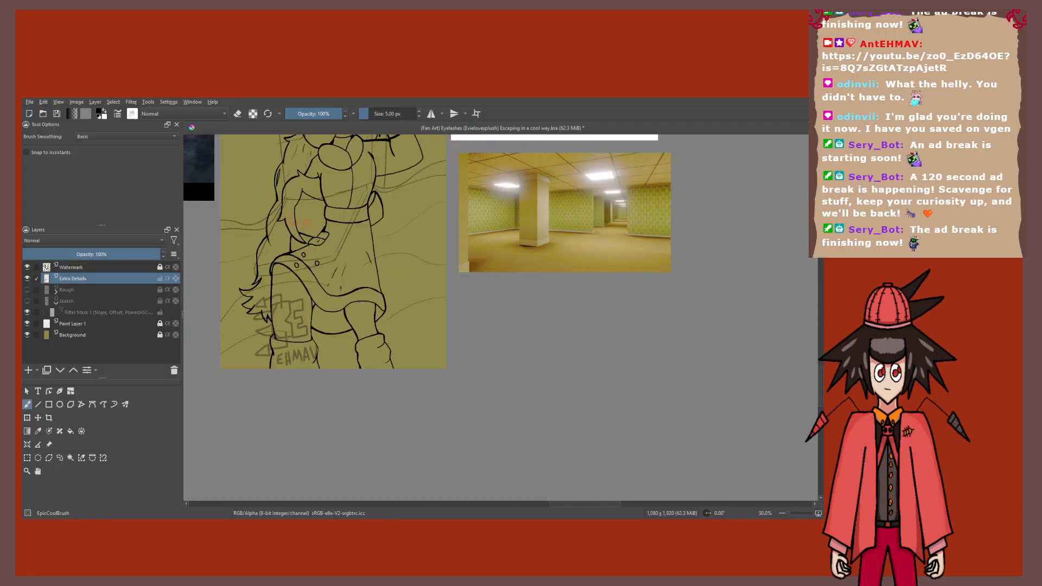
{"action": "scroll", "coordinate": [459, 316], "scroll_direction": "down", "scroll_amount": 3}
{"action": "scroll", "coordinate": [440, 314], "scroll_direction": "up", "scroll_amount": 3}
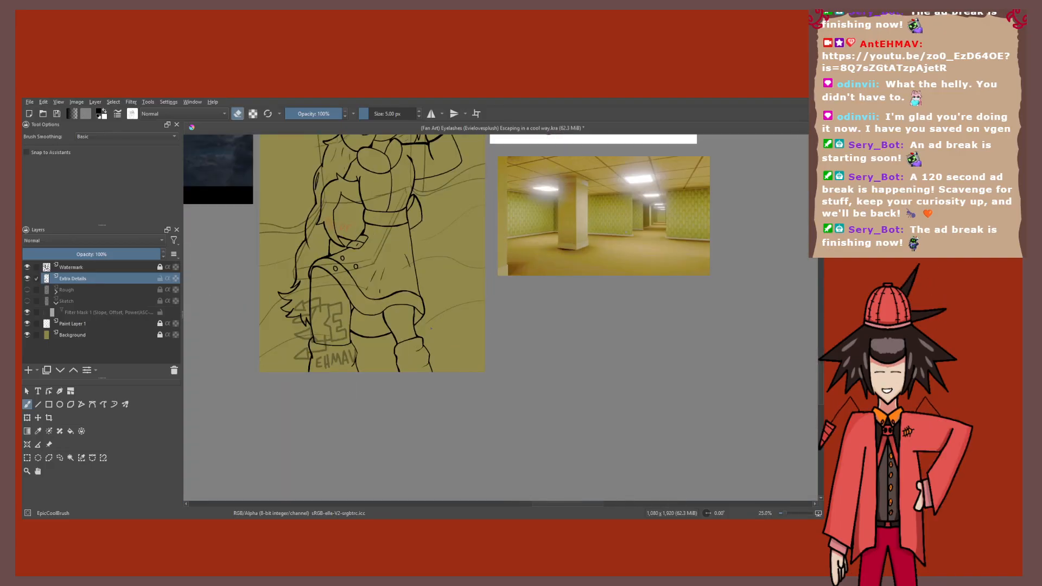
{"action": "key", "text": "e"}
{"action": "scroll", "coordinate": [435, 278], "scroll_direction": "up", "scroll_amount": 7}
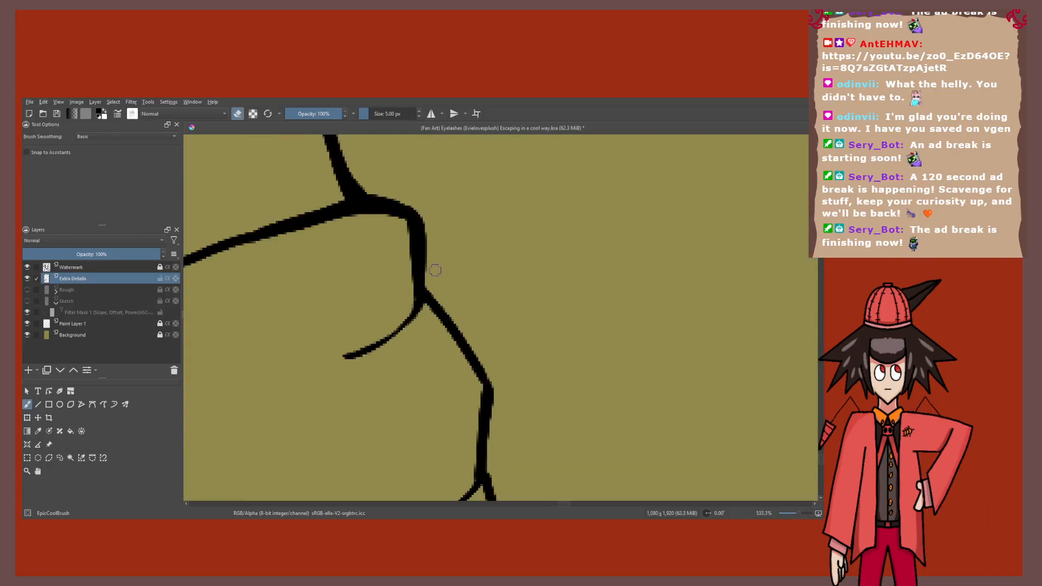
{"action": "key", "text": "e"}
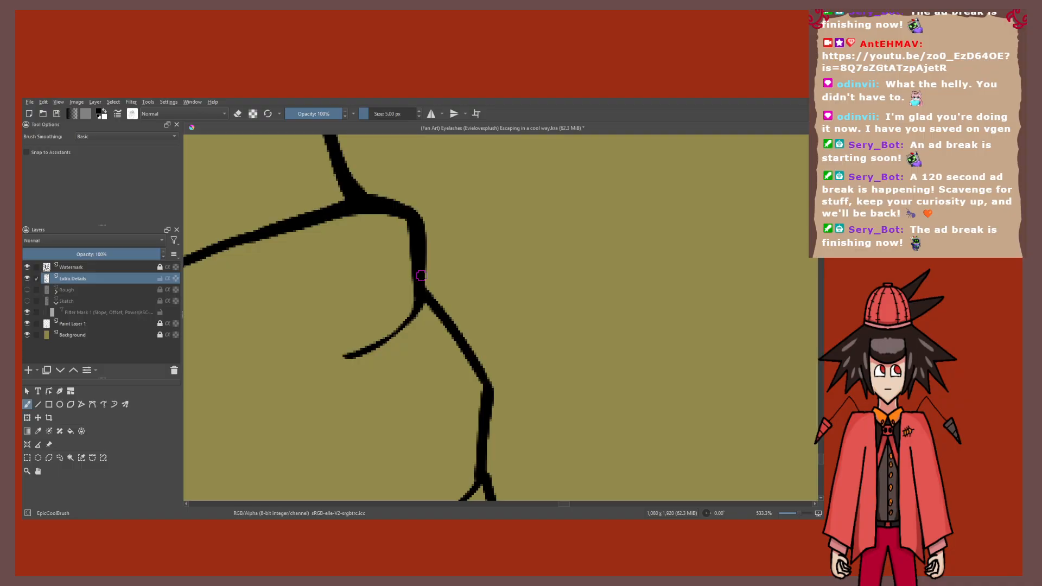
{"action": "left_click_drag", "start_coordinate": [421, 276], "coordinate": [435, 300]}
{"action": "key", "text": "e"}
{"action": "mouse_move", "coordinate": [406, 244]}
{"action": "left_mouse_down"}
{"action": "mouse_move", "coordinate": [410, 315]}
{"action": "mouse_move", "coordinate": [356, 345]}
{"action": "left_mouse_up"}
{"action": "key", "text": "e"}
{"action": "left_click_drag", "start_coordinate": [419, 307], "coordinate": [357, 350]}
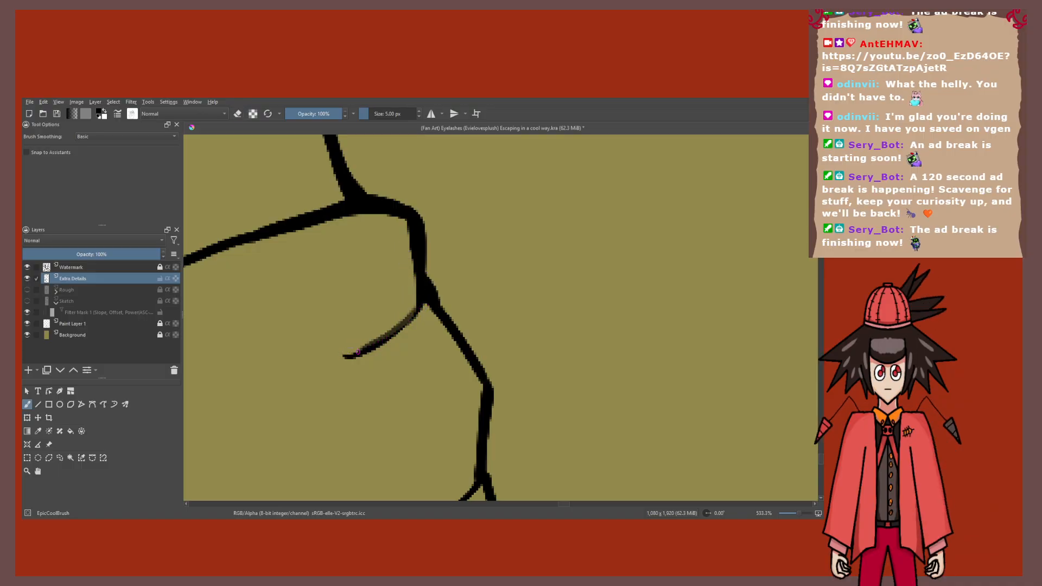
{"action": "key", "text": "e"}
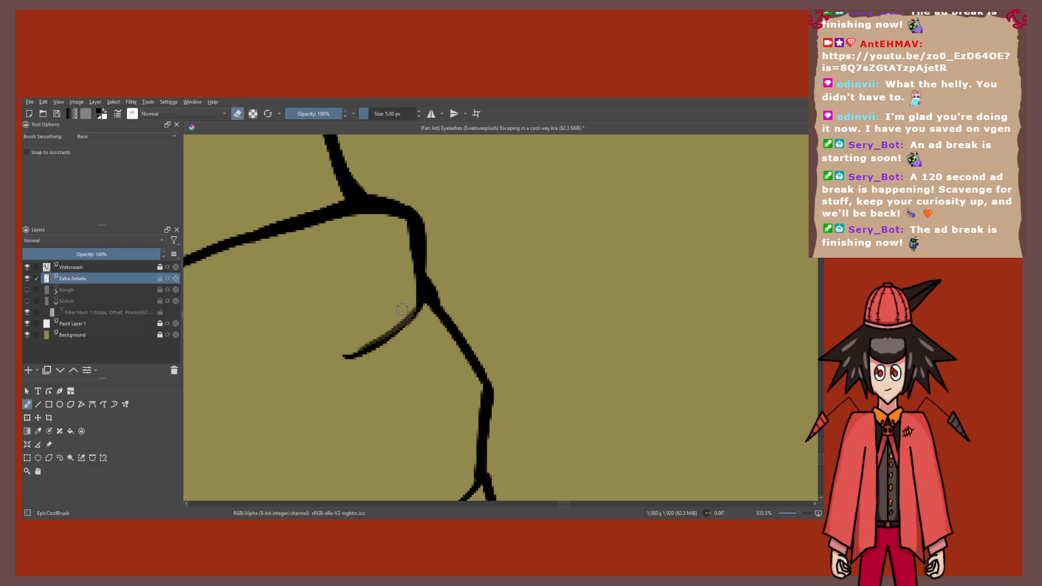
{"action": "key", "text": "e"}
Step: Examine the overall line art of both characters alongside the character and background reference images
{"action": "scroll", "coordinate": [402, 309], "scroll_direction": "down", "scroll_amount": 10}
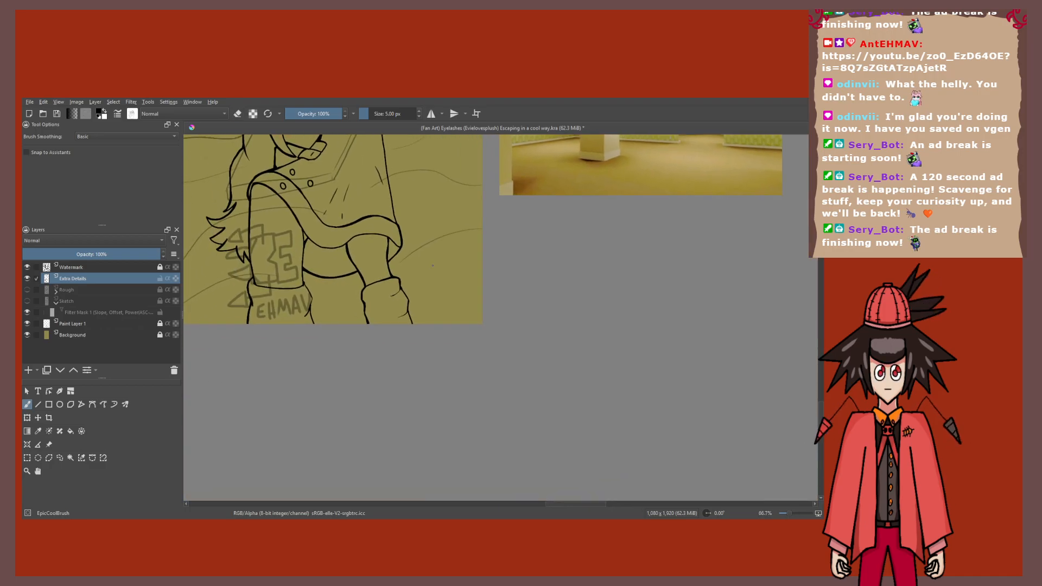
{"action": "left_click_drag", "start_coordinate": [439, 273], "coordinate": [421, 307]}
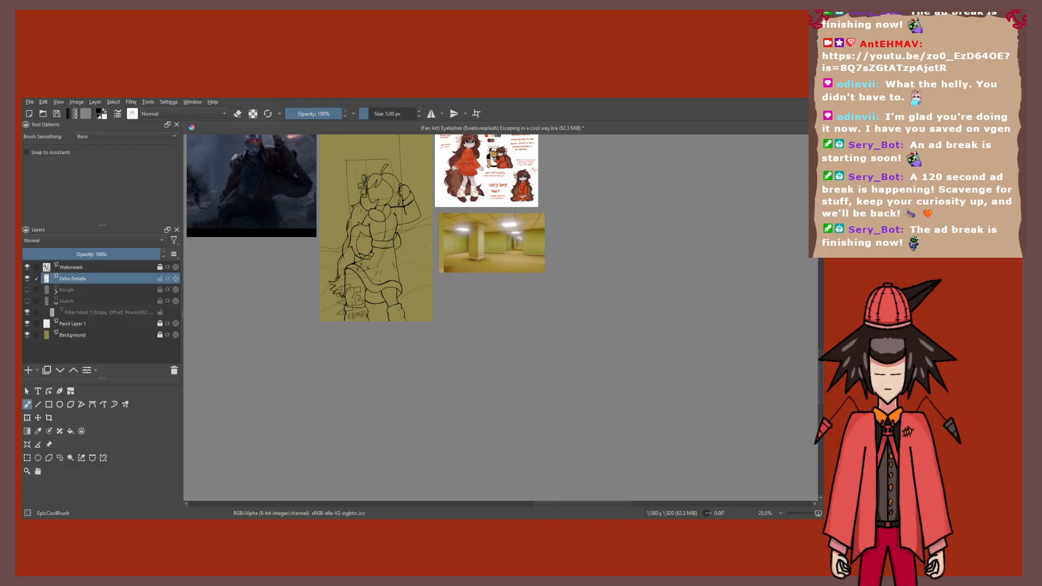
{"action": "scroll", "coordinate": [413, 278], "scroll_direction": "up", "scroll_amount": 1}
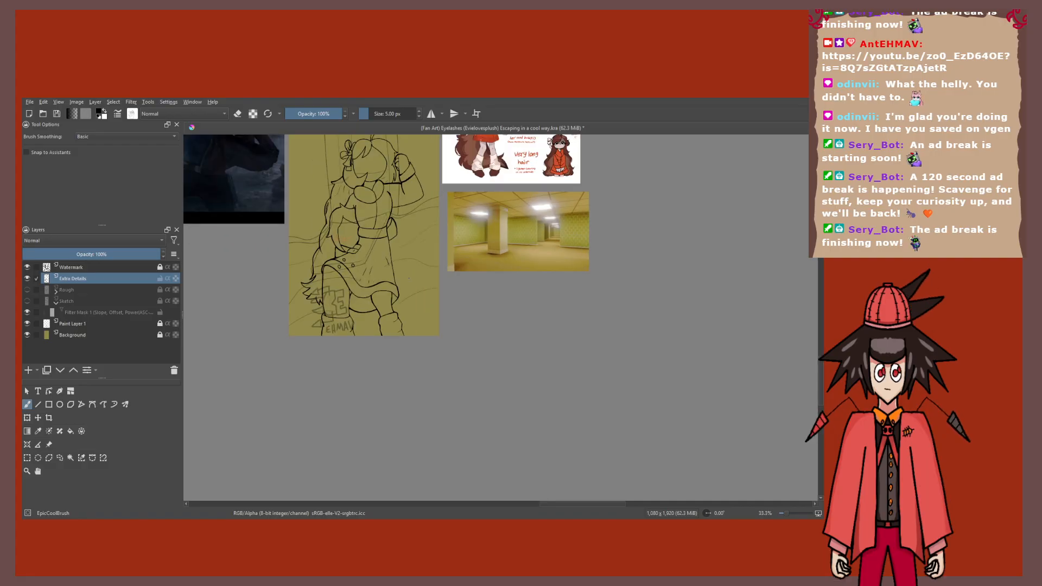
{"action": "scroll", "coordinate": [337, 312], "scroll_direction": "down", "scroll_amount": 1}
{"action": "left_click_drag", "start_coordinate": [338, 312], "coordinate": [332, 369]}
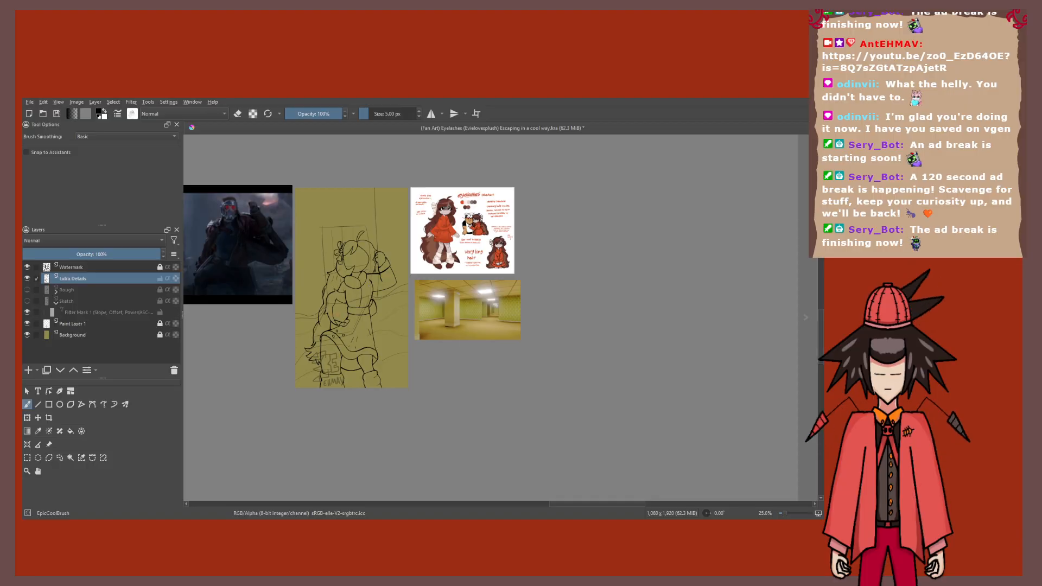
{"action": "scroll", "coordinate": [389, 233], "scroll_direction": "up", "scroll_amount": 3}
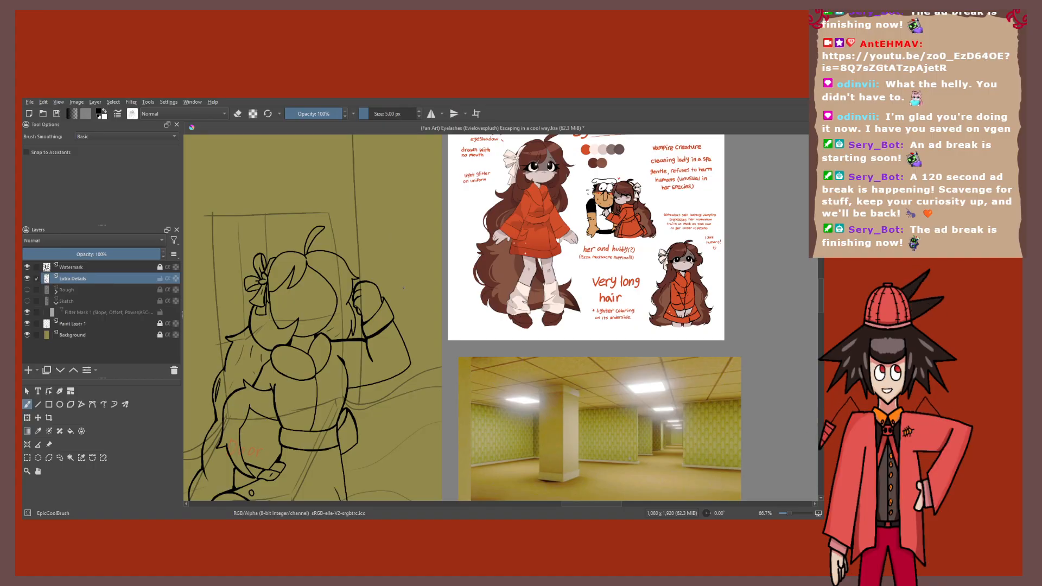
{"action": "scroll", "coordinate": [403, 287], "scroll_direction": "down", "scroll_amount": 1}
{"action": "mouse_move", "coordinate": [403, 288]}
{"action": "left_mouse_down"}
{"action": "mouse_move", "coordinate": [503, 206]}
{"action": "mouse_move", "coordinate": [478, 213]}
{"action": "mouse_move", "coordinate": [461, 279]}
{"action": "left_mouse_up"}
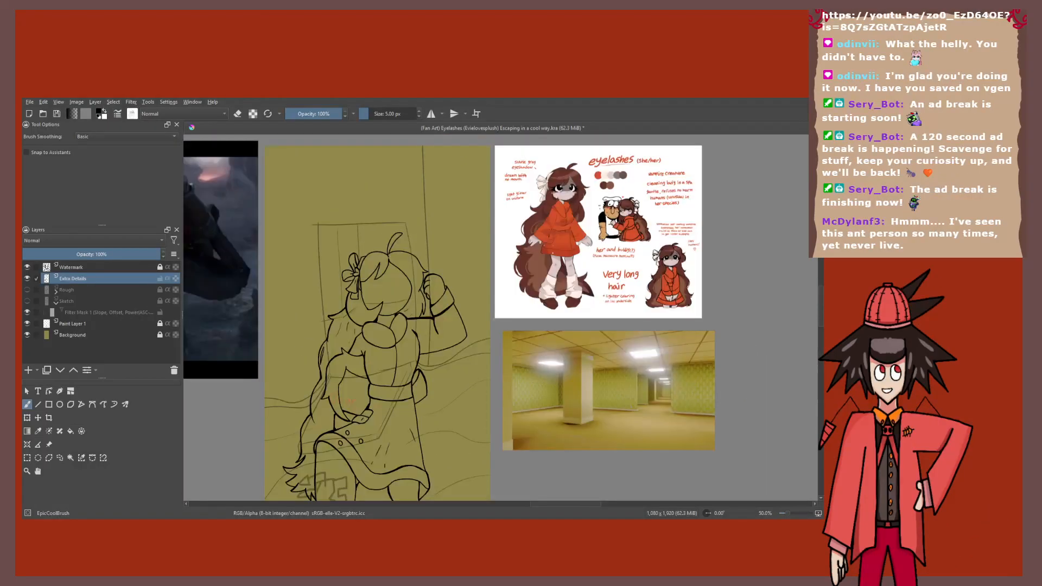
Step: Thicken the lower contour of the hand resting just above the buttons on the dress
{"action": "scroll", "coordinate": [499, 317], "scroll_direction": "down", "scroll_amount": 3}
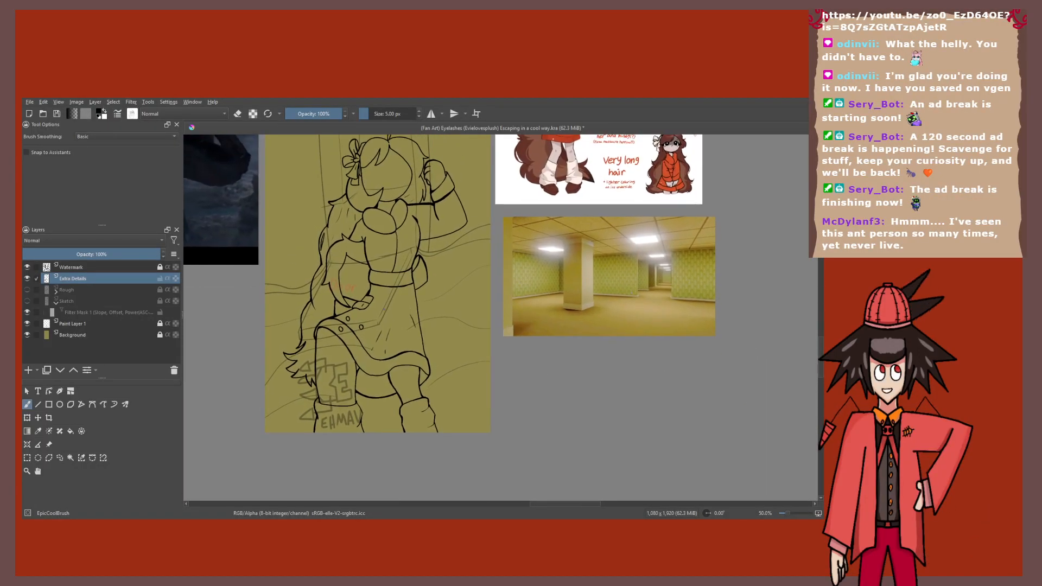
{"action": "scroll", "coordinate": [358, 312], "scroll_direction": "up", "scroll_amount": 6}
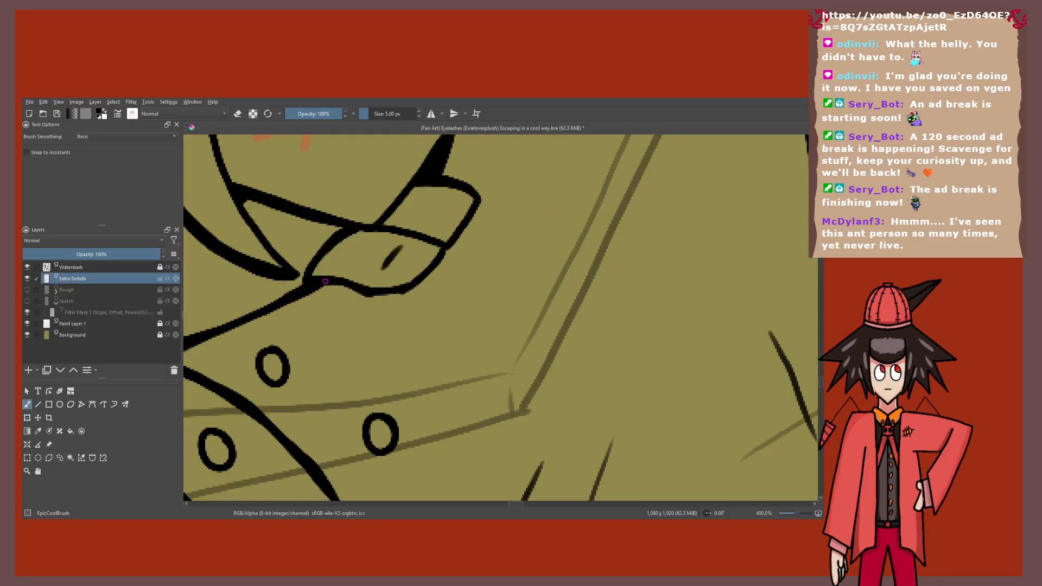
{"action": "mouse_move", "coordinate": [313, 293]}
{"action": "left_mouse_down"}
{"action": "mouse_move", "coordinate": [372, 297]}
{"action": "mouse_move", "coordinate": [400, 292]}
{"action": "mouse_move", "coordinate": [442, 242]}
{"action": "mouse_move", "coordinate": [398, 291]}
{"action": "left_mouse_up"}
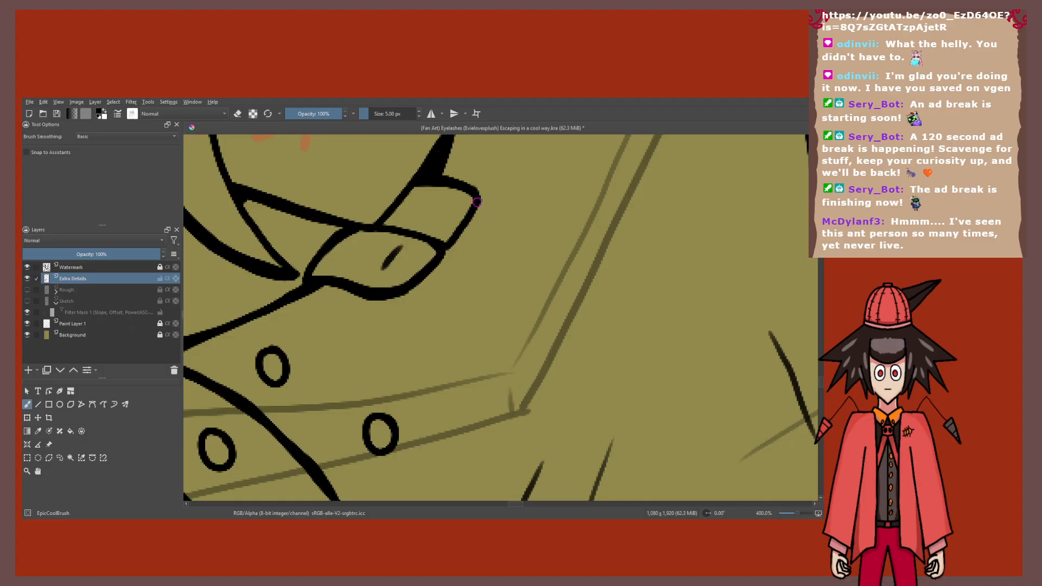
Step: Thicken the hair outline across the top of the head, from the parting toward the bow, with the 5 px brush
{"action": "key", "text": "minus"}
{"action": "key", "text": "minus"}
{"action": "key", "text": "minus"}
{"action": "key", "text": "minus"}
{"action": "key", "text": "minus"}
{"action": "key", "text": "minus"}
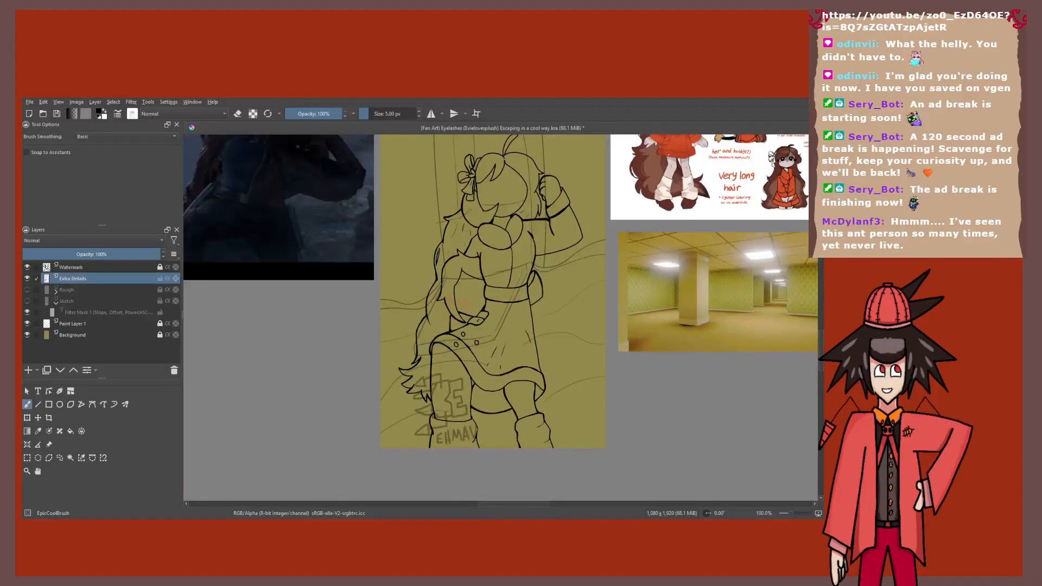
{"action": "left_click_drag", "start_coordinate": [500, 304], "coordinate": [475, 344]}
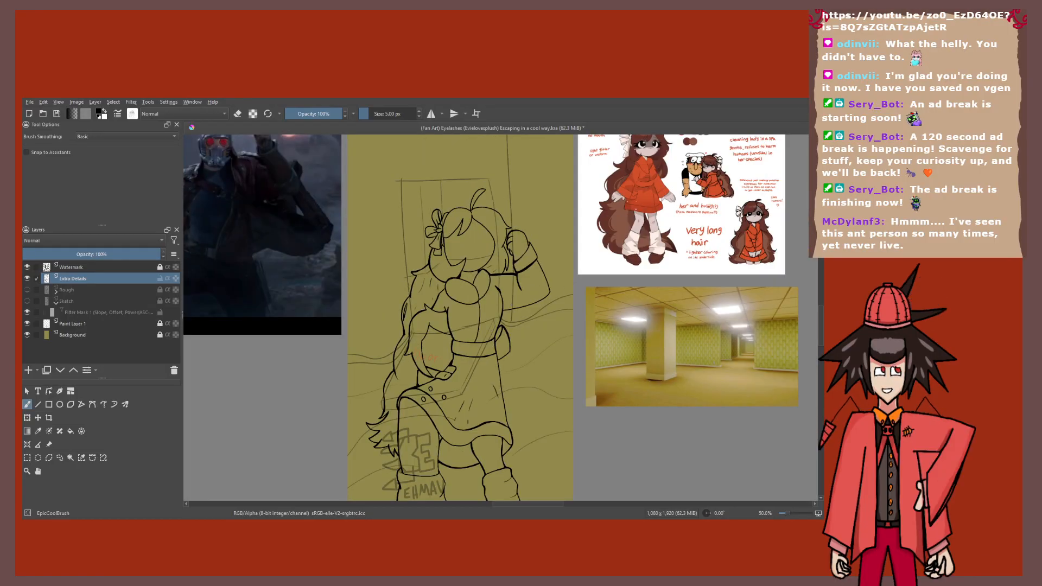
{"action": "key", "text": "plus"}
{"action": "key", "text": "plus"}
{"action": "key", "text": "plus"}
{"action": "key", "text": "plus"}
{"action": "key", "text": "plus"}
{"action": "key", "text": "plus"}
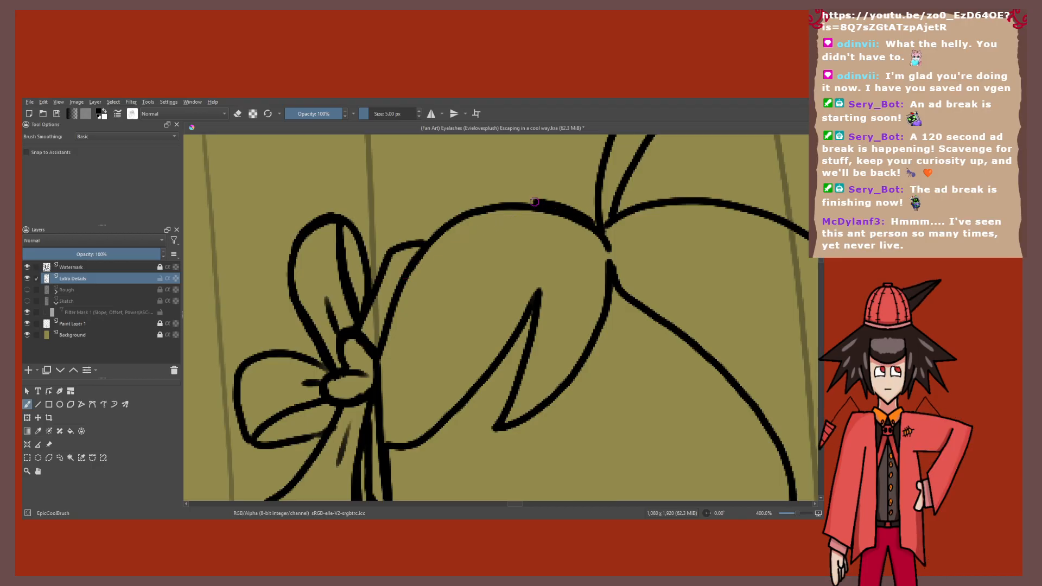
{"action": "mouse_move", "coordinate": [541, 202]}
{"action": "left_mouse_down"}
{"action": "mouse_move", "coordinate": [476, 206]}
{"action": "mouse_move", "coordinate": [427, 242]}
{"action": "left_mouse_up"}
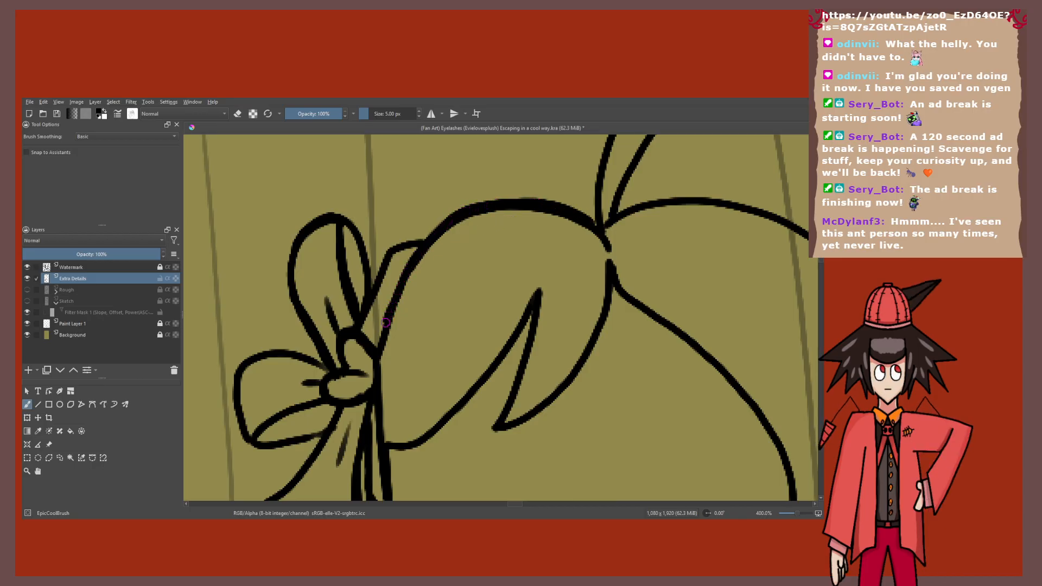
{"action": "scroll", "coordinate": [528, 240], "scroll_direction": "down", "scroll_amount": 1}
{"action": "scroll", "coordinate": [543, 234], "scroll_direction": "up", "scroll_amount": 2}
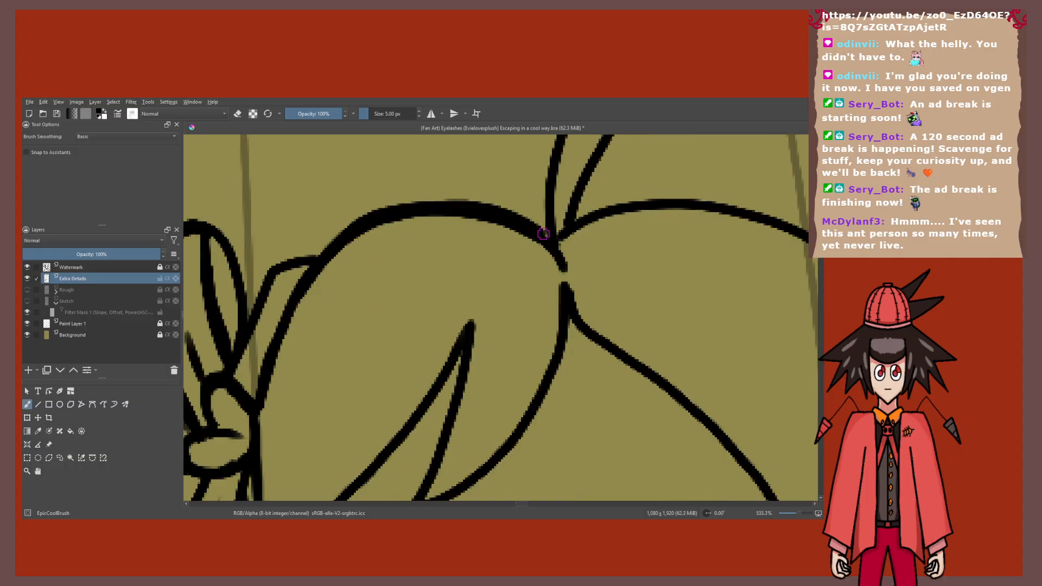
Step: Thicken the outer curve of the hair tuft on top of the head, from its tip down toward the base
{"action": "left_click_drag", "start_coordinate": [543, 234], "coordinate": [406, 424]}
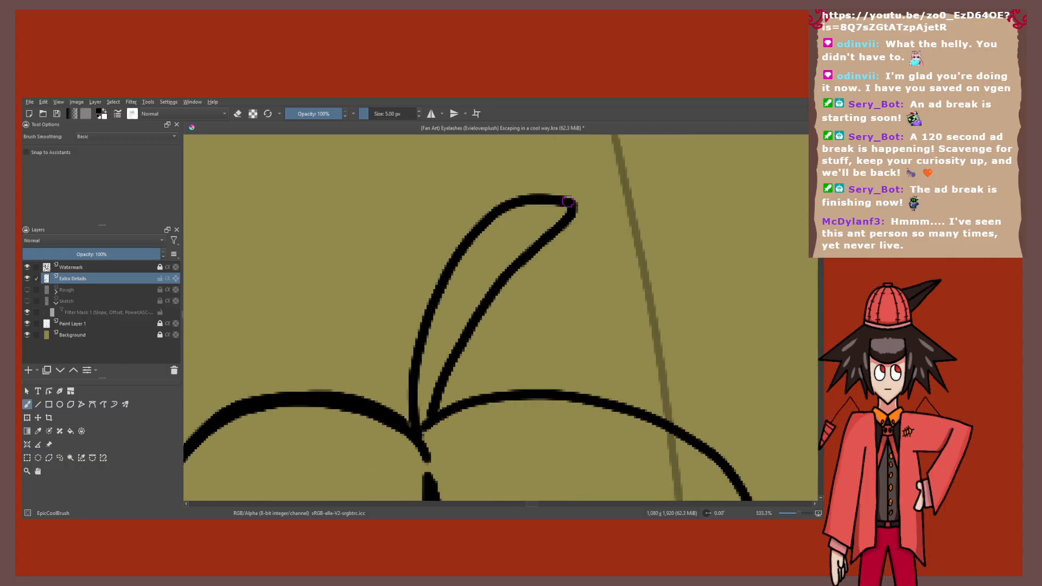
{"action": "mouse_move", "coordinate": [571, 204]}
{"action": "left_mouse_down"}
{"action": "mouse_move", "coordinate": [551, 188]}
{"action": "mouse_move", "coordinate": [514, 192]}
{"action": "mouse_move", "coordinate": [490, 205]}
{"action": "mouse_move", "coordinate": [550, 194]}
{"action": "mouse_move", "coordinate": [494, 208]}
{"action": "mouse_move", "coordinate": [472, 231]}
{"action": "mouse_move", "coordinate": [500, 200]}
{"action": "mouse_move", "coordinate": [483, 208]}
{"action": "mouse_move", "coordinate": [430, 298]}
{"action": "left_mouse_up"}
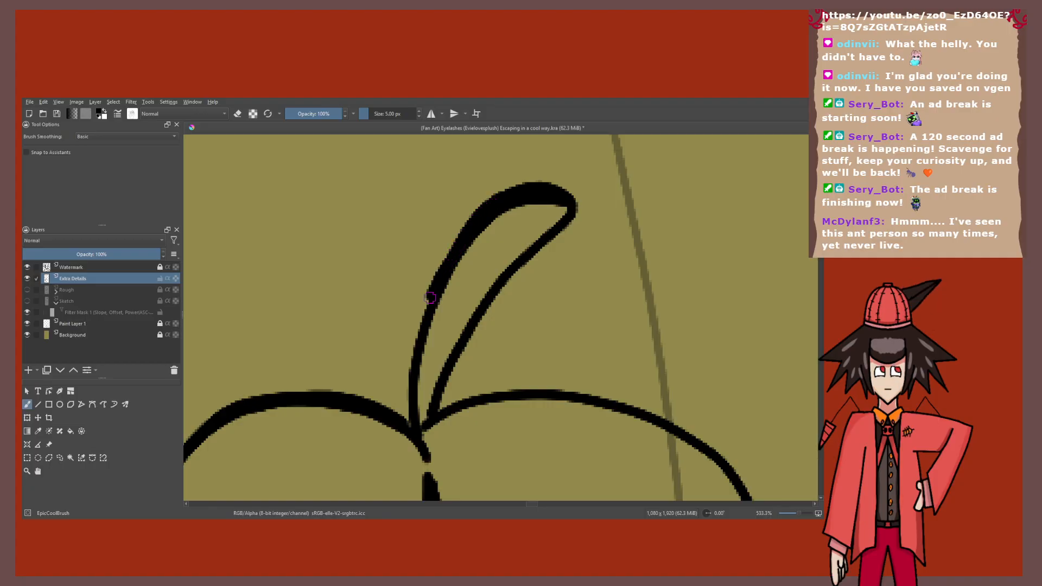
{"action": "key", "text": "1"}
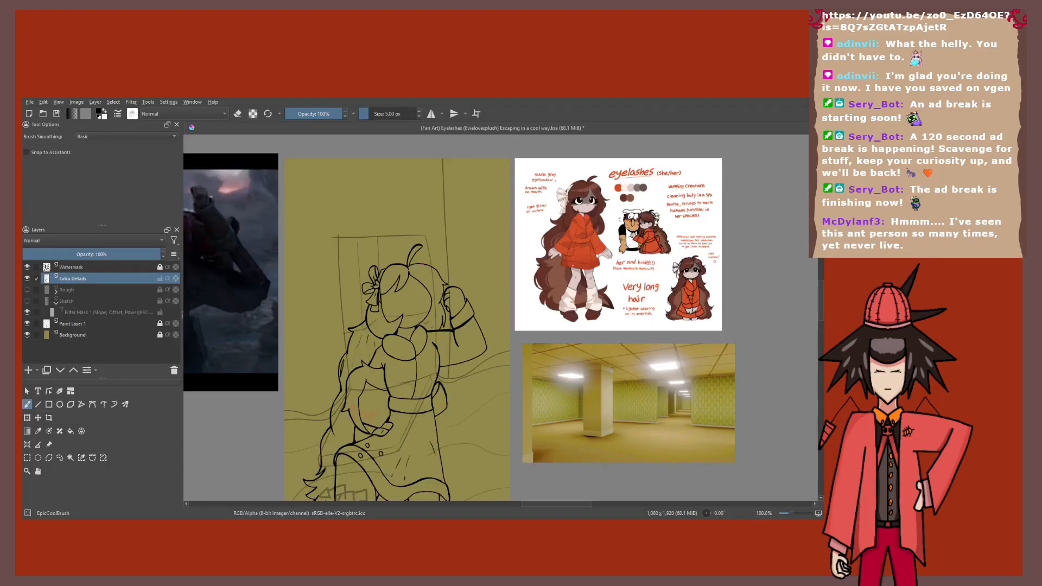
{"action": "scroll", "coordinate": [402, 255], "scroll_direction": "up", "scroll_amount": 5}
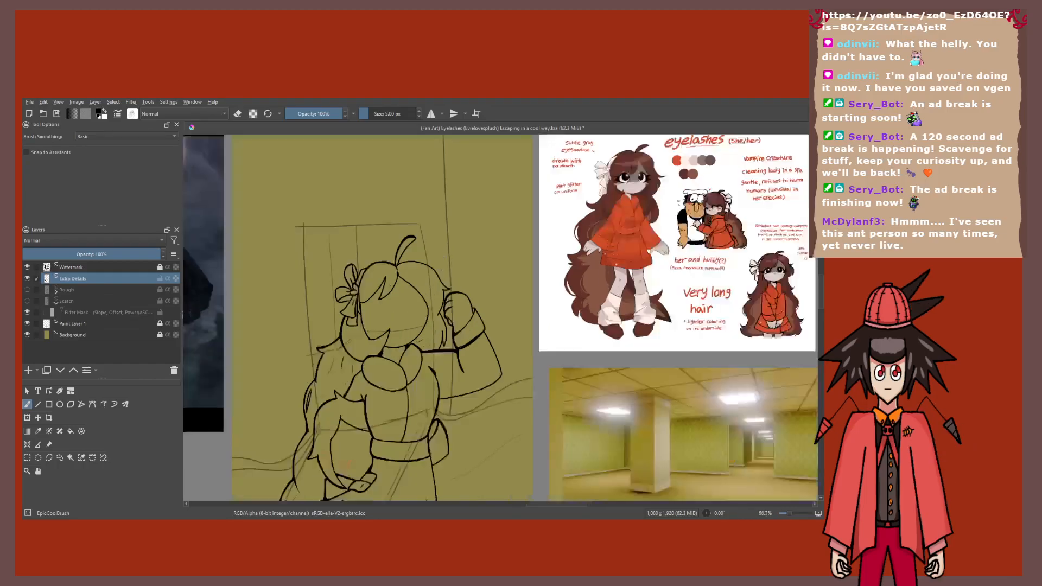
{"action": "mouse_move", "coordinate": [390, 242]}
{"action": "left_mouse_down"}
{"action": "mouse_move", "coordinate": [355, 299]}
{"action": "mouse_move", "coordinate": [350, 353]}
{"action": "left_mouse_up"}
{"action": "left_click_drag", "start_coordinate": [374, 263], "coordinate": [360, 315]}
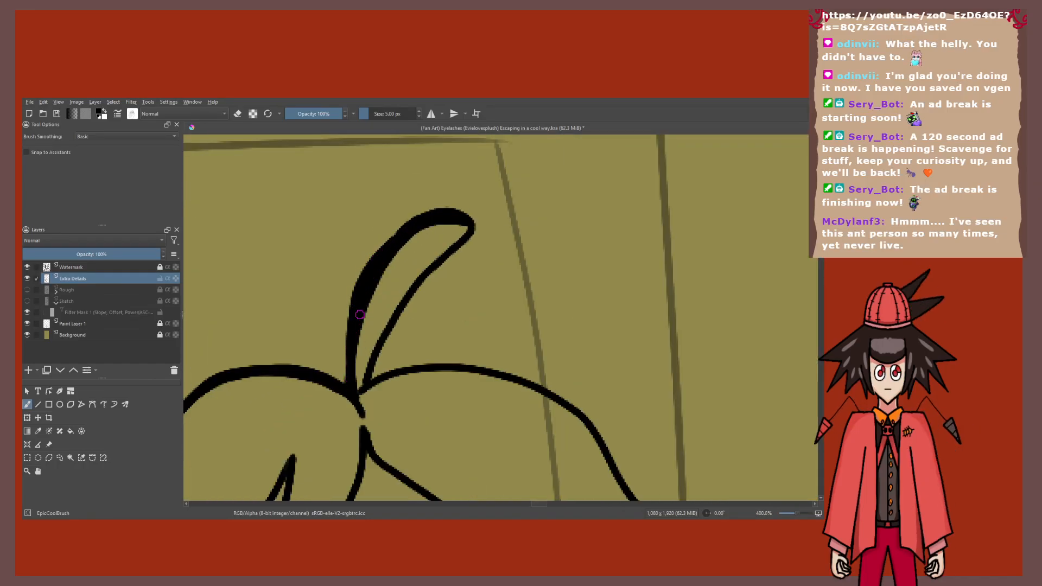
{"action": "scroll", "coordinate": [360, 315], "scroll_direction": "down", "scroll_amount": 4}
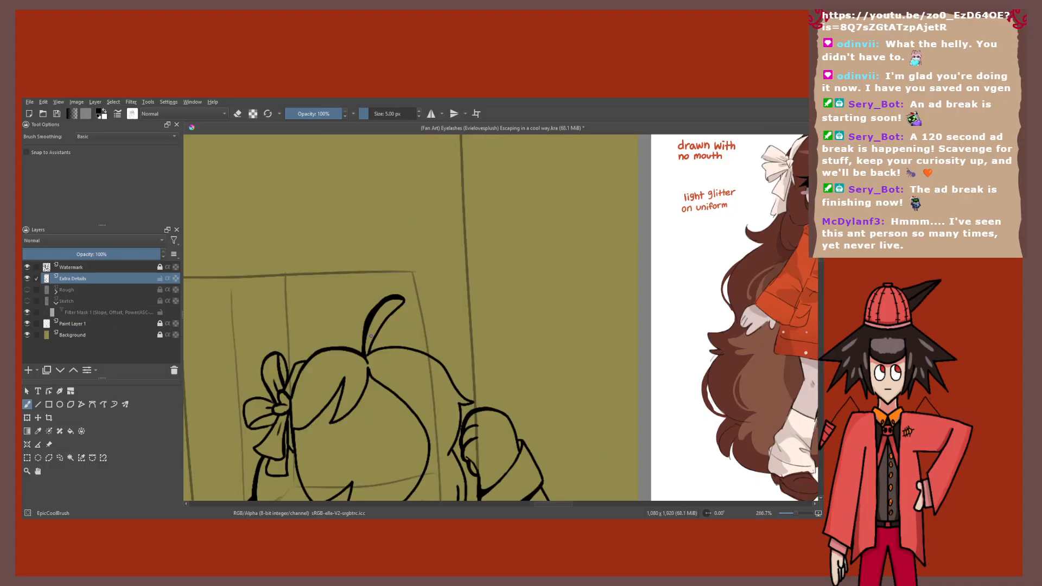
{"action": "scroll", "coordinate": [360, 315], "scroll_direction": "down", "scroll_amount": 2}
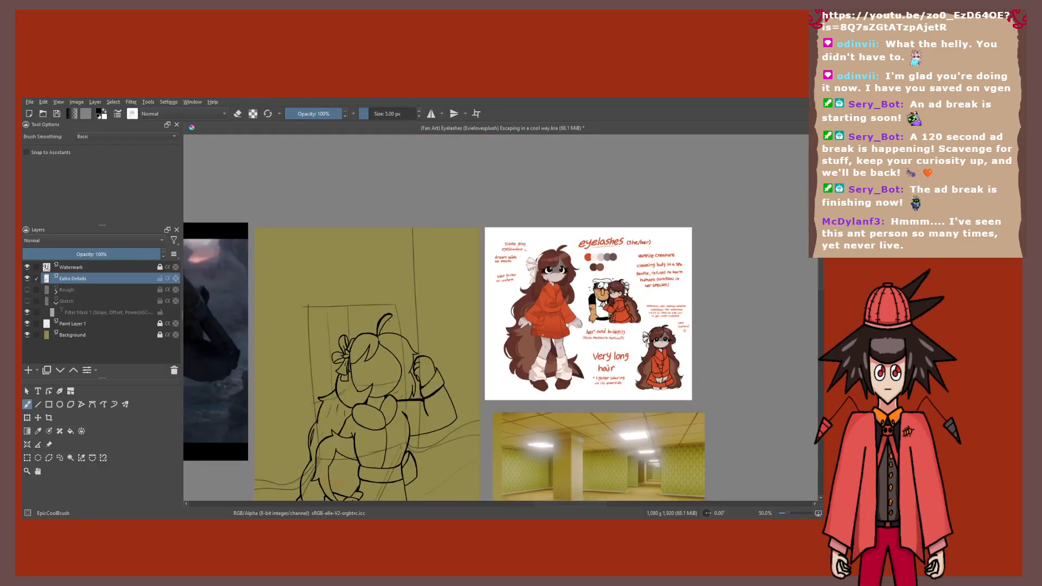
{"action": "scroll", "coordinate": [369, 249], "scroll_direction": "up", "scroll_amount": 6}
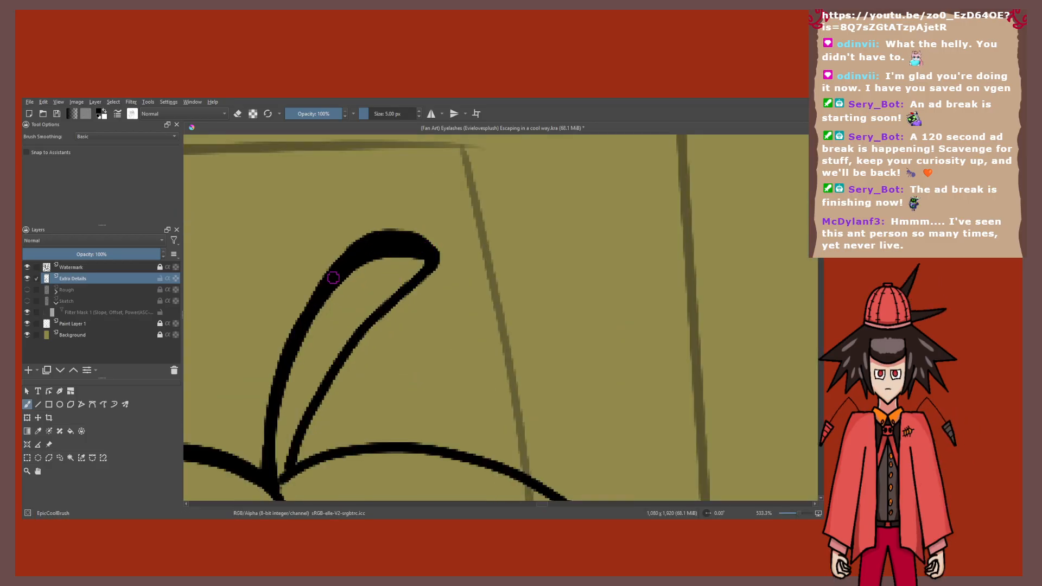
Step: Compare the line art of the head and tuft with the eyelashes character reference sheet
{"action": "scroll", "coordinate": [426, 246], "scroll_direction": "down", "scroll_amount": 7}
{"action": "scroll", "coordinate": [491, 211], "scroll_direction": "up", "scroll_amount": 4}
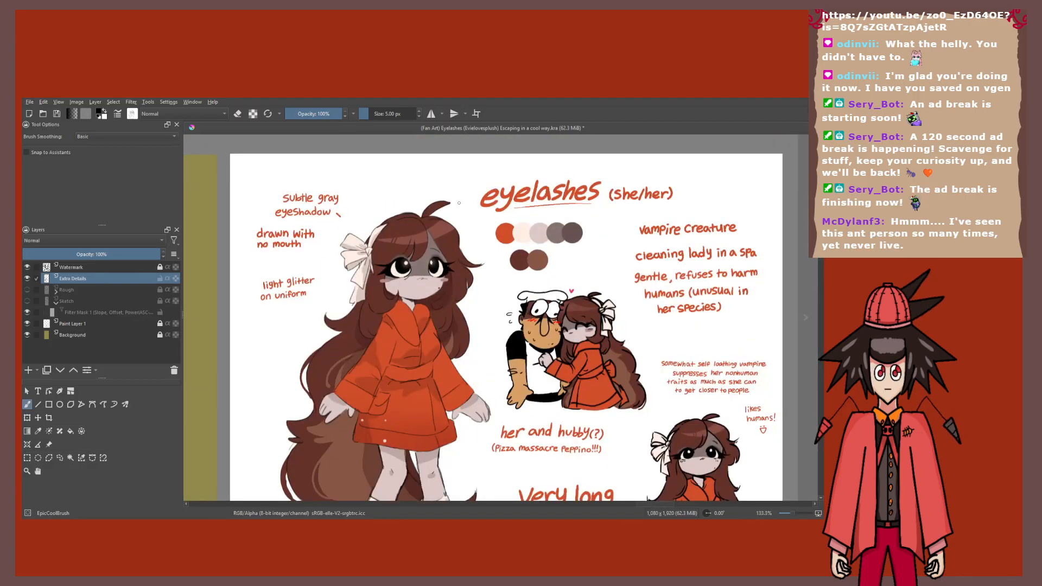
{"action": "scroll", "coordinate": [448, 201], "scroll_direction": "down", "scroll_amount": 4}
{"action": "scroll", "coordinate": [323, 246], "scroll_direction": "up", "scroll_amount": 7}
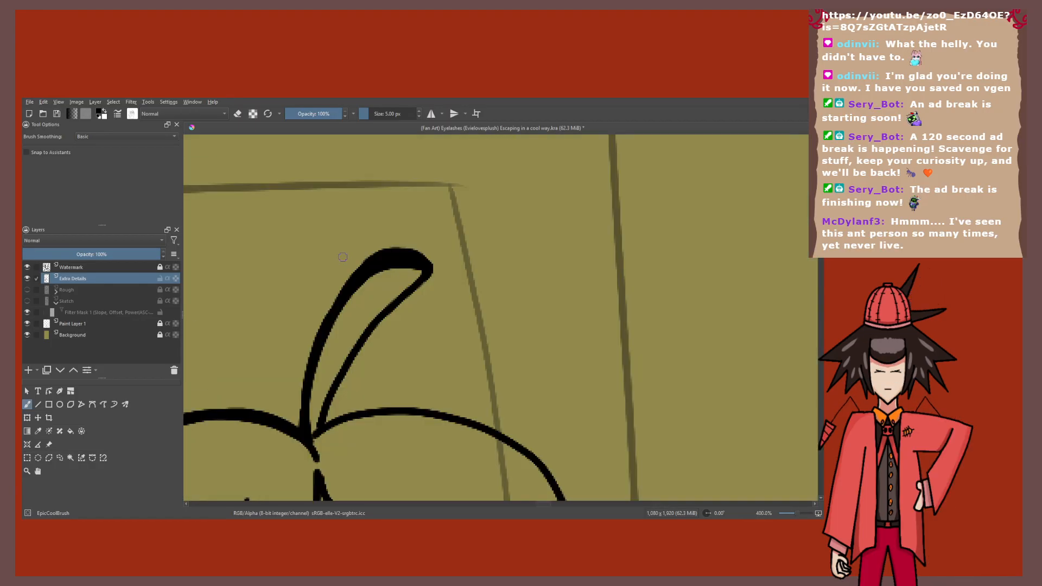
{"action": "scroll", "coordinate": [375, 265], "scroll_direction": "down", "scroll_amount": 4}
{"action": "left_click_drag", "start_coordinate": [409, 270], "coordinate": [433, 254]}
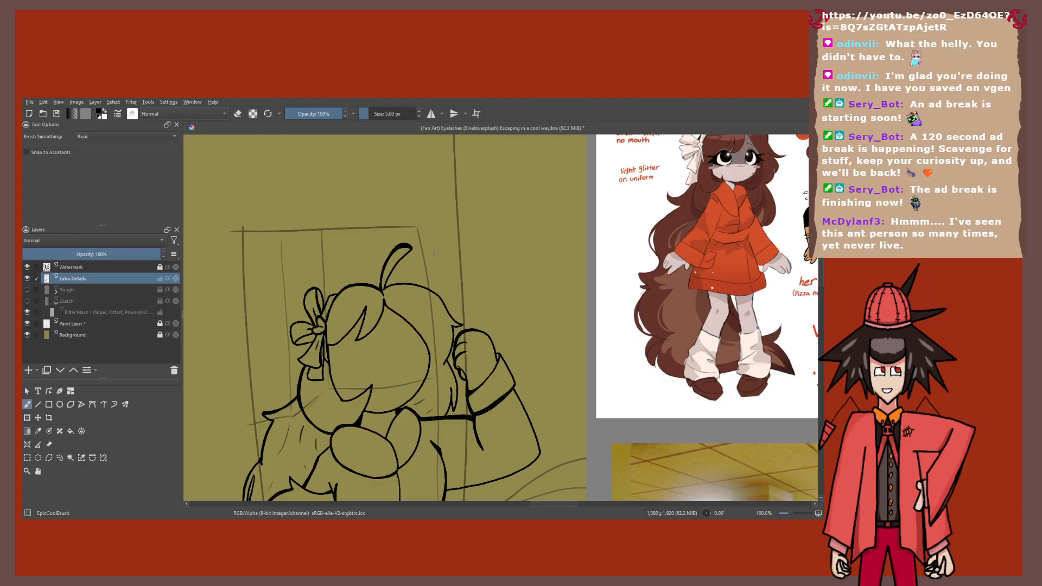
{"action": "scroll", "coordinate": [434, 254], "scroll_direction": "down", "scroll_amount": 3}
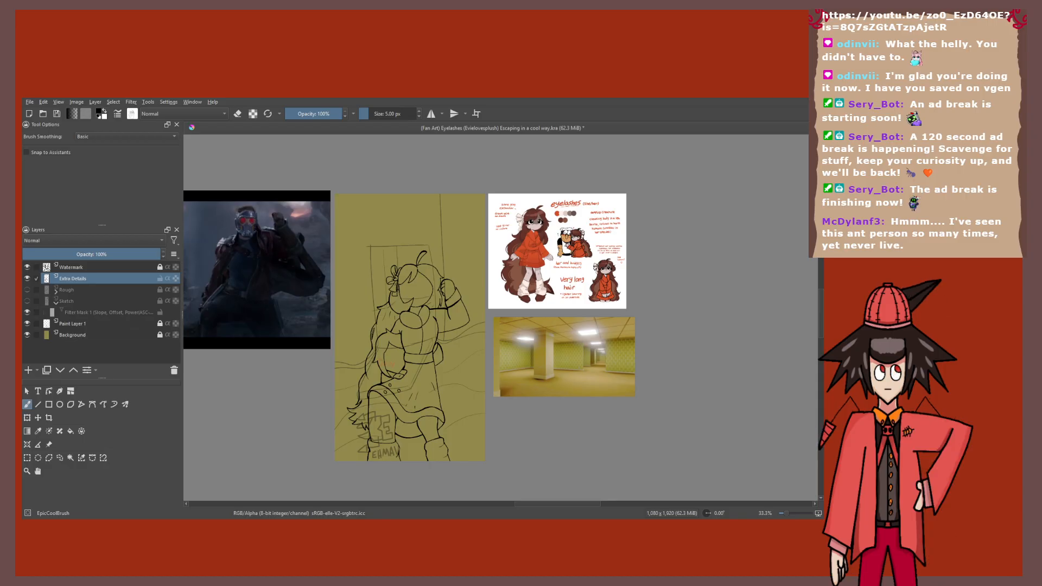
{"action": "scroll", "coordinate": [623, 242], "scroll_direction": "up", "scroll_amount": 5}
{"action": "scroll", "coordinate": [438, 320], "scroll_direction": "up", "scroll_amount": 2}
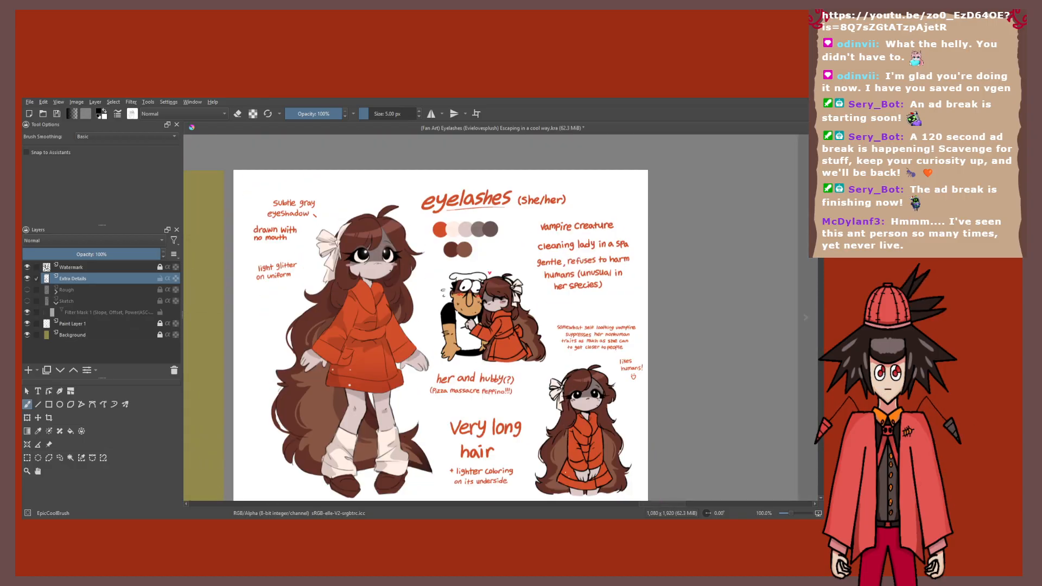
{"action": "scroll", "coordinate": [592, 154], "scroll_direction": "down", "scroll_amount": 3}
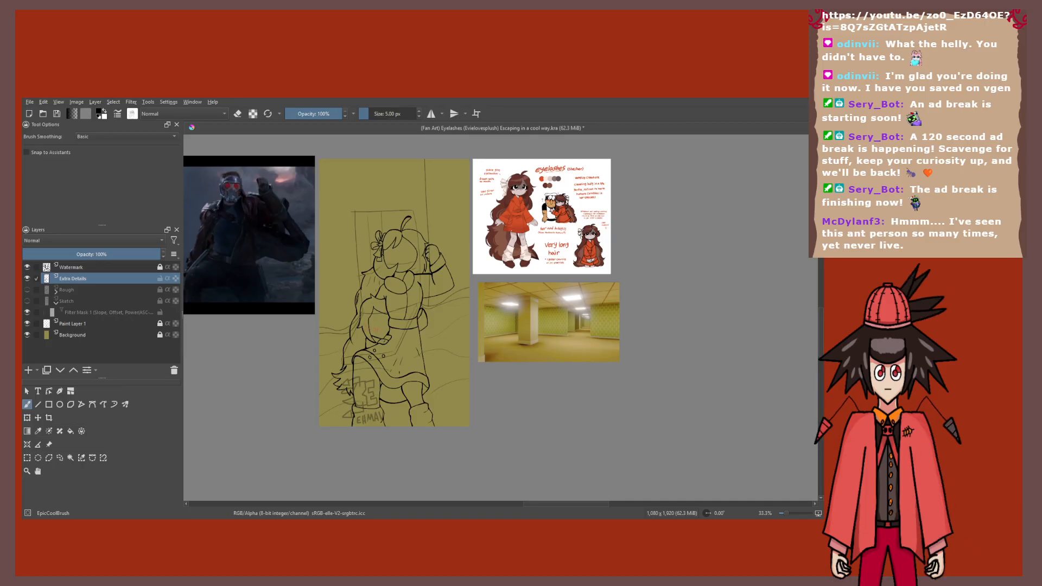
Step: Thicken the hair outline running down beside the bow toward the edge of the face
{"action": "scroll", "coordinate": [378, 227], "scroll_direction": "up", "scroll_amount": 3}
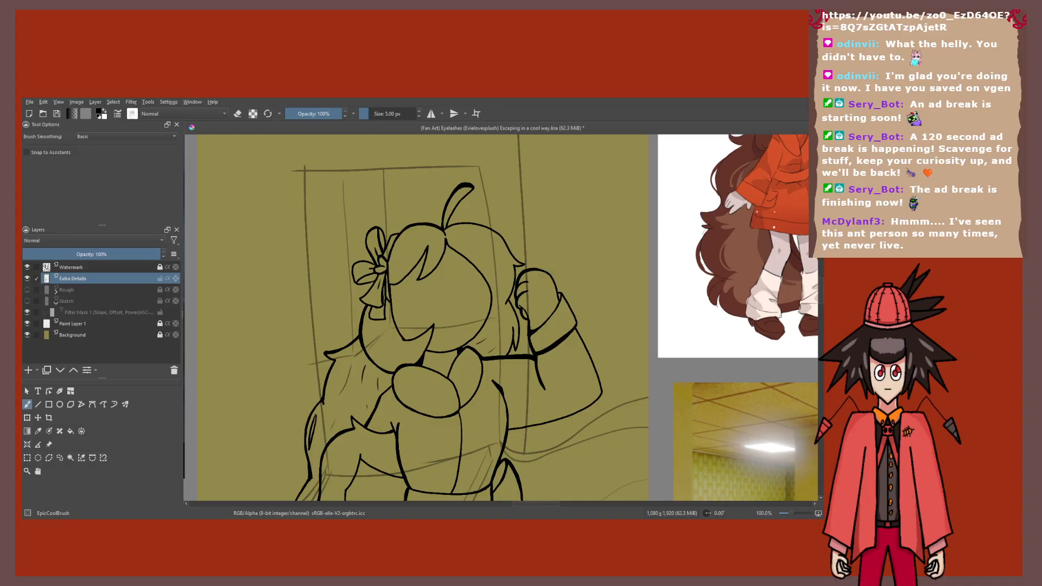
{"action": "scroll", "coordinate": [499, 317], "scroll_direction": "up", "scroll_amount": 1}
{"action": "scroll", "coordinate": [400, 288], "scroll_direction": "up", "scroll_amount": 3}
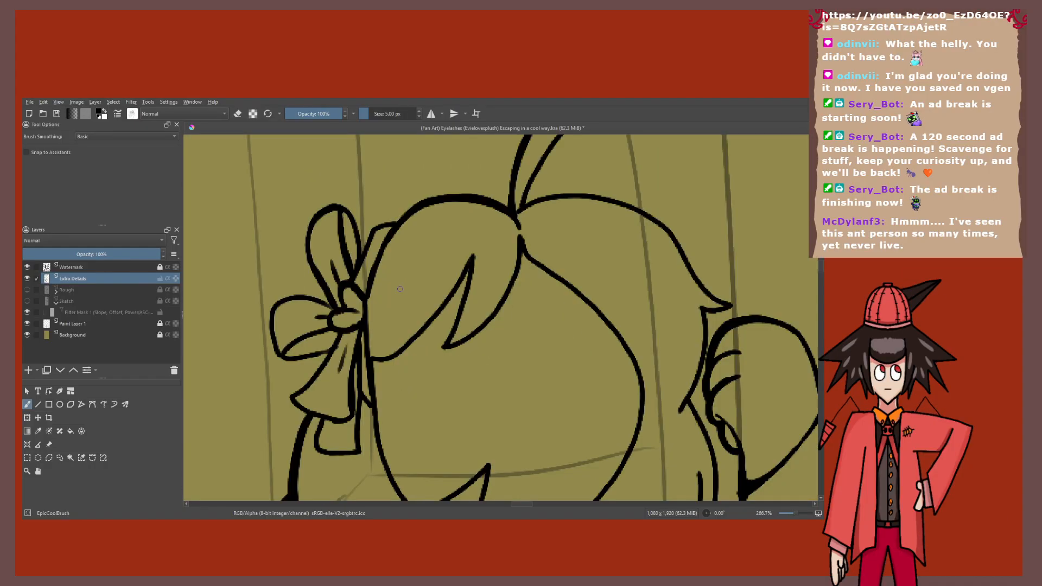
{"action": "scroll", "coordinate": [400, 288], "scroll_direction": "up", "scroll_amount": 2}
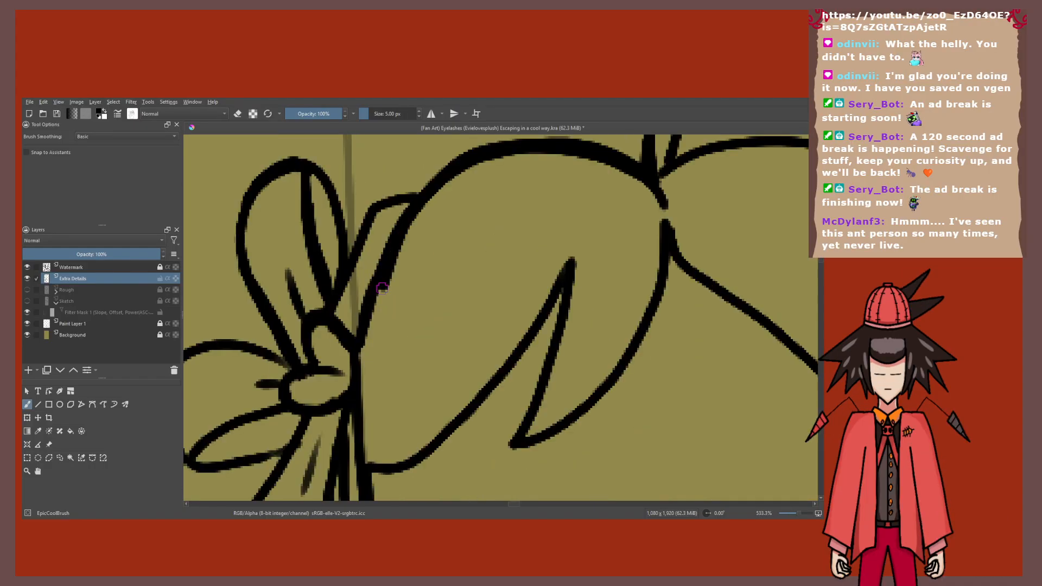
{"action": "scroll", "coordinate": [377, 360], "scroll_direction": "down", "scroll_amount": 1}
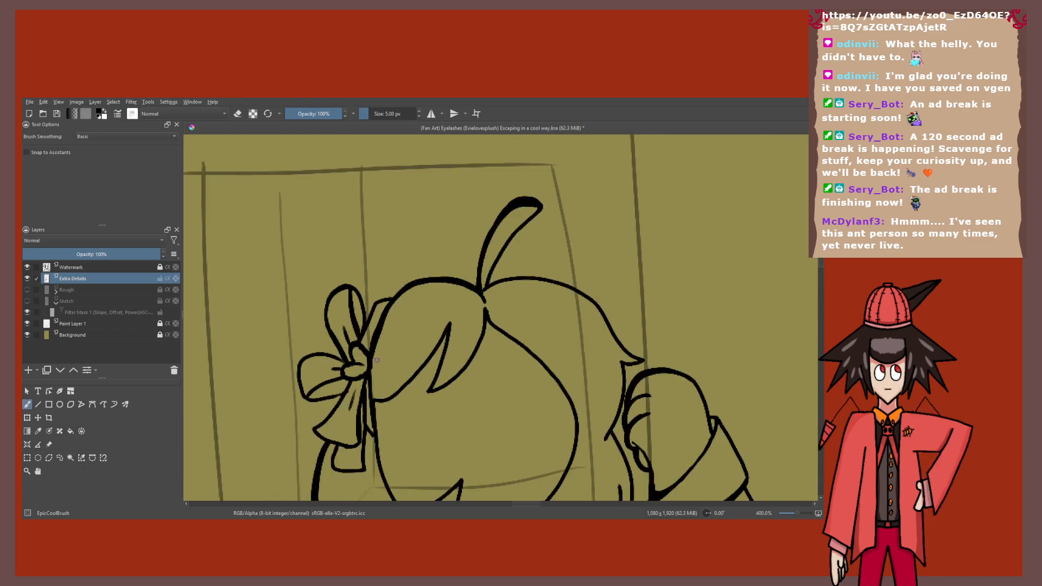
{"action": "scroll", "coordinate": [376, 359], "scroll_direction": "down", "scroll_amount": 2}
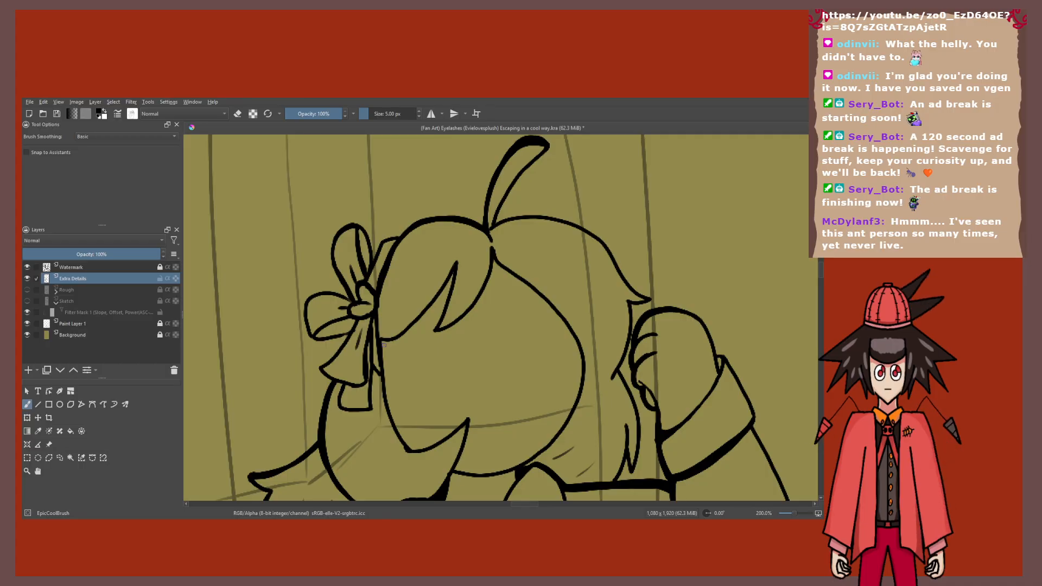
{"action": "left_click_drag", "start_coordinate": [370, 294], "coordinate": [376, 250]}
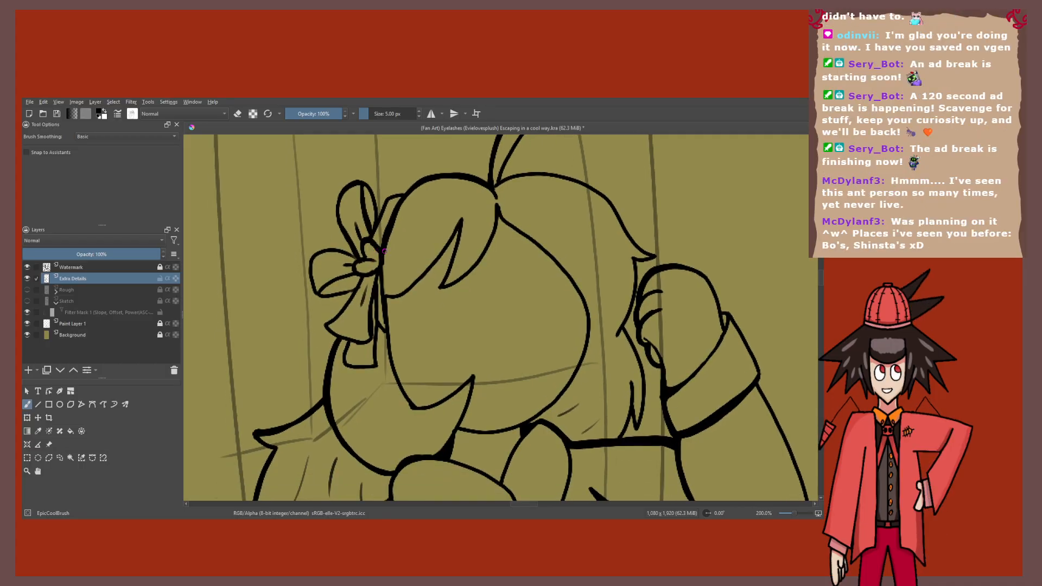
{"action": "scroll", "coordinate": [383, 250], "scroll_direction": "up", "scroll_amount": 2}
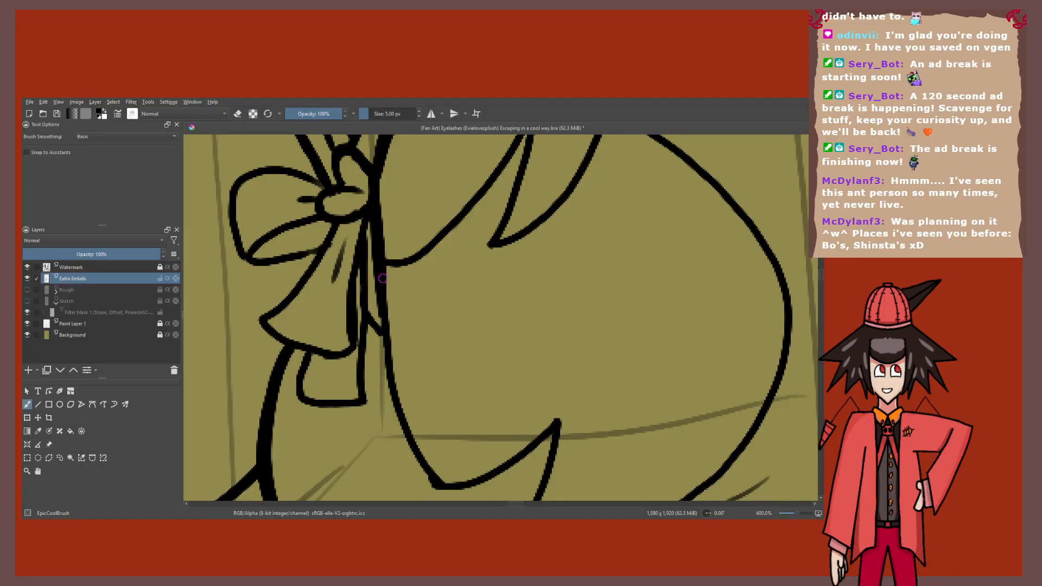
{"action": "scroll", "coordinate": [383, 278], "scroll_direction": "down", "scroll_amount": 5}
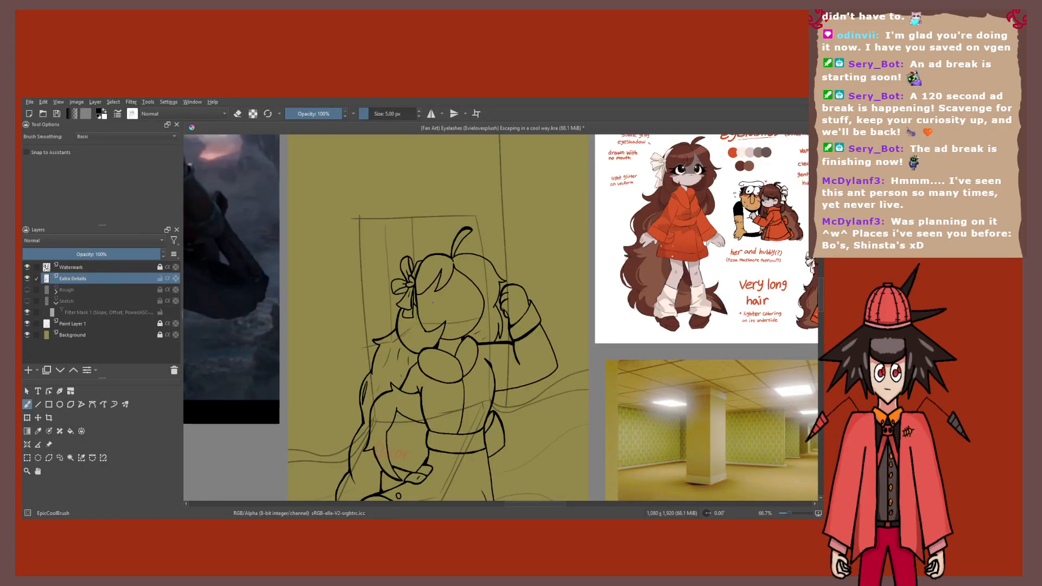
{"action": "scroll", "coordinate": [429, 276], "scroll_direction": "up", "scroll_amount": 4}
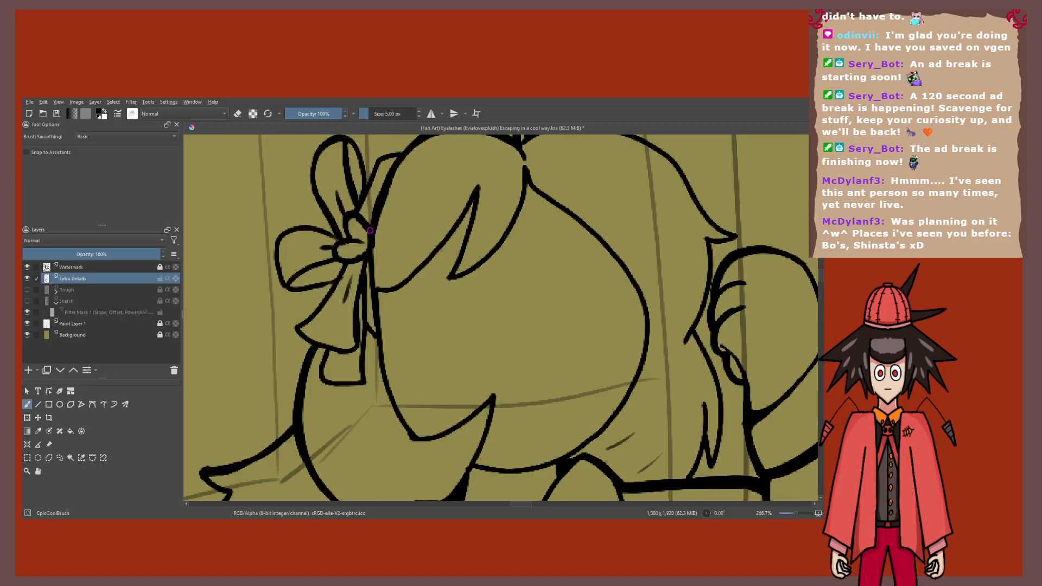
Step: Erase the rough line edges and the overhanging line end inside the bow's knot
{"action": "scroll", "coordinate": [370, 230], "scroll_direction": "up", "scroll_amount": 4}
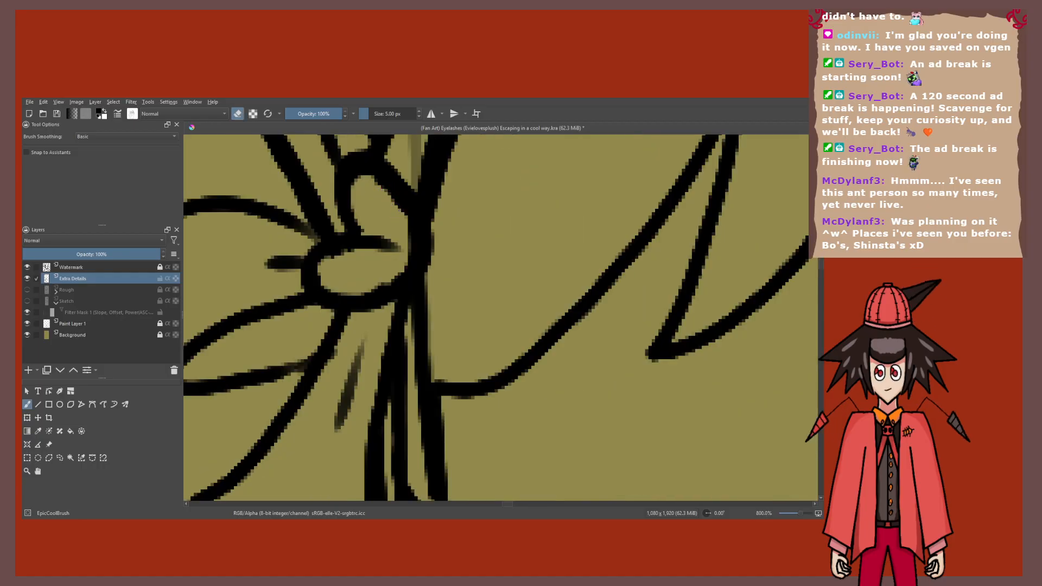
{"action": "key", "text": "e"}
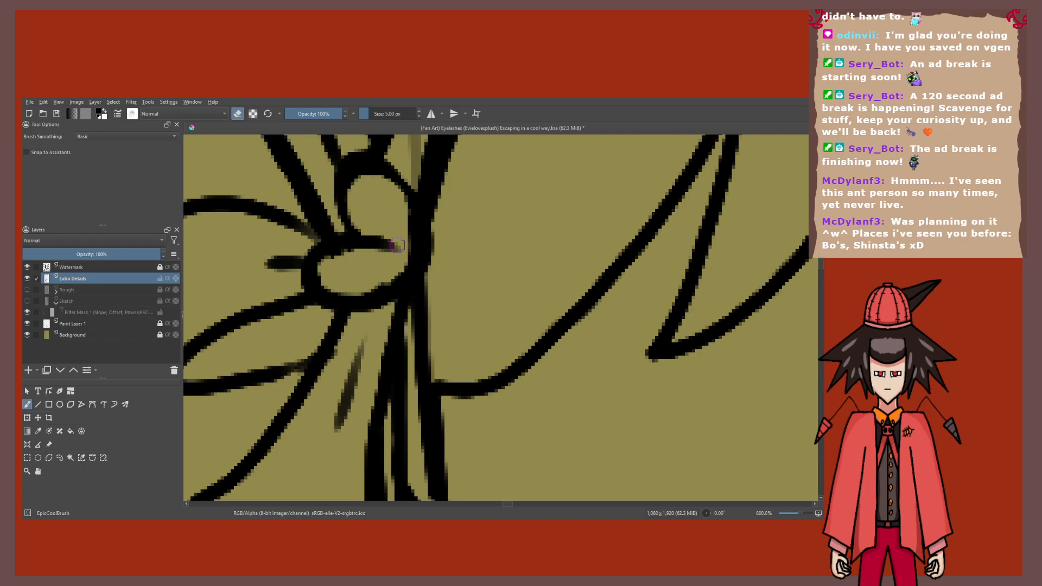
{"action": "mouse_move", "coordinate": [396, 245]}
{"action": "left_mouse_down"}
{"action": "mouse_move", "coordinate": [327, 270]}
{"action": "mouse_move", "coordinate": [324, 282]}
{"action": "mouse_move", "coordinate": [339, 293]}
{"action": "mouse_move", "coordinate": [391, 274]}
{"action": "left_mouse_up"}
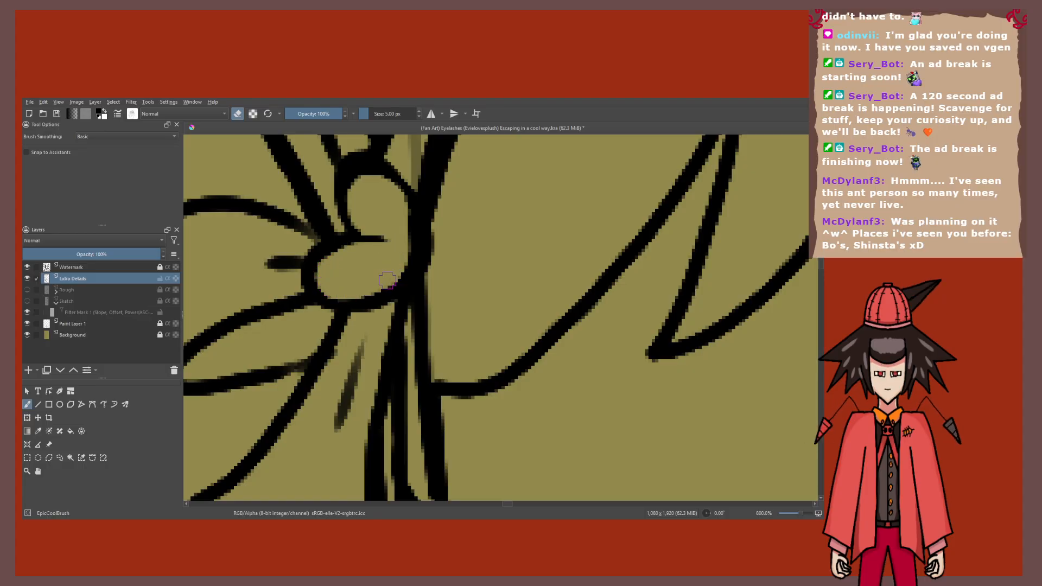
{"action": "scroll", "coordinate": [388, 280], "scroll_direction": "down", "scroll_amount": 4}
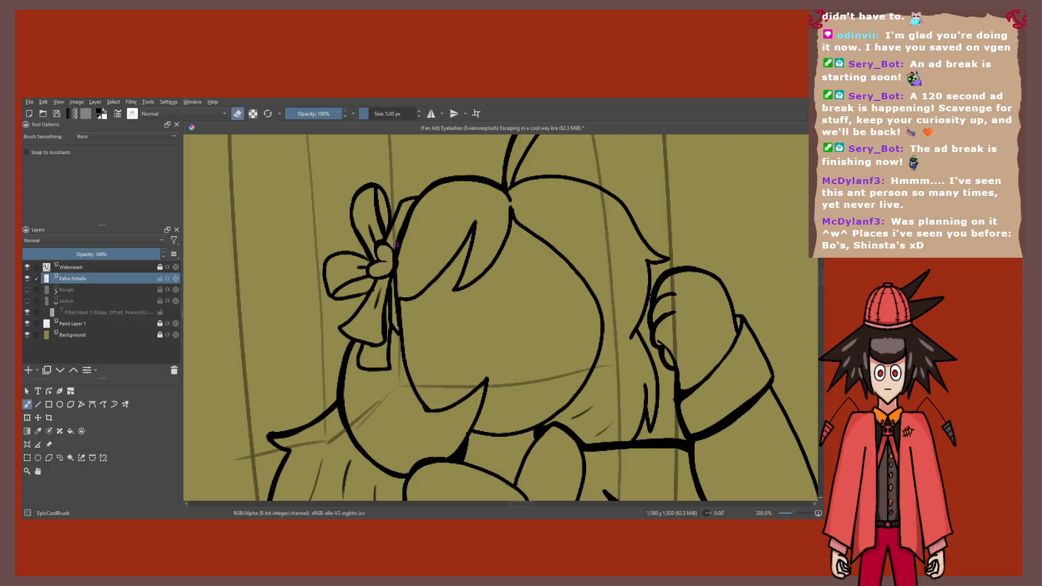
Step: Thicken the outline of the narrow ribbon piece between the bow's upper loop and the hair
{"action": "scroll", "coordinate": [396, 244], "scroll_direction": "up", "scroll_amount": 4}
{"action": "scroll", "coordinate": [362, 262], "scroll_direction": "down", "scroll_amount": 2}
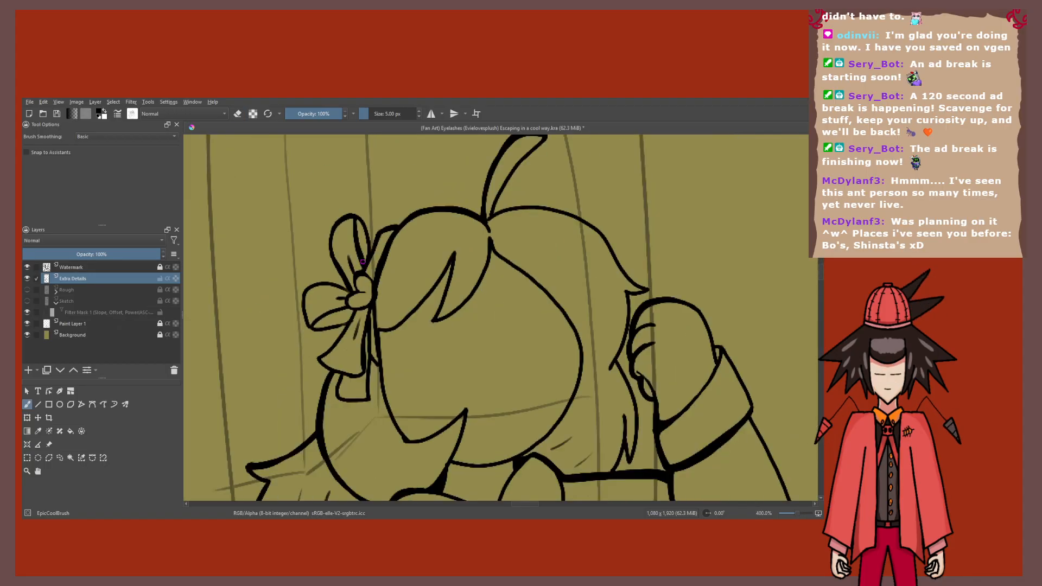
{"action": "scroll", "coordinate": [337, 232], "scroll_direction": "down", "scroll_amount": 2}
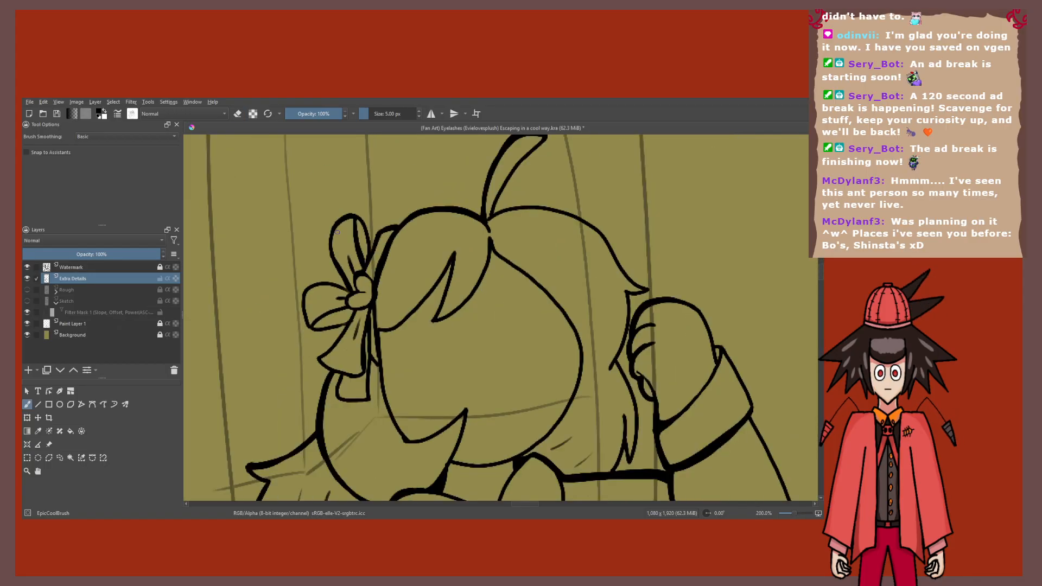
Step: Clean up the lines inside the bow's upper loop with the eraser
{"action": "scroll", "coordinate": [351, 232], "scroll_direction": "up", "scroll_amount": 5}
{"action": "key", "text": "e"}
{"action": "left_click_drag", "start_coordinate": [379, 334], "coordinate": [416, 424]}
{"action": "scroll", "coordinate": [408, 352], "scroll_direction": "down", "scroll_amount": 3}
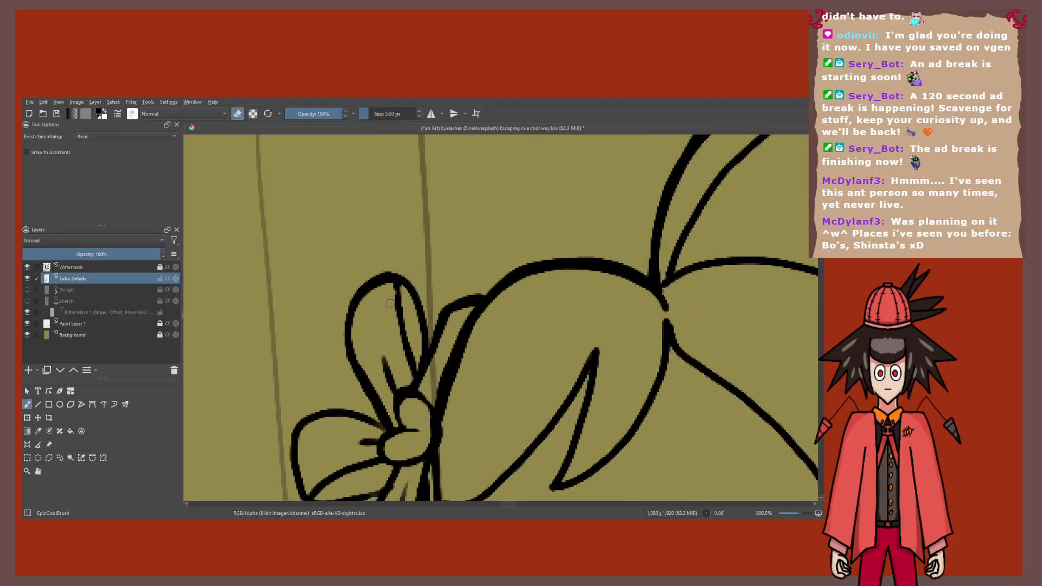
Step: Thin the fold line inside the bow's upper loop with the eraser and redraw its top end with the brush
{"action": "scroll", "coordinate": [391, 303], "scroll_direction": "up", "scroll_amount": 2}
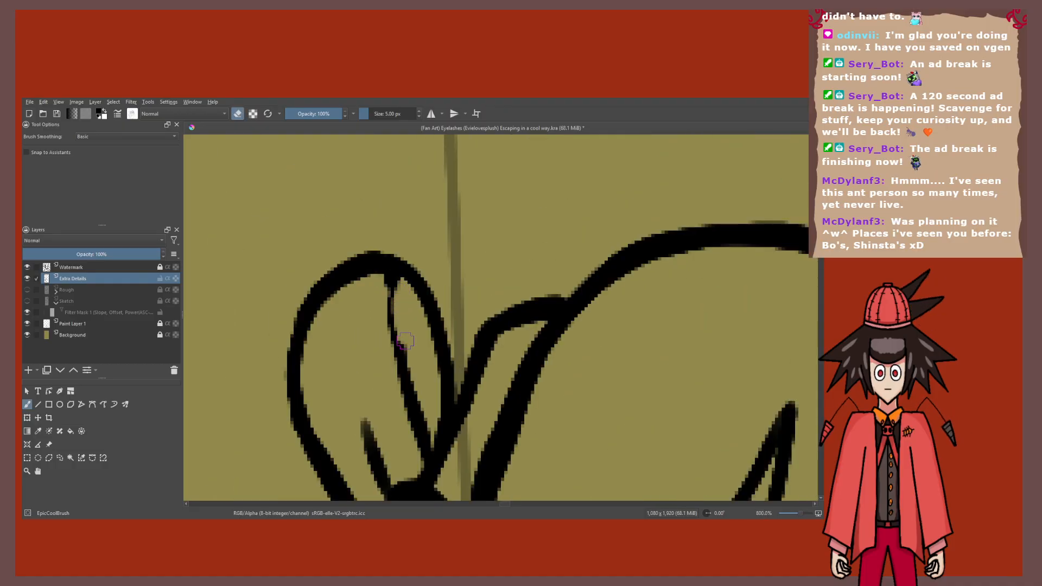
{"action": "left_click_drag", "start_coordinate": [404, 340], "coordinate": [430, 414]}
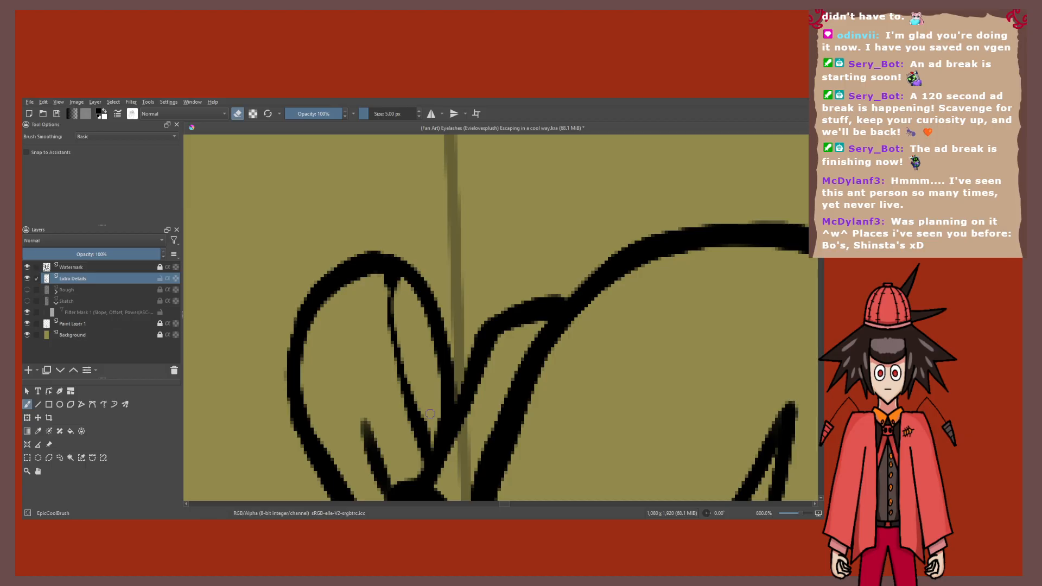
{"action": "key", "text": "e"}
{"action": "left_click_drag", "start_coordinate": [390, 277], "coordinate": [393, 315]}
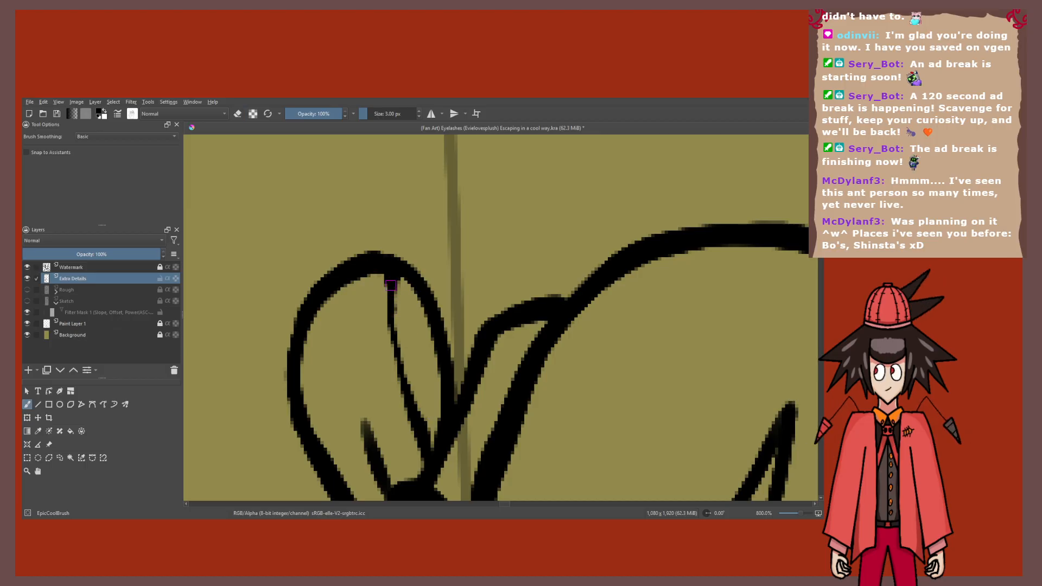
{"action": "scroll", "coordinate": [391, 286], "scroll_direction": "down", "scroll_amount": 4}
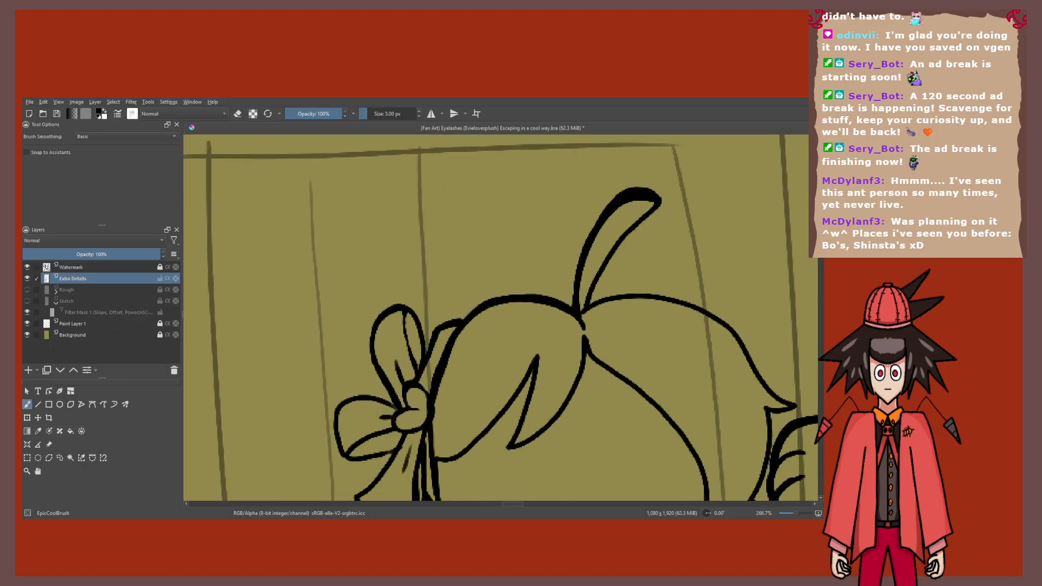
{"action": "scroll", "coordinate": [389, 392], "scroll_direction": "up", "scroll_amount": 5}
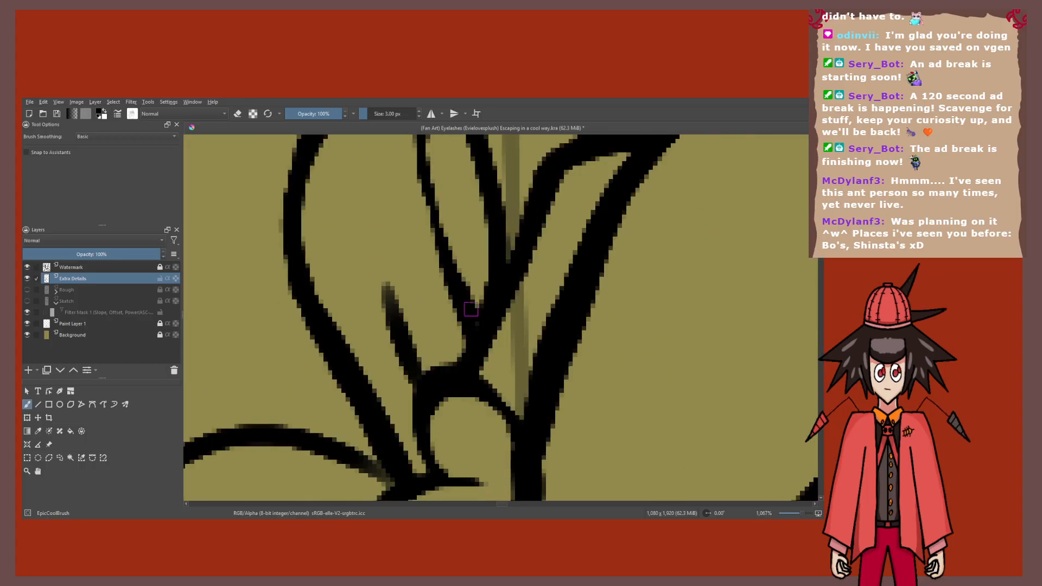
{"action": "scroll", "coordinate": [471, 310], "scroll_direction": "down", "scroll_amount": 1}
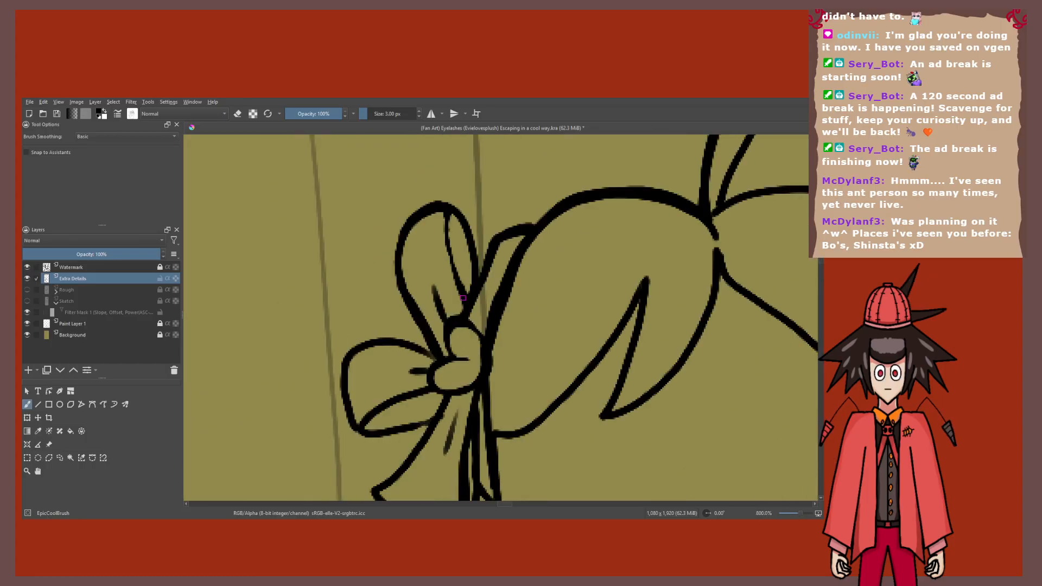
{"action": "scroll", "coordinate": [463, 298], "scroll_direction": "up", "scroll_amount": 1}
{"action": "scroll", "coordinate": [461, 291], "scroll_direction": "down", "scroll_amount": 4}
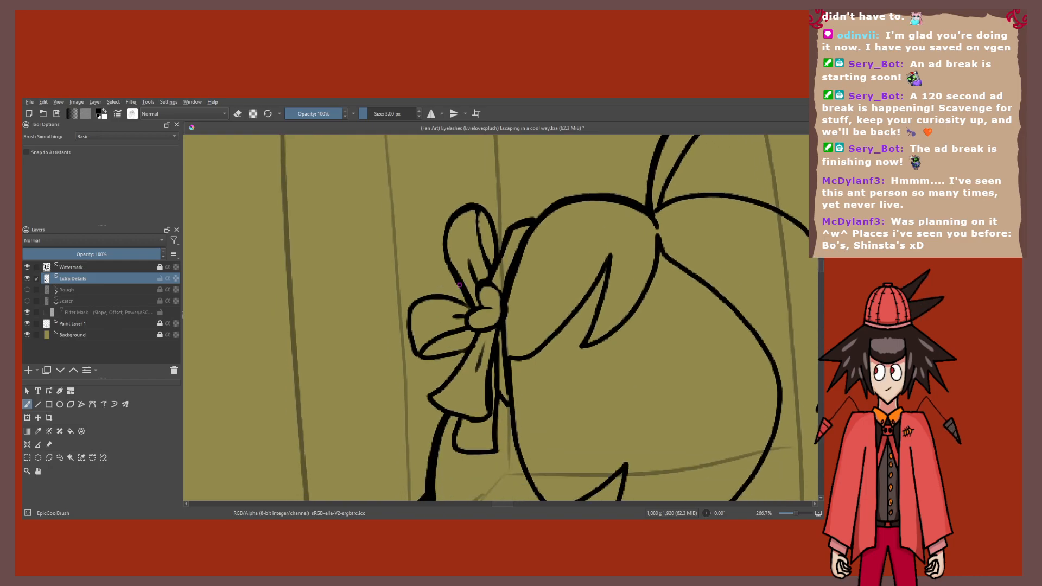
Step: Erase the excess thickness on the upper loop's outer outline near the knot and fill its junction with the side loop
{"action": "scroll", "coordinate": [458, 284], "scroll_direction": "up", "scroll_amount": 1}
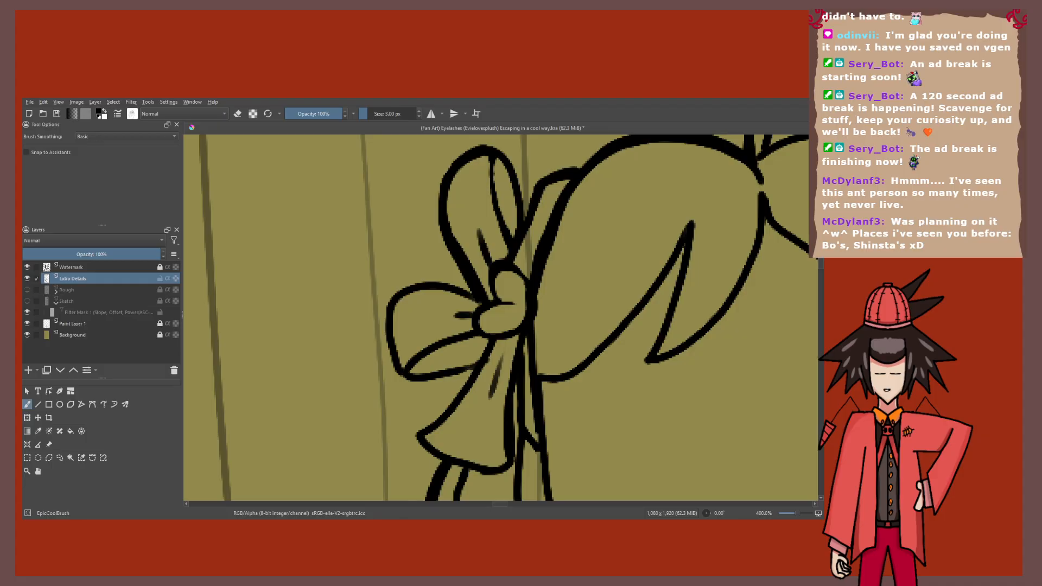
{"action": "scroll", "coordinate": [448, 305], "scroll_direction": "up", "scroll_amount": 1, "text": "ctrl"}
{"action": "key", "text": "e"}
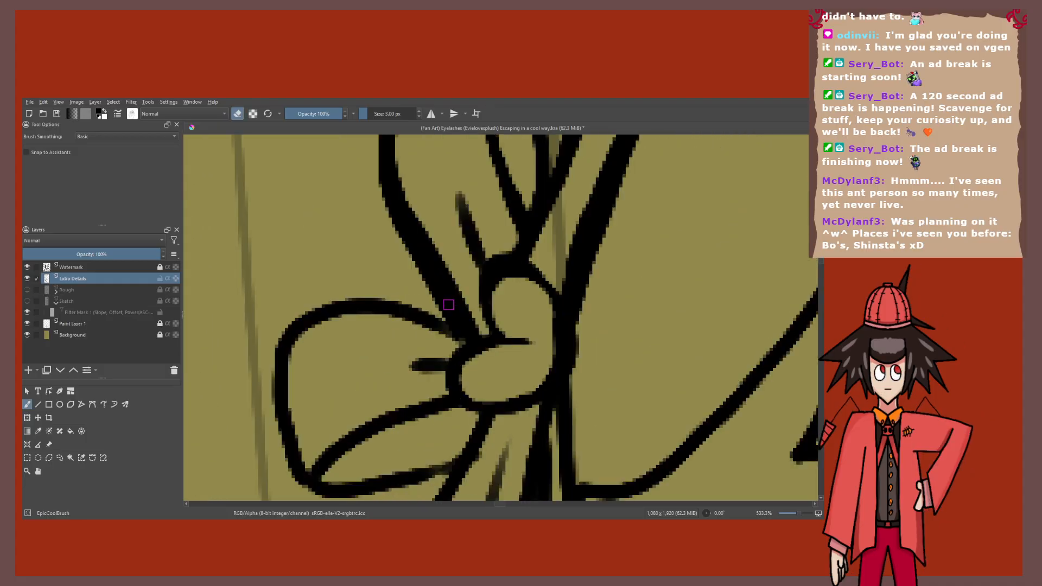
{"action": "scroll", "coordinate": [425, 232], "scroll_direction": "up", "scroll_amount": 1, "text": "ctrl"}
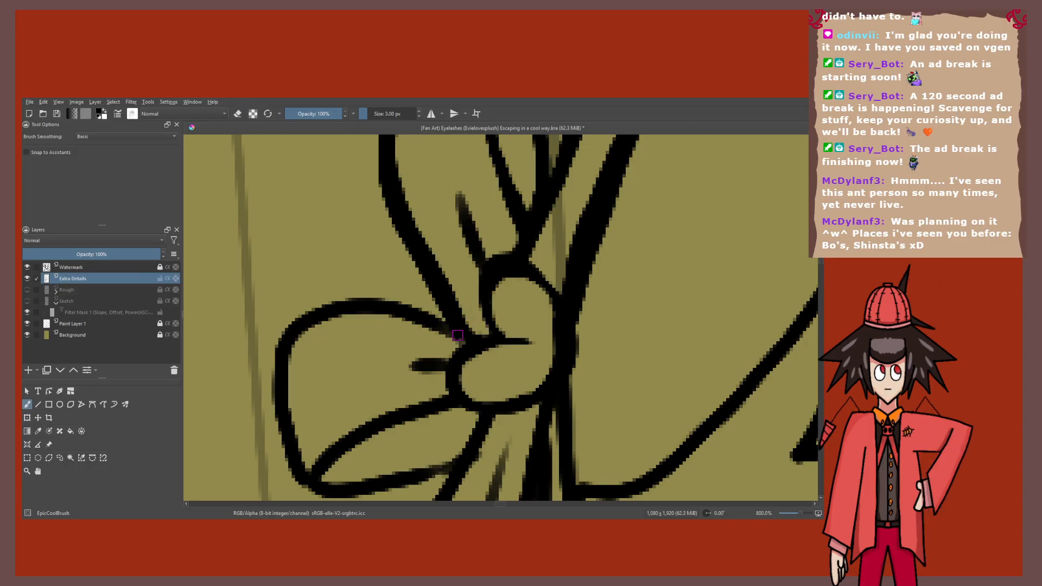
{"action": "left_click", "coordinate": [458, 336]}
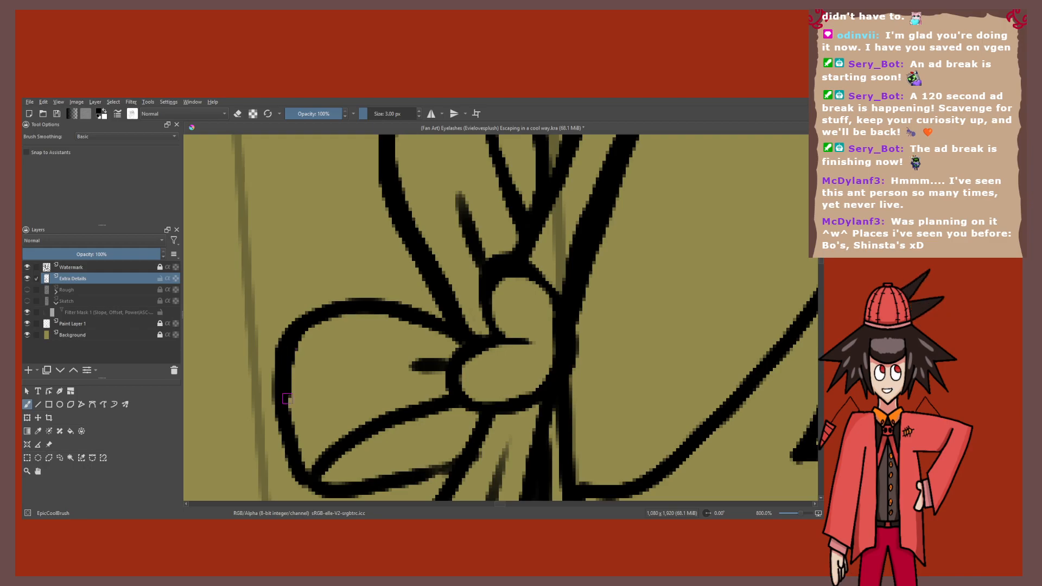
Step: Thicken the outer corner and lower edge of the bow's flared ribbon tail
{"action": "scroll", "coordinate": [287, 399], "scroll_direction": "down", "scroll_amount": 7}
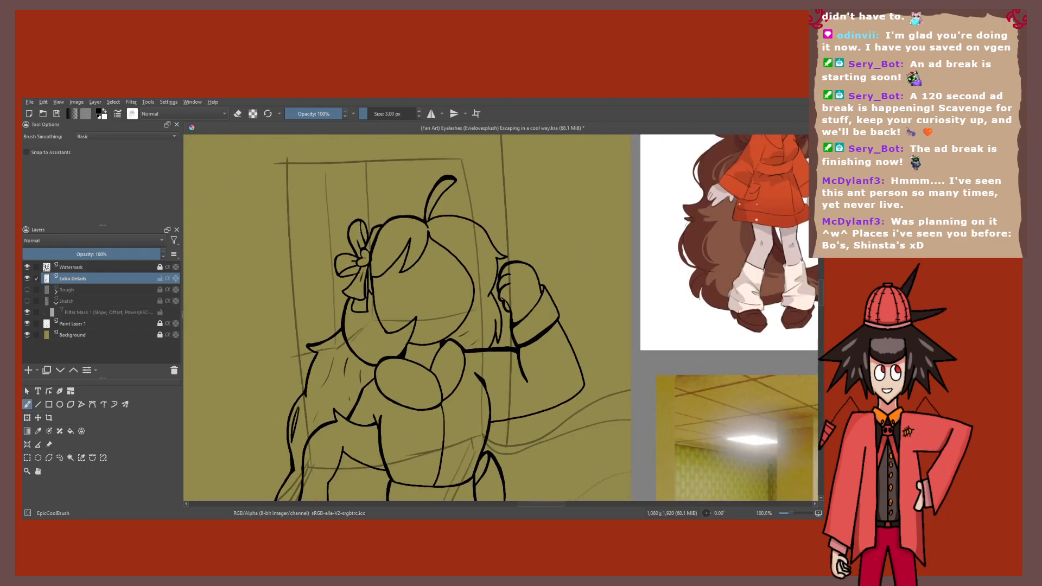
{"action": "left_click_drag", "start_coordinate": [411, 294], "coordinate": [420, 374]}
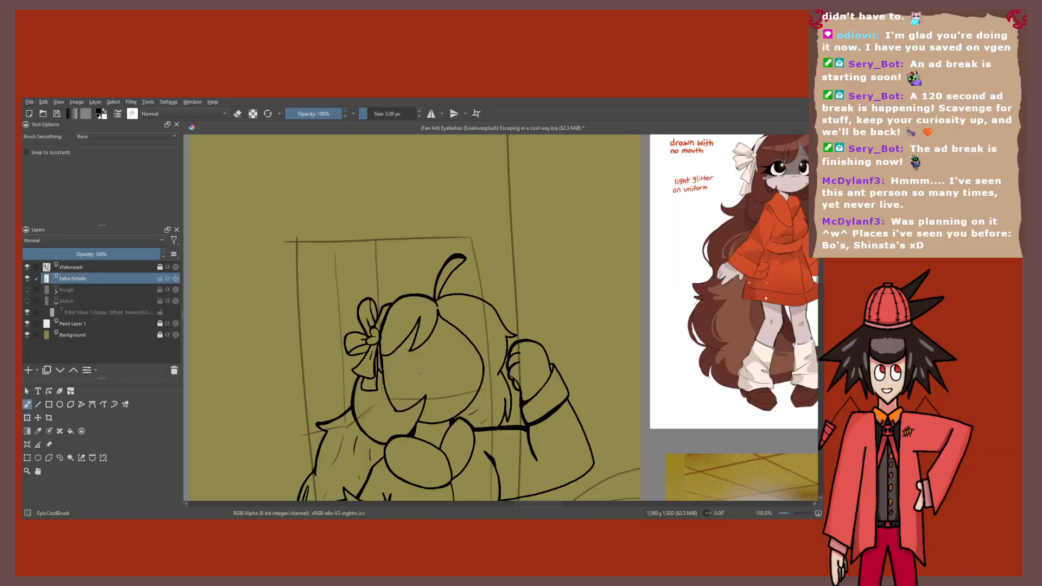
{"action": "scroll", "coordinate": [347, 374], "scroll_direction": "up", "scroll_amount": 6}
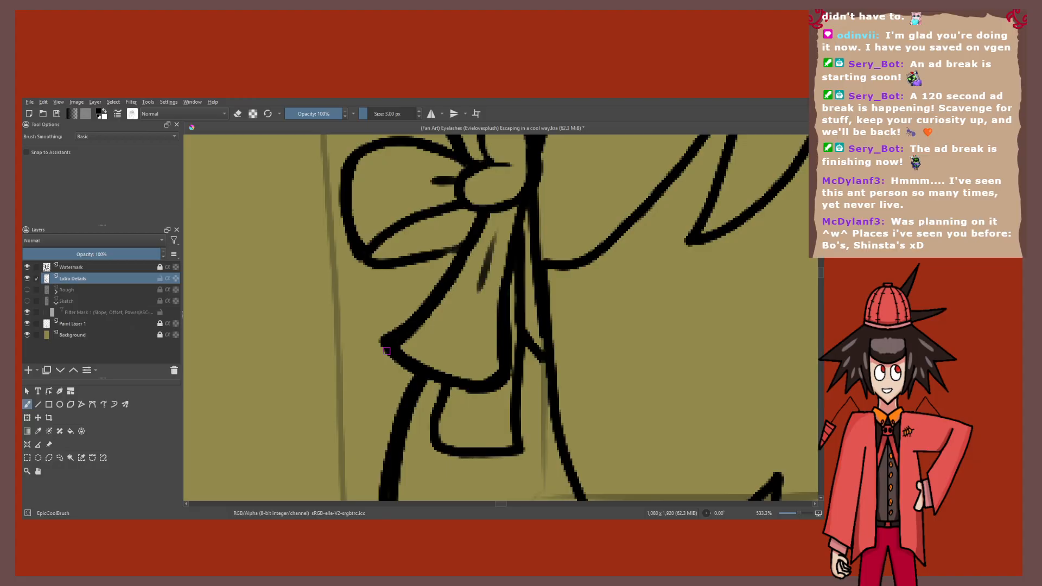
{"action": "scroll", "coordinate": [386, 351], "scroll_direction": "up", "scroll_amount": 1}
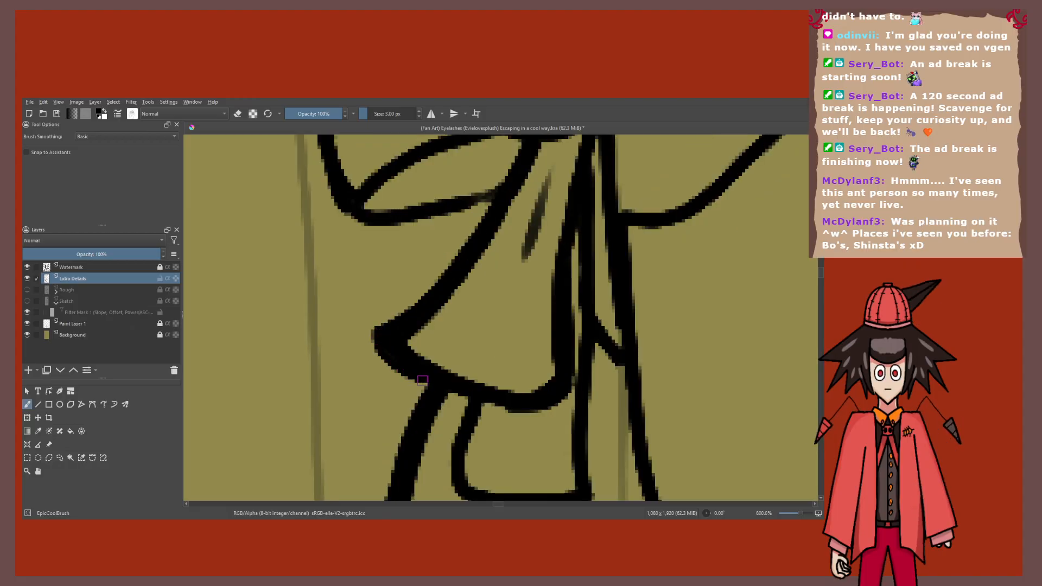
{"action": "scroll", "coordinate": [422, 379], "scroll_direction": "down", "scroll_amount": 1}
{"action": "scroll", "coordinate": [546, 391], "scroll_direction": "down", "scroll_amount": 1}
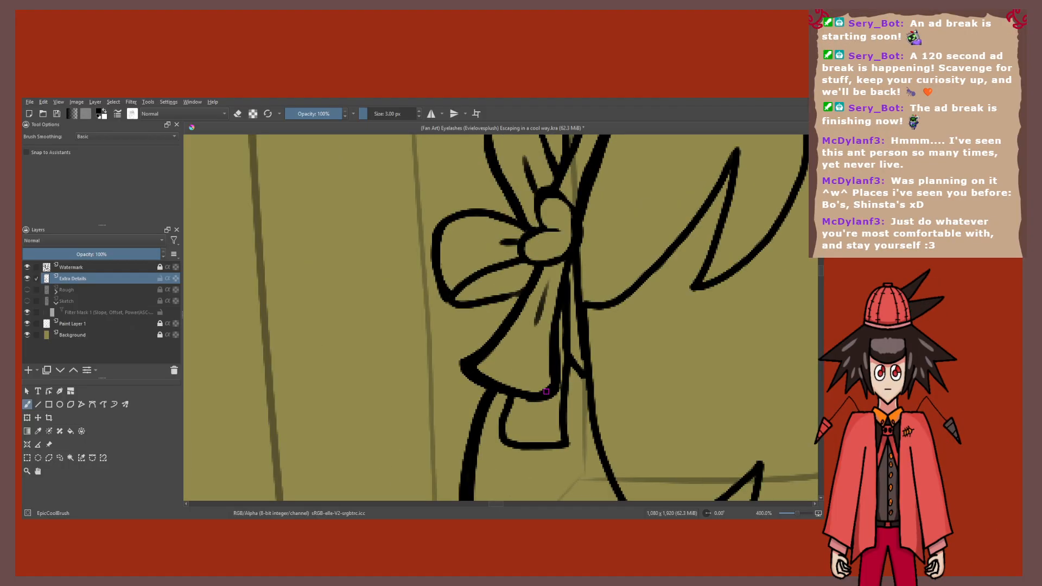
{"action": "scroll", "coordinate": [546, 391], "scroll_direction": "down", "scroll_amount": 1}
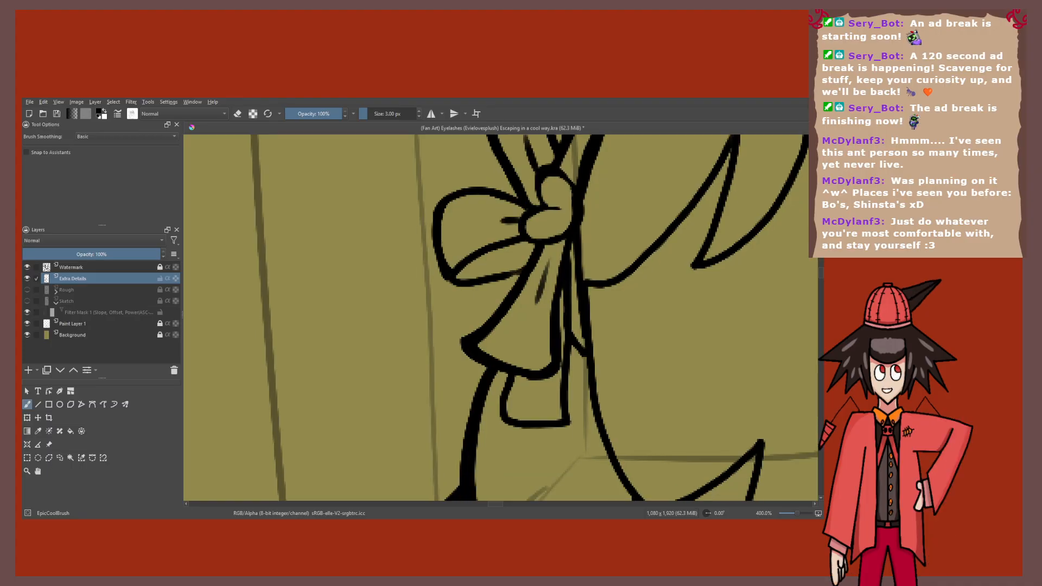
{"action": "mouse_move", "coordinate": [546, 391]}
{"action": "left_mouse_down"}
{"action": "mouse_move", "coordinate": [556, 416]}
{"action": "mouse_move", "coordinate": [574, 396]}
{"action": "left_mouse_up"}
{"action": "key", "text": "bracketright"}
{"action": "key", "text": "bracketright"}
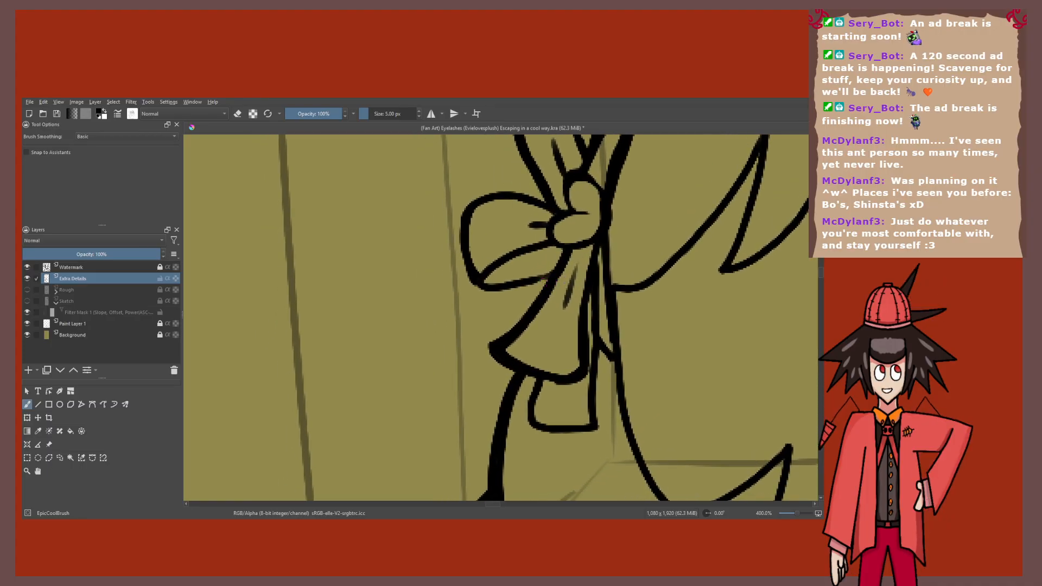
{"action": "scroll", "coordinate": [573, 396], "scroll_direction": "down", "scroll_amount": 2}
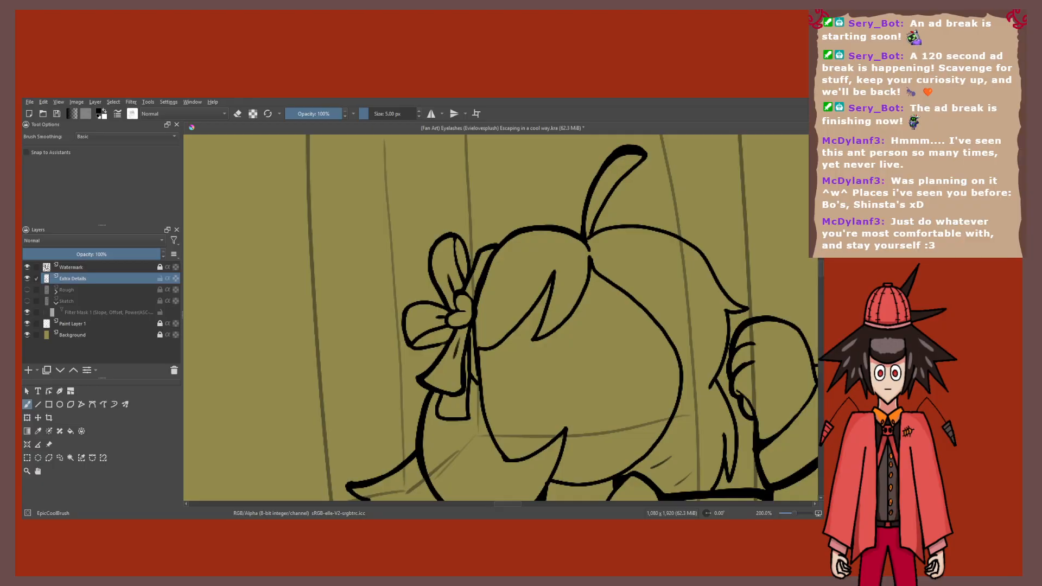
Step: Fill in the lower outer corner of the bow's side loop, where the fold line meets the outline
{"action": "scroll", "coordinate": [442, 329], "scroll_direction": "up", "scroll_amount": 5}
{"action": "key", "text": "bracketleft"}
{"action": "key", "text": "bracketleft"}
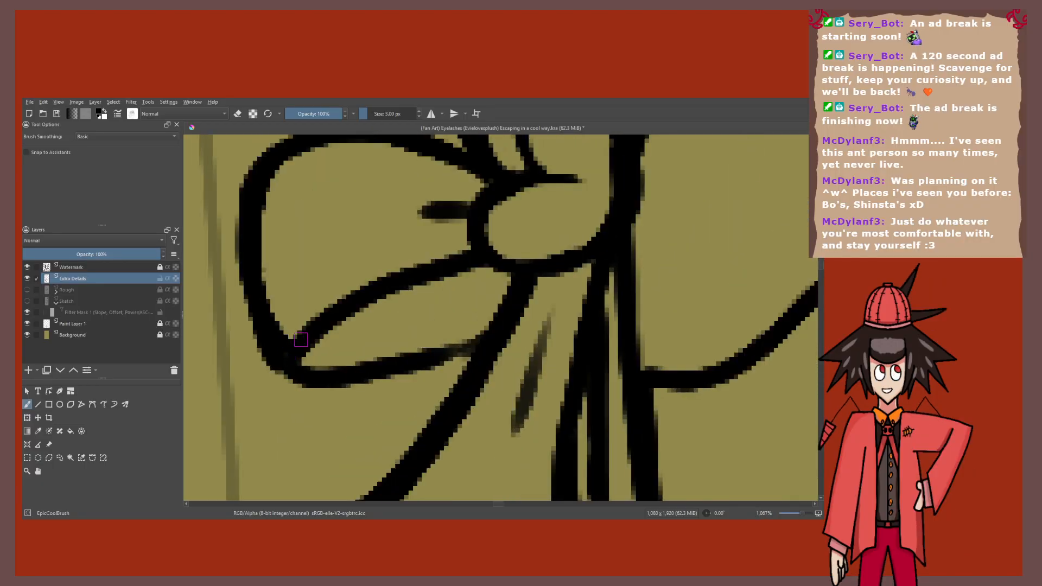
{"action": "mouse_move", "coordinate": [301, 339]}
{"action": "left_mouse_down"}
{"action": "mouse_move", "coordinate": [301, 368]}
{"action": "mouse_move", "coordinate": [307, 352]}
{"action": "left_mouse_up"}
{"action": "mouse_move", "coordinate": [472, 345]}
{"action": "left_mouse_down"}
{"action": "mouse_move", "coordinate": [348, 375]}
{"action": "mouse_move", "coordinate": [297, 358]}
{"action": "left_mouse_up"}
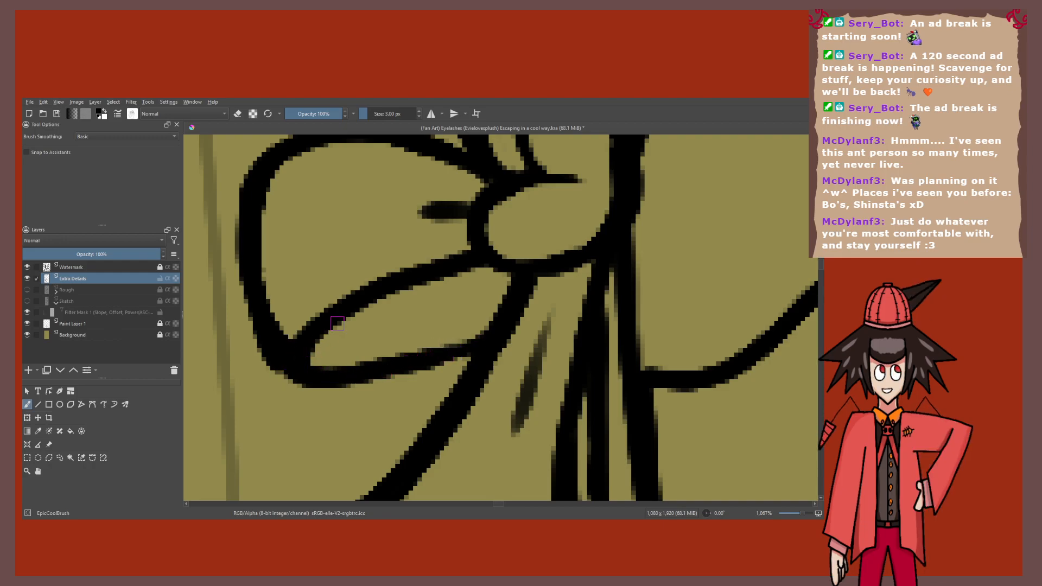
{"action": "scroll", "coordinate": [336, 323], "scroll_direction": "down", "scroll_amount": 3}
{"action": "scroll", "coordinate": [337, 323], "scroll_direction": "down", "scroll_amount": 2}
{"action": "mouse_move", "coordinate": [336, 323]}
{"action": "left_mouse_down"}
{"action": "mouse_move", "coordinate": [314, 353]}
{"action": "mouse_move", "coordinate": [321, 338]}
{"action": "left_mouse_up"}
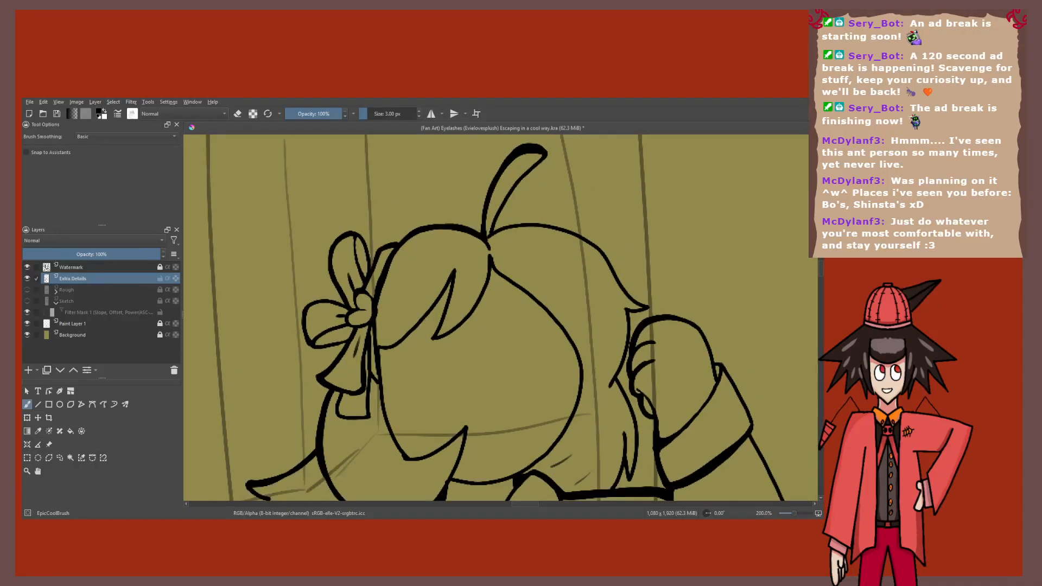
Step: Thin the outline of the narrow ribbon piece between the bow's upper loop and the hair with the eraser
{"action": "mouse_move", "coordinate": [377, 267]}
{"action": "left_mouse_down"}
{"action": "mouse_move", "coordinate": [357, 215]}
{"action": "mouse_move", "coordinate": [413, 191]}
{"action": "mouse_move", "coordinate": [382, 229]}
{"action": "left_mouse_up"}
{"action": "scroll", "coordinate": [393, 223], "scroll_direction": "up", "scroll_amount": 3}
{"action": "key", "text": "e"}
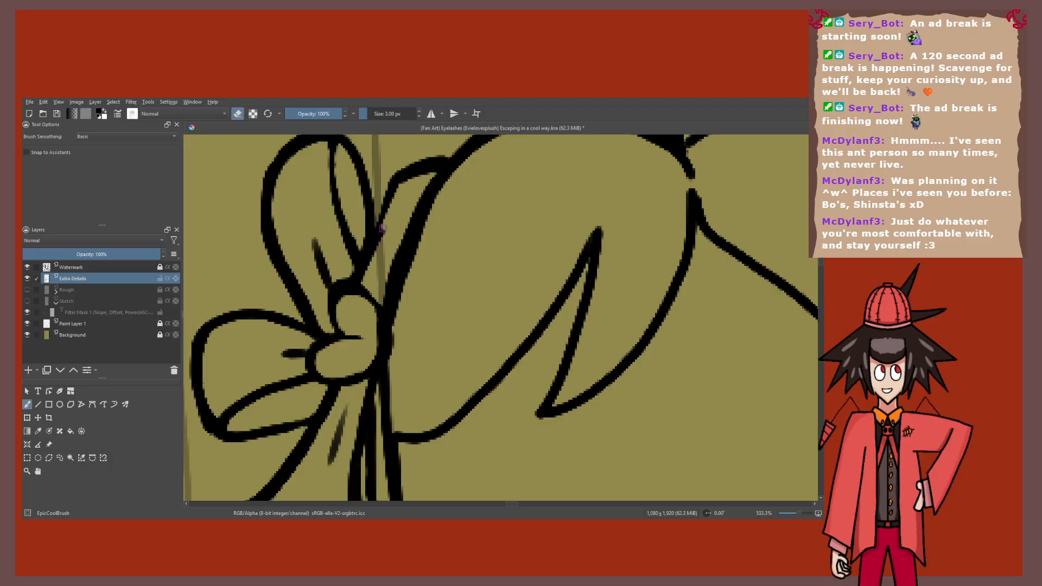
{"action": "scroll", "coordinate": [382, 229], "scroll_direction": "up", "scroll_amount": 1}
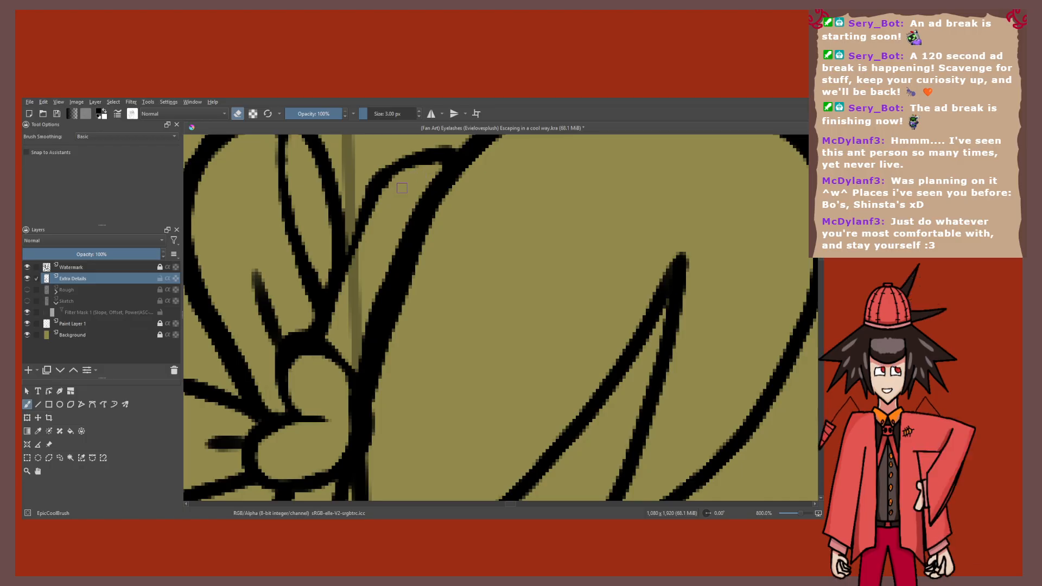
{"action": "key", "text": "e"}
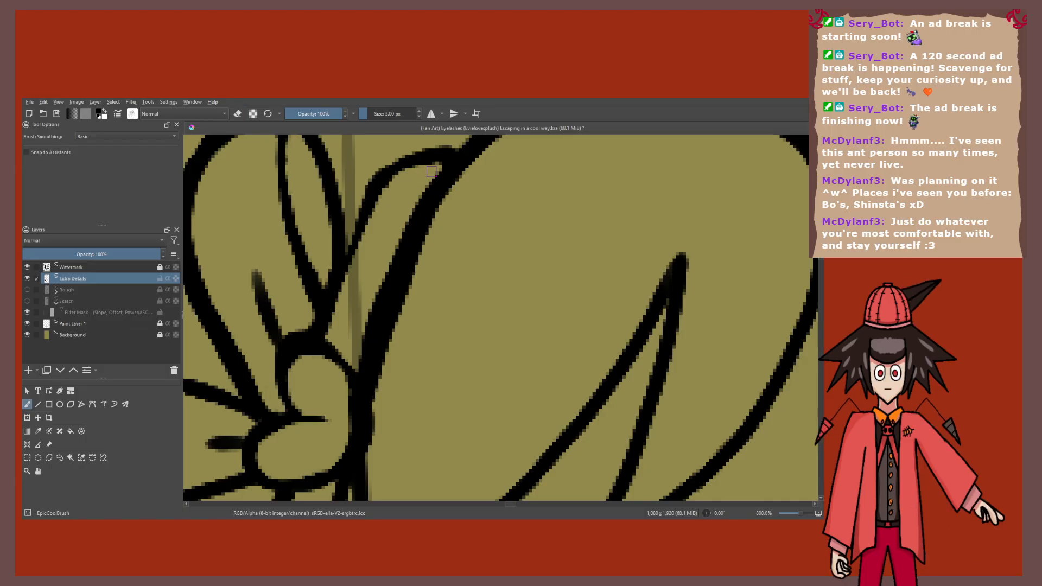
{"action": "scroll", "coordinate": [431, 171], "scroll_direction": "down", "scroll_amount": 3}
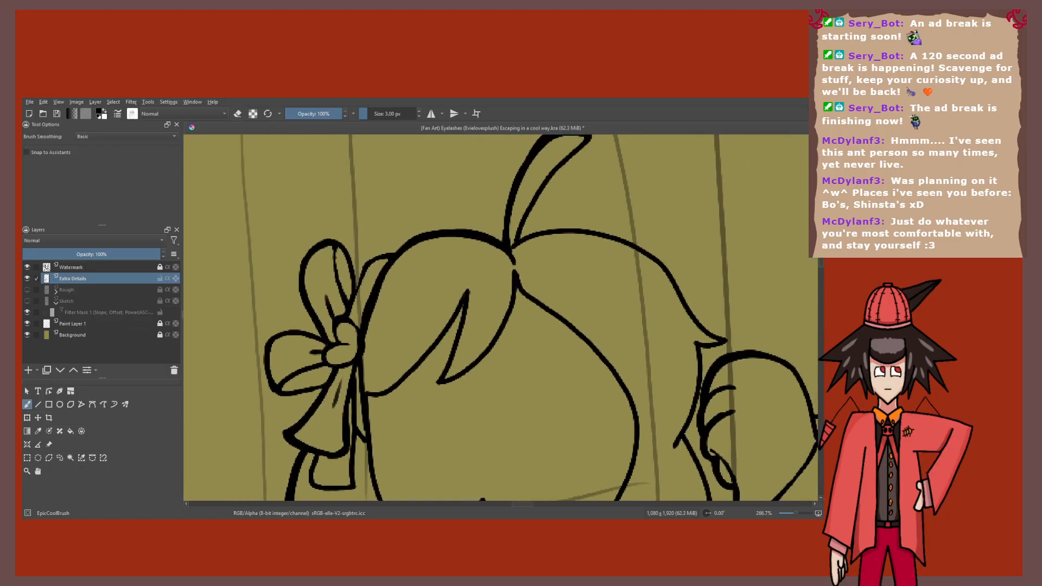
{"action": "scroll", "coordinate": [358, 299], "scroll_direction": "down", "scroll_amount": 3}
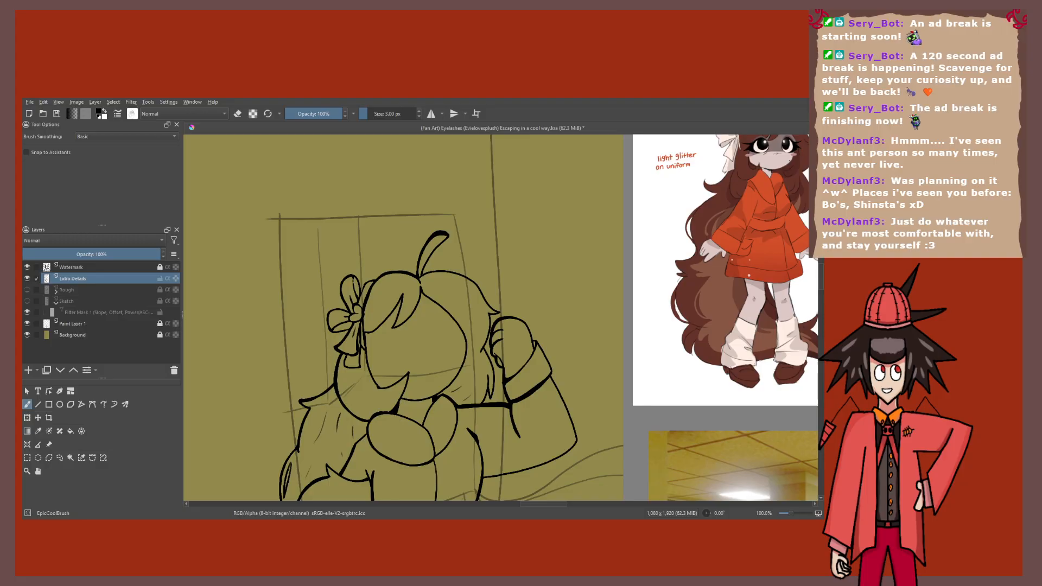
Step: Thicken the side and bottom edge of the short squared ribbon end below the flared tail using a 5 px brush
{"action": "scroll", "coordinate": [402, 428], "scroll_direction": "up", "scroll_amount": 2}
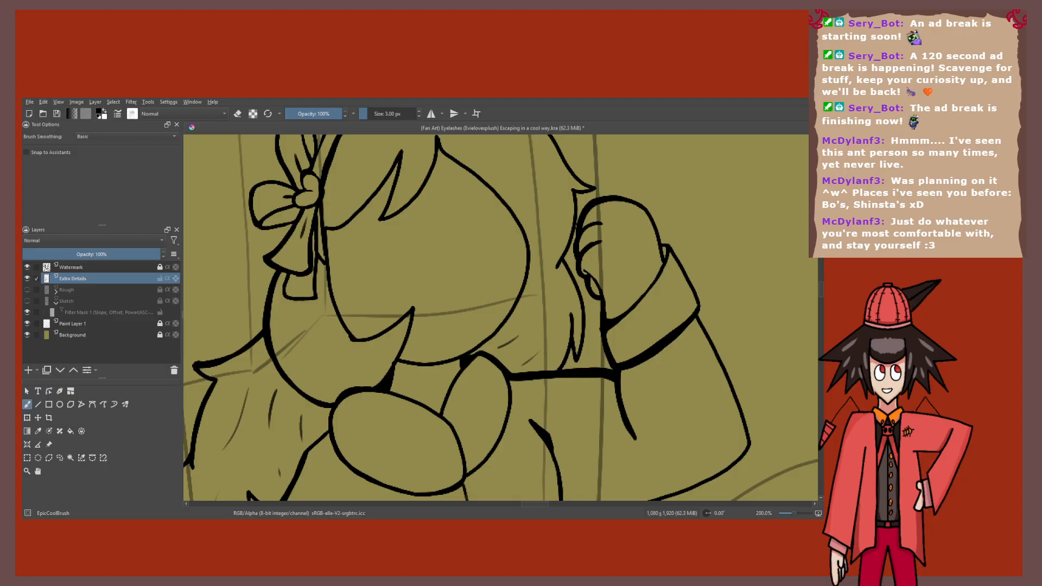
{"action": "left_click_drag", "start_coordinate": [312, 288], "coordinate": [336, 283]}
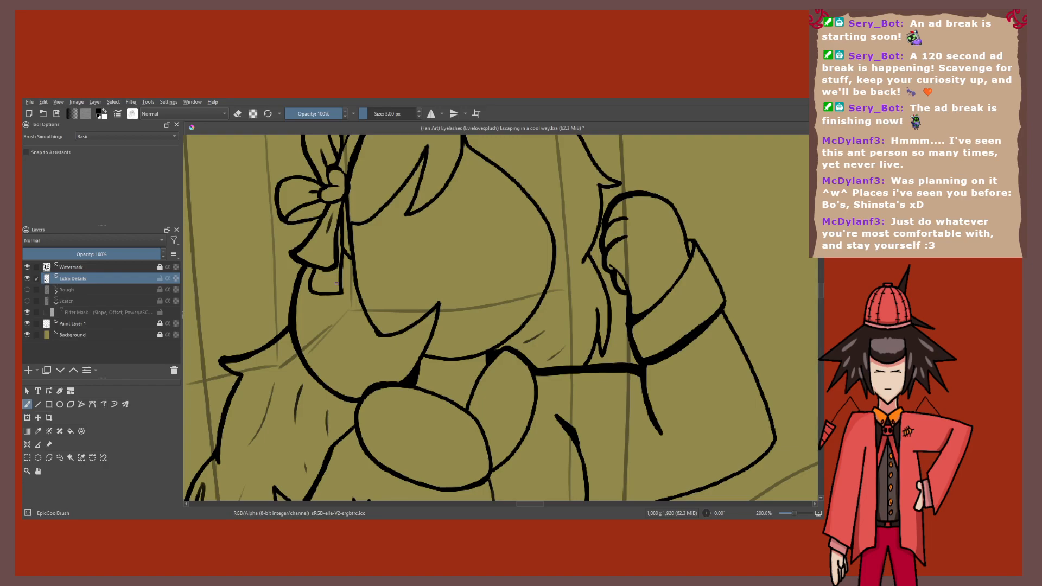
{"action": "scroll", "coordinate": [336, 283], "scroll_direction": "up", "scroll_amount": 4}
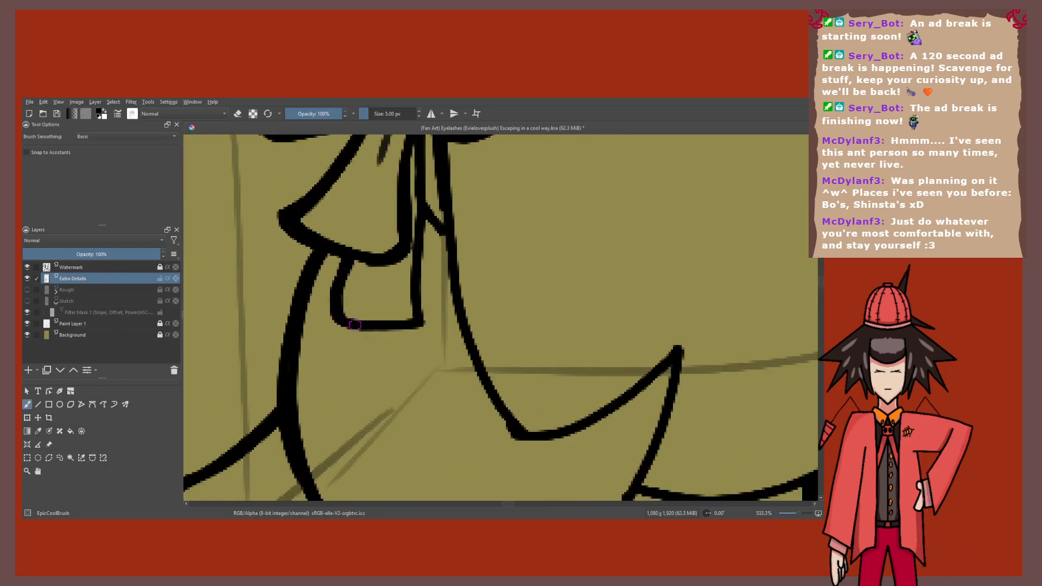
{"action": "left_click_drag", "start_coordinate": [355, 324], "coordinate": [405, 326]}
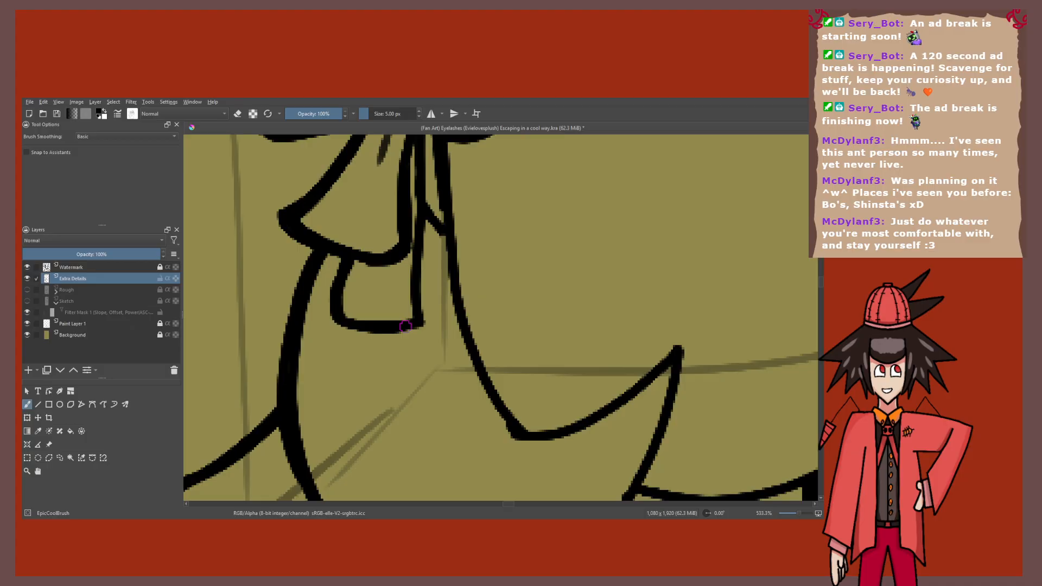
{"action": "mouse_move", "coordinate": [337, 302]}
{"action": "left_mouse_down"}
{"action": "mouse_move", "coordinate": [337, 325]}
{"action": "mouse_move", "coordinate": [420, 324]}
{"action": "left_mouse_up"}
{"action": "scroll", "coordinate": [421, 221], "scroll_direction": "down", "scroll_amount": 1}
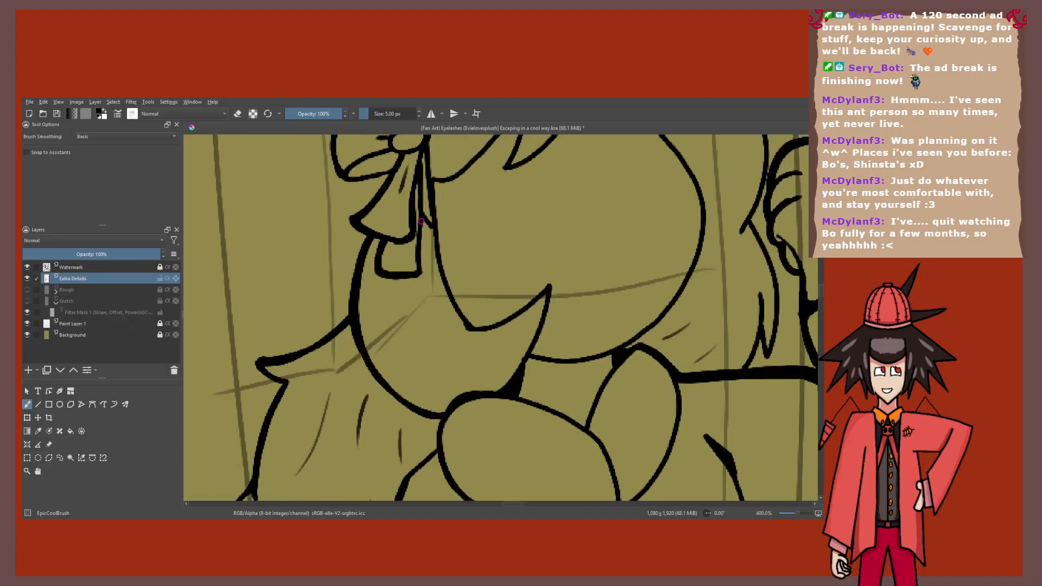
{"action": "scroll", "coordinate": [422, 221], "scroll_direction": "down", "scroll_amount": 2}
{"action": "key", "text": "bracketleft"}
{"action": "key", "text": "bracketleft"}
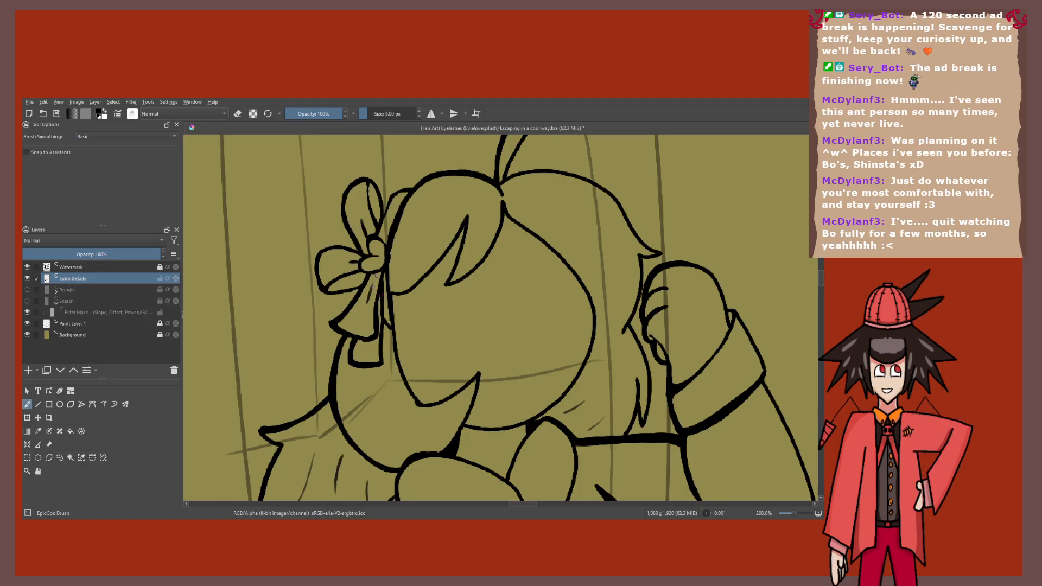
{"action": "scroll", "coordinate": [347, 347], "scroll_direction": "down", "scroll_amount": 2}
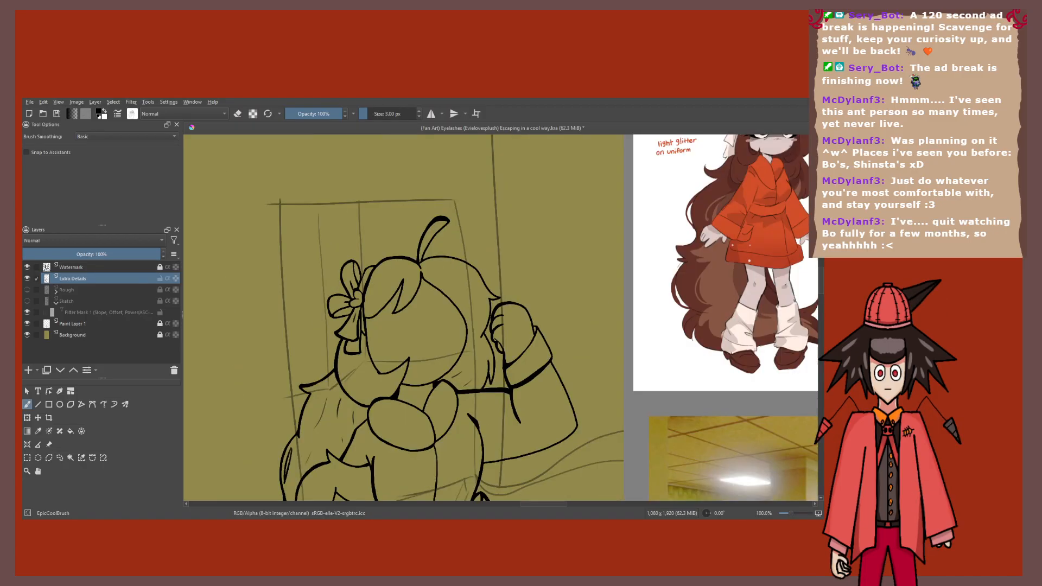
{"action": "scroll", "coordinate": [353, 259], "scroll_direction": "up", "scroll_amount": 2}
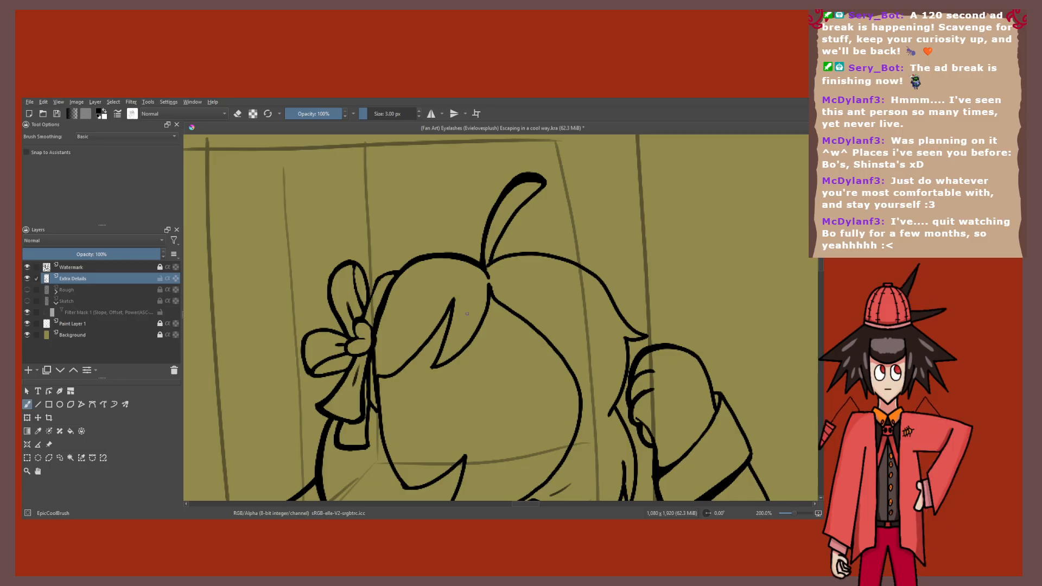
Step: Thicken the hair's top outline from the parting at the cowlick to the pointed tip near the raised hand, using a 5 px brush
{"action": "left_click_drag", "start_coordinate": [466, 313], "coordinate": [401, 313]}
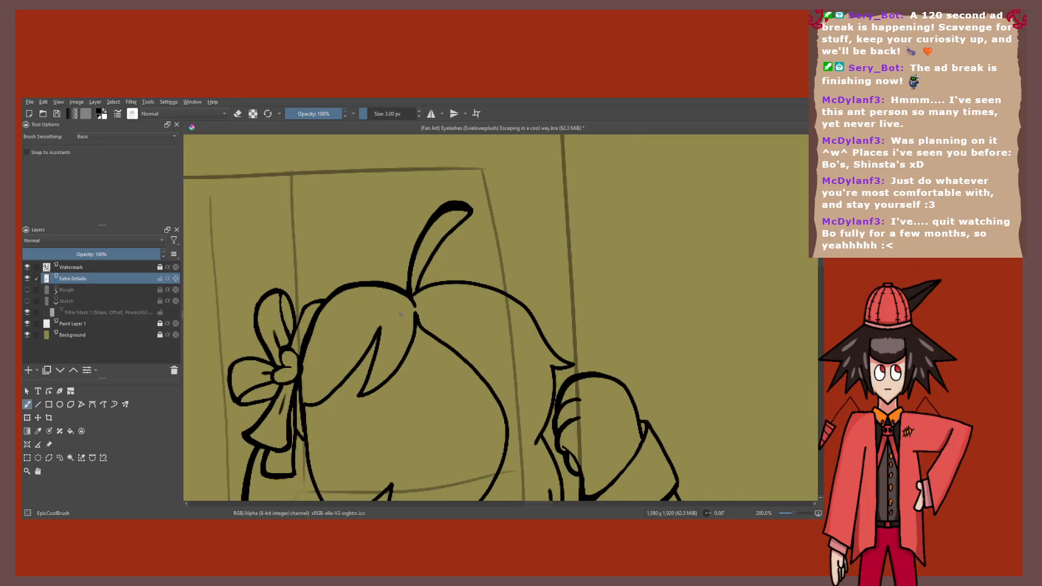
{"action": "scroll", "coordinate": [400, 314], "scroll_direction": "up", "scroll_amount": 4}
{"action": "key", "text": "bracketright"}
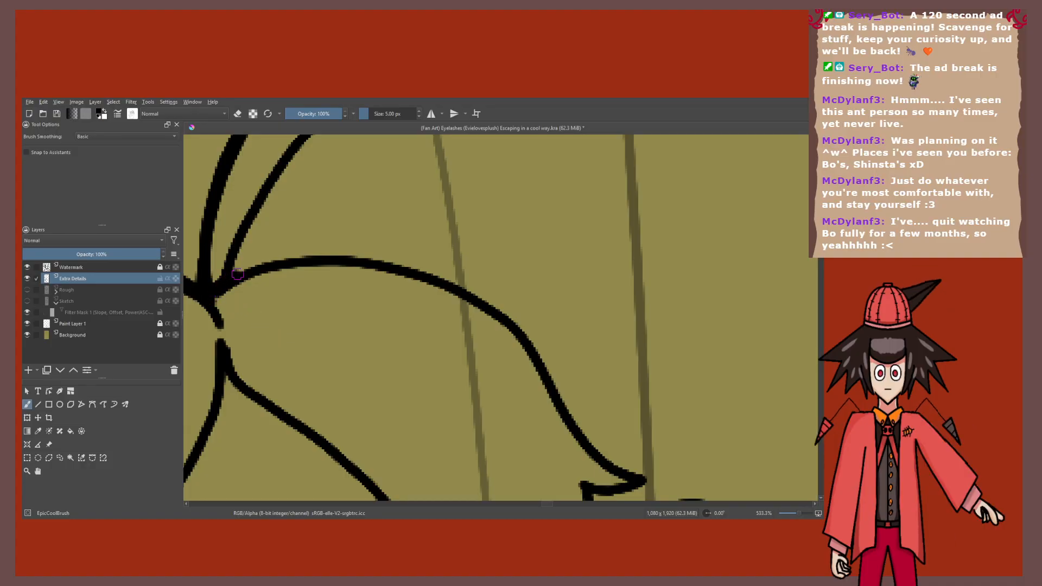
{"action": "mouse_move", "coordinate": [237, 274]}
{"action": "left_mouse_down"}
{"action": "mouse_move", "coordinate": [374, 259]}
{"action": "mouse_move", "coordinate": [502, 310]}
{"action": "mouse_move", "coordinate": [643, 476]}
{"action": "left_mouse_up"}
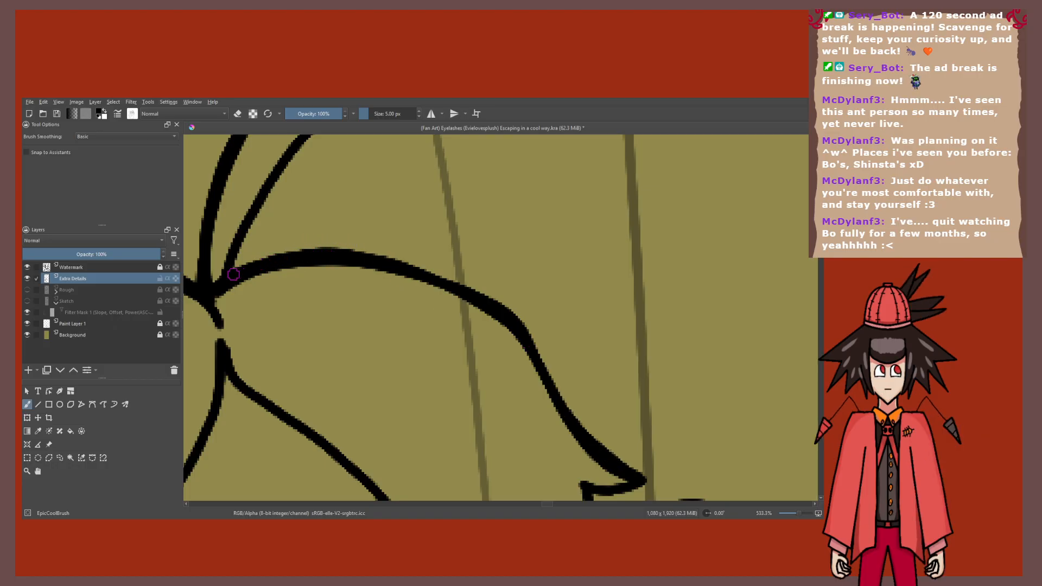
{"action": "left_click_drag", "start_coordinate": [233, 274], "coordinate": [202, 293]}
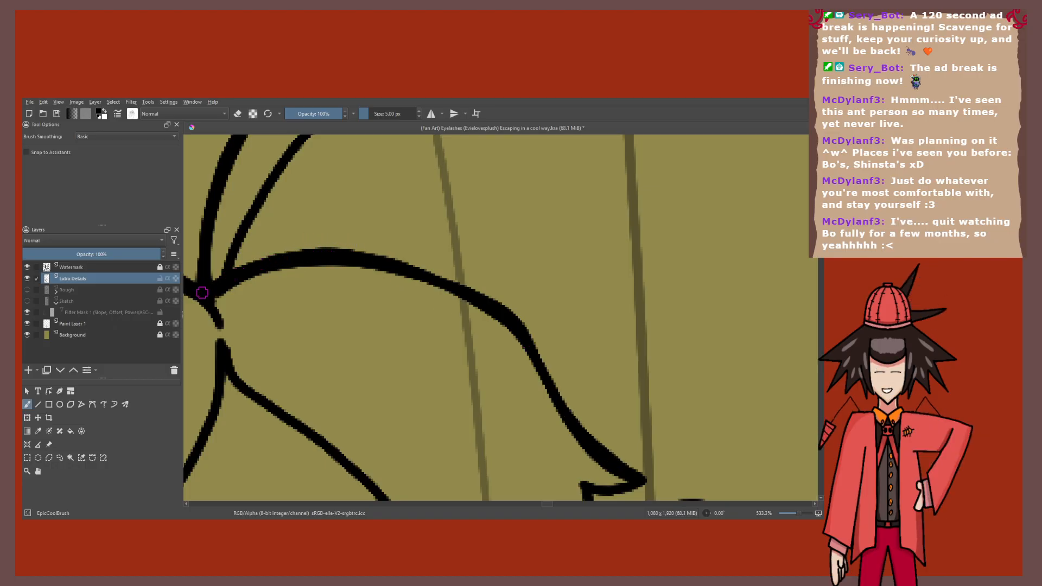
{"action": "left_click_drag", "start_coordinate": [461, 283], "coordinate": [336, 258]}
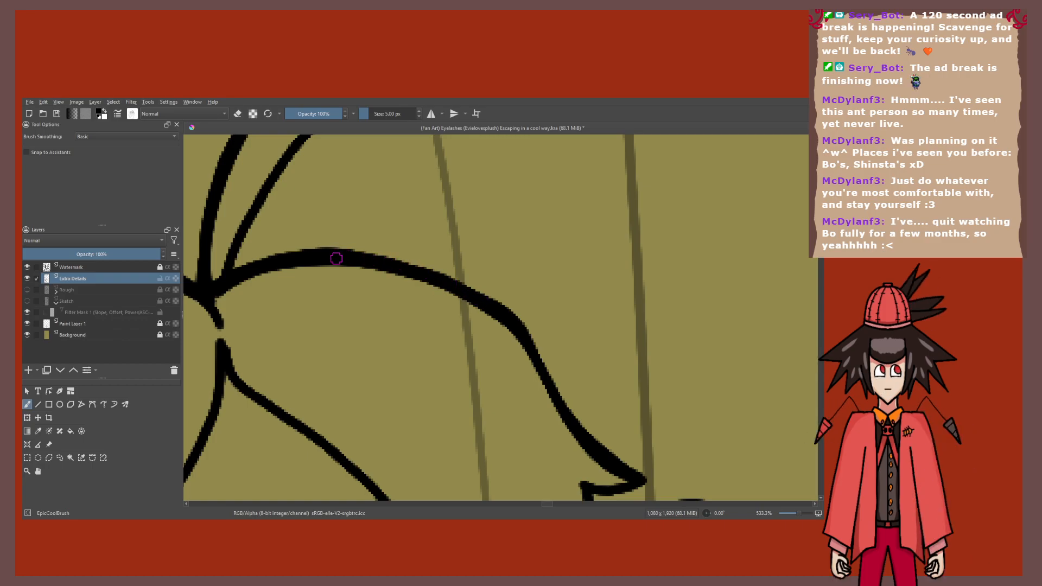
{"action": "key", "text": "1"}
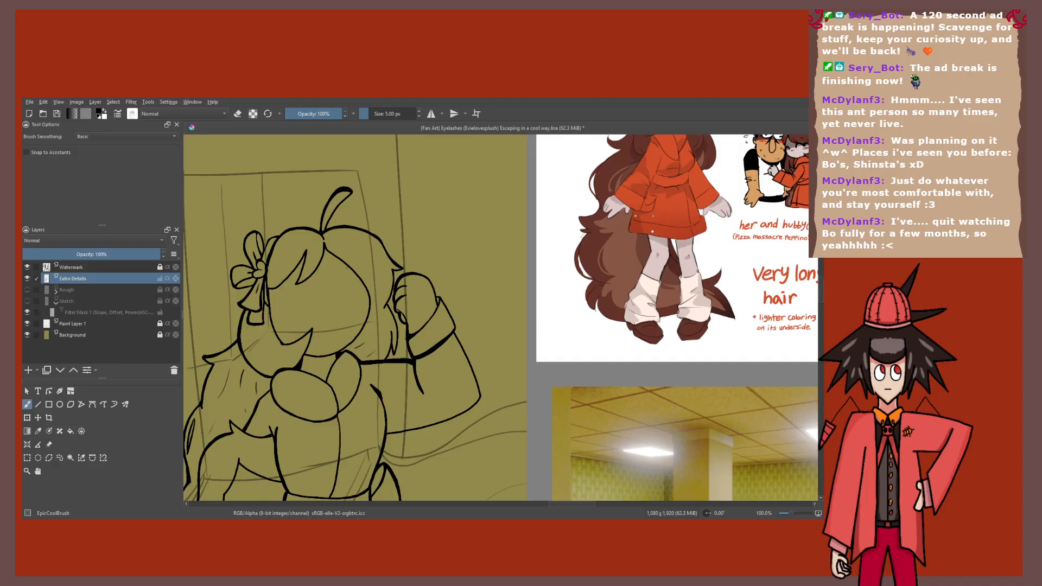
Step: Thicken the curved inner edge of the bangs from the hair parting down to the pointed tip
{"action": "scroll", "coordinate": [287, 253], "scroll_direction": "up", "scroll_amount": 4}
{"action": "mouse_move", "coordinate": [433, 217]}
{"action": "left_mouse_down"}
{"action": "mouse_move", "coordinate": [427, 275]}
{"action": "mouse_move", "coordinate": [377, 341]}
{"action": "mouse_move", "coordinate": [320, 380]}
{"action": "left_mouse_up"}
{"action": "key", "text": "e"}
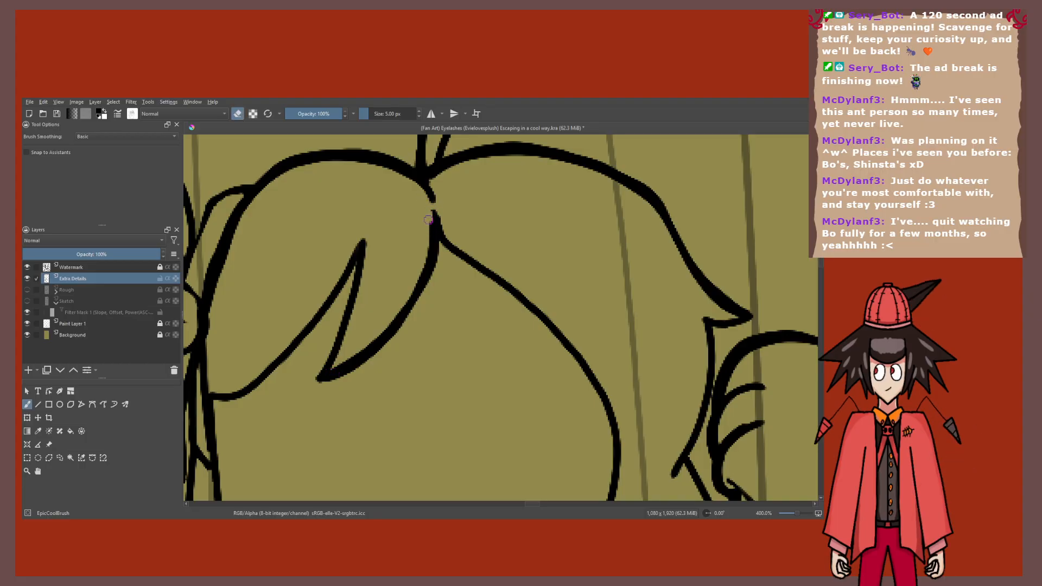
{"action": "key", "text": "minus"}
{"action": "key", "text": "minus"}
{"action": "key", "text": "minus"}
{"action": "key", "text": "e"}
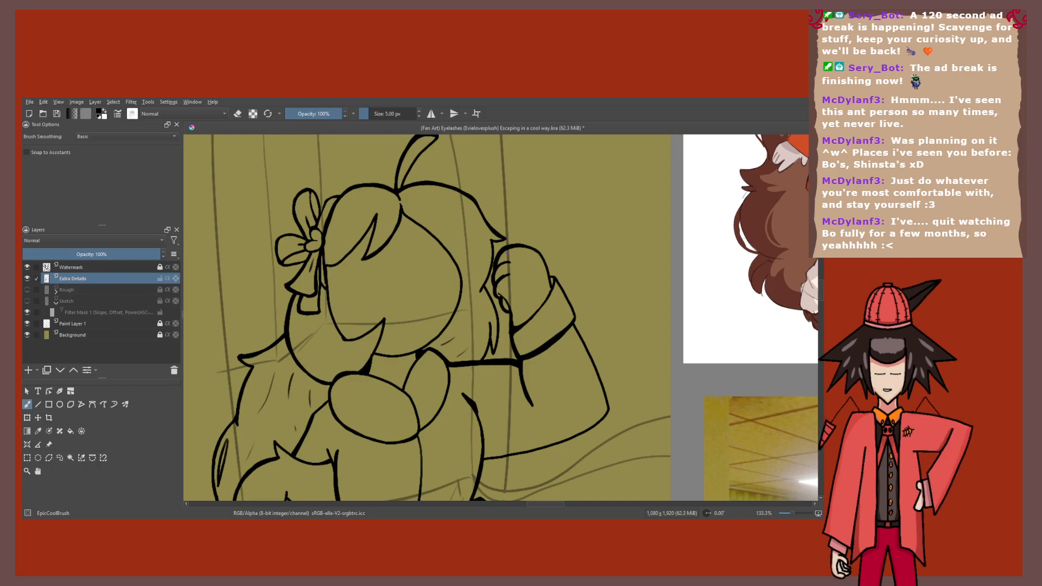
Step: Thicken the edge of the pointed hair lock beneath the face, from its tip down toward the collar
{"action": "scroll", "coordinate": [507, 253], "scroll_direction": "up", "scroll_amount": 2}
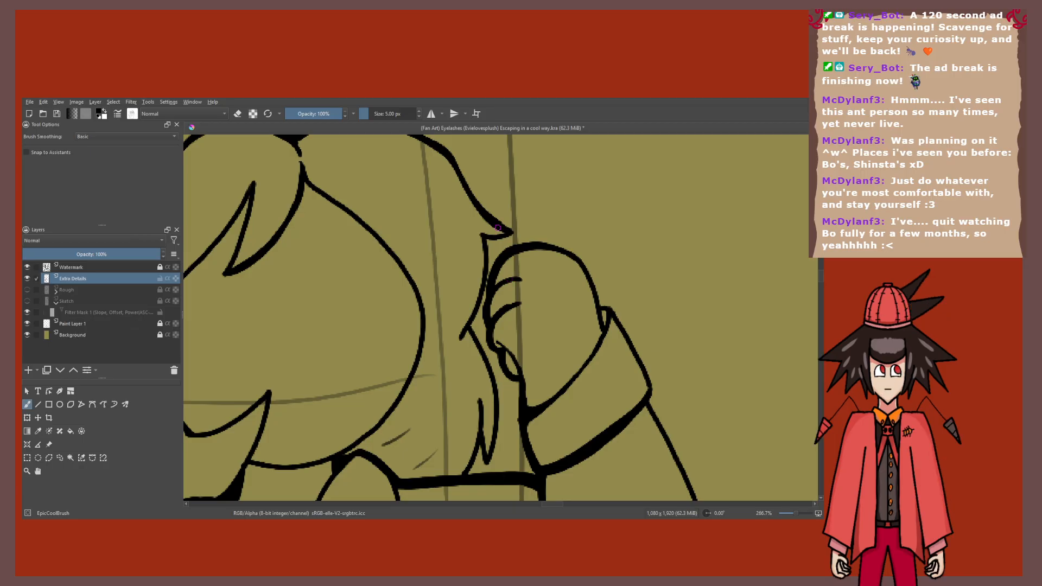
{"action": "scroll", "coordinate": [498, 228], "scroll_direction": "down", "scroll_amount": 1}
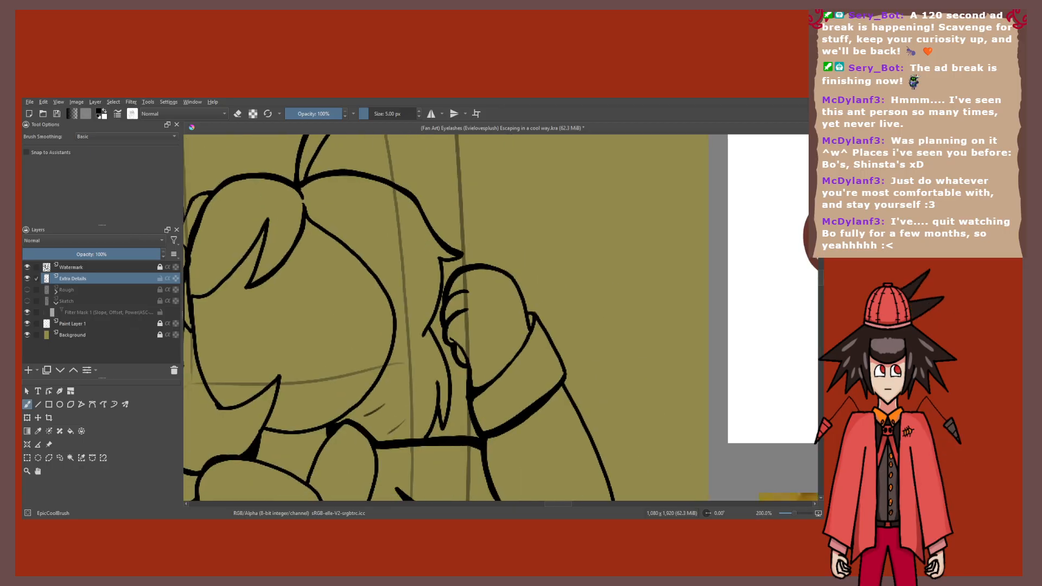
{"action": "scroll", "coordinate": [444, 318], "scroll_direction": "down", "scroll_amount": 3}
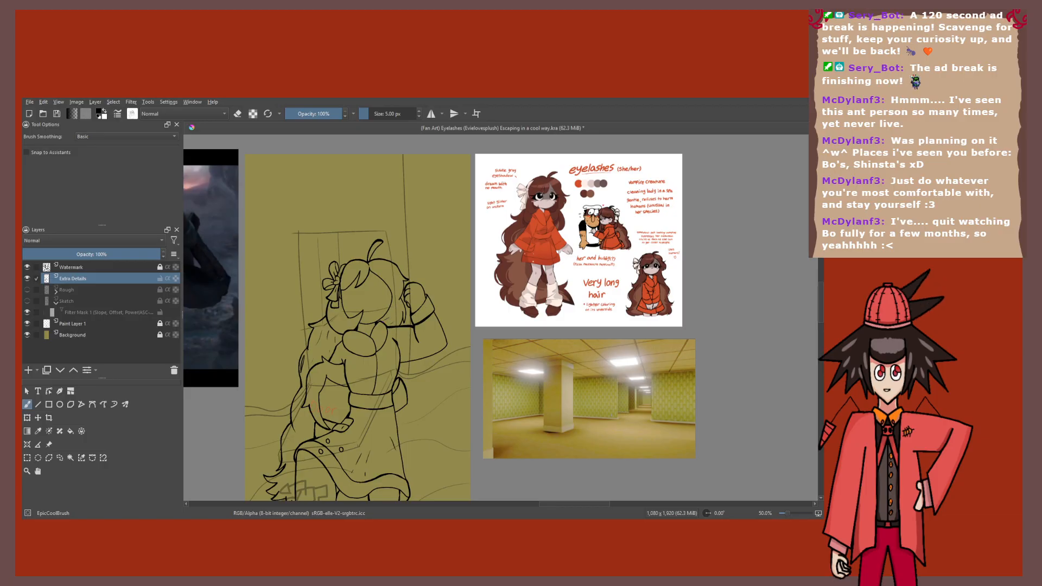
{"action": "scroll", "coordinate": [381, 325], "scroll_direction": "up", "scroll_amount": 1}
{"action": "mouse_move", "coordinate": [382, 325]}
{"action": "left_mouse_down"}
{"action": "mouse_move", "coordinate": [339, 399]}
{"action": "mouse_move", "coordinate": [408, 287]}
{"action": "mouse_move", "coordinate": [404, 317]}
{"action": "mouse_move", "coordinate": [424, 308]}
{"action": "mouse_move", "coordinate": [440, 266]}
{"action": "left_mouse_up"}
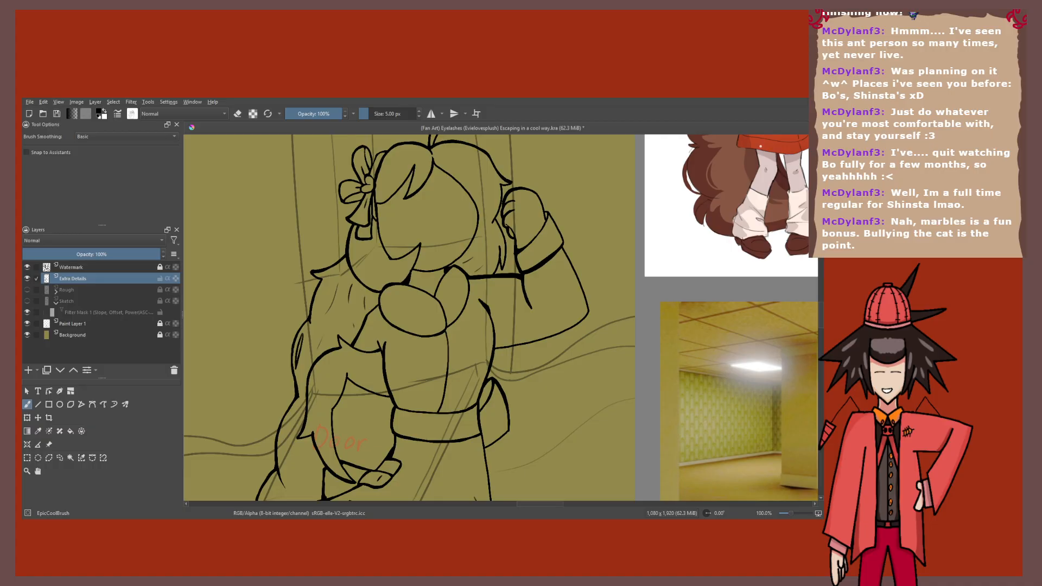
{"action": "scroll", "coordinate": [397, 314], "scroll_direction": "up", "scroll_amount": 1}
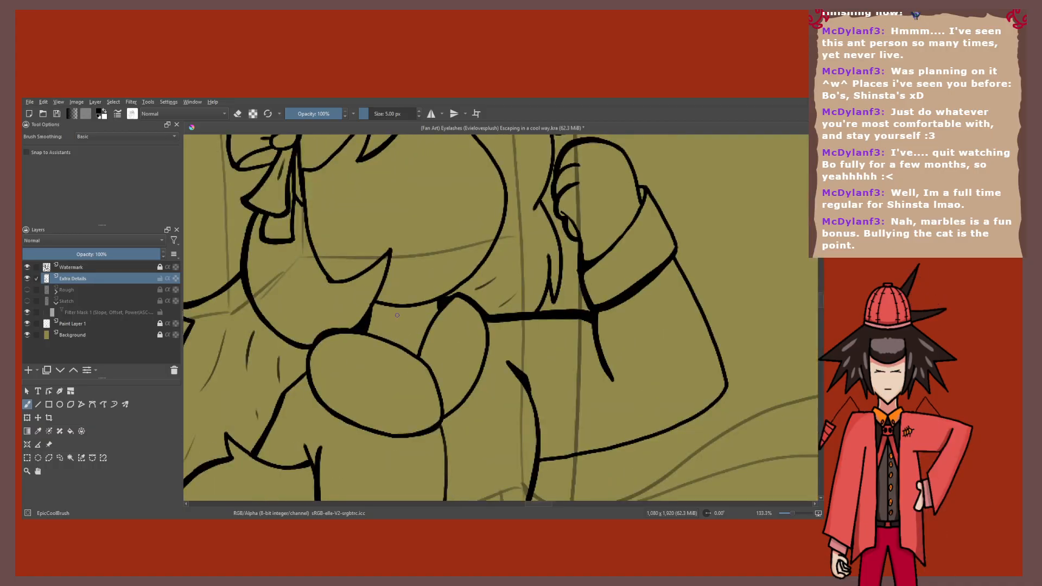
{"action": "scroll", "coordinate": [396, 314], "scroll_direction": "up", "scroll_amount": 3}
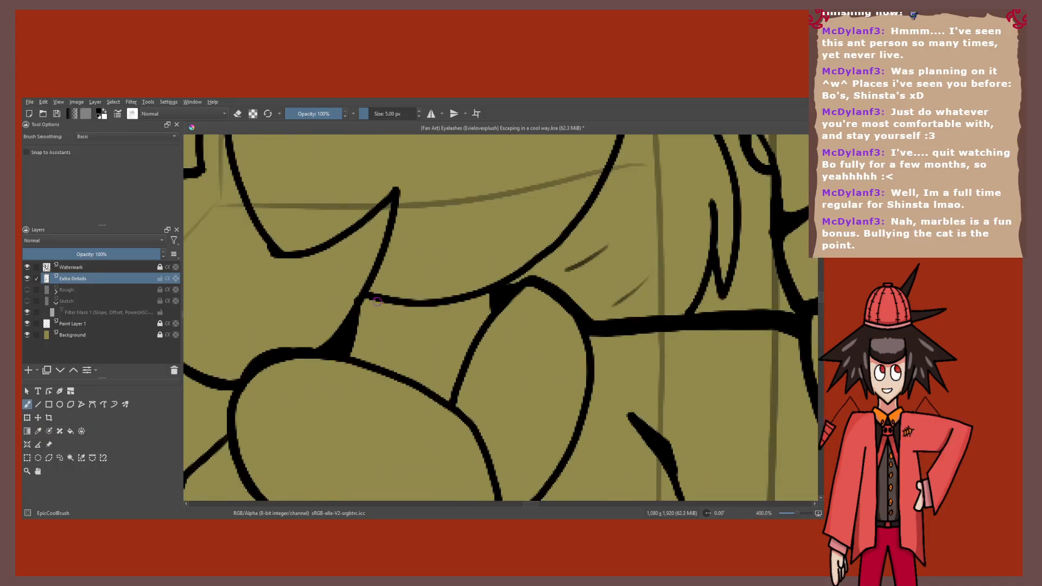
{"action": "left_click_drag", "start_coordinate": [377, 301], "coordinate": [419, 318]}
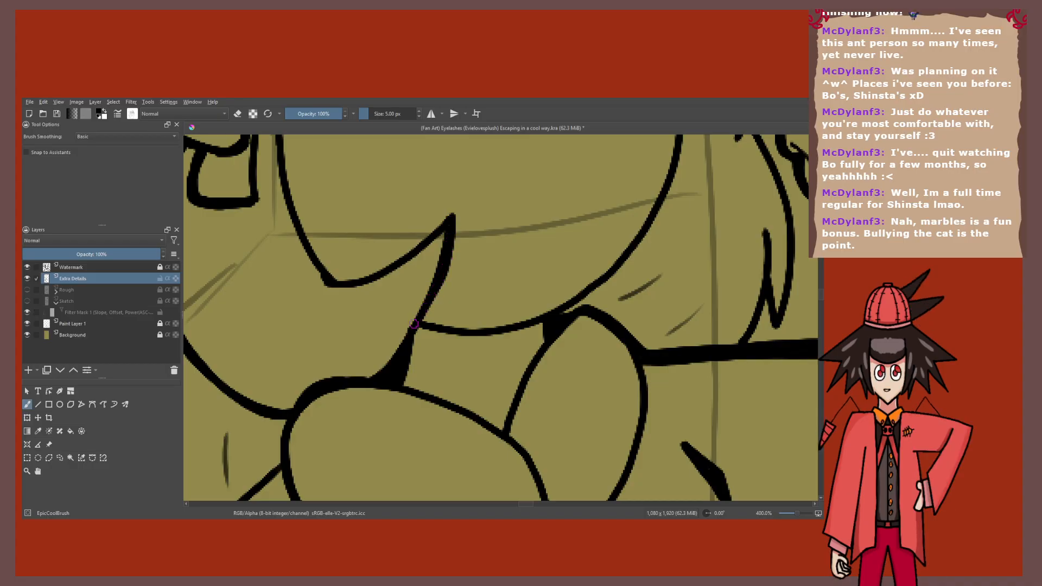
{"action": "key", "text": "e"}
{"action": "scroll", "coordinate": [409, 328], "scroll_direction": "up", "scroll_amount": 2}
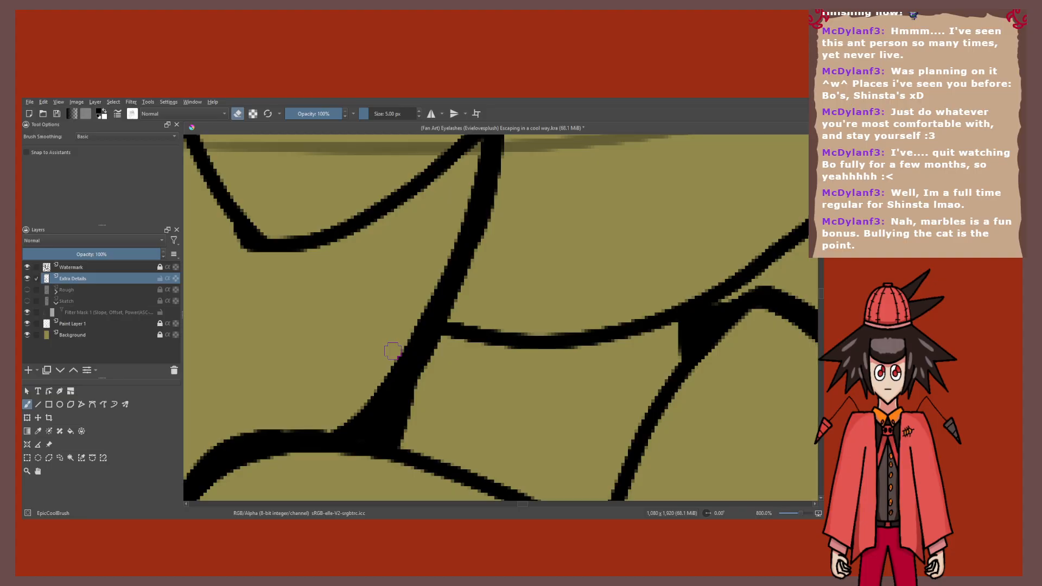
{"action": "scroll", "coordinate": [393, 351], "scroll_direction": "down", "scroll_amount": 10}
{"action": "key", "text": "e"}
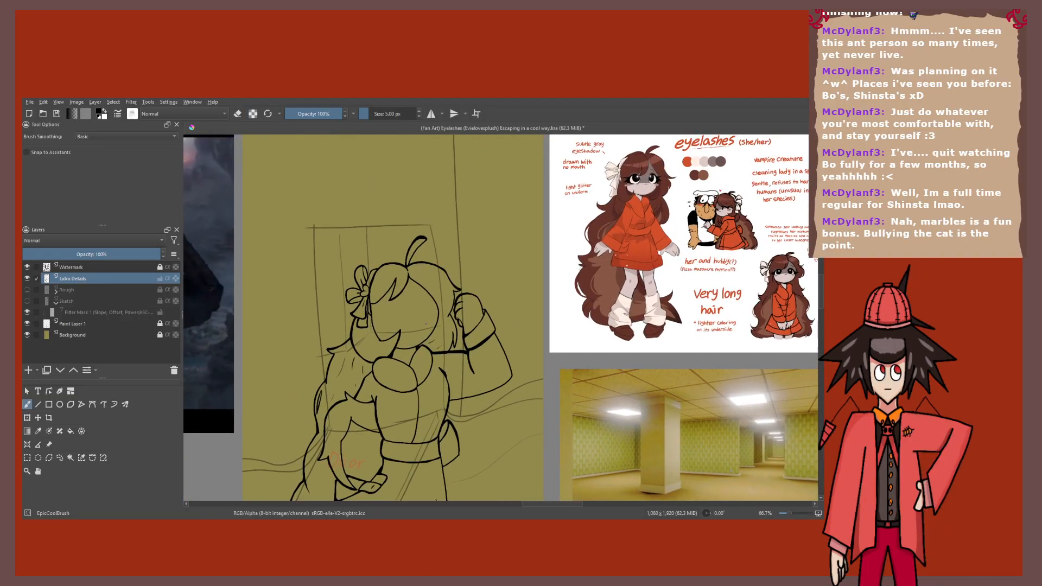
{"action": "scroll", "coordinate": [380, 301], "scroll_direction": "up", "scroll_amount": 5}
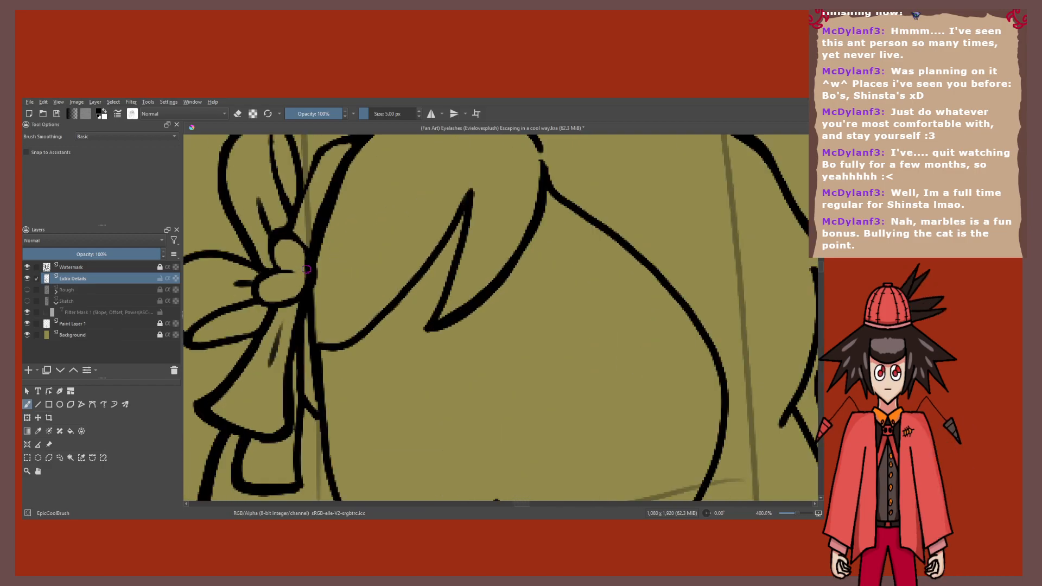
{"action": "scroll", "coordinate": [306, 270], "scroll_direction": "down", "scroll_amount": 4}
{"action": "key", "text": "e"}
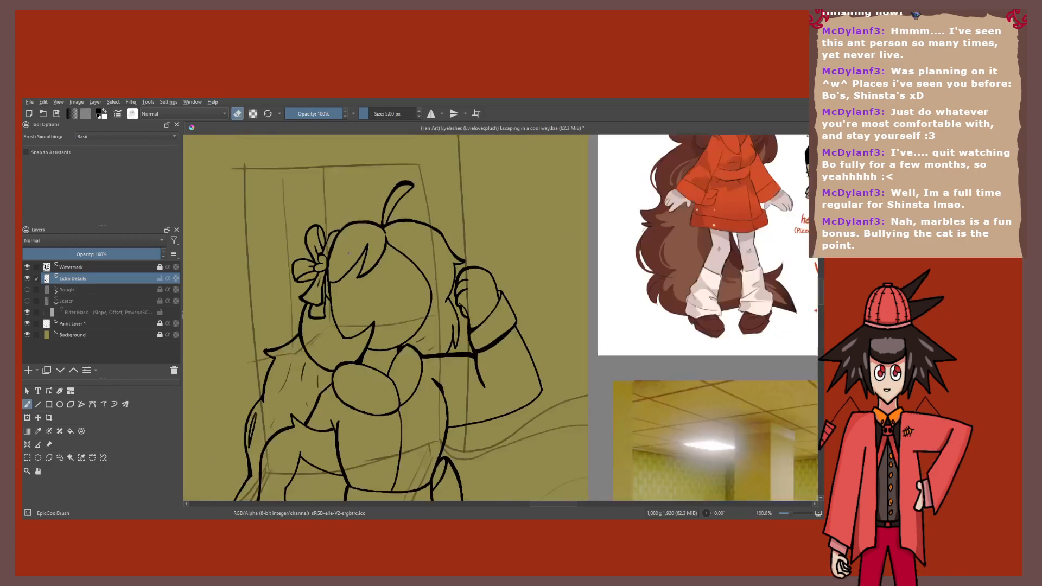
{"action": "scroll", "coordinate": [342, 261], "scroll_direction": "up", "scroll_amount": 5}
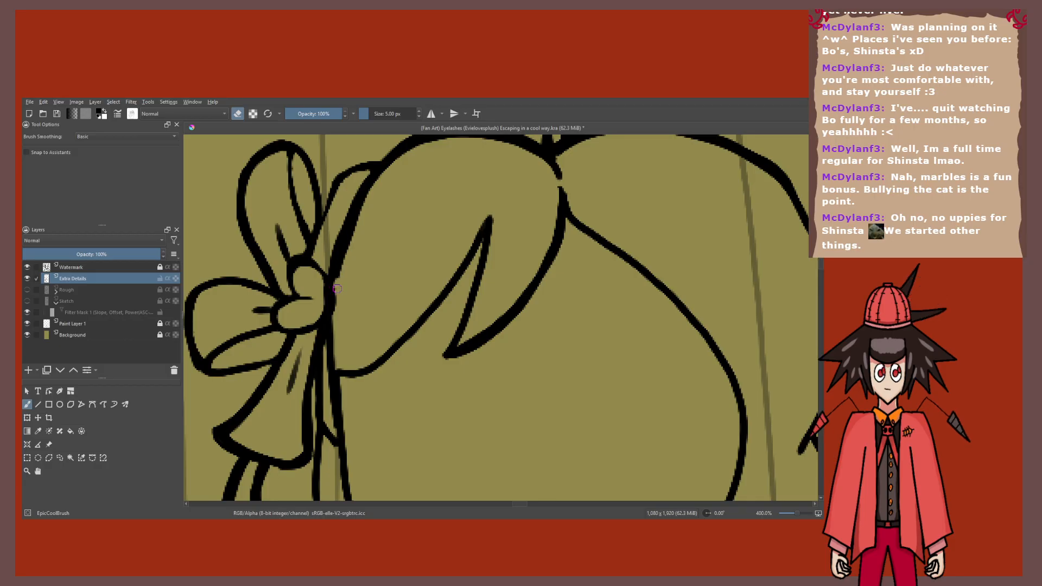
{"action": "scroll", "coordinate": [353, 267], "scroll_direction": "down", "scroll_amount": 4}
{"action": "key", "text": "e"}
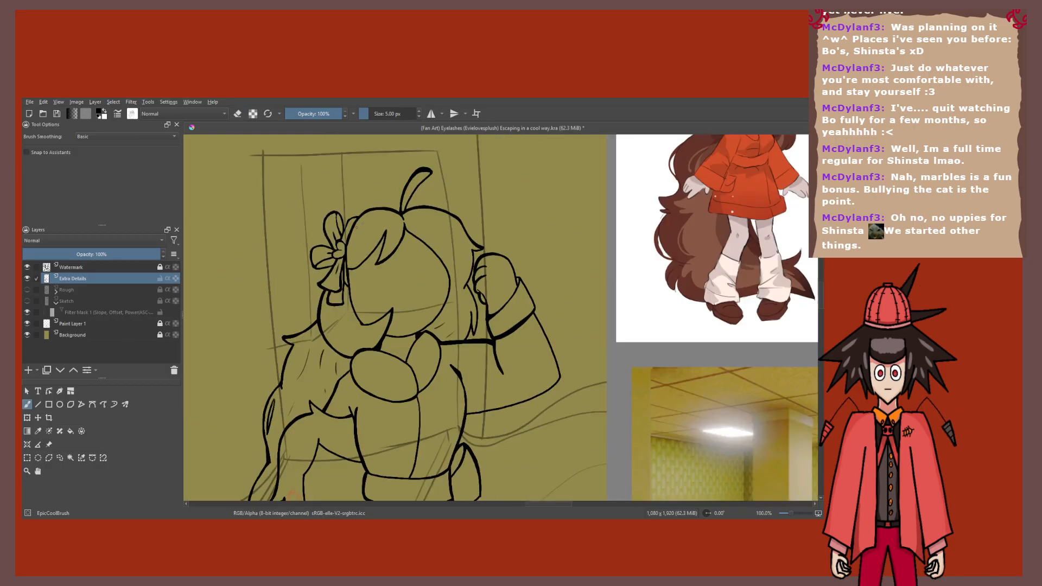
{"action": "left_click_drag", "start_coordinate": [356, 226], "coordinate": [339, 269]}
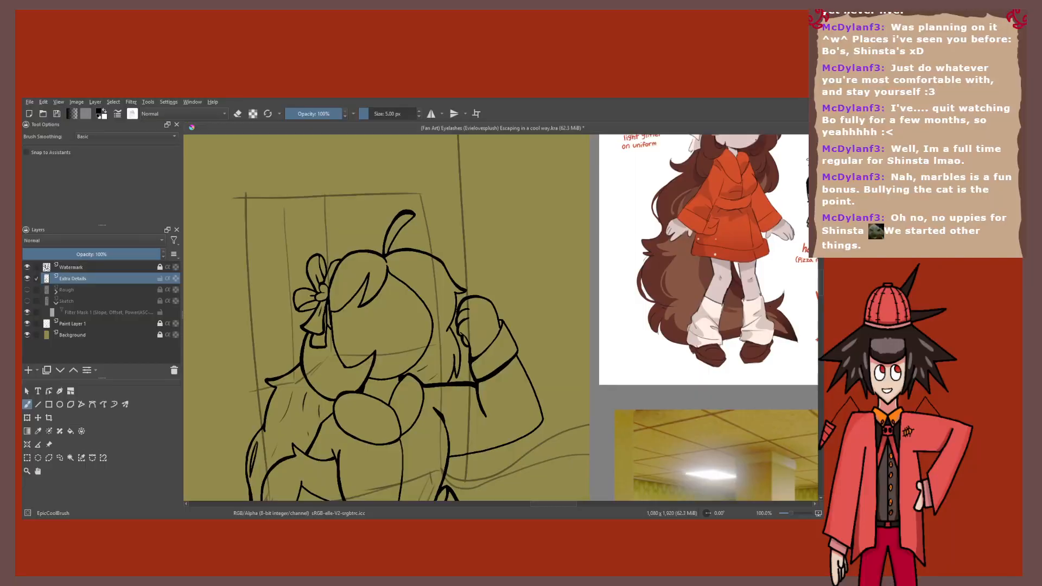
Step: Thin the curved inner edge of the bangs along its inside with the eraser, undoing the stray brush stroke on it
{"action": "scroll", "coordinate": [460, 246], "scroll_direction": "up", "scroll_amount": 5}
{"action": "key", "text": "e"}
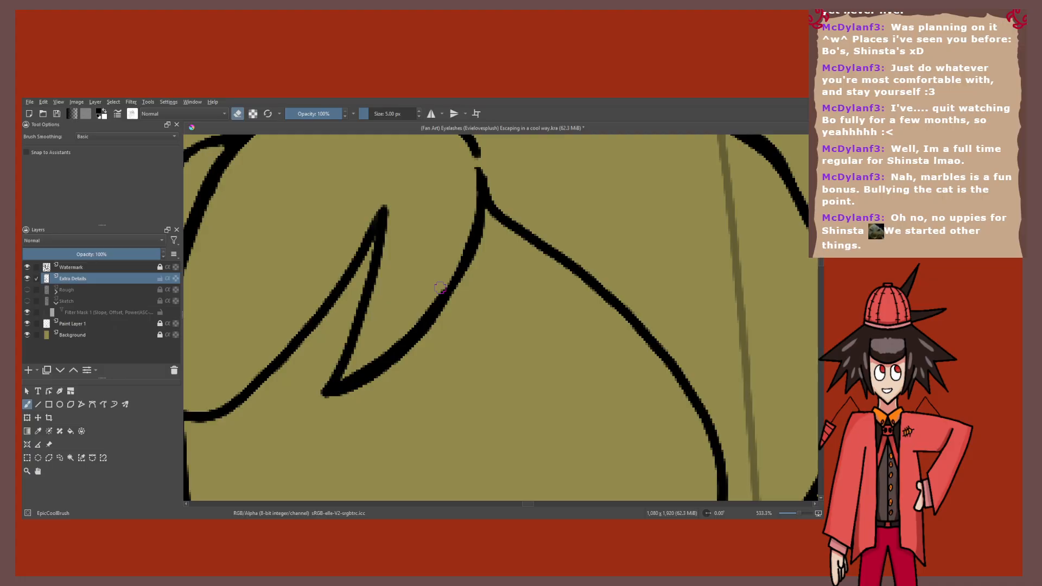
{"action": "left_click_drag", "start_coordinate": [440, 288], "coordinate": [348, 379]}
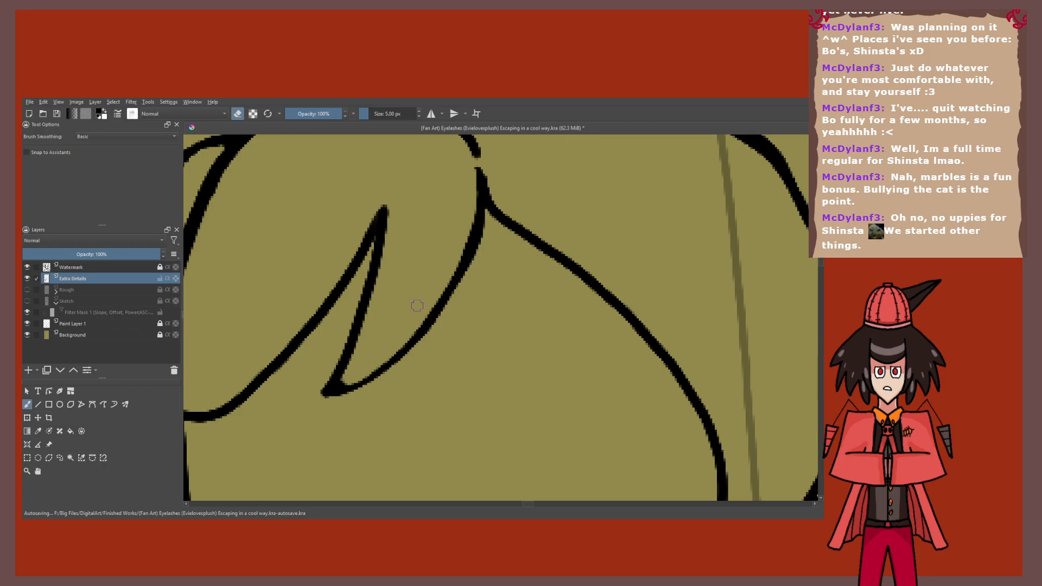
{"action": "left_click_drag", "start_coordinate": [417, 306], "coordinate": [471, 299]}
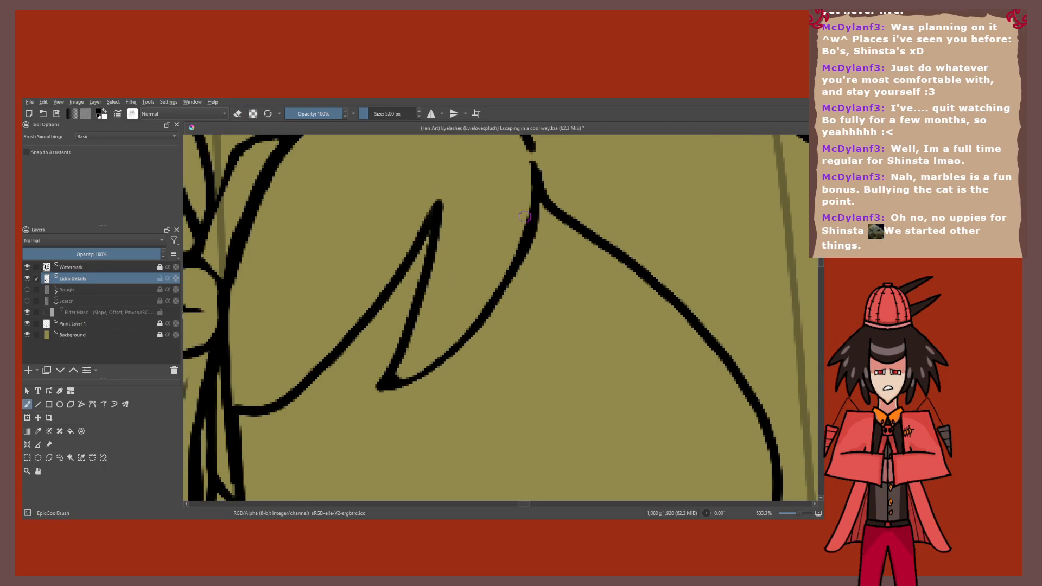
{"action": "key", "text": "e"}
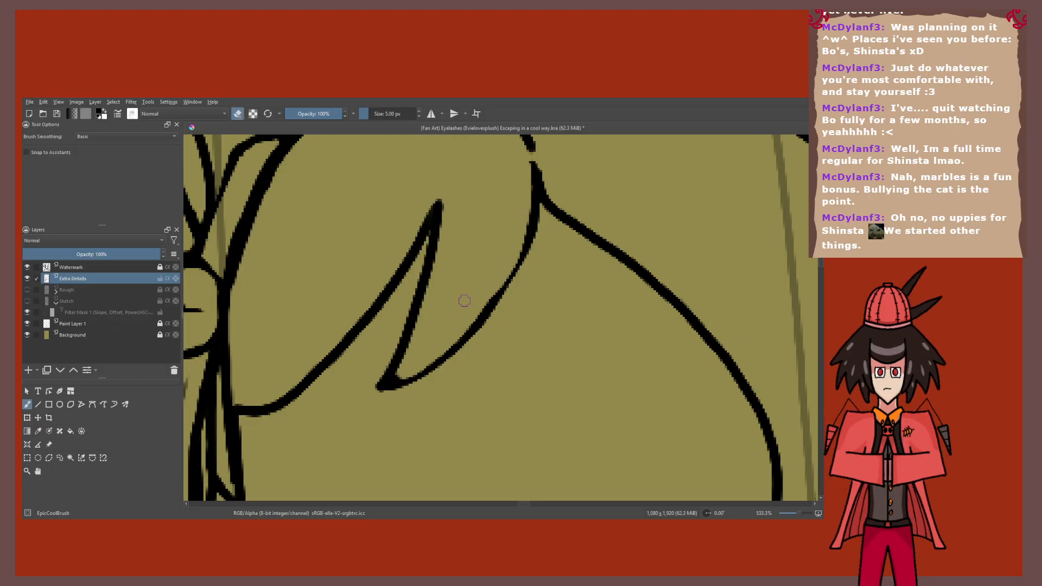
{"action": "key", "text": "e"}
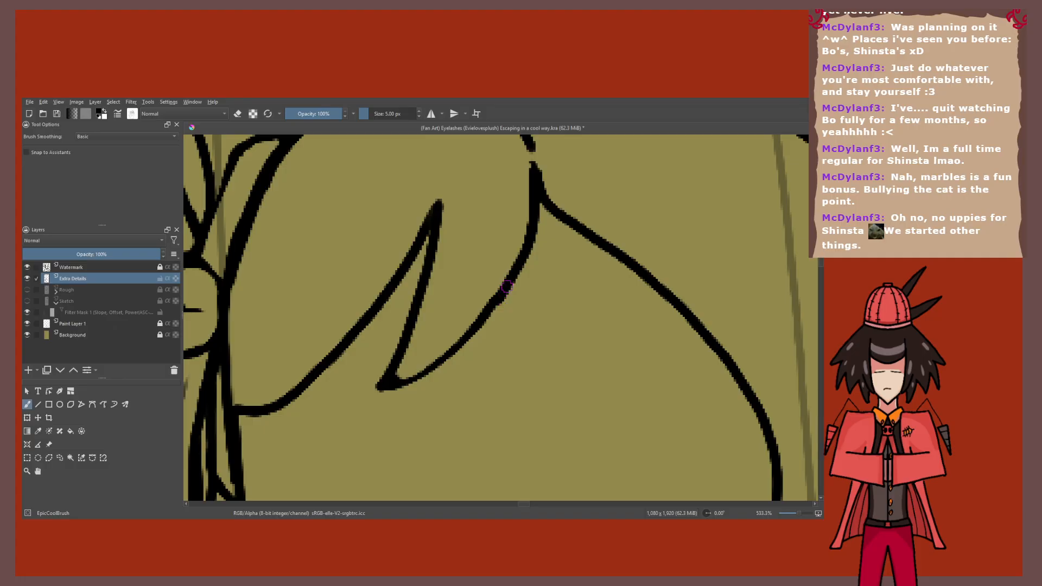
{"action": "key", "text": "ctrl+z"}
Step: Even out the thinned middle of the bangs' inner curve with a 3 px brush
{"action": "key", "text": "bracketleft"}
{"action": "key", "text": "bracketleft"}
{"action": "scroll", "coordinate": [536, 292], "scroll_direction": "up", "scroll_amount": 1}
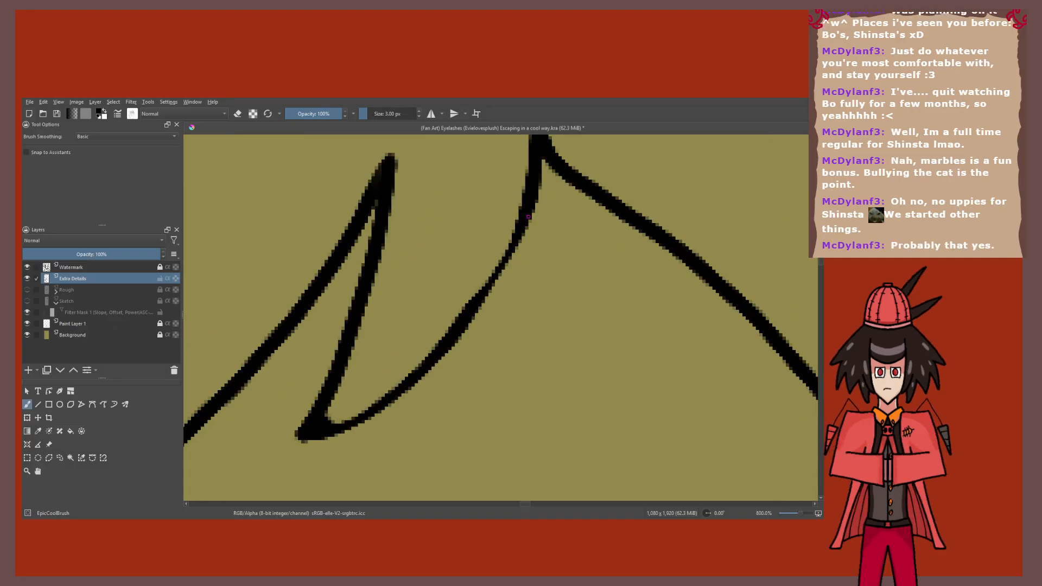
{"action": "left_click_drag", "start_coordinate": [528, 216], "coordinate": [401, 375]}
{"action": "key", "text": "e"}
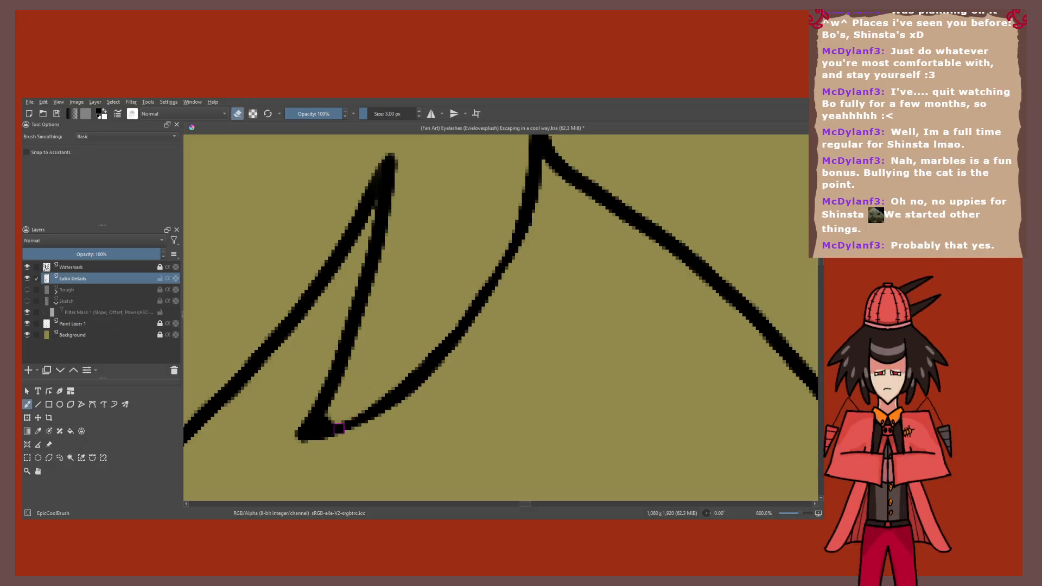
{"action": "key", "text": "e"}
{"action": "scroll", "coordinate": [411, 337], "scroll_direction": "down", "scroll_amount": 4}
{"action": "scroll", "coordinate": [415, 307], "scroll_direction": "up", "scroll_amount": 3}
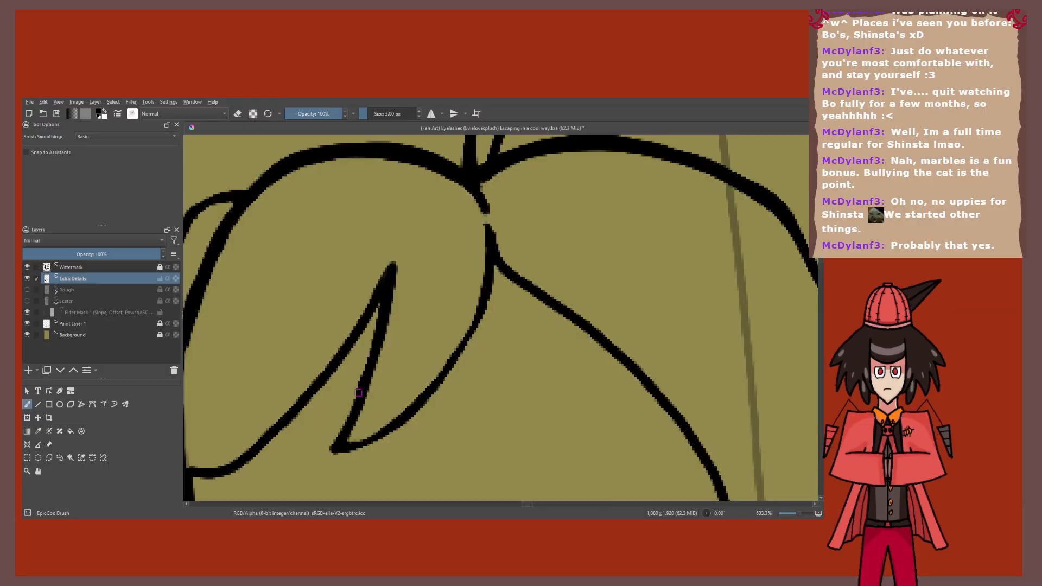
Step: Thicken the lower part of the bangs' inner curve near the tip and blend the weight up toward the parting
{"action": "left_click_drag", "start_coordinate": [353, 441], "coordinate": [423, 400]}
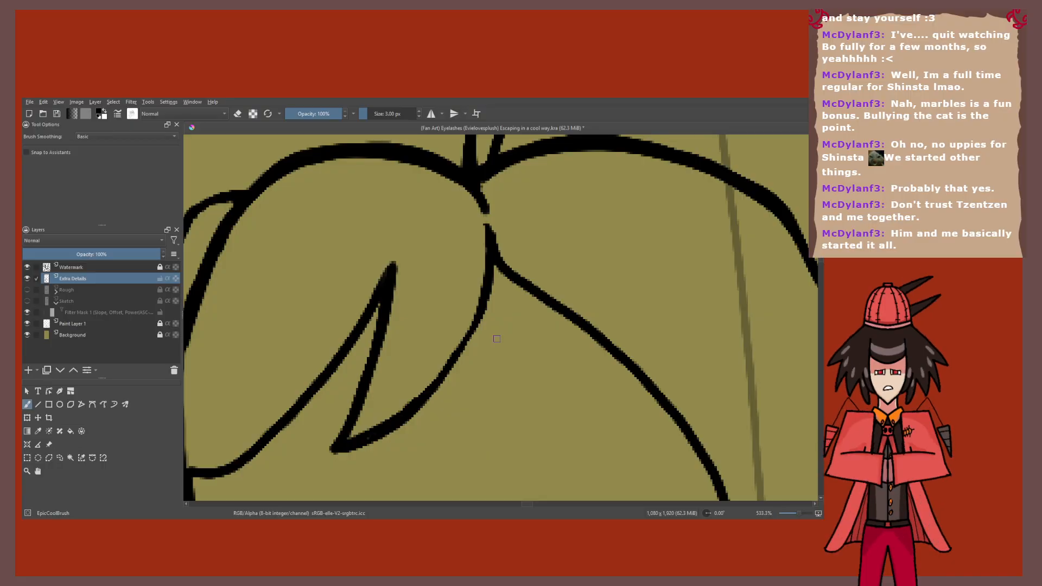
{"action": "scroll", "coordinate": [496, 338], "scroll_direction": "down", "scroll_amount": 2}
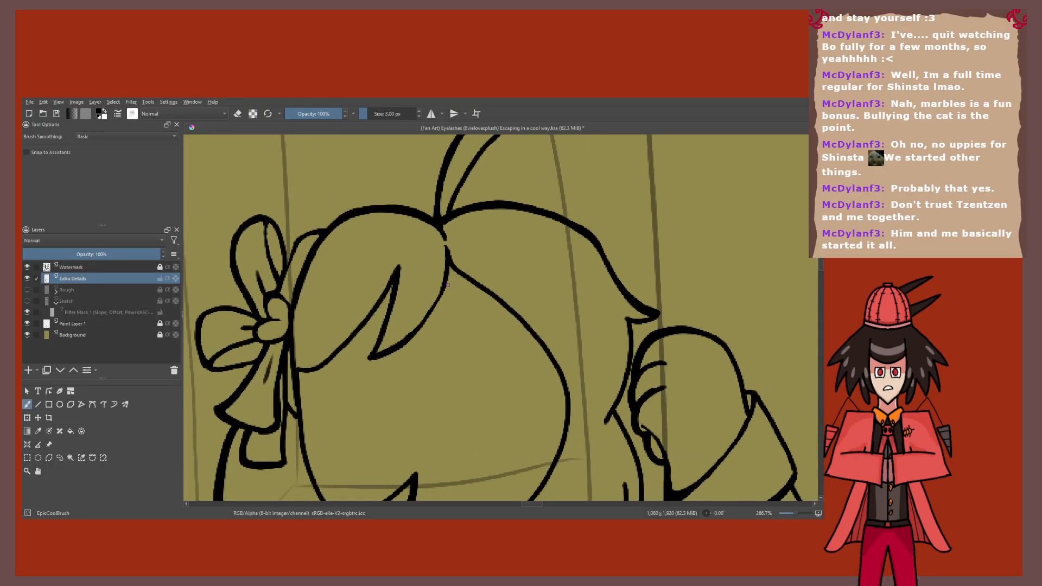
{"action": "scroll", "coordinate": [448, 284], "scroll_direction": "down", "scroll_amount": 1}
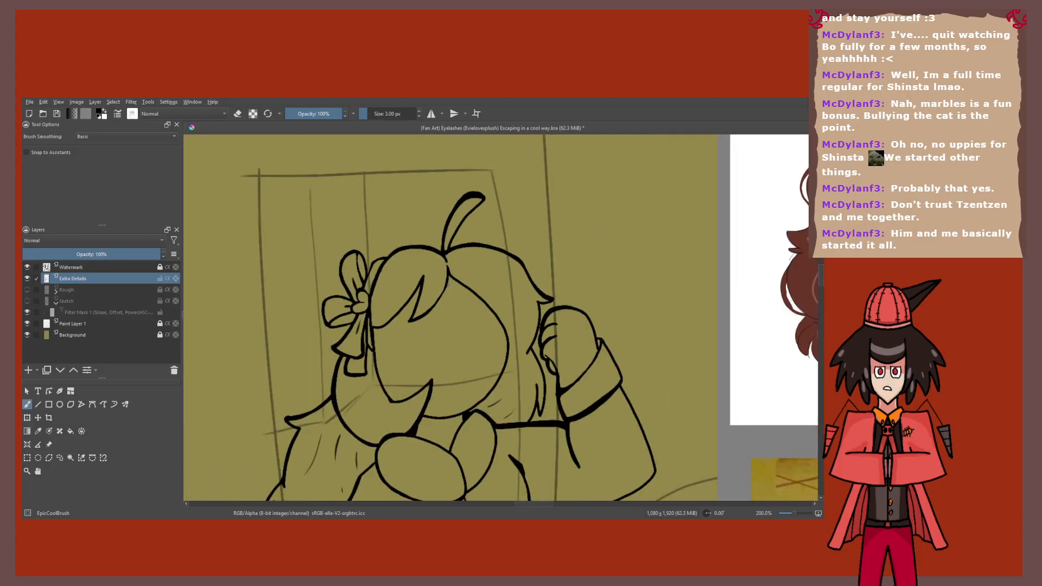
{"action": "scroll", "coordinate": [448, 283], "scroll_direction": "up", "scroll_amount": 3}
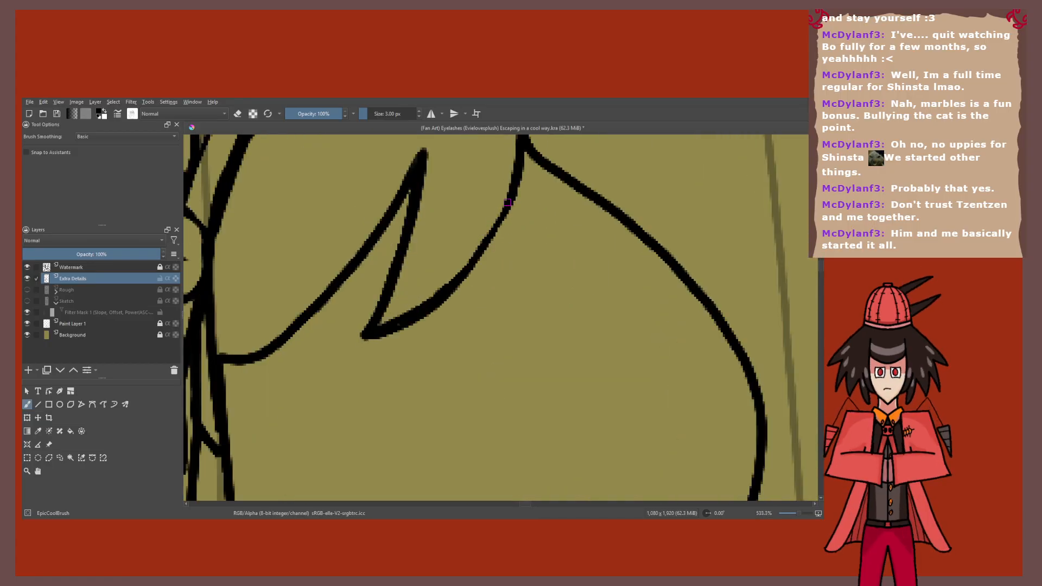
{"action": "left_click_drag", "start_coordinate": [508, 202], "coordinate": [440, 303]}
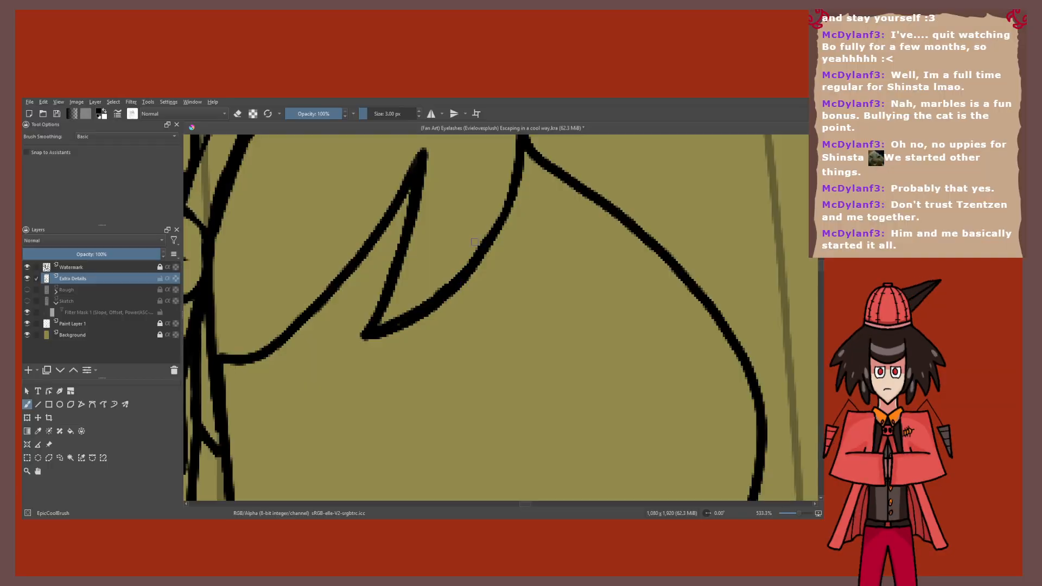
Step: Thicken the hair curve framing the face from the parting down its outer side with a 5 px brush
{"action": "scroll", "coordinate": [474, 242], "scroll_direction": "down", "scroll_amount": 10}
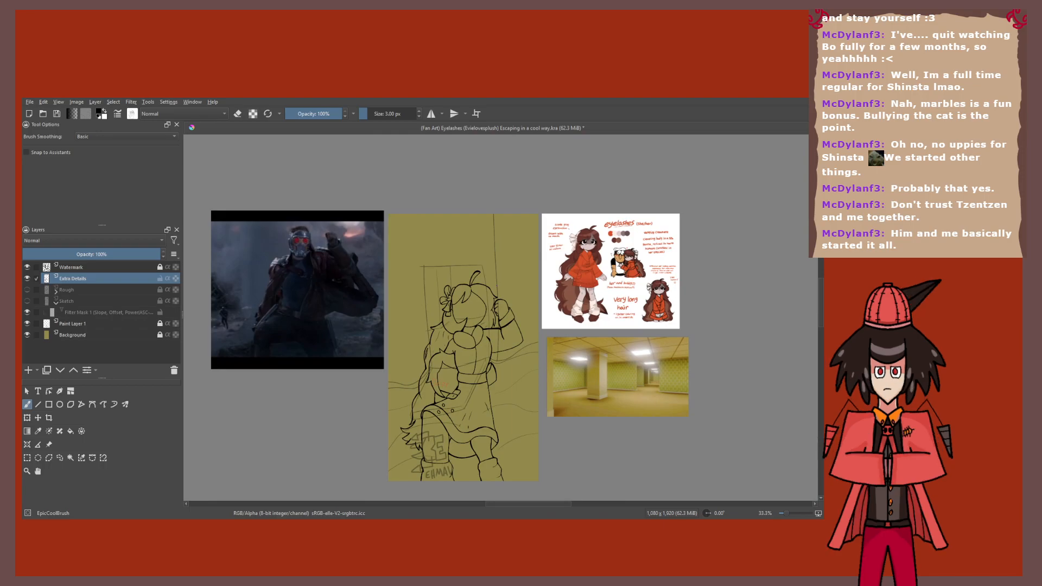
{"action": "scroll", "coordinate": [485, 308], "scroll_direction": "up", "scroll_amount": 6}
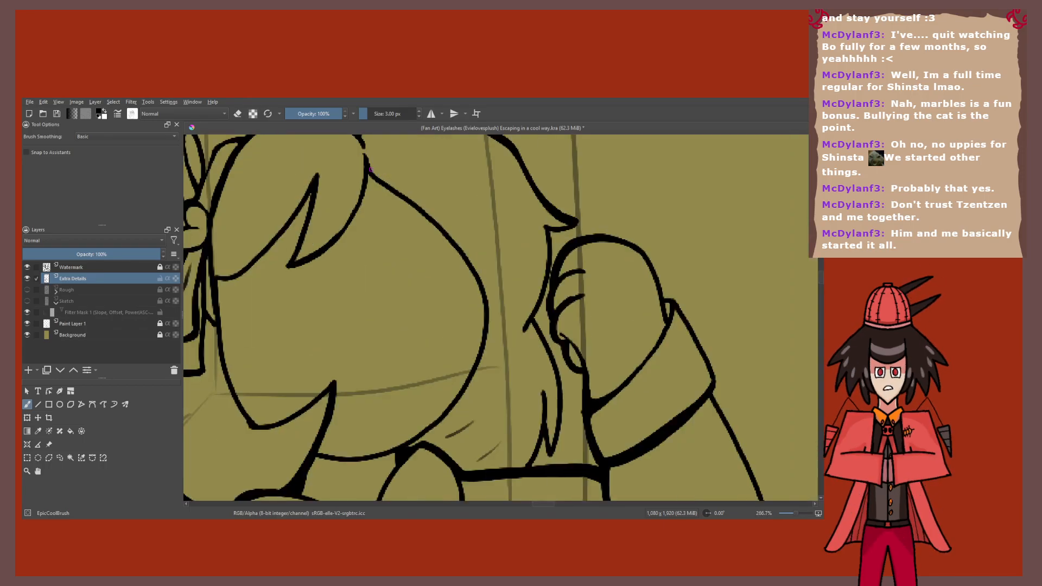
{"action": "key", "text": "bracketright"}
{"action": "key", "text": "bracketright"}
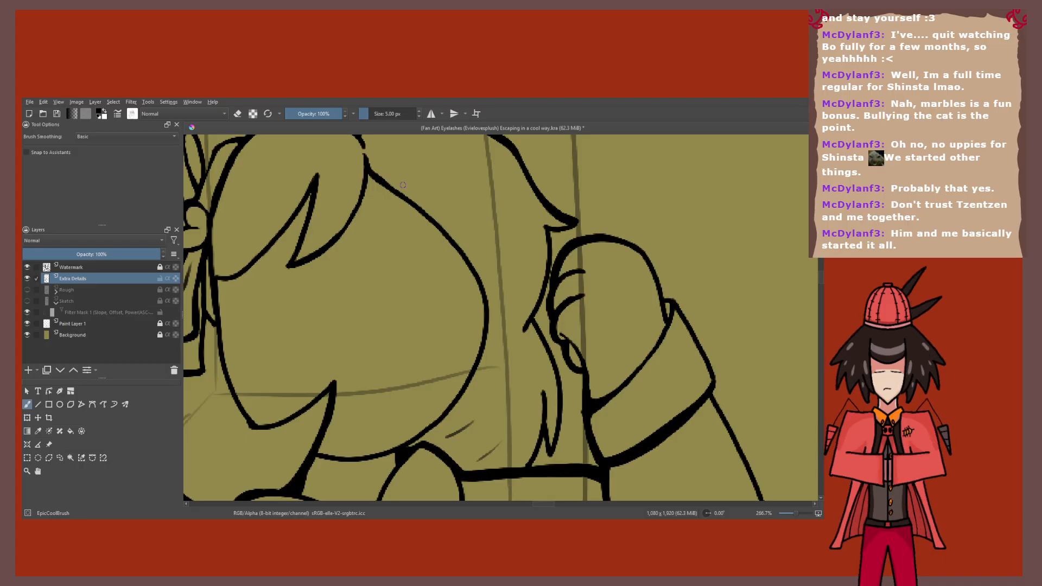
{"action": "scroll", "coordinate": [403, 185], "scroll_direction": "up", "scroll_amount": 2}
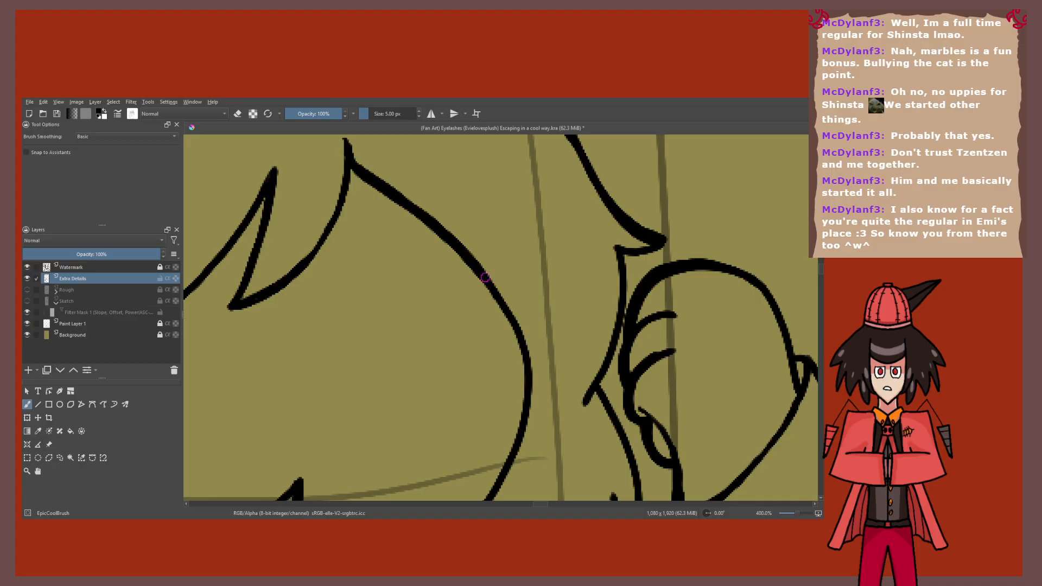
{"action": "mouse_move", "coordinate": [534, 373]}
{"action": "left_mouse_down"}
{"action": "mouse_move", "coordinate": [581, 162]}
{"action": "mouse_move", "coordinate": [573, 205]}
{"action": "mouse_move", "coordinate": [450, 366]}
{"action": "left_mouse_up"}
{"action": "scroll", "coordinate": [473, 342], "scroll_direction": "down", "scroll_amount": 3}
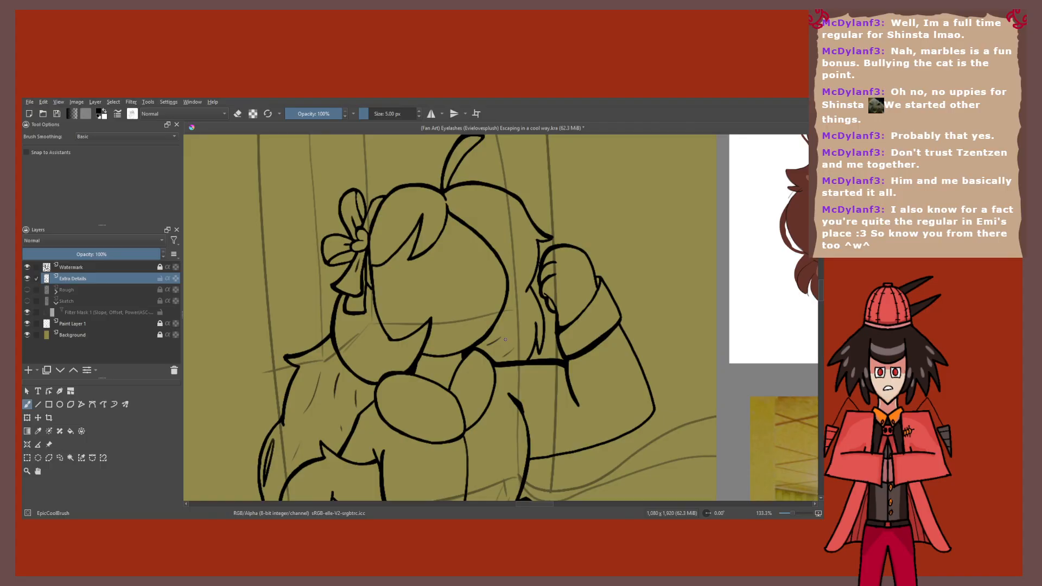
{"action": "key", "text": "e"}
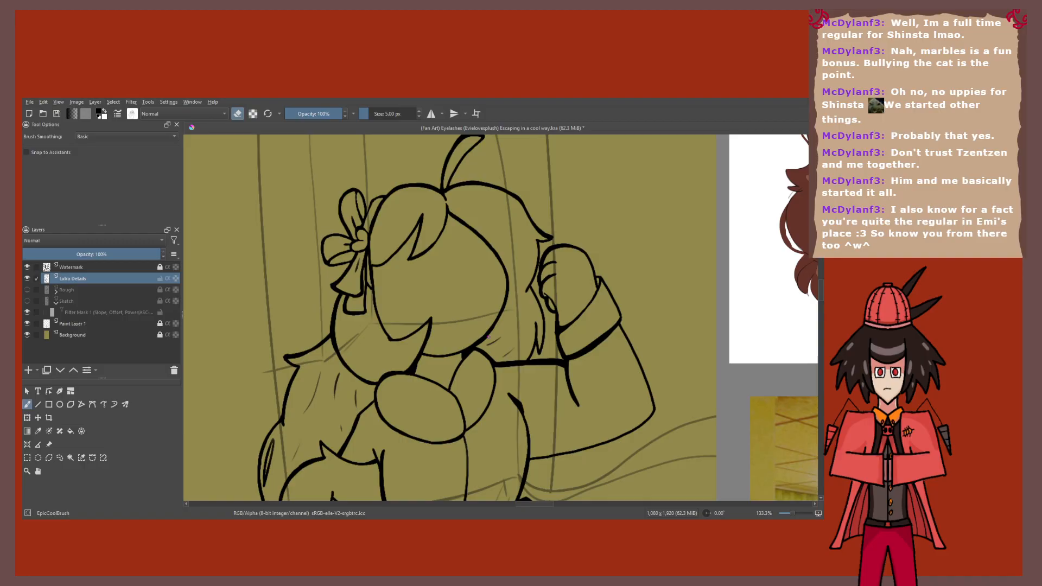
{"action": "key", "text": "e"}
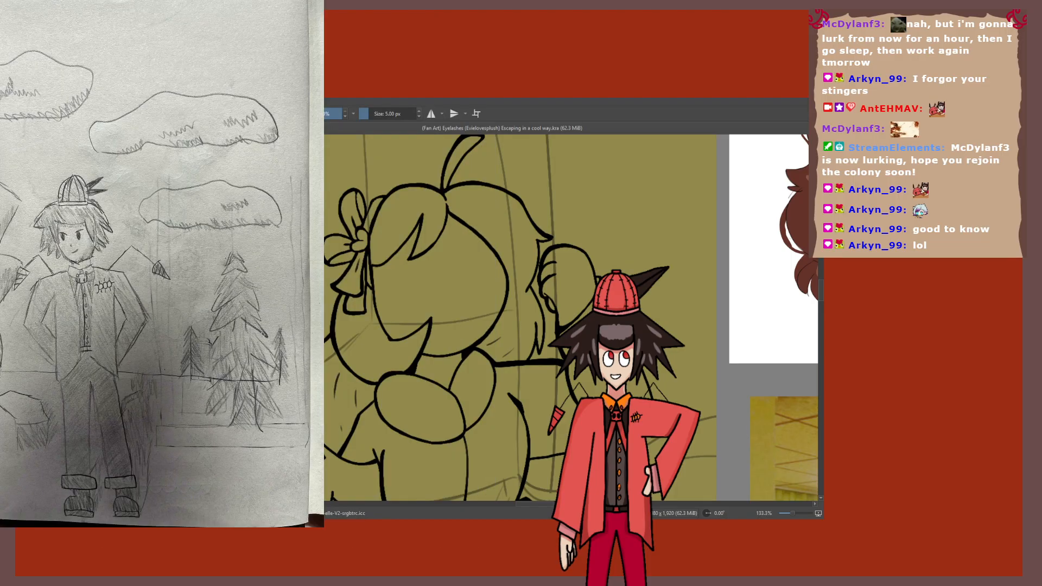
{"action": "key", "text": "minus"}
{"action": "key", "text": "minus"}
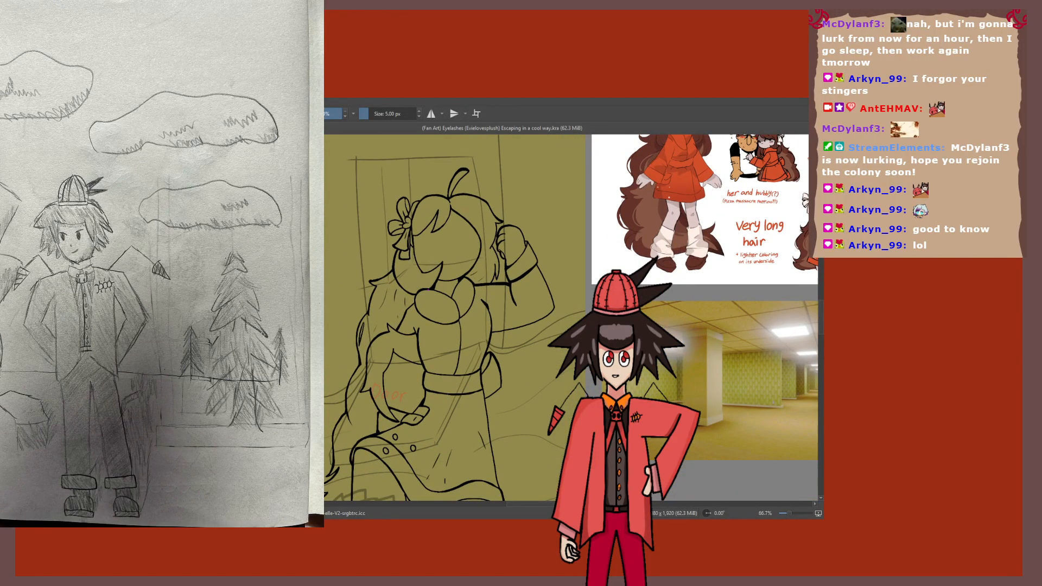
{"action": "scroll", "coordinate": [428, 291], "scroll_direction": "down", "scroll_amount": 3}
{"action": "scroll", "coordinate": [461, 288], "scroll_direction": "up", "scroll_amount": 1}
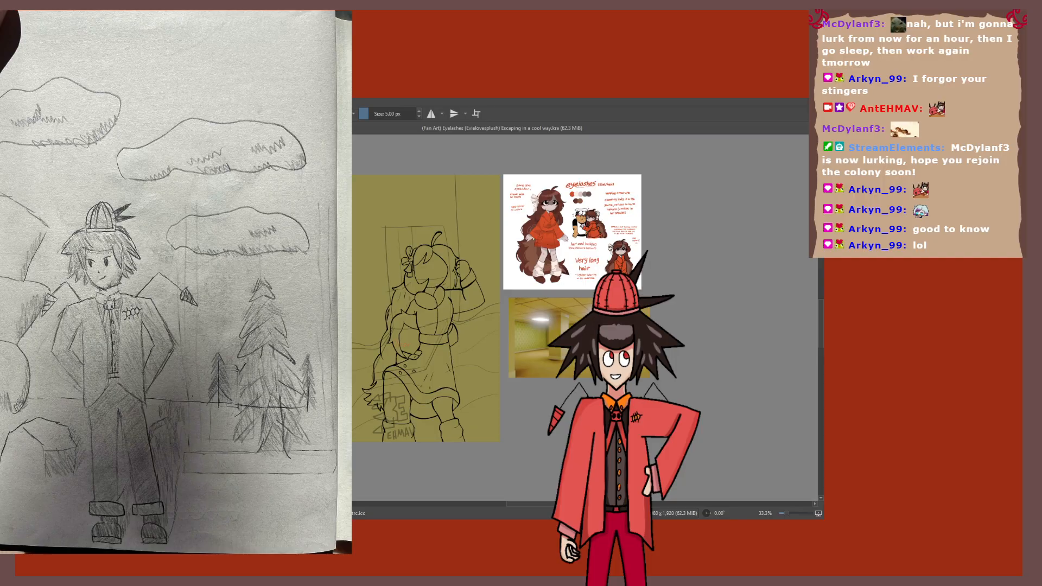
{"action": "left_click_drag", "start_coordinate": [542, 303], "coordinate": [569, 297]}
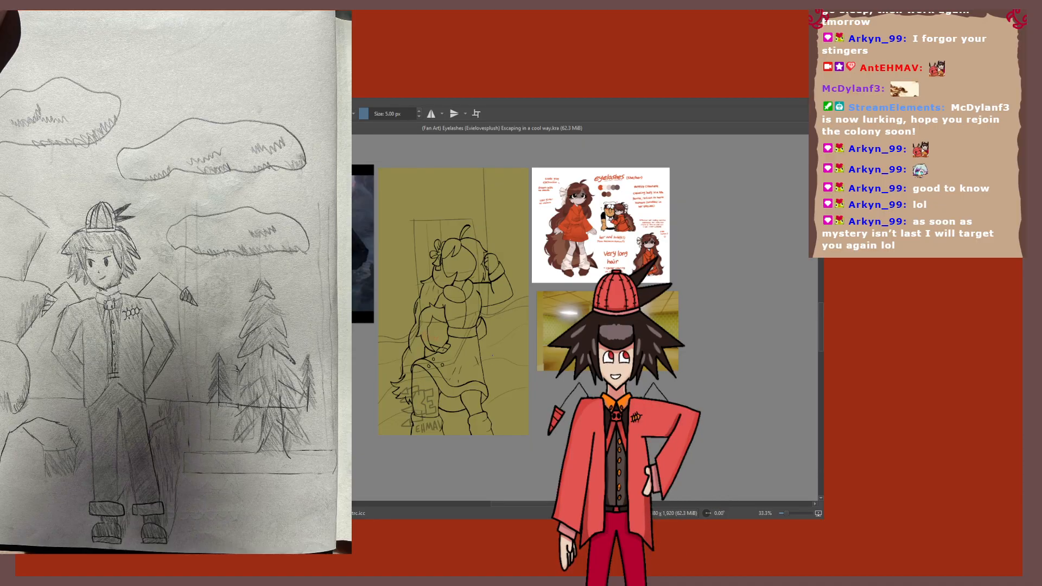
{"action": "scroll", "coordinate": [492, 355], "scroll_direction": "up", "scroll_amount": 1}
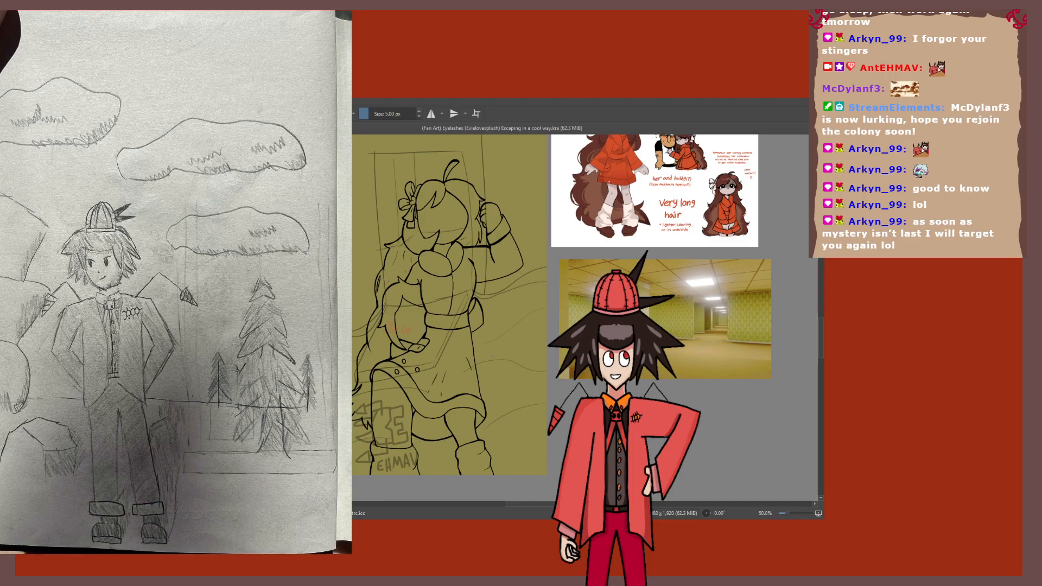
{"action": "scroll", "coordinate": [492, 355], "scroll_direction": "down", "scroll_amount": 2}
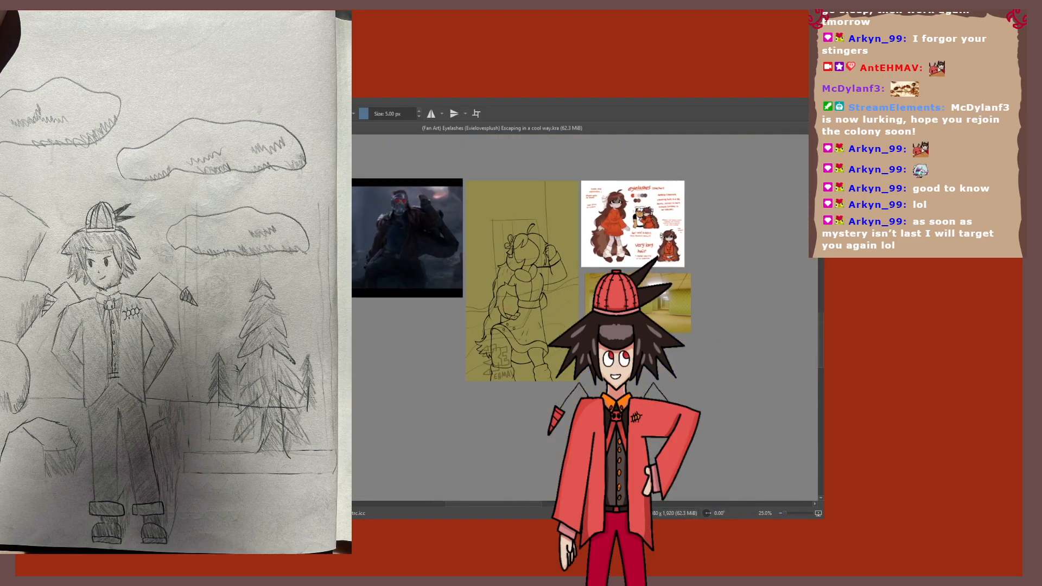
{"action": "scroll", "coordinate": [807, 276], "scroll_direction": "up", "scroll_amount": 1}
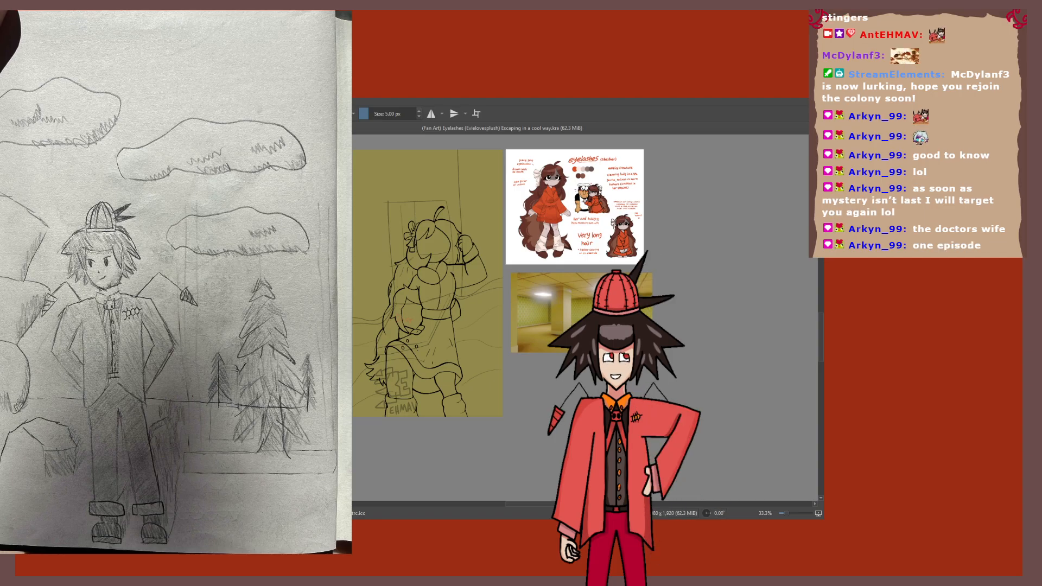
{"action": "scroll", "coordinate": [421, 318], "scroll_direction": "up", "scroll_amount": 2}
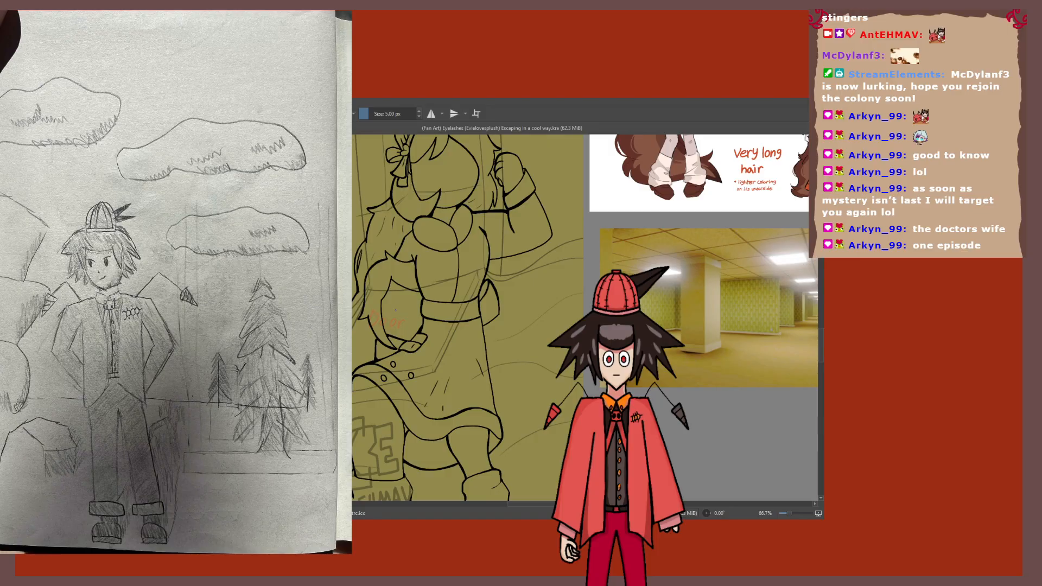
{"action": "scroll", "coordinate": [586, 317], "scroll_direction": "down", "scroll_amount": 1}
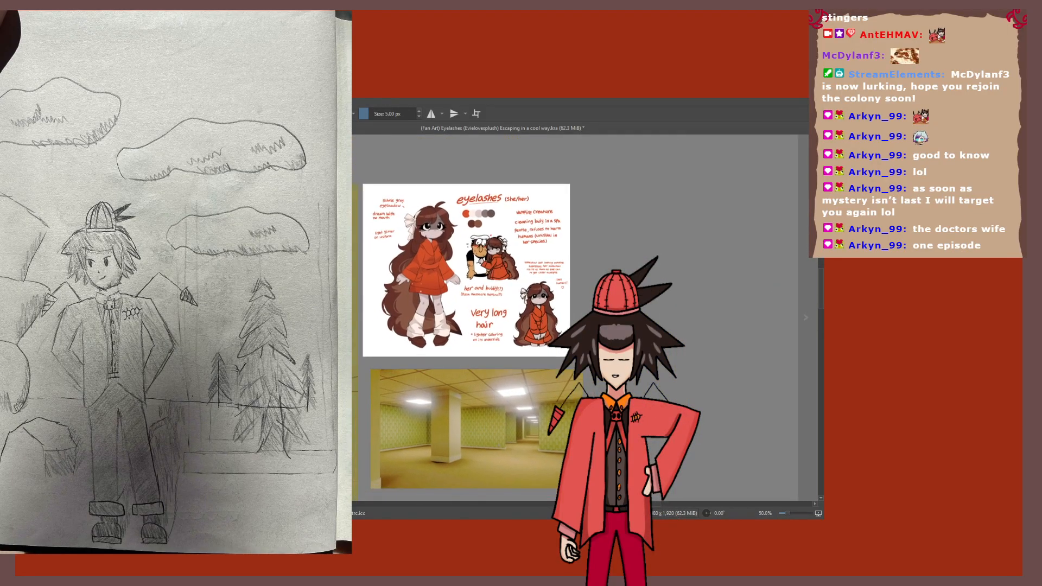
Step: Examine the inked figures against the red rough sketch, from the faces down to the coat hem
{"action": "left_click_drag", "start_coordinate": [273, 380], "coordinate": [518, 303]}
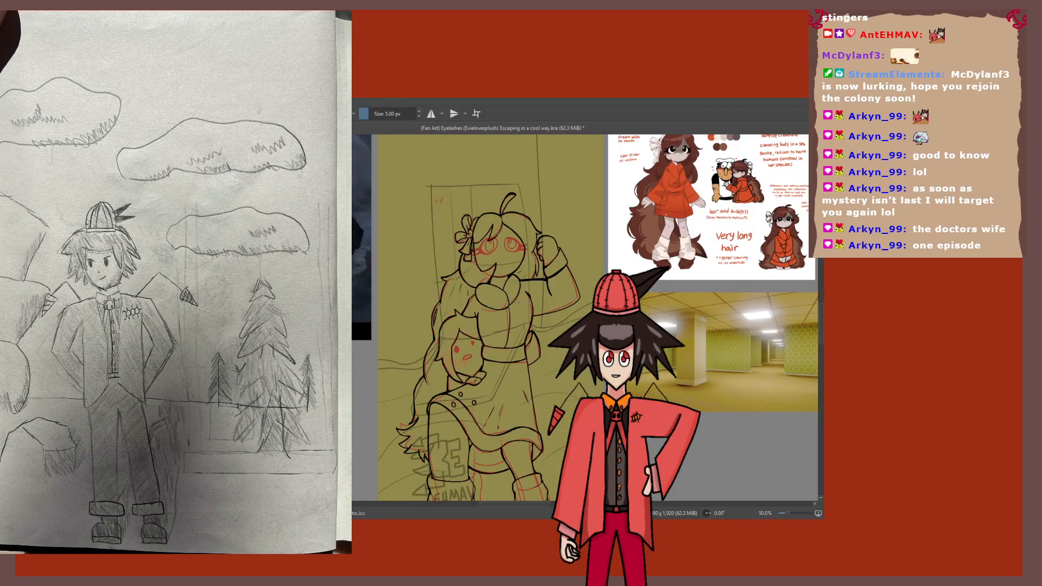
{"action": "scroll", "coordinate": [427, 336], "scroll_direction": "up", "scroll_amount": 5}
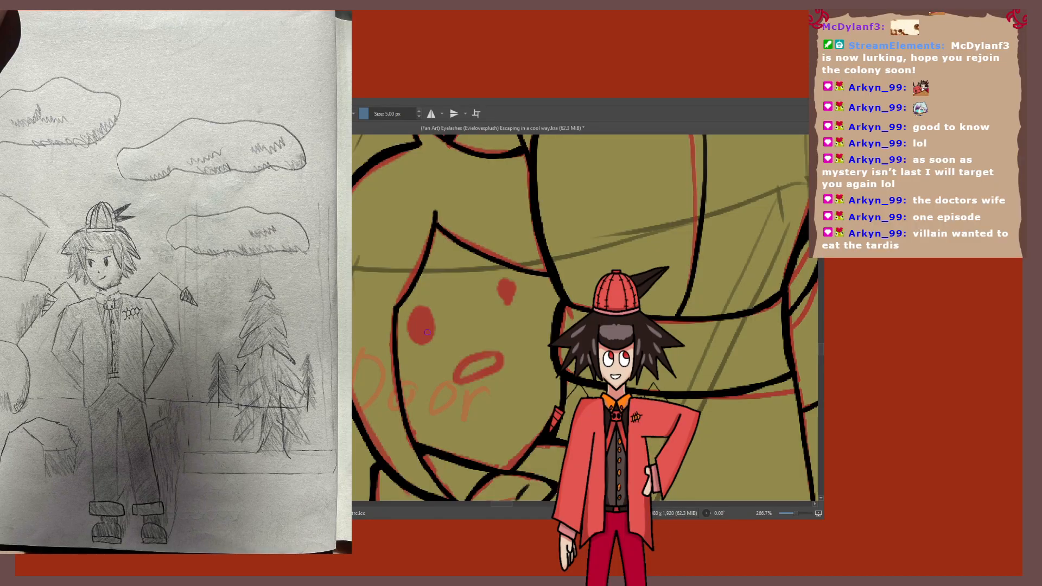
{"action": "scroll", "coordinate": [495, 382], "scroll_direction": "down", "scroll_amount": 1}
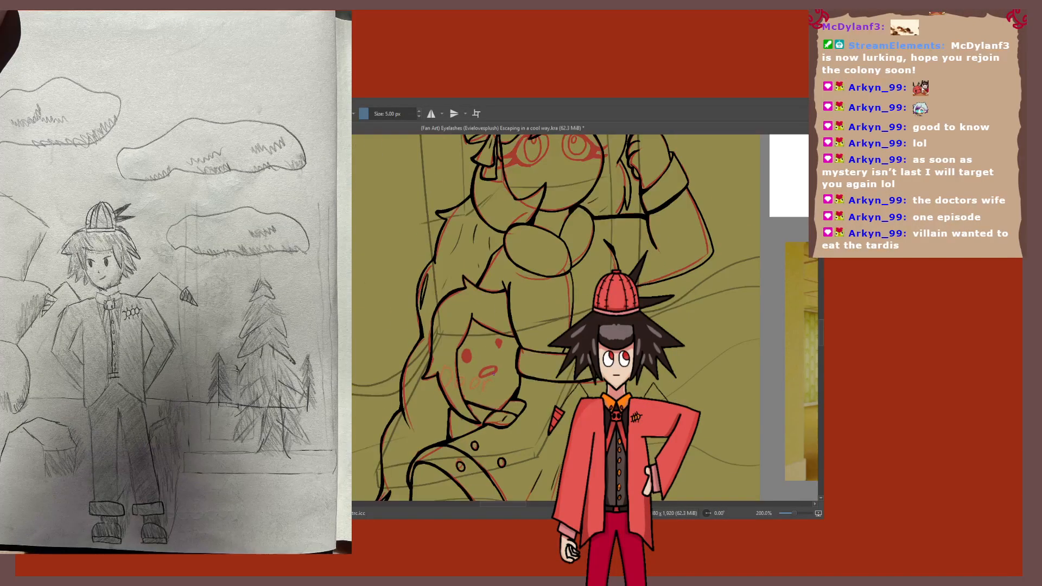
{"action": "left_click_drag", "start_coordinate": [494, 373], "coordinate": [480, 344]}
{"action": "scroll", "coordinate": [479, 343], "scroll_direction": "down", "scroll_amount": 2}
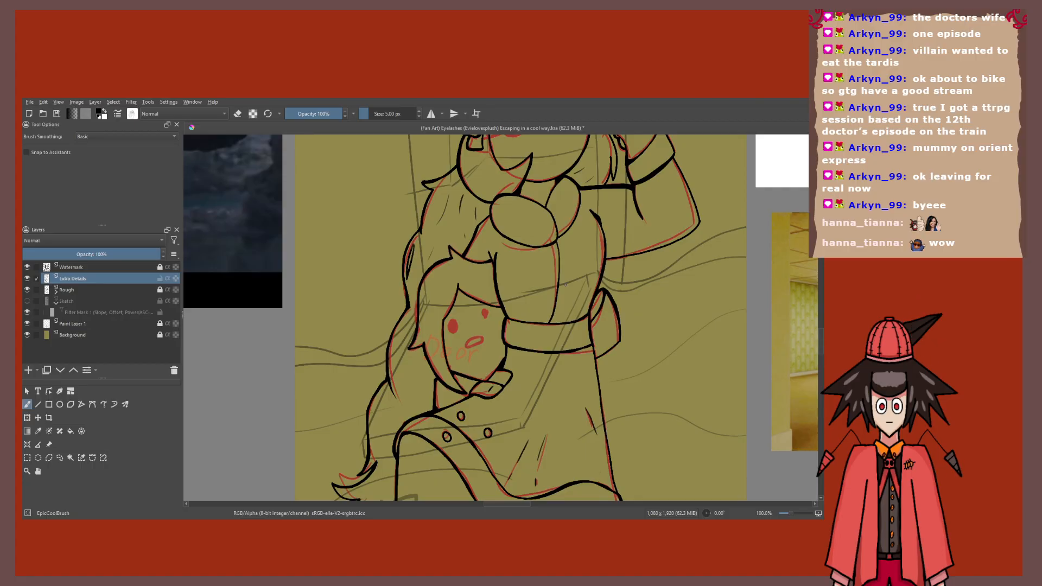
{"action": "key", "text": "minus"}
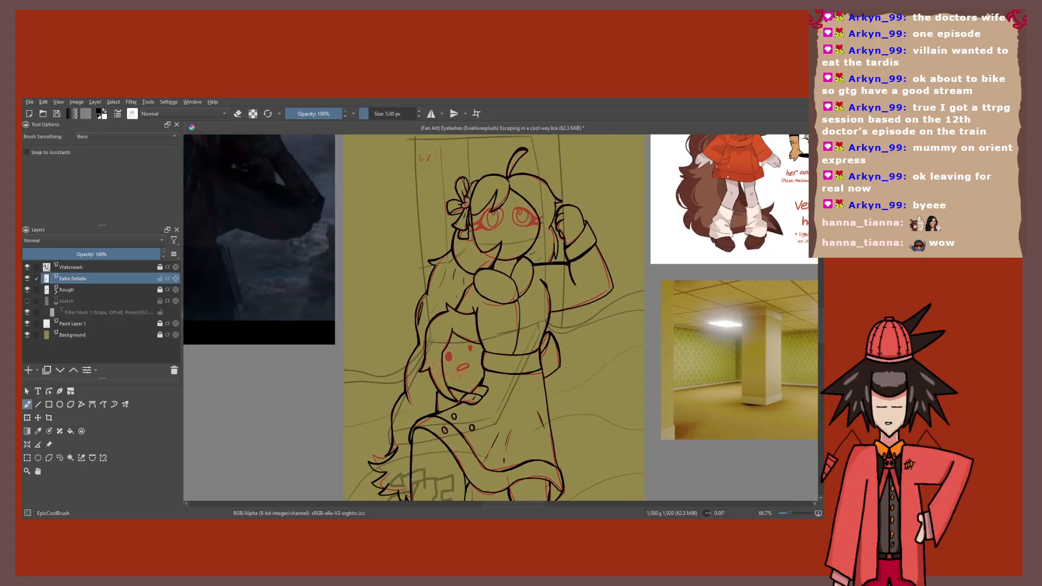
{"action": "left_click_drag", "start_coordinate": [500, 304], "coordinate": [485, 329]}
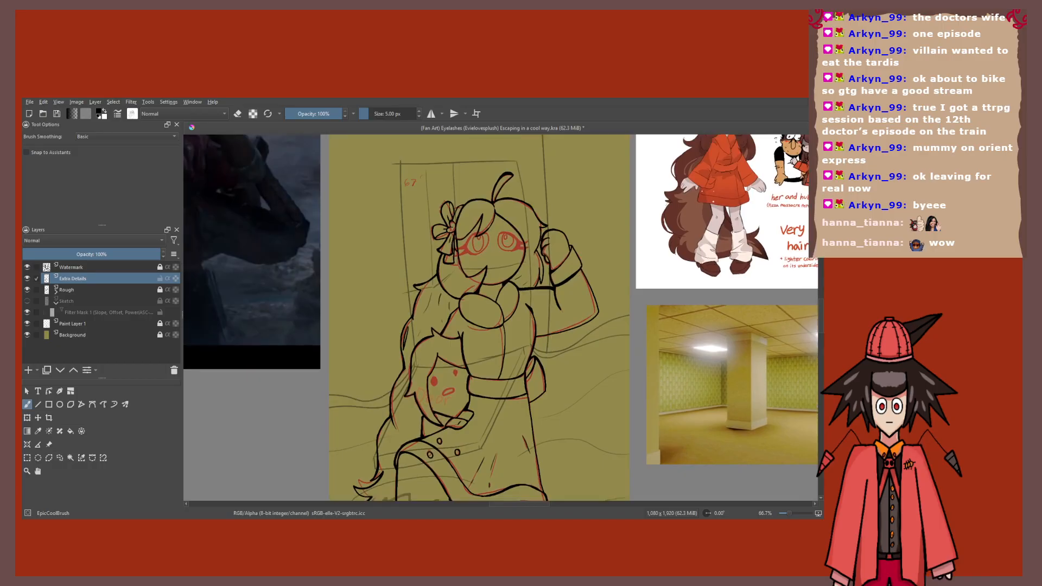
{"action": "scroll", "coordinate": [429, 331], "scroll_direction": "up", "scroll_amount": 1}
{"action": "left_click_drag", "start_coordinate": [490, 454], "coordinate": [458, 382]}
{"action": "scroll", "coordinate": [429, 331], "scroll_direction": "down", "scroll_amount": 1}
Step: Save the drawing and hide the Rough layer
{"action": "key", "text": "ctrl+s"}
{"action": "left_click", "coordinate": [27, 289]}
{"action": "scroll", "coordinate": [426, 356], "scroll_direction": "down", "scroll_amount": 1}
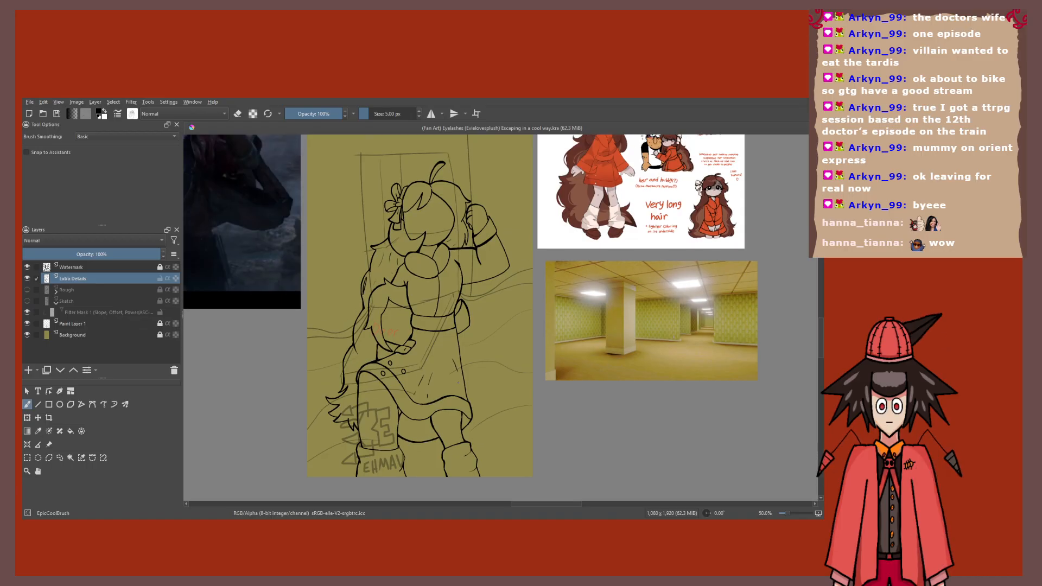
Step: Erase the excess ink in the corner where the short vertical line meets the coat edge above the buttons
{"action": "scroll", "coordinate": [363, 367], "scroll_direction": "up", "scroll_amount": 4}
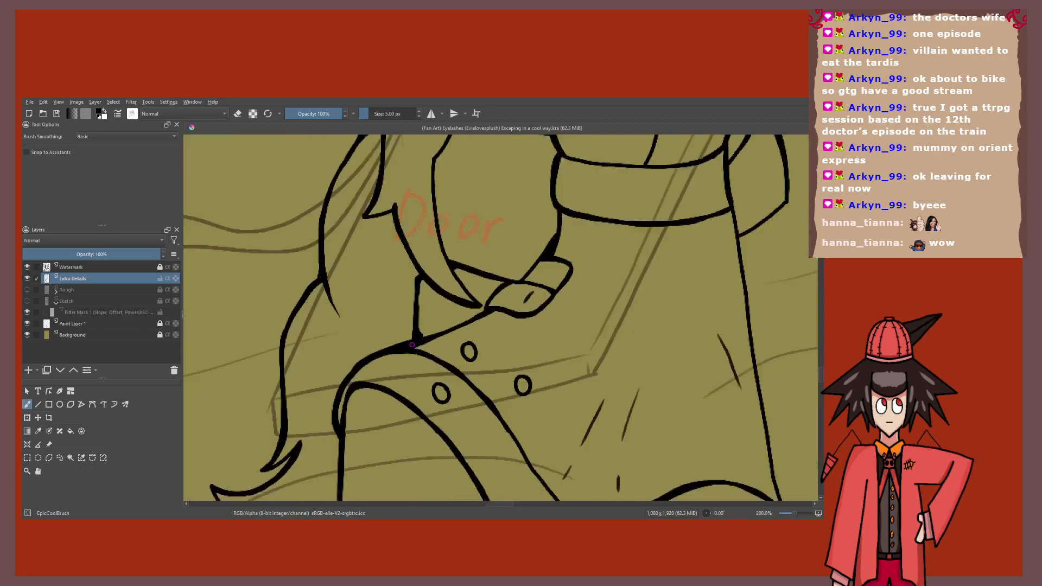
{"action": "scroll", "coordinate": [412, 345], "scroll_direction": "up", "scroll_amount": 2}
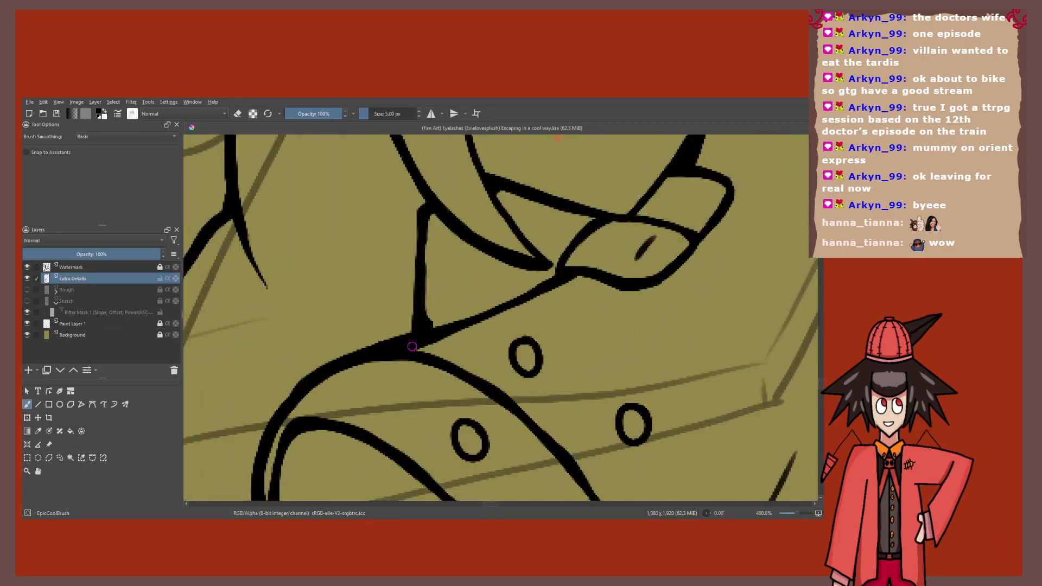
{"action": "scroll", "coordinate": [428, 288], "scroll_direction": "up", "scroll_amount": 2}
{"action": "key", "text": "e"}
{"action": "left_click_drag", "start_coordinate": [423, 317], "coordinate": [435, 362]}
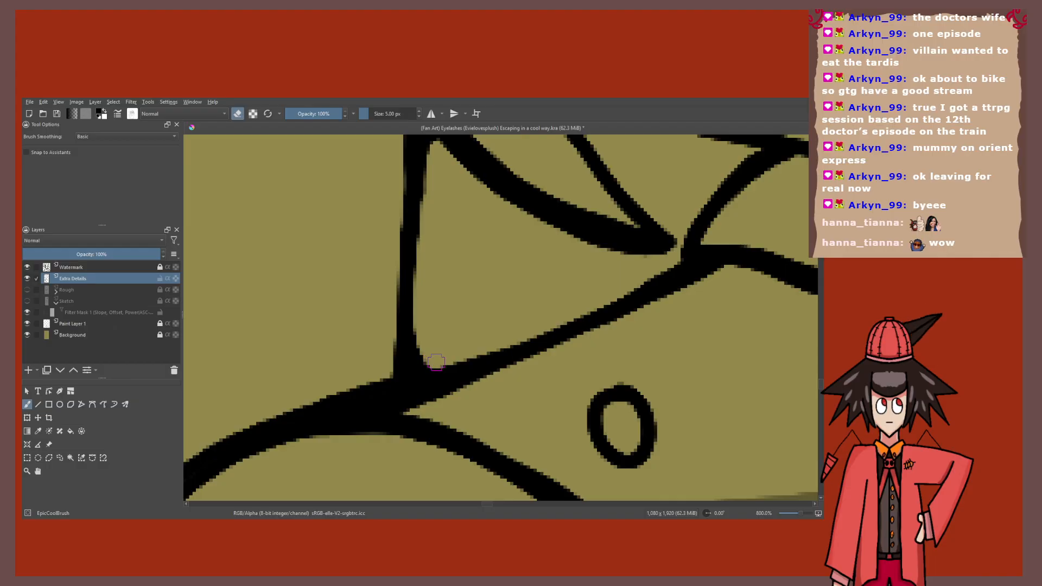
Step: Show the Rough layer and ink the outline of the eye beneath the bangs' pointed lock with the 5 px brush
{"action": "scroll", "coordinate": [437, 362], "scroll_direction": "down", "scroll_amount": 9}
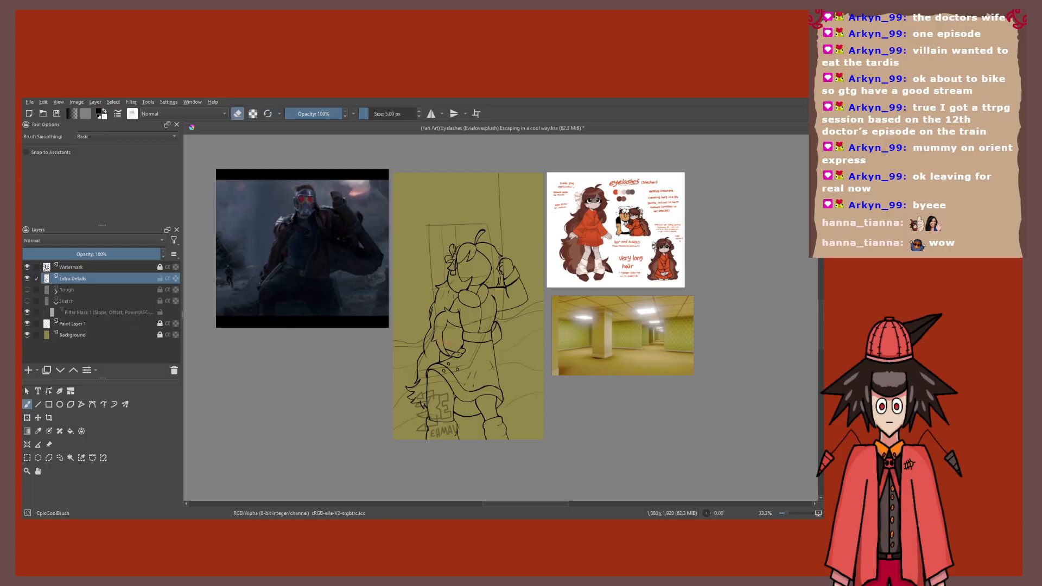
{"action": "scroll", "coordinate": [486, 298], "scroll_direction": "up", "scroll_amount": 3}
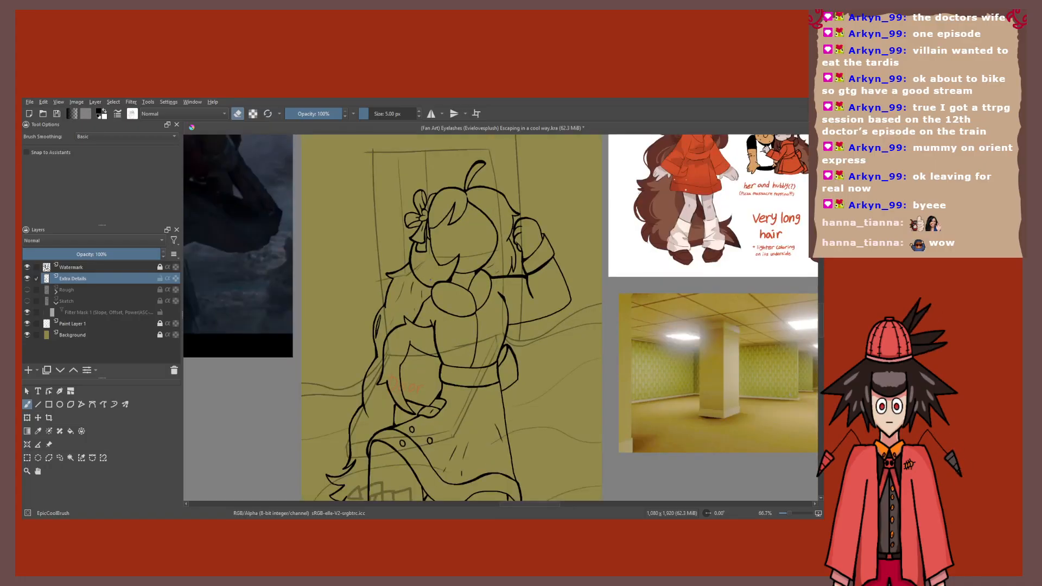
{"action": "scroll", "coordinate": [431, 280], "scroll_direction": "up", "scroll_amount": 1}
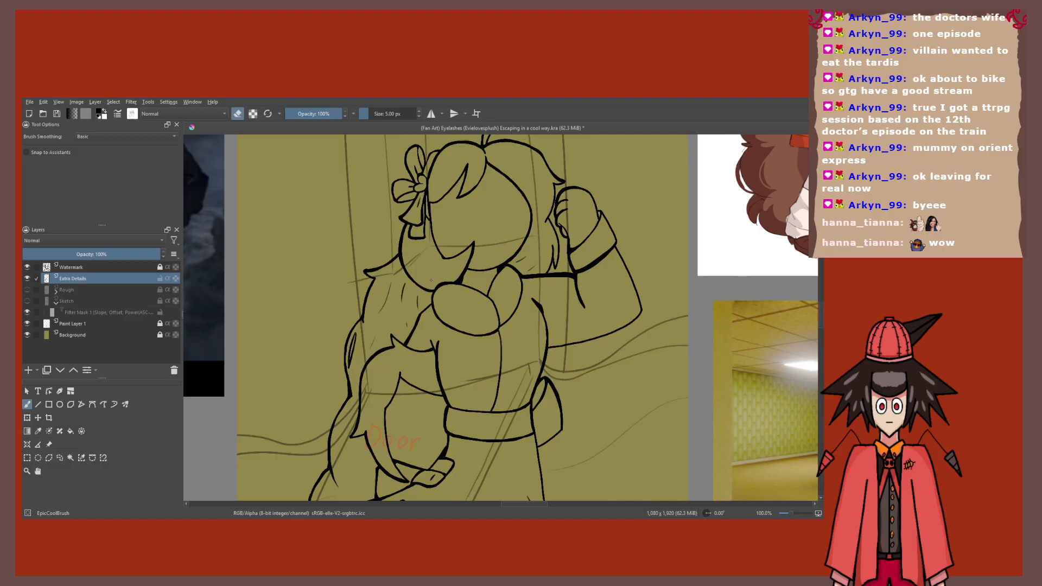
{"action": "scroll", "coordinate": [430, 281], "scroll_direction": "down", "scroll_amount": 1}
{"action": "left_click", "coordinate": [27, 290]}
{"action": "key", "text": "e"}
{"action": "scroll", "coordinate": [344, 206], "scroll_direction": "up", "scroll_amount": 3}
{"action": "mouse_move", "coordinate": [575, 304]}
{"action": "left_mouse_down"}
{"action": "mouse_move", "coordinate": [385, 304]}
{"action": "mouse_move", "coordinate": [317, 319]}
{"action": "mouse_move", "coordinate": [283, 294]}
{"action": "left_mouse_up"}
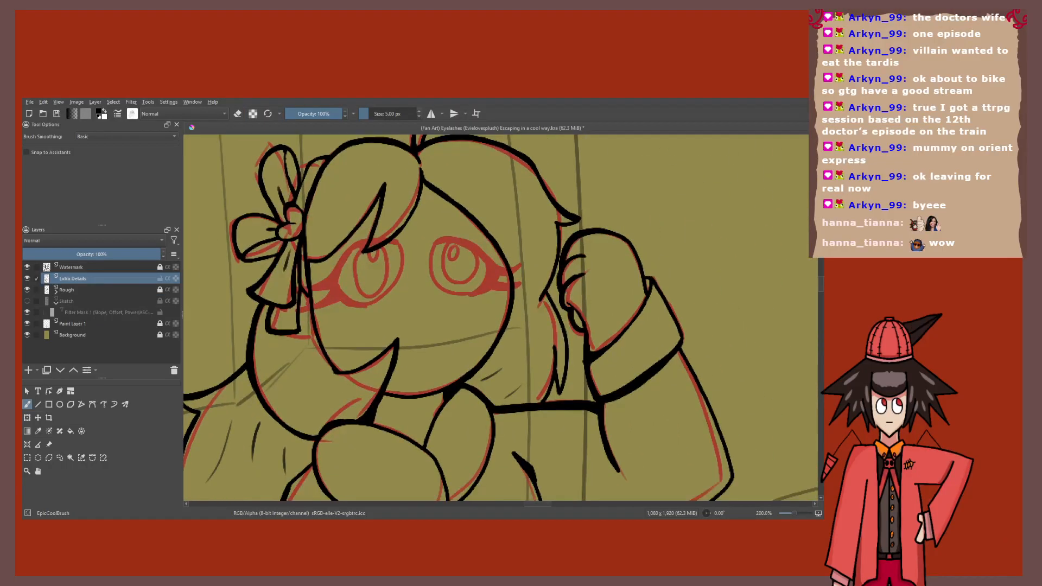
{"action": "scroll", "coordinate": [379, 252], "scroll_direction": "up", "scroll_amount": 3}
{"action": "mouse_move", "coordinate": [410, 230]}
{"action": "left_mouse_down"}
{"action": "mouse_move", "coordinate": [263, 317]}
{"action": "mouse_move", "coordinate": [441, 280]}
{"action": "mouse_move", "coordinate": [429, 231]}
{"action": "left_mouse_up"}
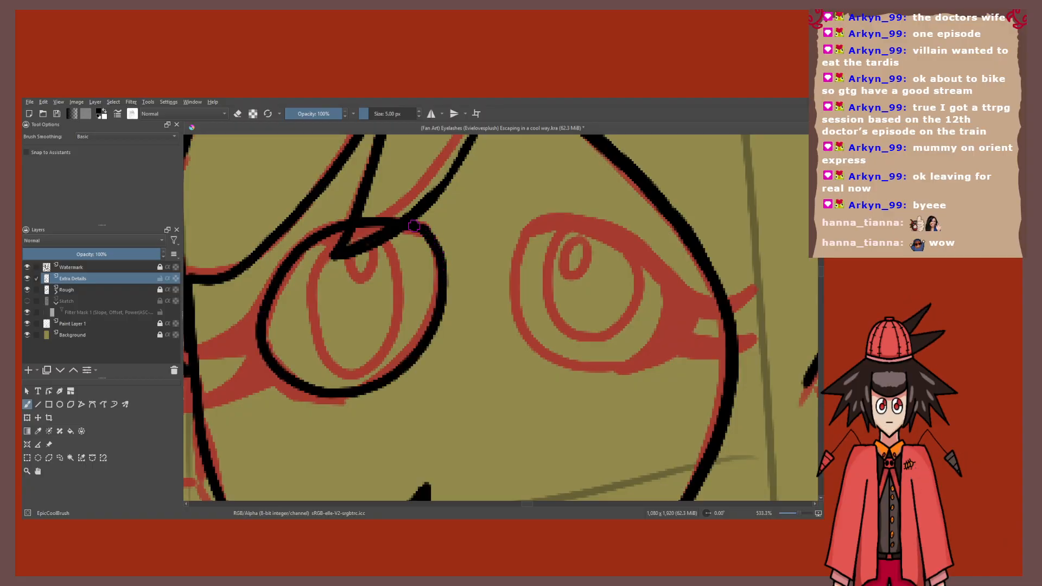
{"action": "mouse_move", "coordinate": [675, 301]}
{"action": "left_mouse_down"}
{"action": "mouse_move", "coordinate": [648, 251]}
{"action": "mouse_move", "coordinate": [611, 225]}
{"action": "mouse_move", "coordinate": [573, 216]}
{"action": "mouse_move", "coordinate": [531, 227]}
{"action": "mouse_move", "coordinate": [681, 310]}
{"action": "left_mouse_up"}
{"action": "left_click_drag", "start_coordinate": [669, 288], "coordinate": [586, 289]}
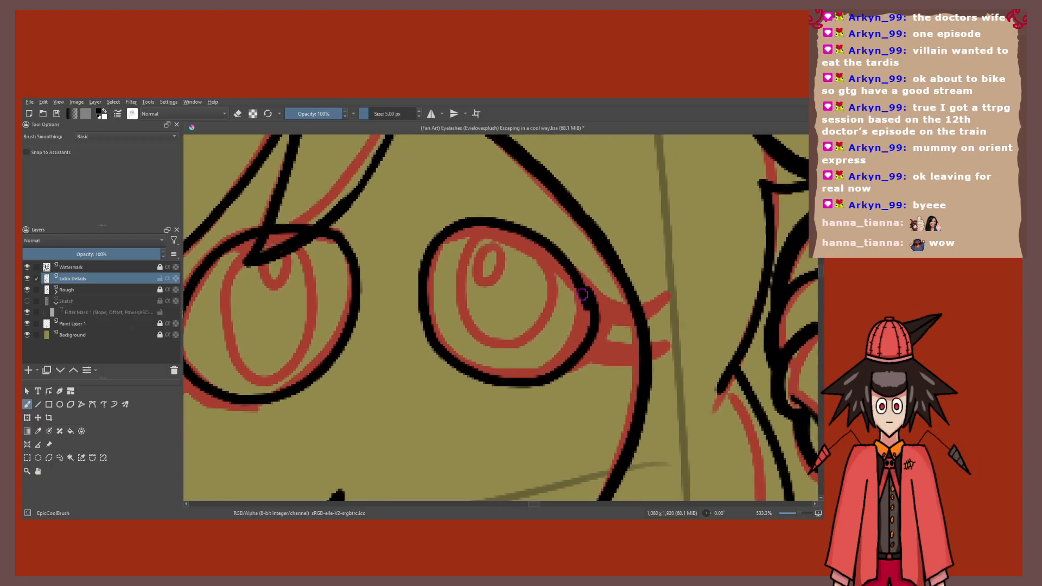
{"action": "key", "text": "ctrl+z"}
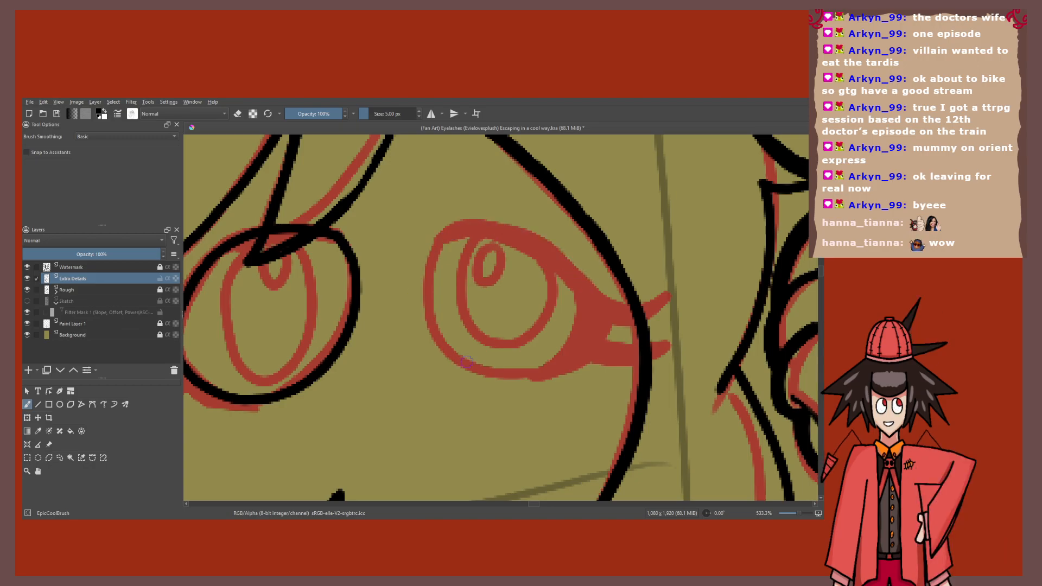
Step: Try to ink the outline of the uncovered eye over the rough sketch with a thickened upper lid
{"action": "mouse_move", "coordinate": [590, 305]}
{"action": "left_mouse_down"}
{"action": "mouse_move", "coordinate": [439, 234]}
{"action": "mouse_move", "coordinate": [421, 323]}
{"action": "mouse_move", "coordinate": [480, 376]}
{"action": "mouse_move", "coordinate": [576, 343]}
{"action": "left_mouse_up"}
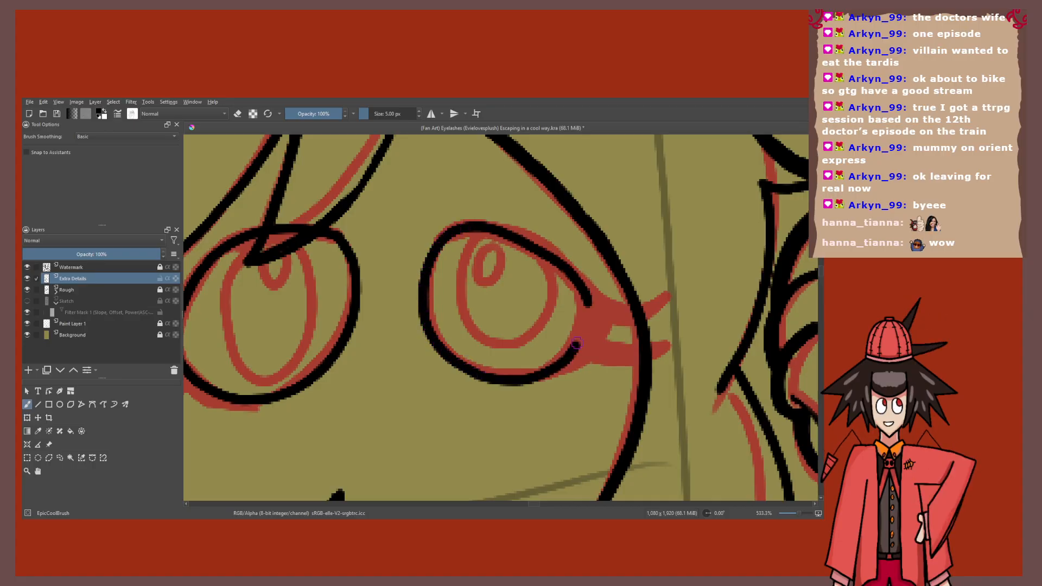
{"action": "scroll", "coordinate": [576, 343], "scroll_direction": "up", "scroll_amount": 2}
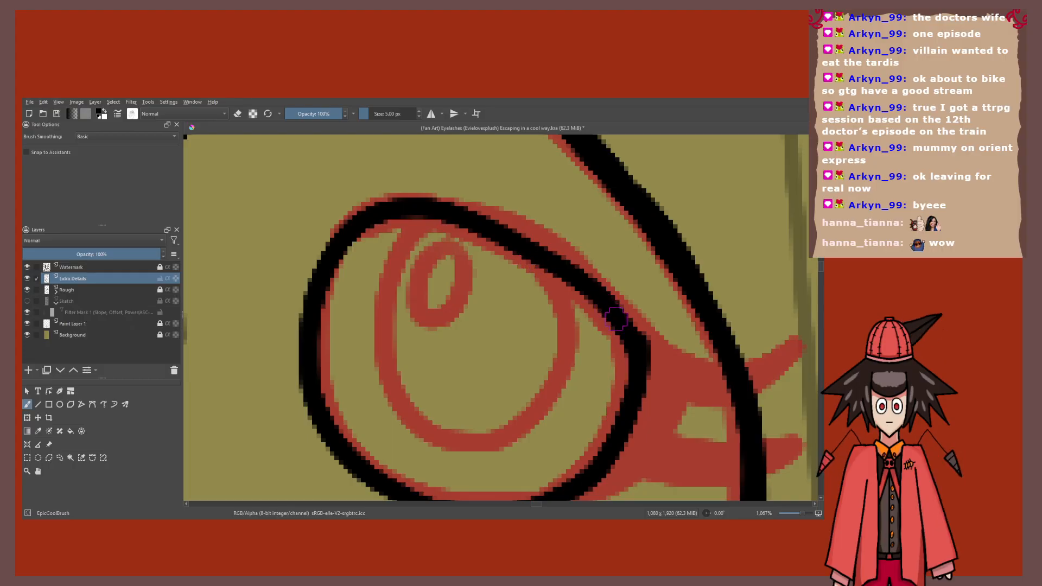
{"action": "mouse_move", "coordinate": [570, 254]}
{"action": "left_mouse_down"}
{"action": "mouse_move", "coordinate": [477, 200]}
{"action": "mouse_move", "coordinate": [361, 207]}
{"action": "left_mouse_up"}
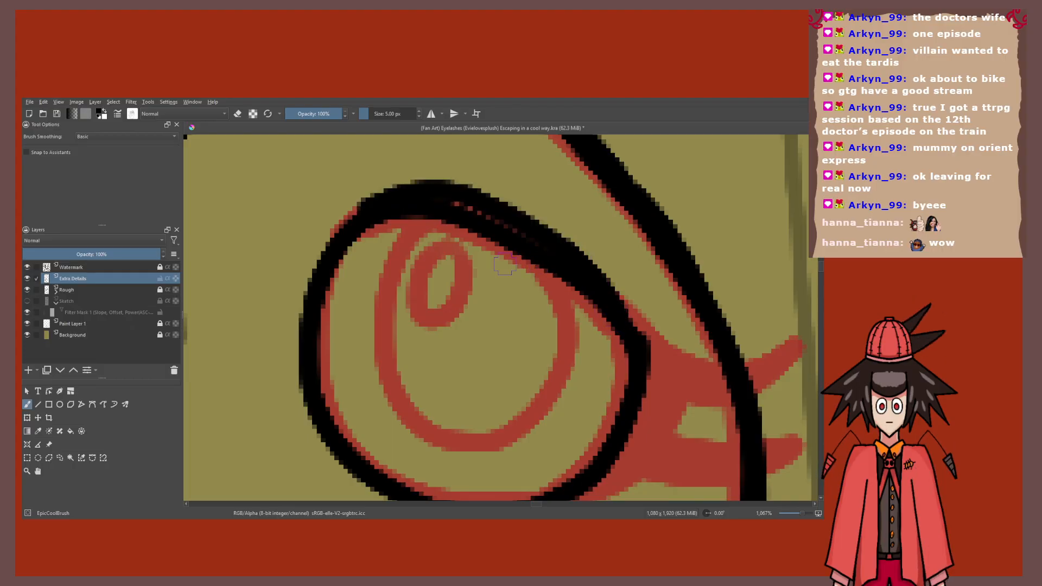
{"action": "key", "text": "e"}
{"action": "scroll", "coordinate": [504, 260], "scroll_direction": "down", "scroll_amount": 4}
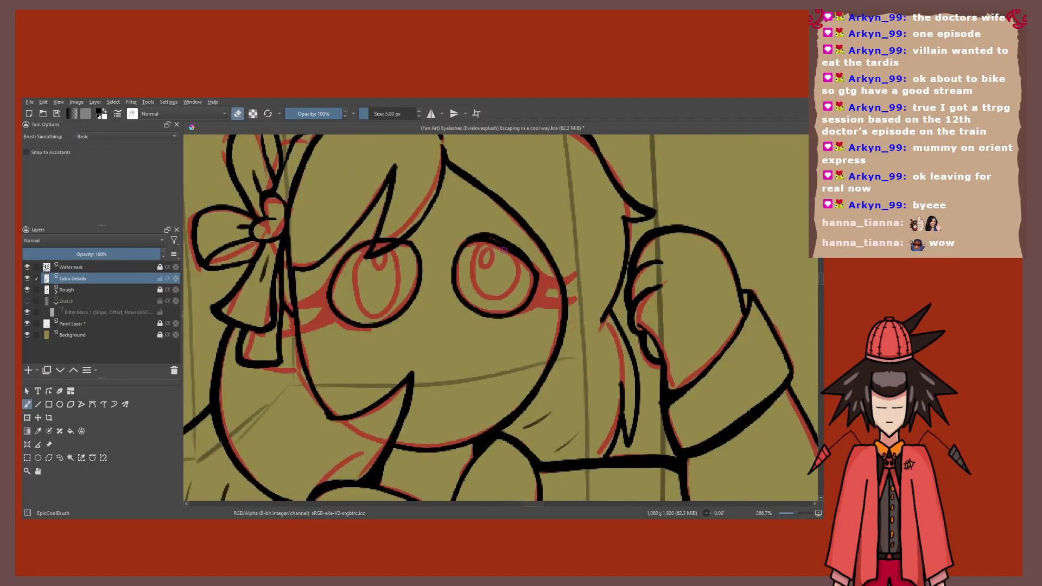
{"action": "scroll", "coordinate": [503, 250], "scroll_direction": "up", "scroll_amount": 3}
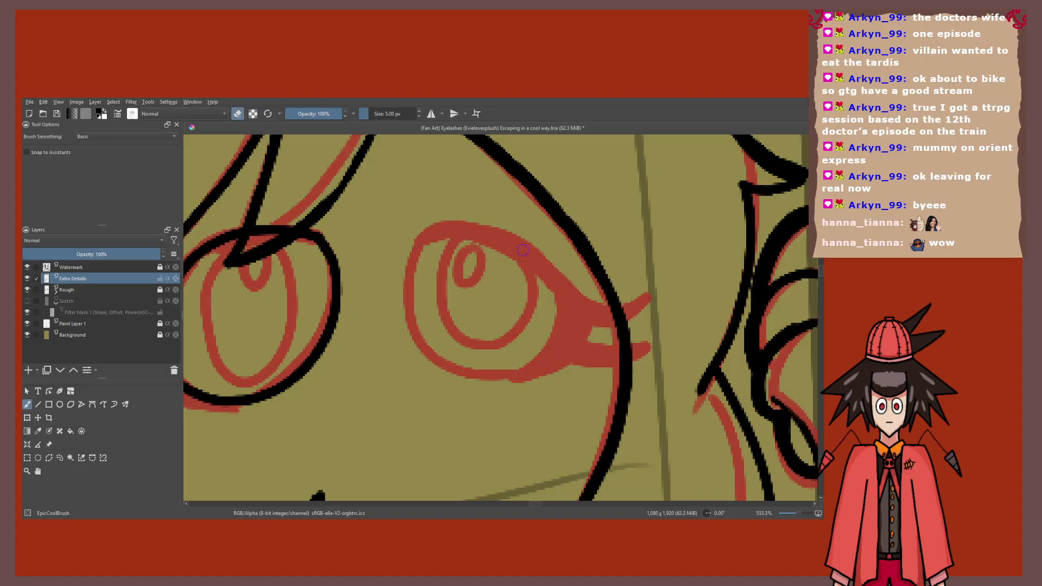
Step: Ink the outline of the uncovered eye with the 5 px brush, tapering it to a point at the outer corner
{"action": "key", "text": "e"}
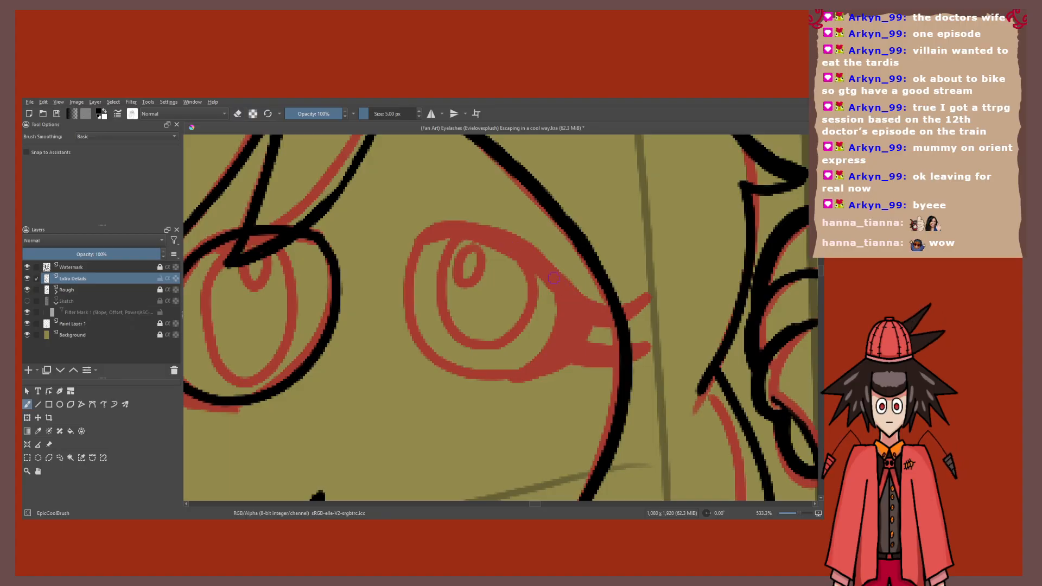
{"action": "mouse_move", "coordinate": [578, 305]}
{"action": "left_mouse_down"}
{"action": "mouse_move", "coordinate": [415, 341]}
{"action": "mouse_move", "coordinate": [467, 374]}
{"action": "mouse_move", "coordinate": [530, 364]}
{"action": "mouse_move", "coordinate": [578, 310]}
{"action": "left_mouse_up"}
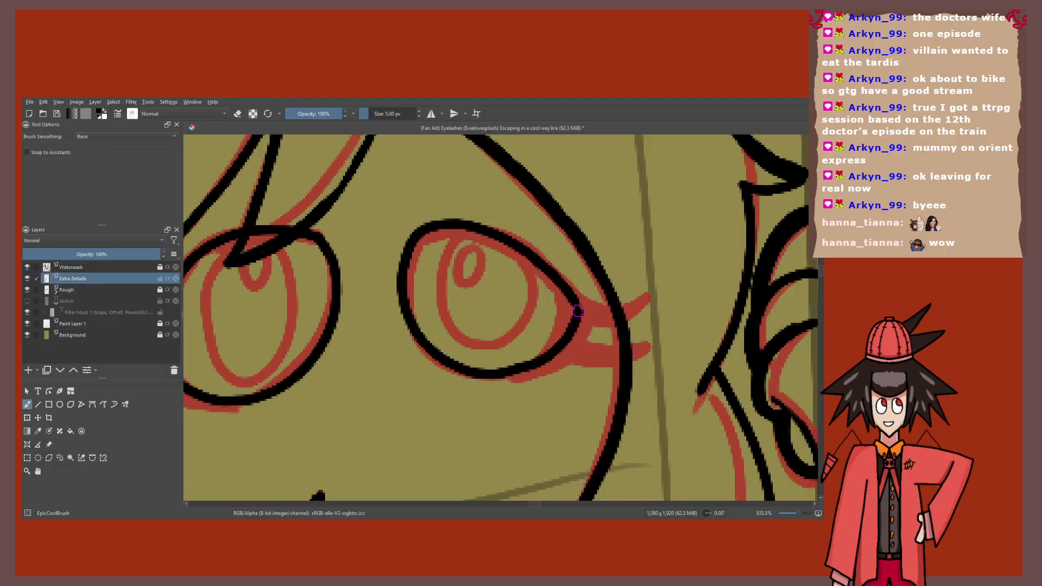
{"action": "scroll", "coordinate": [481, 299], "scroll_direction": "down", "scroll_amount": 7}
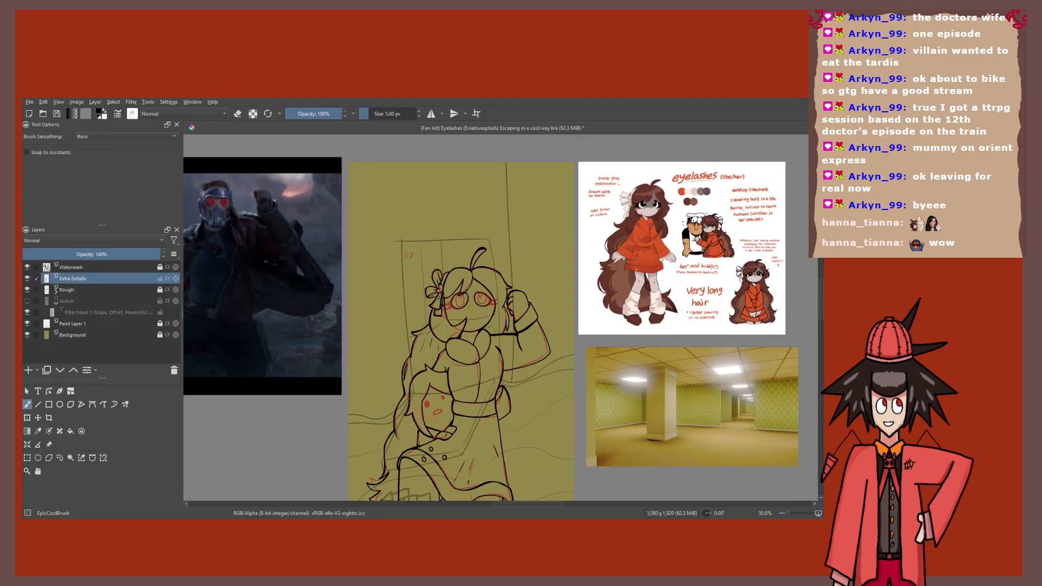
Step: Examine the Eyelashes character reference sheet beside the canvas, including the small standing figure
{"action": "scroll", "coordinate": [521, 299], "scroll_direction": "up", "scroll_amount": 3}
{"action": "scroll", "coordinate": [459, 284], "scroll_direction": "down", "scroll_amount": 3}
{"action": "left_click_drag", "start_coordinate": [617, 247], "coordinate": [389, 263]}
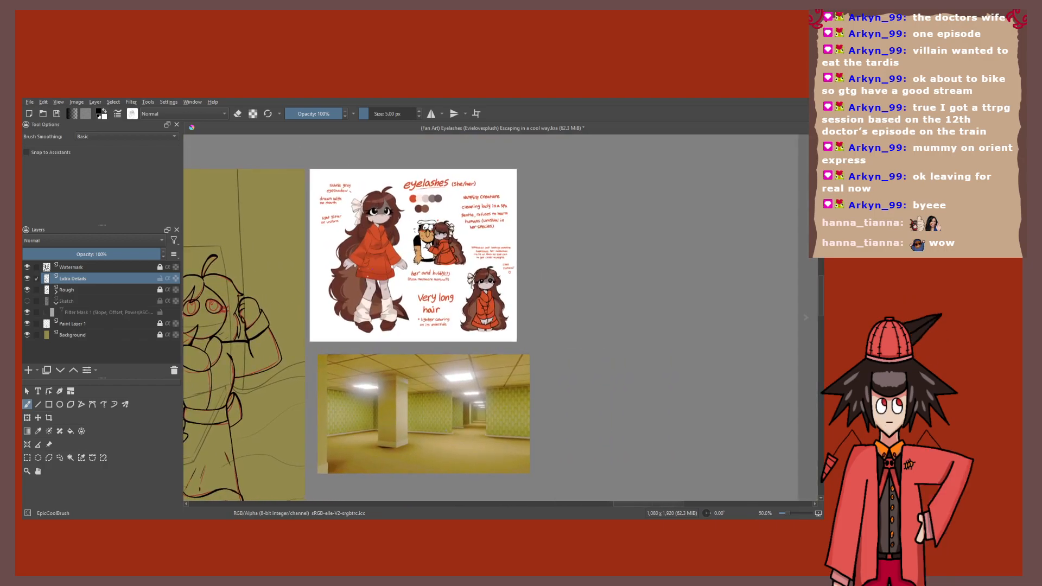
{"action": "scroll", "coordinate": [389, 263], "scroll_direction": "up", "scroll_amount": 2}
{"action": "scroll", "coordinate": [575, 293], "scroll_direction": "up", "scroll_amount": 2}
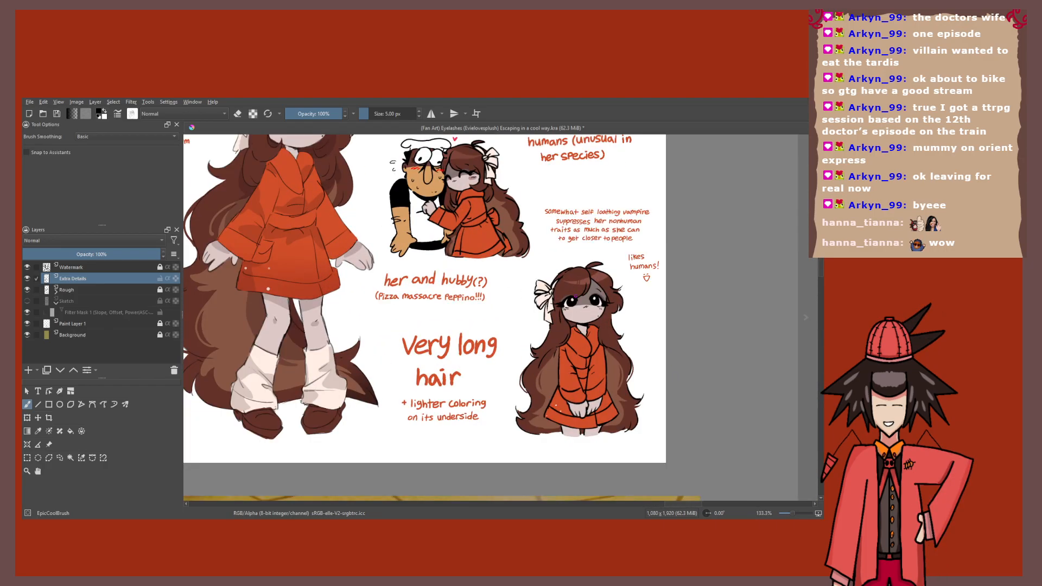
{"action": "scroll", "coordinate": [709, 256], "scroll_direction": "down", "scroll_amount": 3}
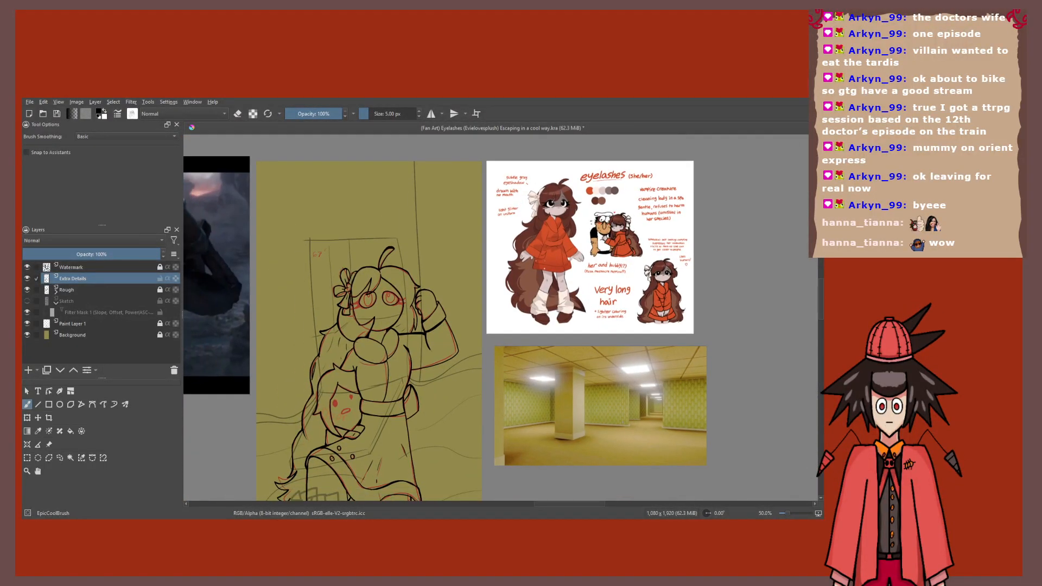
{"action": "scroll", "coordinate": [365, 306], "scroll_direction": "up", "scroll_amount": 6}
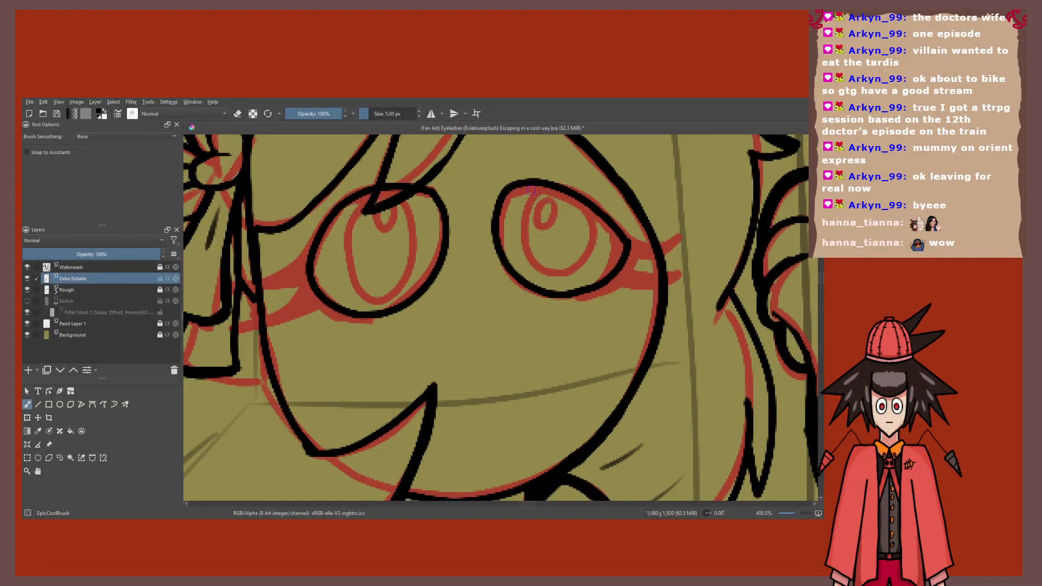
Step: Try to ink a large iris in the uncovered eye, with curved sides meeting the eye's lower outline
{"action": "mouse_move", "coordinate": [525, 188]}
{"action": "left_mouse_down"}
{"action": "mouse_move", "coordinate": [513, 254]}
{"action": "mouse_move", "coordinate": [587, 210]}
{"action": "left_mouse_up"}
{"action": "left_click_drag", "start_coordinate": [604, 192], "coordinate": [552, 230]}
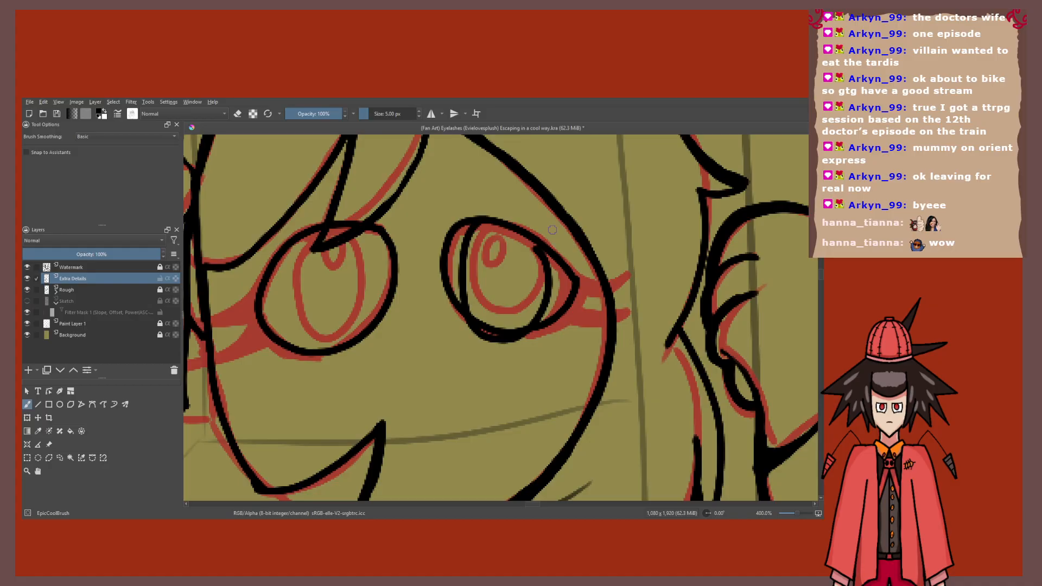
{"action": "key", "text": "ctrl+z"}
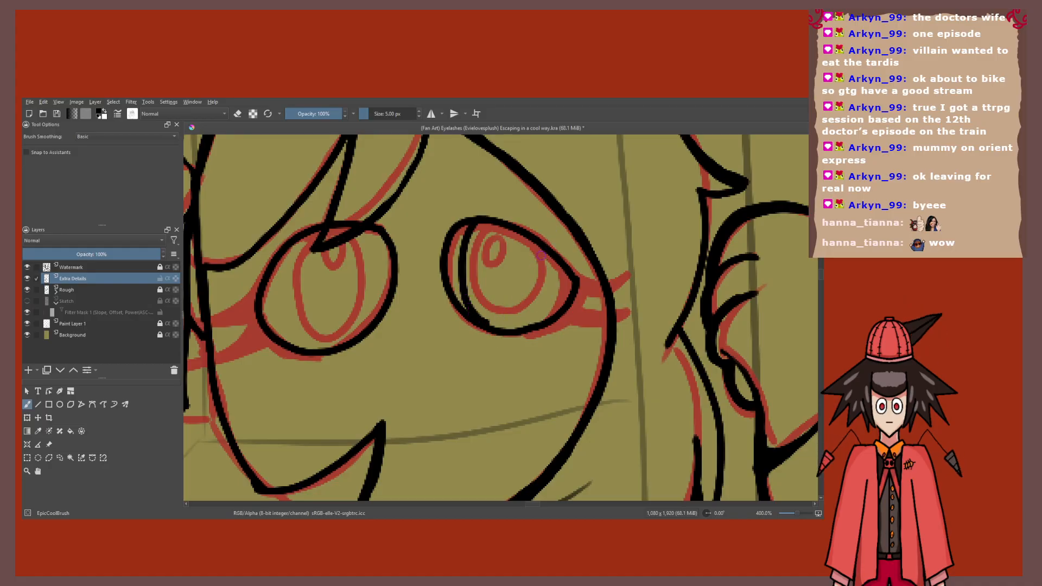
{"action": "scroll", "coordinate": [482, 321], "scroll_direction": "up", "scroll_amount": 2}
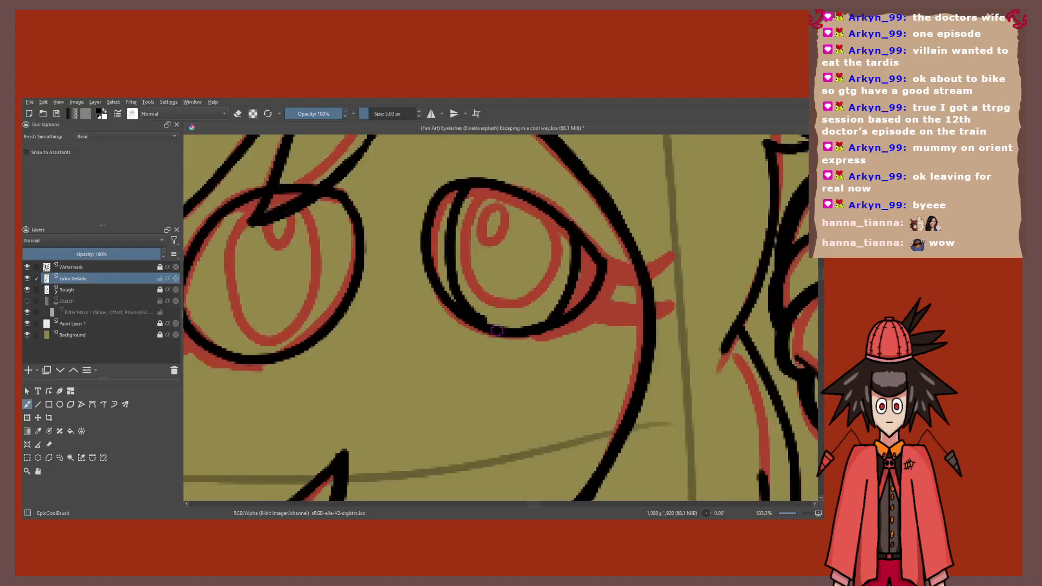
{"action": "left_click_drag", "start_coordinate": [482, 321], "coordinate": [523, 332]}
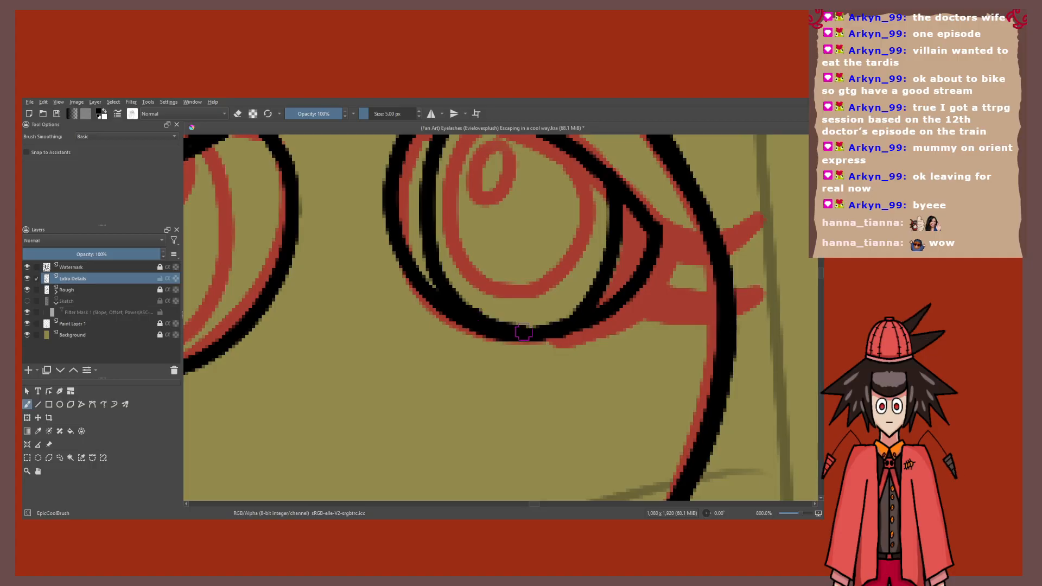
{"action": "scroll", "coordinate": [466, 239], "scroll_direction": "down", "scroll_amount": 3}
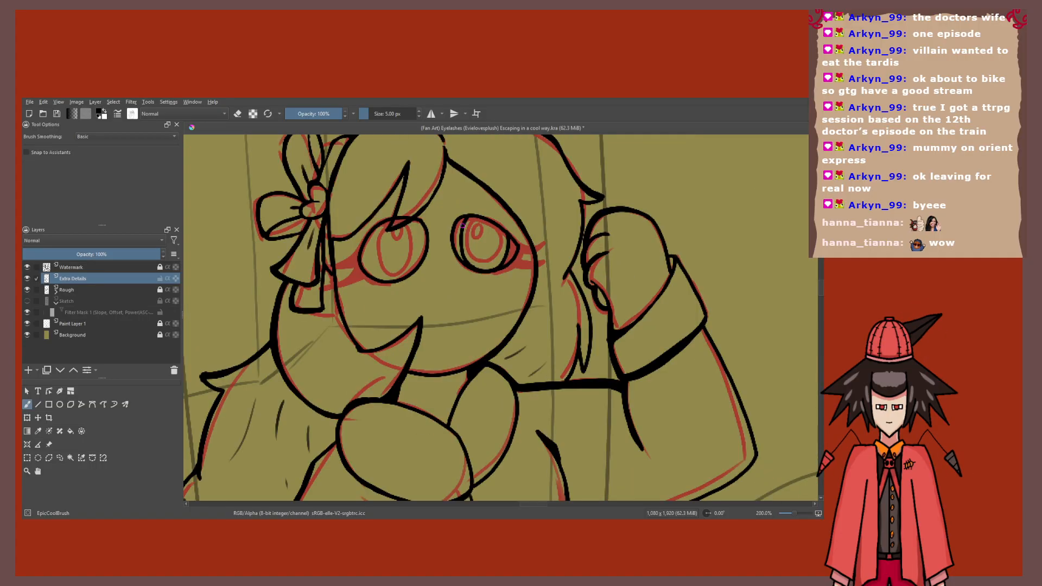
Step: Try to ink a matching large iris in the eye beneath the bangs' pointed lock
{"action": "scroll", "coordinate": [462, 225], "scroll_direction": "up", "scroll_amount": 3}
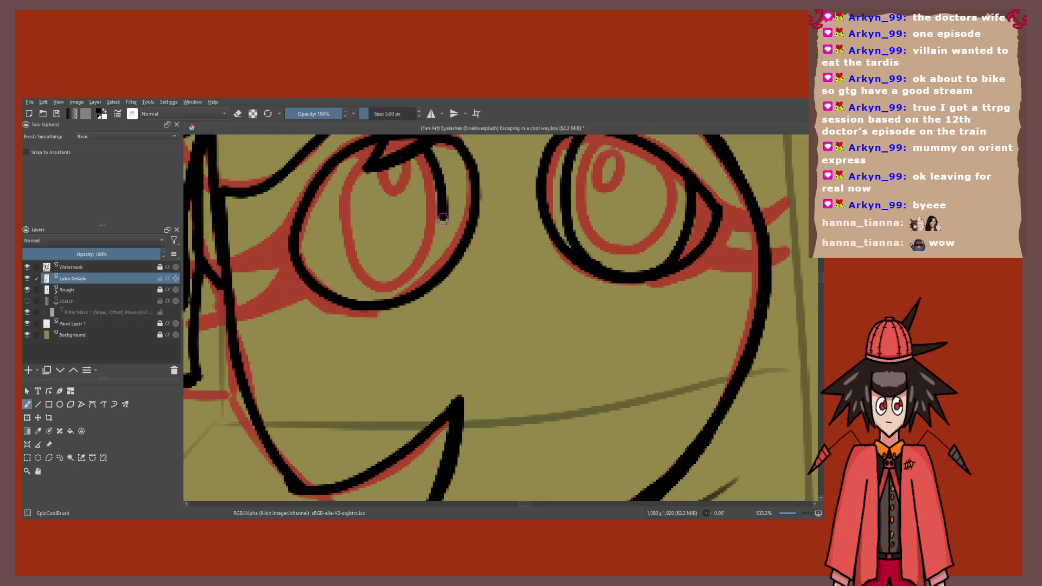
{"action": "left_click_drag", "start_coordinate": [343, 165], "coordinate": [335, 216]}
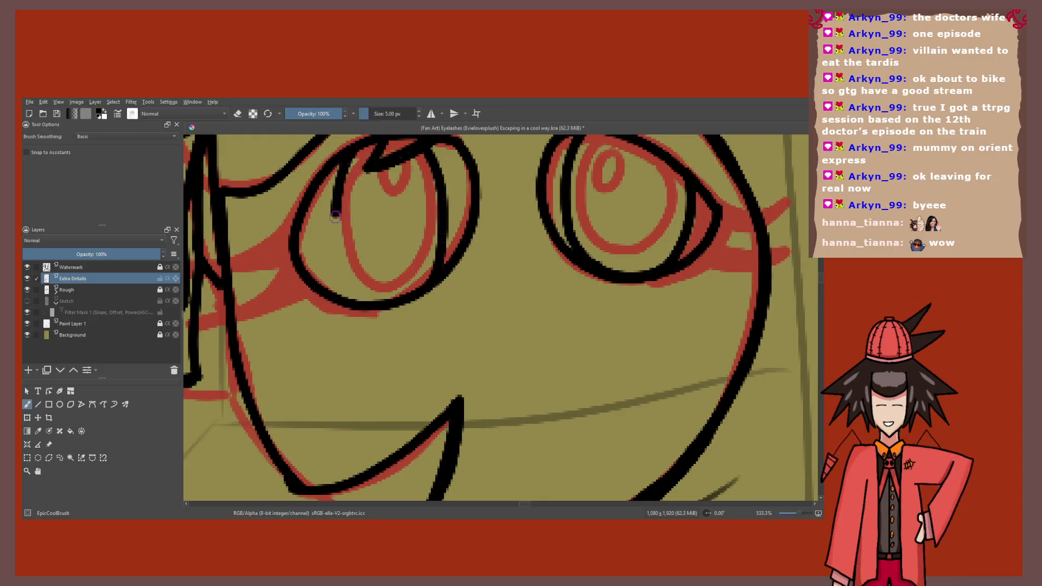
{"action": "scroll", "coordinate": [335, 216], "scroll_direction": "down", "scroll_amount": 3}
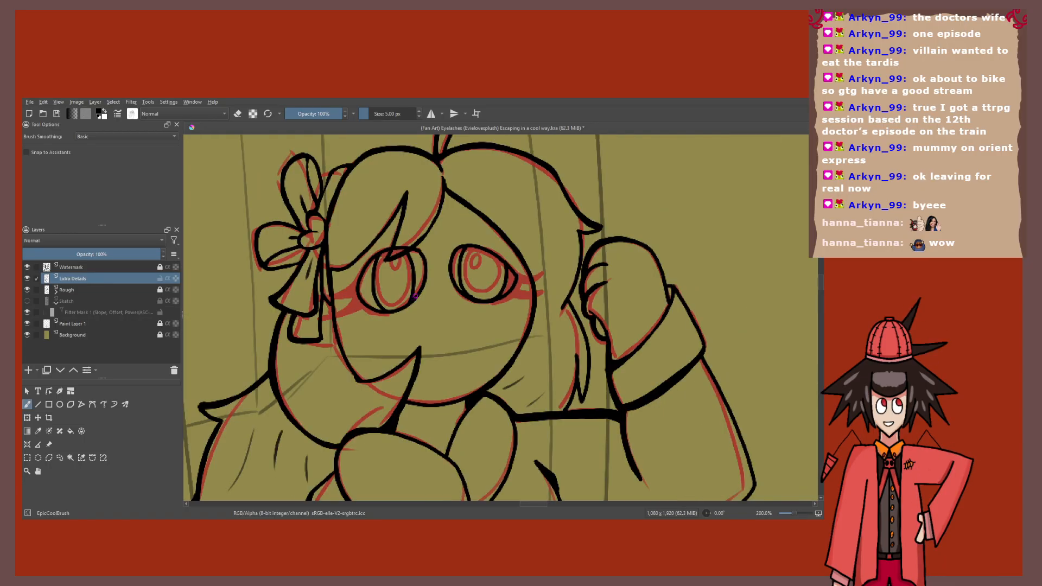
{"action": "scroll", "coordinate": [316, 189], "scroll_direction": "up", "scroll_amount": 3}
{"action": "mouse_move", "coordinate": [316, 189]}
{"action": "left_mouse_down"}
{"action": "mouse_move", "coordinate": [312, 273]}
{"action": "mouse_move", "coordinate": [339, 320]}
{"action": "left_mouse_up"}
{"action": "scroll", "coordinate": [340, 320], "scroll_direction": "down", "scroll_amount": 4}
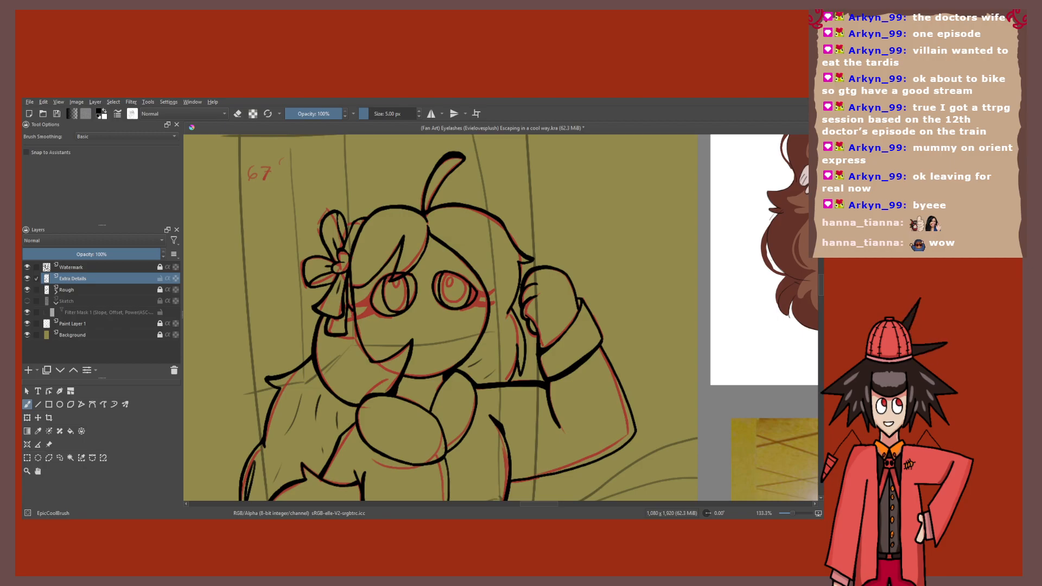
Step: Check both large irises with the Rough layer hidden, show the layer again and undo the iris strokes
{"action": "left_click", "coordinate": [28, 290]}
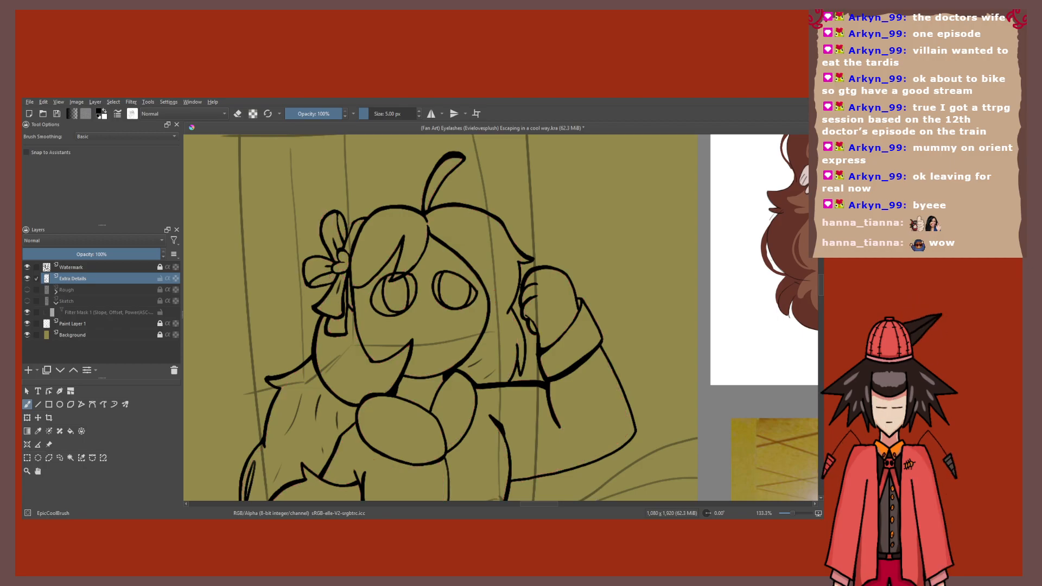
{"action": "left_click_drag", "start_coordinate": [512, 283], "coordinate": [442, 237]}
{"action": "scroll", "coordinate": [443, 238], "scroll_direction": "down", "scroll_amount": 2}
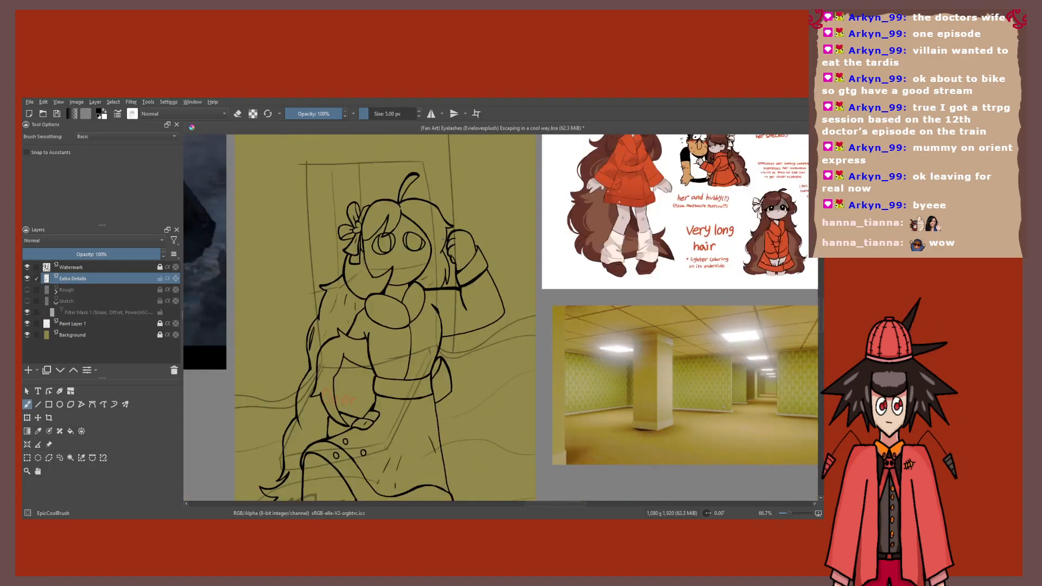
{"action": "left_click", "coordinate": [28, 290]}
{"action": "scroll", "coordinate": [397, 256], "scroll_direction": "up", "scroll_amount": 2}
{"action": "key", "text": "ctrl+z"}
{"action": "key", "text": "ctrl+z"}
{"action": "key", "text": "ctrl+z"}
{"action": "key", "text": "ctrl+z"}
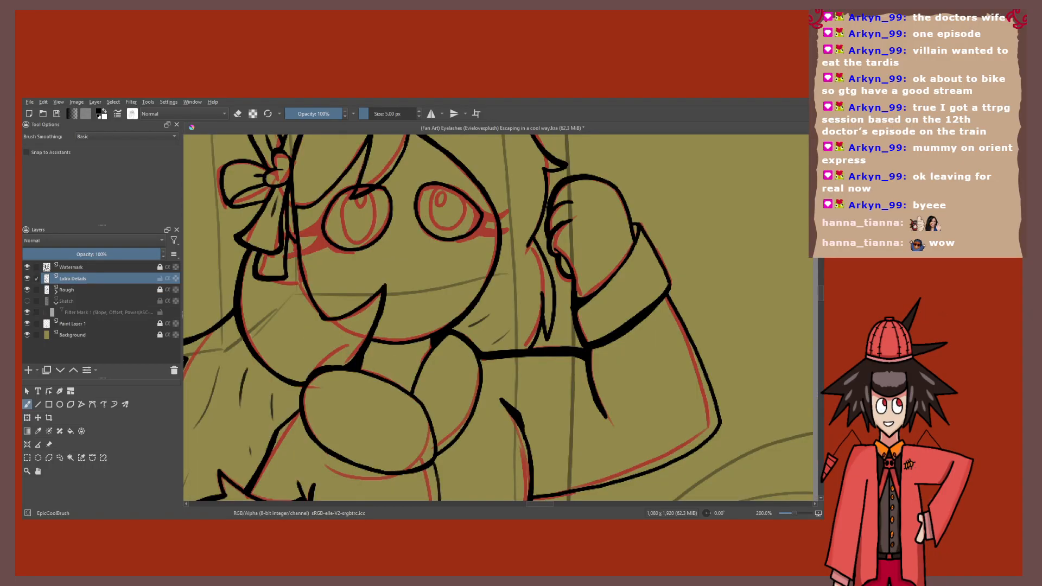
Step: Ink a smaller oval iris hanging from the upper lid of the eye beneath the bangs' pointed lock
{"action": "scroll", "coordinate": [356, 201], "scroll_direction": "up", "scroll_amount": 2}
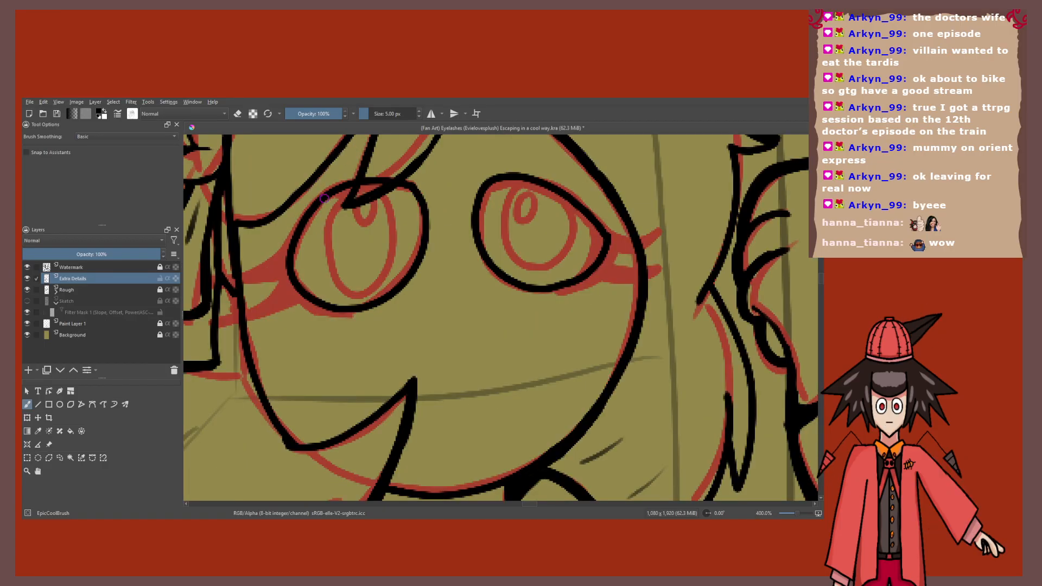
{"action": "mouse_move", "coordinate": [323, 209]}
{"action": "left_mouse_down"}
{"action": "mouse_move", "coordinate": [318, 254]}
{"action": "mouse_move", "coordinate": [341, 281]}
{"action": "mouse_move", "coordinate": [375, 279]}
{"action": "mouse_move", "coordinate": [399, 250]}
{"action": "mouse_move", "coordinate": [402, 187]}
{"action": "left_mouse_up"}
{"action": "mouse_move", "coordinate": [512, 181]}
{"action": "left_mouse_down"}
{"action": "mouse_move", "coordinate": [534, 271]}
{"action": "mouse_move", "coordinate": [549, 269]}
{"action": "left_mouse_up"}
{"action": "key", "text": "ctrl+z"}
{"action": "scroll", "coordinate": [549, 269], "scroll_direction": "down", "scroll_amount": 5}
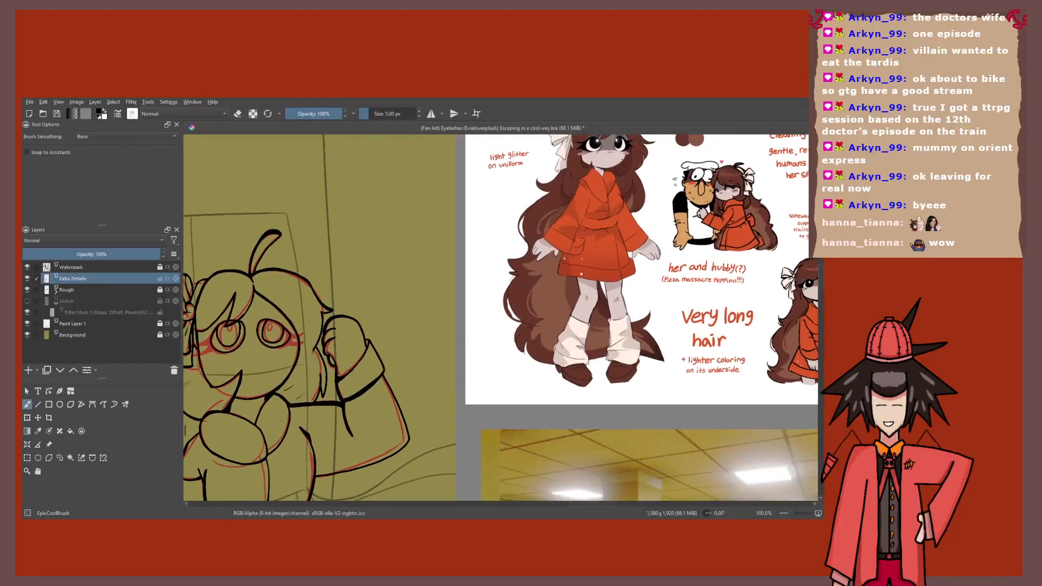
Step: Try to ink a smaller round iris in the uncovered eye and check it with the Rough layer hidden
{"action": "scroll", "coordinate": [461, 293], "scroll_direction": "up", "scroll_amount": 5}
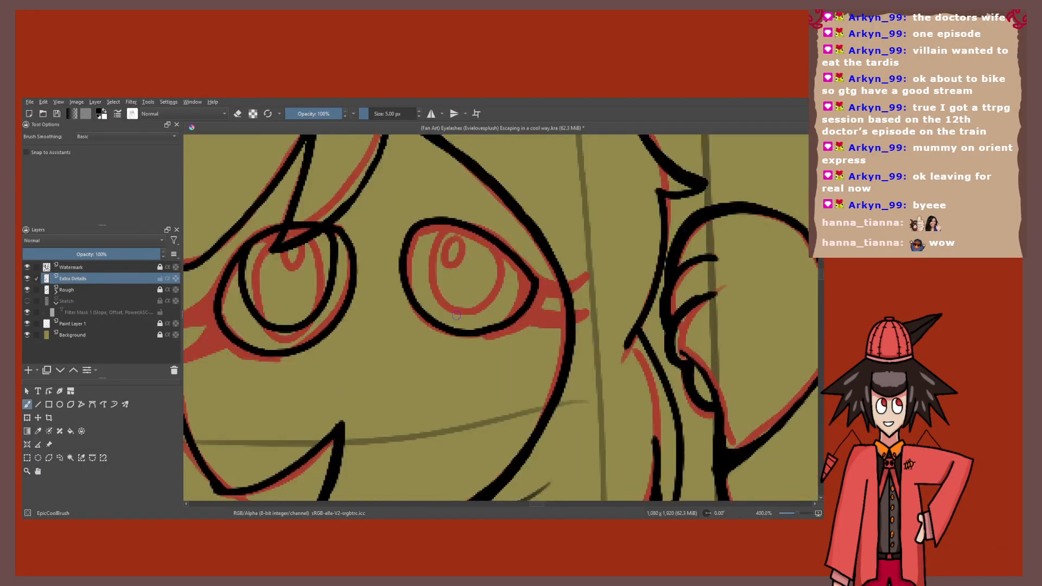
{"action": "left_click_drag", "start_coordinate": [439, 228], "coordinate": [510, 252]}
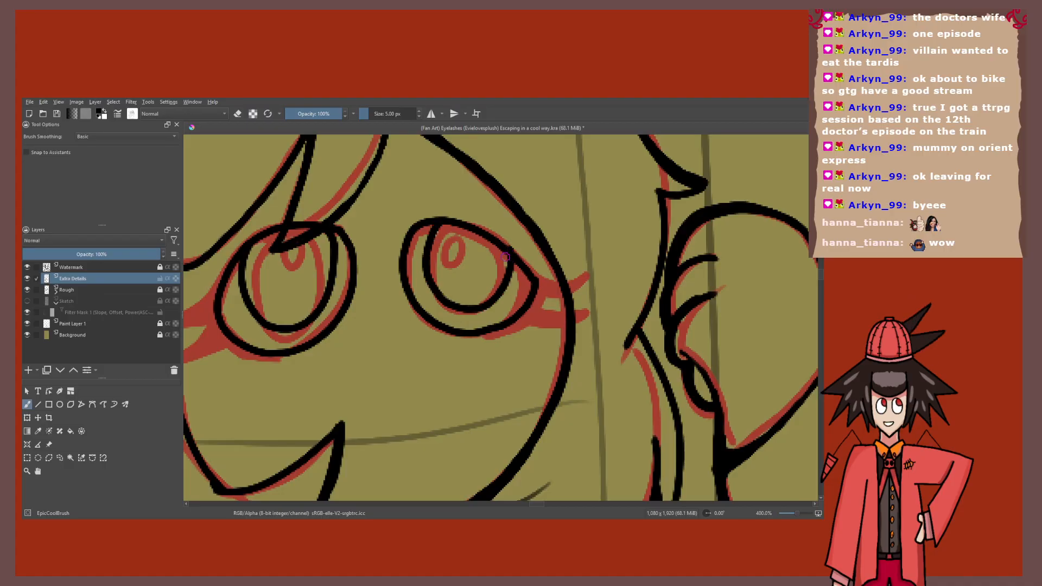
{"action": "scroll", "coordinate": [499, 263], "scroll_direction": "up", "scroll_amount": 4}
{"action": "scroll", "coordinate": [504, 199], "scroll_direction": "down", "scroll_amount": 5}
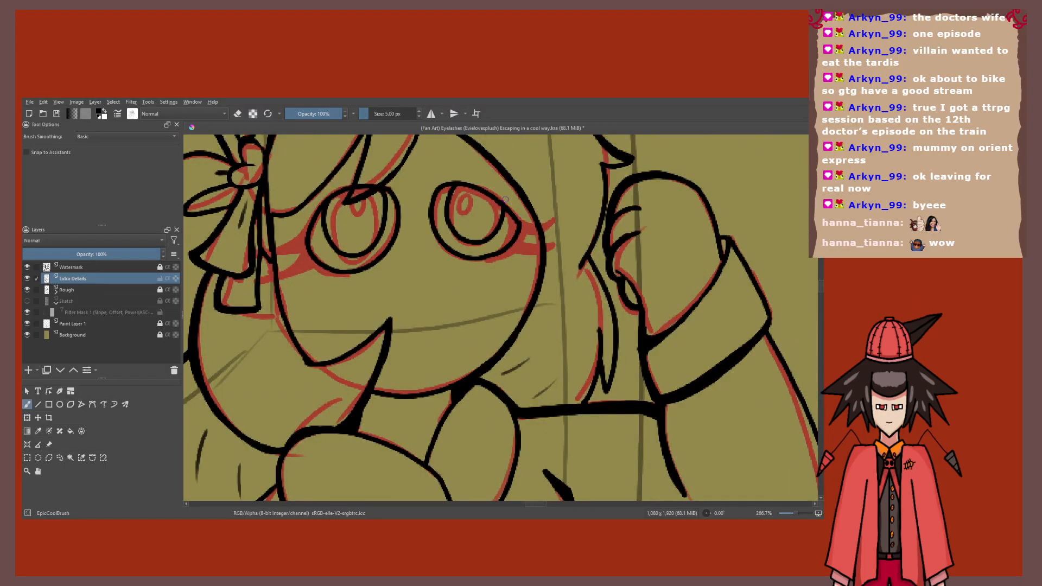
{"action": "scroll", "coordinate": [505, 199], "scroll_direction": "down", "scroll_amount": 4}
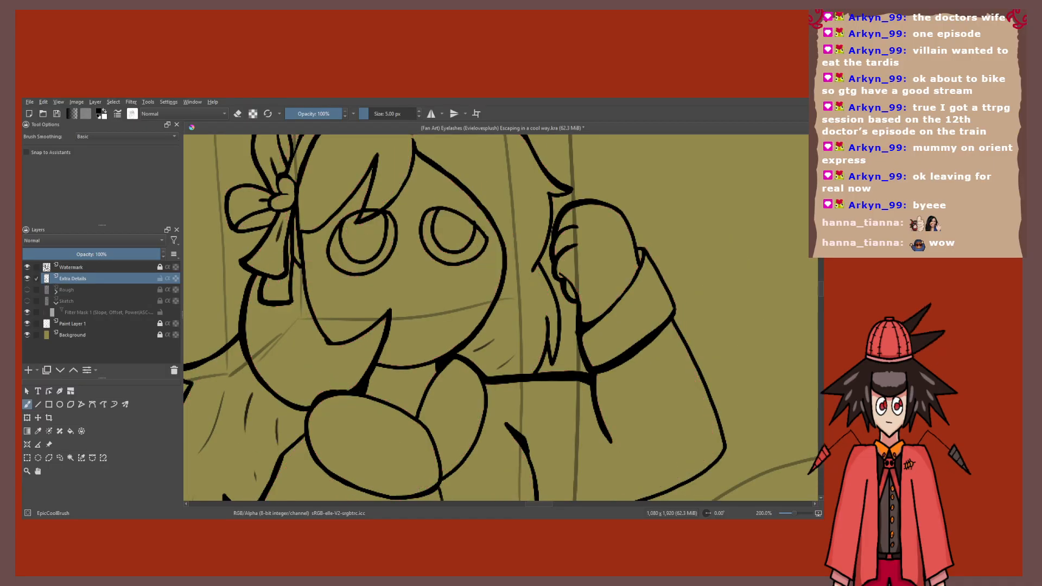
{"action": "scroll", "coordinate": [443, 233], "scroll_direction": "down", "scroll_amount": 2}
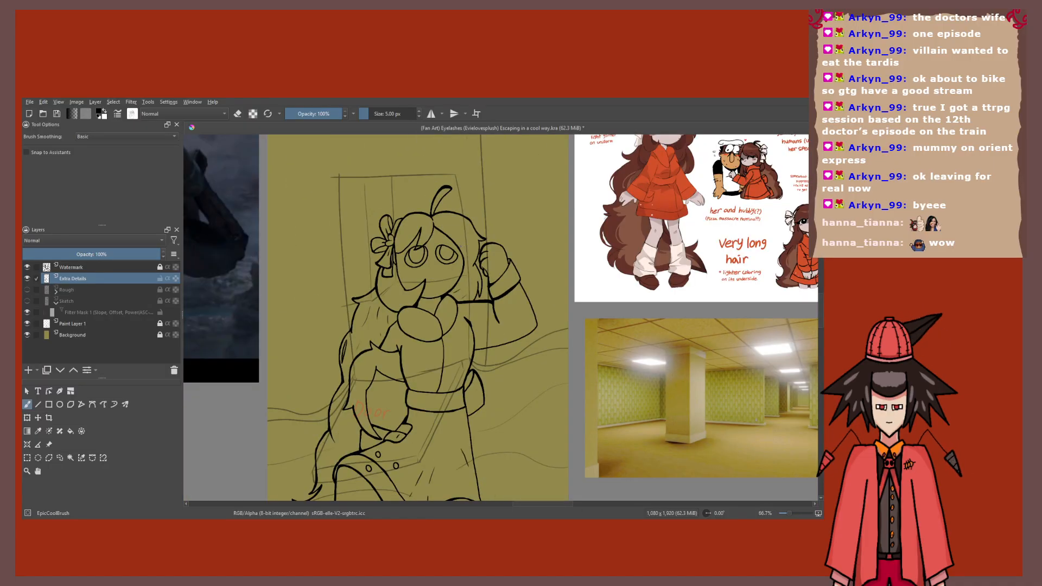
{"action": "left_click_drag", "start_coordinate": [414, 291], "coordinate": [444, 270]}
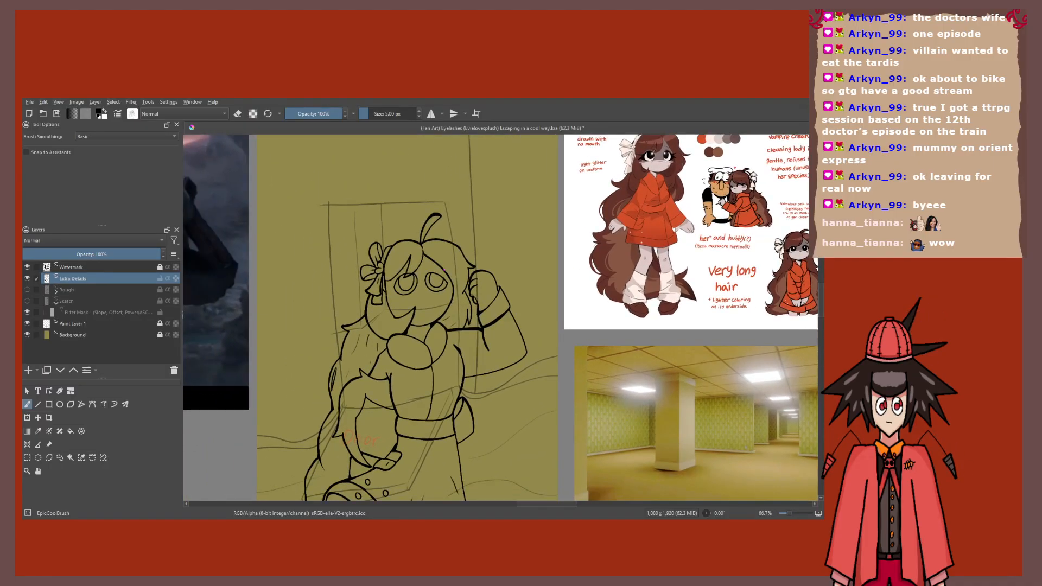
Step: Try to ink a round iris hanging from the upper lid of the uncovered eye over the rough sketch
{"action": "scroll", "coordinate": [443, 270], "scroll_direction": "up", "scroll_amount": 6}
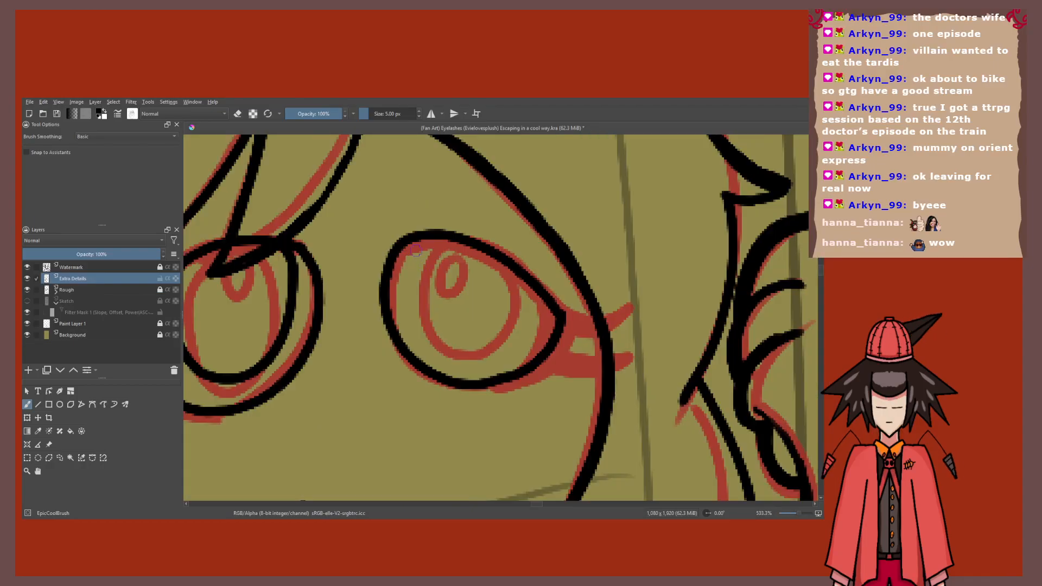
{"action": "scroll", "coordinate": [524, 288], "scroll_direction": "down", "scroll_amount": 3}
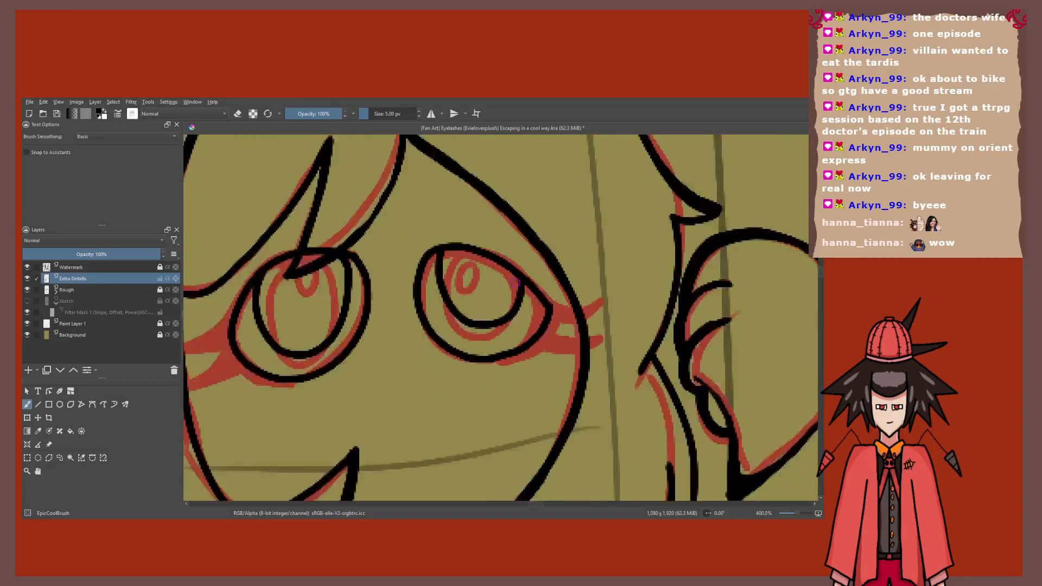
{"action": "scroll", "coordinate": [483, 289], "scroll_direction": "up", "scroll_amount": 1}
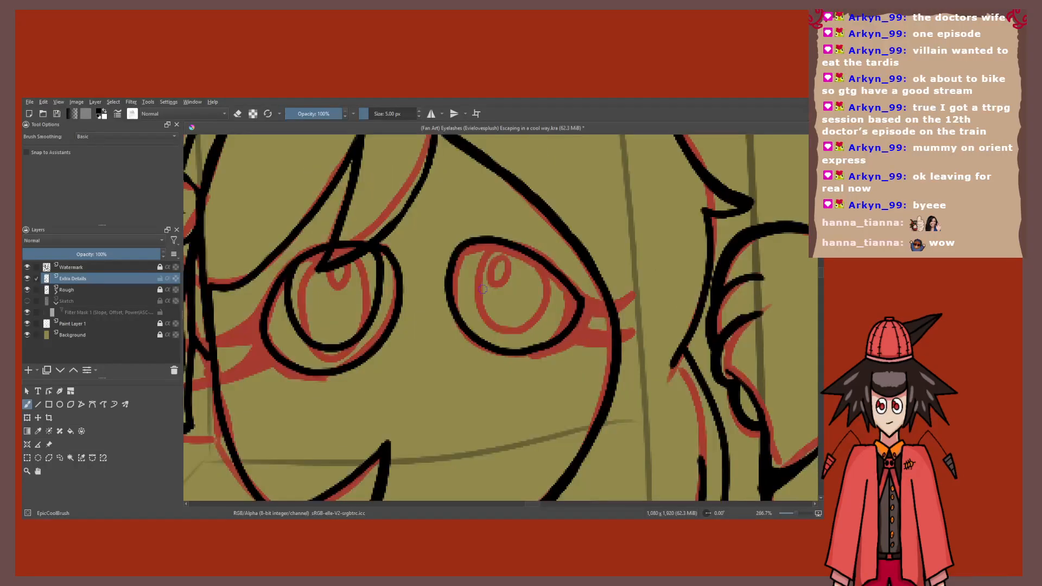
{"action": "scroll", "coordinate": [483, 289], "scroll_direction": "up", "scroll_amount": 2}
{"action": "mouse_move", "coordinate": [534, 345]}
{"action": "left_mouse_down"}
{"action": "mouse_move", "coordinate": [484, 332]}
{"action": "mouse_move", "coordinate": [477, 255]}
{"action": "mouse_move", "coordinate": [512, 229]}
{"action": "mouse_move", "coordinate": [534, 345]}
{"action": "left_mouse_up"}
{"action": "scroll", "coordinate": [458, 299], "scroll_direction": "down", "scroll_amount": 4}
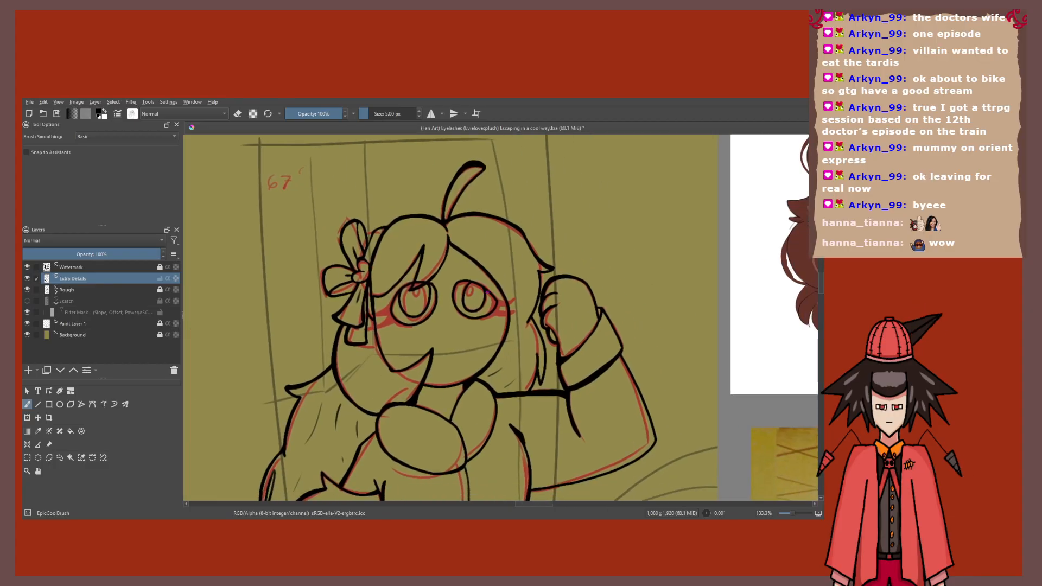
Step: Check both irises from afar with the Rough layer hidden, show the layer again and undo the iris strokes
{"action": "left_click", "coordinate": [27, 290]}
{"action": "left_click_drag", "start_coordinate": [451, 326], "coordinate": [450, 310]}
{"action": "scroll", "coordinate": [457, 222], "scroll_direction": "down", "scroll_amount": 3}
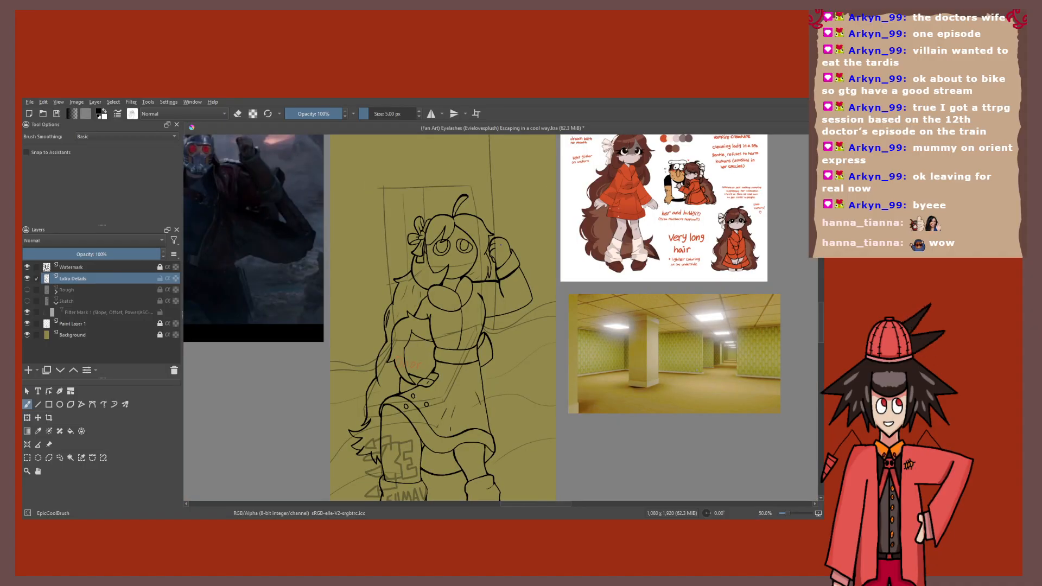
{"action": "scroll", "coordinate": [436, 256], "scroll_direction": "up", "scroll_amount": 3}
{"action": "scroll", "coordinate": [491, 260], "scroll_direction": "down", "scroll_amount": 3}
{"action": "scroll", "coordinate": [500, 318], "scroll_direction": "down", "scroll_amount": 3}
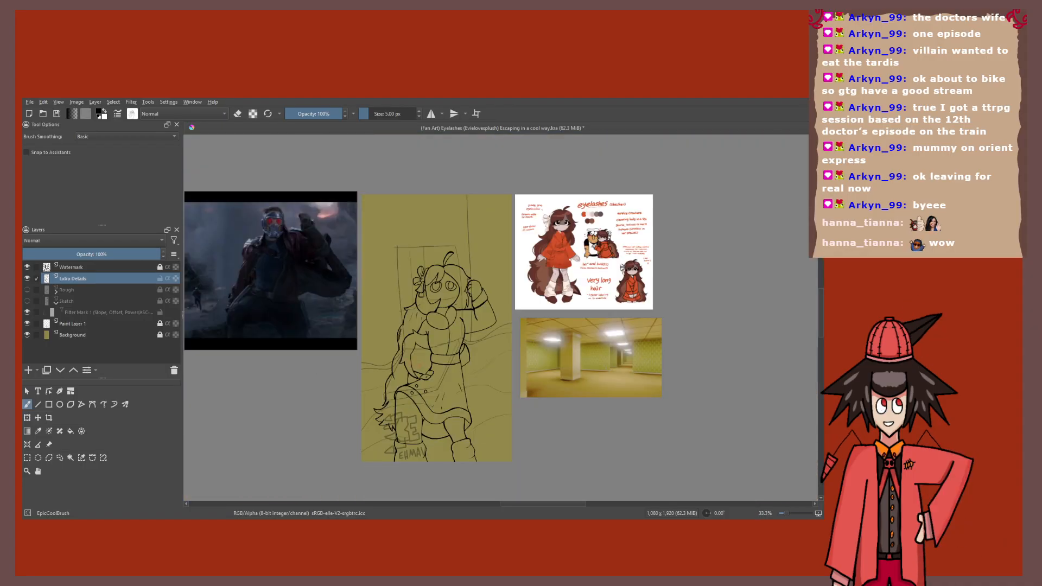
{"action": "scroll", "coordinate": [439, 292], "scroll_direction": "up", "scroll_amount": 8}
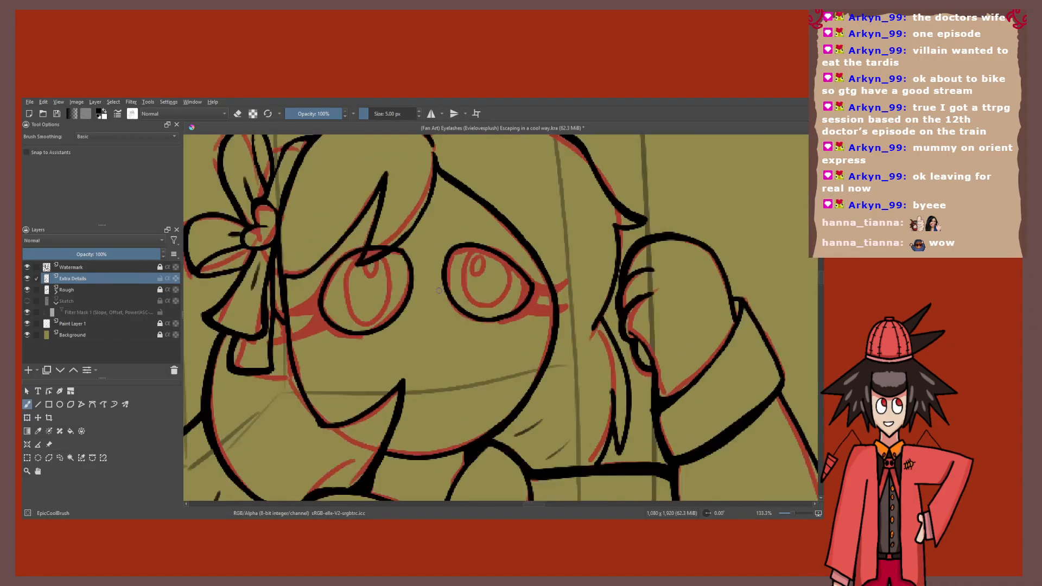
Step: Try wide irises hanging from the upper lids of both eyes and check them with the Rough layer hidden
{"action": "mouse_move", "coordinate": [589, 247]}
{"action": "left_mouse_down"}
{"action": "mouse_move", "coordinate": [561, 314]}
{"action": "mouse_move", "coordinate": [491, 307]}
{"action": "mouse_move", "coordinate": [480, 212]}
{"action": "left_mouse_up"}
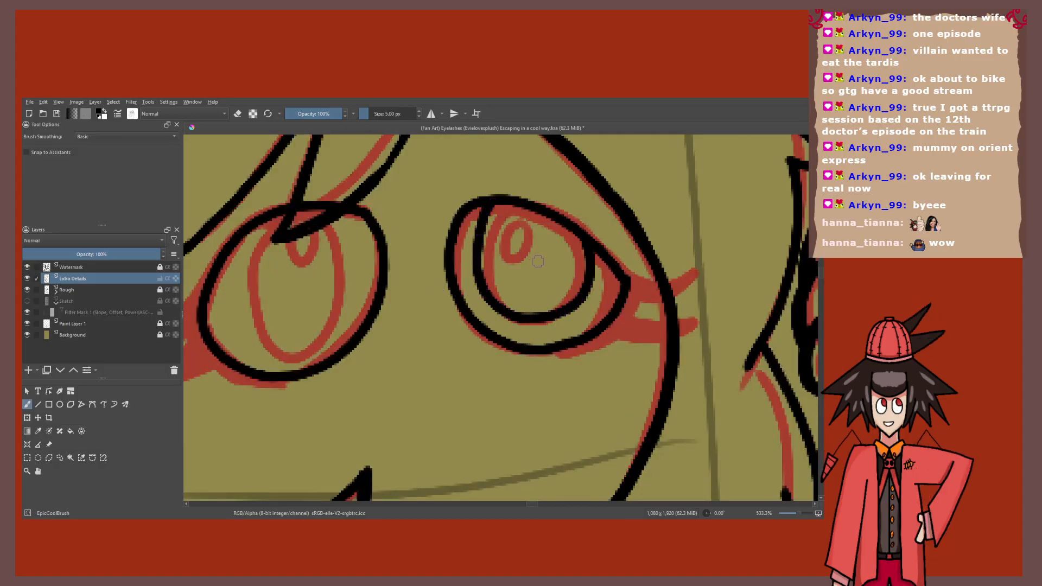
{"action": "mouse_move", "coordinate": [336, 216]}
{"action": "left_mouse_down"}
{"action": "mouse_move", "coordinate": [345, 258]}
{"action": "mouse_move", "coordinate": [222, 263]}
{"action": "left_mouse_up"}
{"action": "scroll", "coordinate": [309, 266], "scroll_direction": "down", "scroll_amount": 3}
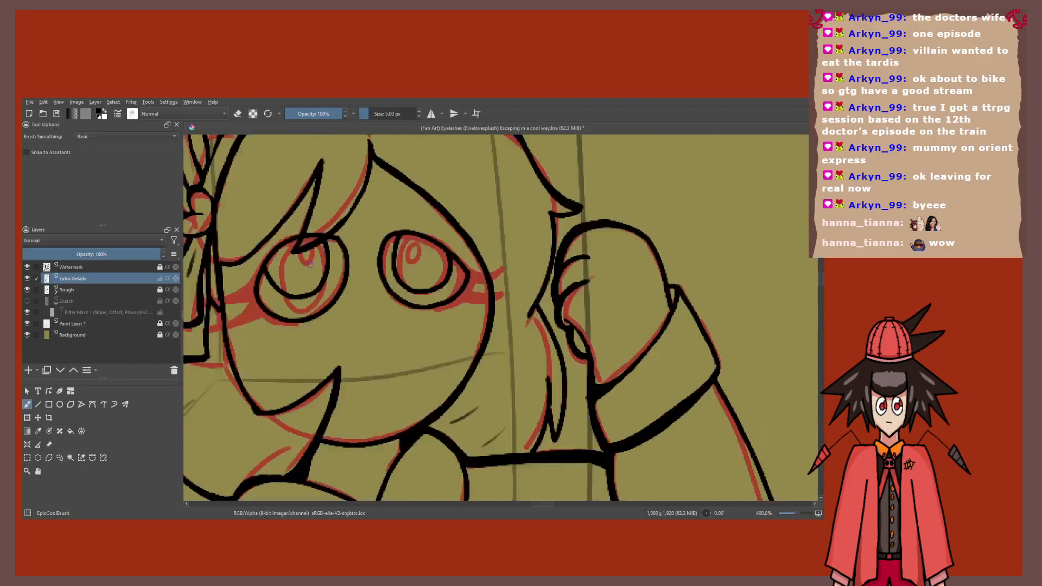
{"action": "left_click", "coordinate": [28, 290]}
{"action": "scroll", "coordinate": [308, 269], "scroll_direction": "down", "scroll_amount": 3}
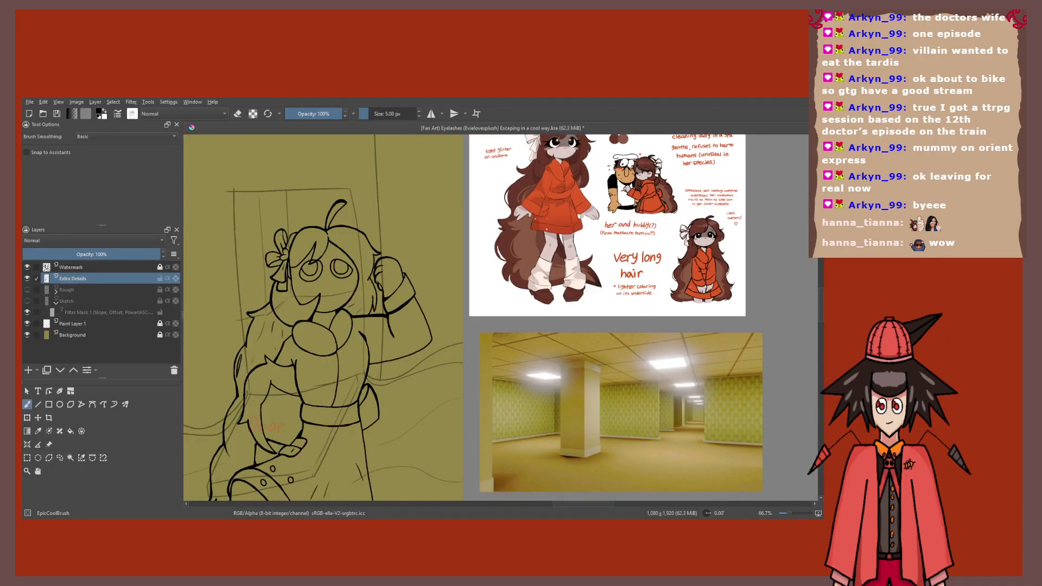
{"action": "left_click_drag", "start_coordinate": [308, 269], "coordinate": [458, 268]}
{"action": "left_click", "coordinate": [27, 290]}
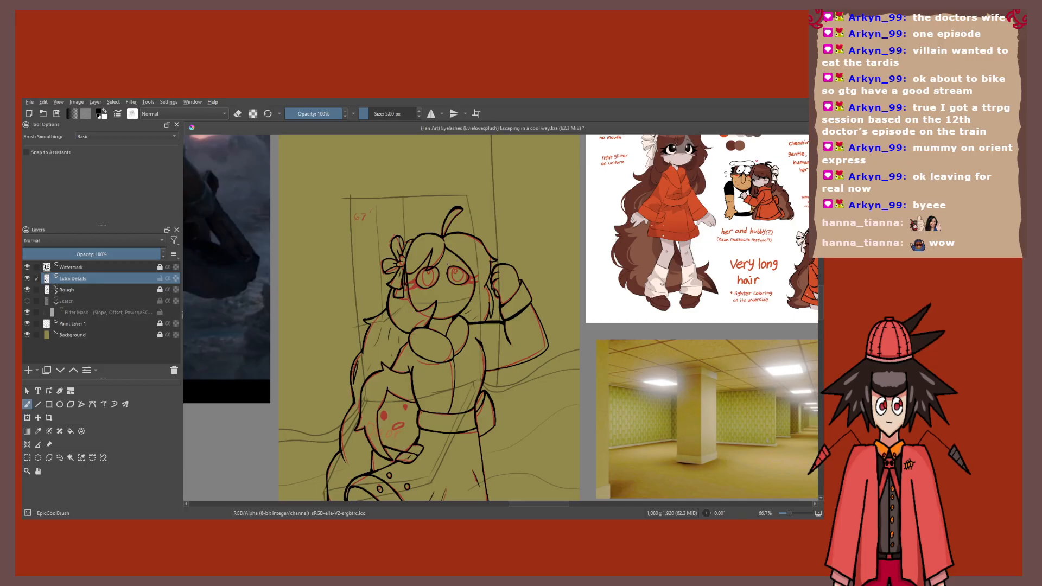
Step: Try much smaller irises in both eyes and check them against the whole figure with the Rough layer hidden
{"action": "scroll", "coordinate": [458, 267], "scroll_direction": "up", "scroll_amount": 5}
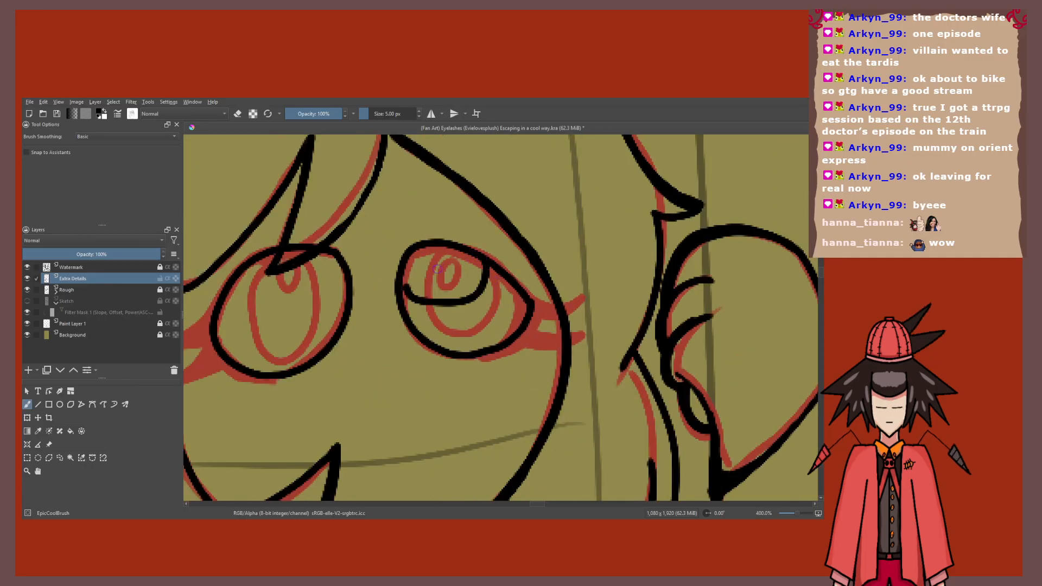
{"action": "scroll", "coordinate": [482, 259], "scroll_direction": "down", "scroll_amount": 6}
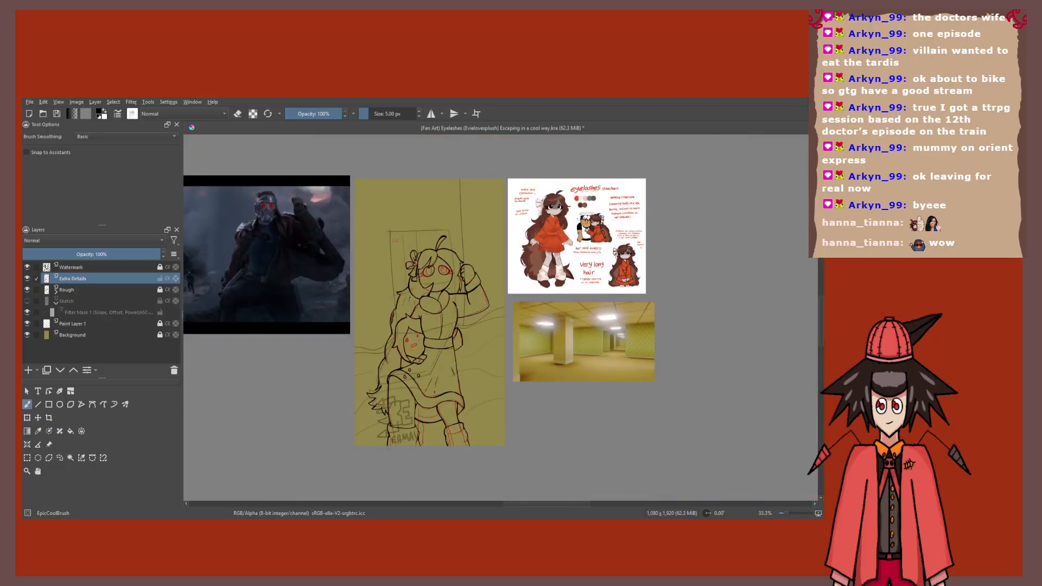
{"action": "scroll", "coordinate": [431, 278], "scroll_direction": "up", "scroll_amount": 2}
{"action": "scroll", "coordinate": [432, 269], "scroll_direction": "up", "scroll_amount": 4}
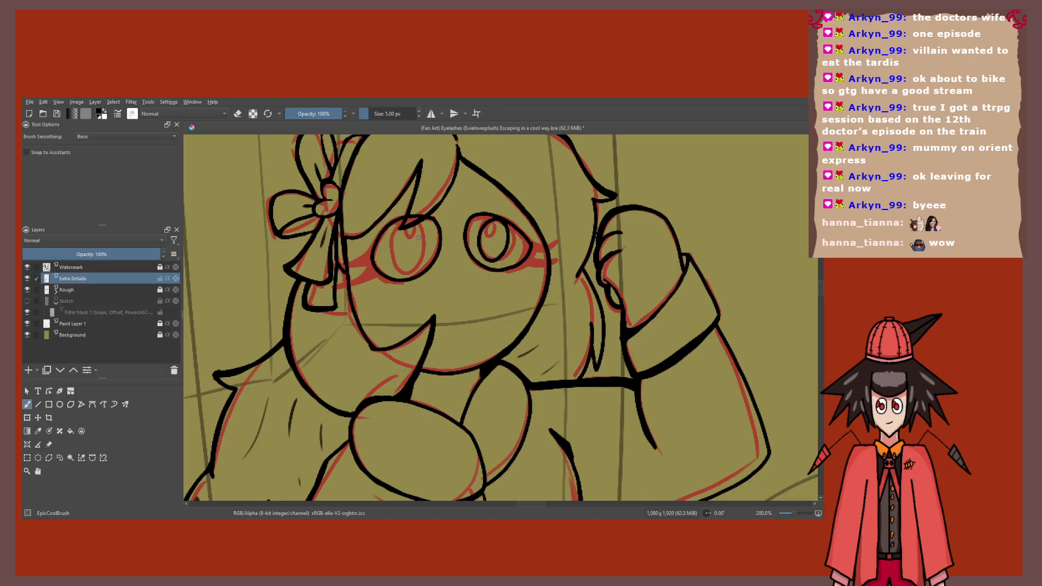
{"action": "scroll", "coordinate": [409, 224], "scroll_direction": "down", "scroll_amount": 4}
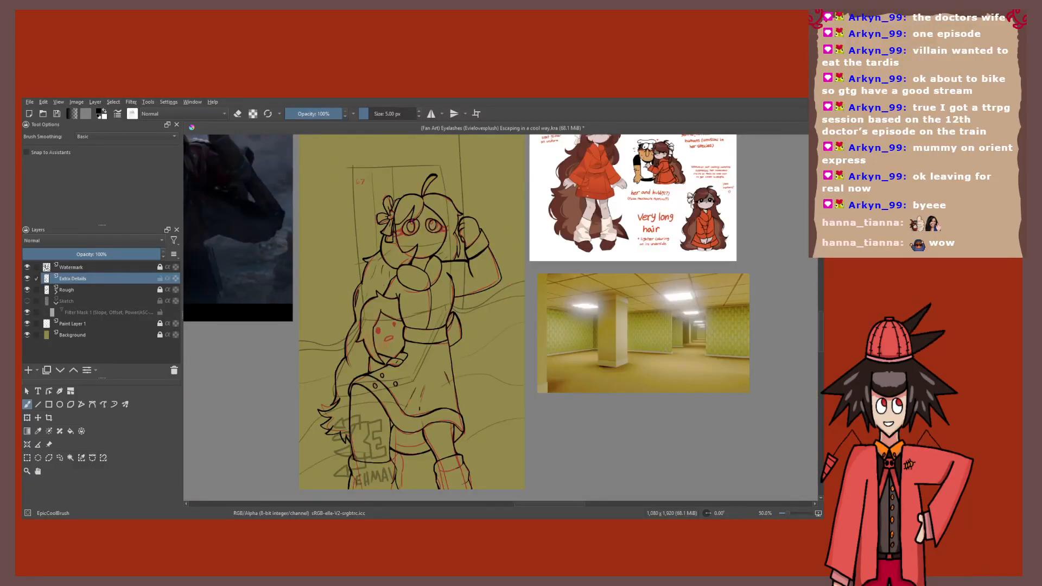
{"action": "left_click", "coordinate": [27, 290]}
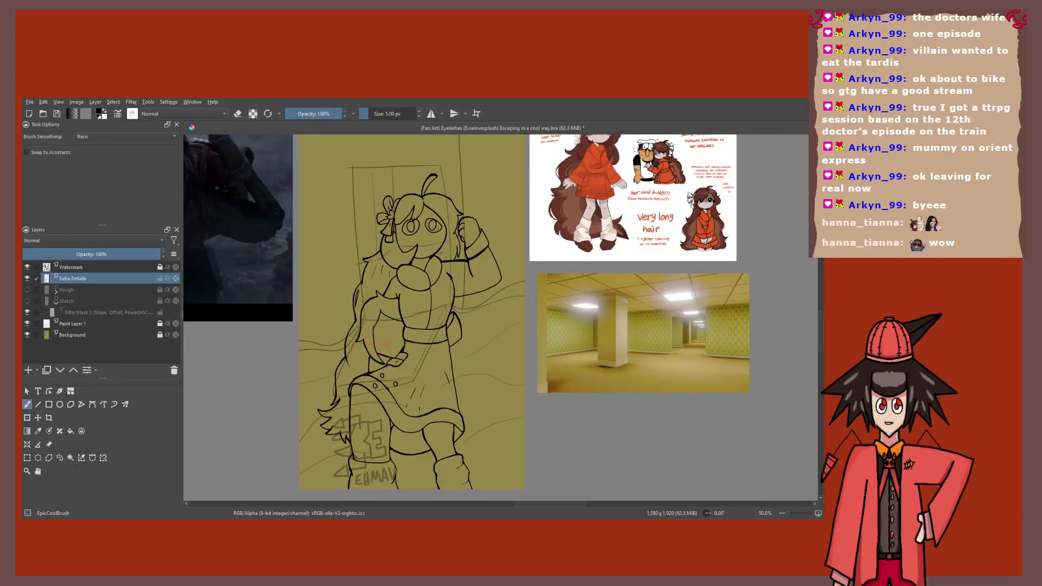
{"action": "scroll", "coordinate": [328, 254], "scroll_direction": "down", "scroll_amount": 1}
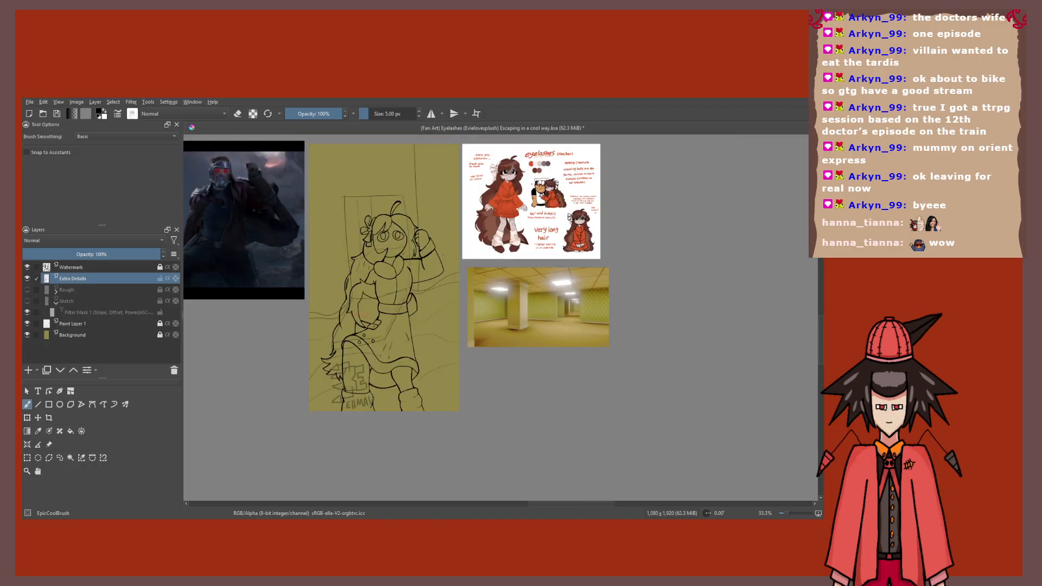
Step: Show the Rough layer again and remove both small irises and the uncovered eye's inked outline
{"action": "left_click", "coordinate": [27, 290]}
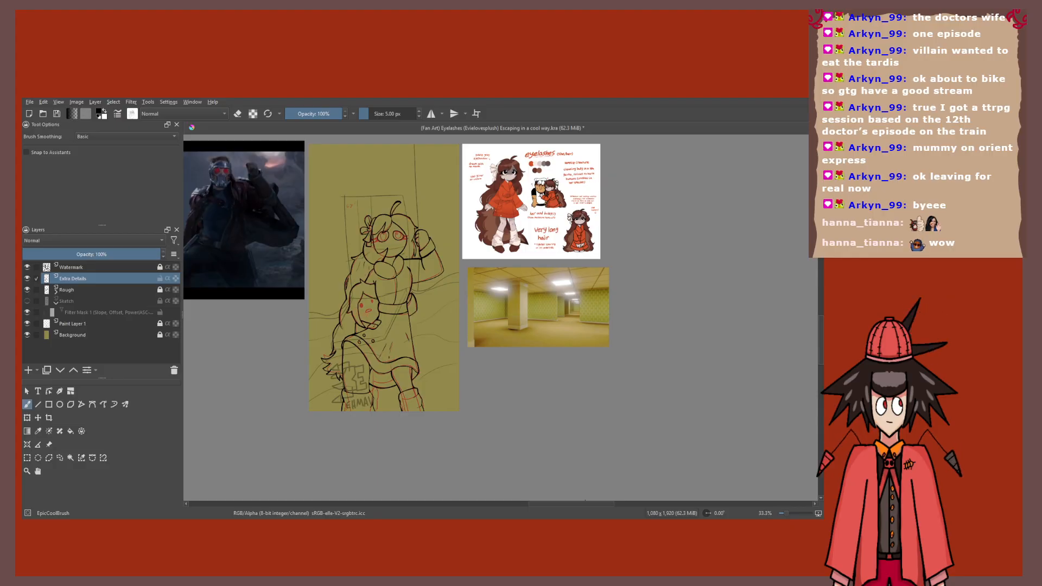
{"action": "scroll", "coordinate": [395, 245], "scroll_direction": "up", "scroll_amount": 6}
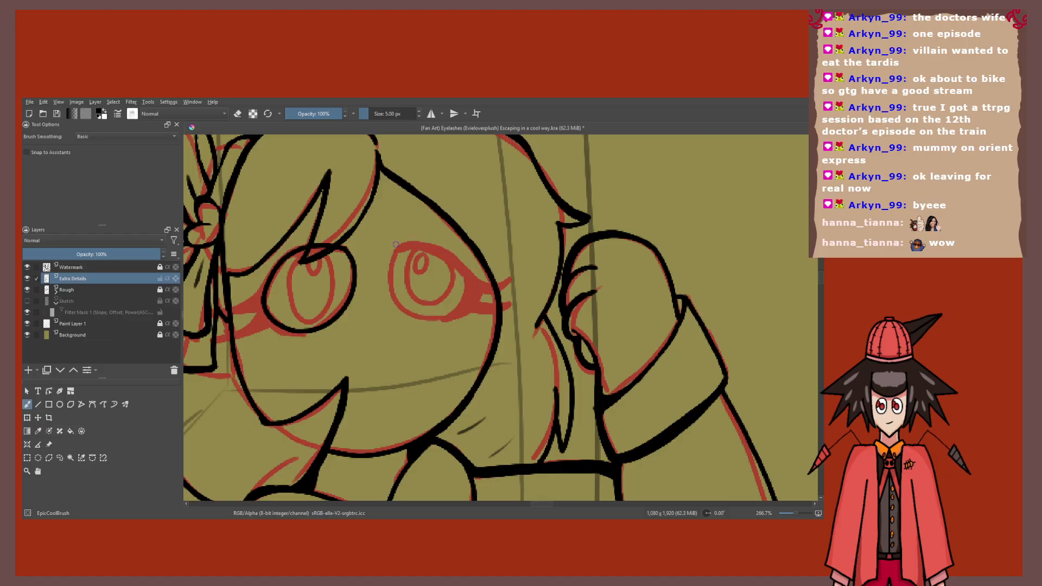
{"action": "scroll", "coordinate": [395, 245], "scroll_direction": "up", "scroll_amount": 1}
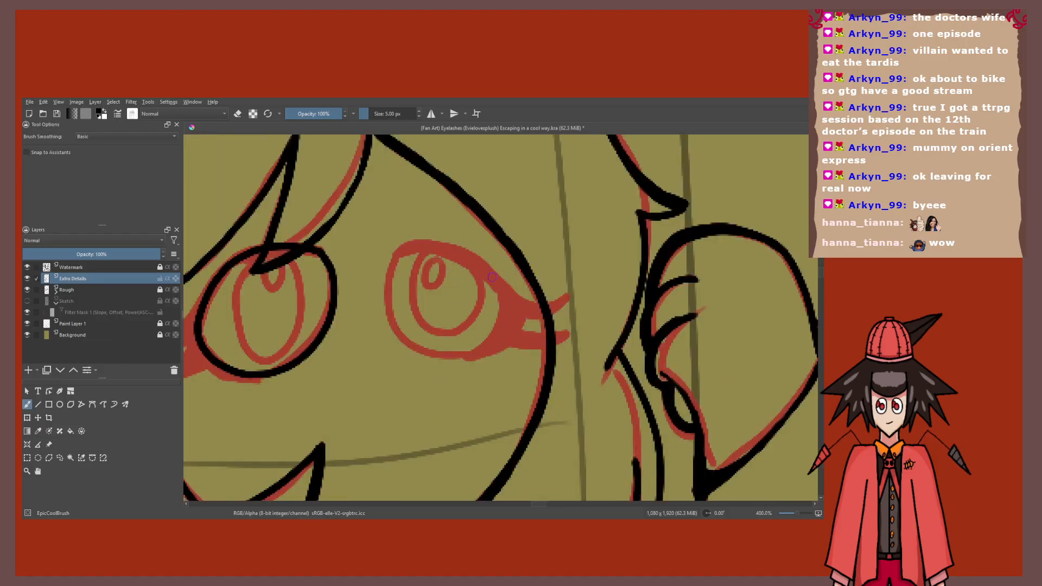
Step: Try to re-ink the uncovered eye's upper lid along the rough sketch
{"action": "mouse_move", "coordinate": [514, 296]}
{"action": "left_mouse_down"}
{"action": "mouse_move", "coordinate": [399, 239]}
{"action": "mouse_move", "coordinate": [386, 273]}
{"action": "left_mouse_up"}
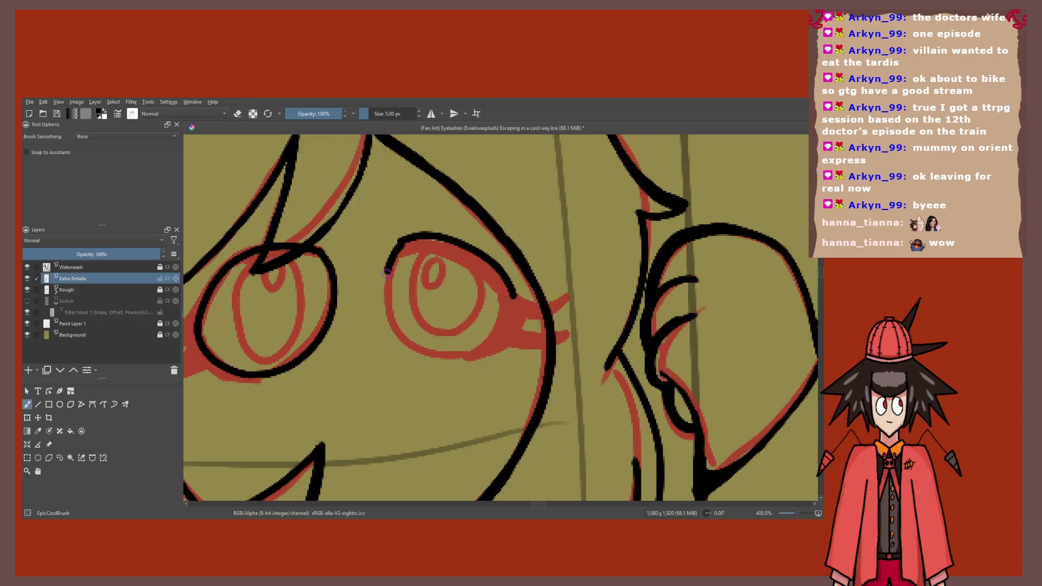
{"action": "key", "text": "minus"}
{"action": "key", "text": "minus"}
{"action": "key", "text": "ctrl+z"}
{"action": "key", "text": "ctrl+z"}
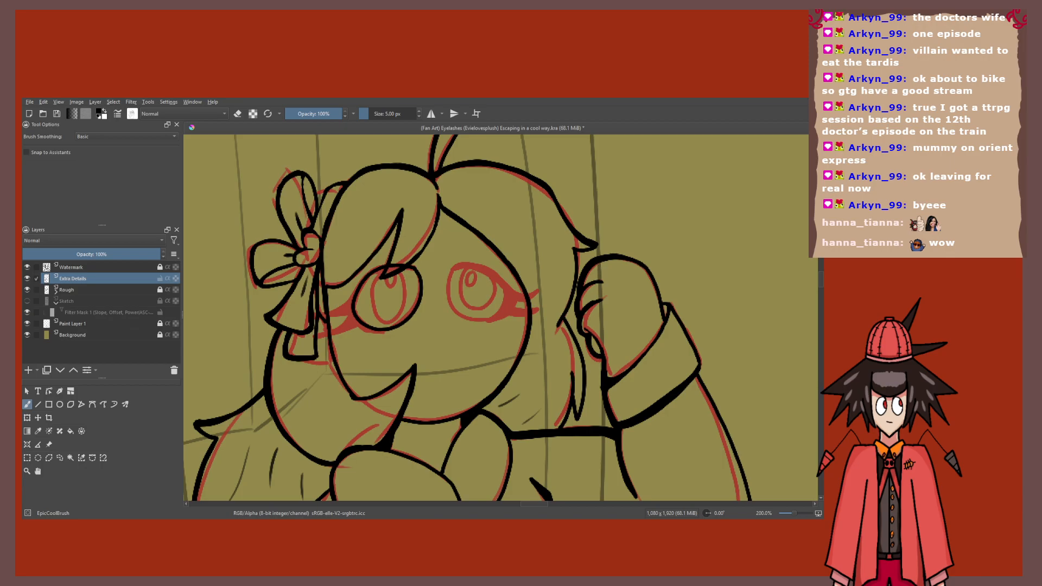
Step: Hide the Rough layer, show the Sketch layer, and ink the uncovered eye's pointed outline with a thickened upper lid
{"action": "left_click", "coordinate": [27, 290]}
{"action": "left_click", "coordinate": [27, 301]}
{"action": "scroll", "coordinate": [513, 313], "scroll_direction": "up", "scroll_amount": 2}
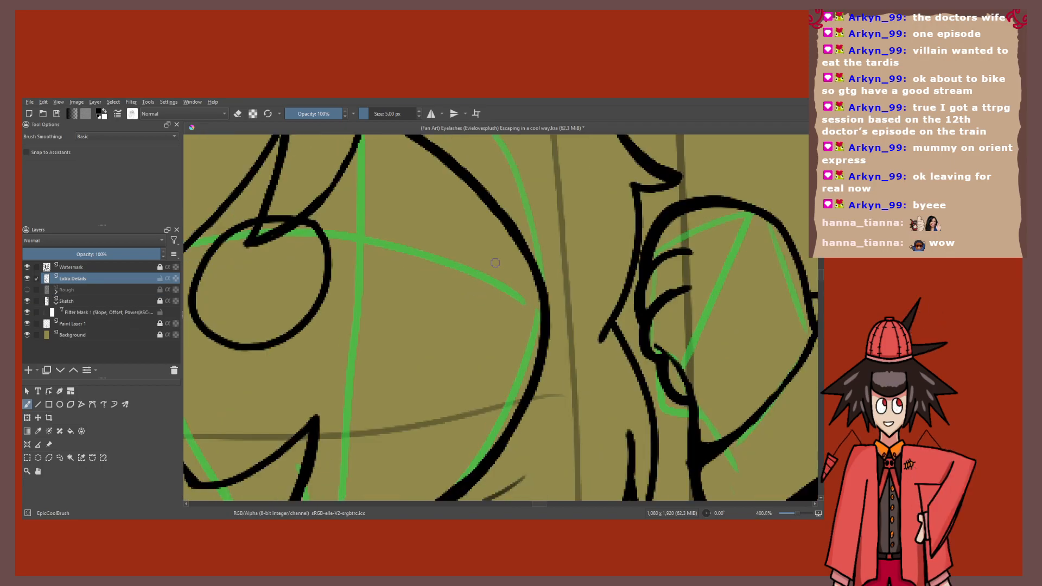
{"action": "mouse_move", "coordinate": [505, 285]}
{"action": "left_mouse_down"}
{"action": "mouse_move", "coordinate": [380, 231]}
{"action": "mouse_move", "coordinate": [377, 268]}
{"action": "mouse_move", "coordinate": [413, 322]}
{"action": "mouse_move", "coordinate": [507, 282]}
{"action": "left_mouse_up"}
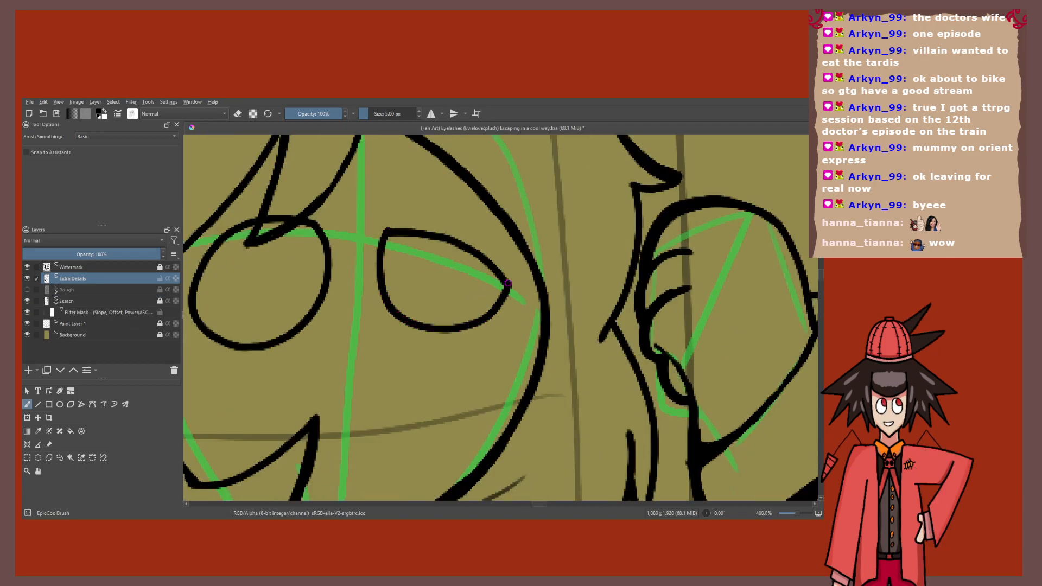
{"action": "scroll", "coordinate": [403, 217], "scroll_direction": "up", "scroll_amount": 1}
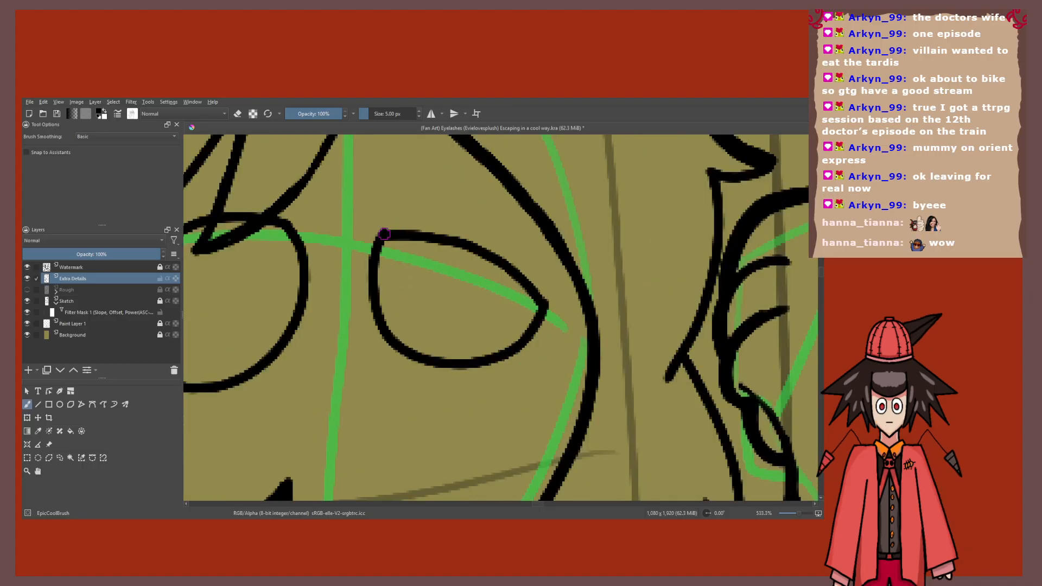
{"action": "left_click_drag", "start_coordinate": [381, 232], "coordinate": [432, 233]}
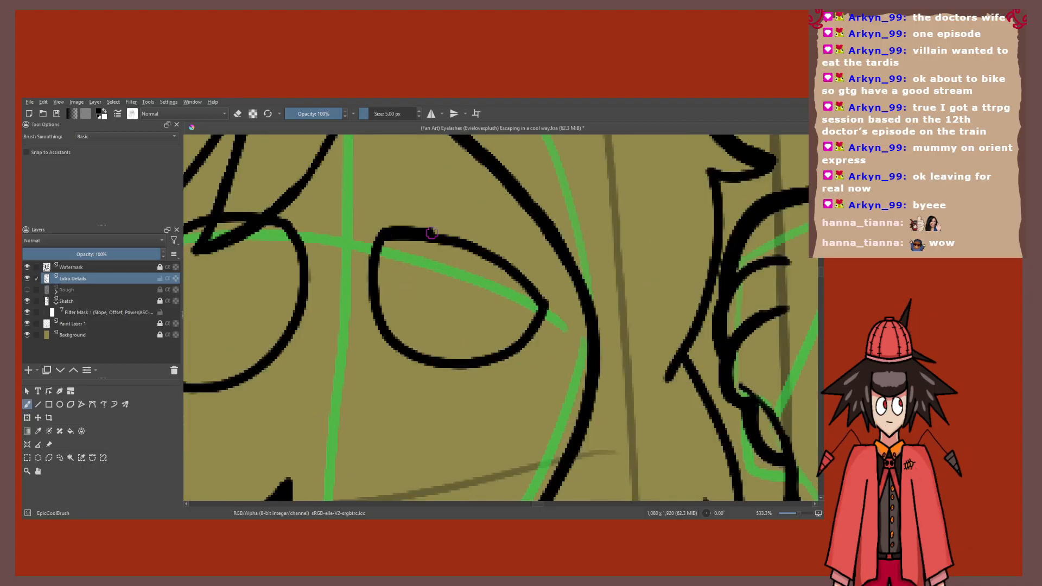
{"action": "scroll", "coordinate": [428, 230], "scroll_direction": "up", "scroll_amount": 1}
Step: Ink the uncovered eye's iris hanging from the upper lid, replacing the first attempt with a wider, rounder curve
{"action": "mouse_move", "coordinate": [421, 234]}
{"action": "left_mouse_down"}
{"action": "mouse_move", "coordinate": [403, 325]}
{"action": "mouse_move", "coordinate": [533, 277]}
{"action": "left_mouse_up"}
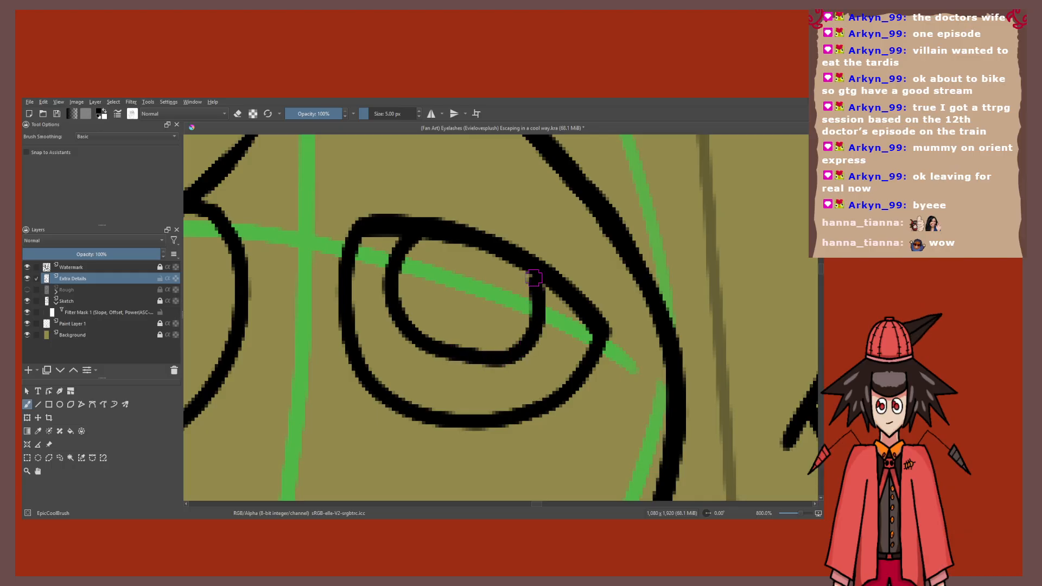
{"action": "scroll", "coordinate": [533, 278], "scroll_direction": "down", "scroll_amount": 1}
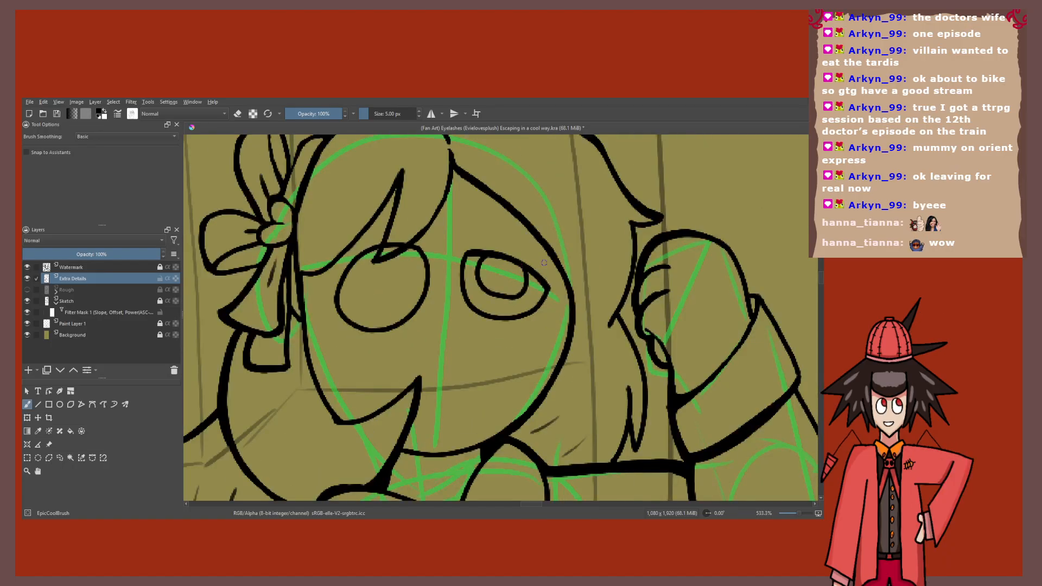
{"action": "scroll", "coordinate": [544, 263], "scroll_direction": "up", "scroll_amount": 1}
{"action": "key", "text": "ctrl+z"}
{"action": "mouse_move", "coordinate": [418, 181]}
{"action": "left_mouse_down"}
{"action": "mouse_move", "coordinate": [416, 291]}
{"action": "mouse_move", "coordinate": [511, 330]}
{"action": "mouse_move", "coordinate": [562, 267]}
{"action": "left_mouse_up"}
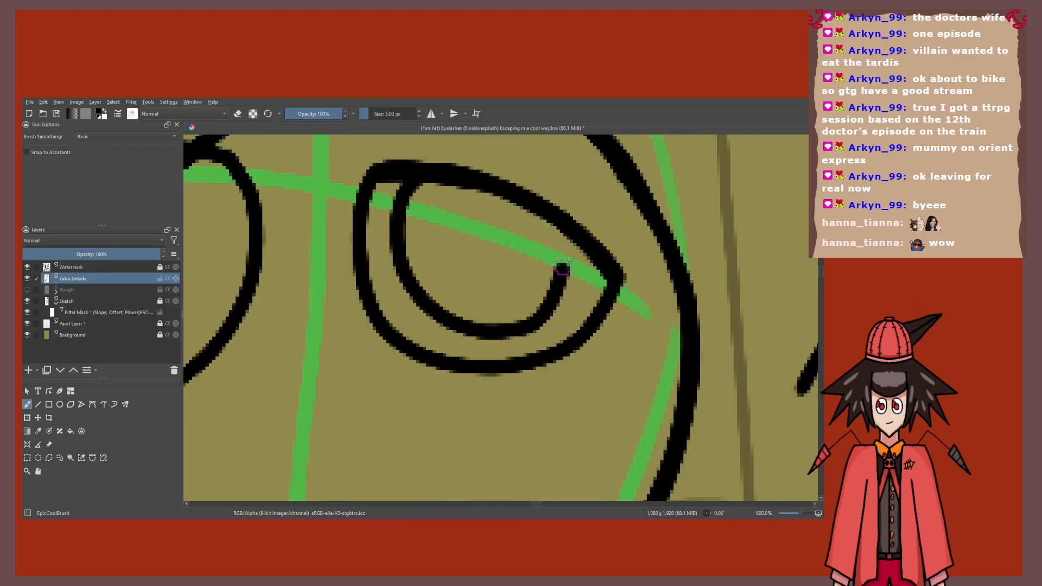
{"action": "scroll", "coordinate": [563, 267], "scroll_direction": "down", "scroll_amount": 3}
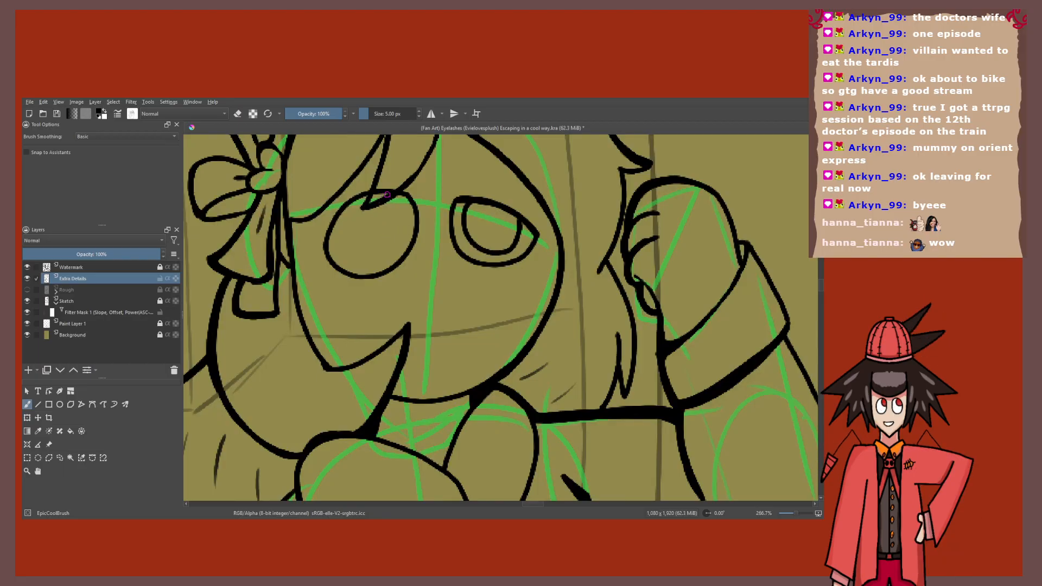
Step: Try to thicken the bang-covered eye's upper lid and ink a rounded iris hanging from it, replacing the first iris stroke
{"action": "scroll", "coordinate": [402, 199], "scroll_direction": "up", "scroll_amount": 3}
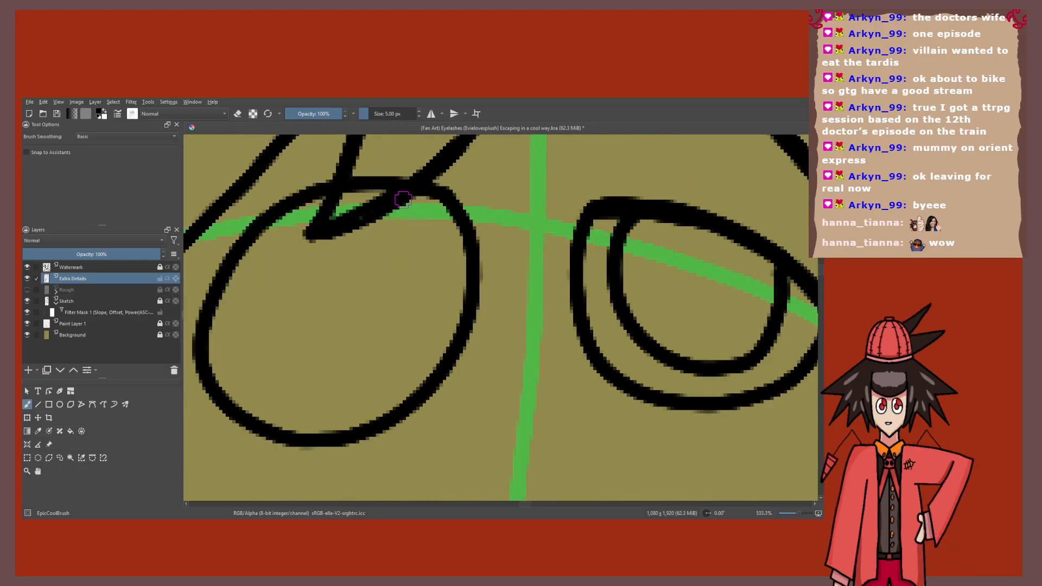
{"action": "scroll", "coordinate": [403, 199], "scroll_direction": "down", "scroll_amount": 6}
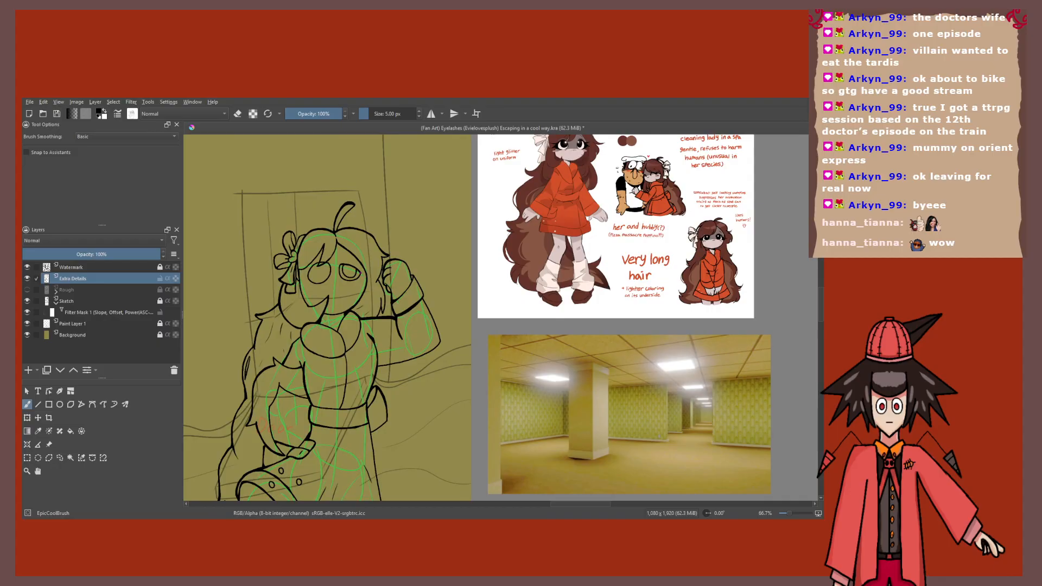
{"action": "scroll", "coordinate": [385, 237], "scroll_direction": "up", "scroll_amount": 4}
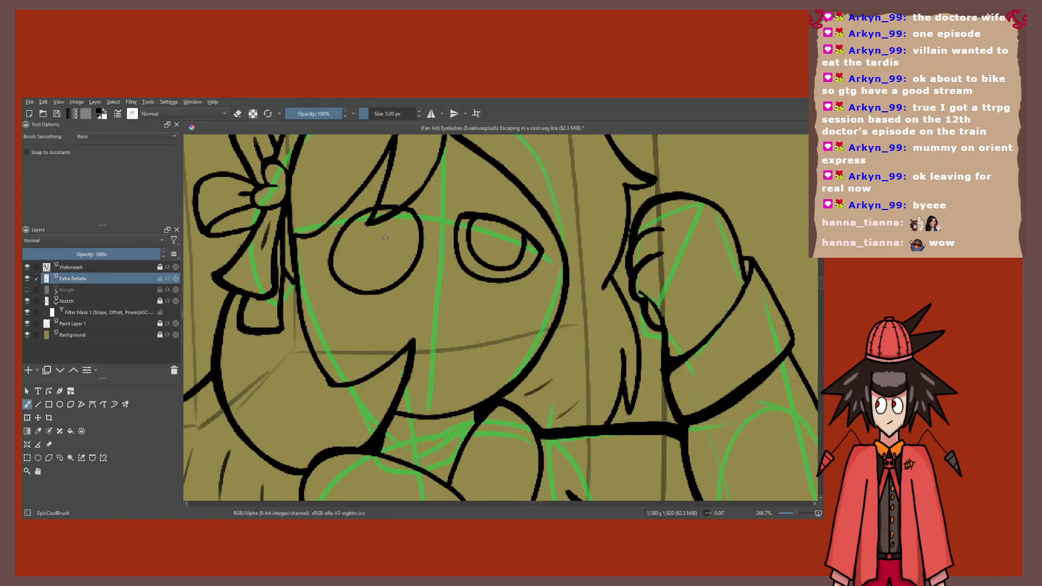
{"action": "scroll", "coordinate": [386, 237], "scroll_direction": "up", "scroll_amount": 1}
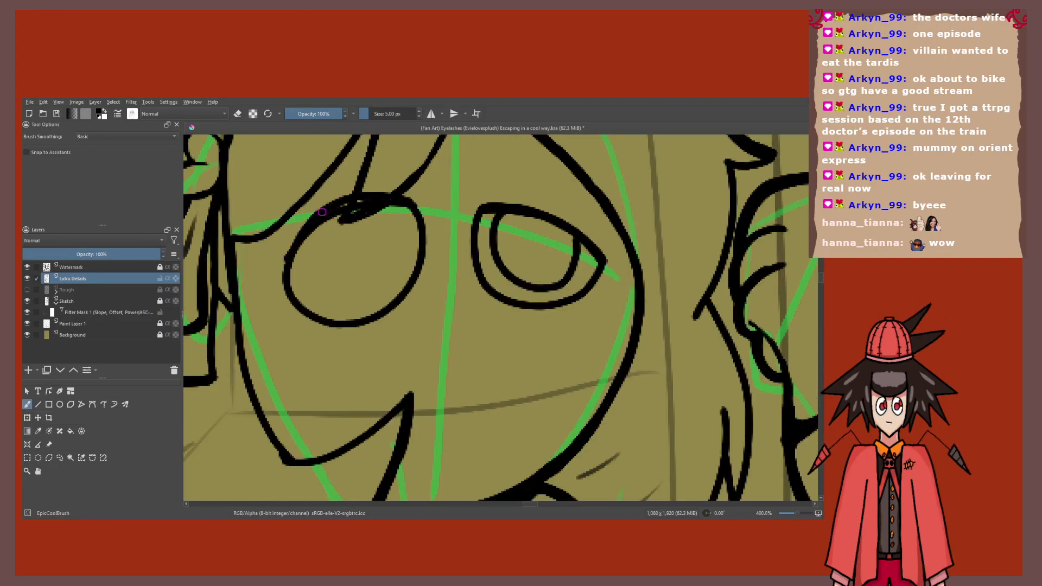
{"action": "scroll", "coordinate": [382, 204], "scroll_direction": "up", "scroll_amount": 1}
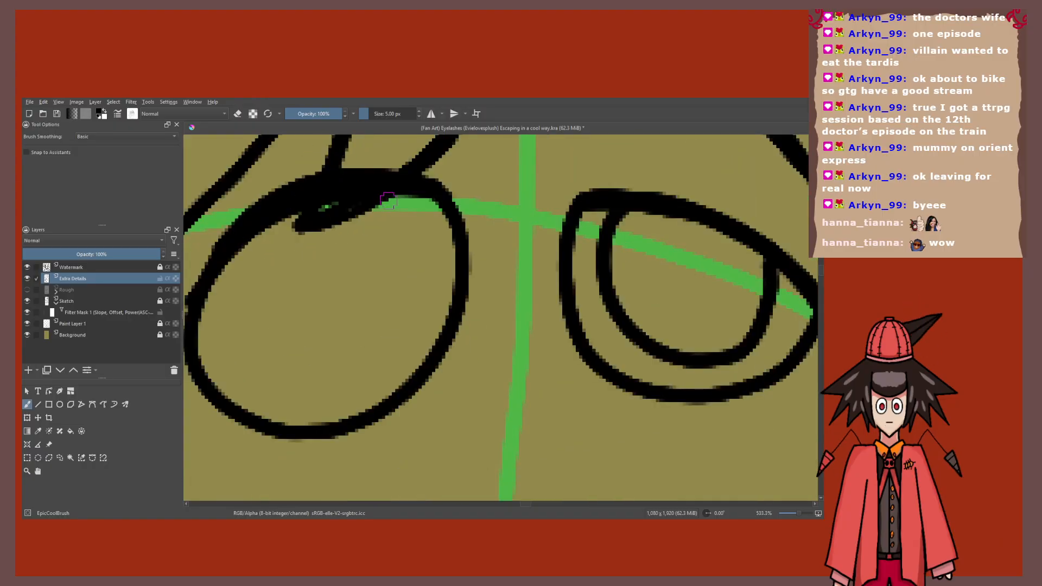
{"action": "left_click_drag", "start_coordinate": [388, 201], "coordinate": [399, 243]}
{"action": "scroll", "coordinate": [400, 243], "scroll_direction": "up", "scroll_amount": 1}
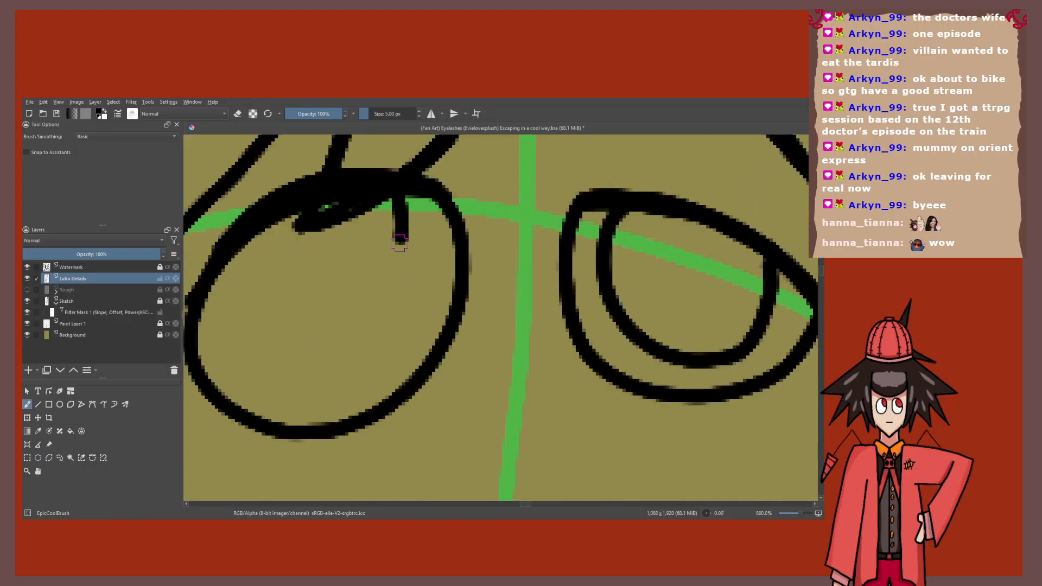
{"action": "scroll", "coordinate": [399, 243], "scroll_direction": "down", "scroll_amount": 2}
{"action": "key", "text": "ctrl+z"}
{"action": "scroll", "coordinate": [400, 243], "scroll_direction": "up", "scroll_amount": 1}
{"action": "mouse_move", "coordinate": [404, 190]}
{"action": "left_mouse_down"}
{"action": "mouse_move", "coordinate": [412, 233]}
{"action": "mouse_move", "coordinate": [381, 301]}
{"action": "mouse_move", "coordinate": [311, 288]}
{"action": "mouse_move", "coordinate": [291, 251]}
{"action": "left_mouse_up"}
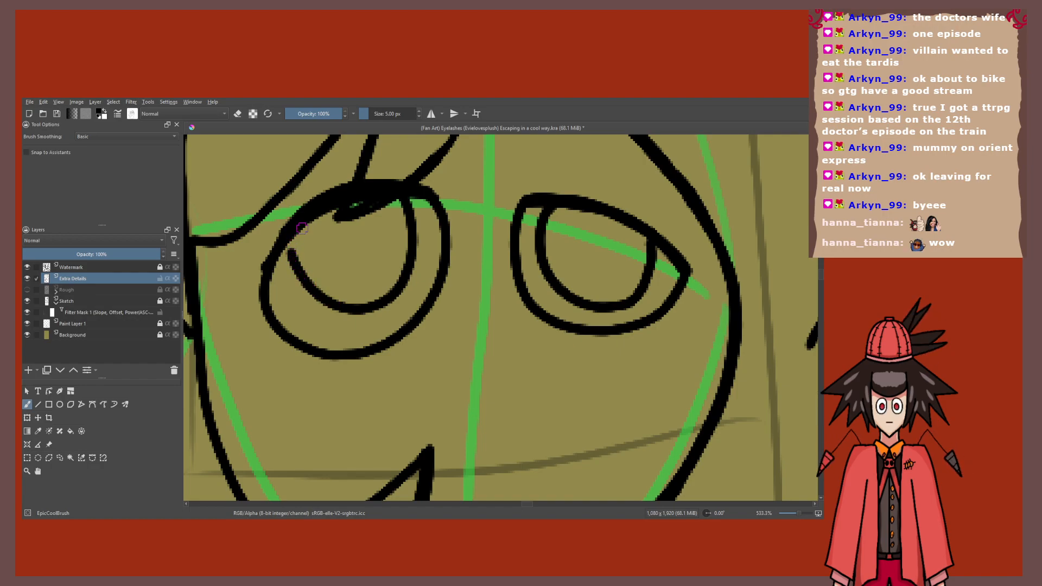
Step: Compare the inked eyes in the full drawing with the eyes on the character reference sheet
{"action": "scroll", "coordinate": [302, 227], "scroll_direction": "down", "scroll_amount": 8}
{"action": "scroll", "coordinate": [380, 271], "scroll_direction": "up", "scroll_amount": 3}
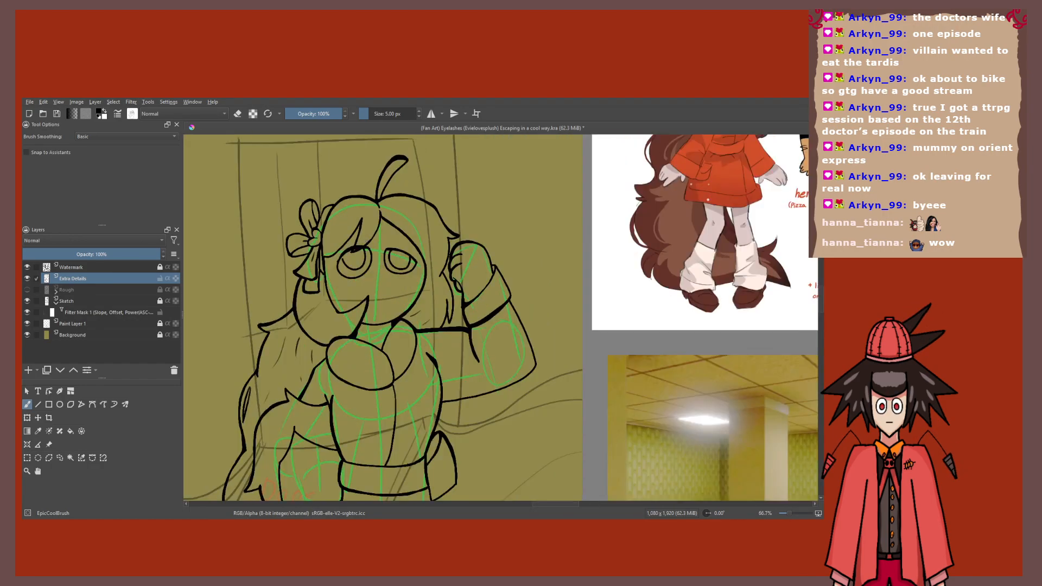
{"action": "scroll", "coordinate": [358, 244], "scroll_direction": "up", "scroll_amount": 6}
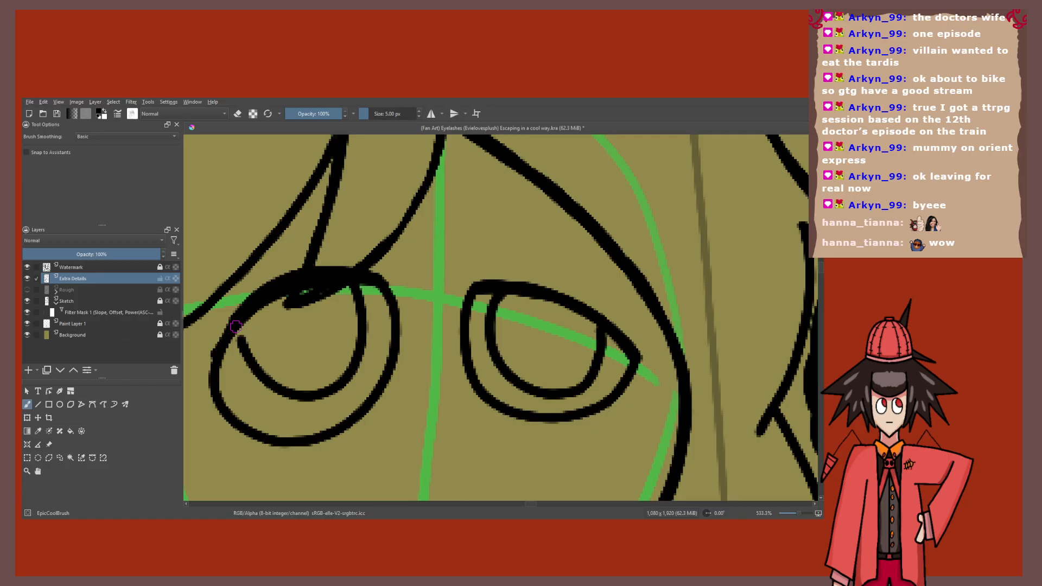
{"action": "scroll", "coordinate": [236, 327], "scroll_direction": "down", "scroll_amount": 7}
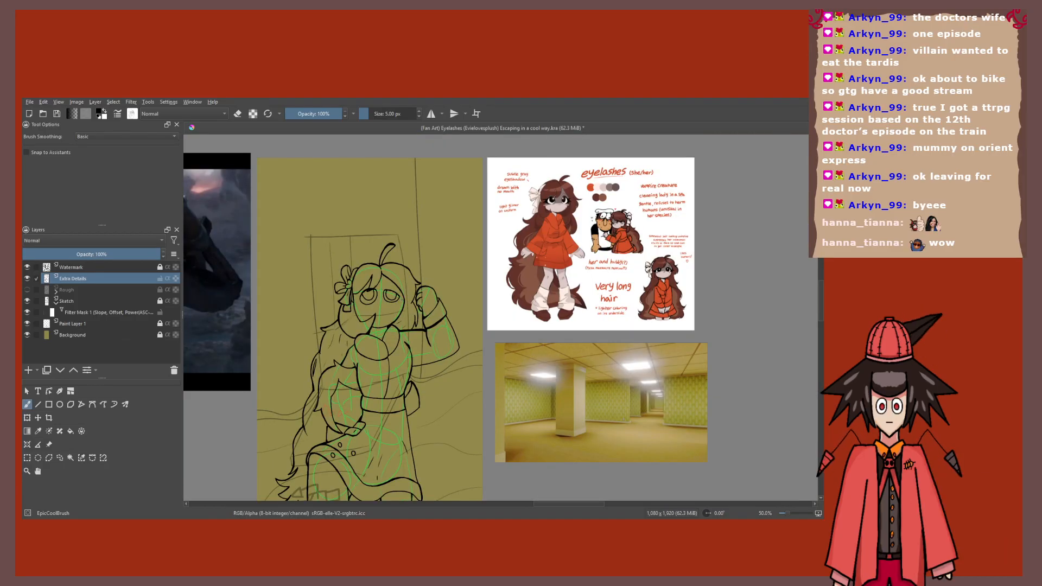
{"action": "scroll", "coordinate": [401, 302], "scroll_direction": "up", "scroll_amount": 2}
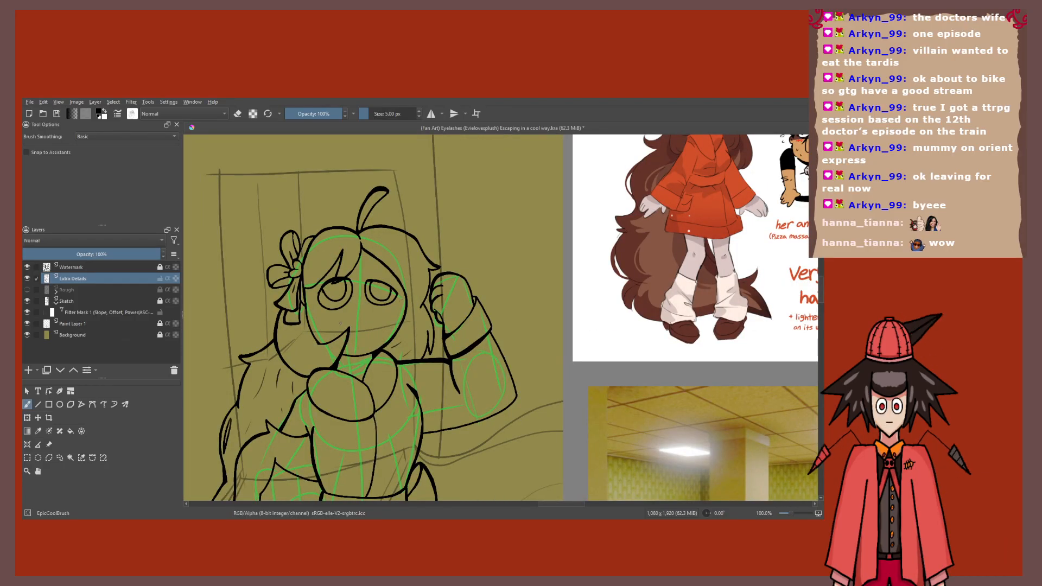
{"action": "left_click_drag", "start_coordinate": [340, 324], "coordinate": [392, 310]}
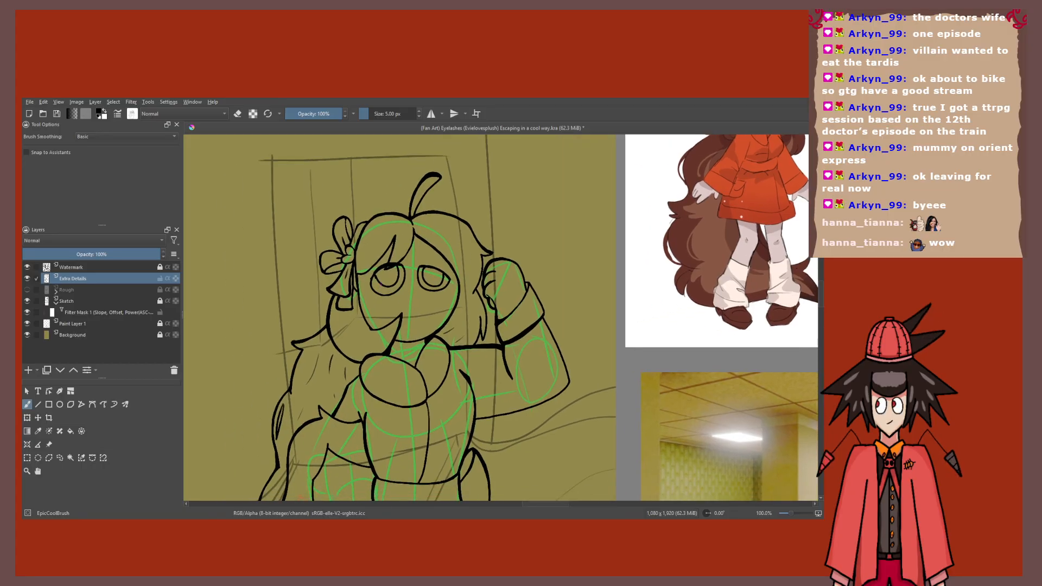
{"action": "scroll", "coordinate": [379, 292], "scroll_direction": "up", "scroll_amount": 4}
{"action": "scroll", "coordinate": [386, 318], "scroll_direction": "down", "scroll_amount": 6}
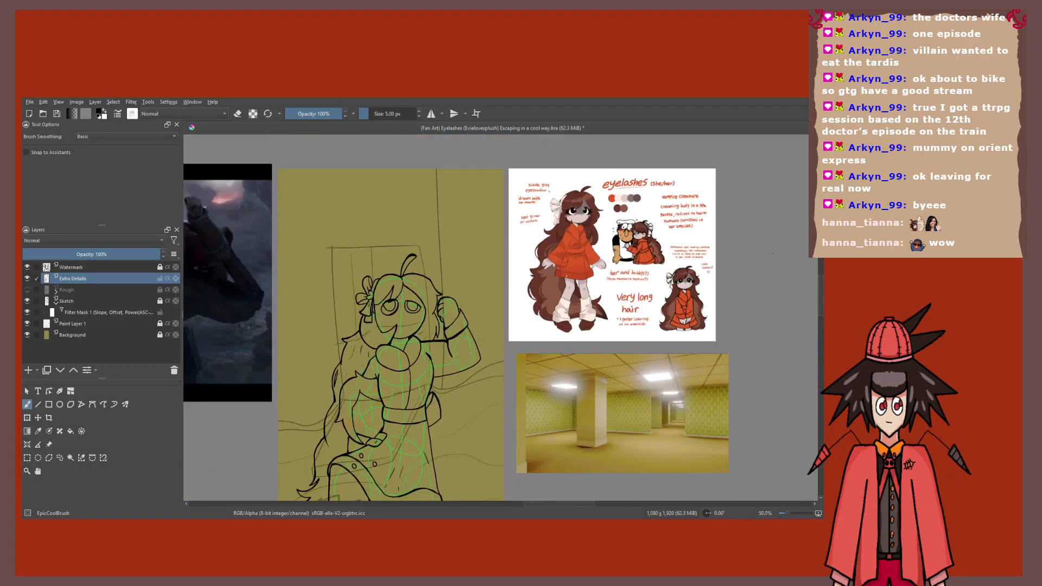
{"action": "scroll", "coordinate": [773, 253], "scroll_direction": "up", "scroll_amount": 4}
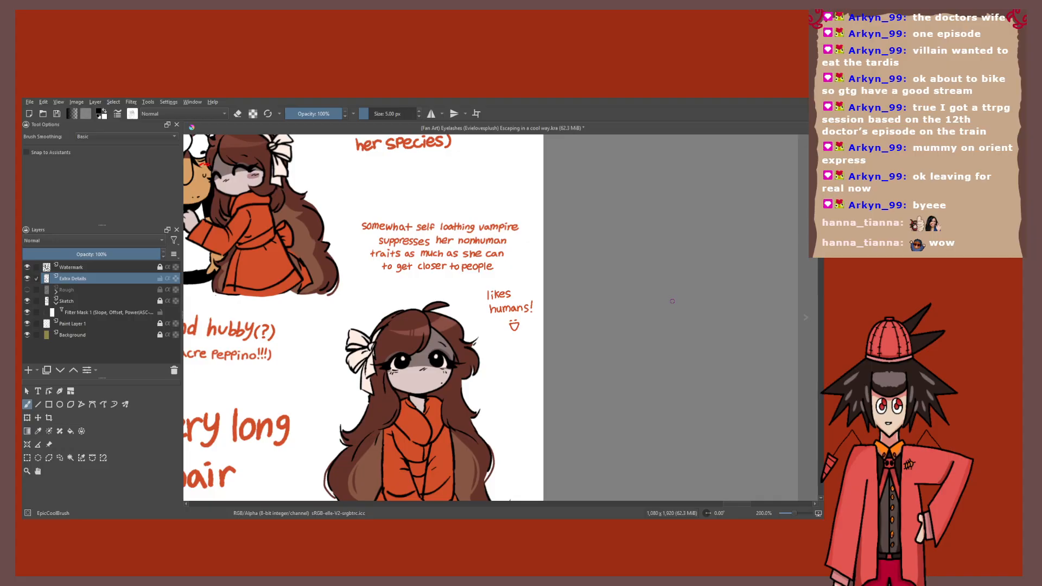
{"action": "left_click_drag", "start_coordinate": [294, 177], "coordinate": [643, 281]}
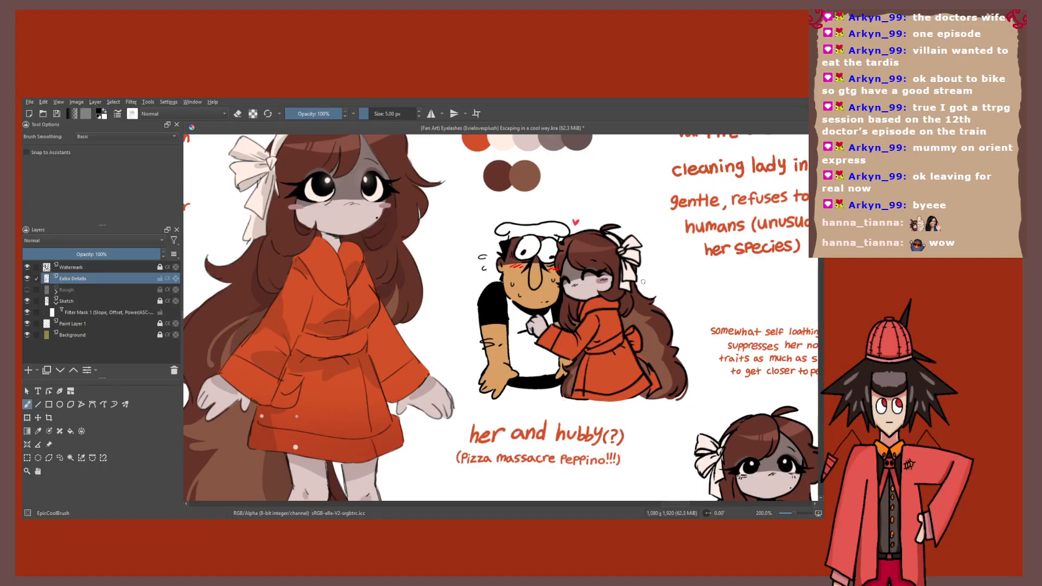
{"action": "scroll", "coordinate": [643, 281], "scroll_direction": "down", "scroll_amount": 5}
{"action": "left_click_drag", "start_coordinate": [278, 389], "coordinate": [376, 330]}
{"action": "scroll", "coordinate": [376, 331], "scroll_direction": "up", "scroll_amount": 3}
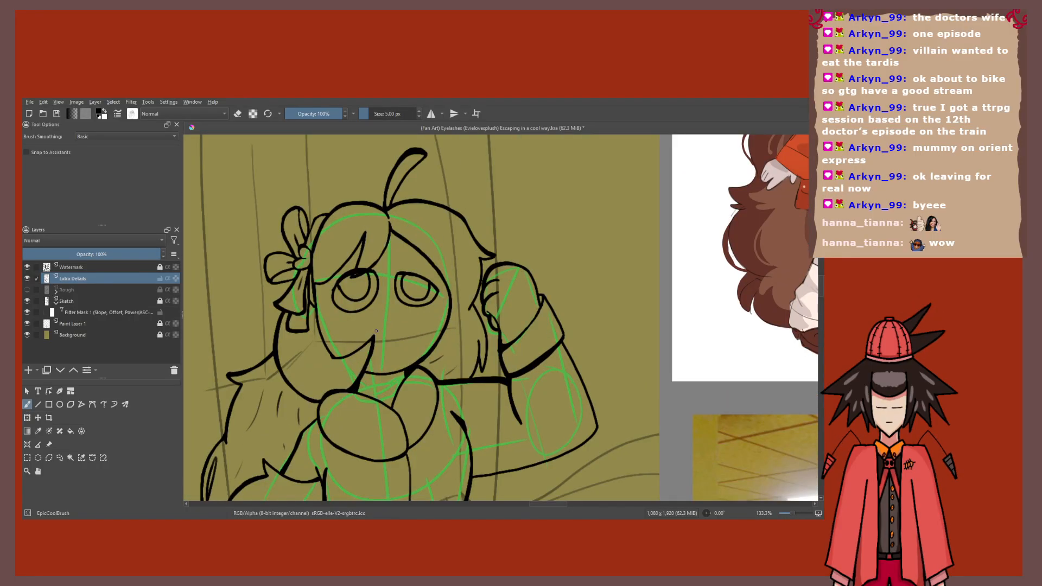
Step: Try to ink an eyelash flick at the outer corner of the bang-covered eye
{"action": "scroll", "coordinate": [361, 271], "scroll_direction": "up", "scroll_amount": 4}
{"action": "left_click_drag", "start_coordinate": [290, 301], "coordinate": [238, 339]}
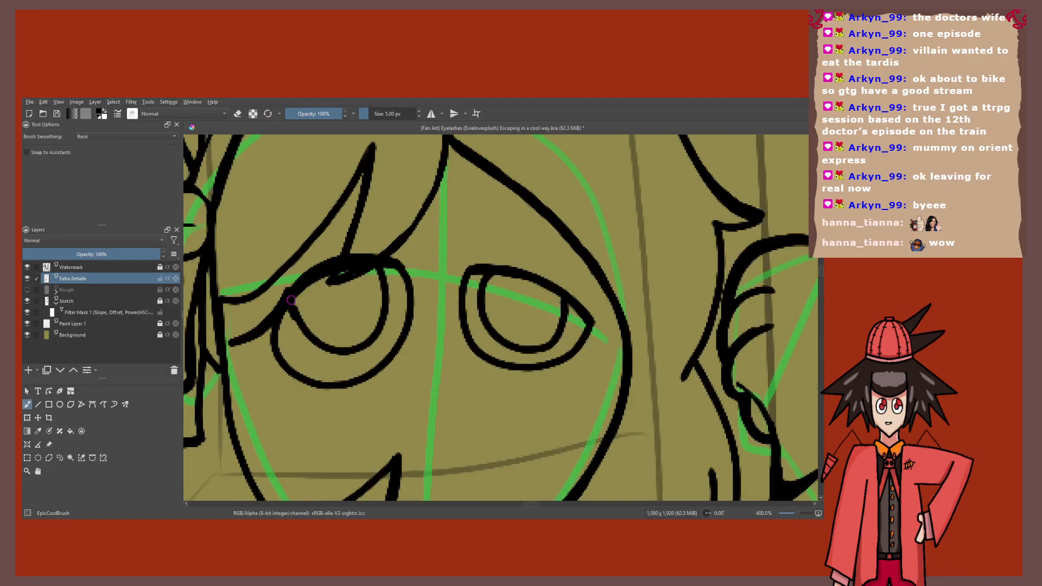
{"action": "mouse_move", "coordinate": [292, 300]}
{"action": "left_mouse_down"}
{"action": "mouse_move", "coordinate": [224, 339]}
{"action": "mouse_move", "coordinate": [263, 320]}
{"action": "mouse_move", "coordinate": [248, 341]}
{"action": "left_mouse_up"}
{"action": "scroll", "coordinate": [278, 317], "scroll_direction": "down", "scroll_amount": 5}
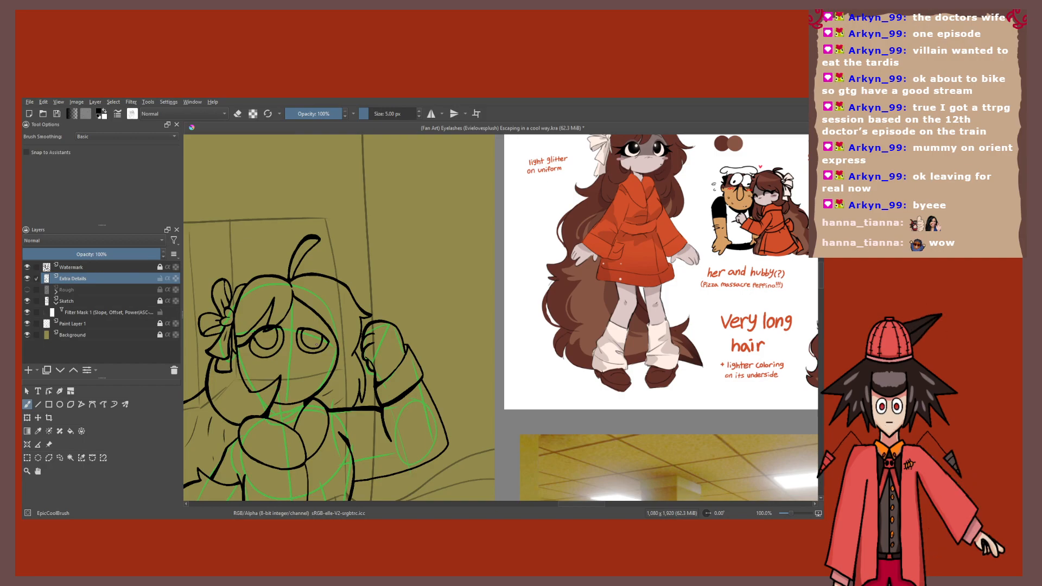
{"action": "left_click_drag", "start_coordinate": [316, 344], "coordinate": [357, 286]}
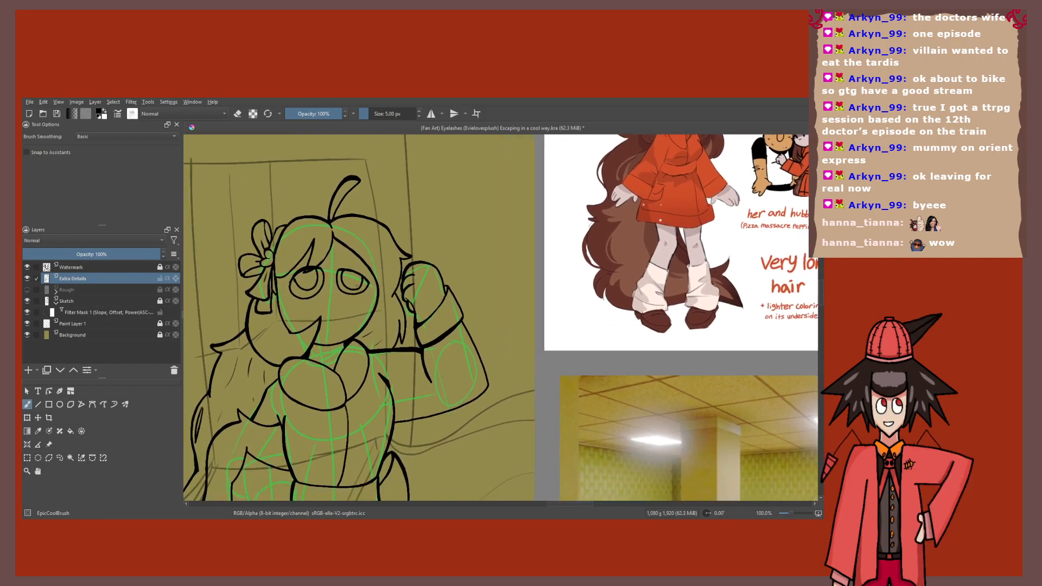
{"action": "left_click_drag", "start_coordinate": [357, 286], "coordinate": [368, 279]}
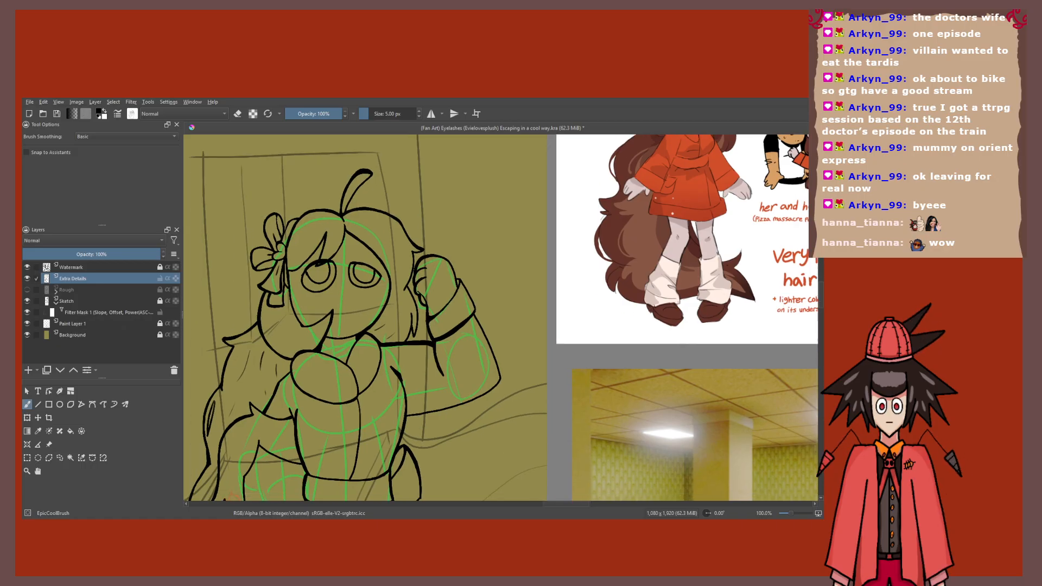
{"action": "scroll", "coordinate": [397, 275], "scroll_direction": "up", "scroll_amount": 2}
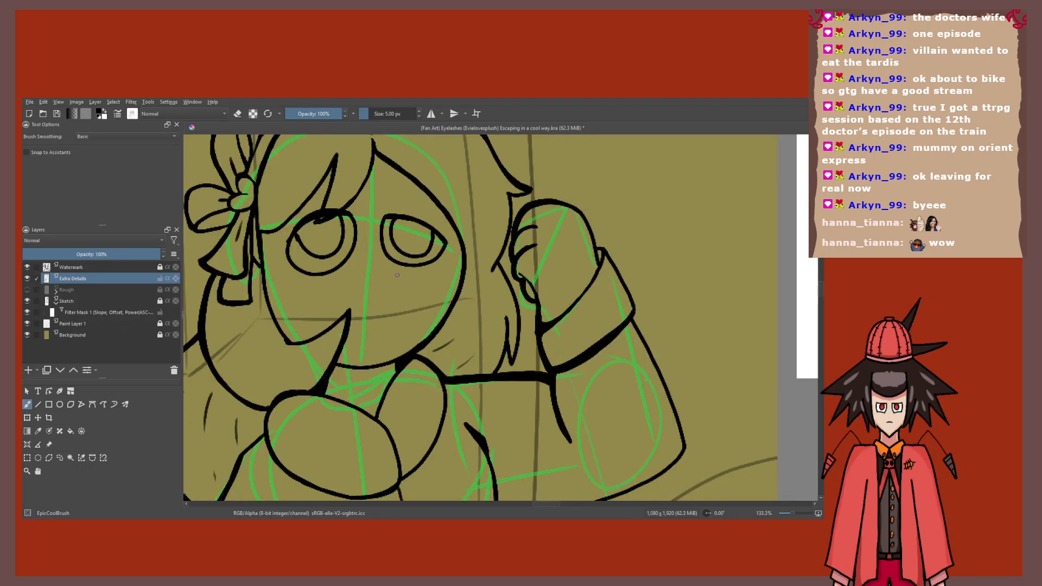
Step: Undo the inking of both eyes, leaving the face blank with the Rough layer hidden and the Sketch layer shown
{"action": "key", "text": "ctrl+z"}
{"action": "key", "text": "ctrl+z"}
{"action": "key", "text": "ctrl+z"}
{"action": "key", "text": "ctrl+z"}
{"action": "key", "text": "ctrl+z"}
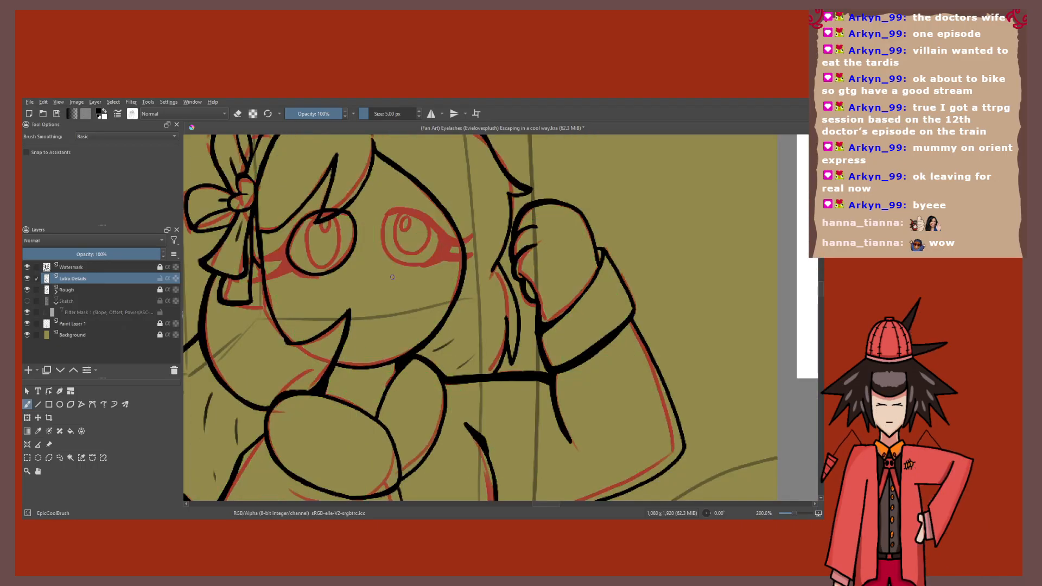
{"action": "key", "text": "ctrl+z"}
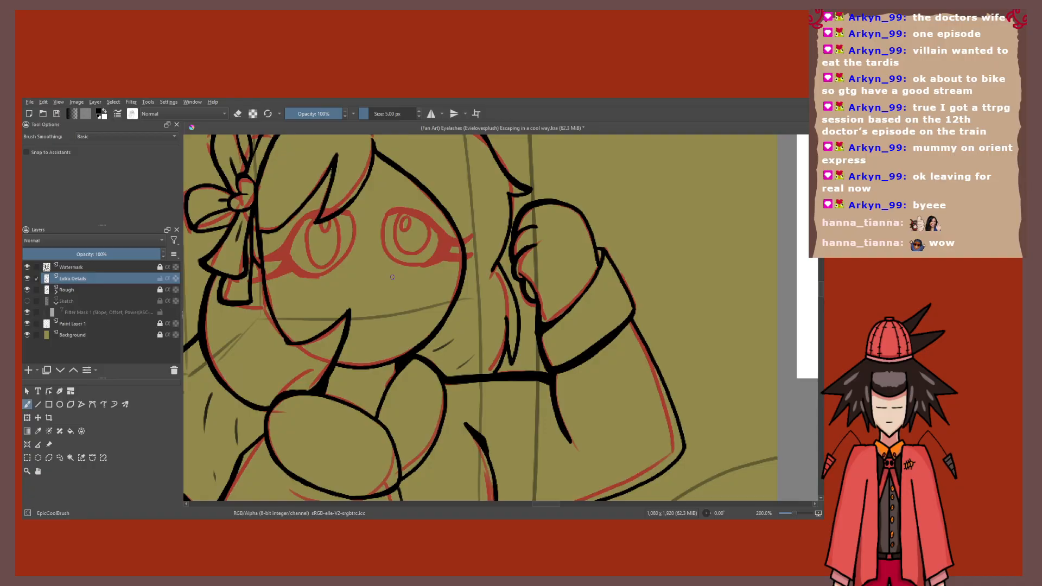
{"action": "left_click_drag", "start_coordinate": [392, 276], "coordinate": [459, 320]}
{"action": "key", "text": "ctrl+z"}
{"action": "key", "text": "ctrl+z"}
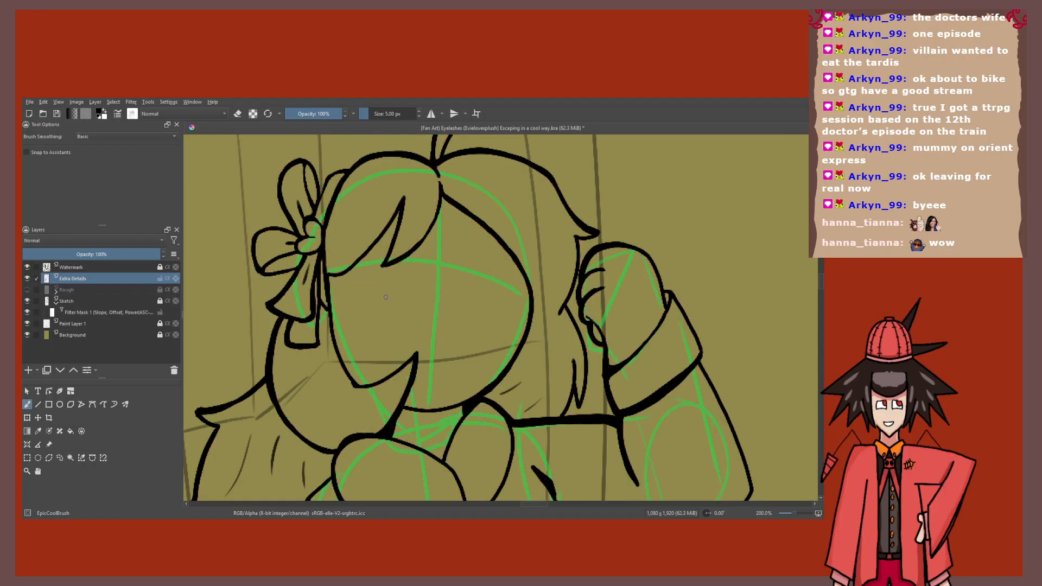
Step: Try to ink a small outline with a slanted upper lid for the uncovered eye
{"action": "scroll", "coordinate": [386, 297], "scroll_direction": "up", "scroll_amount": 1}
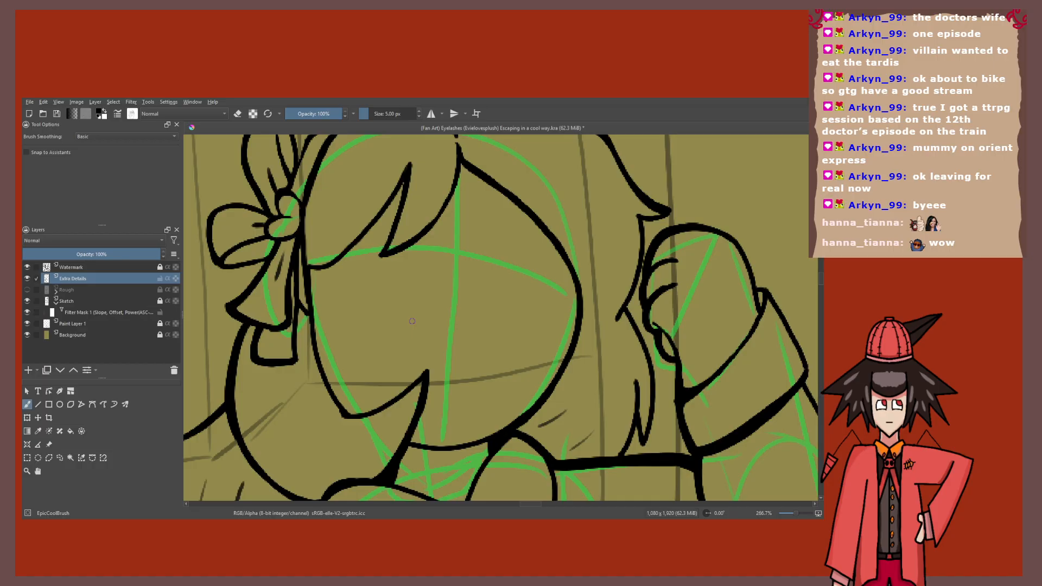
{"action": "left_click_drag", "start_coordinate": [540, 274], "coordinate": [526, 263]}
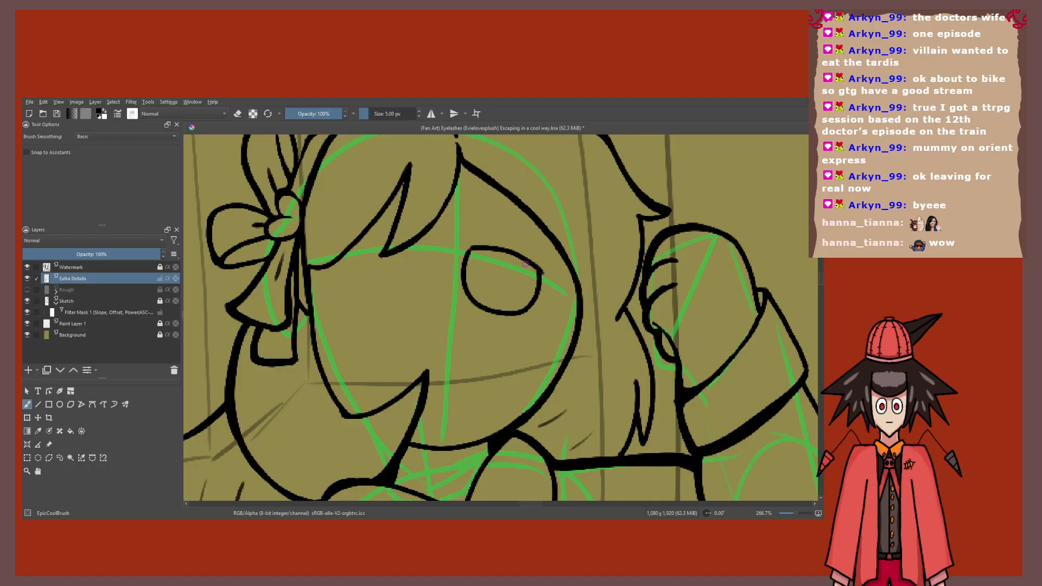
{"action": "scroll", "coordinate": [387, 244], "scroll_direction": "down", "scroll_amount": 2}
{"action": "key", "text": "ctrl+z"}
Step: Try to ink arched upper lids for both eyes and a closed outline for the bang-covered eye
{"action": "scroll", "coordinate": [431, 252], "scroll_direction": "up", "scroll_amount": 3}
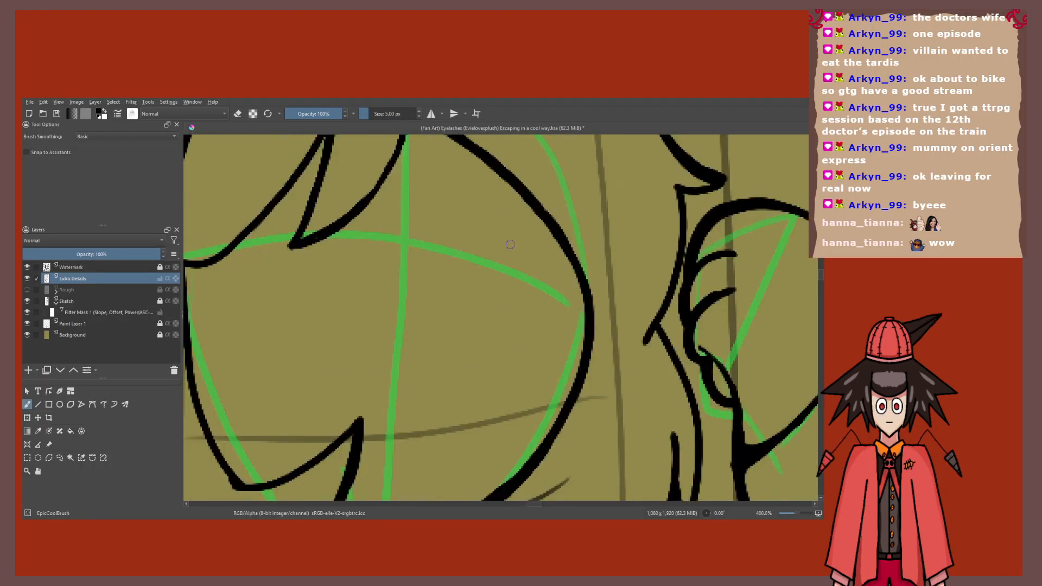
{"action": "mouse_move", "coordinate": [535, 264]}
{"action": "left_mouse_down"}
{"action": "mouse_move", "coordinate": [421, 213]}
{"action": "mouse_move", "coordinate": [404, 265]}
{"action": "mouse_move", "coordinate": [332, 223]}
{"action": "mouse_move", "coordinate": [244, 318]}
{"action": "left_mouse_up"}
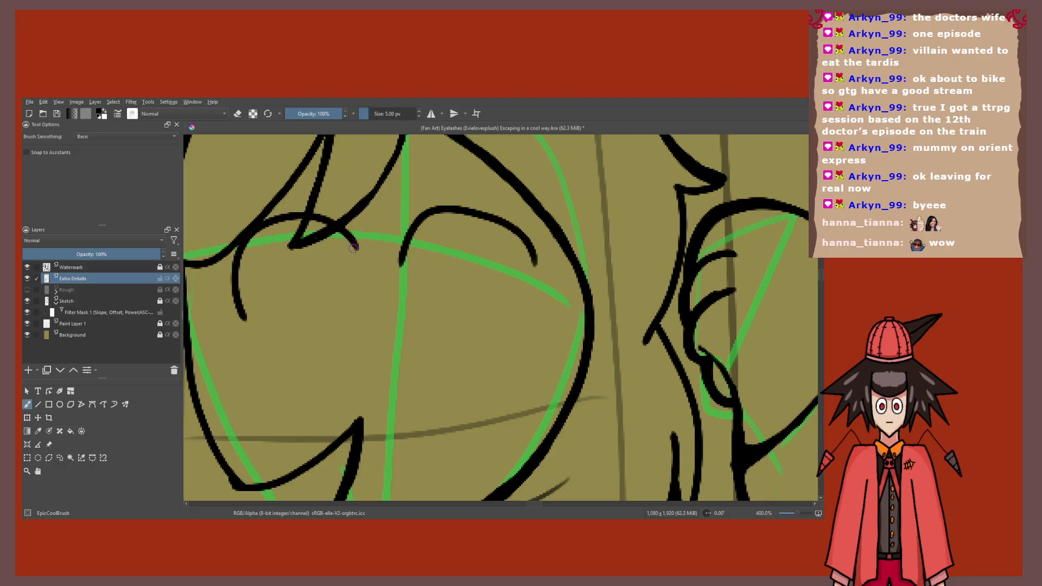
{"action": "mouse_move", "coordinate": [353, 248]}
{"action": "left_mouse_down"}
{"action": "mouse_move", "coordinate": [353, 293]}
{"action": "mouse_move", "coordinate": [245, 319]}
{"action": "left_mouse_up"}
{"action": "mouse_move", "coordinate": [535, 263]}
{"action": "left_mouse_down"}
{"action": "mouse_move", "coordinate": [441, 325]}
{"action": "mouse_move", "coordinate": [406, 264]}
{"action": "mouse_move", "coordinate": [401, 295]}
{"action": "left_mouse_up"}
{"action": "scroll", "coordinate": [423, 258], "scroll_direction": "down", "scroll_amount": 4}
{"action": "key", "text": "ctrl+z"}
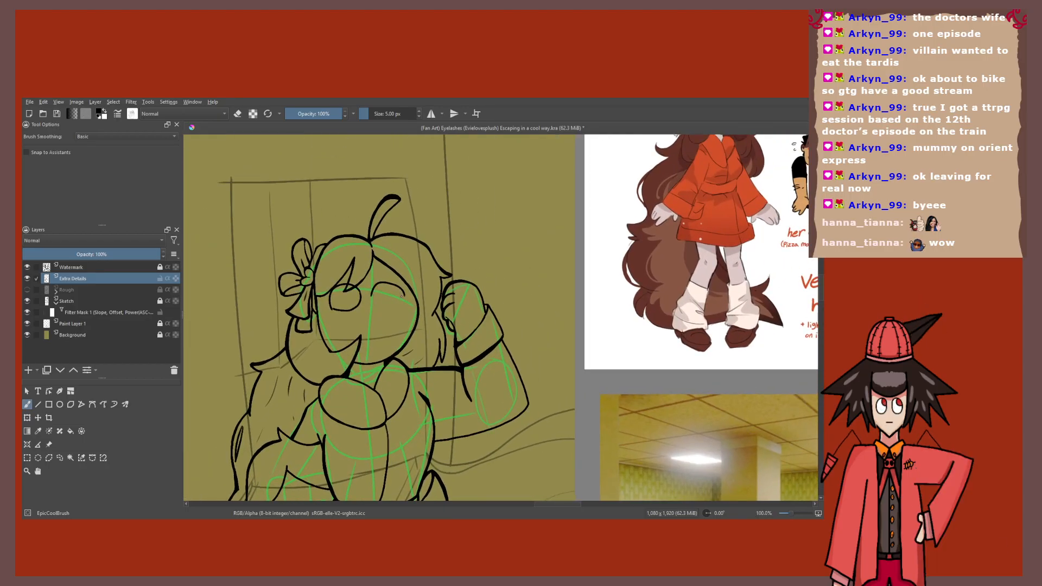
{"action": "scroll", "coordinate": [402, 296], "scroll_direction": "up", "scroll_amount": 4}
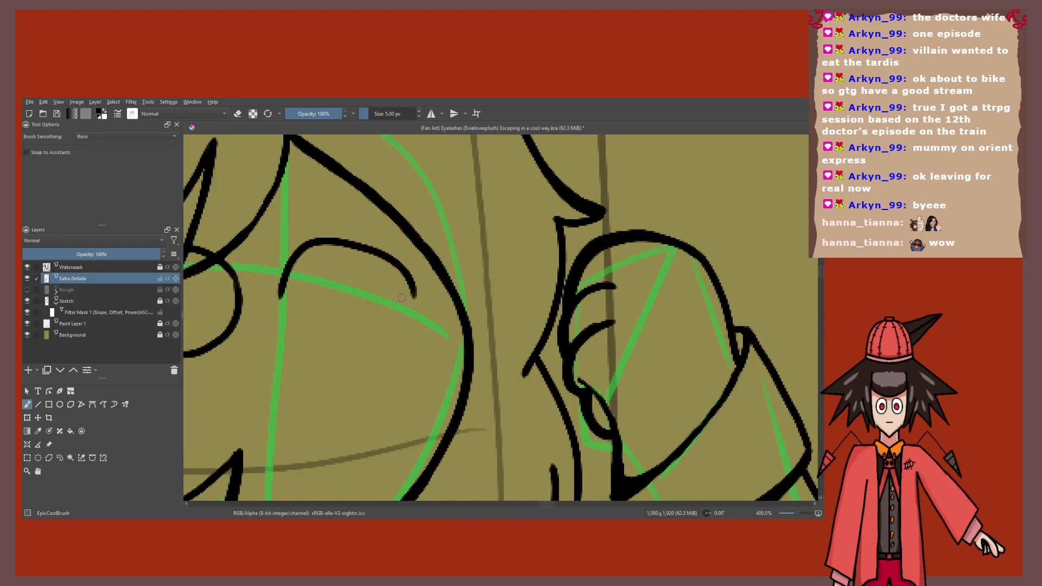
{"action": "scroll", "coordinate": [401, 297], "scroll_direction": "down", "scroll_amount": 4}
{"action": "key", "text": "ctrl+z"}
{"action": "scroll", "coordinate": [405, 256], "scroll_direction": "up", "scroll_amount": 4}
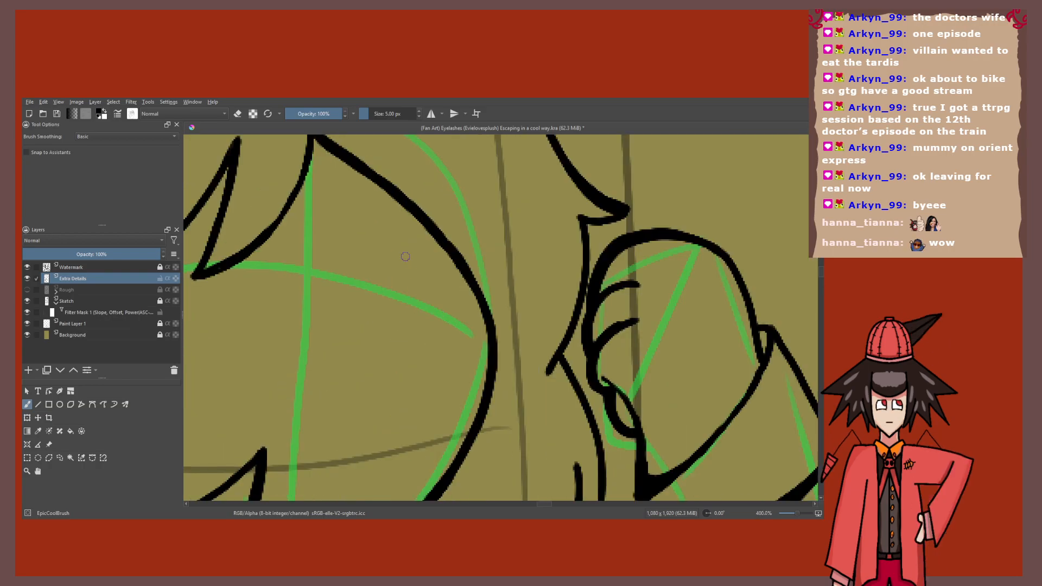
Step: Ink large rounded outlines for the uncovered eye and the bang-covered eye
{"action": "mouse_move", "coordinate": [450, 296]}
{"action": "left_mouse_down"}
{"action": "mouse_move", "coordinate": [332, 246]}
{"action": "mouse_move", "coordinate": [357, 346]}
{"action": "mouse_move", "coordinate": [451, 297]}
{"action": "left_mouse_up"}
{"action": "left_click_drag", "start_coordinate": [450, 297], "coordinate": [607, 275]}
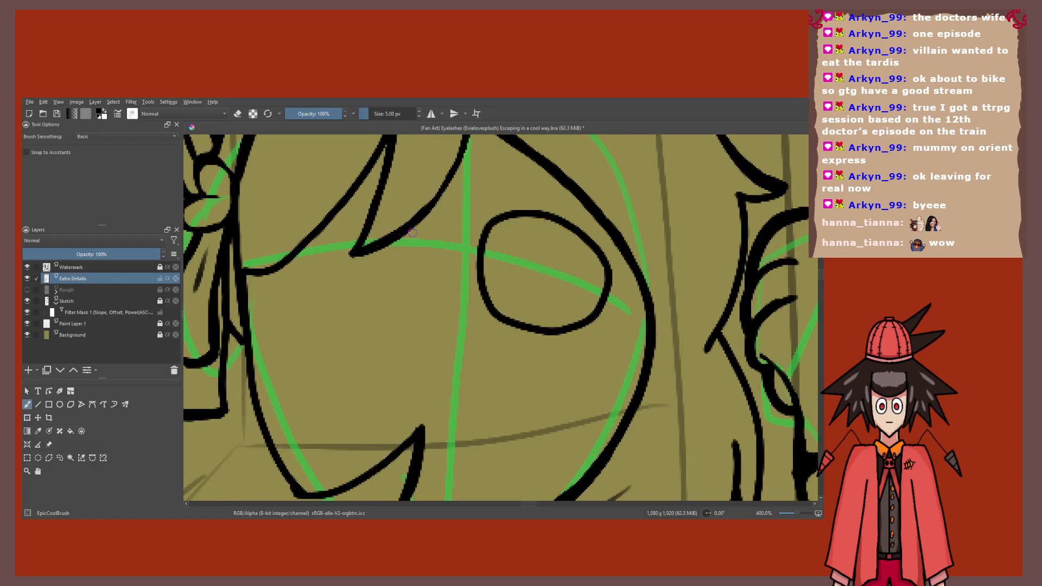
{"action": "mouse_move", "coordinate": [413, 233]}
{"action": "left_mouse_down"}
{"action": "mouse_move", "coordinate": [296, 297]}
{"action": "mouse_move", "coordinate": [383, 305]}
{"action": "mouse_move", "coordinate": [424, 253]}
{"action": "mouse_move", "coordinate": [419, 225]}
{"action": "left_mouse_up"}
{"action": "scroll", "coordinate": [404, 255], "scroll_direction": "down", "scroll_amount": 3}
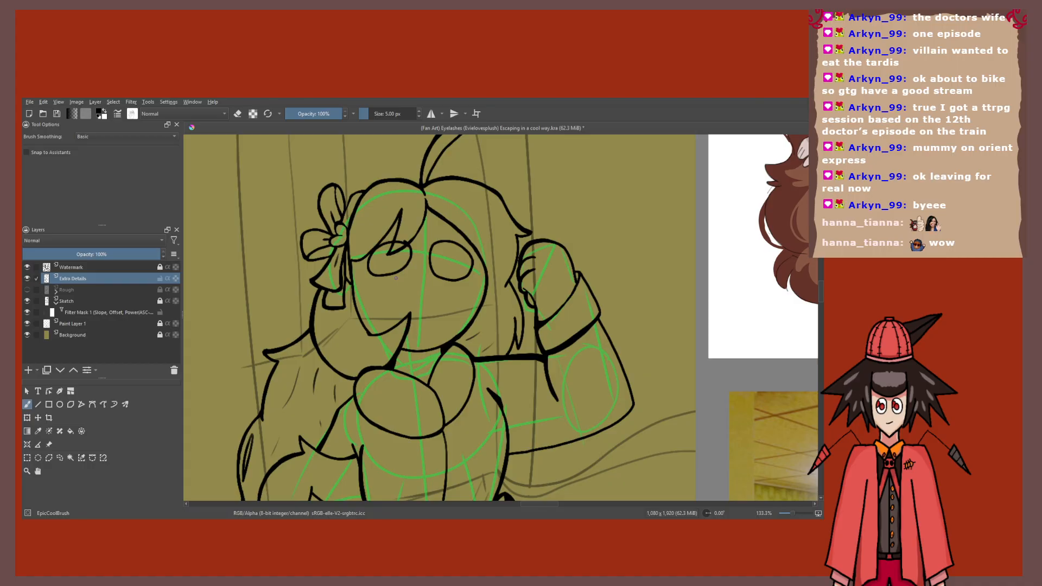
{"action": "scroll", "coordinate": [395, 278], "scroll_direction": "up", "scroll_amount": 3}
{"action": "scroll", "coordinate": [460, 218], "scroll_direction": "down", "scroll_amount": 1}
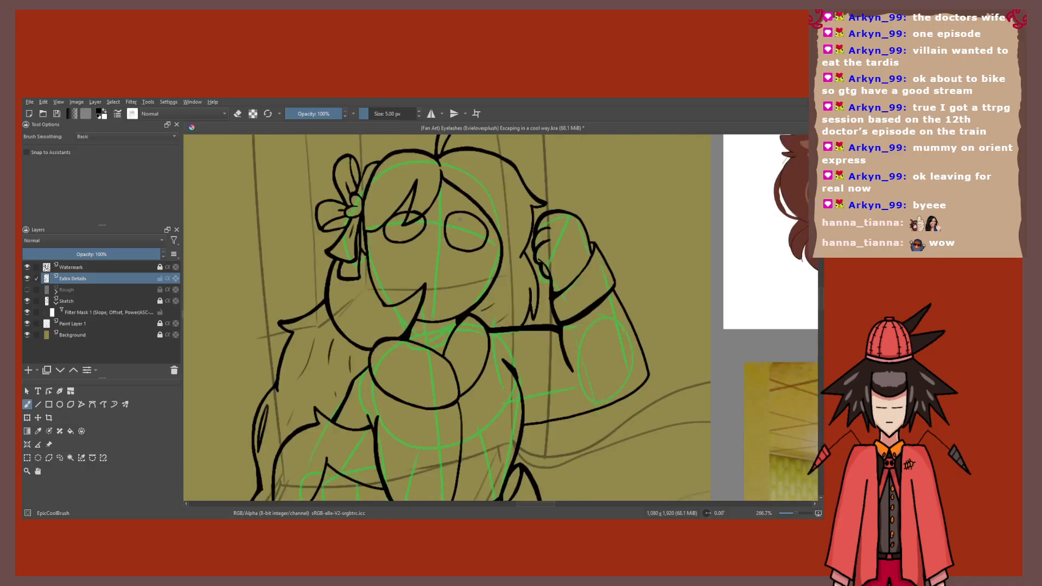
{"action": "scroll", "coordinate": [460, 219], "scroll_direction": "down", "scroll_amount": 2}
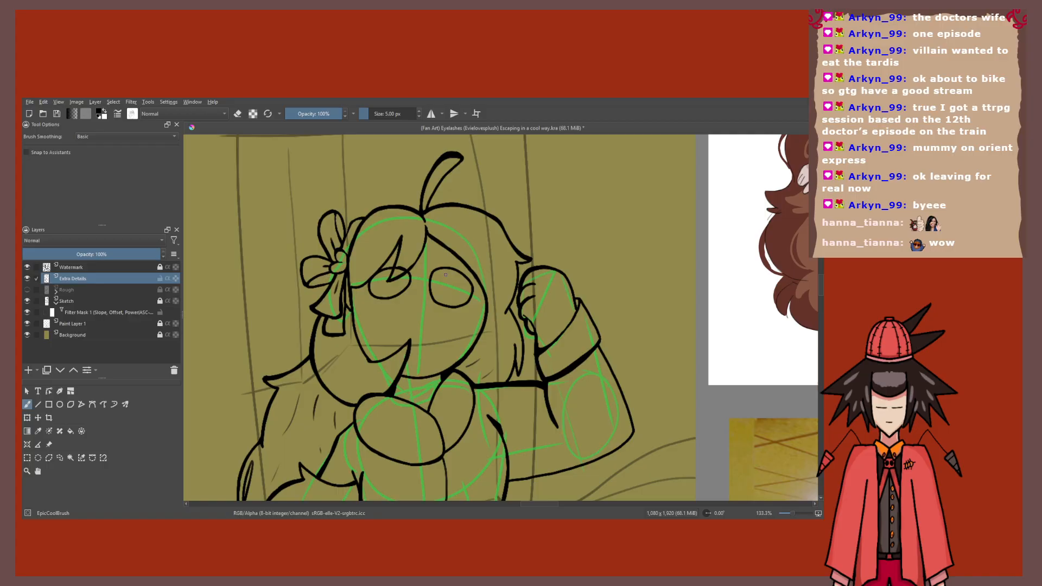
Step: Hide the Sketch layer to view the inked line art without the green construction lines
{"action": "scroll", "coordinate": [445, 275], "scroll_direction": "up", "scroll_amount": 2}
{"action": "scroll", "coordinate": [355, 260], "scroll_direction": "down", "scroll_amount": 2}
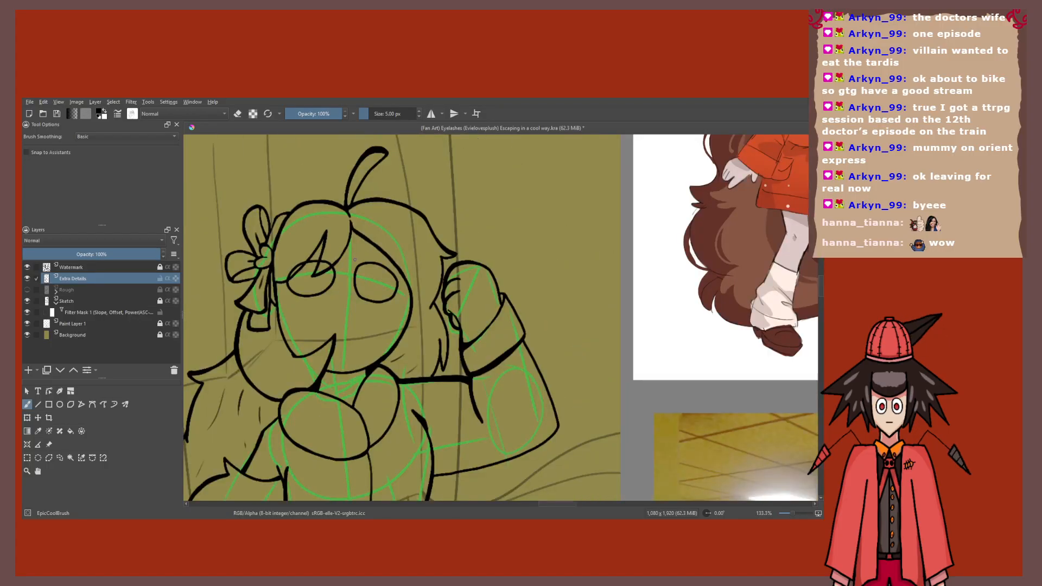
{"action": "scroll", "coordinate": [354, 260], "scroll_direction": "down", "scroll_amount": 3}
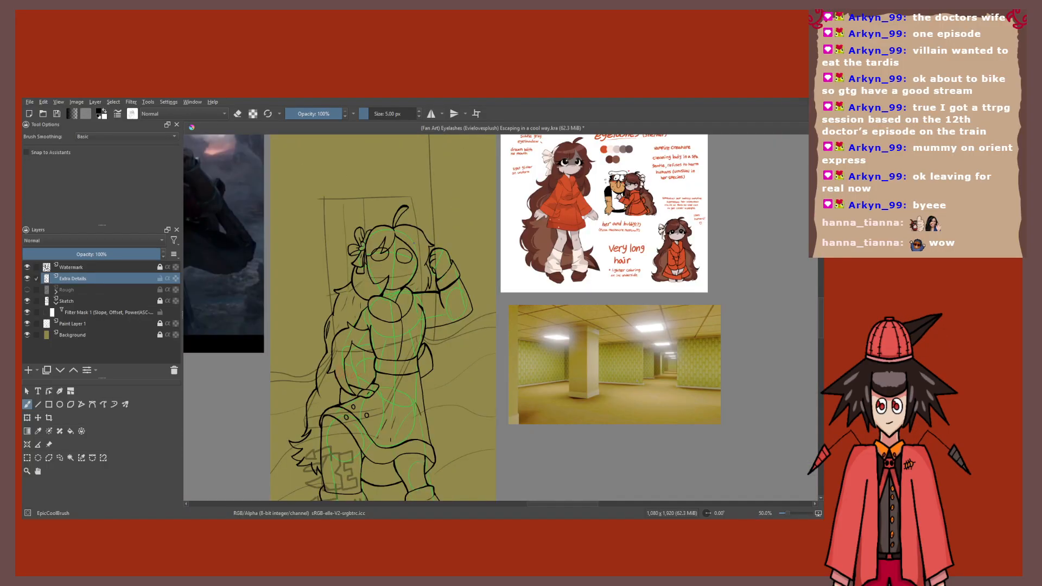
{"action": "left_click", "coordinate": [28, 301]}
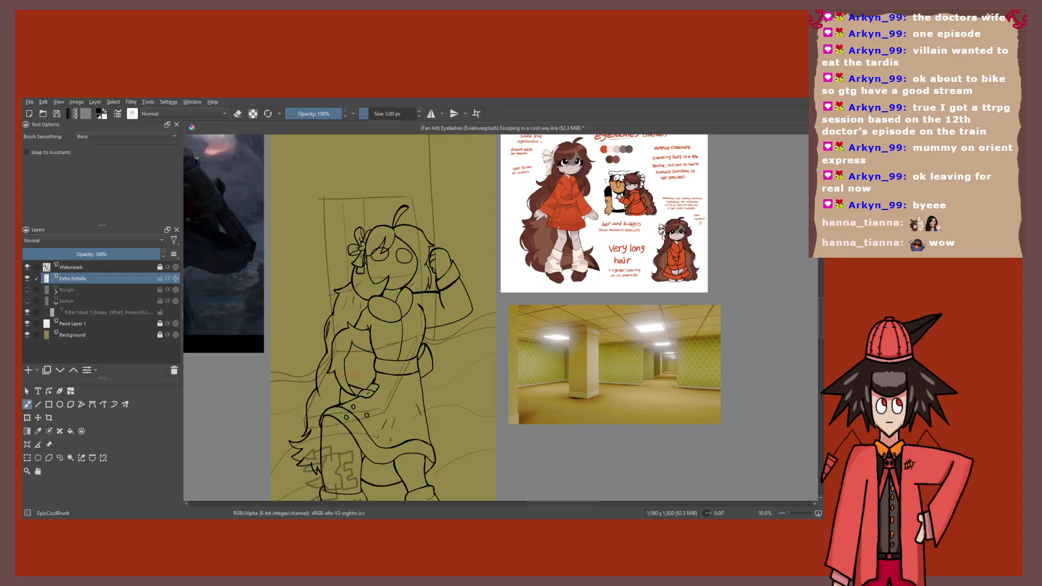
{"action": "scroll", "coordinate": [410, 247], "scroll_direction": "up", "scroll_amount": 1}
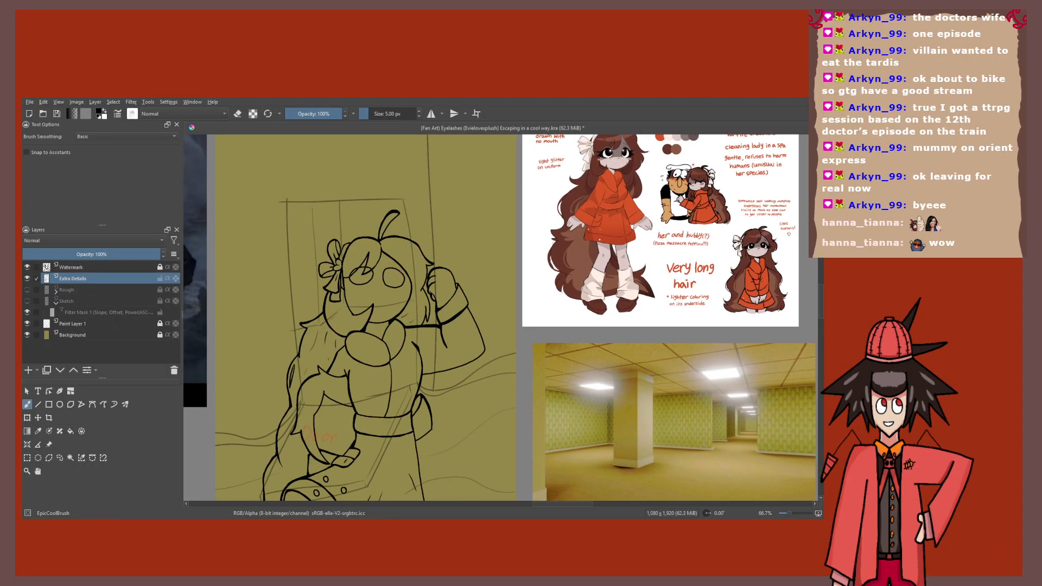
{"action": "left_click_drag", "start_coordinate": [402, 272], "coordinate": [385, 290]}
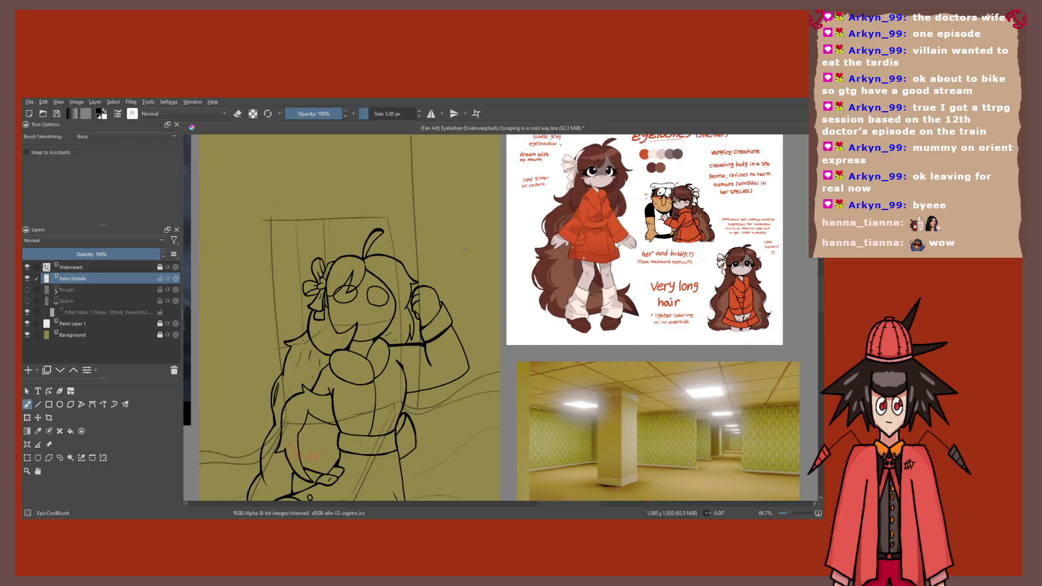
Step: Undo the last stray stroke and reduce the brush size to 3 px
{"action": "scroll", "coordinate": [463, 249], "scroll_direction": "up", "scroll_amount": 4}
{"action": "mouse_move", "coordinate": [487, 249]}
{"action": "left_mouse_down"}
{"action": "mouse_move", "coordinate": [500, 253]}
{"action": "mouse_move", "coordinate": [189, 363]}
{"action": "left_mouse_up"}
{"action": "scroll", "coordinate": [535, 254], "scroll_direction": "down", "scroll_amount": 1}
{"action": "key", "text": "ctrl+z"}
{"action": "scroll", "coordinate": [534, 254], "scroll_direction": "down", "scroll_amount": 2}
{"action": "scroll", "coordinate": [479, 165], "scroll_direction": "up", "scroll_amount": 3}
{"action": "scroll", "coordinate": [488, 162], "scroll_direction": "down", "scroll_amount": 3}
{"action": "left_click_drag", "start_coordinate": [334, 295], "coordinate": [587, 195]}
{"action": "key", "text": "bracketleft"}
{"action": "key", "text": "bracketleft"}
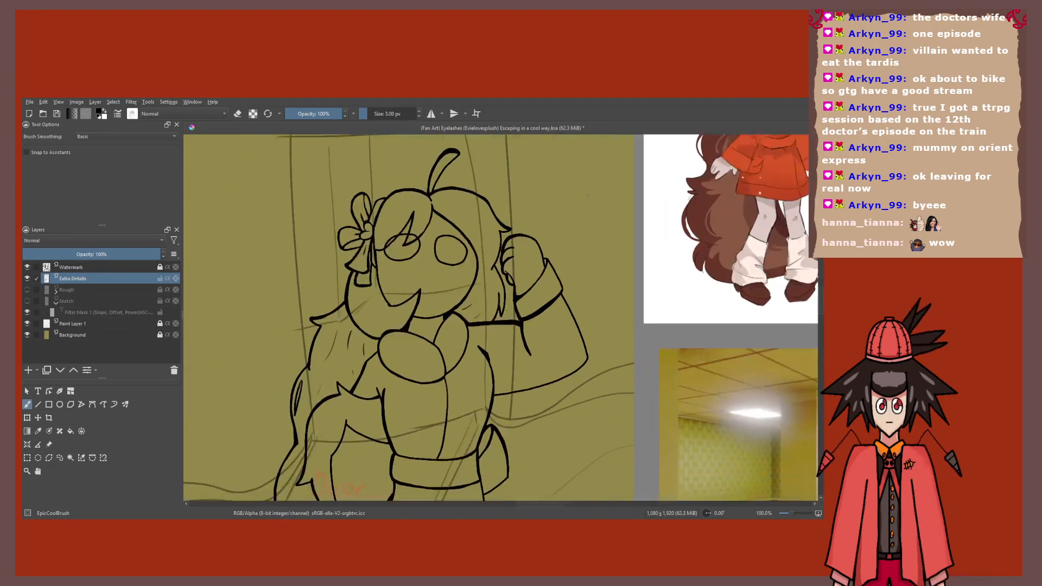
Step: Ink a small wavy nose line on the face between the two eyes
{"action": "left_click_drag", "start_coordinate": [641, 217], "coordinate": [218, 303]}
{"action": "scroll", "coordinate": [538, 319], "scroll_direction": "up", "scroll_amount": 2}
{"action": "scroll", "coordinate": [536, 300], "scroll_direction": "down", "scroll_amount": 3}
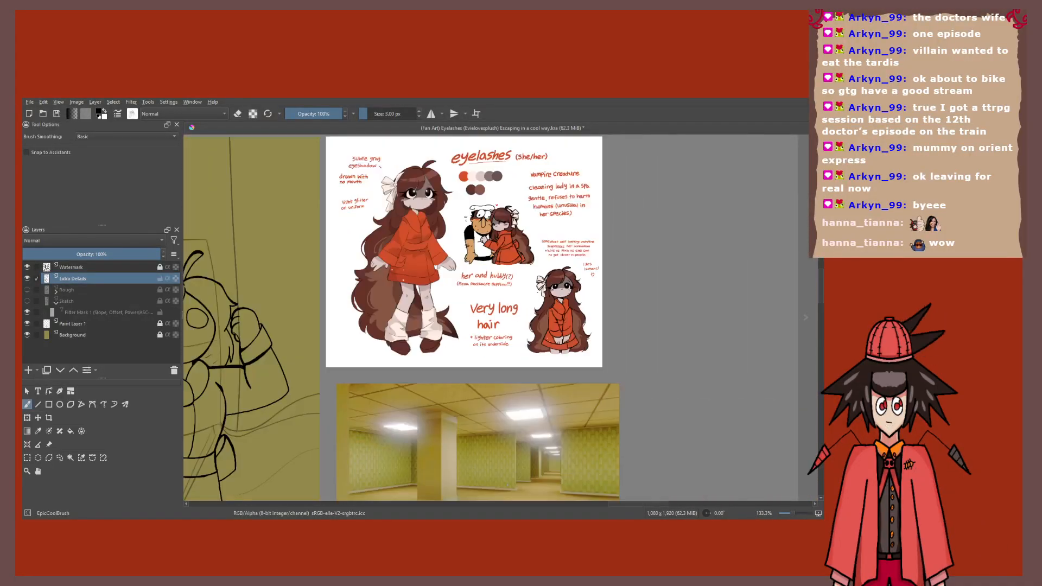
{"action": "left_click_drag", "start_coordinate": [347, 309], "coordinate": [606, 221]}
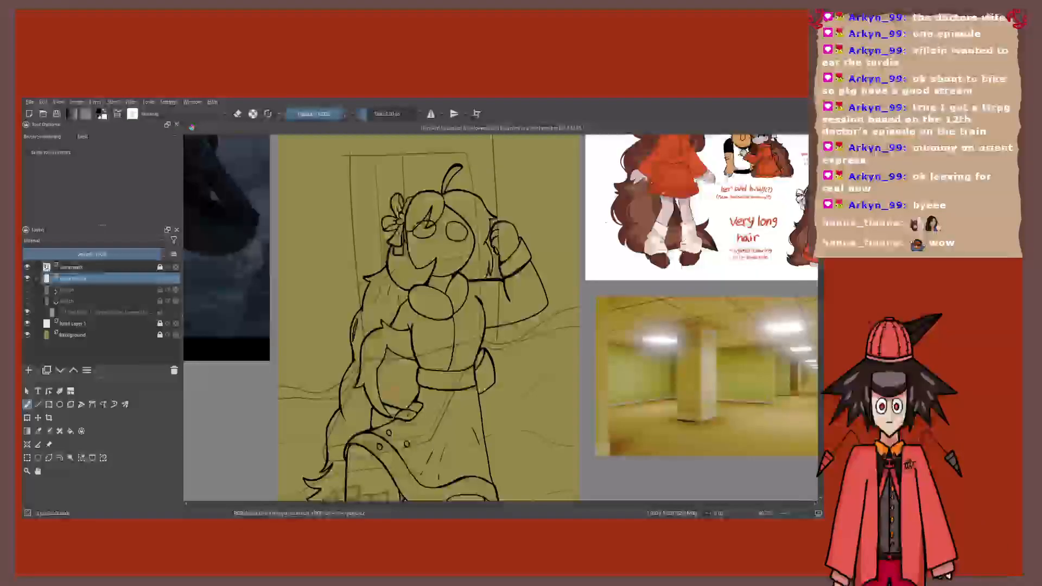
{"action": "scroll", "coordinate": [476, 244], "scroll_direction": "up", "scroll_amount": 4}
{"action": "left_click_drag", "start_coordinate": [334, 230], "coordinate": [356, 235]}
{"action": "scroll", "coordinate": [354, 268], "scroll_direction": "down", "scroll_amount": 4}
{"action": "left_click_drag", "start_coordinate": [402, 260], "coordinate": [347, 360]}
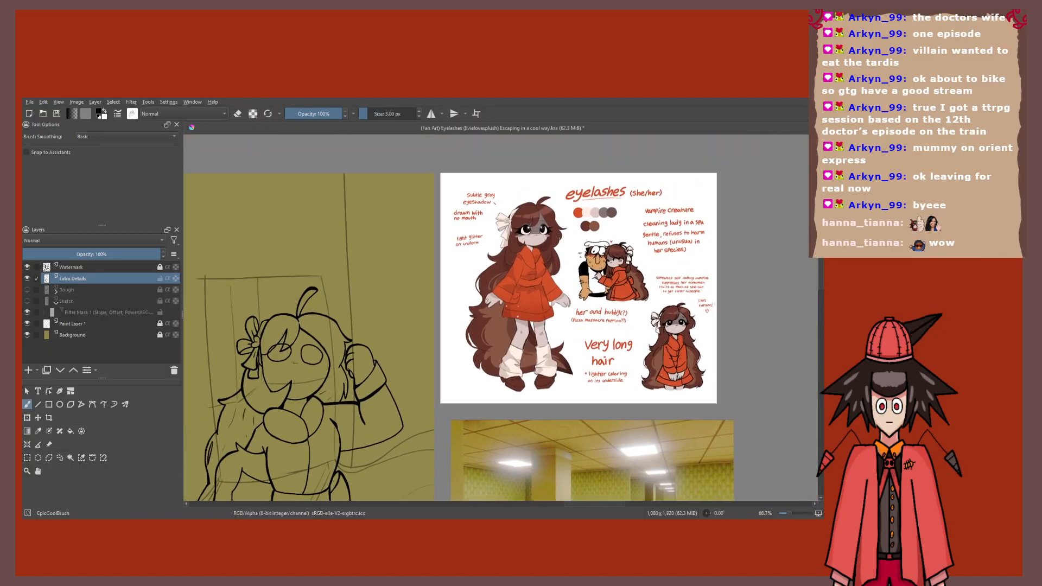
Step: Examine the character's facial details and small figures on the Eyelashes reference sheet
{"action": "scroll", "coordinate": [524, 238], "scroll_direction": "up", "scroll_amount": 3}
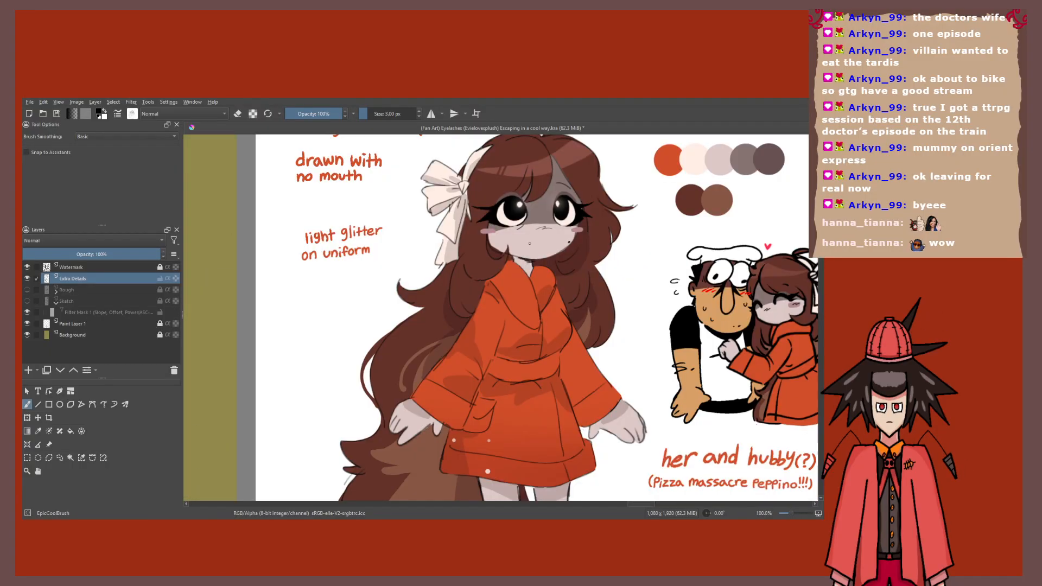
{"action": "scroll", "coordinate": [530, 243], "scroll_direction": "down", "scroll_amount": 2}
{"action": "left_click_drag", "start_coordinate": [738, 409], "coordinate": [406, 410]}
{"action": "scroll", "coordinate": [406, 409], "scroll_direction": "up", "scroll_amount": 3}
{"action": "scroll", "coordinate": [434, 301], "scroll_direction": "up", "scroll_amount": 1}
{"action": "scroll", "coordinate": [436, 304], "scroll_direction": "down", "scroll_amount": 5}
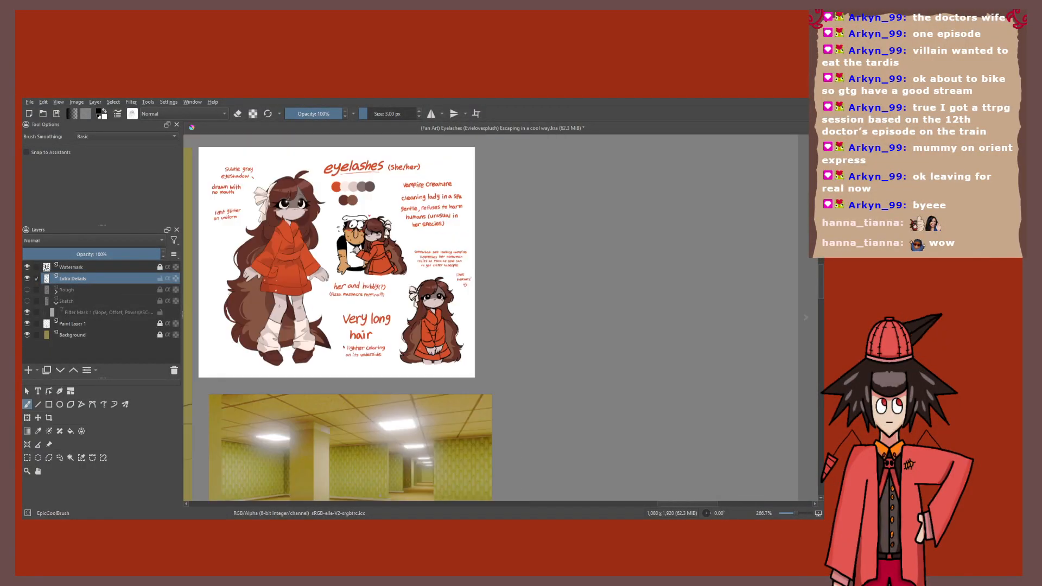
{"action": "mouse_move", "coordinate": [453, 289]}
{"action": "left_mouse_down"}
{"action": "mouse_move", "coordinate": [731, 178]}
{"action": "mouse_move", "coordinate": [581, 232]}
{"action": "mouse_move", "coordinate": [522, 288]}
{"action": "mouse_move", "coordinate": [571, 268]}
{"action": "left_mouse_up"}
{"action": "scroll", "coordinate": [522, 288], "scroll_direction": "up", "scroll_amount": 1}
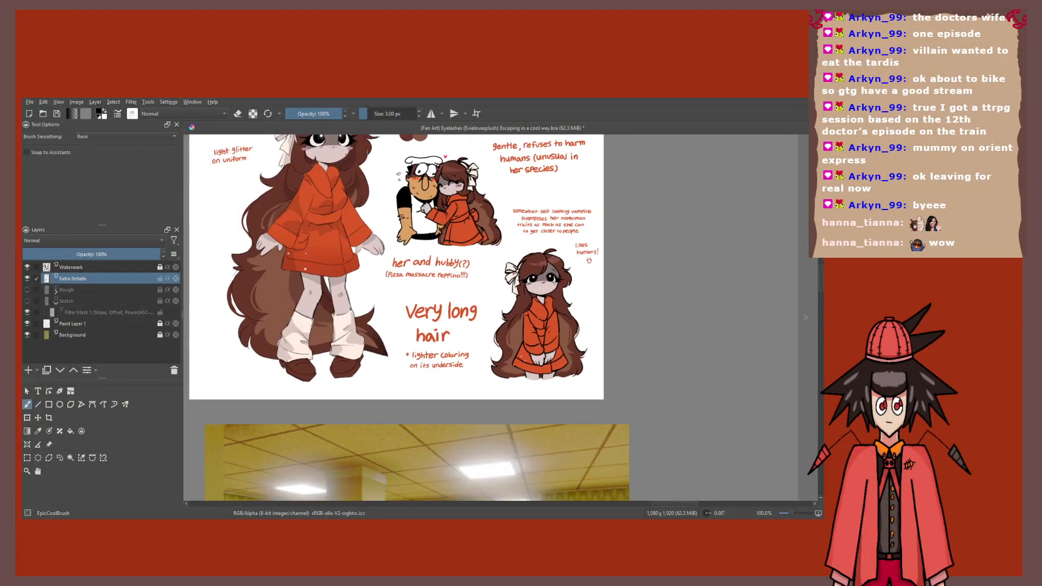
{"action": "mouse_move", "coordinate": [481, 279]}
{"action": "left_mouse_down"}
{"action": "mouse_move", "coordinate": [547, 356]}
{"action": "mouse_move", "coordinate": [617, 304]}
{"action": "mouse_move", "coordinate": [634, 263]}
{"action": "left_mouse_up"}
{"action": "scroll", "coordinate": [548, 356], "scroll_direction": "down", "scroll_amount": 3}
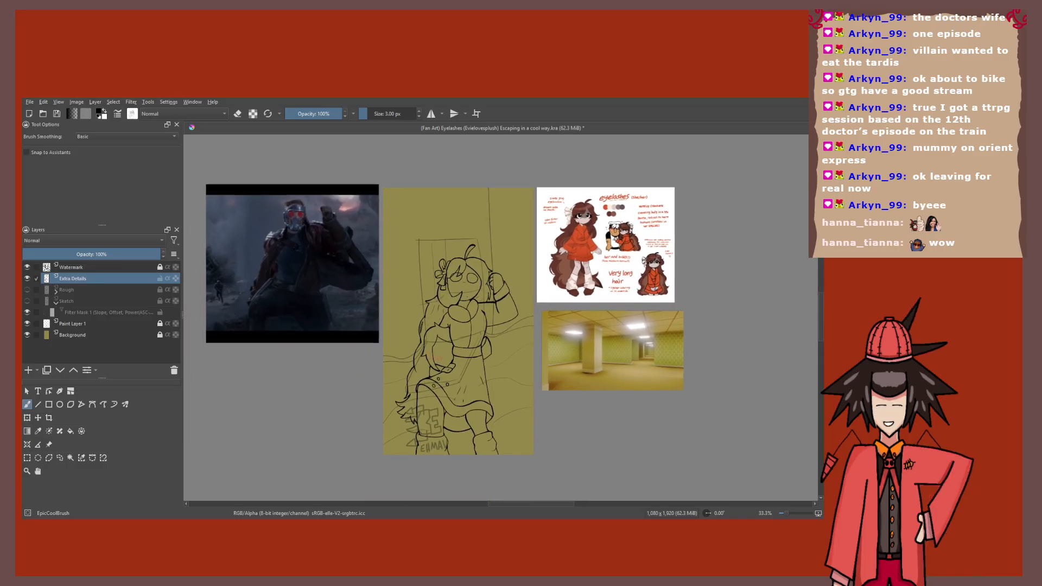
Step: Ink a small solid mole on the lower cheek near the jawline, below the uncovered eye
{"action": "scroll", "coordinate": [467, 295], "scroll_direction": "up", "scroll_amount": 3}
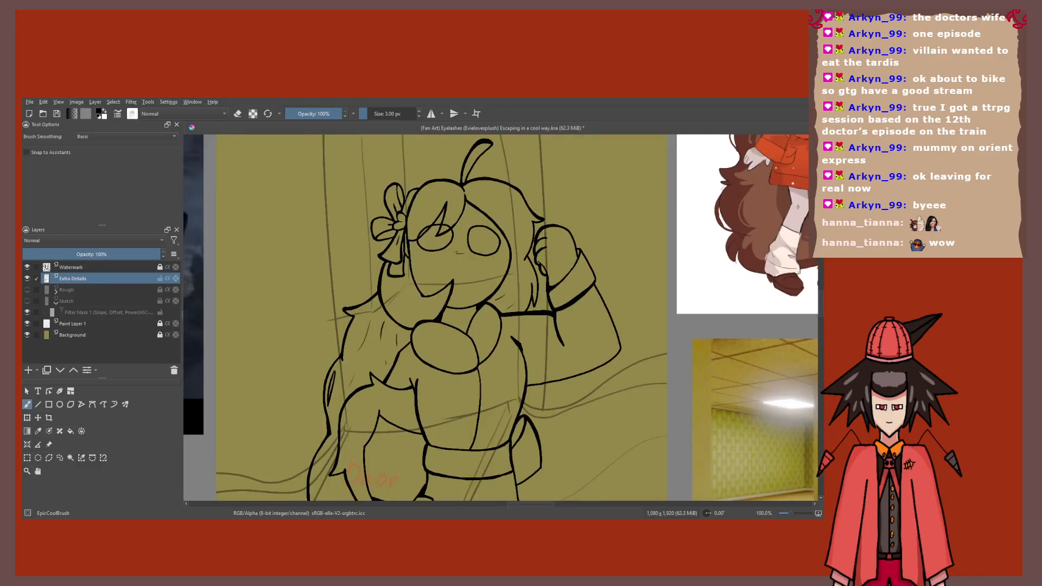
{"action": "scroll", "coordinate": [568, 270], "scroll_direction": "up", "scroll_amount": 5}
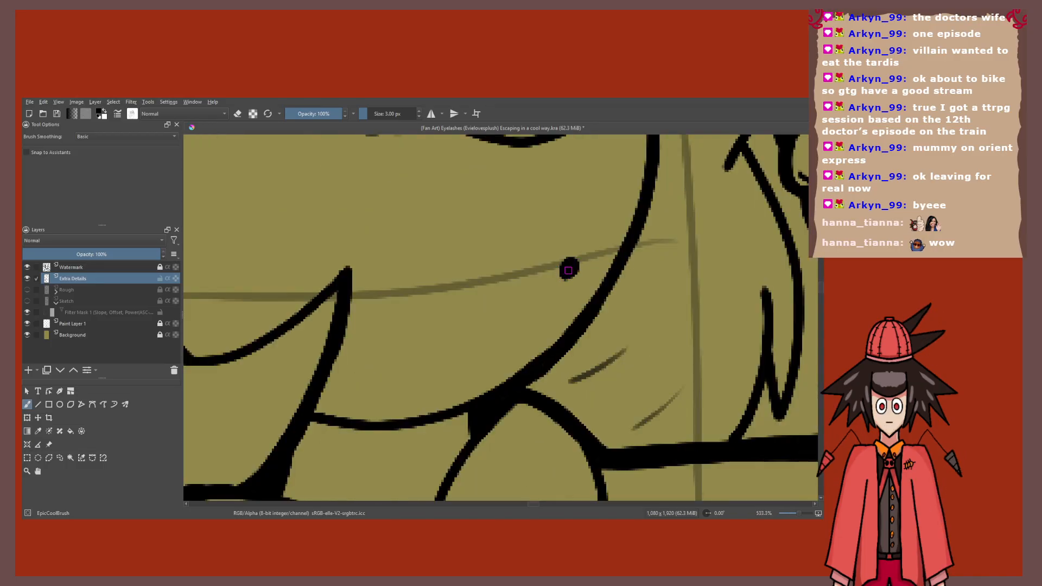
{"action": "scroll", "coordinate": [568, 270], "scroll_direction": "down", "scroll_amount": 5}
Step: Compare with the face on the reference sheet and ink a short slanted line beneath the bang-covered eye
{"action": "scroll", "coordinate": [517, 276], "scroll_direction": "up", "scroll_amount": 2}
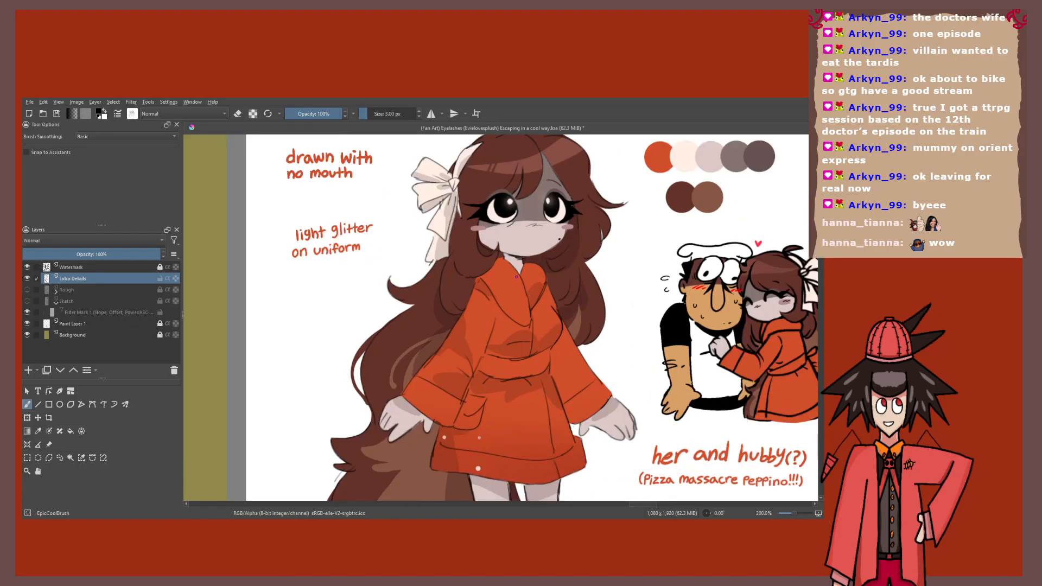
{"action": "scroll", "coordinate": [517, 276], "scroll_direction": "down", "scroll_amount": 2}
{"action": "scroll", "coordinate": [549, 249], "scroll_direction": "up", "scroll_amount": 3}
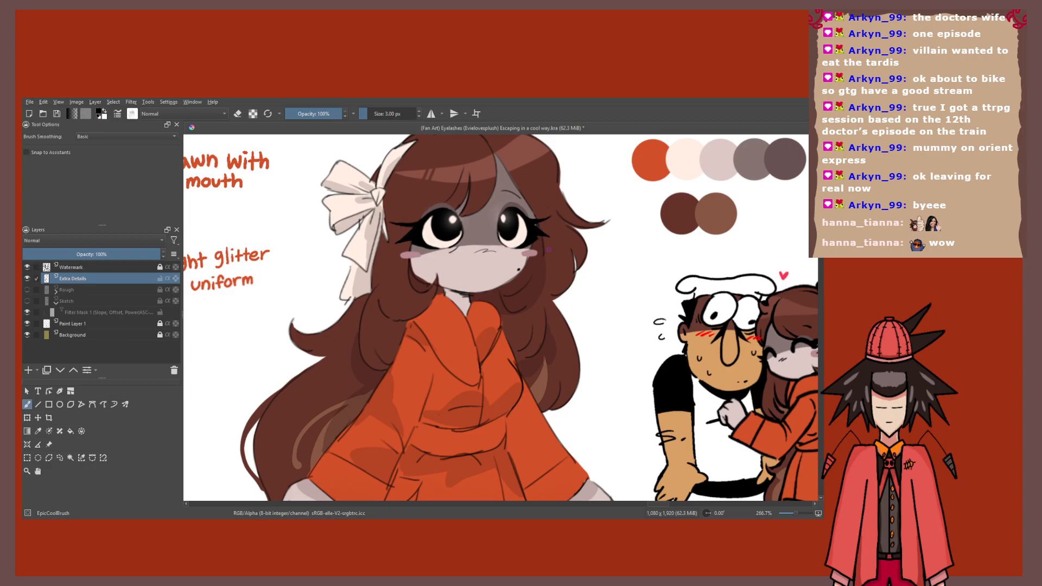
{"action": "scroll", "coordinate": [455, 255], "scroll_direction": "down", "scroll_amount": 4}
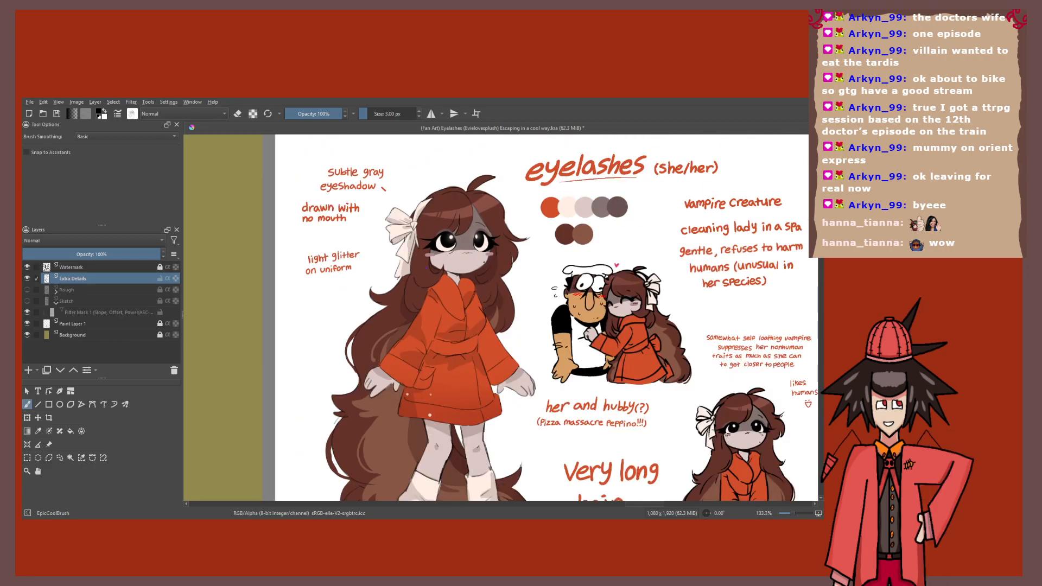
{"action": "left_click_drag", "start_coordinate": [440, 282], "coordinate": [577, 194]}
{"action": "scroll", "coordinate": [327, 299], "scroll_direction": "up", "scroll_amount": 2}
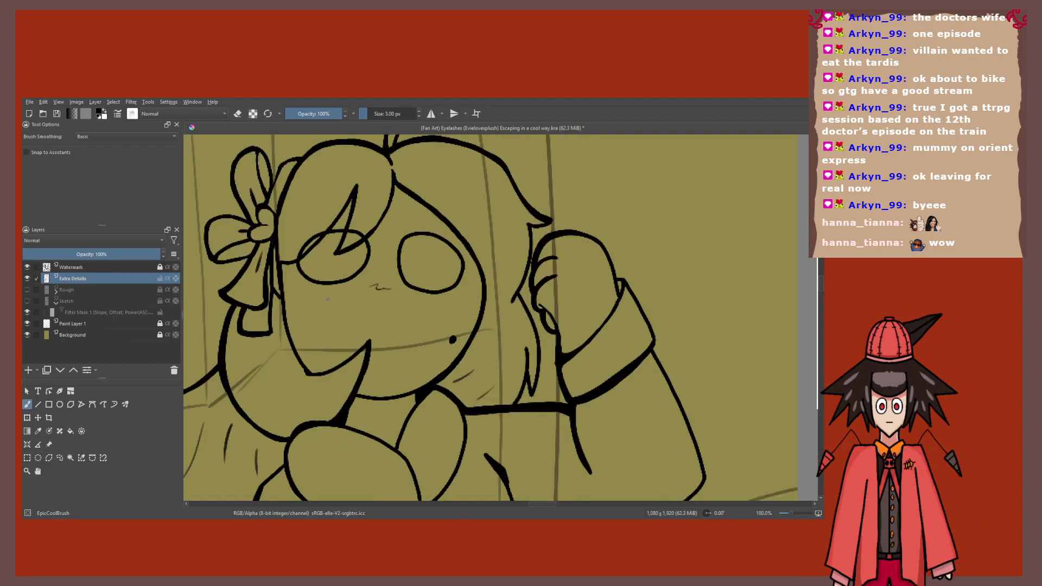
{"action": "scroll", "coordinate": [328, 299], "scroll_direction": "down", "scroll_amount": 2}
{"action": "scroll", "coordinate": [367, 277], "scroll_direction": "up", "scroll_amount": 6}
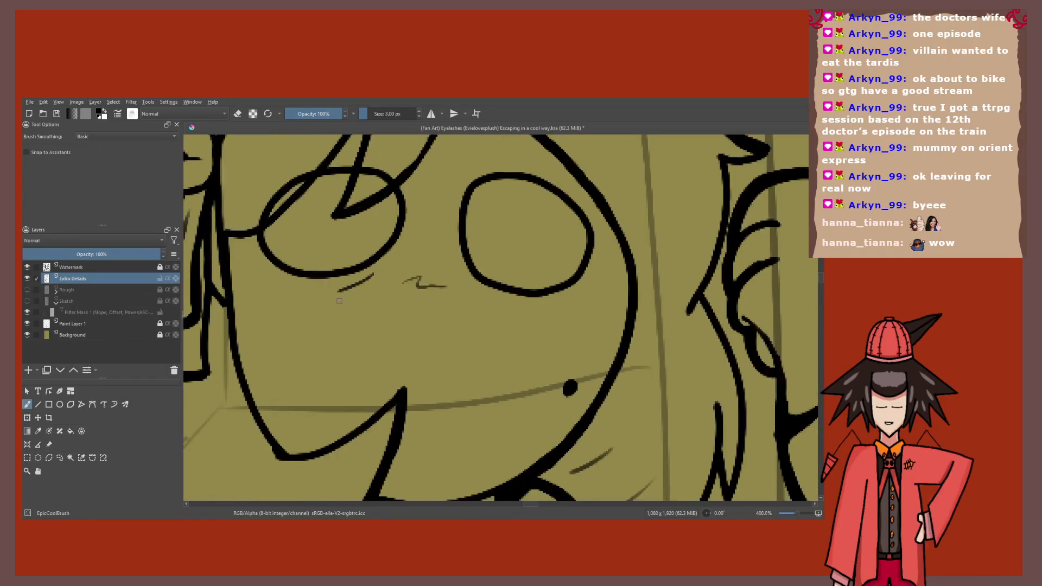
{"action": "scroll", "coordinate": [367, 277], "scroll_direction": "down", "scroll_amount": 3}
Step: Ink pairs of short dashes on the cheeks below the outer corners of both eyes
{"action": "left_click_drag", "start_coordinate": [497, 284], "coordinate": [237, 327]}
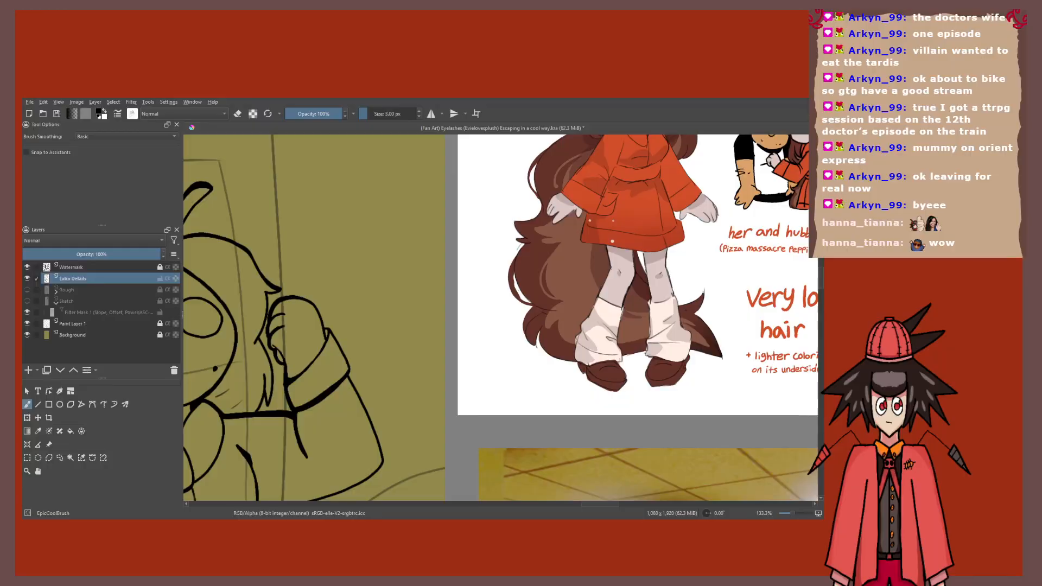
{"action": "scroll", "coordinate": [455, 300], "scroll_direction": "up", "scroll_amount": 2}
{"action": "scroll", "coordinate": [455, 299], "scroll_direction": "down", "scroll_amount": 2}
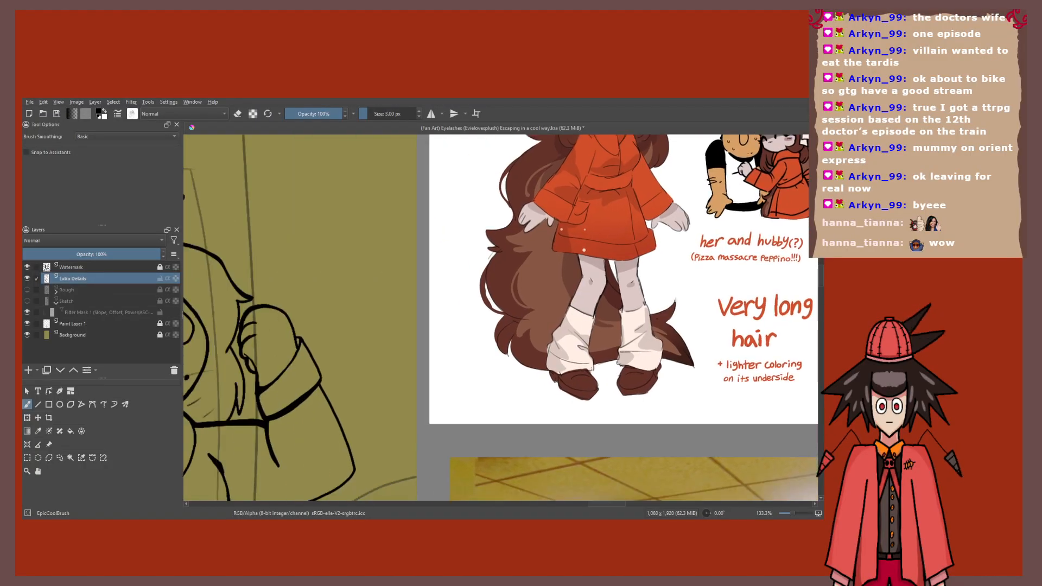
{"action": "left_click_drag", "start_coordinate": [271, 300], "coordinate": [597, 299]}
{"action": "scroll", "coordinate": [455, 300], "scroll_direction": "up", "scroll_amount": 4}
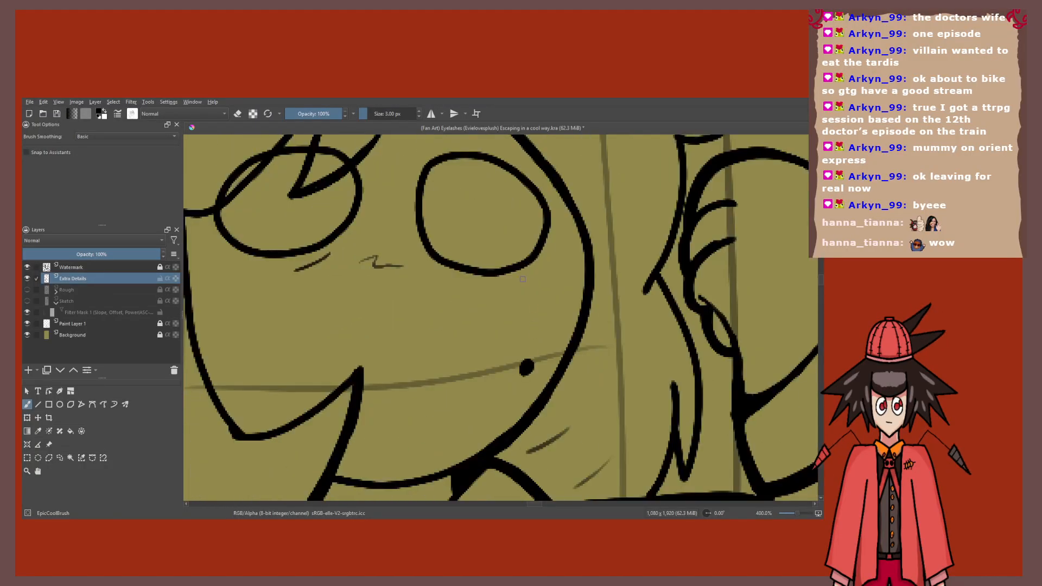
{"action": "left_click_drag", "start_coordinate": [523, 282], "coordinate": [526, 288]}
{"action": "left_click_drag", "start_coordinate": [502, 287], "coordinate": [507, 296]}
{"action": "scroll", "coordinate": [219, 256], "scroll_direction": "down", "scroll_amount": 5}
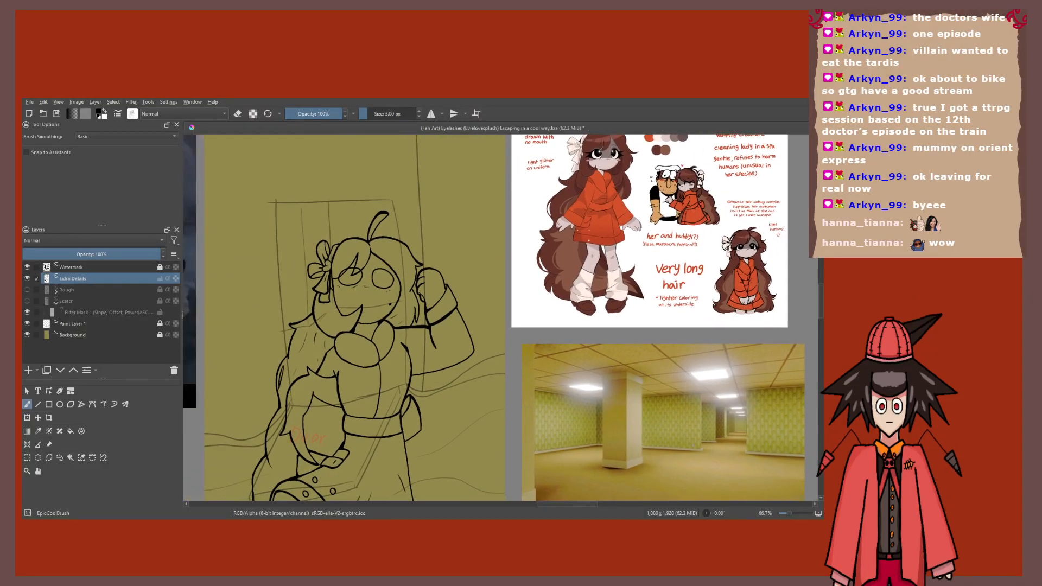
Step: Check the eyes against the Rough layer, hide it again, and ink U-shaped irises hanging from both upper lids
{"action": "left_click", "coordinate": [27, 290]}
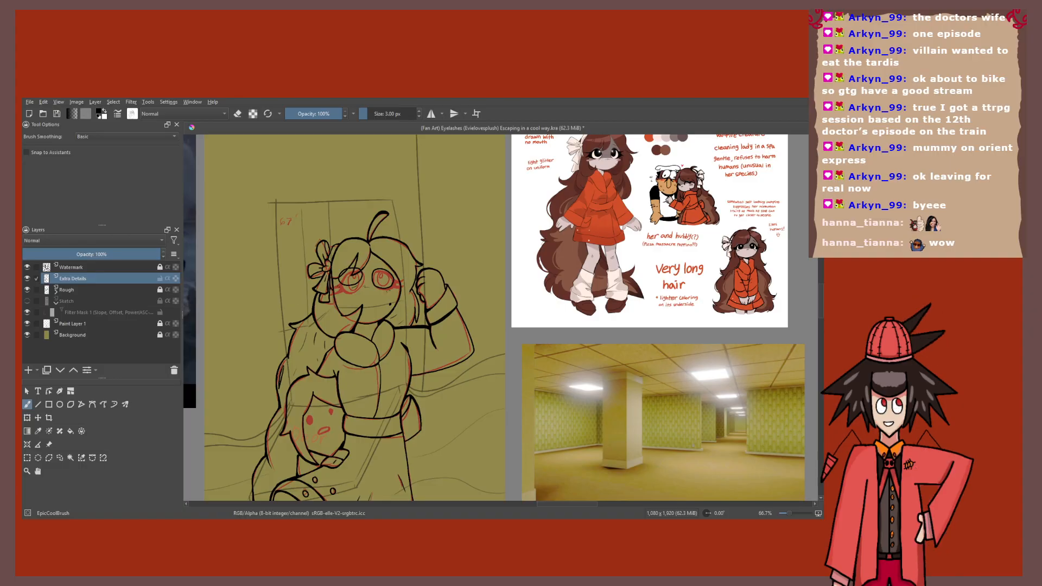
{"action": "left_click", "coordinate": [27, 290]}
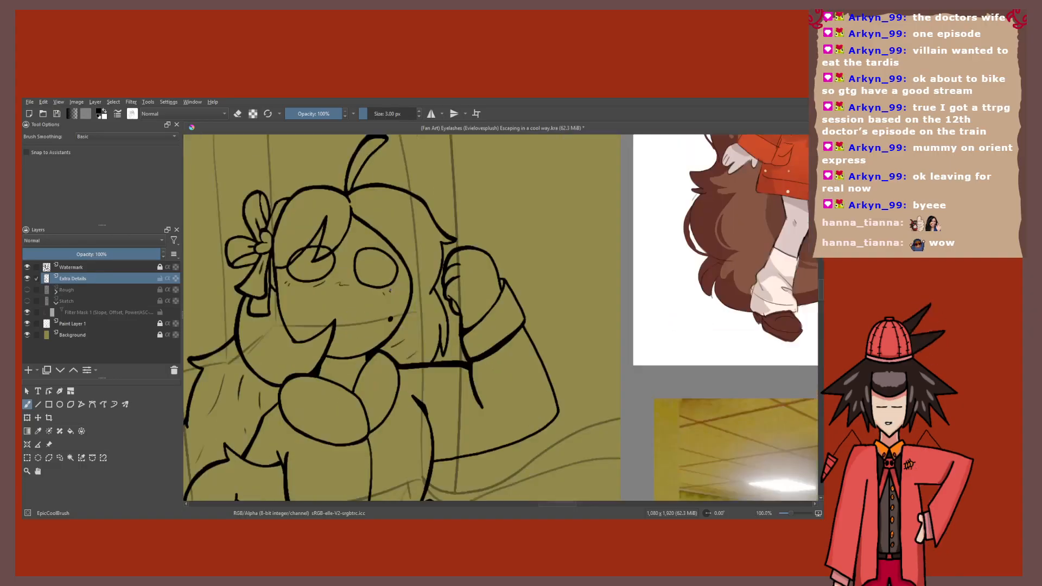
{"action": "scroll", "coordinate": [393, 295], "scroll_direction": "up", "scroll_amount": 2}
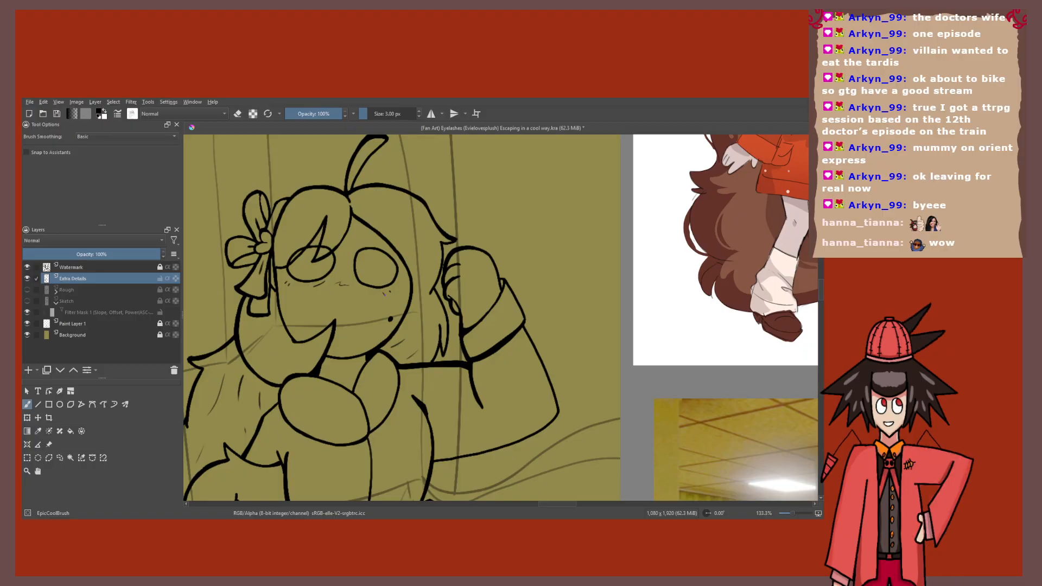
{"action": "scroll", "coordinate": [349, 284], "scroll_direction": "up", "scroll_amount": 3}
{"action": "mouse_move", "coordinate": [465, 195]}
{"action": "left_mouse_down"}
{"action": "mouse_move", "coordinate": [411, 253]}
{"action": "mouse_move", "coordinate": [381, 188]}
{"action": "left_mouse_up"}
{"action": "scroll", "coordinate": [391, 185], "scroll_direction": "down", "scroll_amount": 3}
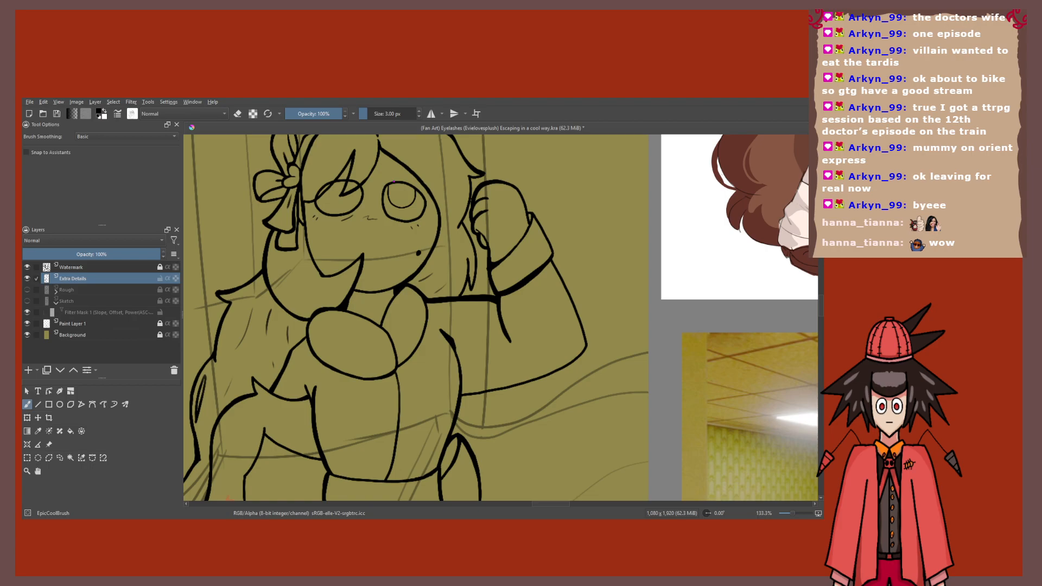
{"action": "scroll", "coordinate": [393, 181], "scroll_direction": "up", "scroll_amount": 2}
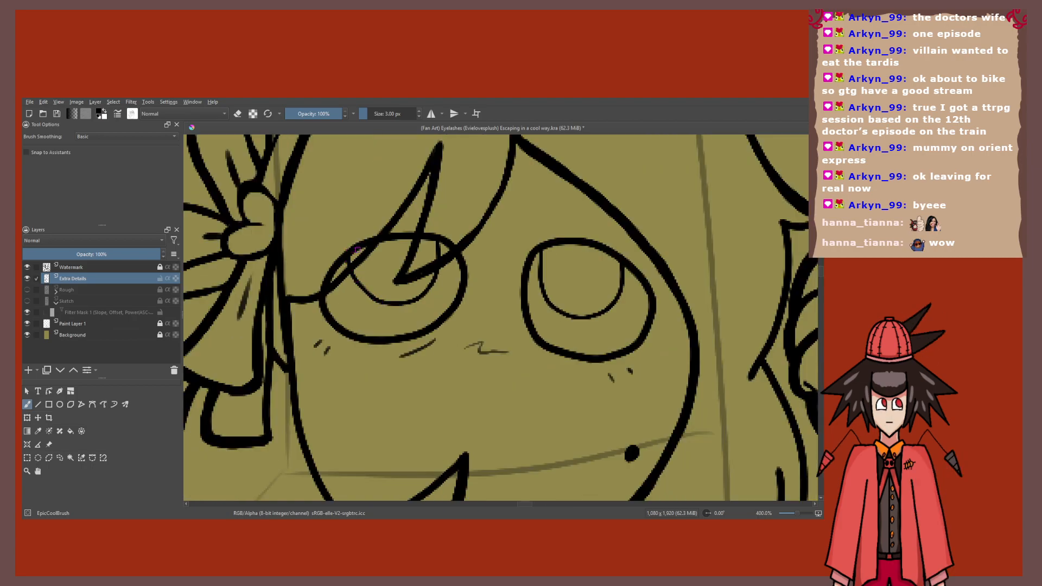
{"action": "scroll", "coordinate": [394, 181], "scroll_direction": "down", "scroll_amount": 5}
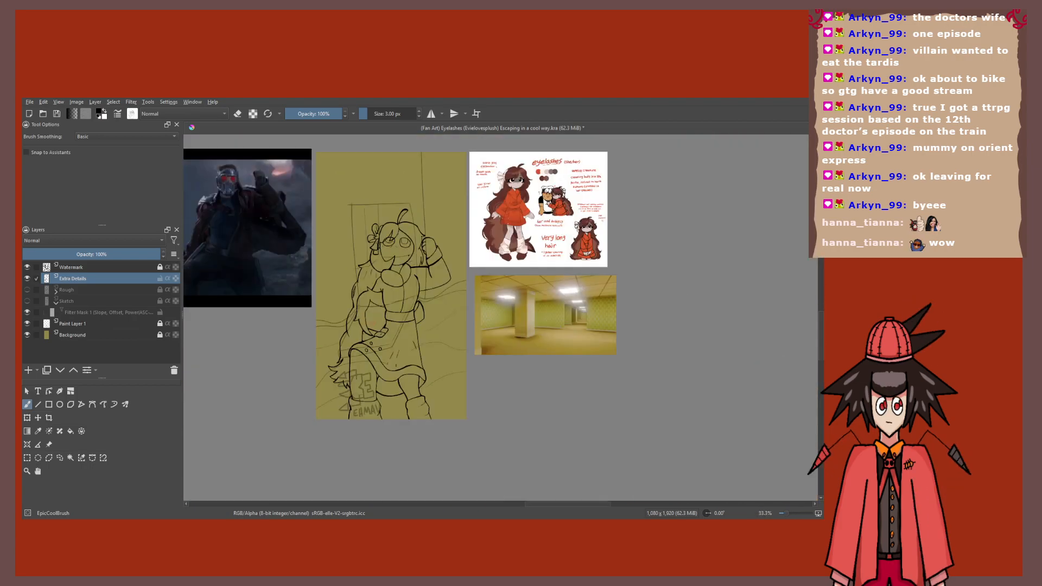
Step: Examine the inked irises up close and in the whole figure, and compare them with the reference sheet's eyes
{"action": "scroll", "coordinate": [390, 237], "scroll_direction": "up", "scroll_amount": 8}
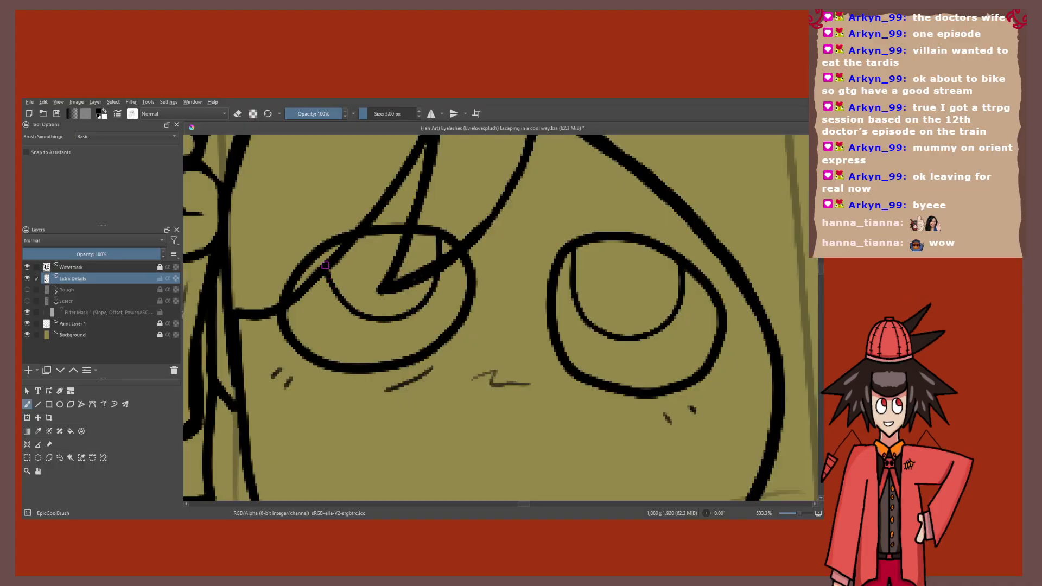
{"action": "scroll", "coordinate": [327, 248], "scroll_direction": "down", "scroll_amount": 5}
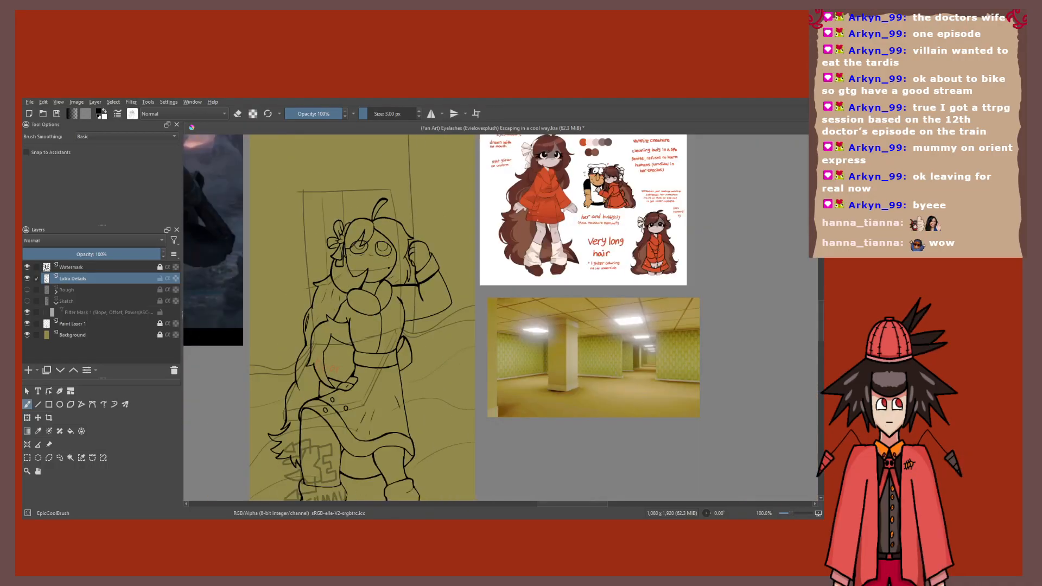
{"action": "scroll", "coordinate": [397, 250], "scroll_direction": "down", "scroll_amount": 4}
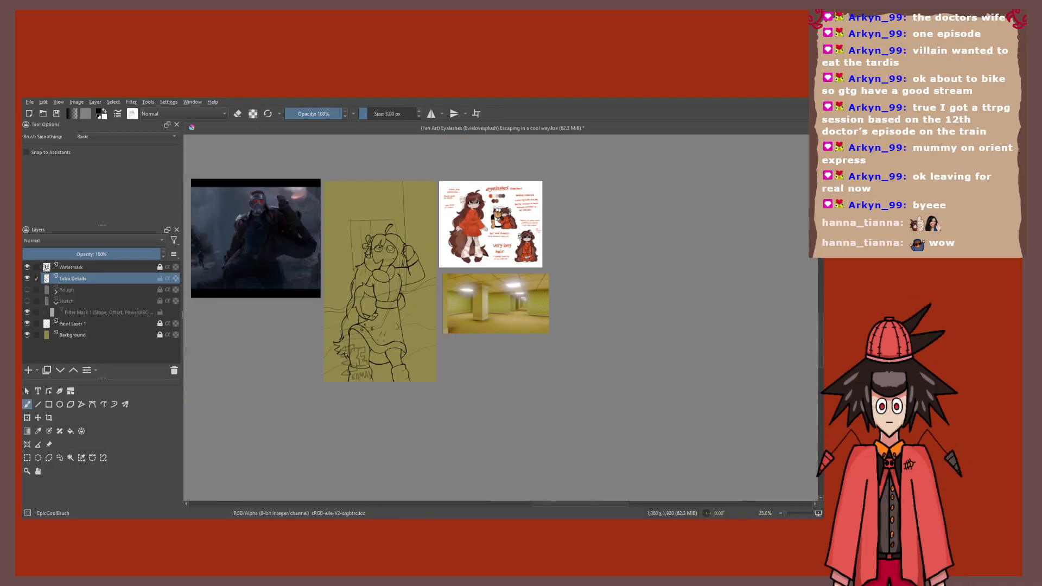
{"action": "scroll", "coordinate": [480, 204], "scroll_direction": "up", "scroll_amount": 3}
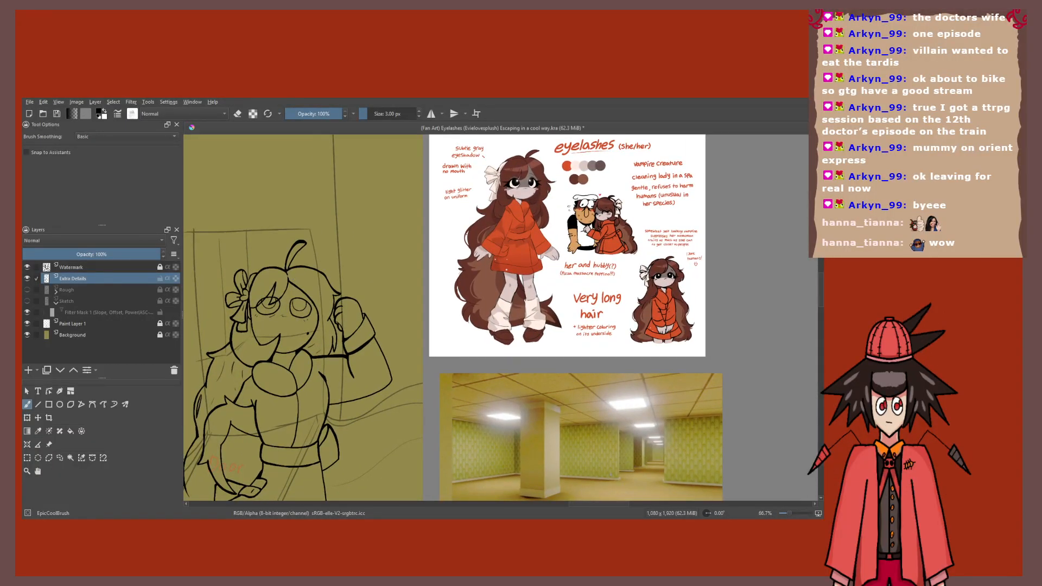
{"action": "scroll", "coordinate": [524, 191], "scroll_direction": "up", "scroll_amount": 1}
{"action": "scroll", "coordinate": [548, 160], "scroll_direction": "up", "scroll_amount": 4}
{"action": "scroll", "coordinate": [392, 264], "scroll_direction": "down", "scroll_amount": 6}
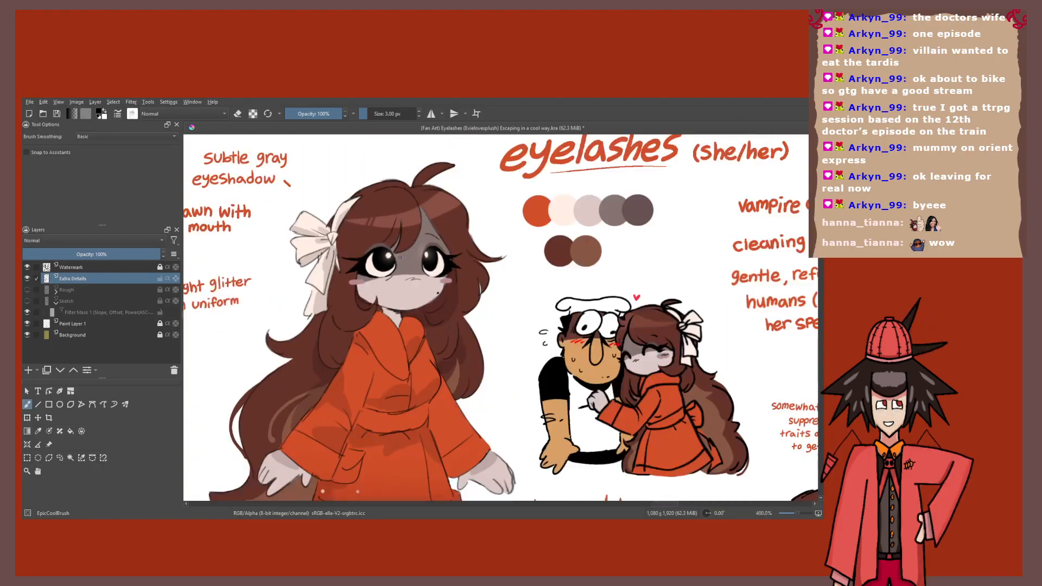
Step: Return from the reference sheet to the drawing and re-ink a curved iris outline inside each eye with a 3 px brush
{"action": "left_click_drag", "start_coordinate": [401, 326], "coordinate": [512, 281]}
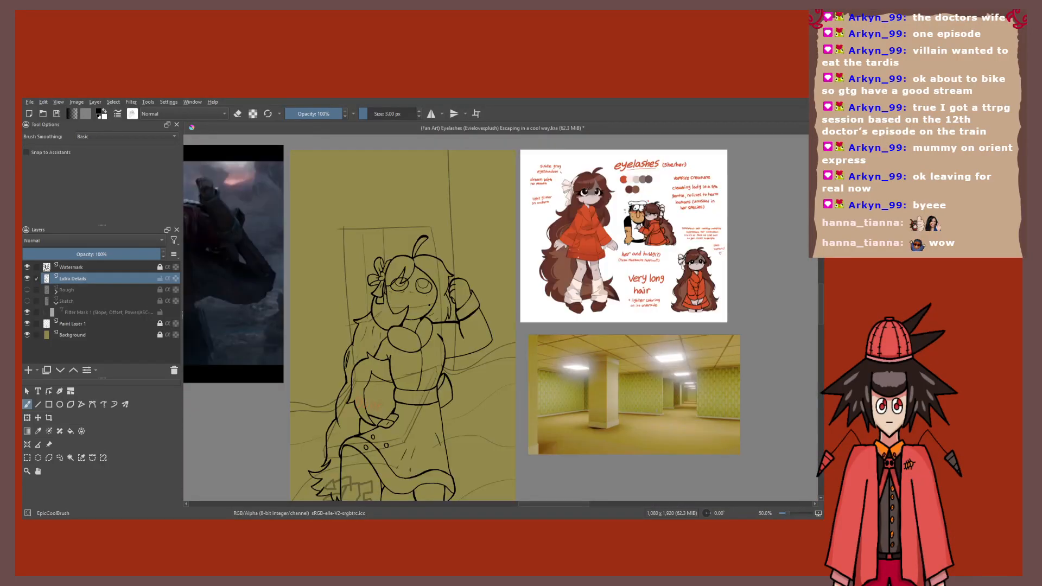
{"action": "scroll", "coordinate": [422, 285], "scroll_direction": "up", "scroll_amount": 6}
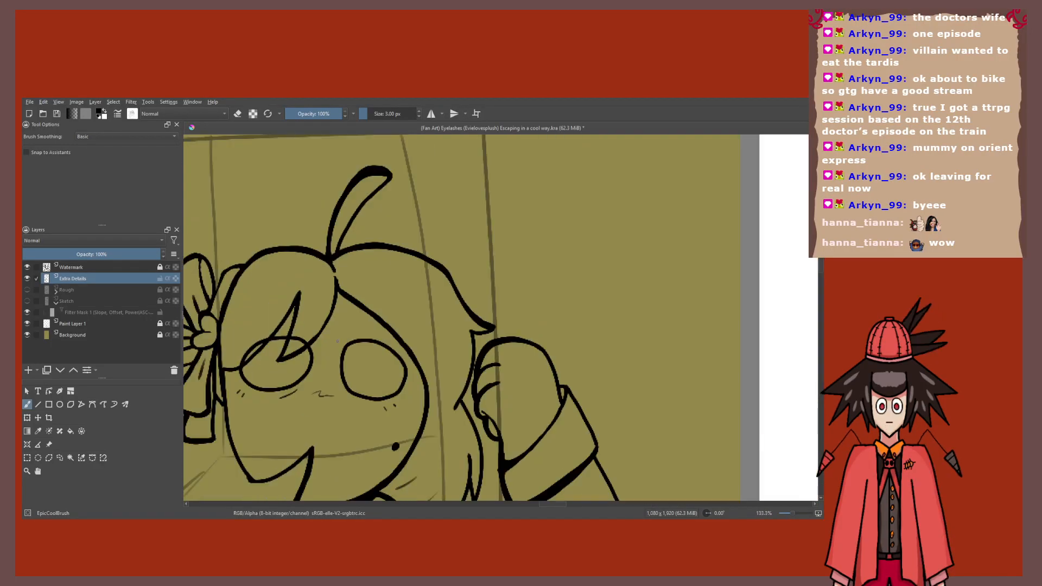
{"action": "mouse_move", "coordinate": [439, 358]}
{"action": "left_mouse_down"}
{"action": "mouse_move", "coordinate": [350, 401]}
{"action": "mouse_move", "coordinate": [441, 316]}
{"action": "left_mouse_up"}
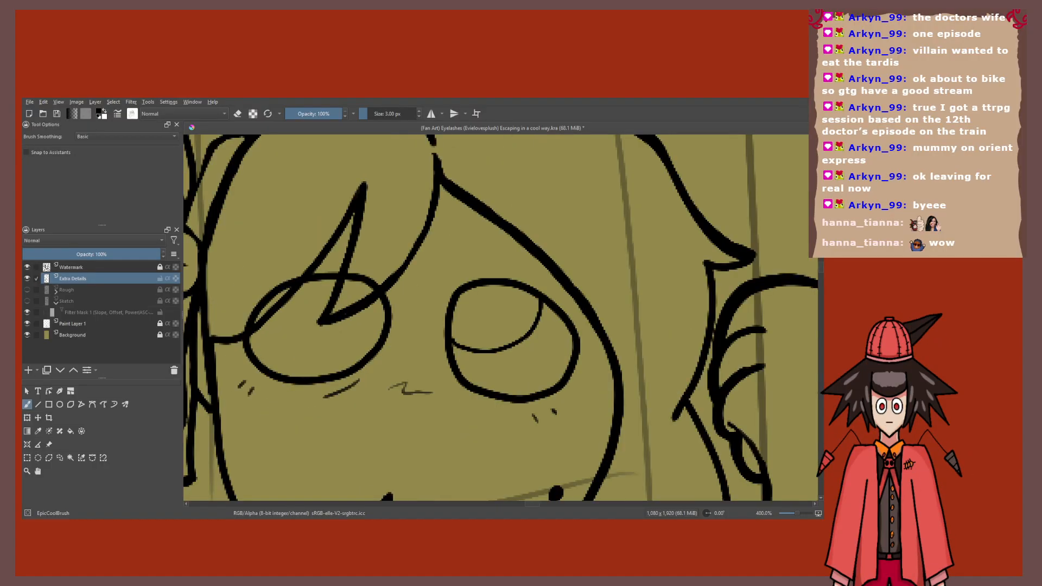
{"action": "scroll", "coordinate": [500, 317], "scroll_direction": "down", "scroll_amount": 3}
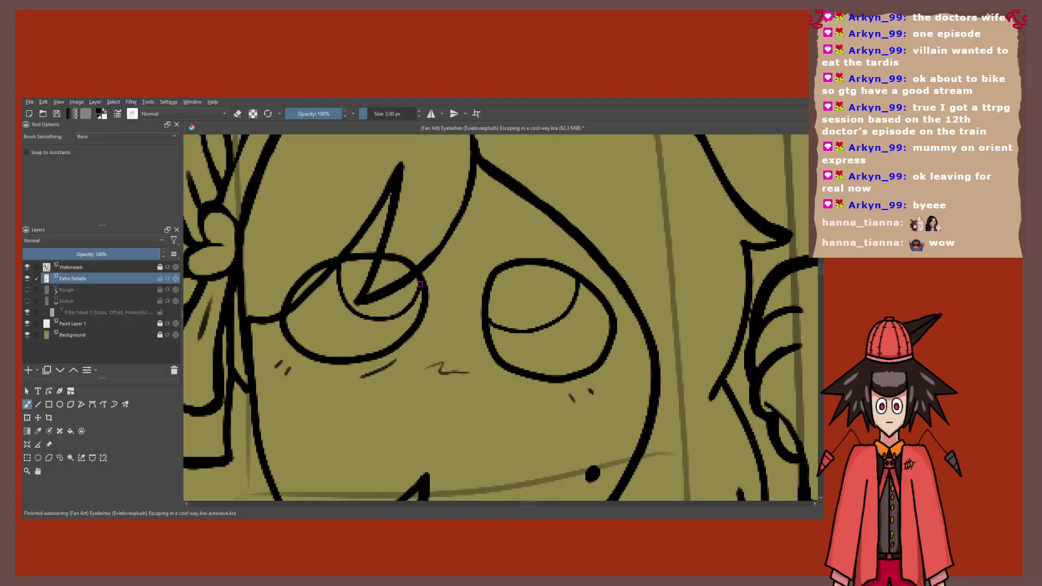
{"action": "scroll", "coordinate": [500, 317], "scroll_direction": "down", "scroll_amount": 3}
{"action": "left_click_drag", "start_coordinate": [500, 317], "coordinate": [454, 352]}
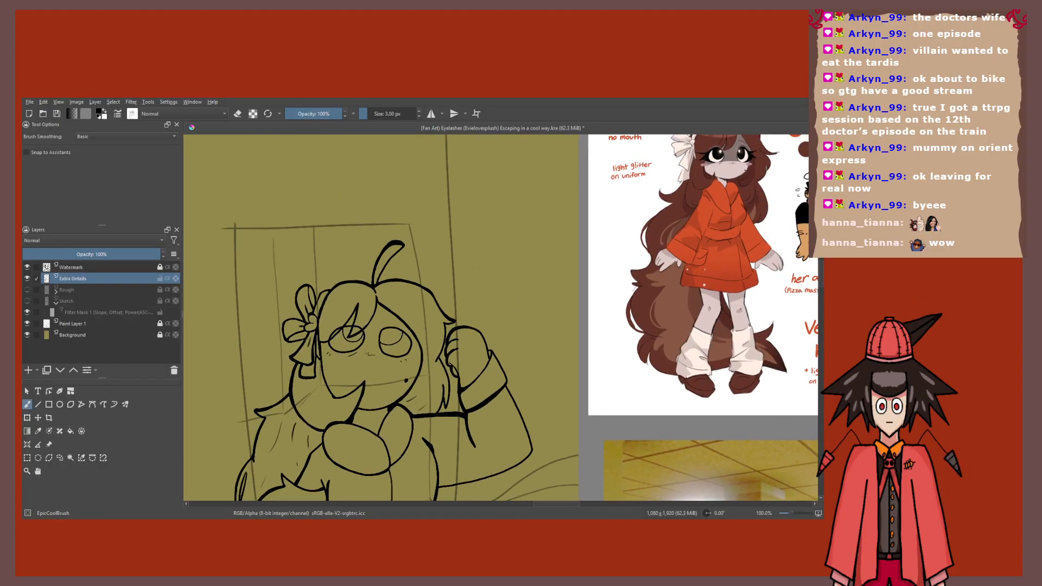
{"action": "scroll", "coordinate": [352, 346], "scroll_direction": "up", "scroll_amount": 5}
{"action": "mouse_move", "coordinate": [305, 298]}
{"action": "left_mouse_down"}
{"action": "mouse_move", "coordinate": [355, 320]}
{"action": "mouse_move", "coordinate": [393, 310]}
{"action": "mouse_move", "coordinate": [411, 288]}
{"action": "left_mouse_up"}
{"action": "scroll", "coordinate": [406, 288], "scroll_direction": "down", "scroll_amount": 4}
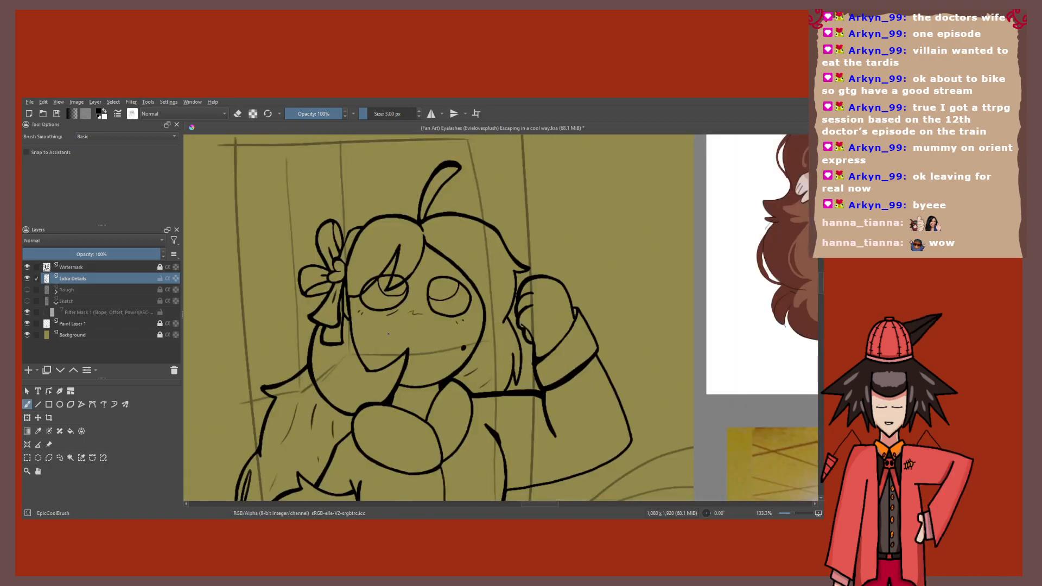
Step: Thicken the iris curves in both eyes with a 5 px brush, and set the brush size back to 3 px
{"action": "scroll", "coordinate": [395, 280], "scroll_direction": "up", "scroll_amount": 10}
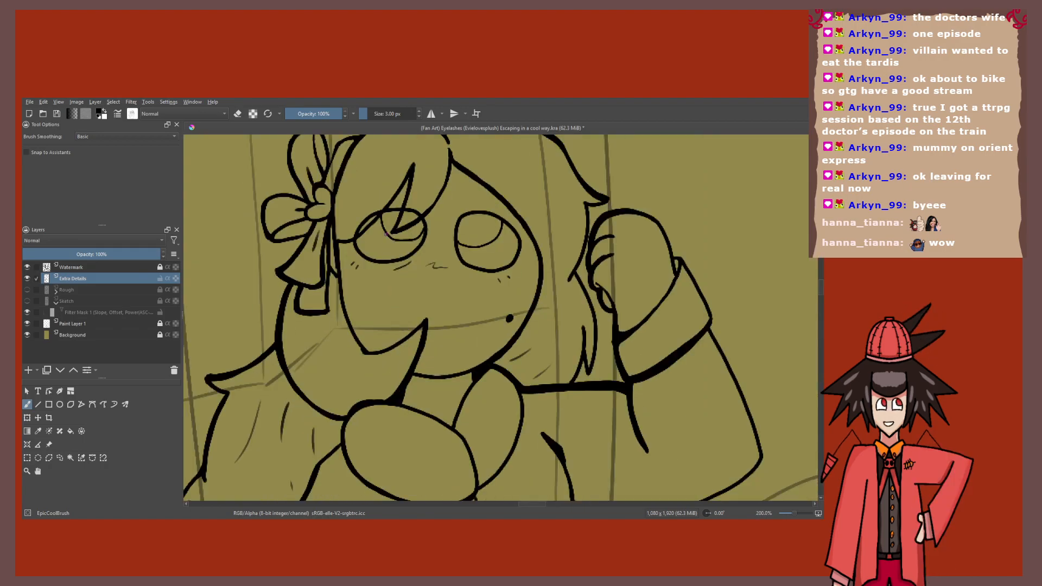
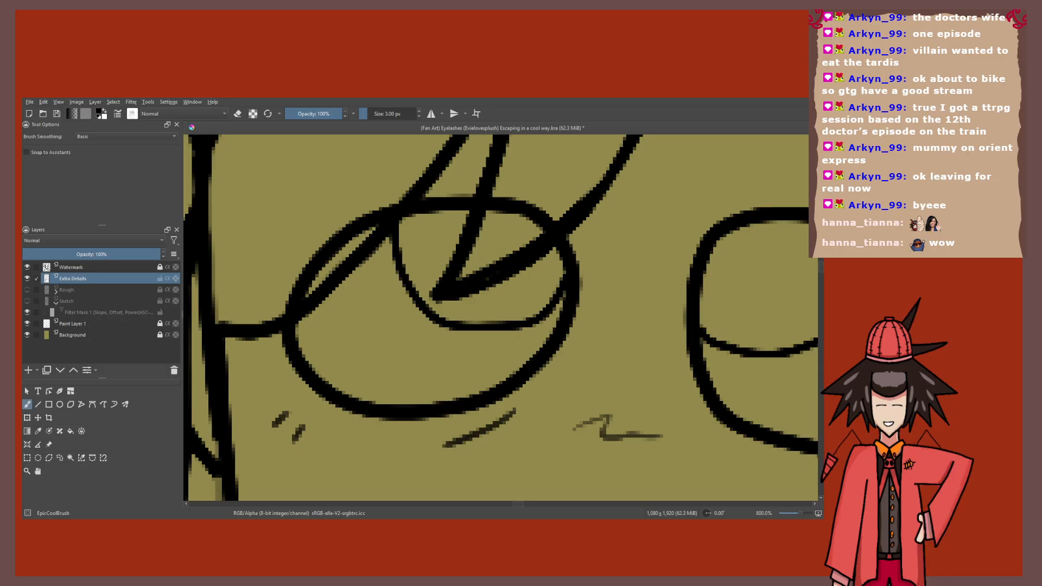
{"action": "left_click_drag", "start_coordinate": [429, 282], "coordinate": [375, 311]}
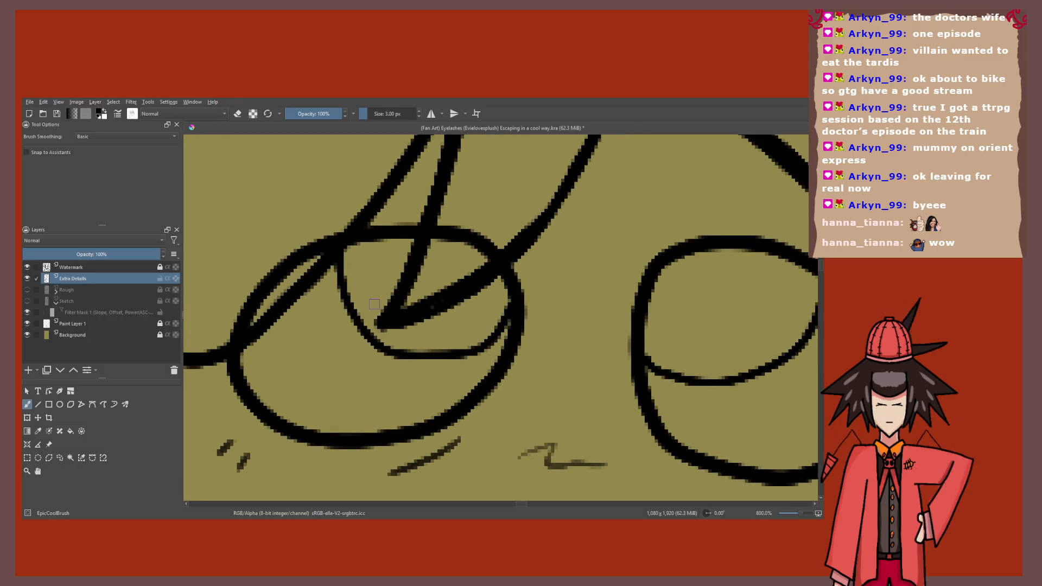
{"action": "key", "text": "bracketright"}
{"action": "key", "text": "bracketright"}
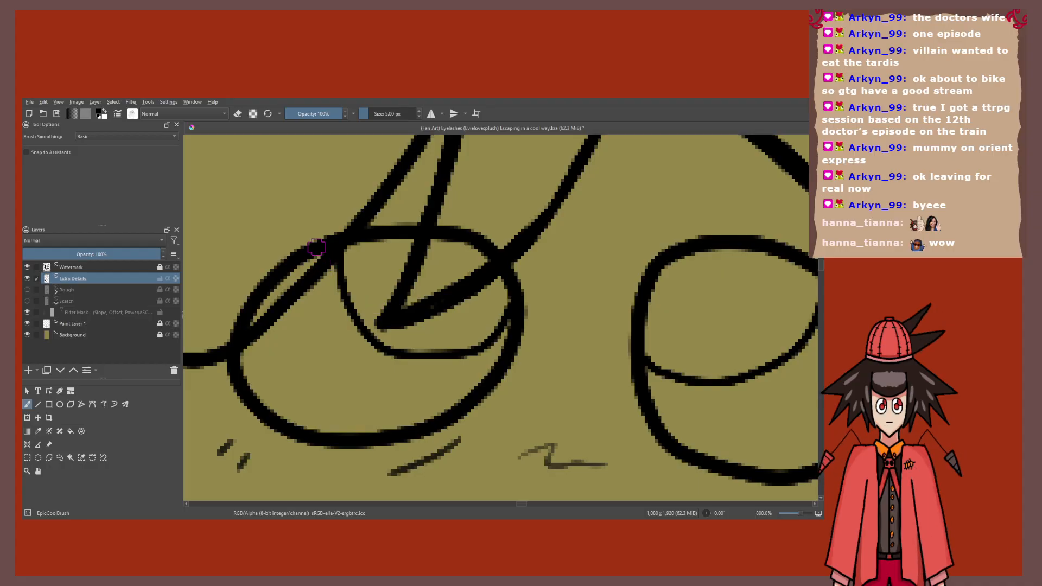
{"action": "mouse_move", "coordinate": [316, 248]}
{"action": "left_mouse_down"}
{"action": "mouse_move", "coordinate": [430, 368]}
{"action": "mouse_move", "coordinate": [484, 350]}
{"action": "mouse_move", "coordinate": [510, 316]}
{"action": "mouse_move", "coordinate": [473, 355]}
{"action": "mouse_move", "coordinate": [429, 360]}
{"action": "left_mouse_up"}
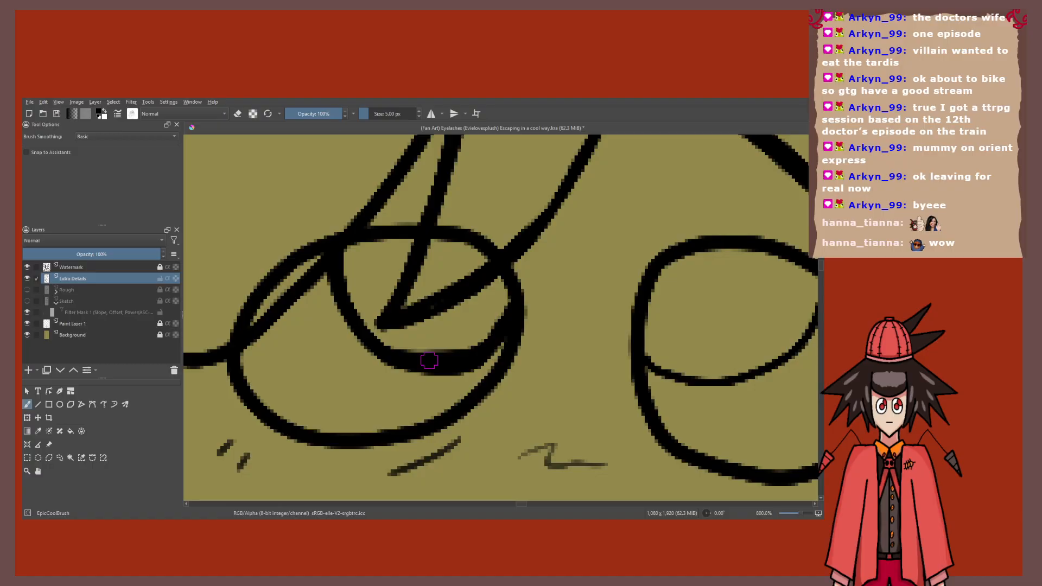
{"action": "left_click_drag", "start_coordinate": [721, 329], "coordinate": [447, 320]}
{"action": "mouse_move", "coordinate": [550, 278]}
{"action": "left_mouse_down"}
{"action": "mouse_move", "coordinate": [521, 349]}
{"action": "mouse_move", "coordinate": [472, 373]}
{"action": "mouse_move", "coordinate": [410, 375]}
{"action": "mouse_move", "coordinate": [359, 350]}
{"action": "left_mouse_up"}
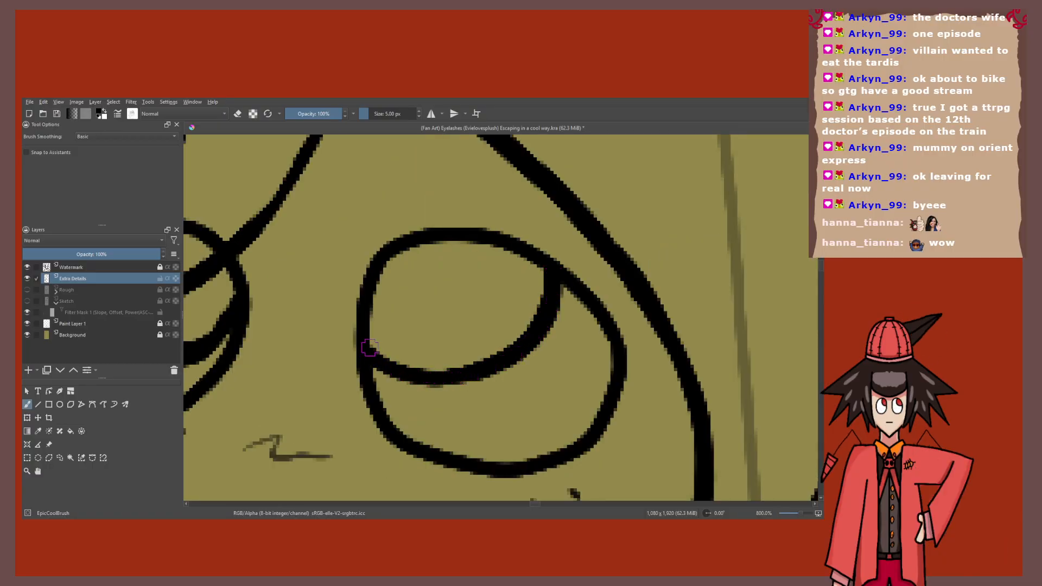
{"action": "scroll", "coordinate": [424, 339], "scroll_direction": "down", "scroll_amount": 6}
{"action": "scroll", "coordinate": [425, 340], "scroll_direction": "down", "scroll_amount": 3}
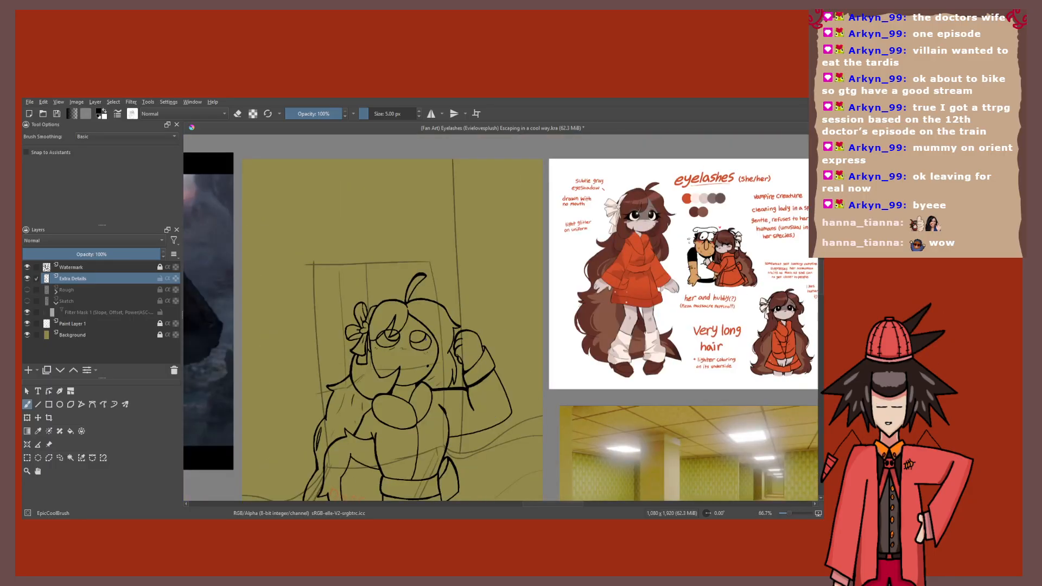
{"action": "key", "text": "bracketleft"}
{"action": "key", "text": "bracketleft"}
Step: Study the eyes on the reference sheet and try a small oval highlight in the uncovered eye's iris
{"action": "left_click_drag", "start_coordinate": [425, 339], "coordinate": [425, 301]}
{"action": "mouse_move", "coordinate": [653, 176]}
{"action": "left_mouse_down"}
{"action": "mouse_move", "coordinate": [517, 255]}
{"action": "mouse_move", "coordinate": [404, 280]}
{"action": "left_mouse_up"}
{"action": "scroll", "coordinate": [404, 280], "scroll_direction": "up", "scroll_amount": 6}
{"action": "scroll", "coordinate": [405, 280], "scroll_direction": "down", "scroll_amount": 2}
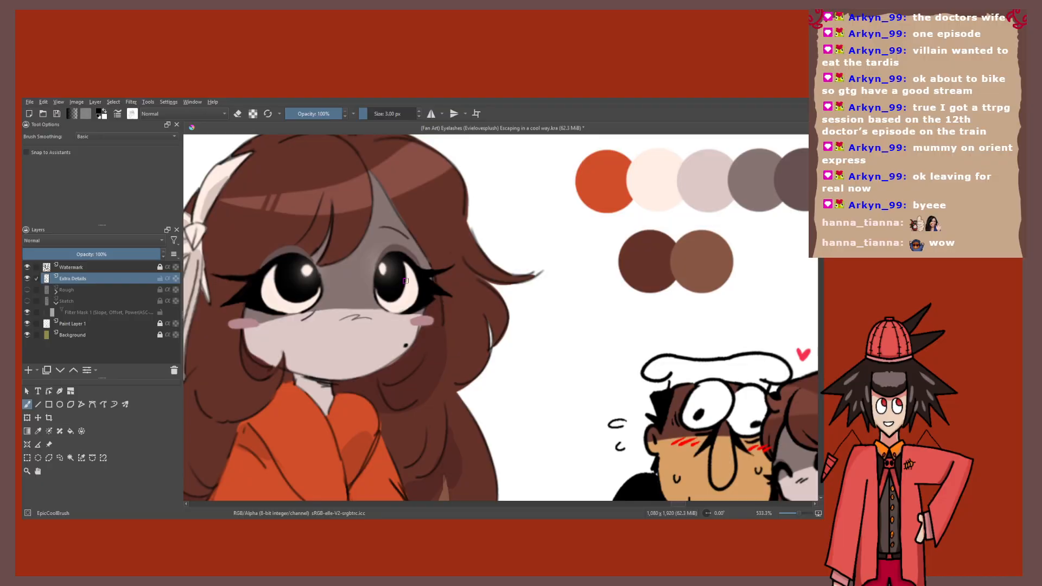
{"action": "scroll", "coordinate": [405, 281], "scroll_direction": "down", "scroll_amount": 6}
{"action": "left_click_drag", "start_coordinate": [187, 402], "coordinate": [394, 299]}
{"action": "scroll", "coordinate": [394, 299], "scroll_direction": "up", "scroll_amount": 5}
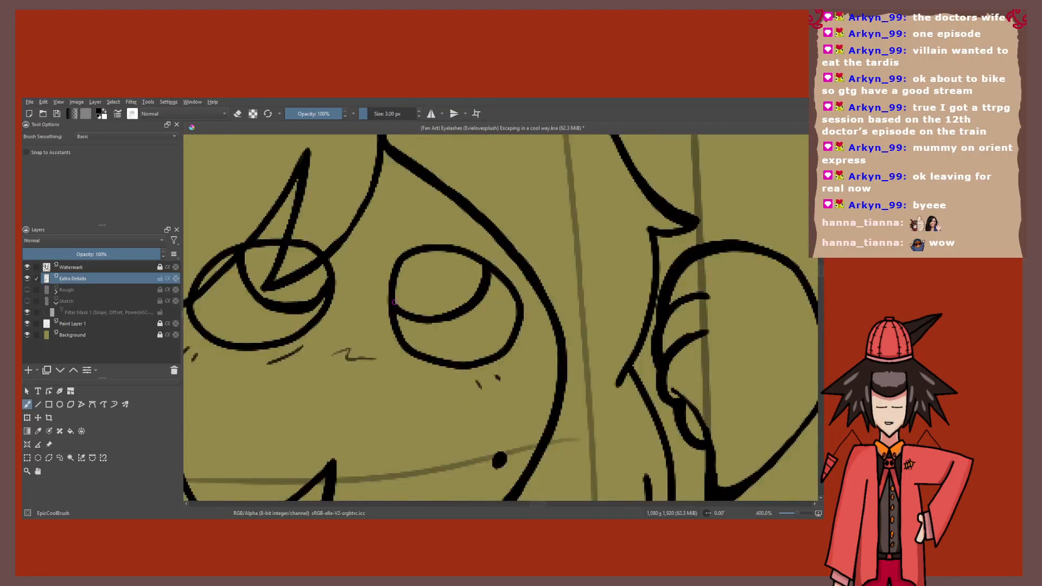
{"action": "mouse_move", "coordinate": [418, 254]}
{"action": "left_mouse_down"}
{"action": "mouse_move", "coordinate": [412, 275]}
{"action": "mouse_move", "coordinate": [421, 255]}
{"action": "left_mouse_up"}
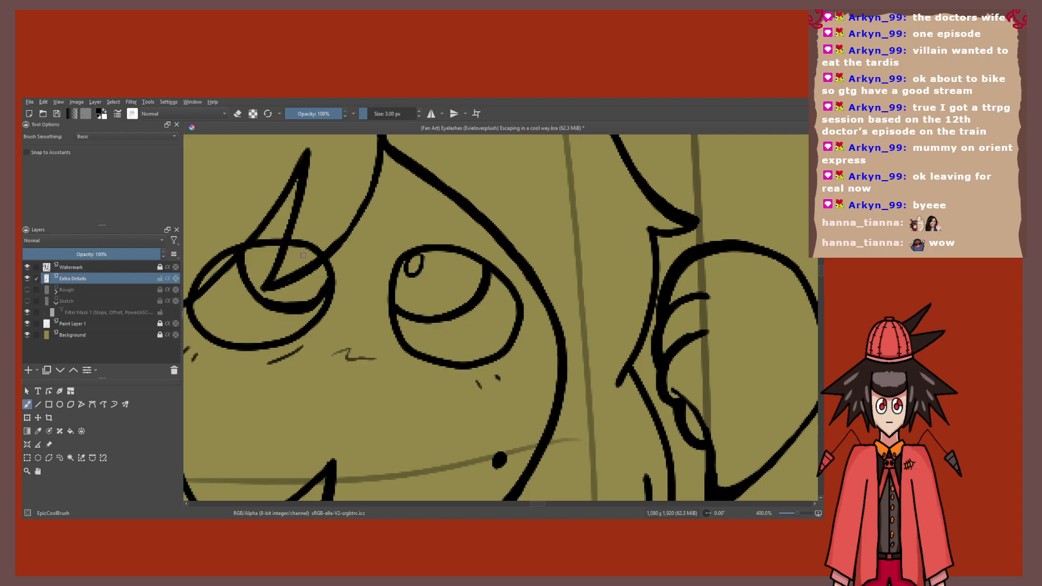
Step: Try a matching small oval highlight in the iris of the bang-covered eye
{"action": "scroll", "coordinate": [317, 265], "scroll_direction": "down", "scroll_amount": 4}
{"action": "left_click_drag", "start_coordinate": [303, 325], "coordinate": [297, 343]}
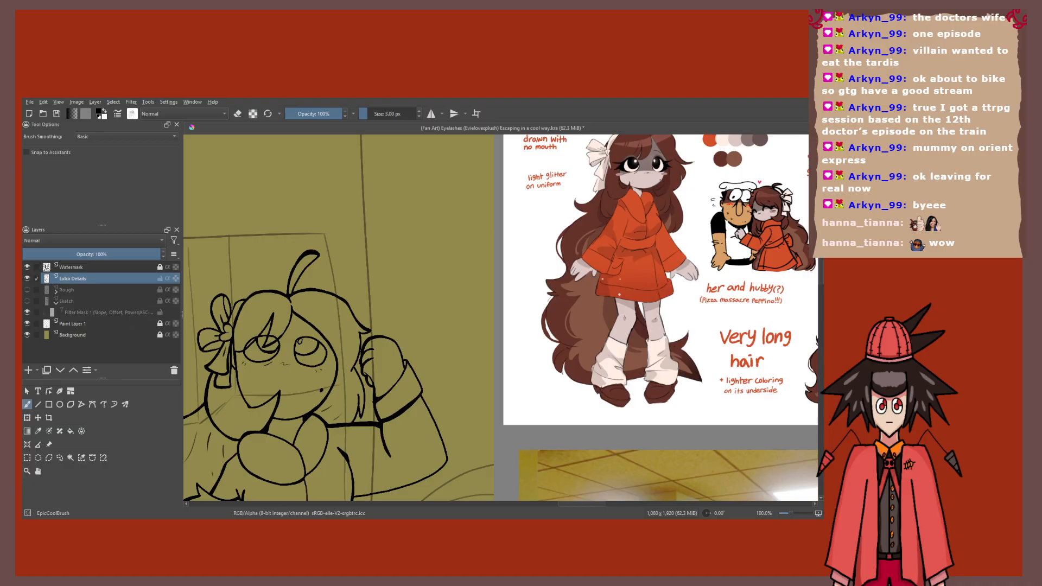
{"action": "scroll", "coordinate": [241, 353], "scroll_direction": "up", "scroll_amount": 6}
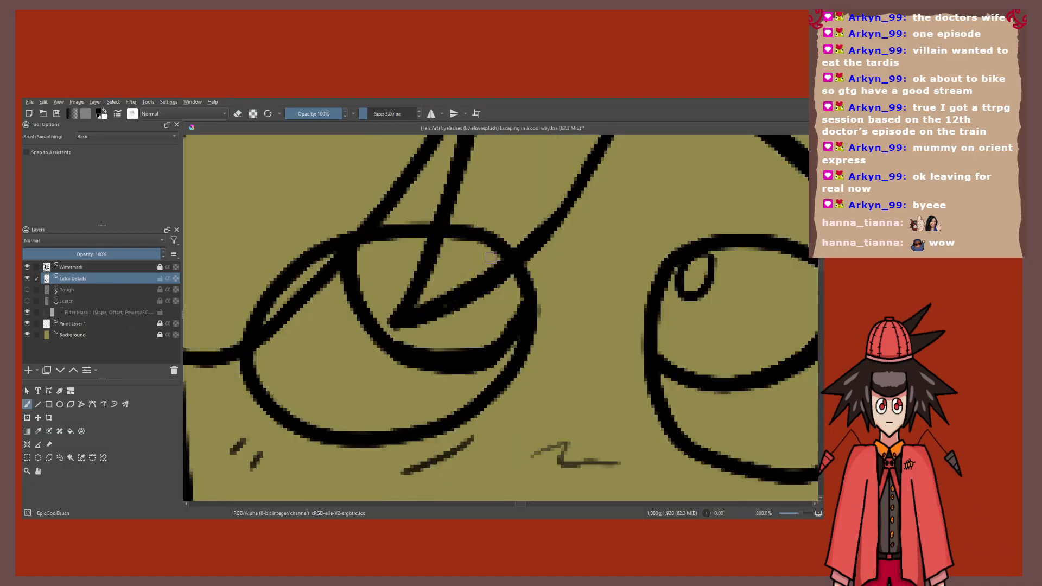
{"action": "mouse_move", "coordinate": [486, 251]}
{"action": "left_mouse_down"}
{"action": "mouse_move", "coordinate": [470, 269]}
{"action": "mouse_move", "coordinate": [496, 264]}
{"action": "left_mouse_up"}
{"action": "scroll", "coordinate": [496, 265], "scroll_direction": "down", "scroll_amount": 1}
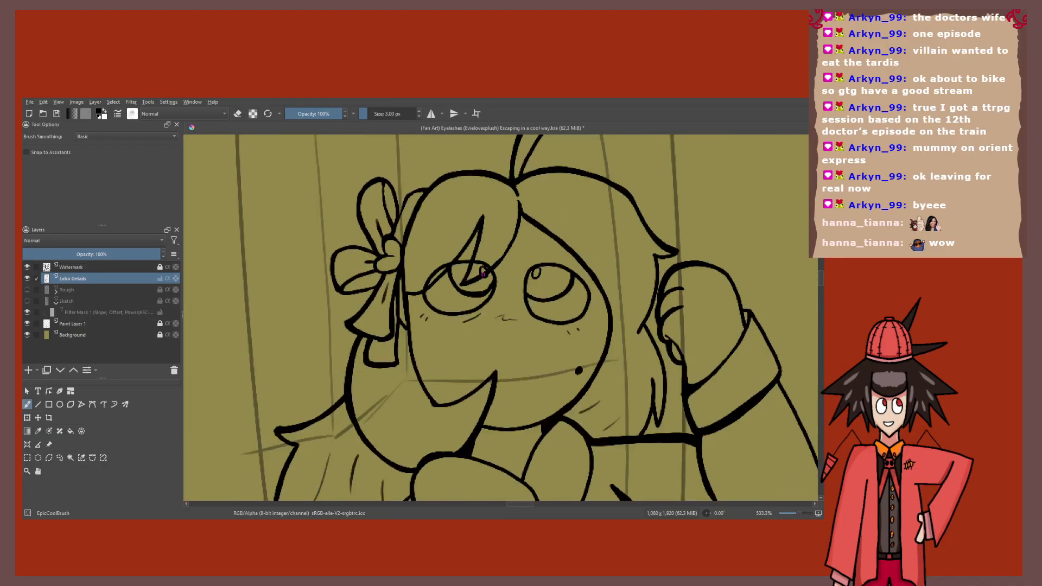
Step: Check the oval highlights up close and against the whole figure, and undo both of them
{"action": "scroll", "coordinate": [483, 274], "scroll_direction": "down", "scroll_amount": 3}
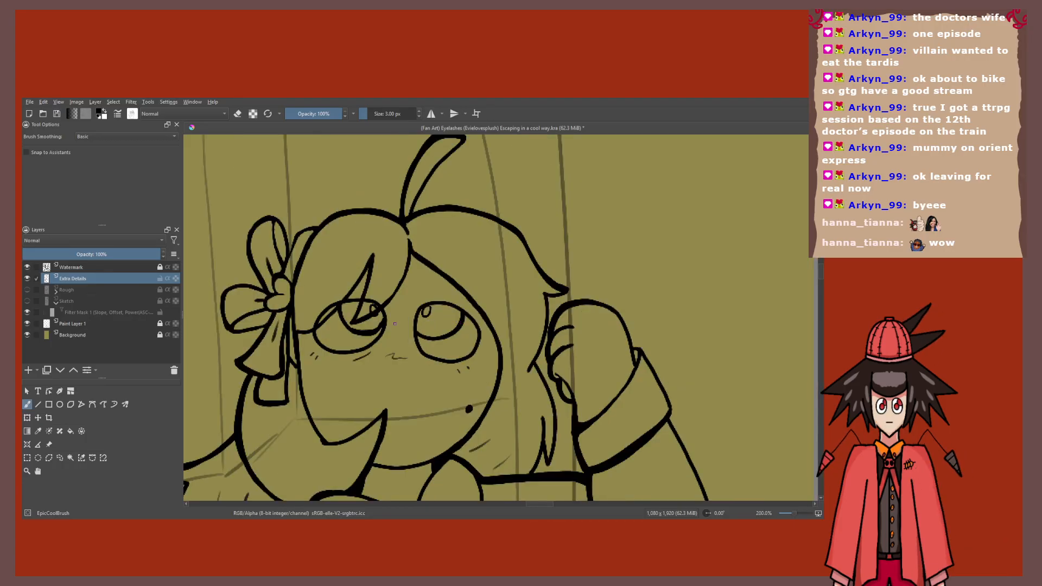
{"action": "scroll", "coordinate": [394, 324], "scroll_direction": "up", "scroll_amount": 3}
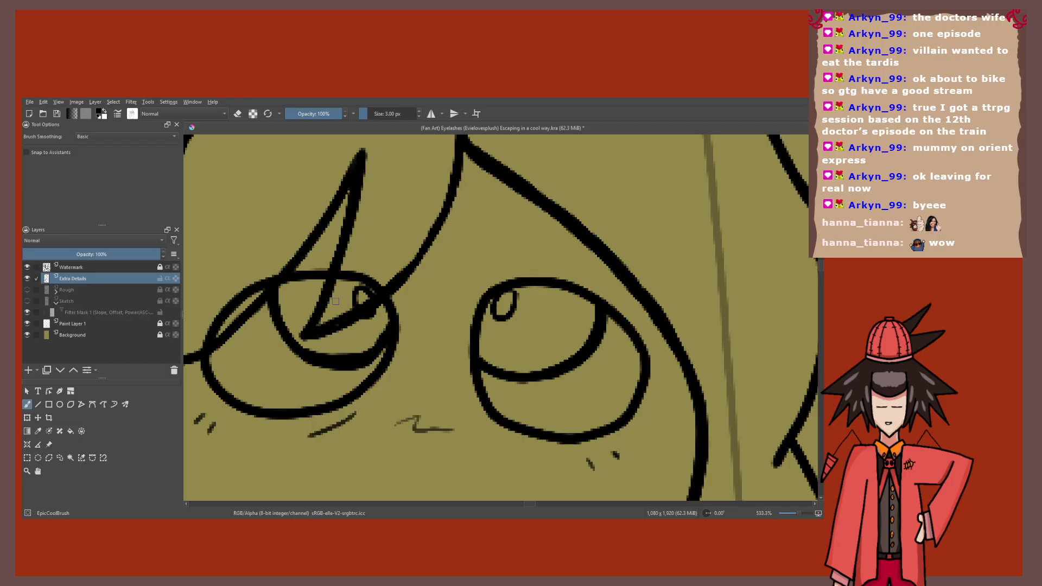
{"action": "scroll", "coordinate": [335, 301], "scroll_direction": "down", "scroll_amount": 6}
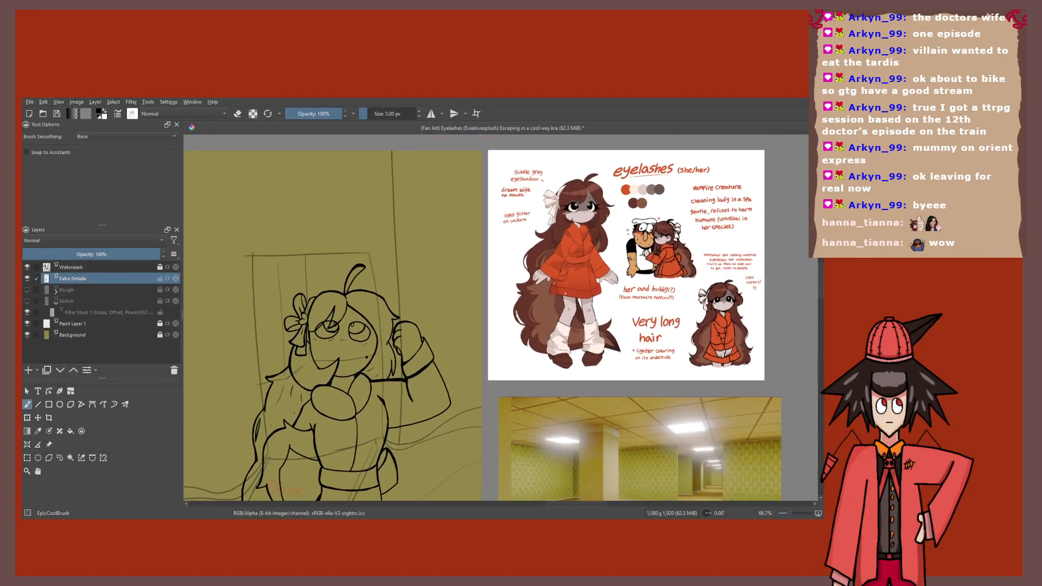
{"action": "left_click_drag", "start_coordinate": [335, 301], "coordinate": [332, 304]}
{"action": "scroll", "coordinate": [332, 303], "scroll_direction": "up", "scroll_amount": 3}
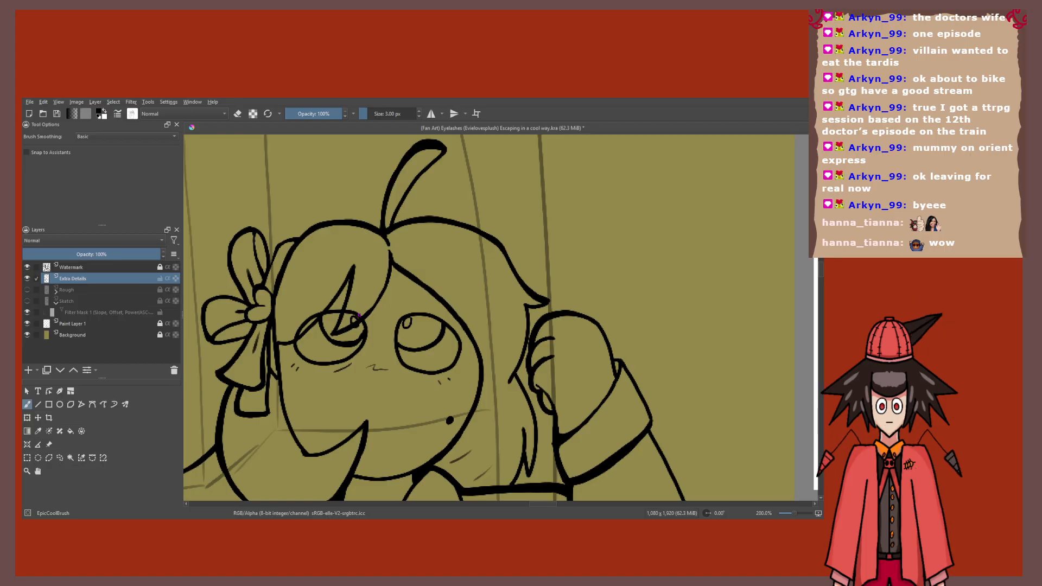
{"action": "scroll", "coordinate": [359, 314], "scroll_direction": "up", "scroll_amount": 3}
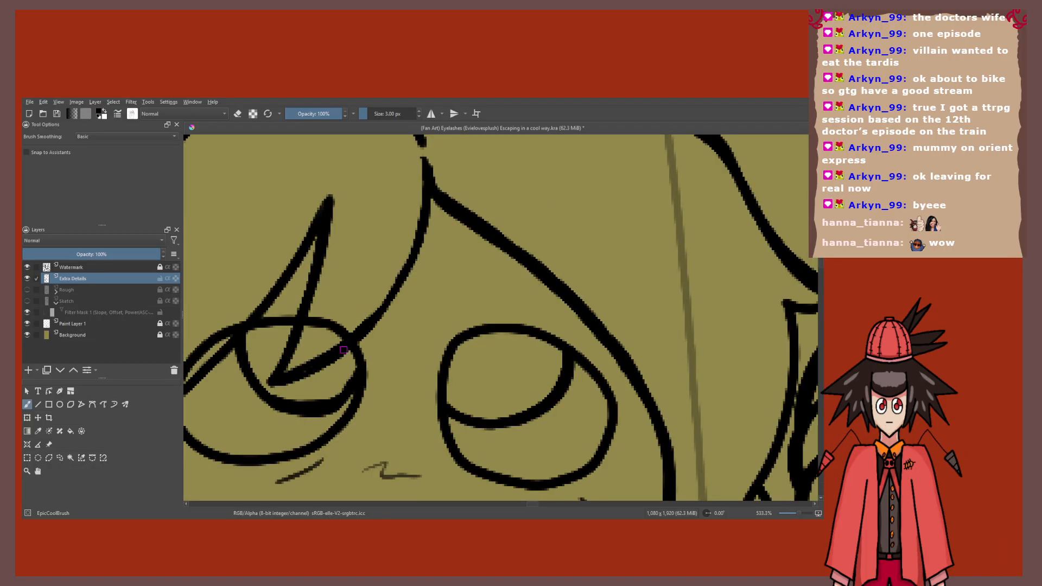
Step: Ink a new inner edge for the bang's lower tip over the covered eye and thicken the bang's outline above it
{"action": "scroll", "coordinate": [411, 318], "scroll_direction": "down", "scroll_amount": 4}
{"action": "scroll", "coordinate": [401, 308], "scroll_direction": "up", "scroll_amount": 3}
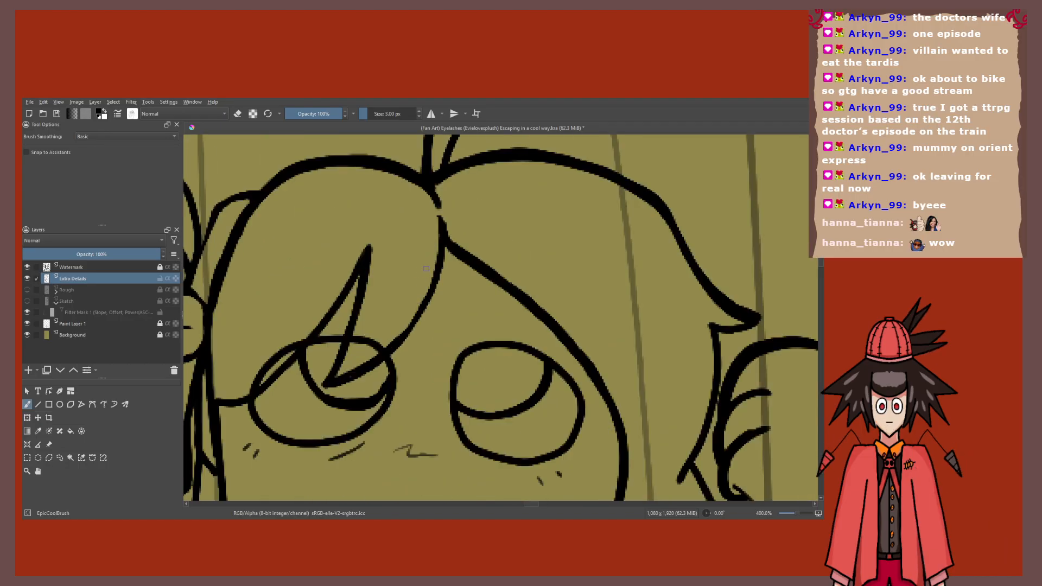
{"action": "left_click_drag", "start_coordinate": [434, 275], "coordinate": [383, 343]}
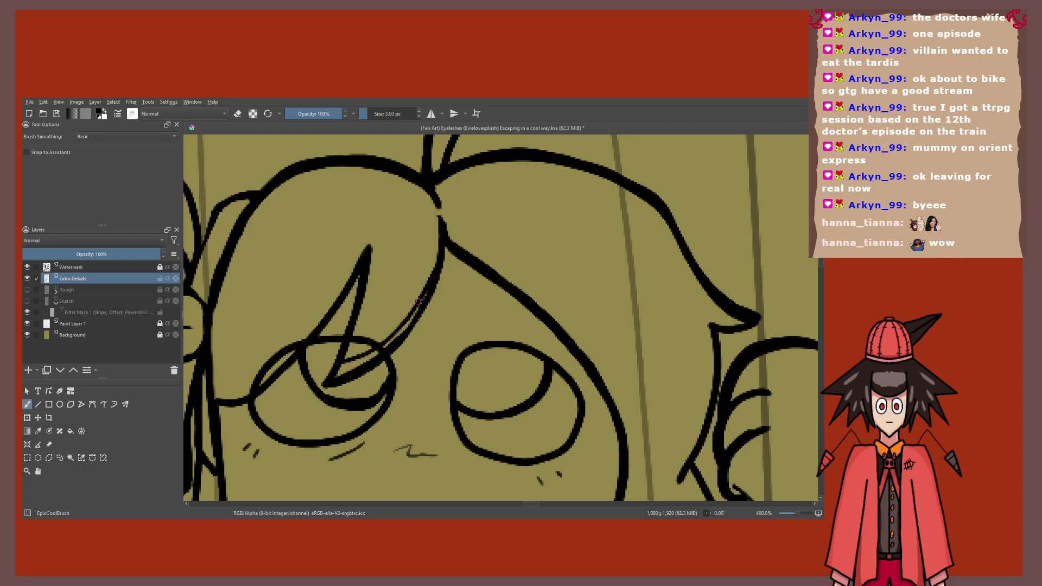
{"action": "left_click_drag", "start_coordinate": [417, 312], "coordinate": [427, 292]}
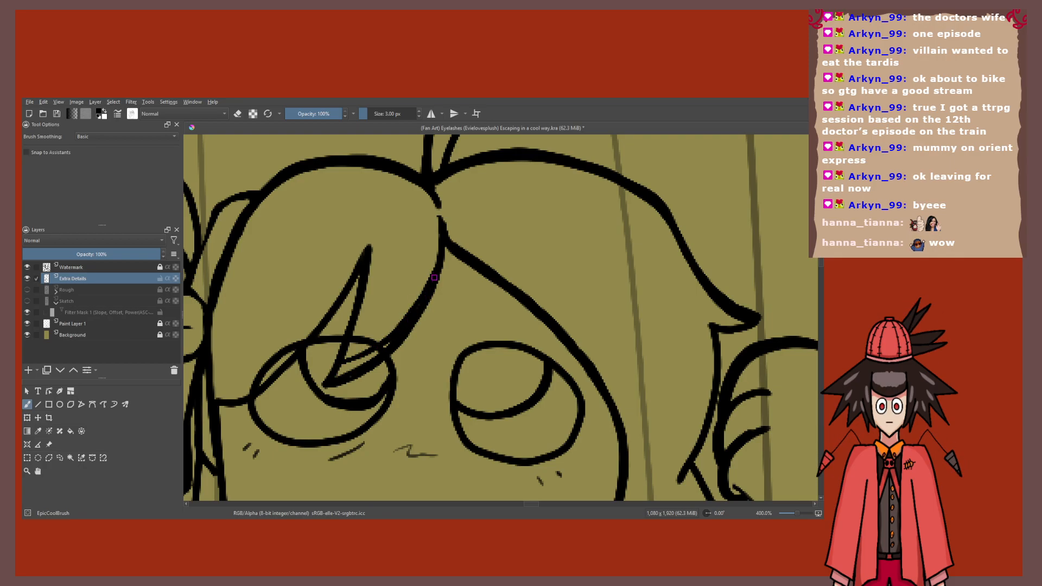
Step: Erase the old lower bang outline where it crosses the covered eye's lid beneath the new edge
{"action": "key", "text": "e"}
{"action": "scroll", "coordinate": [410, 339], "scroll_direction": "up", "scroll_amount": 2}
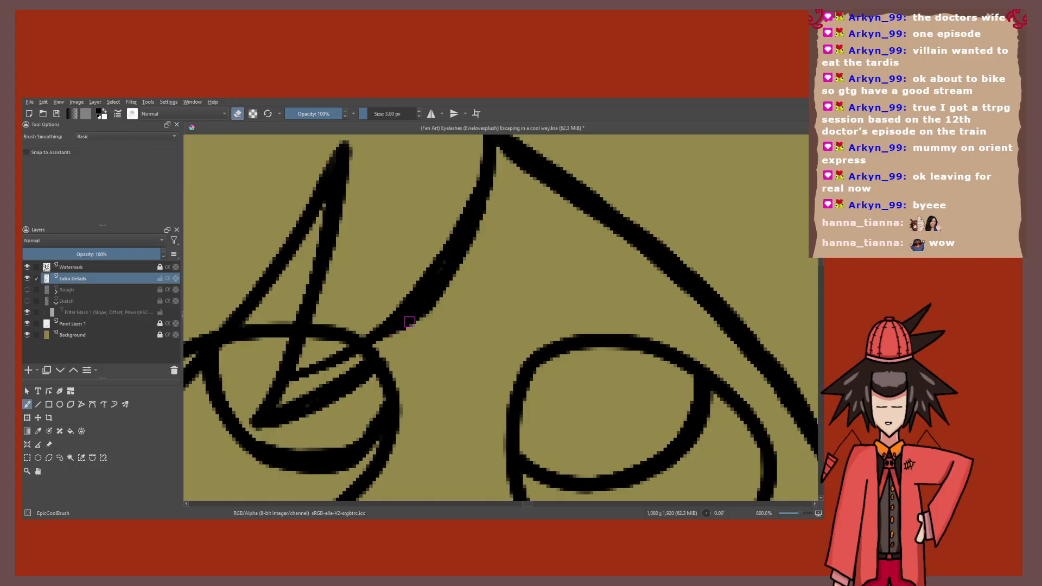
{"action": "key", "text": "e"}
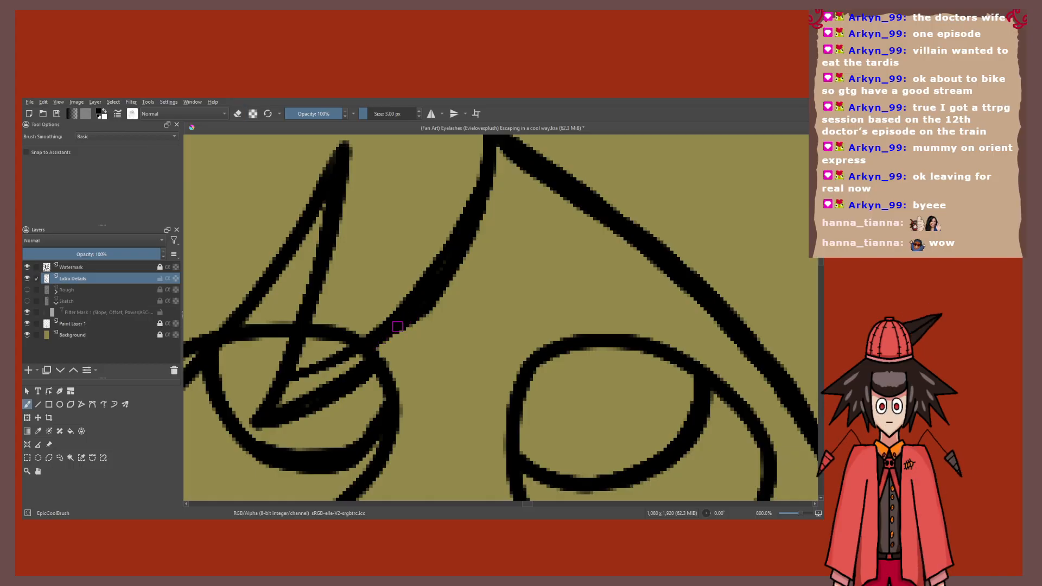
{"action": "scroll", "coordinate": [358, 370], "scroll_direction": "up", "scroll_amount": 2}
{"action": "key", "text": "e"}
{"action": "mouse_move", "coordinate": [384, 358]}
{"action": "left_mouse_down"}
{"action": "mouse_move", "coordinate": [371, 374]}
{"action": "mouse_move", "coordinate": [358, 358]}
{"action": "mouse_move", "coordinate": [336, 410]}
{"action": "left_mouse_up"}
{"action": "scroll", "coordinate": [330, 411], "scroll_direction": "down", "scroll_amount": 4}
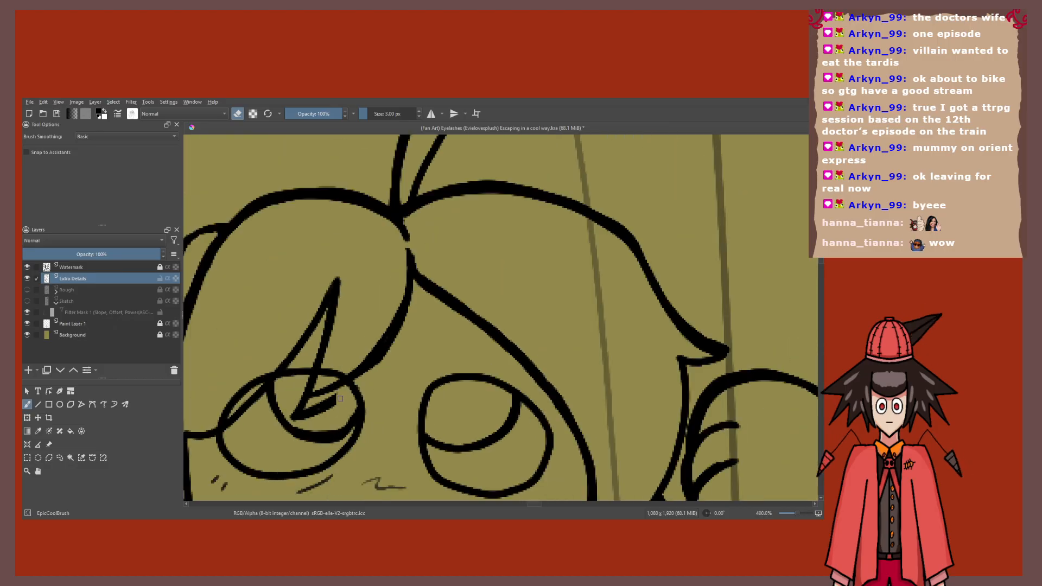
Step: Erase the leftover piece of the old bang tip inside the iris, return to painting, and review the cleaned eye
{"action": "scroll", "coordinate": [339, 399], "scroll_direction": "up", "scroll_amount": 3}
{"action": "mouse_move", "coordinate": [428, 331]}
{"action": "left_mouse_down"}
{"action": "mouse_move", "coordinate": [365, 348]}
{"action": "mouse_move", "coordinate": [351, 344]}
{"action": "mouse_move", "coordinate": [350, 323]}
{"action": "mouse_move", "coordinate": [354, 311]}
{"action": "mouse_move", "coordinate": [364, 315]}
{"action": "mouse_move", "coordinate": [349, 310]}
{"action": "mouse_move", "coordinate": [360, 349]}
{"action": "left_mouse_up"}
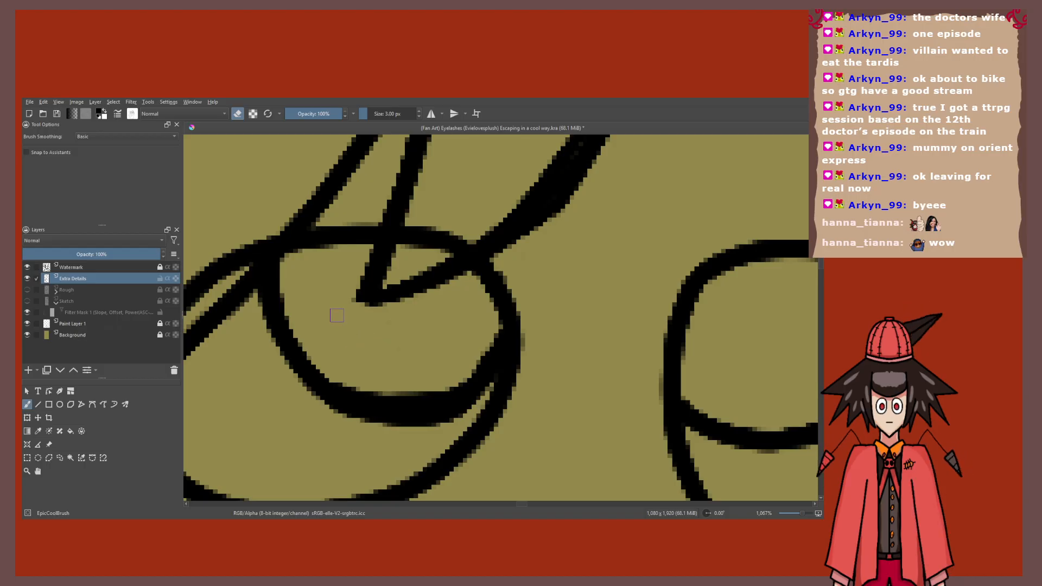
{"action": "key", "text": "e"}
{"action": "scroll", "coordinate": [347, 313], "scroll_direction": "down", "scroll_amount": 3}
{"action": "scroll", "coordinate": [388, 299], "scroll_direction": "up", "scroll_amount": 2}
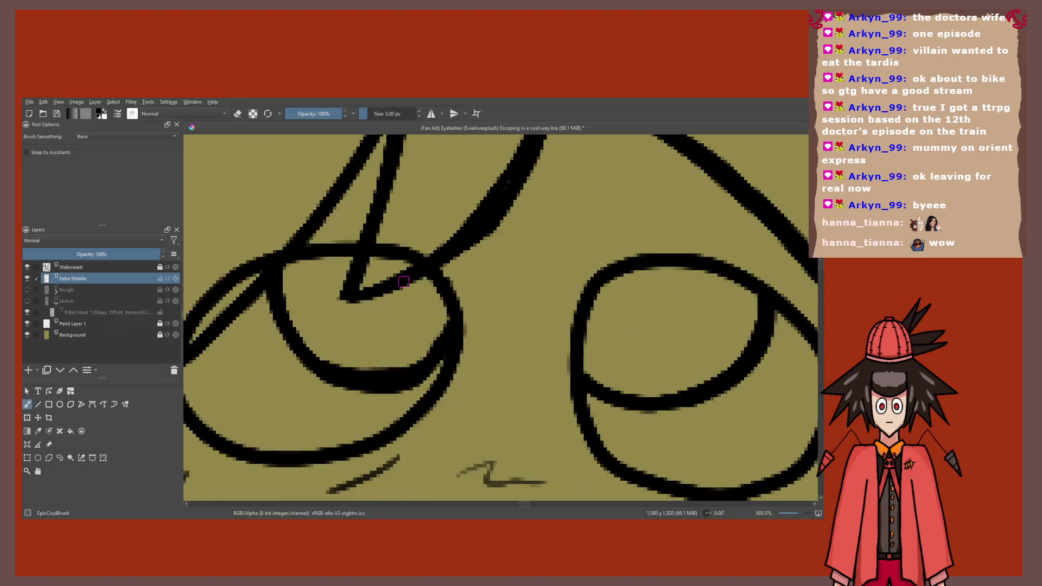
{"action": "scroll", "coordinate": [390, 288], "scroll_direction": "down", "scroll_amount": 10}
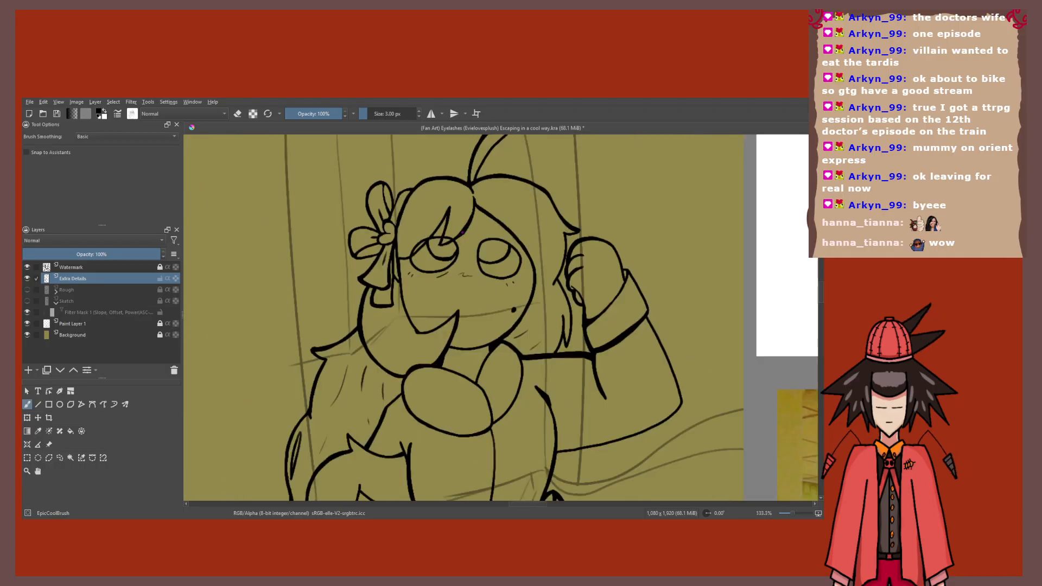
{"action": "scroll", "coordinate": [415, 273], "scroll_direction": "up", "scroll_amount": 4}
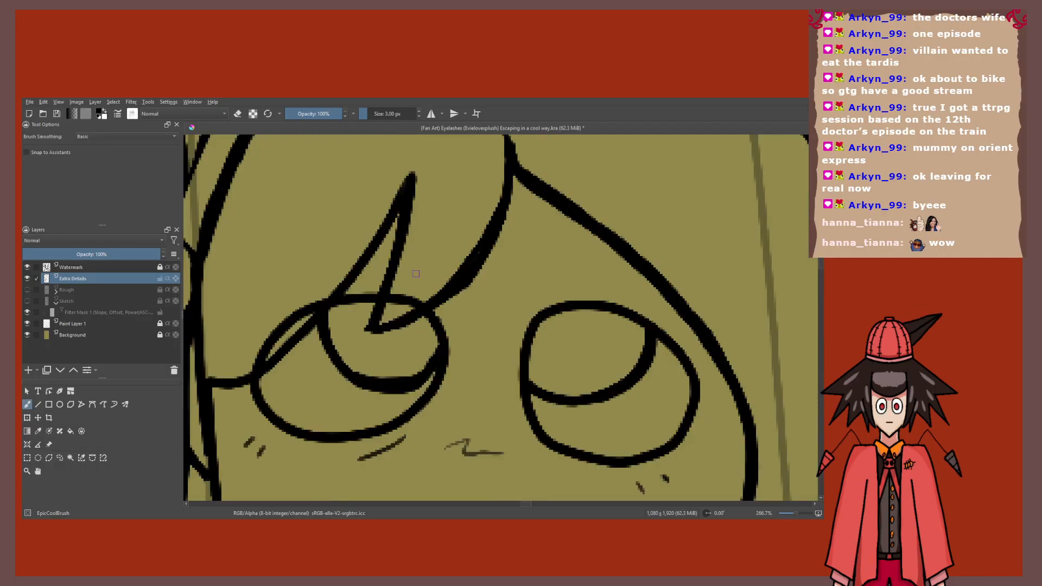
{"action": "scroll", "coordinate": [415, 274], "scroll_direction": "down", "scroll_amount": 5}
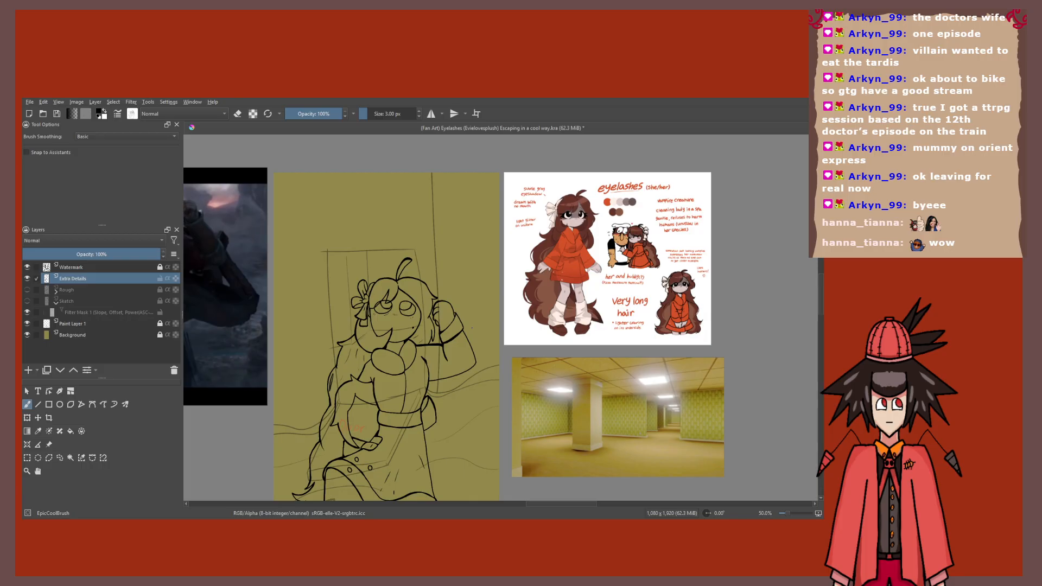
Step: Examine the lashes on the reference figure's eyes up close to guide the inking of the drawn eyes
{"action": "left_click_drag", "start_coordinate": [471, 328], "coordinate": [450, 330]}
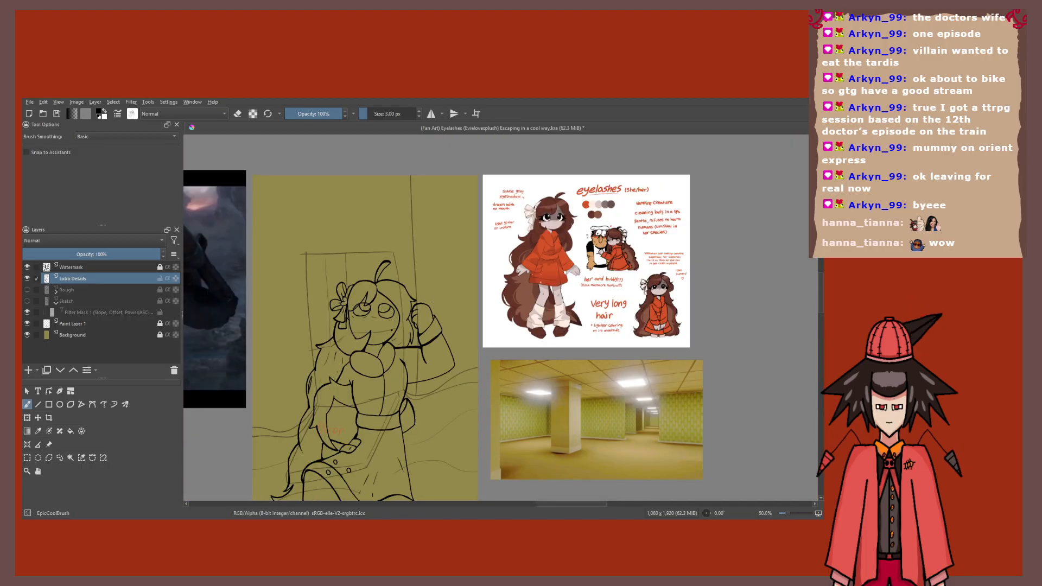
{"action": "scroll", "coordinate": [541, 239], "scroll_direction": "up", "scroll_amount": 3}
{"action": "left_click_drag", "start_coordinate": [605, 175], "coordinate": [539, 239]}
{"action": "scroll", "coordinate": [538, 239], "scroll_direction": "up", "scroll_amount": 2}
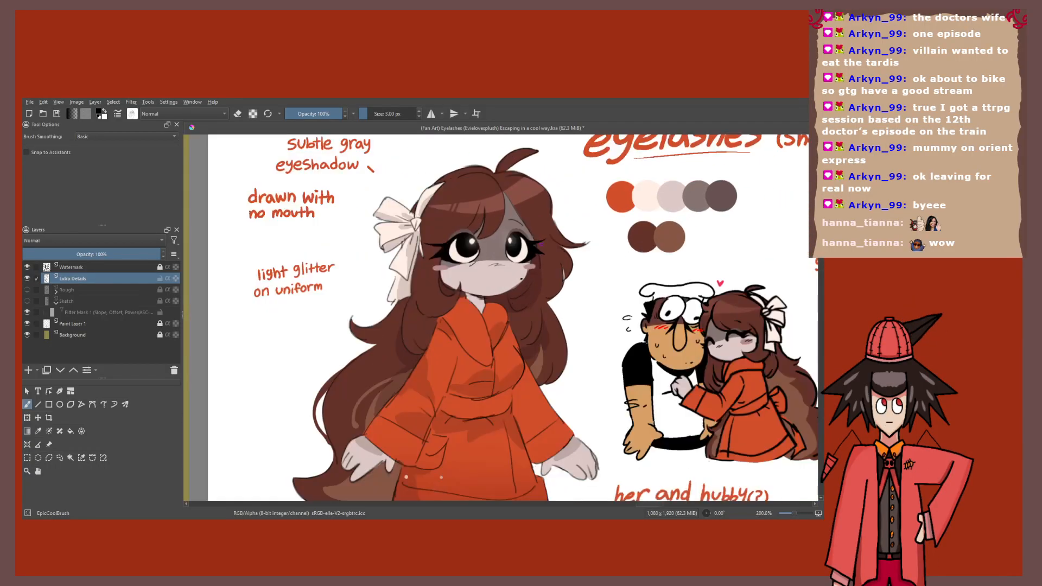
{"action": "scroll", "coordinate": [538, 240], "scroll_direction": "down", "scroll_amount": 2}
{"action": "left_click_drag", "start_coordinate": [335, 307], "coordinate": [515, 175]}
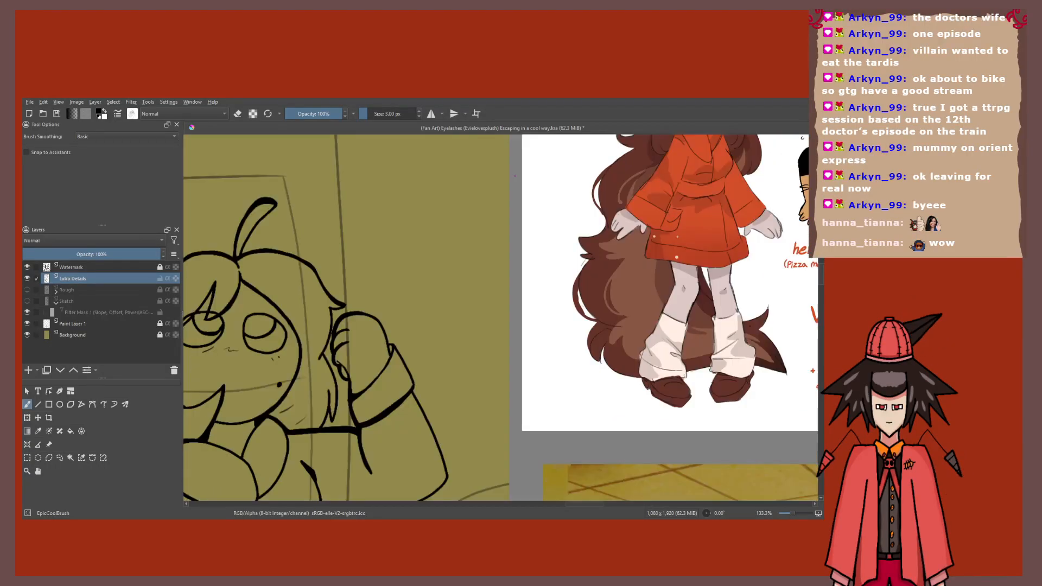
Step: Try a short brow stroke above the uncovered eye with the 3 px brush
{"action": "scroll", "coordinate": [185, 320], "scroll_direction": "up", "scroll_amount": 3}
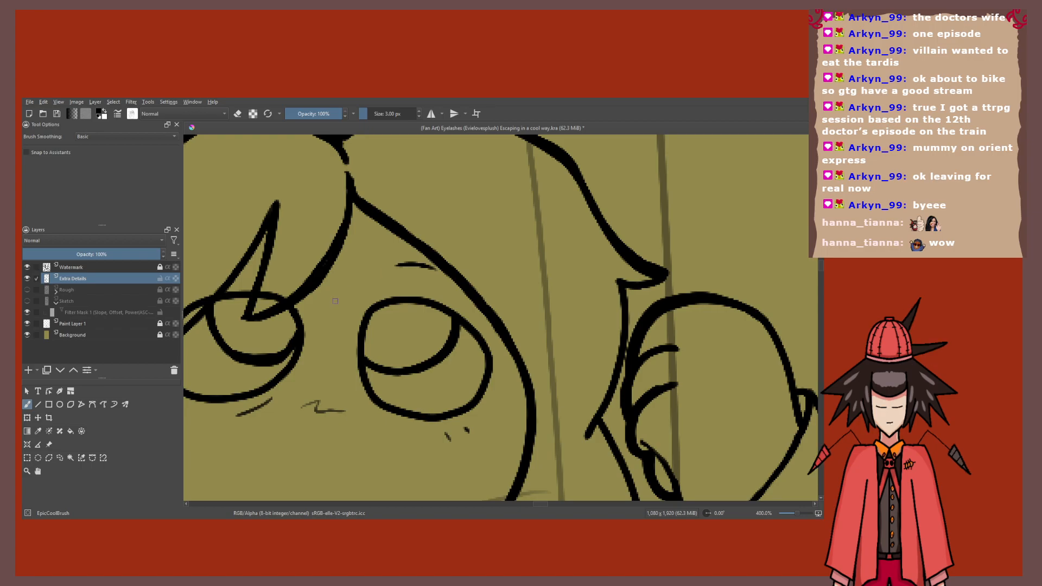
{"action": "left_click_drag", "start_coordinate": [396, 265], "coordinate": [435, 268]}
{"action": "scroll", "coordinate": [247, 263], "scroll_direction": "down", "scroll_amount": 1}
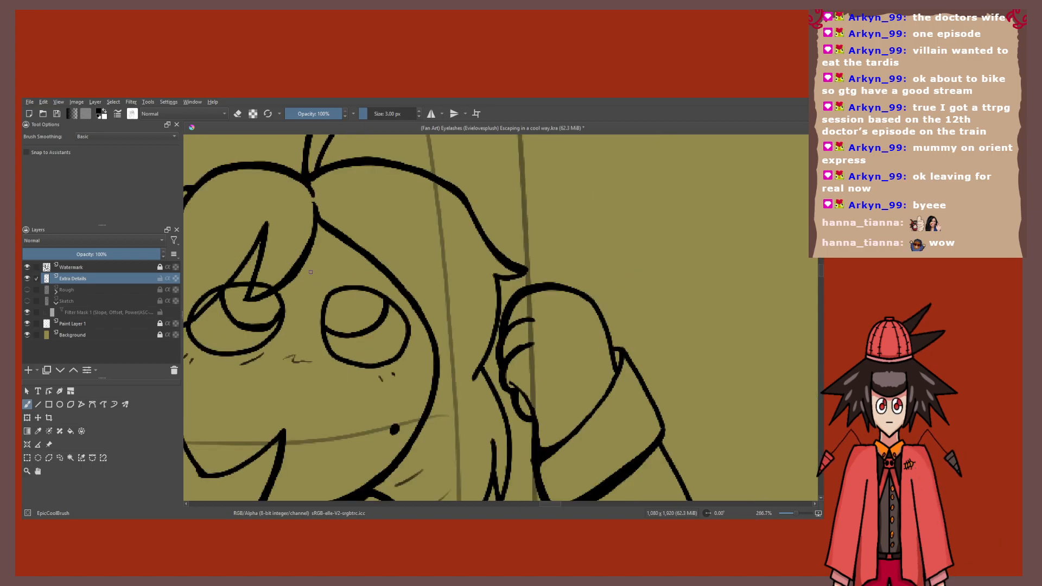
Step: Set the brush size to 5 px and ink a thick pointed upper lash at the uncovered eye's outer corner
{"action": "key", "text": "bracketright"}
{"action": "key", "text": "bracketright"}
{"action": "key", "text": "1"}
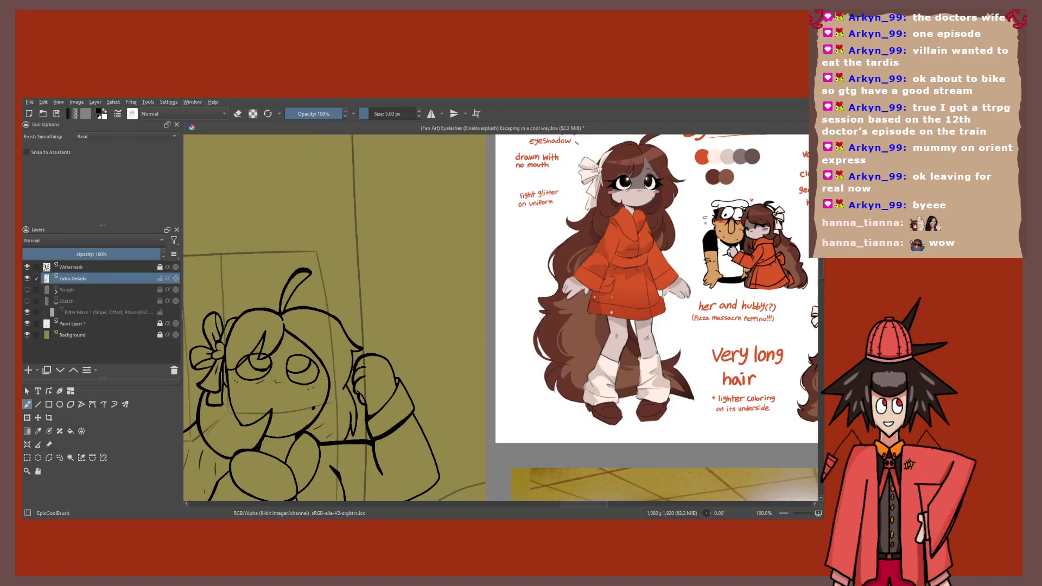
{"action": "scroll", "coordinate": [248, 363], "scroll_direction": "up", "scroll_amount": 5}
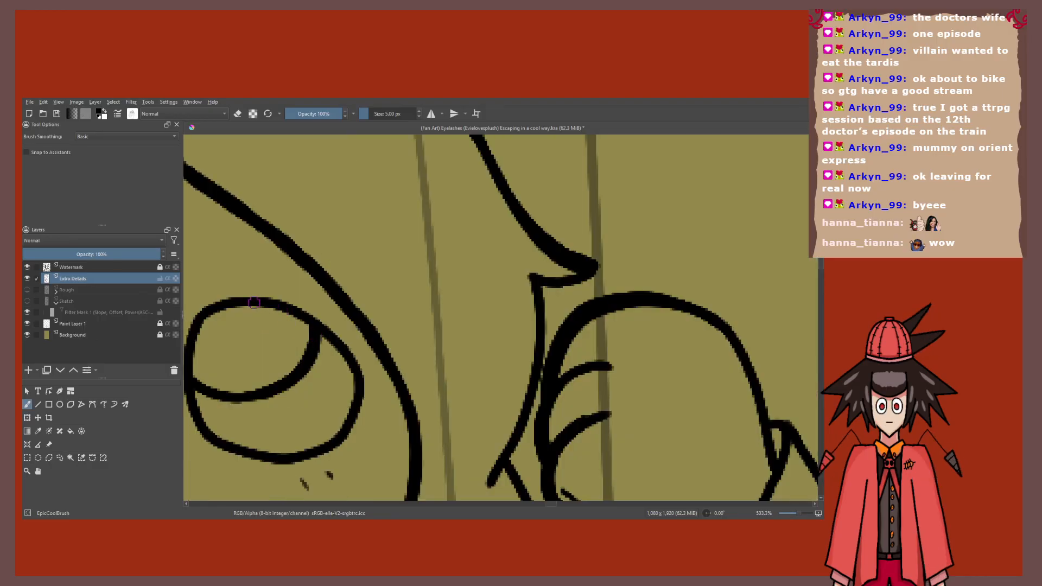
{"action": "mouse_move", "coordinate": [213, 307]}
{"action": "left_mouse_down"}
{"action": "mouse_move", "coordinate": [284, 302]}
{"action": "mouse_move", "coordinate": [371, 370]}
{"action": "mouse_move", "coordinate": [421, 381]}
{"action": "mouse_move", "coordinate": [380, 379]}
{"action": "left_mouse_up"}
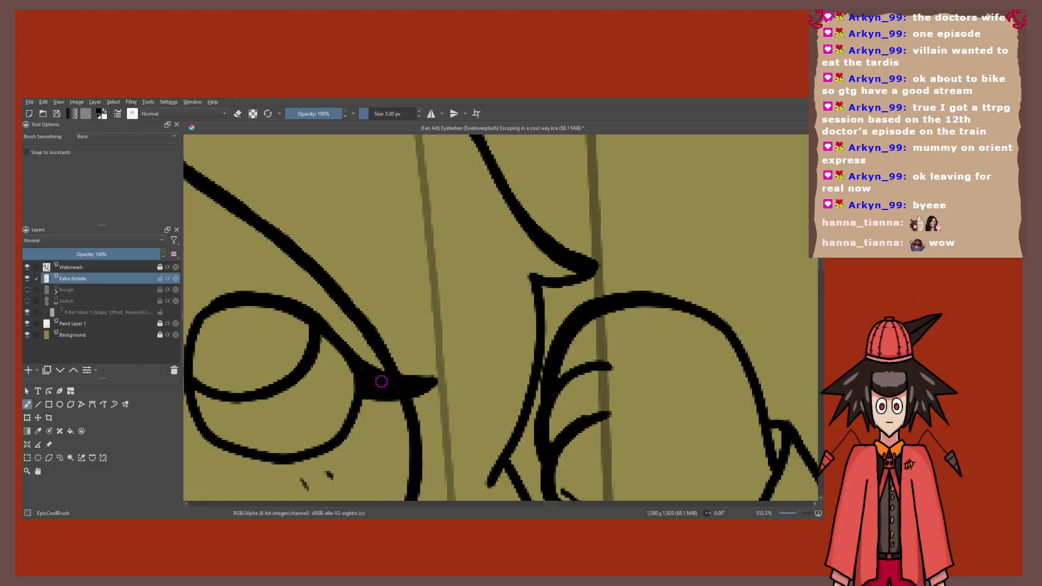
Step: Thicken the covered eye's upper lid line and carry it outward into a bold lash at the outer corner
{"action": "key", "text": "1"}
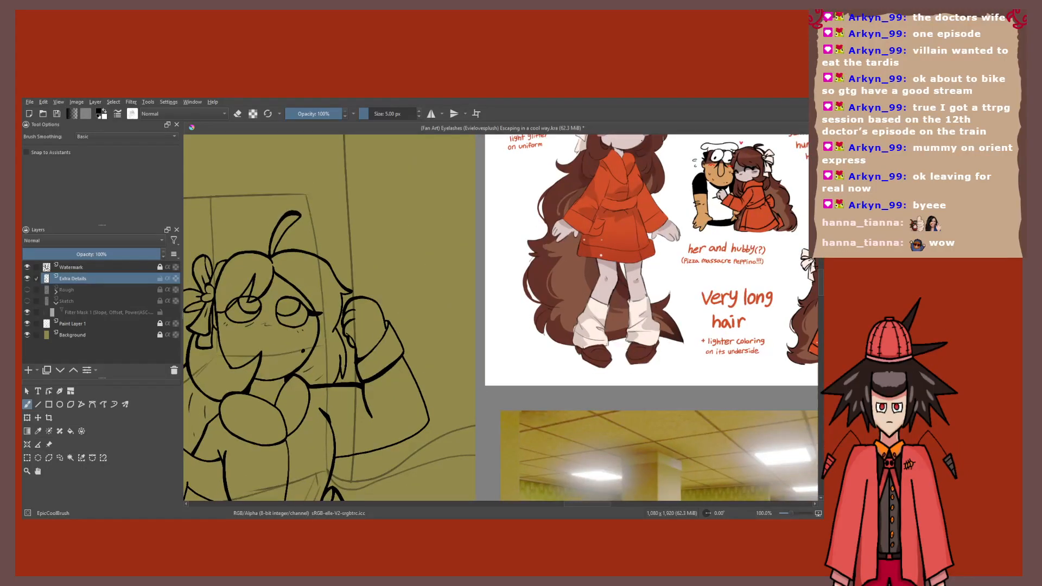
{"action": "scroll", "coordinate": [213, 308], "scroll_direction": "up", "scroll_amount": 5}
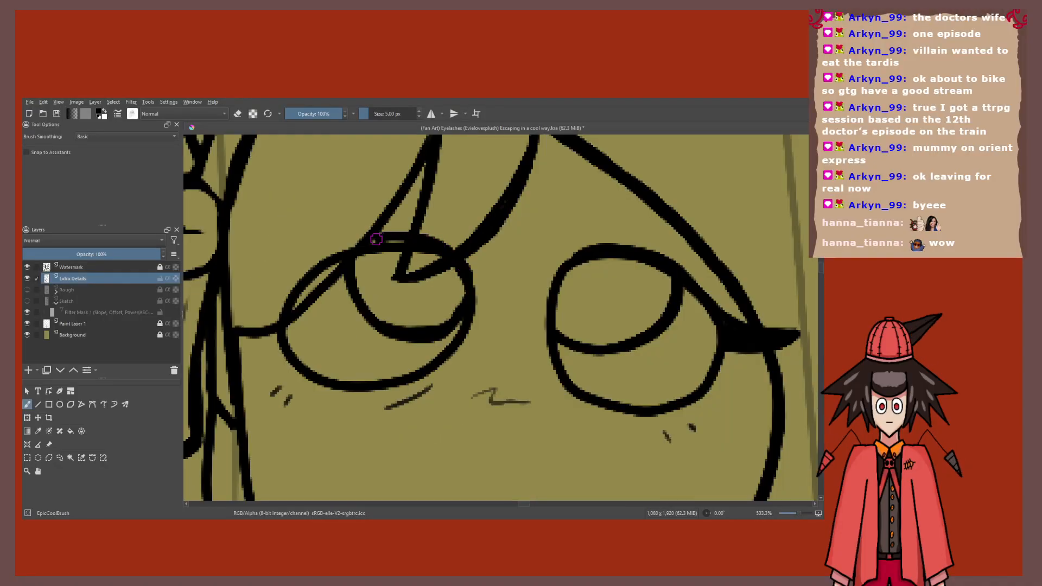
{"action": "left_click_drag", "start_coordinate": [341, 250], "coordinate": [321, 261]}
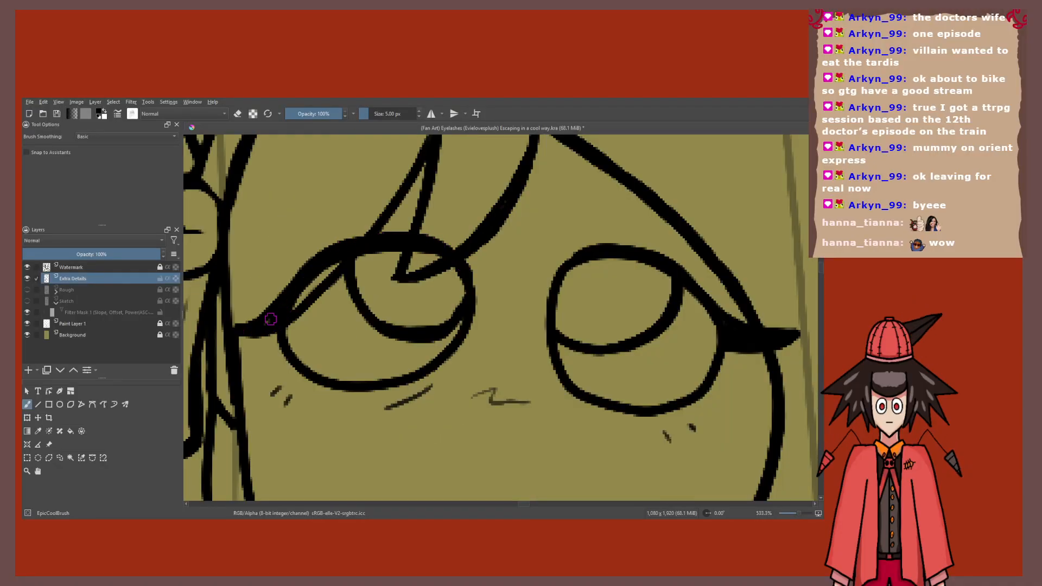
{"action": "scroll", "coordinate": [269, 317], "scroll_direction": "down", "scroll_amount": 5}
{"action": "scroll", "coordinate": [286, 304], "scroll_direction": "down", "scroll_amount": 3}
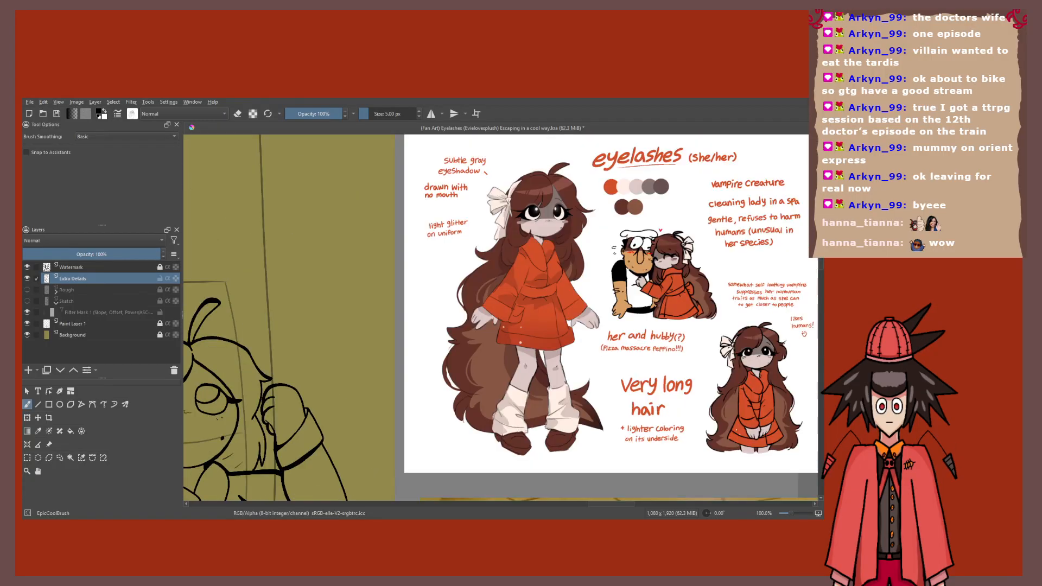
Step: Thicken the uncovered eye's lower outer rim and ink a pointed lower lash at the outer corner of each eye
{"action": "scroll", "coordinate": [264, 255], "scroll_direction": "up", "scroll_amount": 5}
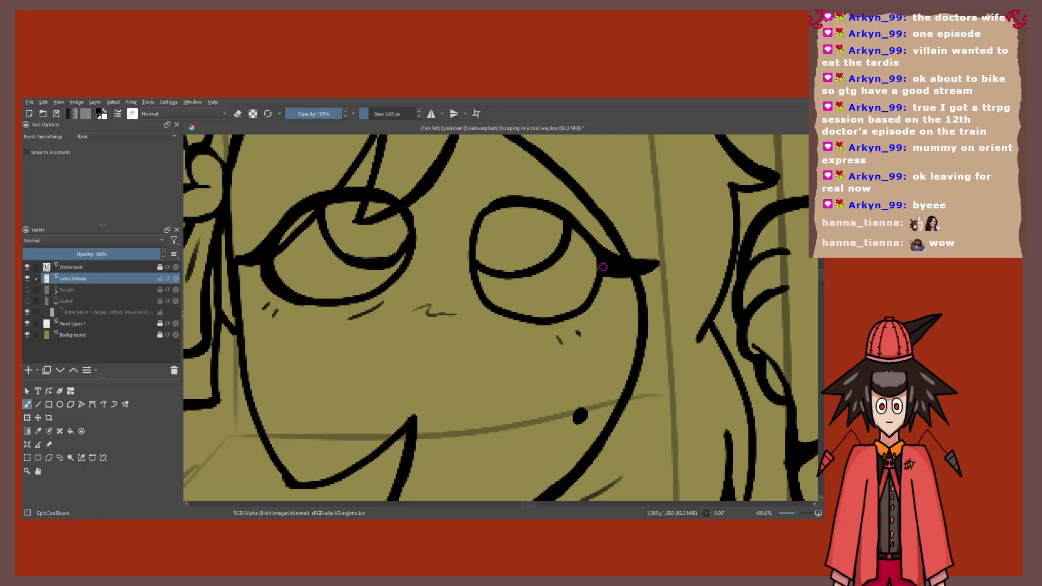
{"action": "left_click_drag", "start_coordinate": [604, 279], "coordinate": [589, 300]}
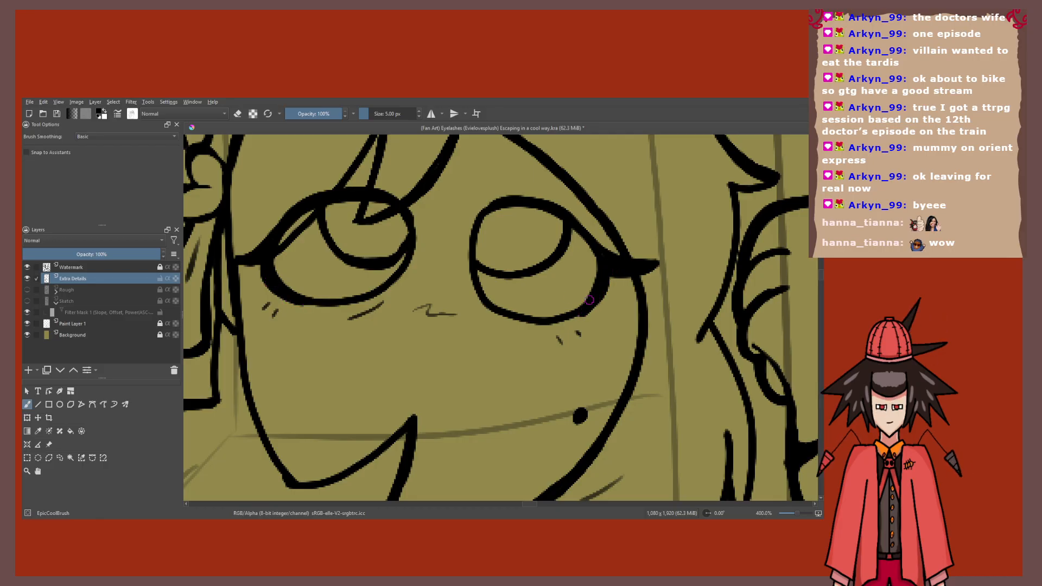
{"action": "scroll", "coordinate": [590, 300], "scroll_direction": "down", "scroll_amount": 5}
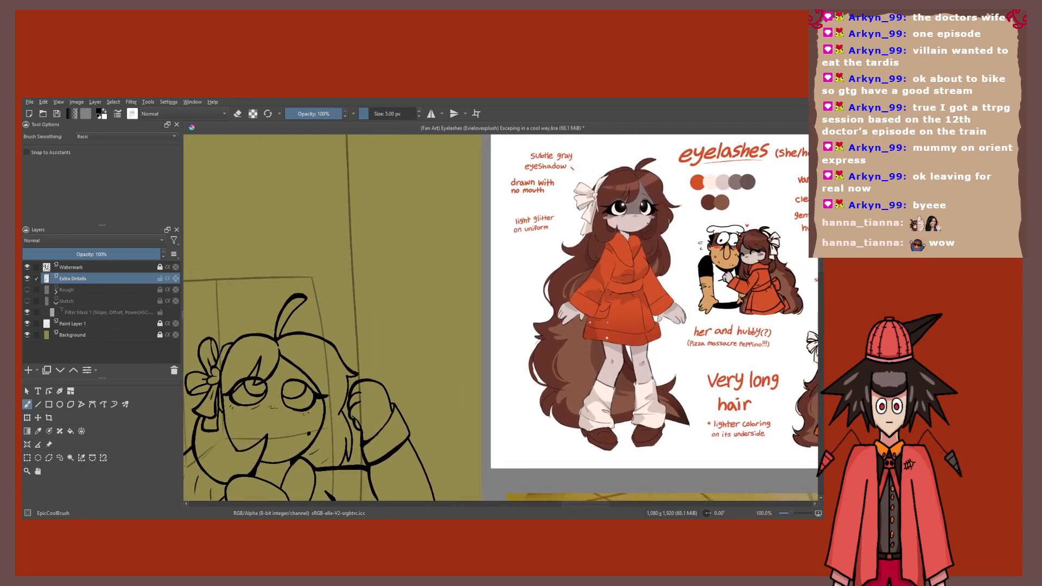
{"action": "scroll", "coordinate": [426, 320], "scroll_direction": "up", "scroll_amount": 3}
{"action": "scroll", "coordinate": [282, 291], "scroll_direction": "up", "scroll_amount": 3}
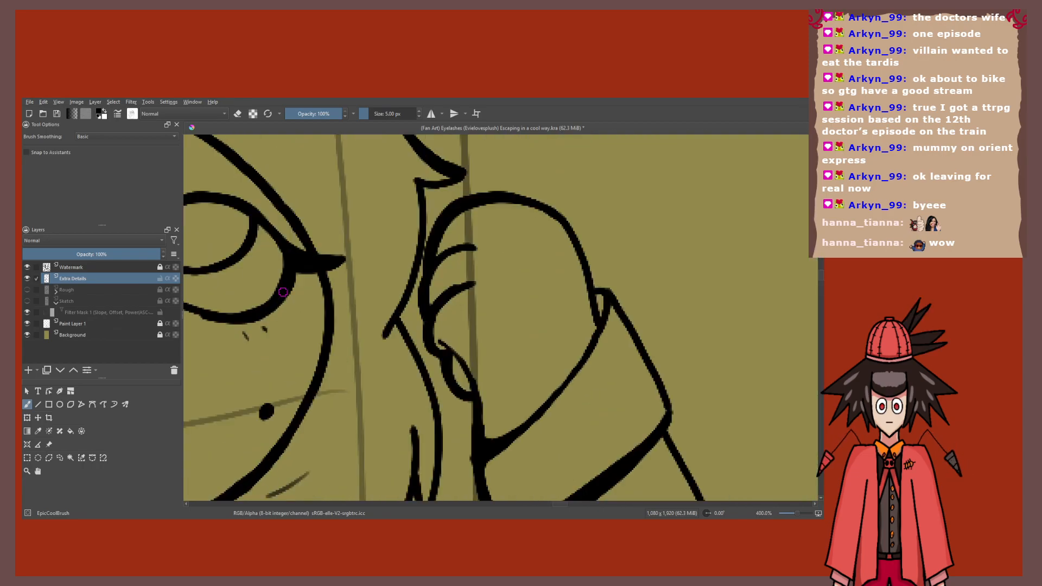
{"action": "scroll", "coordinate": [364, 283], "scroll_direction": "down", "scroll_amount": 3}
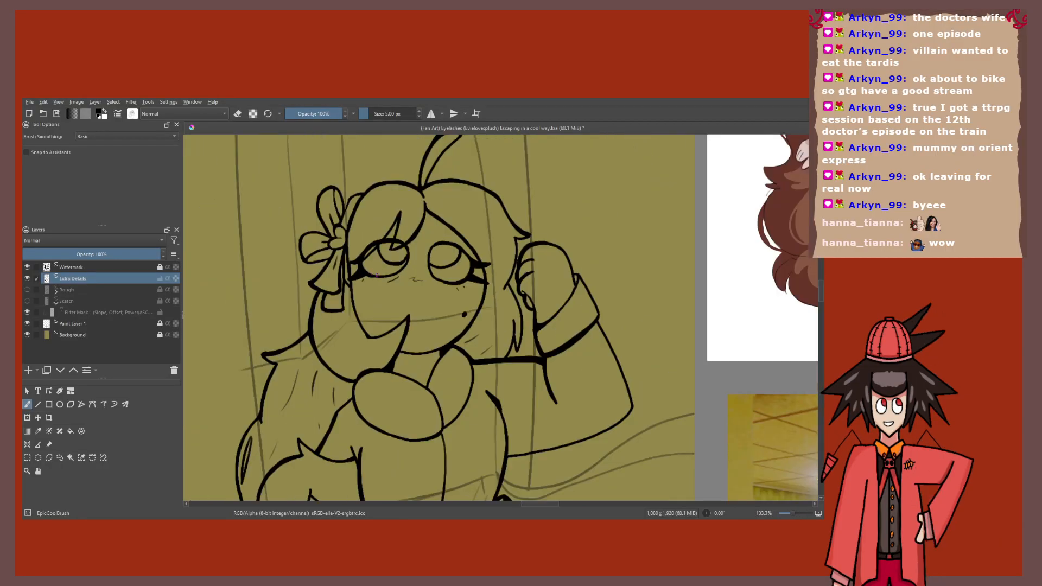
{"action": "mouse_move", "coordinate": [376, 275]}
{"action": "left_mouse_down"}
{"action": "mouse_move", "coordinate": [276, 375]}
{"action": "mouse_move", "coordinate": [344, 343]}
{"action": "mouse_move", "coordinate": [292, 370]}
{"action": "left_mouse_up"}
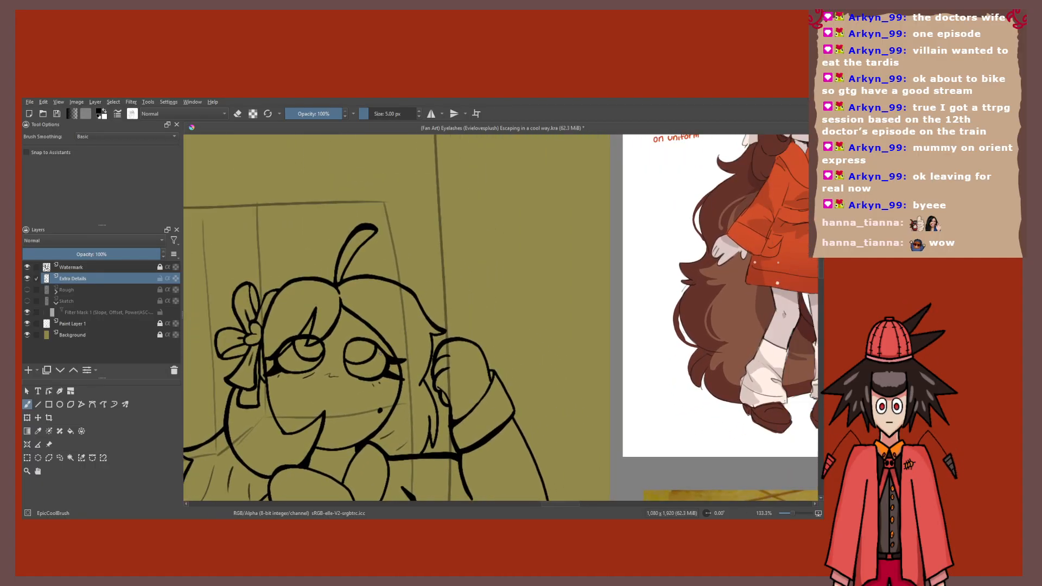
Step: Lengthen and thicken the uncovered eye's upper lash, and fill out the covered eye's upper lid near its outer lash
{"action": "scroll", "coordinate": [379, 353], "scroll_direction": "up", "scroll_amount": 5}
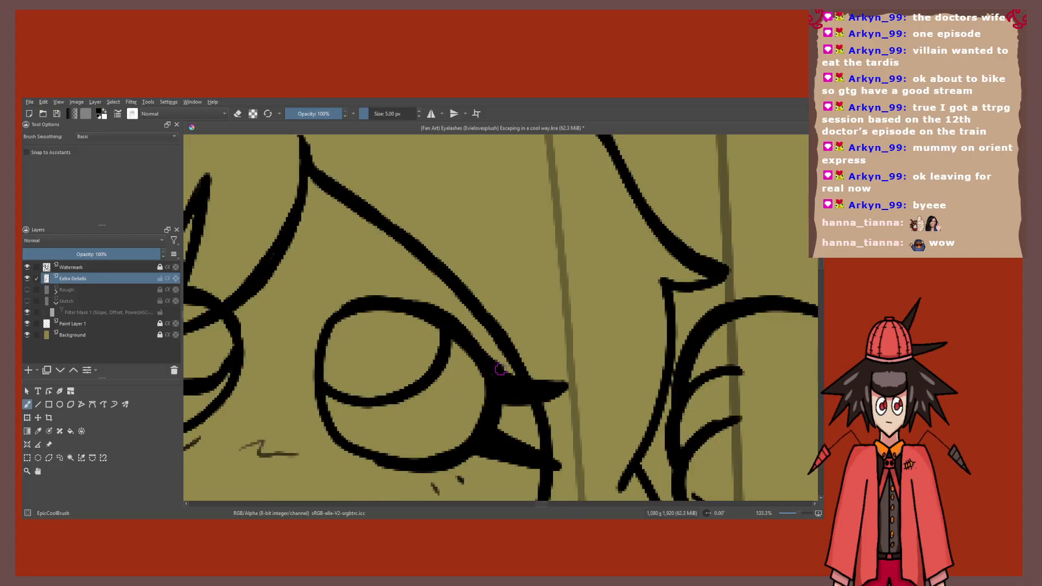
{"action": "left_click_drag", "start_coordinate": [529, 383], "coordinate": [567, 379]}
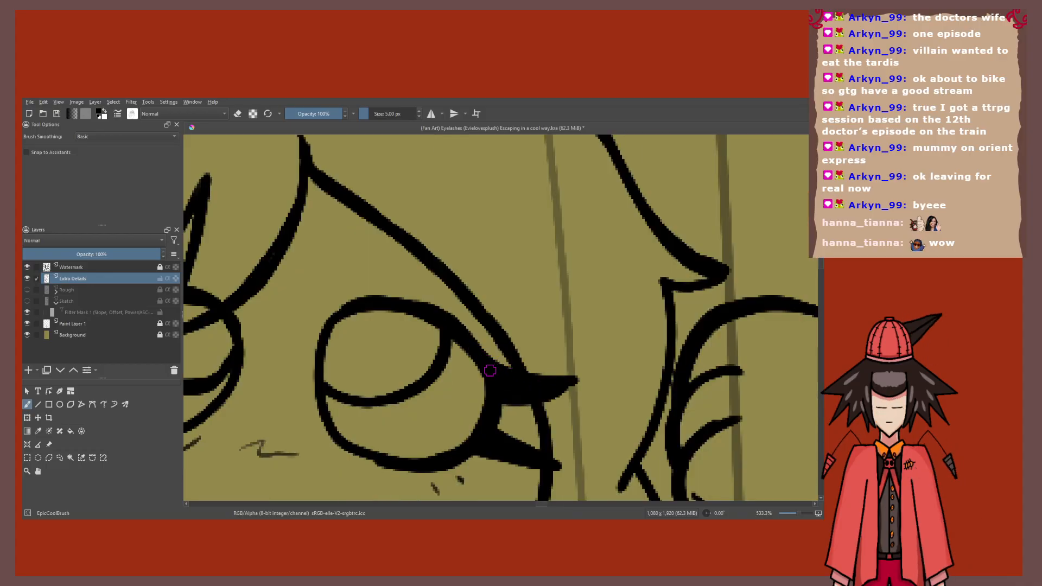
{"action": "scroll", "coordinate": [490, 371], "scroll_direction": "down", "scroll_amount": 5}
{"action": "scroll", "coordinate": [409, 361], "scroll_direction": "up", "scroll_amount": 5}
{"action": "mouse_move", "coordinate": [432, 372]}
{"action": "left_mouse_down"}
{"action": "mouse_move", "coordinate": [406, 400]}
{"action": "mouse_move", "coordinate": [365, 417]}
{"action": "mouse_move", "coordinate": [396, 416]}
{"action": "mouse_move", "coordinate": [364, 416]}
{"action": "mouse_move", "coordinate": [391, 419]}
{"action": "mouse_move", "coordinate": [426, 391]}
{"action": "left_mouse_up"}
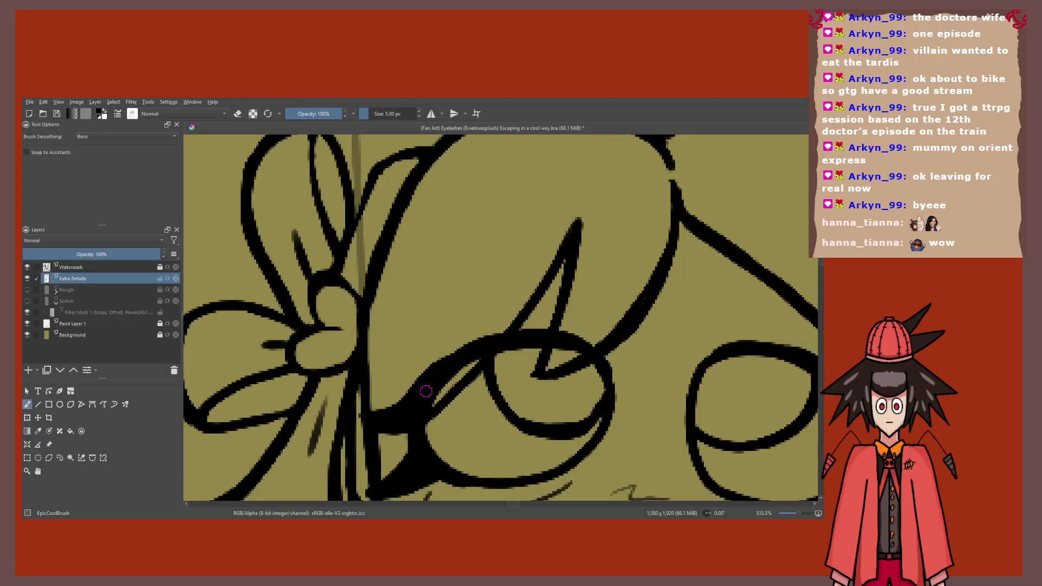
Step: Compare the inked lashes on both eyes with the reference figure, up close and at normal size
{"action": "scroll", "coordinate": [425, 391], "scroll_direction": "down", "scroll_amount": 5}
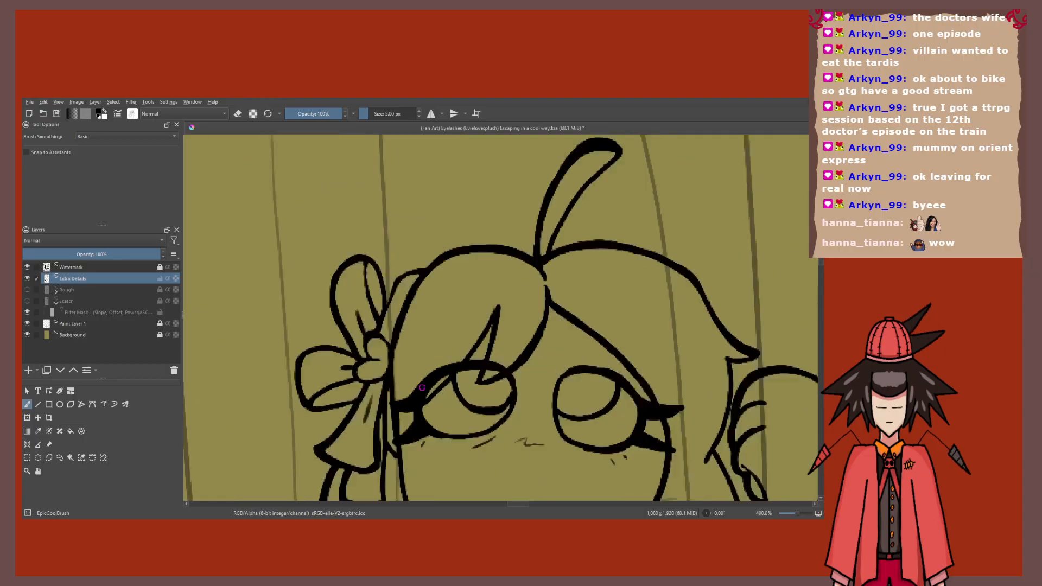
{"action": "left_click_drag", "start_coordinate": [426, 391], "coordinate": [320, 384]}
{"action": "left_click_drag", "start_coordinate": [375, 335], "coordinate": [393, 287]}
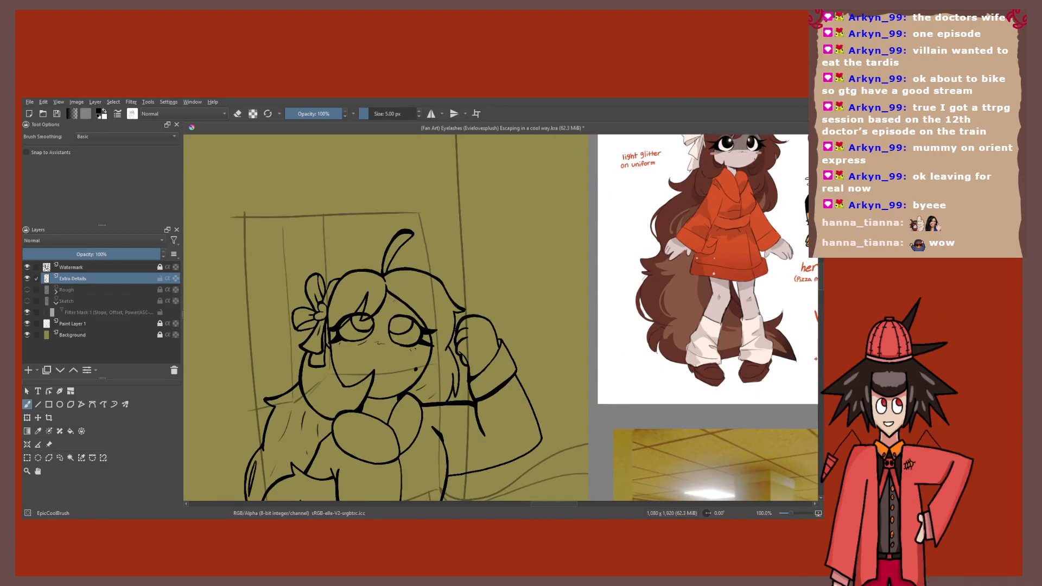
{"action": "scroll", "coordinate": [406, 326], "scroll_direction": "up", "scroll_amount": 3}
{"action": "left_click_drag", "start_coordinate": [434, 333], "coordinate": [469, 263]}
{"action": "scroll", "coordinate": [473, 265], "scroll_direction": "up", "scroll_amount": 2}
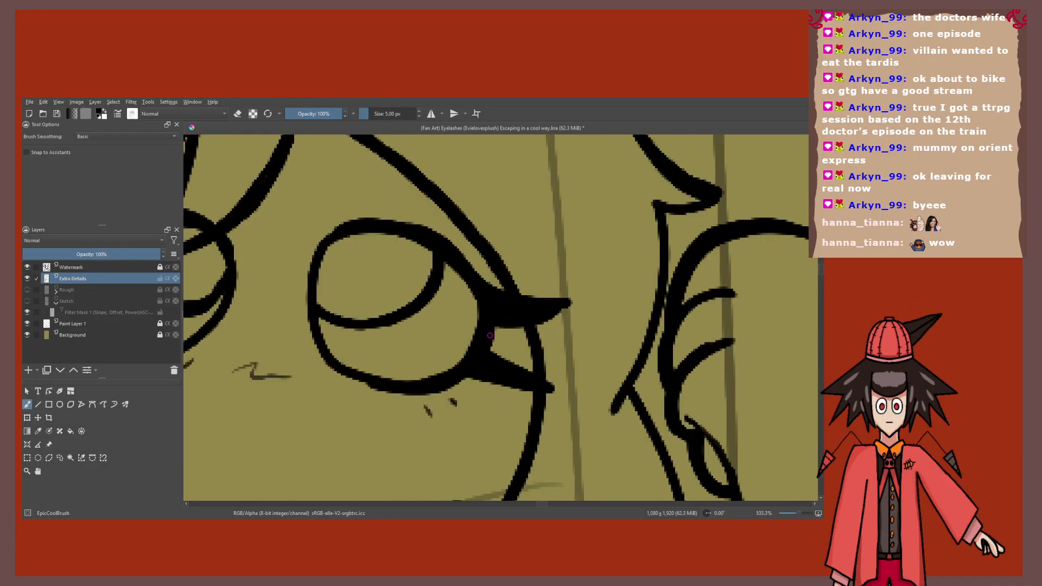
{"action": "scroll", "coordinate": [494, 336], "scroll_direction": "down", "scroll_amount": 2}
{"action": "scroll", "coordinate": [494, 336], "scroll_direction": "down", "scroll_amount": 4}
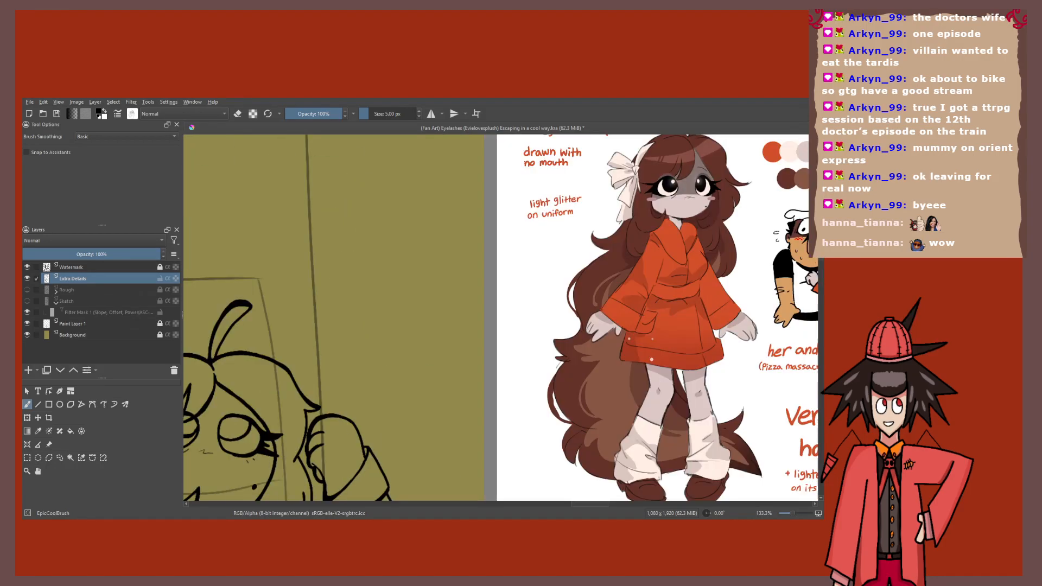
{"action": "scroll", "coordinate": [346, 343], "scroll_direction": "up", "scroll_amount": 4}
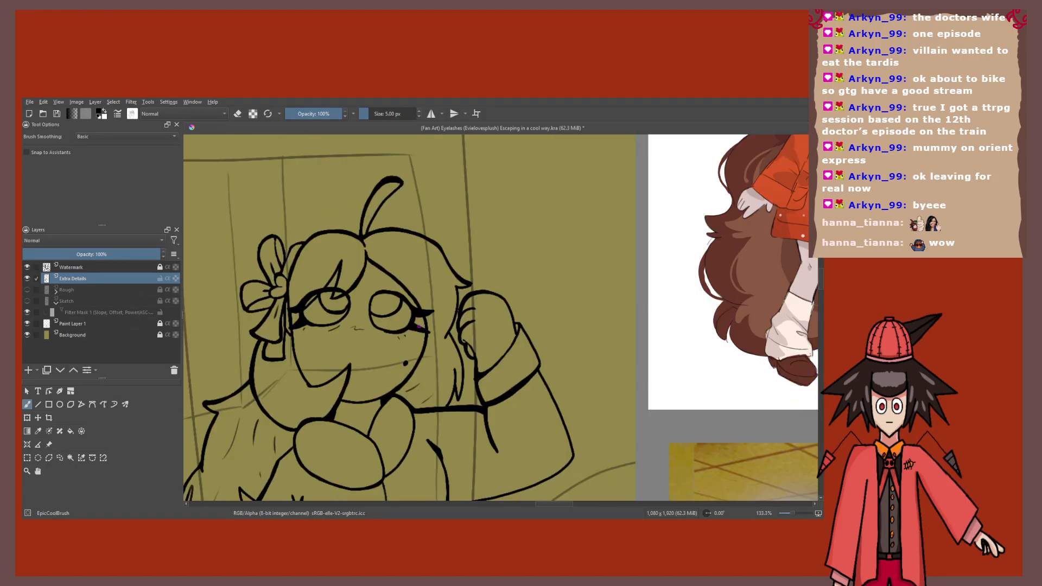
Step: Thicken the uncovered eye's lower lid line and add a small extra lash beneath its outer corner
{"action": "scroll", "coordinate": [346, 342], "scroll_direction": "up", "scroll_amount": 1}
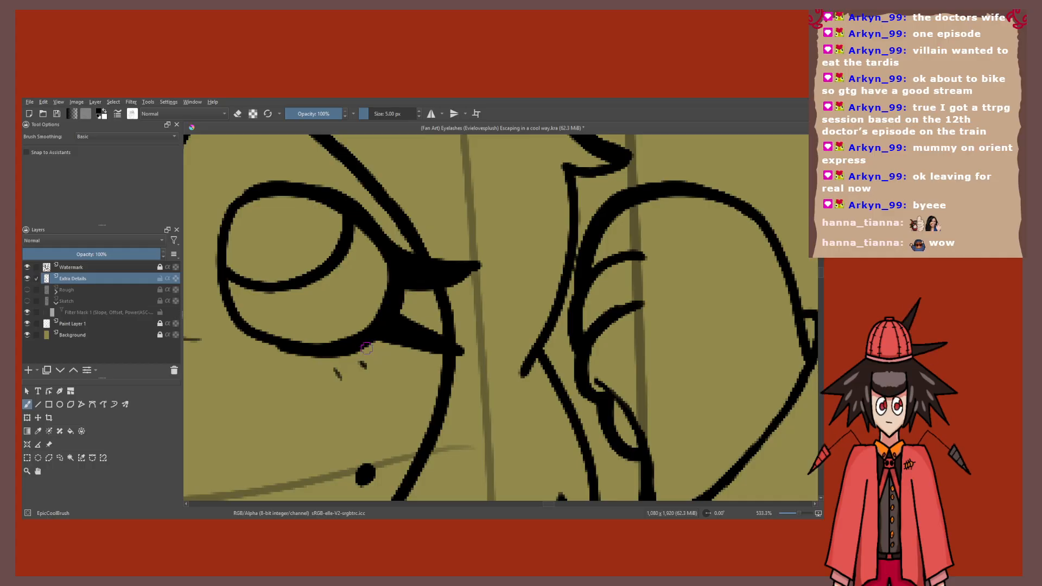
{"action": "left_click_drag", "start_coordinate": [347, 347], "coordinate": [389, 359]}
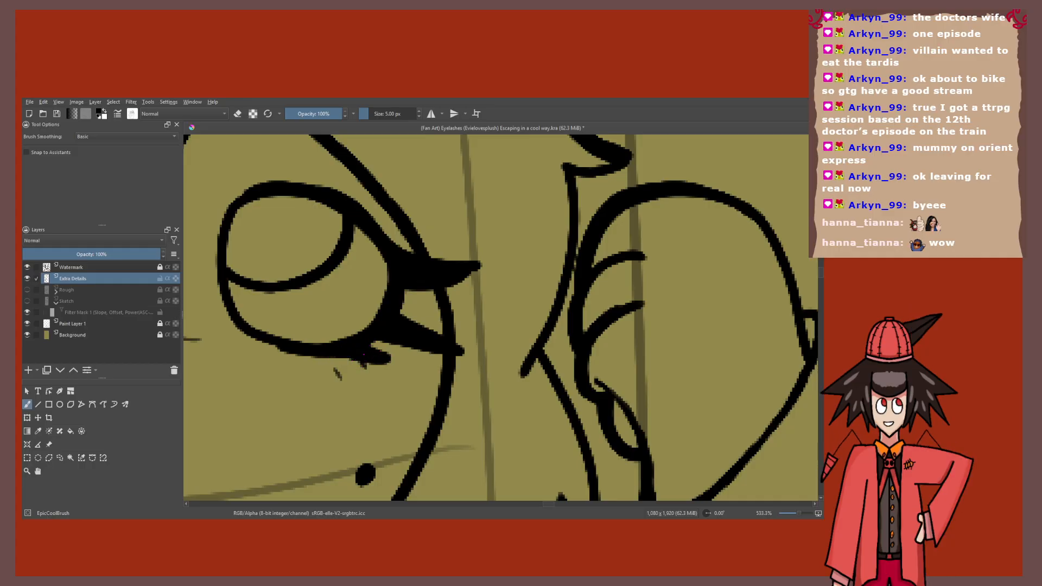
{"action": "scroll", "coordinate": [363, 354], "scroll_direction": "down", "scroll_amount": 3}
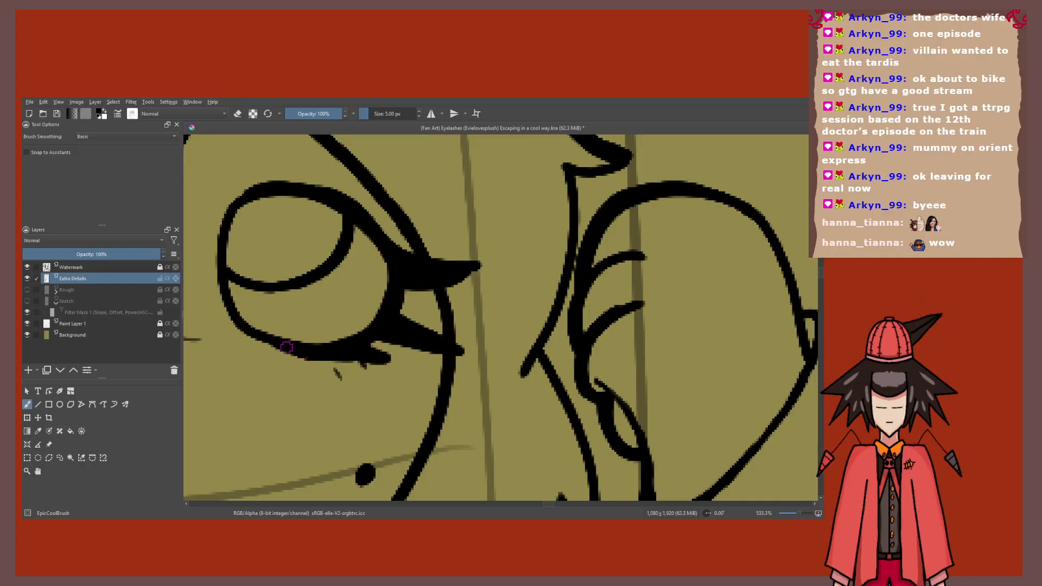
Step: Thicken the covered eye's lower lid toward the outer corner, ink a small extra lash there, and trim its underside with the eraser
{"action": "scroll", "coordinate": [271, 321], "scroll_direction": "up", "scroll_amount": 2}
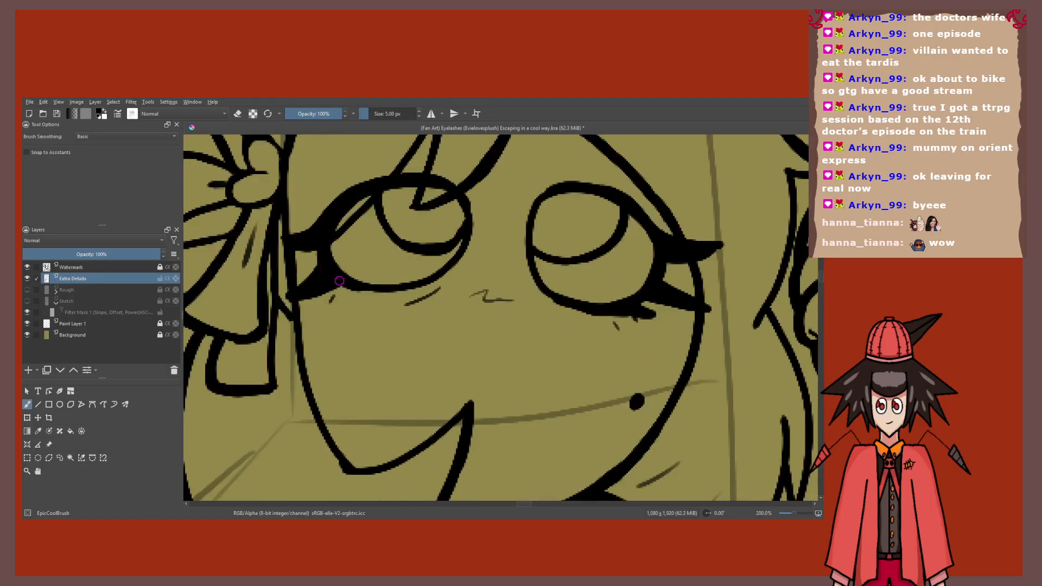
{"action": "mouse_move", "coordinate": [404, 293]}
{"action": "left_mouse_down"}
{"action": "mouse_move", "coordinate": [335, 310]}
{"action": "mouse_move", "coordinate": [348, 288]}
{"action": "mouse_move", "coordinate": [332, 296]}
{"action": "mouse_move", "coordinate": [355, 297]}
{"action": "left_mouse_up"}
{"action": "key", "text": "e"}
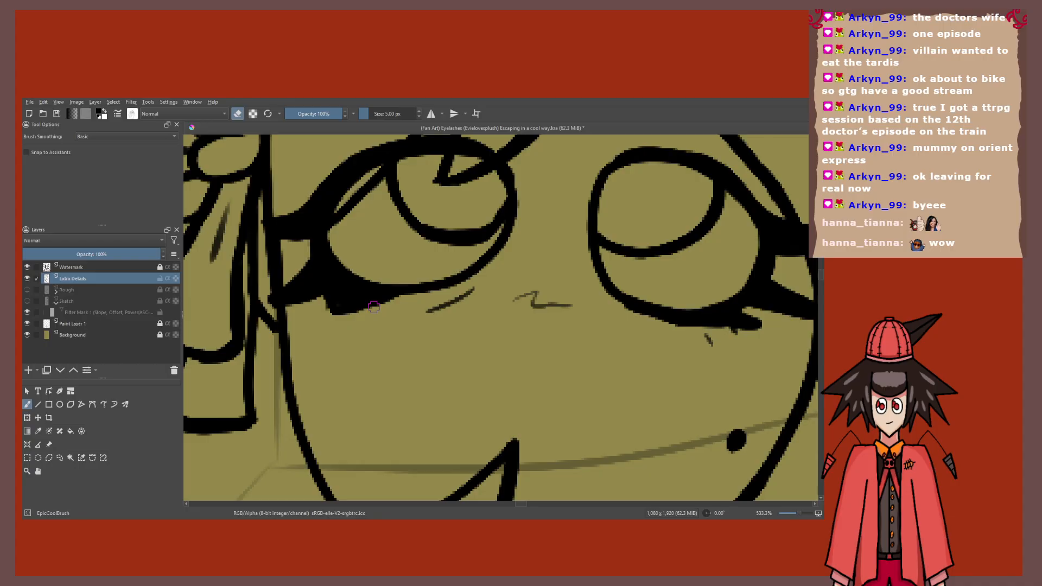
{"action": "scroll", "coordinate": [373, 306], "scroll_direction": "down", "scroll_amount": 1}
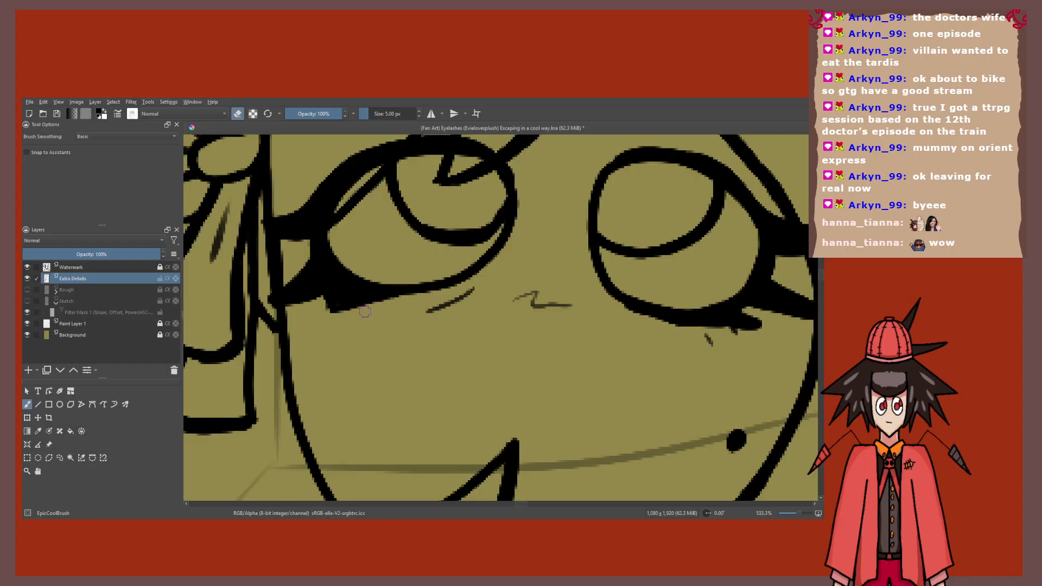
{"action": "key", "text": "e"}
{"action": "scroll", "coordinate": [349, 279], "scroll_direction": "down", "scroll_amount": 2}
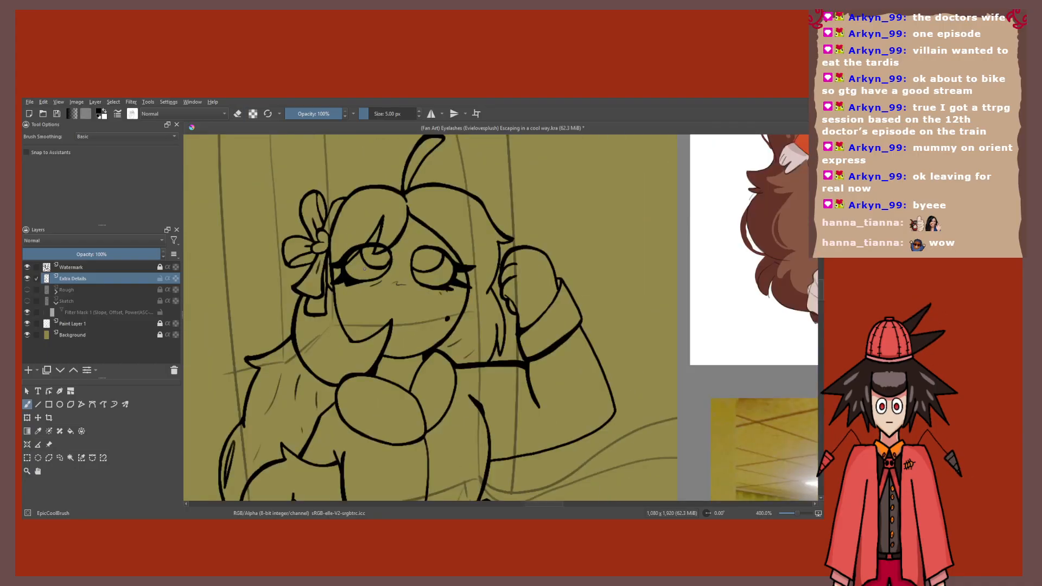
{"action": "scroll", "coordinate": [332, 326], "scroll_direction": "down", "scroll_amount": 2}
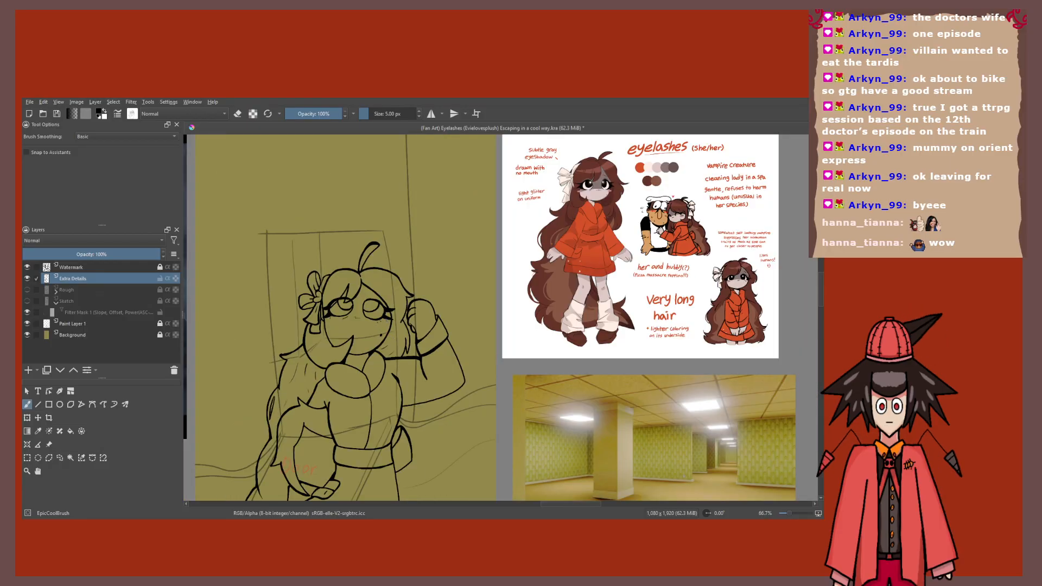
{"action": "scroll", "coordinate": [388, 321], "scroll_direction": "up", "scroll_amount": 2}
{"action": "scroll", "coordinate": [423, 312], "scroll_direction": "down", "scroll_amount": 2}
{"action": "scroll", "coordinate": [497, 318], "scroll_direction": "up", "scroll_amount": 1}
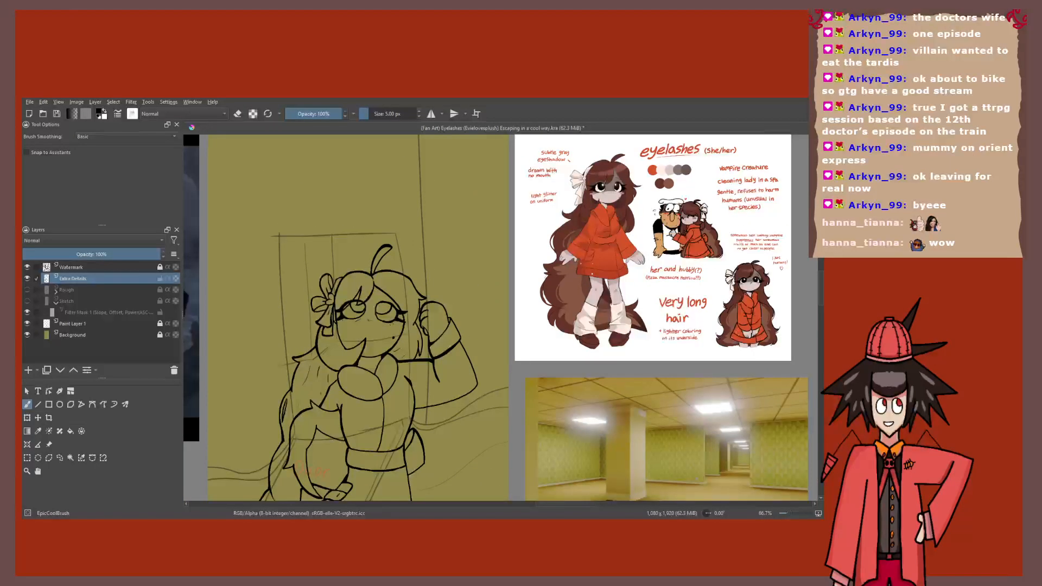
Step: Review the inked eyes up close and then the whole figure beside the reference sheet at reduced size
{"action": "scroll", "coordinate": [413, 321], "scroll_direction": "up", "scroll_amount": 6}
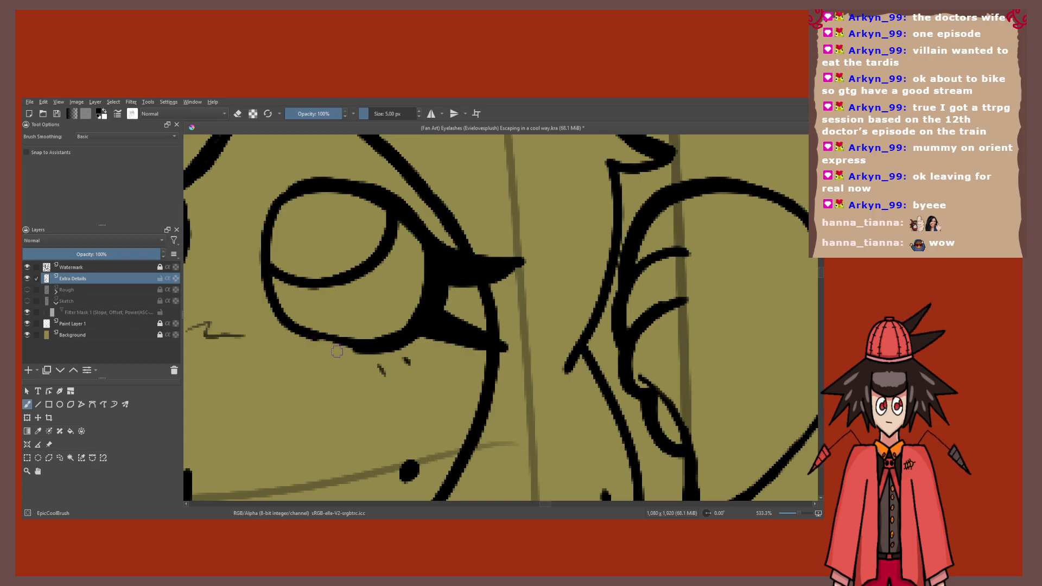
{"action": "scroll", "coordinate": [325, 343], "scroll_direction": "down", "scroll_amount": 1}
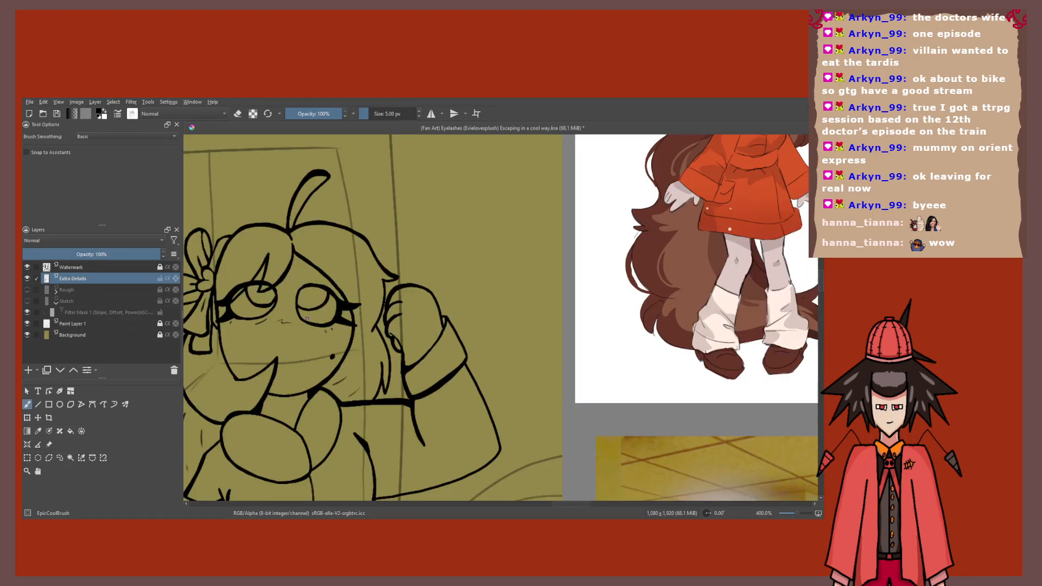
{"action": "scroll", "coordinate": [306, 318], "scroll_direction": "up", "scroll_amount": 2}
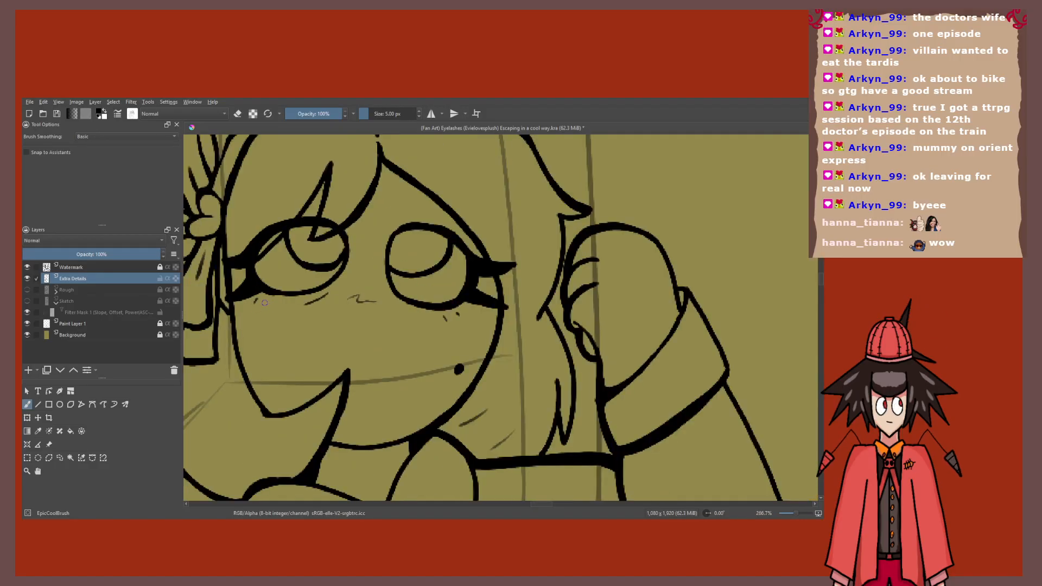
{"action": "scroll", "coordinate": [258, 311], "scroll_direction": "down", "scroll_amount": 5}
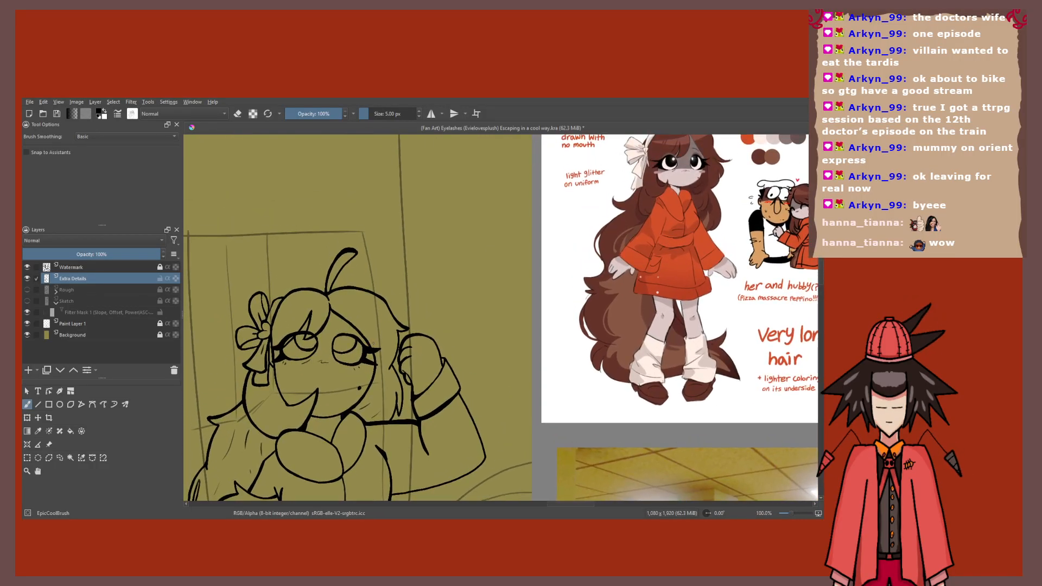
{"action": "left_click_drag", "start_coordinate": [325, 347], "coordinate": [320, 291]}
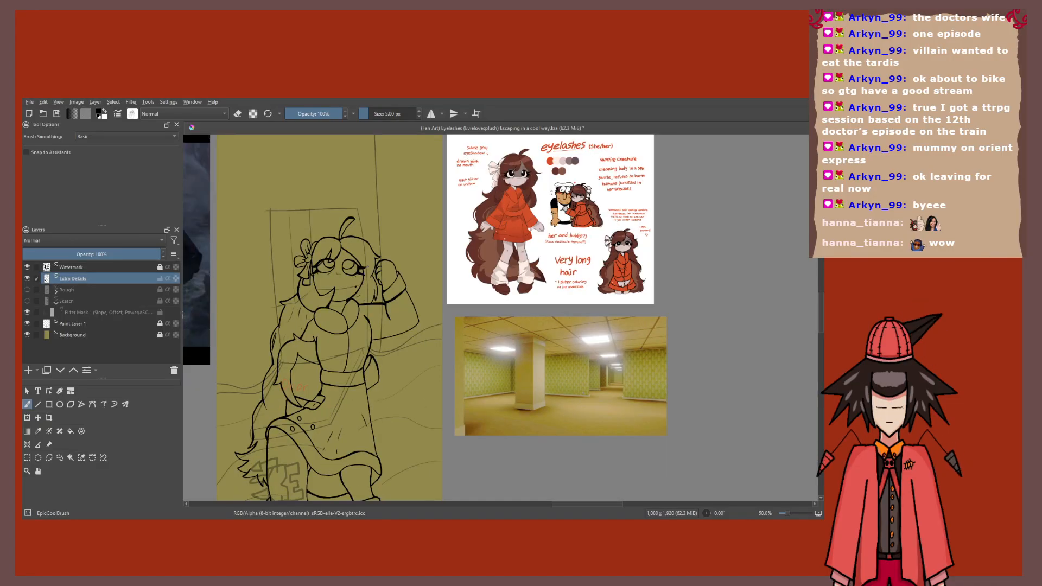
{"action": "scroll", "coordinate": [193, 330], "scroll_direction": "down", "scroll_amount": 1}
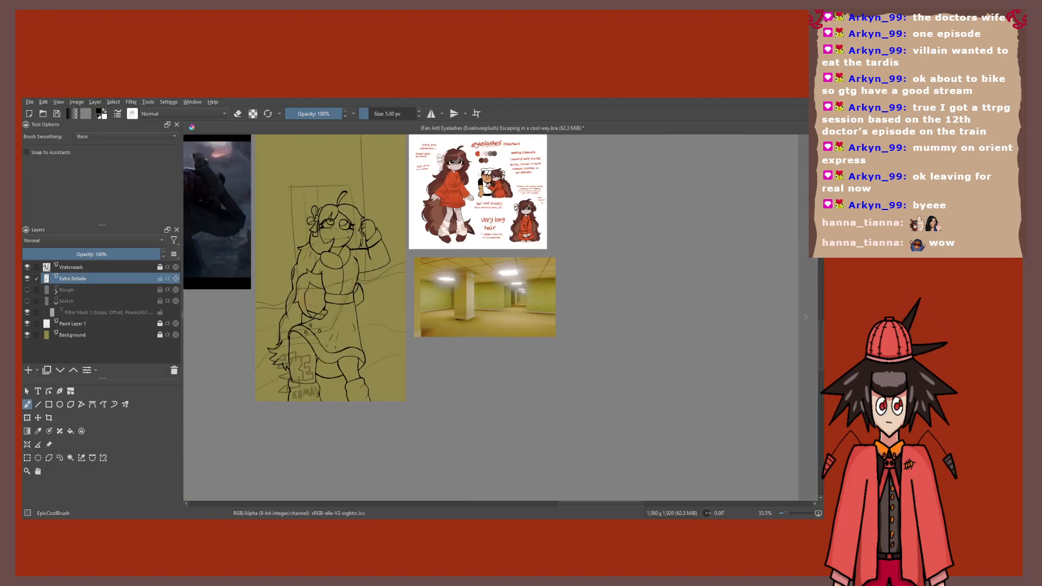
{"action": "mouse_move", "coordinate": [310, 305]}
{"action": "left_mouse_down"}
{"action": "mouse_move", "coordinate": [319, 321]}
{"action": "mouse_move", "coordinate": [350, 263]}
{"action": "left_mouse_up"}
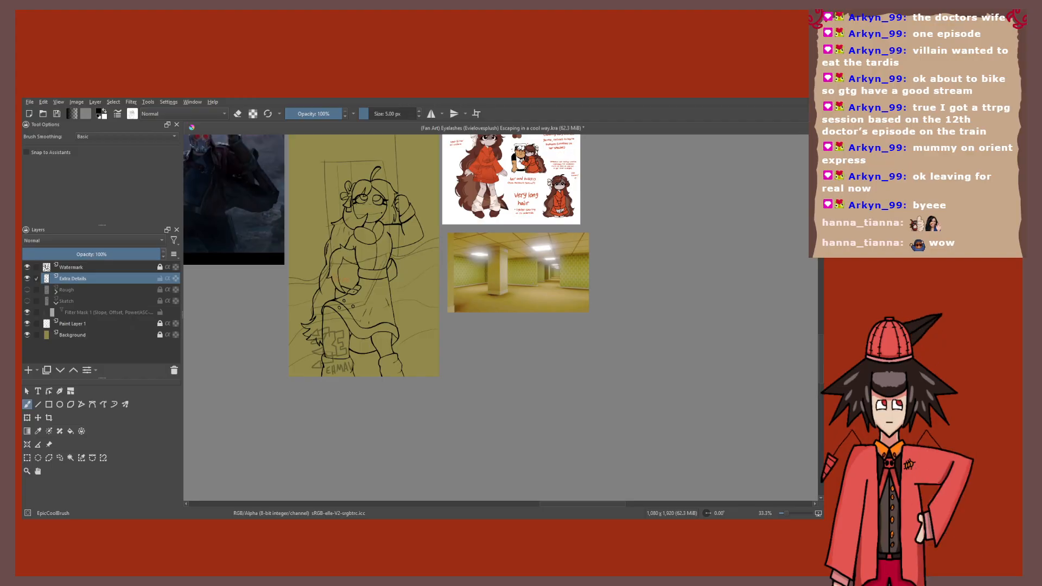
Step: Add a new layer named "Coloring" directly above the Rough layer and lock it
{"action": "left_click", "coordinate": [66, 290]}
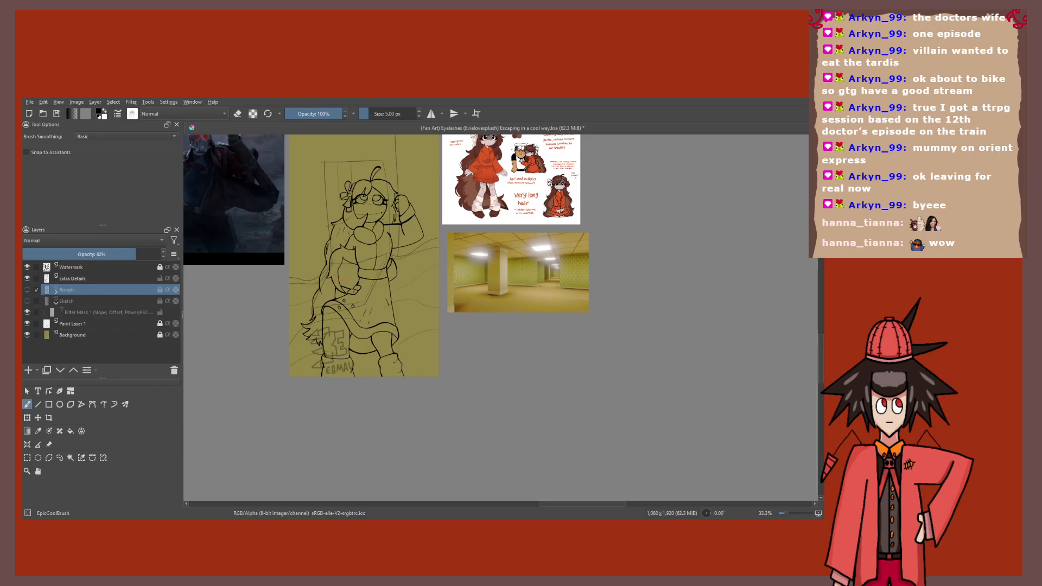
{"action": "key", "text": "Insert"}
{"action": "key", "text": "F2"}
{"action": "type", "text": "Col"}
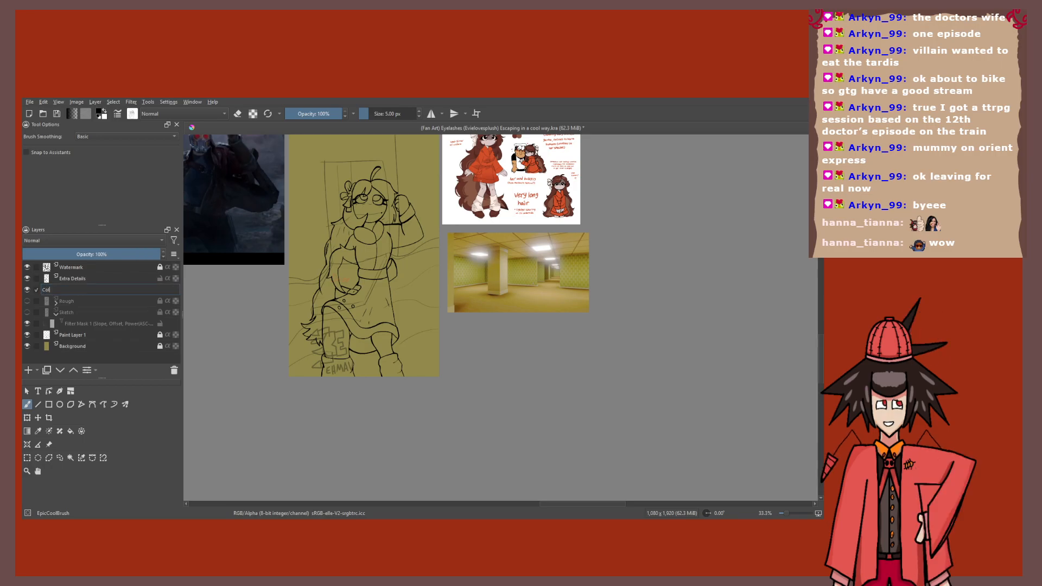
{"action": "type", "text": "oring"}
{"action": "key", "text": "Return"}
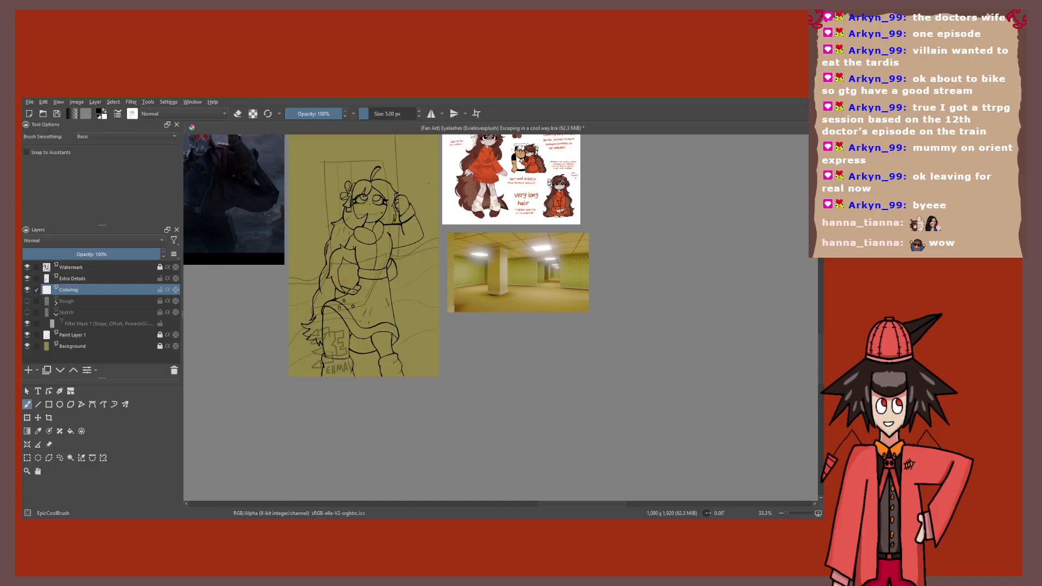
{"action": "left_click", "coordinate": [160, 290]}
Step: Make the Rough and Sketch layers visible again, with Extra Details as the active layer
{"action": "left_click", "coordinate": [73, 279]}
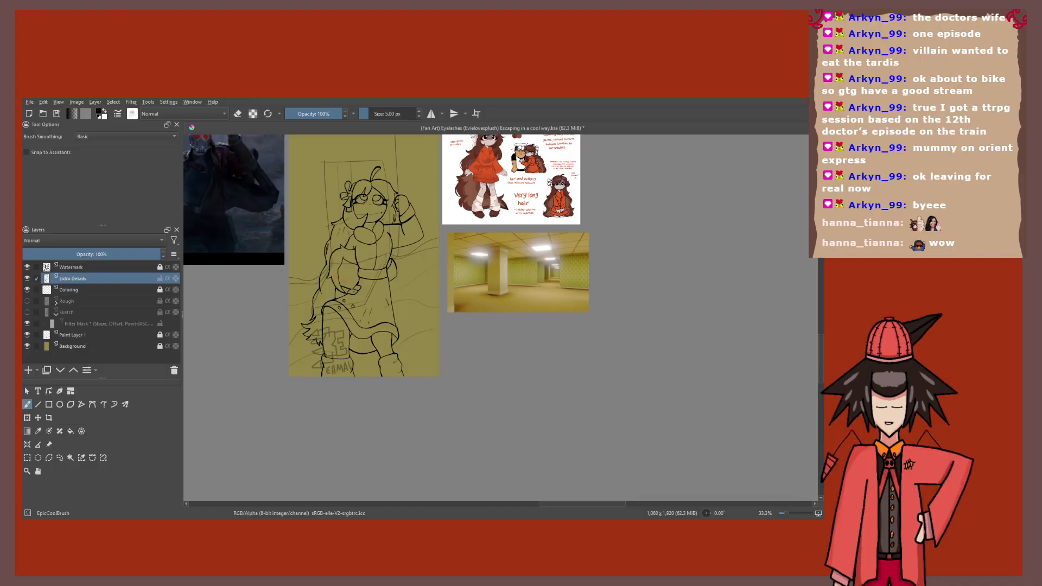
{"action": "left_click", "coordinate": [27, 302]}
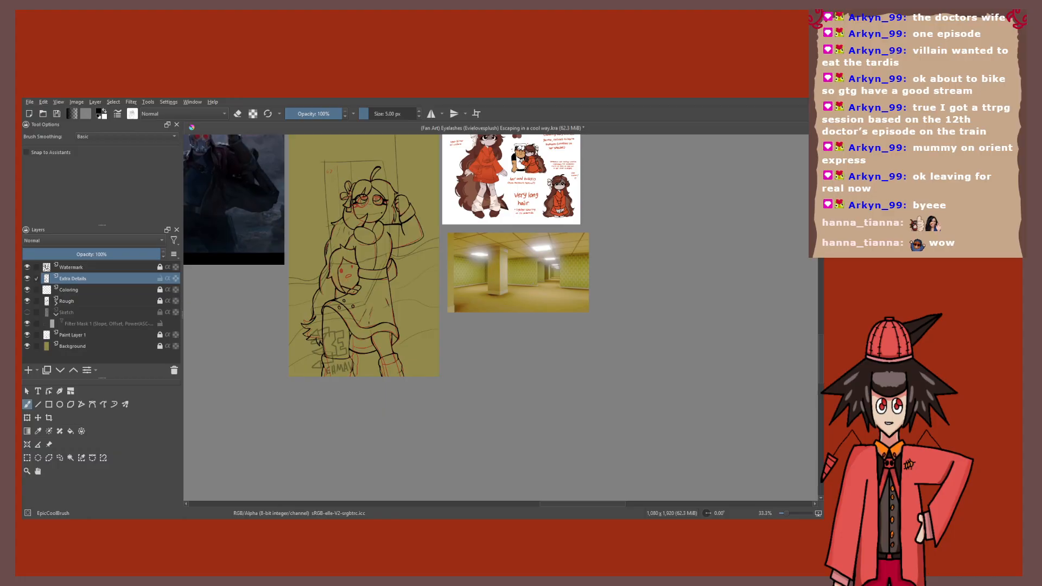
{"action": "left_click", "coordinate": [28, 312]}
Step: Ink the two oval eyes of the small face at the figure's side over the red rough and fill them solid black
{"action": "scroll", "coordinate": [346, 270], "scroll_direction": "up", "scroll_amount": 6}
{"action": "mouse_move", "coordinate": [323, 275]}
{"action": "left_mouse_down"}
{"action": "mouse_move", "coordinate": [340, 283]}
{"action": "mouse_move", "coordinate": [262, 264]}
{"action": "mouse_move", "coordinate": [281, 350]}
{"action": "mouse_move", "coordinate": [333, 322]}
{"action": "mouse_move", "coordinate": [339, 266]}
{"action": "left_mouse_up"}
{"action": "scroll", "coordinate": [323, 269], "scroll_direction": "up", "scroll_amount": 2}
{"action": "mouse_move", "coordinate": [584, 187]}
{"action": "left_mouse_down"}
{"action": "mouse_move", "coordinate": [540, 164]}
{"action": "mouse_move", "coordinate": [535, 204]}
{"action": "mouse_move", "coordinate": [554, 231]}
{"action": "mouse_move", "coordinate": [578, 210]}
{"action": "mouse_move", "coordinate": [578, 178]}
{"action": "left_mouse_up"}
{"action": "left_click_drag", "start_coordinate": [574, 213], "coordinate": [563, 233]}
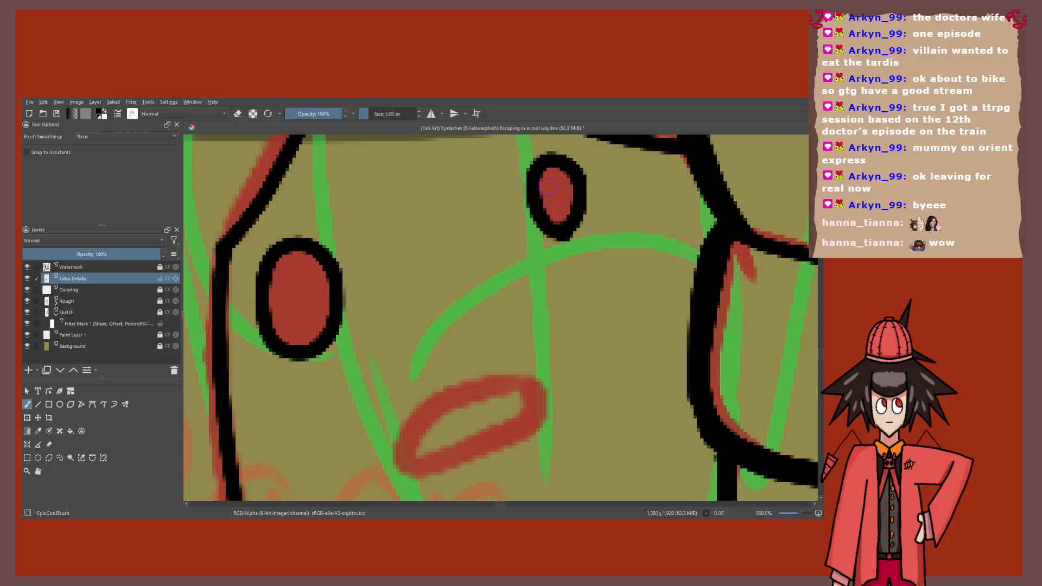
{"action": "mouse_move", "coordinate": [549, 174]}
{"action": "left_mouse_down"}
{"action": "mouse_move", "coordinate": [552, 210]}
{"action": "mouse_move", "coordinate": [564, 182]}
{"action": "left_mouse_up"}
{"action": "mouse_move", "coordinate": [318, 250]}
{"action": "left_mouse_down"}
{"action": "mouse_move", "coordinate": [325, 323]}
{"action": "mouse_move", "coordinate": [304, 342]}
{"action": "mouse_move", "coordinate": [287, 306]}
{"action": "mouse_move", "coordinate": [294, 325]}
{"action": "mouse_move", "coordinate": [296, 277]}
{"action": "left_mouse_up"}
{"action": "scroll", "coordinate": [305, 293], "scroll_direction": "down", "scroll_amount": 4}
{"action": "left_click_drag", "start_coordinate": [363, 287], "coordinate": [361, 274]}
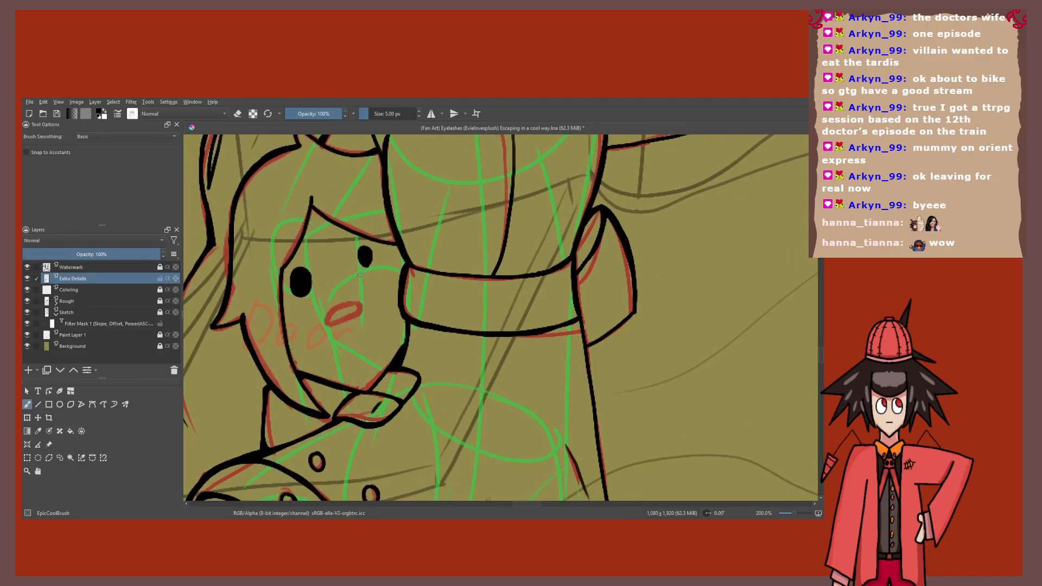
{"action": "scroll", "coordinate": [360, 274], "scroll_direction": "up", "scroll_amount": 2}
{"action": "scroll", "coordinate": [361, 274], "scroll_direction": "up", "scroll_amount": 2}
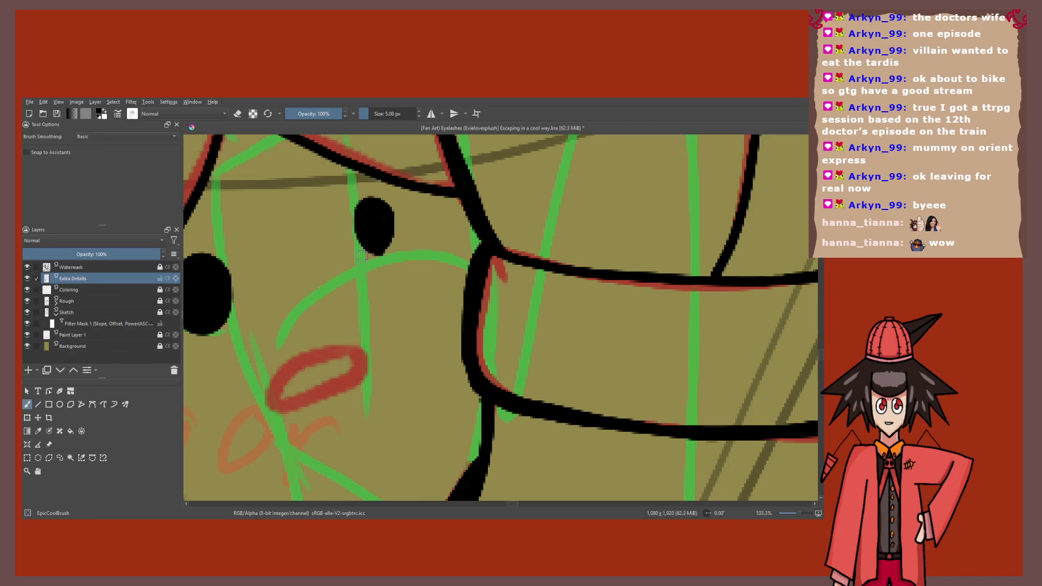
Step: Draw thin black lines above and below both eyes of the small figure, running down the face to the chin
{"action": "scroll", "coordinate": [361, 255], "scroll_direction": "down", "scroll_amount": 2}
{"action": "key", "text": "bracketleft"}
{"action": "key", "text": "bracketleft"}
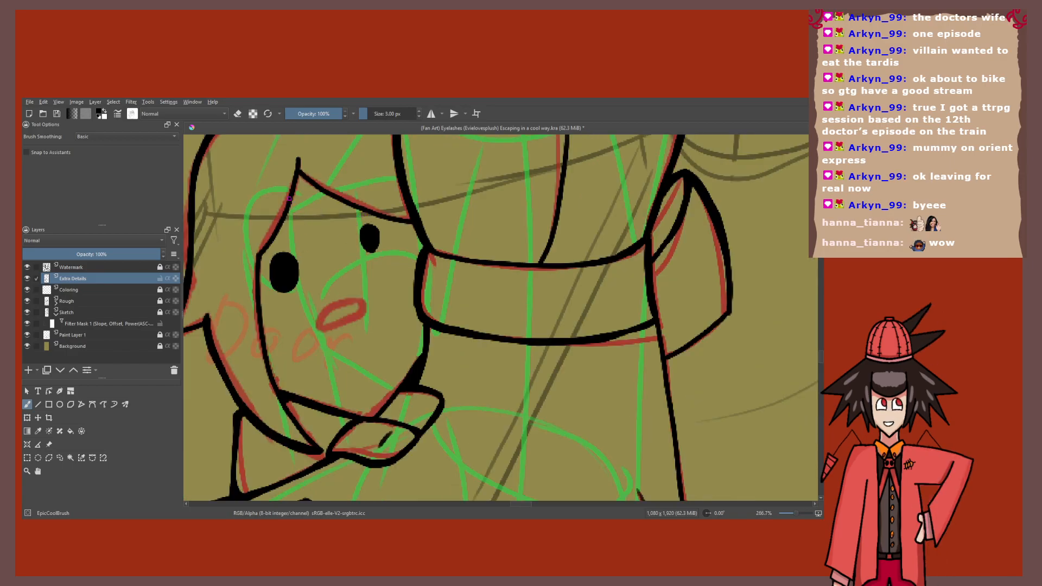
{"action": "left_click_drag", "start_coordinate": [288, 214], "coordinate": [288, 254]}
{"action": "left_click_drag", "start_coordinate": [287, 292], "coordinate": [326, 394]}
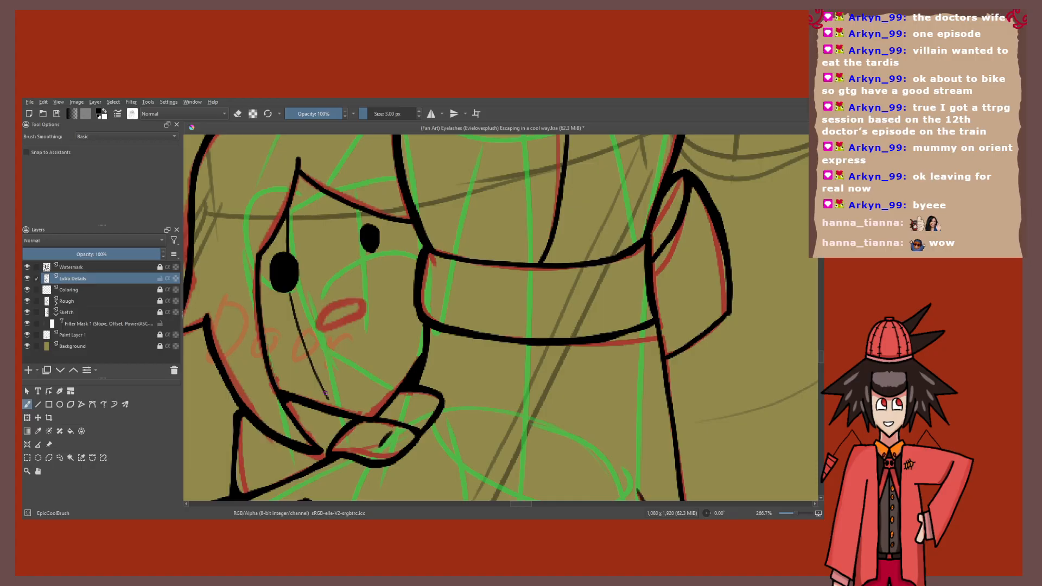
{"action": "left_click_drag", "start_coordinate": [362, 213], "coordinate": [392, 371]}
{"action": "scroll", "coordinate": [384, 273], "scroll_direction": "down", "scroll_amount": 2}
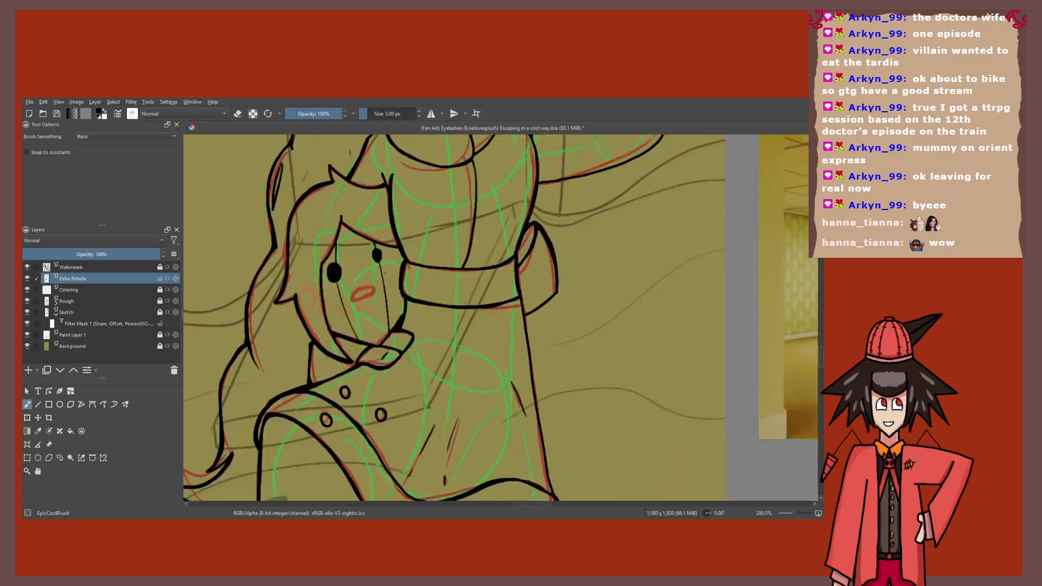
{"action": "scroll", "coordinate": [385, 273], "scroll_direction": "down", "scroll_amount": 2}
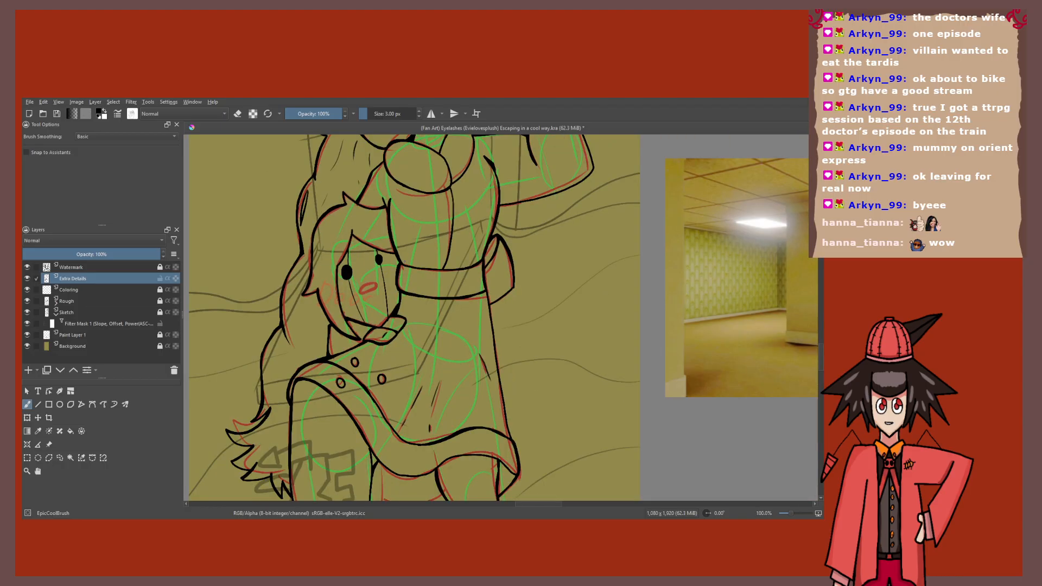
{"action": "scroll", "coordinate": [396, 260], "scroll_direction": "up", "scroll_amount": 3}
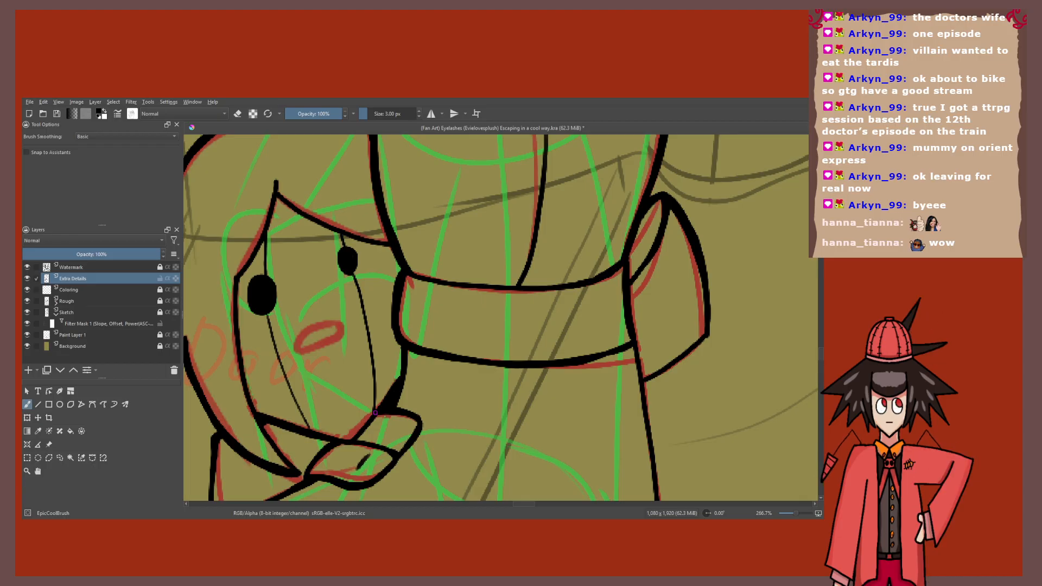
{"action": "scroll", "coordinate": [375, 413], "scroll_direction": "down", "scroll_amount": 3}
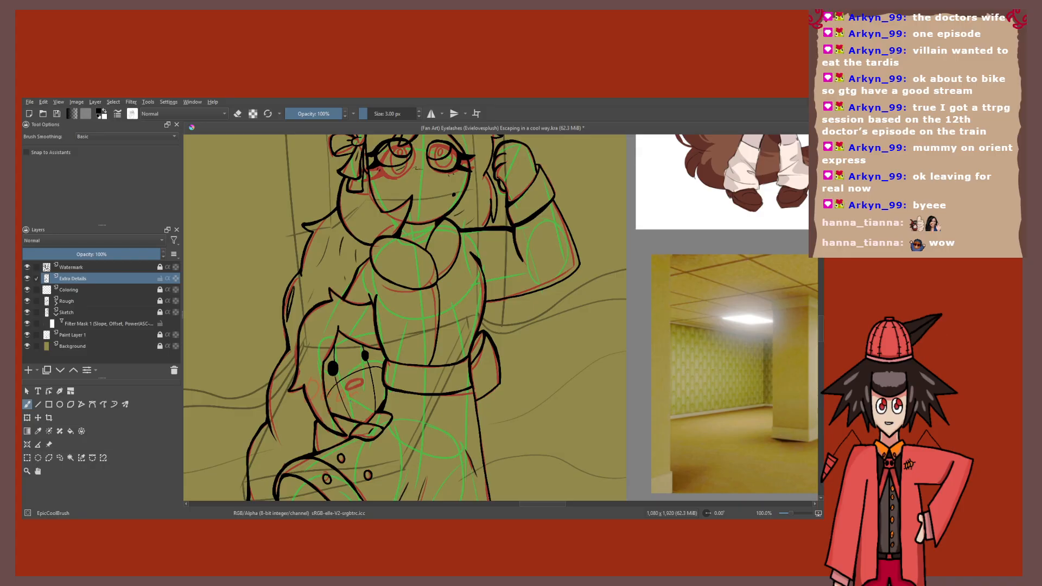
{"action": "key", "text": "ctrl+z"}
Step: Ink the small figure's oval mouth in black over the red rough on the Extra Details layer
{"action": "key", "text": "]"}
{"action": "key", "text": "]"}
{"action": "scroll", "coordinate": [352, 391], "scroll_direction": "up", "scroll_amount": 3}
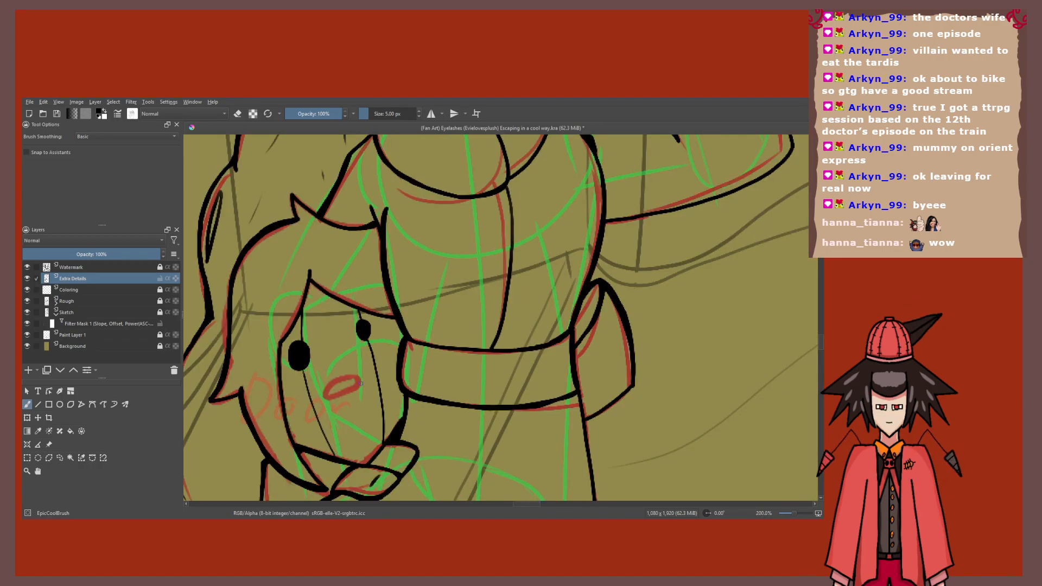
{"action": "scroll", "coordinate": [395, 328], "scroll_direction": "up", "scroll_amount": 1}
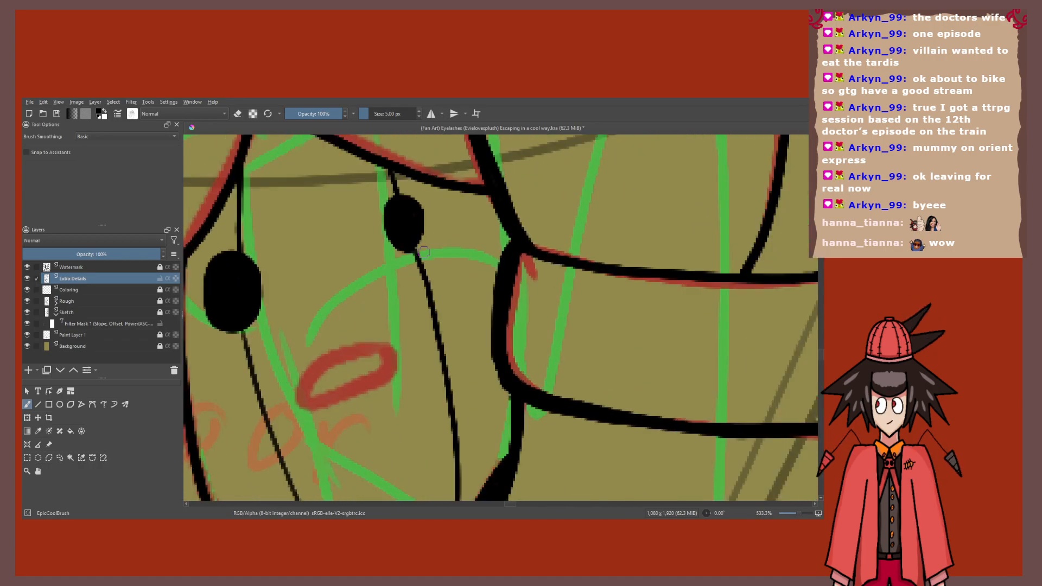
{"action": "scroll", "coordinate": [424, 251], "scroll_direction": "down", "scroll_amount": 3}
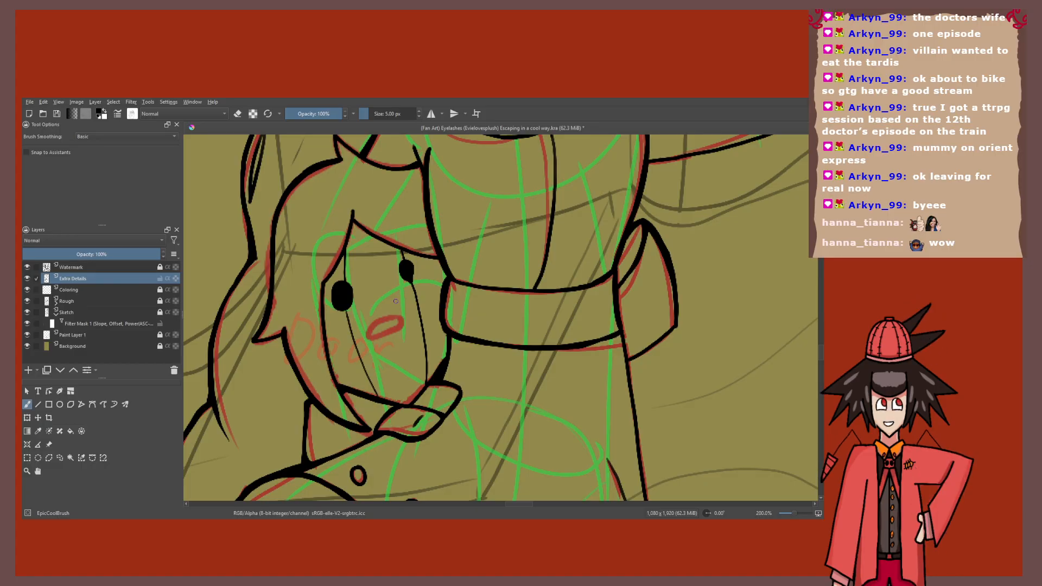
{"action": "scroll", "coordinate": [395, 301], "scroll_direction": "up", "scroll_amount": 3}
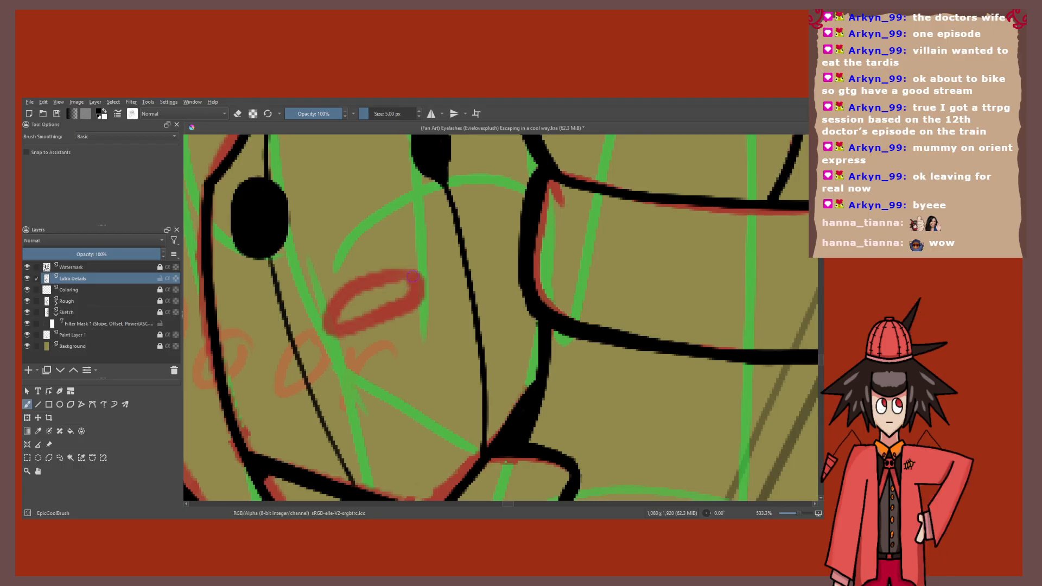
{"action": "mouse_move", "coordinate": [417, 276]}
{"action": "left_mouse_down"}
{"action": "mouse_move", "coordinate": [370, 285]}
{"action": "mouse_move", "coordinate": [327, 321]}
{"action": "mouse_move", "coordinate": [366, 320]}
{"action": "left_mouse_up"}
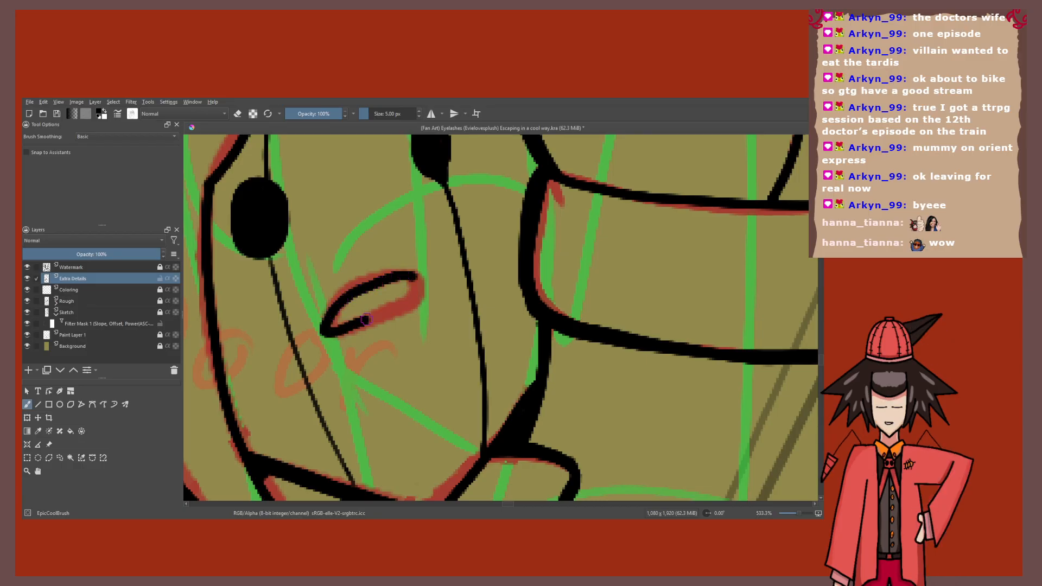
{"action": "scroll", "coordinate": [367, 320], "scroll_direction": "down", "scroll_amount": 6}
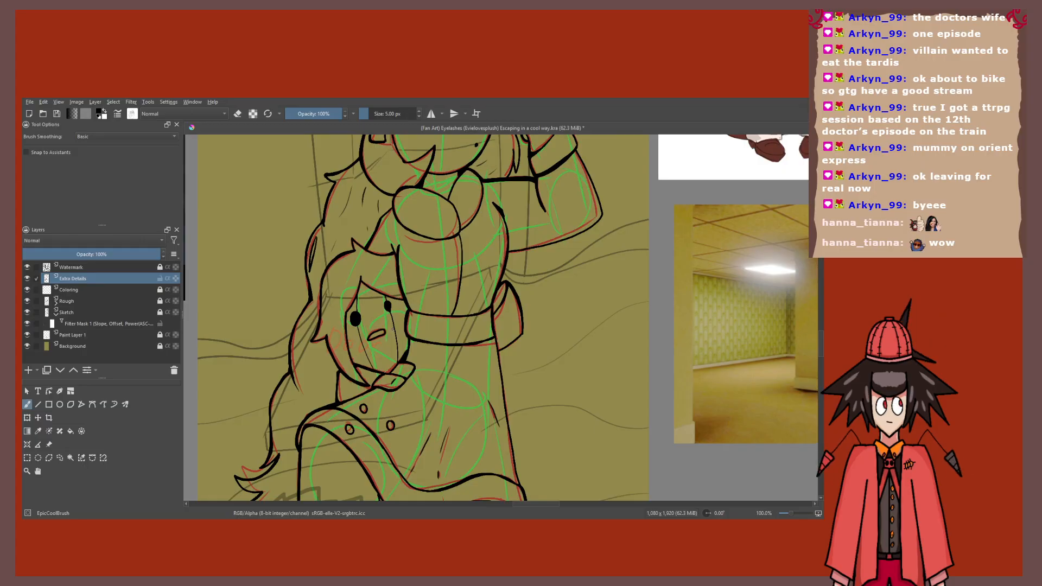
Step: Hide the Rough and Sketch layers and make the Coloring layer active
{"action": "scroll", "coordinate": [393, 325], "scroll_direction": "down", "scroll_amount": 2}
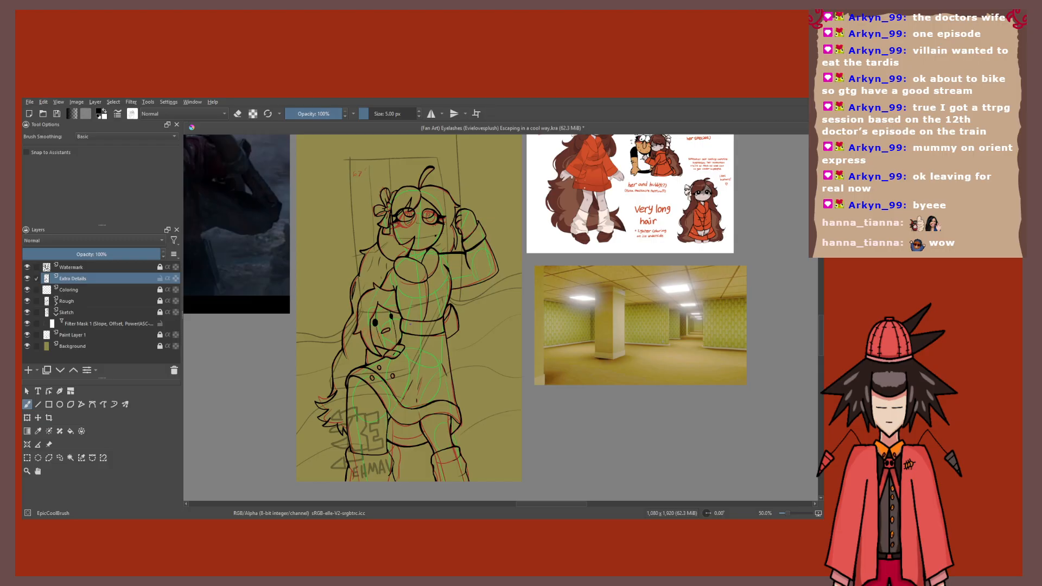
{"action": "scroll", "coordinate": [383, 284], "scroll_direction": "down", "scroll_amount": 1}
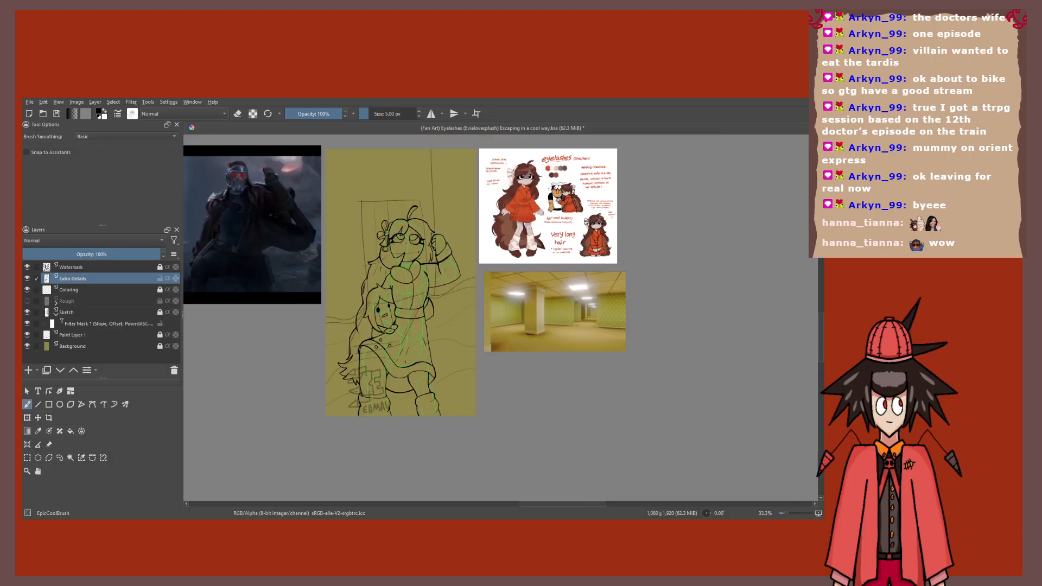
{"action": "left_click", "coordinate": [27, 301]}
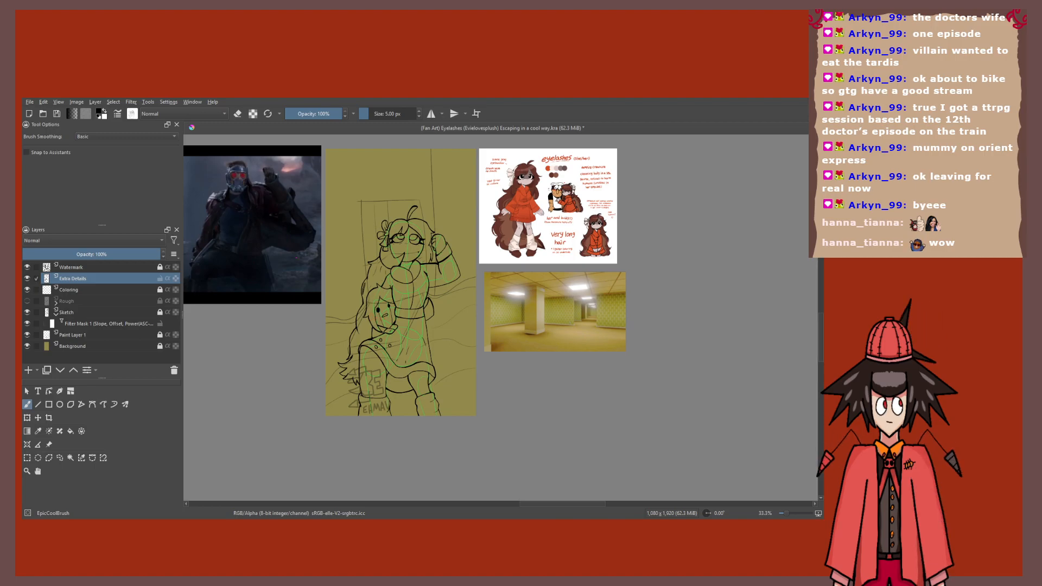
{"action": "left_click", "coordinate": [27, 313]}
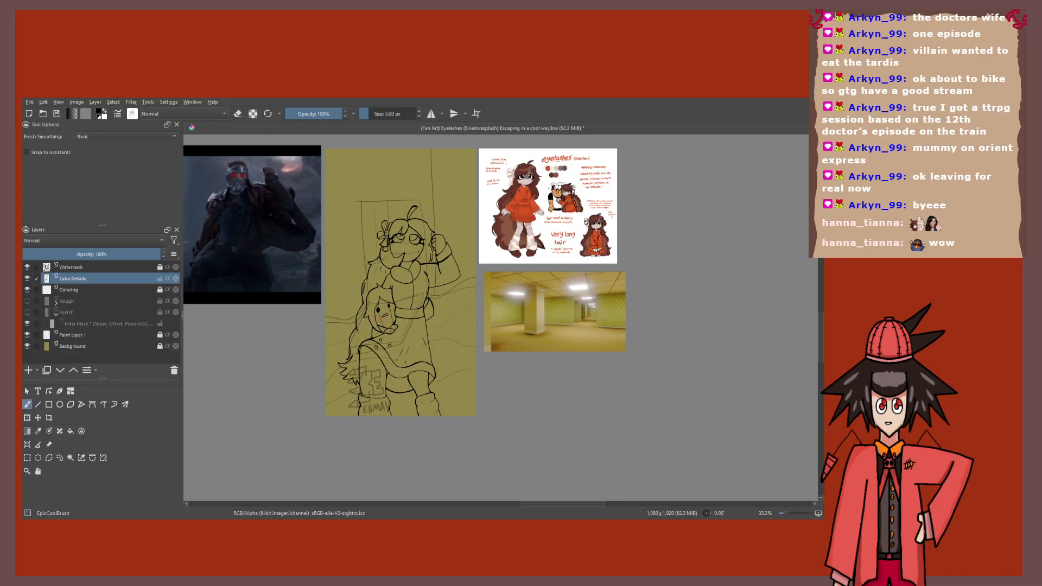
{"action": "left_click", "coordinate": [76, 289]}
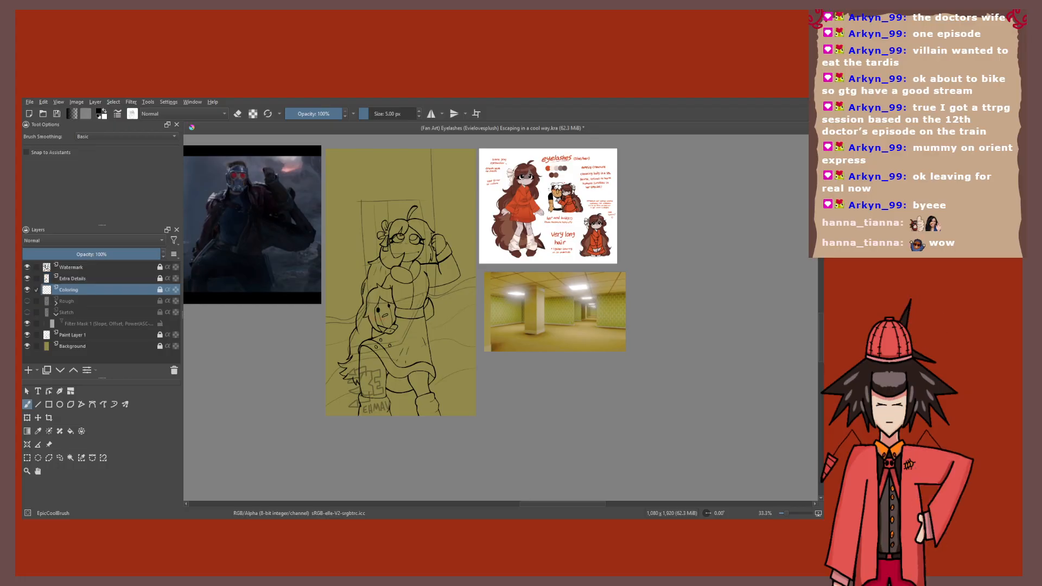
Step: Sample the dark brown hair color from the character reference sheet and hide Paint Layer 1
{"action": "scroll", "coordinate": [513, 239], "scroll_direction": "up", "scroll_amount": 5}
{"action": "key", "text": "p"}
{"action": "left_click", "coordinate": [513, 238]}
{"action": "scroll", "coordinate": [513, 239], "scroll_direction": "down", "scroll_amount": 4}
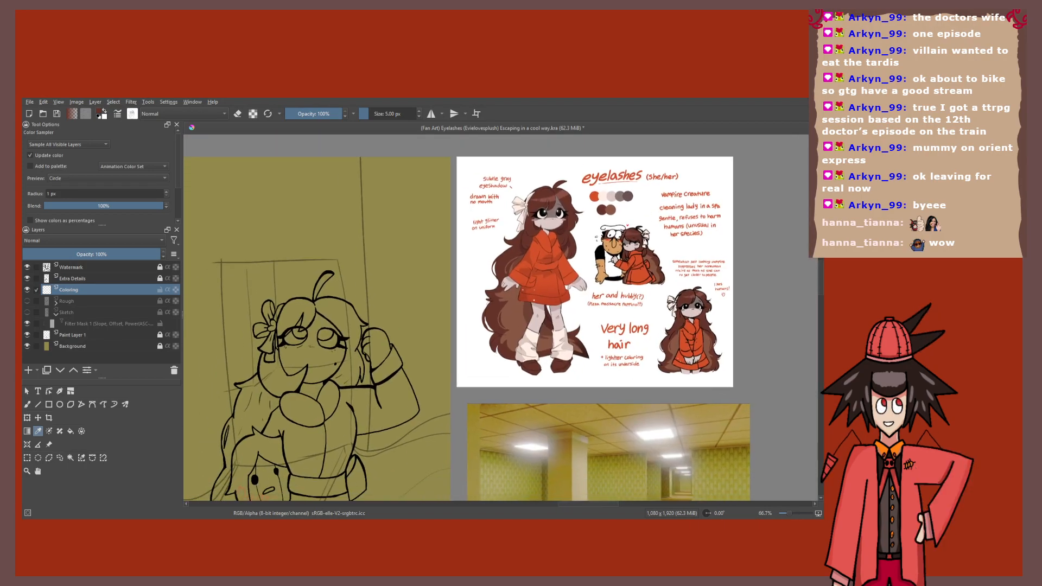
{"action": "left_click_drag", "start_coordinate": [513, 239], "coordinate": [581, 199]}
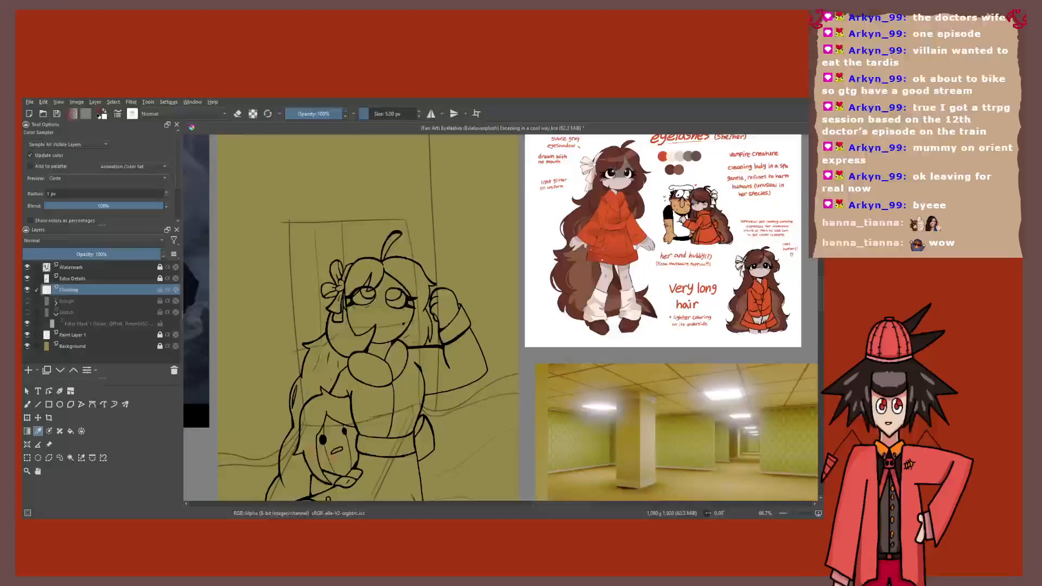
{"action": "left_click_drag", "start_coordinate": [412, 304], "coordinate": [447, 217]}
{"action": "left_click", "coordinate": [28, 335]}
{"action": "scroll", "coordinate": [361, 206], "scroll_direction": "down", "scroll_amount": 3}
{"action": "left_click_drag", "start_coordinate": [360, 206], "coordinate": [341, 231]}
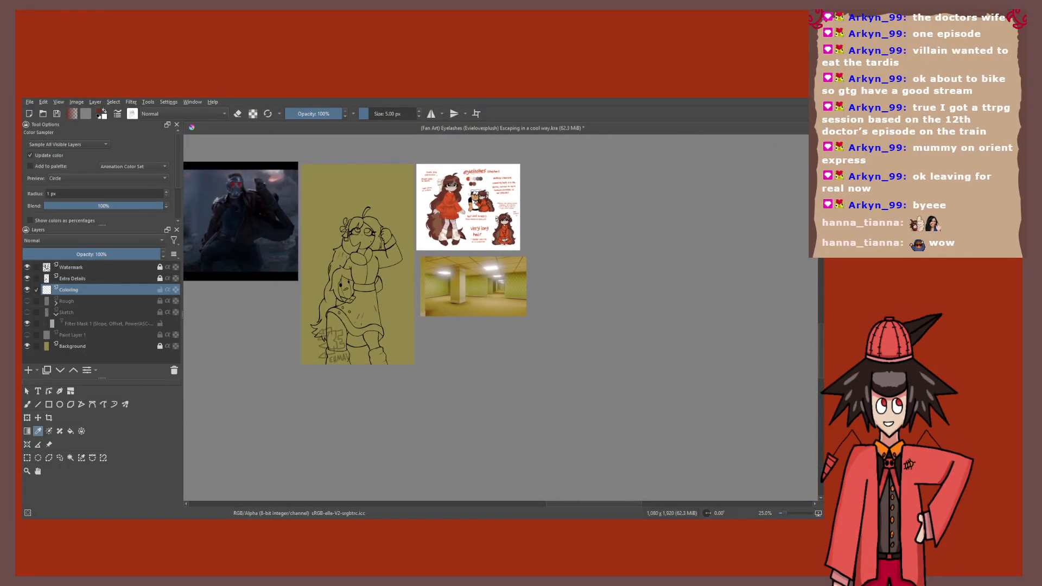
Step: Fill the larger figure's hair with the sampled dark brown, from the head down to the lower strands
{"action": "key", "text": "f"}
{"action": "scroll", "coordinate": [524, 208], "scroll_direction": "up", "scroll_amount": 1}
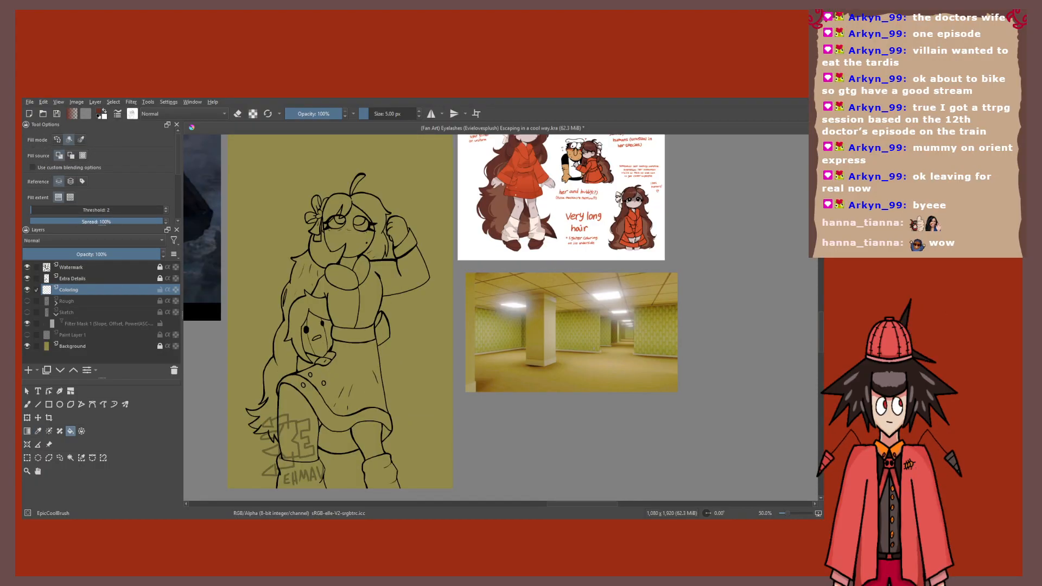
{"action": "scroll", "coordinate": [384, 225], "scroll_direction": "up", "scroll_amount": 3}
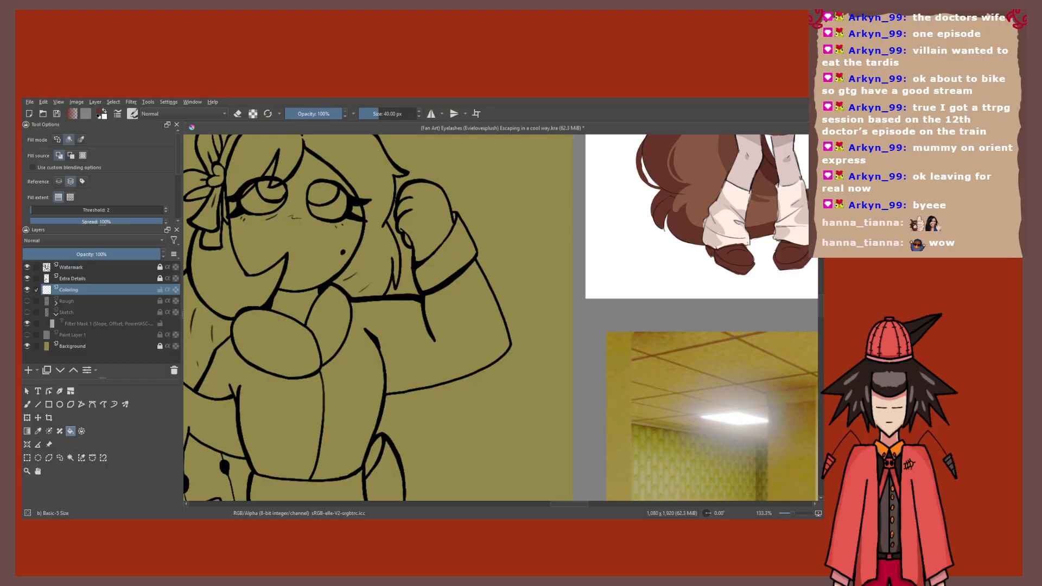
{"action": "left_click", "coordinate": [374, 174]}
{"action": "left_click_drag", "start_coordinate": [374, 173], "coordinate": [489, 233]}
{"action": "left_click_drag", "start_coordinate": [304, 385], "coordinate": [326, 224]}
{"action": "left_click", "coordinate": [298, 338]}
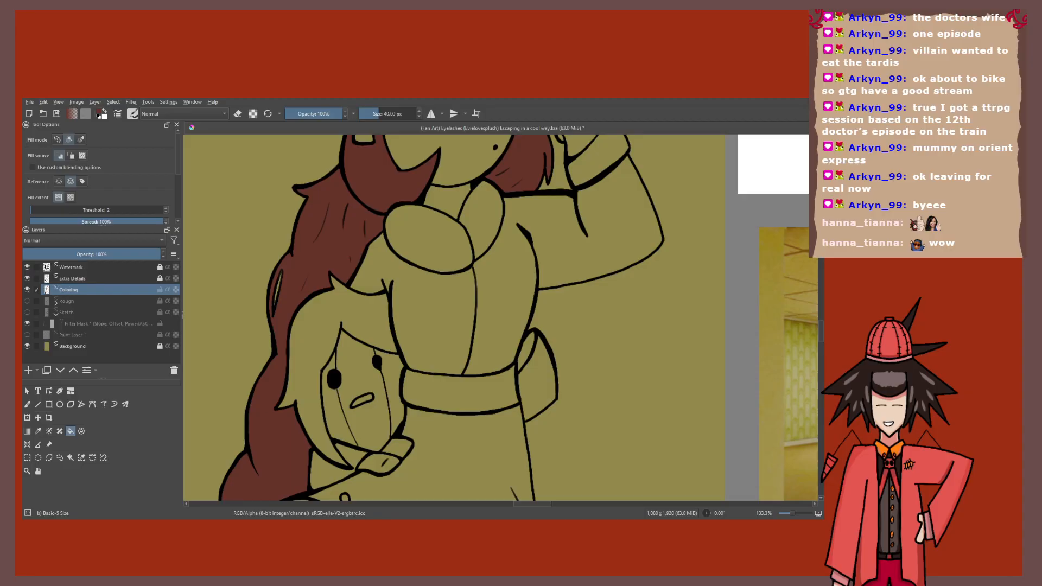
{"action": "scroll", "coordinate": [325, 424], "scroll_direction": "down", "scroll_amount": 1}
{"action": "left_click_drag", "start_coordinate": [325, 423], "coordinate": [398, 165]}
{"action": "left_click", "coordinate": [333, 332]}
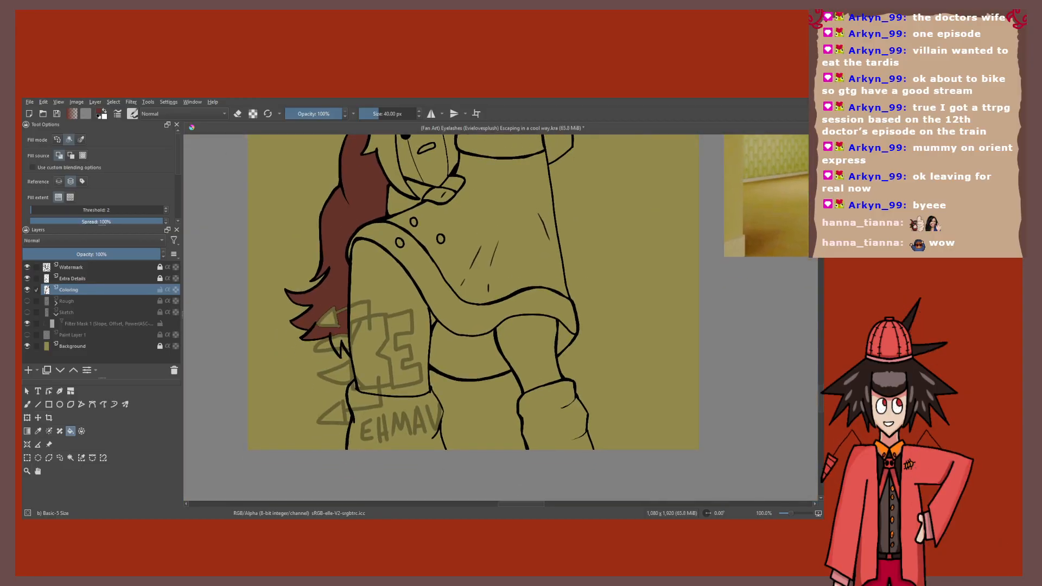
Step: Hide the Watermark layer and fill the remaining gaps in the lower hair tips with dark brown
{"action": "key", "text": "b"}
{"action": "scroll", "coordinate": [330, 320], "scroll_direction": "up", "scroll_amount": 3}
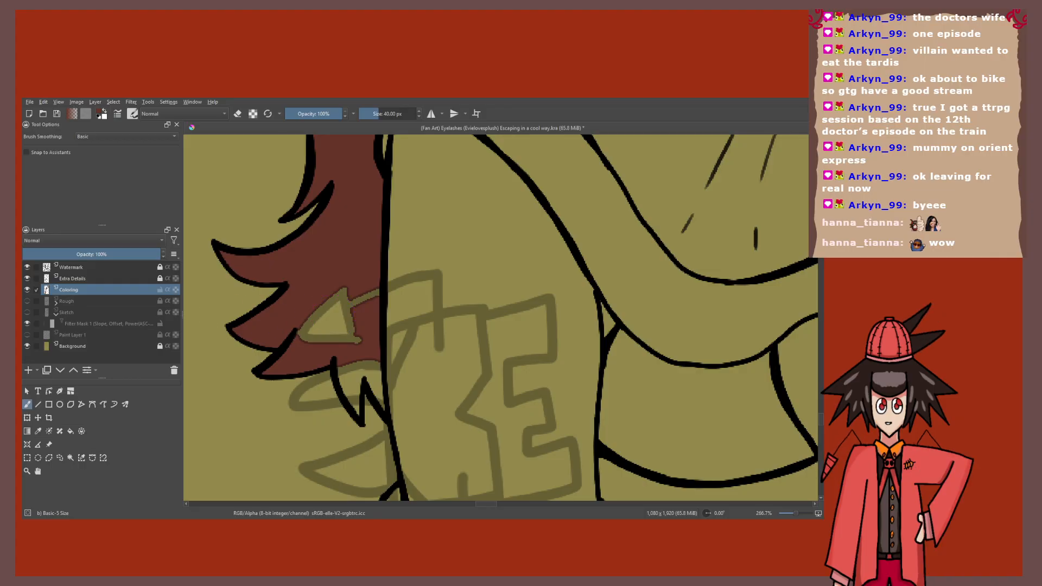
{"action": "left_click", "coordinate": [27, 267]}
{"action": "key", "text": "f"}
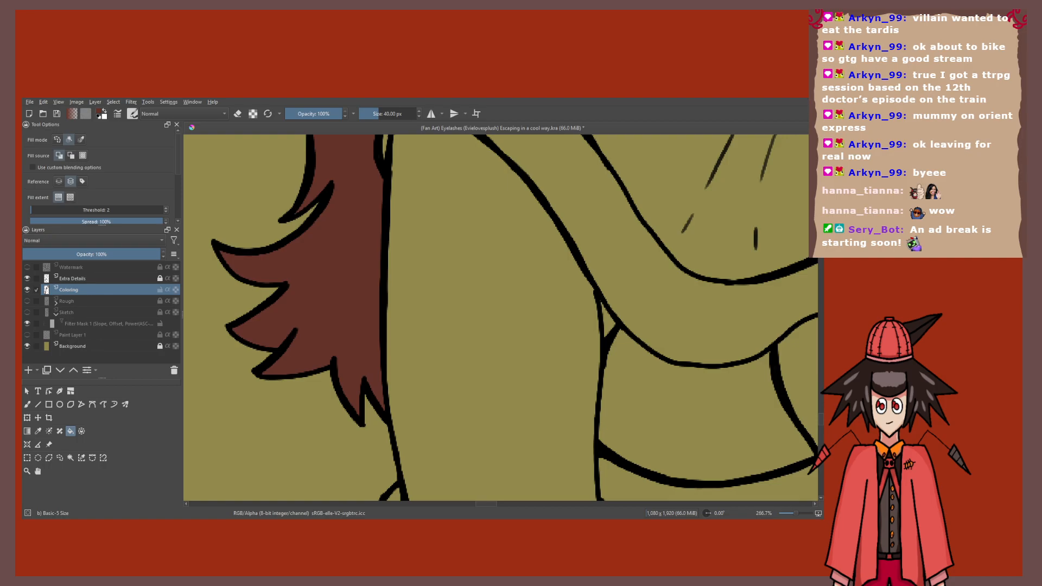
Step: Sample the pale pinkish skin color from the reference sheet and fill both of the larger figure's bare legs
{"action": "key", "text": "1"}
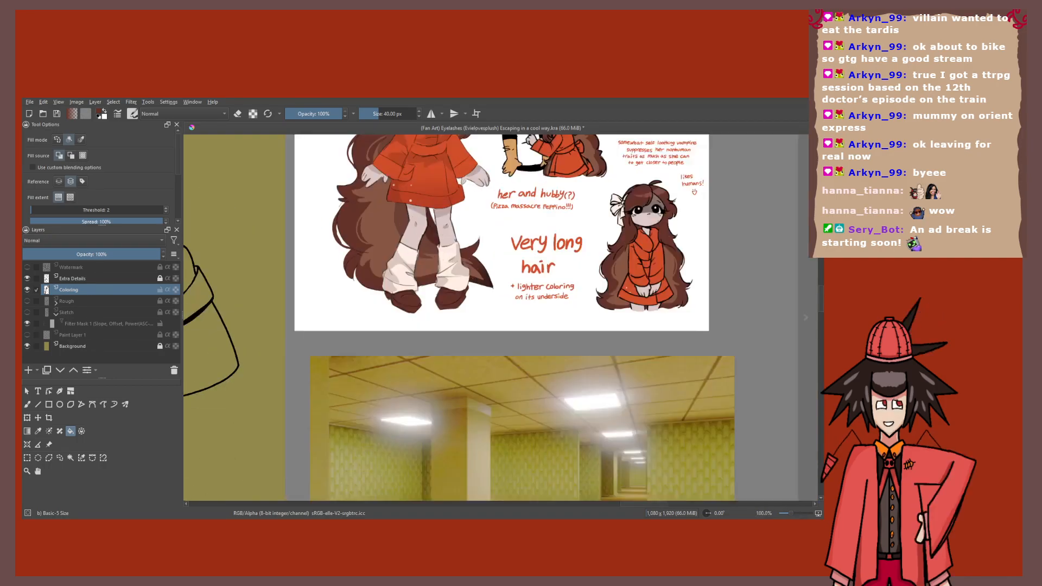
{"action": "key", "text": "p"}
{"action": "left_click", "coordinate": [646, 218]}
{"action": "scroll", "coordinate": [639, 217], "scroll_direction": "down", "scroll_amount": 2}
{"action": "key", "text": "f"}
{"action": "left_click", "coordinate": [307, 375]}
{"action": "left_click", "coordinate": [377, 388]}
{"action": "scroll", "coordinate": [326, 378], "scroll_direction": "up", "scroll_amount": 2}
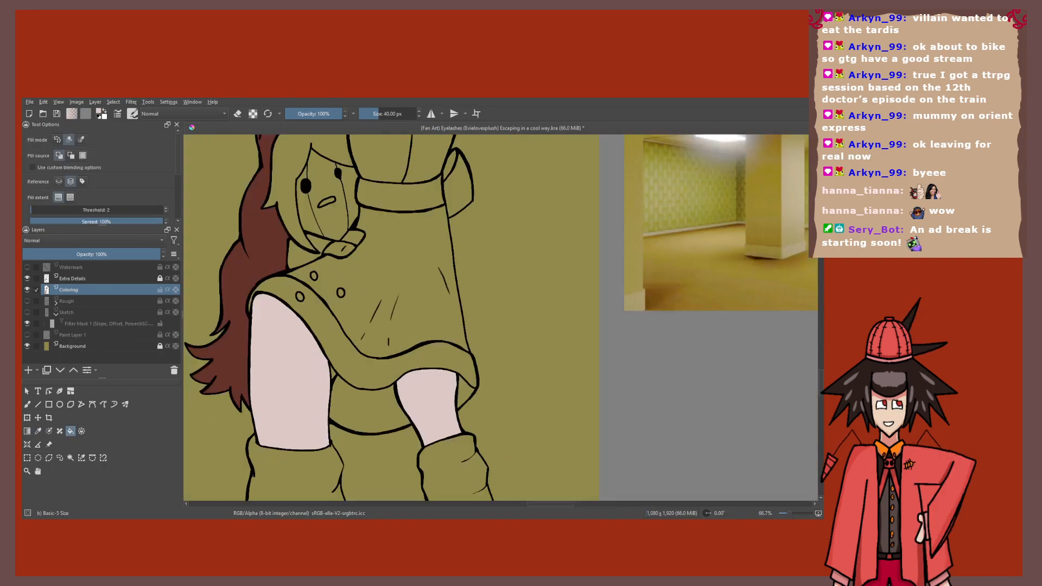
{"action": "scroll", "coordinate": [324, 381], "scroll_direction": "up", "scroll_amount": 2}
{"action": "scroll", "coordinate": [326, 380], "scroll_direction": "down", "scroll_amount": 4}
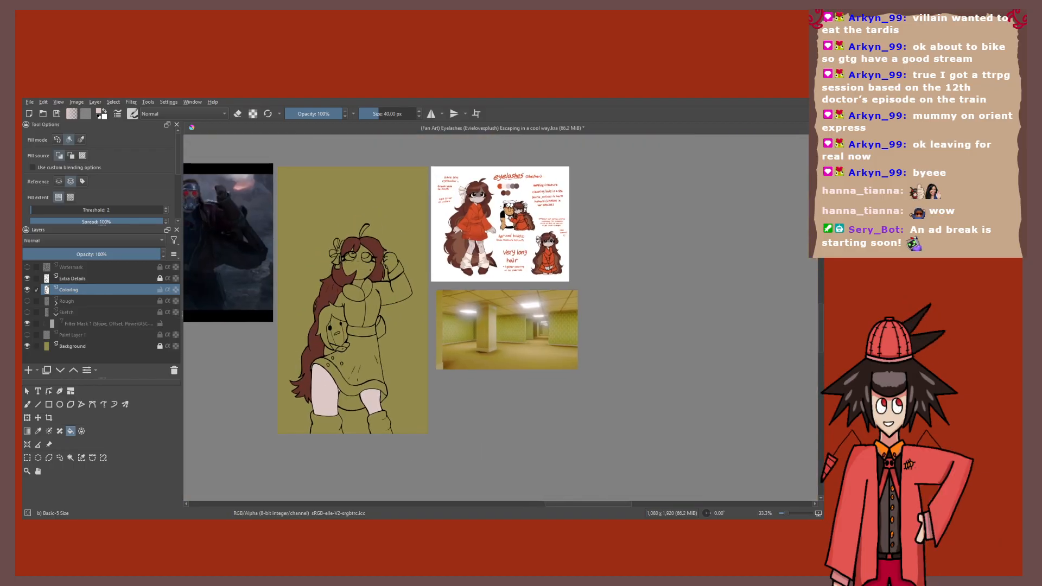
Step: Sample the orange-red uniform color from the reference sheet and fill the skirt, its hem band and its underside
{"action": "key", "text": "p"}
{"action": "scroll", "coordinate": [474, 214], "scroll_direction": "up", "scroll_amount": 4}
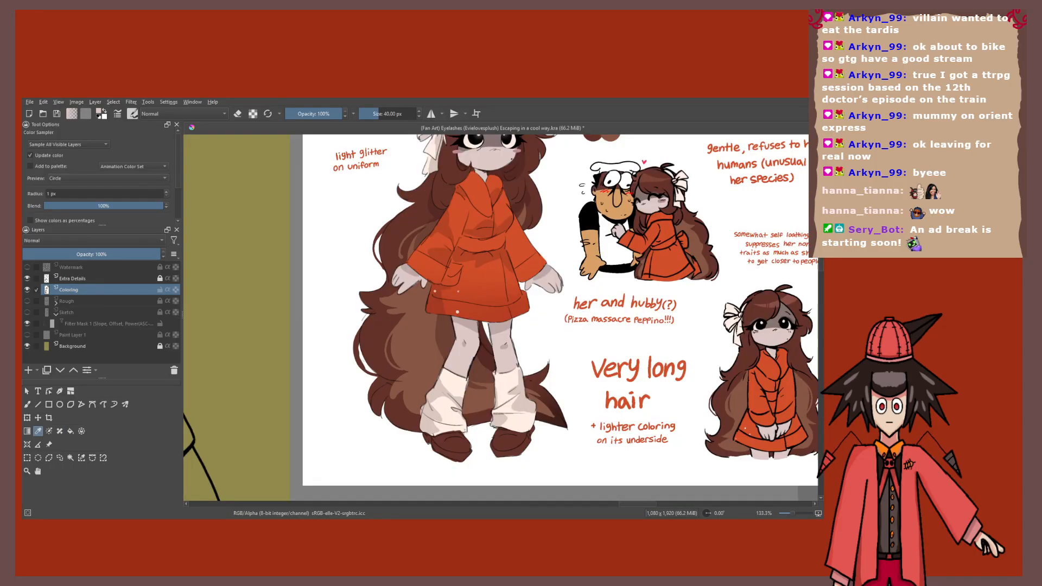
{"action": "left_click", "coordinate": [491, 288]}
{"action": "key", "text": "f"}
{"action": "scroll", "coordinate": [561, 142], "scroll_direction": "down", "scroll_amount": 3}
{"action": "left_click", "coordinate": [370, 428]}
{"action": "left_click", "coordinate": [355, 382]}
{"action": "left_click_drag", "start_coordinate": [358, 407], "coordinate": [389, 329]}
{"action": "left_click", "coordinate": [376, 375]}
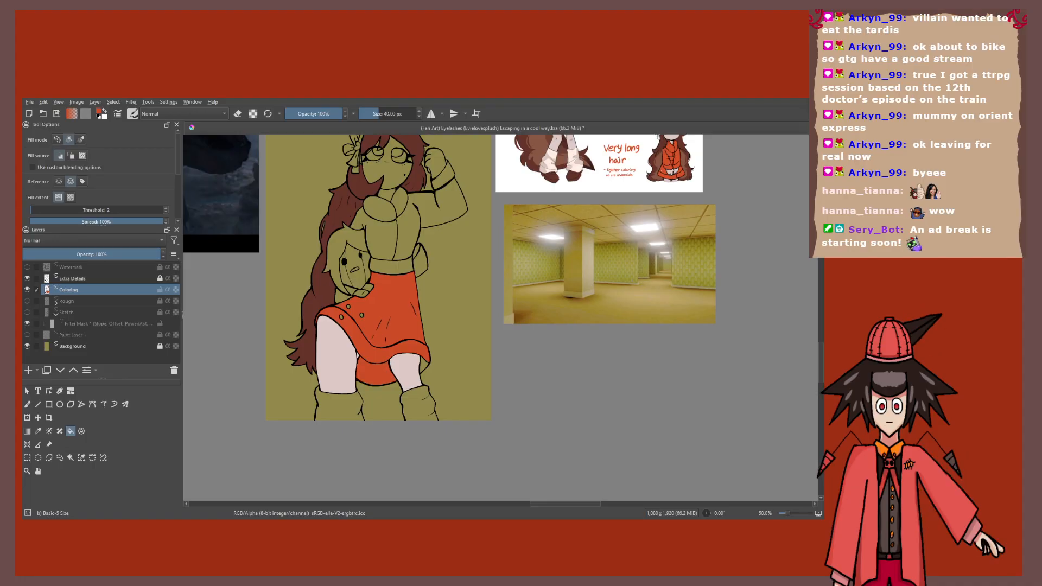
Step: Show the Watermark layer again and fill the leg warmer behind the watermark with pale cream, including the leftover gap
{"action": "left_click_drag", "start_coordinate": [375, 336], "coordinate": [383, 374]}
{"action": "left_click", "coordinate": [27, 267]}
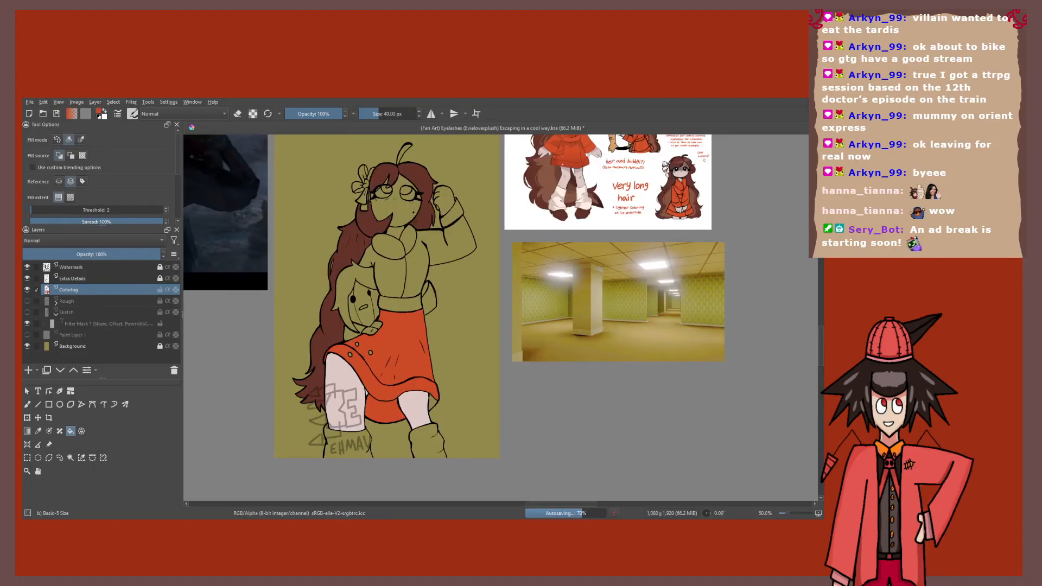
{"action": "left_click_drag", "start_coordinate": [335, 426], "coordinate": [361, 379]}
{"action": "scroll", "coordinate": [360, 379], "scroll_direction": "up", "scroll_amount": 2}
{"action": "scroll", "coordinate": [410, 358], "scroll_direction": "down", "scroll_amount": 2}
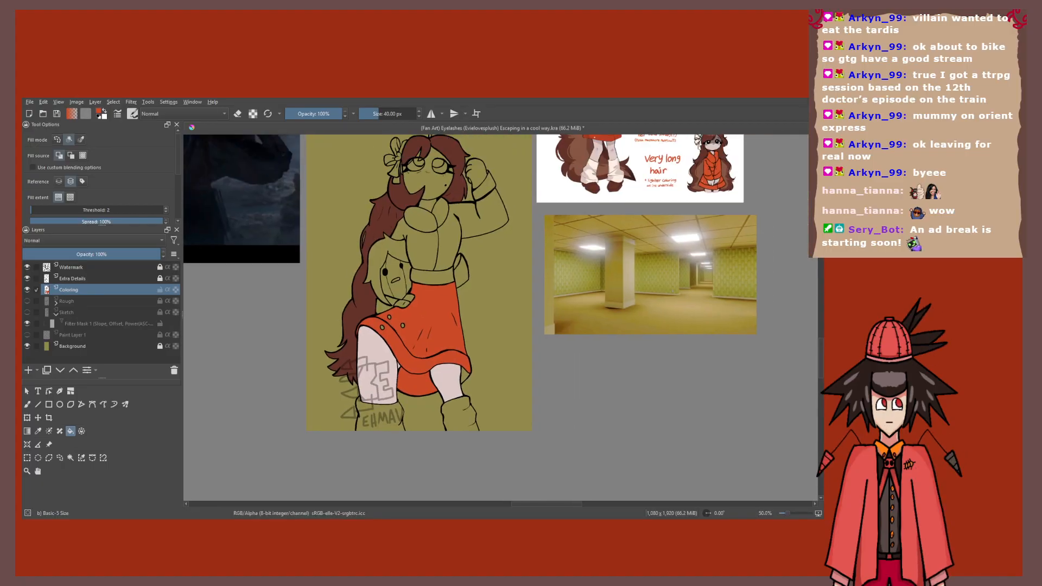
{"action": "scroll", "coordinate": [384, 435], "scroll_direction": "up", "scroll_amount": 4}
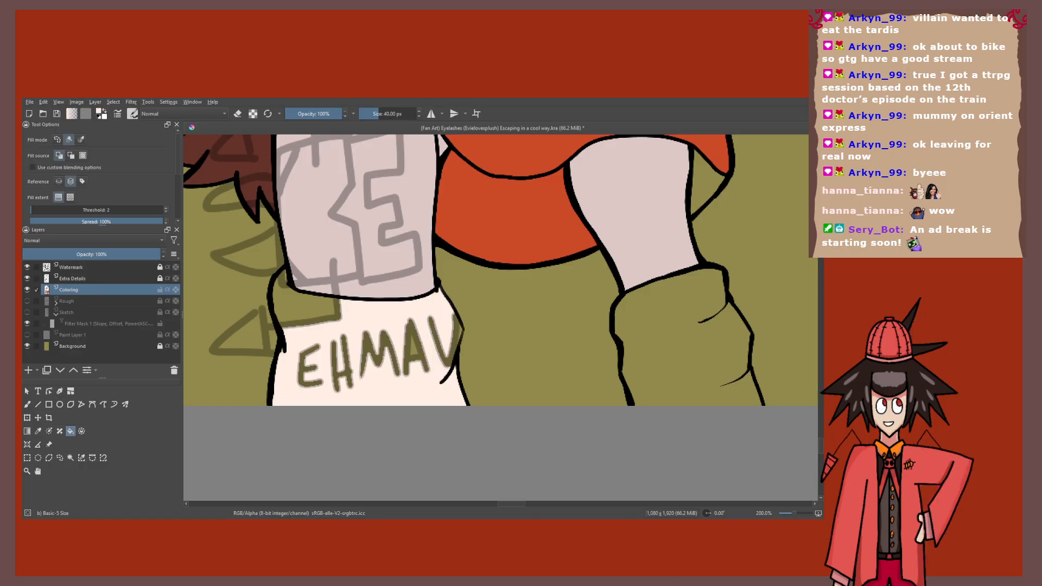
{"action": "left_click", "coordinate": [305, 308]}
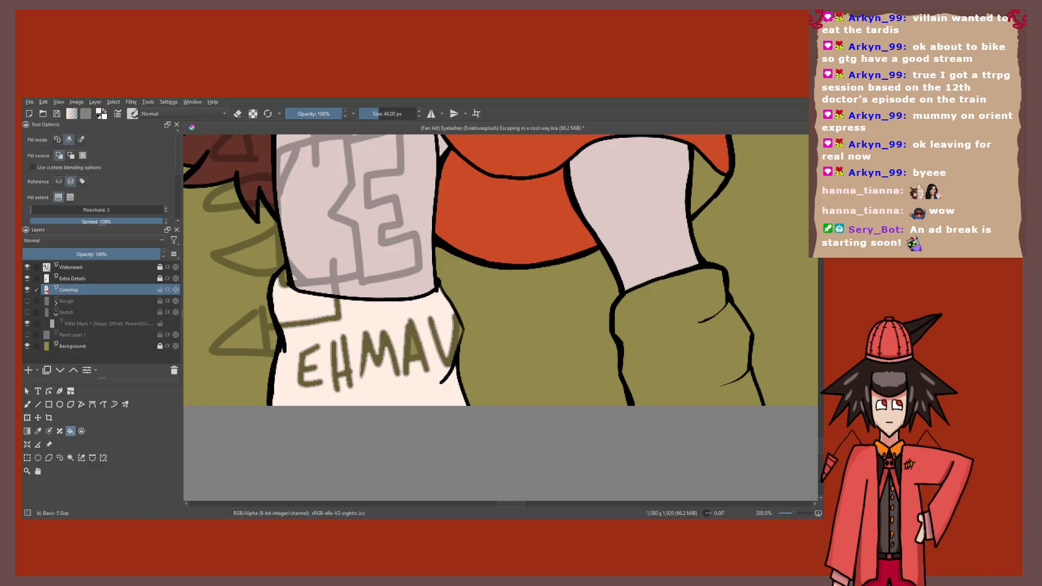
Step: Hide the Watermark layer, undo the incomplete leg warmer fill and refill that leg warmer with pale cream
{"action": "key", "text": "b"}
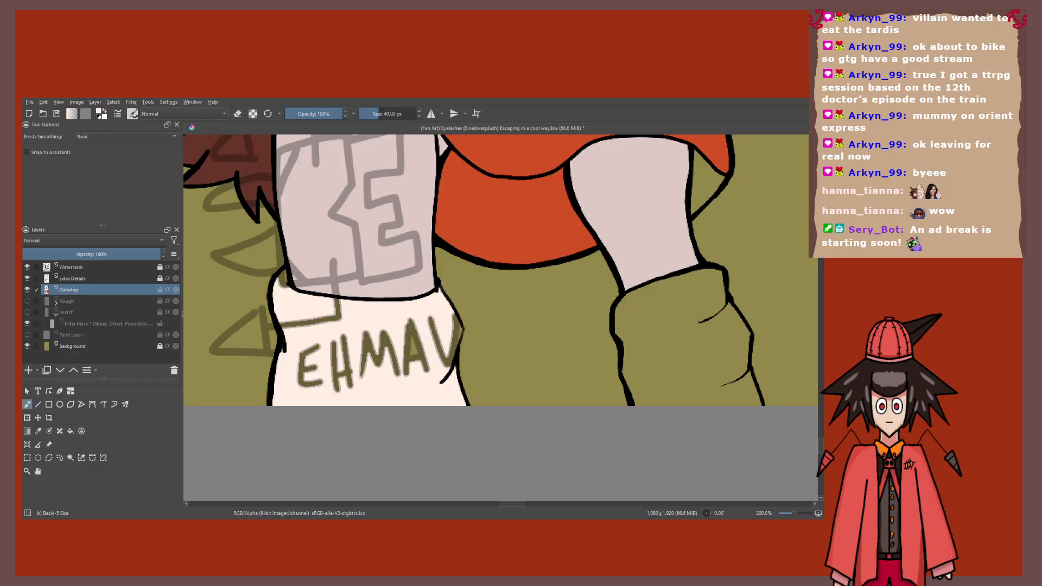
{"action": "left_click", "coordinate": [27, 267]}
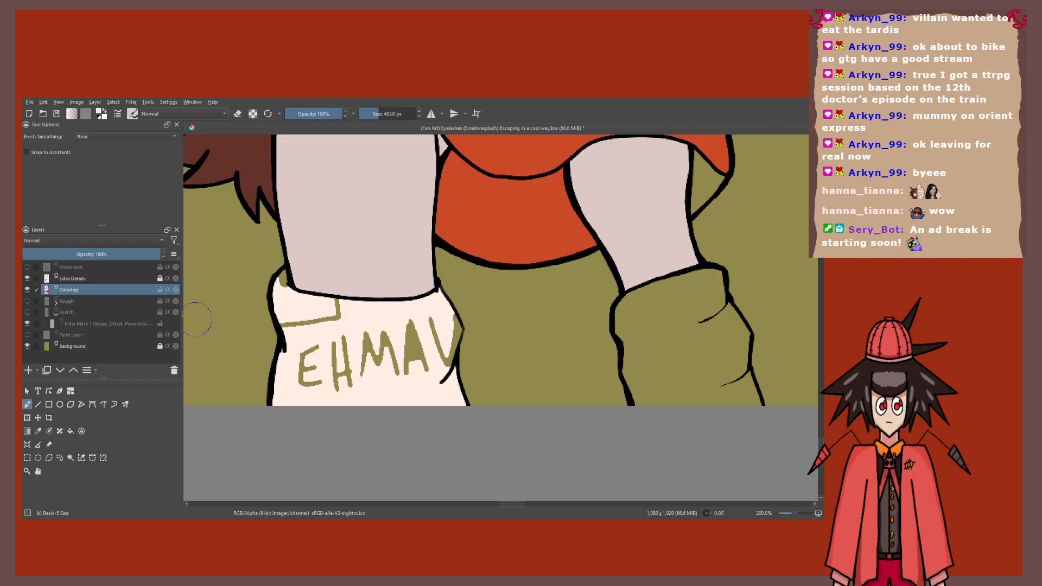
{"action": "key", "text": "ctrl+z"}
{"action": "key", "text": "ctrl+z"}
{"action": "key", "text": "f"}
{"action": "left_click", "coordinate": [363, 331]}
{"action": "scroll", "coordinate": [363, 331], "scroll_direction": "down", "scroll_amount": 3}
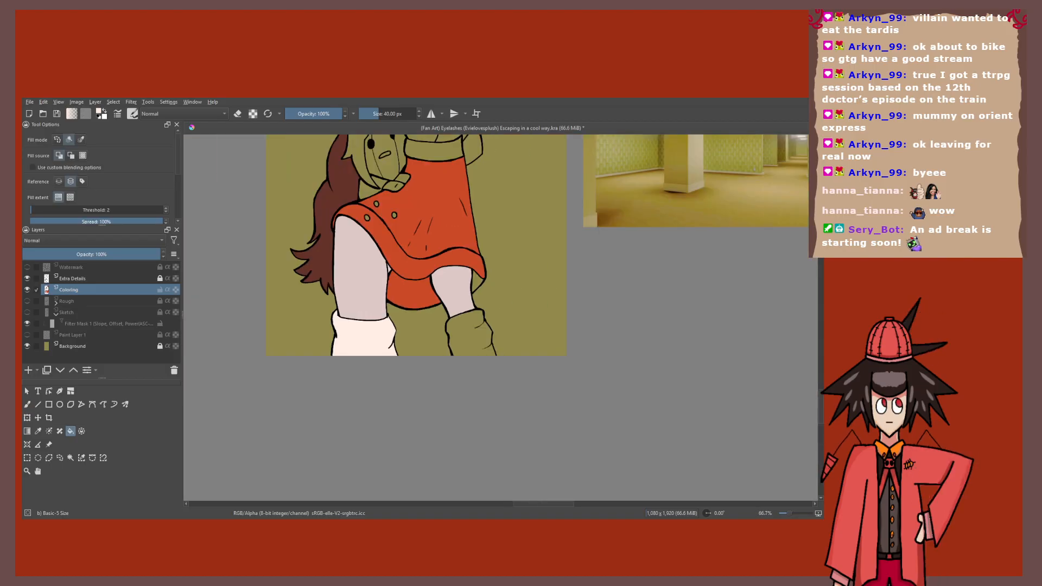
Step: Fill the other leg warmer with pale cream and show the Watermark layer again
{"action": "left_click", "coordinate": [468, 334]}
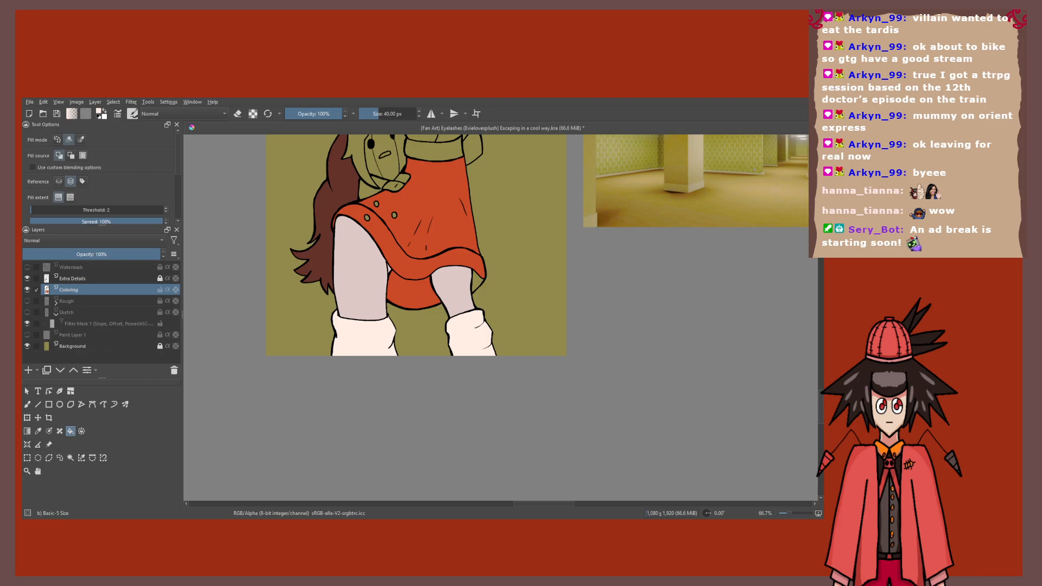
{"action": "left_click", "coordinate": [27, 267]}
{"action": "scroll", "coordinate": [499, 271], "scroll_direction": "up", "scroll_amount": 2}
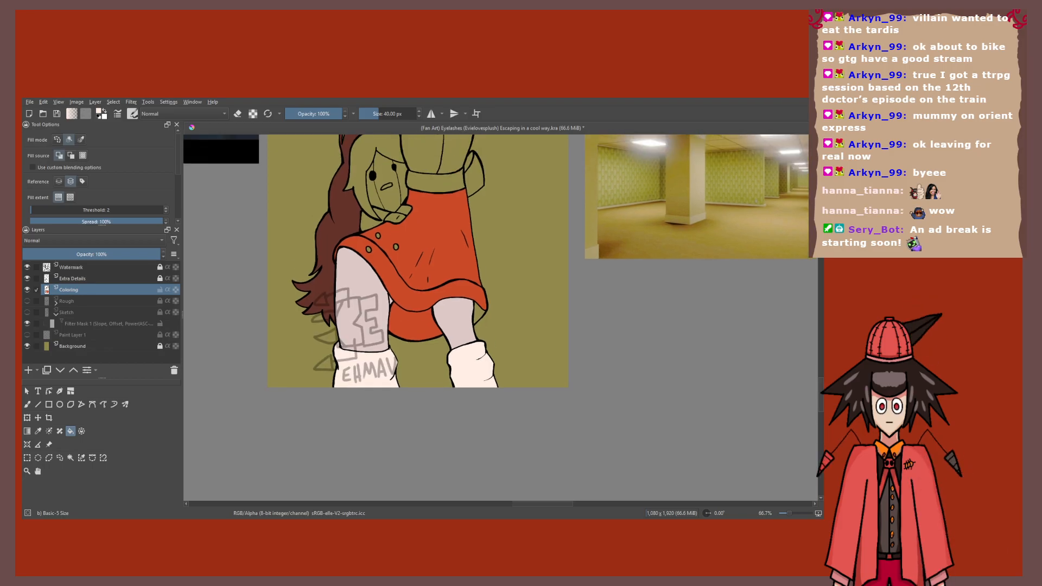
{"action": "scroll", "coordinate": [454, 351], "scroll_direction": "down", "scroll_amount": 1}
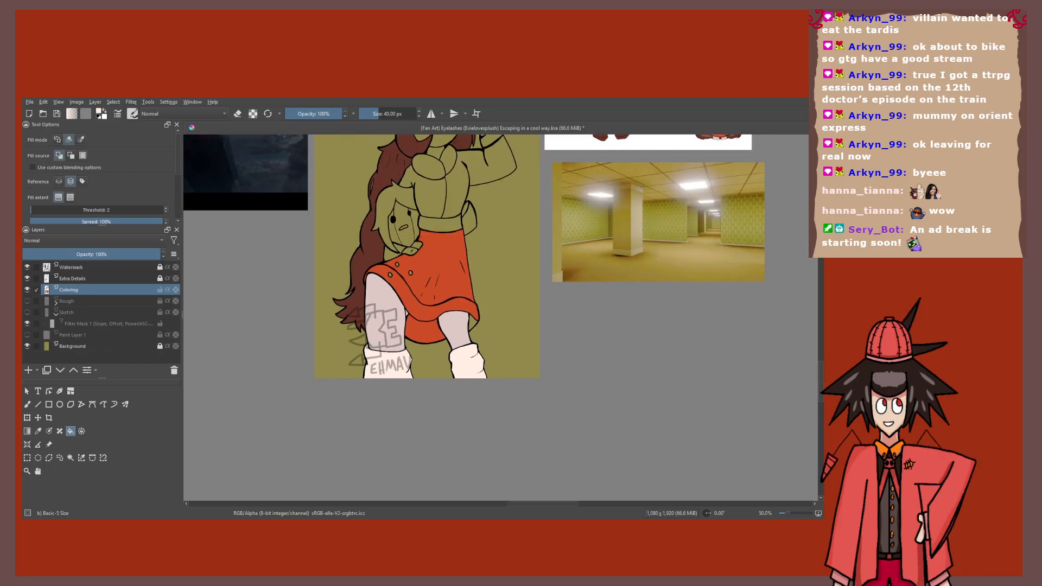
Step: Sample the skirt's orange-red and check the uniform's colors on the character reference sheet
{"action": "scroll", "coordinate": [442, 319], "scroll_direction": "up", "scroll_amount": 3}
{"action": "key", "text": "p"}
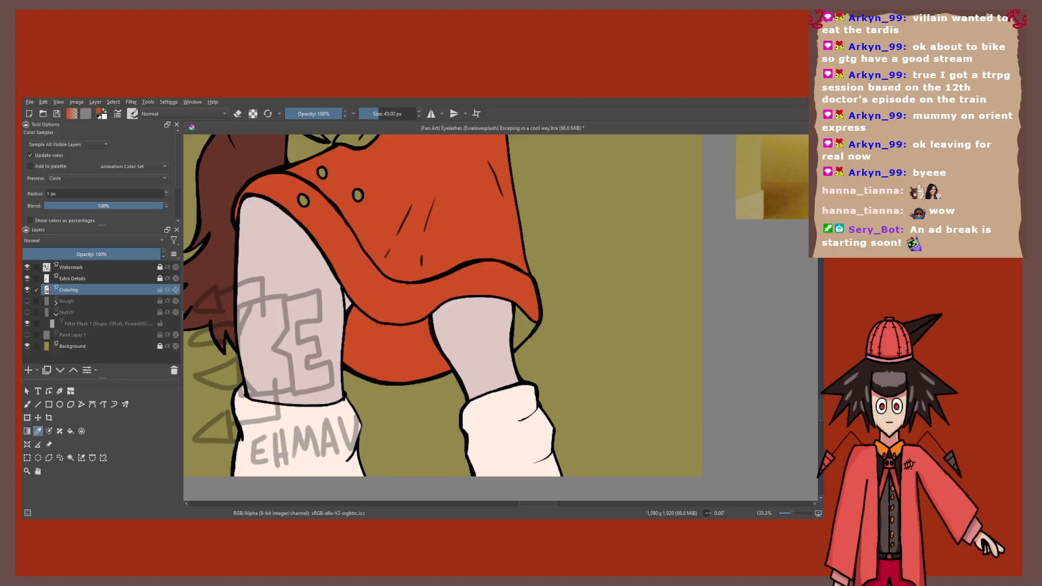
{"action": "scroll", "coordinate": [443, 304], "scroll_direction": "down", "scroll_amount": 4}
{"action": "key", "text": "f"}
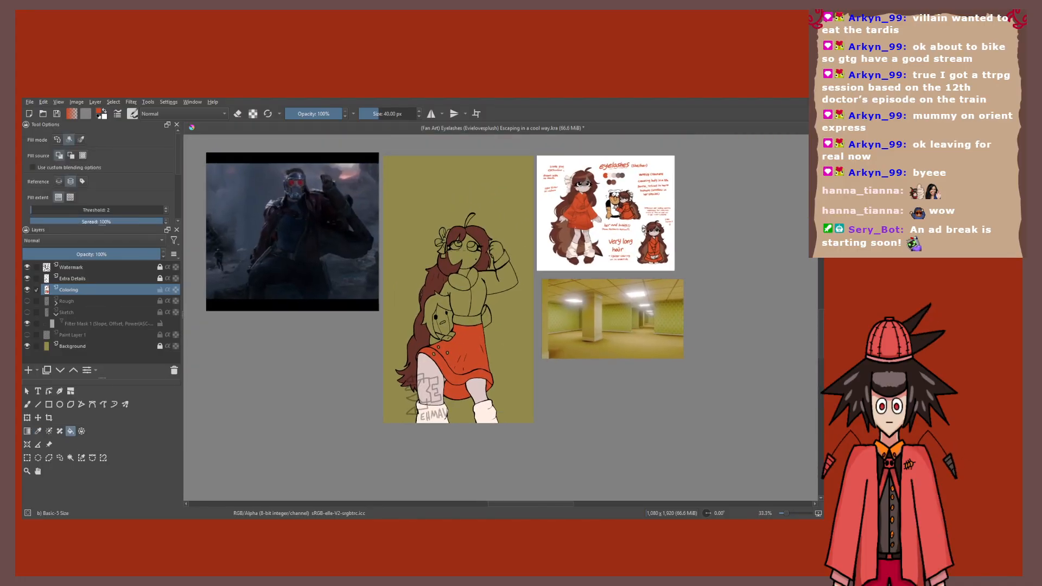
{"action": "scroll", "coordinate": [643, 194], "scroll_direction": "up", "scroll_amount": 4}
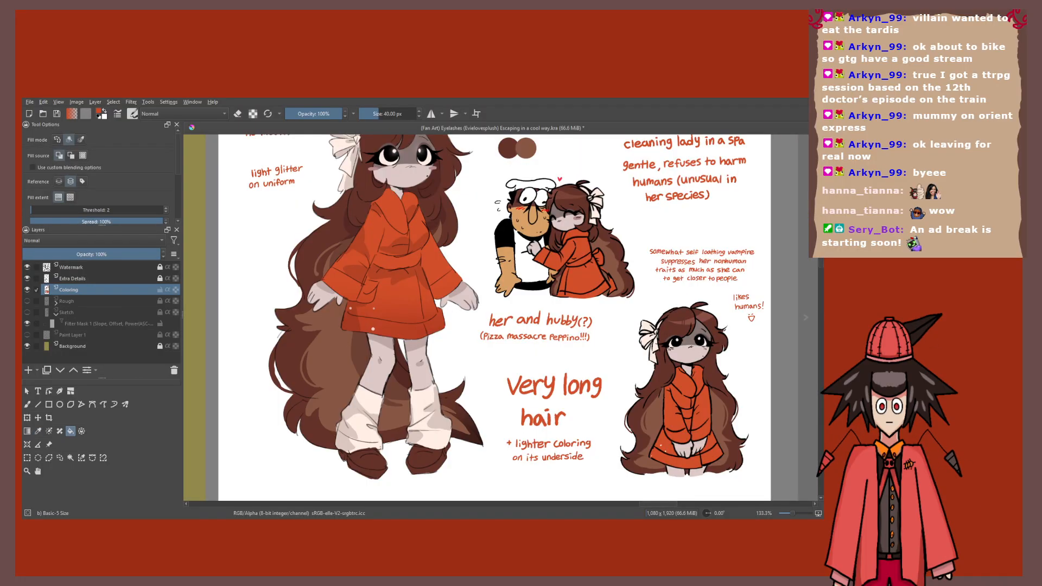
{"action": "scroll", "coordinate": [561, 276], "scroll_direction": "down", "scroll_amount": 1}
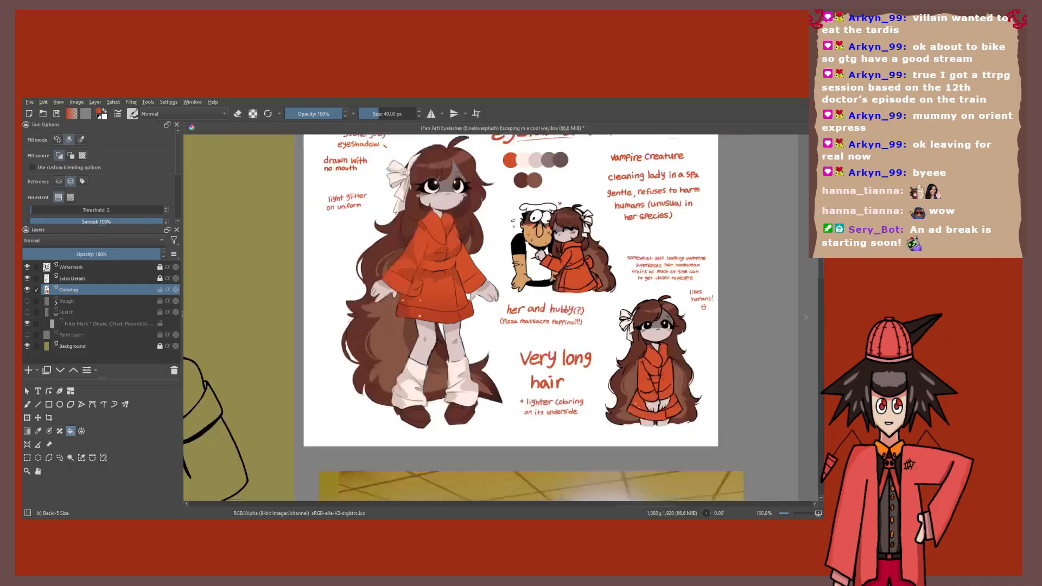
{"action": "scroll", "coordinate": [560, 276], "scroll_direction": "down", "scroll_amount": 3}
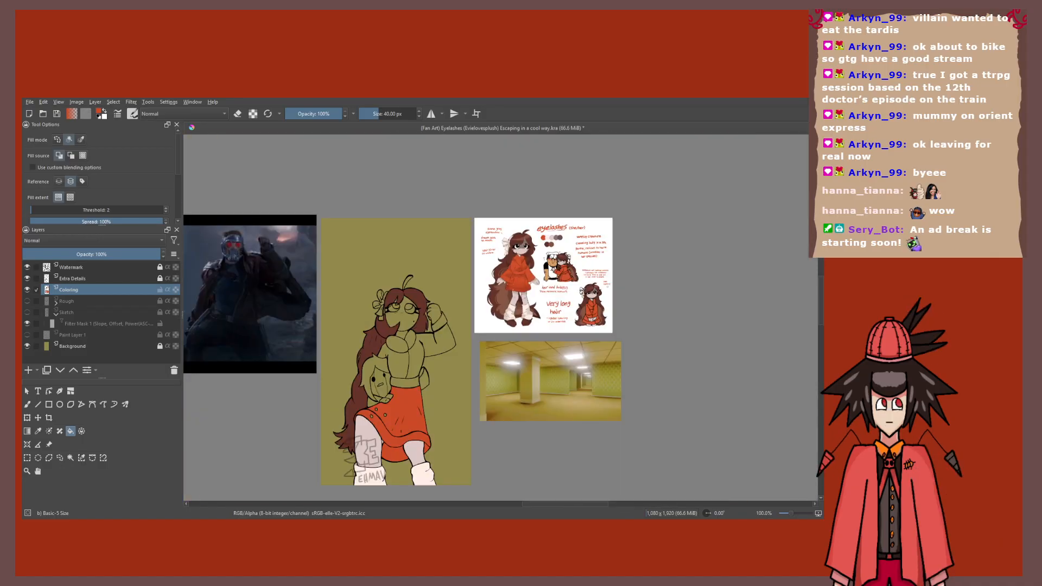
{"action": "scroll", "coordinate": [383, 475], "scroll_direction": "up", "scroll_amount": 4}
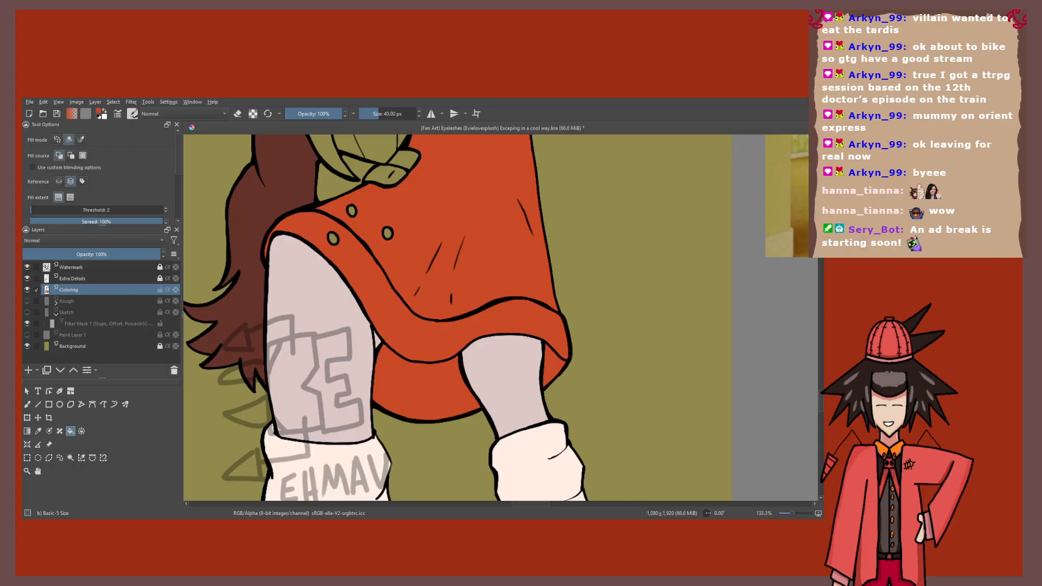
{"action": "scroll", "coordinate": [347, 472], "scroll_direction": "down", "scroll_amount": 3}
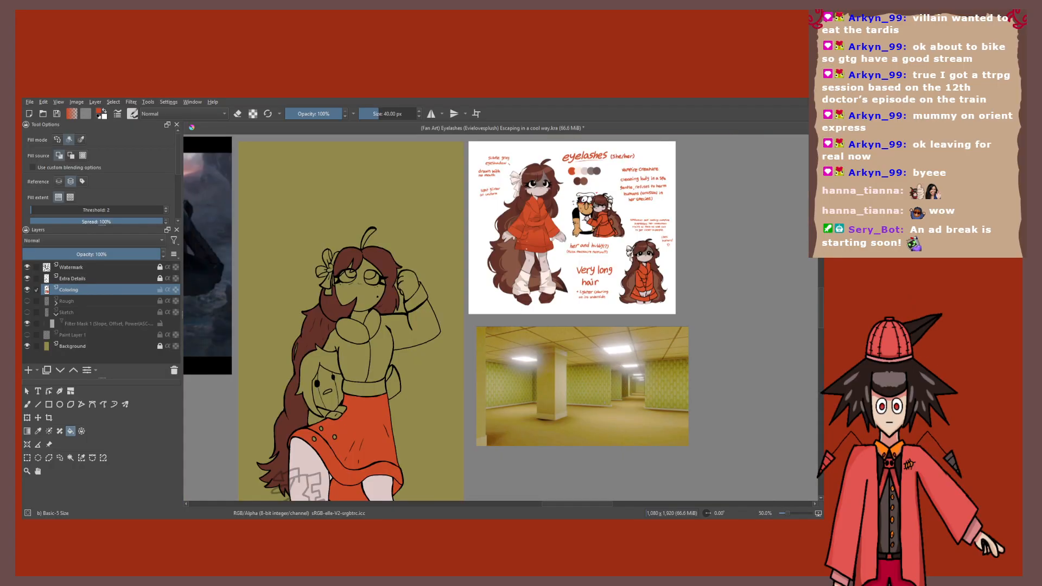
{"action": "scroll", "coordinate": [602, 170], "scroll_direction": "up", "scroll_amount": 3}
{"action": "scroll", "coordinate": [474, 227], "scroll_direction": "down", "scroll_amount": 4}
Step: Fill the larger figure's collar, bodice, waistband and raised sleeve with orange-red
{"action": "left_click_drag", "start_coordinate": [474, 226], "coordinate": [528, 189]}
{"action": "key", "text": "p"}
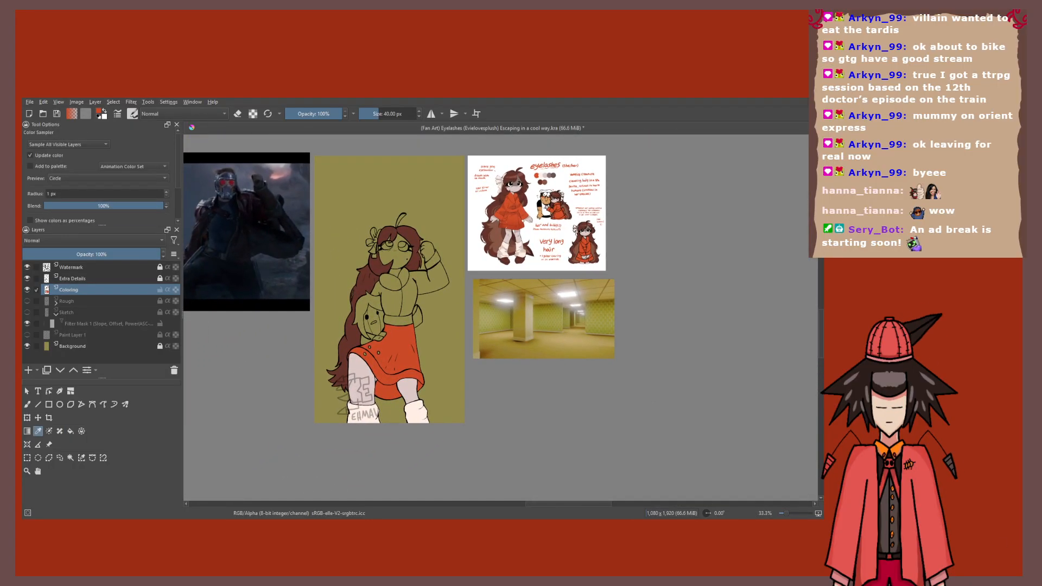
{"action": "key", "text": "f"}
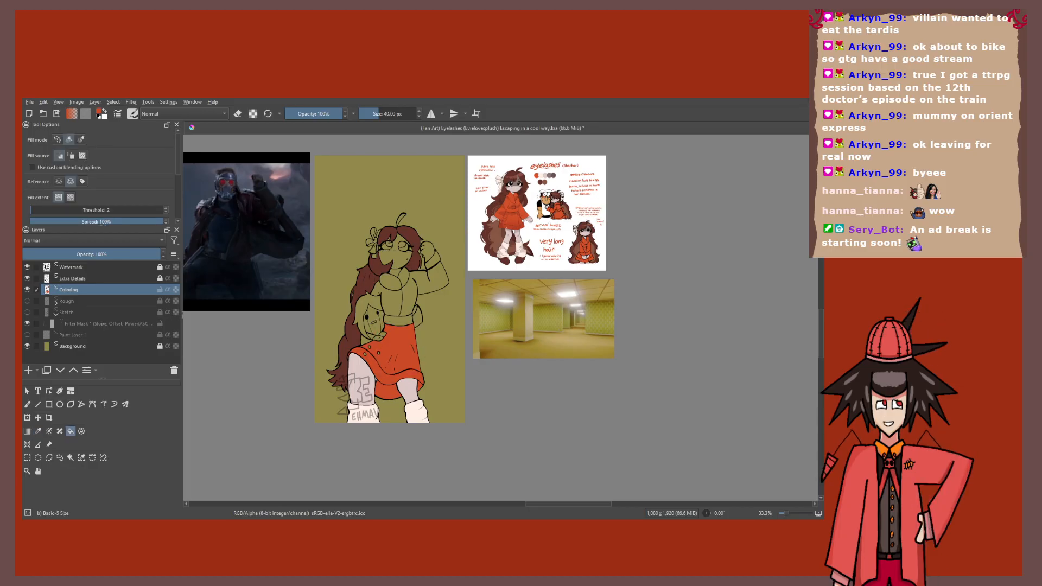
{"action": "scroll", "coordinate": [393, 314], "scroll_direction": "up", "scroll_amount": 3}
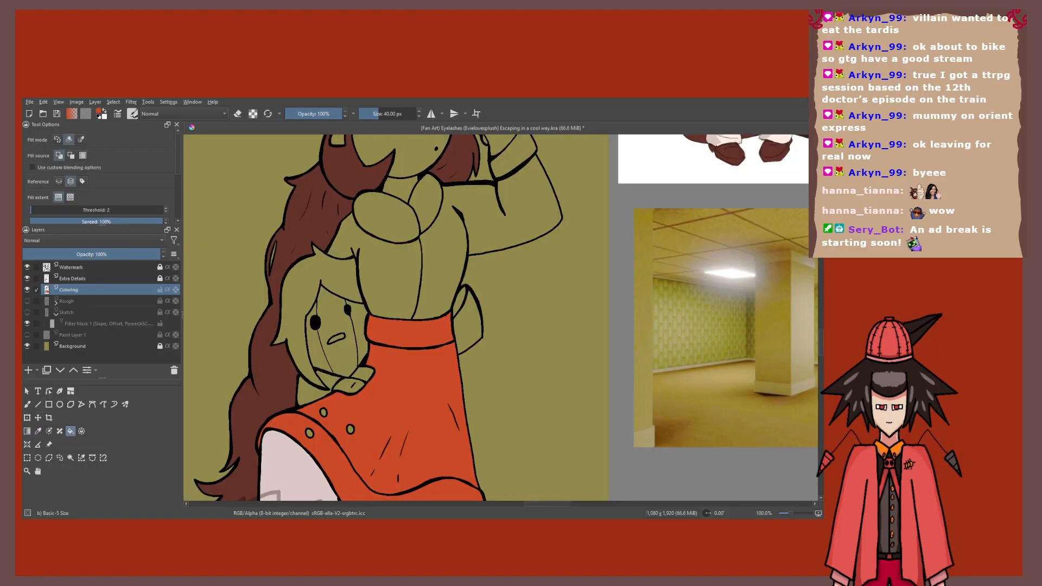
{"action": "scroll", "coordinate": [379, 177], "scroll_direction": "down", "scroll_amount": 3}
{"action": "scroll", "coordinate": [352, 233], "scroll_direction": "up", "scroll_amount": 3}
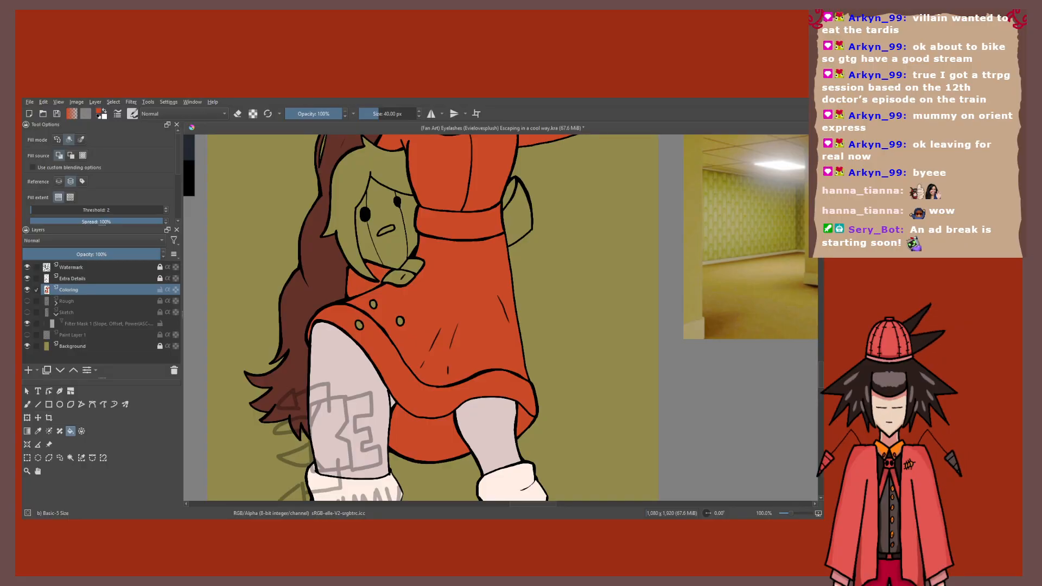
Step: Fill the small sleeve piece below the smaller figure's face and the belt loop behind the waist with orange-red
{"action": "left_click", "coordinate": [401, 277]}
{"action": "scroll", "coordinate": [458, 192], "scroll_direction": "up", "scroll_amount": 3}
{"action": "scroll", "coordinate": [569, 272], "scroll_direction": "down", "scroll_amount": 5}
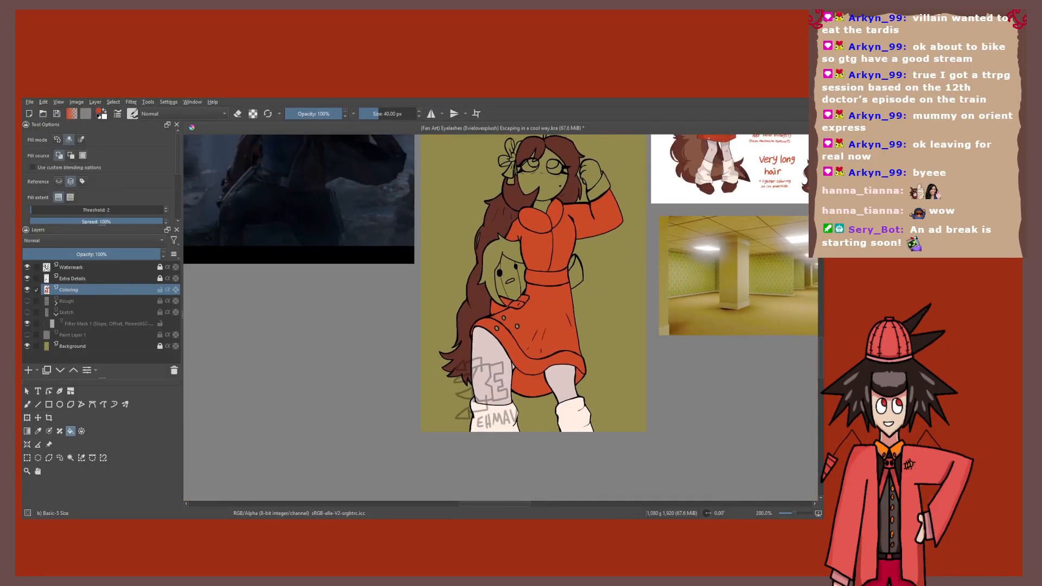
{"action": "scroll", "coordinate": [500, 318], "scroll_direction": "down", "scroll_amount": 5}
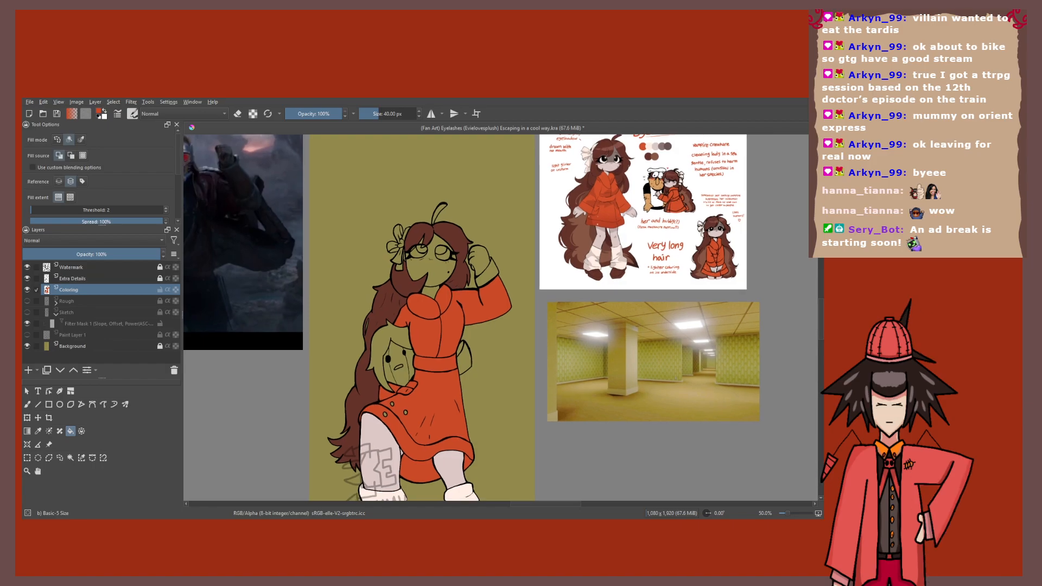
{"action": "scroll", "coordinate": [423, 304], "scroll_direction": "up", "scroll_amount": 4}
{"action": "scroll", "coordinate": [423, 304], "scroll_direction": "down", "scroll_amount": 4}
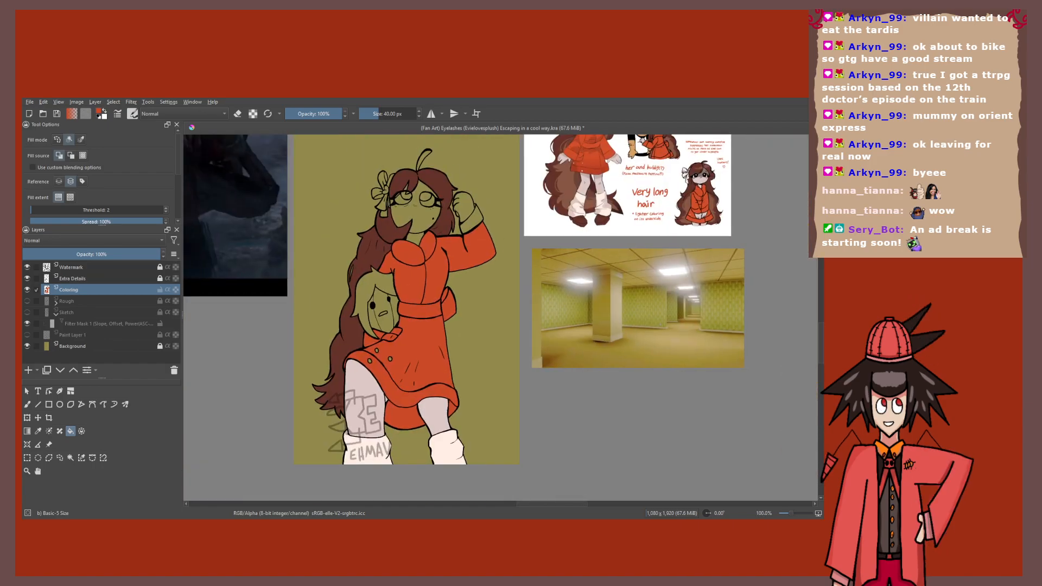
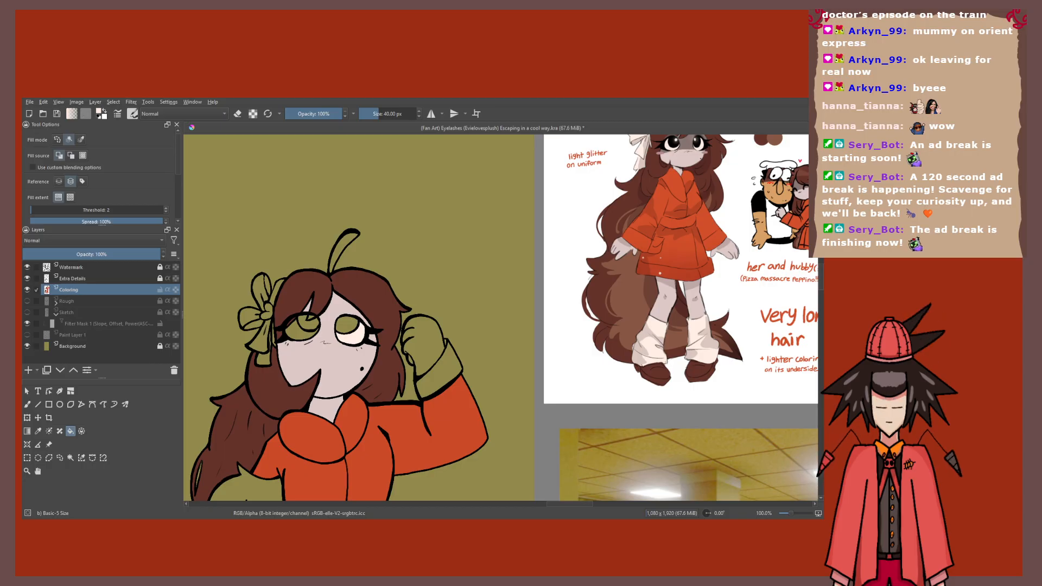
Step: Fill the remaining white of the larger figure's hair-covered eye with pale cream
{"action": "scroll", "coordinate": [239, 440], "scroll_direction": "up", "scroll_amount": 2}
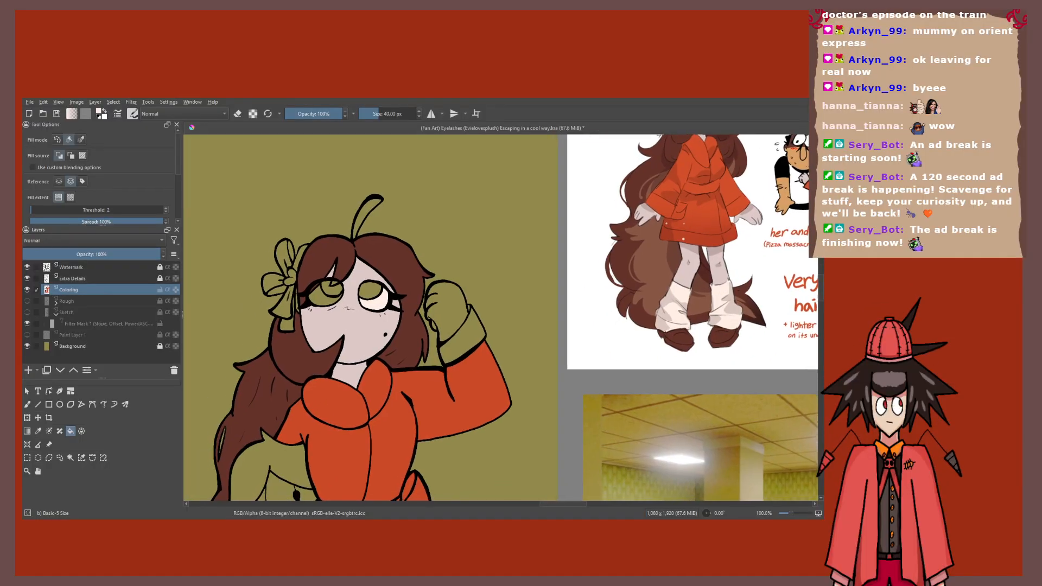
{"action": "scroll", "coordinate": [499, 317], "scroll_direction": "down", "scroll_amount": 3}
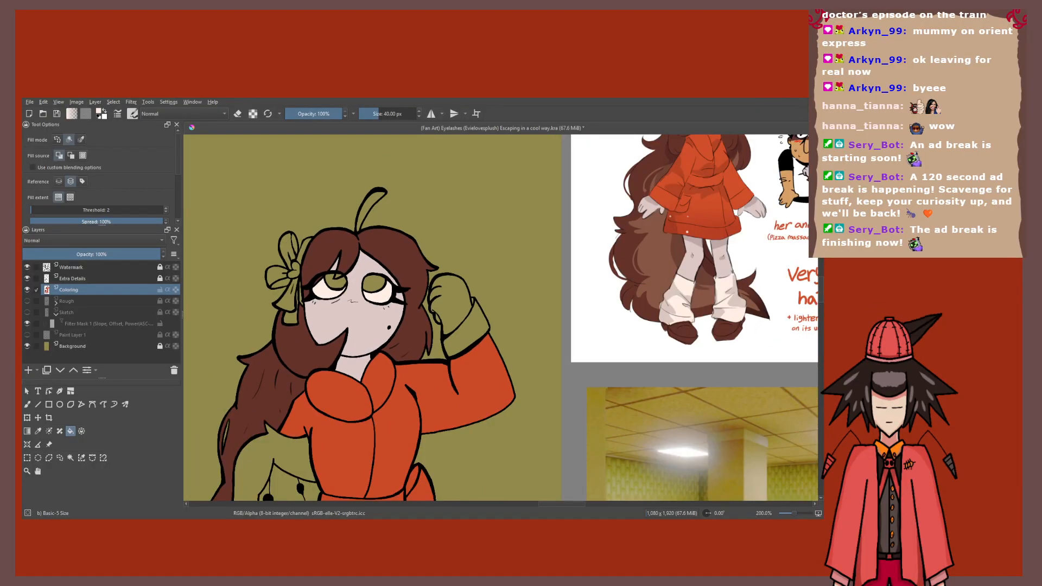
{"action": "left_click_drag", "start_coordinate": [412, 347], "coordinate": [466, 339]}
Step: Sample the near-black pupil color from the reference sheet and fill both of the larger figure's pupils, including the leftover gap
{"action": "scroll", "coordinate": [597, 142], "scroll_direction": "up", "scroll_amount": 4}
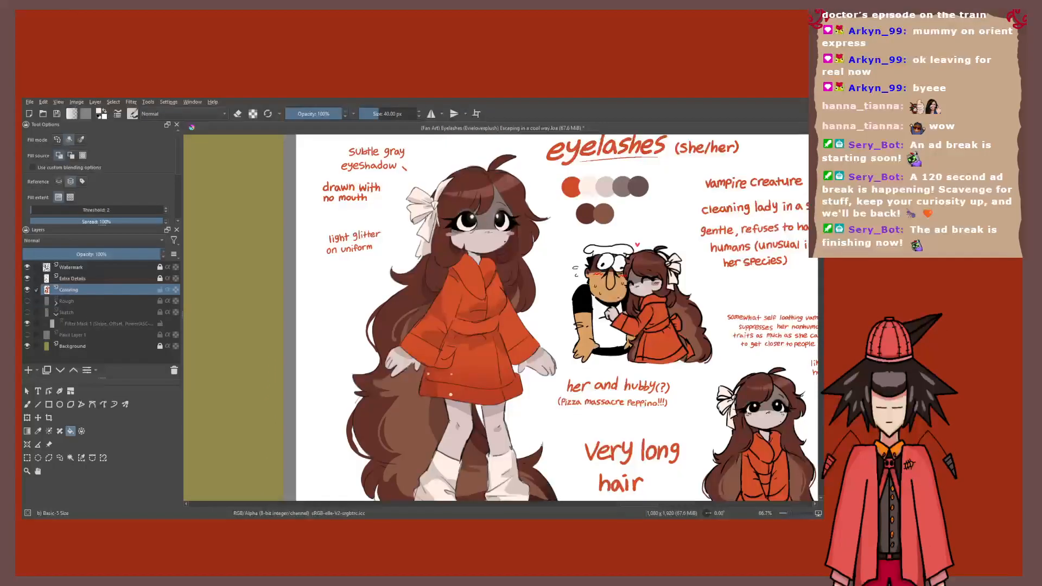
{"action": "scroll", "coordinate": [514, 216], "scroll_direction": "up", "scroll_amount": 6}
{"action": "key", "text": "p"}
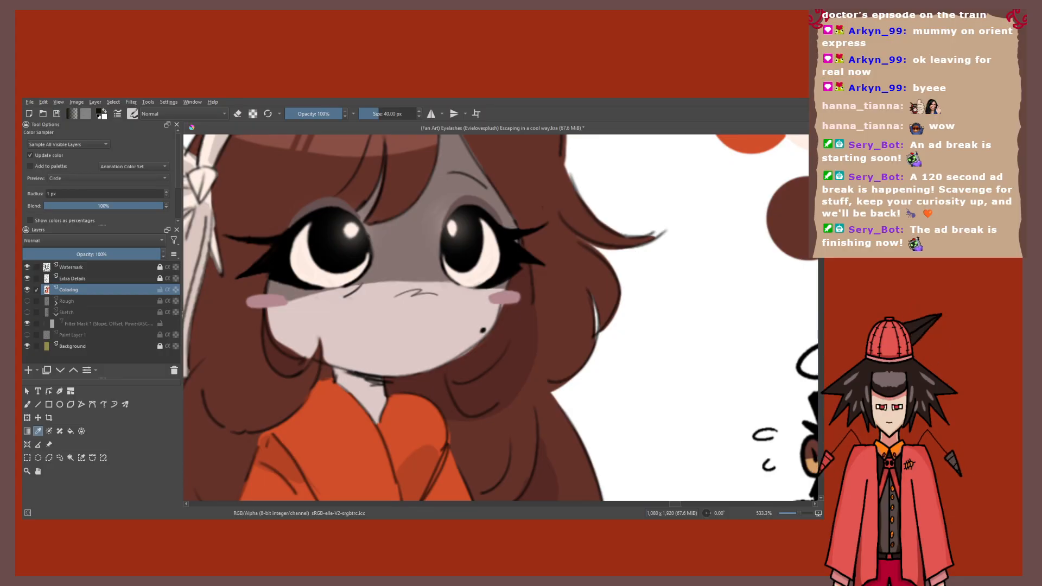
{"action": "scroll", "coordinate": [407, 331], "scroll_direction": "down", "scroll_amount": 1}
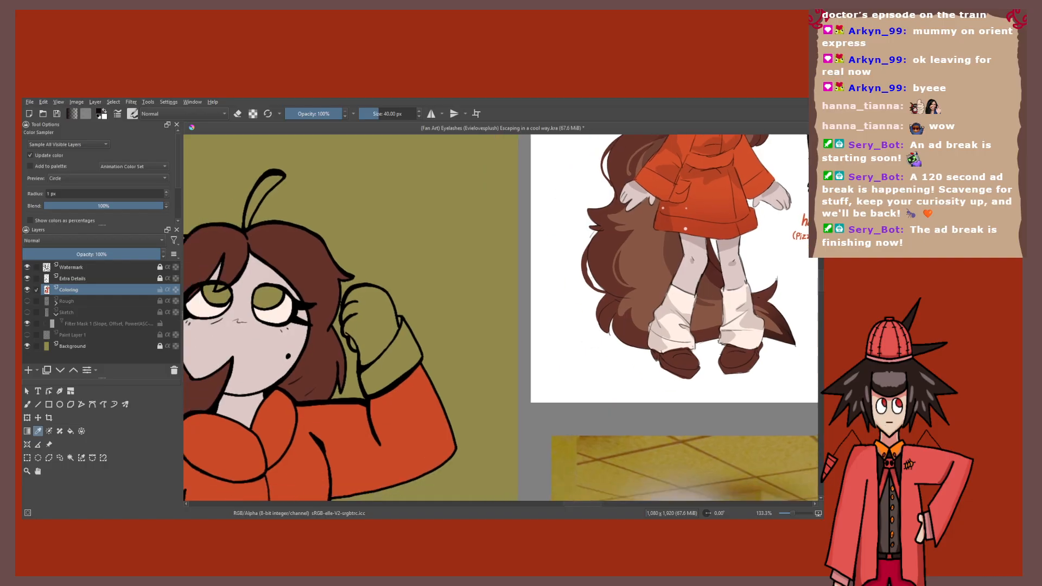
{"action": "key", "text": "f"}
{"action": "scroll", "coordinate": [499, 317], "scroll_direction": "up", "scroll_amount": 5}
{"action": "left_click", "coordinate": [295, 277]}
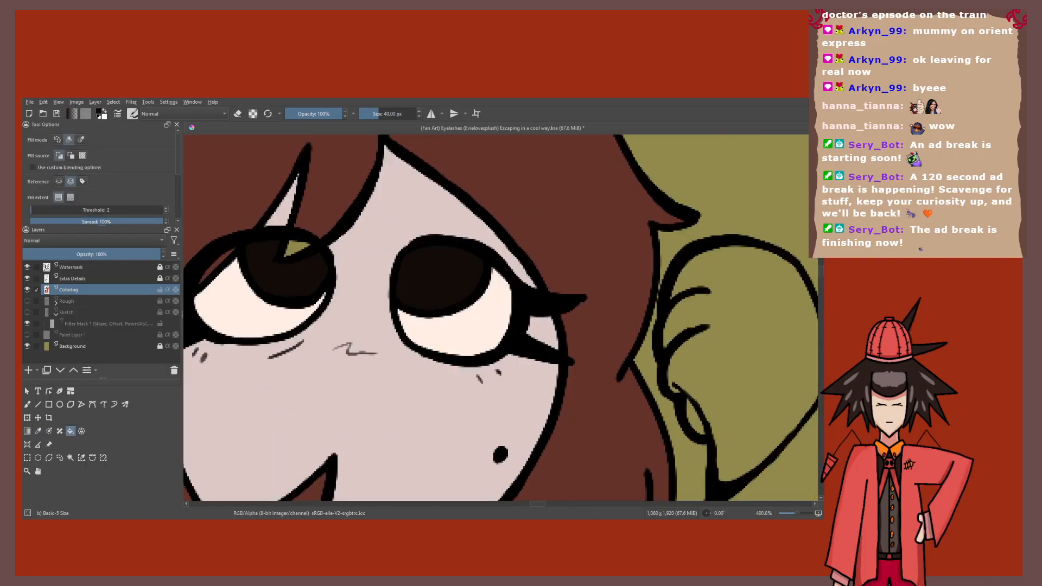
{"action": "key", "text": "1"}
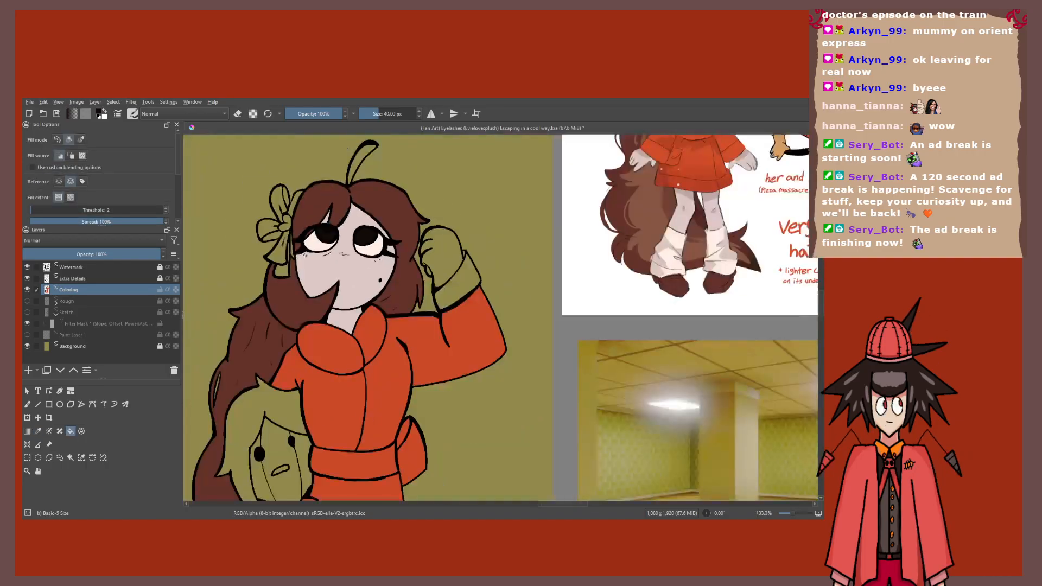
{"action": "scroll", "coordinate": [194, 388], "scroll_direction": "down", "scroll_amount": 1}
Step: Sample the pale eye highlight color from the reference sheet and set the brush size to 13 px
{"action": "scroll", "coordinate": [507, 191], "scroll_direction": "up", "scroll_amount": 8}
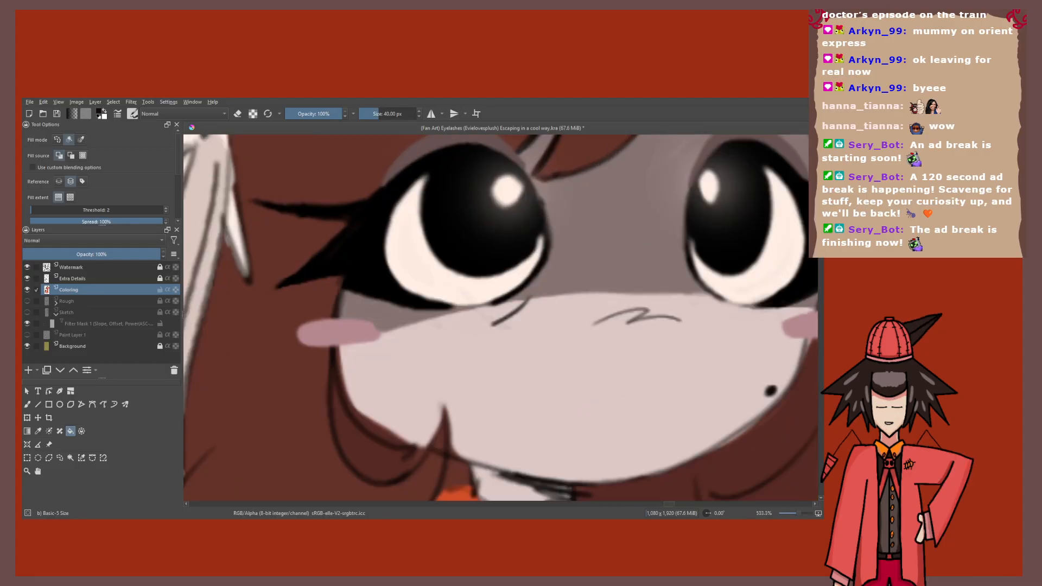
{"action": "key", "text": "p"}
{"action": "left_click", "coordinate": [507, 191]}
{"action": "scroll", "coordinate": [507, 191], "scroll_direction": "down", "scroll_amount": 8}
{"action": "key", "text": "e"}
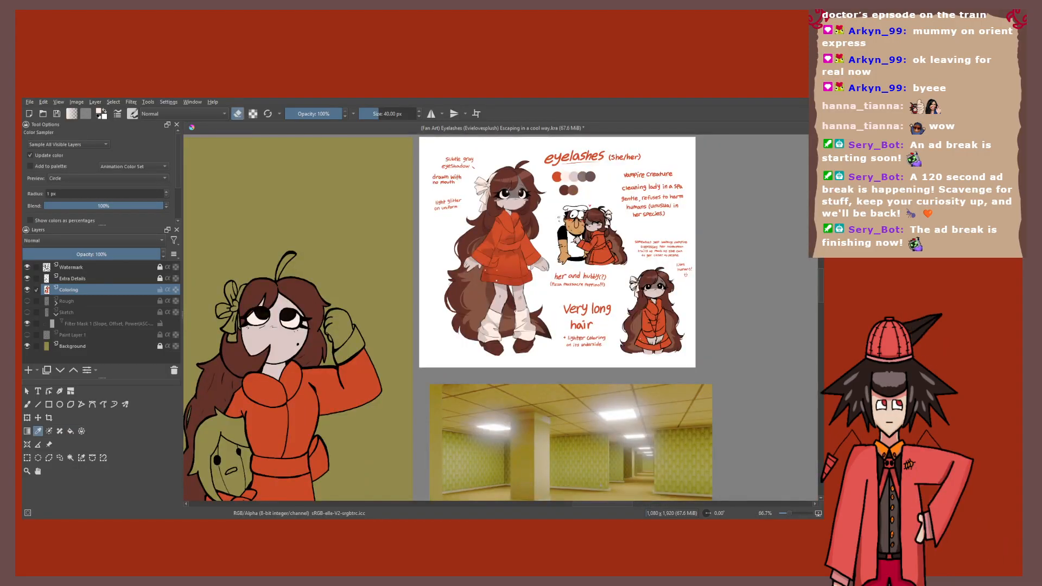
{"action": "scroll", "coordinate": [286, 311], "scroll_direction": "up", "scroll_amount": 4}
{"action": "key", "text": "b"}
{"action": "key", "text": "e"}
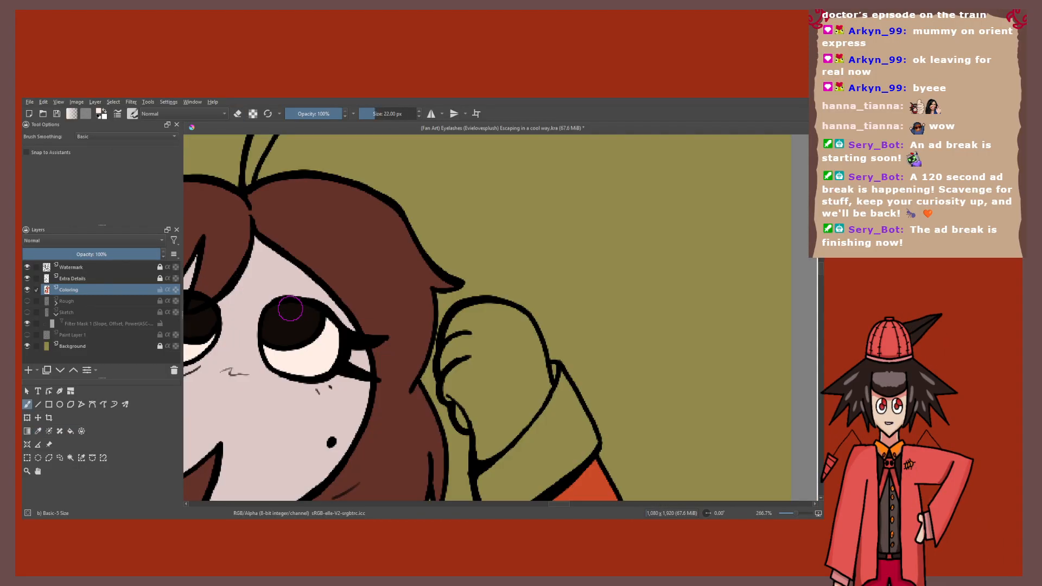
{"action": "left_click_drag", "start_coordinate": [286, 311], "coordinate": [374, 282]}
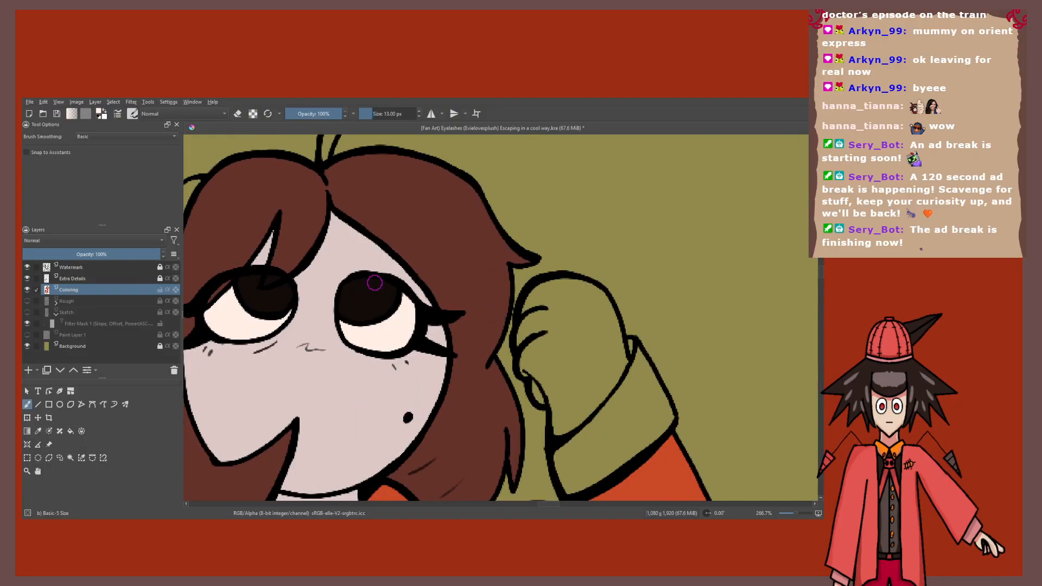
Step: Paint a small round pale highlight near the top of each of the larger figure's pupils
{"action": "scroll", "coordinate": [374, 282], "scroll_direction": "up", "scroll_amount": 3}
{"action": "left_click", "coordinate": [337, 291]}
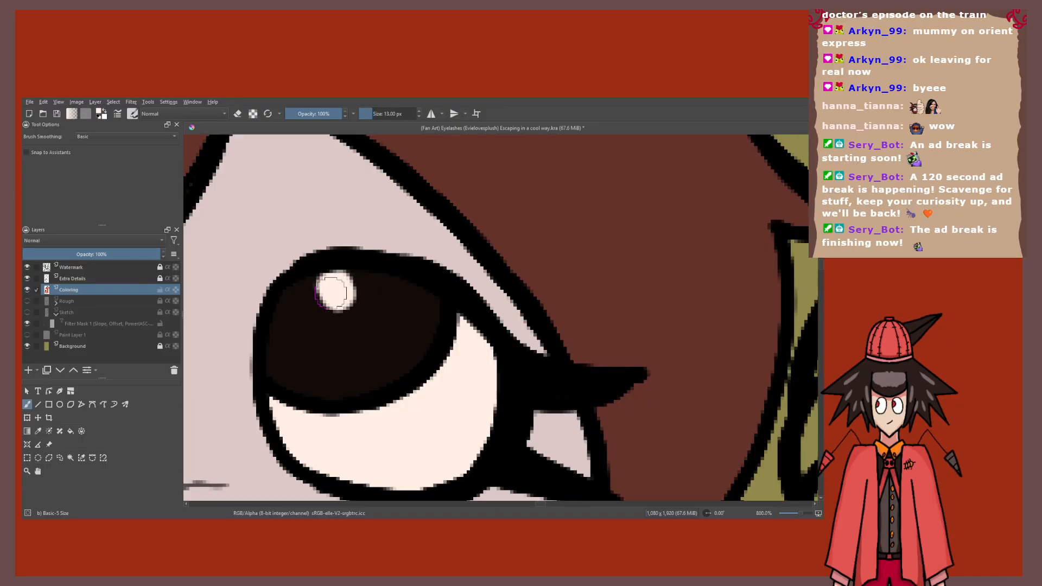
{"action": "scroll", "coordinate": [337, 291], "scroll_direction": "down", "scroll_amount": 3}
{"action": "scroll", "coordinate": [241, 291], "scroll_direction": "up", "scroll_amount": 3}
{"action": "left_click", "coordinate": [263, 276]}
{"action": "scroll", "coordinate": [273, 284], "scroll_direction": "down", "scroll_amount": 3}
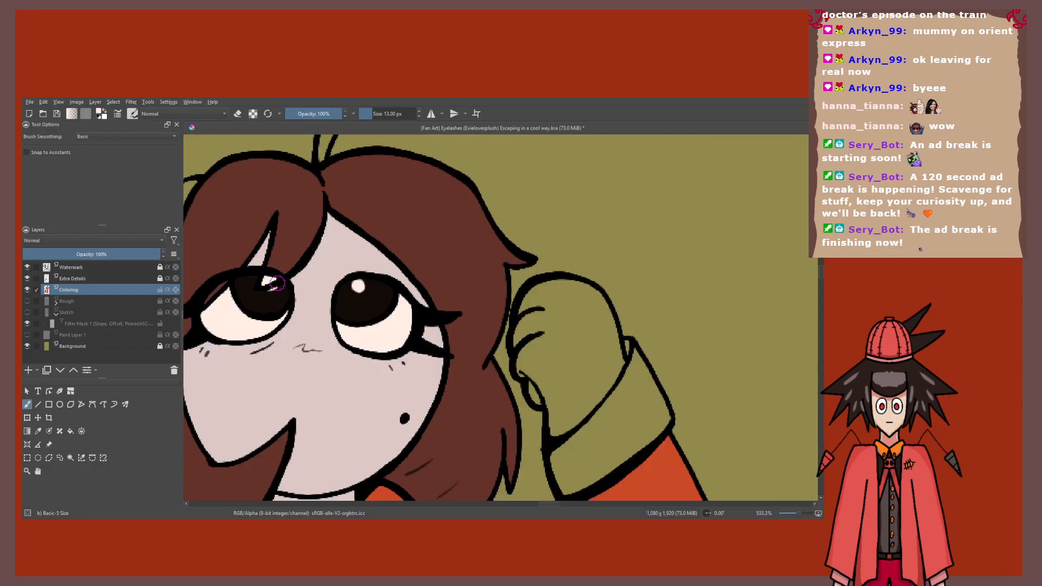
{"action": "scroll", "coordinate": [279, 281], "scroll_direction": "down", "scroll_amount": 6}
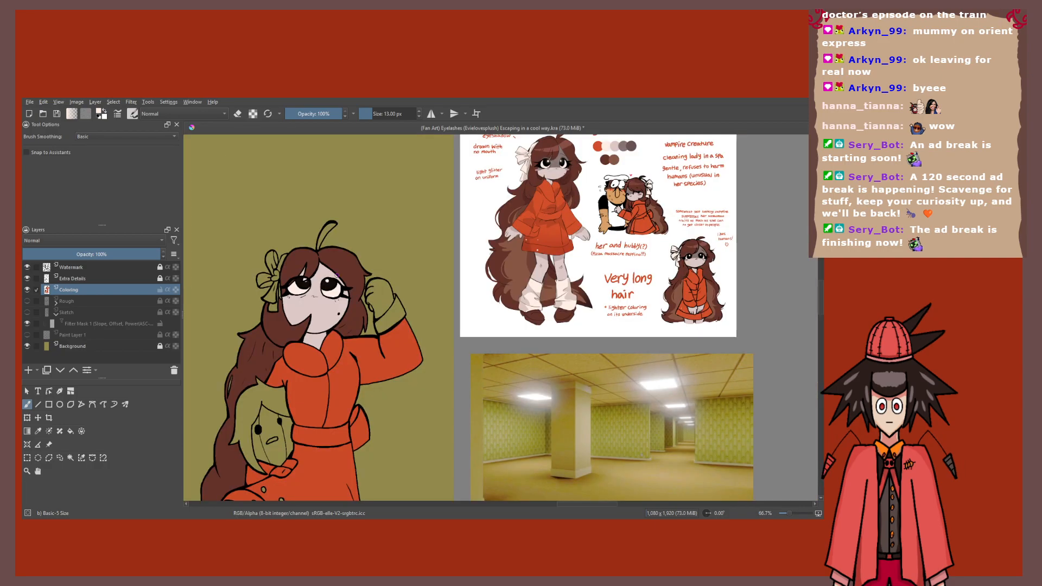
Step: Switch to the Blender Basic brush at 14 px and blend the highlight into the larger figure's hair-covered pupil
{"action": "scroll", "coordinate": [336, 275], "scroll_direction": "up", "scroll_amount": 4}
{"action": "scroll", "coordinate": [433, 261], "scroll_direction": "down", "scroll_amount": 4}
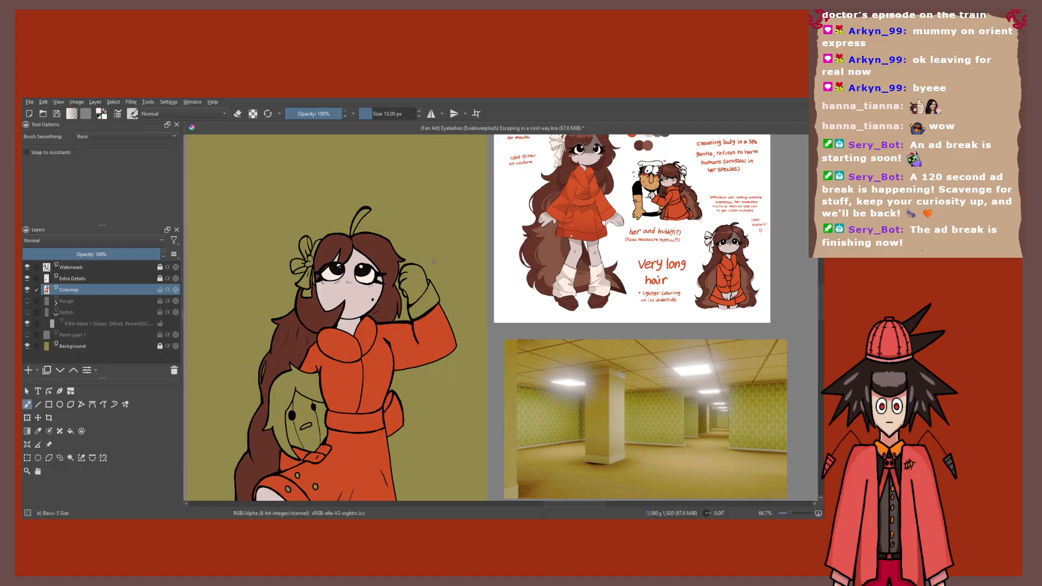
{"action": "scroll", "coordinate": [433, 261], "scroll_direction": "up", "scroll_amount": 1}
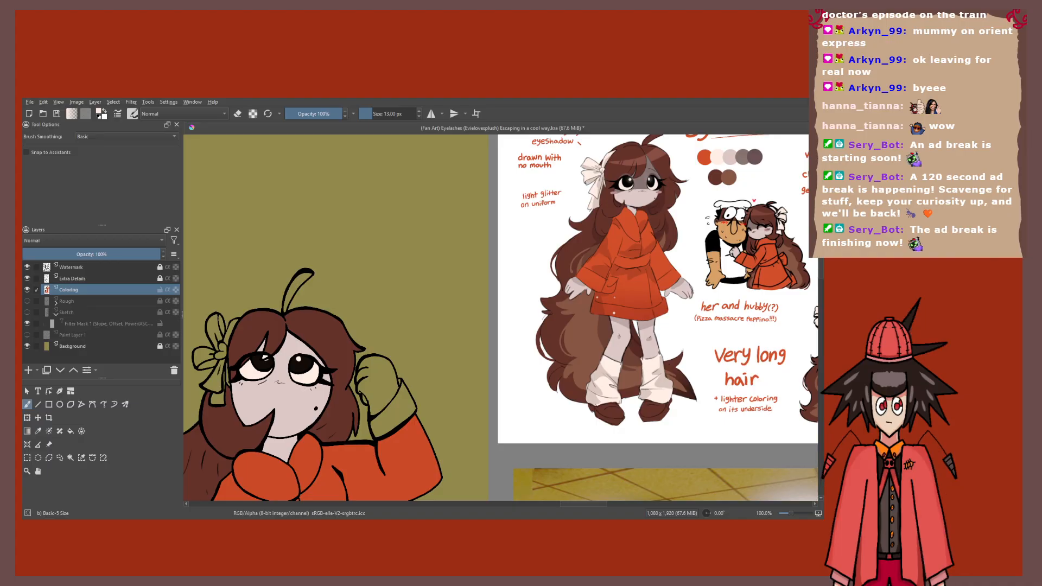
{"action": "left_click_drag", "start_coordinate": [255, 369], "coordinate": [308, 343]}
{"action": "key", "text": "/"}
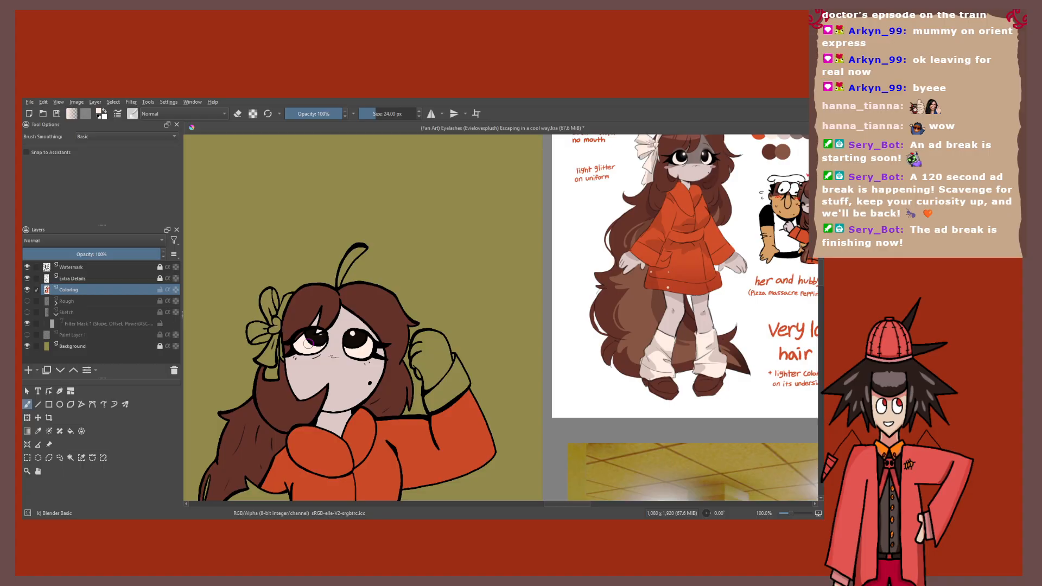
{"action": "scroll", "coordinate": [307, 345], "scroll_direction": "up", "scroll_amount": 6}
{"action": "key", "text": "["}
{"action": "key", "text": "["}
{"action": "key", "text": "["}
{"action": "key", "text": "["}
{"action": "key", "text": "["}
{"action": "key", "text": "["}
{"action": "mouse_move", "coordinate": [414, 249]}
{"action": "left_mouse_down"}
{"action": "mouse_move", "coordinate": [374, 253]}
{"action": "mouse_move", "coordinate": [371, 242]}
{"action": "mouse_move", "coordinate": [414, 253]}
{"action": "left_mouse_up"}
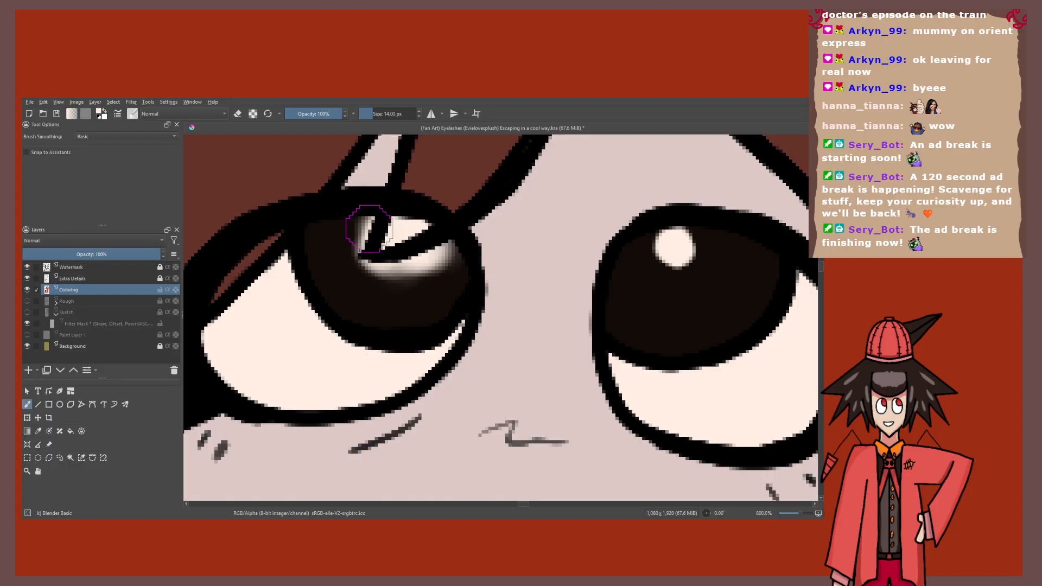
Step: Try smudging the highlight farther across the larger figure's hair-covered pupil, and undo the blending strokes
{"action": "mouse_move", "coordinate": [368, 229]}
{"action": "left_mouse_down"}
{"action": "mouse_move", "coordinate": [360, 266]}
{"action": "mouse_move", "coordinate": [433, 262]}
{"action": "mouse_move", "coordinate": [454, 250]}
{"action": "mouse_move", "coordinate": [423, 270]}
{"action": "mouse_move", "coordinate": [379, 266]}
{"action": "left_mouse_up"}
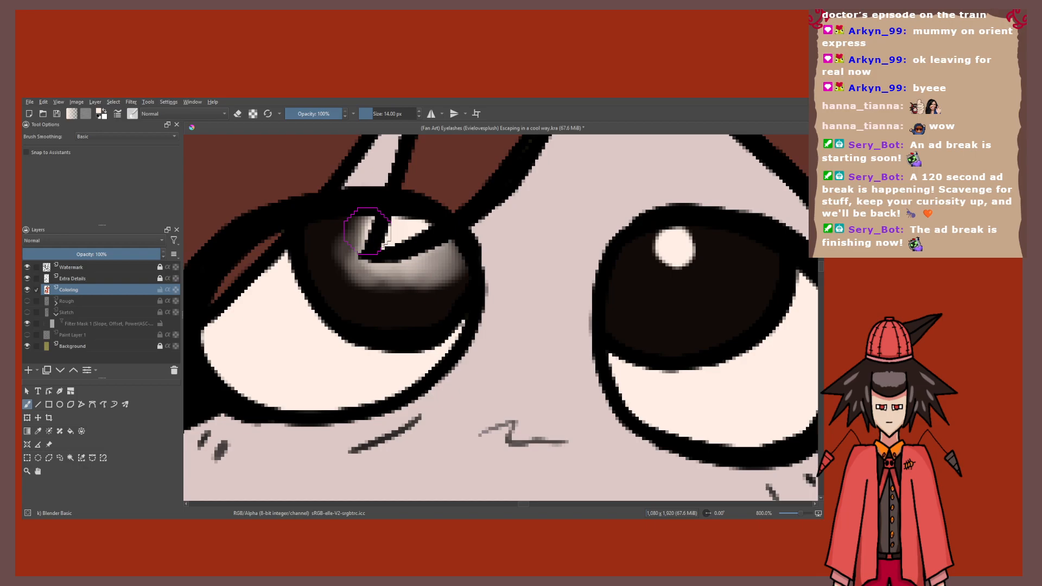
{"action": "mouse_move", "coordinate": [367, 230]}
{"action": "left_mouse_down"}
{"action": "mouse_move", "coordinate": [413, 236]}
{"action": "mouse_move", "coordinate": [435, 252]}
{"action": "mouse_move", "coordinate": [428, 272]}
{"action": "mouse_move", "coordinate": [391, 277]}
{"action": "mouse_move", "coordinate": [392, 240]}
{"action": "mouse_move", "coordinate": [367, 285]}
{"action": "left_mouse_up"}
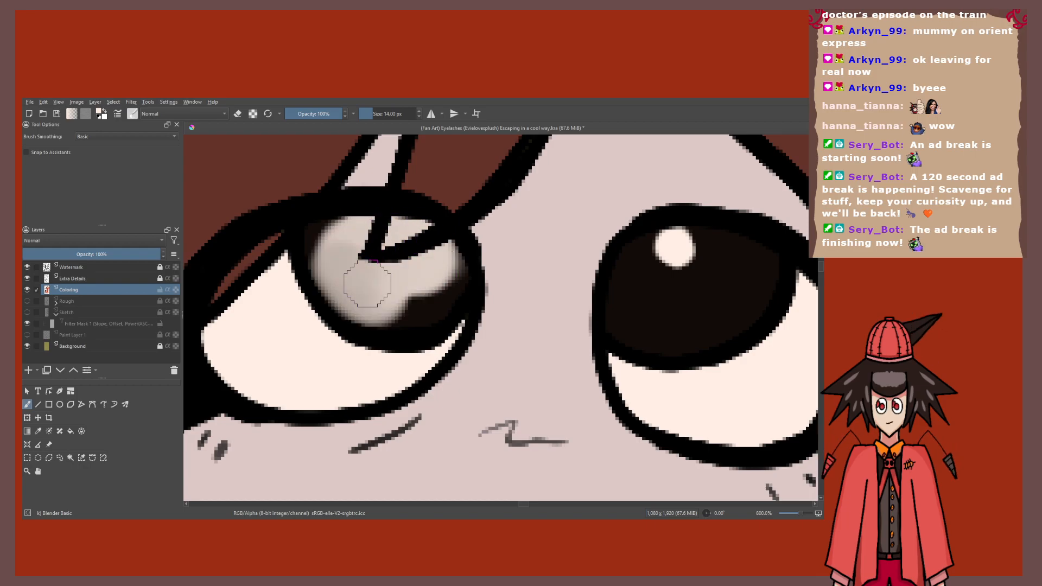
{"action": "key", "text": "ctrl+z"}
{"action": "key", "text": "ctrl+z"}
{"action": "key", "text": "ctrl+z"}
{"action": "key", "text": "ctrl+z"}
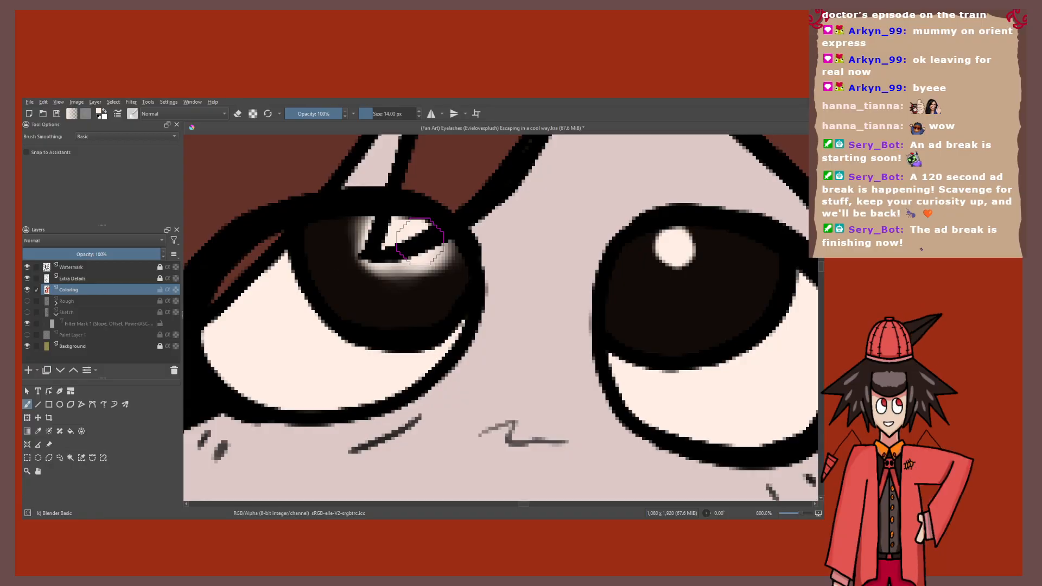
Step: Try spreading the restored highlight over the upper half of the hair-covered pupil, and undo the stroke
{"action": "scroll", "coordinate": [415, 245], "scroll_direction": "down", "scroll_amount": 4}
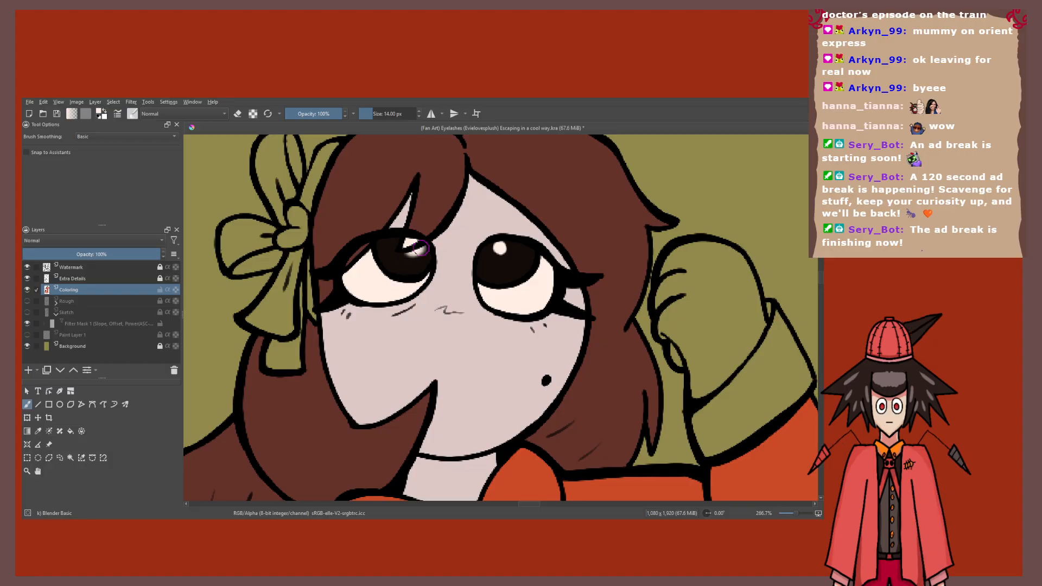
{"action": "scroll", "coordinate": [421, 248], "scroll_direction": "up", "scroll_amount": 4}
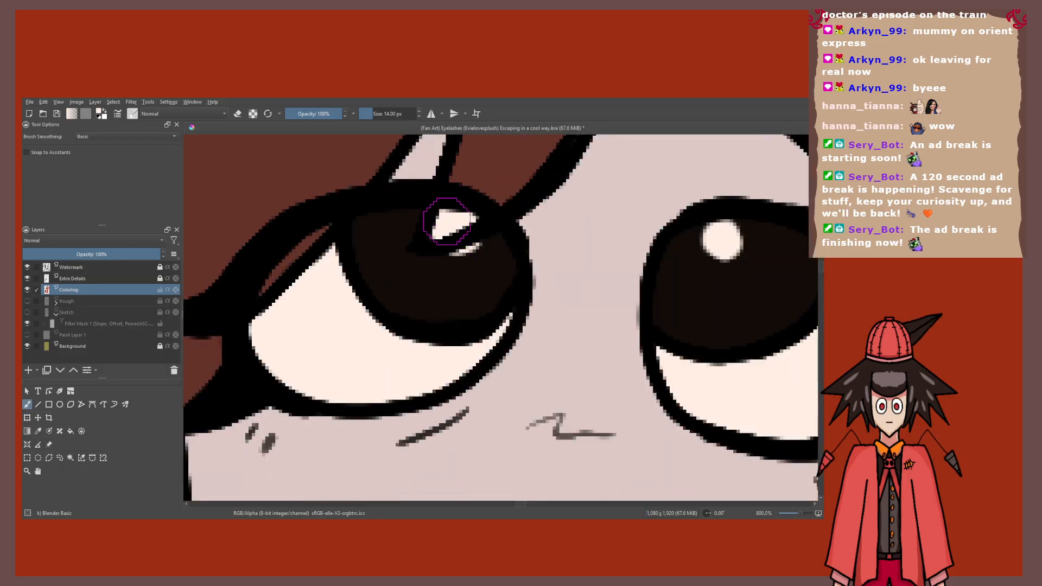
{"action": "mouse_move", "coordinate": [447, 221]}
{"action": "left_mouse_down"}
{"action": "mouse_move", "coordinate": [425, 231]}
{"action": "mouse_move", "coordinate": [452, 238]}
{"action": "mouse_move", "coordinate": [452, 256]}
{"action": "mouse_move", "coordinate": [405, 288]}
{"action": "left_mouse_up"}
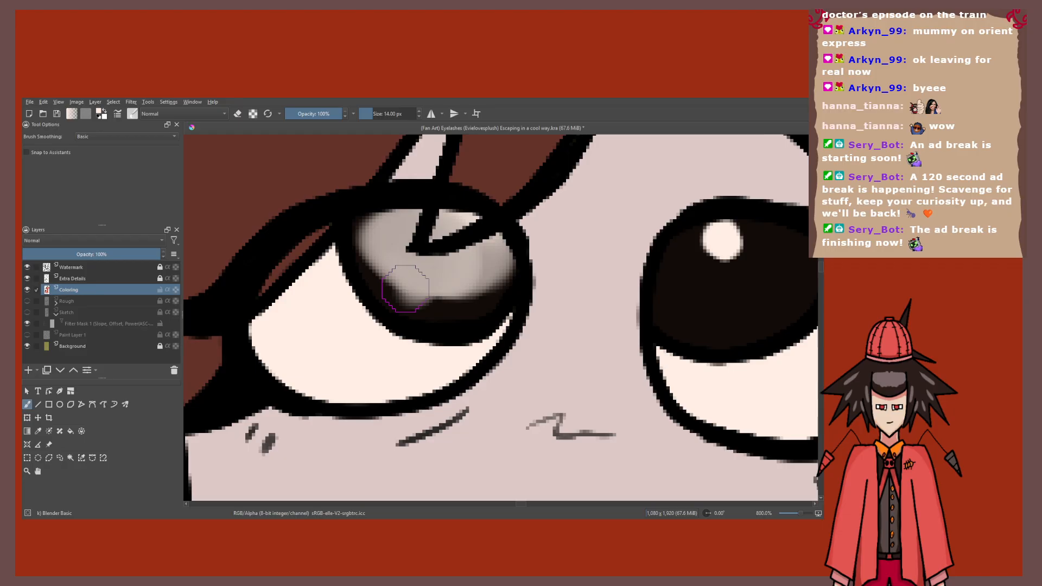
{"action": "key", "text": "ctrl+z"}
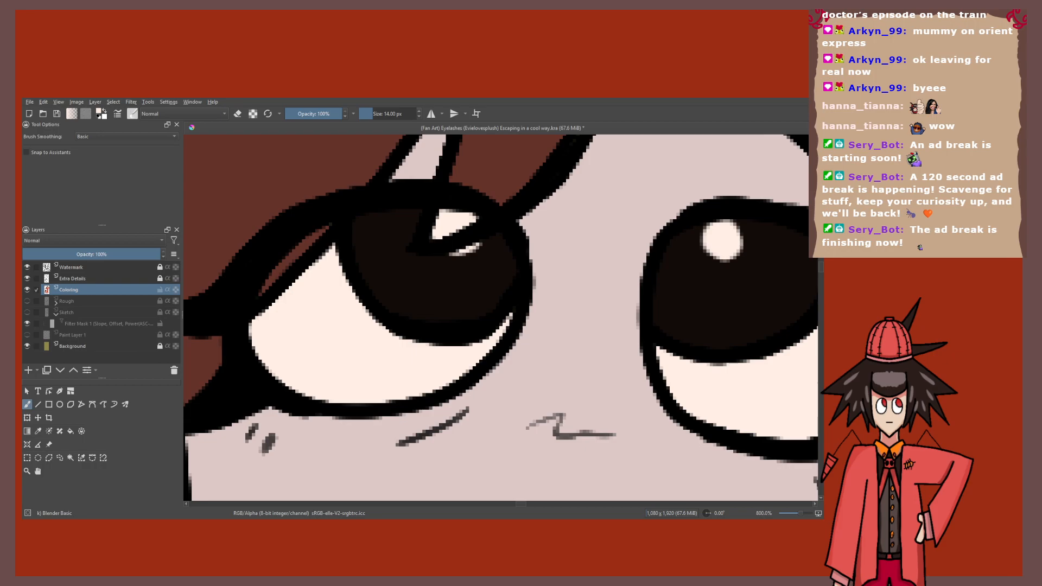
Step: Try lightly blending the highlight's edges around the strand of hair crossing the covered pupil
{"action": "scroll", "coordinate": [446, 267], "scroll_direction": "up", "scroll_amount": 1}
{"action": "left_click_drag", "start_coordinate": [447, 268], "coordinate": [414, 346]}
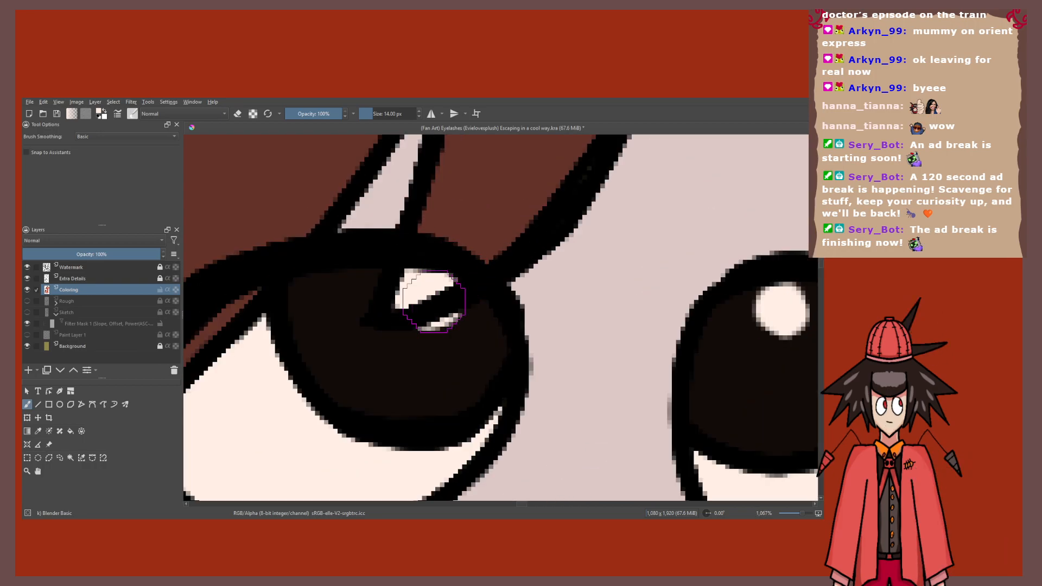
{"action": "left_click_drag", "start_coordinate": [433, 301], "coordinate": [461, 317]}
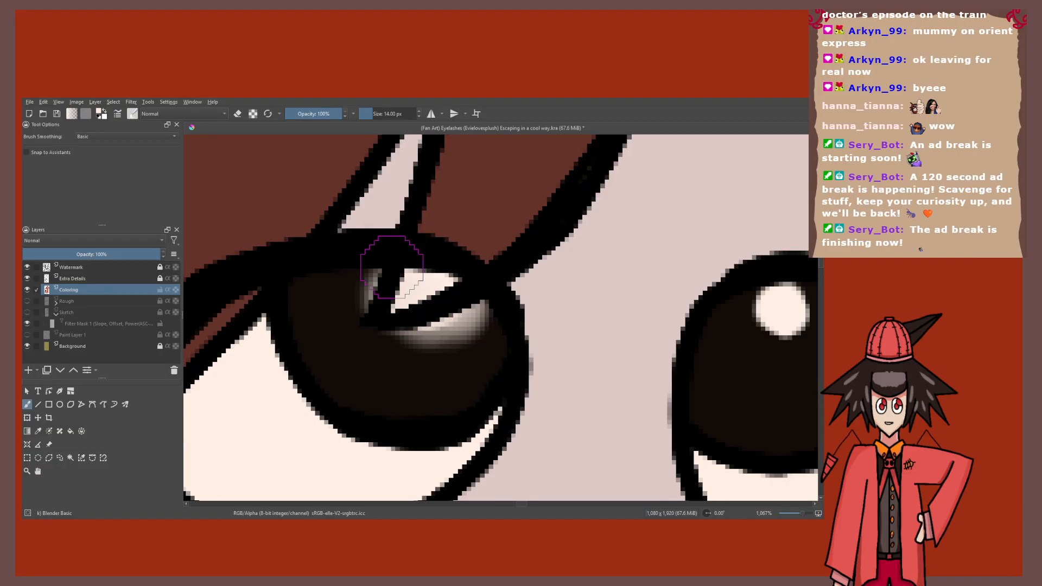
{"action": "mouse_move", "coordinate": [410, 309]}
{"action": "left_mouse_down"}
{"action": "mouse_move", "coordinate": [404, 229]}
{"action": "mouse_move", "coordinate": [391, 239]}
{"action": "left_mouse_up"}
{"action": "scroll", "coordinate": [422, 252], "scroll_direction": "down", "scroll_amount": 2}
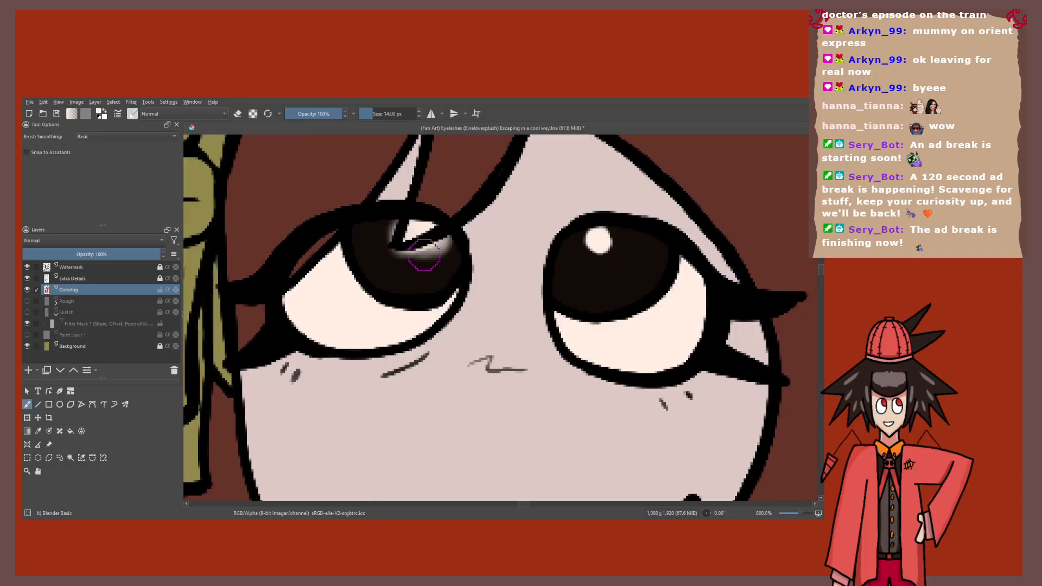
{"action": "scroll", "coordinate": [425, 255], "scroll_direction": "down", "scroll_amount": 5}
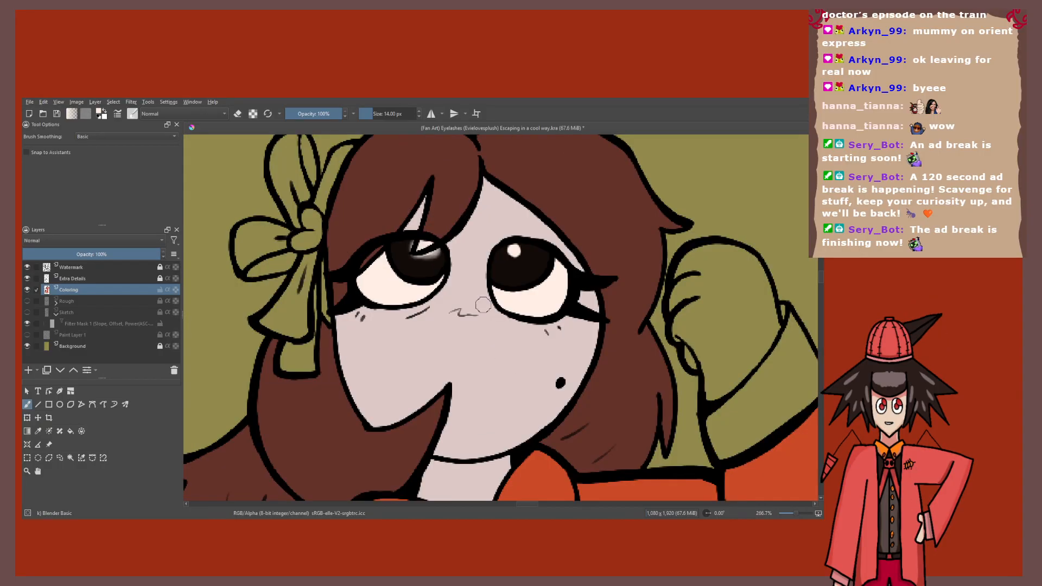
Step: Try blending the highlight of the fully visible pupil, and switch back to the Basic-5 Size brush at 13 px
{"action": "scroll", "coordinate": [513, 251], "scroll_direction": "up", "scroll_amount": 5}
{"action": "mouse_move", "coordinate": [513, 247]}
{"action": "left_mouse_down"}
{"action": "mouse_move", "coordinate": [490, 229]}
{"action": "mouse_move", "coordinate": [503, 254]}
{"action": "mouse_move", "coordinate": [480, 240]}
{"action": "mouse_move", "coordinate": [497, 229]}
{"action": "mouse_move", "coordinate": [467, 244]}
{"action": "mouse_move", "coordinate": [484, 219]}
{"action": "mouse_move", "coordinate": [477, 250]}
{"action": "mouse_move", "coordinate": [477, 223]}
{"action": "left_mouse_up"}
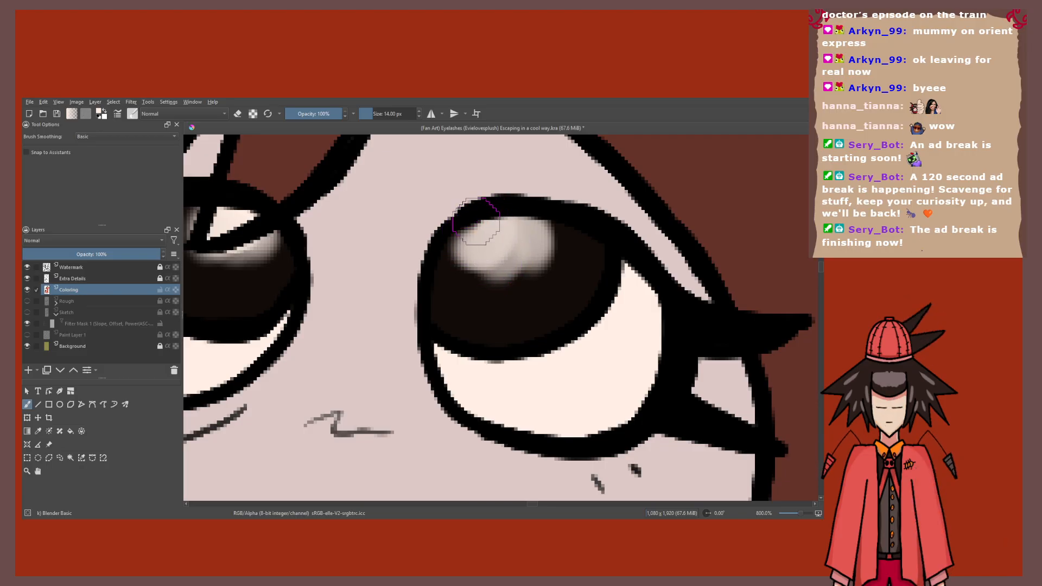
{"action": "right_click", "coordinate": [478, 220]}
{"action": "left_click", "coordinate": [521, 207]}
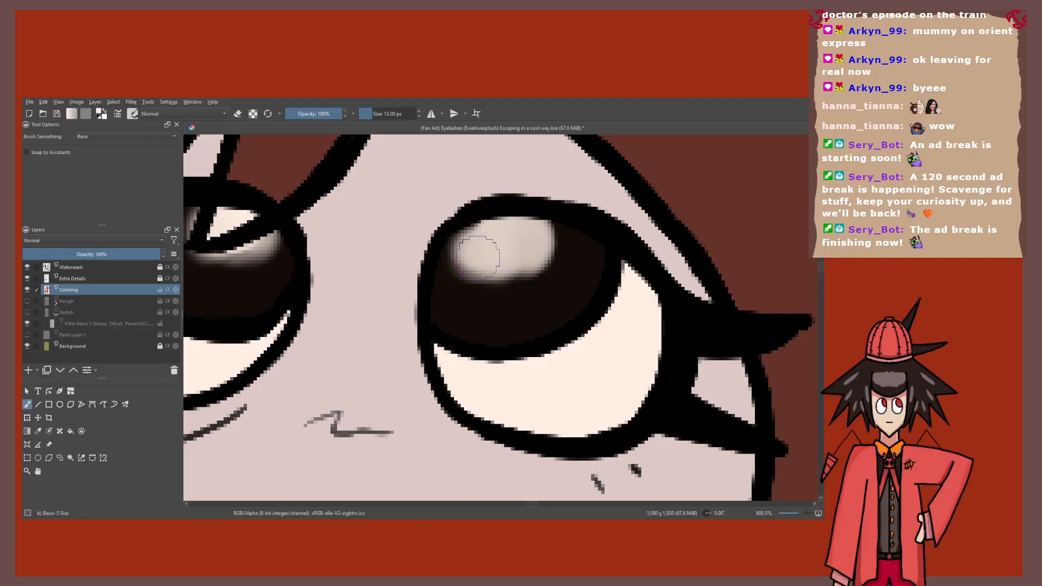
Step: Compare the eyes with the reference sheet and sample the near-black color from the larger figure's fully visible pupil
{"action": "scroll", "coordinate": [479, 257], "scroll_direction": "down", "scroll_amount": 10}
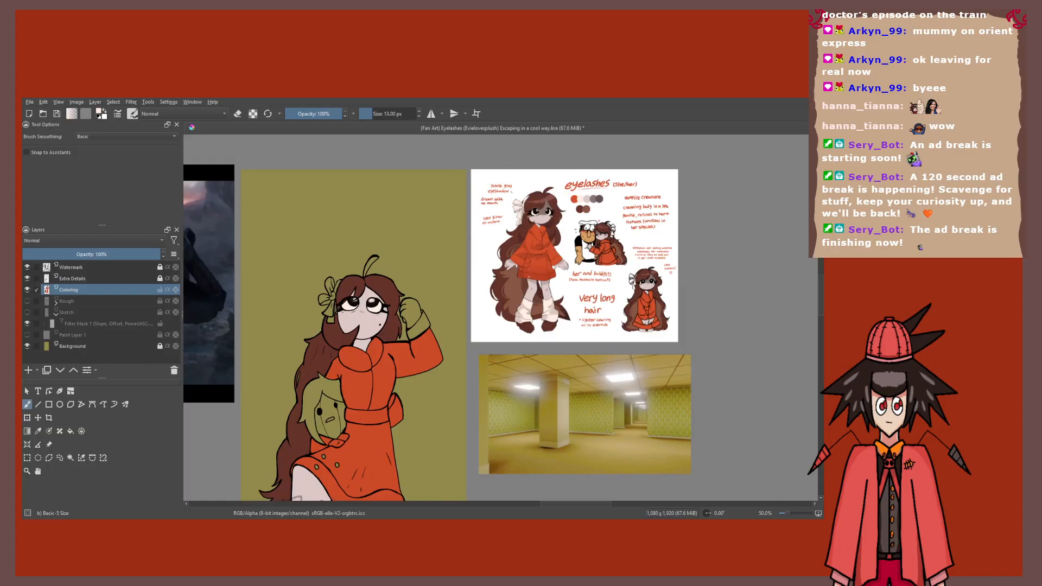
{"action": "scroll", "coordinate": [549, 208], "scroll_direction": "up", "scroll_amount": 4}
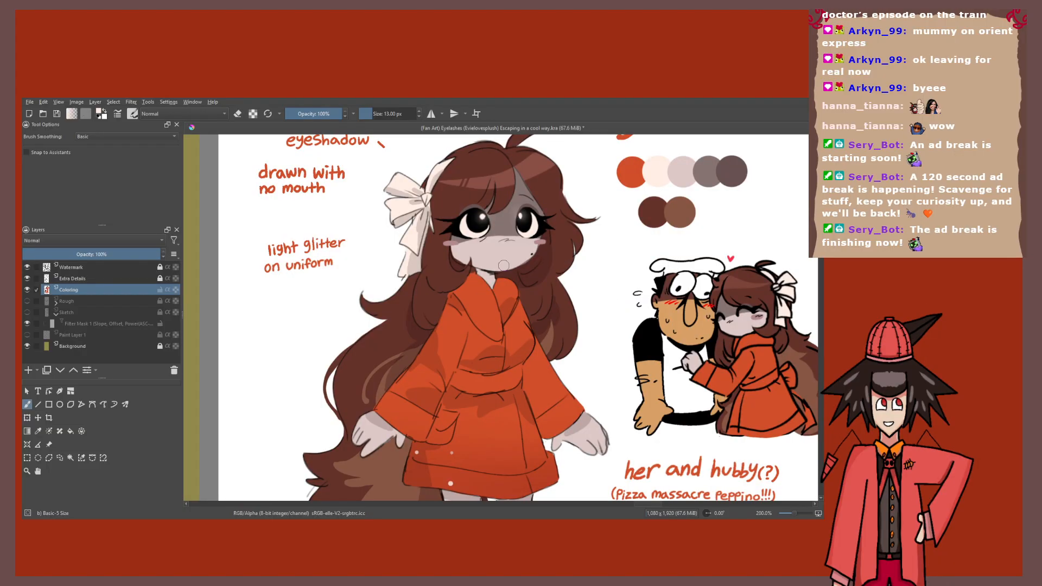
{"action": "scroll", "coordinate": [503, 265], "scroll_direction": "down", "scroll_amount": 4}
{"action": "scroll", "coordinate": [333, 358], "scroll_direction": "up", "scroll_amount": 4}
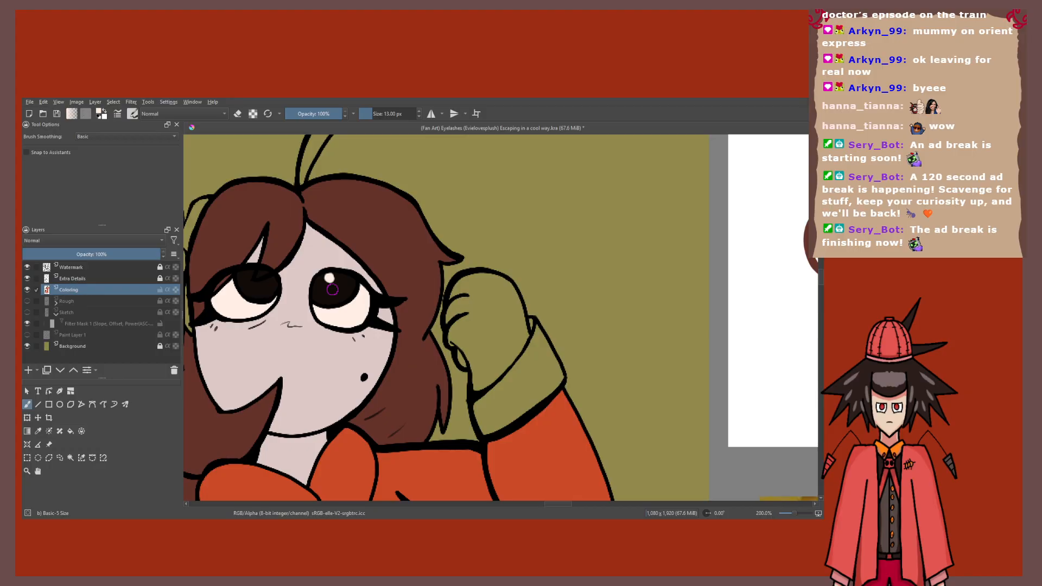
{"action": "left_click_drag", "start_coordinate": [332, 289], "coordinate": [365, 272]}
{"action": "key", "text": "p"}
{"action": "left_click", "coordinate": [371, 280]}
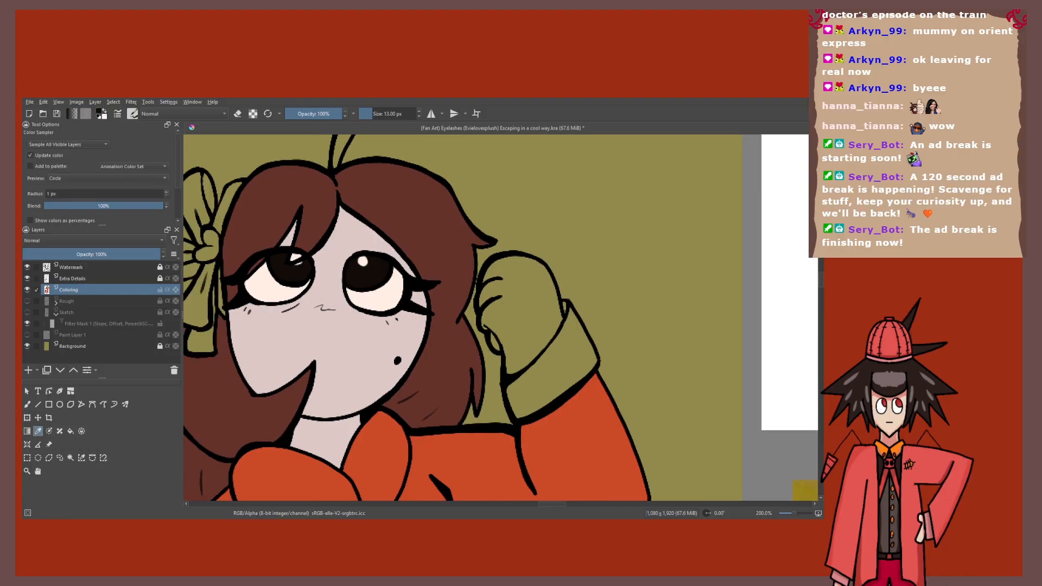
Step: Select the interior of the fully visible pupil with the Coloring layer hidden, show the layer again and choose the Gradient tool
{"action": "key", "text": "ctrl+w"}
{"action": "left_click", "coordinate": [371, 278]}
{"action": "scroll", "coordinate": [372, 278], "scroll_direction": "up", "scroll_amount": 2}
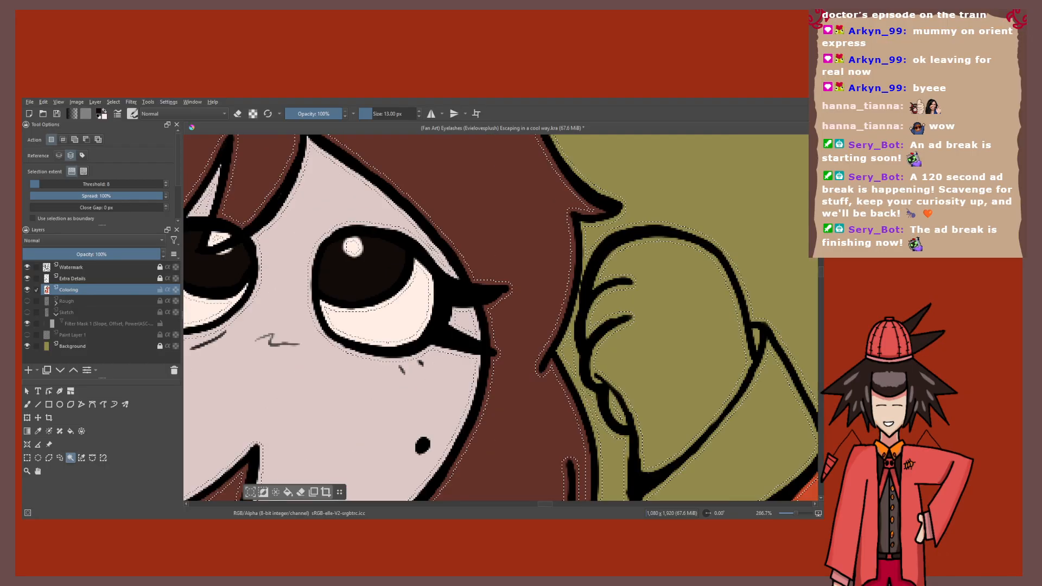
{"action": "scroll", "coordinate": [375, 276], "scroll_direction": "up", "scroll_amount": 2}
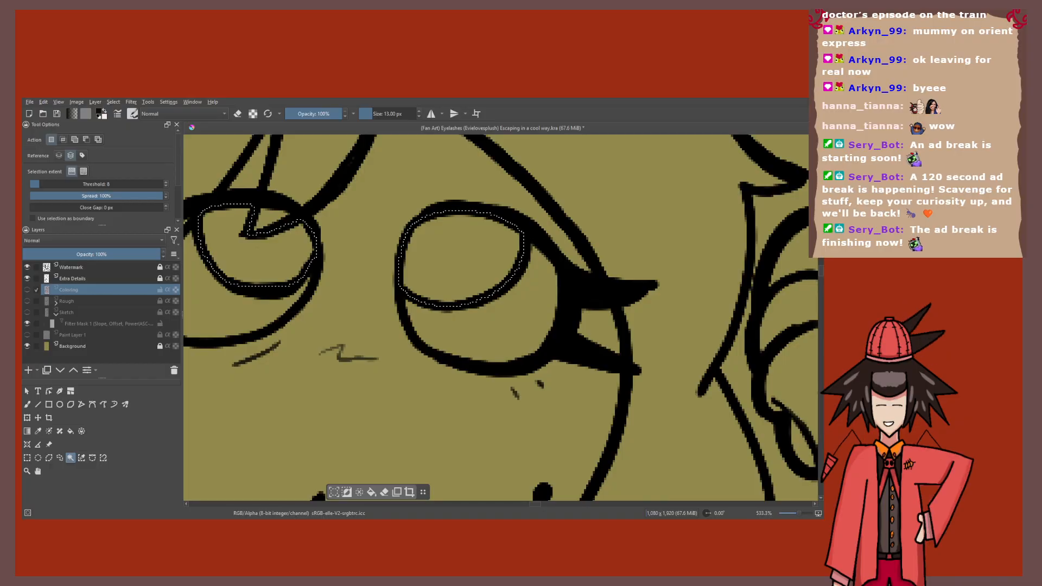
{"action": "scroll", "coordinate": [296, 339], "scroll_direction": "down", "scroll_amount": 1}
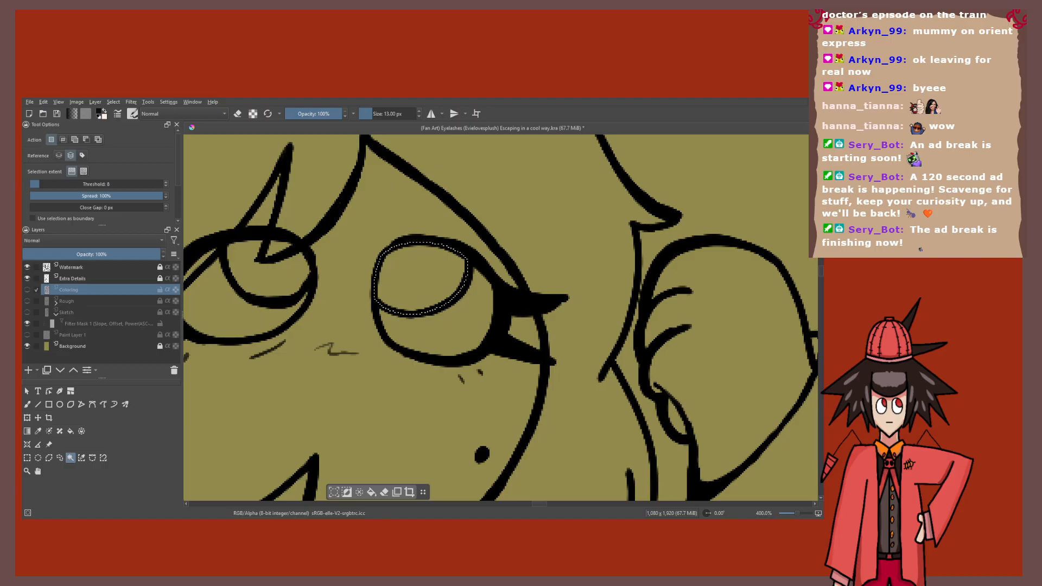
{"action": "key", "text": "g"}
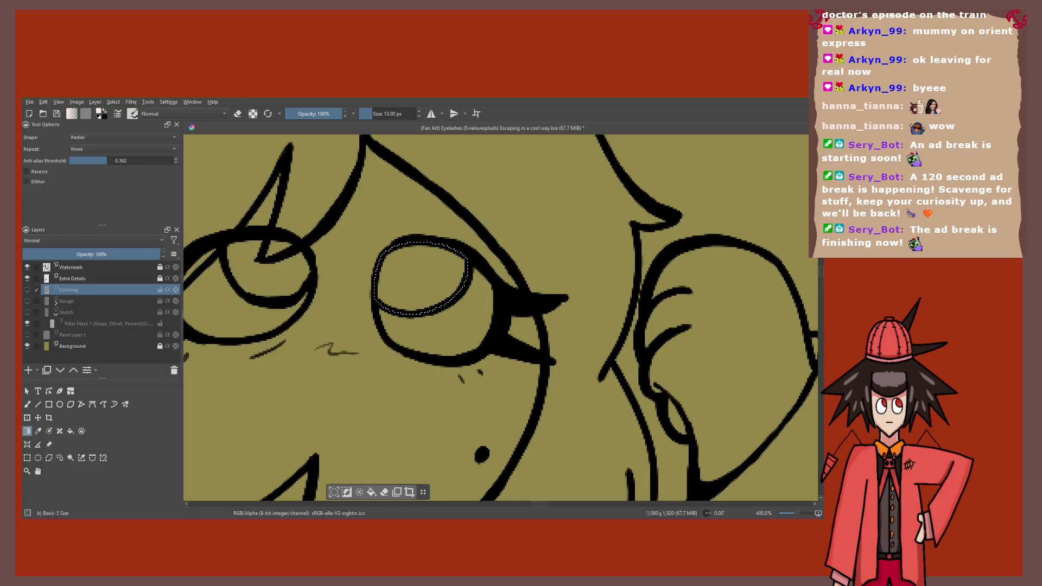
{"action": "left_click", "coordinate": [27, 289]}
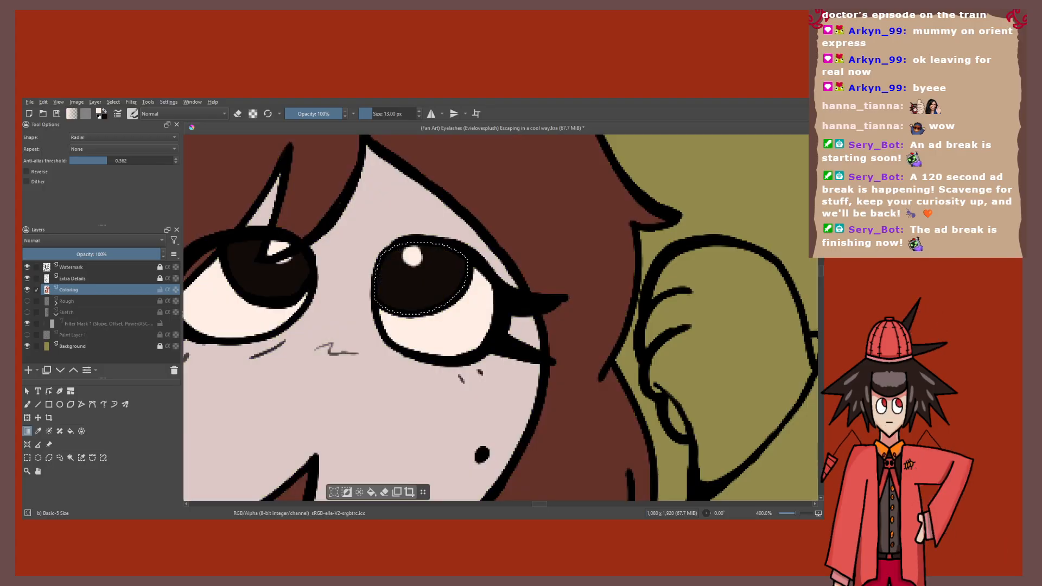
Step: Try a pale radial gradient spreading from the highlight over the selected near-black pupil, and undo it
{"action": "key", "text": "ctrl+z"}
{"action": "left_click_drag", "start_coordinate": [411, 260], "coordinate": [430, 306]}
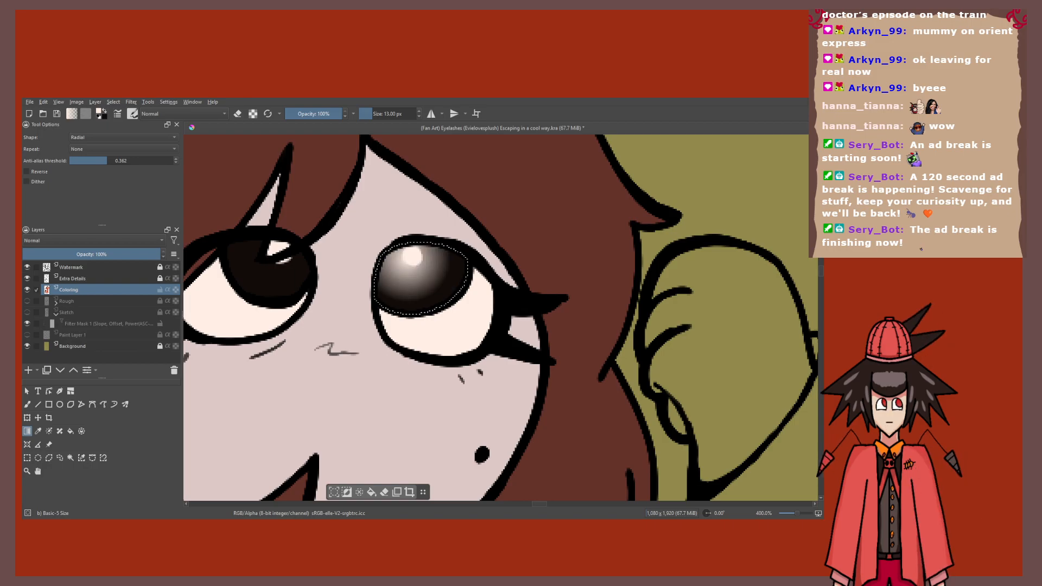
{"action": "key", "text": "ctrl+z"}
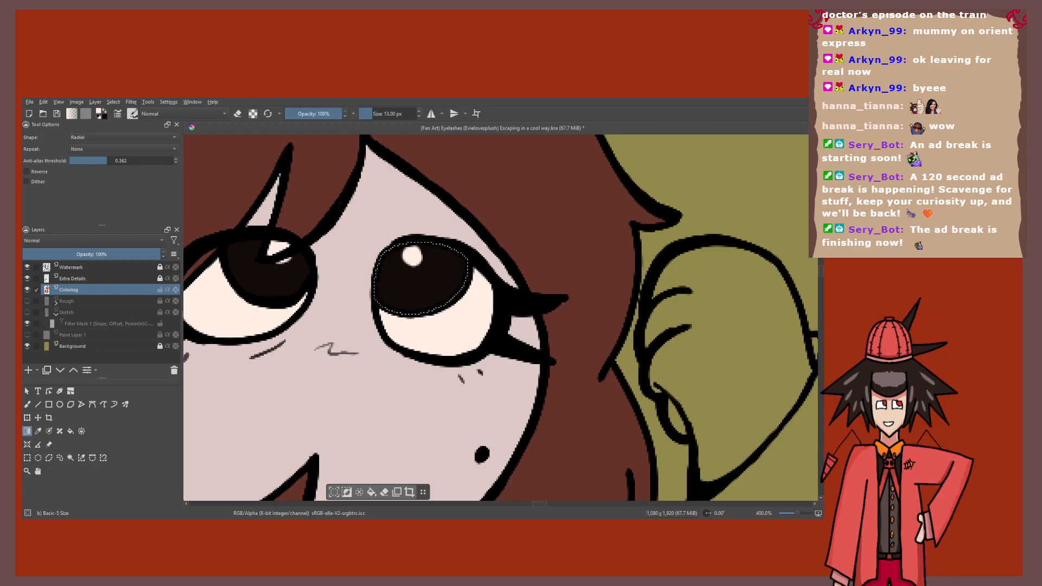
Step: Erase the near-black fill and highlight inside the selected pupil, and return to the Gradient tool with erasing turned off
{"action": "key", "text": "b"}
{"action": "key", "text": "e"}
{"action": "mouse_move", "coordinate": [463, 258]}
{"action": "left_mouse_down"}
{"action": "mouse_move", "coordinate": [428, 244]}
{"action": "mouse_move", "coordinate": [439, 304]}
{"action": "mouse_move", "coordinate": [389, 236]}
{"action": "mouse_move", "coordinate": [416, 315]}
{"action": "mouse_move", "coordinate": [385, 272]}
{"action": "left_mouse_up"}
{"action": "key", "text": "g"}
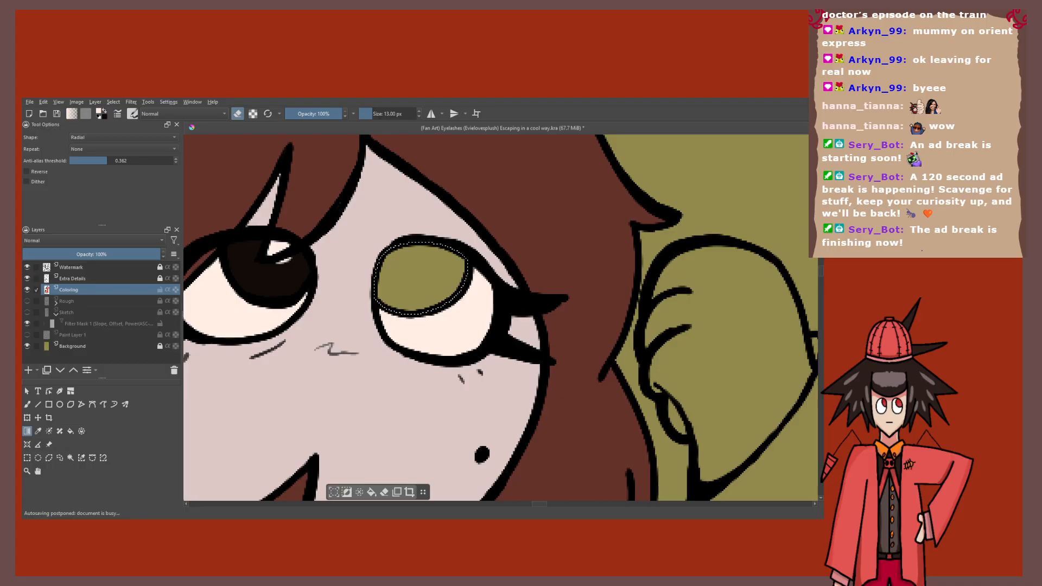
{"action": "key", "text": "e"}
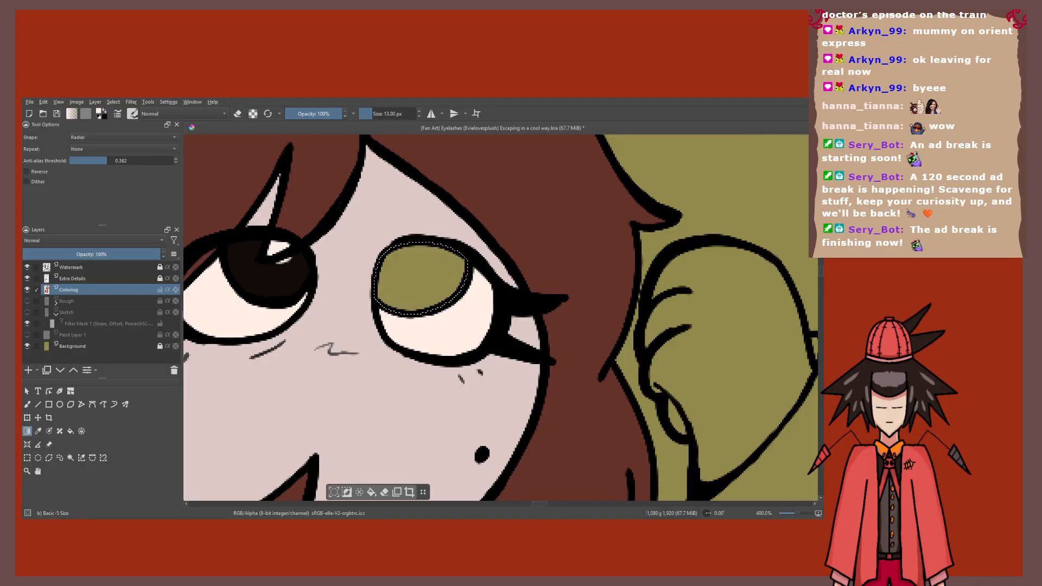
Step: Try a wide radial gradient from a pale center across the whole selected pupil, toggle it for comparison and undo it
{"action": "left_click_drag", "start_coordinate": [410, 266], "coordinate": [461, 334]}
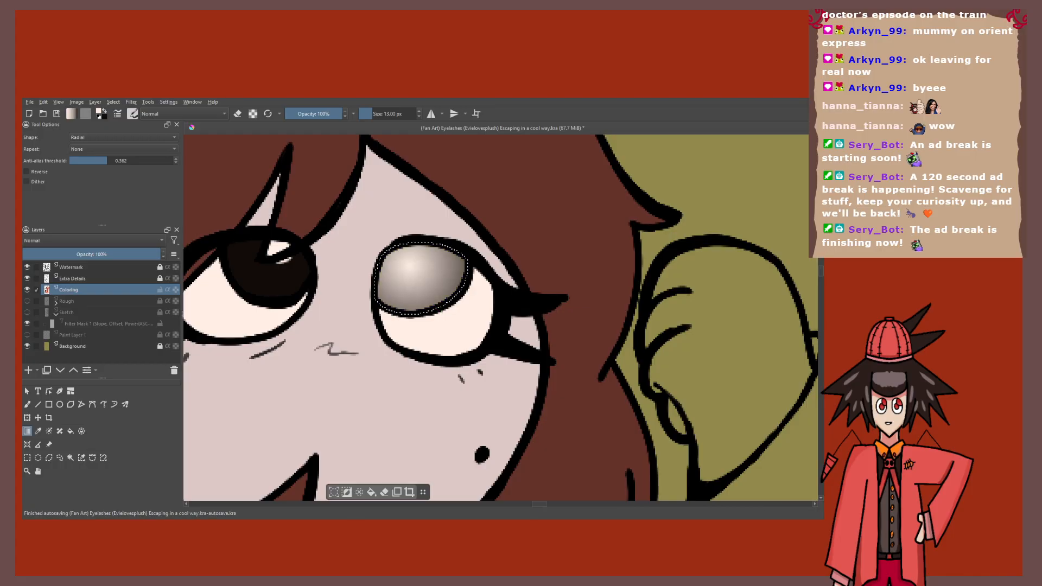
{"action": "key", "text": "ctrl+z"}
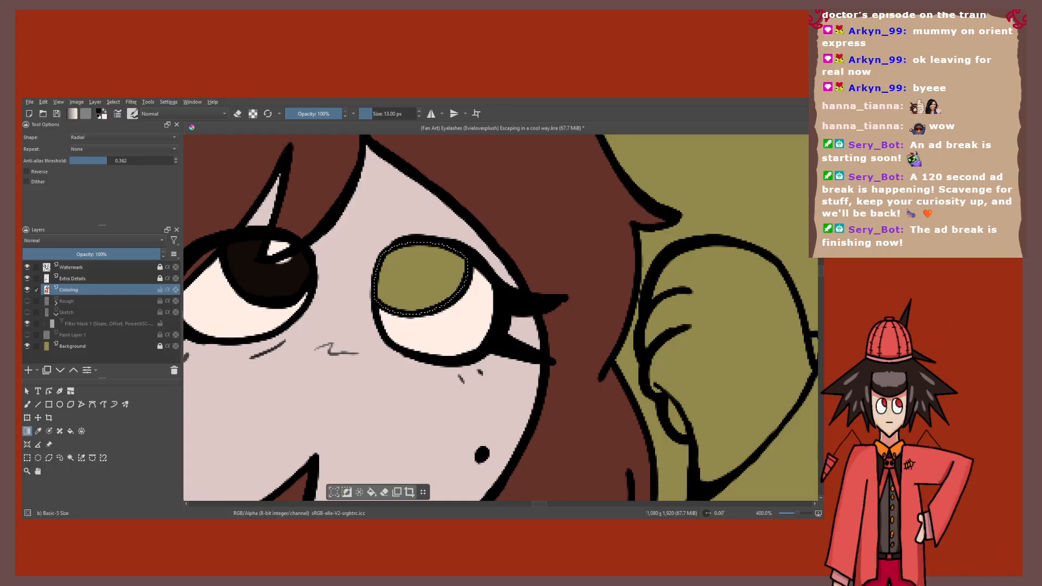
{"action": "key", "text": "ctrl+shift+z"}
{"action": "key", "text": "ctrl+z"}
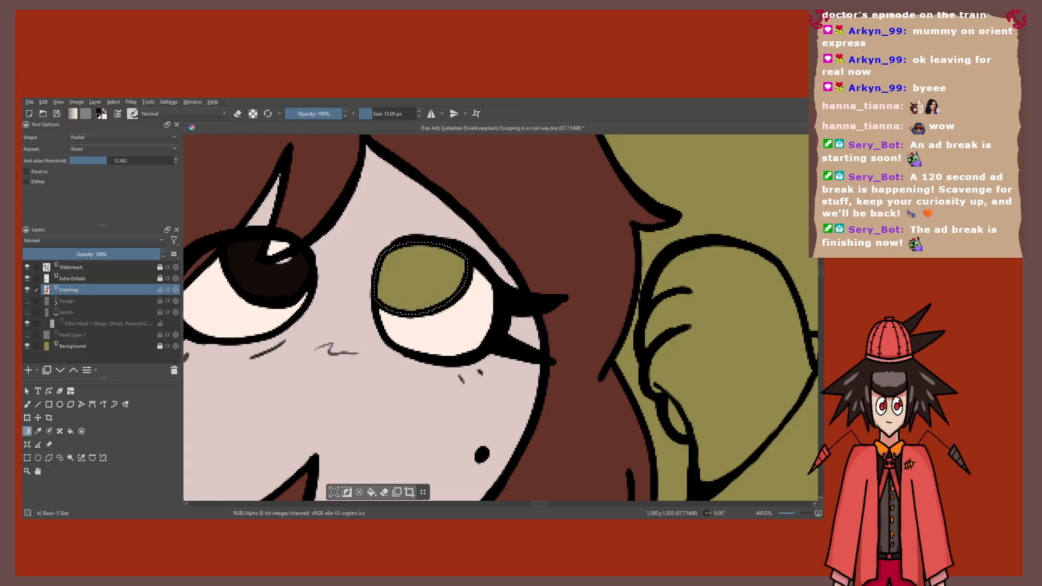
{"action": "key", "text": "ctrl+shift+z"}
{"action": "key", "text": "ctrl+z"}
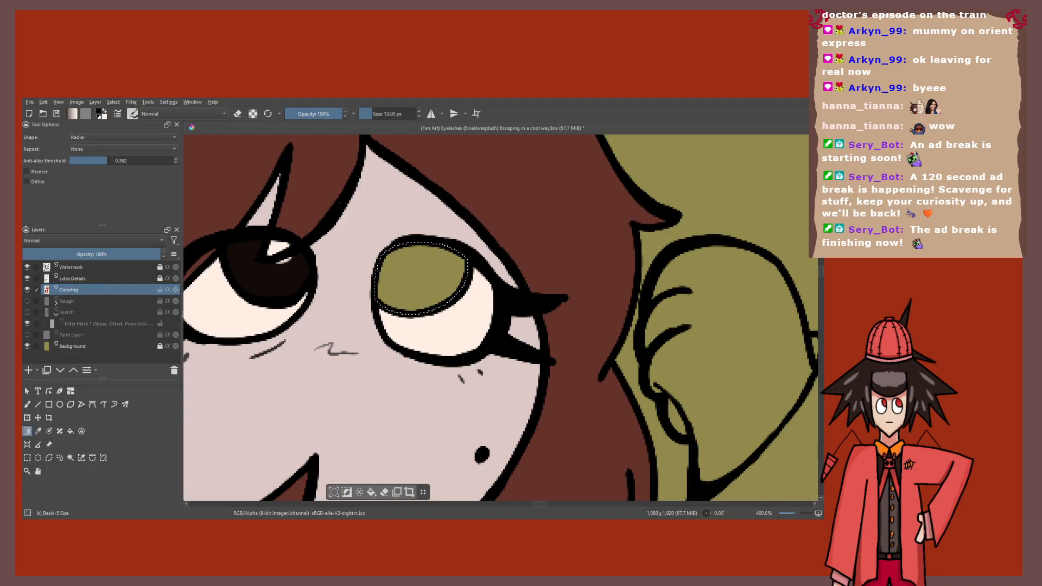
Step: Try short radial gradients giving the selected pupil a small pale glow on near-black, clearing each one after judging it
{"action": "key", "text": "x"}
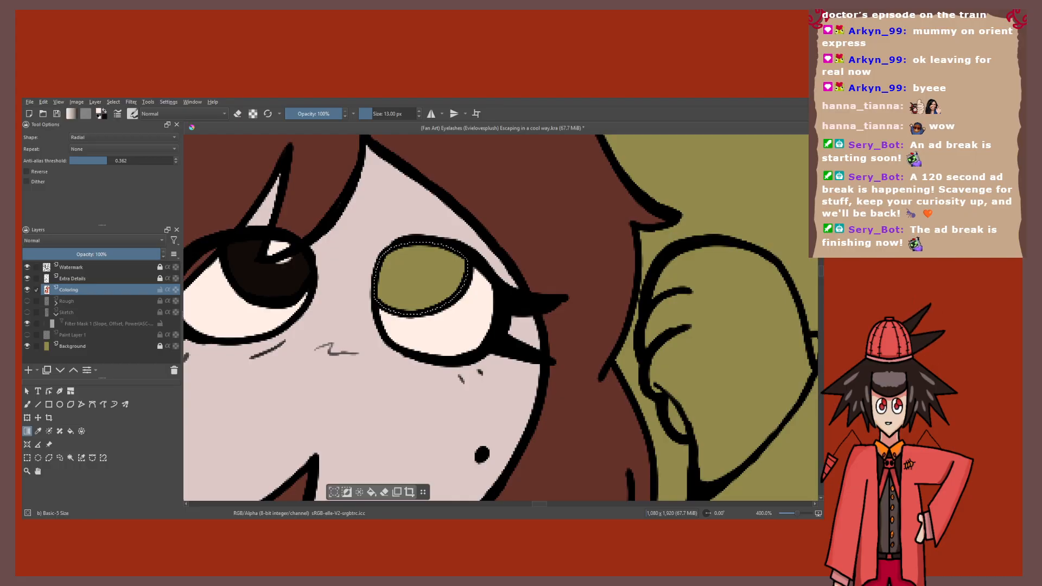
{"action": "left_click_drag", "start_coordinate": [400, 255], "coordinate": [419, 271]}
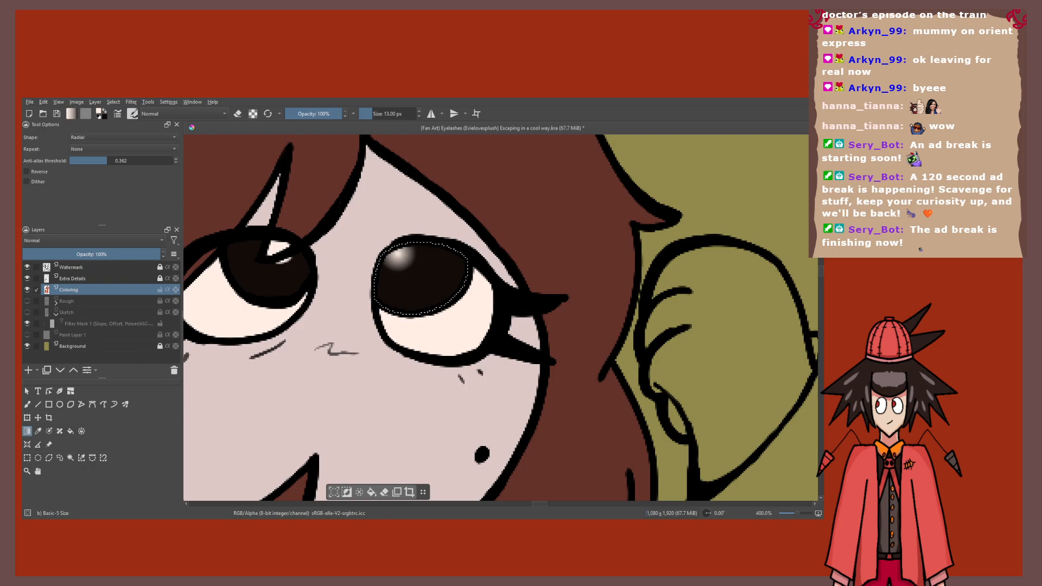
{"action": "key", "text": "1"}
{"action": "key", "text": "Delete"}
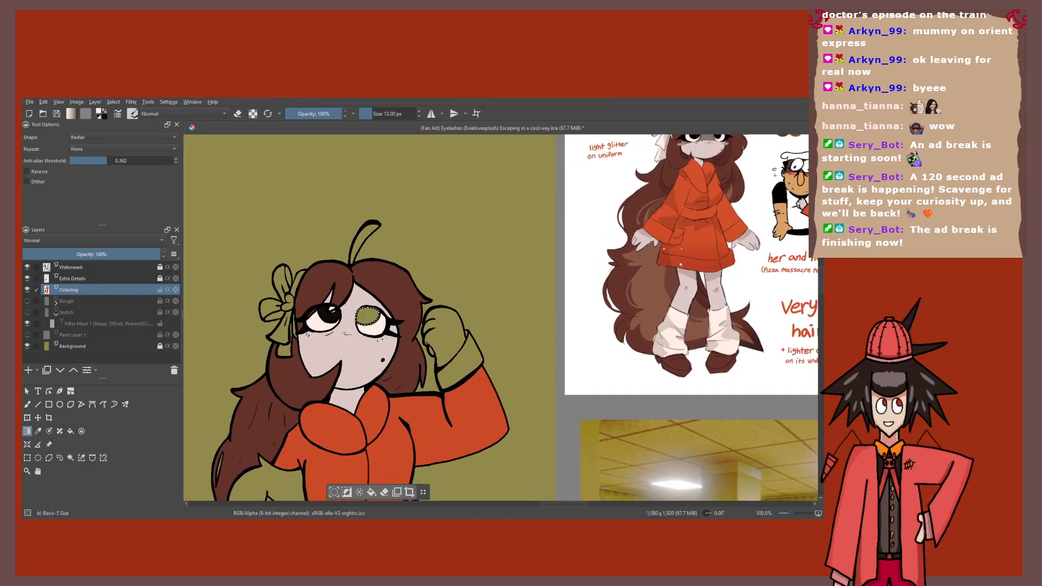
{"action": "scroll", "coordinate": [367, 317], "scroll_direction": "up", "scroll_amount": 4}
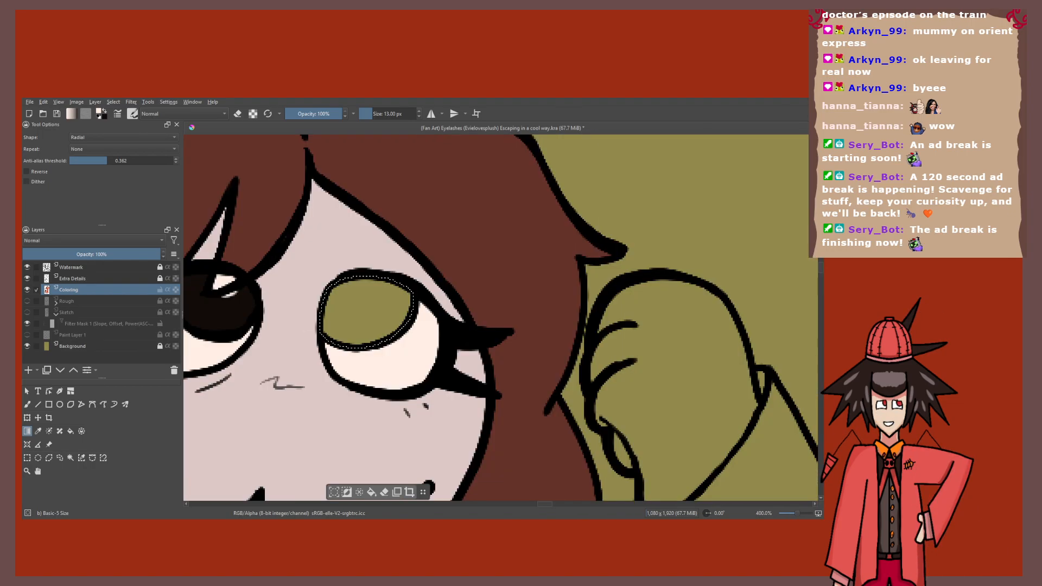
{"action": "left_click_drag", "start_coordinate": [346, 295], "coordinate": [366, 313]}
{"action": "scroll", "coordinate": [365, 313], "scroll_direction": "down", "scroll_amount": 6}
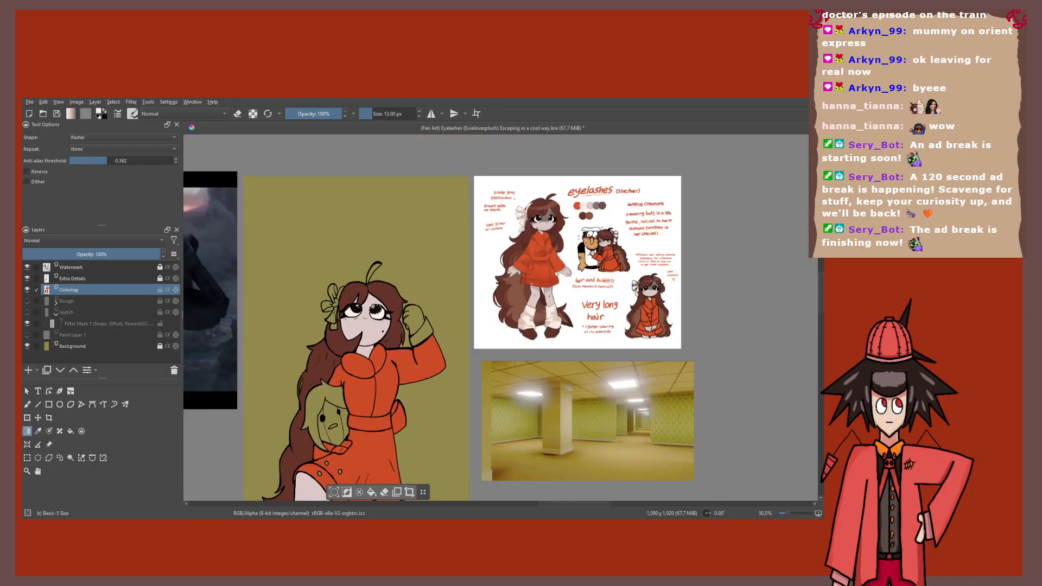
{"action": "scroll", "coordinate": [384, 307], "scroll_direction": "up", "scroll_amount": 3}
{"action": "scroll", "coordinate": [350, 322], "scroll_direction": "up", "scroll_amount": 4}
{"action": "key", "text": "Delete"}
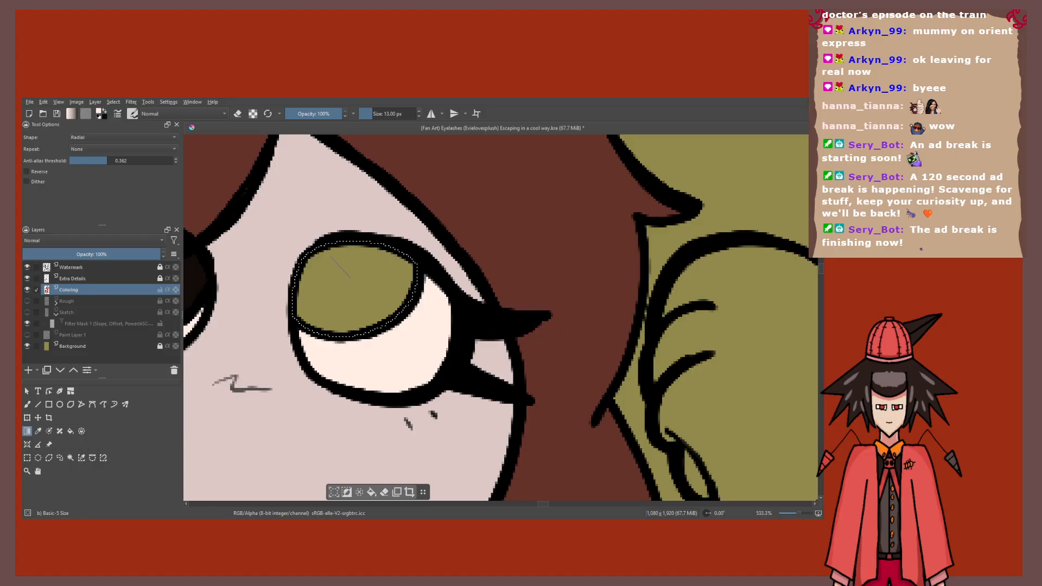
Step: Try a pale radial glow starting close to the pupil's upper edge, inspect it at close range and full size, and undo it
{"action": "left_click_drag", "start_coordinate": [351, 279], "coordinate": [352, 280]}
{"action": "key", "text": "b"}
{"action": "scroll", "coordinate": [322, 254], "scroll_direction": "up", "scroll_amount": 3}
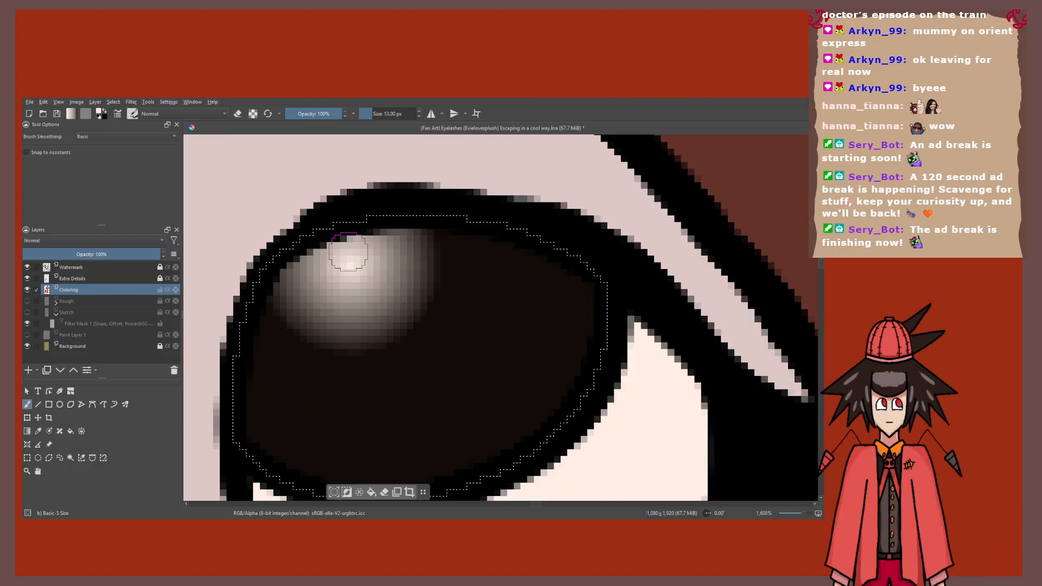
{"action": "key", "text": "1"}
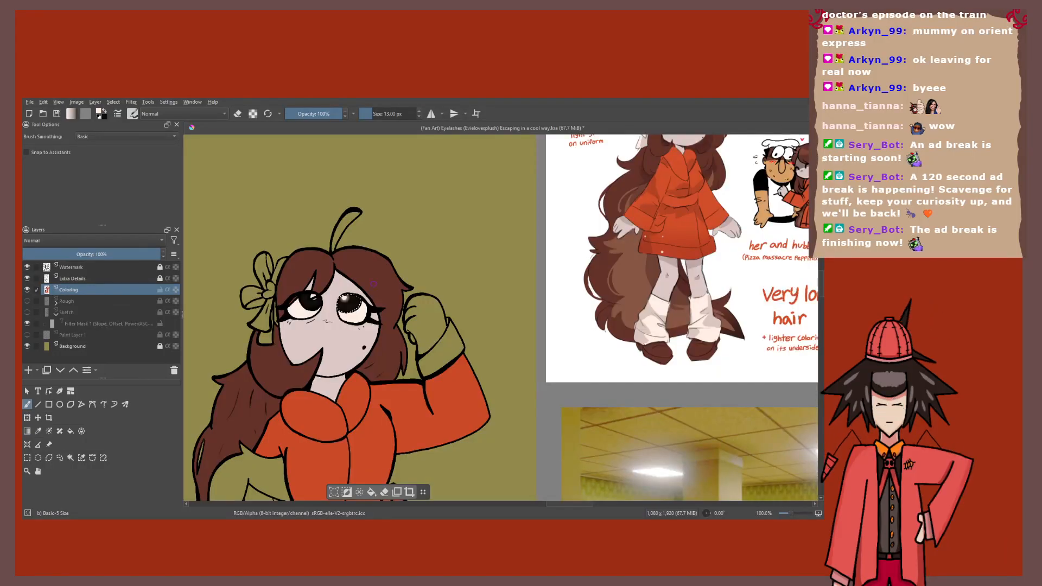
{"action": "key", "text": "ctrl+z"}
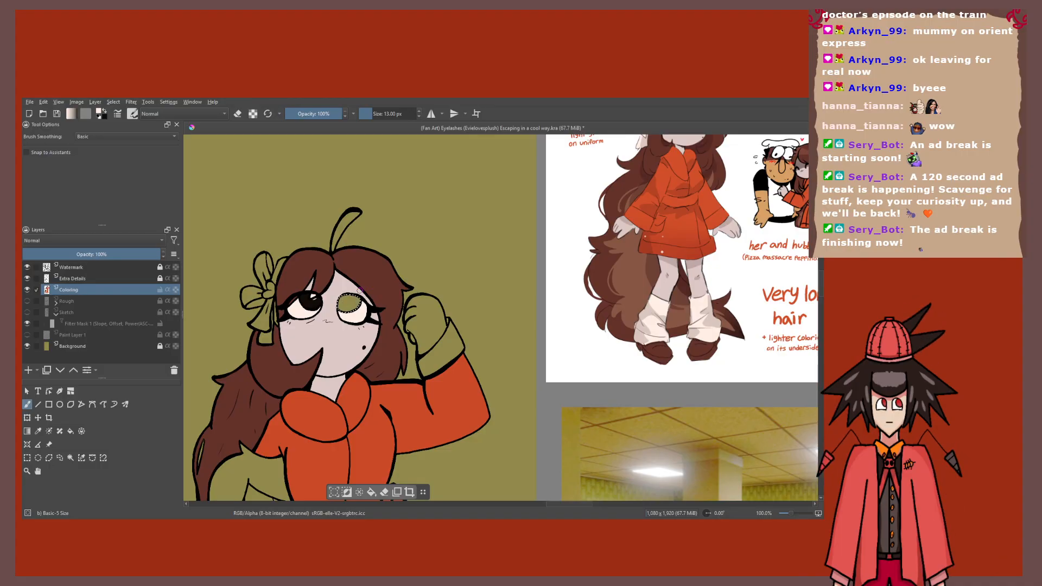
Step: Fill the selected pupil with a near-black radial gradient glowing pale near its upper edge, and paint a solid round pale highlight inside the glow
{"action": "key", "text": "g"}
{"action": "scroll", "coordinate": [340, 311], "scroll_direction": "up", "scroll_amount": 5}
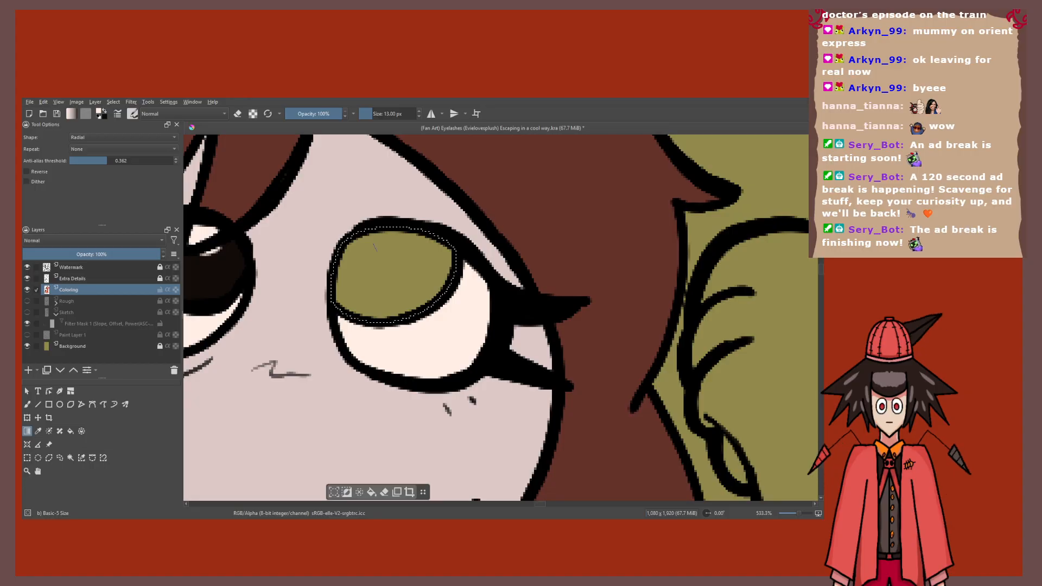
{"action": "left_click_drag", "start_coordinate": [375, 245], "coordinate": [417, 279]}
{"action": "key", "text": "minus"}
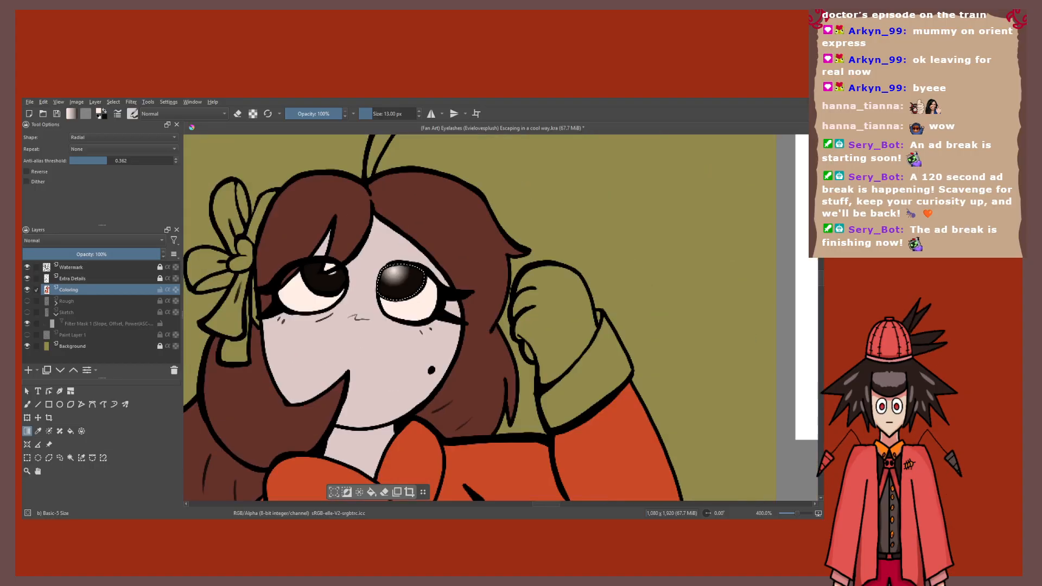
{"action": "scroll", "coordinate": [395, 266], "scroll_direction": "up", "scroll_amount": 4}
{"action": "key", "text": "b"}
{"action": "mouse_move", "coordinate": [405, 269]}
{"action": "left_mouse_down"}
{"action": "mouse_move", "coordinate": [374, 292]}
{"action": "mouse_move", "coordinate": [410, 261]}
{"action": "left_mouse_up"}
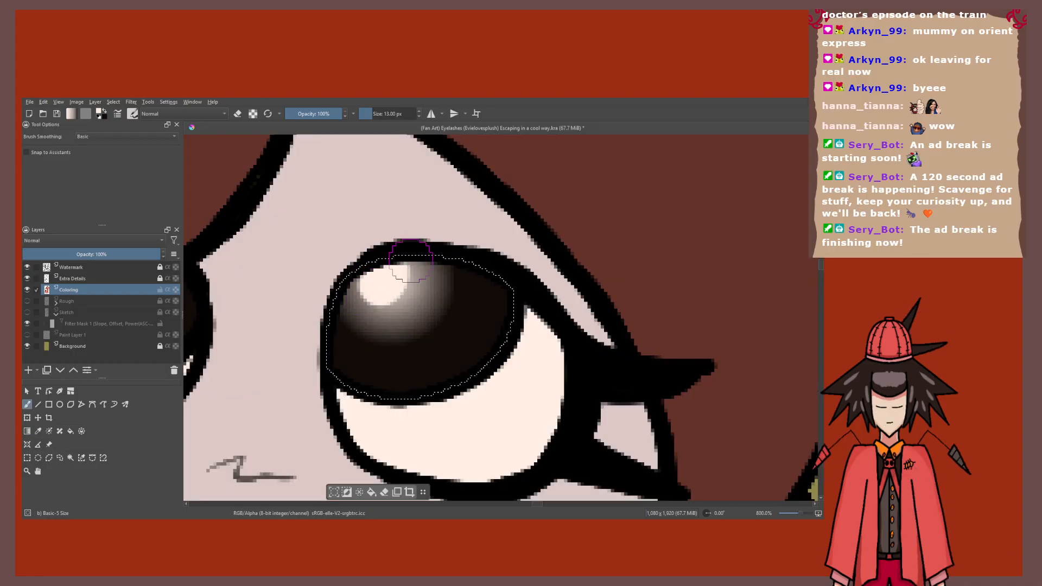
Step: Compare the pupil's glowing highlight with the eyes of the character on the reference sheet
{"action": "scroll", "coordinate": [410, 260], "scroll_direction": "down", "scroll_amount": 4}
{"action": "scroll", "coordinate": [445, 267], "scroll_direction": "up", "scroll_amount": 1}
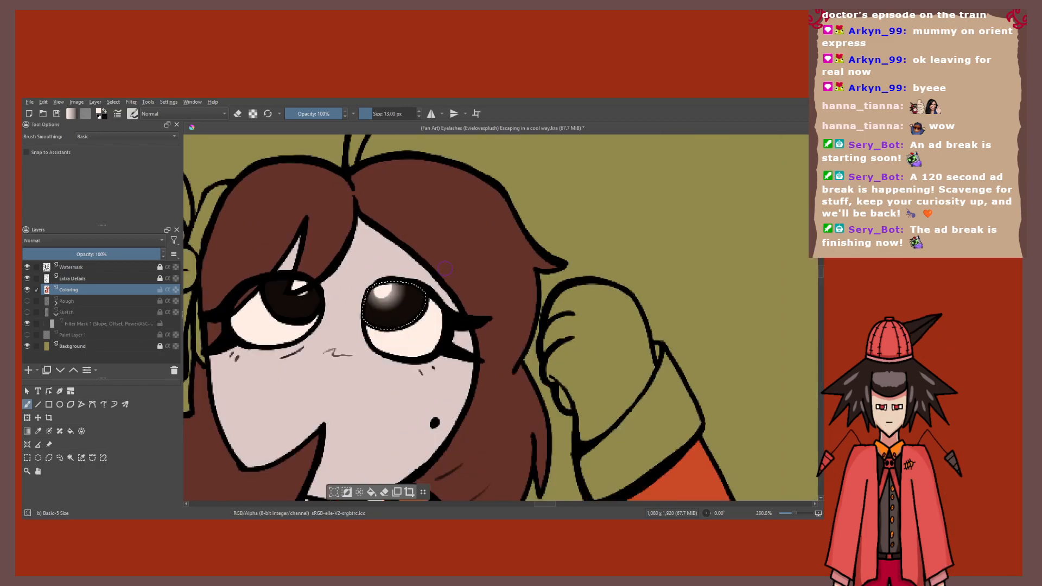
{"action": "scroll", "coordinate": [445, 267], "scroll_direction": "down", "scroll_amount": 3}
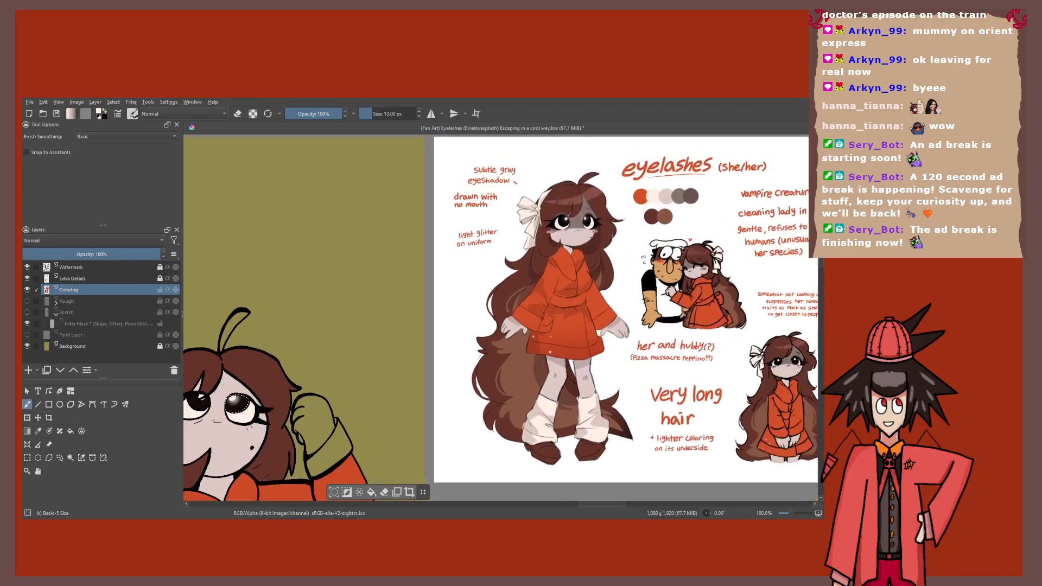
{"action": "scroll", "coordinate": [622, 216], "scroll_direction": "up", "scroll_amount": 4}
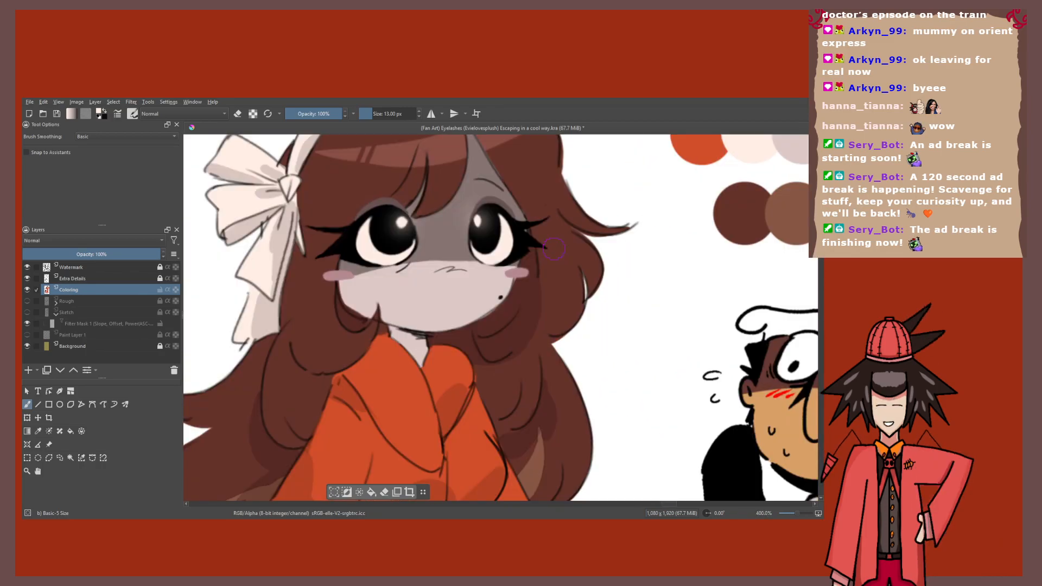
{"action": "scroll", "coordinate": [556, 248], "scroll_direction": "down", "scroll_amount": 5}
{"action": "left_click_drag", "start_coordinate": [556, 249], "coordinate": [697, 145]}
{"action": "left_click_drag", "start_coordinate": [415, 263], "coordinate": [418, 261]}
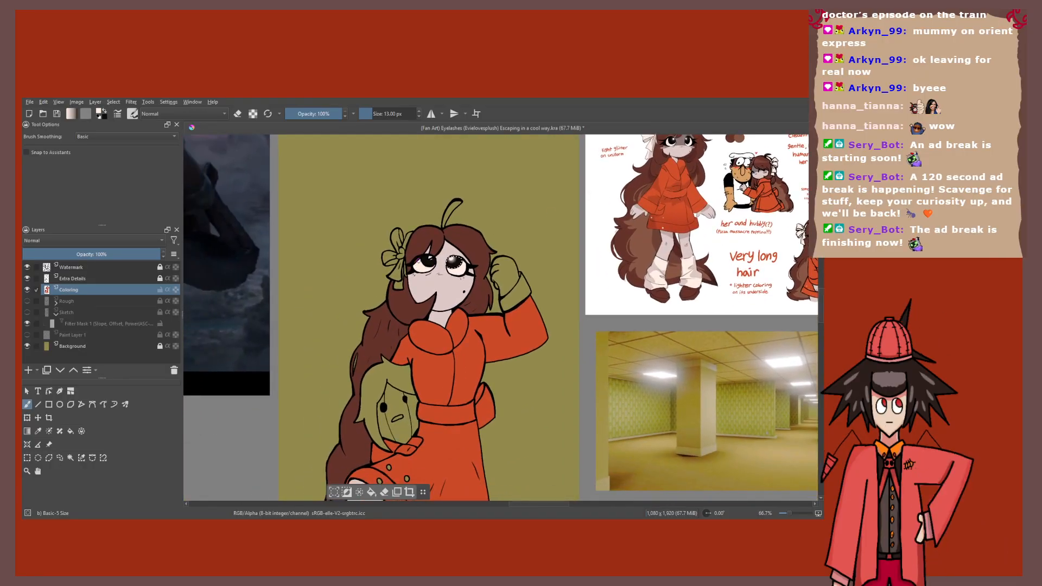
Step: Select the interior of the partly hair-covered pupil with the Coloring layer hidden
{"action": "key", "text": "w"}
{"action": "scroll", "coordinate": [418, 261], "scroll_direction": "up", "scroll_amount": 7}
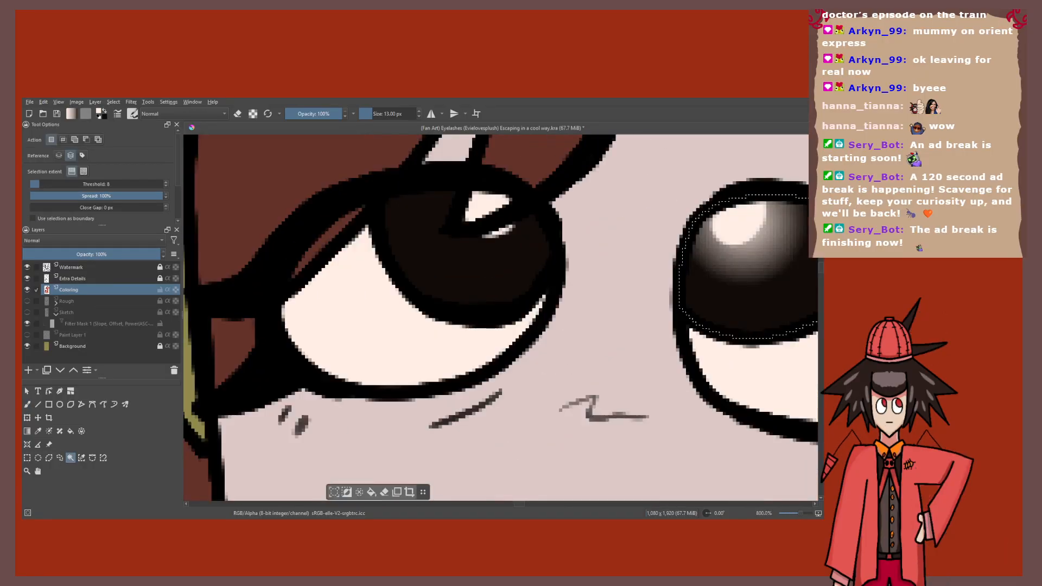
{"action": "left_click", "coordinate": [449, 266]}
{"action": "key", "text": "ctrl+z"}
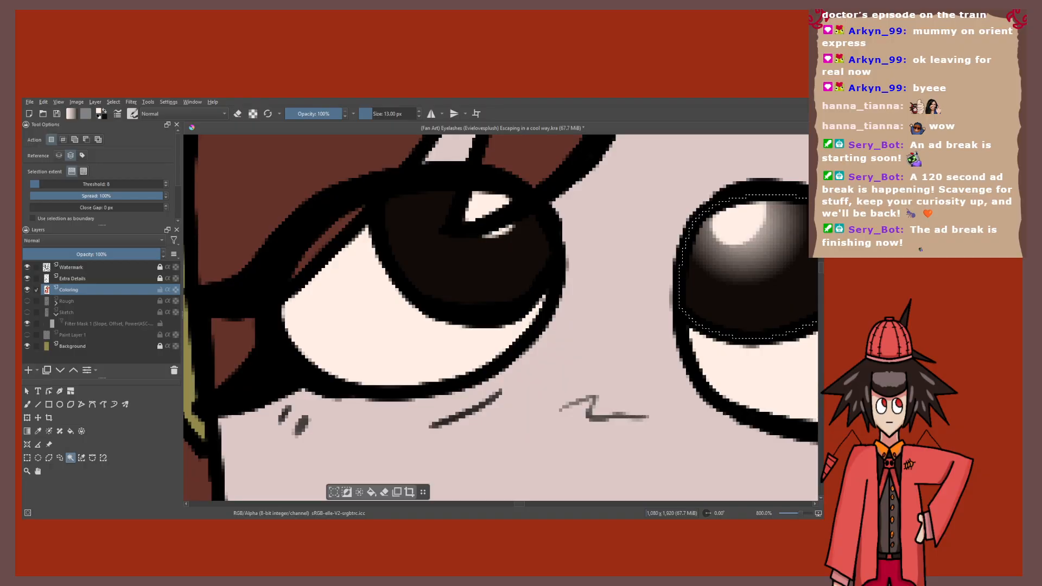
{"action": "key", "text": "ctrl+z"}
{"action": "key", "text": "ctrl+z"}
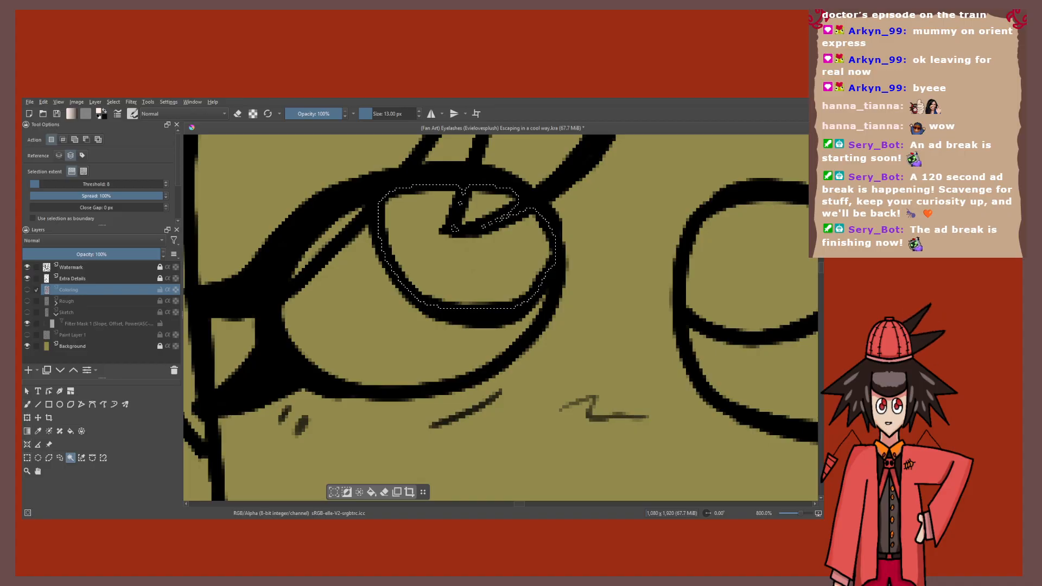
Step: Add an outlined area around the hair strand's tip to the pupil selection with a polygonal outline, closing the gaps along the strand's lines
{"action": "left_click", "coordinate": [37, 458]}
{"action": "left_click", "coordinate": [49, 458]}
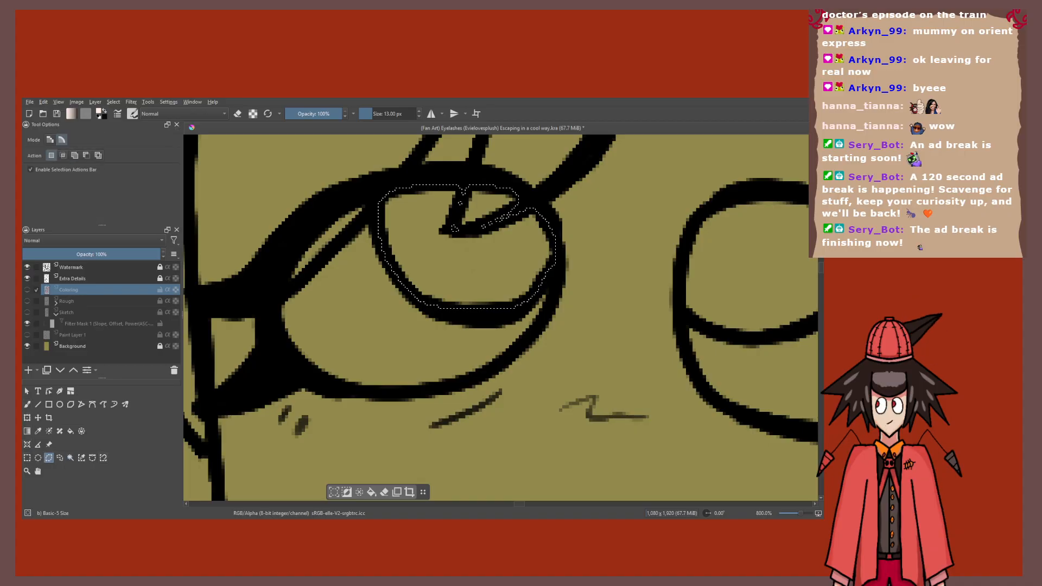
{"action": "scroll", "coordinate": [506, 201], "scroll_direction": "up", "scroll_amount": 3}
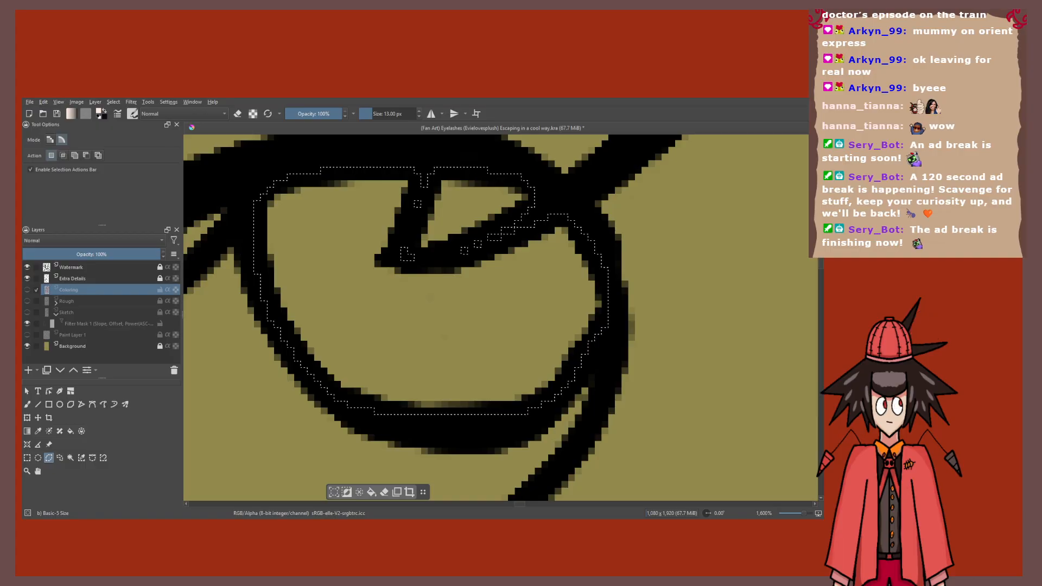
{"action": "left_click", "coordinate": [410, 196]}
{"action": "left_click", "coordinate": [387, 202]}
{"action": "left_click", "coordinate": [354, 269]}
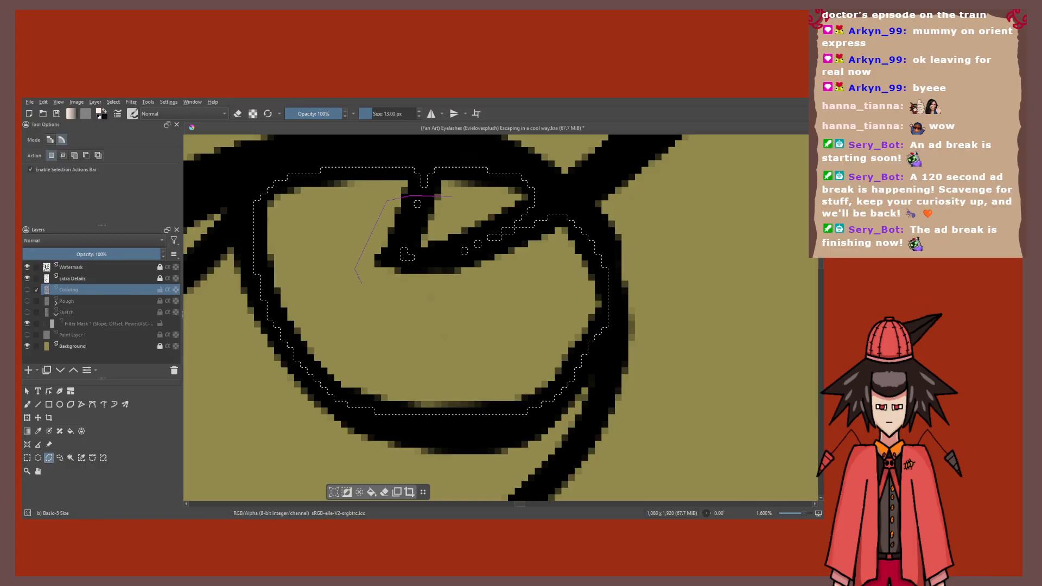
{"action": "left_click", "coordinate": [400, 312]}
{"action": "left_click", "coordinate": [488, 303]}
{"action": "left_click", "coordinate": [541, 275]}
{"action": "left_click", "coordinate": [541, 240]}
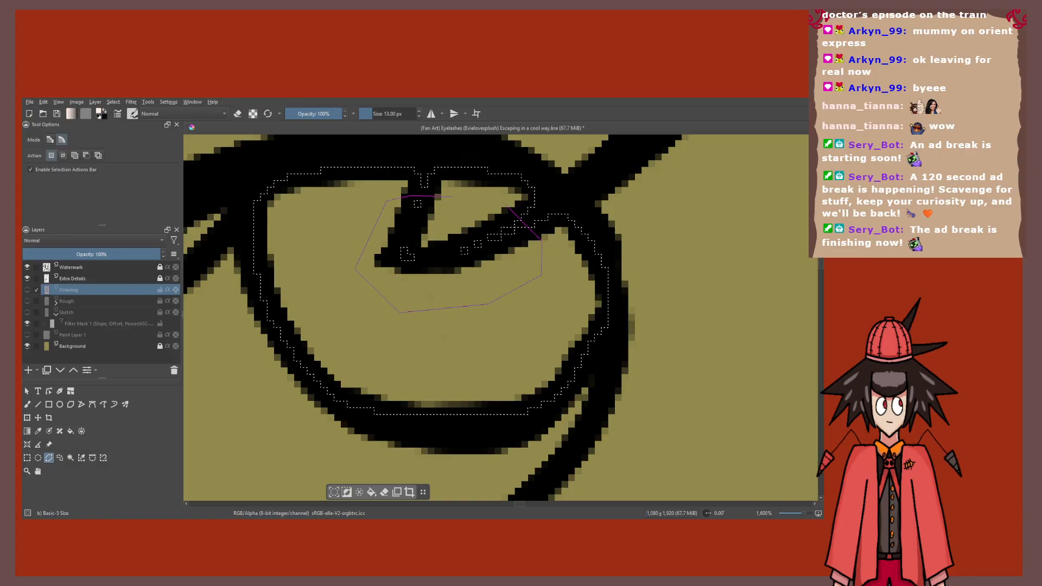
{"action": "left_click", "coordinate": [487, 192]}
{"action": "left_click", "coordinate": [453, 197]}
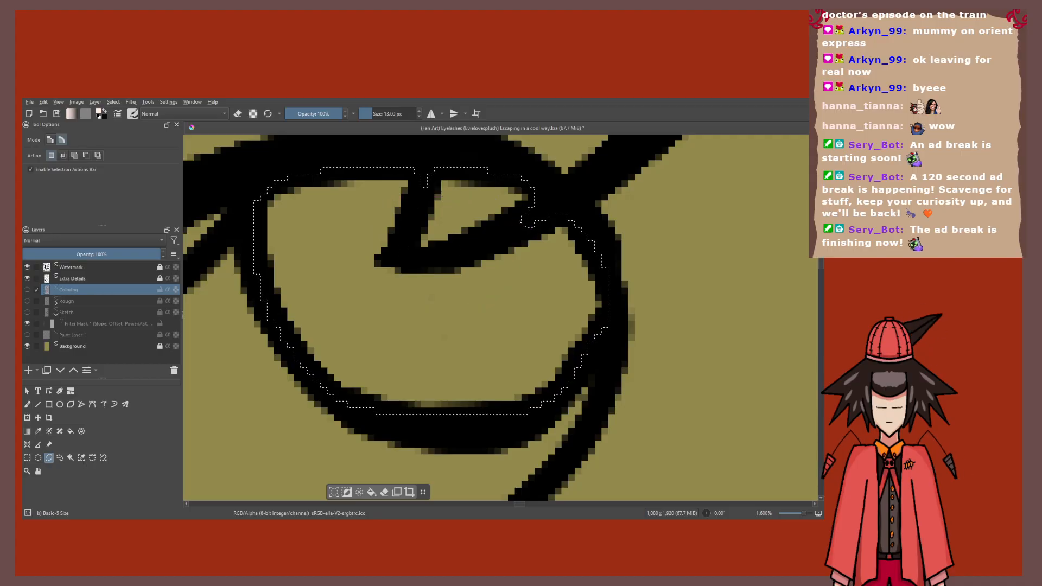
Step: Show the Coloring layer, erase the old fill and highlight inside the selected pupil, and return to the Gradient tool with erasing turned off
{"action": "scroll", "coordinate": [383, 271], "scroll_direction": "down", "scroll_amount": 4}
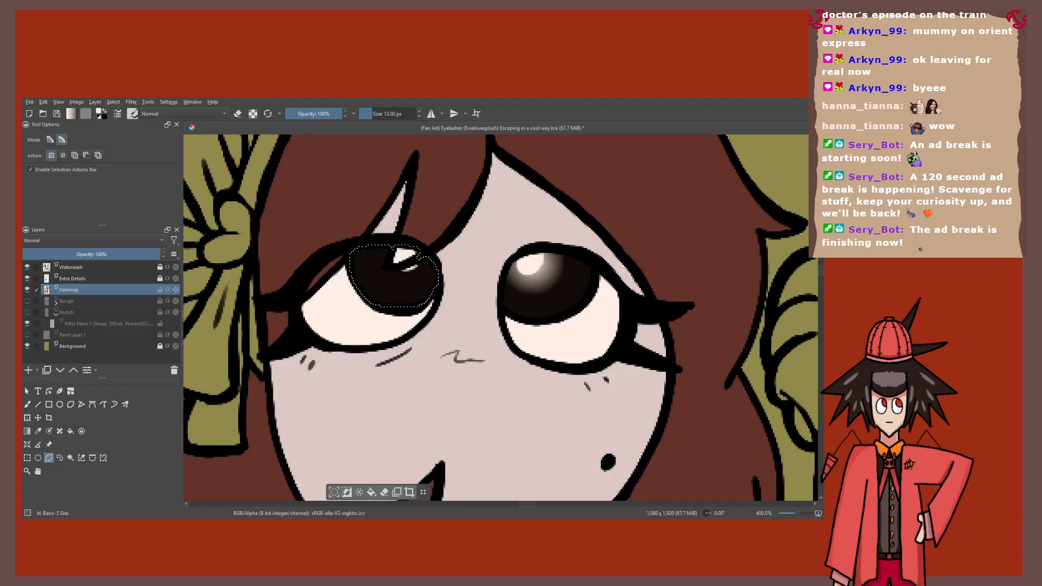
{"action": "key", "text": "b"}
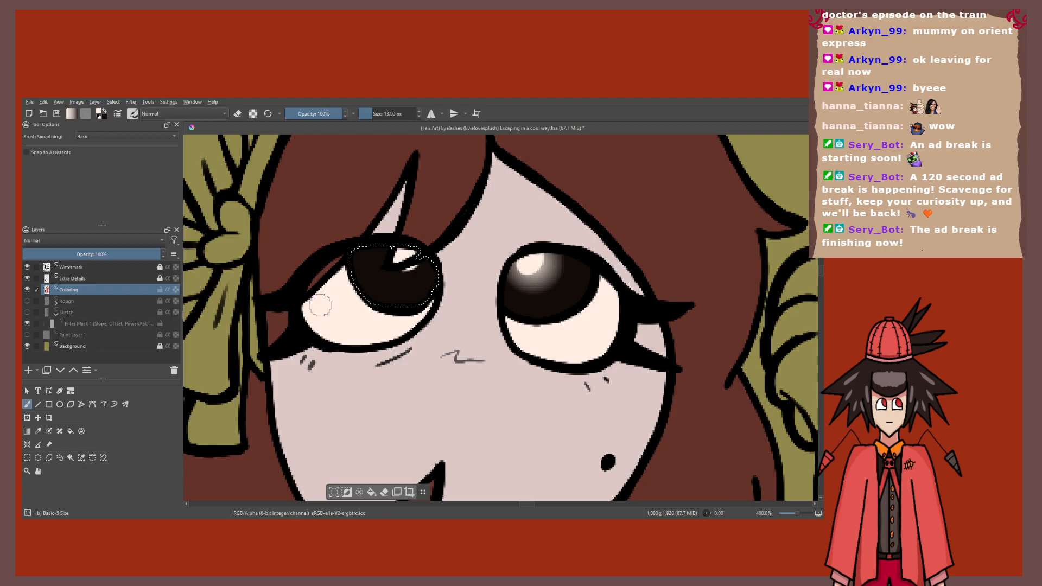
{"action": "key", "text": "e"}
{"action": "mouse_move", "coordinate": [369, 260]}
{"action": "left_mouse_down"}
{"action": "mouse_move", "coordinate": [420, 288]}
{"action": "mouse_move", "coordinate": [369, 282]}
{"action": "left_mouse_up"}
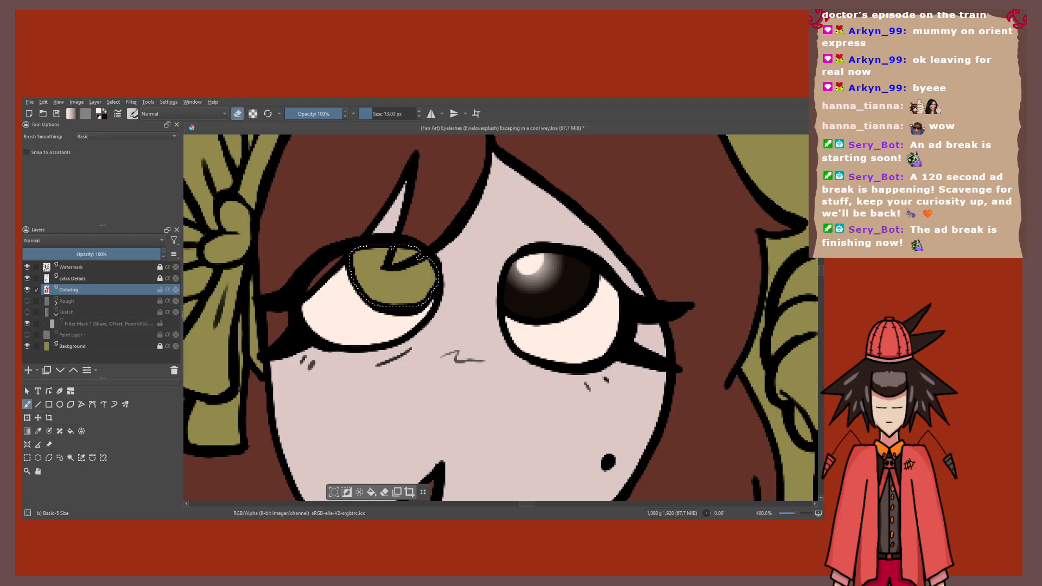
{"action": "key", "text": "g"}
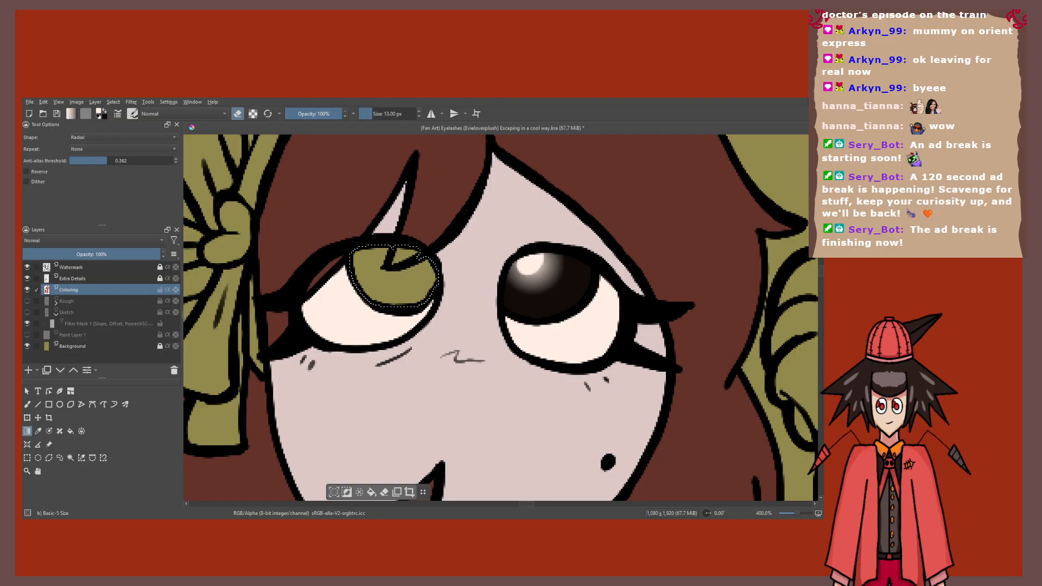
{"action": "key", "text": "e"}
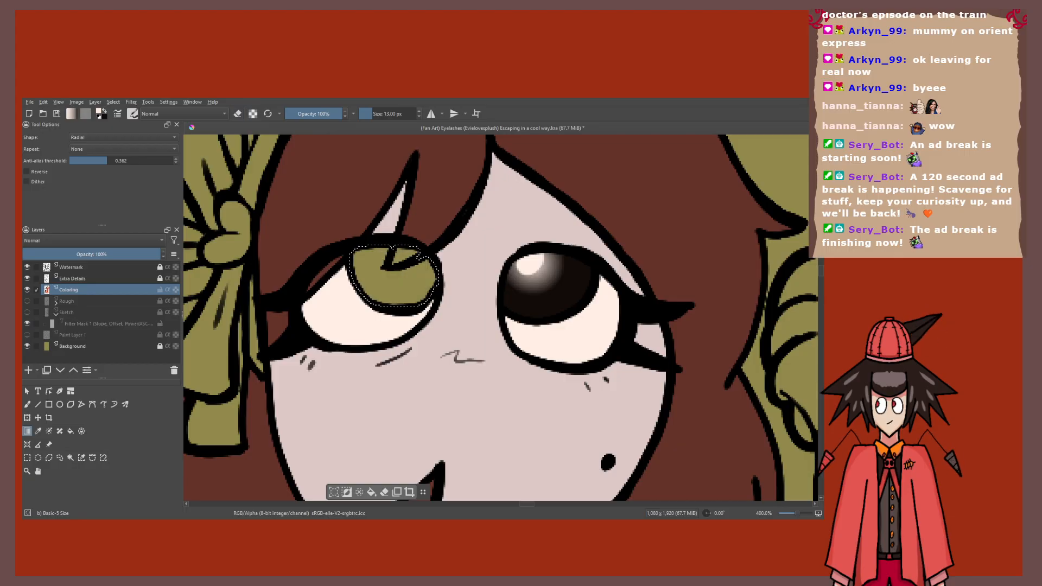
Step: Fill the partly hair-covered pupil with a near-black radial gradient glowing pale around the hair strand, and choose the brush for its highlight
{"action": "left_click_drag", "start_coordinate": [388, 271], "coordinate": [401, 267]}
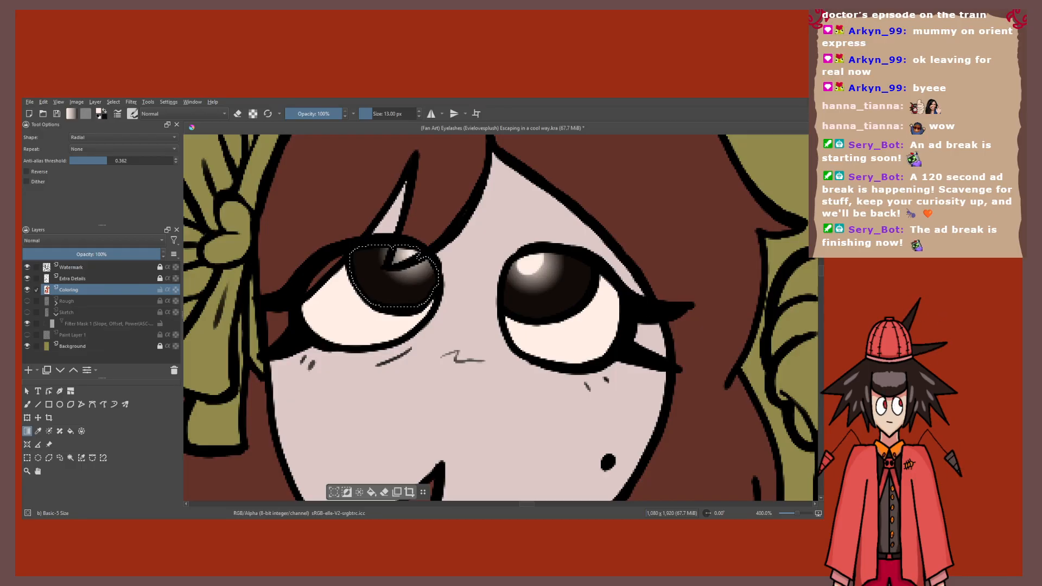
{"action": "scroll", "coordinate": [410, 282], "scroll_direction": "up", "scroll_amount": 2}
{"action": "key", "text": "b"}
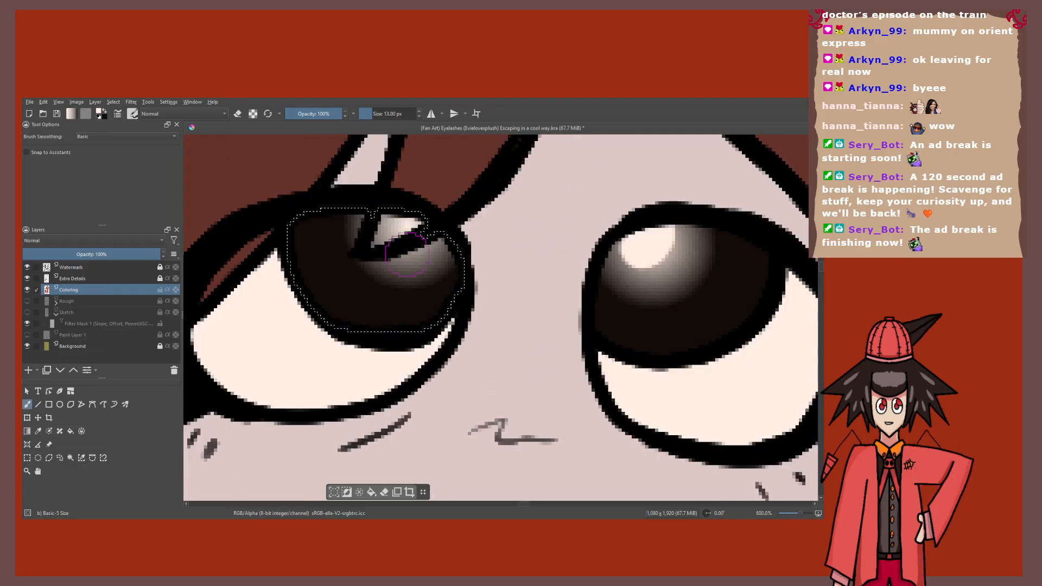
Step: Clear the selection around the partly hair-covered pupil
{"action": "scroll", "coordinate": [391, 250], "scroll_direction": "down", "scroll_amount": 2}
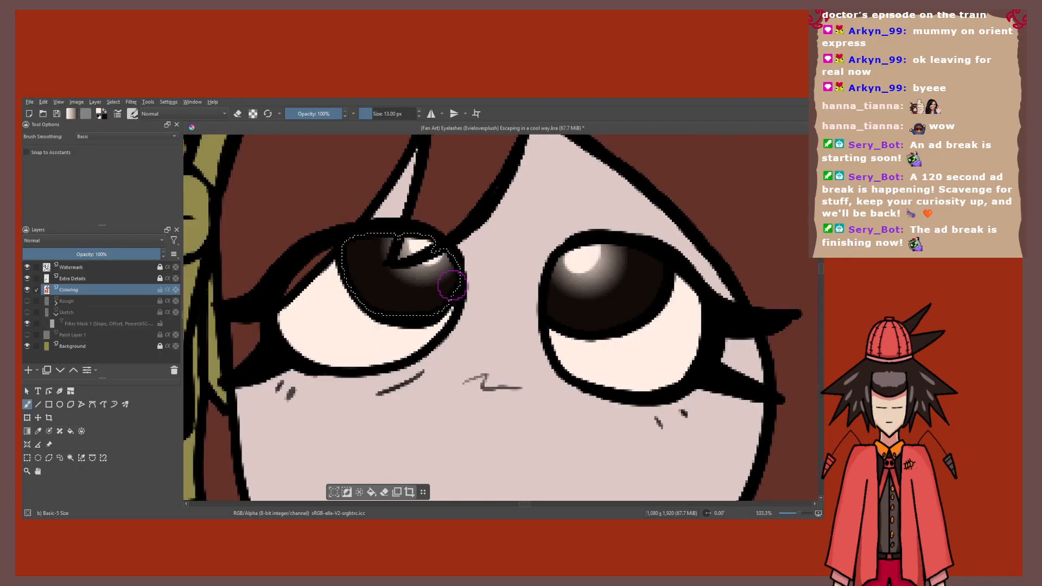
{"action": "scroll", "coordinate": [452, 285], "scroll_direction": "down", "scroll_amount": 6}
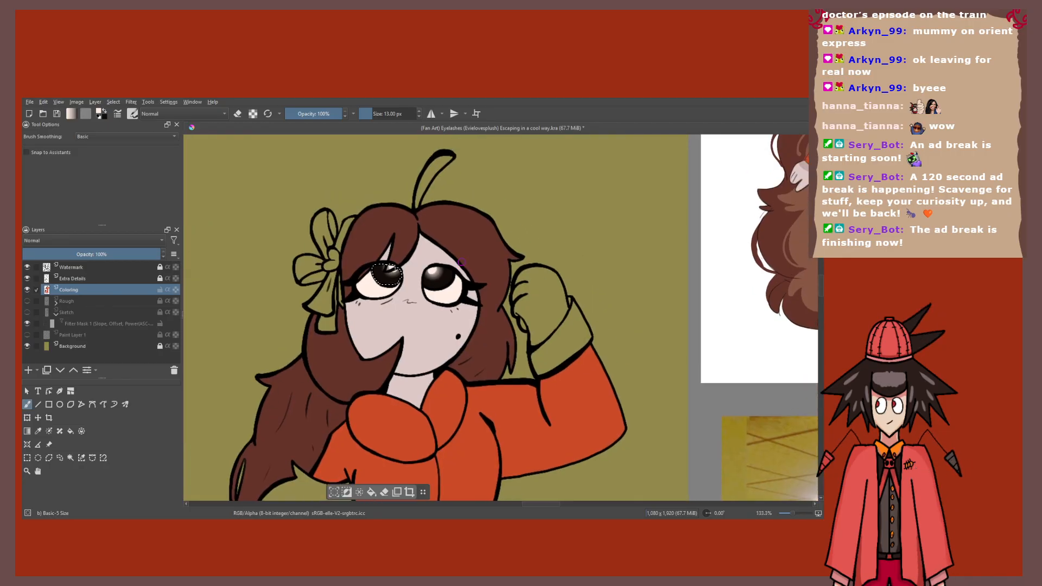
{"action": "scroll", "coordinate": [361, 310], "scroll_direction": "down", "scroll_amount": 1}
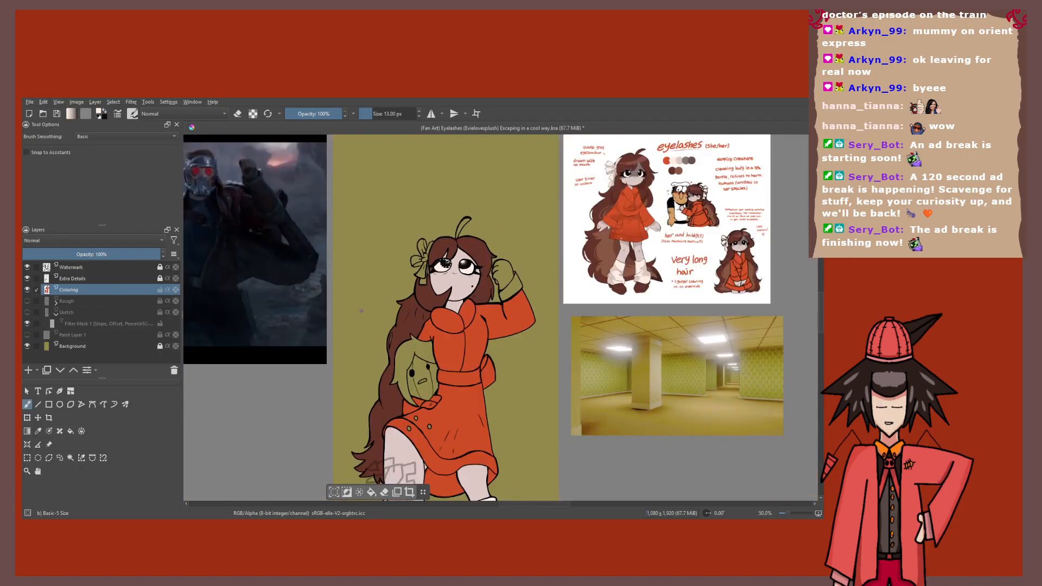
{"action": "left_click", "coordinate": [48, 457]}
{"action": "key", "text": "ctrl+shift+a"}
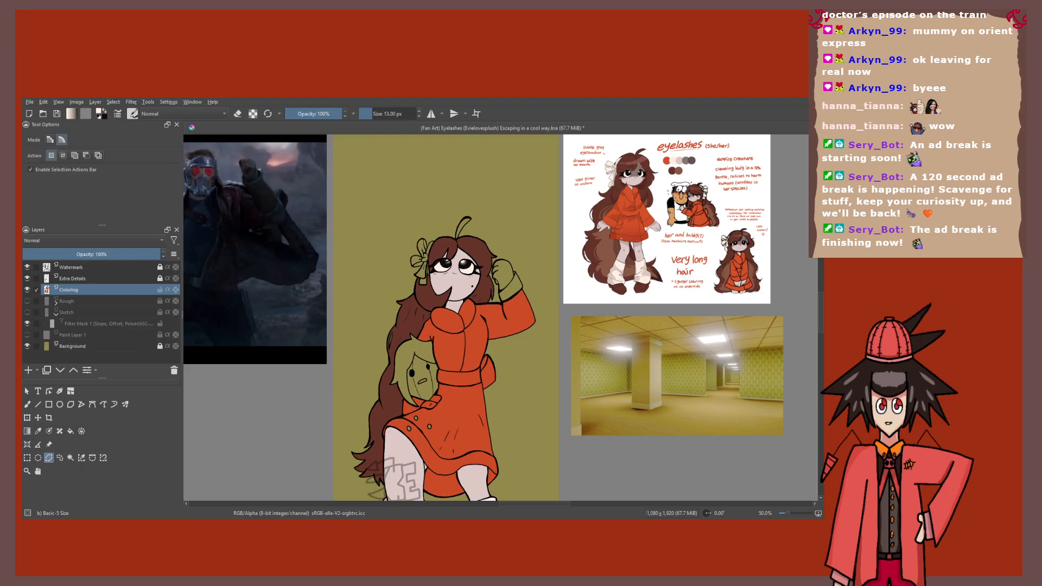
Step: Sample the gray eyeshadow color from the character's face on the reference sheet
{"action": "left_click_drag", "start_coordinate": [610, 255], "coordinate": [563, 295]}
{"action": "scroll", "coordinate": [563, 295], "scroll_direction": "up", "scroll_amount": 1}
{"action": "scroll", "coordinate": [499, 317], "scroll_direction": "up", "scroll_amount": 1}
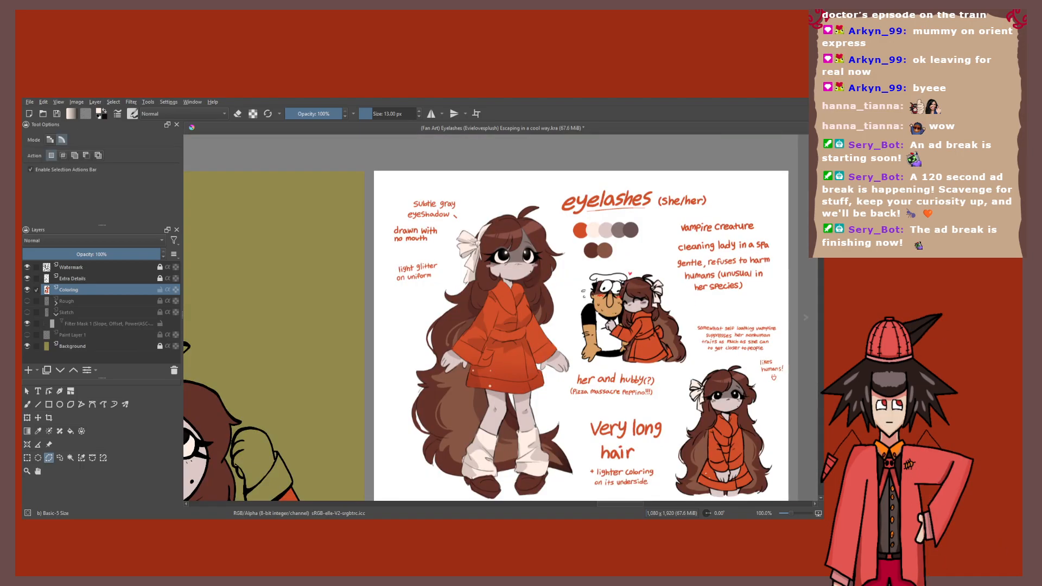
{"action": "scroll", "coordinate": [242, 395], "scroll_direction": "down", "scroll_amount": 1}
{"action": "mouse_move", "coordinate": [242, 396]}
{"action": "left_mouse_down"}
{"action": "mouse_move", "coordinate": [393, 294]}
{"action": "mouse_move", "coordinate": [426, 227]}
{"action": "left_mouse_up"}
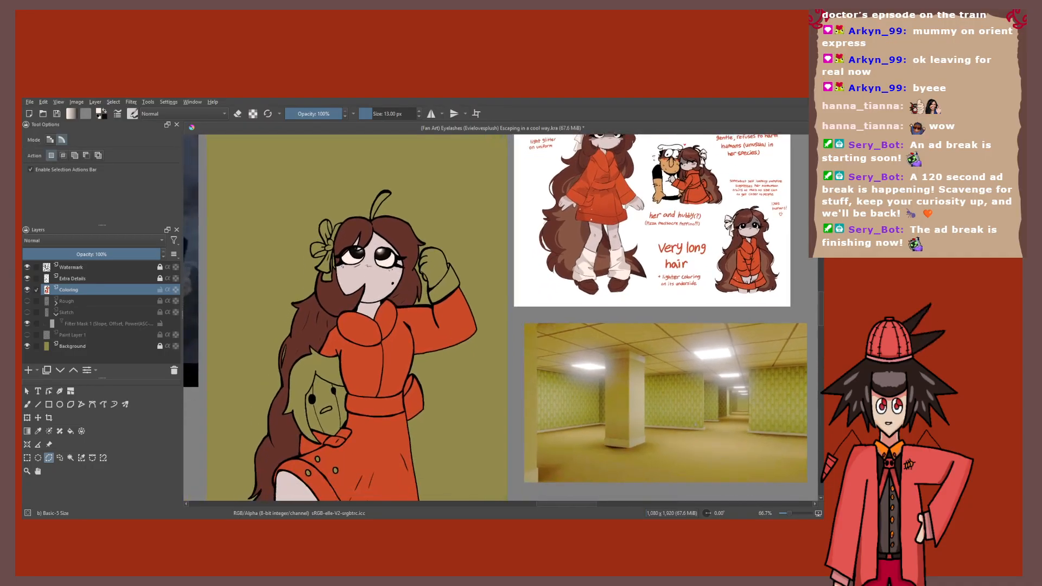
{"action": "scroll", "coordinate": [426, 227], "scroll_direction": "down", "scroll_amount": 1}
{"action": "left_click_drag", "start_coordinate": [489, 271], "coordinate": [445, 332]}
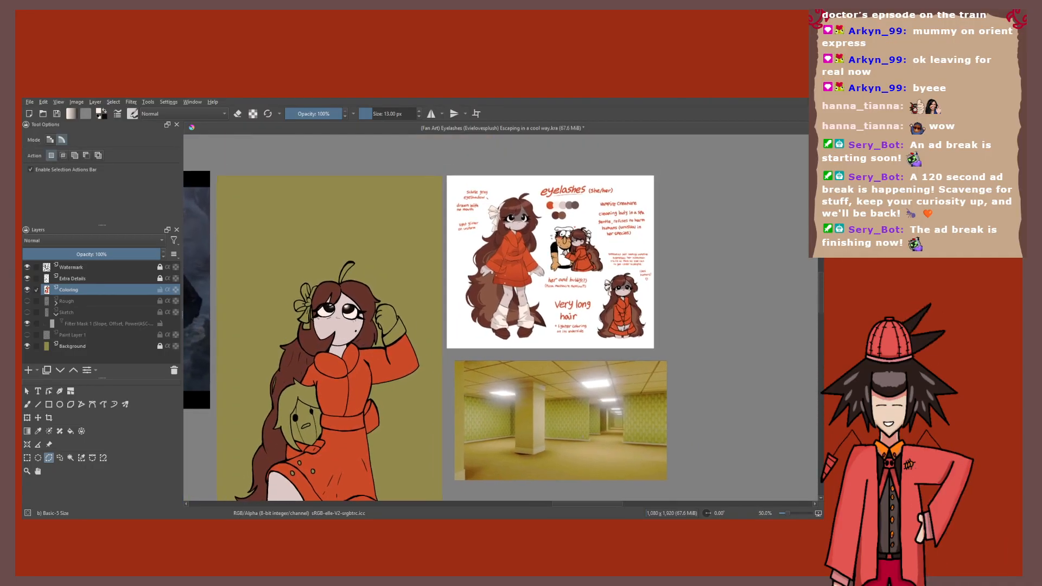
{"action": "scroll", "coordinate": [502, 222], "scroll_direction": "up", "scroll_amount": 2}
{"action": "key", "text": "p"}
{"action": "left_click", "coordinate": [527, 200]}
{"action": "left_click_drag", "start_coordinate": [527, 199], "coordinate": [577, 164]}
{"action": "scroll", "coordinate": [561, 179], "scroll_direction": "down", "scroll_amount": 1}
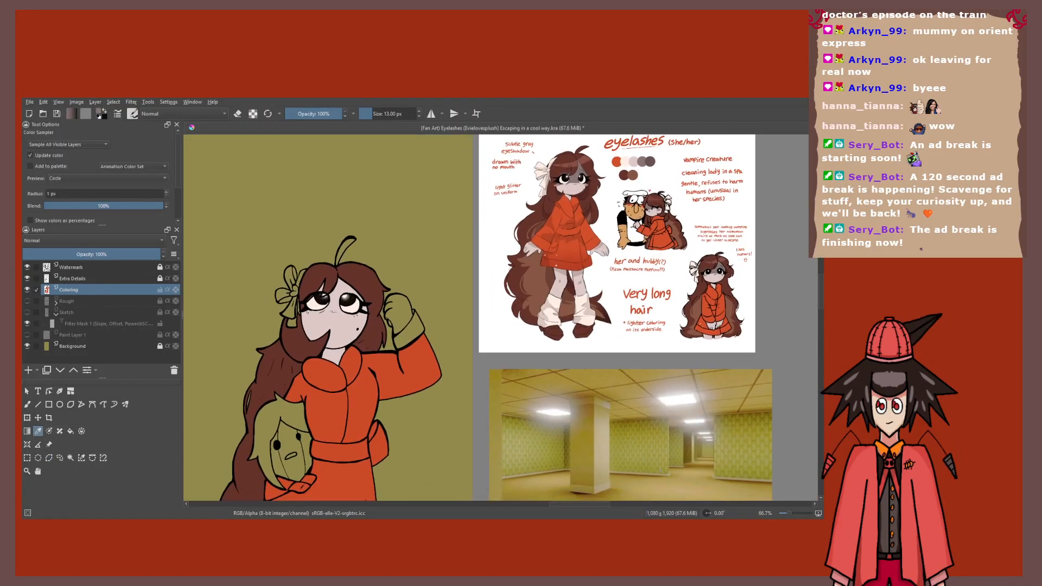
{"action": "left_click_drag", "start_coordinate": [334, 329], "coordinate": [346, 318]}
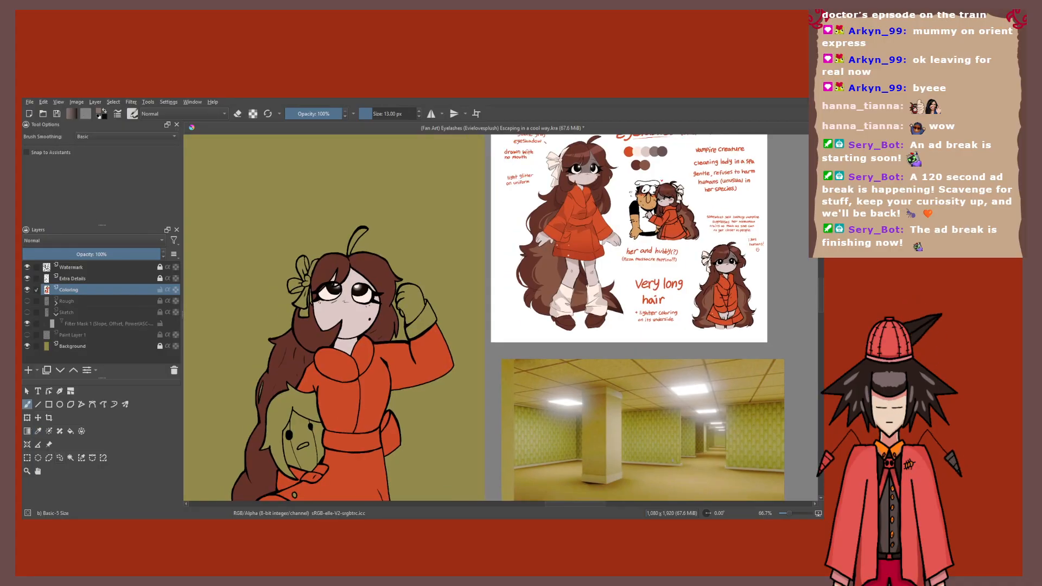
Step: With a 7 px brush, draw a curved gray line across the nose bridge between the eyes as the eyeshadow's lower edge
{"action": "key", "text": "b"}
{"action": "scroll", "coordinate": [346, 318], "scroll_direction": "up", "scroll_amount": 1}
{"action": "scroll", "coordinate": [346, 318], "scroll_direction": "up", "scroll_amount": 2}
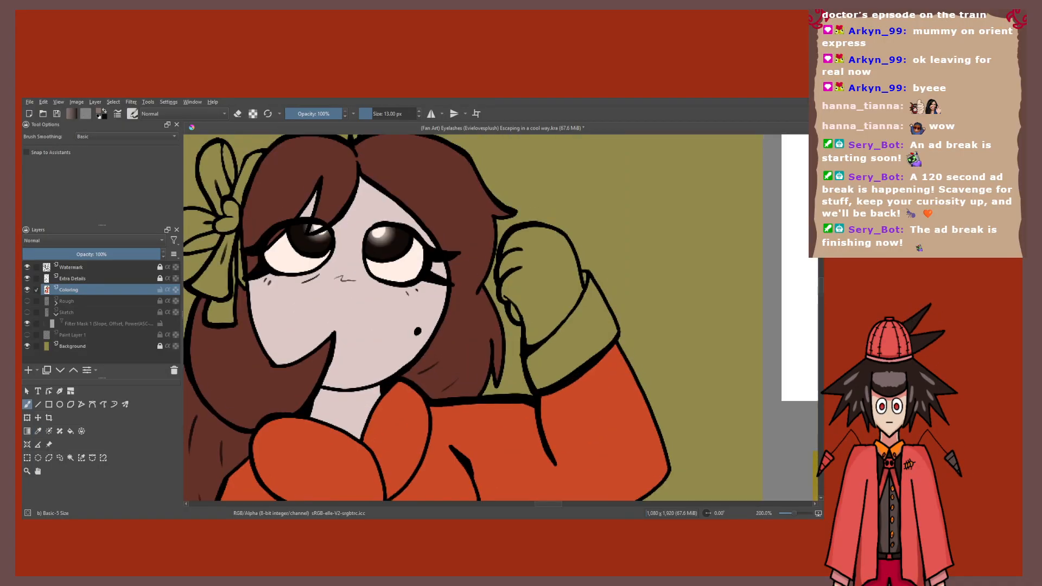
{"action": "scroll", "coordinate": [346, 318], "scroll_direction": "up", "scroll_amount": 1}
{"action": "scroll", "coordinate": [383, 302], "scroll_direction": "up", "scroll_amount": 1}
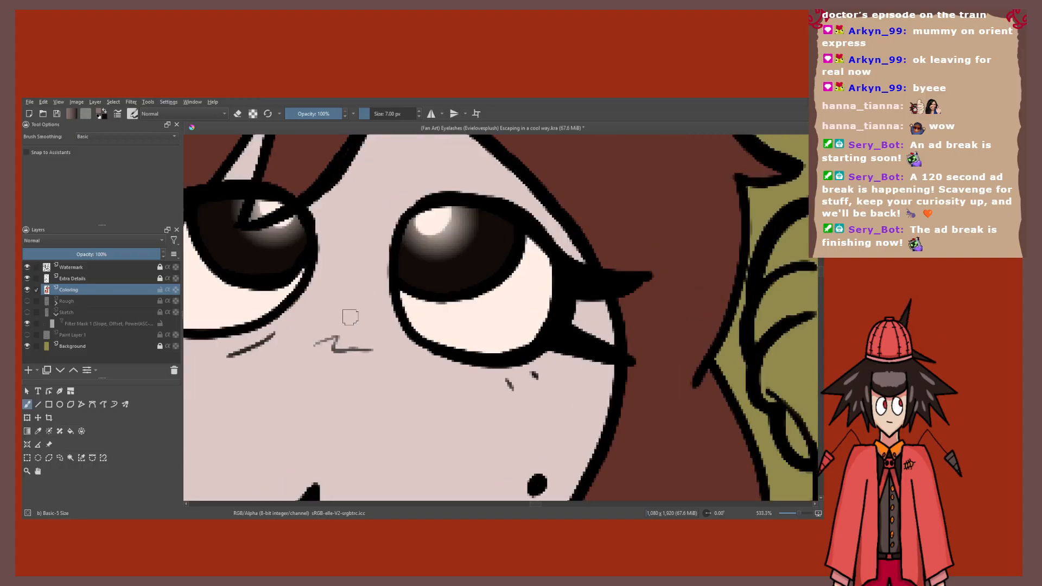
{"action": "scroll", "coordinate": [349, 313], "scroll_direction": "down", "scroll_amount": 3}
{"action": "key", "text": "bracketleft"}
{"action": "key", "text": "bracketleft"}
{"action": "left_click_drag", "start_coordinate": [397, 310], "coordinate": [265, 416]}
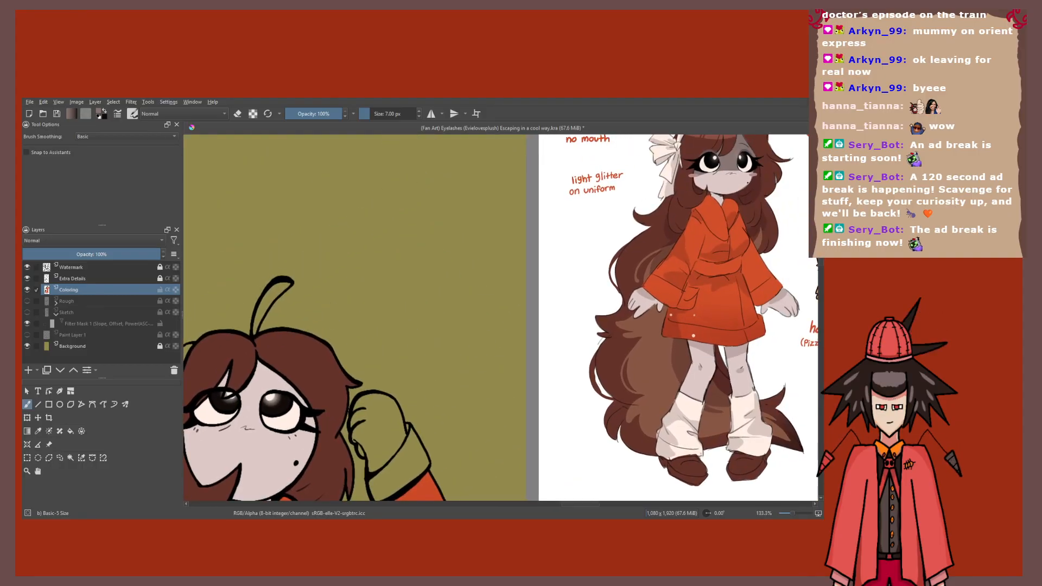
{"action": "scroll", "coordinate": [195, 480], "scroll_direction": "up", "scroll_amount": 4}
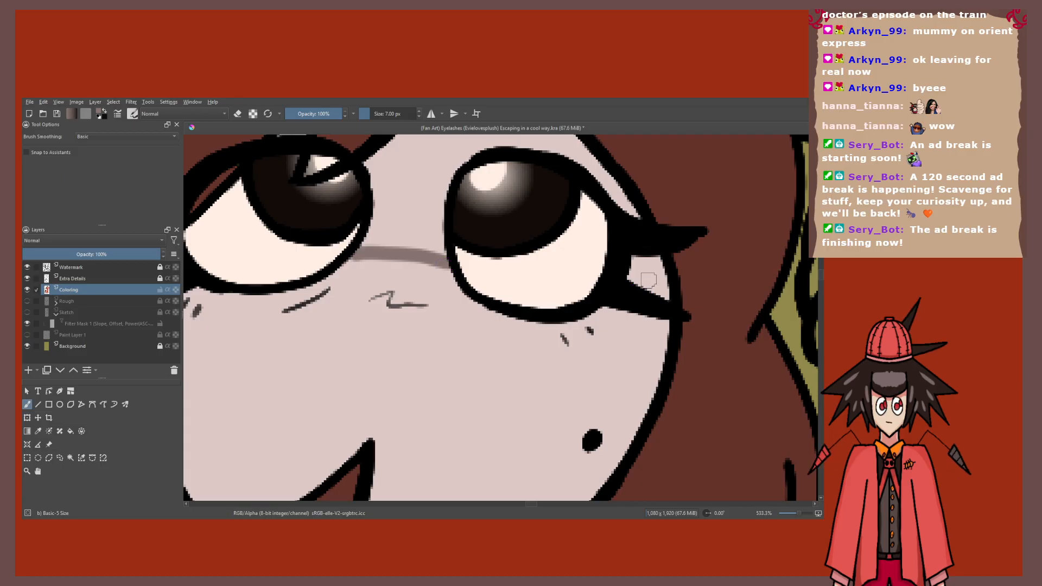
Step: Fill the skin above the gray line, around the eyes and between the outer lashes, with the eyeshadow gray
{"action": "scroll", "coordinate": [648, 280], "scroll_direction": "down", "scroll_amount": 3}
{"action": "key", "text": "f"}
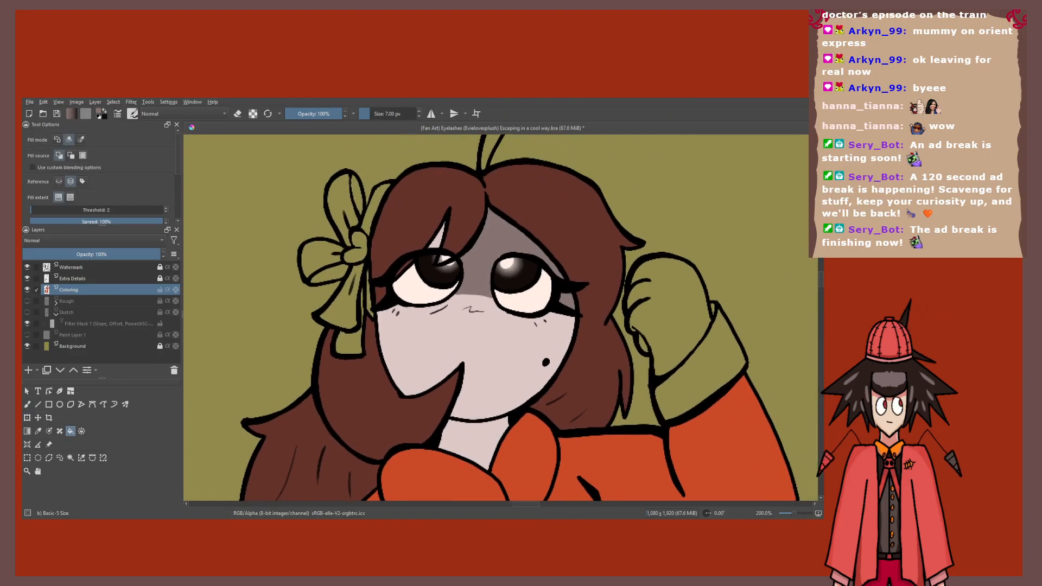
{"action": "scroll", "coordinate": [434, 233], "scroll_direction": "down", "scroll_amount": 1}
{"action": "left_click_drag", "start_coordinate": [434, 233], "coordinate": [181, 386]}
{"action": "left_click_drag", "start_coordinate": [347, 405], "coordinate": [613, 224]}
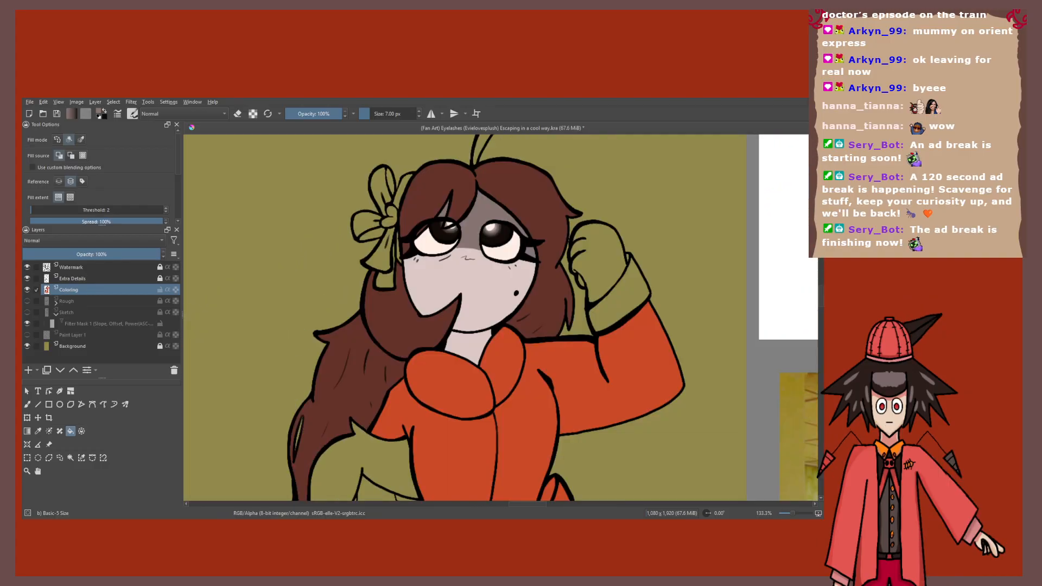
Step: Paint curved gray eyeshadow beneath the outer corners of both eyes, reaching the face outline
{"action": "scroll", "coordinate": [530, 252], "scroll_direction": "up", "scroll_amount": 5}
{"action": "key", "text": "b"}
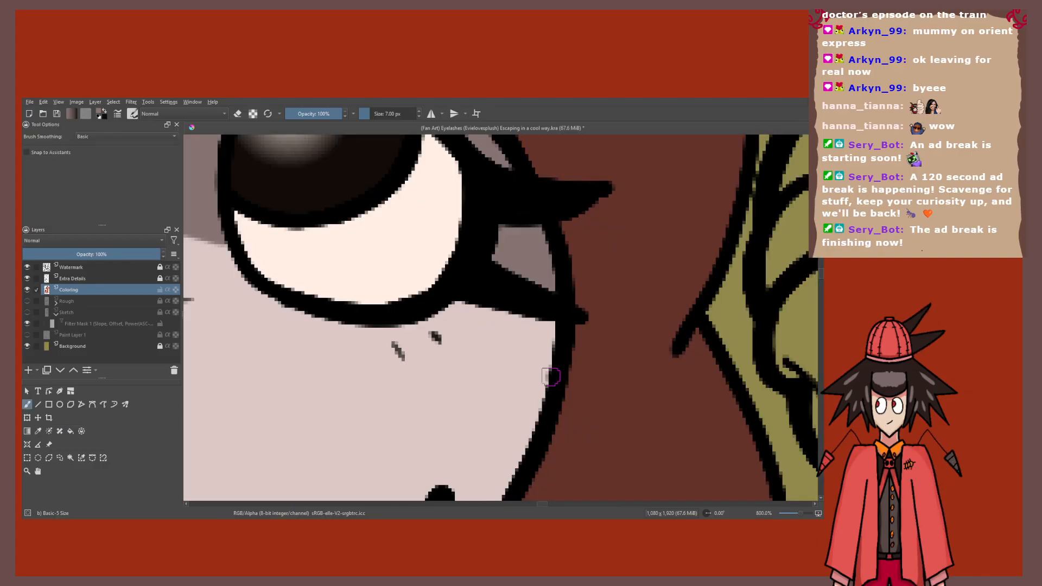
{"action": "mouse_move", "coordinate": [552, 374]}
{"action": "left_mouse_down"}
{"action": "mouse_move", "coordinate": [449, 312]}
{"action": "mouse_move", "coordinate": [491, 307]}
{"action": "mouse_move", "coordinate": [539, 346]}
{"action": "mouse_move", "coordinate": [557, 321]}
{"action": "left_mouse_up"}
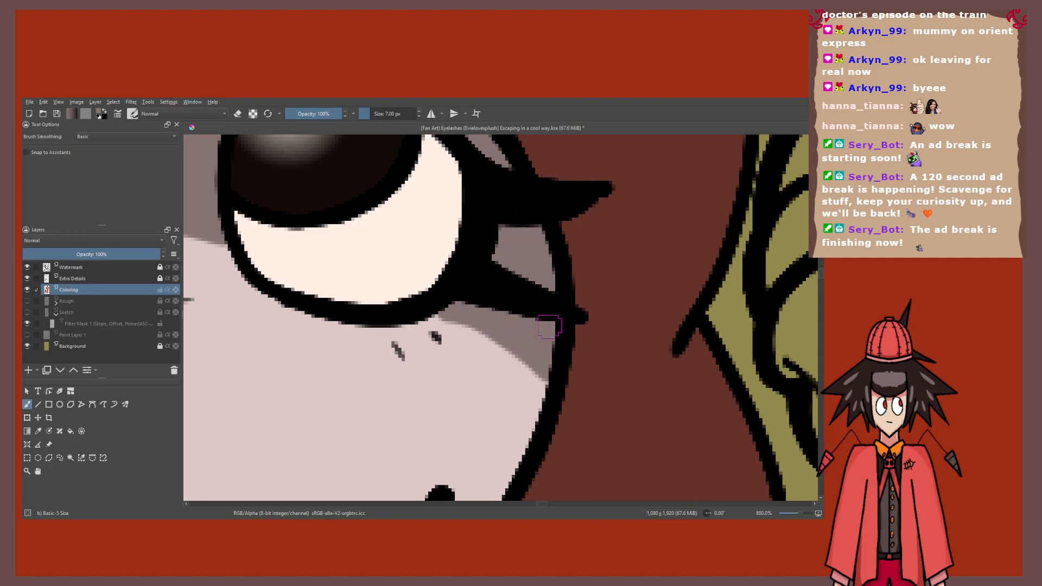
{"action": "scroll", "coordinate": [428, 307], "scroll_direction": "down", "scroll_amount": 4}
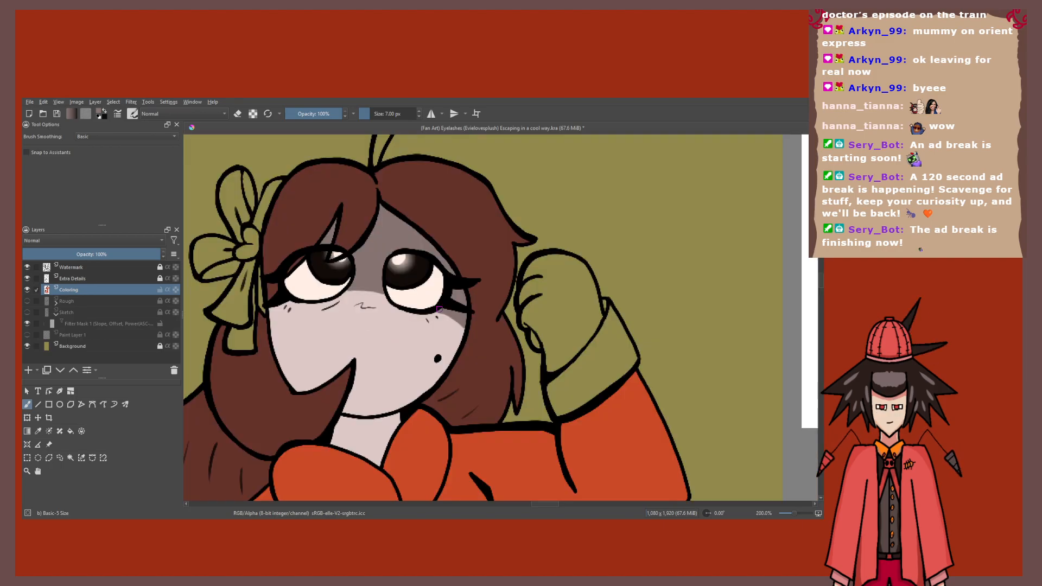
{"action": "scroll", "coordinate": [289, 329], "scroll_direction": "up", "scroll_amount": 4}
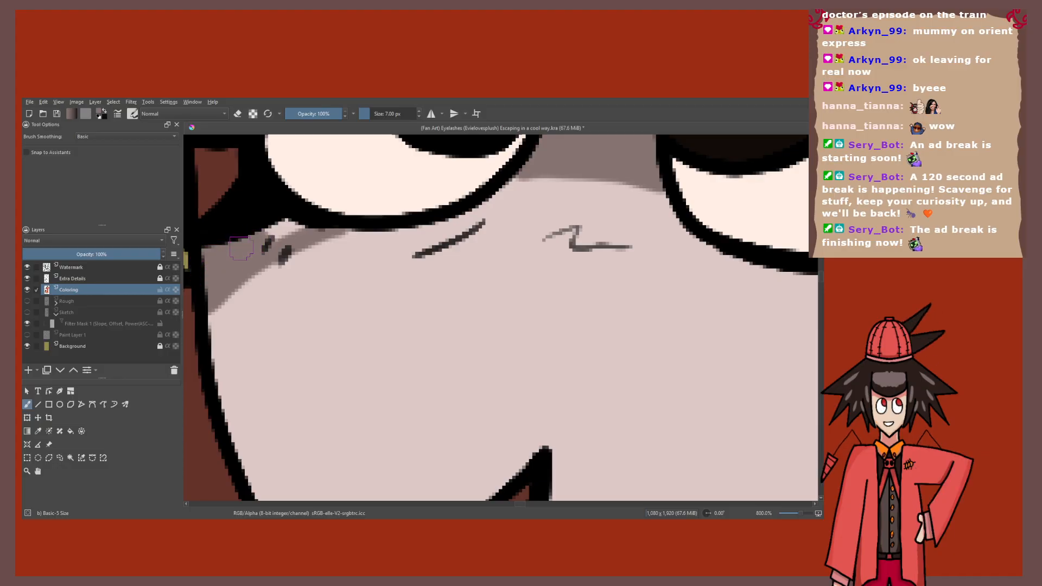
Step: Check the cheeks on the reference sheet, sample the pink blush color and try a blush stroke on the cheek
{"action": "scroll", "coordinate": [241, 248], "scroll_direction": "down", "scroll_amount": 8}
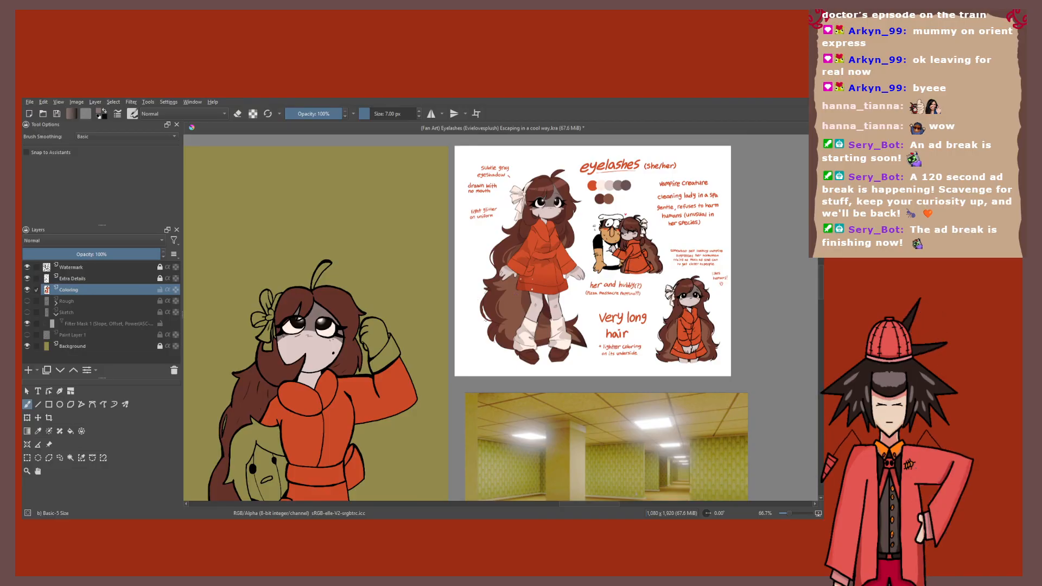
{"action": "scroll", "coordinate": [476, 299], "scroll_direction": "up", "scroll_amount": 4}
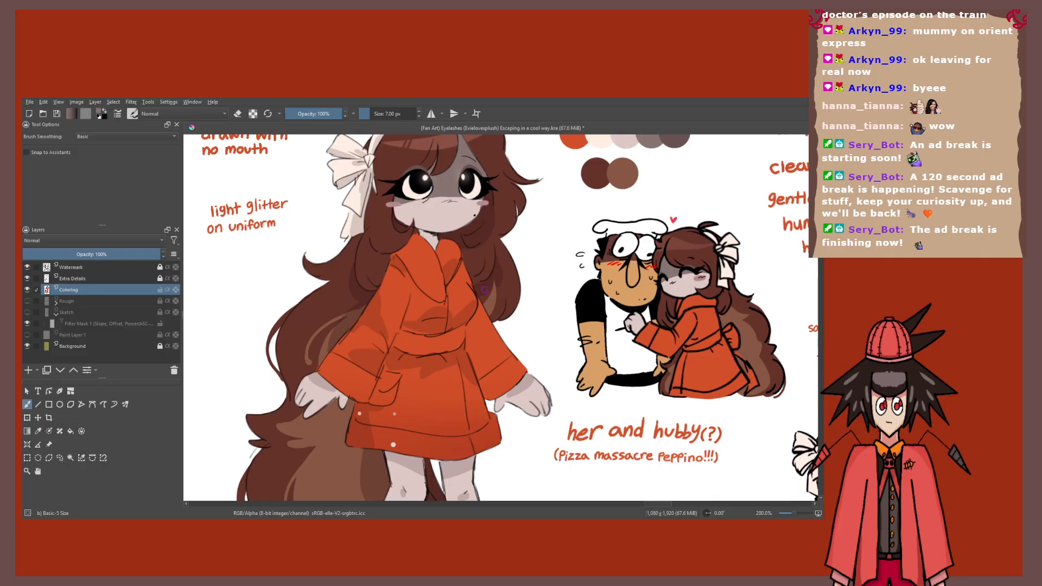
{"action": "scroll", "coordinate": [484, 290], "scroll_direction": "down", "scroll_amount": 4}
{"action": "scroll", "coordinate": [602, 361], "scroll_direction": "up", "scroll_amount": 5}
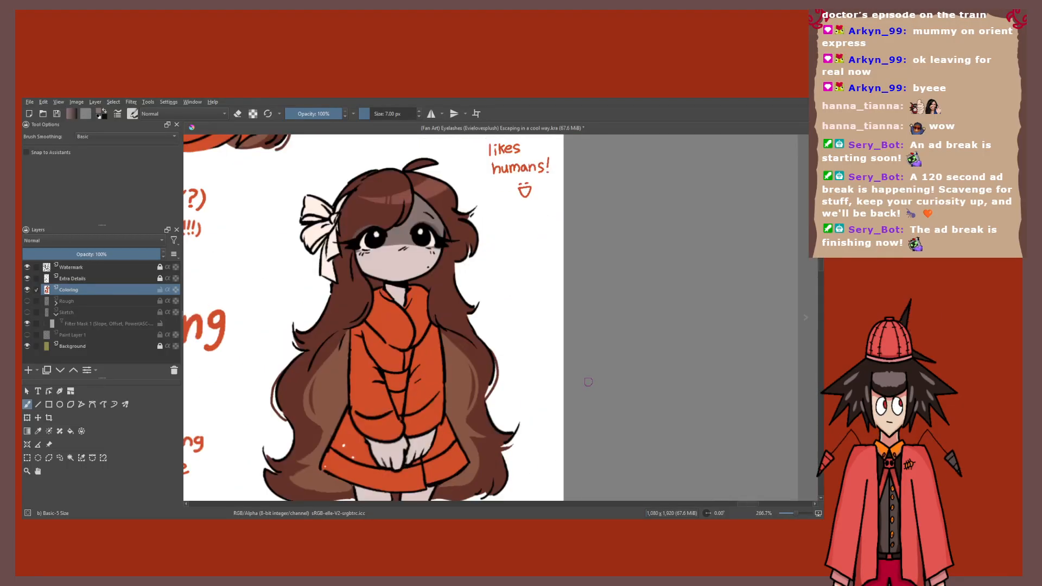
{"action": "scroll", "coordinate": [586, 381], "scroll_direction": "down", "scroll_amount": 6}
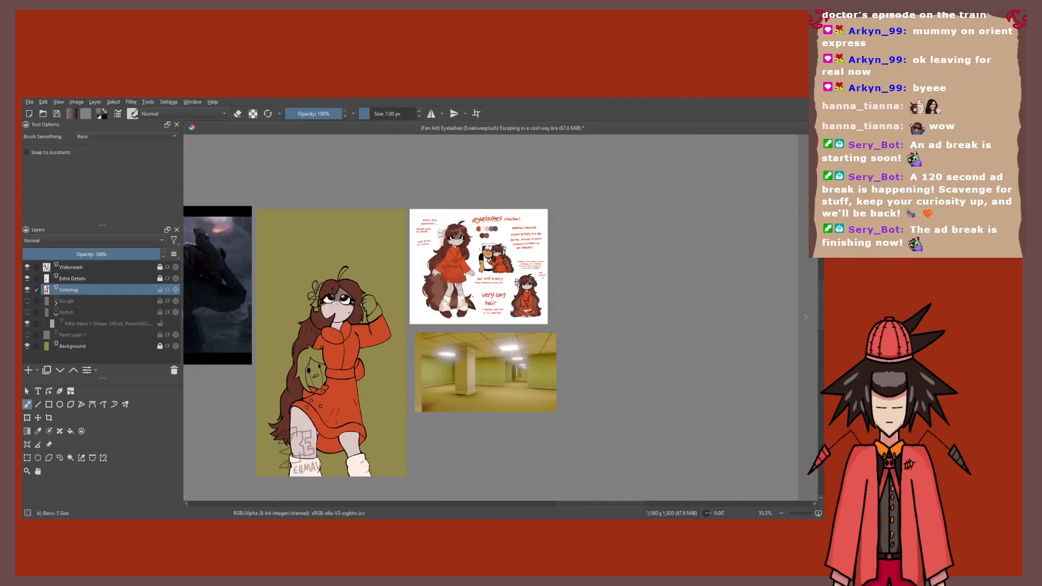
{"action": "scroll", "coordinate": [472, 295], "scroll_direction": "up", "scroll_amount": 6}
{"action": "key", "text": "p"}
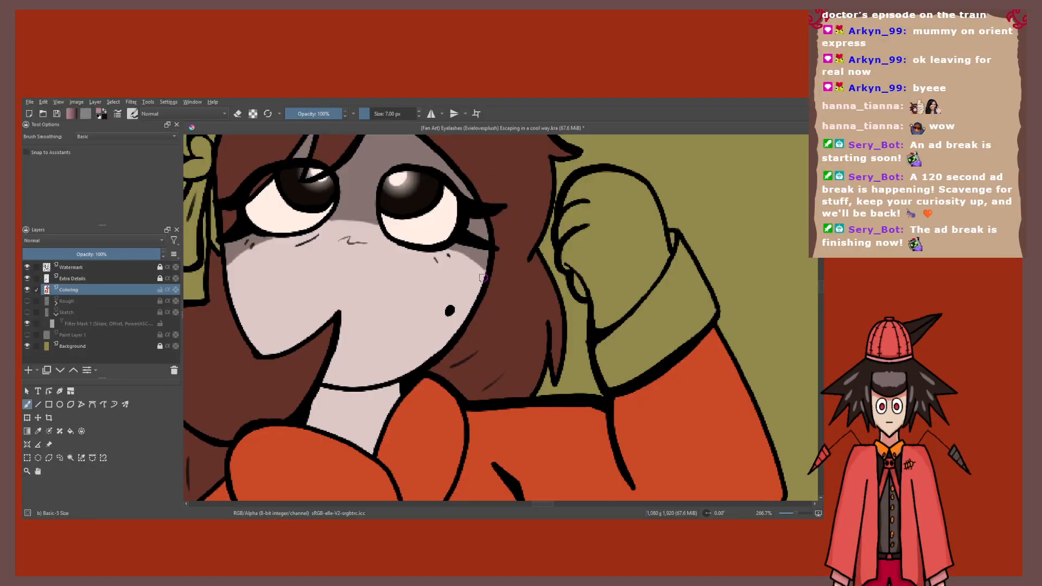
{"action": "mouse_move", "coordinate": [474, 282]}
{"action": "left_mouse_down"}
{"action": "mouse_move", "coordinate": [498, 289]}
{"action": "mouse_move", "coordinate": [484, 264]}
{"action": "left_mouse_up"}
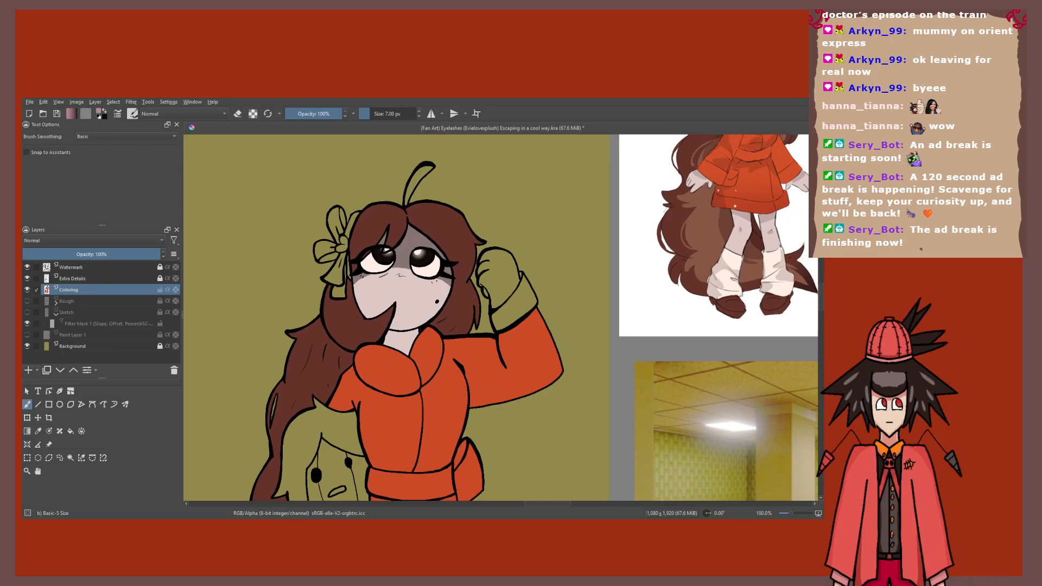
Step: Add a paint layer above Extra Details and paint a pink blush oval on the cheek beside the hair bow
{"action": "key", "text": "ctrl+Page_Up"}
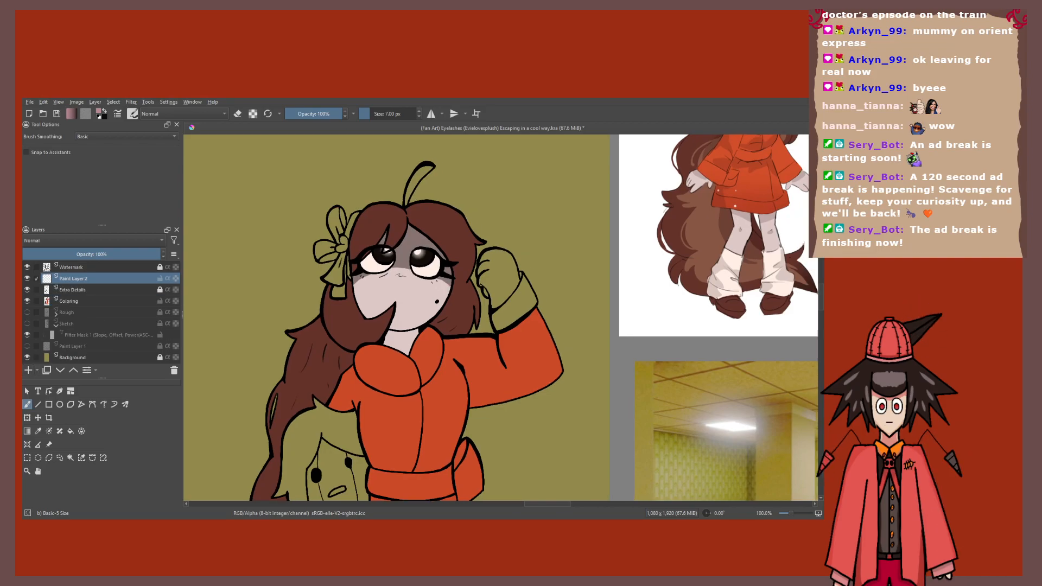
{"action": "scroll", "coordinate": [370, 279], "scroll_direction": "up", "scroll_amount": 5}
{"action": "mouse_move", "coordinate": [247, 326]}
{"action": "left_mouse_down"}
{"action": "mouse_move", "coordinate": [279, 323]}
{"action": "mouse_move", "coordinate": [288, 300]}
{"action": "mouse_move", "coordinate": [261, 319]}
{"action": "mouse_move", "coordinate": [281, 300]}
{"action": "left_mouse_up"}
{"action": "scroll", "coordinate": [282, 300], "scroll_direction": "down", "scroll_amount": 5}
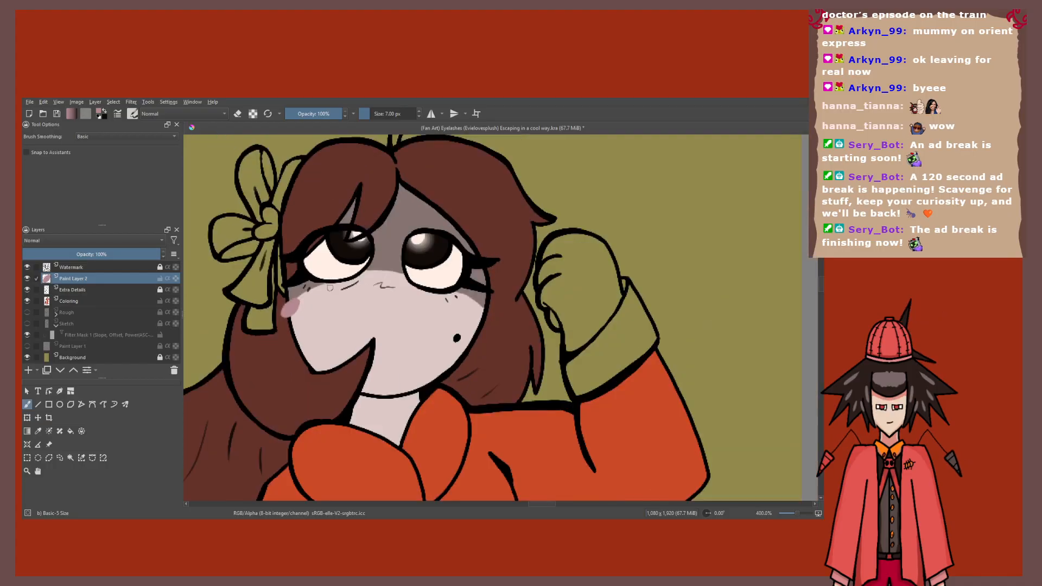
Step: Paint a matching pink blush oval over the face outline on the cheek nearest the raised fist
{"action": "scroll", "coordinate": [416, 306], "scroll_direction": "up", "scroll_amount": 3}
{"action": "scroll", "coordinate": [445, 322], "scroll_direction": "up", "scroll_amount": 2}
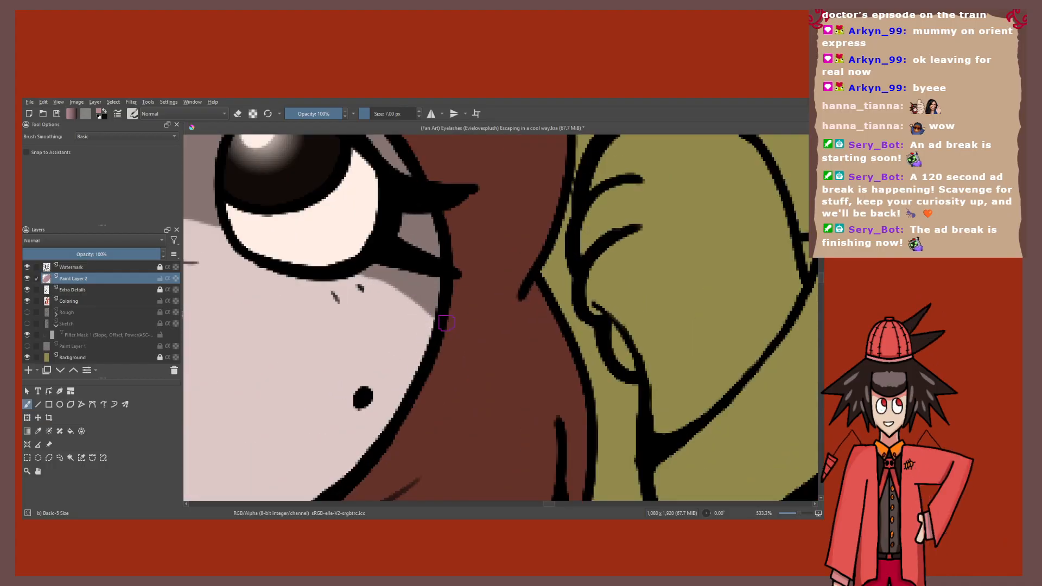
{"action": "left_click_drag", "start_coordinate": [446, 323], "coordinate": [441, 328]}
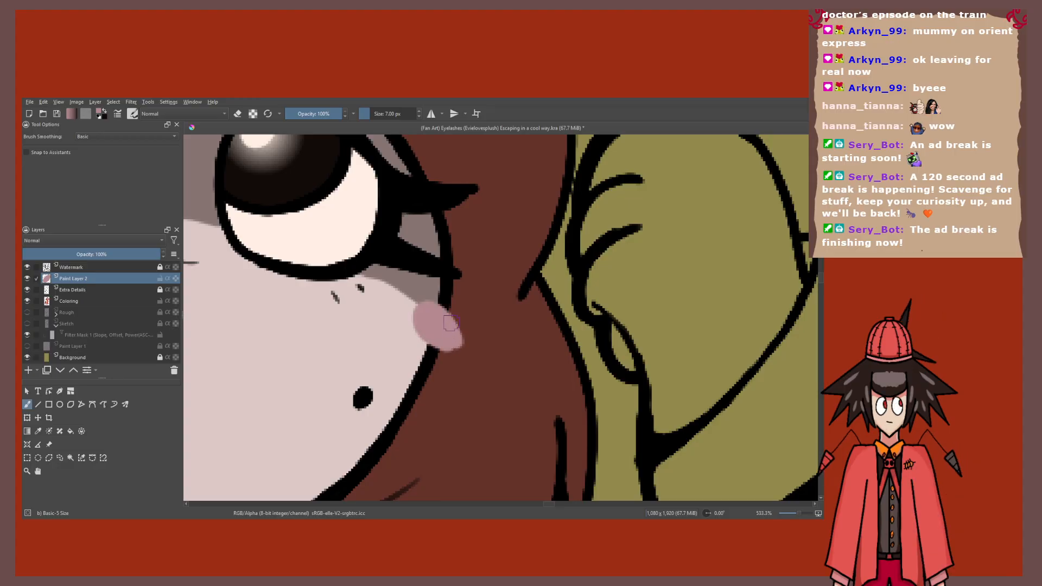
{"action": "scroll", "coordinate": [456, 318], "scroll_direction": "down", "scroll_amount": 4}
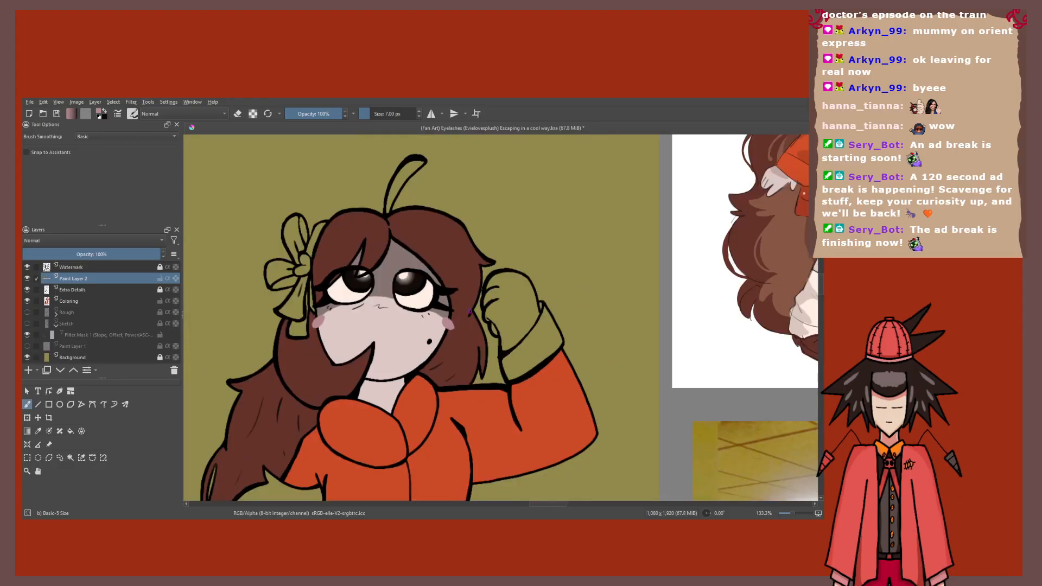
{"action": "scroll", "coordinate": [470, 312], "scroll_direction": "up", "scroll_amount": 5}
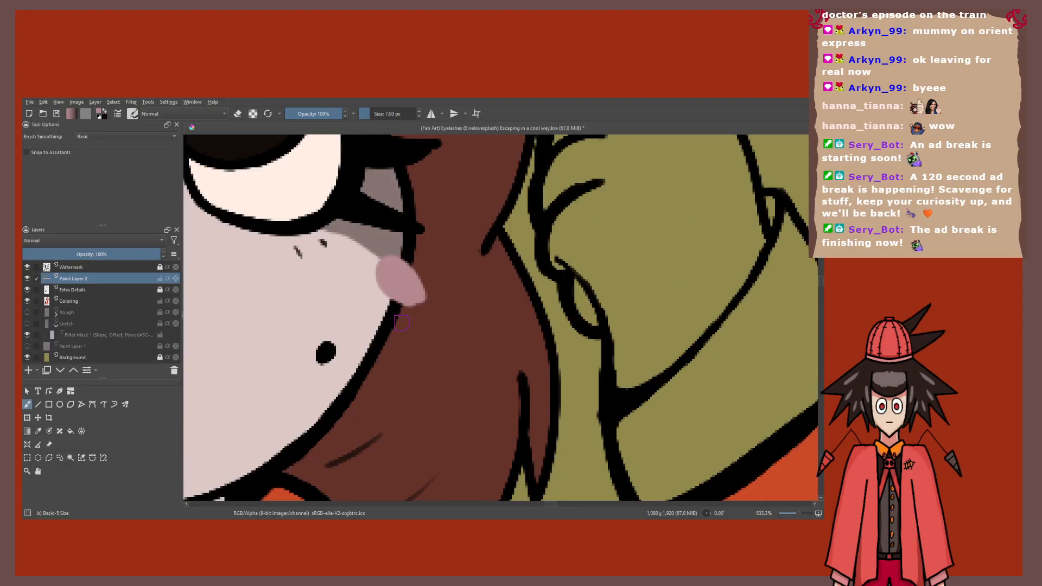
{"action": "scroll", "coordinate": [413, 290], "scroll_direction": "down", "scroll_amount": 1}
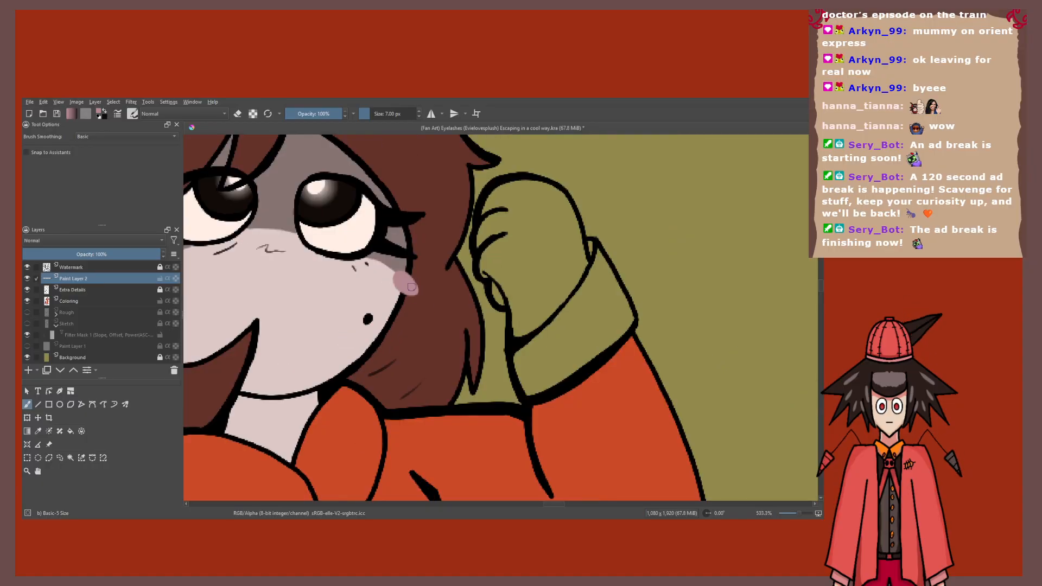
{"action": "scroll", "coordinate": [411, 287], "scroll_direction": "down", "scroll_amount": 2}
Step: Lock the blush layer and make the Coloring layer active again
{"action": "left_click", "coordinate": [160, 278]}
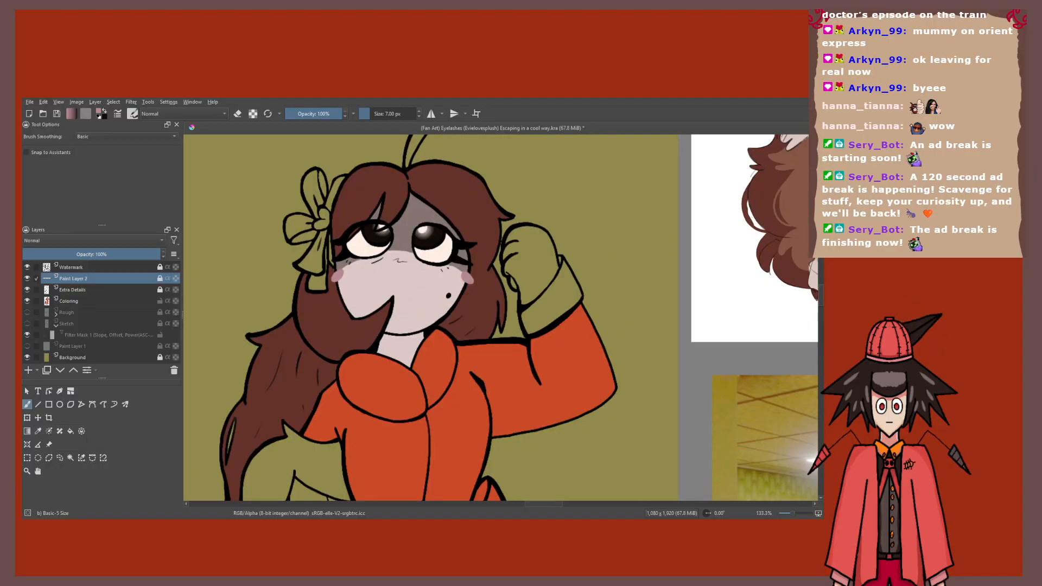
{"action": "left_click", "coordinate": [119, 302]}
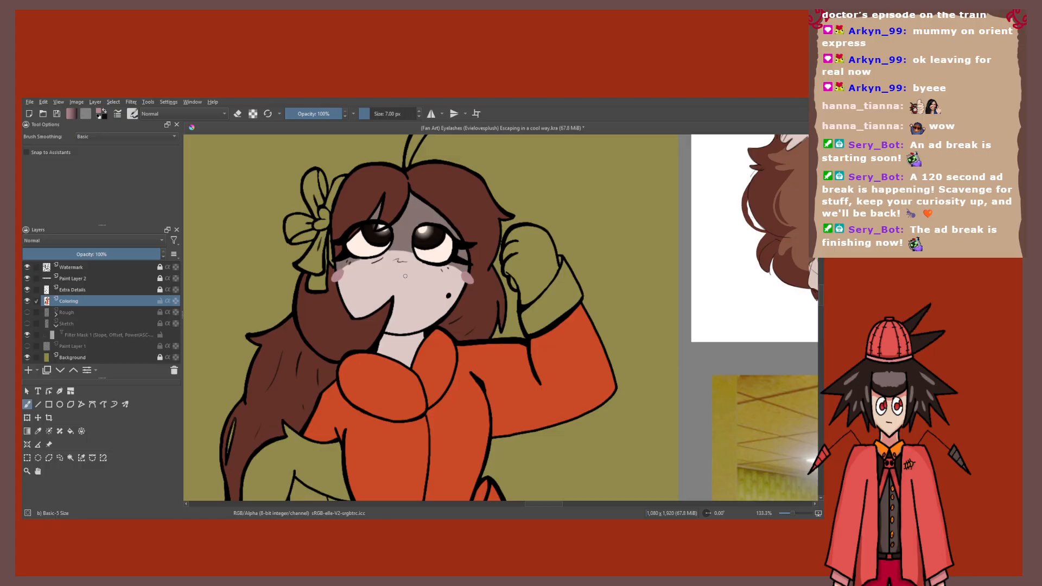
{"action": "scroll", "coordinate": [404, 276], "scroll_direction": "down", "scroll_amount": 4}
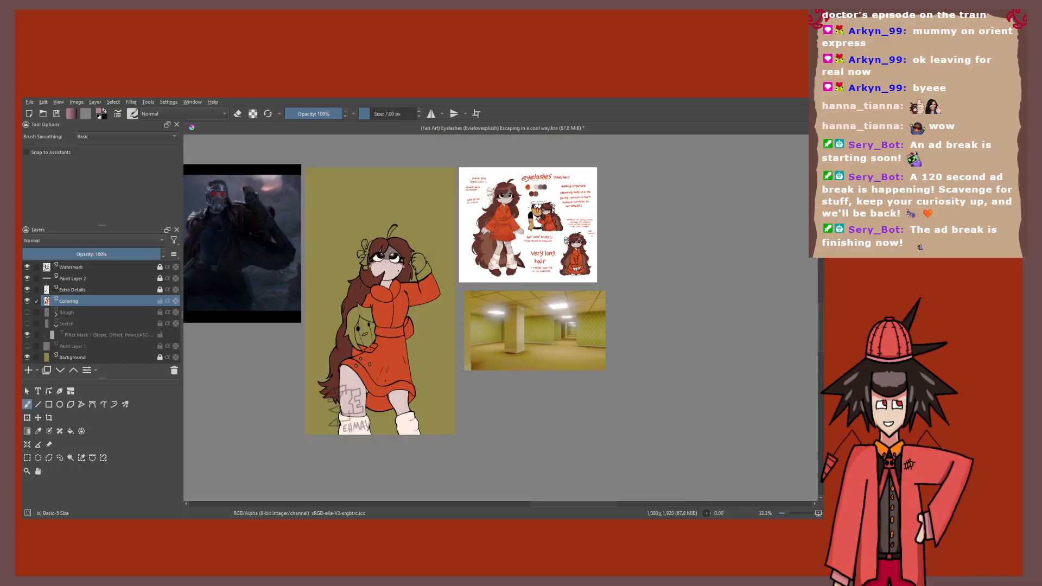
Step: Sample the lighter brown hair highlight color from the head of the large figure on the reference sheet
{"action": "scroll", "coordinate": [469, 227], "scroll_direction": "up", "scroll_amount": 3}
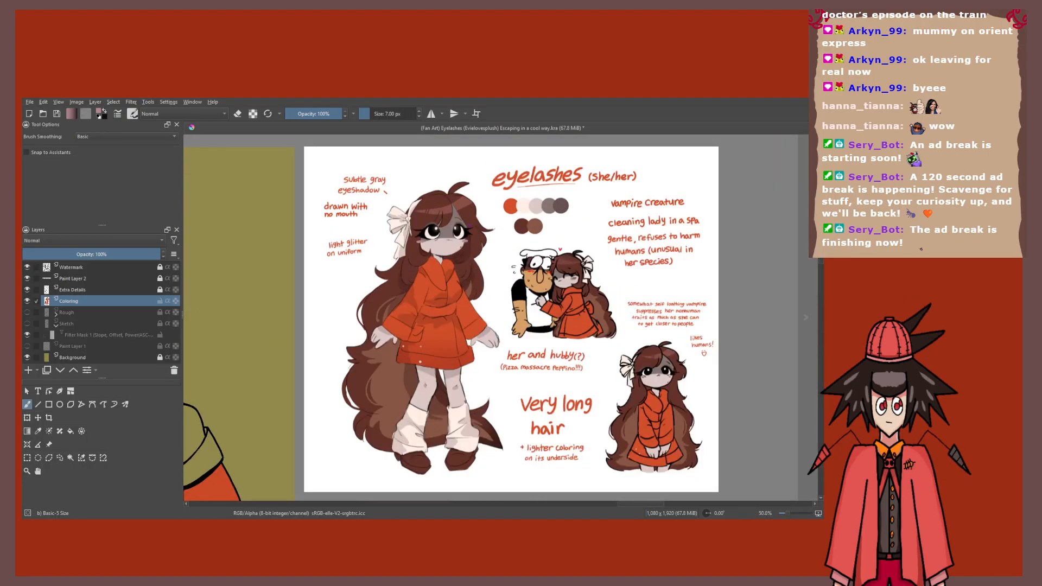
{"action": "key", "text": "p"}
{"action": "left_click", "coordinate": [469, 226]}
{"action": "left_click_drag", "start_coordinate": [470, 225], "coordinate": [742, 142]}
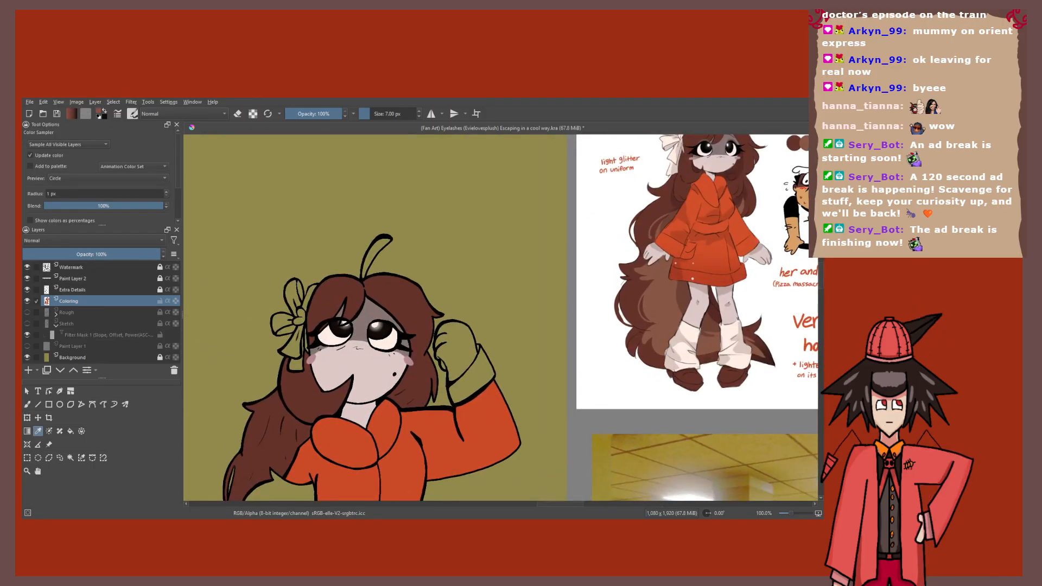
{"action": "key", "text": "b"}
{"action": "key", "text": "p"}
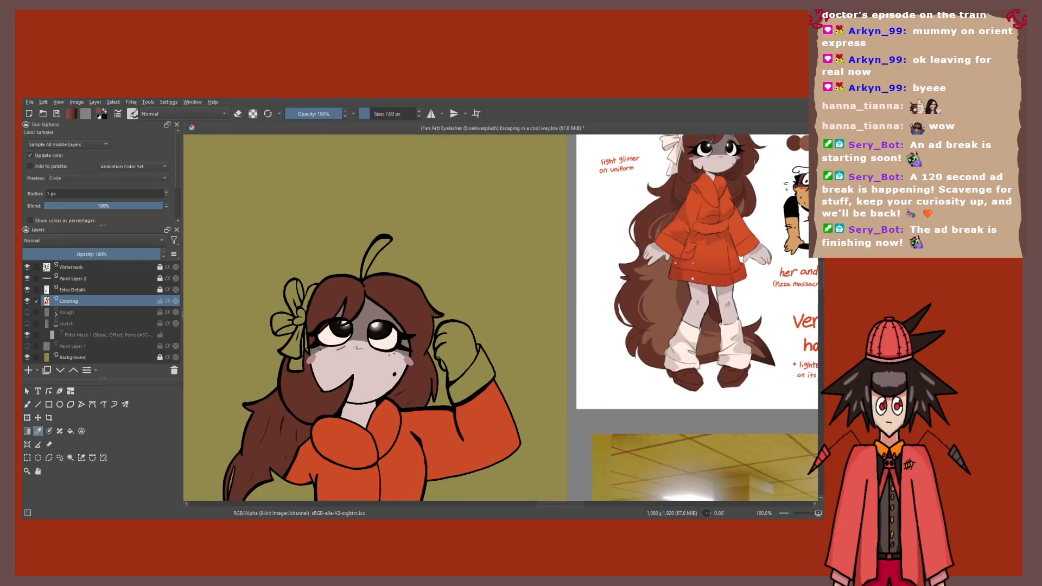
{"action": "left_click_drag", "start_coordinate": [727, 138], "coordinate": [644, 209]}
{"action": "scroll", "coordinate": [644, 201], "scroll_direction": "up", "scroll_amount": 2}
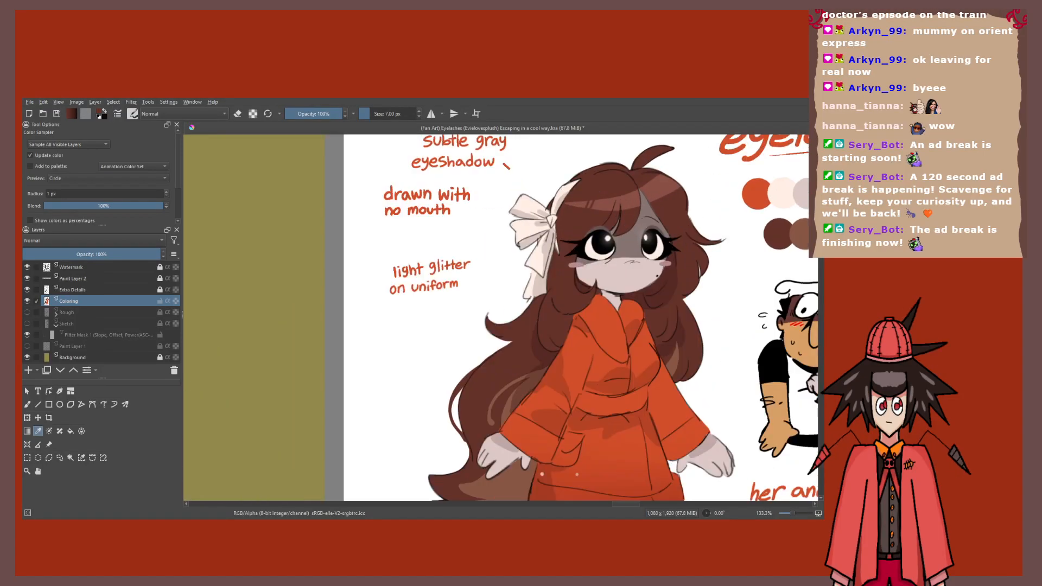
{"action": "left_click", "coordinate": [657, 181]}
{"action": "scroll", "coordinate": [675, 165], "scroll_direction": "down", "scroll_amount": 4}
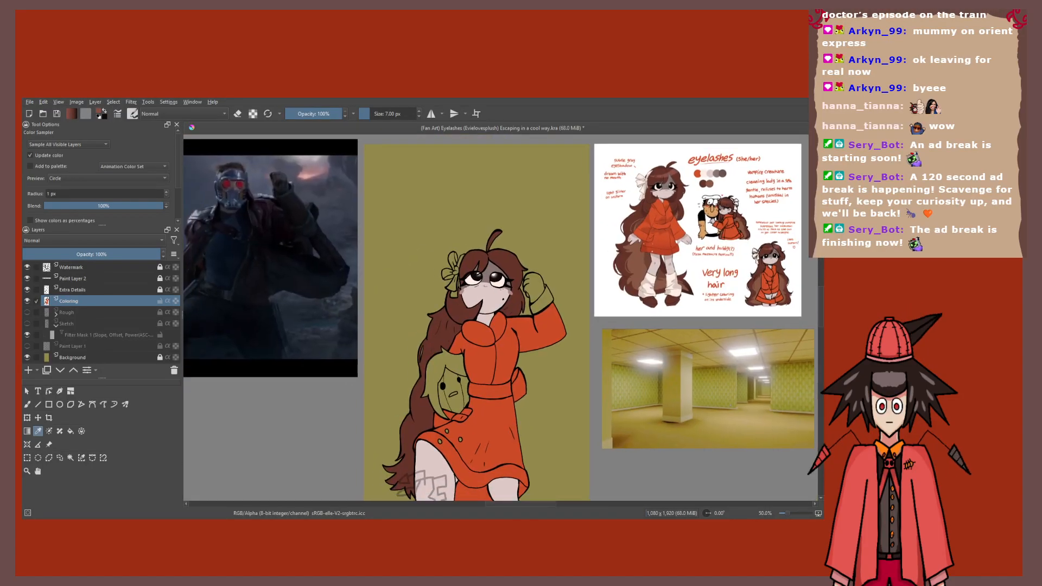
Step: Outline a curved lighter brown highlight band across the hair section nearest the raised fist and fill it
{"action": "key", "text": "b"}
{"action": "scroll", "coordinate": [507, 264], "scroll_direction": "up", "scroll_amount": 6}
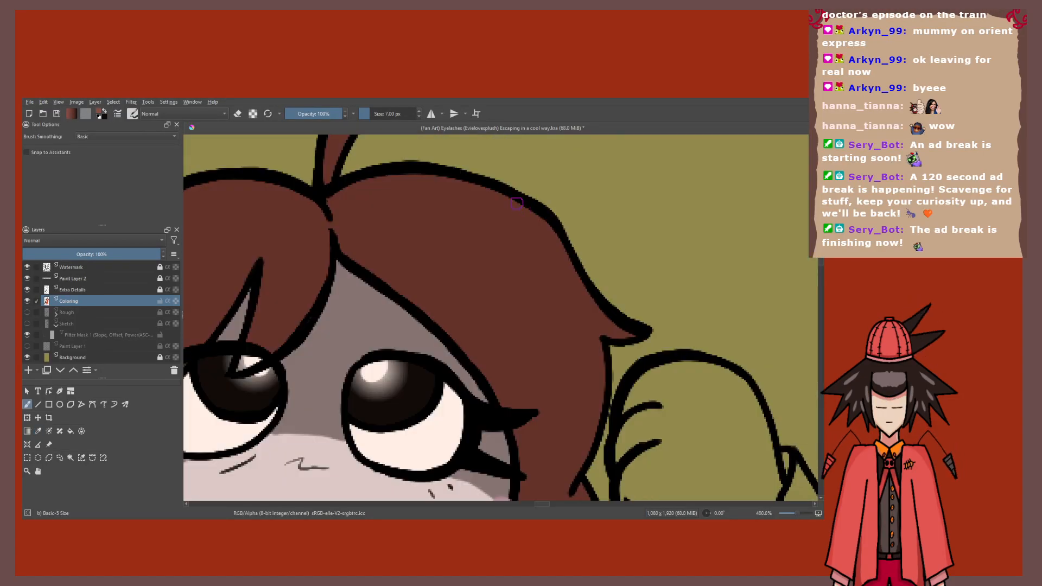
{"action": "left_click_drag", "start_coordinate": [513, 198], "coordinate": [391, 288]}
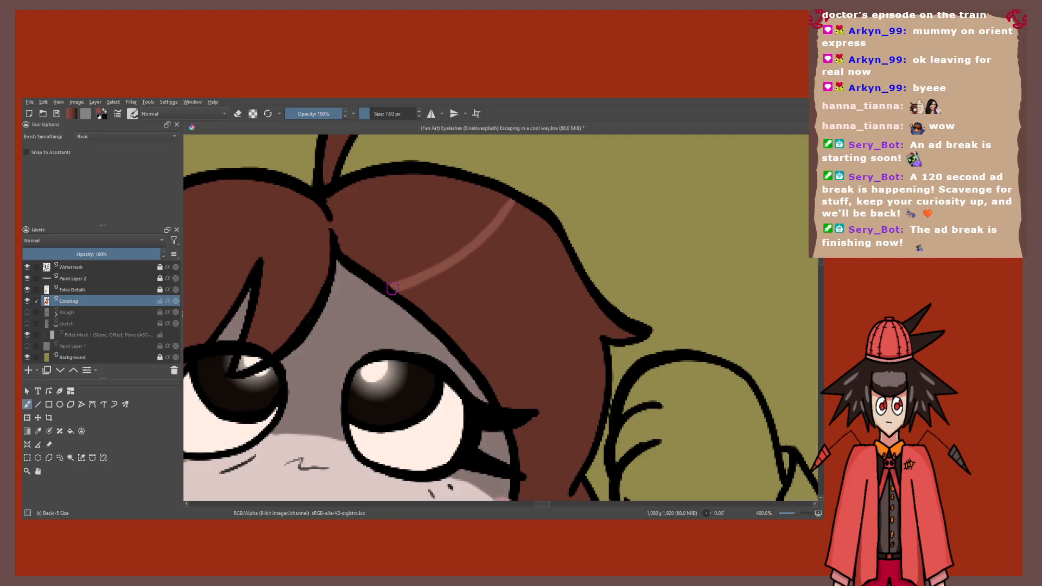
{"action": "left_click_drag", "start_coordinate": [566, 246], "coordinate": [451, 337]}
{"action": "key", "text": "f"}
{"action": "left_click", "coordinate": [484, 288]}
{"action": "scroll", "coordinate": [485, 288], "scroll_direction": "down", "scroll_amount": 4}
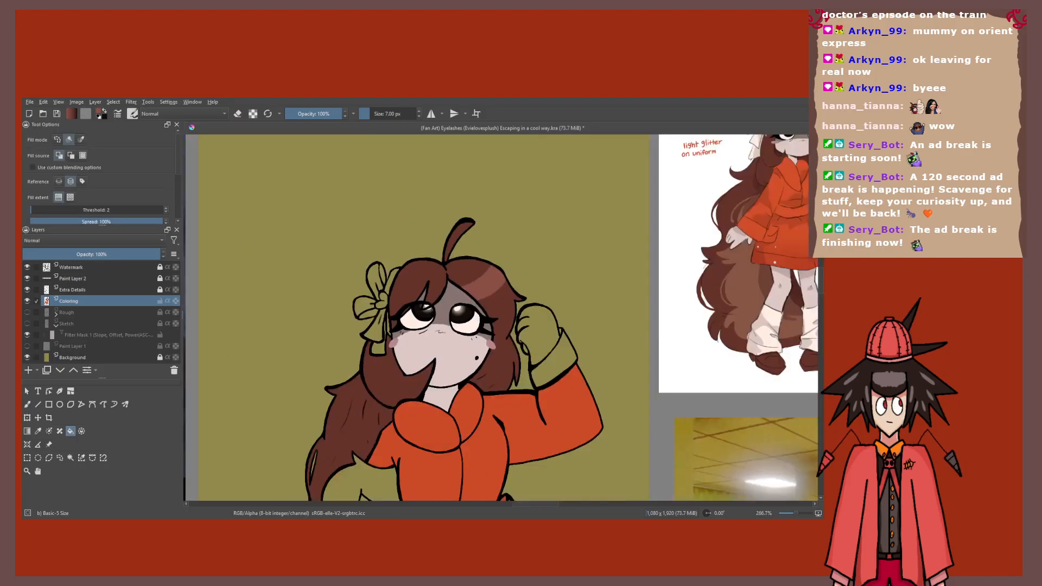
Step: Resample the highlight color from the hair and paint a matching band on the bangs beside the parting
{"action": "key", "text": "b"}
{"action": "scroll", "coordinate": [485, 288], "scroll_direction": "down", "scroll_amount": 2}
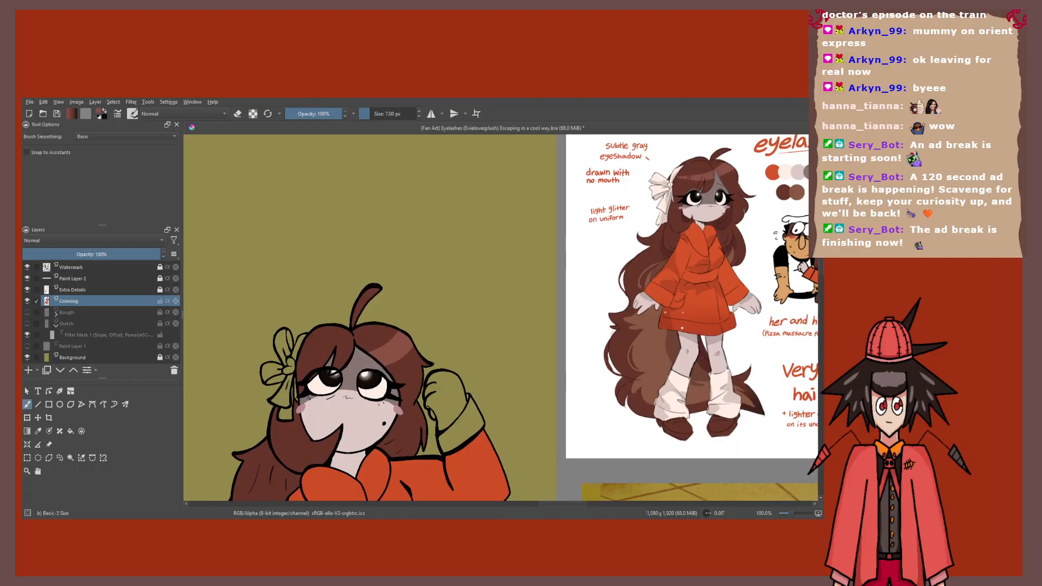
{"action": "scroll", "coordinate": [360, 370], "scroll_direction": "up", "scroll_amount": 1}
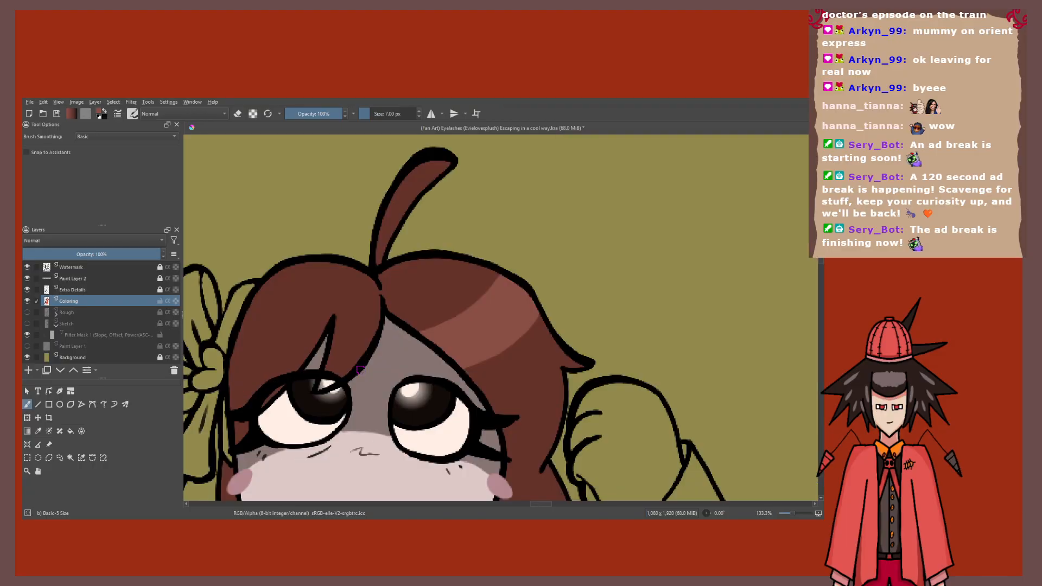
{"action": "scroll", "coordinate": [347, 333], "scroll_direction": "up", "scroll_amount": 2}
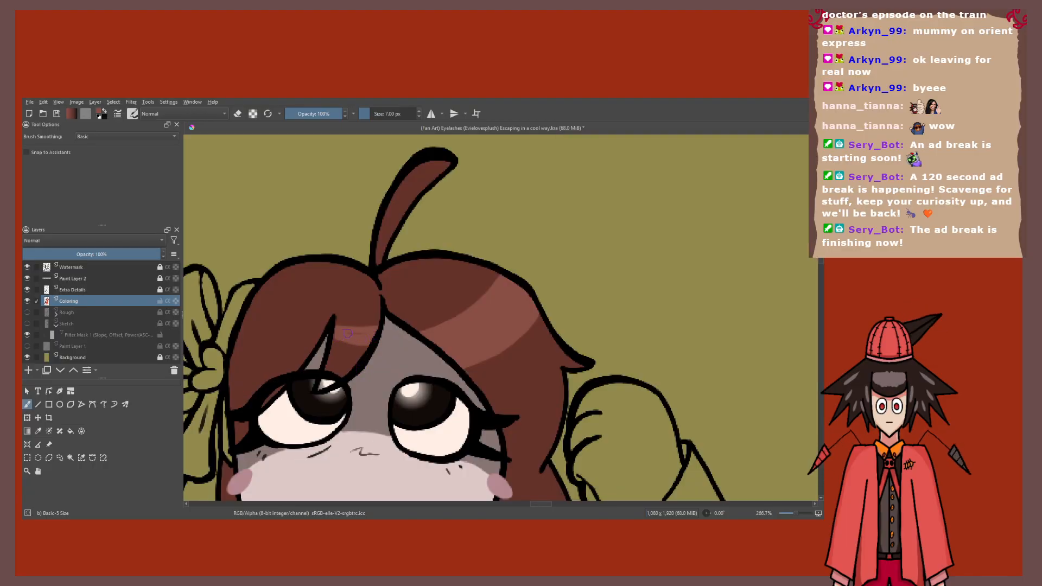
{"action": "left_click_drag", "start_coordinate": [348, 334], "coordinate": [354, 332]}
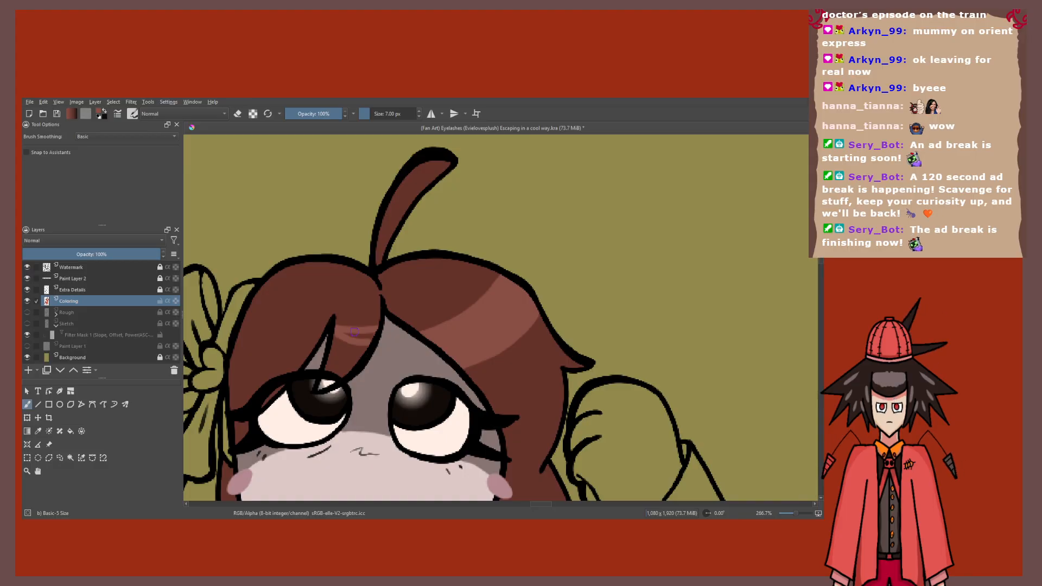
{"action": "key", "text": "p"}
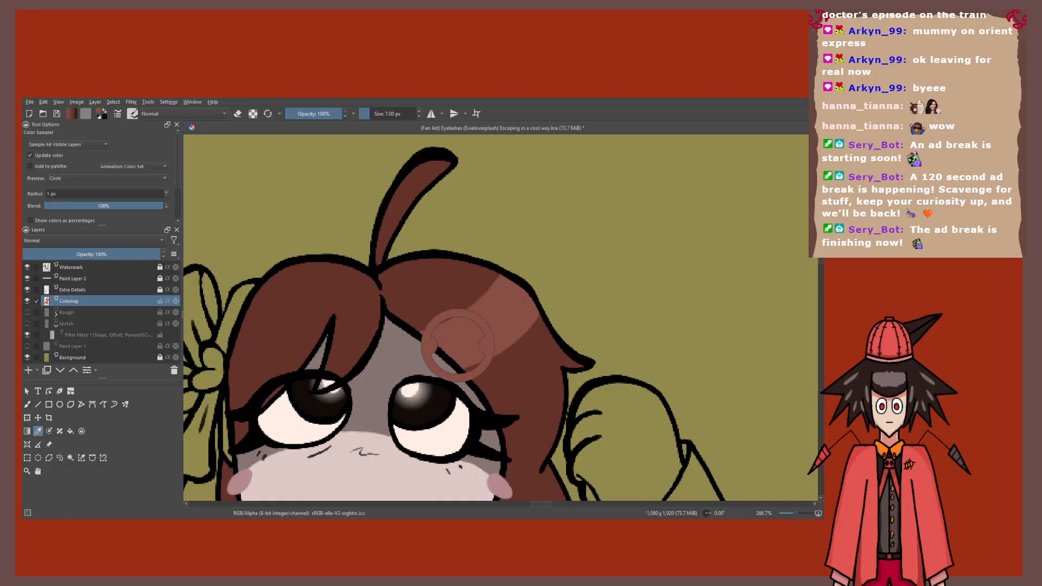
{"action": "left_click", "coordinate": [458, 345]}
{"action": "scroll", "coordinate": [370, 315], "scroll_direction": "up", "scroll_amount": 3}
{"action": "key", "text": "b"}
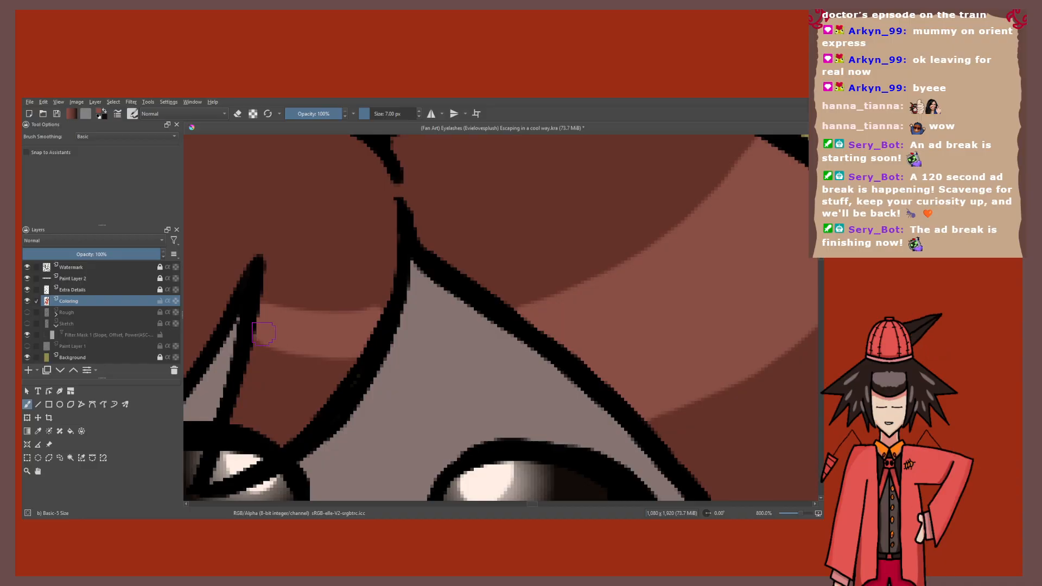
{"action": "scroll", "coordinate": [373, 337], "scroll_direction": "down", "scroll_amount": 4}
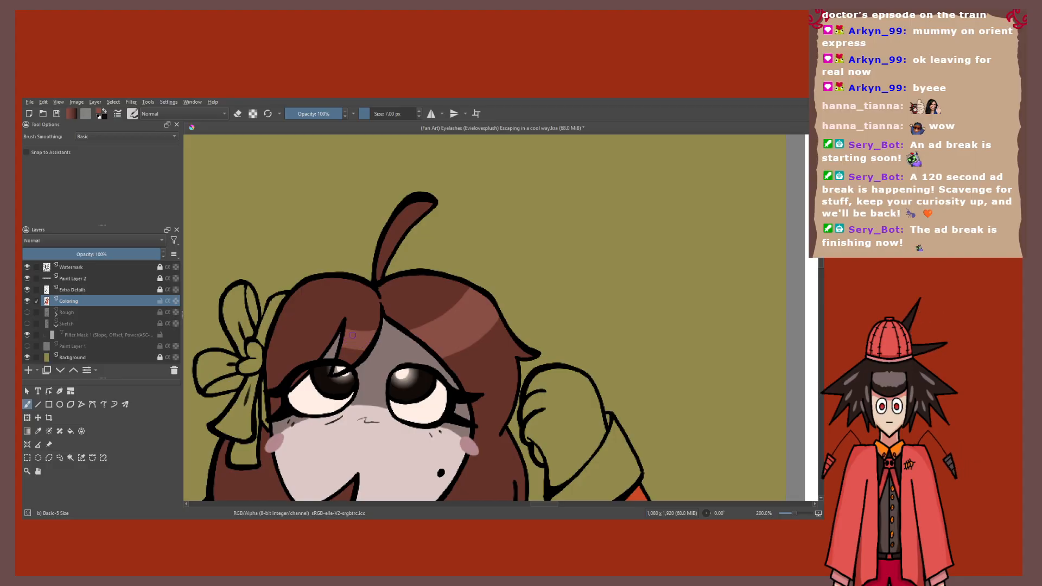
{"action": "scroll", "coordinate": [353, 335], "scroll_direction": "down", "scroll_amount": 4}
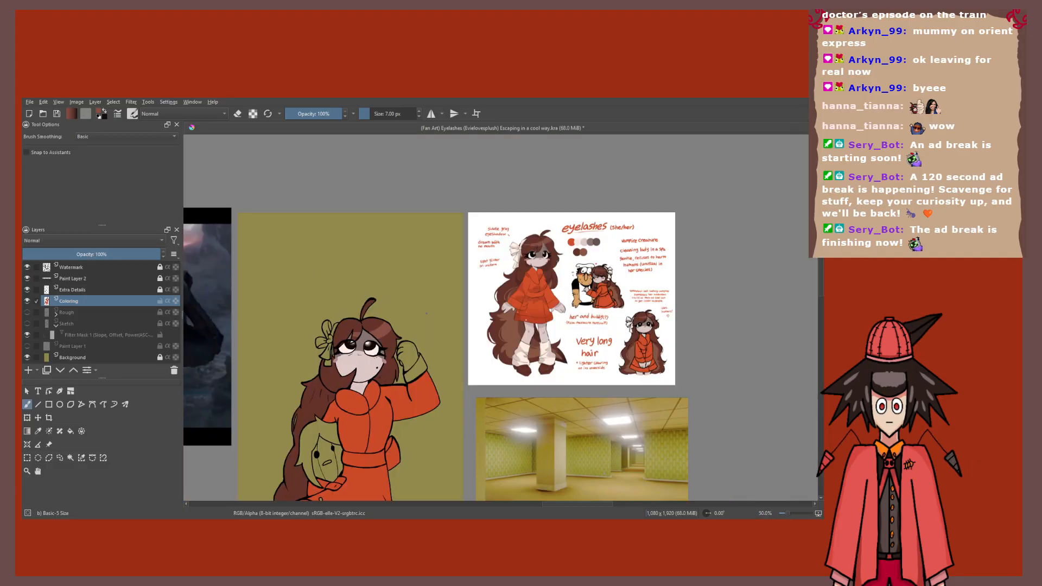
Step: Extend the lighter highlight band across the rest of the bangs toward the hair bow
{"action": "scroll", "coordinate": [357, 331], "scroll_direction": "up", "scroll_amount": 5}
{"action": "mouse_move", "coordinate": [326, 338]}
{"action": "left_mouse_down"}
{"action": "mouse_move", "coordinate": [248, 311]}
{"action": "mouse_move", "coordinate": [281, 341]}
{"action": "mouse_move", "coordinate": [319, 353]}
{"action": "left_mouse_up"}
{"action": "left_click_drag", "start_coordinate": [262, 320], "coordinate": [312, 338]}
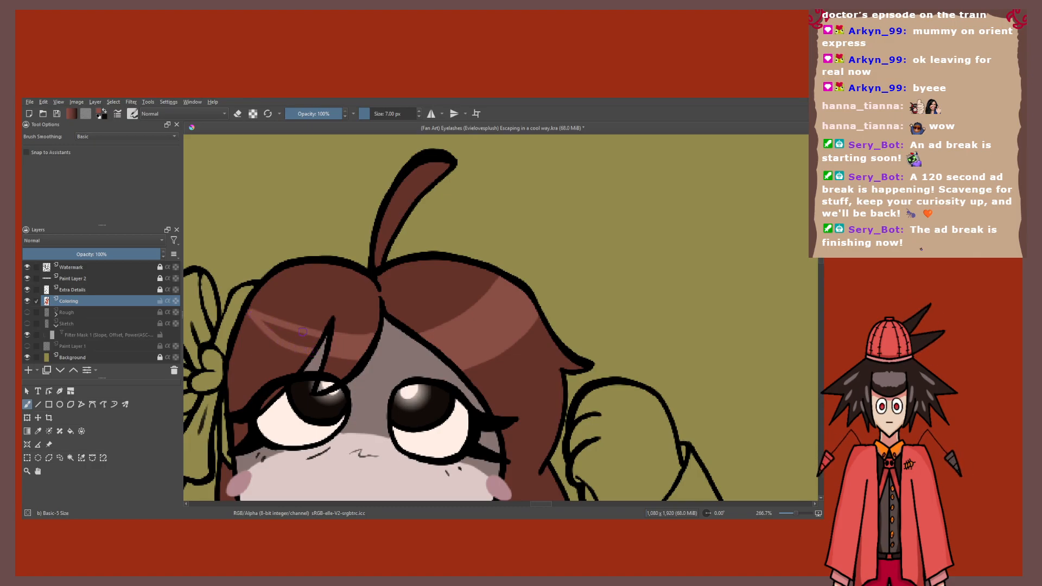
{"action": "scroll", "coordinate": [302, 332], "scroll_direction": "down", "scroll_amount": 2}
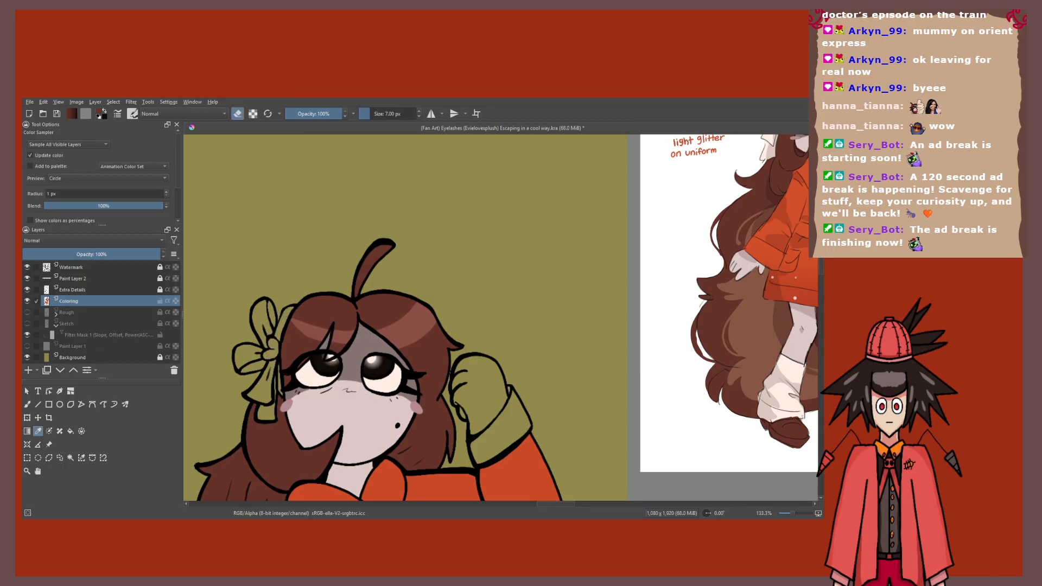
{"action": "scroll", "coordinate": [325, 353], "scroll_direction": "up", "scroll_amount": 1}
{"action": "scroll", "coordinate": [326, 353], "scroll_direction": "down", "scroll_amount": 2}
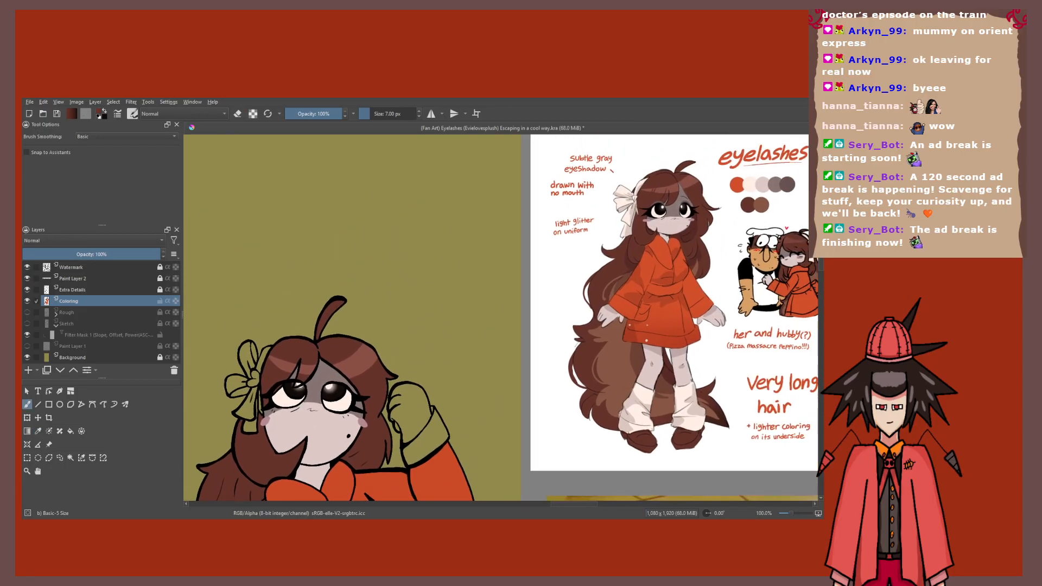
Step: Break the bangs highlight near the hair bow with thin slanted strokes in the base hair brown
{"action": "left_click_drag", "start_coordinate": [330, 352], "coordinate": [325, 358]}
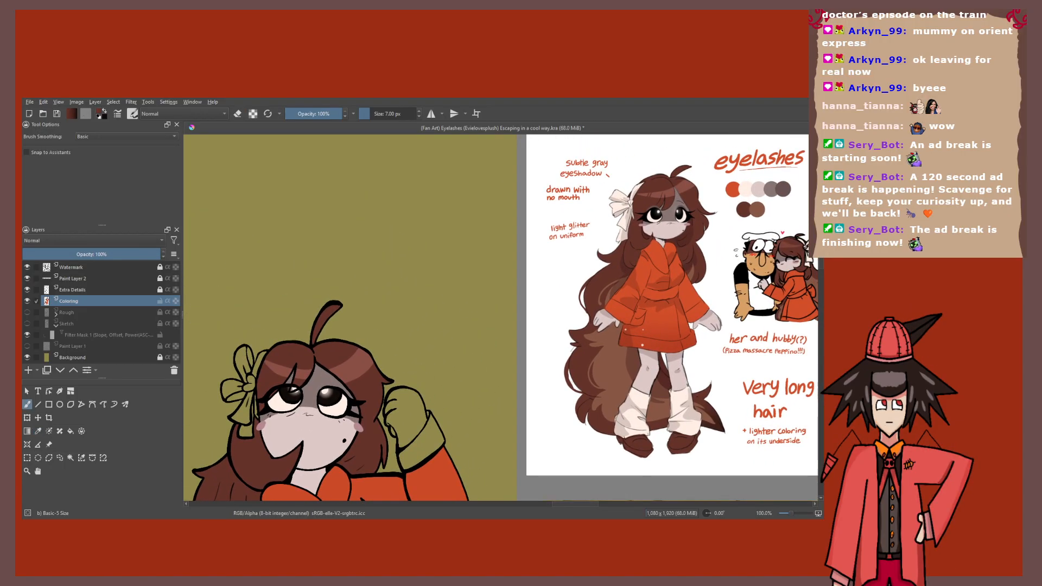
{"action": "scroll", "coordinate": [239, 391], "scroll_direction": "up", "scroll_amount": 4}
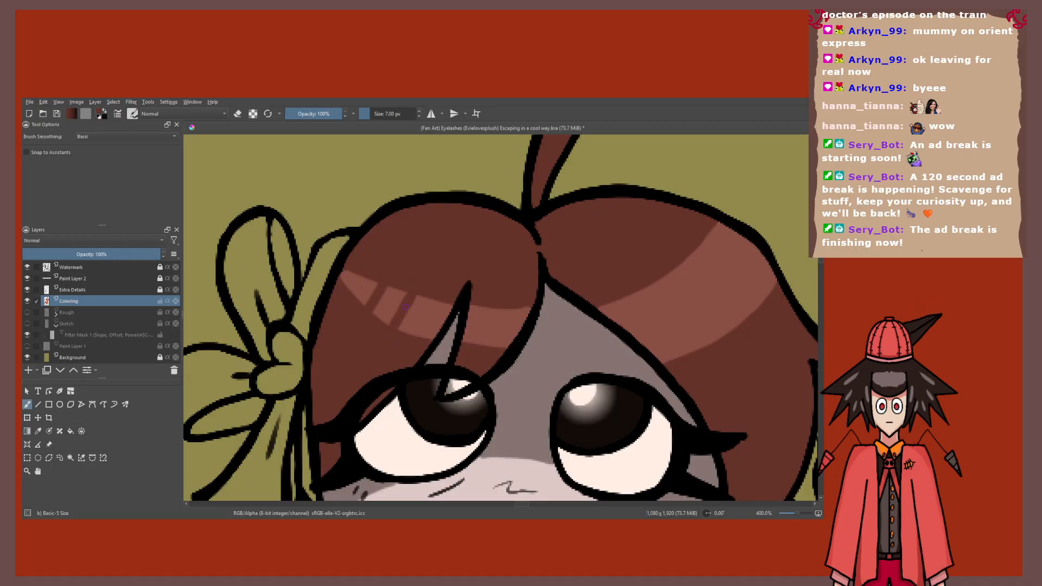
{"action": "scroll", "coordinate": [406, 307], "scroll_direction": "down", "scroll_amount": 5}
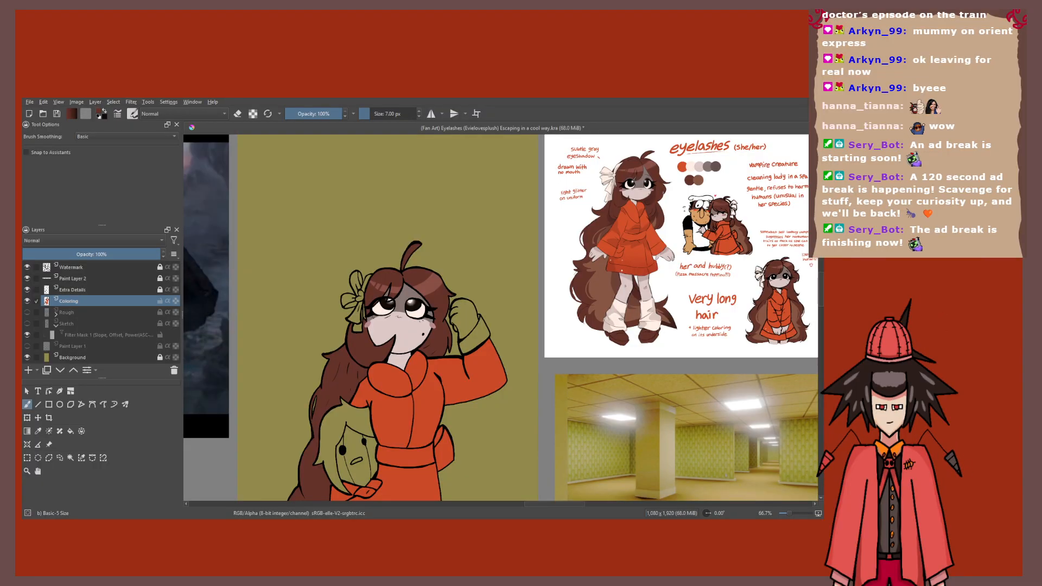
Step: Check the reference hair shading and fill a darker brown shadow in the hair beside the jaw, on the raised-fist side
{"action": "mouse_move", "coordinate": [531, 304]}
{"action": "left_mouse_down"}
{"action": "mouse_move", "coordinate": [469, 316]}
{"action": "mouse_move", "coordinate": [408, 292]}
{"action": "left_mouse_up"}
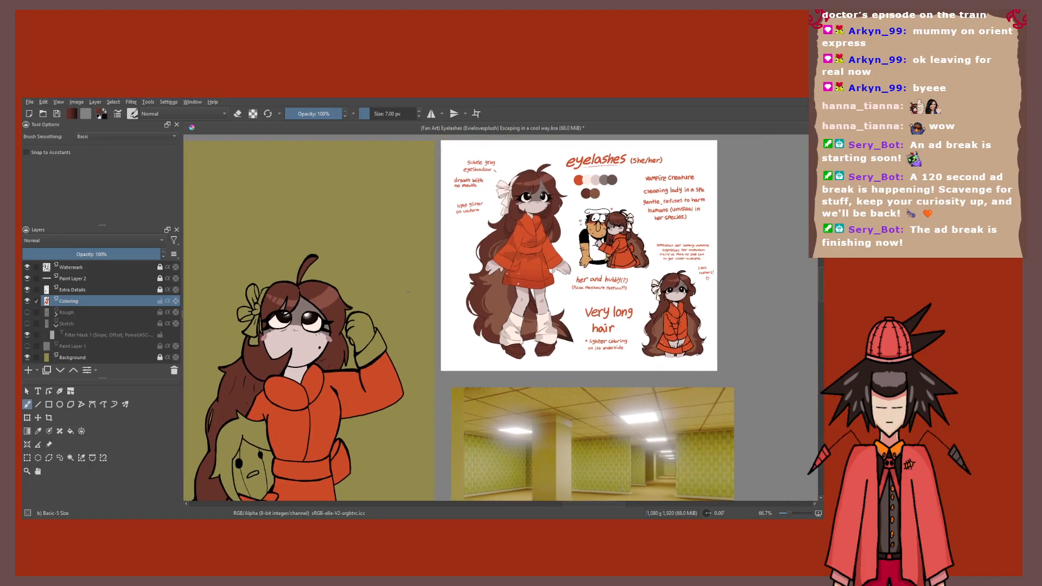
{"action": "scroll", "coordinate": [540, 194], "scroll_direction": "up", "scroll_amount": 4}
{"action": "scroll", "coordinate": [580, 294], "scroll_direction": "down", "scroll_amount": 4}
{"action": "left_click_drag", "start_coordinate": [580, 294], "coordinate": [624, 164]}
{"action": "scroll", "coordinate": [408, 305], "scroll_direction": "up", "scroll_amount": 2}
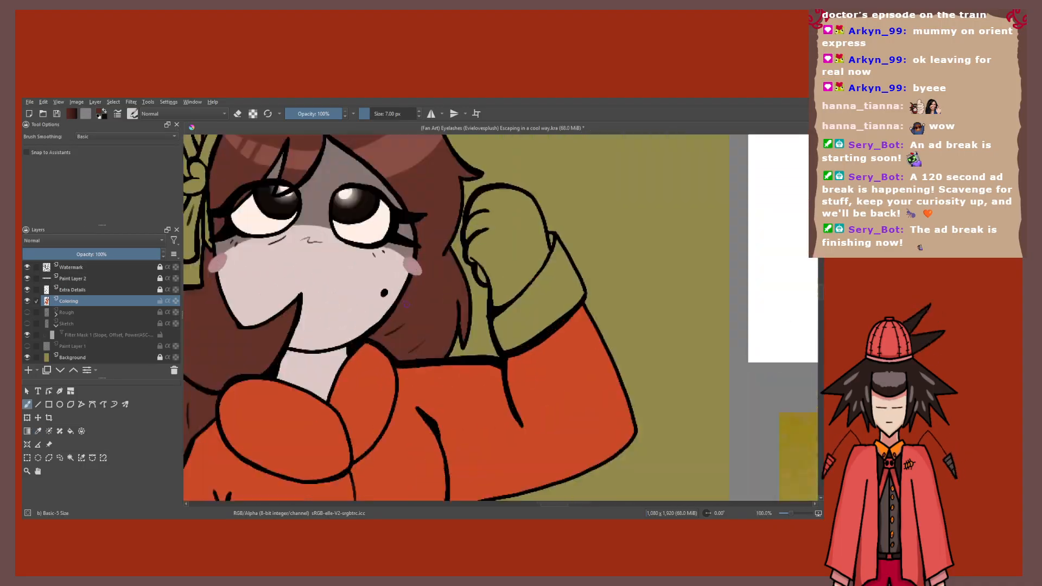
{"action": "scroll", "coordinate": [406, 304], "scroll_direction": "up", "scroll_amount": 1}
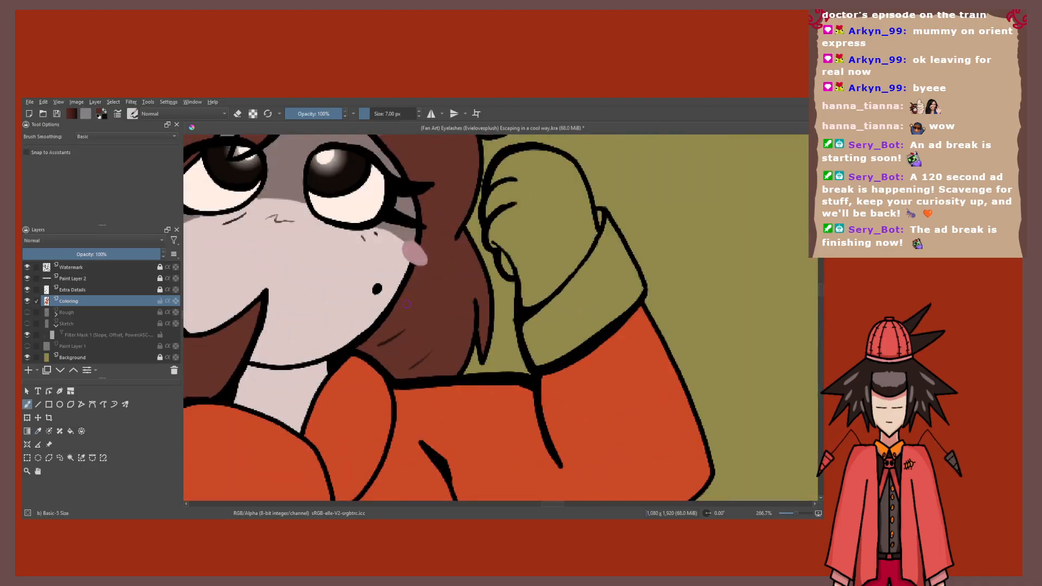
{"action": "scroll", "coordinate": [407, 304], "scroll_direction": "up", "scroll_amount": 1}
{"action": "key", "text": "f"}
{"action": "left_click", "coordinate": [407, 304]}
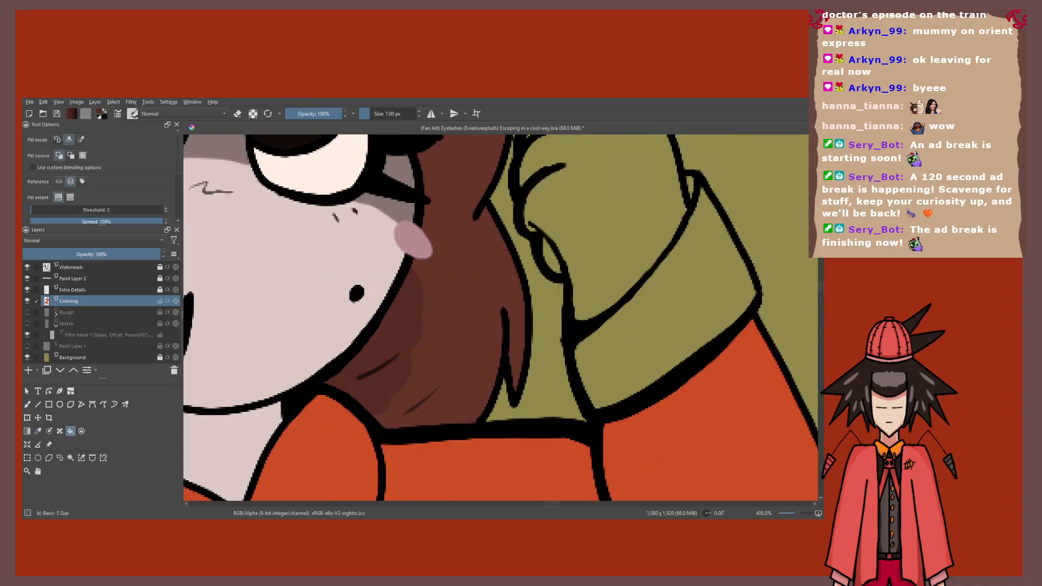
{"action": "scroll", "coordinate": [407, 304], "scroll_direction": "down", "scroll_amount": 4}
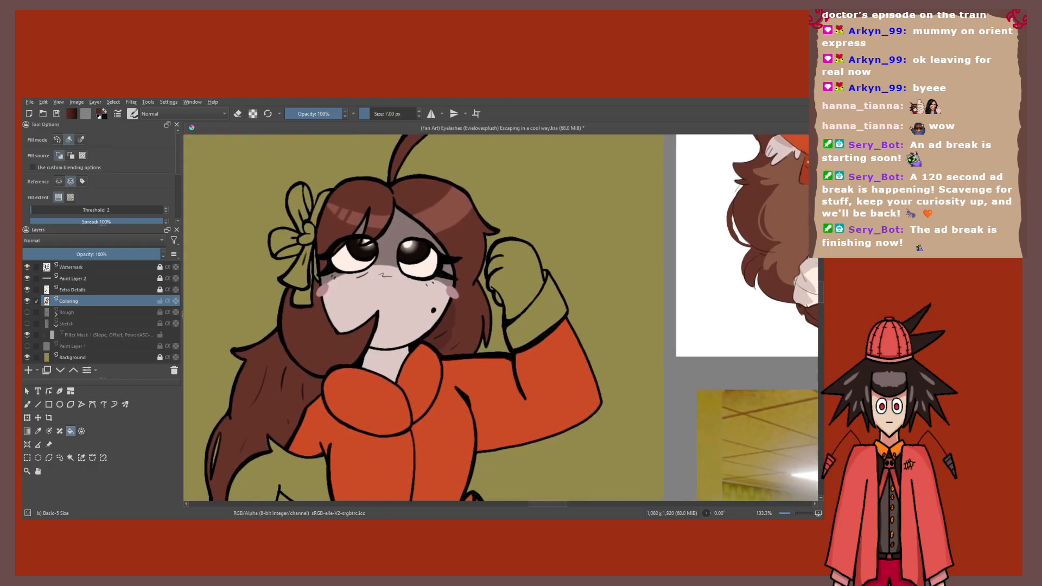
Step: Smooth the edge of the dark hair shadow beside the jaw and extend it down to the coat shoulder
{"action": "scroll", "coordinate": [447, 323], "scroll_direction": "up", "scroll_amount": 4}
{"action": "key", "text": "b"}
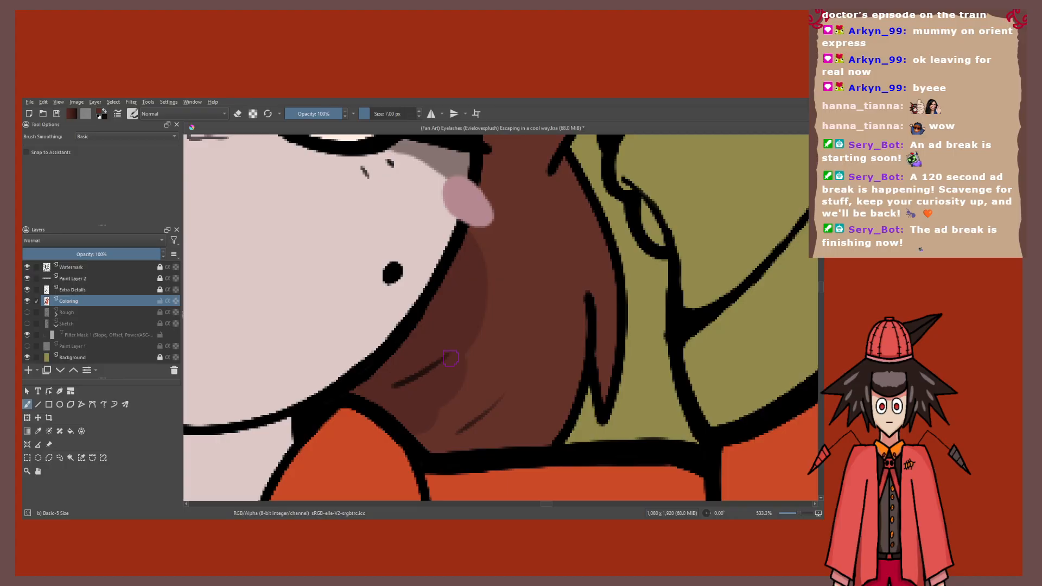
{"action": "scroll", "coordinate": [450, 358], "scroll_direction": "down", "scroll_amount": 5}
{"action": "scroll", "coordinate": [398, 350], "scroll_direction": "up", "scroll_amount": 3}
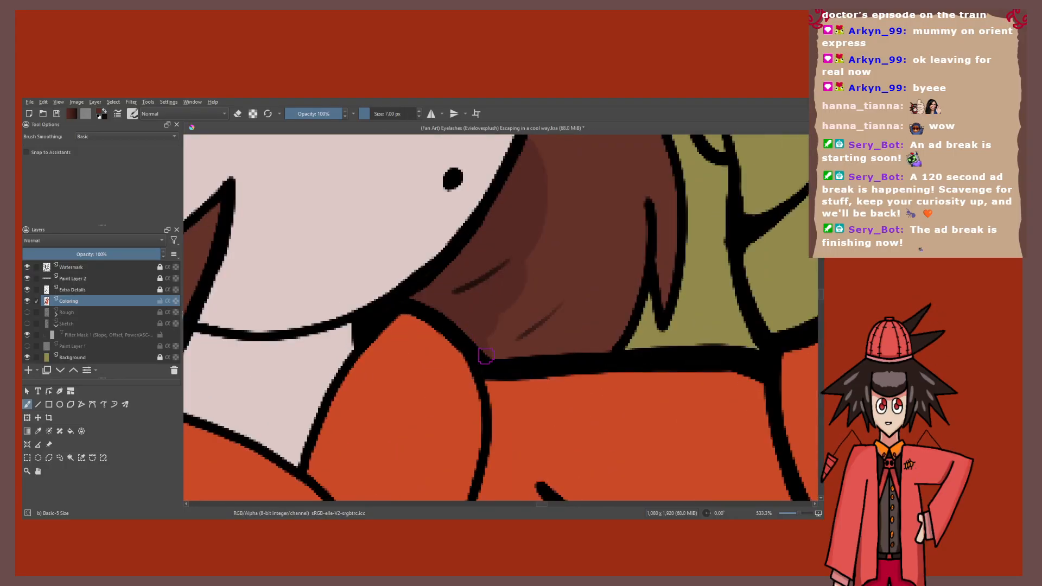
{"action": "scroll", "coordinate": [486, 356], "scroll_direction": "down", "scroll_amount": 4}
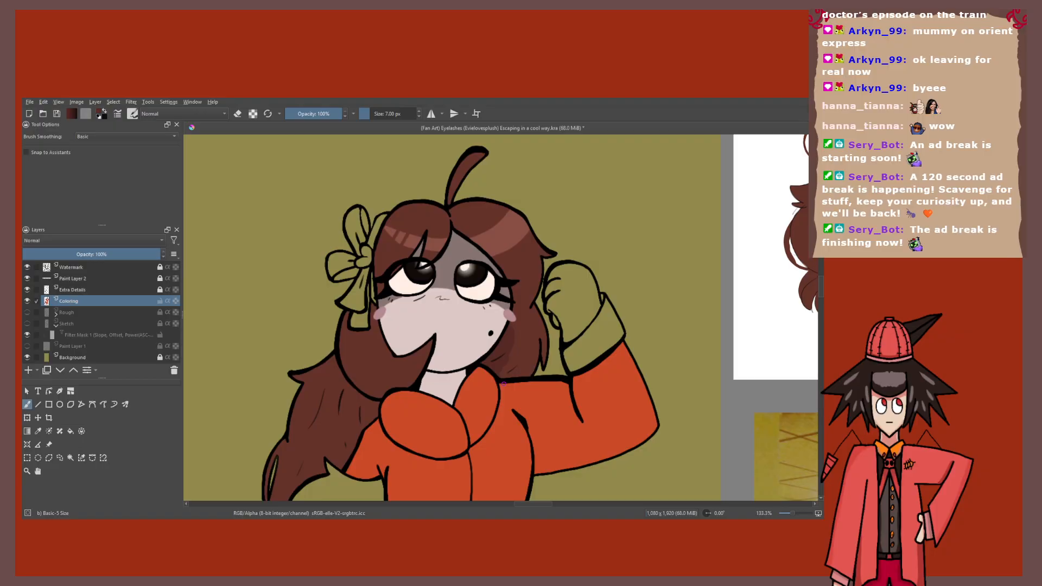
Step: Examine the eye and eyelid shading on the character reference sheet and compare it with the drawing's eyes
{"action": "mouse_move", "coordinate": [504, 384]}
{"action": "left_mouse_down"}
{"action": "mouse_move", "coordinate": [487, 325]}
{"action": "mouse_move", "coordinate": [295, 470]}
{"action": "left_mouse_up"}
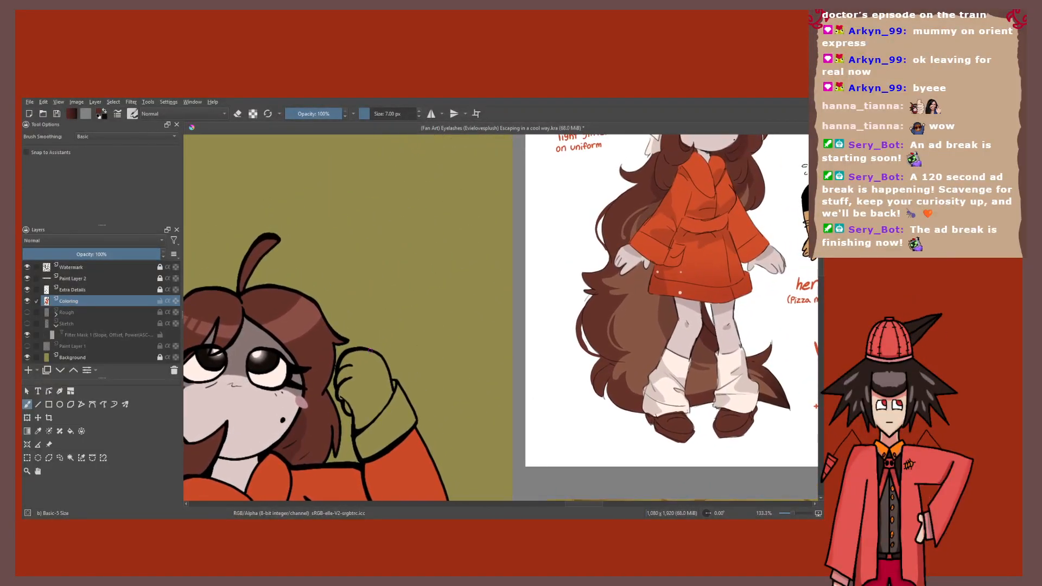
{"action": "left_click_drag", "start_coordinate": [370, 350], "coordinate": [282, 436]}
{"action": "scroll", "coordinate": [638, 199], "scroll_direction": "up", "scroll_amount": 1}
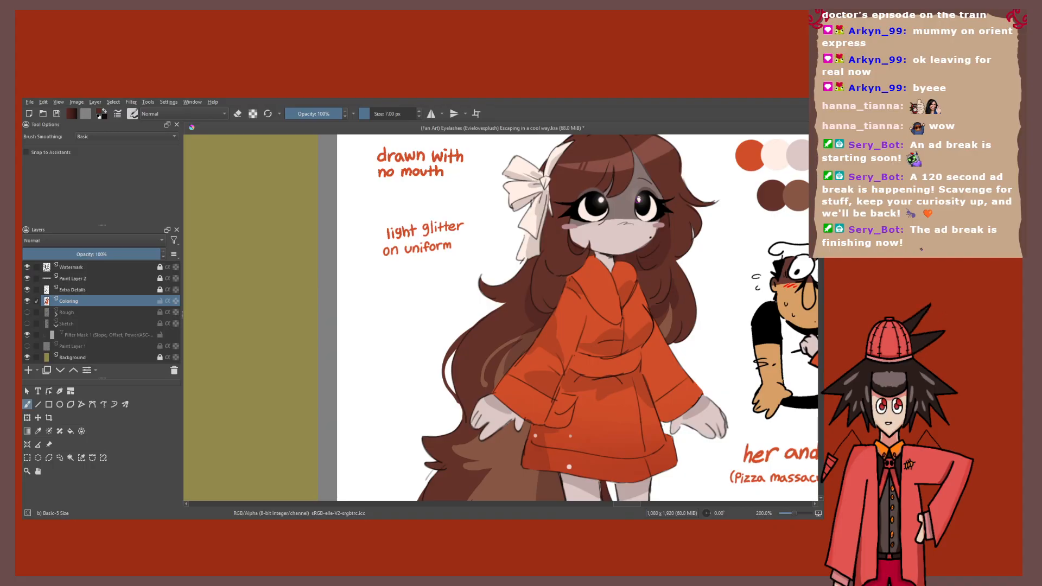
{"action": "scroll", "coordinate": [632, 201], "scroll_direction": "up", "scroll_amount": 4}
{"action": "key", "text": "p"}
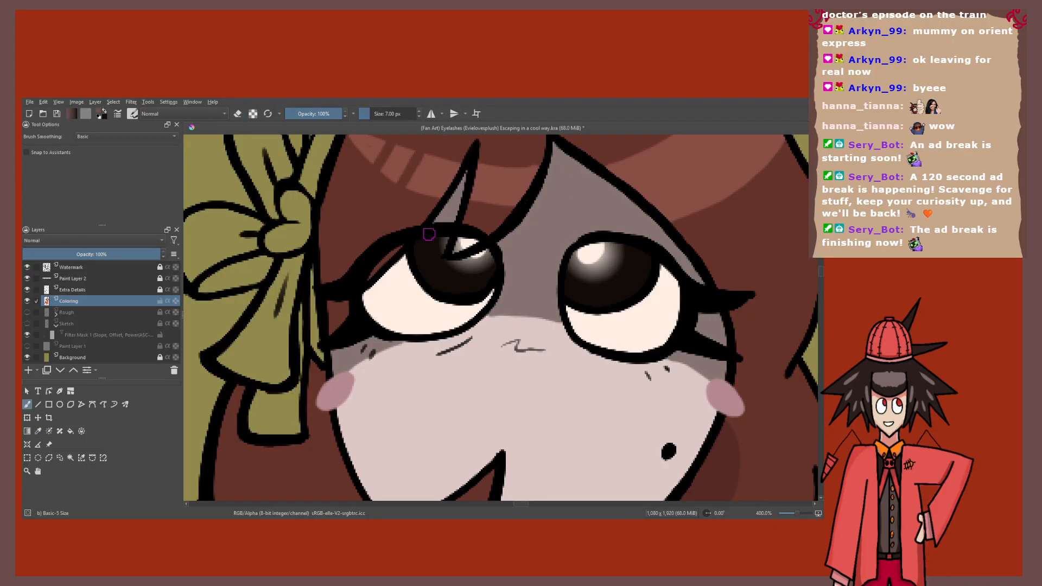
{"action": "scroll", "coordinate": [429, 234], "scroll_direction": "down", "scroll_amount": 4}
{"action": "left_click_drag", "start_coordinate": [526, 220], "coordinate": [329, 363]}
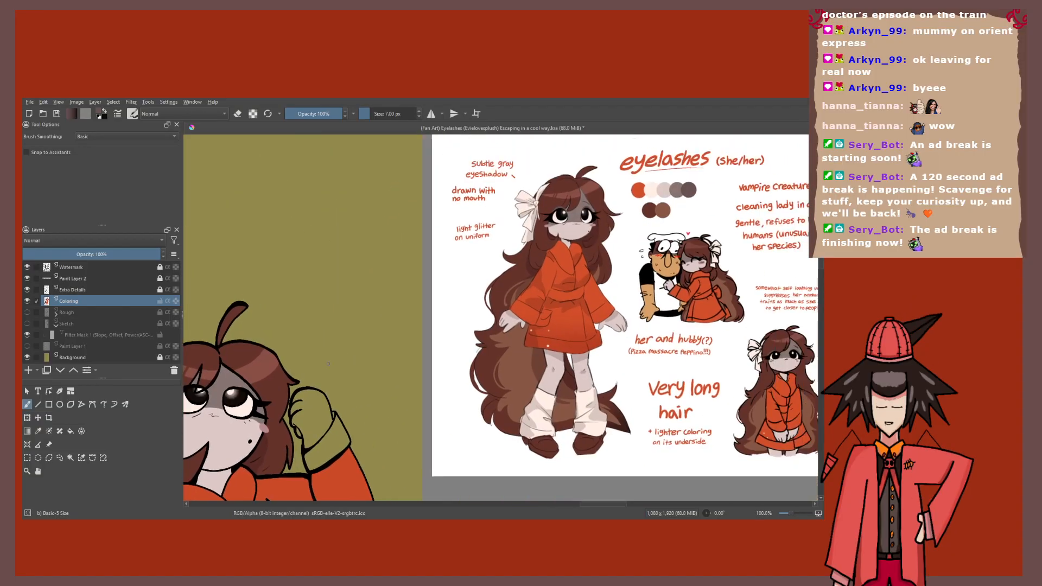
{"action": "scroll", "coordinate": [591, 221], "scroll_direction": "up", "scroll_amount": 2}
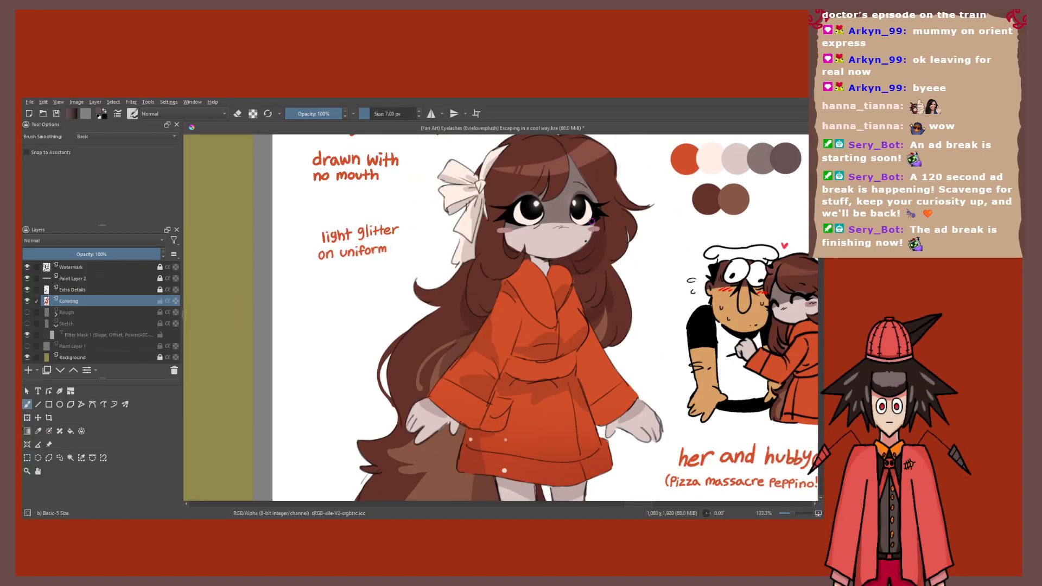
{"action": "scroll", "coordinate": [591, 221], "scroll_direction": "down", "scroll_amount": 2}
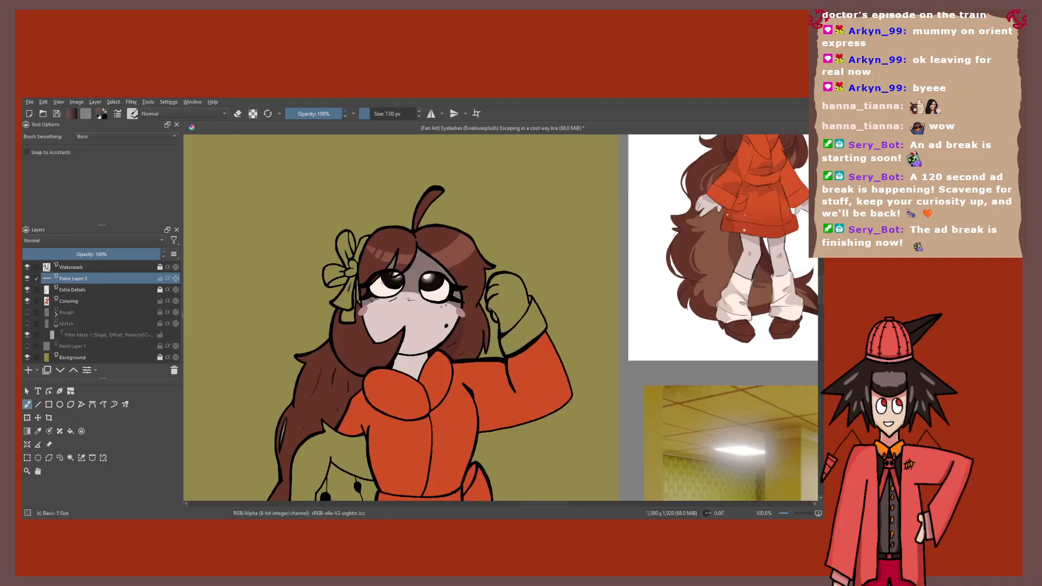
{"action": "scroll", "coordinate": [375, 304], "scroll_direction": "up", "scroll_amount": 3}
{"action": "scroll", "coordinate": [466, 304], "scroll_direction": "down", "scroll_amount": 1}
{"action": "scroll", "coordinate": [456, 255], "scroll_direction": "up", "scroll_amount": 4}
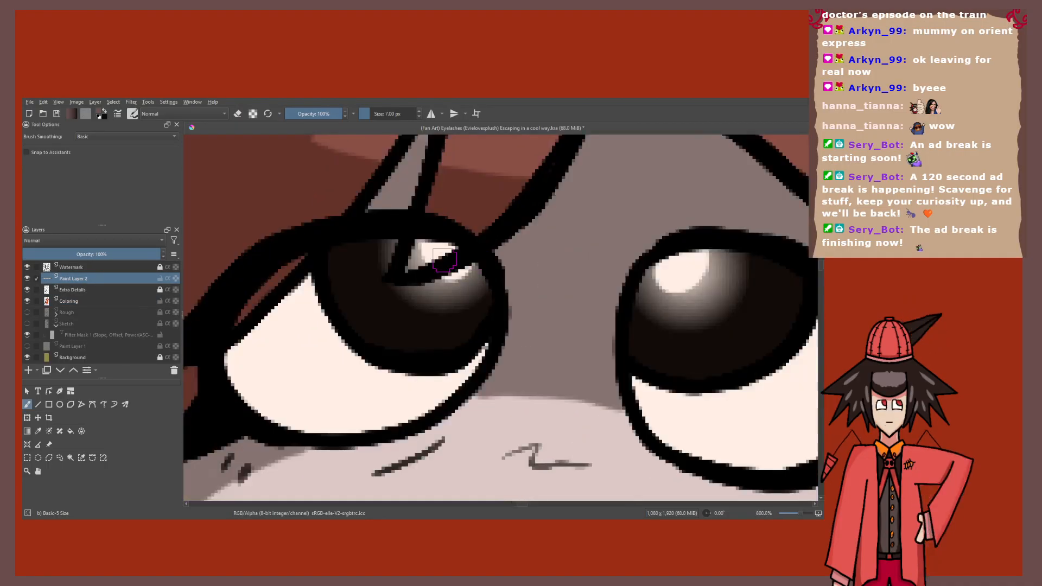
{"action": "mouse_move", "coordinate": [493, 246]}
{"action": "left_mouse_down"}
{"action": "mouse_move", "coordinate": [464, 221]}
{"action": "mouse_move", "coordinate": [377, 202]}
{"action": "mouse_move", "coordinate": [313, 216]}
{"action": "left_mouse_up"}
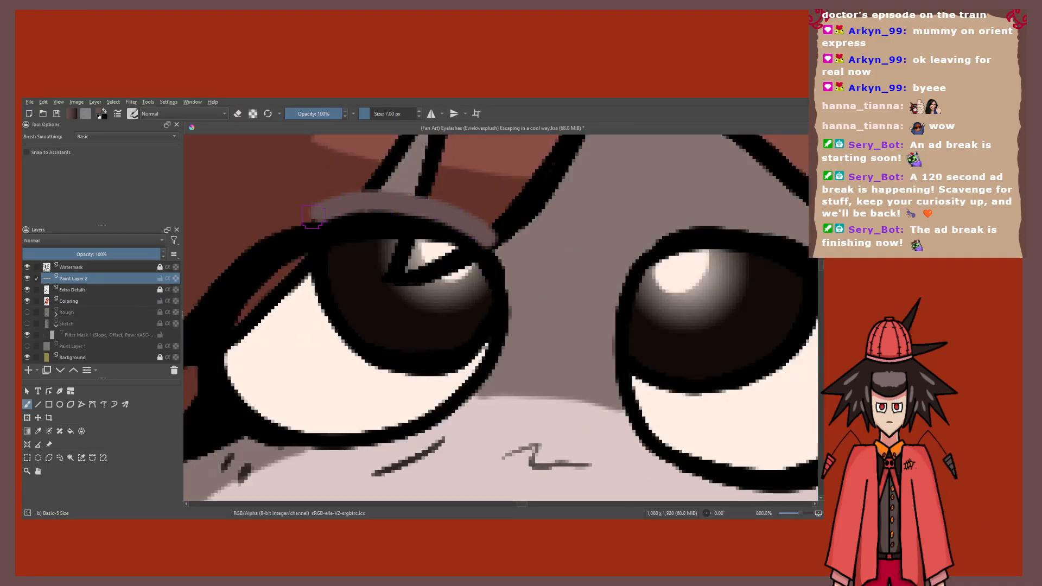
{"action": "scroll", "coordinate": [266, 245], "scroll_direction": "down", "scroll_amount": 1}
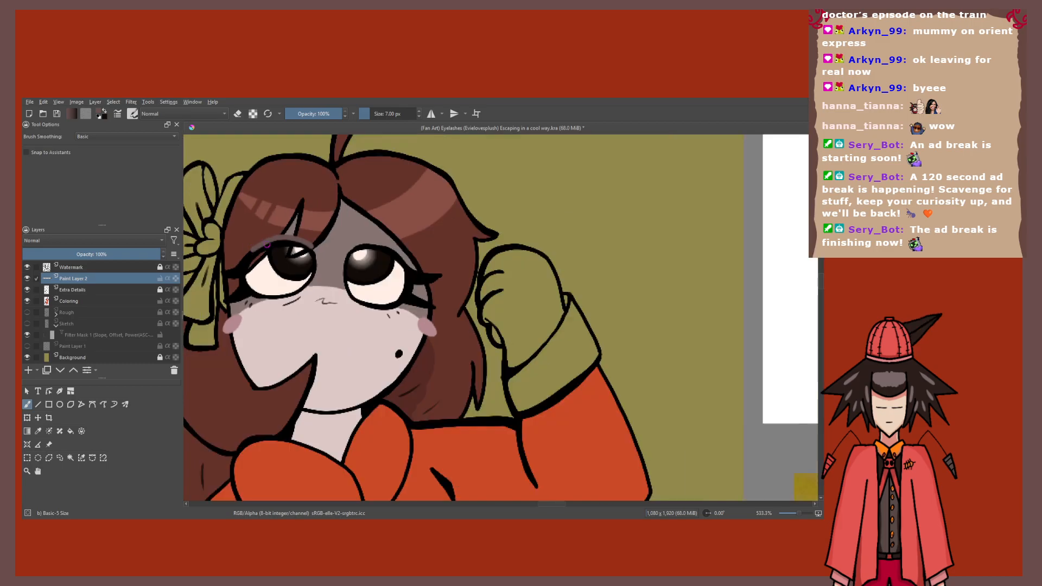
{"action": "scroll", "coordinate": [267, 244], "scroll_direction": "up", "scroll_amount": 2}
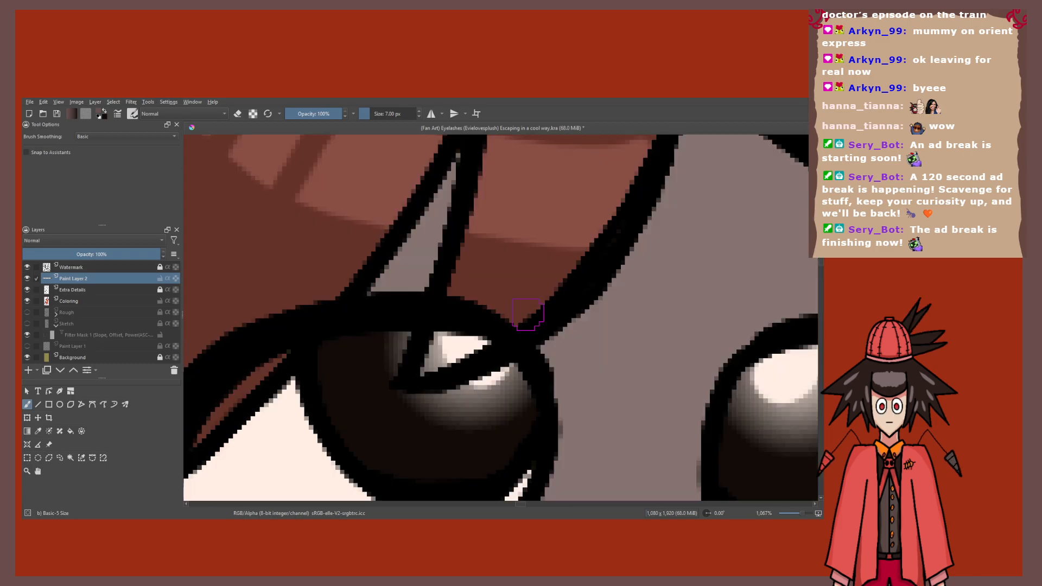
{"action": "mouse_move", "coordinate": [528, 314]}
{"action": "left_mouse_down"}
{"action": "mouse_move", "coordinate": [233, 318]}
{"action": "mouse_move", "coordinate": [195, 362]}
{"action": "left_mouse_up"}
{"action": "scroll", "coordinate": [450, 282], "scroll_direction": "down", "scroll_amount": 2}
{"action": "key", "text": "ctrl+z"}
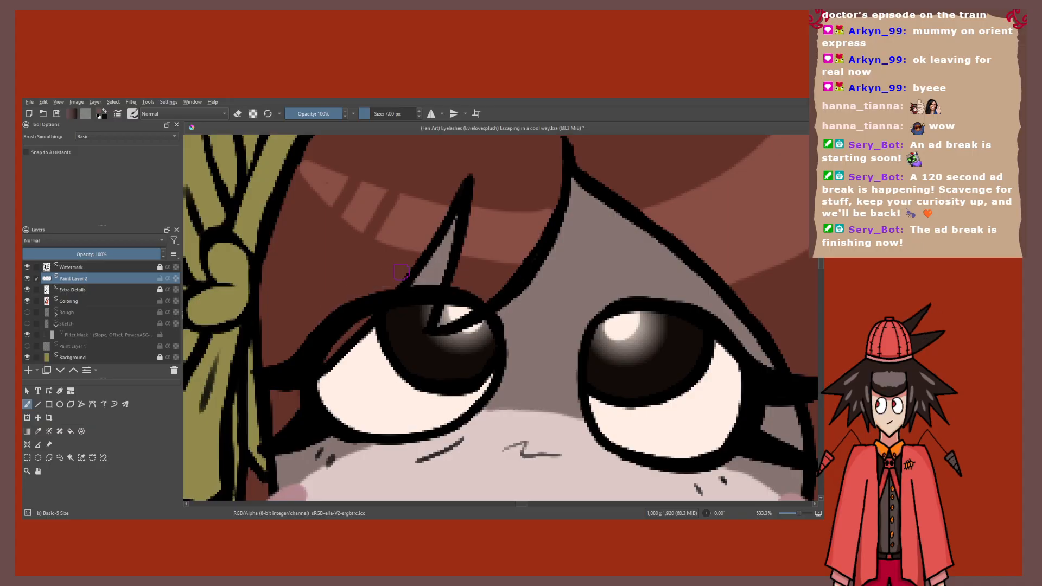
Step: Paint a muted gray-purple eyeshadow arc above the eye nearest the hair bow, on Paint Layer 2
{"action": "mouse_move", "coordinate": [499, 312]}
{"action": "left_mouse_down"}
{"action": "mouse_move", "coordinate": [415, 281]}
{"action": "mouse_move", "coordinate": [446, 274]}
{"action": "mouse_move", "coordinate": [400, 272]}
{"action": "mouse_move", "coordinate": [318, 323]}
{"action": "left_mouse_up"}
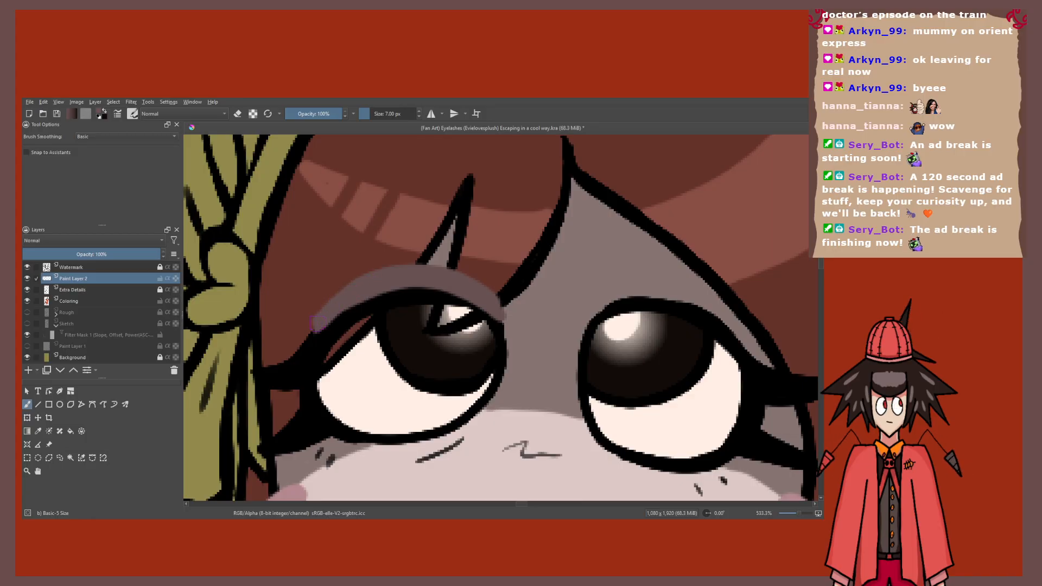
{"action": "scroll", "coordinate": [318, 322], "scroll_direction": "down", "scroll_amount": 5}
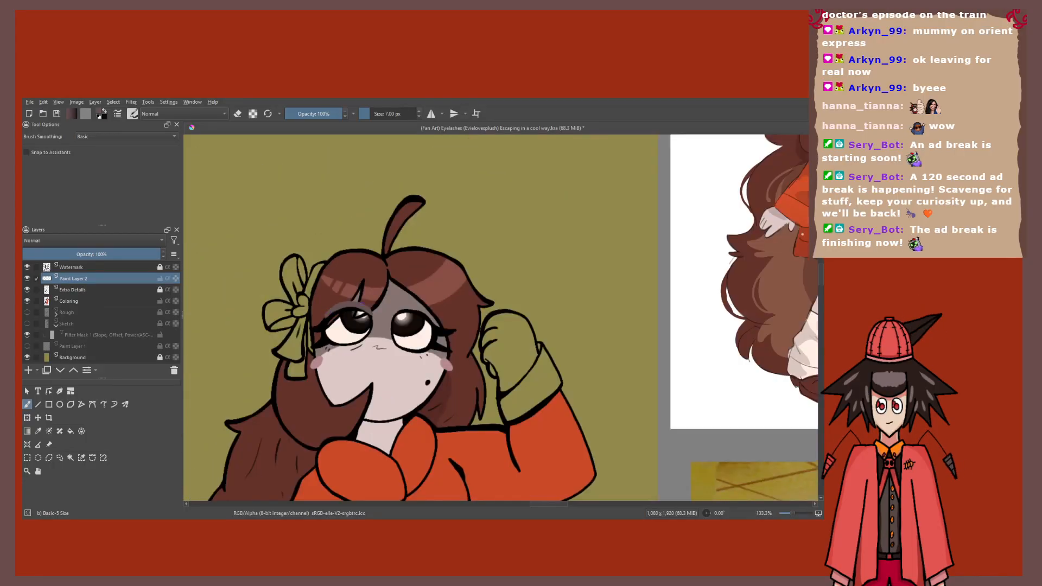
{"action": "scroll", "coordinate": [349, 375], "scroll_direction": "down", "scroll_amount": 2}
{"action": "scroll", "coordinate": [613, 293], "scroll_direction": "up", "scroll_amount": 3}
{"action": "scroll", "coordinate": [613, 293], "scroll_direction": "down", "scroll_amount": 4}
{"action": "scroll", "coordinate": [388, 343], "scroll_direction": "up", "scroll_amount": 4}
Step: Erase the eyeshadow that overlaps the black upper outline of the eye nearest the hair bow
{"action": "key", "text": "e"}
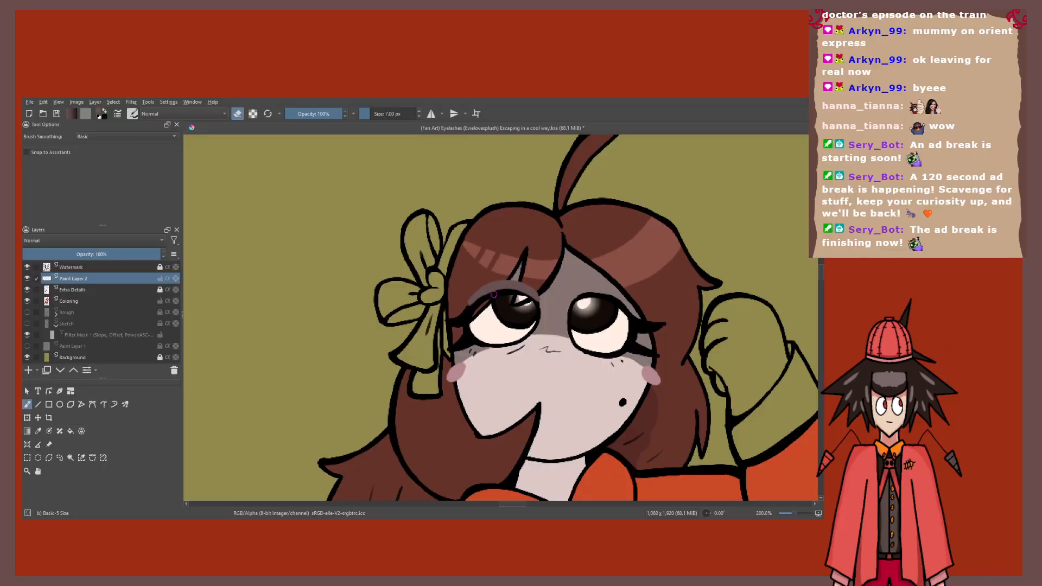
{"action": "scroll", "coordinate": [653, 271], "scroll_direction": "up", "scroll_amount": 1}
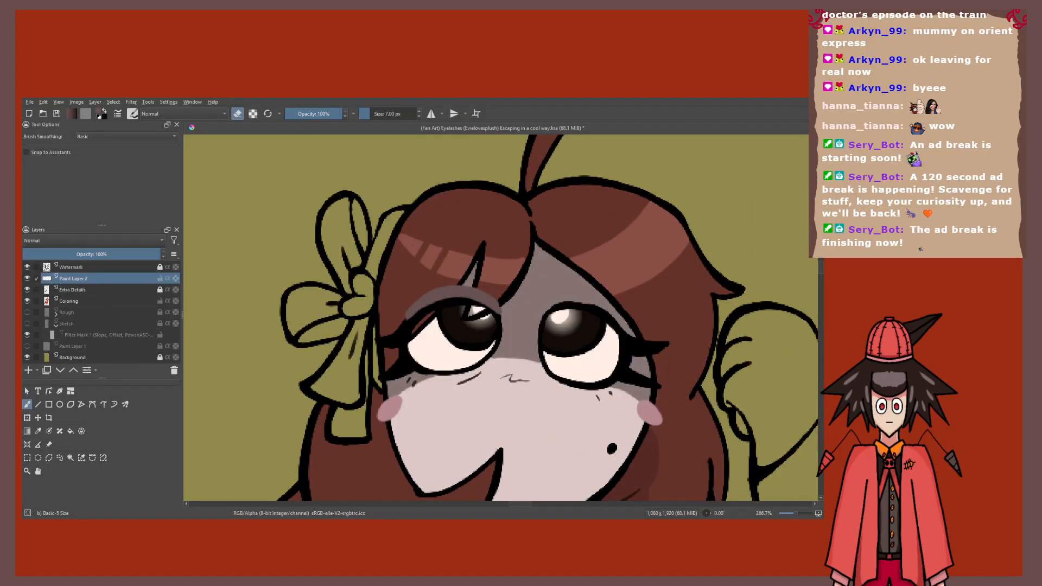
{"action": "scroll", "coordinate": [463, 316], "scroll_direction": "up", "scroll_amount": 3}
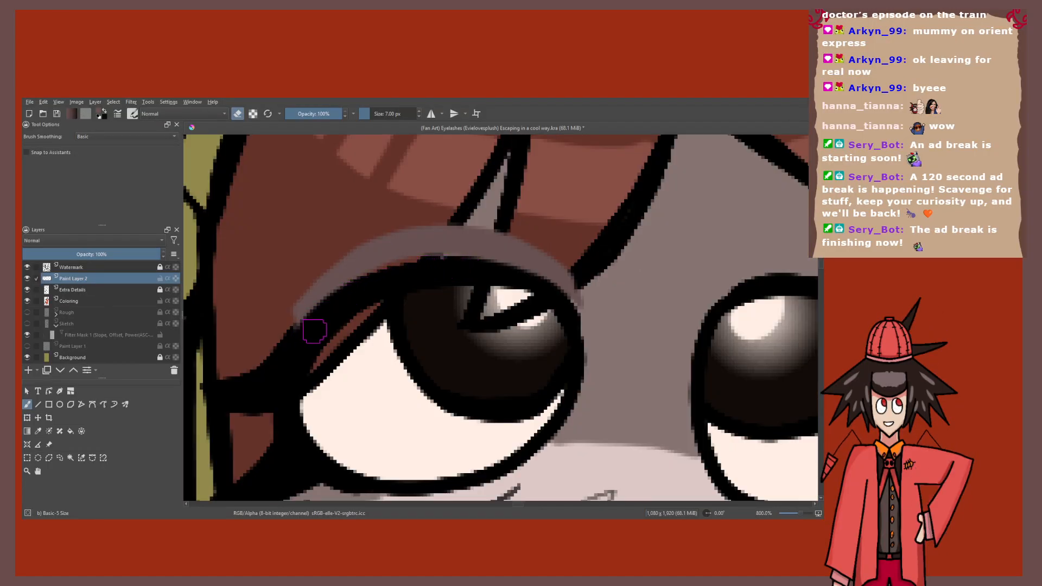
{"action": "left_click_drag", "start_coordinate": [315, 331], "coordinate": [576, 287]}
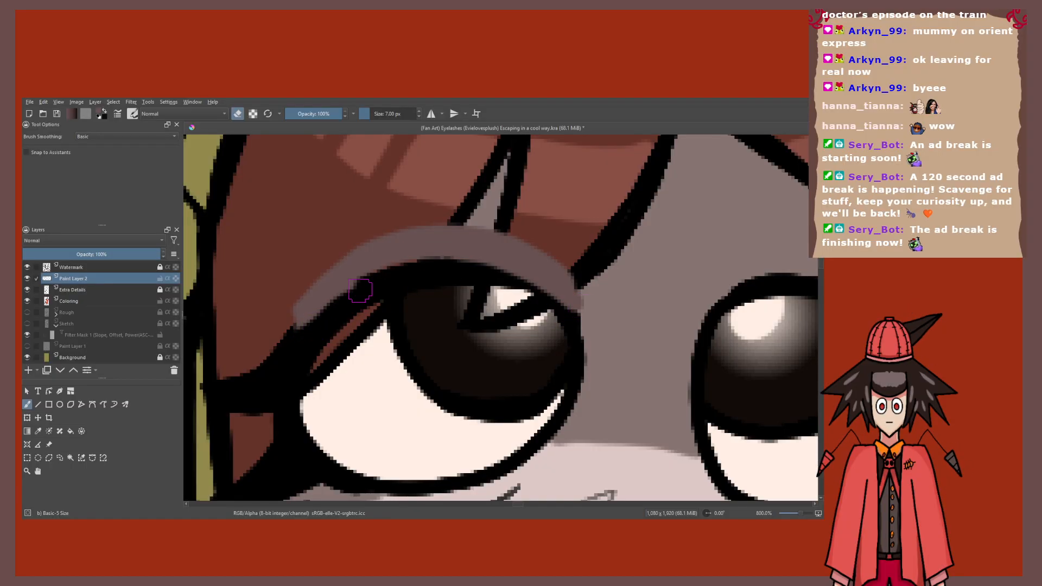
{"action": "scroll", "coordinate": [360, 291], "scroll_direction": "down", "scroll_amount": 6}
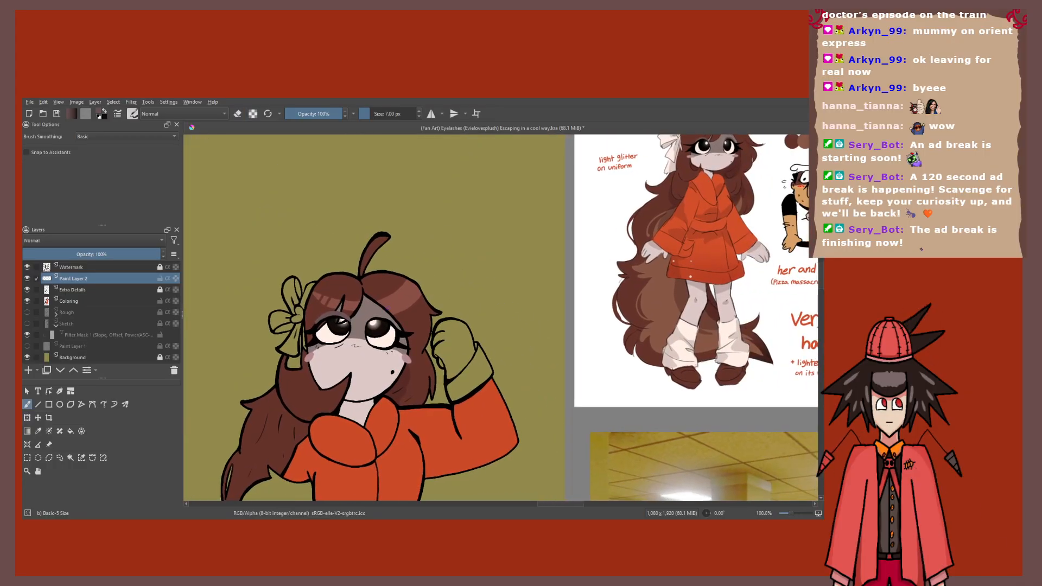
Step: Trim the upper edge of the eyeshadow beneath the thin bangs gap above the eye nearest the hair bow
{"action": "left_click_drag", "start_coordinate": [360, 290], "coordinate": [350, 295]}
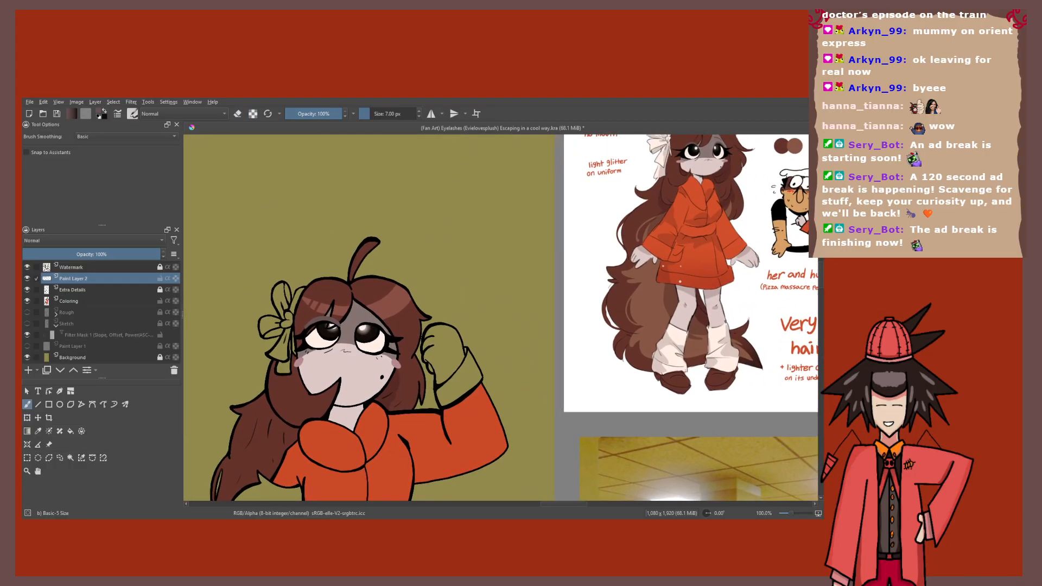
{"action": "scroll", "coordinate": [320, 323], "scroll_direction": "up", "scroll_amount": 6}
{"action": "key", "text": "e"}
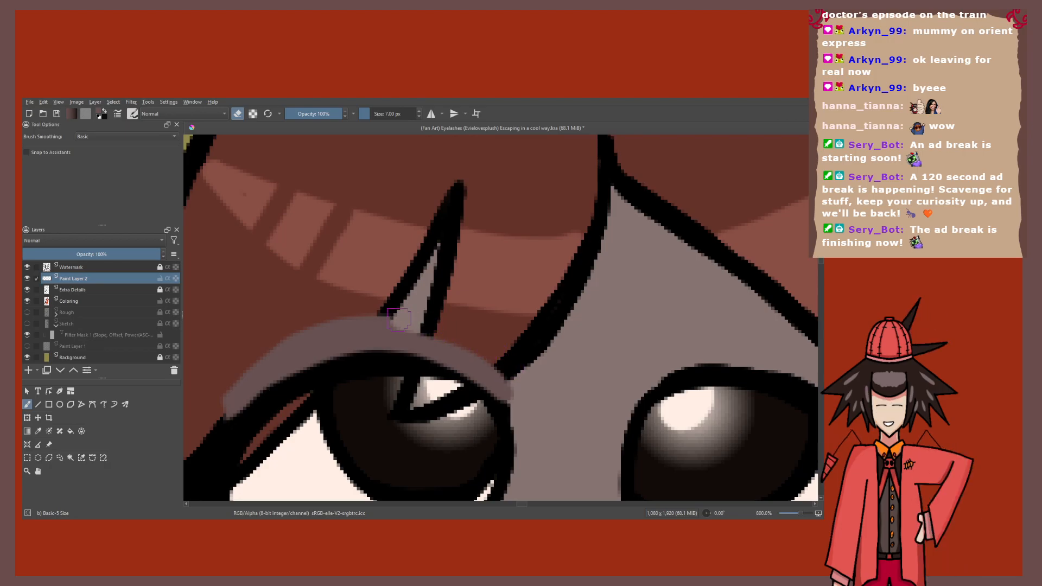
{"action": "left_click_drag", "start_coordinate": [399, 320], "coordinate": [320, 326]}
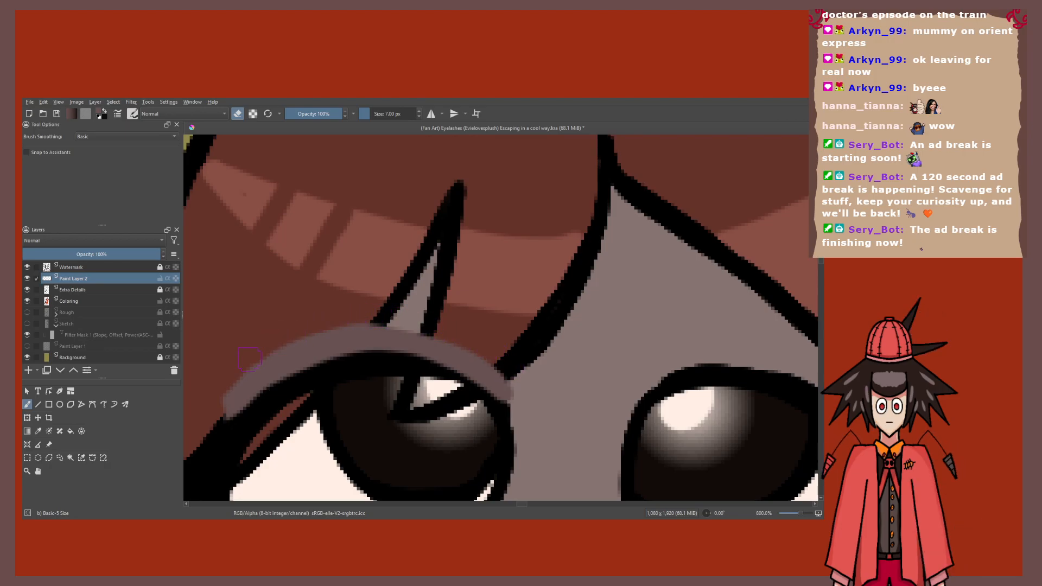
{"action": "scroll", "coordinate": [244, 426], "scroll_direction": "down", "scroll_amount": 4}
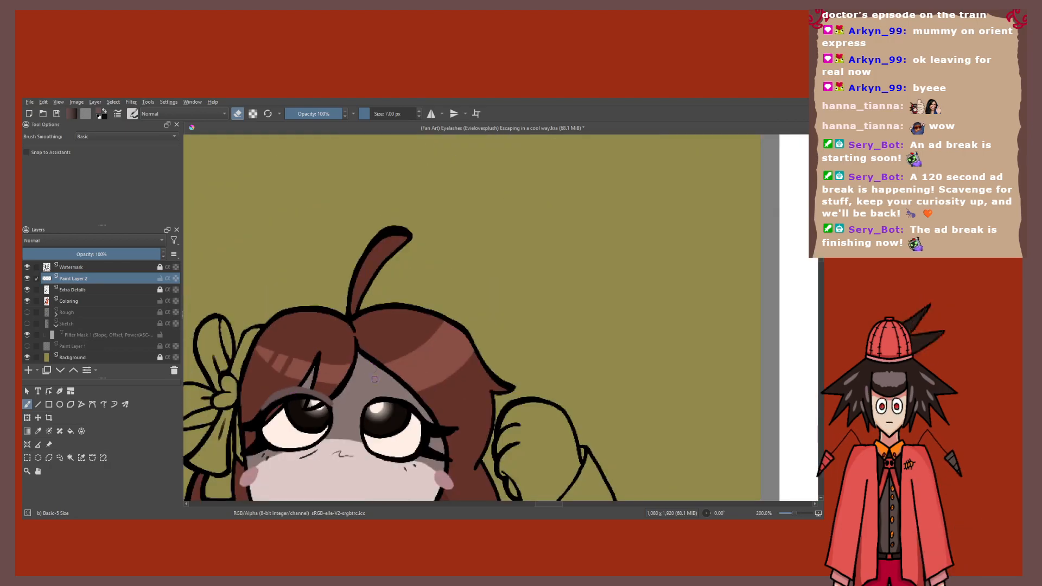
{"action": "key", "text": "e"}
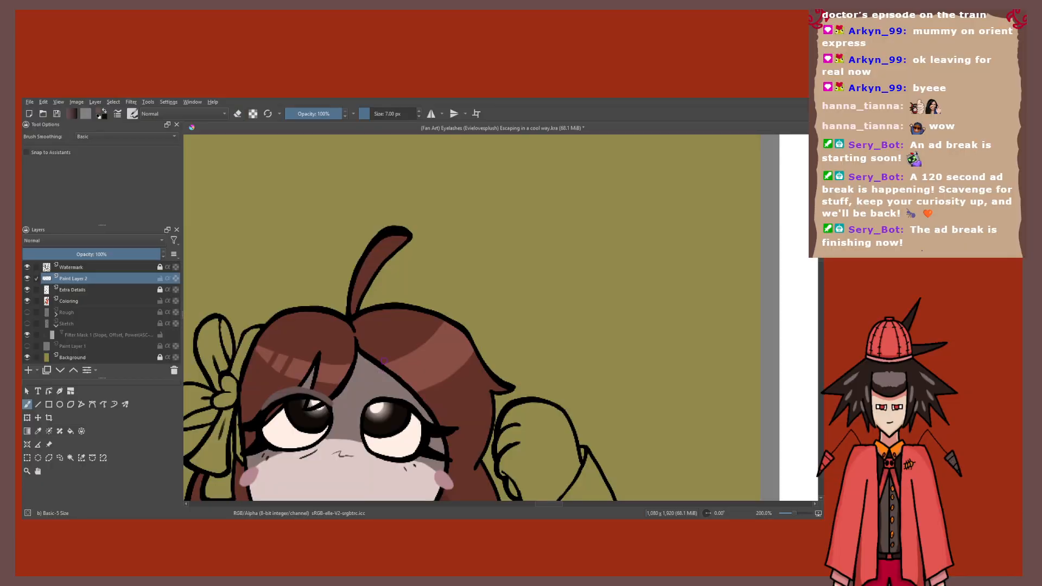
Step: Paint a matching gray-purple eyeshadow arc above the eye on the raised-fist side, running down to the outer lashes
{"action": "scroll", "coordinate": [383, 361], "scroll_direction": "up", "scroll_amount": 4}
{"action": "mouse_move", "coordinate": [326, 269]}
{"action": "left_mouse_down"}
{"action": "mouse_move", "coordinate": [399, 260]}
{"action": "mouse_move", "coordinate": [457, 275]}
{"action": "mouse_move", "coordinate": [541, 357]}
{"action": "left_mouse_up"}
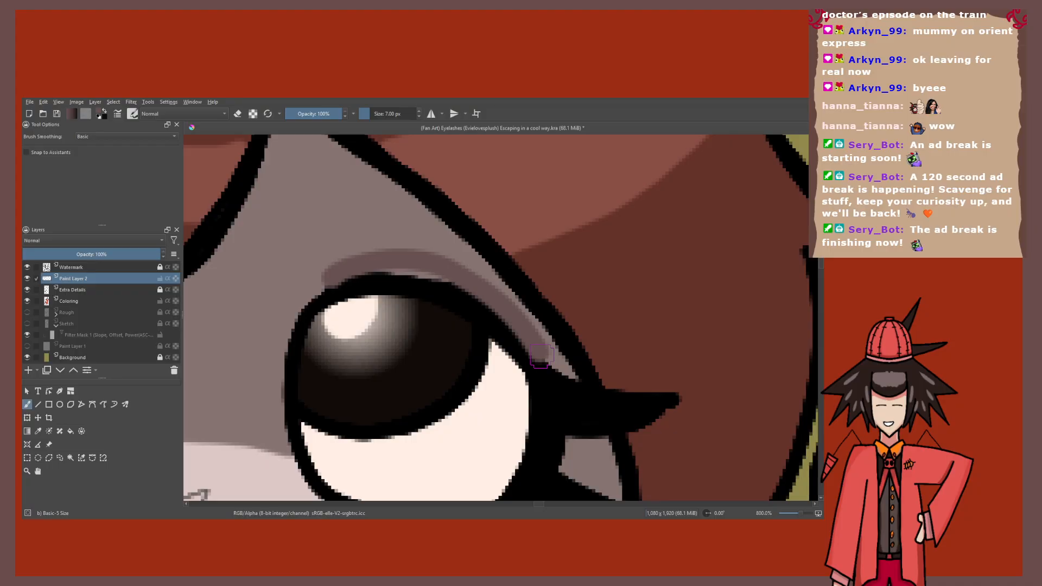
{"action": "key", "text": "ctrl+z"}
{"action": "mouse_move", "coordinate": [317, 282]}
{"action": "left_mouse_down"}
{"action": "mouse_move", "coordinate": [394, 264]}
{"action": "mouse_move", "coordinate": [508, 303]}
{"action": "left_mouse_up"}
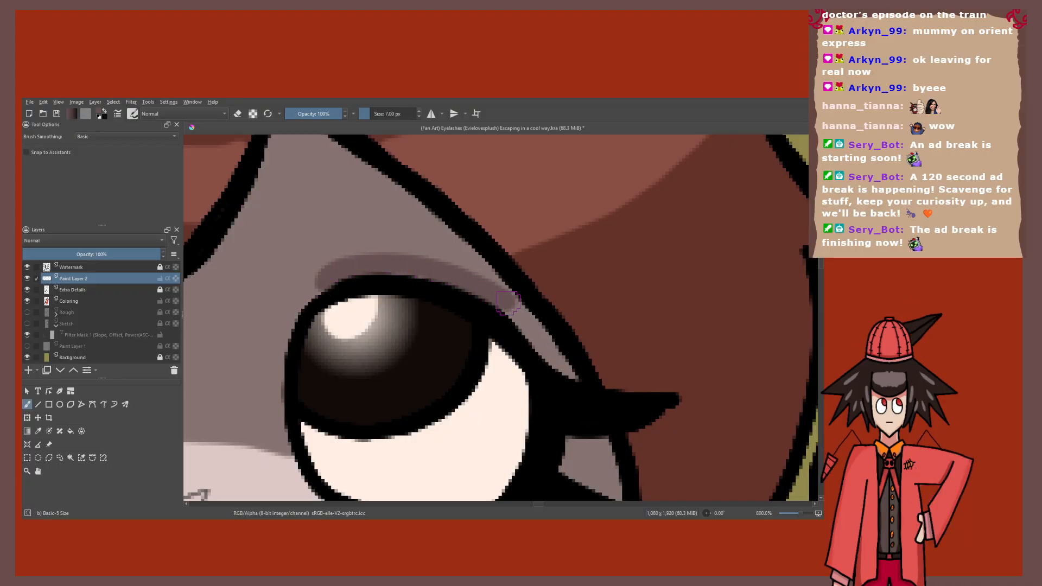
{"action": "key", "text": "ctrl+z"}
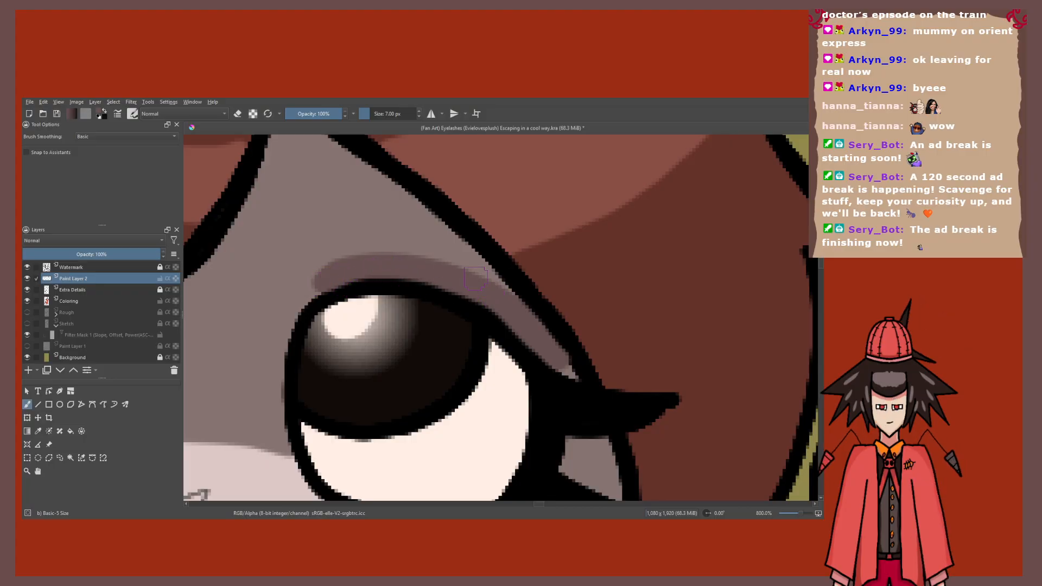
{"action": "scroll", "coordinate": [476, 278], "scroll_direction": "down", "scroll_amount": 8}
{"action": "scroll", "coordinate": [628, 239], "scroll_direction": "up", "scroll_amount": 4}
{"action": "left_click_drag", "start_coordinate": [627, 239], "coordinate": [773, 153]}
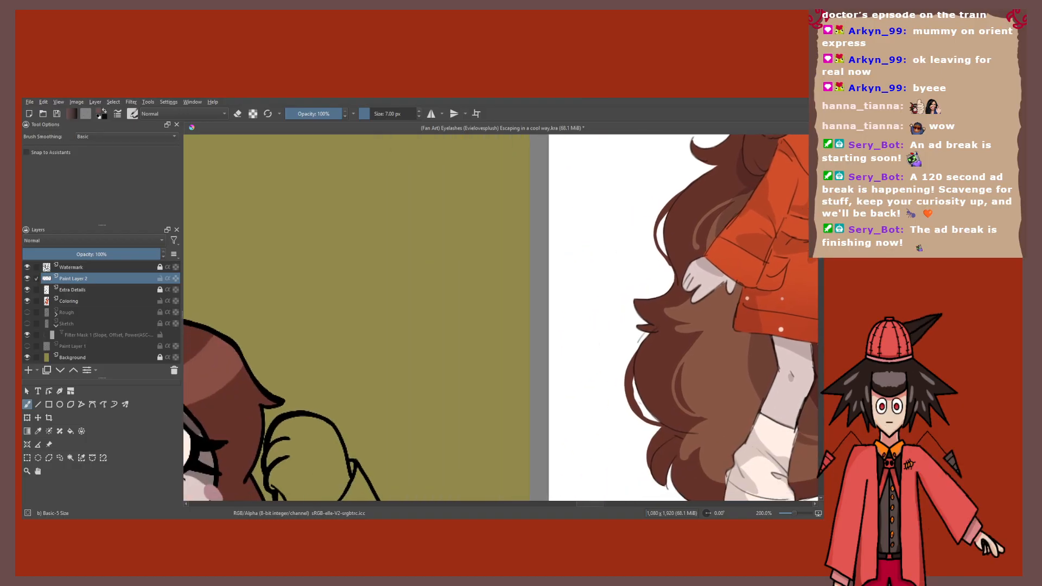
{"action": "left_click_drag", "start_coordinate": [412, 379], "coordinate": [633, 237]}
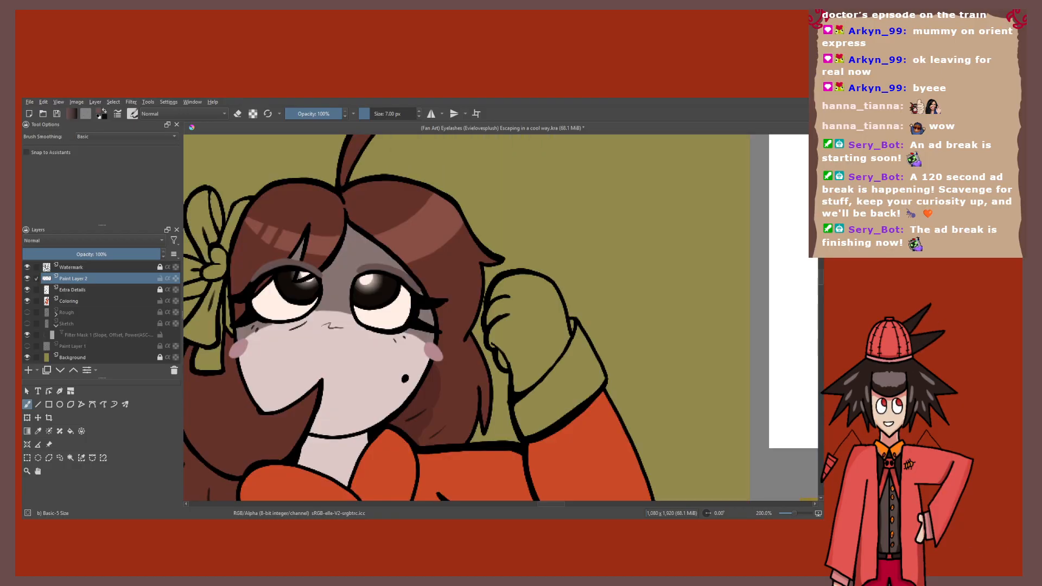
{"action": "scroll", "coordinate": [379, 289], "scroll_direction": "up", "scroll_amount": 3}
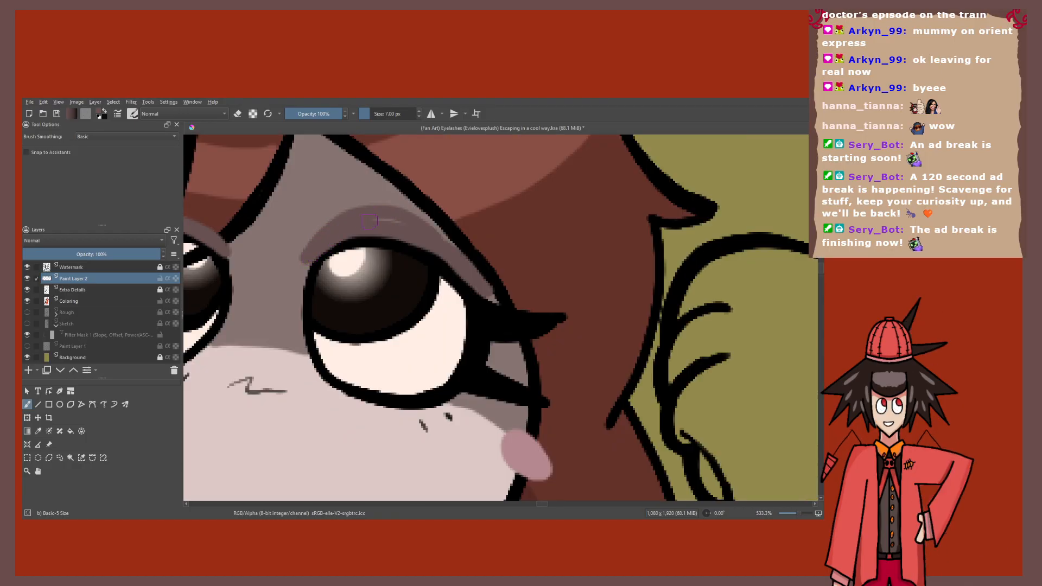
Step: Erase the eyeshadow spill along the hair outline and outer lid of the eye on the raised-fist side
{"action": "key", "text": "e"}
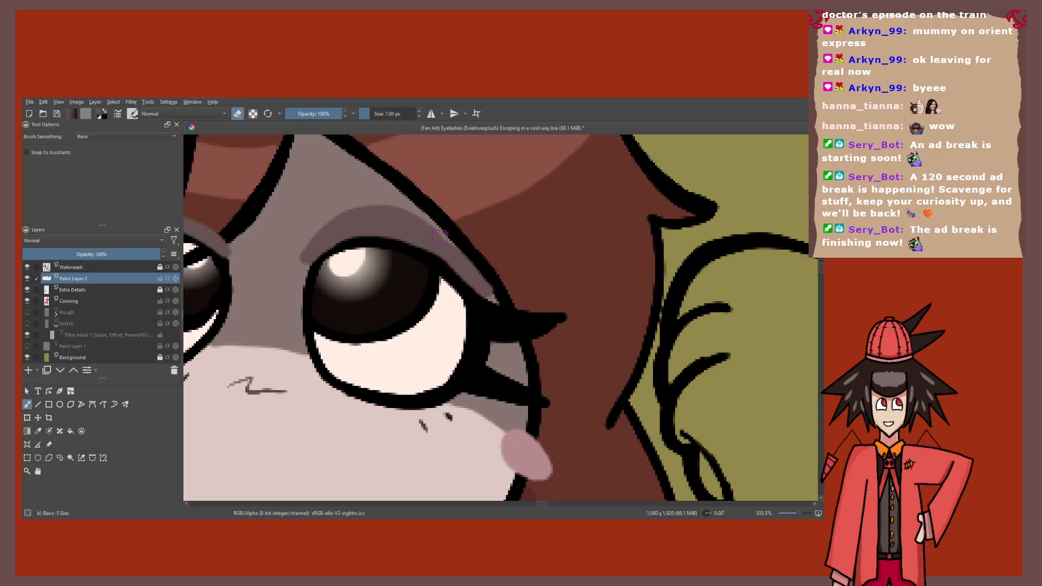
{"action": "scroll", "coordinate": [440, 237], "scroll_direction": "up", "scroll_amount": 2}
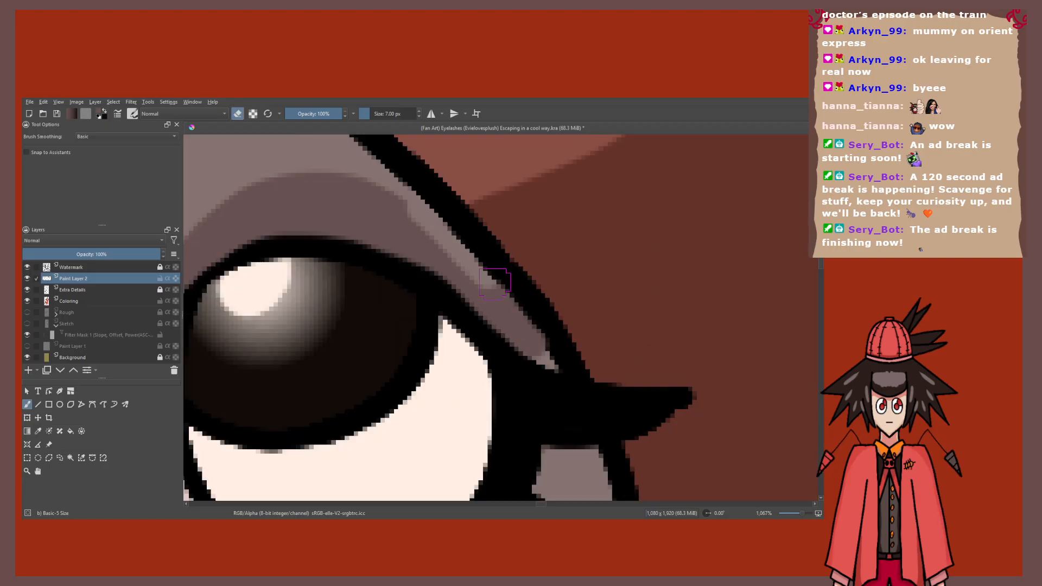
{"action": "left_click_drag", "start_coordinate": [495, 283], "coordinate": [551, 350]}
{"action": "left_click_drag", "start_coordinate": [466, 304], "coordinate": [603, 311]}
{"action": "left_click_drag", "start_coordinate": [393, 184], "coordinate": [302, 290]}
{"action": "scroll", "coordinate": [348, 270], "scroll_direction": "down", "scroll_amount": 7}
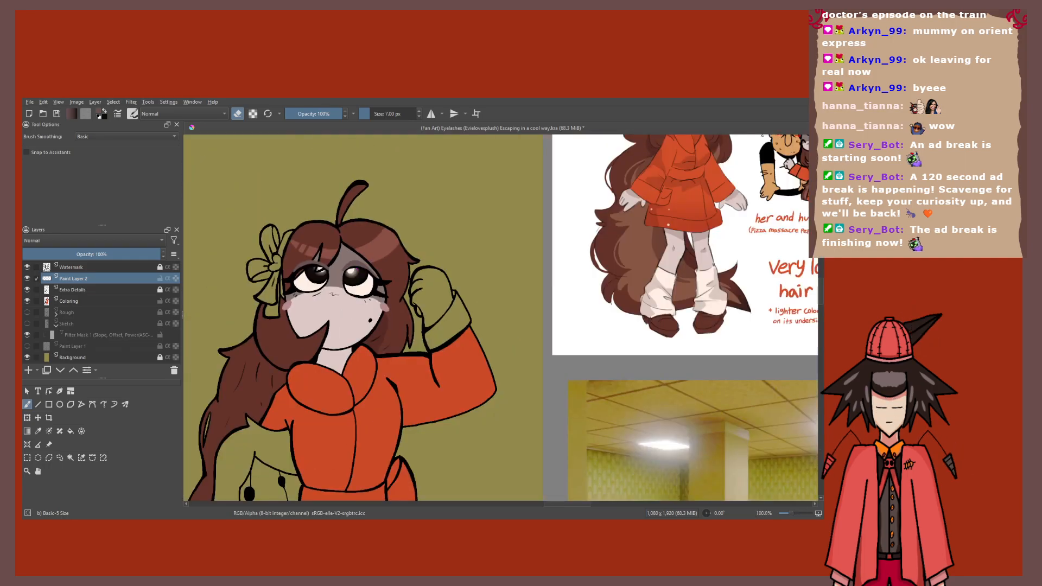
Step: Clean the eyeshadow off the upper eye outline on the raised-fist side and repaint it near the inner corner
{"action": "scroll", "coordinate": [312, 264], "scroll_direction": "up", "scroll_amount": 6}
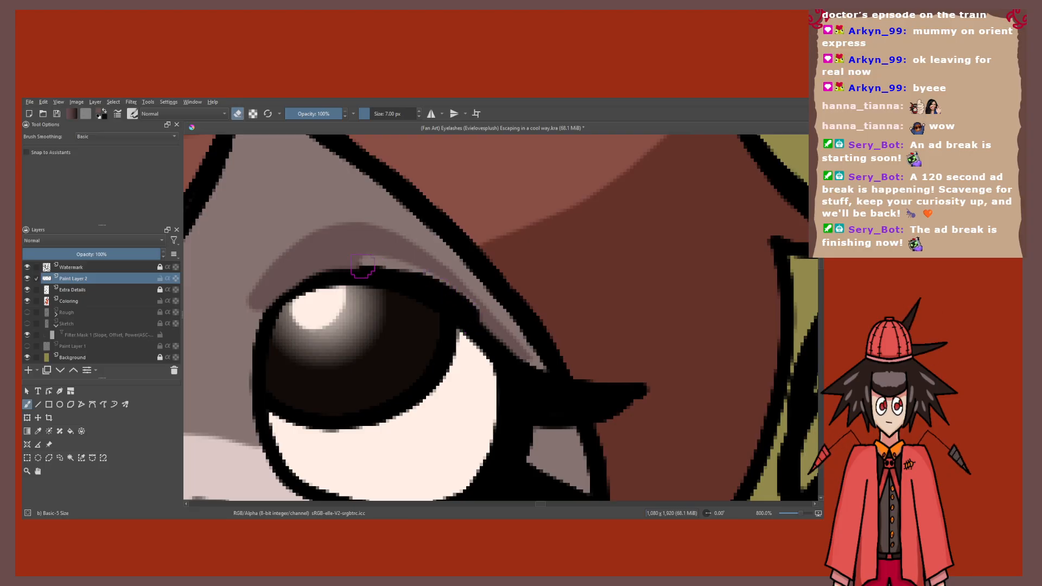
{"action": "left_click_drag", "start_coordinate": [363, 266], "coordinate": [319, 277]}
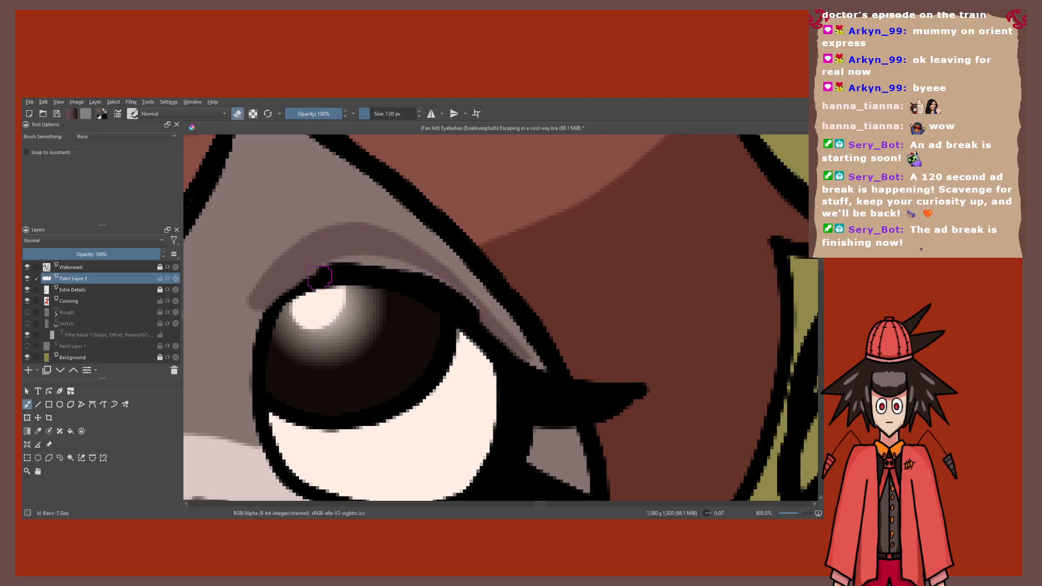
{"action": "key", "text": "e"}
{"action": "mouse_move", "coordinate": [326, 268]}
{"action": "left_mouse_down"}
{"action": "mouse_move", "coordinate": [437, 278]}
{"action": "mouse_move", "coordinate": [493, 321]}
{"action": "mouse_move", "coordinate": [459, 275]}
{"action": "mouse_move", "coordinate": [372, 218]}
{"action": "mouse_move", "coordinate": [312, 292]}
{"action": "left_mouse_up"}
{"action": "key", "text": "e"}
{"action": "key", "text": "minus"}
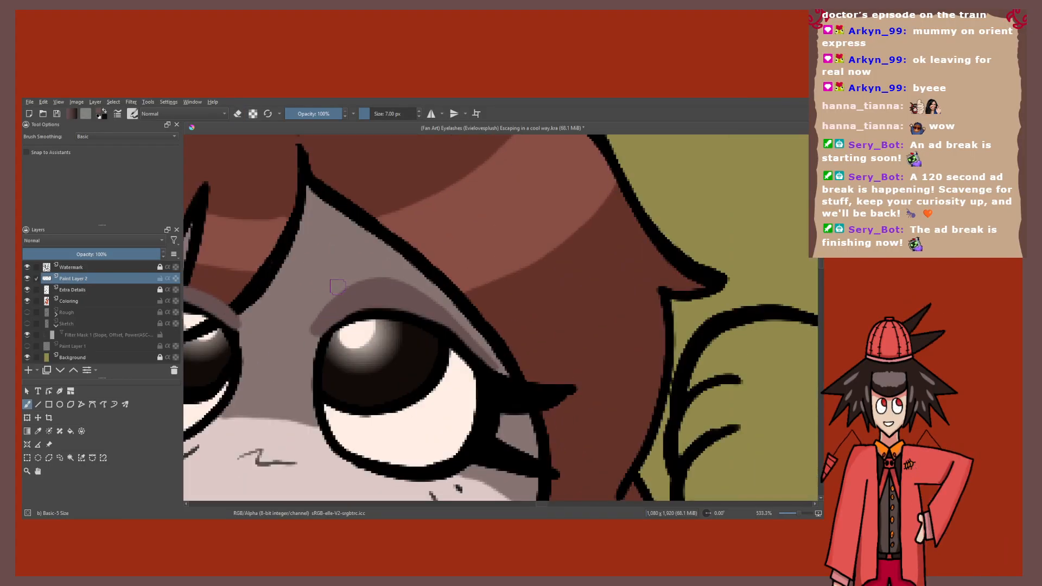
Step: Review the eyeshadow on the whole figure against the character reference sheet and the other reference images
{"action": "scroll", "coordinate": [337, 287], "scroll_direction": "down", "scroll_amount": 6}
{"action": "key", "text": "e"}
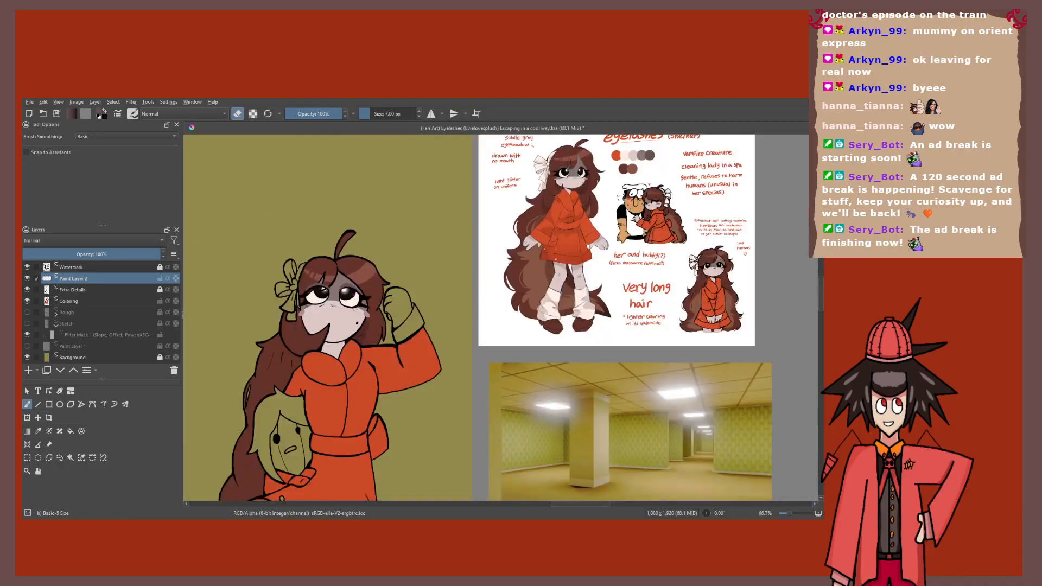
{"action": "key", "text": "e"}
{"action": "key", "text": "minus"}
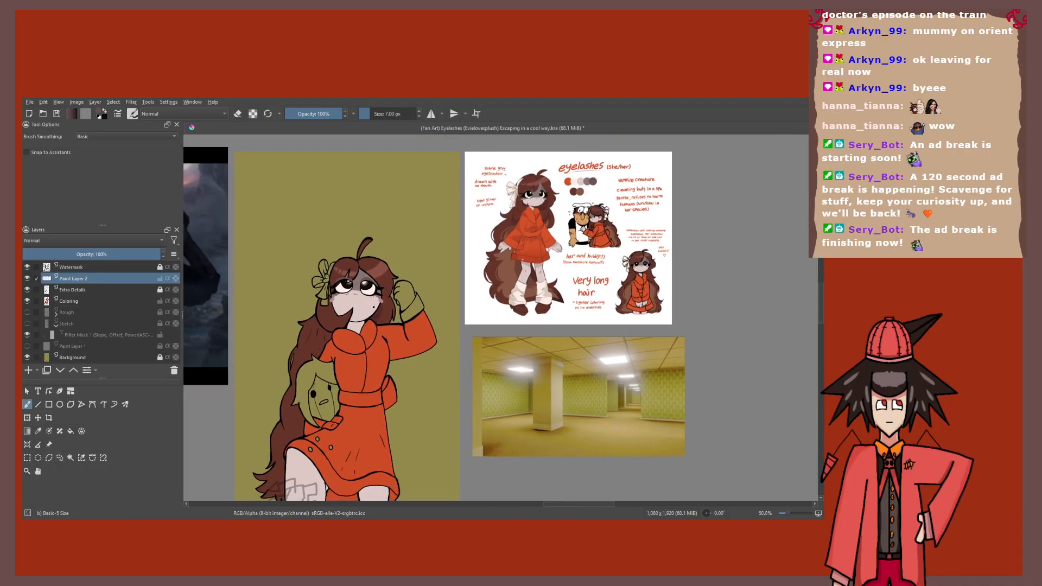
{"action": "key", "text": "minus"}
{"action": "key", "text": "minus"}
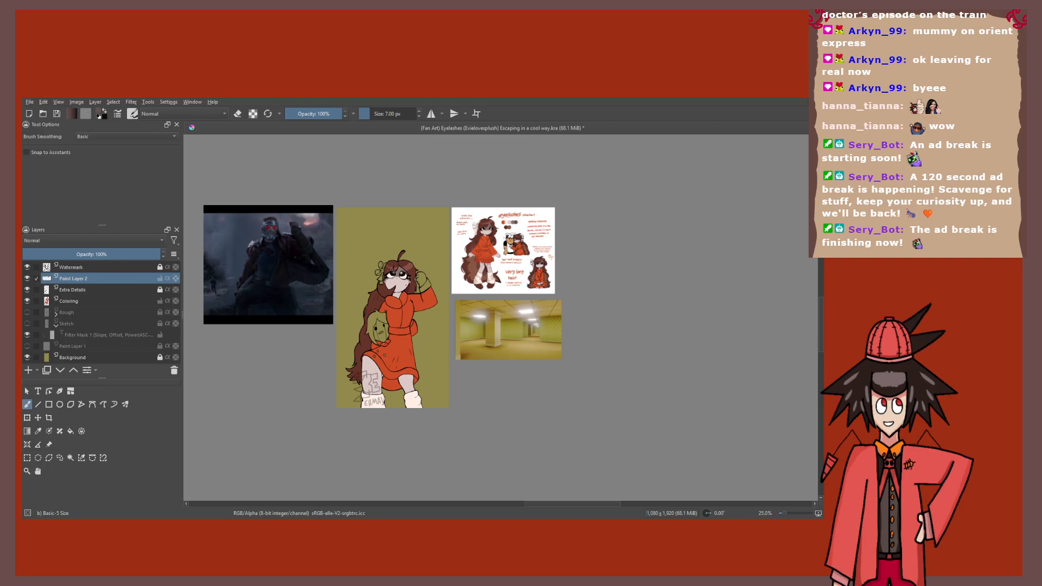
{"action": "key", "text": "plus"}
{"action": "key", "text": "plus"}
{"action": "key", "text": "plus"}
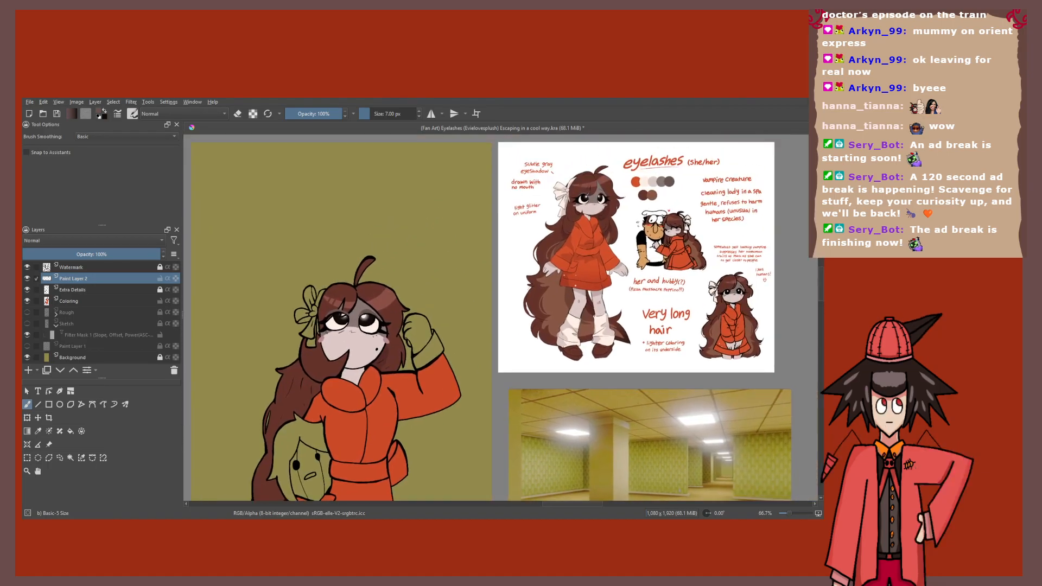
Step: Sample the cream bow color from the reference sheet, lock Paint Layer 2 and make the Coloring layer active
{"action": "key", "text": "p"}
{"action": "scroll", "coordinate": [603, 193], "scroll_direction": "up", "scroll_amount": 4}
{"action": "left_click", "coordinate": [479, 155]}
{"action": "scroll", "coordinate": [482, 154], "scroll_direction": "down", "scroll_amount": 4}
{"action": "left_click_drag", "start_coordinate": [401, 304], "coordinate": [483, 260]}
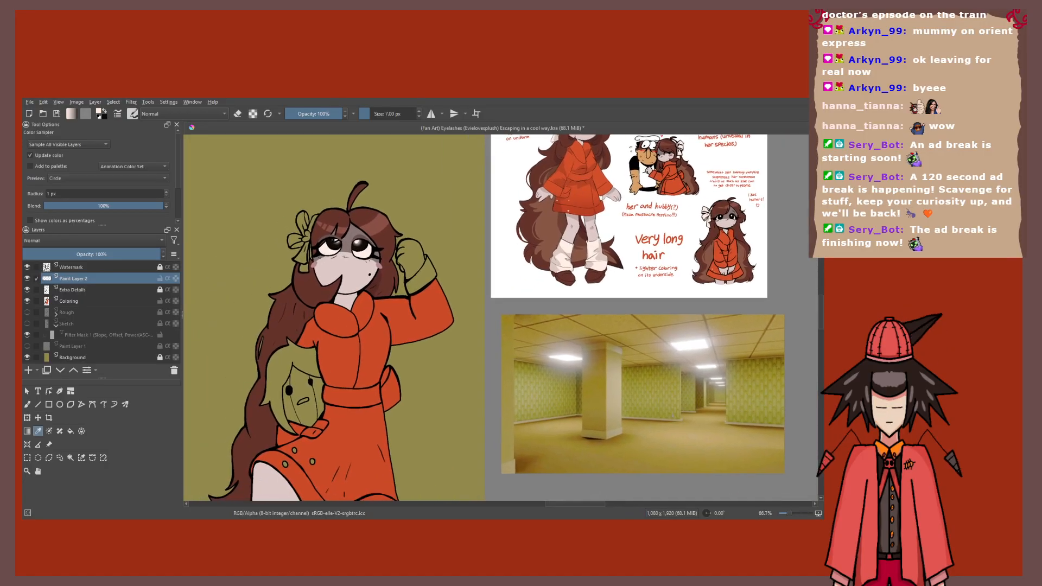
{"action": "left_click", "coordinate": [160, 278]}
{"action": "left_click", "coordinate": [69, 302]}
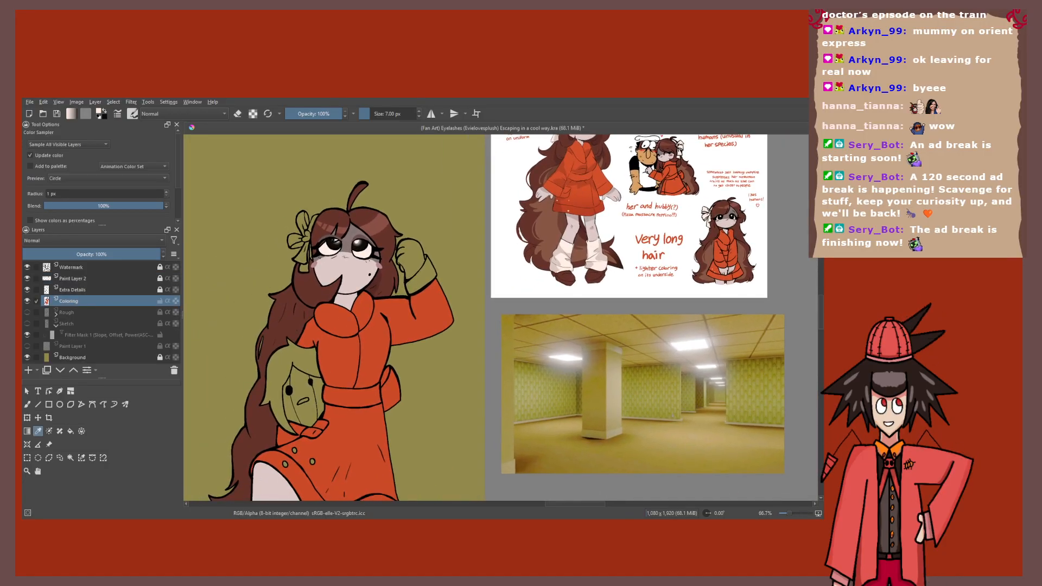
Step: Fill the loops, knot and hanging tails of the hair bow with the cream color
{"action": "scroll", "coordinate": [271, 266], "scroll_direction": "up", "scroll_amount": 3}
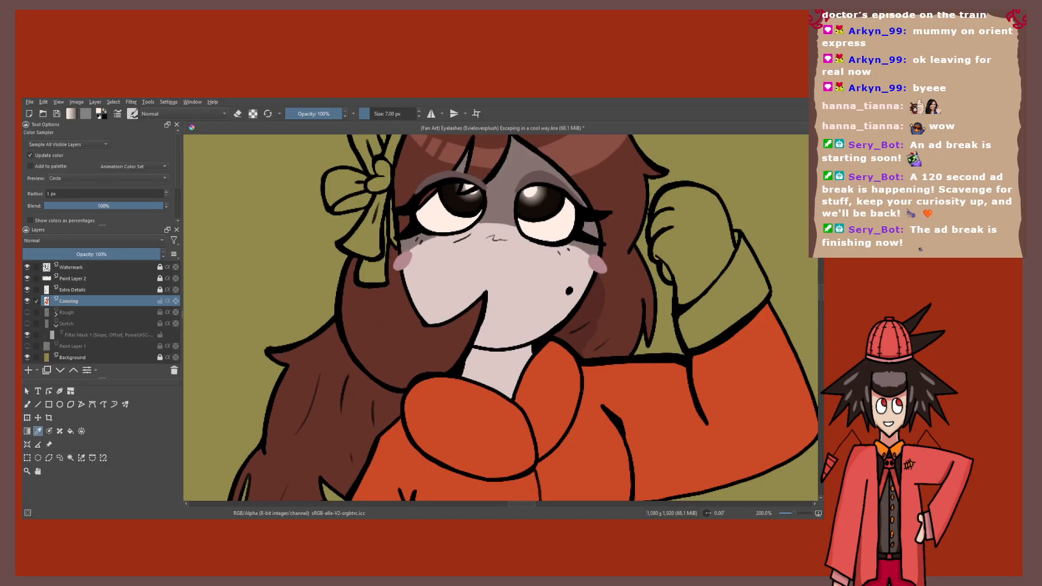
{"action": "key", "text": "f"}
{"action": "scroll", "coordinate": [395, 217], "scroll_direction": "up", "scroll_amount": 3}
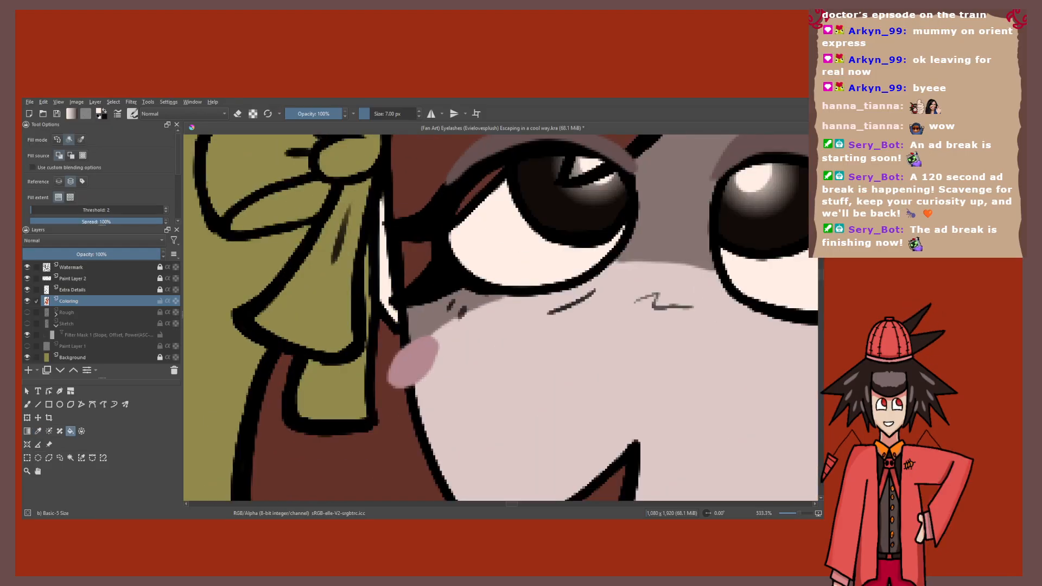
{"action": "left_click", "coordinate": [312, 282]}
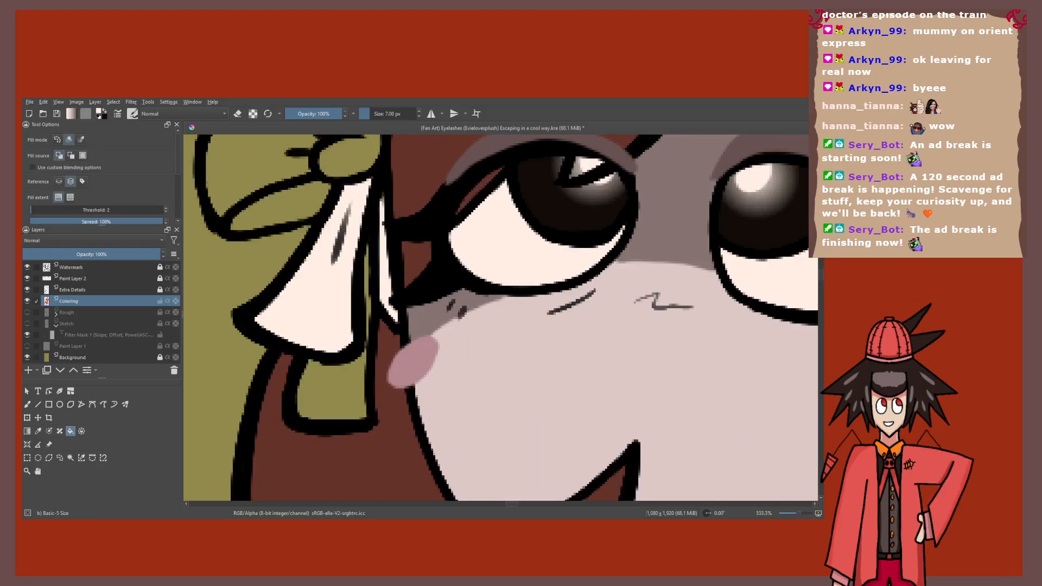
{"action": "scroll", "coordinate": [281, 277], "scroll_direction": "down", "scroll_amount": 2}
{"action": "left_click_drag", "start_coordinate": [281, 277], "coordinate": [276, 352]}
{"action": "left_click", "coordinate": [308, 209]}
{"action": "left_click", "coordinate": [260, 295]}
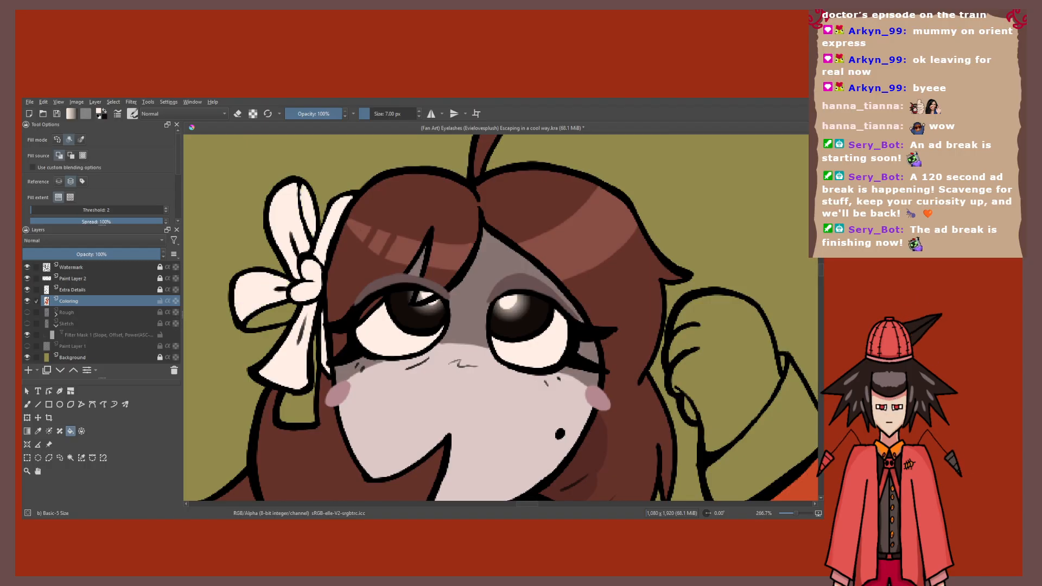
{"action": "left_click", "coordinate": [271, 317]}
{"action": "left_click", "coordinate": [295, 404]}
Step: Paint over the leftover olive sliver beside the bow's hanging tail with a larger brush
{"action": "scroll", "coordinate": [303, 298], "scroll_direction": "up", "scroll_amount": 3}
{"action": "key", "text": "b"}
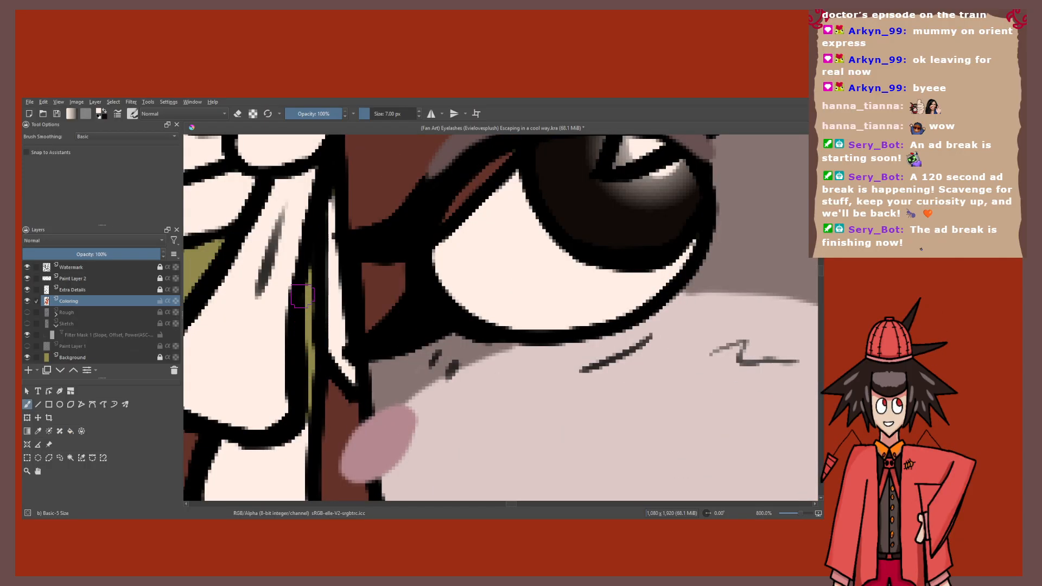
{"action": "key", "text": "bracketright"}
{"action": "key", "text": "bracketright"}
{"action": "key", "text": "bracketright"}
{"action": "left_click_drag", "start_coordinate": [308, 272], "coordinate": [305, 434]}
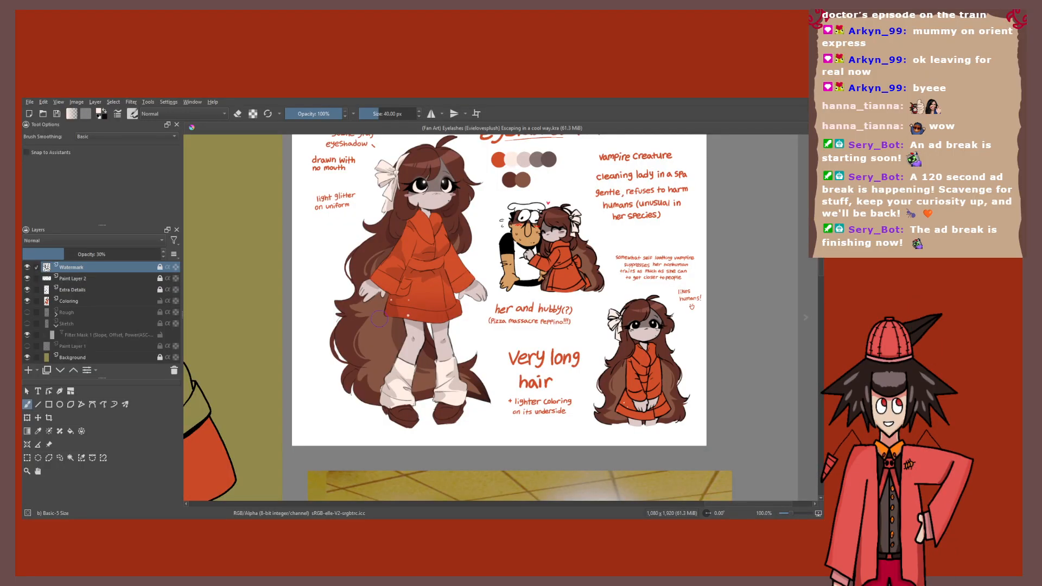
Step: Study the hair shading on the reference sheet, sample its dark brown and make the Coloring layer active
{"action": "left_click_drag", "start_coordinate": [379, 318], "coordinate": [407, 346]}
{"action": "scroll", "coordinate": [347, 247], "scroll_direction": "up", "scroll_amount": 4}
{"action": "scroll", "coordinate": [430, 253], "scroll_direction": "down", "scroll_amount": 3}
{"action": "left_click_drag", "start_coordinate": [431, 253], "coordinate": [432, 205]}
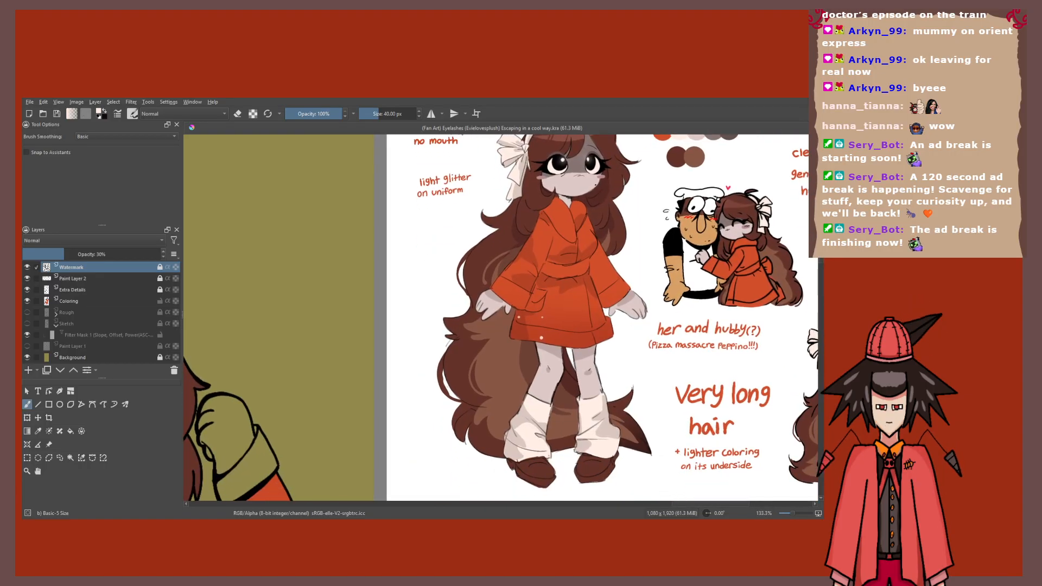
{"action": "mouse_move", "coordinate": [542, 260]}
{"action": "left_mouse_down"}
{"action": "mouse_move", "coordinate": [583, 279]}
{"action": "mouse_move", "coordinate": [529, 282]}
{"action": "left_mouse_up"}
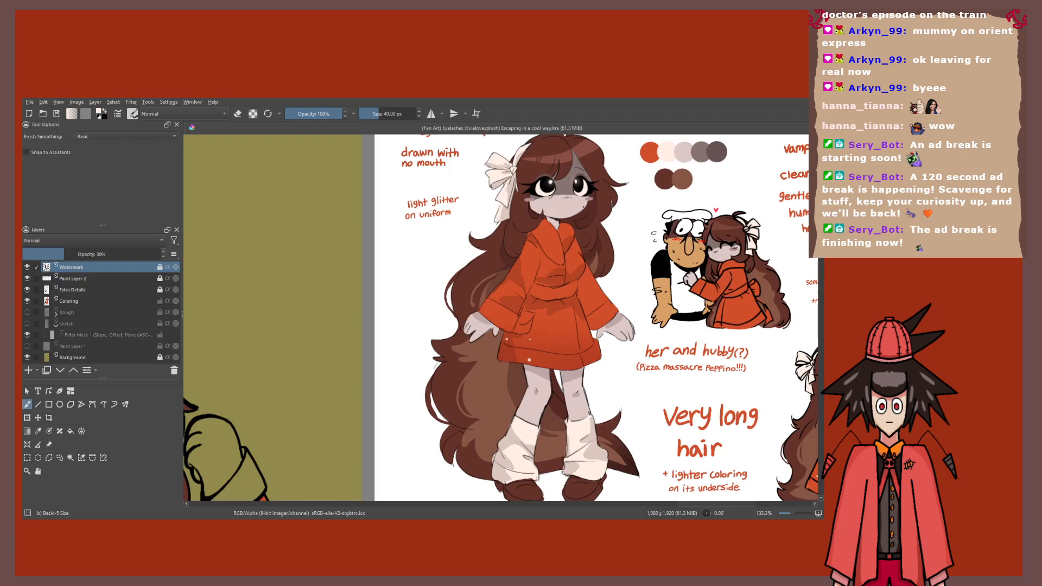
{"action": "scroll", "coordinate": [539, 249], "scroll_direction": "up", "scroll_amount": 2}
{"action": "scroll", "coordinate": [537, 260], "scroll_direction": "down", "scroll_amount": 4}
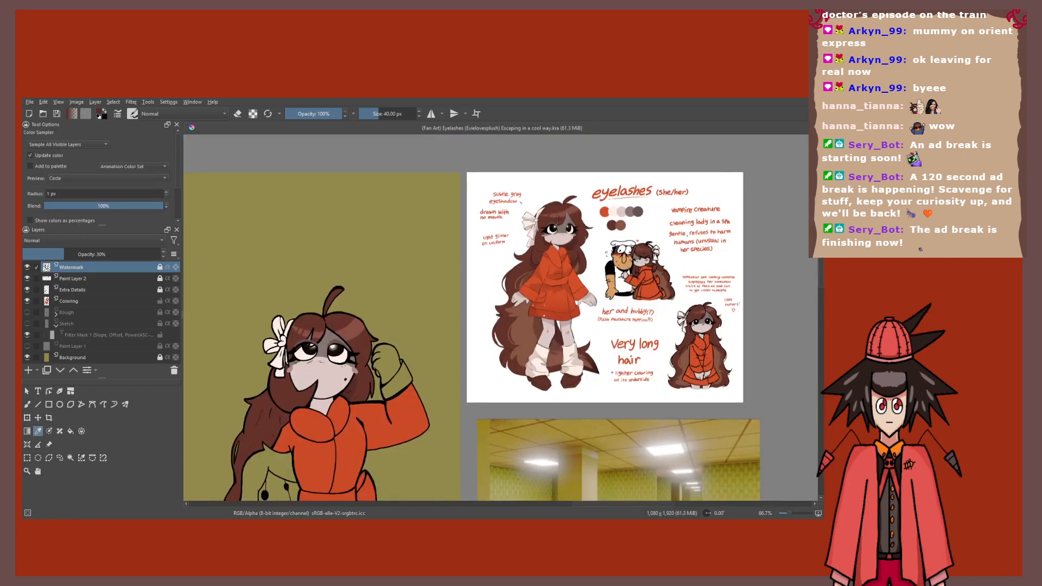
{"action": "left_click_drag", "start_coordinate": [505, 358], "coordinate": [597, 228]}
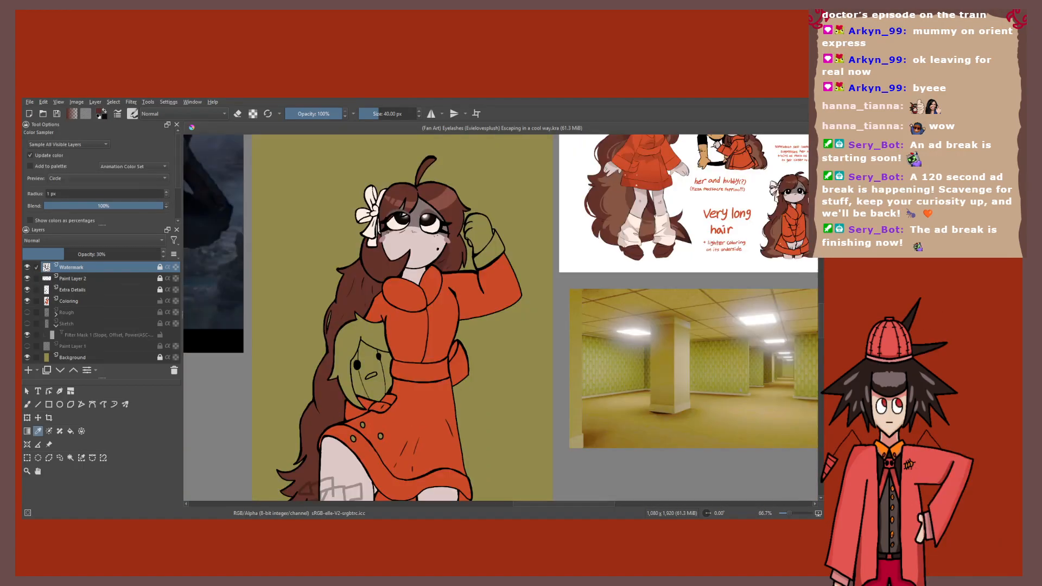
{"action": "key", "text": "b"}
{"action": "left_click", "coordinate": [69, 301]}
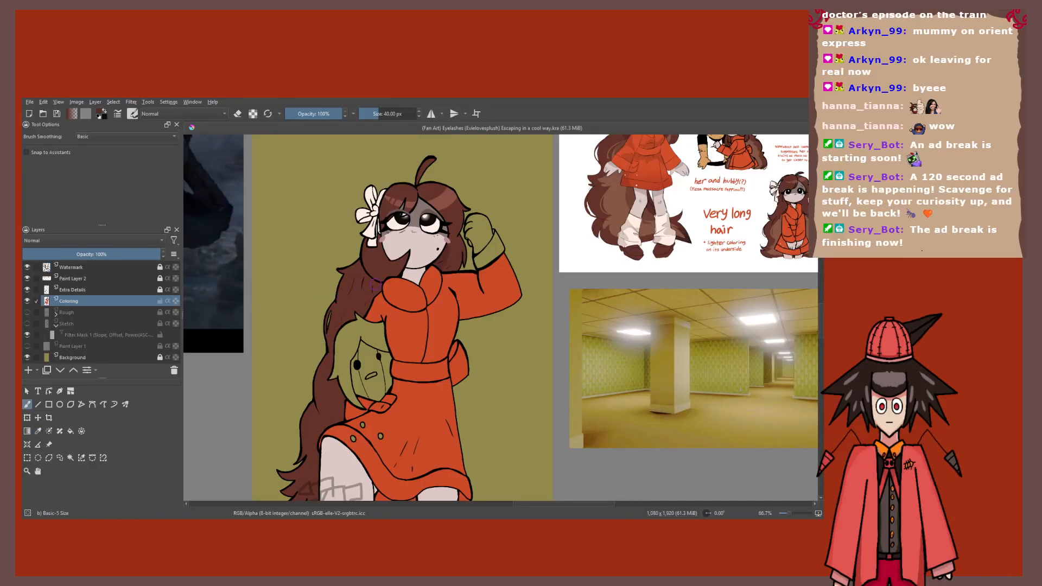
Step: Paint a dark brown shadow on the long hair beside the coat collar with a 32 px brush
{"action": "scroll", "coordinate": [374, 283], "scroll_direction": "up", "scroll_amount": 3}
{"action": "key", "text": "bracketleft"}
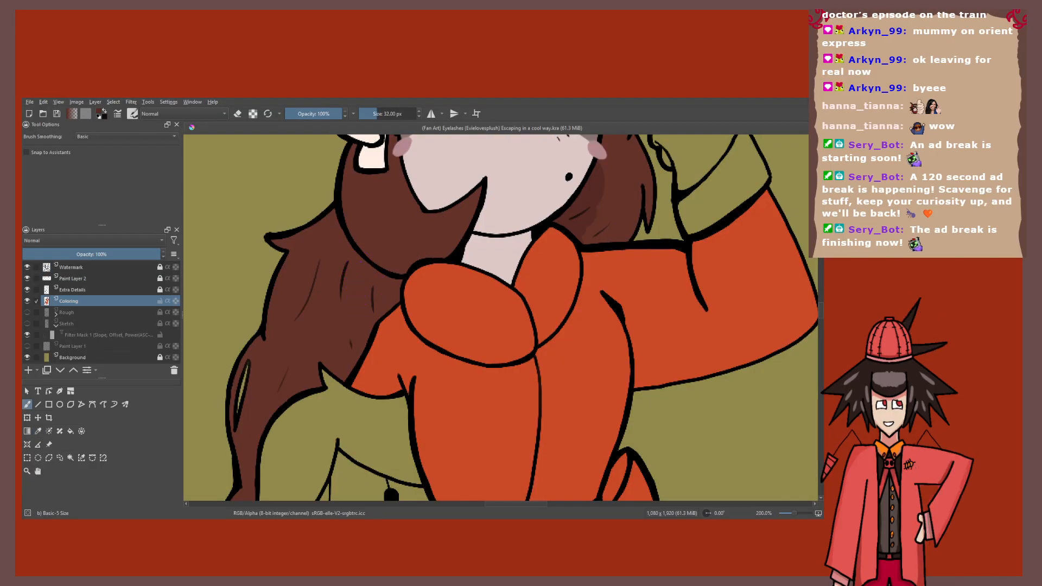
{"action": "left_click_drag", "start_coordinate": [359, 262], "coordinate": [355, 347]}
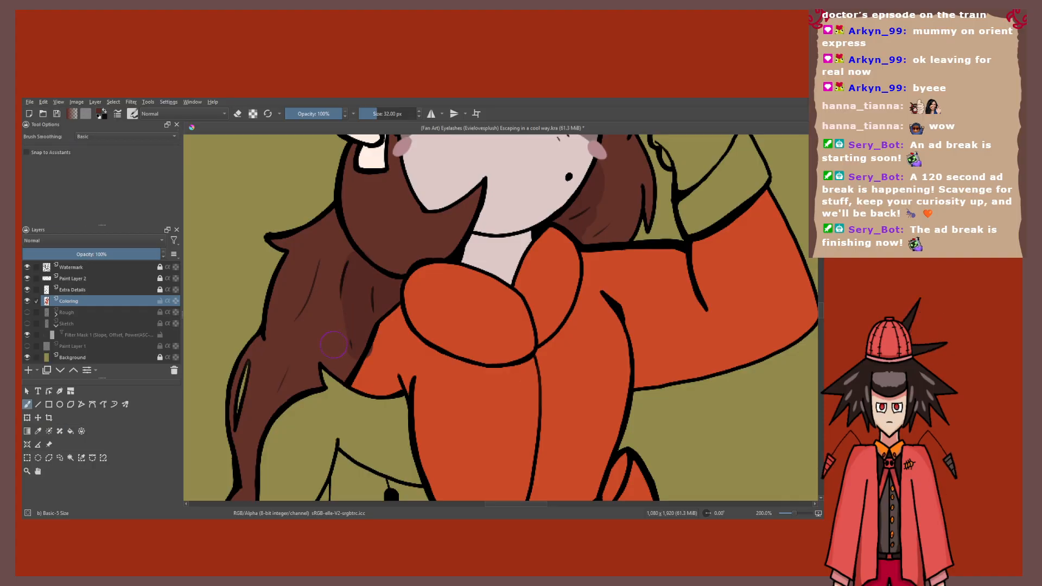
Step: Resample the dark hair shadow and refine it with a 15 px brush down to the coat shoulder
{"action": "key", "text": "bracketleft"}
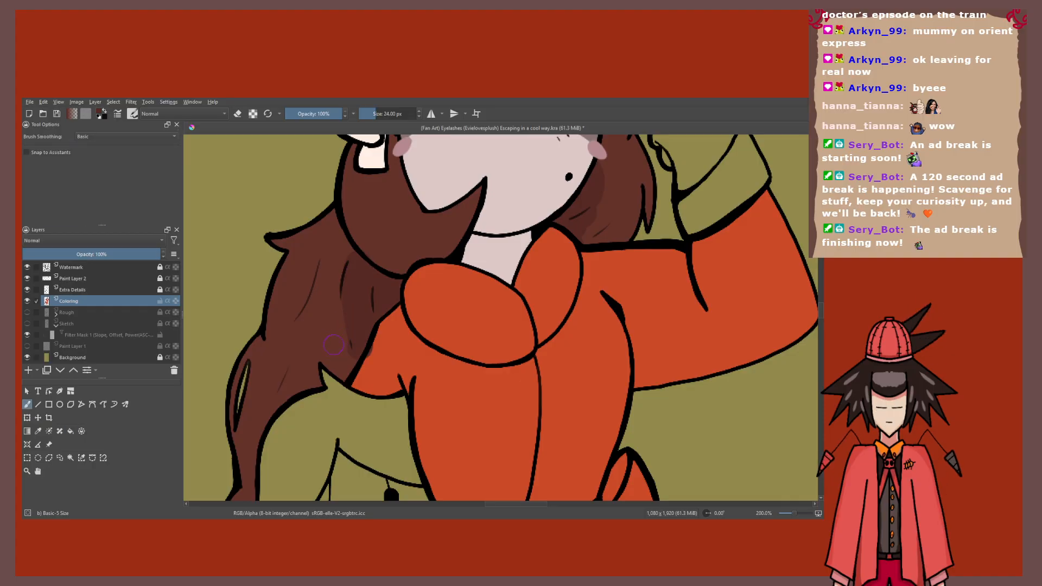
{"action": "left_click_drag", "start_coordinate": [334, 344], "coordinate": [356, 255]}
{"action": "key", "text": "f"}
{"action": "key", "text": "p"}
{"action": "left_click", "coordinate": [370, 266]}
{"action": "key", "text": "b"}
{"action": "key", "text": "bracketleft"}
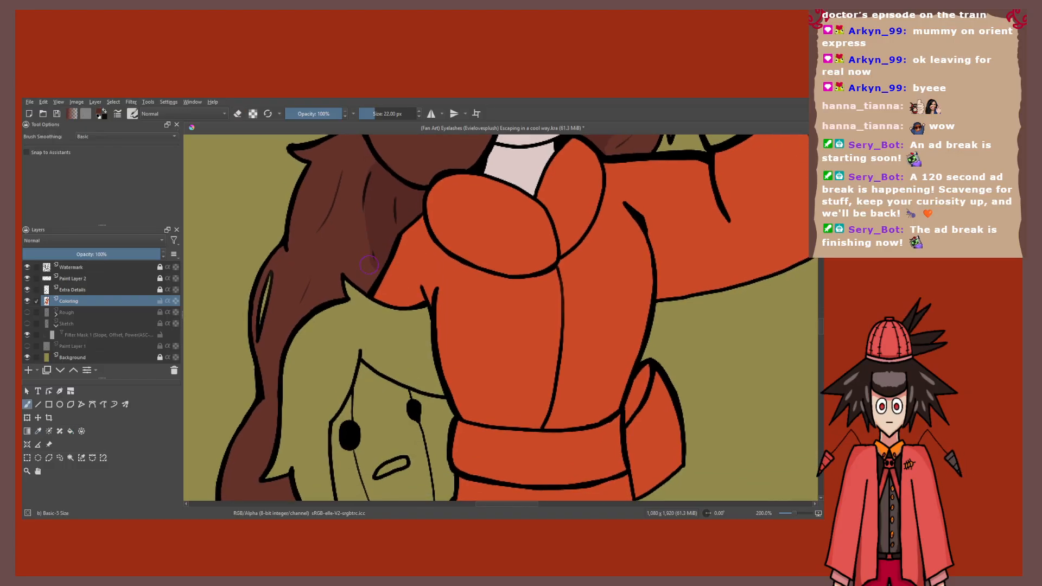
{"action": "key", "text": "bracketleft"}
{"action": "key", "text": "bracketleft"}
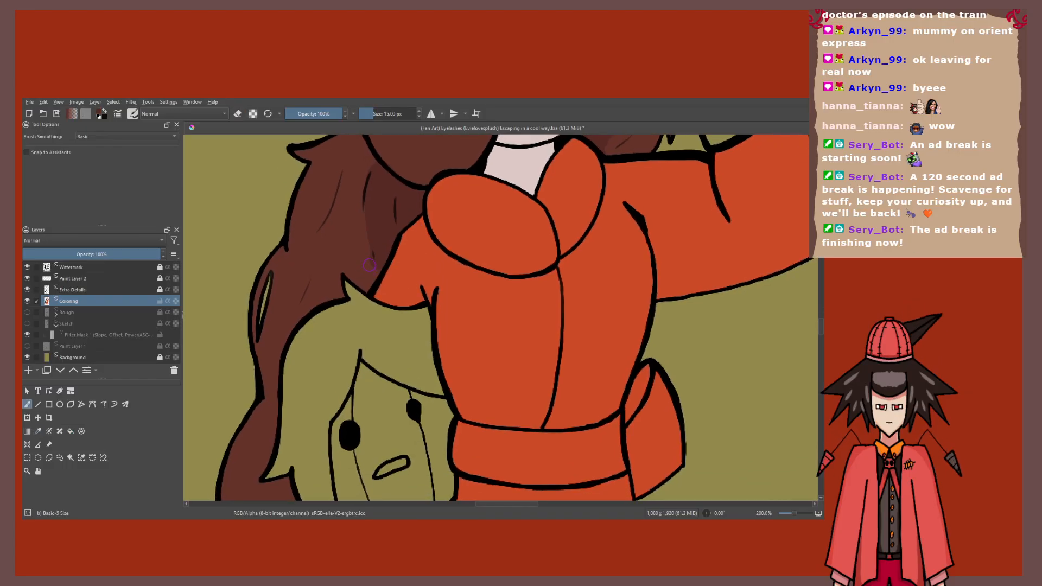
{"action": "scroll", "coordinate": [369, 266], "scroll_direction": "up", "scroll_amount": 3}
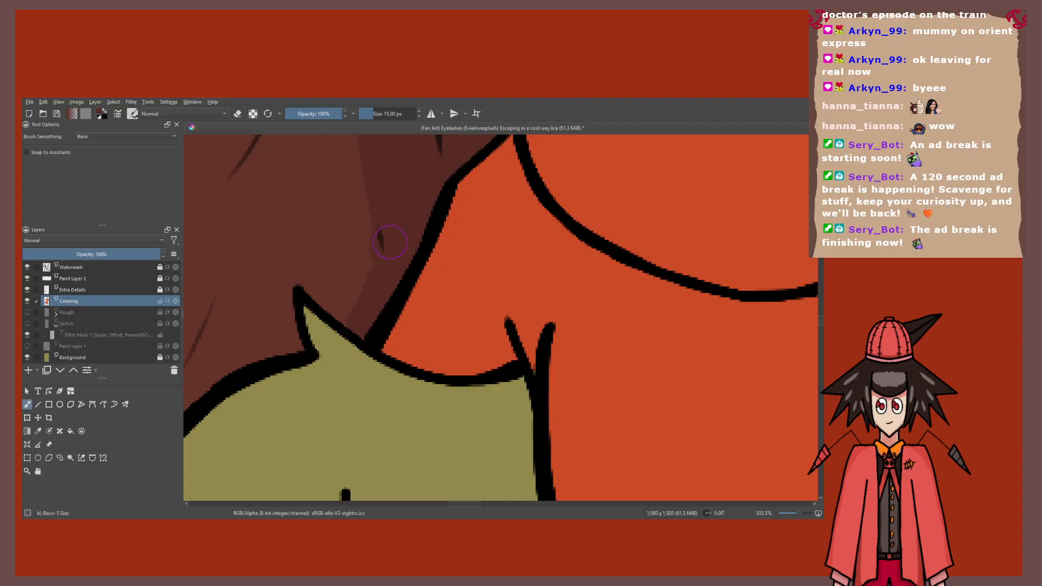
{"action": "left_click_drag", "start_coordinate": [390, 241], "coordinate": [364, 325]}
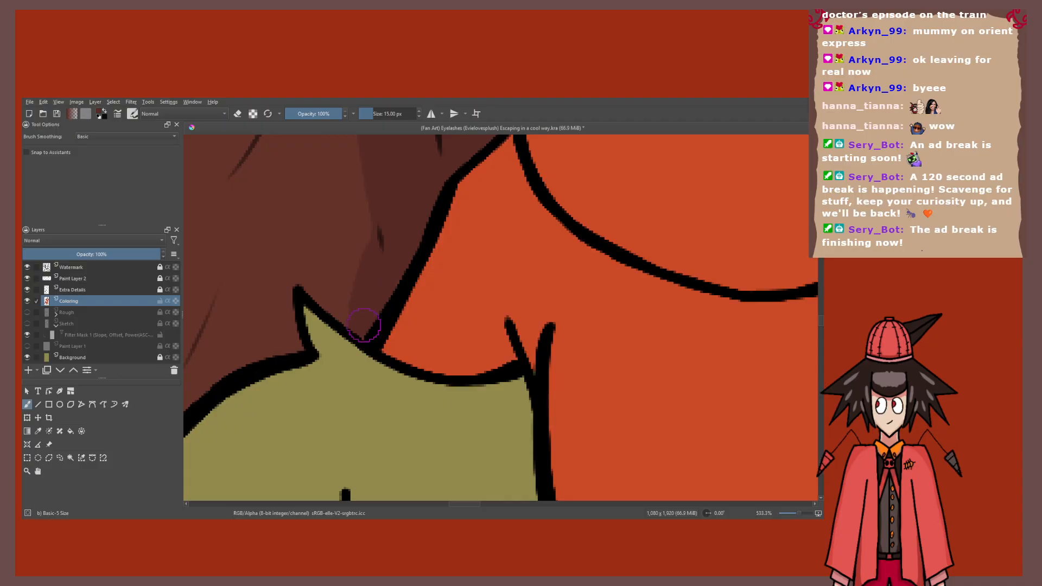
{"action": "scroll", "coordinate": [325, 319], "scroll_direction": "down", "scroll_amount": 7}
{"action": "left_click_drag", "start_coordinate": [328, 395], "coordinate": [352, 376]}
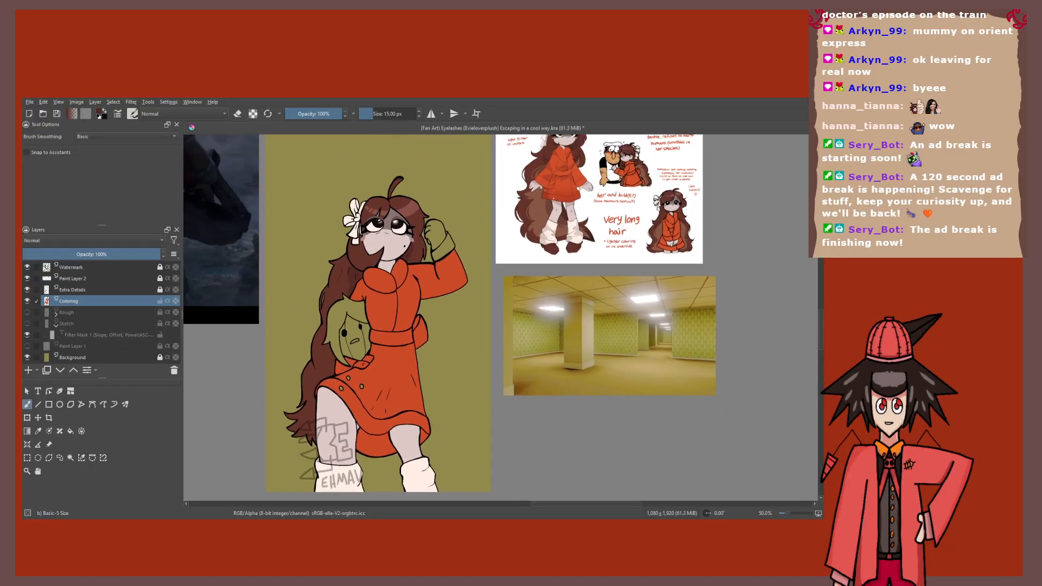
Step: Sample the lighter underside brown from the reference sheet and paint a patch on the hair behind the collar, on the raised-fist side
{"action": "scroll", "coordinate": [591, 174], "scroll_direction": "up", "scroll_amount": 3}
{"action": "key", "text": "p"}
{"action": "left_click", "coordinate": [455, 270]}
{"action": "scroll", "coordinate": [456, 270], "scroll_direction": "down", "scroll_amount": 3}
{"action": "left_click_drag", "start_coordinate": [455, 271], "coordinate": [514, 218]}
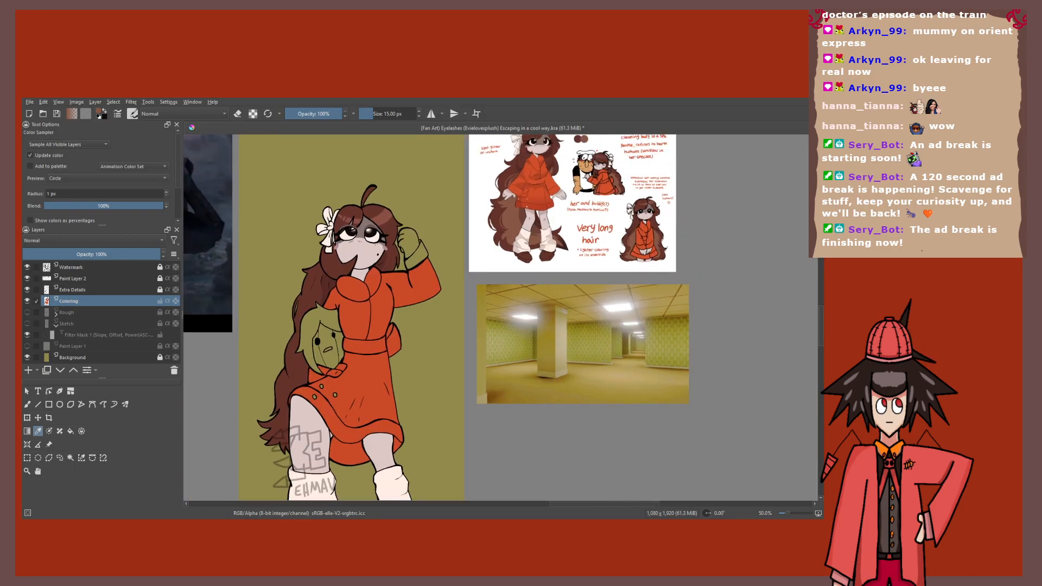
{"action": "scroll", "coordinate": [425, 282], "scroll_direction": "down", "scroll_amount": 2}
{"action": "key", "text": "b"}
{"action": "scroll", "coordinate": [424, 282], "scroll_direction": "up", "scroll_amount": 5}
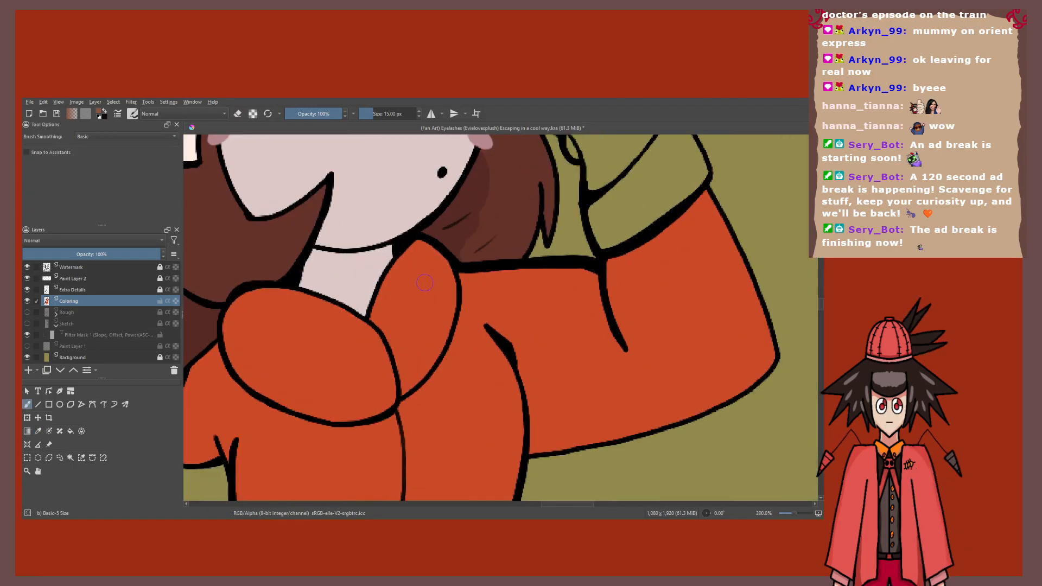
{"action": "scroll", "coordinate": [461, 246], "scroll_direction": "up", "scroll_amount": 1}
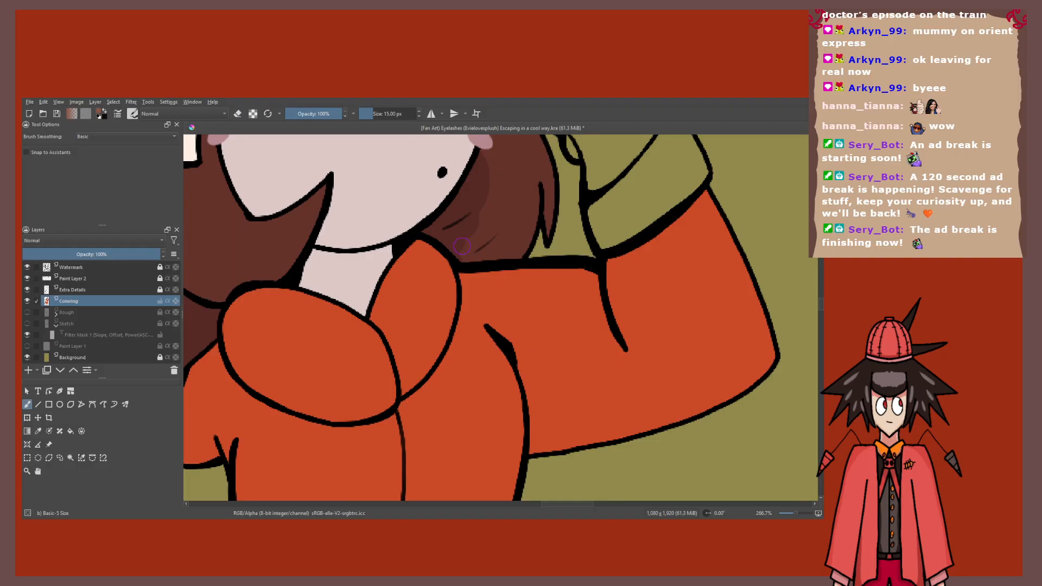
{"action": "left_click_drag", "start_coordinate": [428, 231], "coordinate": [466, 253]}
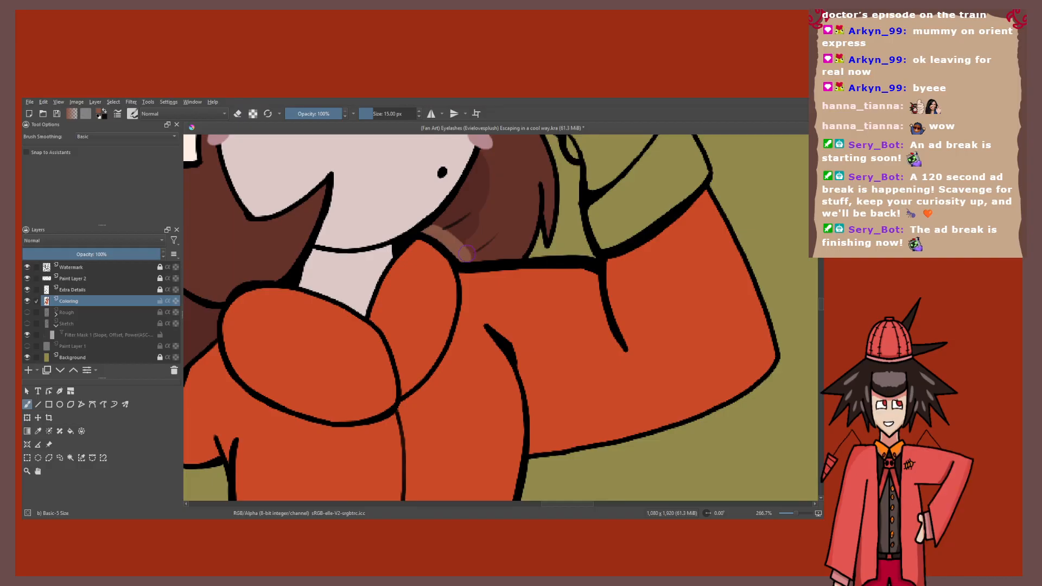
{"action": "scroll", "coordinate": [466, 253], "scroll_direction": "down", "scroll_amount": 4}
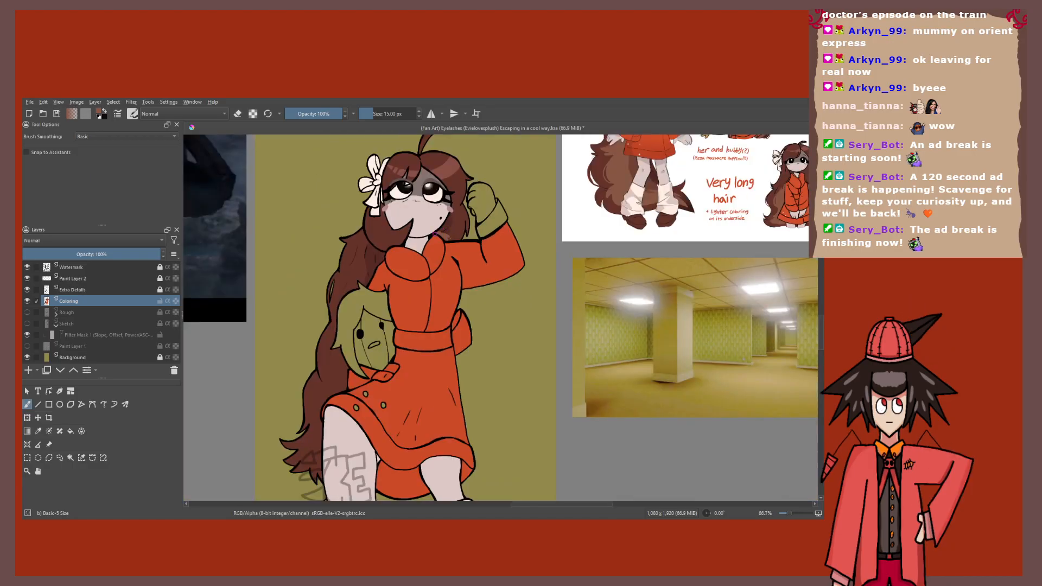
{"action": "left_click_drag", "start_coordinate": [436, 235], "coordinate": [451, 223]}
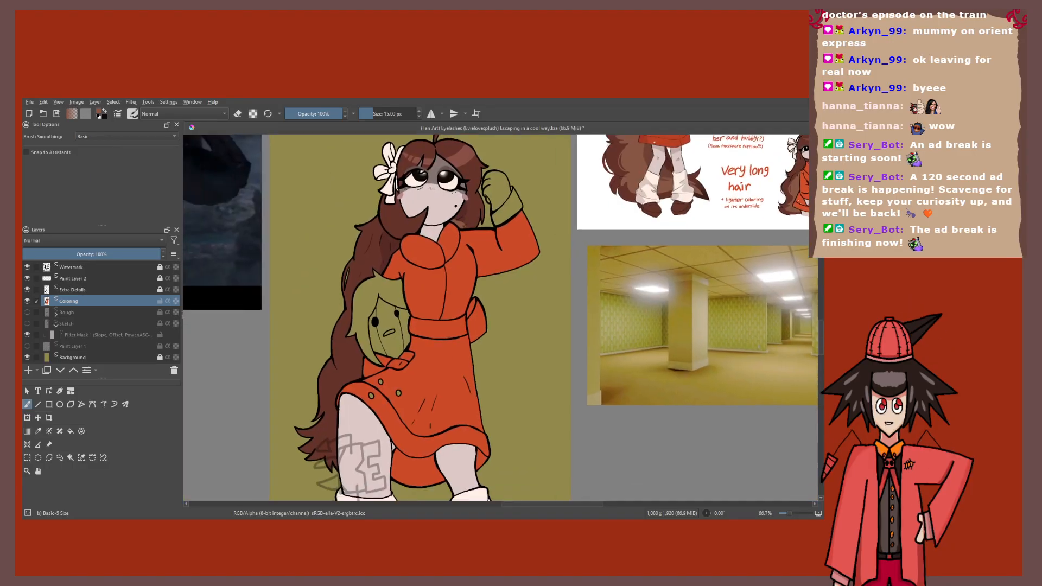
Step: Fill the dark shadow on the long hair beside the collar with the base hair brown
{"action": "scroll", "coordinate": [348, 271], "scroll_direction": "up", "scroll_amount": 3}
{"action": "key", "text": "f"}
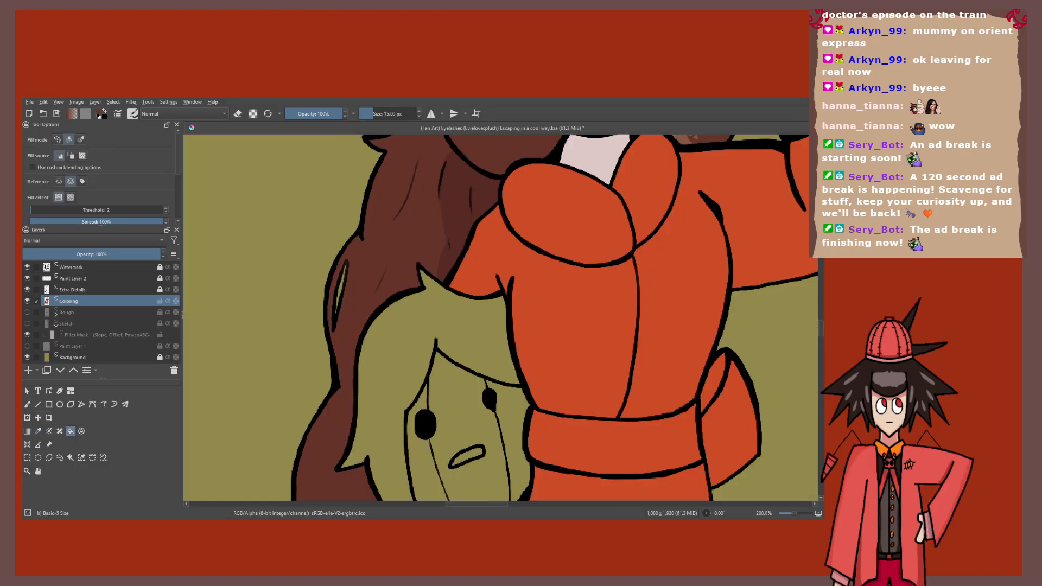
{"action": "left_click", "coordinate": [467, 217]}
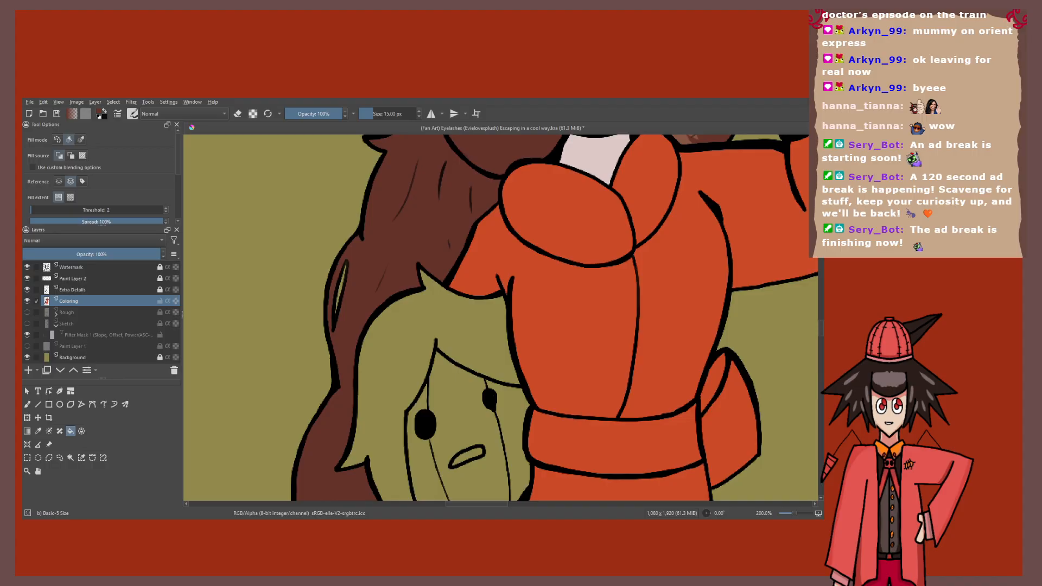
Step: Sample the lighter underside brown from the reference sheet and color the long hair beside the coat collar with a 15 px brush and fill
{"action": "key", "text": "p"}
{"action": "scroll", "coordinate": [414, 232], "scroll_direction": "down", "scroll_amount": 2}
{"action": "scroll", "coordinate": [414, 232], "scroll_direction": "down", "scroll_amount": 2}
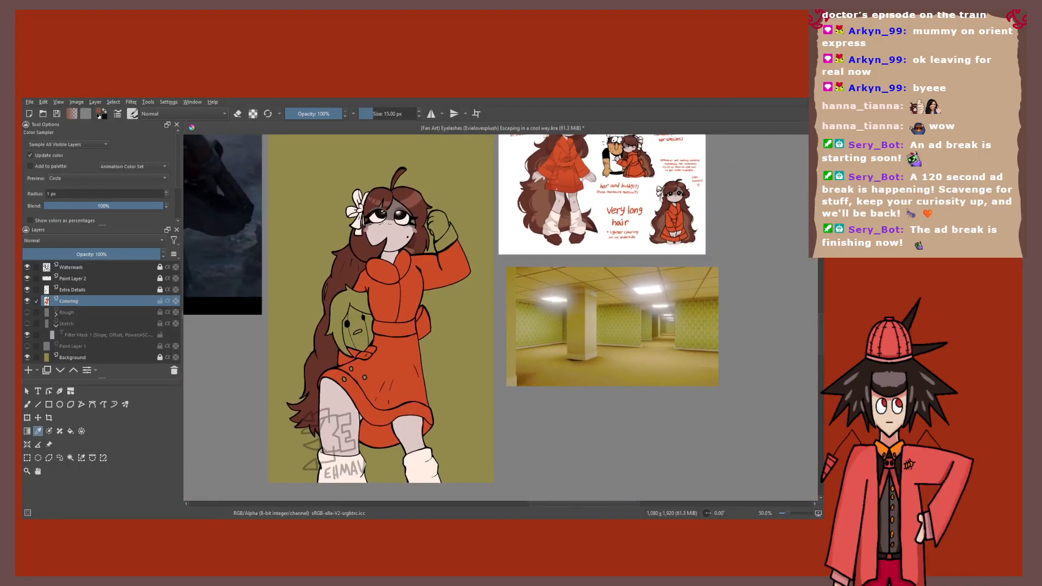
{"action": "scroll", "coordinate": [588, 163], "scroll_direction": "up", "scroll_amount": 3}
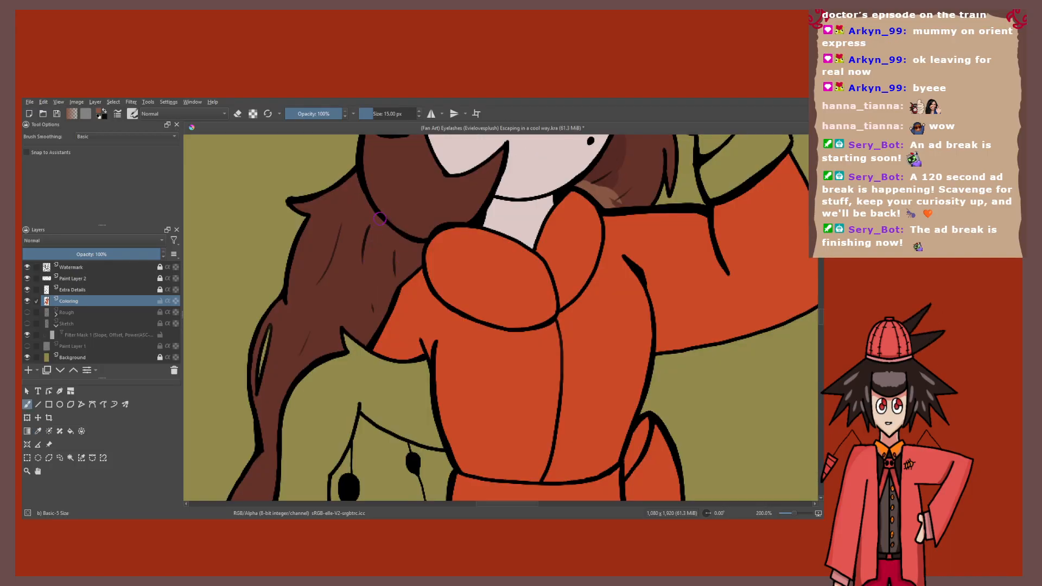
{"action": "left_click_drag", "start_coordinate": [379, 218], "coordinate": [367, 339]}
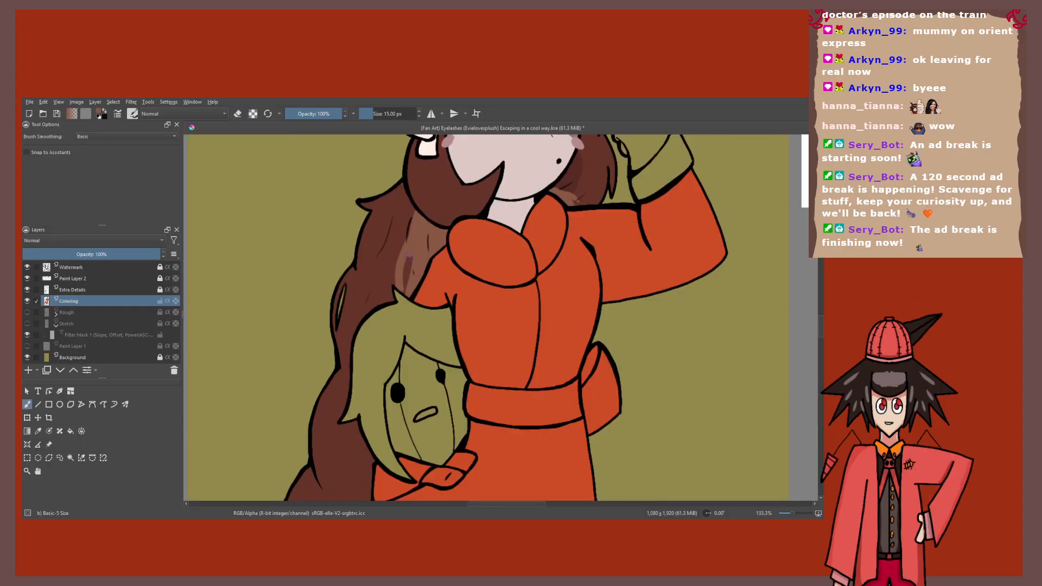
{"action": "left_click_drag", "start_coordinate": [409, 257], "coordinate": [407, 265]}
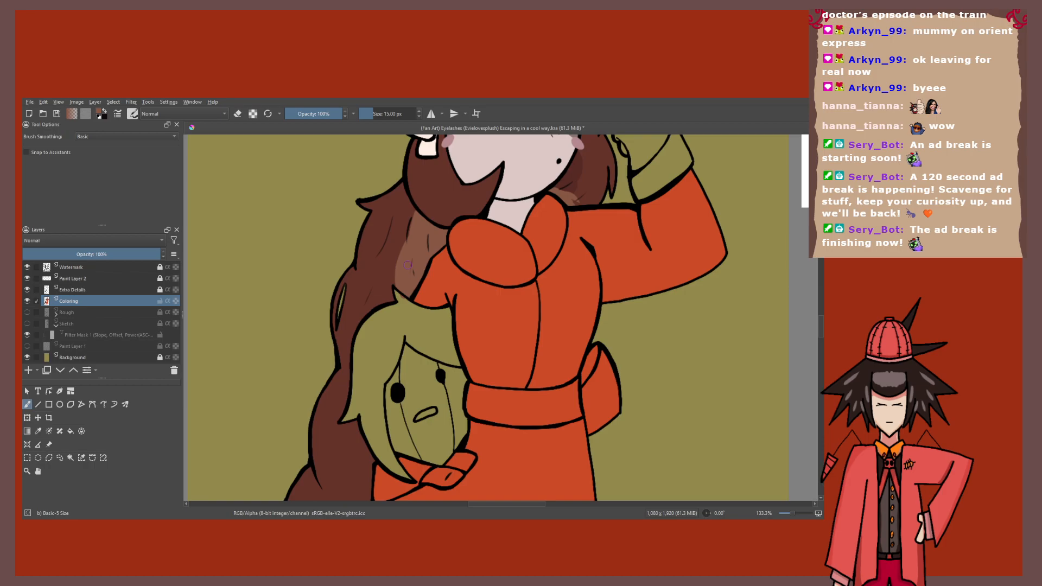
{"action": "mouse_move", "coordinate": [354, 419]}
{"action": "left_mouse_down"}
{"action": "mouse_move", "coordinate": [387, 315]}
{"action": "mouse_move", "coordinate": [377, 353]}
{"action": "mouse_move", "coordinate": [425, 303]}
{"action": "left_mouse_up"}
{"action": "key", "text": "f"}
{"action": "scroll", "coordinate": [390, 372], "scroll_direction": "down", "scroll_amount": 4}
{"action": "key", "text": "b"}
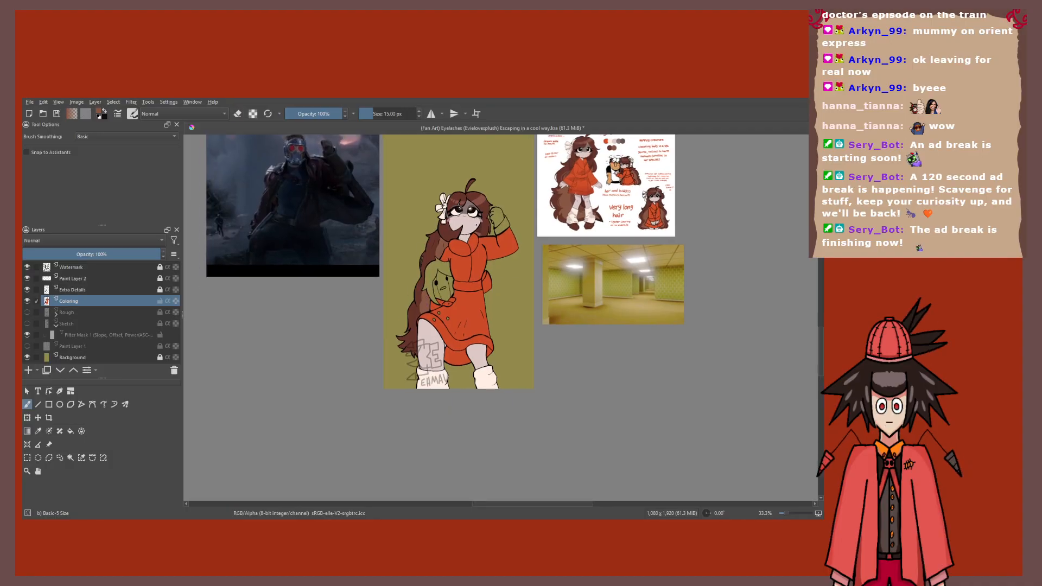
Step: Extend the lighter underside brown down the long hair behind the coat skirt and along the thigh to the hair tips
{"action": "scroll", "coordinate": [413, 314], "scroll_direction": "up", "scroll_amount": 1}
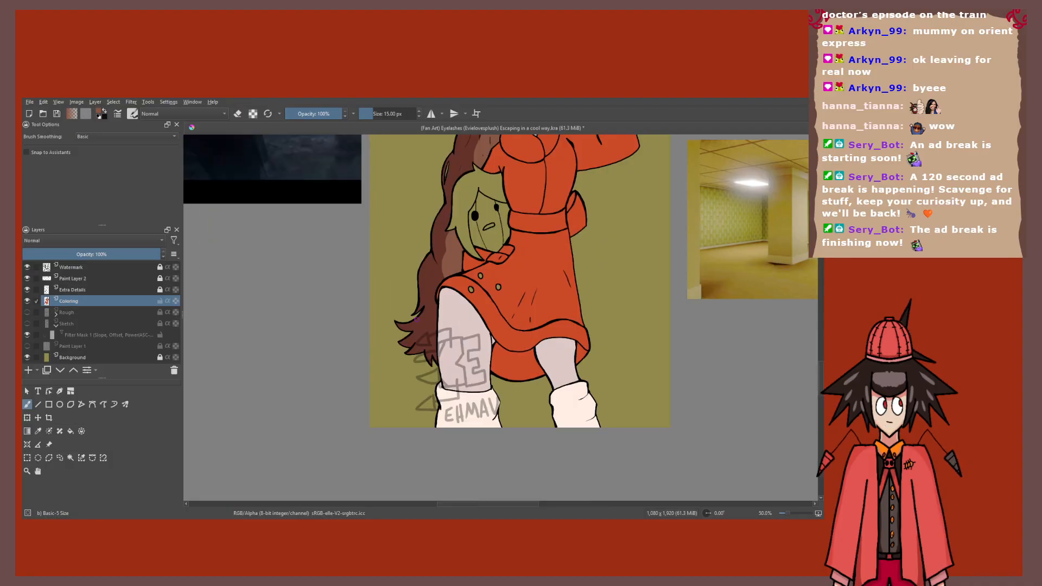
{"action": "scroll", "coordinate": [417, 320], "scroll_direction": "up", "scroll_amount": 3}
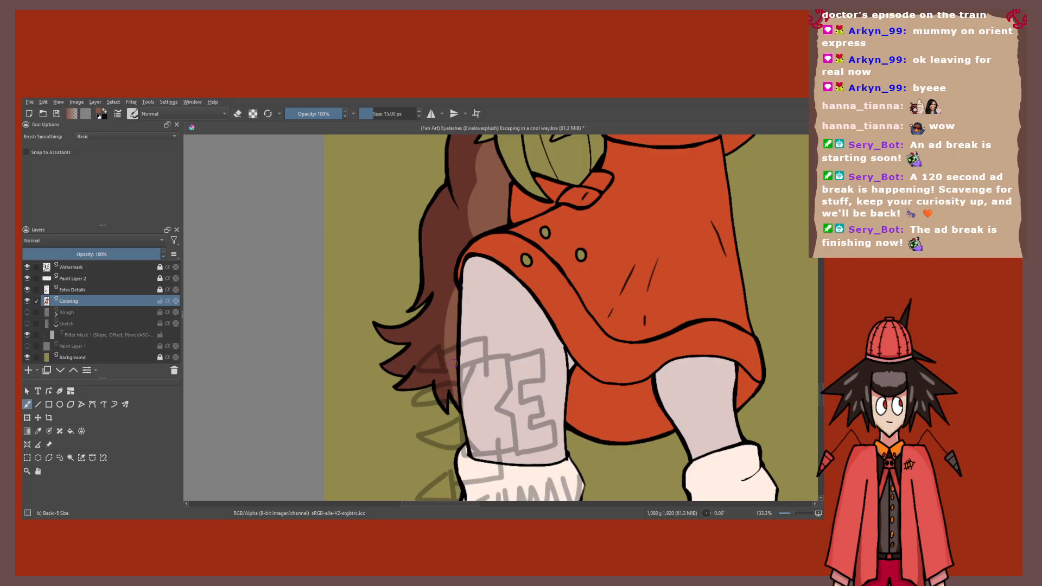
{"action": "scroll", "coordinate": [453, 363], "scroll_direction": "up", "scroll_amount": 3}
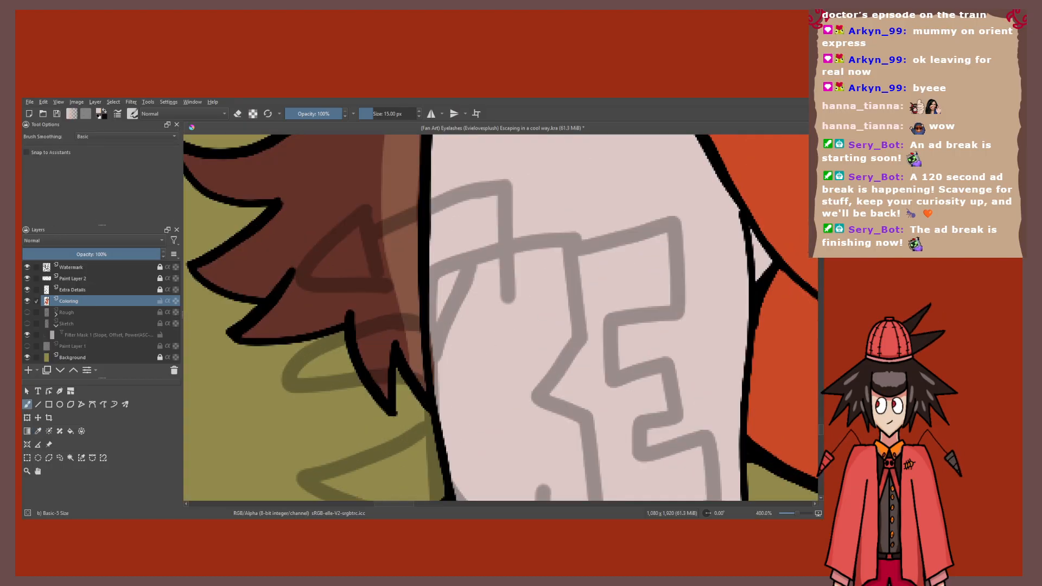
{"action": "scroll", "coordinate": [417, 308], "scroll_direction": "up", "scroll_amount": 1}
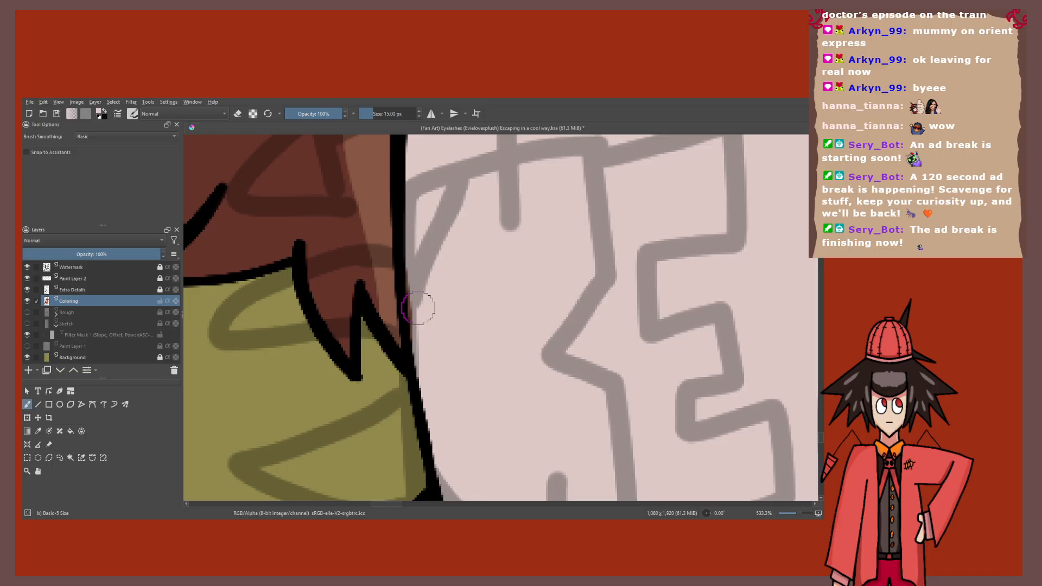
{"action": "scroll", "coordinate": [418, 308], "scroll_direction": "down", "scroll_amount": 4}
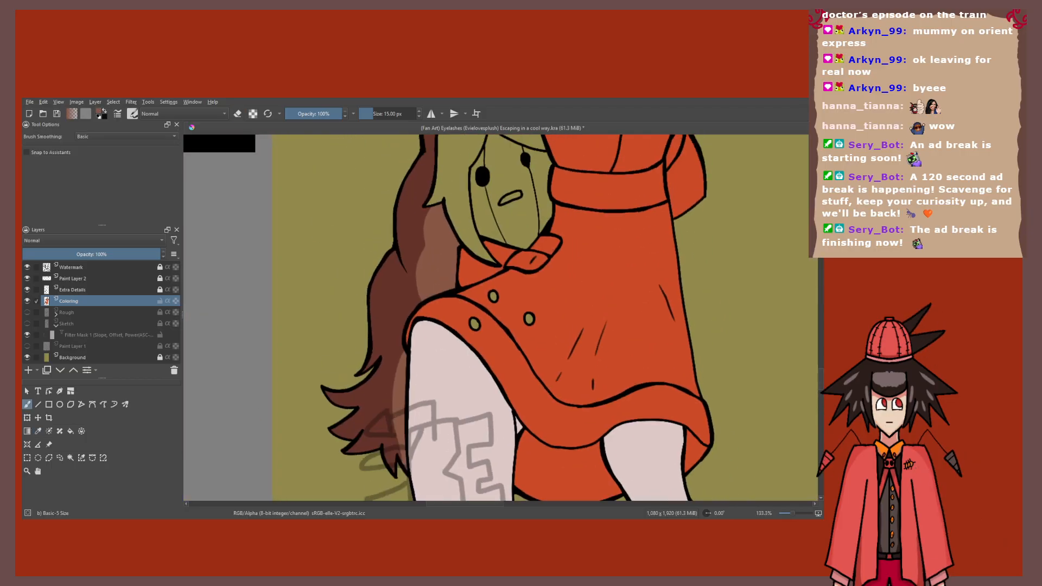
Step: Paint a small lighter strand branching off the underside patch below the plush's hair with a 12 px brush
{"action": "left_click_drag", "start_coordinate": [439, 243], "coordinate": [436, 283]}
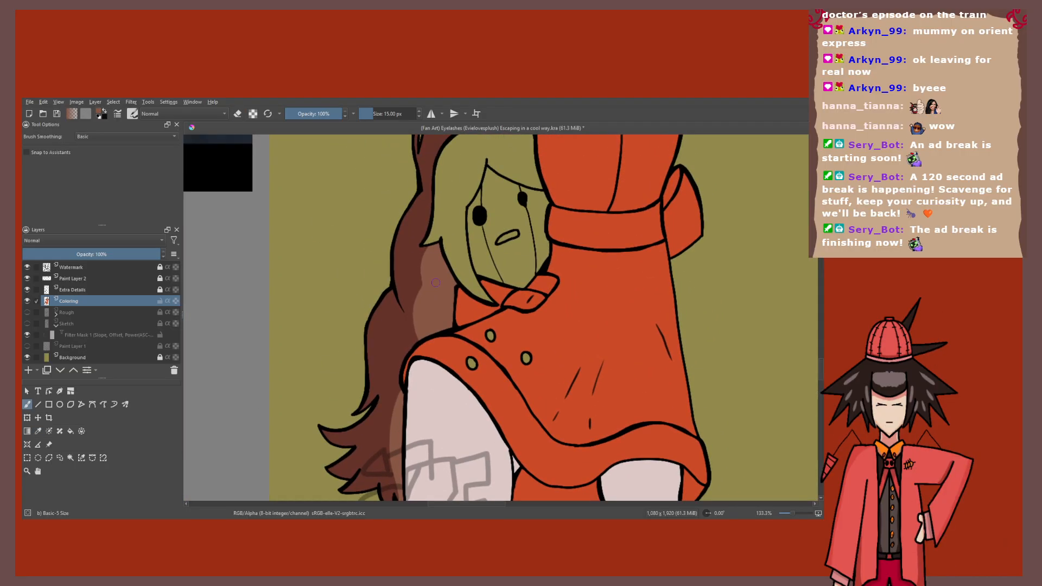
{"action": "scroll", "coordinate": [436, 282], "scroll_direction": "down", "scroll_amount": 2}
{"action": "scroll", "coordinate": [350, 307], "scroll_direction": "up", "scroll_amount": 4}
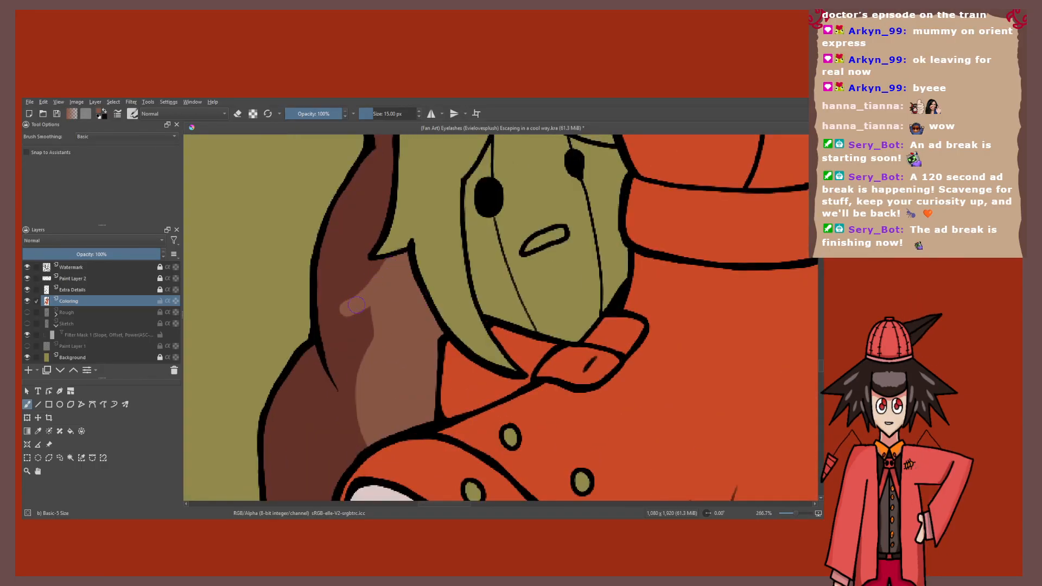
{"action": "left_click_drag", "start_coordinate": [357, 305], "coordinate": [381, 263]}
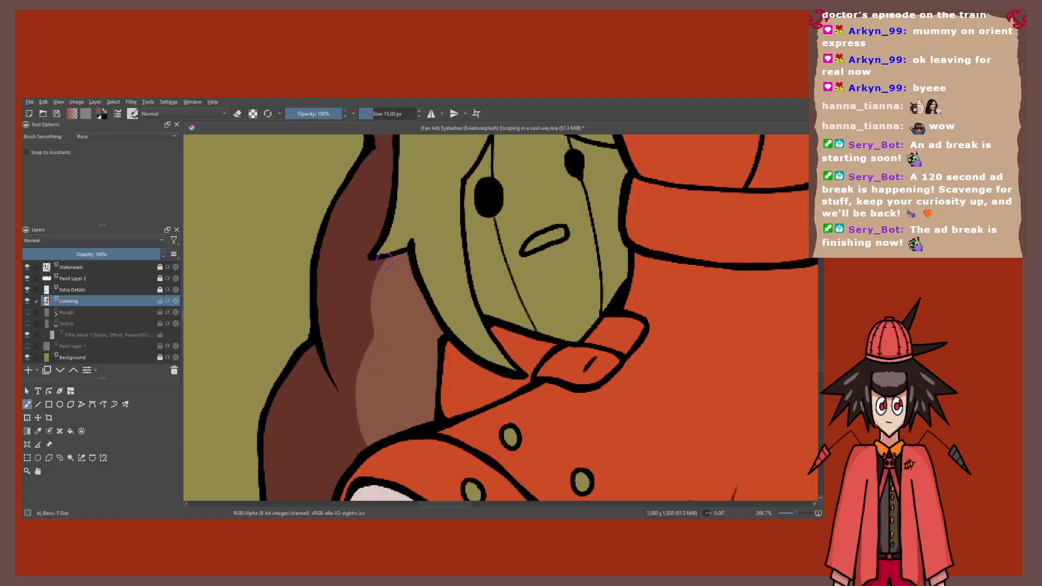
{"action": "key", "text": "bracketleft"}
{"action": "key", "text": "bracketleft"}
{"action": "key", "text": "bracketleft"}
{"action": "left_click_drag", "start_coordinate": [382, 267], "coordinate": [372, 293]}
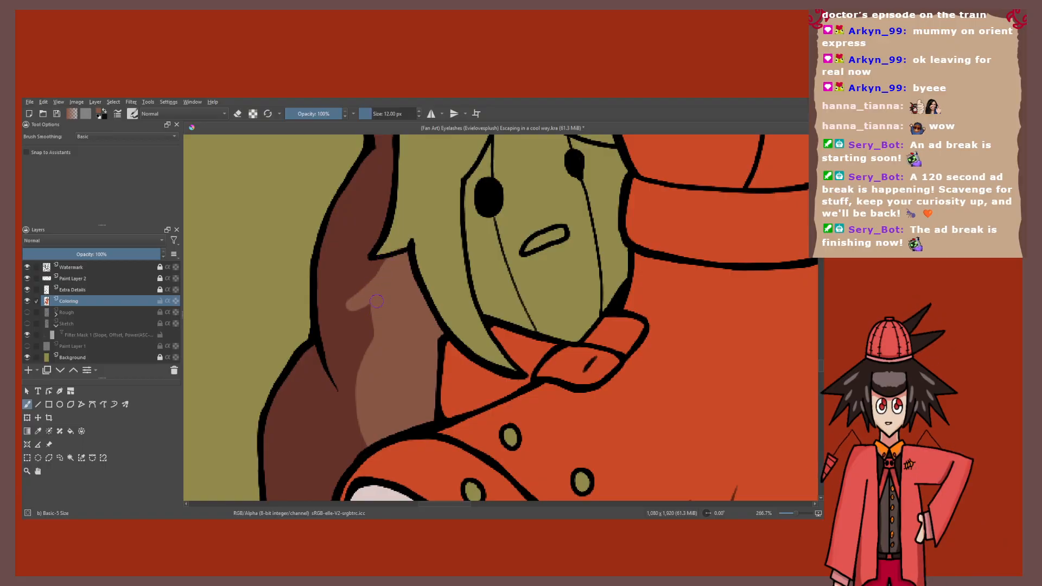
Step: Add thin lighter brown strands along the edge of the hair underside by the collar and above the coat skirt with a 10 px brush
{"action": "scroll", "coordinate": [377, 301], "scroll_direction": "down", "scroll_amount": 10}
{"action": "scroll", "coordinate": [495, 283], "scroll_direction": "up", "scroll_amount": 2}
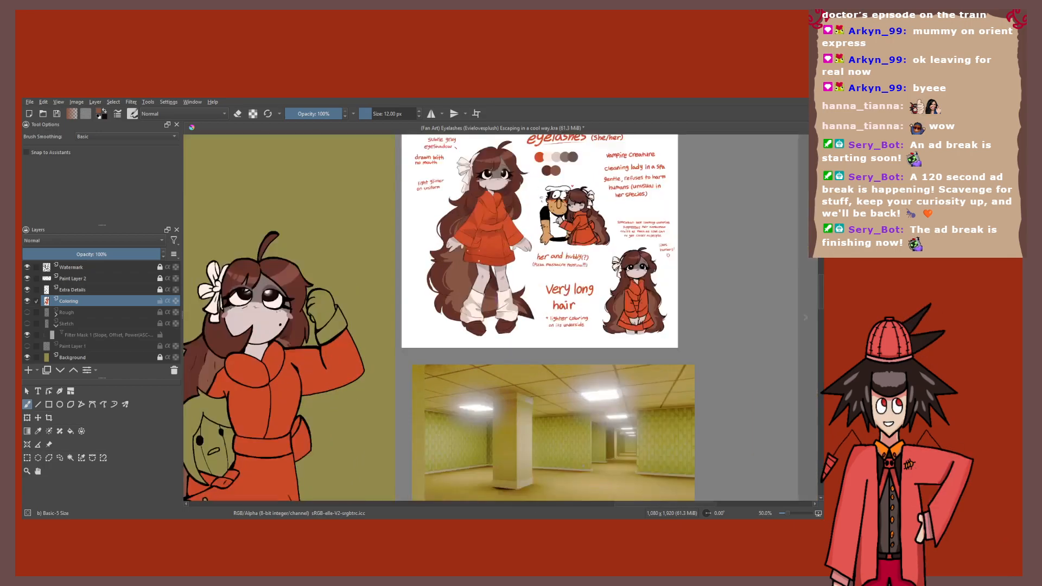
{"action": "scroll", "coordinate": [496, 298], "scroll_direction": "up", "scroll_amount": 2}
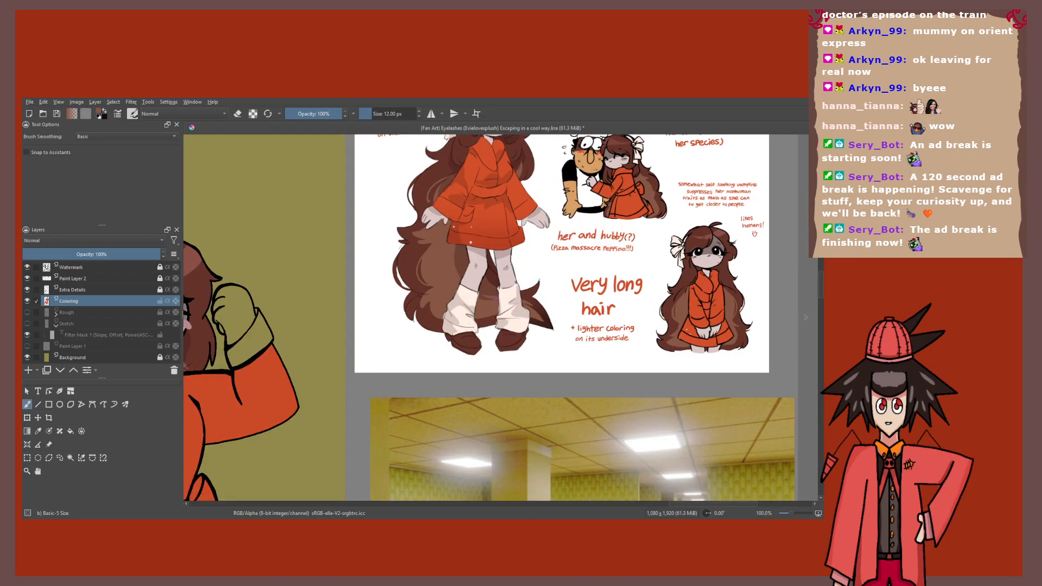
{"action": "scroll", "coordinate": [496, 297], "scroll_direction": "down", "scroll_amount": 3}
{"action": "scroll", "coordinate": [323, 289], "scroll_direction": "up", "scroll_amount": 4}
{"action": "scroll", "coordinate": [323, 289], "scroll_direction": "down", "scroll_amount": 3}
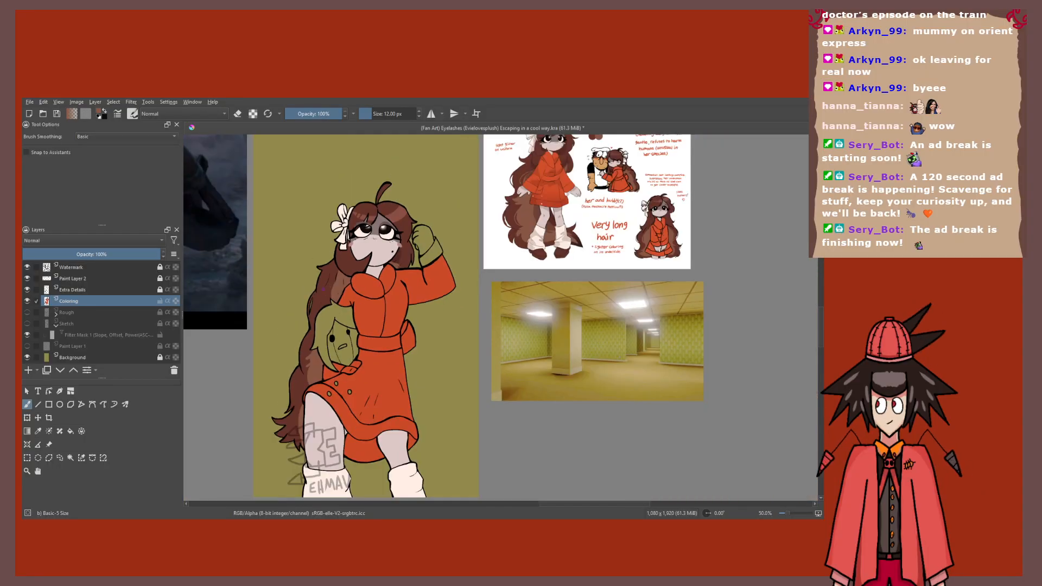
{"action": "scroll", "coordinate": [303, 301], "scroll_direction": "up", "scroll_amount": 3}
{"action": "key", "text": "bracketleft"}
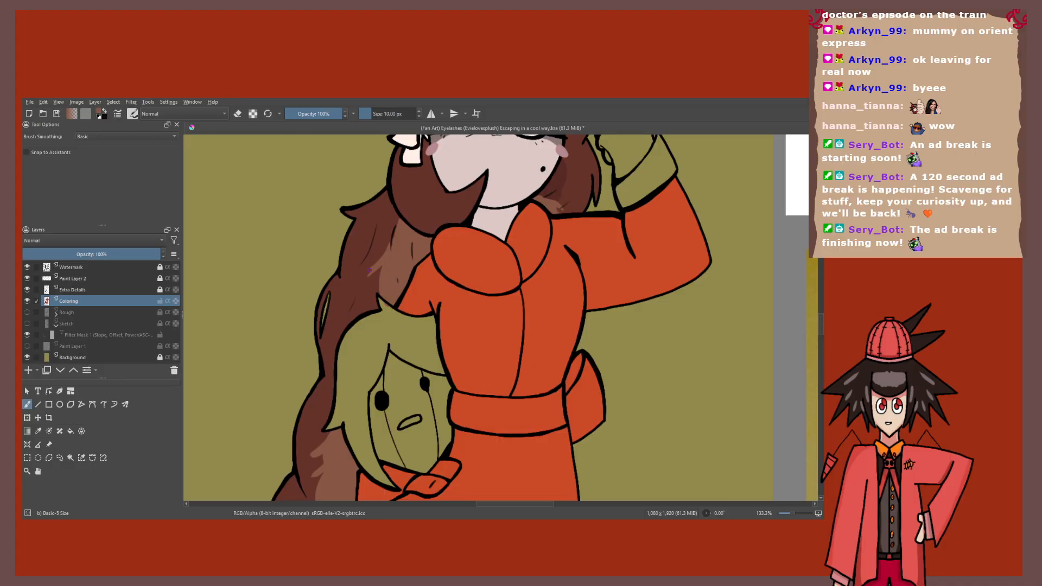
{"action": "scroll", "coordinate": [362, 336], "scroll_direction": "down", "scroll_amount": 4}
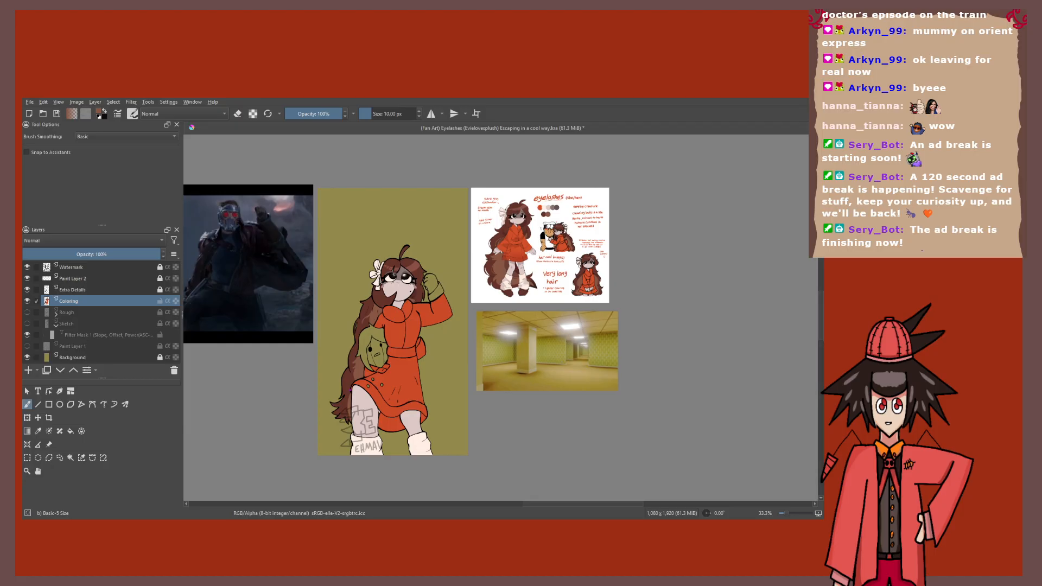
{"action": "scroll", "coordinate": [351, 326], "scroll_direction": "up", "scroll_amount": 3}
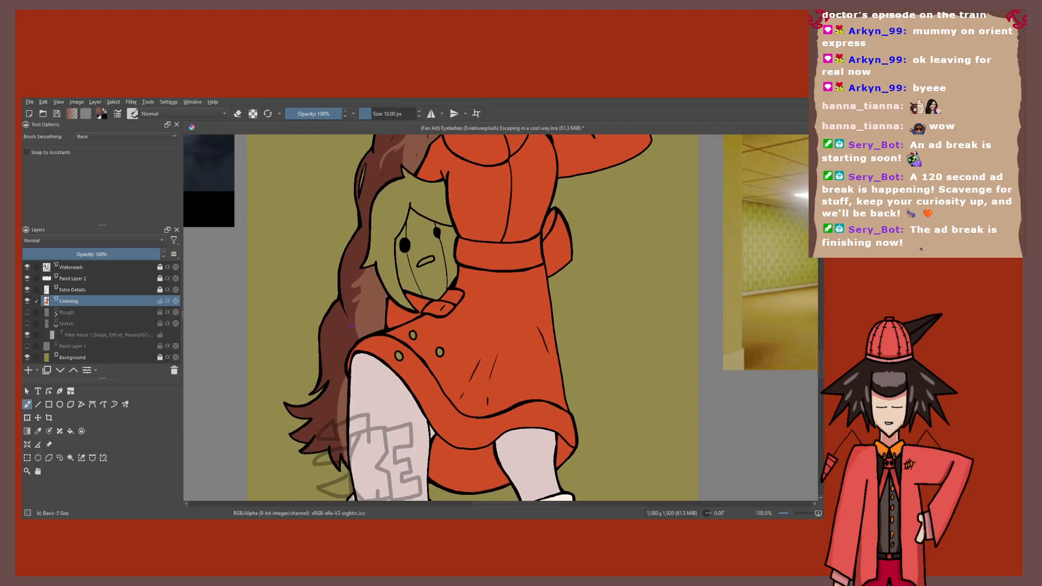
{"action": "scroll", "coordinate": [351, 326], "scroll_direction": "up", "scroll_amount": 3}
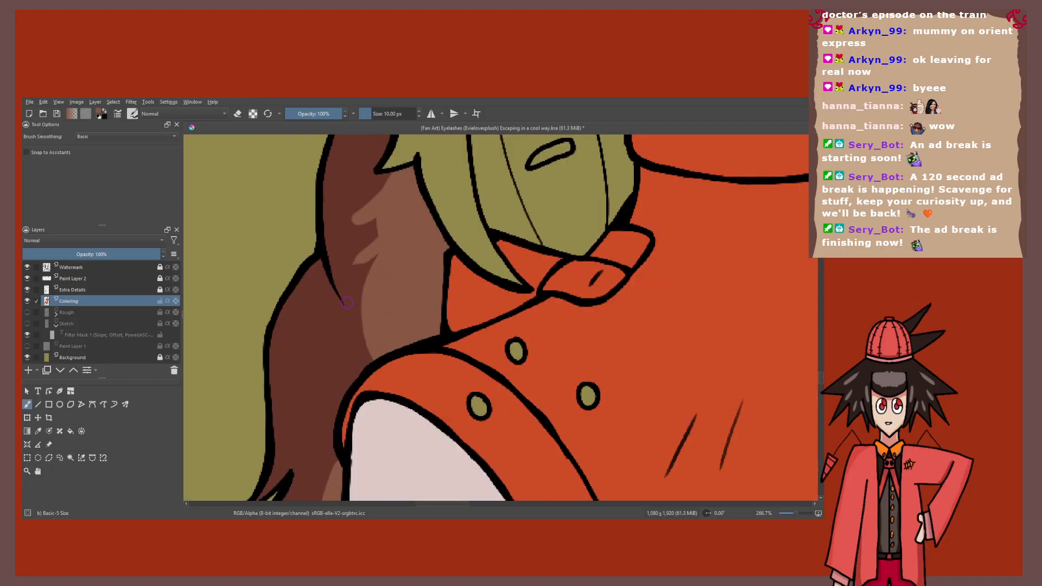
{"action": "left_click_drag", "start_coordinate": [347, 302], "coordinate": [357, 383]}
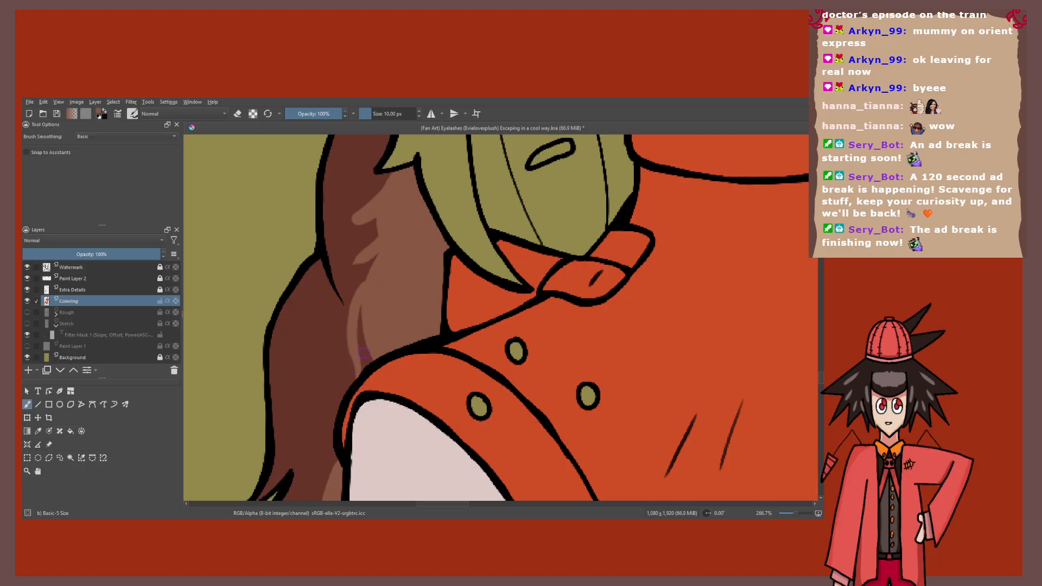
Step: Compare the colored hair of the whole character with the hair and coloring on the reference sheet
{"action": "scroll", "coordinate": [364, 354], "scroll_direction": "down", "scroll_amount": 6}
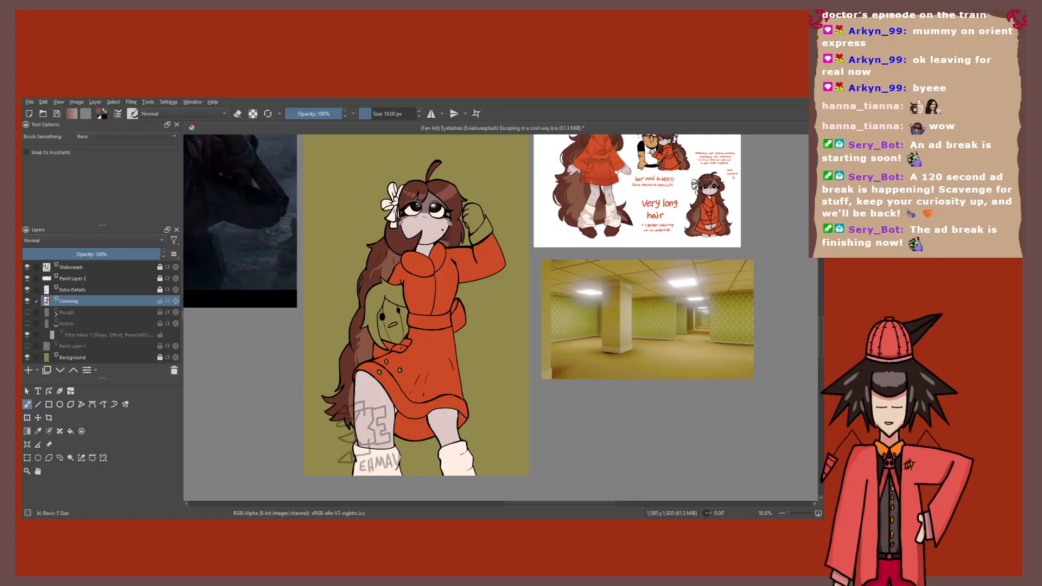
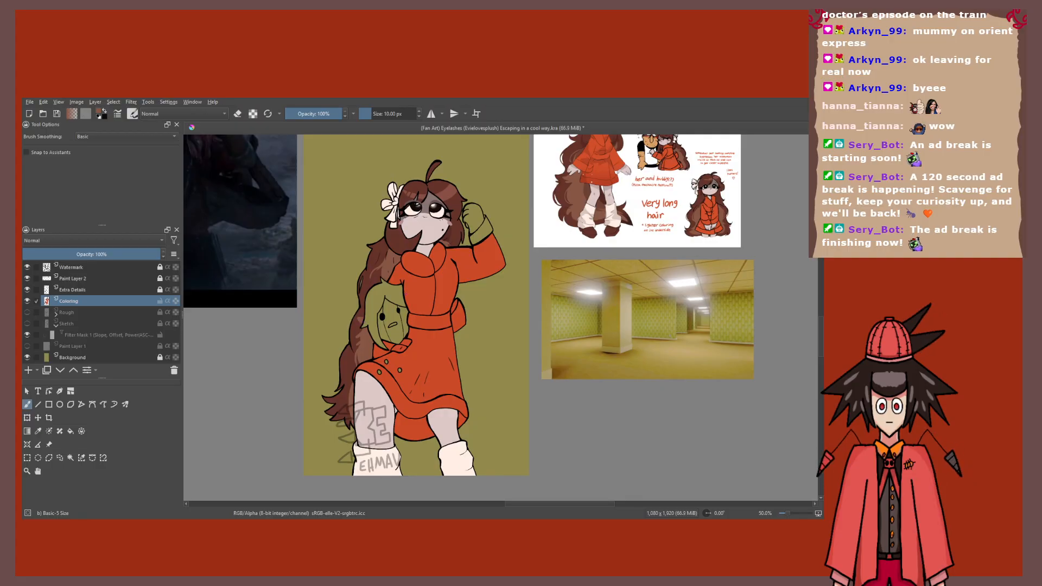
{"action": "scroll", "coordinate": [403, 282], "scroll_direction": "down", "scroll_amount": 2}
{"action": "scroll", "coordinate": [369, 309], "scroll_direction": "up", "scroll_amount": 2}
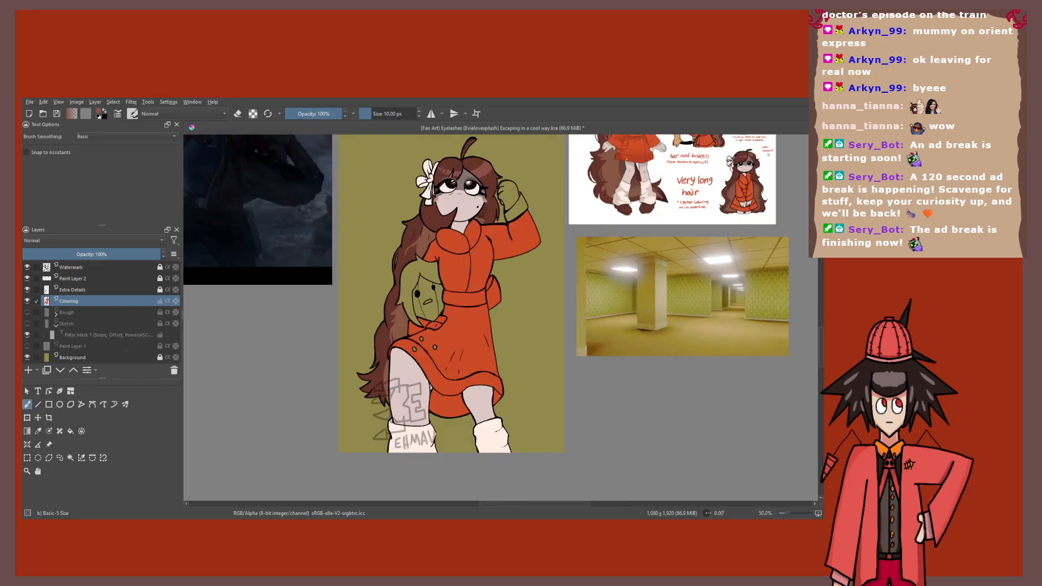
{"action": "scroll", "coordinate": [392, 360], "scroll_direction": "up", "scroll_amount": 1}
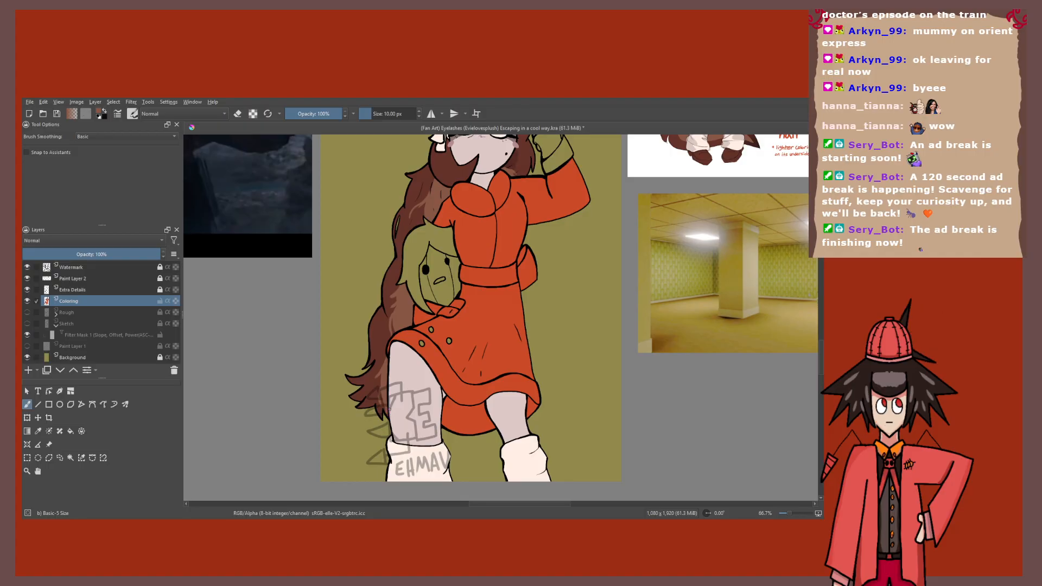
{"action": "scroll", "coordinate": [467, 314], "scroll_direction": "down", "scroll_amount": 1}
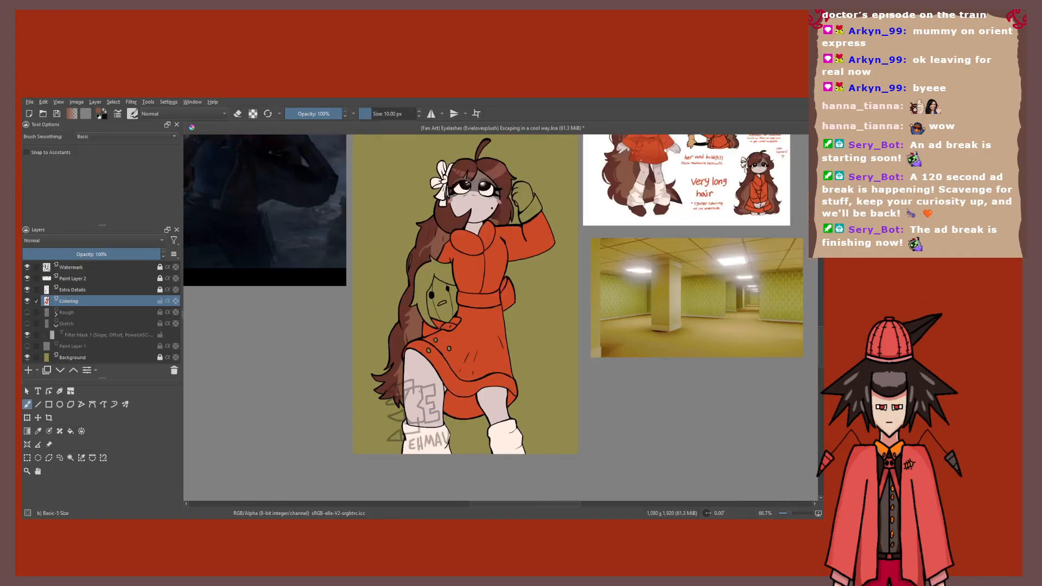
{"action": "left_click_drag", "start_coordinate": [576, 285], "coordinate": [511, 321]}
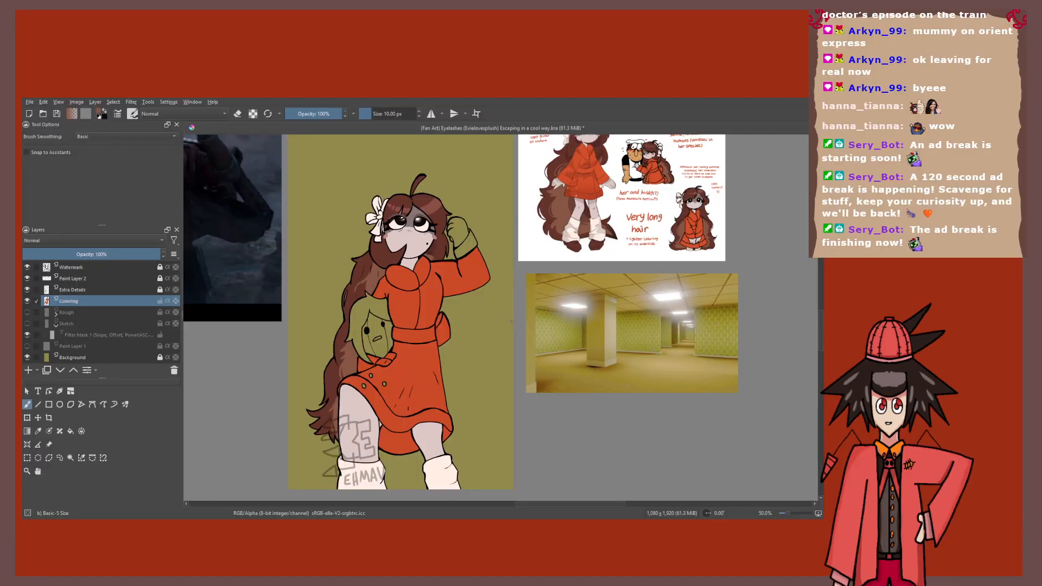
{"action": "scroll", "coordinate": [618, 154], "scroll_direction": "up", "scroll_amount": 2}
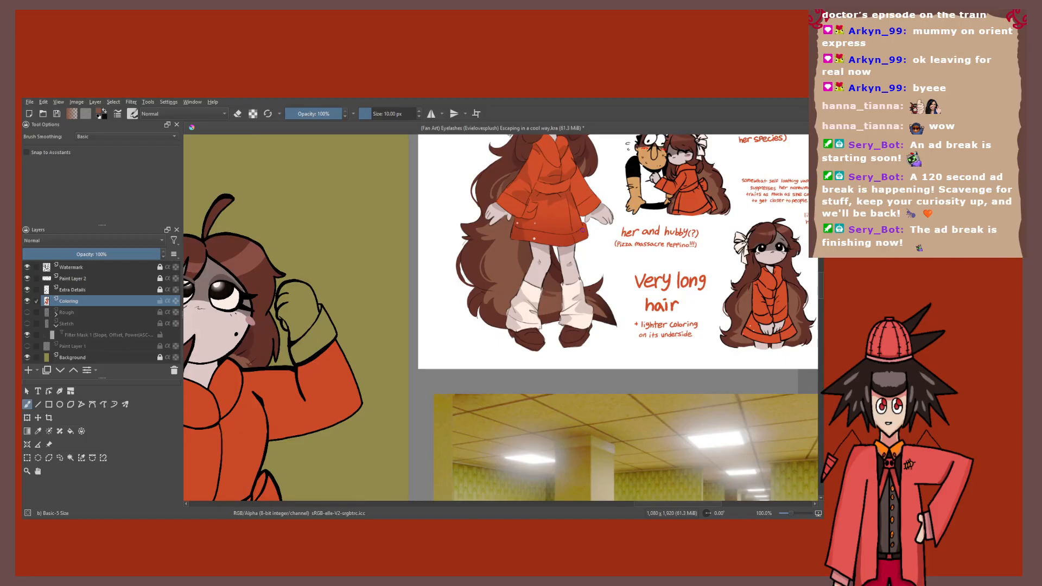
{"action": "scroll", "coordinate": [582, 230], "scroll_direction": "down", "scroll_amount": 1}
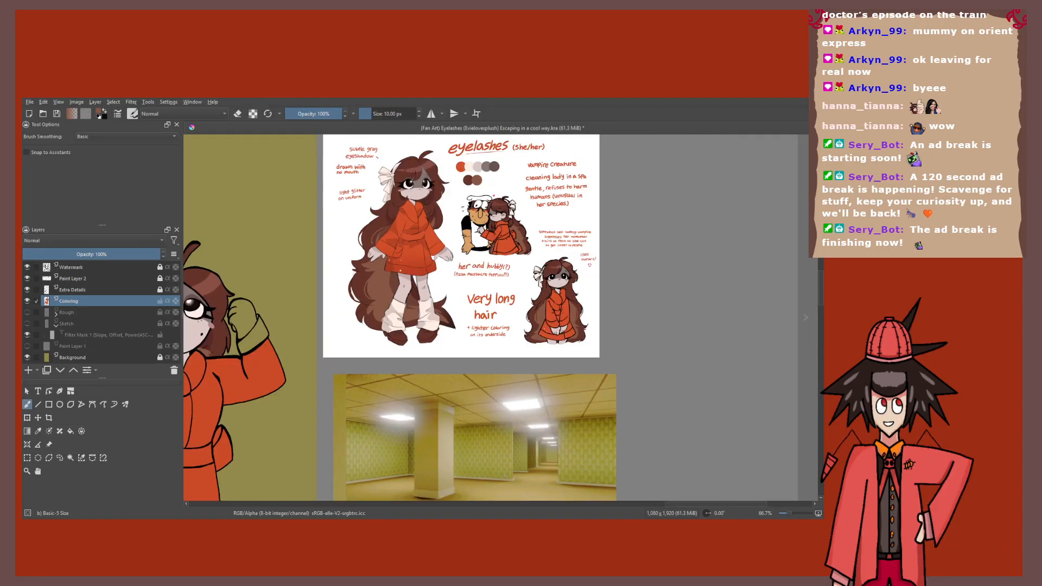
{"action": "scroll", "coordinate": [427, 275], "scroll_direction": "up", "scroll_amount": 2}
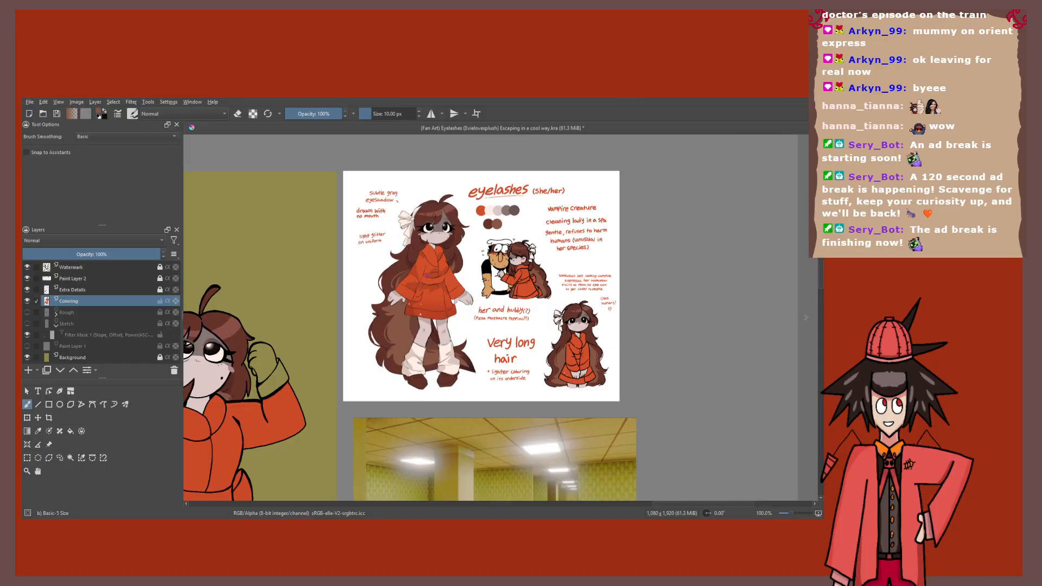
{"action": "scroll", "coordinate": [426, 275], "scroll_direction": "down", "scroll_amount": 1}
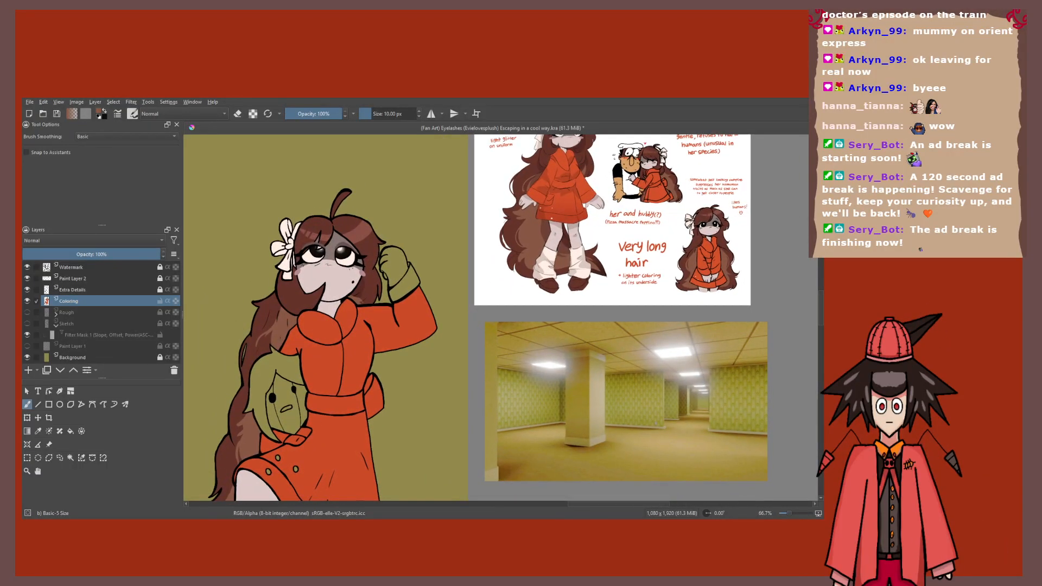
Step: Sample the skin tone from the character's face and fill the raised fist with it
{"action": "left_click_drag", "start_coordinate": [338, 286], "coordinate": [268, 347]}
{"action": "left_click", "coordinate": [269, 347], "text": "ctrl"}
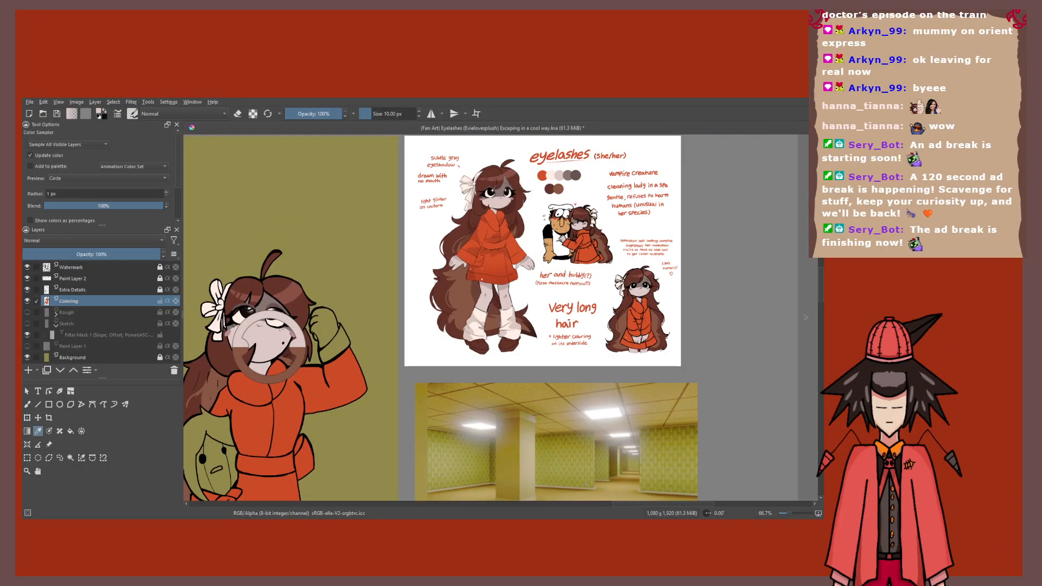
{"action": "key", "text": "f"}
{"action": "left_click", "coordinate": [324, 329]}
Step: Sample the coat's orange-red and fill the sleeve cuff below the raised fist with it
{"action": "key", "text": "p"}
{"action": "left_click", "coordinate": [343, 360]}
{"action": "key", "text": "f"}
{"action": "scroll", "coordinate": [340, 338], "scroll_direction": "up", "scroll_amount": 3}
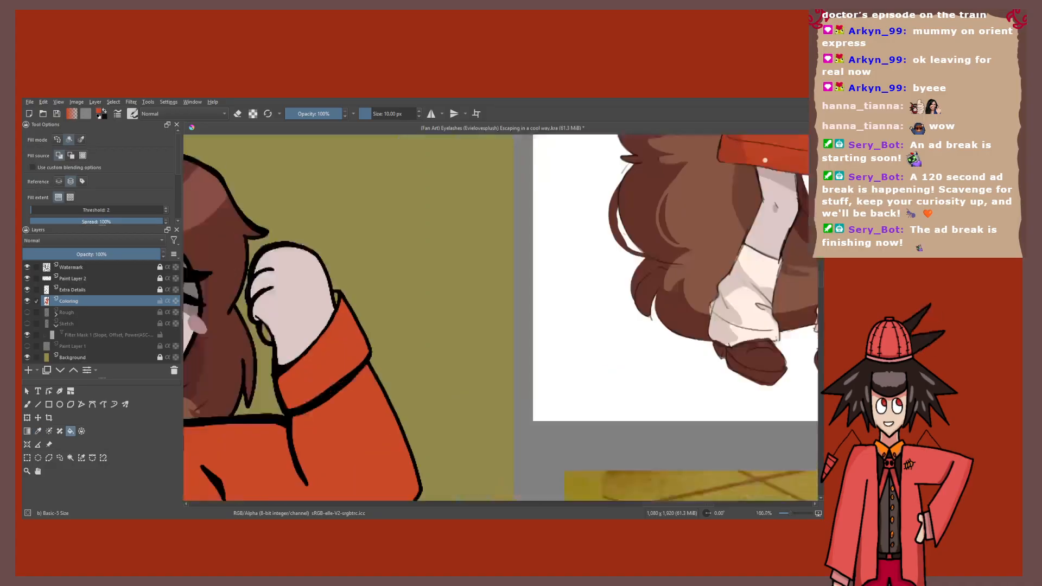
{"action": "key", "text": "p"}
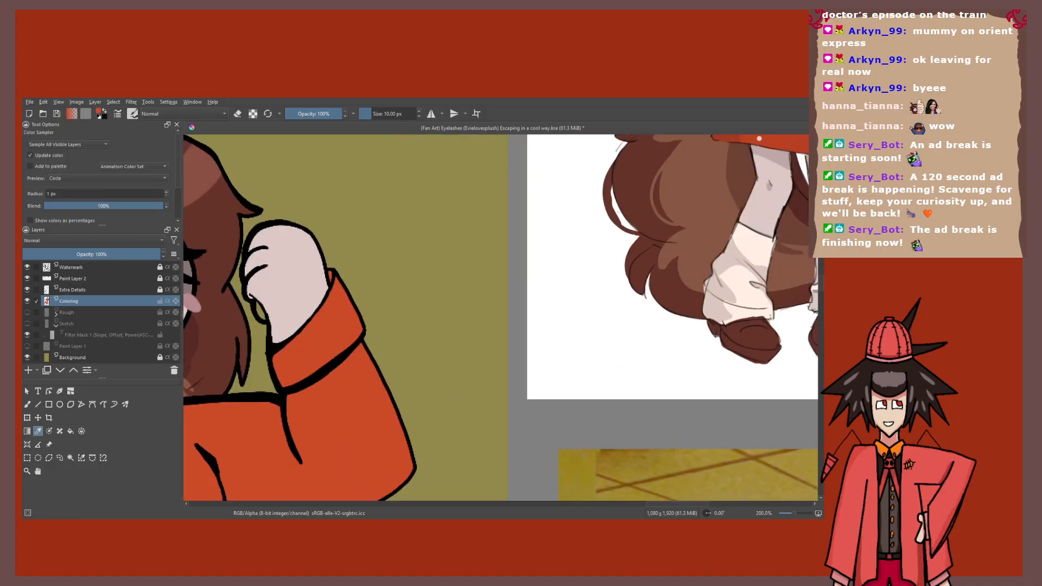
Step: Sample the shaded skin tone from the reference figure's hand and fill the small gap by the raised fist's thumb with it
{"action": "key", "text": "f"}
{"action": "scroll", "coordinate": [201, 320], "scroll_direction": "up", "scroll_amount": 3}
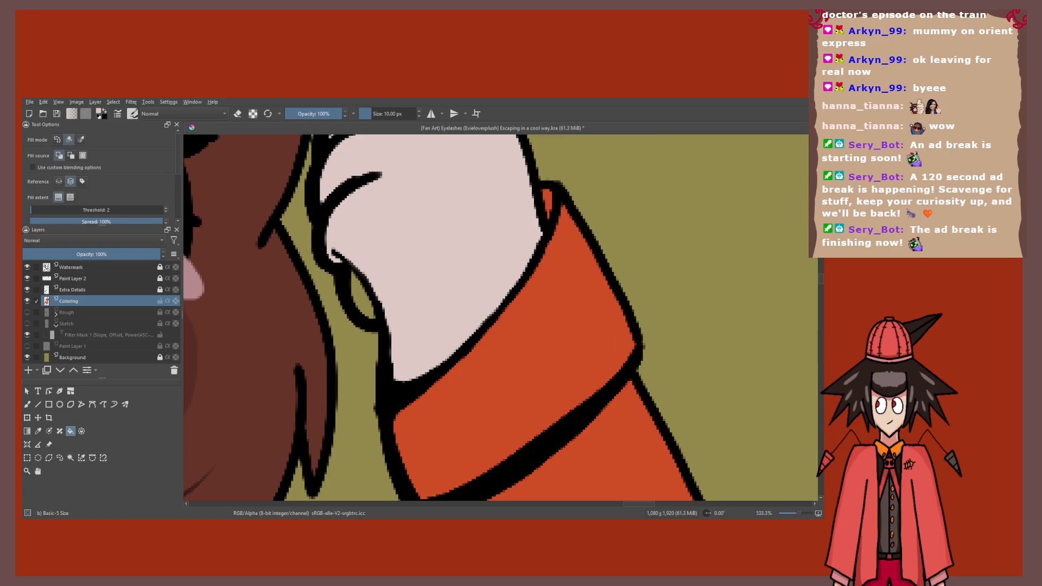
{"action": "scroll", "coordinate": [444, 320], "scroll_direction": "down", "scroll_amount": 10}
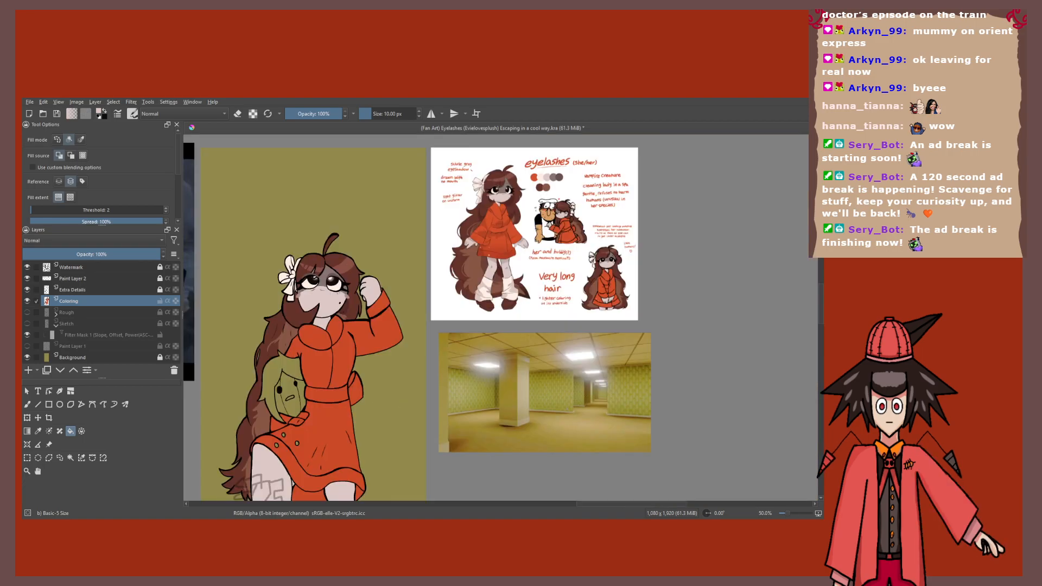
{"action": "scroll", "coordinate": [413, 240], "scroll_direction": "up", "scroll_amount": 3}
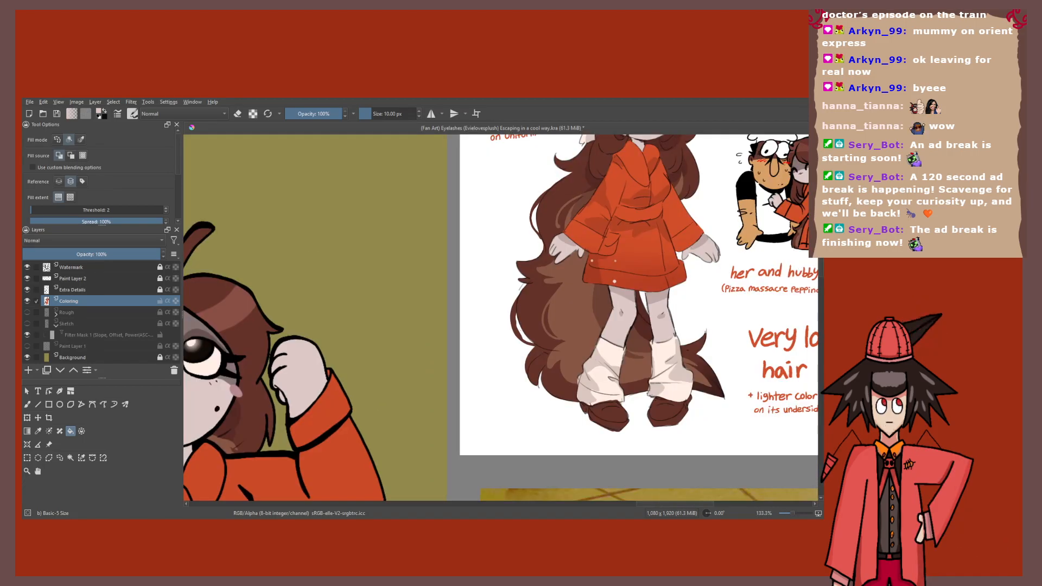
{"action": "scroll", "coordinate": [509, 239], "scroll_direction": "up", "scroll_amount": 5}
{"action": "key", "text": "p"}
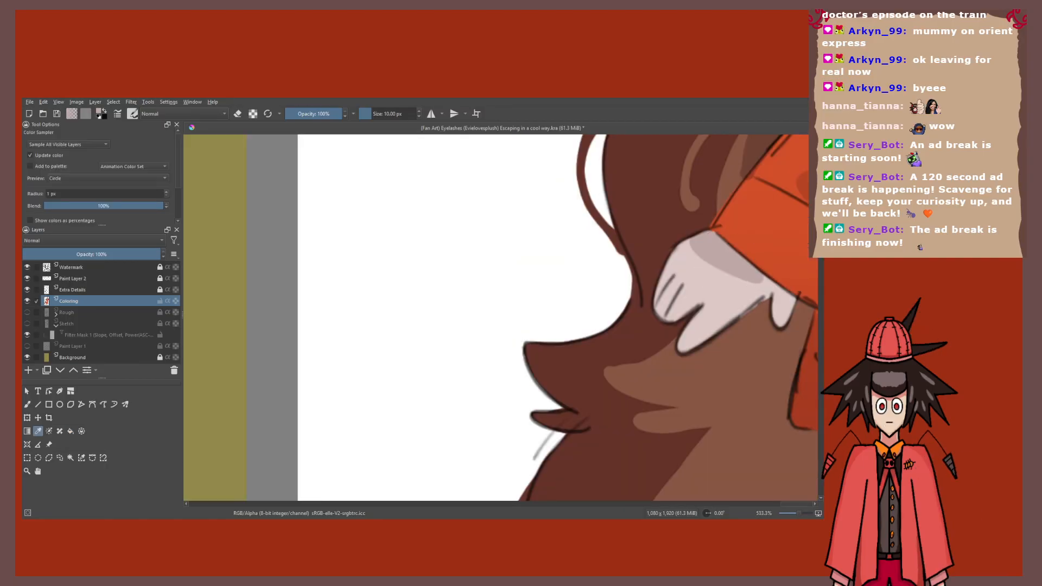
{"action": "scroll", "coordinate": [501, 318], "scroll_direction": "down", "scroll_amount": 3}
{"action": "key", "text": "f"}
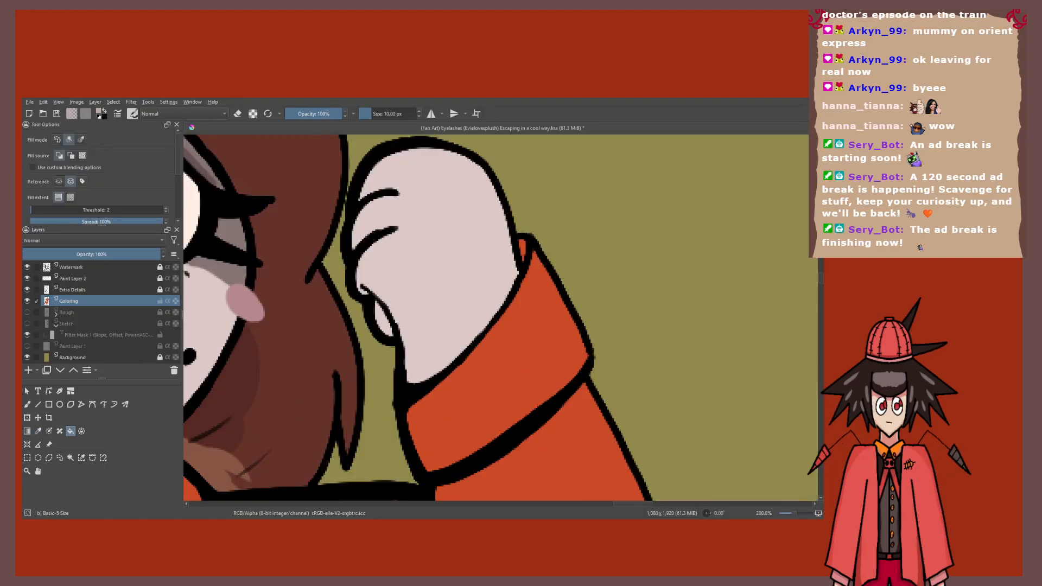
Step: Fill the small gap between the front leg and the coat hem with the darker skin shade
{"action": "scroll", "coordinate": [500, 317], "scroll_direction": "down", "scroll_amount": 2}
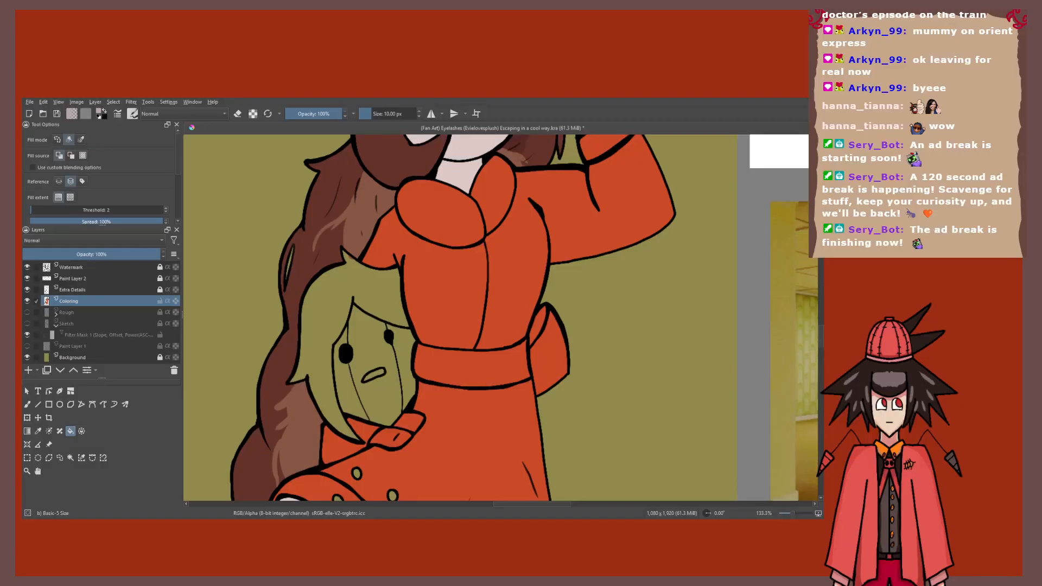
{"action": "scroll", "coordinate": [500, 317], "scroll_direction": "down", "scroll_amount": 2}
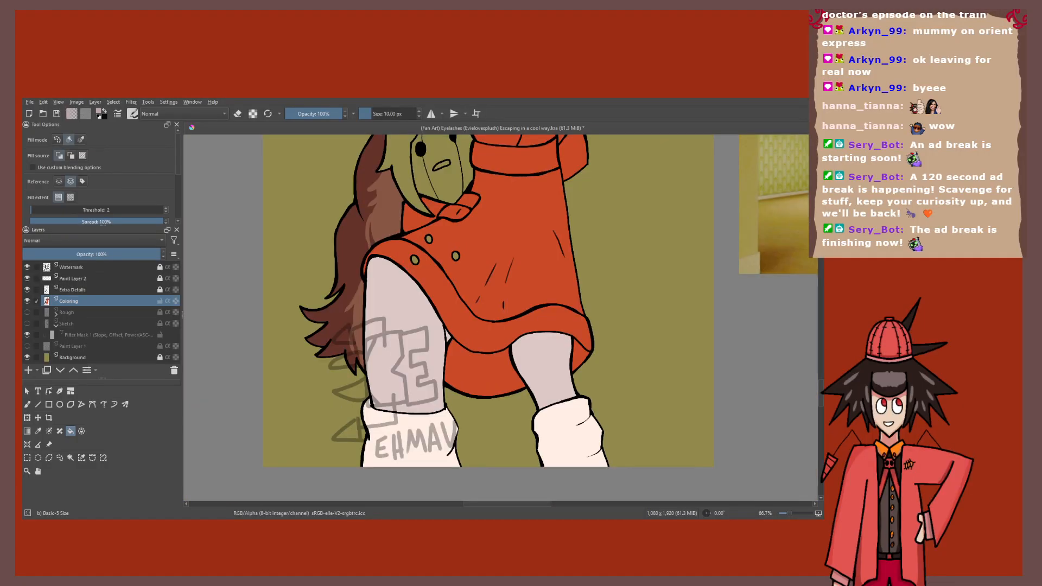
{"action": "scroll", "coordinate": [500, 318], "scroll_direction": "up", "scroll_amount": 1}
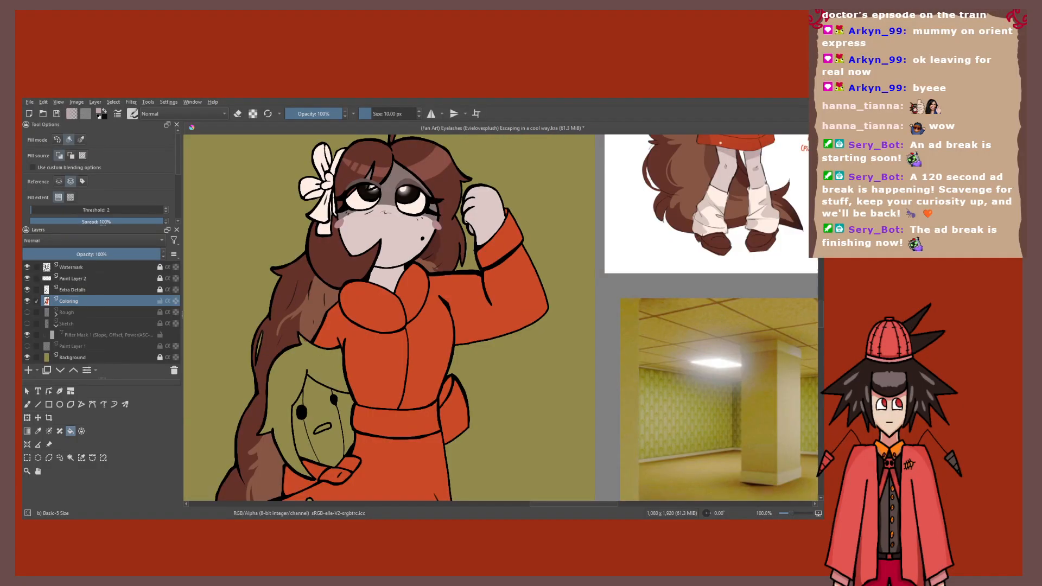
{"action": "key", "text": "p"}
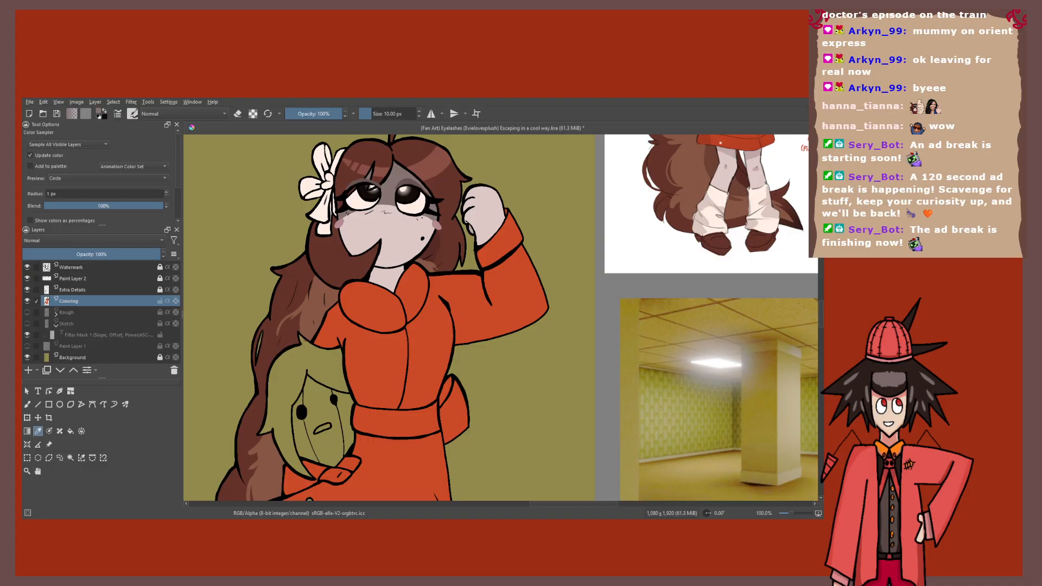
{"action": "scroll", "coordinate": [500, 317], "scroll_direction": "up", "scroll_amount": 3}
{"action": "key", "text": "f"}
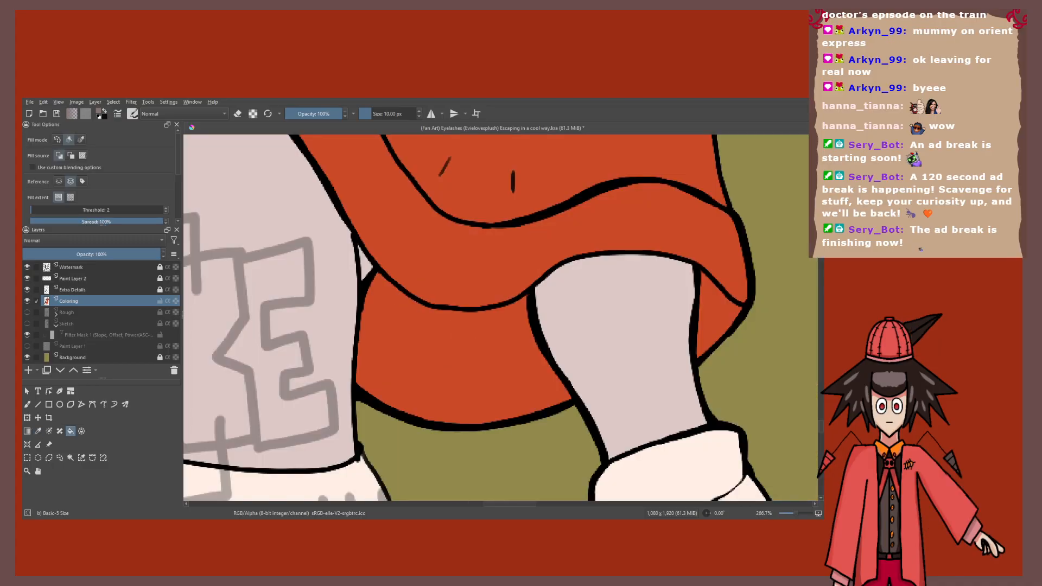
{"action": "scroll", "coordinate": [500, 317], "scroll_direction": "down", "scroll_amount": 3}
{"action": "key", "text": "b"}
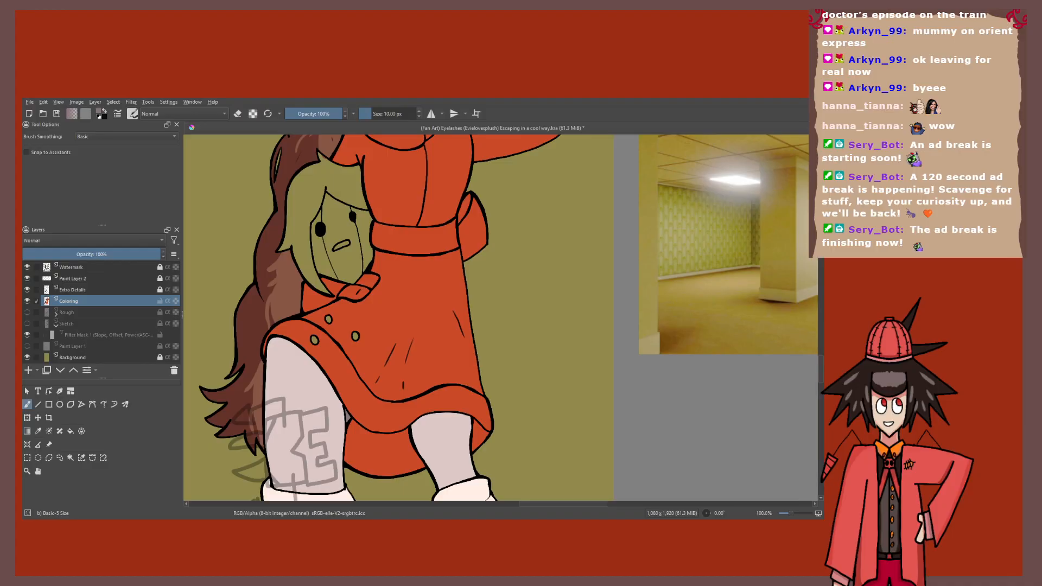
{"action": "scroll", "coordinate": [500, 317], "scroll_direction": "up", "scroll_amount": 4}
{"action": "key", "text": "p"}
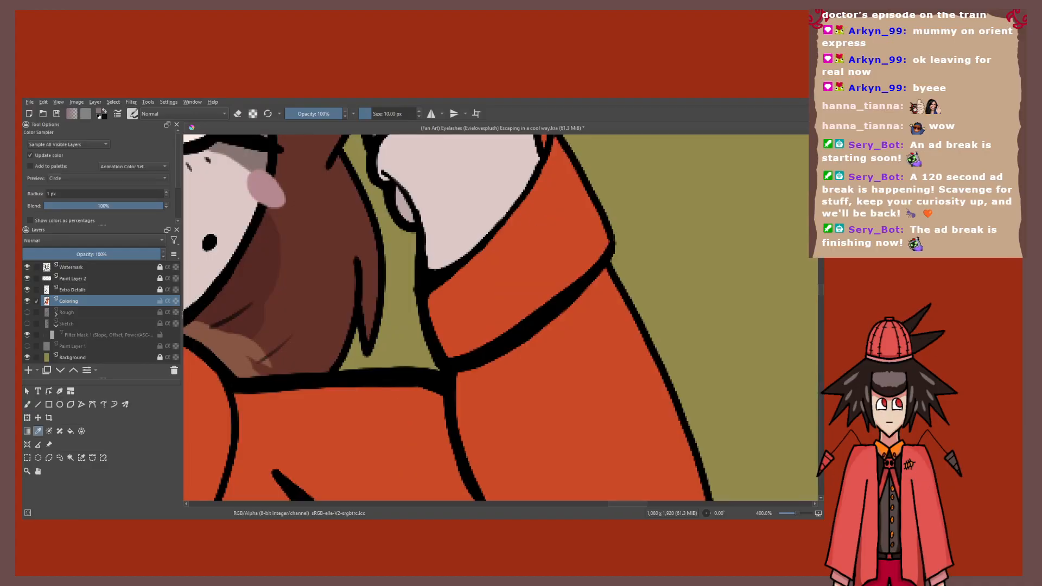
{"action": "scroll", "coordinate": [500, 317], "scroll_direction": "down", "scroll_amount": 4}
{"action": "key", "text": "e"}
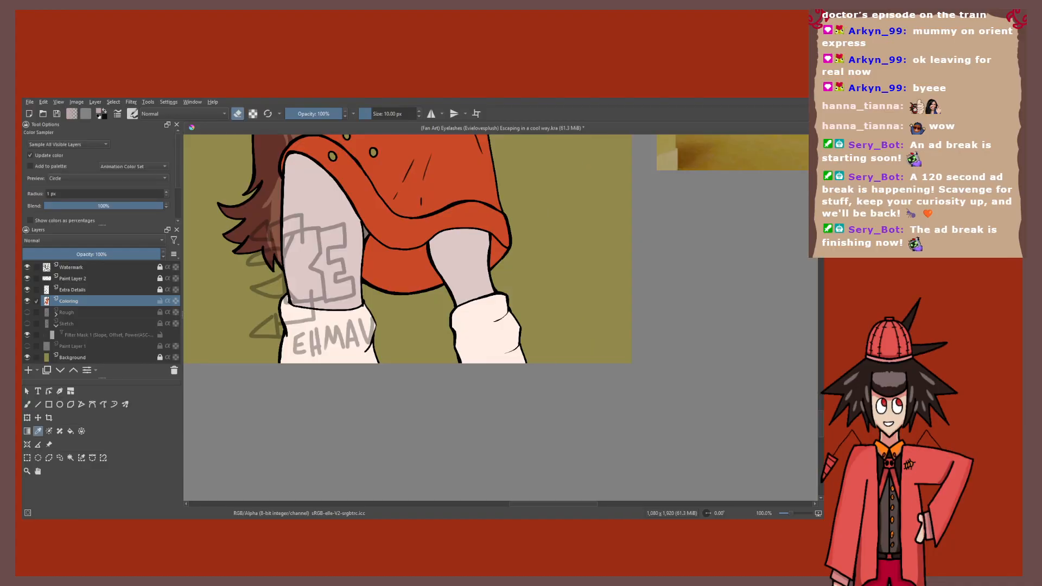
Step: Draw a diagonal shadow edge across the back leg with a 10 px brush and fill the area above it with the shaded skin tone
{"action": "scroll", "coordinate": [462, 245], "scroll_direction": "up", "scroll_amount": 3}
{"action": "key", "text": "b"}
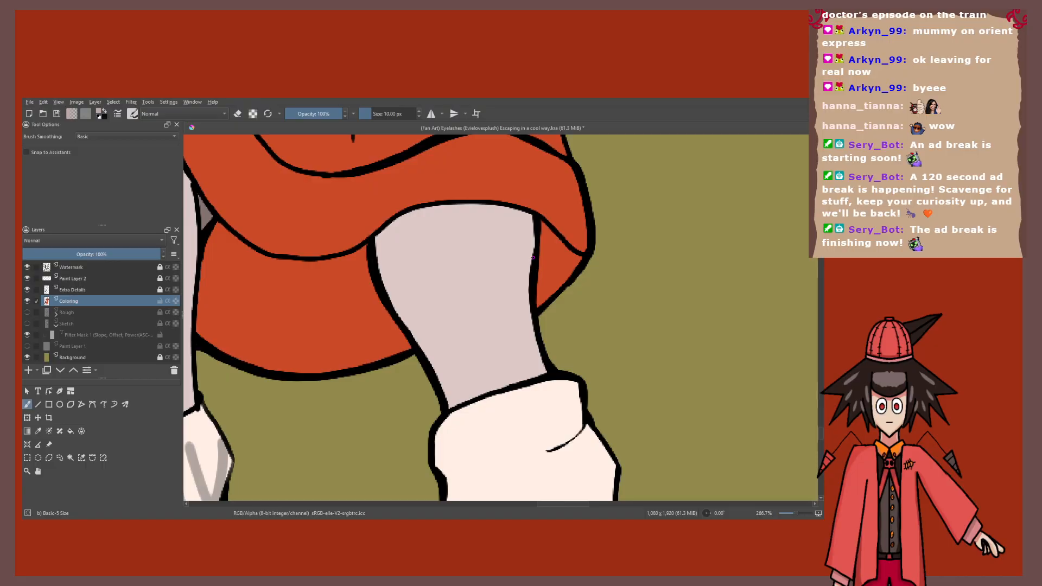
{"action": "scroll", "coordinate": [532, 257], "scroll_direction": "down", "scroll_amount": 3}
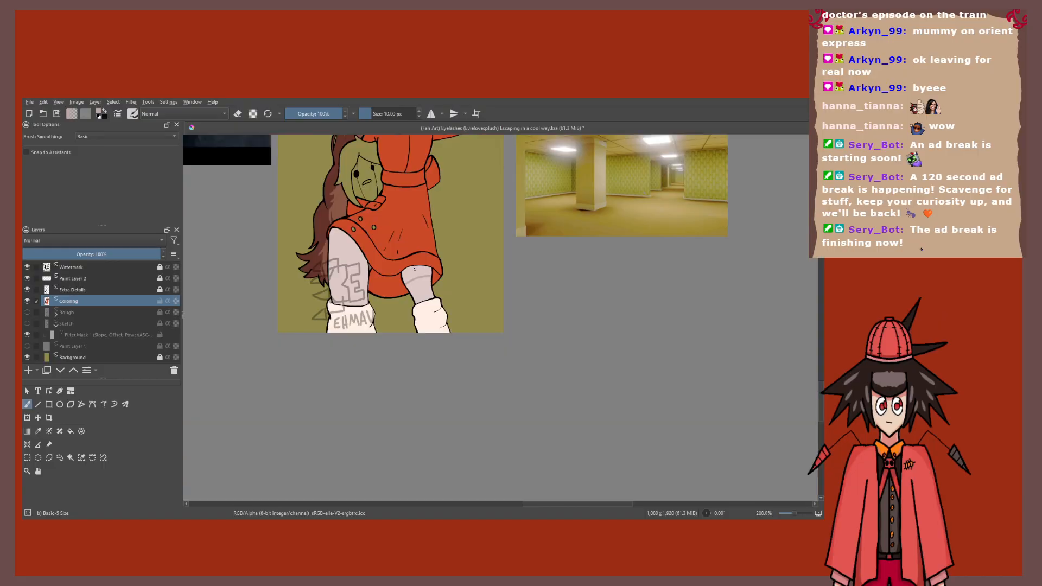
{"action": "scroll", "coordinate": [415, 269], "scroll_direction": "up", "scroll_amount": 4}
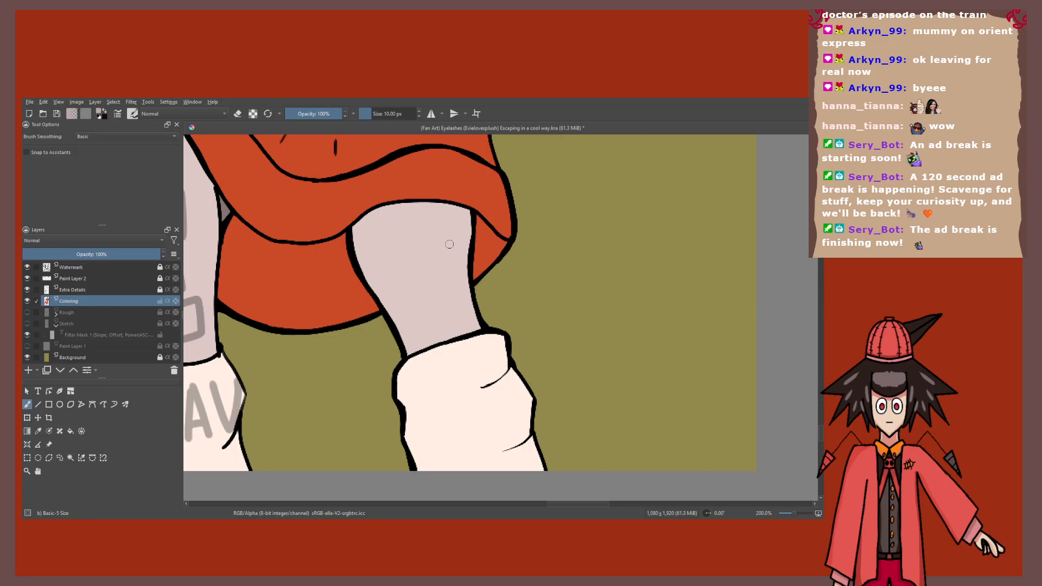
{"action": "left_click_drag", "start_coordinate": [471, 228], "coordinate": [380, 302]}
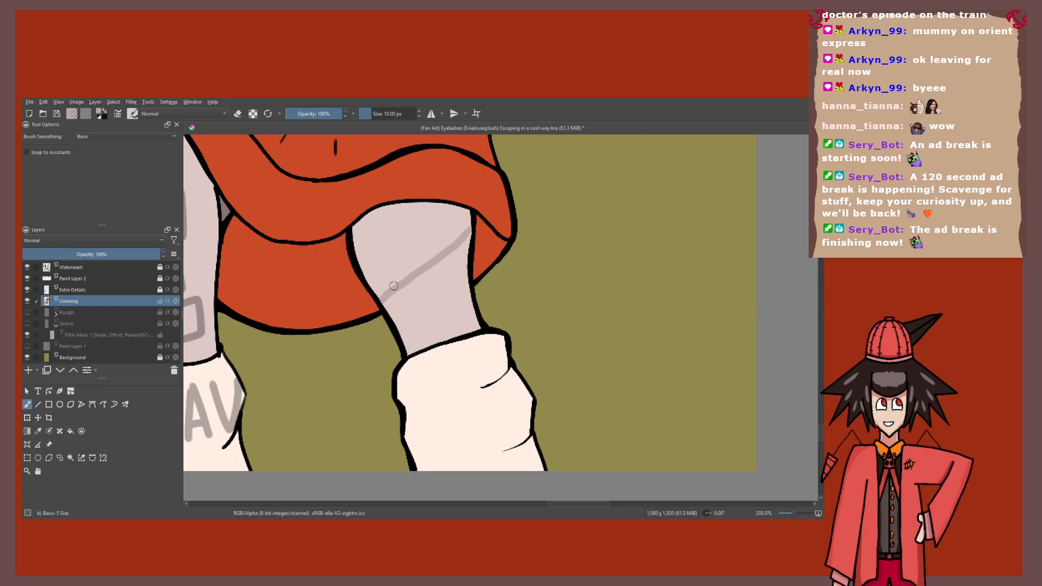
{"action": "key", "text": "e"}
{"action": "scroll", "coordinate": [330, 212], "scroll_direction": "down", "scroll_amount": 4}
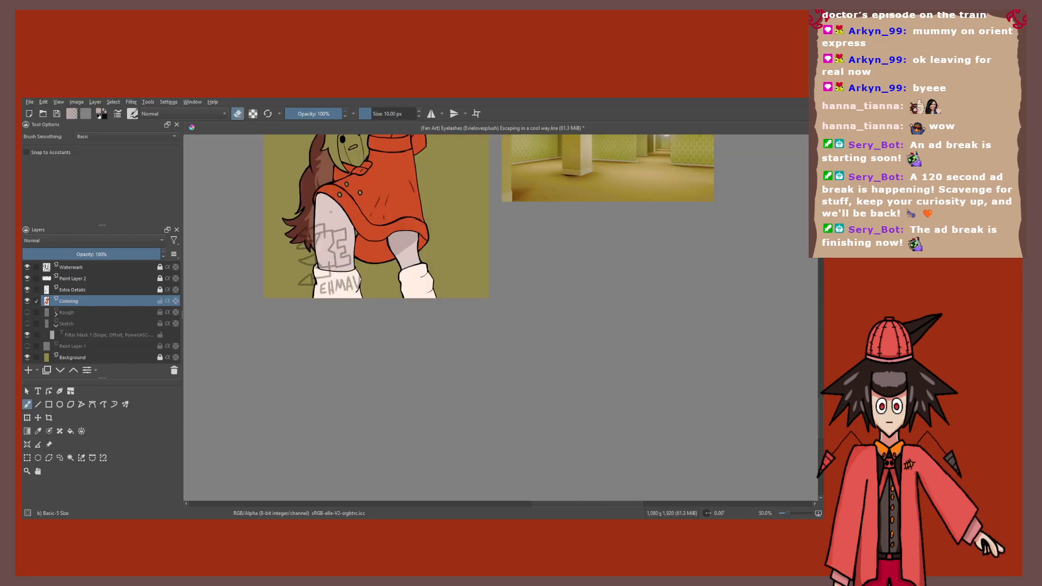
{"action": "key", "text": "e"}
Step: Draw a diagonal shadow edge across the front leg with an 11 px brush and fill the thigh above it with the shaded skin tone
{"action": "scroll", "coordinate": [331, 212], "scroll_direction": "up", "scroll_amount": 3}
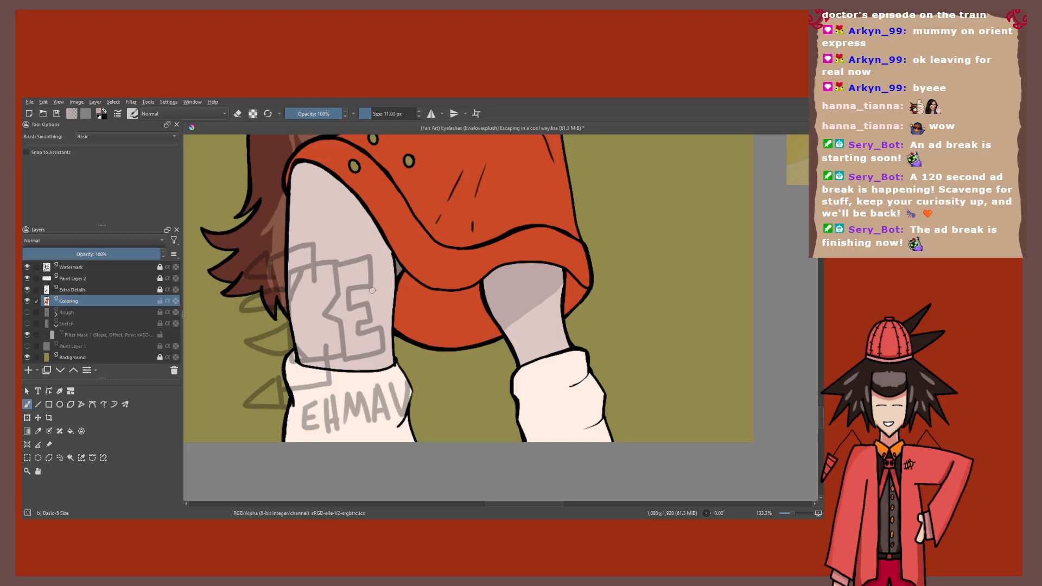
{"action": "scroll", "coordinate": [375, 277], "scroll_direction": "up", "scroll_amount": 4}
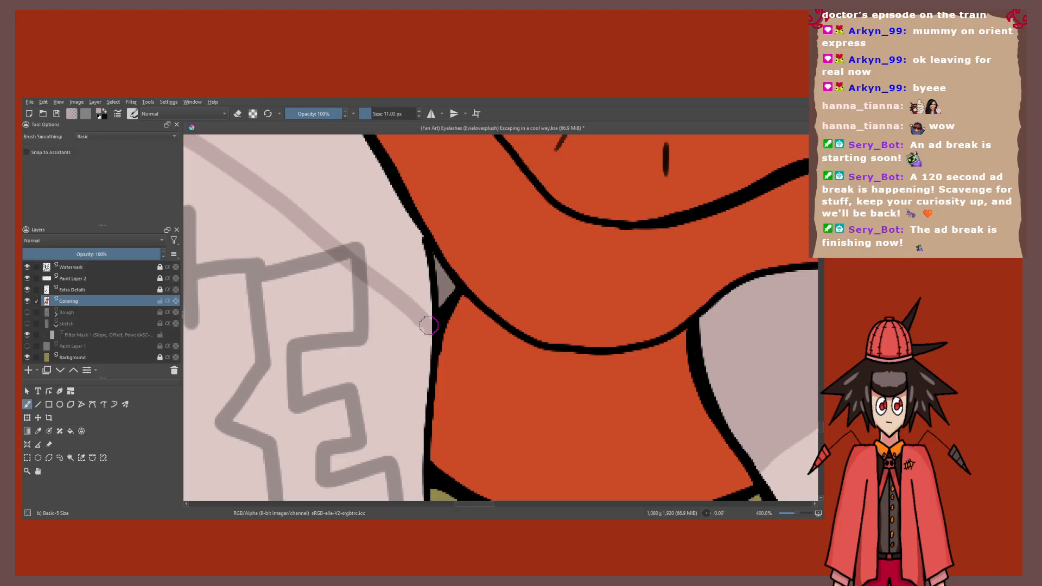
{"action": "scroll", "coordinate": [412, 330], "scroll_direction": "down", "scroll_amount": 6}
{"action": "key", "text": "f"}
{"action": "left_click", "coordinate": [377, 314]}
{"action": "scroll", "coordinate": [388, 347], "scroll_direction": "up", "scroll_amount": 5}
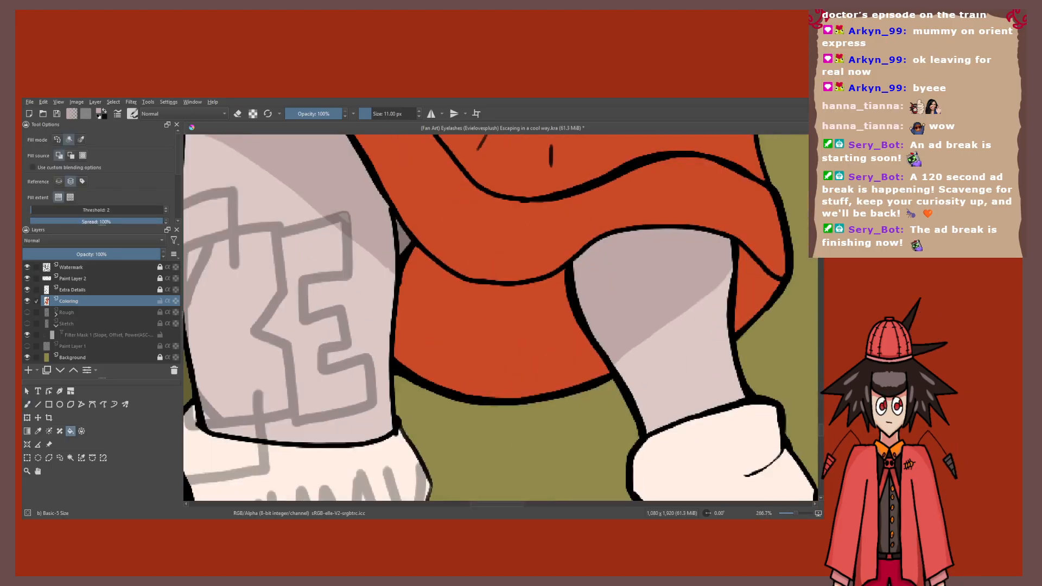
{"action": "scroll", "coordinate": [412, 250], "scroll_direction": "up", "scroll_amount": 2}
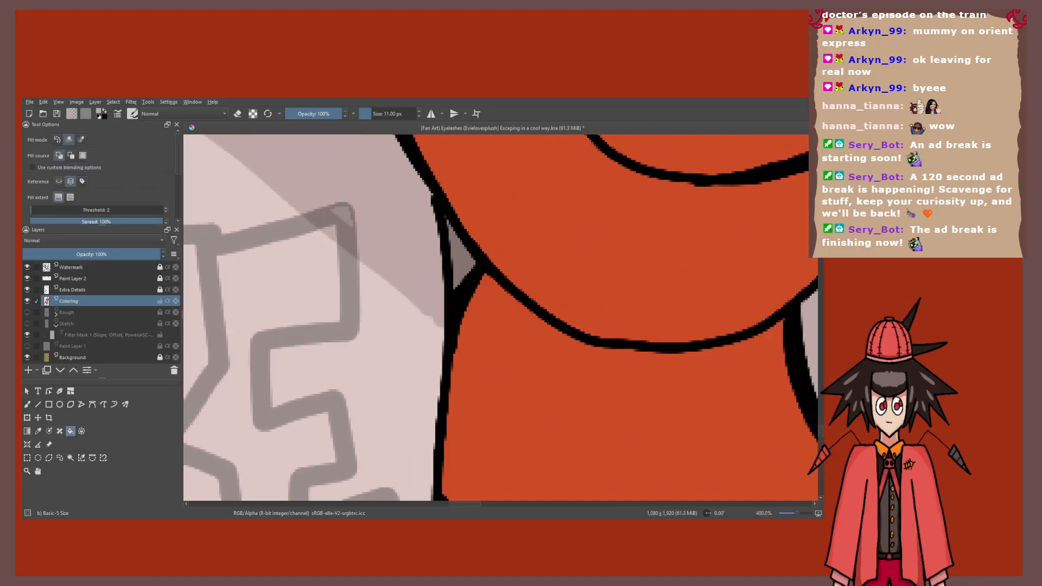
{"action": "key", "text": "b"}
Step: Compare the shaded legs and the whole character with the shading on the reference sheet
{"action": "scroll", "coordinate": [500, 317], "scroll_direction": "down", "scroll_amount": 9}
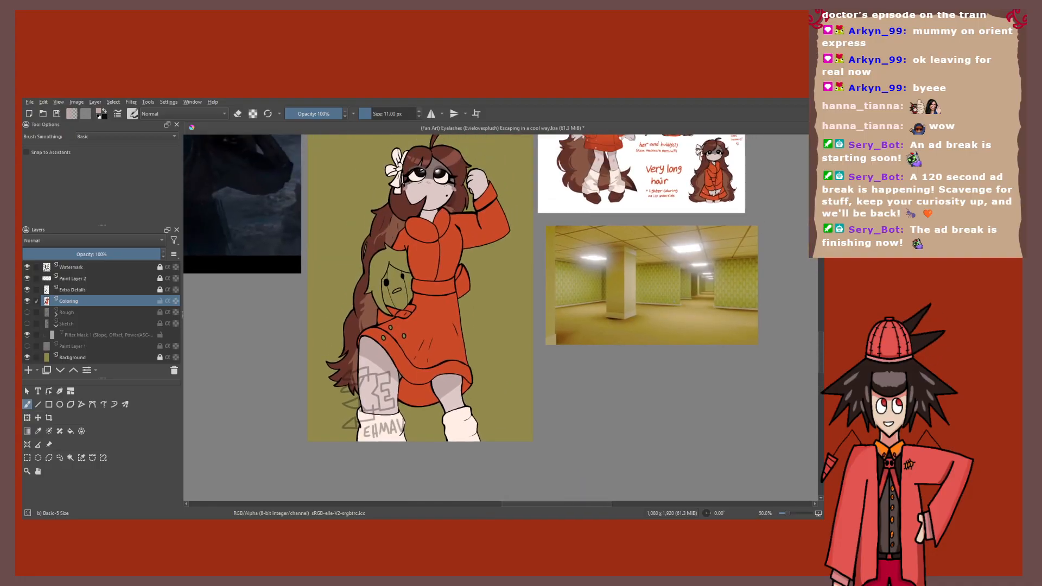
{"action": "left_click_drag", "start_coordinate": [673, 301], "coordinate": [632, 394]}
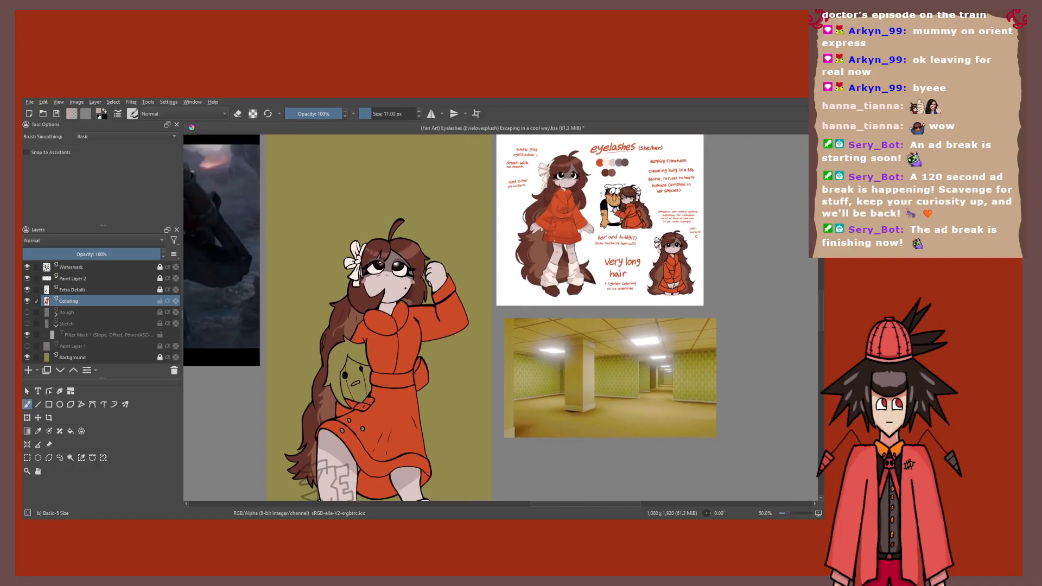
{"action": "key", "text": "p"}
{"action": "scroll", "coordinate": [574, 269], "scroll_direction": "up", "scroll_amount": 4}
{"action": "left_click", "coordinate": [469, 267]}
{"action": "scroll", "coordinate": [468, 267], "scroll_direction": "down", "scroll_amount": 4}
{"action": "mouse_move", "coordinate": [468, 267]}
{"action": "left_mouse_down"}
{"action": "mouse_move", "coordinate": [465, 280]}
{"action": "mouse_move", "coordinate": [526, 185]}
{"action": "left_mouse_up"}
{"action": "key", "text": "e"}
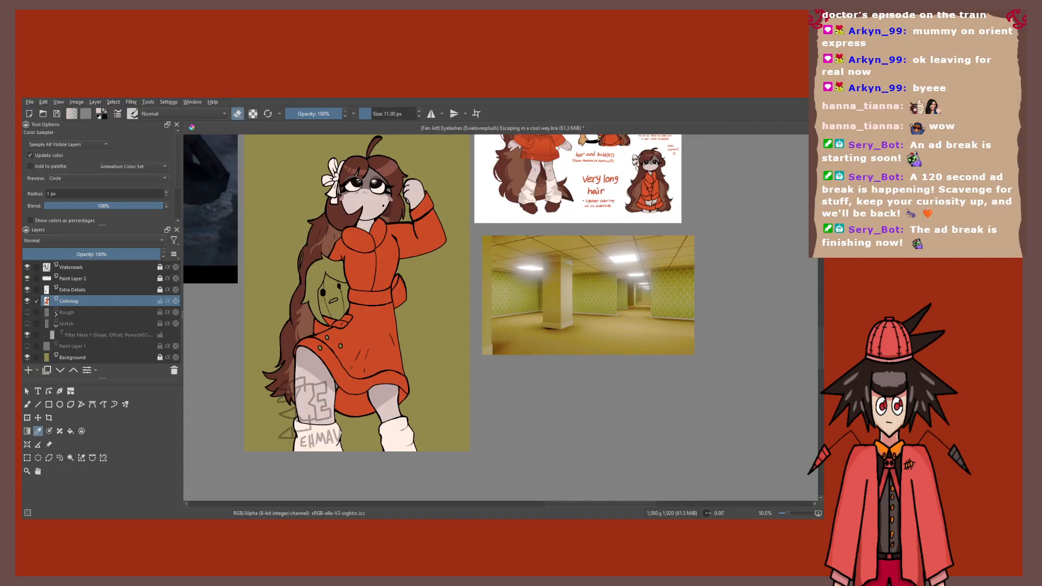
{"action": "key", "text": "e"}
{"action": "key", "text": "b"}
{"action": "scroll", "coordinate": [543, 163], "scroll_direction": "up", "scroll_amount": 4}
{"action": "left_click_drag", "start_coordinate": [542, 380], "coordinate": [542, 236]}
Step: Sample the leg warmer's color and its shading tone from the main figure on the reference sheet
{"action": "key", "text": "p"}
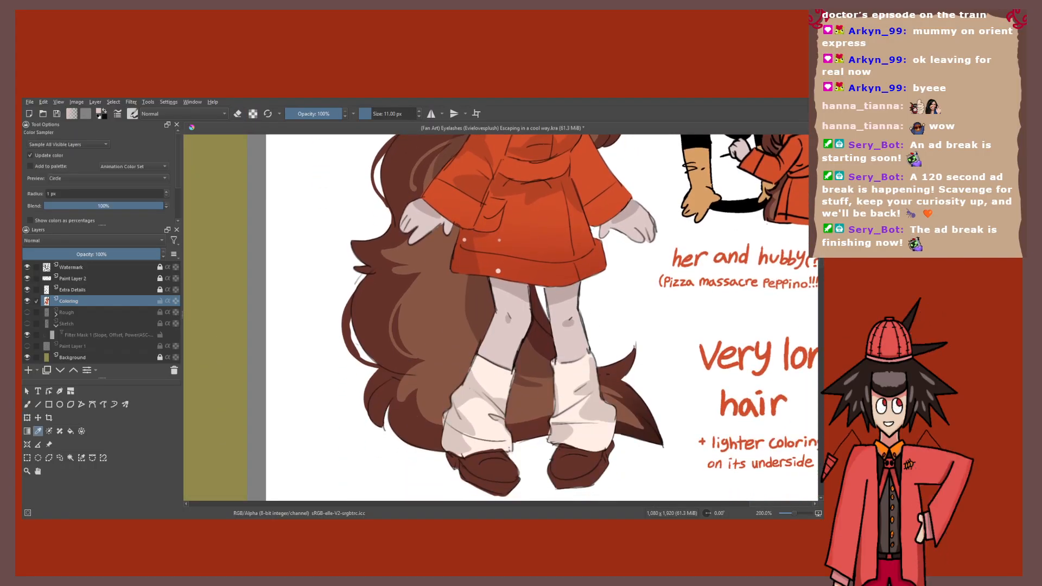
{"action": "left_click", "coordinate": [498, 380]}
{"action": "left_click_drag", "start_coordinate": [498, 326], "coordinate": [498, 417]}
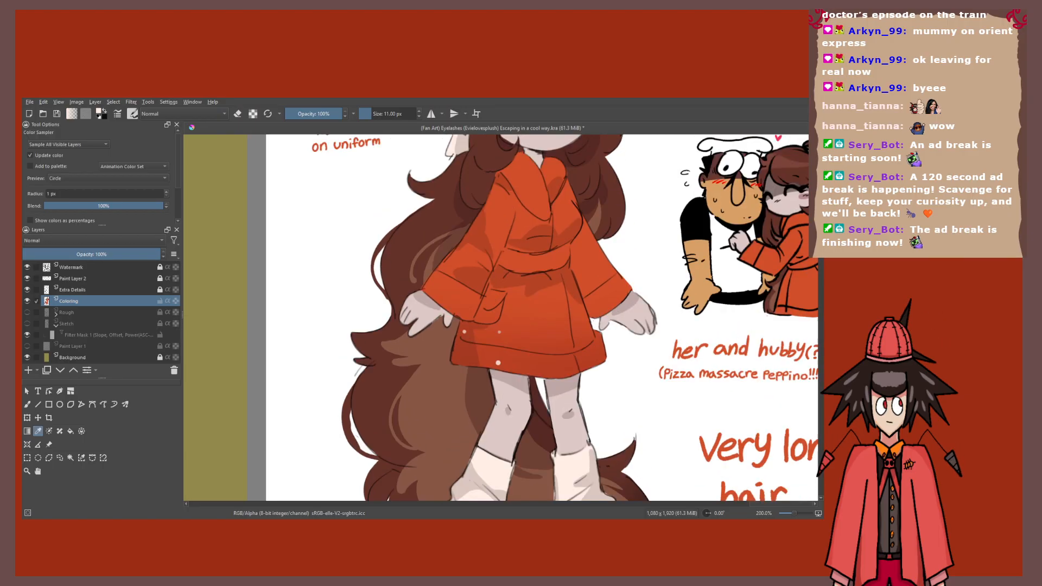
{"action": "left_click_drag", "start_coordinate": [498, 362], "coordinate": [498, 464]}
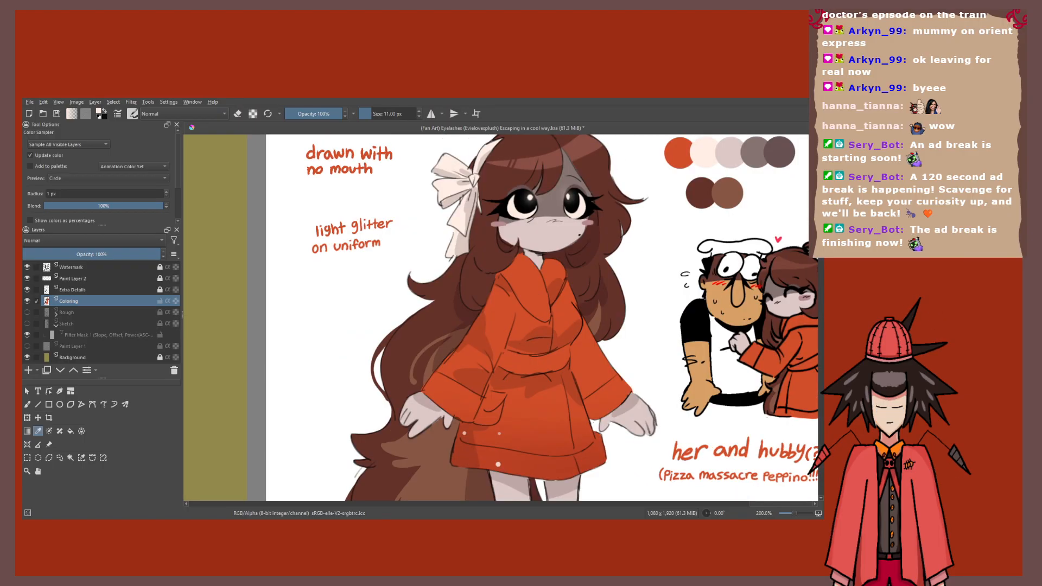
{"action": "scroll", "coordinate": [434, 179], "scroll_direction": "down", "scroll_amount": 4}
{"action": "scroll", "coordinate": [464, 282], "scroll_direction": "up", "scroll_amount": 4}
{"action": "left_click", "coordinate": [464, 271]}
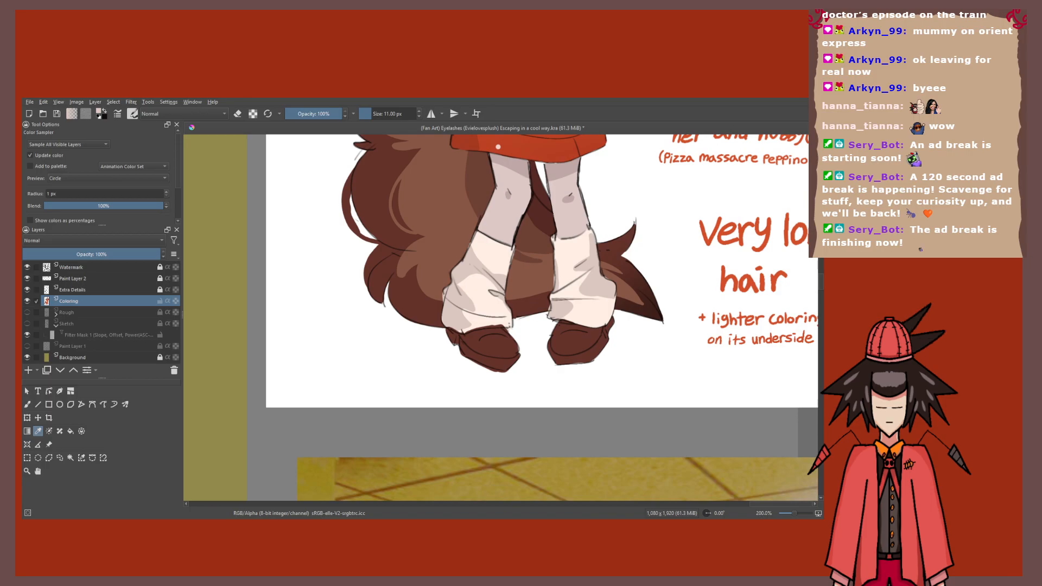
Step: Examine the coat, face and hair shading on the reference sheet and check the drawing's legs, face and raised arm against it
{"action": "left_click_drag", "start_coordinate": [498, 146], "coordinate": [498, 357]}
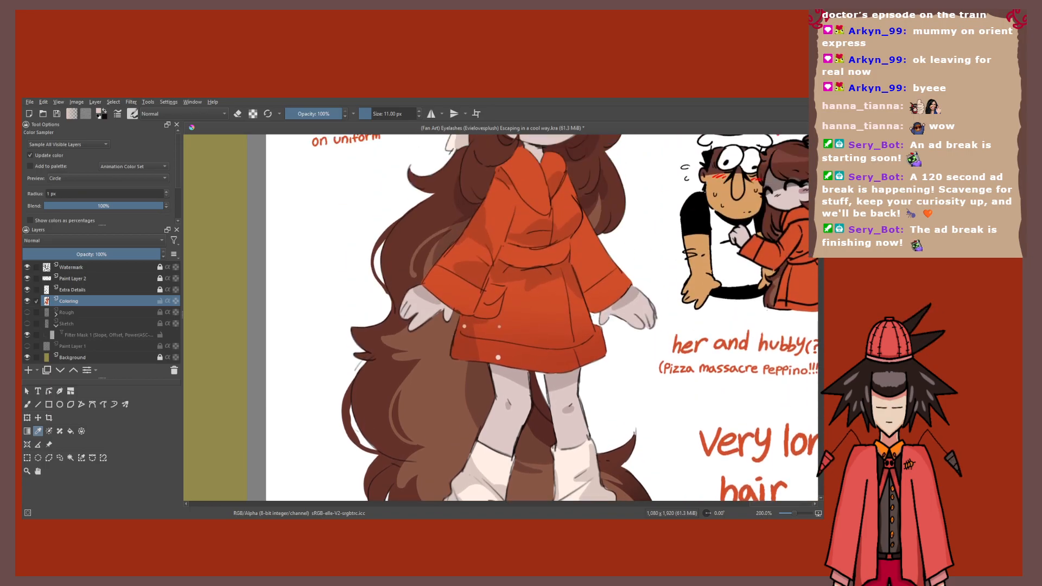
{"action": "left_click_drag", "start_coordinate": [387, 193], "coordinate": [543, 380]}
{"action": "scroll", "coordinate": [542, 380], "scroll_direction": "up", "scroll_amount": 1}
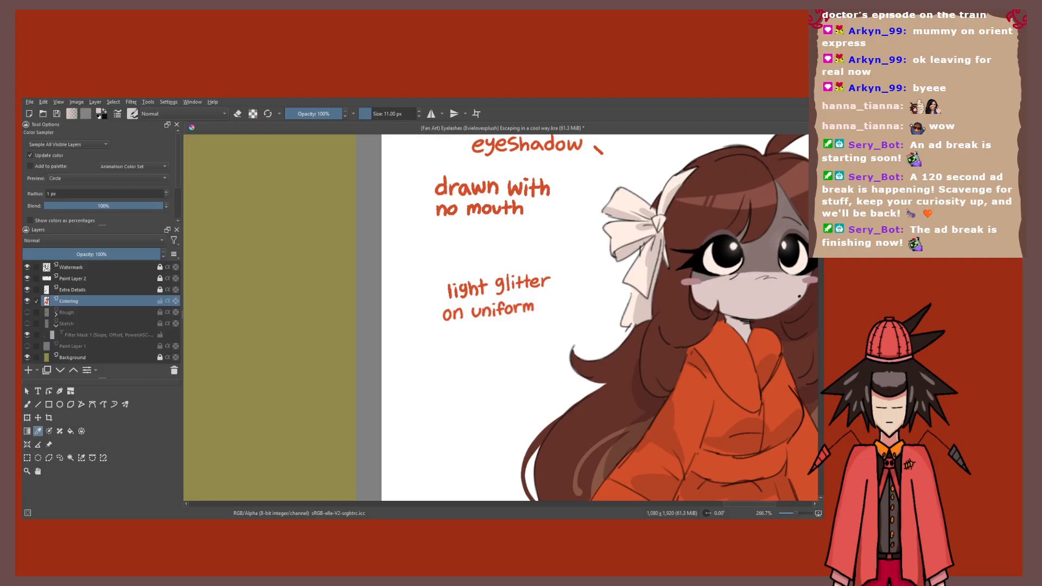
{"action": "scroll", "coordinate": [543, 380], "scroll_direction": "down", "scroll_amount": 2}
{"action": "left_click_drag", "start_coordinate": [543, 434], "coordinate": [703, 163]}
{"action": "mouse_move", "coordinate": [319, 371]}
{"action": "left_mouse_down"}
{"action": "mouse_move", "coordinate": [333, 390]}
{"action": "mouse_move", "coordinate": [313, 454]}
{"action": "mouse_move", "coordinate": [433, 312]}
{"action": "left_mouse_up"}
{"action": "scroll", "coordinate": [332, 390], "scroll_direction": "down", "scroll_amount": 2}
{"action": "scroll", "coordinate": [433, 312], "scroll_direction": "up", "scroll_amount": 2}
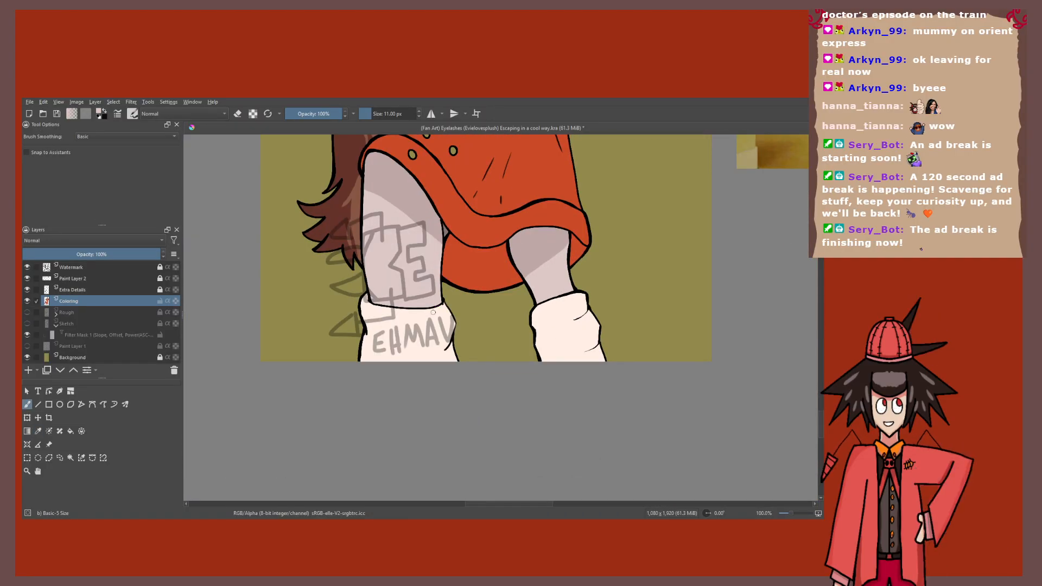
{"action": "scroll", "coordinate": [433, 312], "scroll_direction": "down", "scroll_amount": 3}
{"action": "left_click_drag", "start_coordinate": [456, 275], "coordinate": [446, 303]}
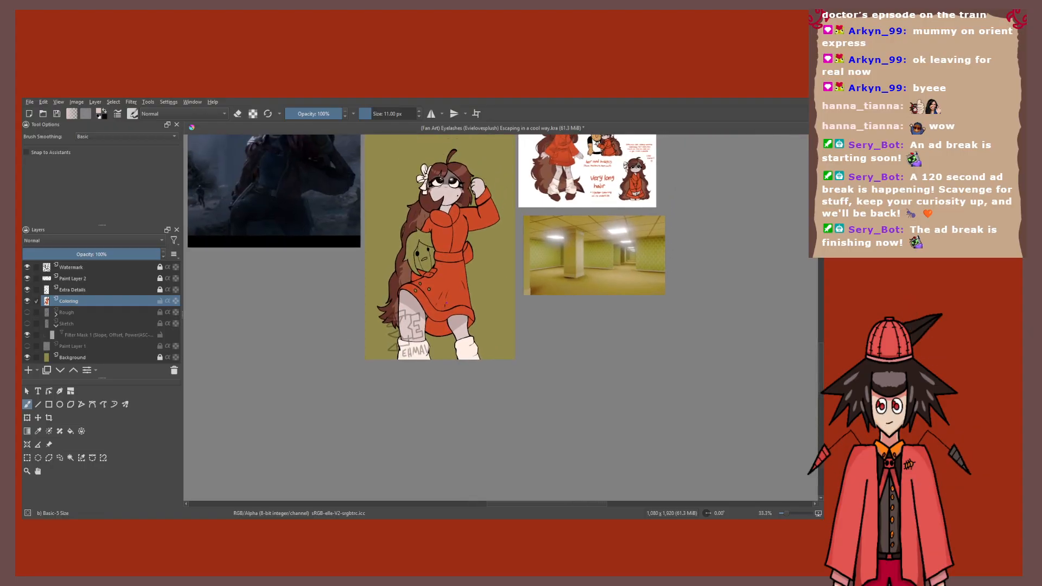
{"action": "left_click_drag", "start_coordinate": [455, 239], "coordinate": [446, 290]}
{"action": "scroll", "coordinate": [446, 289], "scroll_direction": "up", "scroll_amount": 1}
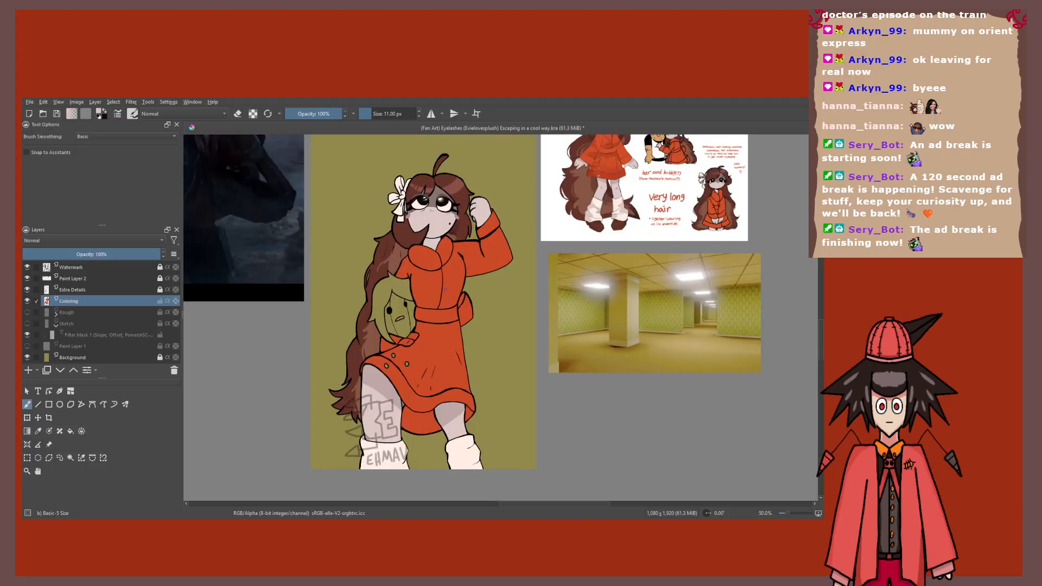
{"action": "scroll", "coordinate": [468, 206], "scroll_direction": "up", "scroll_amount": 4}
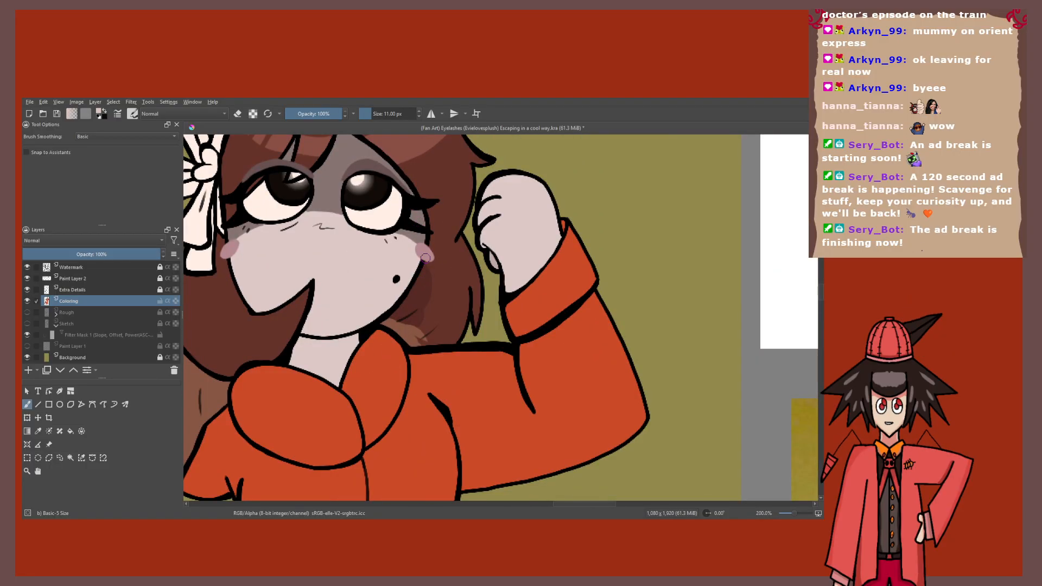
Step: Sample the shaded brown of the hair's underside just below the coat hem on the reference sheet's main figure
{"action": "scroll", "coordinate": [425, 257], "scroll_direction": "down", "scroll_amount": 1}
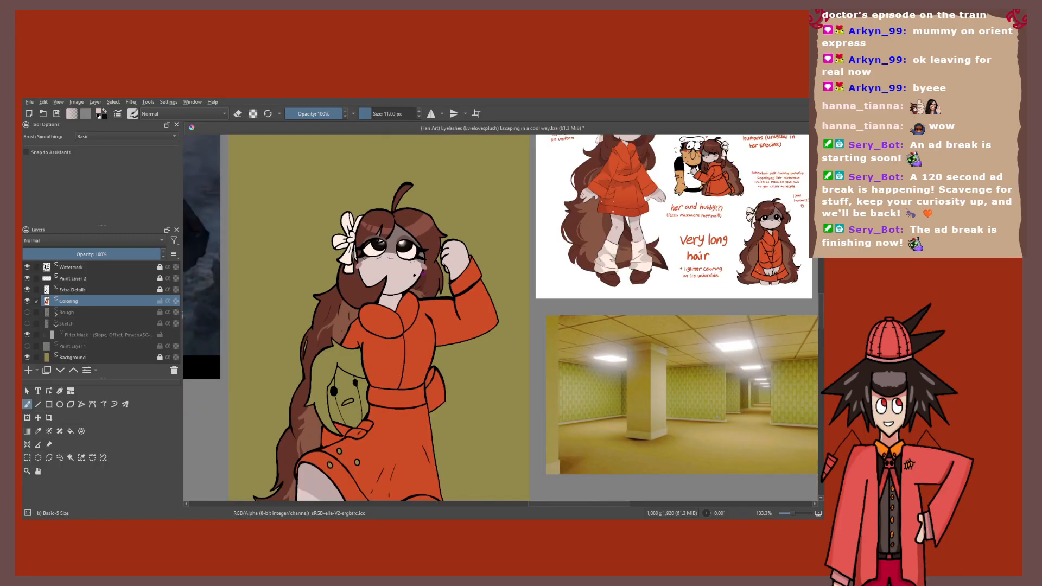
{"action": "scroll", "coordinate": [432, 286], "scroll_direction": "up", "scroll_amount": 2}
{"action": "key", "text": "p"}
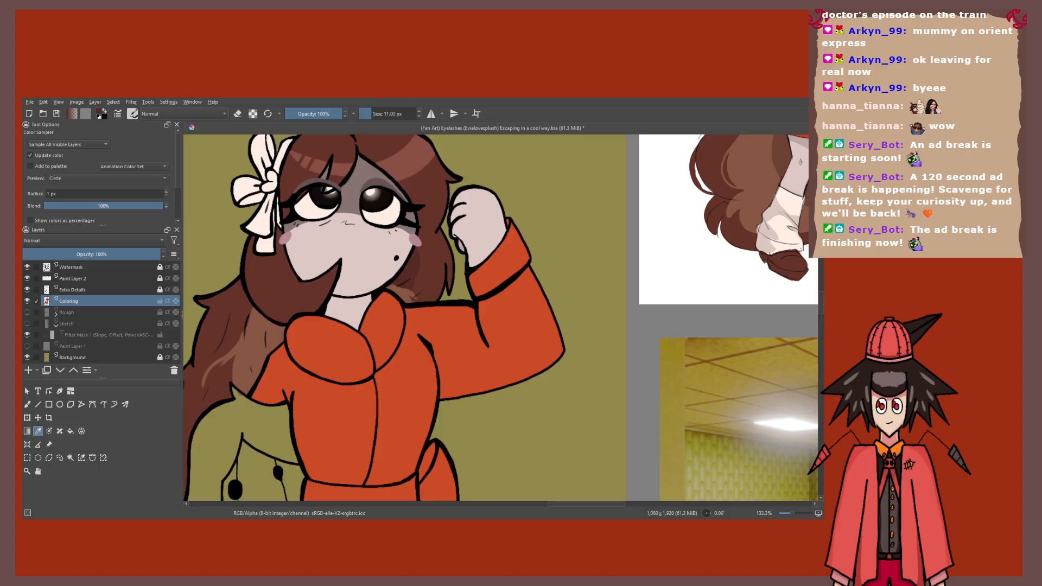
{"action": "scroll", "coordinate": [407, 358], "scroll_direction": "down", "scroll_amount": 2}
{"action": "scroll", "coordinate": [648, 168], "scroll_direction": "up", "scroll_amount": 3}
{"action": "left_click", "coordinate": [483, 436]}
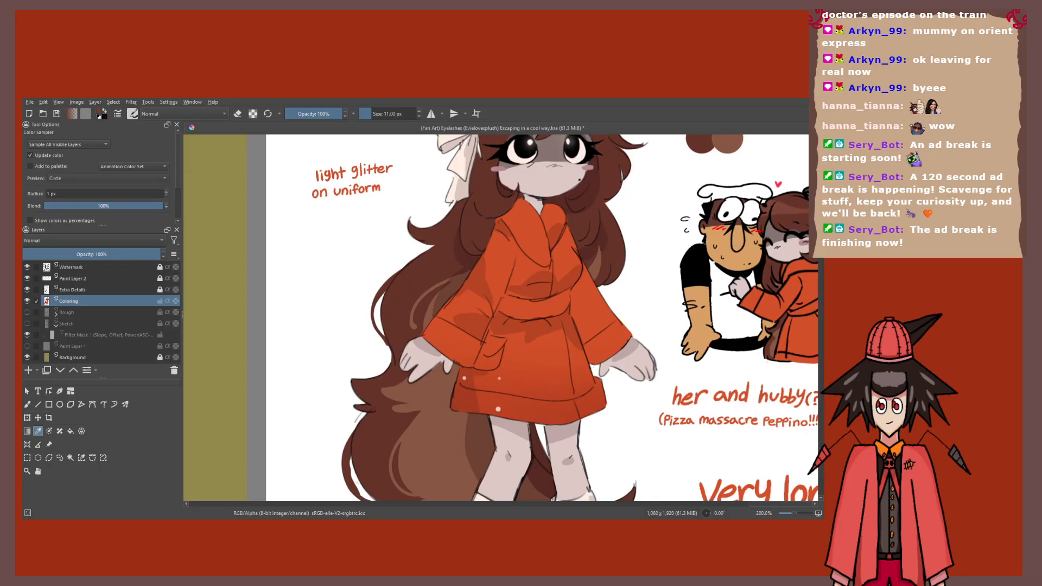
{"action": "left_click", "coordinate": [482, 431]}
{"action": "scroll", "coordinate": [465, 392], "scroll_direction": "down", "scroll_amount": 3}
{"action": "left_click_drag", "start_coordinate": [465, 391], "coordinate": [596, 159]}
{"action": "key", "text": "e"}
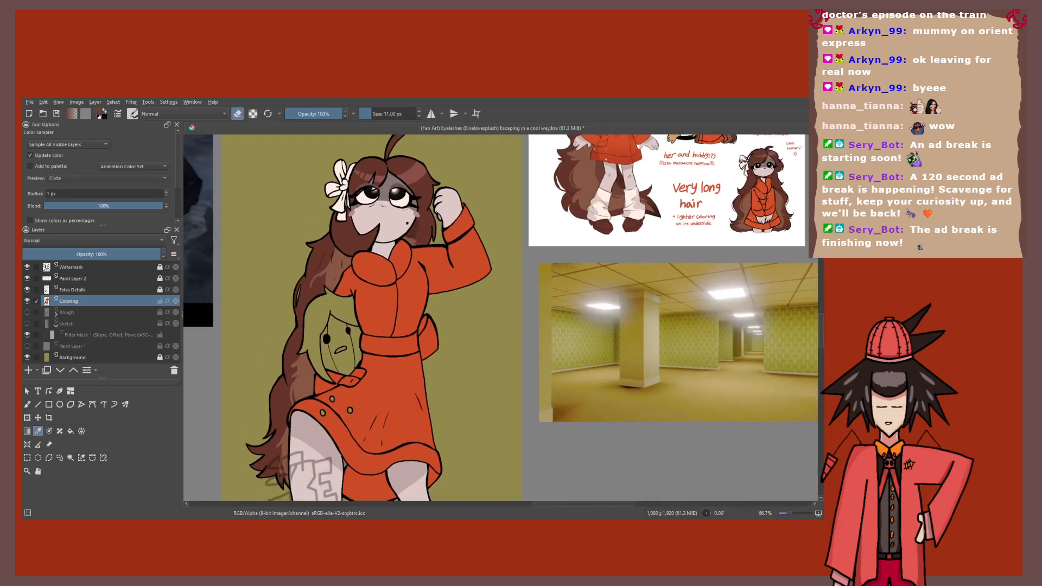
{"action": "key", "text": "b"}
{"action": "key", "text": "e"}
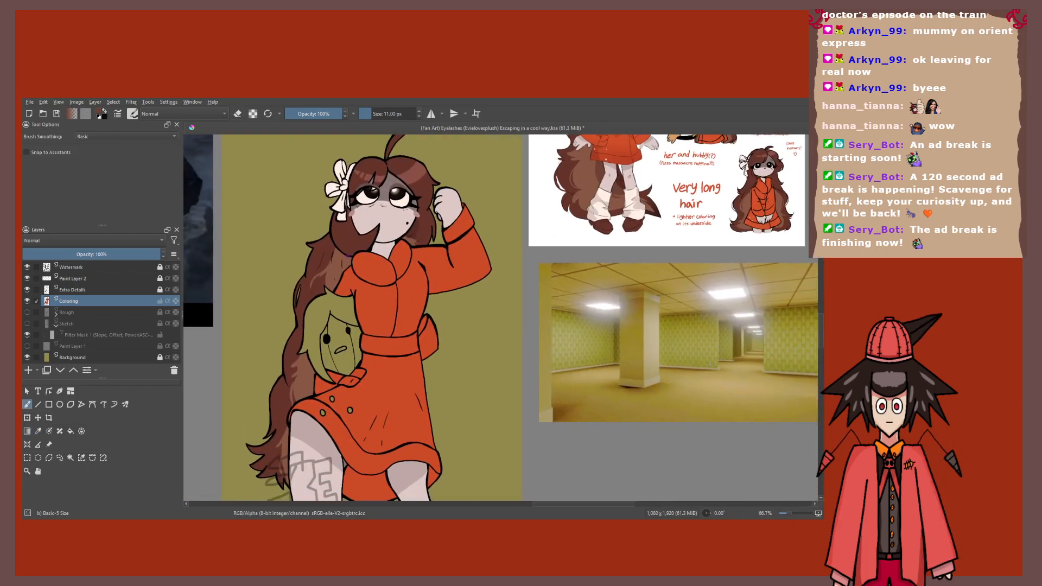
Step: Paint a shadow with the 11 px brush on the light brown underside hair beside the collar, below the chin-side hair lock
{"action": "scroll", "coordinate": [482, 256], "scroll_direction": "up", "scroll_amount": 5}
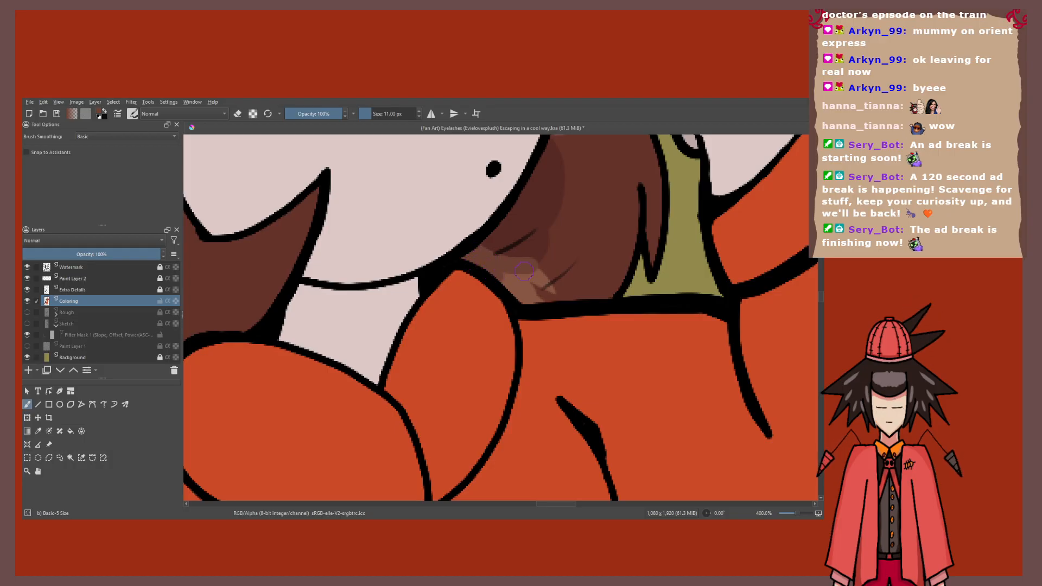
{"action": "scroll", "coordinate": [523, 271], "scroll_direction": "up", "scroll_amount": 1}
{"action": "mouse_move", "coordinate": [396, 296]}
{"action": "left_mouse_down"}
{"action": "mouse_move", "coordinate": [409, 347]}
{"action": "mouse_move", "coordinate": [453, 426]}
{"action": "left_mouse_up"}
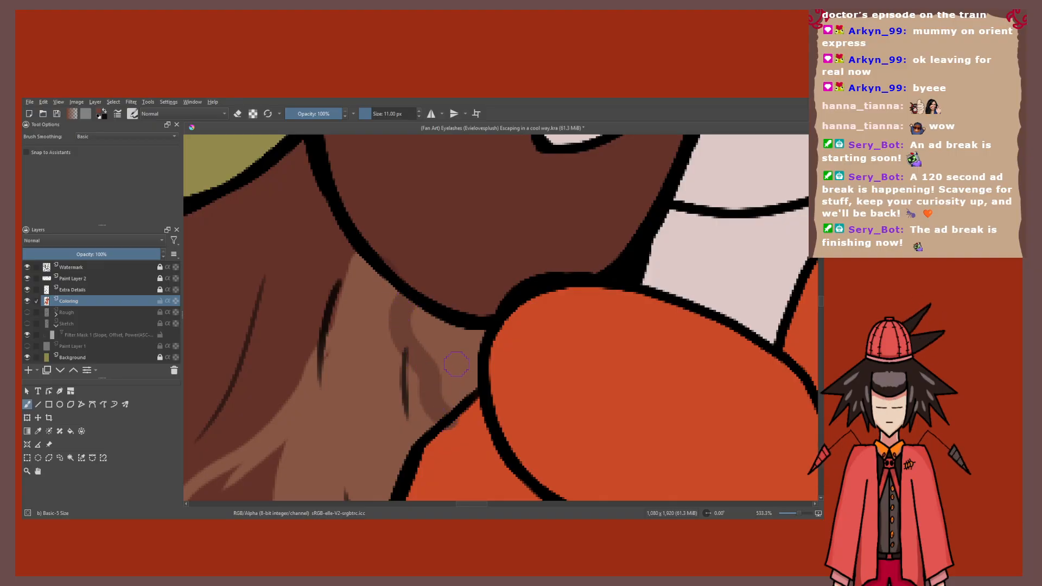
{"action": "left_click_drag", "start_coordinate": [456, 364], "coordinate": [434, 391]}
{"action": "key", "text": "p"}
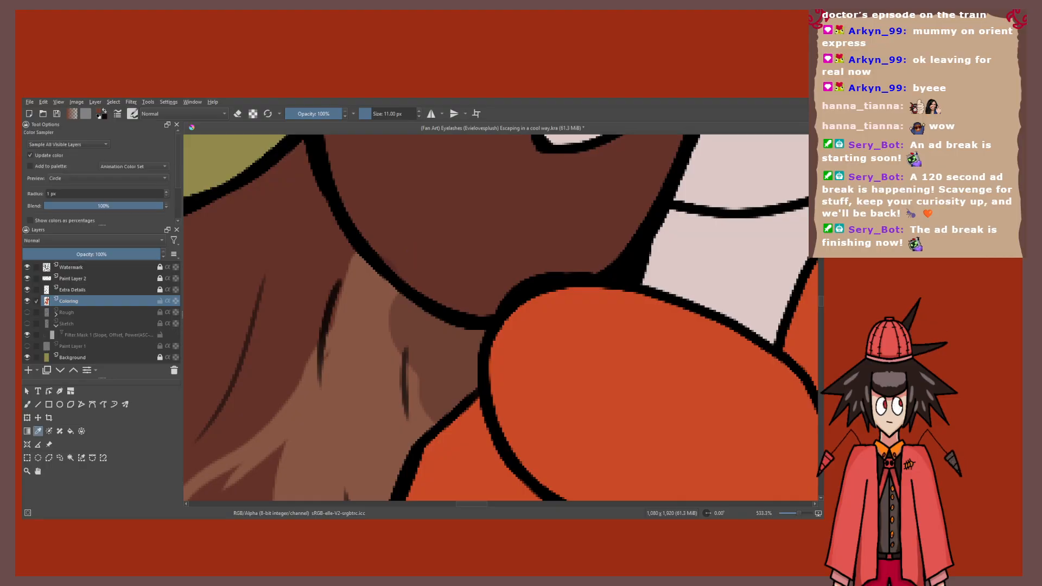
{"action": "key", "text": "b"}
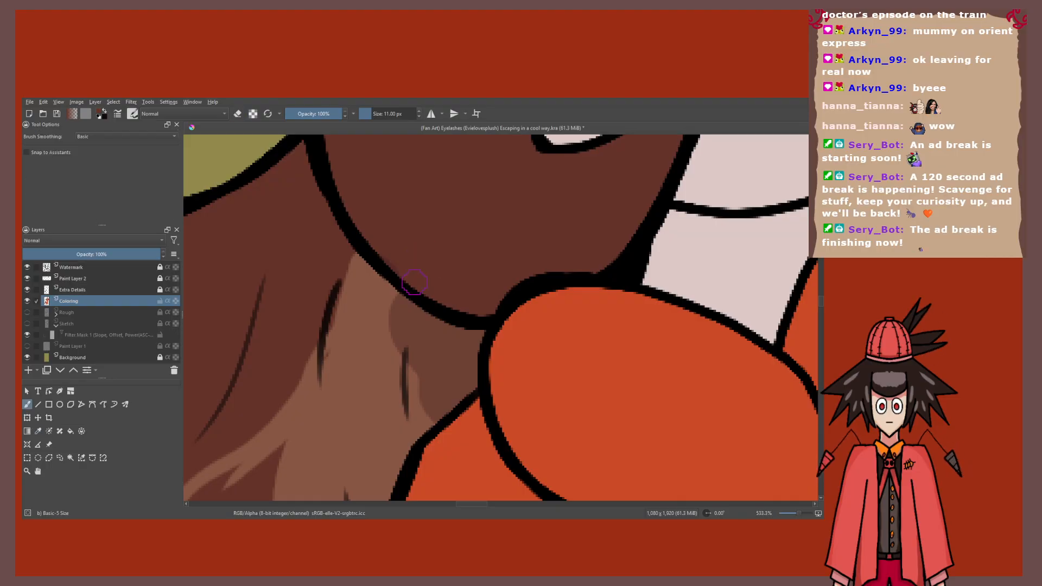
Step: Check the new hair shadow beside the collar against the whole figure and the reference sheet
{"action": "key", "text": "1"}
{"action": "key", "text": "p"}
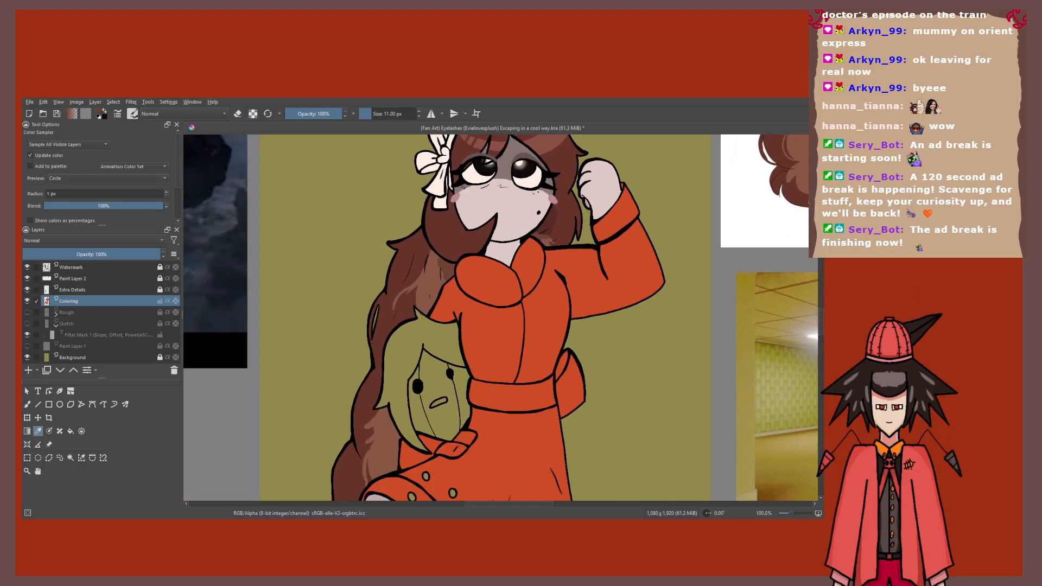
{"action": "key", "text": "b"}
{"action": "scroll", "coordinate": [457, 316], "scroll_direction": "up", "scroll_amount": 3}
{"action": "scroll", "coordinate": [405, 280], "scroll_direction": "down", "scroll_amount": 4}
{"action": "left_click_drag", "start_coordinate": [405, 281], "coordinate": [362, 358]}
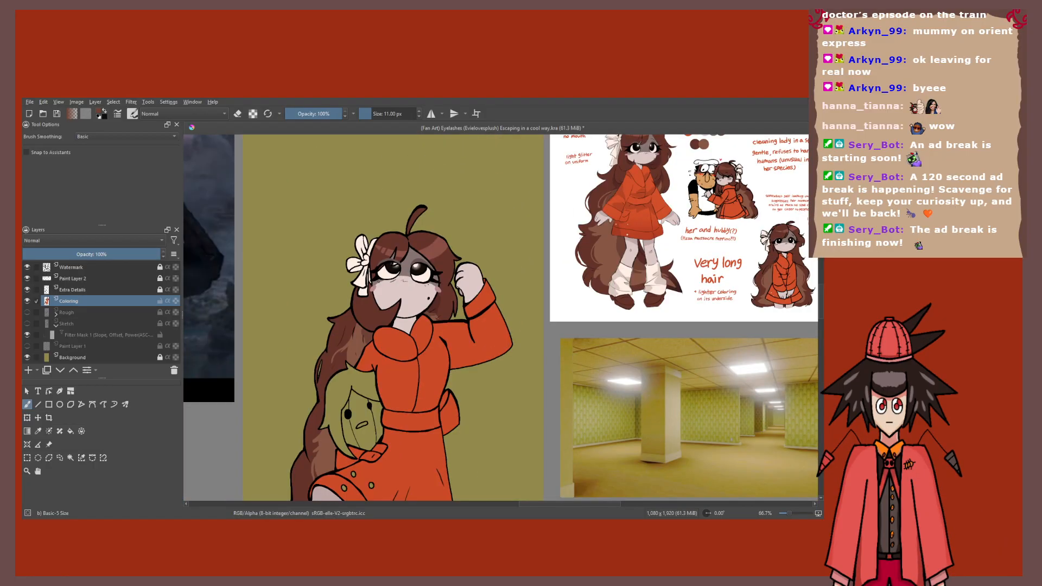
{"action": "scroll", "coordinate": [361, 421], "scroll_direction": "up", "scroll_amount": 3}
{"action": "scroll", "coordinate": [374, 197], "scroll_direction": "down", "scroll_amount": 3}
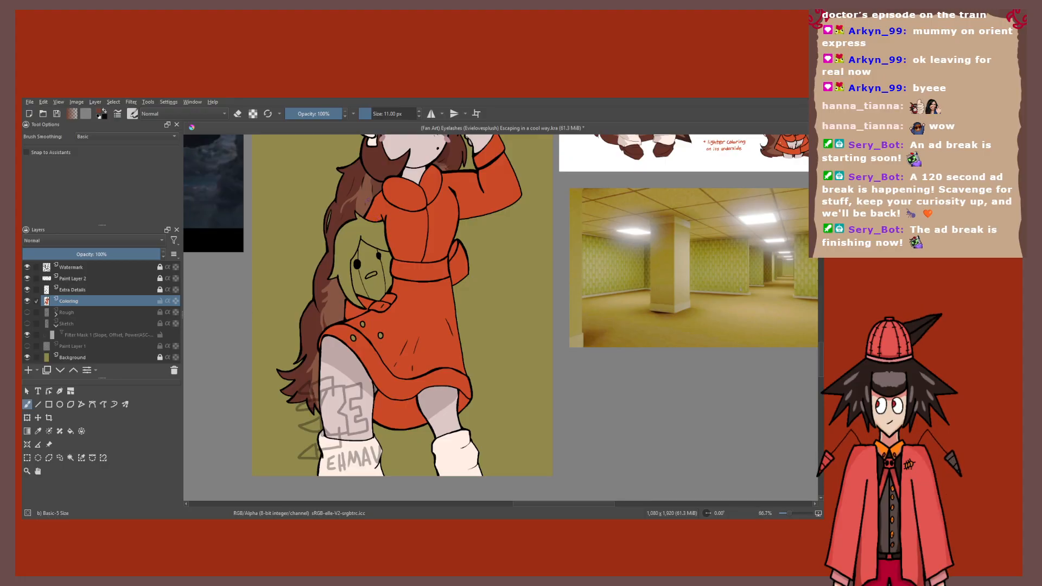
Step: Examine the hair behind the shoulder and the lower hair by the coat hem, and compare the full drawing with the references
{"action": "scroll", "coordinate": [405, 200], "scroll_direction": "up", "scroll_amount": 3}
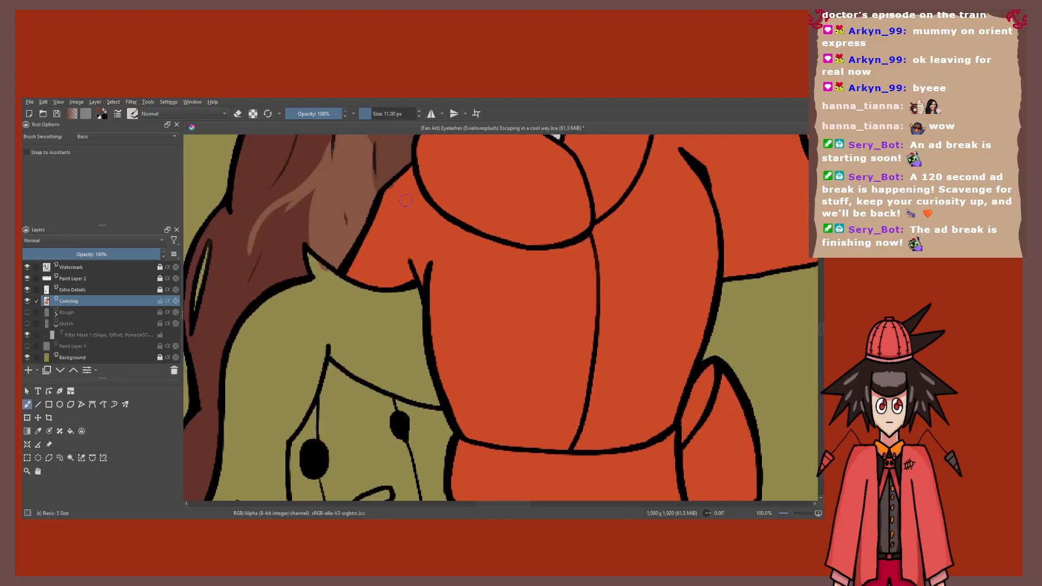
{"action": "scroll", "coordinate": [388, 160], "scroll_direction": "down", "scroll_amount": 4}
{"action": "key", "text": "p"}
{"action": "key", "text": "b"}
{"action": "left_click_drag", "start_coordinate": [360, 244], "coordinate": [355, 295]}
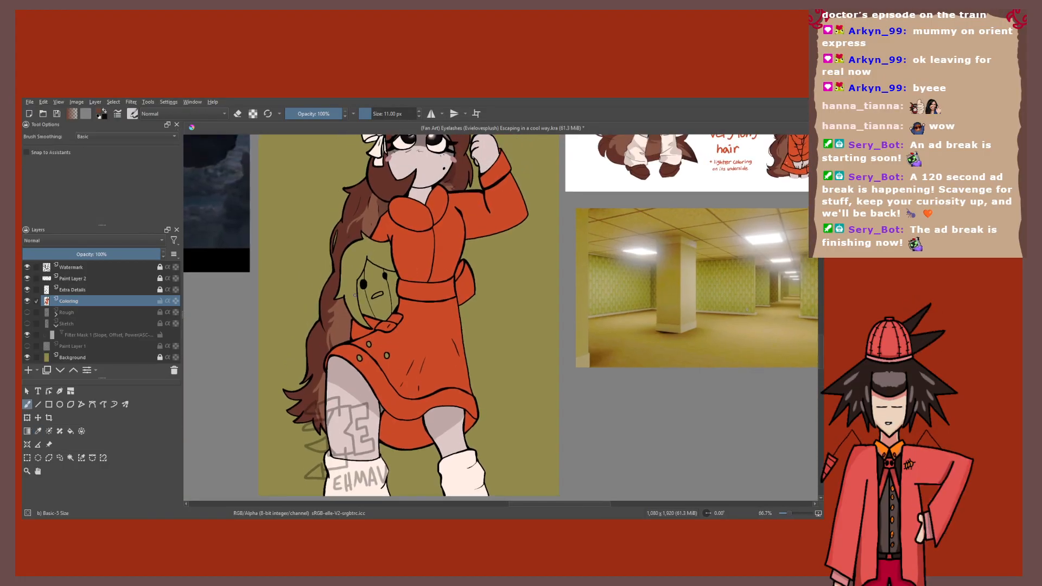
{"action": "scroll", "coordinate": [355, 294], "scroll_direction": "up", "scroll_amount": 2}
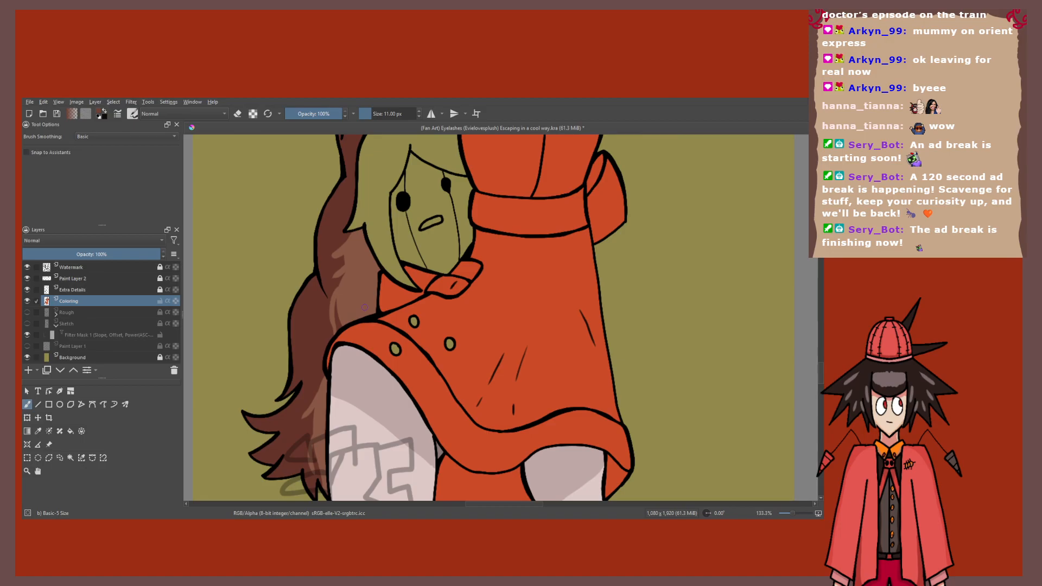
{"action": "key", "text": "f"}
{"action": "scroll", "coordinate": [364, 307], "scroll_direction": "down", "scroll_amount": 4}
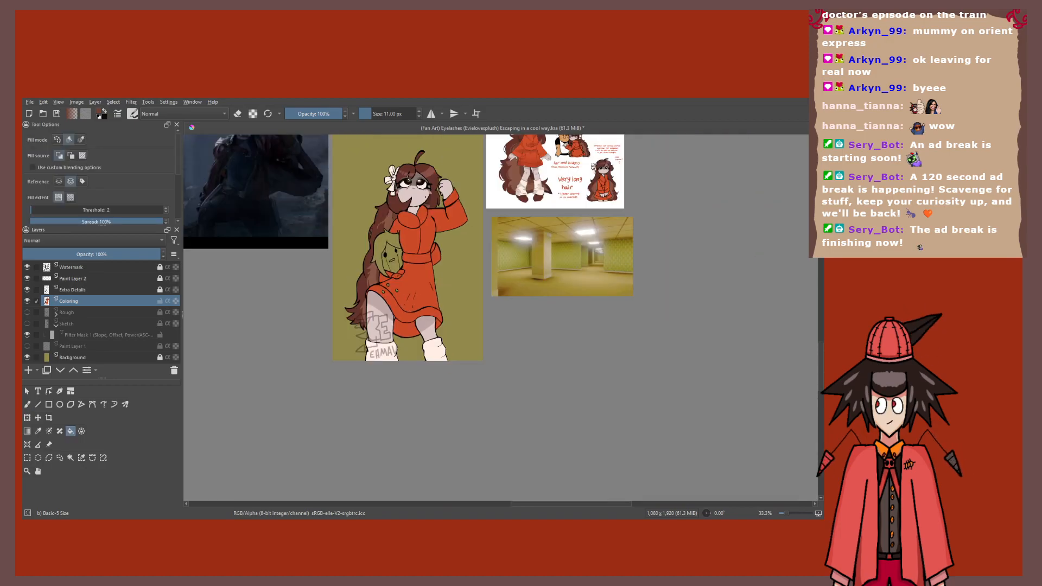
{"action": "mouse_move", "coordinate": [365, 307]}
{"action": "left_mouse_down"}
{"action": "mouse_move", "coordinate": [361, 339]}
{"action": "mouse_move", "coordinate": [319, 411]}
{"action": "left_mouse_up"}
{"action": "key", "text": "b"}
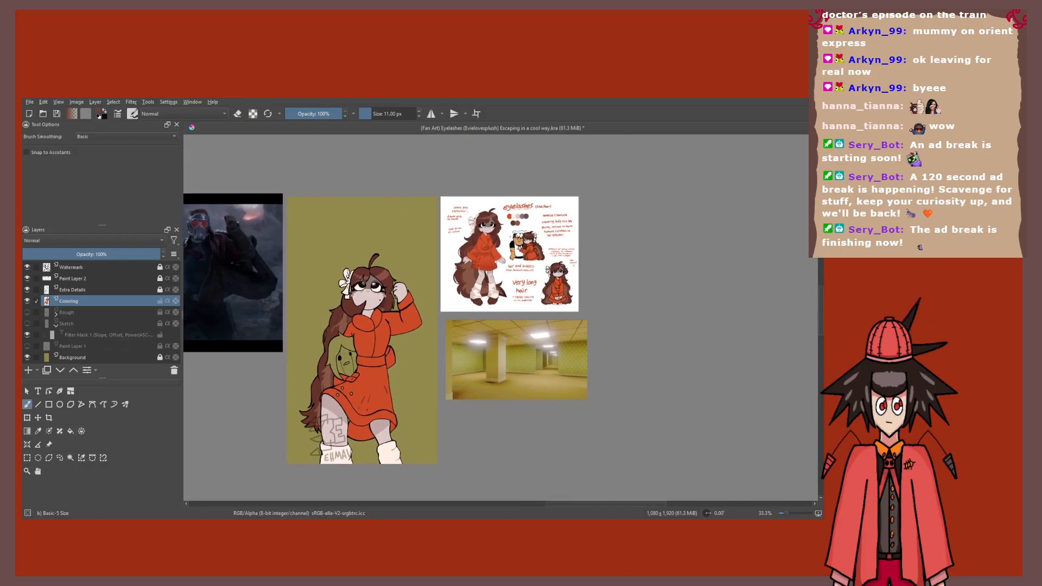
Step: Sample a coat colour from the Eyelashes character reference sheet
{"action": "key", "text": "p"}
{"action": "scroll", "coordinate": [488, 272], "scroll_direction": "up", "scroll_amount": 6}
{"action": "left_click_drag", "start_coordinate": [441, 200], "coordinate": [554, 206]}
{"action": "left_click", "coordinate": [554, 207]}
{"action": "scroll", "coordinate": [553, 208], "scroll_direction": "down", "scroll_amount": 5}
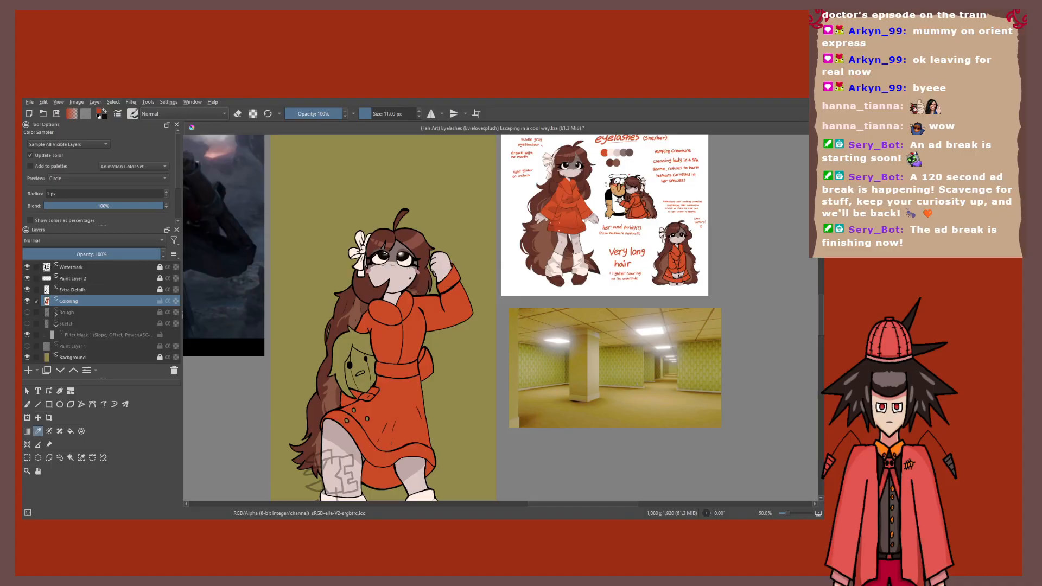
Step: Paint shading on the Coloring layer along the underside of the coat's shoulder beside the doll, using the 11 px brush
{"action": "key", "text": "b"}
{"action": "scroll", "coordinate": [381, 471], "scroll_direction": "up", "scroll_amount": 4}
{"action": "mouse_move", "coordinate": [381, 472]}
{"action": "left_mouse_down"}
{"action": "mouse_move", "coordinate": [377, 350]}
{"action": "mouse_move", "coordinate": [356, 466]}
{"action": "left_mouse_up"}
{"action": "scroll", "coordinate": [377, 350], "scroll_direction": "down", "scroll_amount": 2}
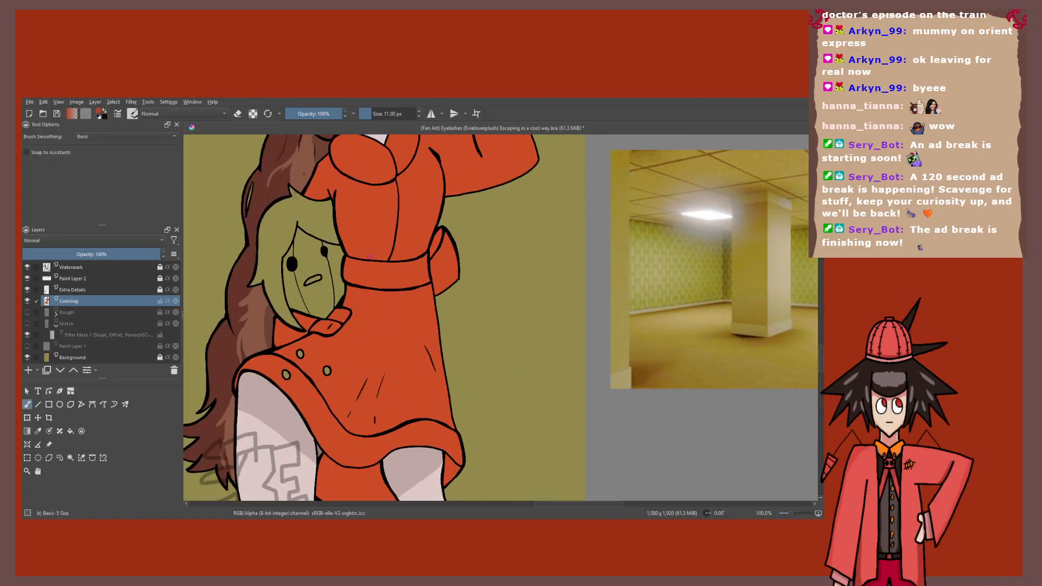
{"action": "left_click_drag", "start_coordinate": [370, 257], "coordinate": [406, 318]}
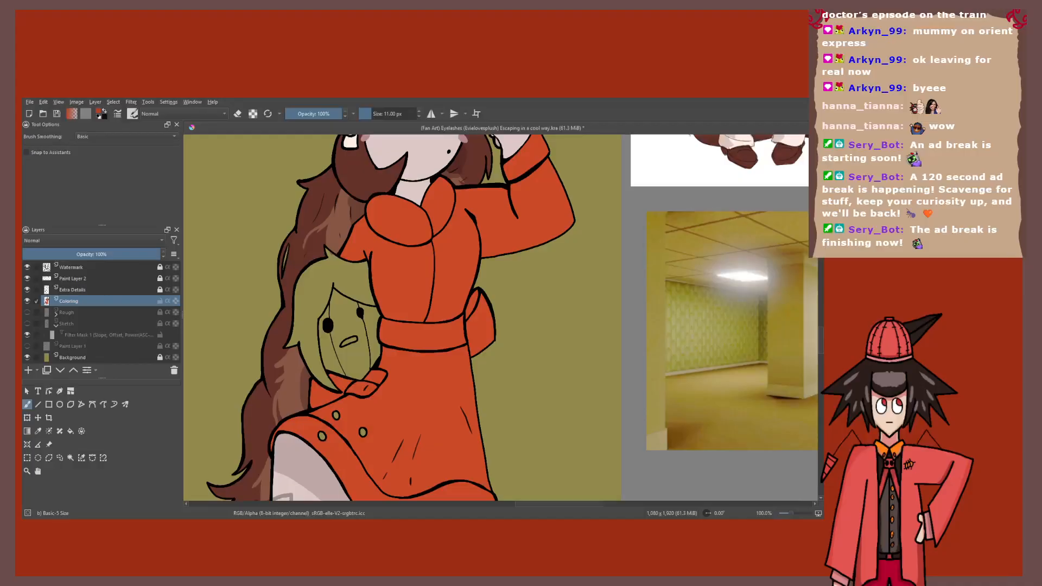
{"action": "scroll", "coordinate": [351, 269], "scroll_direction": "up", "scroll_amount": 2}
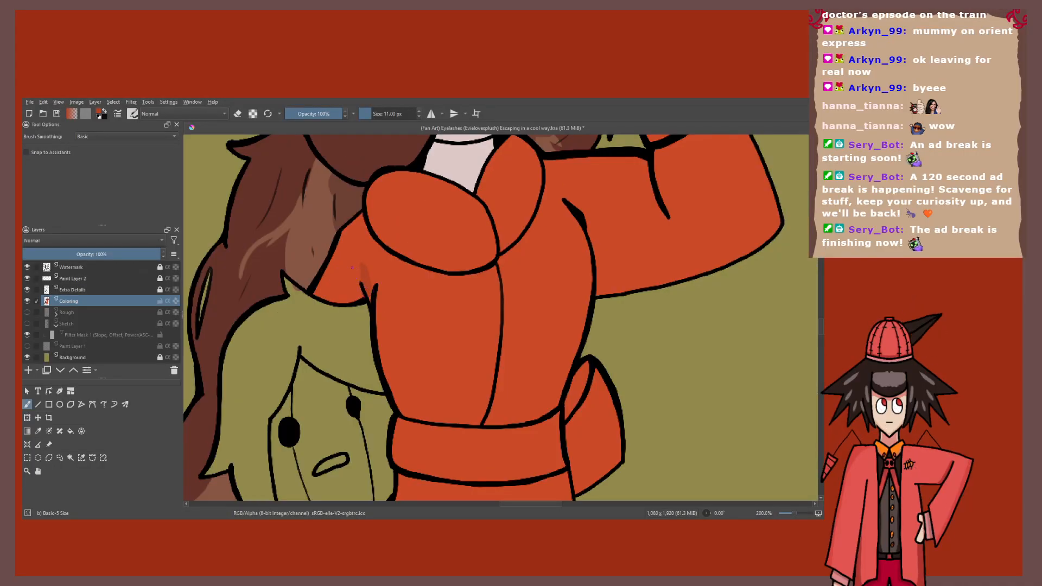
{"action": "mouse_move", "coordinate": [351, 267]}
{"action": "left_mouse_down"}
{"action": "mouse_move", "coordinate": [362, 284]}
{"action": "mouse_move", "coordinate": [338, 301]}
{"action": "left_mouse_up"}
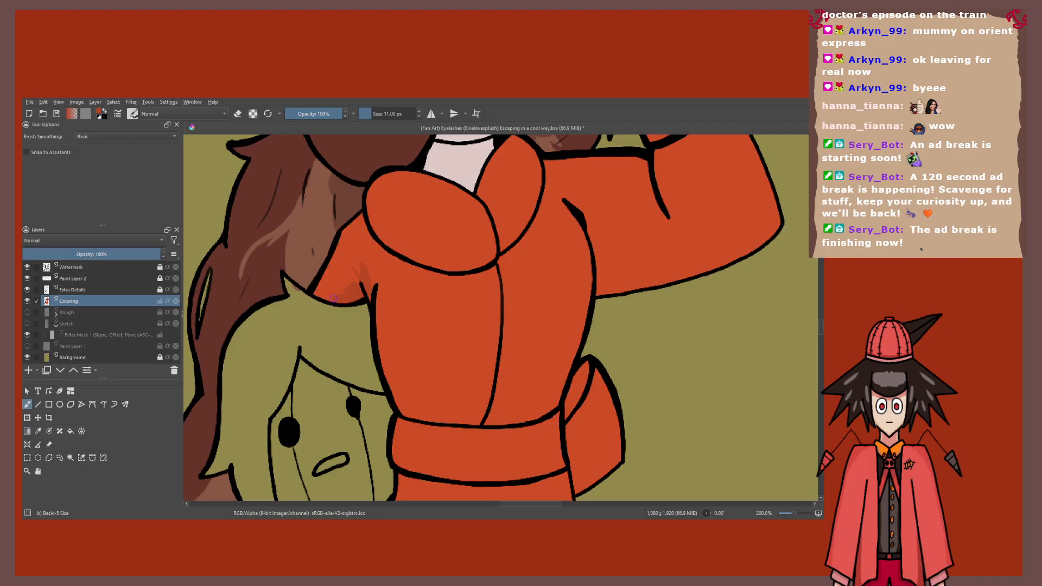
{"action": "scroll", "coordinate": [333, 298], "scroll_direction": "down", "scroll_amount": 4}
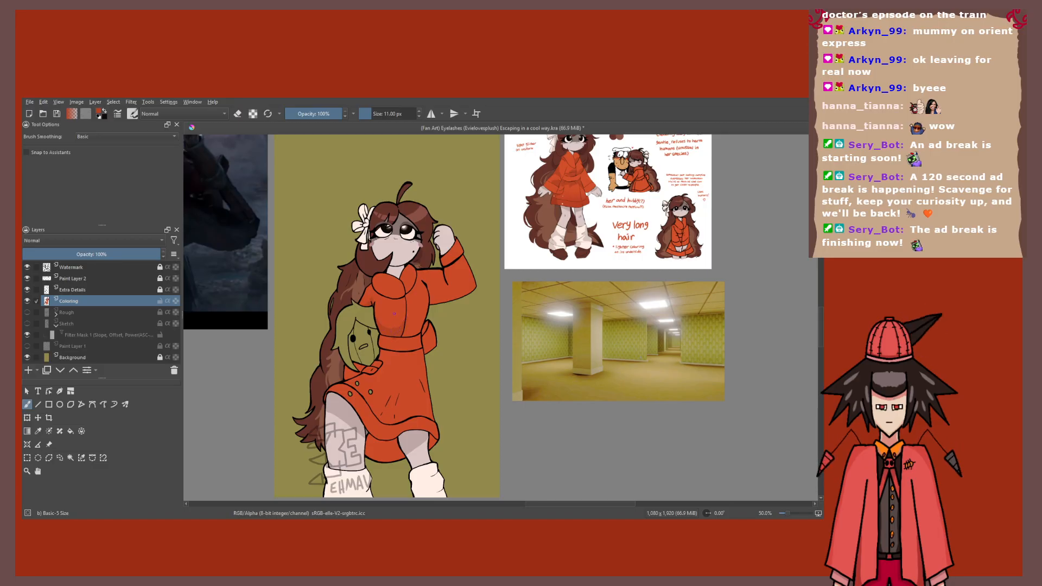
Step: Enlarge the brush to 15 px and shade the lower part of the coat's bodice just above the belt
{"action": "key", "text": "bracketright"}
{"action": "key", "text": "bracketright"}
{"action": "key", "text": "bracketright"}
{"action": "key", "text": "bracketright"}
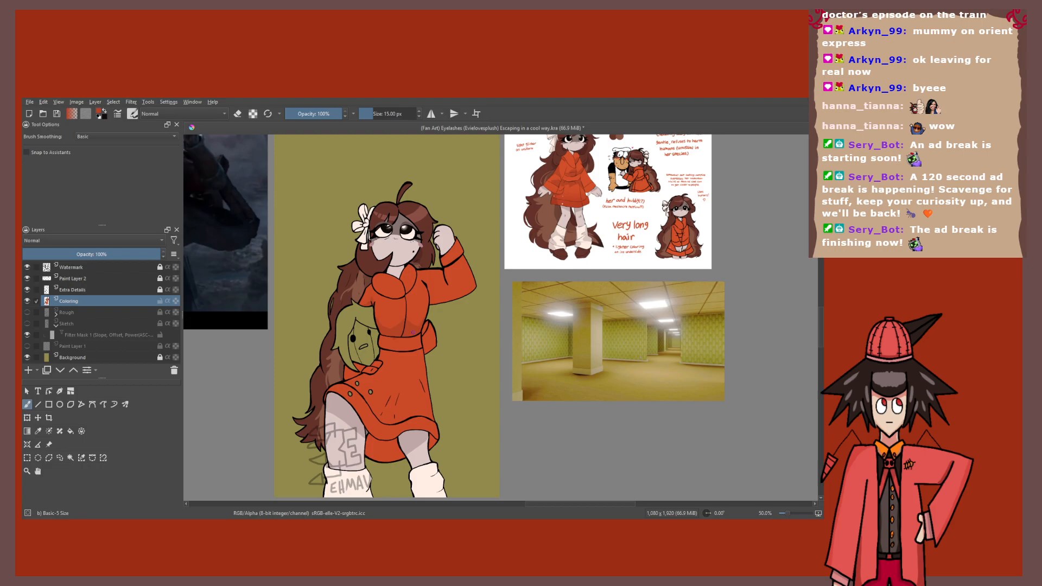
{"action": "scroll", "coordinate": [413, 333], "scroll_direction": "up", "scroll_amount": 8}
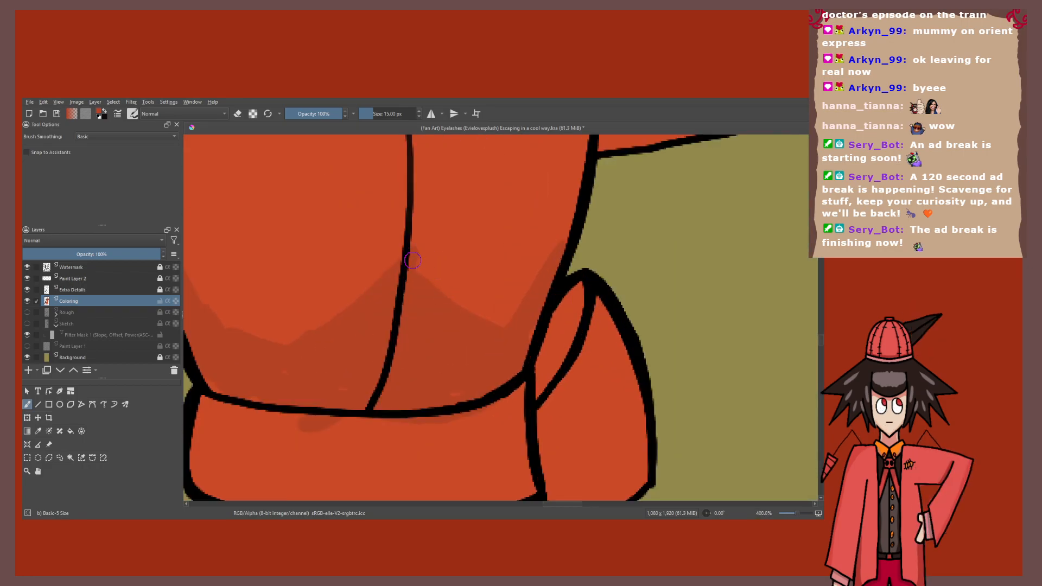
{"action": "mouse_move", "coordinate": [442, 395]}
{"action": "left_mouse_down"}
{"action": "mouse_move", "coordinate": [291, 384]}
{"action": "mouse_move", "coordinate": [261, 365]}
{"action": "mouse_move", "coordinate": [207, 363]}
{"action": "mouse_move", "coordinate": [351, 336]}
{"action": "mouse_move", "coordinate": [355, 264]}
{"action": "left_mouse_up"}
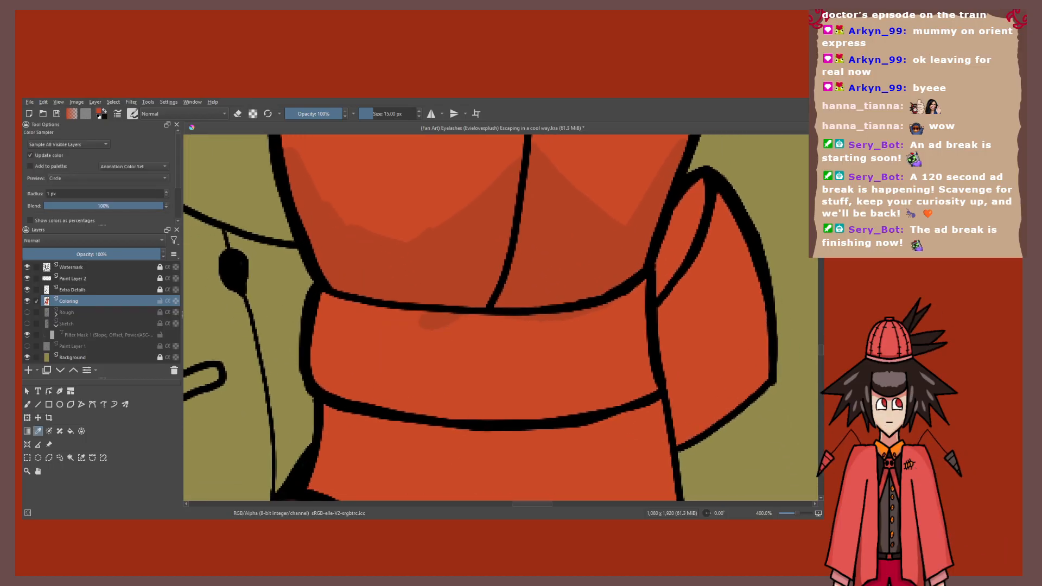
Step: Sample the colour at the bodice's shading and paint a shadow on the skirt just below the belt
{"action": "left_click", "coordinate": [454, 291]}
{"action": "scroll", "coordinate": [355, 387], "scroll_direction": "down", "scroll_amount": 5}
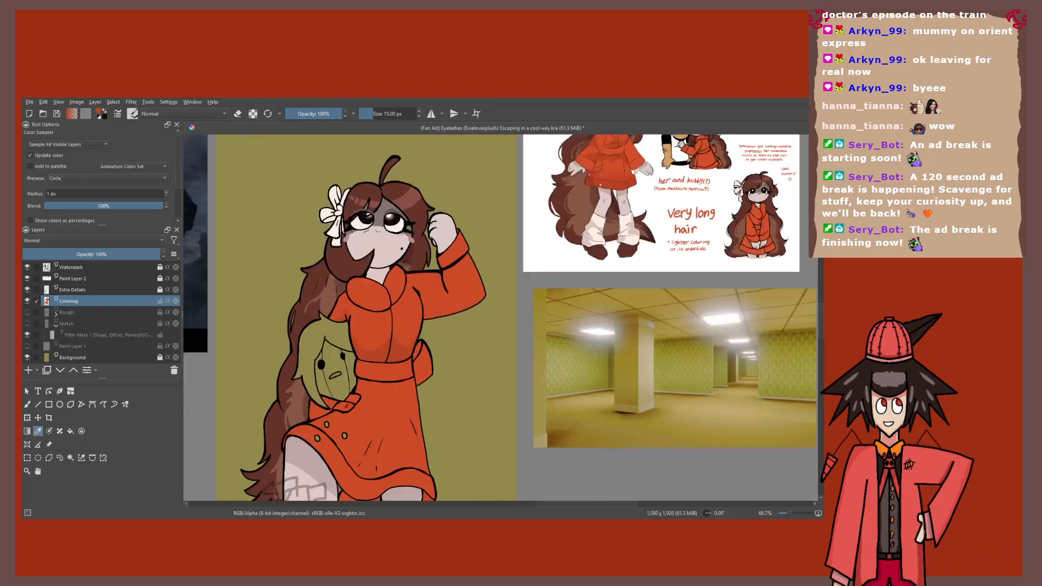
{"action": "key", "text": "b"}
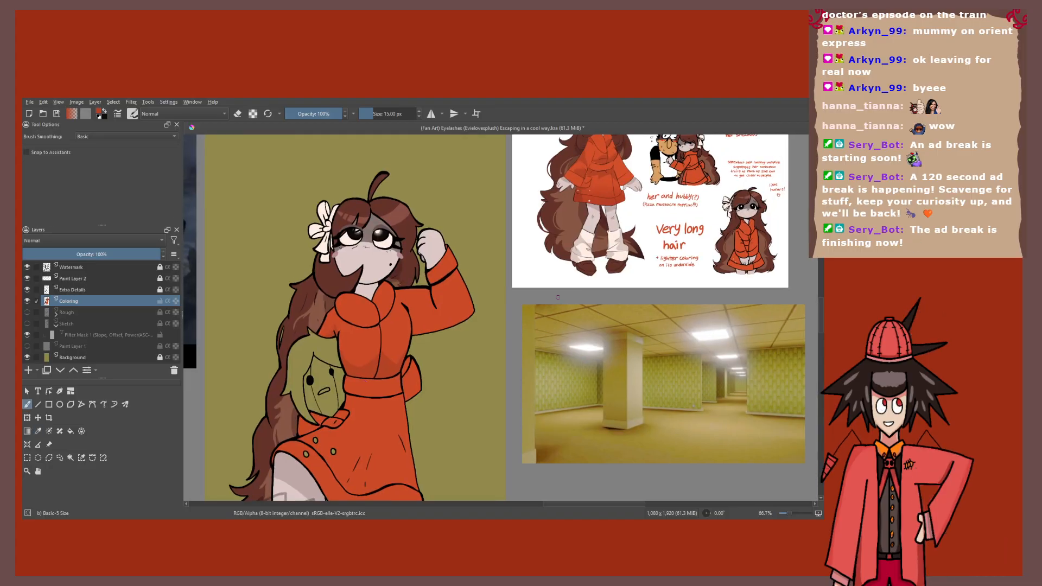
{"action": "scroll", "coordinate": [592, 142], "scroll_direction": "up", "scroll_amount": 4}
{"action": "scroll", "coordinate": [556, 282], "scroll_direction": "down", "scroll_amount": 3}
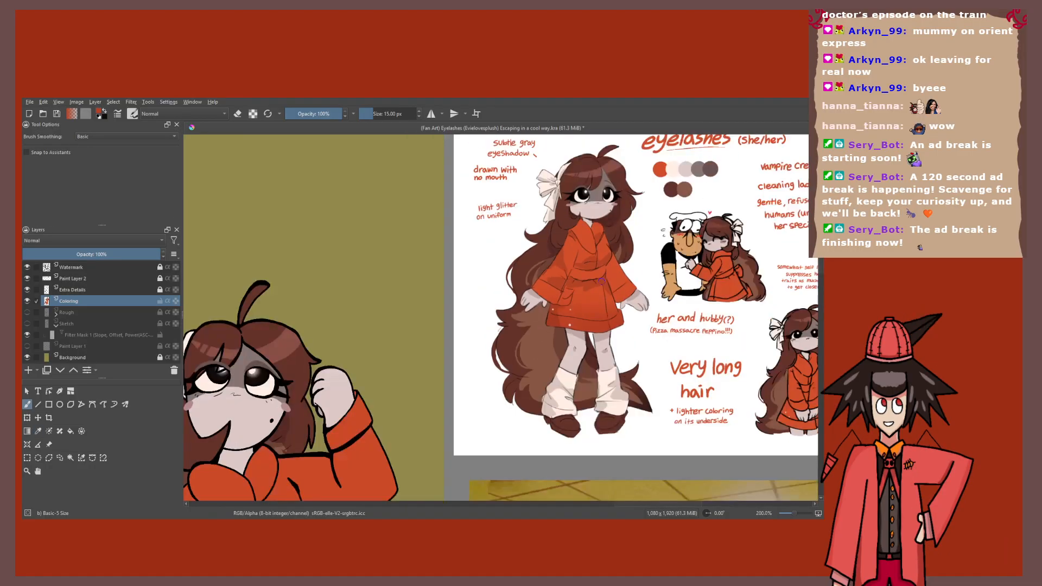
{"action": "left_click_drag", "start_coordinate": [261, 499], "coordinate": [412, 251]}
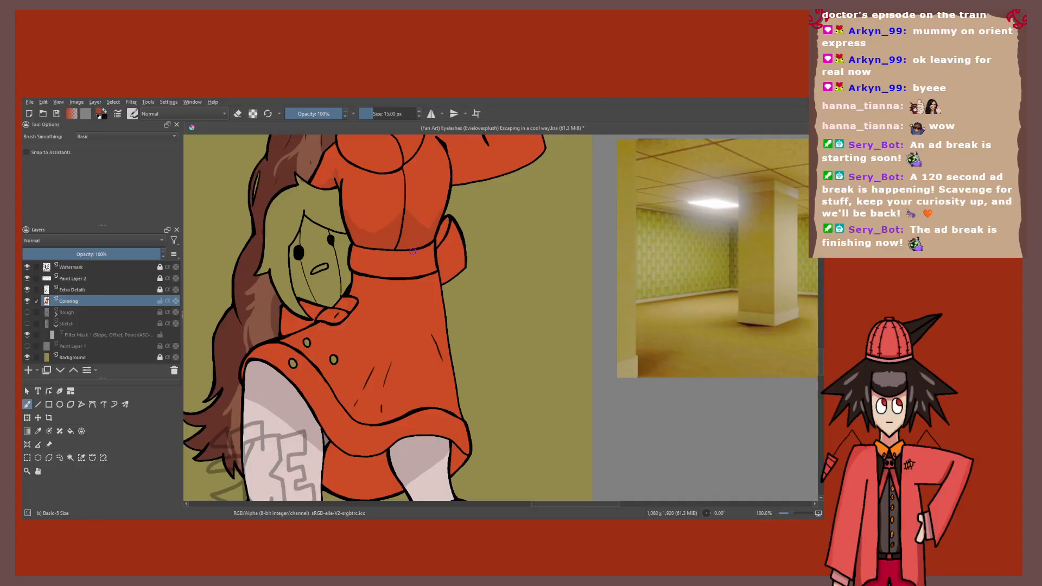
{"action": "scroll", "coordinate": [412, 251], "scroll_direction": "up", "scroll_amount": 2}
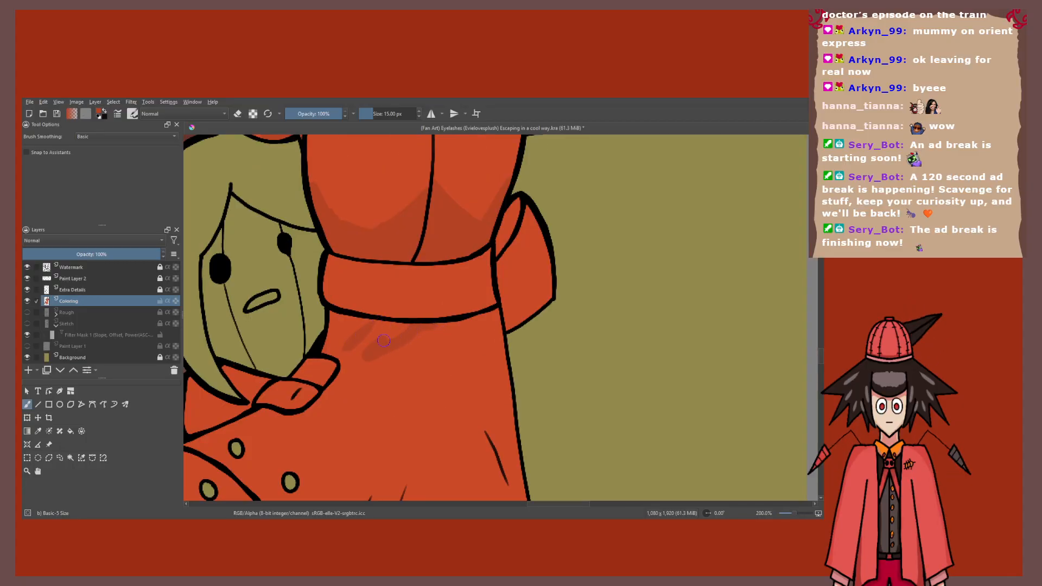
{"action": "left_click_drag", "start_coordinate": [384, 340], "coordinate": [328, 345]}
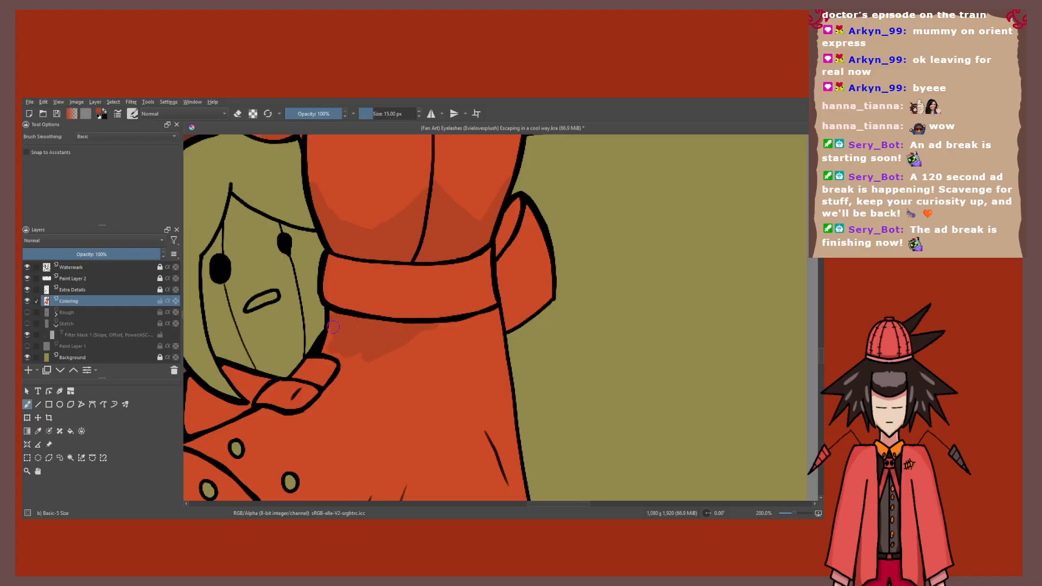
{"action": "key", "text": "2"}
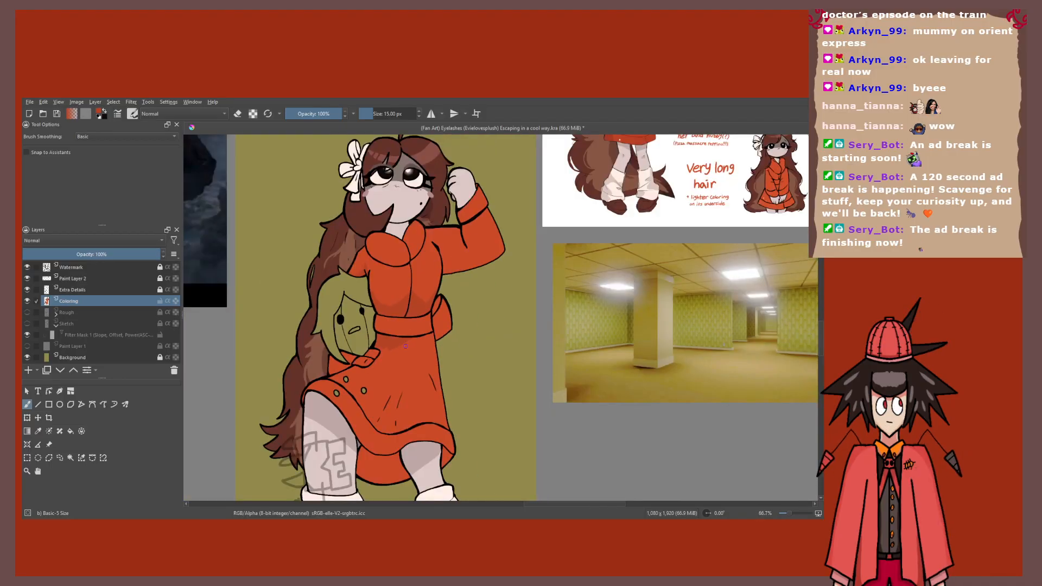
{"action": "scroll", "coordinate": [430, 346], "scroll_direction": "up", "scroll_amount": 4}
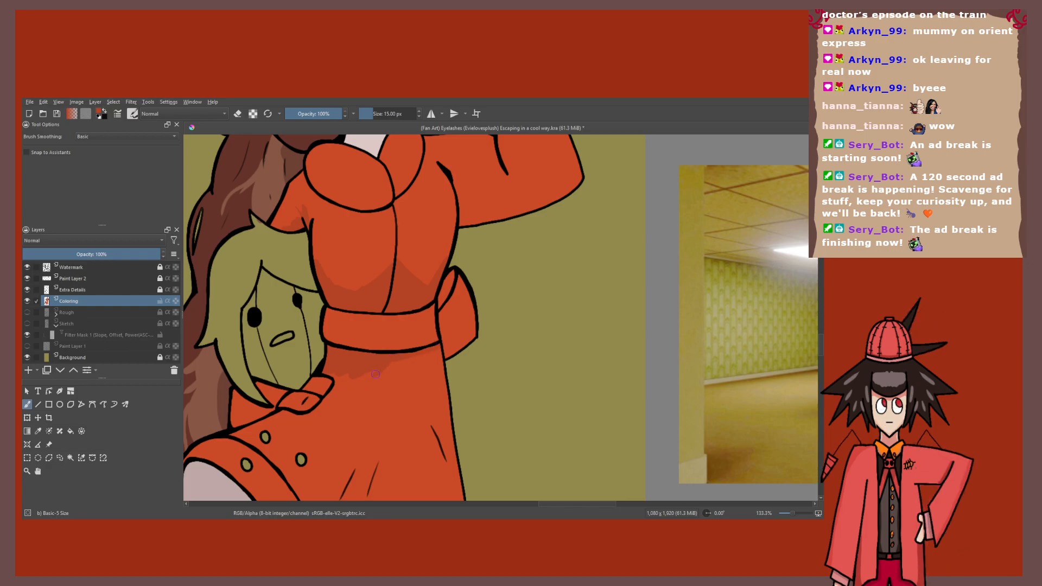
{"action": "scroll", "coordinate": [375, 375], "scroll_direction": "down", "scroll_amount": 3}
{"action": "scroll", "coordinate": [402, 351], "scroll_direction": "down", "scroll_amount": 2}
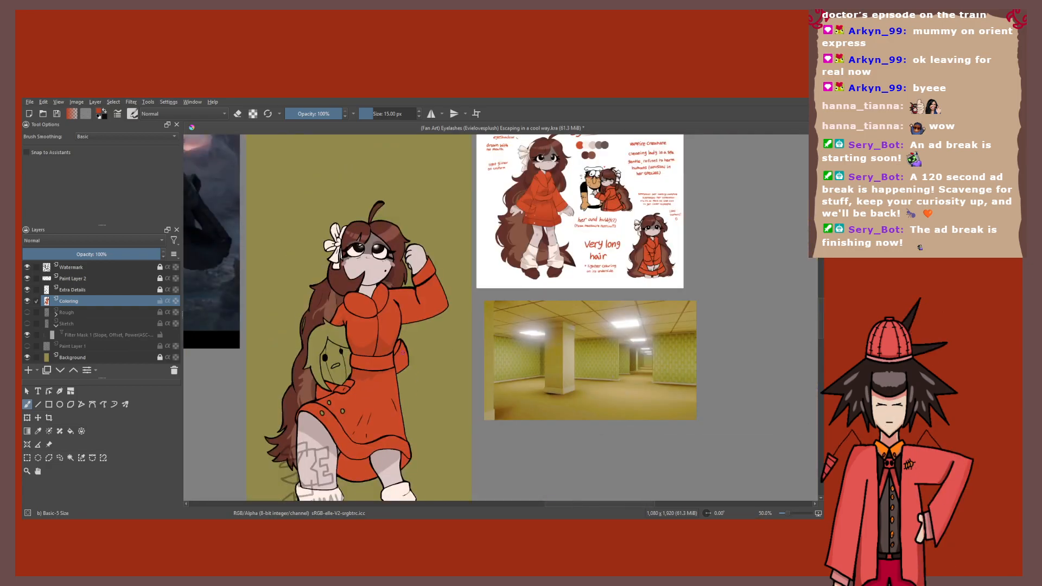
{"action": "scroll", "coordinate": [402, 352], "scroll_direction": "up", "scroll_amount": 2}
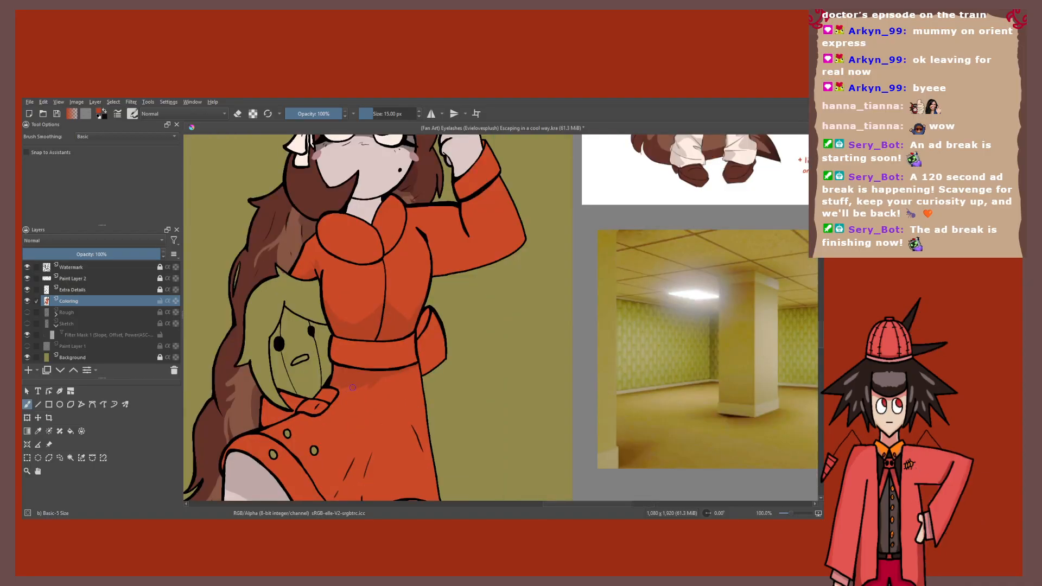
{"action": "scroll", "coordinate": [361, 384], "scroll_direction": "down", "scroll_amount": 1}
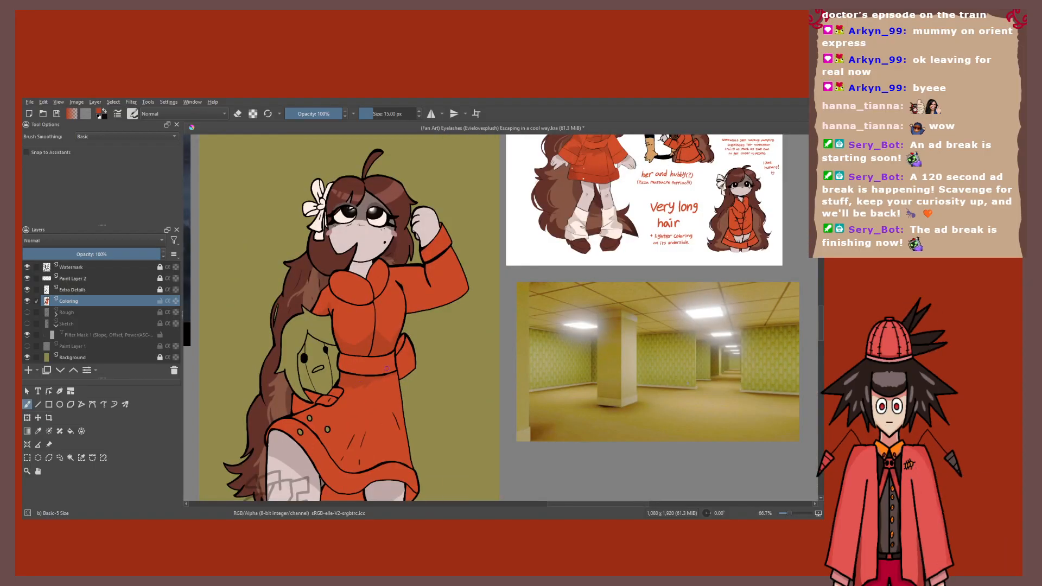
Step: On the Extra Details layer, draw a thin seam line down the skirt from the belt to the hem band with the 5 px EpicCoolBrush
{"action": "key", "text": "Page_Up"}
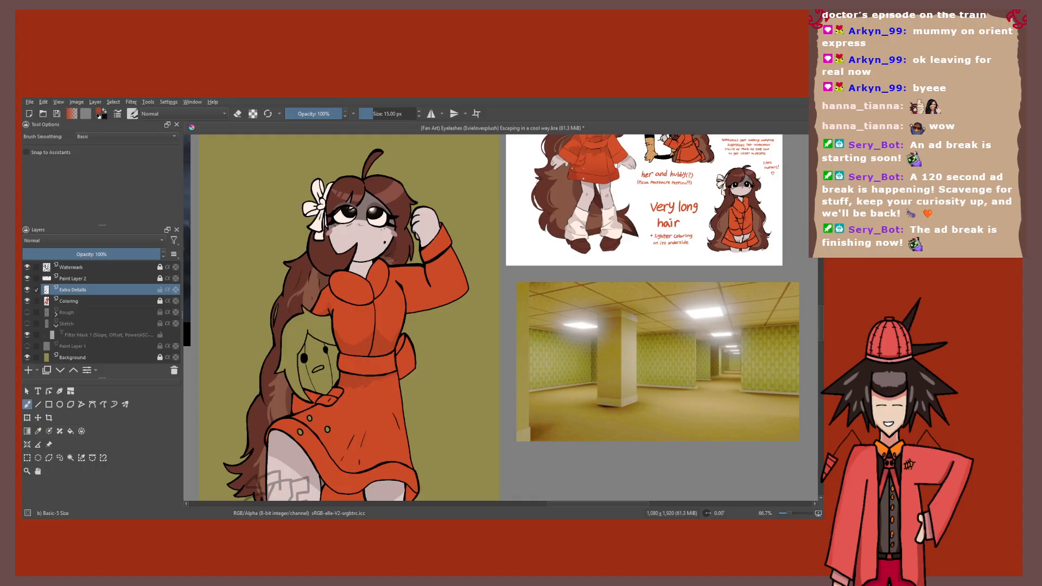
{"action": "key", "text": "x"}
{"action": "key", "text": "slash"}
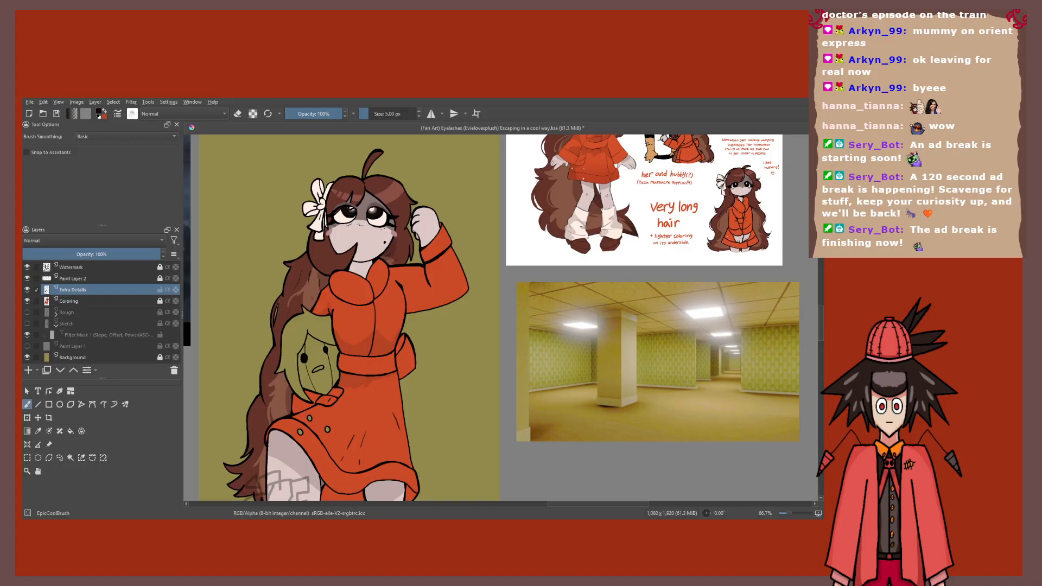
{"action": "scroll", "coordinate": [491, 317], "scroll_direction": "down", "scroll_amount": 1}
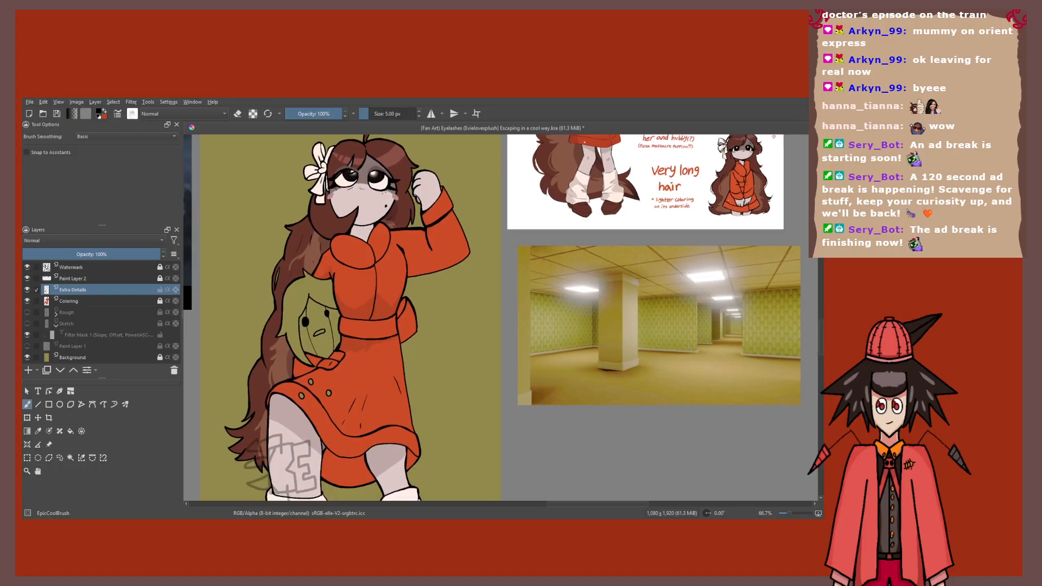
{"action": "mouse_move", "coordinate": [392, 354]}
{"action": "left_mouse_down"}
{"action": "mouse_move", "coordinate": [411, 306]}
{"action": "mouse_move", "coordinate": [365, 382]}
{"action": "mouse_move", "coordinate": [404, 294]}
{"action": "left_mouse_up"}
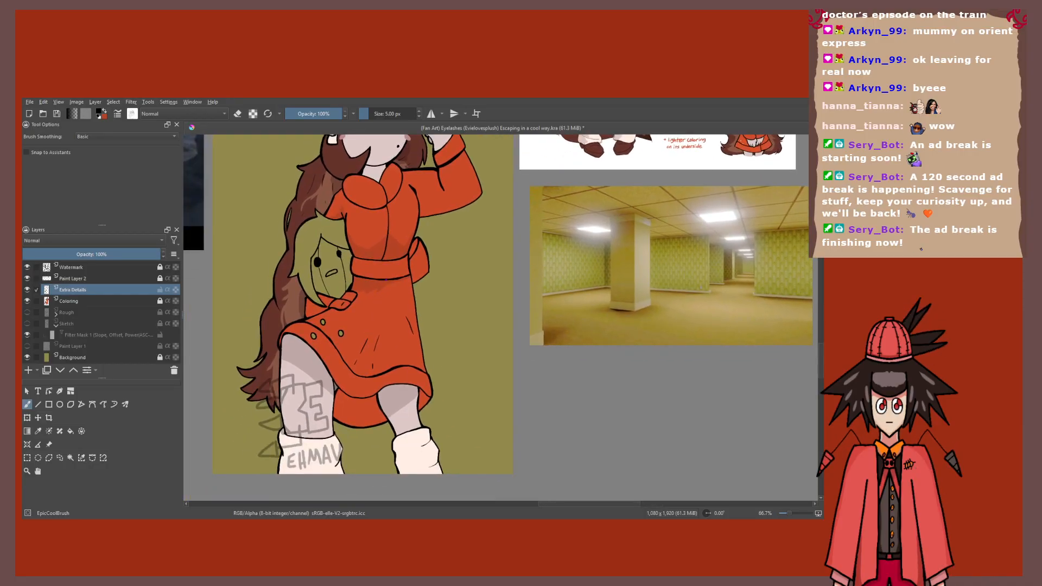
{"action": "left_click_drag", "start_coordinate": [389, 280], "coordinate": [385, 389]}
{"action": "key", "text": "ctrl+z"}
{"action": "scroll", "coordinate": [392, 390], "scroll_direction": "up", "scroll_amount": 5}
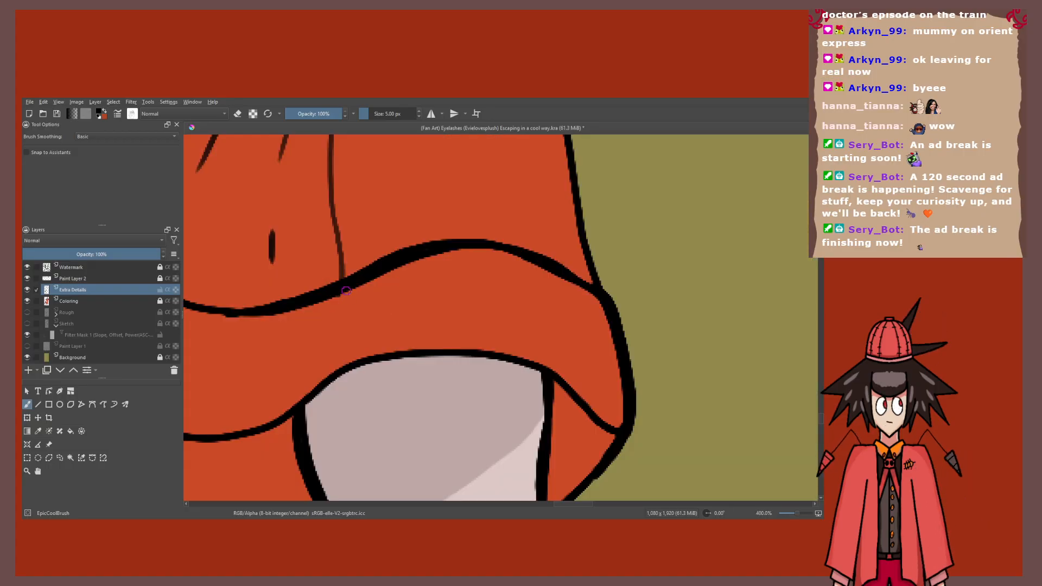
Step: Continue the skirt's seam line across the hem band down to its lower edge
{"action": "left_click_drag", "start_coordinate": [344, 292], "coordinate": [348, 353]}
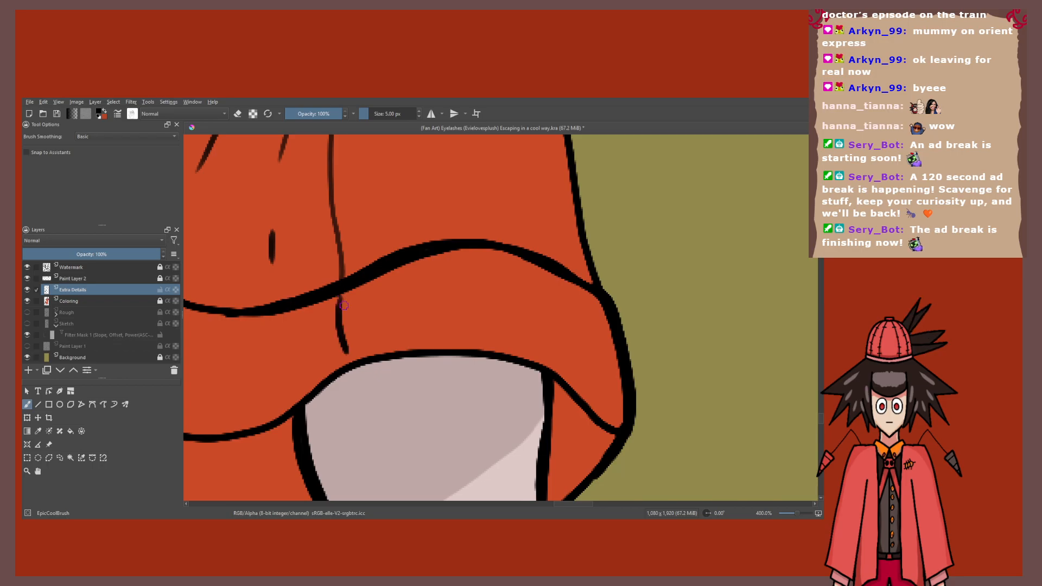
{"action": "scroll", "coordinate": [343, 305], "scroll_direction": "down", "scroll_amount": 8}
{"action": "scroll", "coordinate": [352, 291], "scroll_direction": "up", "scroll_amount": 6}
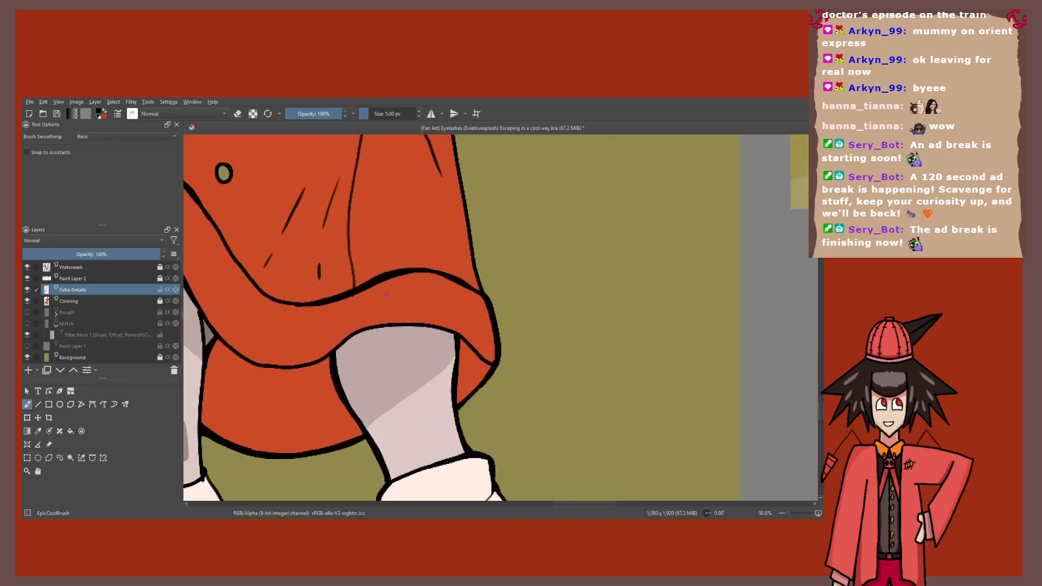
{"action": "left_click_drag", "start_coordinate": [352, 292], "coordinate": [351, 327]}
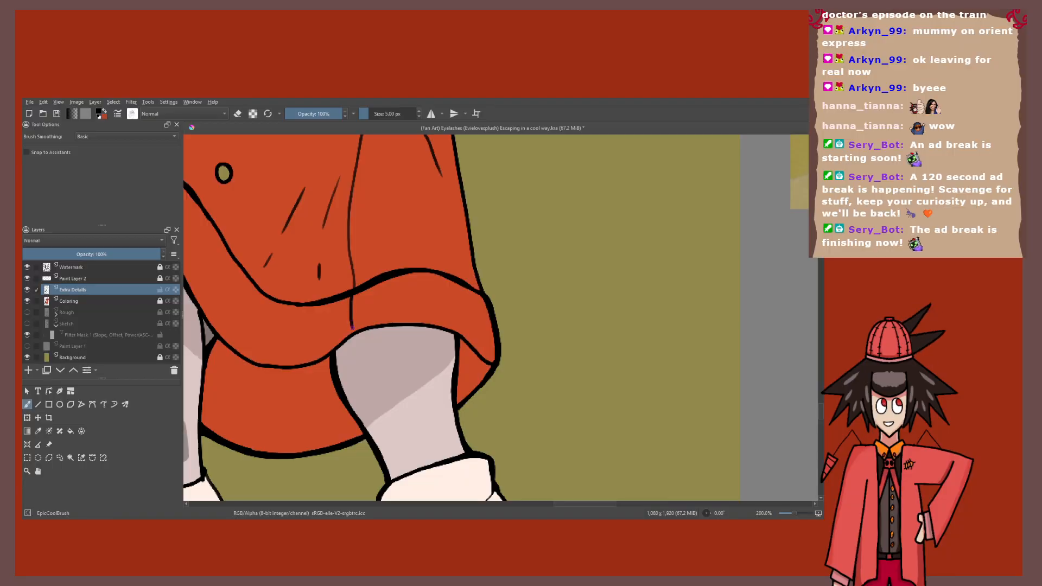
{"action": "scroll", "coordinate": [351, 327], "scroll_direction": "down", "scroll_amount": 6}
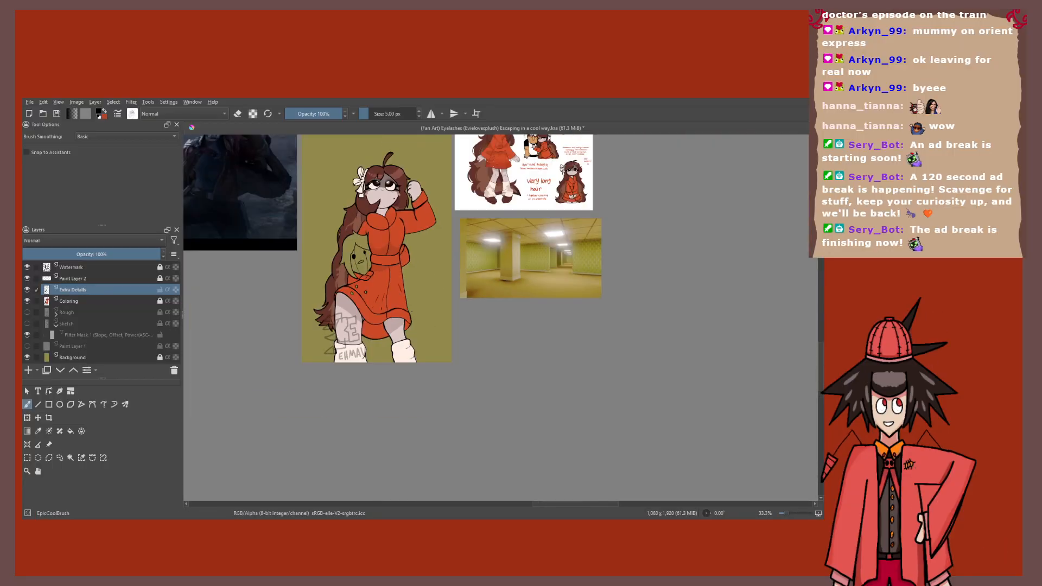
Step: Return to the Coloring layer, sample the coat's colour and switch back to the 15 px brush preset
{"action": "key", "text": "Page_Down"}
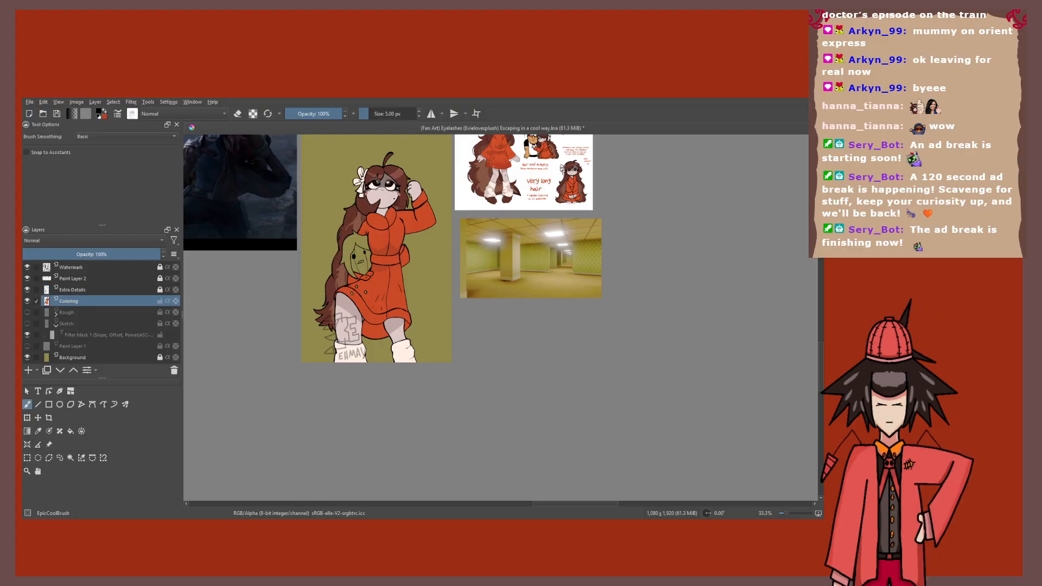
{"action": "left_click_drag", "start_coordinate": [335, 285], "coordinate": [363, 293]}
{"action": "scroll", "coordinate": [363, 293], "scroll_direction": "up", "scroll_amount": 3}
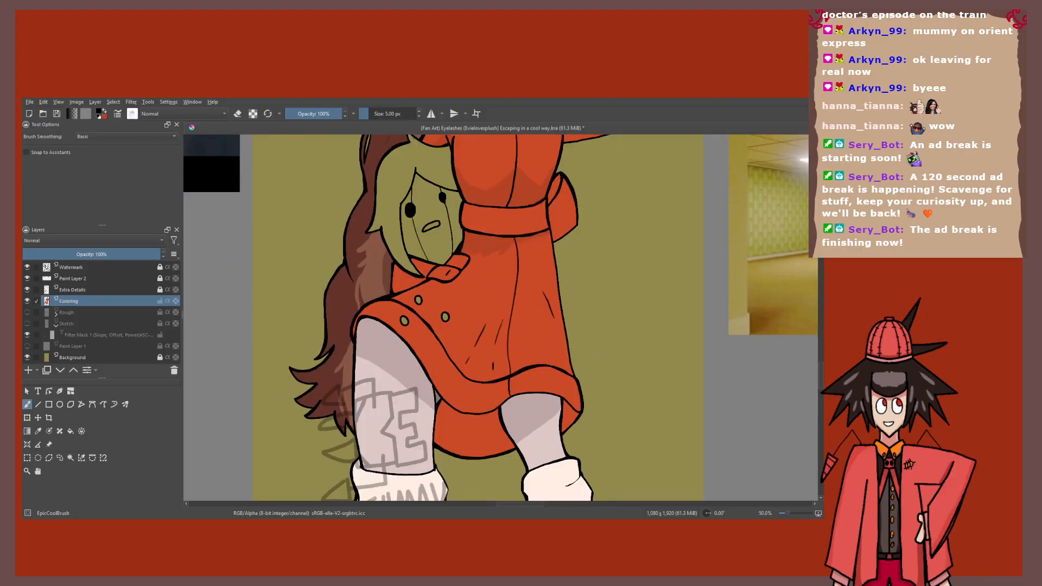
{"action": "scroll", "coordinate": [479, 242], "scroll_direction": "down", "scroll_amount": 1}
{"action": "left_click", "coordinate": [478, 254], "text": "ctrl"}
{"action": "right_click", "coordinate": [414, 271]}
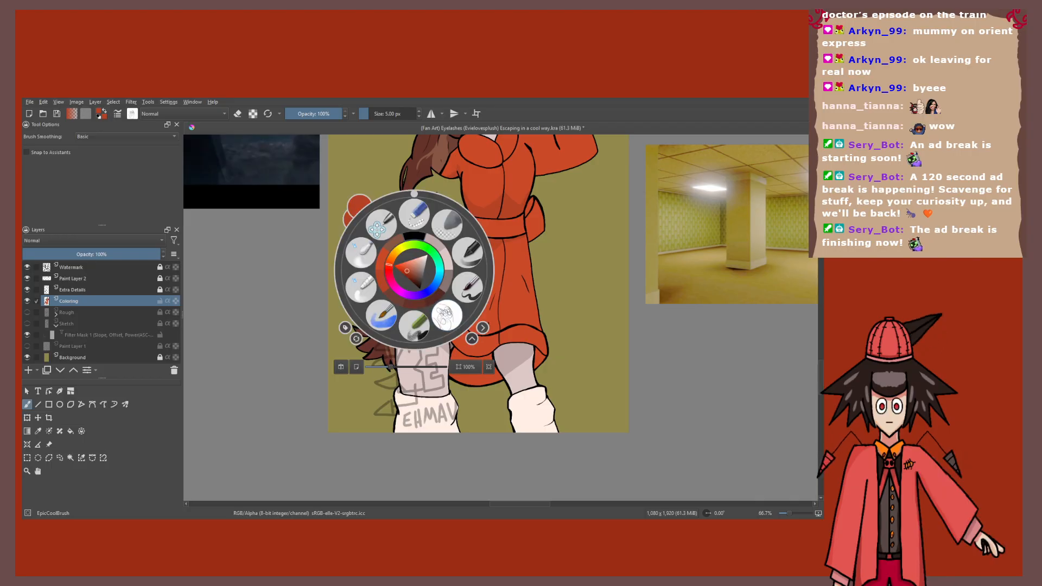
{"action": "left_click", "coordinate": [466, 255]}
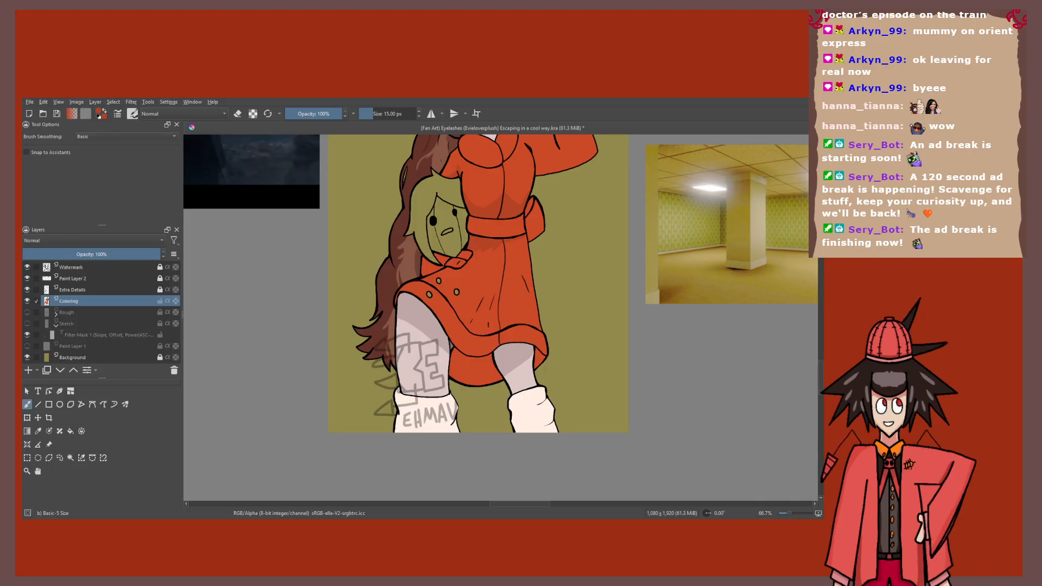
Step: Sample the shadow colour just below the belt and check the coat's shading on the character reference sheet
{"action": "key", "text": "d"}
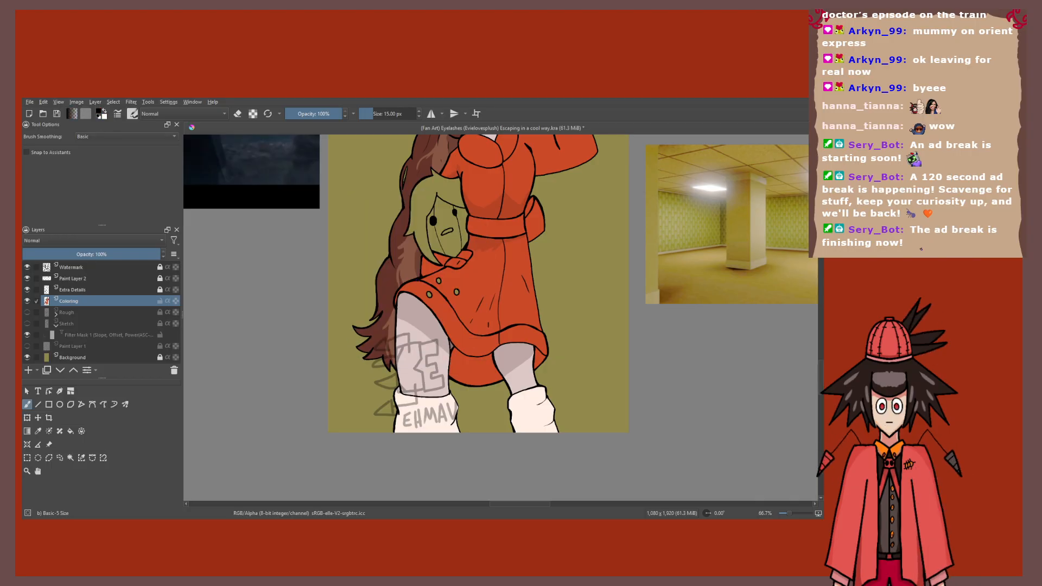
{"action": "scroll", "coordinate": [506, 308], "scroll_direction": "up", "scroll_amount": 1}
{"action": "key", "text": "p"}
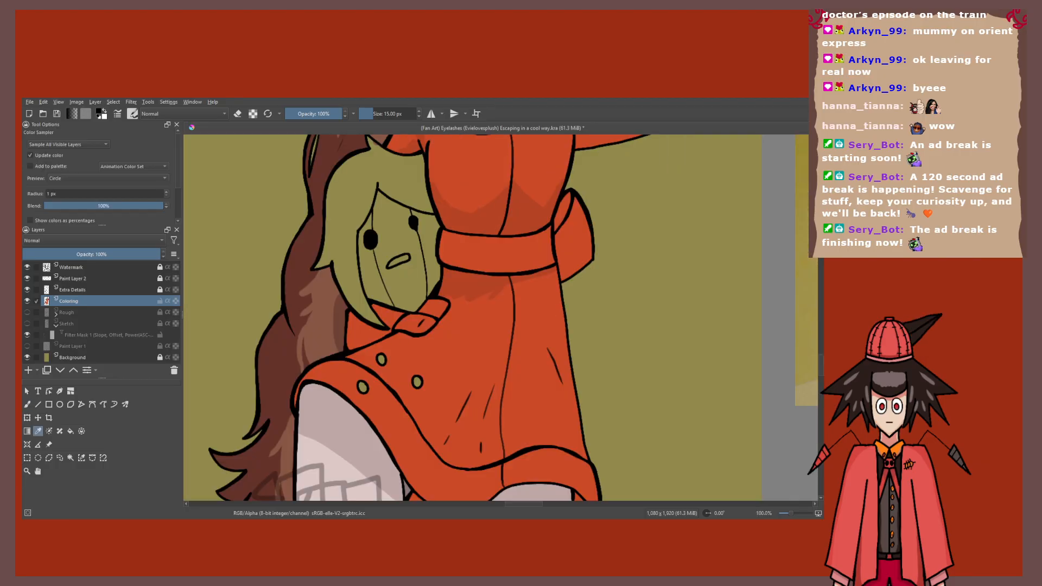
{"action": "left_click", "coordinate": [480, 287]}
{"action": "key", "text": "b"}
{"action": "scroll", "coordinate": [387, 268], "scroll_direction": "down", "scroll_amount": 3}
{"action": "left_click_drag", "start_coordinate": [387, 268], "coordinate": [363, 320]}
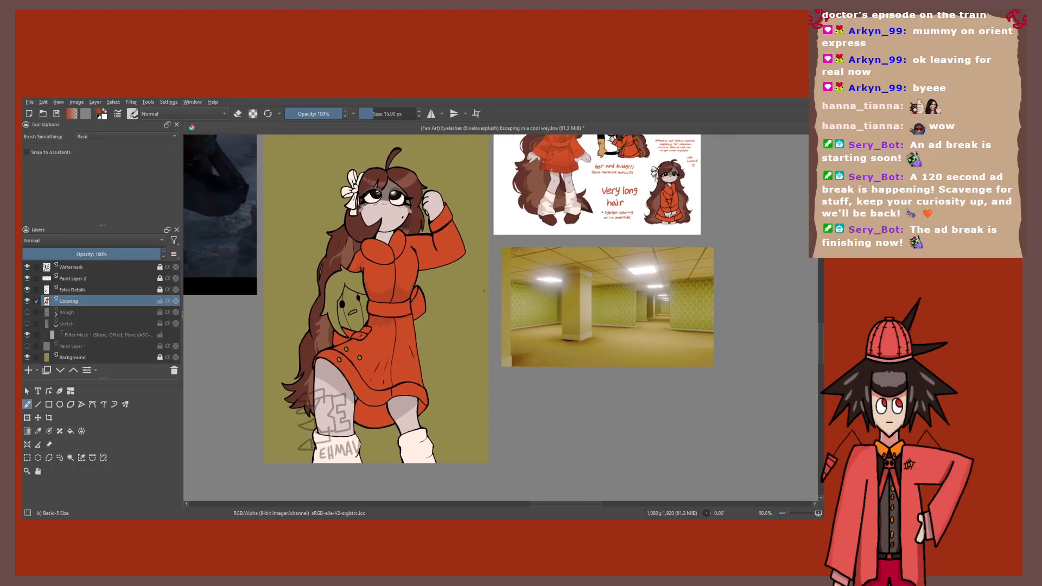
{"action": "scroll", "coordinate": [574, 198], "scroll_direction": "up", "scroll_amount": 3}
{"action": "left_click_drag", "start_coordinate": [575, 197], "coordinate": [527, 332]}
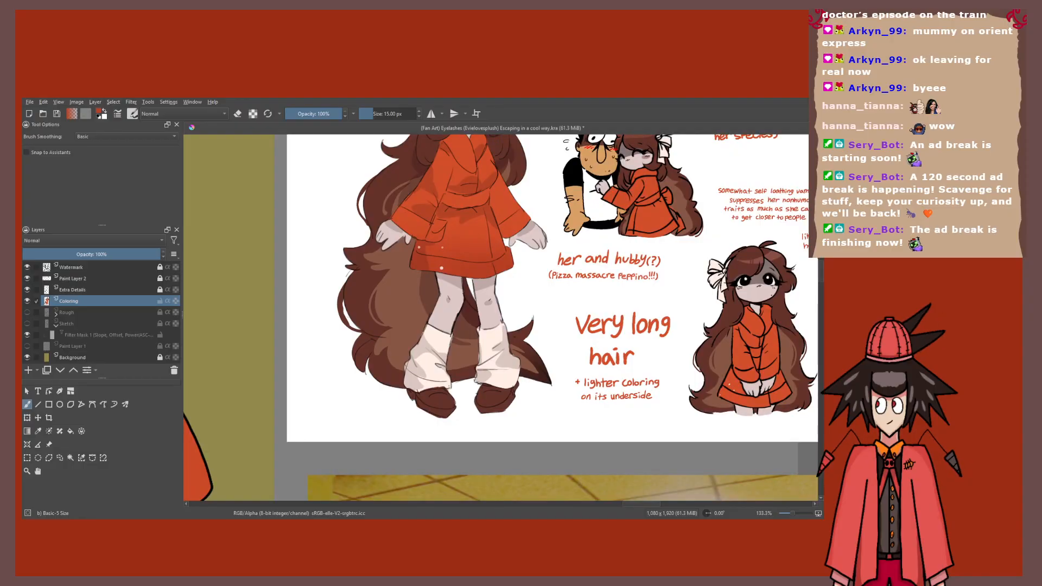
{"action": "scroll", "coordinate": [576, 313], "scroll_direction": "down", "scroll_amount": 1}
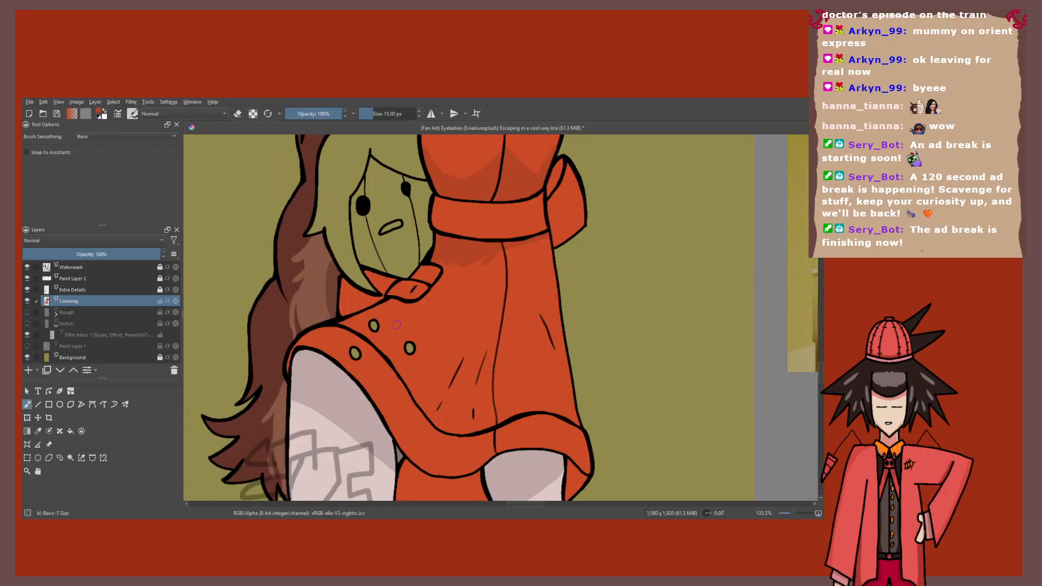
Step: Paint a shadow on the skirt below the sleeve cuff, continuing onto the hem band over the raised thigh
{"action": "scroll", "coordinate": [396, 320], "scroll_direction": "up", "scroll_amount": 1}
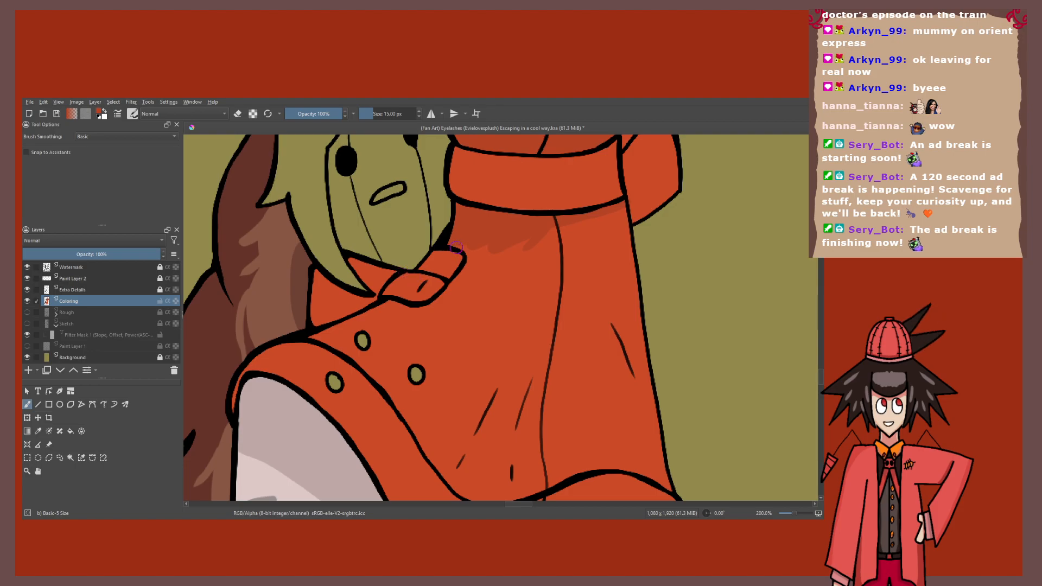
{"action": "left_click_drag", "start_coordinate": [400, 304], "coordinate": [339, 331]}
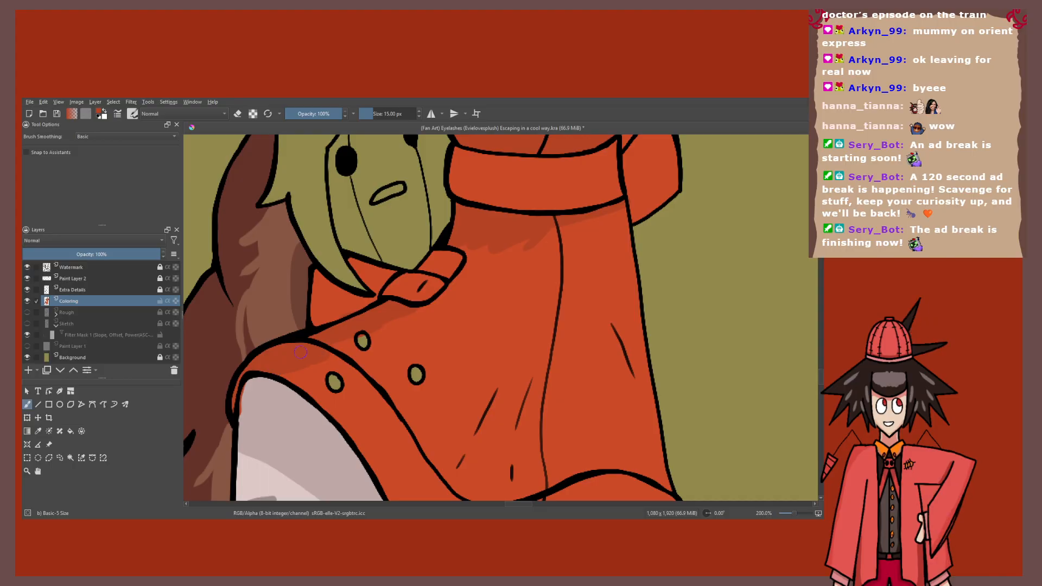
{"action": "scroll", "coordinate": [300, 352], "scroll_direction": "down", "scroll_amount": 3}
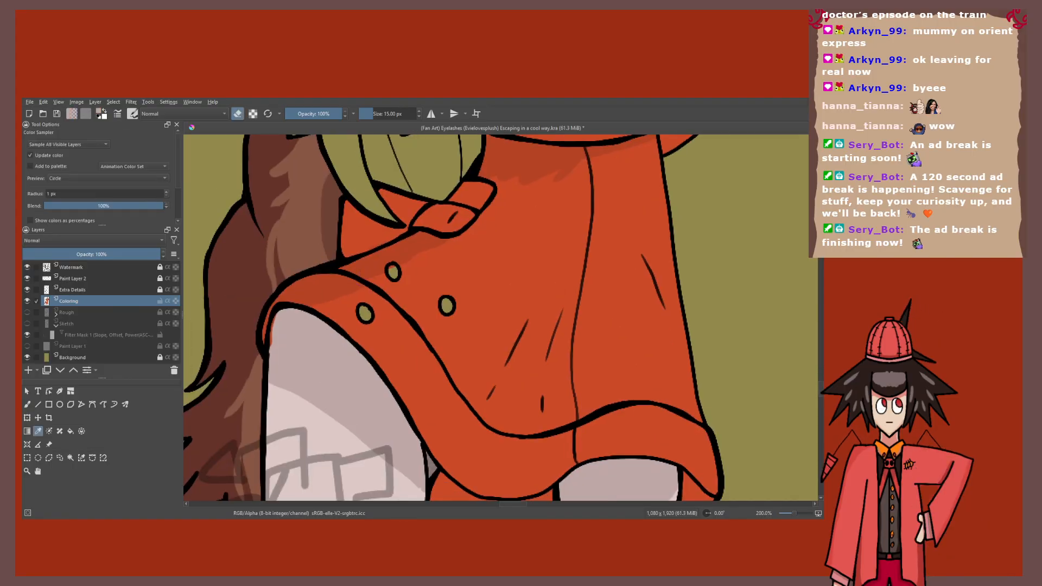
{"action": "scroll", "coordinate": [297, 337], "scroll_direction": "up", "scroll_amount": 3}
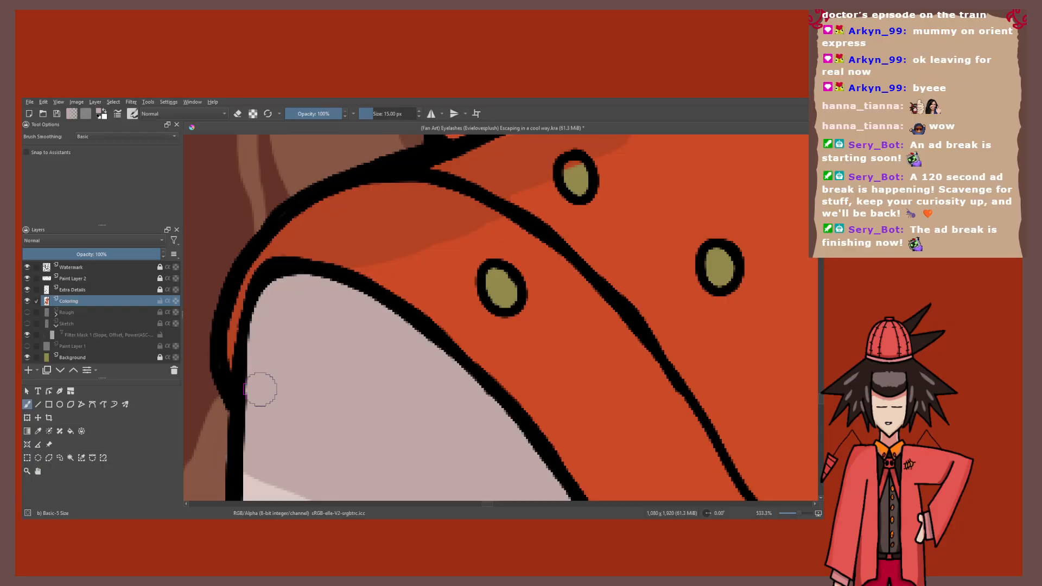
Step: Sample the pale button colour from the character reference sheet and fill the skirt's three round buttons with it
{"action": "scroll", "coordinate": [269, 380], "scroll_direction": "down", "scroll_amount": 1}
{"action": "scroll", "coordinate": [274, 372], "scroll_direction": "down", "scroll_amount": 8}
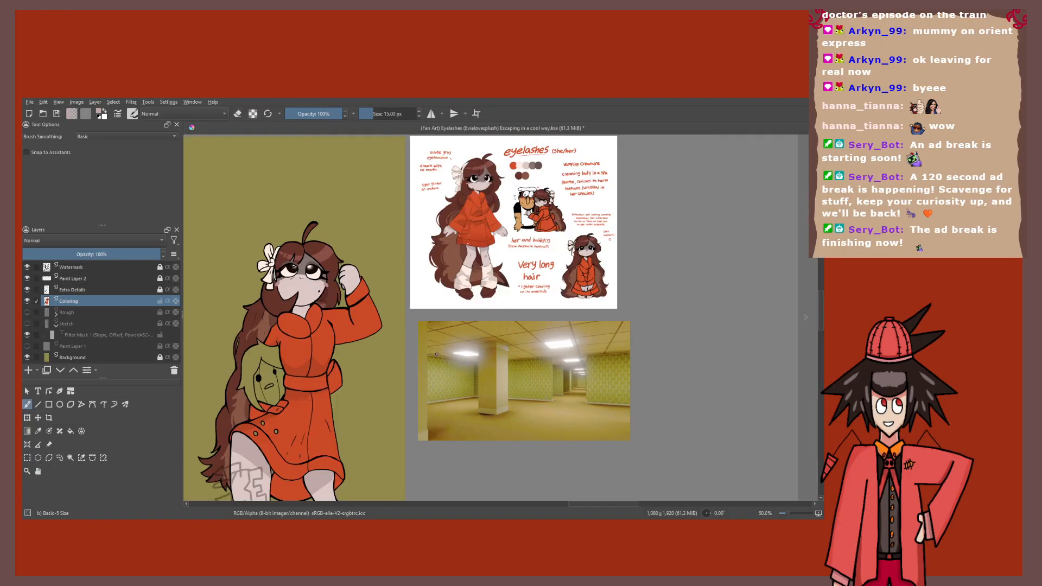
{"action": "key", "text": "p"}
{"action": "scroll", "coordinate": [474, 245], "scroll_direction": "up", "scroll_amount": 6}
{"action": "left_click", "coordinate": [412, 237]}
{"action": "scroll", "coordinate": [413, 201], "scroll_direction": "down", "scroll_amount": 5}
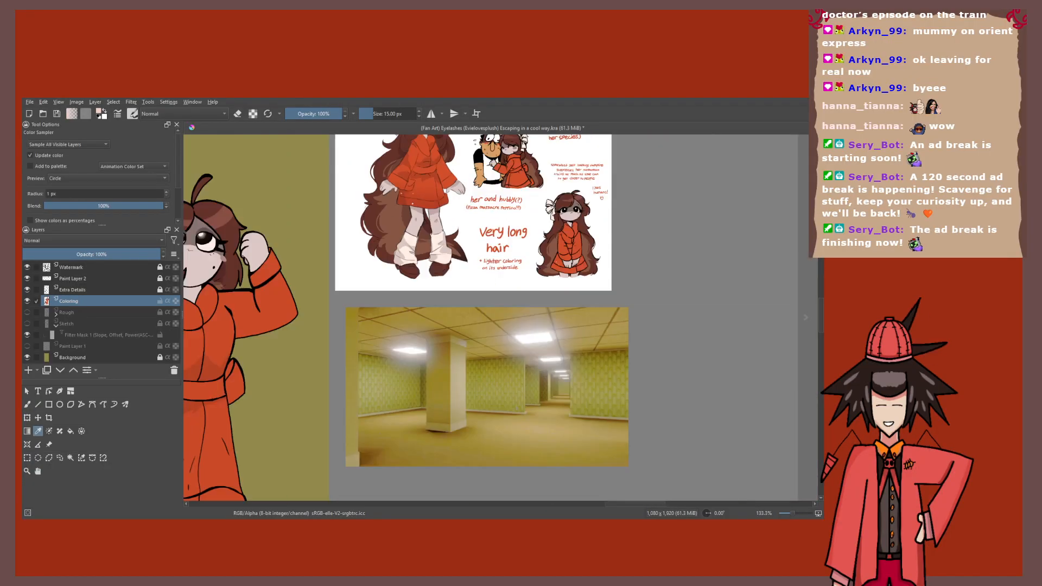
{"action": "left_click_drag", "start_coordinate": [517, 406], "coordinate": [765, 245]}
{"action": "key", "text": "f"}
{"action": "scroll", "coordinate": [389, 287], "scroll_direction": "up", "scroll_amount": 4}
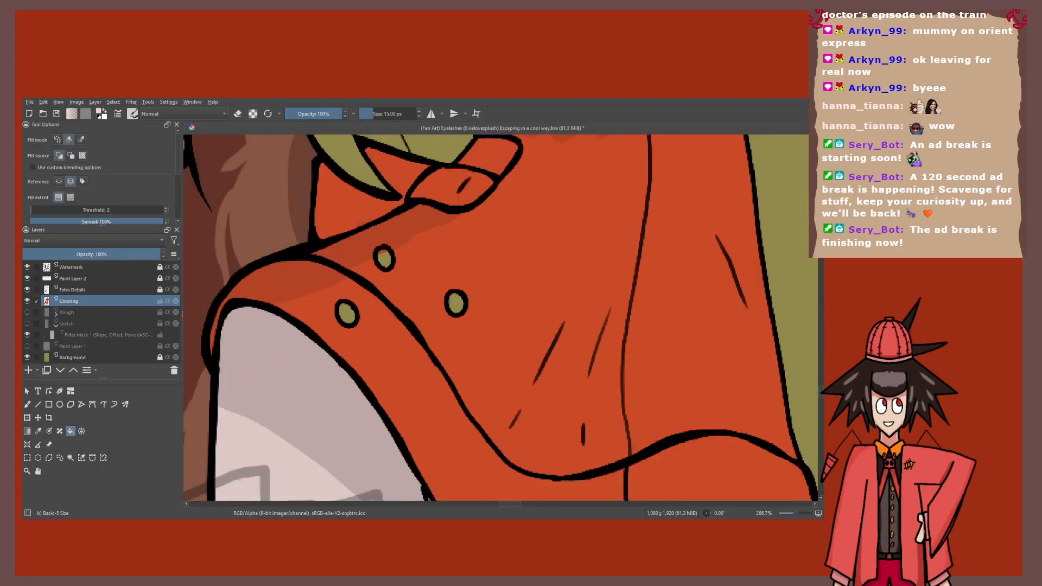
{"action": "left_click", "coordinate": [384, 259]}
{"action": "left_click", "coordinate": [347, 314]}
{"action": "left_click", "coordinate": [456, 303]}
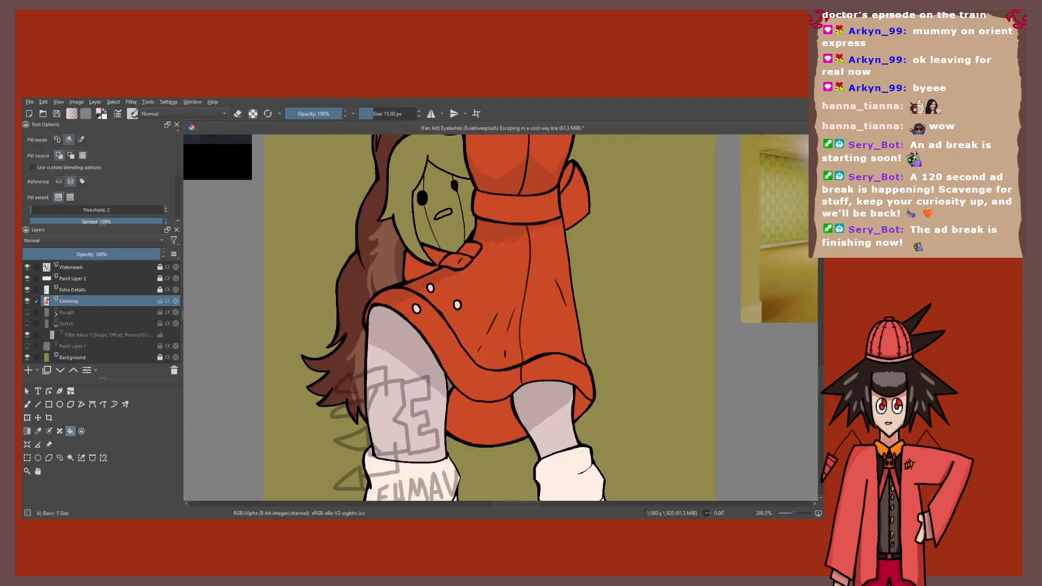
Step: Sample the shadow colour below the belt and fill the small cuff under the green face with it
{"action": "scroll", "coordinate": [444, 321], "scroll_direction": "down", "scroll_amount": 2}
{"action": "left_click_drag", "start_coordinate": [445, 320], "coordinate": [384, 377]}
{"action": "key", "text": "p"}
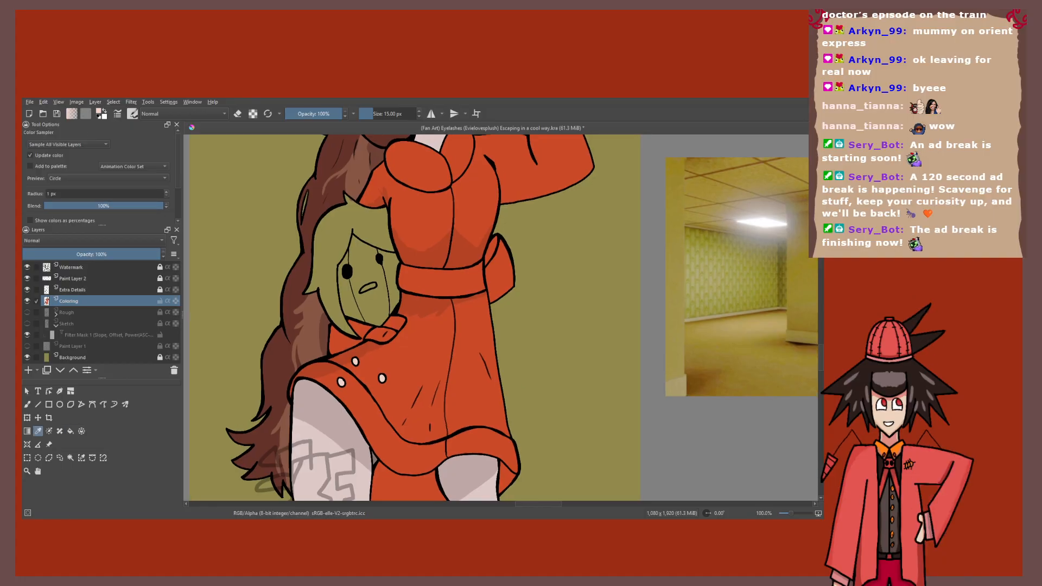
{"action": "left_click", "coordinate": [418, 304]}
{"action": "key", "text": "f"}
{"action": "left_click", "coordinate": [396, 323]}
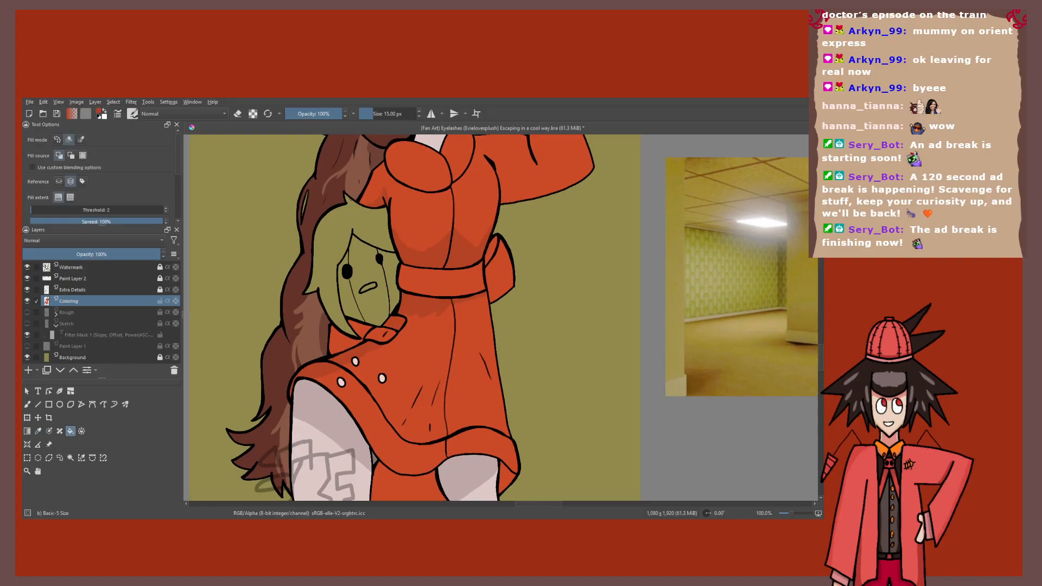
Step: Fill the sleeve section next to the cuff, beneath the green hair, with the coat's shadow colour
{"action": "scroll", "coordinate": [390, 310], "scroll_direction": "up", "scroll_amount": 3}
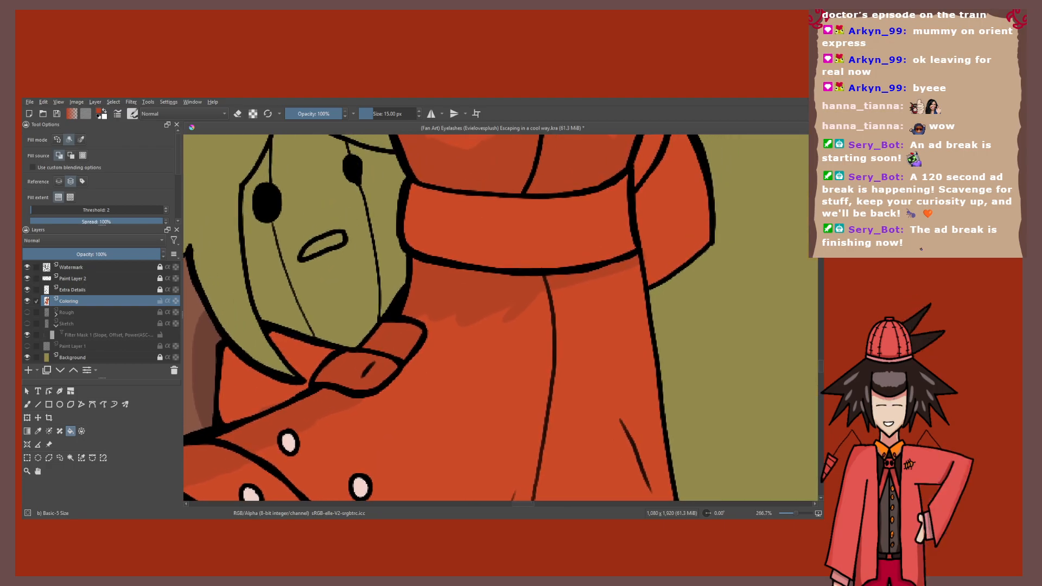
{"action": "key", "text": "b"}
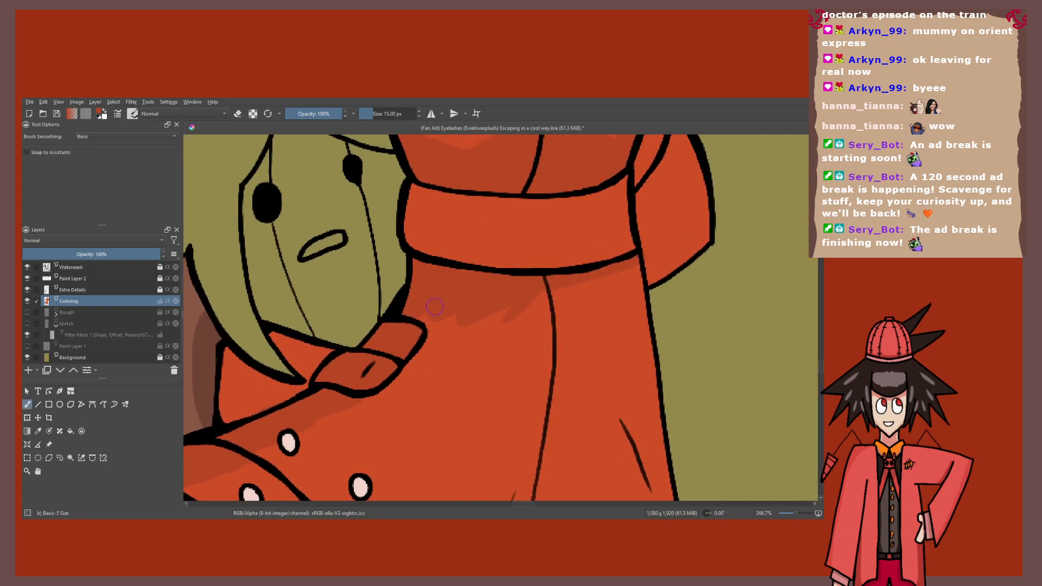
{"action": "scroll", "coordinate": [434, 307], "scroll_direction": "down", "scroll_amount": 6}
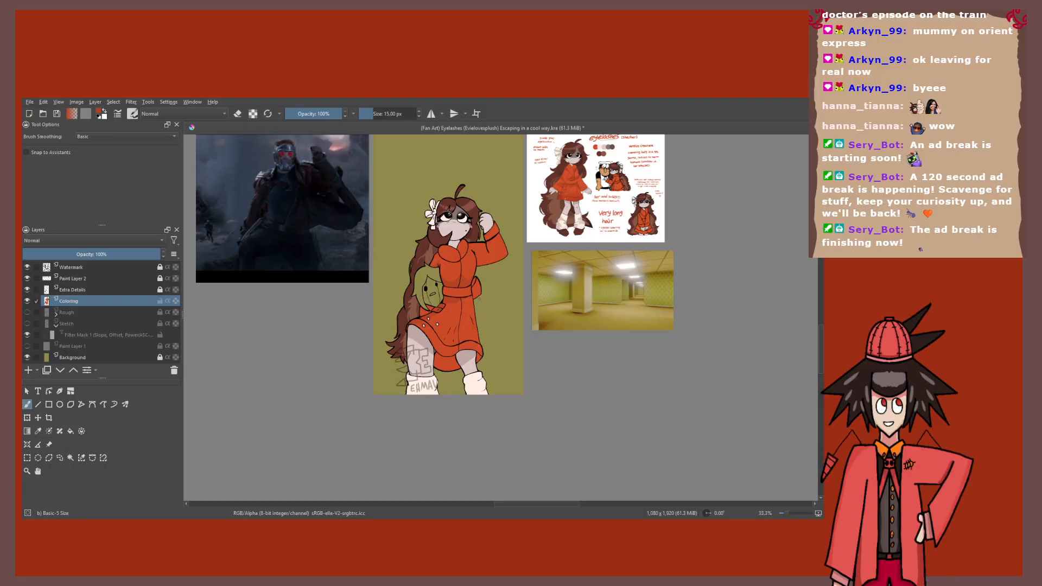
{"action": "scroll", "coordinate": [426, 301], "scroll_direction": "up", "scroll_amount": 6}
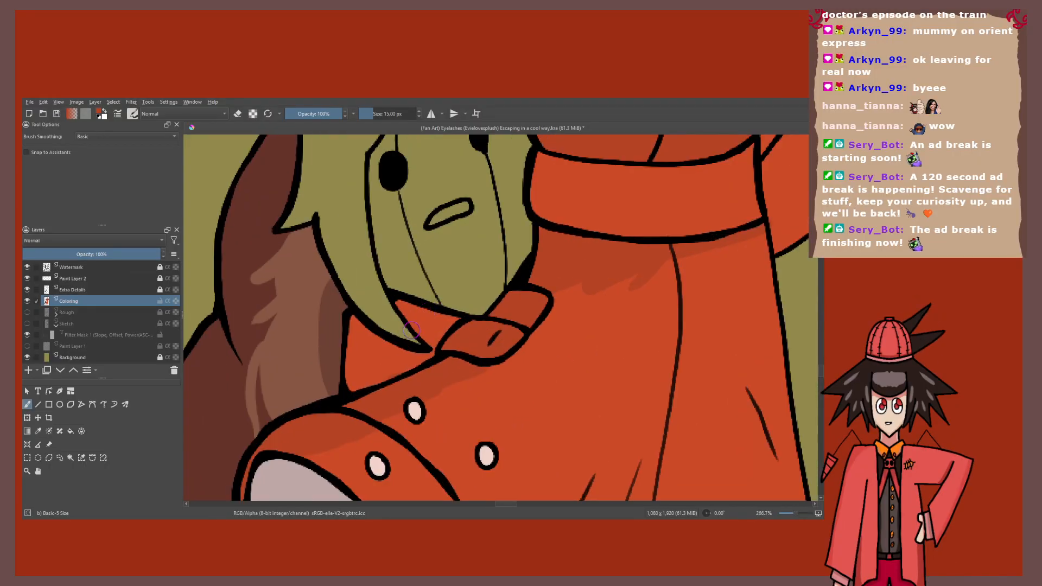
{"action": "key", "text": "f"}
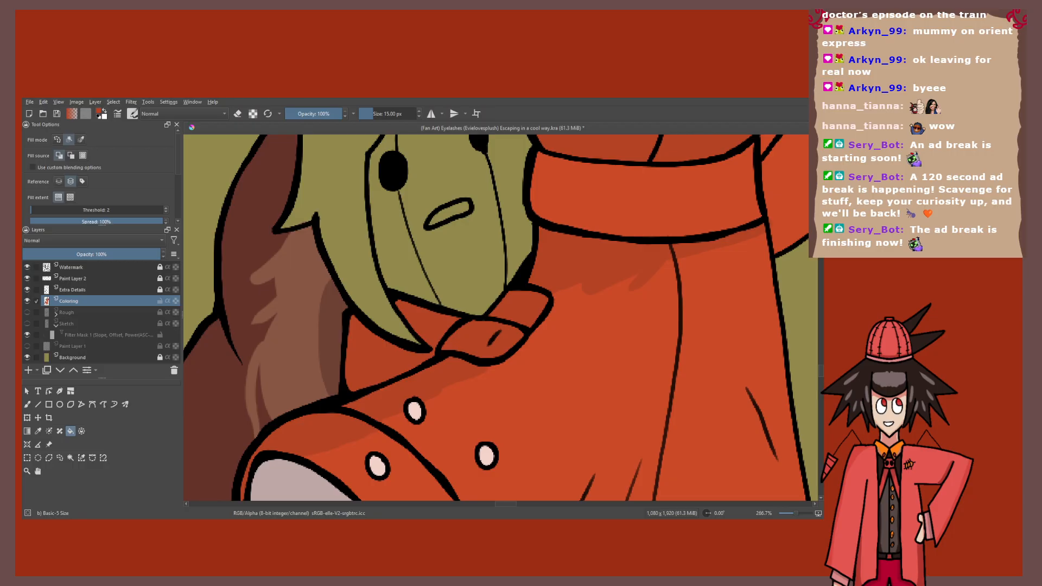
{"action": "scroll", "coordinate": [392, 287], "scroll_direction": "down", "scroll_amount": 1}
{"action": "key", "text": "b"}
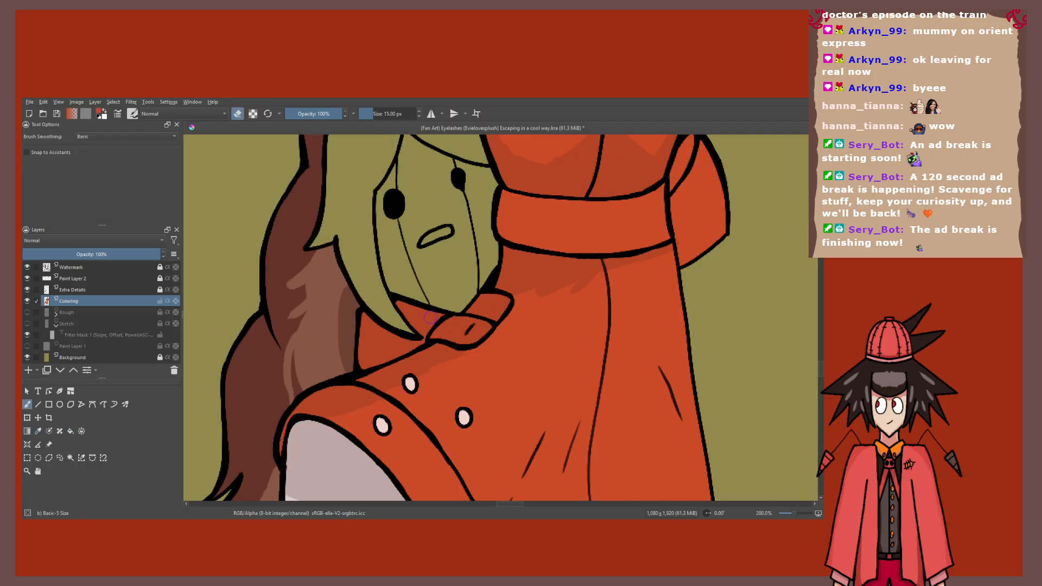
Step: Shade the narrow sleeve piece between the green hair lock and the cuff, keeping its upper part light orange
{"action": "scroll", "coordinate": [428, 303], "scroll_direction": "up", "scroll_amount": 3}
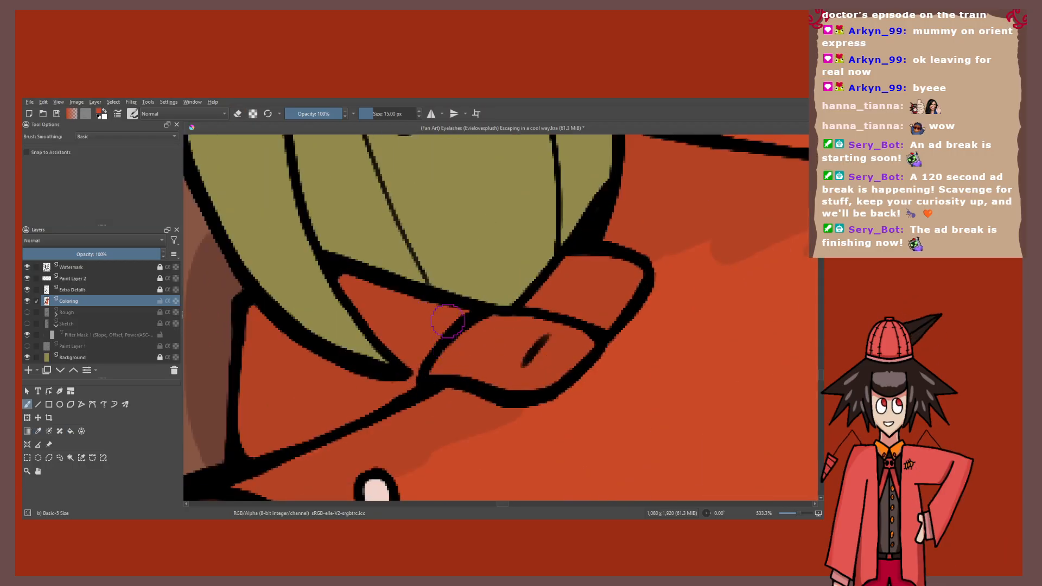
{"action": "left_click_drag", "start_coordinate": [448, 321], "coordinate": [367, 311]}
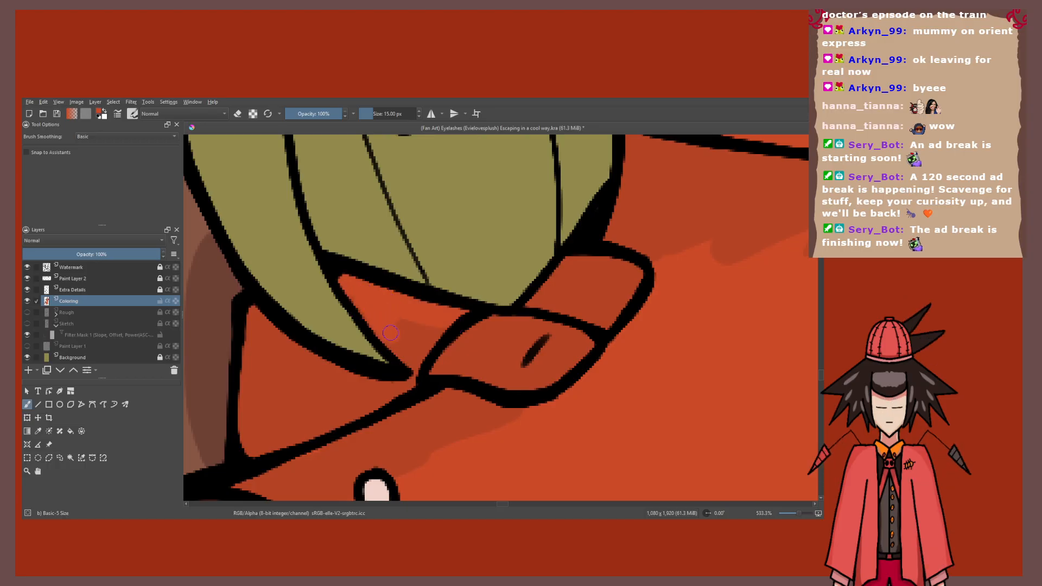
{"action": "scroll", "coordinate": [367, 311], "scroll_direction": "down", "scroll_amount": 1}
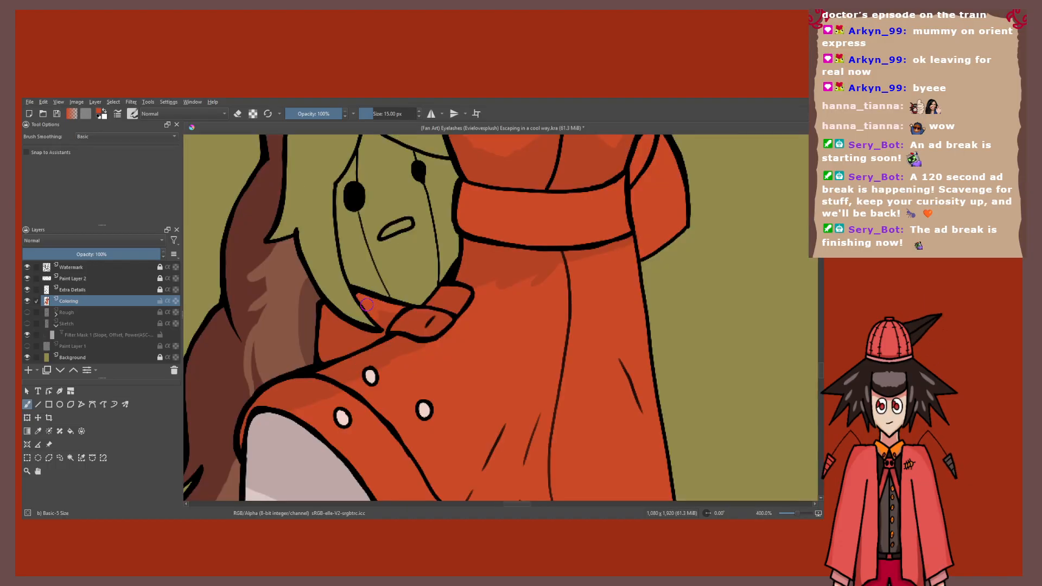
{"action": "scroll", "coordinate": [366, 305], "scroll_direction": "down", "scroll_amount": 3}
{"action": "key", "text": "p"}
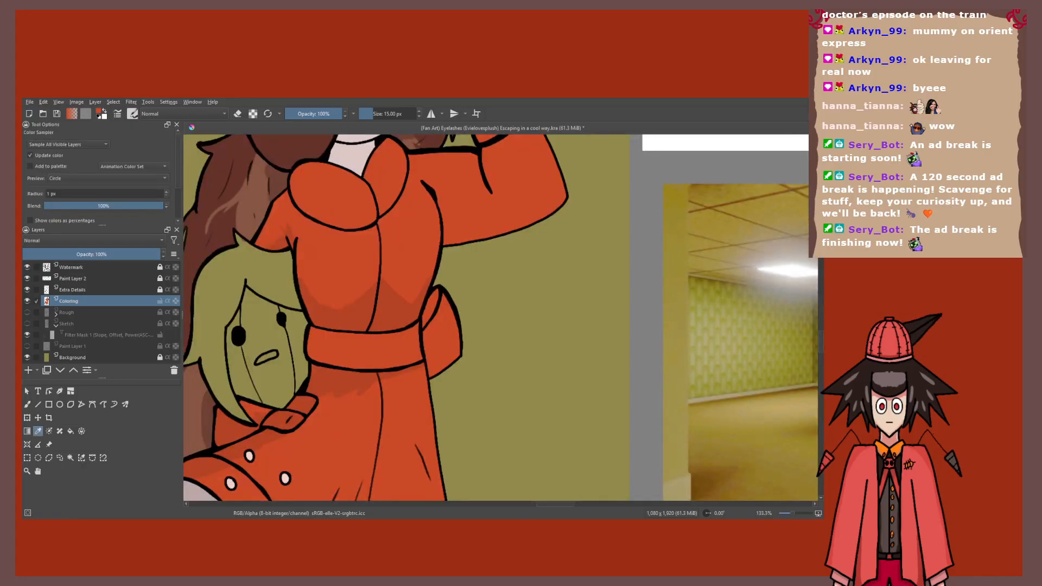
{"action": "key", "text": "f"}
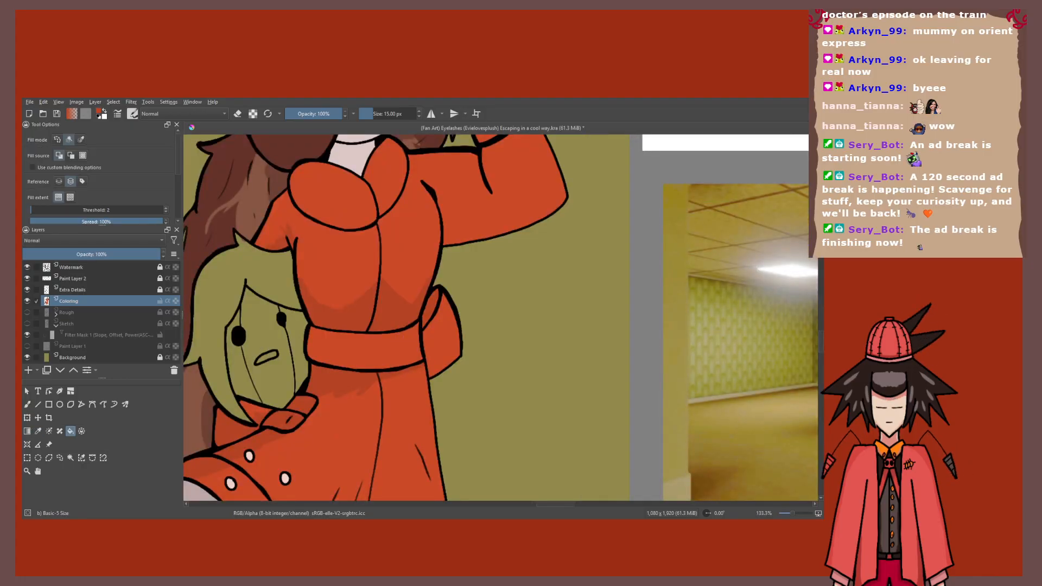
{"action": "scroll", "coordinate": [417, 317], "scroll_direction": "up", "scroll_amount": 4}
{"action": "key", "text": "p"}
{"action": "scroll", "coordinate": [417, 317], "scroll_direction": "down", "scroll_amount": 1}
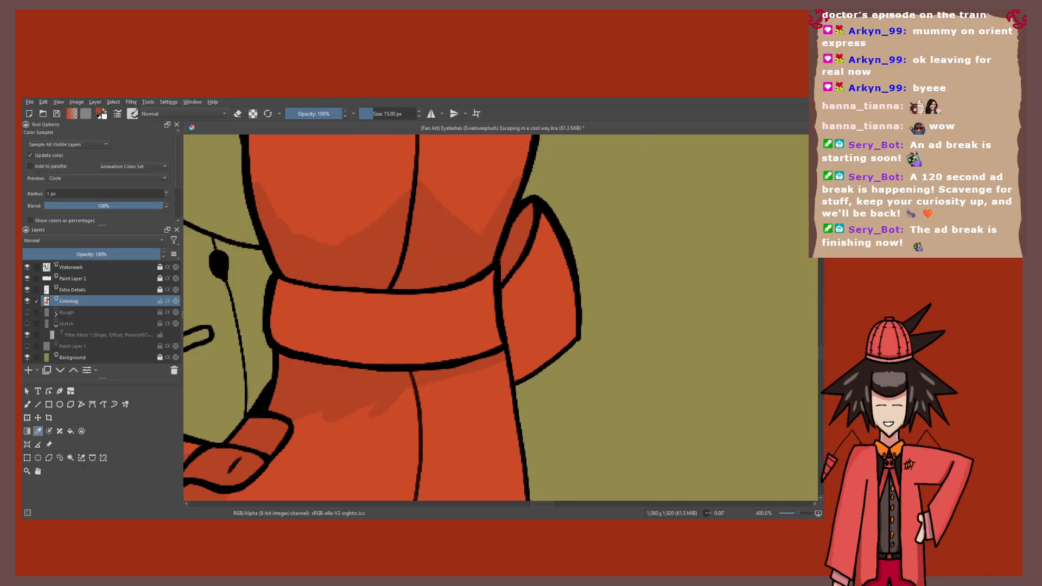
{"action": "key", "text": "f"}
{"action": "scroll", "coordinate": [418, 317], "scroll_direction": "down", "scroll_amount": 2}
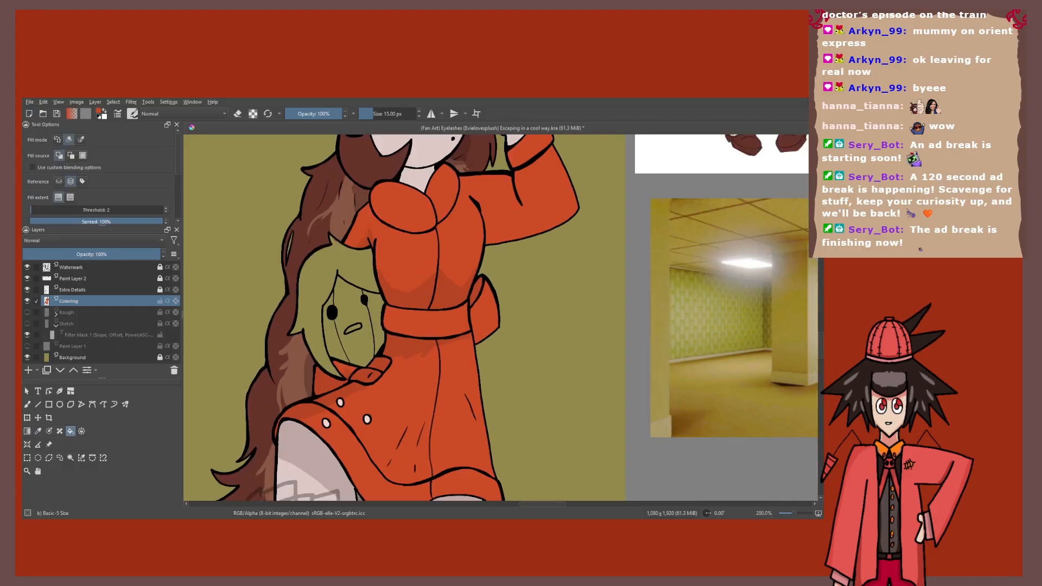
{"action": "scroll", "coordinate": [464, 306], "scroll_direction": "down", "scroll_amount": 3}
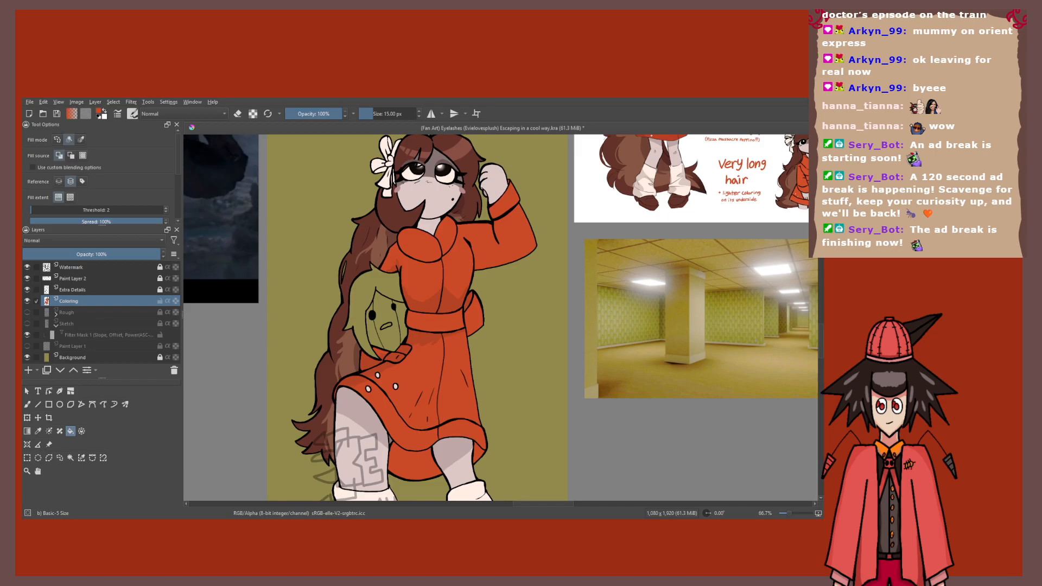
Step: Sample the bodice's shading colour and paint a shadow from the raised sleeve's elbow crease towards the armpit
{"action": "key", "text": "p"}
{"action": "left_click", "coordinate": [433, 291]}
{"action": "mouse_move", "coordinate": [428, 303]}
{"action": "left_mouse_down"}
{"action": "mouse_move", "coordinate": [433, 291]}
{"action": "mouse_move", "coordinate": [419, 335]}
{"action": "left_mouse_up"}
{"action": "key", "text": "b"}
{"action": "scroll", "coordinate": [479, 270], "scroll_direction": "up", "scroll_amount": 3}
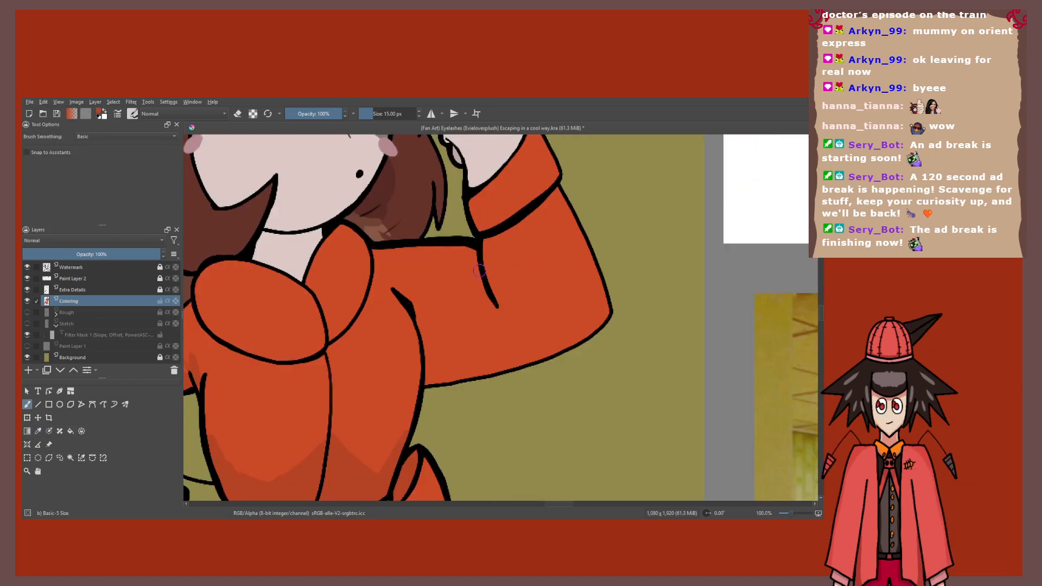
{"action": "left_click_drag", "start_coordinate": [479, 270], "coordinate": [469, 286]}
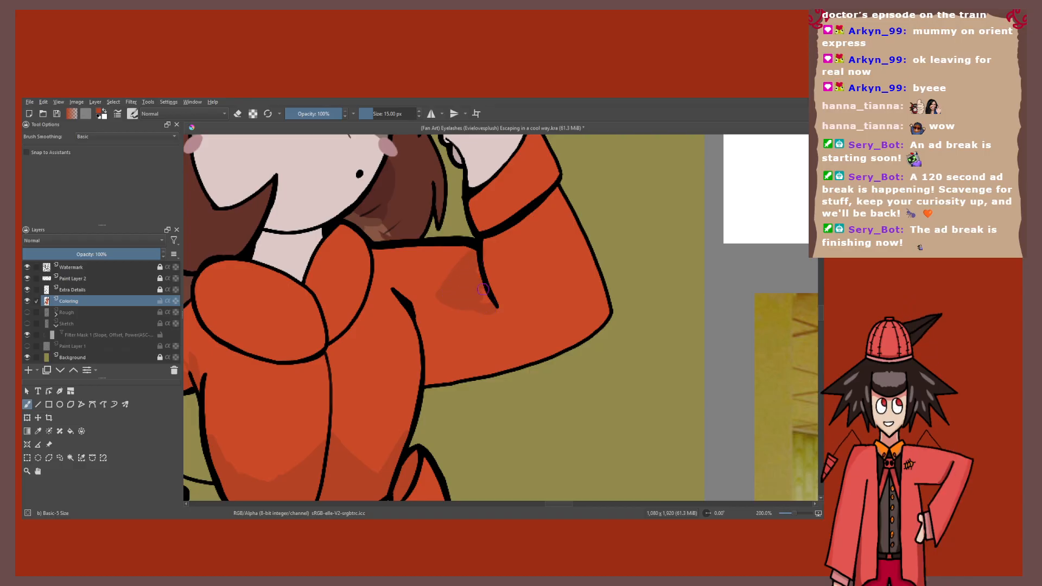
{"action": "left_click_drag", "start_coordinate": [482, 290], "coordinate": [423, 297]}
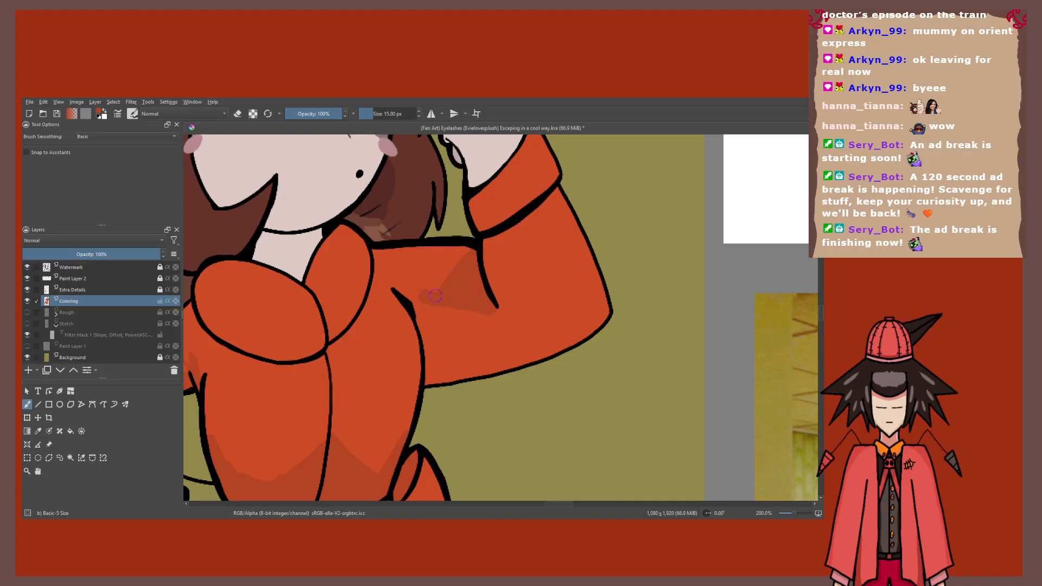
Step: Add another shadow stroke below the elbow-crease shading on the raised sleeve
{"action": "left_click_drag", "start_coordinate": [428, 260], "coordinate": [398, 242]}
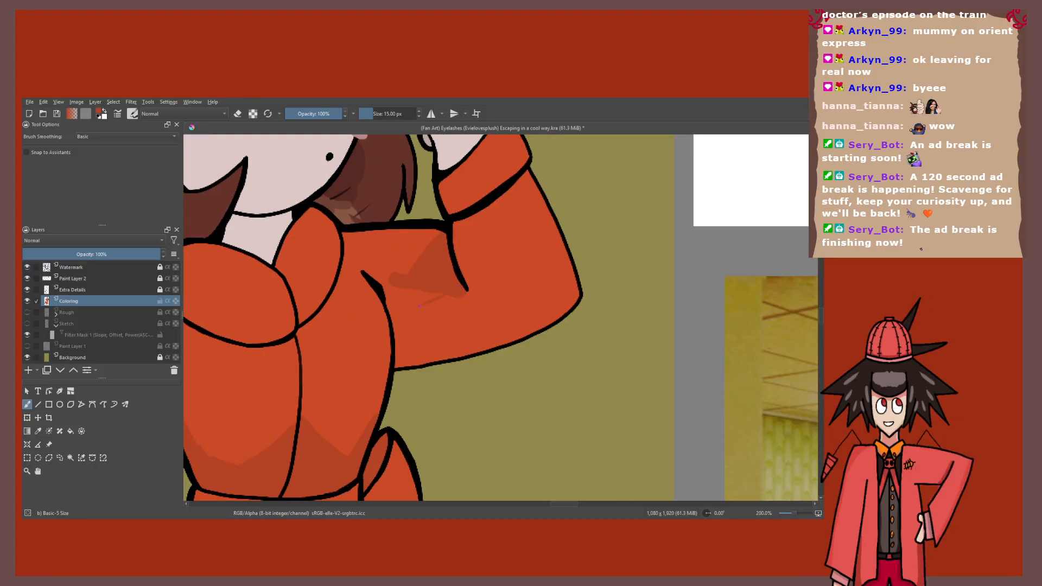
{"action": "left_click_drag", "start_coordinate": [427, 310], "coordinate": [452, 300]}
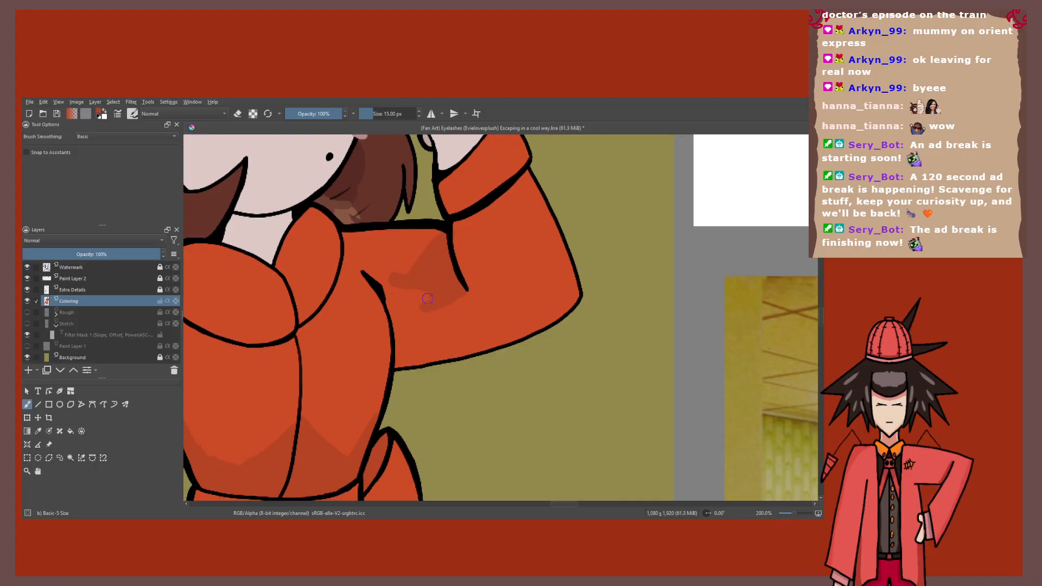
{"action": "key", "text": "minus"}
{"action": "key", "text": "minus"}
{"action": "key", "text": "minus"}
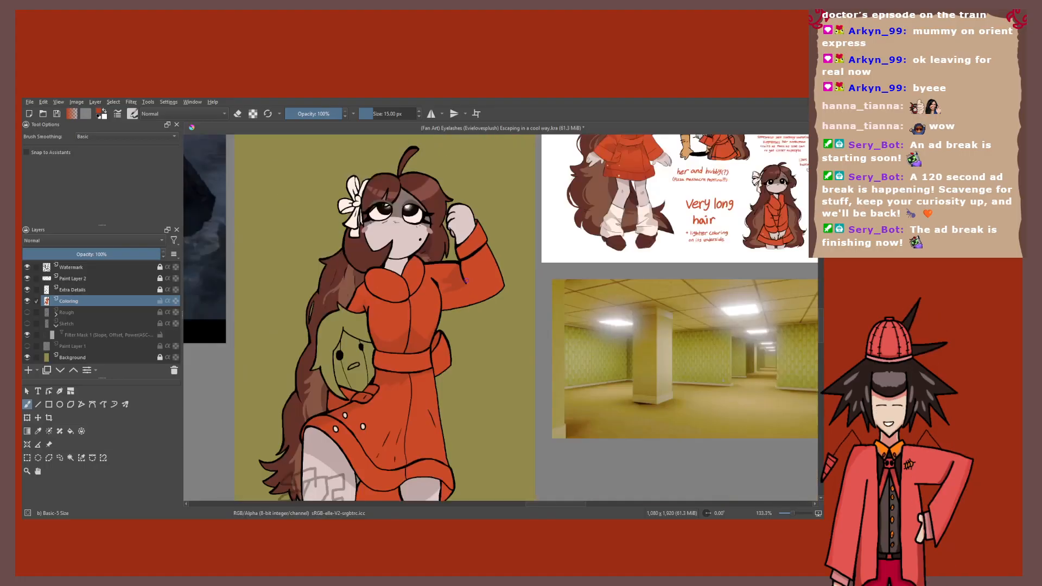
Step: Paint a coat-coloured shadow on the forearm side of the raised sleeve's elbow crease, reaching up to the cuff
{"action": "left_click_drag", "start_coordinate": [396, 326], "coordinate": [394, 330]}
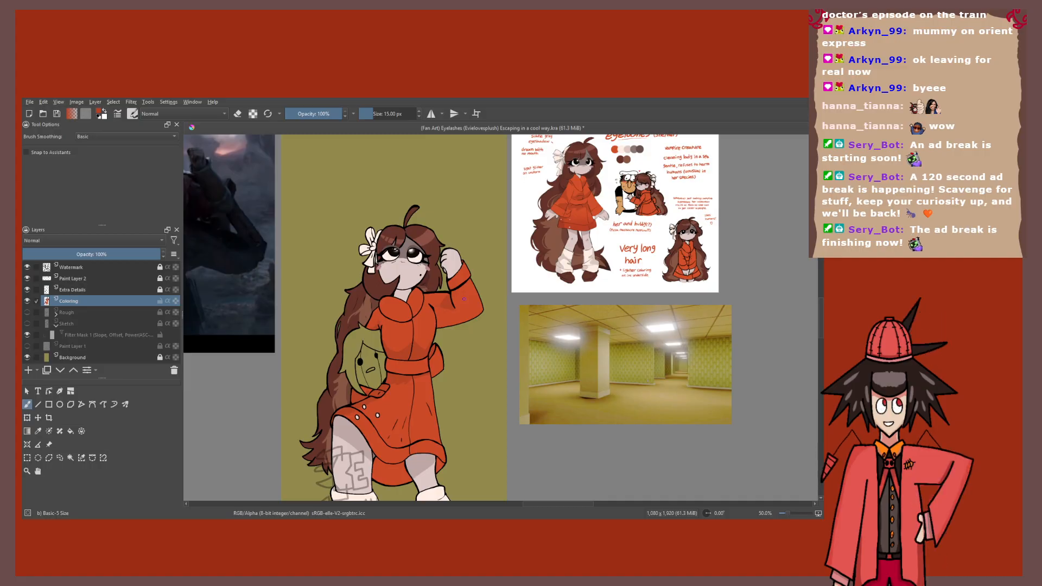
{"action": "scroll", "coordinate": [464, 298], "scroll_direction": "up", "scroll_amount": 2}
{"action": "scroll", "coordinate": [445, 293], "scroll_direction": "down", "scroll_amount": 3}
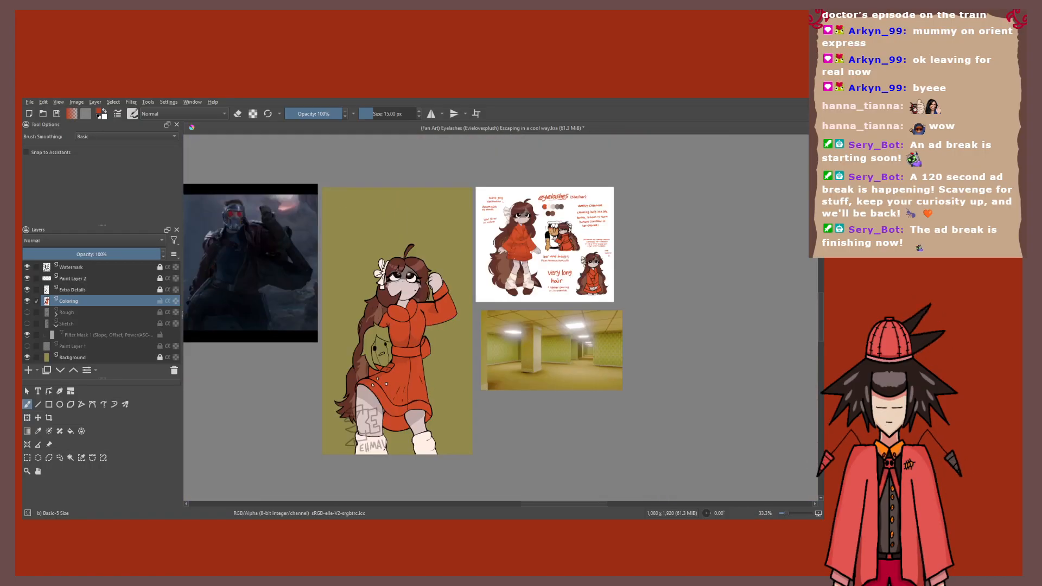
{"action": "scroll", "coordinate": [421, 287], "scroll_direction": "up", "scroll_amount": 5}
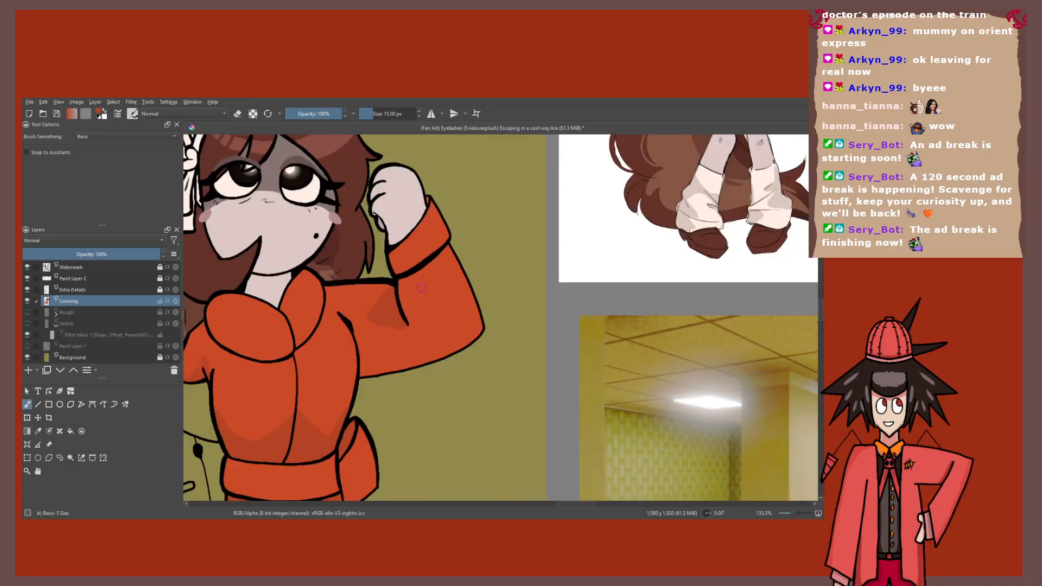
{"action": "scroll", "coordinate": [421, 287], "scroll_direction": "up", "scroll_amount": 4}
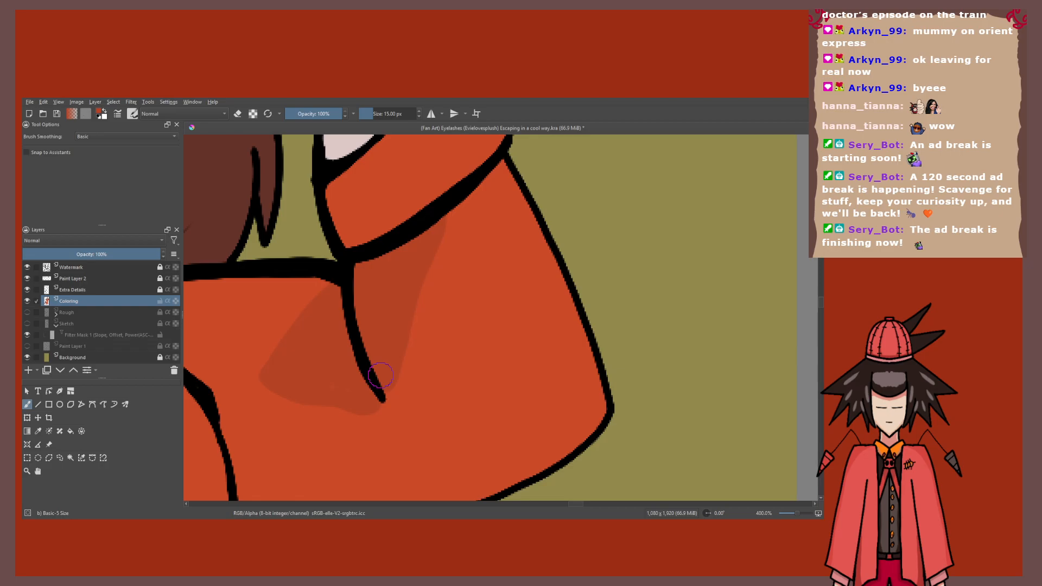
Step: Outline and fill a shadow on the face-side part of the raised sleeve's cuff
{"action": "scroll", "coordinate": [380, 377], "scroll_direction": "down", "scroll_amount": 4}
{"action": "scroll", "coordinate": [379, 326], "scroll_direction": "up", "scroll_amount": 3}
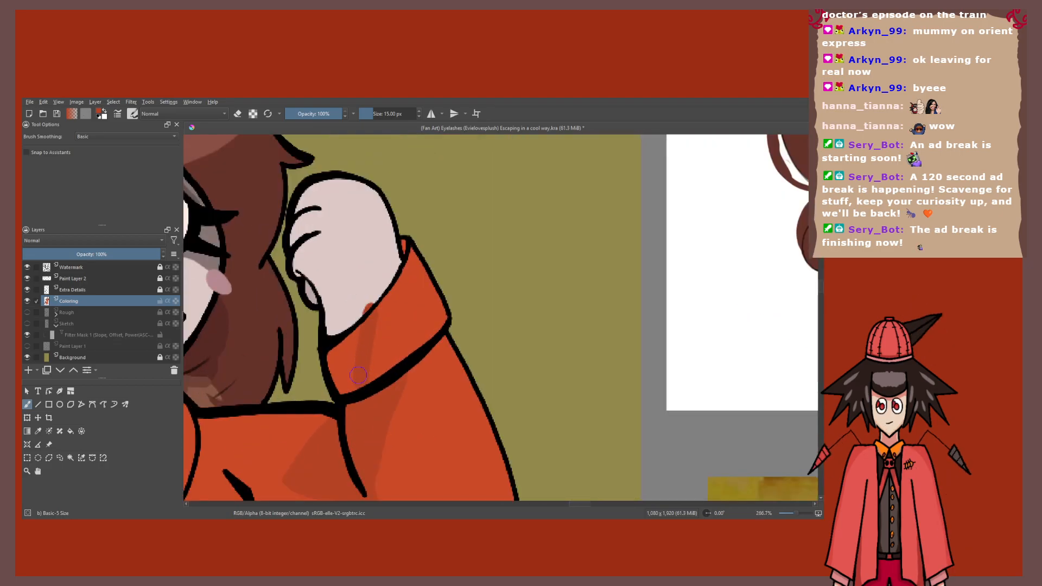
{"action": "key", "text": "f"}
Step: Sample the skin's shading colour and paint a shadow along the raised wrist where it enters the cuff
{"action": "key", "text": "p"}
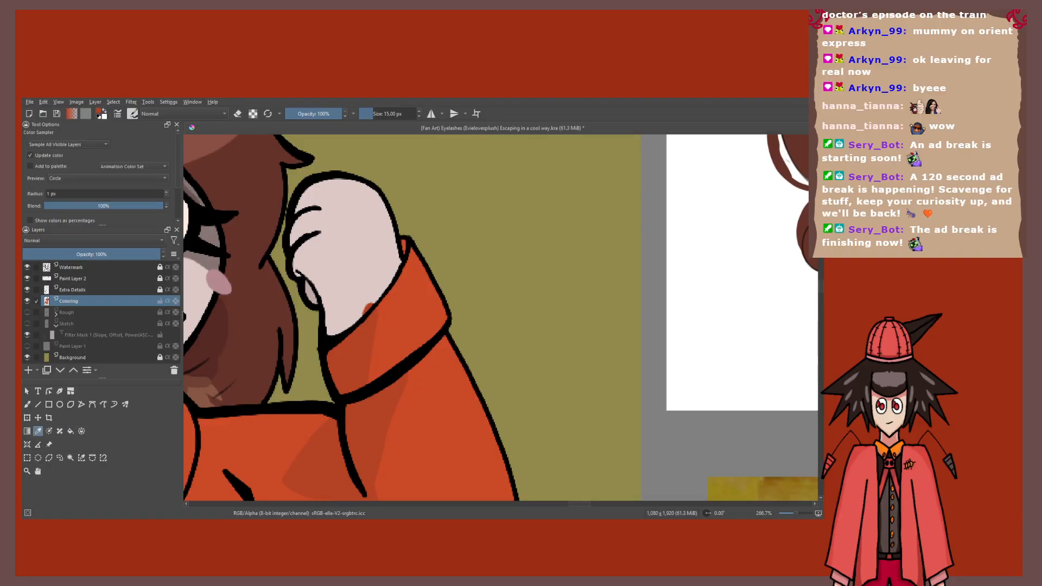
{"action": "key", "text": "b"}
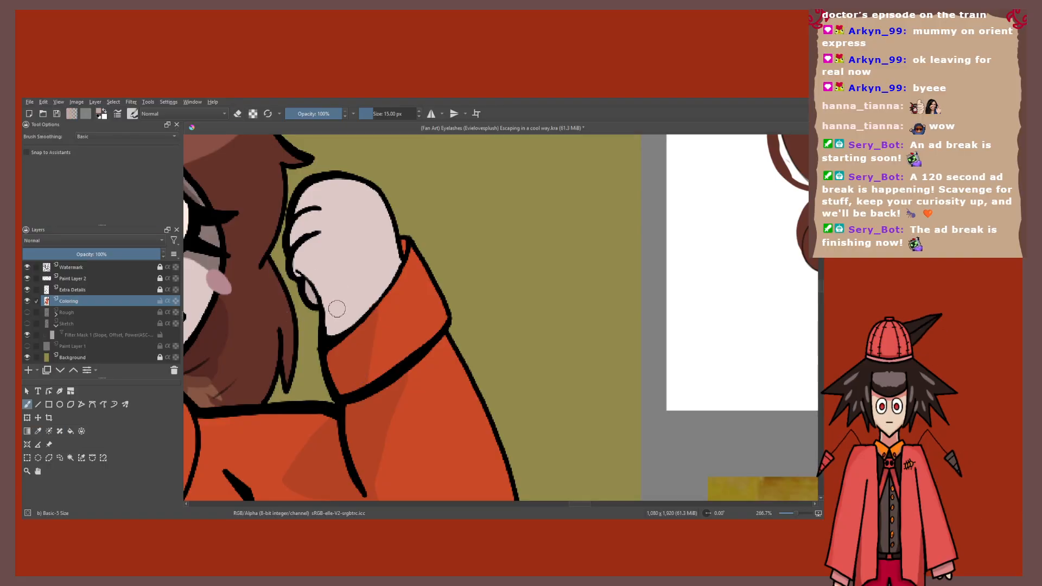
{"action": "scroll", "coordinate": [380, 337], "scroll_direction": "up", "scroll_amount": 2}
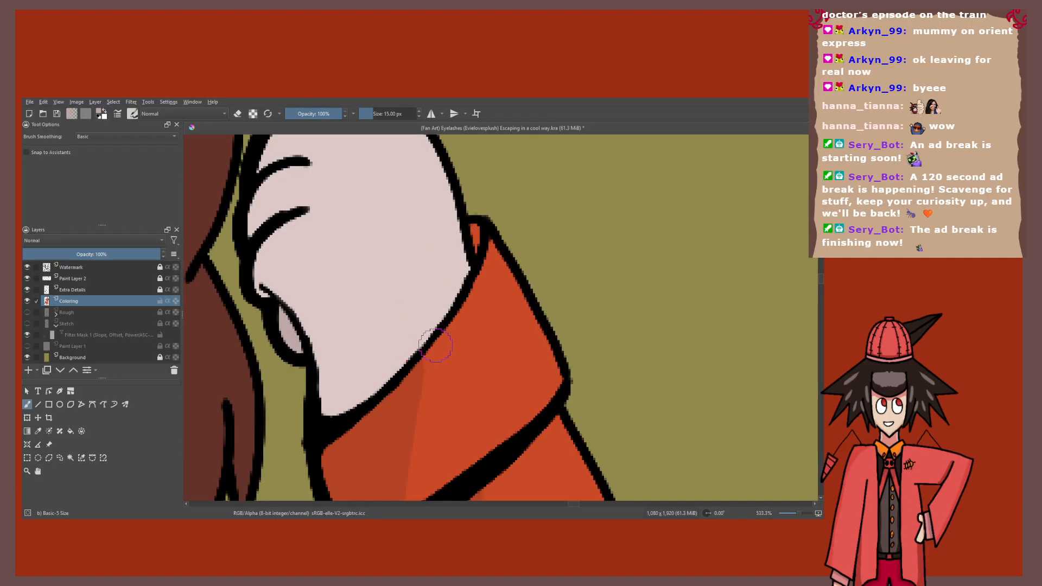
{"action": "left_click_drag", "start_coordinate": [436, 345], "coordinate": [465, 244]}
Step: Sample the cuff's shadow colour and paint over the stray skin shading, extending the cuff shadow along the wrist opening
{"action": "key", "text": "p"}
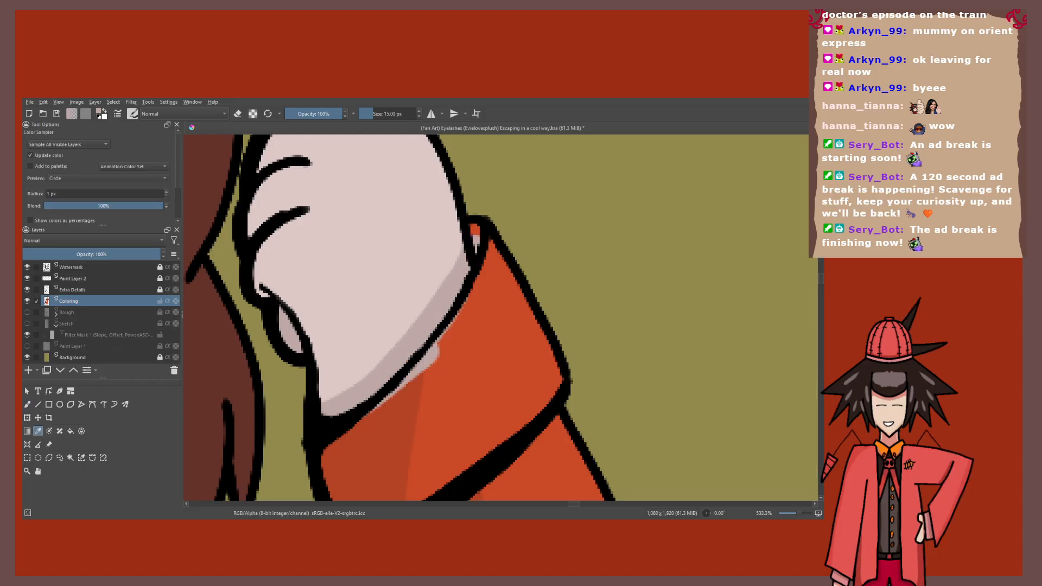
{"action": "left_click", "coordinate": [380, 400]}
{"action": "key", "text": "f"}
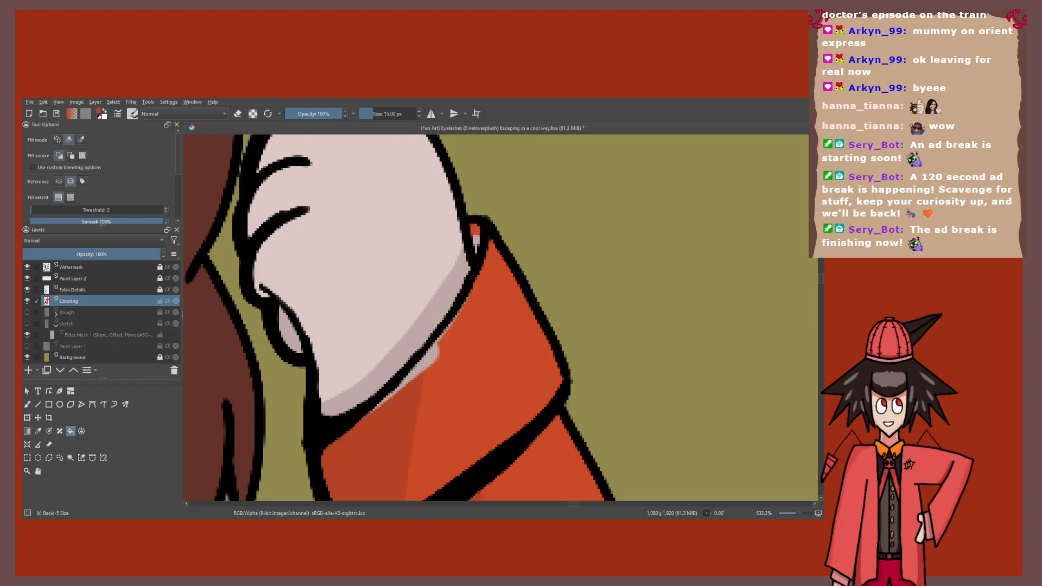
{"action": "key", "text": "b"}
{"action": "mouse_move", "coordinate": [404, 388]}
{"action": "left_mouse_down"}
{"action": "mouse_move", "coordinate": [453, 302]}
{"action": "mouse_move", "coordinate": [433, 345]}
{"action": "left_mouse_up"}
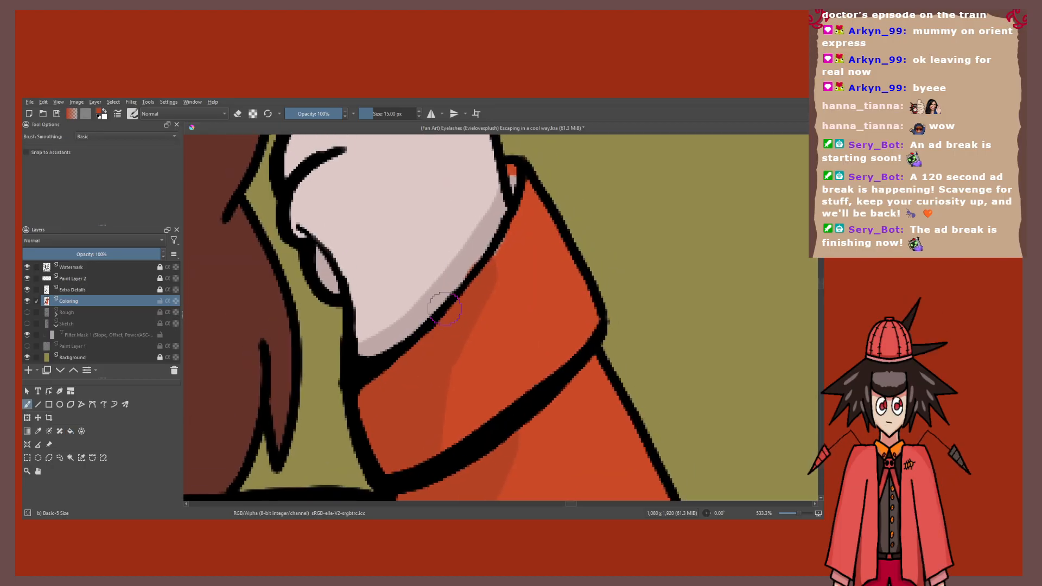
{"action": "key", "text": "f"}
{"action": "key", "text": "ctrl+z"}
{"action": "key", "text": "ctrl+z"}
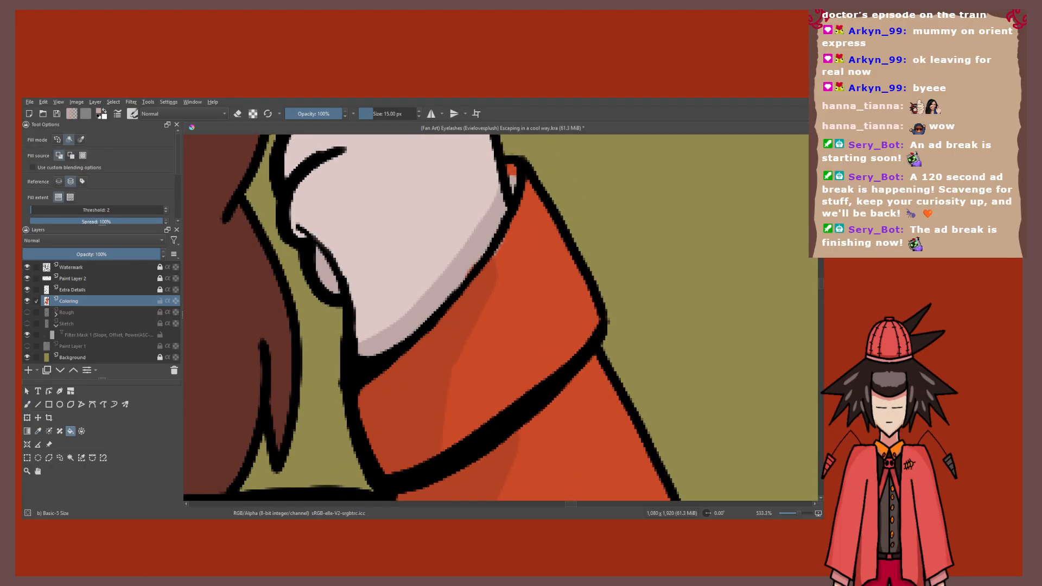
Step: Clean the remaining skin-coloured pixels off the cuff's edge with its light orange, using a 10 px brush
{"action": "key", "text": "e"}
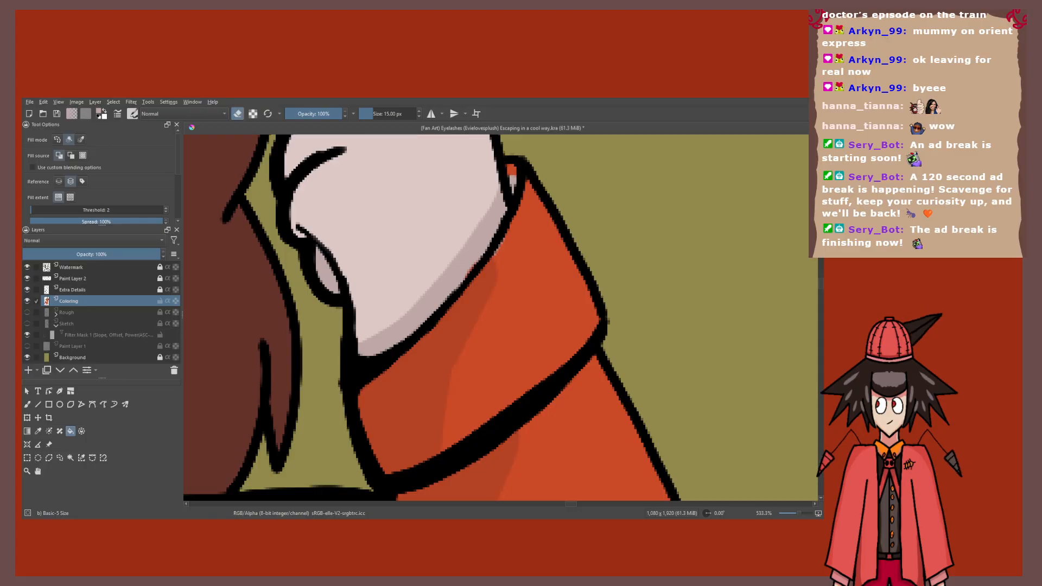
{"action": "key", "text": "b"}
{"action": "key", "text": "e"}
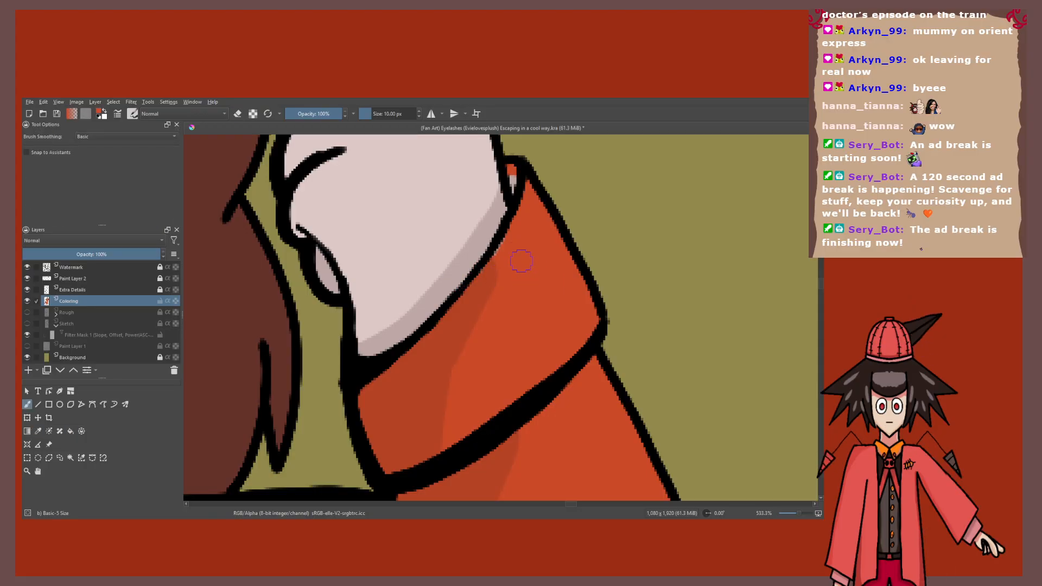
{"action": "scroll", "coordinate": [500, 221], "scroll_direction": "up", "scroll_amount": 3}
{"action": "left_click_drag", "start_coordinate": [484, 268], "coordinate": [477, 375]}
{"action": "key", "text": "p"}
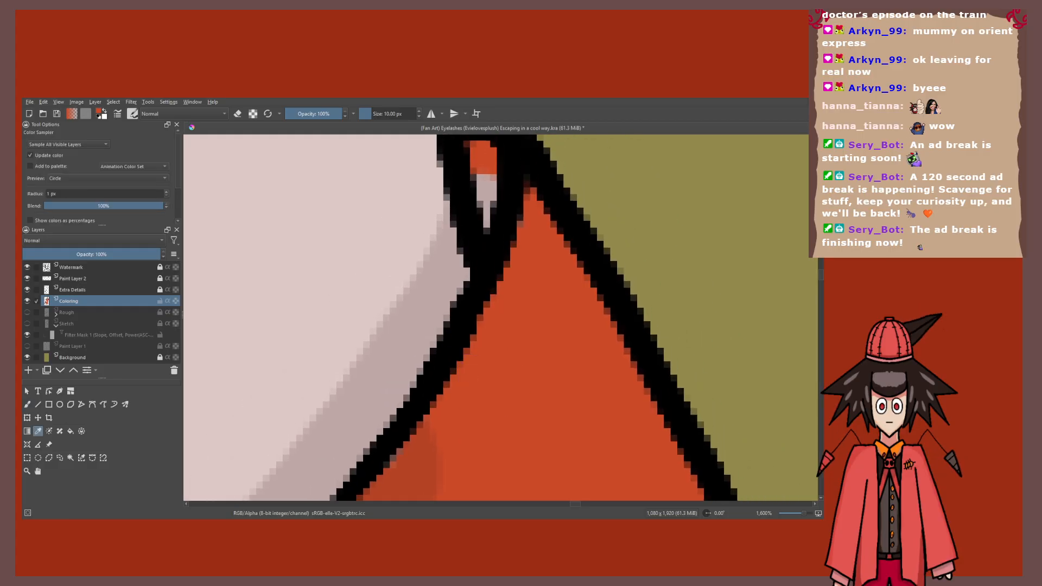
{"action": "scroll", "coordinate": [500, 221], "scroll_direction": "down", "scroll_amount": 3}
{"action": "key", "text": "f"}
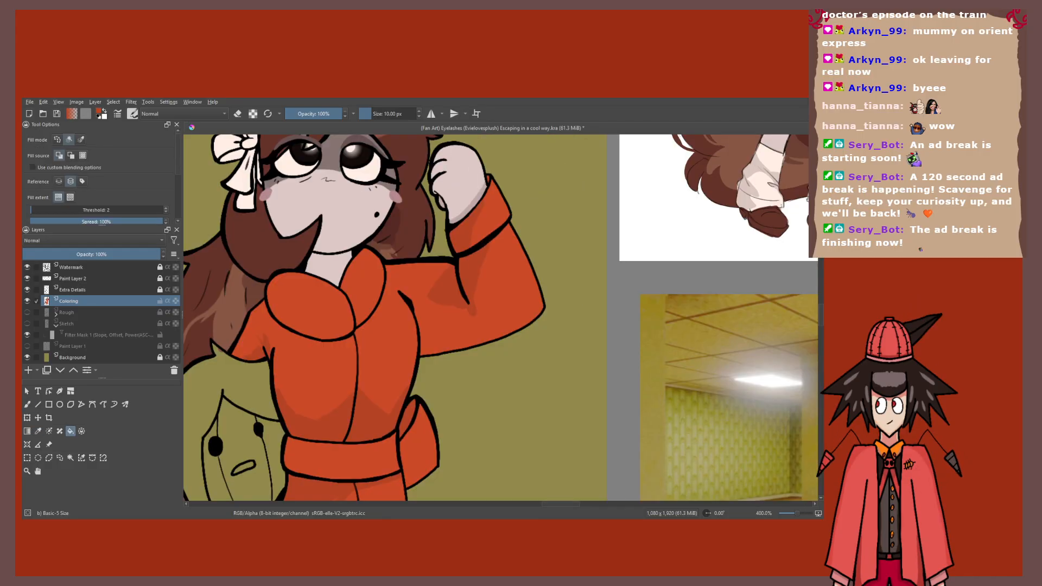
Step: Fill the coat's underside behind the legs with a darker shade, including the small piece beside the raised-arm side's leg
{"action": "scroll", "coordinate": [513, 232], "scroll_direction": "down", "scroll_amount": 4}
{"action": "key", "text": "b"}
{"action": "scroll", "coordinate": [459, 345], "scroll_direction": "up", "scroll_amount": 2}
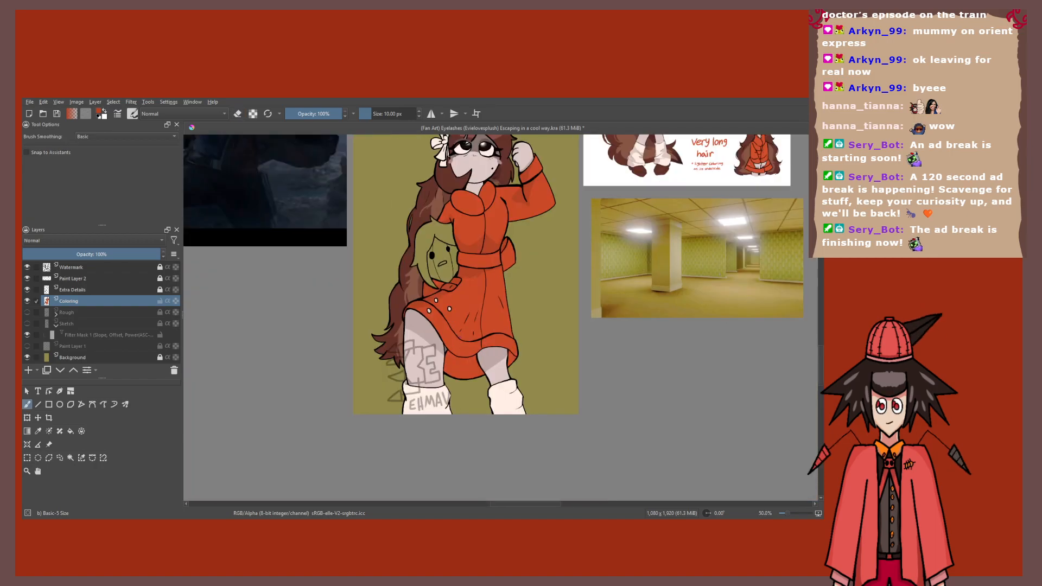
{"action": "key", "text": "p"}
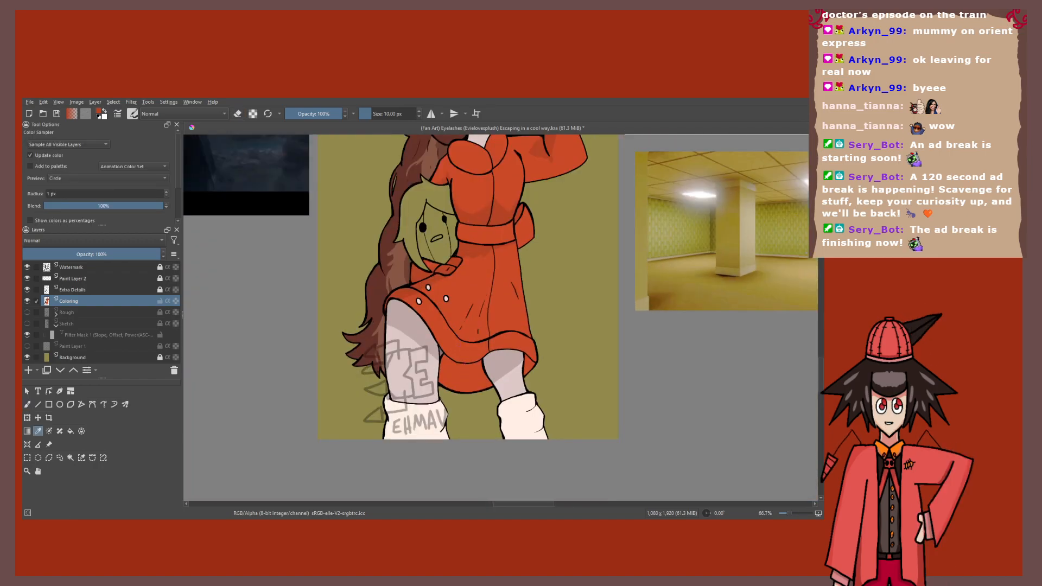
{"action": "key", "text": "f"}
{"action": "left_click", "coordinate": [479, 375]}
{"action": "scroll", "coordinate": [528, 361], "scroll_direction": "up", "scroll_amount": 3}
{"action": "left_click", "coordinate": [528, 367]}
{"action": "scroll", "coordinate": [525, 369], "scroll_direction": "down", "scroll_amount": 4}
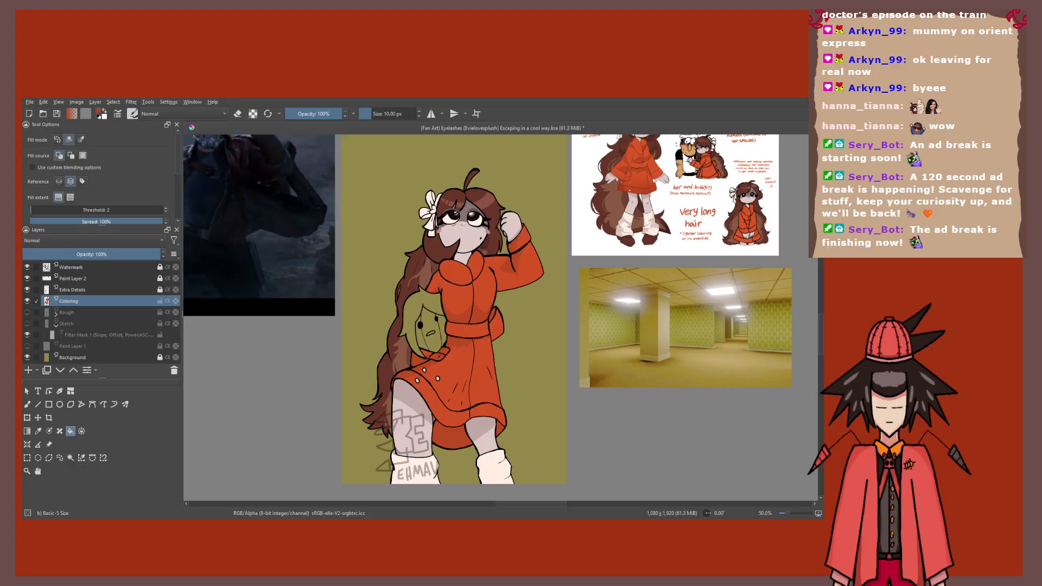
Step: Sample the leg warmers' shading colour from the full-body figure on the character reference sheet
{"action": "left_click_drag", "start_coordinate": [488, 299], "coordinate": [445, 335]}
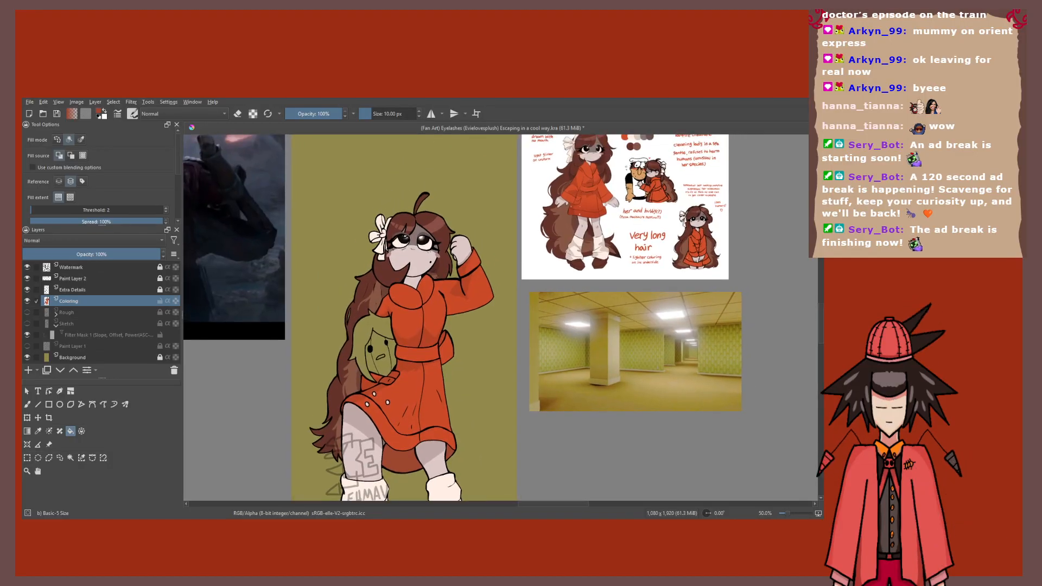
{"action": "left_click_drag", "start_coordinate": [456, 336], "coordinate": [473, 272]}
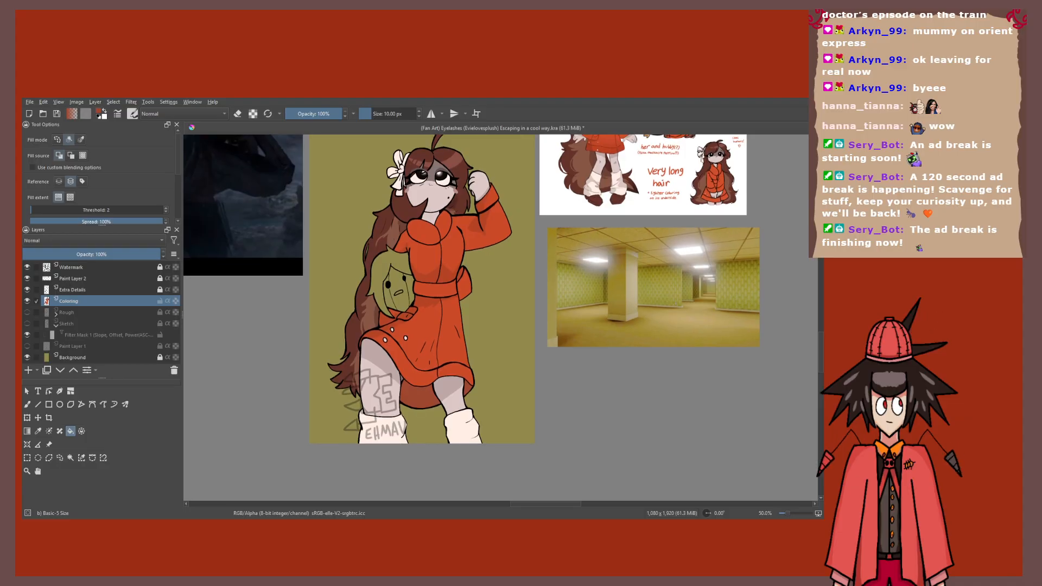
{"action": "left_click_drag", "start_coordinate": [622, 147], "coordinate": [575, 255]}
{"action": "scroll", "coordinate": [575, 255], "scroll_direction": "up", "scroll_amount": 4}
{"action": "key", "text": "p"}
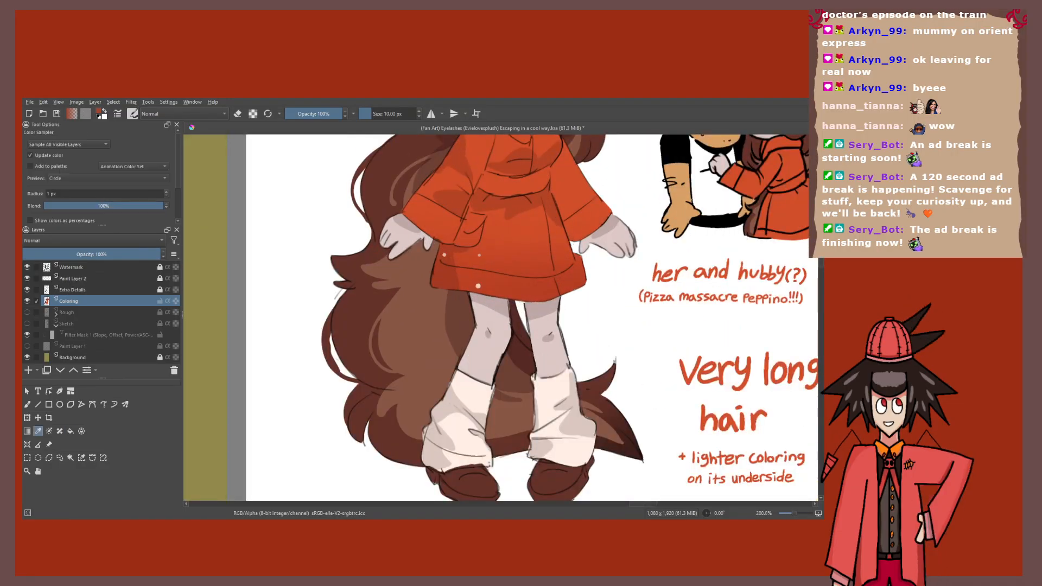
{"action": "scroll", "coordinate": [560, 355], "scroll_direction": "down", "scroll_amount": 3}
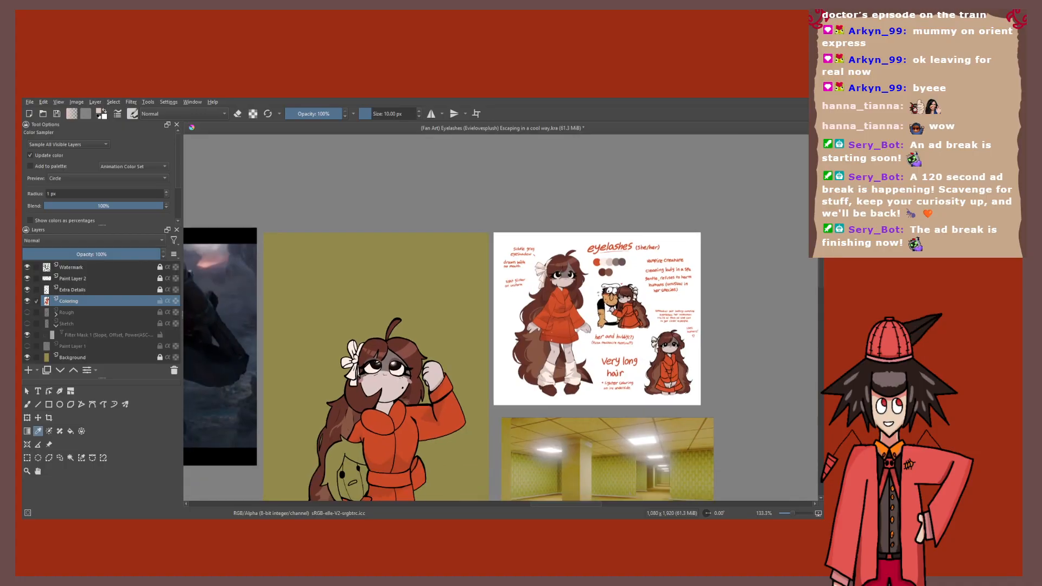
{"action": "key", "text": "b"}
{"action": "key", "text": "1"}
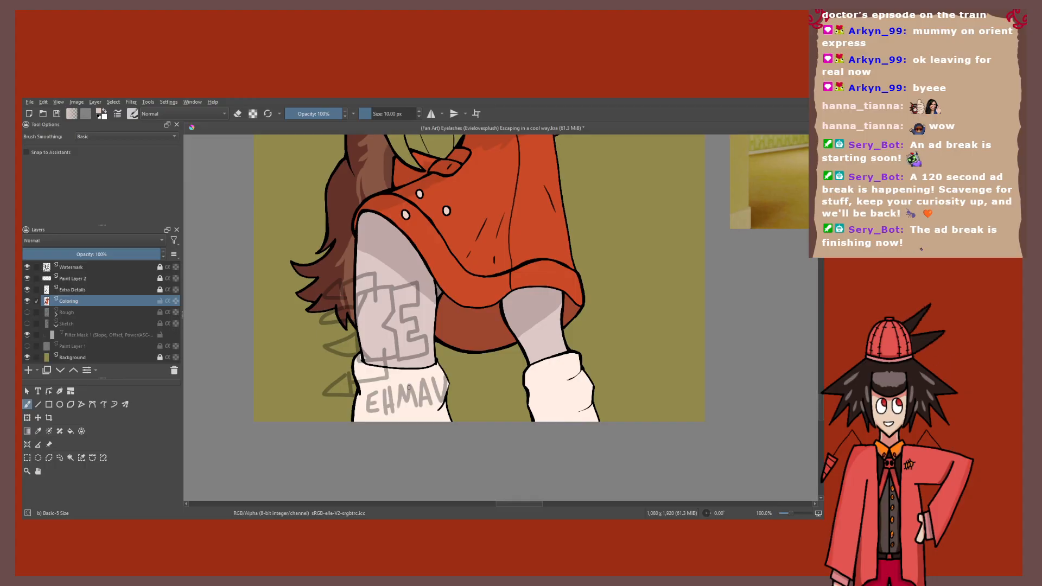
Step: Outline and fill a shadow beneath the fold on the inner side of the lettered leg warmer
{"action": "key", "text": "minus"}
{"action": "left_click_drag", "start_coordinate": [532, 272], "coordinate": [475, 351]}
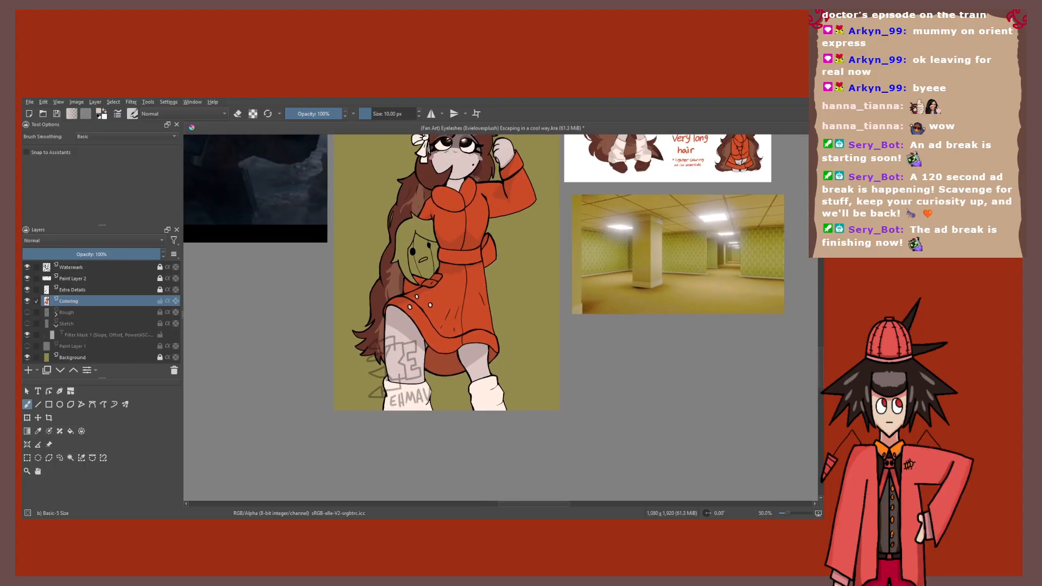
{"action": "scroll", "coordinate": [416, 406], "scroll_direction": "up", "scroll_amount": 4}
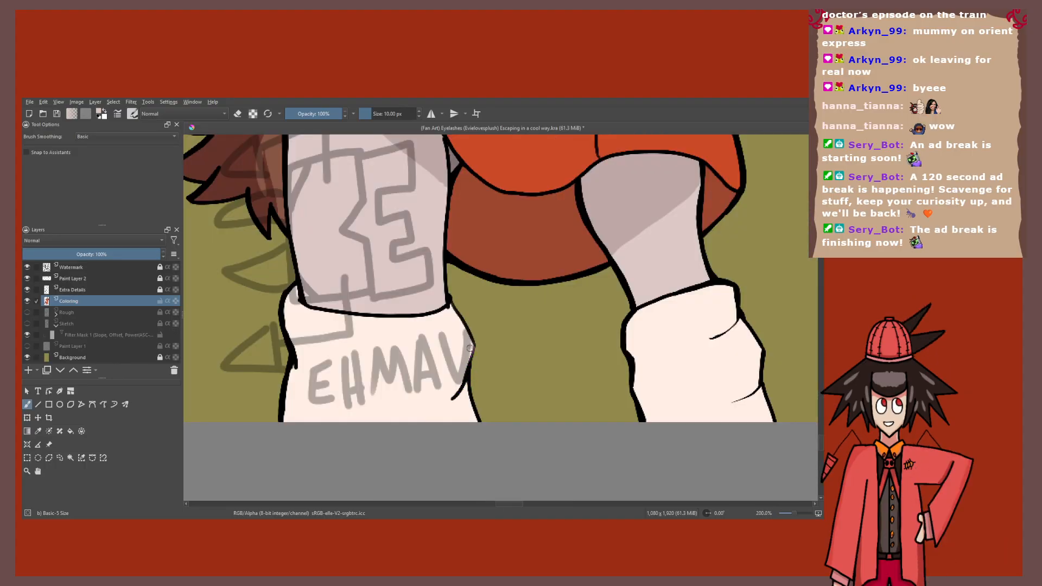
{"action": "mouse_move", "coordinate": [472, 344]}
{"action": "left_mouse_down"}
{"action": "mouse_move", "coordinate": [450, 400]}
{"action": "mouse_move", "coordinate": [457, 388]}
{"action": "mouse_move", "coordinate": [422, 408]}
{"action": "mouse_move", "coordinate": [470, 421]}
{"action": "left_mouse_up"}
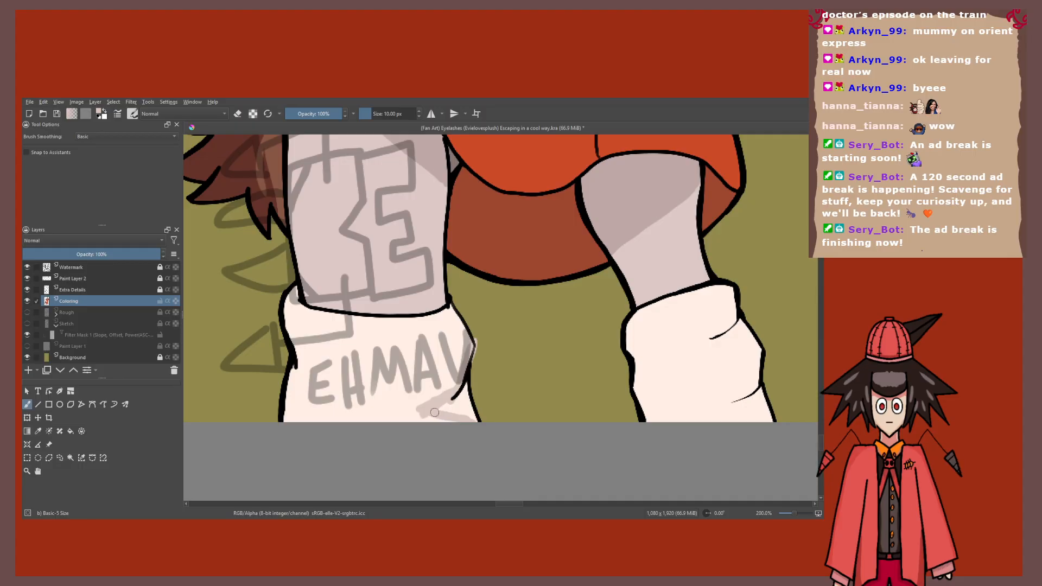
{"action": "key", "text": "f"}
{"action": "left_click", "coordinate": [462, 405]}
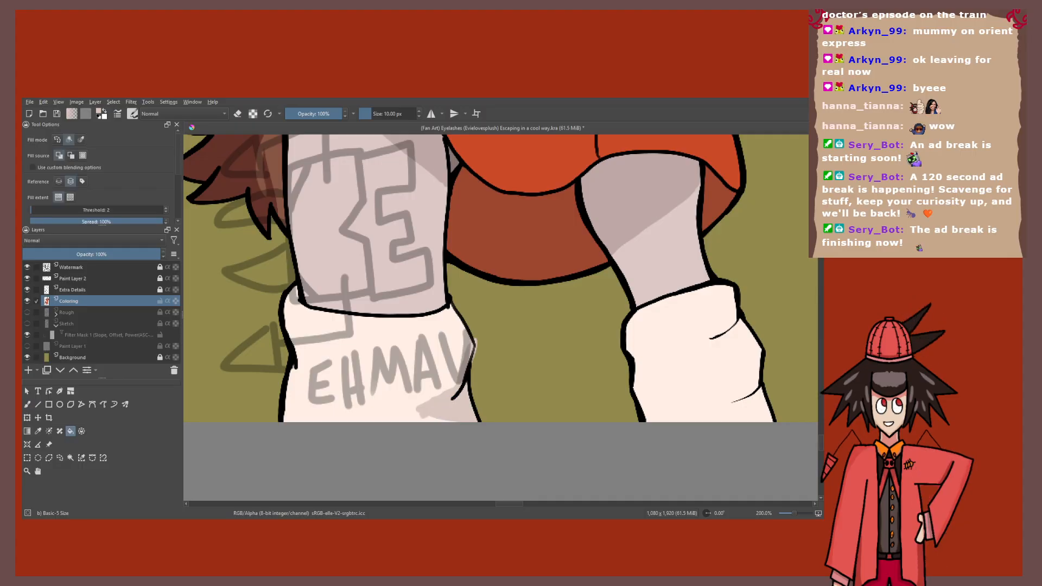
Step: Erase the shading that spills past the outline at the lettered leg warmer's inner bulge
{"action": "key", "text": "b"}
{"action": "scroll", "coordinate": [480, 362], "scroll_direction": "up", "scroll_amount": 3}
{"action": "key", "text": "e"}
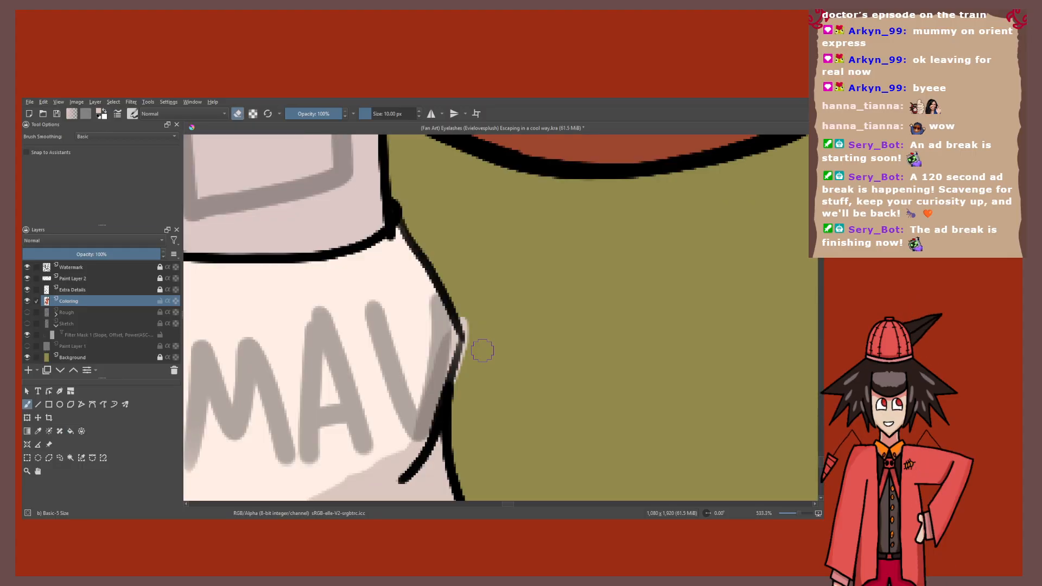
{"action": "left_click_drag", "start_coordinate": [470, 380], "coordinate": [473, 321]}
{"action": "key", "text": "e"}
{"action": "scroll", "coordinate": [464, 282], "scroll_direction": "down", "scroll_amount": 5}
{"action": "scroll", "coordinate": [454, 304], "scroll_direction": "up", "scroll_amount": 5}
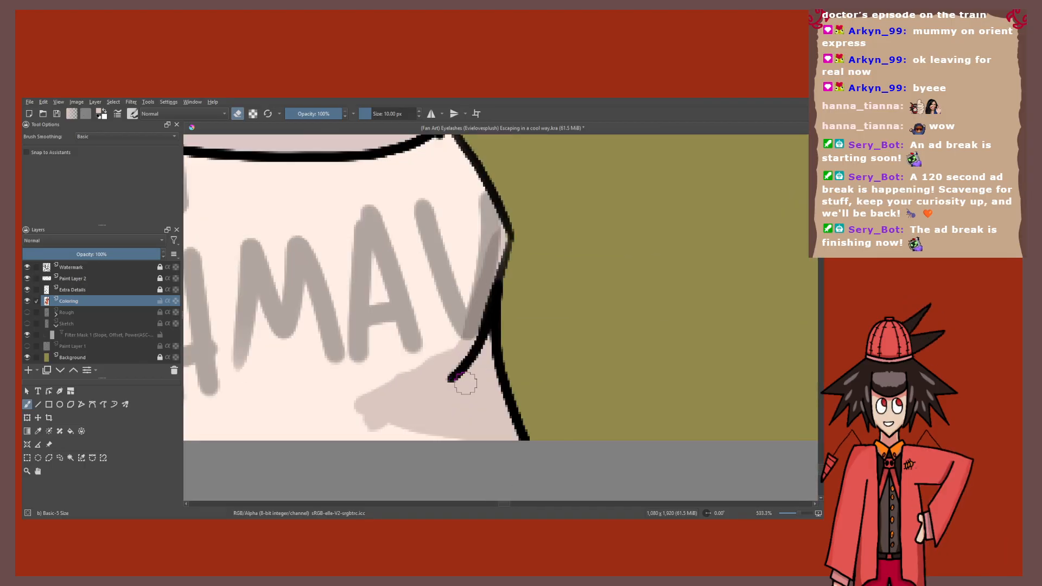
Step: Extend the tip of the fold shadow further across the lower part of the lettered leg warmer
{"action": "left_click_drag", "start_coordinate": [386, 419], "coordinate": [330, 420]}
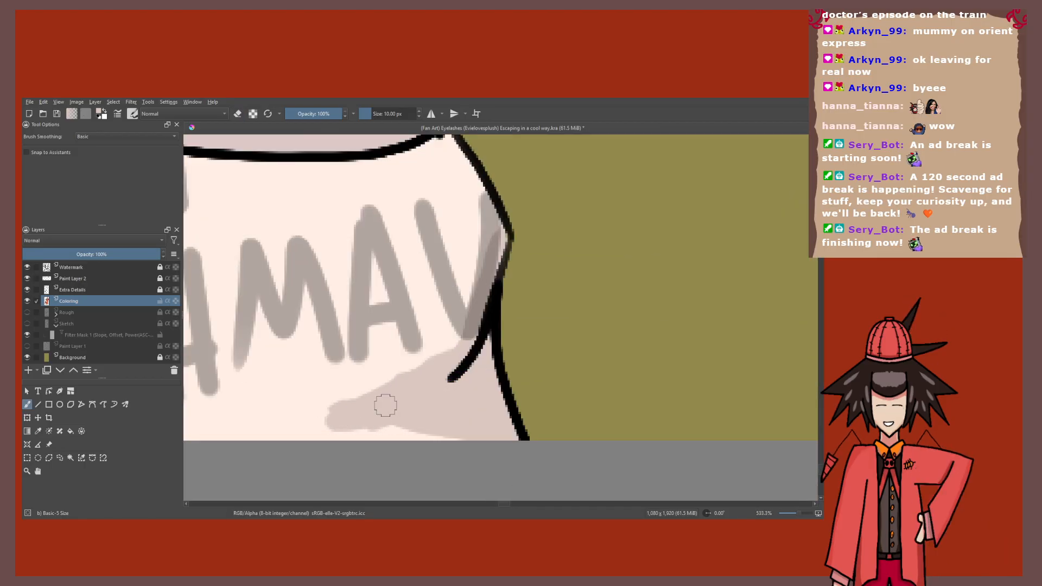
{"action": "scroll", "coordinate": [384, 405], "scroll_direction": "down", "scroll_amount": 4}
{"action": "scroll", "coordinate": [323, 317], "scroll_direction": "up", "scroll_amount": 1}
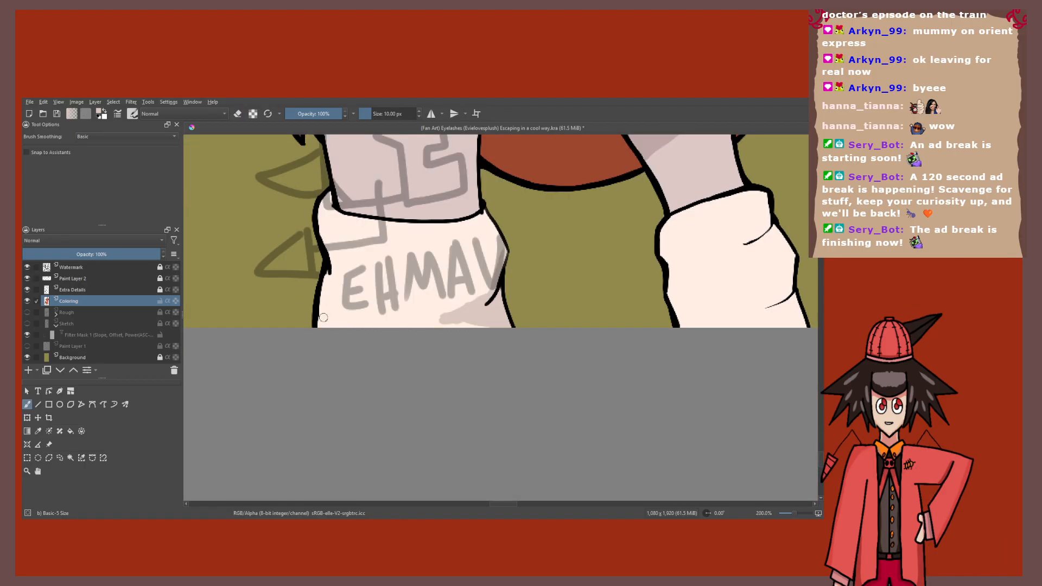
Step: Shade the outer edge of the lettered leg warmer and extend the shadow along its bottom edge
{"action": "scroll", "coordinate": [322, 317], "scroll_direction": "up", "scroll_amount": 1}
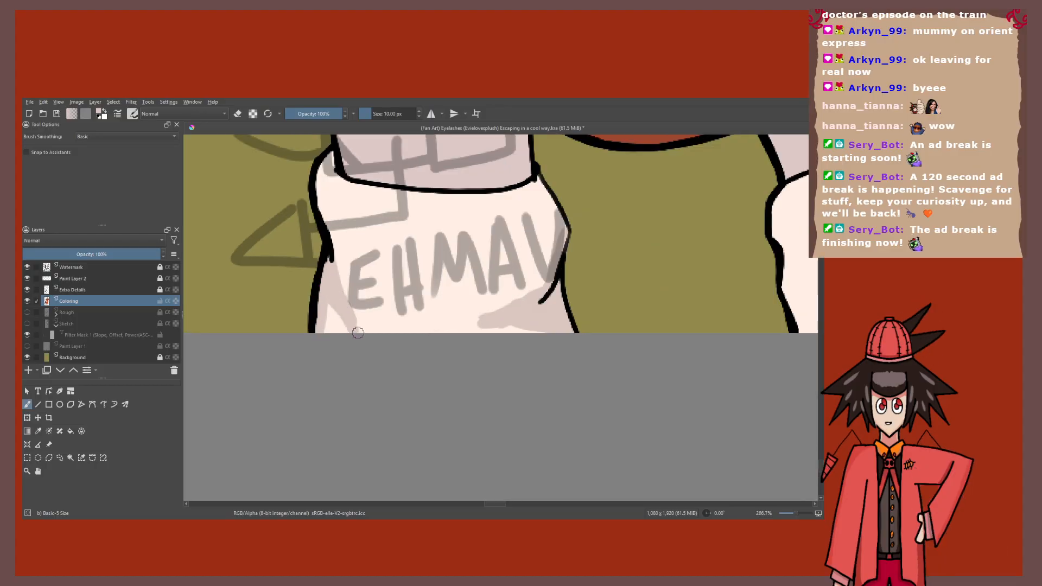
{"action": "scroll", "coordinate": [333, 317], "scroll_direction": "down", "scroll_amount": 4}
{"action": "left_click_drag", "start_coordinate": [334, 318], "coordinate": [273, 493]}
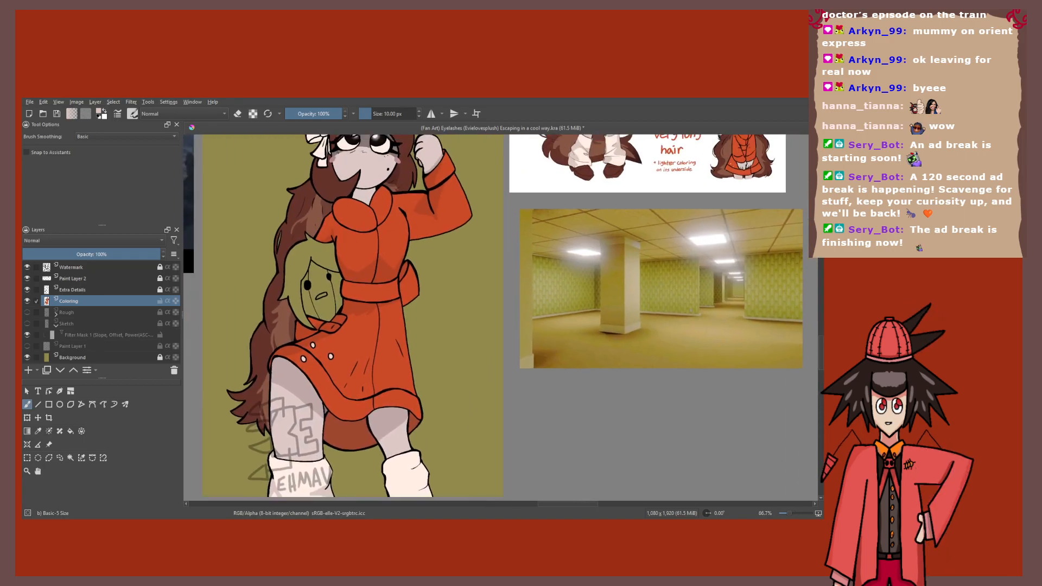
{"action": "scroll", "coordinate": [397, 383], "scroll_direction": "up", "scroll_amount": 3}
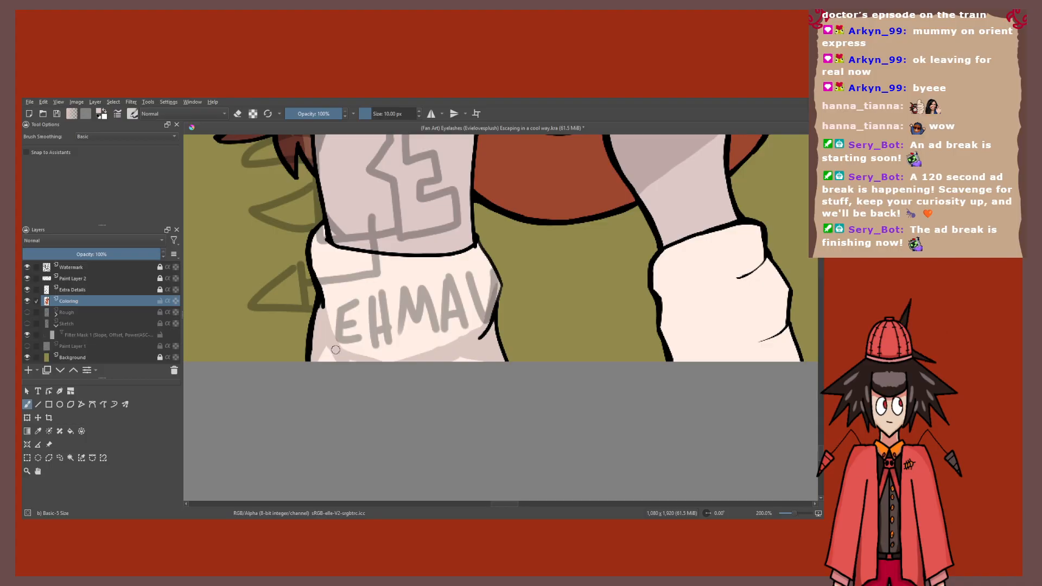
Step: Try a shadow stroke beneath the upper fold line of the plain leg warmer
{"action": "scroll", "coordinate": [397, 383], "scroll_direction": "down", "scroll_amount": 4}
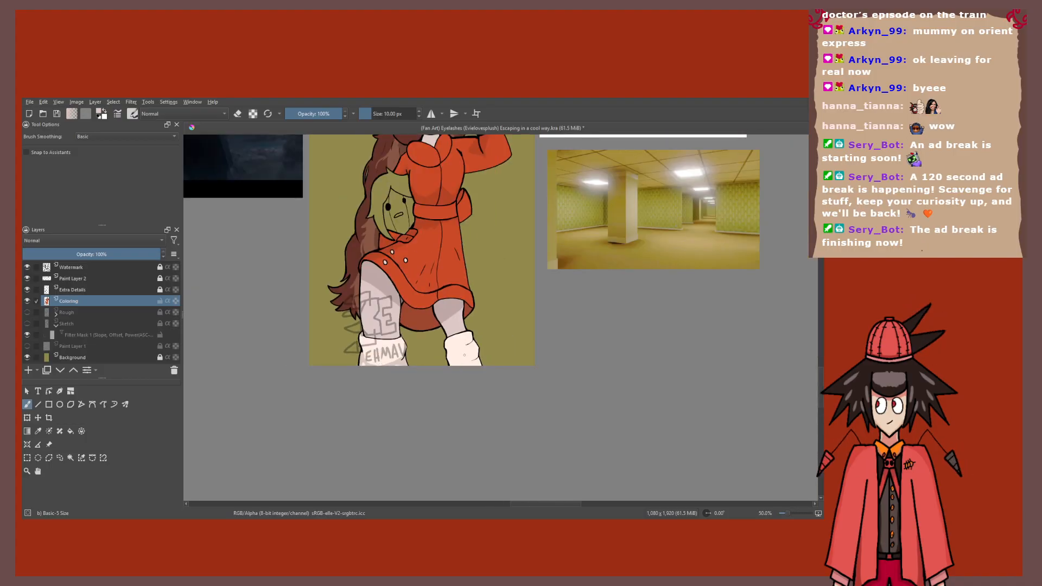
{"action": "scroll", "coordinate": [438, 343], "scroll_direction": "up", "scroll_amount": 5}
{"action": "left_click_drag", "start_coordinate": [447, 333], "coordinate": [413, 348]}
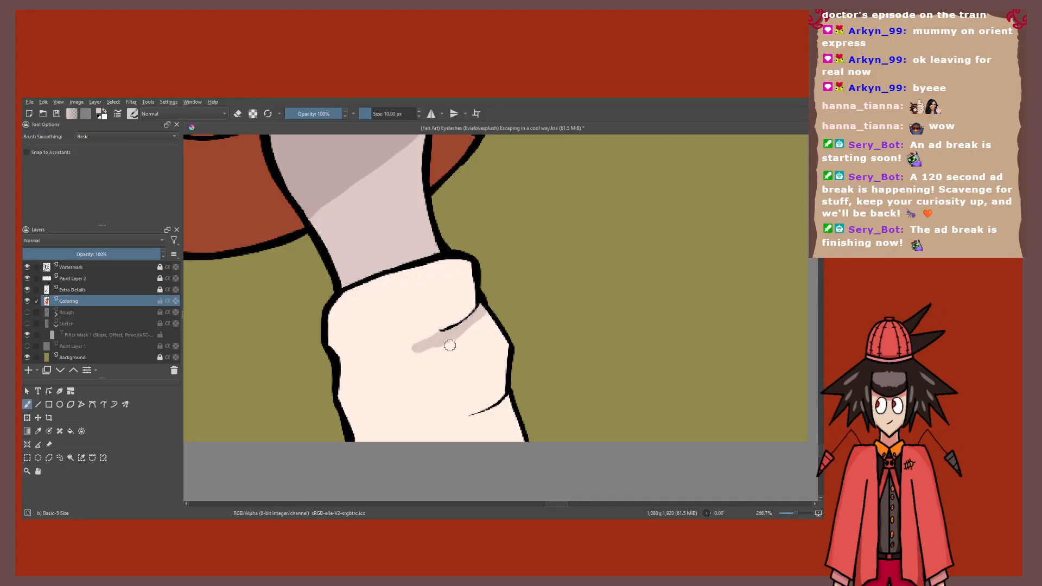
{"action": "scroll", "coordinate": [449, 345], "scroll_direction": "down", "scroll_amount": 6}
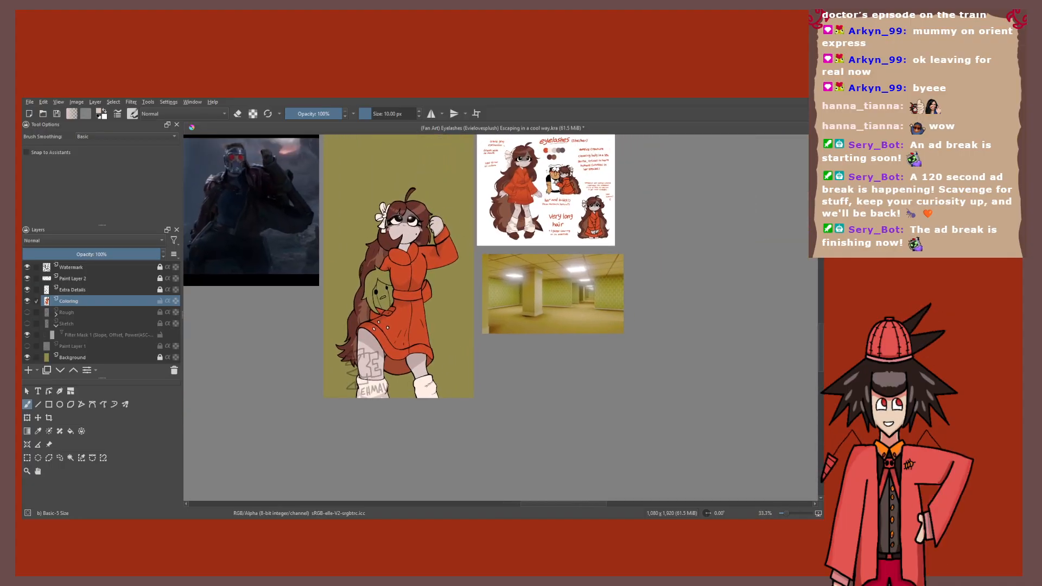
Step: Outline a pointed shadow on the inner side of the plain leg warmer and fill it with the shading colour
{"action": "scroll", "coordinate": [426, 379], "scroll_direction": "up", "scroll_amount": 6}
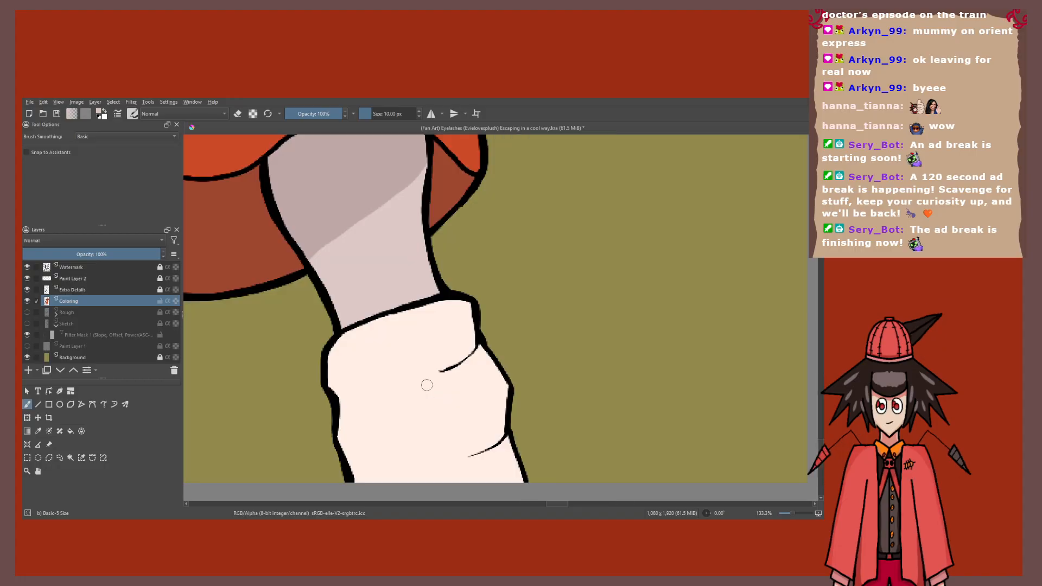
{"action": "mouse_move", "coordinate": [325, 371]}
{"action": "left_mouse_down"}
{"action": "mouse_move", "coordinate": [415, 407]}
{"action": "mouse_move", "coordinate": [372, 453]}
{"action": "left_mouse_up"}
{"action": "left_click_drag", "start_coordinate": [353, 440], "coordinate": [353, 353]}
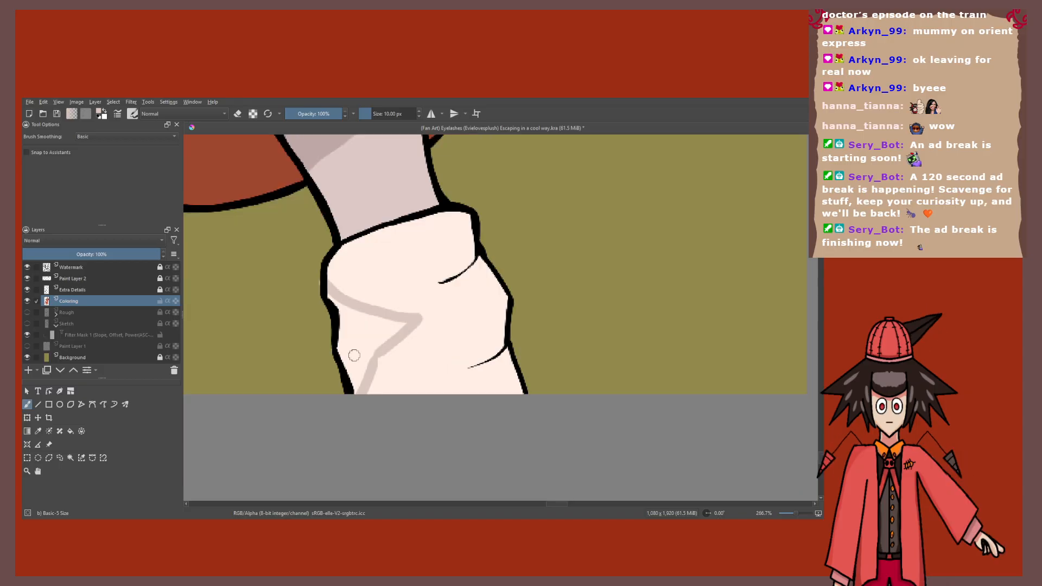
{"action": "key", "text": "f"}
{"action": "left_click", "coordinate": [354, 350]}
{"action": "key", "text": "b"}
Step: Erase the shading that spills past the outline at the plain leg warmer's inner edge
{"action": "key", "text": "e"}
{"action": "scroll", "coordinate": [321, 298], "scroll_direction": "up", "scroll_amount": 3}
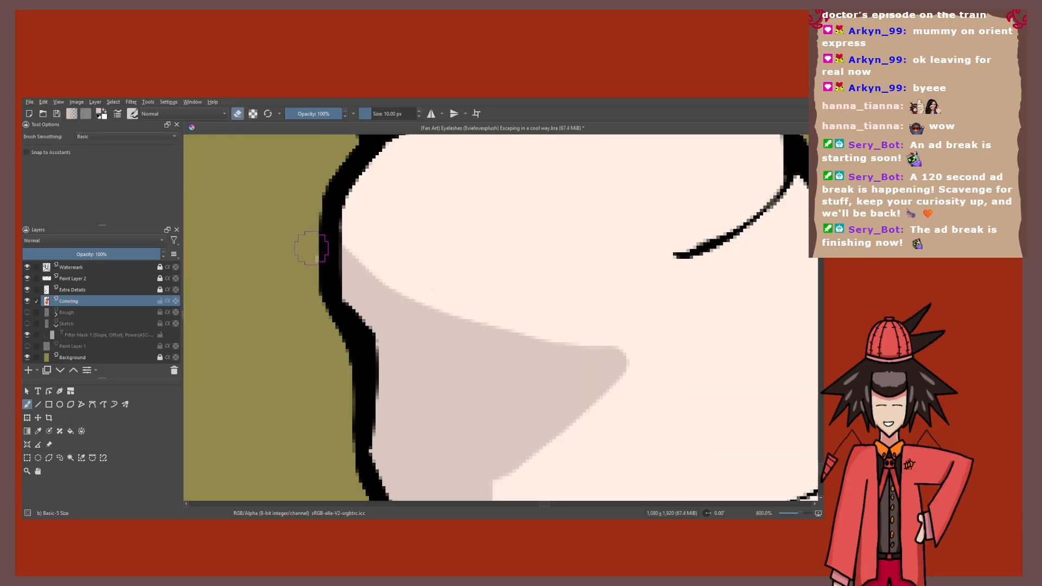
{"action": "key", "text": "e"}
Step: Paint a low curved shadow along the bottom edge of the plain leg warmer
{"action": "scroll", "coordinate": [322, 301], "scroll_direction": "down", "scroll_amount": 1}
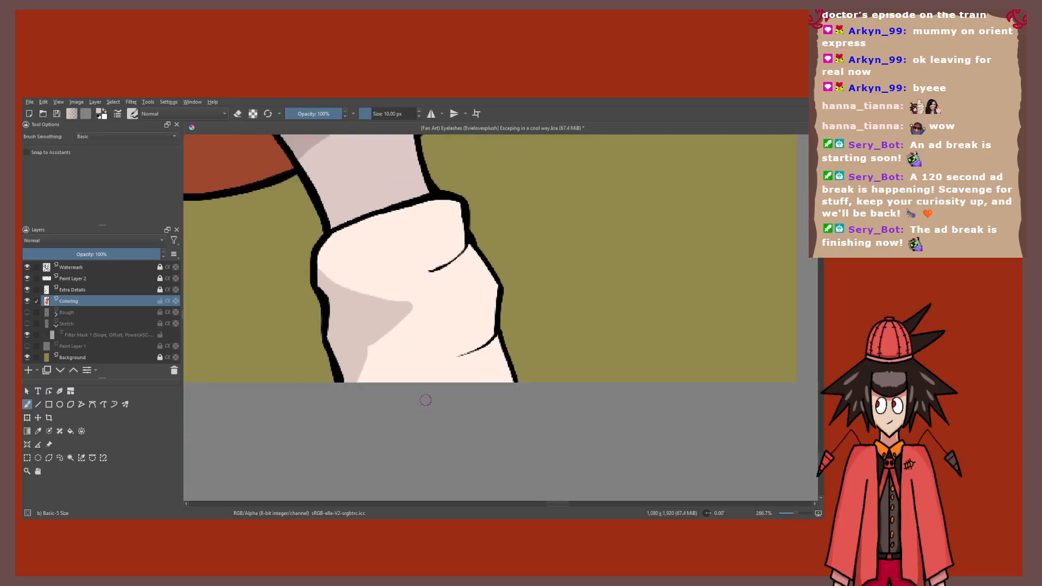
{"action": "mouse_move", "coordinate": [364, 385]}
{"action": "left_mouse_down"}
{"action": "mouse_move", "coordinate": [469, 388]}
{"action": "mouse_move", "coordinate": [384, 383]}
{"action": "left_mouse_up"}
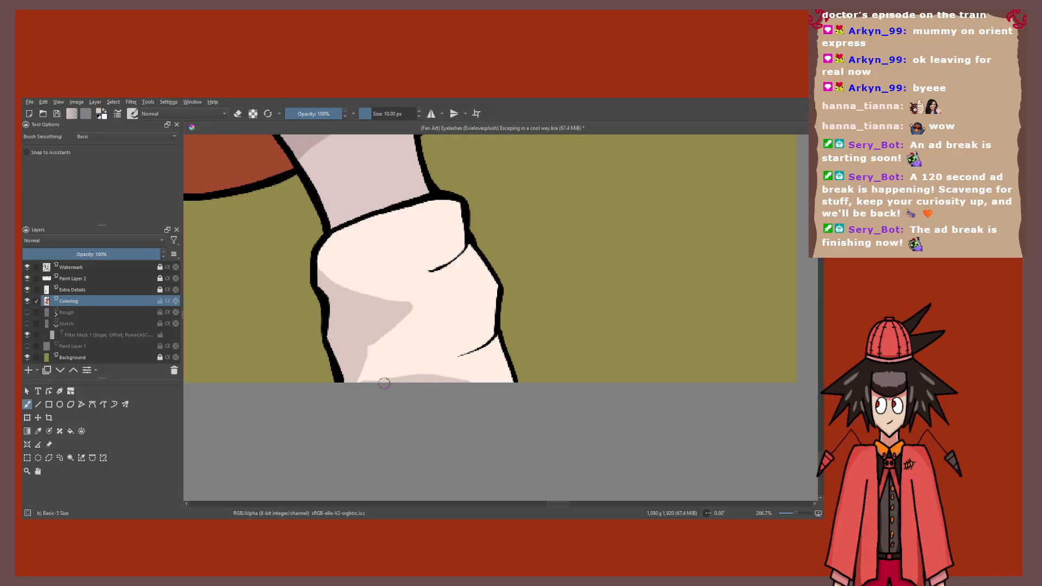
{"action": "scroll", "coordinate": [371, 364], "scroll_direction": "down", "scroll_amount": 5}
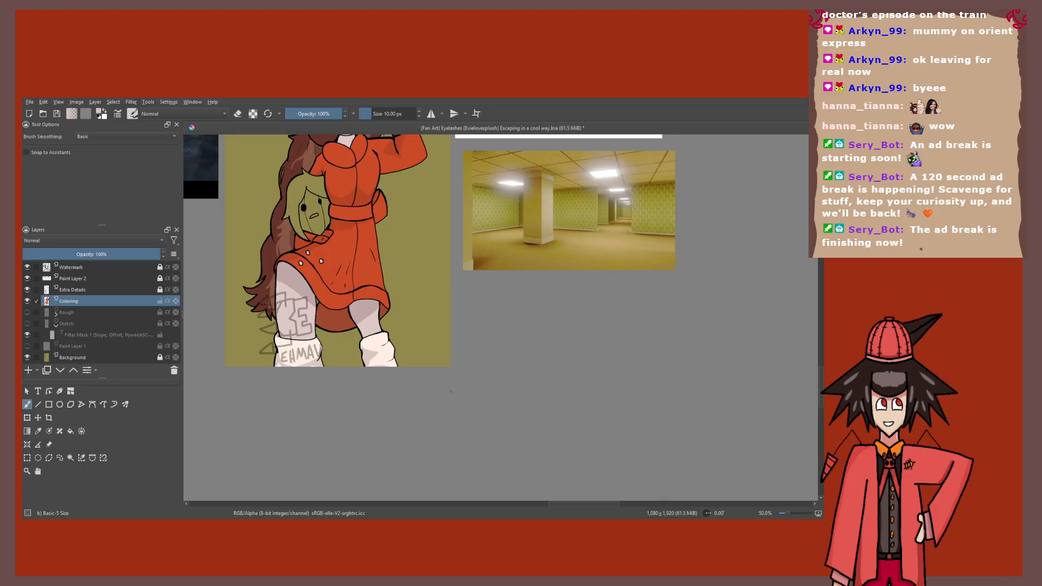
{"action": "left_click_drag", "start_coordinate": [465, 341], "coordinate": [479, 381]}
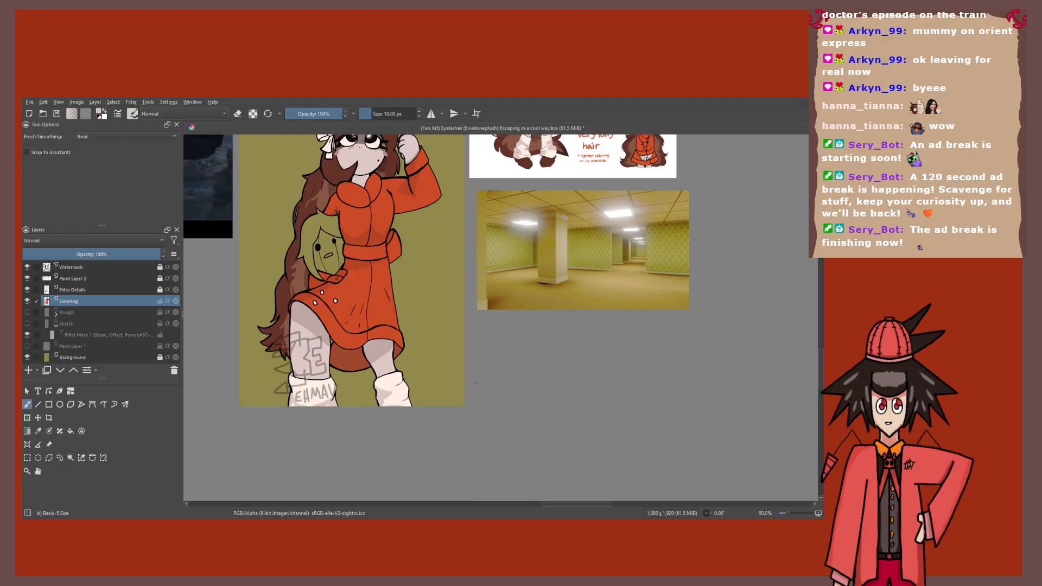
Step: Sample the coat's shading colour and fill the small inner loop of the belt's bow with it
{"action": "left_click_drag", "start_coordinate": [371, 297], "coordinate": [382, 375]}
{"action": "scroll", "coordinate": [389, 312], "scroll_direction": "up", "scroll_amount": 3}
{"action": "key", "text": "p"}
{"action": "left_click", "coordinate": [407, 208]}
{"action": "left_click_drag", "start_coordinate": [433, 208], "coordinate": [432, 266]}
{"action": "scroll", "coordinate": [429, 224], "scroll_direction": "up", "scroll_amount": 3}
{"action": "key", "text": "f"}
{"action": "left_click", "coordinate": [433, 269]}
{"action": "scroll", "coordinate": [433, 264], "scroll_direction": "down", "scroll_amount": 2}
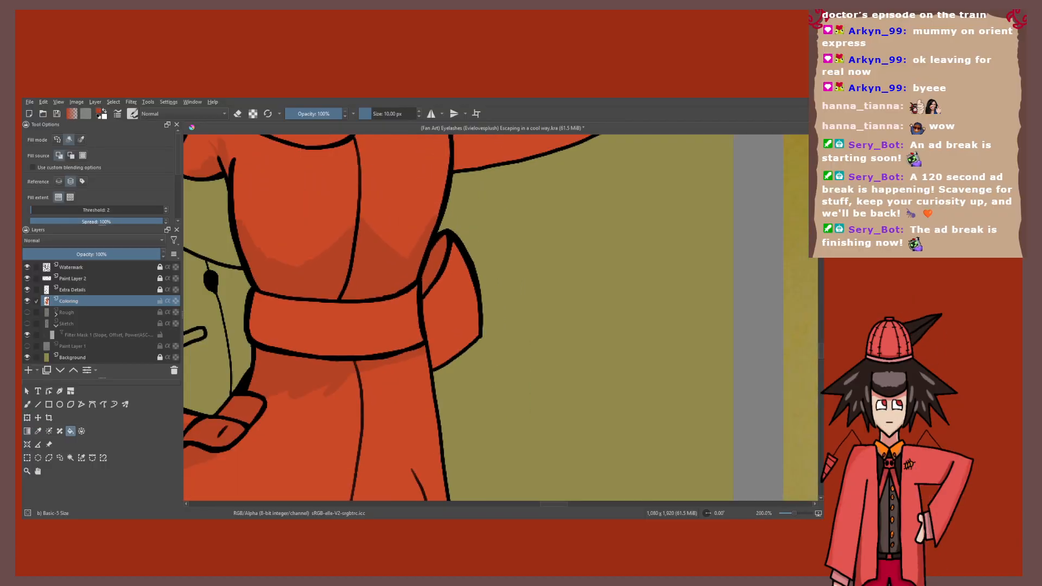
{"action": "scroll", "coordinate": [441, 271], "scroll_direction": "down", "scroll_amount": 2}
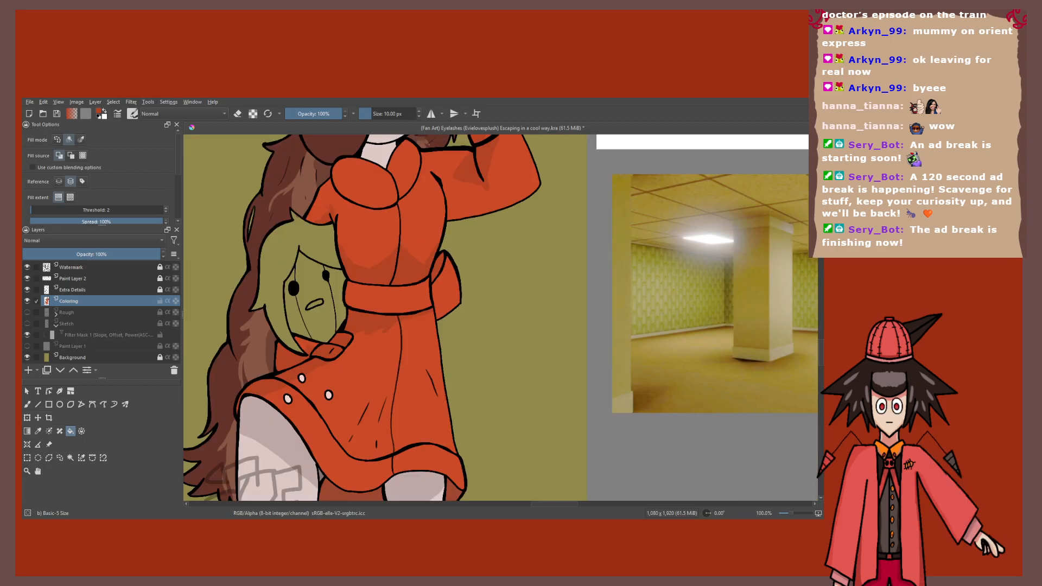
Step: Brush a shadow on the belt bow's large loop along the edge where it meets the waist
{"action": "key", "text": "b"}
{"action": "scroll", "coordinate": [439, 293], "scroll_direction": "up", "scroll_amount": 3}
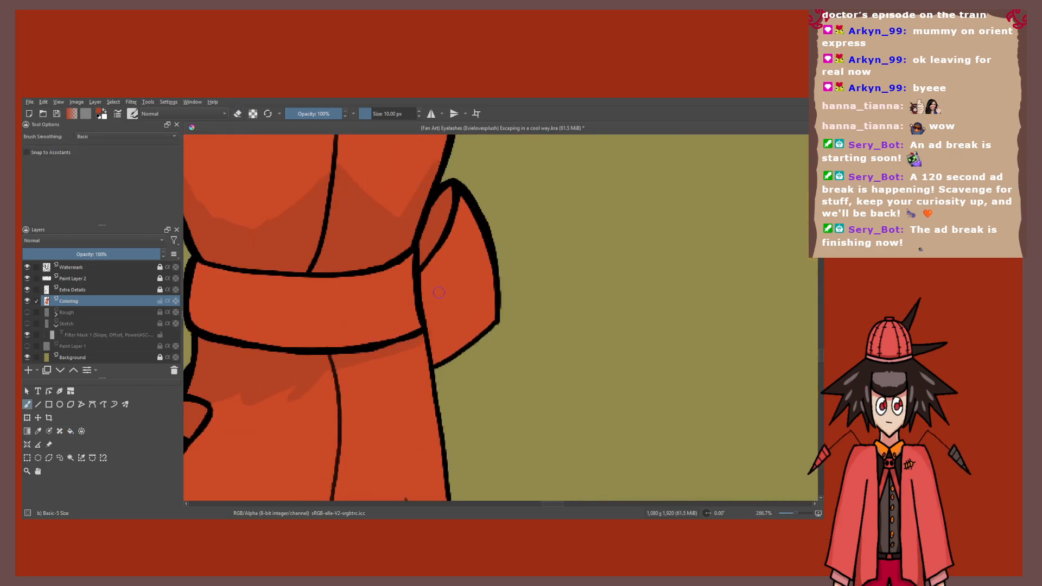
{"action": "left_click_drag", "start_coordinate": [425, 270], "coordinate": [429, 319]}
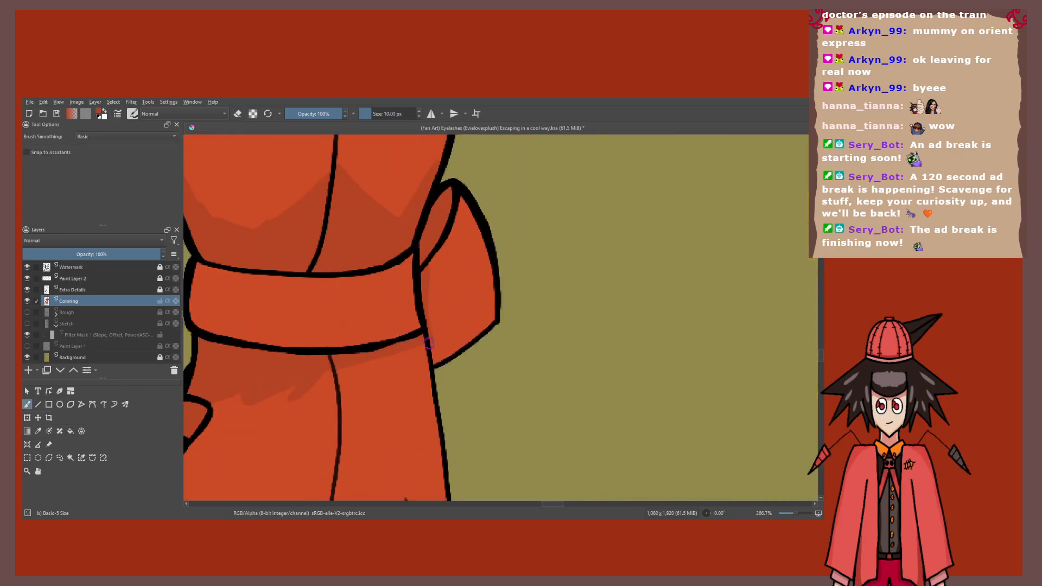
{"action": "key", "text": "ctrl+z"}
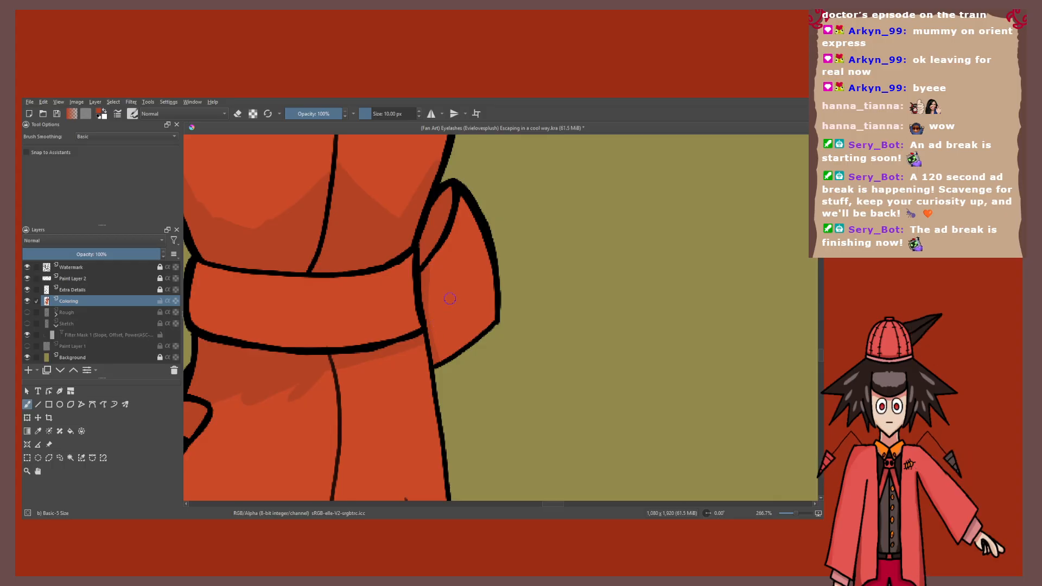
{"action": "key", "text": "1"}
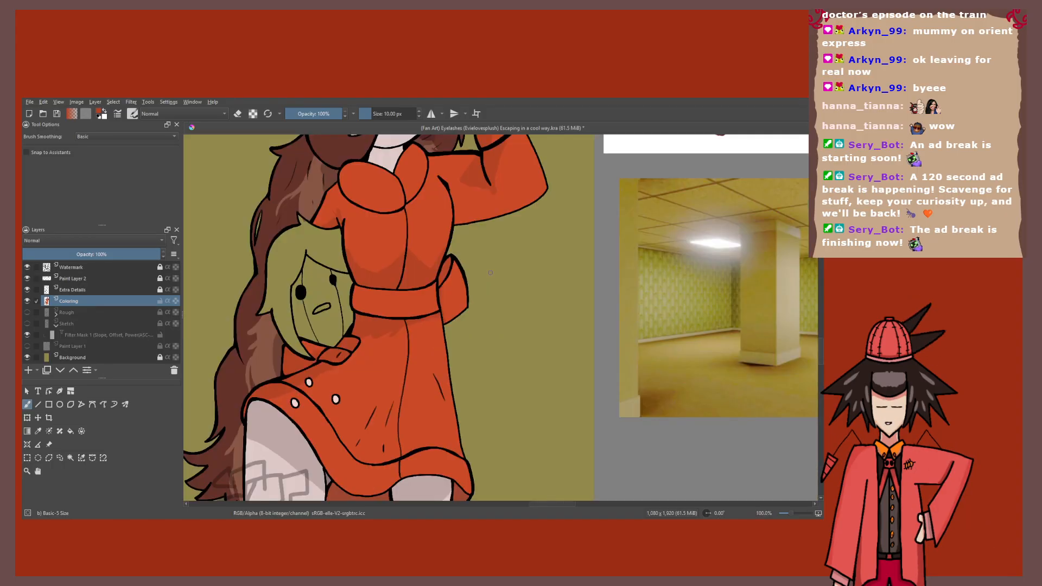
Step: Sample the shading colour of the leg warmers in the drawing
{"action": "left_click_drag", "start_coordinate": [446, 265], "coordinate": [430, 346]}
{"action": "scroll", "coordinate": [430, 346], "scroll_direction": "down", "scroll_amount": 1}
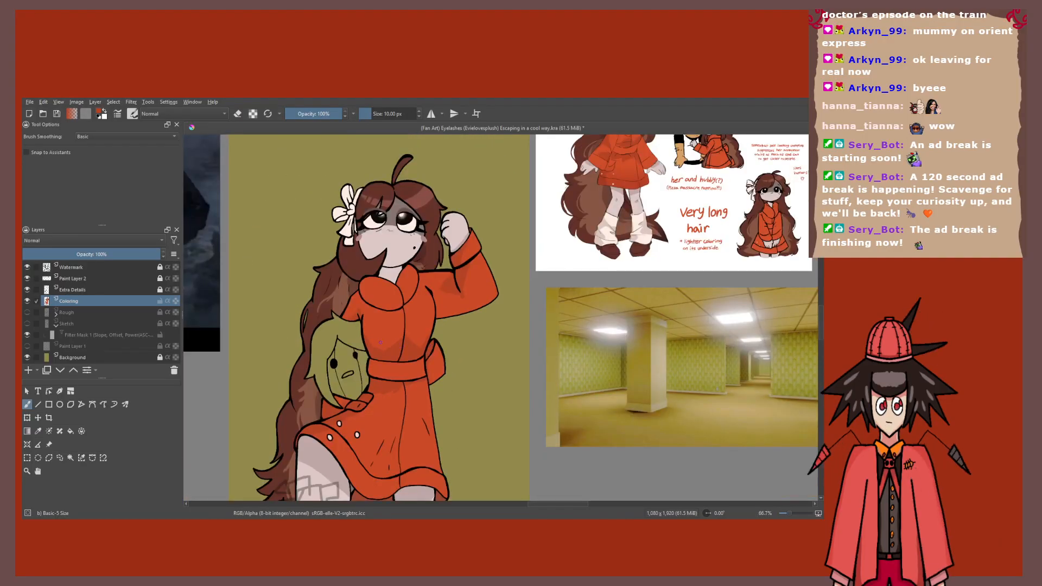
{"action": "scroll", "coordinate": [368, 338], "scroll_direction": "up", "scroll_amount": 4}
{"action": "key", "text": "1"}
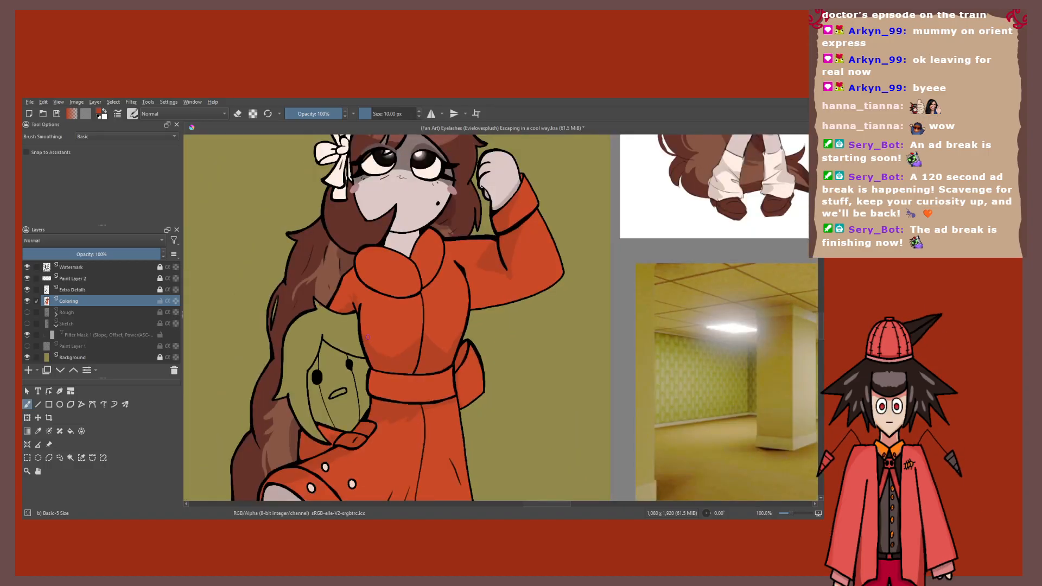
{"action": "scroll", "coordinate": [367, 338], "scroll_direction": "down", "scroll_amount": 2}
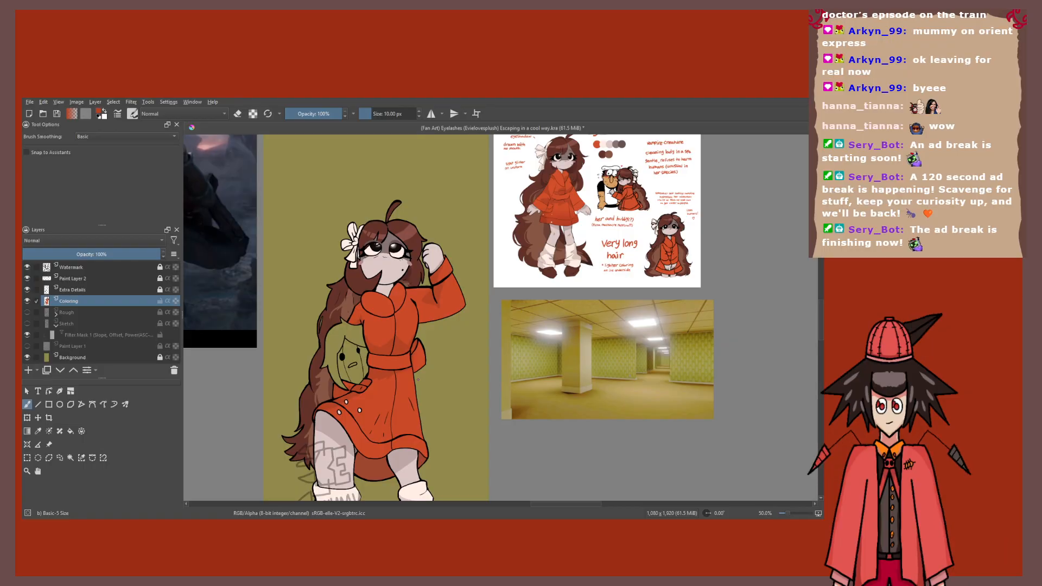
{"action": "left_click_drag", "start_coordinate": [387, 373], "coordinate": [393, 313]}
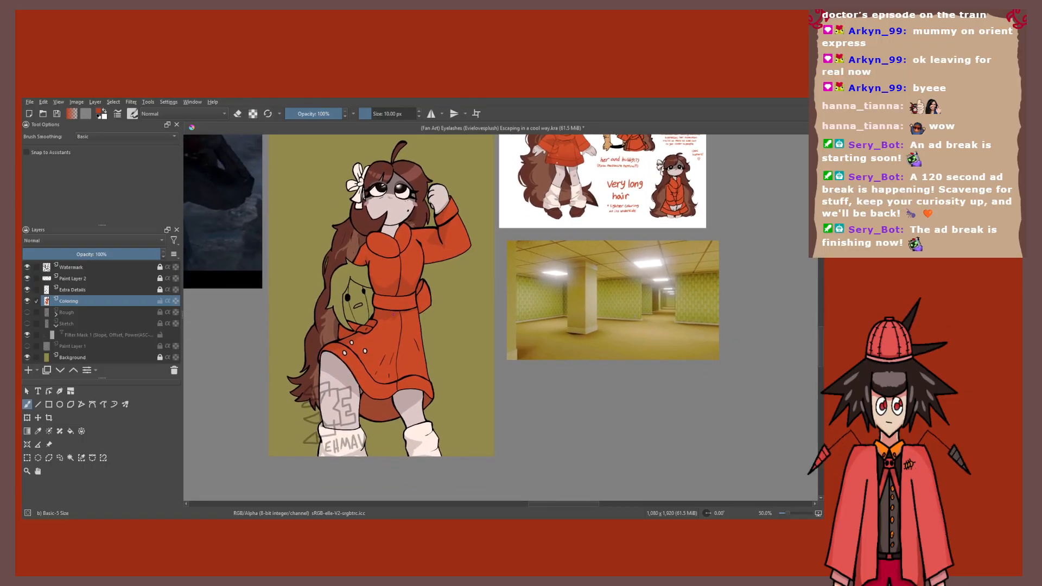
{"action": "left_click_drag", "start_coordinate": [393, 314], "coordinate": [425, 249]}
{"action": "scroll", "coordinate": [500, 318], "scroll_direction": "up", "scroll_amount": 3}
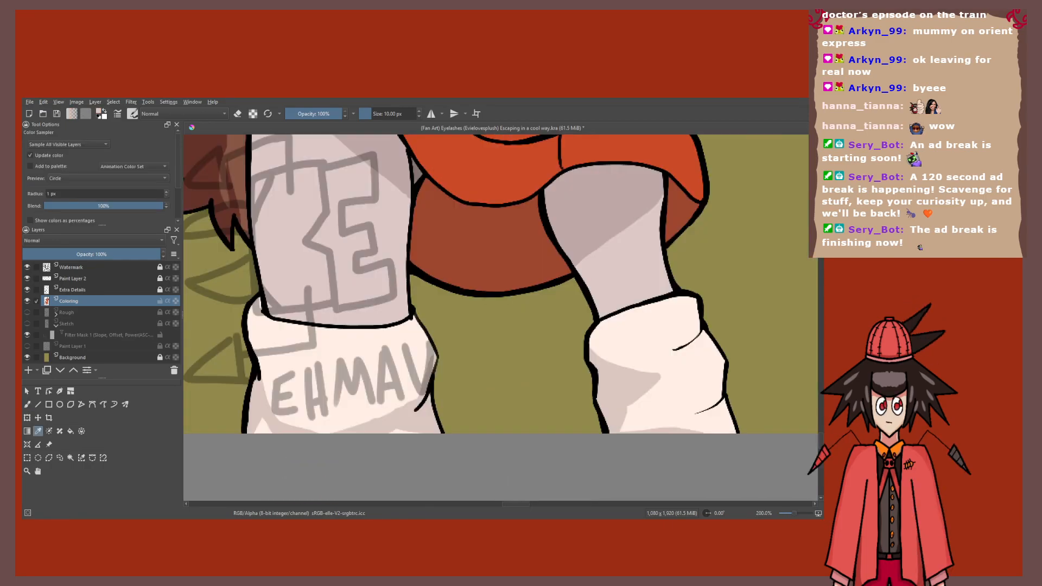
Step: Shade the upper part of the hair bow's ribbon tail directly beneath the knot, using a smaller brush
{"action": "scroll", "coordinate": [370, 297], "scroll_direction": "up", "scroll_amount": 6}
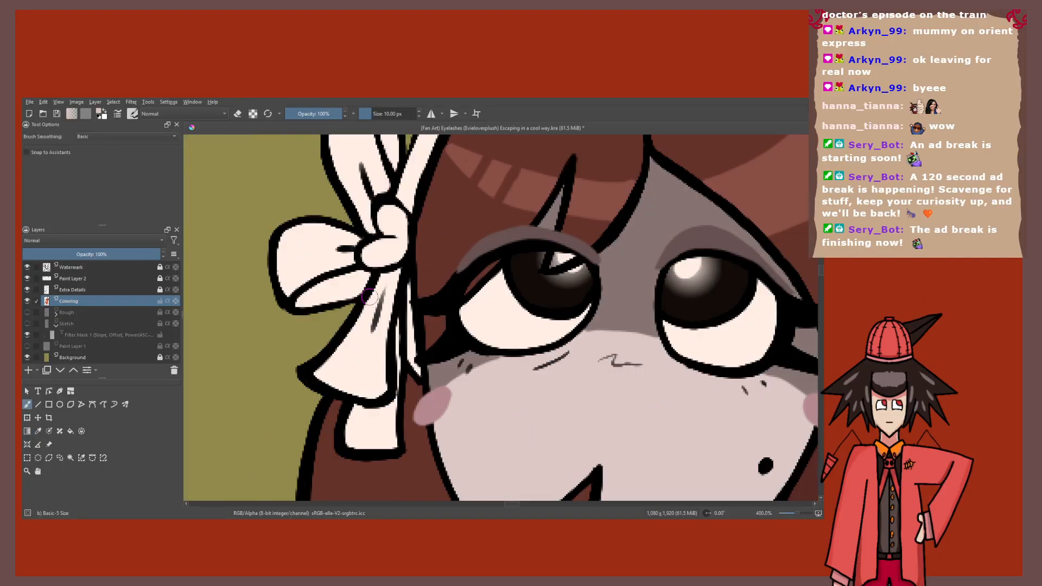
{"action": "scroll", "coordinate": [369, 297], "scroll_direction": "up", "scroll_amount": 4}
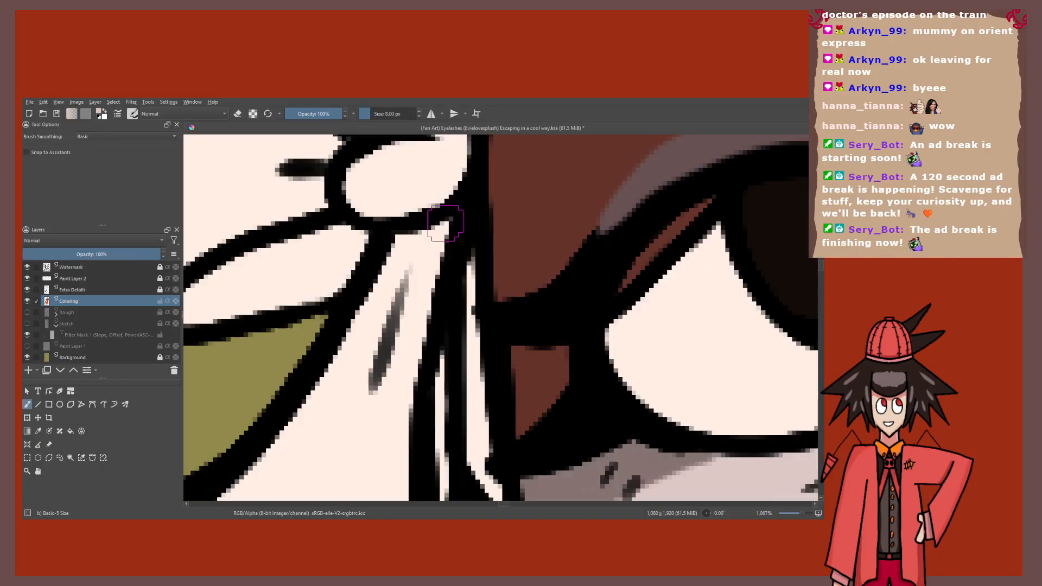
{"action": "key", "text": "bracketleft"}
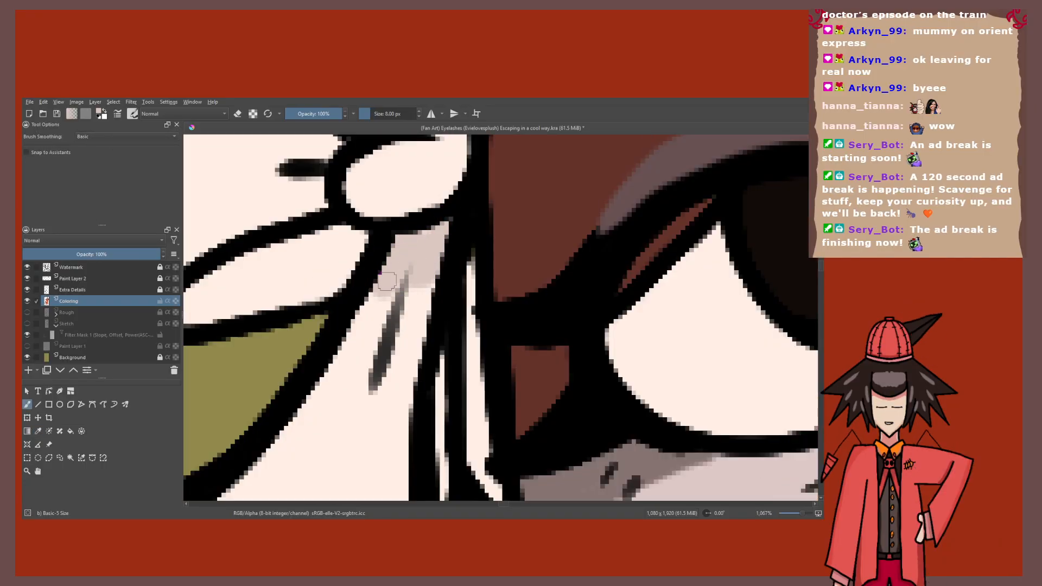
{"action": "left_click_drag", "start_coordinate": [384, 306], "coordinate": [428, 305]}
{"action": "scroll", "coordinate": [445, 330], "scroll_direction": "down", "scroll_amount": 5}
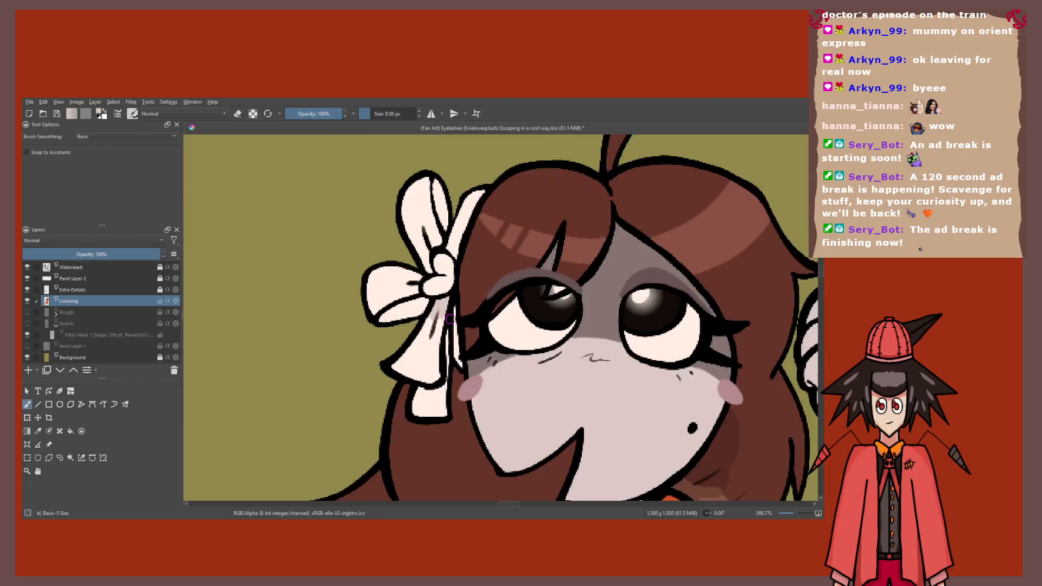
Step: Shade the narrow ribbon strips between the hair bow's tail and the face
{"action": "scroll", "coordinate": [450, 319], "scroll_direction": "up", "scroll_amount": 5}
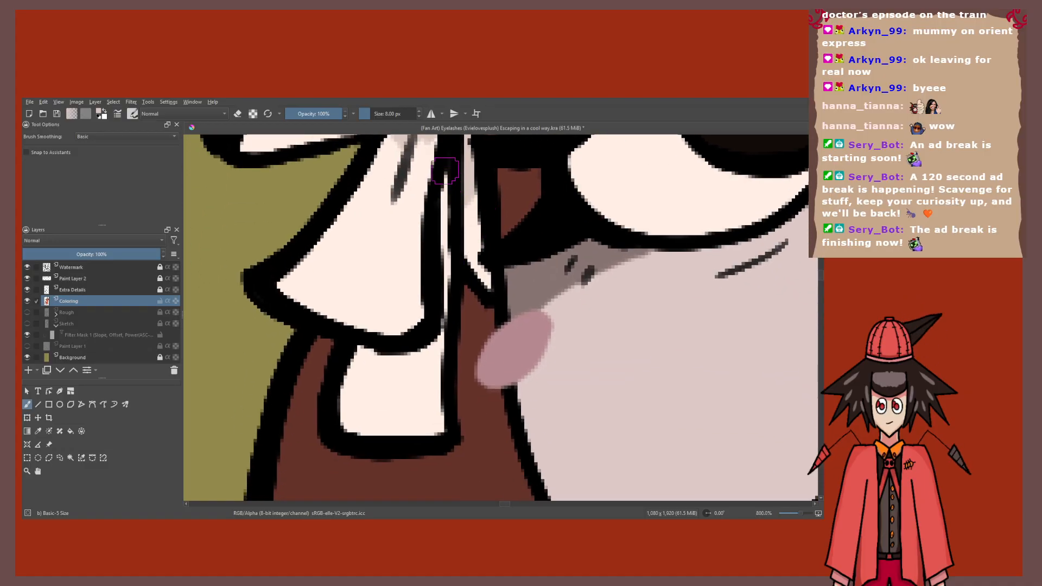
{"action": "left_click_drag", "start_coordinate": [446, 170], "coordinate": [435, 248]}
{"action": "scroll", "coordinate": [435, 217], "scroll_direction": "down", "scroll_amount": 7}
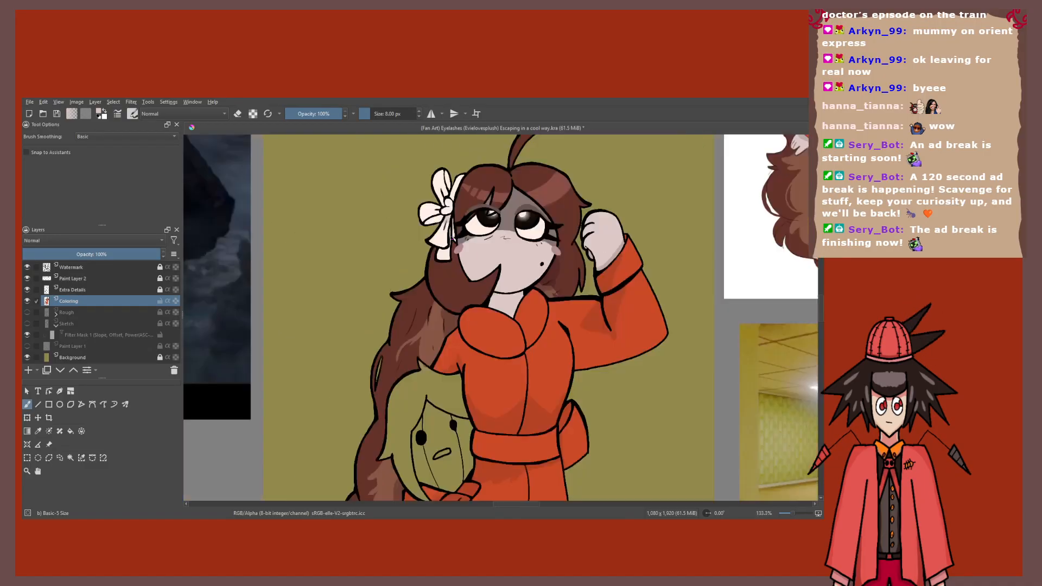
Step: Shade the lower part of the ribbon loop tucked between the hair bow's upright loop and the hair
{"action": "left_click_drag", "start_coordinate": [435, 206], "coordinate": [426, 361]}
{"action": "scroll", "coordinate": [426, 361], "scroll_direction": "up", "scroll_amount": 3}
{"action": "mouse_move", "coordinate": [651, 217]}
{"action": "left_mouse_down"}
{"action": "mouse_move", "coordinate": [413, 408]}
{"action": "mouse_move", "coordinate": [291, 459]}
{"action": "mouse_move", "coordinate": [630, 229]}
{"action": "left_mouse_up"}
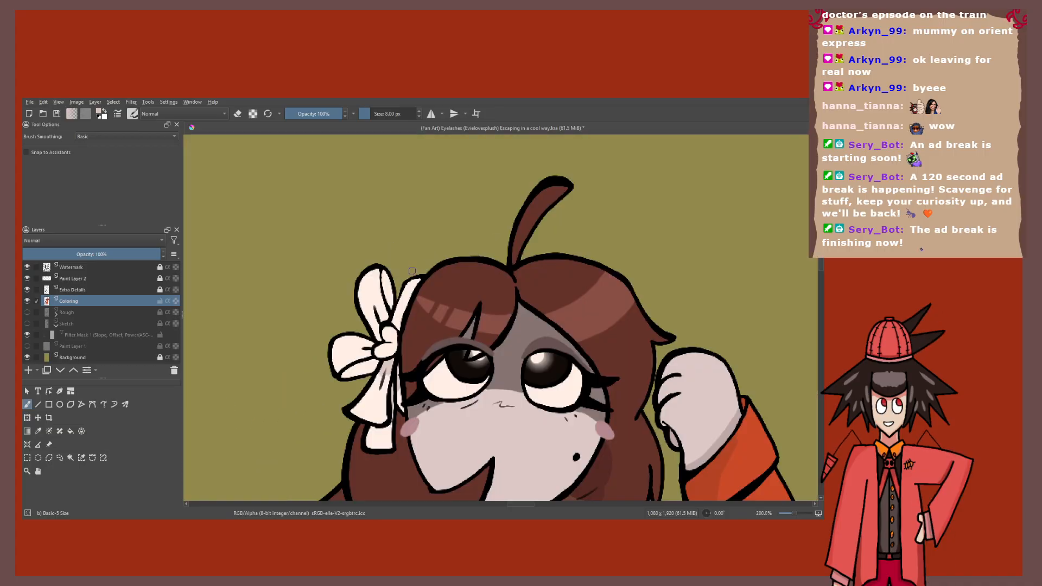
{"action": "scroll", "coordinate": [382, 293], "scroll_direction": "up", "scroll_amount": 2}
{"action": "left_click_drag", "start_coordinate": [446, 270], "coordinate": [414, 333]}
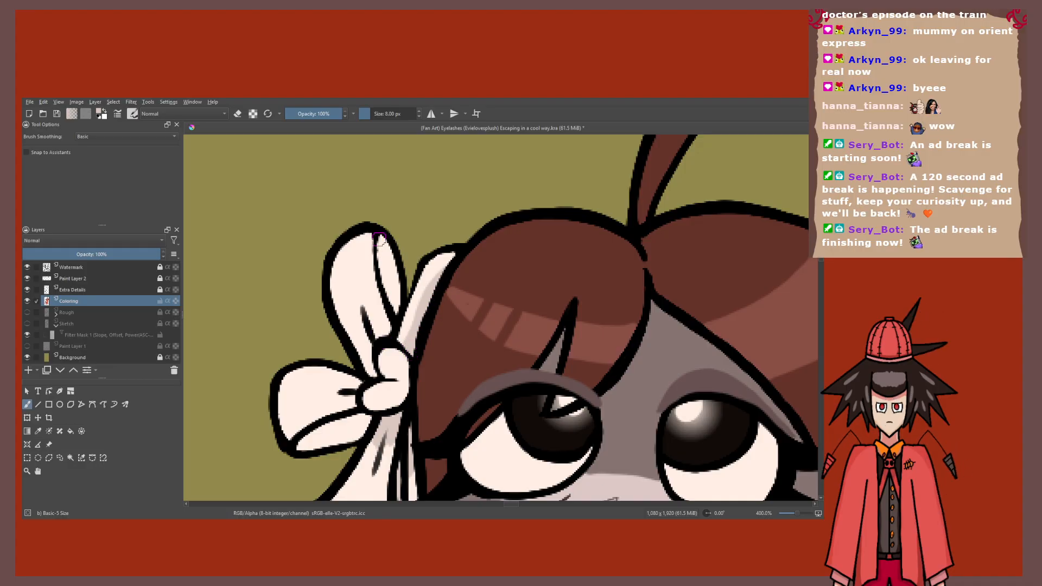
Step: Shade the inner fold of the hair bow's upright loop and the area around its crease above the knot
{"action": "left_click_drag", "start_coordinate": [379, 238], "coordinate": [396, 313]}
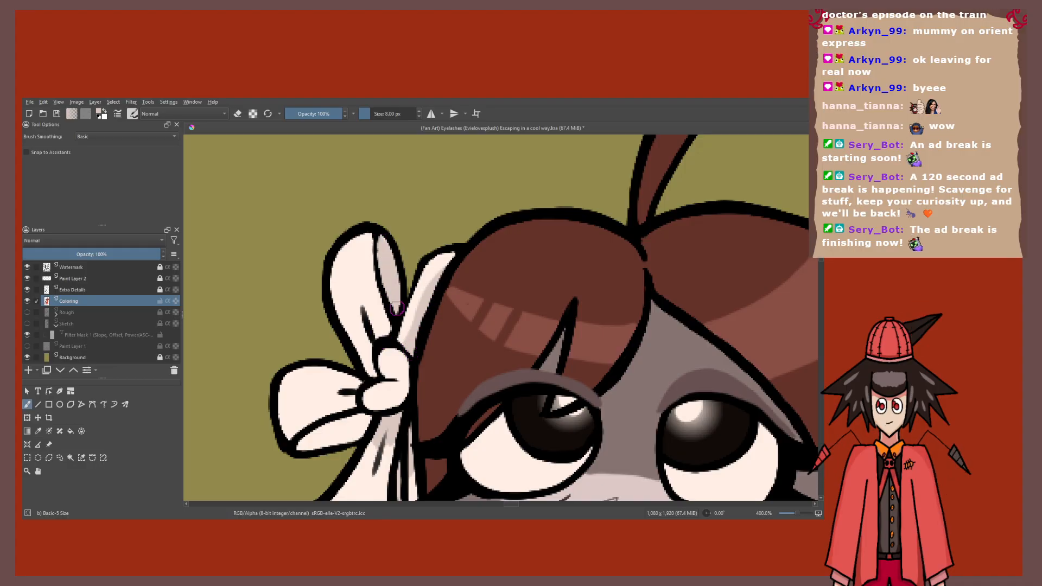
{"action": "key", "text": "1"}
{"action": "left_click_drag", "start_coordinate": [402, 358], "coordinate": [451, 313]}
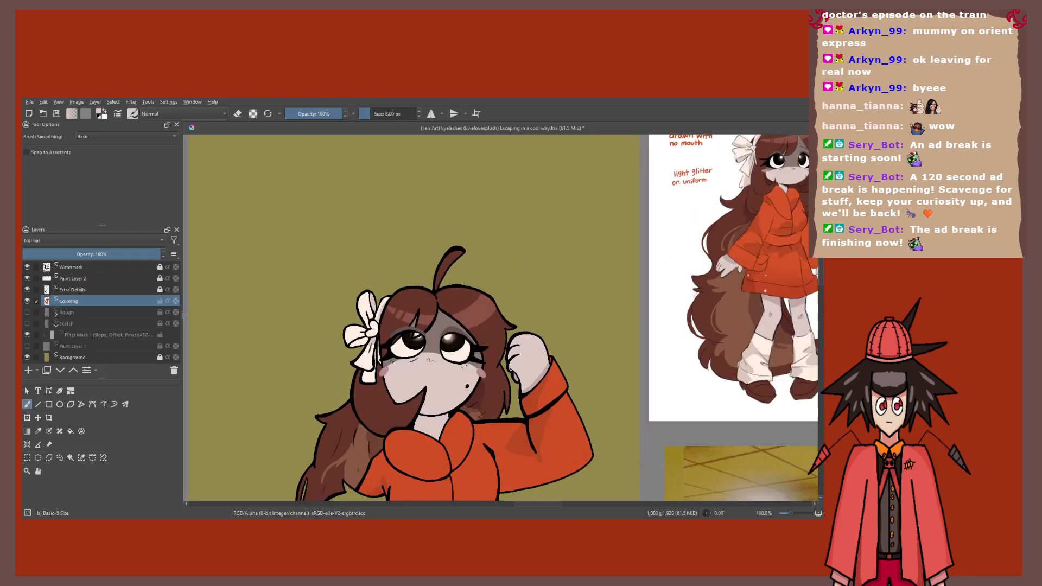
{"action": "scroll", "coordinate": [377, 321], "scroll_direction": "up", "scroll_amount": 5}
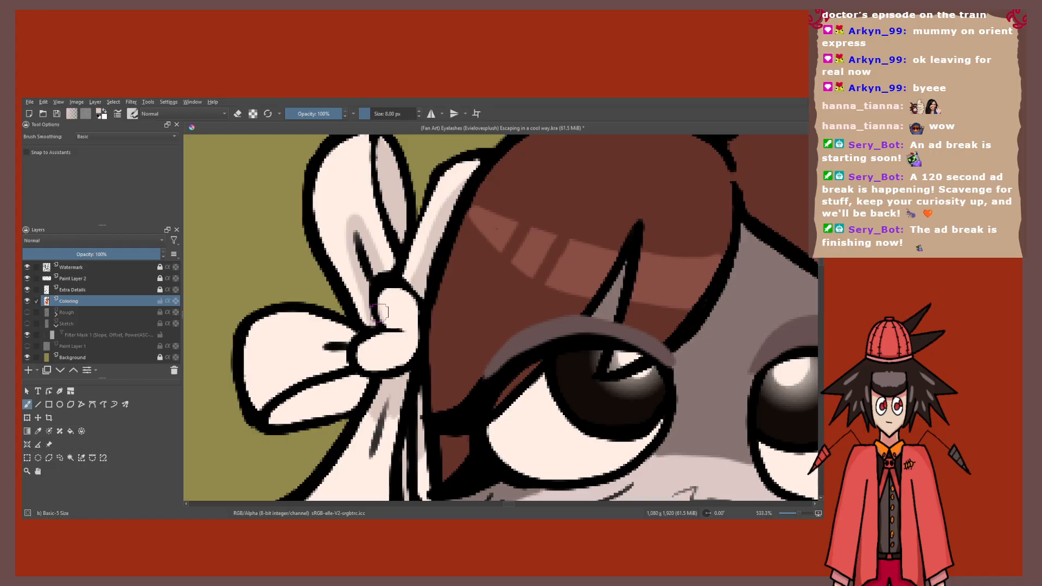
Step: Shade around the crease of the hair bow's side loop and fill the loop's folded underside with the shadow colour
{"action": "left_click_drag", "start_coordinate": [377, 321], "coordinate": [385, 295]}
{"action": "key", "text": "p"}
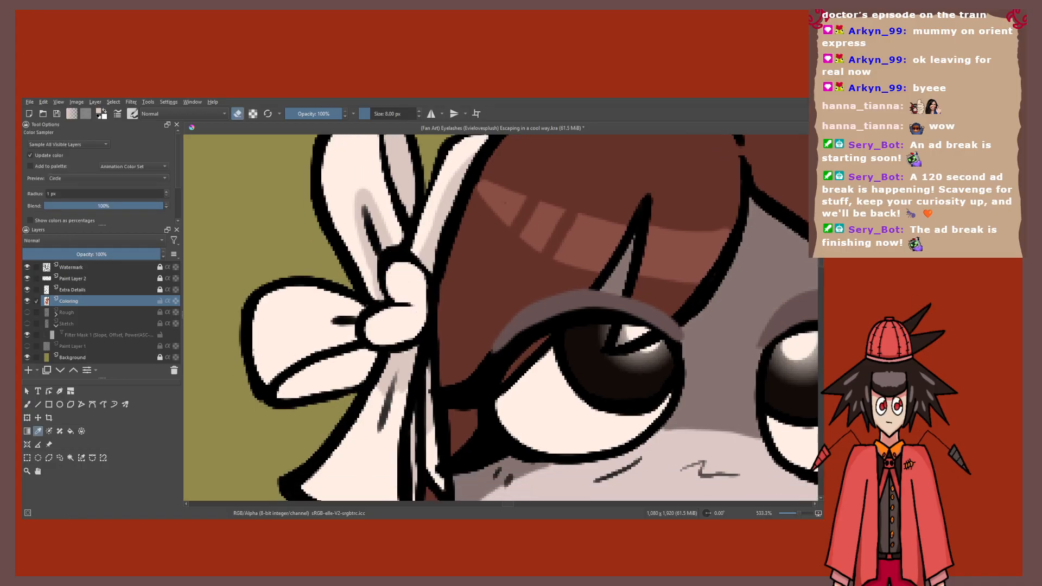
{"action": "key", "text": "b"}
{"action": "mouse_move", "coordinate": [348, 316]}
{"action": "left_mouse_down"}
{"action": "mouse_move", "coordinate": [388, 288]}
{"action": "mouse_move", "coordinate": [342, 301]}
{"action": "left_mouse_up"}
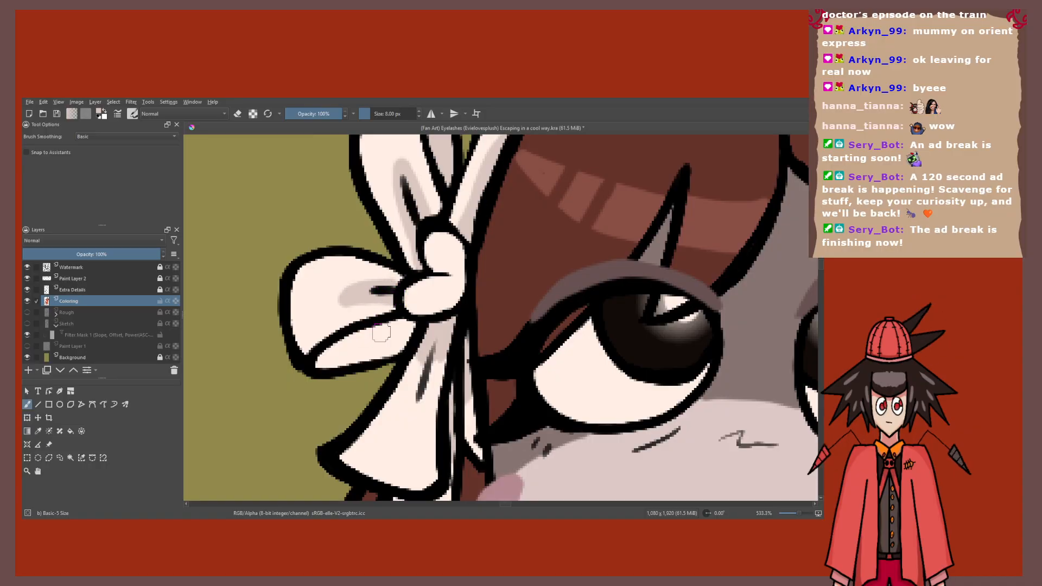
{"action": "key", "text": "f"}
{"action": "key", "text": "minus"}
{"action": "key", "text": "minus"}
{"action": "key", "text": "minus"}
{"action": "key", "text": "minus"}
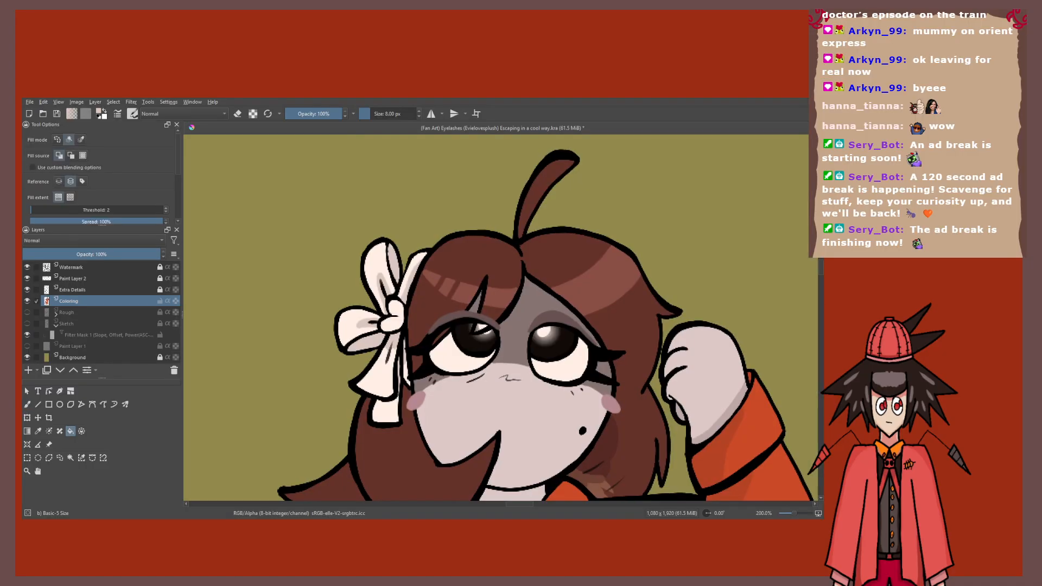
{"action": "scroll", "coordinate": [408, 402], "scroll_direction": "up", "scroll_amount": 3}
{"action": "key", "text": "b"}
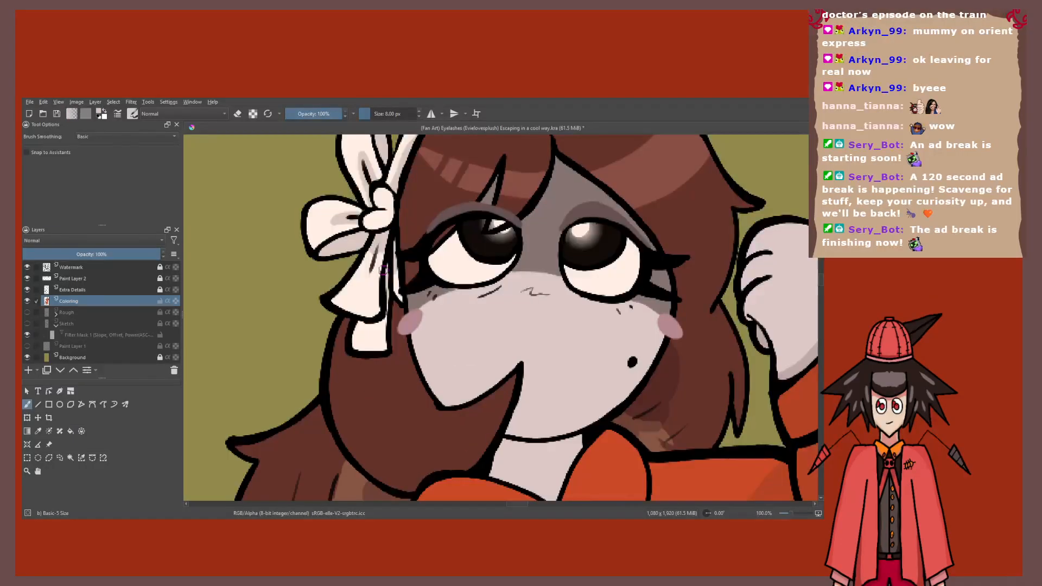
Step: Shade the edge of the short ribbon end hanging beneath the hair bow's main tail
{"action": "scroll", "coordinate": [382, 268], "scroll_direction": "up", "scroll_amount": 2}
{"action": "left_click_drag", "start_coordinate": [358, 275], "coordinate": [374, 213]}
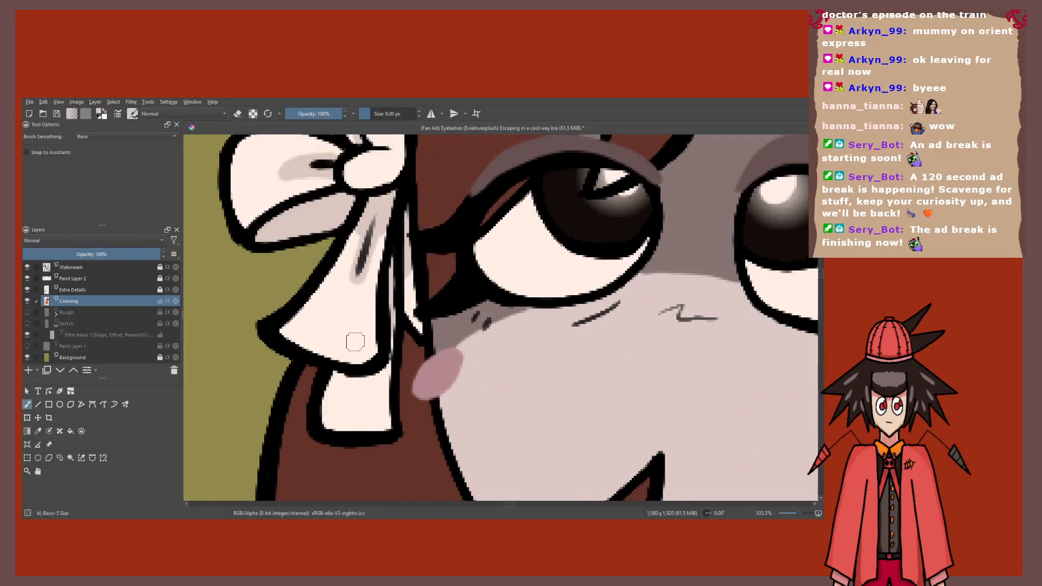
{"action": "left_click_drag", "start_coordinate": [389, 339], "coordinate": [383, 390]}
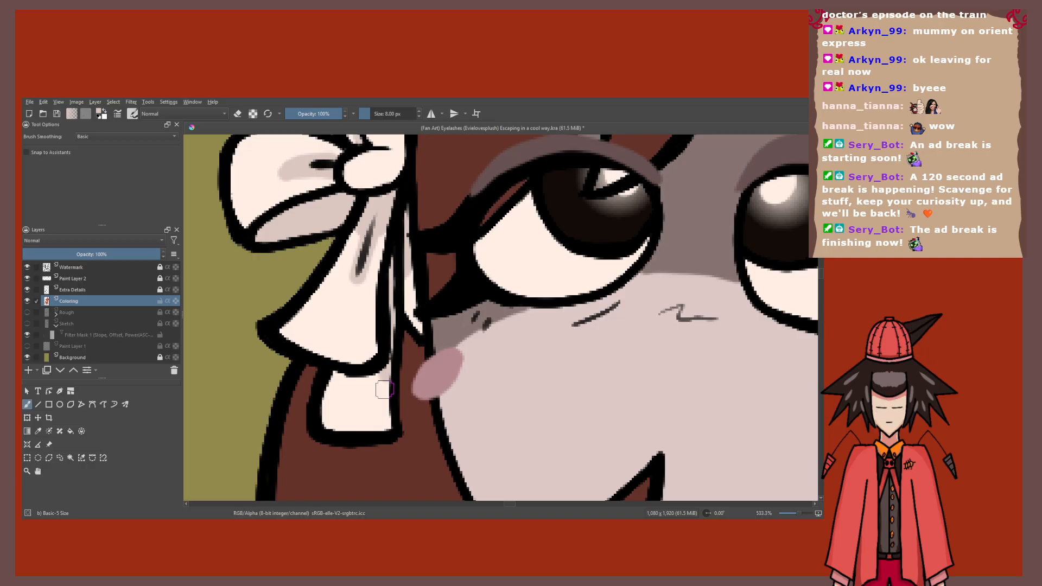
{"action": "scroll", "coordinate": [383, 389], "scroll_direction": "down", "scroll_amount": 10}
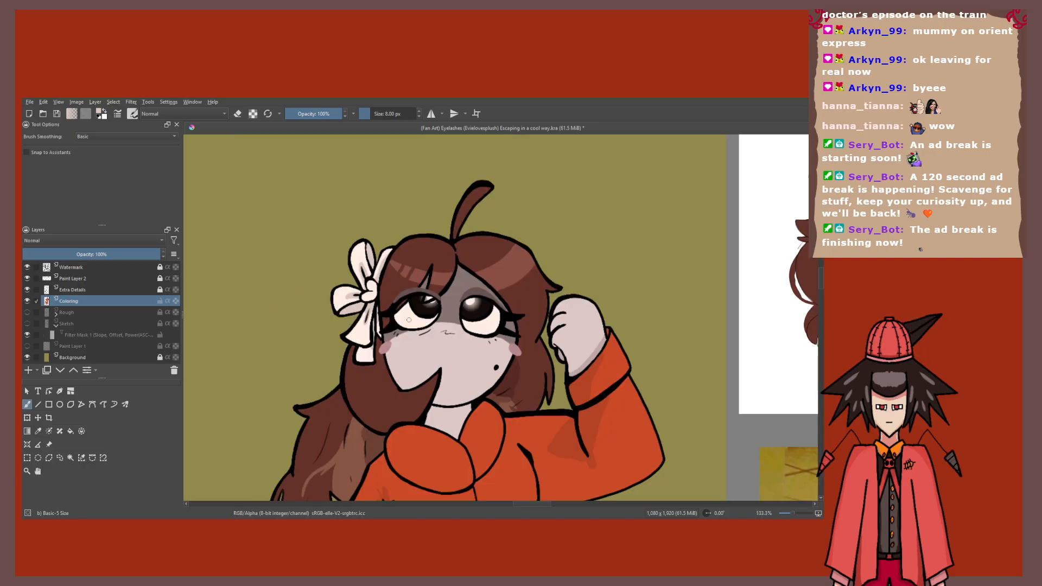
{"action": "left_click_drag", "start_coordinate": [464, 266], "coordinate": [462, 269]}
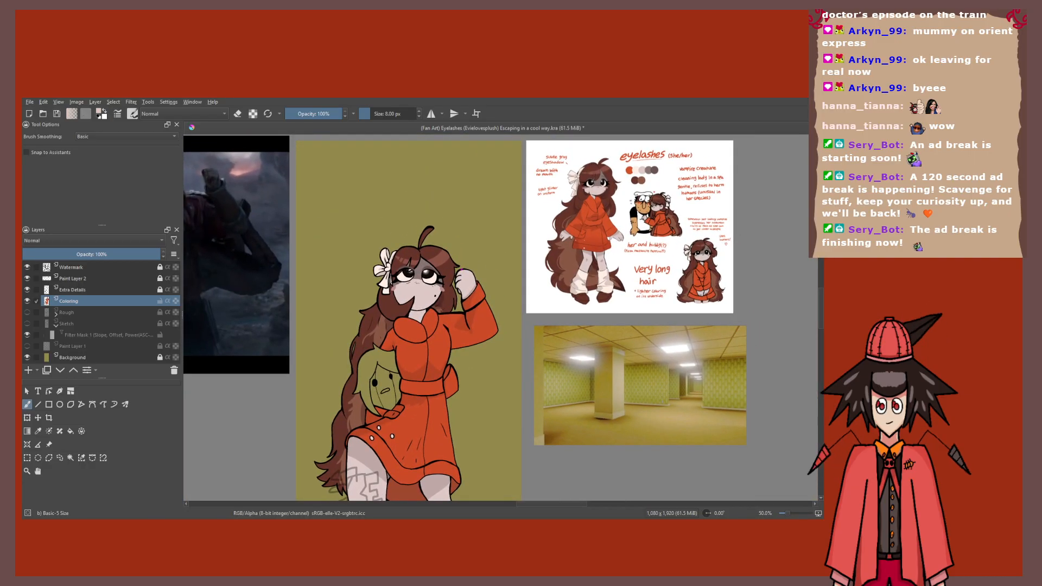
{"action": "scroll", "coordinate": [445, 304], "scroll_direction": "up", "scroll_amount": 3}
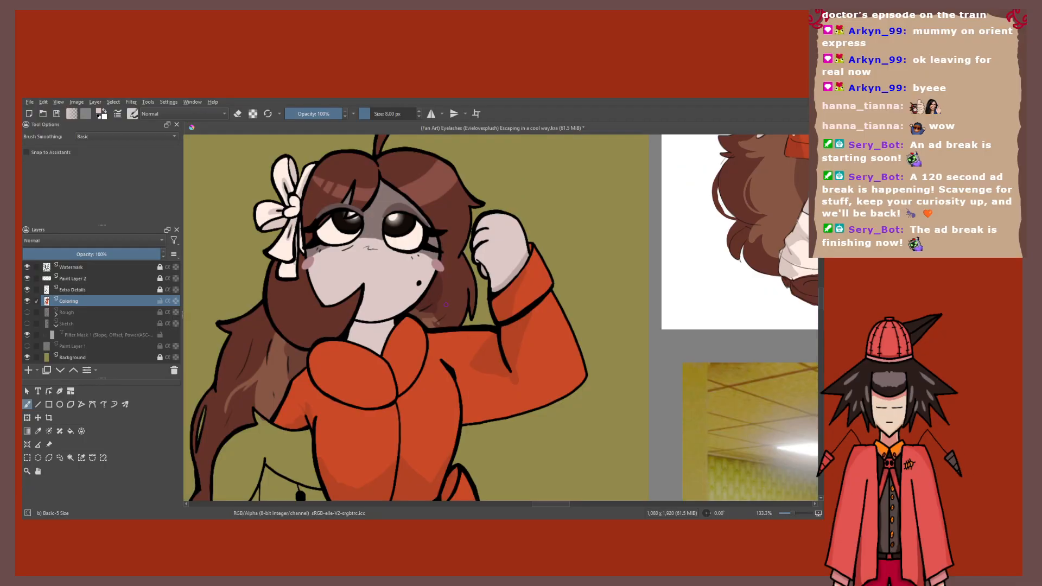
{"action": "scroll", "coordinate": [445, 304], "scroll_direction": "down", "scroll_amount": 2}
{"action": "scroll", "coordinate": [445, 304], "scroll_direction": "down", "scroll_amount": 2}
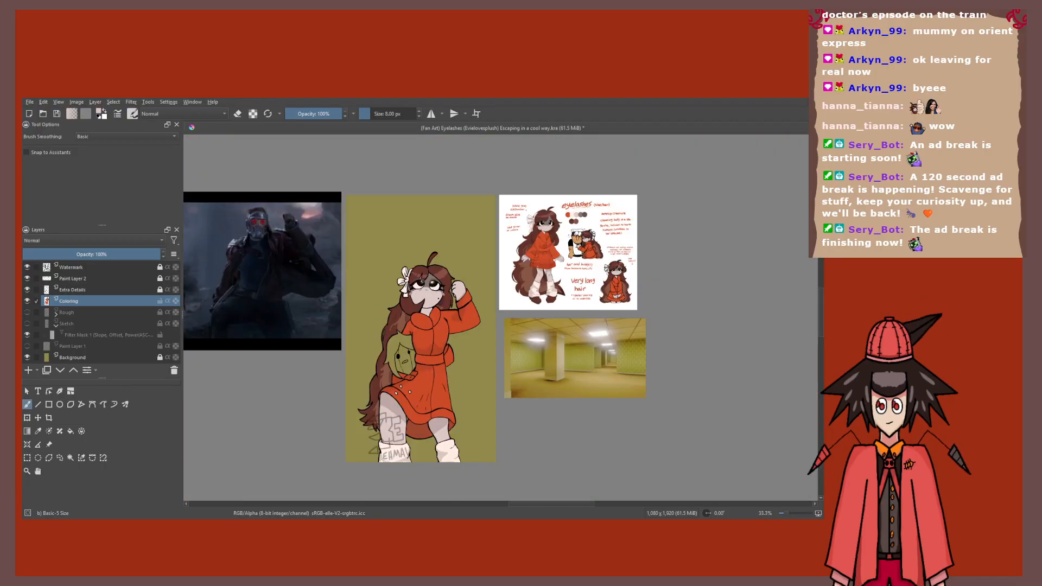
{"action": "left_click_drag", "start_coordinate": [445, 304], "coordinate": [441, 247]}
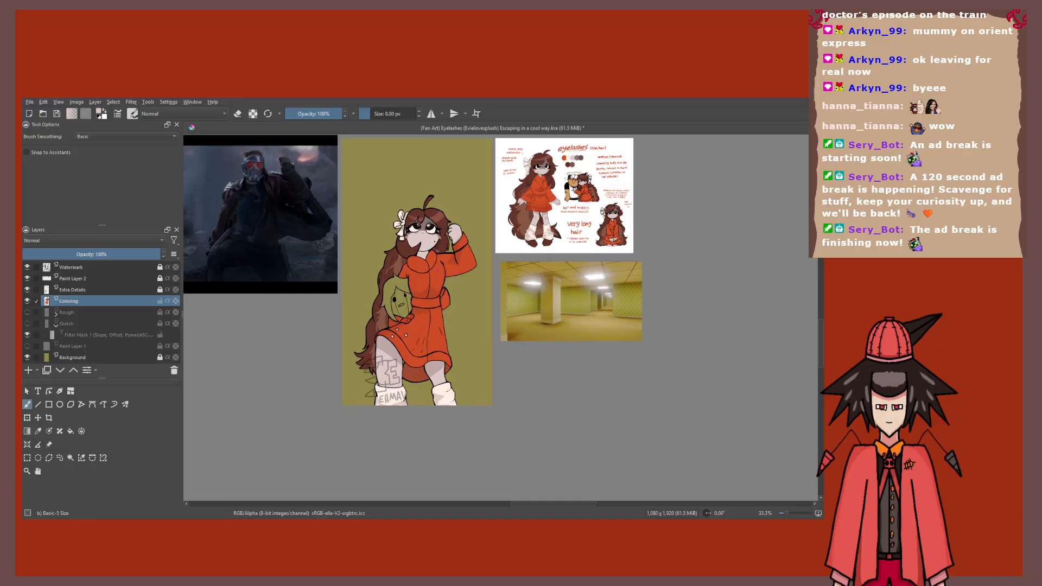
{"action": "left_click_drag", "start_coordinate": [501, 201], "coordinate": [469, 256]}
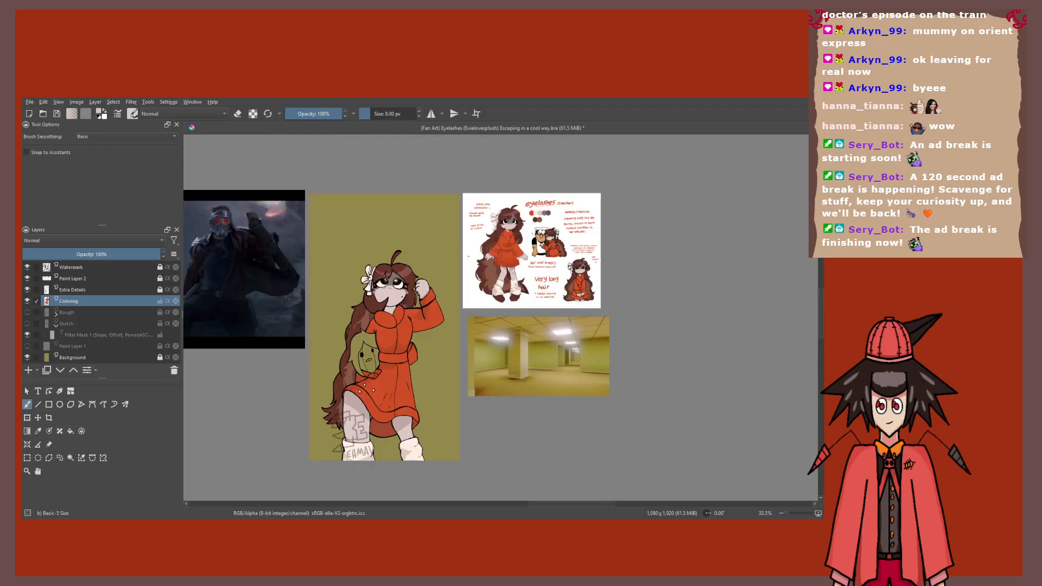
Step: Shade the lower outer part of the coat's large collar flap, outlining and filling it with the darker red sampled from the coat's shading
{"action": "scroll", "coordinate": [400, 348], "scroll_direction": "up", "scroll_amount": 5}
{"action": "key", "text": "p"}
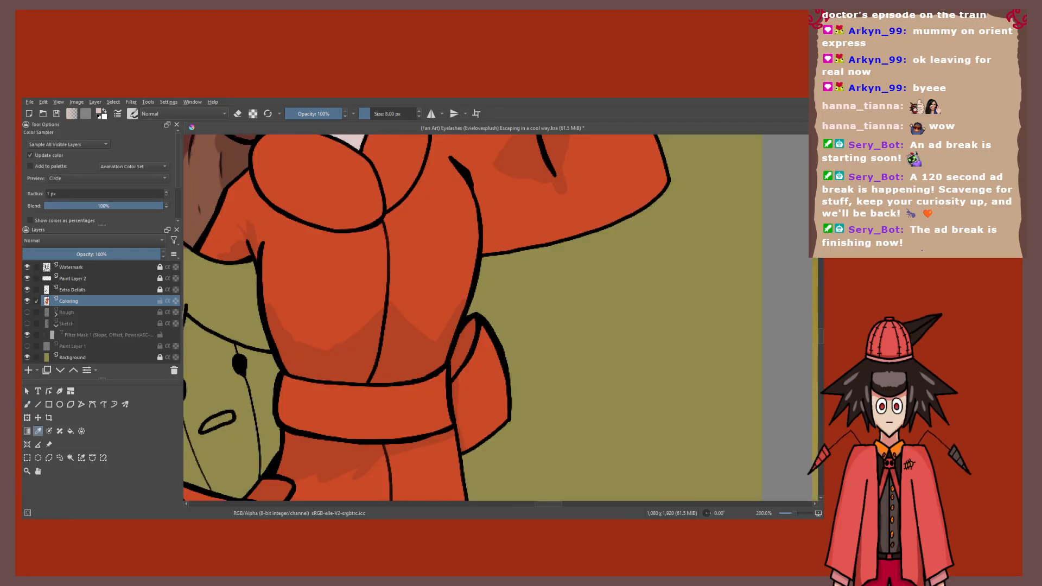
{"action": "left_click", "coordinate": [309, 367]}
{"action": "key", "text": "b"}
{"action": "scroll", "coordinate": [310, 367], "scroll_direction": "down", "scroll_amount": 1}
{"action": "scroll", "coordinate": [313, 265], "scroll_direction": "up", "scroll_amount": 2}
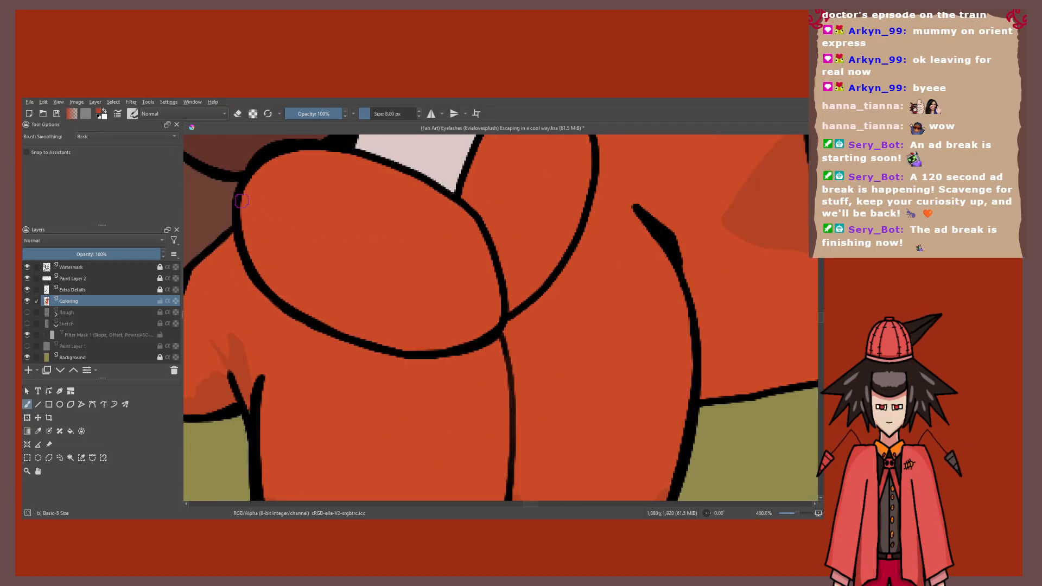
{"action": "left_click_drag", "start_coordinate": [240, 201], "coordinate": [357, 327]}
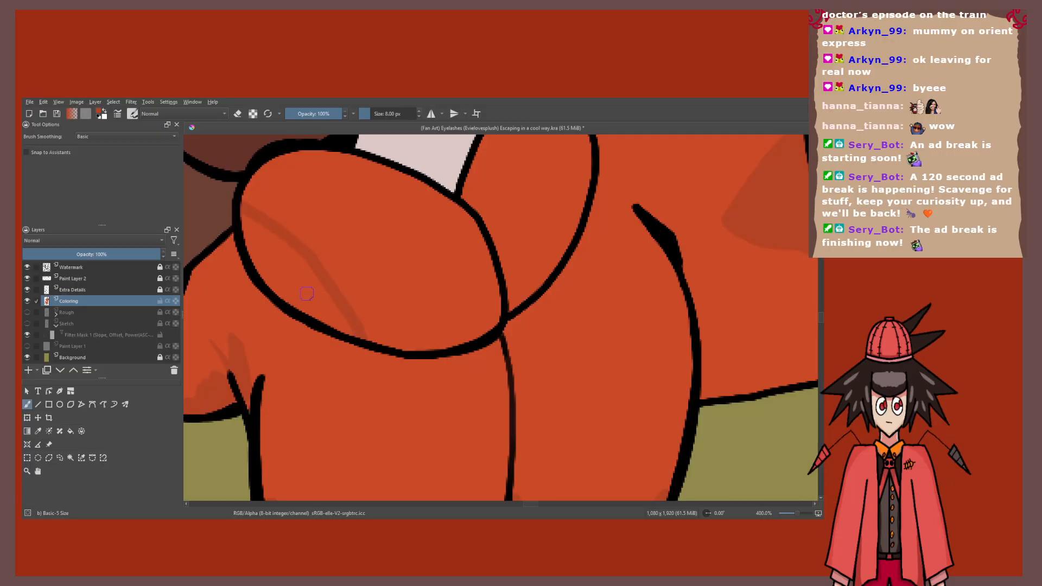
{"action": "key", "text": "f"}
{"action": "scroll", "coordinate": [357, 327], "scroll_direction": "down", "scroll_amount": 1}
{"action": "scroll", "coordinate": [311, 357], "scroll_direction": "down", "scroll_amount": 2}
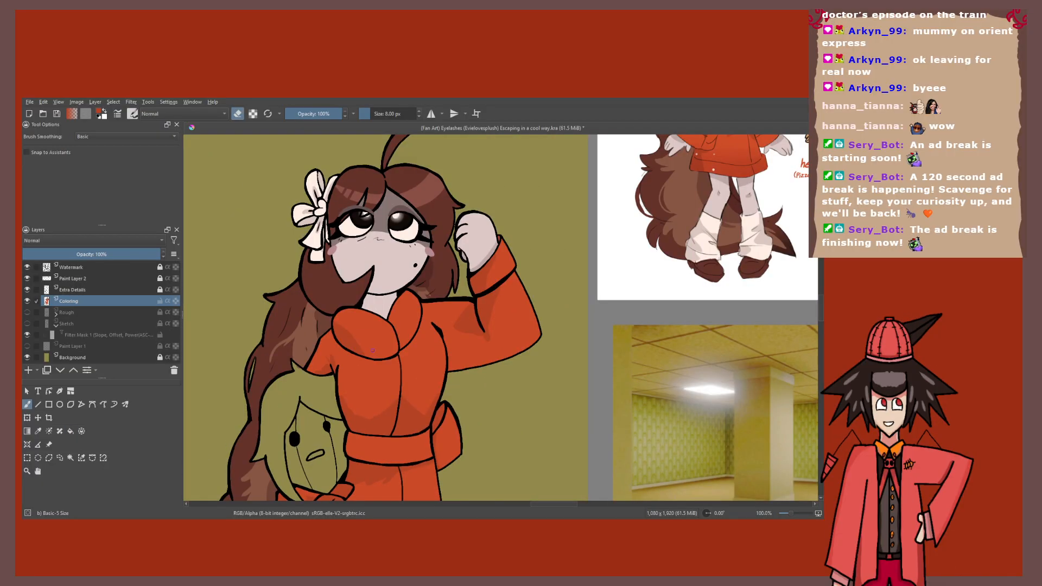
{"action": "key", "text": "b"}
{"action": "scroll", "coordinate": [311, 357], "scroll_direction": "up", "scroll_amount": 4}
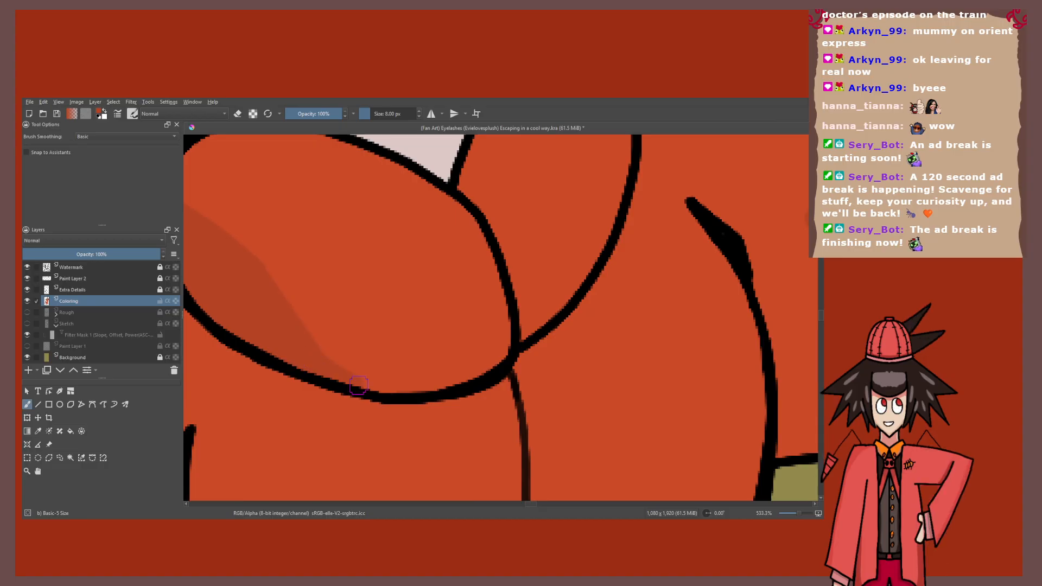
Step: Examine the shaded figure as a whole and up close, comparing it with the reference images around the canvas
{"action": "scroll", "coordinate": [511, 356], "scroll_direction": "down", "scroll_amount": 7}
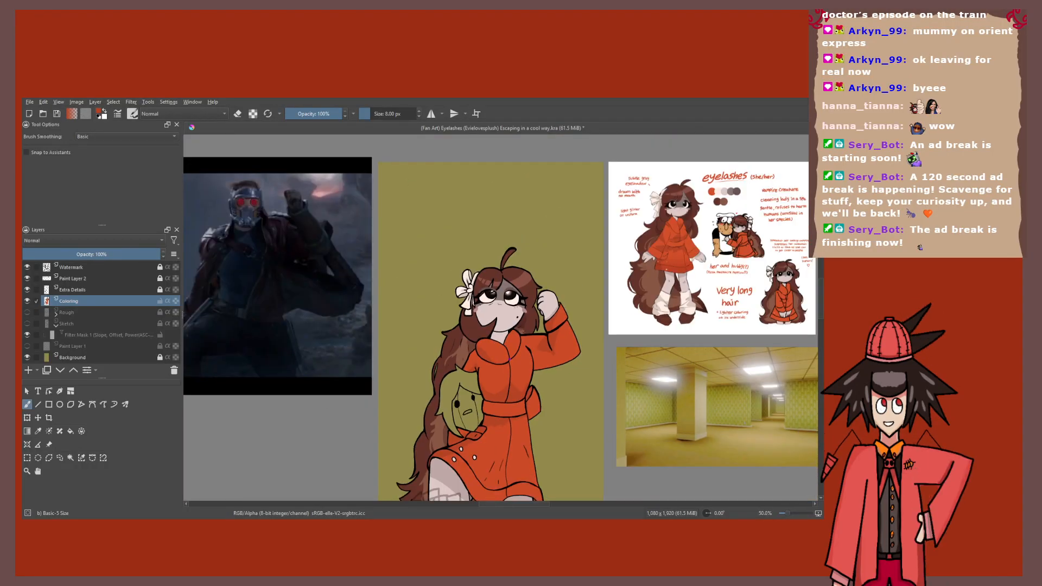
{"action": "scroll", "coordinate": [510, 358], "scroll_direction": "up", "scroll_amount": 1}
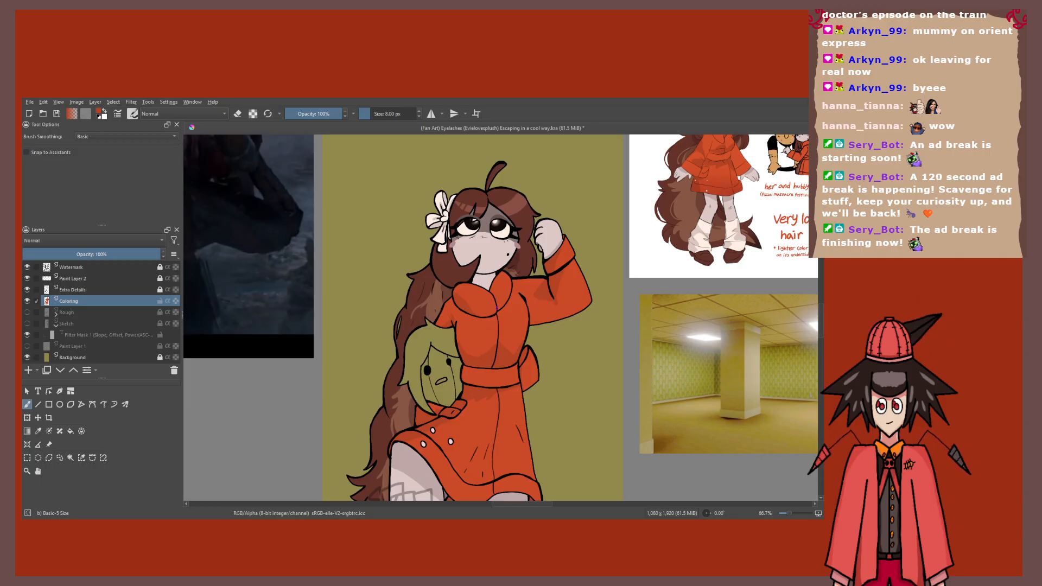
{"action": "scroll", "coordinate": [532, 256], "scroll_direction": "down", "scroll_amount": 2}
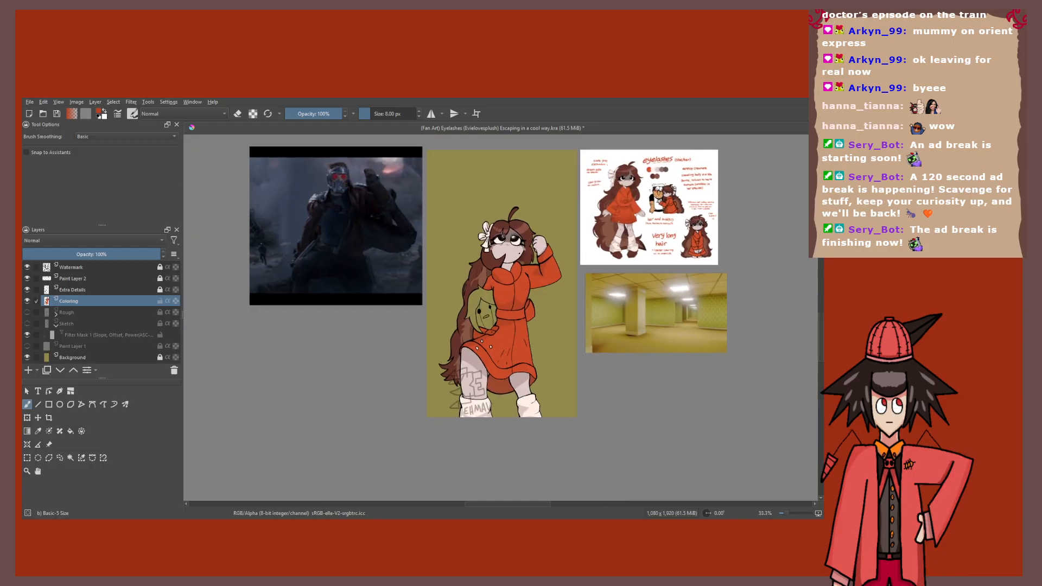
{"action": "left_click_drag", "start_coordinate": [532, 256], "coordinate": [481, 260]}
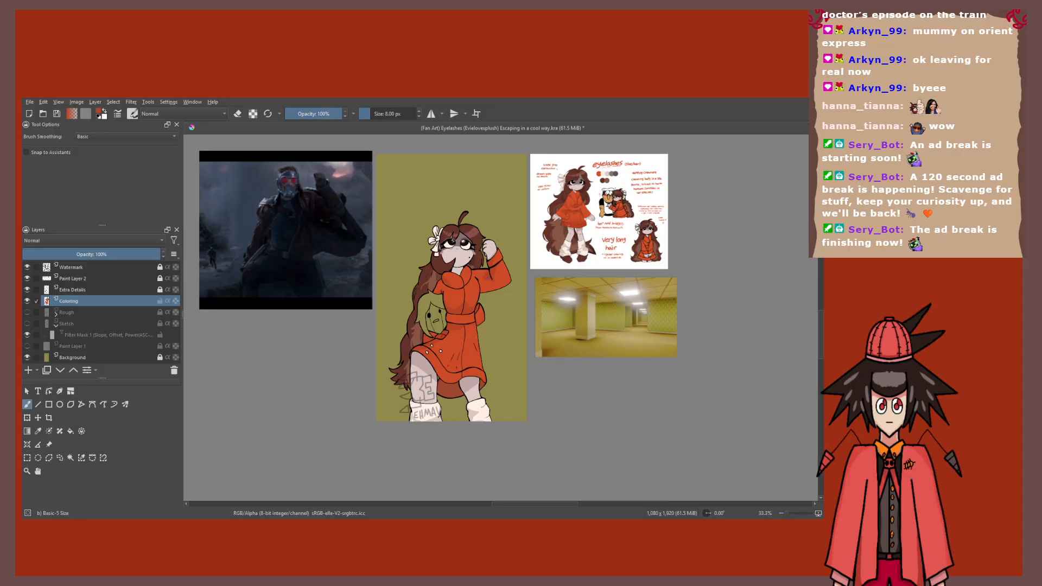
{"action": "scroll", "coordinate": [470, 263], "scroll_direction": "up", "scroll_amount": 6}
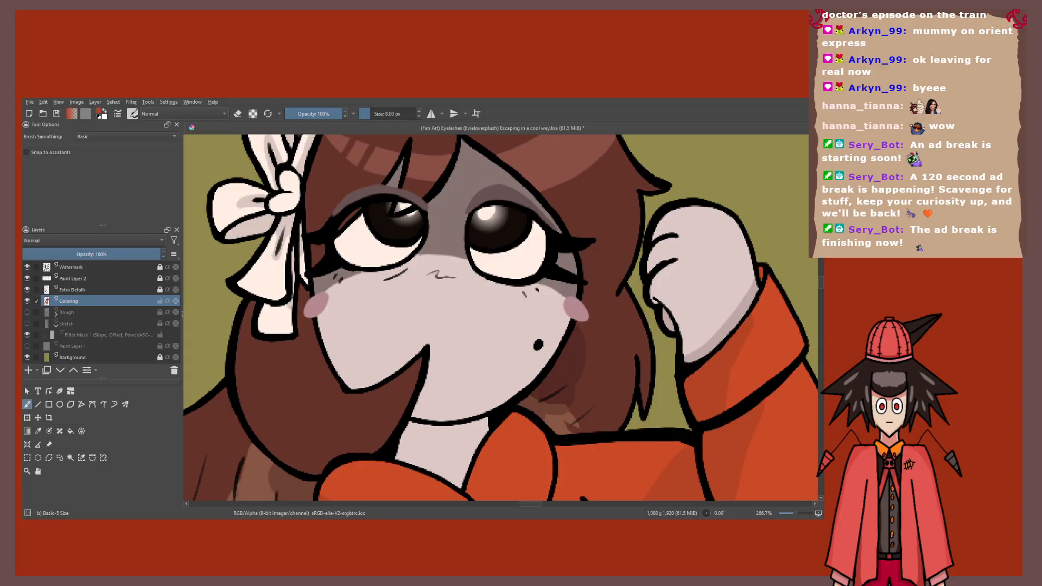
{"action": "scroll", "coordinate": [445, 339], "scroll_direction": "down", "scroll_amount": 2}
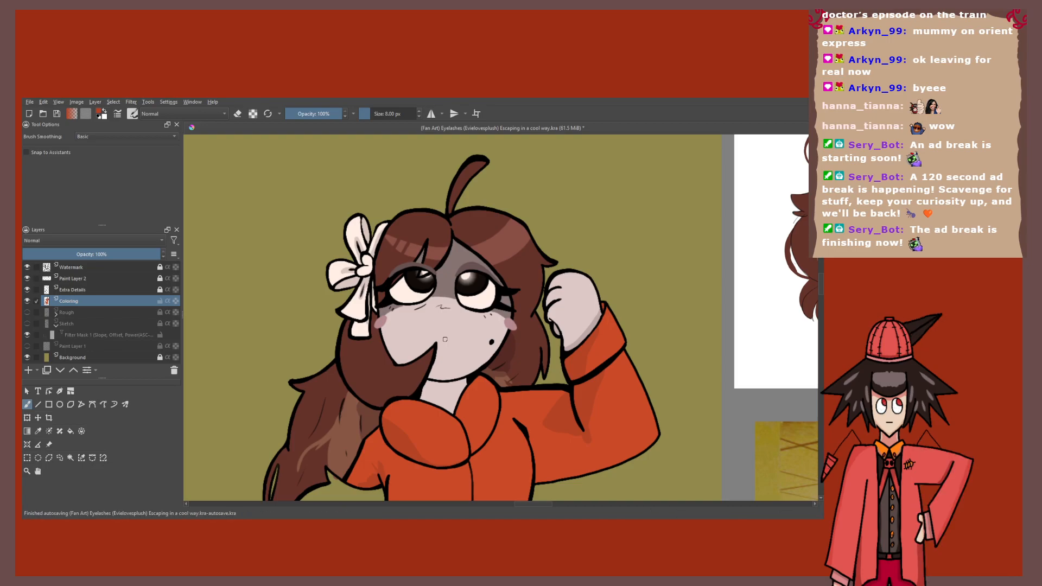
{"action": "scroll", "coordinate": [445, 339], "scroll_direction": "down", "scroll_amount": 2}
{"action": "left_click_drag", "start_coordinate": [426, 243], "coordinate": [436, 180]}
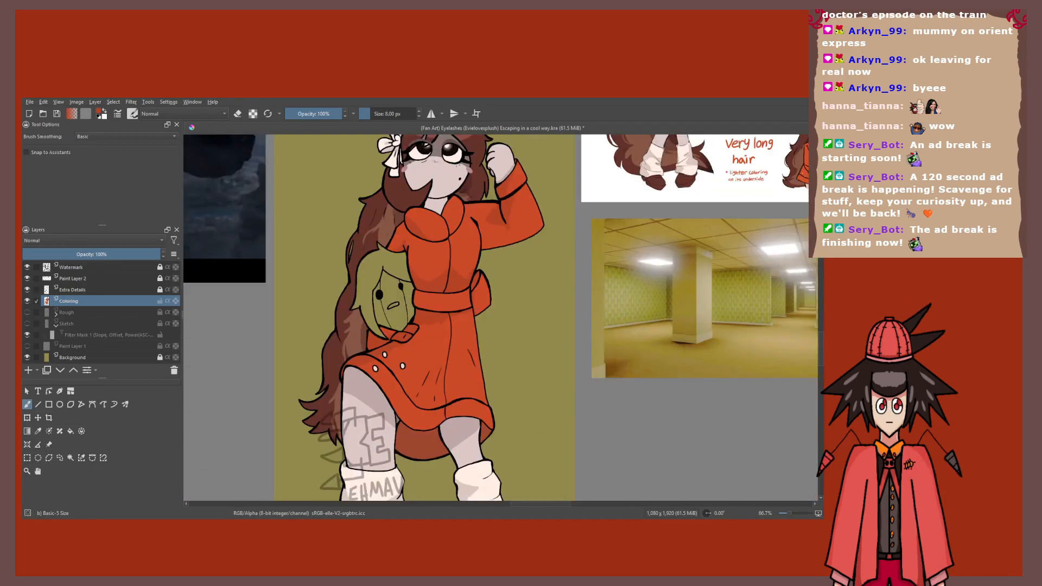
{"action": "left_click_drag", "start_coordinate": [445, 276], "coordinate": [474, 334]}
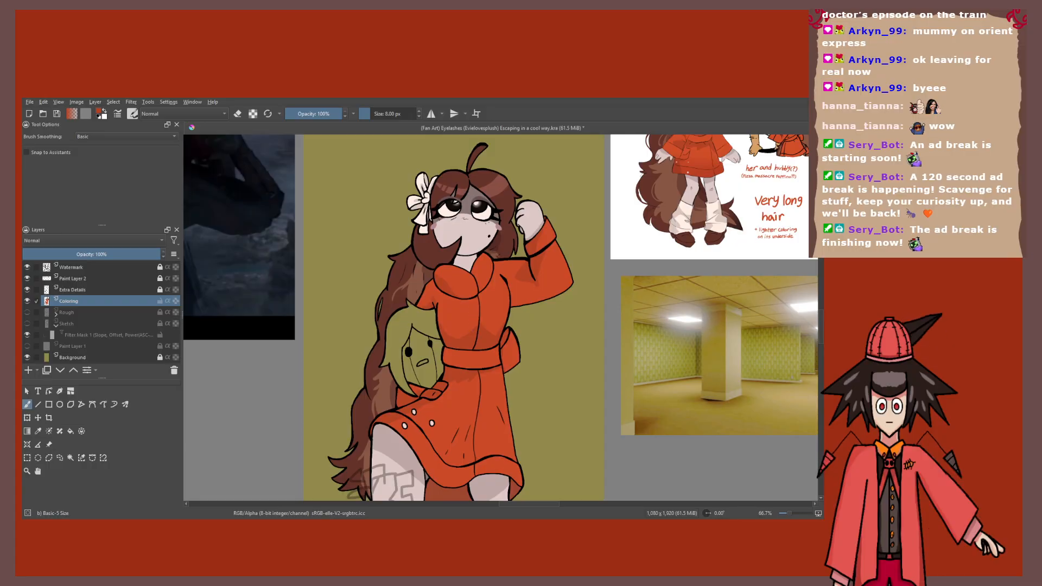
{"action": "left_click_drag", "start_coordinate": [471, 305], "coordinate": [482, 252]}
{"action": "scroll", "coordinate": [482, 253], "scroll_direction": "down", "scroll_amount": 1}
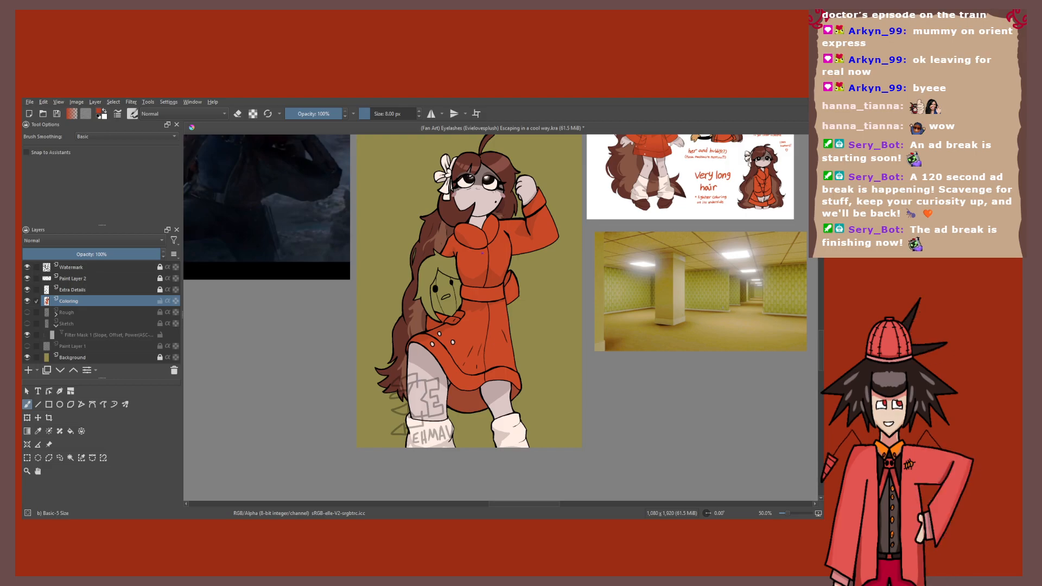
{"action": "scroll", "coordinate": [482, 253], "scroll_direction": "up", "scroll_amount": 4}
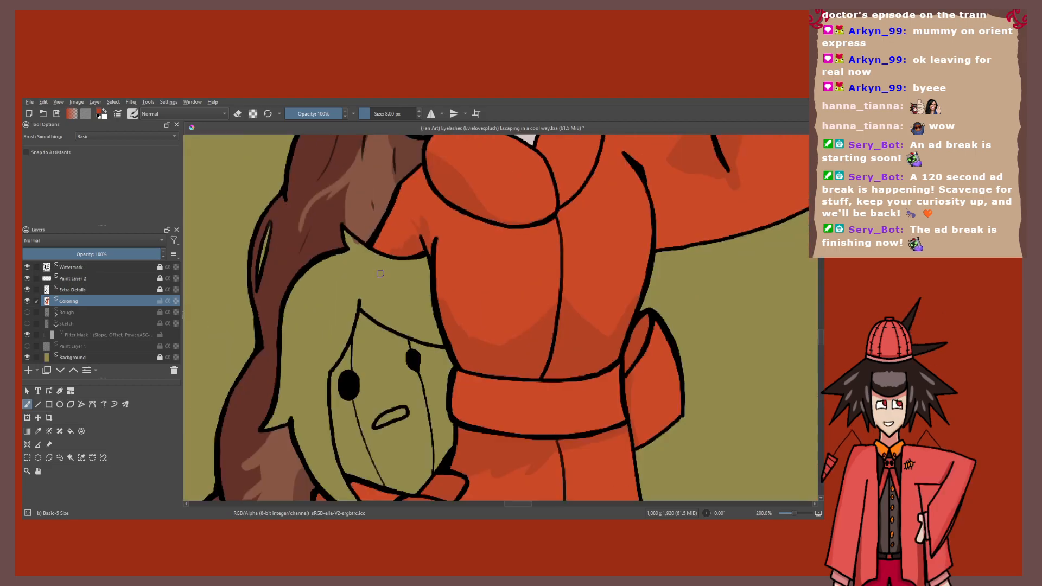
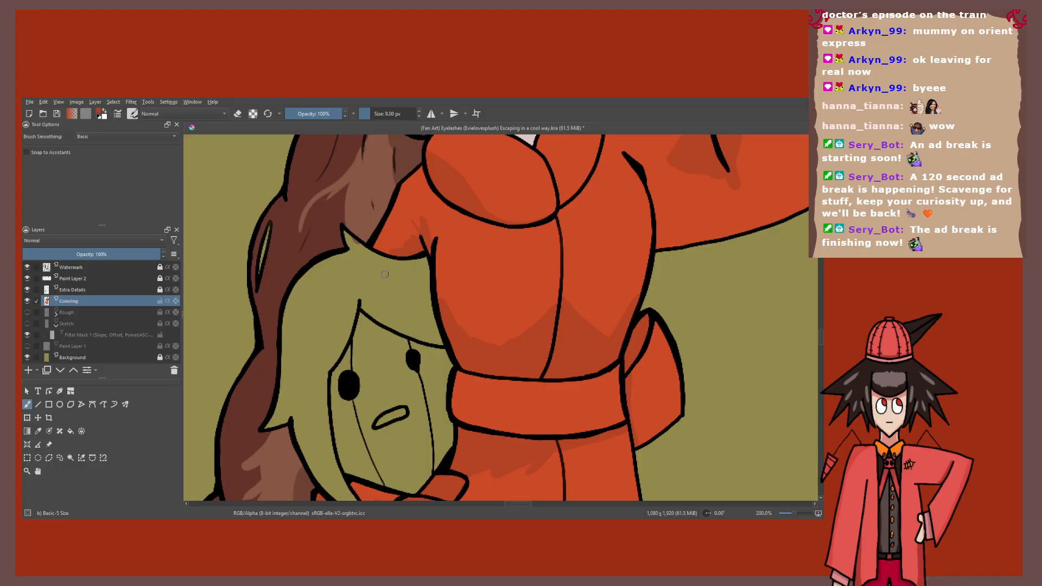
{"action": "scroll", "coordinate": [385, 275], "scroll_direction": "down", "scroll_amount": 5}
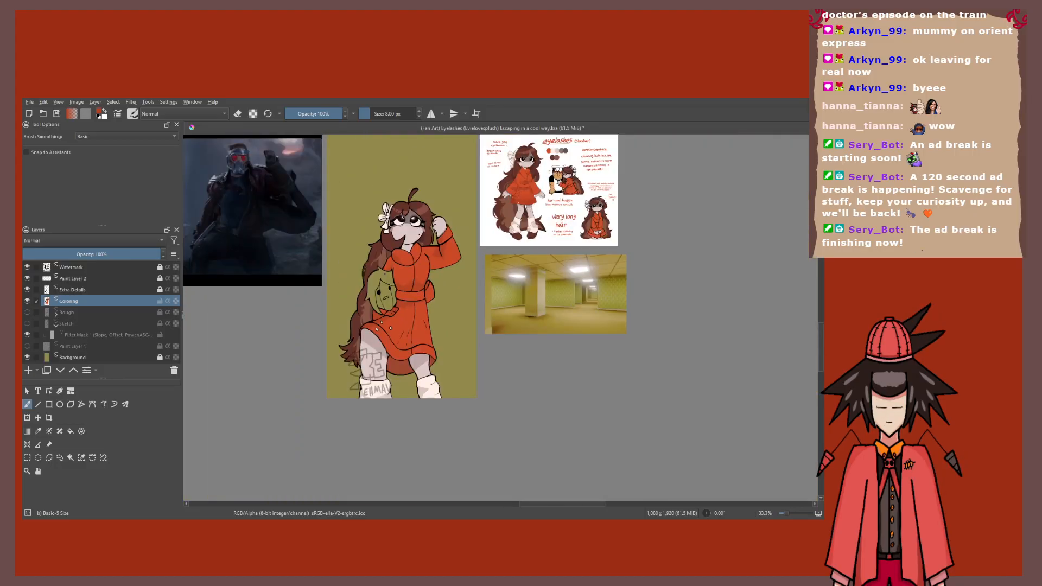
{"action": "scroll", "coordinate": [385, 274], "scroll_direction": "right", "scroll_amount": 3}
{"action": "scroll", "coordinate": [359, 315], "scroll_direction": "left", "scroll_amount": 3}
{"action": "scroll", "coordinate": [358, 314], "scroll_direction": "up", "scroll_amount": 1}
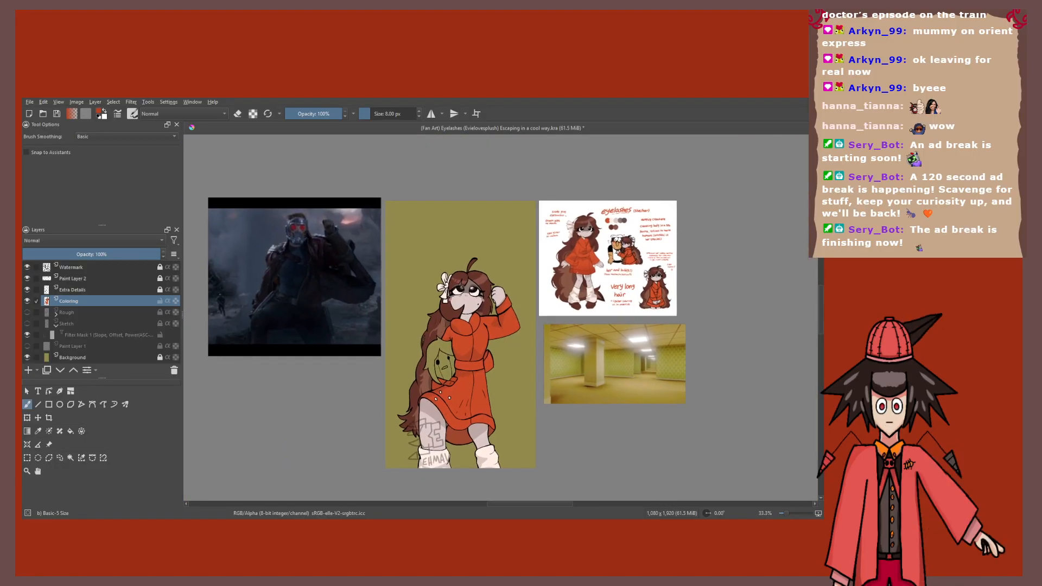
Step: Move the masked hero reference image below the yellow hallway picture it covers, and scale it down
{"action": "left_click", "coordinate": [49, 444]}
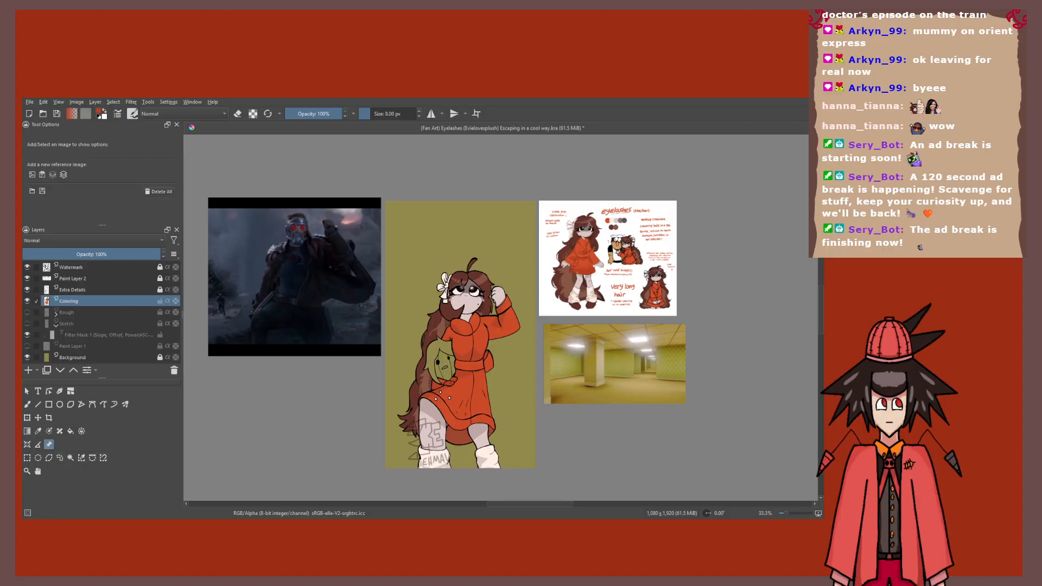
{"action": "left_click_drag", "start_coordinate": [294, 276], "coordinate": [291, 398]}
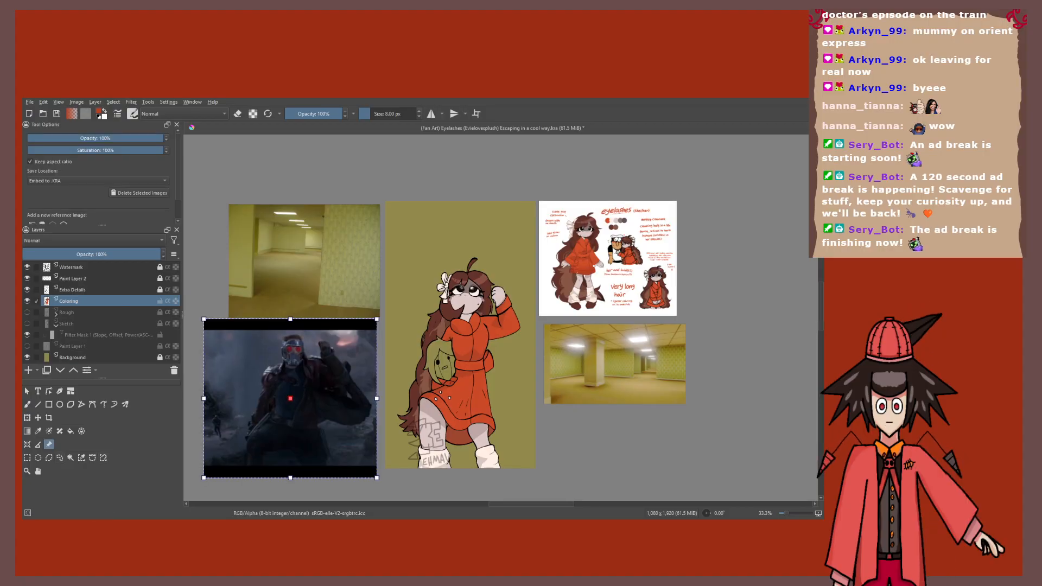
{"action": "left_click_drag", "start_coordinate": [377, 318], "coordinate": [345, 347]}
{"action": "left_click_drag", "start_coordinate": [275, 412], "coordinate": [292, 392]}
{"action": "key", "text": "b"}
Step: Examine the yellow hallway reference image beside the canvas
{"action": "key", "text": "e"}
{"action": "scroll", "coordinate": [271, 369], "scroll_direction": "up", "scroll_amount": 1}
{"action": "scroll", "coordinate": [348, 325], "scroll_direction": "down", "scroll_amount": 1}
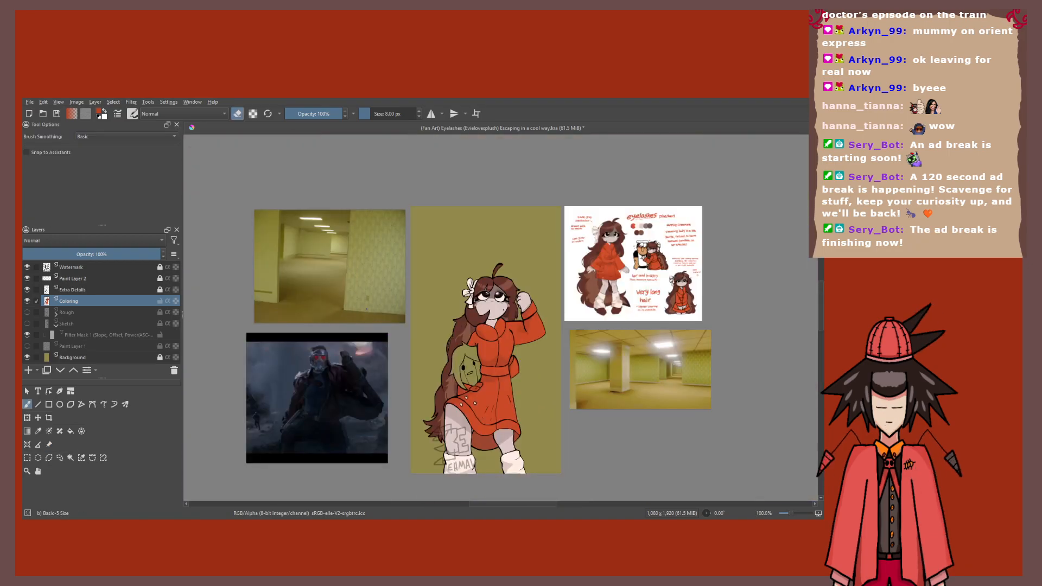
{"action": "left_click_drag", "start_coordinate": [352, 276], "coordinate": [388, 257]}
{"action": "scroll", "coordinate": [388, 257], "scroll_direction": "up", "scroll_amount": 1}
{"action": "scroll", "coordinate": [486, 339], "scroll_direction": "up", "scroll_amount": 1}
{"action": "key", "text": "e"}
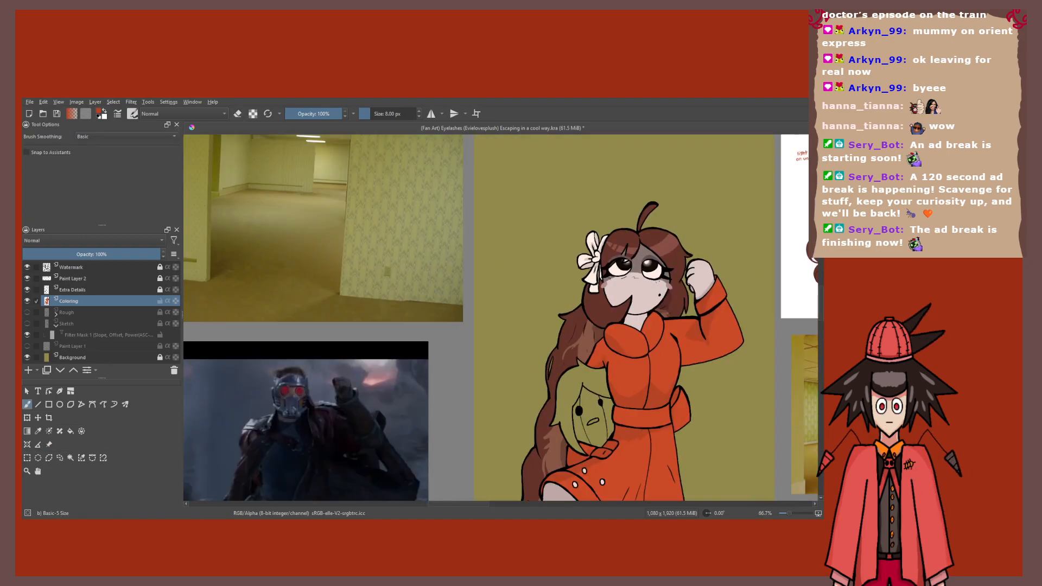
{"action": "left_click_drag", "start_coordinate": [486, 326], "coordinate": [545, 381]}
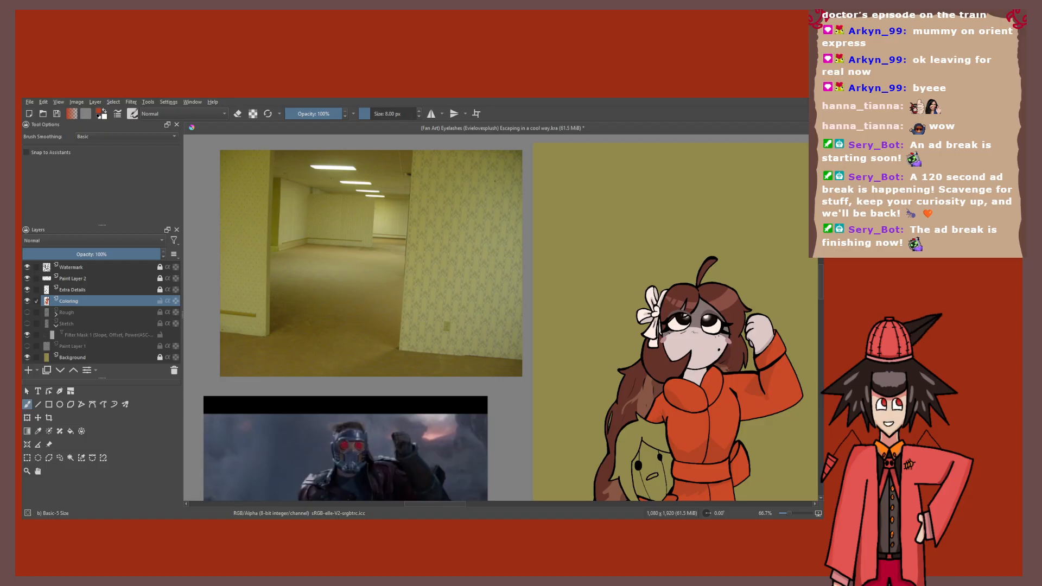
Step: Sample a wallpaper color from the yellow hallway reference image and start filling the small green-haired figure's face with it
{"action": "left_click_drag", "start_coordinate": [545, 353], "coordinate": [377, 265]}
{"action": "scroll", "coordinate": [494, 316], "scroll_direction": "down", "scroll_amount": 1}
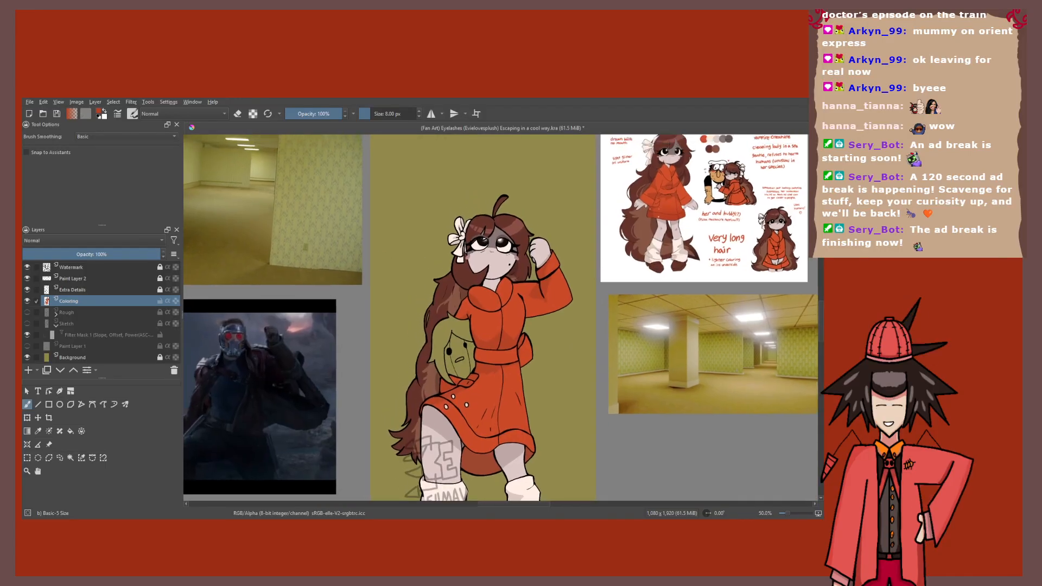
{"action": "left_click_drag", "start_coordinate": [203, 197], "coordinate": [300, 288]}
{"action": "scroll", "coordinate": [300, 288], "scroll_direction": "up", "scroll_amount": 2}
{"action": "key", "text": "p"}
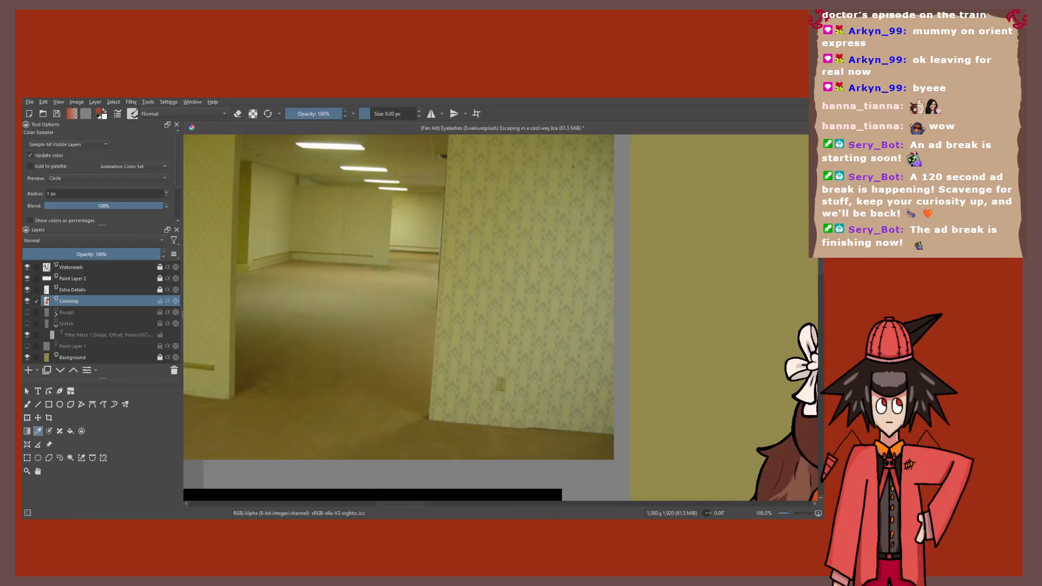
{"action": "scroll", "coordinate": [399, 297], "scroll_direction": "down", "scroll_amount": 3}
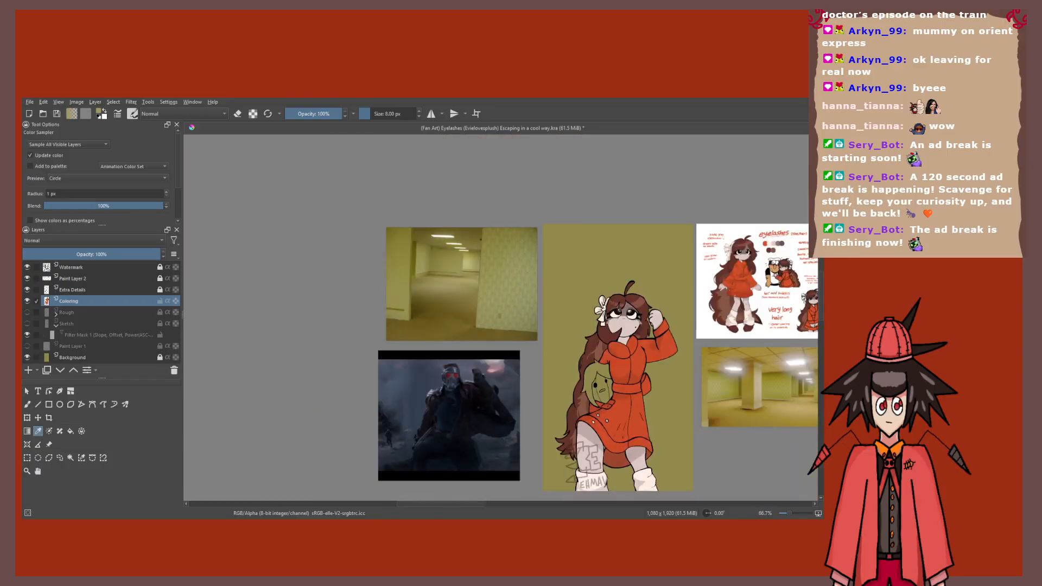
{"action": "scroll", "coordinate": [477, 282], "scroll_direction": "up", "scroll_amount": 3}
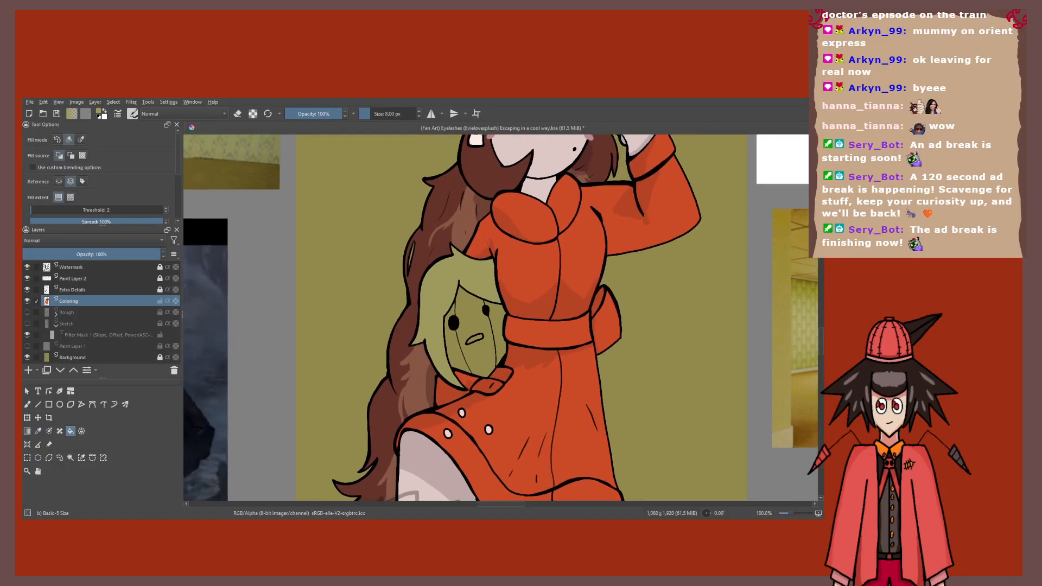
{"action": "key", "text": "f"}
{"action": "left_click", "coordinate": [459, 326]}
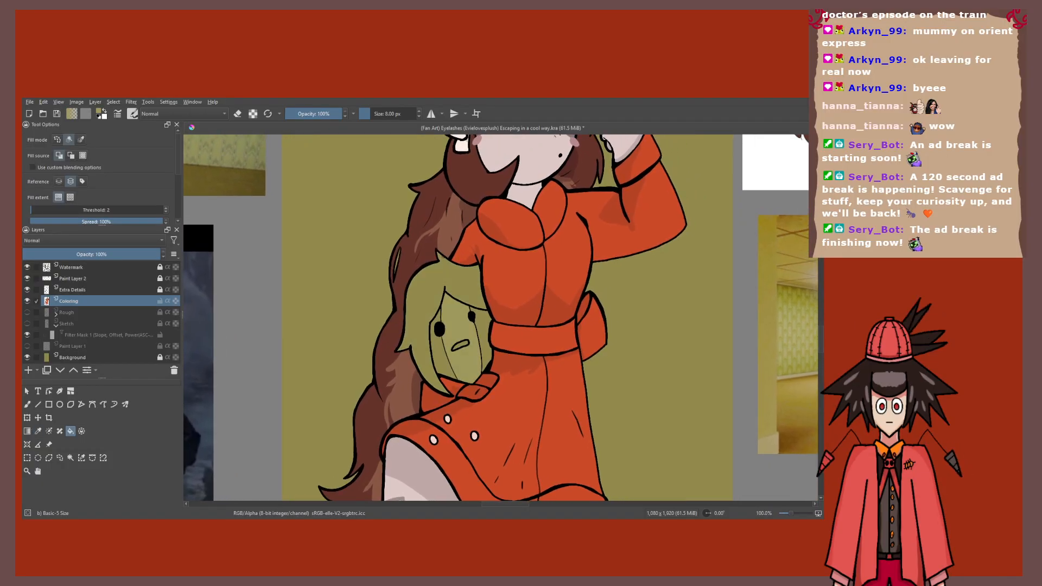
Step: Fill the remaining sections of the small figure's face with the sampled tan, checking the pillared hallway reference image
{"action": "scroll", "coordinate": [503, 317], "scroll_direction": "down", "scroll_amount": 3}
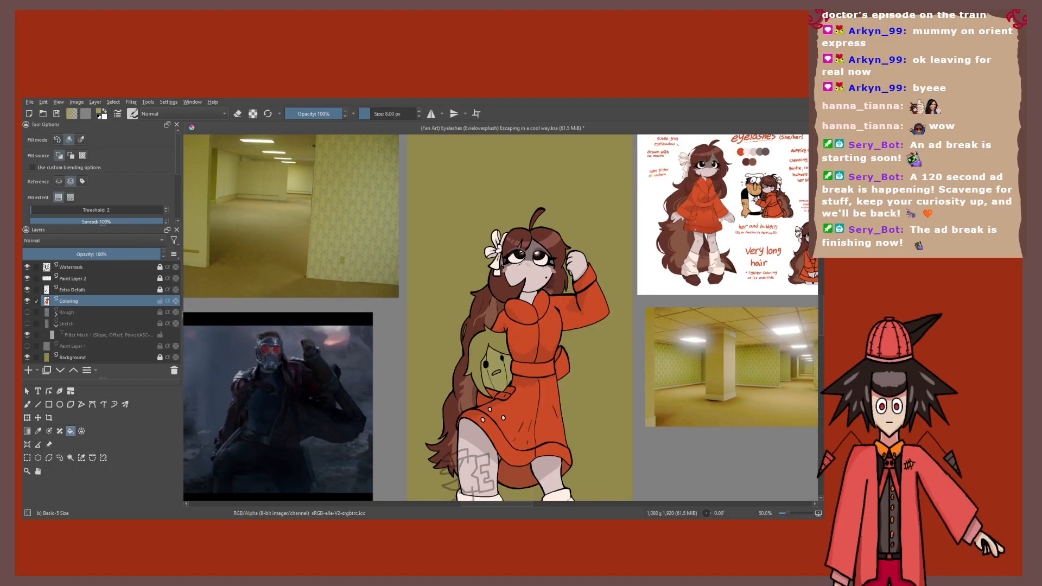
{"action": "scroll", "coordinate": [503, 317], "scroll_direction": "right", "scroll_amount": 4}
{"action": "scroll", "coordinate": [629, 339], "scroll_direction": "up", "scroll_amount": 2}
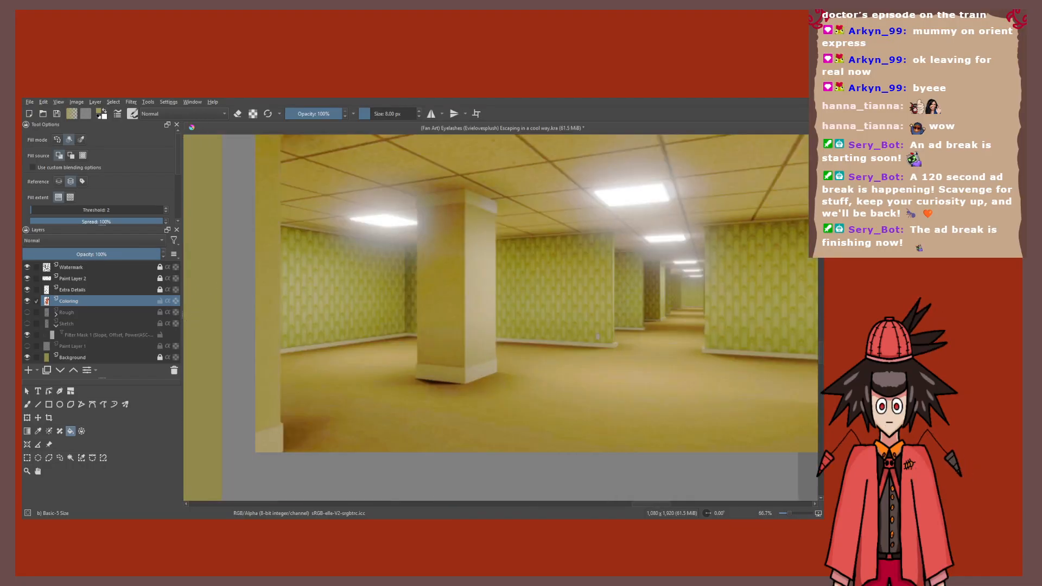
{"action": "scroll", "coordinate": [629, 304], "scroll_direction": "down", "scroll_amount": 3}
{"action": "scroll", "coordinate": [277, 304], "scroll_direction": "up", "scroll_amount": 2}
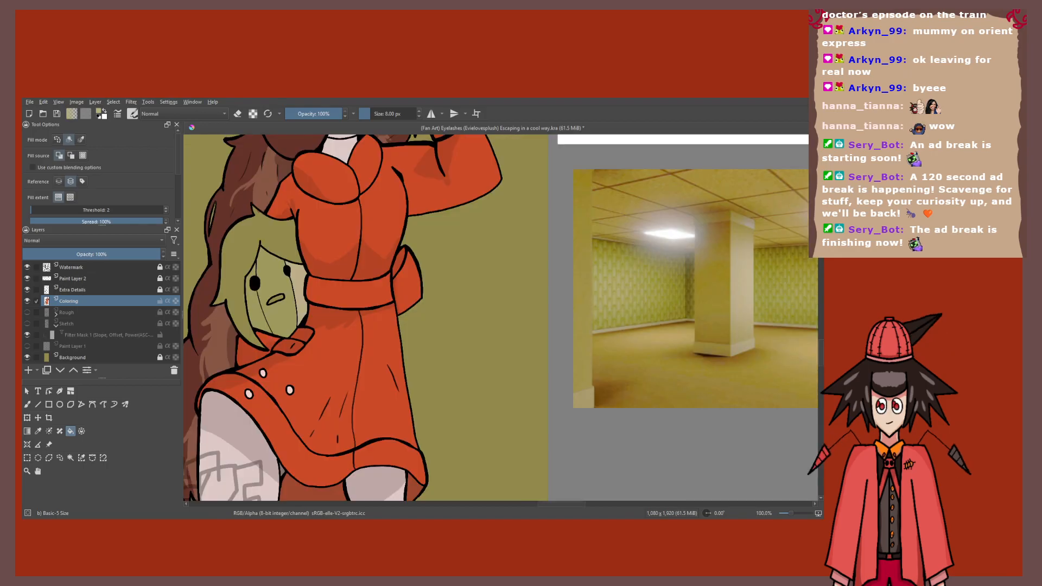
{"action": "left_click", "coordinate": [279, 318]}
{"action": "left_click", "coordinate": [254, 308]}
{"action": "scroll", "coordinate": [283, 265], "scroll_direction": "up", "scroll_amount": 1}
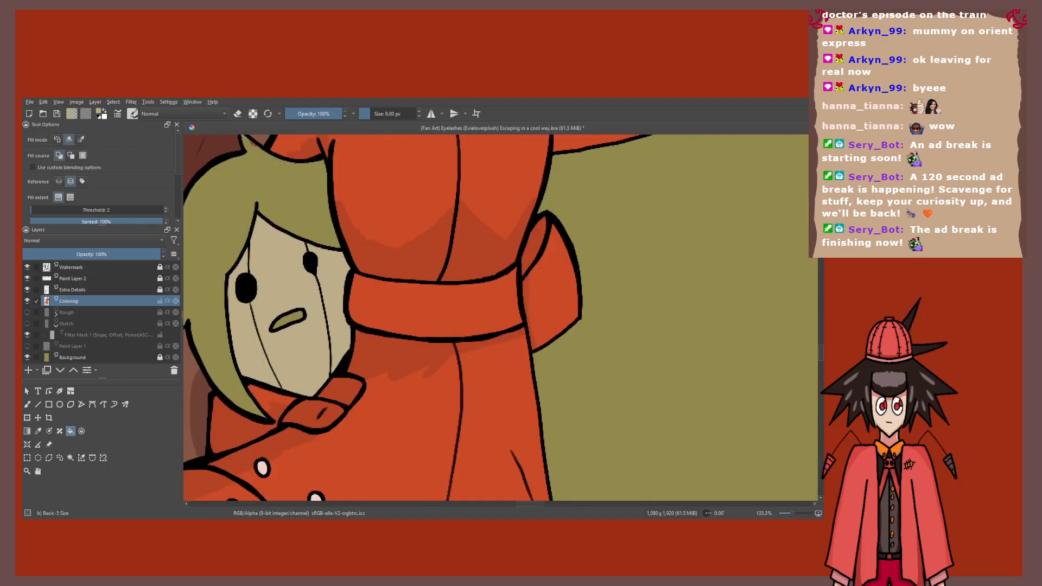
Step: Sample the white of a ceiling light in the pillared hallway reference image and fill the small figure's mouth with it
{"action": "scroll", "coordinate": [500, 317], "scroll_direction": "down", "scroll_amount": 3}
{"action": "scroll", "coordinate": [640, 261], "scroll_direction": "up", "scroll_amount": 4}
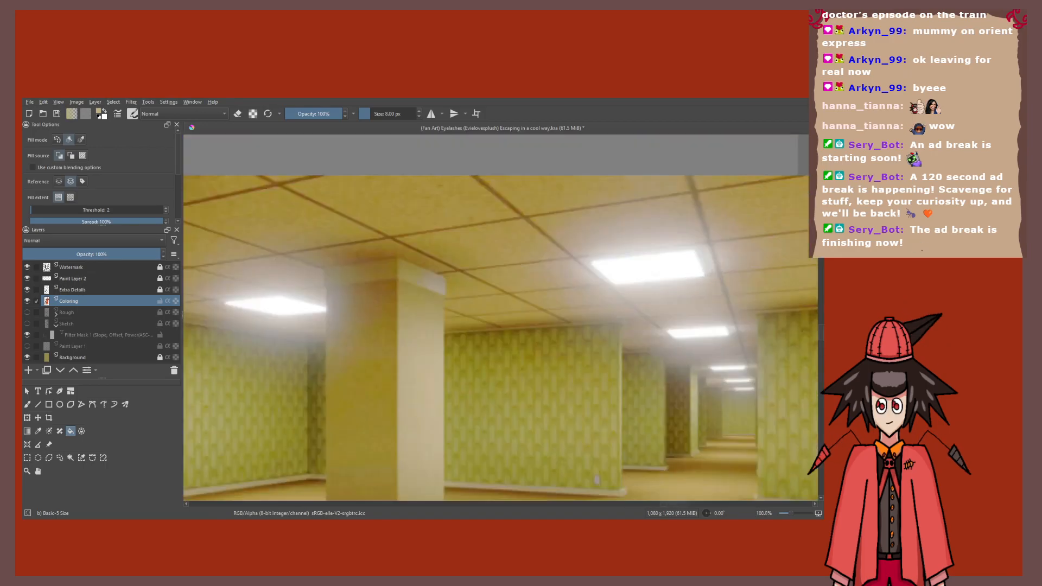
{"action": "key", "text": "p"}
{"action": "left_click", "coordinate": [646, 257]}
{"action": "scroll", "coordinate": [623, 260], "scroll_direction": "down", "scroll_amount": 1}
{"action": "scroll", "coordinate": [721, 194], "scroll_direction": "down", "scroll_amount": 3}
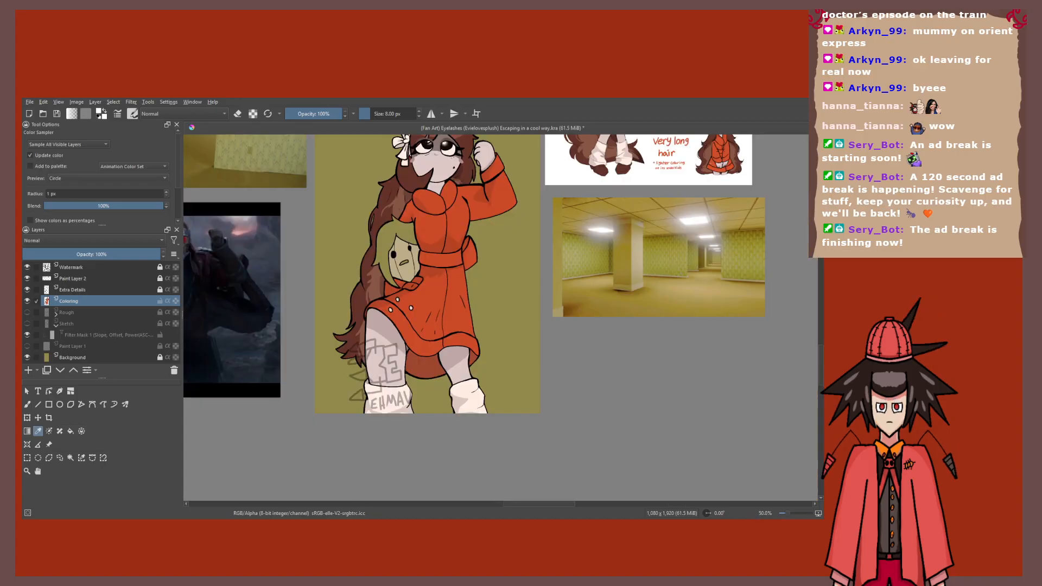
{"action": "key", "text": "f"}
{"action": "scroll", "coordinate": [412, 253], "scroll_direction": "up", "scroll_amount": 3}
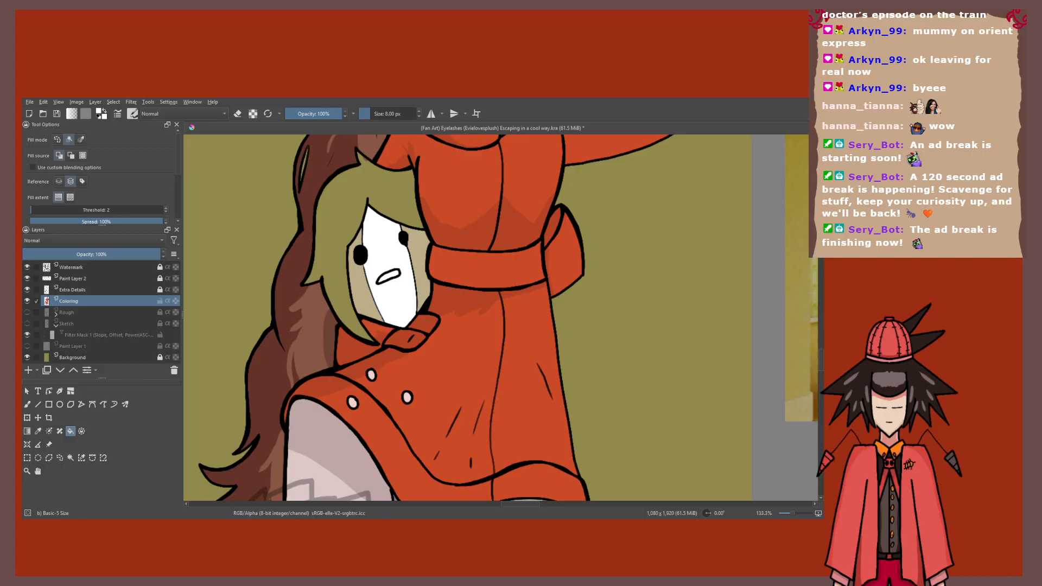
{"action": "scroll", "coordinate": [499, 318], "scroll_direction": "down", "scroll_amount": 2}
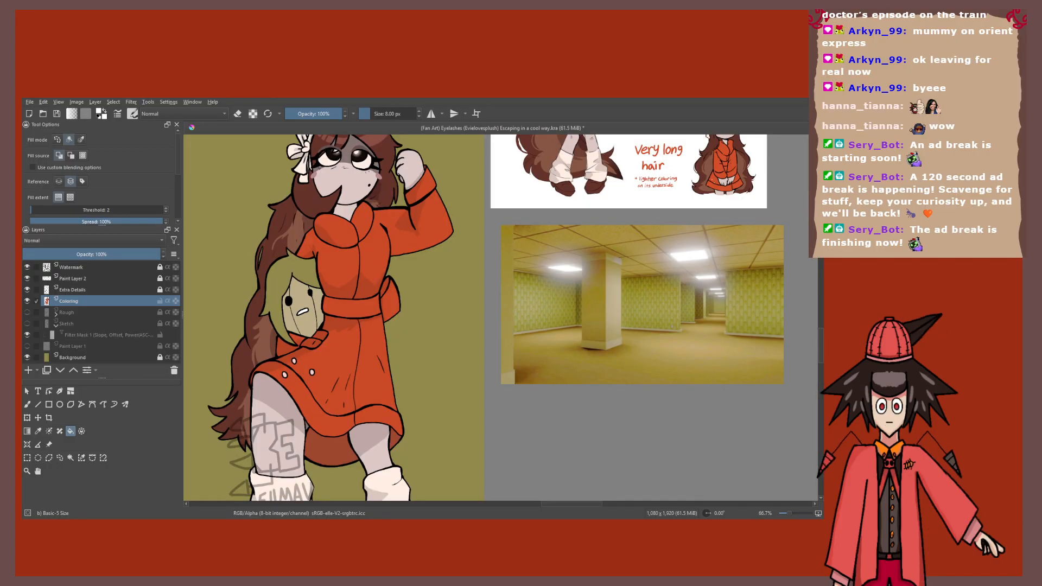
{"action": "scroll", "coordinate": [313, 320], "scroll_direction": "up", "scroll_amount": 3}
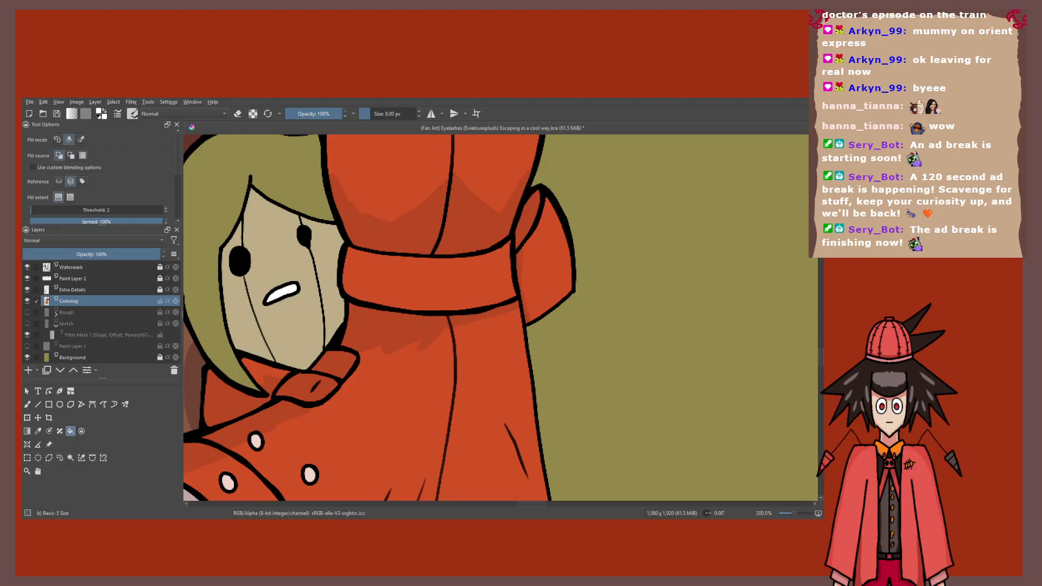
Step: Try recoloring the small figure's mouth with tan tones sampled from the pillared hallway reference image
{"action": "scroll", "coordinate": [244, 334], "scroll_direction": "down", "scroll_amount": 3}
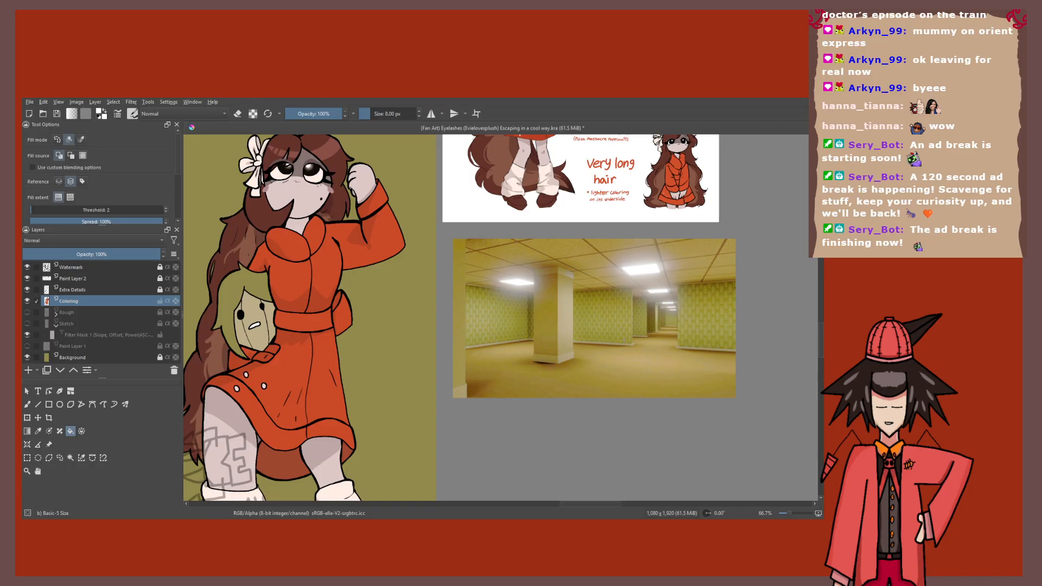
{"action": "scroll", "coordinate": [247, 326], "scroll_direction": "up", "scroll_amount": 3}
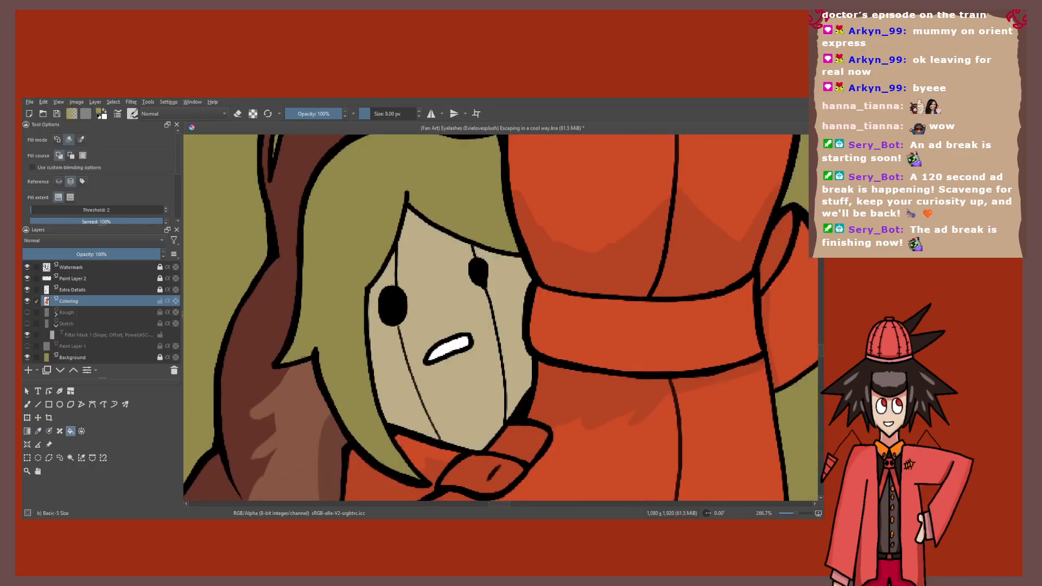
{"action": "scroll", "coordinate": [247, 326], "scroll_direction": "down", "scroll_amount": 1}
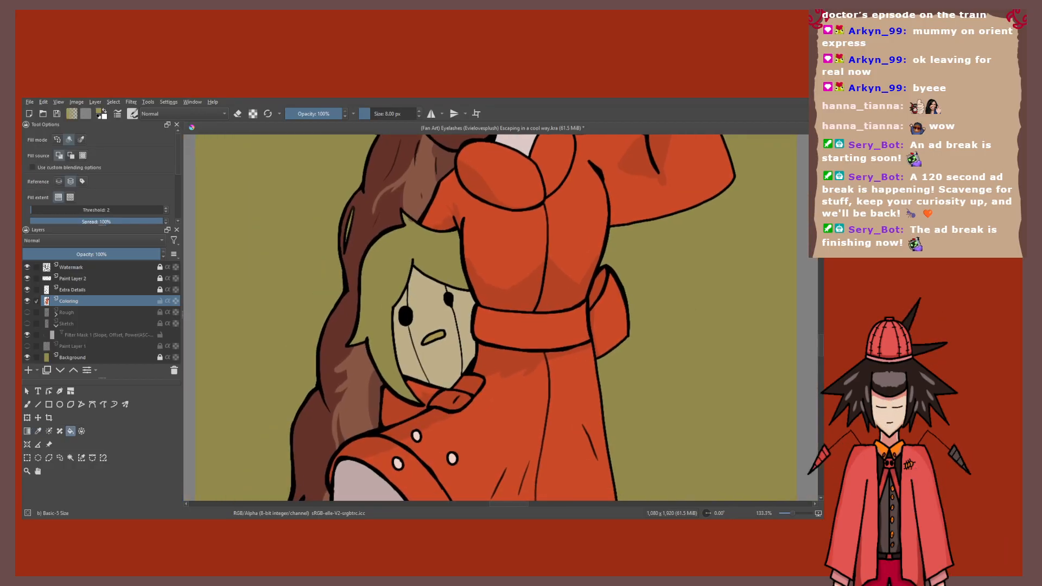
{"action": "key", "text": "ctrl+z"}
{"action": "scroll", "coordinate": [491, 303], "scroll_direction": "down", "scroll_amount": 2}
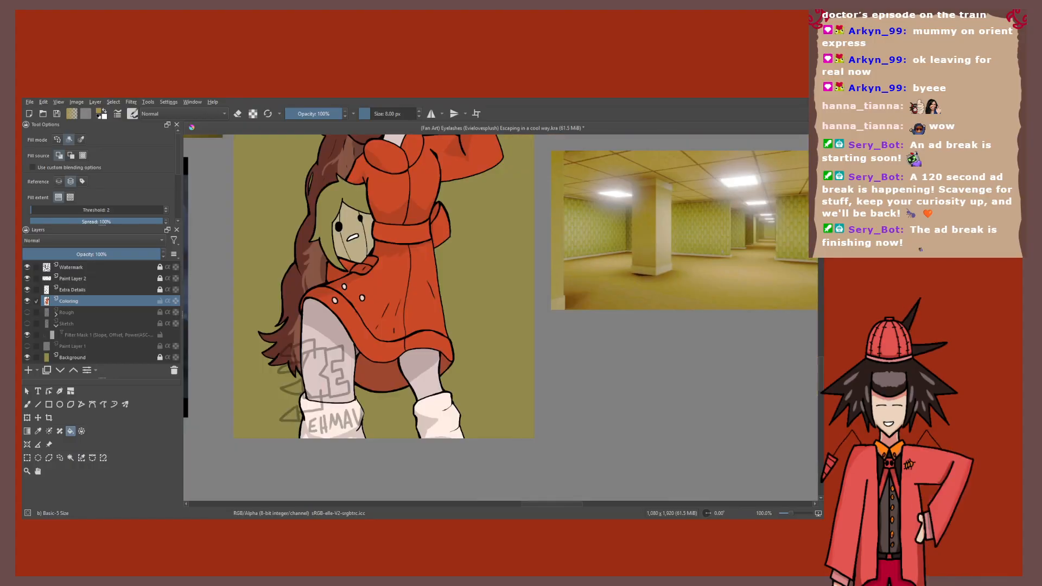
{"action": "key", "text": "p"}
{"action": "left_click", "coordinate": [618, 298]}
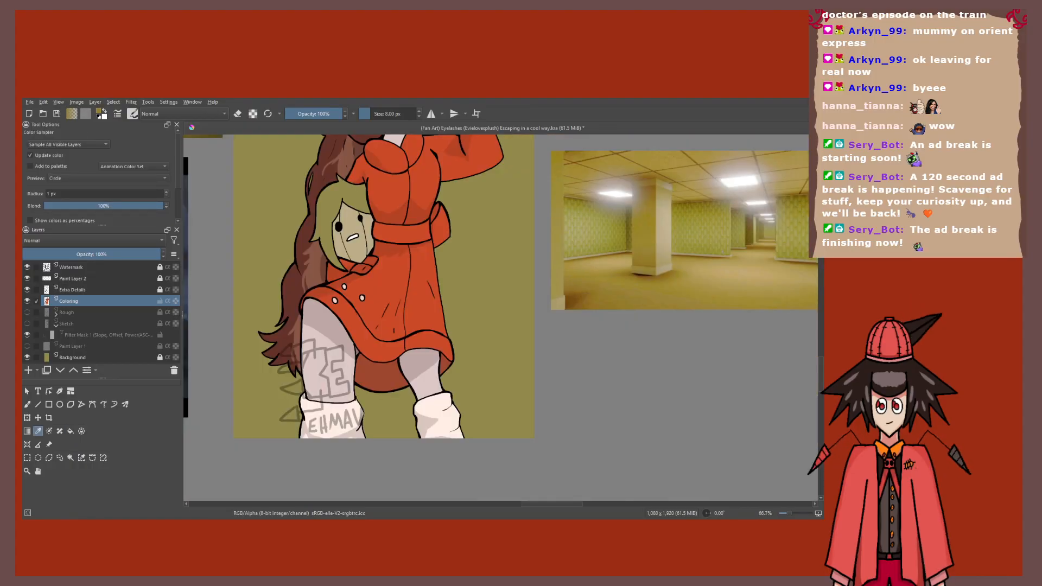
{"action": "scroll", "coordinate": [359, 245], "scroll_direction": "up", "scroll_amount": 3}
{"action": "key", "text": "f"}
{"action": "scroll", "coordinate": [501, 317], "scroll_direction": "down", "scroll_amount": 1}
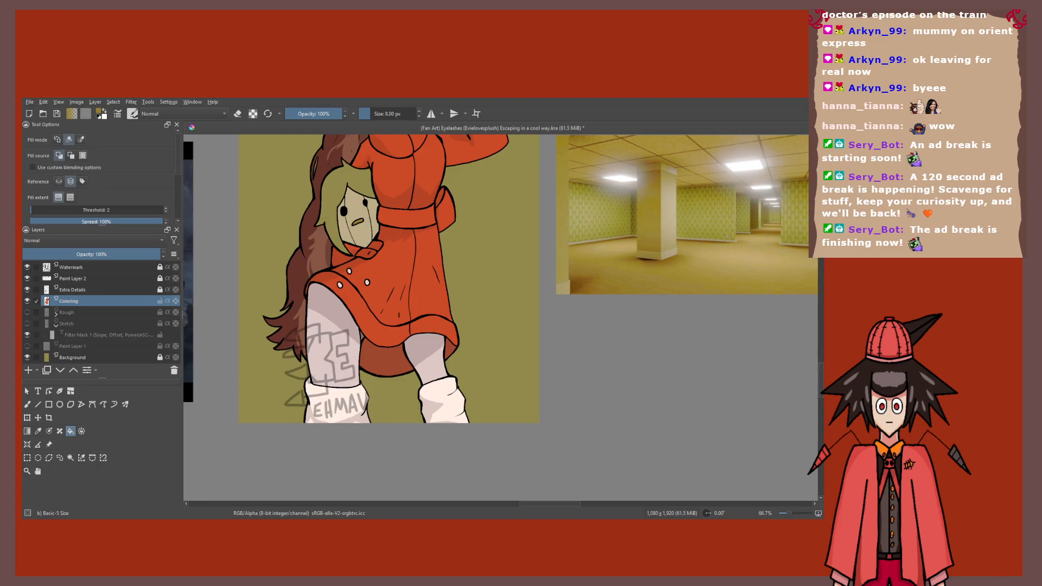
Step: Add a paint layer directly above the background, fill it with green using the current layer as reference, and set its opacity to 43%
{"action": "left_click", "coordinate": [72, 357]}
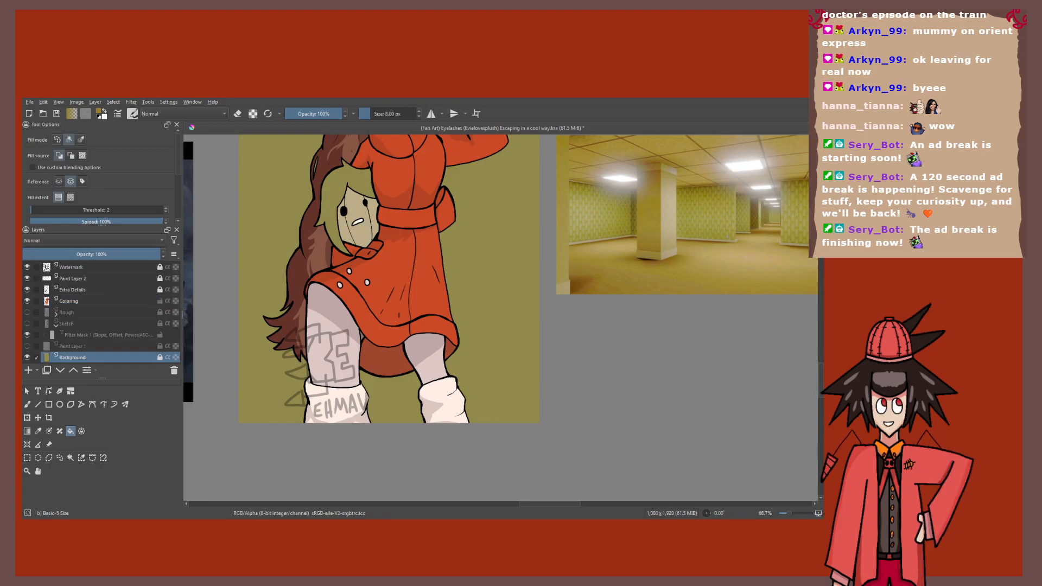
{"action": "key", "text": "Insert"}
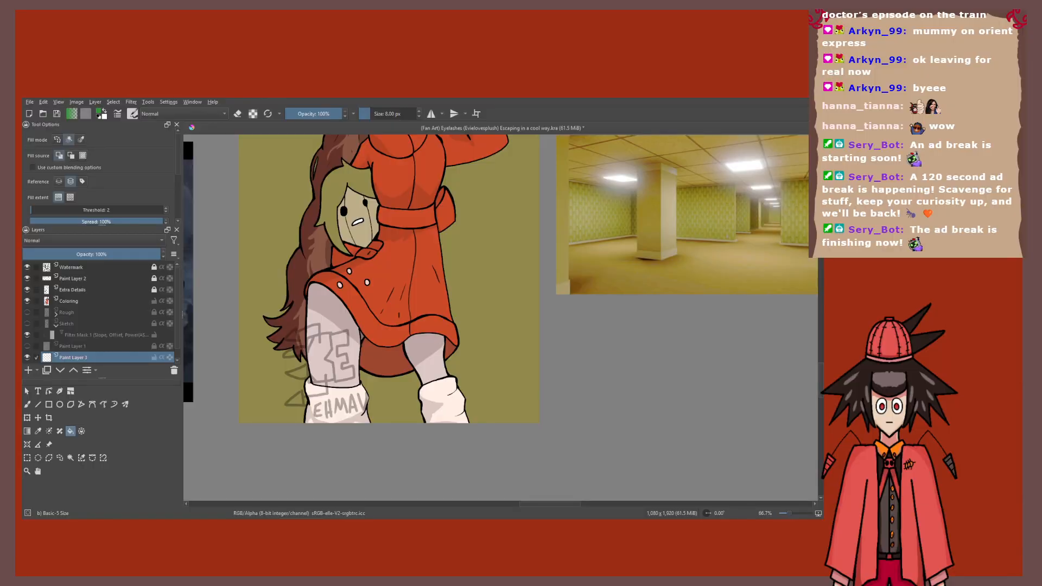
{"action": "left_click", "coordinate": [492, 277]}
{"action": "key", "text": "ctrl+z"}
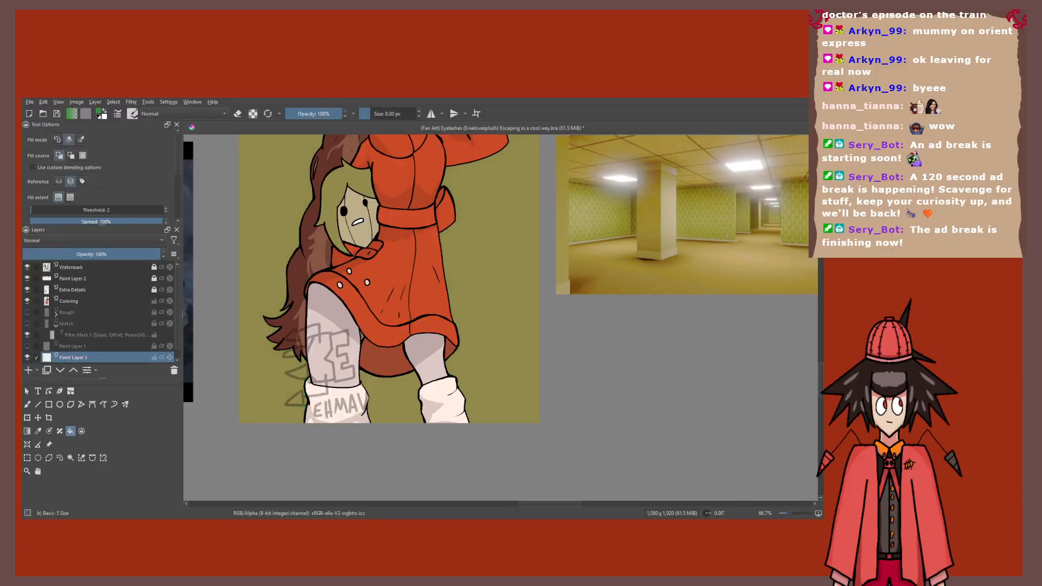
{"action": "left_click", "coordinate": [59, 182]}
{"action": "left_click", "coordinate": [493, 277]}
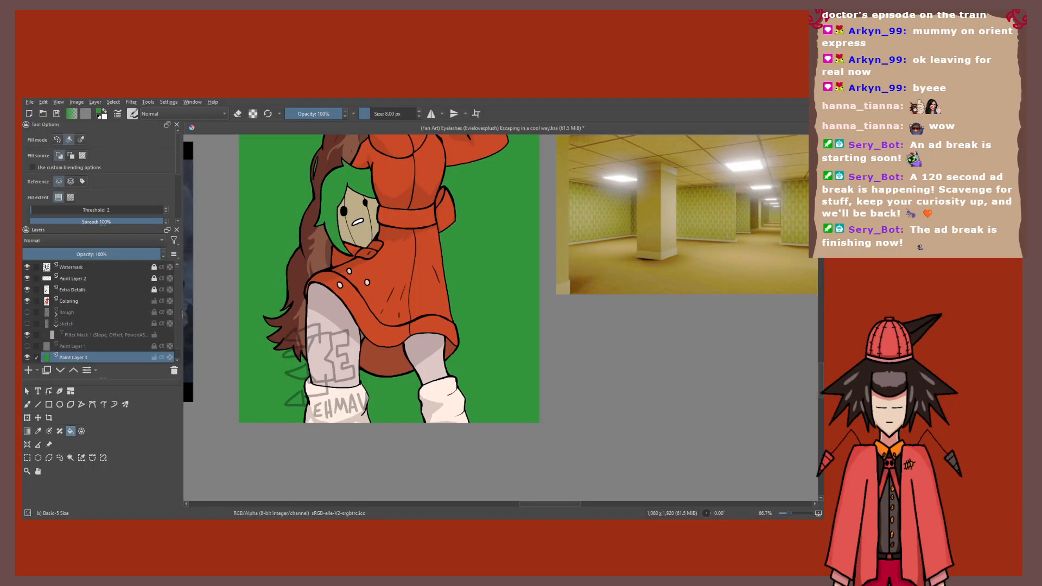
{"action": "left_click", "coordinate": [92, 254]}
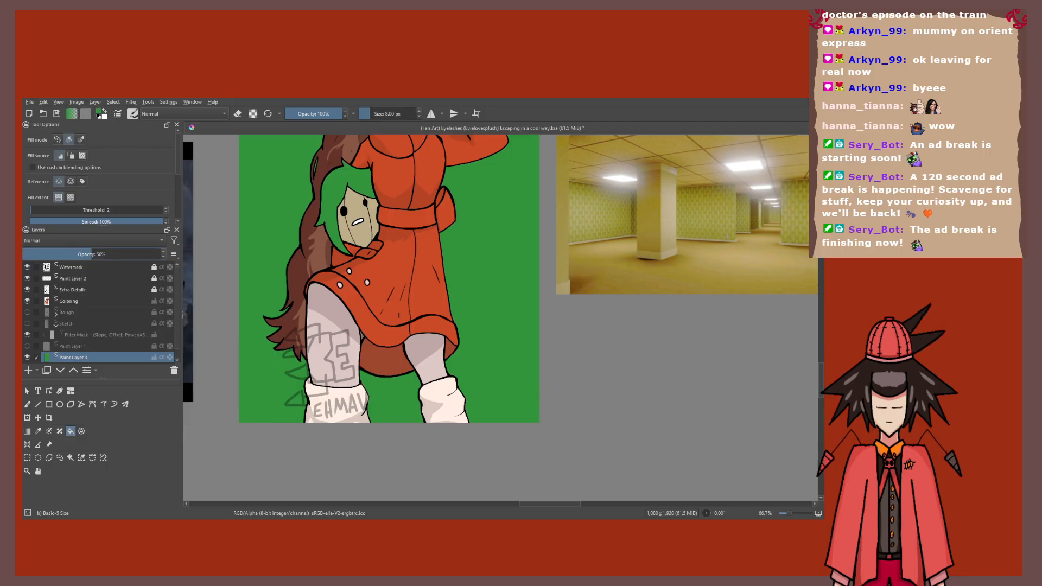
{"action": "left_click", "coordinate": [82, 254]}
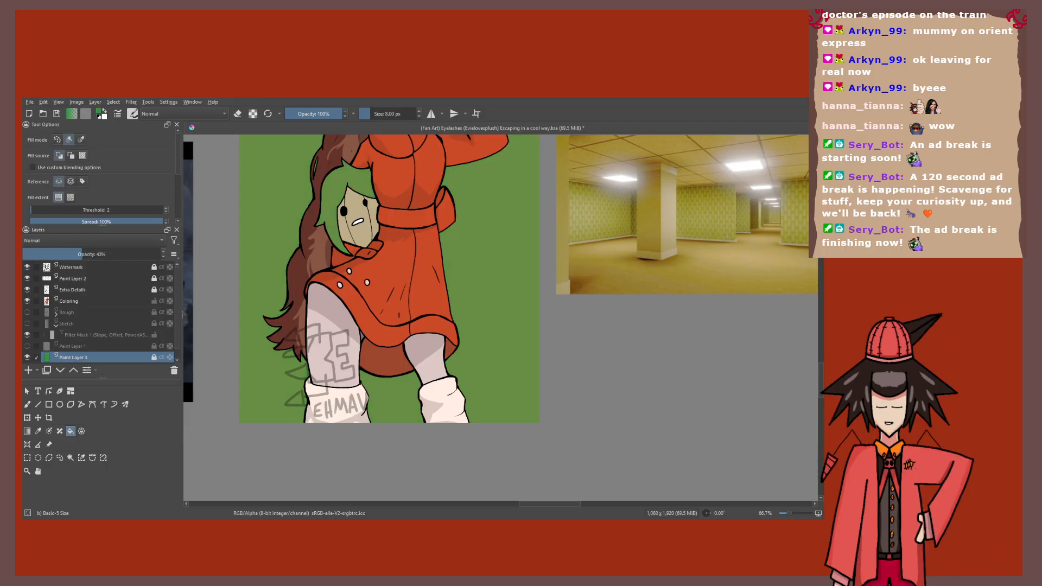
Step: Switch to the Coloring layer and sample a light beige from the pillar in the hallway reference image
{"action": "left_click", "coordinate": [87, 301]}
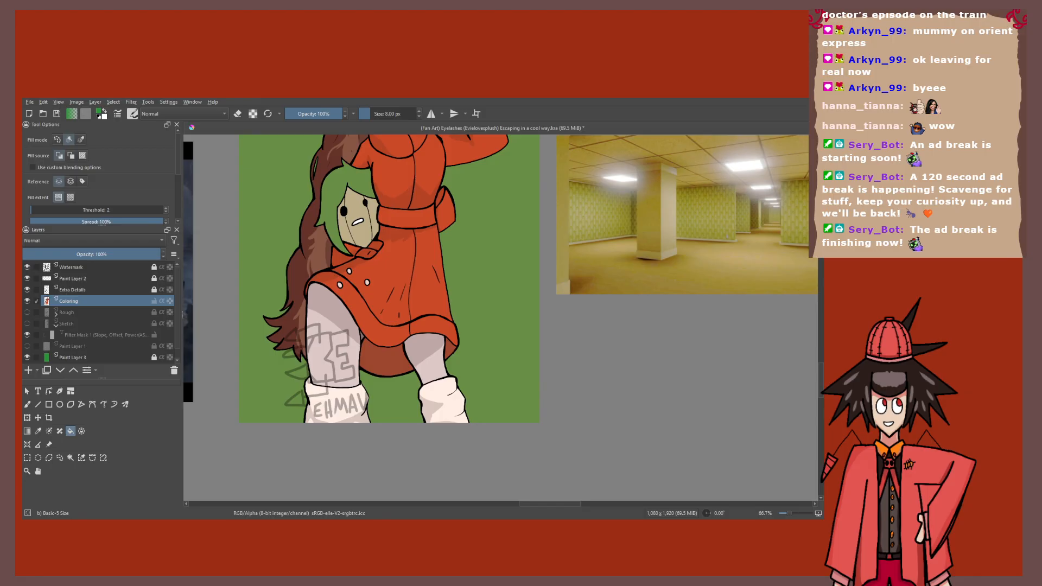
{"action": "scroll", "coordinate": [736, 183], "scroll_direction": "up", "scroll_amount": 3}
{"action": "left_click", "coordinate": [545, 309], "text": "ctrl"}
{"action": "scroll", "coordinate": [544, 309], "scroll_direction": "down", "scroll_amount": 3}
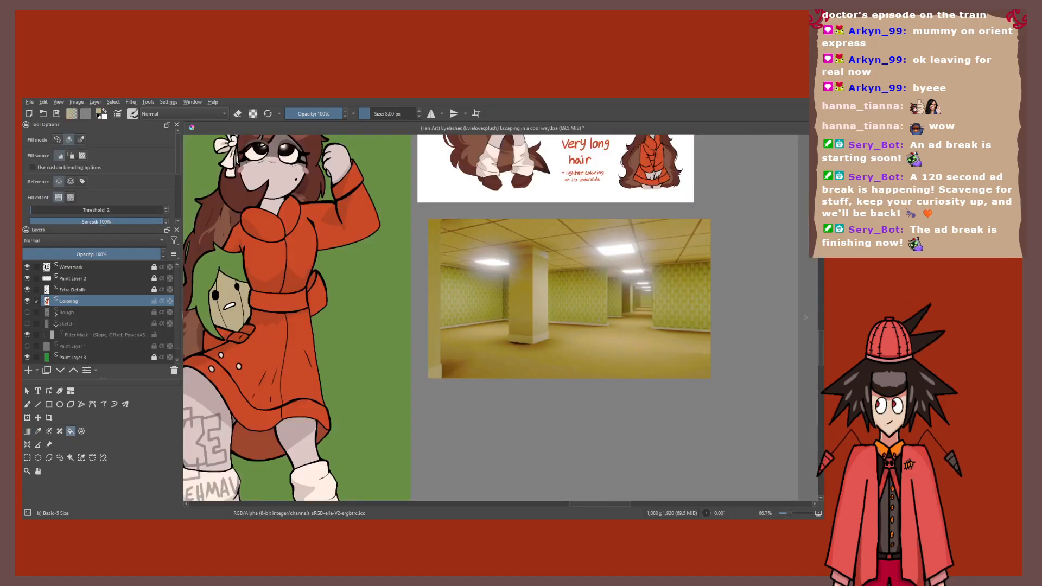
{"action": "scroll", "coordinate": [97, 312], "scroll_direction": "down", "scroll_amount": 1}
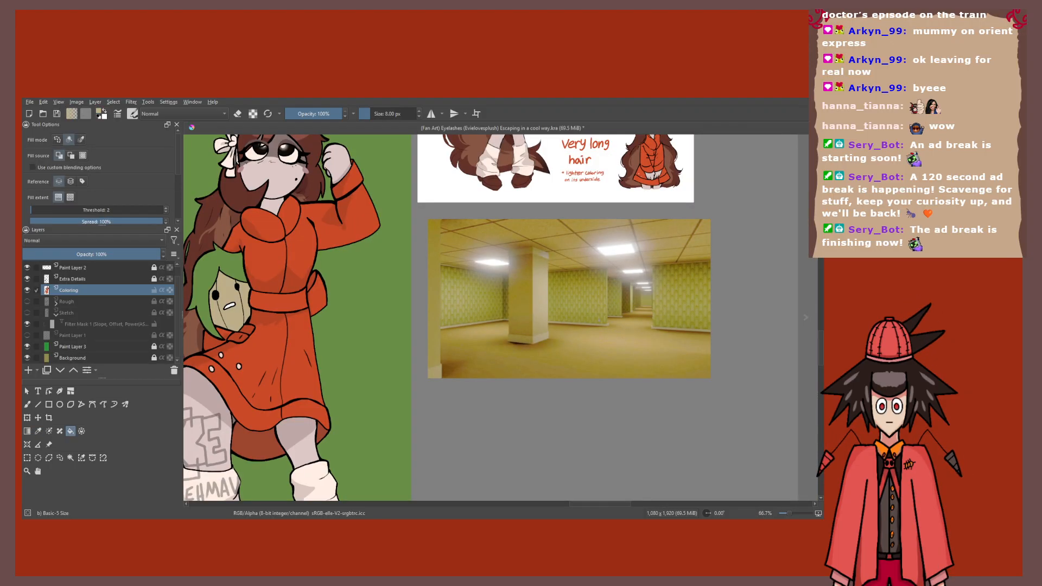
{"action": "scroll", "coordinate": [97, 312], "scroll_direction": "up", "scroll_amount": 1}
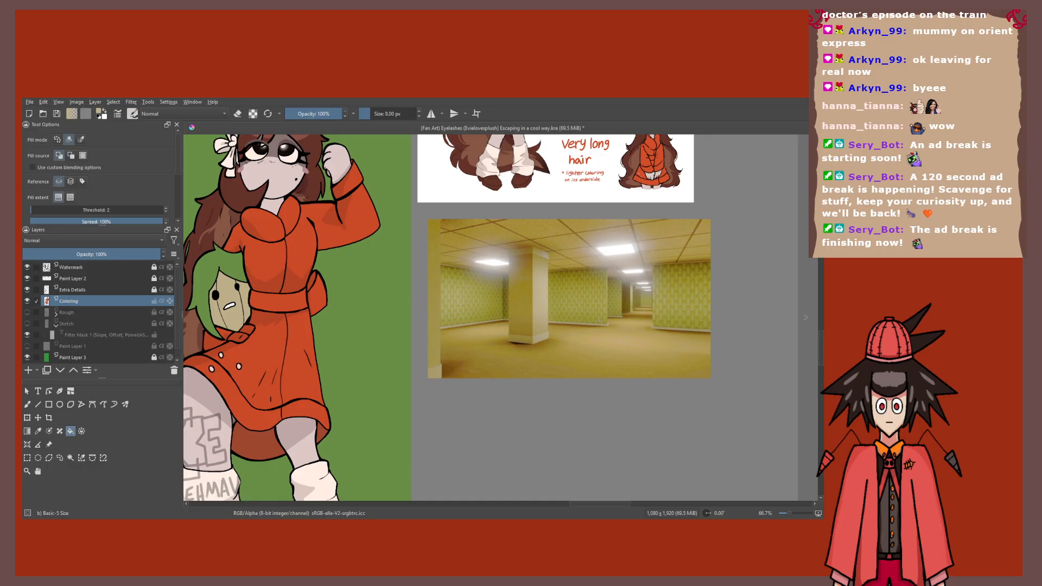
Step: Set the fill to reference all layers and refill every section of the small figure's face with the sampled beige
{"action": "scroll", "coordinate": [184, 308], "scroll_direction": "up", "scroll_amount": 3}
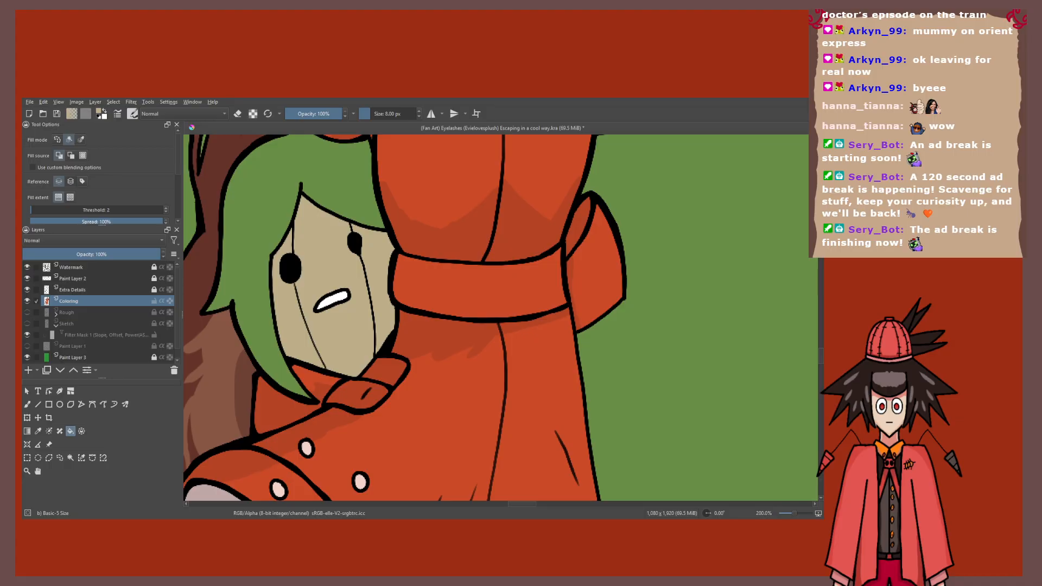
{"action": "scroll", "coordinate": [359, 265], "scroll_direction": "up", "scroll_amount": 3}
{"action": "scroll", "coordinate": [374, 258], "scroll_direction": "down", "scroll_amount": 2}
{"action": "left_click", "coordinate": [70, 182]}
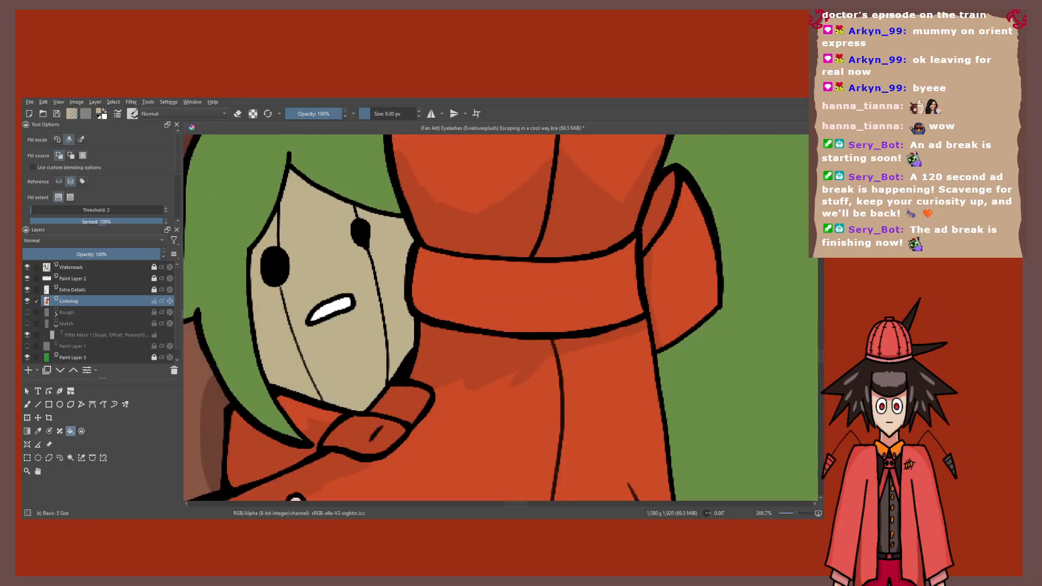
{"action": "scroll", "coordinate": [278, 320], "scroll_direction": "down", "scroll_amount": 2}
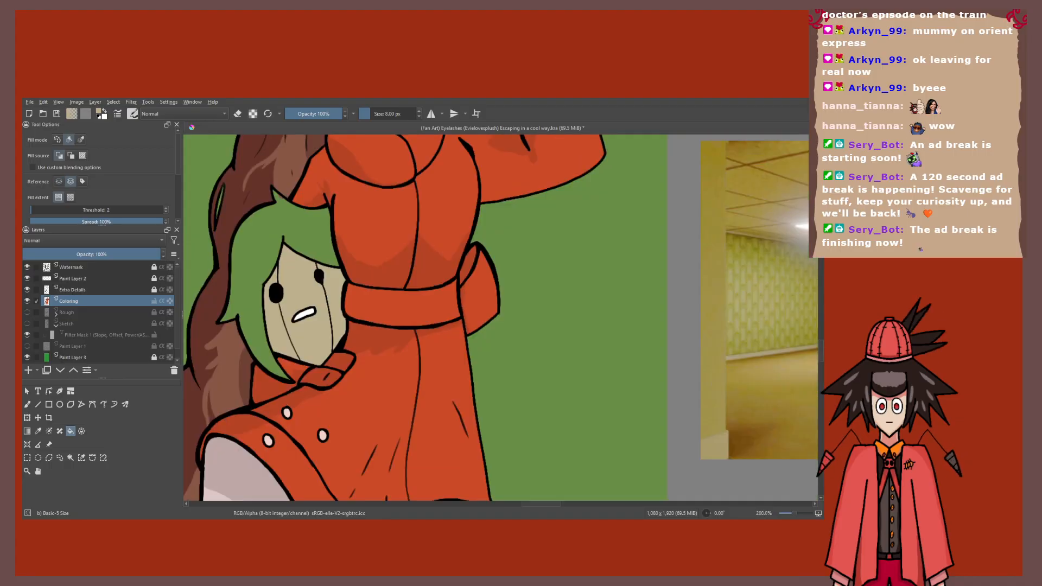
{"action": "scroll", "coordinate": [368, 357], "scroll_direction": "down", "scroll_amount": 1}
{"action": "left_click_drag", "start_coordinate": [358, 304], "coordinate": [383, 253]}
{"action": "scroll", "coordinate": [269, 305], "scroll_direction": "down", "scroll_amount": 2}
{"action": "scroll", "coordinate": [268, 305], "scroll_direction": "up", "scroll_amount": 1}
{"action": "scroll", "coordinate": [268, 305], "scroll_direction": "up", "scroll_amount": 2}
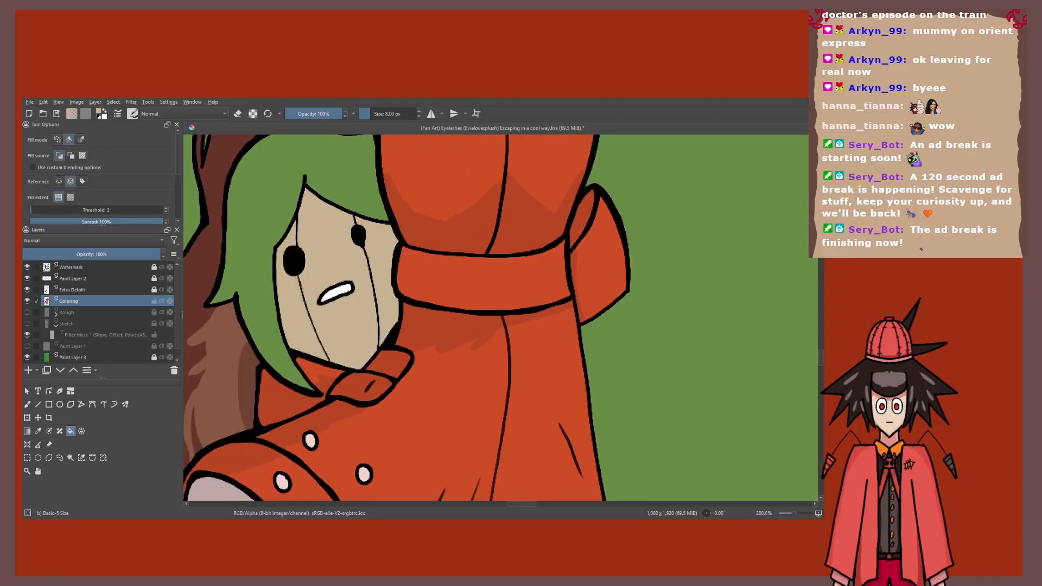
{"action": "scroll", "coordinate": [323, 268], "scroll_direction": "down", "scroll_amount": 2}
{"action": "left_click_drag", "start_coordinate": [323, 268], "coordinate": [245, 307]}
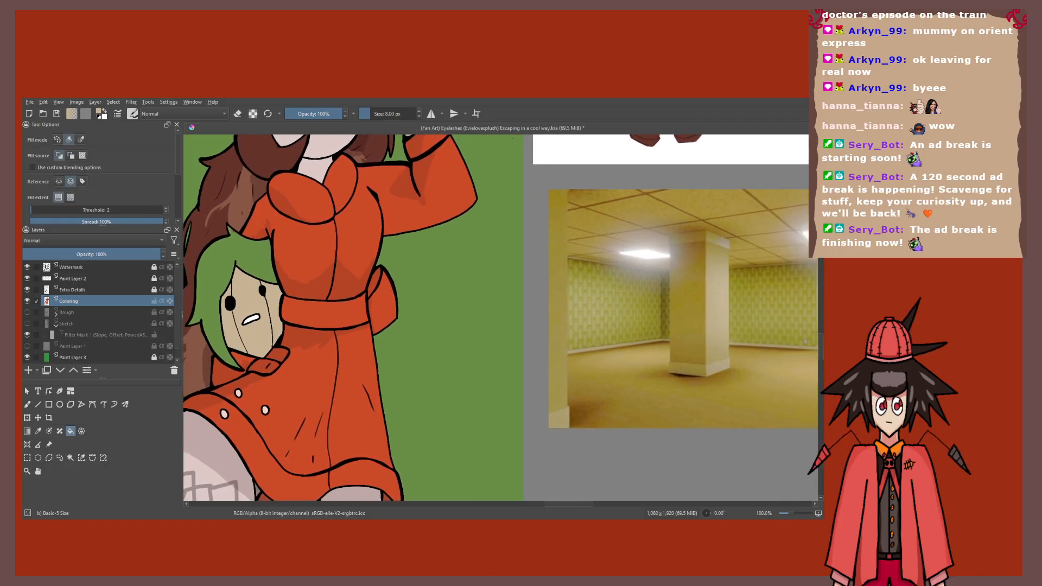
Step: Sample an olive yellow from the pillared hallway reference image and fill the small figure's hair with it
{"action": "key", "text": "p"}
{"action": "scroll", "coordinate": [630, 332], "scroll_direction": "up", "scroll_amount": 4}
{"action": "left_click", "coordinate": [581, 335]}
{"action": "scroll", "coordinate": [582, 333], "scroll_direction": "down", "scroll_amount": 1}
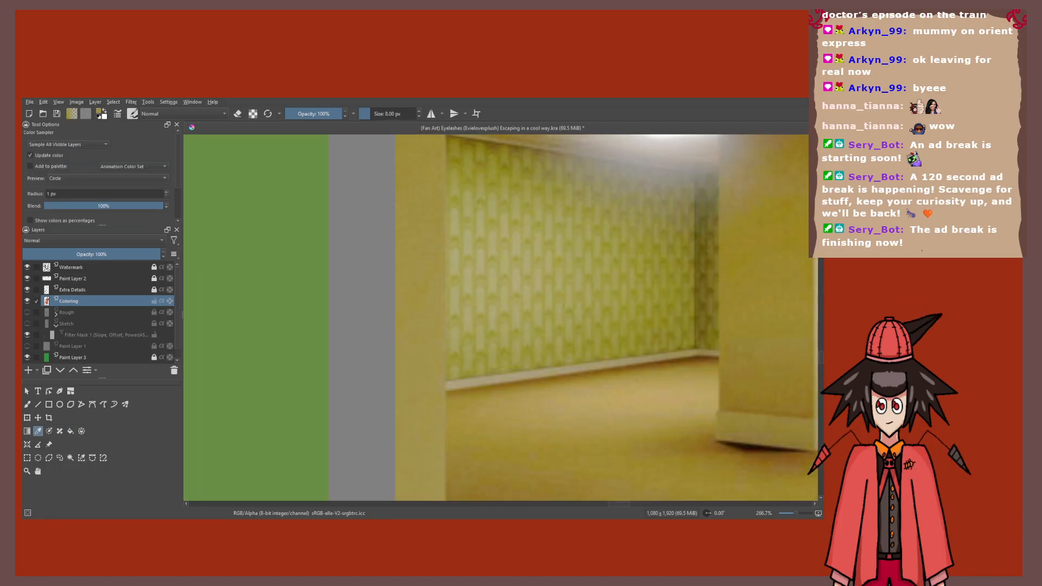
{"action": "scroll", "coordinate": [760, 264], "scroll_direction": "down", "scroll_amount": 3}
{"action": "key", "text": "f"}
{"action": "left_click", "coordinate": [302, 211]}
Step: Sample a muted shading tone from the back wall of the other hallway reference image
{"action": "left_click_drag", "start_coordinate": [302, 217], "coordinate": [382, 224]}
{"action": "scroll", "coordinate": [499, 317], "scroll_direction": "down", "scroll_amount": 1}
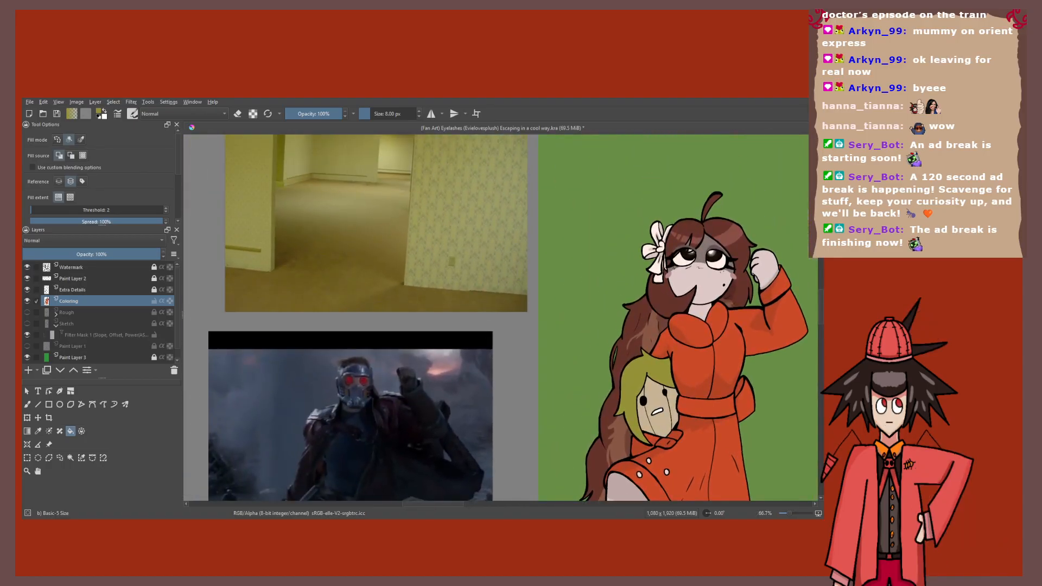
{"action": "left_click_drag", "start_coordinate": [499, 318], "coordinate": [326, 258]}
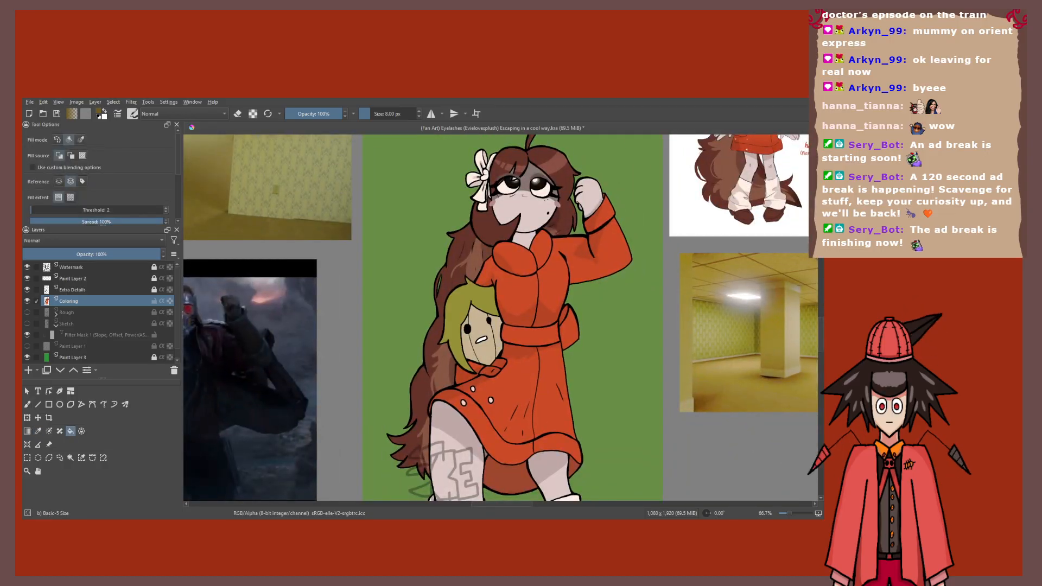
{"action": "left_click_drag", "start_coordinate": [479, 326], "coordinate": [600, 411]}
{"action": "scroll", "coordinate": [600, 410], "scroll_direction": "up", "scroll_amount": 3}
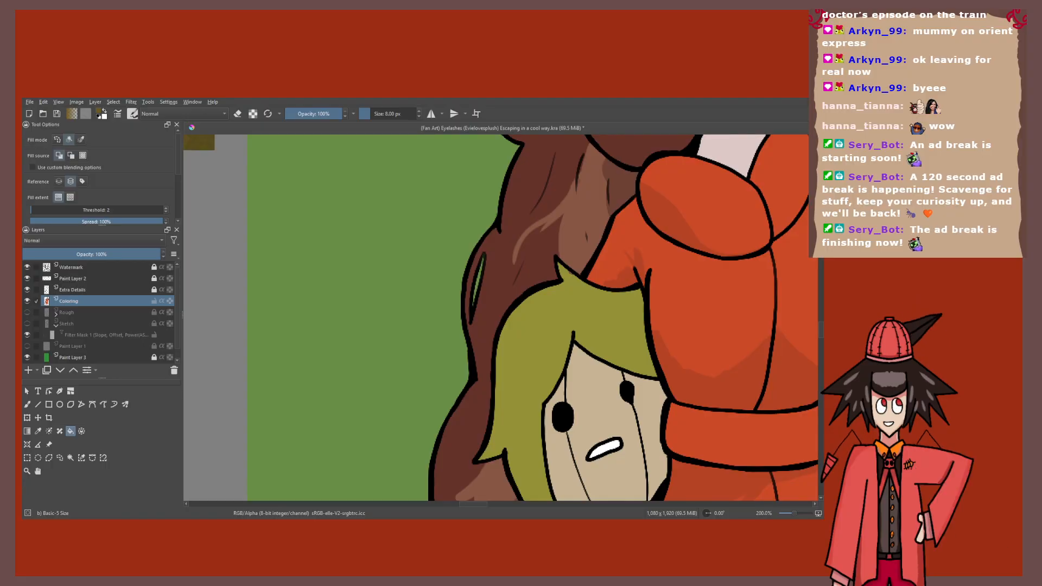
{"action": "scroll", "coordinate": [381, 321], "scroll_direction": "down", "scroll_amount": 3}
{"action": "left_click_drag", "start_coordinate": [381, 320], "coordinate": [545, 449]}
{"action": "key", "text": "p"}
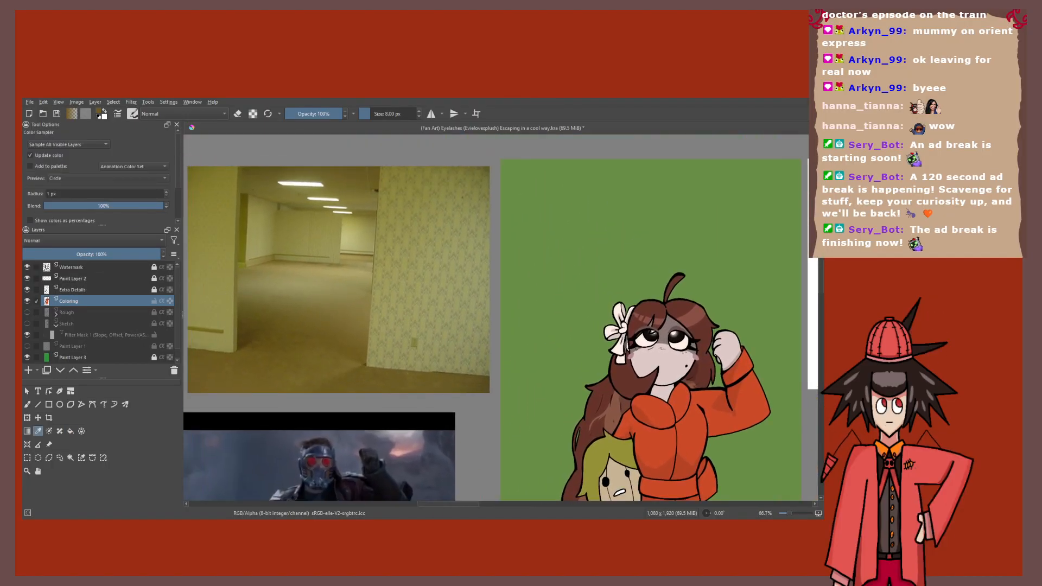
{"action": "left_click", "coordinate": [294, 237]}
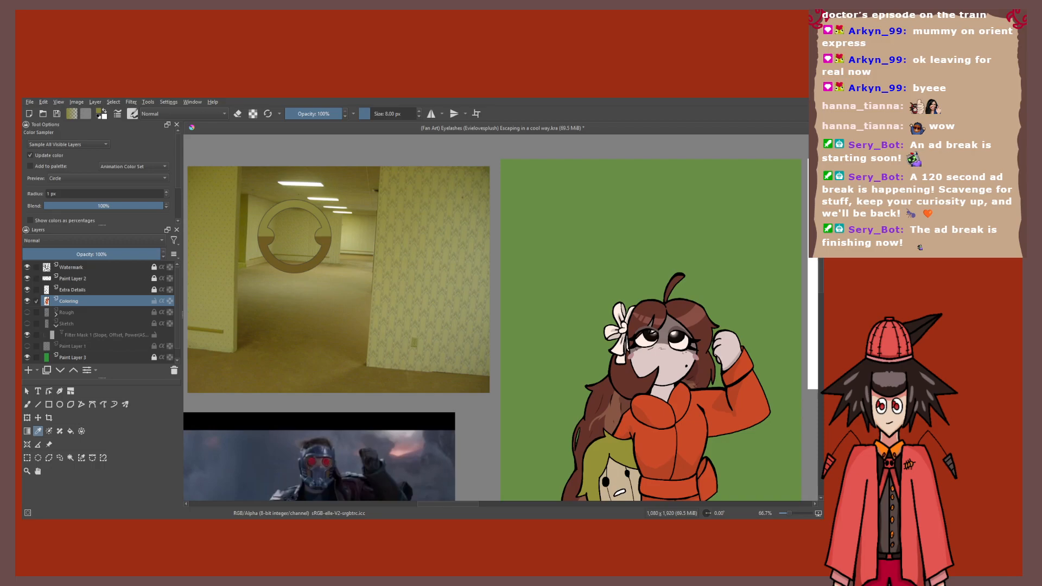
Step: Draw shadow edges across the small figure's fringe and side hair with a 6 px brush, and fill the areas below with the sampled tone
{"action": "key", "text": "b"}
{"action": "scroll", "coordinate": [490, 306], "scroll_direction": "up", "scroll_amount": 2}
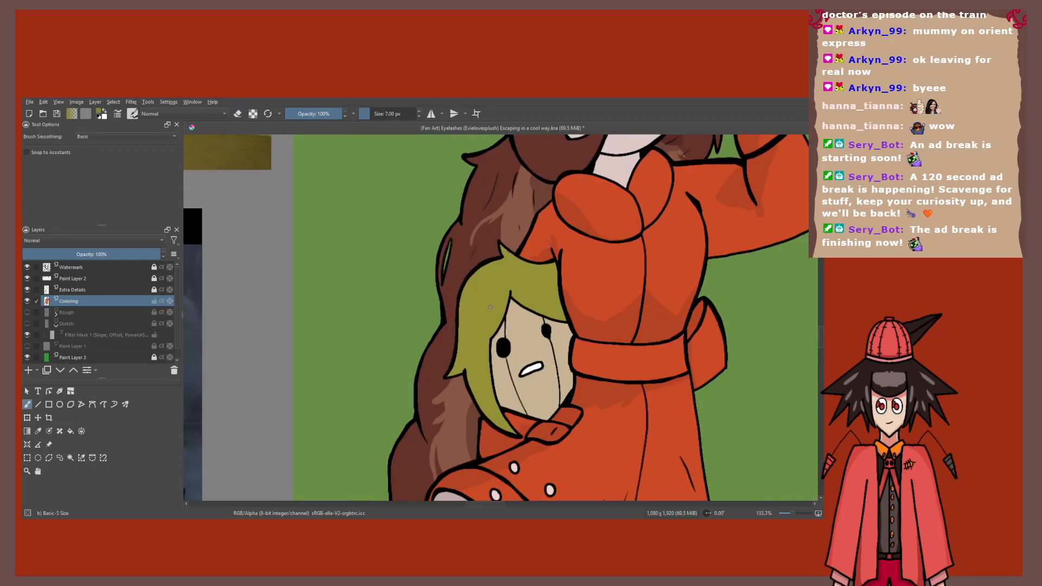
{"action": "scroll", "coordinate": [490, 306], "scroll_direction": "up", "scroll_amount": 2}
{"action": "key", "text": "bracketleft"}
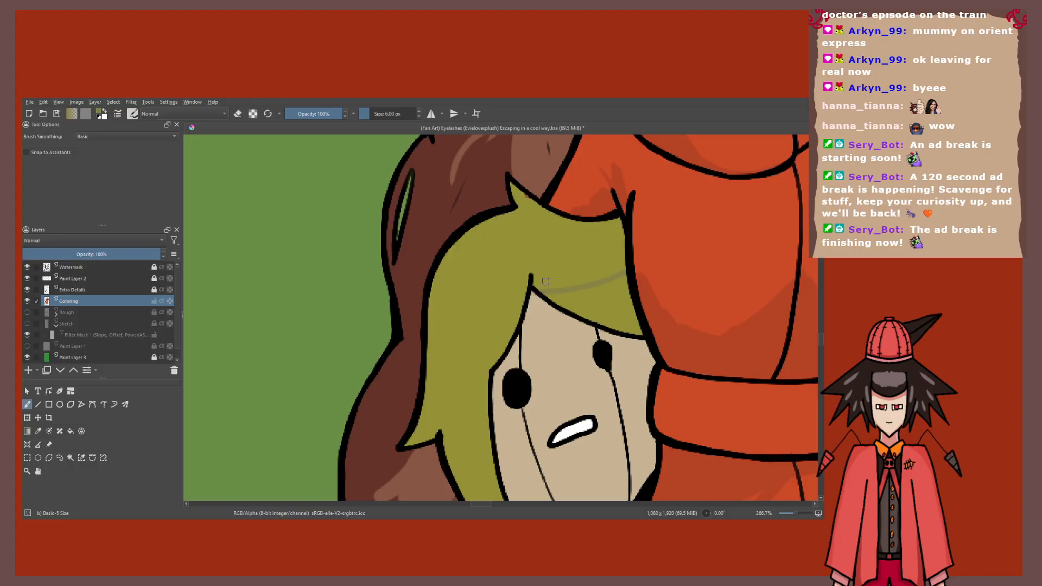
{"action": "key", "text": "f"}
{"action": "left_click", "coordinate": [551, 286]}
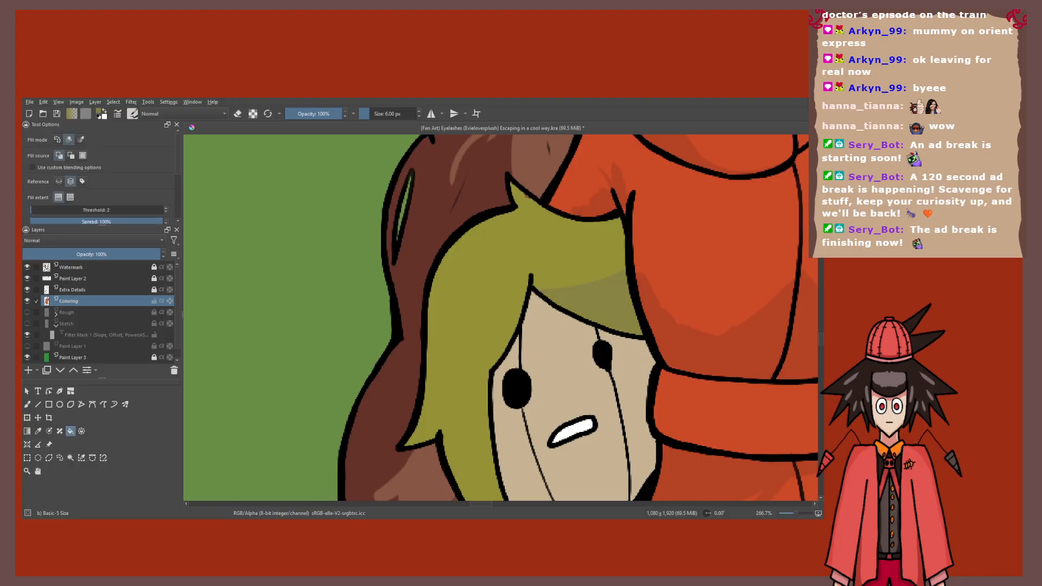
{"action": "key", "text": "b"}
{"action": "scroll", "coordinate": [654, 301], "scroll_direction": "up", "scroll_amount": 1}
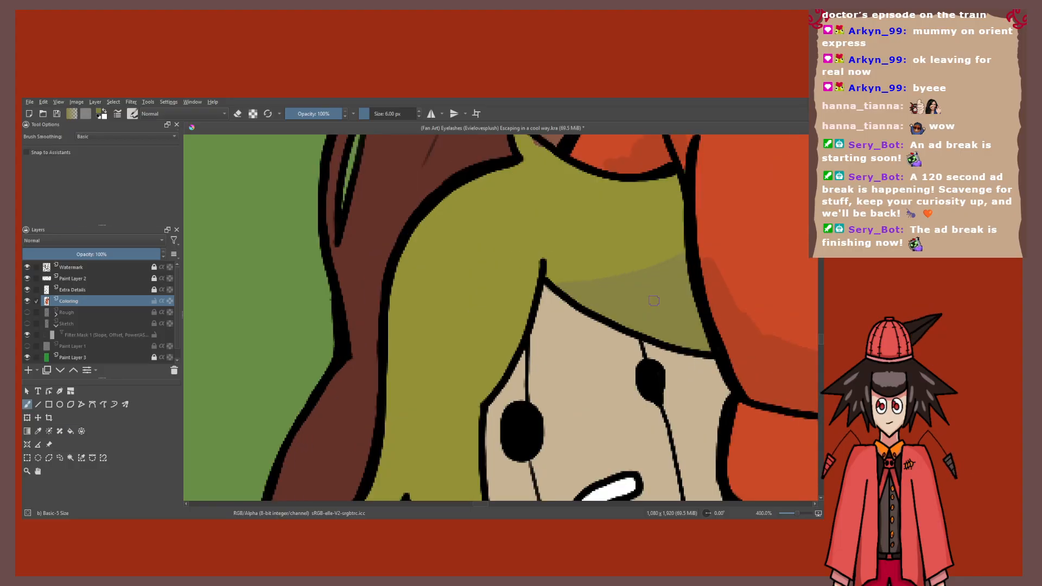
{"action": "left_click_drag", "start_coordinate": [542, 283], "coordinate": [388, 319]}
{"action": "key", "text": "f"}
{"action": "left_click", "coordinate": [457, 353]}
Step: Switch to a darker brownish olive from the hallway reference and shade the lower tip of the small figure's hair
{"action": "scroll", "coordinate": [464, 351], "scroll_direction": "down", "scroll_amount": 4}
{"action": "mouse_move", "coordinate": [466, 351]}
{"action": "left_mouse_down"}
{"action": "mouse_move", "coordinate": [441, 295]}
{"action": "mouse_move", "coordinate": [550, 301]}
{"action": "mouse_move", "coordinate": [715, 413]}
{"action": "left_mouse_up"}
{"action": "scroll", "coordinate": [488, 299], "scroll_direction": "down", "scroll_amount": 1}
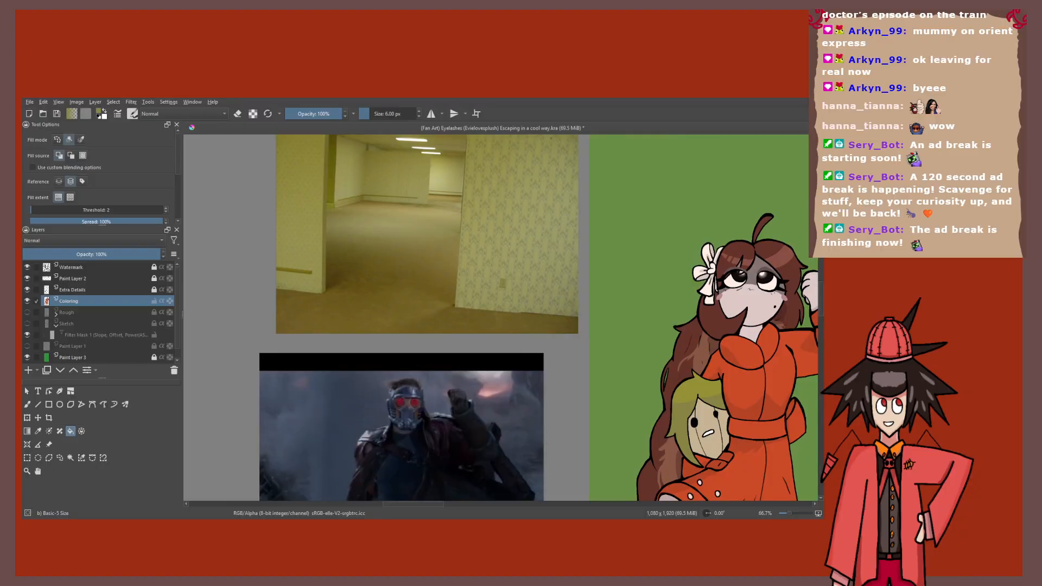
{"action": "key", "text": "p"}
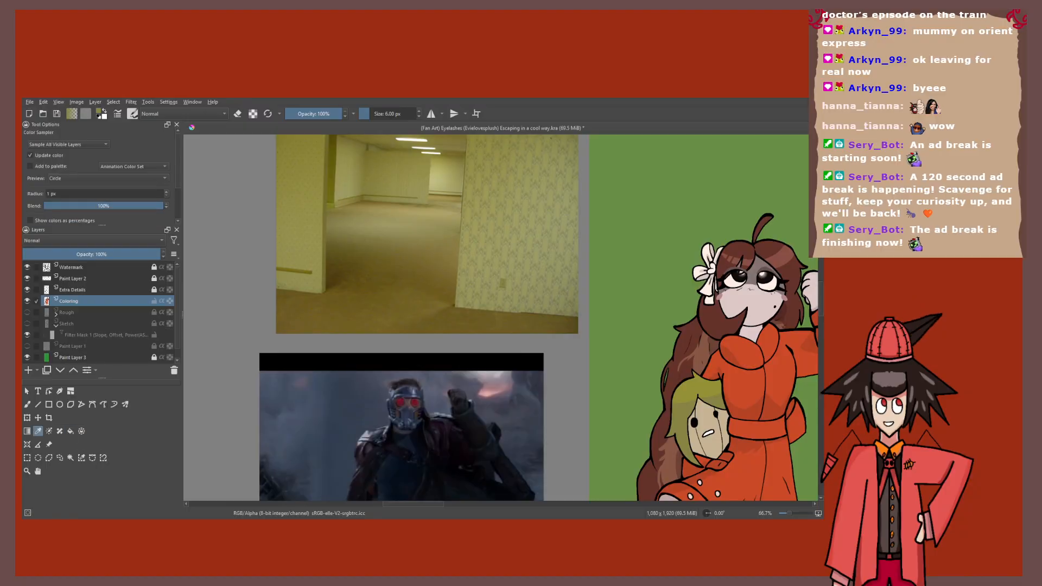
{"action": "key", "text": "b"}
{"action": "scroll", "coordinate": [682, 446], "scroll_direction": "up", "scroll_amount": 3}
{"action": "scroll", "coordinate": [682, 446], "scroll_direction": "up", "scroll_amount": 2}
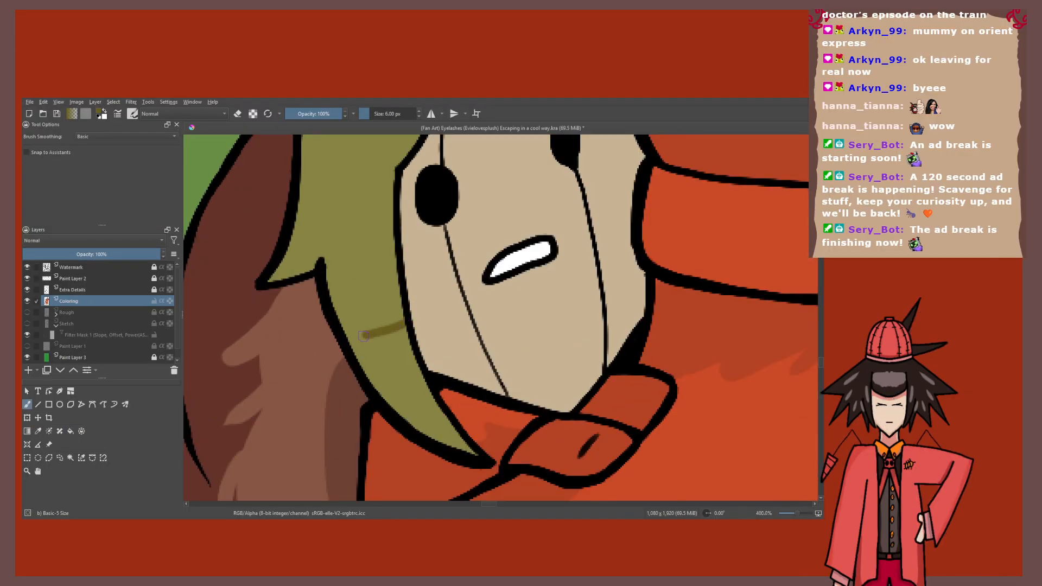
{"action": "key", "text": "f"}
{"action": "left_click", "coordinate": [374, 358]}
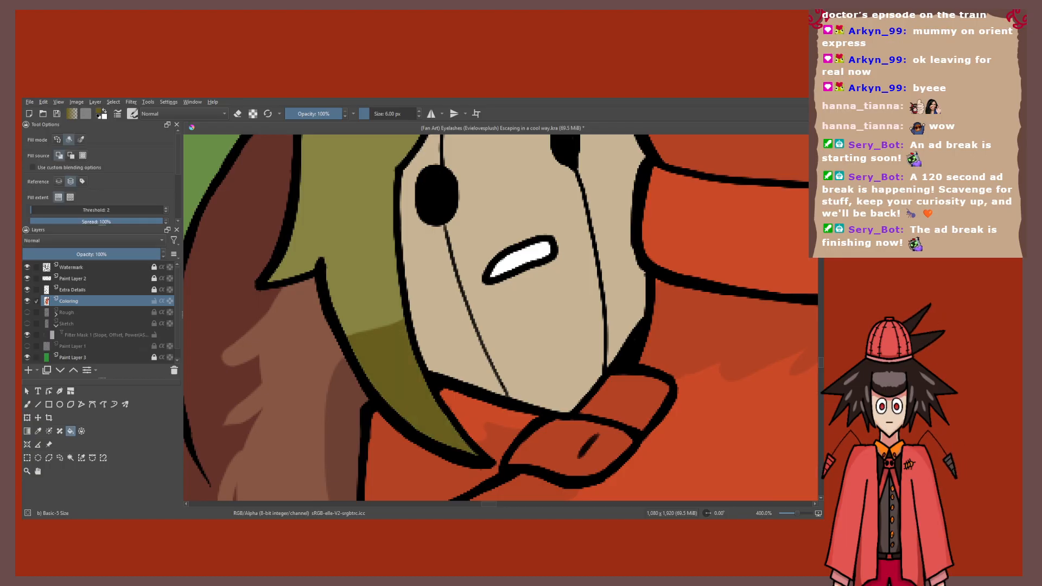
Step: Sample a pale pink, draw a highlight edge across the top of the small figure's hair, and fill the tuft above it
{"action": "scroll", "coordinate": [414, 359], "scroll_direction": "down", "scroll_amount": 4}
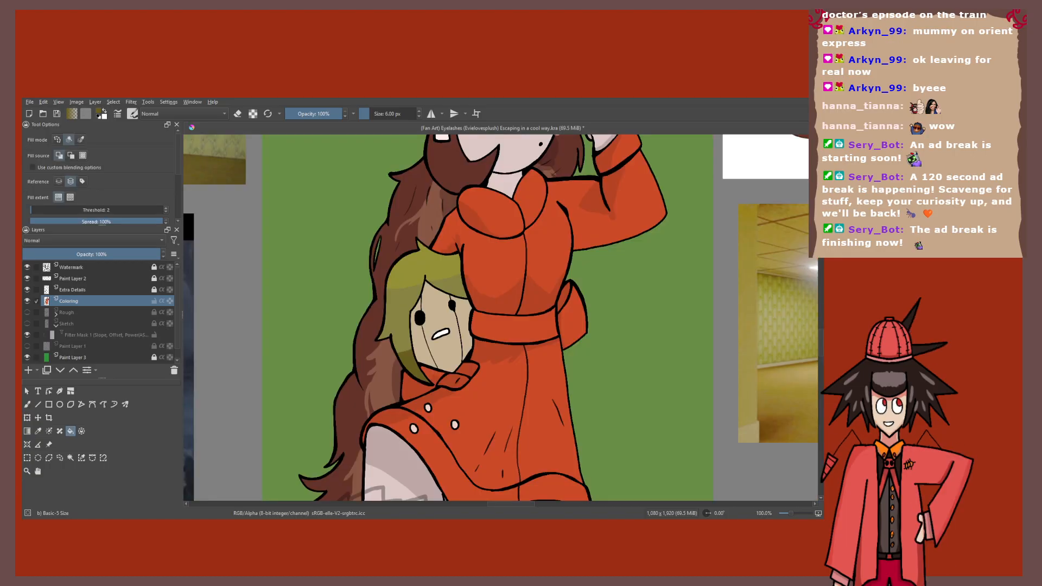
{"action": "scroll", "coordinate": [352, 228], "scroll_direction": "up", "scroll_amount": 2}
{"action": "key", "text": "p"}
{"action": "left_click", "coordinate": [522, 307]}
{"action": "scroll", "coordinate": [522, 306], "scroll_direction": "down", "scroll_amount": 3}
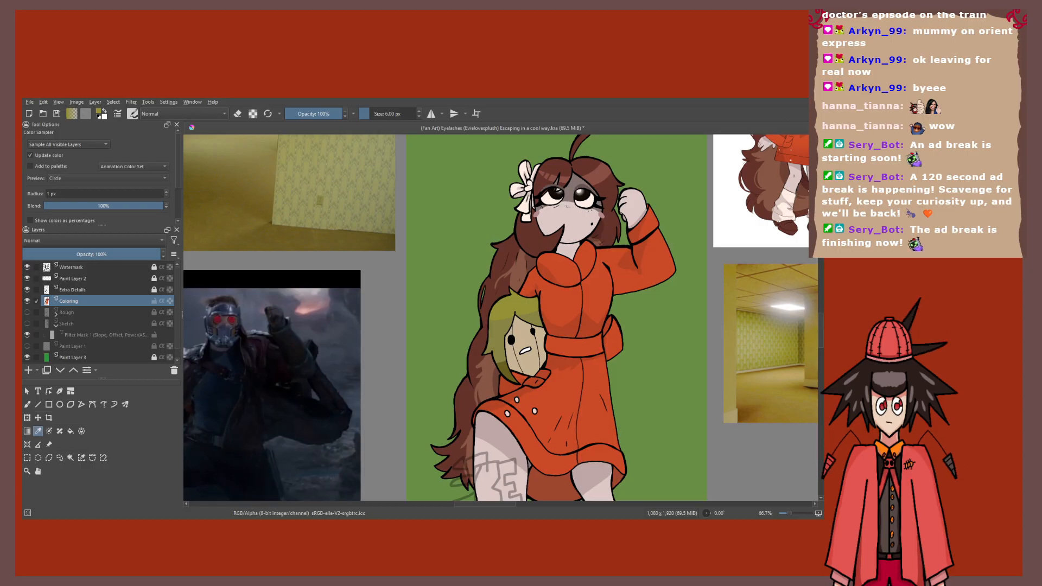
{"action": "scroll", "coordinate": [545, 304], "scroll_direction": "up", "scroll_amount": 3}
{"action": "key", "text": "b"}
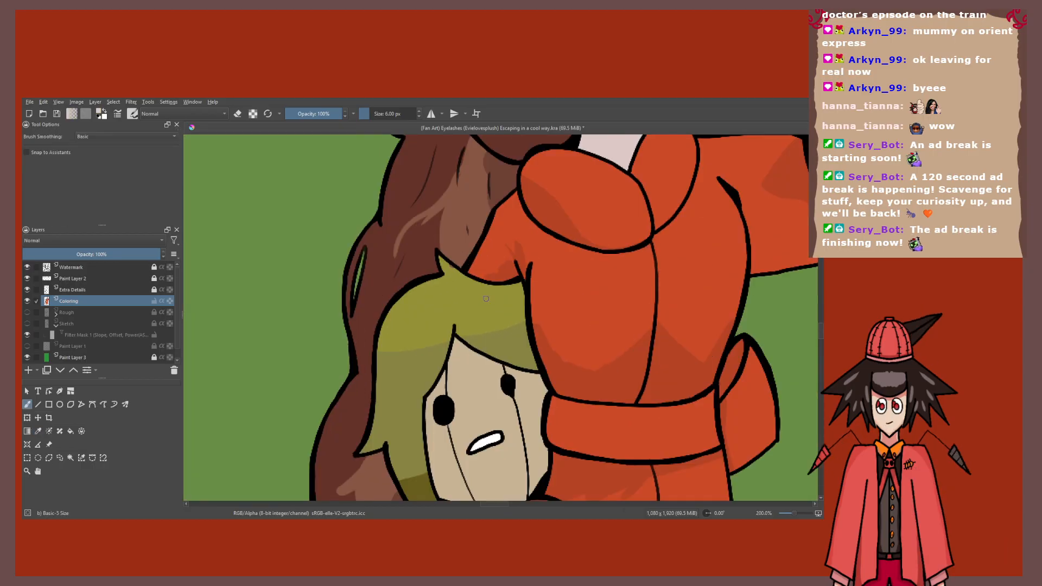
{"action": "scroll", "coordinate": [486, 298], "scroll_direction": "up", "scroll_amount": 3}
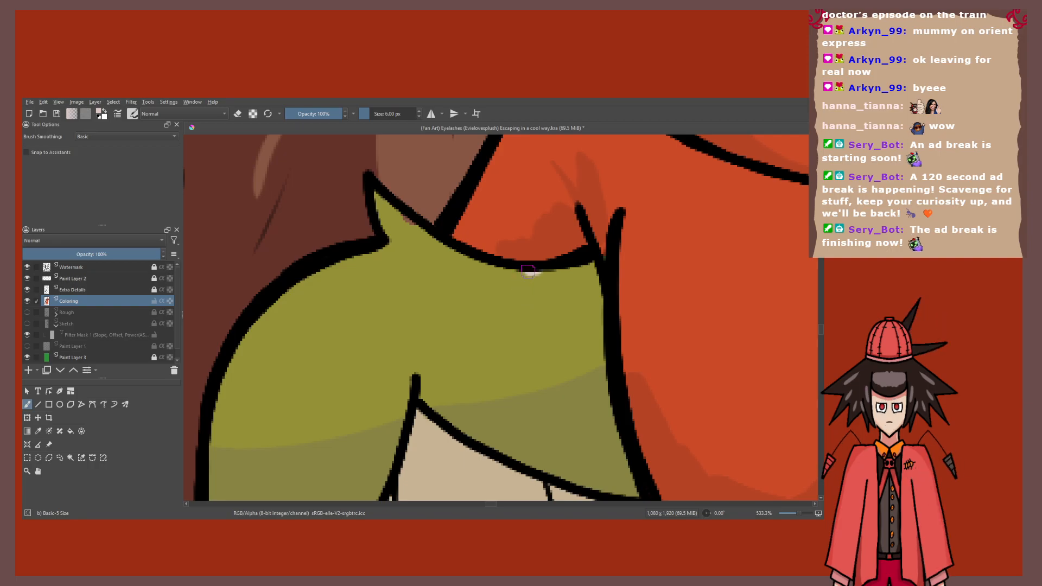
{"action": "left_click_drag", "start_coordinate": [534, 273], "coordinate": [328, 267]}
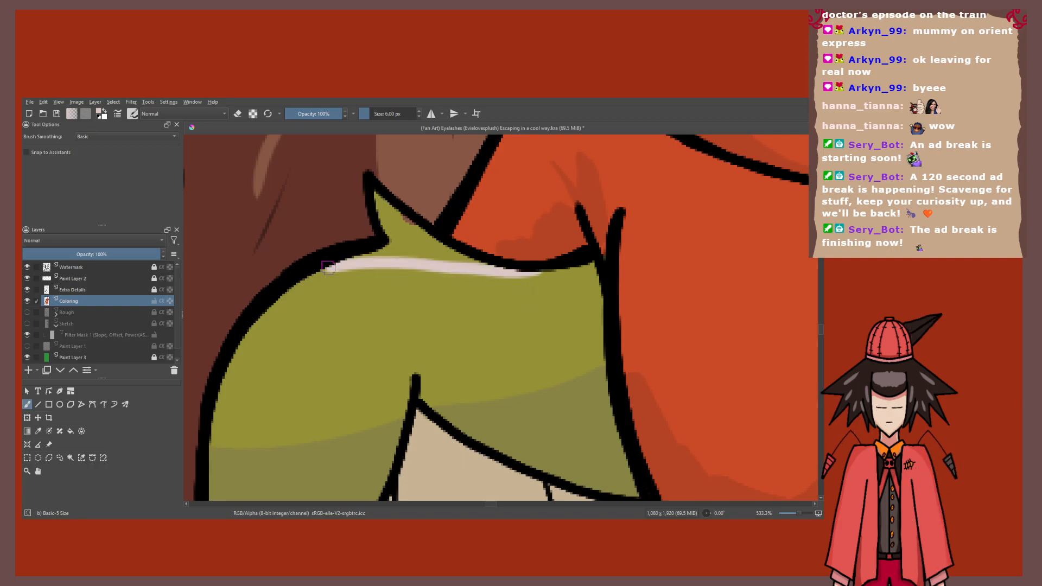
{"action": "key", "text": "f"}
{"action": "left_click", "coordinate": [408, 249]}
Step: Extend the pale pink highlight along the top of the small figure's hair to the outline at both ends
{"action": "scroll", "coordinate": [409, 251], "scroll_direction": "down", "scroll_amount": 4}
{"action": "key", "text": "b"}
{"action": "scroll", "coordinate": [449, 260], "scroll_direction": "up", "scroll_amount": 4}
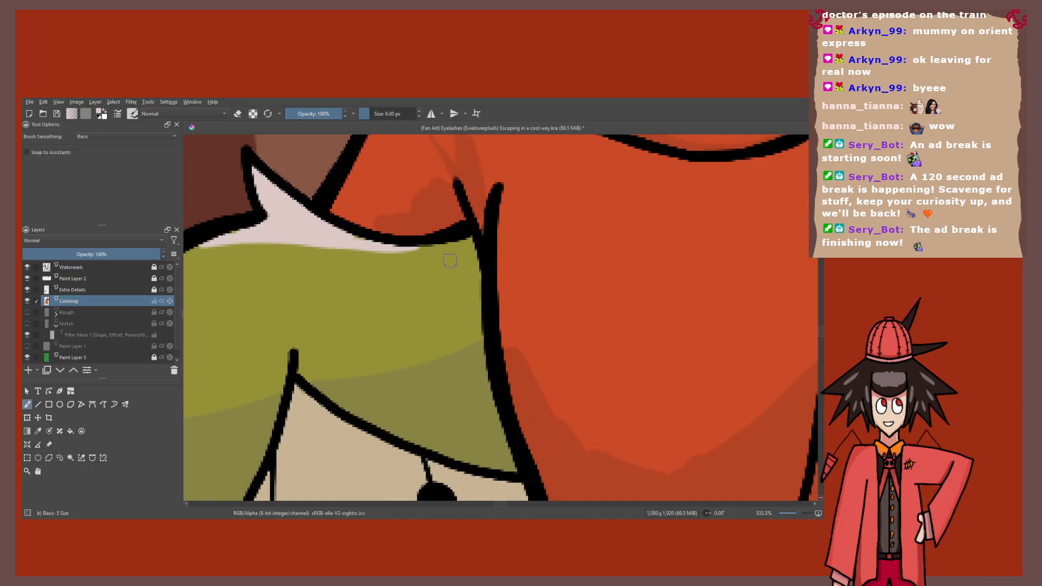
{"action": "left_click_drag", "start_coordinate": [476, 238], "coordinate": [413, 250]}
{"action": "scroll", "coordinate": [326, 223], "scroll_direction": "down", "scroll_amount": 1}
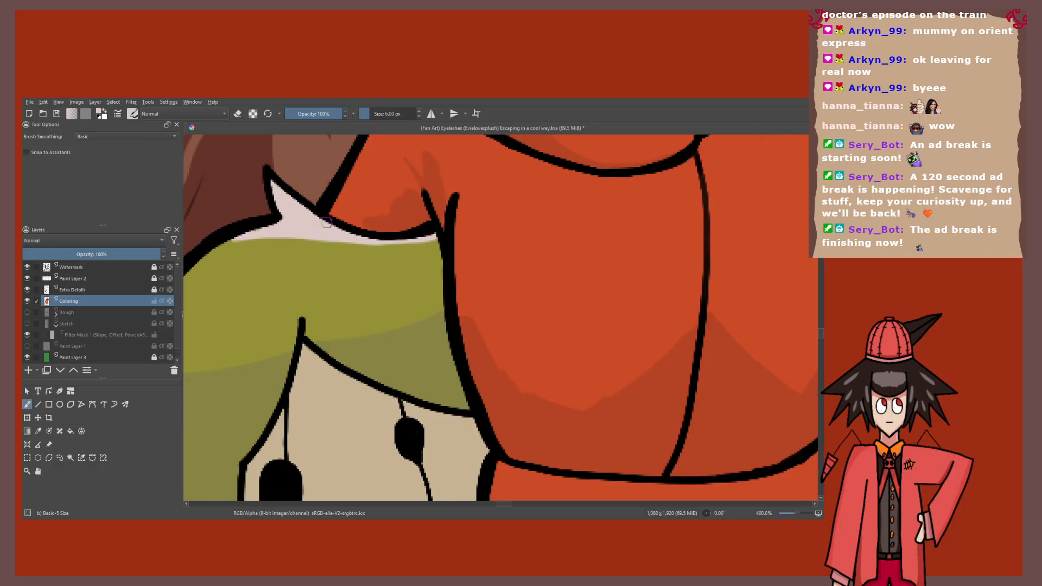
{"action": "scroll", "coordinate": [326, 223], "scroll_direction": "down", "scroll_amount": 6}
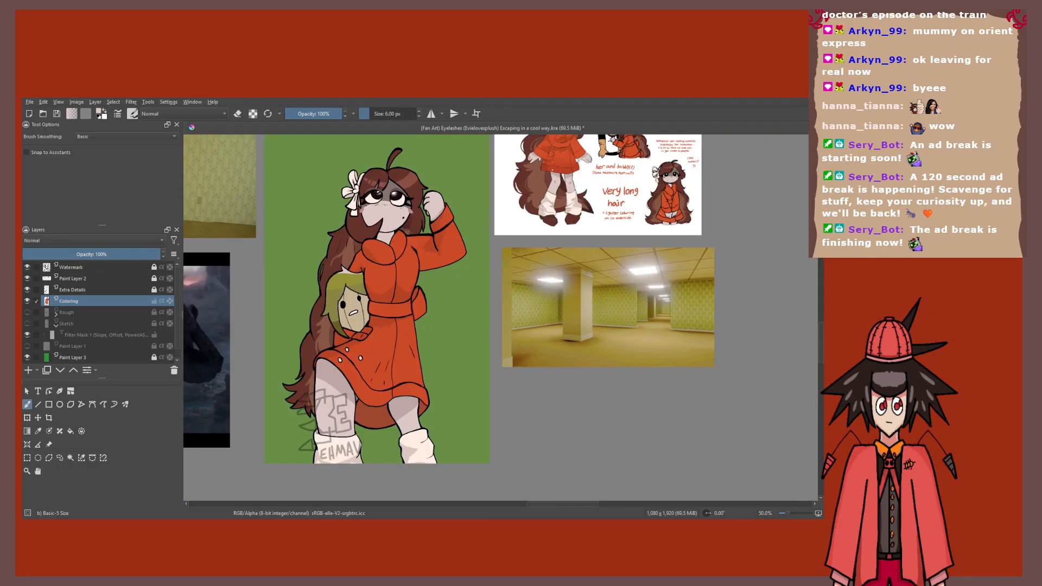
{"action": "scroll", "coordinate": [332, 290], "scroll_direction": "up", "scroll_amount": 7}
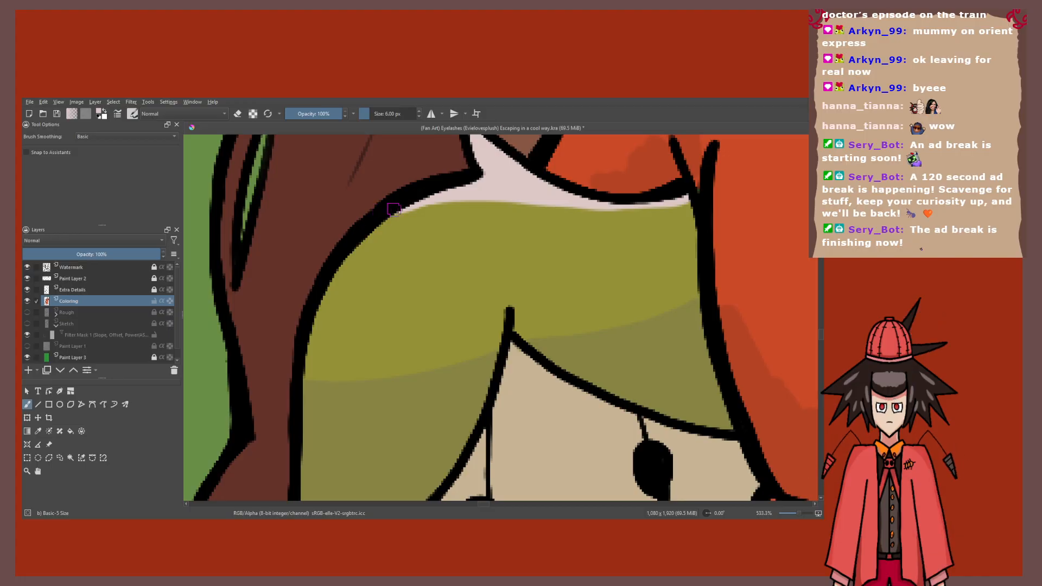
{"action": "mouse_move", "coordinate": [393, 209]}
{"action": "left_mouse_down"}
{"action": "mouse_move", "coordinate": [521, 201]}
{"action": "mouse_move", "coordinate": [417, 308]}
{"action": "left_mouse_up"}
Step: Sample the coat's dark orange shade and paint the small gap between the sleeve fold lines beside the small figure's hair
{"action": "key", "text": "p"}
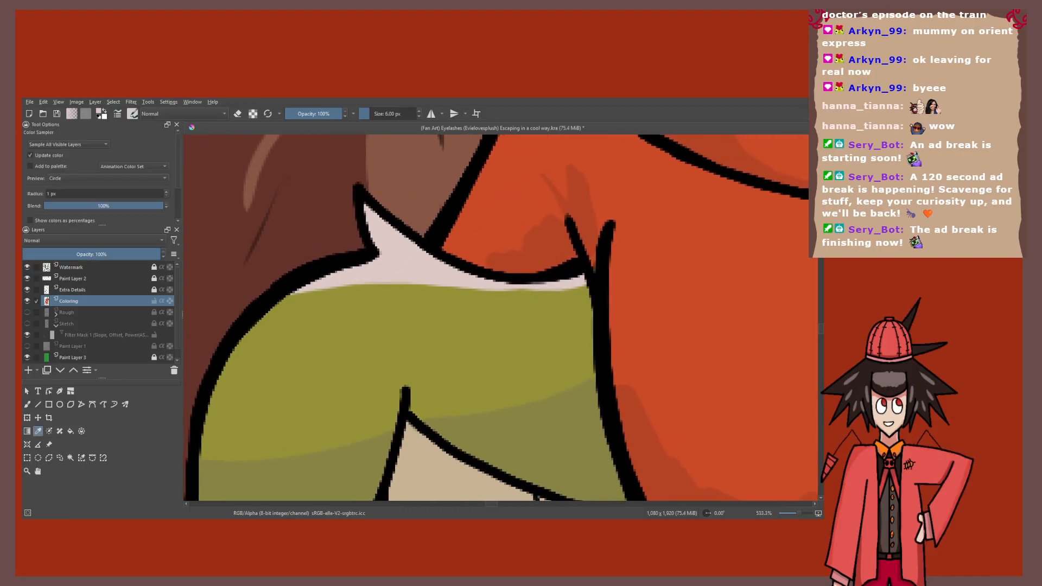
{"action": "left_click", "coordinate": [585, 227]}
{"action": "key", "text": "b"}
{"action": "scroll", "coordinate": [587, 261], "scroll_direction": "up", "scroll_amount": 3}
{"action": "left_click_drag", "start_coordinate": [591, 241], "coordinate": [597, 281]}
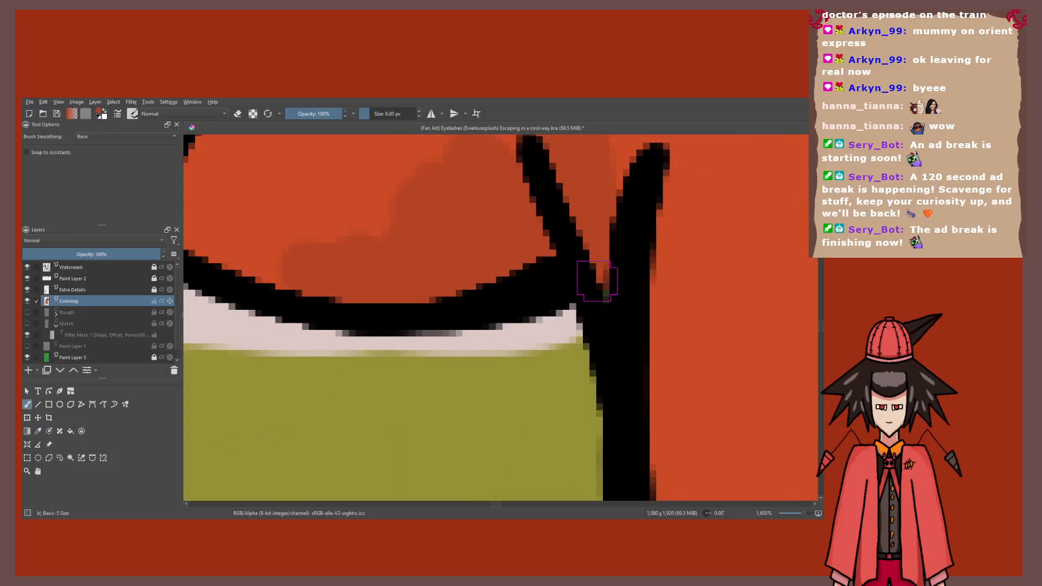
{"action": "scroll", "coordinate": [597, 281], "scroll_direction": "down", "scroll_amount": 1}
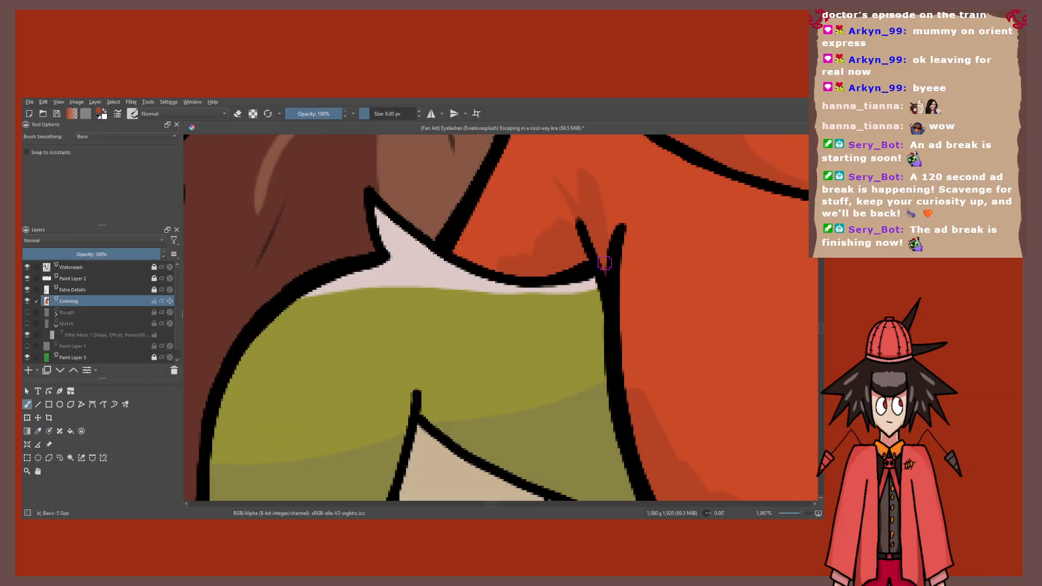
Step: Choose a greyish-brown shading tone and paint a shadow on the small figure's face beneath the fringe
{"action": "scroll", "coordinate": [459, 285], "scroll_direction": "down", "scroll_amount": 8}
{"action": "scroll", "coordinate": [465, 328], "scroll_direction": "up", "scroll_amount": 2}
{"action": "key", "text": "p"}
{"action": "left_click", "coordinate": [449, 312]}
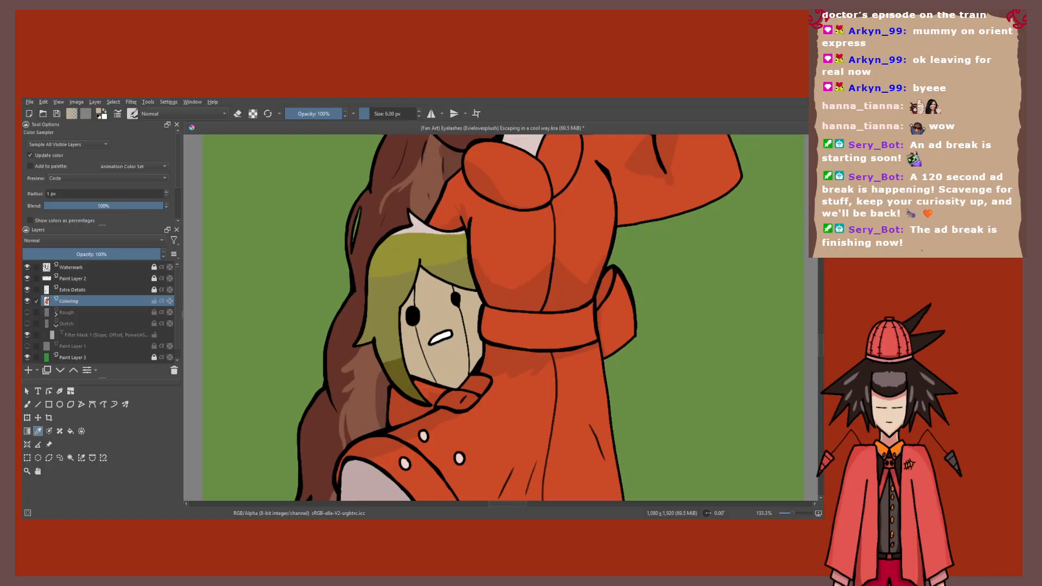
{"action": "scroll", "coordinate": [426, 295], "scroll_direction": "down", "scroll_amount": 3}
{"action": "scroll", "coordinate": [425, 295], "scroll_direction": "up", "scroll_amount": 4}
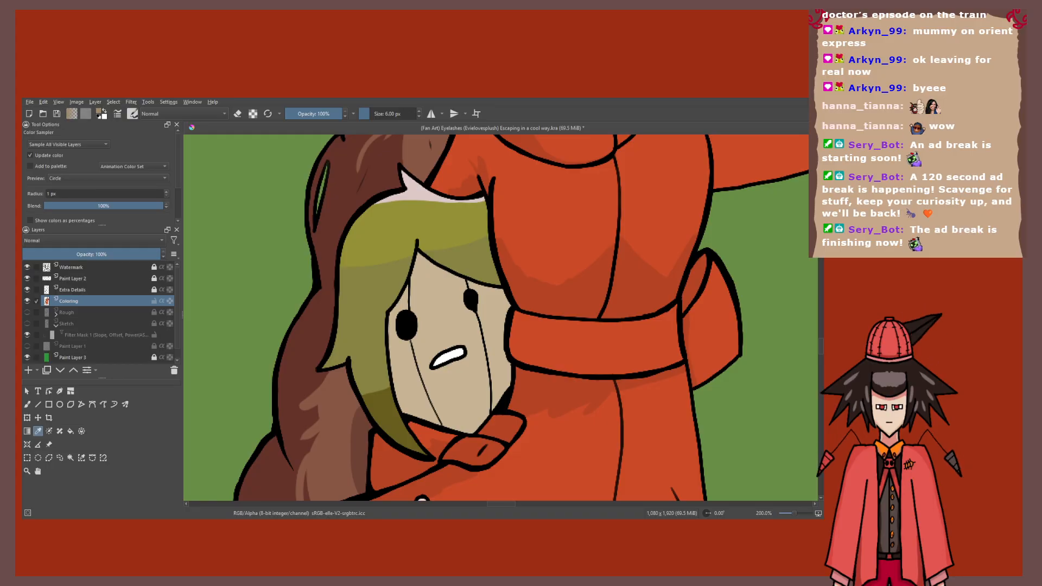
{"action": "key", "text": "b"}
{"action": "key", "text": "e"}
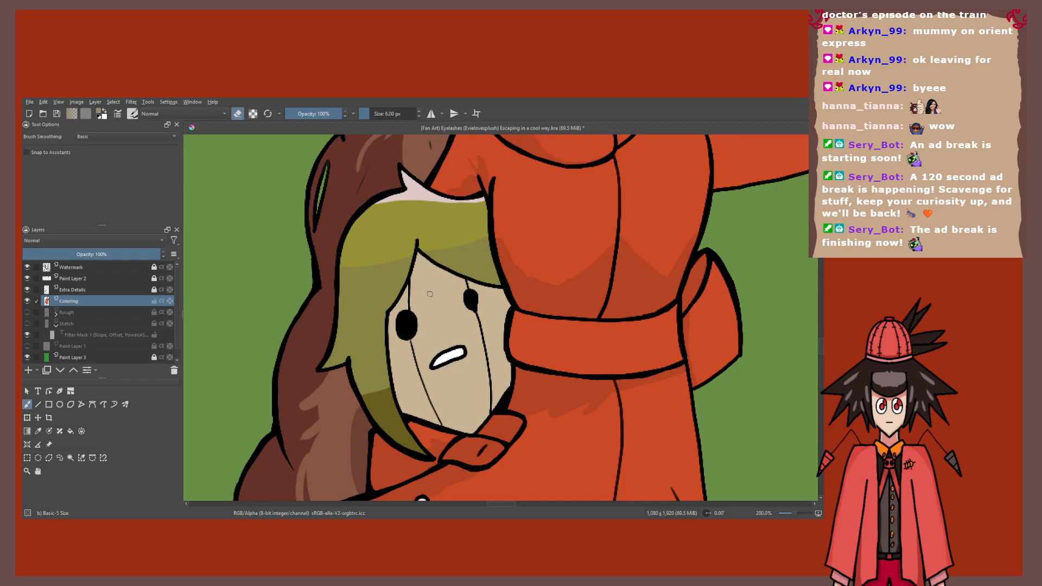
{"action": "scroll", "coordinate": [430, 294], "scroll_direction": "up", "scroll_amount": 3}
{"action": "key", "text": "e"}
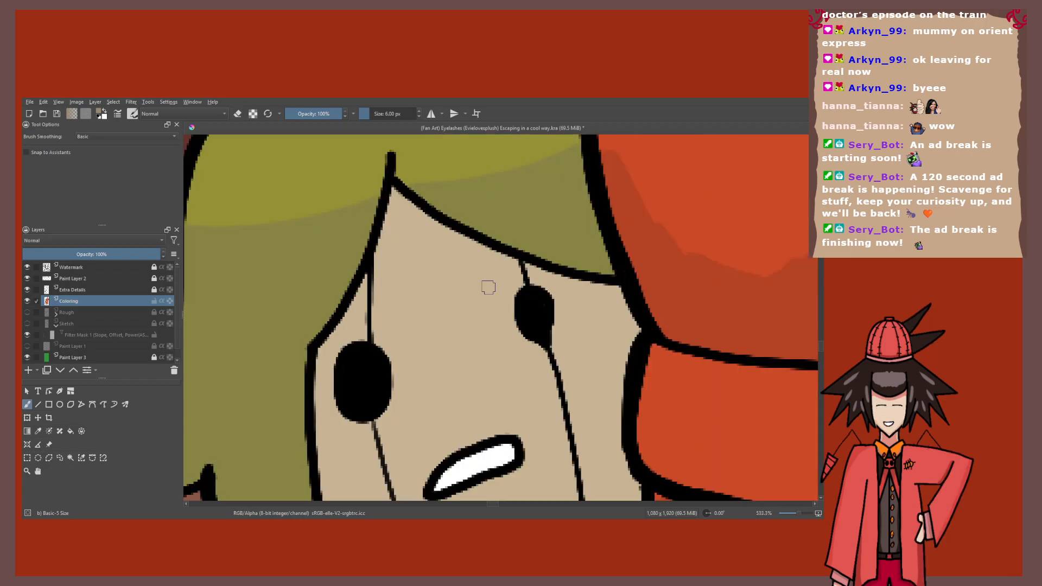
{"action": "left_click_drag", "start_coordinate": [518, 264], "coordinate": [374, 290]}
{"action": "left_click_drag", "start_coordinate": [390, 195], "coordinate": [505, 255]}
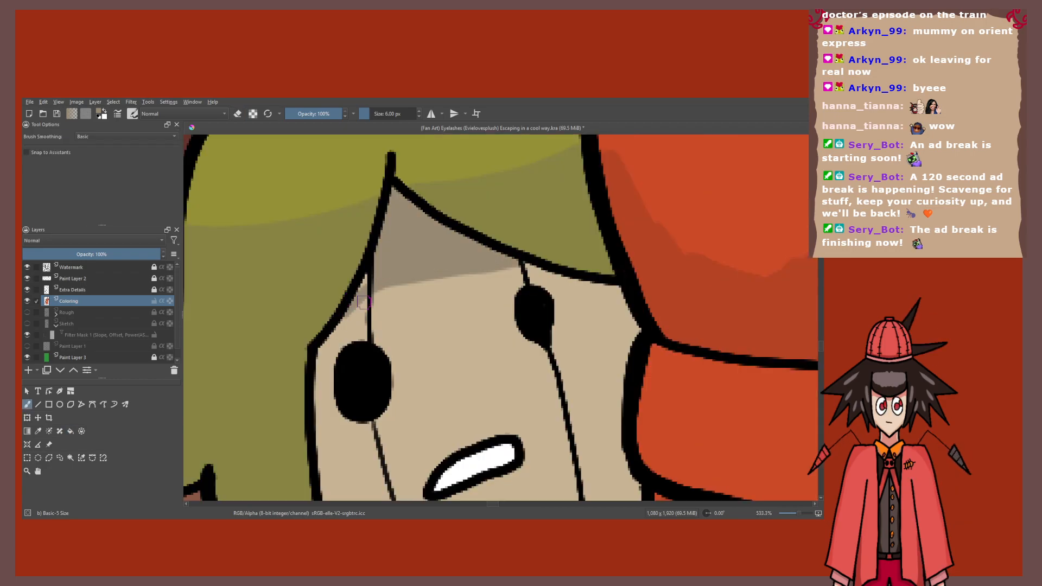
{"action": "scroll", "coordinate": [362, 302], "scroll_direction": "up", "scroll_amount": 3}
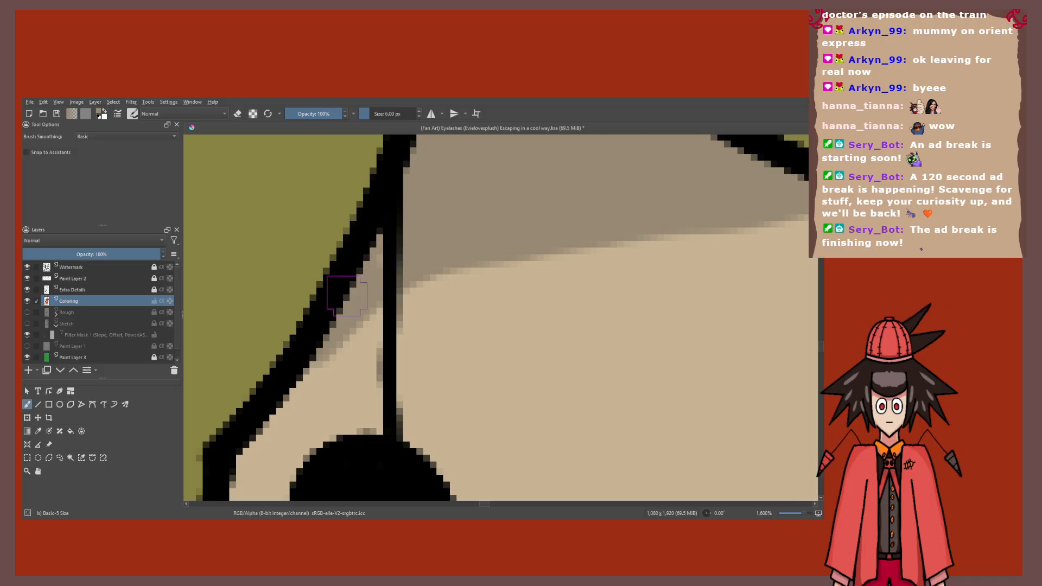
{"action": "scroll", "coordinate": [346, 296], "scroll_direction": "down", "scroll_amount": 8}
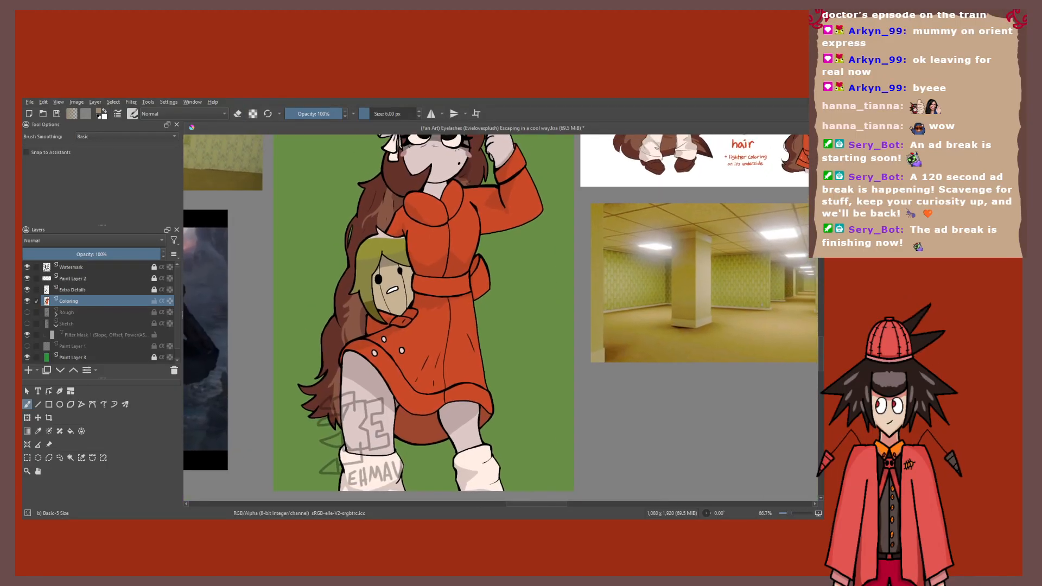
{"action": "scroll", "coordinate": [379, 278], "scroll_direction": "up", "scroll_amount": 6}
{"action": "scroll", "coordinate": [379, 278], "scroll_direction": "down", "scroll_amount": 7}
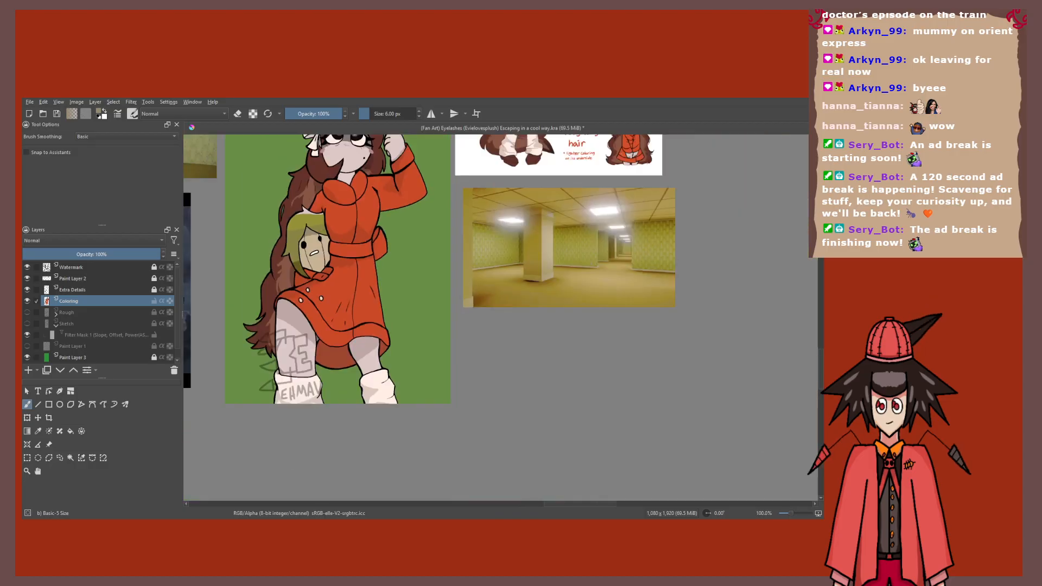
{"action": "scroll", "coordinate": [379, 278], "scroll_direction": "down", "scroll_amount": 2}
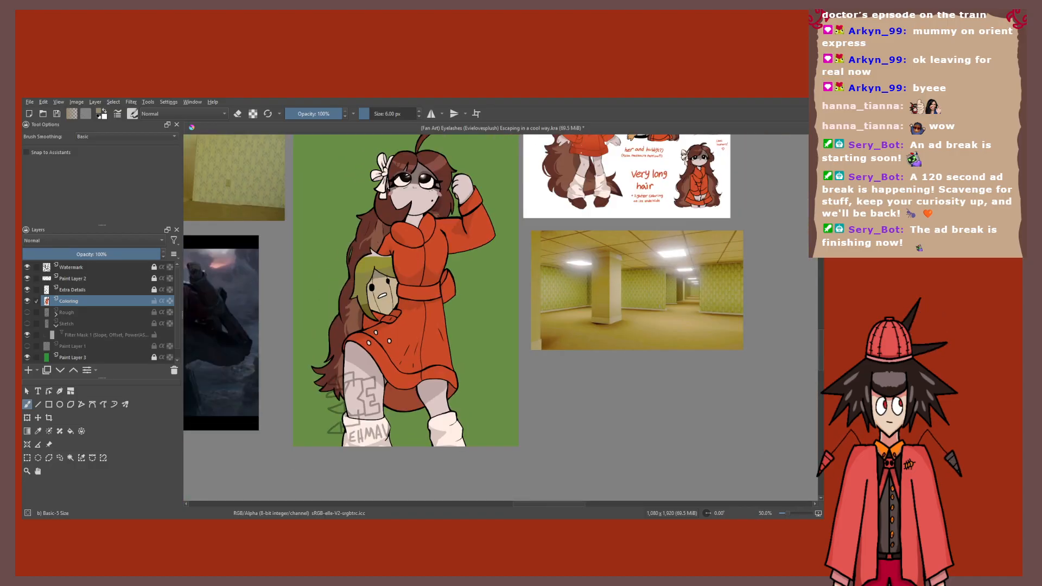
Step: On Paint Layer 2, dot a small highlight in the small figure's larger eye, using the hair's olive instead of greyish-brown
{"action": "scroll", "coordinate": [346, 273], "scroll_direction": "up", "scroll_amount": 3}
{"action": "scroll", "coordinate": [346, 273], "scroll_direction": "down", "scroll_amount": 1}
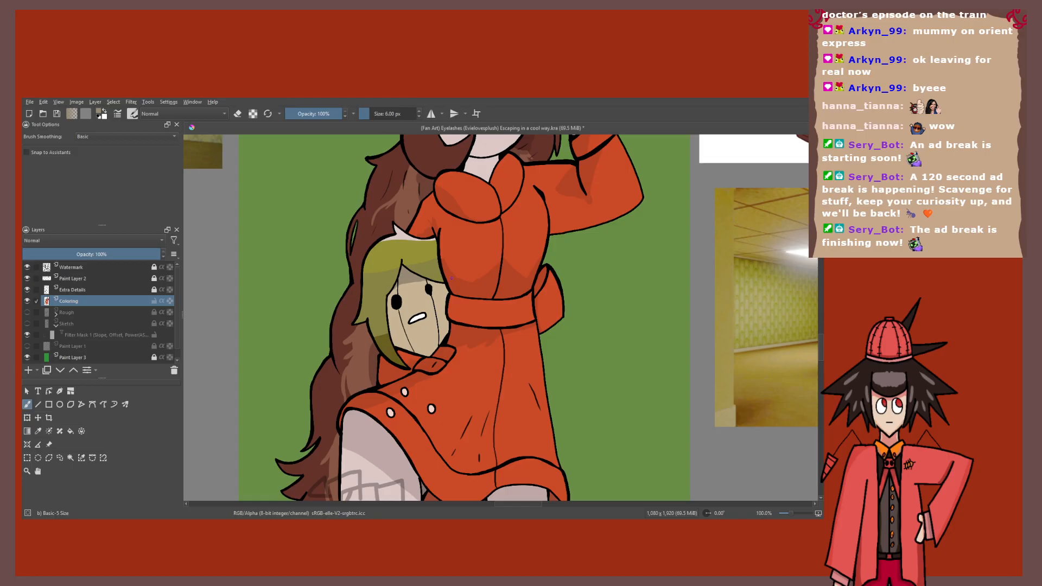
{"action": "scroll", "coordinate": [451, 278], "scroll_direction": "down", "scroll_amount": 2}
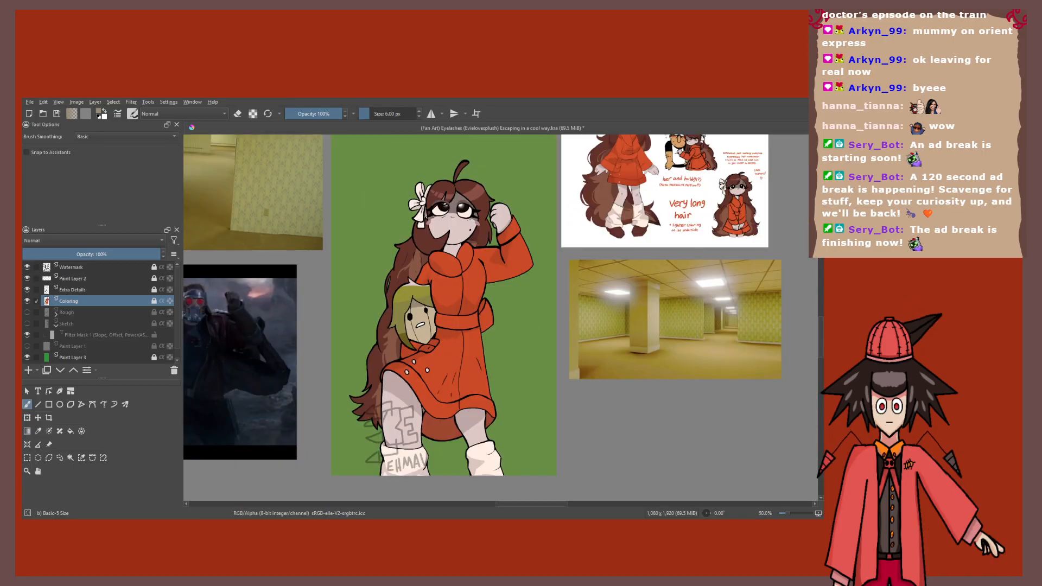
{"action": "left_click", "coordinate": [73, 278]}
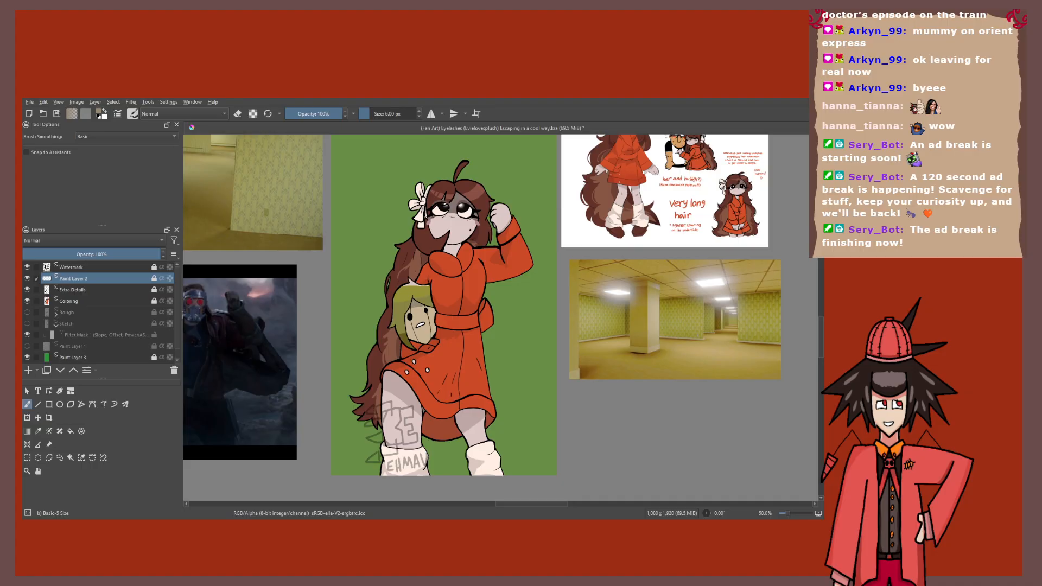
{"action": "scroll", "coordinate": [403, 311], "scroll_direction": "up", "scroll_amount": 7}
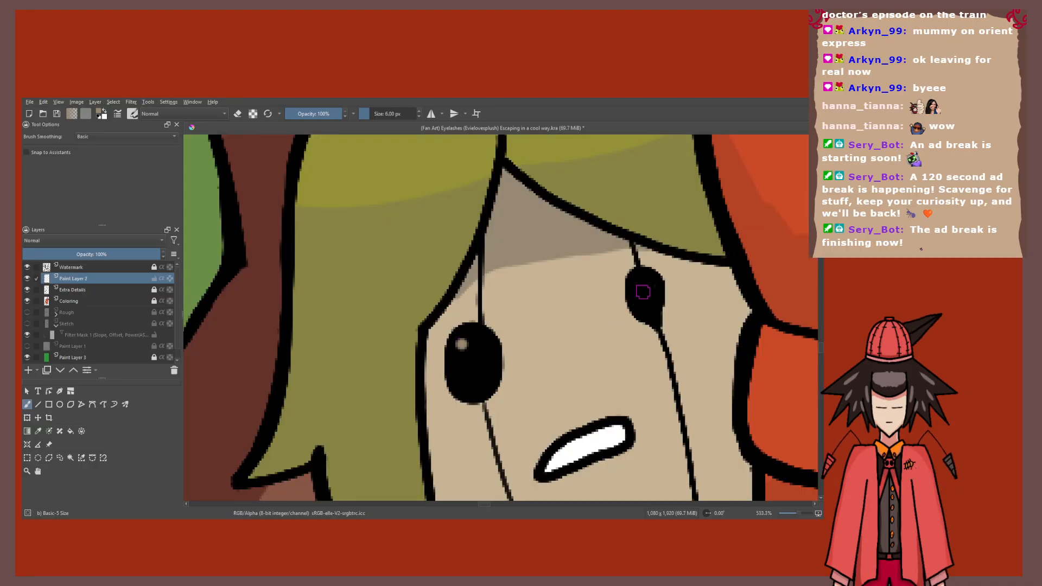
{"action": "left_click_drag", "start_coordinate": [642, 292], "coordinate": [534, 335]}
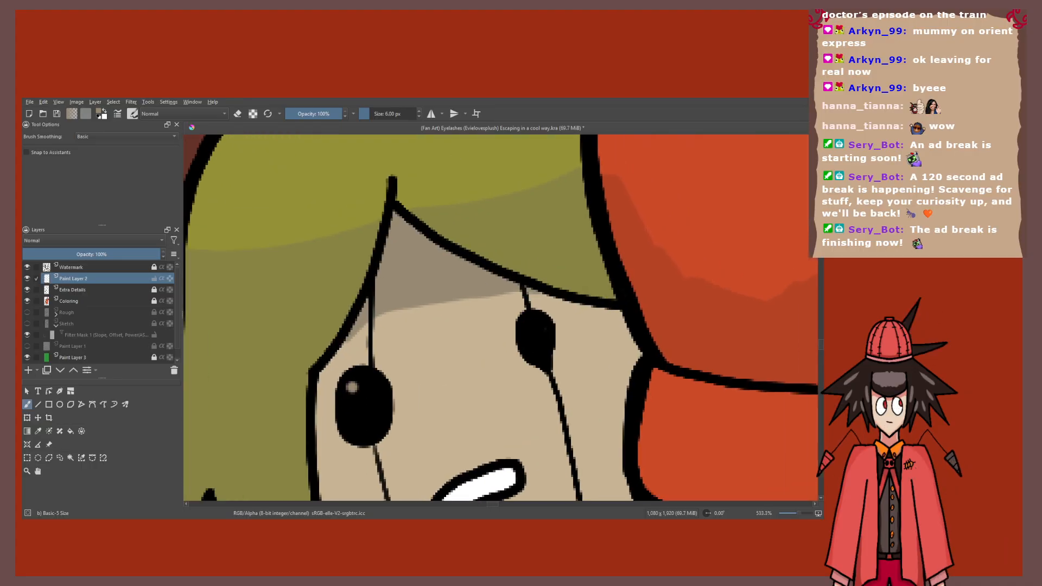
{"action": "scroll", "coordinate": [381, 358], "scroll_direction": "up", "scroll_amount": 2}
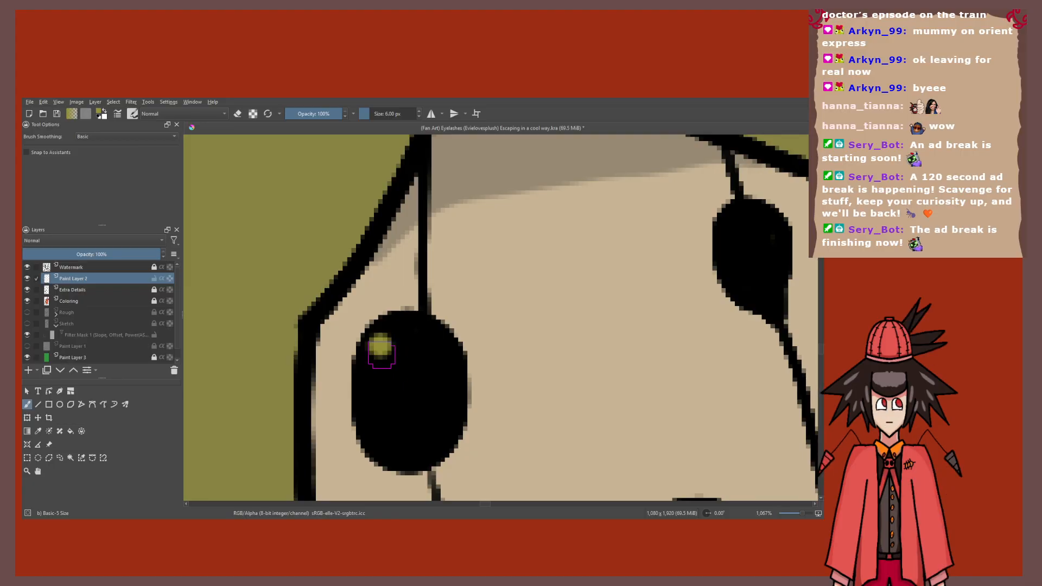
{"action": "scroll", "coordinate": [382, 358], "scroll_direction": "down", "scroll_amount": 8}
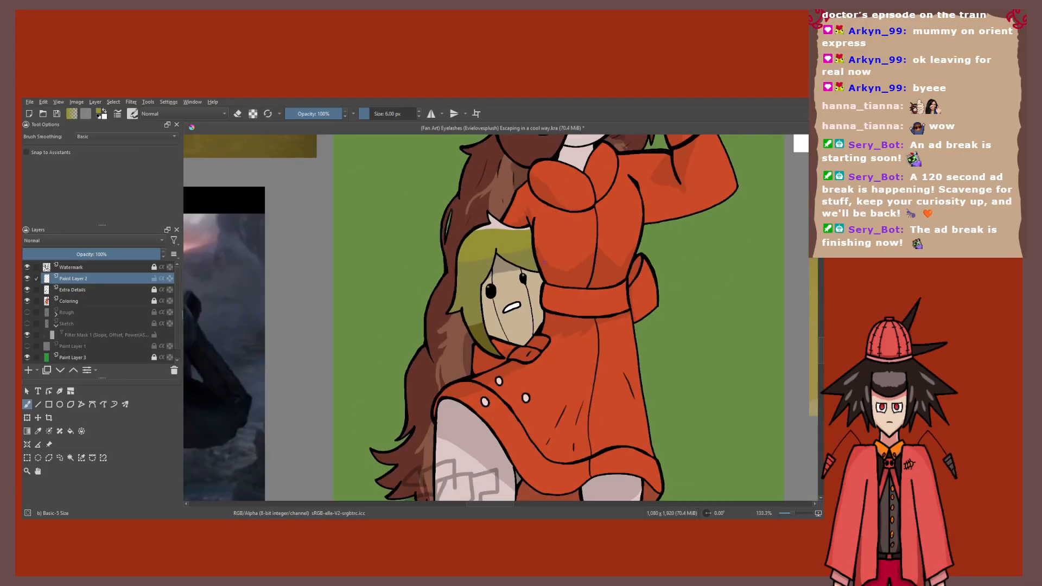
{"action": "scroll", "coordinate": [540, 266], "scroll_direction": "up", "scroll_amount": 4}
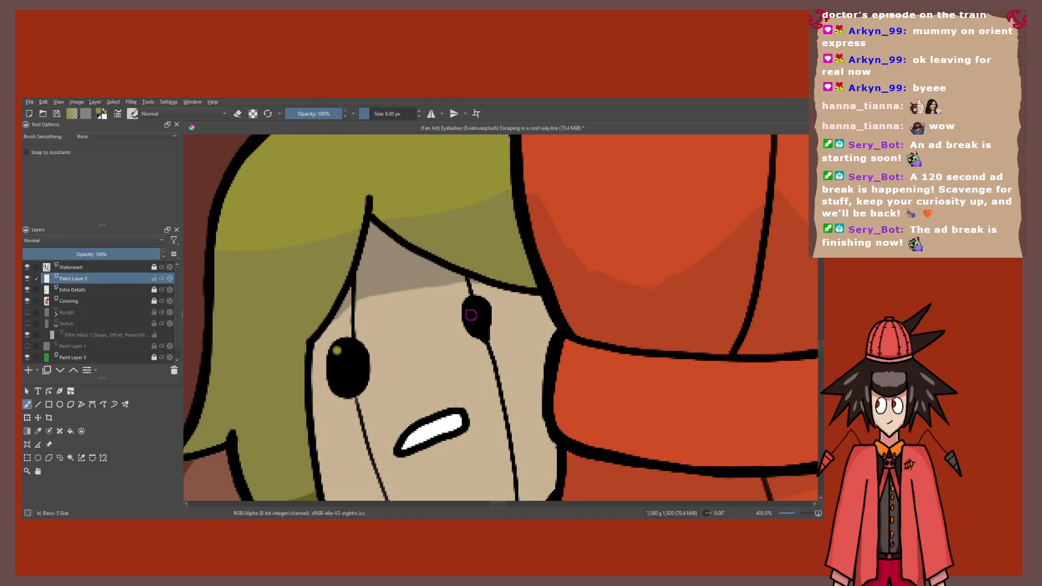
Step: Rework the small figure's olive eye highlights, trying the dot in the smaller eye beside the coat
{"action": "scroll", "coordinate": [474, 330], "scroll_direction": "down", "scroll_amount": 1}
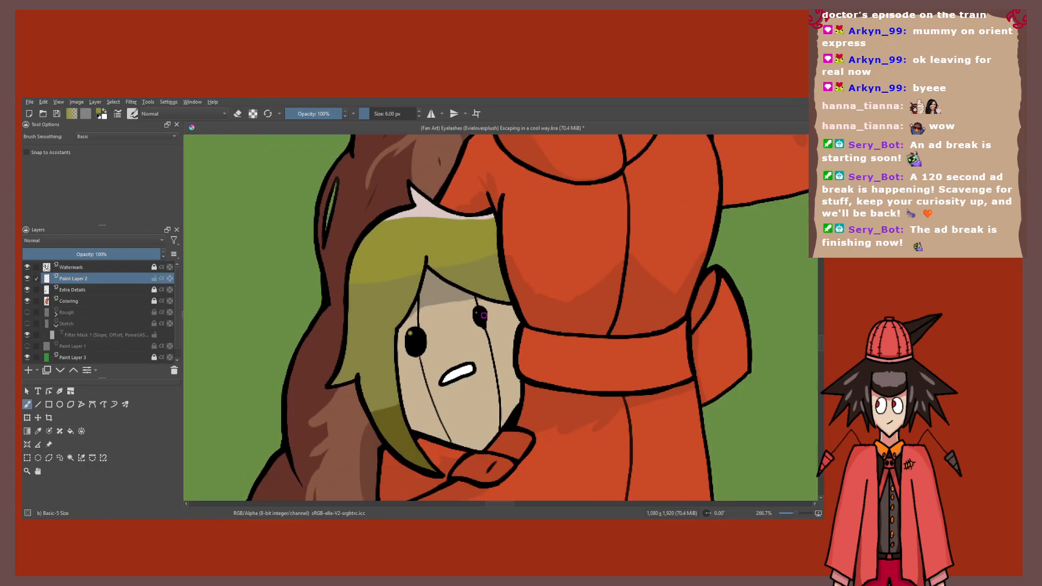
{"action": "scroll", "coordinate": [484, 315], "scroll_direction": "up", "scroll_amount": 1}
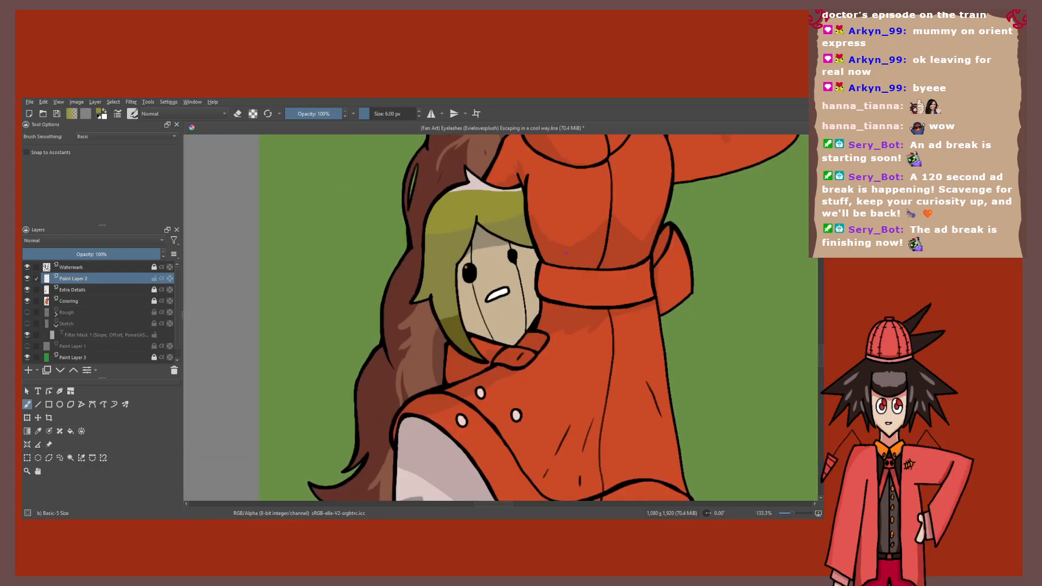
{"action": "scroll", "coordinate": [565, 253], "scroll_direction": "down", "scroll_amount": 3}
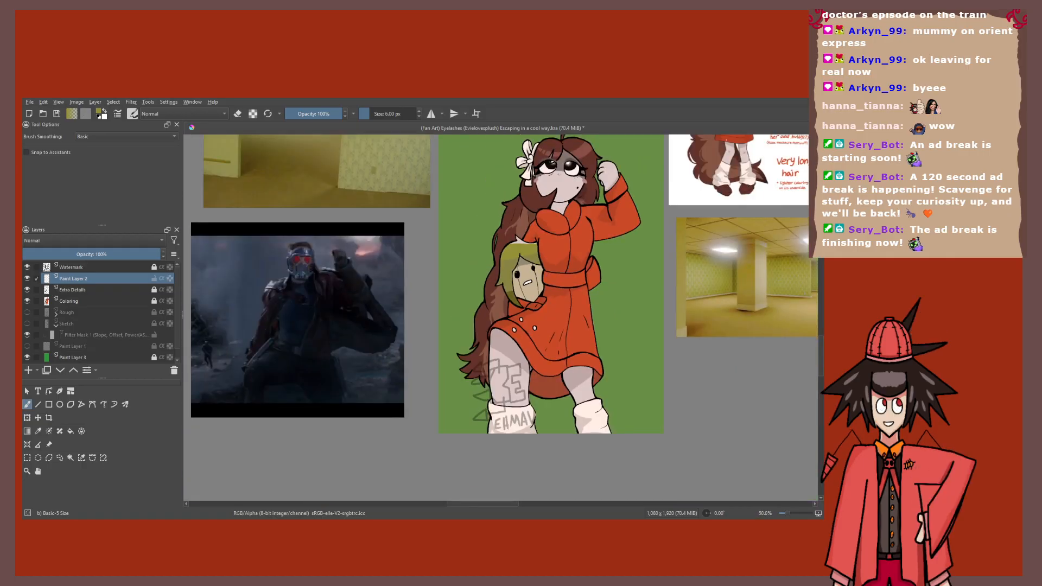
{"action": "scroll", "coordinate": [586, 254], "scroll_direction": "up", "scroll_amount": 2}
{"action": "scroll", "coordinate": [586, 255], "scroll_direction": "down", "scroll_amount": 1}
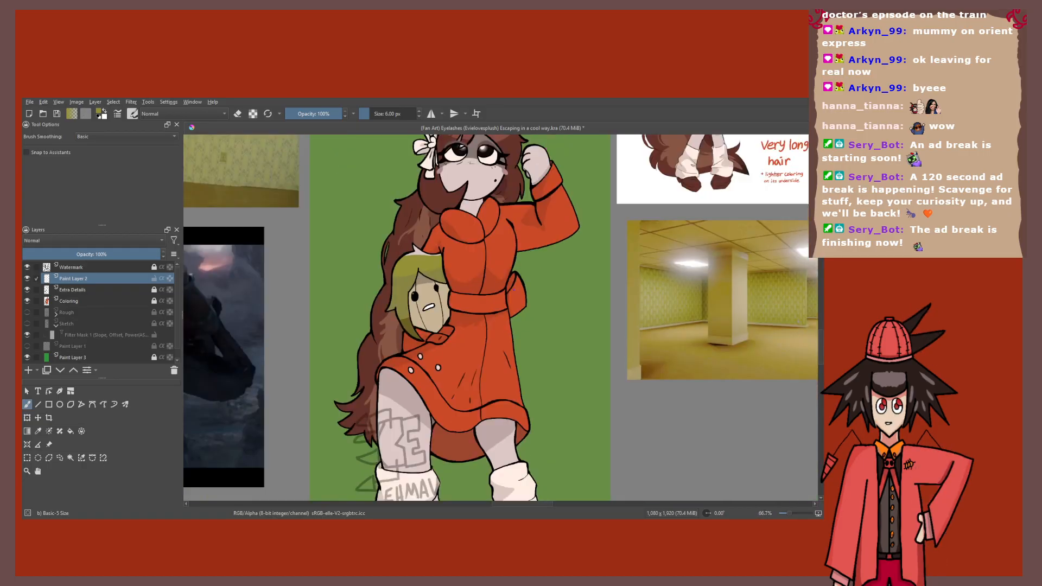
{"action": "scroll", "coordinate": [586, 255], "scroll_direction": "up", "scroll_amount": 1}
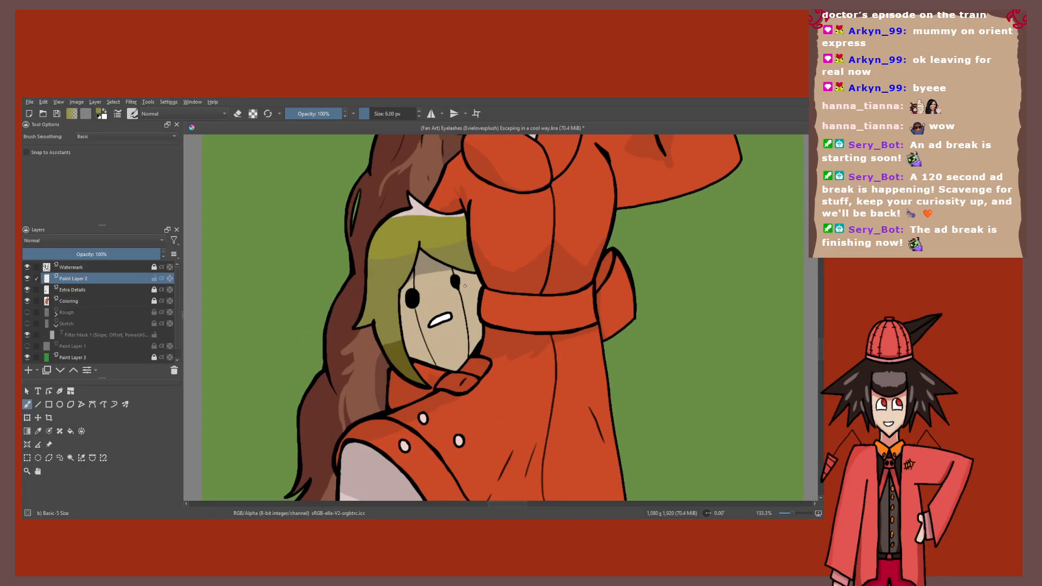
{"action": "scroll", "coordinate": [464, 286], "scroll_direction": "up", "scroll_amount": 2}
{"action": "scroll", "coordinate": [464, 285], "scroll_direction": "up", "scroll_amount": 1}
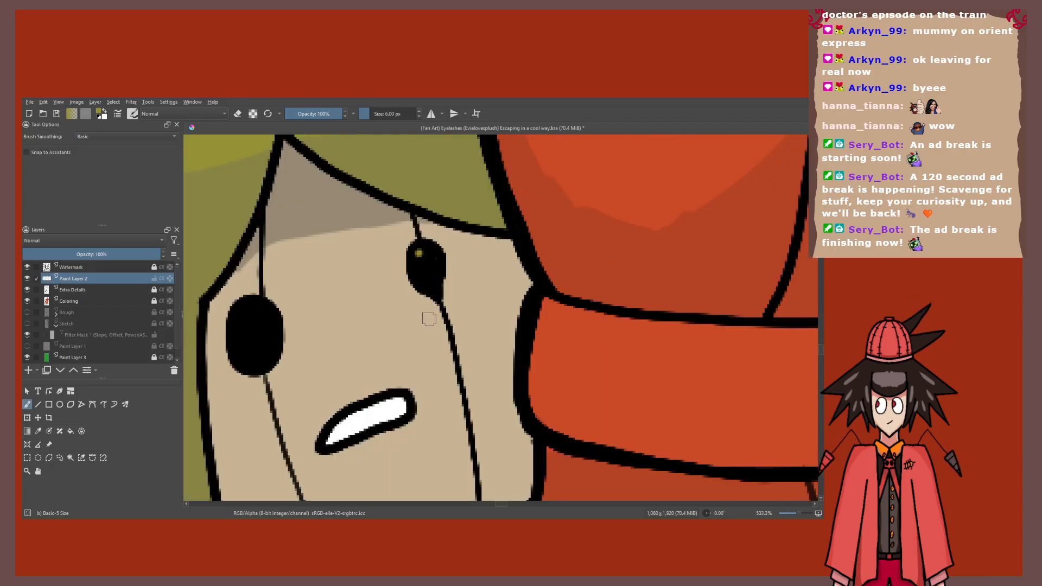
{"action": "scroll", "coordinate": [464, 286], "scroll_direction": "down", "scroll_amount": 2}
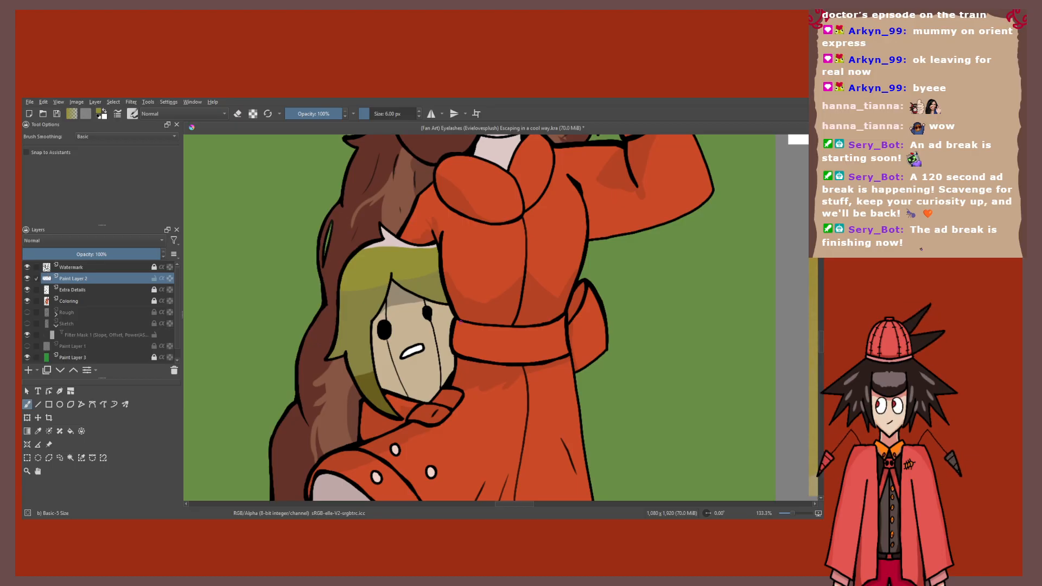
{"action": "scroll", "coordinate": [401, 296], "scroll_direction": "up", "scroll_amount": 3}
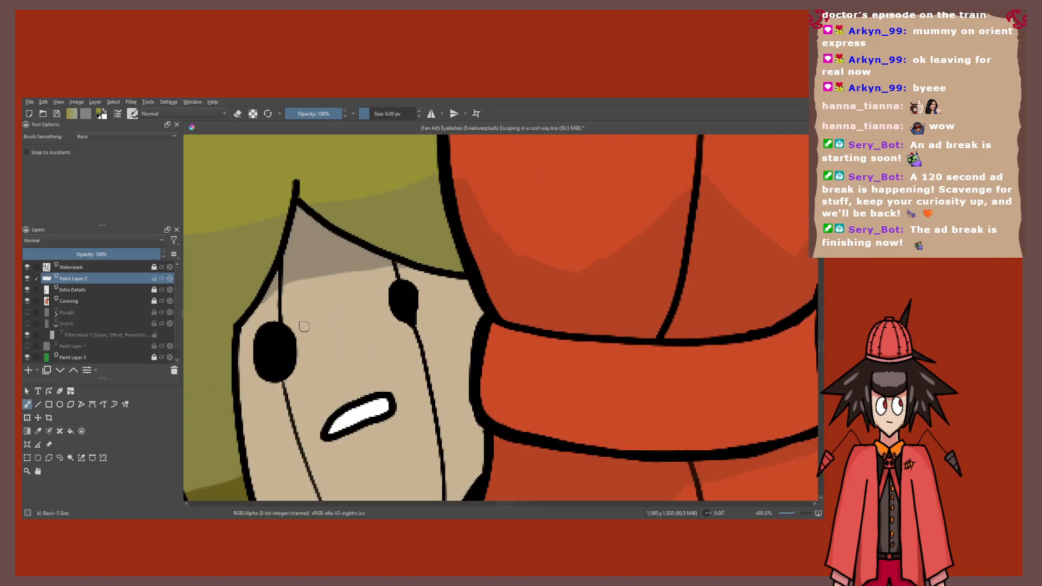
{"action": "scroll", "coordinate": [298, 330], "scroll_direction": "down", "scroll_amount": 3}
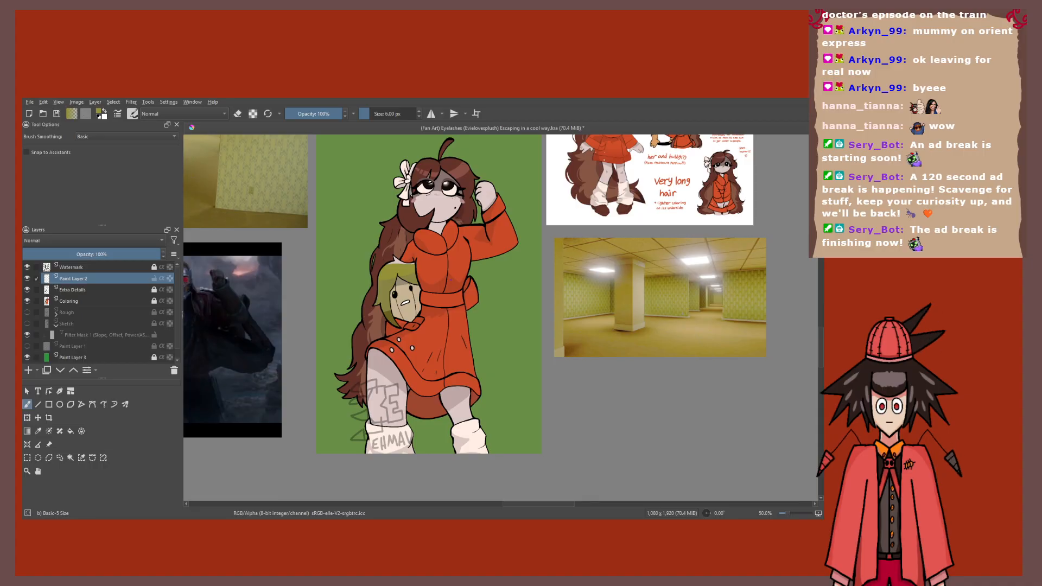
Step: Hide the green Paint Layer 3 backdrop and show the Rough and Paint Layer 1 sketch layers over the olive background
{"action": "scroll", "coordinate": [27, 347], "scroll_direction": "down", "scroll_amount": 1}
{"action": "left_click", "coordinate": [27, 346]}
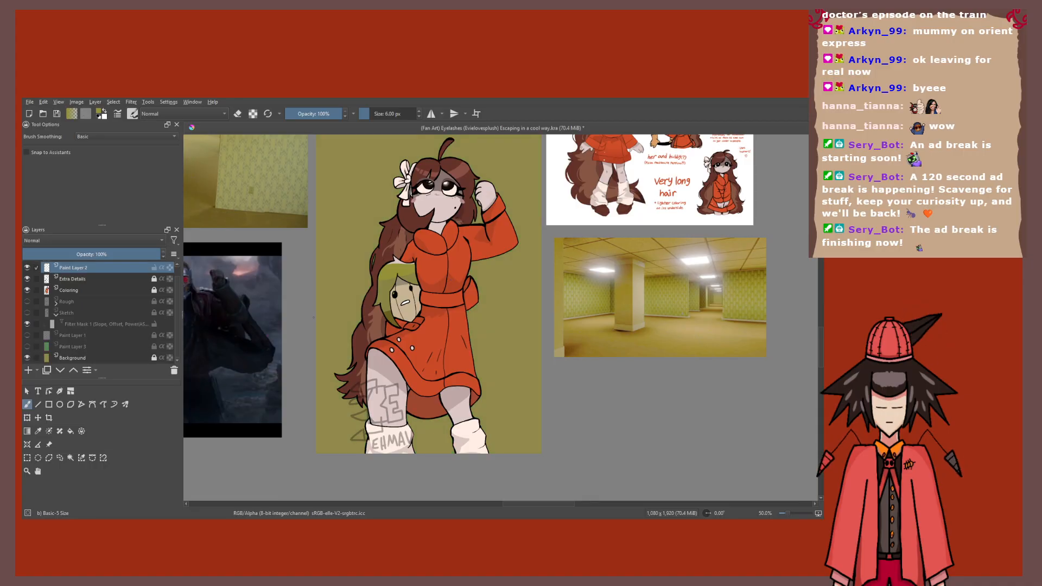
{"action": "left_click_drag", "start_coordinate": [450, 280], "coordinate": [433, 323]}
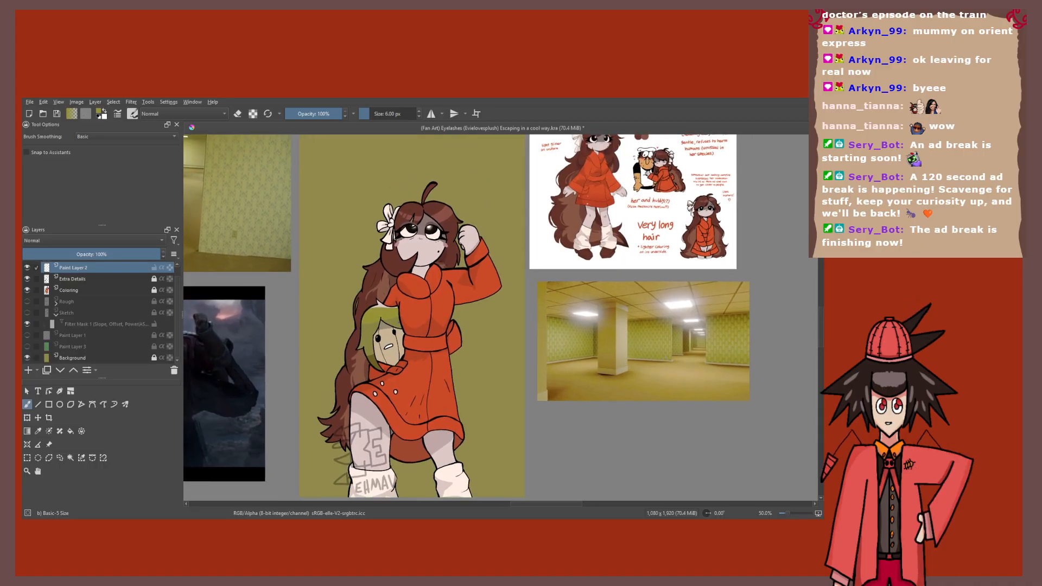
{"action": "scroll", "coordinate": [500, 317], "scroll_direction": "up", "scroll_amount": 5}
{"action": "scroll", "coordinate": [500, 318], "scroll_direction": "down", "scroll_amount": 4}
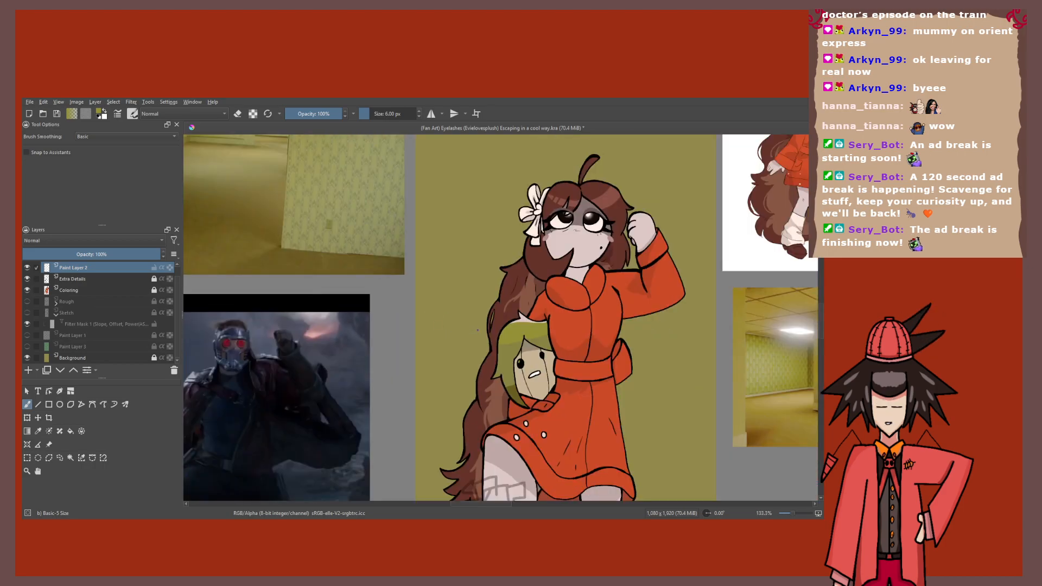
{"action": "scroll", "coordinate": [500, 318], "scroll_direction": "up", "scroll_amount": 1}
{"action": "scroll", "coordinate": [347, 266], "scroll_direction": "down", "scroll_amount": 1}
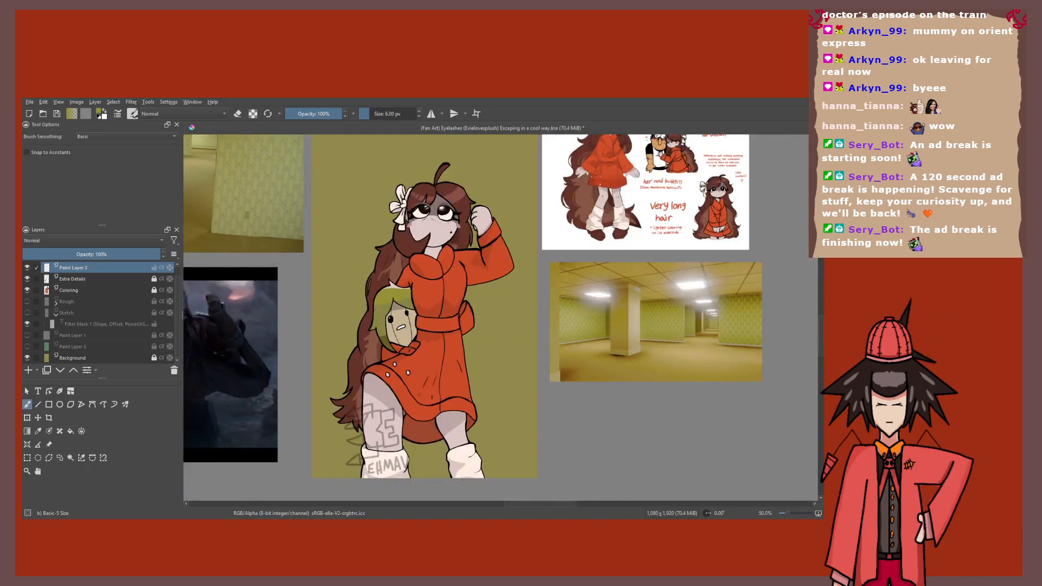
{"action": "scroll", "coordinate": [348, 265], "scroll_direction": "down", "scroll_amount": 1}
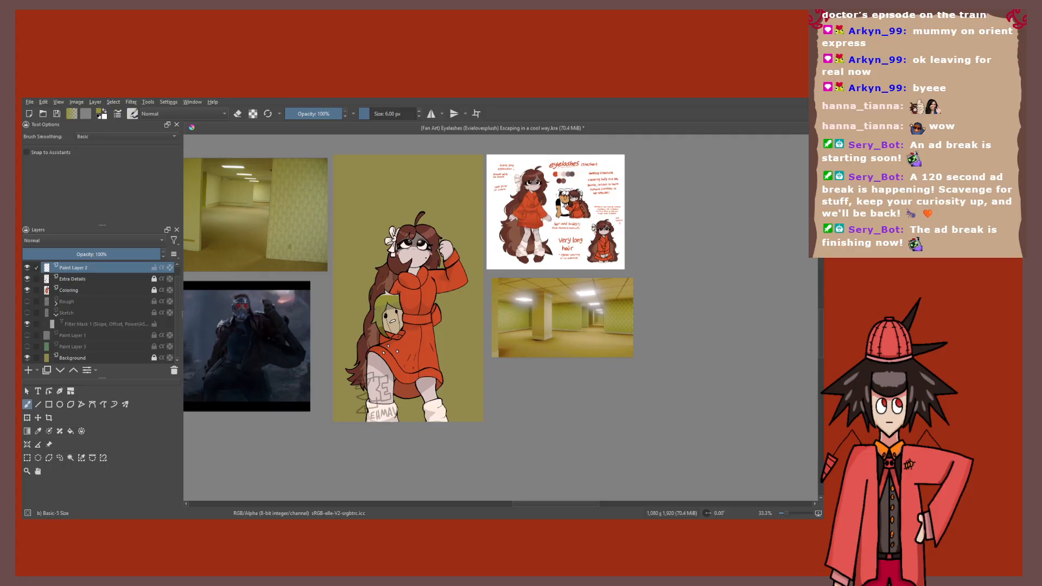
{"action": "left_click", "coordinate": [27, 301]}
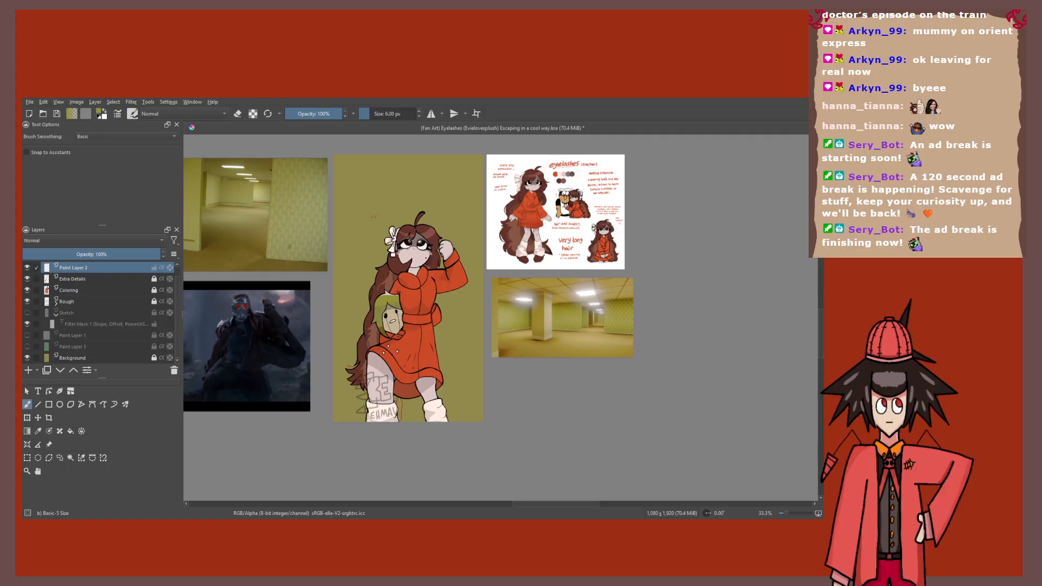
{"action": "left_click", "coordinate": [27, 334]}
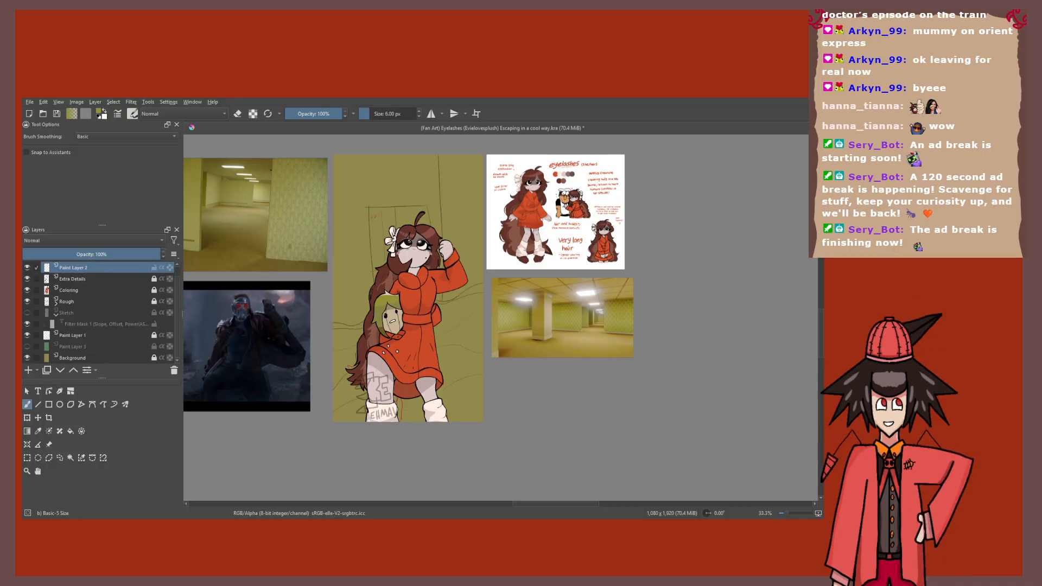
Step: Delete the unneeded Paint Layer 3, make the Sketch layer active, and save the document
{"action": "left_click", "coordinate": [73, 346]}
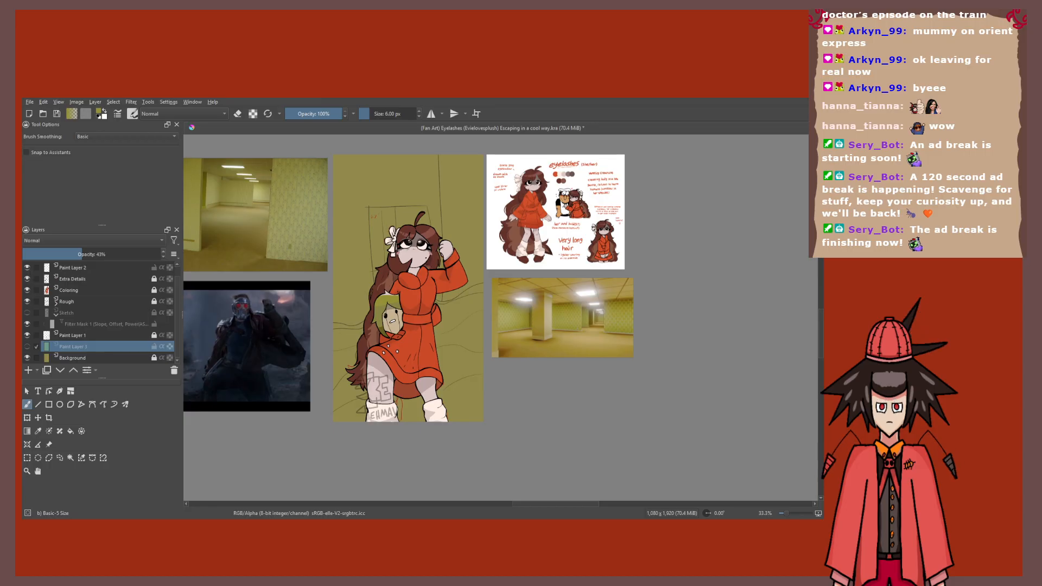
{"action": "key", "text": "shift+Delete"}
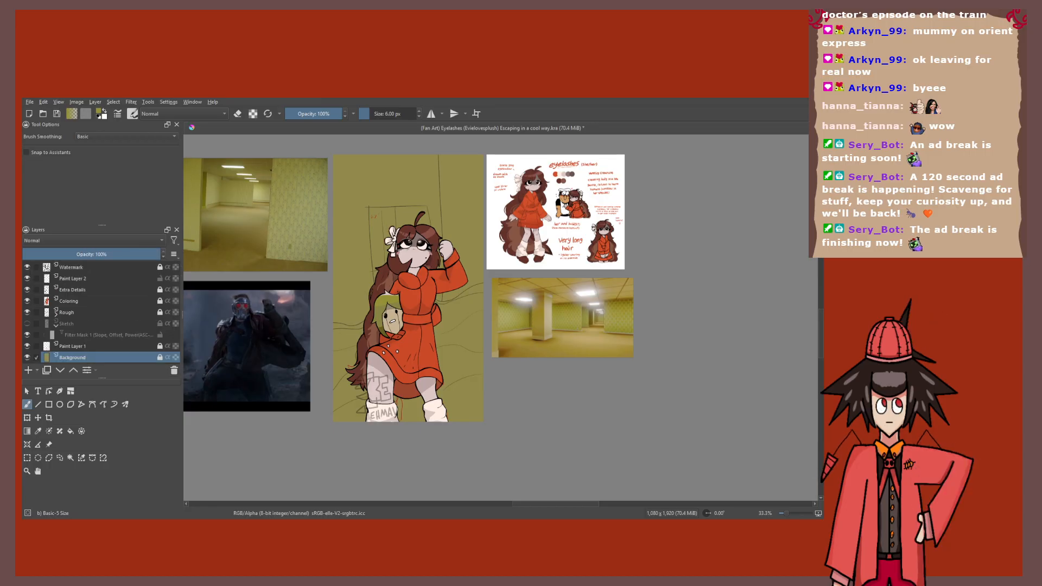
{"action": "left_click", "coordinate": [66, 323]}
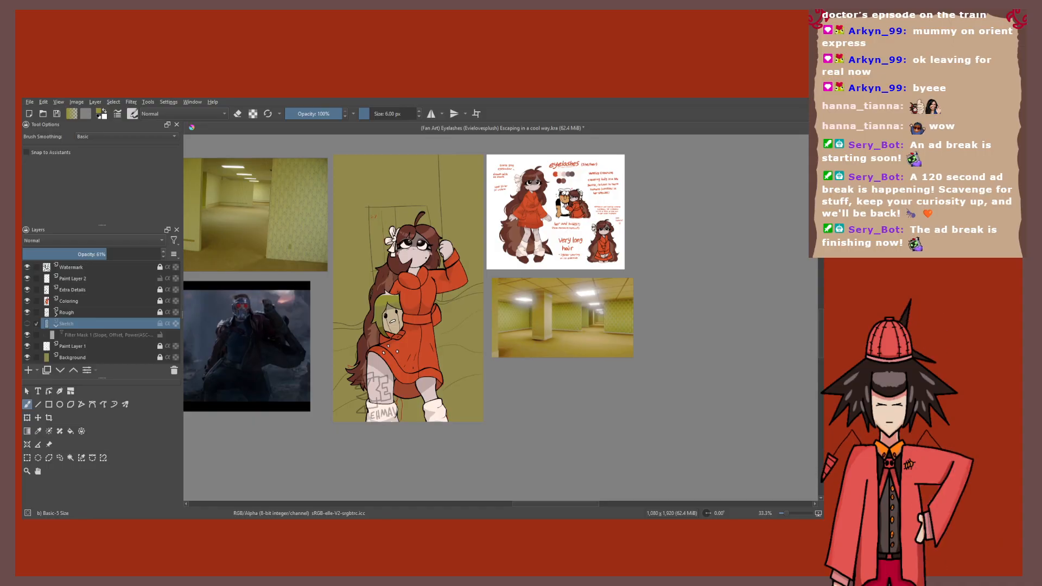
{"action": "key", "text": "ctrl+s"}
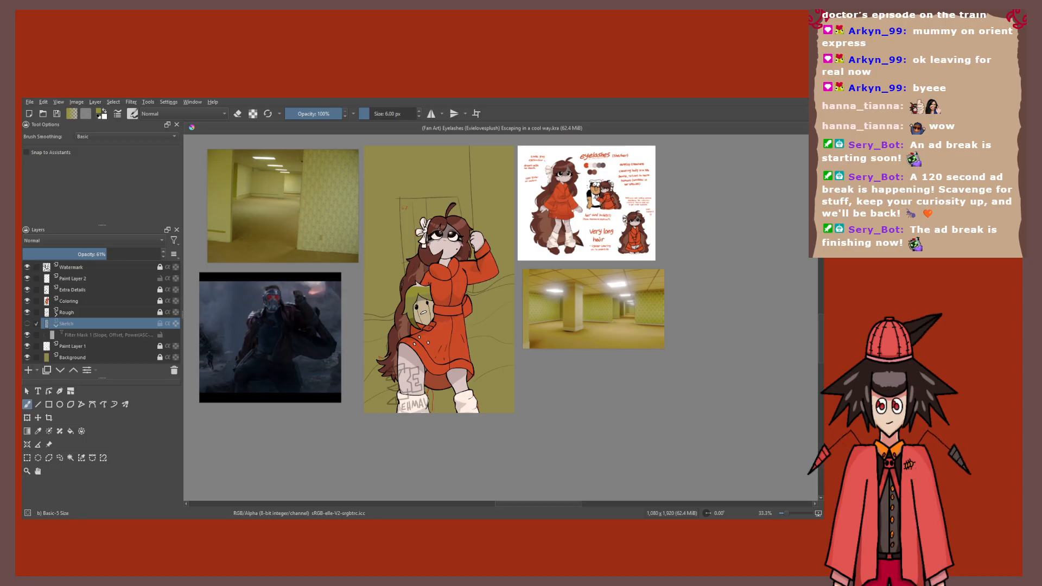
Step: Rename Paint Layer 1, which holds the background sketch, to "Rough BG"
{"action": "double_click", "coordinate": [73, 346]}
{"action": "type", "text": "Rough "}
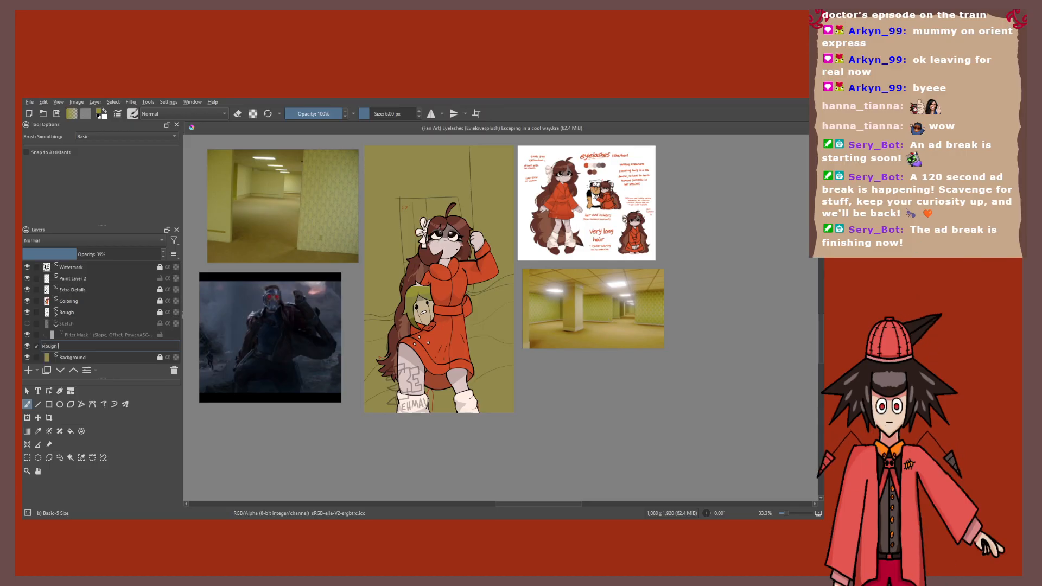
{"action": "type", "text": "BG"}
{"action": "key", "text": "Return"}
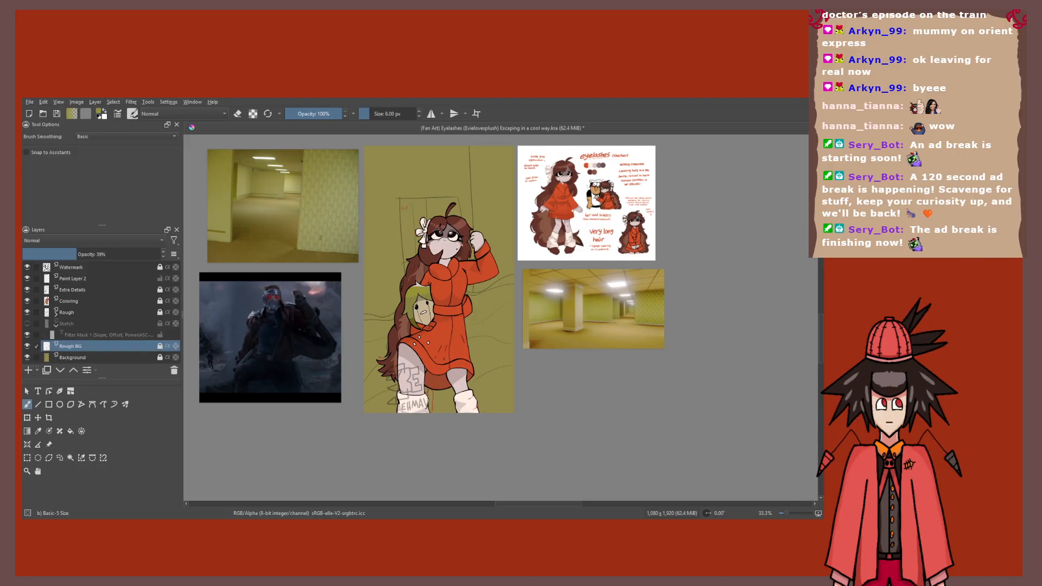
Step: Add a new paint layer above Rough BG and name it "Extra Details (BG)"
{"action": "key", "text": "Insert"}
{"action": "key", "text": "F2"}
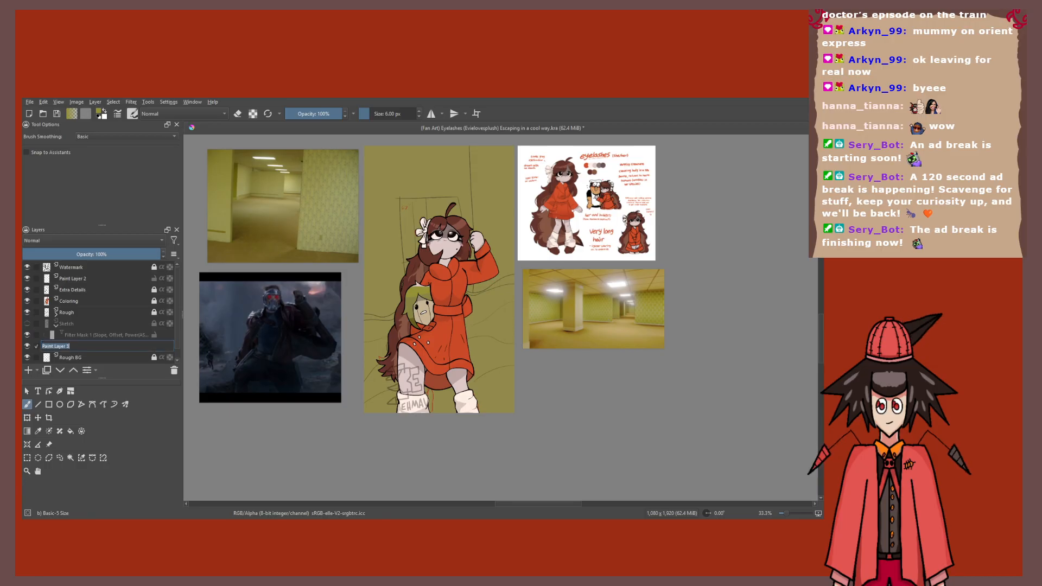
{"action": "type", "text": "E"}
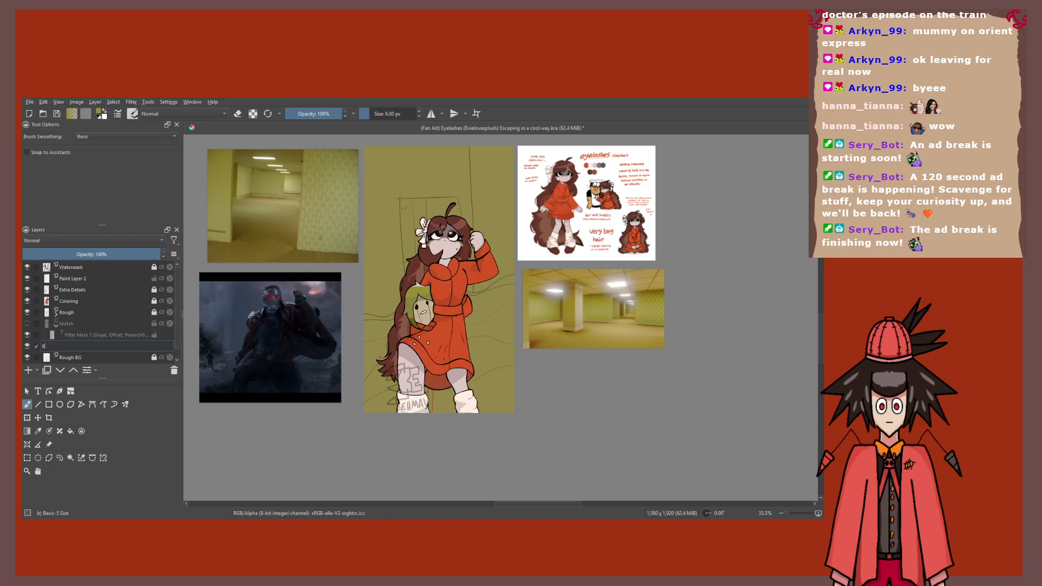
{"action": "type", "text": "xtra Det"}
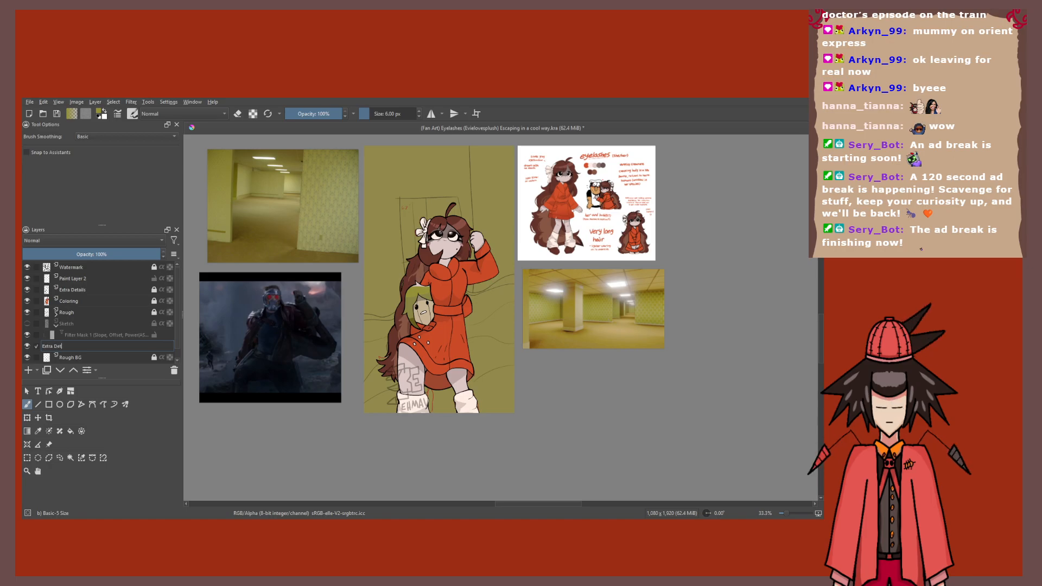
{"action": "type", "text": "ails"}
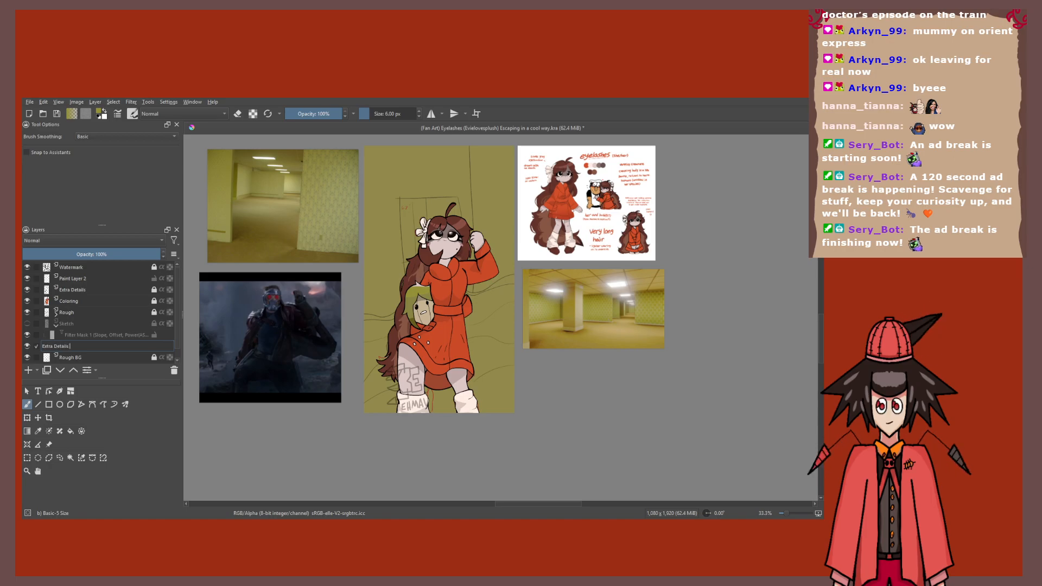
{"action": "type", "text": " ("}
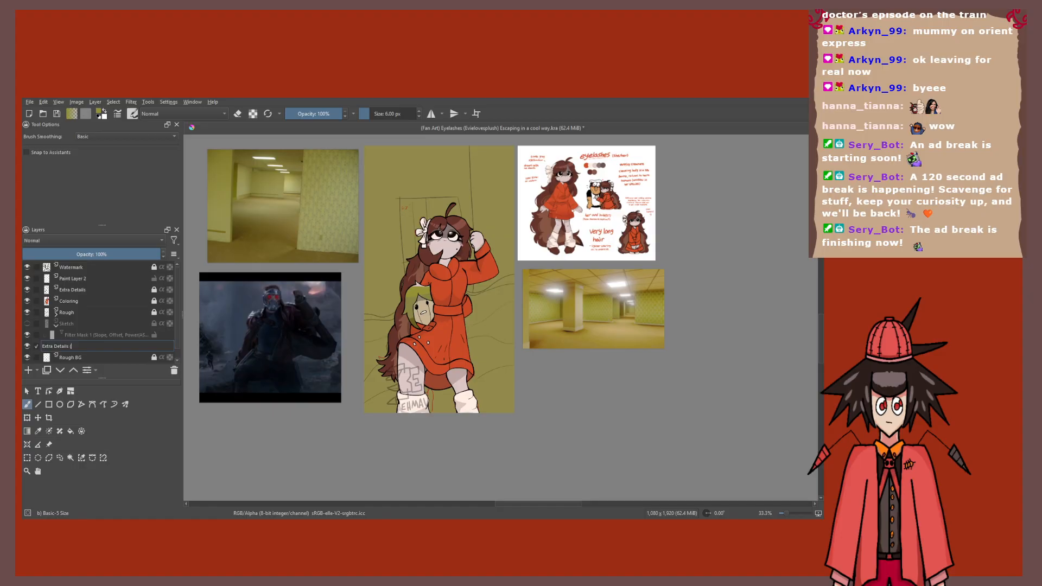
{"action": "type", "text": "BG)"}
{"action": "key", "text": "Return"}
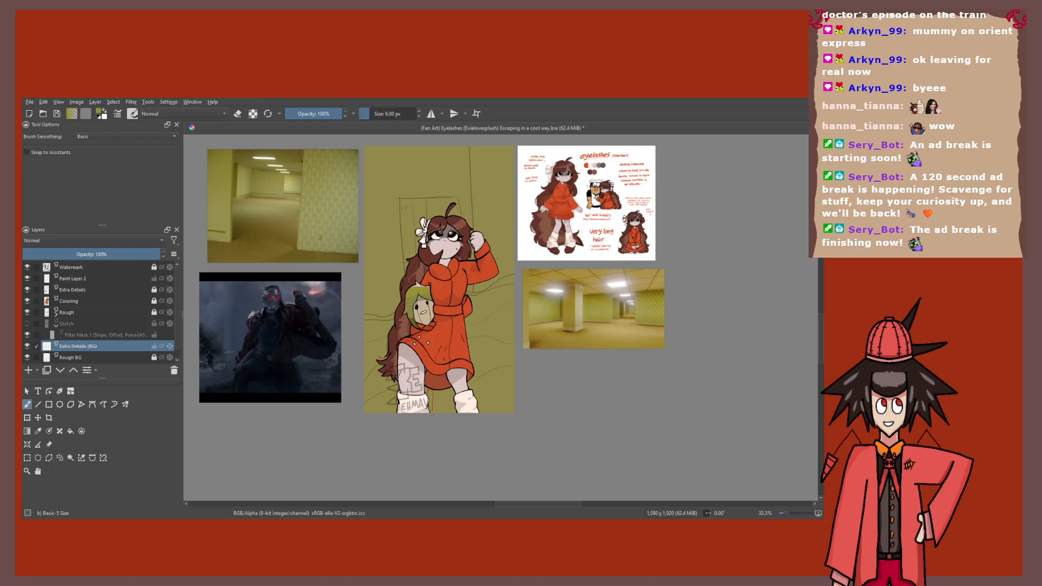
Step: Try long black 3 px outlines down both sides of the upper background on the Extra Details (BG) layer, and undo them
{"action": "left_click_drag", "start_coordinate": [439, 280], "coordinate": [429, 305]}
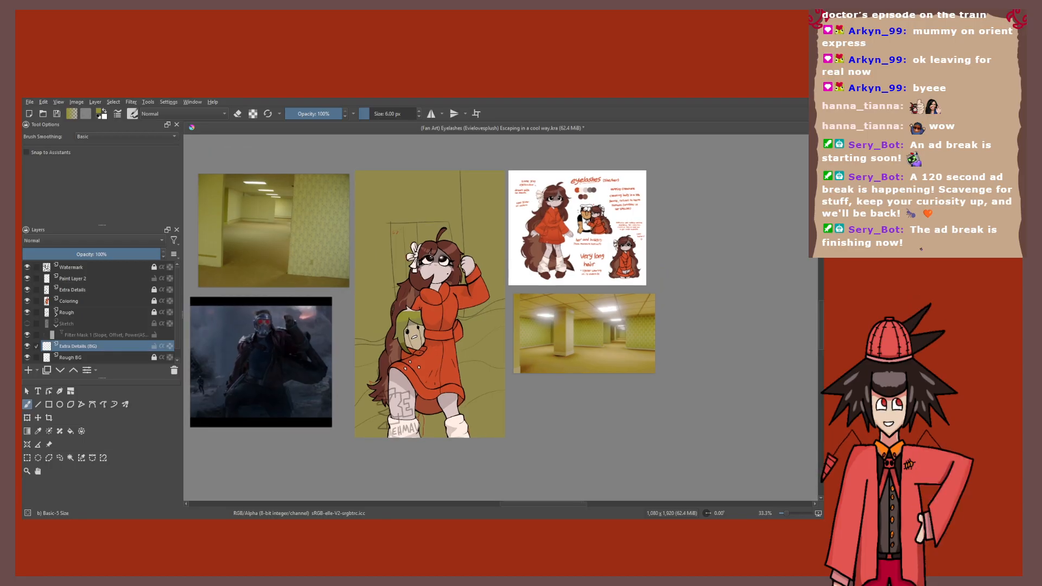
{"action": "left_click_drag", "start_coordinate": [375, 251], "coordinate": [372, 281]}
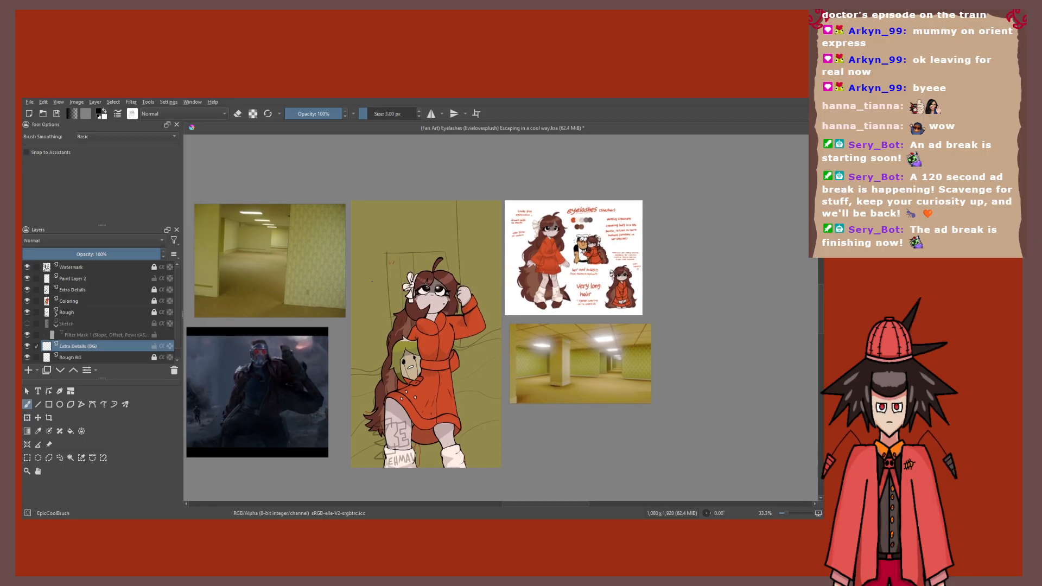
{"action": "scroll", "coordinate": [372, 281], "scroll_direction": "up", "scroll_amount": 1}
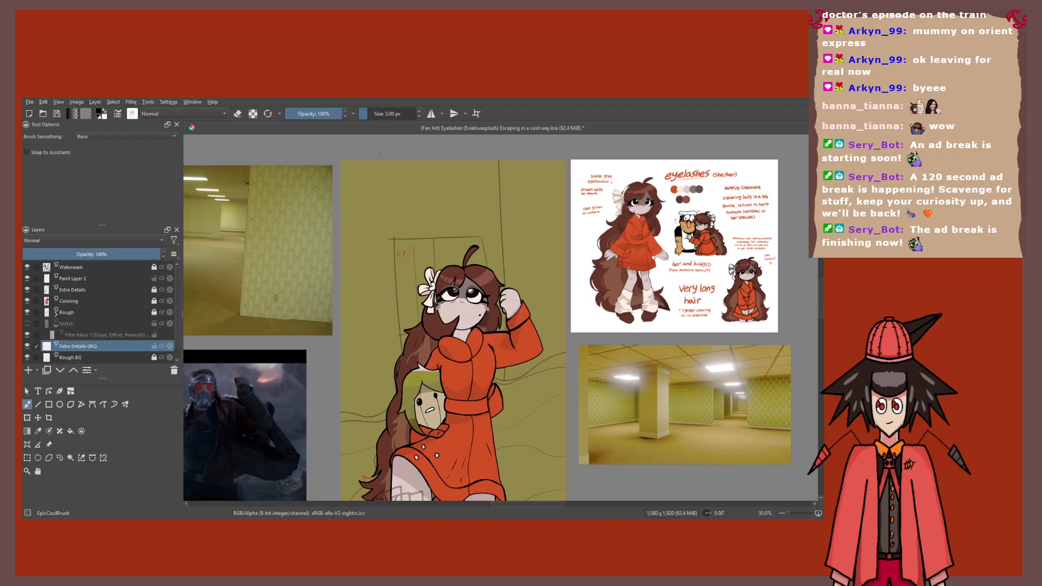
{"action": "left_click_drag", "start_coordinate": [380, 154], "coordinate": [340, 328]}
{"action": "left_click_drag", "start_coordinate": [488, 157], "coordinate": [560, 348]}
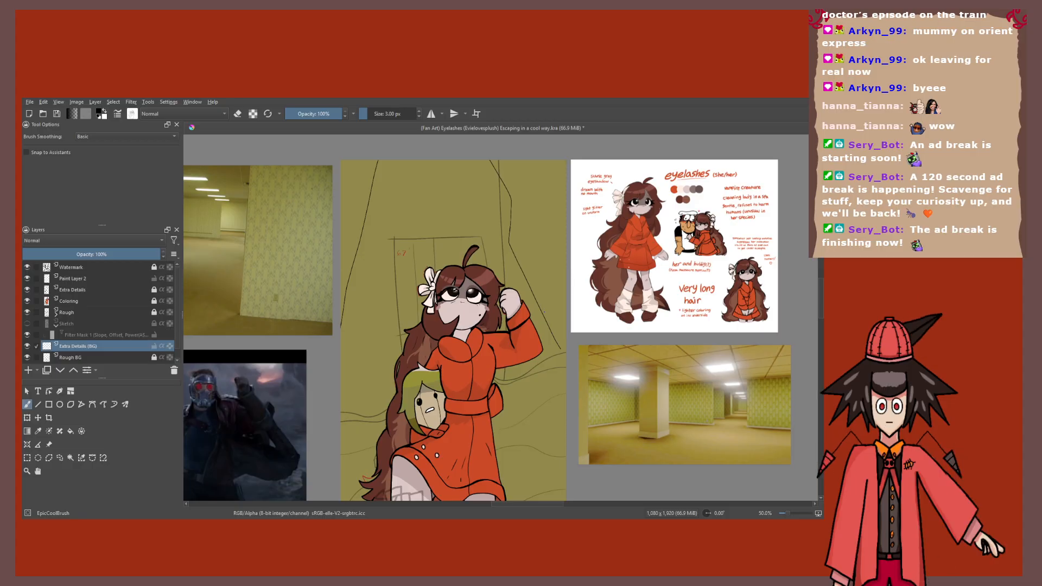
{"action": "scroll", "coordinate": [385, 303], "scroll_direction": "down", "scroll_amount": 2}
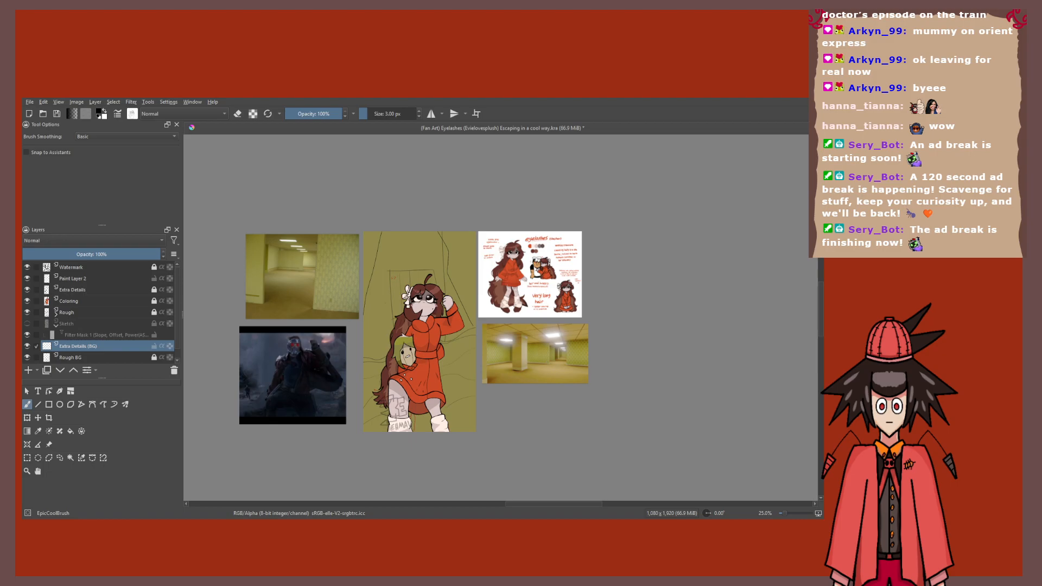
{"action": "left_click_drag", "start_coordinate": [385, 302], "coordinate": [454, 259]}
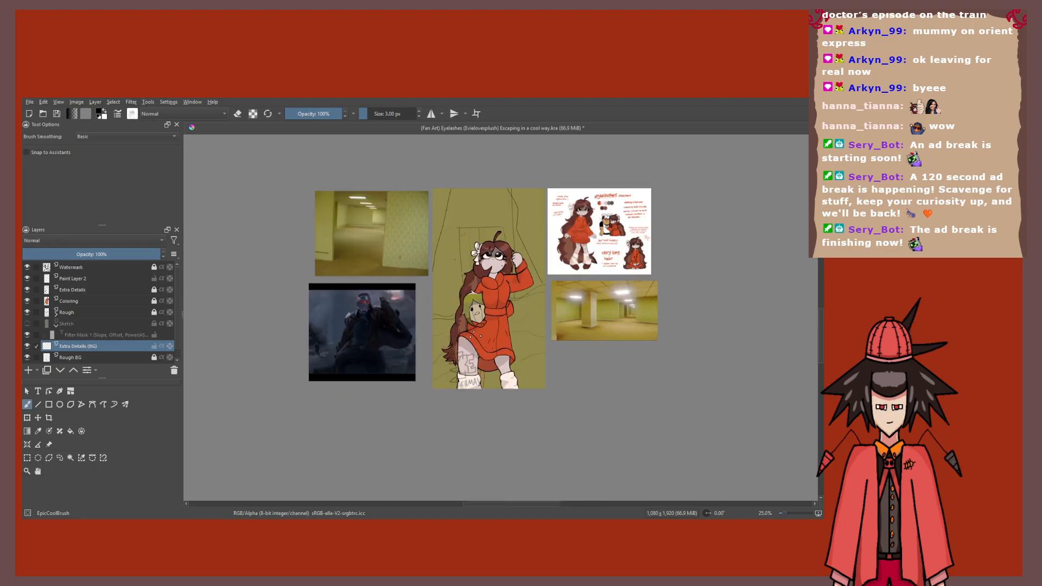
{"action": "scroll", "coordinate": [400, 321], "scroll_direction": "up", "scroll_amount": 2}
{"action": "left_click_drag", "start_coordinate": [400, 321], "coordinate": [430, 293]}
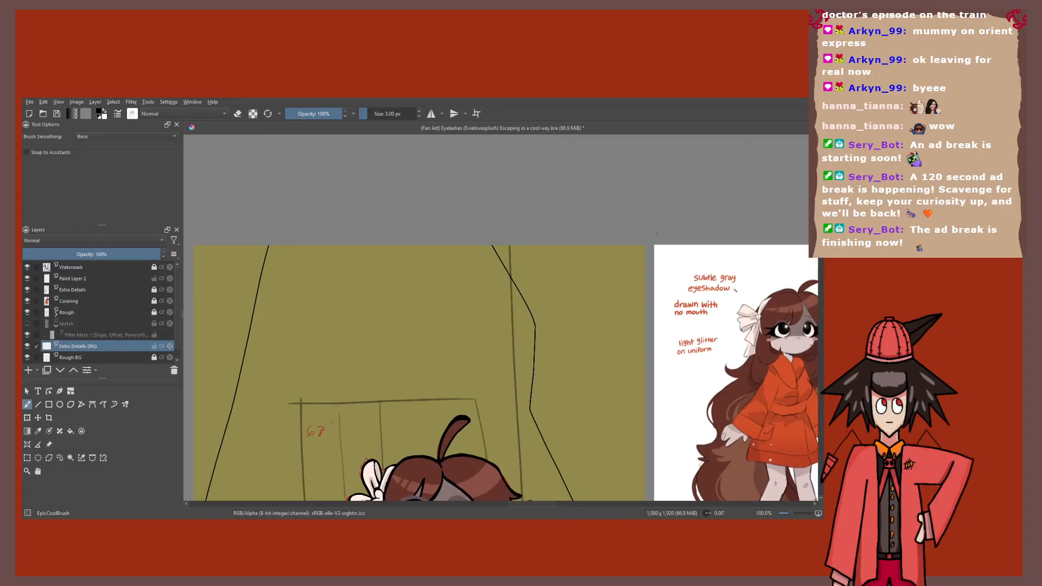
{"action": "mouse_move", "coordinate": [645, 249]}
{"action": "left_mouse_down"}
{"action": "mouse_move", "coordinate": [621, 277]}
{"action": "mouse_move", "coordinate": [553, 262]}
{"action": "mouse_move", "coordinate": [499, 238]}
{"action": "mouse_move", "coordinate": [488, 195]}
{"action": "left_mouse_up"}
{"action": "scroll", "coordinate": [498, 238], "scroll_direction": "down", "scroll_amount": 3}
{"action": "key", "text": "ctrl+z"}
{"action": "key", "text": "ctrl+z"}
{"action": "key", "text": "ctrl+z"}
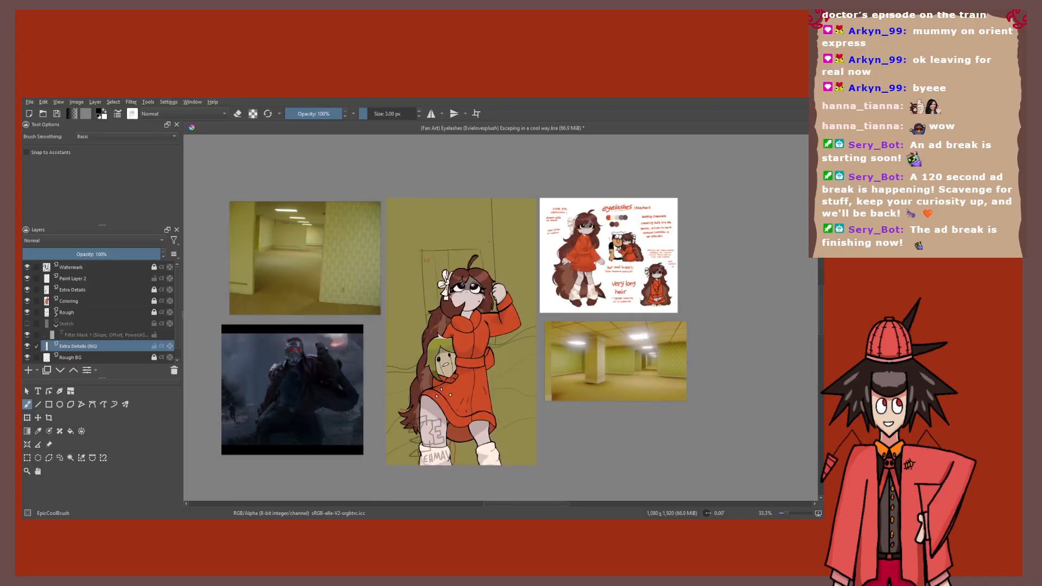
Step: Draw two roughly parallel jagged black lines, 3 px thick, across the canvas's upper-right corner
{"action": "scroll", "coordinate": [507, 217], "scroll_direction": "up", "scroll_amount": 2}
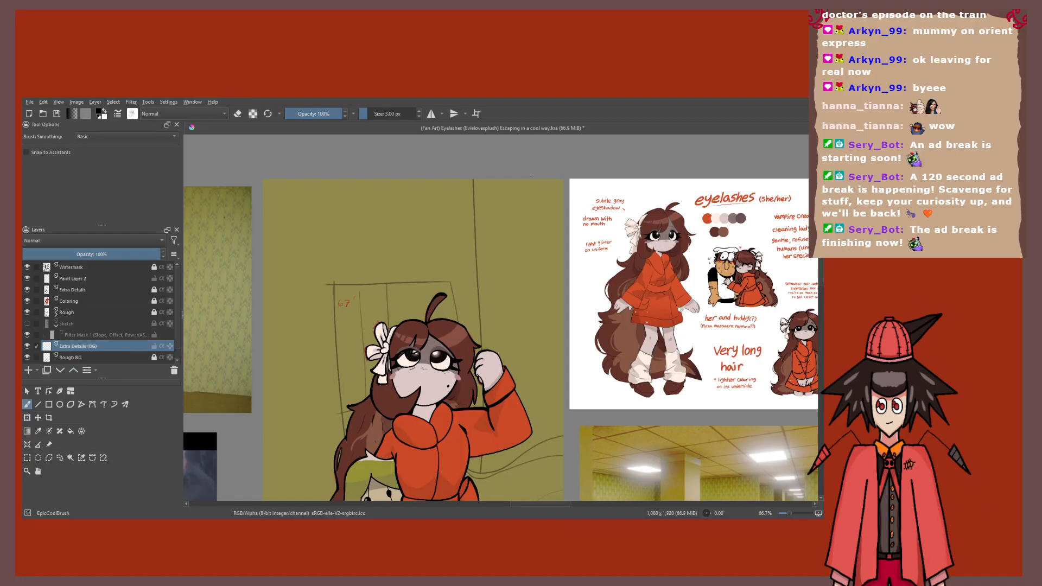
{"action": "scroll", "coordinate": [543, 187], "scroll_direction": "up", "scroll_amount": 2}
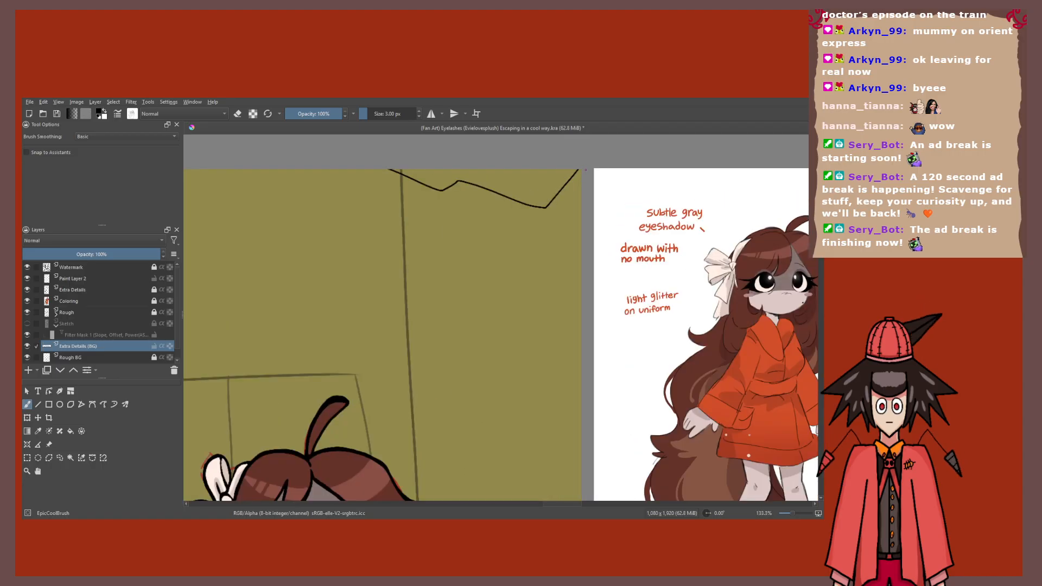
{"action": "left_click_drag", "start_coordinate": [582, 171], "coordinate": [483, 198]}
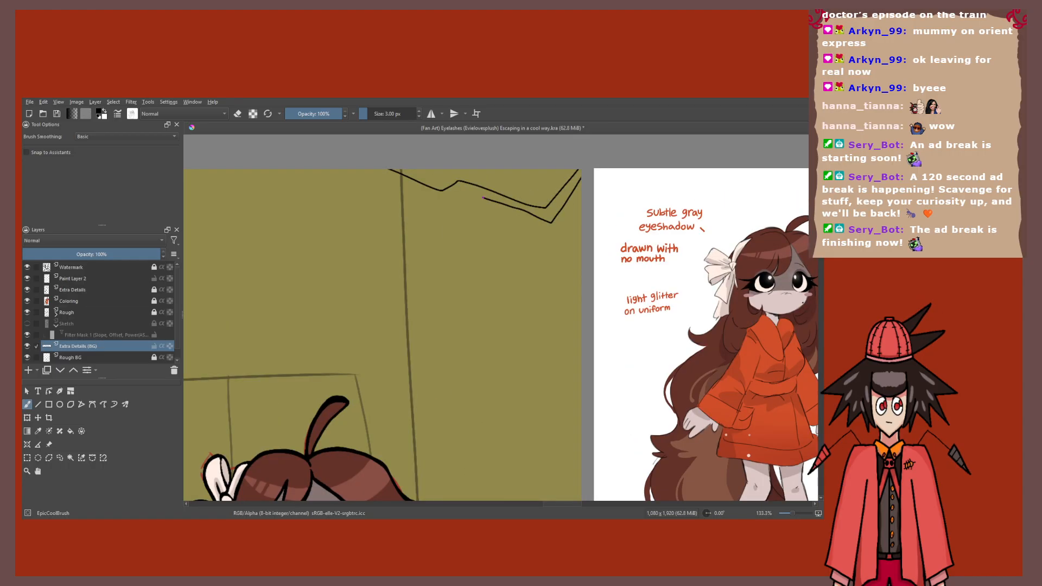
Step: Connect the bends of the two jagged lines with short black strokes and erase the overshoot below the lower line
{"action": "scroll", "coordinate": [483, 198], "scroll_direction": "up", "scroll_amount": 4}
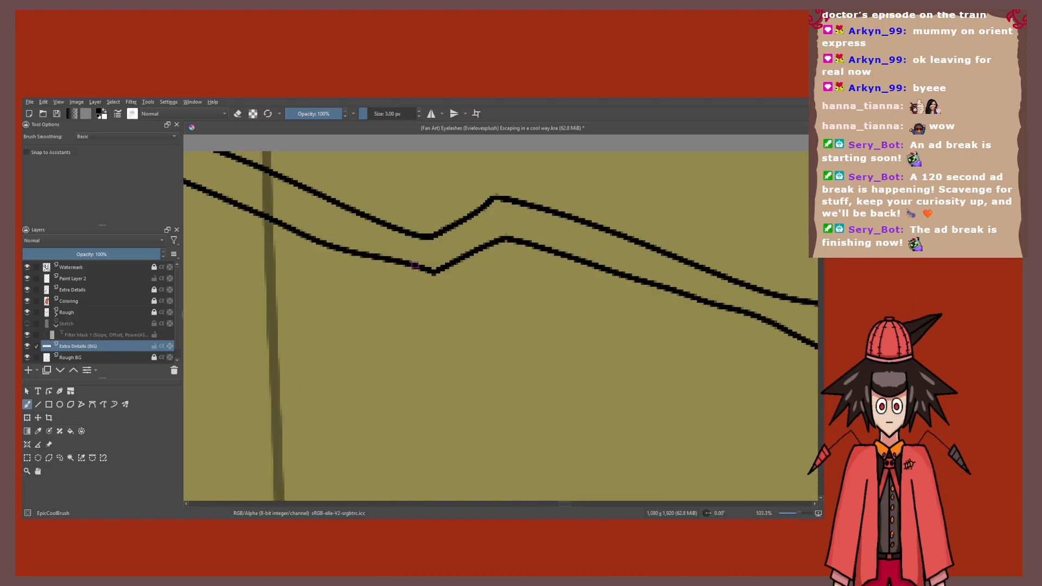
{"action": "left_click_drag", "start_coordinate": [432, 236], "coordinate": [433, 271]}
{"action": "scroll", "coordinate": [433, 271], "scroll_direction": "up", "scroll_amount": 3}
{"action": "key", "text": "e"}
{"action": "left_click", "coordinate": [418, 262]}
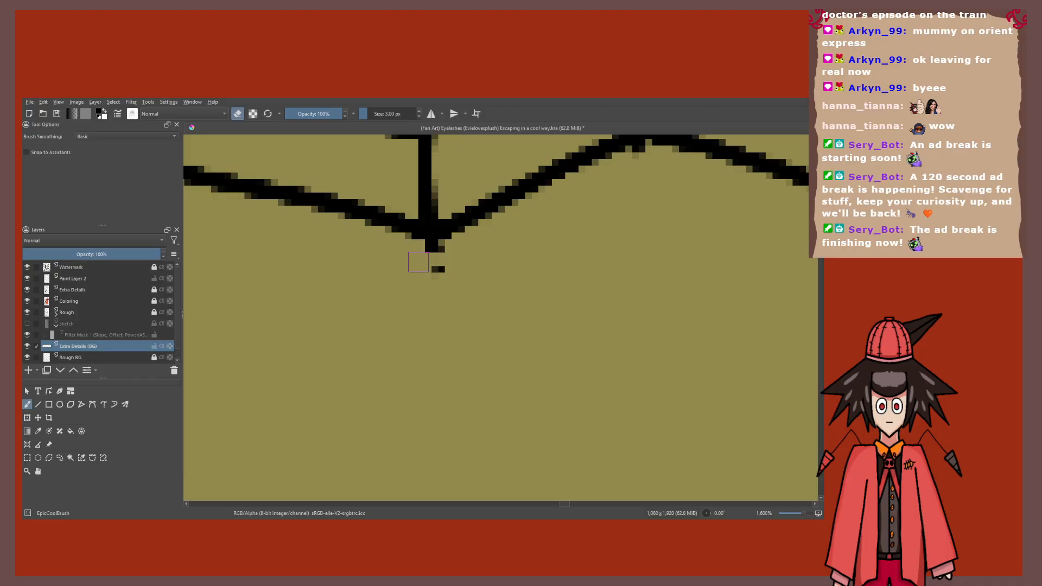
{"action": "scroll", "coordinate": [418, 262], "scroll_direction": "down", "scroll_amount": 1}
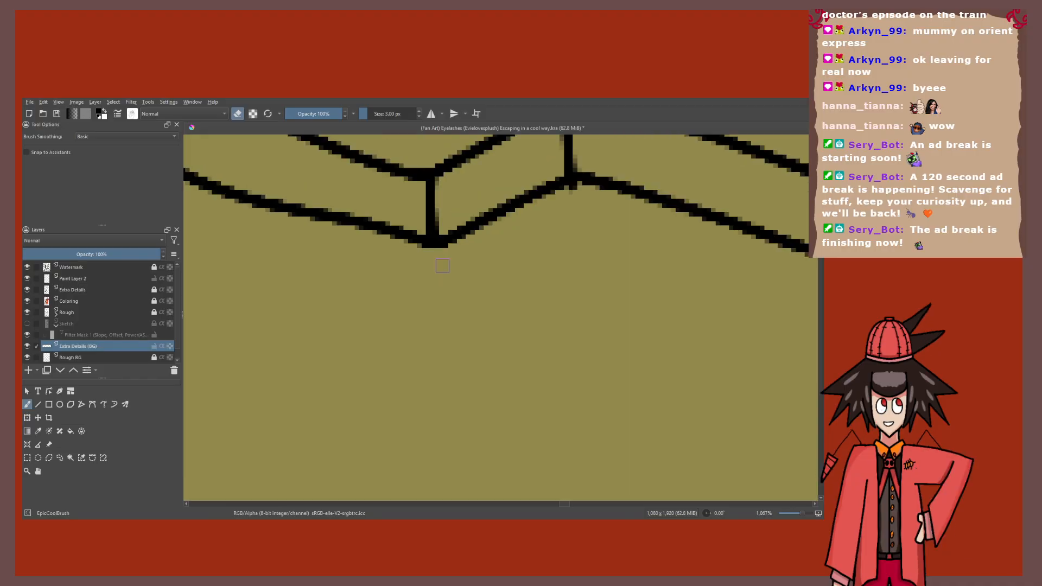
{"action": "scroll", "coordinate": [442, 265], "scroll_direction": "down", "scroll_amount": 3}
{"action": "key", "text": "e"}
{"action": "left_click_drag", "start_coordinate": [506, 287], "coordinate": [512, 334]}
{"action": "scroll", "coordinate": [510, 325], "scroll_direction": "down", "scroll_amount": 2}
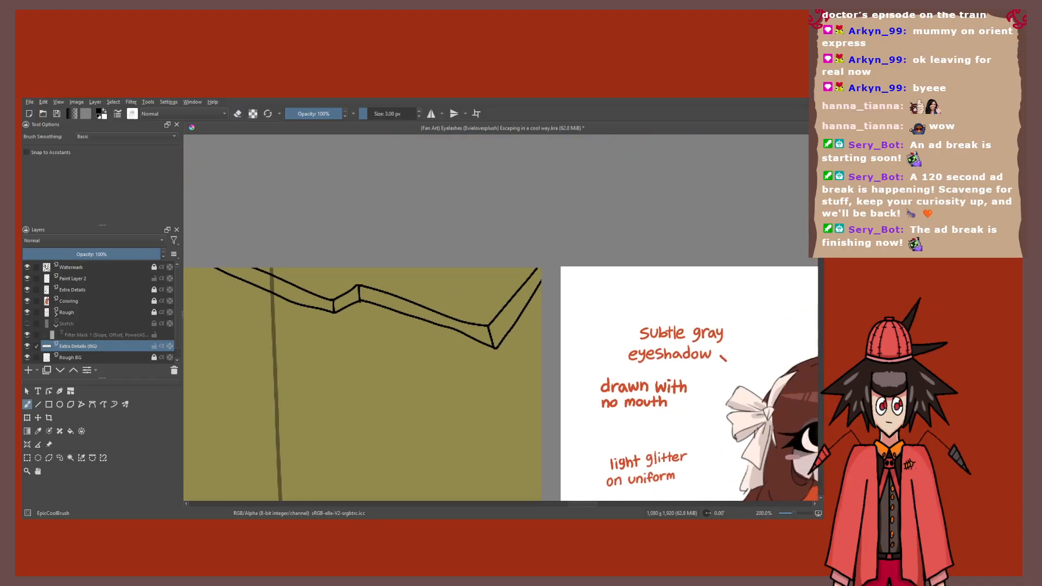
Step: Erase the short connecting stroke at the leftmost bend between the two jagged lines
{"action": "scroll", "coordinate": [510, 325], "scroll_direction": "down", "scroll_amount": 3}
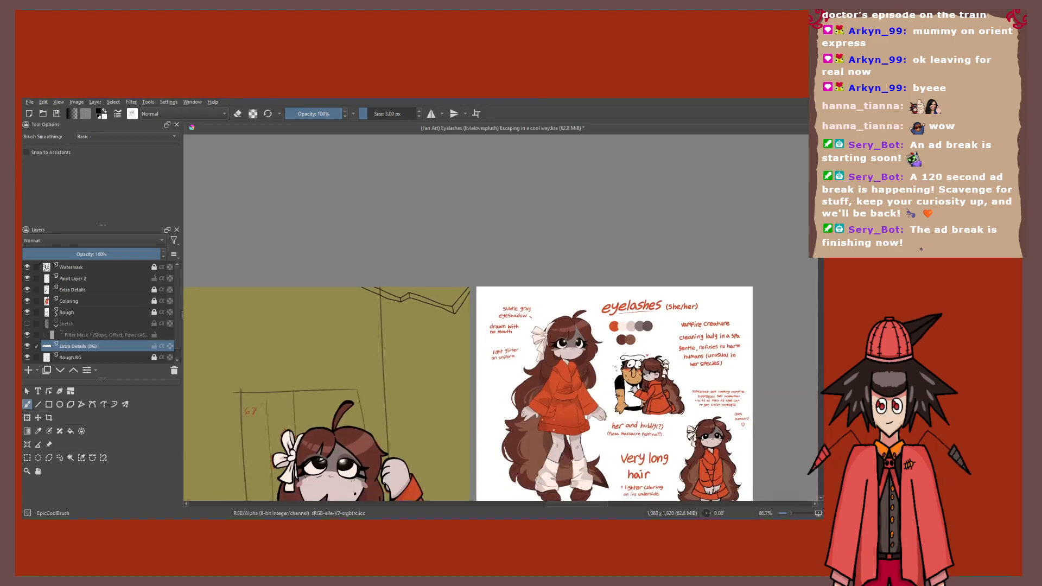
{"action": "scroll", "coordinate": [489, 325], "scroll_direction": "down", "scroll_amount": 1}
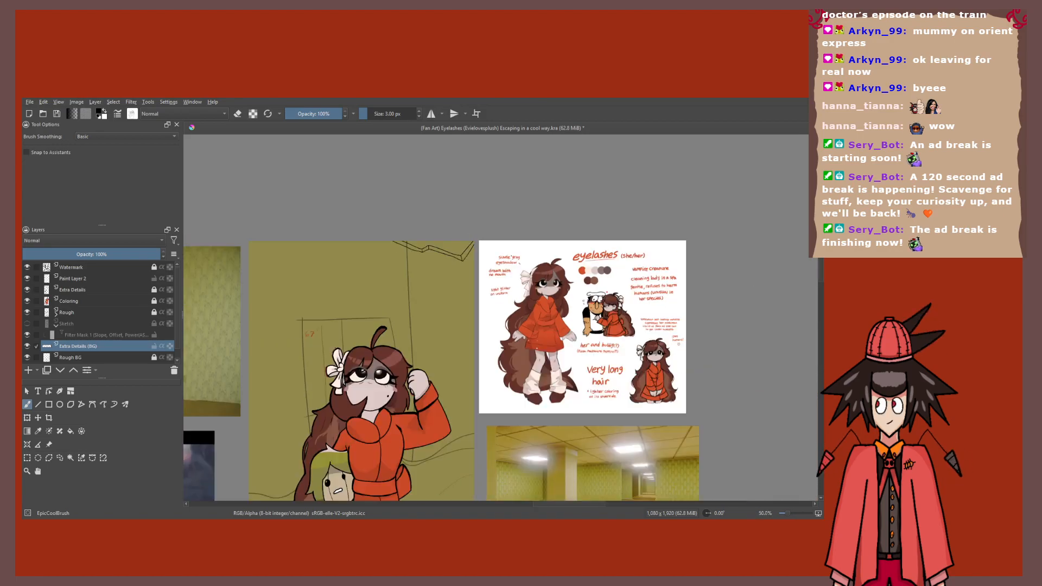
{"action": "scroll", "coordinate": [515, 370], "scroll_direction": "up", "scroll_amount": 3}
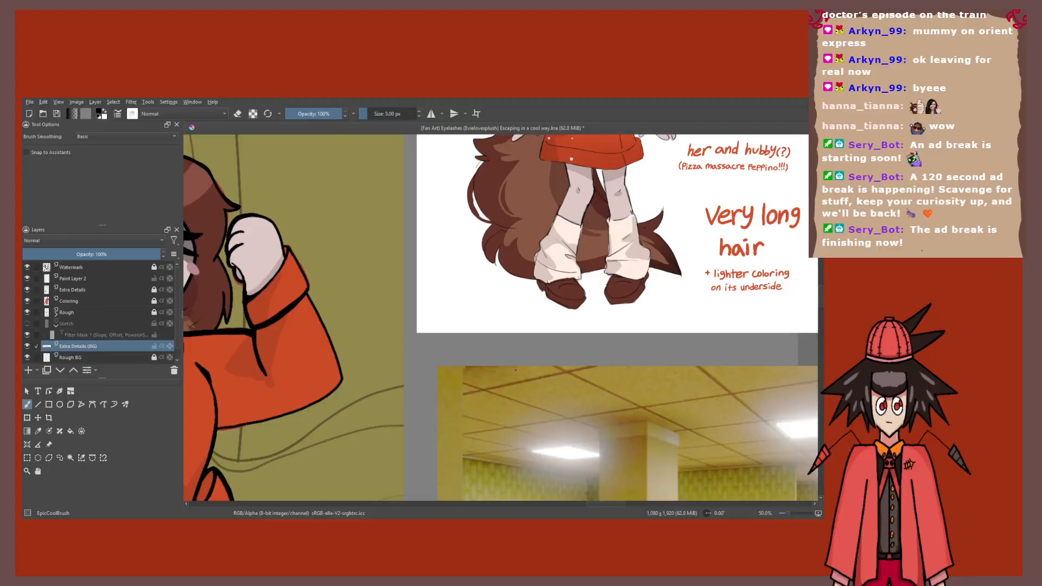
{"action": "left_click_drag", "start_coordinate": [515, 370], "coordinate": [474, 277]}
{"action": "scroll", "coordinate": [426, 253], "scroll_direction": "down", "scroll_amount": 3}
{"action": "left_click_drag", "start_coordinate": [426, 253], "coordinate": [434, 339]}
{"action": "scroll", "coordinate": [361, 161], "scroll_direction": "up", "scroll_amount": 3}
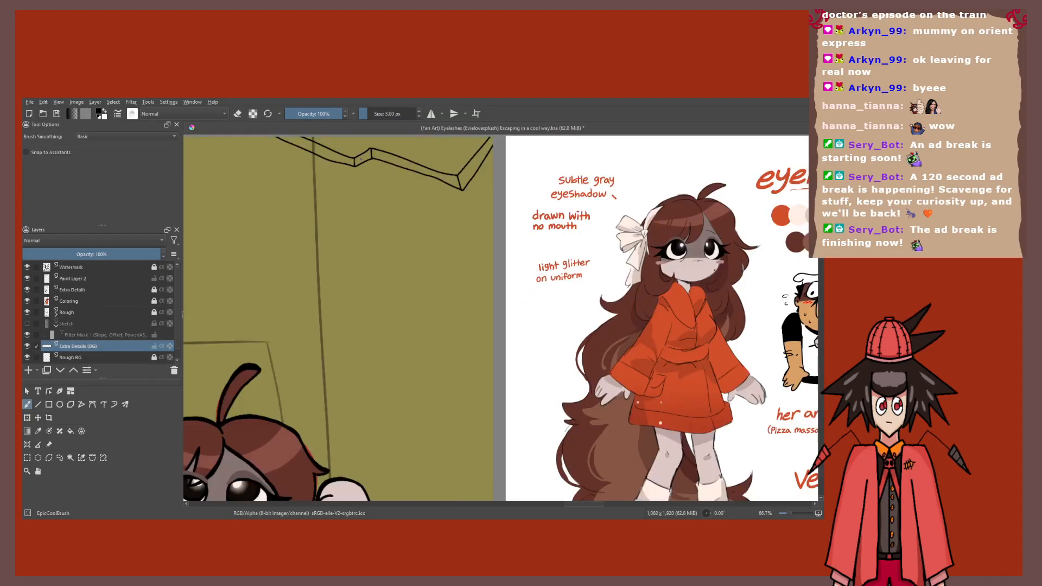
{"action": "scroll", "coordinate": [340, 232], "scroll_direction": "up", "scroll_amount": 10}
{"action": "key", "text": "e"}
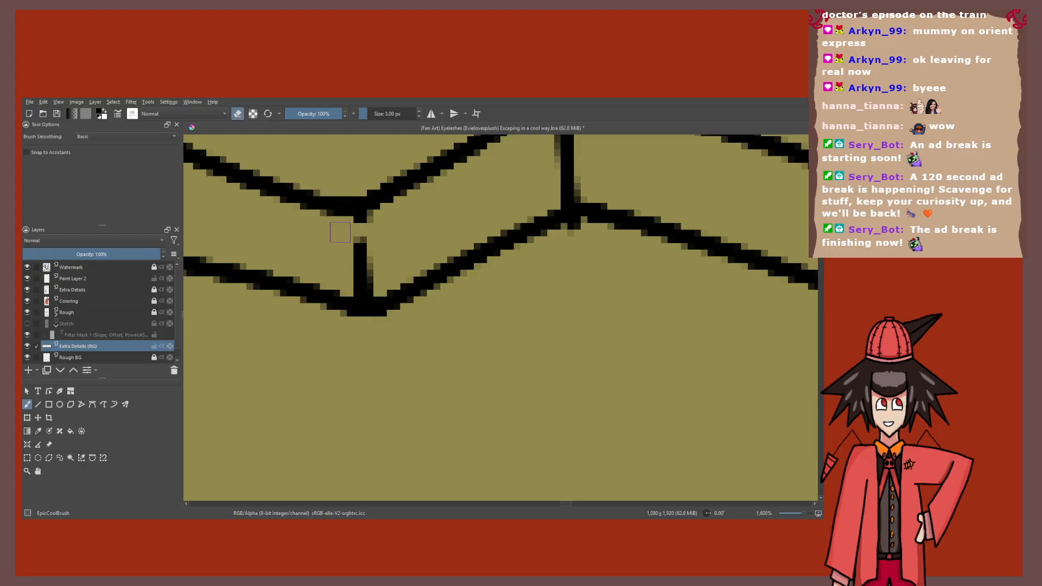
{"action": "scroll", "coordinate": [340, 232], "scroll_direction": "down", "scroll_amount": 7}
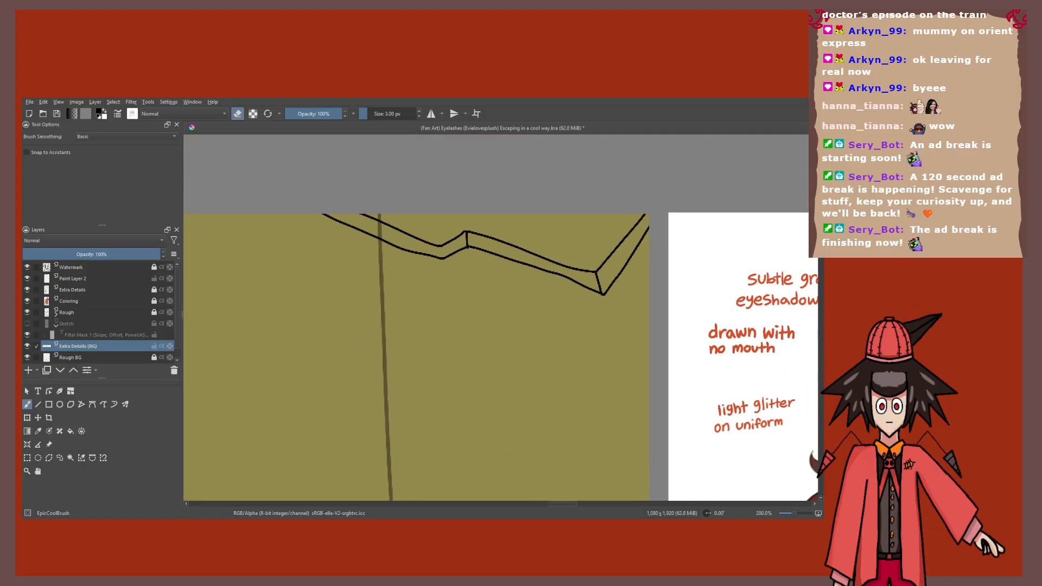
Step: Erase the remaining connecting strokes between the two jagged lines, including the one at the lowest corner
{"action": "scroll", "coordinate": [496, 317], "scroll_direction": "down", "scroll_amount": 2}
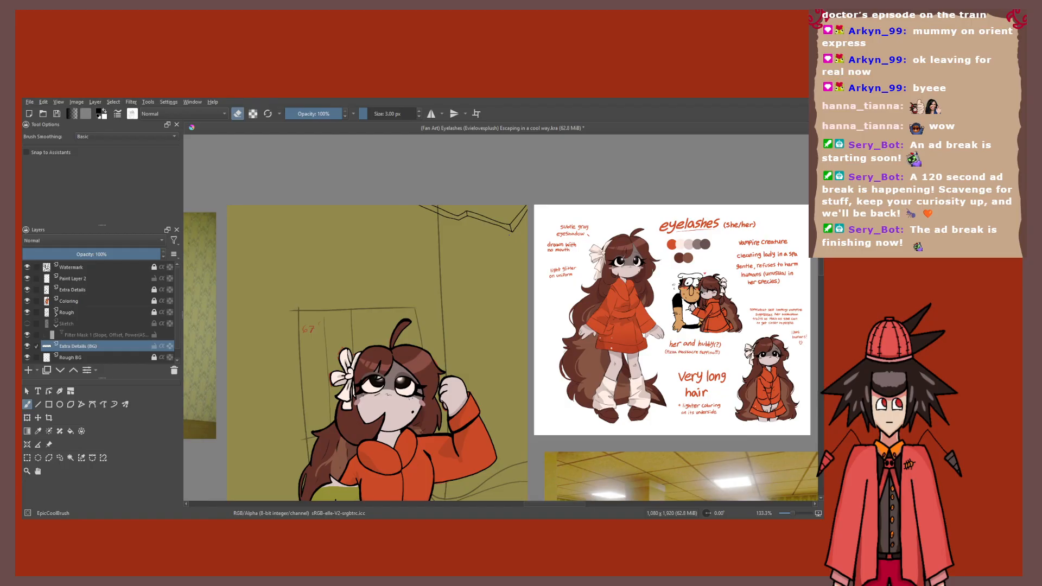
{"action": "scroll", "coordinate": [508, 234], "scroll_direction": "up", "scroll_amount": 4}
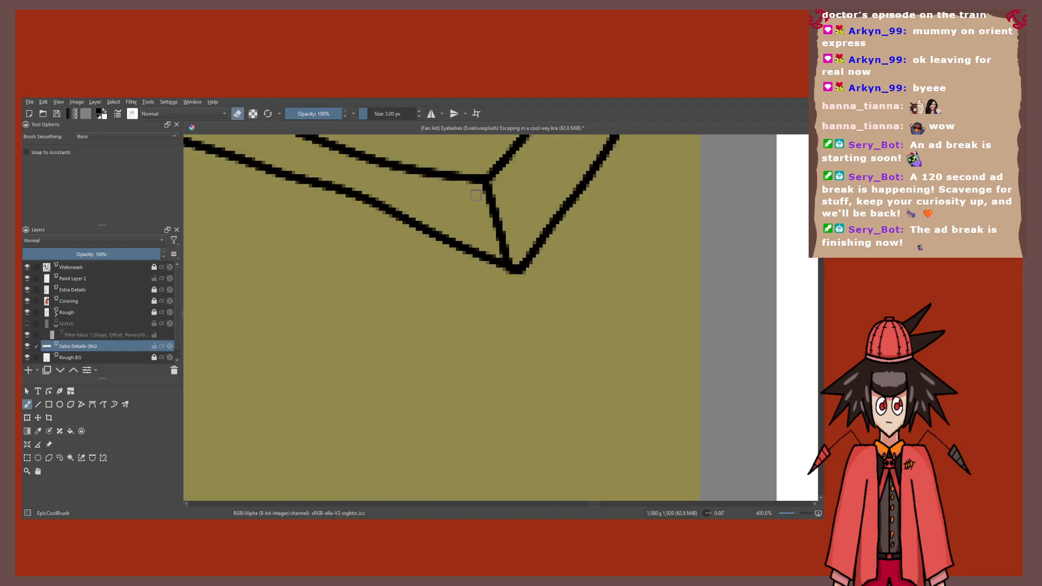
{"action": "scroll", "coordinate": [475, 195], "scroll_direction": "up", "scroll_amount": 1}
{"action": "left_click_drag", "start_coordinate": [475, 195], "coordinate": [511, 280]}
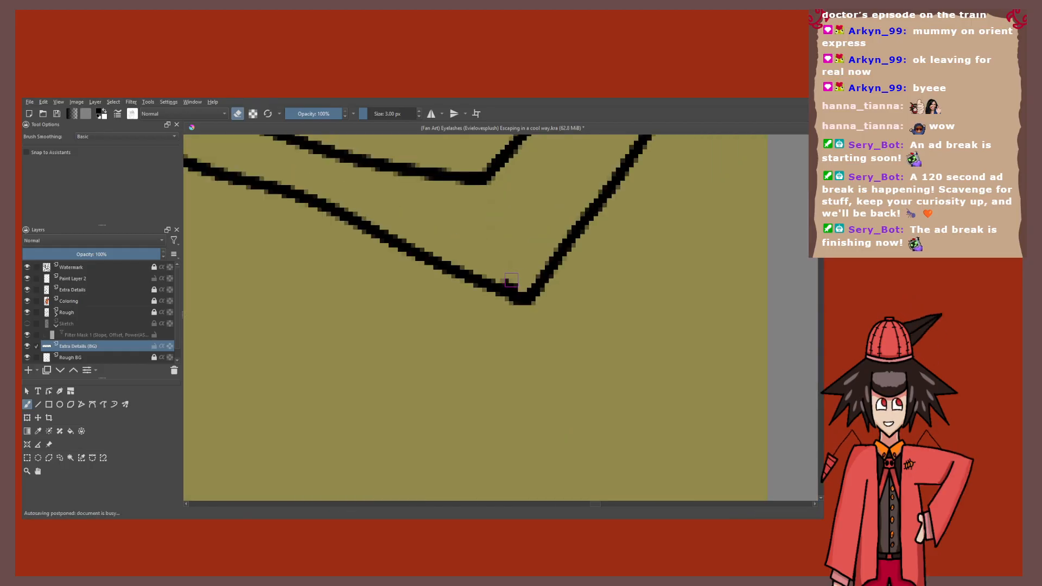
{"action": "scroll", "coordinate": [402, 222], "scroll_direction": "down", "scroll_amount": 3}
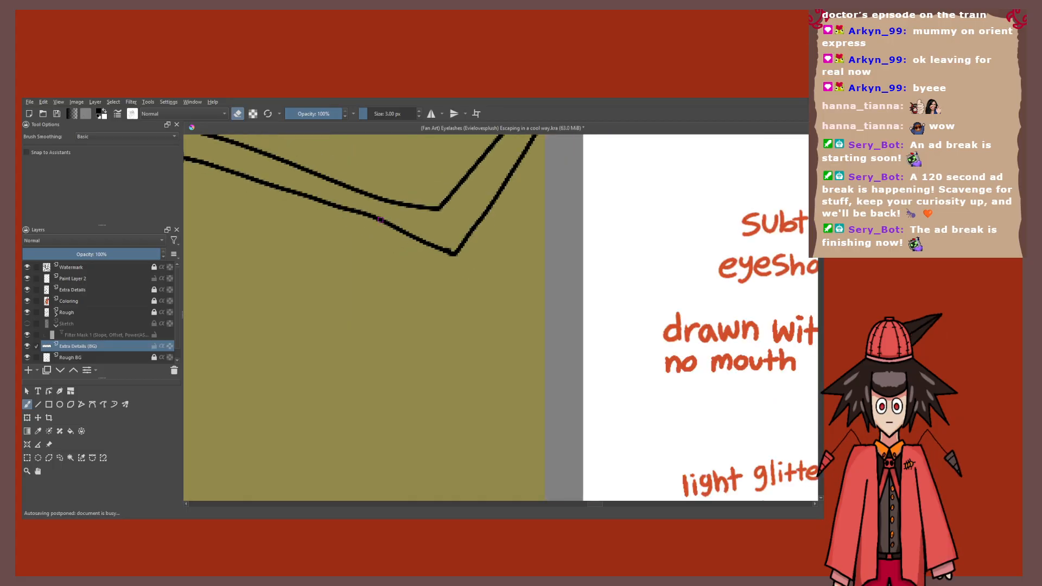
{"action": "scroll", "coordinate": [381, 220], "scroll_direction": "down", "scroll_amount": 4}
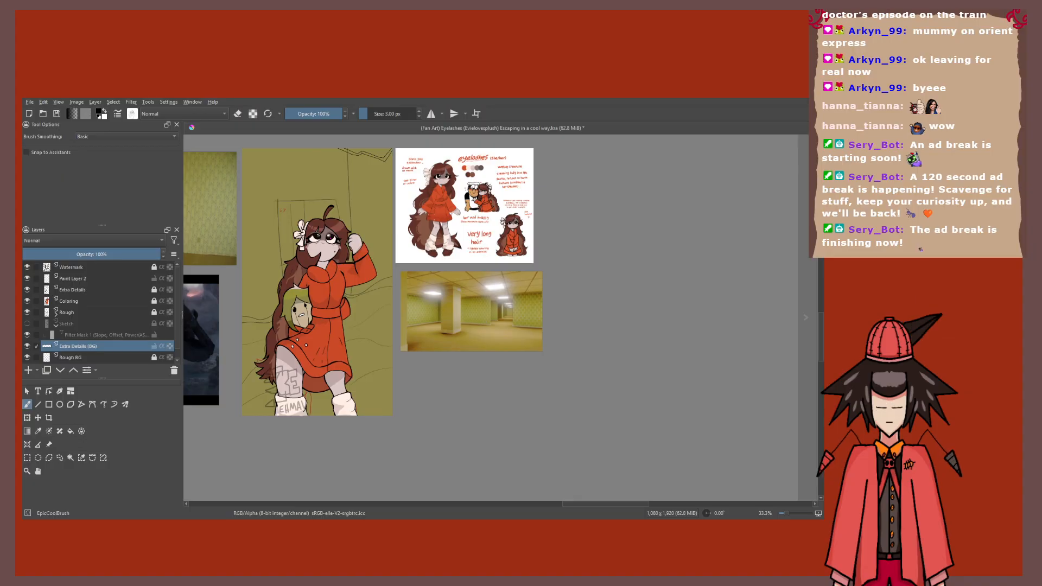
Step: Set the brush size to 5 px and hide the Coloring layer to expose the background sketch behind the characters
{"action": "scroll", "coordinate": [365, 208], "scroll_direction": "up", "scroll_amount": 3}
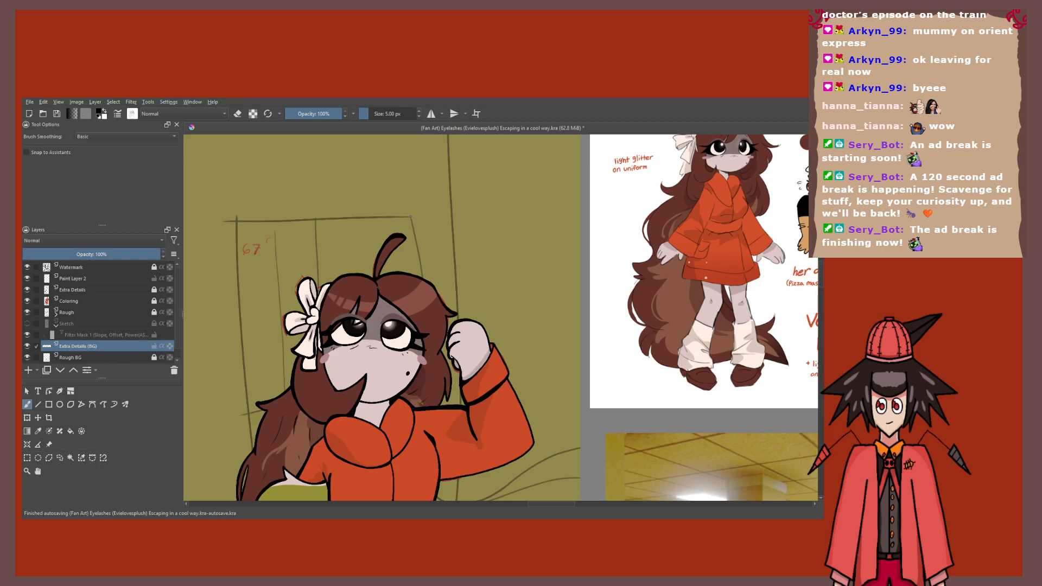
{"action": "left_click_drag", "start_coordinate": [411, 216], "coordinate": [451, 196]}
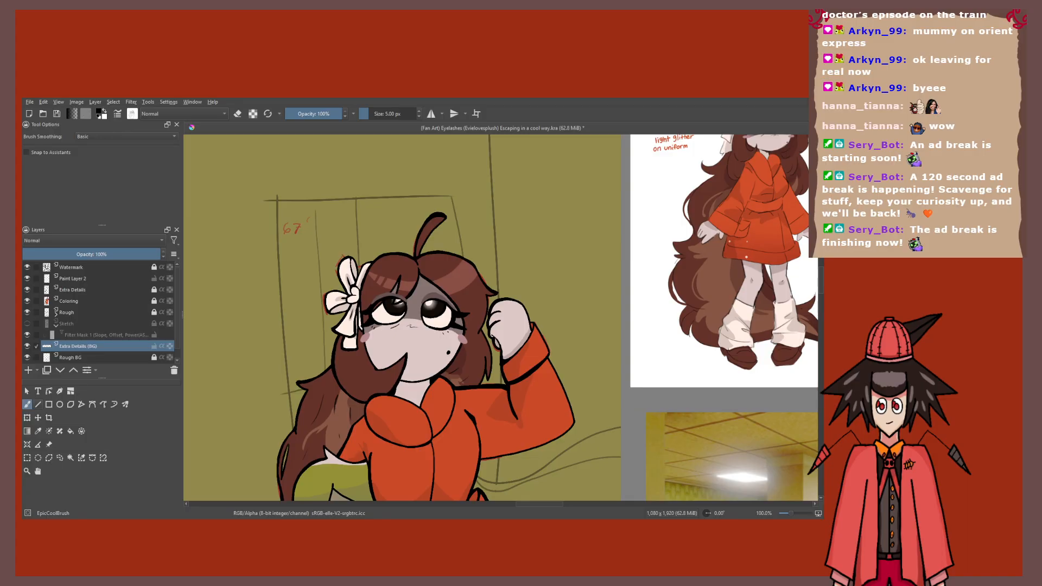
{"action": "scroll", "coordinate": [337, 190], "scroll_direction": "down", "scroll_amount": 1}
{"action": "left_click", "coordinate": [27, 300]}
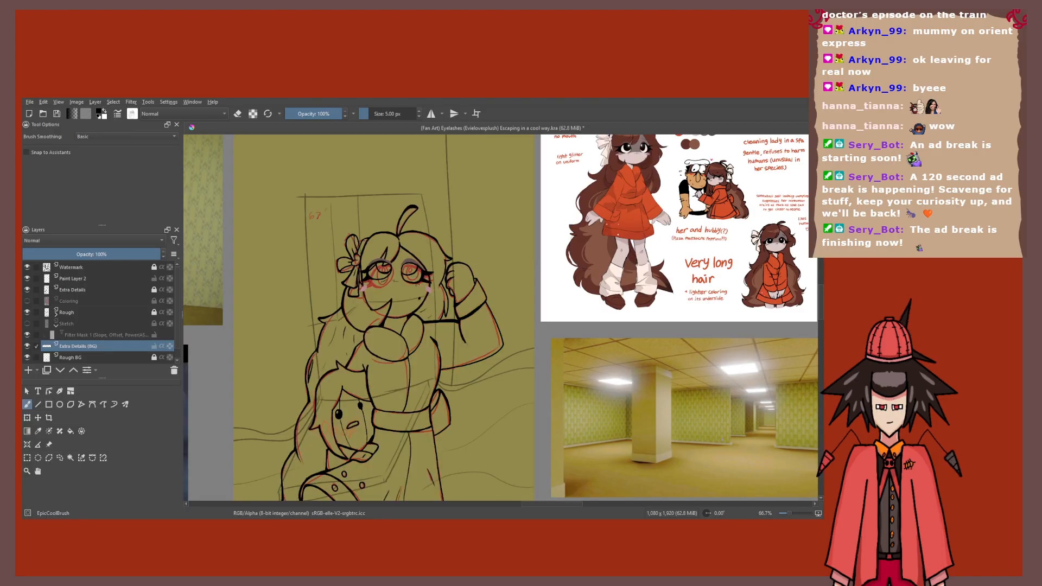
Step: Hide the Extra Details, Rough and Paint Layer 2 layers to leave only the background sketch and its inking
{"action": "left_click", "coordinate": [27, 289]}
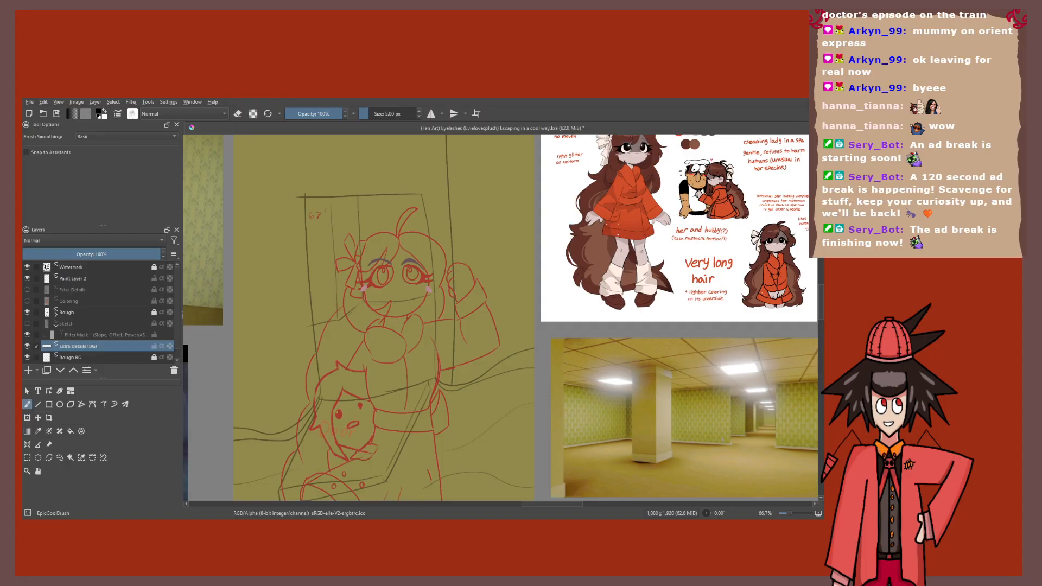
{"action": "left_click", "coordinate": [27, 312]}
{"action": "left_click", "coordinate": [27, 278]}
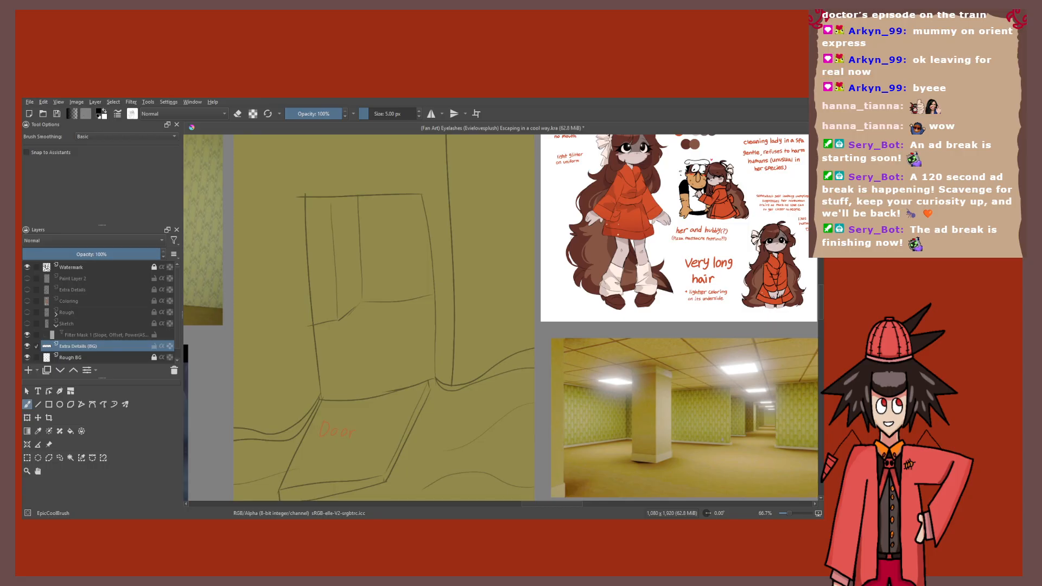
Step: Ink the doorway's left, upper and right edges with straight 5 px black lines, following the rough sketch
{"action": "key", "text": "1"}
{"action": "key", "text": "v"}
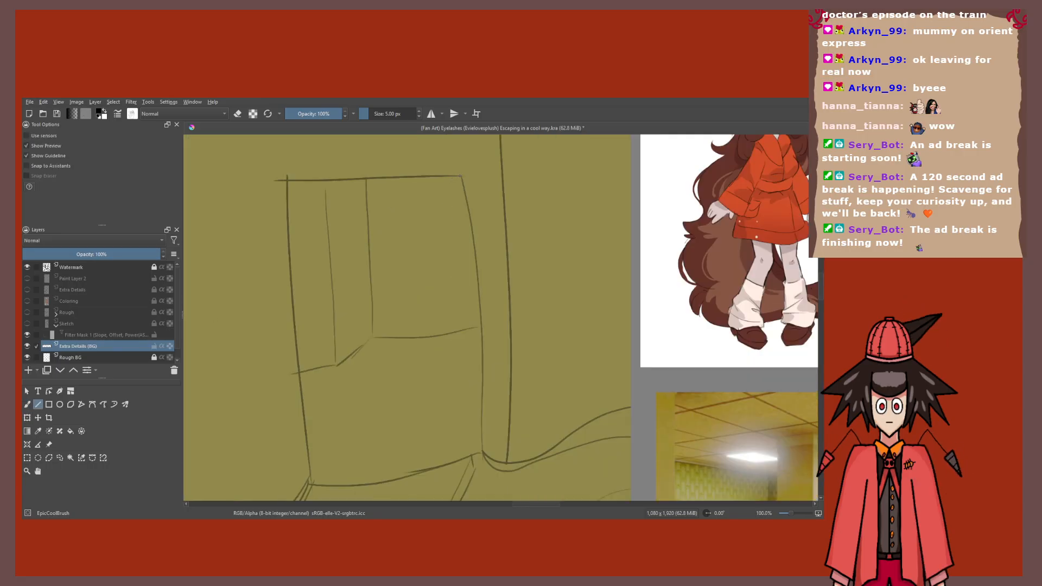
{"action": "mouse_move", "coordinate": [460, 175]}
{"action": "left_mouse_down"}
{"action": "mouse_move", "coordinate": [286, 181]}
{"action": "mouse_move", "coordinate": [302, 449]}
{"action": "mouse_move", "coordinate": [311, 482]}
{"action": "mouse_move", "coordinate": [482, 453]}
{"action": "left_mouse_up"}
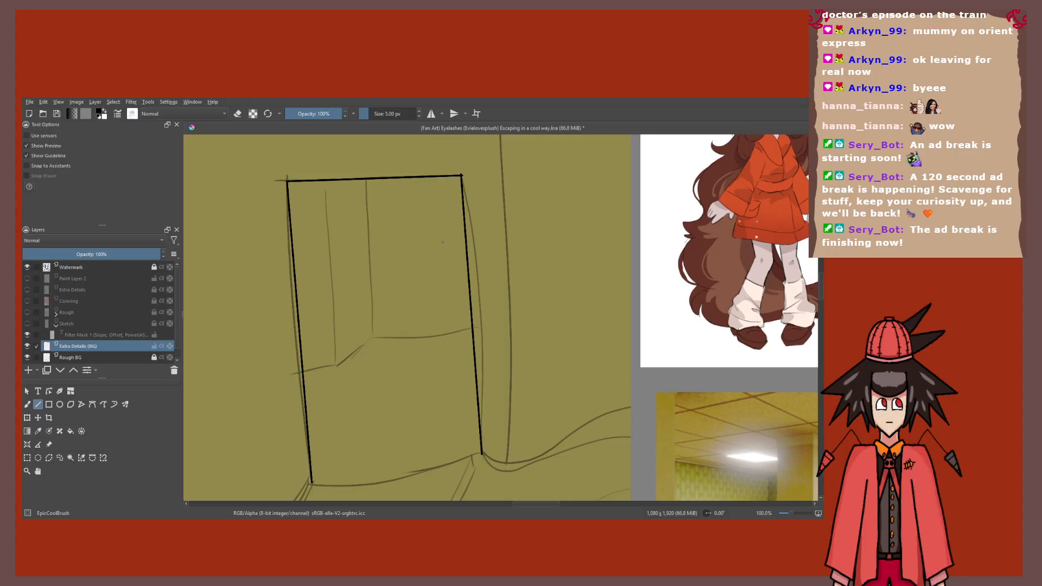
{"action": "scroll", "coordinate": [442, 242], "scroll_direction": "down", "scroll_amount": 1}
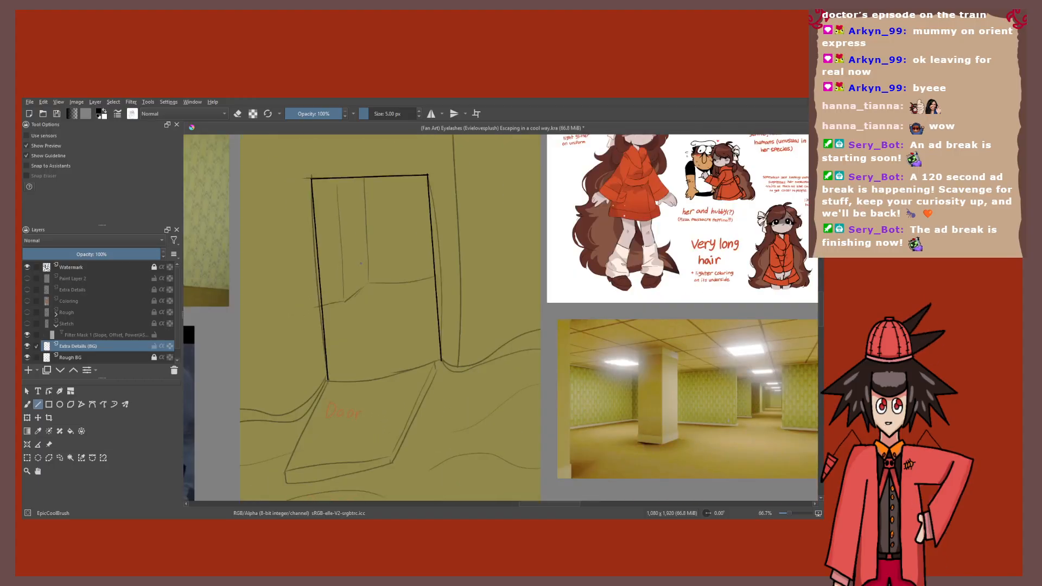
{"action": "scroll", "coordinate": [590, 327], "scroll_direction": "down", "scroll_amount": 2}
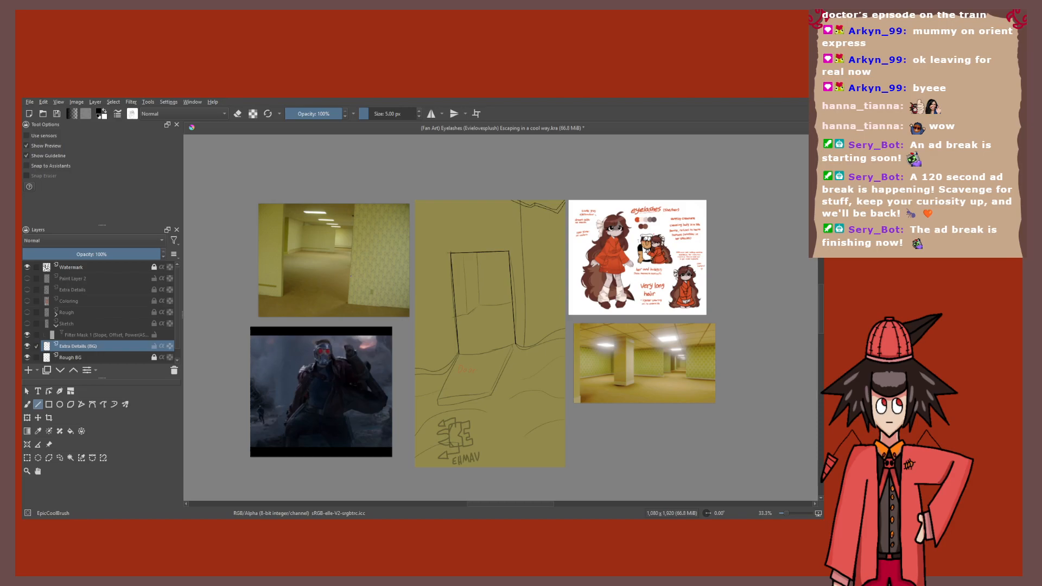
{"action": "scroll", "coordinate": [513, 342], "scroll_direction": "up", "scroll_amount": 4}
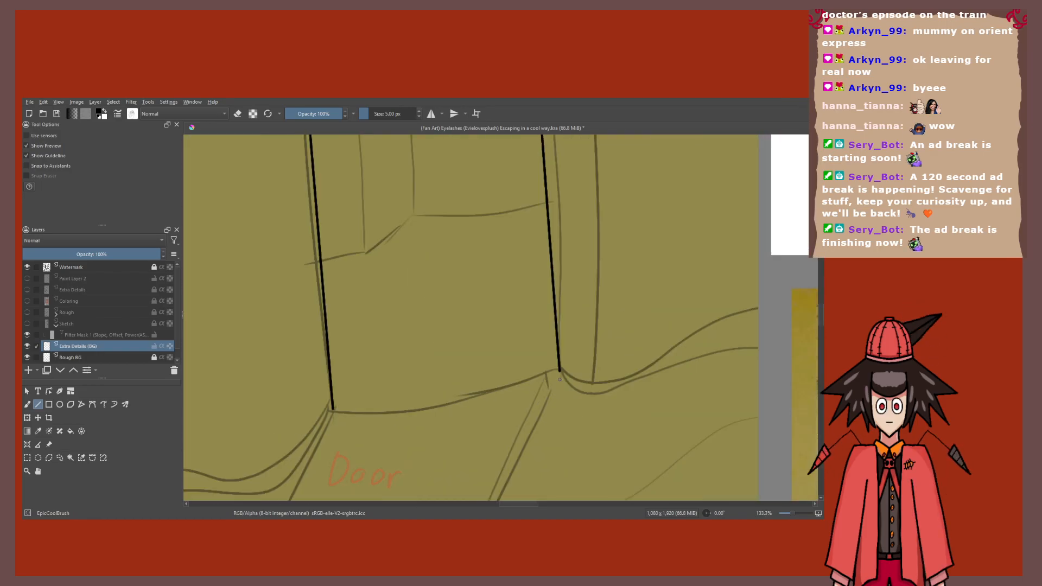
{"action": "scroll", "coordinate": [546, 264], "scroll_direction": "down", "scroll_amount": 2}
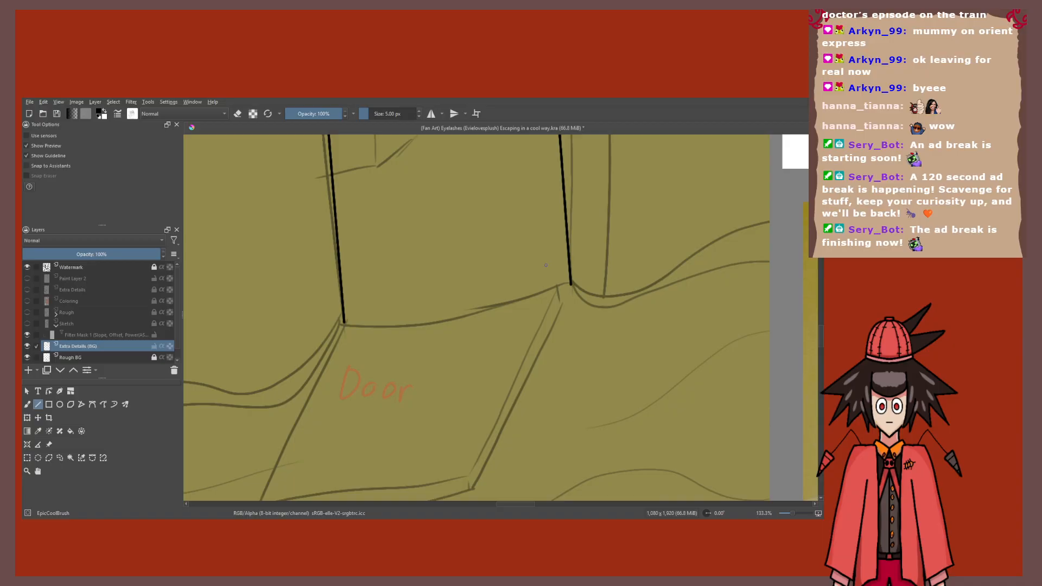
{"action": "left_click_drag", "start_coordinate": [536, 275], "coordinate": [460, 478]}
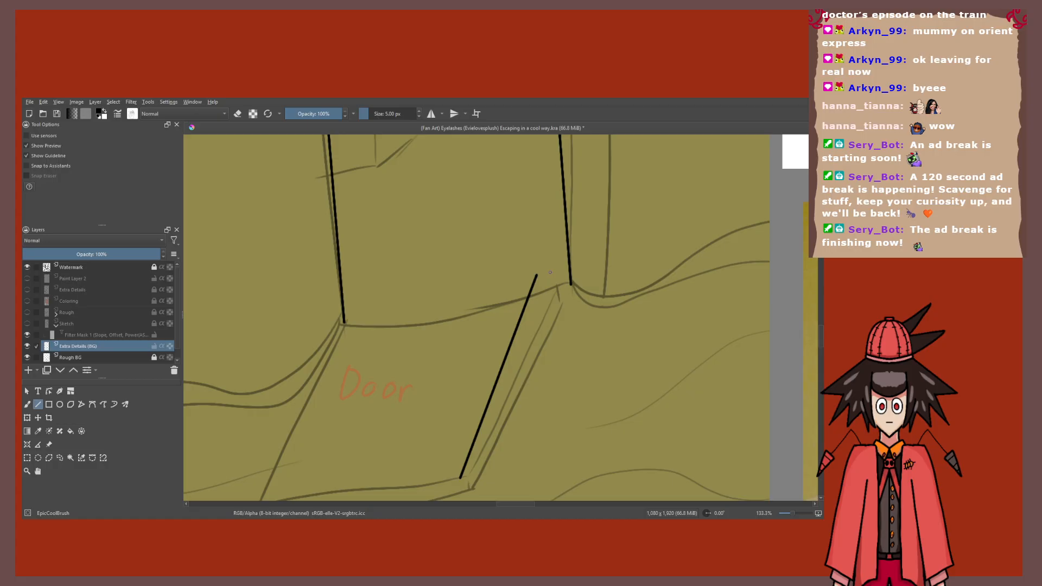
{"action": "key", "text": "ctrl+z"}
Step: Ink an open door panel with straight lines, hinged on the doorway's right edge and angled outward
{"action": "scroll", "coordinate": [550, 273], "scroll_direction": "down", "scroll_amount": 2, "text": "ctrl"}
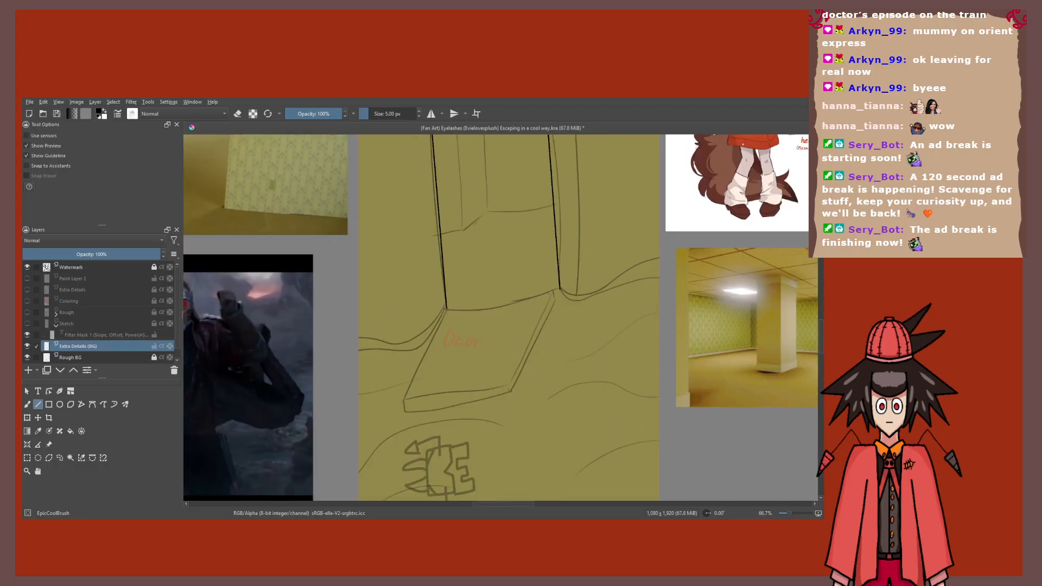
{"action": "scroll", "coordinate": [549, 293], "scroll_direction": "up", "scroll_amount": 1}
{"action": "mouse_move", "coordinate": [430, 234]}
{"action": "left_mouse_down"}
{"action": "mouse_move", "coordinate": [548, 194]}
{"action": "mouse_move", "coordinate": [571, 393]}
{"action": "mouse_move", "coordinate": [513, 413]}
{"action": "mouse_move", "coordinate": [484, 407]}
{"action": "left_mouse_up"}
{"action": "scroll", "coordinate": [549, 194], "scroll_direction": "down", "scroll_amount": 1}
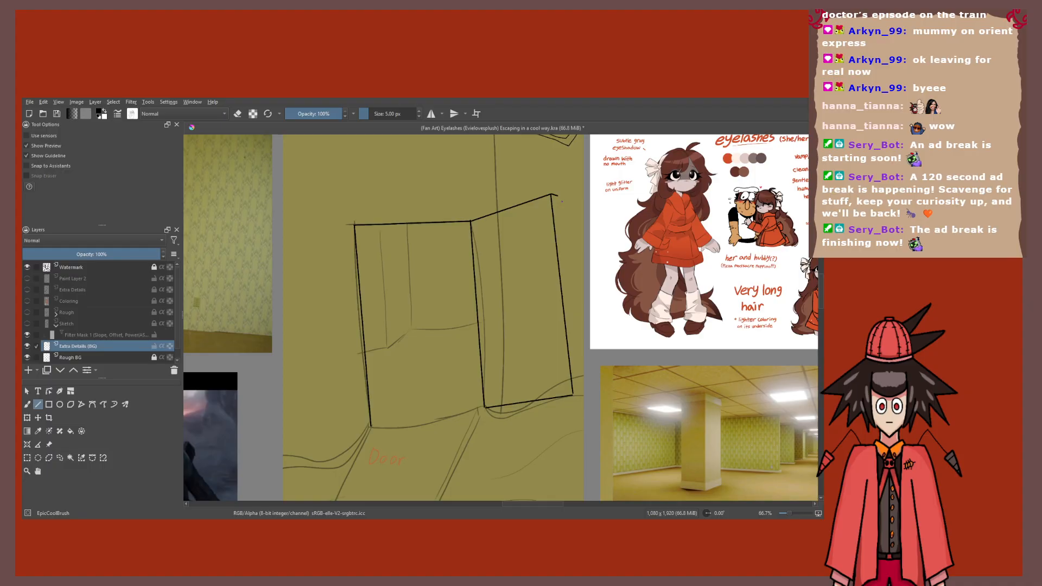
Step: Add a parallel line beside the open door's outer edge for thickness and close its corners with short strokes
{"action": "scroll", "coordinate": [573, 395], "scroll_direction": "up", "scroll_amount": 3}
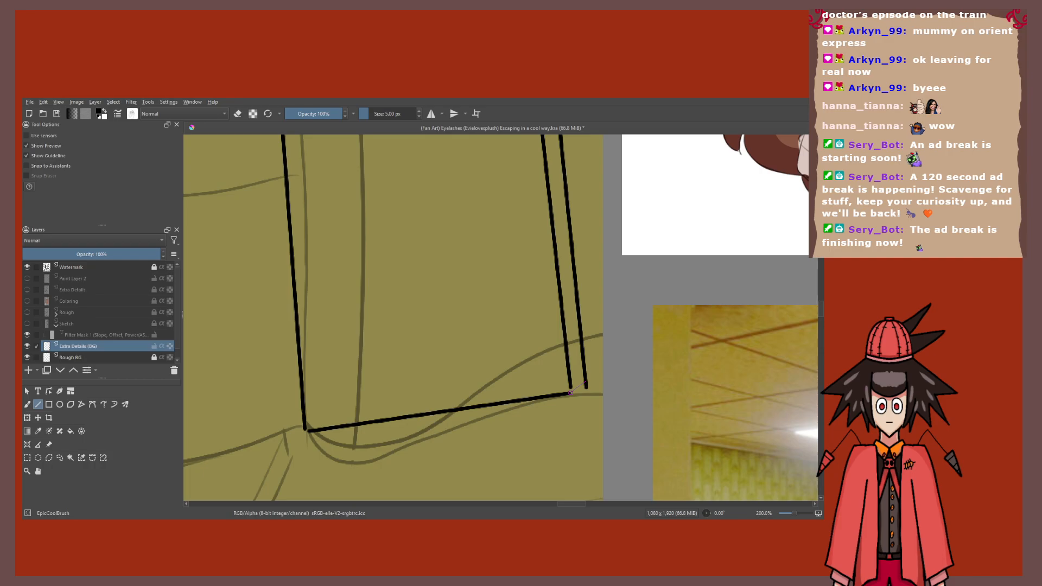
{"action": "scroll", "coordinate": [576, 390], "scroll_direction": "up", "scroll_amount": 4}
{"action": "key", "text": "b"}
{"action": "scroll", "coordinate": [586, 369], "scroll_direction": "down", "scroll_amount": 4}
{"action": "left_click_drag", "start_coordinate": [570, 393], "coordinate": [572, 364]}
{"action": "scroll", "coordinate": [578, 369], "scroll_direction": "up", "scroll_amount": 4}
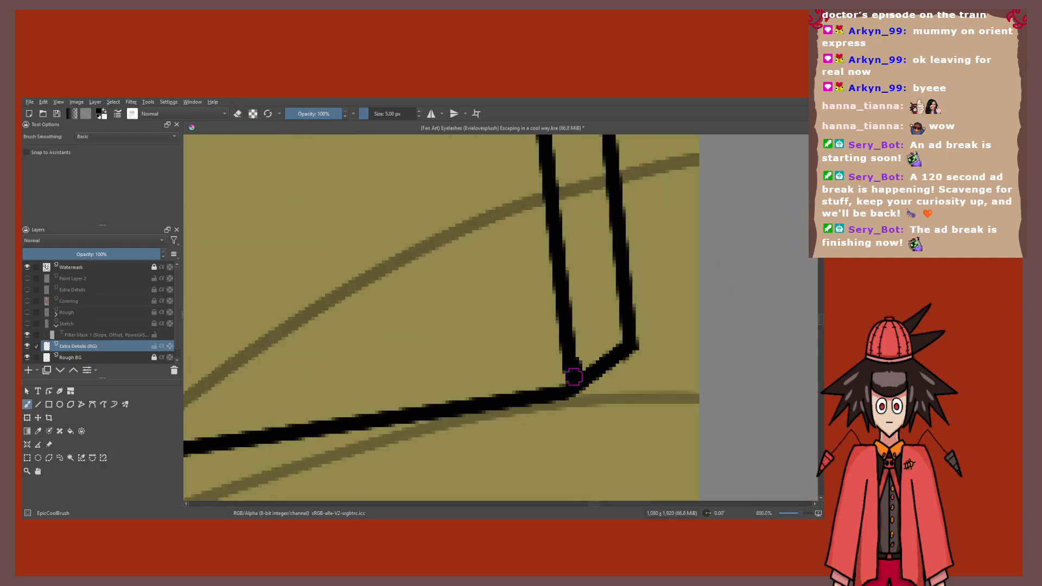
{"action": "scroll", "coordinate": [573, 375], "scroll_direction": "down", "scroll_amount": 7}
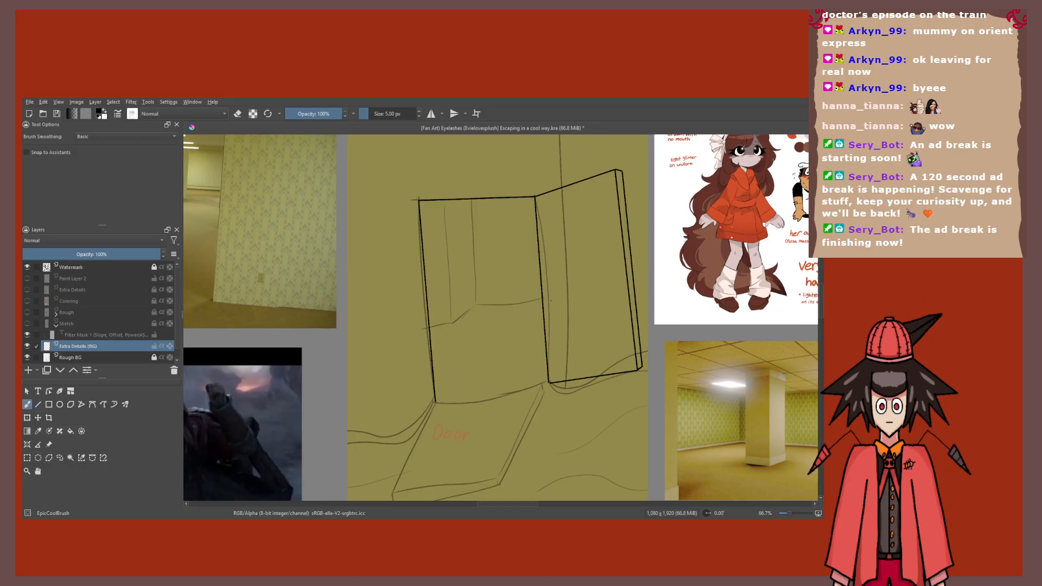
Step: Reduce the brush size to 3 px and draw a thin corner-shaped detail line near the open door's upper outer corner
{"action": "scroll", "coordinate": [551, 300], "scroll_direction": "up", "scroll_amount": 2}
{"action": "key", "text": "bracketleft"}
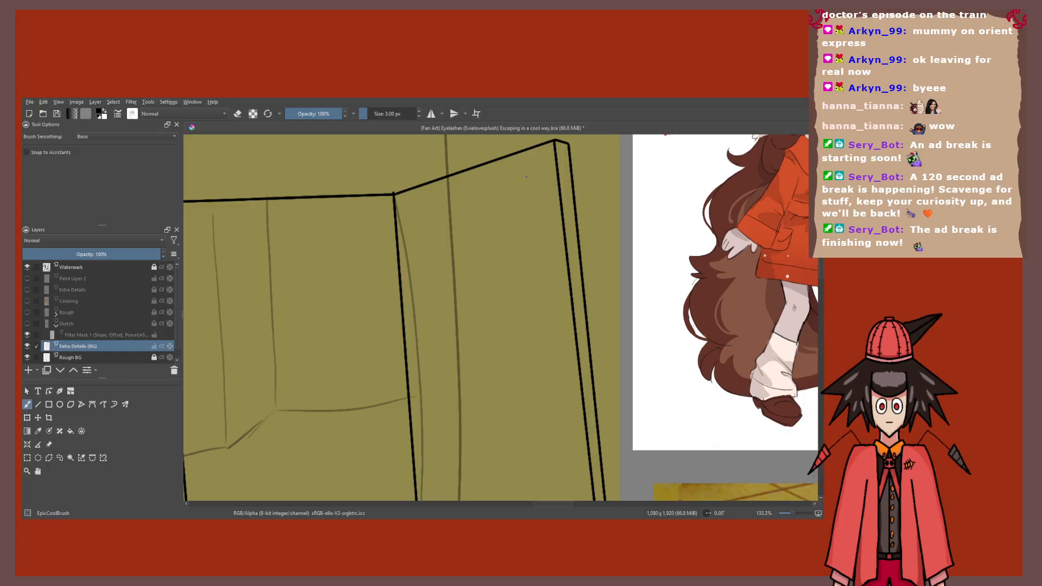
{"action": "scroll", "coordinate": [525, 176], "scroll_direction": "down", "scroll_amount": 4}
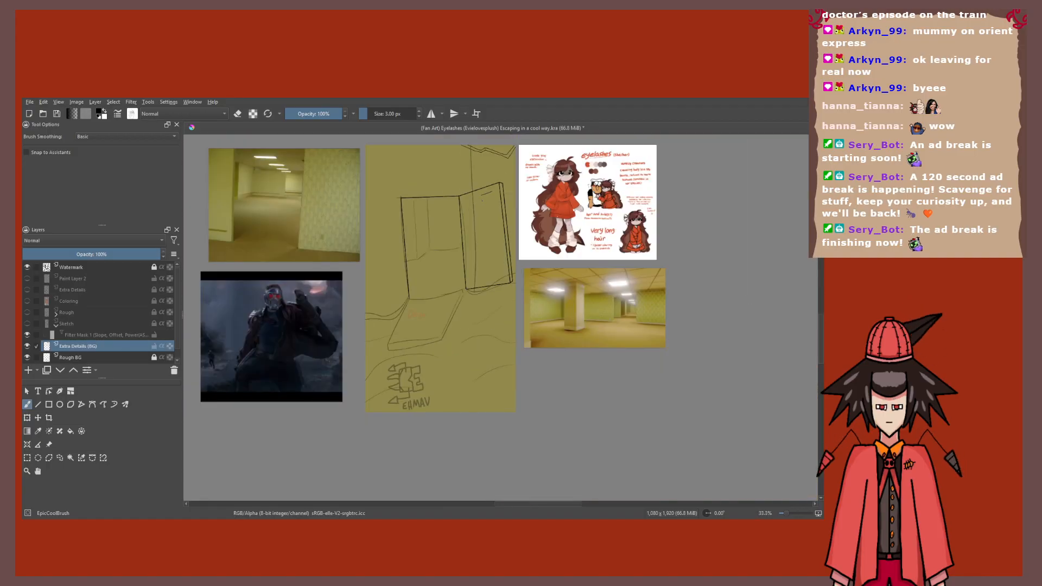
{"action": "scroll", "coordinate": [473, 182], "scroll_direction": "up", "scroll_amount": 3}
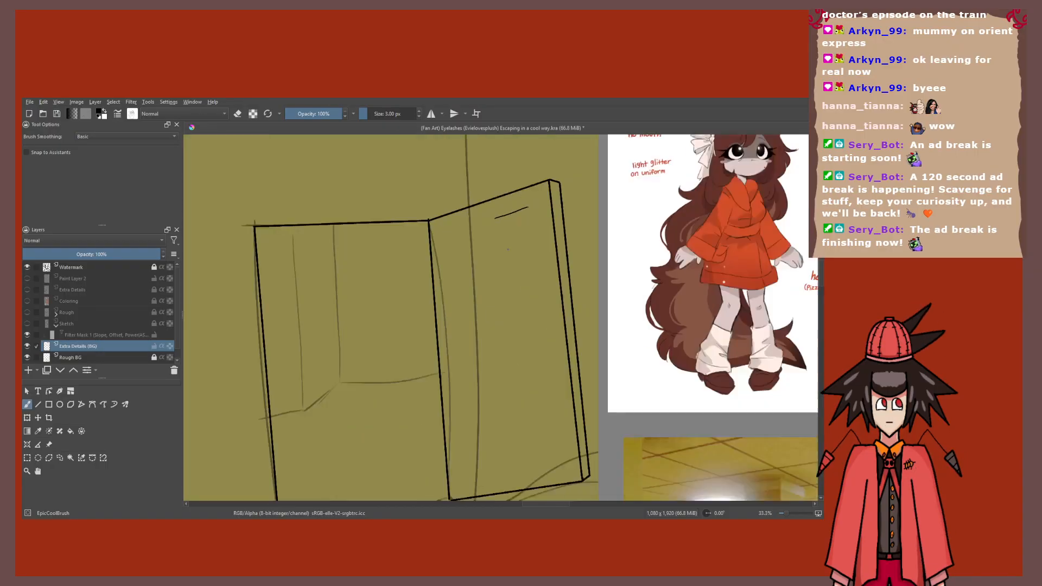
{"action": "scroll", "coordinate": [507, 249], "scroll_direction": "up", "scroll_amount": 1}
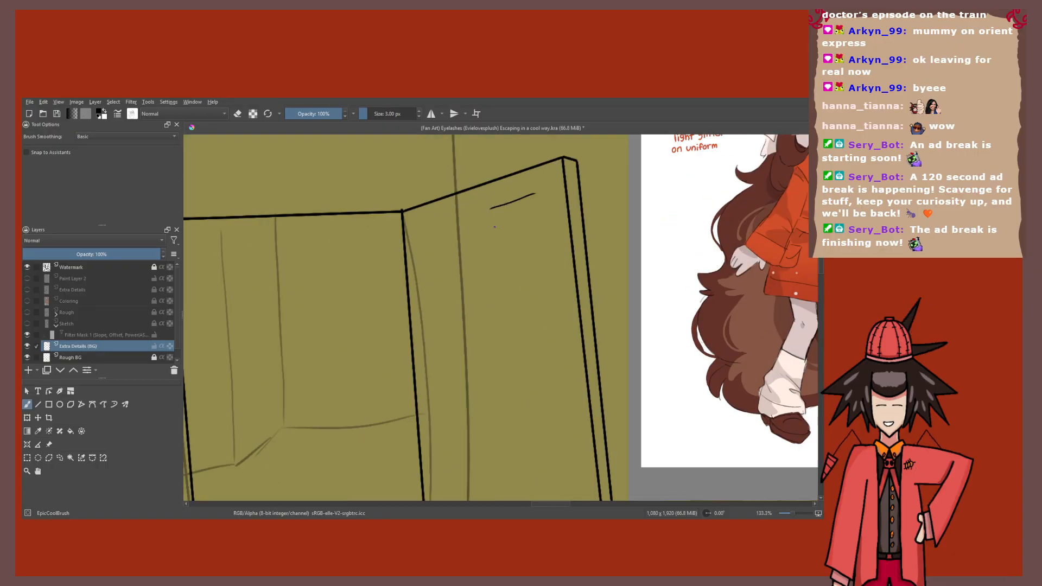
{"action": "left_click_drag", "start_coordinate": [490, 208], "coordinate": [495, 265]}
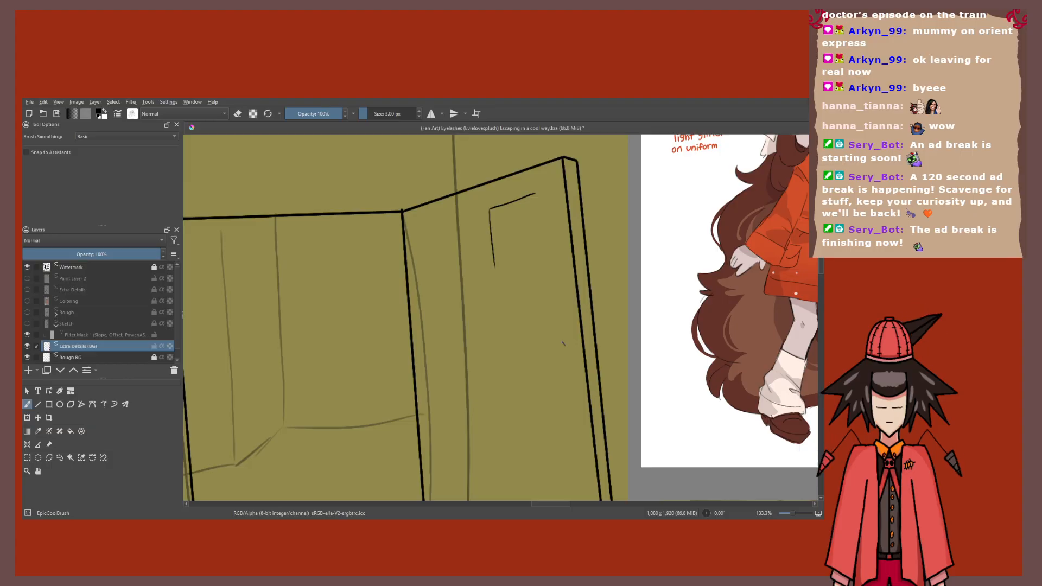
Step: Draw a small round doorknob with a tiny rectangular highlight near the open door's outer edge, about halfway down
{"action": "left_click_drag", "start_coordinate": [563, 343], "coordinate": [451, 297]}
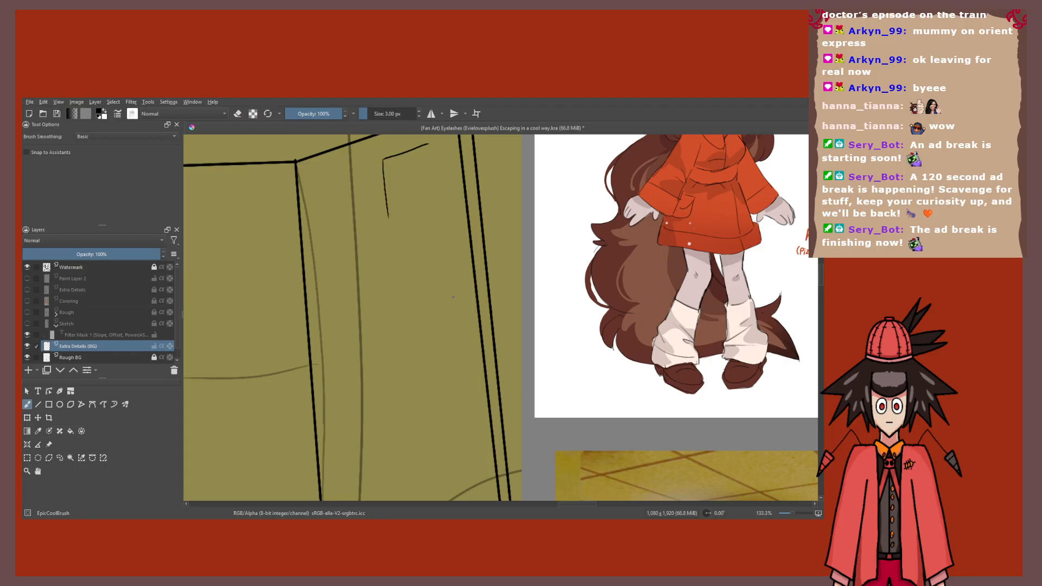
{"action": "scroll", "coordinate": [447, 307], "scroll_direction": "up", "scroll_amount": 1}
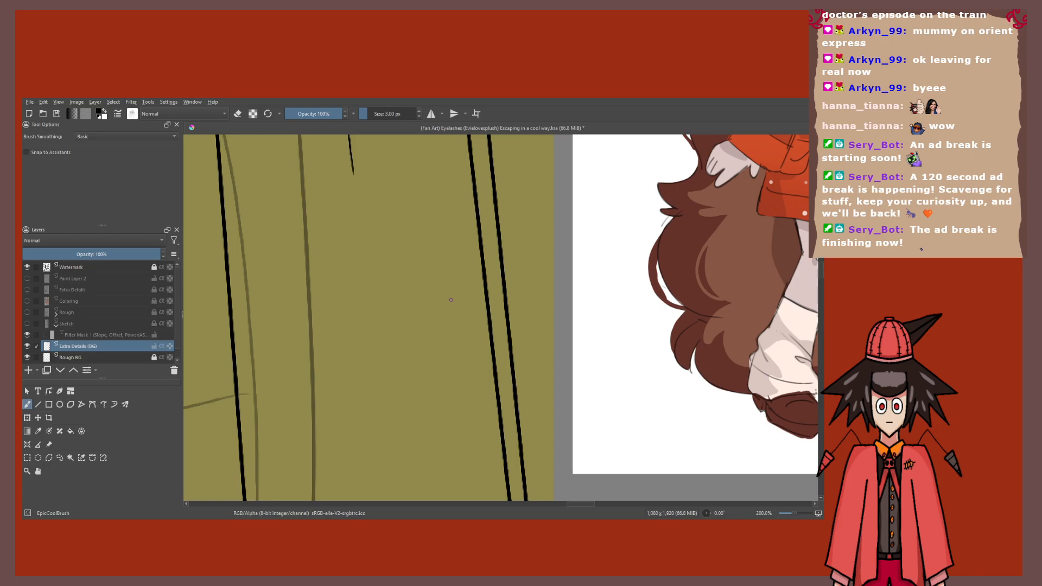
{"action": "mouse_move", "coordinate": [448, 293]}
{"action": "left_mouse_down"}
{"action": "mouse_move", "coordinate": [446, 318]}
{"action": "mouse_move", "coordinate": [444, 307]}
{"action": "left_mouse_up"}
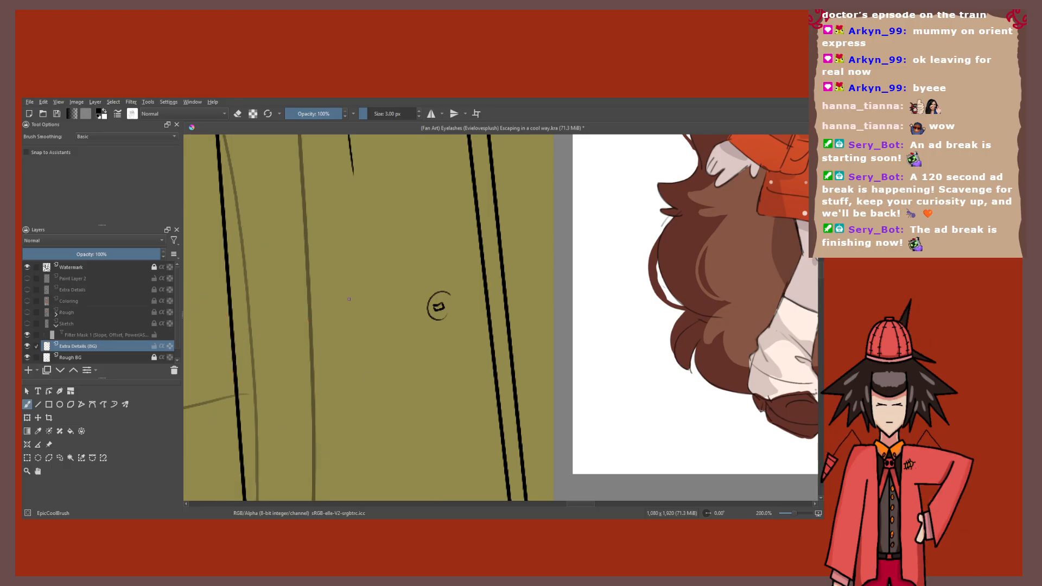
Step: Draw the doorknob's neck and curved base plate beside the round face, plus a curved line closing the face
{"action": "key", "text": "plus"}
{"action": "key", "text": "plus"}
{"action": "key", "text": "plus"}
{"action": "mouse_move", "coordinate": [380, 290]}
{"action": "left_mouse_down"}
{"action": "mouse_move", "coordinate": [328, 318]}
{"action": "mouse_move", "coordinate": [404, 321]}
{"action": "left_mouse_up"}
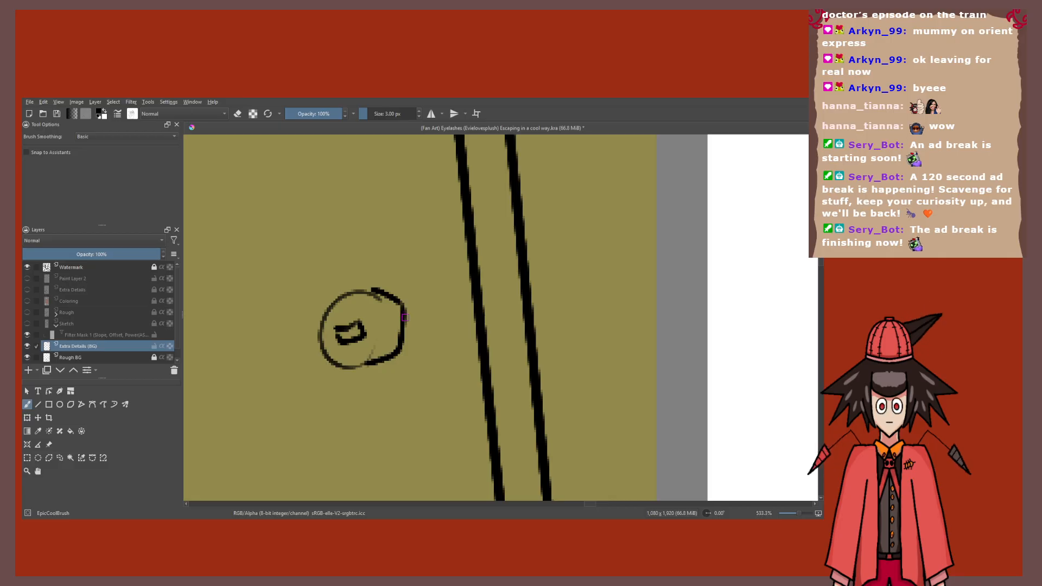
{"action": "mouse_move", "coordinate": [405, 317]}
{"action": "left_mouse_down"}
{"action": "mouse_move", "coordinate": [423, 318]}
{"action": "mouse_move", "coordinate": [401, 339]}
{"action": "left_mouse_up"}
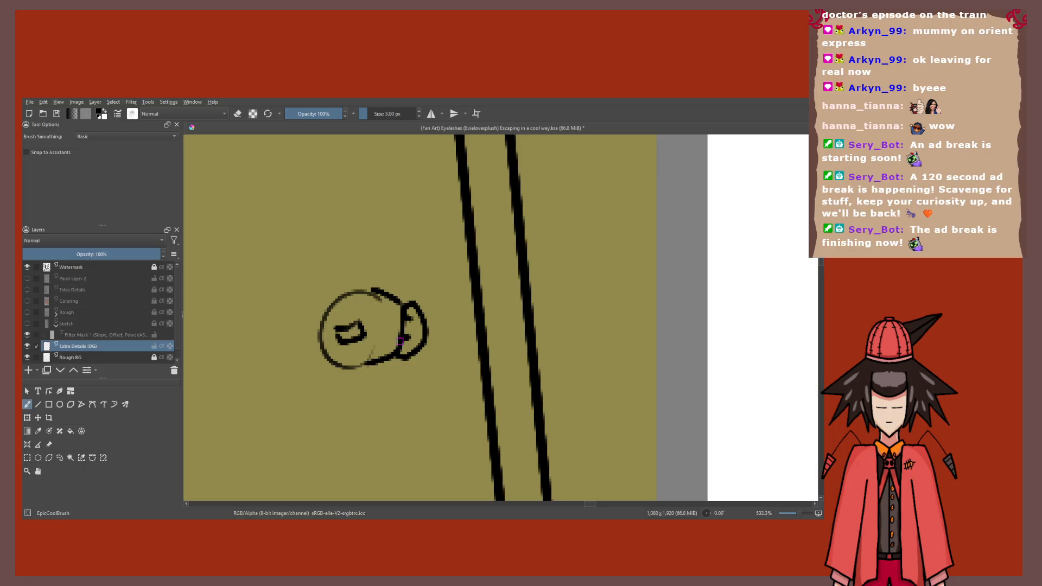
{"action": "left_click_drag", "start_coordinate": [383, 311], "coordinate": [362, 362]}
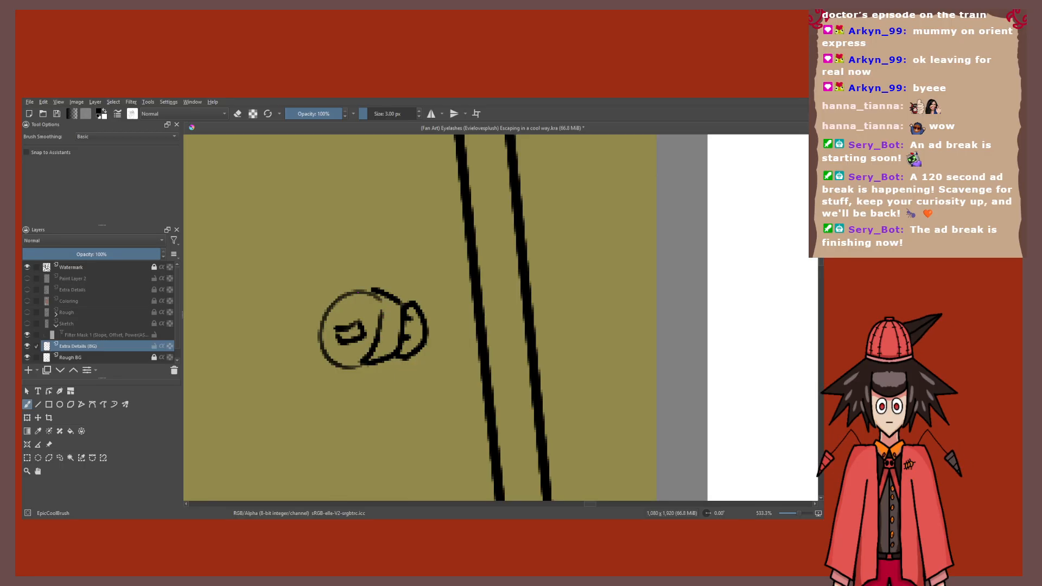
Step: Thicken the outline of the doorknob's round face with heavier black strokes
{"action": "left_click_drag", "start_coordinate": [342, 293], "coordinate": [366, 372]}
{"action": "left_click_drag", "start_coordinate": [374, 289], "coordinate": [339, 294]}
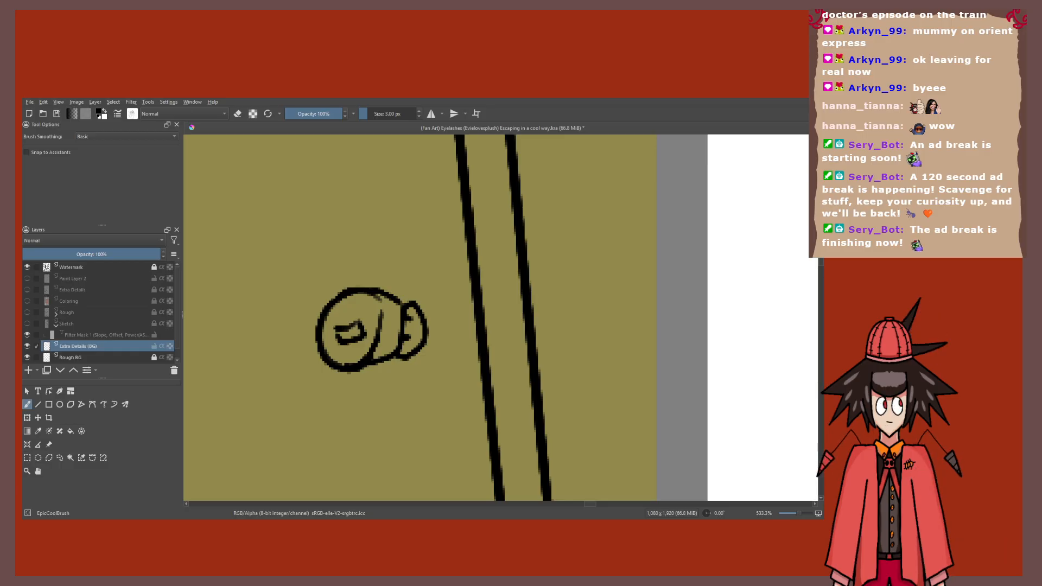
{"action": "scroll", "coordinate": [320, 288], "scroll_direction": "up", "scroll_amount": 2}
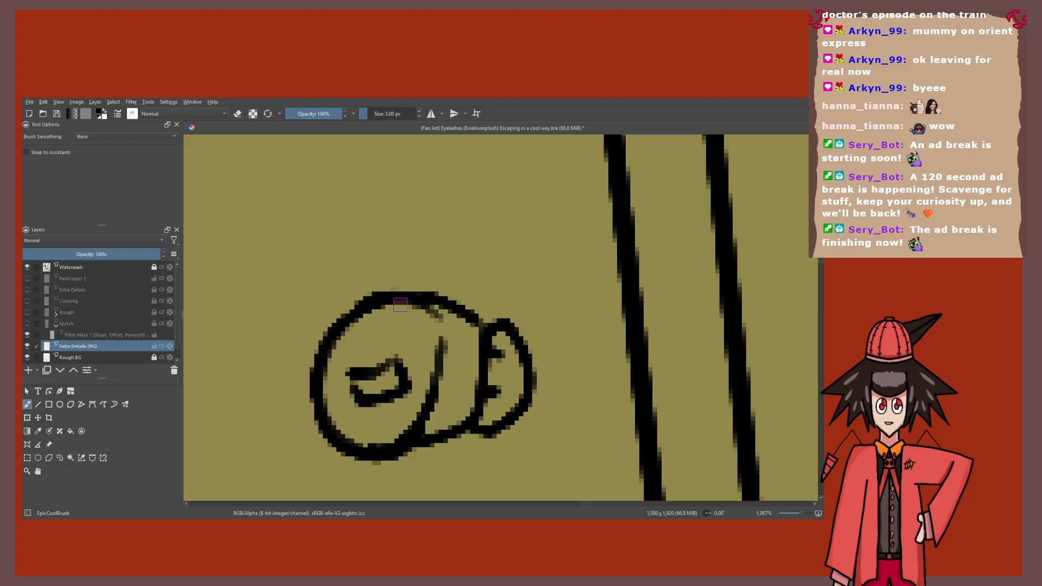
{"action": "mouse_move", "coordinate": [400, 305]}
{"action": "left_mouse_down"}
{"action": "mouse_move", "coordinate": [356, 307]}
{"action": "mouse_move", "coordinate": [368, 298]}
{"action": "mouse_move", "coordinate": [325, 338]}
{"action": "mouse_move", "coordinate": [311, 392]}
{"action": "mouse_move", "coordinate": [318, 426]}
{"action": "mouse_move", "coordinate": [351, 451]}
{"action": "left_mouse_up"}
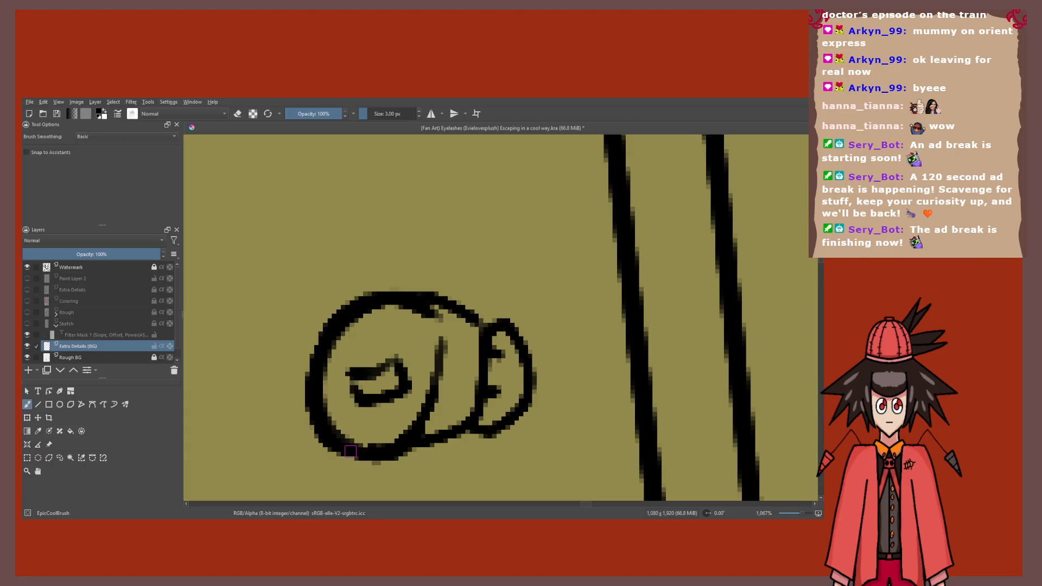
{"action": "scroll", "coordinate": [351, 451], "scroll_direction": "up", "scroll_amount": 2}
{"action": "scroll", "coordinate": [404, 375], "scroll_direction": "down", "scroll_amount": 4}
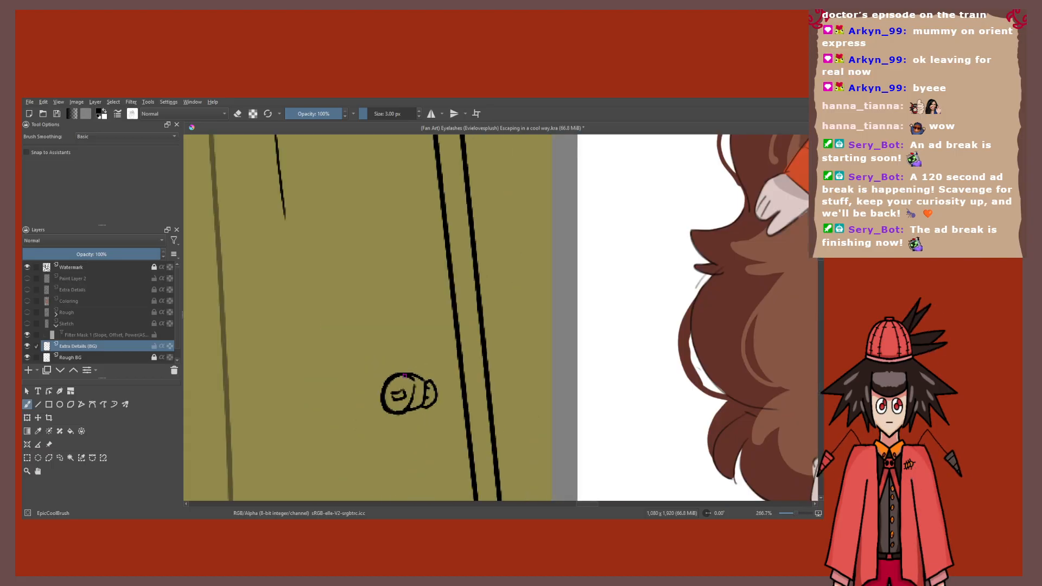
Step: Thicken the doorknob base plate's outer curve and trim its inner side with the eraser to smooth the shape
{"action": "scroll", "coordinate": [404, 374], "scroll_direction": "up", "scroll_amount": 4}
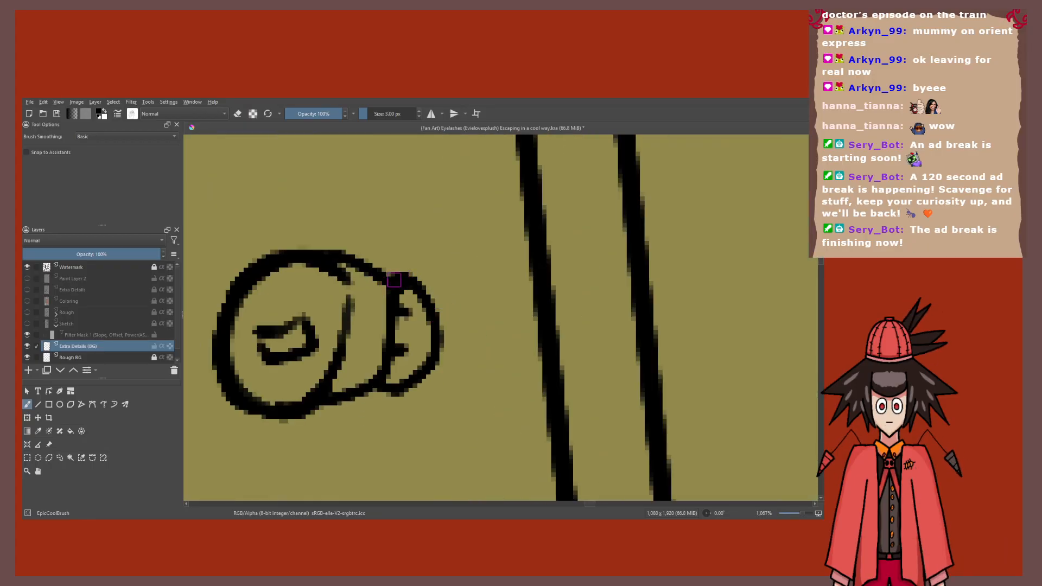
{"action": "left_click_drag", "start_coordinate": [394, 280], "coordinate": [425, 293]}
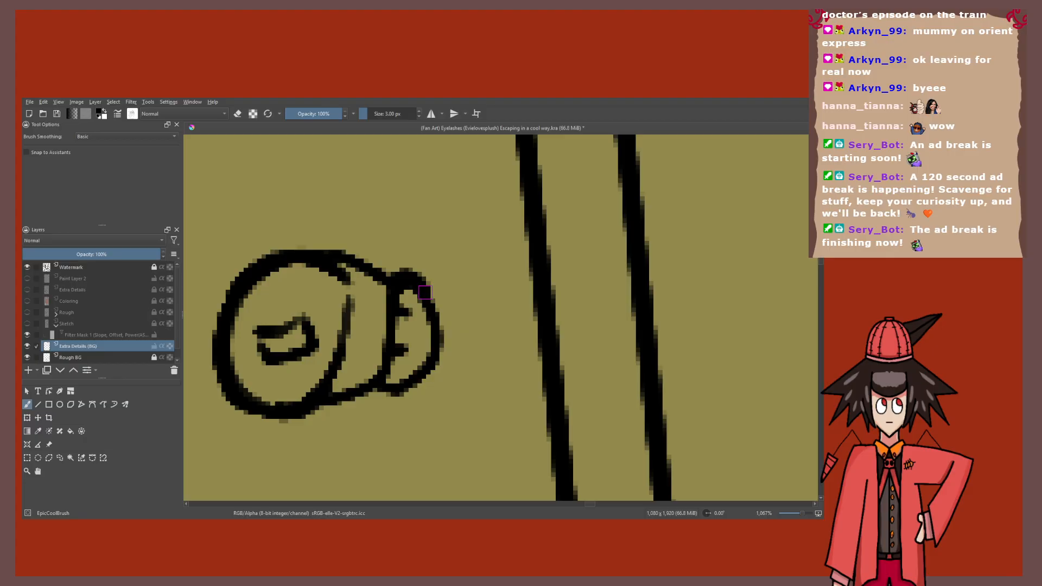
{"action": "scroll", "coordinate": [425, 292], "scroll_direction": "down", "scroll_amount": 2}
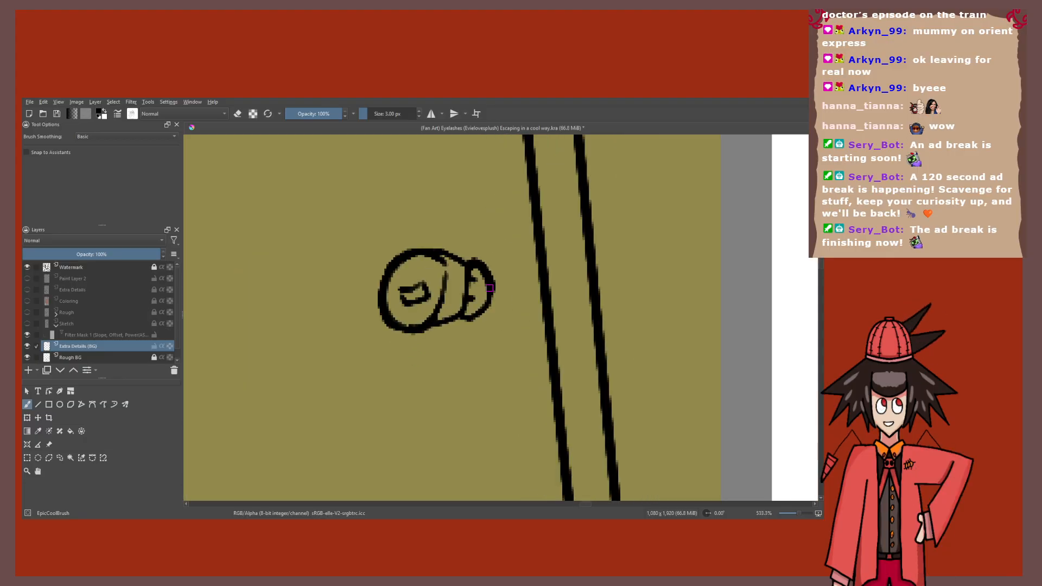
{"action": "scroll", "coordinate": [490, 288], "scroll_direction": "up", "scroll_amount": 3}
{"action": "key", "text": "e"}
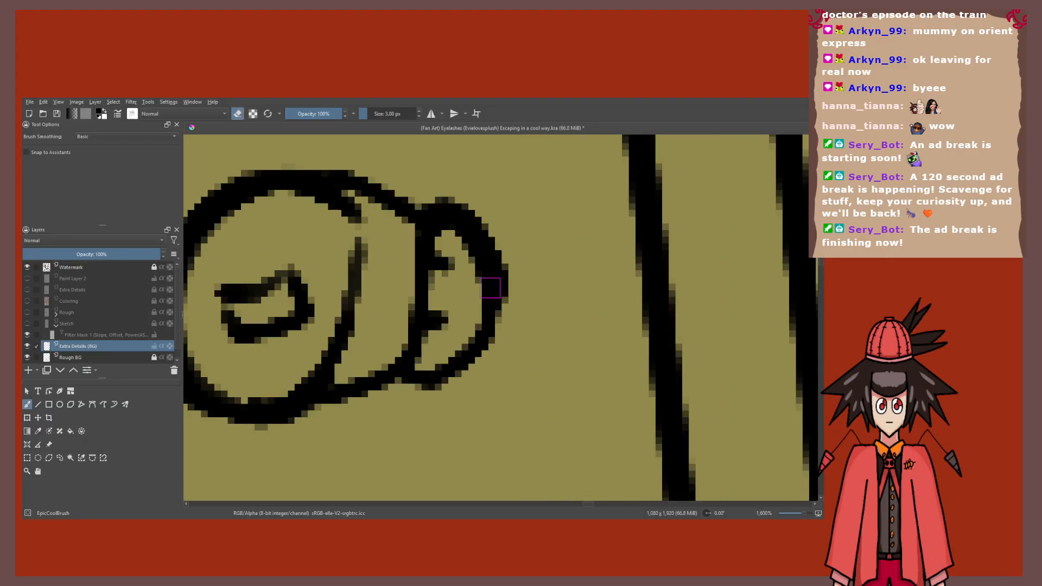
{"action": "mouse_move", "coordinate": [476, 258]}
{"action": "left_mouse_down"}
{"action": "mouse_move", "coordinate": [478, 307]}
{"action": "mouse_move", "coordinate": [498, 299]}
{"action": "mouse_move", "coordinate": [490, 329]}
{"action": "left_mouse_up"}
{"action": "key", "text": "e"}
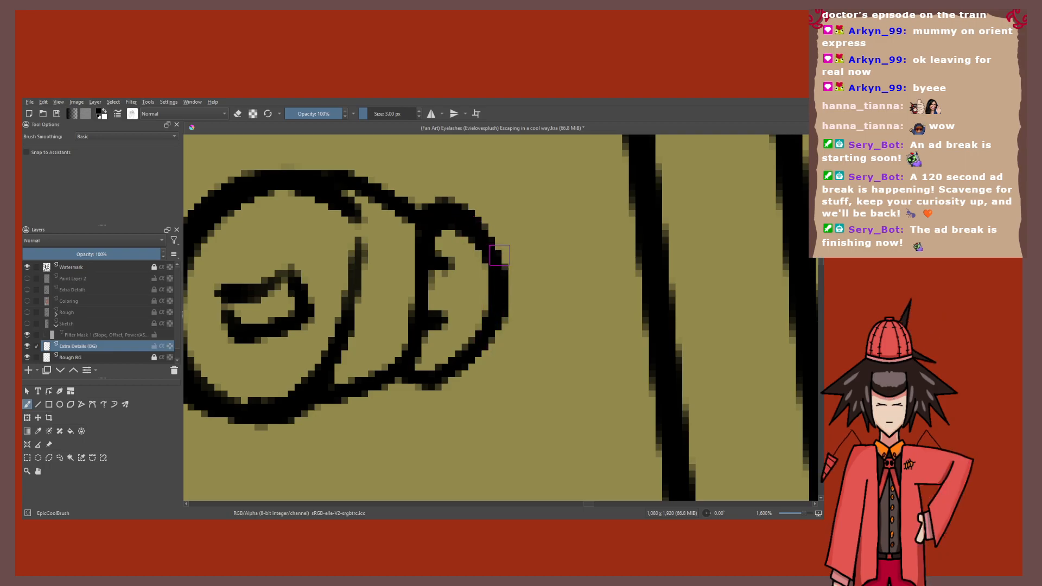
{"action": "scroll", "coordinate": [446, 225], "scroll_direction": "down", "scroll_amount": 1}
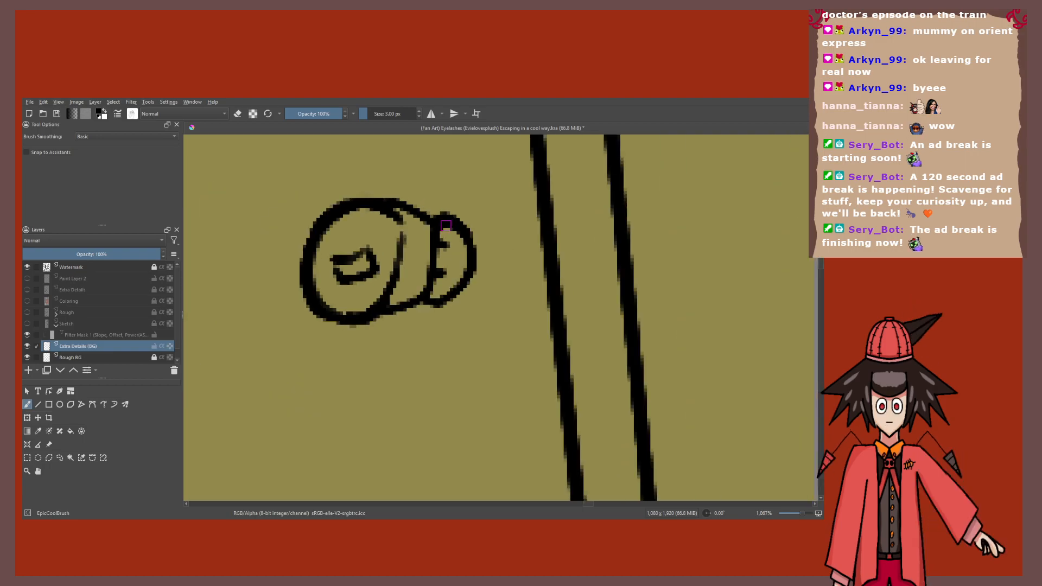
Step: Draw the four-sided outer outline of a small slanted panel on the open door's upper part, near its outer edge
{"action": "scroll", "coordinate": [446, 225], "scroll_direction": "down", "scroll_amount": 9}
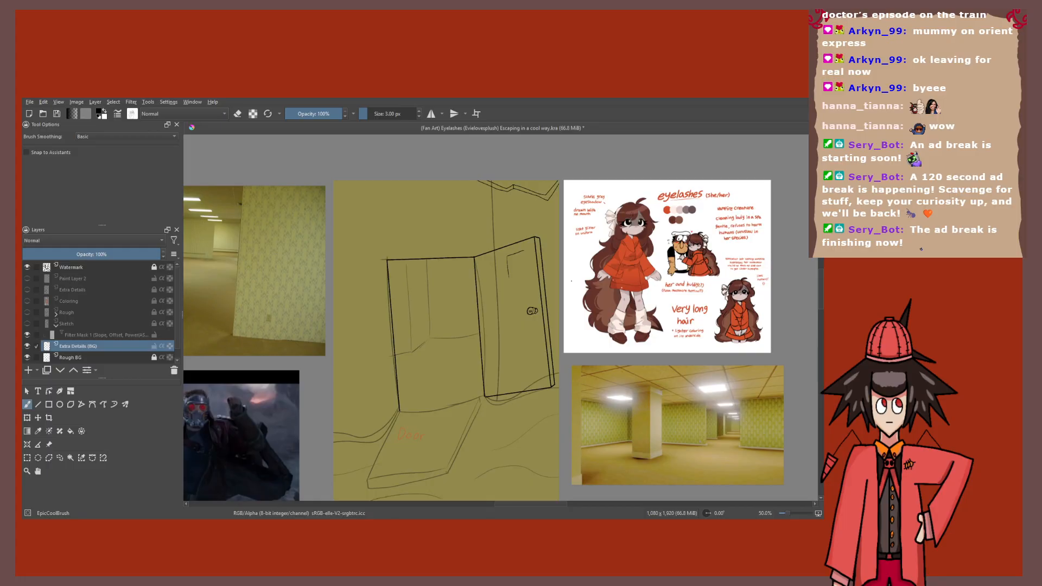
{"action": "scroll", "coordinate": [531, 263], "scroll_direction": "up", "scroll_amount": 4}
{"action": "left_click_drag", "start_coordinate": [505, 214], "coordinate": [508, 276]}
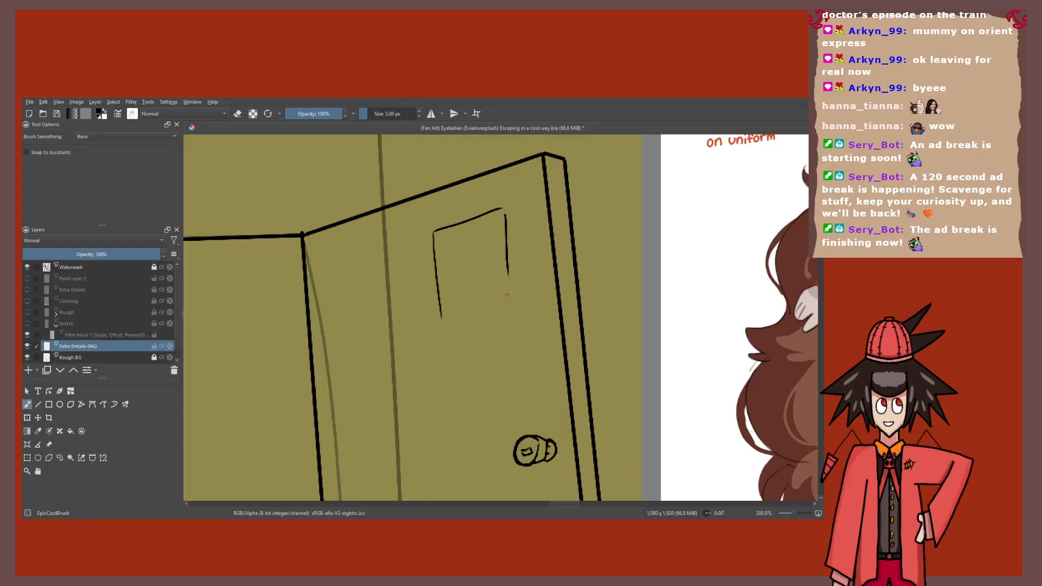
{"action": "left_click_drag", "start_coordinate": [507, 297], "coordinate": [449, 312]}
{"action": "mouse_move", "coordinate": [445, 248]}
{"action": "left_mouse_down"}
{"action": "mouse_move", "coordinate": [495, 223]}
{"action": "mouse_move", "coordinate": [452, 293]}
{"action": "mouse_move", "coordinate": [494, 230]}
{"action": "left_mouse_up"}
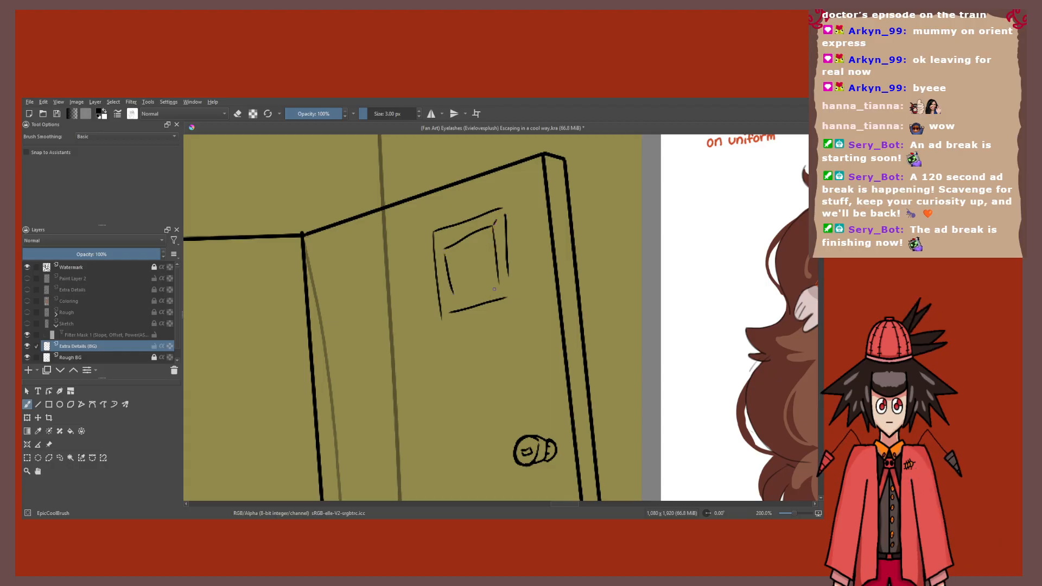
{"action": "key", "text": "ctrl+z"}
{"action": "key", "text": "ctrl+z"}
{"action": "key", "text": "ctrl+z"}
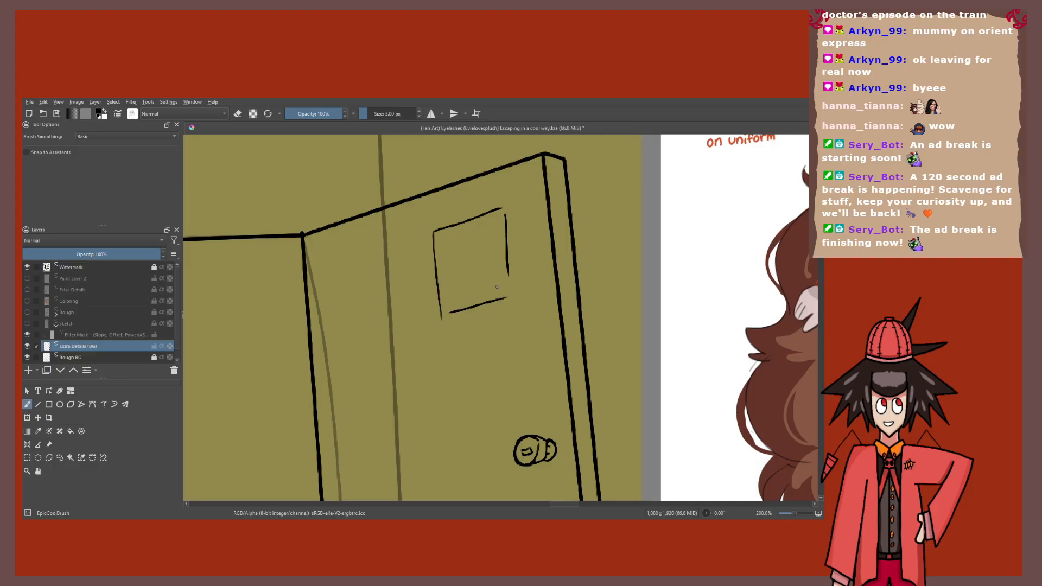
Step: Draw a smaller inner frame inside the door panel and join its corners to the outer outline with short diagonals
{"action": "scroll", "coordinate": [496, 287], "scroll_direction": "up", "scroll_amount": 2}
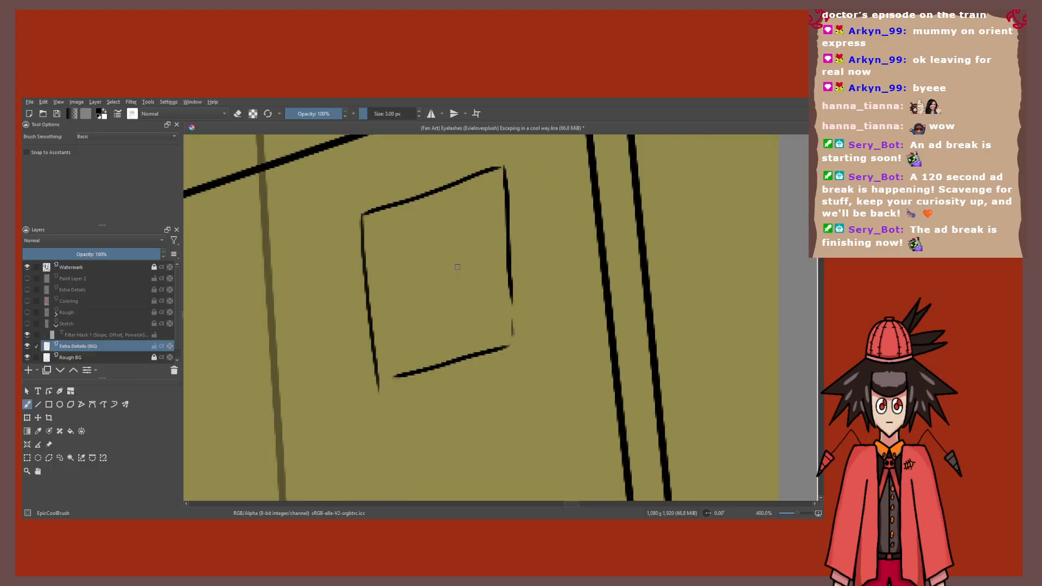
{"action": "mouse_move", "coordinate": [474, 198]}
{"action": "left_mouse_down"}
{"action": "mouse_move", "coordinate": [391, 237]}
{"action": "mouse_move", "coordinate": [407, 353]}
{"action": "mouse_move", "coordinate": [473, 198]}
{"action": "left_mouse_up"}
{"action": "left_click_drag", "start_coordinate": [474, 197], "coordinate": [492, 183]}
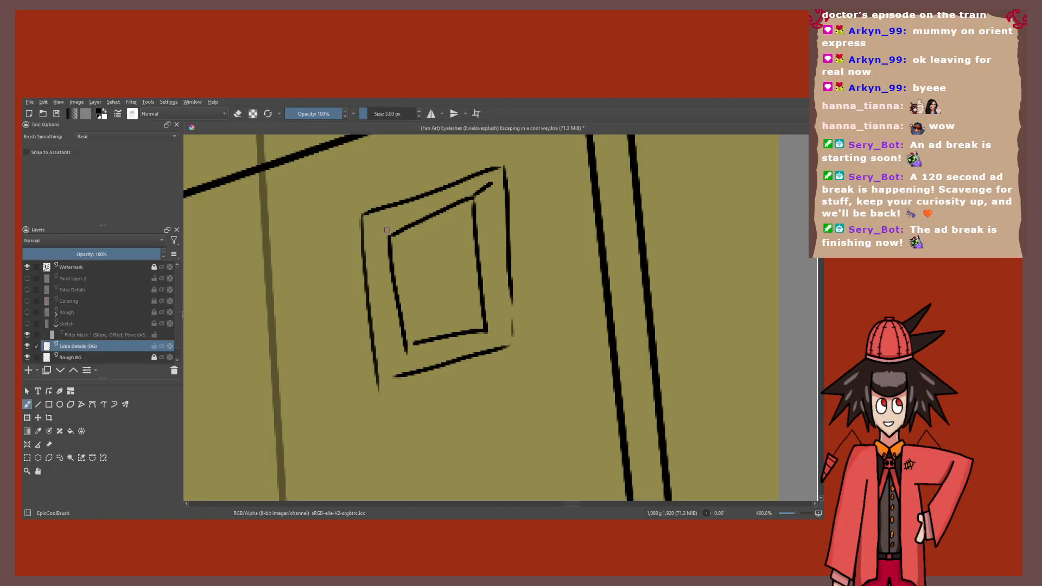
{"action": "scroll", "coordinate": [422, 344], "scroll_direction": "down", "scroll_amount": 3}
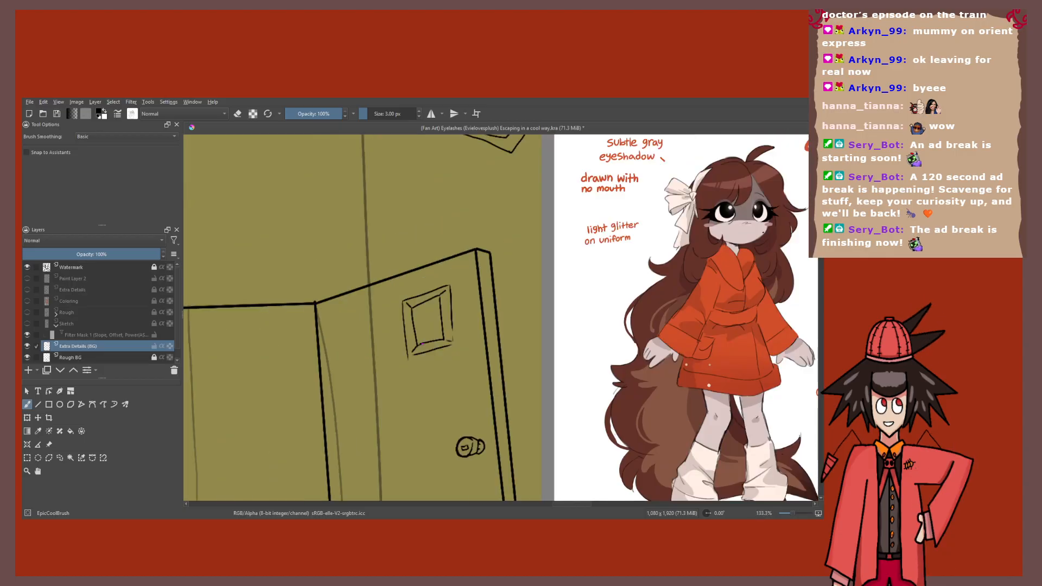
Step: Draw a second small panel with nested outer and inner frames beside the first, near the door's hinge edge
{"action": "scroll", "coordinate": [422, 344], "scroll_direction": "down", "scroll_amount": 2}
{"action": "scroll", "coordinate": [448, 244], "scroll_direction": "up", "scroll_amount": 1}
{"action": "mouse_move", "coordinate": [442, 265]}
{"action": "left_mouse_down"}
{"action": "mouse_move", "coordinate": [476, 233]}
{"action": "mouse_move", "coordinate": [458, 206]}
{"action": "mouse_move", "coordinate": [399, 230]}
{"action": "left_mouse_up"}
{"action": "scroll", "coordinate": [475, 232], "scroll_direction": "up", "scroll_amount": 1}
{"action": "scroll", "coordinate": [475, 232], "scroll_direction": "up", "scroll_amount": 2}
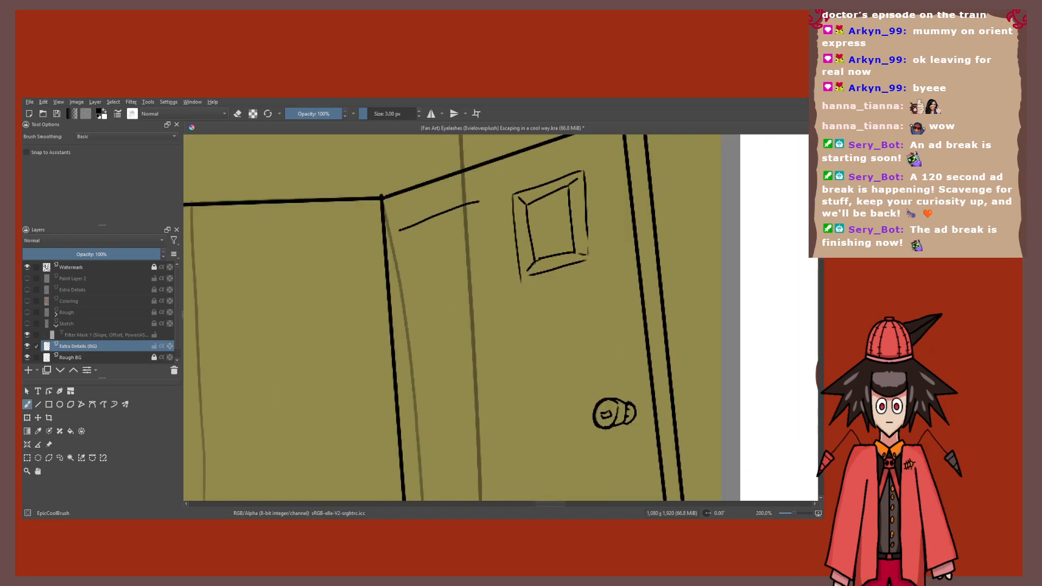
{"action": "left_click_drag", "start_coordinate": [479, 204], "coordinate": [429, 322]}
{"action": "left_click_drag", "start_coordinate": [400, 231], "coordinate": [422, 322]}
{"action": "mouse_move", "coordinate": [465, 214]}
{"action": "left_mouse_down"}
{"action": "mouse_move", "coordinate": [415, 236]}
{"action": "mouse_move", "coordinate": [428, 311]}
{"action": "mouse_move", "coordinate": [482, 291]}
{"action": "mouse_move", "coordinate": [466, 216]}
{"action": "left_mouse_up"}
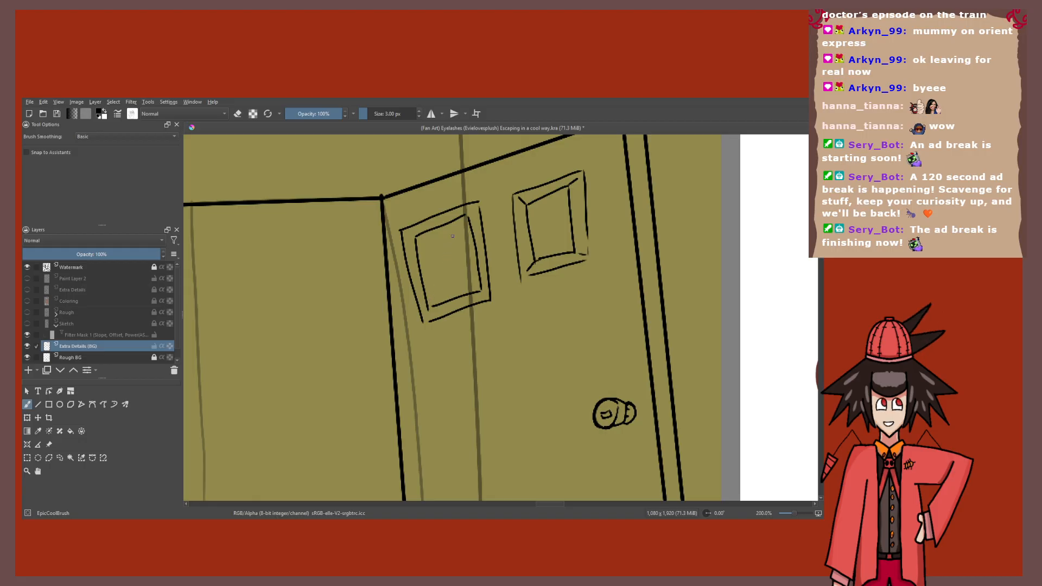
Step: Add short diagonal lines between the inner and outer frame corners of the hinge-side panel
{"action": "scroll", "coordinate": [452, 236], "scroll_direction": "up", "scroll_amount": 1}
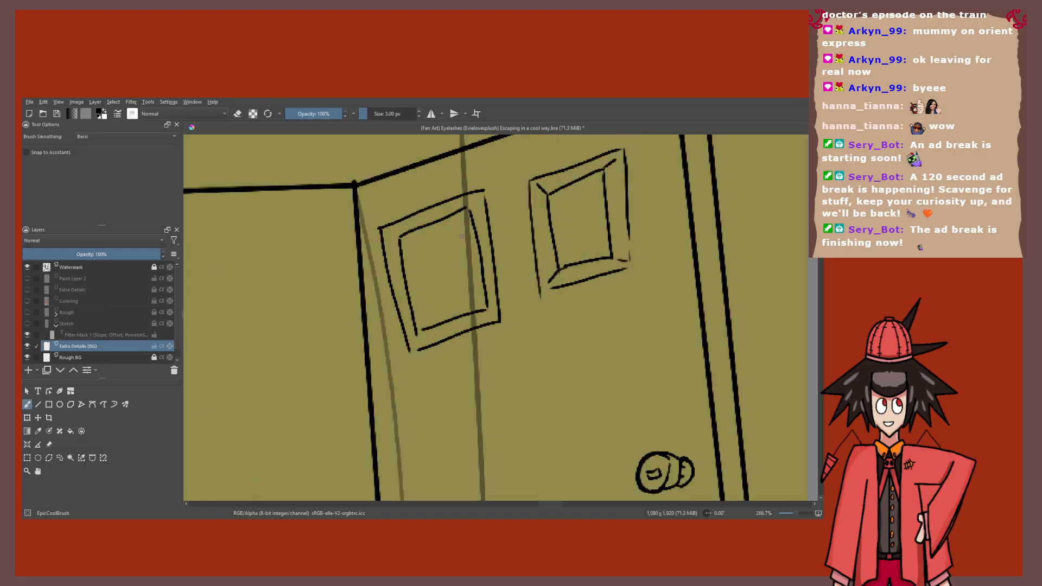
{"action": "left_click_drag", "start_coordinate": [466, 207], "coordinate": [473, 198]}
{"action": "left_click_drag", "start_coordinate": [486, 311], "coordinate": [496, 320]}
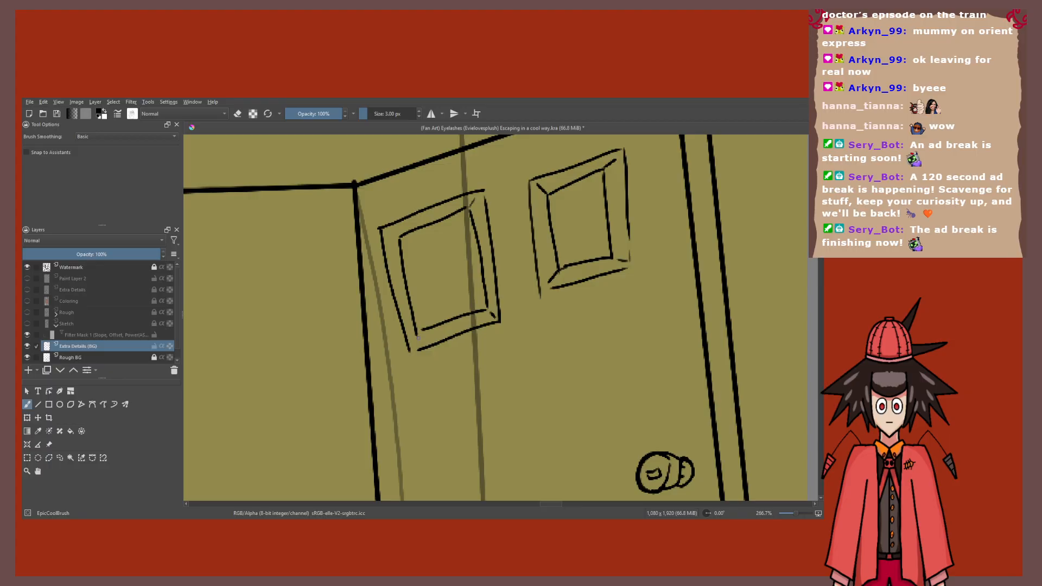
Step: Draw the outline of a wide slanted rectangular panel across the door, below the two small panels and above the doorknob
{"action": "scroll", "coordinate": [418, 337], "scroll_direction": "down", "scroll_amount": 4}
{"action": "scroll", "coordinate": [514, 246], "scroll_direction": "up", "scroll_amount": 1}
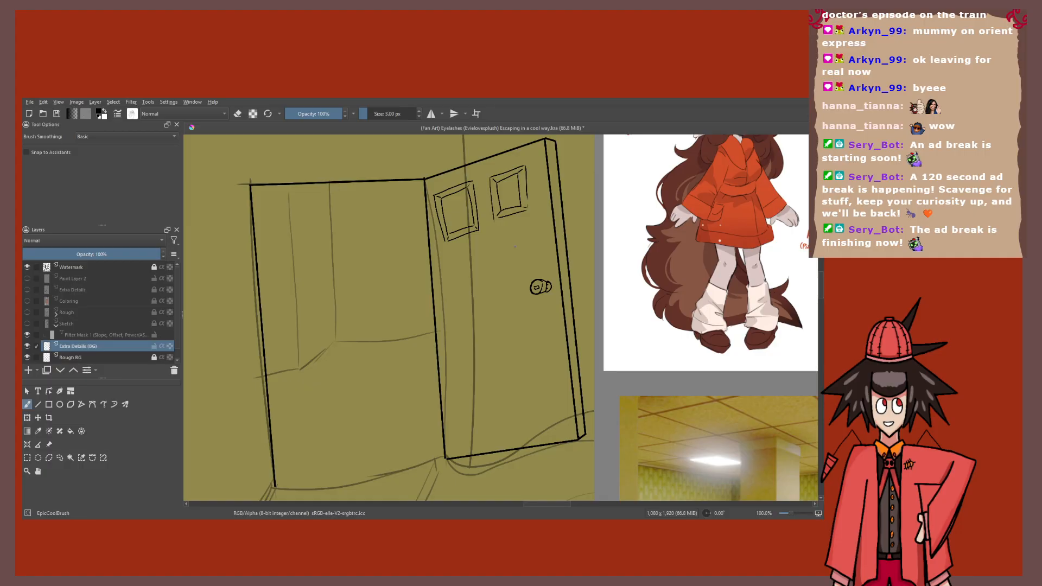
{"action": "scroll", "coordinate": [520, 247], "scroll_direction": "up", "scroll_amount": 3}
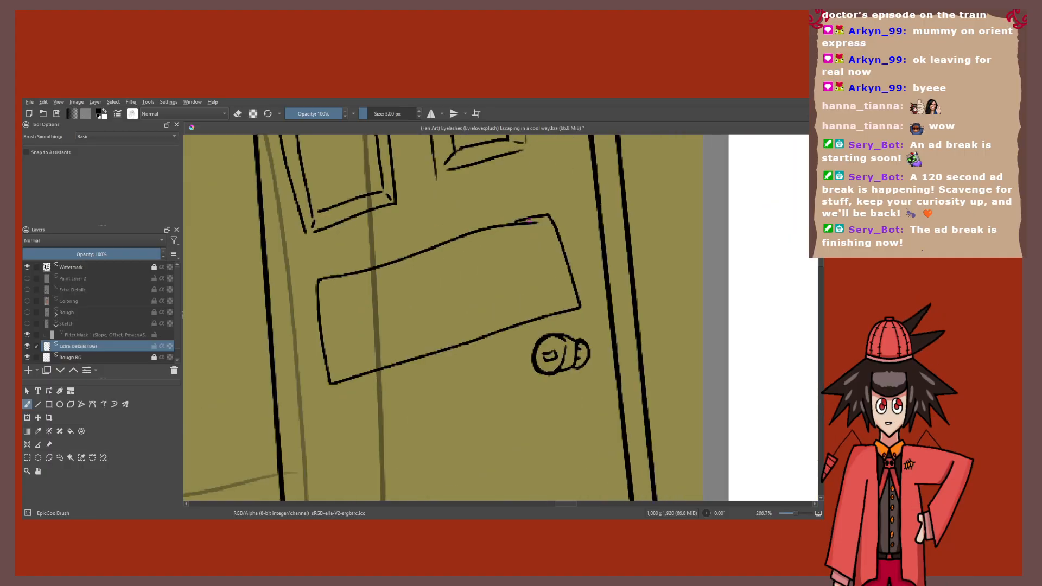
Step: Erase the overlapping stroke on the wide panel's upper edge near its outer corner
{"action": "scroll", "coordinate": [530, 220], "scroll_direction": "up", "scroll_amount": 2}
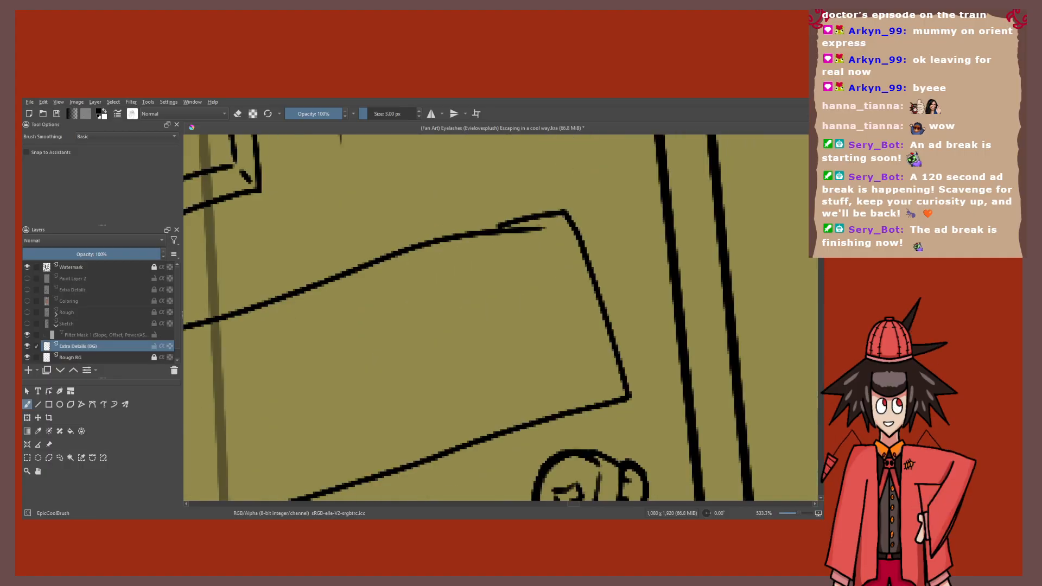
{"action": "scroll", "coordinate": [545, 237], "scroll_direction": "up", "scroll_amount": 3}
{"action": "key", "text": "e"}
{"action": "scroll", "coordinate": [366, 280], "scroll_direction": "down", "scroll_amount": 4}
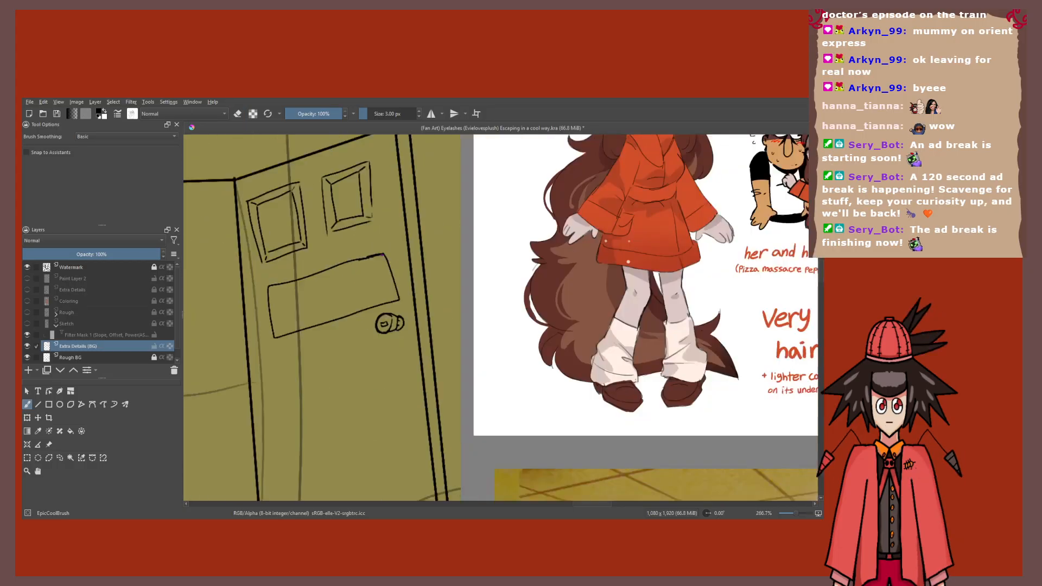